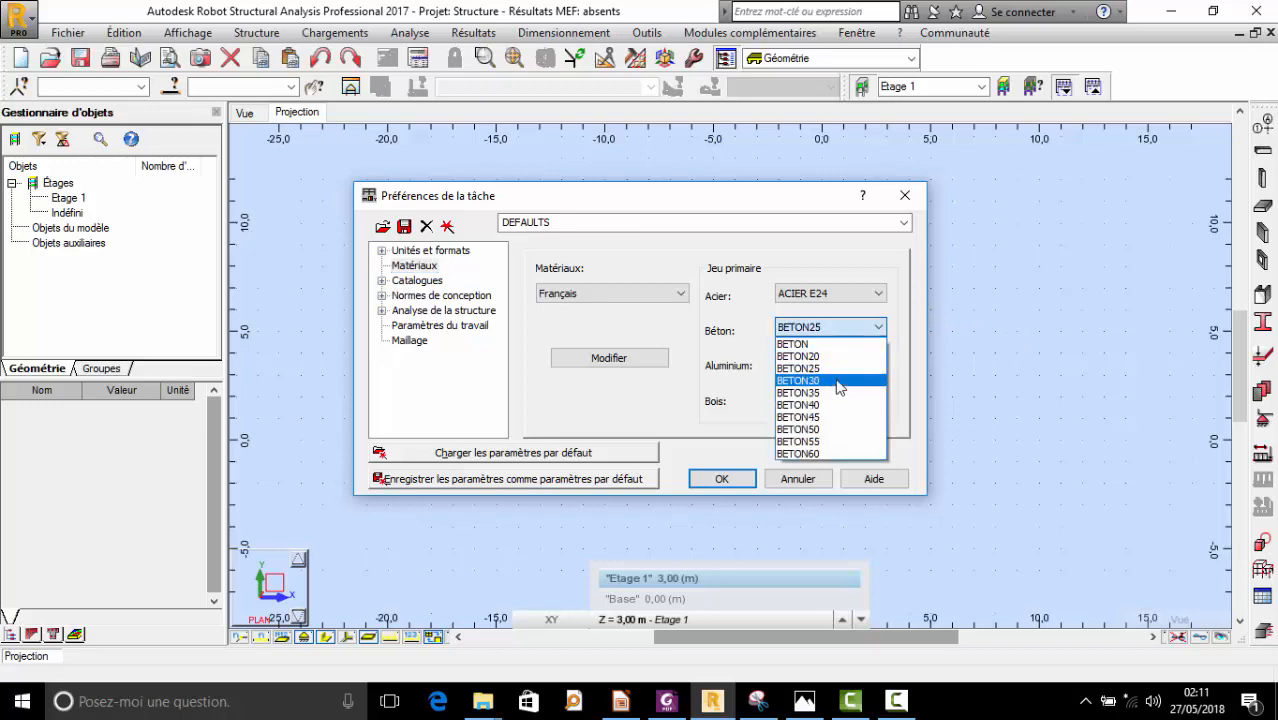
- Set the primary concrete material to BETON30 and check the steel and timber profile catalogues
{"action": "left_click", "coordinate": [838, 381]}
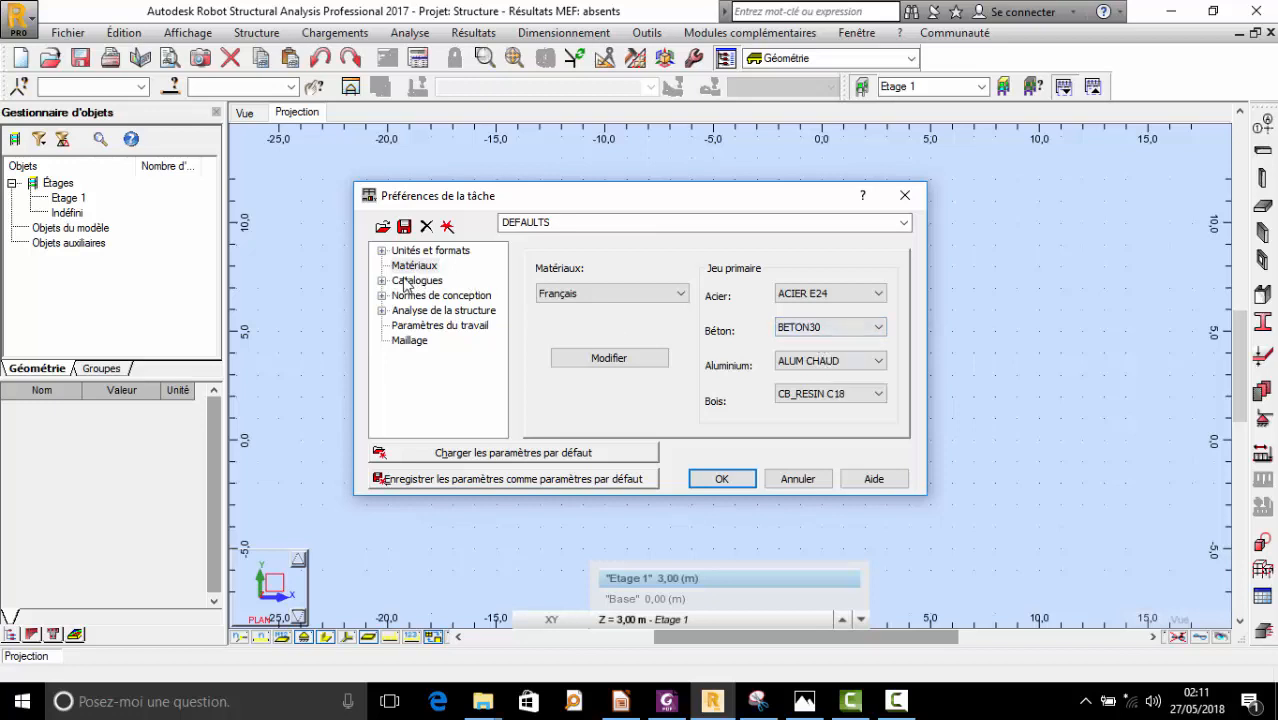
{"action": "left_click", "coordinate": [381, 251]}
{"action": "left_click", "coordinate": [381, 251]}
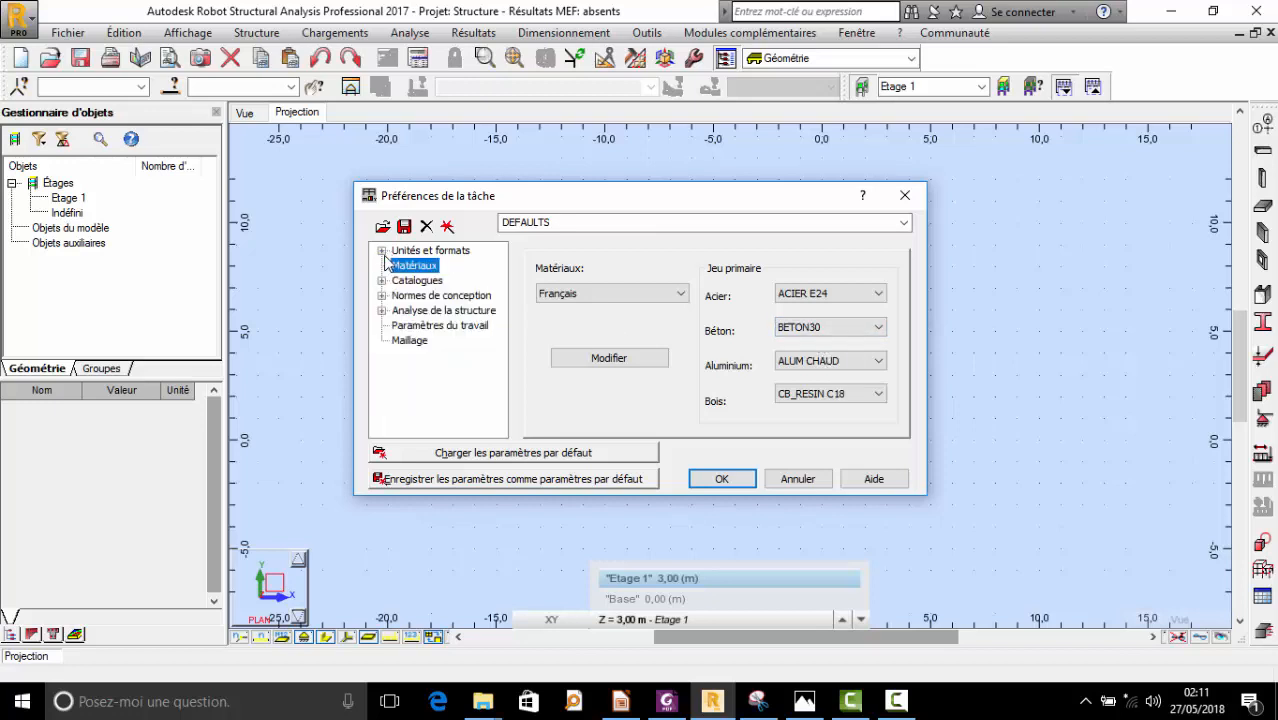
{"action": "left_click", "coordinate": [382, 281]}
{"action": "left_click", "coordinate": [406, 298]}
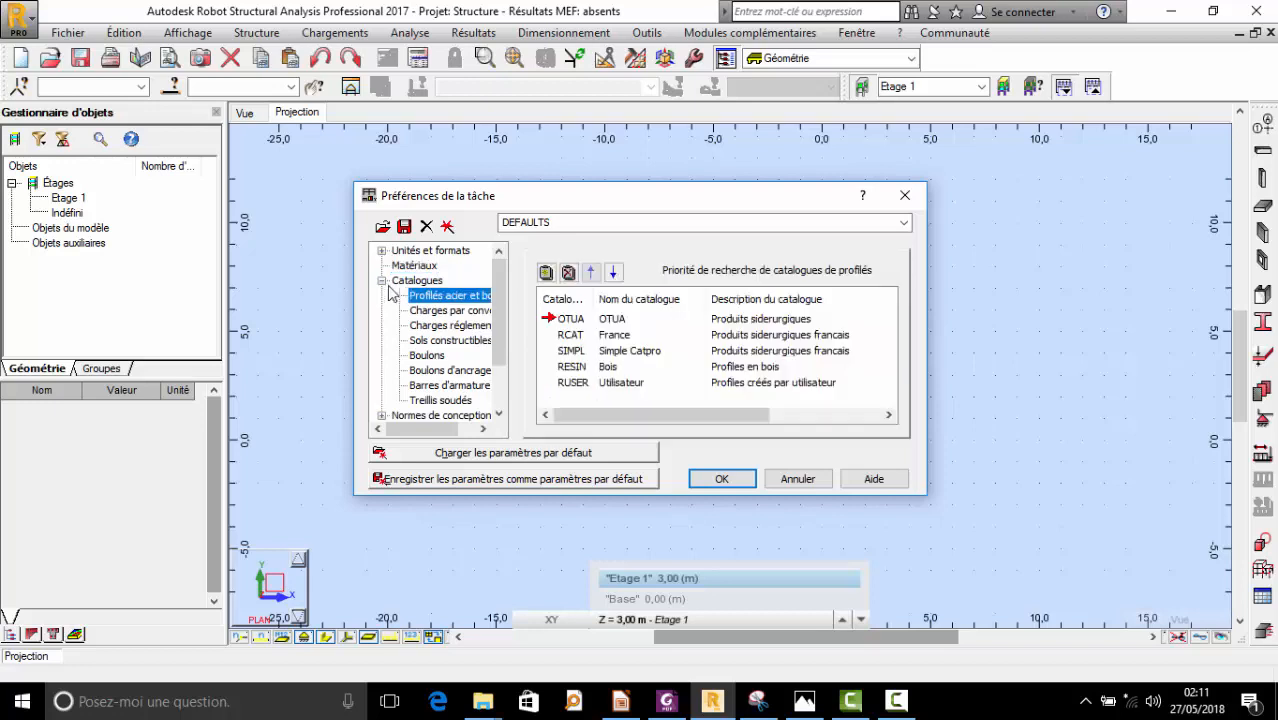
{"action": "left_click", "coordinate": [413, 267]}
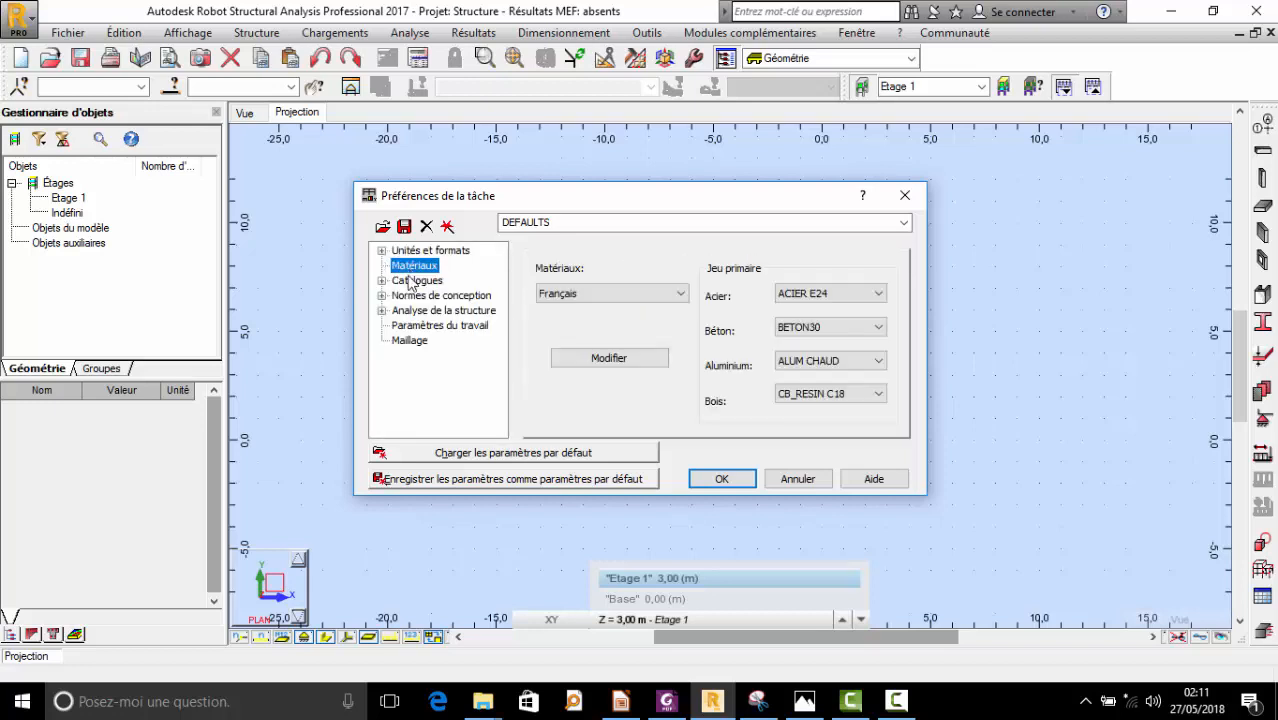
- Review the design codes and the load codes in the job preferences
{"action": "left_click", "coordinate": [381, 296]}
{"action": "left_click", "coordinate": [402, 297]}
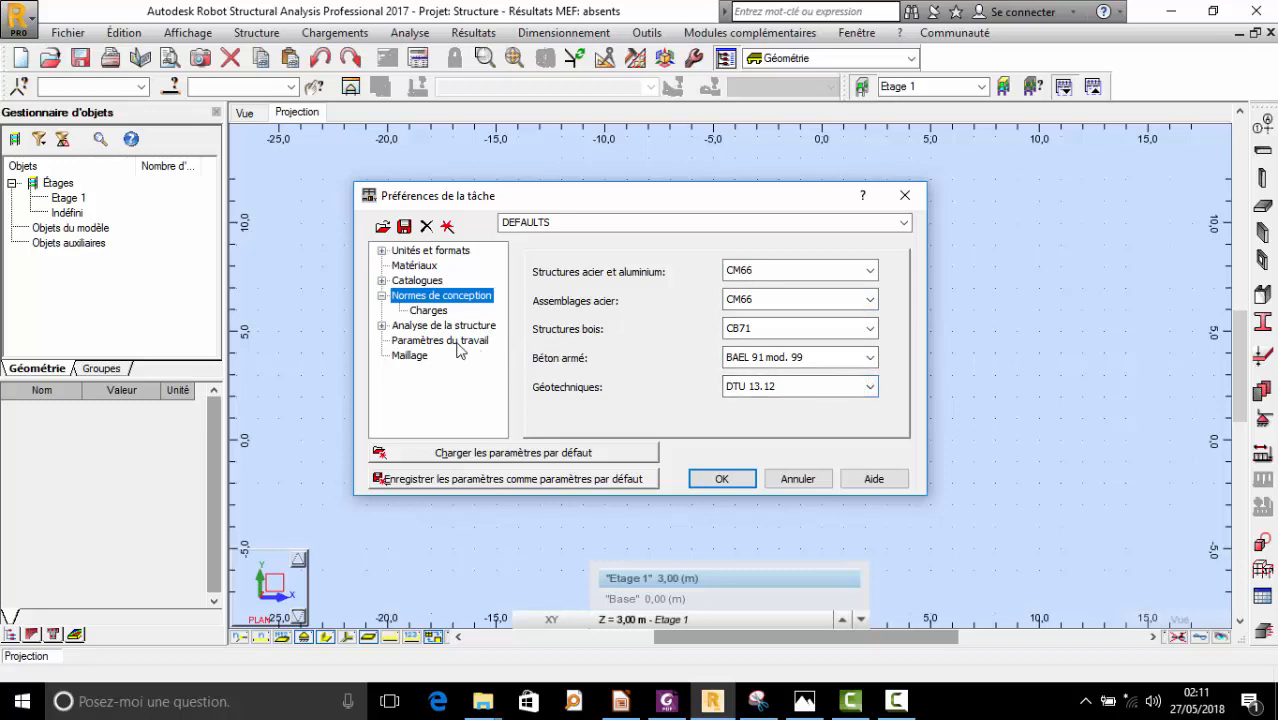
{"action": "left_click", "coordinate": [436, 315]}
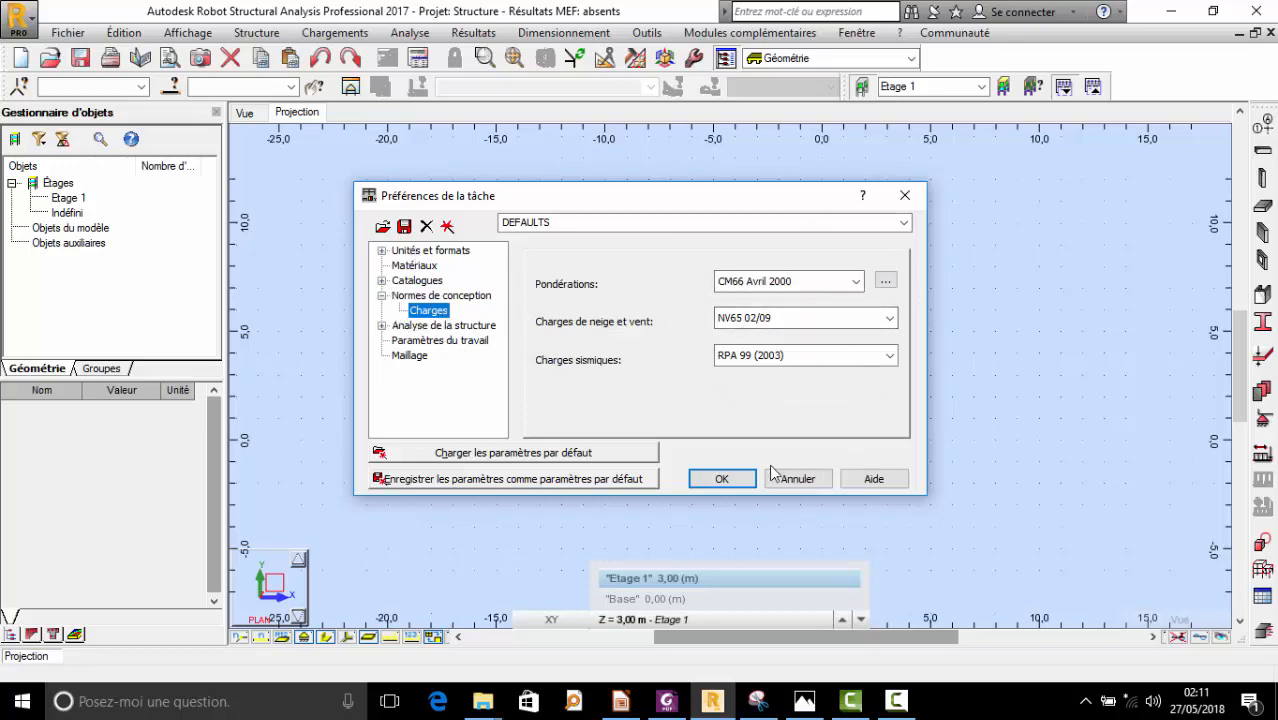
- Save the current job preferences as the default parameters and close the preferences dialog
{"action": "left_click", "coordinate": [553, 483]}
{"action": "left_click", "coordinate": [710, 391]}
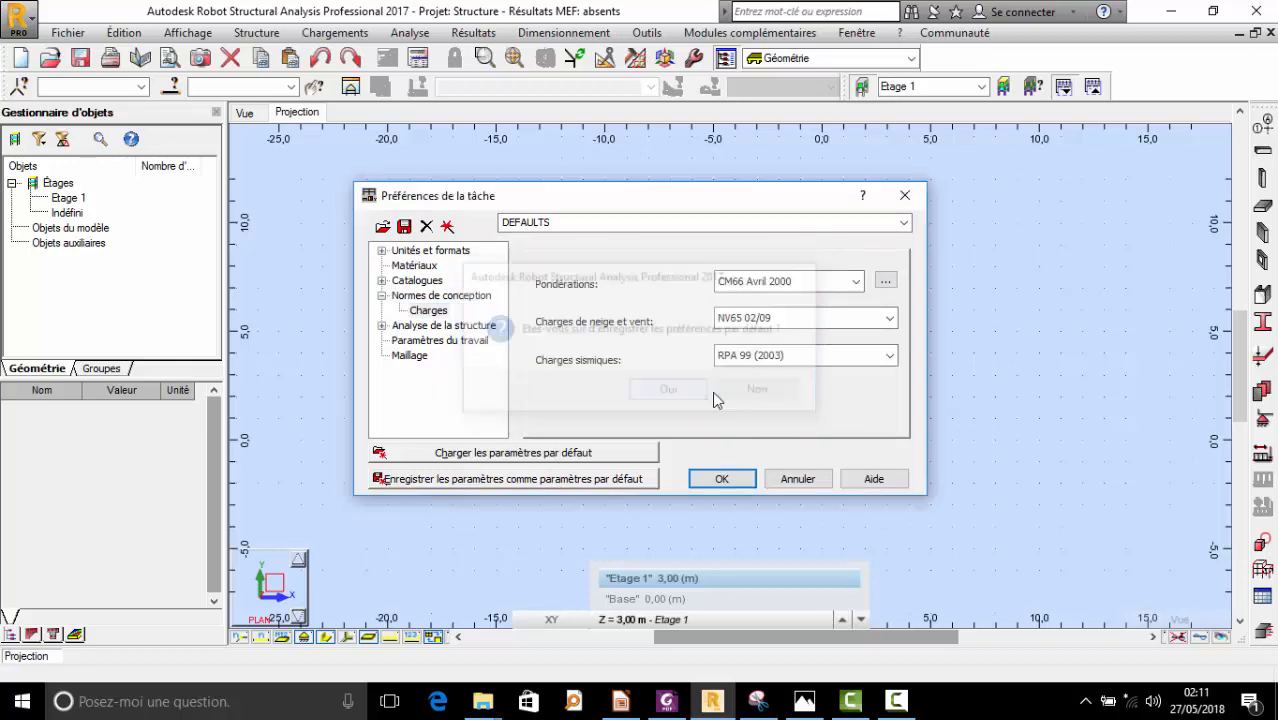
{"action": "left_click", "coordinate": [905, 196]}
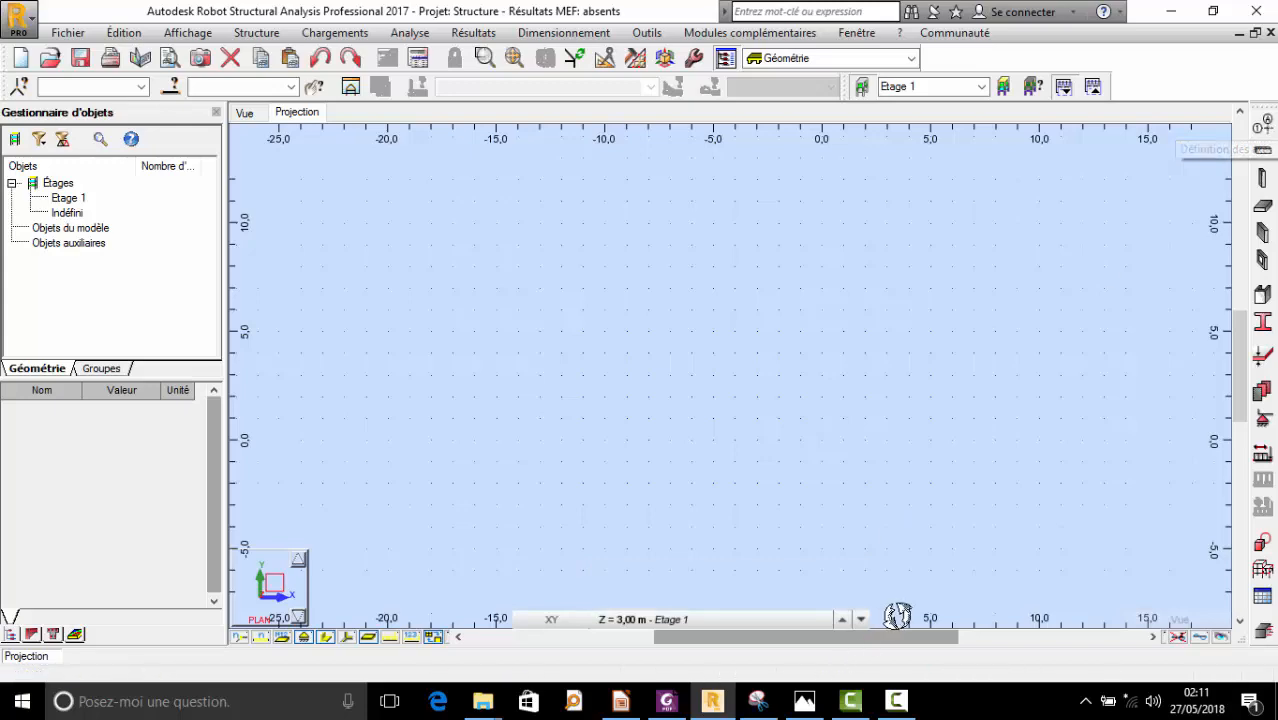
- Switch to Photos to examine the grandstand picture FRAMEWORK.PNG, and return to the Robot model
{"action": "left_click", "coordinate": [807, 700]}
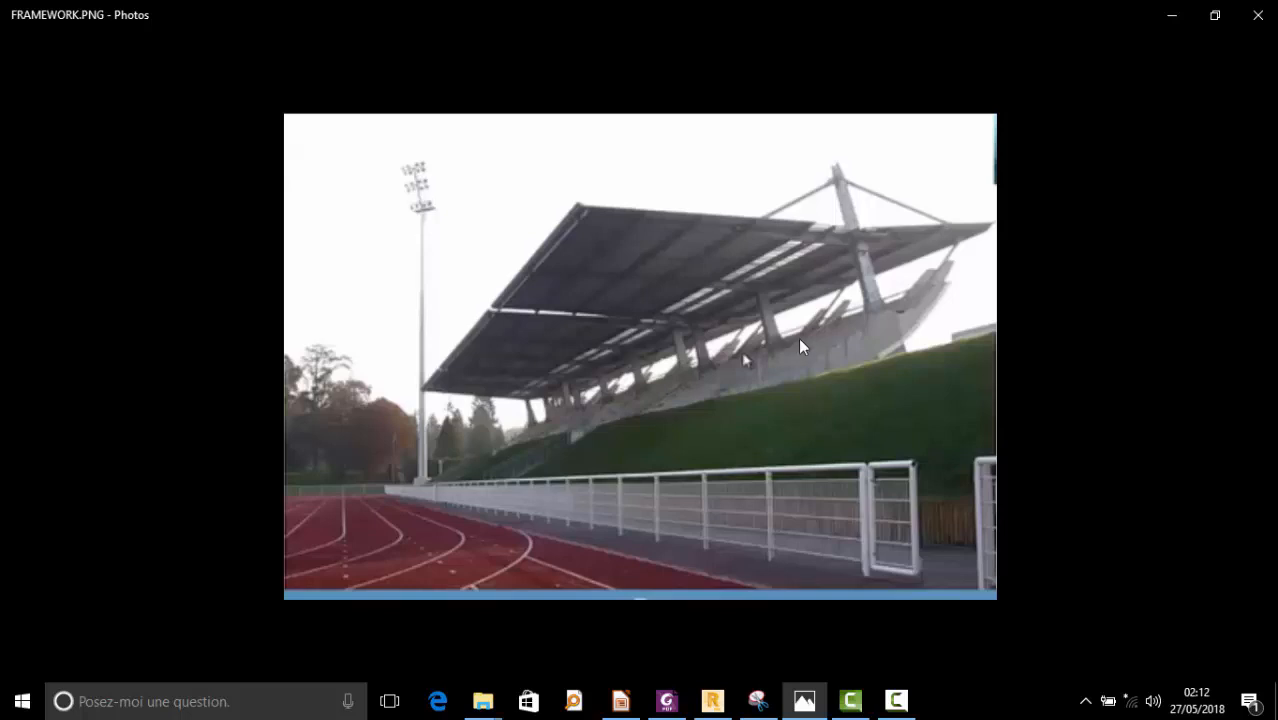
{"action": "left_click", "coordinate": [1171, 15]}
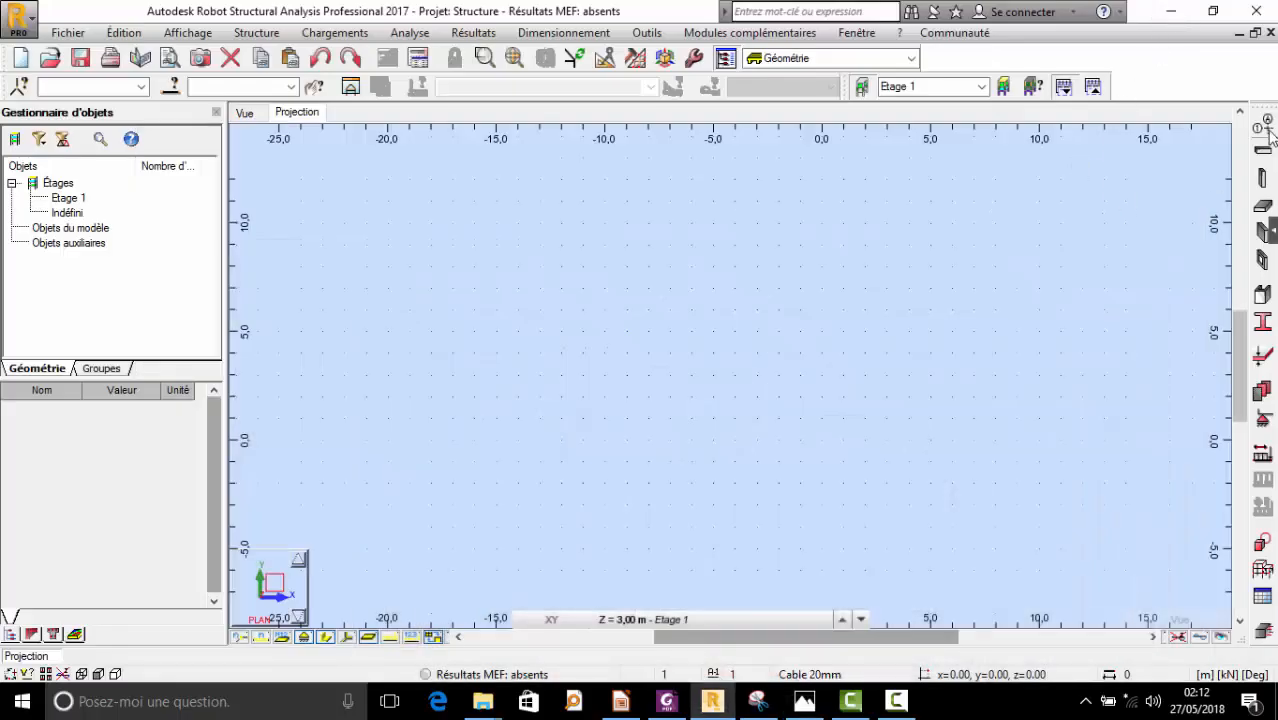
- Start defining Cartesian construction lines and add a single X line at position 0.00 m with zero repeats
{"action": "left_click", "coordinate": [1265, 129]}
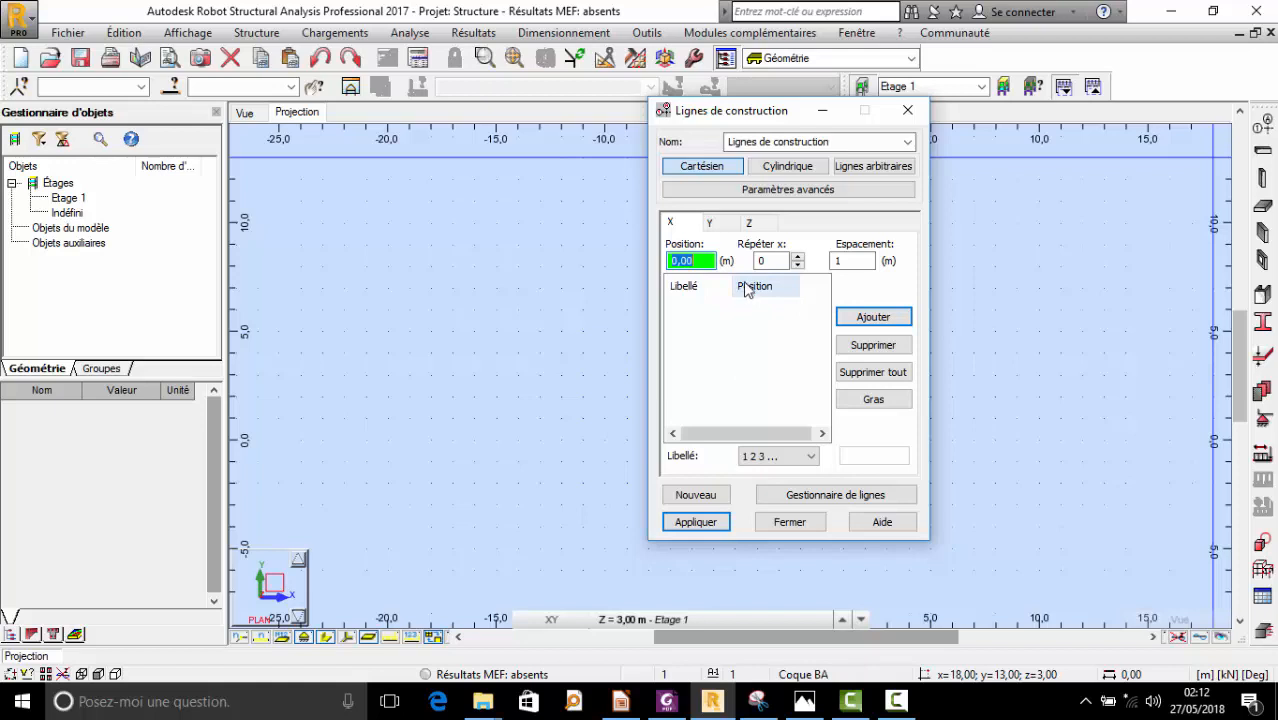
{"action": "left_click", "coordinate": [775, 261]}
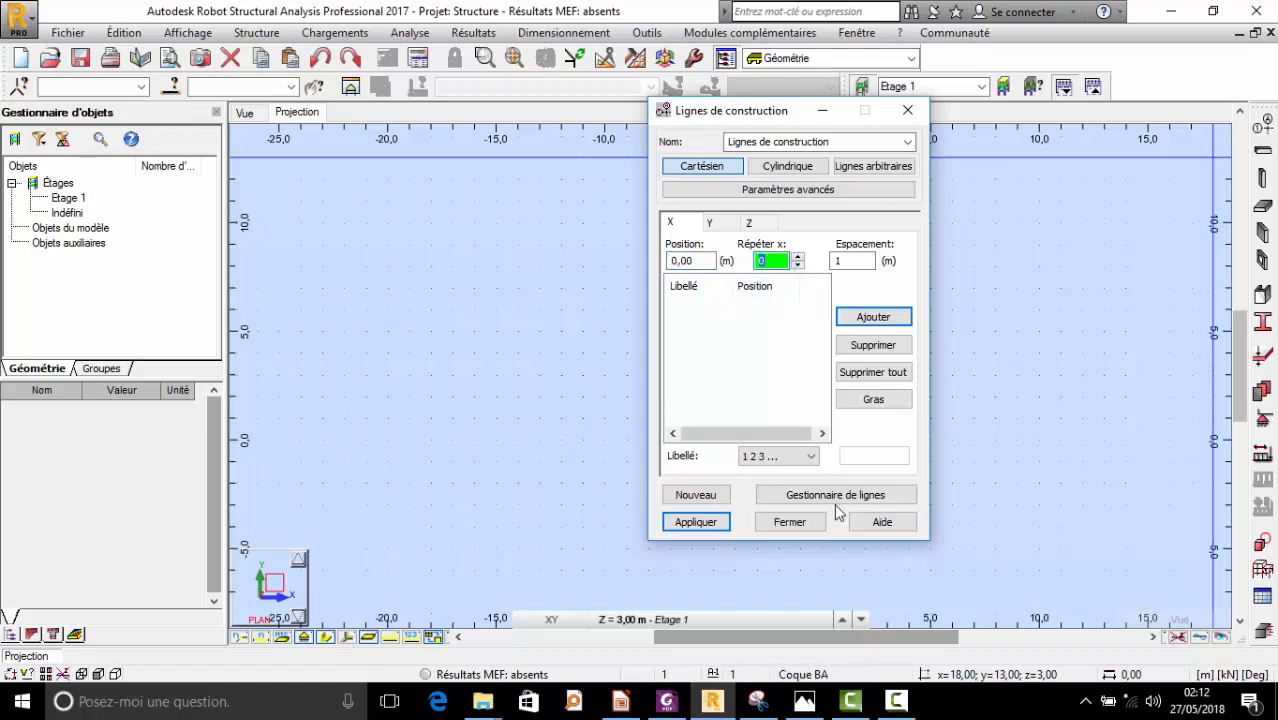
{"action": "left_click", "coordinate": [797, 256]}
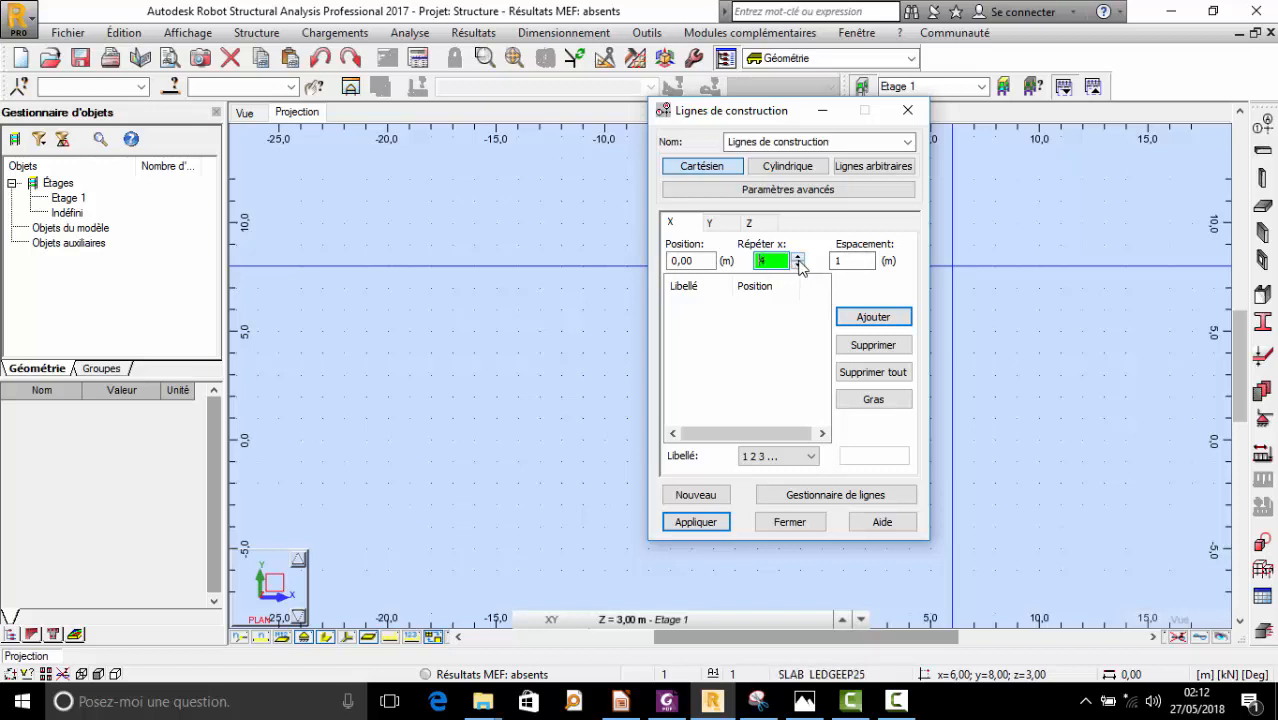
{"action": "left_click", "coordinate": [797, 257]}
{"action": "left_click", "coordinate": [797, 257]}
{"action": "left_click", "coordinate": [798, 258]}
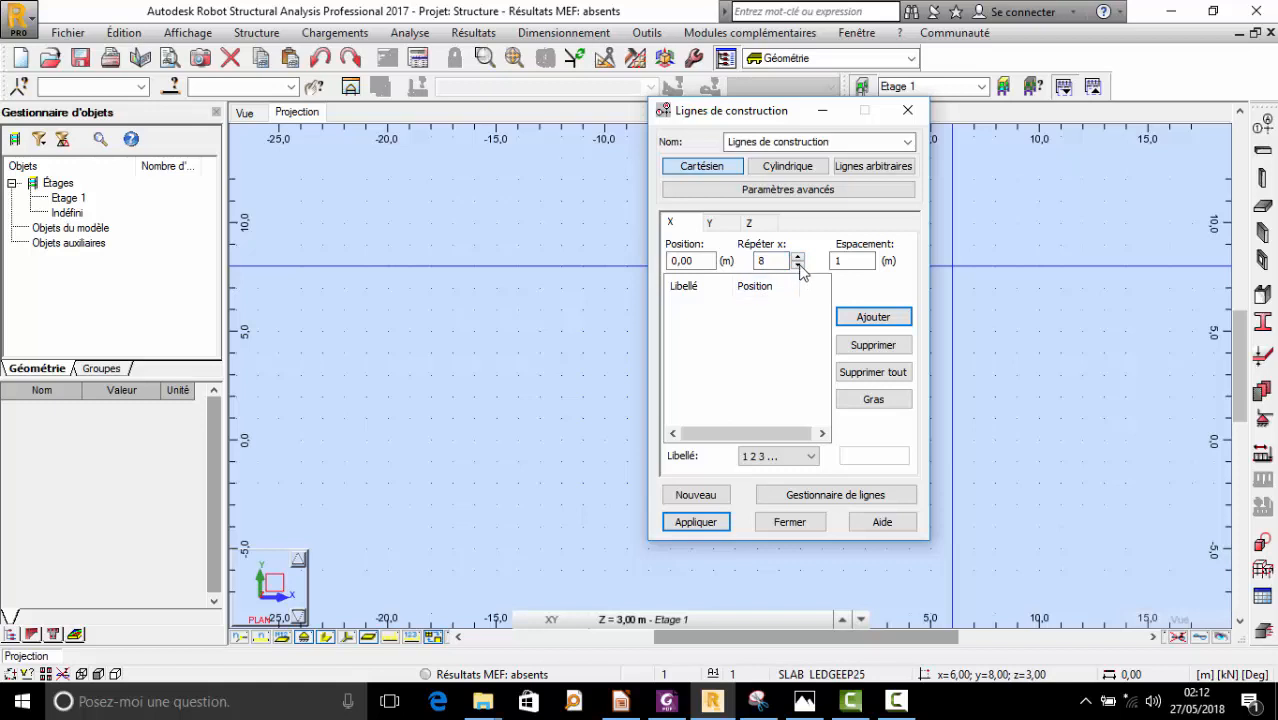
{"action": "left_click", "coordinate": [798, 267]}
{"action": "left_click", "coordinate": [799, 266]}
{"action": "left_click", "coordinate": [799, 266]}
{"action": "left_click", "coordinate": [799, 266]}
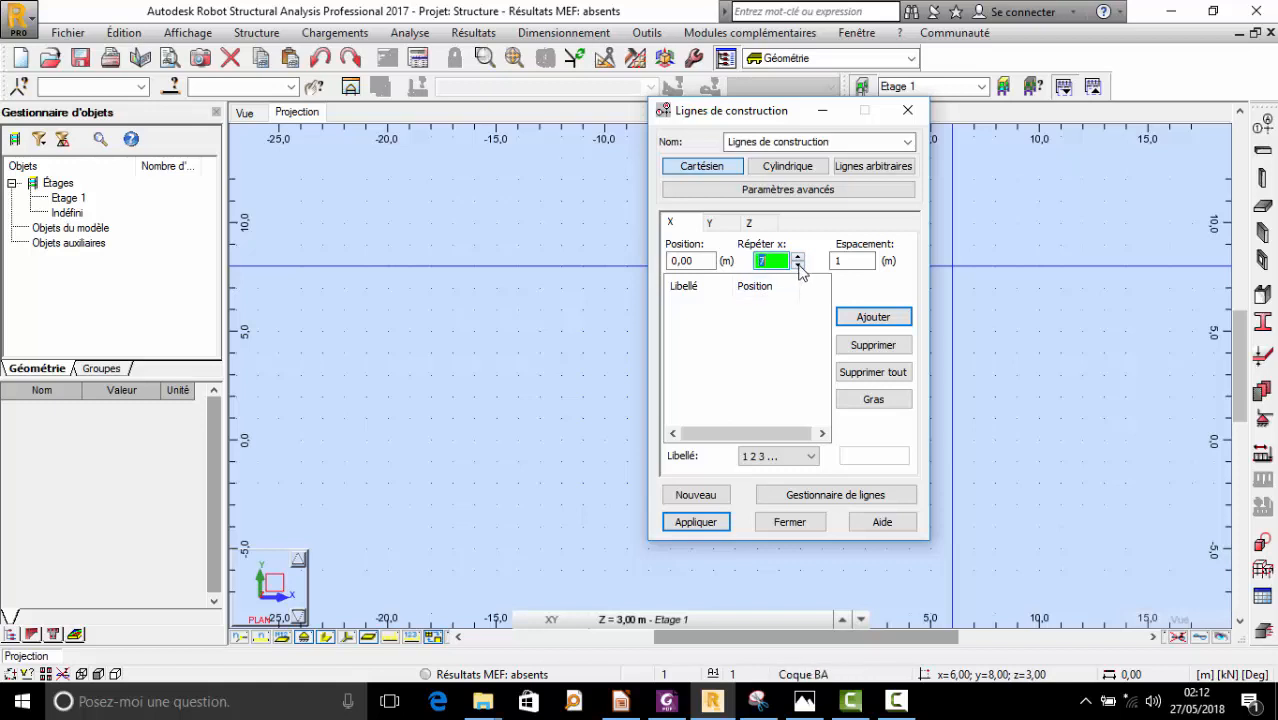
{"action": "left_click", "coordinate": [799, 266]}
{"action": "left_click", "coordinate": [799, 266]}
{"action": "left_click", "coordinate": [800, 258]}
{"action": "left_click", "coordinate": [898, 318]}
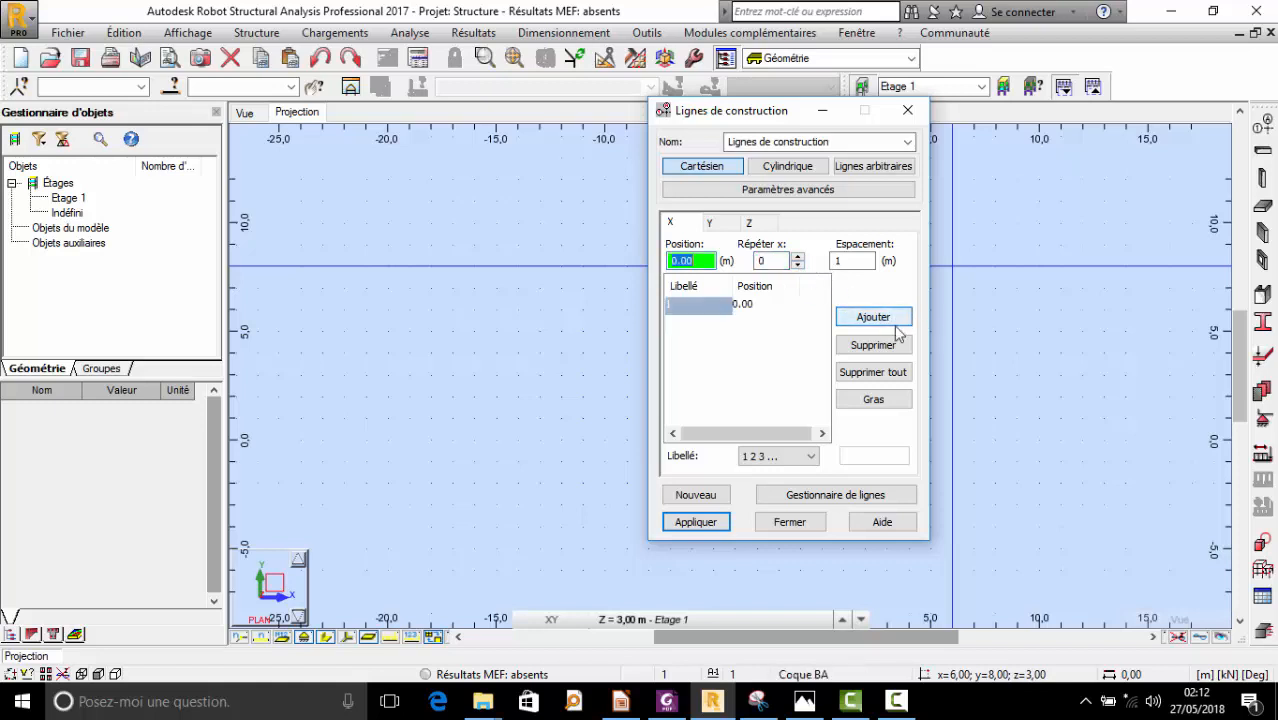
- Add X construction lines repeated 9 times at 4 m spacing from position 0.00
{"action": "left_click", "coordinate": [799, 257]}
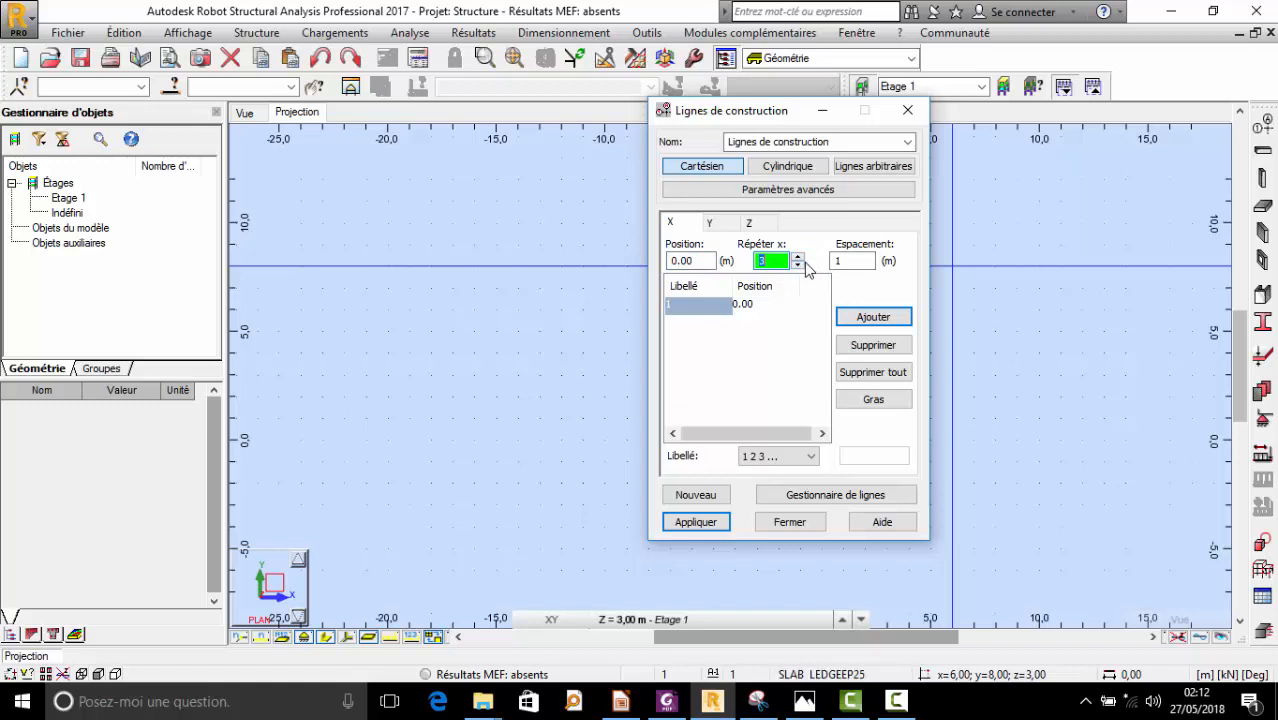
{"action": "left_click", "coordinate": [803, 264]}
{"action": "left_click", "coordinate": [803, 264]}
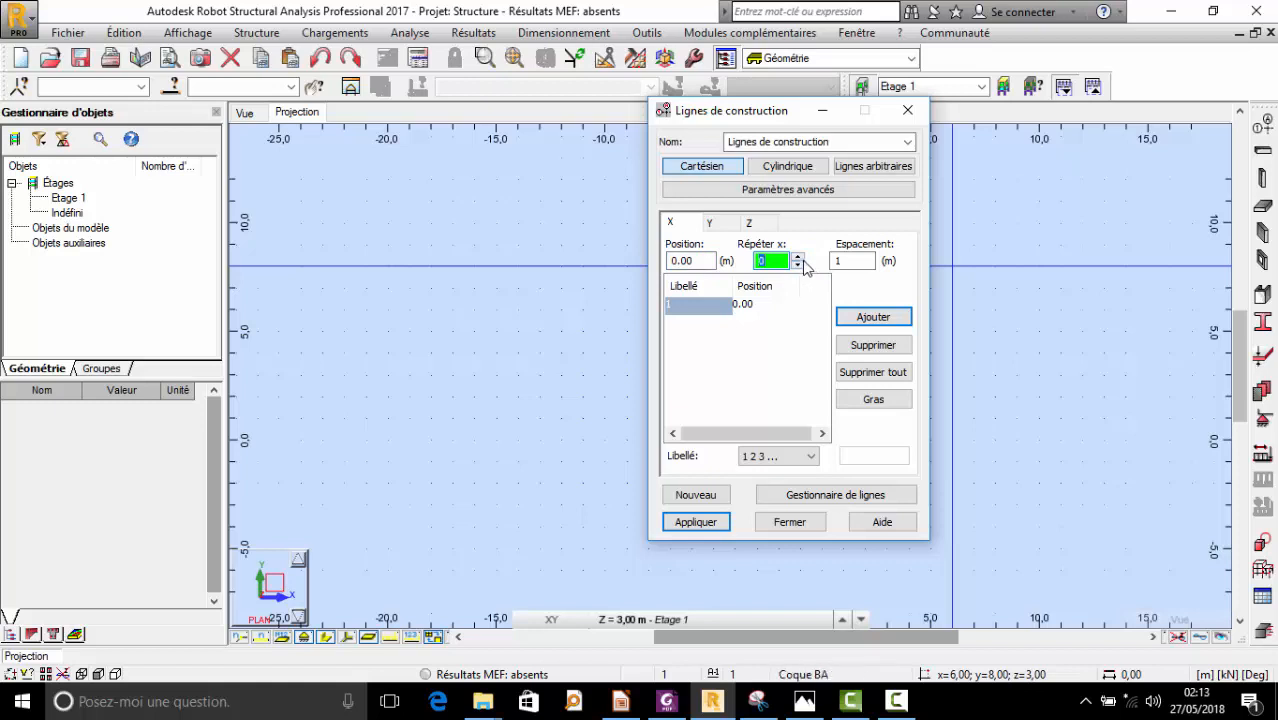
{"action": "left_click", "coordinate": [800, 258]}
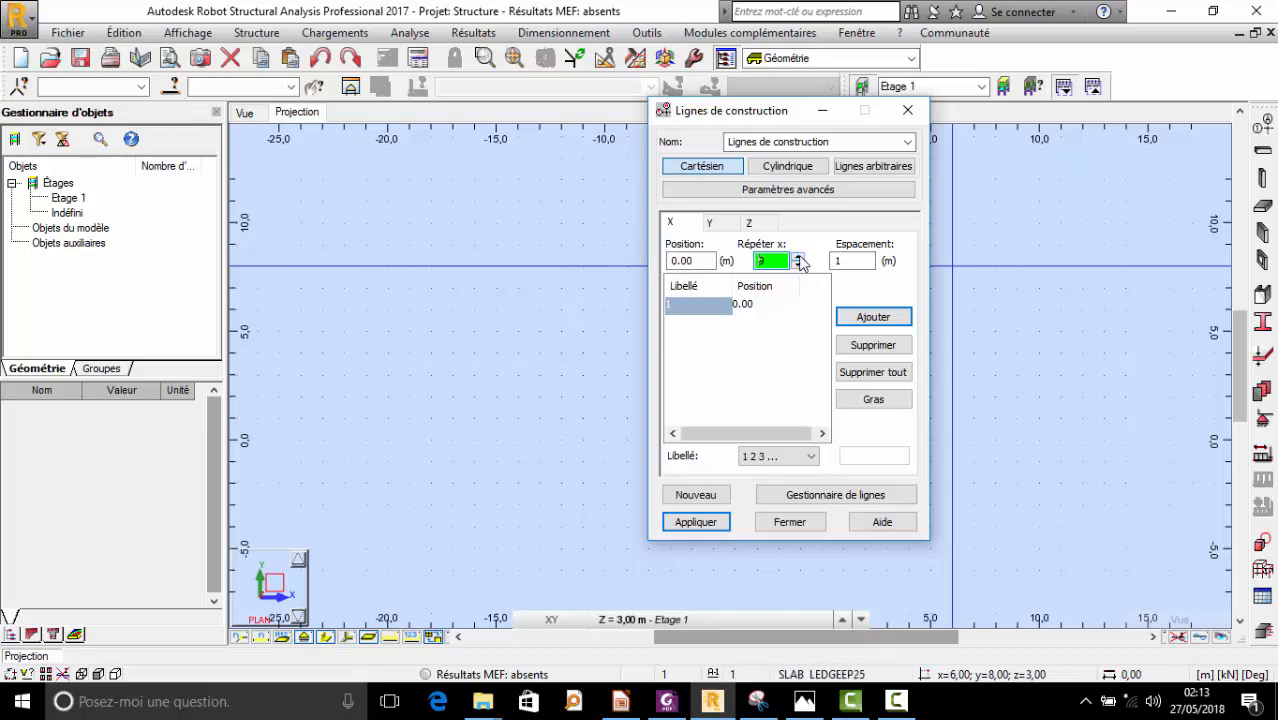
{"action": "left_click", "coordinate": [801, 258]}
{"action": "left_click", "coordinate": [862, 261]}
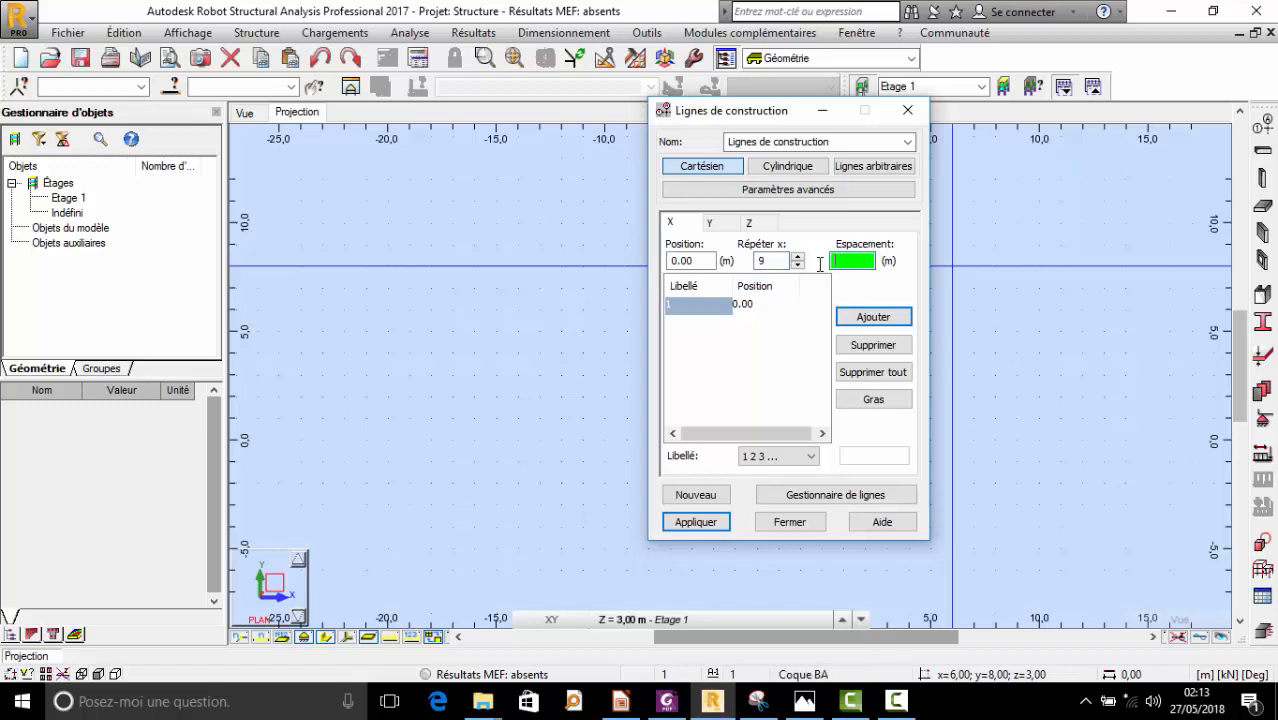
{"action": "left_click", "coordinate": [872, 316]}
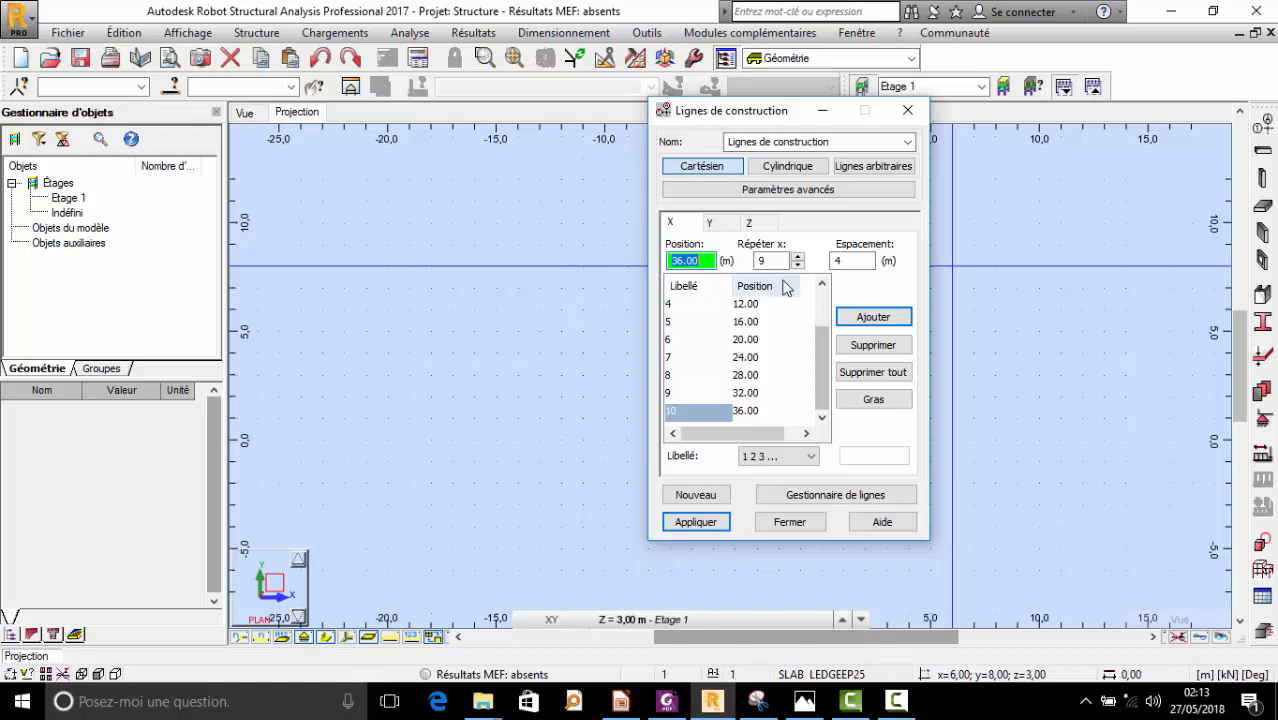
- Set the Y construction line labels to A B C and add a Y line at position 0.00 m
{"action": "left_click", "coordinate": [710, 224]}
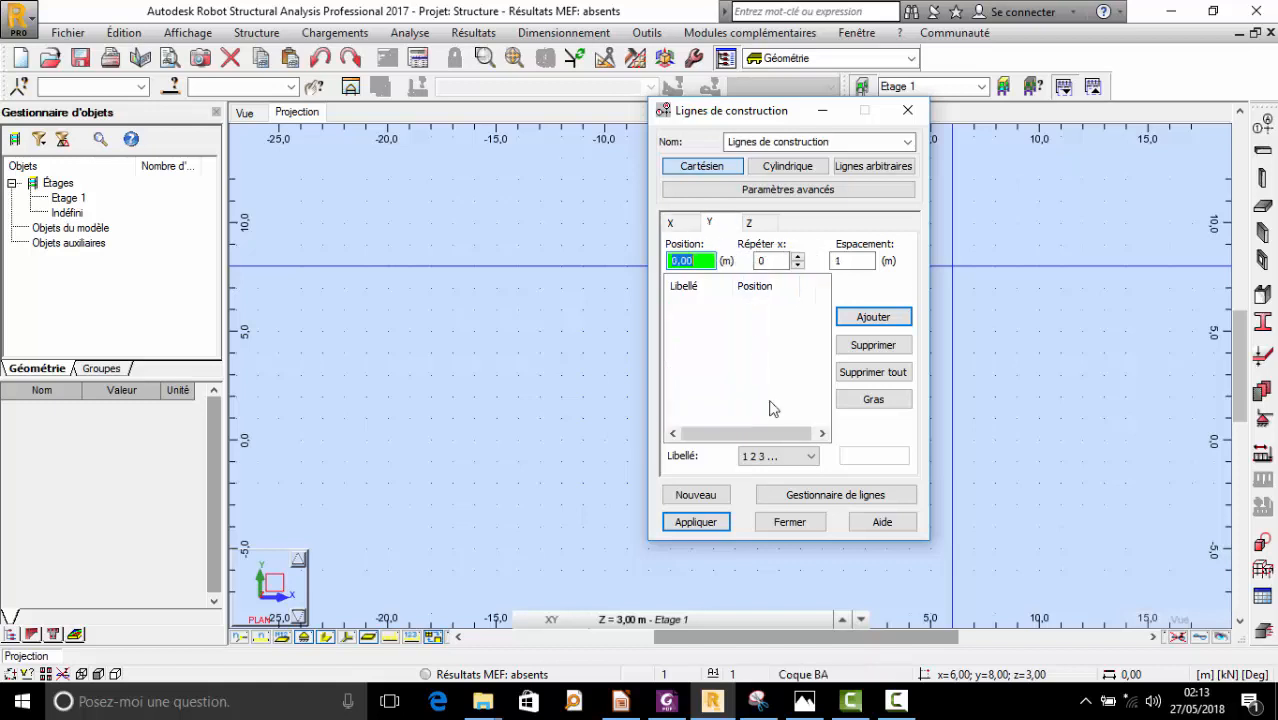
{"action": "left_click", "coordinate": [778, 456]}
{"action": "left_click", "coordinate": [783, 488]}
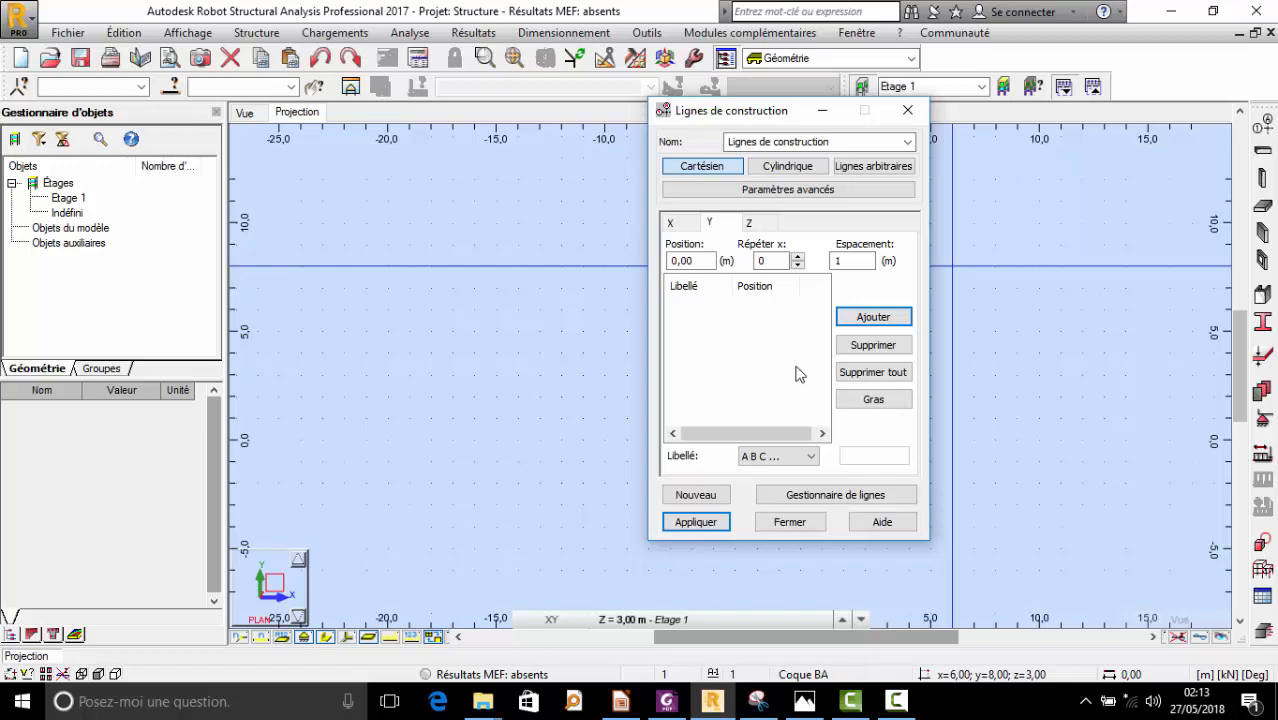
{"action": "left_click", "coordinate": [873, 317]}
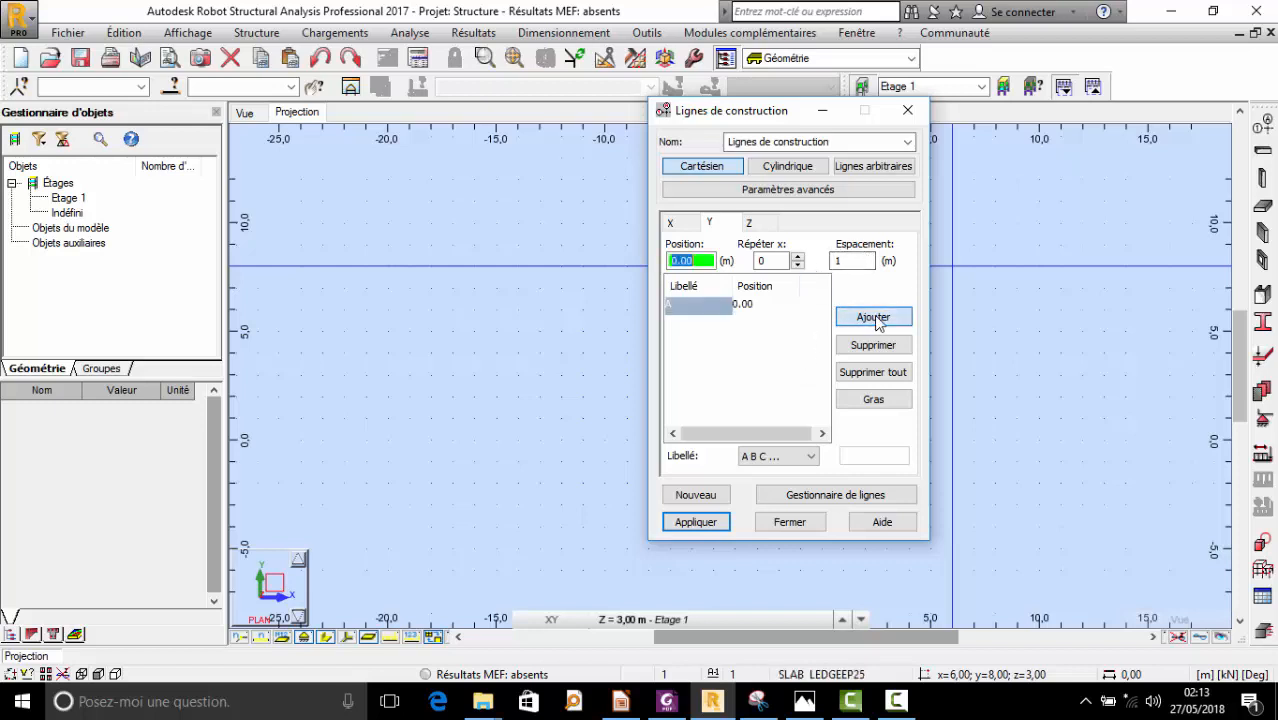
{"action": "left_click", "coordinate": [780, 262]}
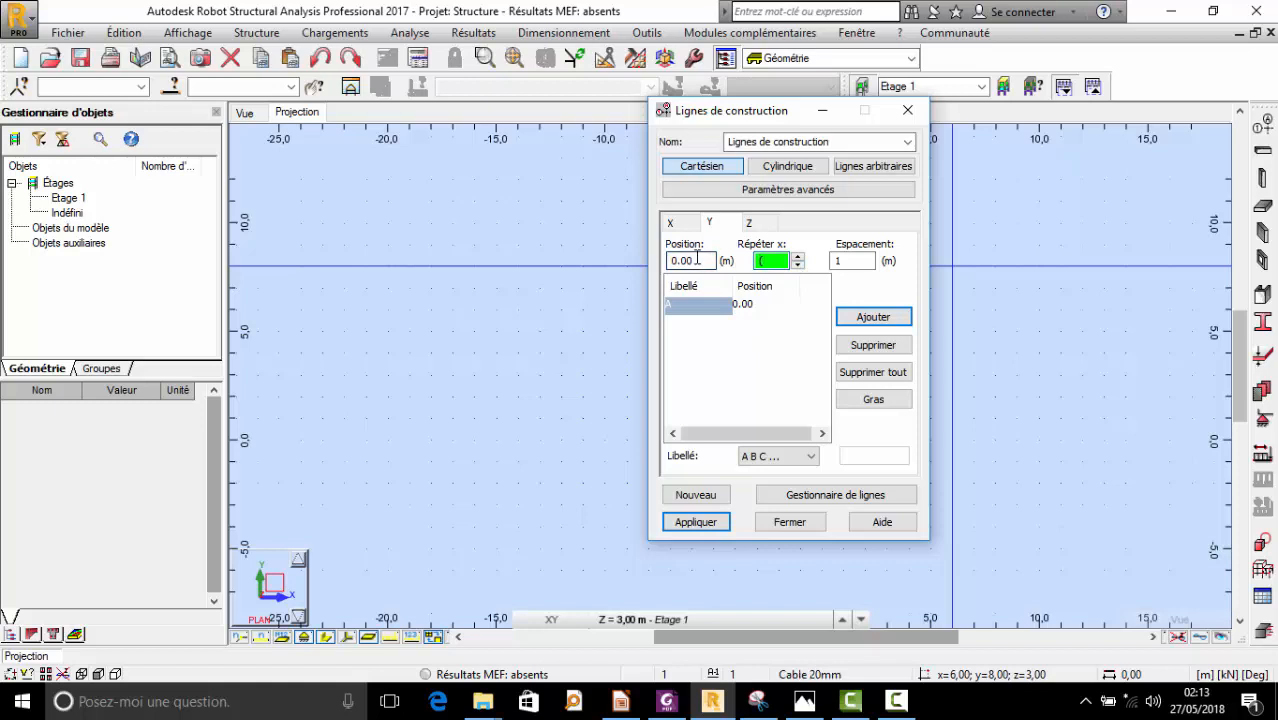
{"action": "type", "text": "-2.5"}
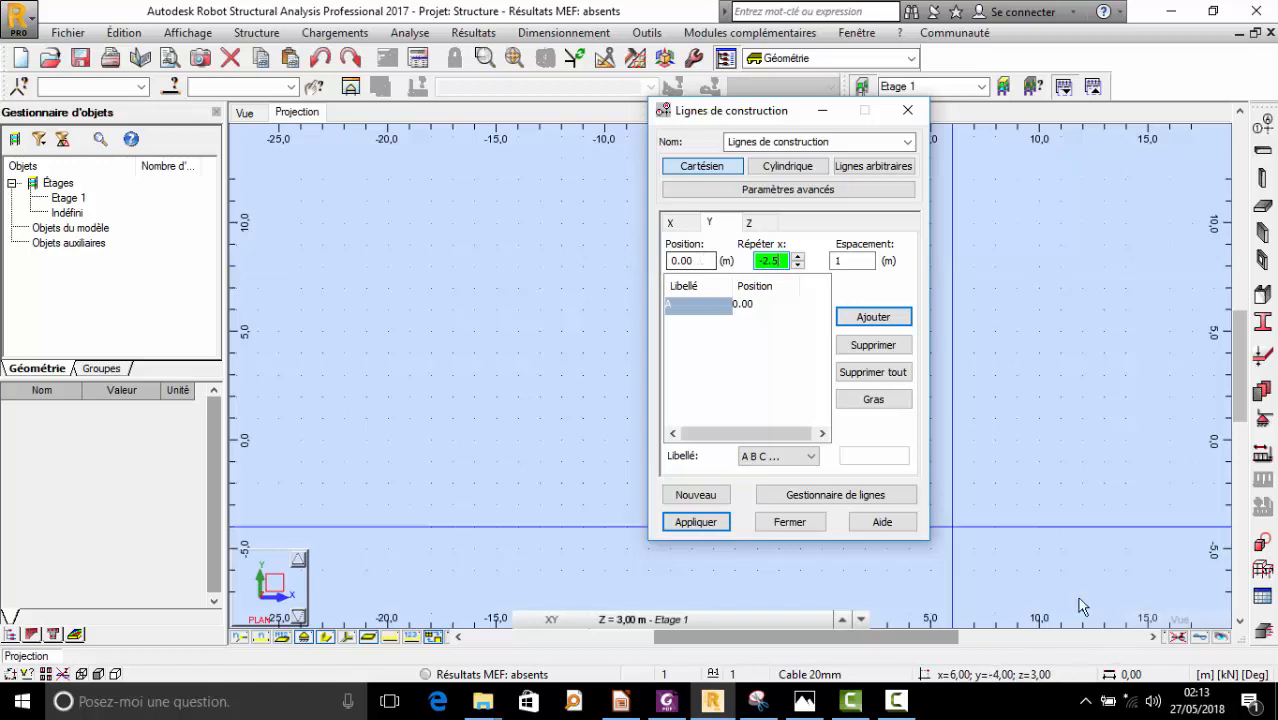
{"action": "left_click", "coordinate": [883, 325]}
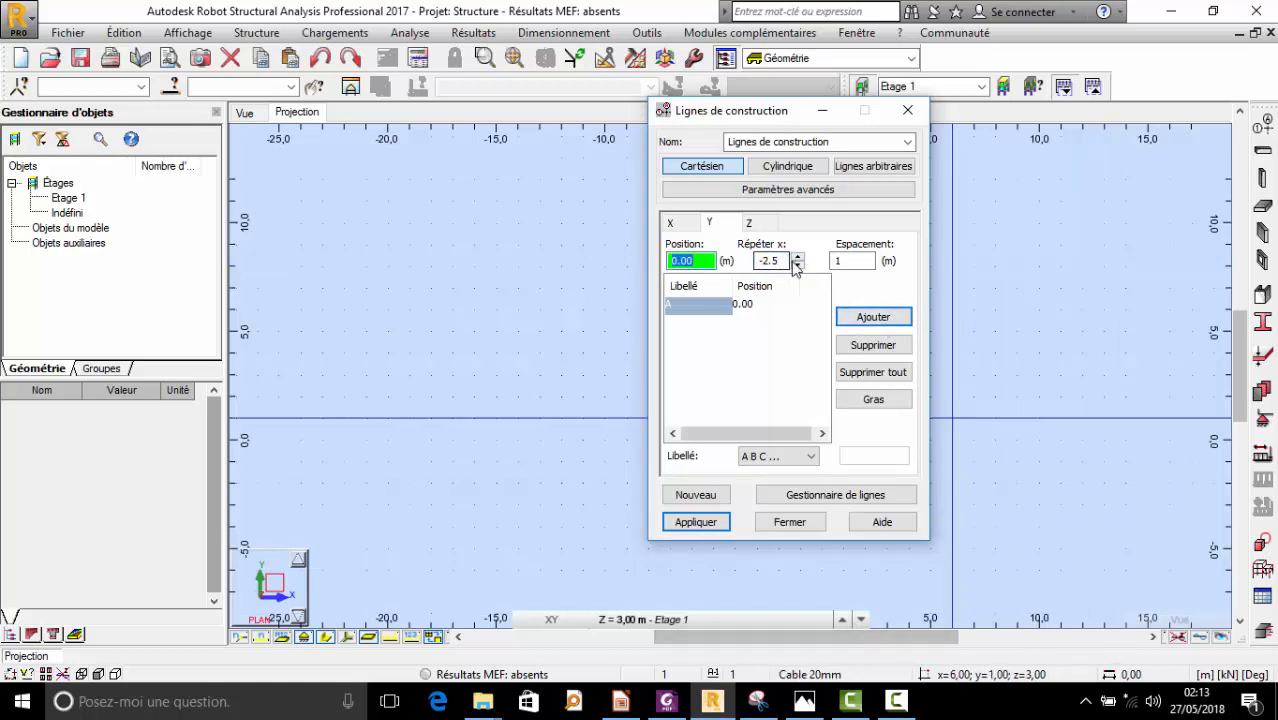
{"action": "key", "text": "Tab"}
{"action": "type", "text": "0"}
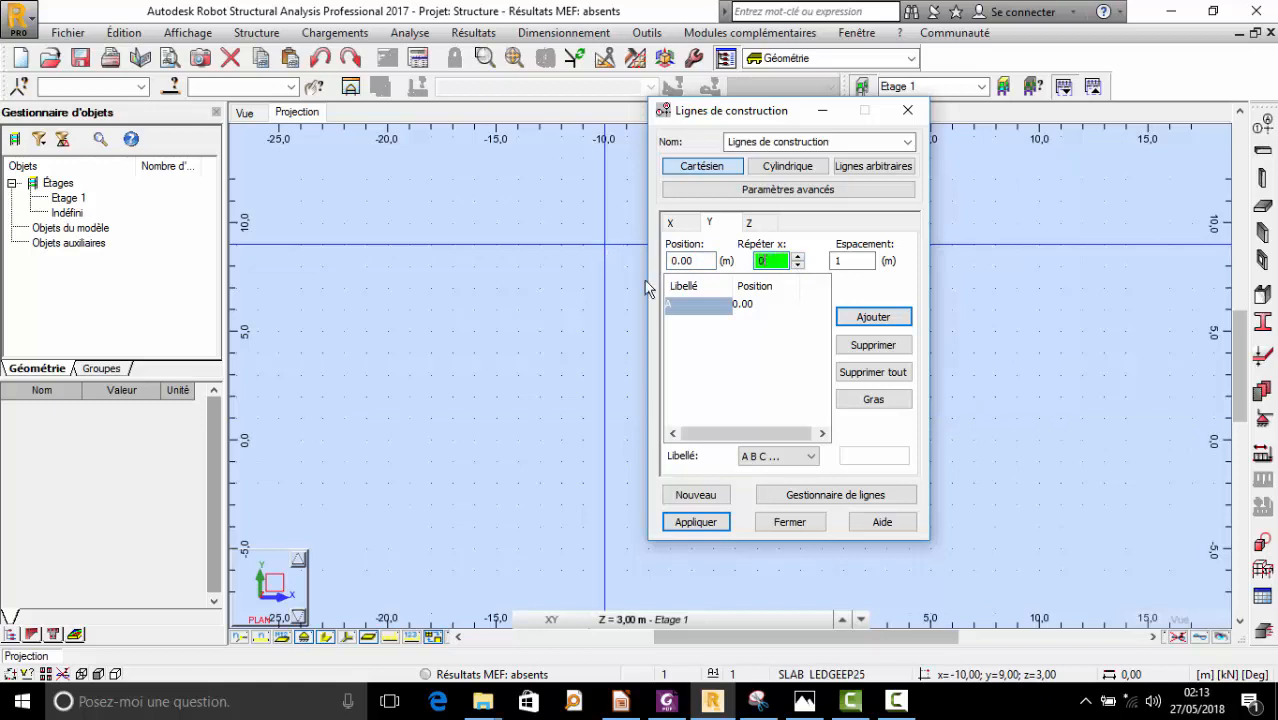
- Add a Y construction line from position 0.00 with 1 repeat and a spacing of -2.5 m
{"action": "left_click", "coordinate": [798, 256]}
{"action": "key", "text": "Tab"}
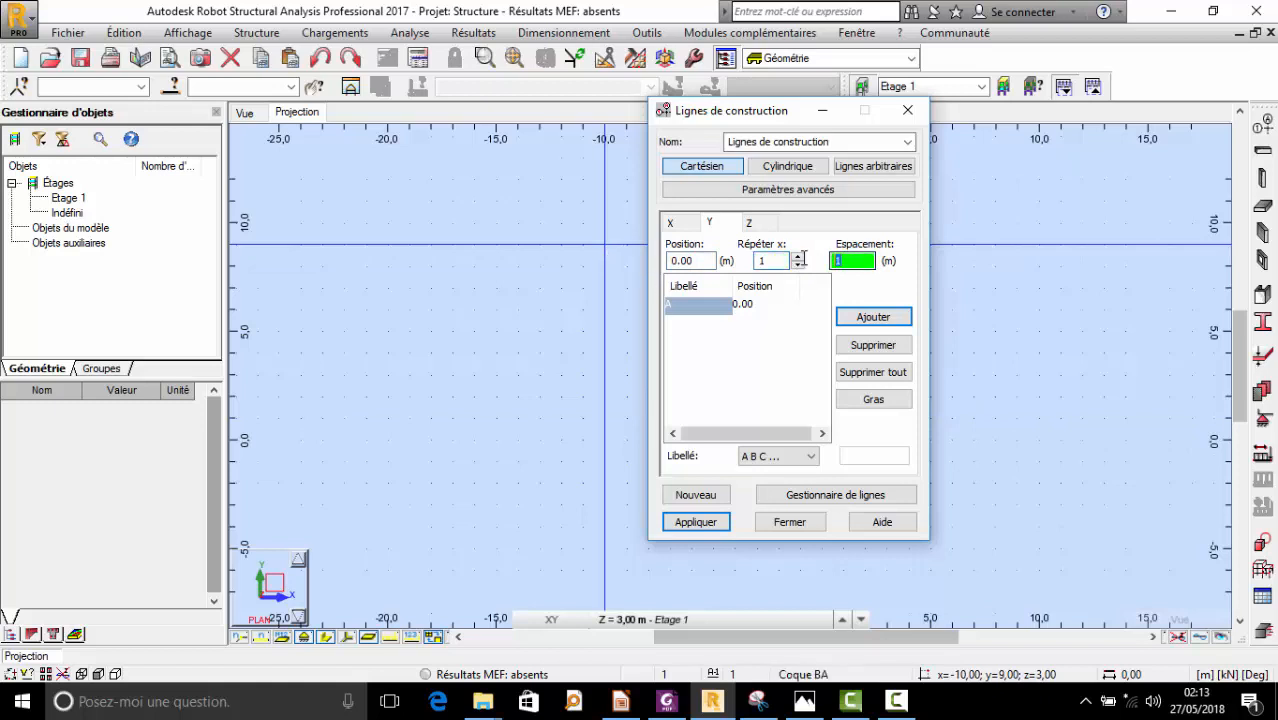
{"action": "type", "text": "-2.5"}
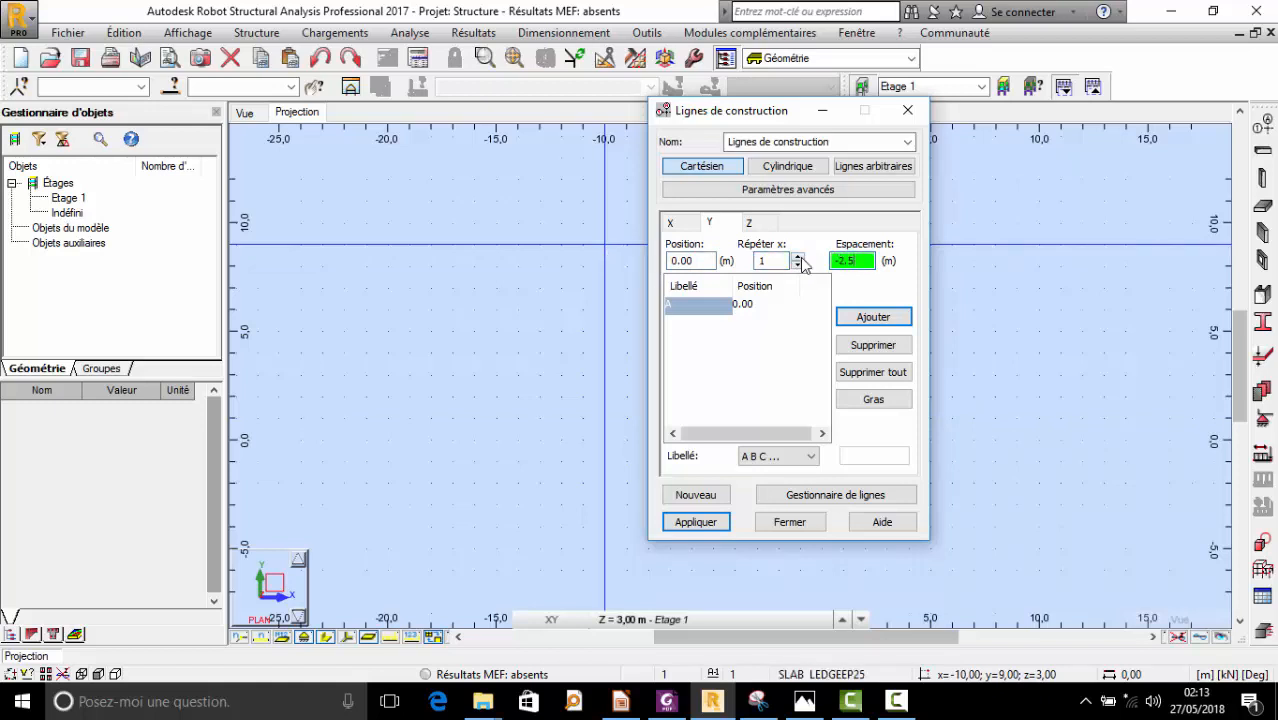
{"action": "left_click", "coordinate": [873, 316]}
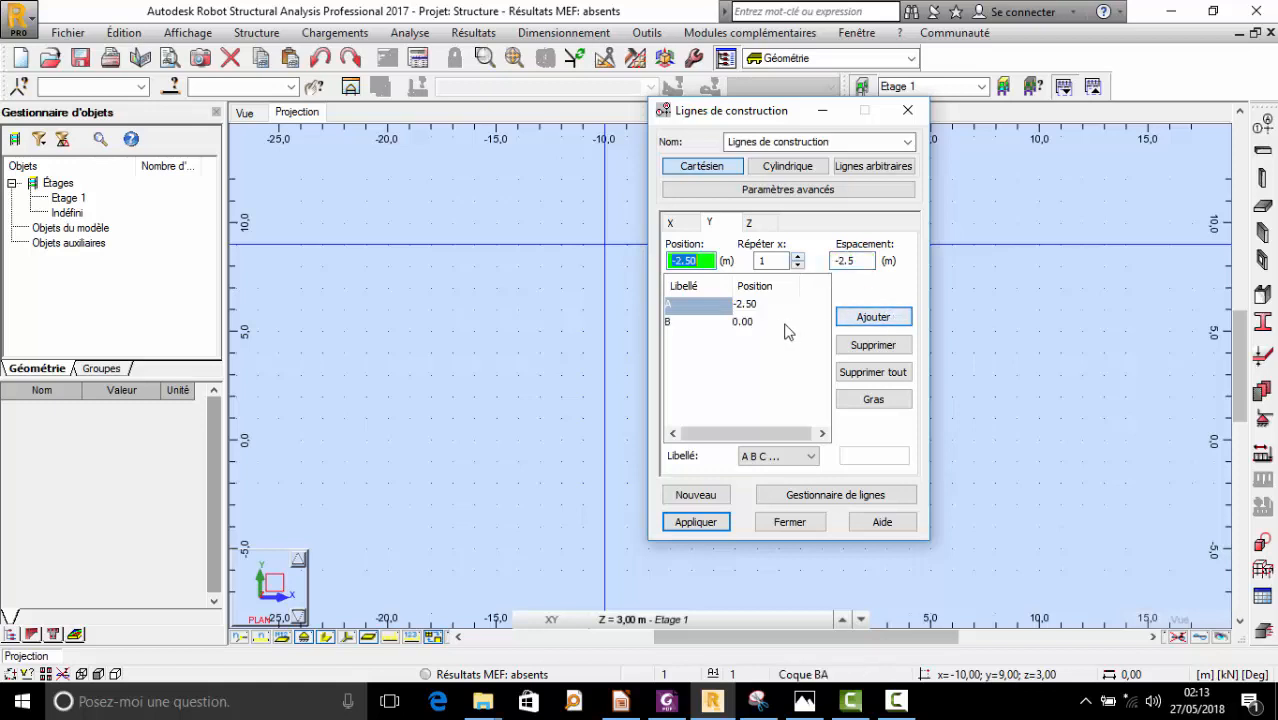
- Starting from the Y line at 0.00, add lines at 2.50 m and 5.00 m using a spacing of 2.5 m
{"action": "left_click", "coordinate": [740, 322]}
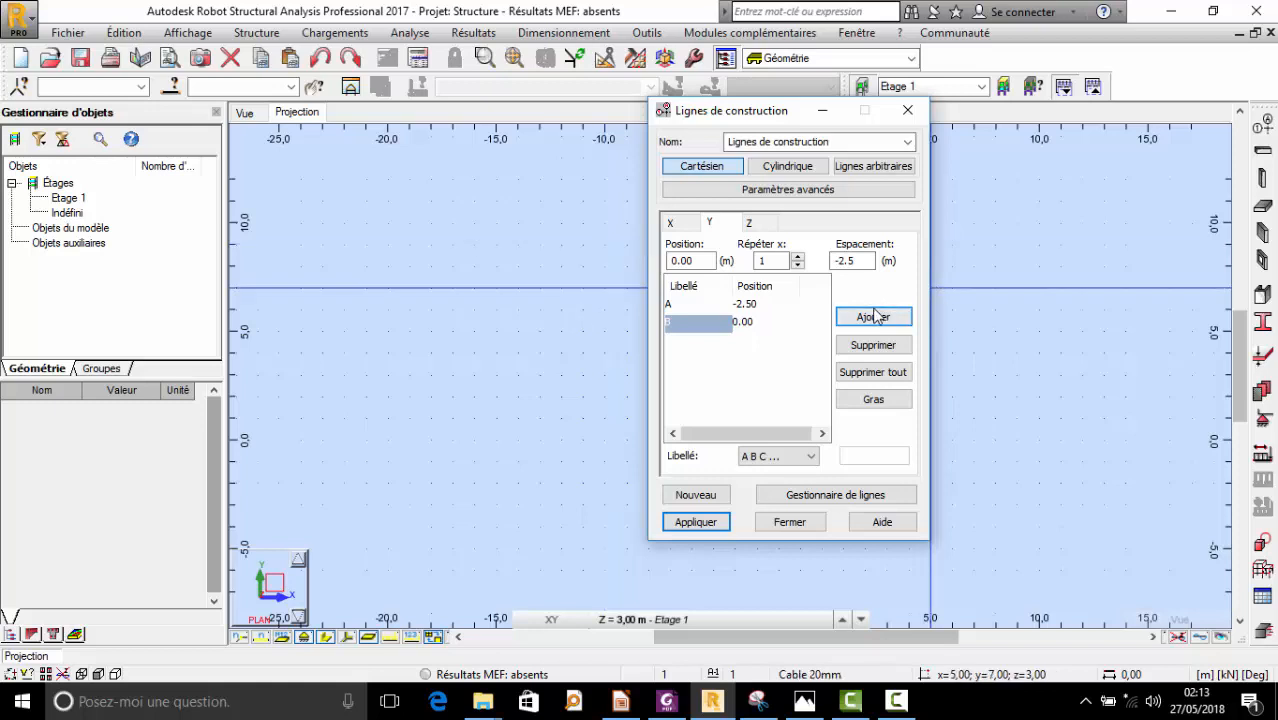
{"action": "double_click", "coordinate": [844, 260]}
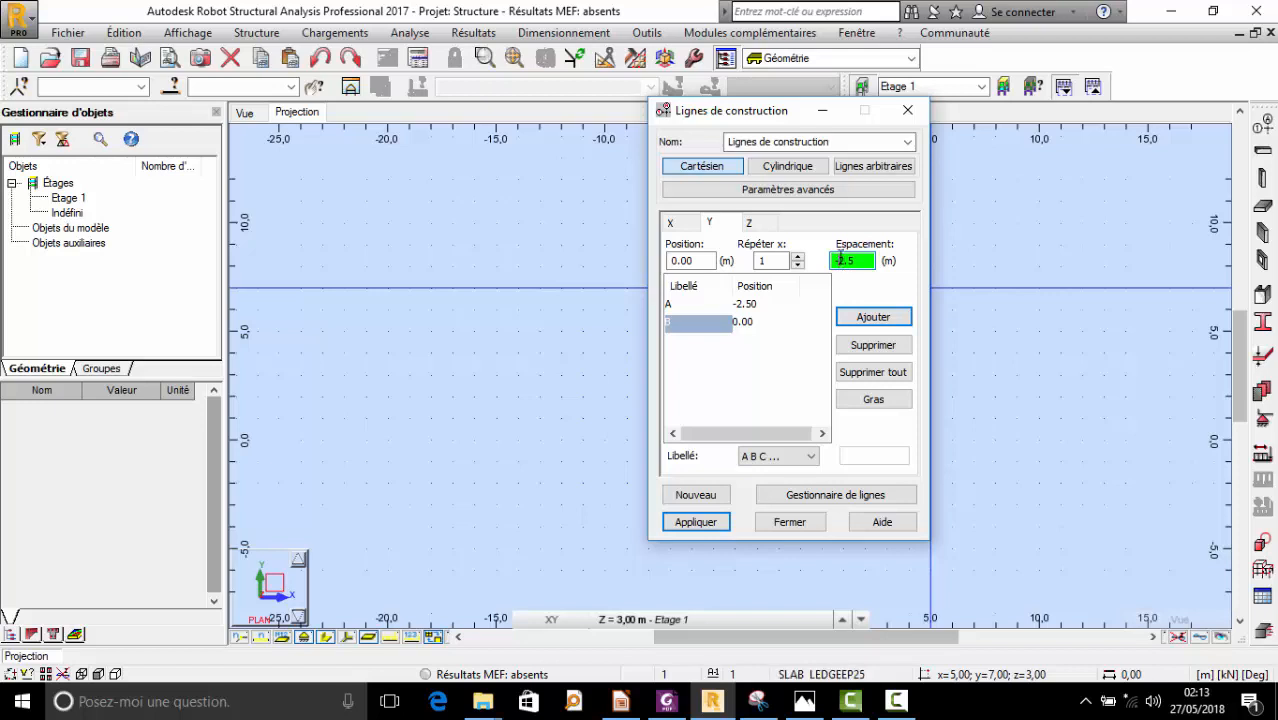
{"action": "left_click", "coordinate": [873, 318]}
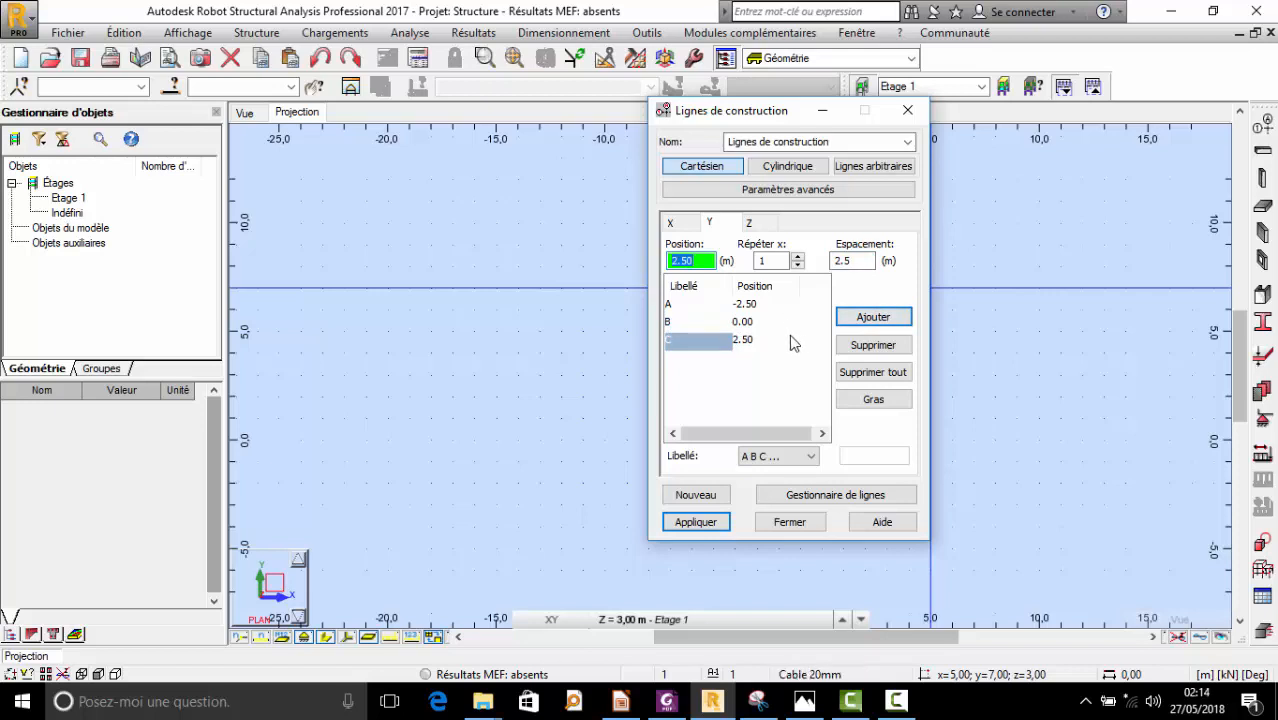
{"action": "left_click", "coordinate": [868, 320]}
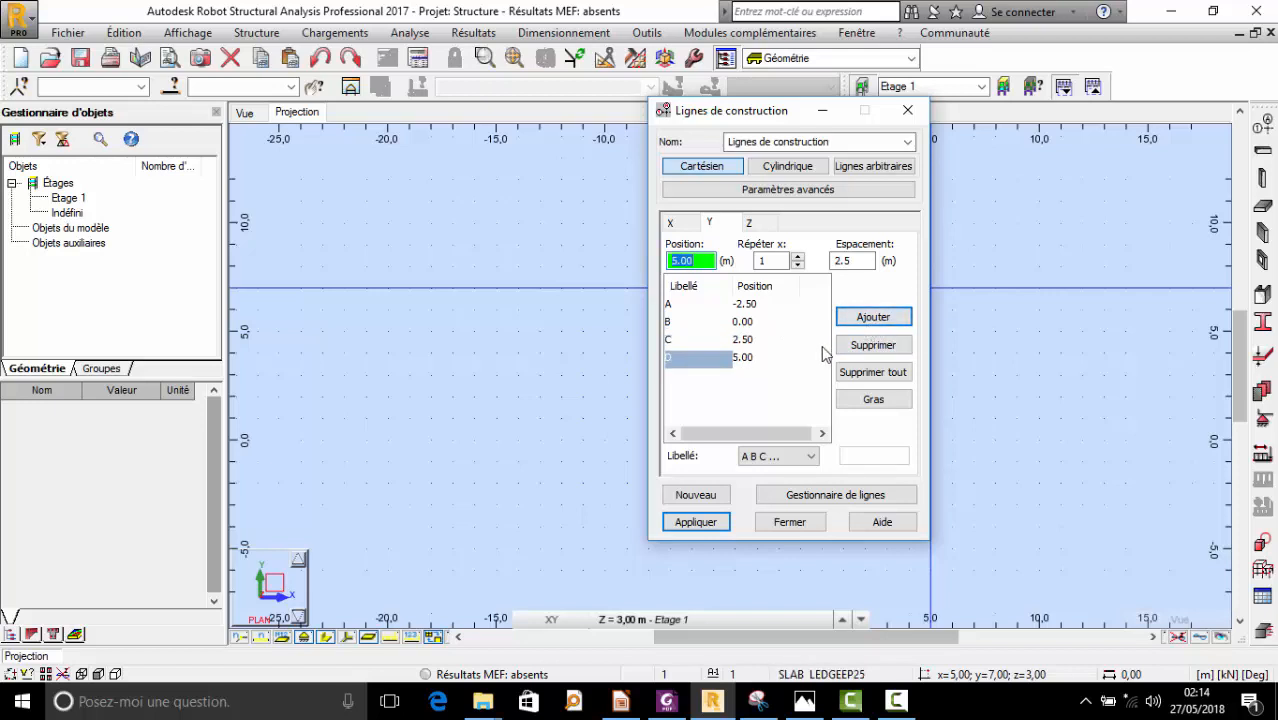
- Add Y construction lines at 7.00 m and 10.00 m using spacings of 2 m and 3 m
{"action": "left_click", "coordinate": [850, 261]}
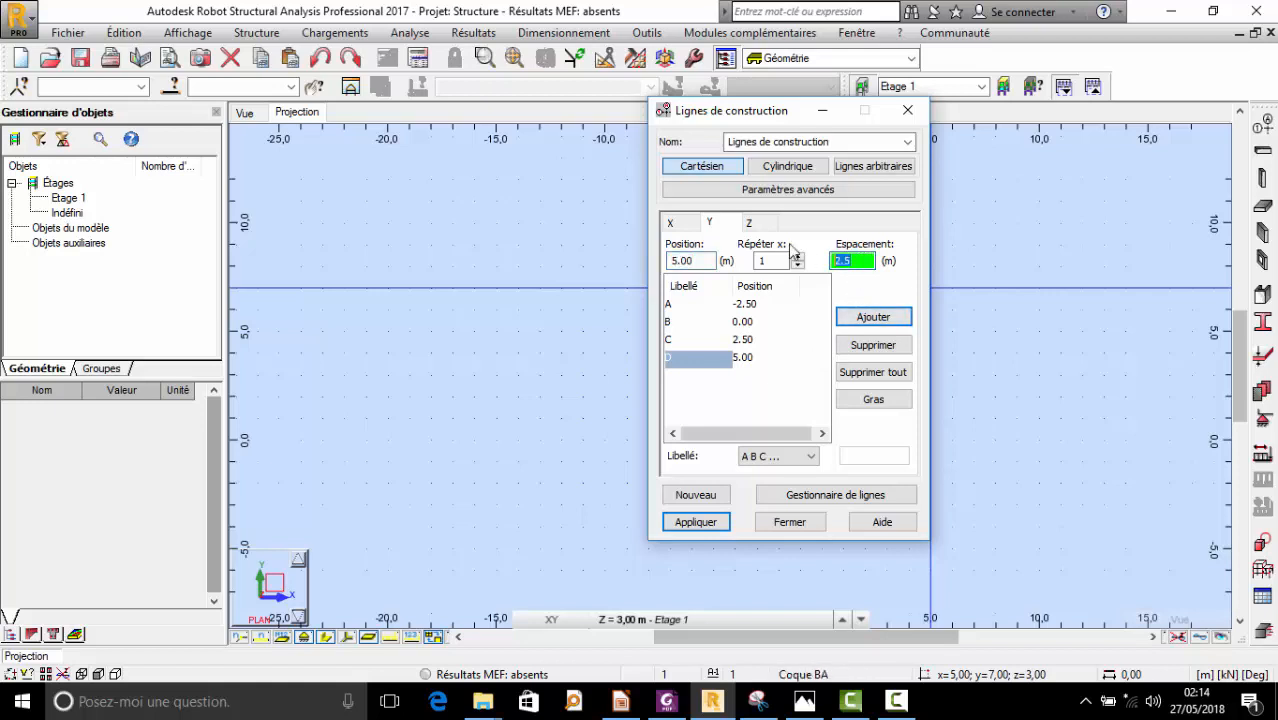
{"action": "type", "text": "2"}
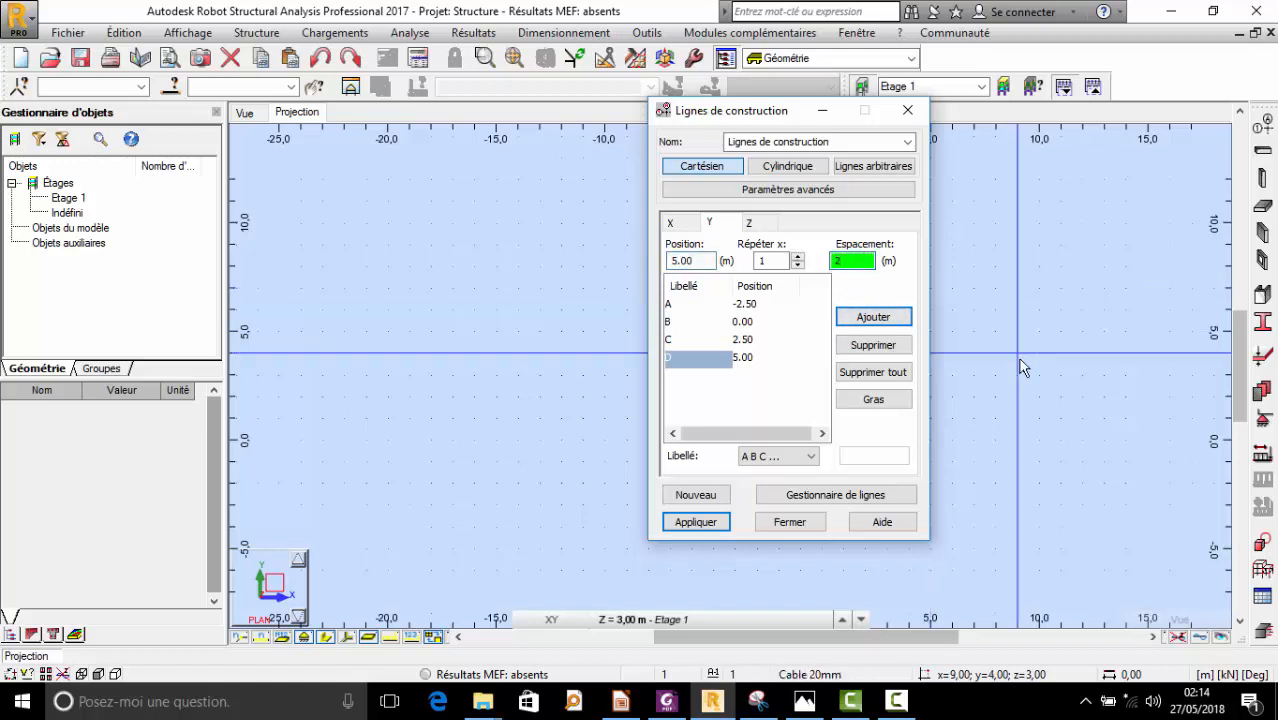
{"action": "left_click", "coordinate": [875, 318]}
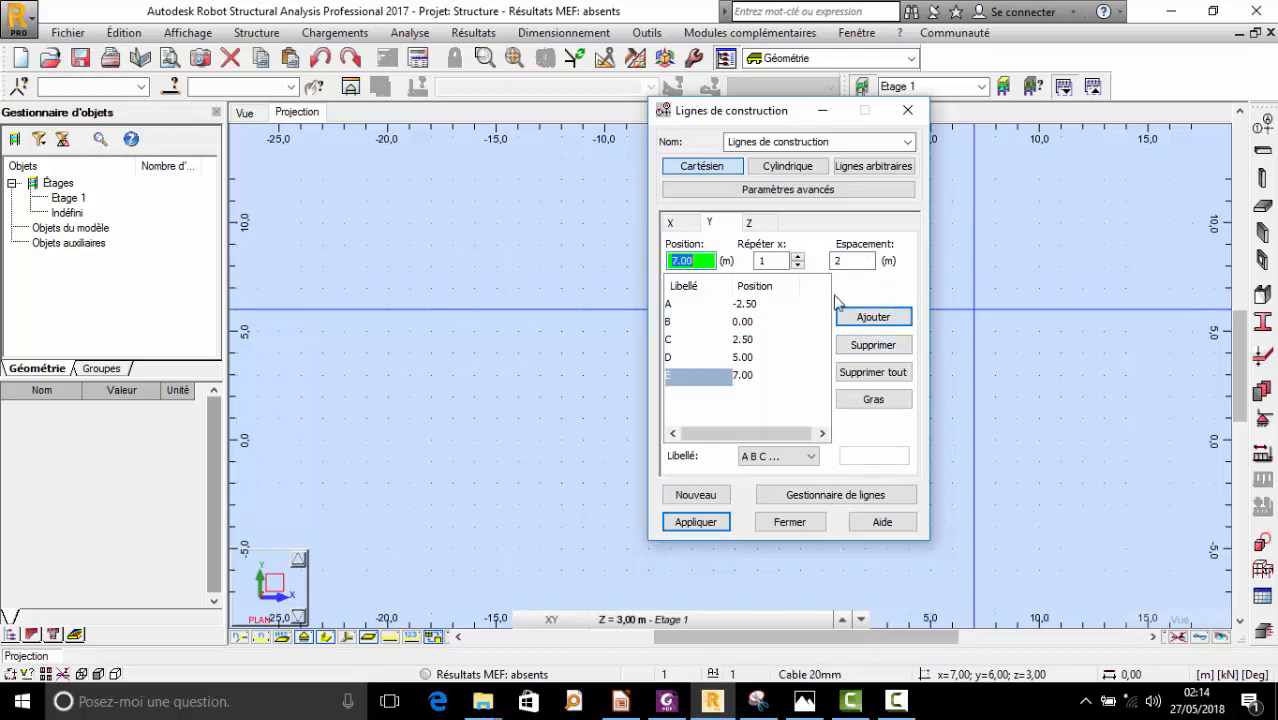
{"action": "left_click", "coordinate": [856, 260]}
{"action": "type", "text": "3"}
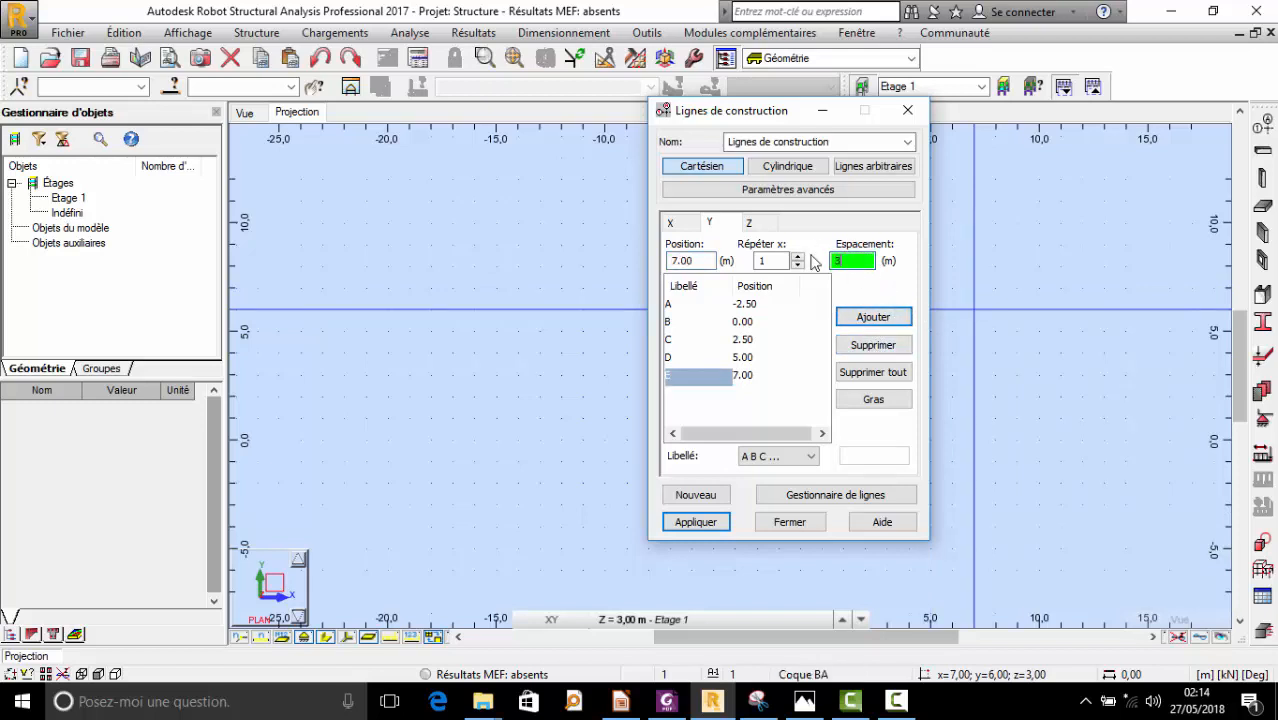
{"action": "left_click", "coordinate": [893, 316]}
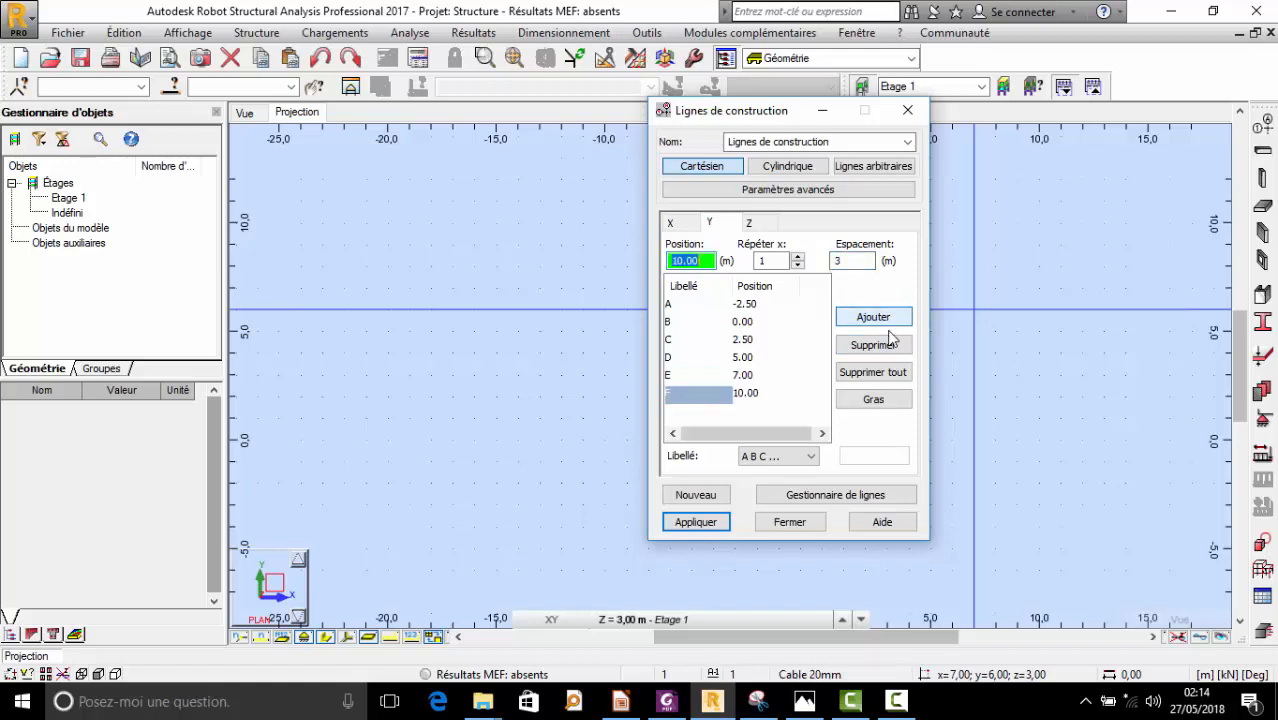
- Set the Z construction line labels to Valeur
{"action": "left_click", "coordinate": [746, 224]}
{"action": "left_click", "coordinate": [781, 456]}
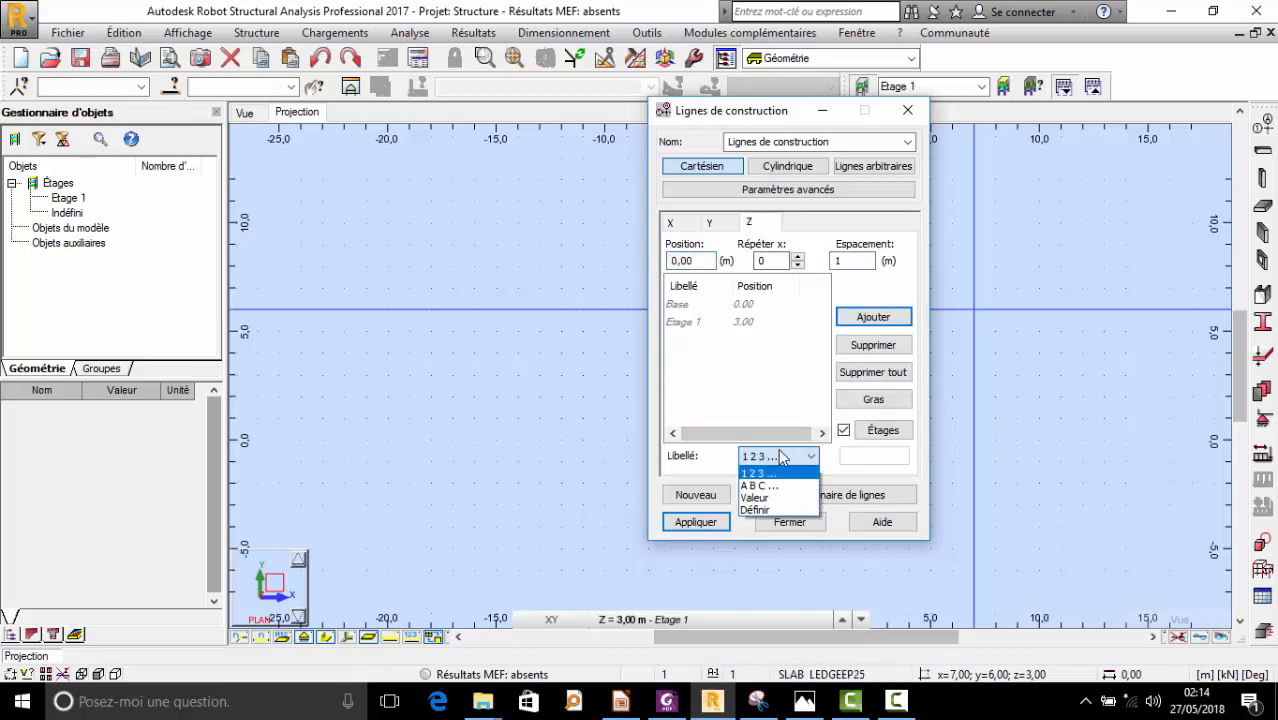
{"action": "left_click", "coordinate": [756, 498]}
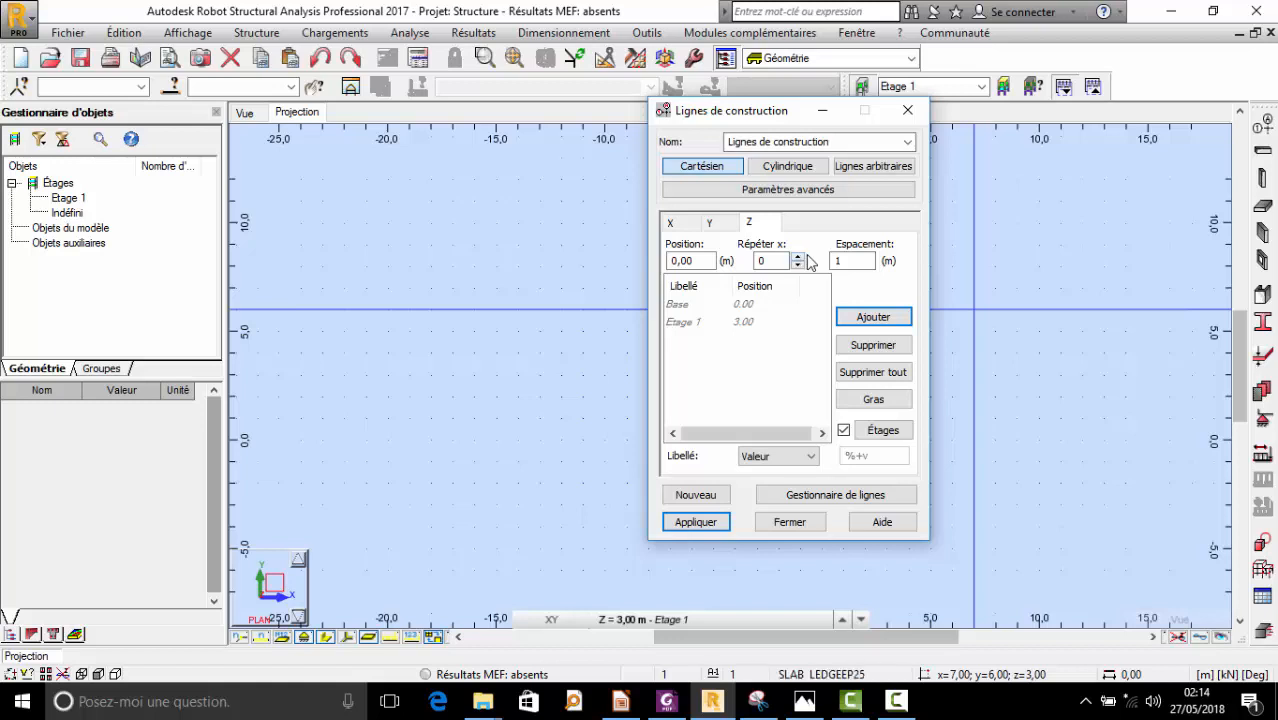
- Try to add Z construction lines from position 0.00 m with 1 repeat at 1 m spacing
{"action": "left_click", "coordinate": [887, 318]}
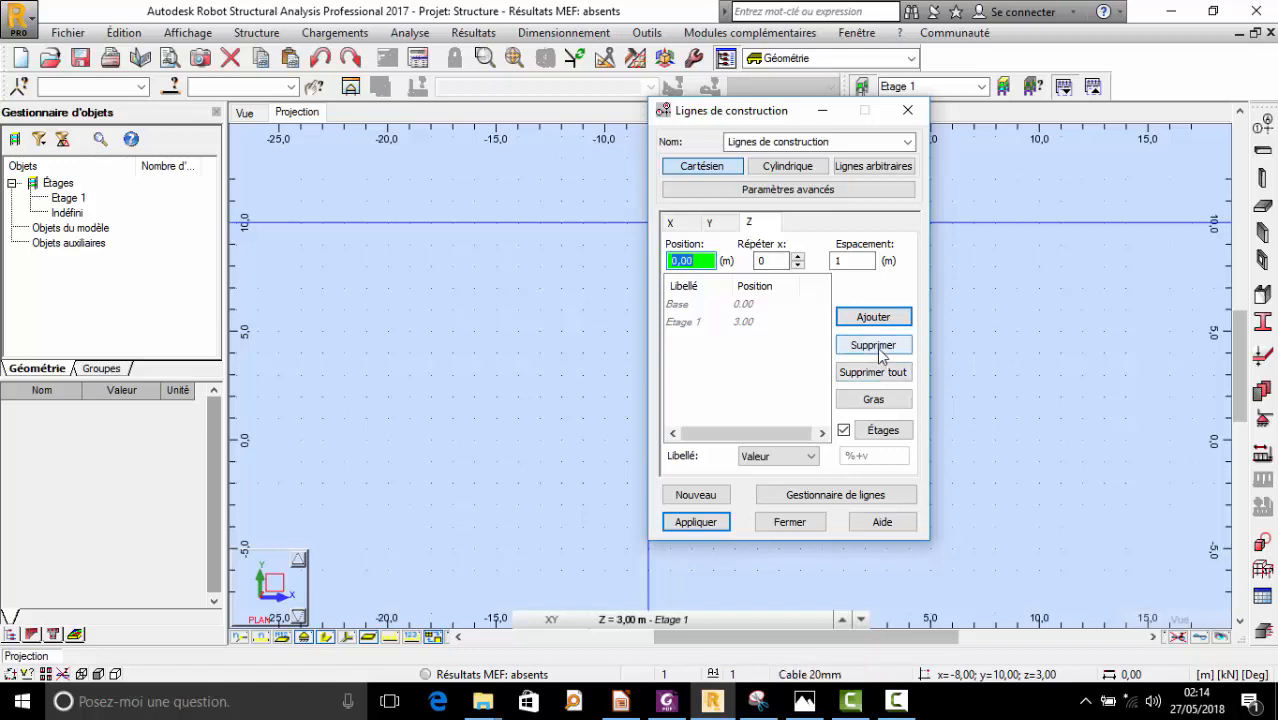
{"action": "left_click", "coordinate": [880, 348]}
{"action": "left_click", "coordinate": [797, 256]}
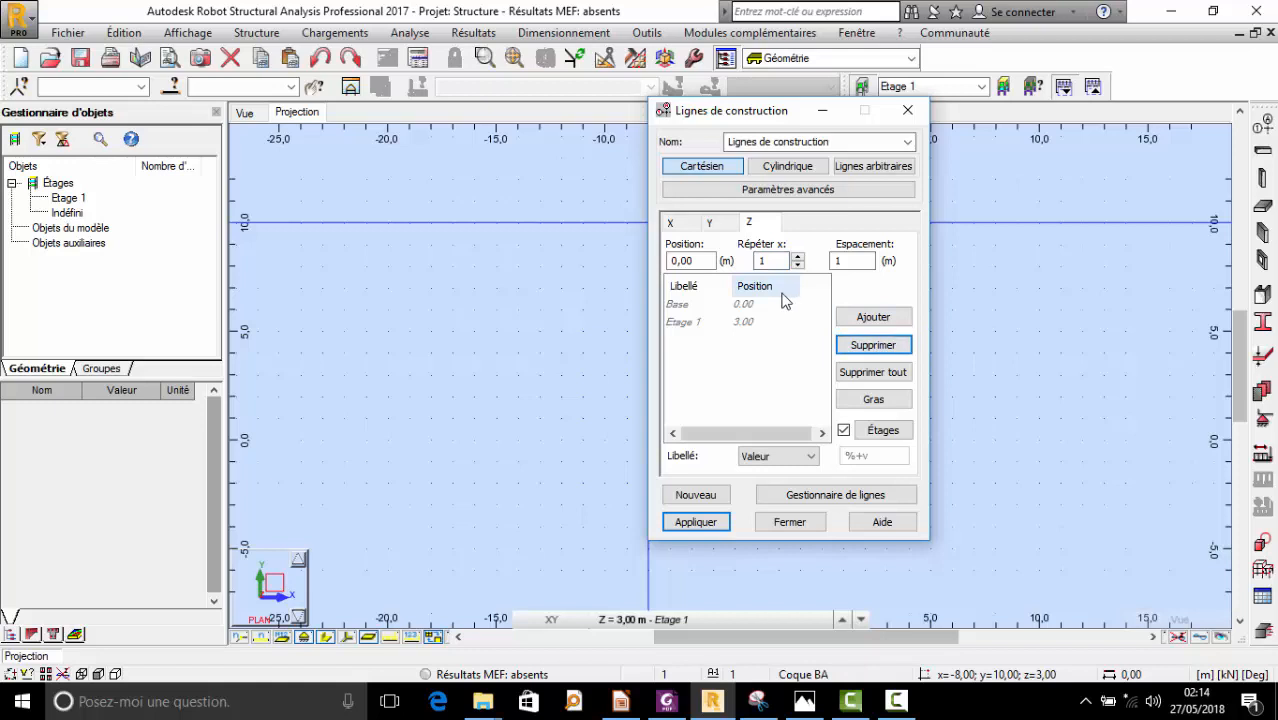
{"action": "left_click", "coordinate": [782, 295]}
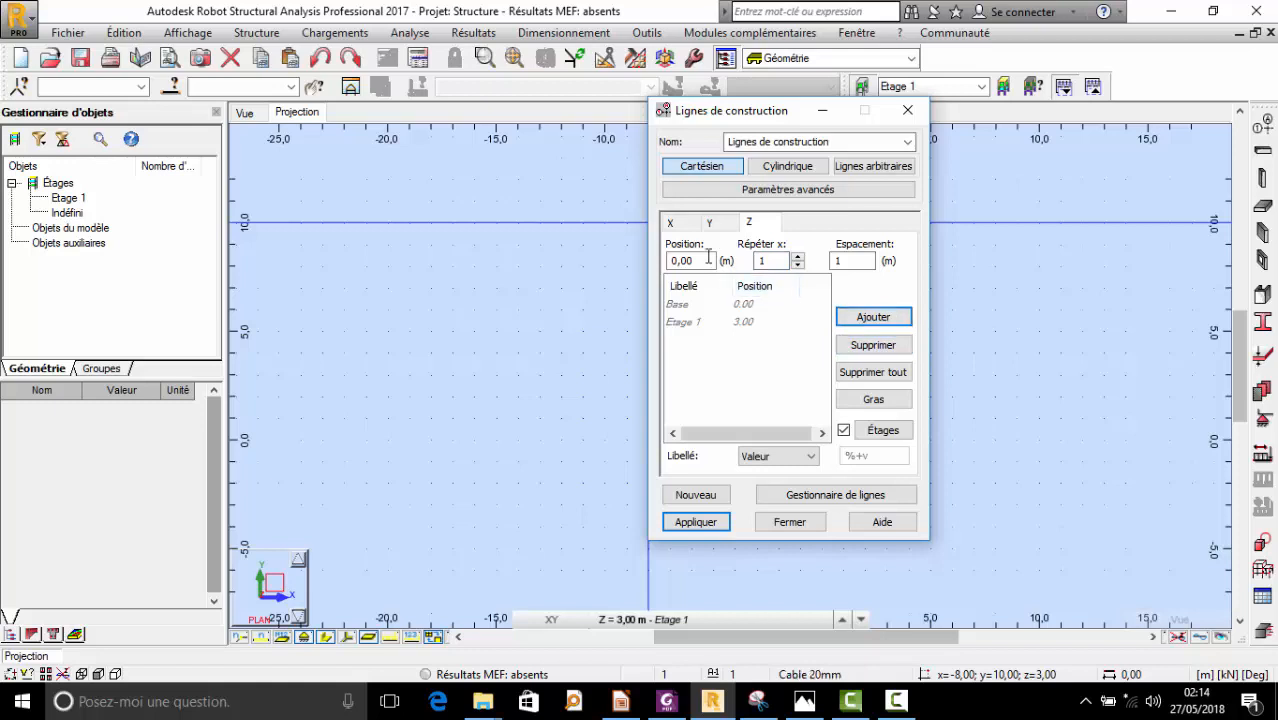
- Apply the construction lines and orbit the 3D view for a closer look at the grid
{"action": "left_click", "coordinate": [249, 112]}
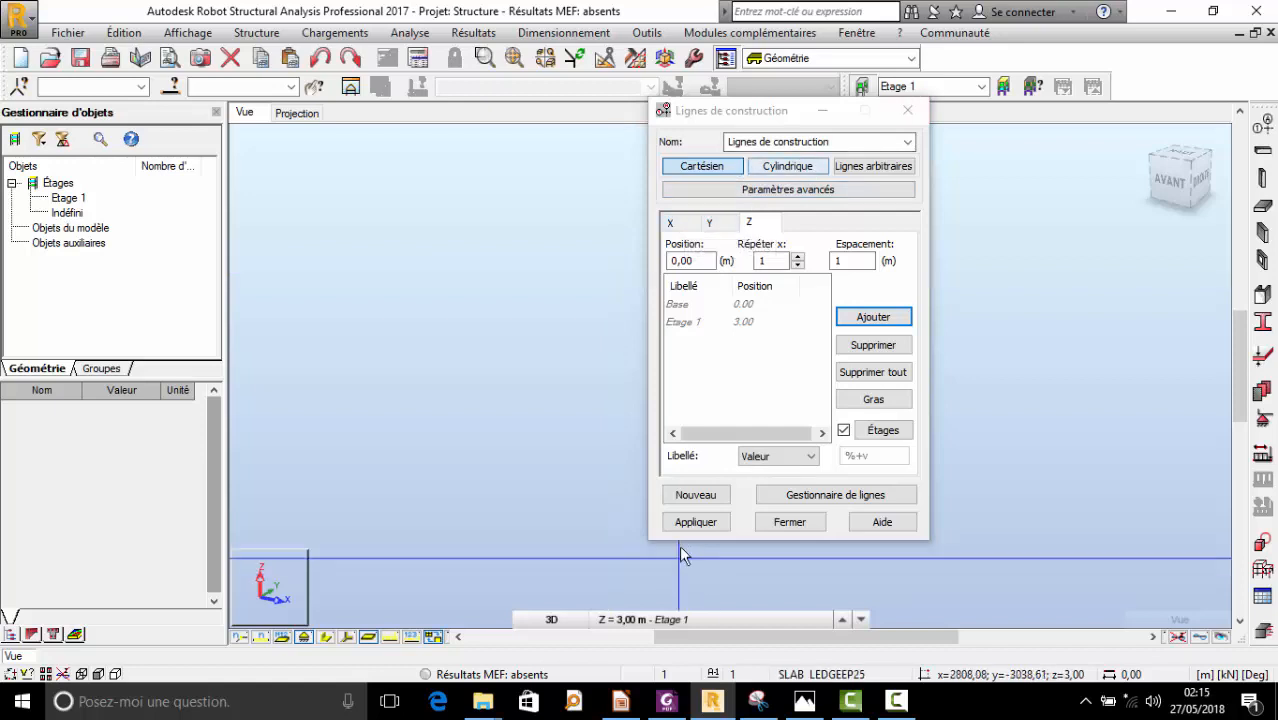
{"action": "left_click", "coordinate": [695, 521]}
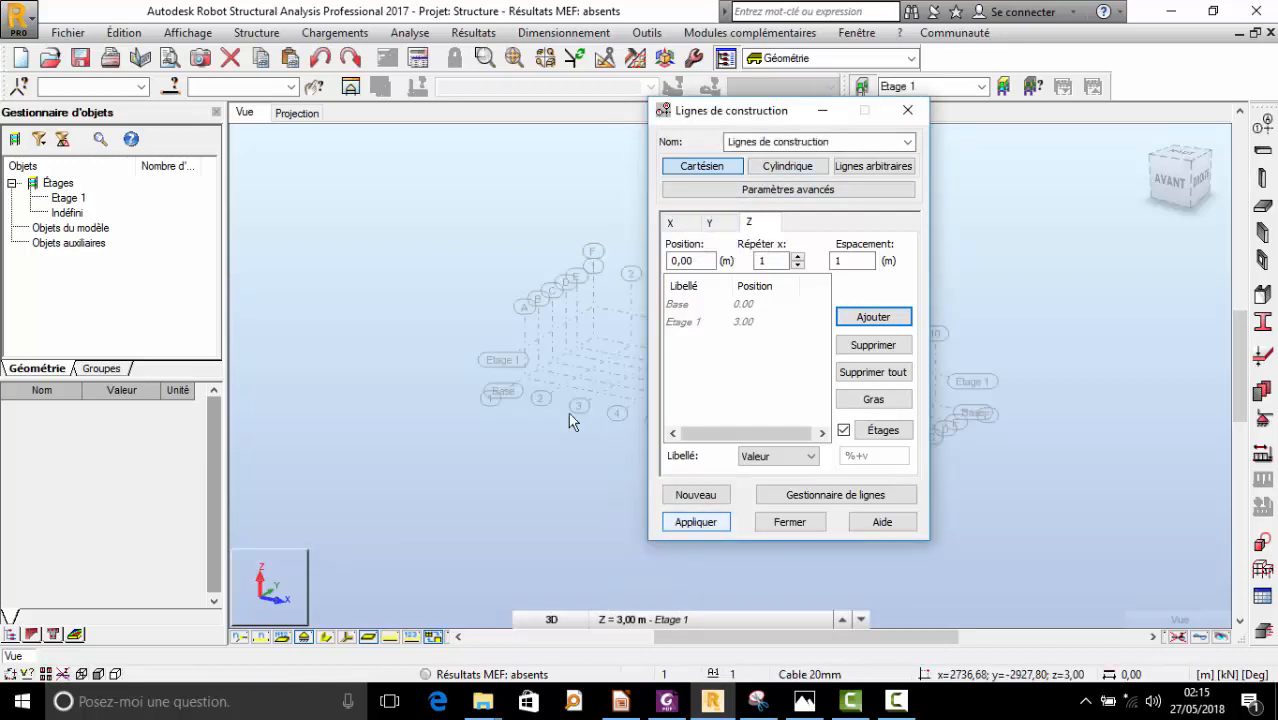
{"action": "right_click", "coordinate": [418, 354]}
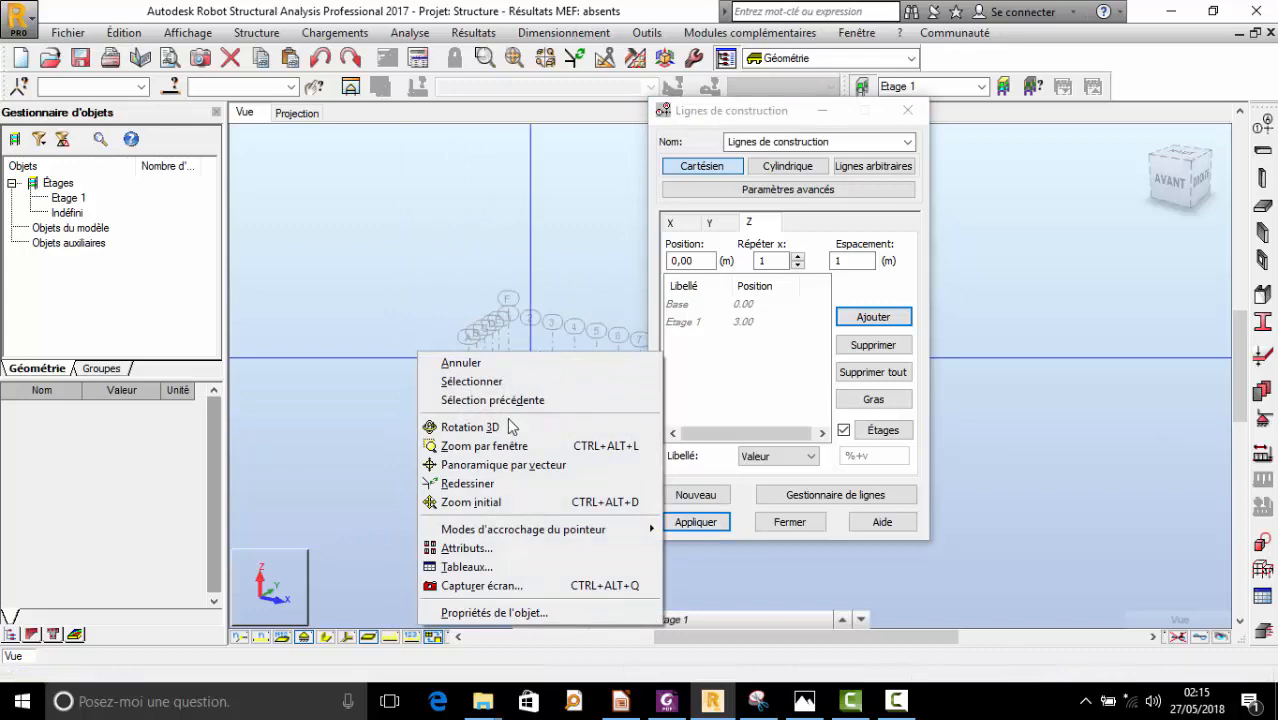
{"action": "left_click", "coordinate": [470, 426]}
{"action": "left_click_drag", "start_coordinate": [507, 394], "coordinate": [478, 420]}
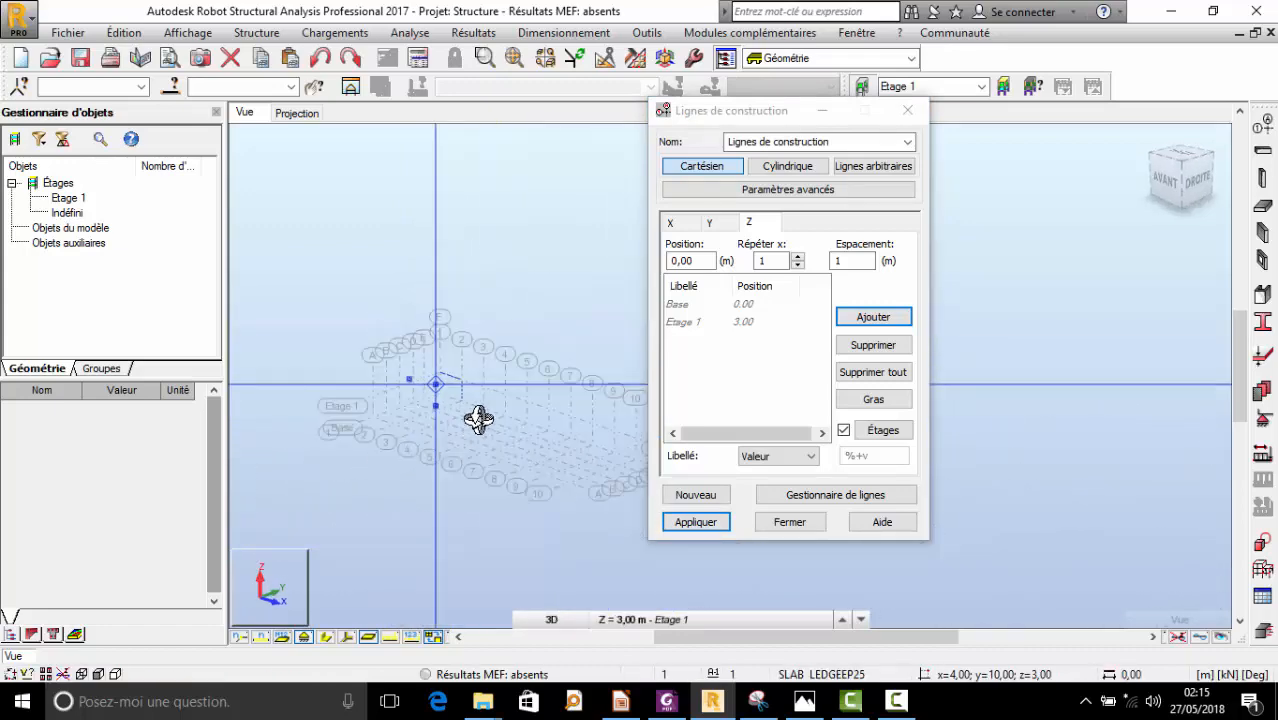
{"action": "scroll", "coordinate": [478, 420], "scroll_direction": "up", "scroll_amount": 3}
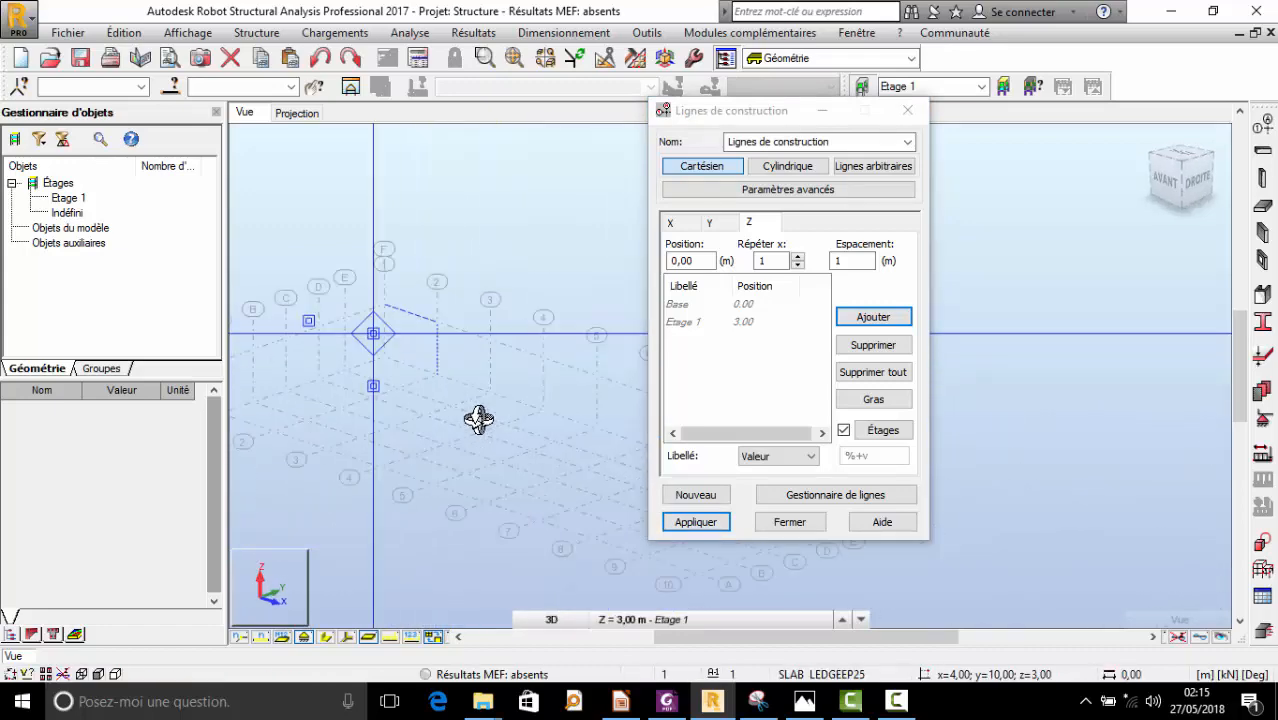
- Review the X and Z construction line definitions and close the construction lines dialog
{"action": "left_click", "coordinate": [727, 225]}
{"action": "left_click", "coordinate": [686, 228]}
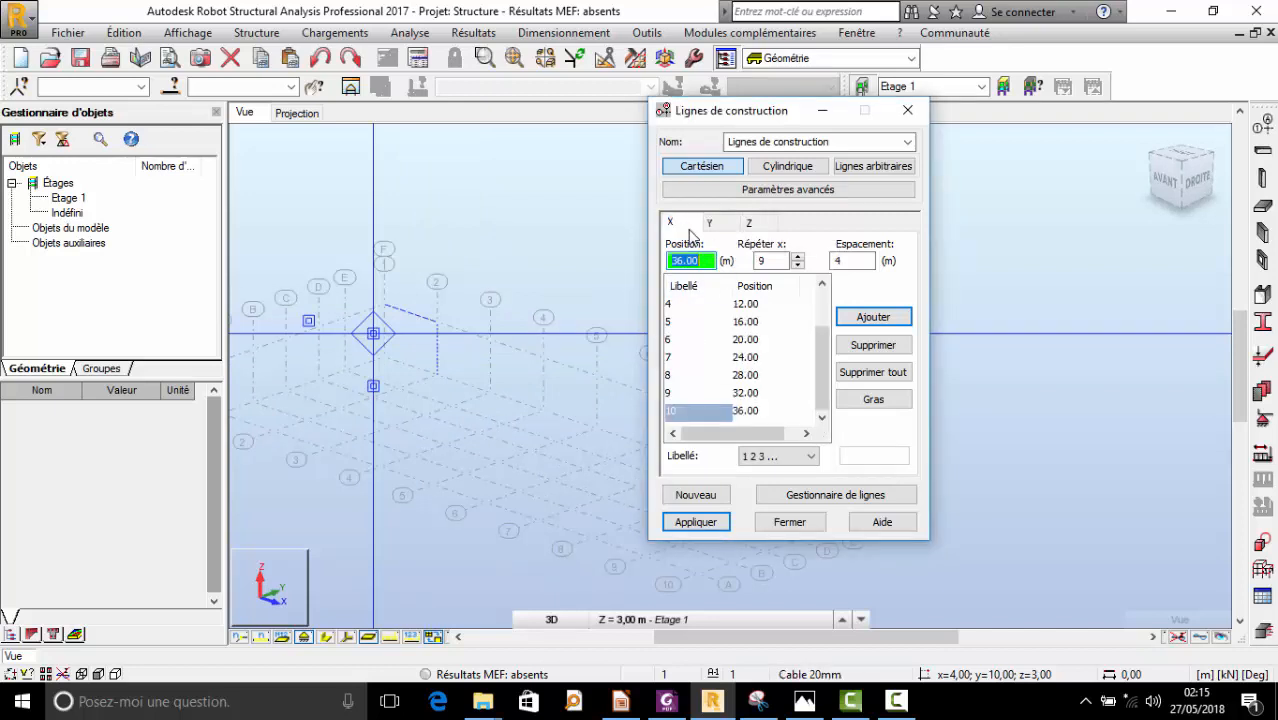
{"action": "left_click", "coordinate": [752, 228]}
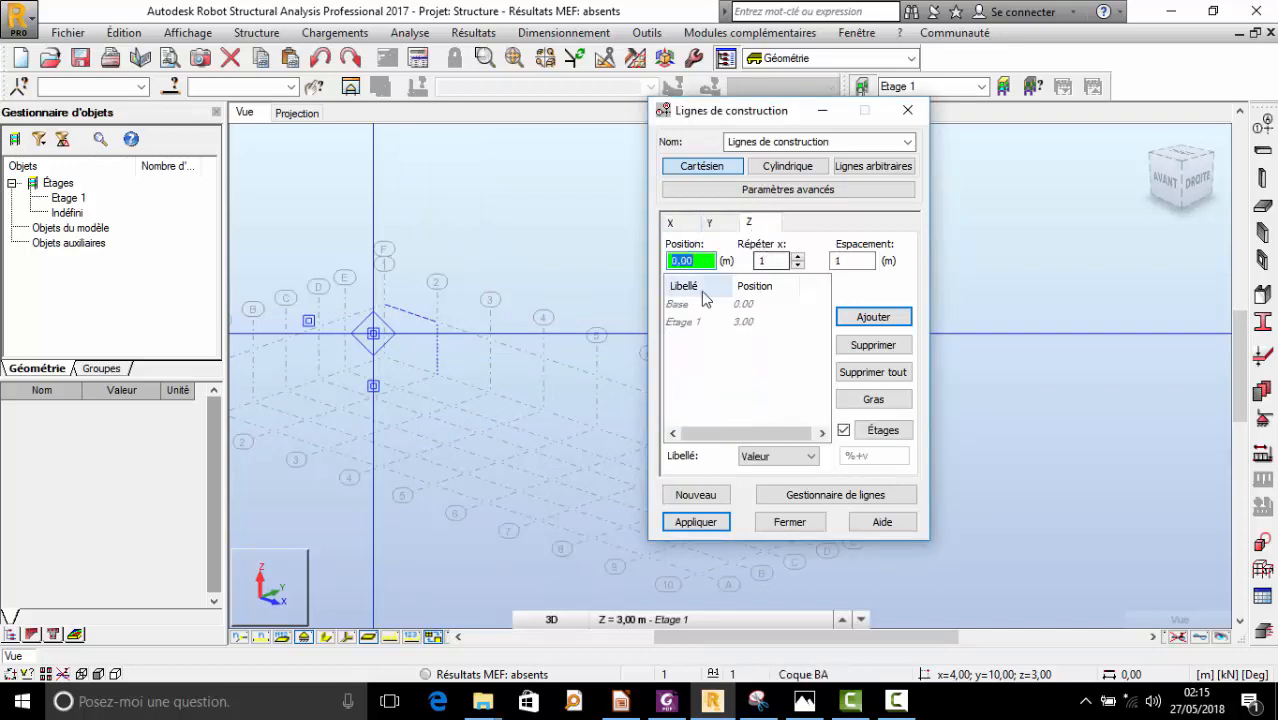
{"action": "left_click", "coordinate": [912, 110]}
- Open the storey definition, delete all defined storeys and switch to manual definition
{"action": "left_click", "coordinate": [252, 32]}
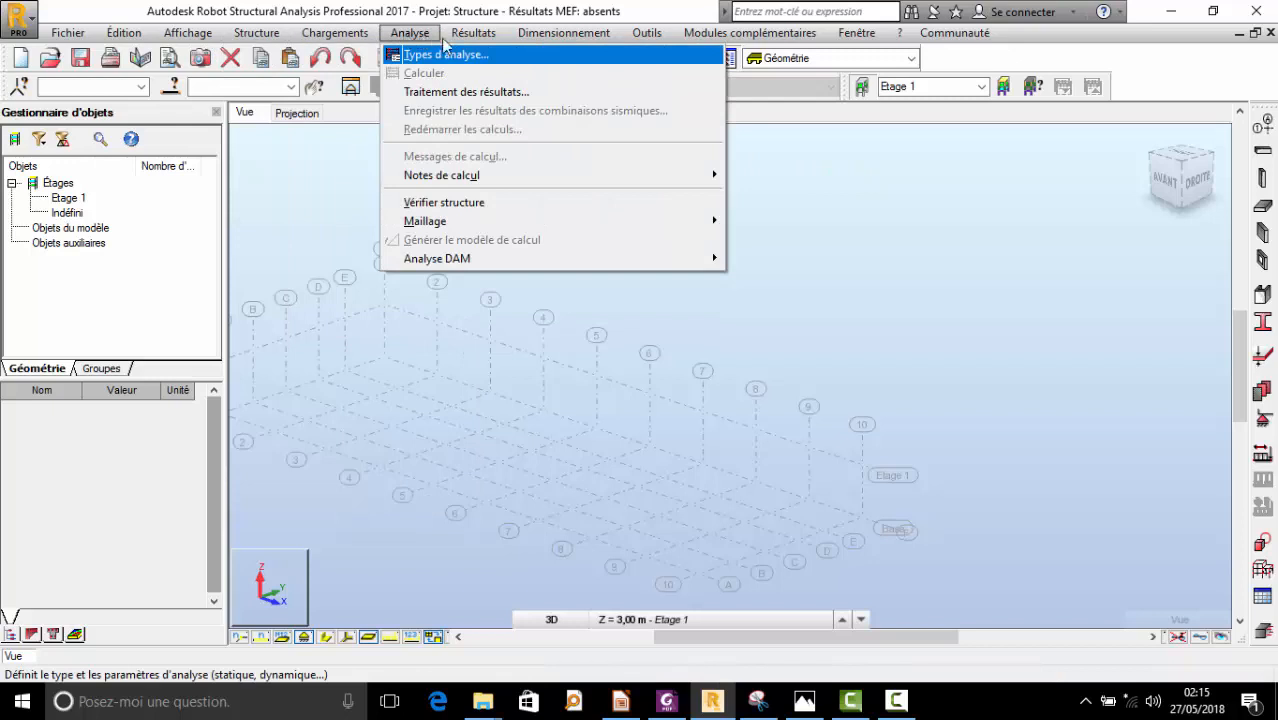
{"action": "mouse_move", "coordinate": [548, 37]}
{"action": "left_click", "coordinate": [1004, 86]}
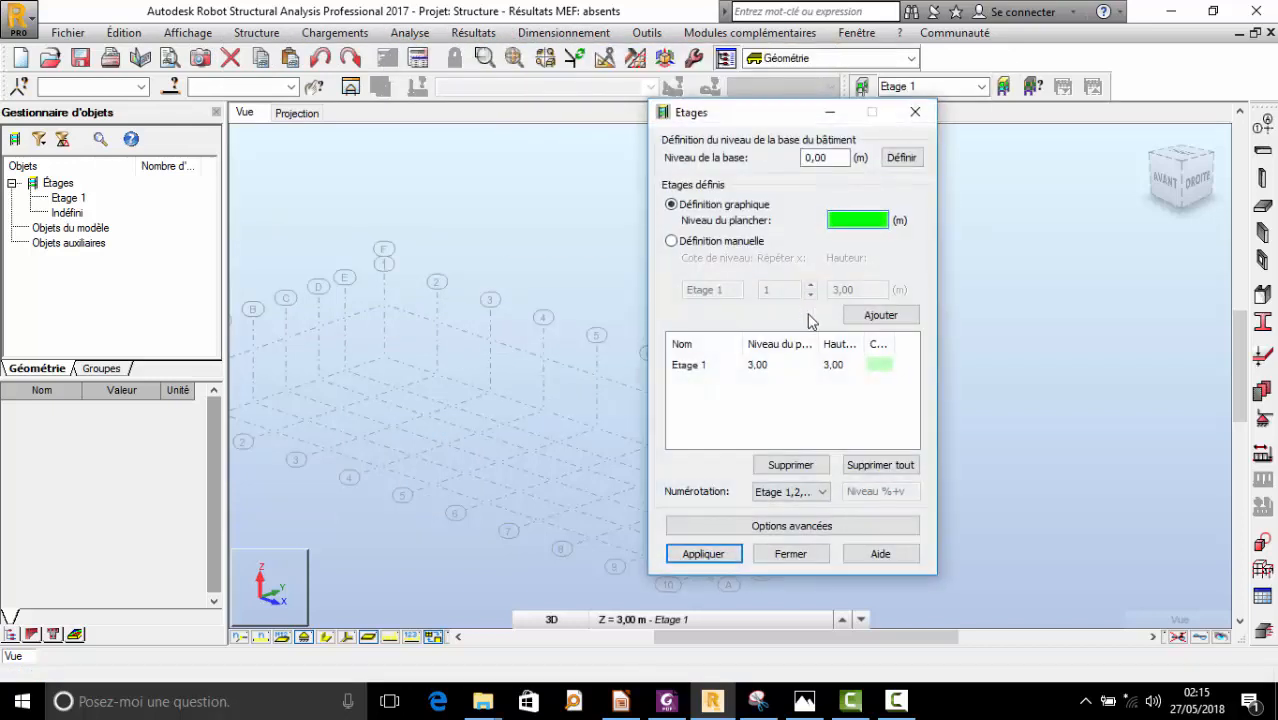
{"action": "left_click", "coordinate": [691, 368]}
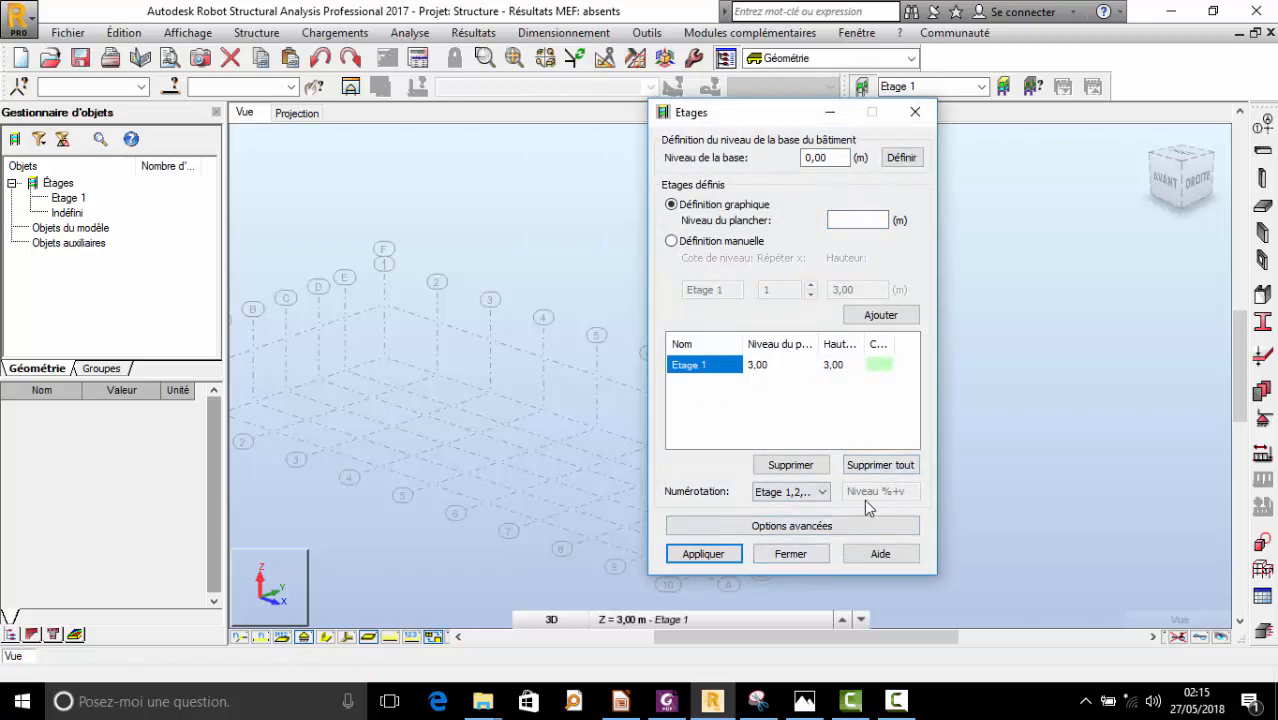
{"action": "left_click", "coordinate": [880, 465]}
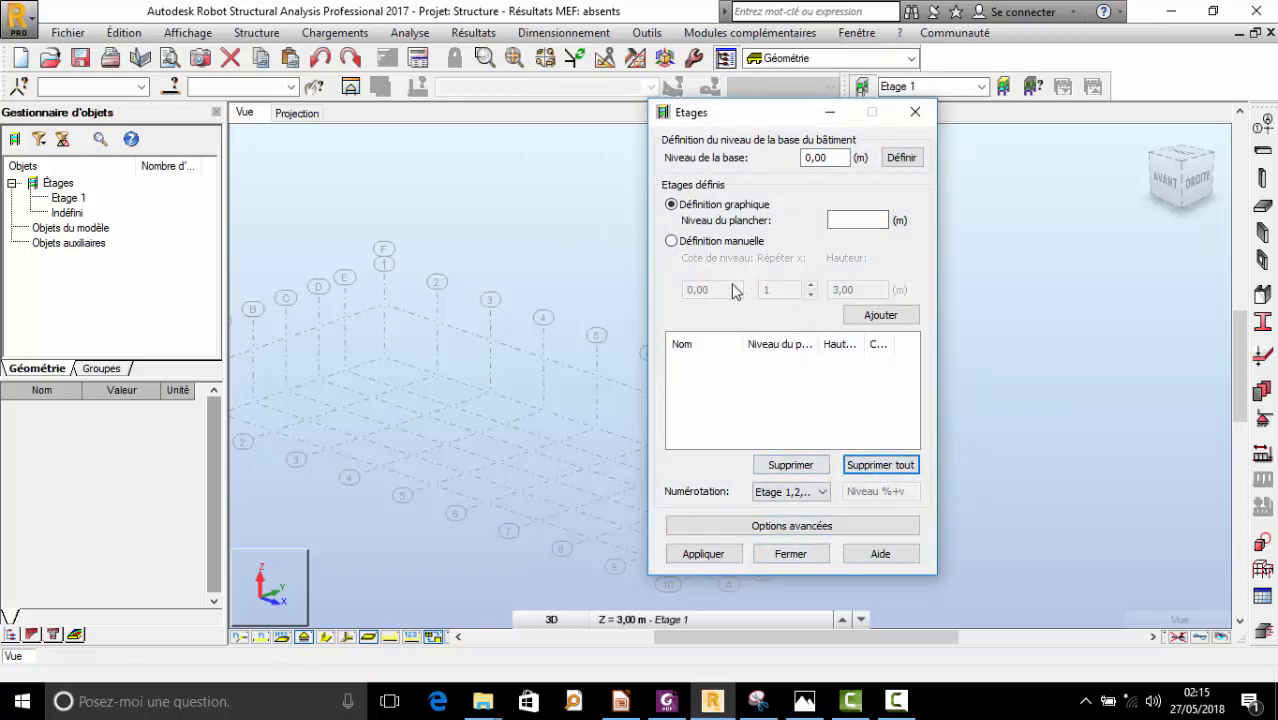
{"action": "left_click", "coordinate": [687, 244]}
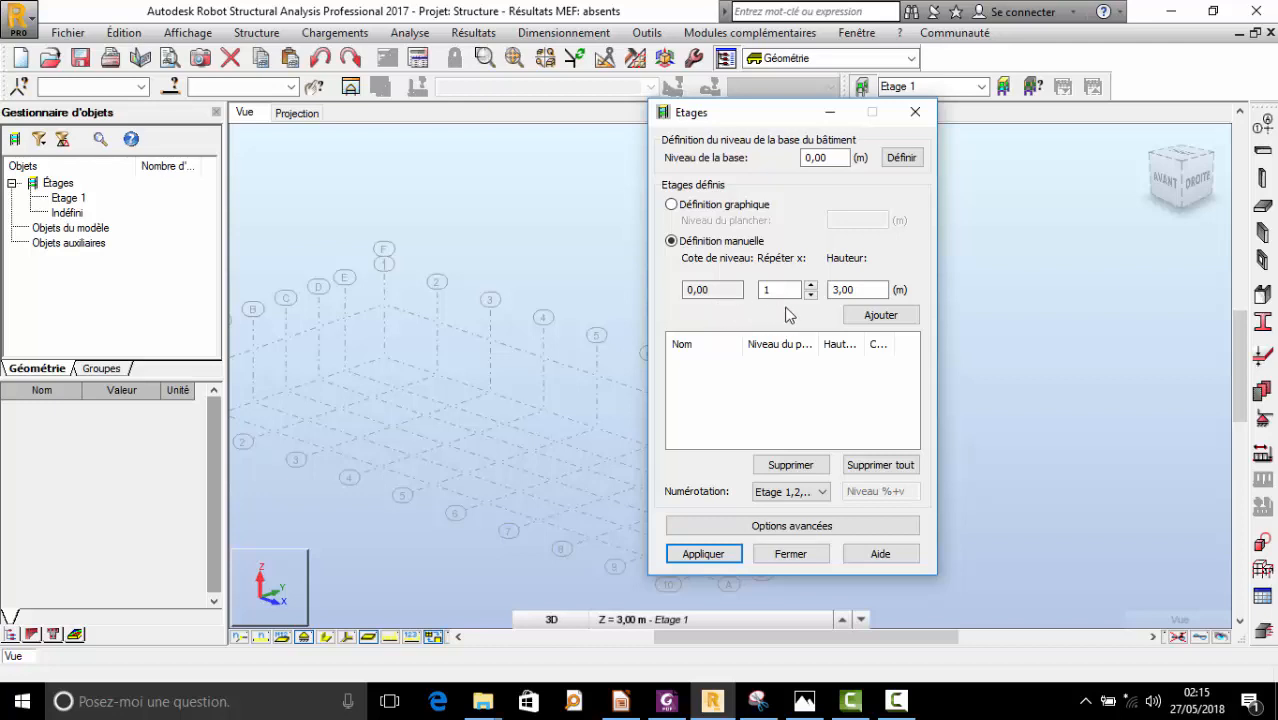
- Add a storey with a height of 0.5 m and delete it again
{"action": "left_click_drag", "start_coordinate": [872, 289], "coordinate": [779, 286]}
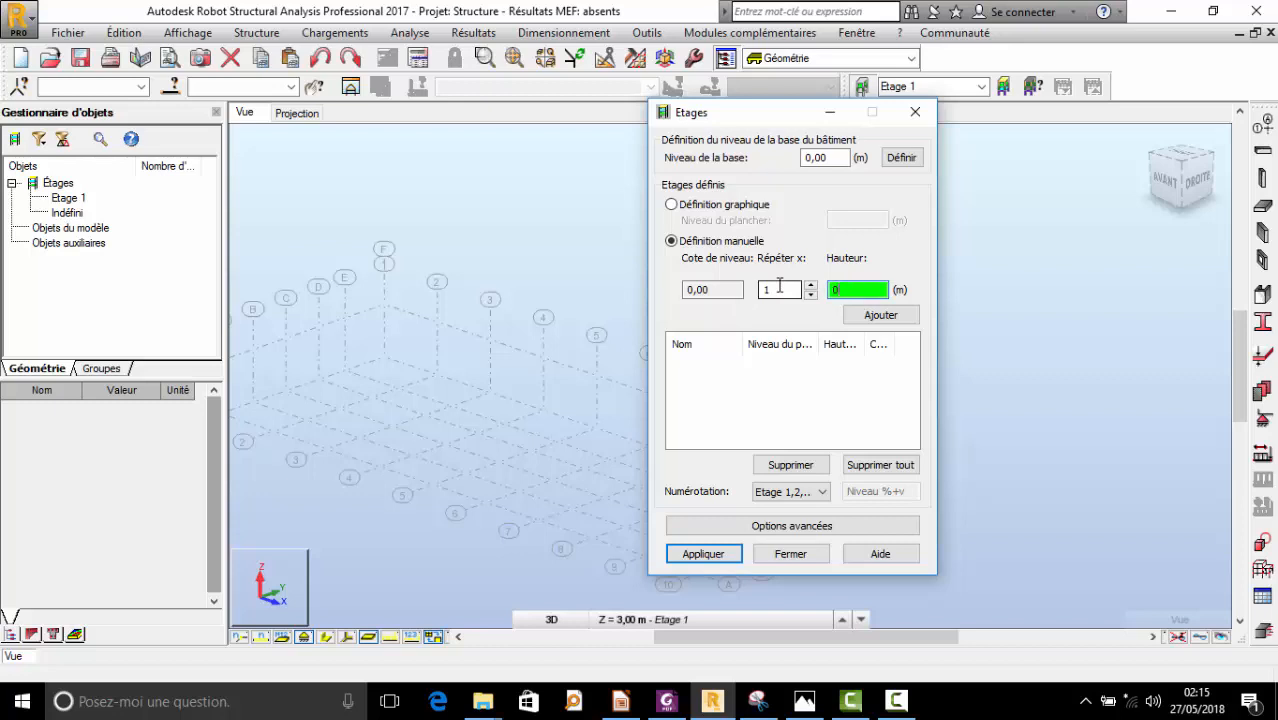
{"action": "left_click", "coordinate": [882, 316]}
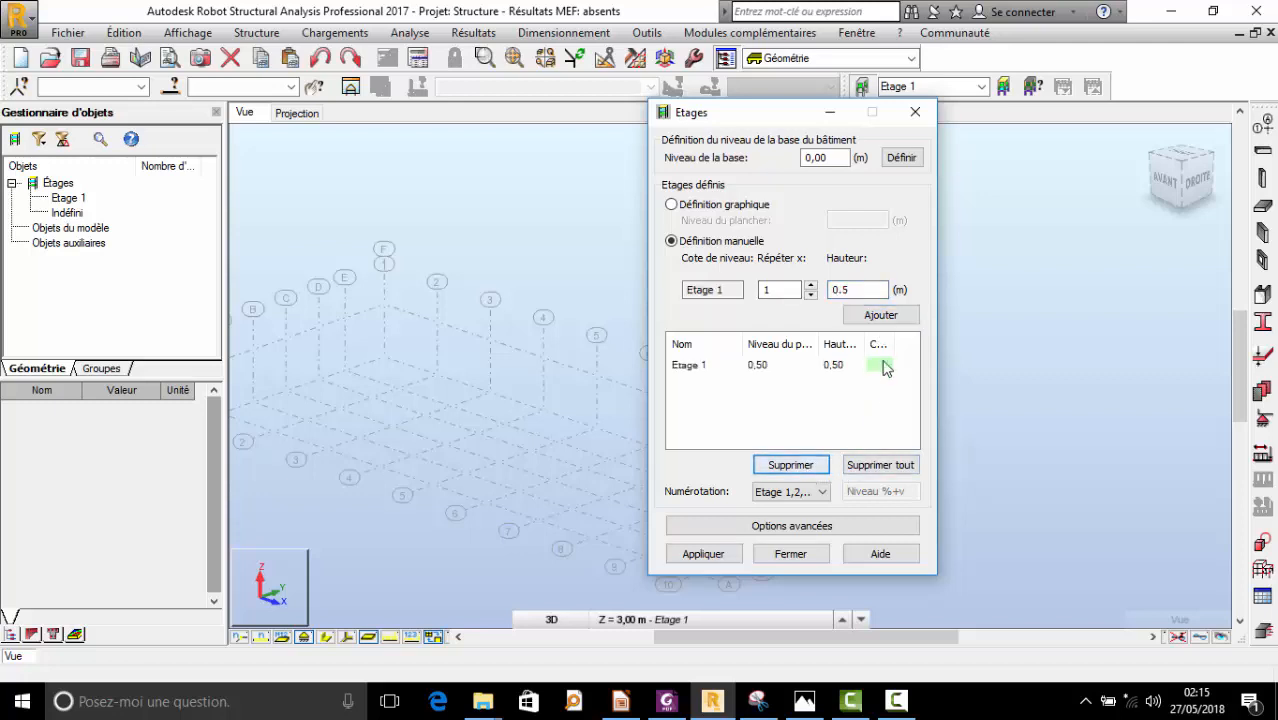
{"action": "left_click", "coordinate": [862, 465]}
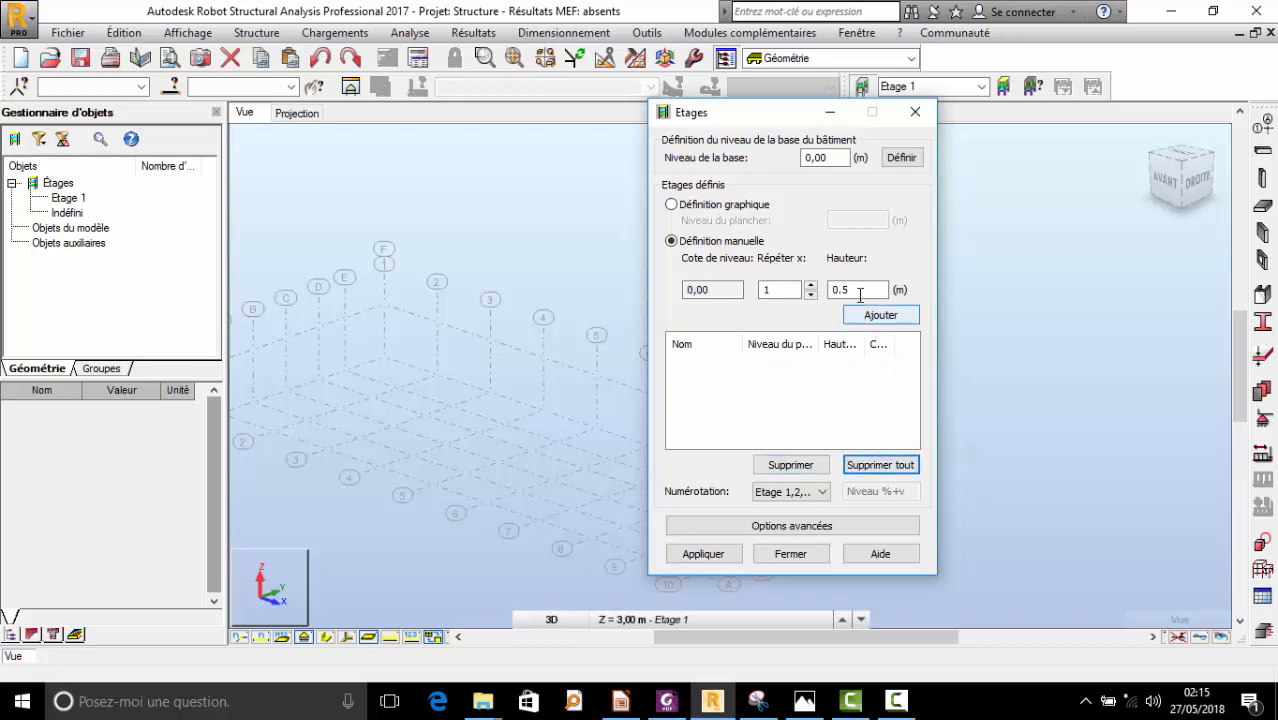
- Add a first storey with a height of 0 m at the base level
{"action": "left_click_drag", "start_coordinate": [860, 291], "coordinate": [736, 288]}
{"action": "type", "text": "0"}
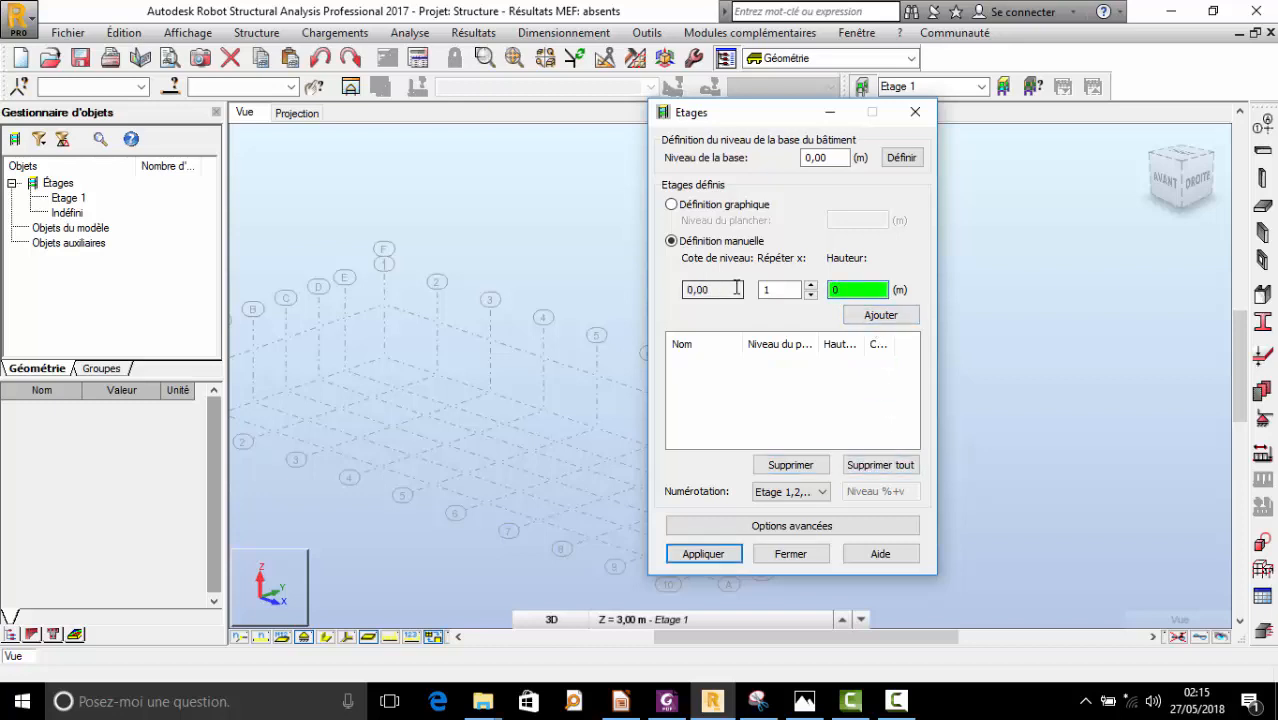
{"action": "left_click", "coordinate": [874, 316]}
{"action": "left_click", "coordinate": [753, 370]}
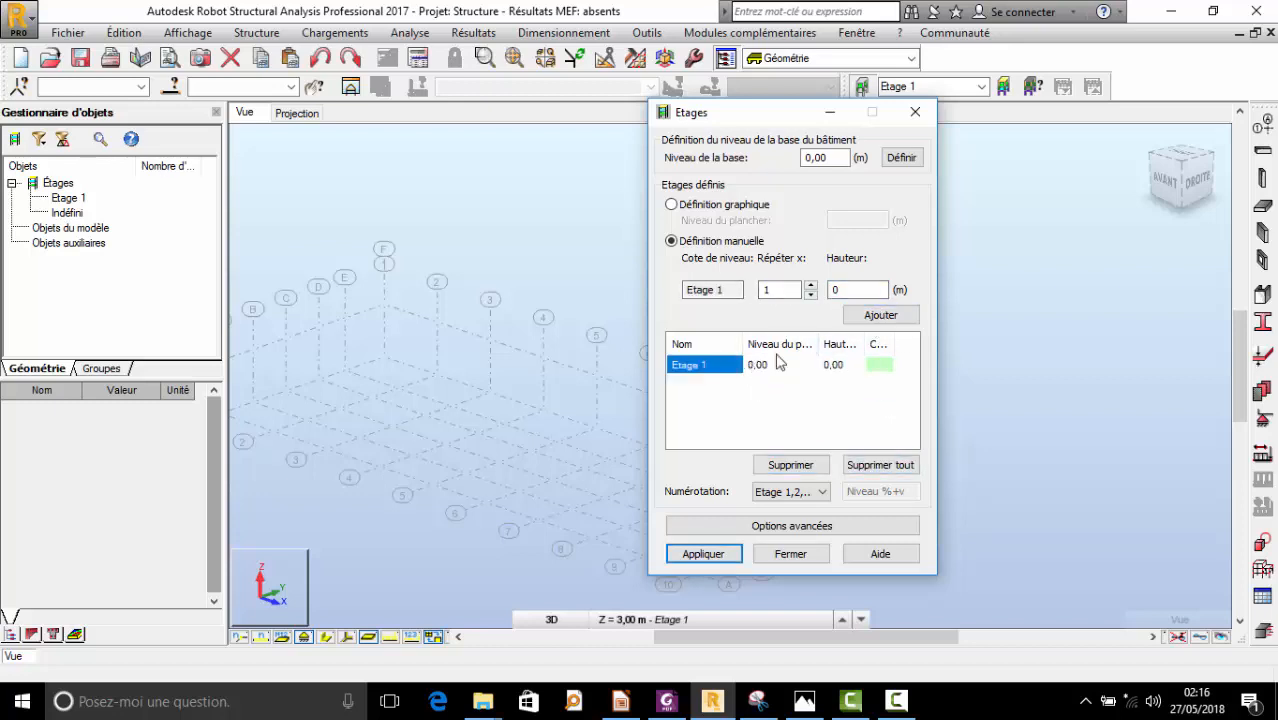
- Add a 0.5 m high storey above the base storey, delete it and add it again
{"action": "left_click_drag", "start_coordinate": [840, 292], "coordinate": [773, 288]}
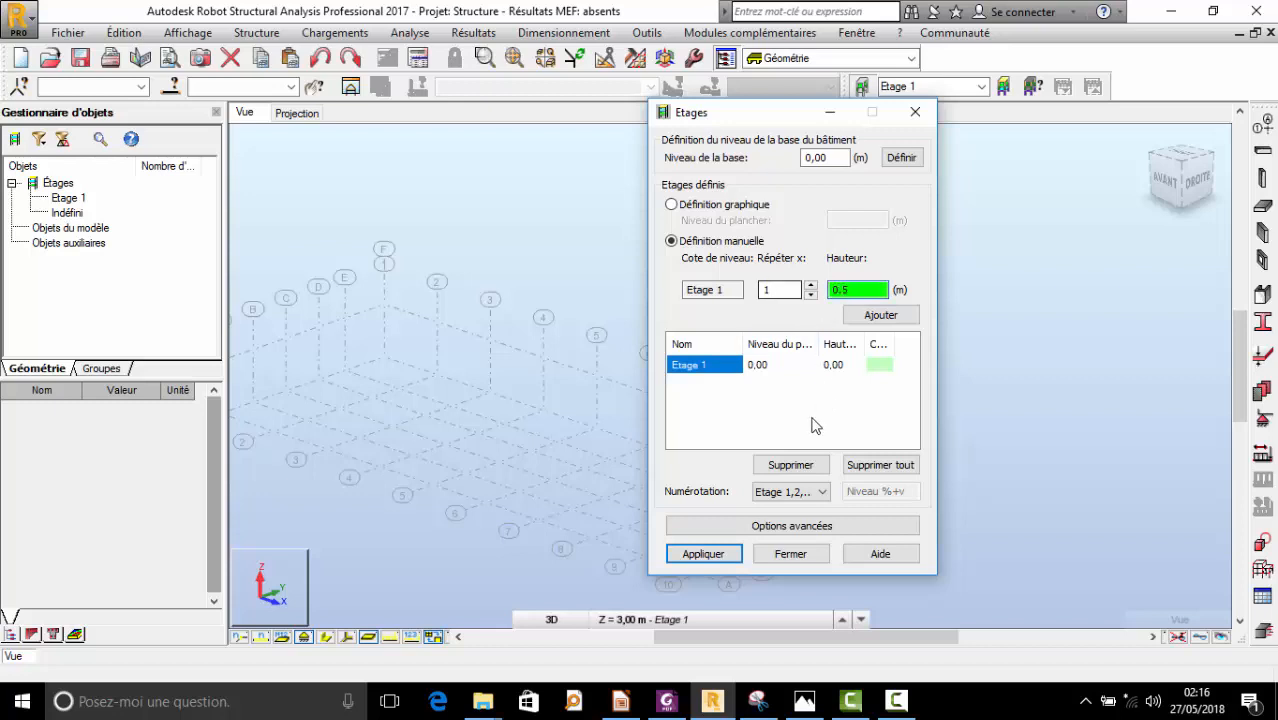
{"action": "left_click", "coordinate": [890, 318]}
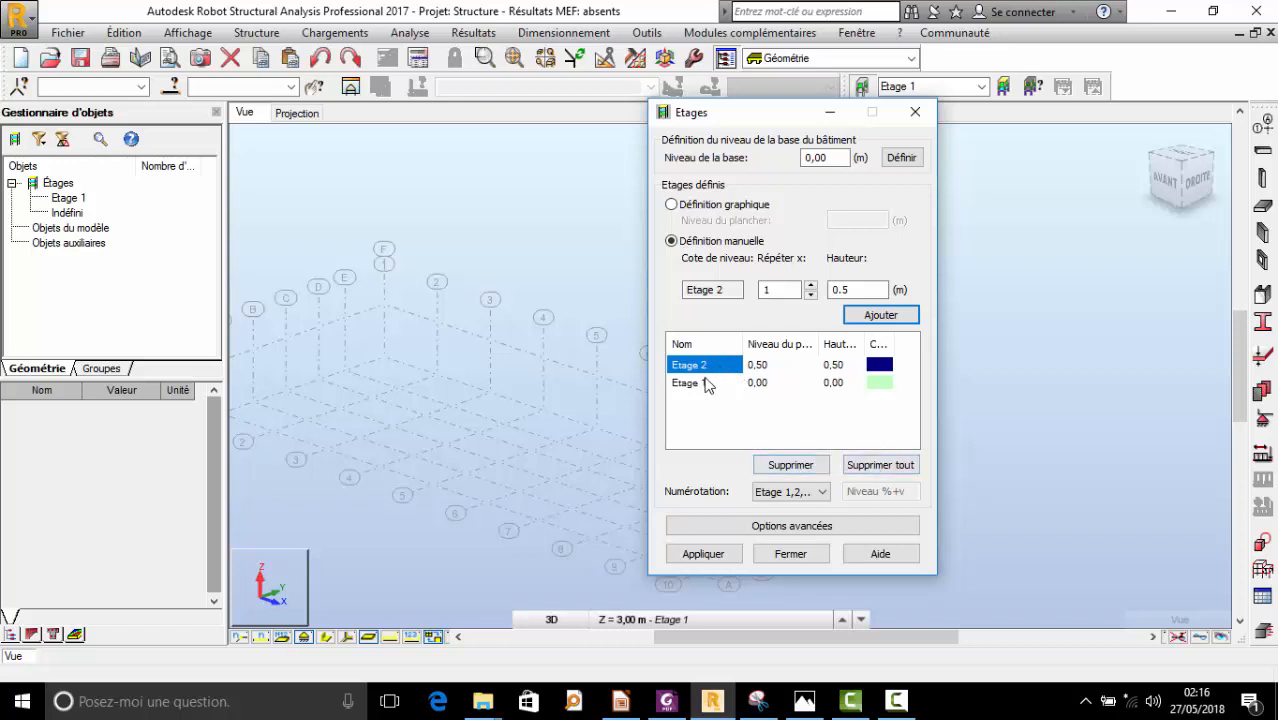
{"action": "left_click", "coordinate": [808, 467]}
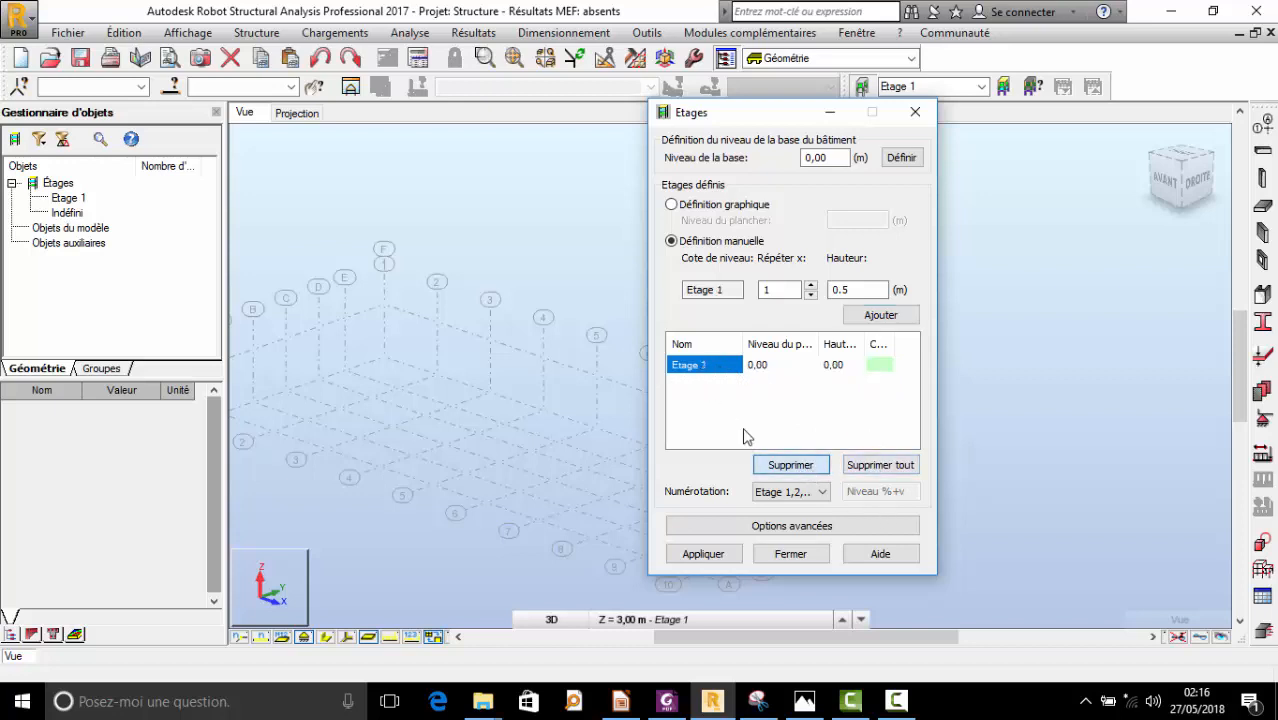
{"action": "left_click", "coordinate": [726, 372]}
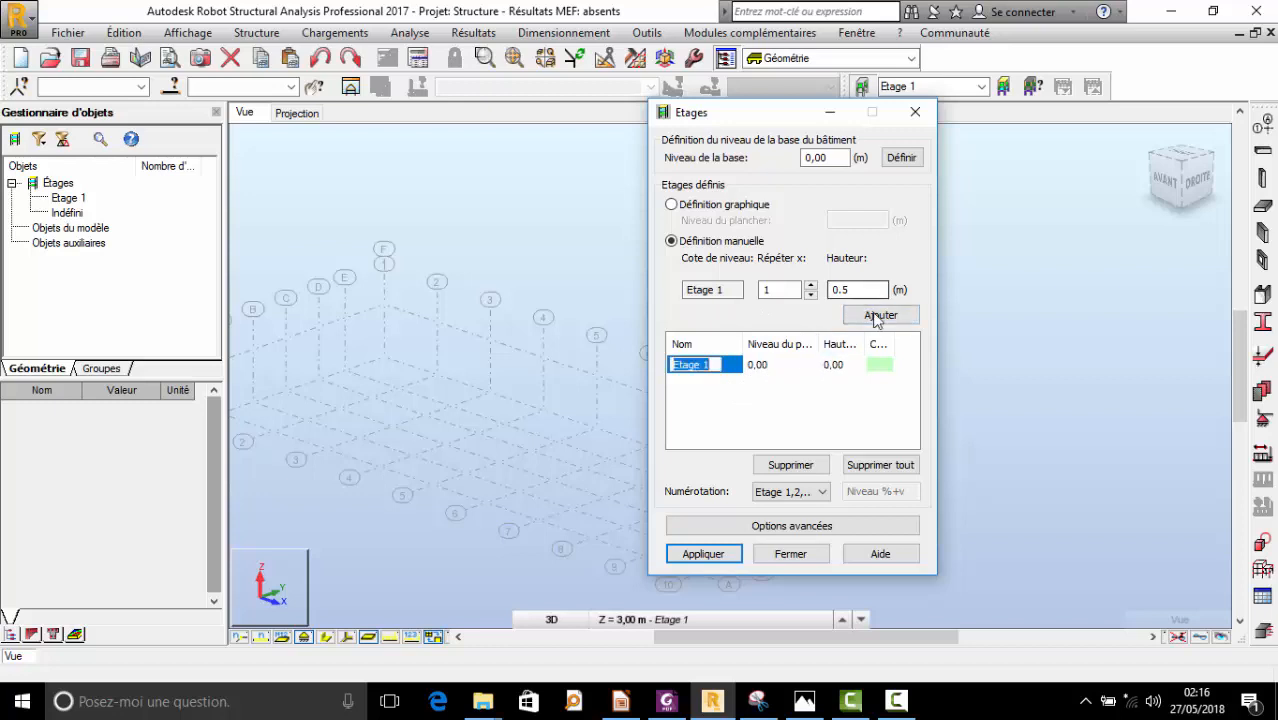
{"action": "left_click", "coordinate": [879, 318]}
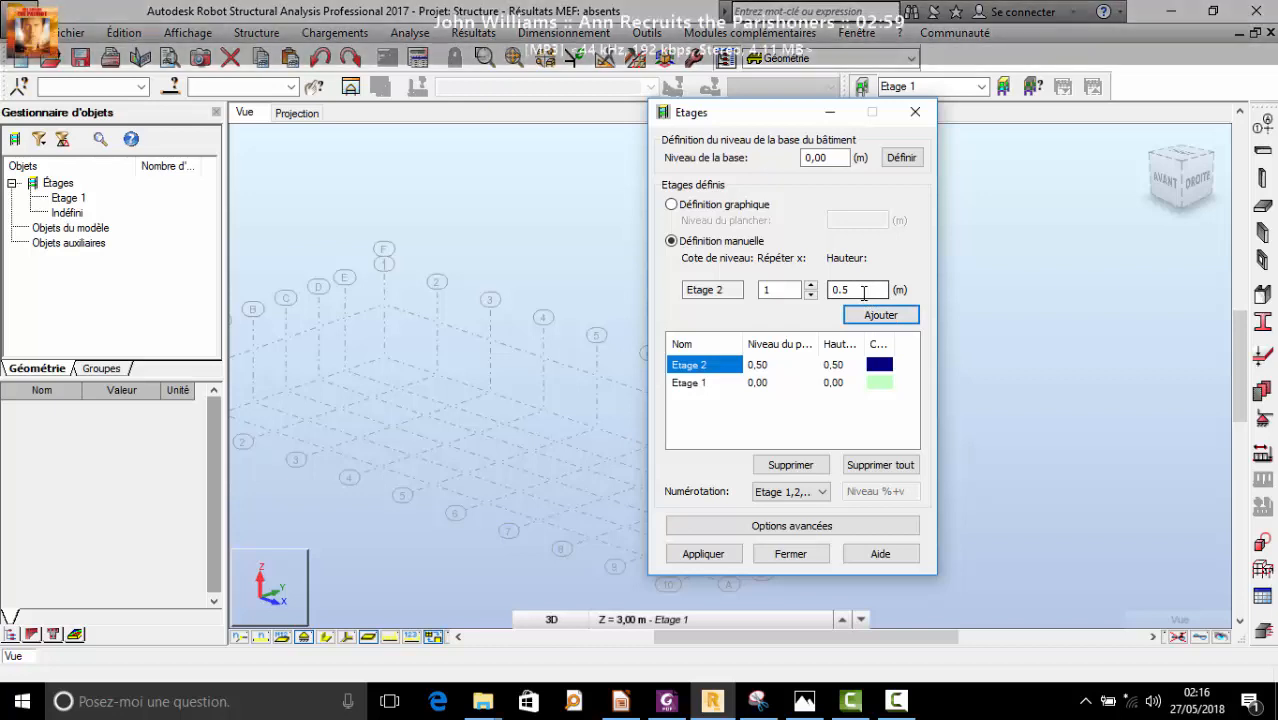
- Add a third storey with a height of 5 m
{"action": "double_click", "coordinate": [858, 290]}
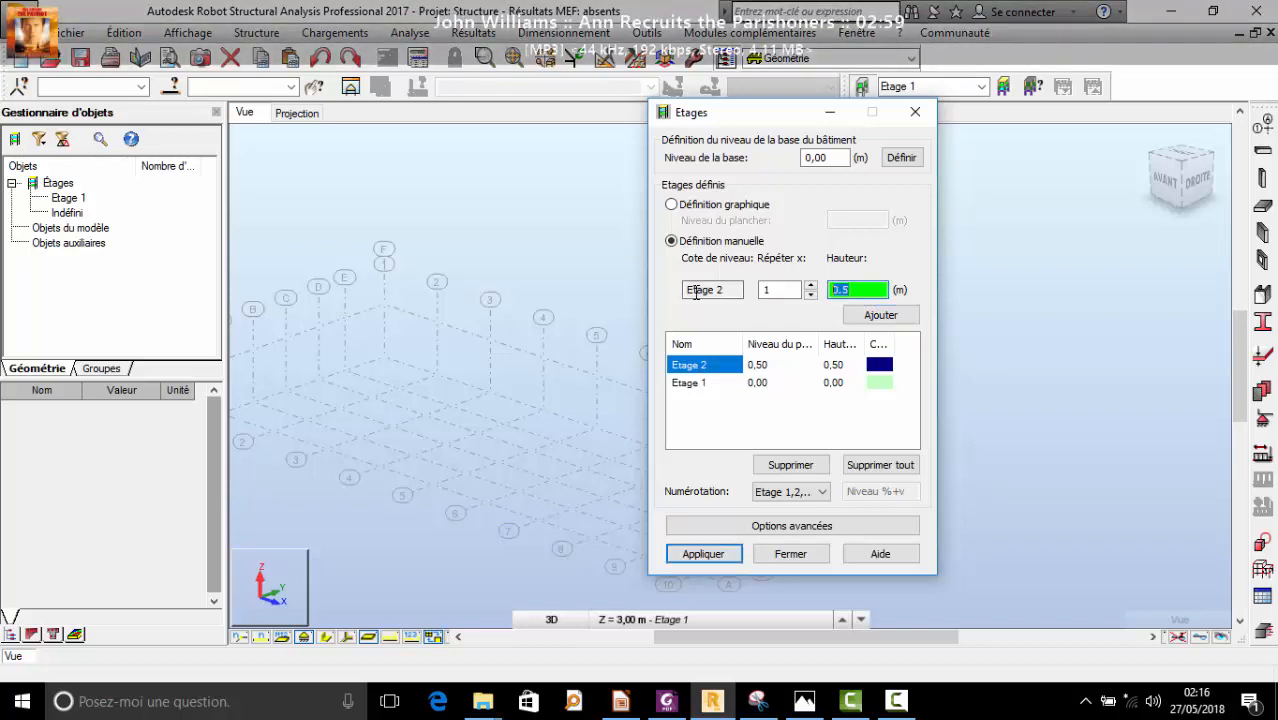
{"action": "type", "text": "5"}
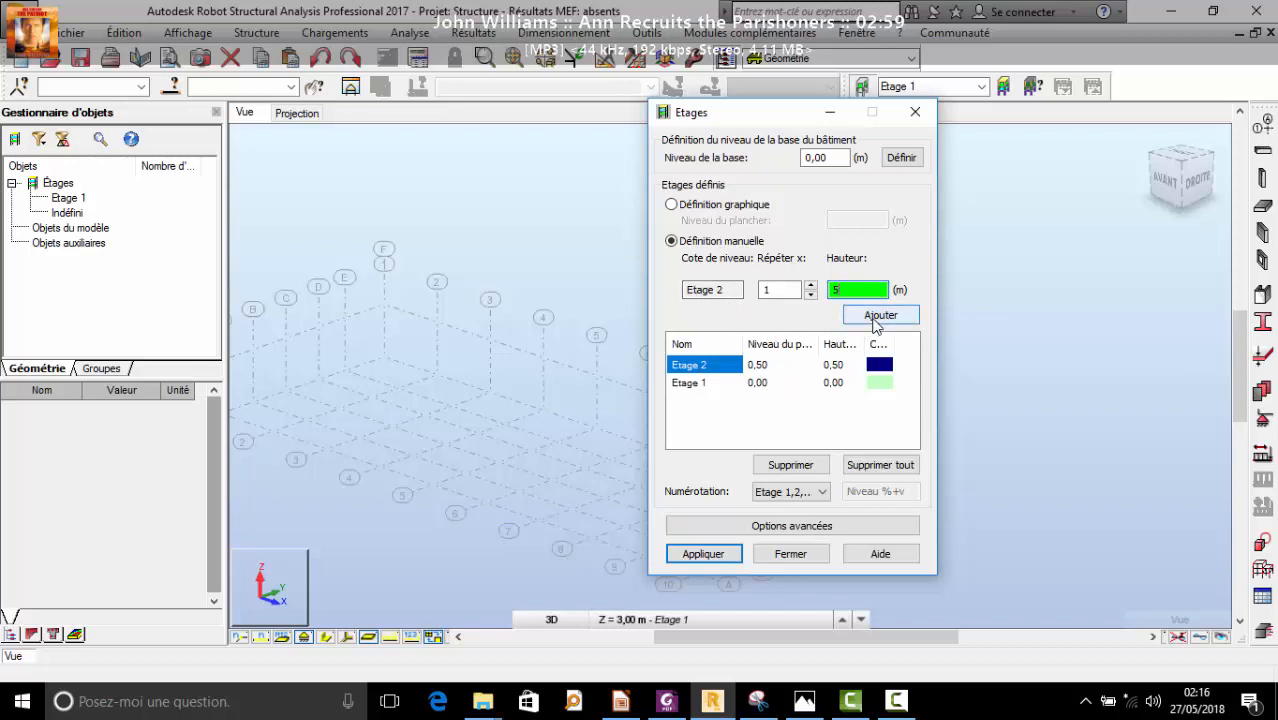
{"action": "left_click", "coordinate": [855, 316]}
- Add a fourth storey with a height of 2 m and delete it again
{"action": "double_click", "coordinate": [853, 289]}
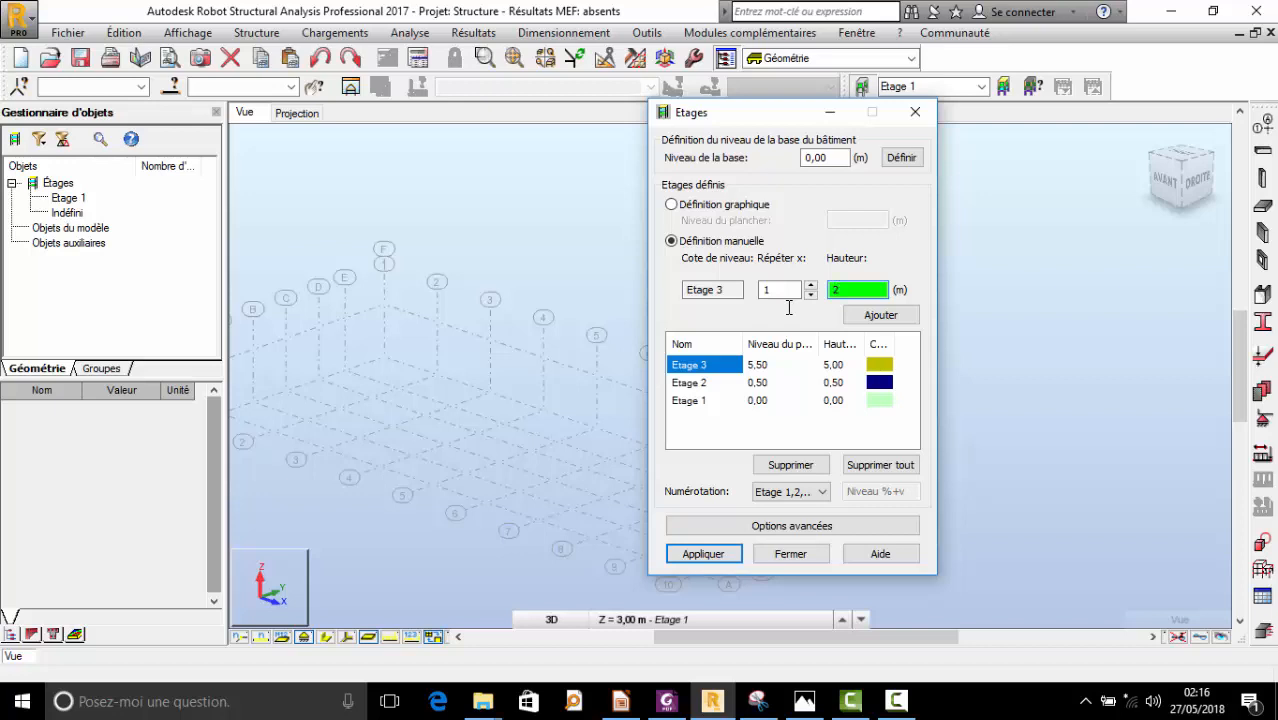
{"action": "left_click", "coordinate": [880, 316]}
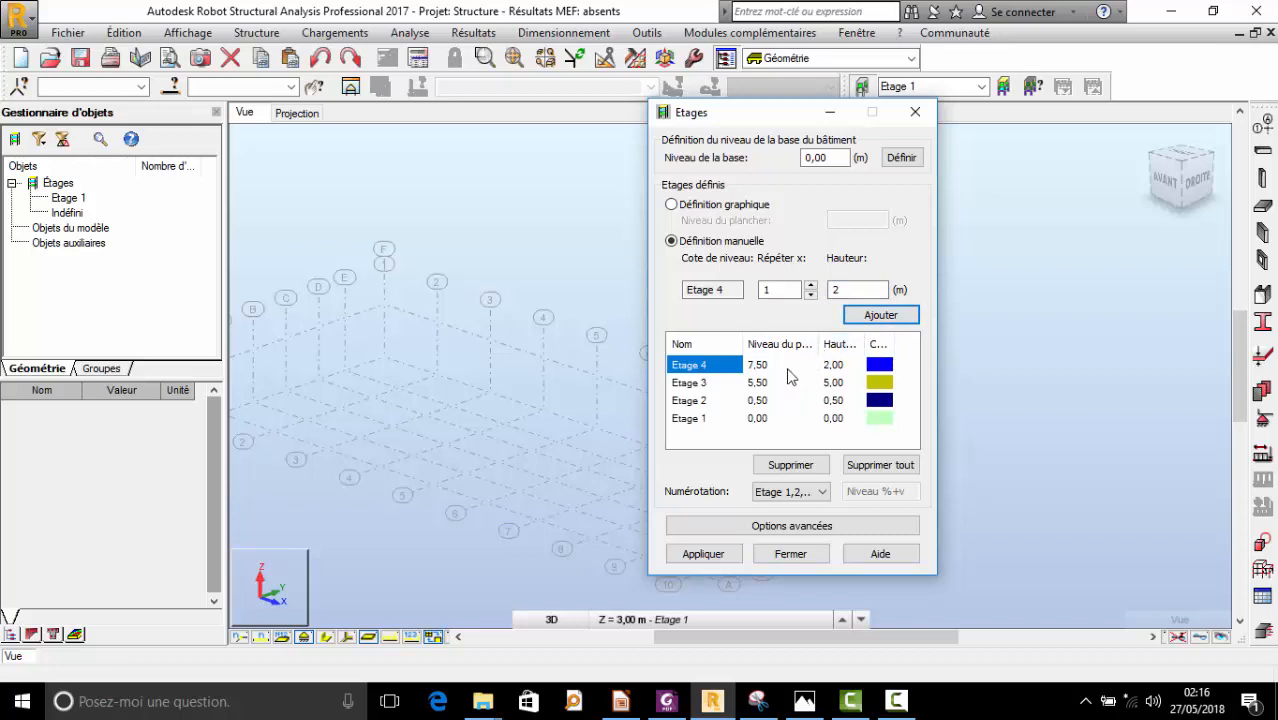
{"action": "left_click", "coordinate": [740, 366]}
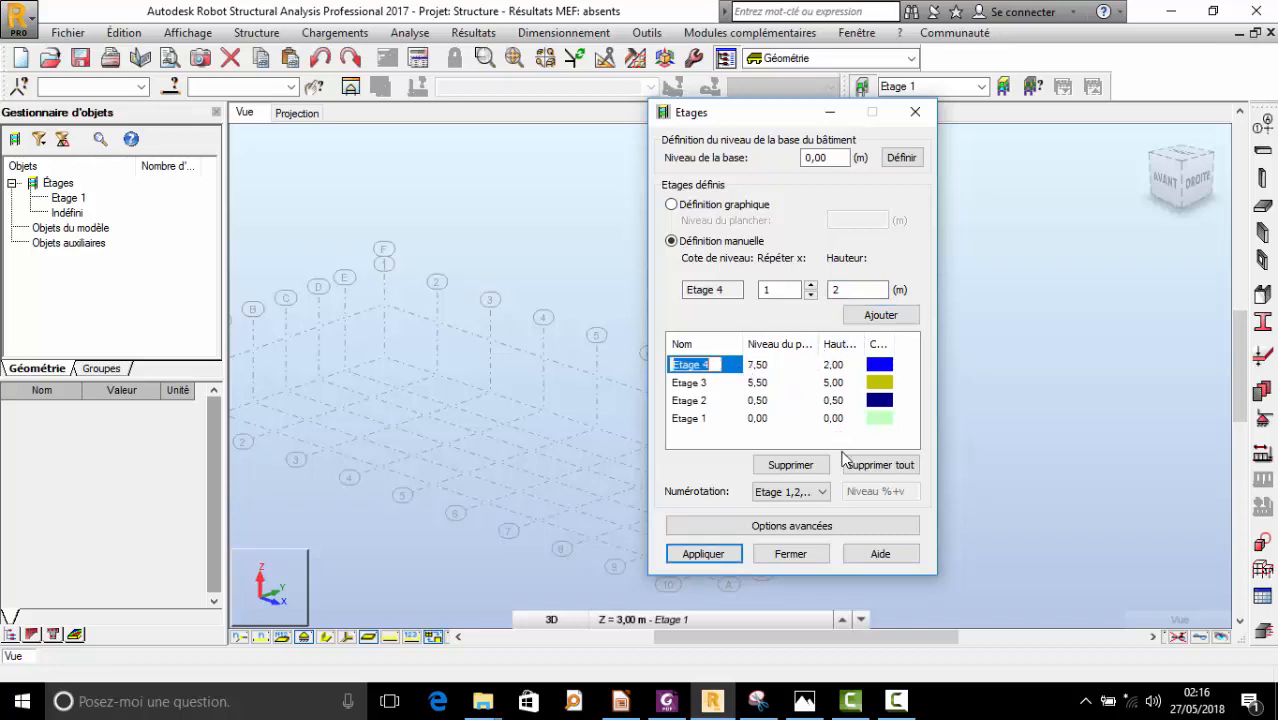
{"action": "left_click", "coordinate": [791, 466]}
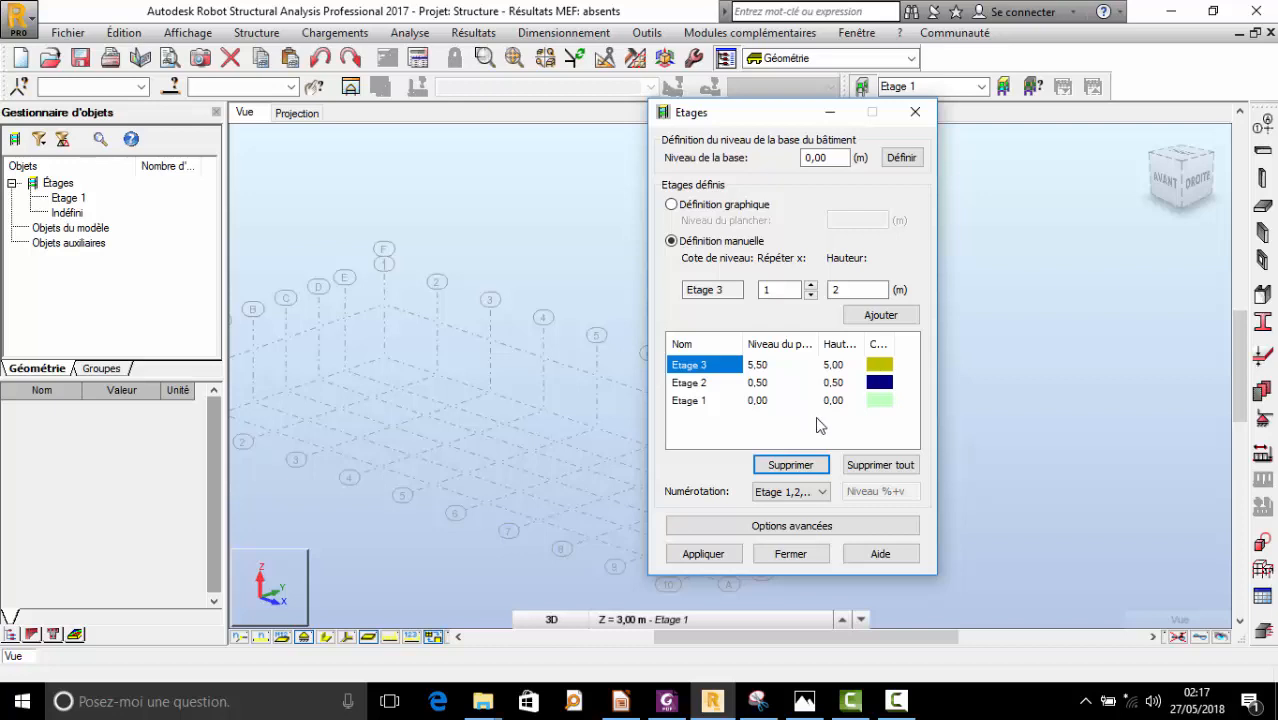
{"action": "left_click", "coordinate": [906, 708]}
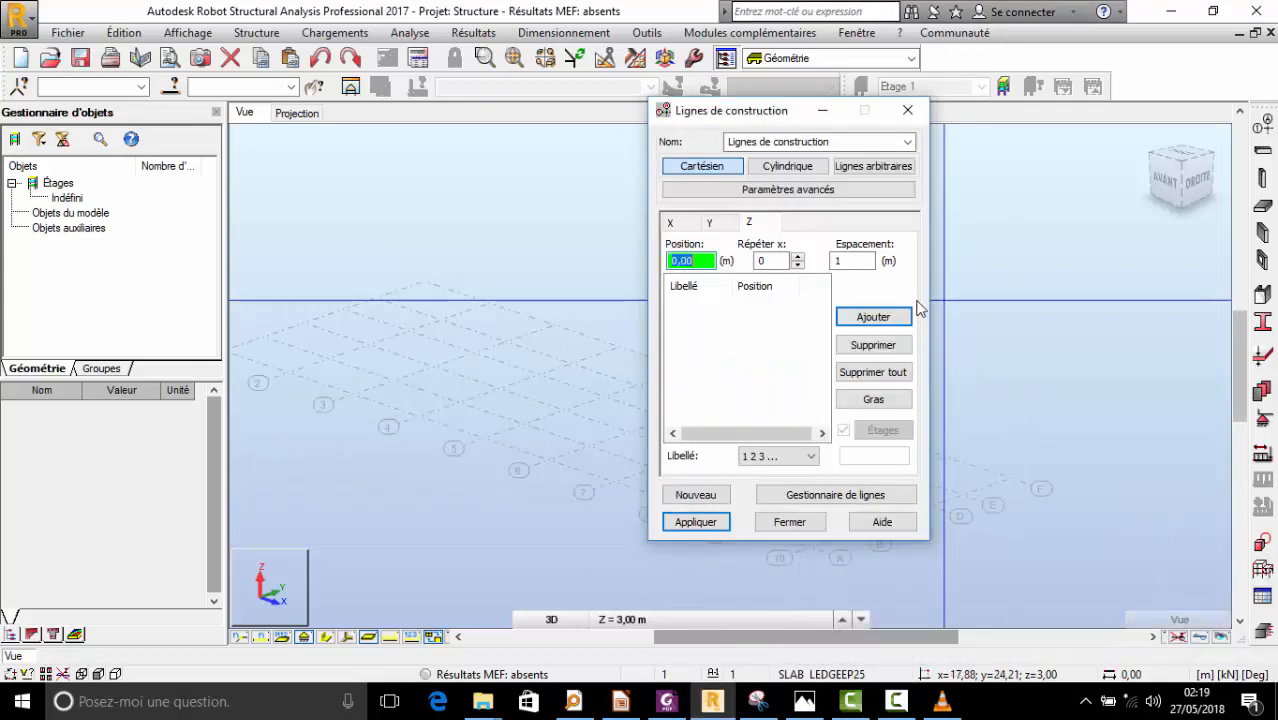
{"action": "left_click", "coordinate": [895, 703]}
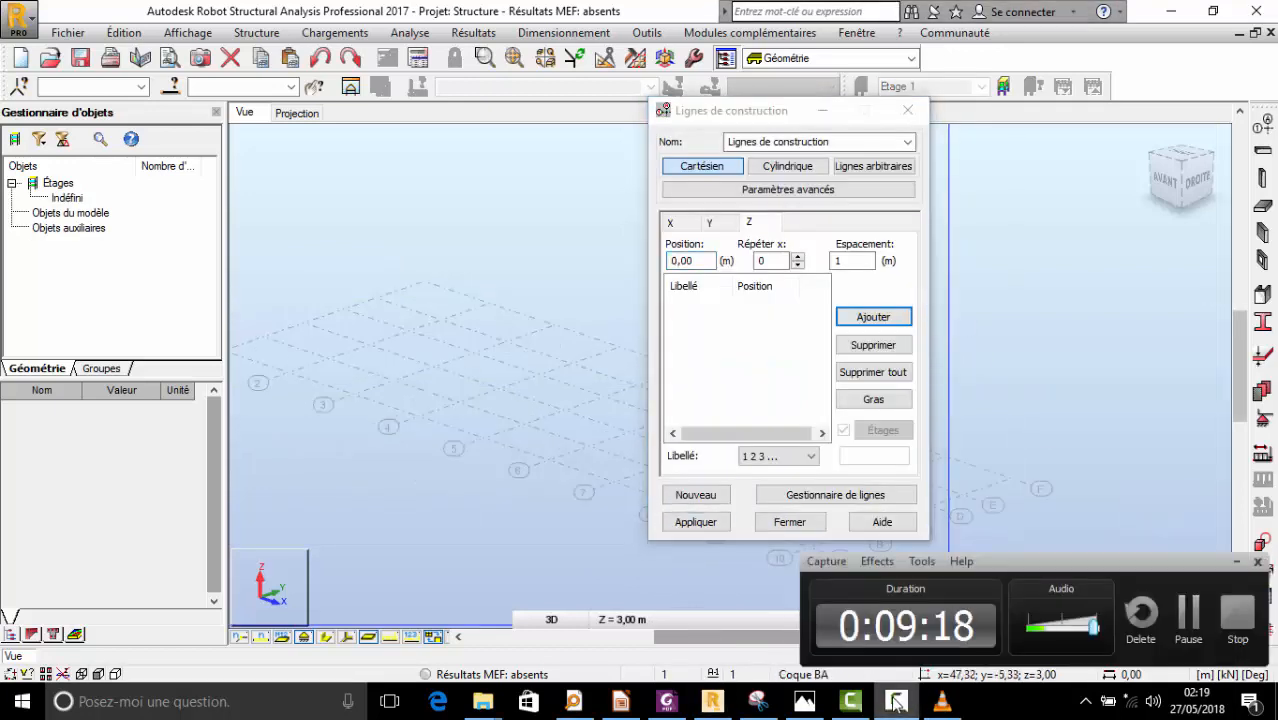
{"action": "left_click", "coordinate": [895, 703]}
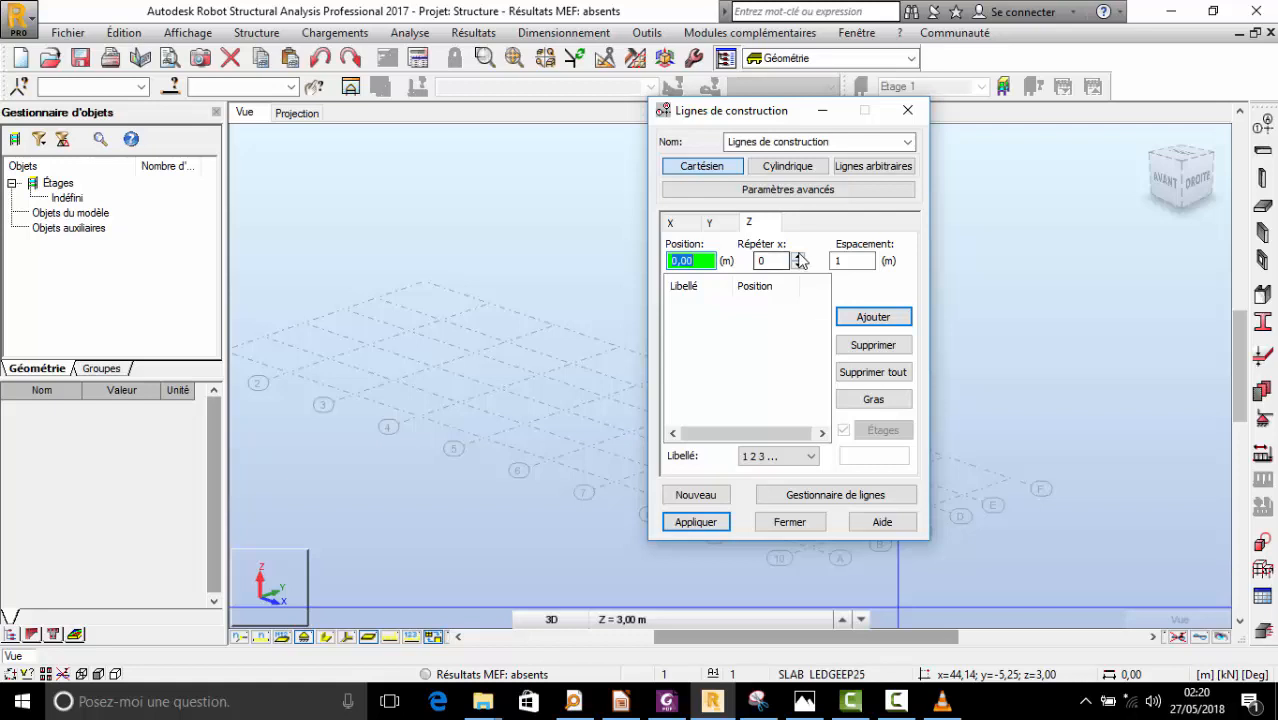
- Add the first Z construction line at position 0 m with one repetition and a spacing of 0 m
{"action": "left_click", "coordinate": [798, 256]}
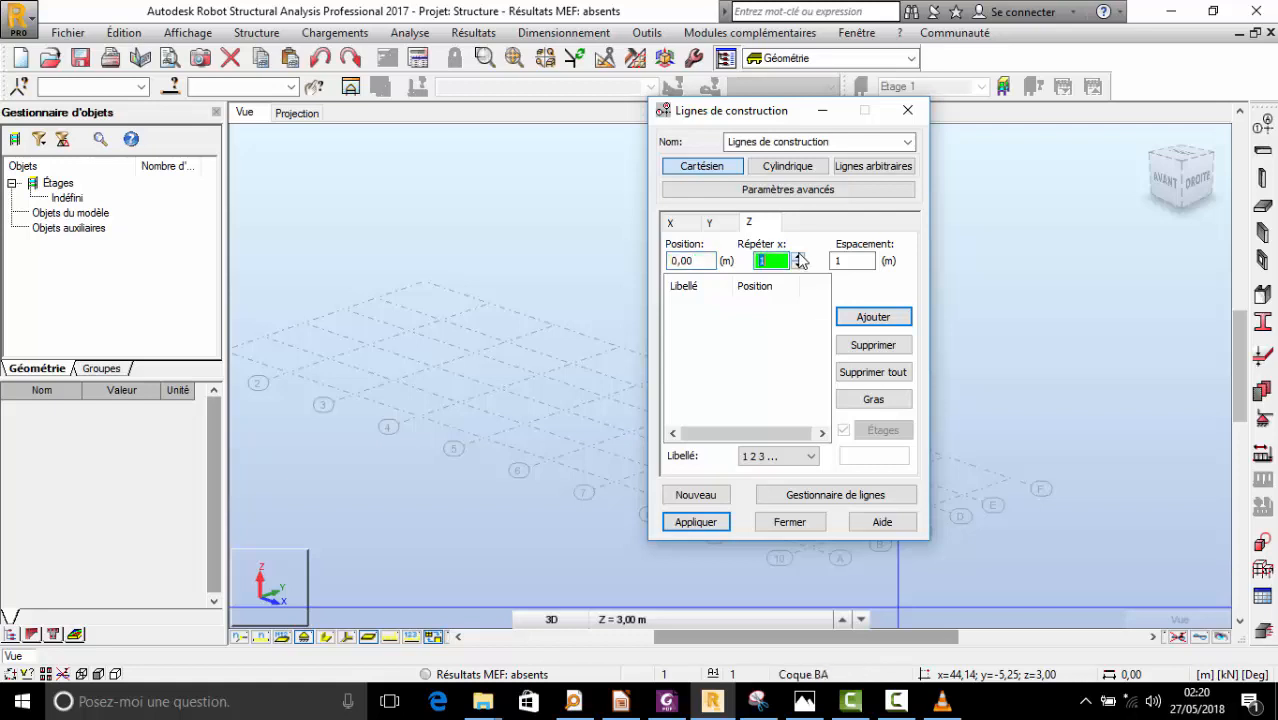
{"action": "left_click", "coordinate": [866, 260]}
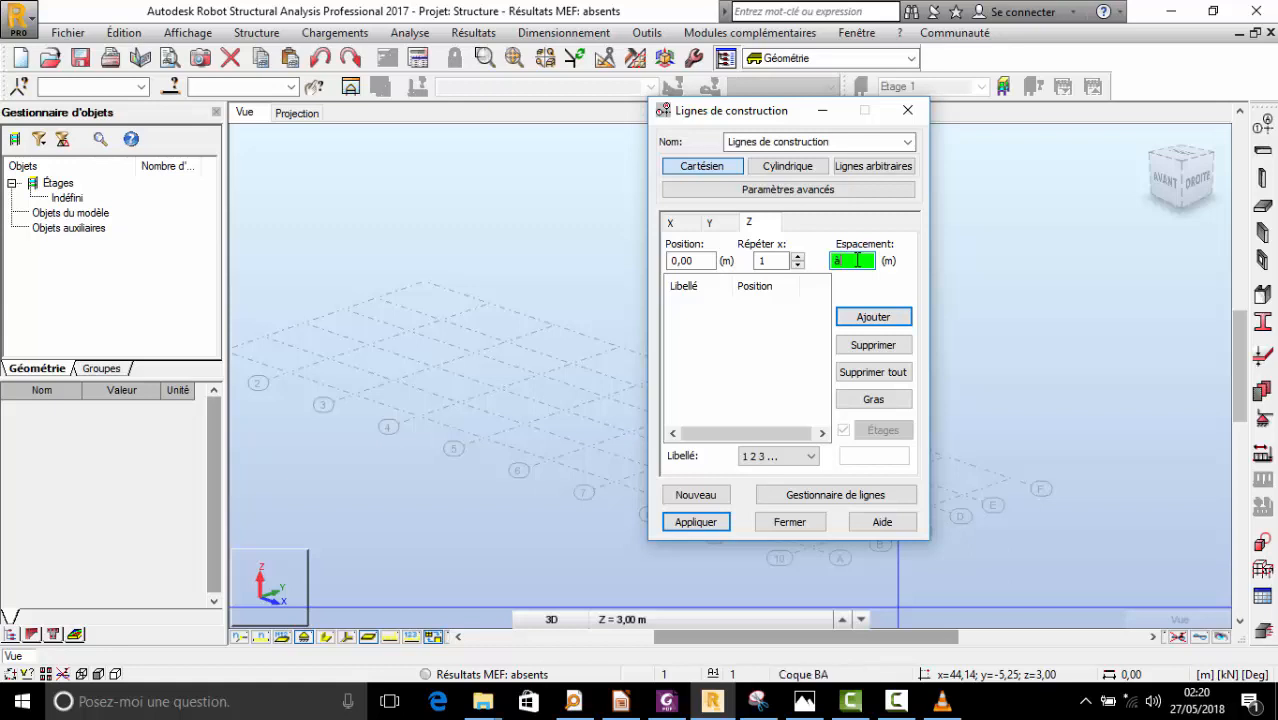
{"action": "type", "text": "0"}
{"action": "left_click", "coordinate": [858, 317]}
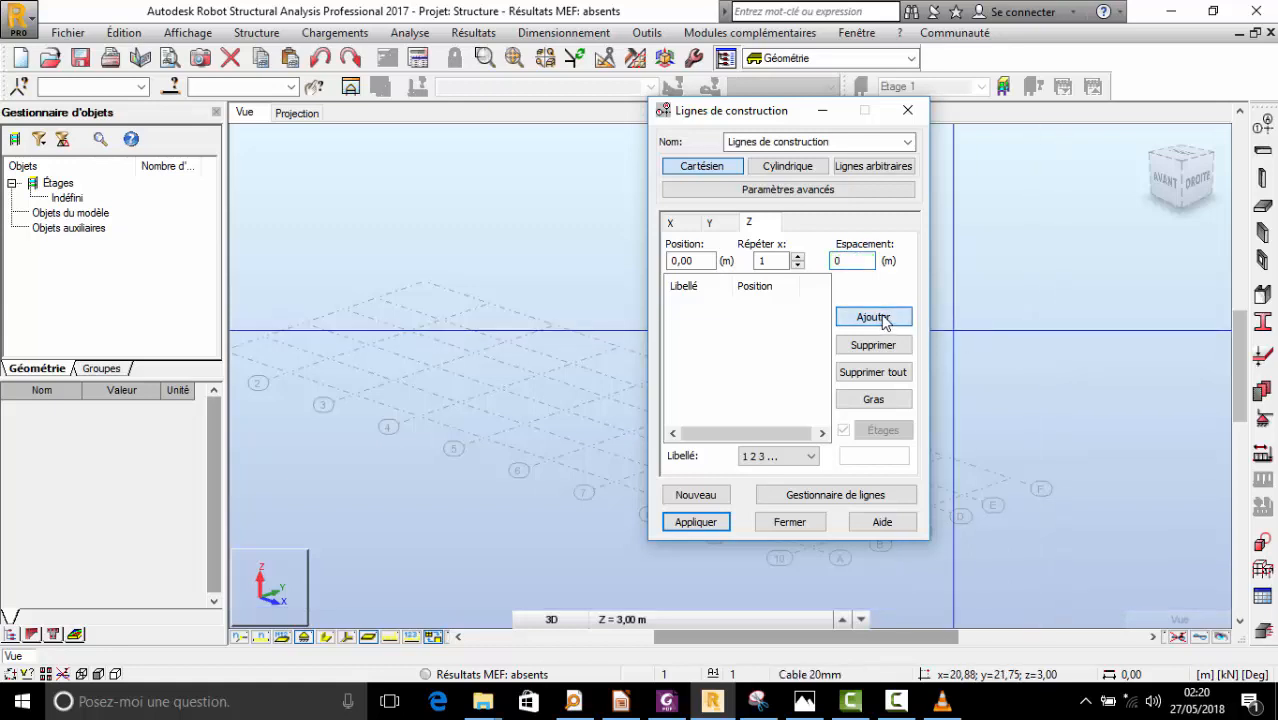
- Label the Z construction lines by value and add a line 0.5 m above the first one
{"action": "left_click", "coordinate": [857, 260]}
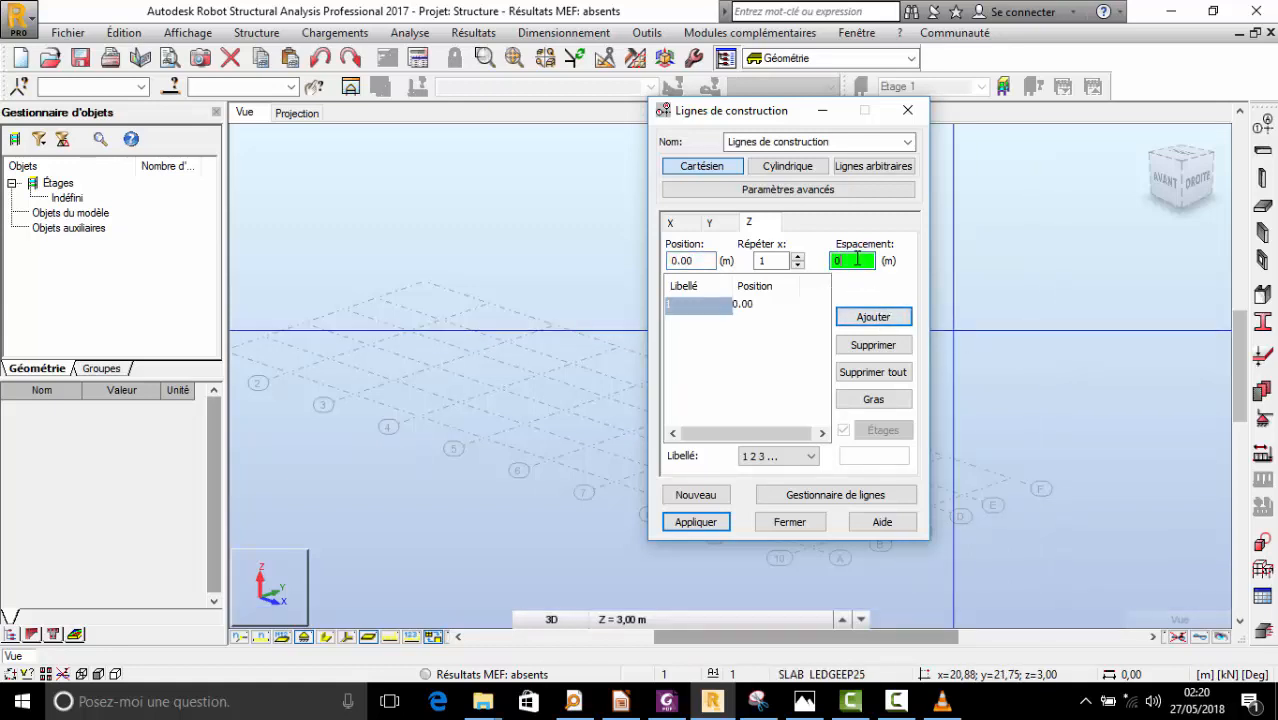
{"action": "type", "text": ".5"}
{"action": "left_click", "coordinate": [800, 456]}
{"action": "left_click", "coordinate": [784, 499]}
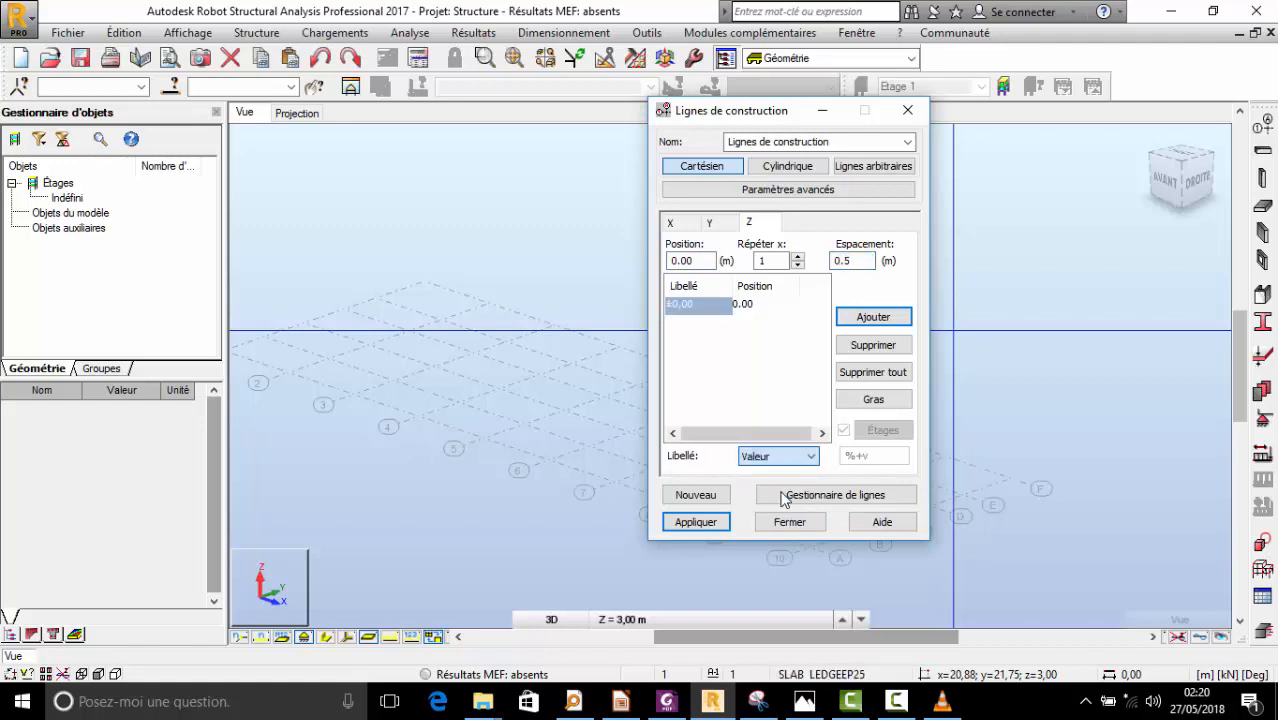
{"action": "left_click", "coordinate": [868, 317]}
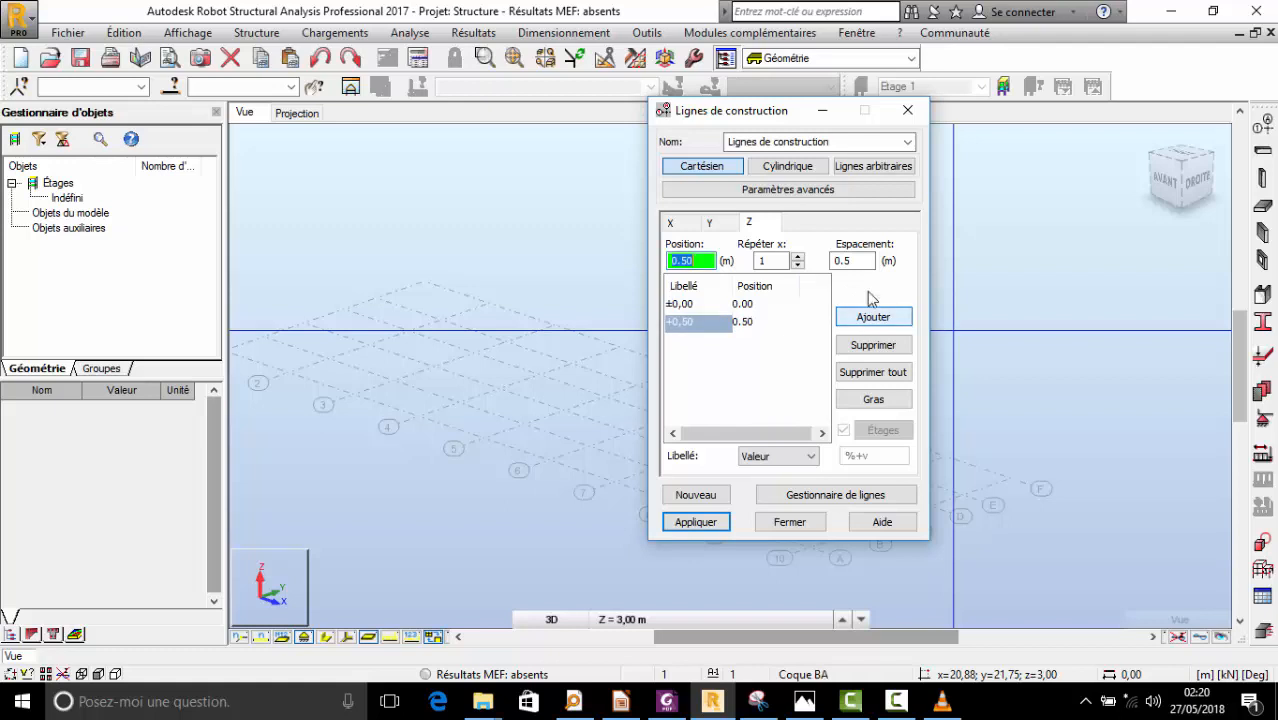
- Add two more Z construction lines with successive spacings of 5 m and 2.5 m above the 0.50 m level
{"action": "double_click", "coordinate": [868, 260]}
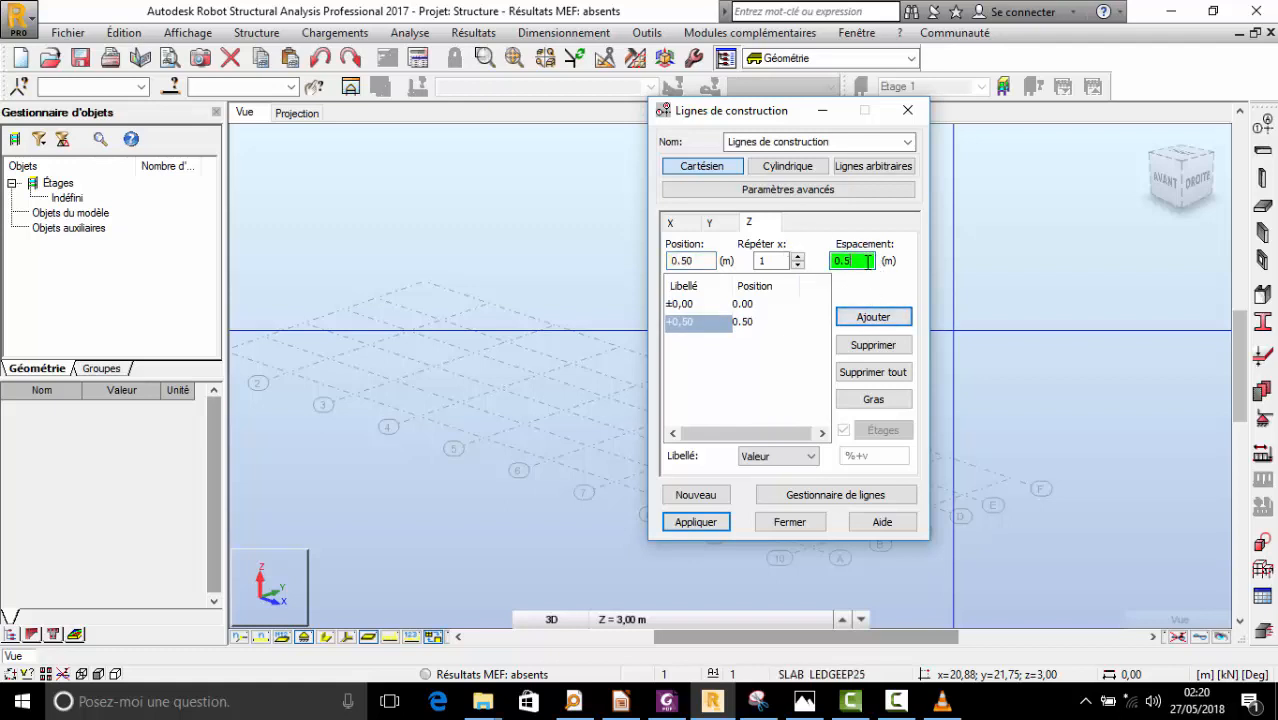
{"action": "left_click_drag", "start_coordinate": [868, 261], "coordinate": [772, 250]}
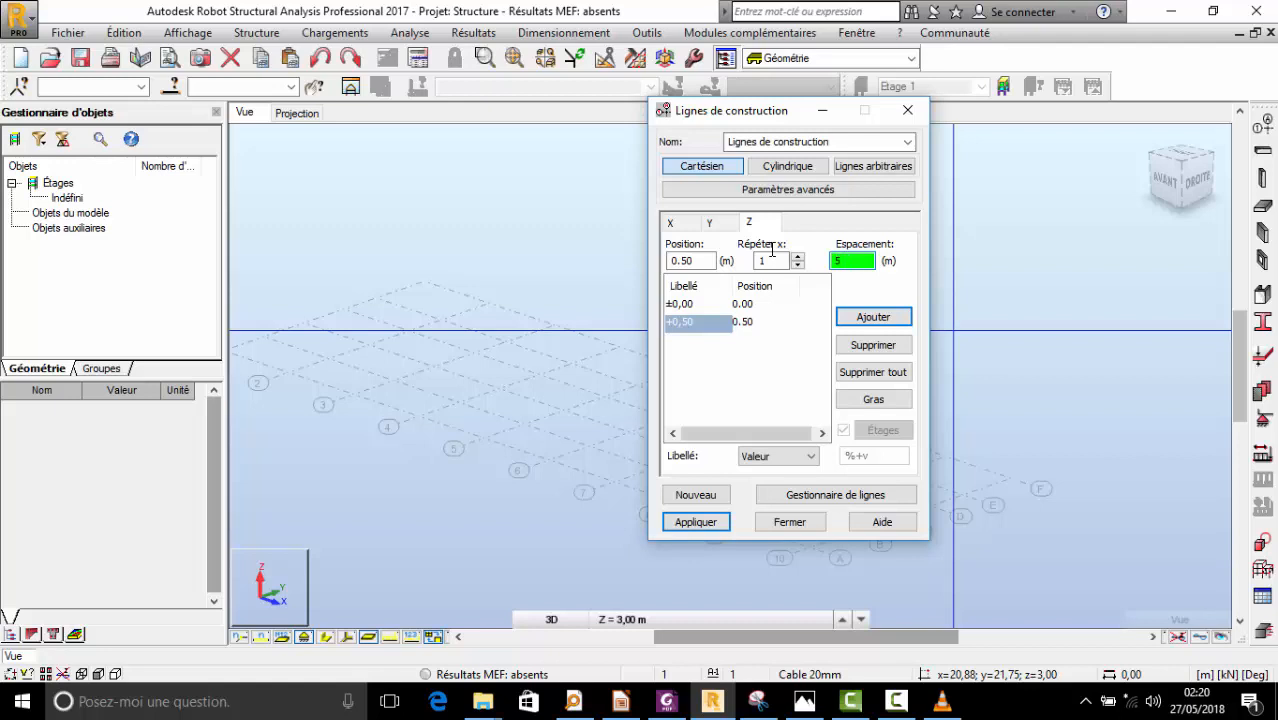
{"action": "left_click", "coordinate": [891, 319]}
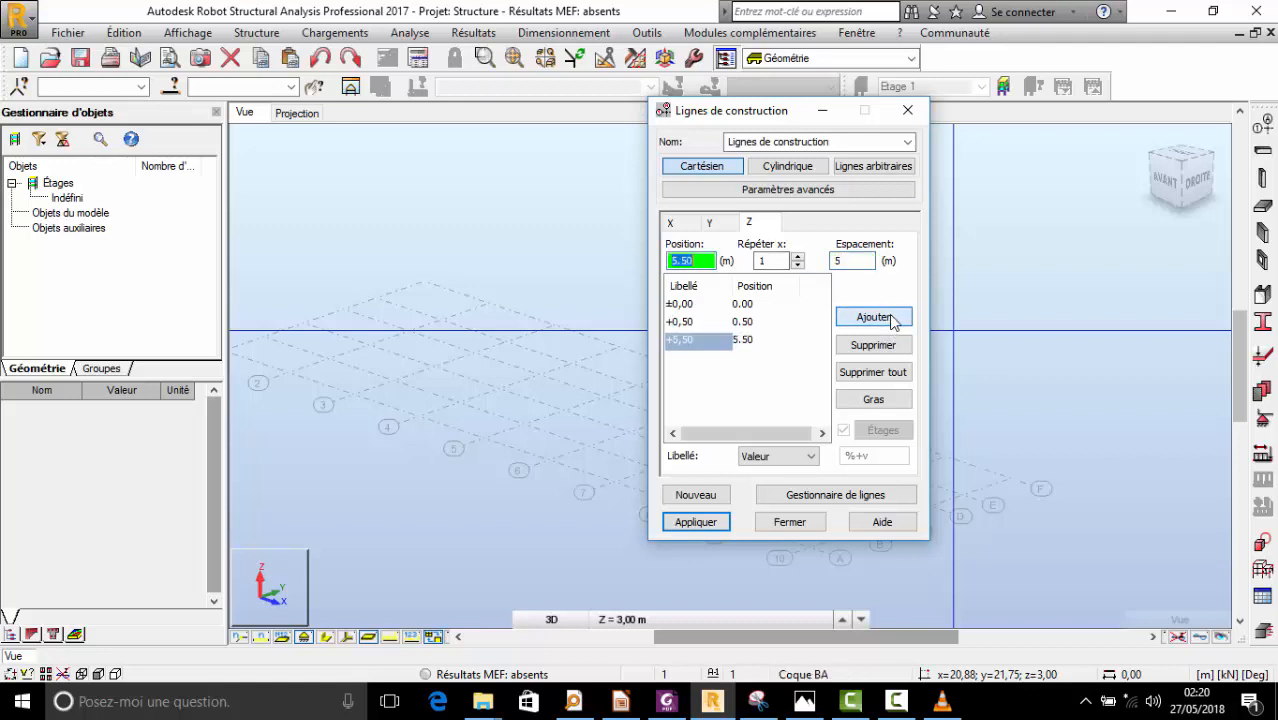
{"action": "left_click", "coordinate": [859, 261]}
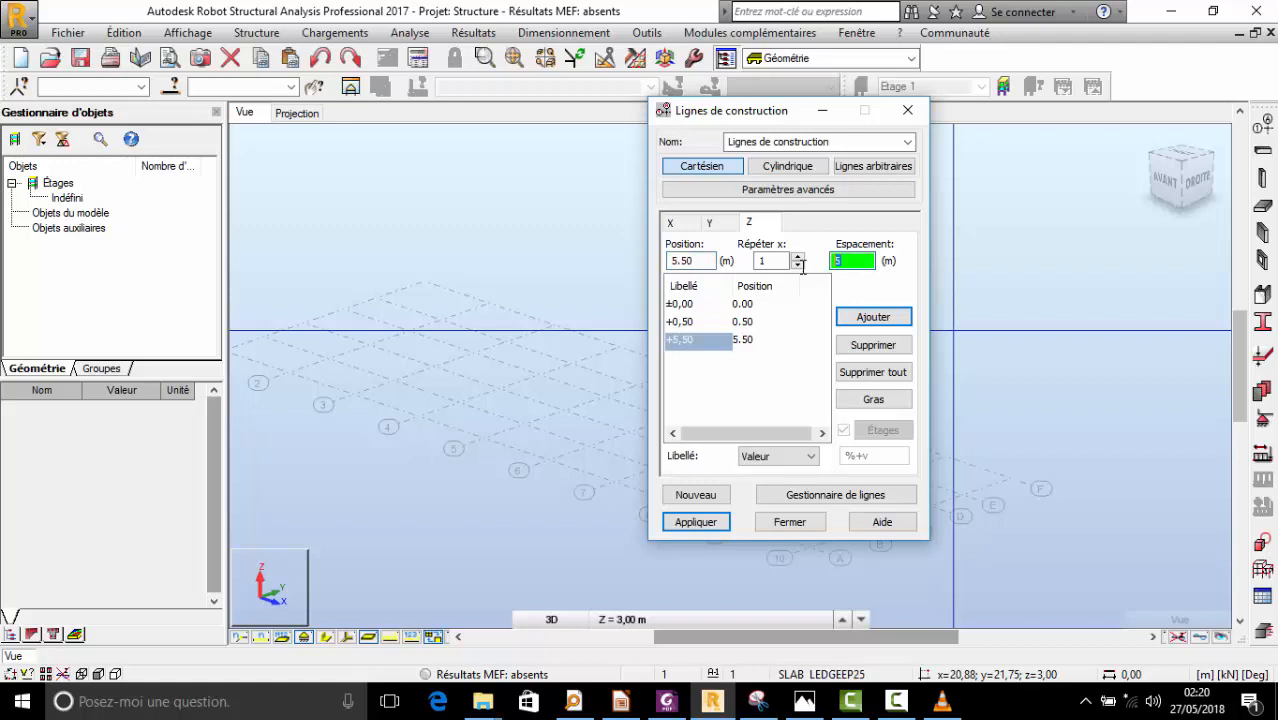
{"action": "type", "text": "2."}
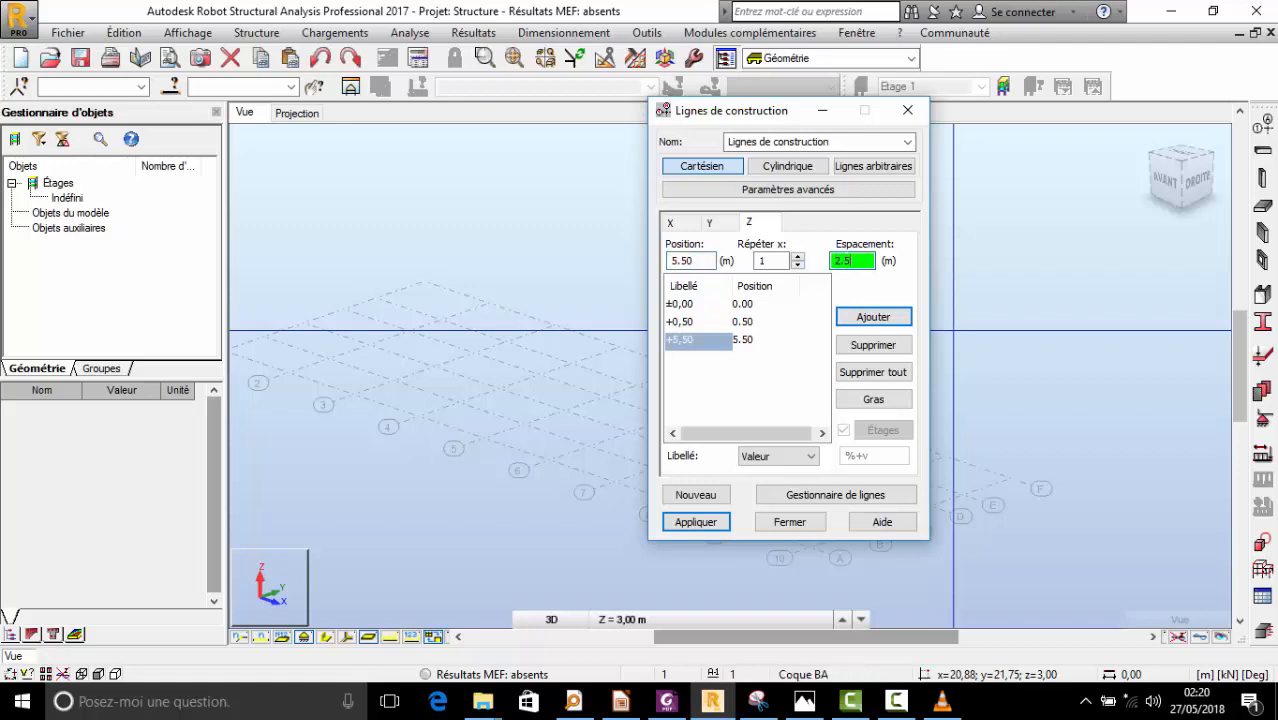
{"action": "left_click", "coordinate": [880, 318]}
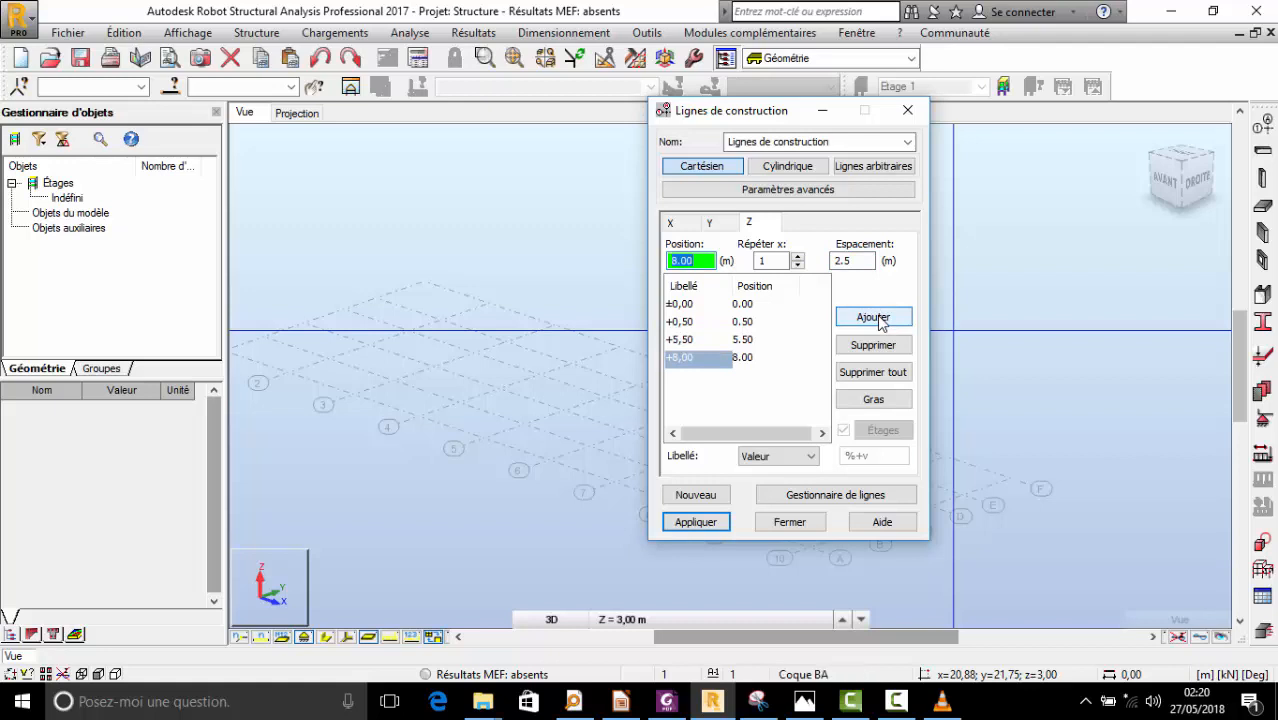
- Add two Z construction lines with successive spacings of 1.5 m and 2.5 m above the 8.00 m level, and apply the grid
{"action": "left_click", "coordinate": [866, 260]}
{"action": "type", "text": "1"}
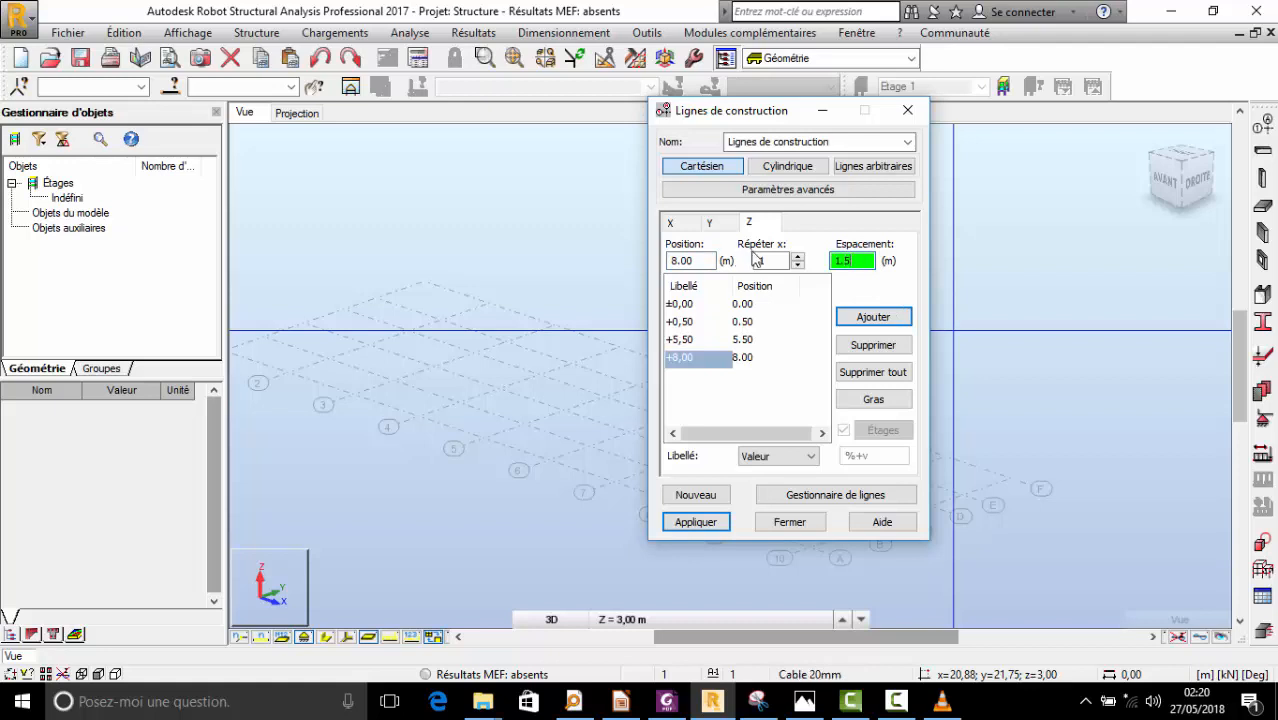
{"action": "type", "text": ".5"}
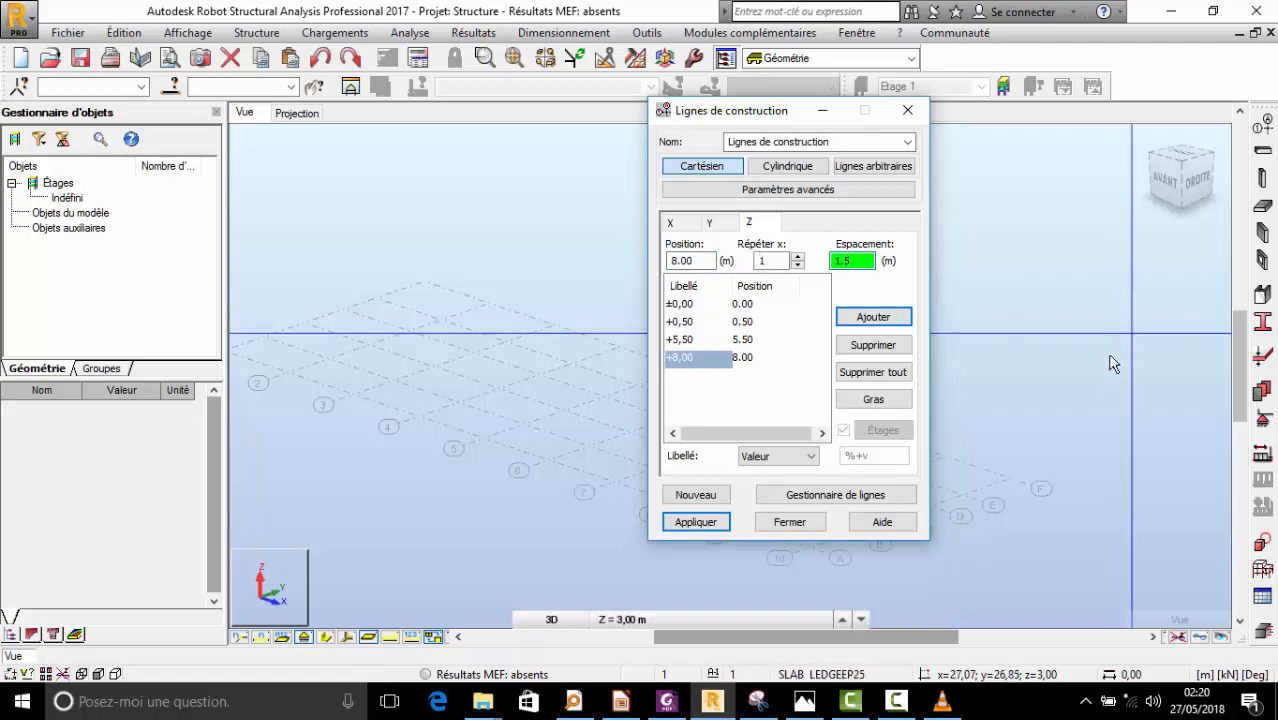
{"action": "left_click", "coordinate": [893, 317]}
{"action": "left_click_drag", "start_coordinate": [862, 261], "coordinate": [747, 239]}
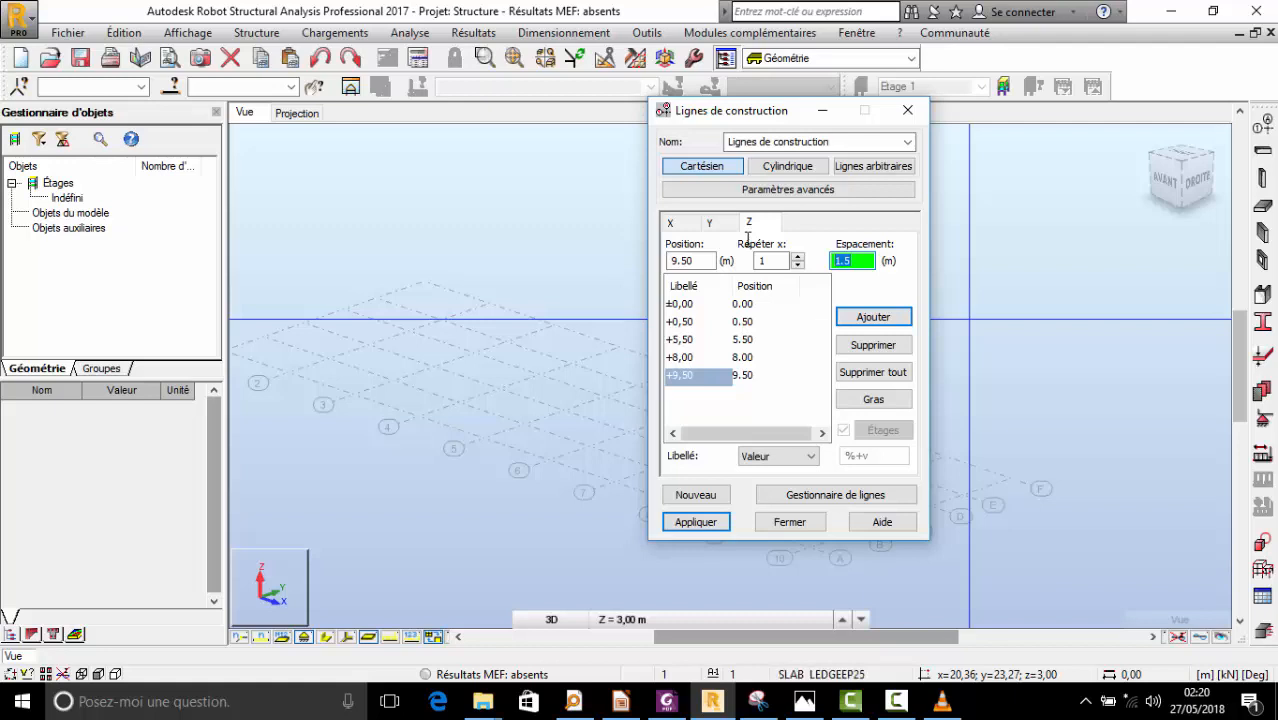
{"action": "left_click", "coordinate": [893, 317]}
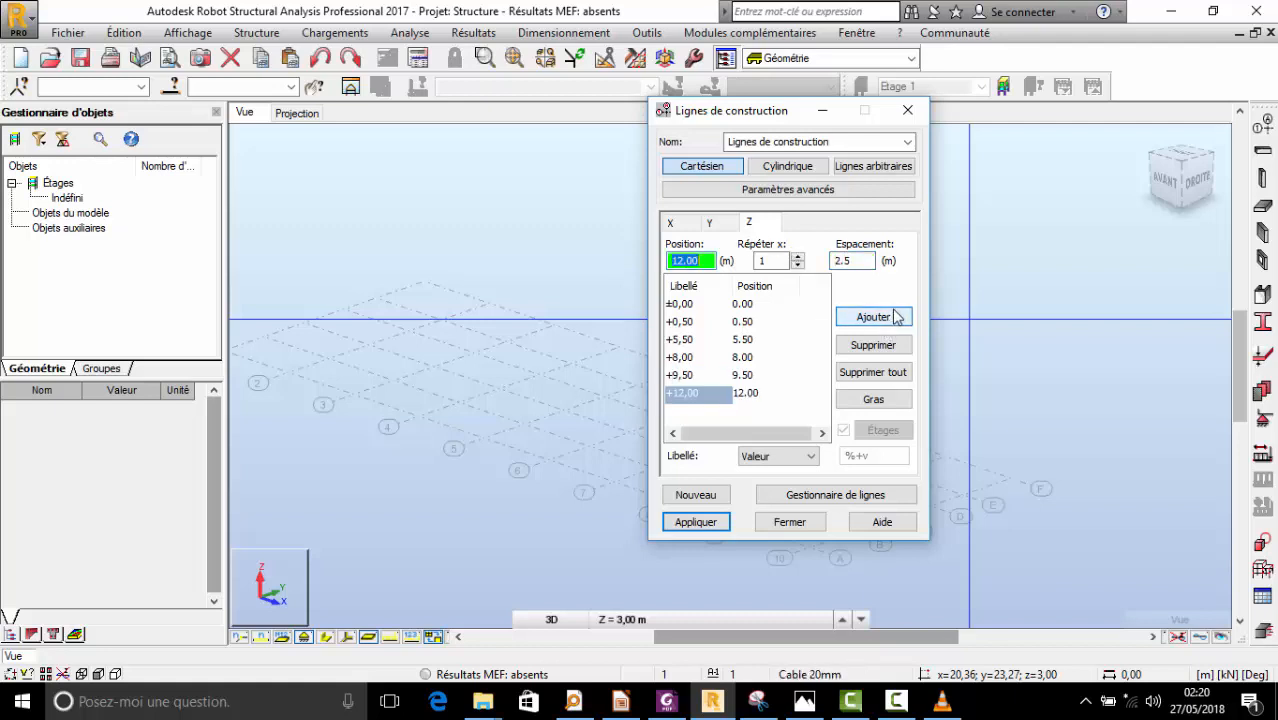
{"action": "left_click", "coordinate": [699, 522]}
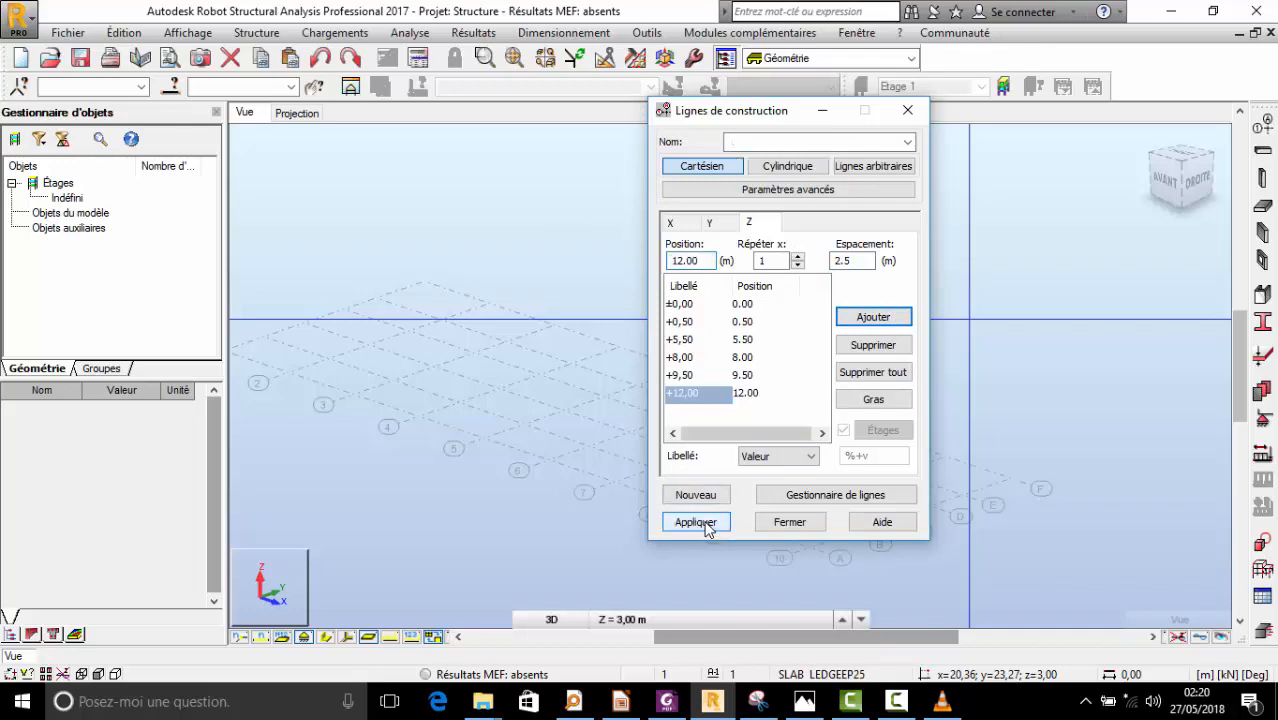
{"action": "left_click", "coordinate": [907, 110]}
- Examine the construction grid and its level labels in 3D, and view the grandstand photo FRAMEWORK.PNG in Photos
{"action": "right_click", "coordinate": [888, 178]}
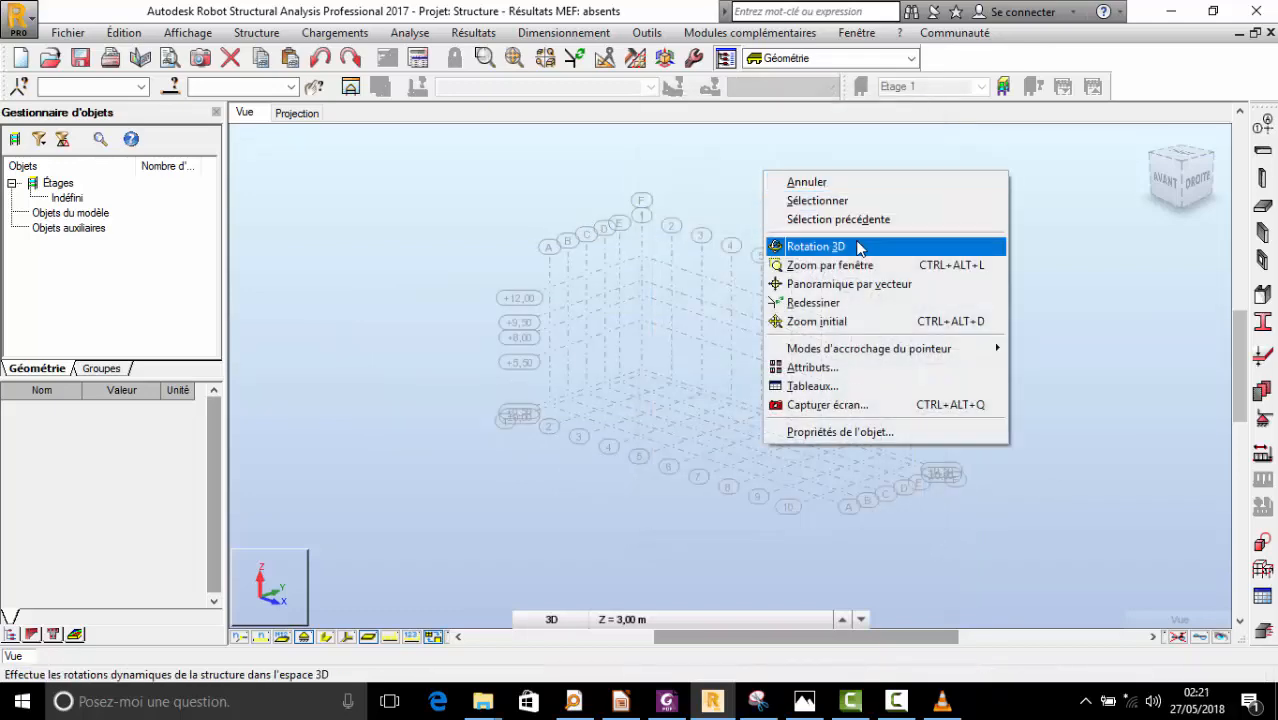
{"action": "left_click", "coordinate": [818, 247]}
{"action": "left_click_drag", "start_coordinate": [736, 248], "coordinate": [802, 369]}
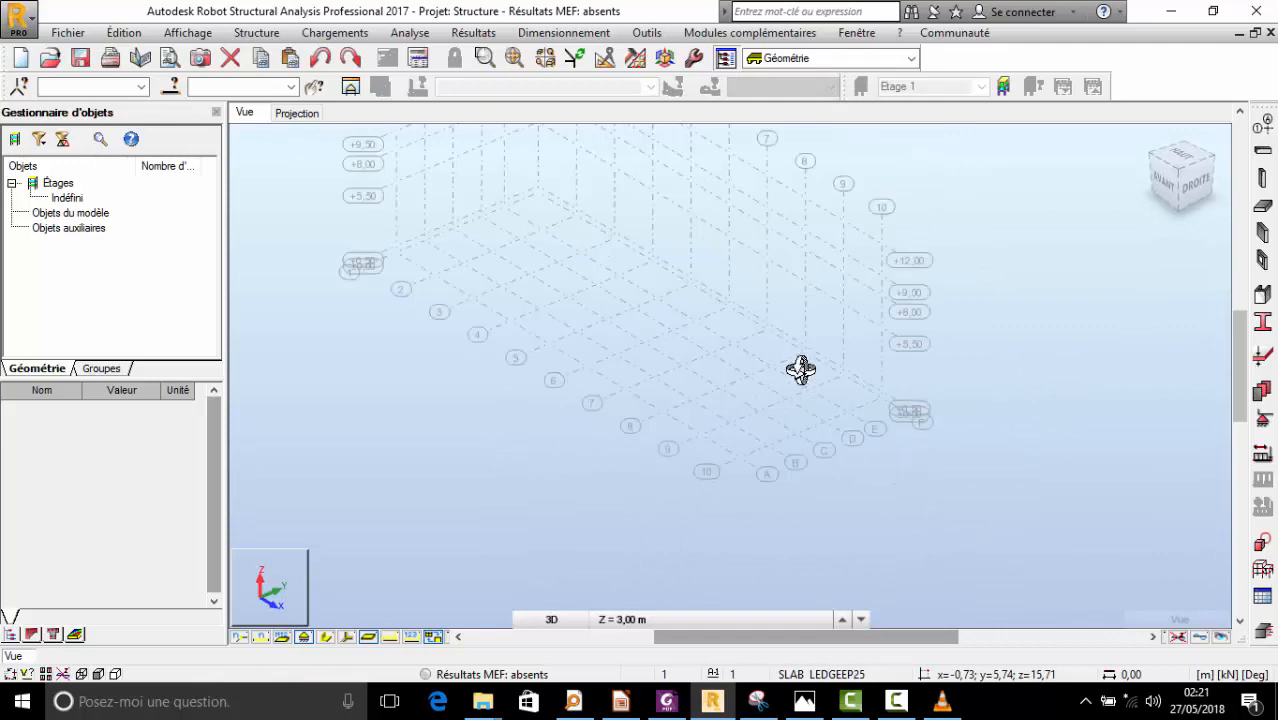
{"action": "mouse_move", "coordinate": [945, 452]}
{"action": "left_mouse_down"}
{"action": "mouse_move", "coordinate": [942, 442]}
{"action": "mouse_move", "coordinate": [958, 455]}
{"action": "left_mouse_up"}
{"action": "scroll", "coordinate": [962, 481], "scroll_direction": "down", "scroll_amount": 3}
{"action": "scroll", "coordinate": [936, 468], "scroll_direction": "up", "scroll_amount": 2}
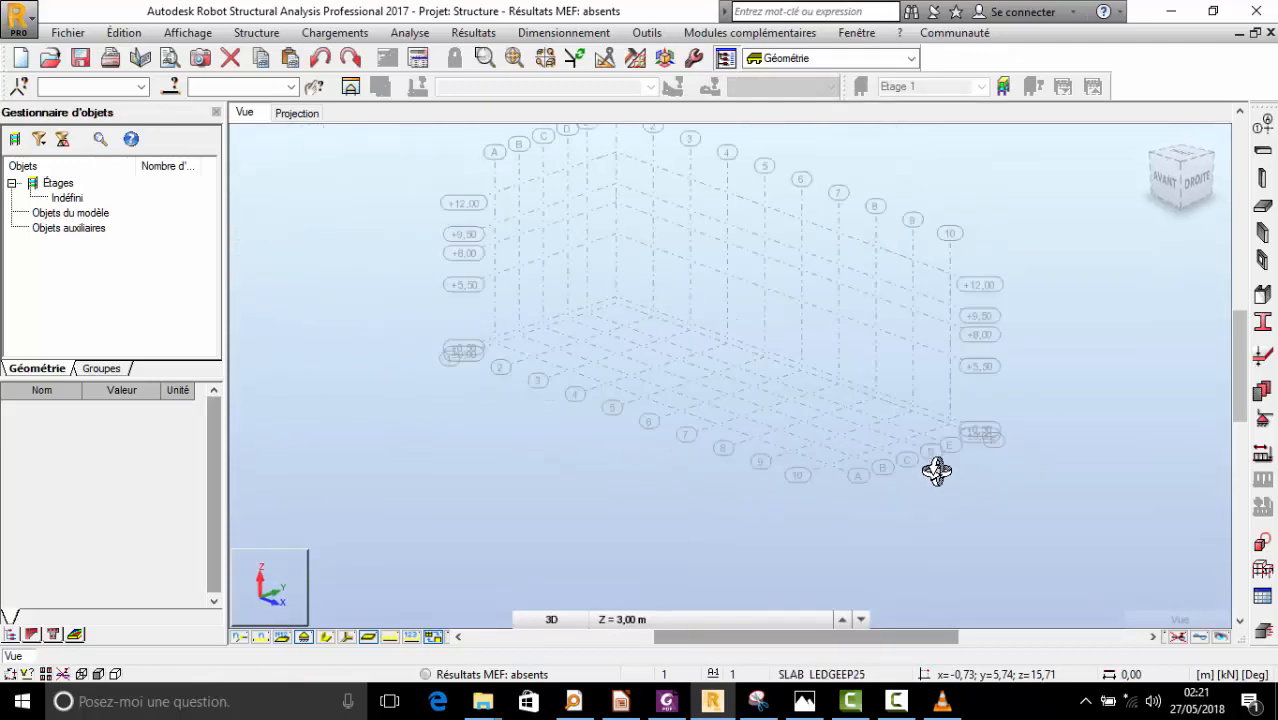
{"action": "scroll", "coordinate": [933, 445], "scroll_direction": "up", "scroll_amount": 2}
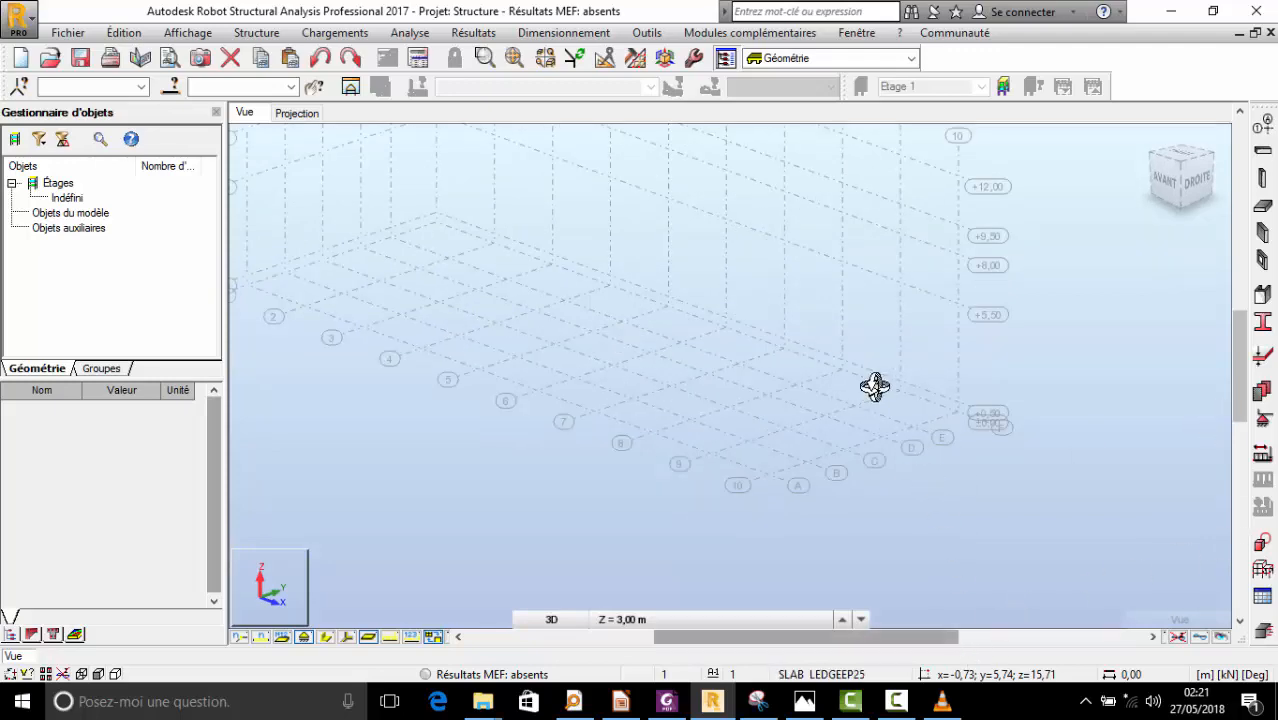
{"action": "scroll", "coordinate": [884, 428], "scroll_direction": "down", "scroll_amount": 3}
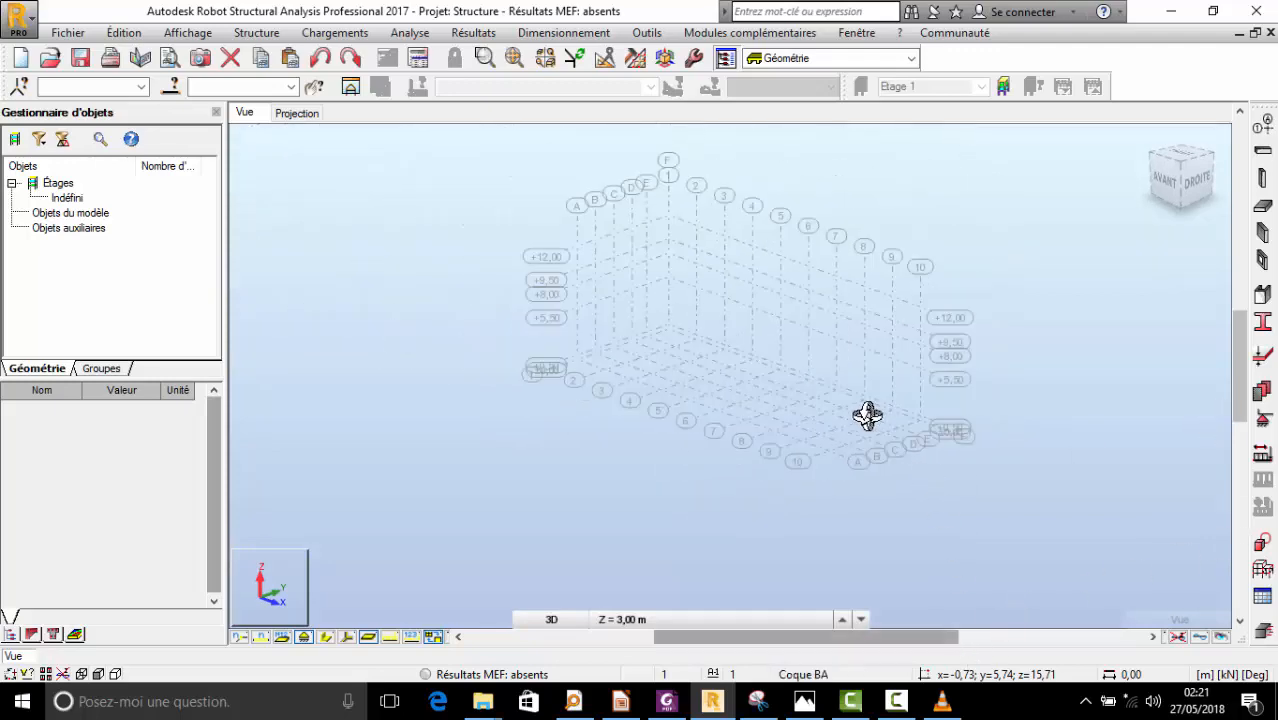
{"action": "left_click", "coordinate": [804, 701]}
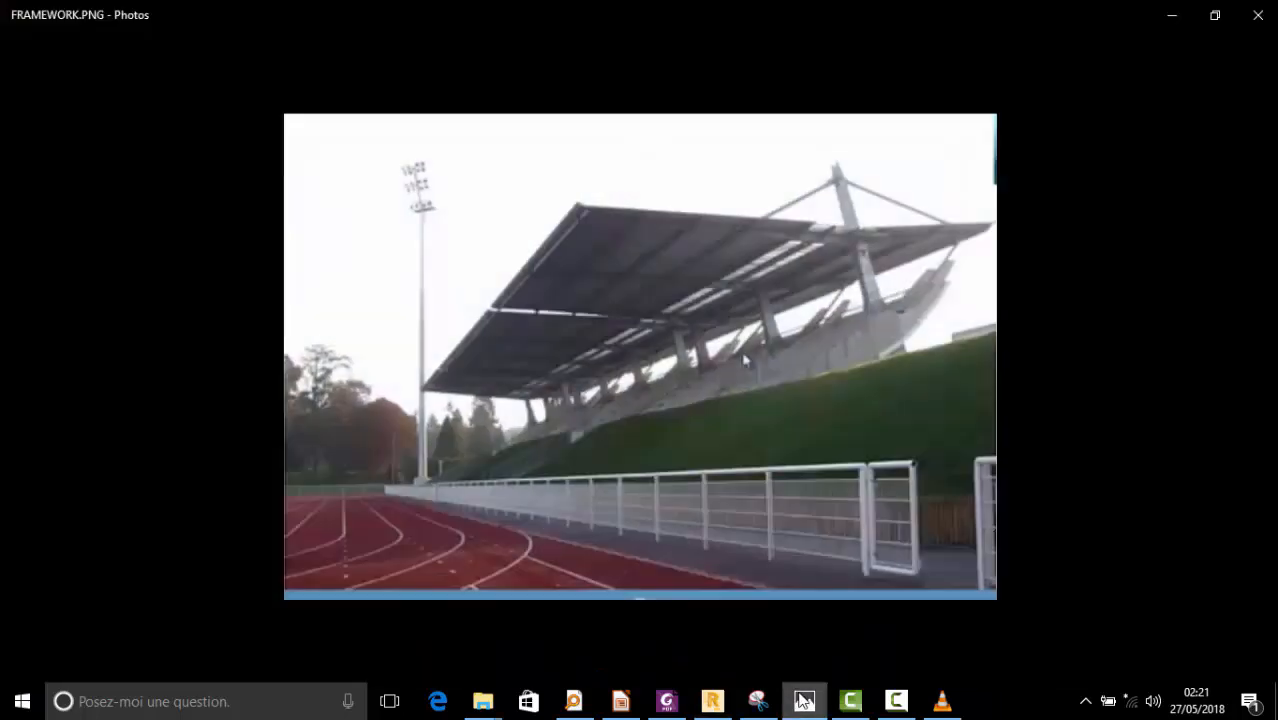
{"action": "left_click", "coordinate": [896, 701]}
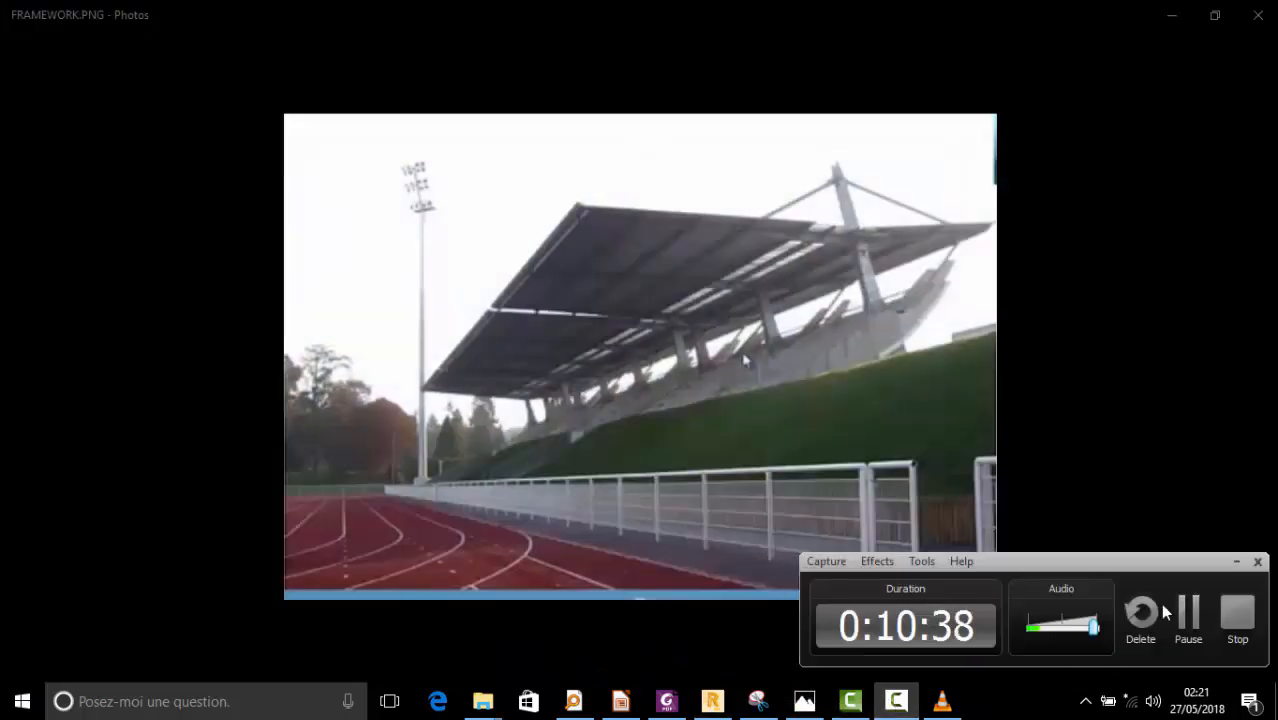
{"action": "left_click", "coordinate": [1188, 615]}
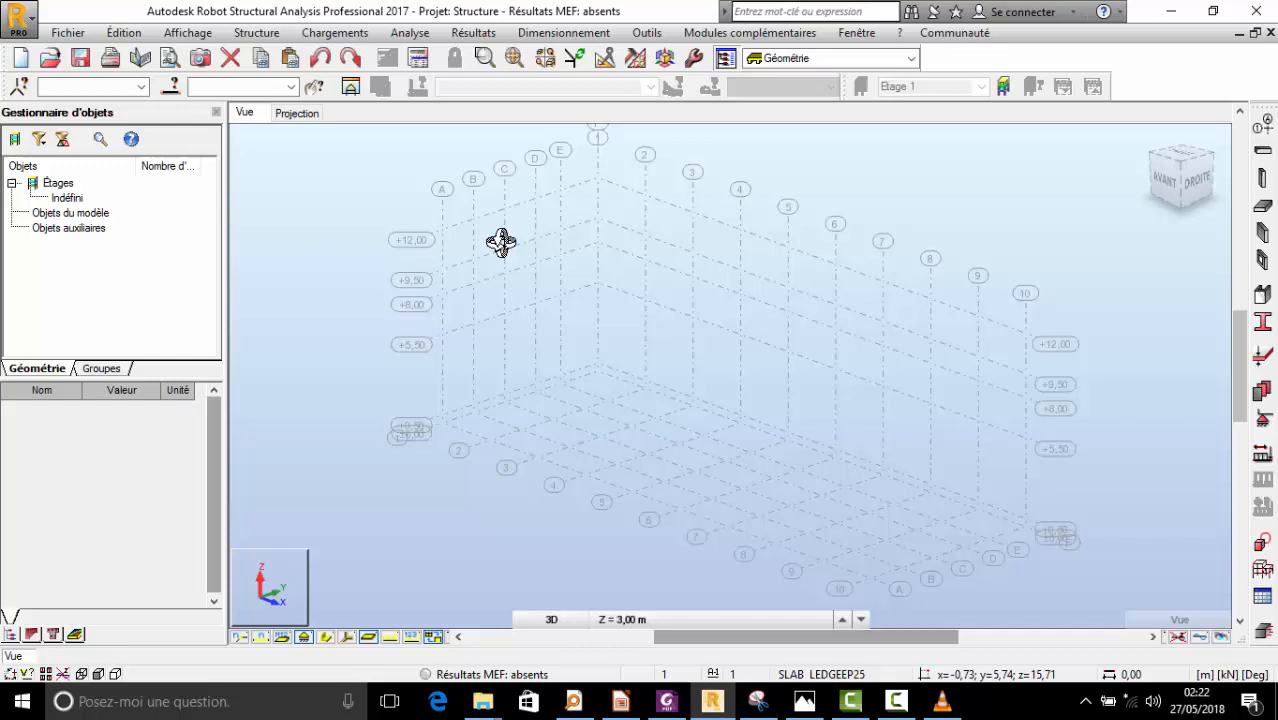
{"action": "left_click", "coordinate": [909, 699]}
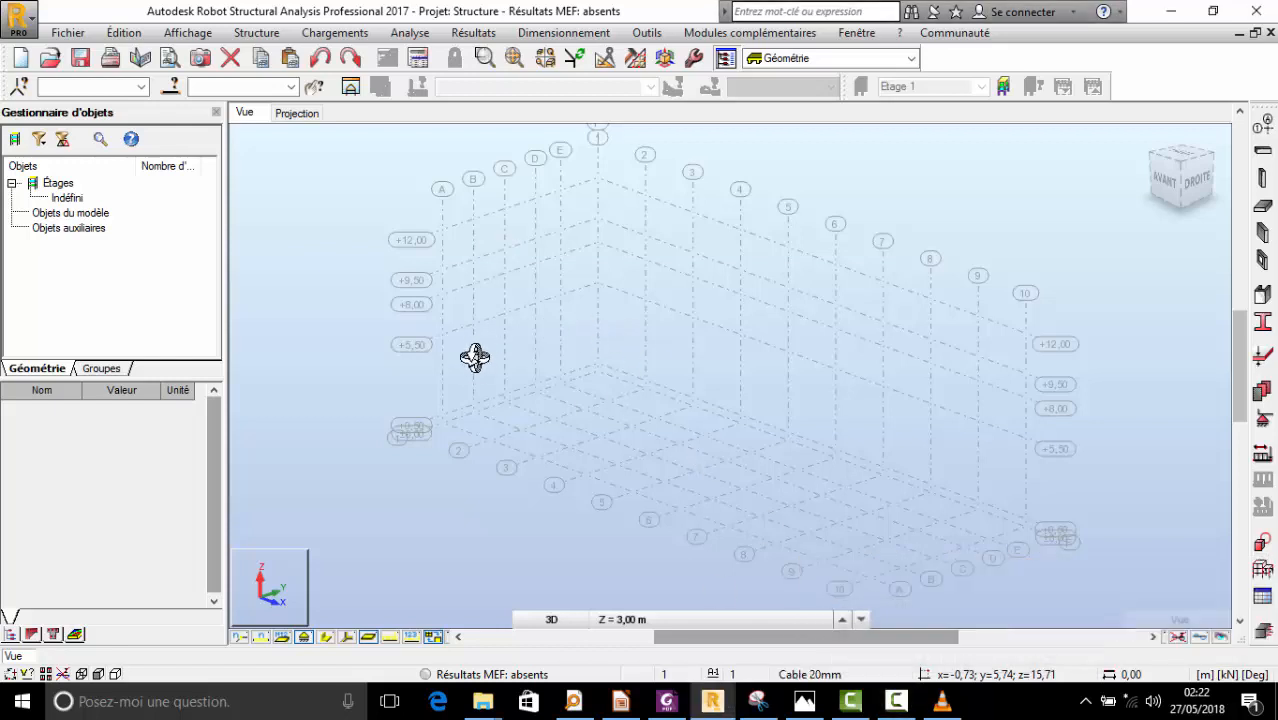
- Open the bar section list and delete the Cable 20mm and B 30x50 sections from it
{"action": "scroll", "coordinate": [475, 360], "scroll_direction": "up", "scroll_amount": 2}
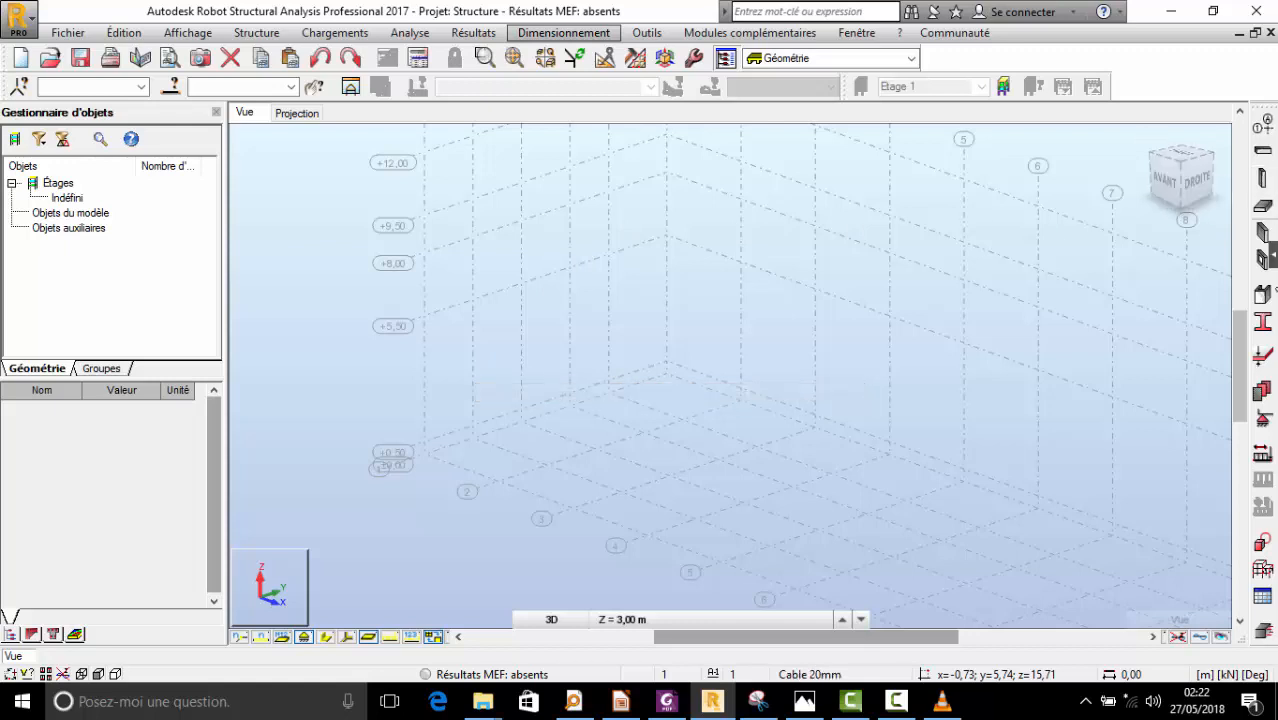
{"action": "left_click", "coordinate": [1264, 324]}
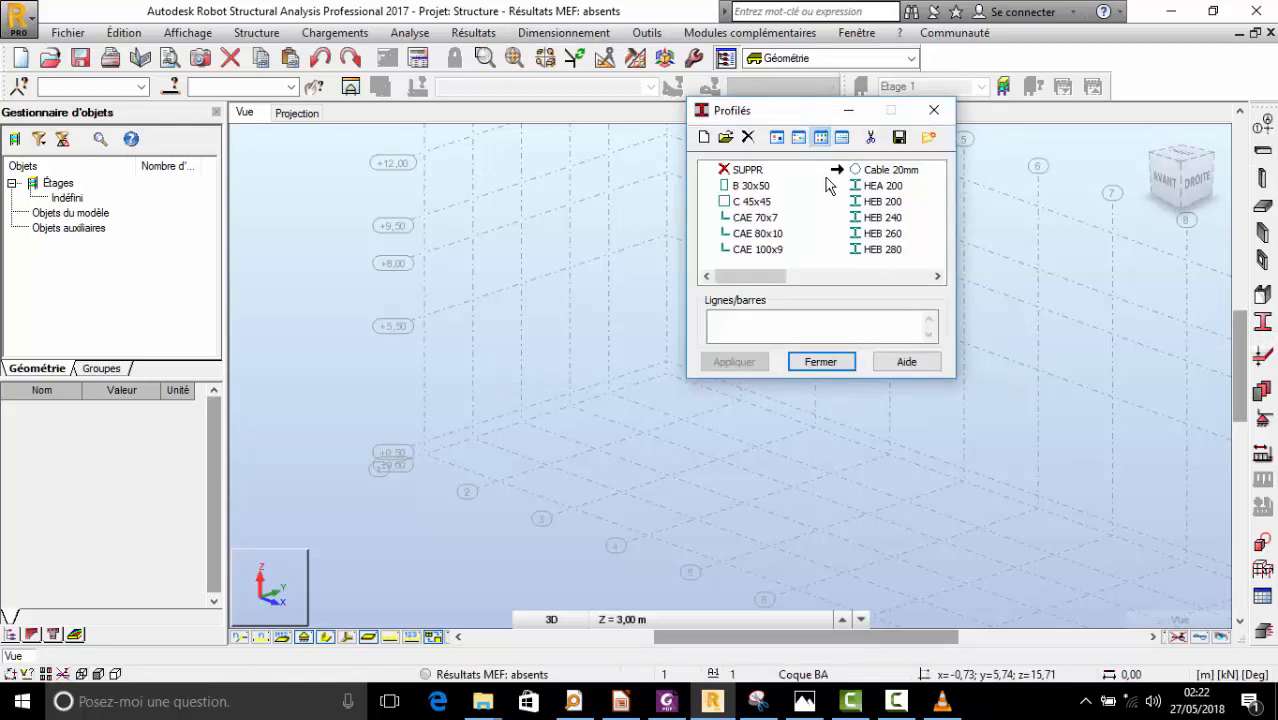
{"action": "left_click", "coordinate": [747, 137]}
{"action": "left_click", "coordinate": [864, 289]}
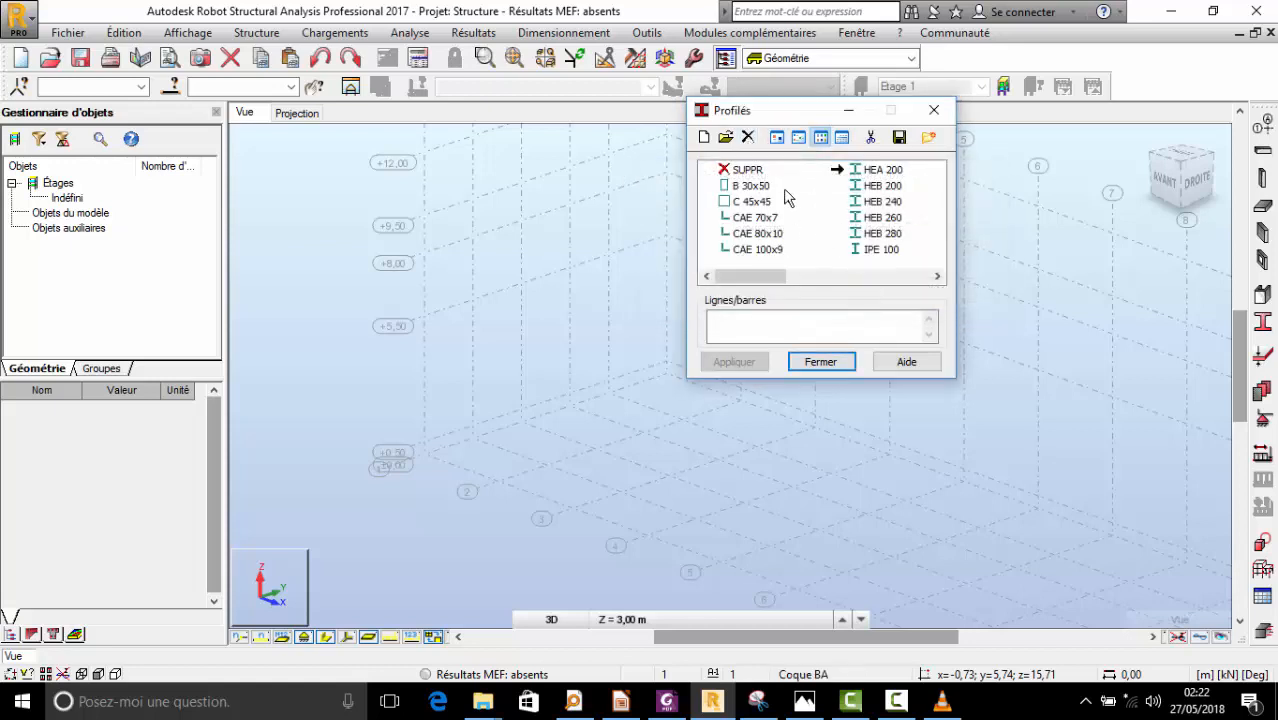
{"action": "left_click", "coordinate": [745, 187]}
{"action": "left_click", "coordinate": [747, 137]}
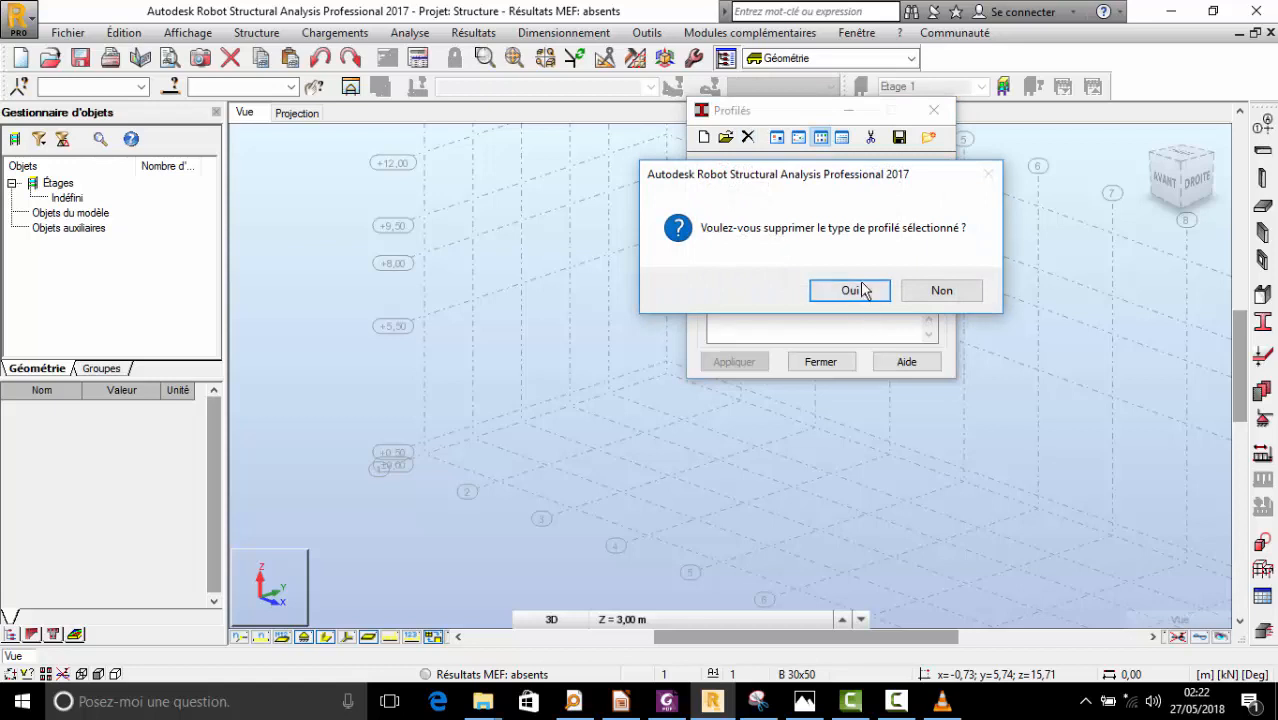
{"action": "left_click", "coordinate": [850, 290]}
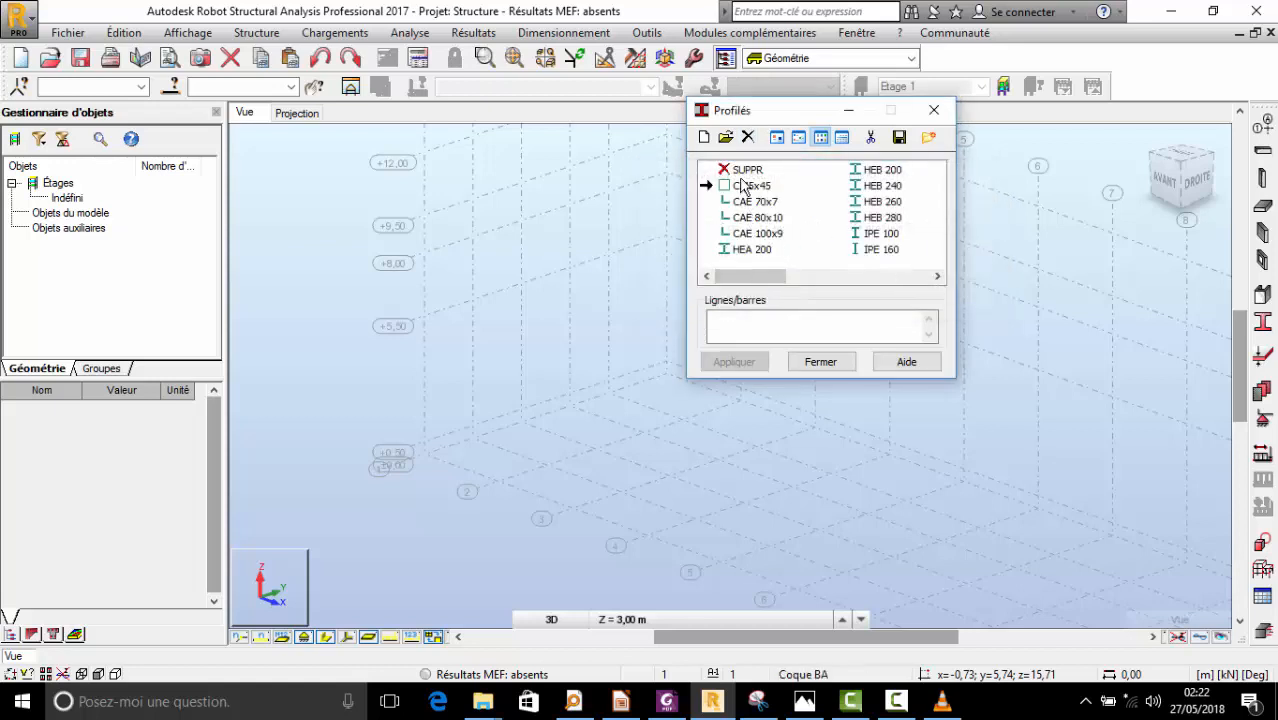
- Delete the C 45x45 and CAE 70x7 sections from the section list
{"action": "left_click", "coordinate": [748, 202]}
{"action": "left_click", "coordinate": [750, 217]}
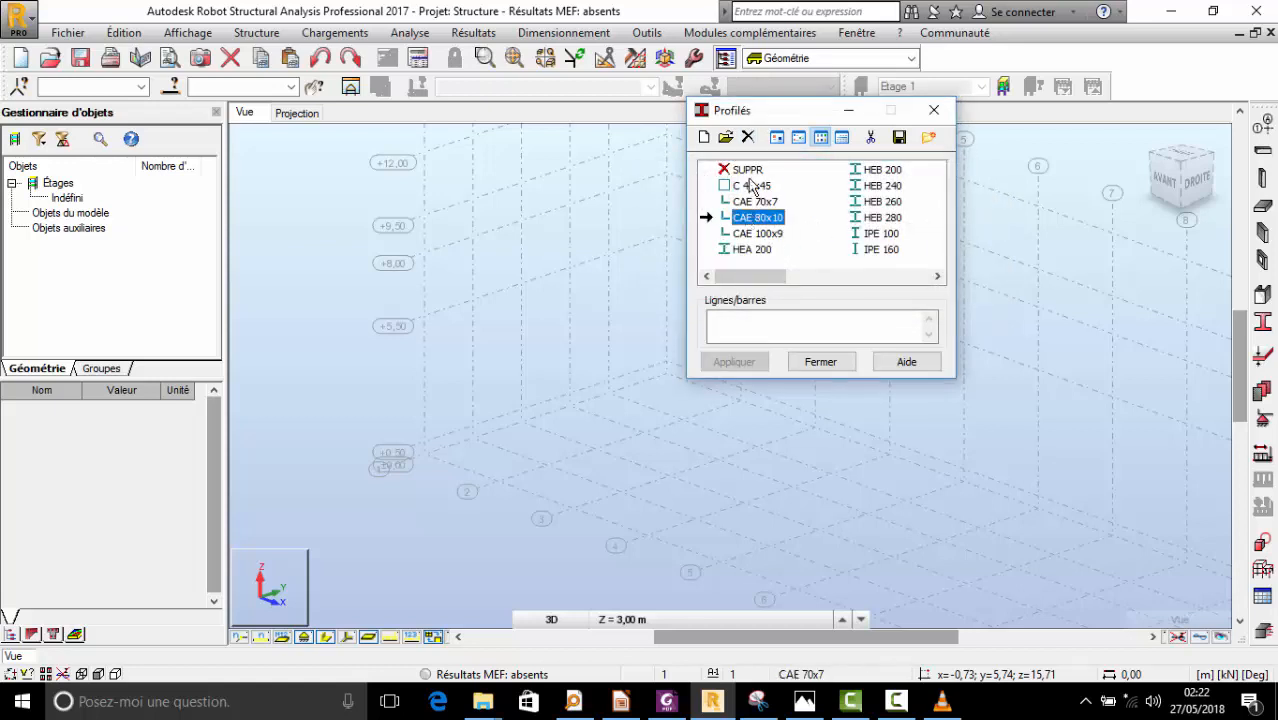
{"action": "left_click", "coordinate": [750, 170]}
{"action": "left_click", "coordinate": [750, 186]}
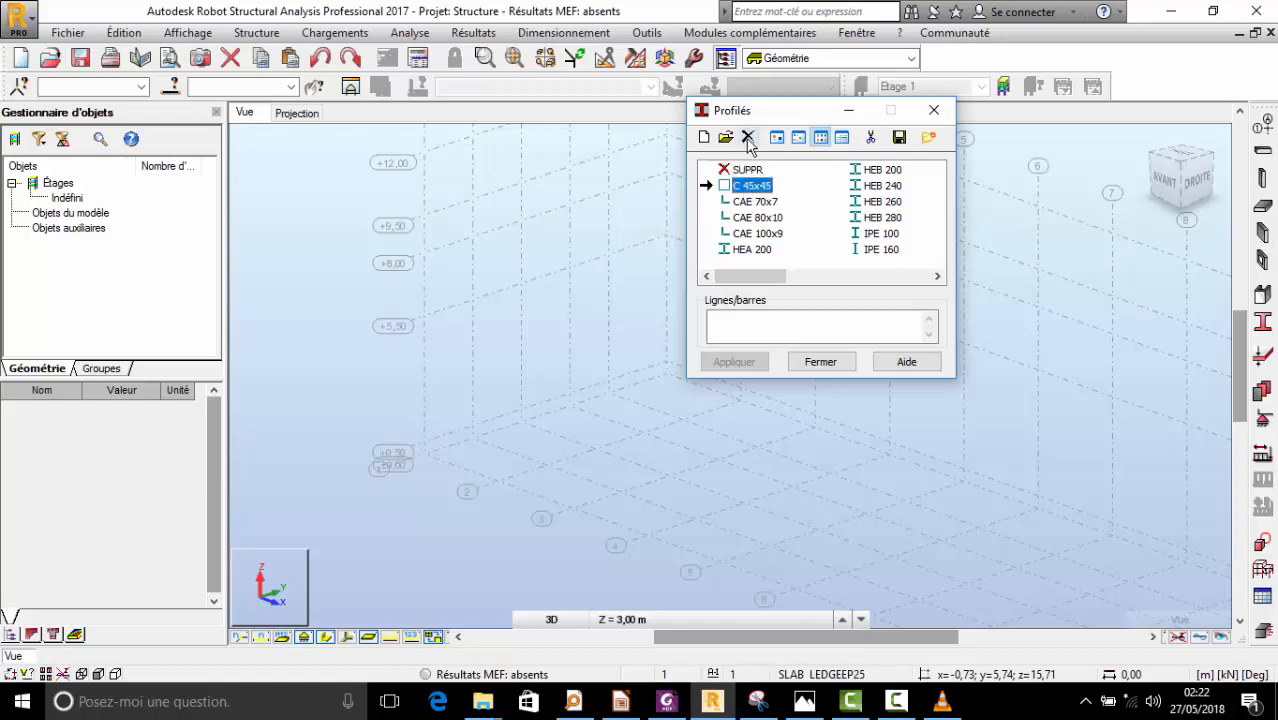
{"action": "left_click", "coordinate": [748, 137]}
{"action": "left_click", "coordinate": [847, 289]}
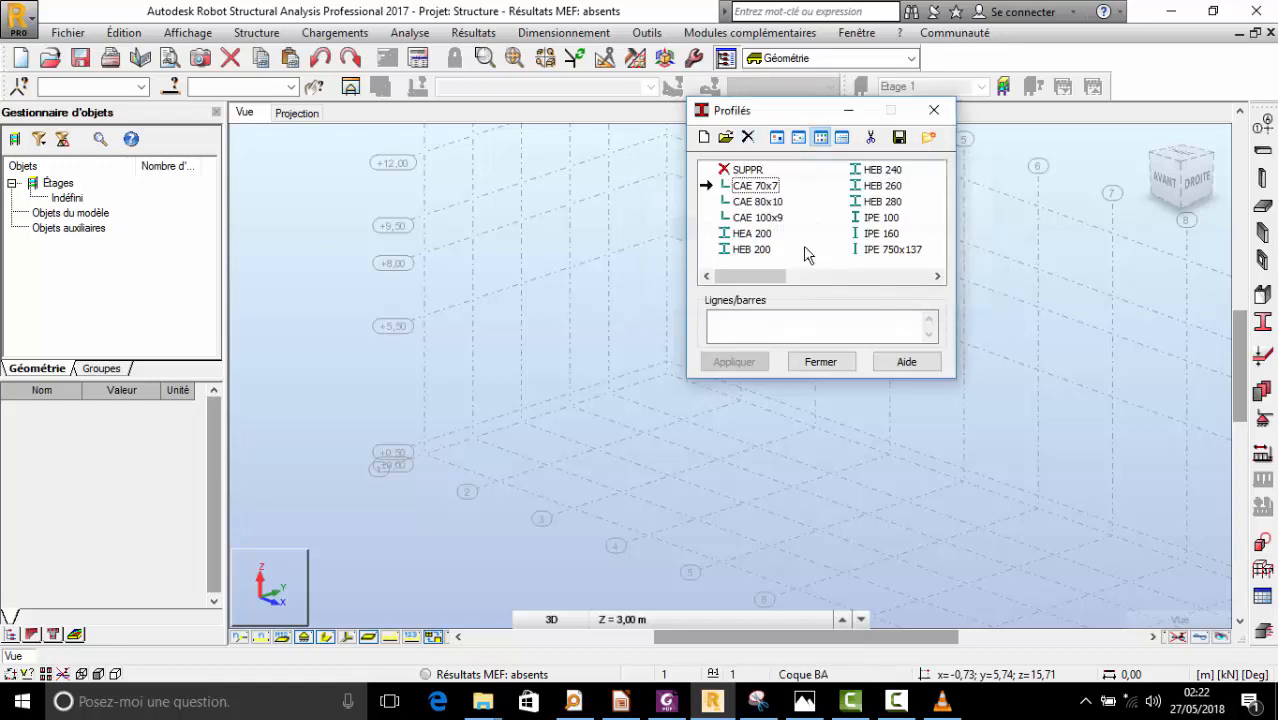
{"action": "left_click", "coordinate": [760, 186]}
{"action": "left_click", "coordinate": [748, 137]}
{"action": "left_click", "coordinate": [829, 291]}
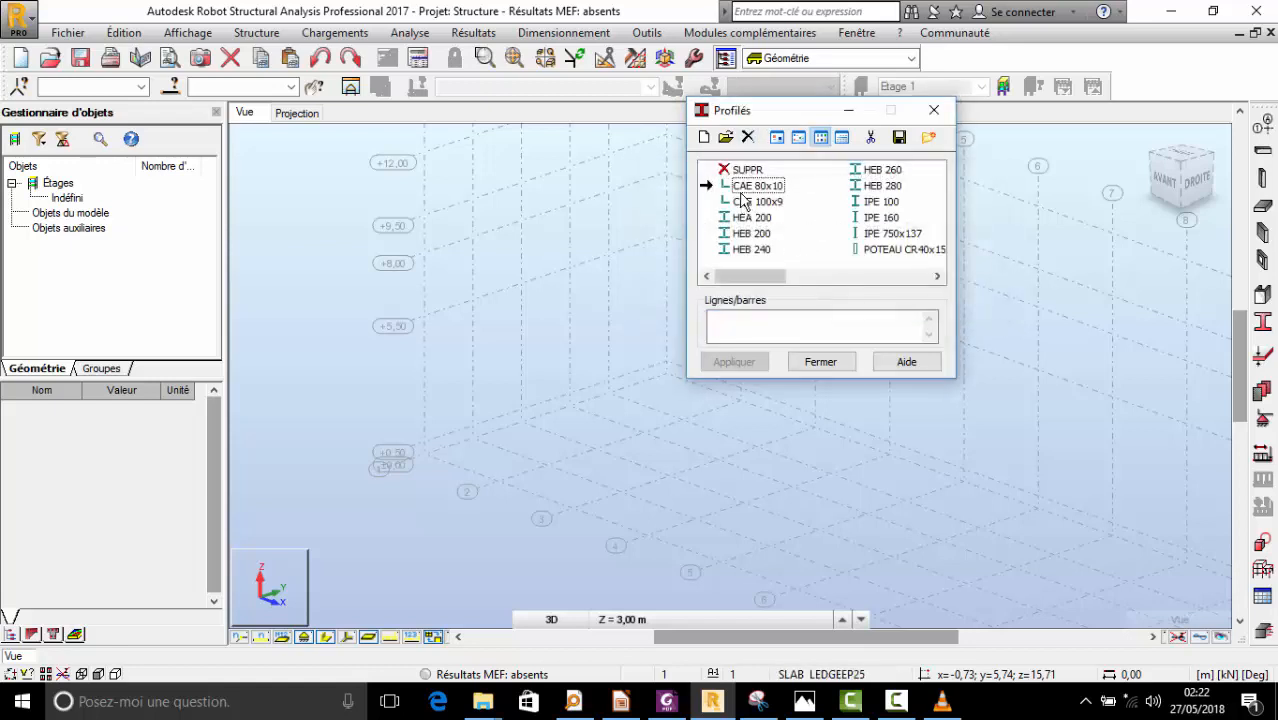
- Delete the CAE 80x10 and HEA 200 sections from the section list
{"action": "left_click", "coordinate": [755, 186]}
{"action": "left_click", "coordinate": [748, 137]}
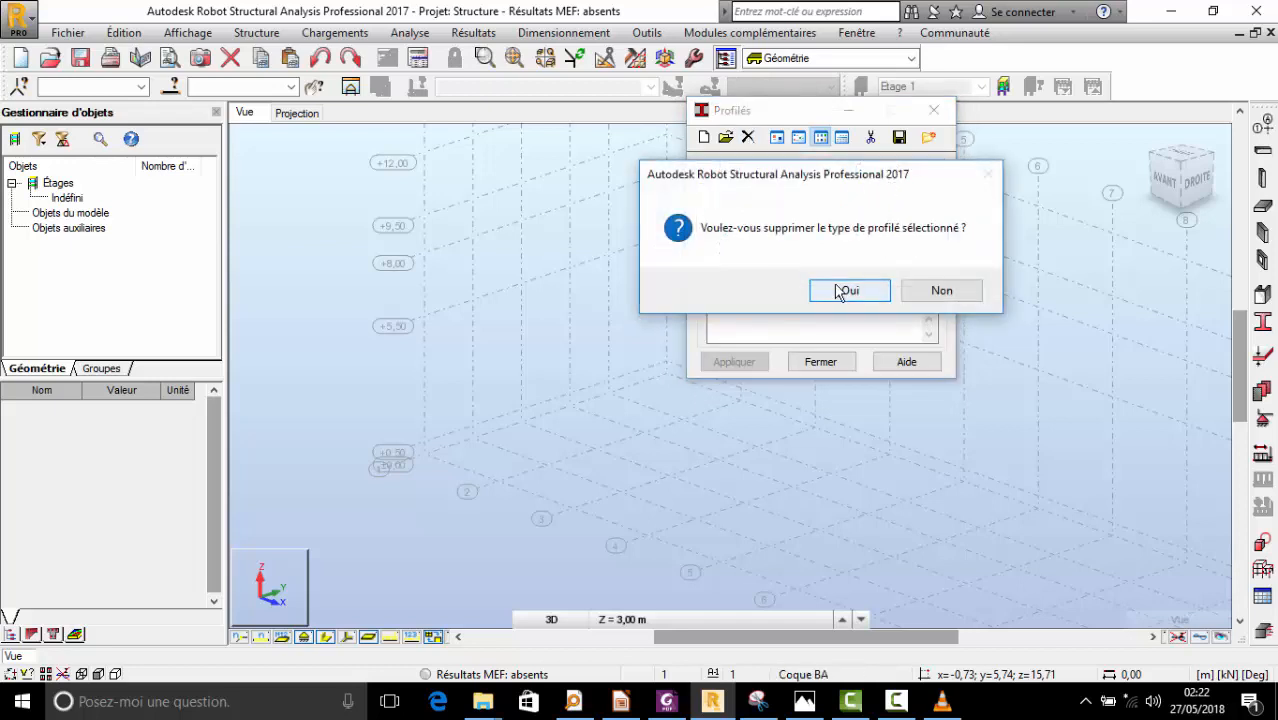
{"action": "left_click", "coordinate": [849, 290]}
{"action": "left_click", "coordinate": [752, 201]}
{"action": "left_click", "coordinate": [748, 137]}
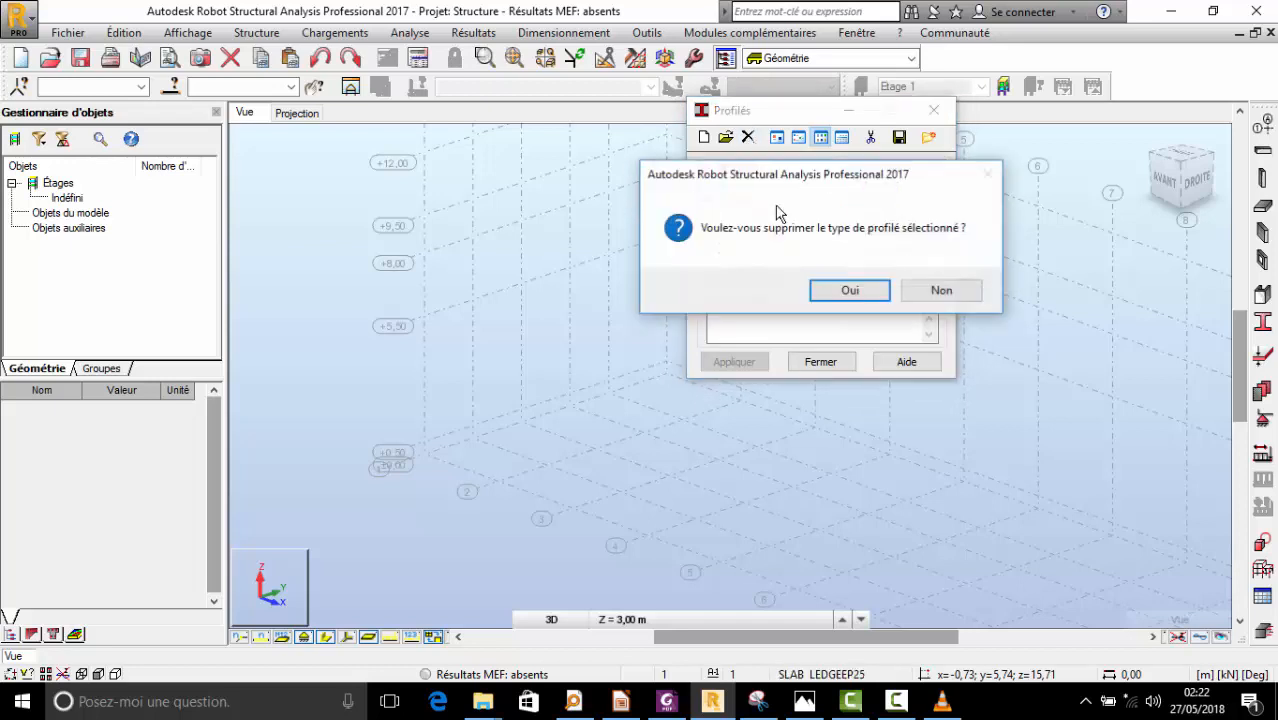
{"action": "left_click", "coordinate": [847, 288]}
- Delete the IPE 100 section and the POTEAU CR concrete column section from the section list
{"action": "left_click", "coordinate": [872, 172]}
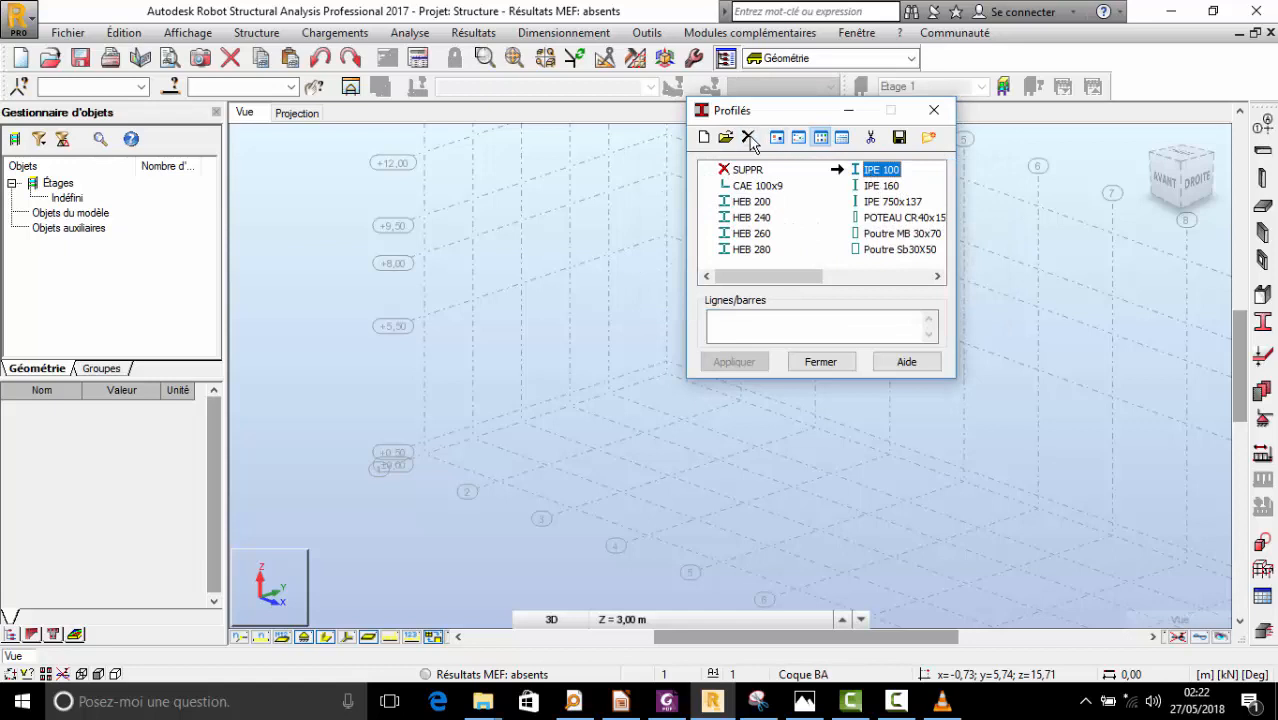
{"action": "left_click", "coordinate": [748, 137]}
{"action": "left_click", "coordinate": [847, 288]}
{"action": "left_click", "coordinate": [882, 203]}
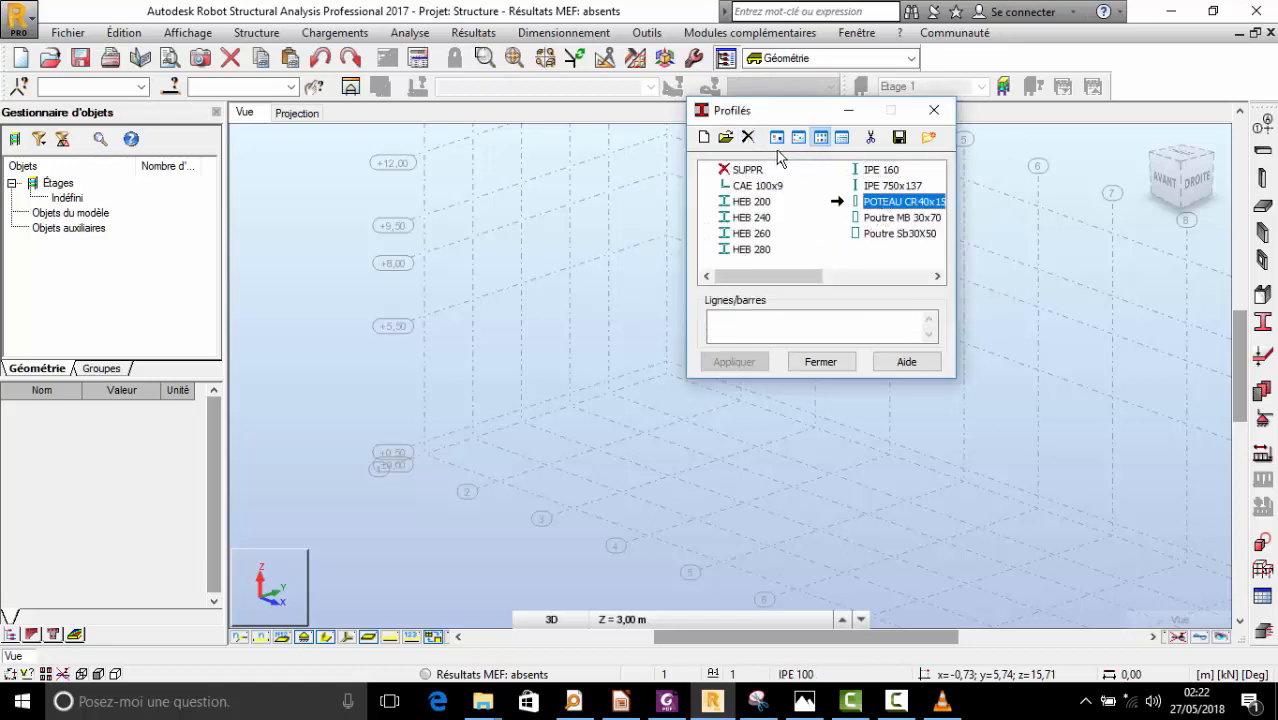
{"action": "left_click", "coordinate": [748, 137]}
{"action": "left_click", "coordinate": [847, 288]}
- Delete the IPE 750x137 and Poutre MB 30x70 sections from the section list
{"action": "left_click", "coordinate": [870, 186]}
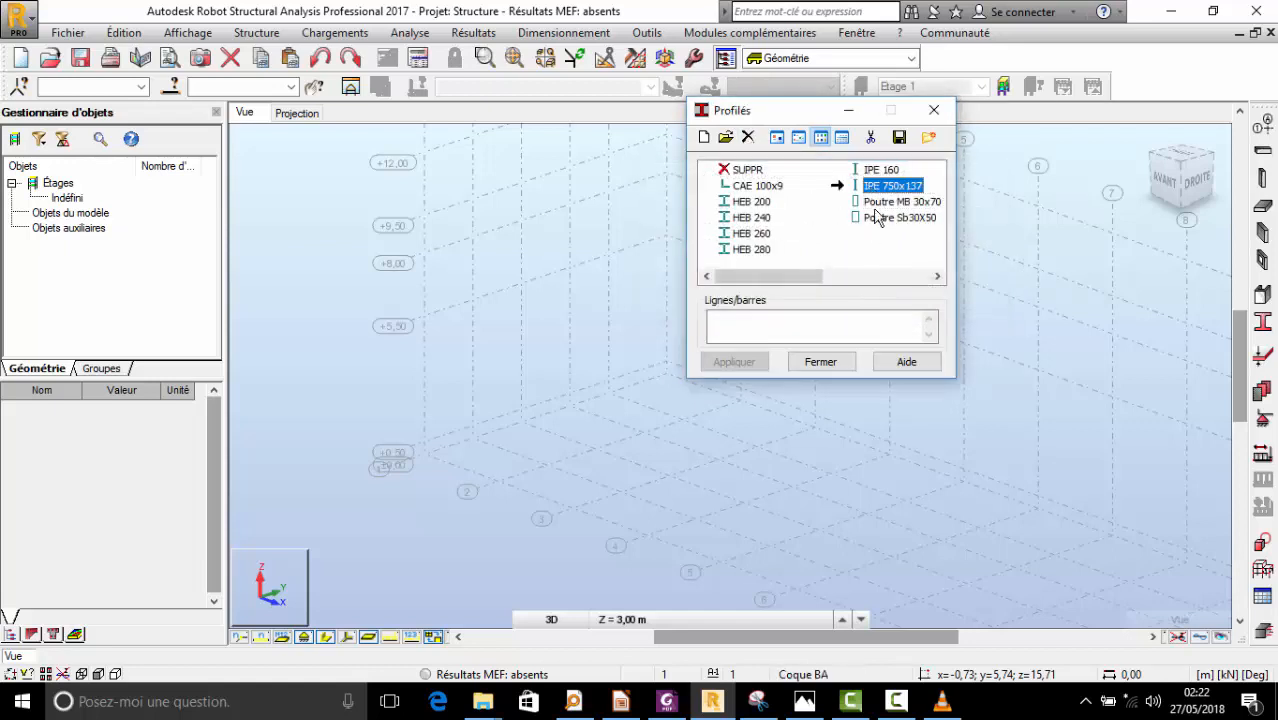
{"action": "left_click", "coordinate": [748, 137]}
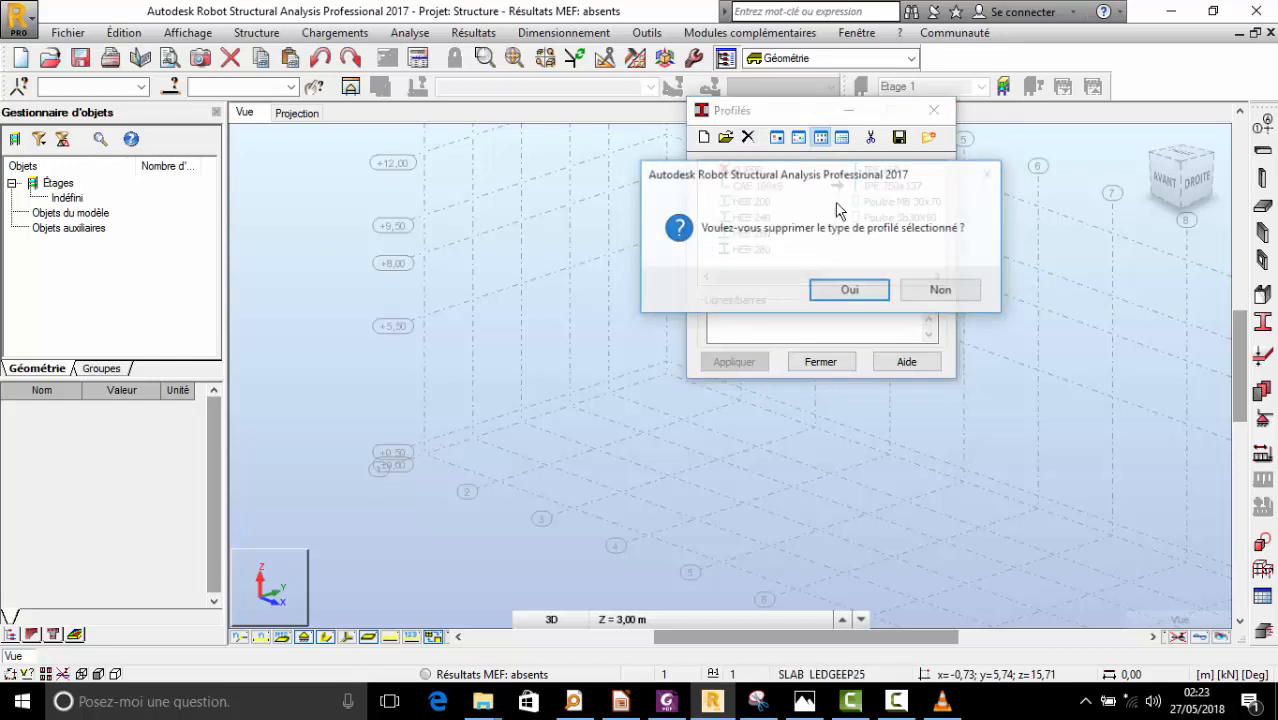
{"action": "left_click", "coordinate": [874, 291]}
{"action": "left_click", "coordinate": [880, 188]}
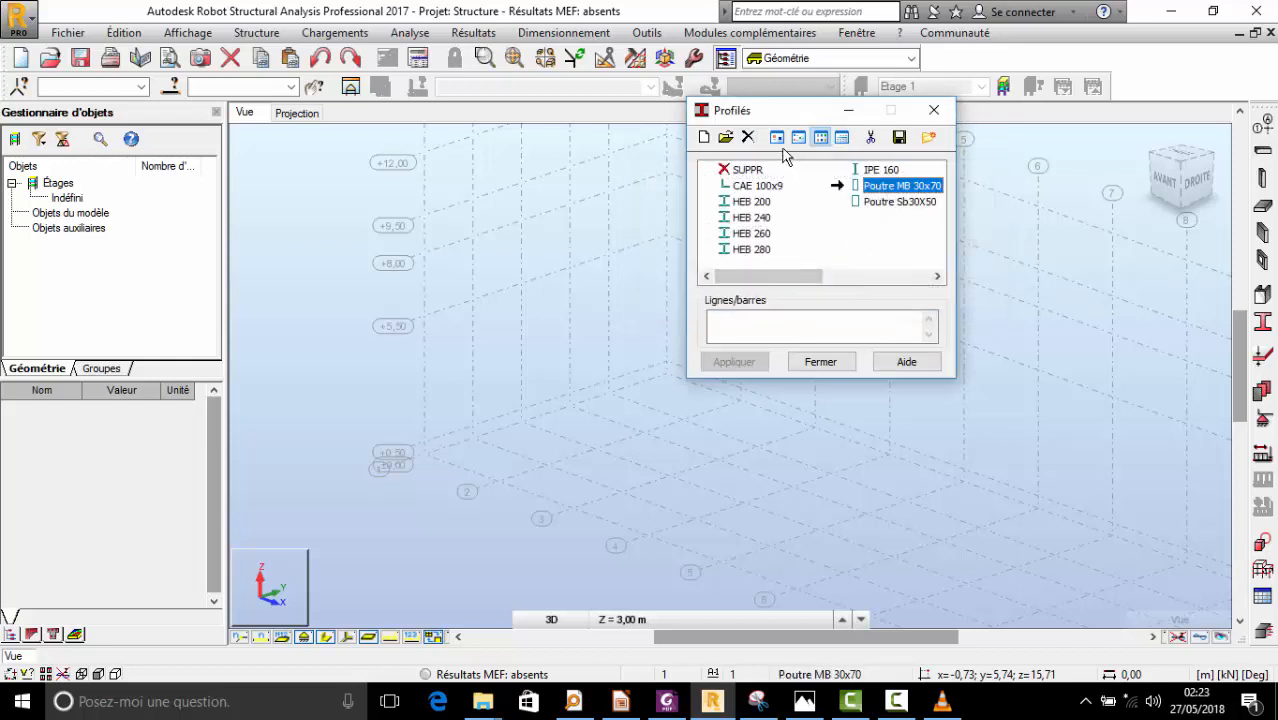
{"action": "left_click", "coordinate": [748, 137]}
{"action": "left_click", "coordinate": [849, 289]}
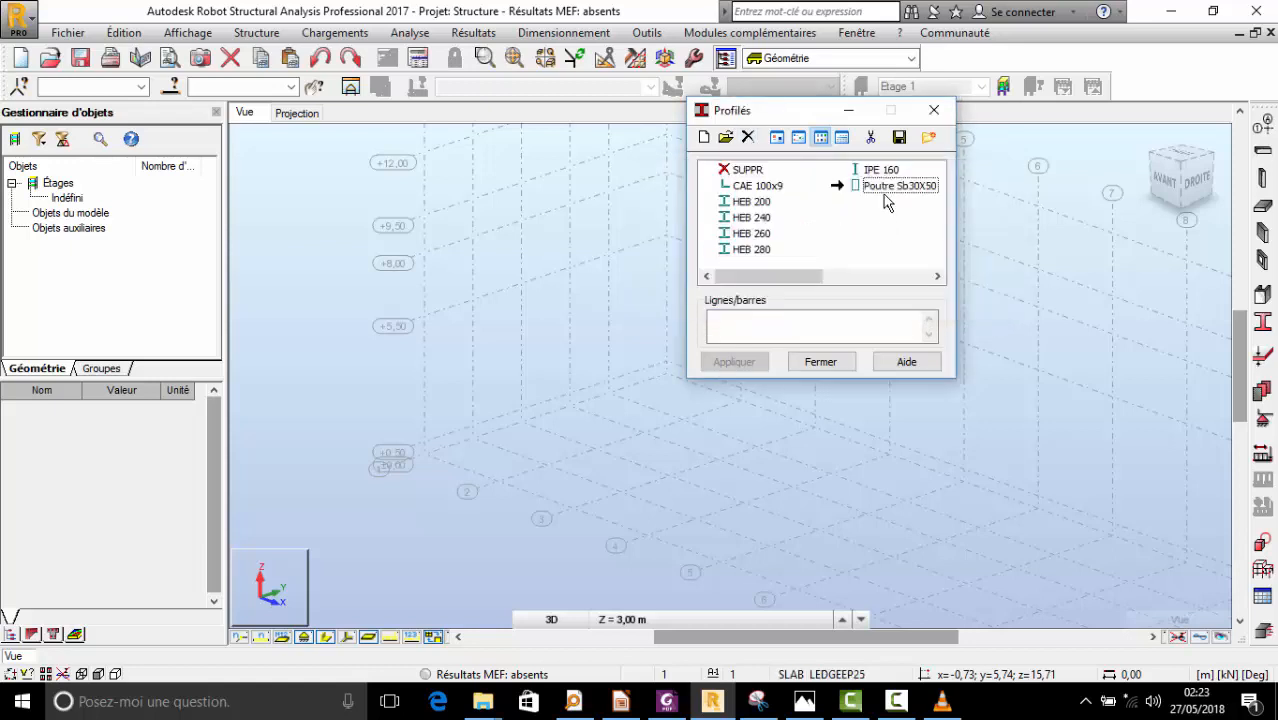
- Delete the Poutre Sb30X50 and IPE 160 sections from the section list
{"action": "left_click", "coordinate": [887, 187]}
{"action": "left_click", "coordinate": [750, 139]}
{"action": "left_click", "coordinate": [870, 287]}
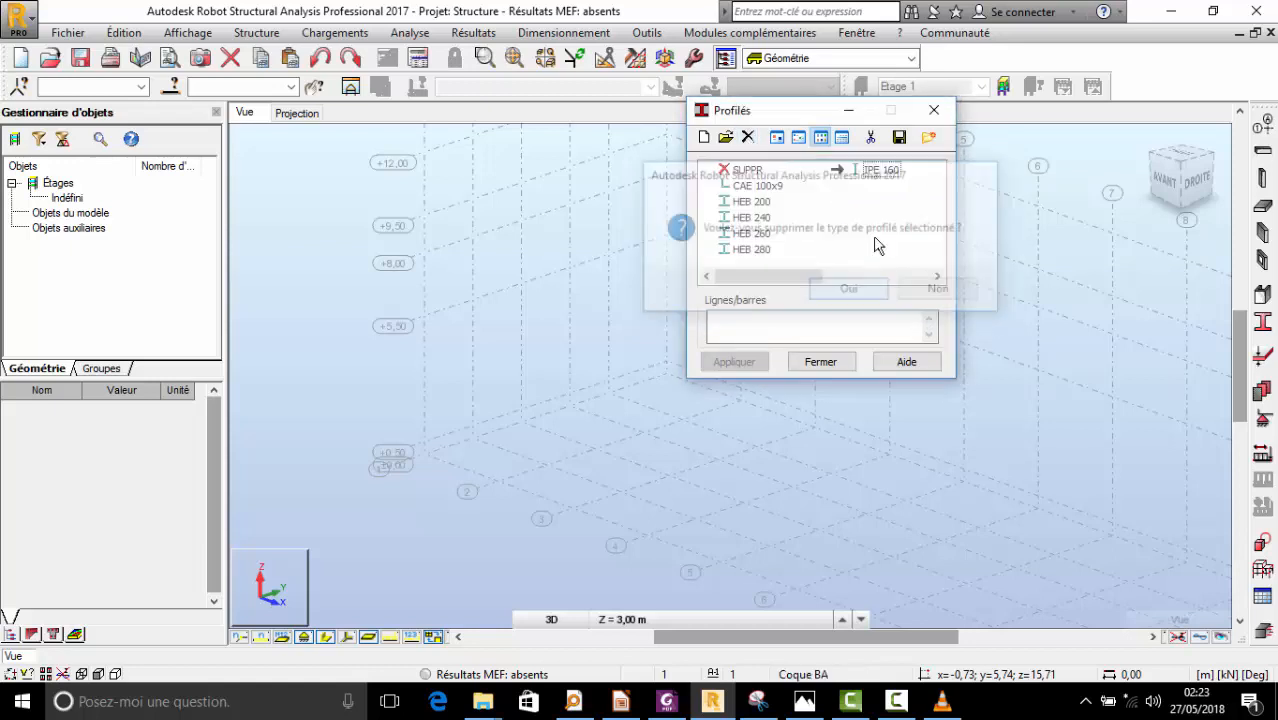
{"action": "left_click", "coordinate": [748, 137]}
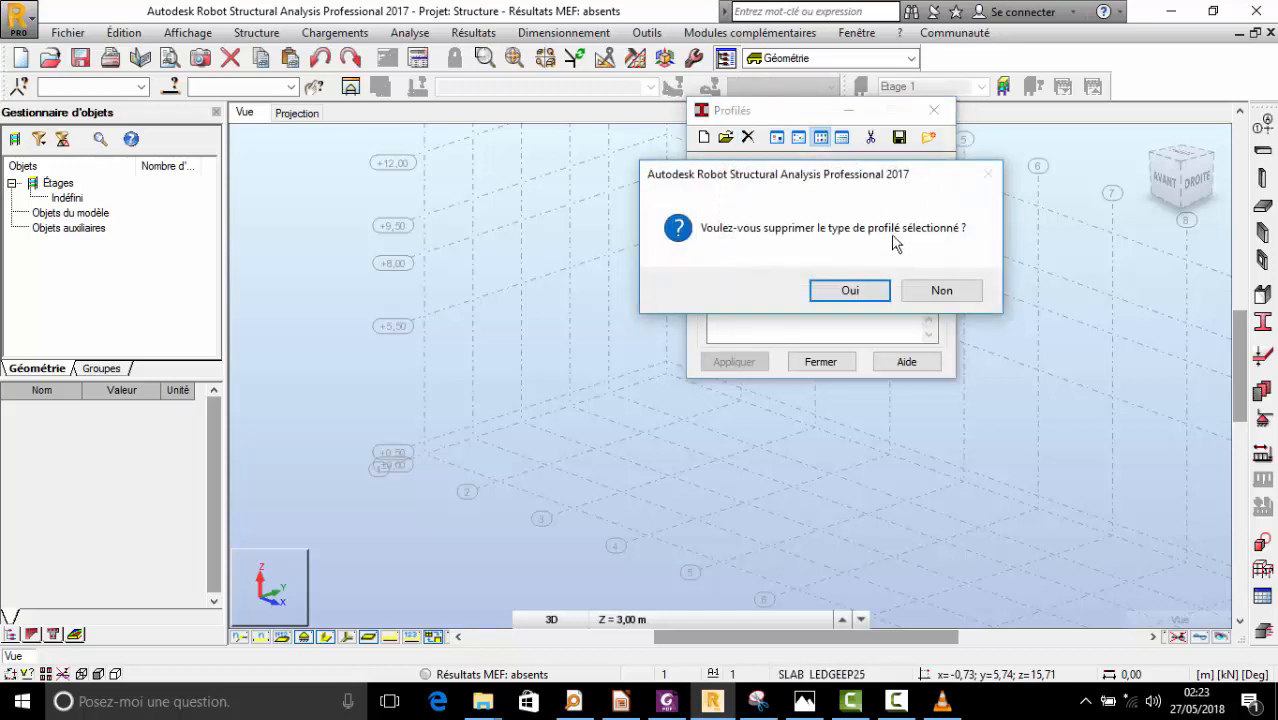
{"action": "left_click", "coordinate": [864, 296]}
- Delete the CAE 100x9 and HEB 200 sections from the section list
{"action": "left_click", "coordinate": [757, 186]}
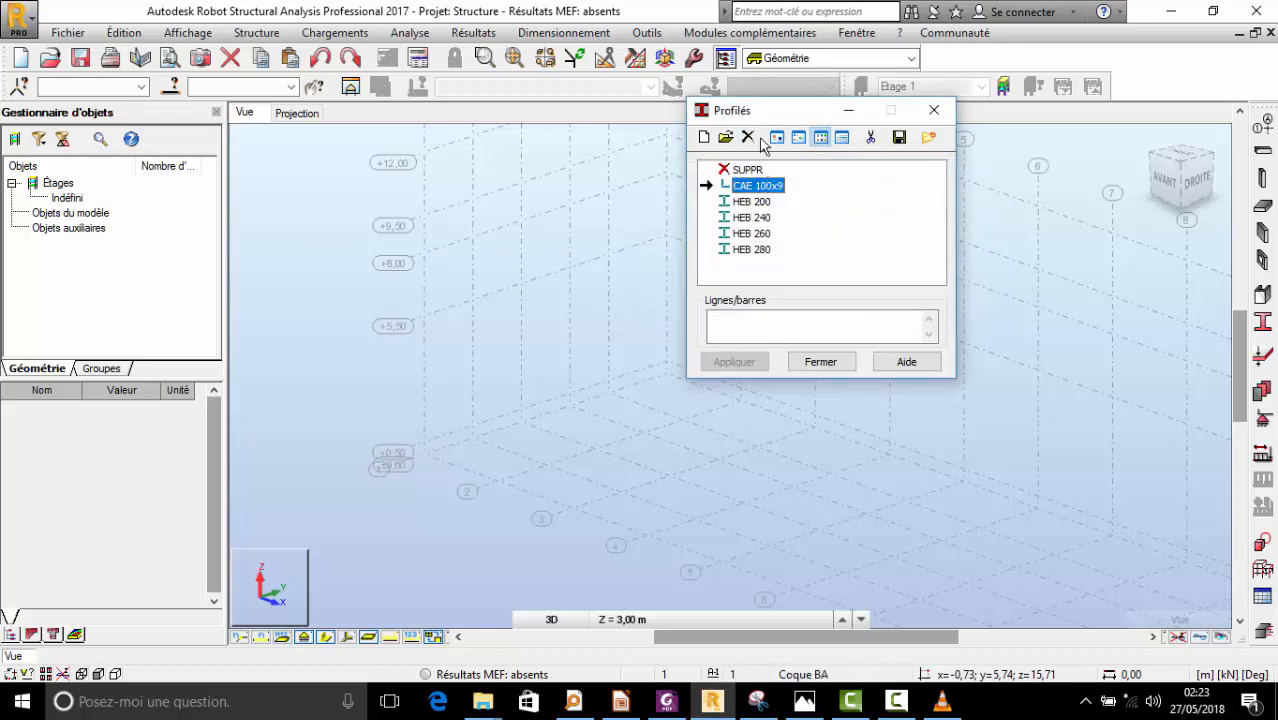
{"action": "left_click", "coordinate": [748, 137]}
{"action": "left_click", "coordinate": [845, 288]}
{"action": "left_click", "coordinate": [753, 188]}
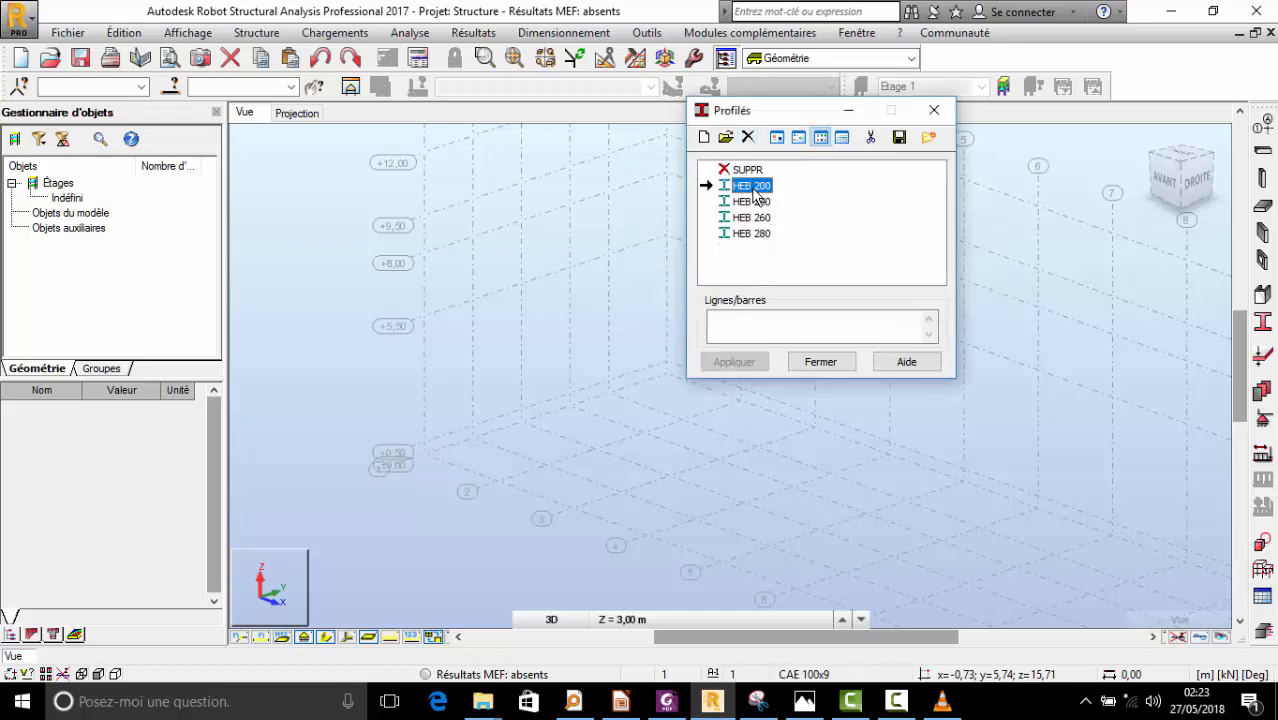
{"action": "left_click", "coordinate": [748, 137]}
{"action": "left_click", "coordinate": [840, 290]}
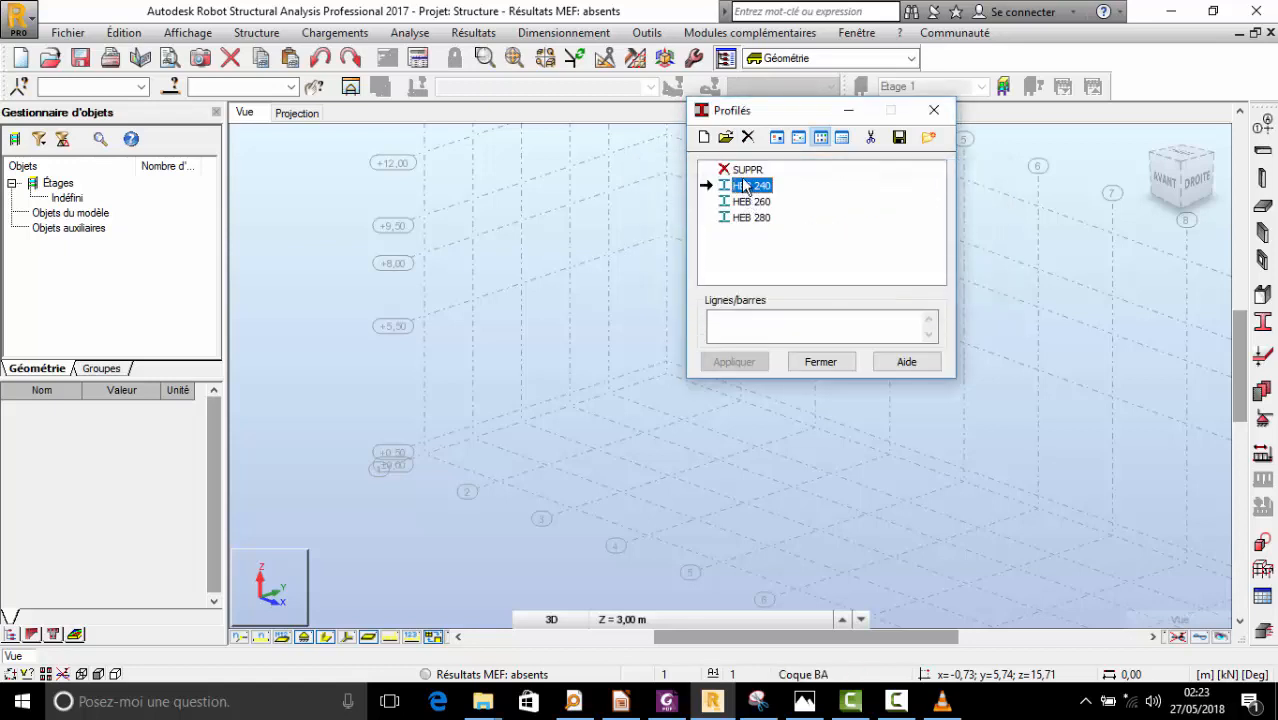
- Delete the remaining HEB 240, HEB 260 and HEB 280 sections so that only SUPPR is left in the list
{"action": "left_click", "coordinate": [748, 137]}
{"action": "left_click", "coordinate": [845, 288]}
{"action": "left_click", "coordinate": [743, 176]}
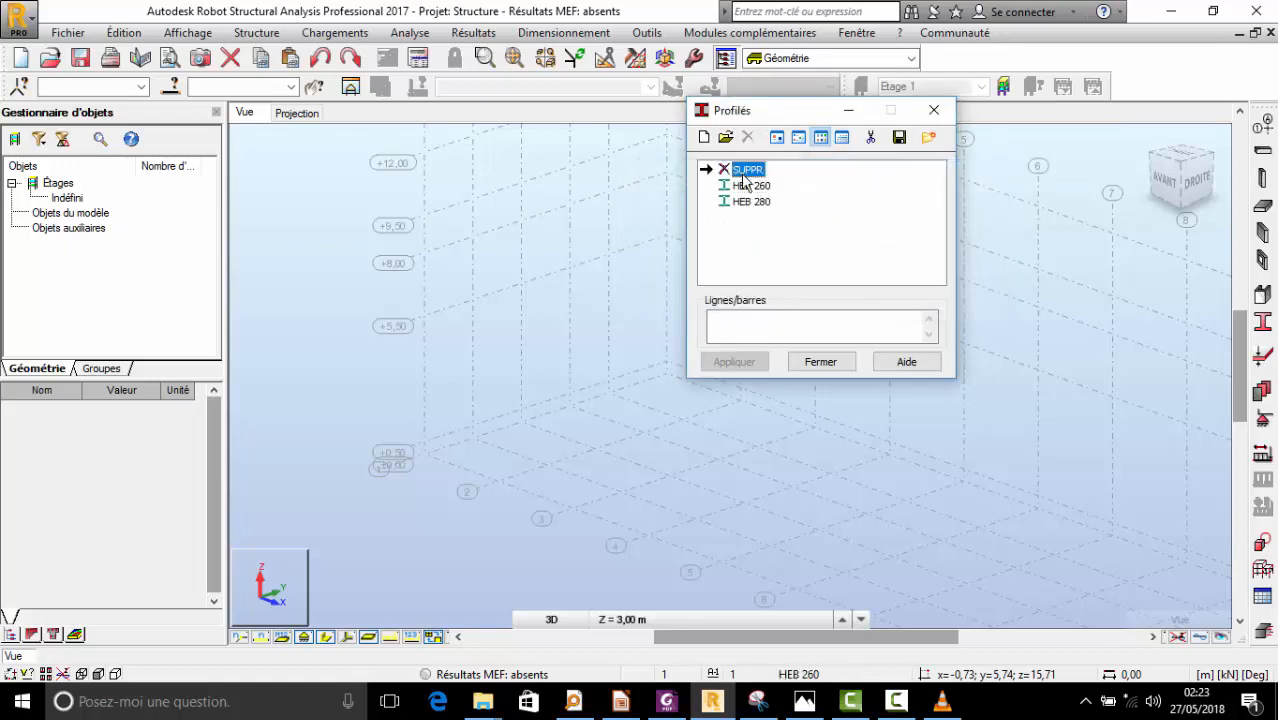
{"action": "left_click", "coordinate": [745, 187]}
{"action": "left_click", "coordinate": [748, 137]}
{"action": "left_click", "coordinate": [843, 288]}
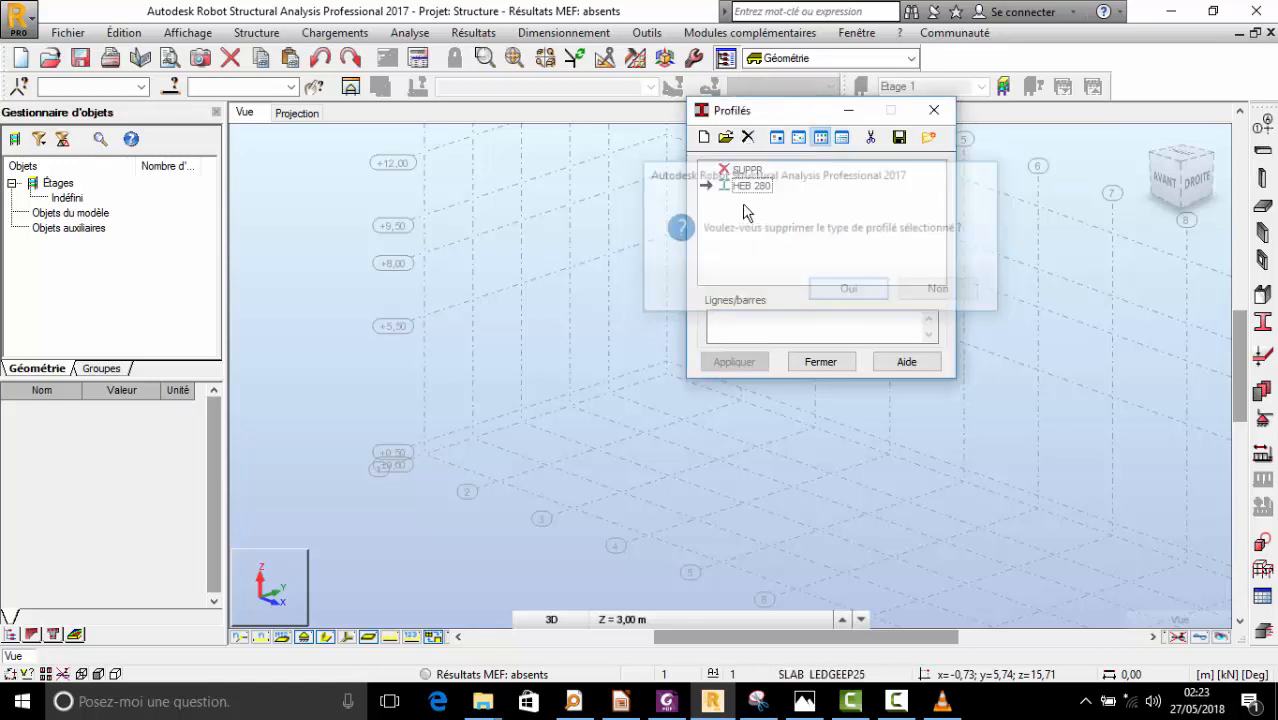
{"action": "left_click", "coordinate": [743, 188]}
{"action": "left_click", "coordinate": [748, 137]}
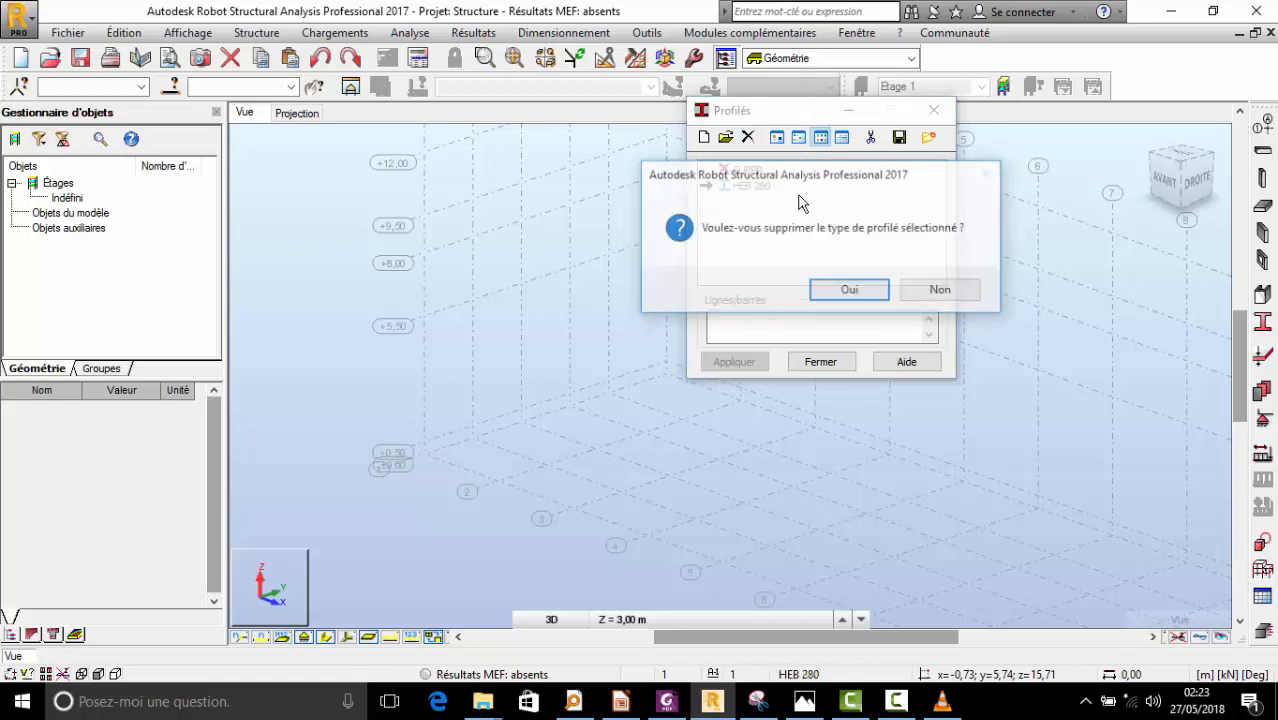
{"action": "left_click", "coordinate": [846, 288]}
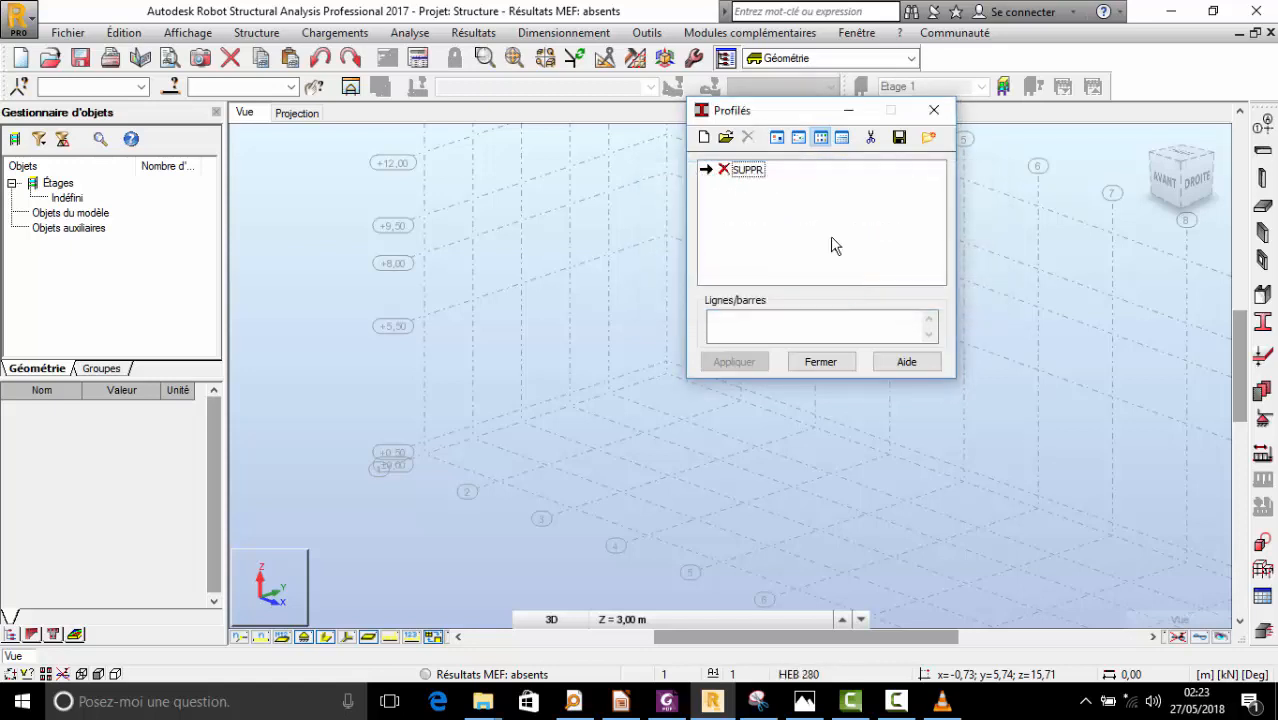
- Start a new section of type Poteau BA, and check the column shape in the grandstand photo FRAMEWORK.PNG in Photos
{"action": "left_click", "coordinate": [704, 137]}
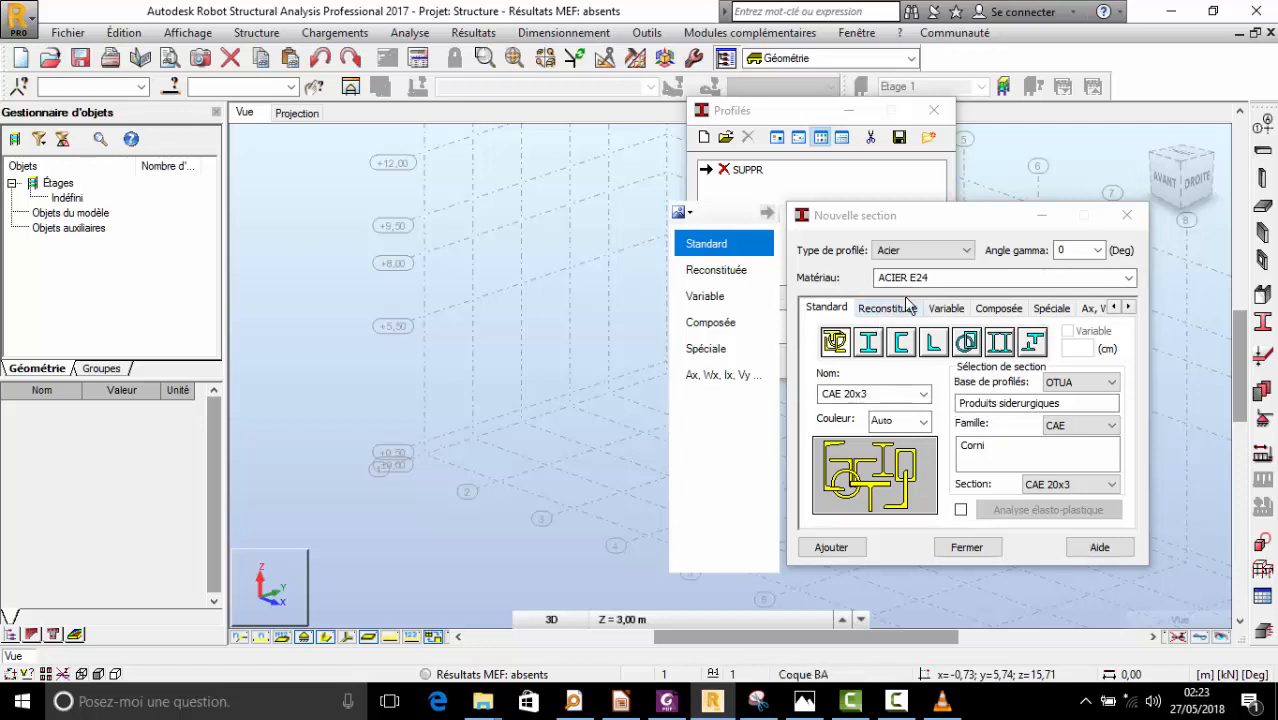
{"action": "left_click", "coordinate": [1128, 277]}
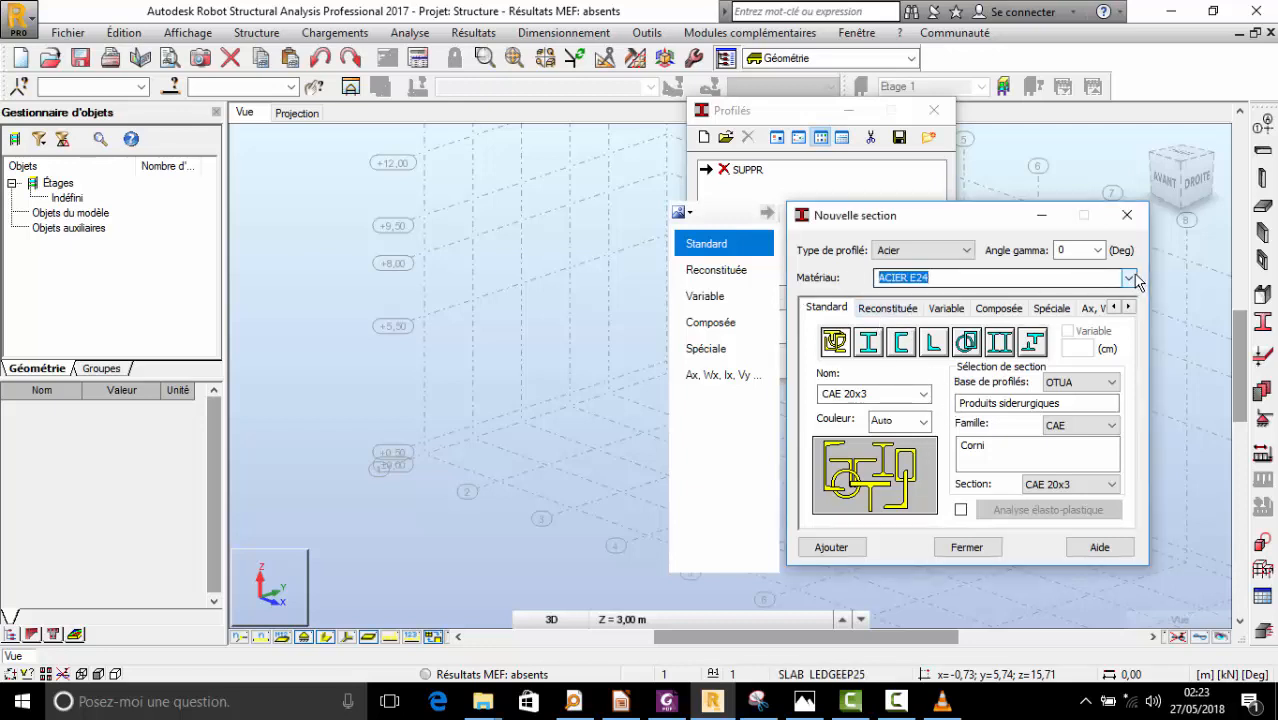
{"action": "left_click", "coordinate": [966, 240]}
{"action": "left_click", "coordinate": [950, 250]}
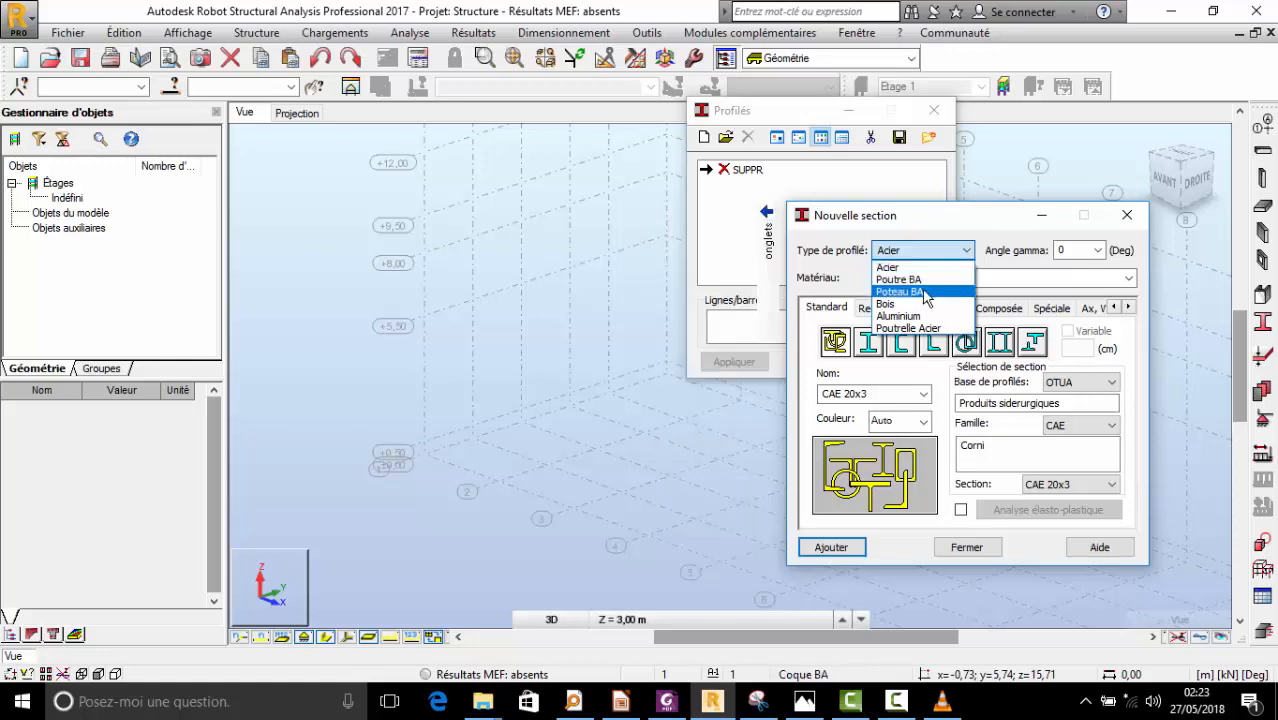
{"action": "left_click", "coordinate": [926, 292]}
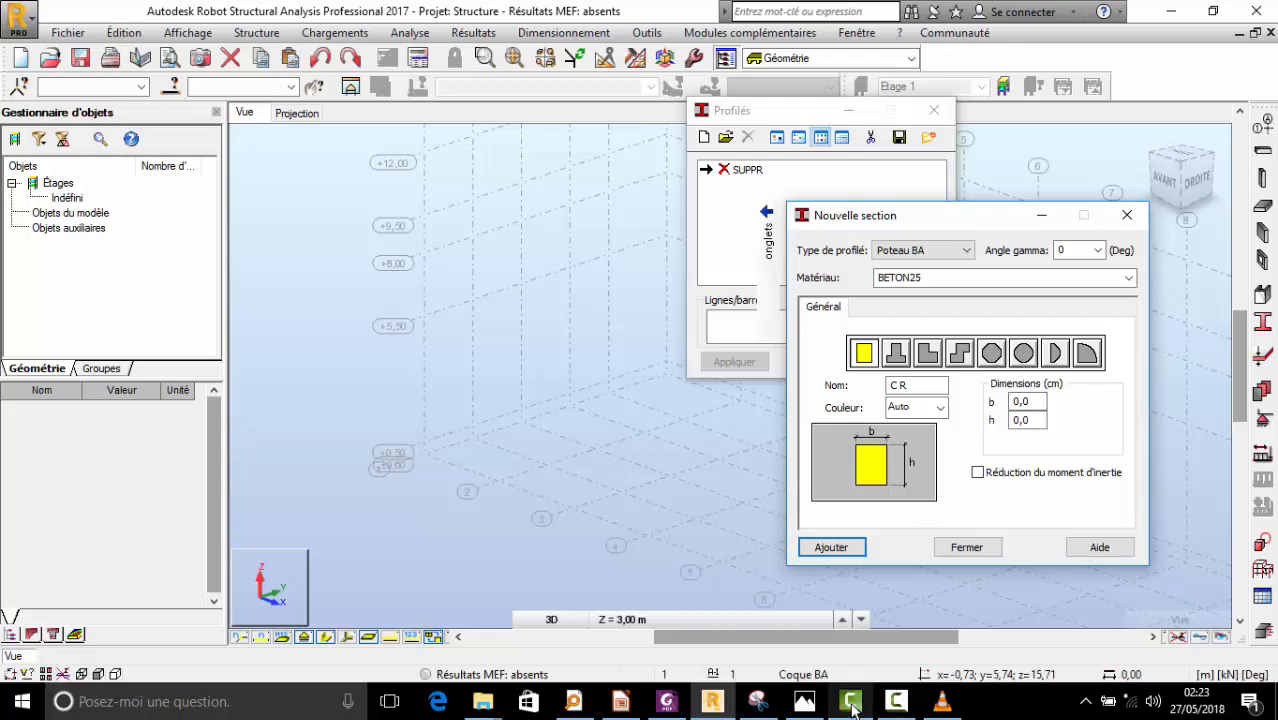
{"action": "left_click", "coordinate": [804, 701]}
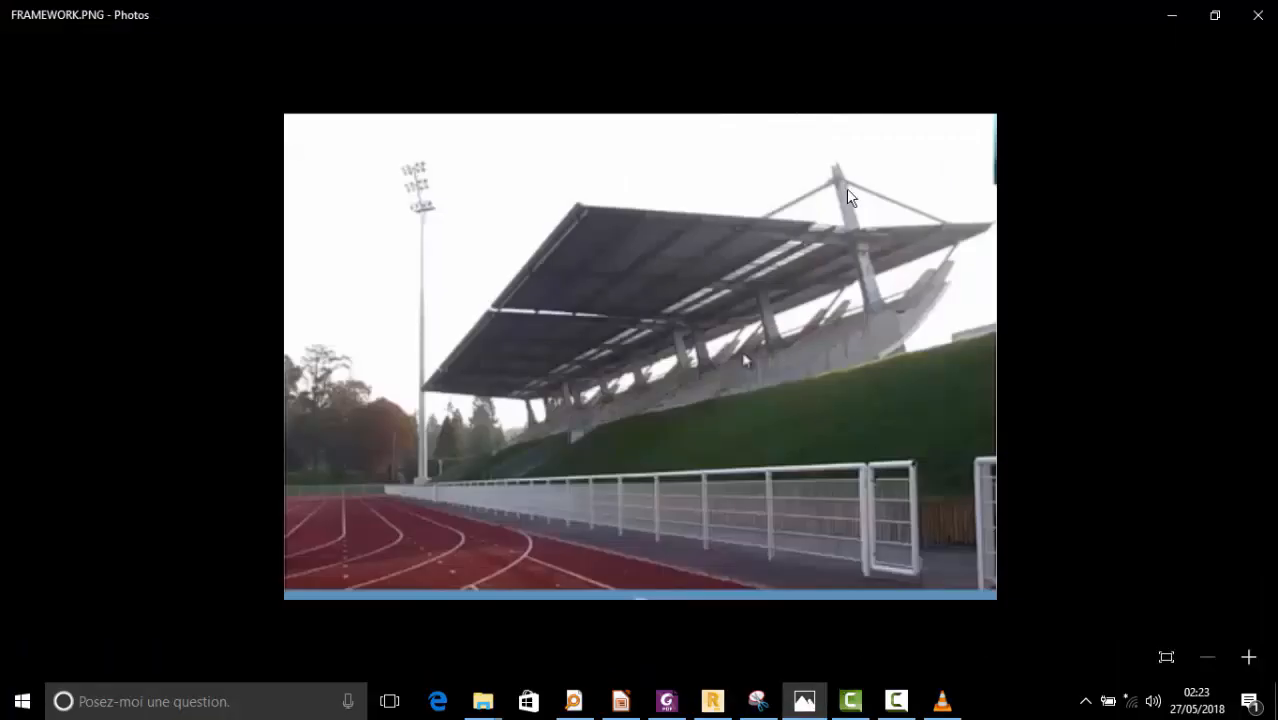
{"action": "left_click", "coordinate": [1170, 15]}
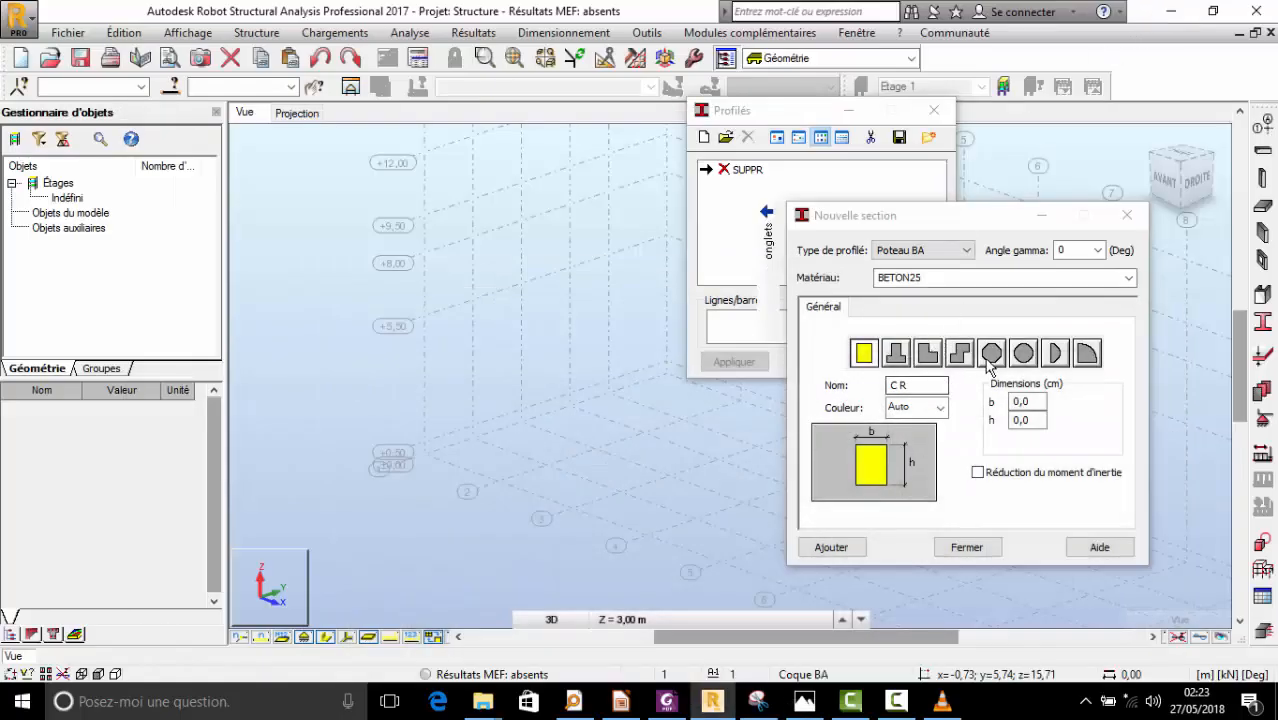
- Add a circular Poteau BA section with a 60 cm diameter, named C 0LONEC_60, in BETON25
{"action": "left_click", "coordinate": [1023, 354]}
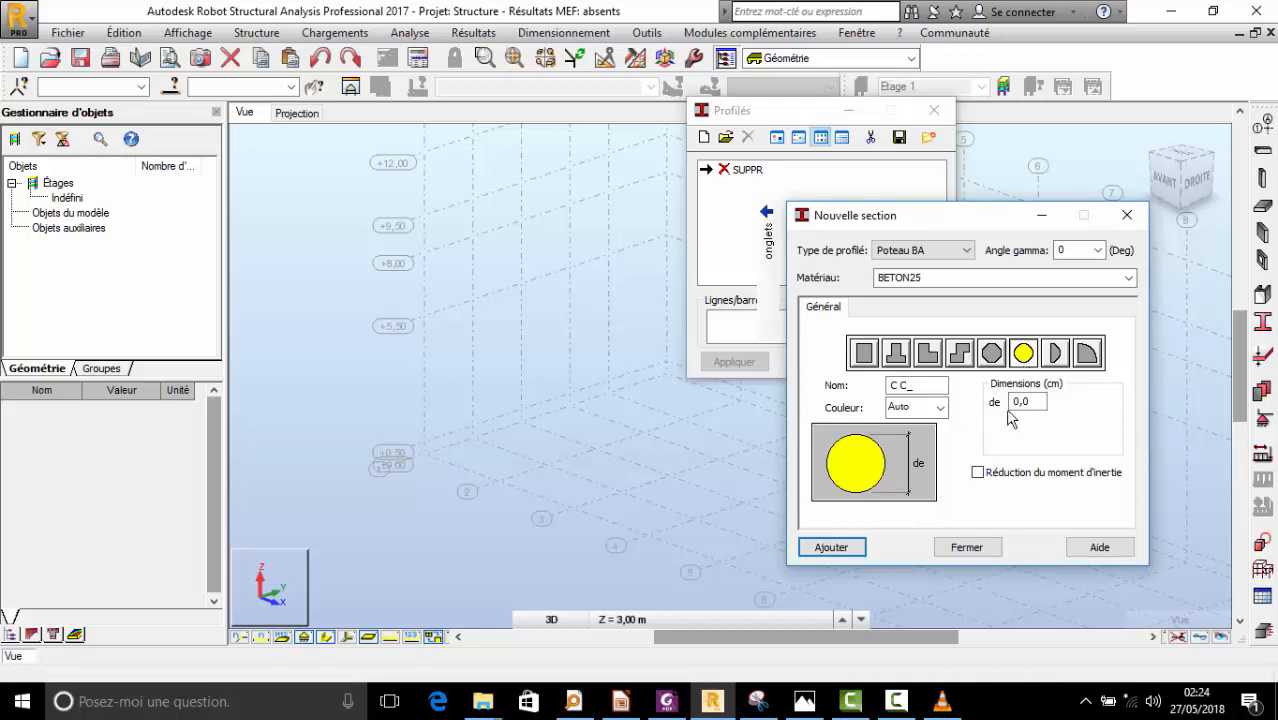
{"action": "left_click", "coordinate": [1038, 403]}
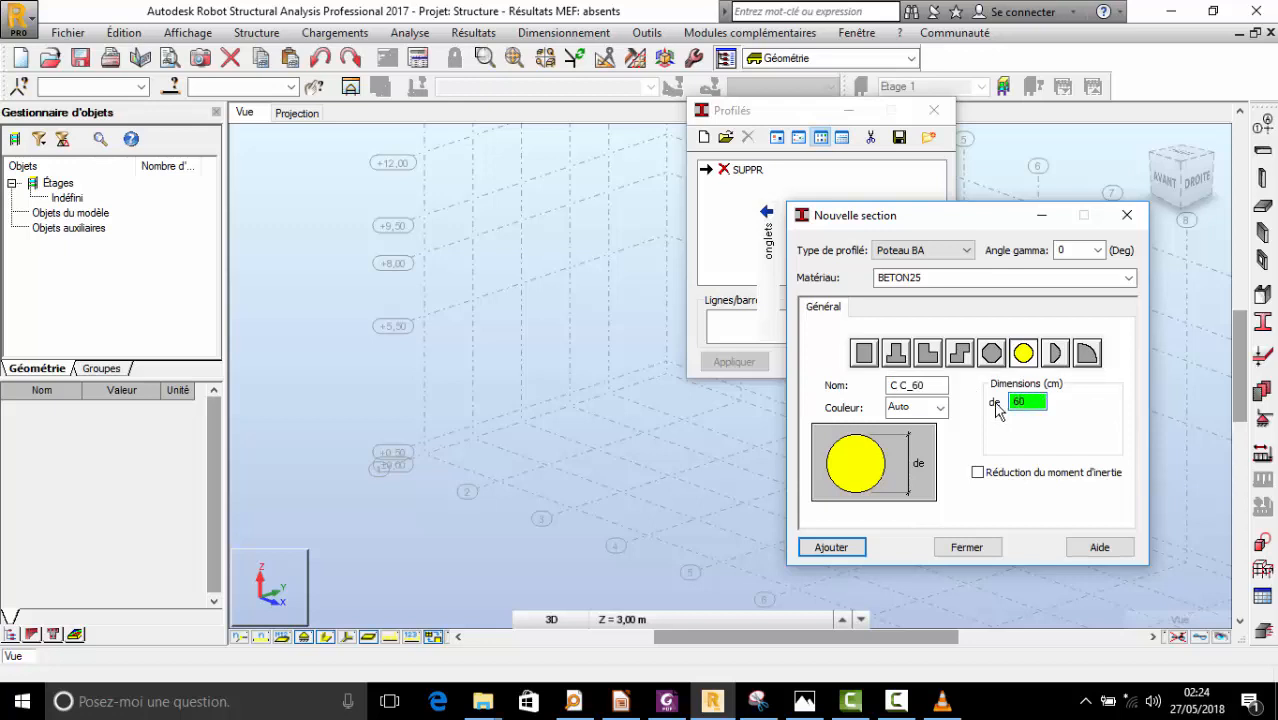
{"action": "left_click", "coordinate": [910, 388]}
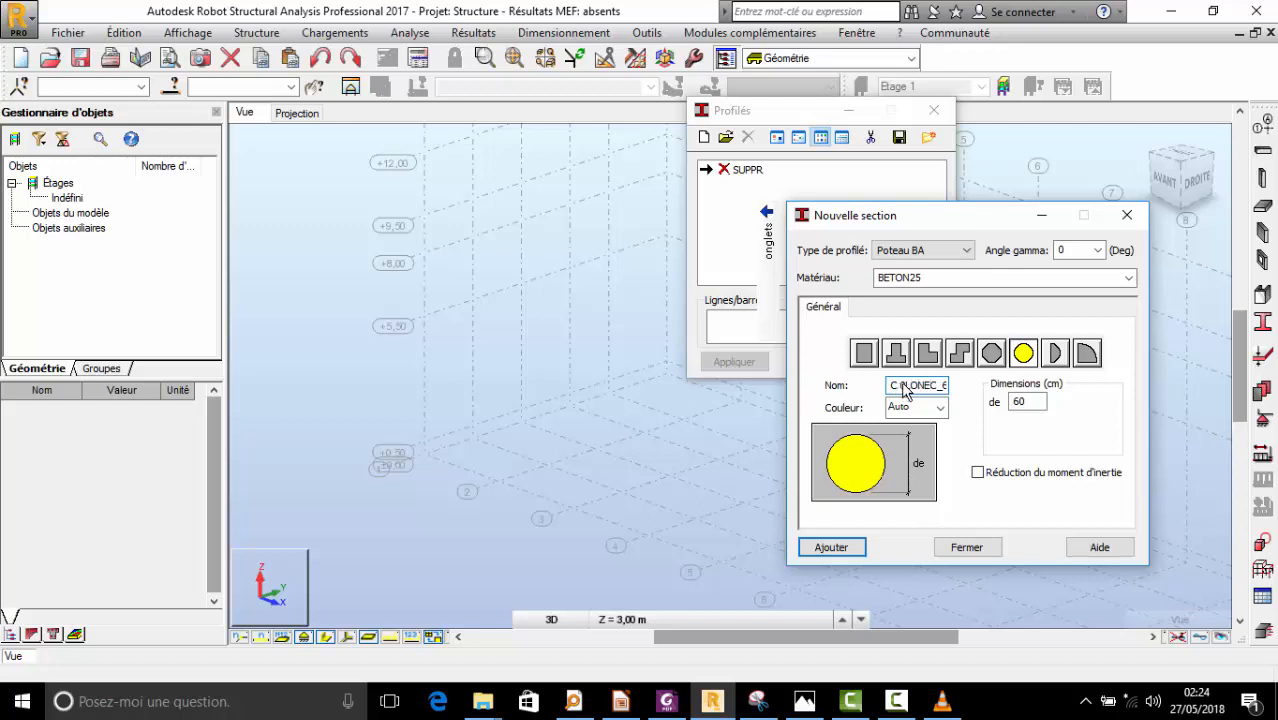
{"action": "left_click", "coordinate": [842, 550]}
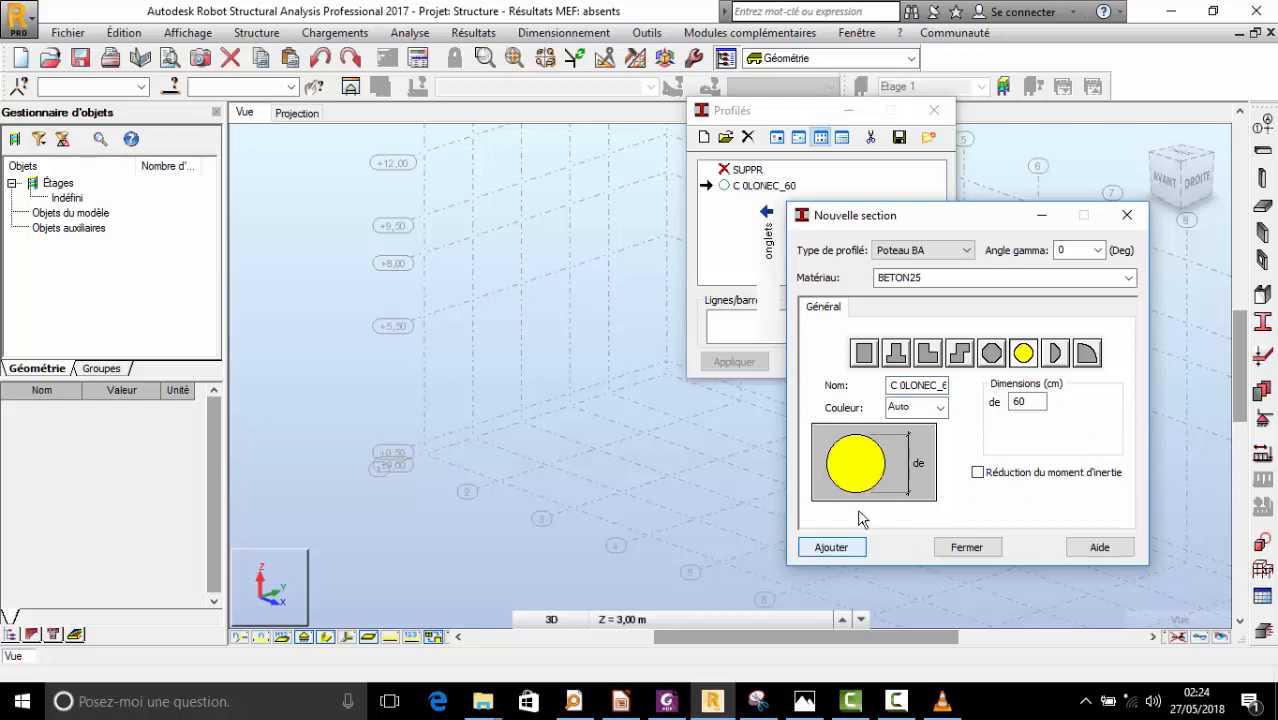
- Add a rectangular Poteau BA section named PL with b 40 cm and h 80 cm
{"action": "left_click", "coordinate": [864, 354]}
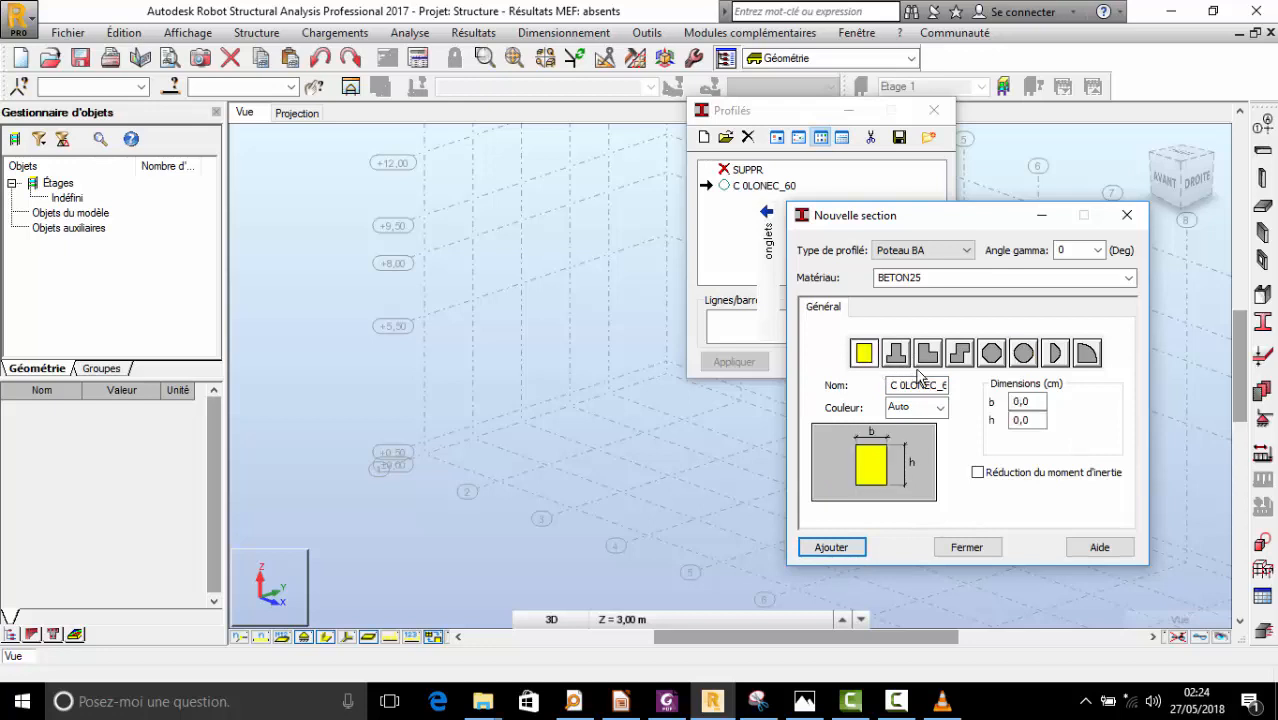
{"action": "double_click", "coordinate": [1033, 402]}
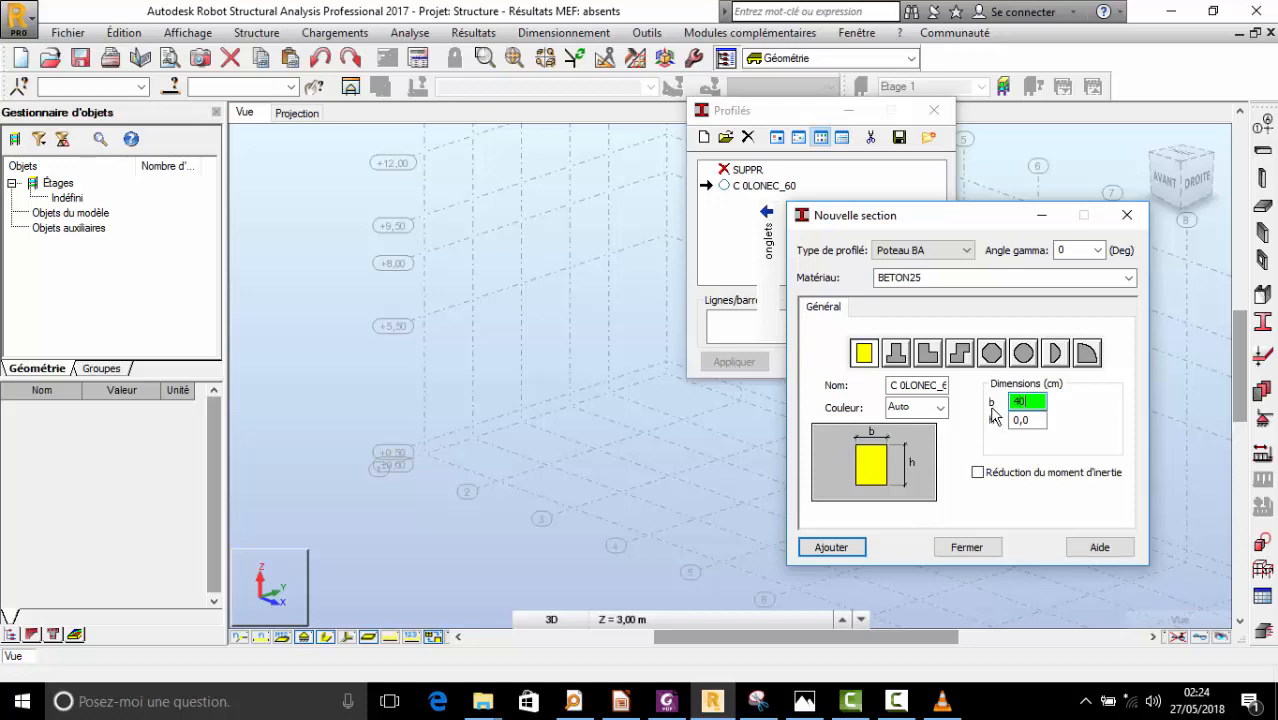
{"action": "double_click", "coordinate": [1025, 421]}
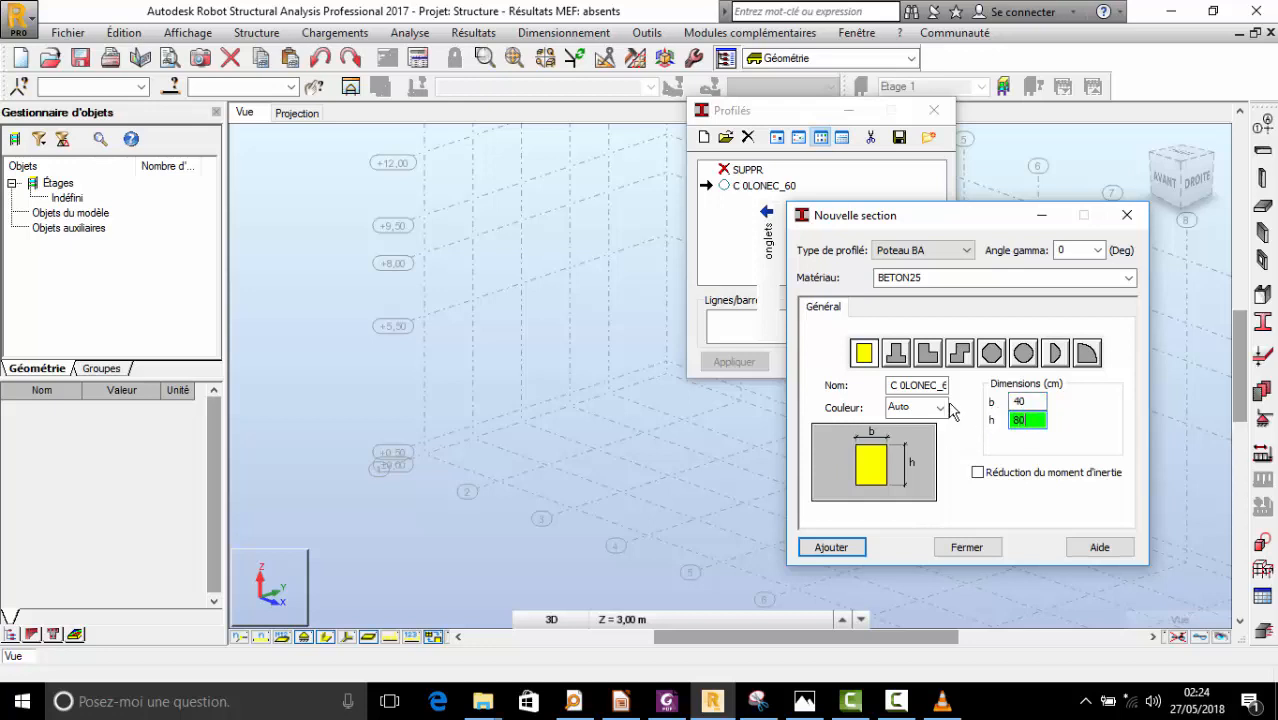
{"action": "left_click_drag", "start_coordinate": [888, 386], "coordinate": [955, 383]}
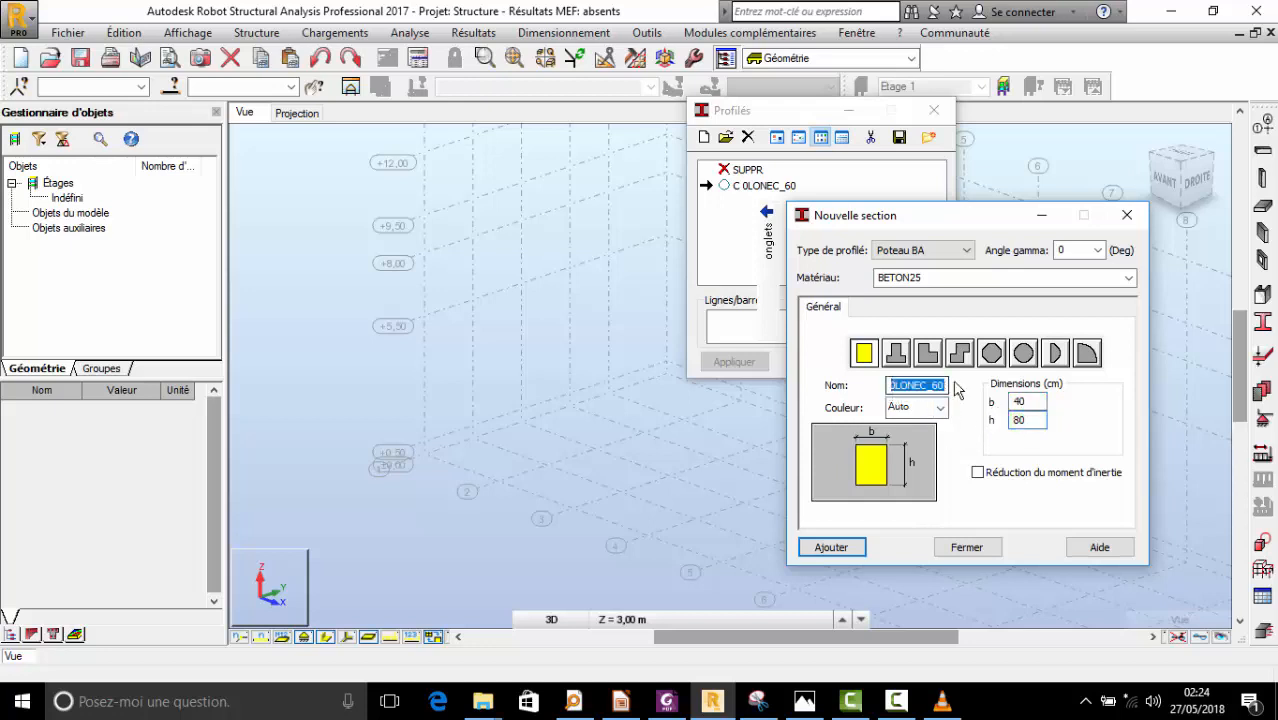
{"action": "key", "text": "BackSpace"}
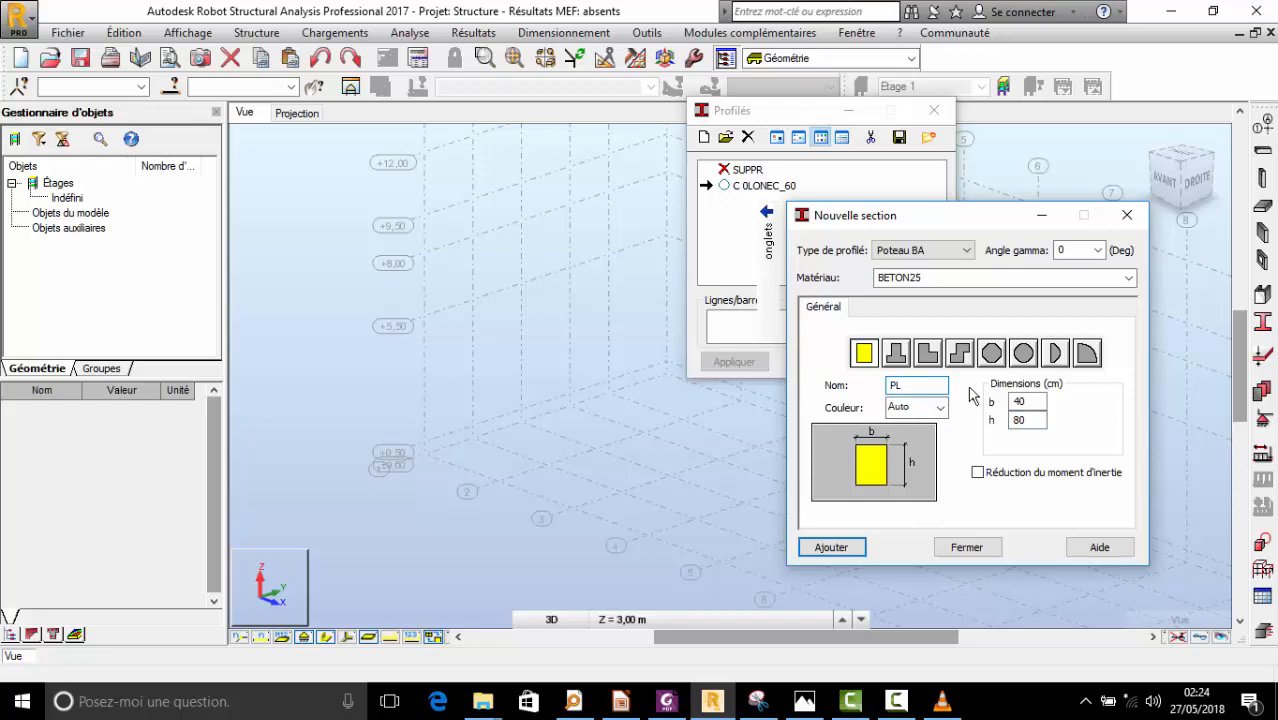
{"action": "left_click", "coordinate": [840, 547]}
- Add a rectangular Poteau BA section named PT with b 30 cm and h 50 cm, and close the section definition
{"action": "left_click_drag", "start_coordinate": [916, 388], "coordinate": [824, 387]}
{"action": "double_click", "coordinate": [1020, 419]}
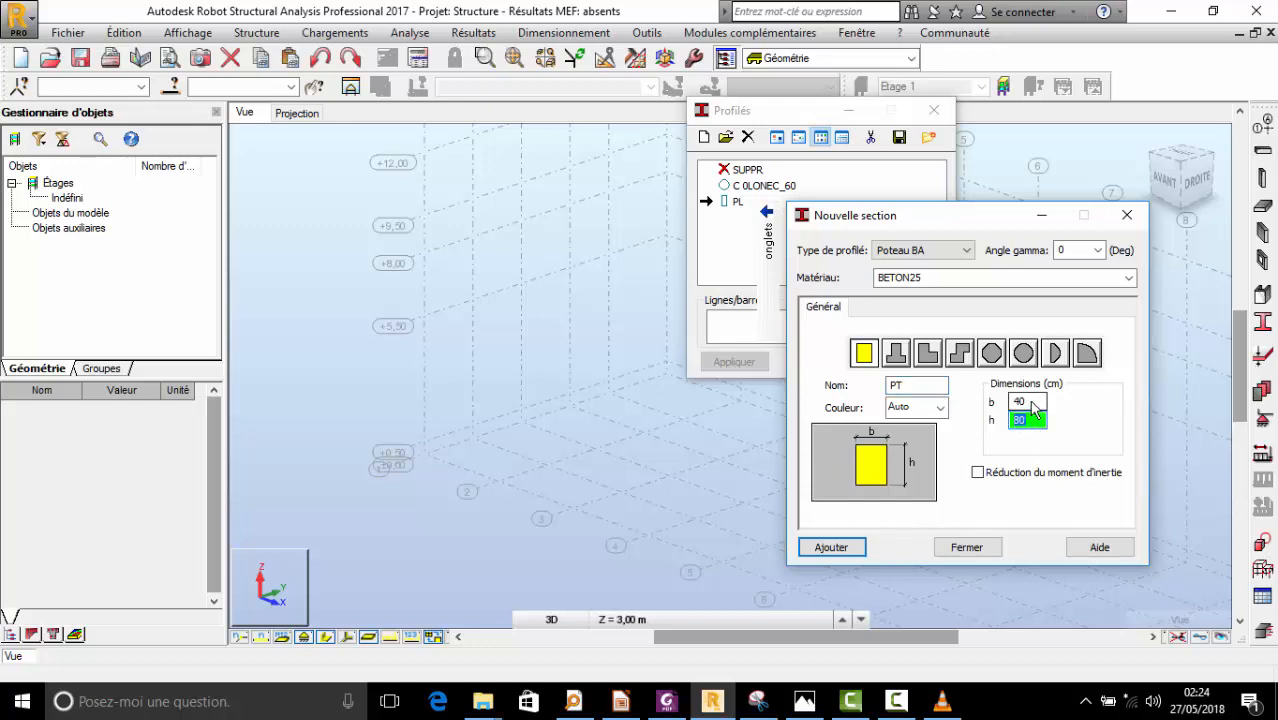
{"action": "double_click", "coordinate": [1030, 401]}
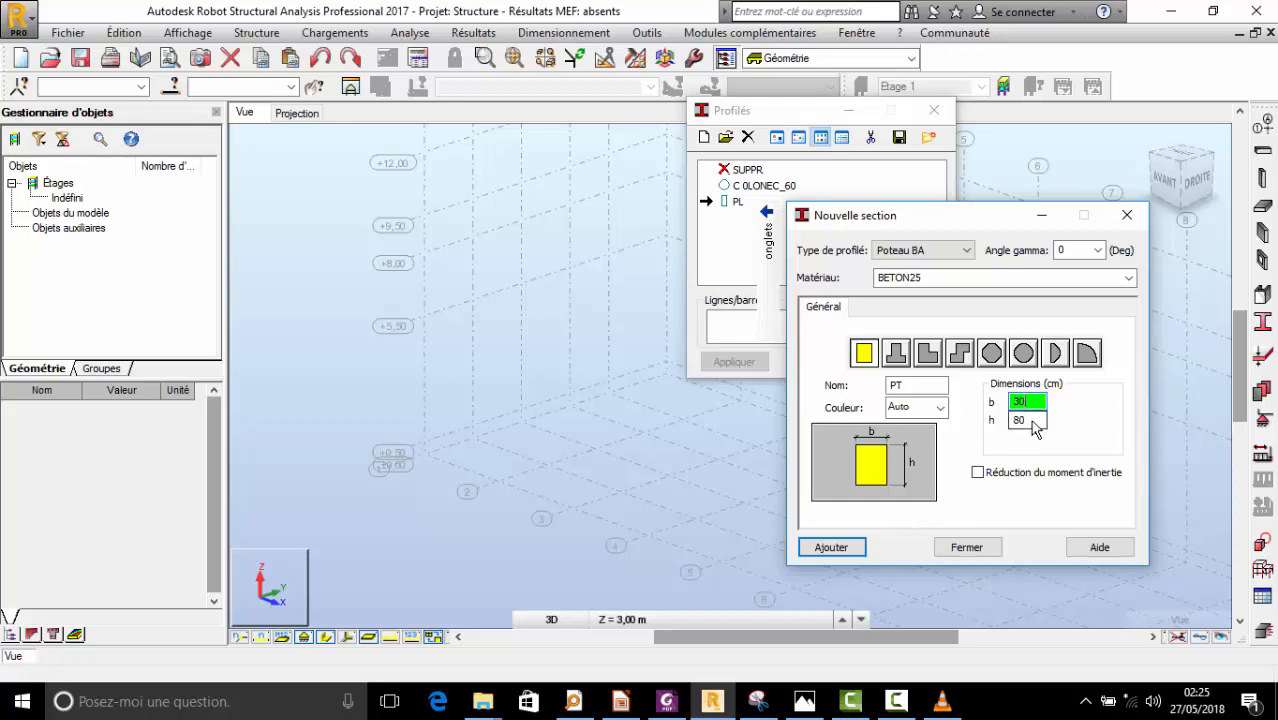
{"action": "left_click_drag", "start_coordinate": [1032, 420], "coordinate": [968, 428]}
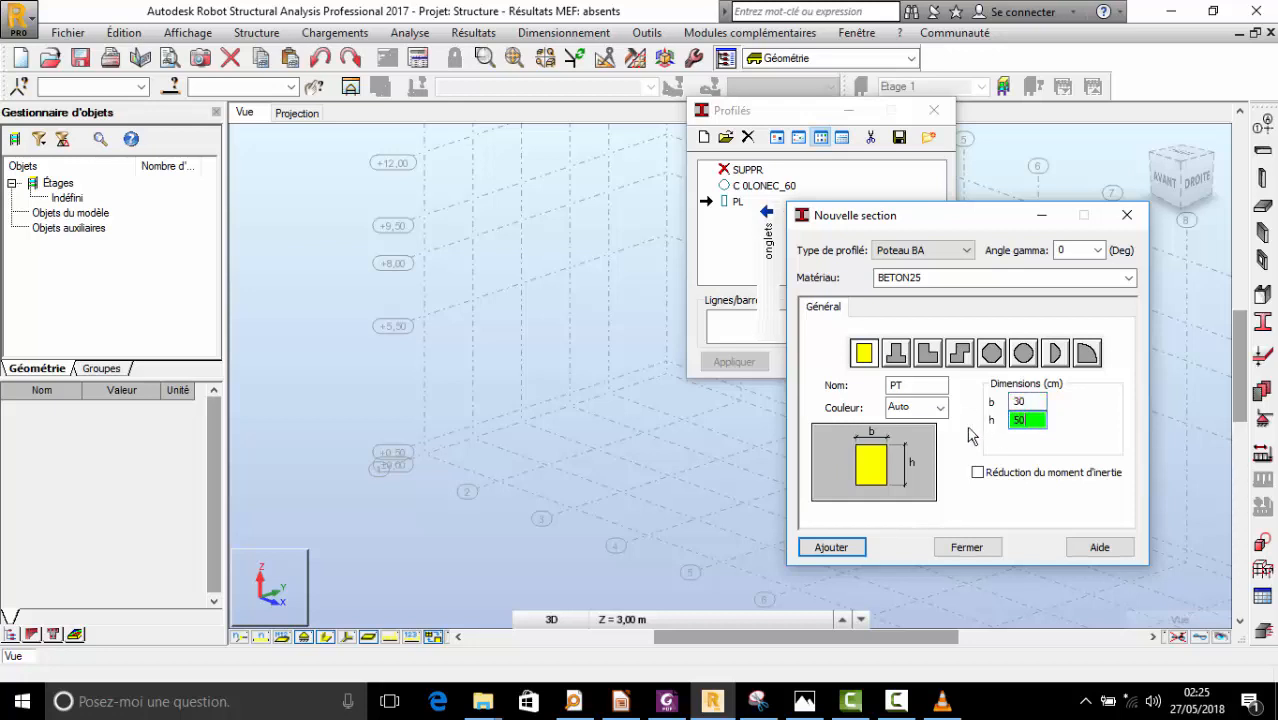
{"action": "left_click", "coordinate": [846, 546]}
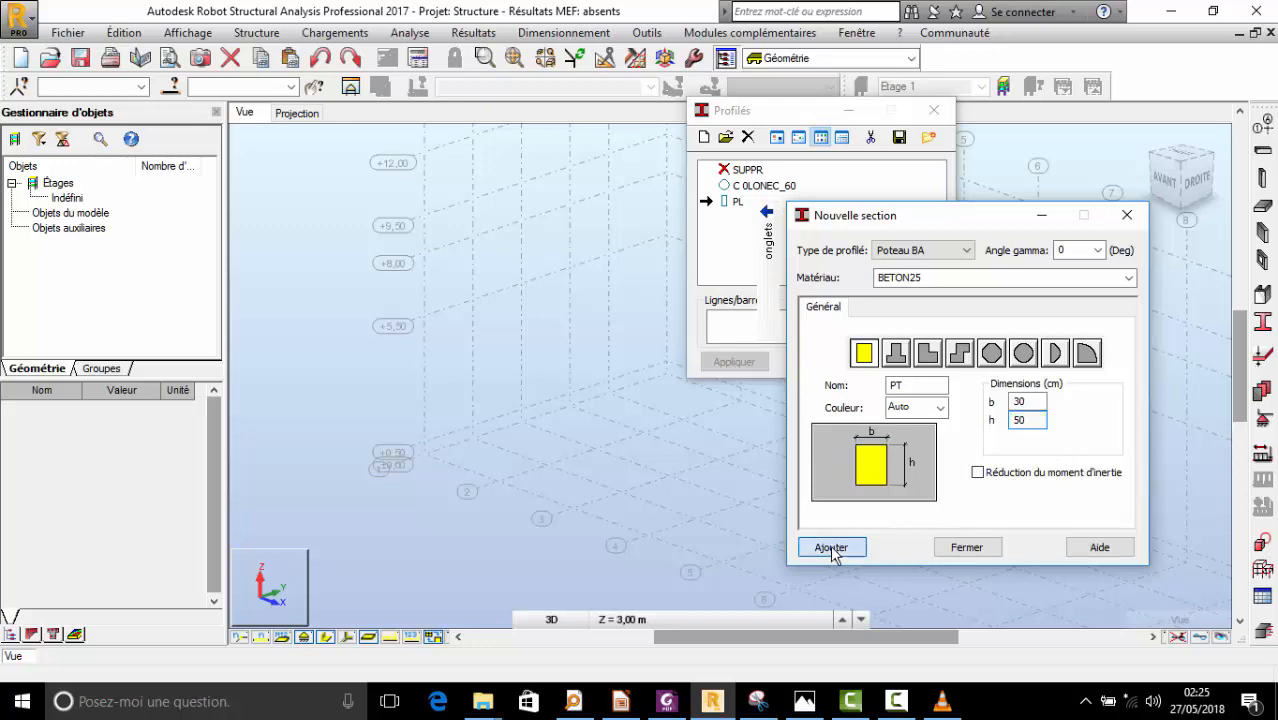
{"action": "left_click", "coordinate": [1127, 215]}
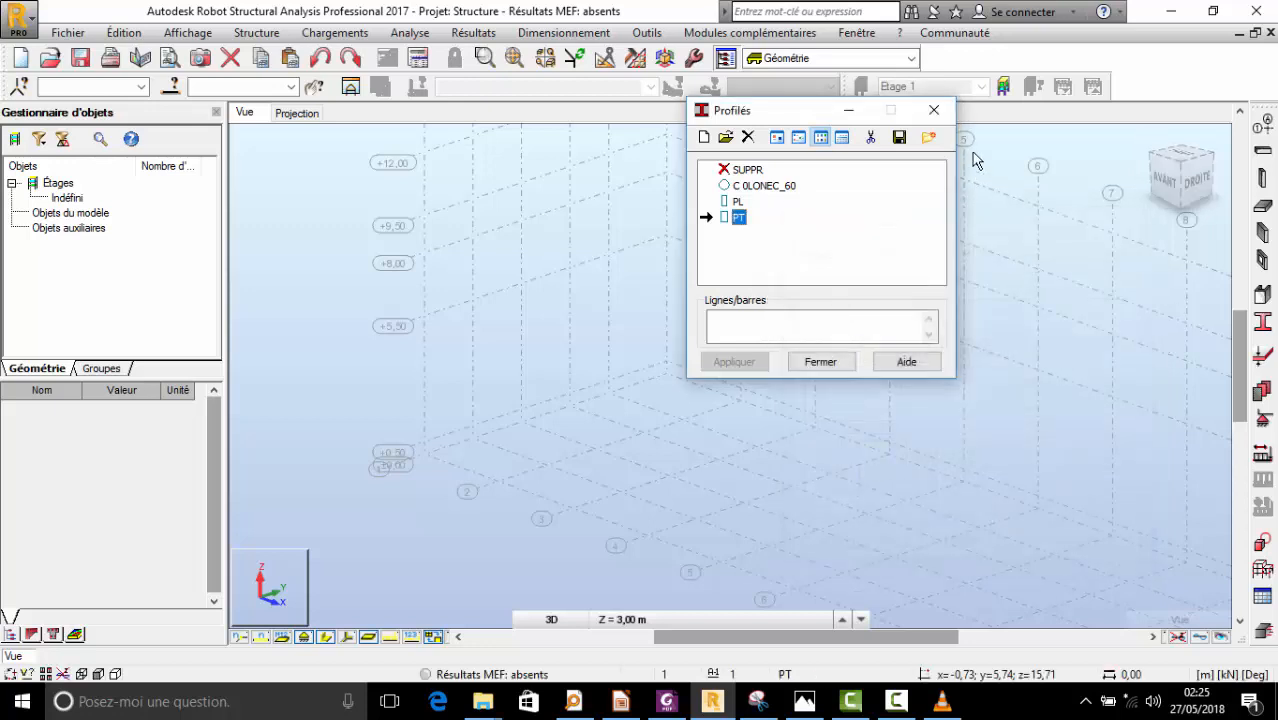
{"action": "left_click", "coordinate": [928, 113]}
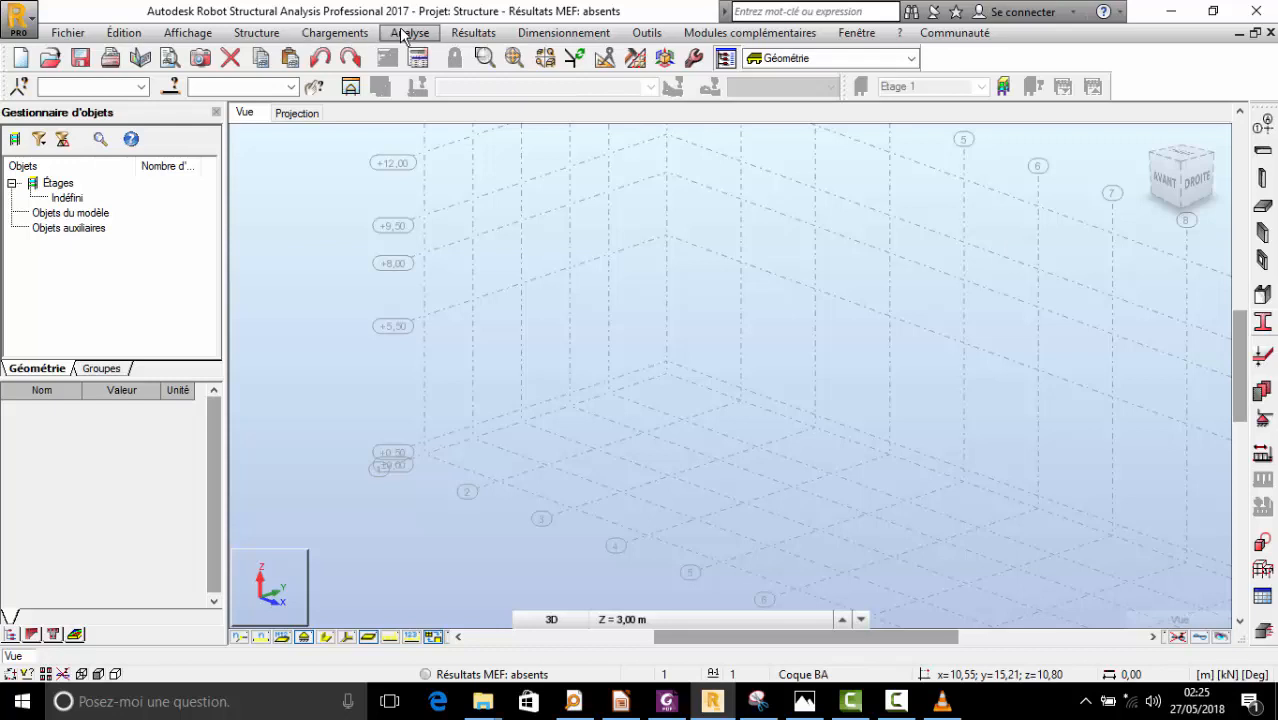
- Draw a Poteau BA bar with section C 0LONEC_60 from 0,00; -2,50; 0,00 to 0,00; -2,50; 0,50
{"action": "left_click", "coordinate": [256, 33]}
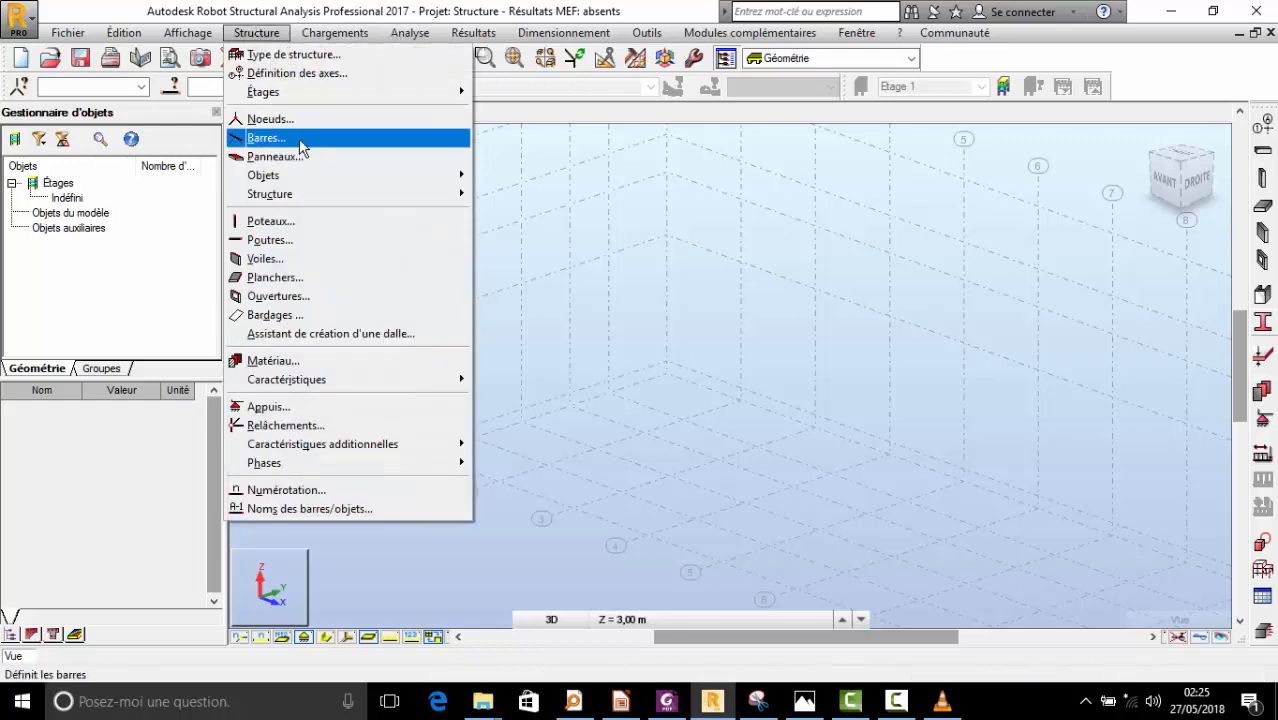
{"action": "left_click", "coordinate": [302, 140]}
{"action": "left_click_drag", "start_coordinate": [782, 114], "coordinate": [962, 123]}
{"action": "left_click", "coordinate": [1038, 220]}
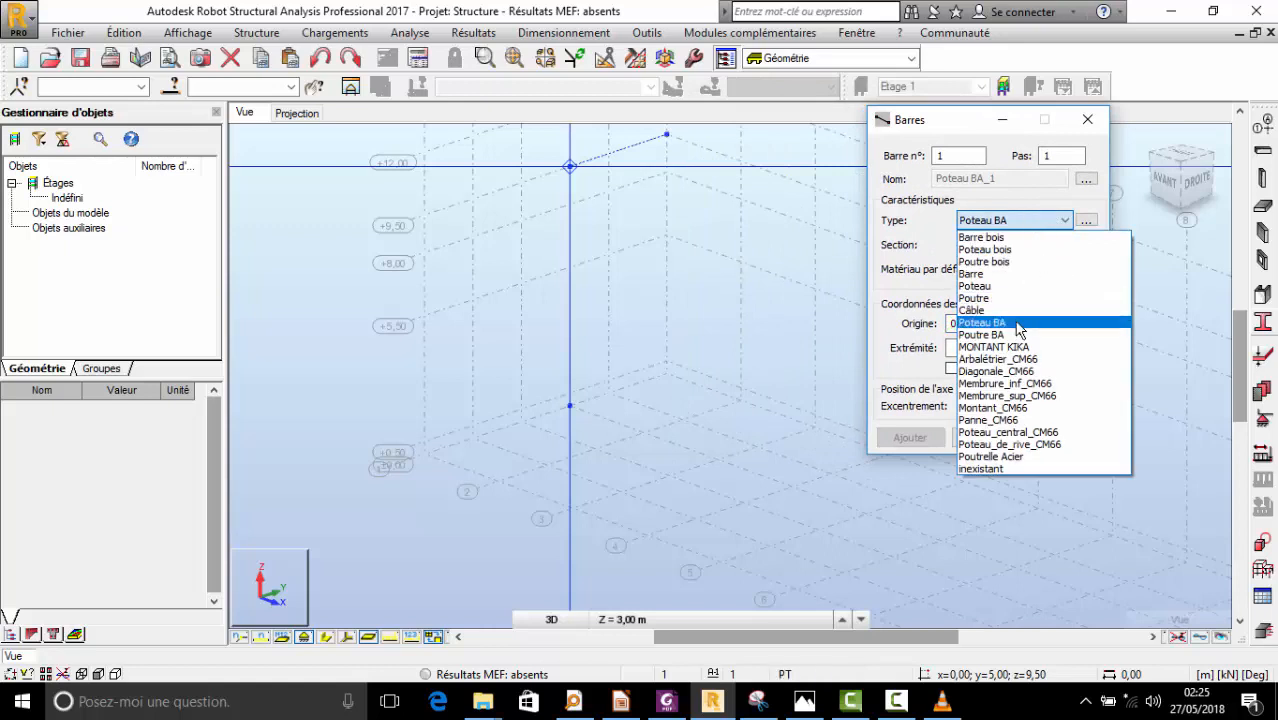
{"action": "left_click", "coordinate": [1022, 324]}
{"action": "left_click", "coordinate": [1020, 250]}
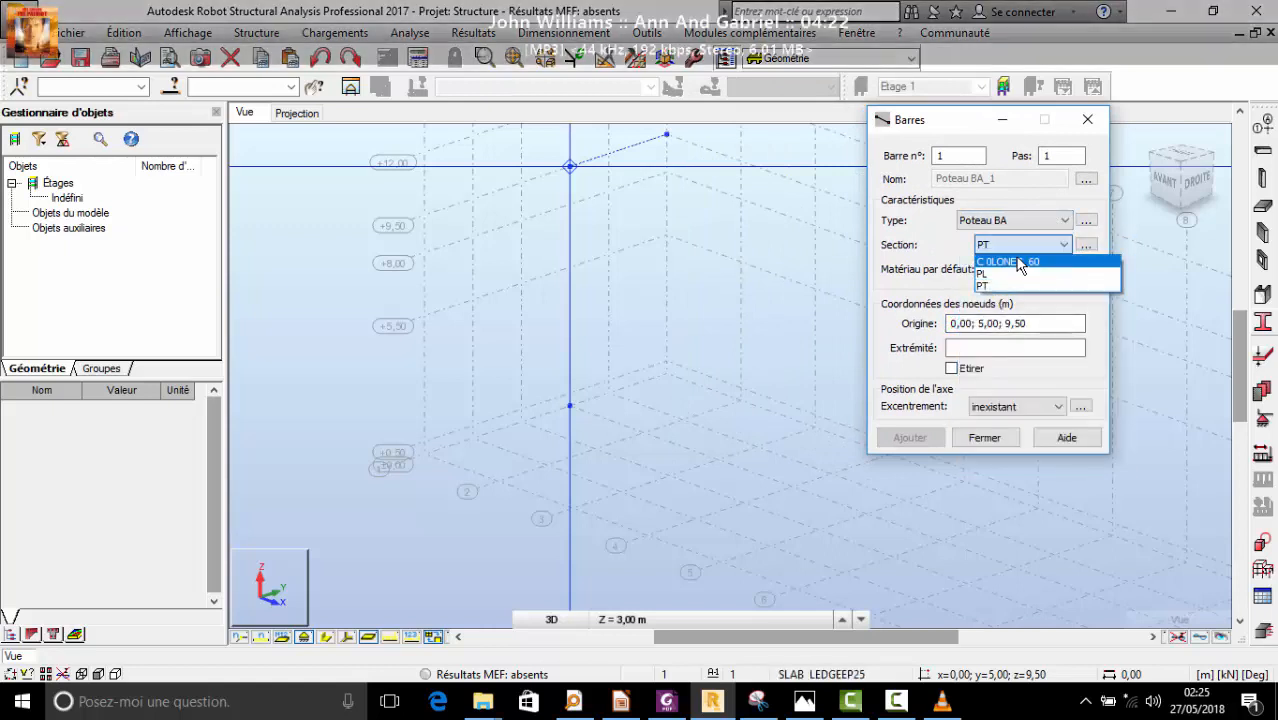
{"action": "left_click", "coordinate": [1015, 265]}
{"action": "scroll", "coordinate": [419, 457], "scroll_direction": "up", "scroll_amount": 4}
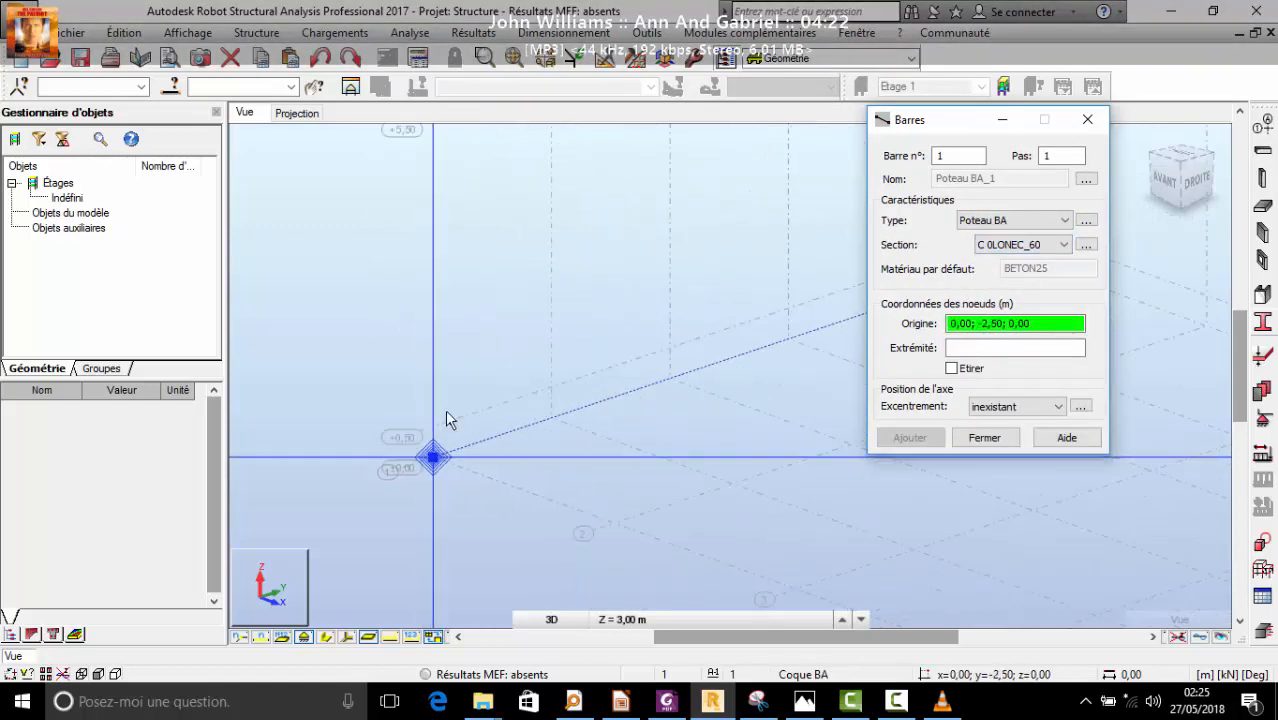
{"action": "left_click", "coordinate": [399, 591]}
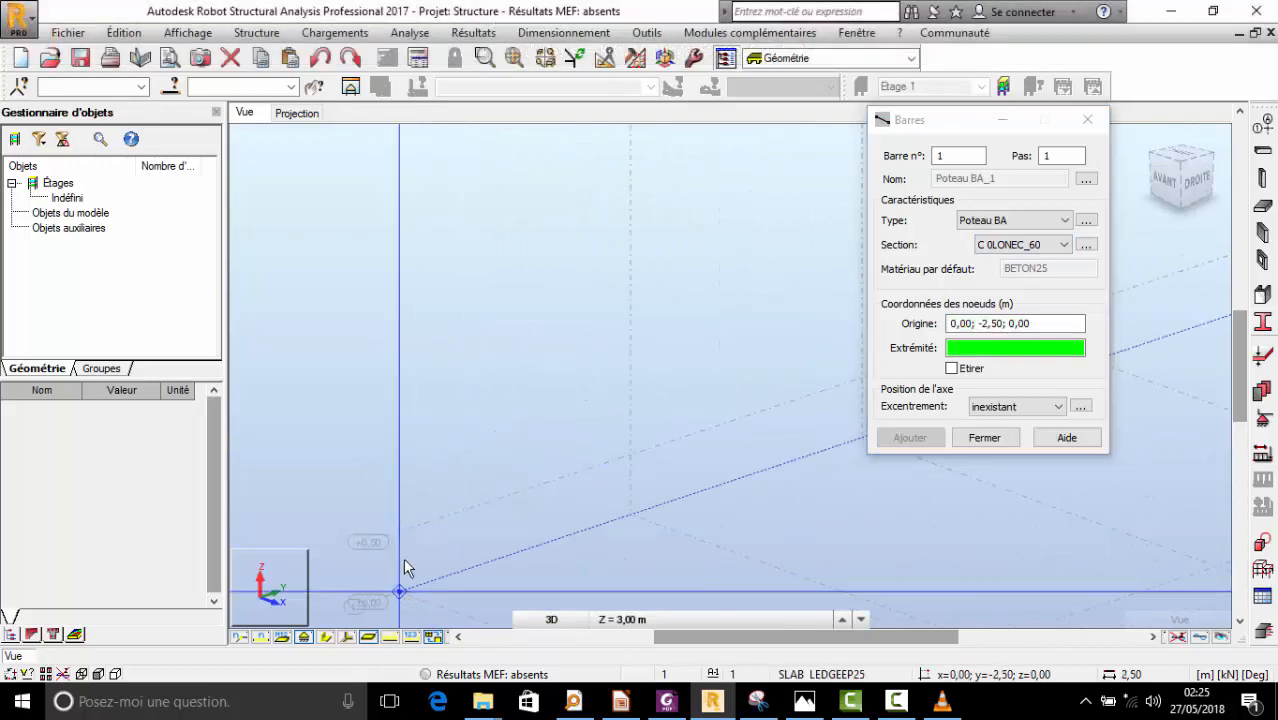
{"action": "left_click", "coordinate": [399, 531]}
- Draw a second C 0LONEC_60 column from 0,00; 10,00; 0,00 up to 0,00; 10,00; 5,50
{"action": "scroll", "coordinate": [400, 555], "scroll_direction": "down", "scroll_amount": 4}
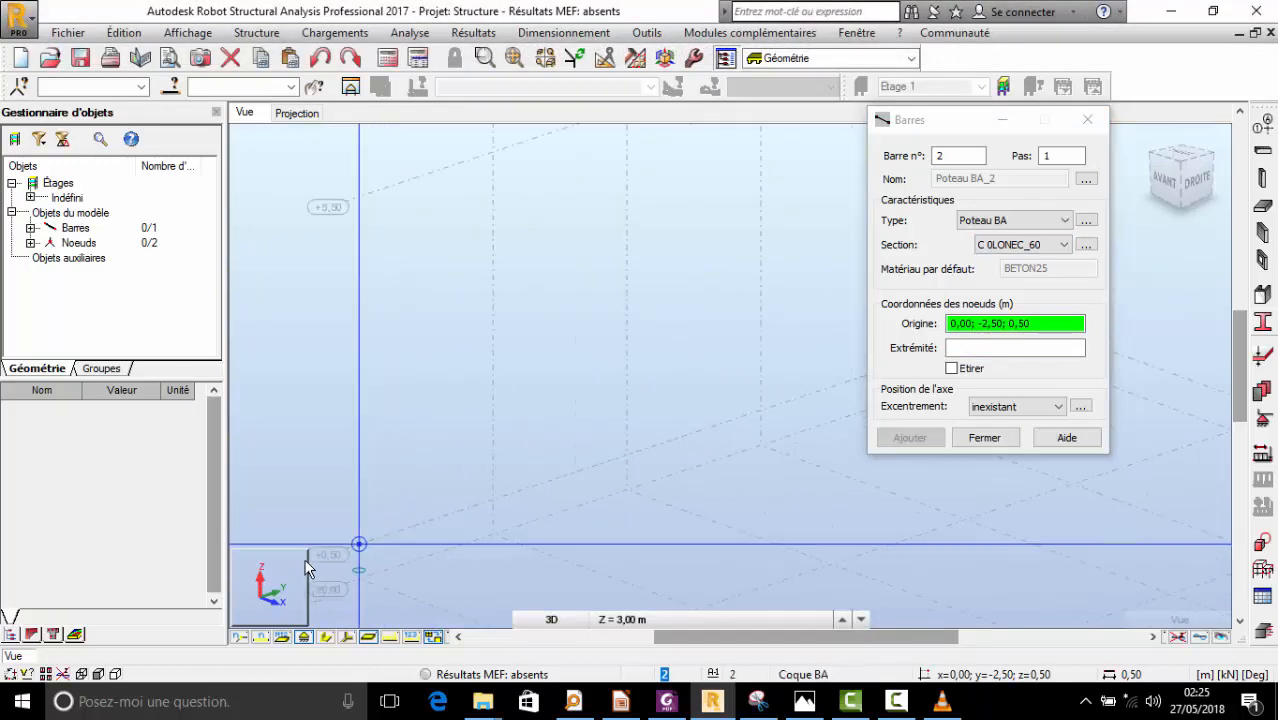
{"action": "scroll", "coordinate": [500, 560], "scroll_direction": "up", "scroll_amount": 4}
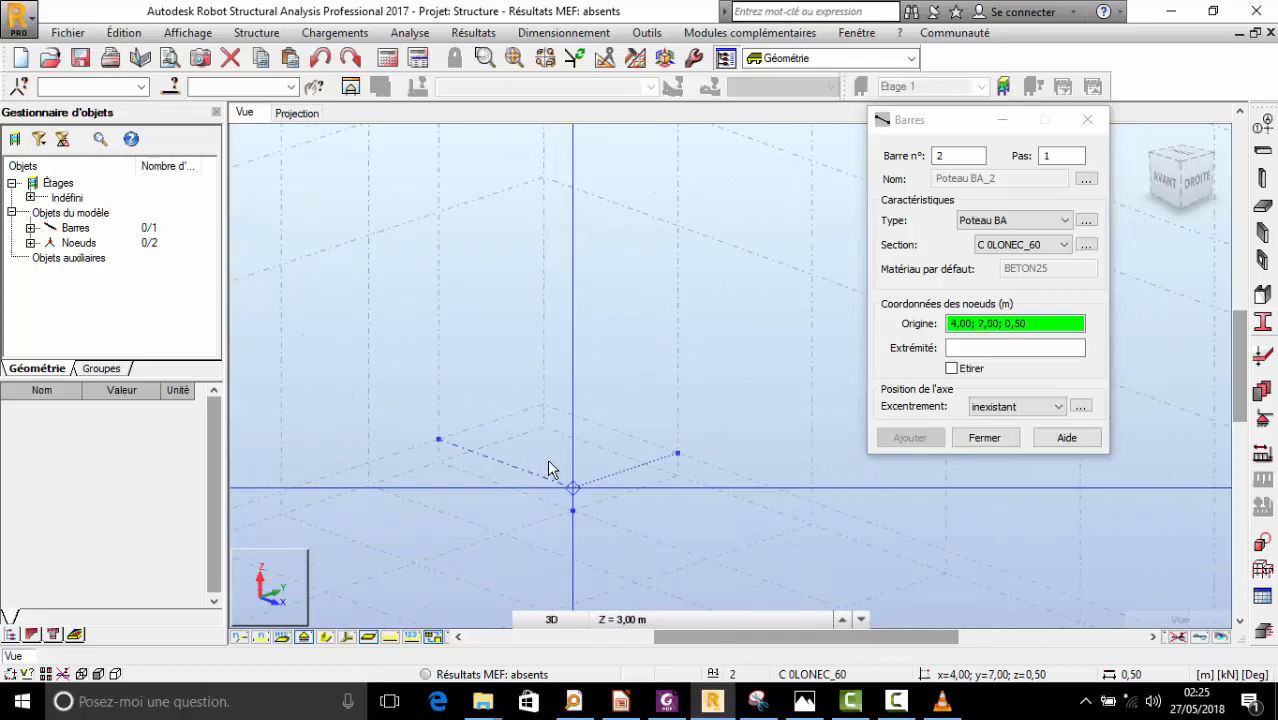
{"action": "left_click", "coordinate": [543, 429]}
{"action": "scroll", "coordinate": [585, 460], "scroll_direction": "down", "scroll_amount": 3}
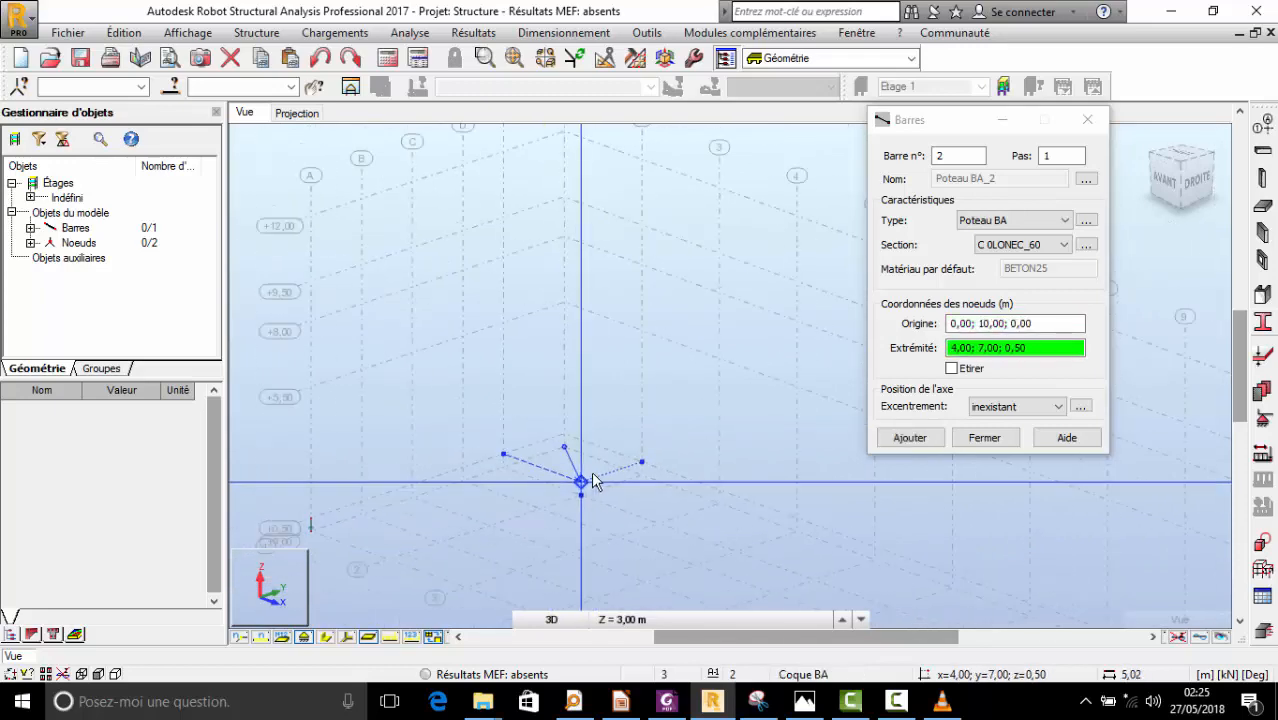
{"action": "scroll", "coordinate": [532, 451], "scroll_direction": "up", "scroll_amount": 2}
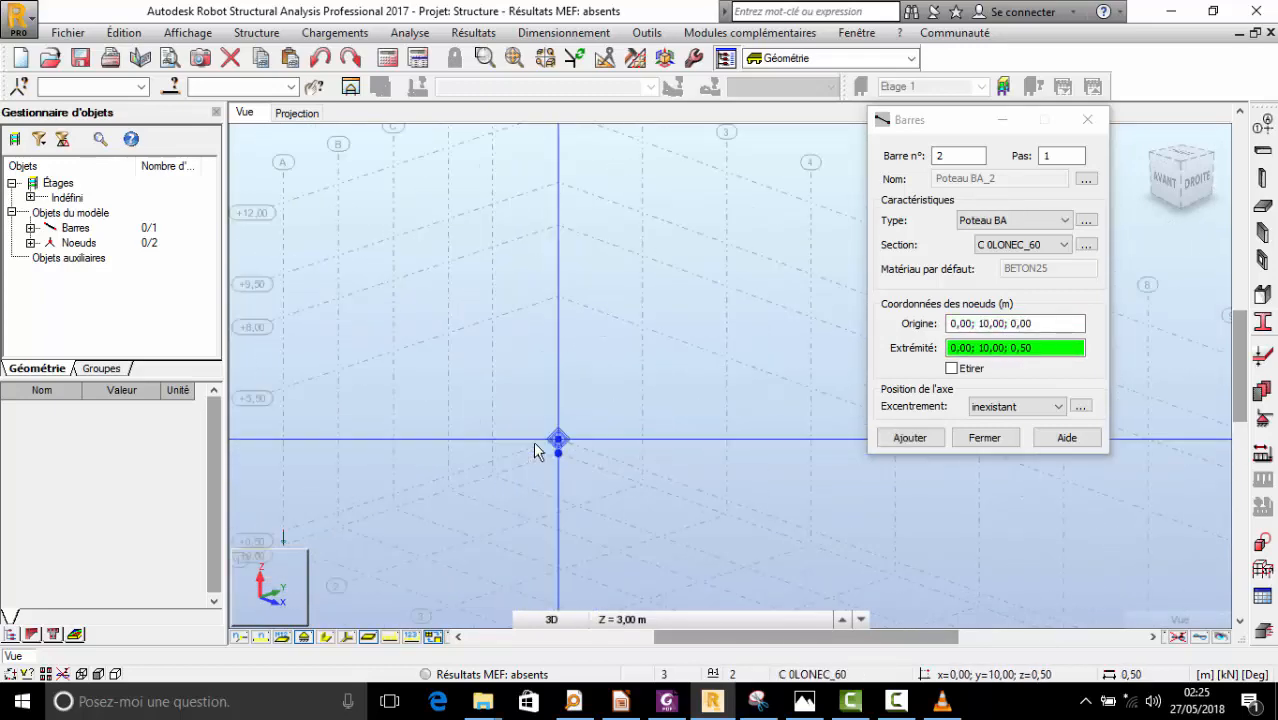
{"action": "scroll", "coordinate": [562, 296], "scroll_direction": "up", "scroll_amount": 2}
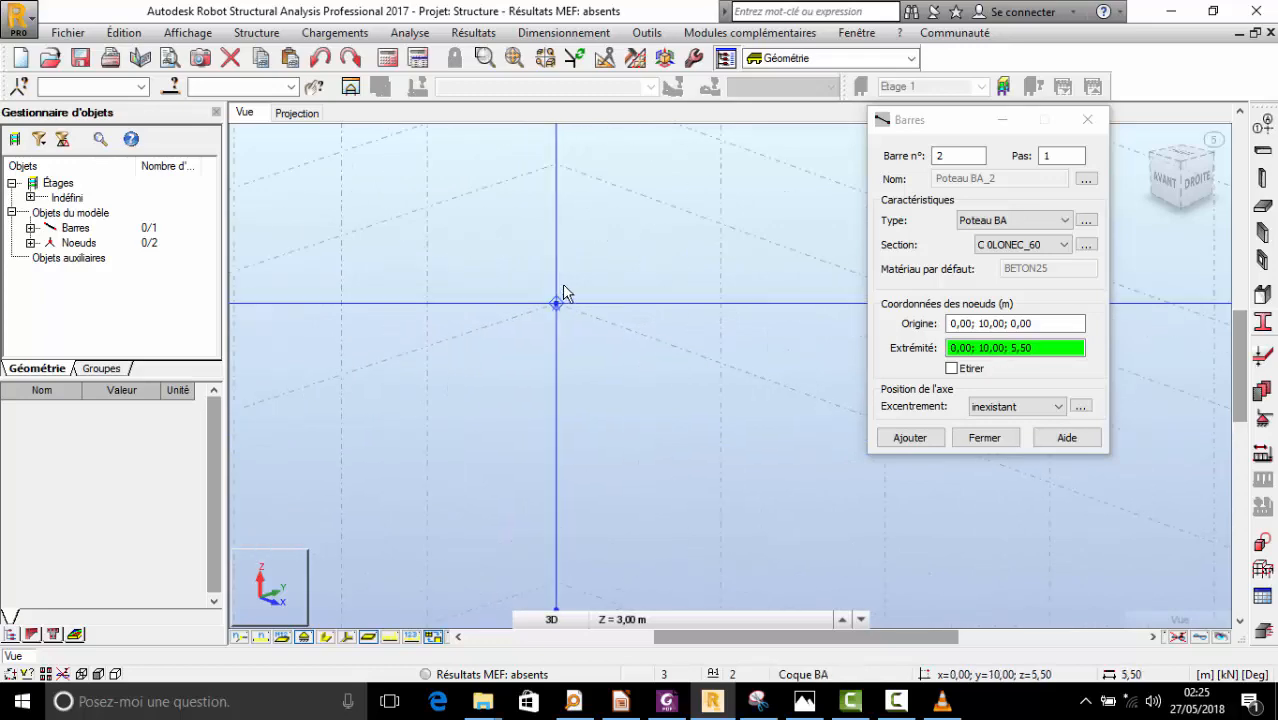
{"action": "left_click", "coordinate": [558, 307]}
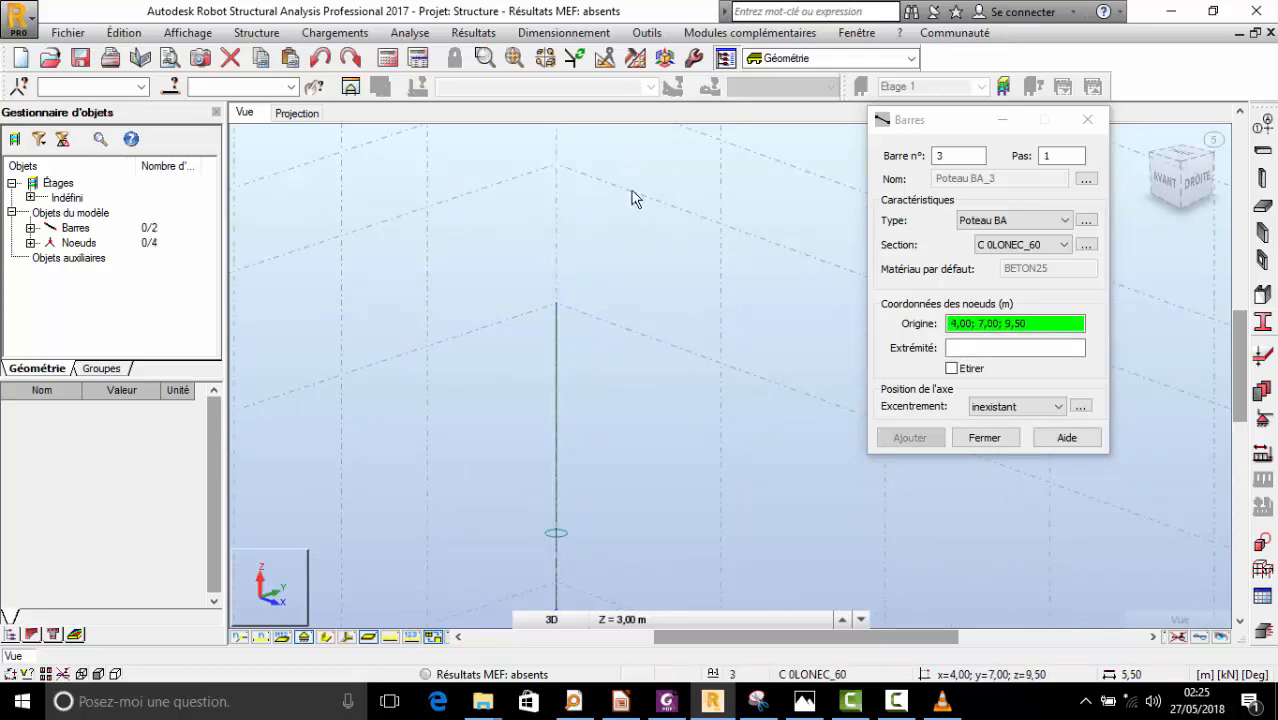
- Check the grandstand framework in FRAMWORK.pdf and the deformed-structure drawing in Foxit PhantomPDF, and return to Robot
{"action": "scroll", "coordinate": [634, 202], "scroll_direction": "down", "scroll_amount": 2}
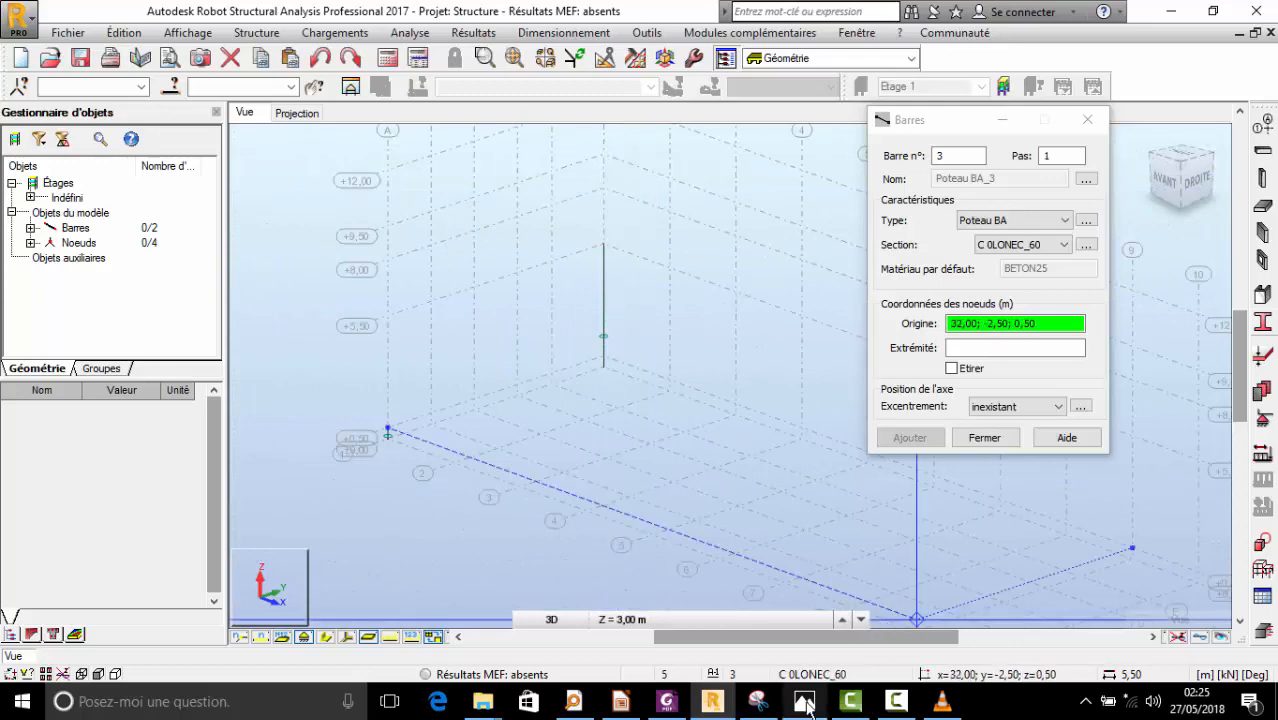
{"action": "left_click", "coordinate": [666, 701]}
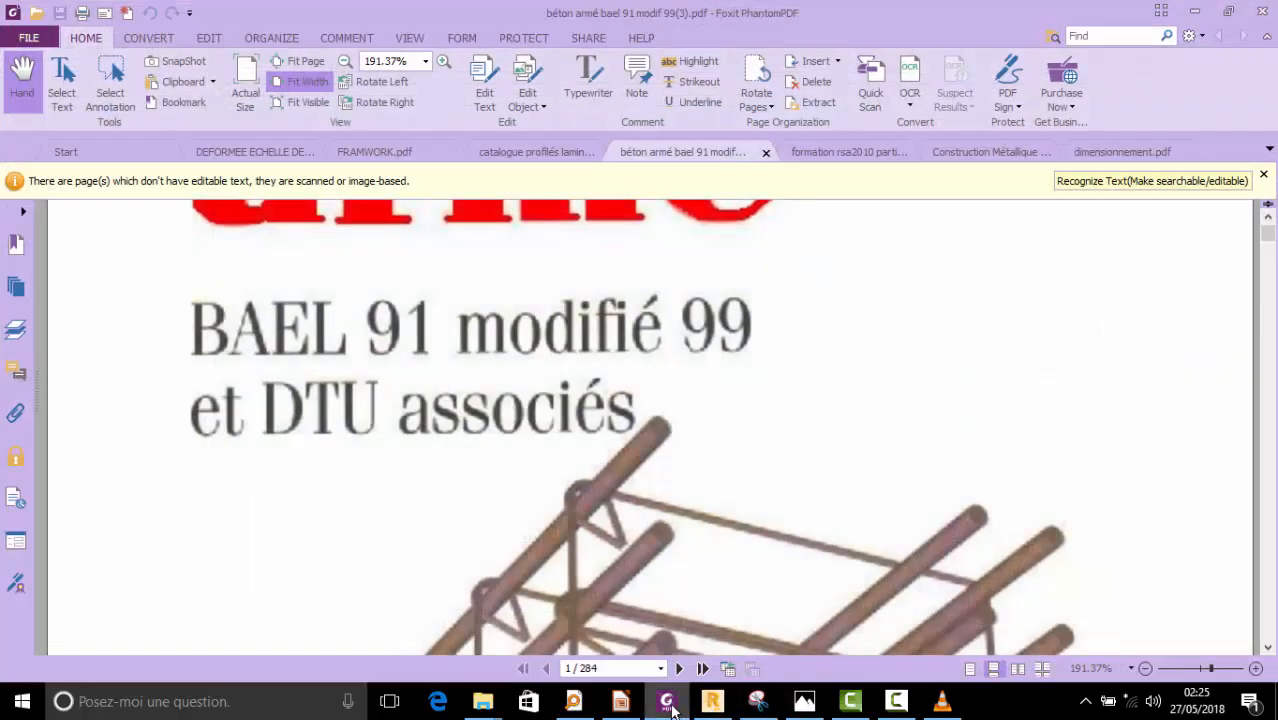
{"action": "left_click", "coordinate": [370, 151]}
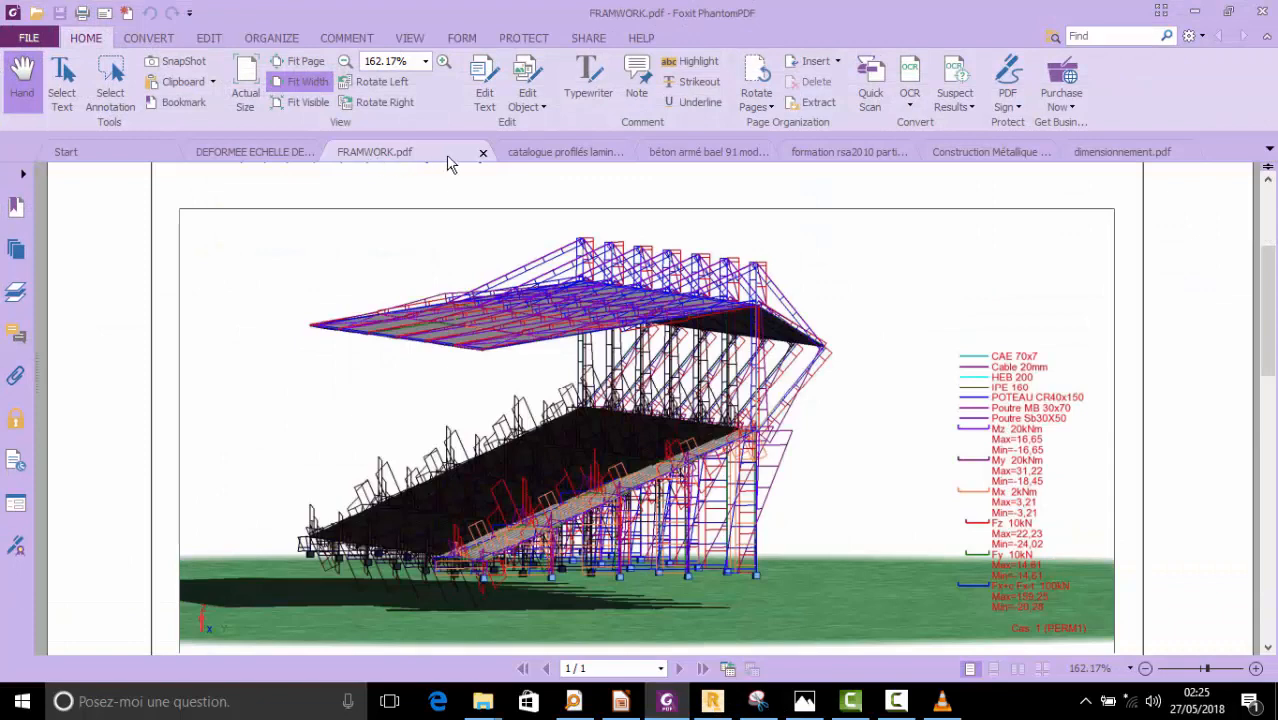
{"action": "left_click", "coordinate": [551, 150]}
{"action": "left_click", "coordinate": [250, 153]}
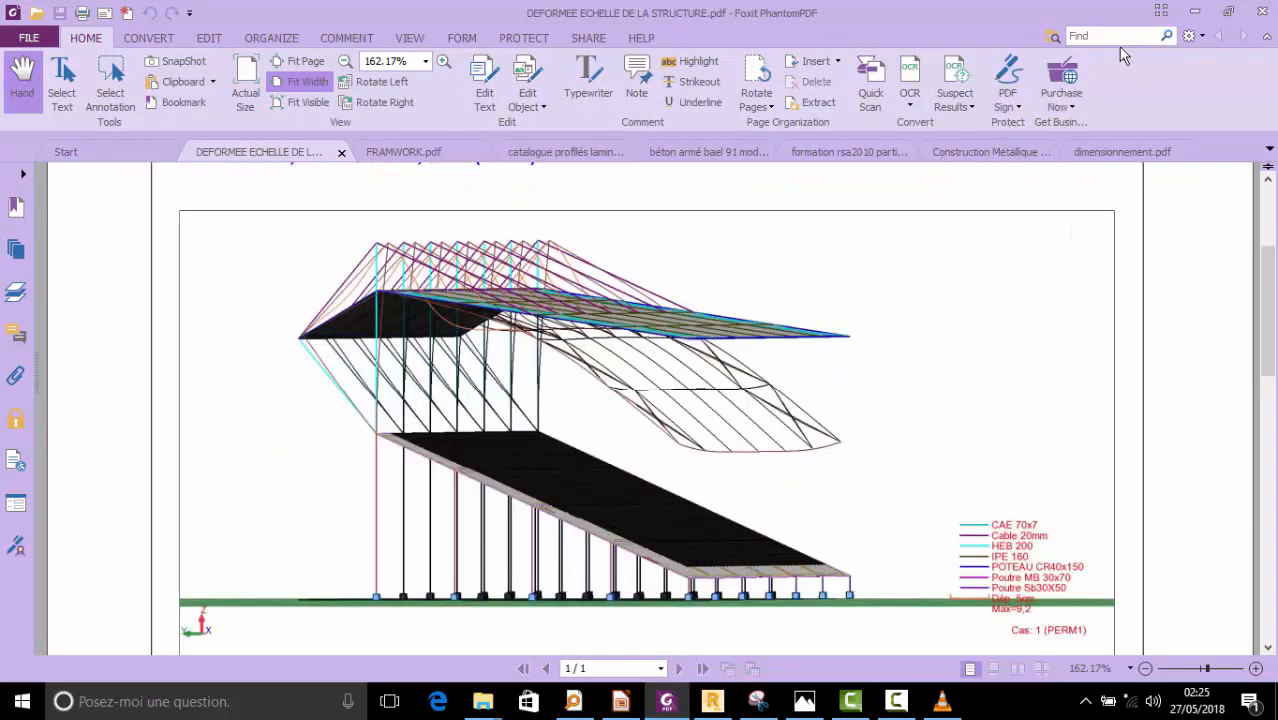
{"action": "left_click", "coordinate": [1195, 11]}
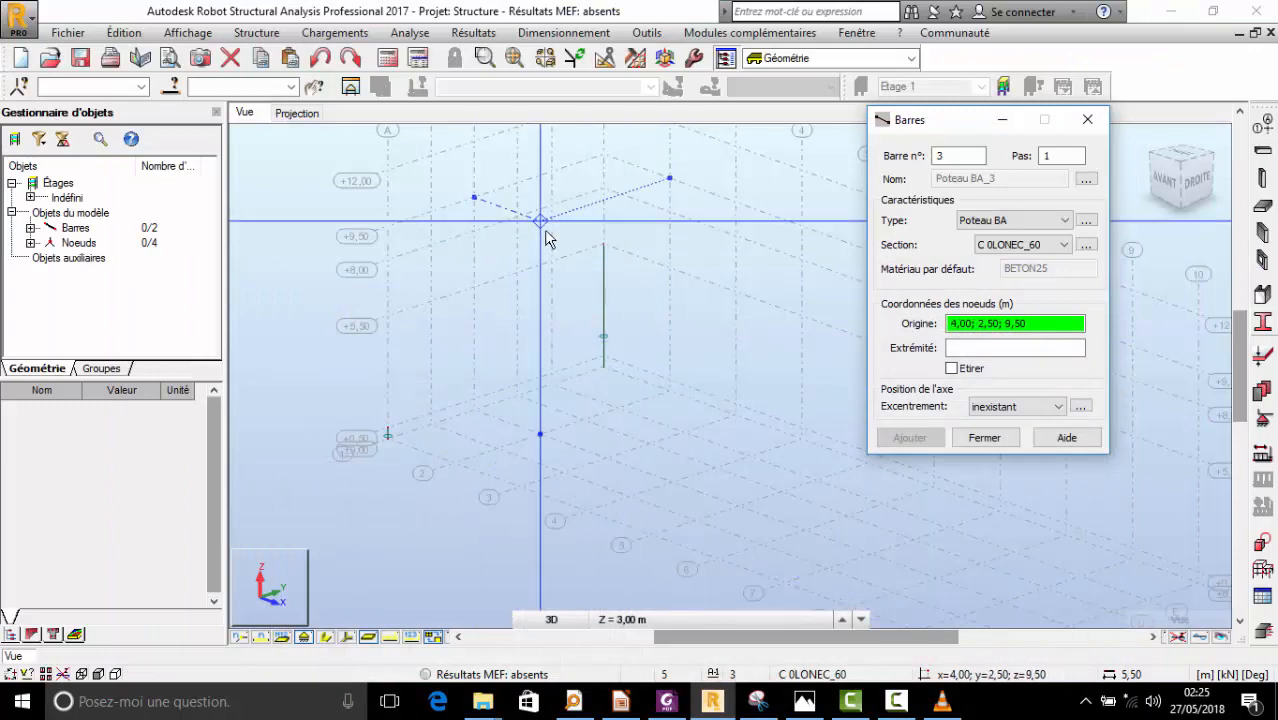
- Draw a Poteau BA bar with section PL from 0,00; 10,00; 5,50 to 0,00; -2,50; 0,50
{"action": "left_click", "coordinate": [1030, 228]}
{"action": "left_click", "coordinate": [1032, 224]}
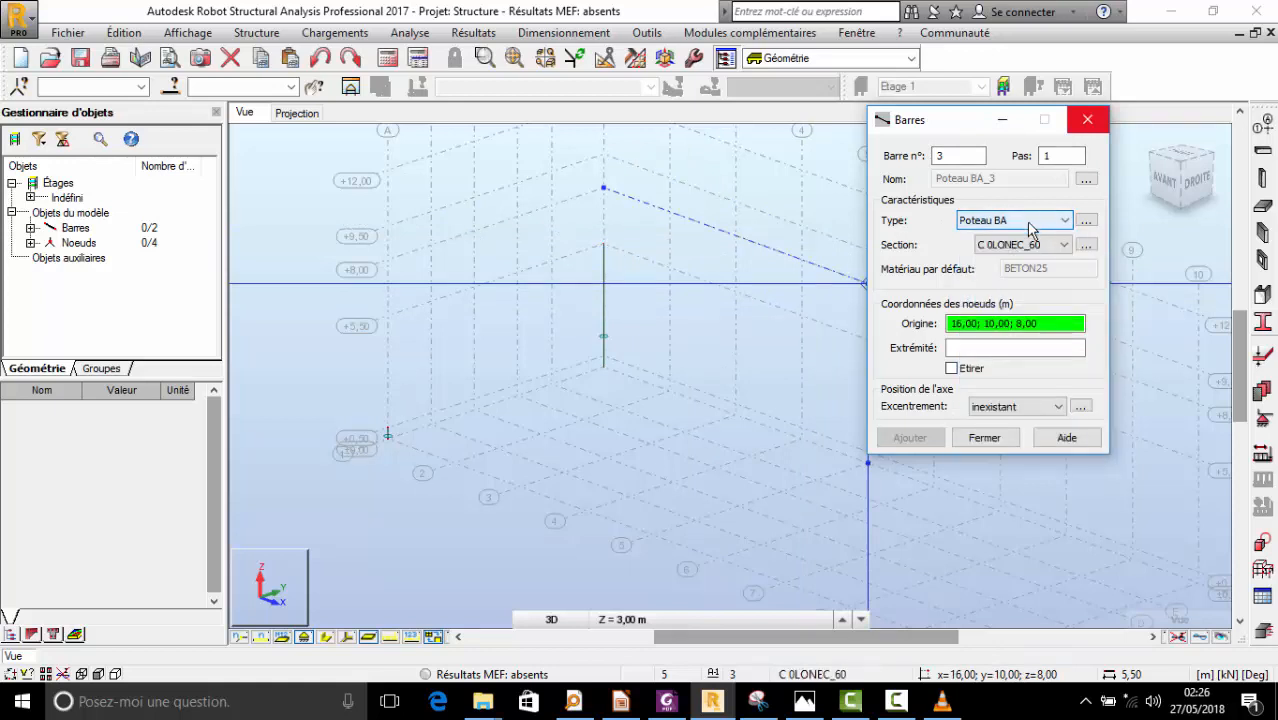
{"action": "left_click", "coordinate": [1015, 246]}
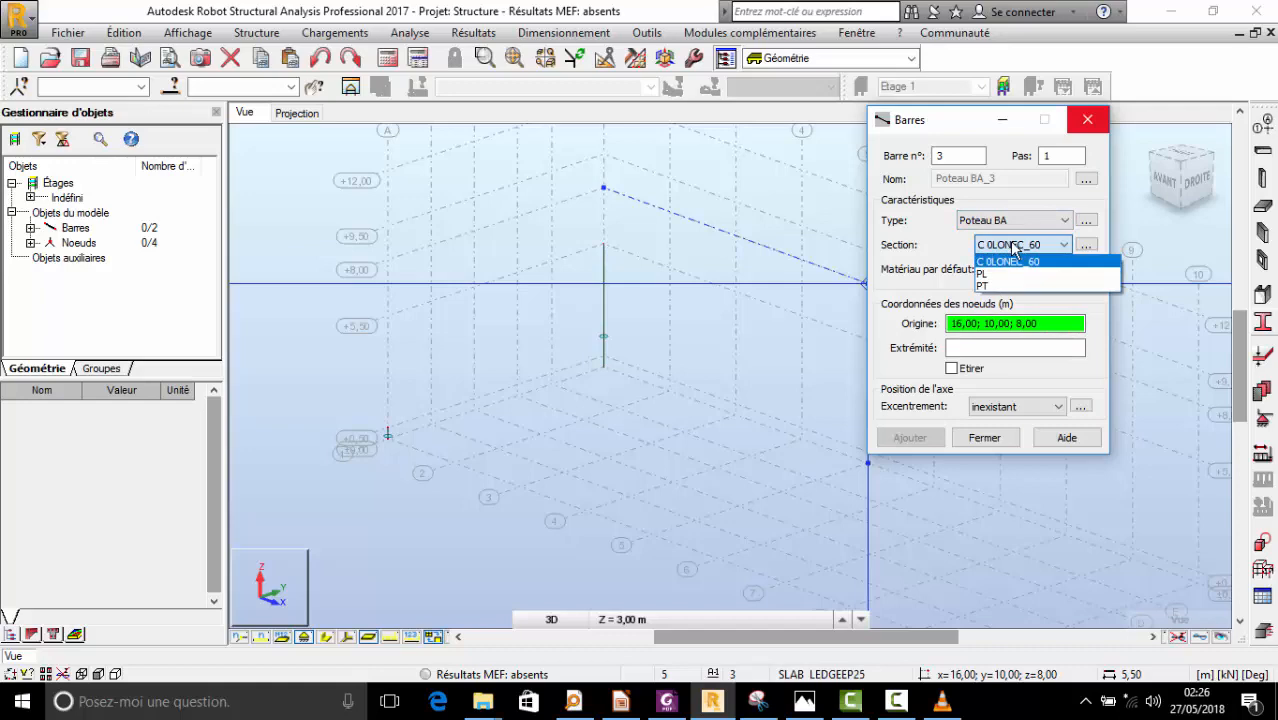
{"action": "left_click", "coordinate": [1000, 257]}
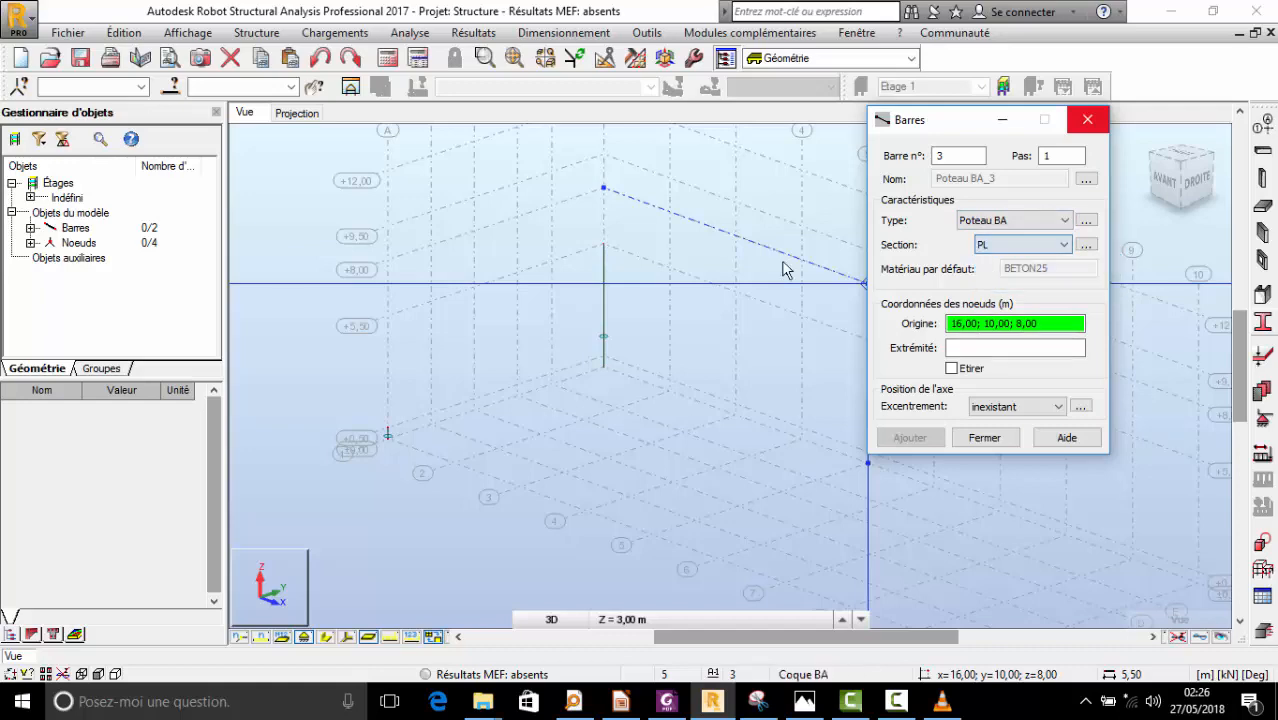
{"action": "left_click", "coordinate": [603, 245]}
{"action": "scroll", "coordinate": [351, 412], "scroll_direction": "up", "scroll_amount": 4}
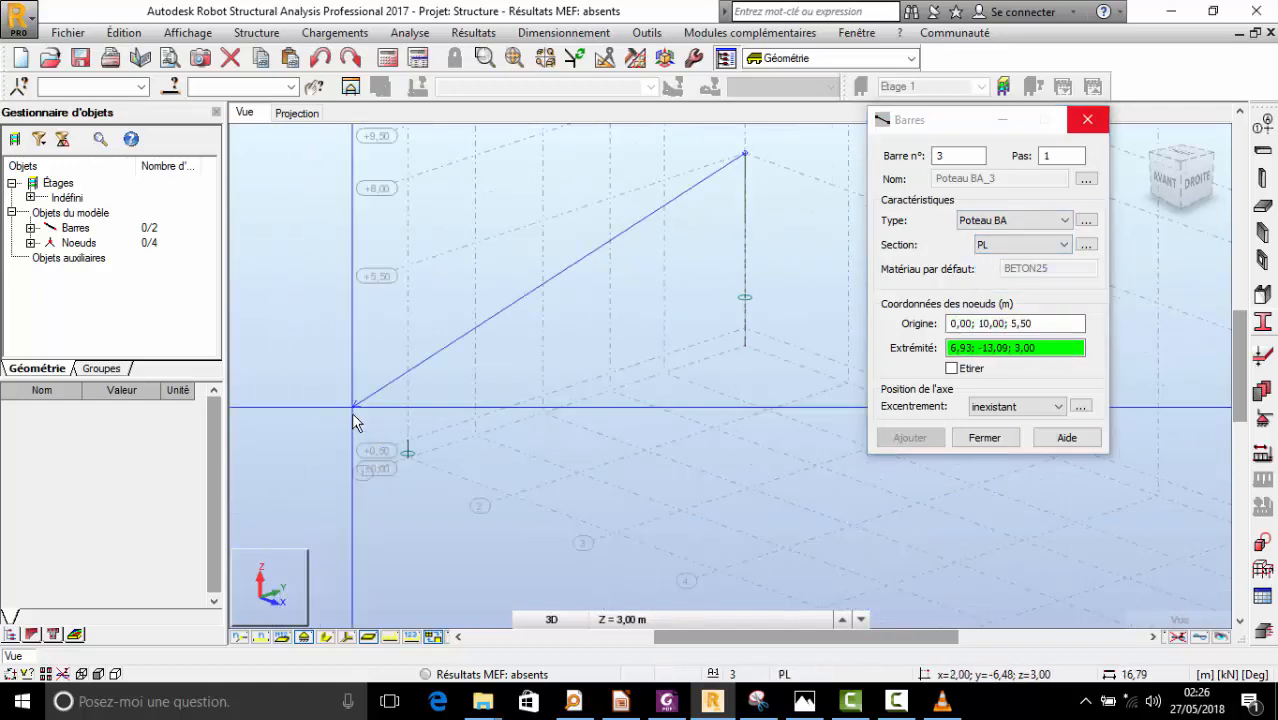
{"action": "left_click", "coordinate": [447, 474]}
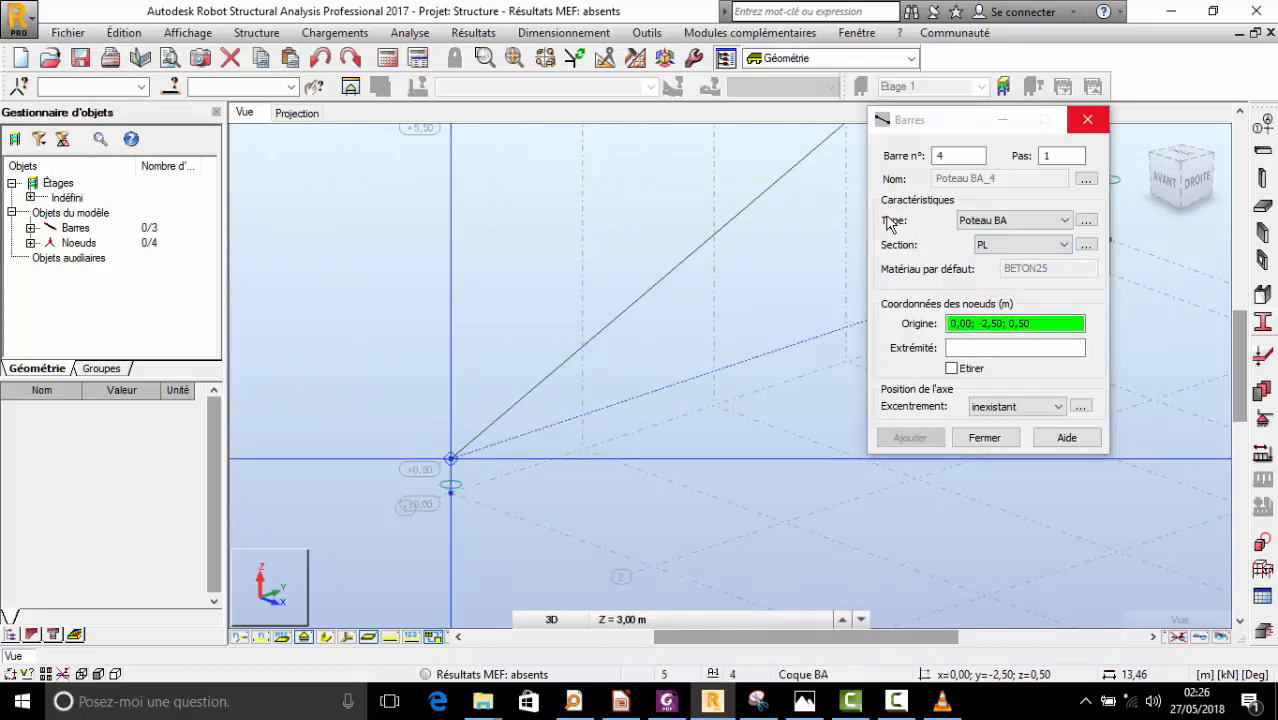
- Undo the inclined PL bar drawn between the tops of the two columns
{"action": "left_click_drag", "start_coordinate": [958, 123], "coordinate": [337, 150]}
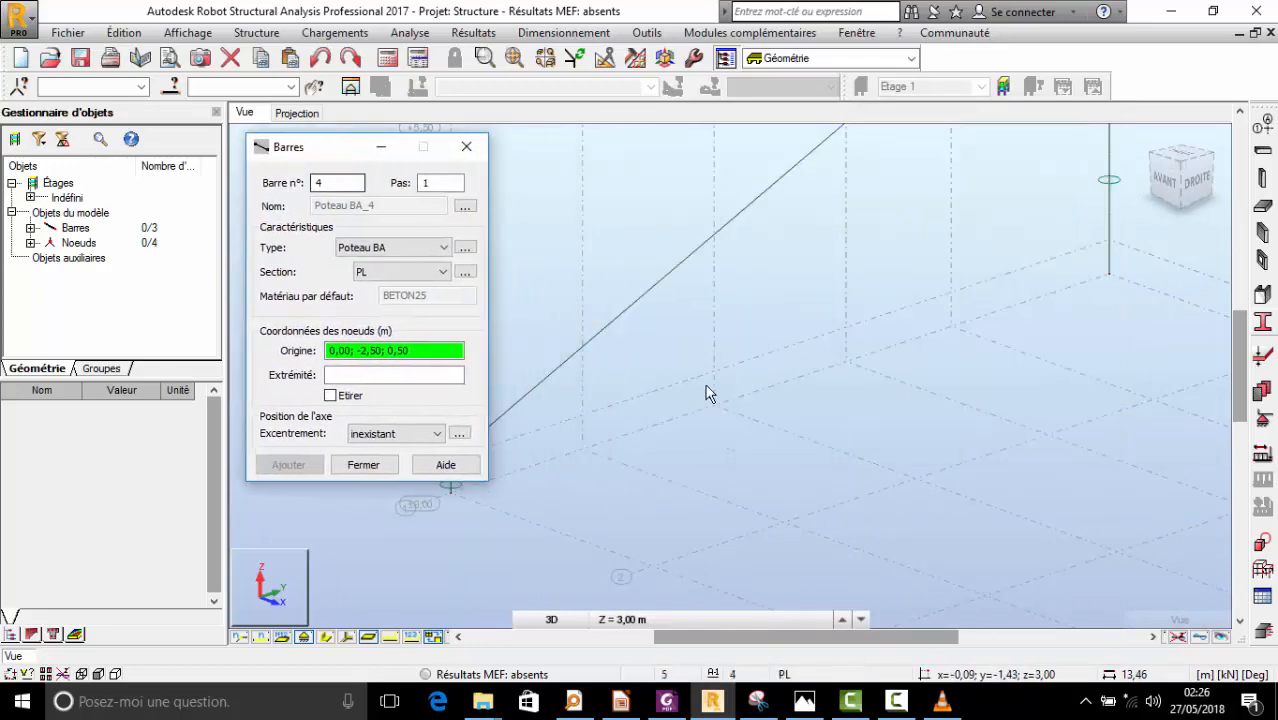
{"action": "scroll", "coordinate": [705, 391], "scroll_direction": "down", "scroll_amount": 3}
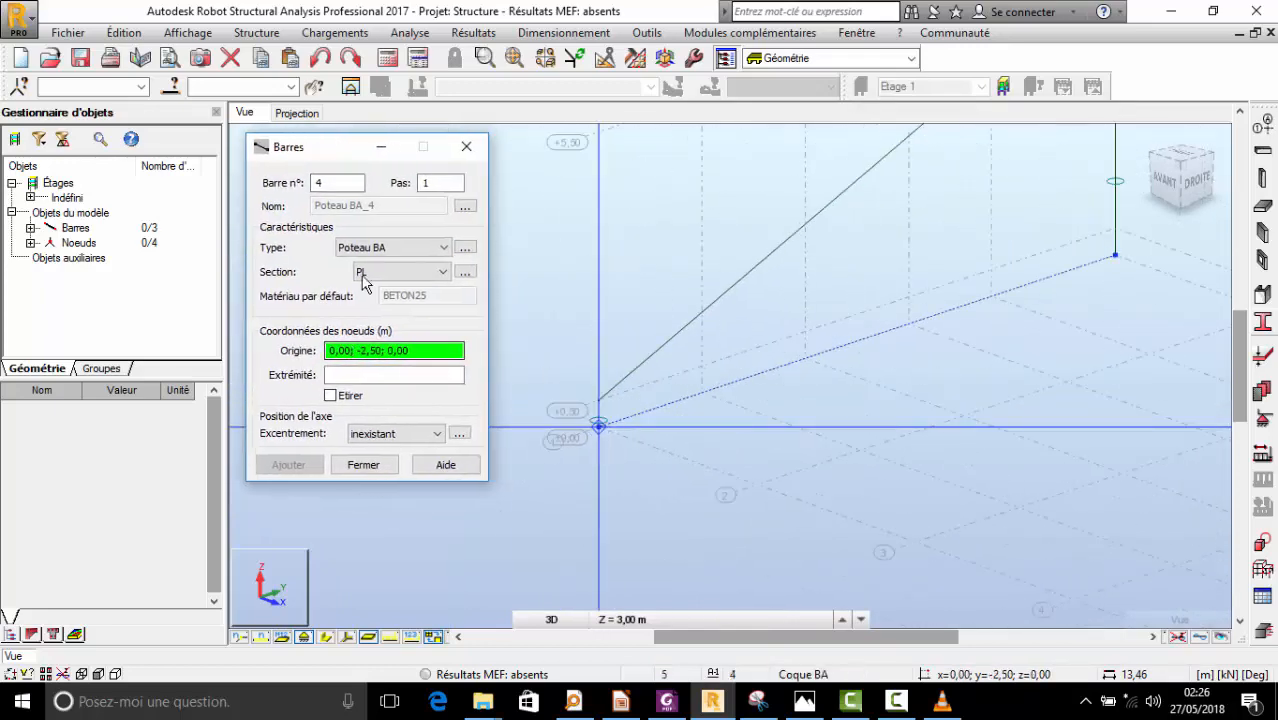
{"action": "left_click", "coordinate": [372, 248]}
{"action": "left_click", "coordinate": [390, 252]}
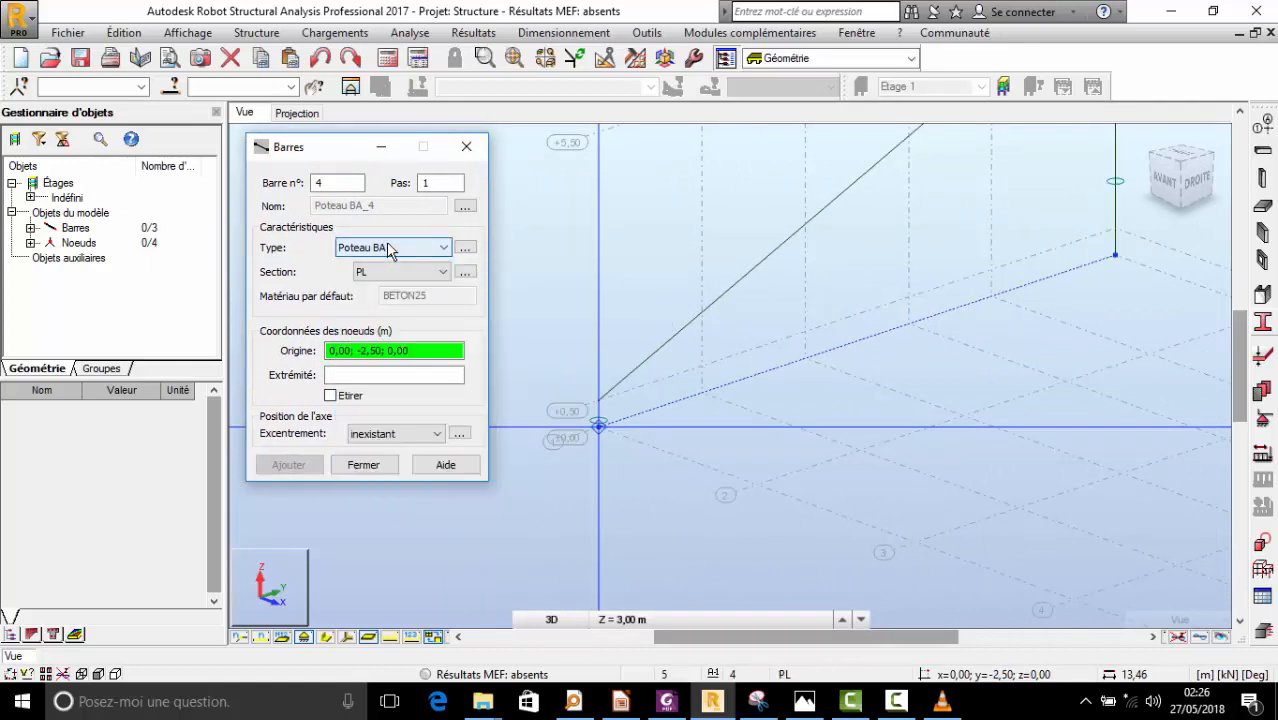
{"action": "left_click", "coordinate": [321, 60]}
{"action": "scroll", "coordinate": [639, 490], "scroll_direction": "down", "scroll_amount": 3}
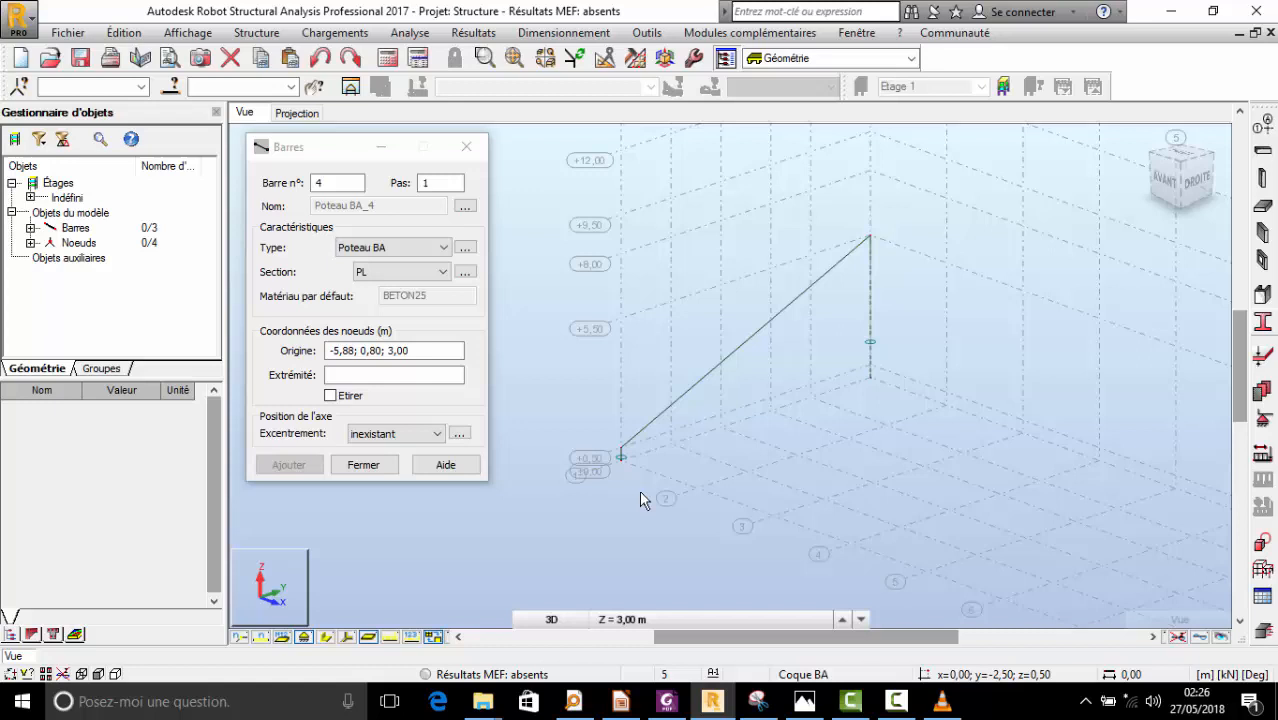
{"action": "left_click", "coordinate": [320, 58]}
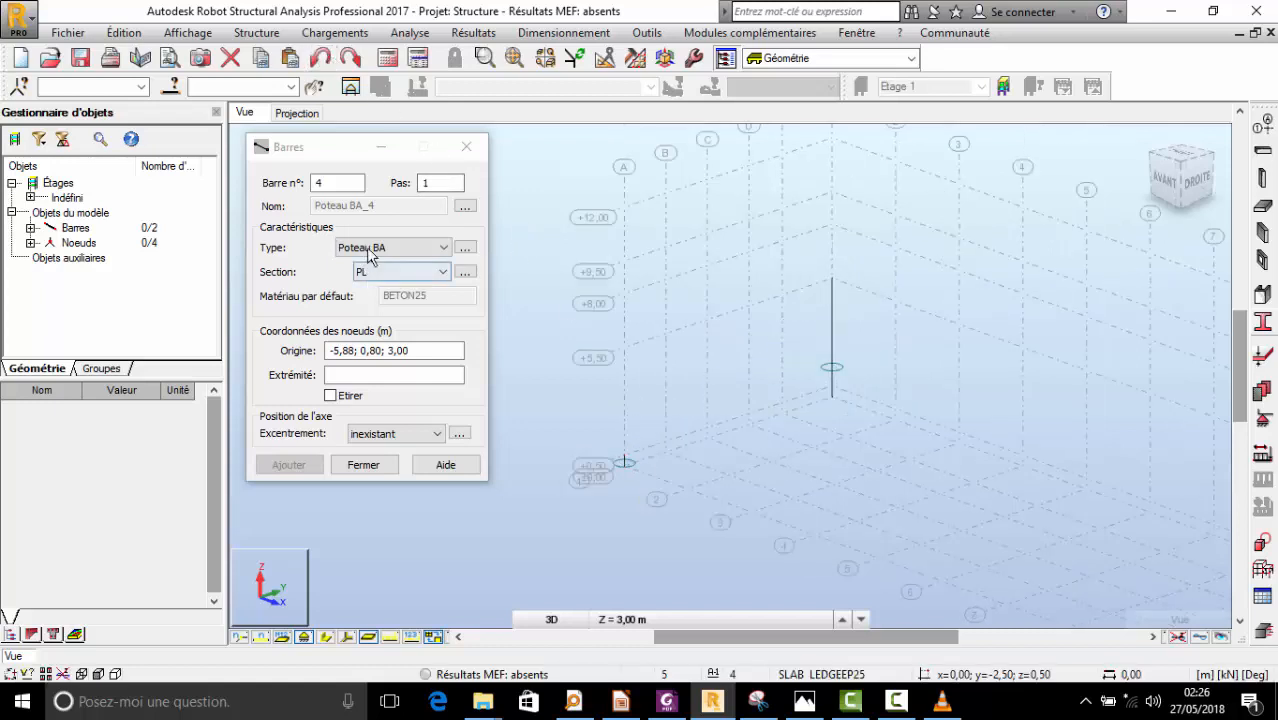
{"action": "left_click", "coordinate": [368, 253]}
{"action": "left_click", "coordinate": [390, 248]}
{"action": "left_click", "coordinate": [392, 250]}
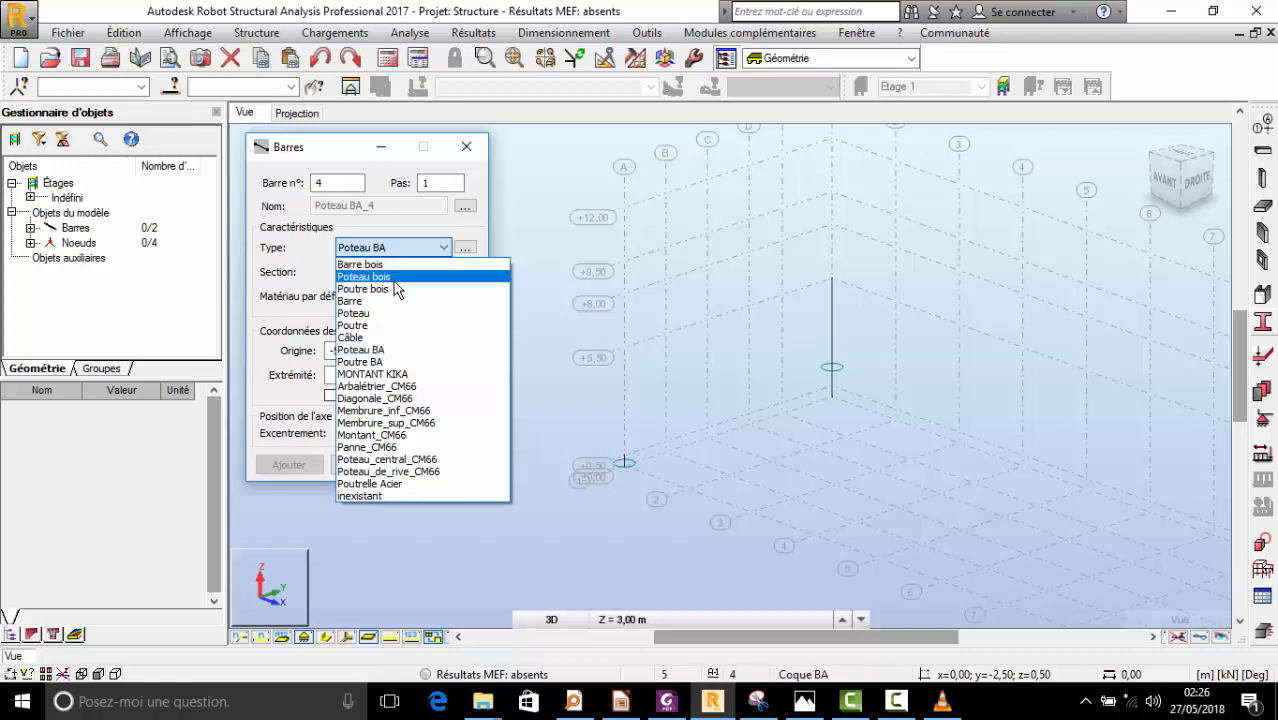
{"action": "left_click", "coordinate": [378, 325]}
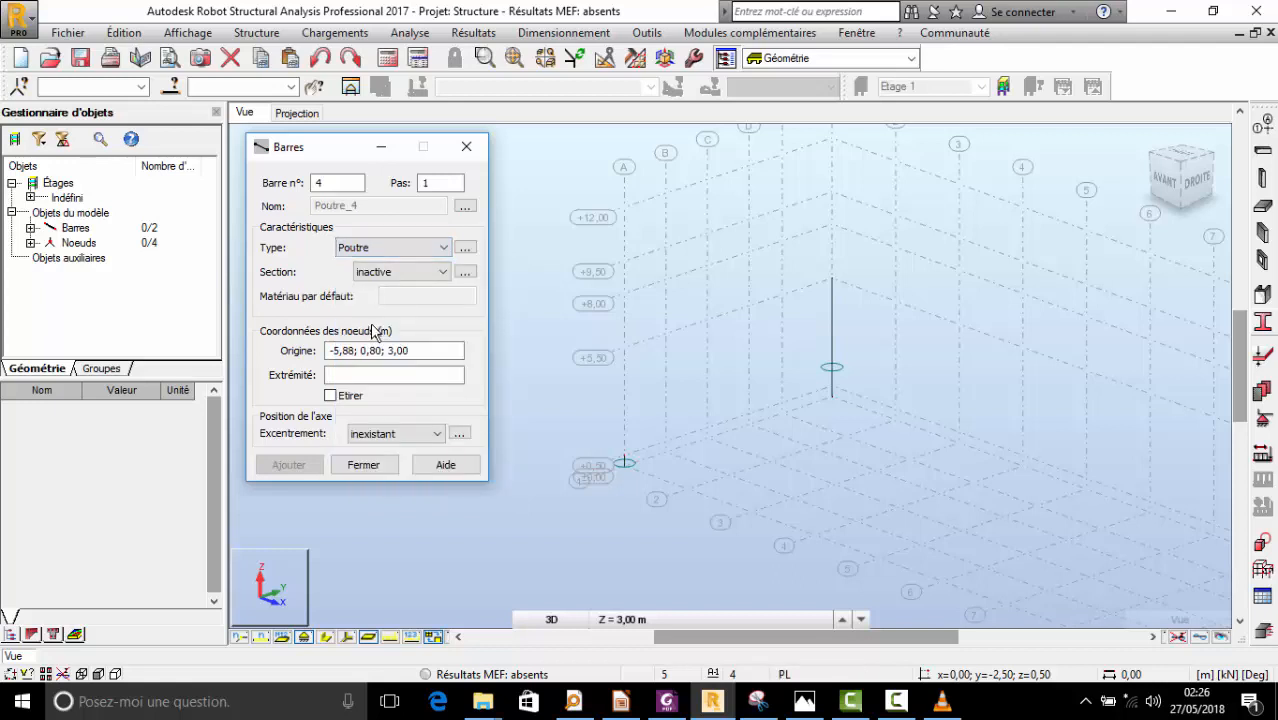
{"action": "left_click", "coordinate": [466, 146]}
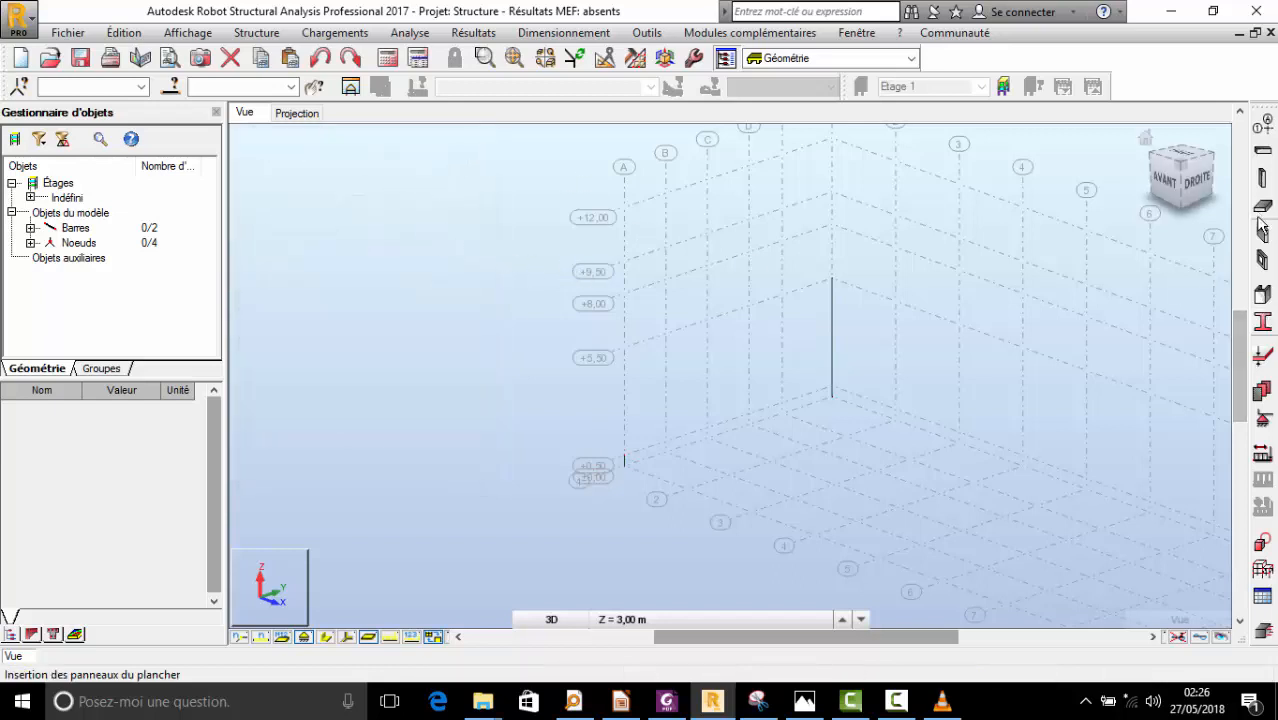
- Delete the PL and PT column sections from the project's section list
{"action": "left_click", "coordinate": [1262, 321]}
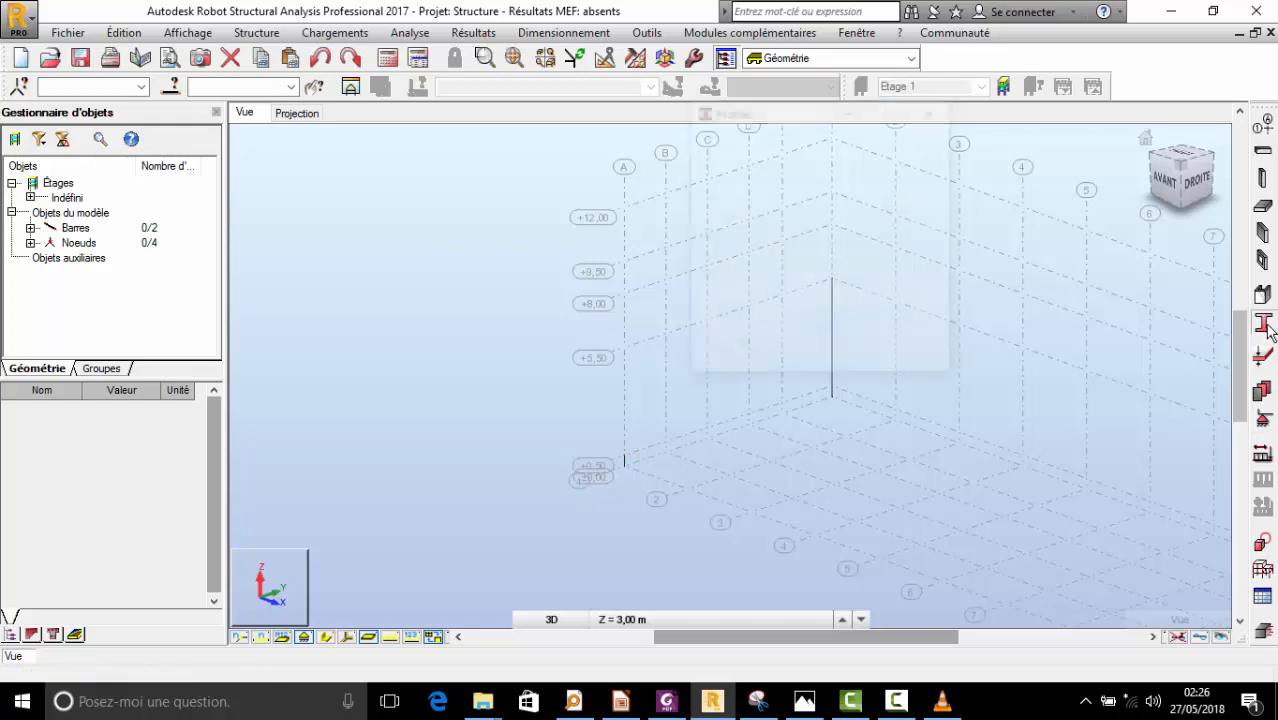
{"action": "left_click", "coordinate": [736, 203]}
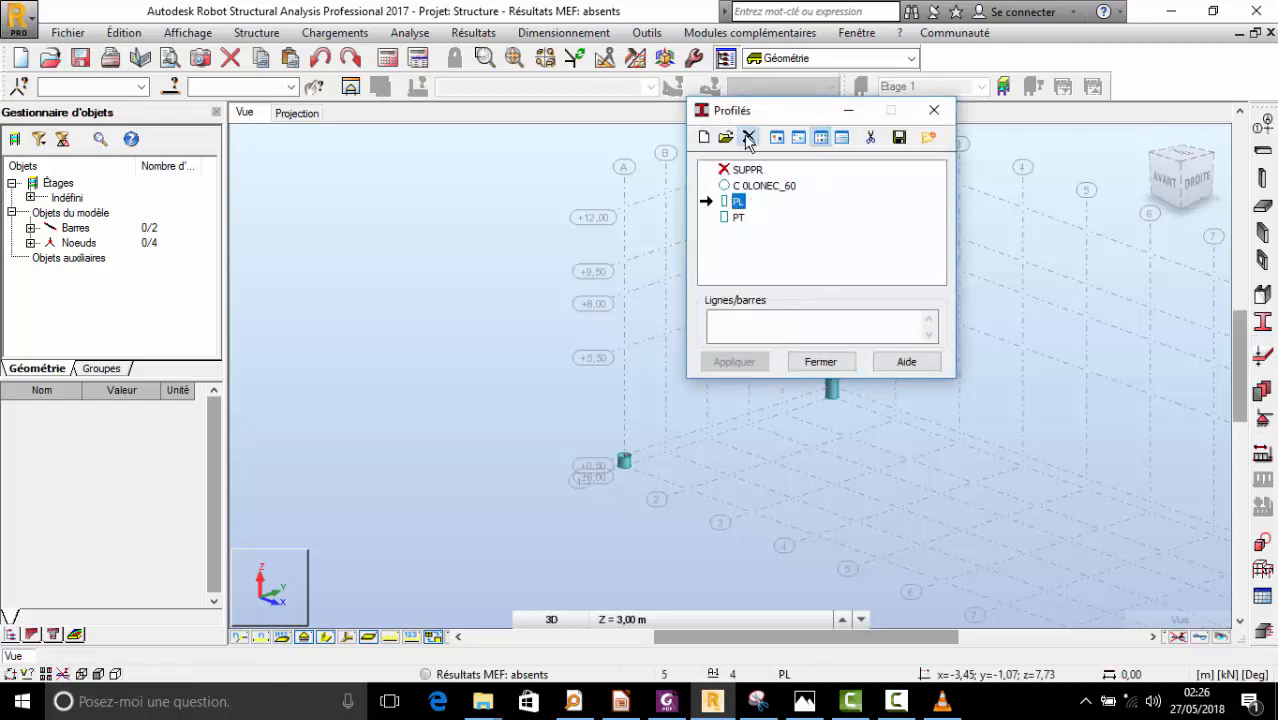
{"action": "left_click", "coordinate": [747, 137]}
{"action": "left_click", "coordinate": [852, 290]}
{"action": "left_click", "coordinate": [735, 203]}
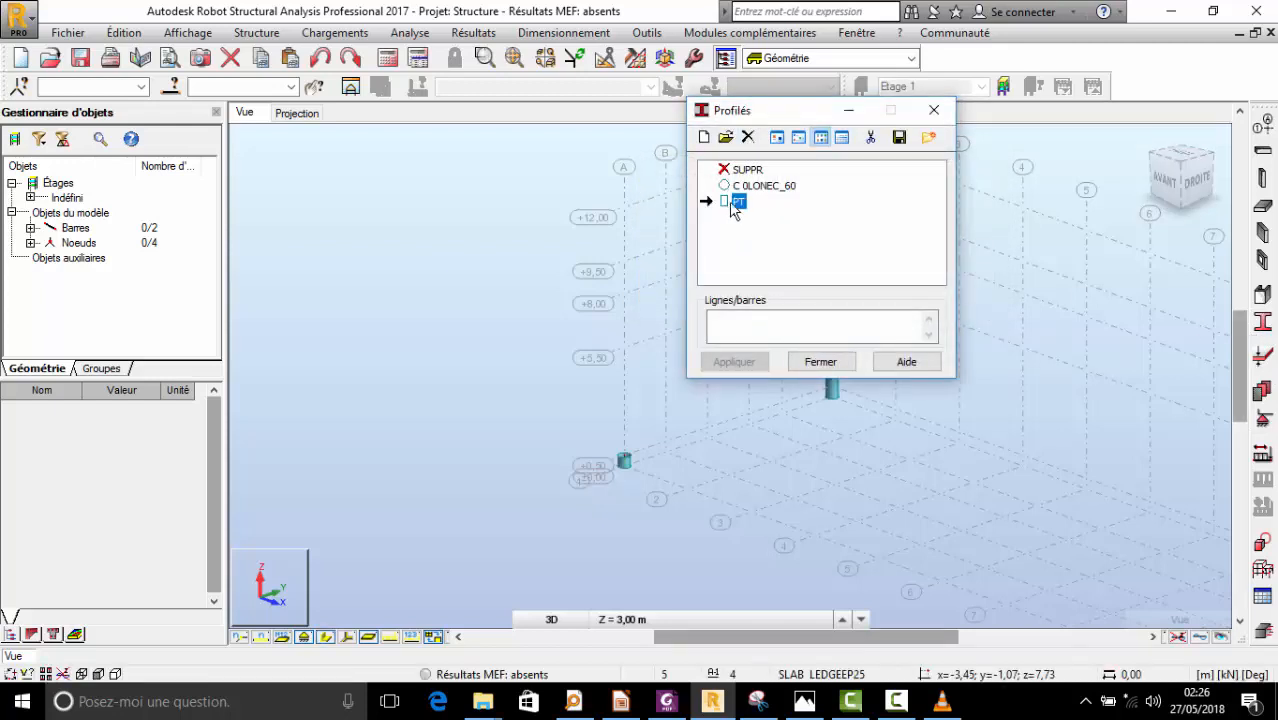
{"action": "left_click", "coordinate": [747, 137]}
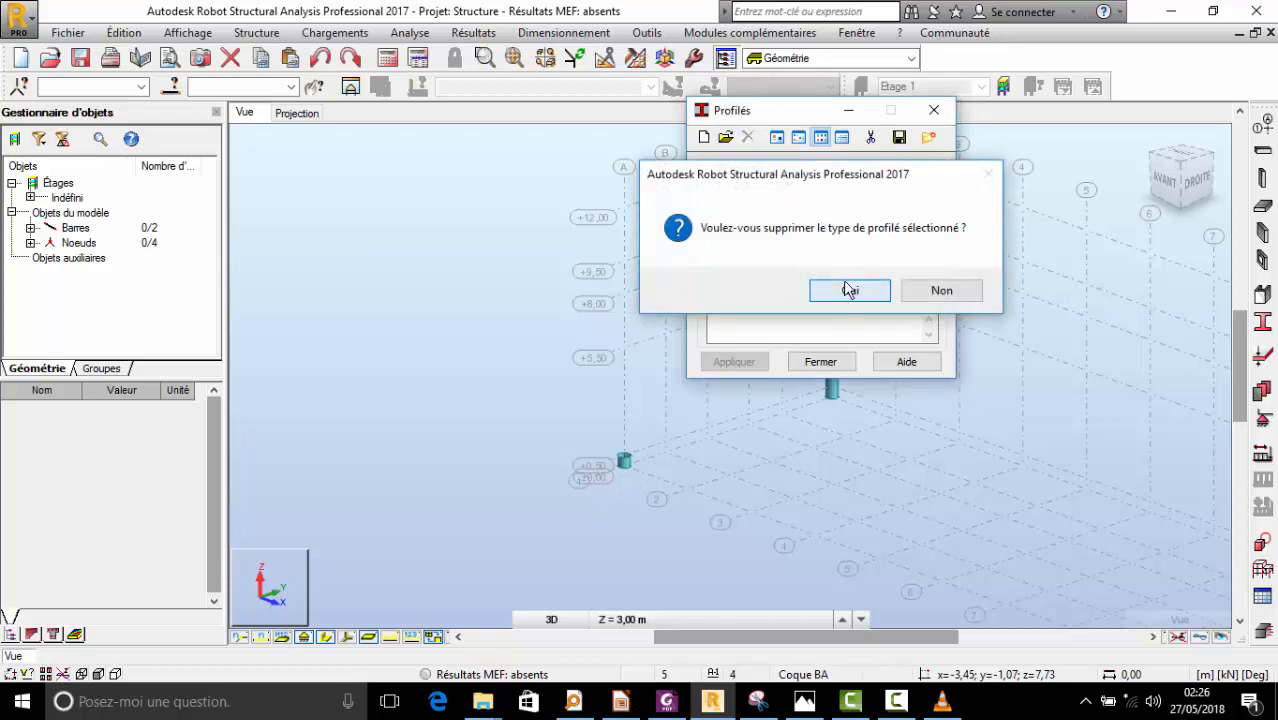
{"action": "left_click", "coordinate": [850, 290]}
- Add a rectangular Poutre BA section named PL 40x80 with b 40 cm and h 80 cm
{"action": "left_click", "coordinate": [705, 137]}
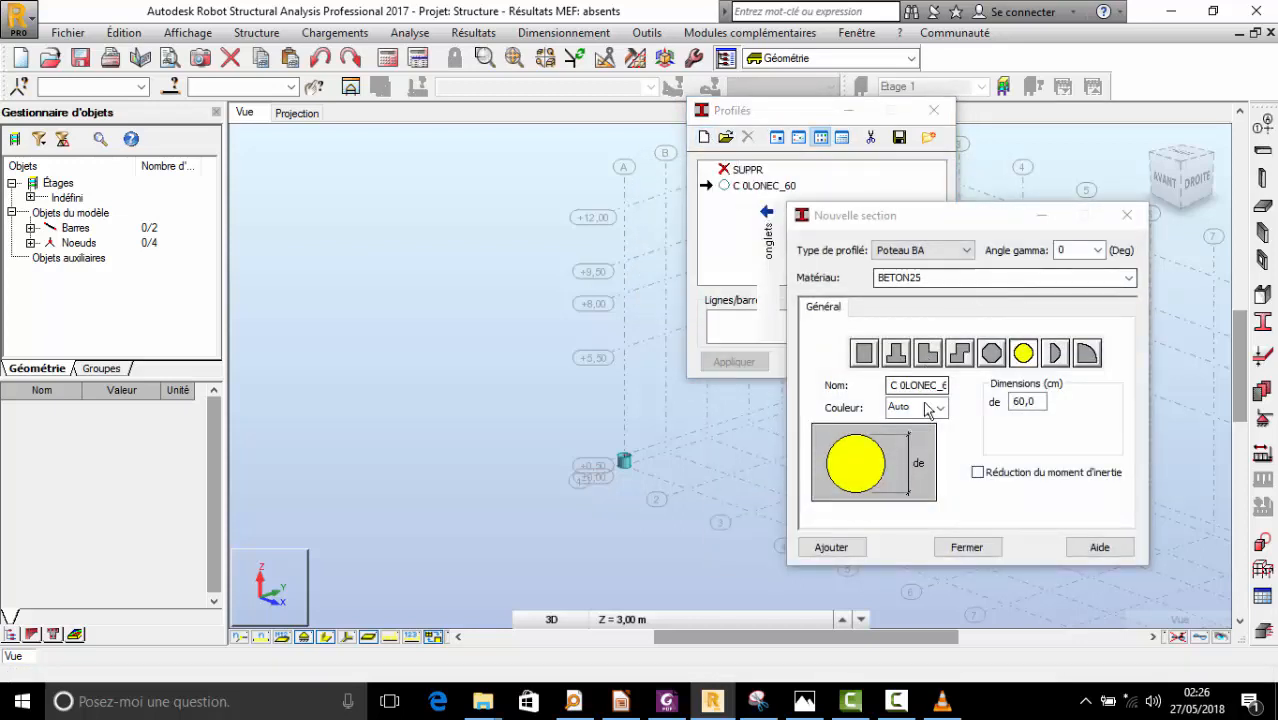
{"action": "left_click", "coordinate": [935, 253]}
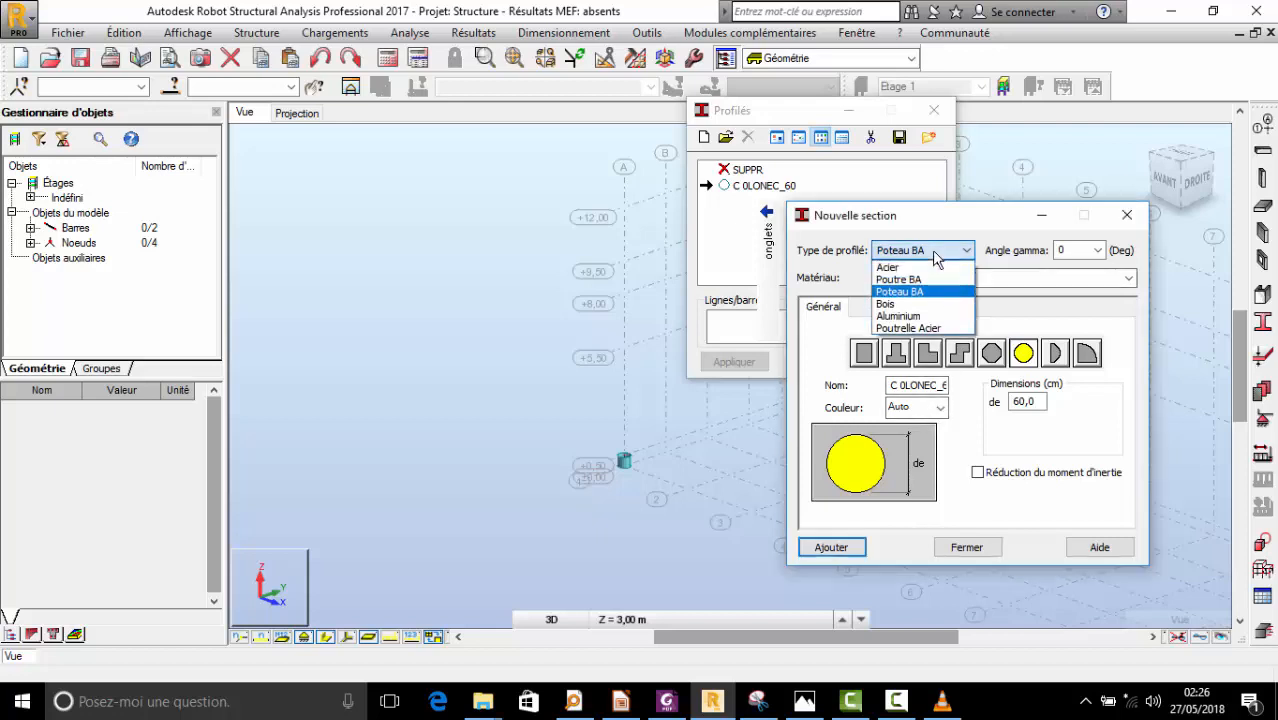
{"action": "left_click", "coordinate": [900, 279]}
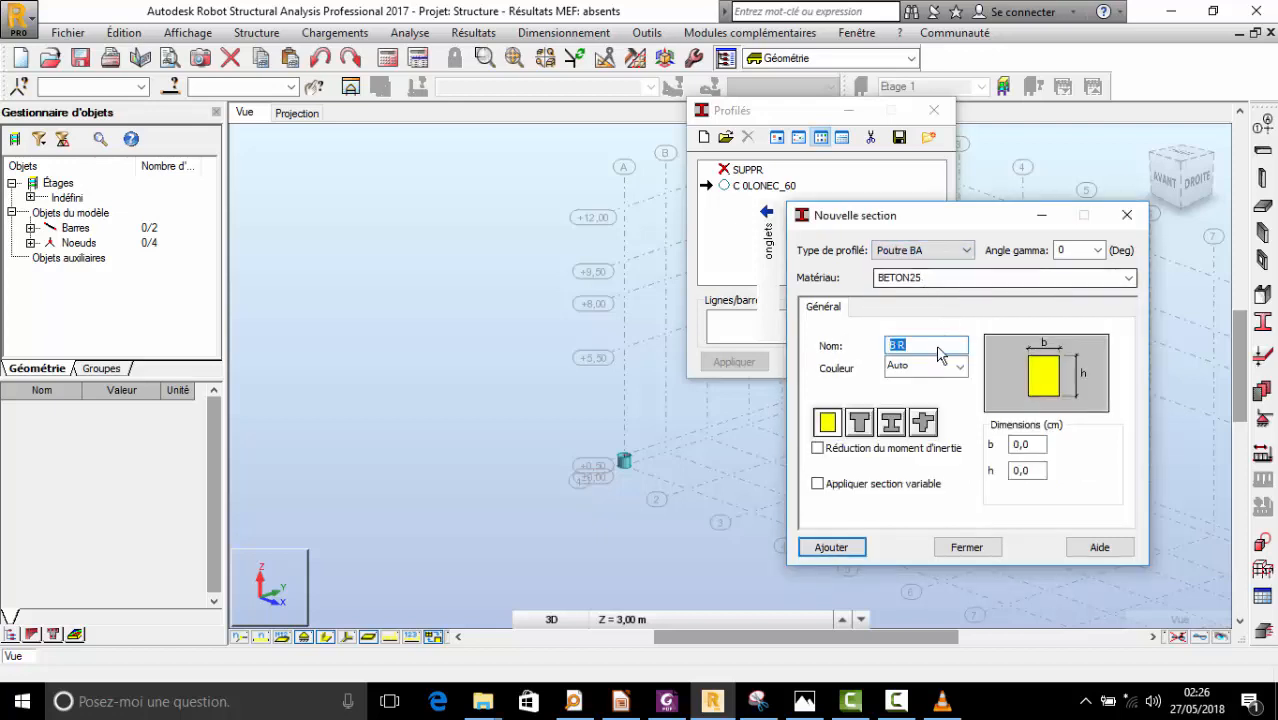
{"action": "left_click", "coordinate": [1036, 445]}
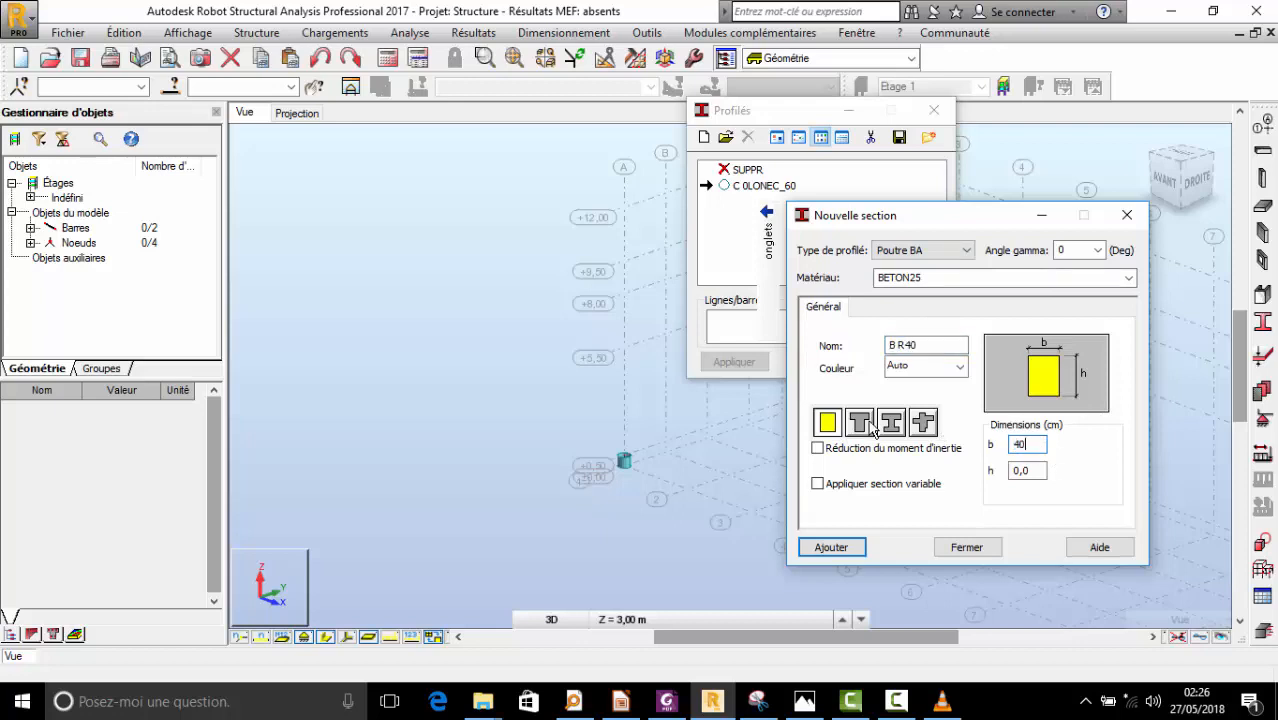
{"action": "left_click", "coordinate": [1037, 474]}
{"action": "type", "text": "80"}
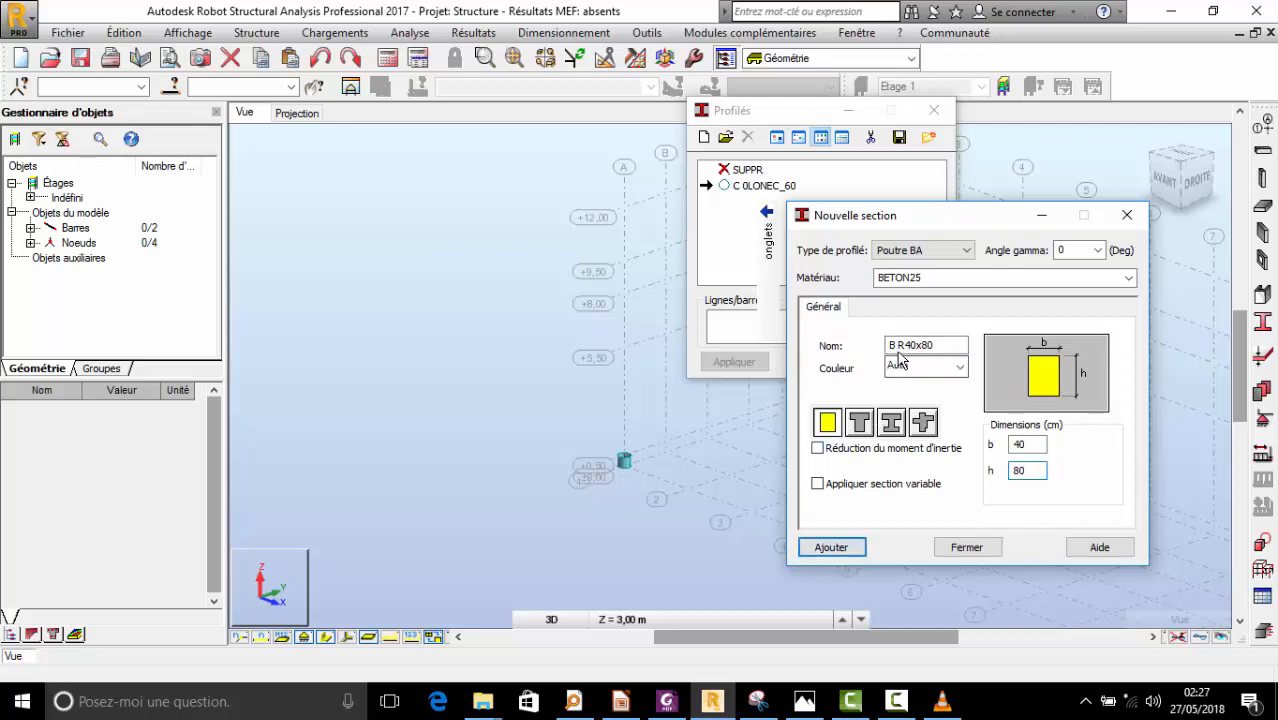
{"action": "left_click_drag", "start_coordinate": [897, 345], "coordinate": [828, 338]}
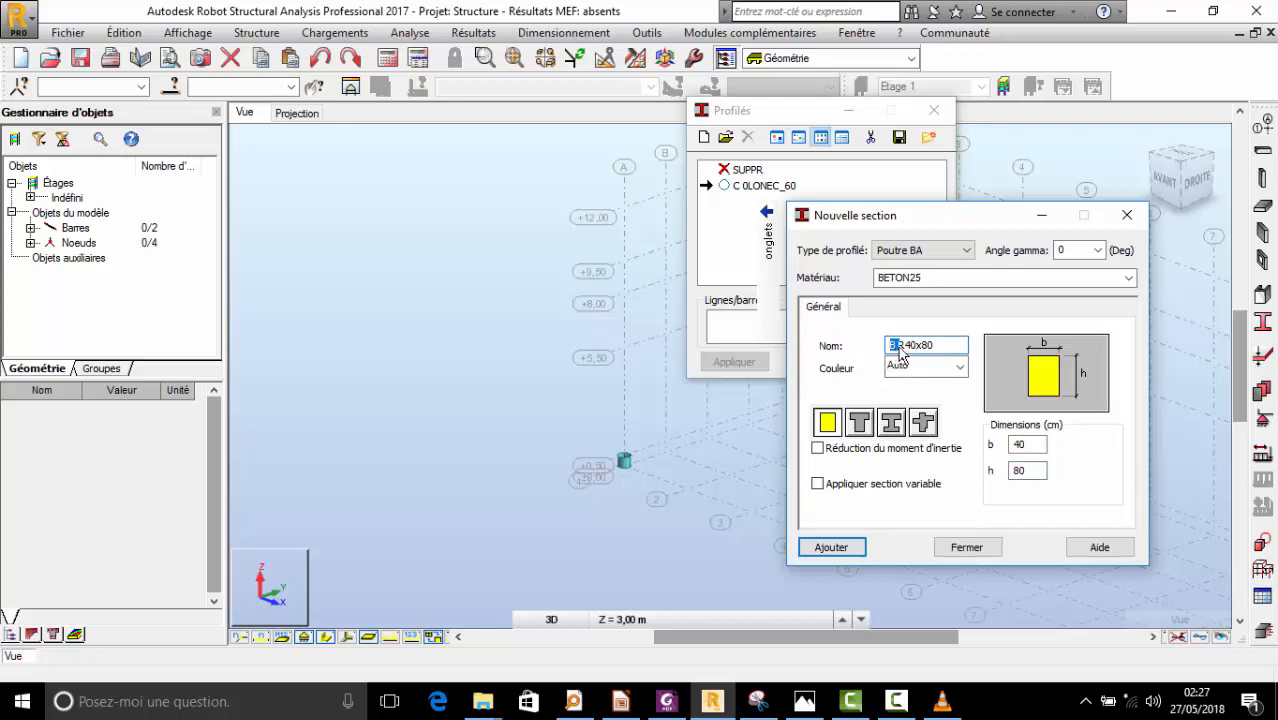
{"action": "left_click_drag", "start_coordinate": [904, 346], "coordinate": [806, 344]}
{"action": "type", "text": "PL"}
{"action": "left_click", "coordinate": [838, 550]}
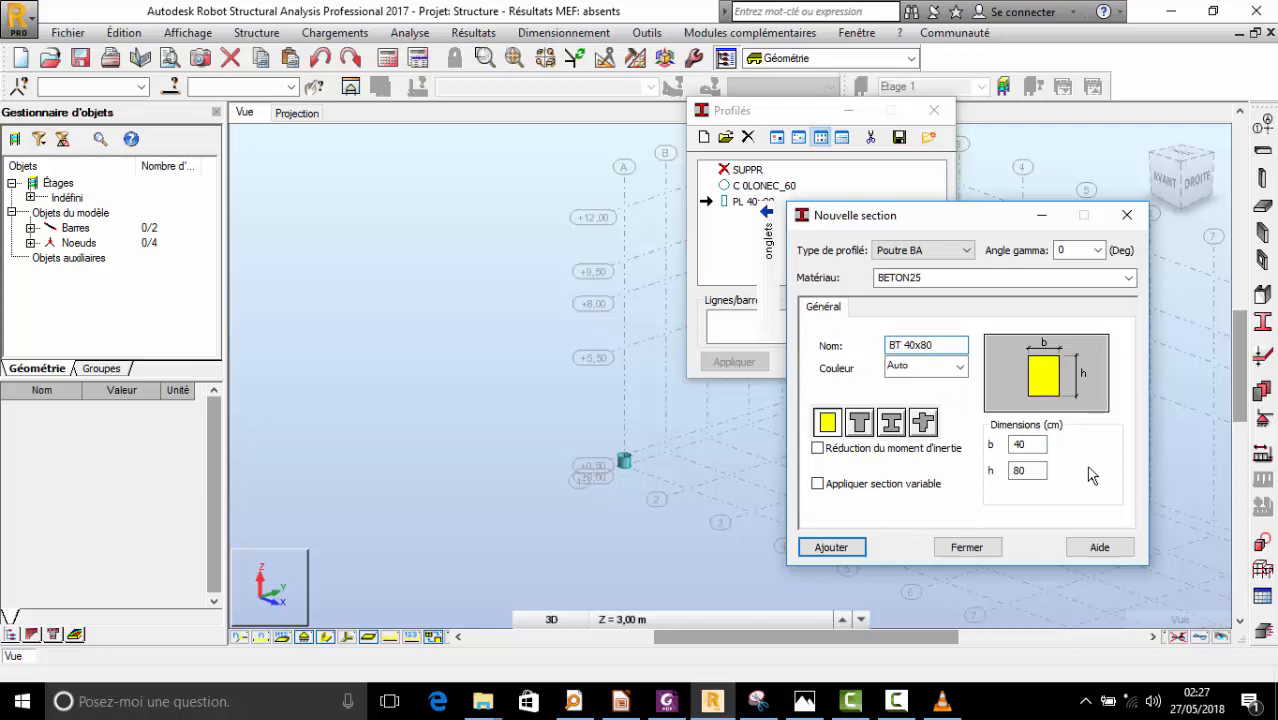
- Add a rectangular Poutre BA section named BT 40x80 with b 30 cm and h 50 cm, and close the section definition
{"action": "left_click_drag", "start_coordinate": [1029, 446], "coordinate": [903, 414]}
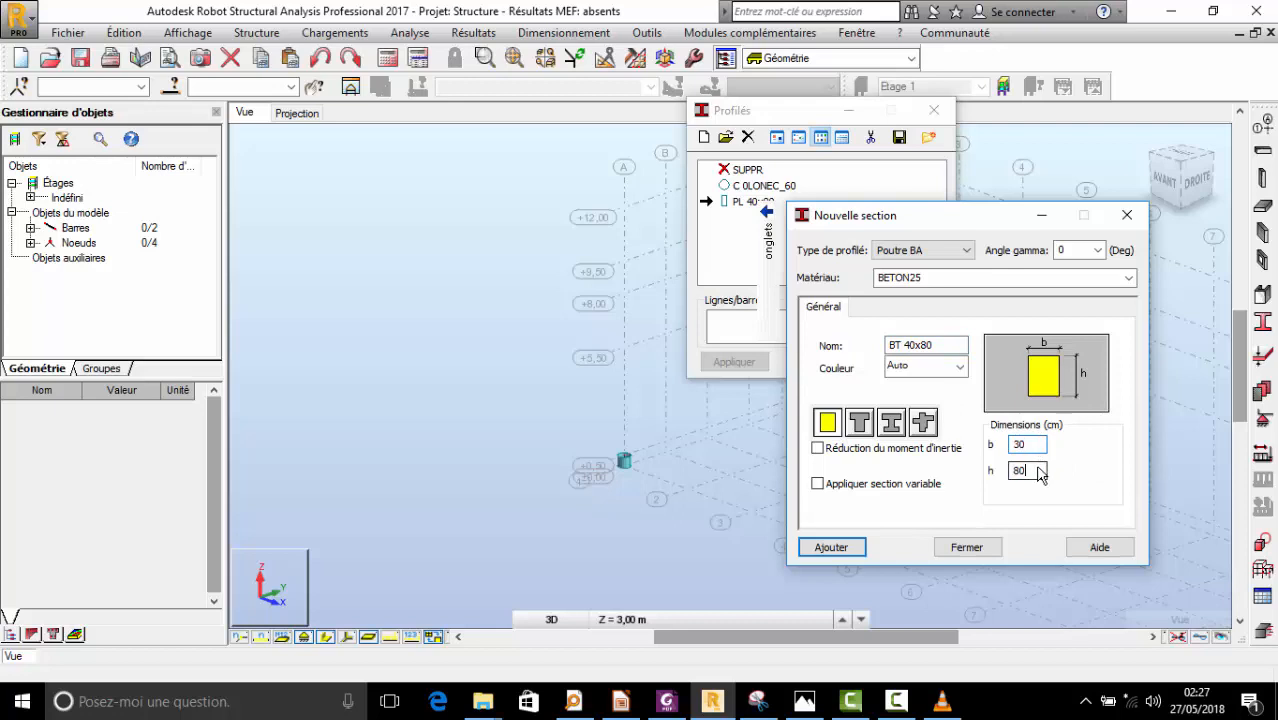
{"action": "left_click_drag", "start_coordinate": [1040, 474], "coordinate": [913, 463]}
{"action": "left_click", "coordinate": [896, 701]}
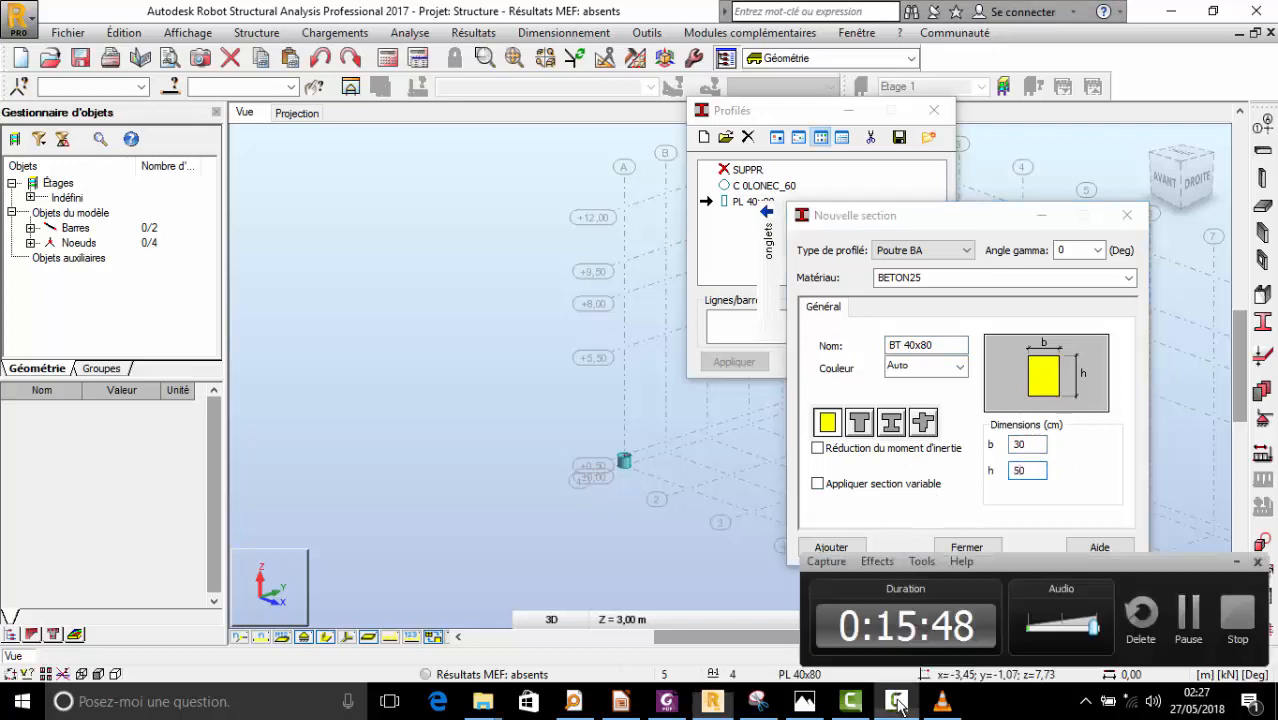
{"action": "left_click", "coordinate": [845, 550]}
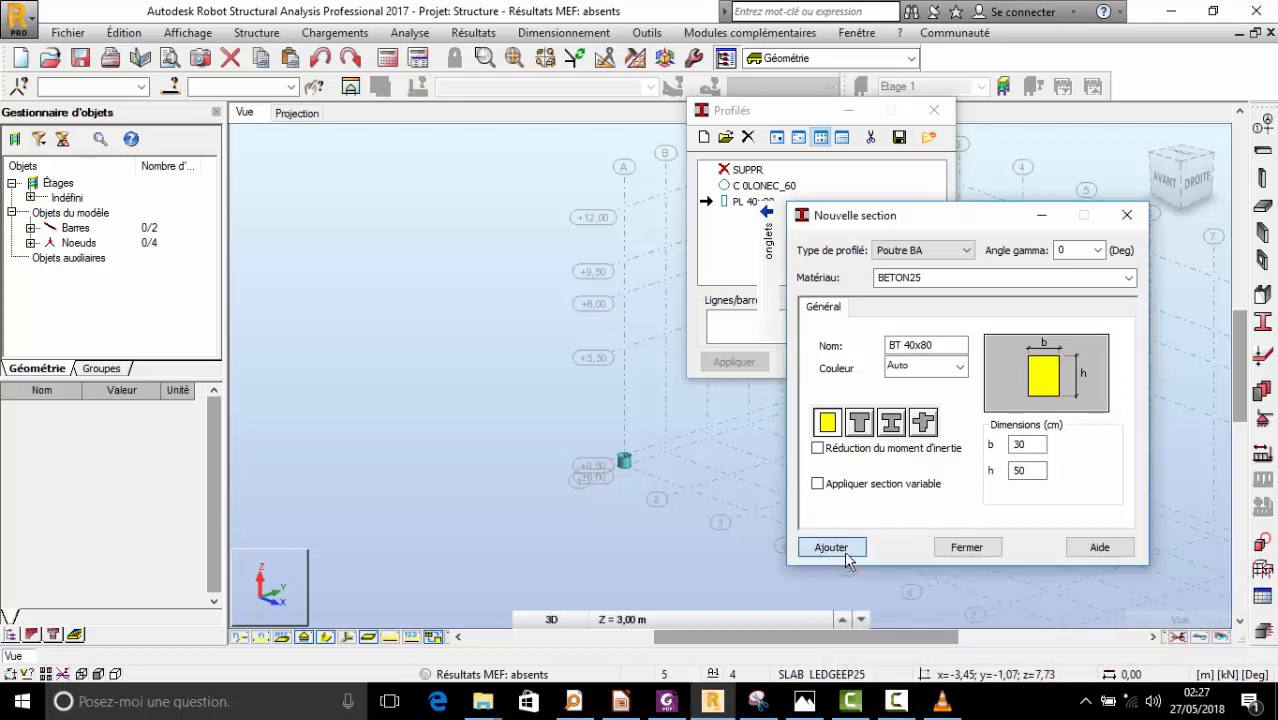
{"action": "left_click", "coordinate": [898, 703]}
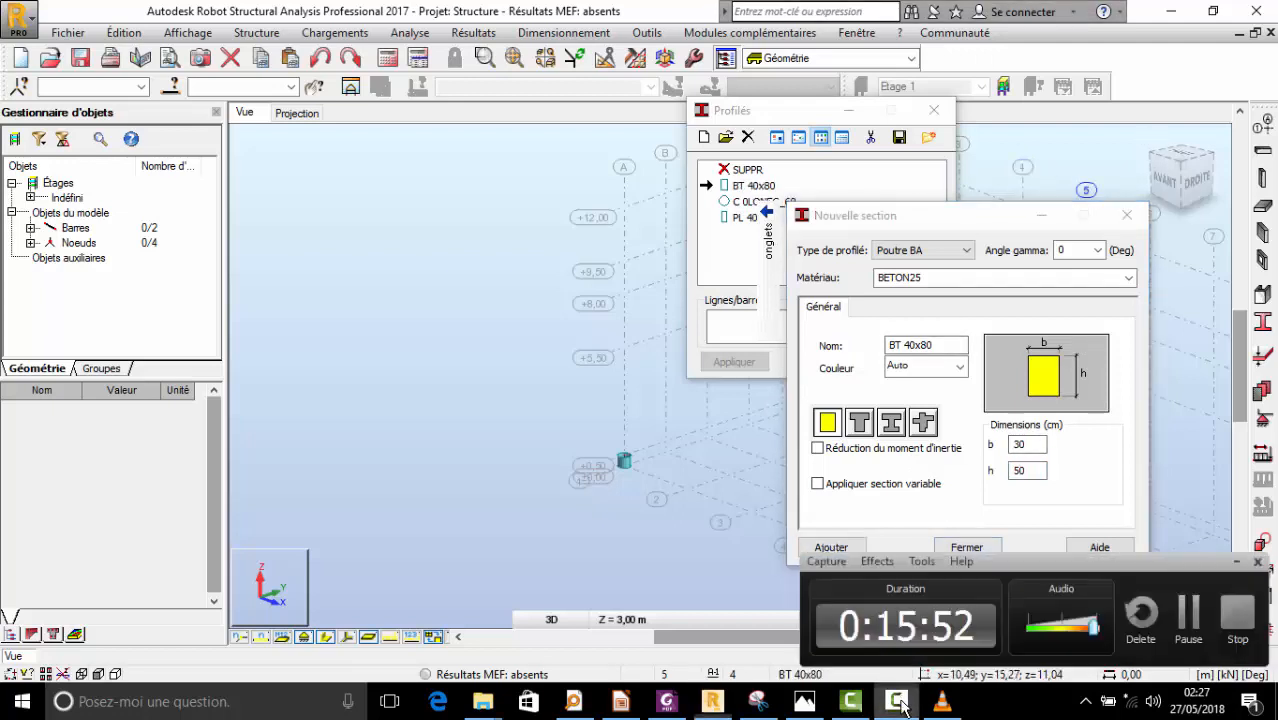
{"action": "left_click", "coordinate": [1127, 215]}
- Turn off the section shape display in the 3D view and close the section list
{"action": "left_click_drag", "start_coordinate": [777, 110], "coordinate": [395, 145]}
{"action": "left_click", "coordinate": [347, 637]}
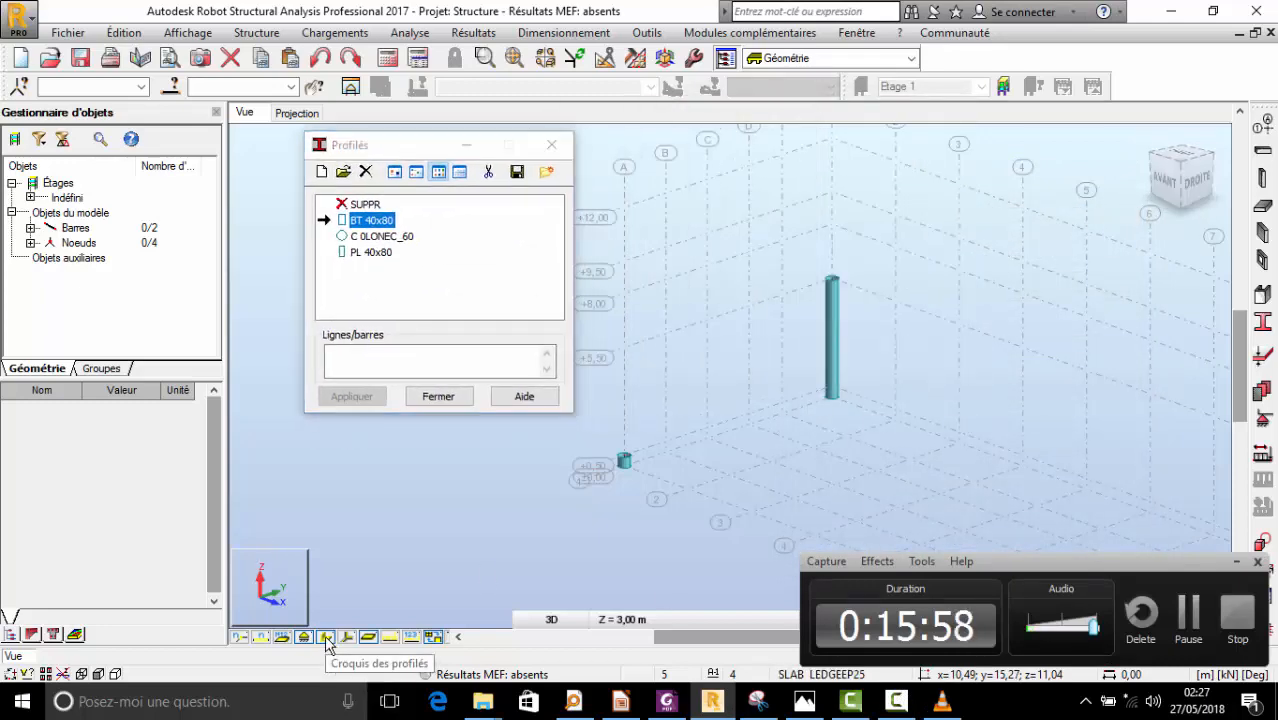
{"action": "left_click", "coordinate": [1236, 561]}
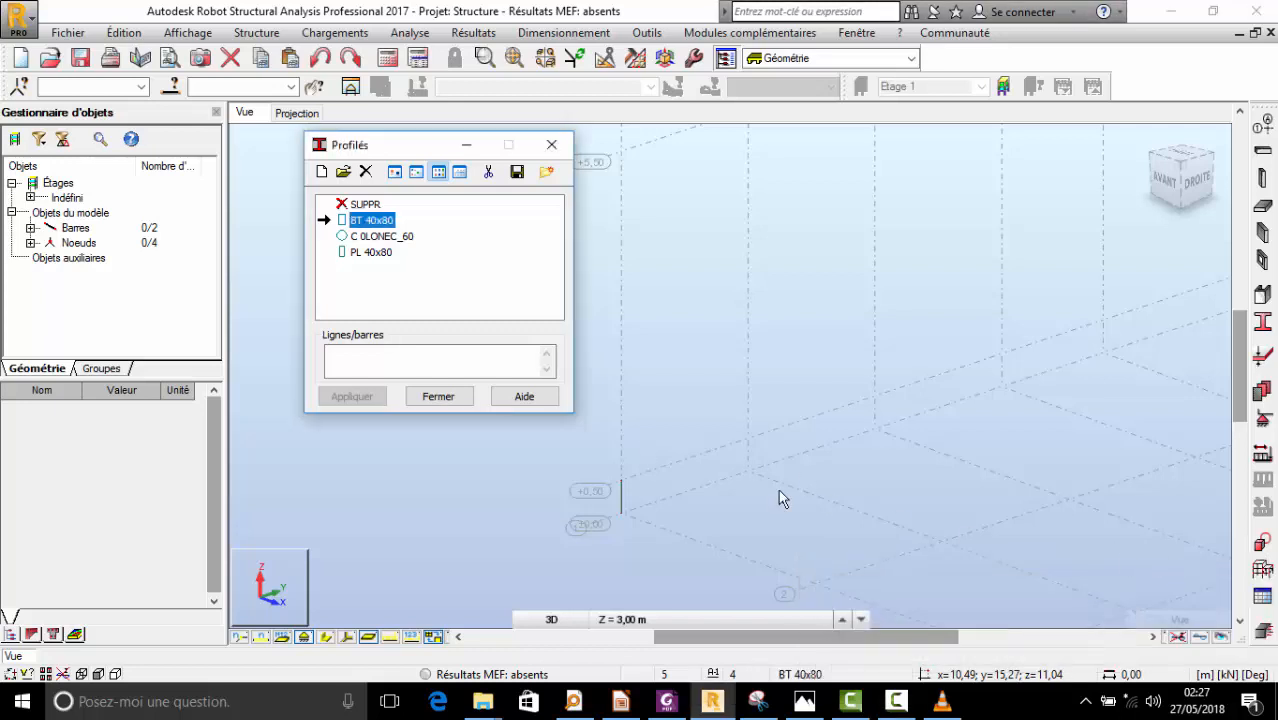
{"action": "scroll", "coordinate": [637, 522], "scroll_direction": "down", "scroll_amount": 2}
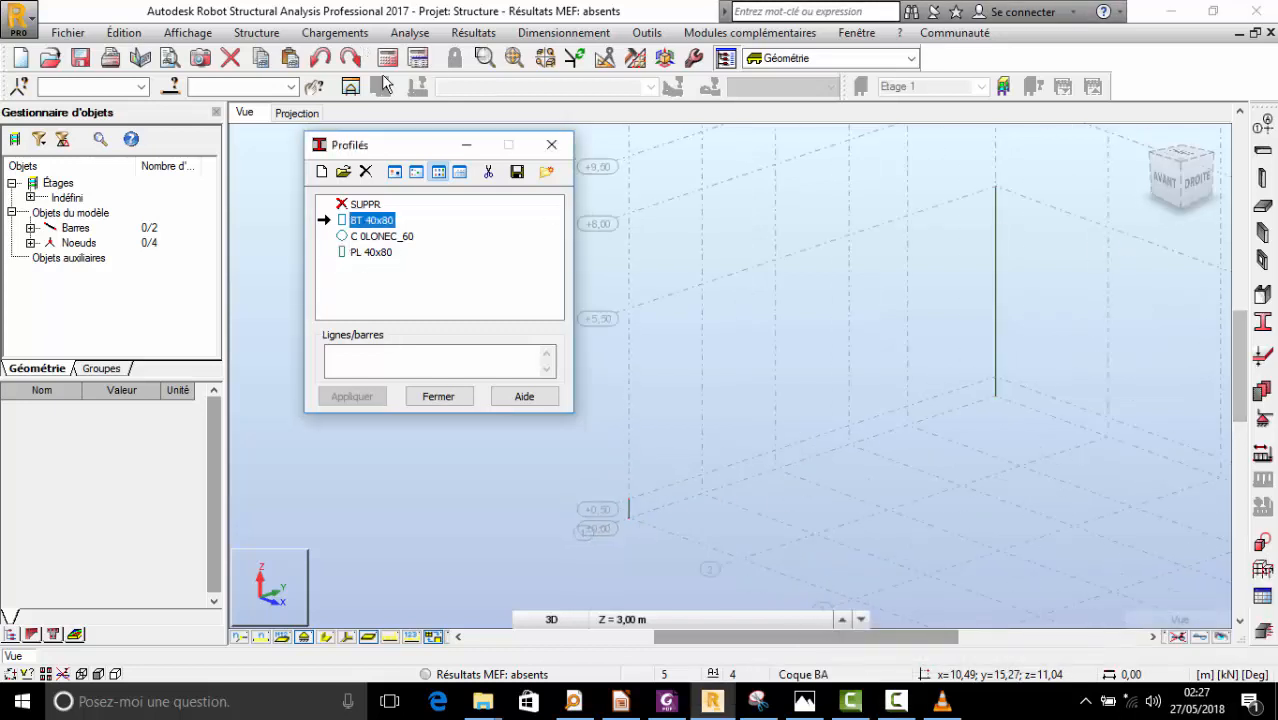
{"action": "left_click", "coordinate": [551, 144]}
- Open the bar definition and check the sections available for the Poutre BA type
{"action": "left_click", "coordinate": [420, 37]}
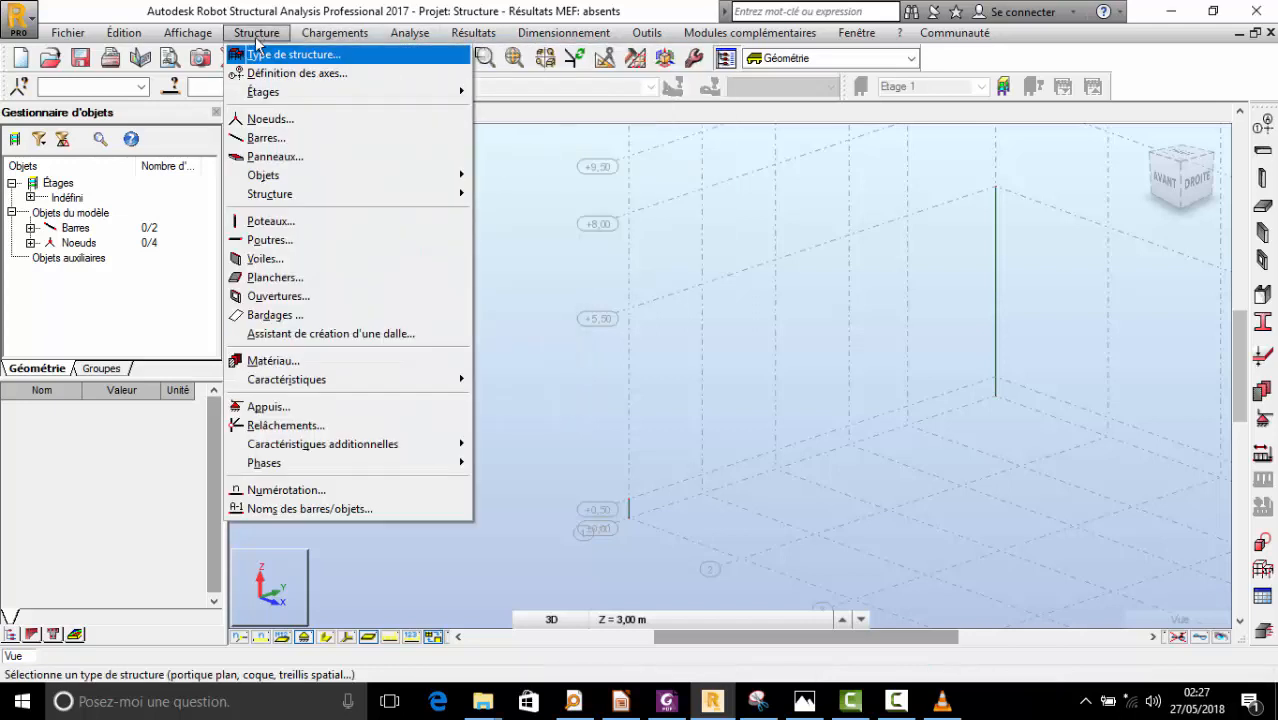
{"action": "left_click", "coordinate": [266, 138]}
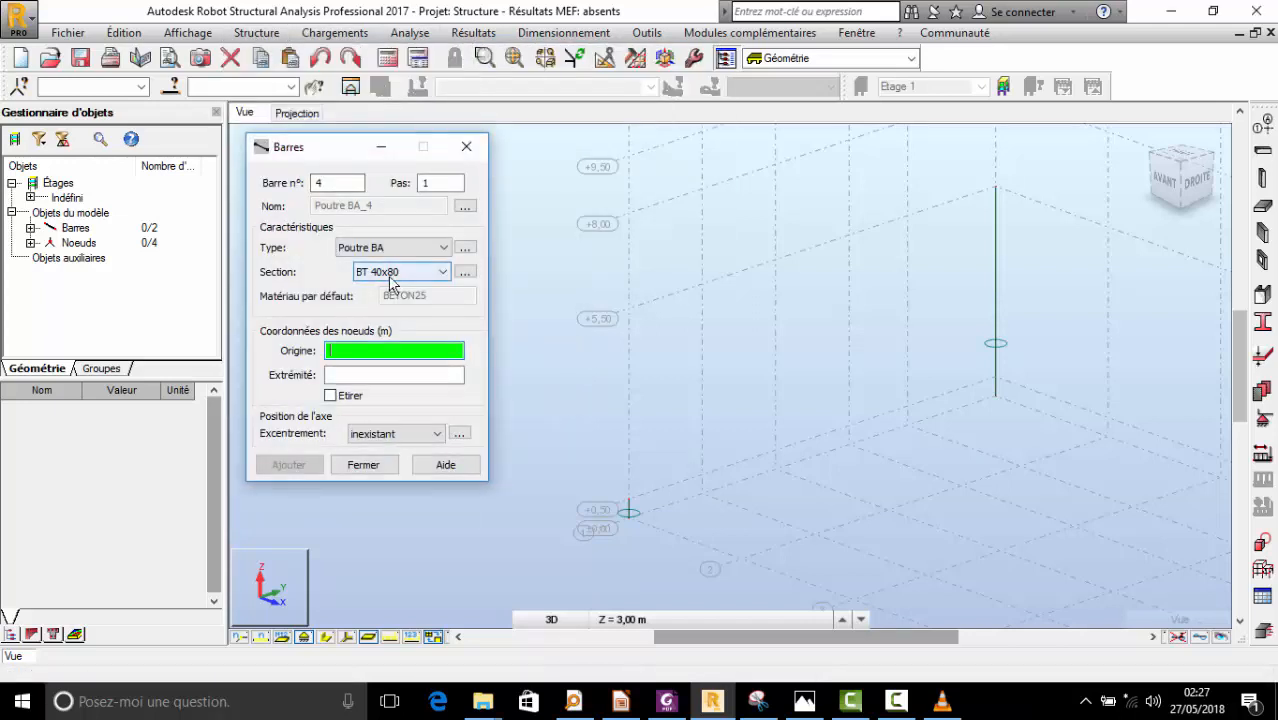
{"action": "left_click", "coordinate": [398, 271]}
{"action": "left_click", "coordinate": [393, 280]}
{"action": "left_click", "coordinate": [395, 275]}
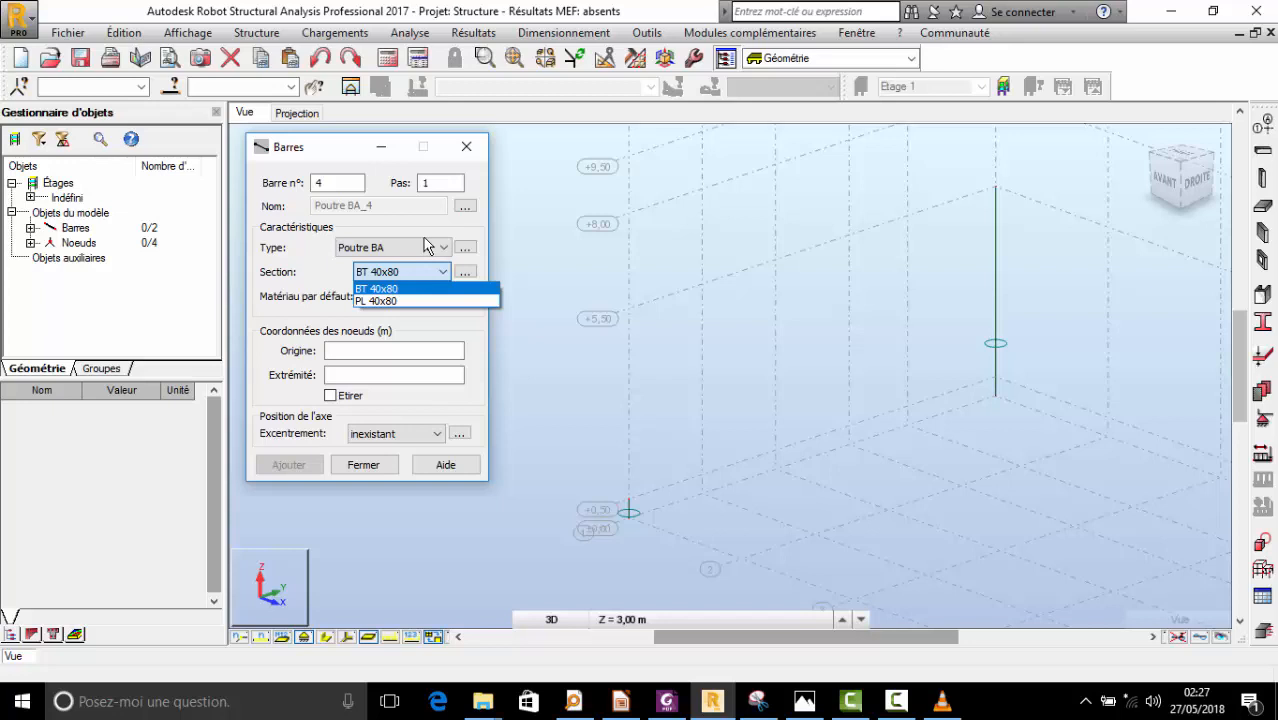
{"action": "left_click", "coordinate": [427, 247]}
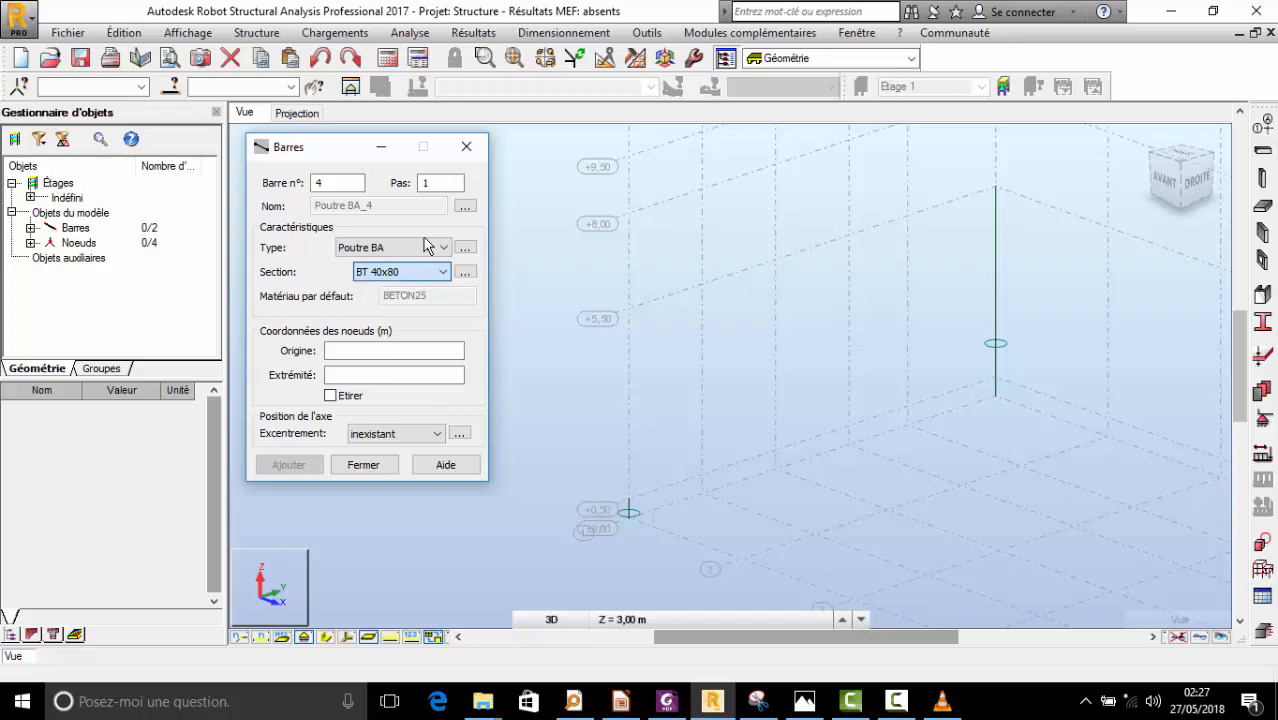
- Redefine the PL 40x80 beam section with b 30 cm and h 50 cm
{"action": "left_click", "coordinate": [1264, 322]}
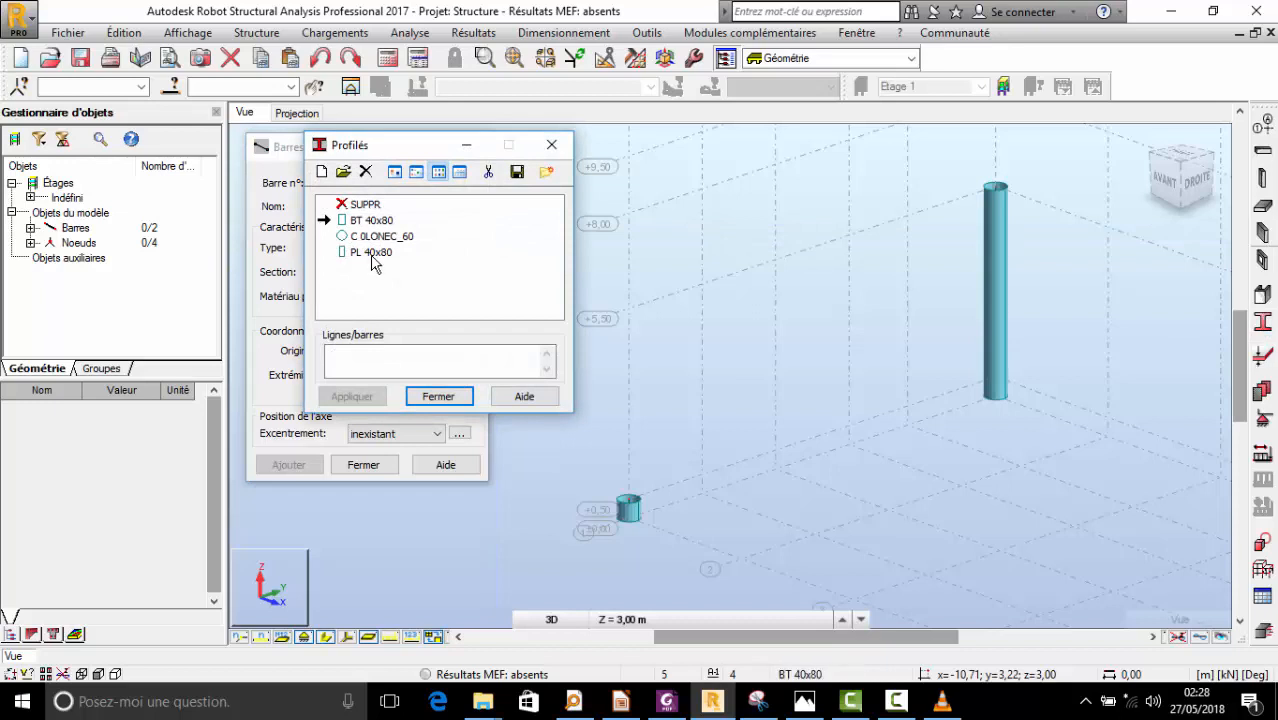
{"action": "double_click", "coordinate": [373, 254]}
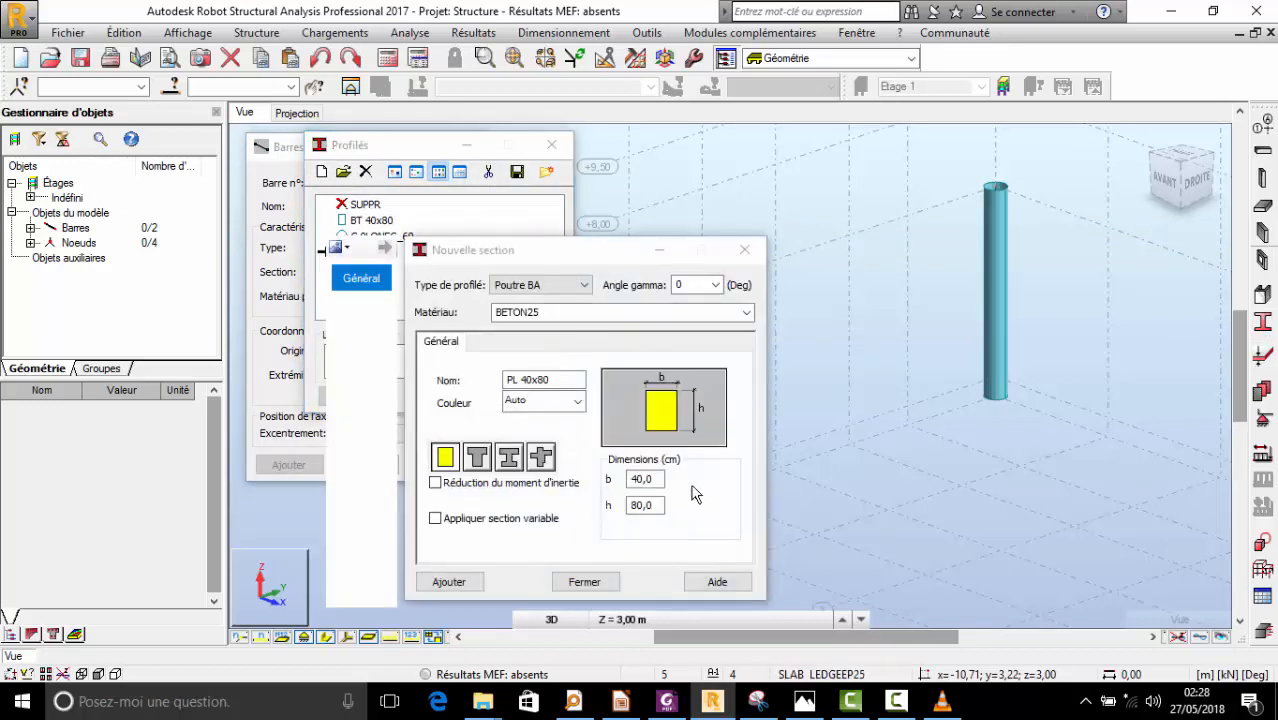
{"action": "left_click", "coordinate": [645, 505]}
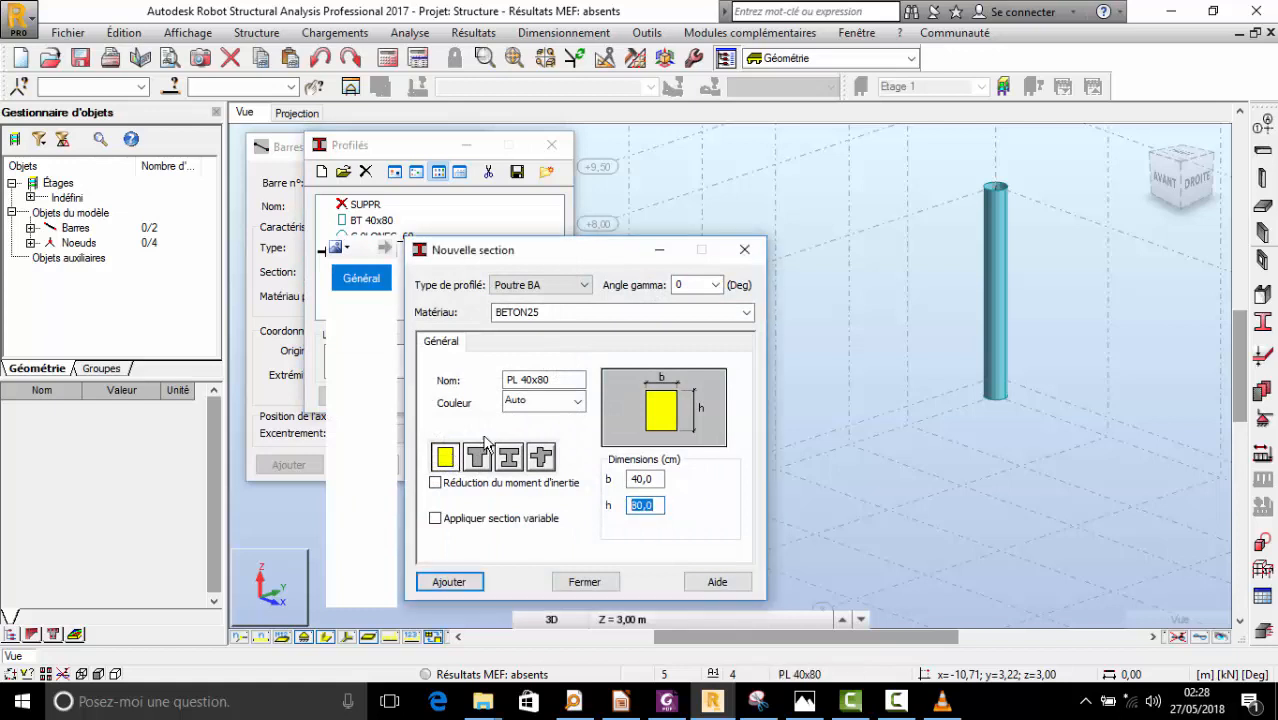
{"action": "left_click", "coordinate": [655, 481]}
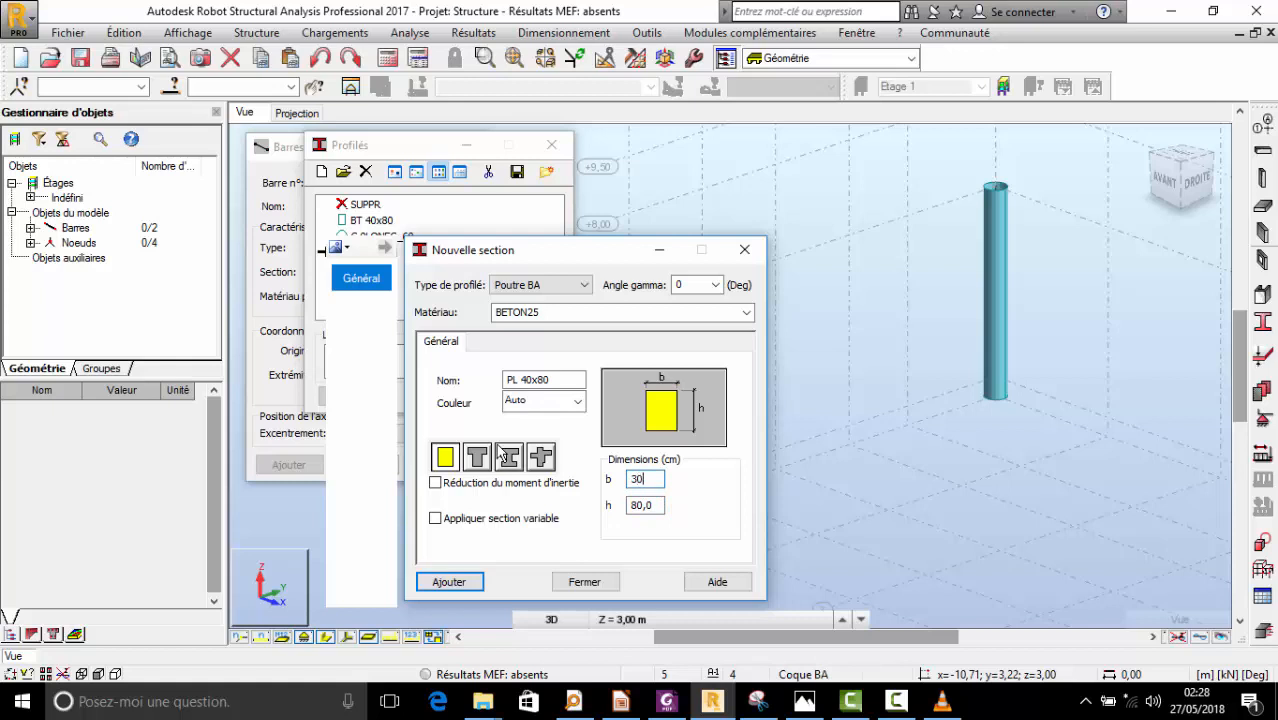
{"action": "left_click", "coordinate": [462, 580]}
{"action": "left_click", "coordinate": [607, 472]}
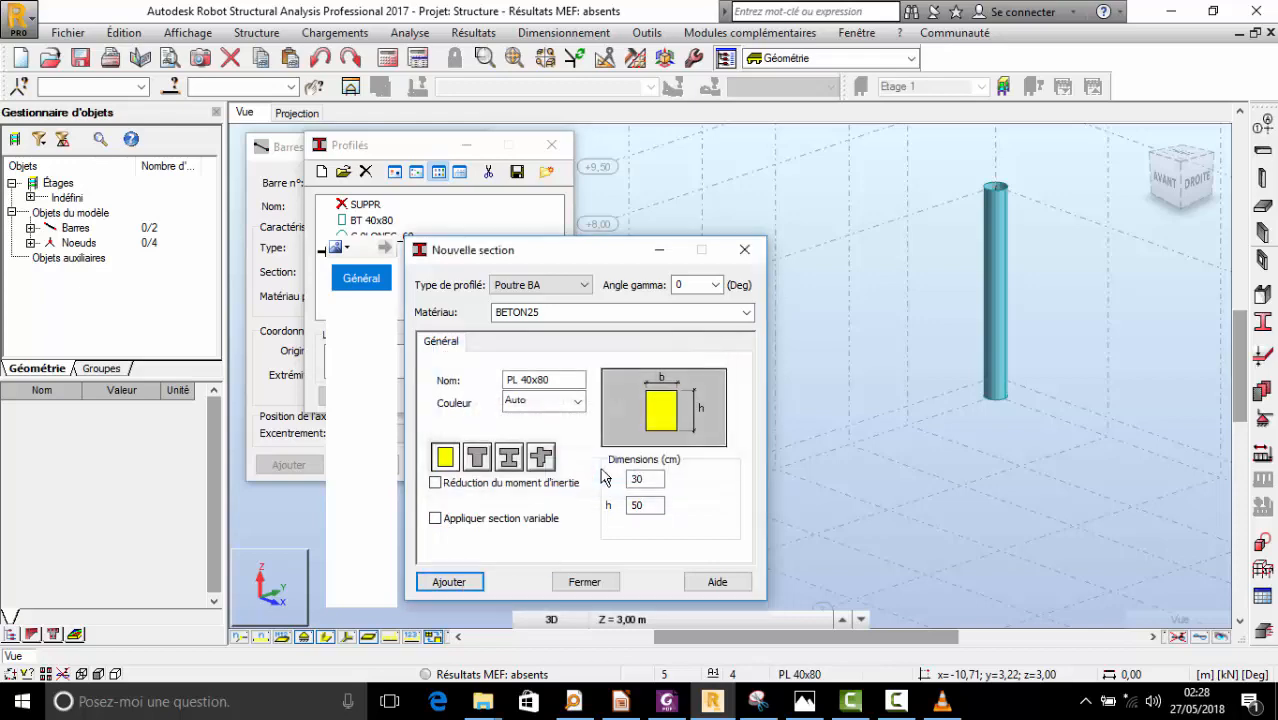
{"action": "left_click", "coordinate": [756, 258]}
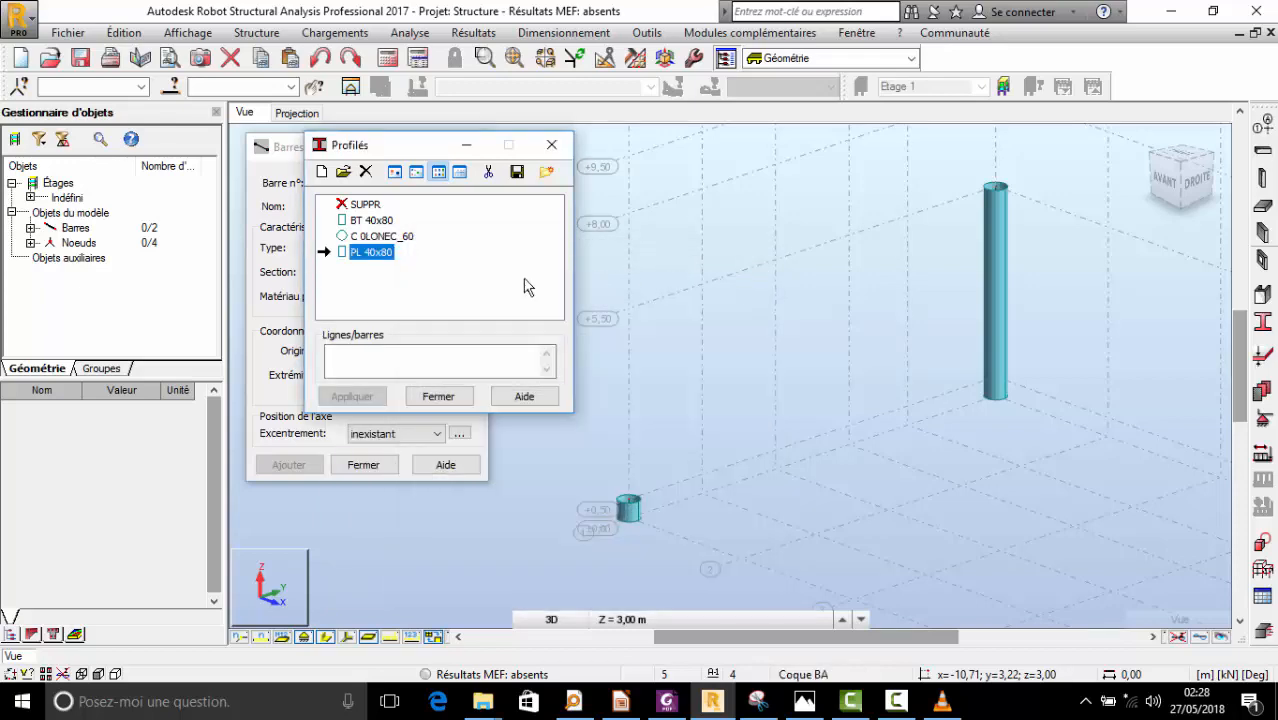
- Add the redefined 30 by 50 cm beam section under the name PL 30X50 and close the section definition
{"action": "double_click", "coordinate": [375, 253]}
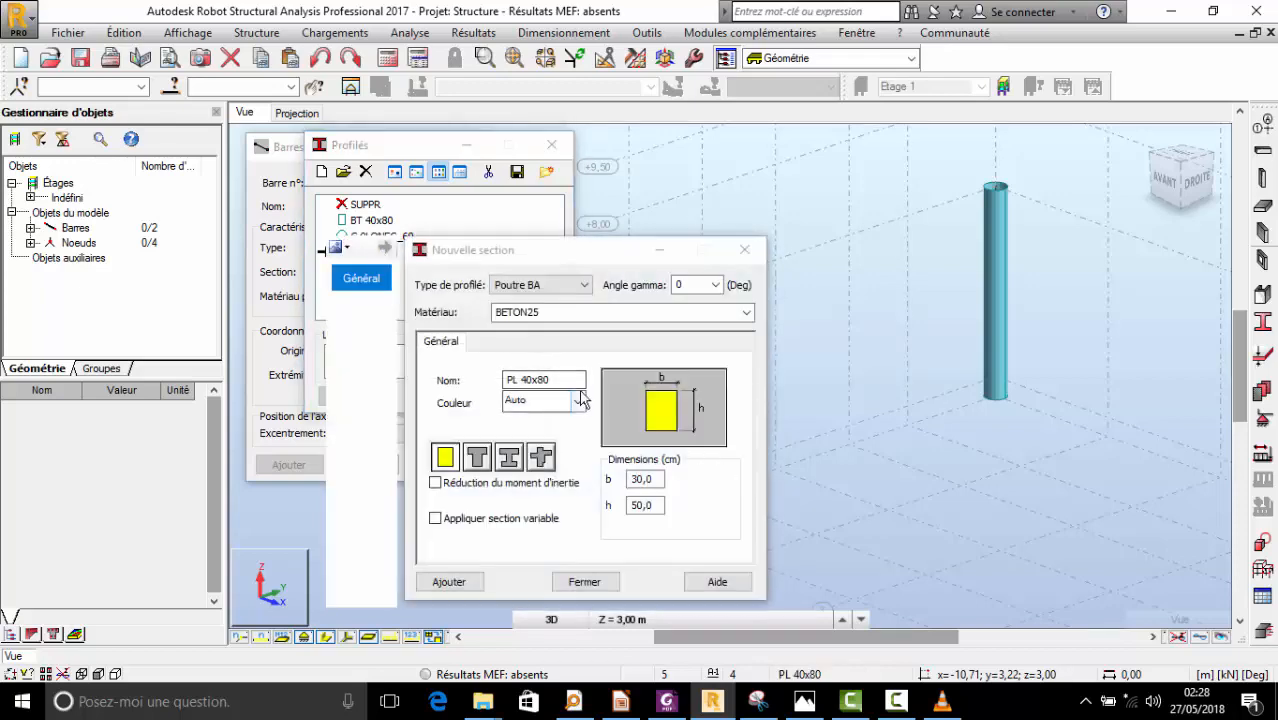
{"action": "mouse_move", "coordinate": [548, 381]}
{"action": "left_mouse_down"}
{"action": "mouse_move", "coordinate": [514, 383]}
{"action": "mouse_move", "coordinate": [524, 388]}
{"action": "left_mouse_up"}
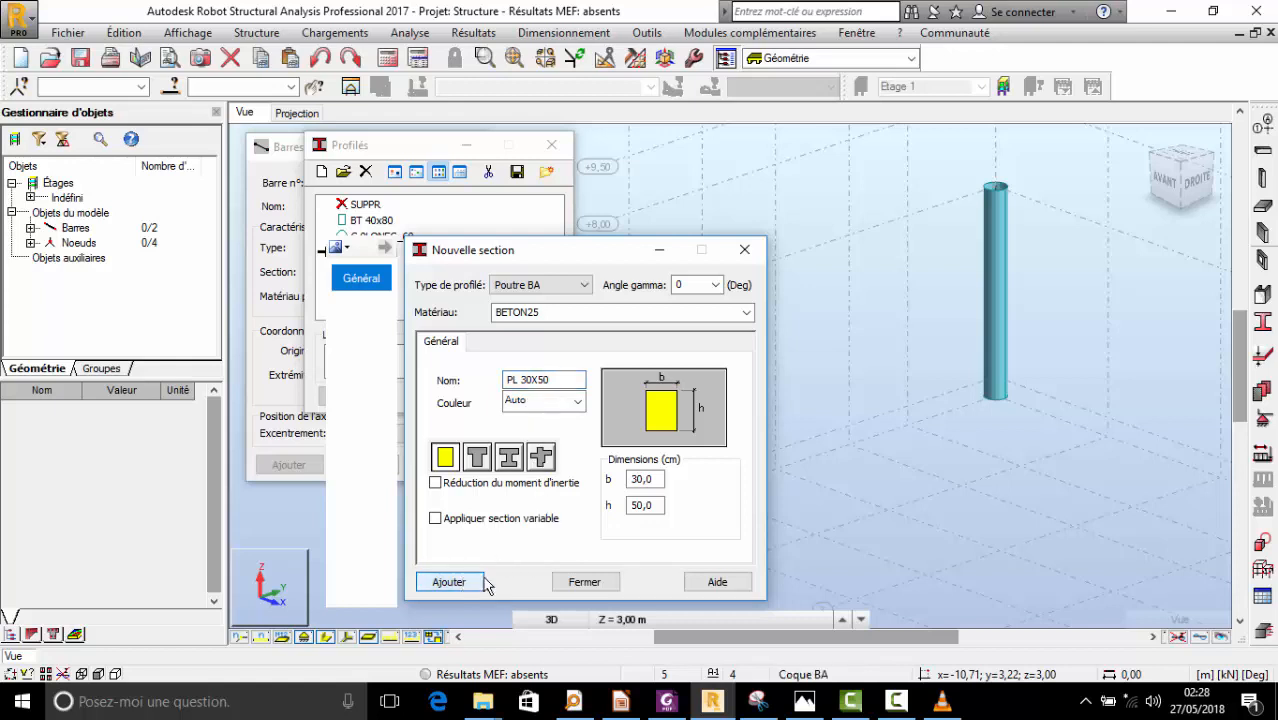
{"action": "left_click", "coordinate": [744, 249]}
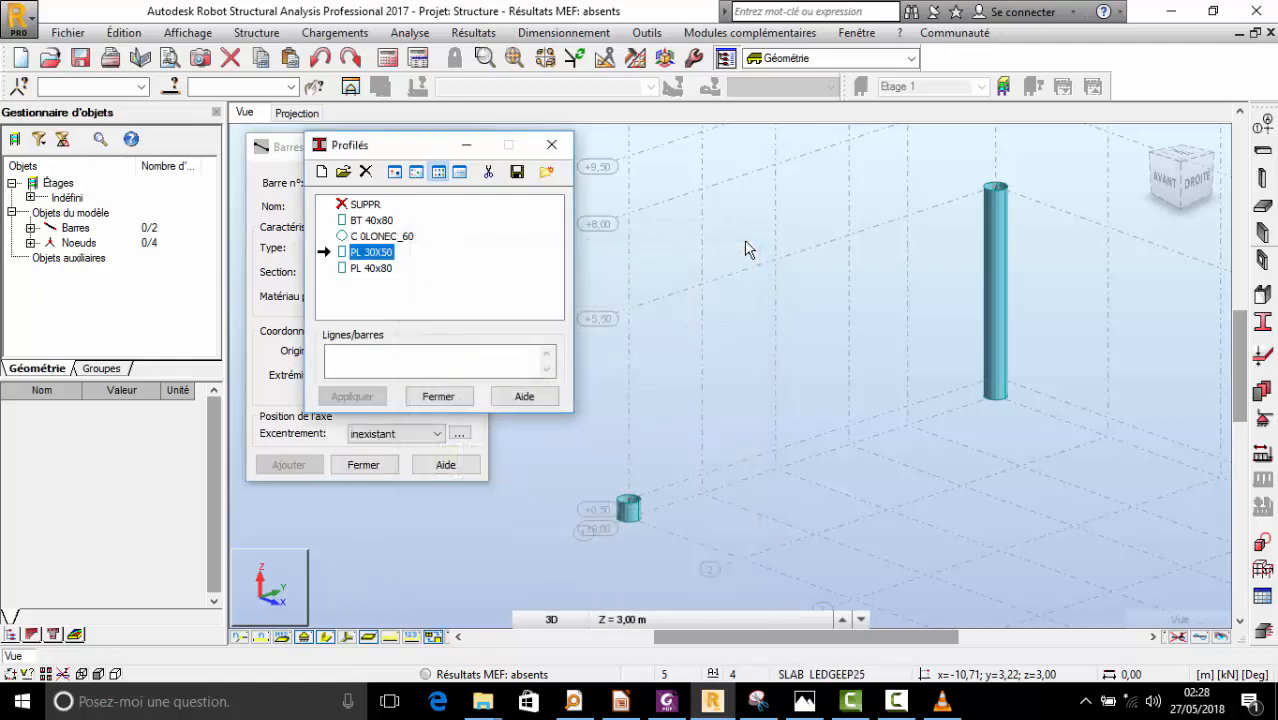
- Delete the PL 40x80 section from the project's section list and close the list
{"action": "left_click", "coordinate": [385, 270]}
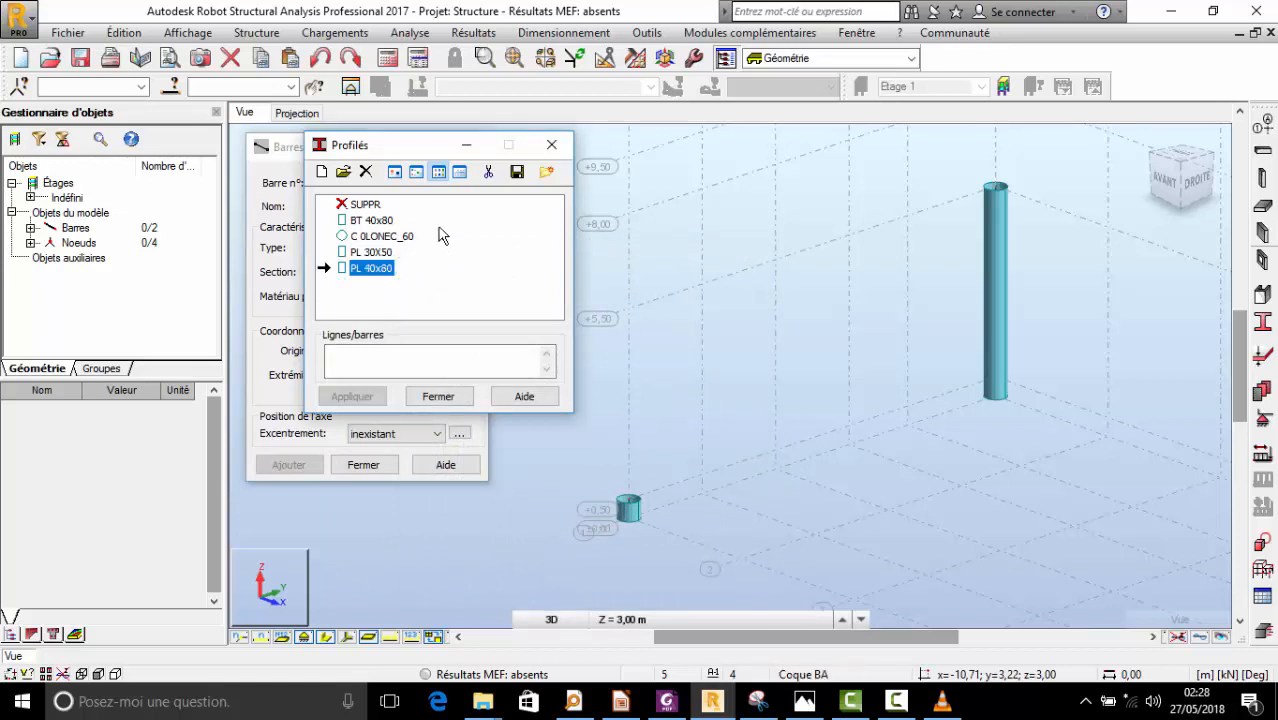
{"action": "left_click", "coordinate": [366, 173]}
{"action": "left_click", "coordinate": [455, 322]}
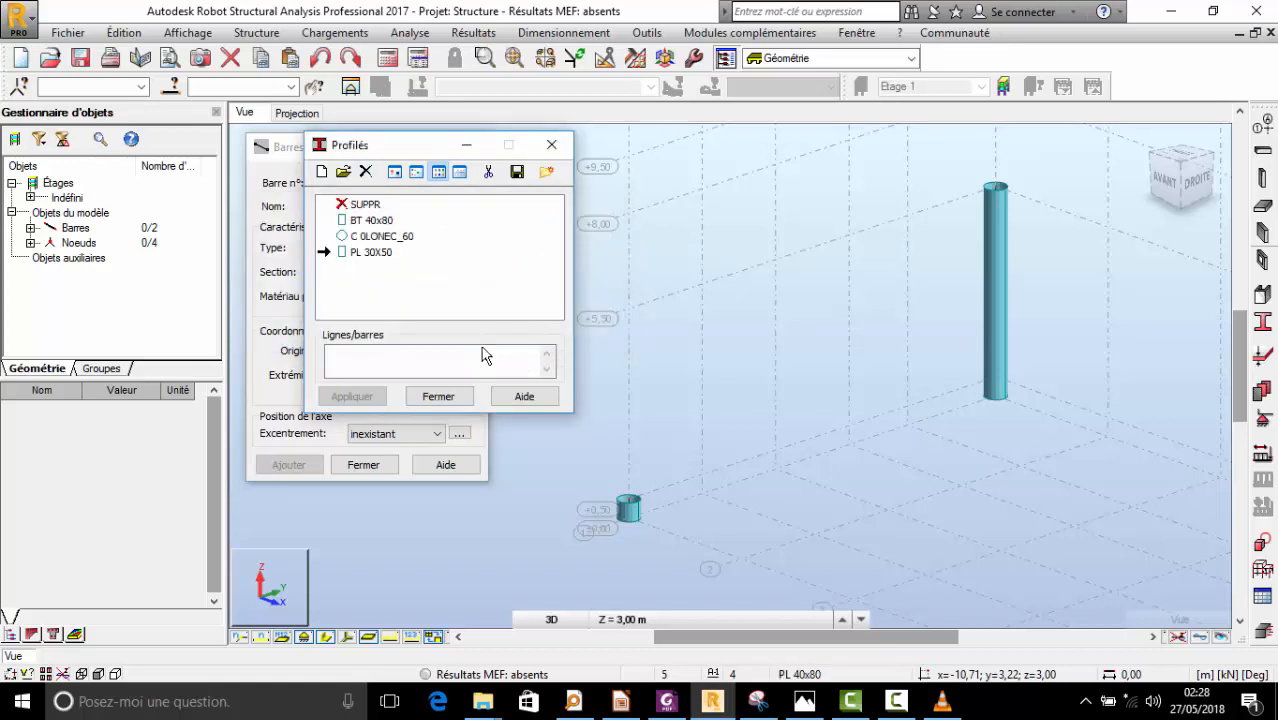
{"action": "left_click", "coordinate": [551, 145]}
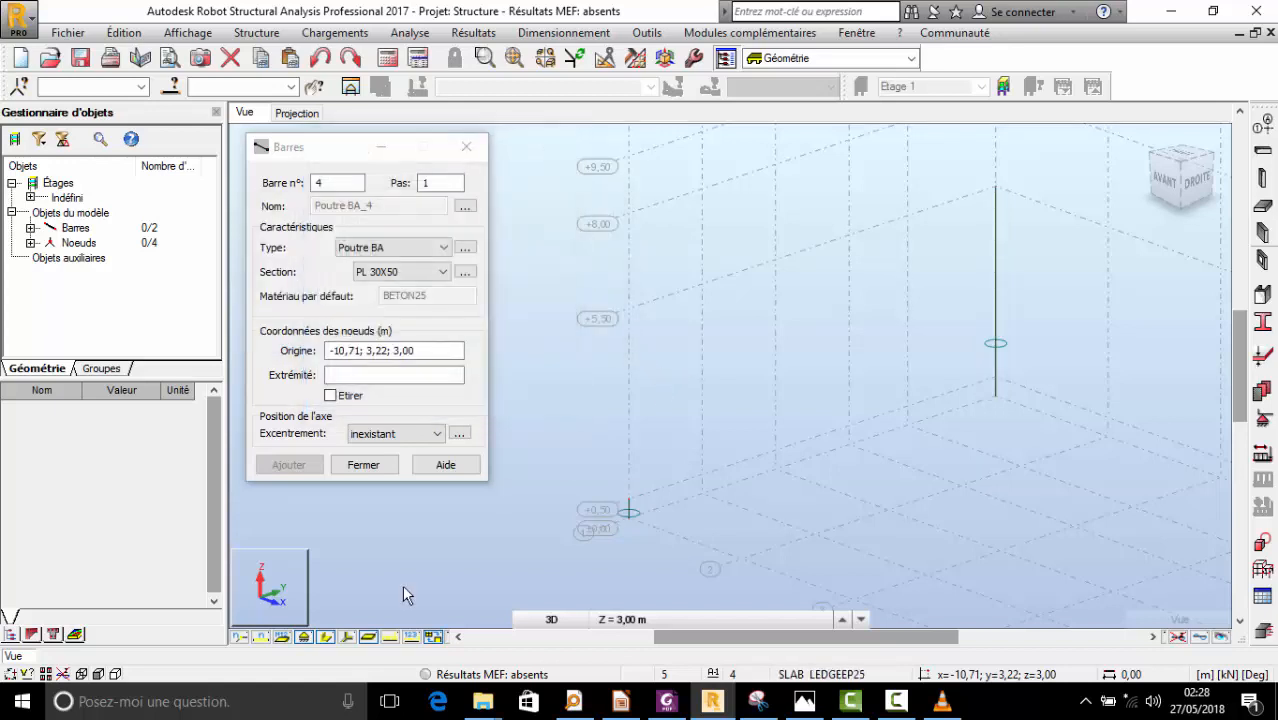
- Draw an inclined Poutre BA bar with section BT 40x80 from (8,00; 2,50; 9,50) to the short column's top at (0,00; -2,50; 0,50)
{"action": "left_click", "coordinate": [327, 637]}
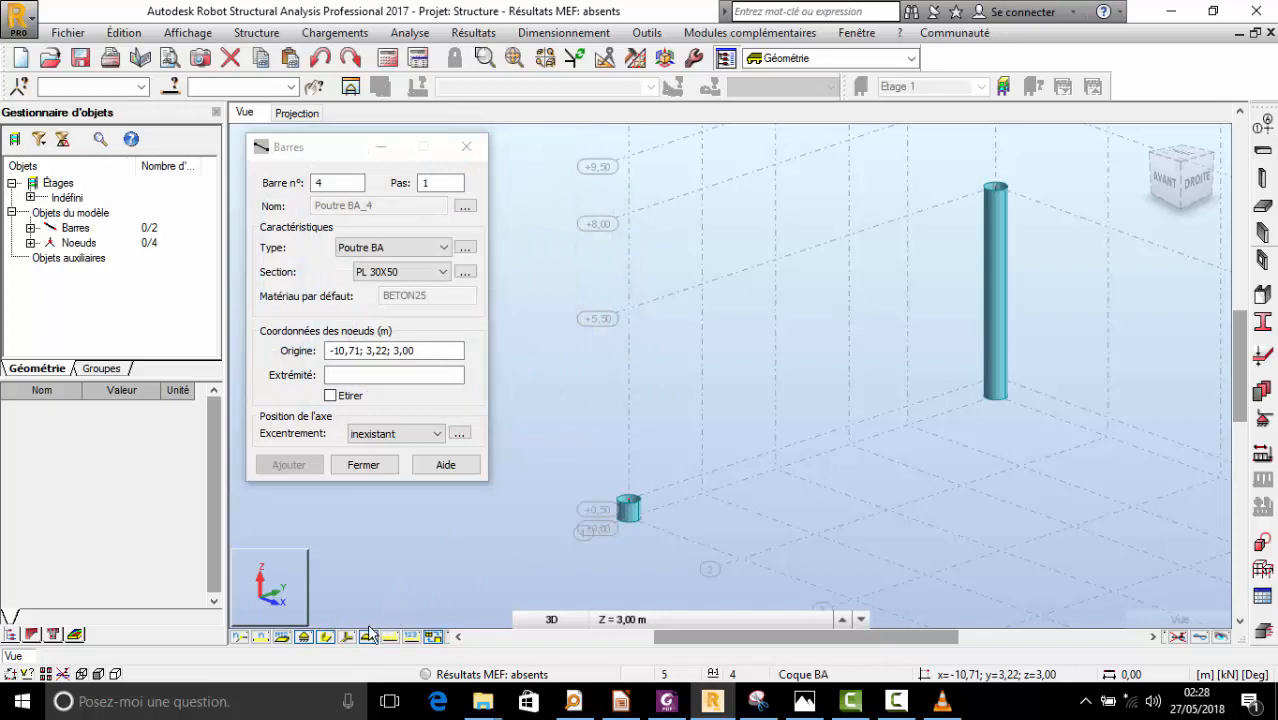
{"action": "left_click", "coordinate": [328, 637]}
{"action": "scroll", "coordinate": [545, 512], "scroll_direction": "down", "scroll_amount": 3}
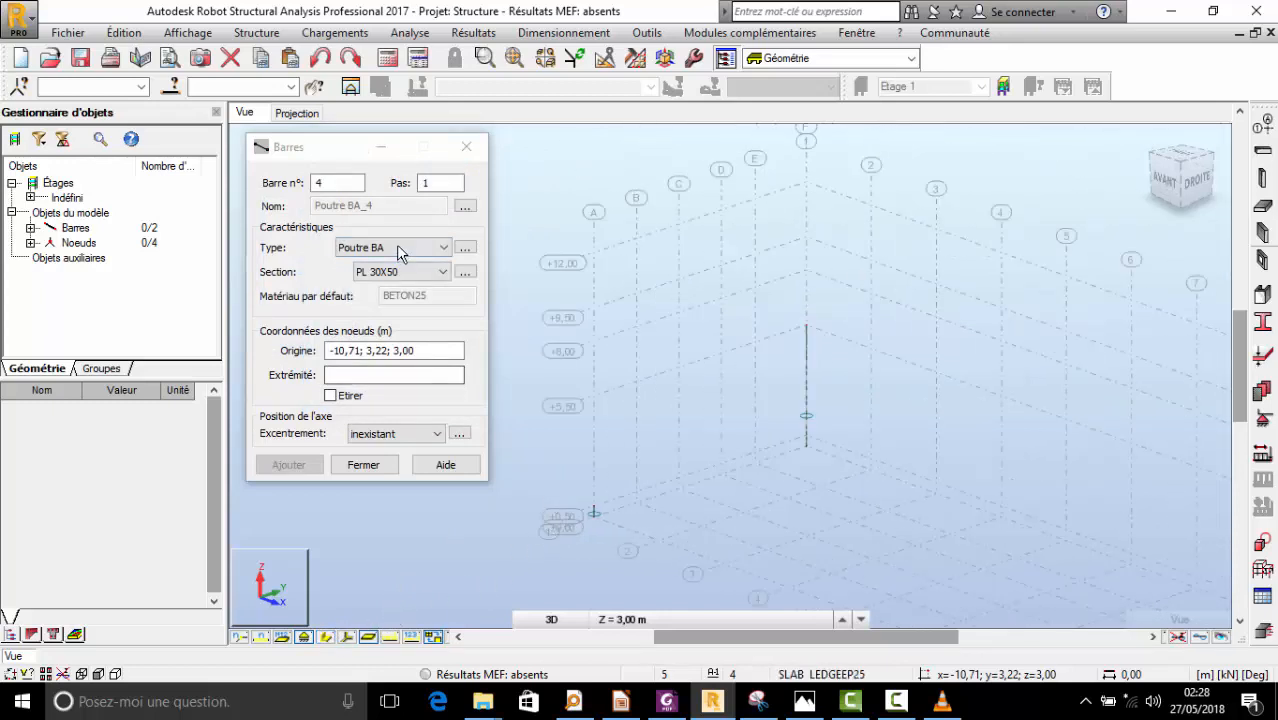
{"action": "left_click", "coordinate": [396, 280]}
{"action": "left_click", "coordinate": [401, 288]}
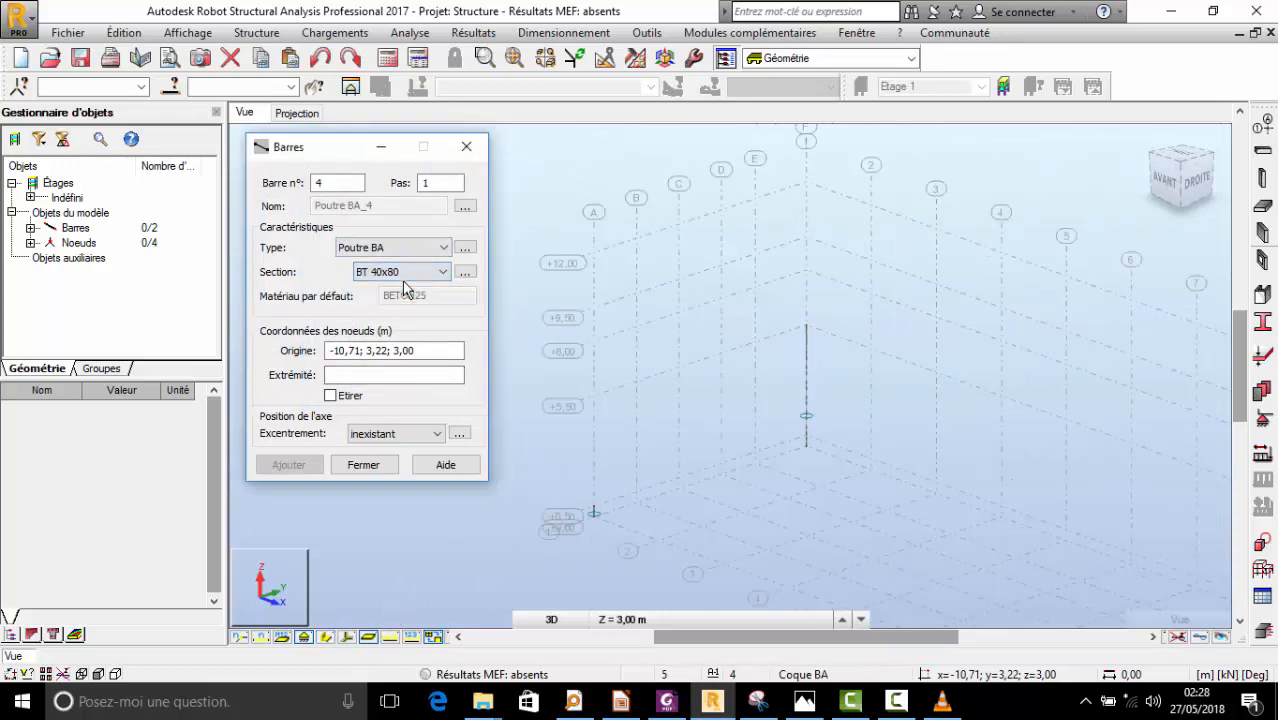
{"action": "left_click", "coordinate": [806, 345]}
{"action": "scroll", "coordinate": [620, 496], "scroll_direction": "up", "scroll_amount": 5}
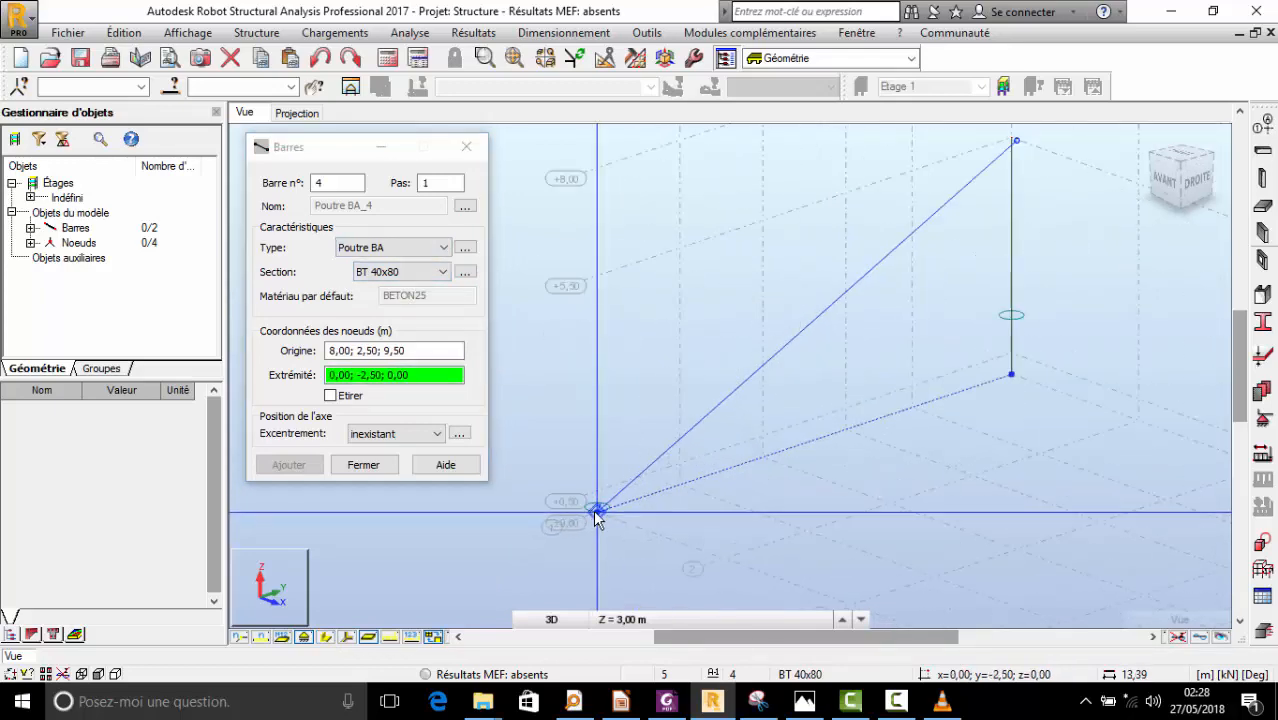
{"action": "scroll", "coordinate": [597, 495], "scroll_direction": "up", "scroll_amount": 3}
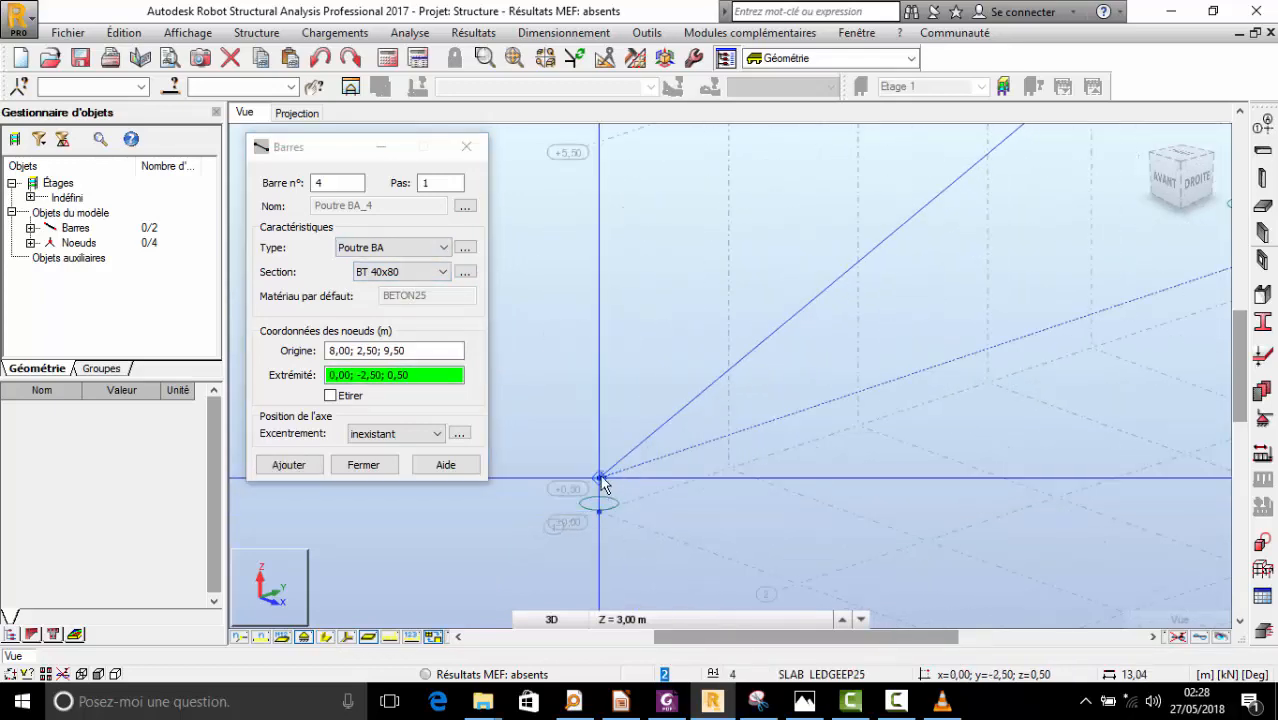
{"action": "left_click", "coordinate": [600, 479]}
{"action": "scroll", "coordinate": [853, 435], "scroll_direction": "down", "scroll_amount": 3}
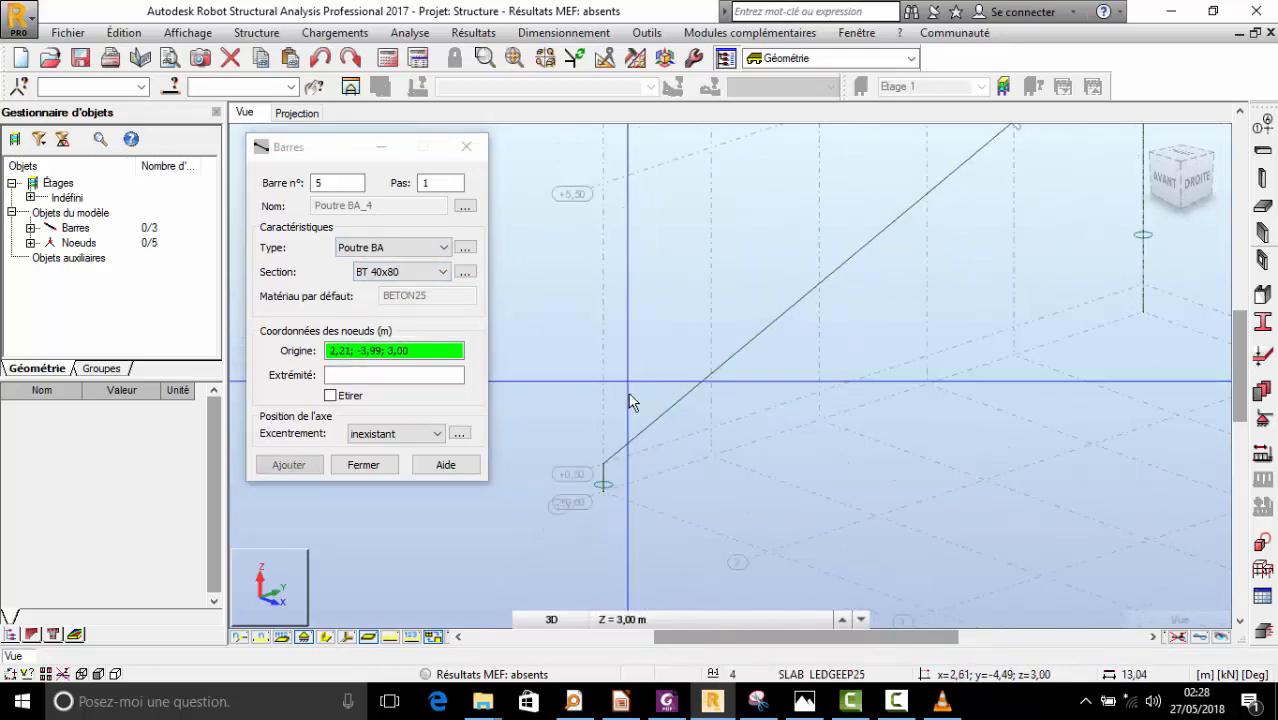
- Set the bar type to Poteau BA and try to draw a C 0LONEC_60 column from (0,00; 0,00; 0,00) up to the inclined beam
{"action": "left_click", "coordinate": [381, 249]}
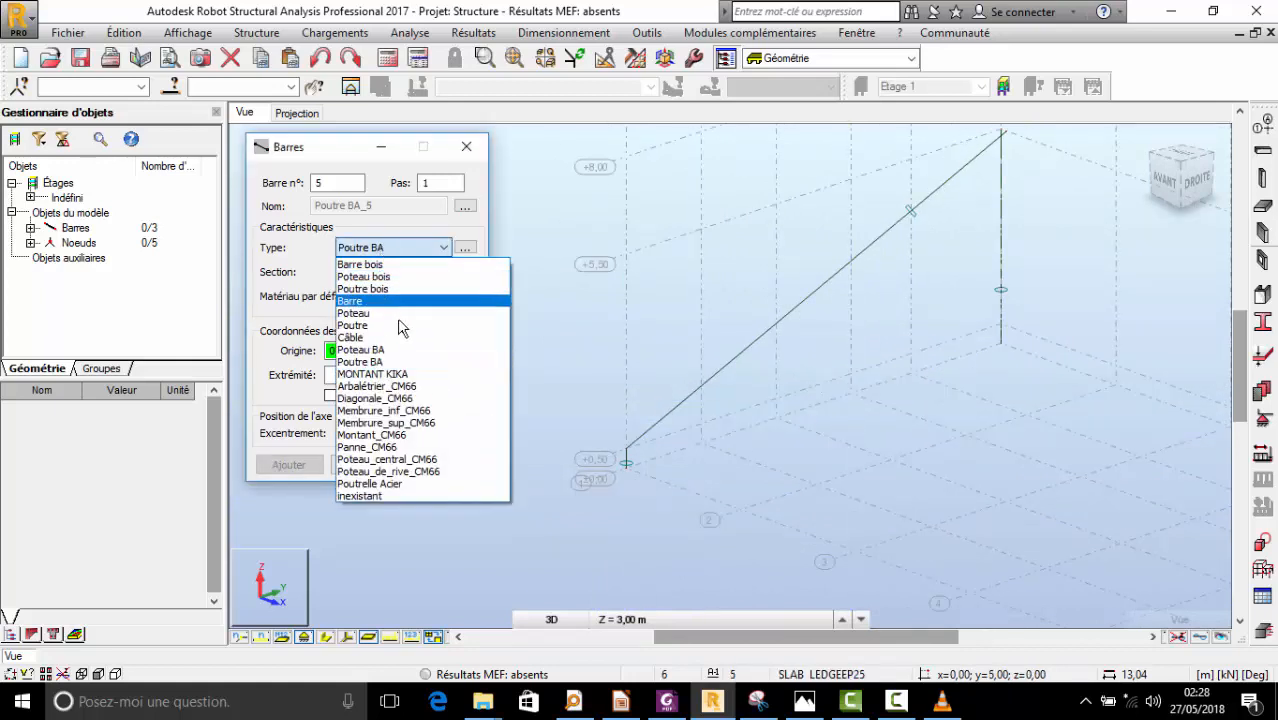
{"action": "left_click", "coordinate": [398, 349]}
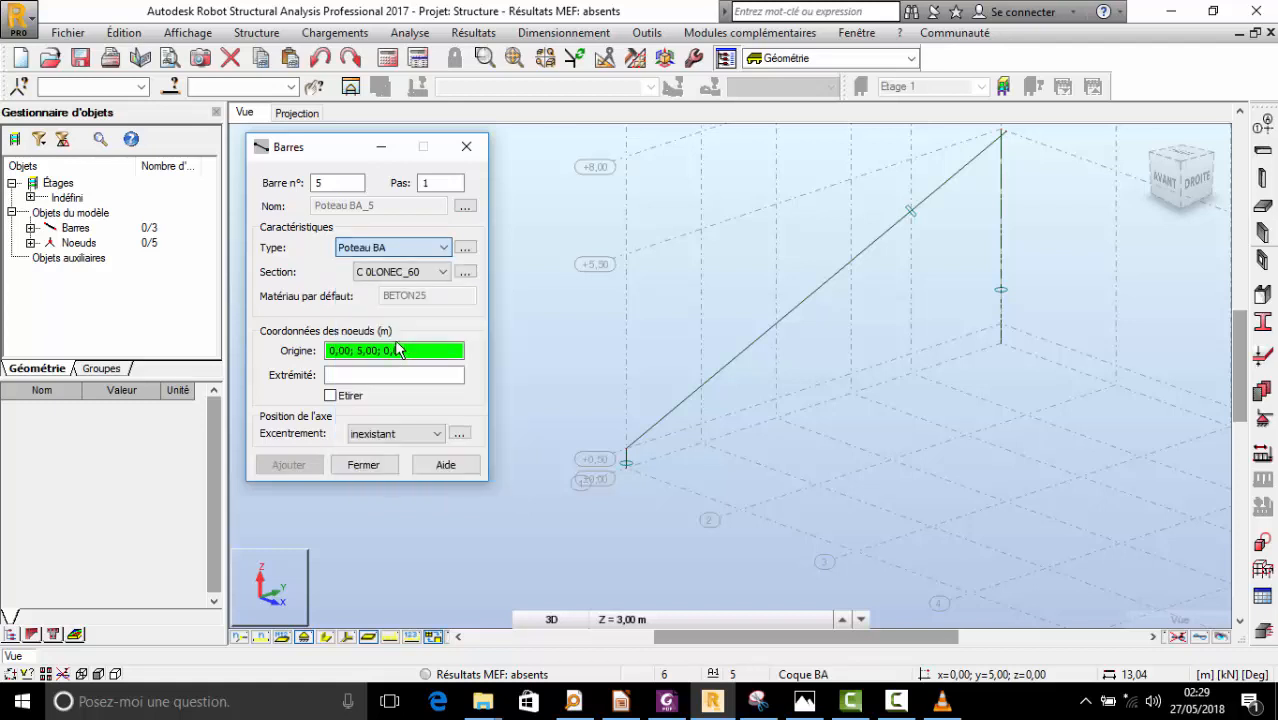
{"action": "scroll", "coordinate": [660, 400], "scroll_direction": "up", "scroll_amount": 1}
{"action": "scroll", "coordinate": [716, 432], "scroll_direction": "up", "scroll_amount": 2}
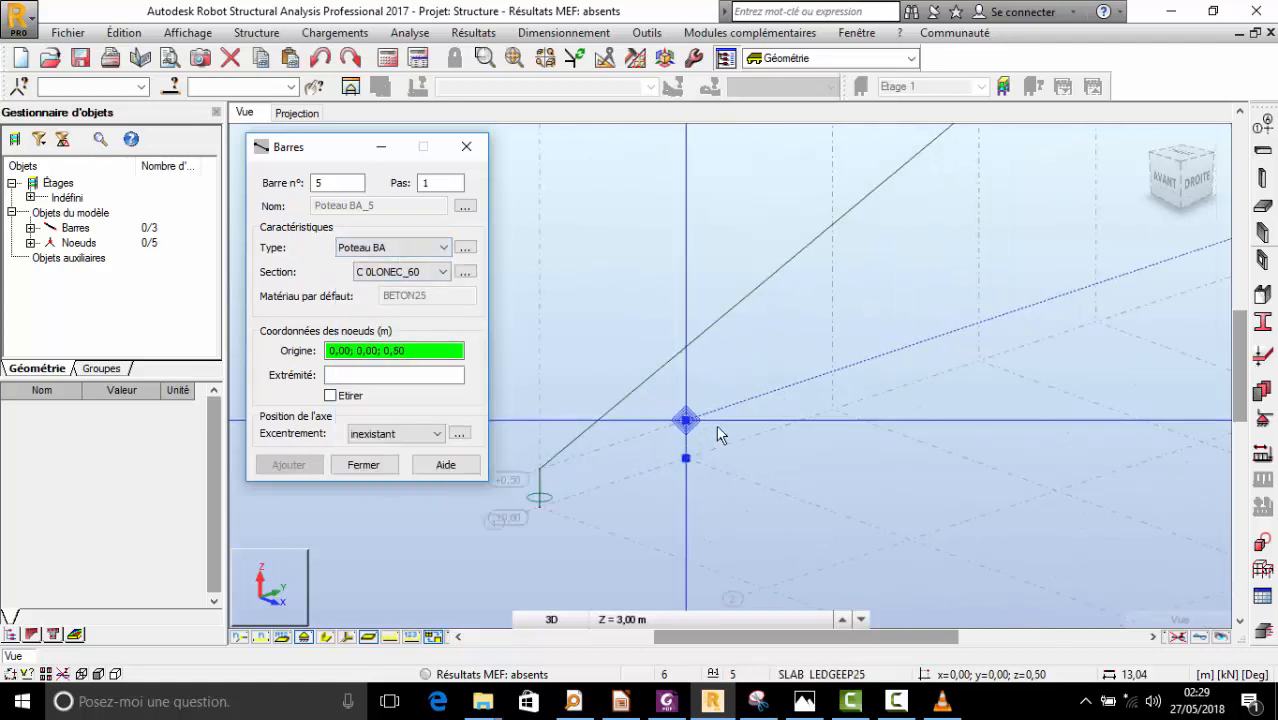
{"action": "left_click", "coordinate": [686, 458]}
{"action": "left_click", "coordinate": [686, 356]}
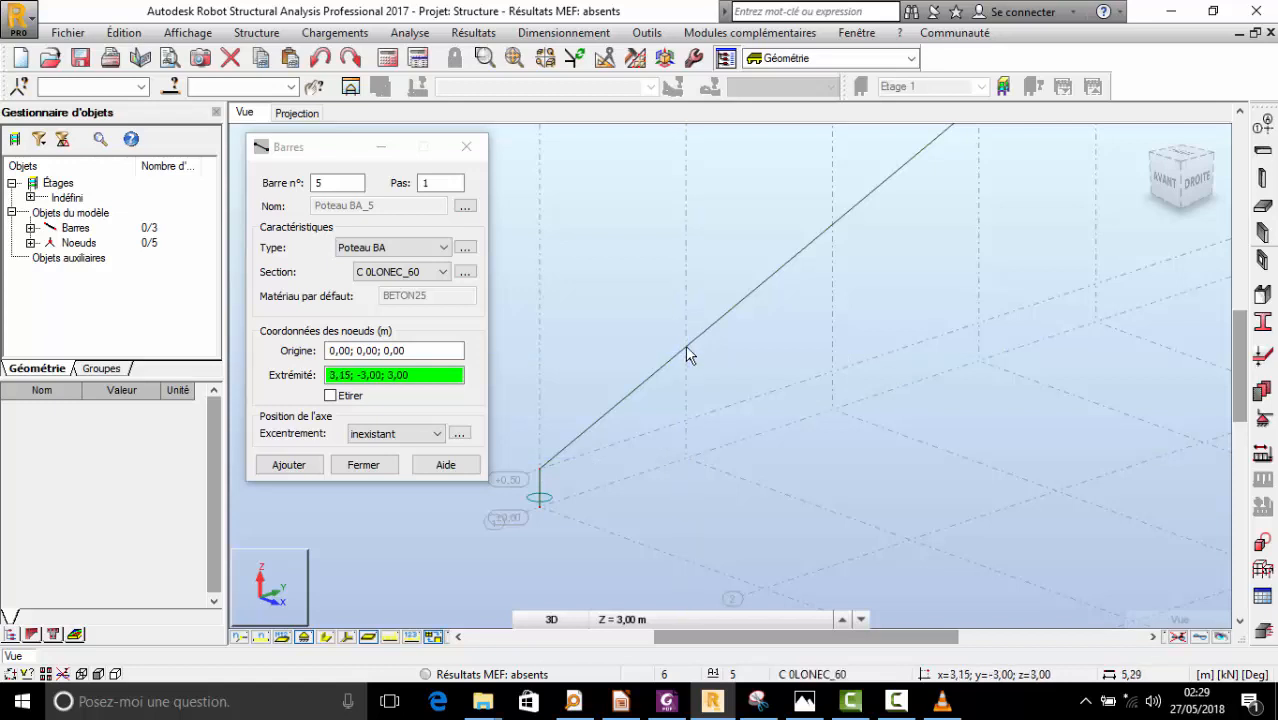
{"action": "left_click", "coordinate": [466, 147]}
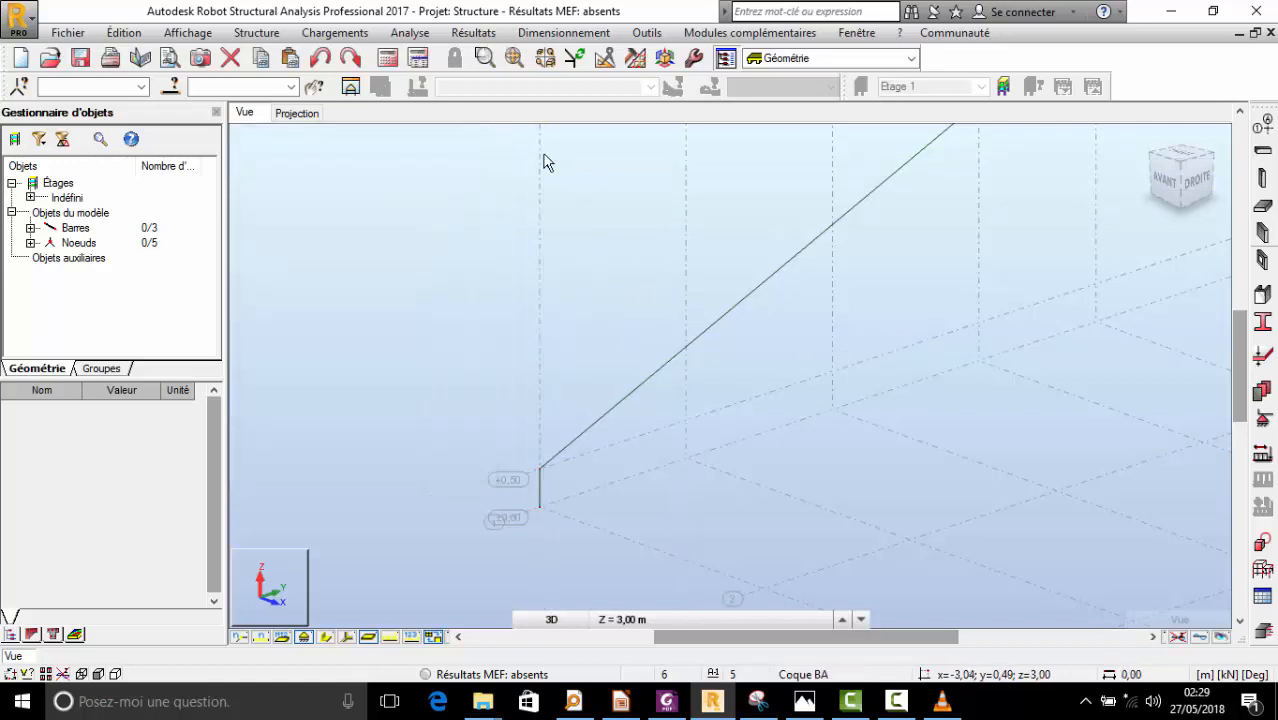
- Restart the bar definition and try again to draw the Poteau BA column from the origin to its intersection with the inclined beam
{"action": "left_click", "coordinate": [256, 32]}
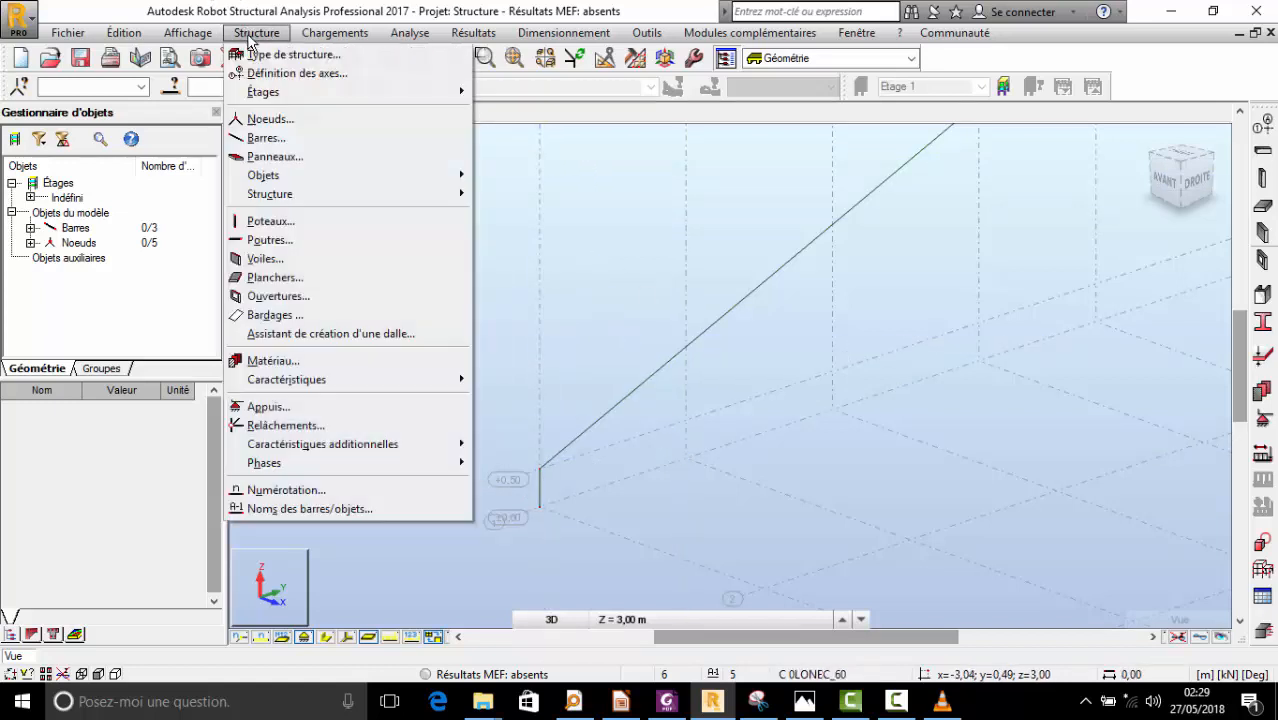
{"action": "left_click", "coordinate": [268, 138]}
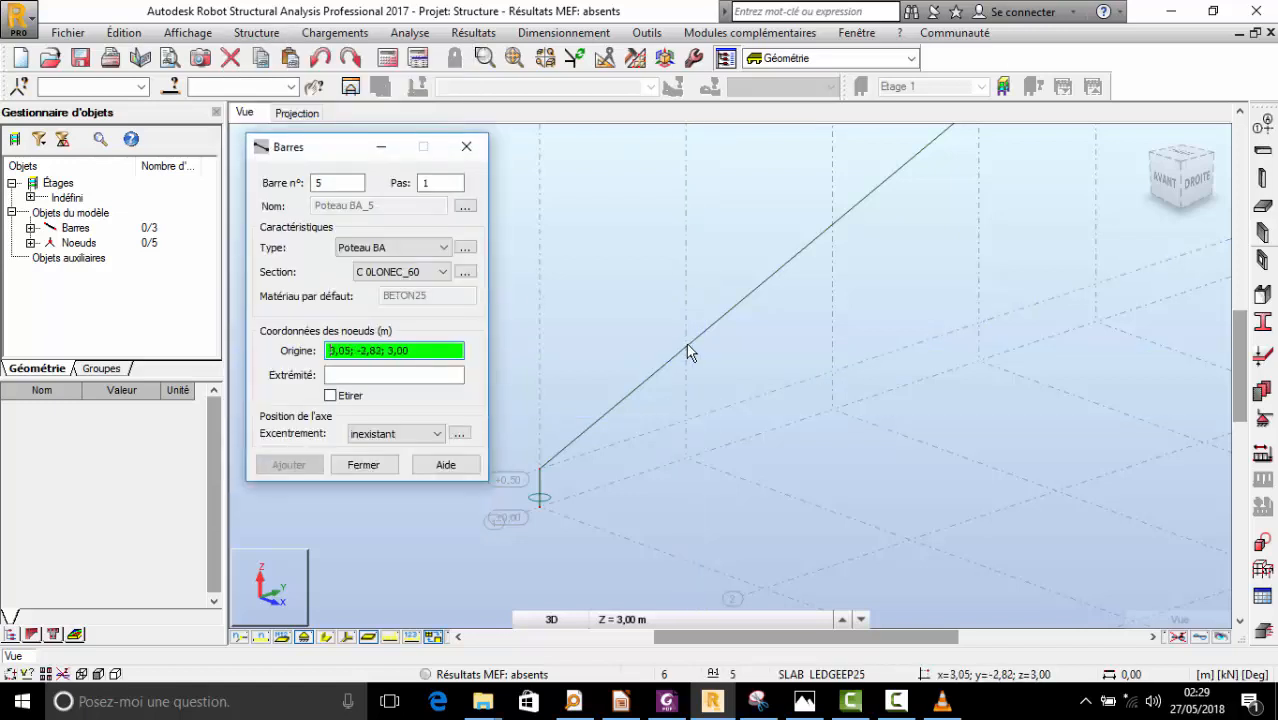
{"action": "scroll", "coordinate": [681, 403], "scroll_direction": "up", "scroll_amount": 2}
{"action": "left_click", "coordinate": [688, 484]}
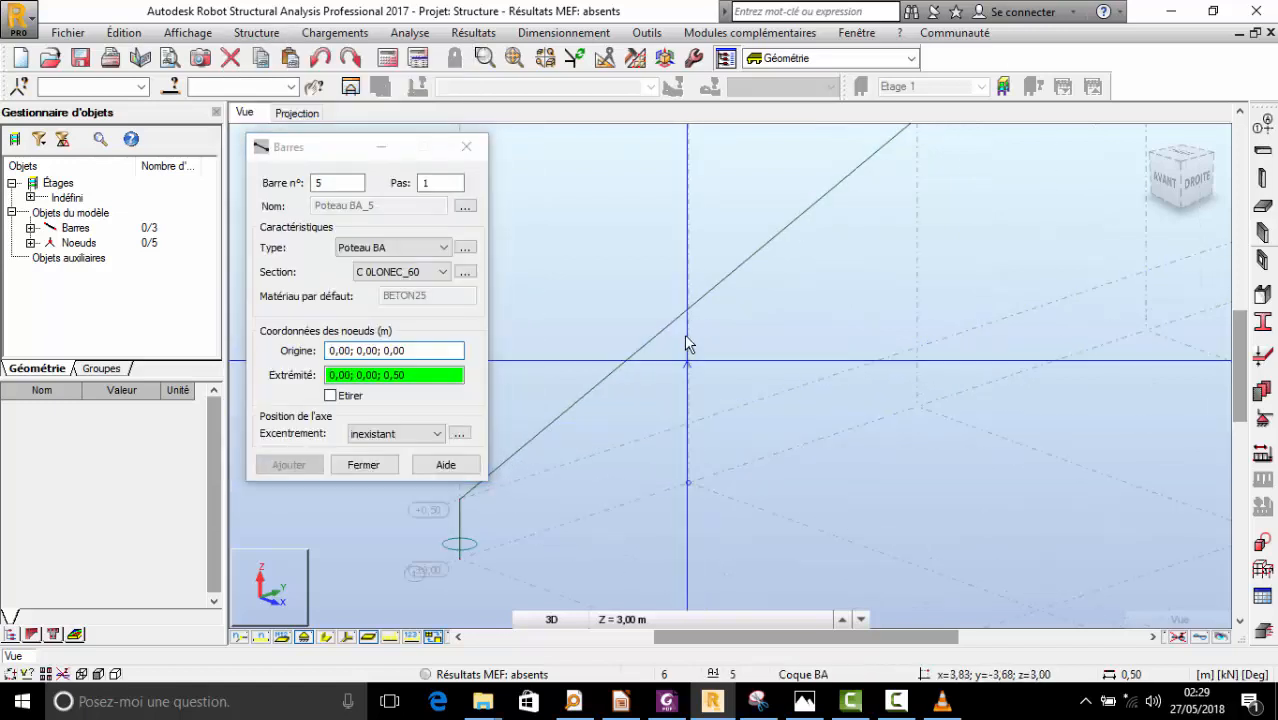
{"action": "scroll", "coordinate": [680, 306], "scroll_direction": "up", "scroll_amount": 2}
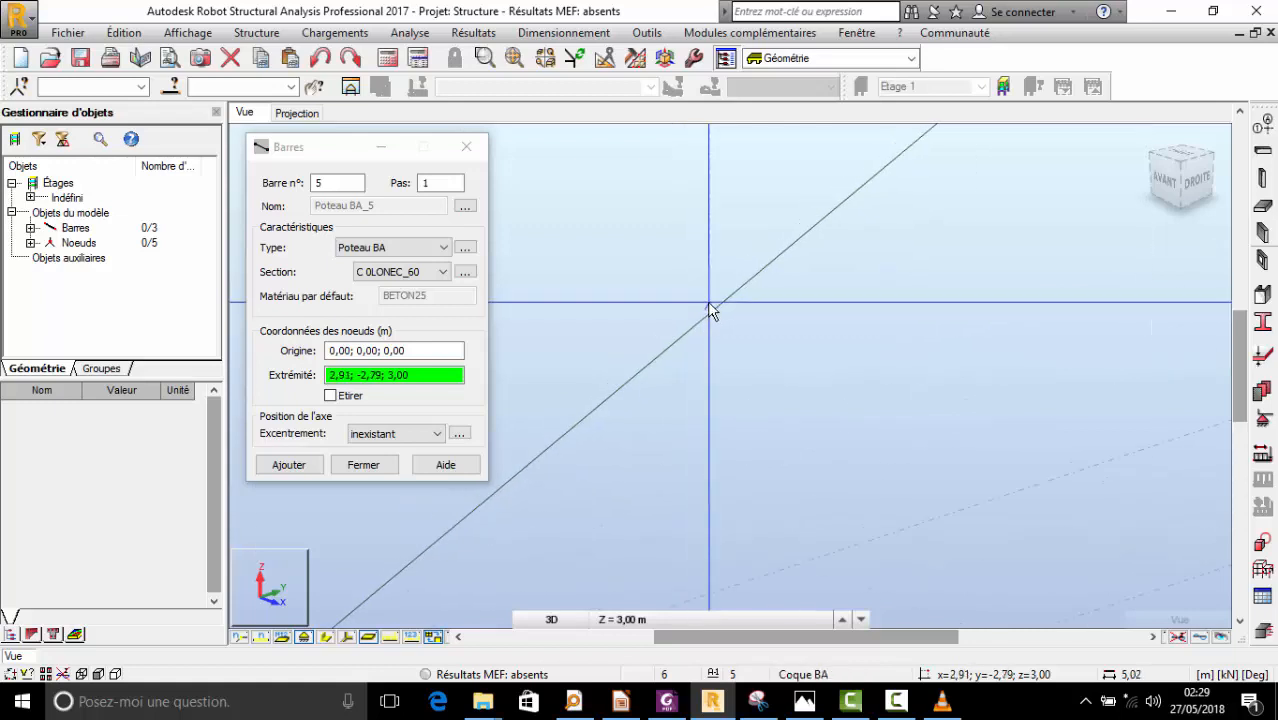
{"action": "scroll", "coordinate": [685, 335], "scroll_direction": "down", "scroll_amount": 4}
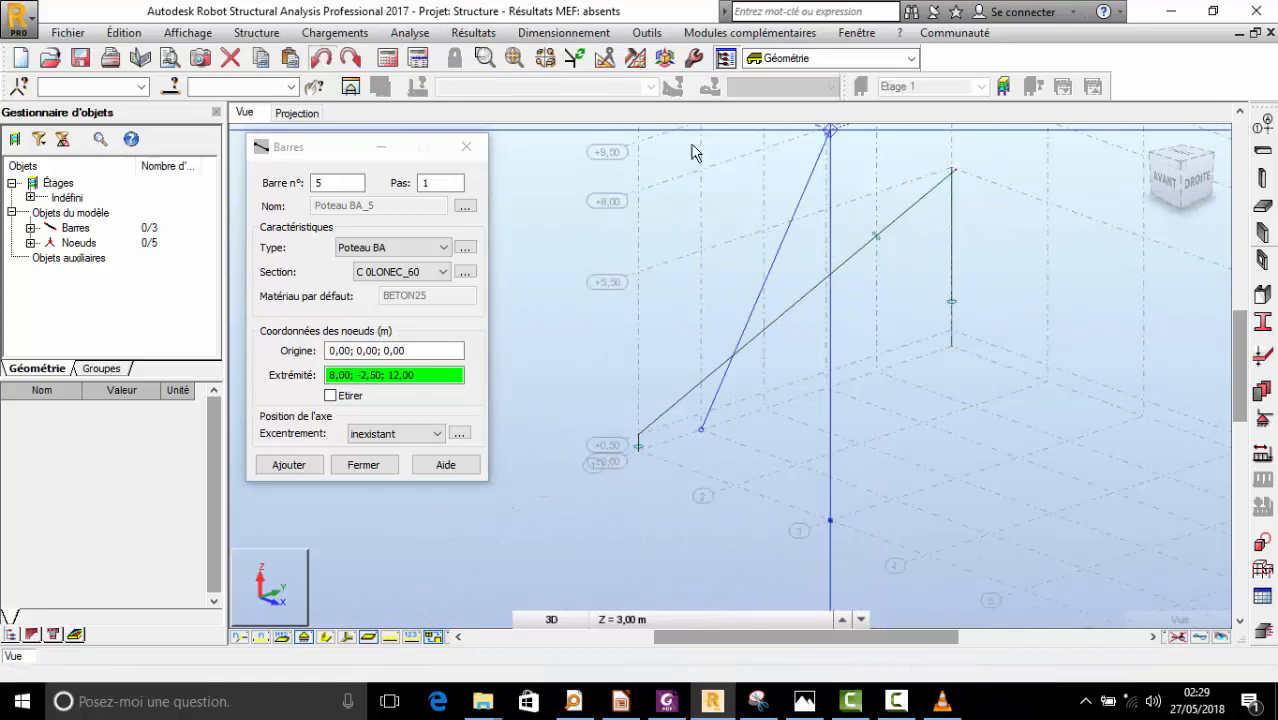
{"action": "key", "text": "Escape"}
- Delete the inclined beam and the leftover node at its upper end
{"action": "left_click", "coordinate": [930, 195]}
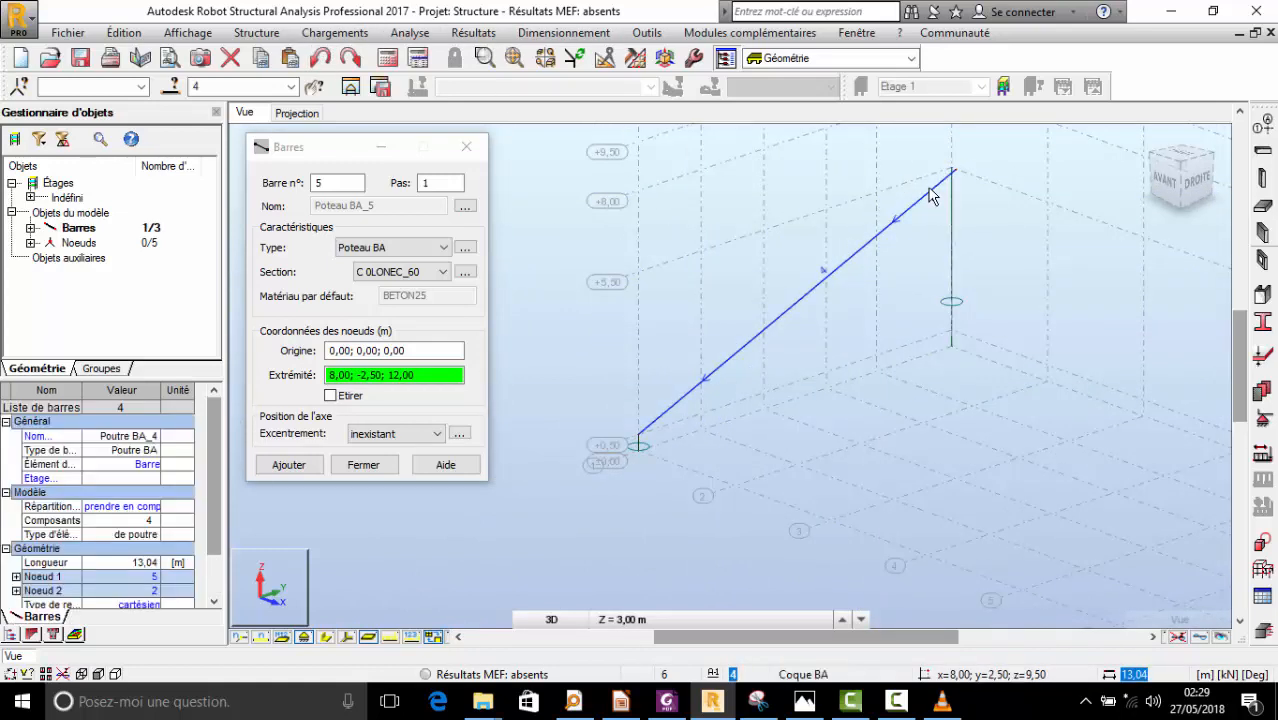
{"action": "key", "text": "Delete"}
{"action": "scroll", "coordinate": [952, 178], "scroll_direction": "up", "scroll_amount": 2}
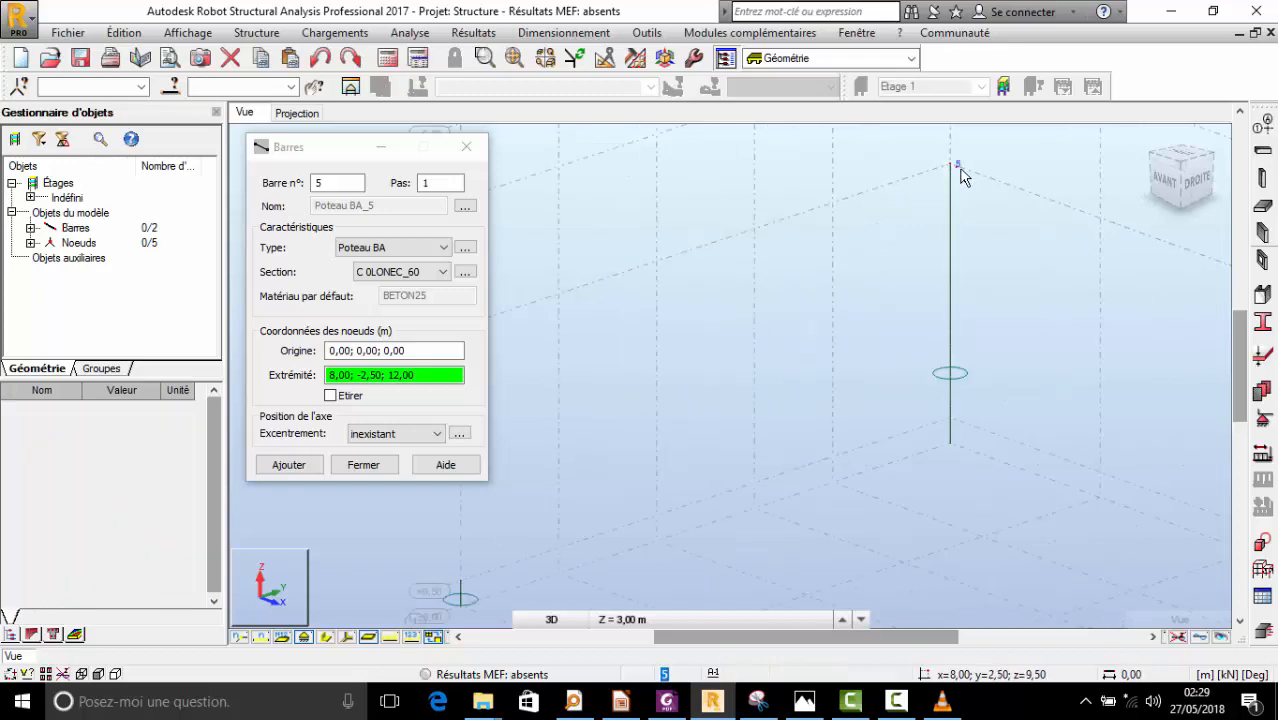
{"action": "left_click", "coordinate": [959, 168]}
{"action": "key", "text": "Delete"}
{"action": "scroll", "coordinate": [1063, 203], "scroll_direction": "down", "scroll_amount": 2}
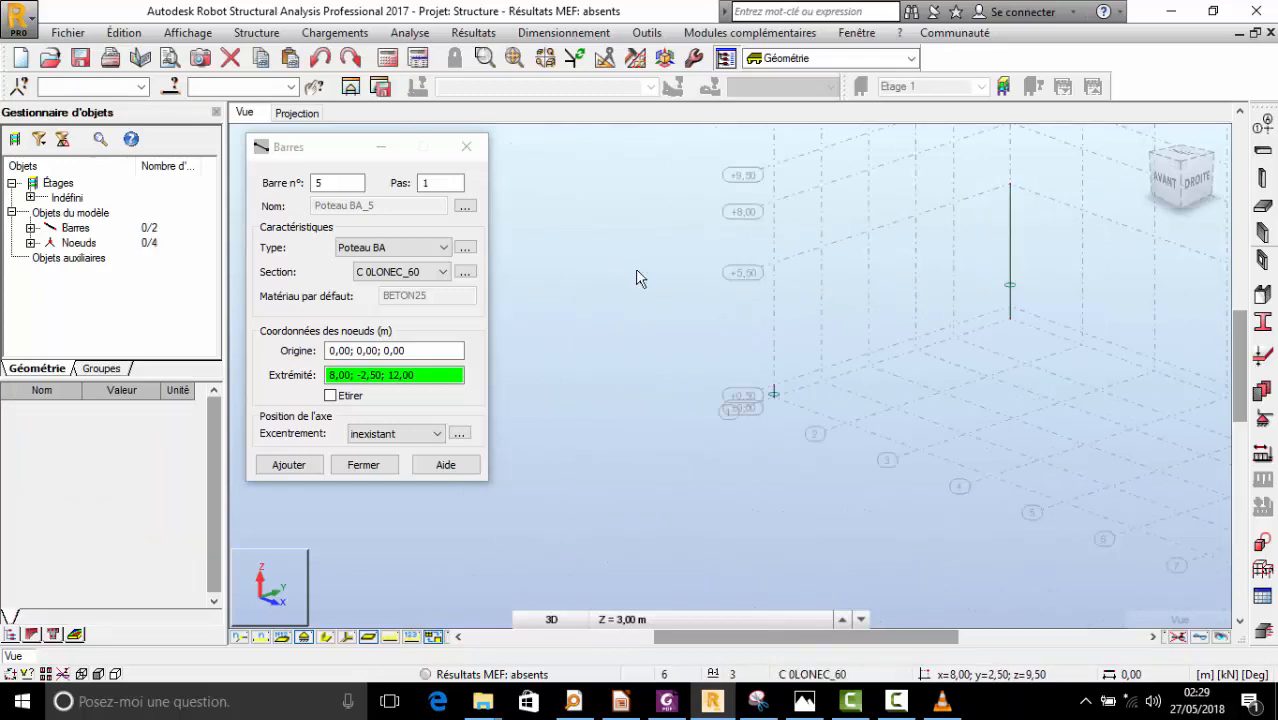
- Draw an inclined Poutre BA bar with section BT 40x80 from (0,00; -2,50; 0,50) to the tall column's top at (0,00; 10,00; 5,50)
{"action": "left_click", "coordinate": [400, 251]}
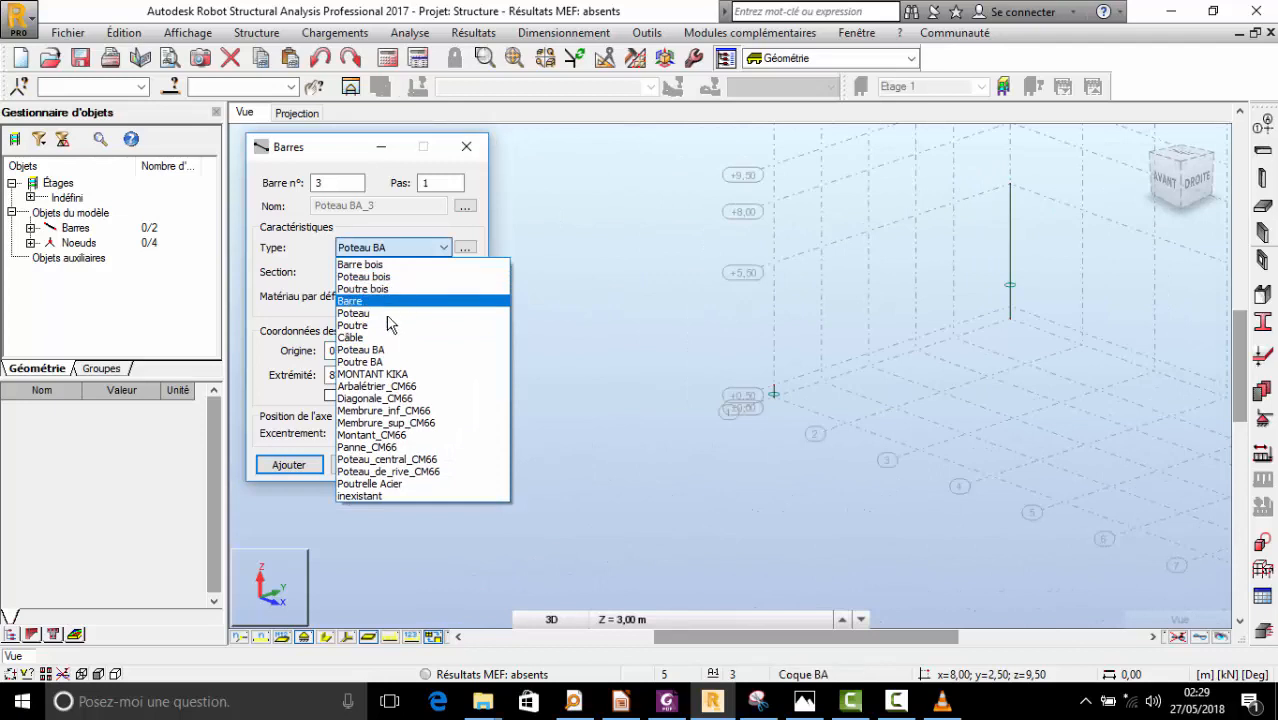
{"action": "left_click", "coordinate": [386, 362]}
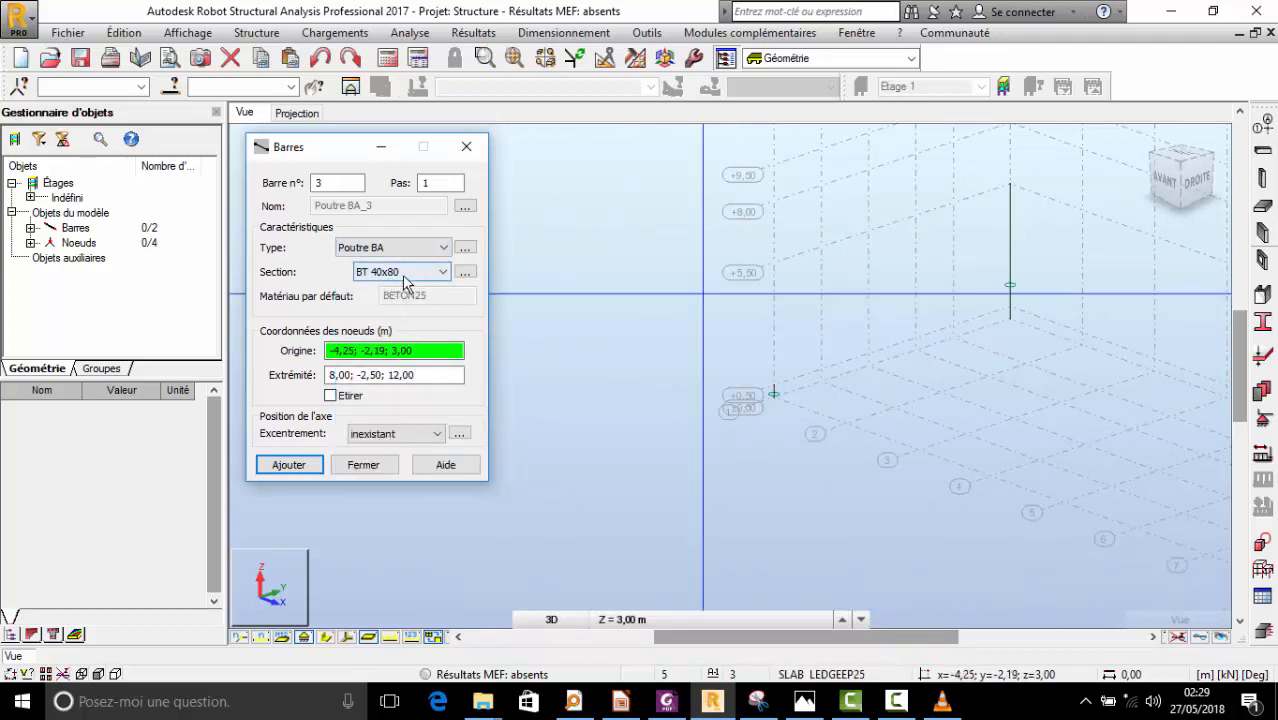
{"action": "scroll", "coordinate": [807, 420], "scroll_direction": "up", "scroll_amount": 4}
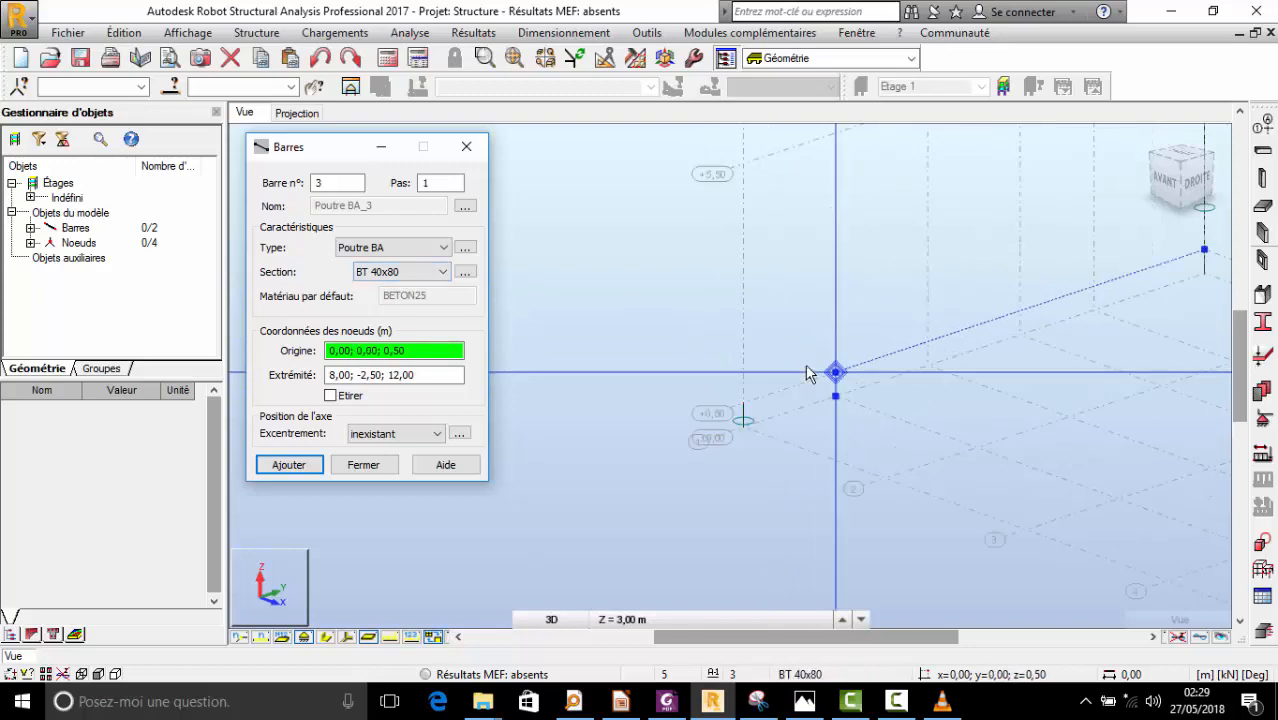
{"action": "left_click", "coordinate": [700, 445]}
{"action": "scroll", "coordinate": [640, 510], "scroll_direction": "down", "scroll_amount": 3}
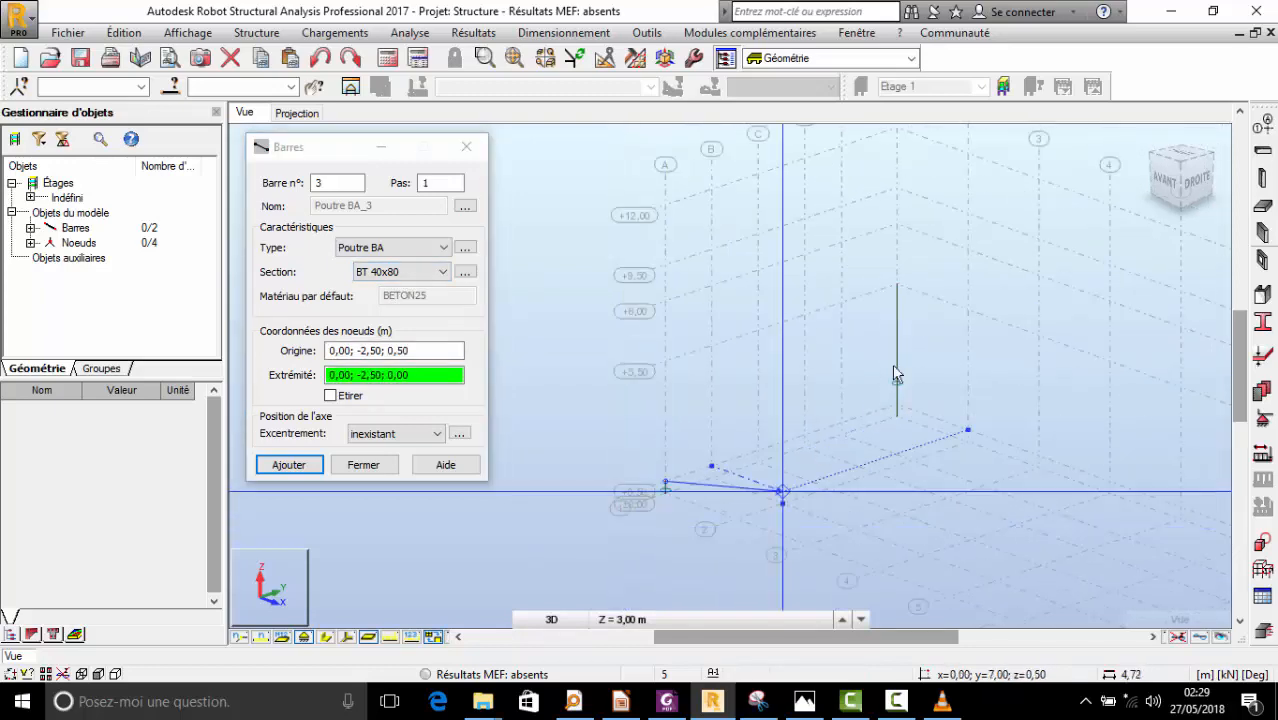
{"action": "scroll", "coordinate": [896, 374], "scroll_direction": "up", "scroll_amount": 5}
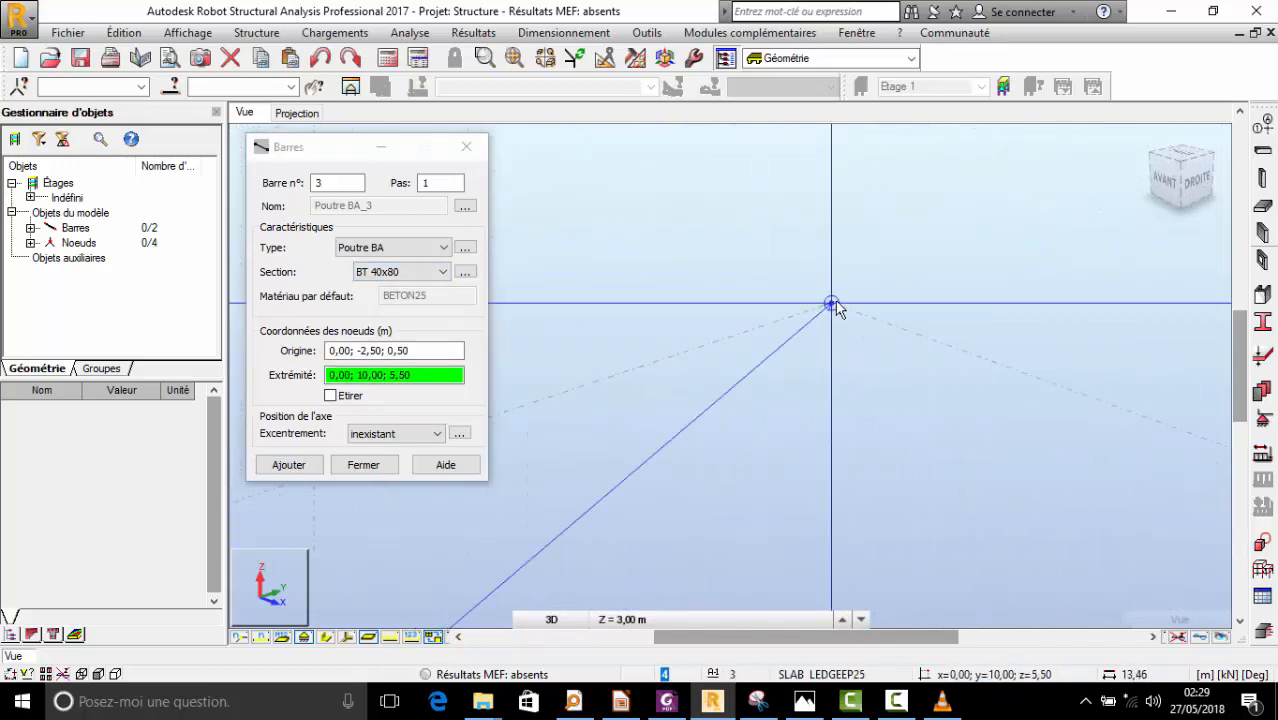
{"action": "left_click", "coordinate": [834, 304]}
{"action": "scroll", "coordinate": [893, 205], "scroll_direction": "down", "scroll_amount": 2}
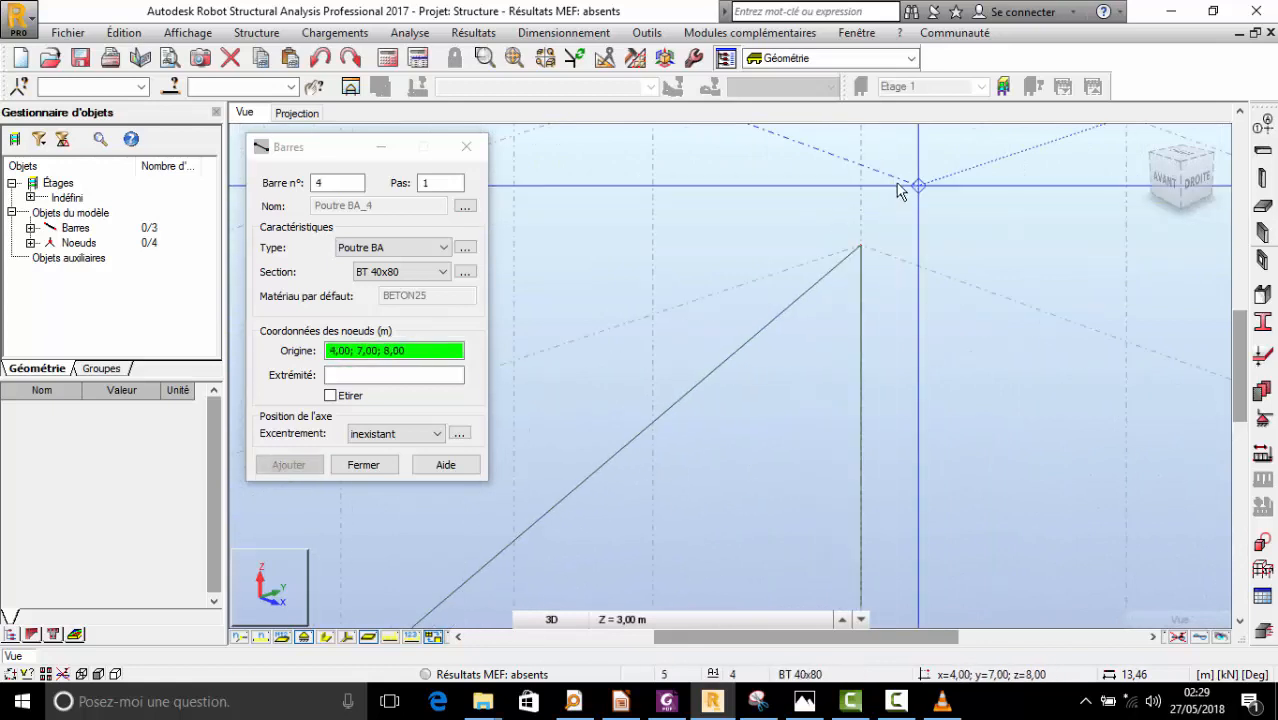
- Set the bar type to Poteau BA and draw a C 0LONEC_60 column from (0,00; 7,00; 0,00) up to the inclined beam at z = 4,30
{"action": "left_click", "coordinate": [398, 252]}
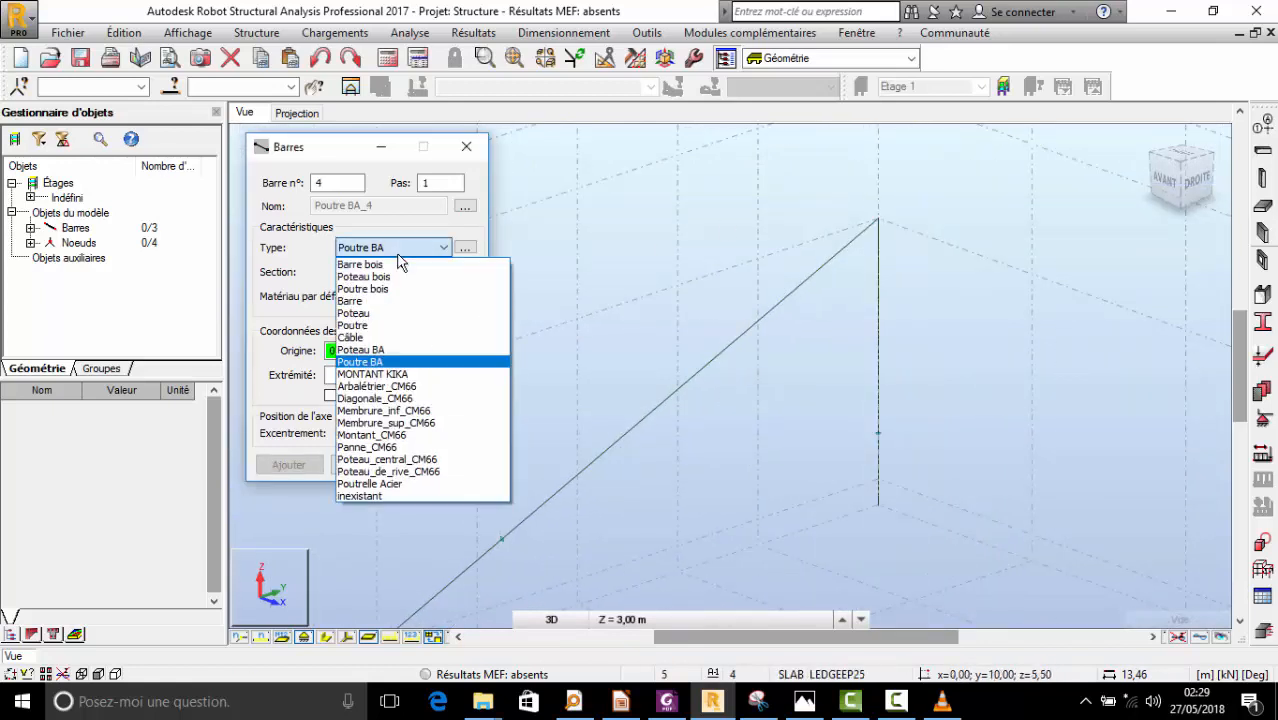
{"action": "left_click", "coordinate": [410, 252]}
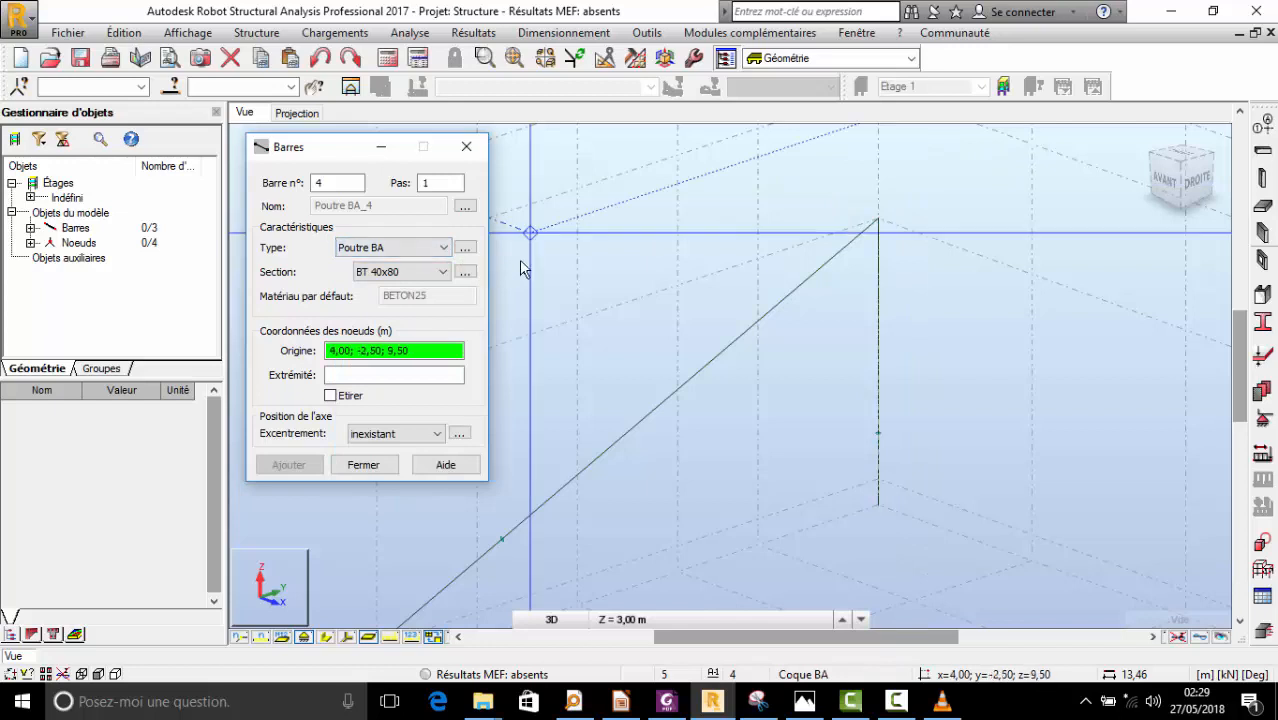
{"action": "scroll", "coordinate": [670, 229], "scroll_direction": "down", "scroll_amount": 3}
{"action": "left_click", "coordinate": [395, 250]}
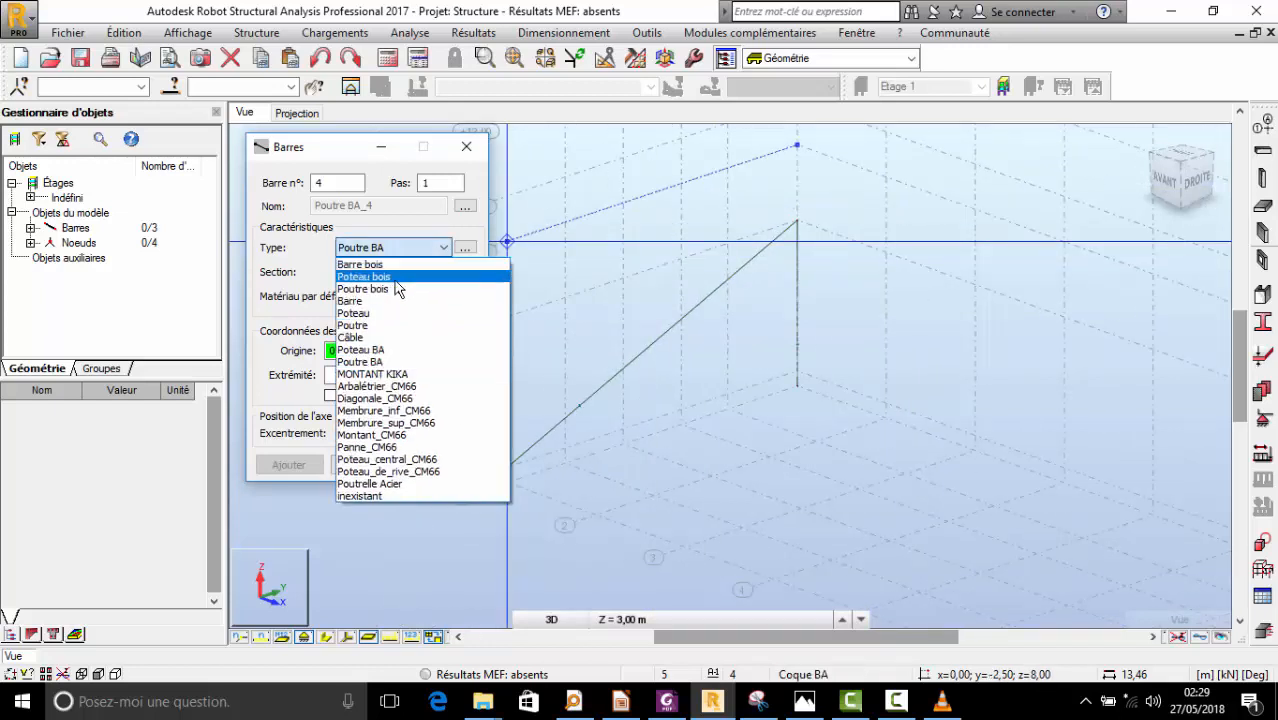
{"action": "left_click", "coordinate": [379, 352]}
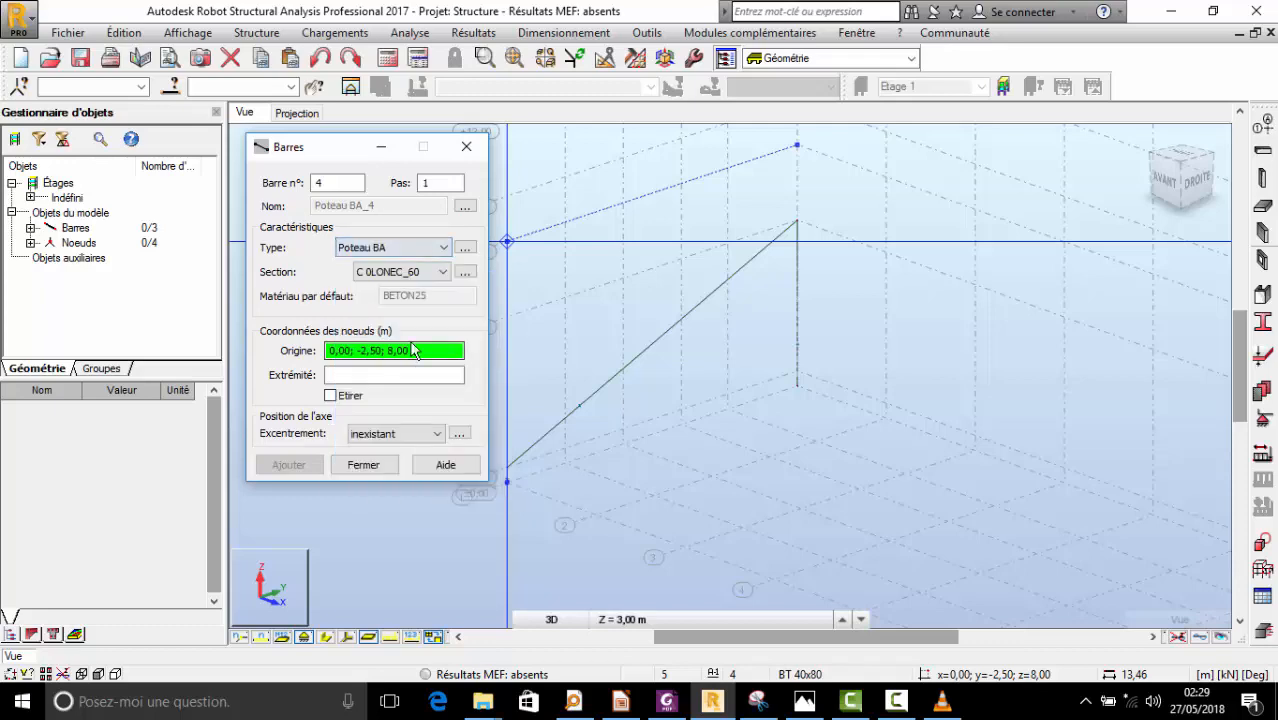
{"action": "scroll", "coordinate": [722, 258], "scroll_direction": "up", "scroll_amount": 1}
{"action": "scroll", "coordinate": [722, 258], "scroll_direction": "up", "scroll_amount": 1}
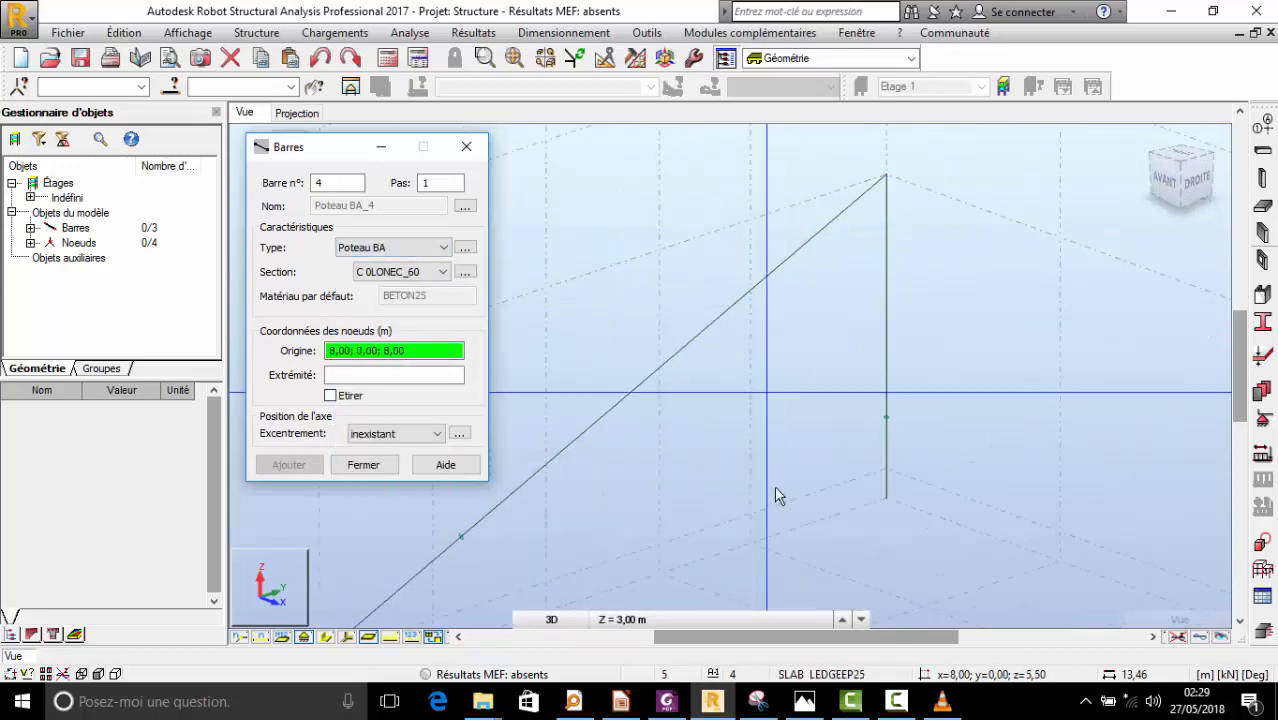
{"action": "left_click", "coordinate": [754, 544]}
{"action": "left_click", "coordinate": [752, 299]}
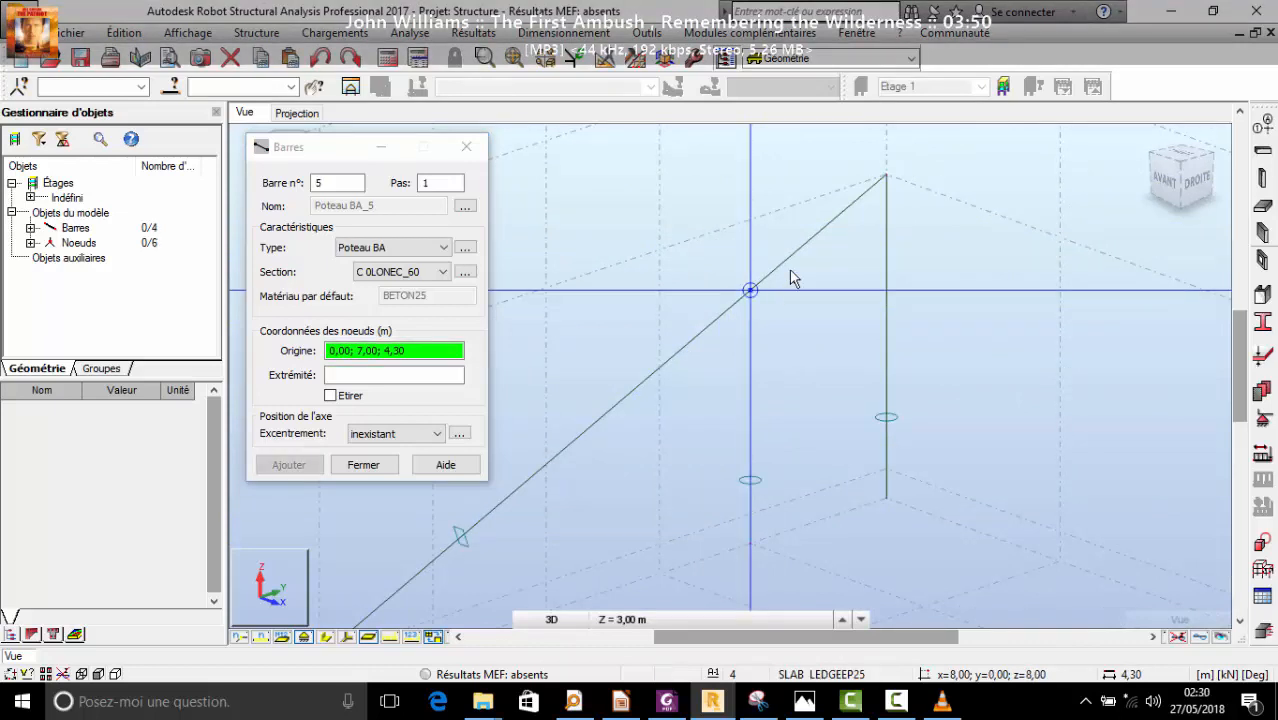
- Draw three more columns from ground level at y = 5,00, 2,50 and 0,00 up to the inclined beam at z = 3,50, 2,50 and 1,50
{"action": "scroll", "coordinate": [813, 249], "scroll_direction": "down", "scroll_amount": 2}
{"action": "left_click", "coordinate": [728, 433]}
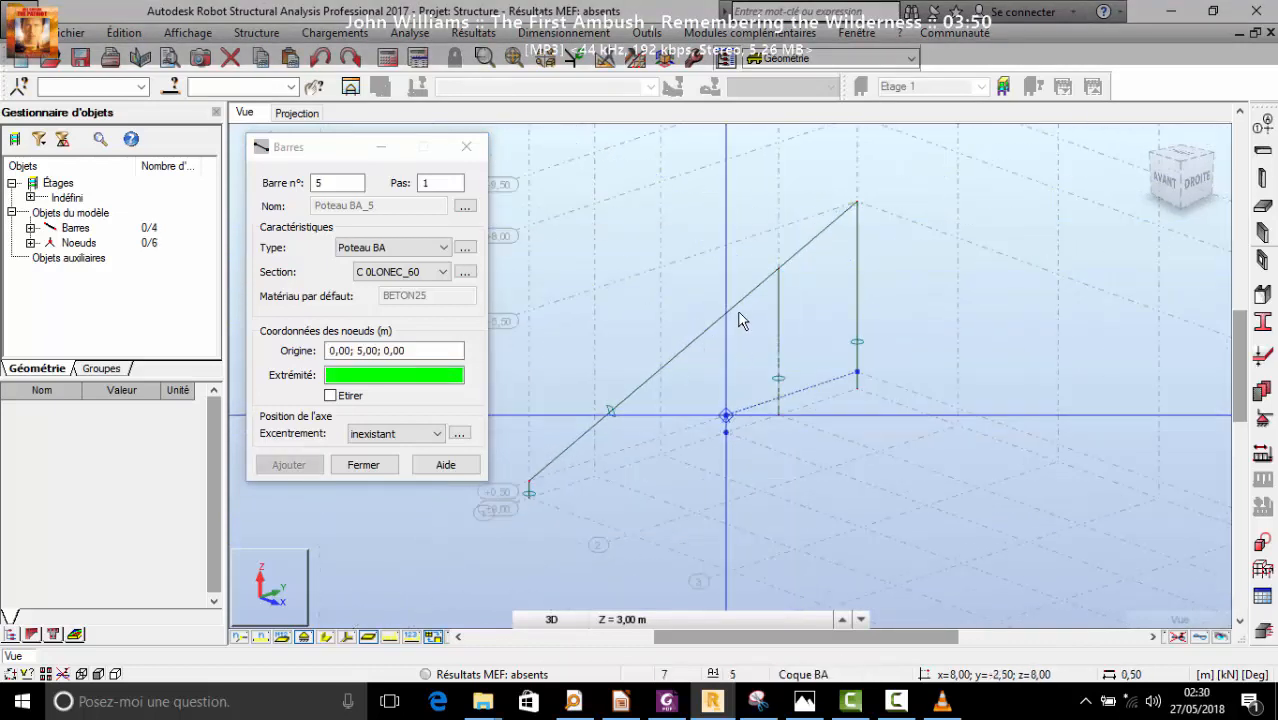
{"action": "left_click", "coordinate": [726, 314]}
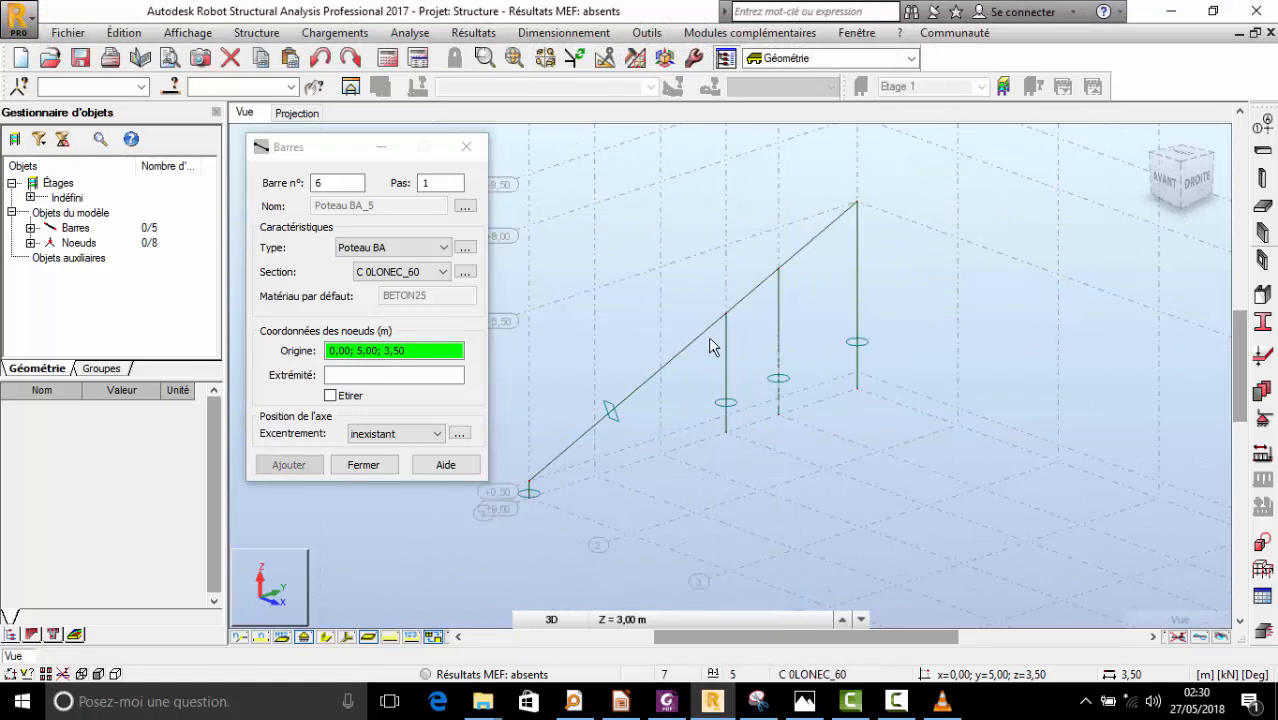
{"action": "left_click", "coordinate": [667, 450]}
{"action": "left_click", "coordinate": [662, 373]}
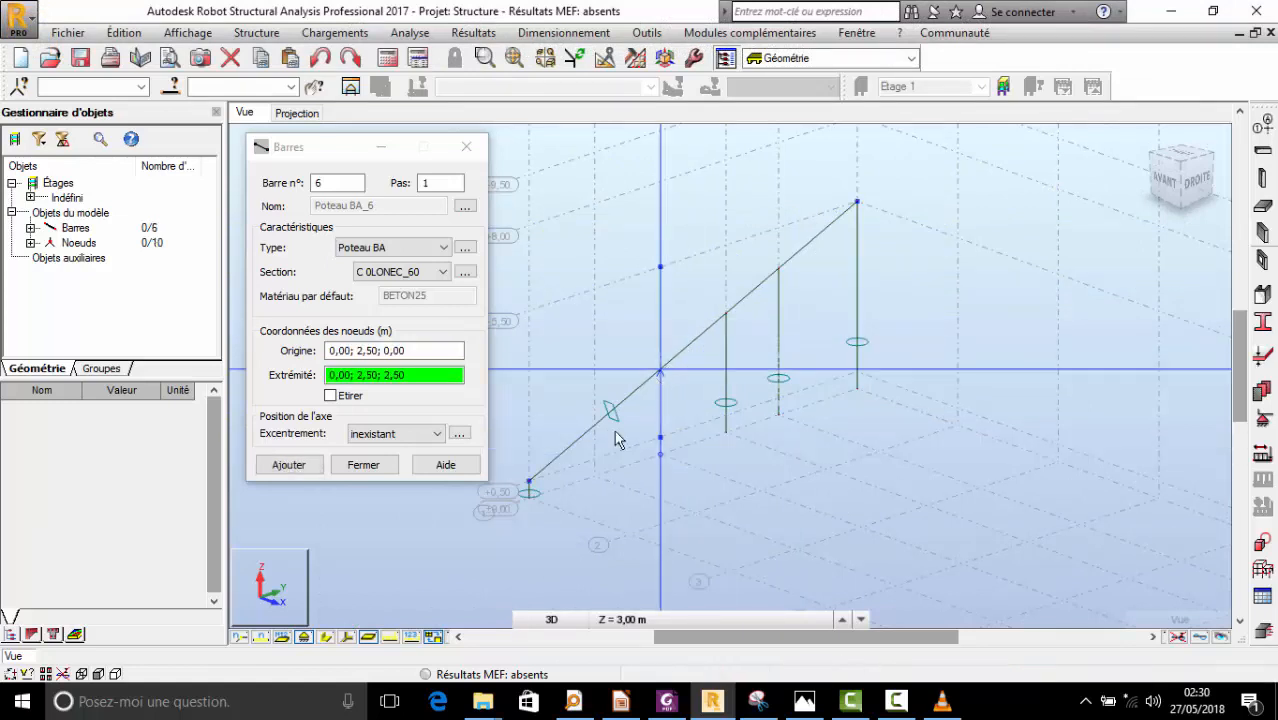
{"action": "left_click", "coordinate": [603, 480]}
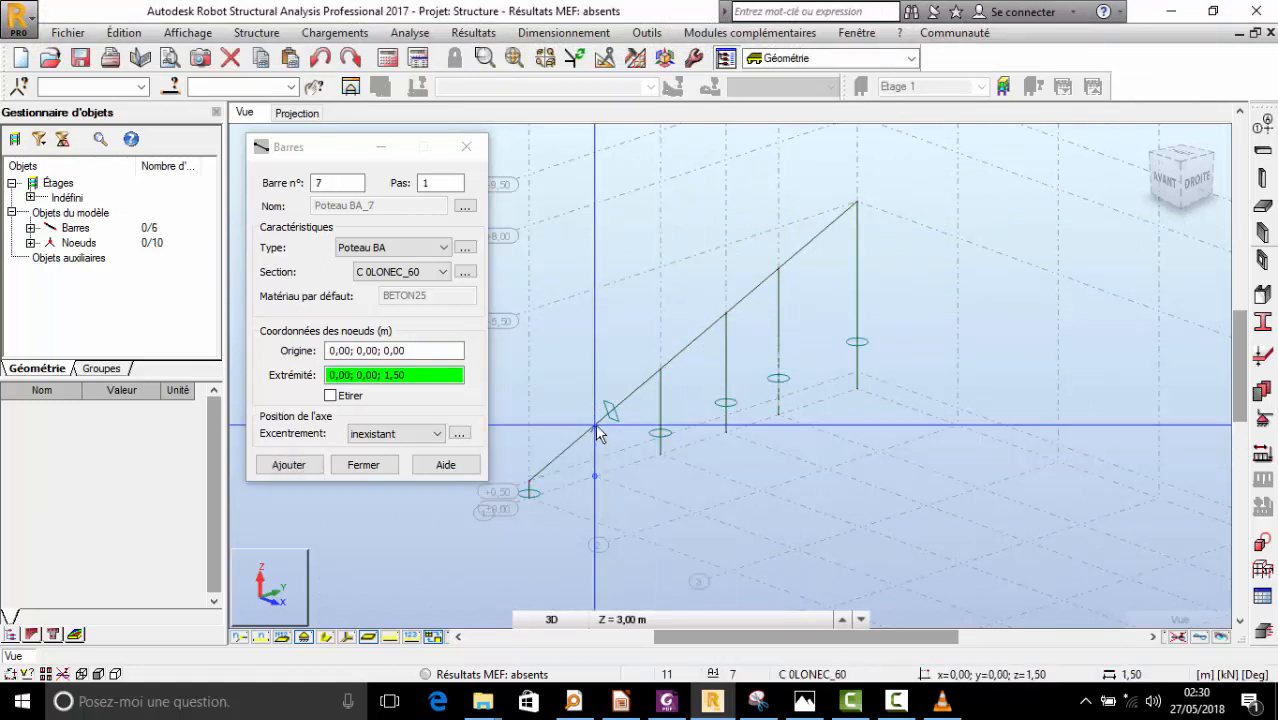
{"action": "left_click", "coordinate": [597, 432]}
{"action": "left_click", "coordinate": [466, 147]}
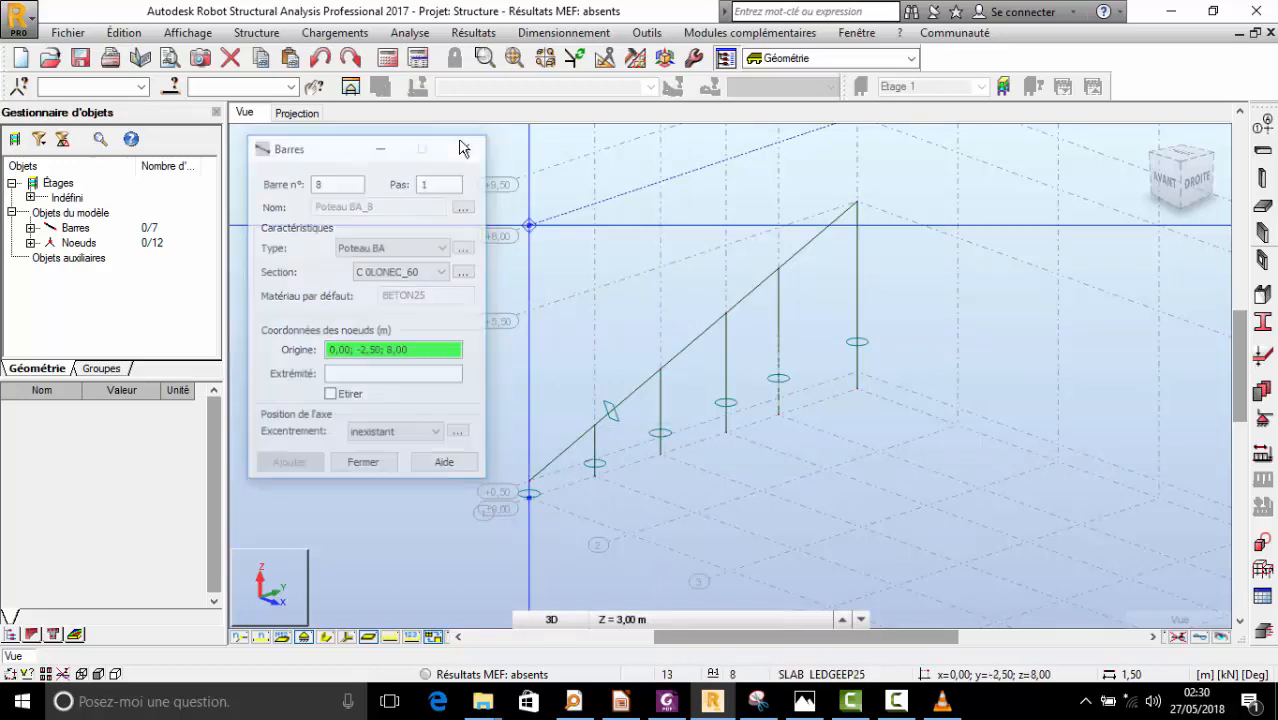
- Assign Encastrement nodal supports to the column bases at y = -2,50 and y = 0,00
{"action": "scroll", "coordinate": [505, 260], "scroll_direction": "down", "scroll_amount": 2}
{"action": "scroll", "coordinate": [505, 254], "scroll_direction": "down", "scroll_amount": 1}
{"action": "scroll", "coordinate": [568, 314], "scroll_direction": "up", "scroll_amount": 3}
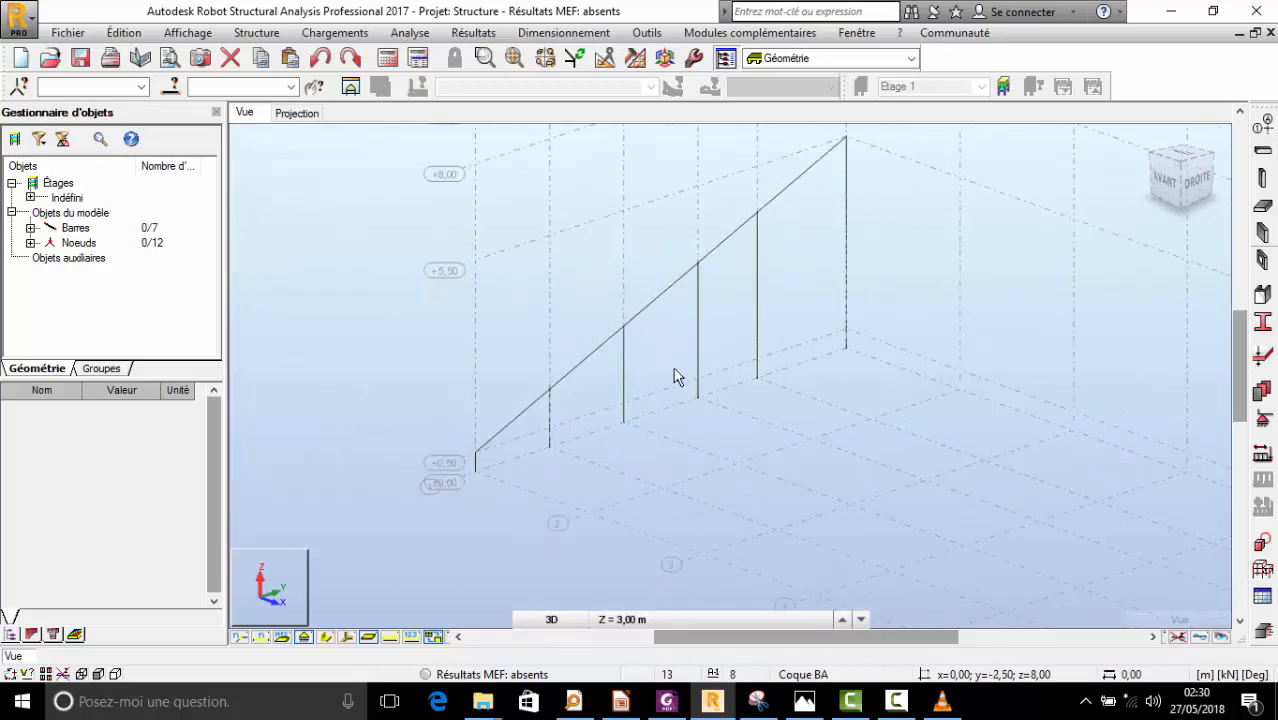
{"action": "scroll", "coordinate": [589, 357], "scroll_direction": "down", "scroll_amount": 3}
{"action": "scroll", "coordinate": [571, 442], "scroll_direction": "up", "scroll_amount": 8}
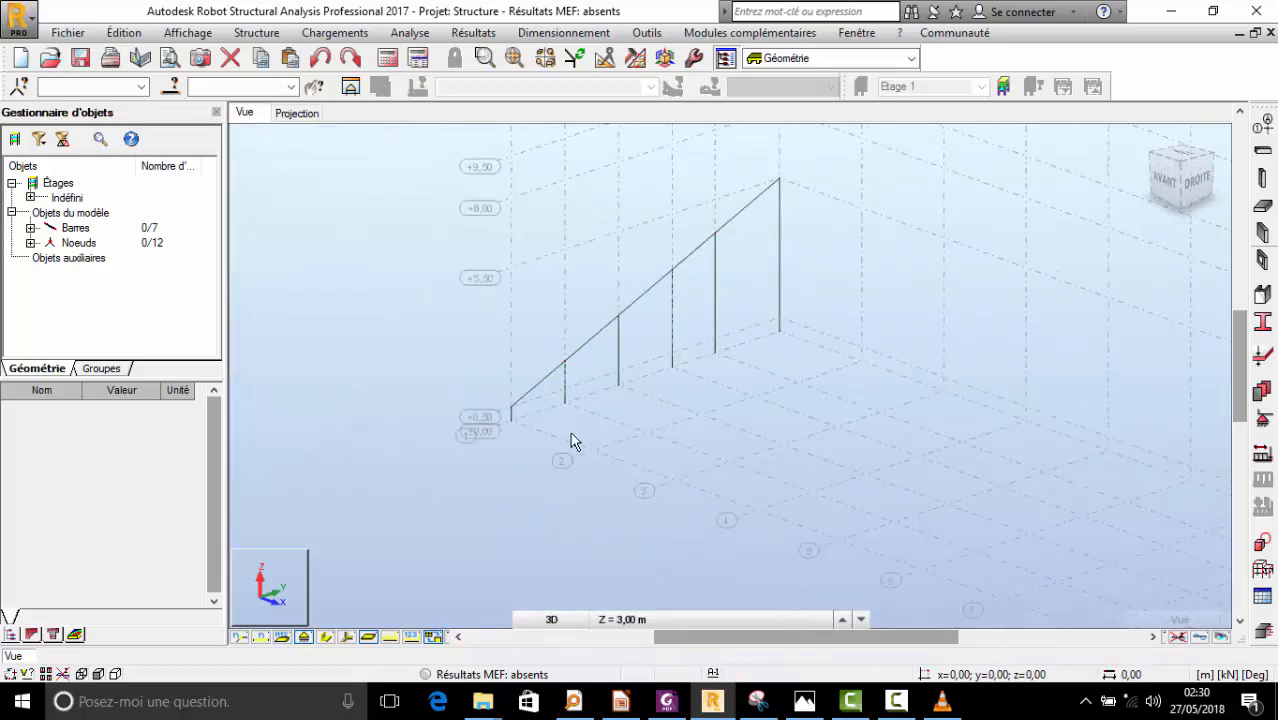
{"action": "scroll", "coordinate": [468, 445], "scroll_direction": "down", "scroll_amount": 2}
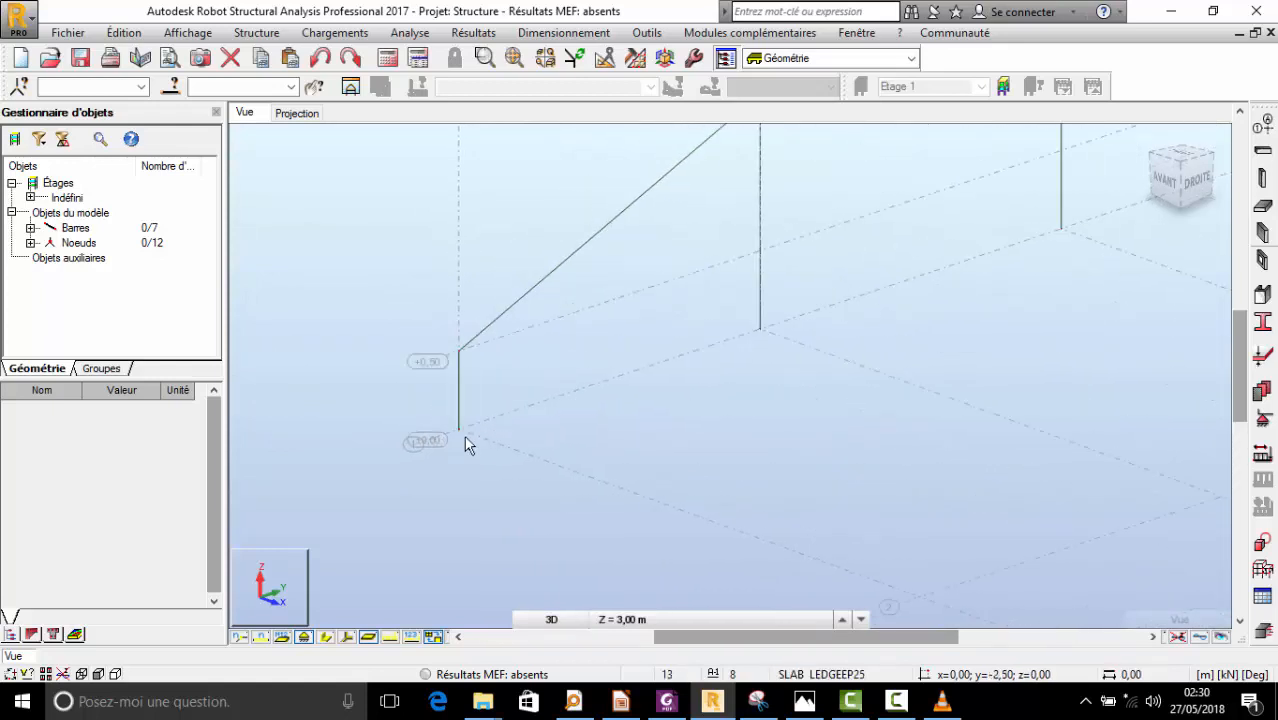
{"action": "left_click", "coordinate": [1262, 420]}
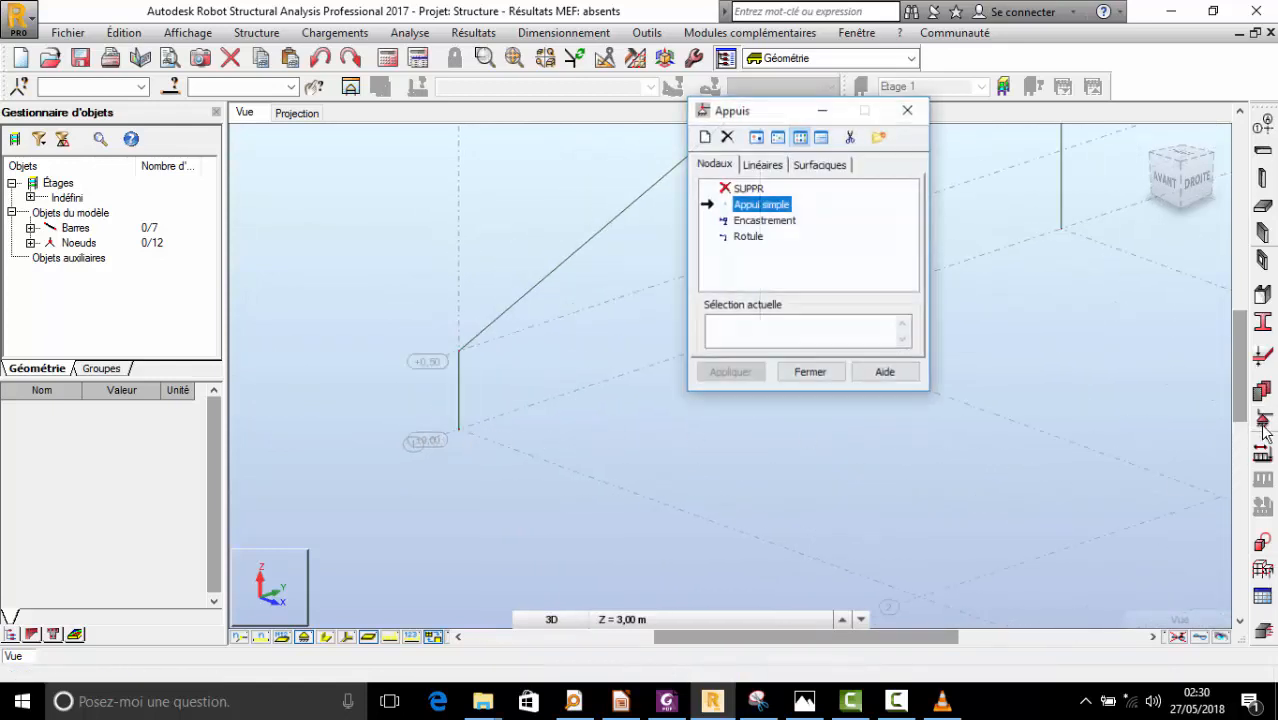
{"action": "left_click", "coordinate": [764, 220]}
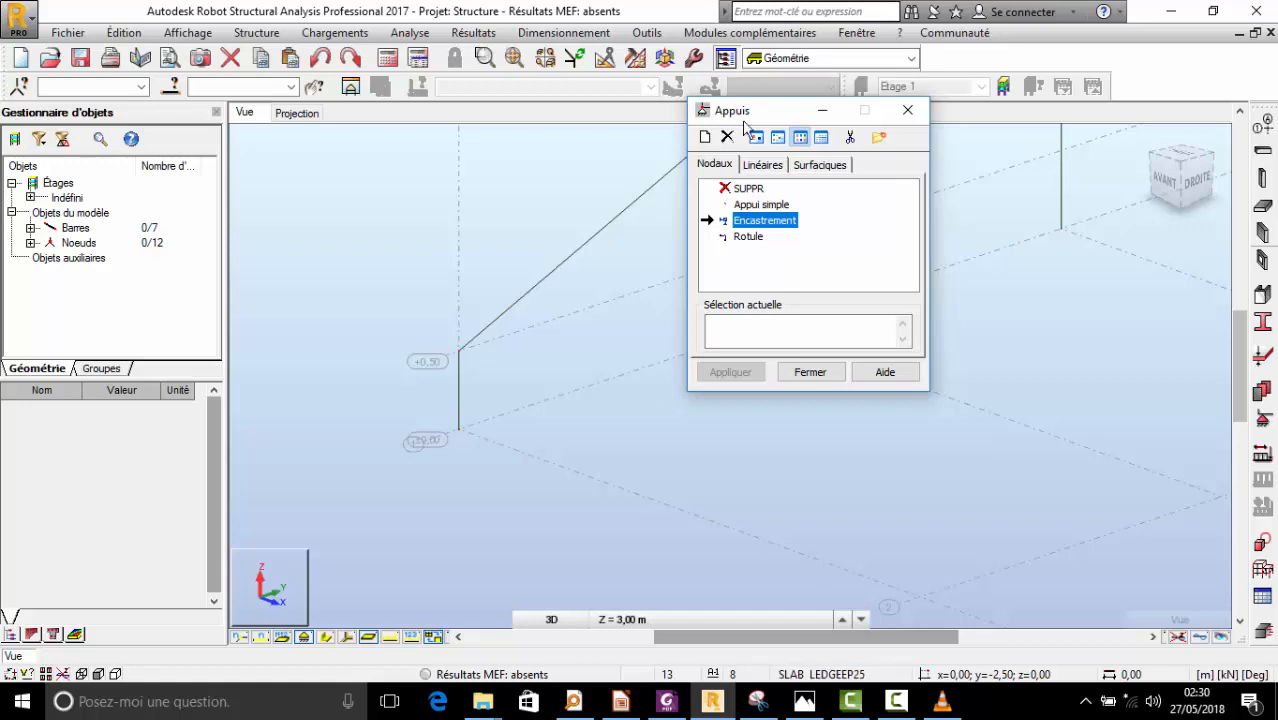
{"action": "left_click_drag", "start_coordinate": [770, 110], "coordinate": [2, 287]}
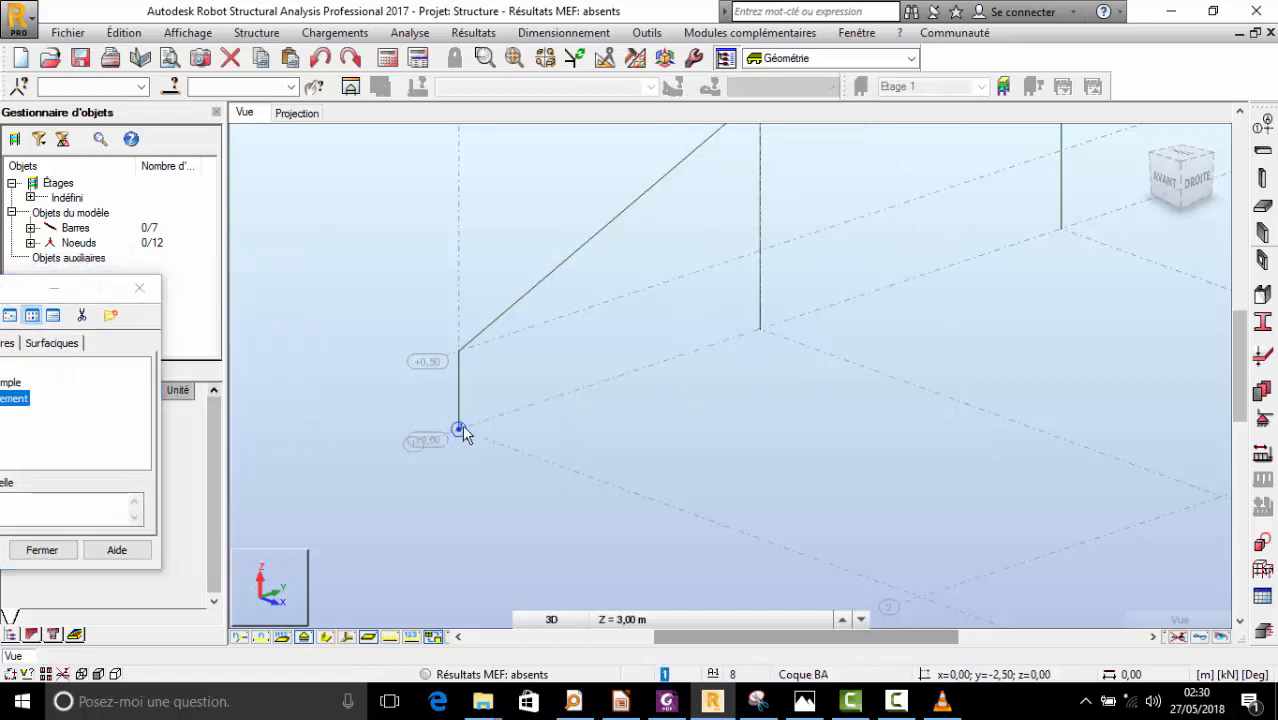
{"action": "left_click", "coordinate": [761, 333]}
- Assign the same Encastrement support to the remaining column bases at y = 2,50, 5,00, 7,00 and 10,00
{"action": "scroll", "coordinate": [518, 522], "scroll_direction": "down", "scroll_amount": 3}
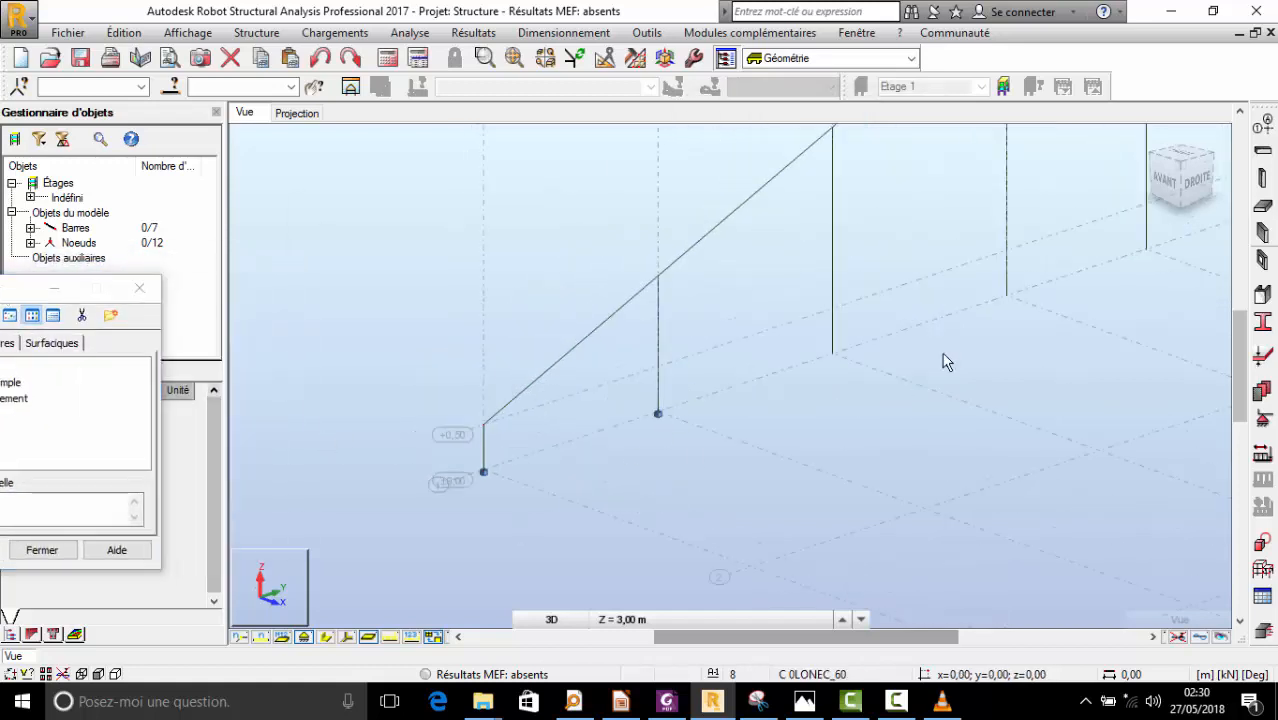
{"action": "scroll", "coordinate": [971, 311], "scroll_direction": "up", "scroll_amount": 2}
{"action": "scroll", "coordinate": [835, 371], "scroll_direction": "down", "scroll_amount": 2}
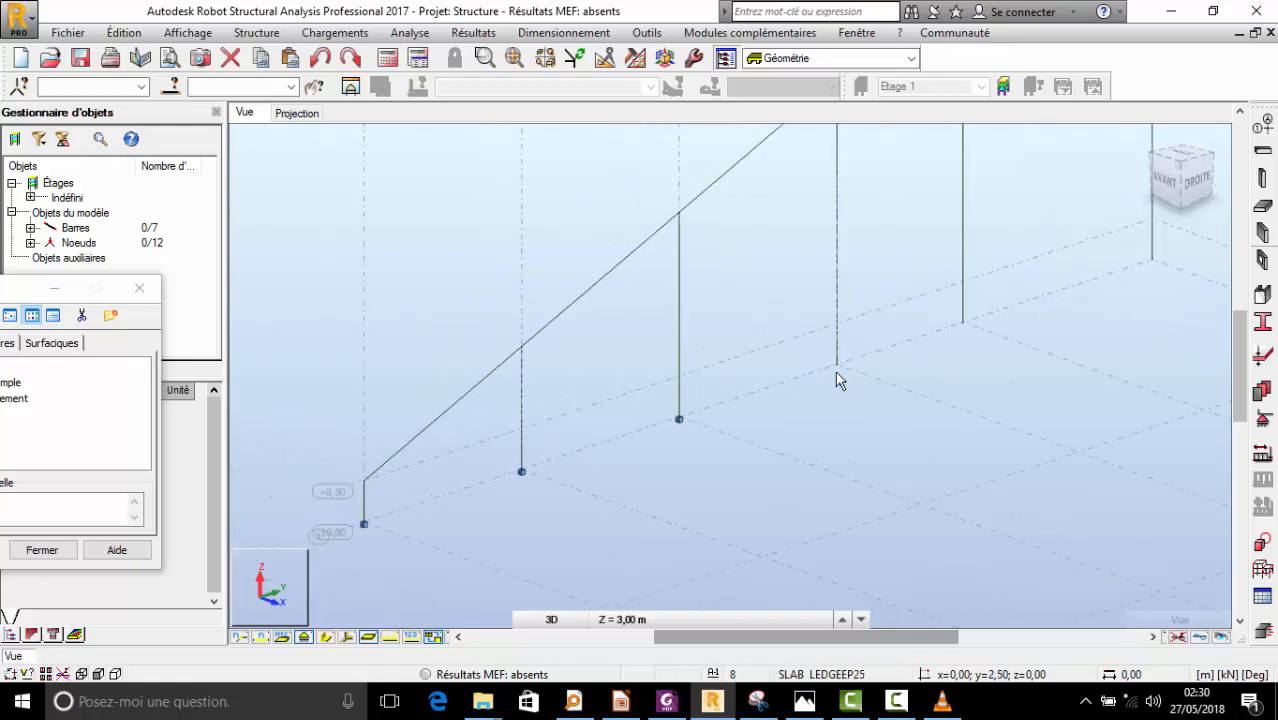
{"action": "scroll", "coordinate": [848, 370], "scroll_direction": "up", "scroll_amount": 2}
{"action": "scroll", "coordinate": [935, 299], "scroll_direction": "down", "scroll_amount": 2}
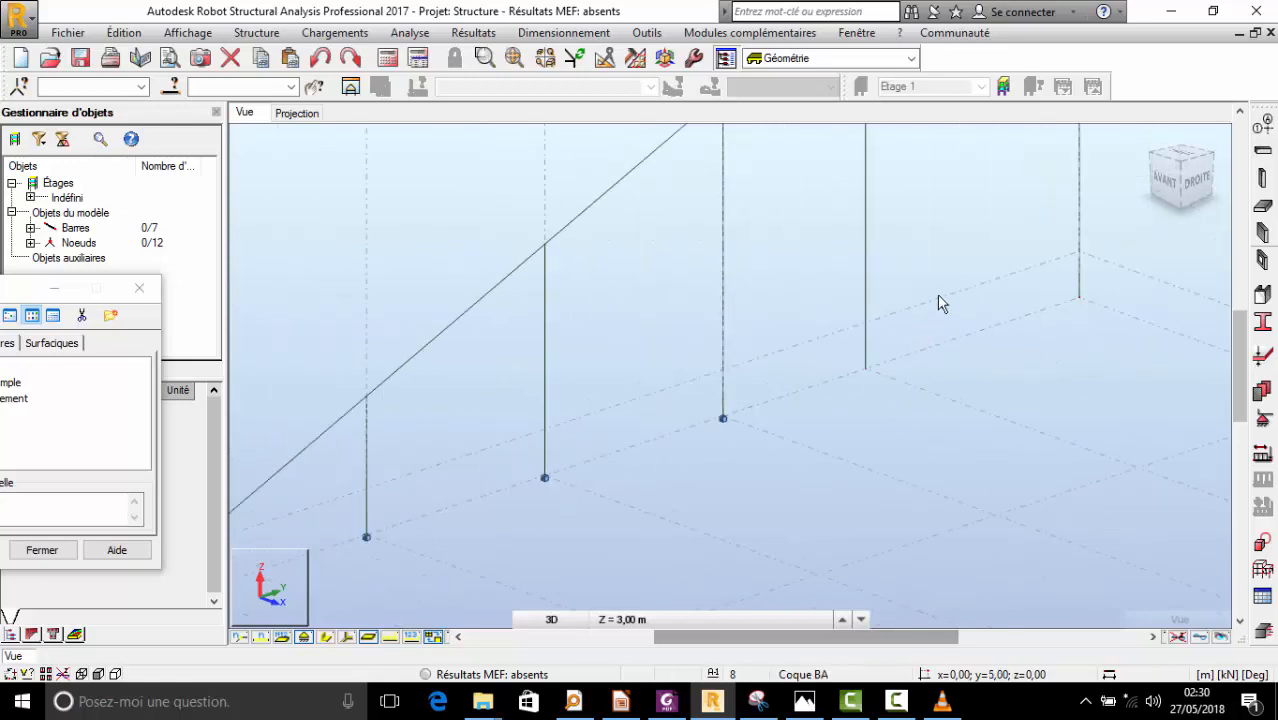
{"action": "scroll", "coordinate": [848, 401], "scroll_direction": "up", "scroll_amount": 2}
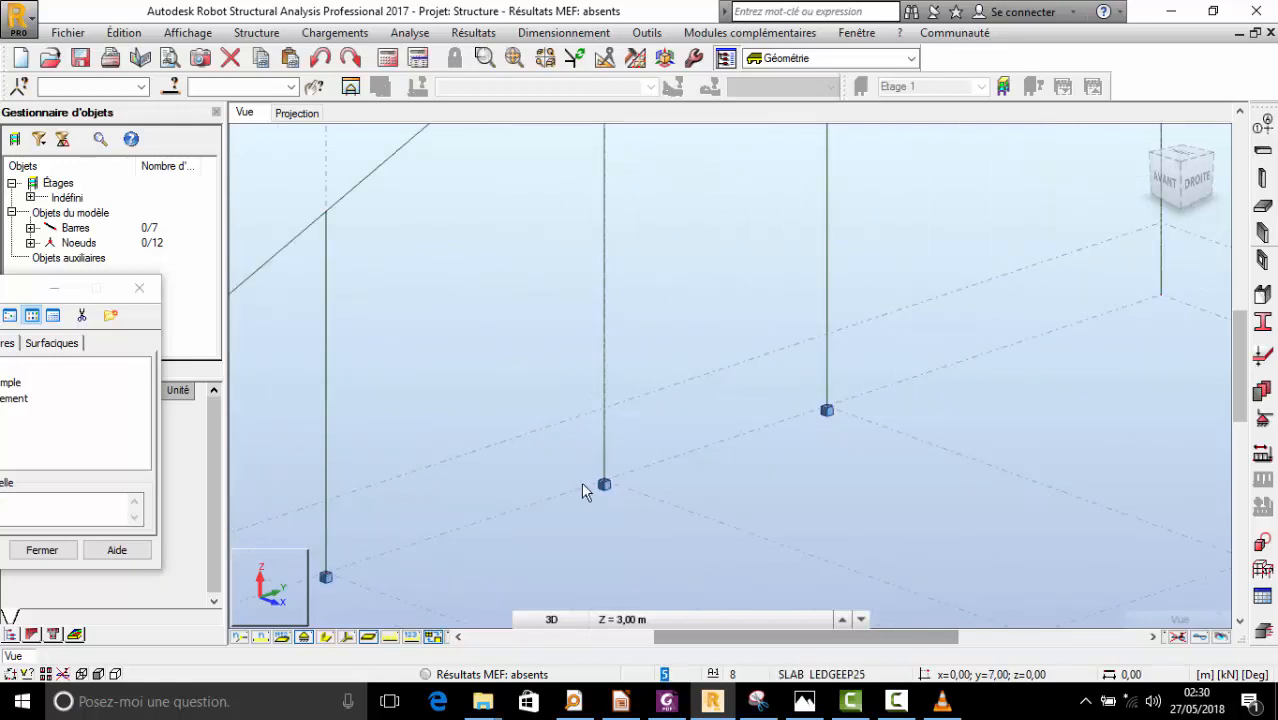
{"action": "scroll", "coordinate": [585, 490], "scroll_direction": "down", "scroll_amount": 2}
{"action": "scroll", "coordinate": [911, 383], "scroll_direction": "up", "scroll_amount": 2}
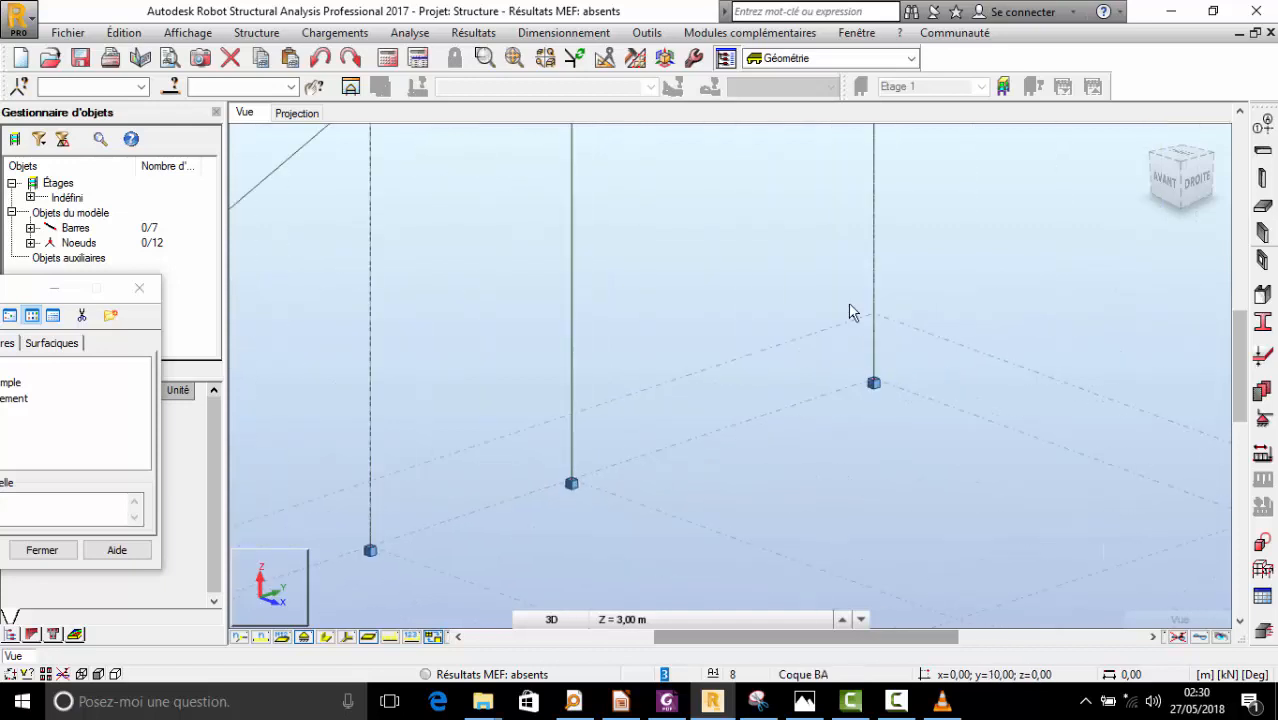
{"action": "scroll", "coordinate": [860, 330], "scroll_direction": "down", "scroll_amount": 2}
- Switch to Photos to examine the grandstand reference picture FRAMEWORK.PNG, and return to Robot
{"action": "left_click", "coordinate": [898, 700]}
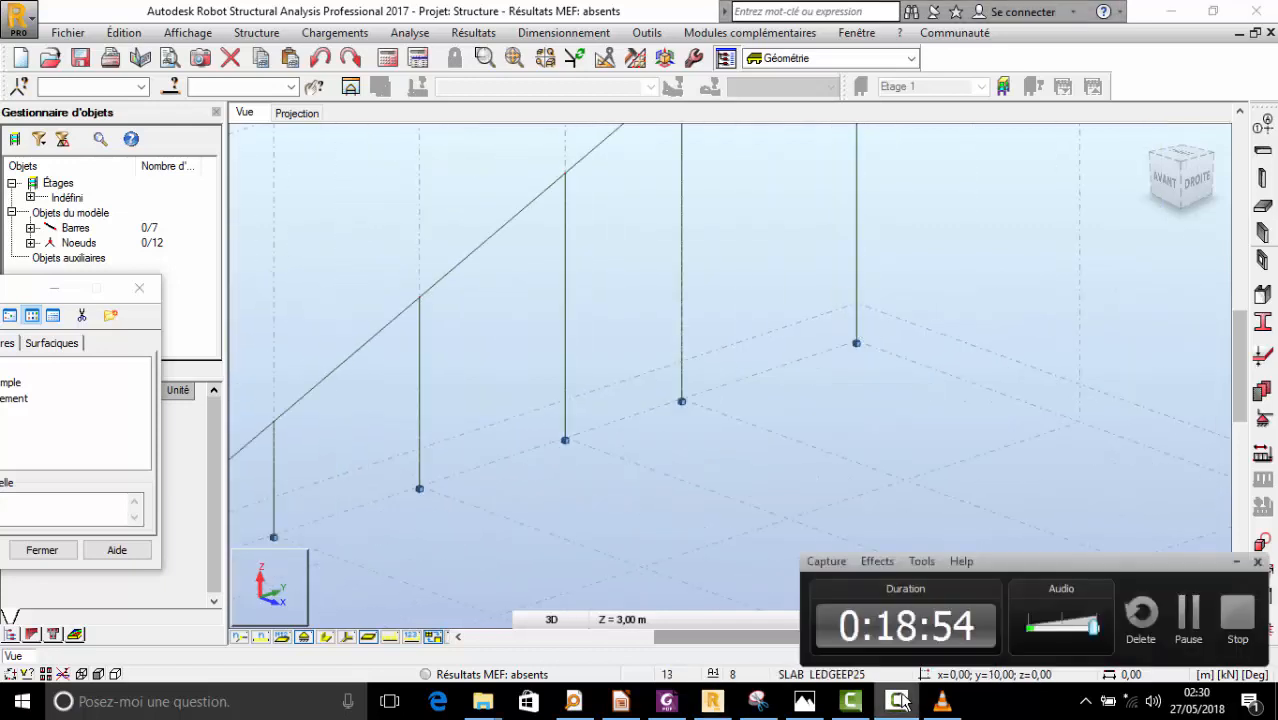
{"action": "left_click", "coordinate": [898, 700]}
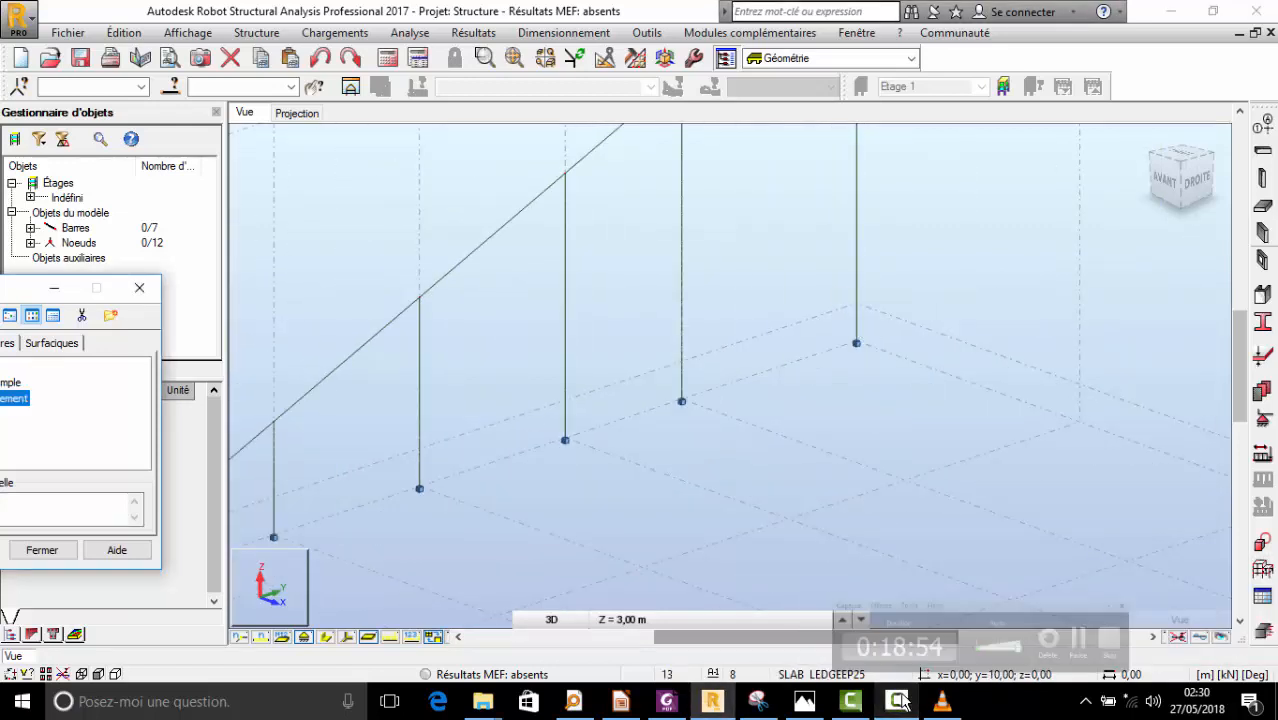
{"action": "left_click", "coordinate": [805, 703]}
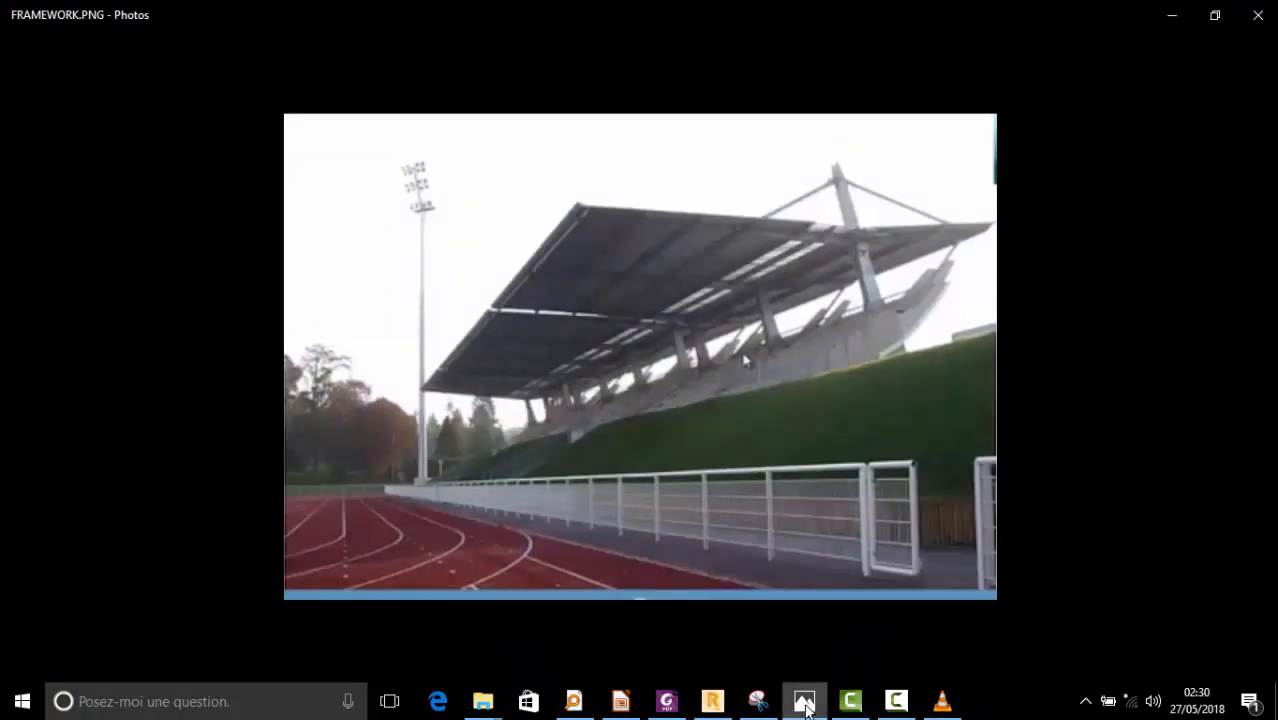
{"action": "left_click", "coordinate": [805, 703]}
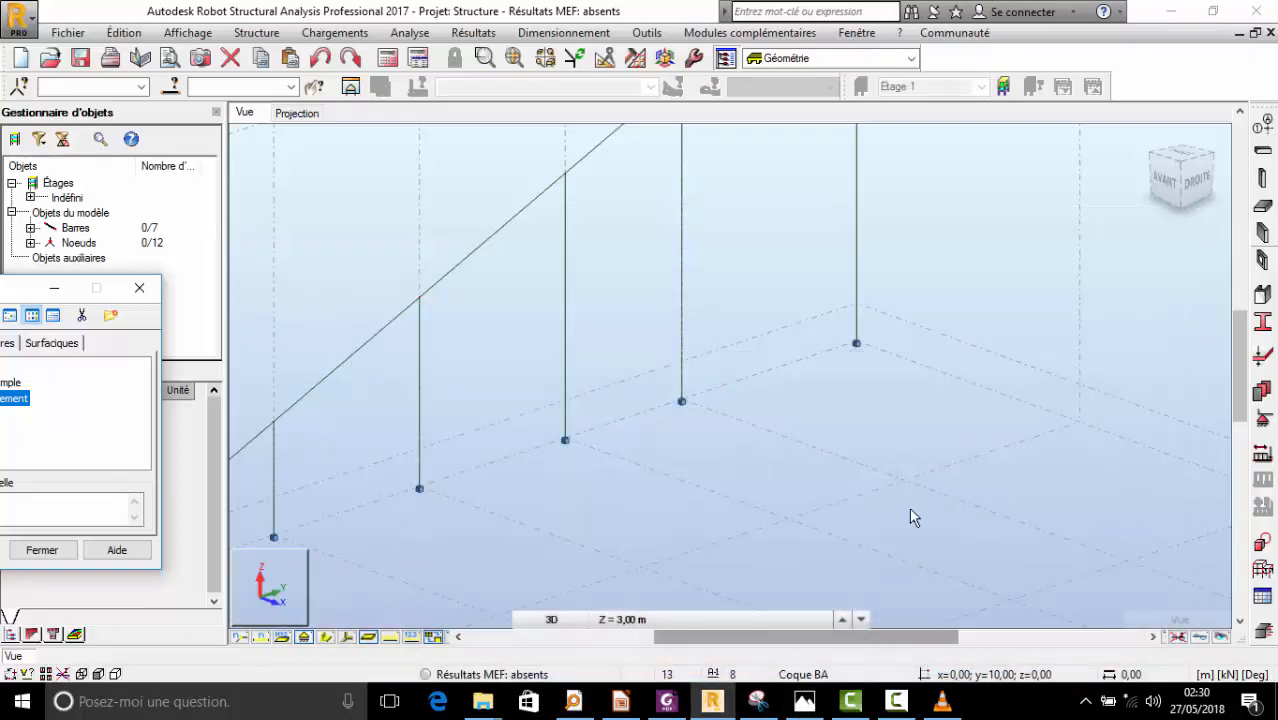
- End the nodal support assignment on the frame
{"action": "scroll", "coordinate": [798, 440], "scroll_direction": "down", "scroll_amount": 3}
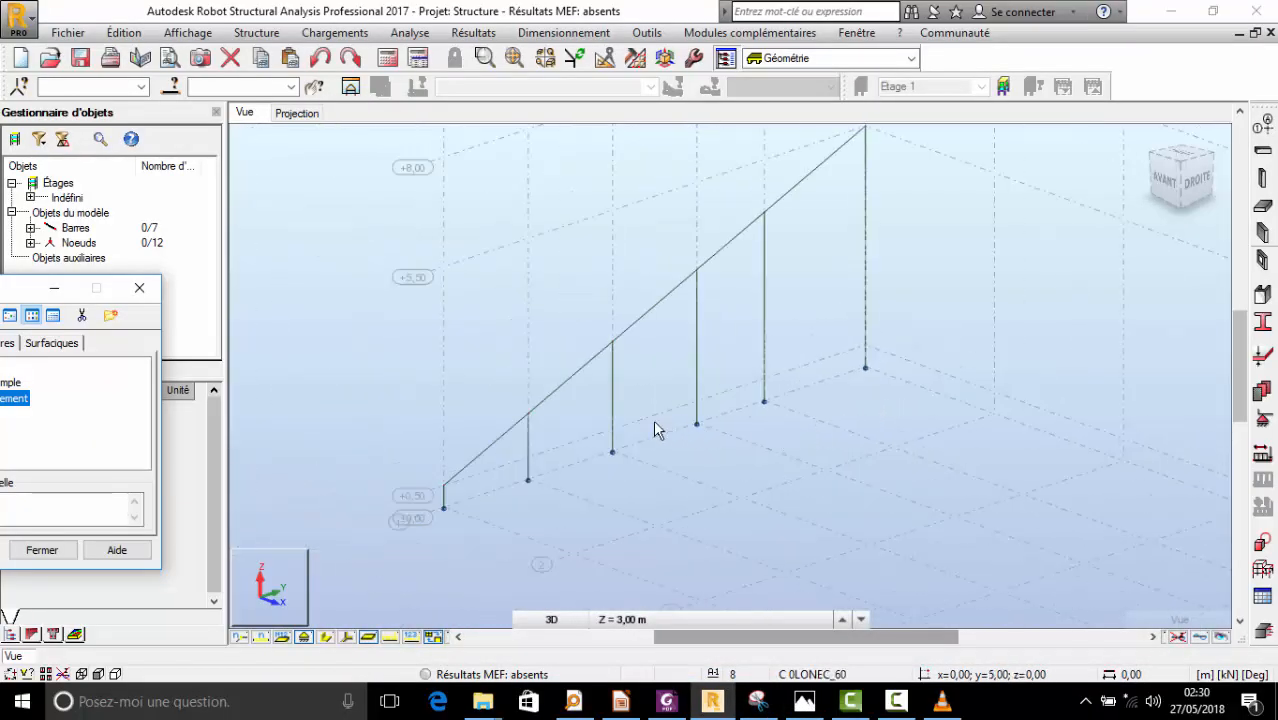
{"action": "scroll", "coordinate": [656, 428], "scroll_direction": "down", "scroll_amount": 2}
{"action": "right_click", "coordinate": [866, 286]}
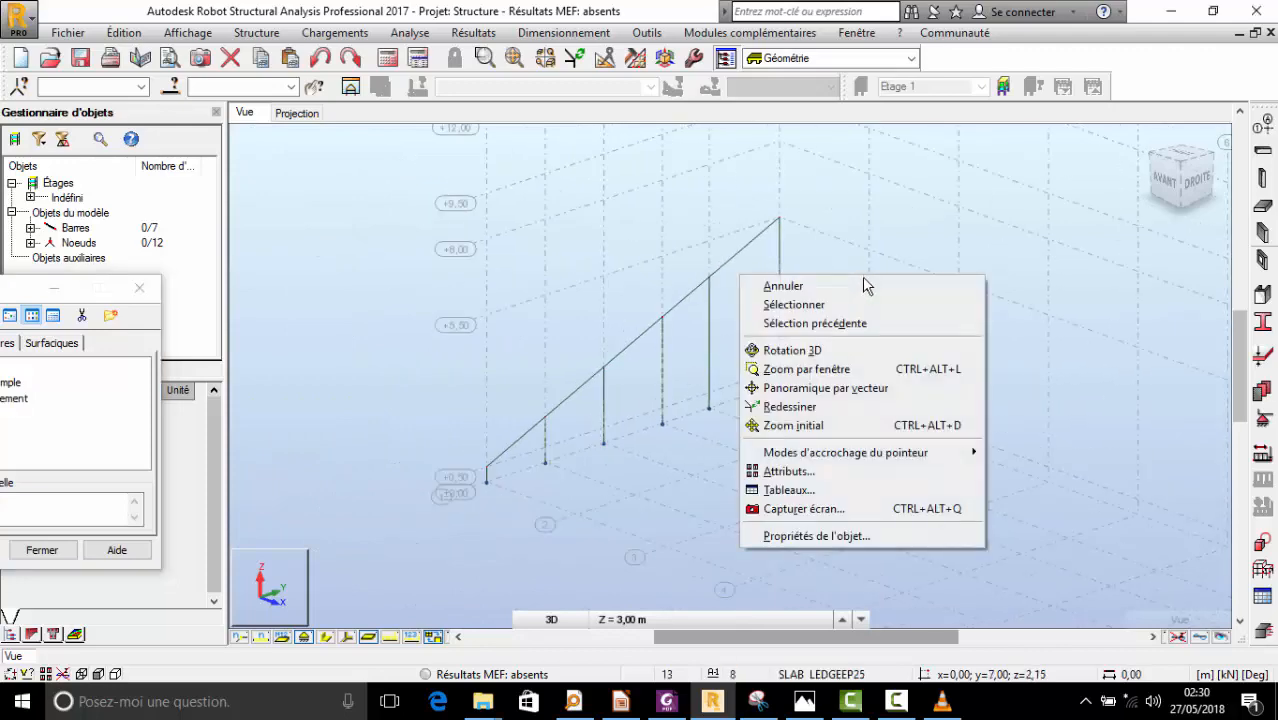
{"action": "left_click", "coordinate": [856, 285]}
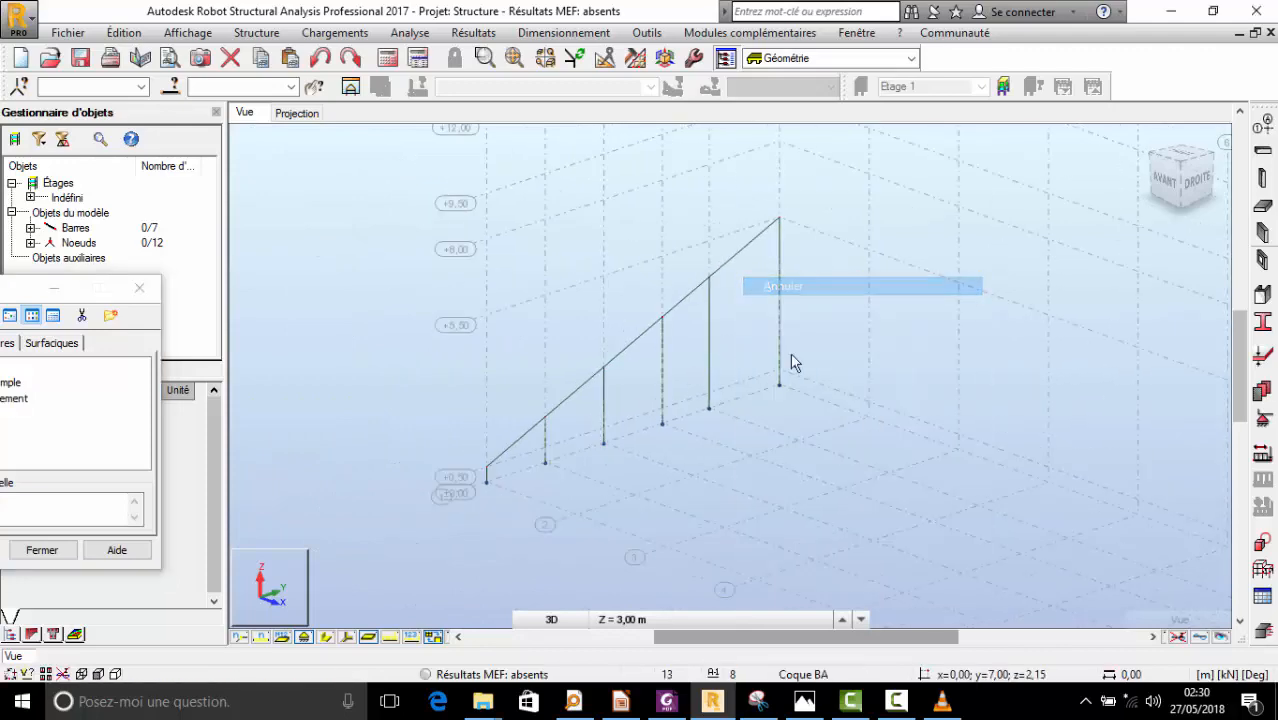
- Display the bars' section shapes to examine the frame's columns, inclined beam and supports, and return to the wireframe display
{"action": "left_click", "coordinate": [324, 639]}
{"action": "scroll", "coordinate": [670, 452], "scroll_direction": "up", "scroll_amount": 2}
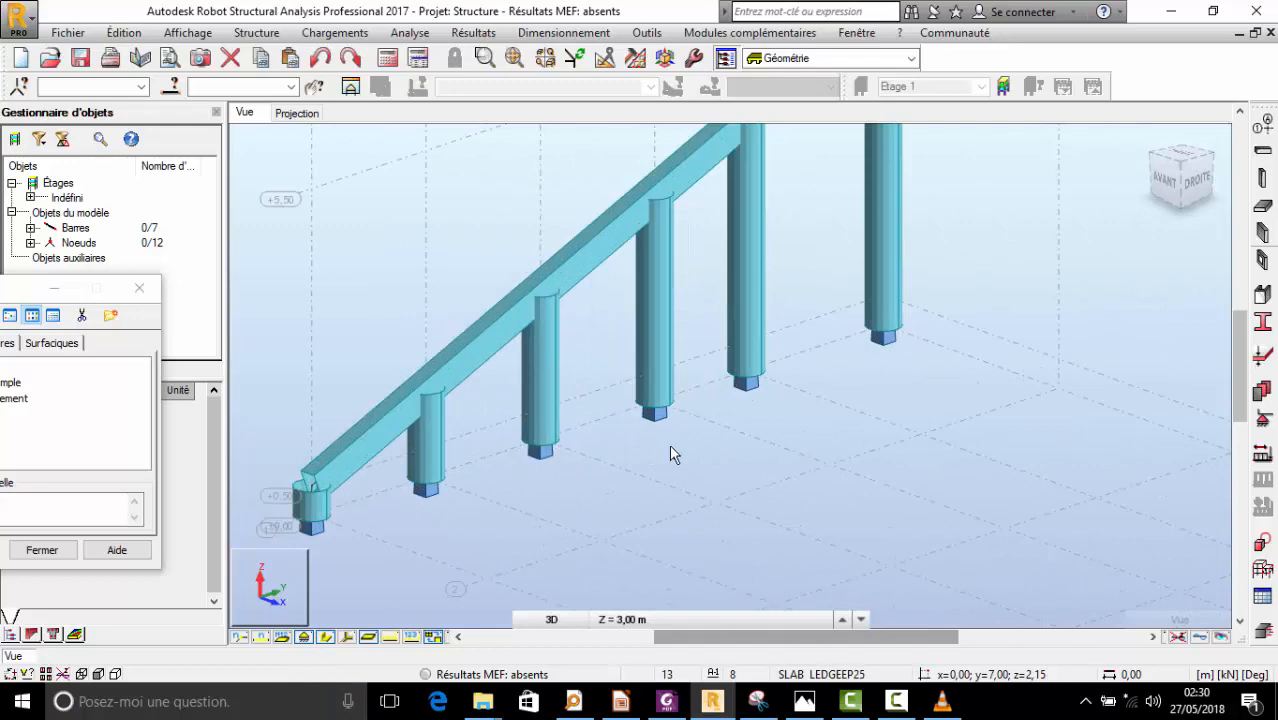
{"action": "scroll", "coordinate": [671, 453], "scroll_direction": "down", "scroll_amount": 3}
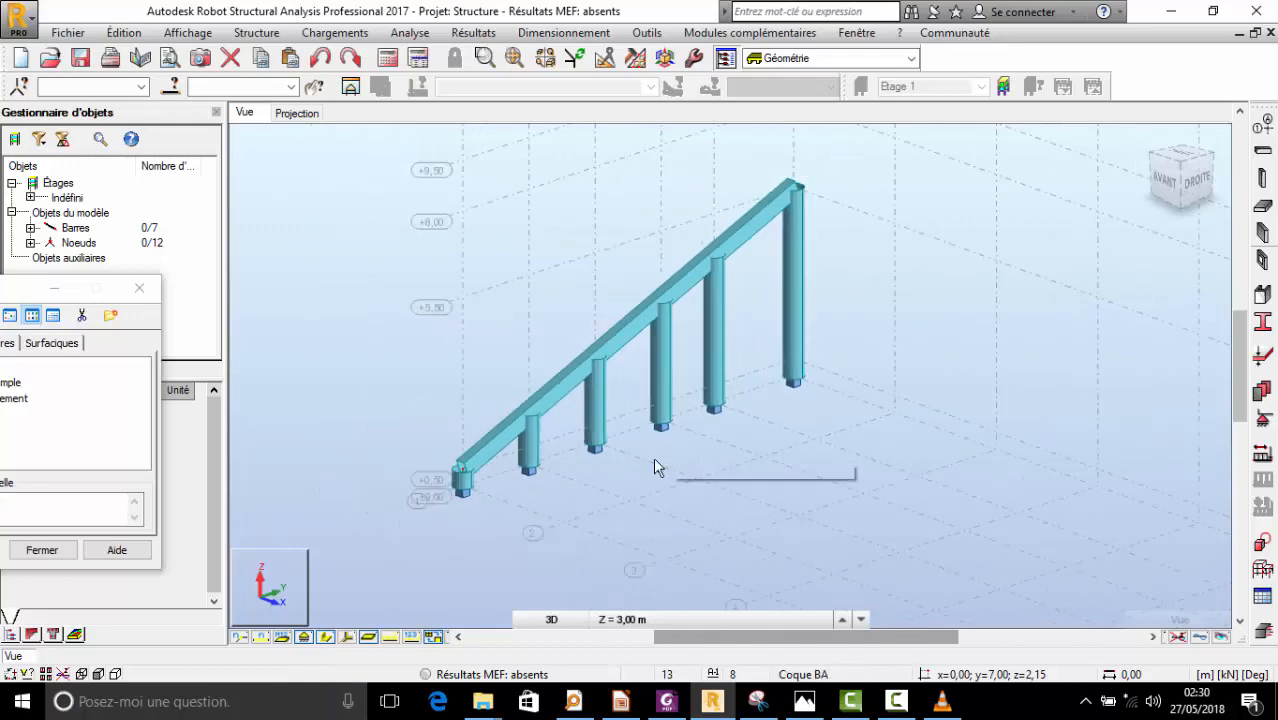
{"action": "left_click", "coordinate": [325, 637]}
{"action": "scroll", "coordinate": [402, 394], "scroll_direction": "down", "scroll_amount": 3}
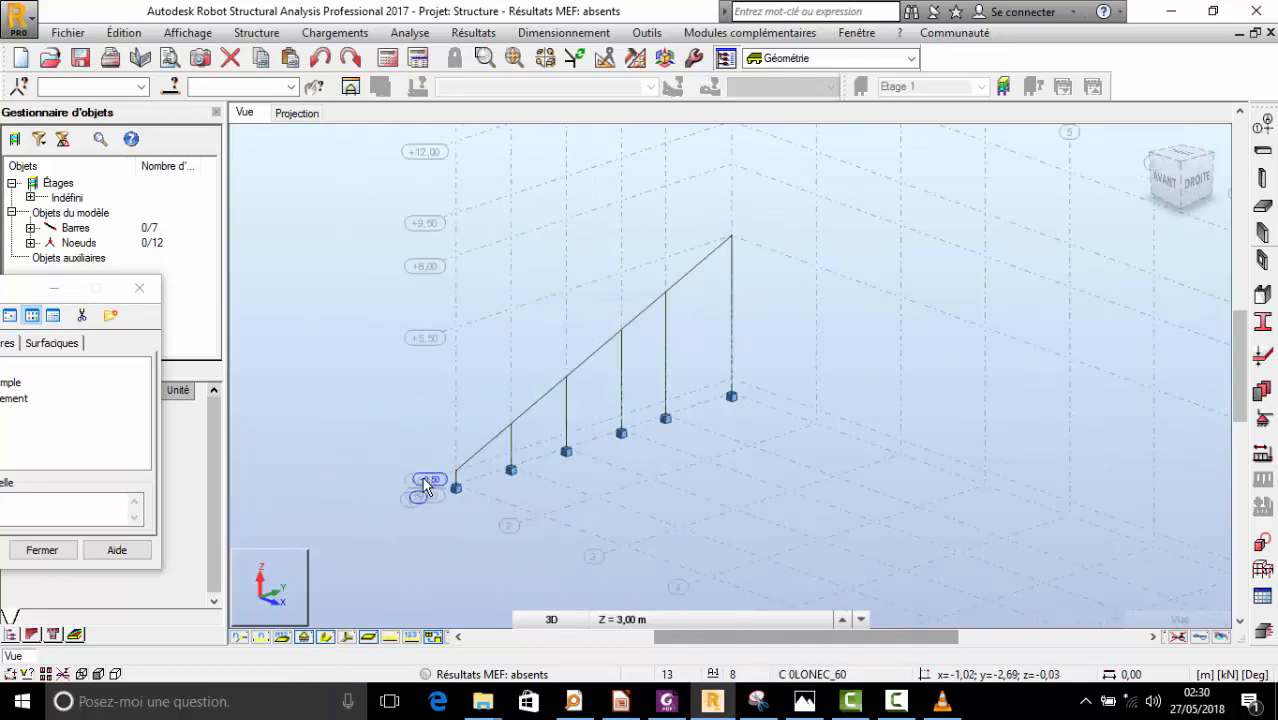
{"action": "right_click", "coordinate": [402, 396]}
{"action": "left_click", "coordinate": [400, 412]}
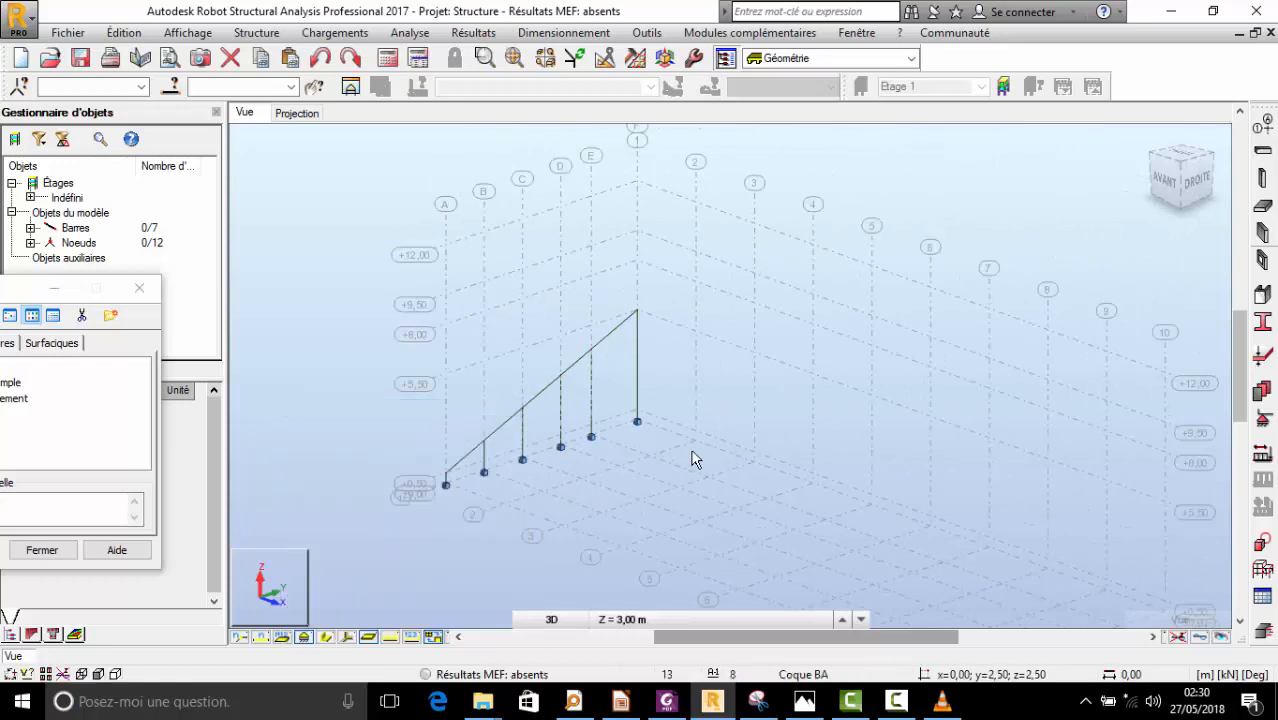
{"action": "right_click", "coordinate": [707, 387]}
{"action": "left_click", "coordinate": [733, 398]}
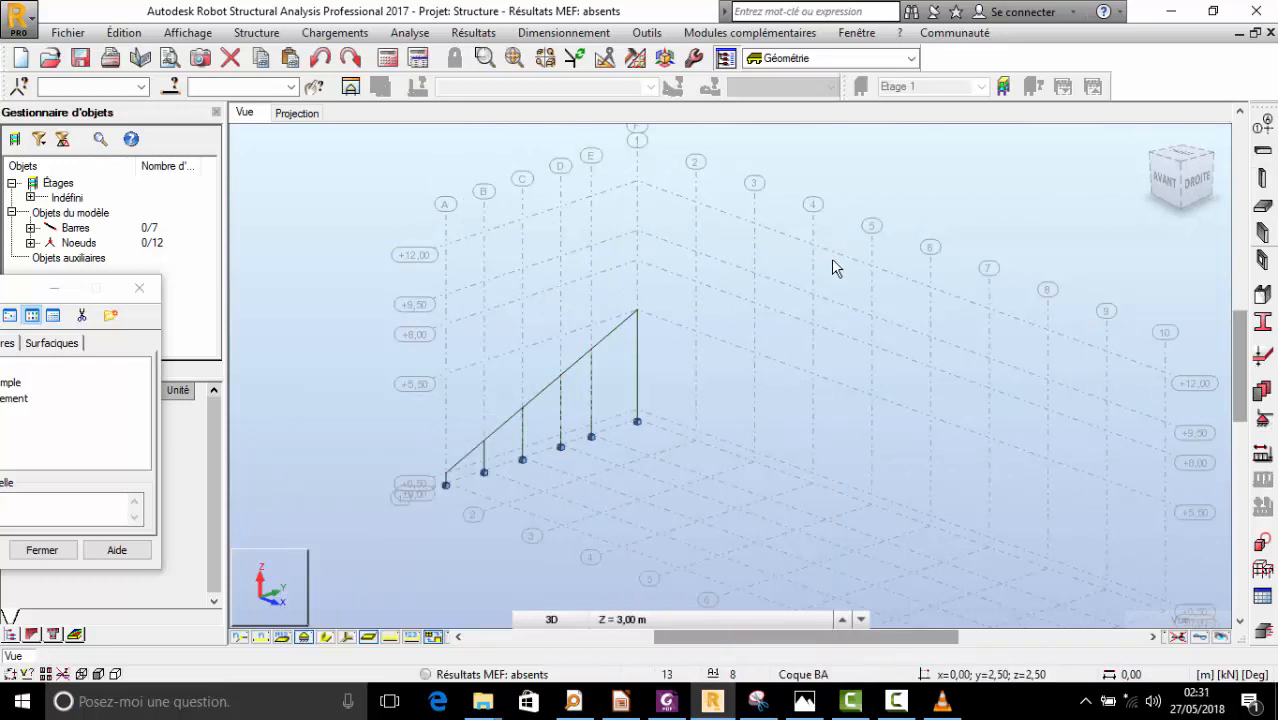
{"action": "right_click", "coordinate": [834, 216]}
{"action": "left_click", "coordinate": [840, 224]}
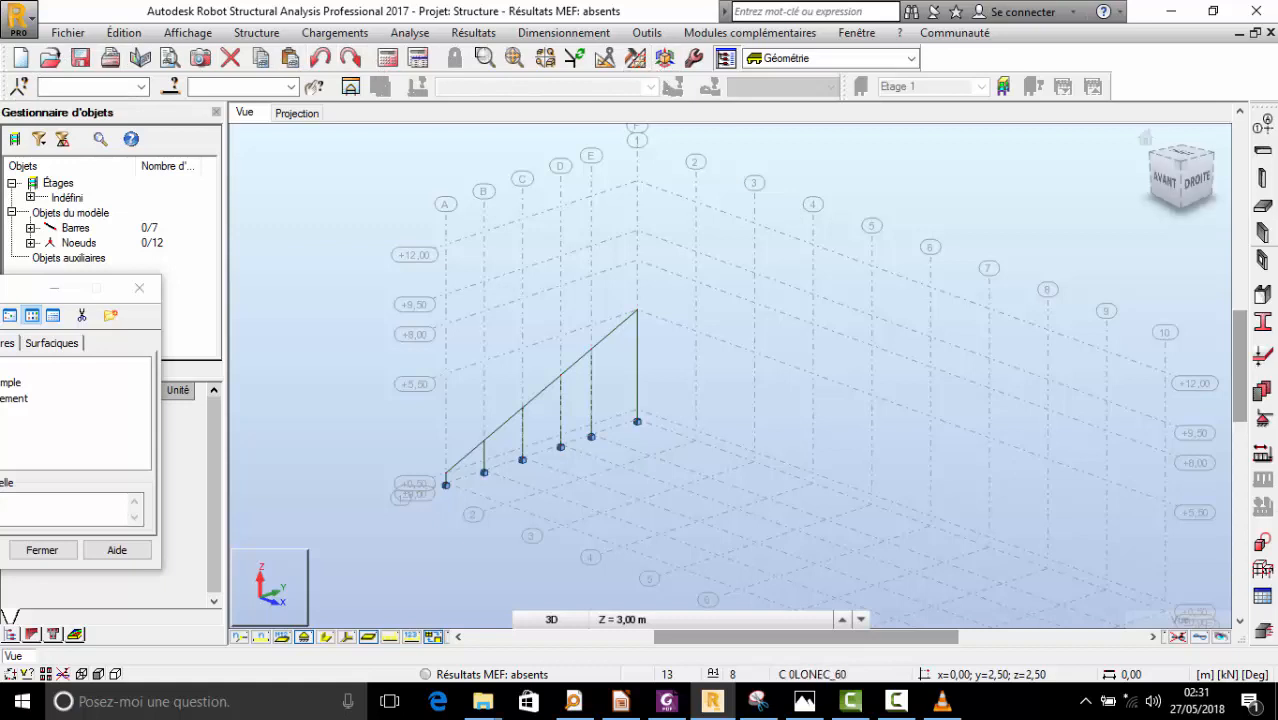
{"action": "left_click", "coordinate": [1265, 320]}
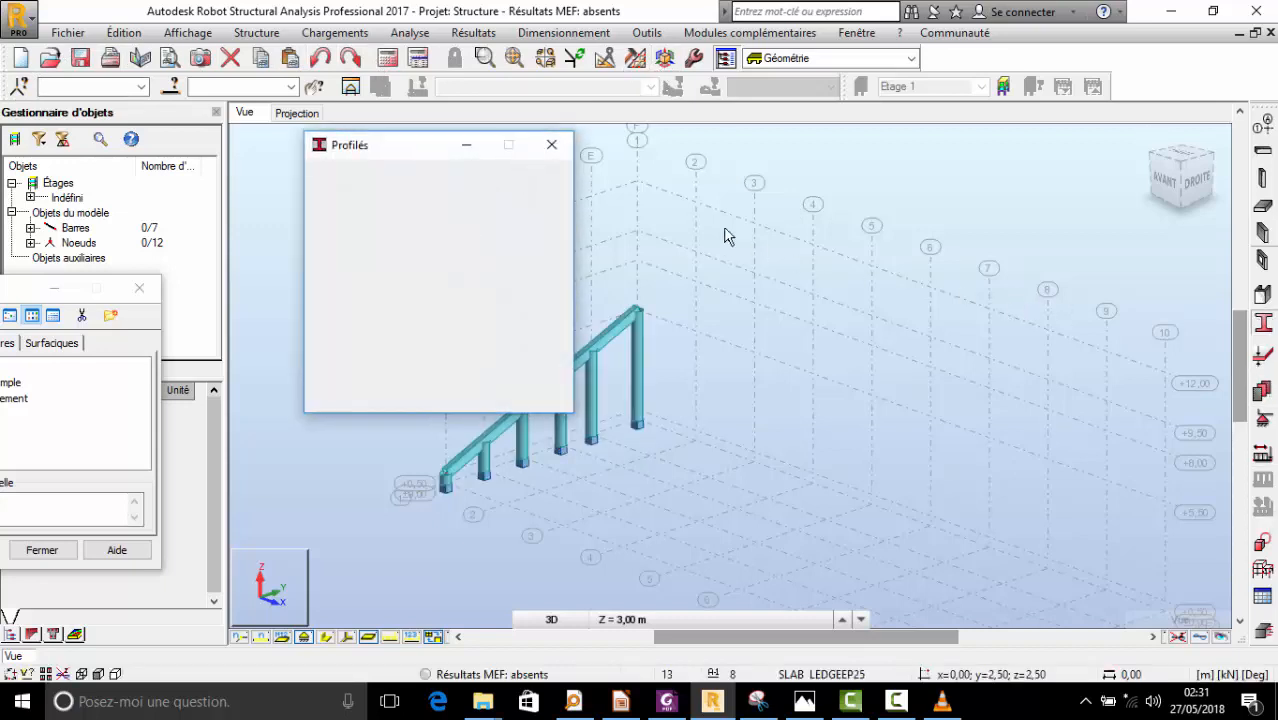
{"action": "left_click", "coordinate": [551, 144]}
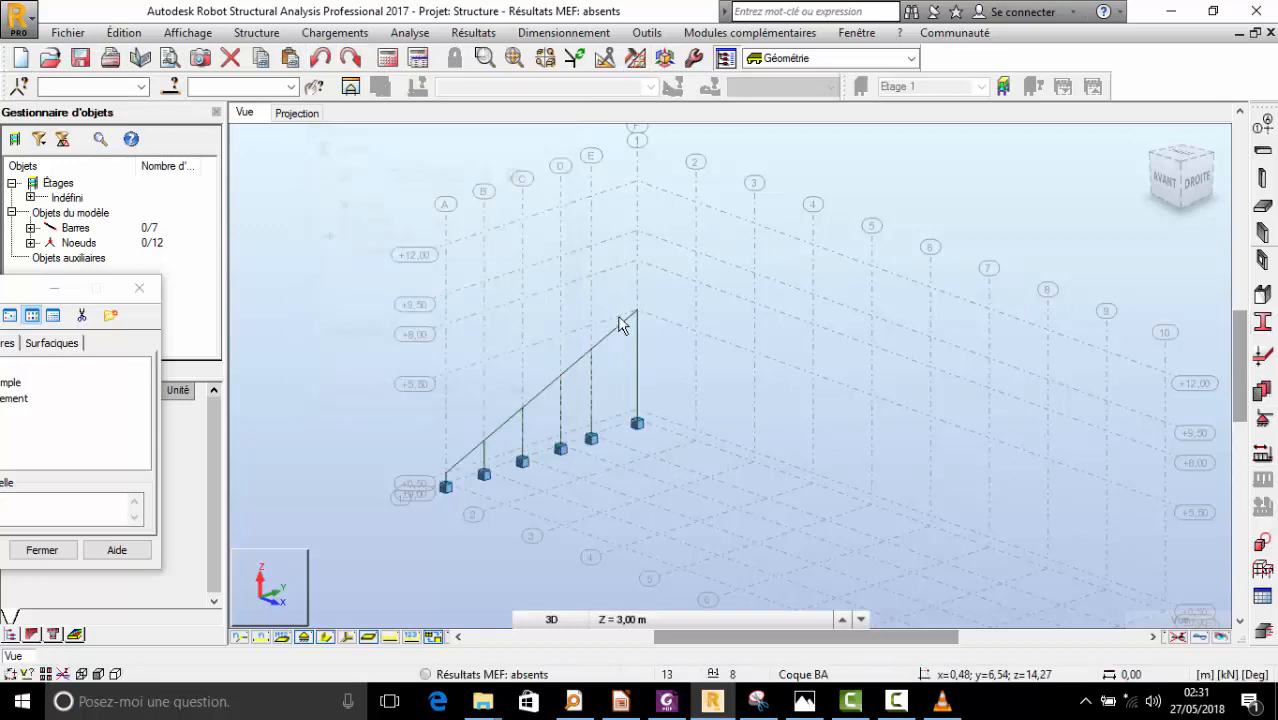
{"action": "right_click", "coordinate": [684, 296]}
{"action": "left_click", "coordinate": [662, 369]}
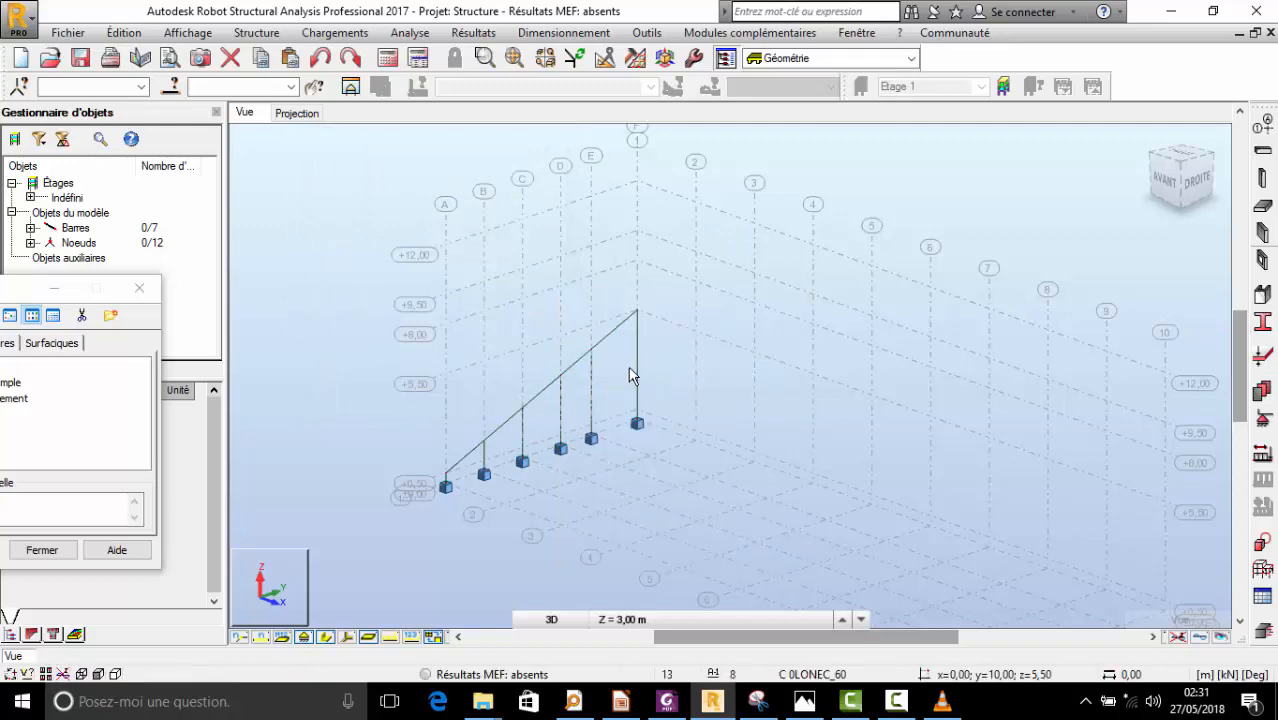
{"action": "right_click", "coordinate": [585, 287]}
{"action": "left_click", "coordinate": [588, 288]}
- Select the whole frame with its columns and inclined beam, and hide the support symbols
{"action": "left_click_drag", "start_coordinate": [374, 305], "coordinate": [786, 526]}
{"action": "scroll", "coordinate": [601, 438], "scroll_direction": "up", "scroll_amount": 3}
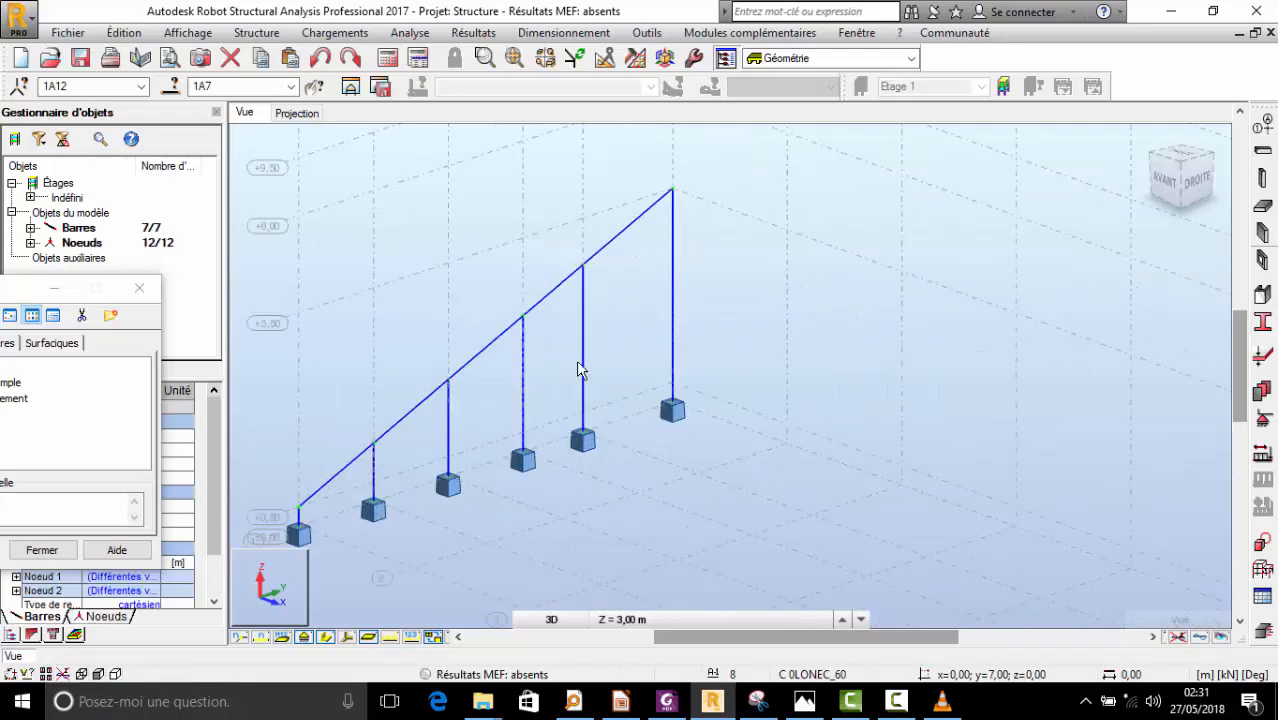
{"action": "scroll", "coordinate": [539, 314], "scroll_direction": "down", "scroll_amount": 2}
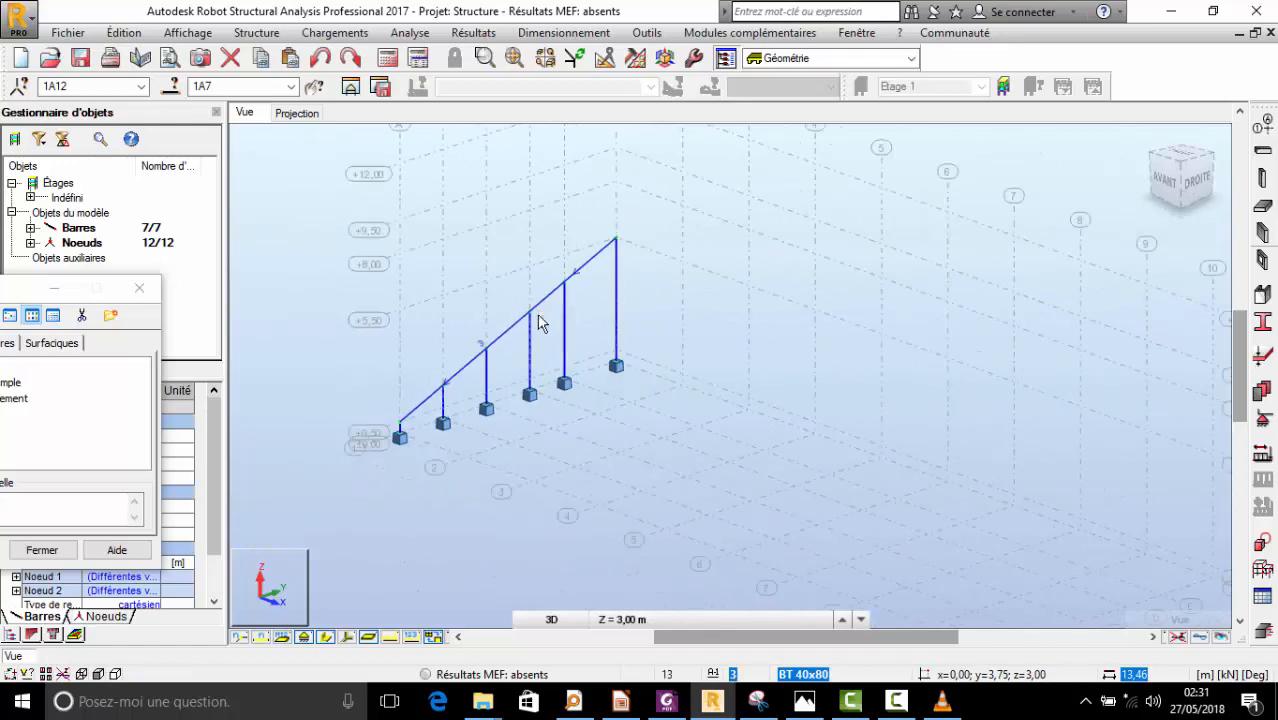
{"action": "left_click", "coordinate": [326, 636]}
{"action": "left_click", "coordinate": [326, 636]}
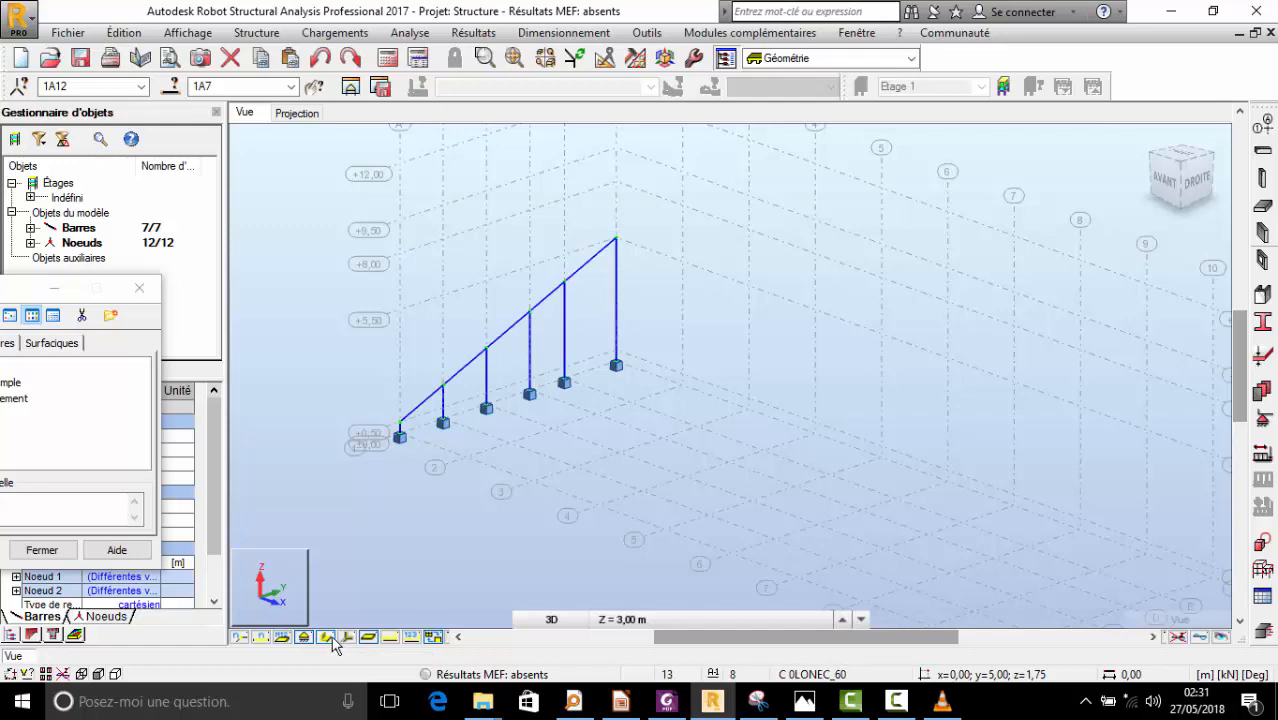
{"action": "left_click", "coordinate": [304, 637]}
{"action": "scroll", "coordinate": [645, 350], "scroll_direction": "down", "scroll_amount": 1}
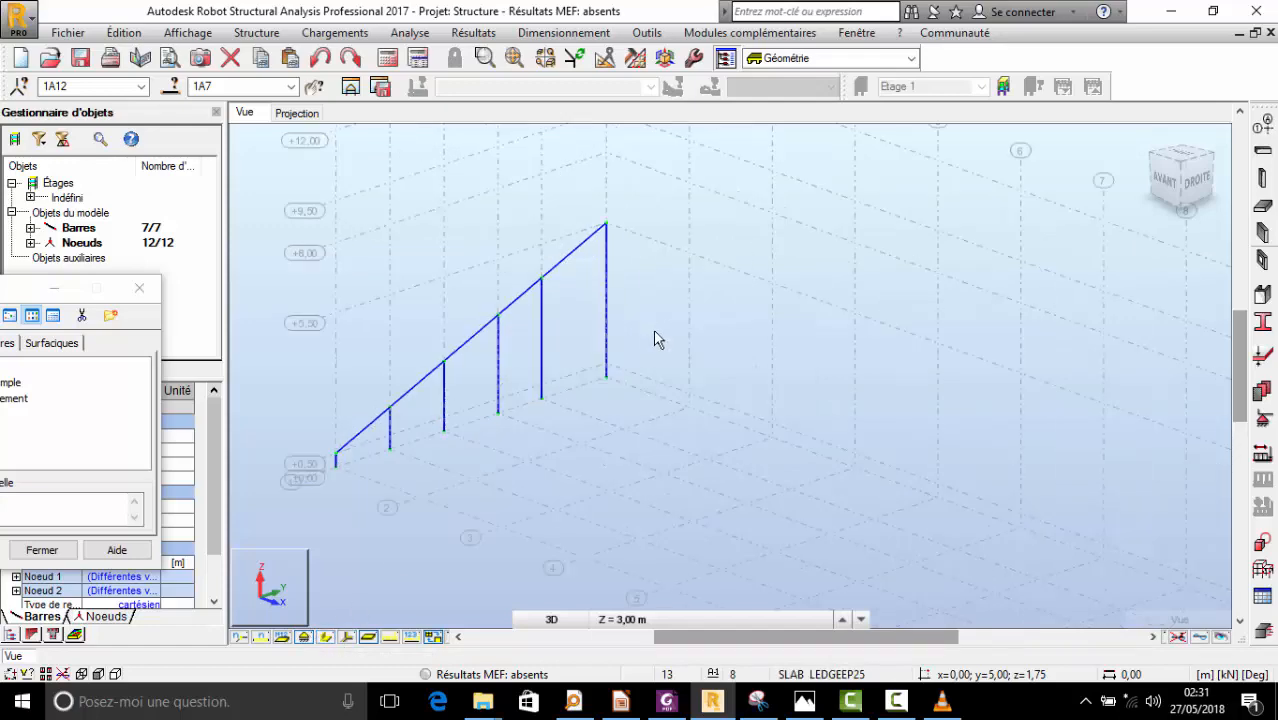
{"action": "scroll", "coordinate": [656, 337], "scroll_direction": "up", "scroll_amount": 4}
{"action": "scroll", "coordinate": [593, 414], "scroll_direction": "down", "scroll_amount": 3}
{"action": "scroll", "coordinate": [587, 298], "scroll_direction": "down", "scroll_amount": 2}
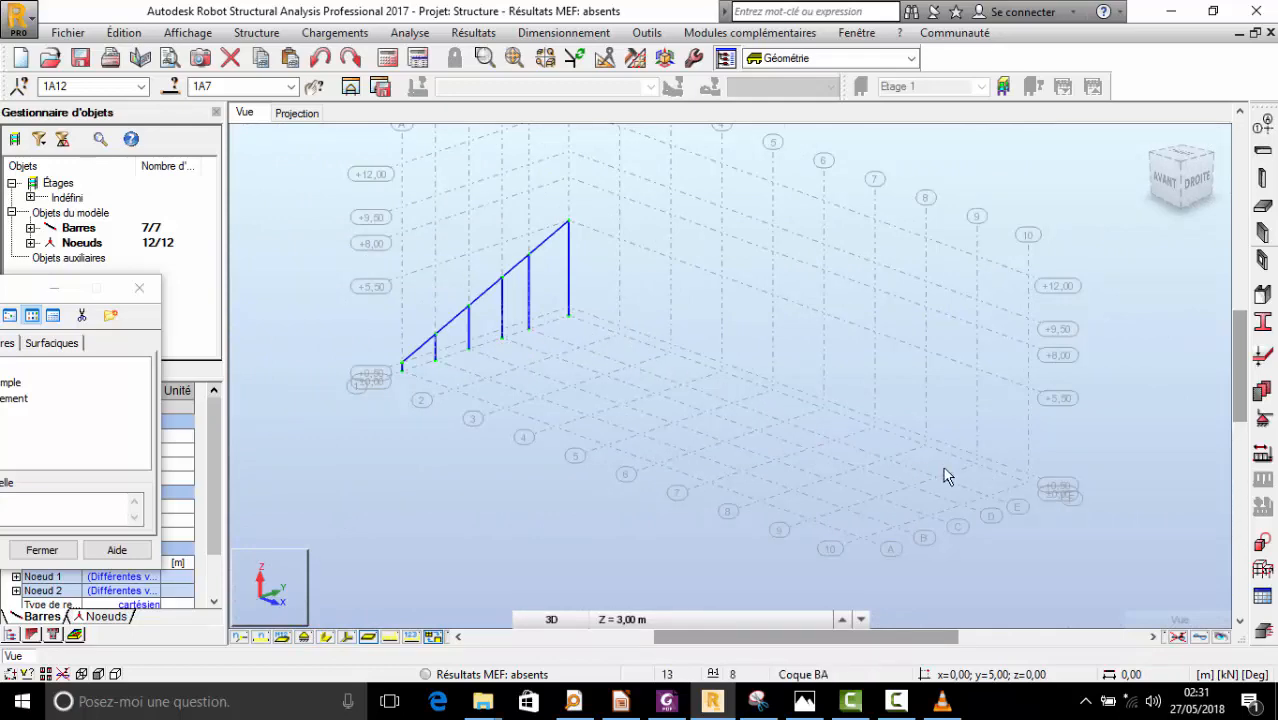
{"action": "scroll", "coordinate": [648, 296], "scroll_direction": "up", "scroll_amount": 2}
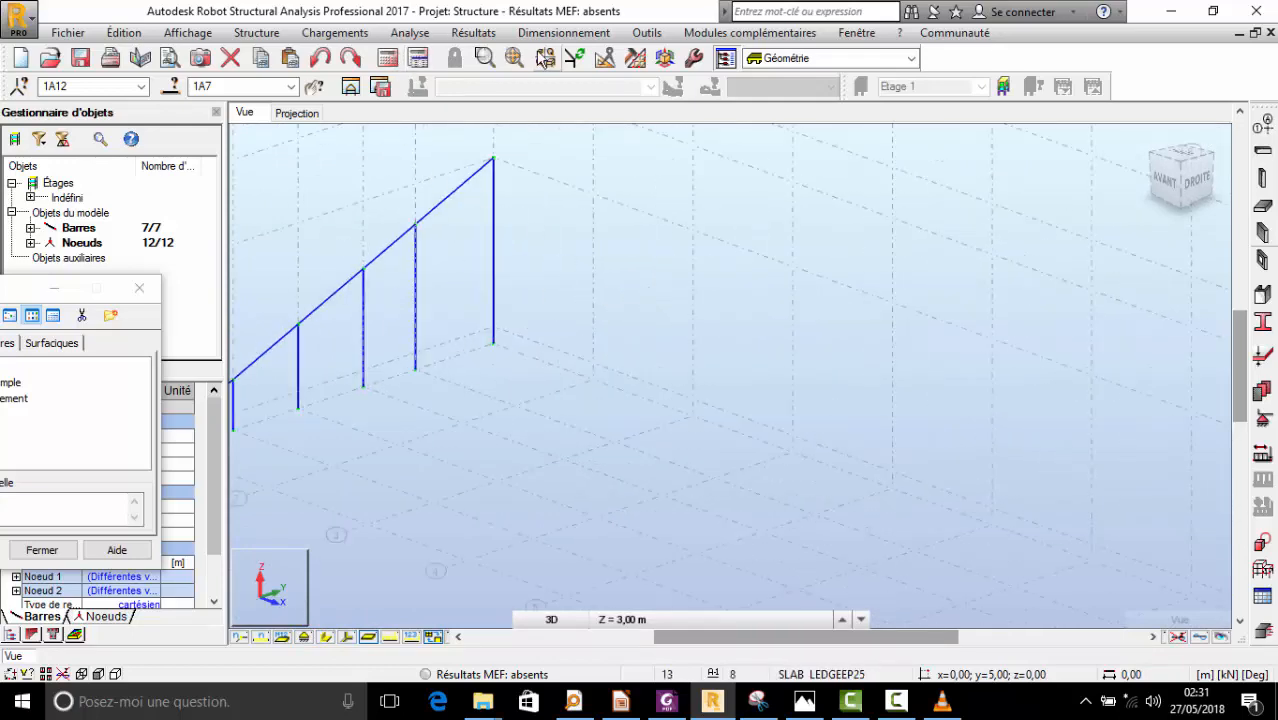
- Copy the selected frame by translation with vector 4,00; 0,00; 0,00 and 9 repetitions along the grid
{"action": "left_click", "coordinate": [605, 58]}
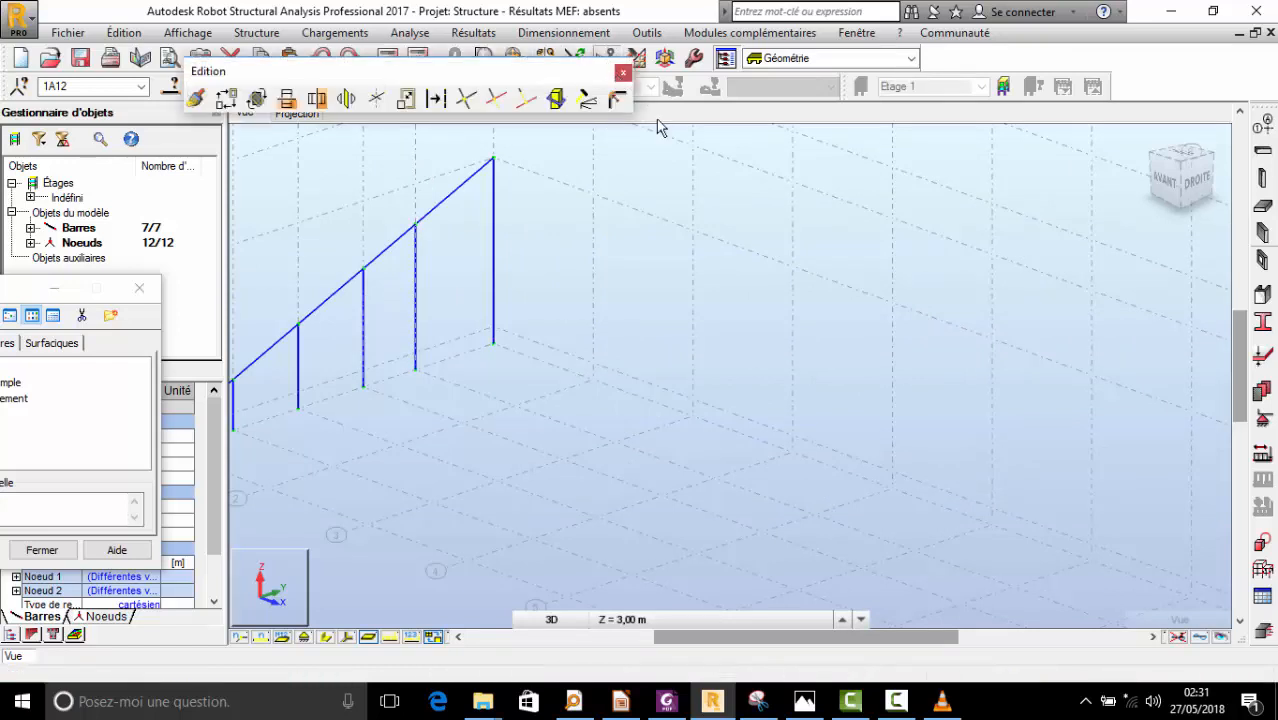
{"action": "left_click", "coordinate": [235, 101]}
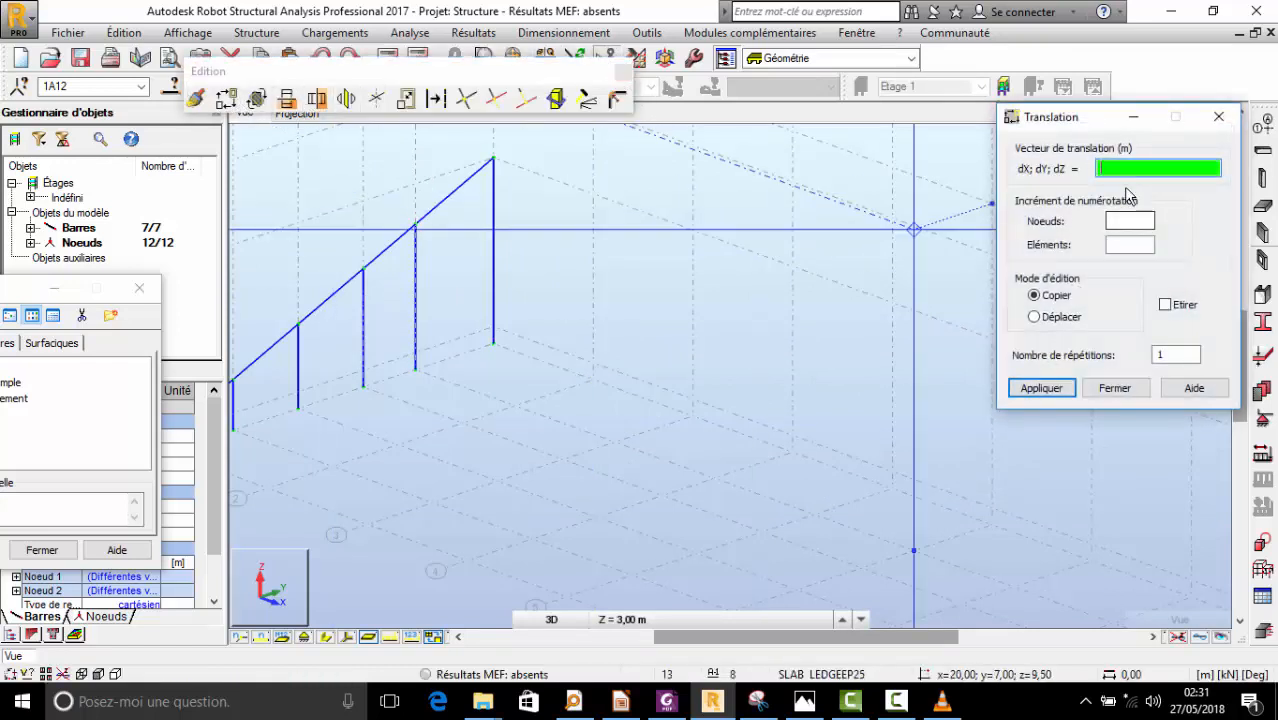
{"action": "left_click", "coordinate": [1172, 354]}
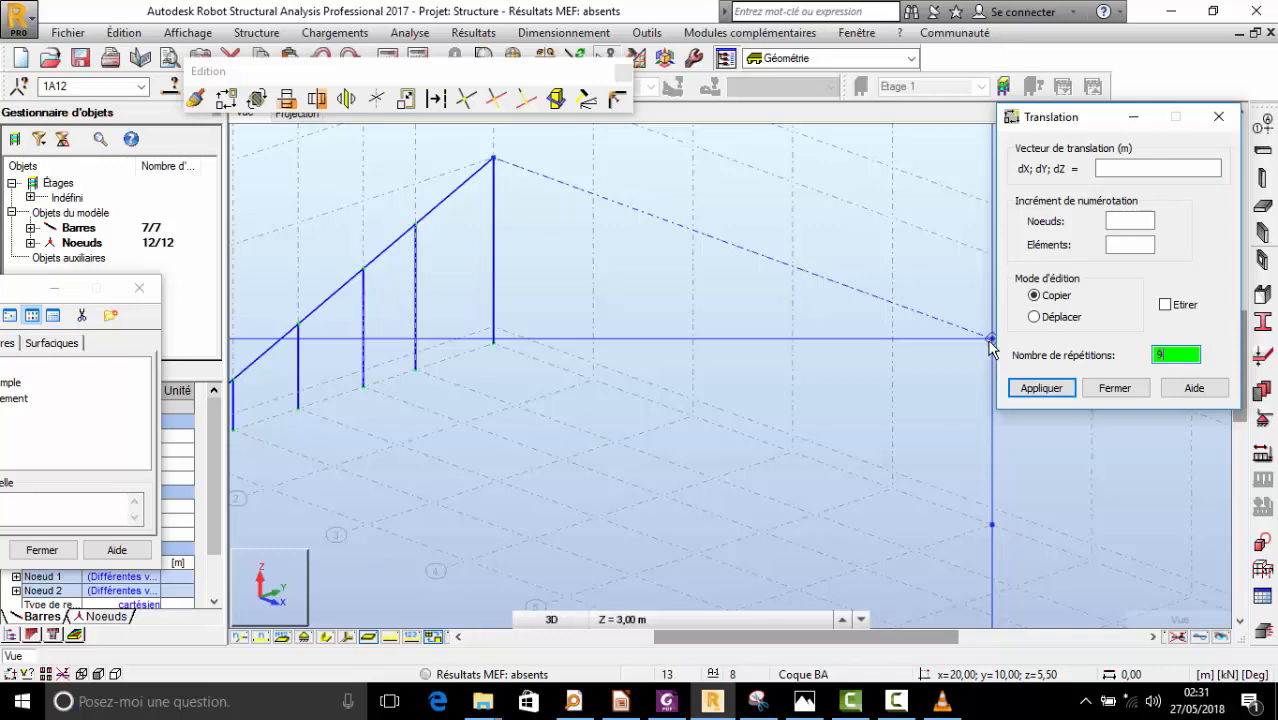
{"action": "type", "text": "9"}
{"action": "left_click", "coordinate": [494, 344]}
{"action": "left_click", "coordinate": [592, 381]}
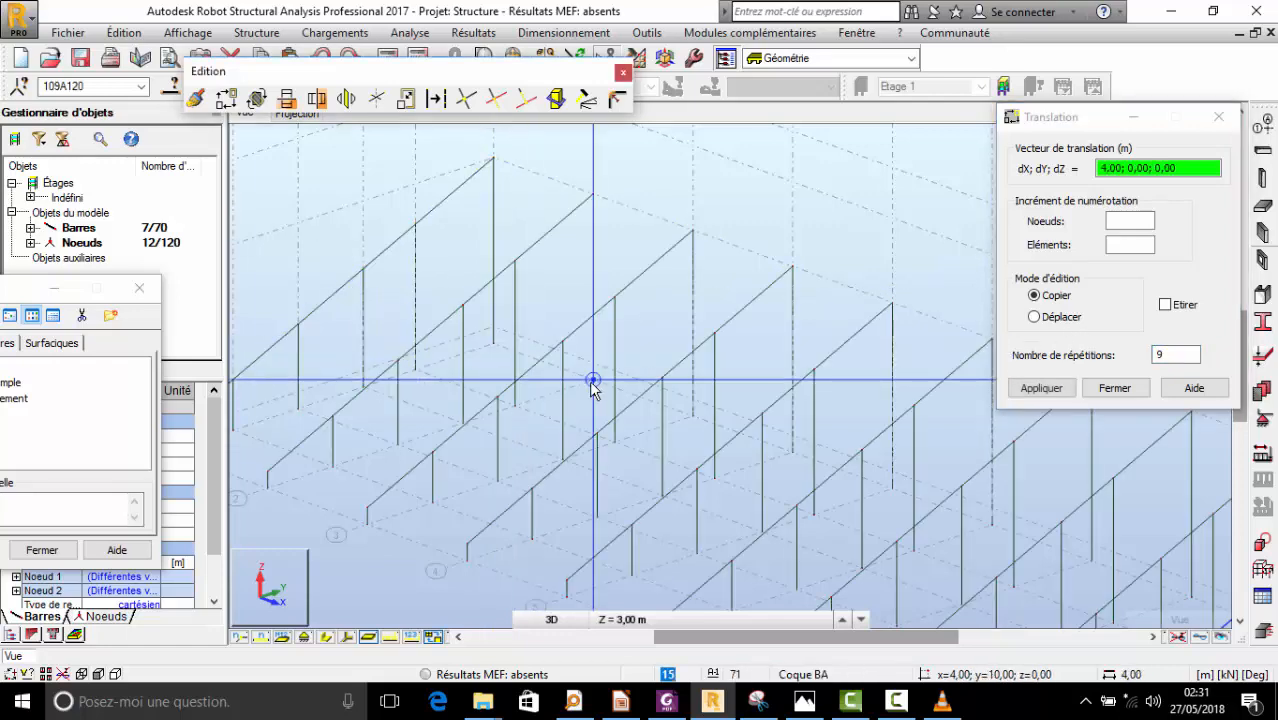
- Examine the row of copied frames from several 3D angles, and close the translation and editing tools
{"action": "scroll", "coordinate": [428, 228], "scroll_direction": "down", "scroll_amount": 3}
{"action": "right_click", "coordinate": [629, 241]}
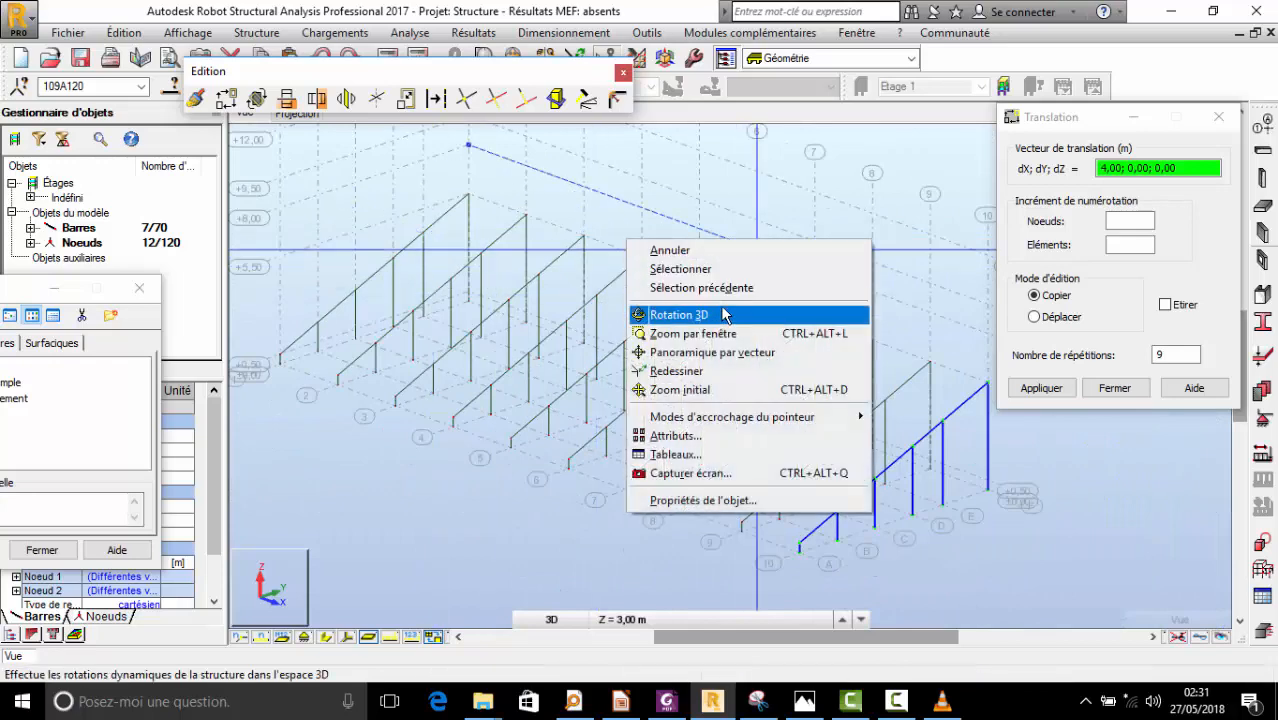
{"action": "left_click", "coordinate": [680, 314]}
{"action": "left_click_drag", "start_coordinate": [680, 314], "coordinate": [599, 388]}
{"action": "scroll", "coordinate": [547, 321], "scroll_direction": "up", "scroll_amount": 4}
{"action": "scroll", "coordinate": [546, 325], "scroll_direction": "down", "scroll_amount": 5}
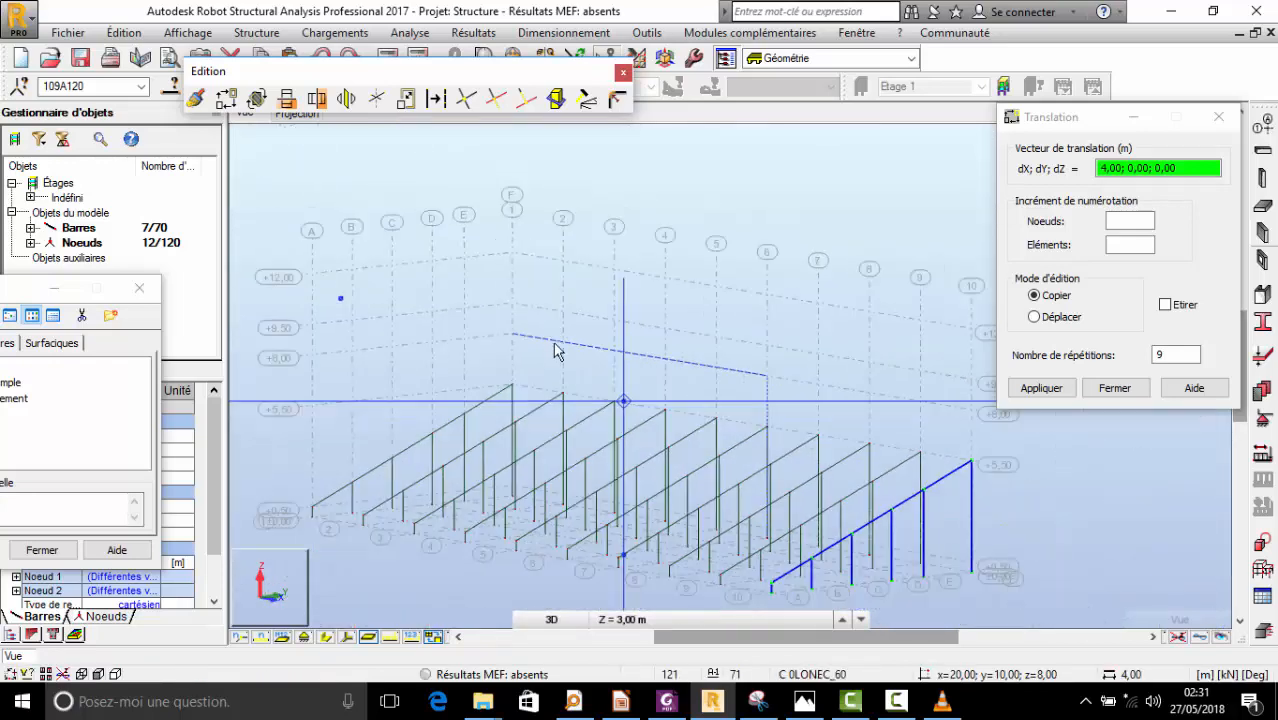
{"action": "scroll", "coordinate": [528, 320], "scroll_direction": "up", "scroll_amount": 2}
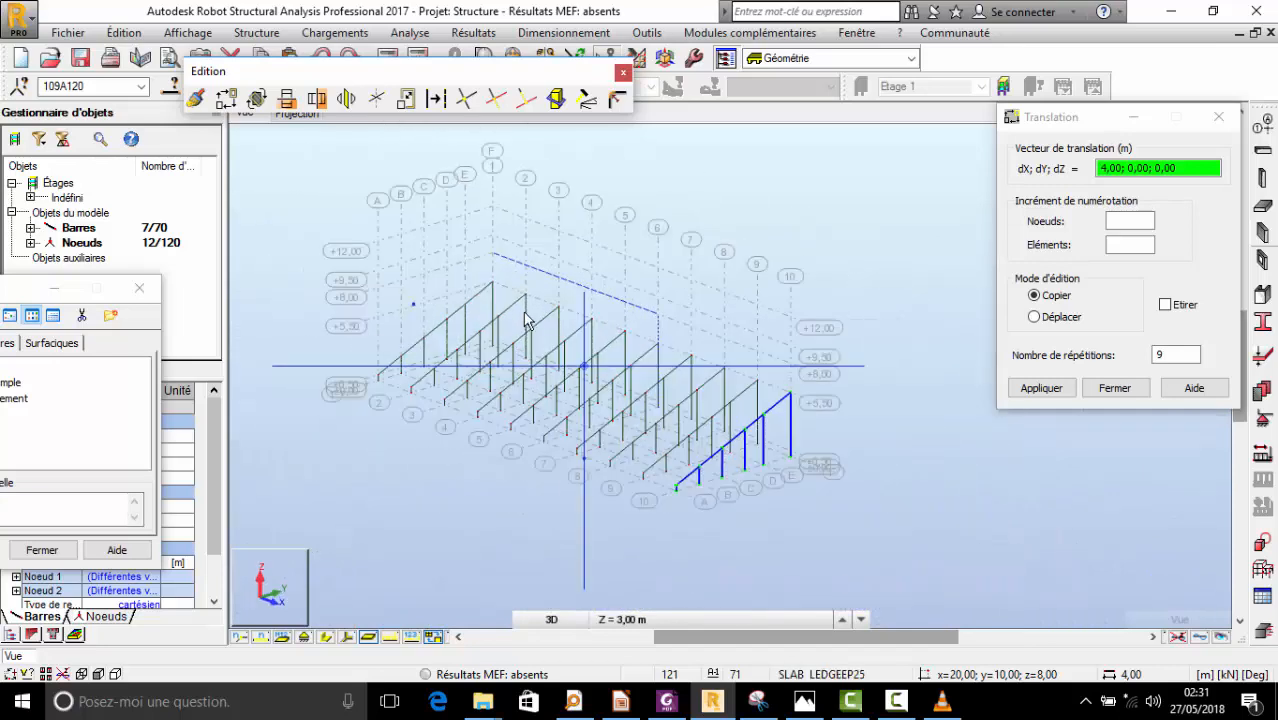
{"action": "right_click", "coordinate": [822, 229]}
{"action": "left_click", "coordinate": [824, 243]}
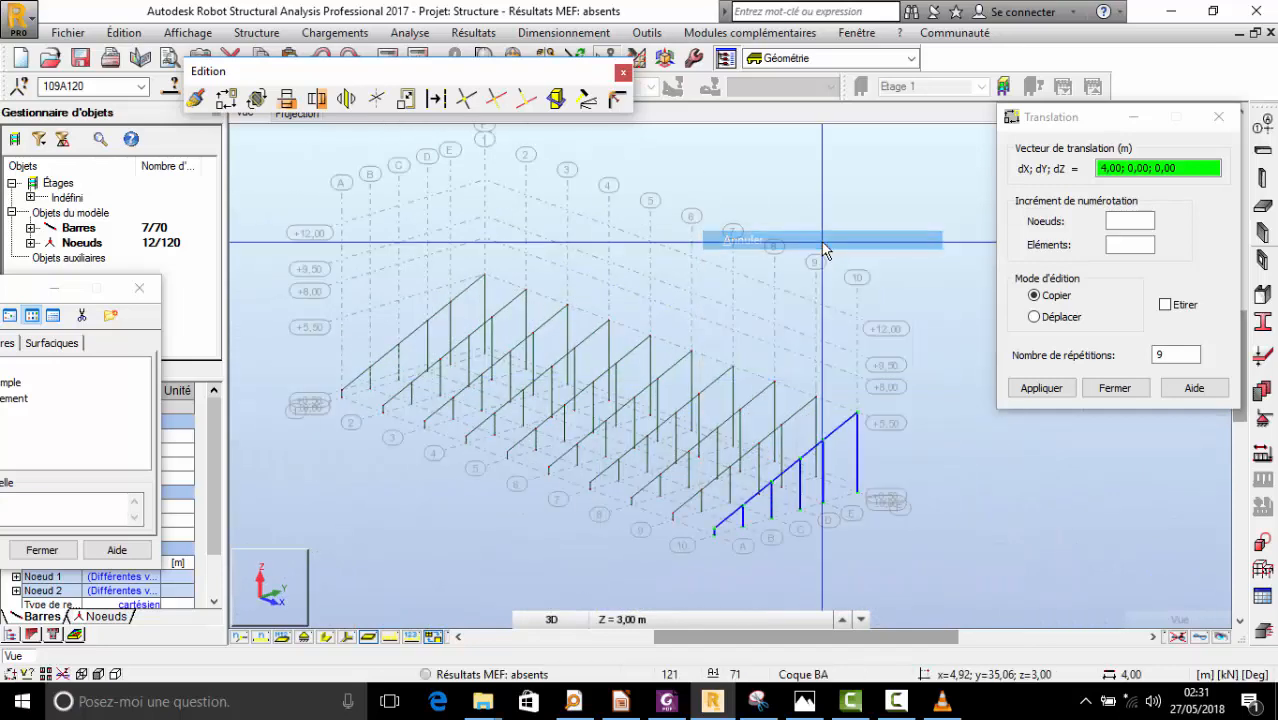
{"action": "right_click", "coordinate": [870, 247]}
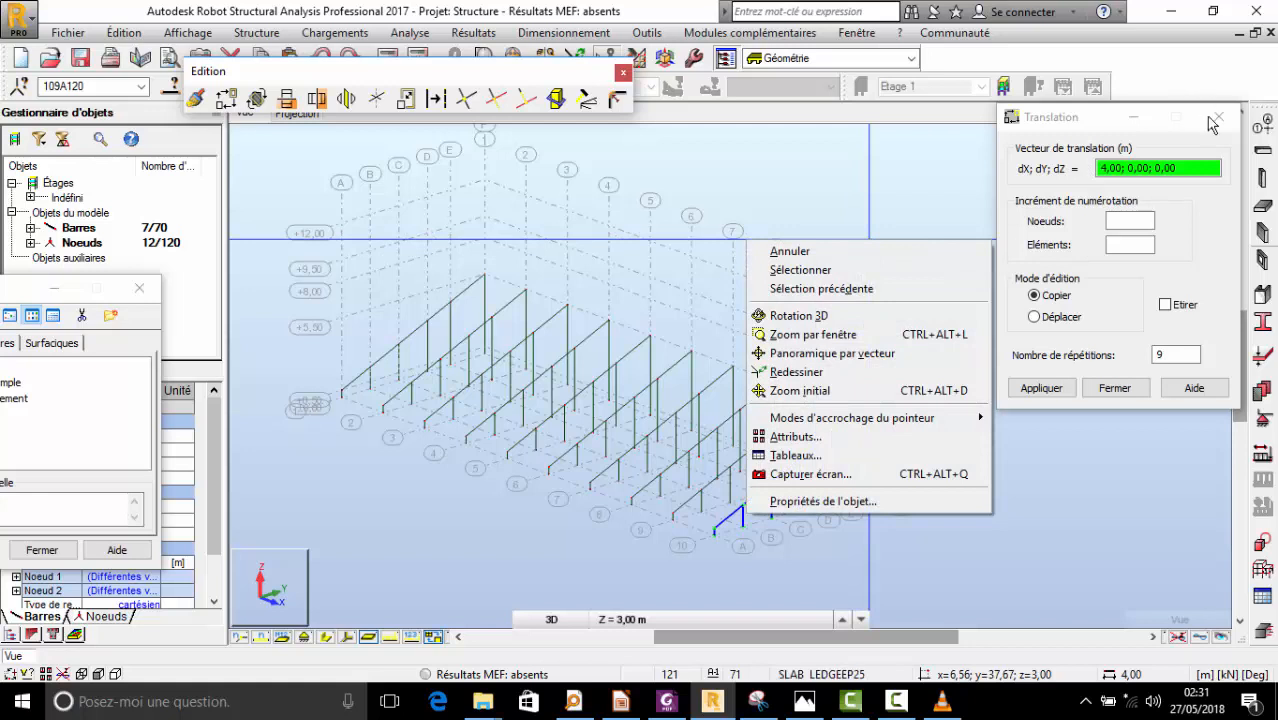
{"action": "left_click", "coordinate": [1216, 118]}
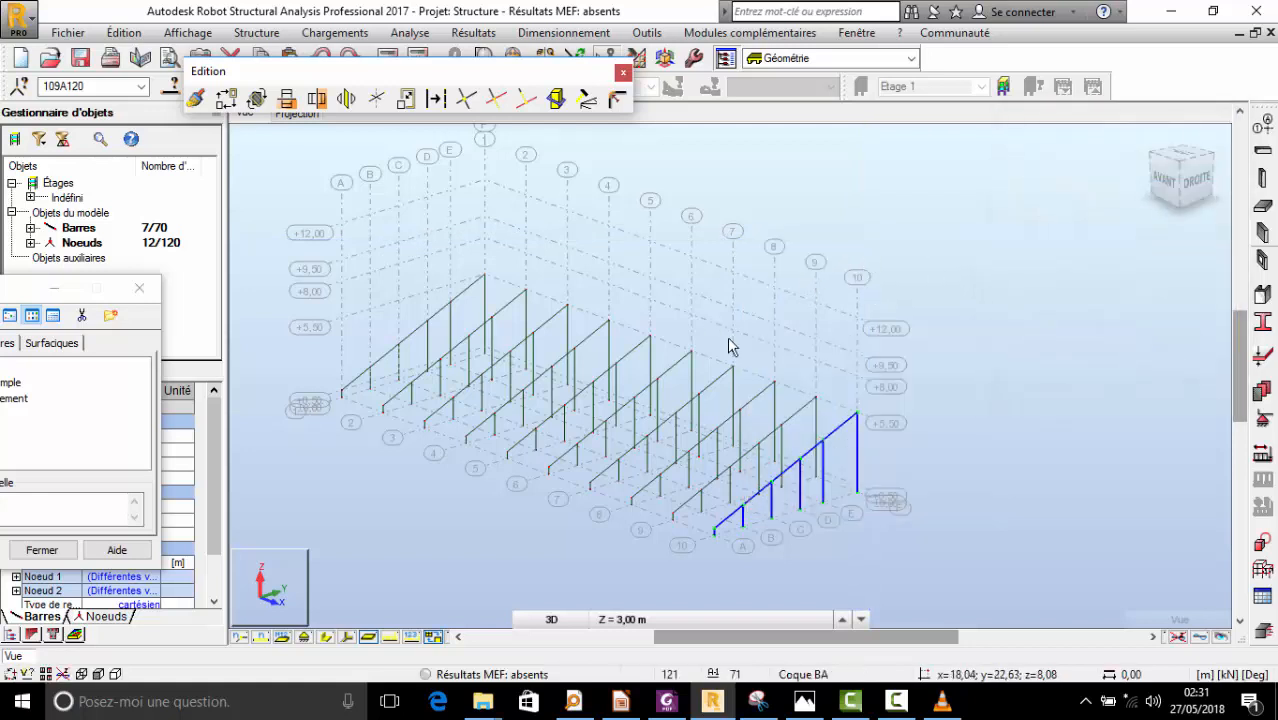
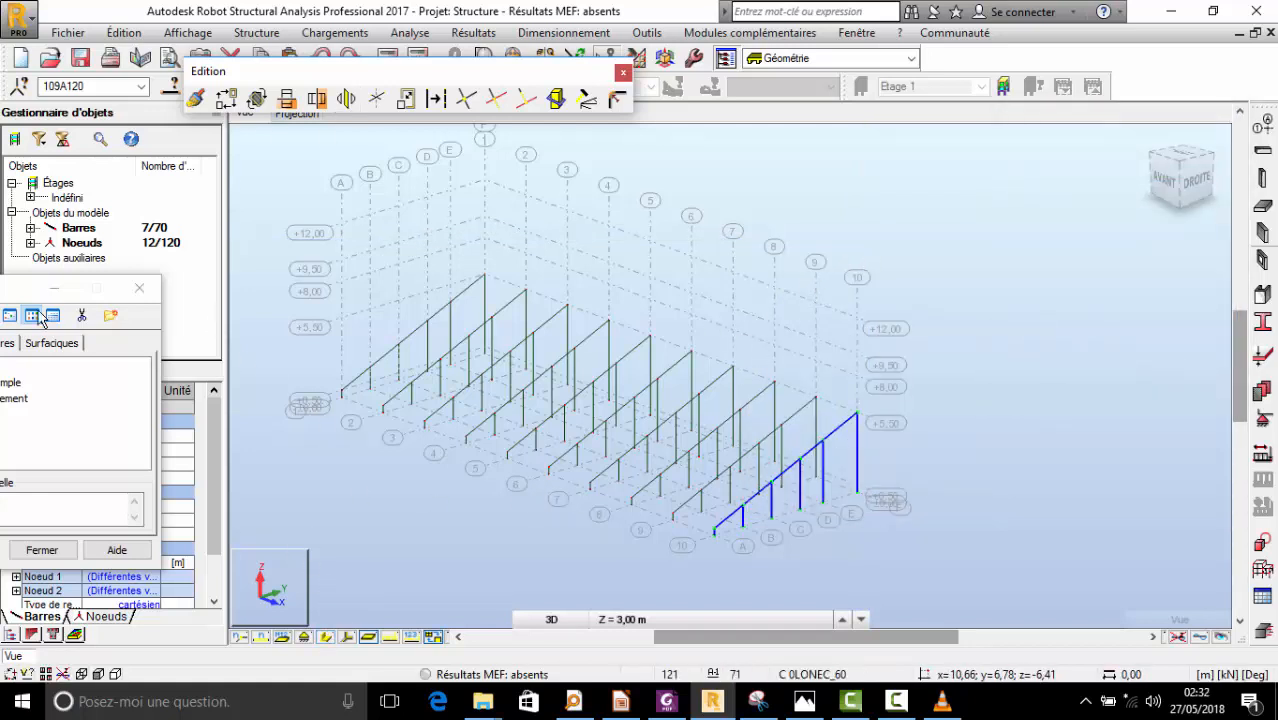
{"action": "left_click", "coordinate": [624, 73]}
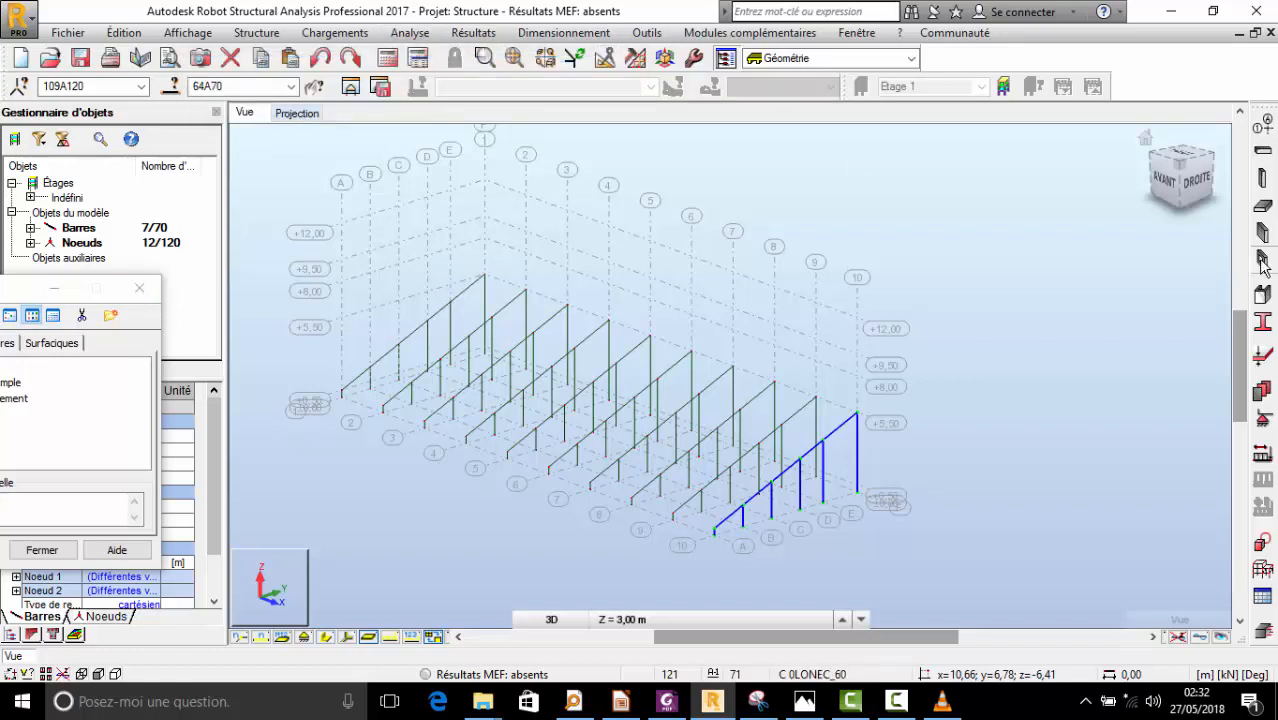
- Try to add a C 0LONEC_60 bar from 0,00; 10,00; 5,50 to 4,00; 10,00; 5,50 with Etirer enabled, and undo back to the single frame
{"action": "left_click", "coordinate": [252, 33]}
{"action": "left_click", "coordinate": [285, 134]}
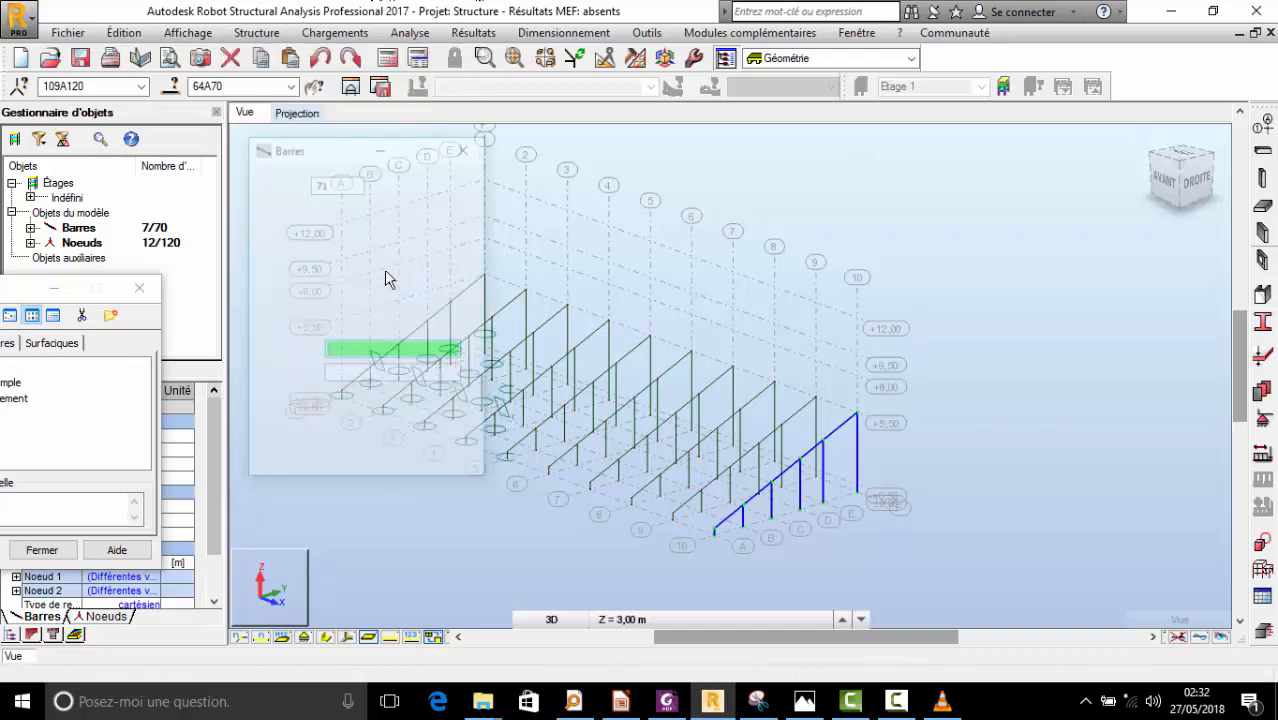
{"action": "scroll", "coordinate": [888, 305], "scroll_direction": "down", "scroll_amount": 5}
{"action": "scroll", "coordinate": [736, 352], "scroll_direction": "up", "scroll_amount": 3}
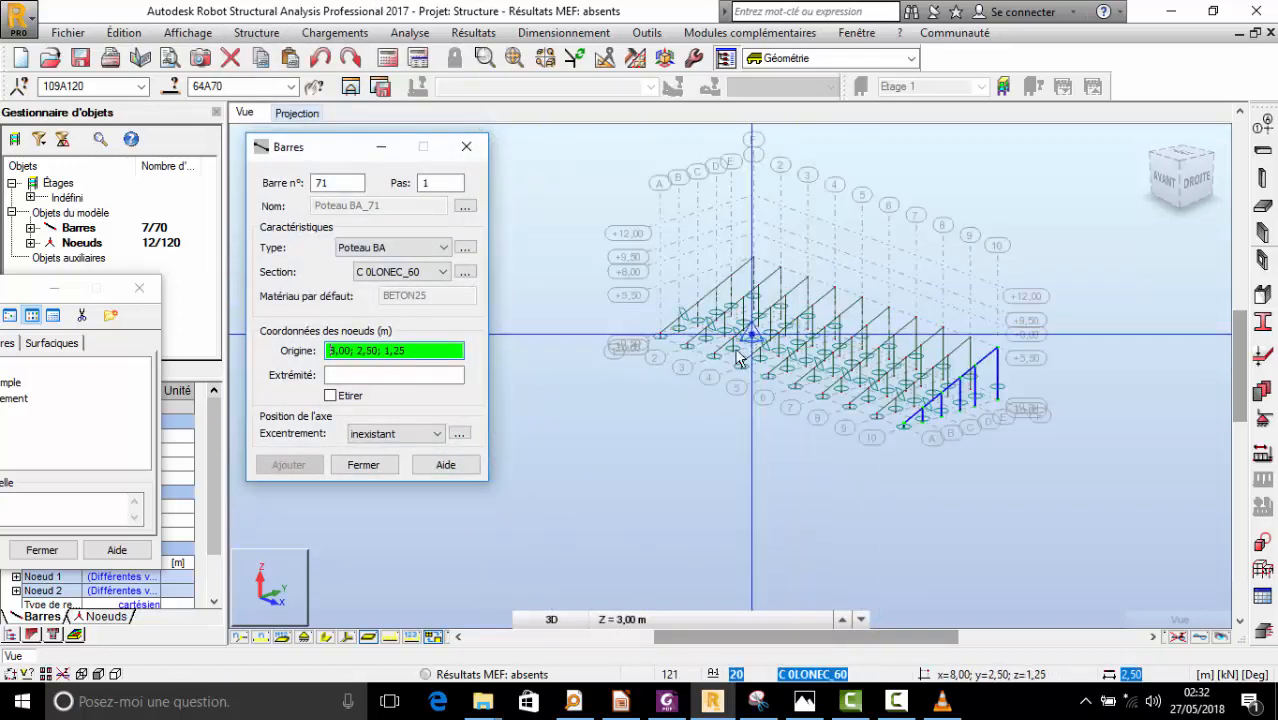
{"action": "scroll", "coordinate": [736, 352], "scroll_direction": "up", "scroll_amount": 4}
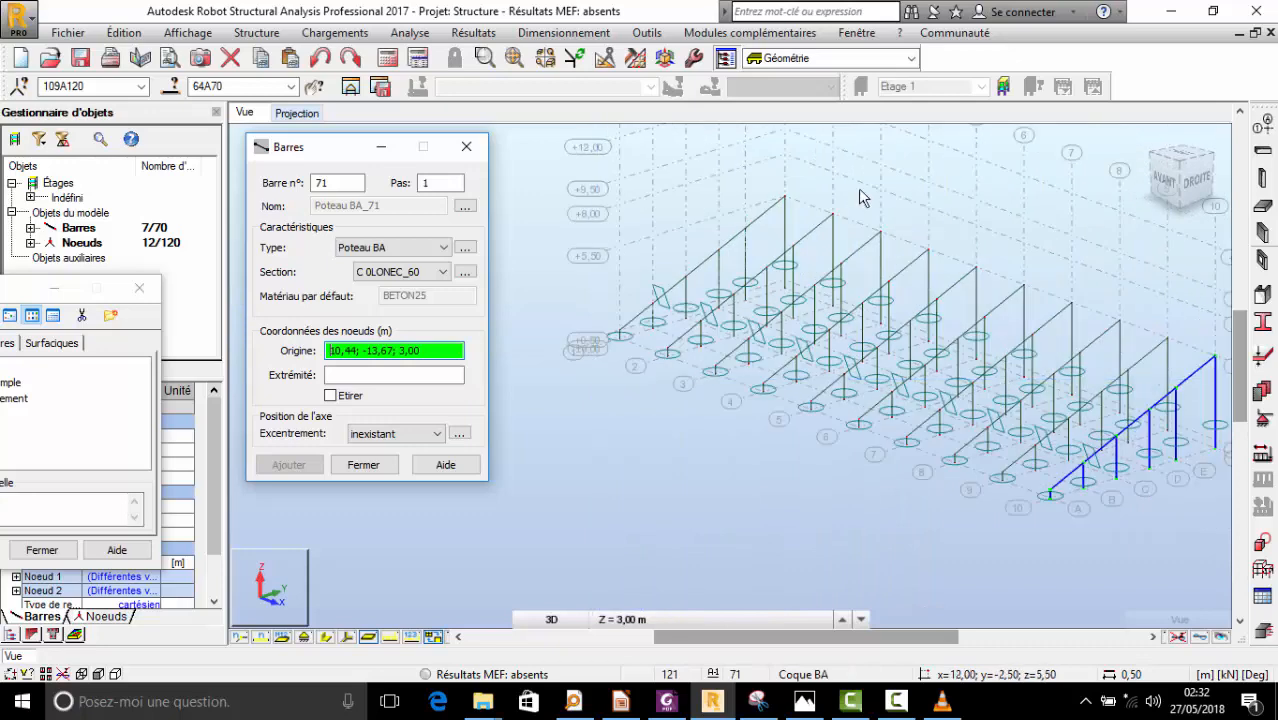
{"action": "scroll", "coordinate": [862, 197], "scroll_direction": "up", "scroll_amount": 4}
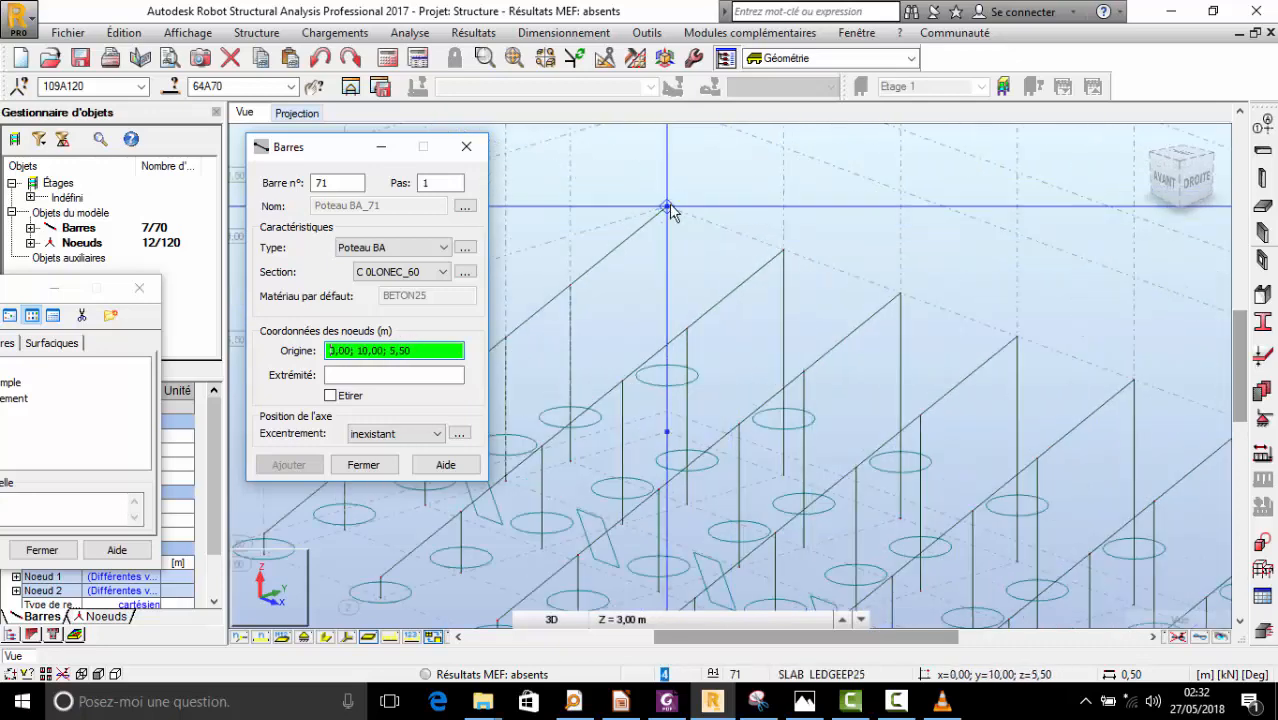
{"action": "left_click", "coordinate": [669, 206]}
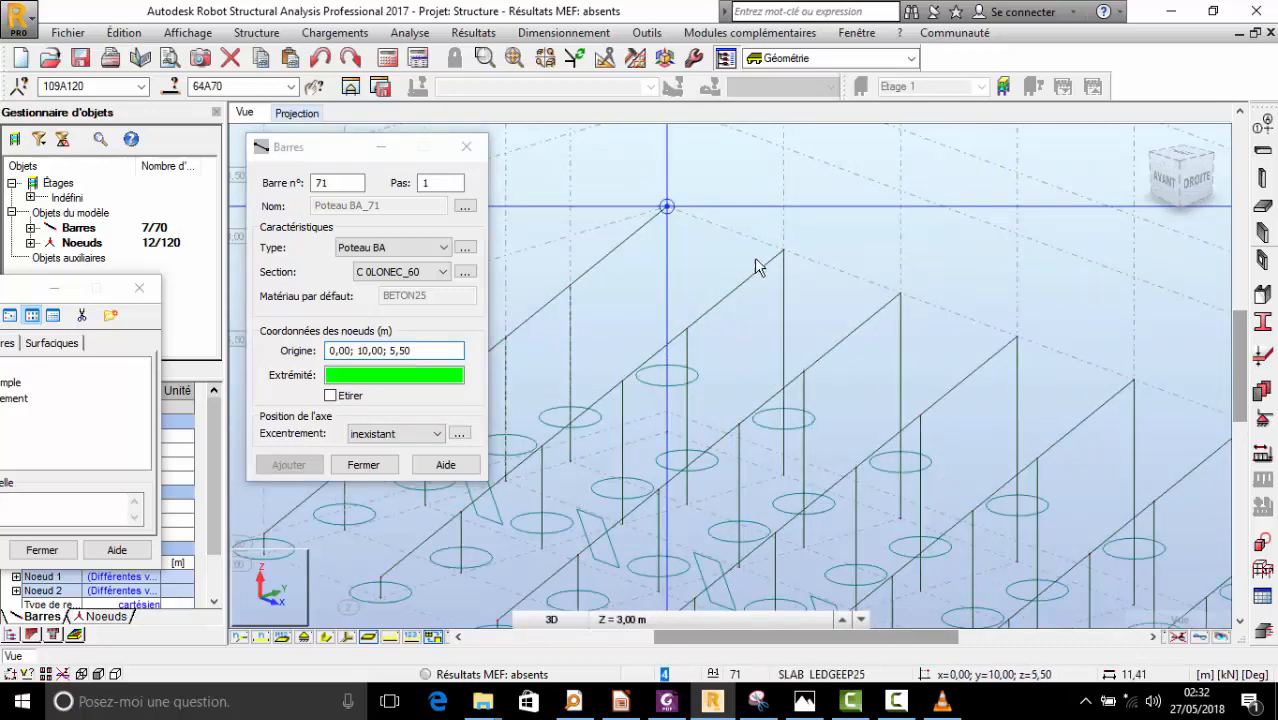
{"action": "left_click", "coordinate": [332, 397]}
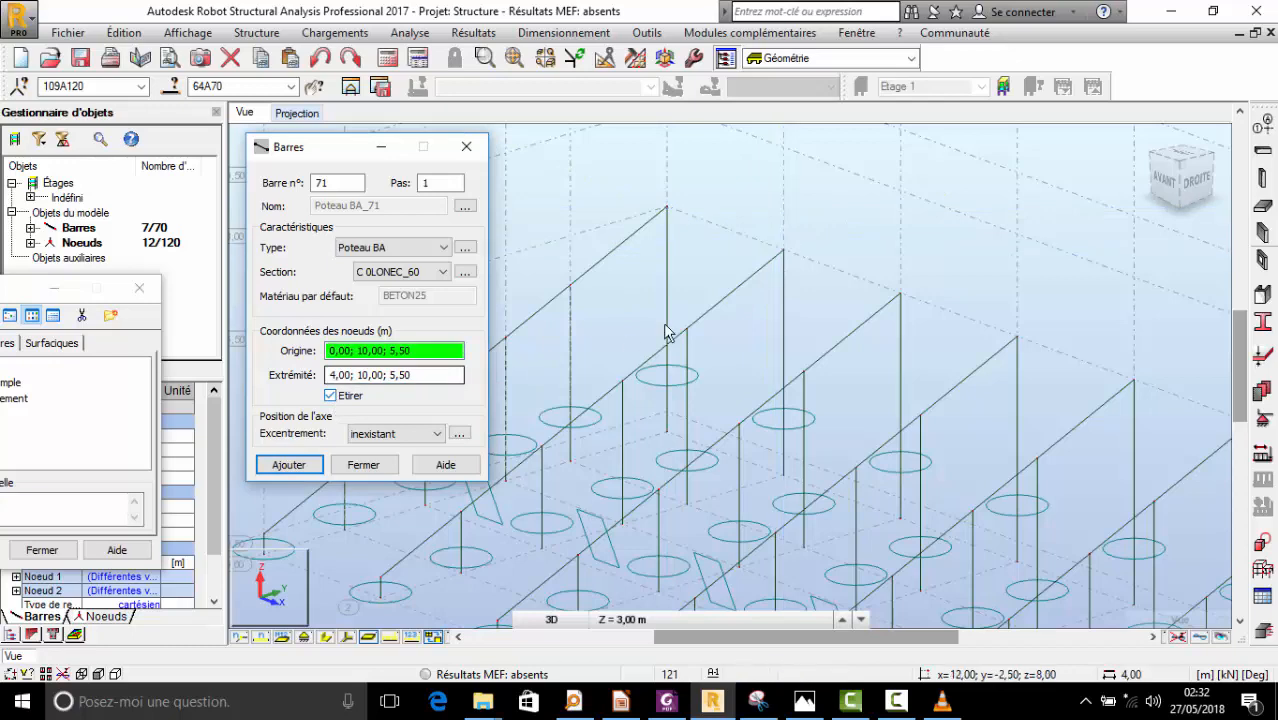
{"action": "left_click", "coordinate": [782, 243]}
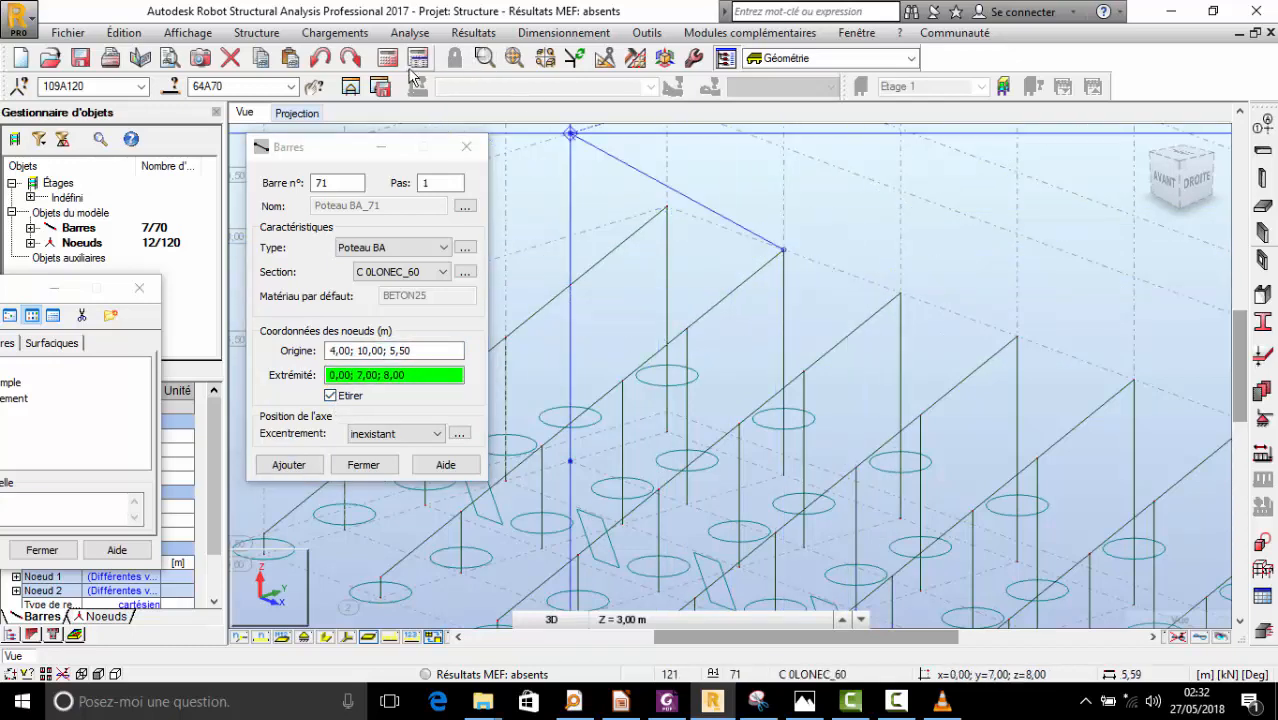
{"action": "left_click", "coordinate": [320, 59]}
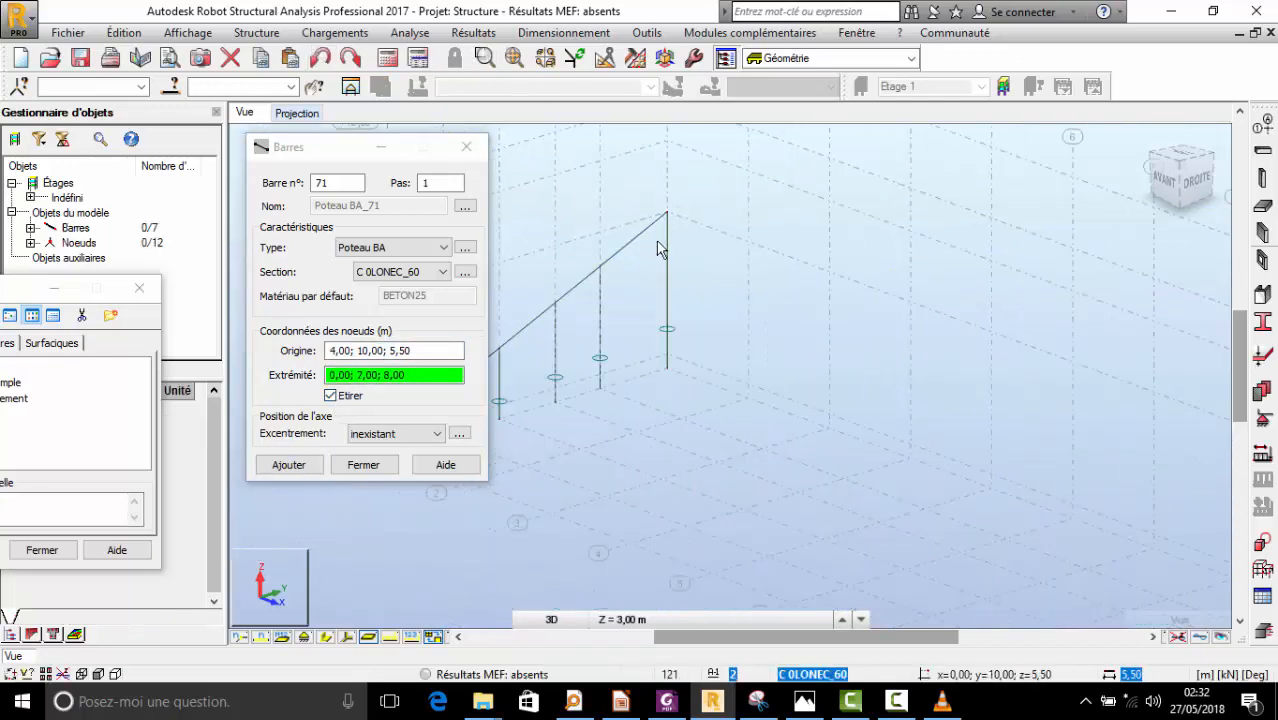
- Restore the row of copied frames, then set the new bar type to Poutre BA with section BT 40x80
{"action": "left_click", "coordinate": [355, 60]}
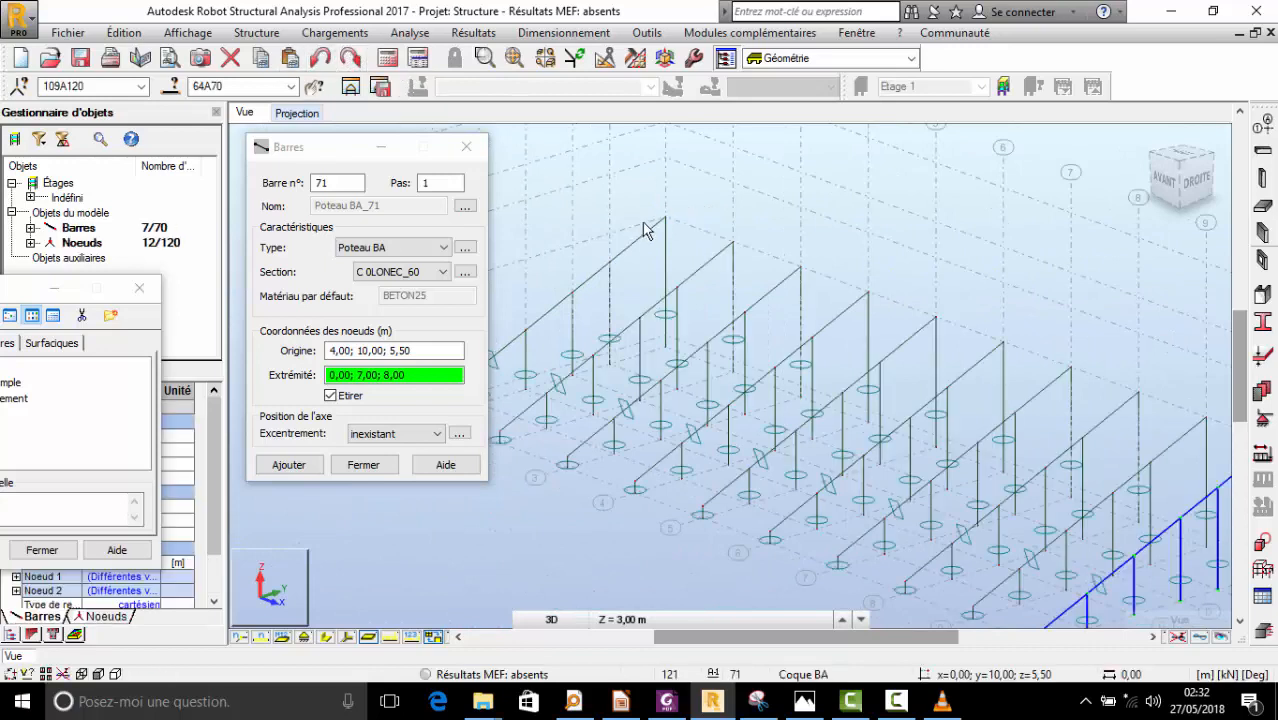
{"action": "left_click", "coordinate": [400, 247]}
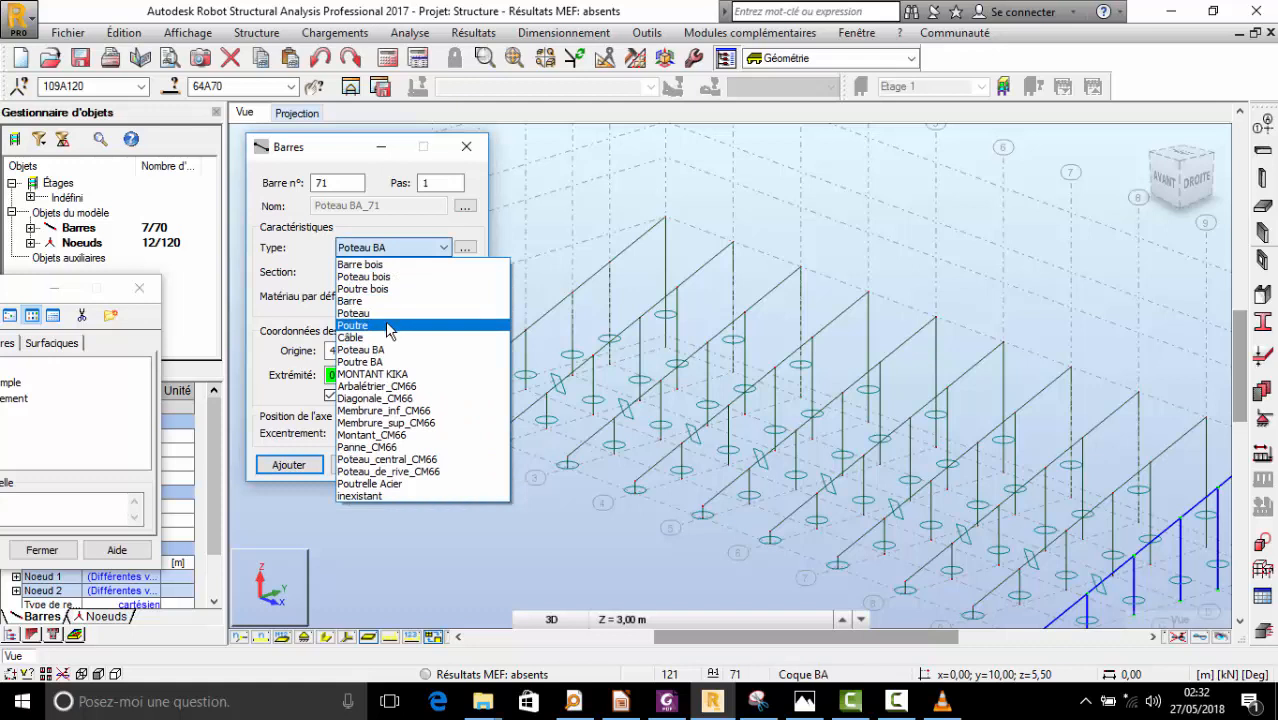
{"action": "left_click", "coordinate": [383, 361]}
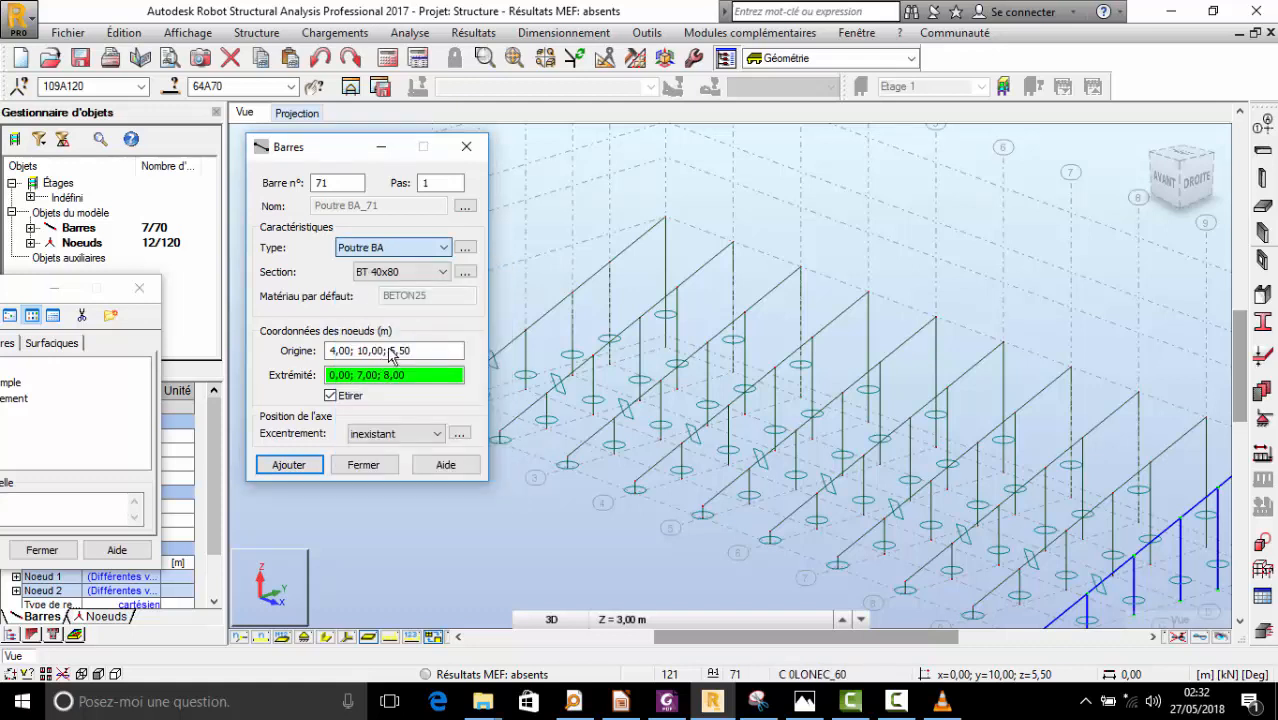
{"action": "left_click", "coordinate": [391, 279]}
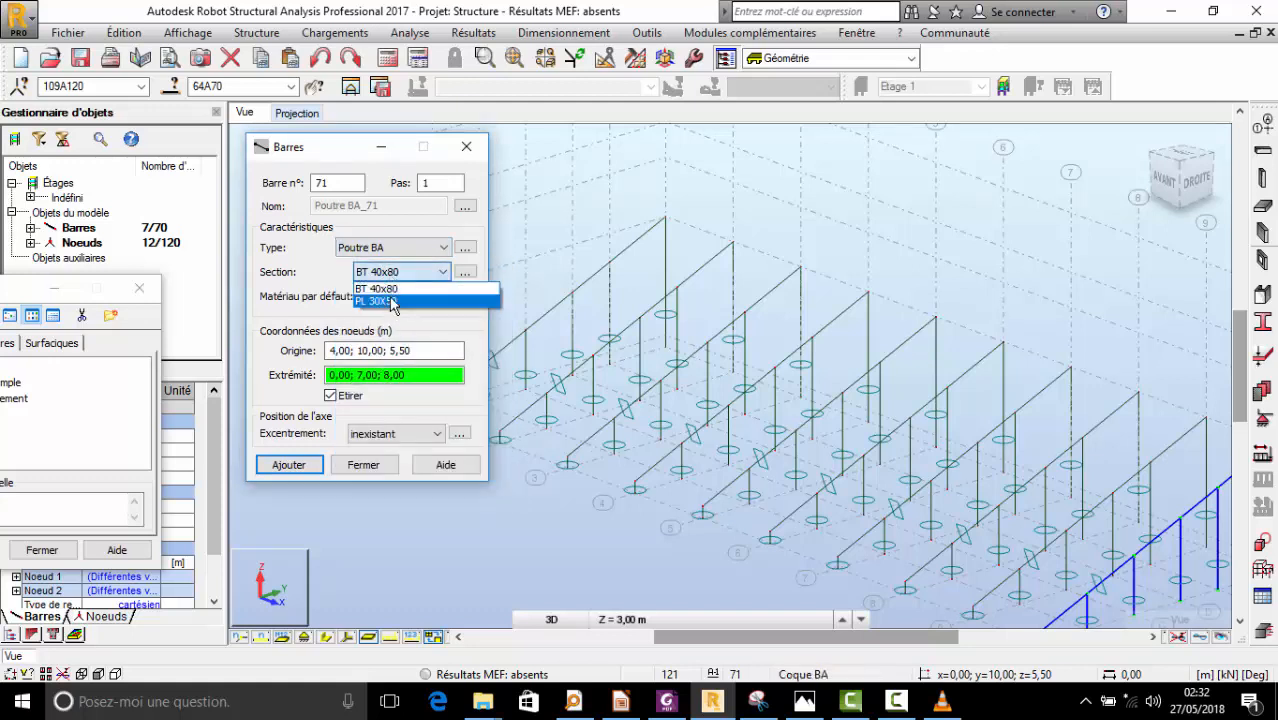
{"action": "left_click", "coordinate": [394, 291]}
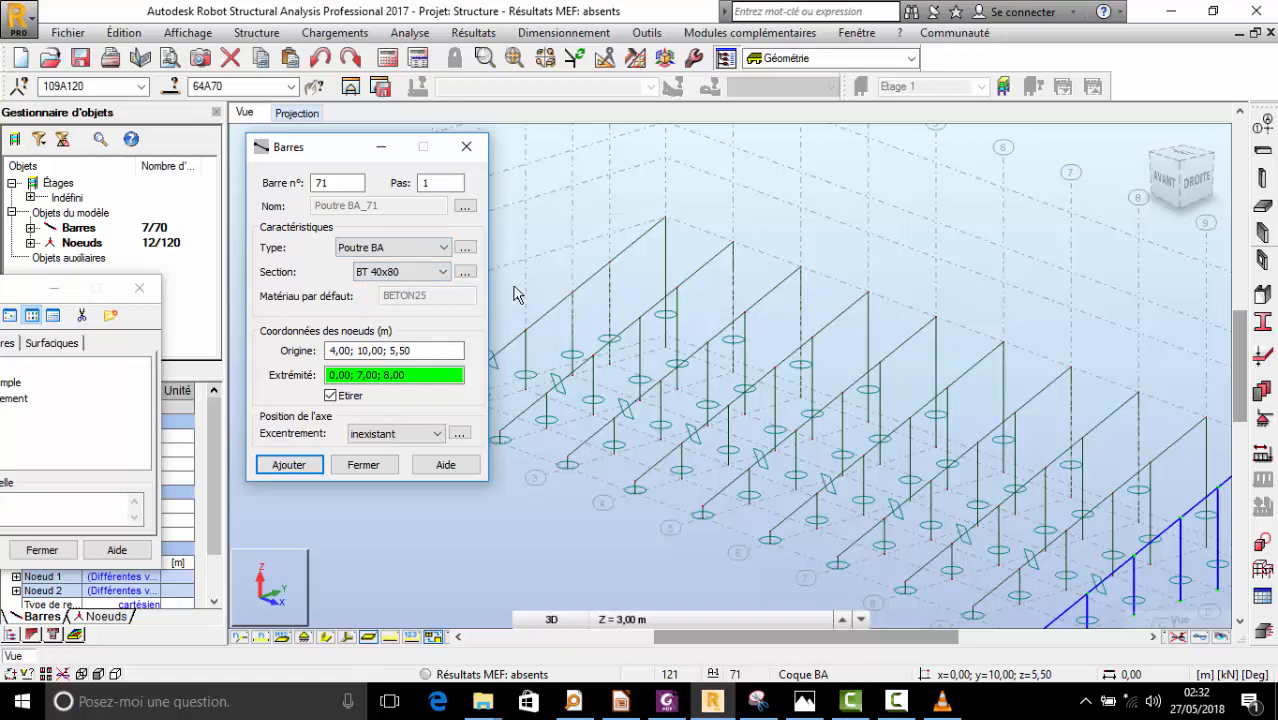
{"action": "left_click", "coordinate": [405, 277]}
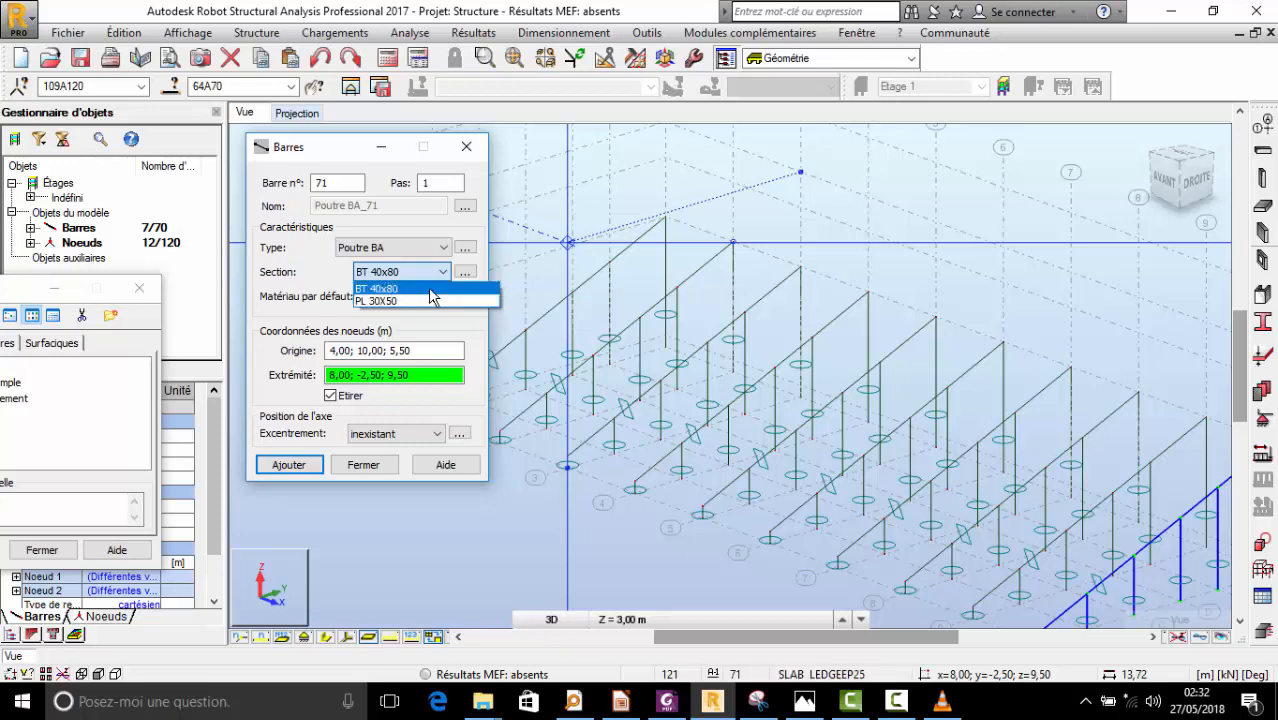
{"action": "left_click", "coordinate": [456, 287]}
{"action": "left_click", "coordinate": [476, 147]}
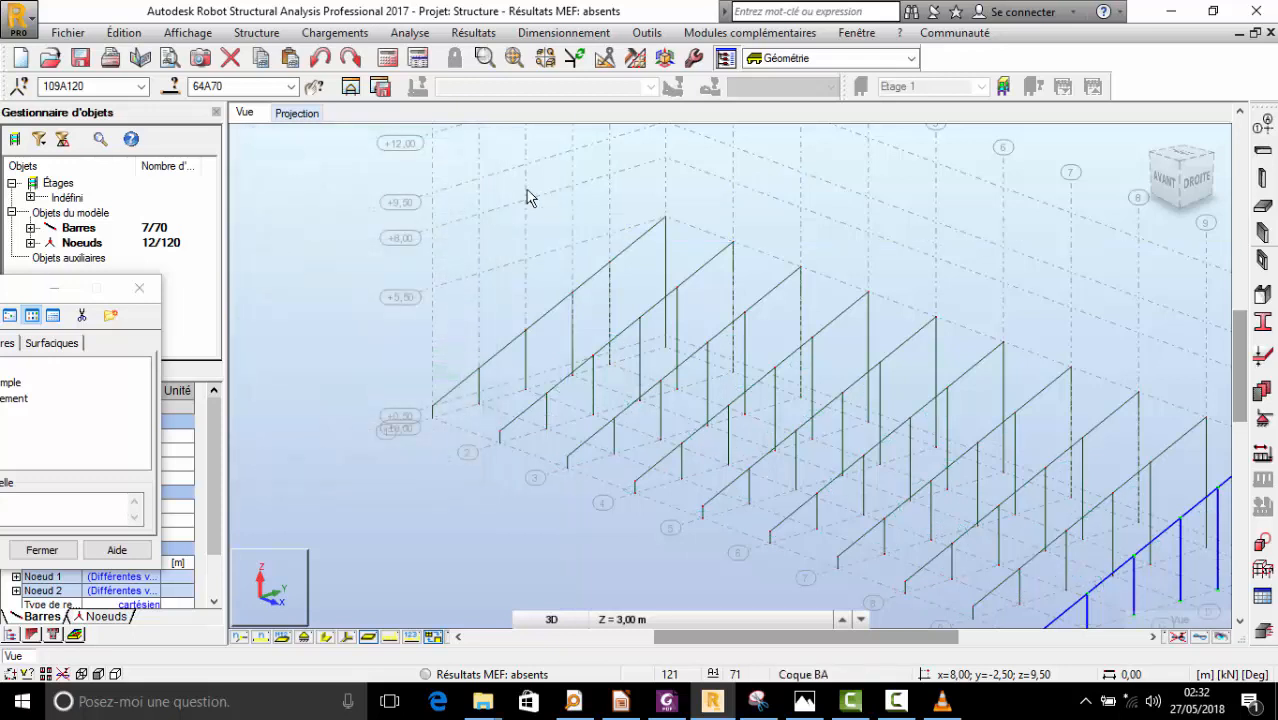
- Check the section of the first frame's inclined beam in its properties, and clear the selection
{"action": "left_click", "coordinate": [594, 285]}
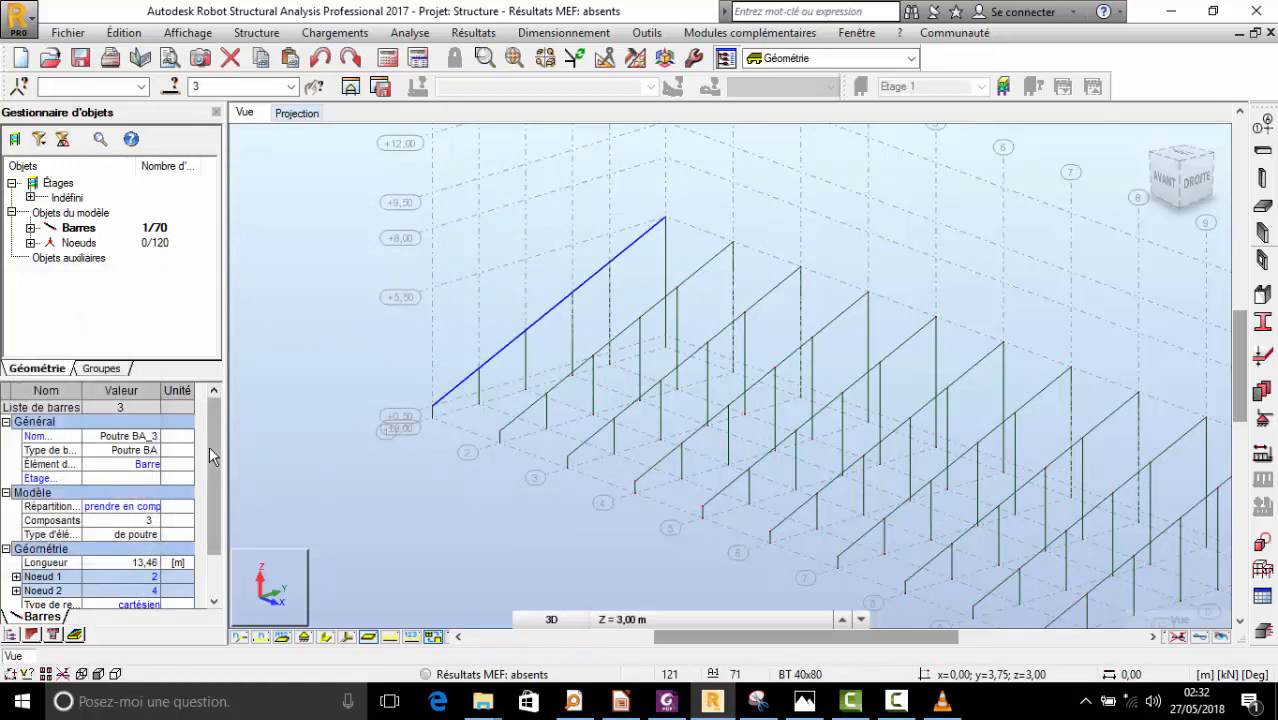
{"action": "left_click_drag", "start_coordinate": [209, 446], "coordinate": [198, 510]}
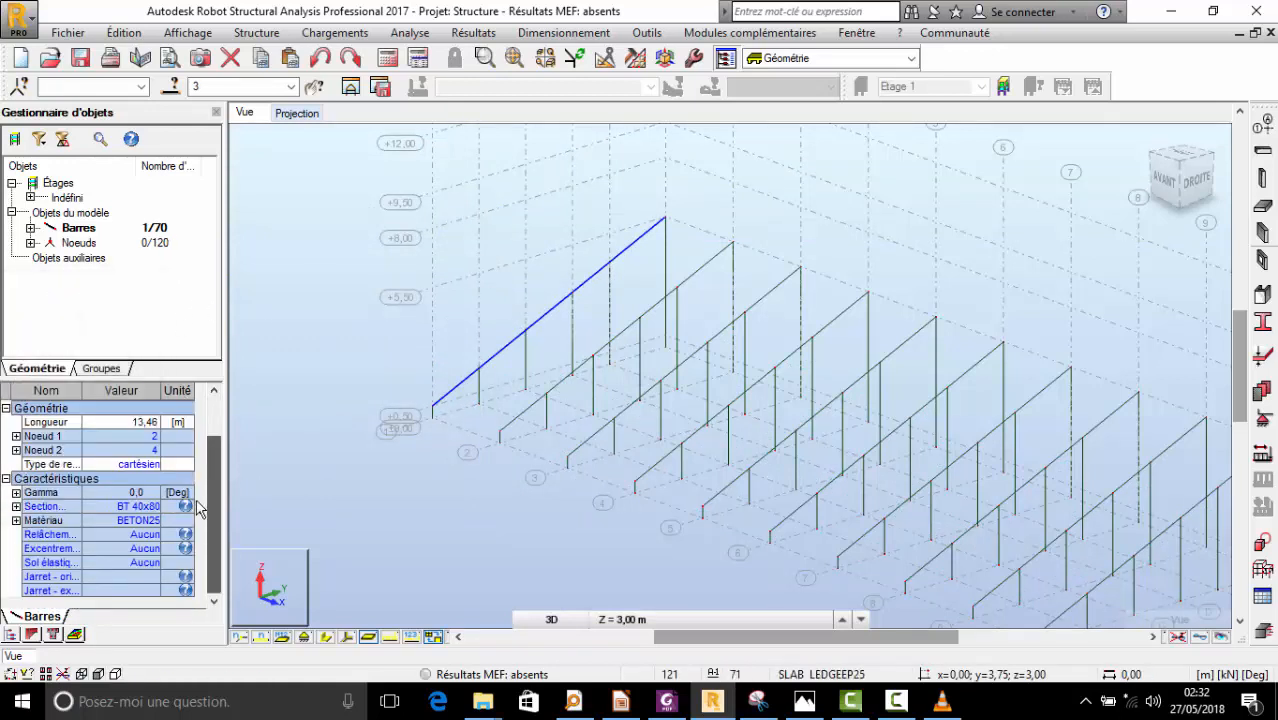
{"action": "left_click", "coordinate": [345, 340]}
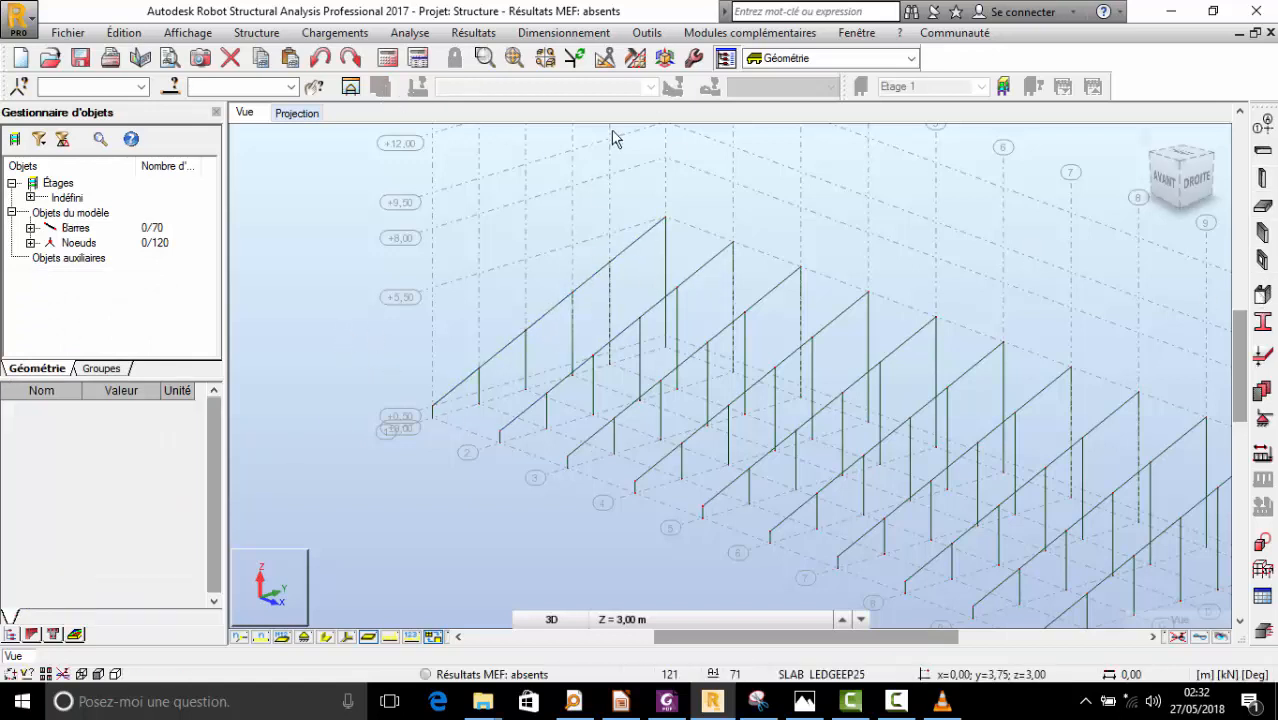
- Add Poutre BA bars with section PL 30X50 and Etirer enabled along the frame tops from 0,00; 10,00; 5,50 to 12,00; 10,00; 5,50
{"action": "left_click", "coordinate": [262, 34]}
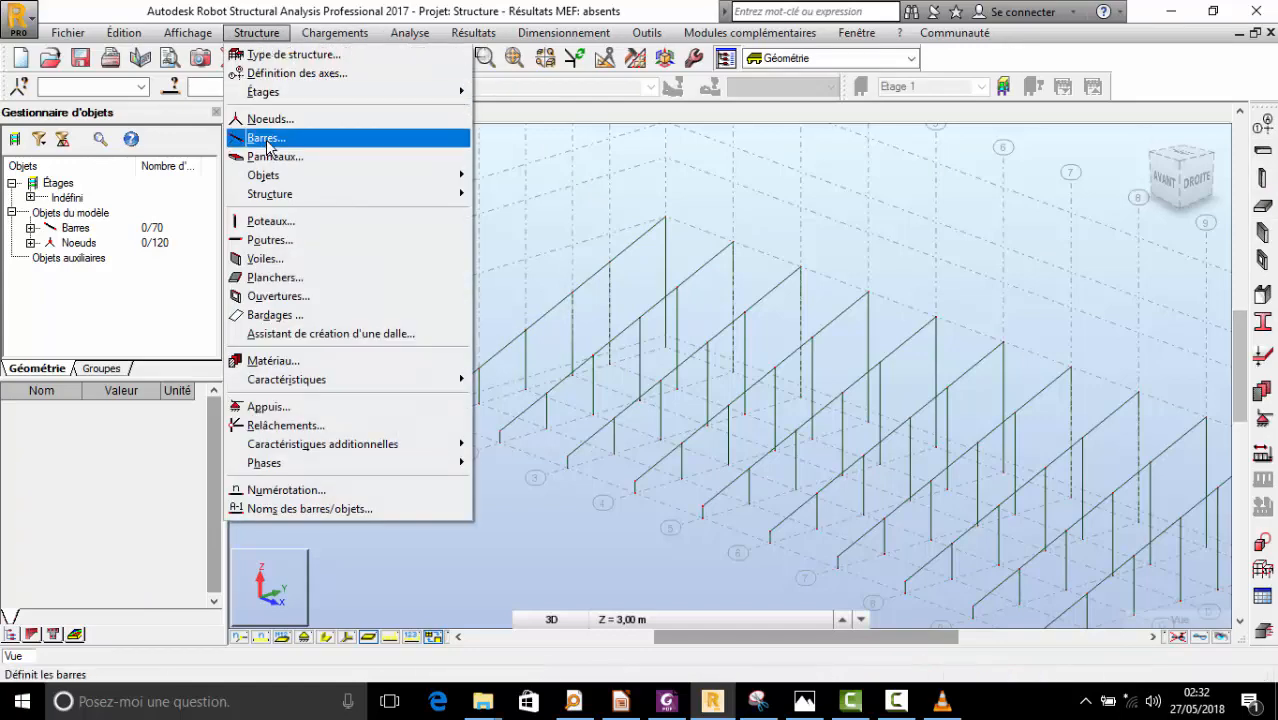
{"action": "left_click", "coordinate": [266, 137]}
{"action": "left_click", "coordinate": [385, 278]}
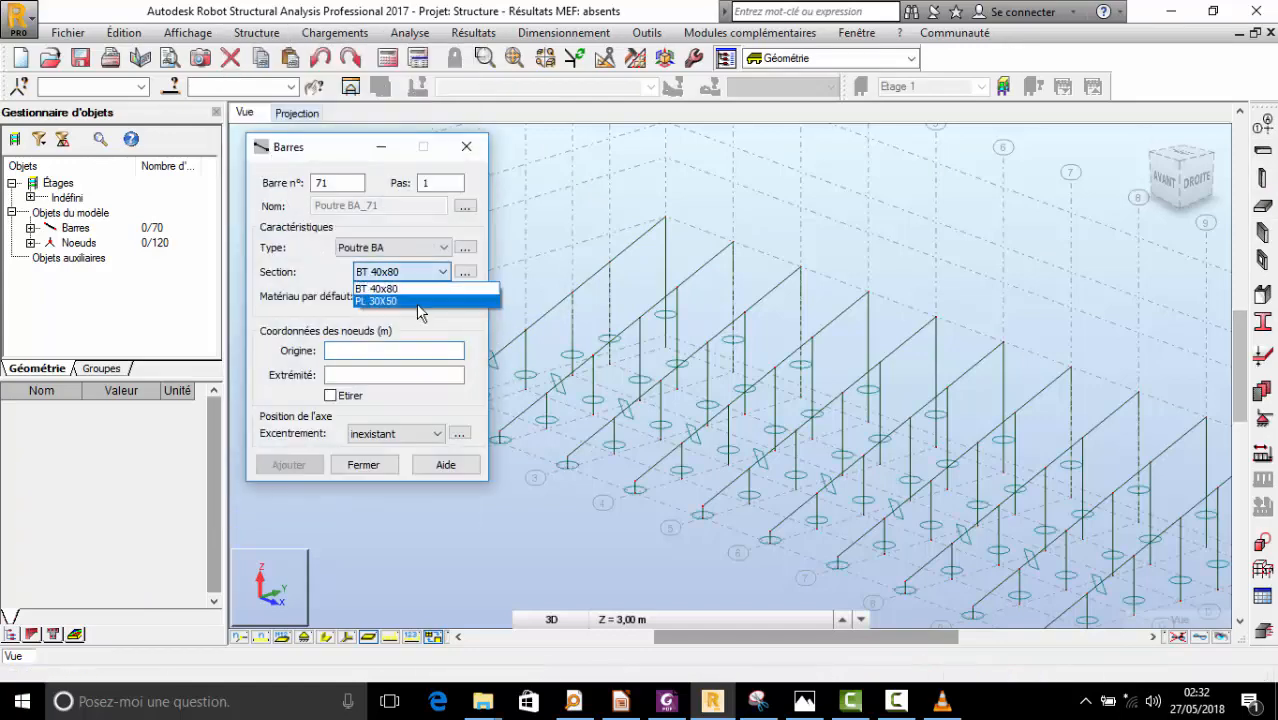
{"action": "left_click", "coordinate": [414, 298]}
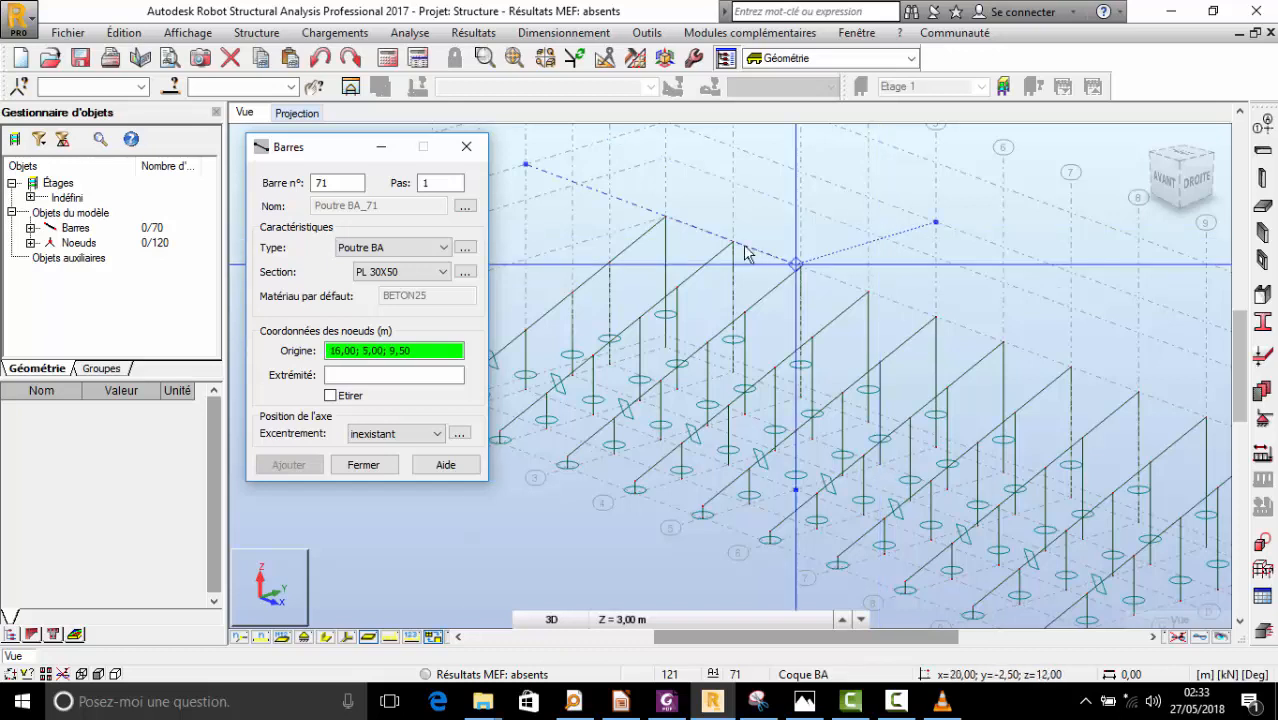
{"action": "left_click", "coordinate": [665, 216]}
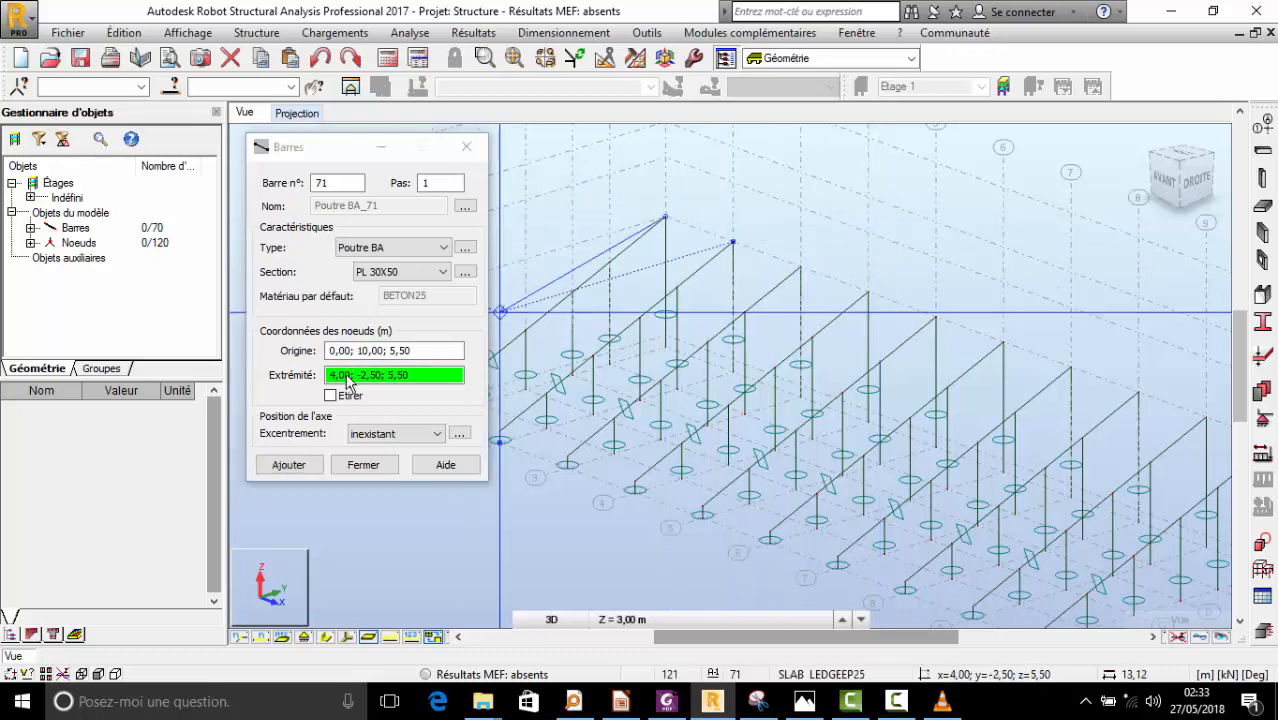
{"action": "left_click", "coordinate": [340, 400]}
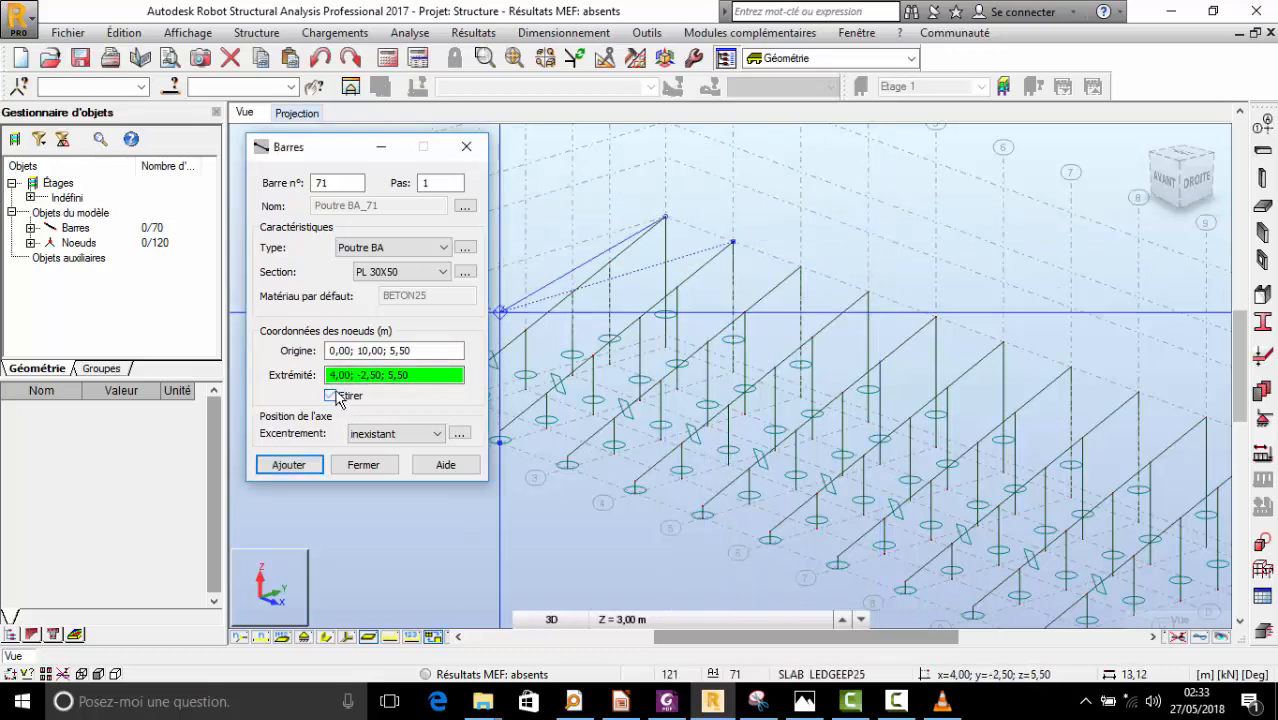
{"action": "left_click", "coordinate": [732, 243]}
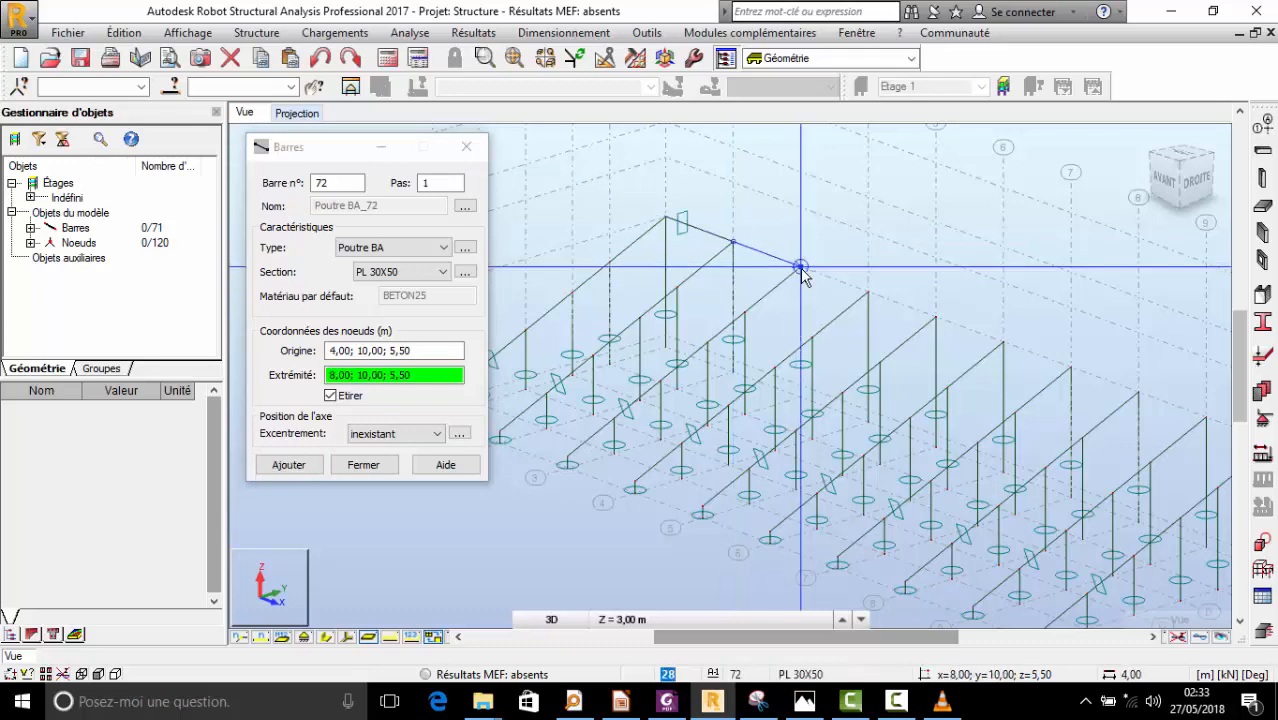
{"action": "left_click", "coordinate": [800, 269]}
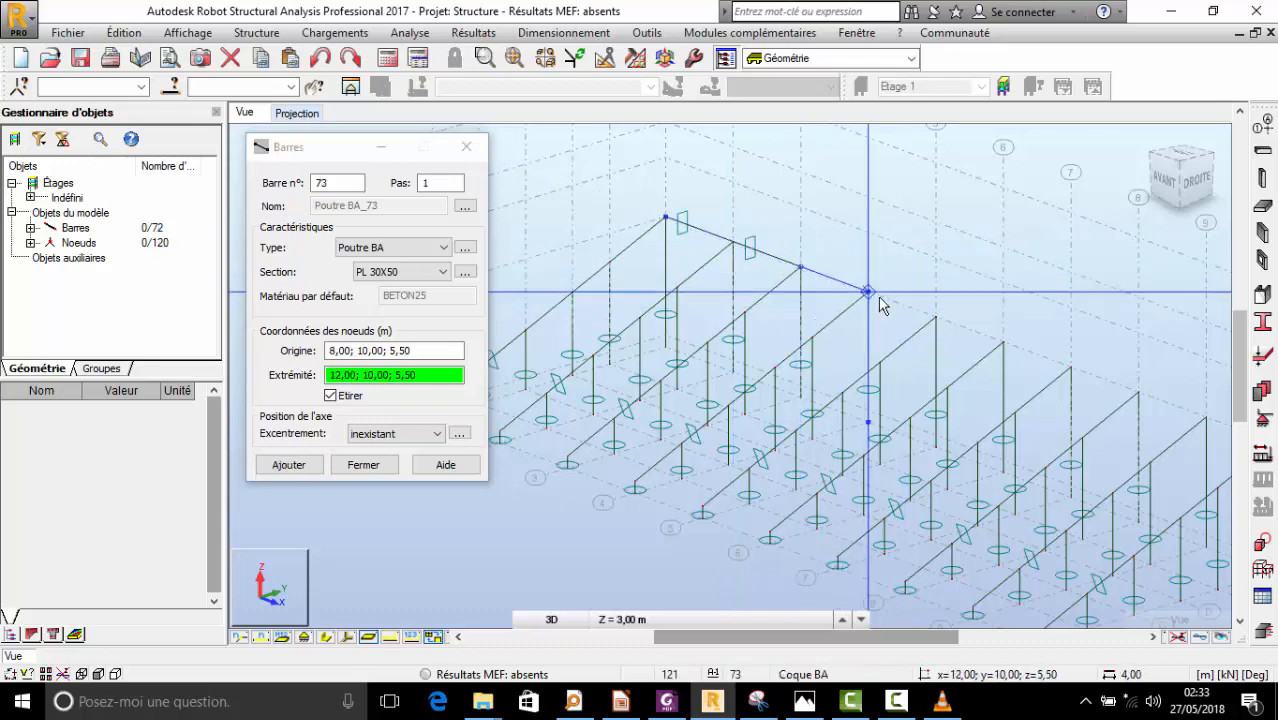
{"action": "left_click", "coordinate": [868, 292]}
- Continue the PL 30X50 beams frame by frame from 12,00; 10,00; 5,50 to 36,00; 10,00; 5,50, and close the bar definition
{"action": "scroll", "coordinate": [868, 300], "scroll_direction": "down", "scroll_amount": 3}
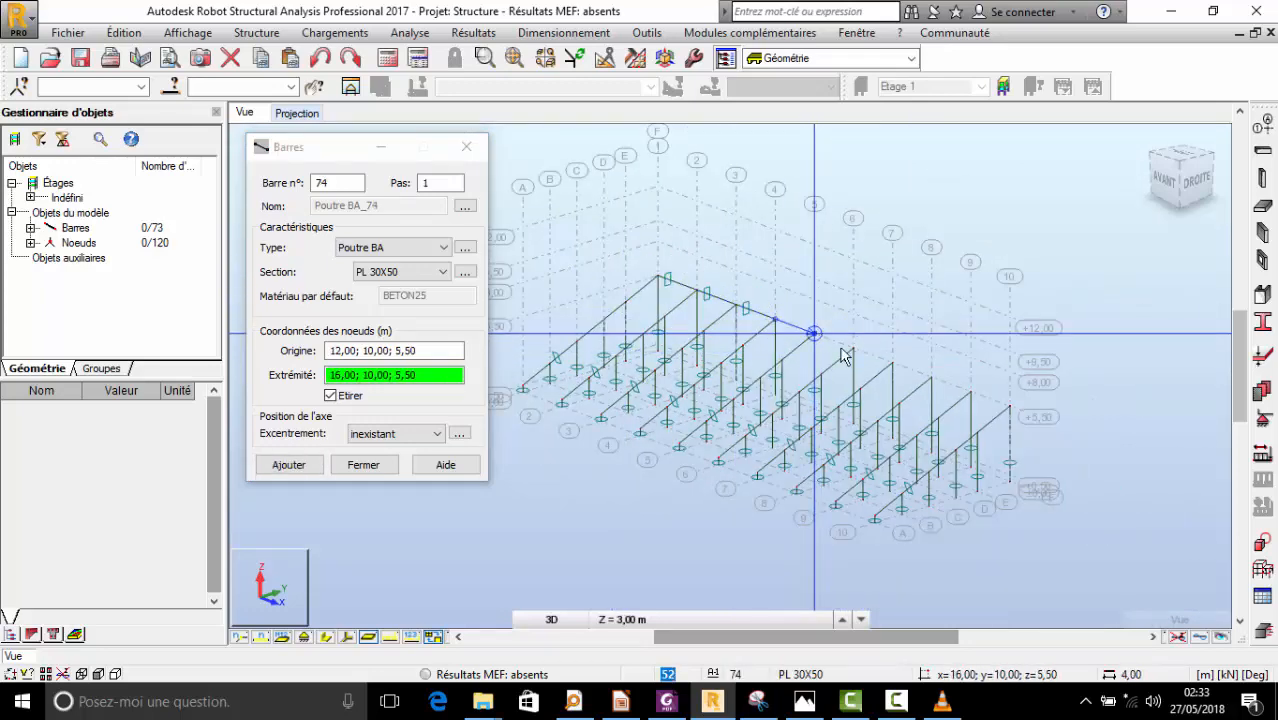
{"action": "left_click", "coordinate": [842, 356]}
{"action": "left_click", "coordinate": [880, 370]}
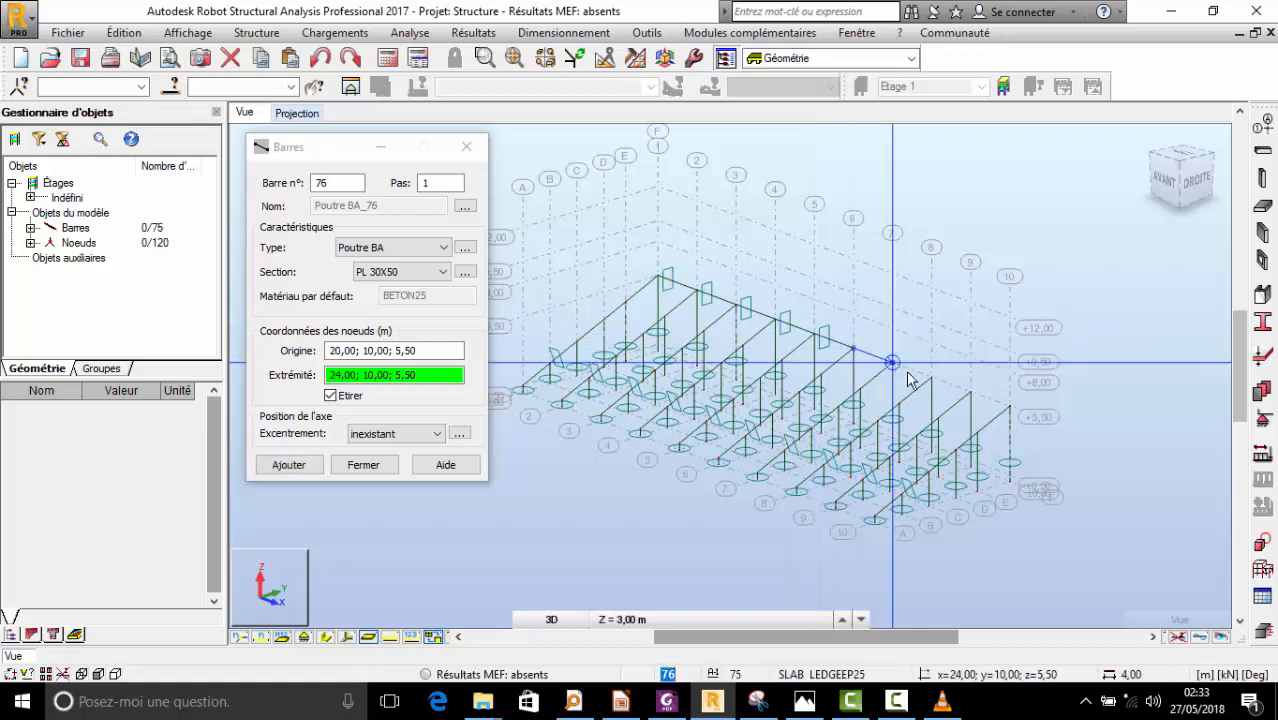
{"action": "left_click", "coordinate": [906, 372]}
{"action": "left_click", "coordinate": [934, 382]}
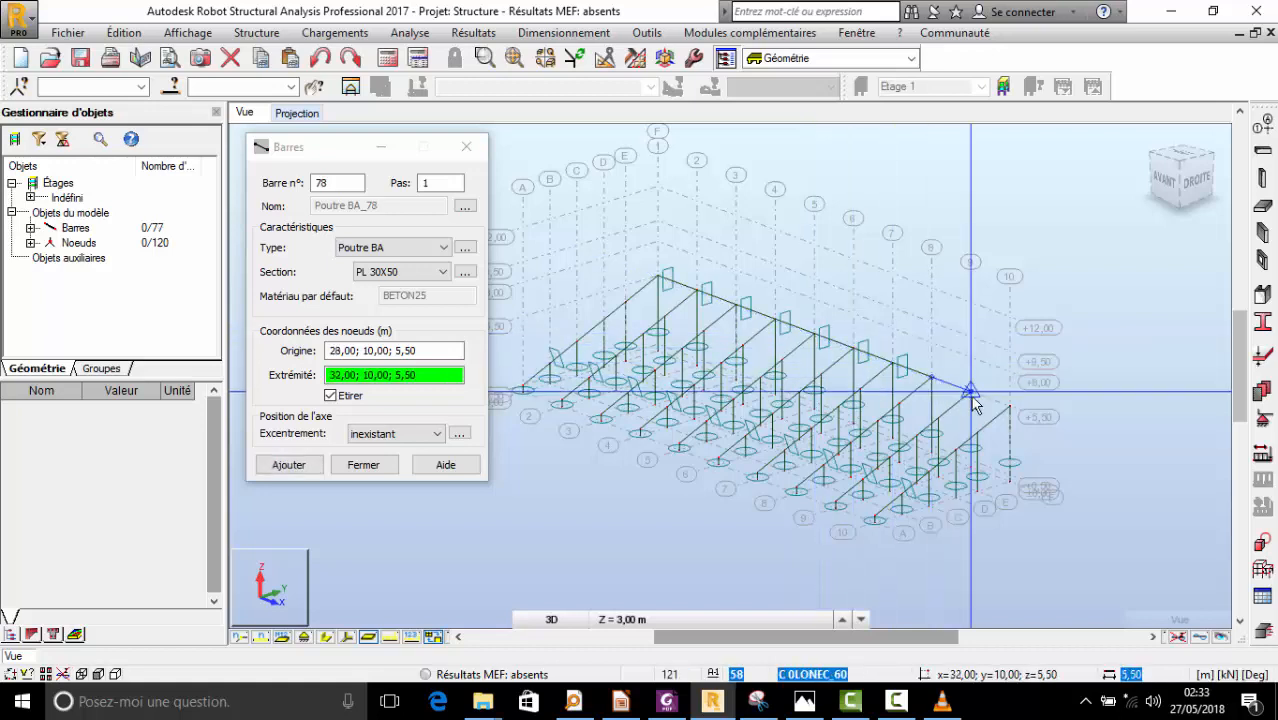
{"action": "left_click", "coordinate": [970, 392]}
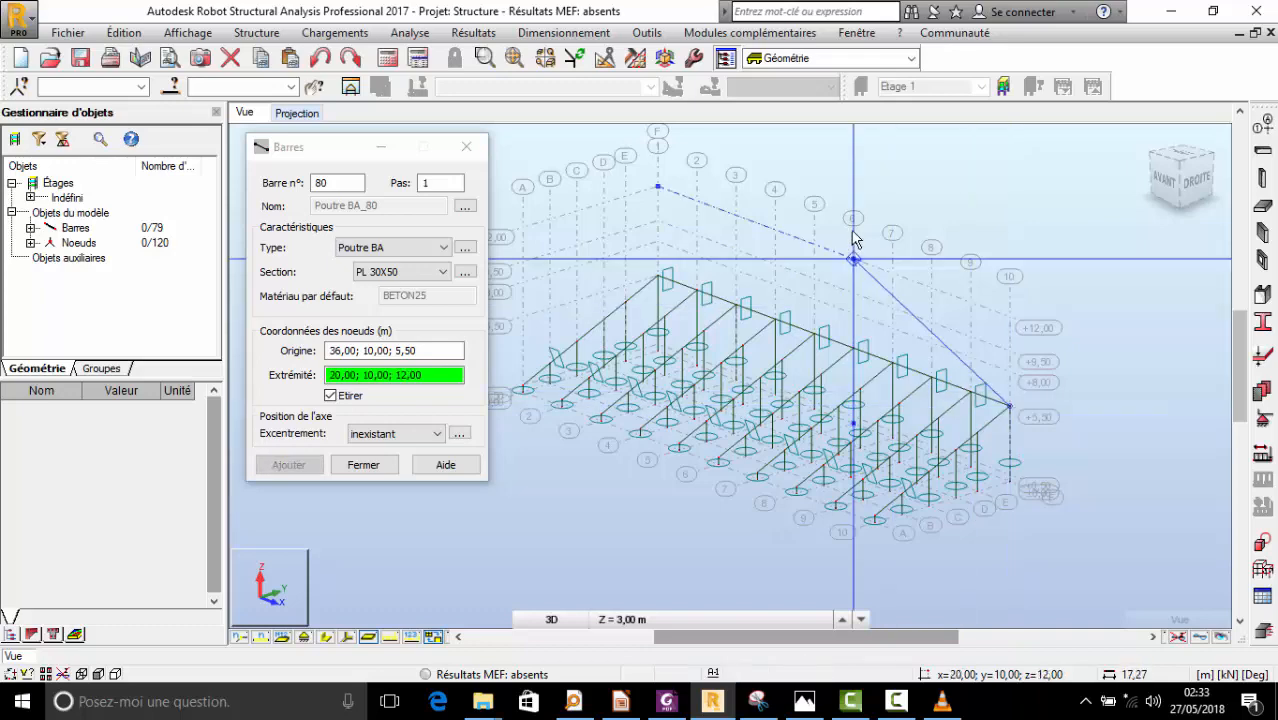
{"action": "right_click", "coordinate": [727, 229]}
{"action": "left_click", "coordinate": [838, 310]}
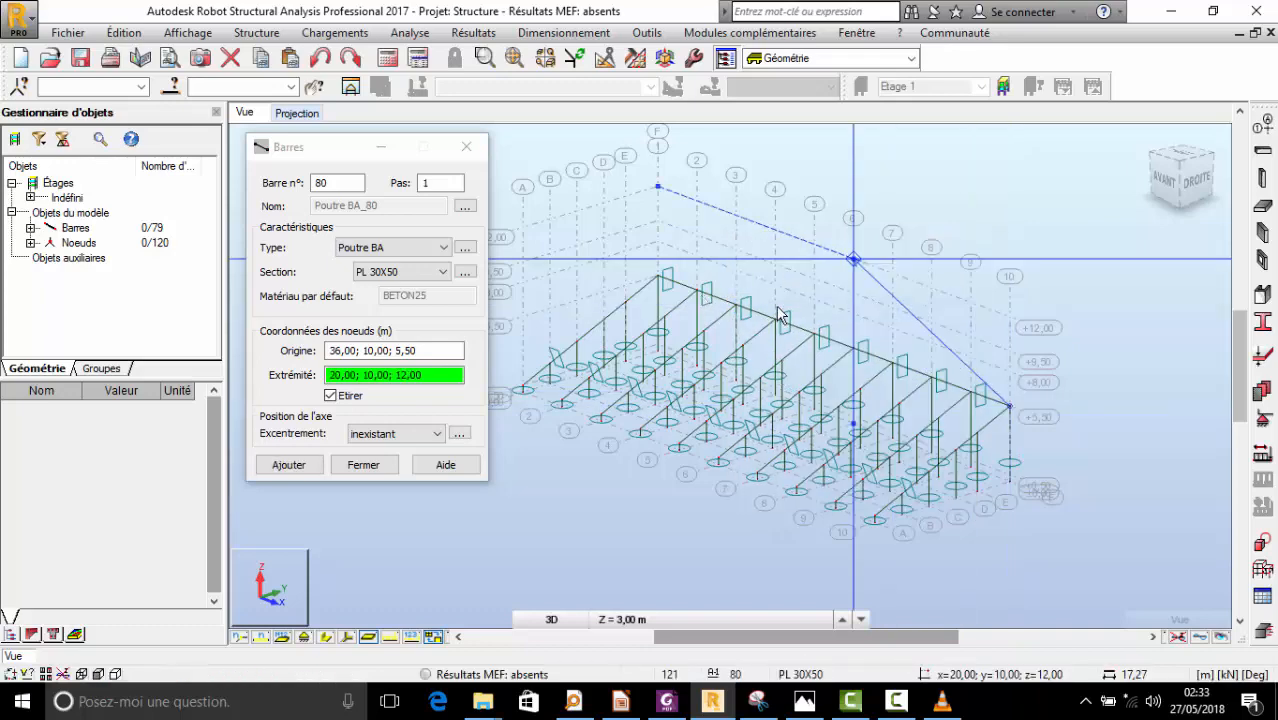
{"action": "scroll", "coordinate": [766, 336], "scroll_direction": "up", "scroll_amount": 2}
{"action": "scroll", "coordinate": [779, 240], "scroll_direction": "down", "scroll_amount": 2}
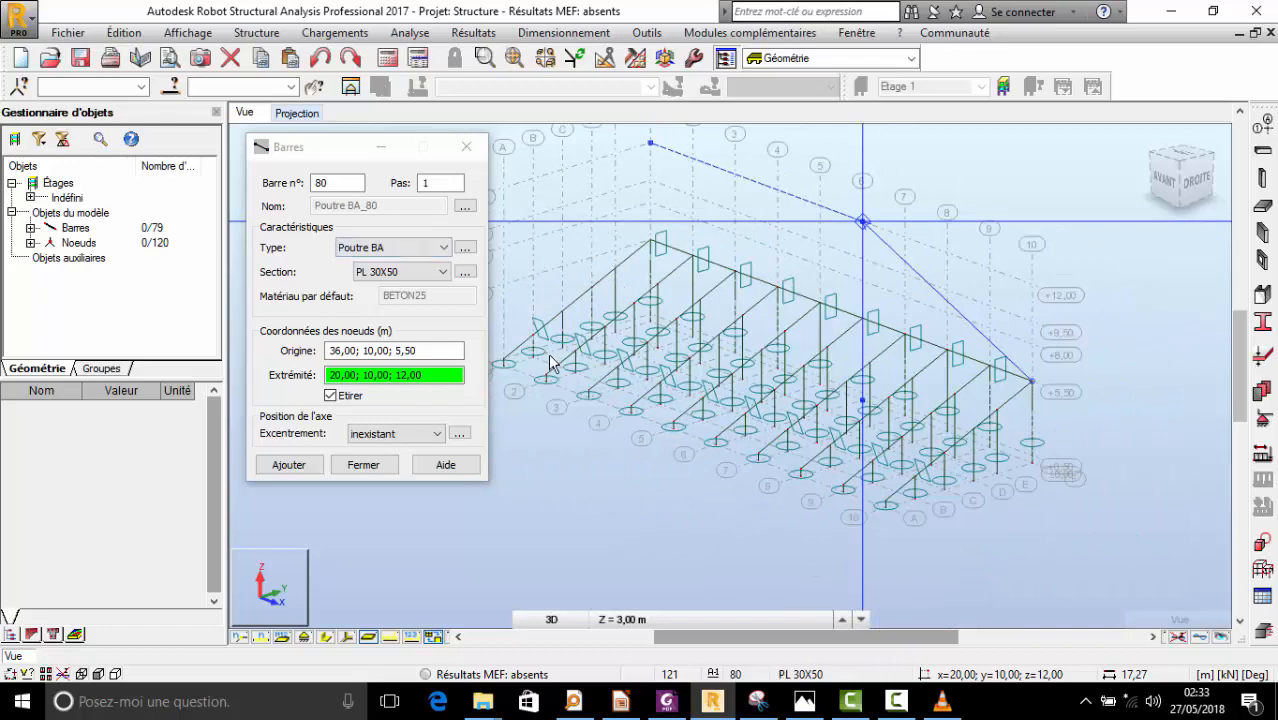
{"action": "scroll", "coordinate": [581, 326], "scroll_direction": "up", "scroll_amount": 3}
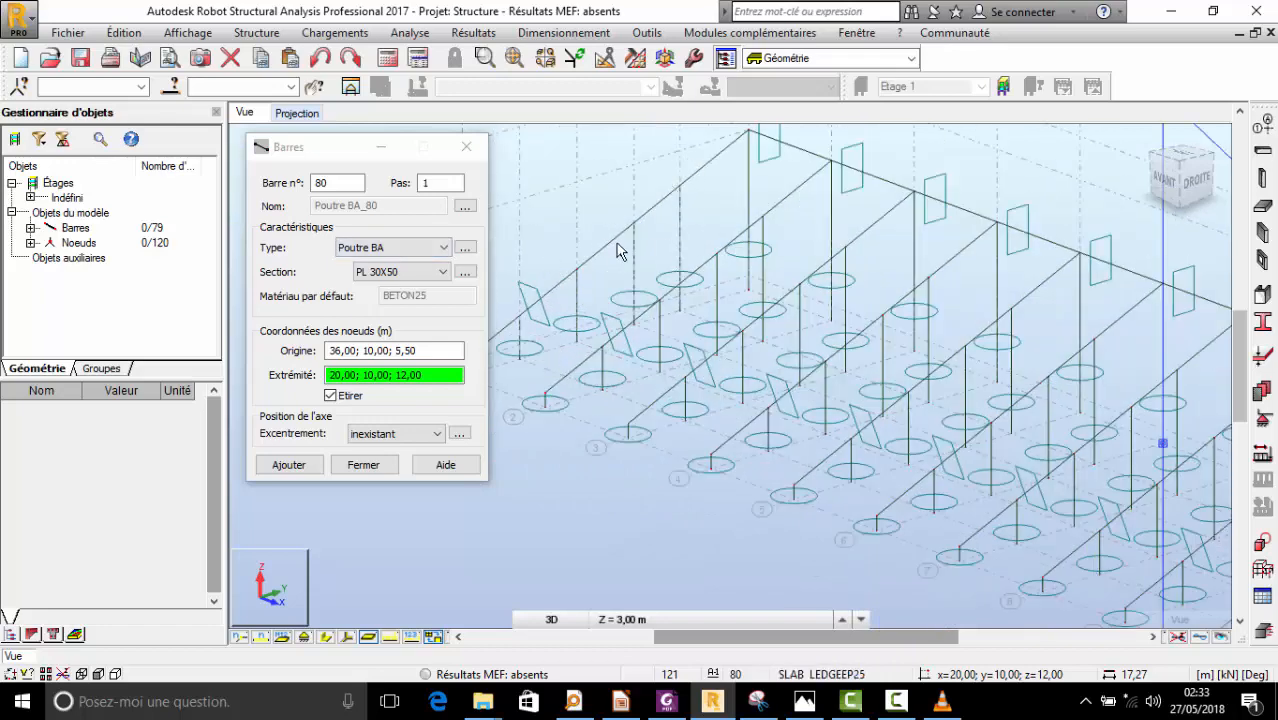
{"action": "scroll", "coordinate": [720, 285], "scroll_direction": "down", "scroll_amount": 3}
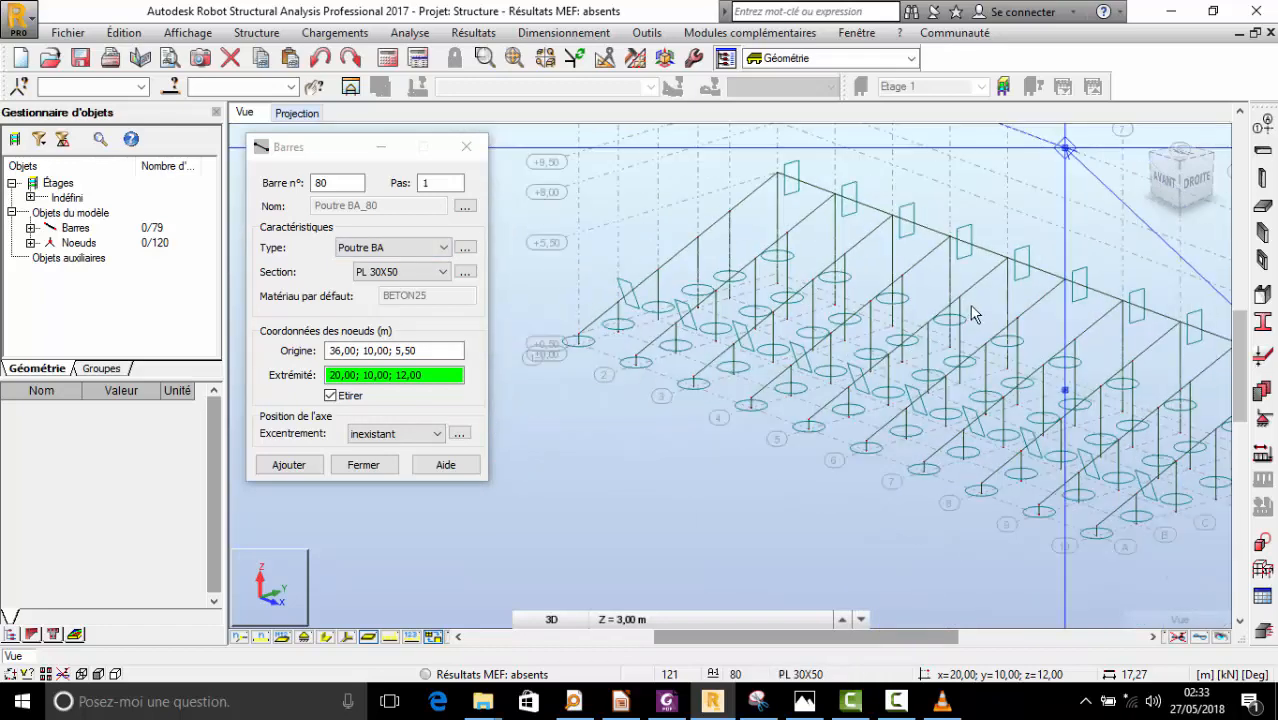
{"action": "left_click", "coordinate": [466, 147]}
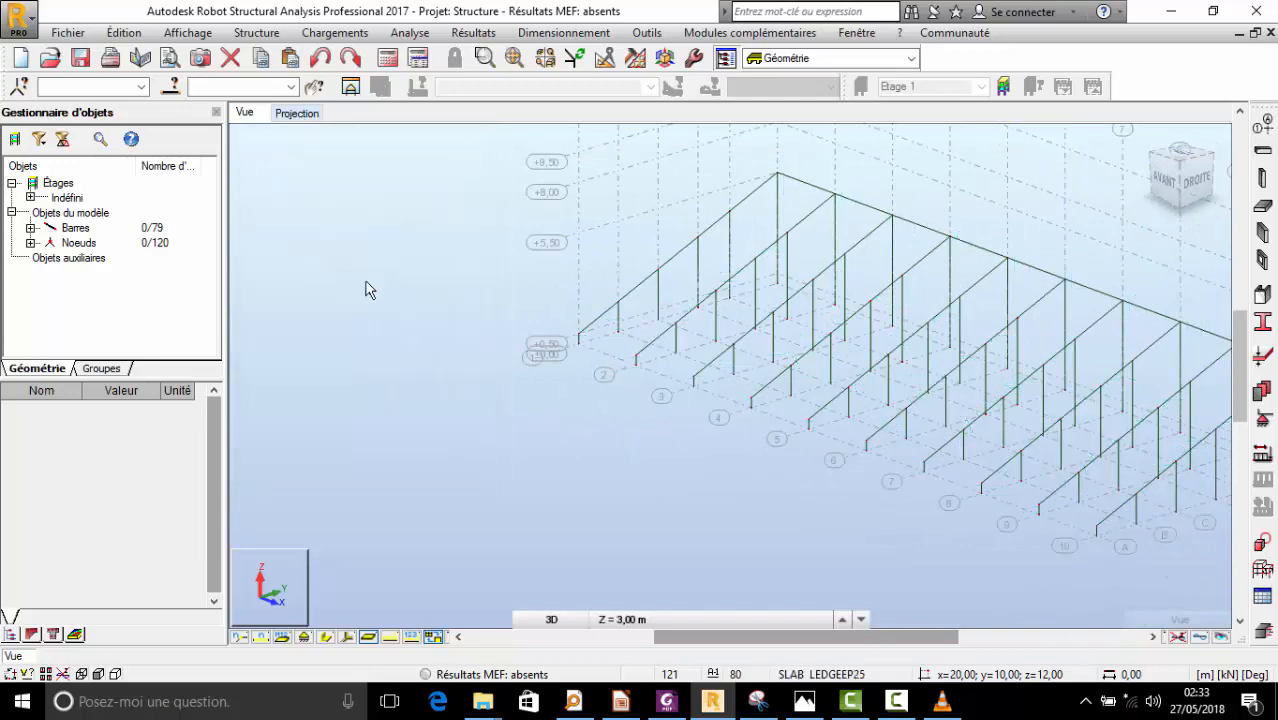
- Select all nine longitudinal beams, bars 71 to 79, along the frame tops
{"action": "scroll", "coordinate": [599, 220], "scroll_direction": "up", "scroll_amount": 4}
{"action": "left_click", "coordinate": [642, 254]}
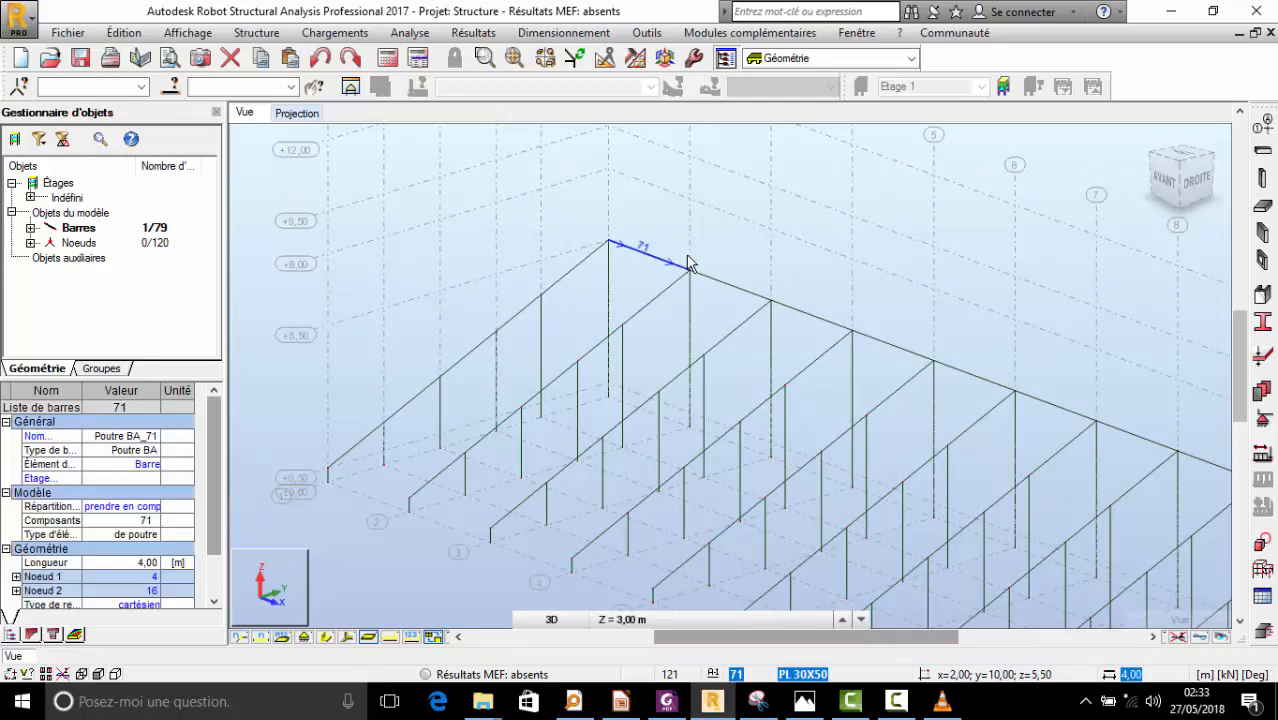
{"action": "left_click", "coordinate": [716, 284], "text": "ctrl"}
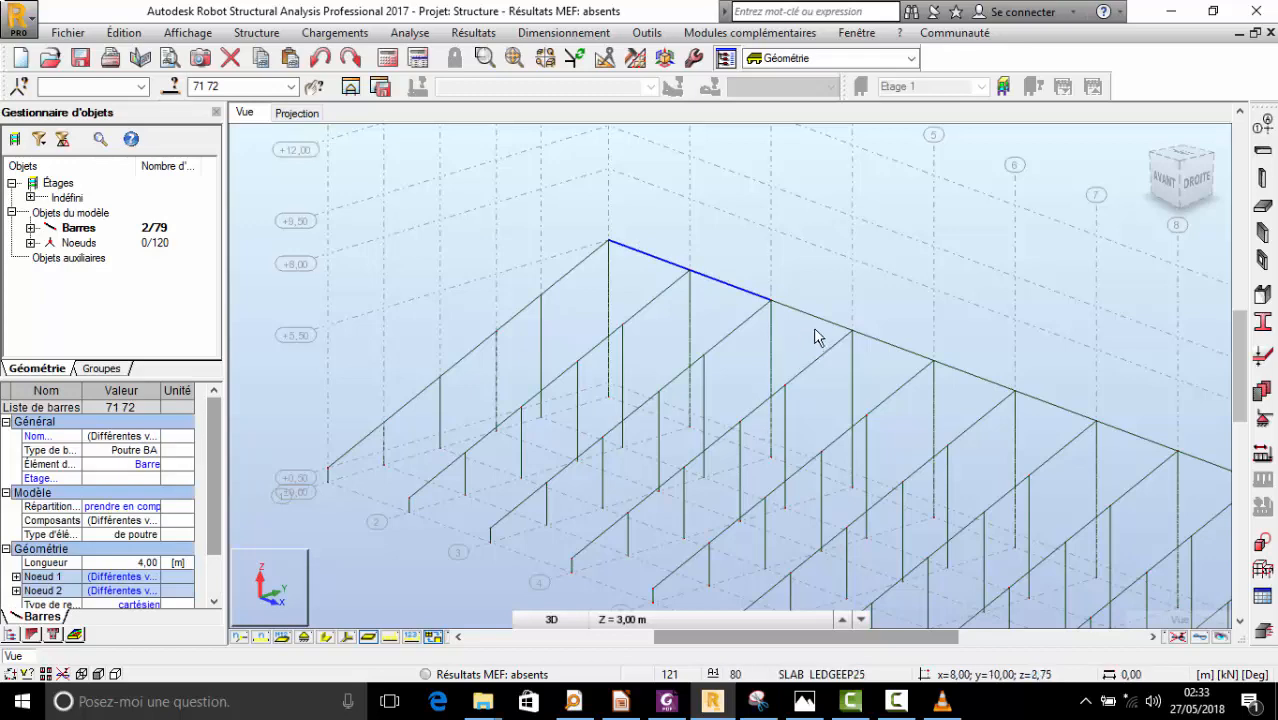
{"action": "left_click", "coordinate": [826, 322], "text": "ctrl"}
{"action": "left_click", "coordinate": [921, 363], "text": "ctrl"}
{"action": "scroll", "coordinate": [522, 370], "scroll_direction": "down", "scroll_amount": 2}
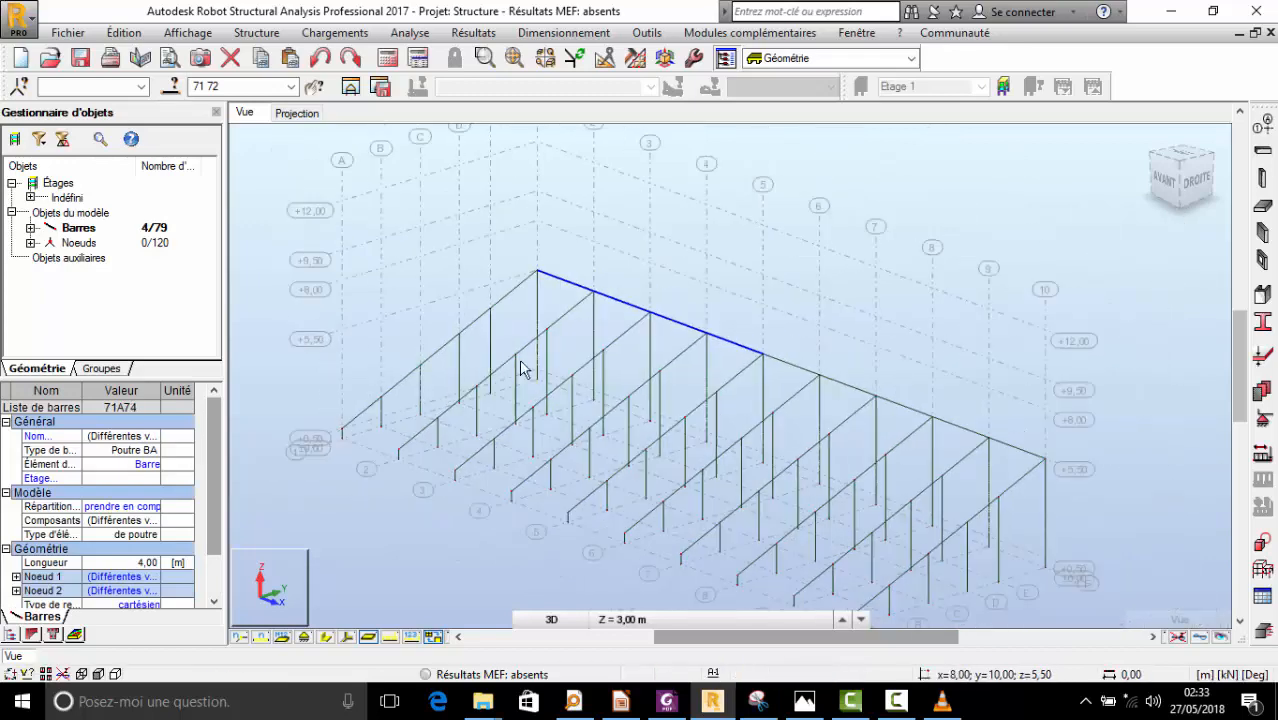
{"action": "left_click", "coordinate": [846, 386], "text": "ctrl"}
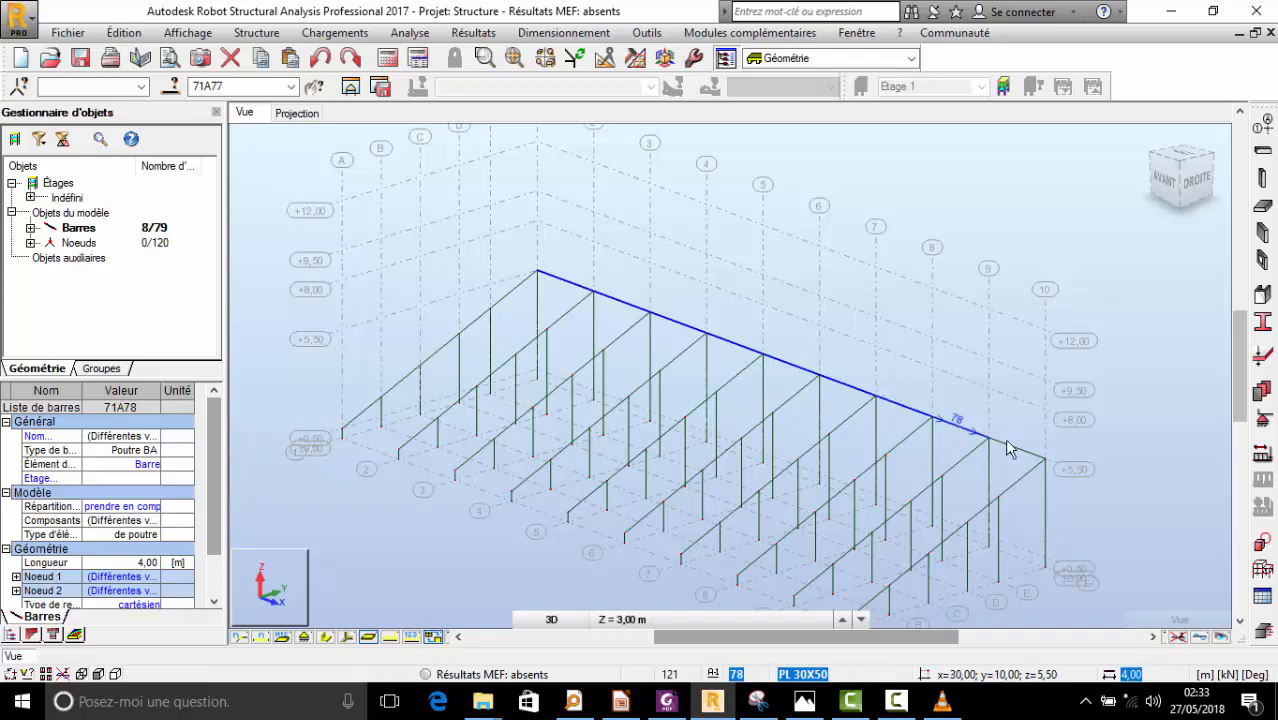
{"action": "scroll", "coordinate": [714, 270], "scroll_direction": "down", "scroll_amount": 3}
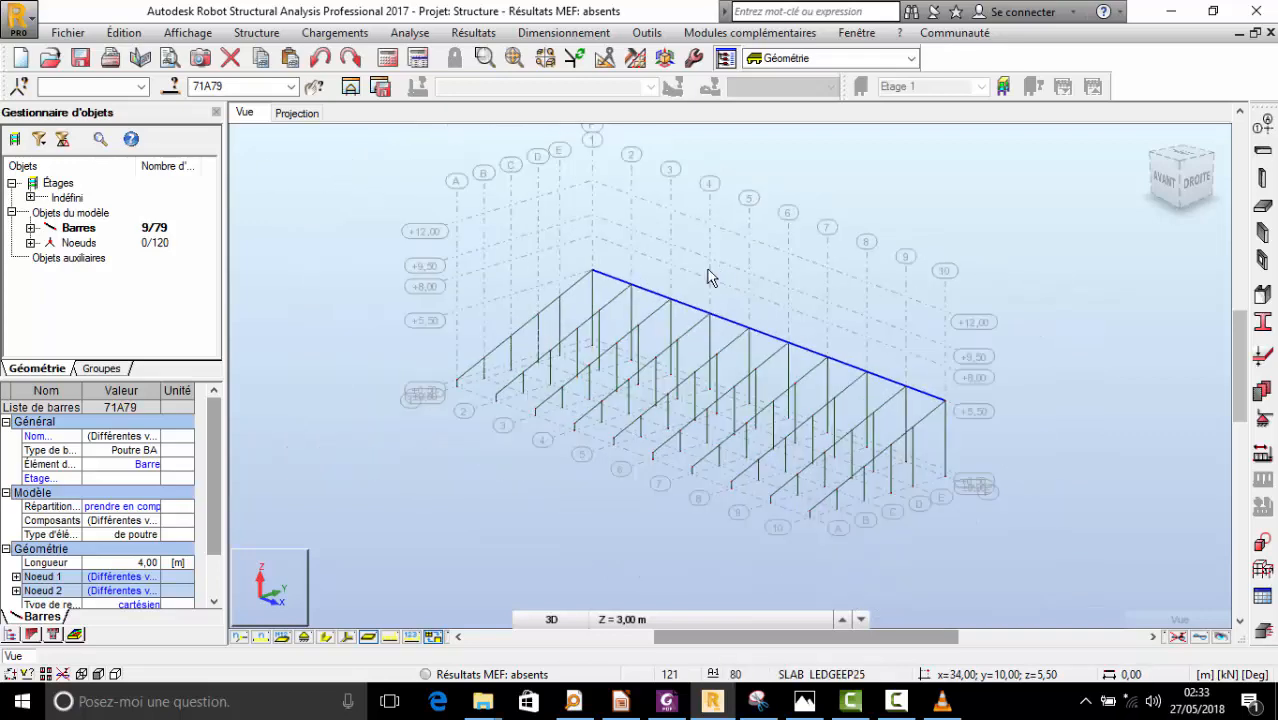
{"action": "scroll", "coordinate": [828, 360], "scroll_direction": "up", "scroll_amount": 3}
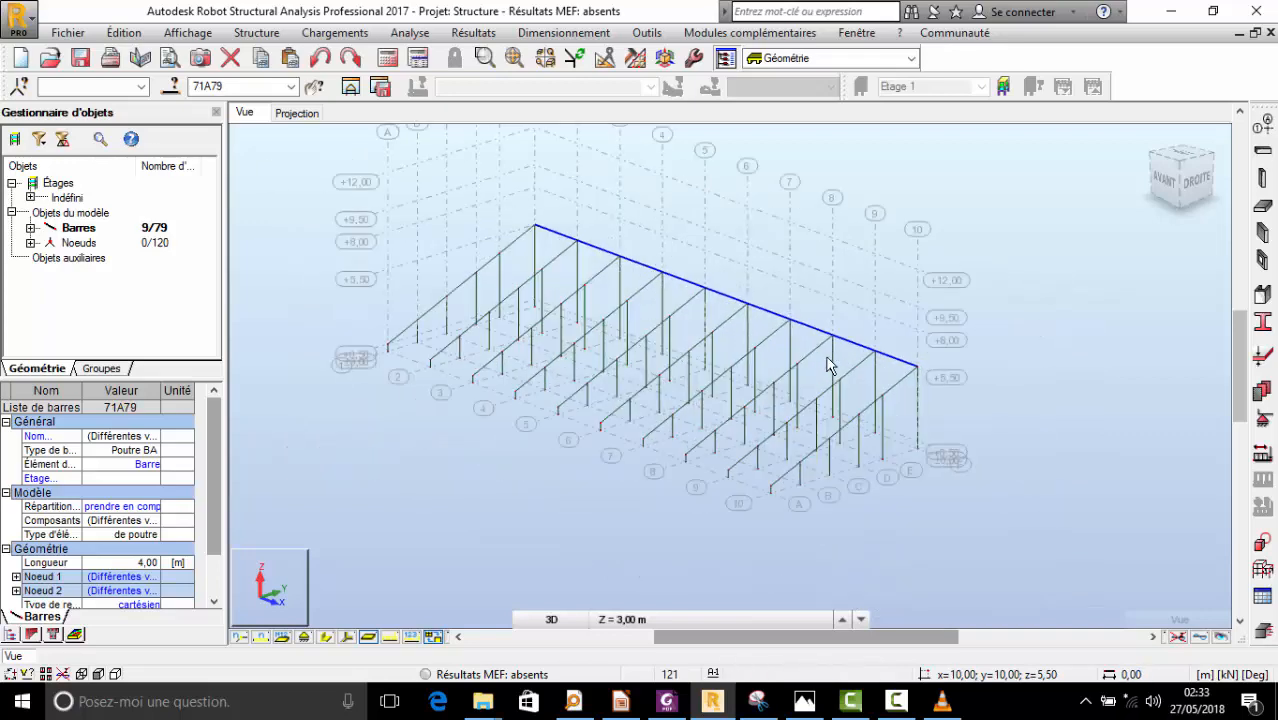
{"action": "left_click", "coordinate": [907, 709]}
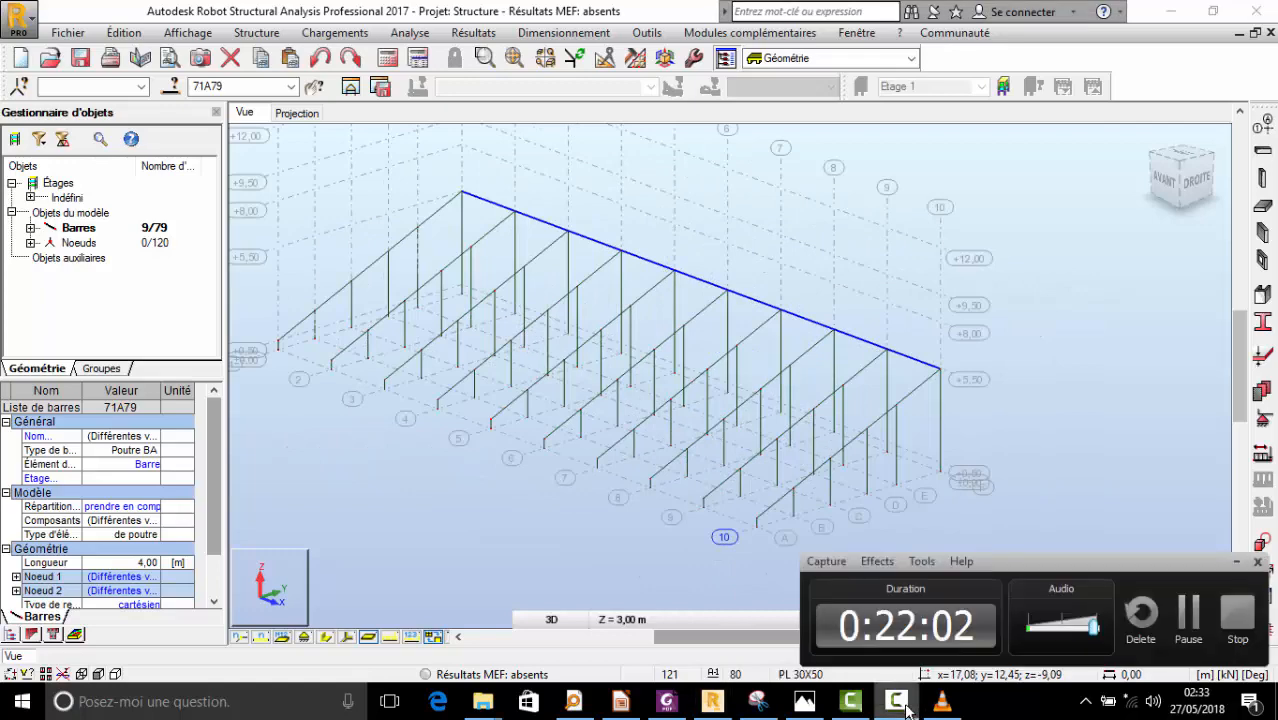
{"action": "left_click", "coordinate": [1188, 615]}
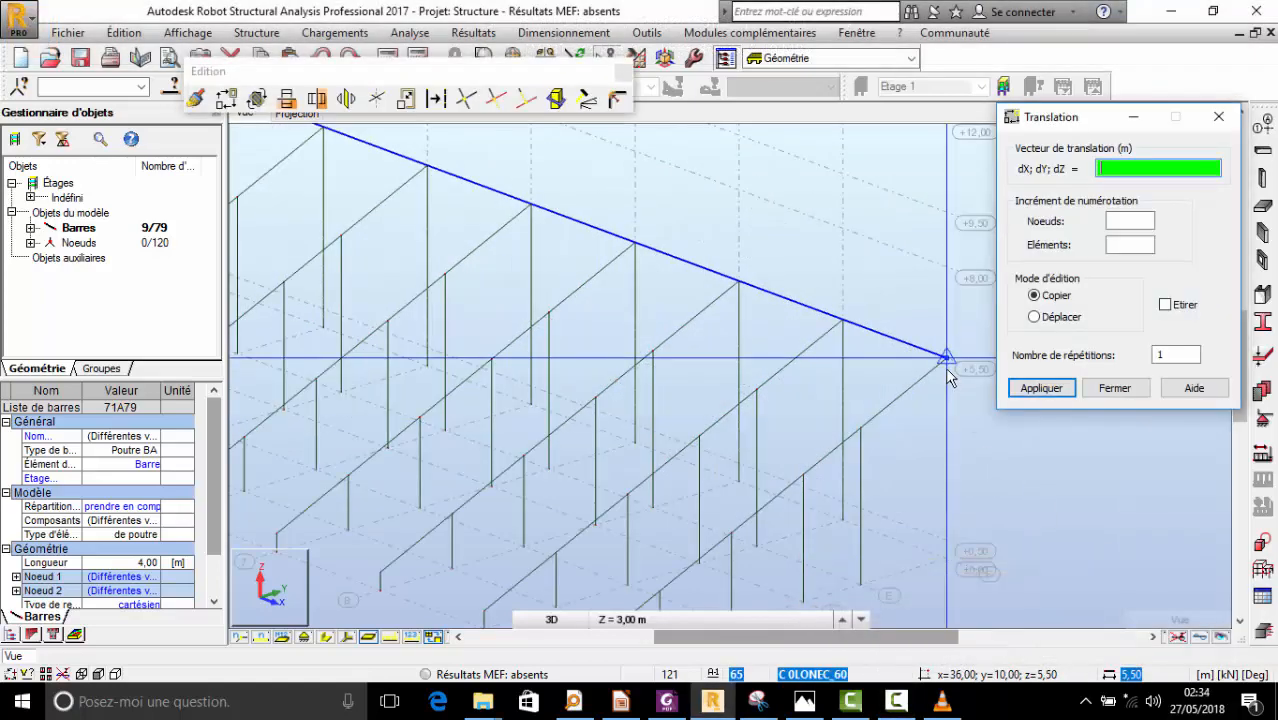
- Copy the nine selected beams from the top row down to the frame nodes at 36,00; 5,00; 3,50
{"action": "left_click", "coordinate": [947, 360]}
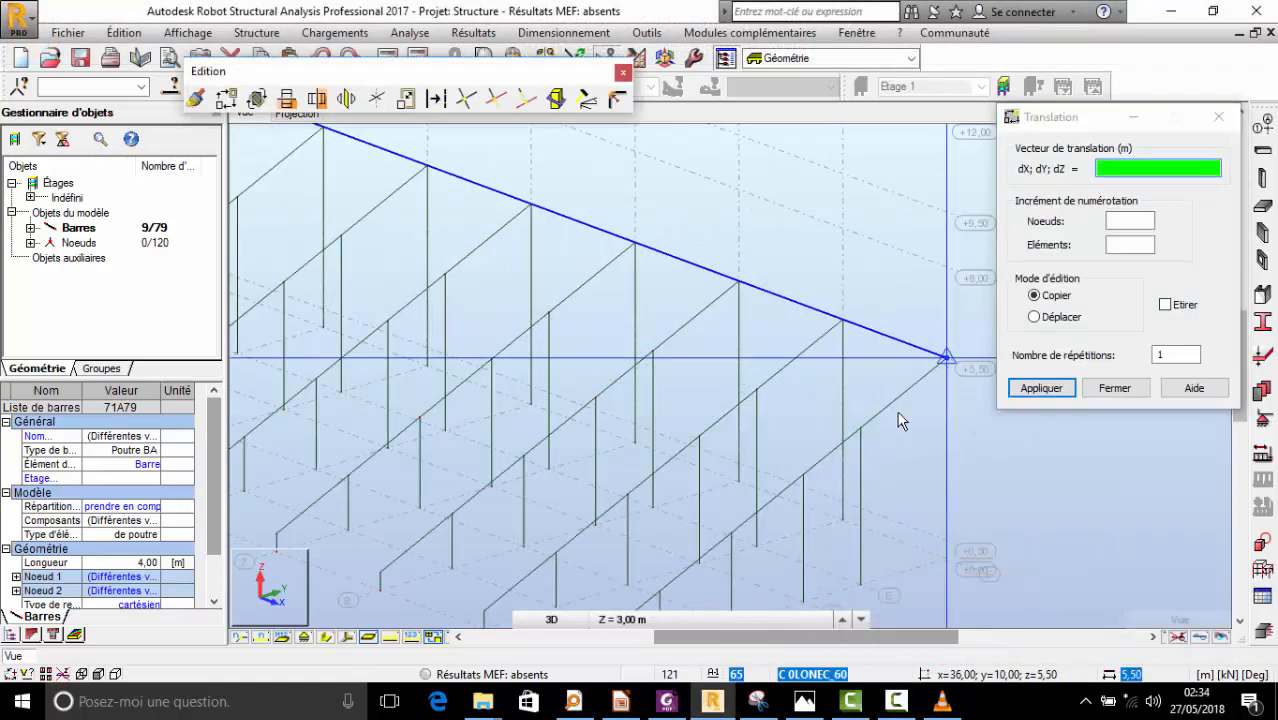
{"action": "left_click", "coordinate": [804, 474]}
{"action": "scroll", "coordinate": [822, 325], "scroll_direction": "down", "scroll_amount": 2}
{"action": "scroll", "coordinate": [780, 452], "scroll_direction": "up", "scroll_amount": 1}
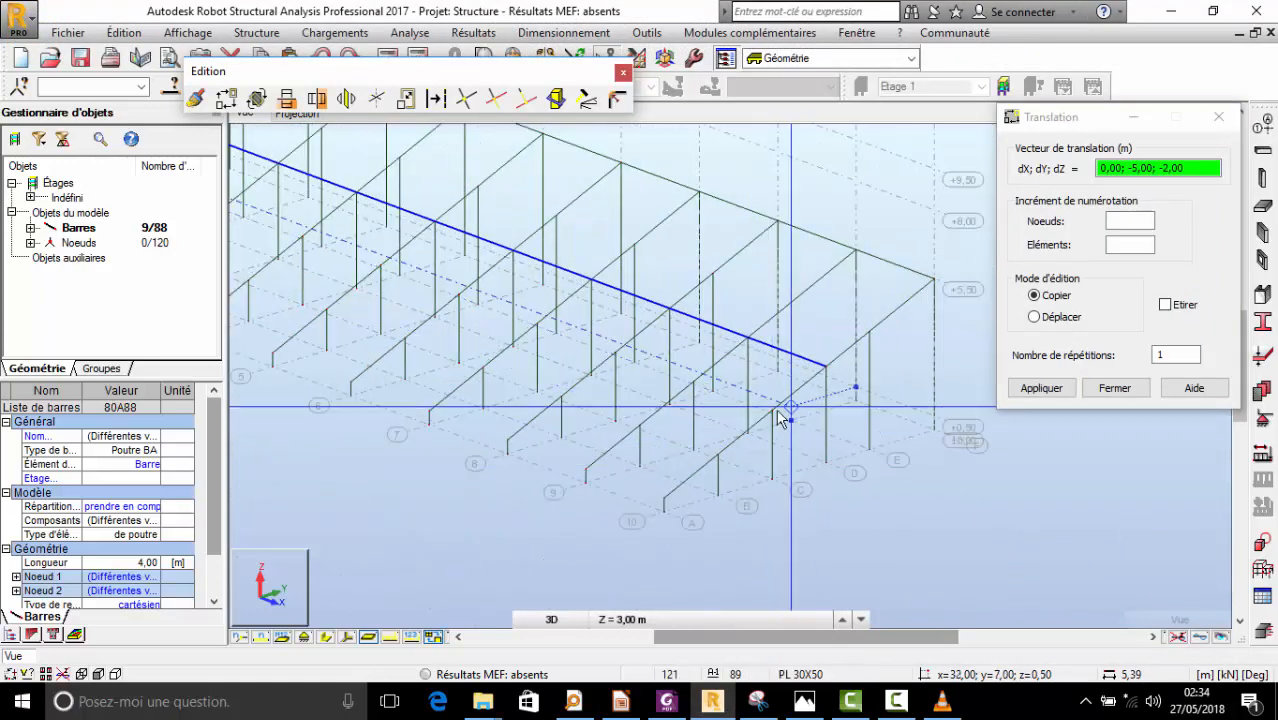
- Copy the beams down the slope three more times by 0,00; -2,50; -1,00, ending at the lowest frame nodes, and close the translation
{"action": "left_click", "coordinate": [770, 412]}
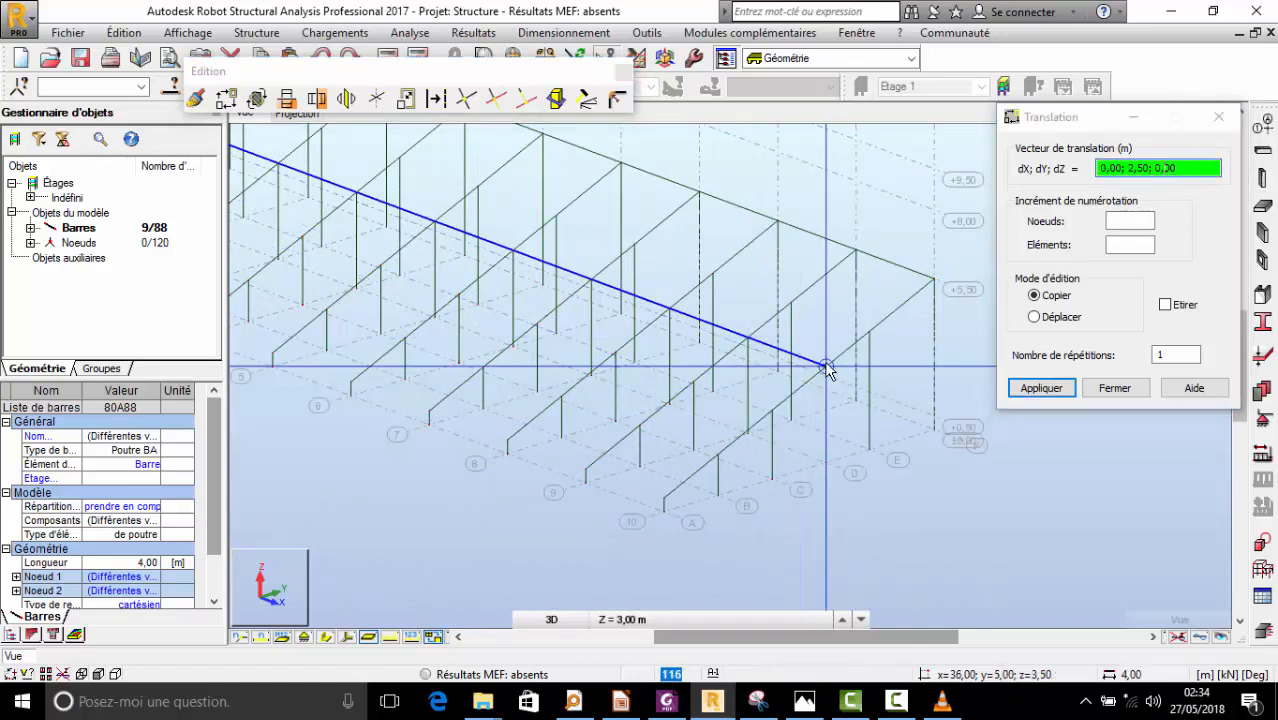
{"action": "left_click", "coordinate": [772, 413]}
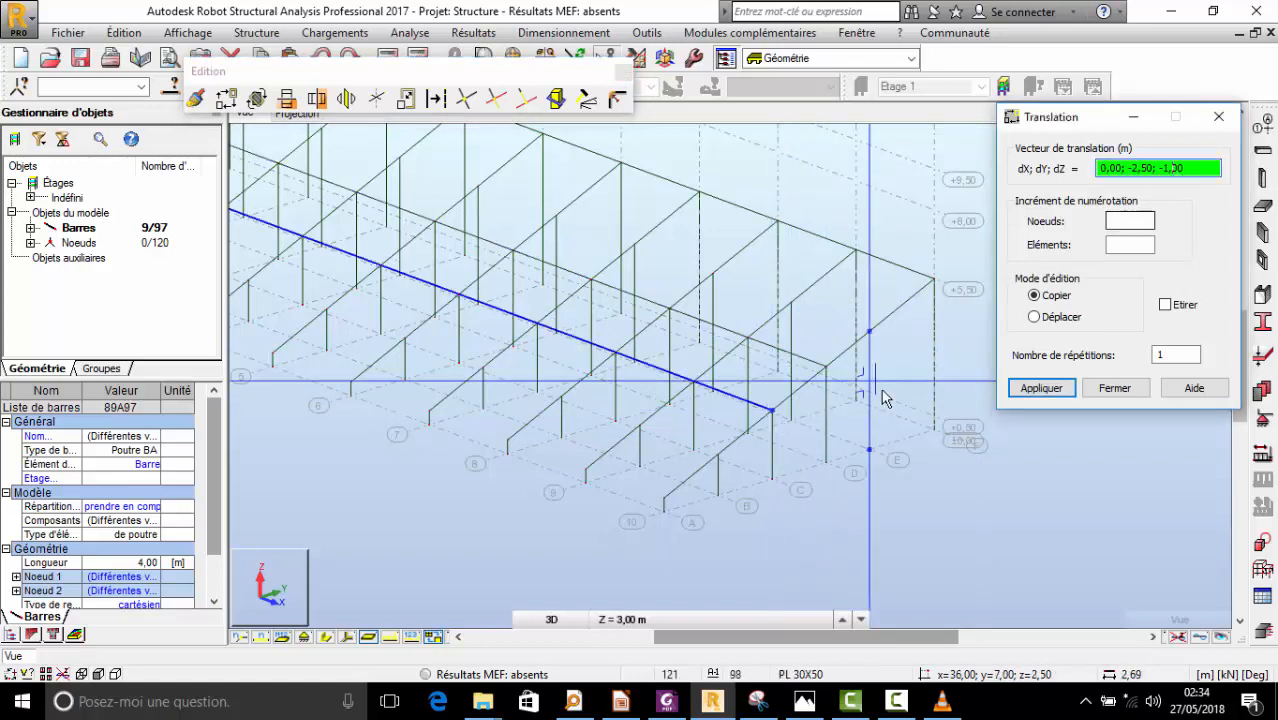
{"action": "left_click", "coordinate": [772, 413]}
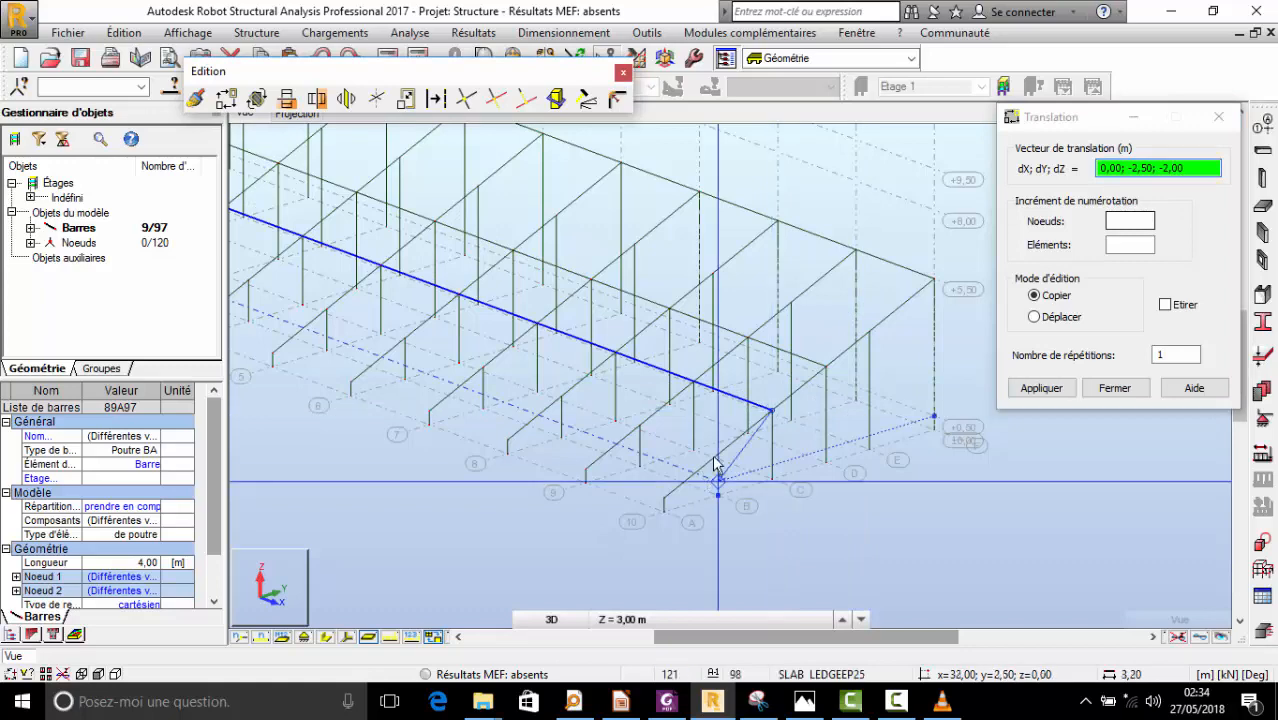
{"action": "left_click", "coordinate": [718, 456]}
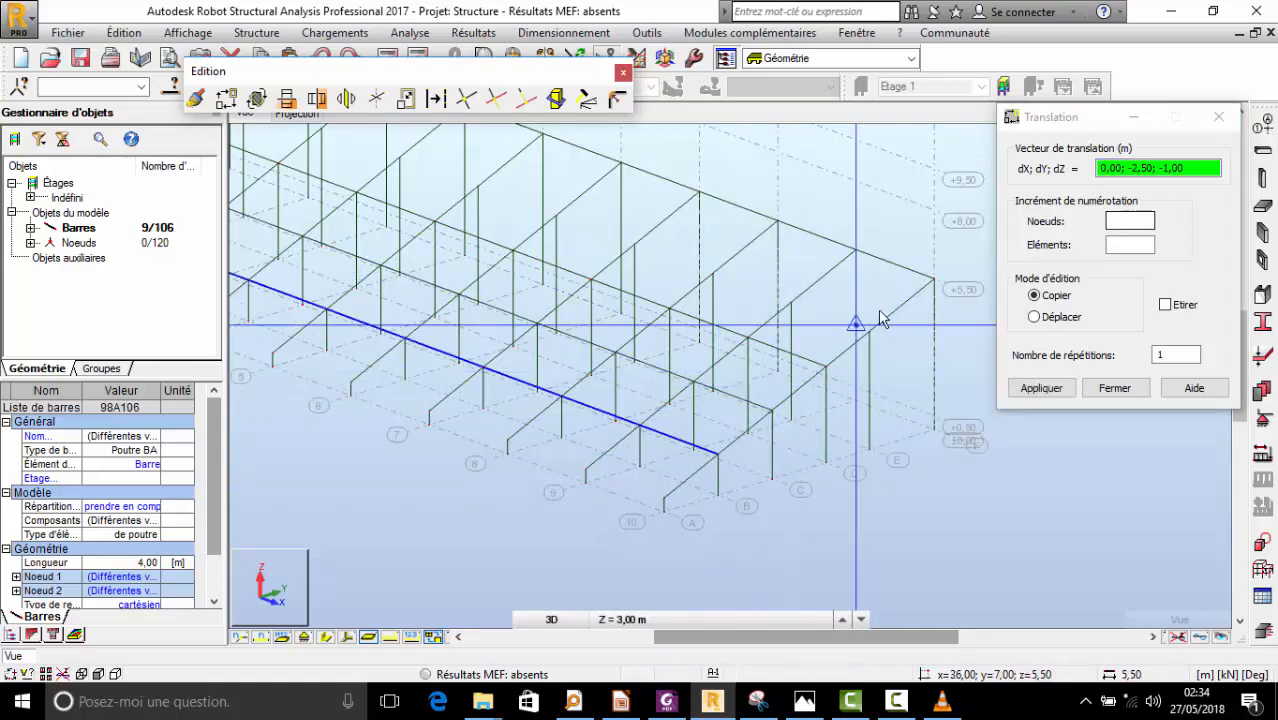
{"action": "scroll", "coordinate": [678, 499], "scroll_direction": "up", "scroll_amount": 6}
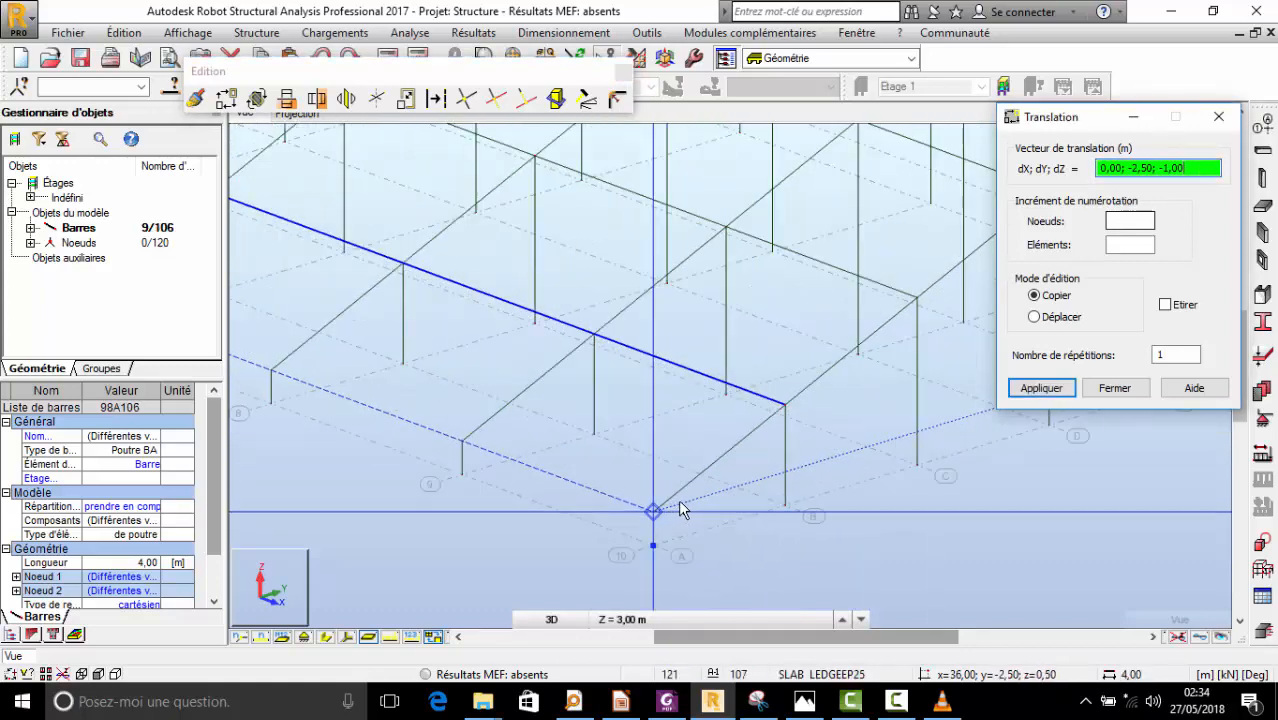
{"action": "left_click", "coordinate": [881, 316]}
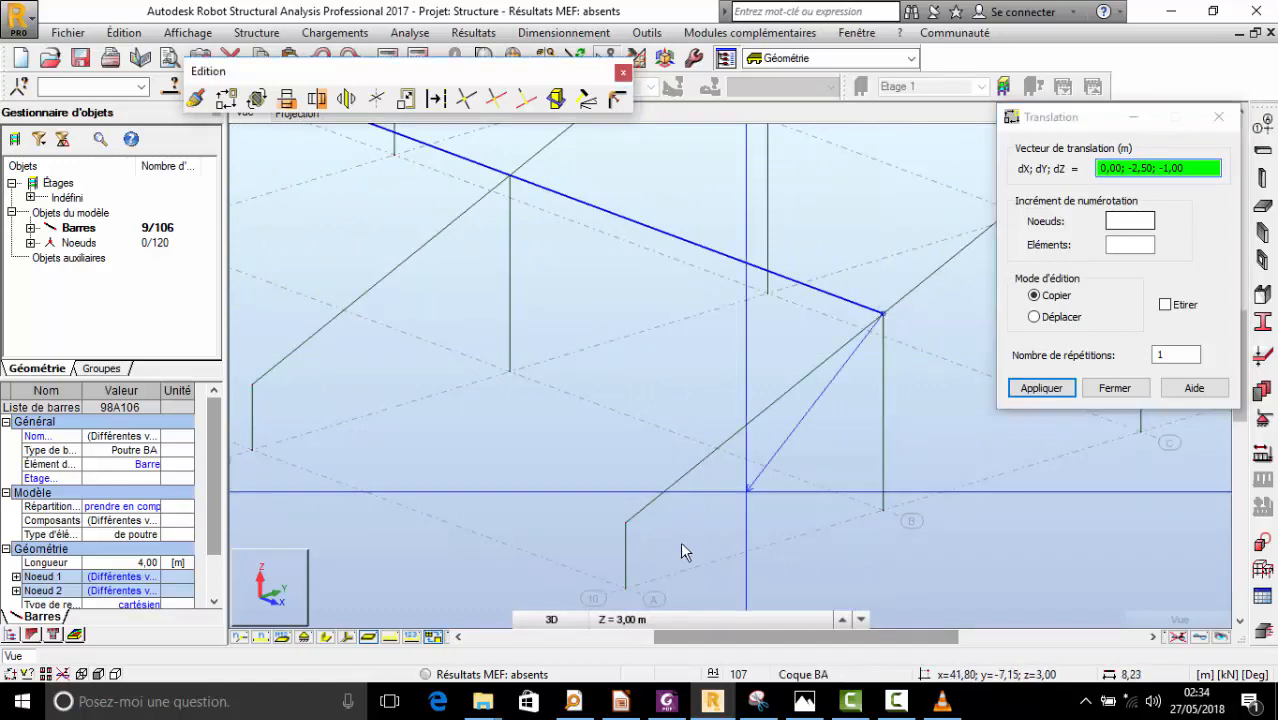
{"action": "left_click", "coordinate": [626, 522]}
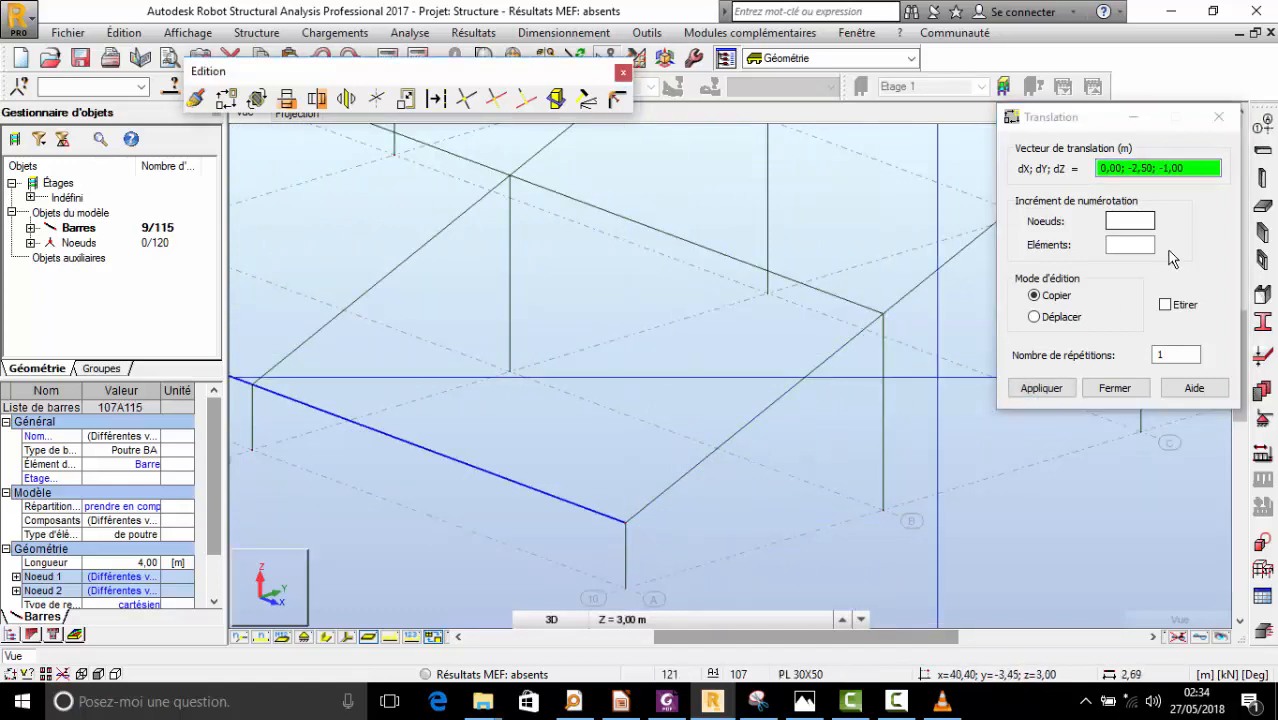
{"action": "left_click", "coordinate": [1218, 116]}
- Copy the lowest row of beams by 0,00; 9,50; 3,80 to the frame nodes at 36,00; 7,00; 4,30, and close the translation
{"action": "scroll", "coordinate": [645, 357], "scroll_direction": "down", "scroll_amount": 11}
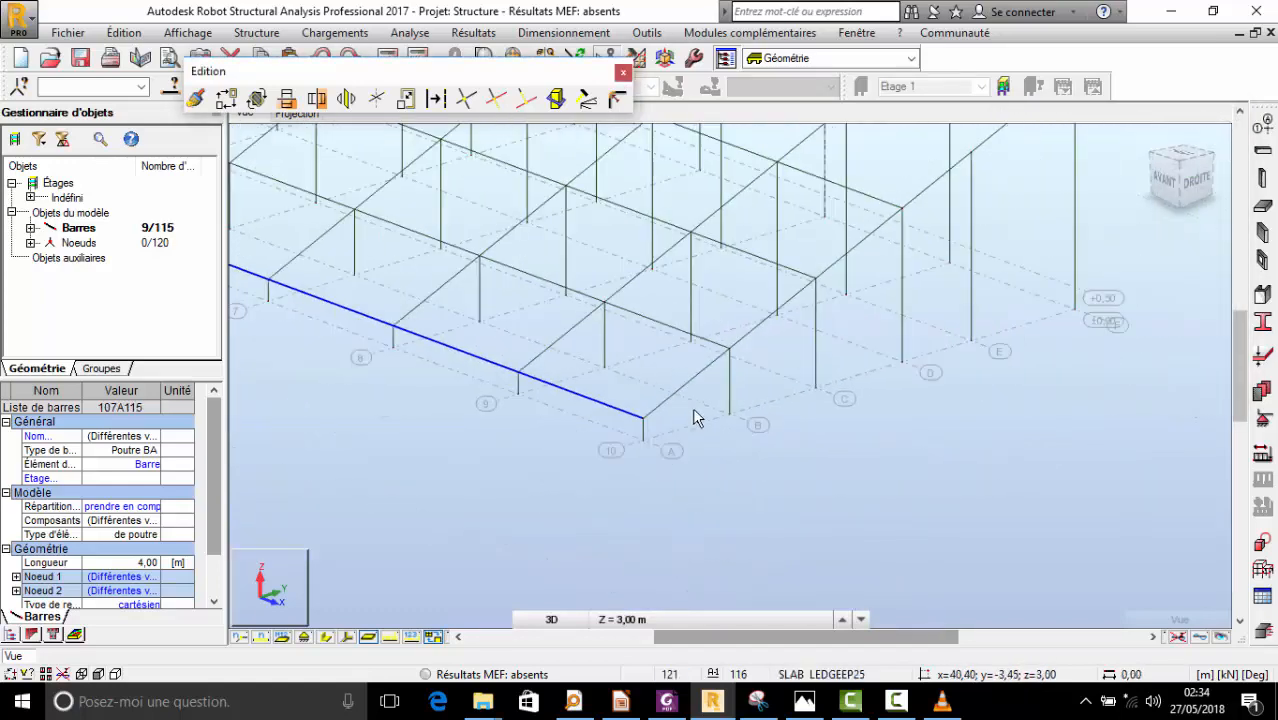
{"action": "right_click", "coordinate": [946, 232]}
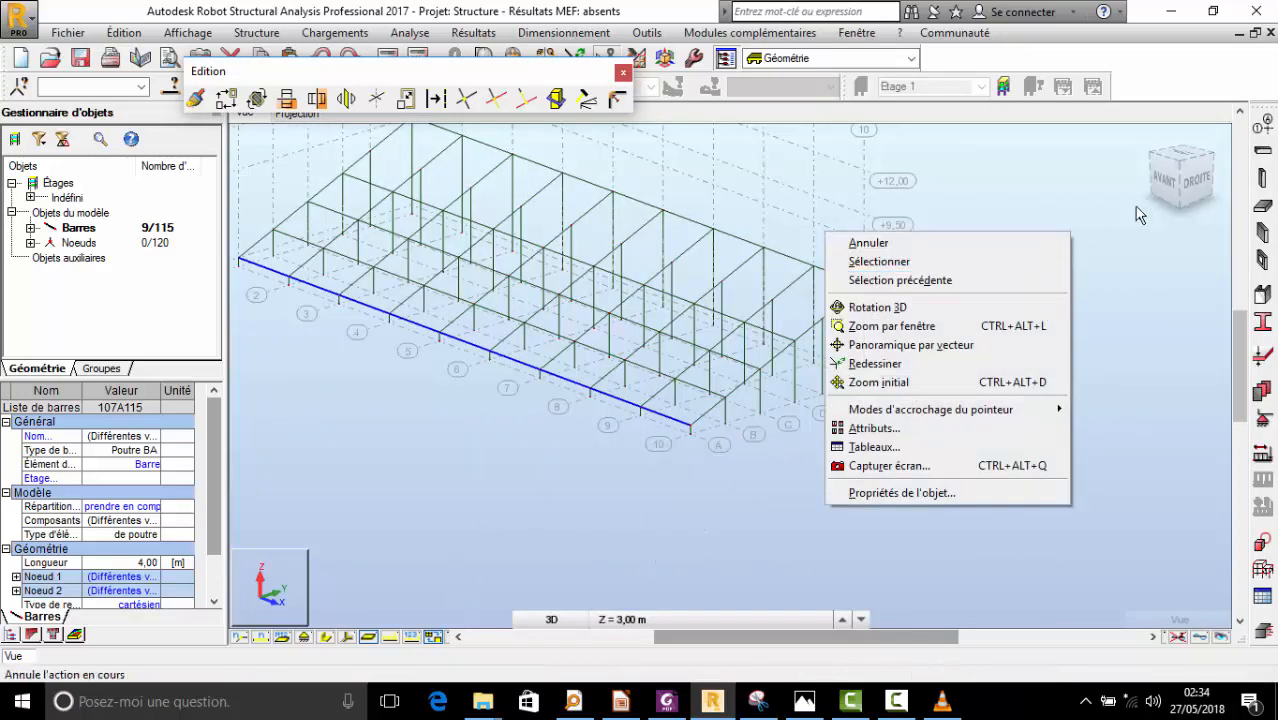
{"action": "left_click", "coordinate": [256, 98]}
{"action": "left_click", "coordinate": [256, 98]}
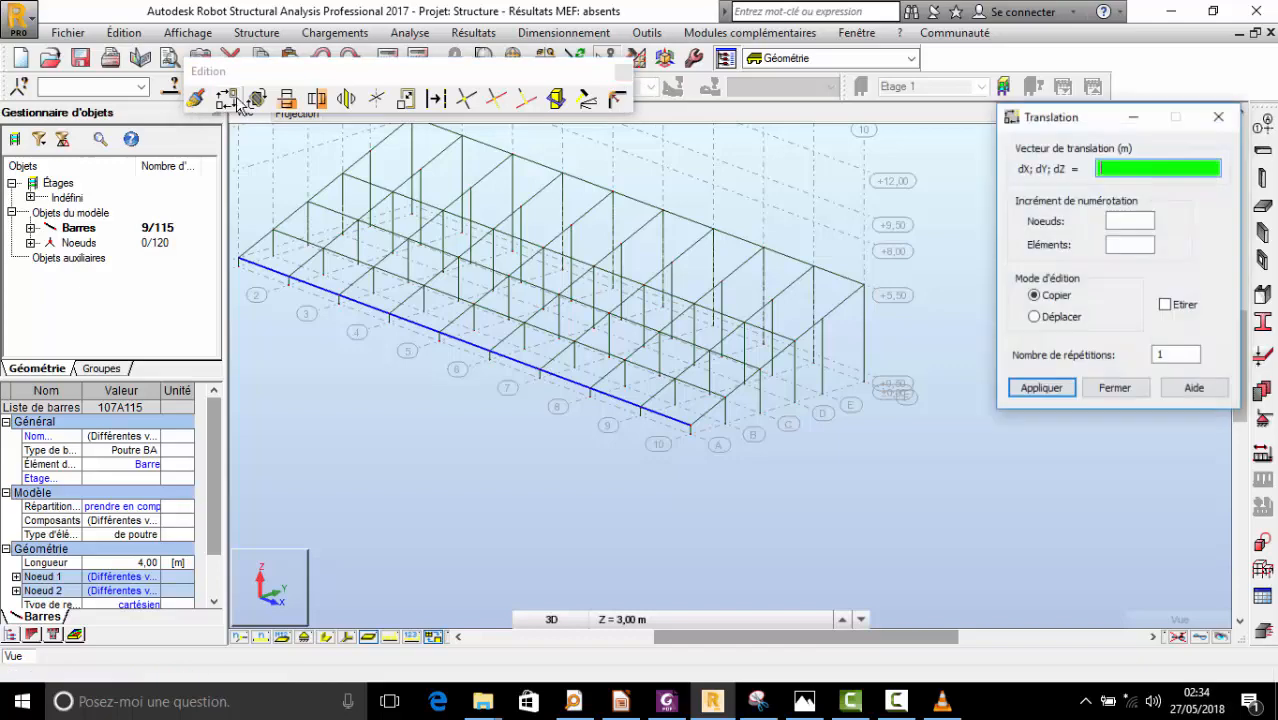
{"action": "left_click", "coordinate": [692, 427]}
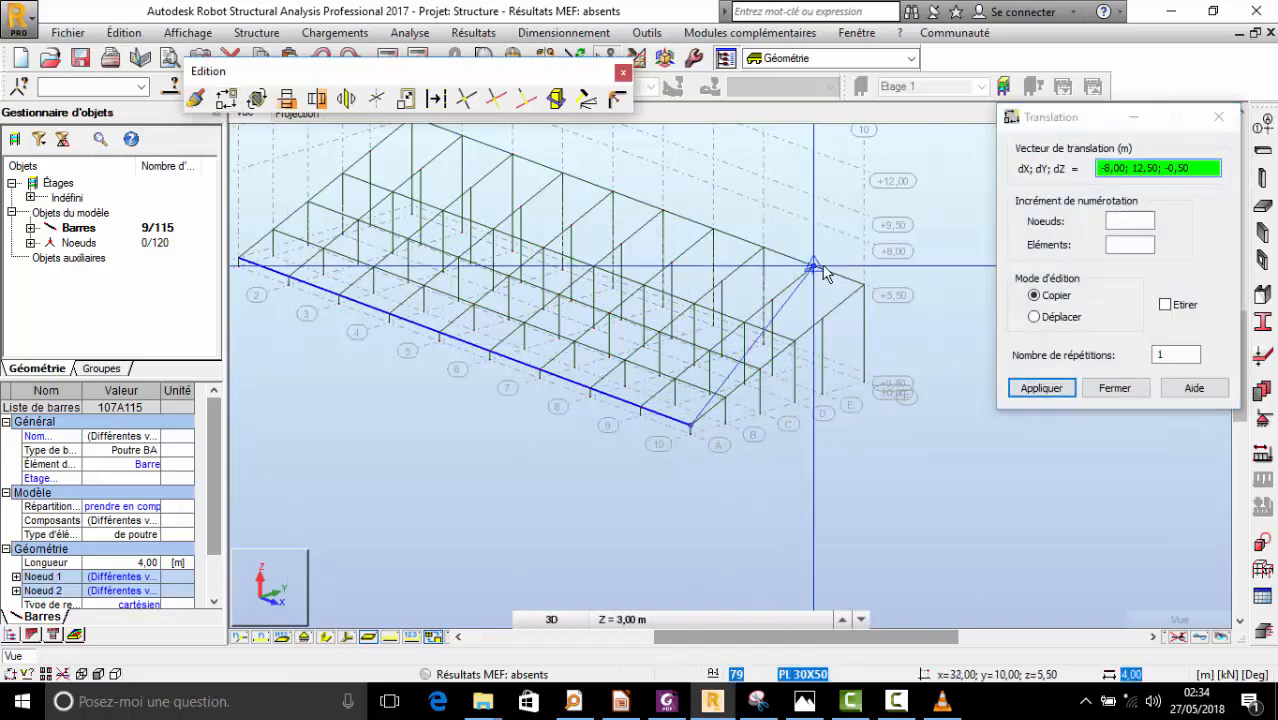
{"action": "scroll", "coordinate": [819, 345], "scroll_direction": "up", "scroll_amount": 3}
{"action": "left_click", "coordinate": [821, 397]}
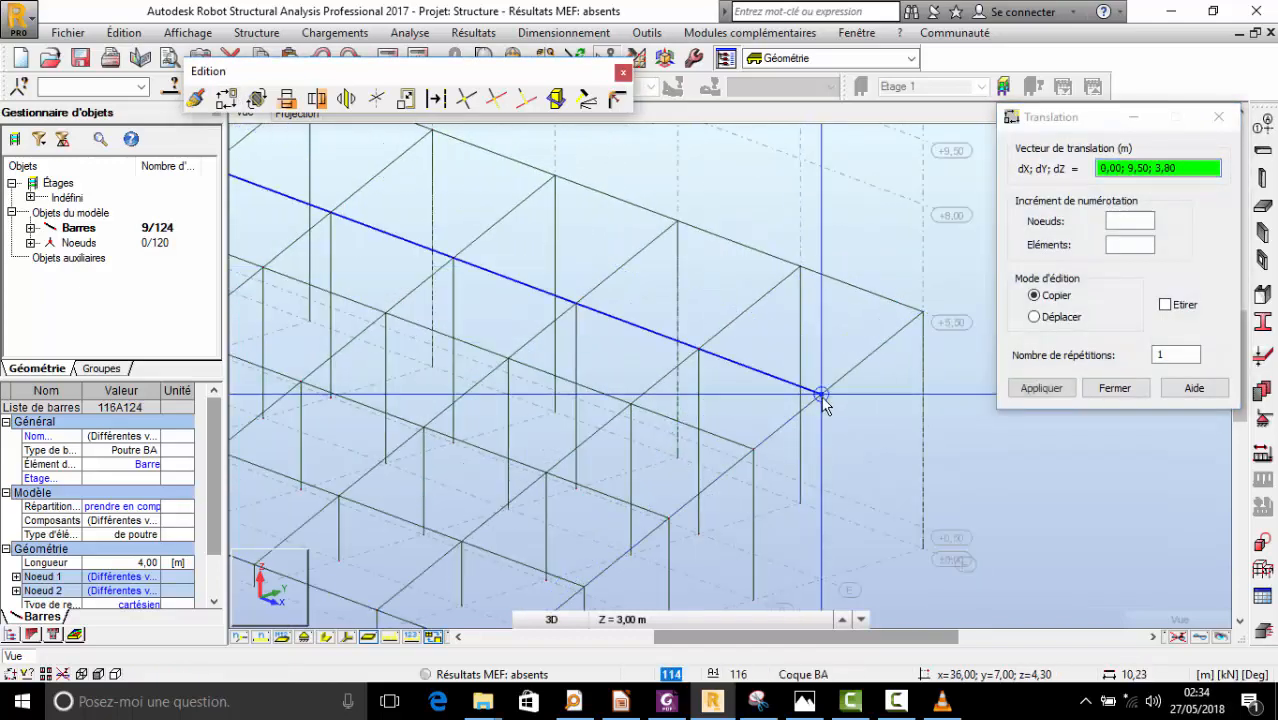
{"action": "left_click", "coordinate": [1218, 117]}
{"action": "scroll", "coordinate": [915, 280], "scroll_direction": "down", "scroll_amount": 3}
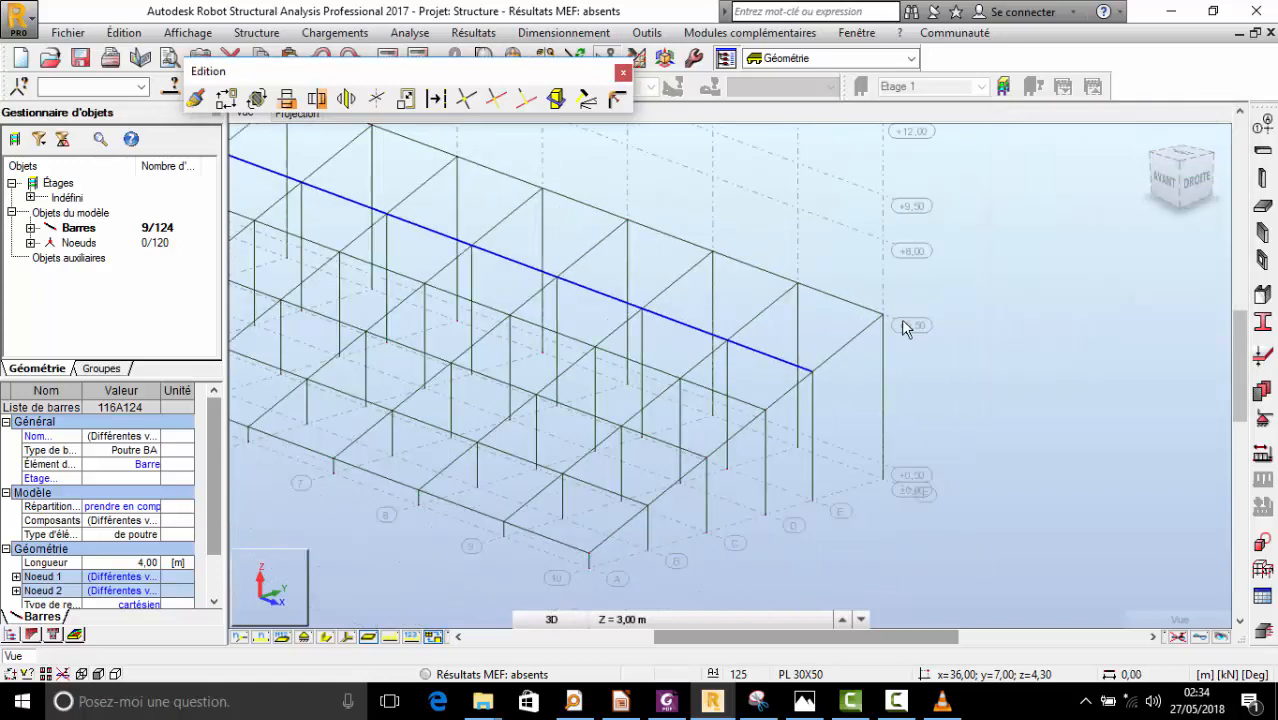
- Check the completed beam grid from a lower angle and clear the beam selection
{"action": "right_click", "coordinate": [841, 262]}
{"action": "left_click", "coordinate": [952, 336]}
{"action": "scroll", "coordinate": [939, 376], "scroll_direction": "down", "scroll_amount": 3}
{"action": "left_click_drag", "start_coordinate": [932, 379], "coordinate": [952, 238]}
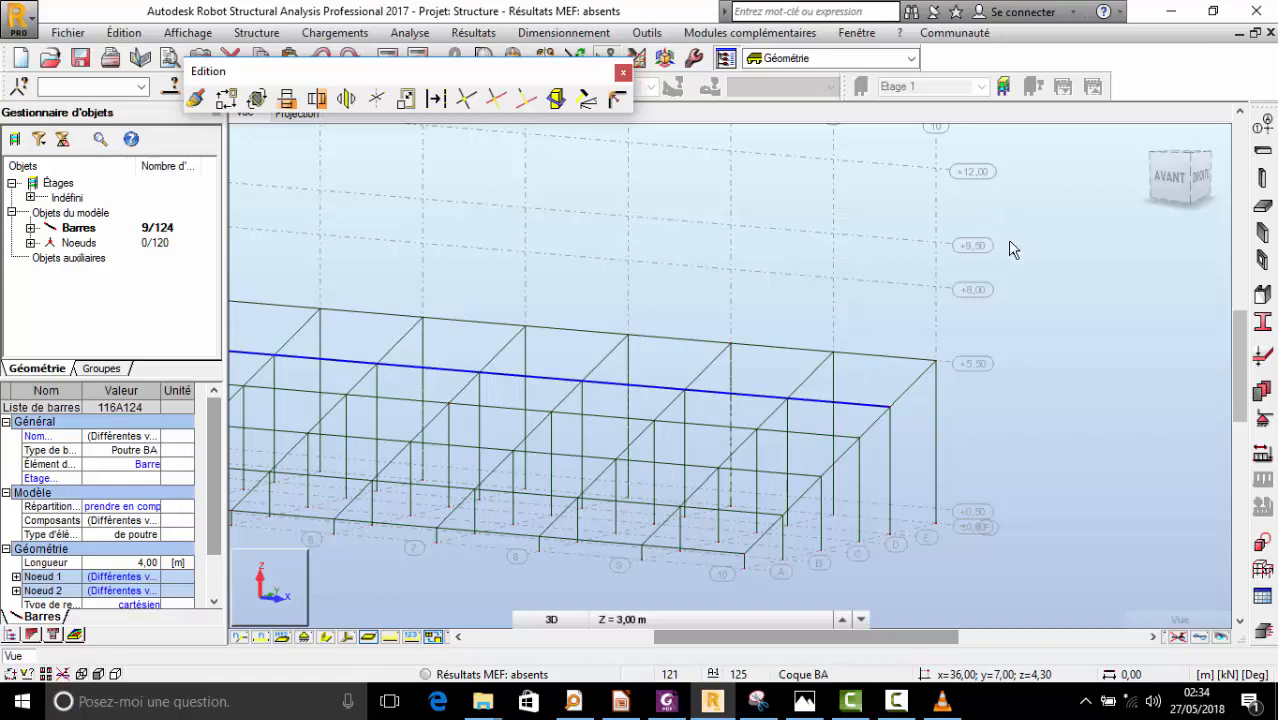
{"action": "scroll", "coordinate": [1022, 340], "scroll_direction": "down", "scroll_amount": 2}
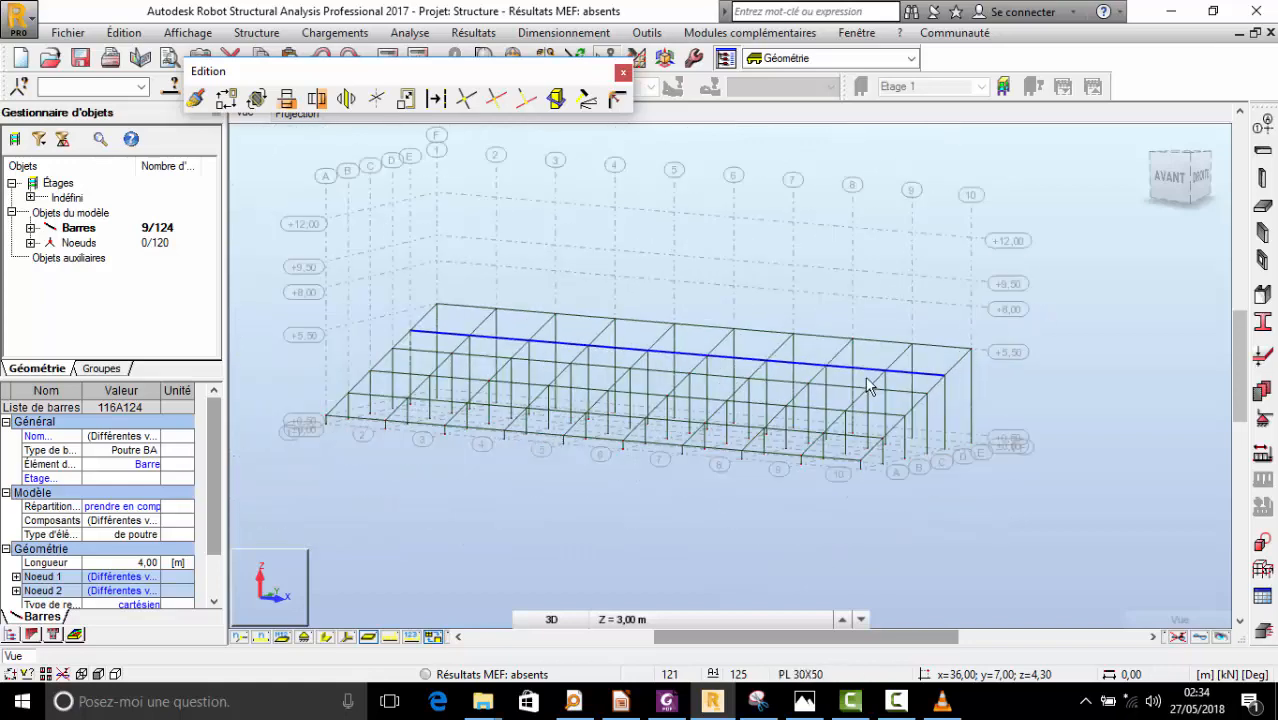
{"action": "scroll", "coordinate": [869, 388], "scroll_direction": "up", "scroll_amount": 2}
{"action": "right_click", "coordinate": [1022, 312]}
{"action": "left_click", "coordinate": [1023, 315]}
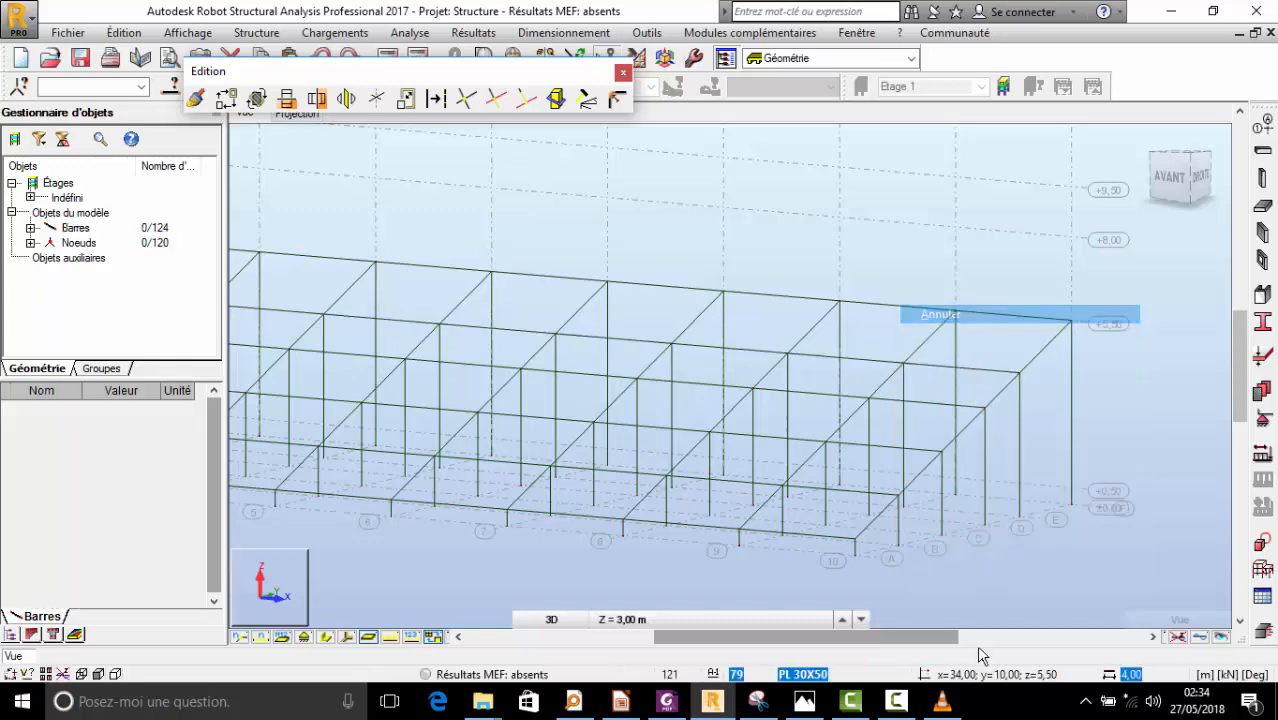
{"action": "left_click", "coordinate": [884, 700]}
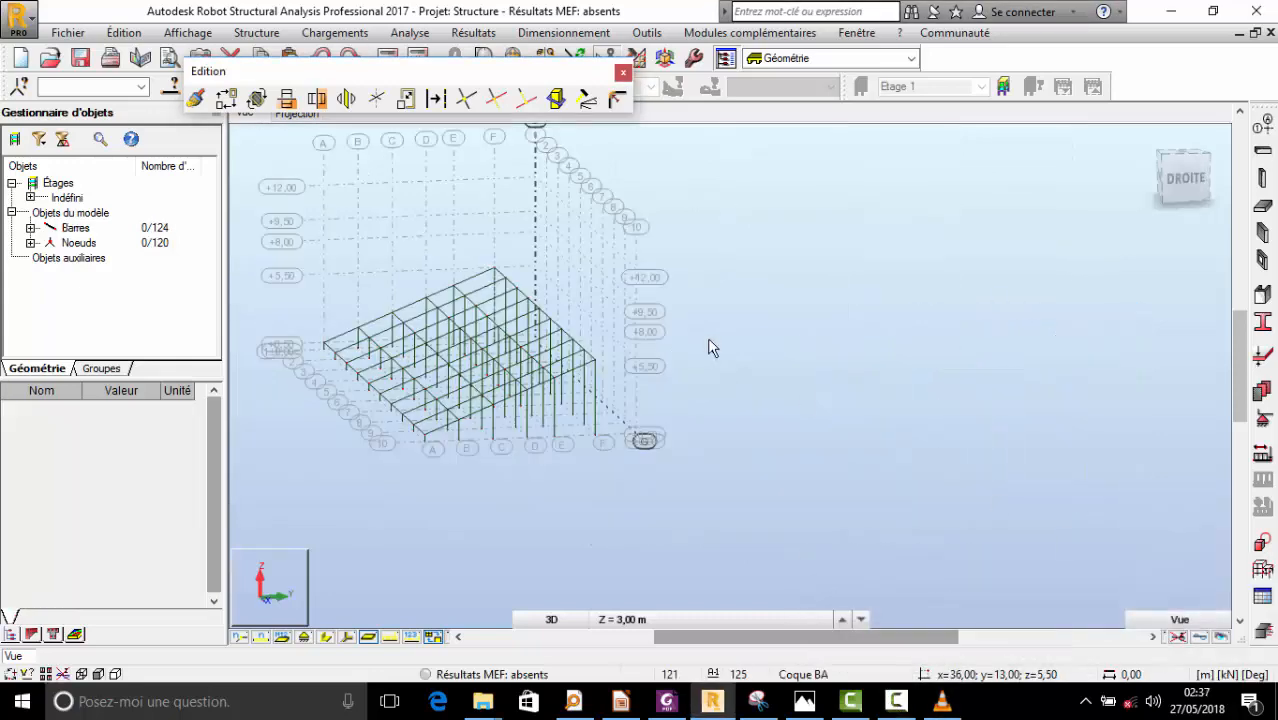
- Show the bars with their section shapes and examine the beam and column connections in 3D
{"action": "scroll", "coordinate": [824, 382], "scroll_direction": "down", "scroll_amount": 3}
{"action": "scroll", "coordinate": [673, 435], "scroll_direction": "up", "scroll_amount": 3}
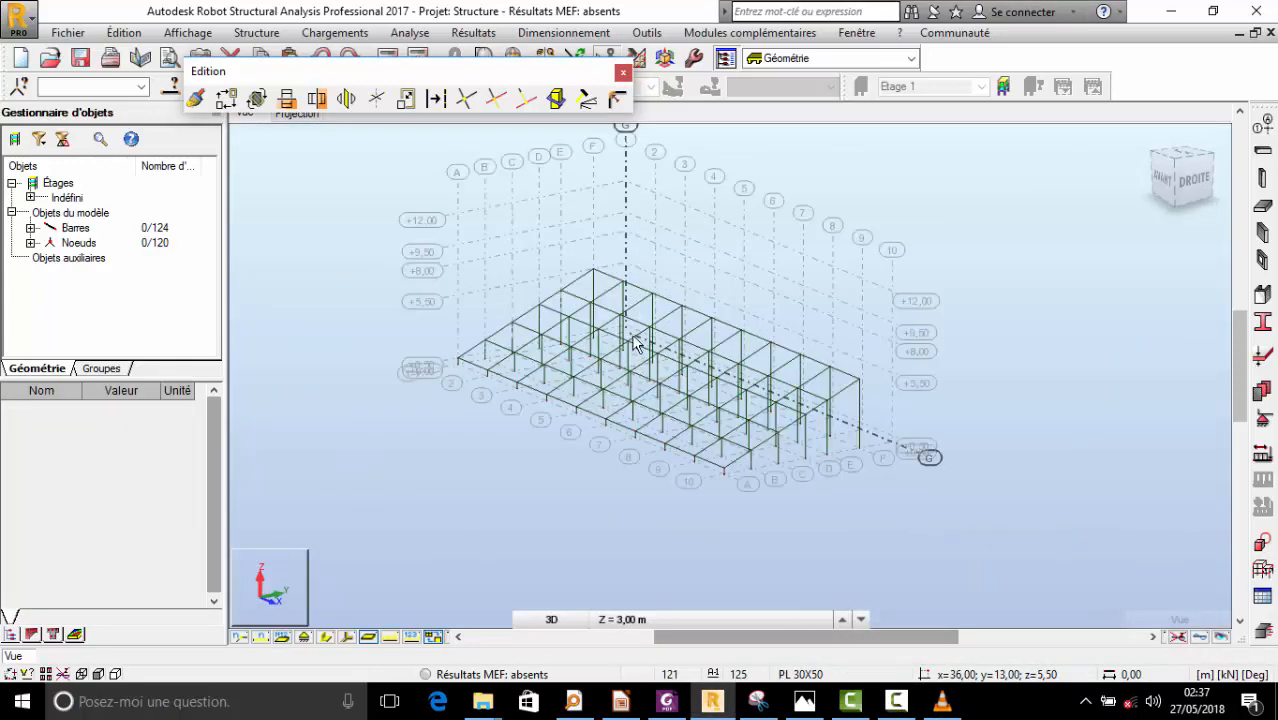
{"action": "scroll", "coordinate": [537, 290], "scroll_direction": "up", "scroll_amount": 4}
{"action": "scroll", "coordinate": [537, 290], "scroll_direction": "down", "scroll_amount": 2}
{"action": "middle_click_drag", "start_coordinate": [537, 290], "coordinate": [508, 323], "text": "shift"}
{"action": "left_click", "coordinate": [325, 638]}
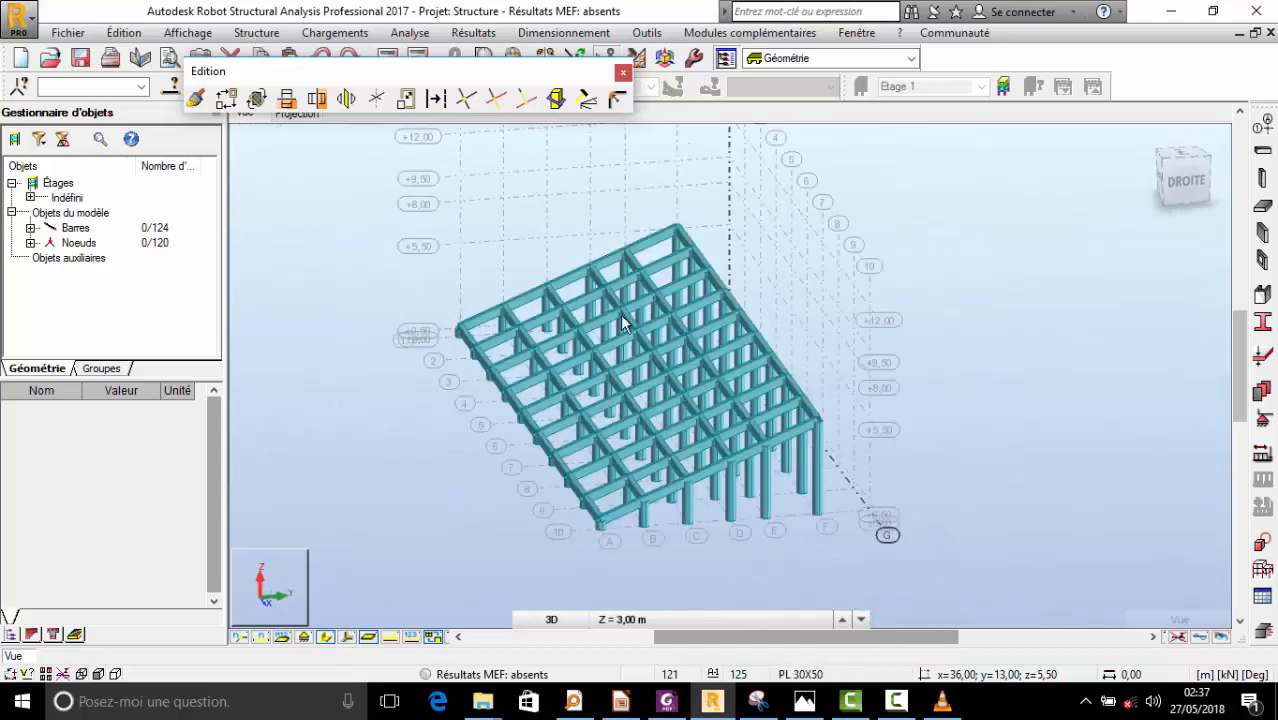
{"action": "middle_click_drag", "start_coordinate": [610, 348], "coordinate": [665, 315], "text": "shift"}
{"action": "scroll", "coordinate": [826, 436], "scroll_direction": "up", "scroll_amount": 3}
{"action": "scroll", "coordinate": [826, 436], "scroll_direction": "up", "scroll_amount": 3}
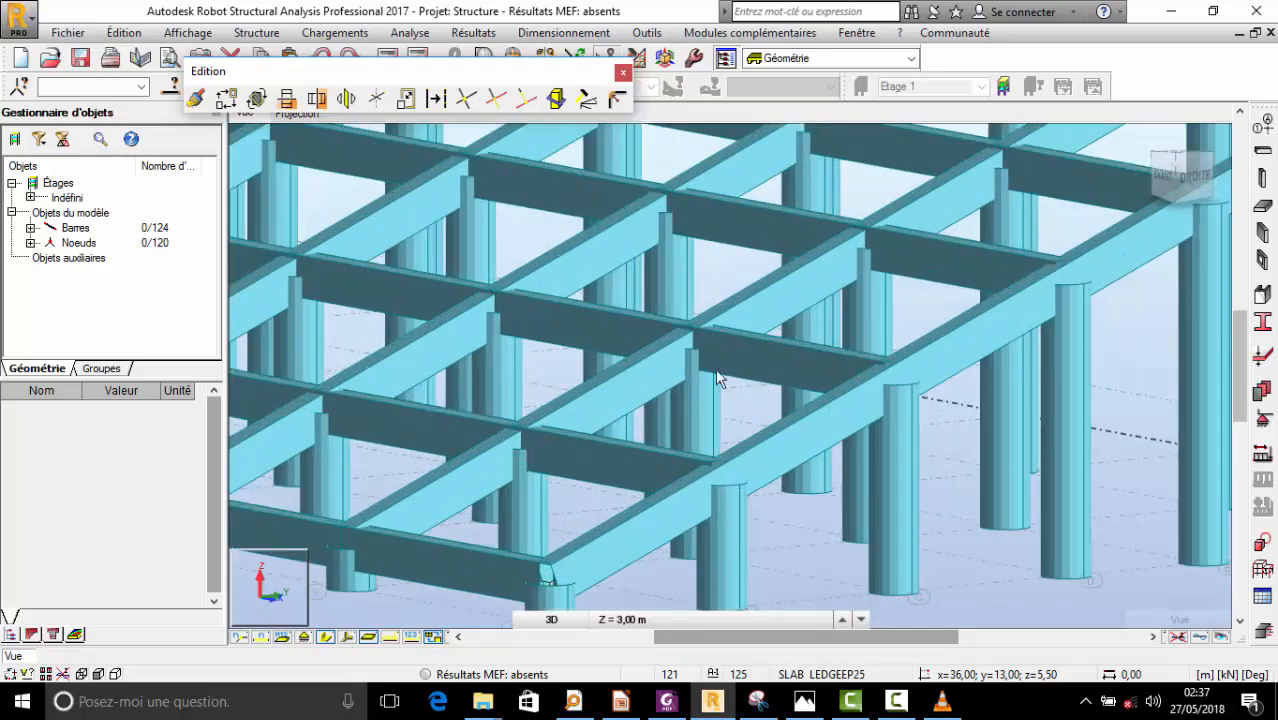
{"action": "scroll", "coordinate": [715, 368], "scroll_direction": "down", "scroll_amount": 2}
{"action": "middle_click_drag", "start_coordinate": [839, 438], "coordinate": [750, 442], "text": "shift"}
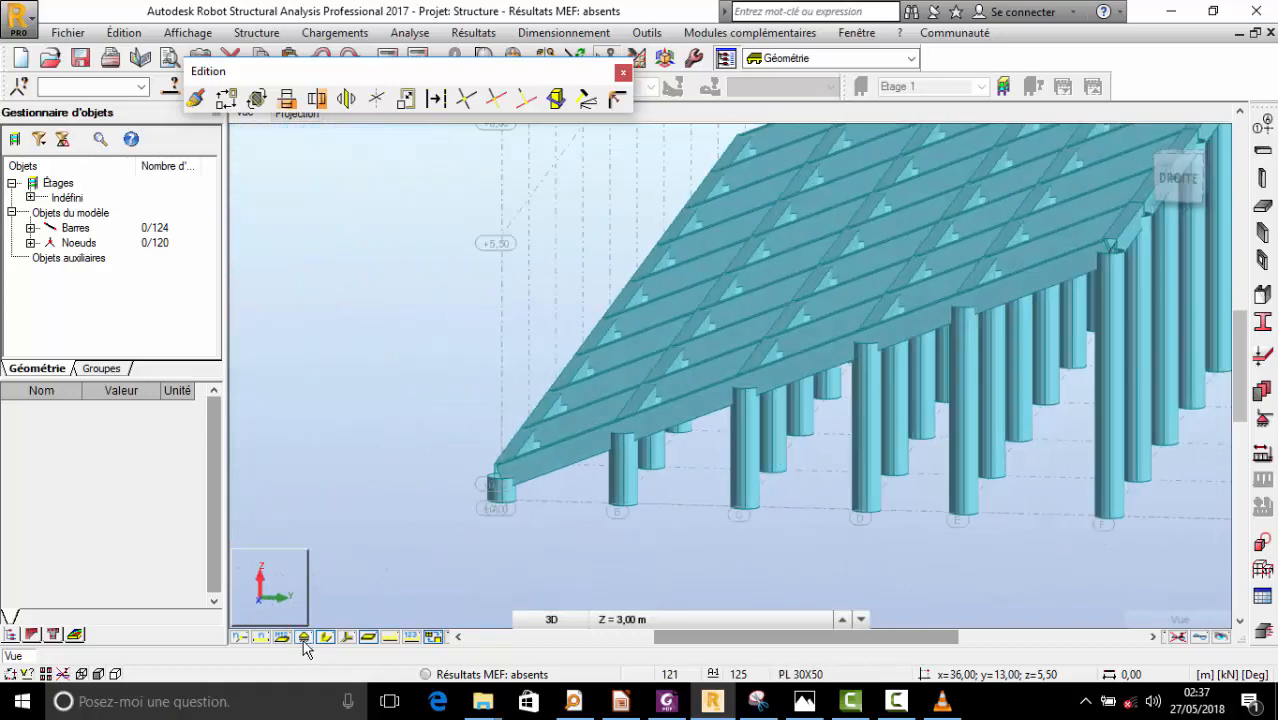
- Display the support symbols and inspect the column bases together with the whole structure
{"action": "left_click", "coordinate": [304, 637]}
{"action": "middle_click_drag", "start_coordinate": [386, 510], "coordinate": [546, 500], "text": "shift"}
{"action": "scroll", "coordinate": [690, 486], "scroll_direction": "down", "scroll_amount": 1}
{"action": "scroll", "coordinate": [575, 336], "scroll_direction": "up", "scroll_amount": 4}
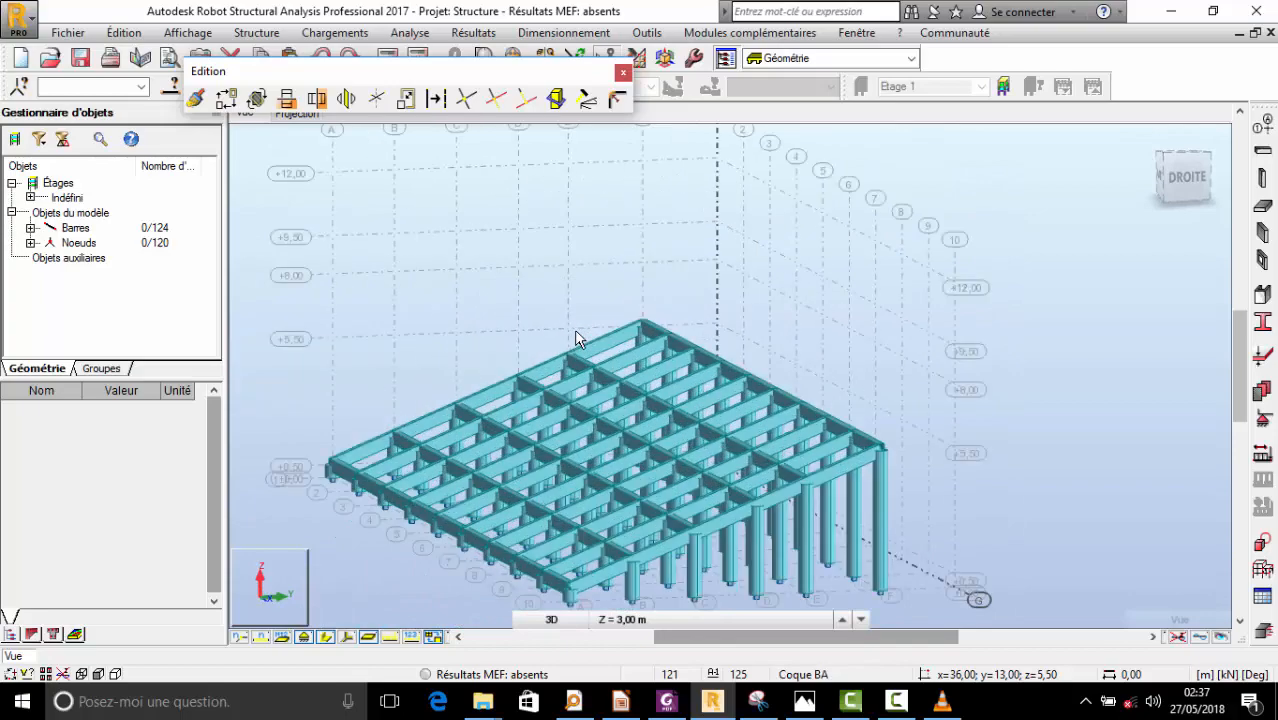
{"action": "scroll", "coordinate": [566, 345], "scroll_direction": "down", "scroll_amount": 2}
{"action": "middle_click_drag", "start_coordinate": [562, 405], "coordinate": [598, 441], "text": "shift"}
{"action": "scroll", "coordinate": [596, 448], "scroll_direction": "down", "scroll_amount": 3}
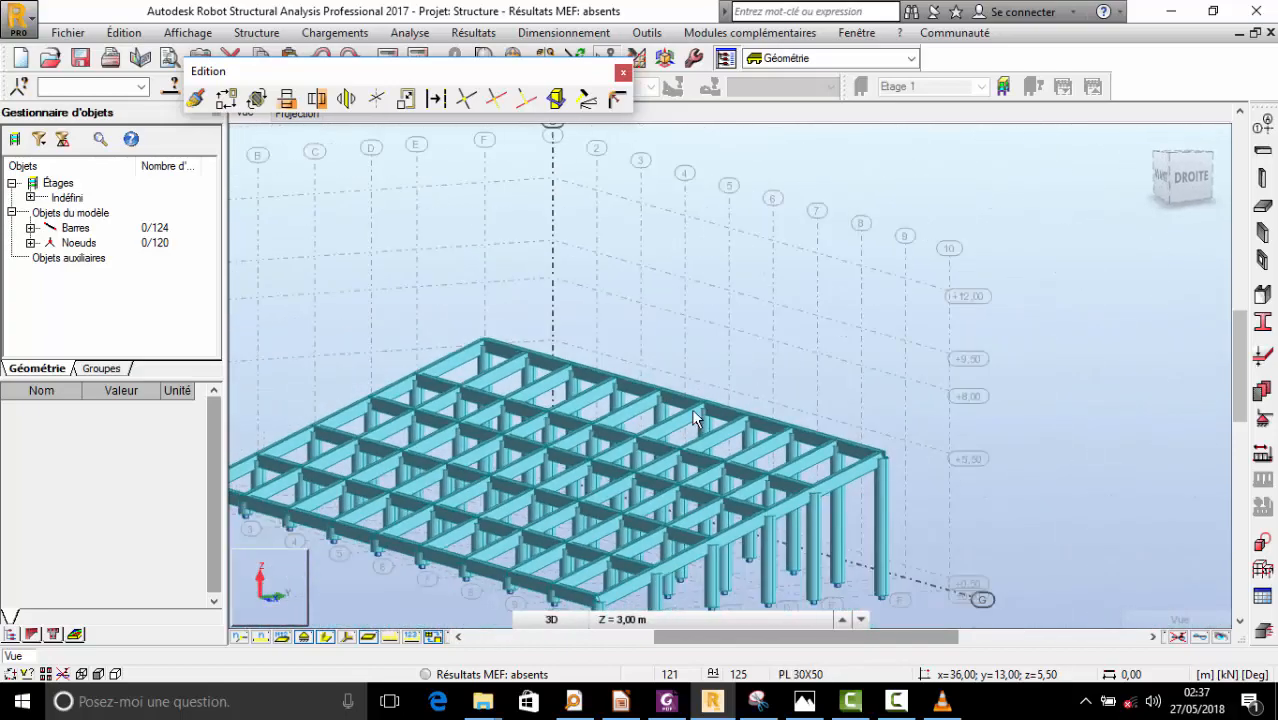
- Hide the section shapes and show the wireframe with its supports from the grid line 1 side
{"action": "left_click", "coordinate": [325, 638]}
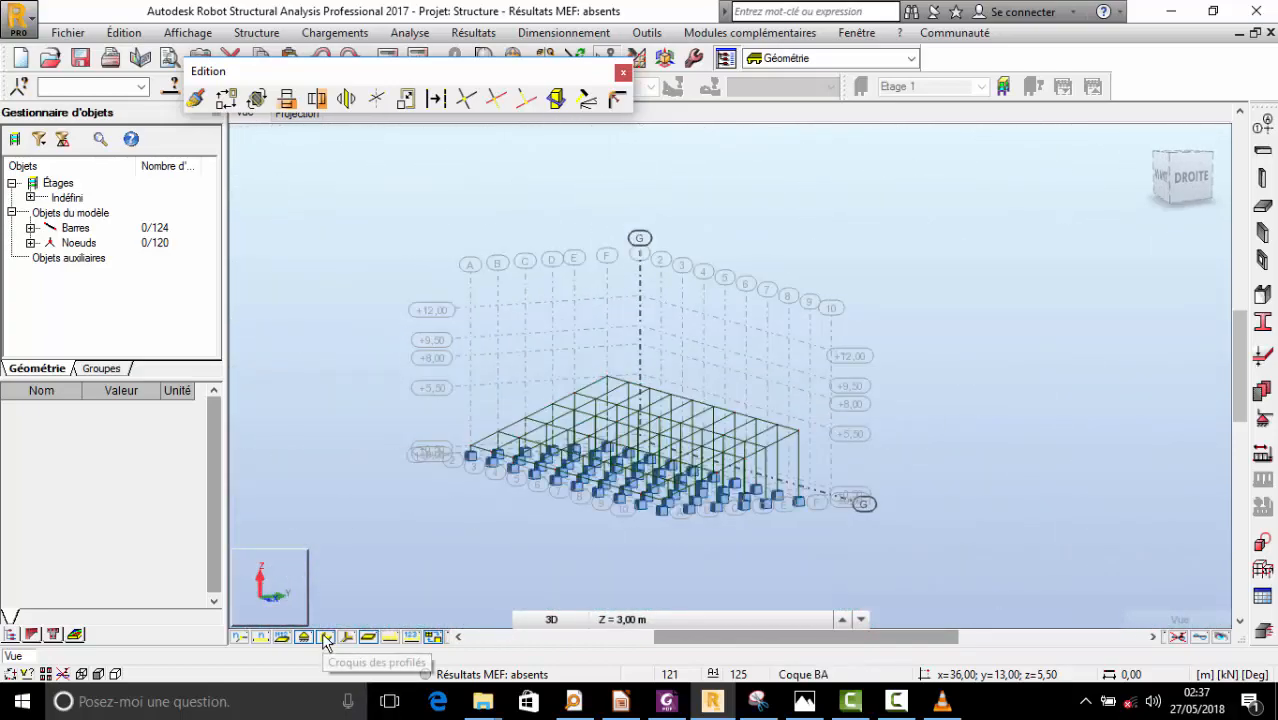
{"action": "scroll", "coordinate": [648, 447], "scroll_direction": "up", "scroll_amount": 3}
{"action": "scroll", "coordinate": [648, 447], "scroll_direction": "down", "scroll_amount": 2}
{"action": "middle_click_drag", "start_coordinate": [646, 444], "coordinate": [668, 468], "text": "shift"}
{"action": "scroll", "coordinate": [686, 330], "scroll_direction": "down", "scroll_amount": 2}
{"action": "middle_click_drag", "start_coordinate": [596, 420], "coordinate": [734, 446], "text": "shift"}
{"action": "scroll", "coordinate": [491, 512], "scroll_direction": "up", "scroll_amount": 3}
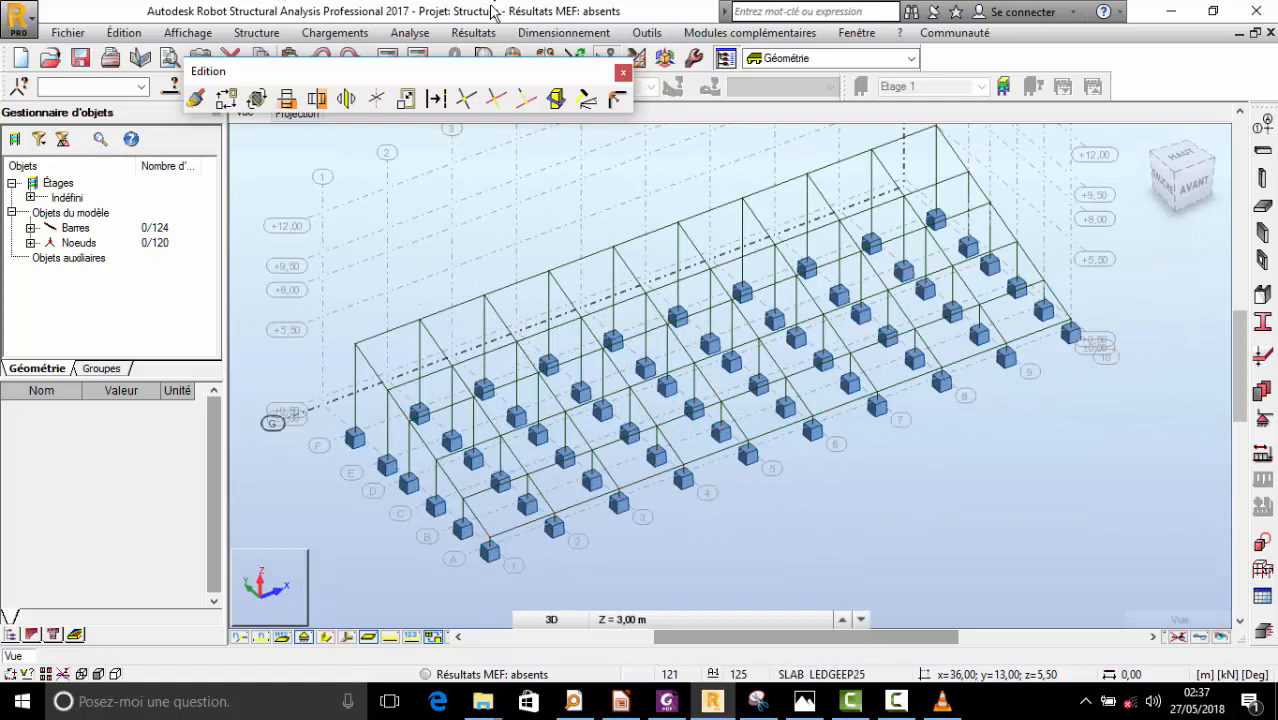
- Check the available panel thicknesses for SLAB LEDGEEP25, and close the list
{"action": "left_click", "coordinate": [1262, 386]}
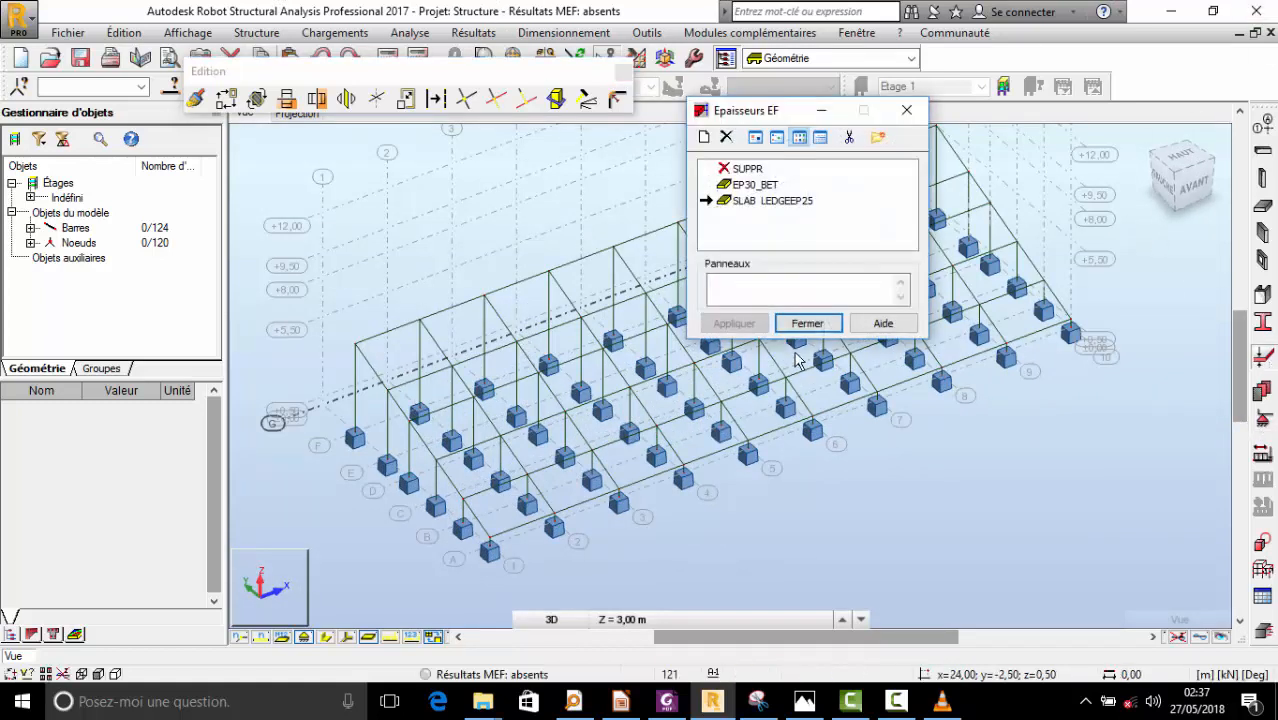
{"action": "left_click", "coordinate": [744, 203]}
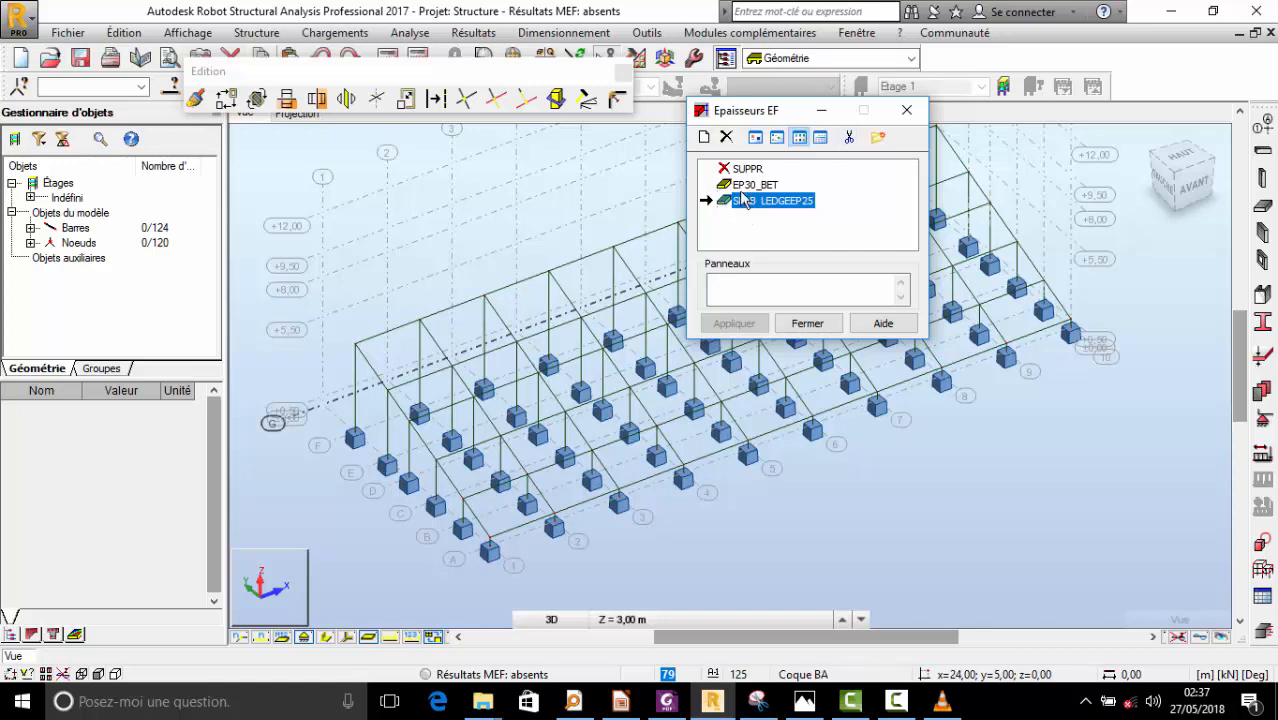
{"action": "left_click", "coordinate": [906, 110]}
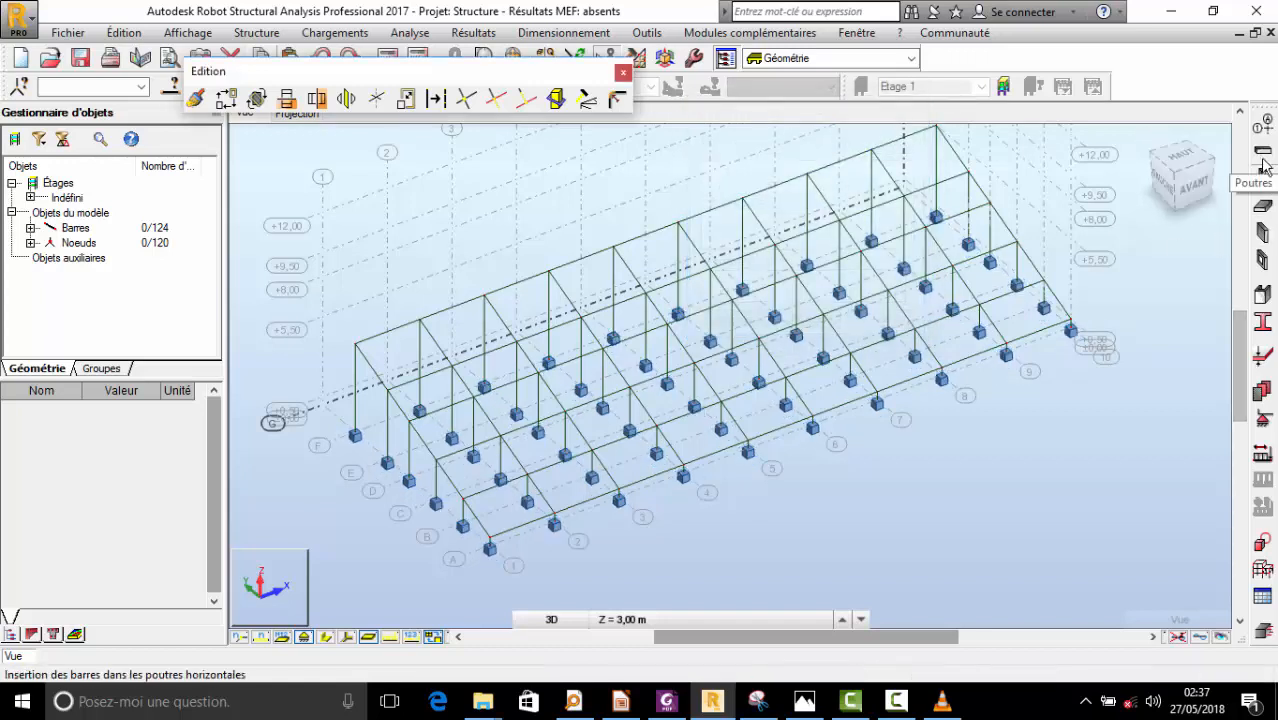
- Start a rectangular Plancher with thickness SLAB LEDGEEP25 and model coque, placing P1 at 0,00; 10,00; 5,50 and P2 at 0,00; 7,00; 4,30
{"action": "left_click", "coordinate": [1270, 206]}
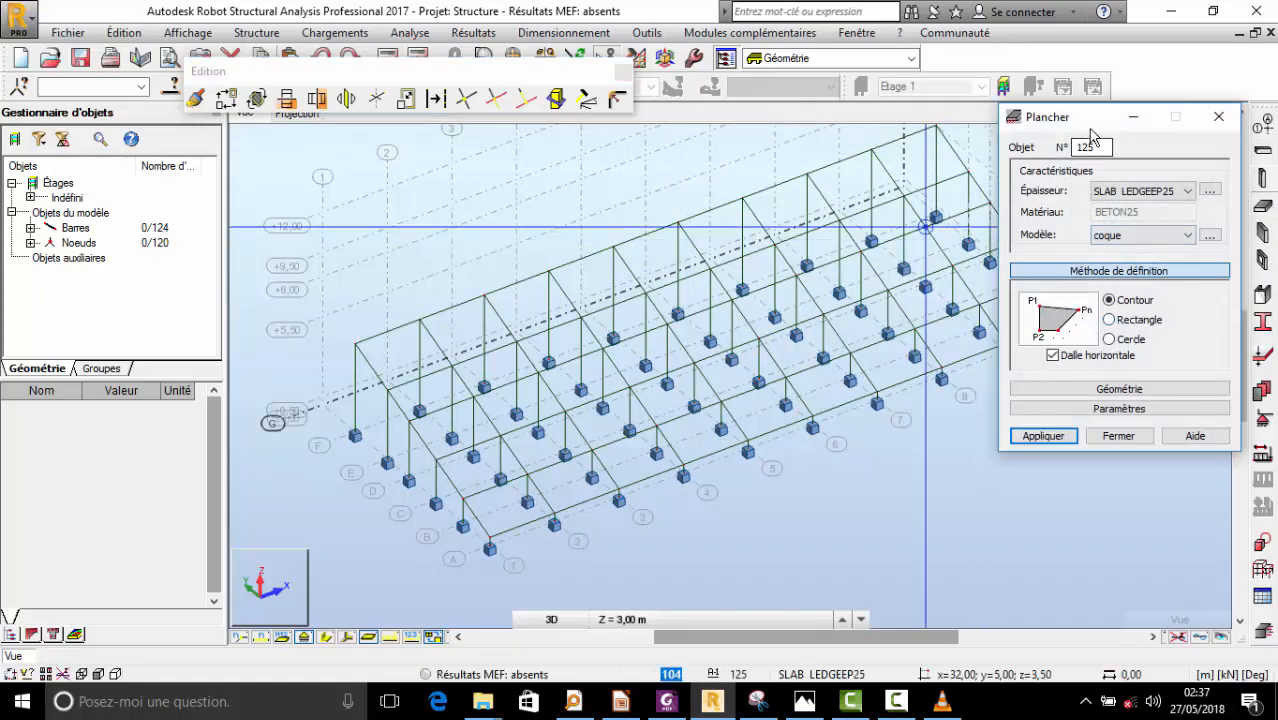
{"action": "left_click_drag", "start_coordinate": [1093, 136], "coordinate": [162, 100]}
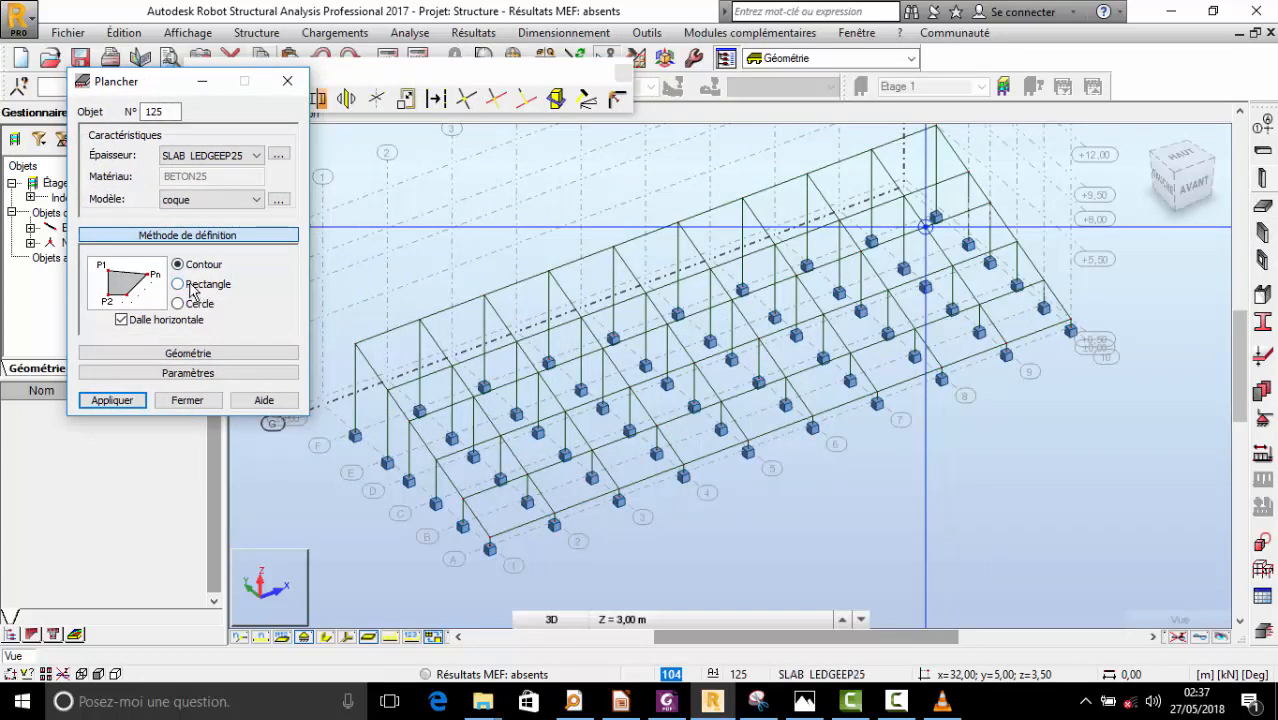
{"action": "left_click", "coordinate": [187, 353]}
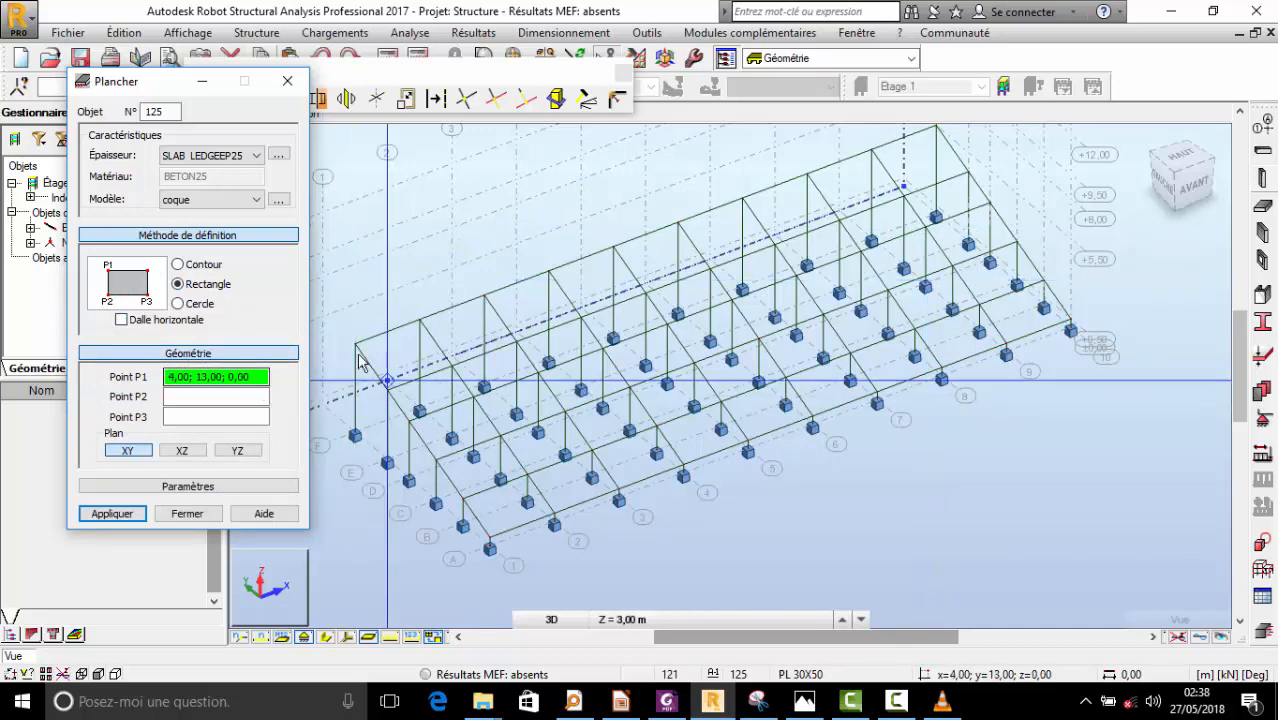
{"action": "scroll", "coordinate": [347, 385], "scroll_direction": "up", "scroll_amount": 4}
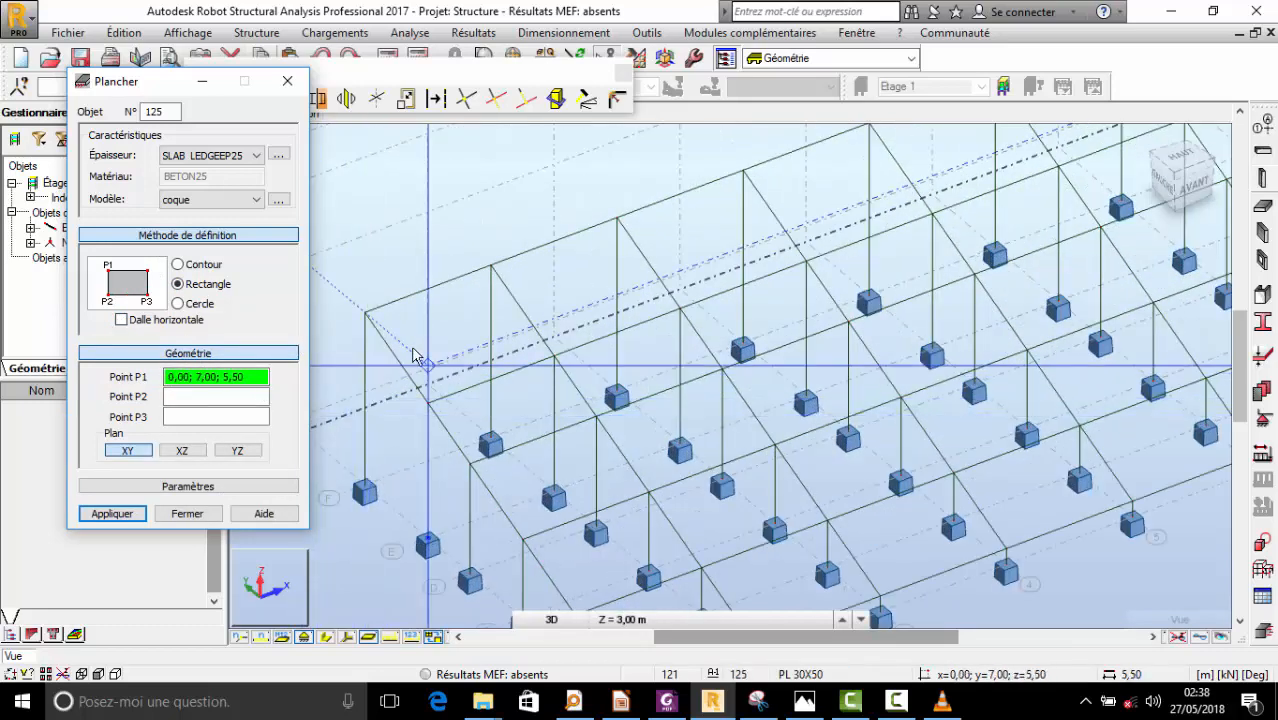
{"action": "left_click", "coordinate": [366, 314]}
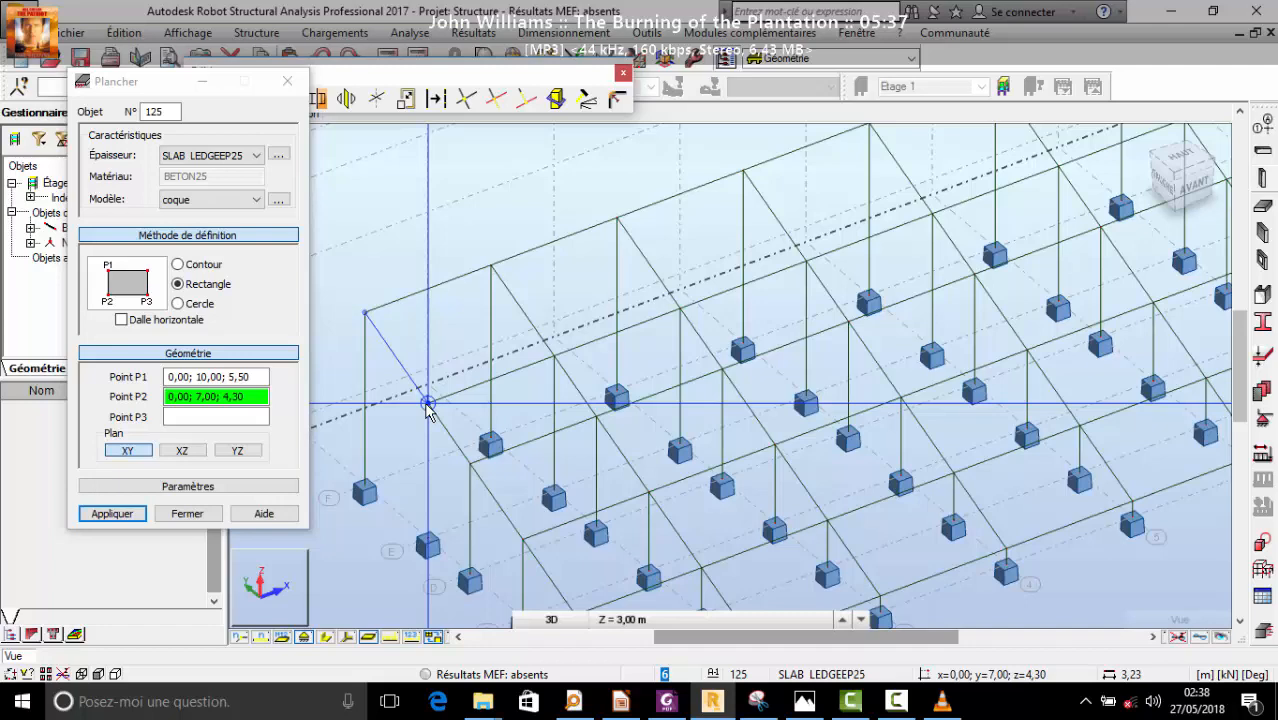
{"action": "left_click", "coordinate": [428, 405]}
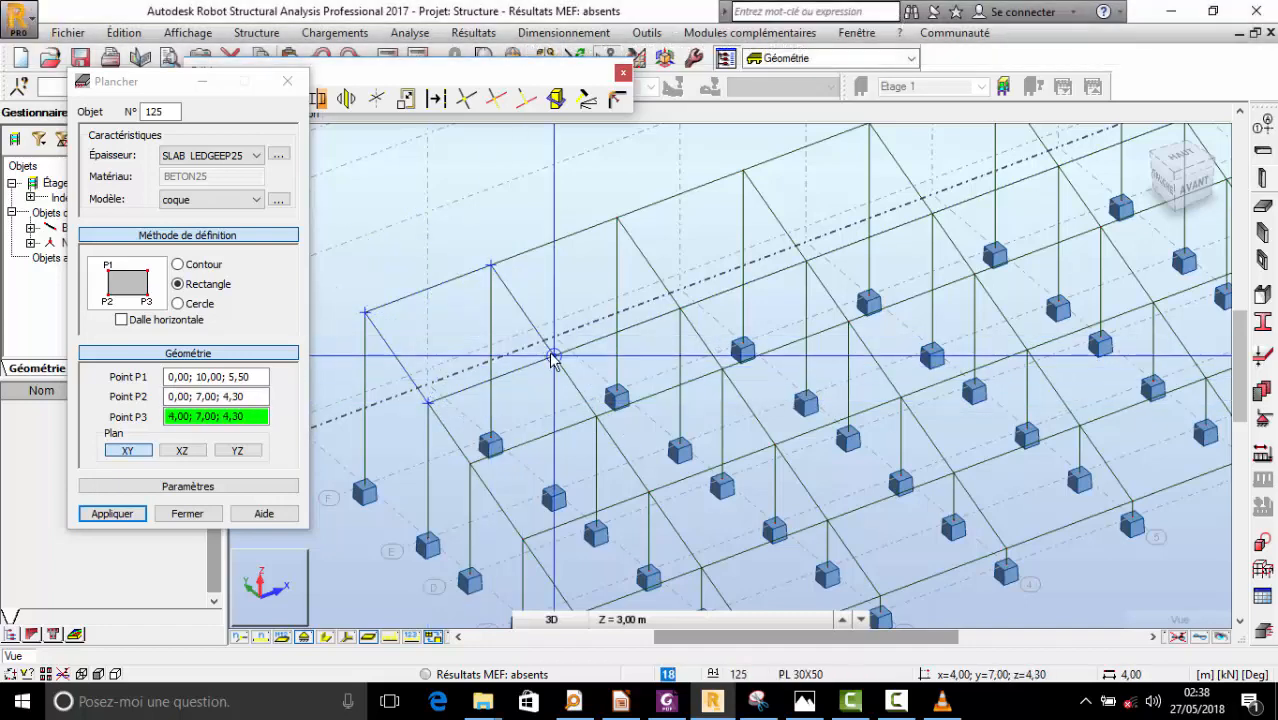
- Finish the first rectangular slab at (4; 7; 4.30) and add a second through (0; 7; 4.30), (0; 5; 3.50) and (4; 5; 3.50)
{"action": "left_click", "coordinate": [553, 360]}
{"action": "scroll", "coordinate": [480, 380], "scroll_direction": "up", "scroll_amount": 3}
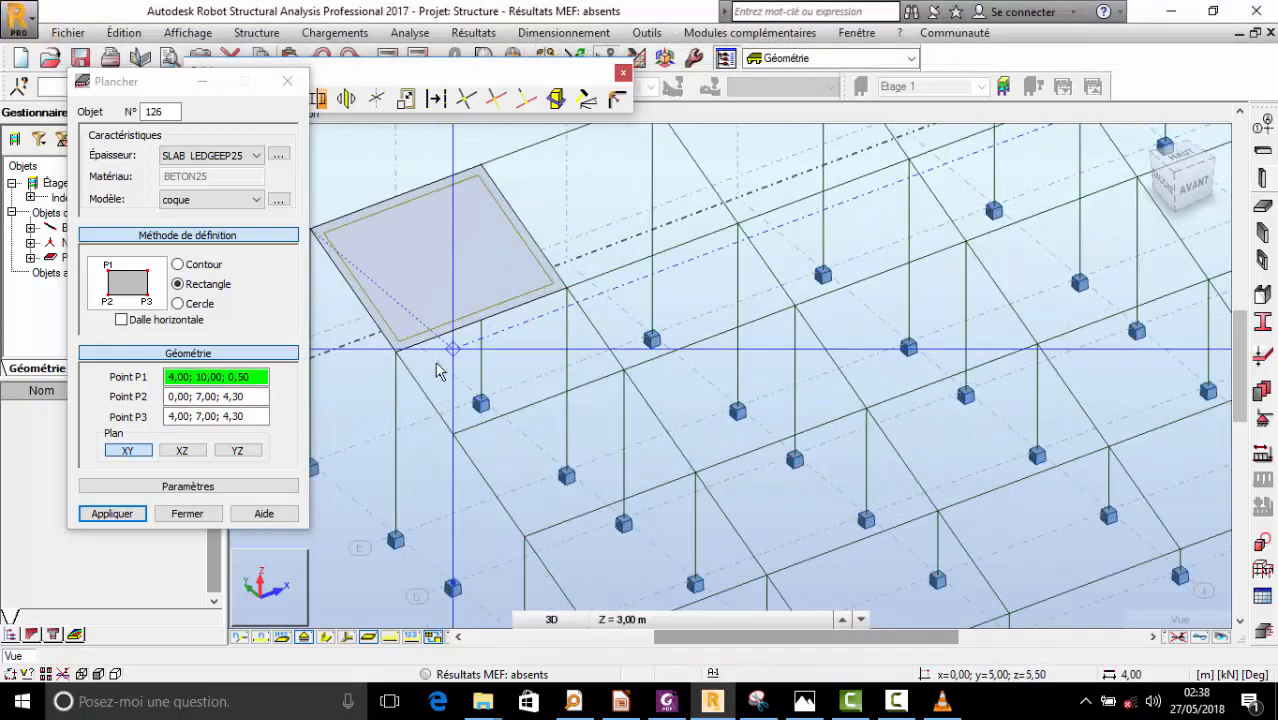
{"action": "left_click", "coordinate": [396, 351]}
{"action": "left_click", "coordinate": [453, 432]}
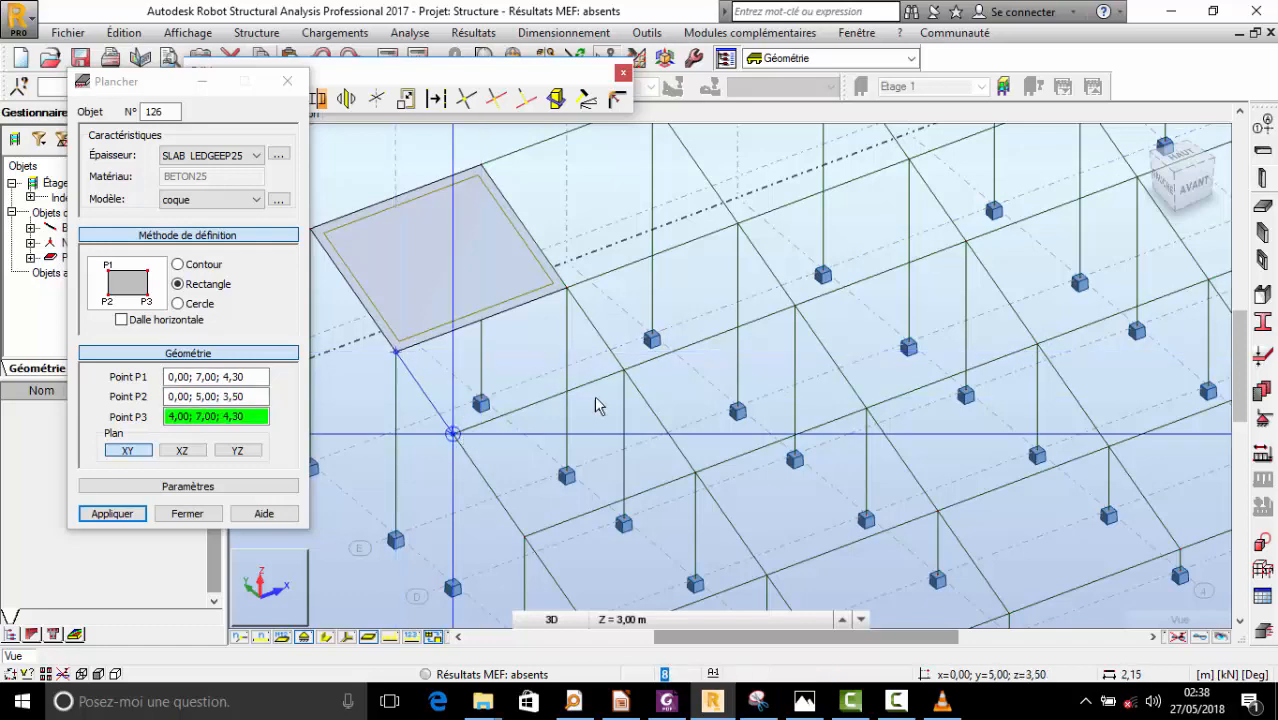
{"action": "scroll", "coordinate": [610, 390], "scroll_direction": "down", "scroll_amount": 3}
{"action": "left_click", "coordinate": [630, 368]}
{"action": "scroll", "coordinate": [560, 420], "scroll_direction": "up", "scroll_amount": 2}
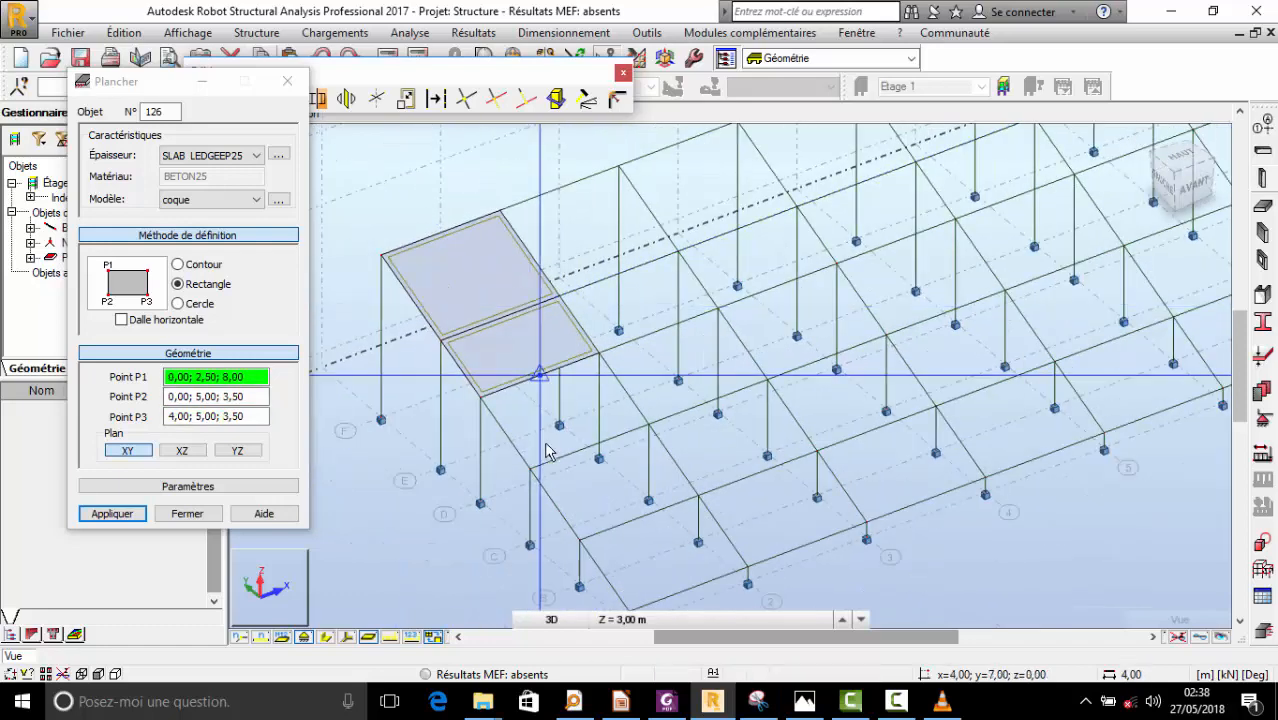
- Add a rectangular slab panel through the frame nodes (0; 5; 3.50), (0; 2.50; 2.50) and (4; 2.50; 2.50)
{"action": "scroll", "coordinate": [545, 452], "scroll_direction": "up", "scroll_amount": 3}
{"action": "left_click", "coordinate": [444, 371]}
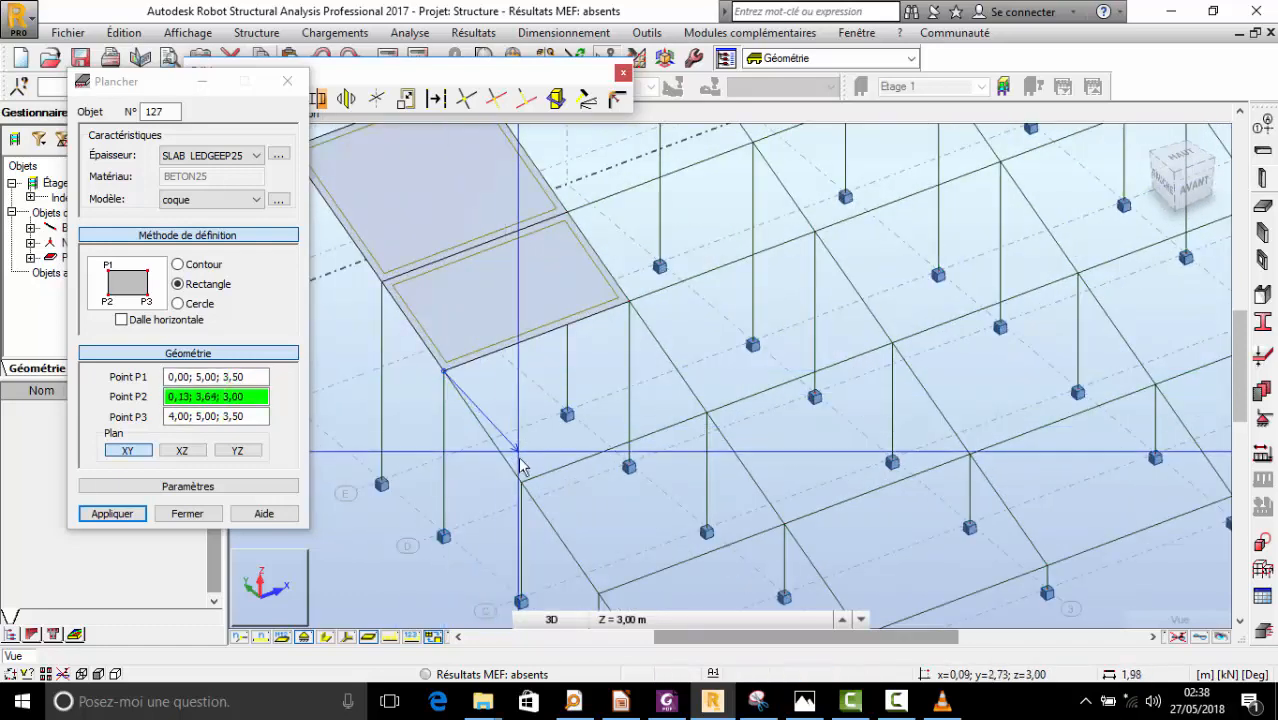
{"action": "left_click", "coordinate": [521, 481]}
{"action": "left_click", "coordinate": [707, 412]}
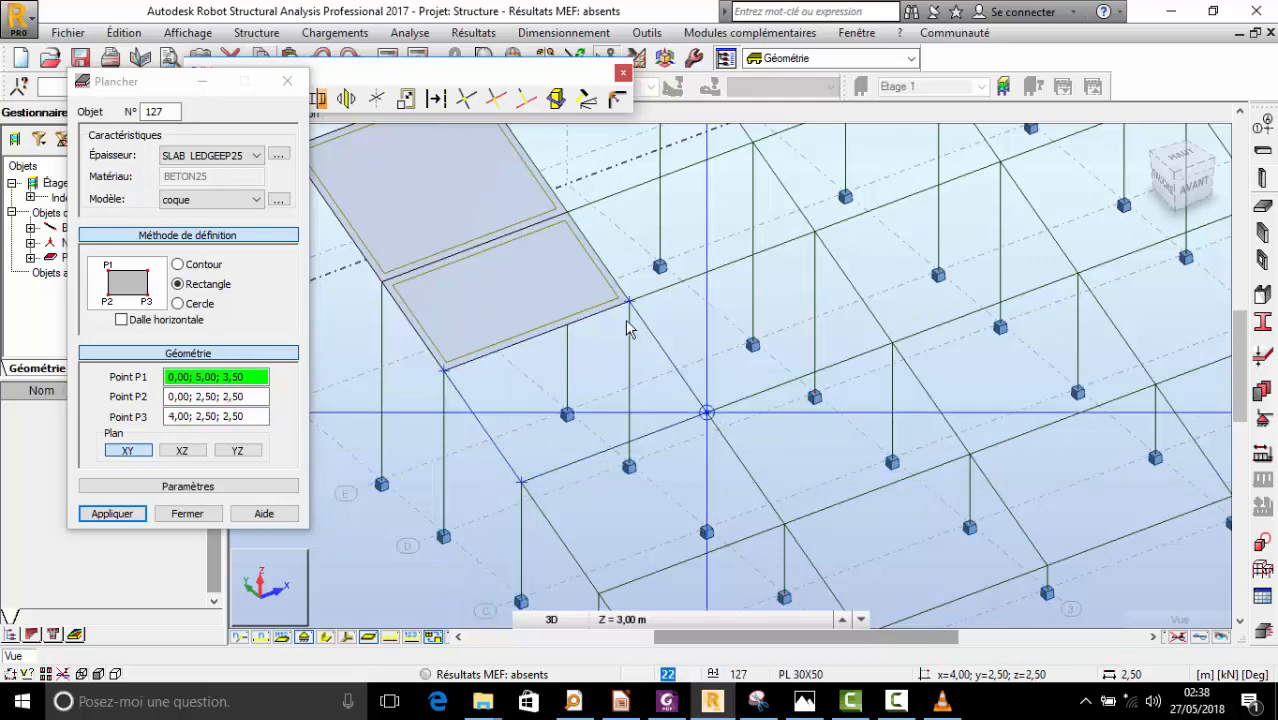
{"action": "scroll", "coordinate": [615, 310], "scroll_direction": "down", "scroll_amount": 3}
- Add the adjoining rectangular slab panel through nodes (0; 2.50; 2.50), (0; 0; 1.50) and (4; 0; 1.50)
{"action": "scroll", "coordinate": [520, 400], "scroll_direction": "up", "scroll_amount": 5}
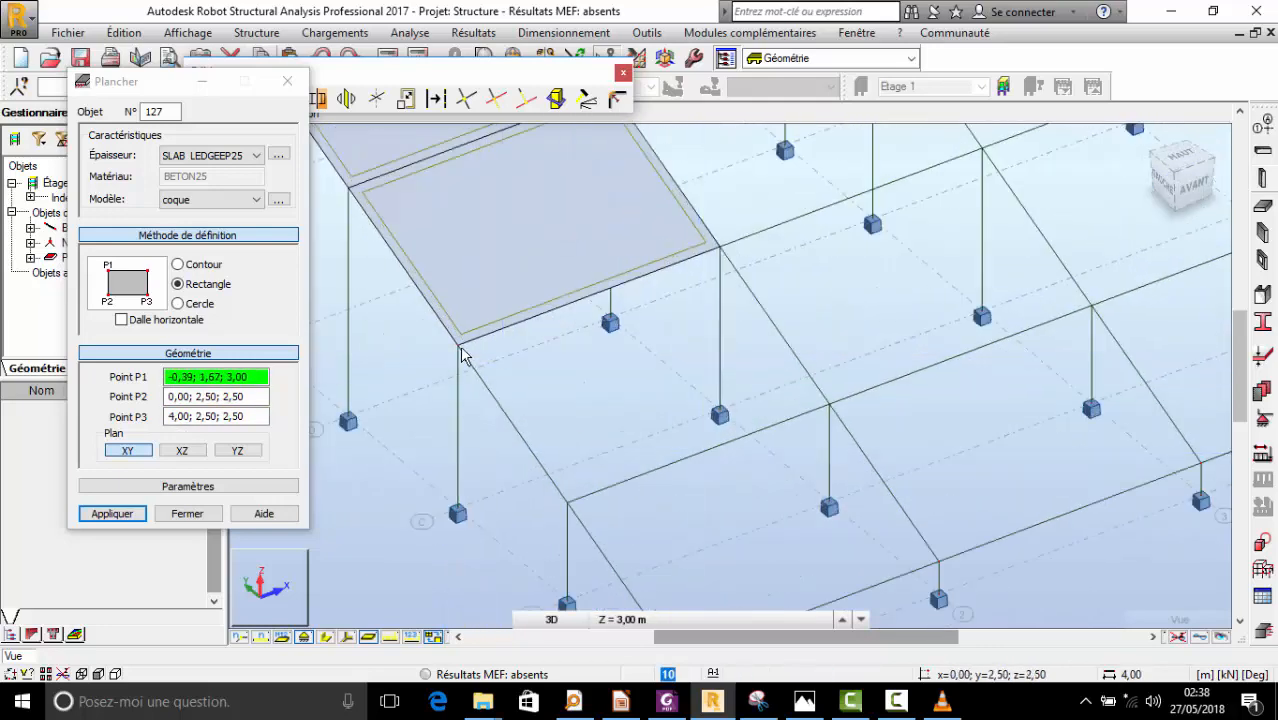
{"action": "left_click", "coordinate": [460, 350]}
{"action": "left_click", "coordinate": [567, 502]}
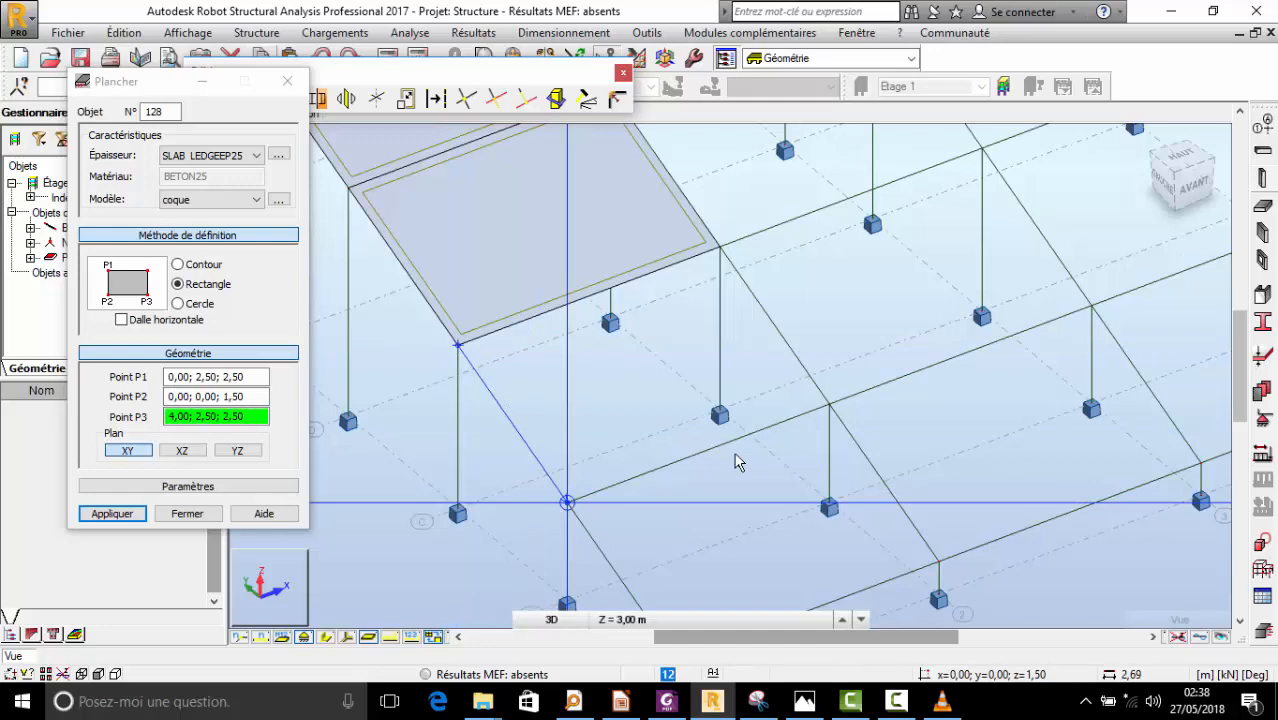
{"action": "left_click", "coordinate": [826, 412]}
- Add the lowest rectangular slab panel of the bay through nodes (0; 0; 1.50), (0; -2.50; 0.50) and (4; -2.50; 0.50)
{"action": "scroll", "coordinate": [621, 313], "scroll_direction": "up", "scroll_amount": 5}
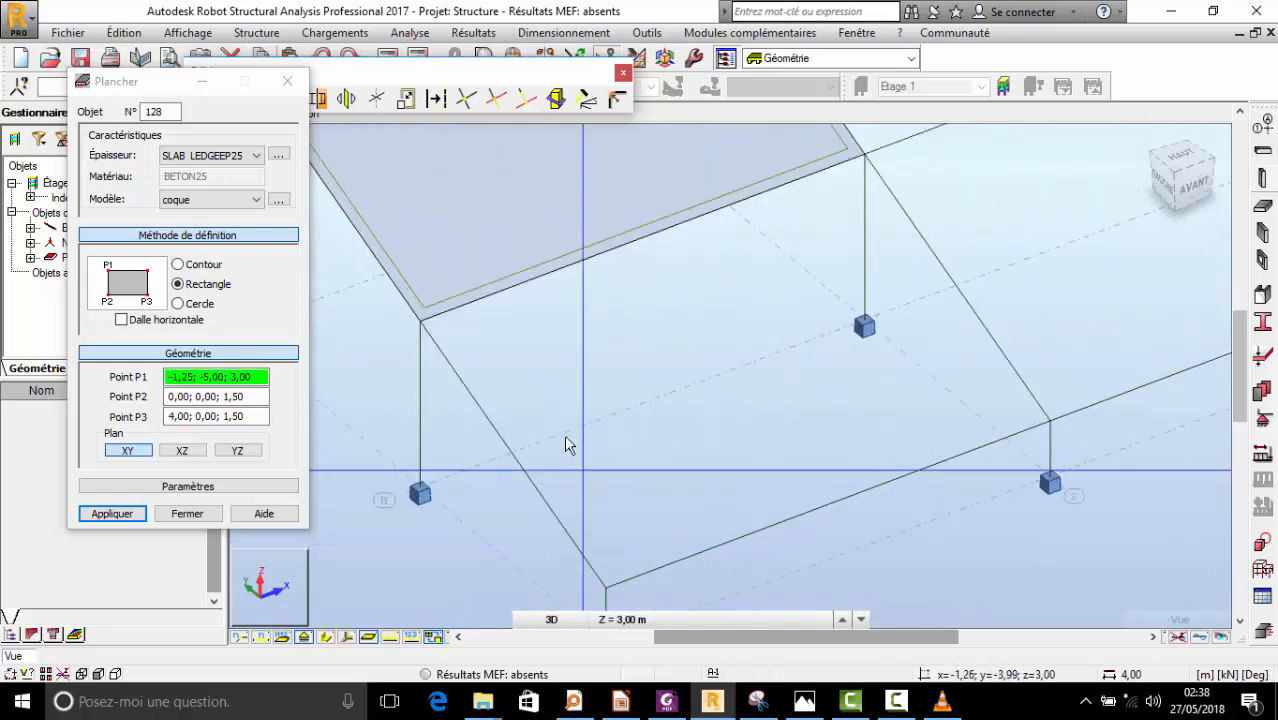
{"action": "left_click", "coordinate": [420, 322]}
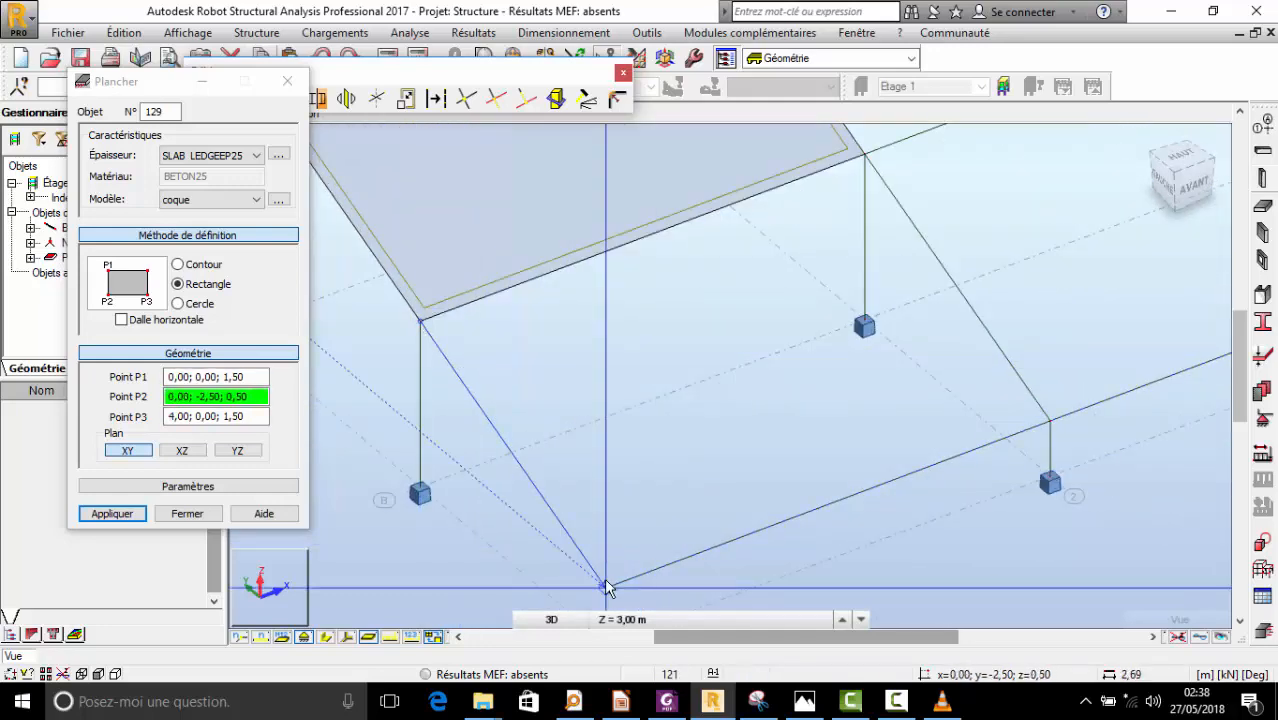
{"action": "left_click", "coordinate": [606, 588]}
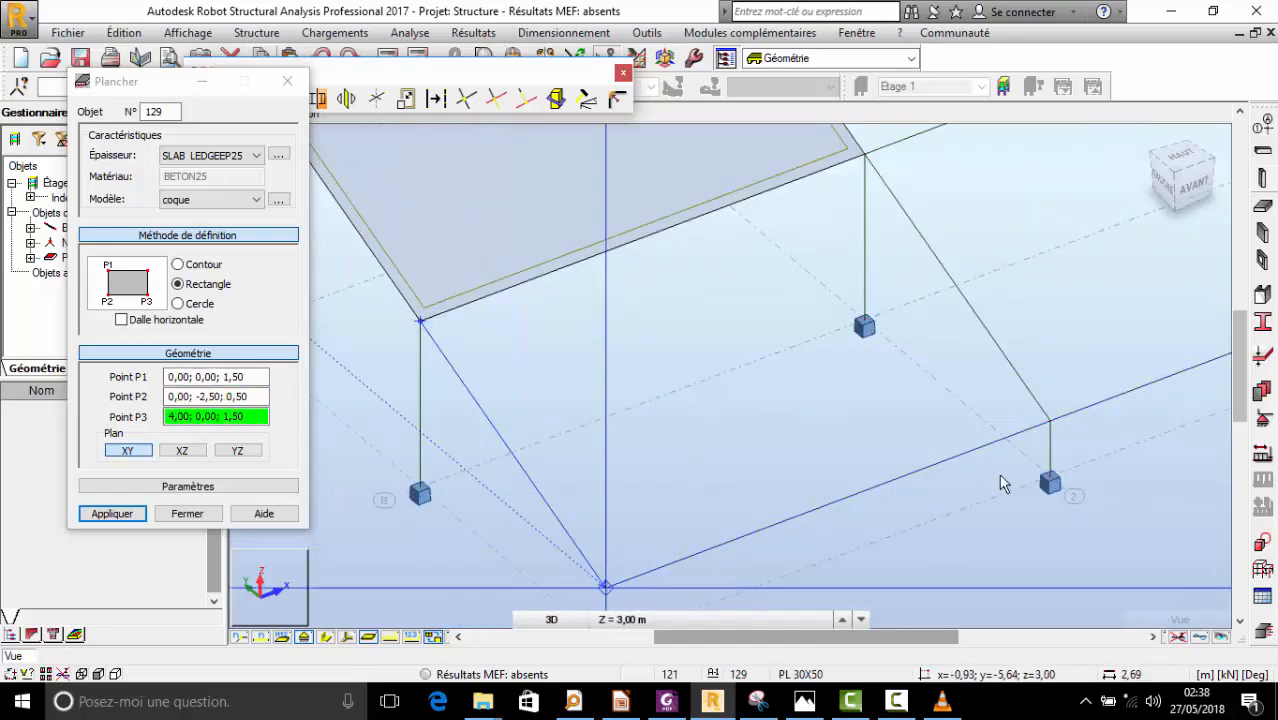
{"action": "left_click", "coordinate": [1049, 425]}
{"action": "scroll", "coordinate": [833, 440], "scroll_direction": "down", "scroll_amount": 3}
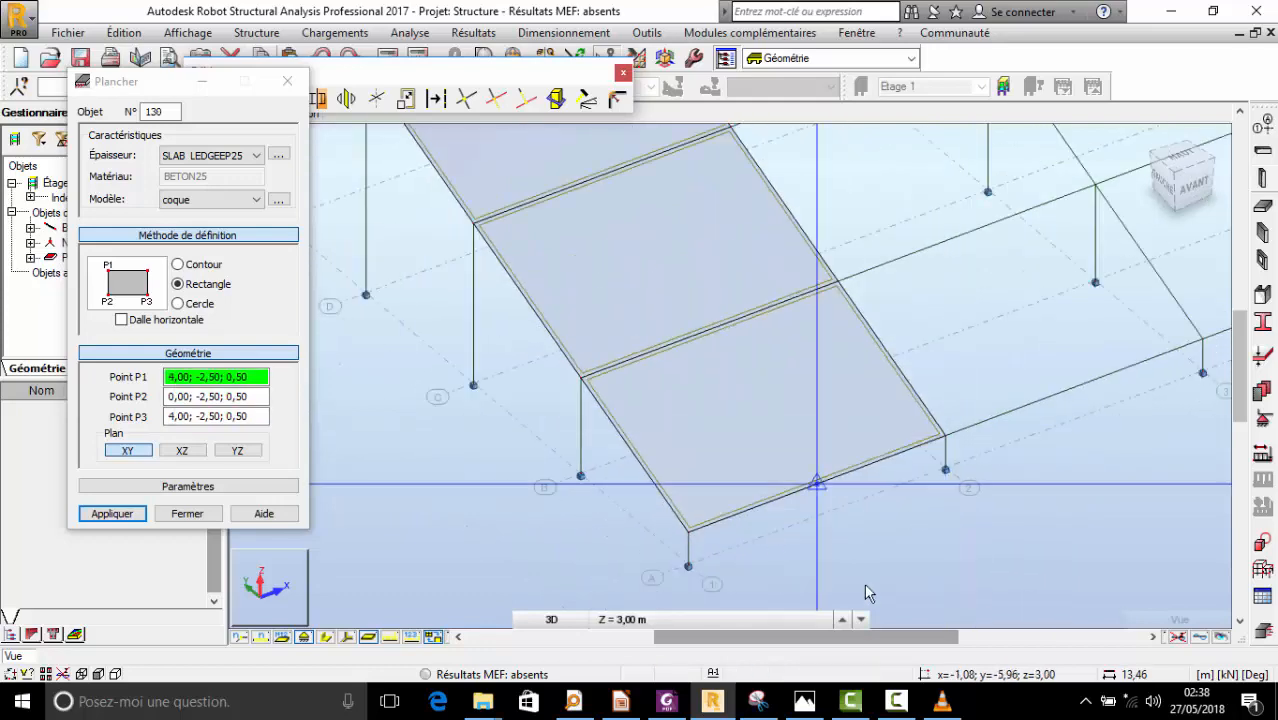
- Rotate the model in 3D to view the whole slab strip and switch back to selection mode
{"action": "left_click", "coordinate": [901, 697]}
{"action": "left_click", "coordinate": [901, 697]}
{"action": "right_click", "coordinate": [539, 418]}
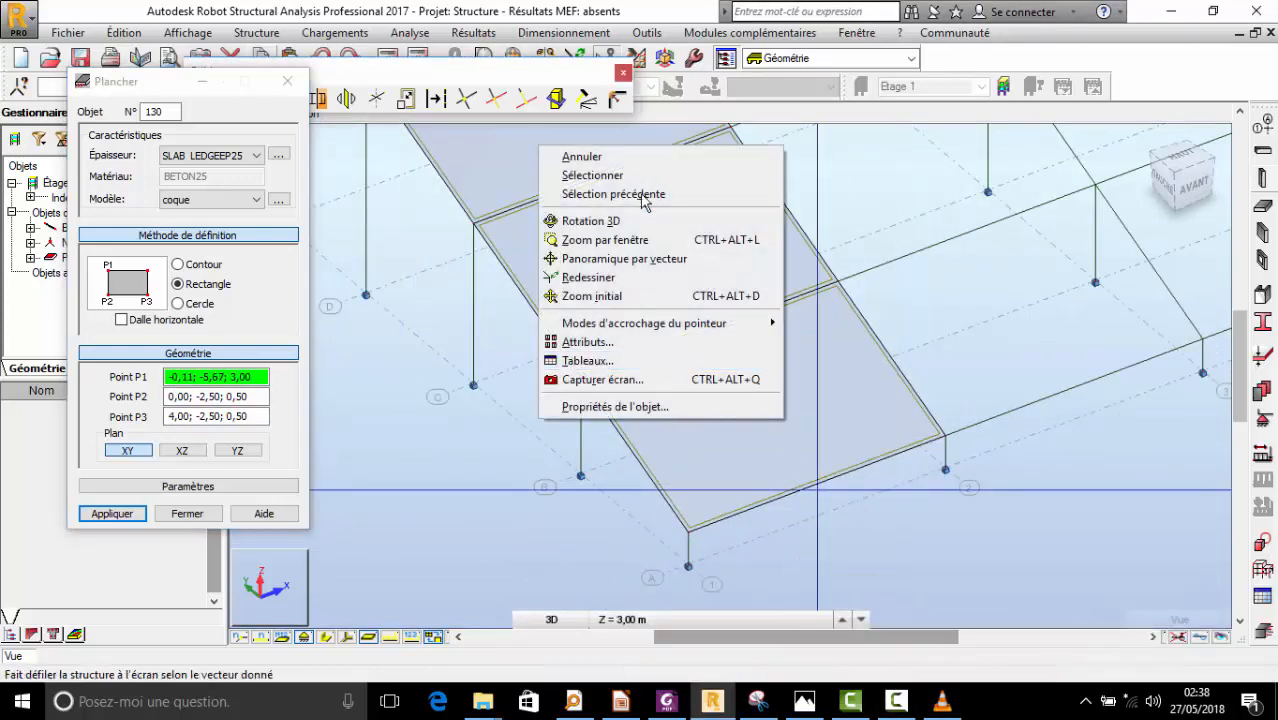
{"action": "left_click", "coordinate": [590, 220]}
{"action": "left_click_drag", "start_coordinate": [624, 406], "coordinate": [563, 458]}
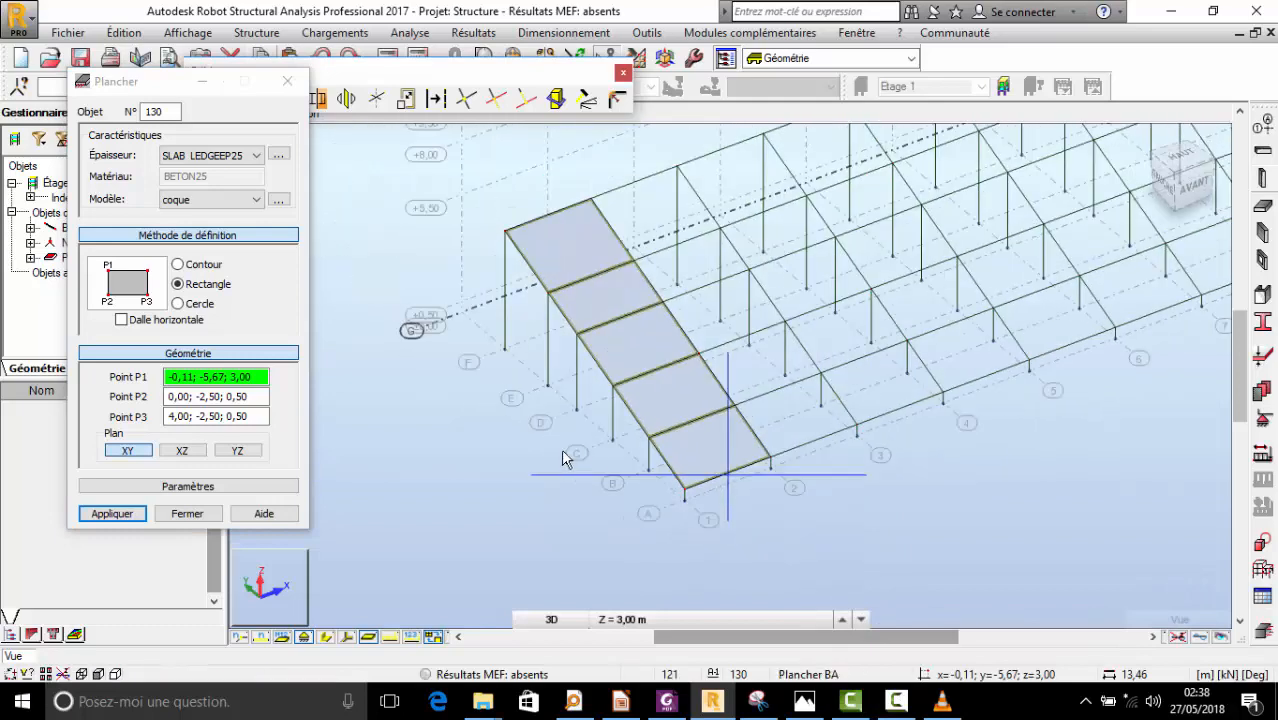
{"action": "right_click", "coordinate": [563, 458]}
{"action": "left_click", "coordinate": [598, 206]}
{"action": "left_click", "coordinate": [563, 242]}
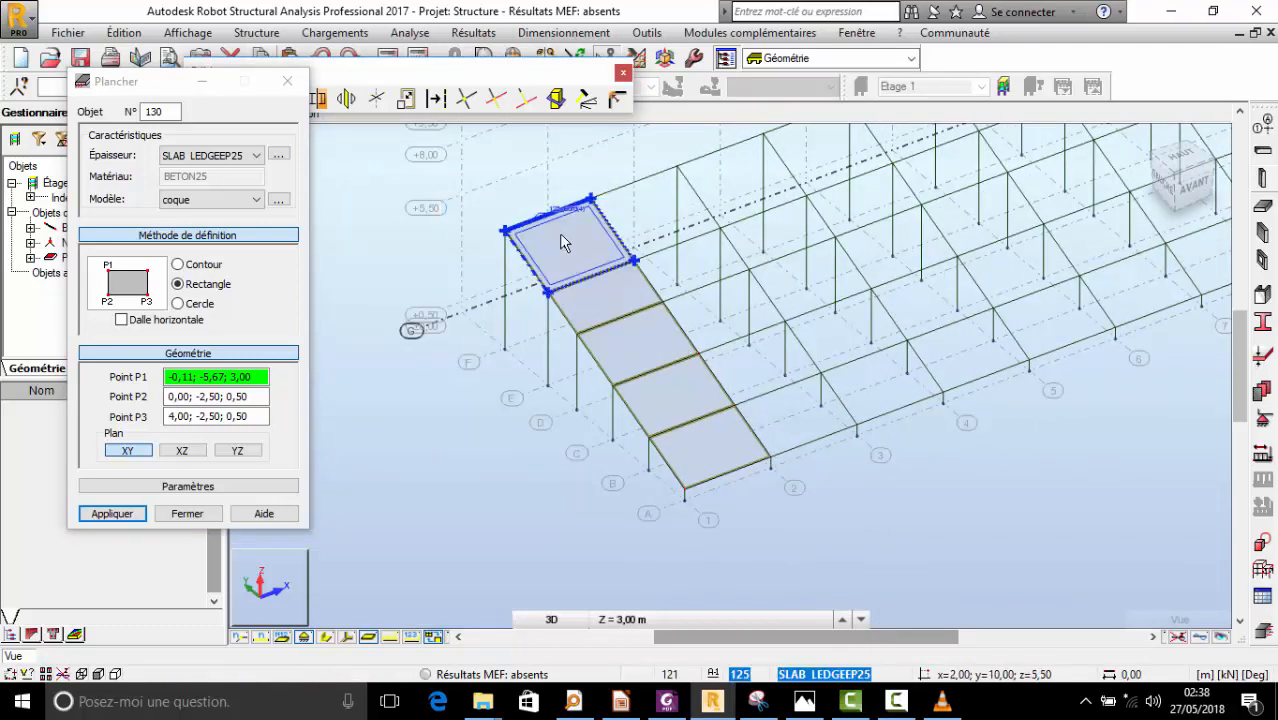
{"action": "left_click", "coordinate": [598, 302]}
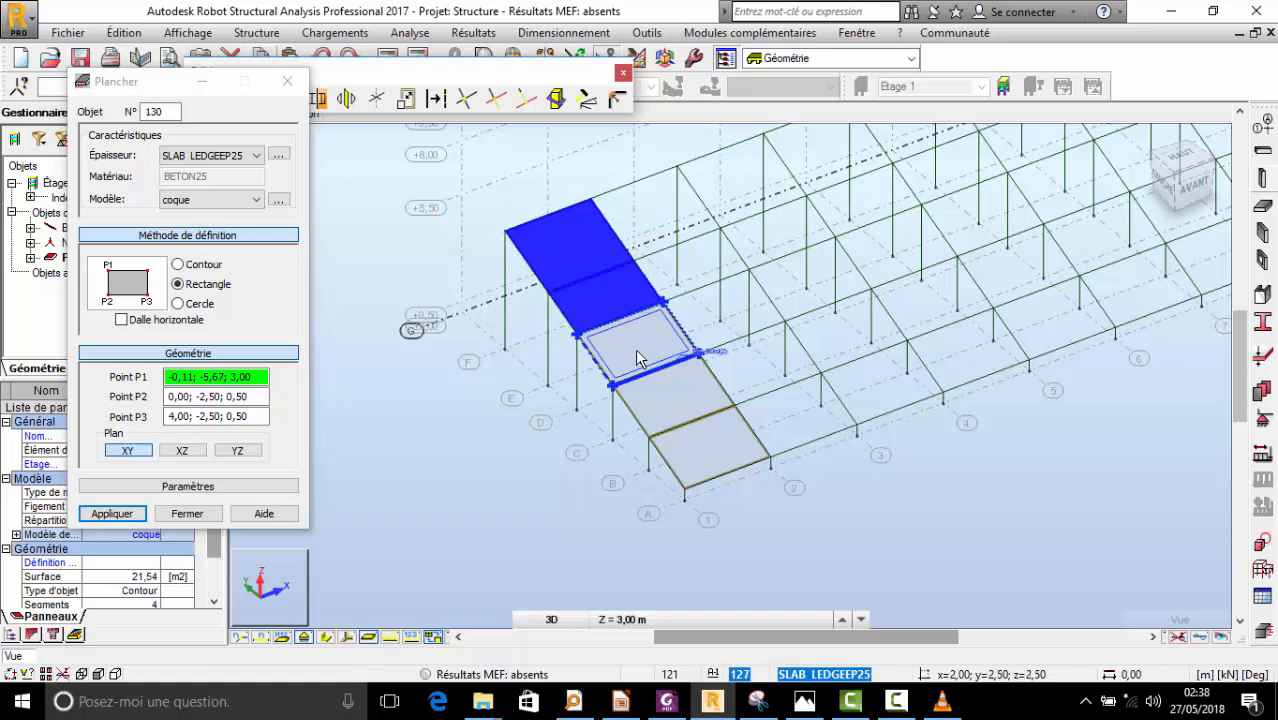
{"action": "left_click", "coordinate": [640, 358]}
{"action": "left_click", "coordinate": [687, 419]}
{"action": "left_click", "coordinate": [722, 456]}
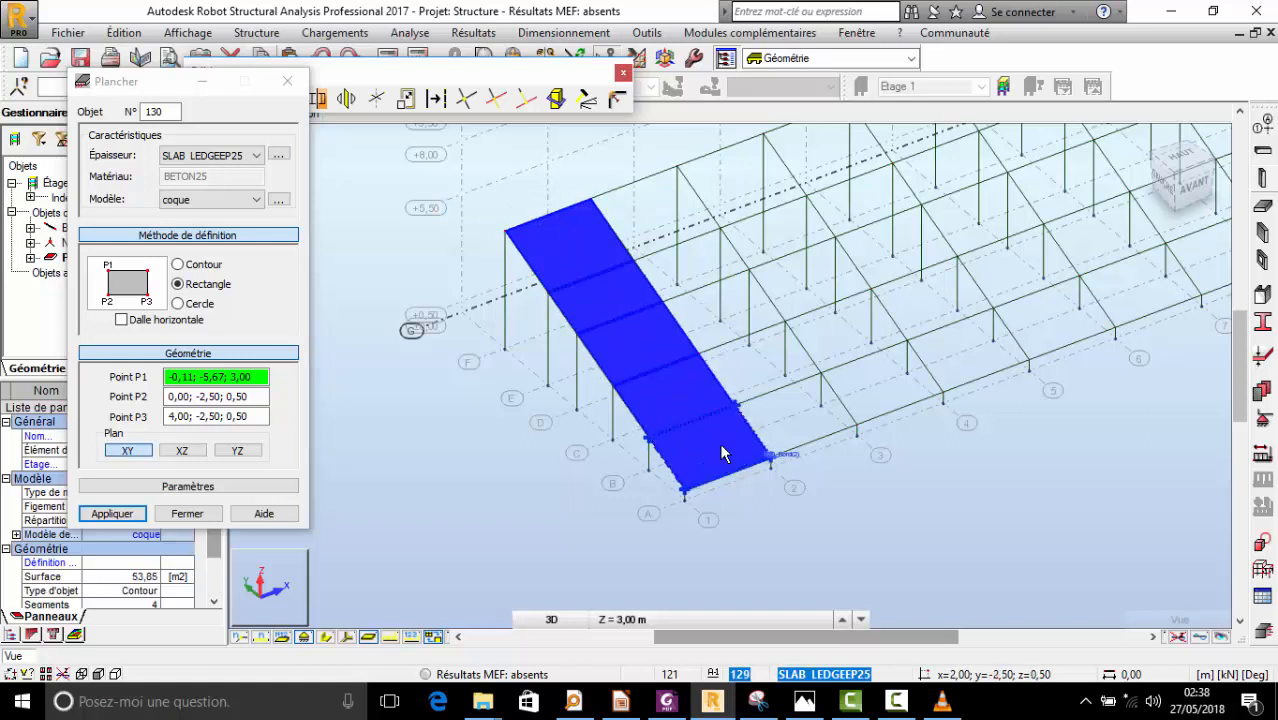
{"action": "left_click", "coordinate": [812, 529]}
- Select all five slab panels between axes 1 and 2, close the floor definition and start the Translation command
{"action": "left_click", "coordinate": [733, 462]}
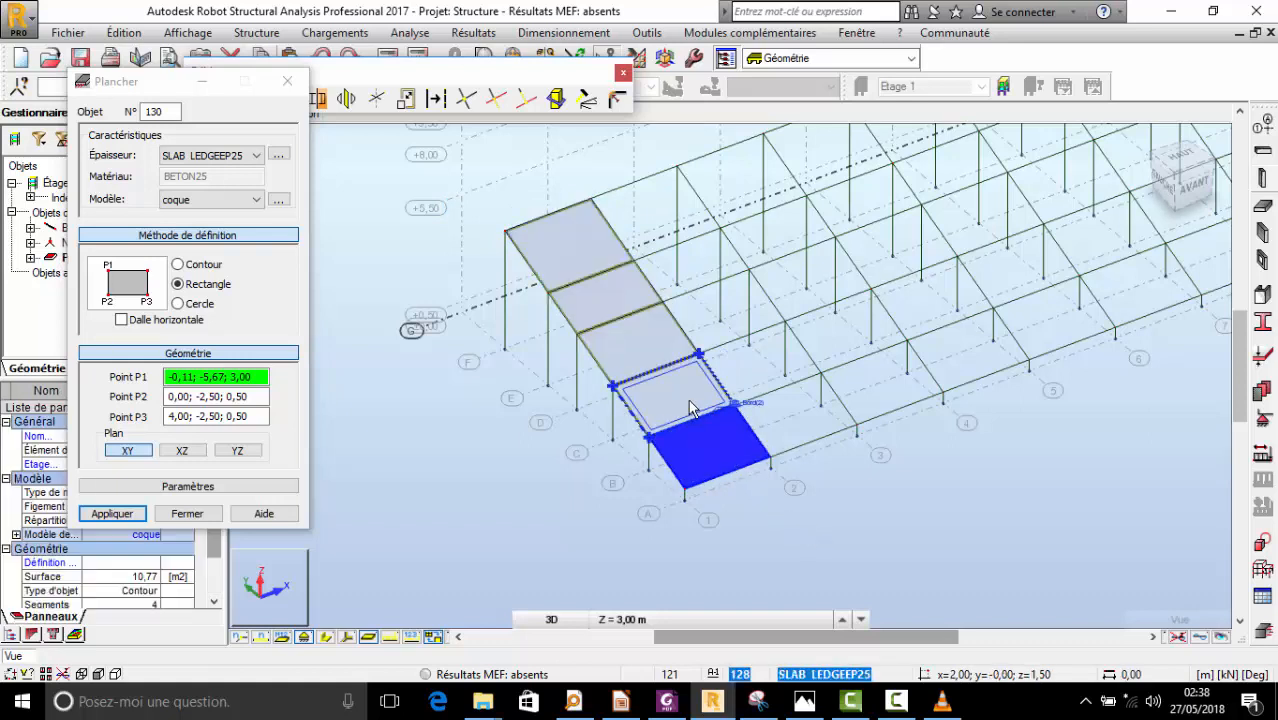
{"action": "left_click", "coordinate": [690, 408]}
{"action": "left_click", "coordinate": [634, 325]}
{"action": "left_click", "coordinate": [610, 291]}
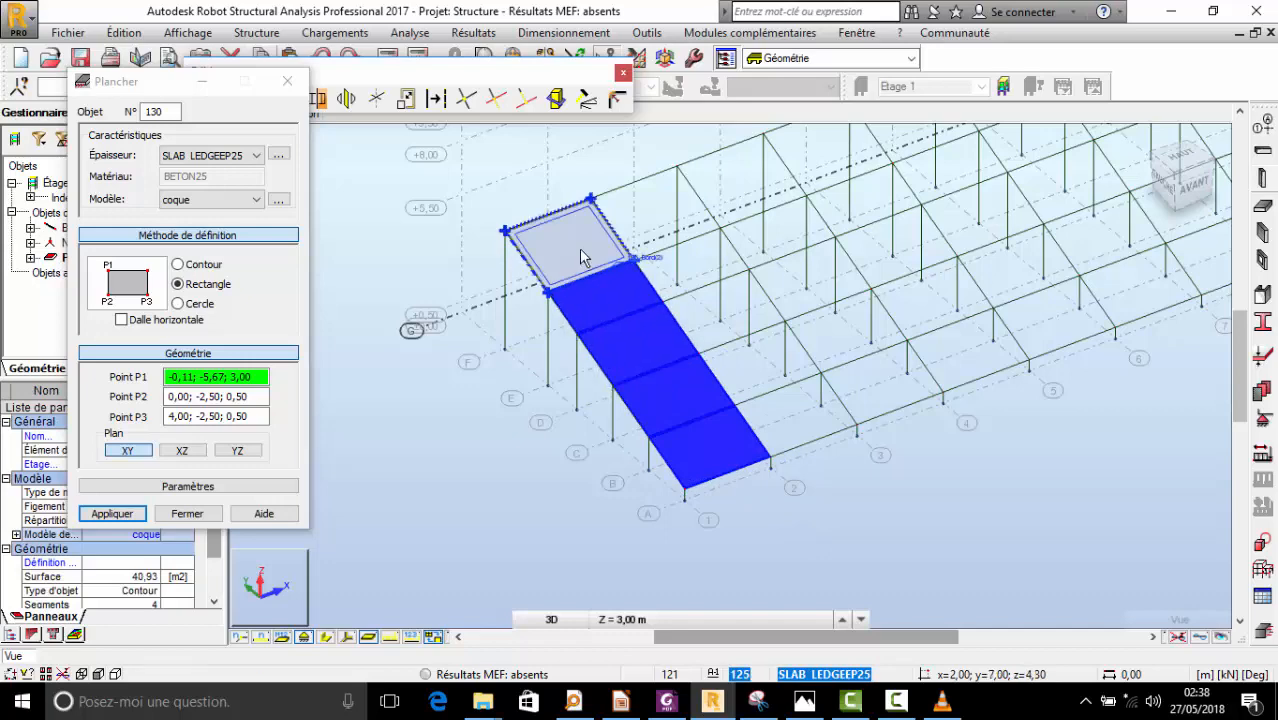
{"action": "left_click", "coordinate": [583, 257]}
{"action": "scroll", "coordinate": [475, 426], "scroll_direction": "down", "scroll_amount": 3}
{"action": "scroll", "coordinate": [474, 311], "scroll_direction": "up", "scroll_amount": 5}
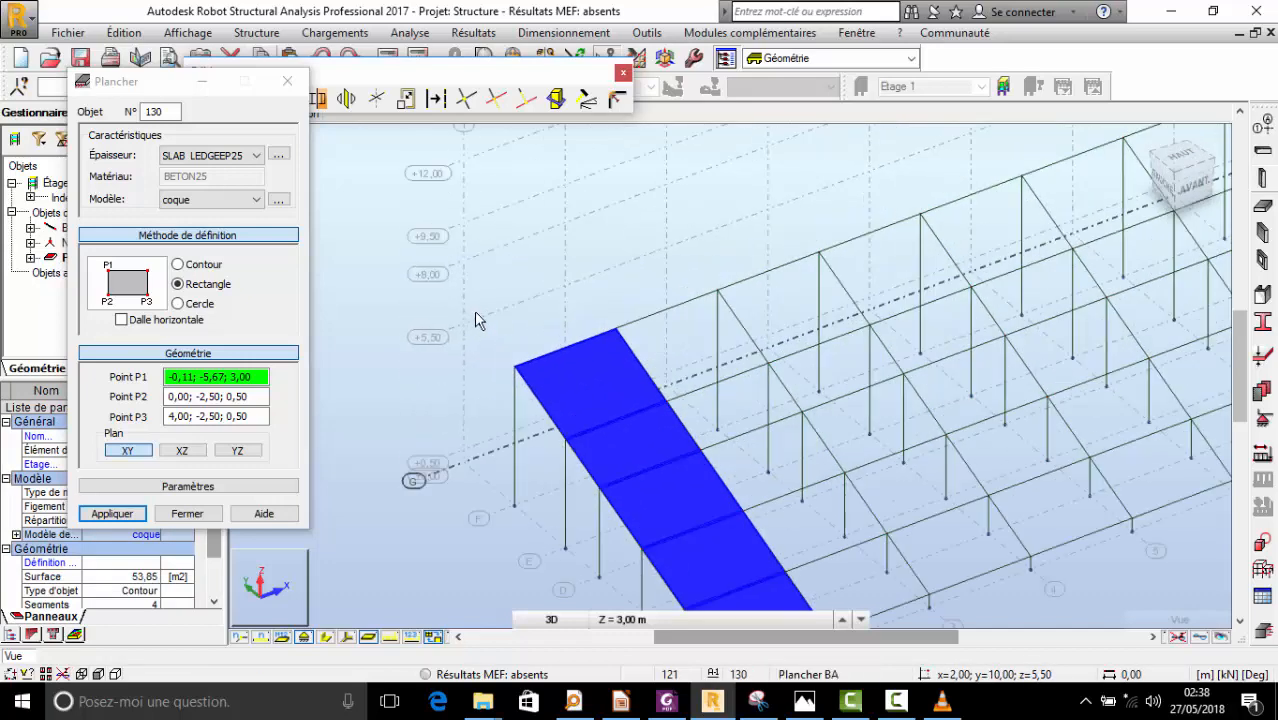
{"action": "left_click", "coordinate": [288, 82]}
{"action": "left_click", "coordinate": [256, 98]}
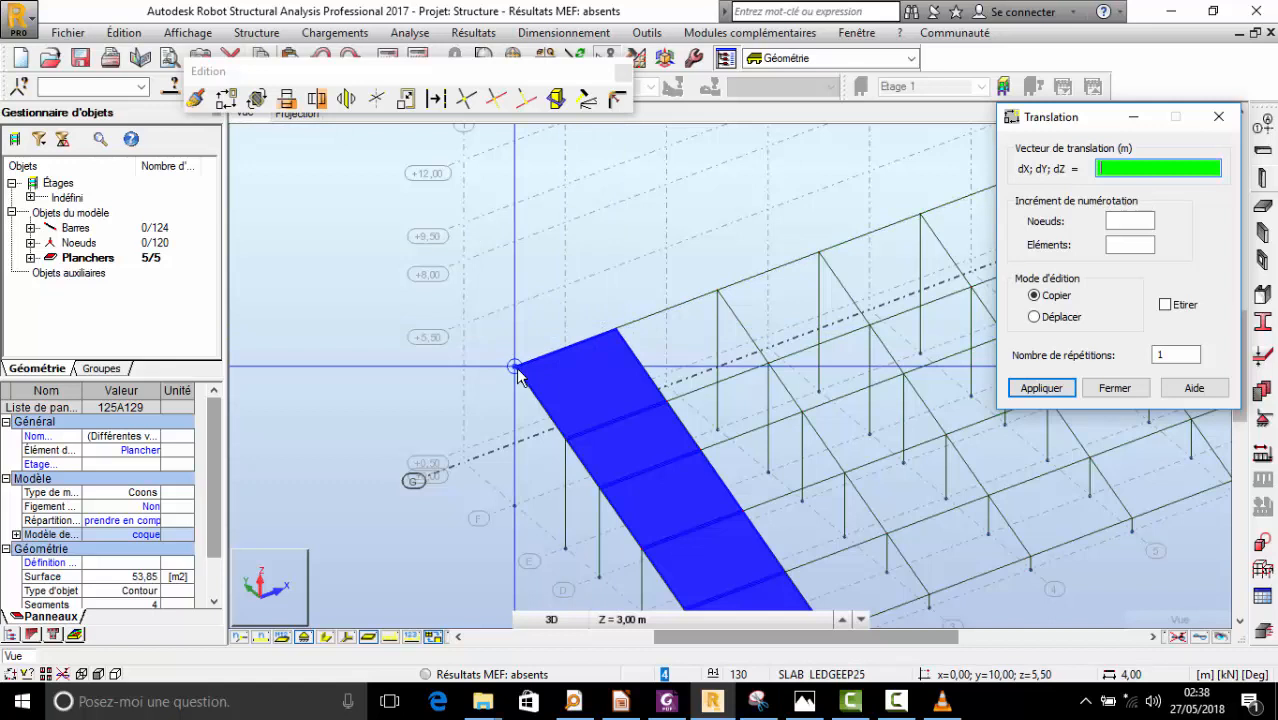
- Try to copy the selected slabs with 9 repetitions along the vector (4; 0; 0), and undo the copy
{"action": "left_click", "coordinate": [1165, 355]}
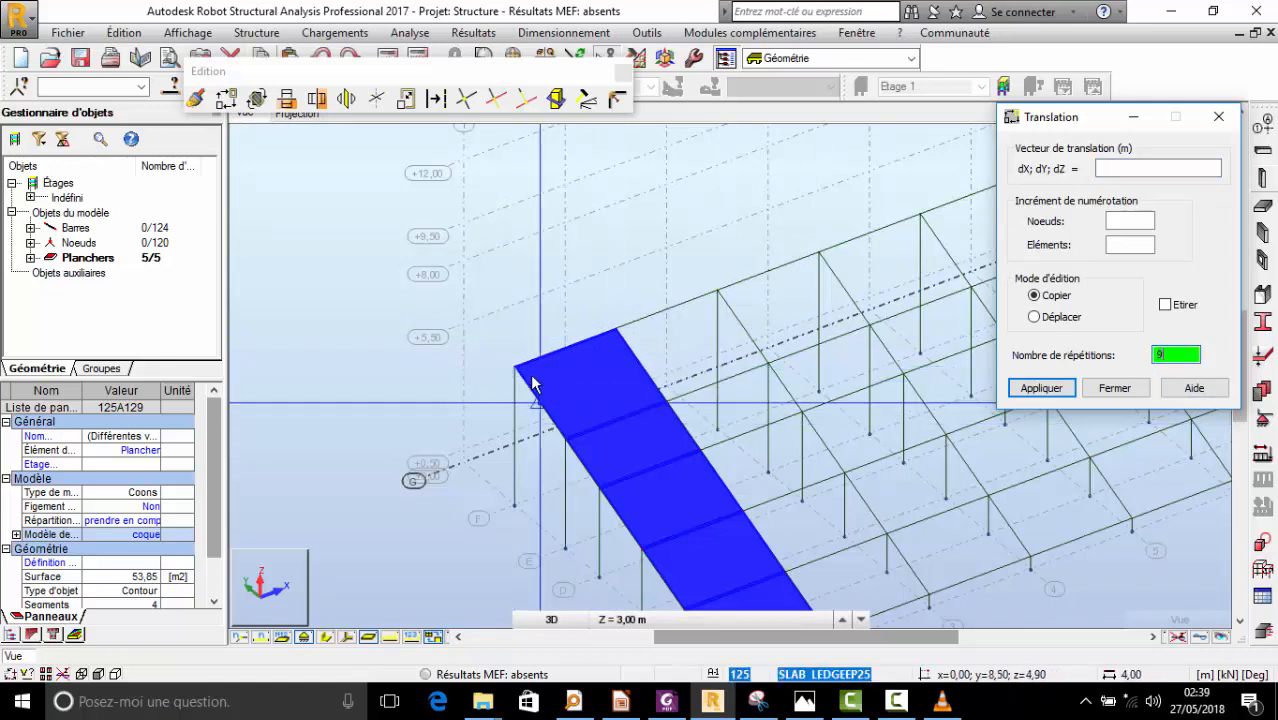
{"action": "left_click", "coordinate": [621, 342]}
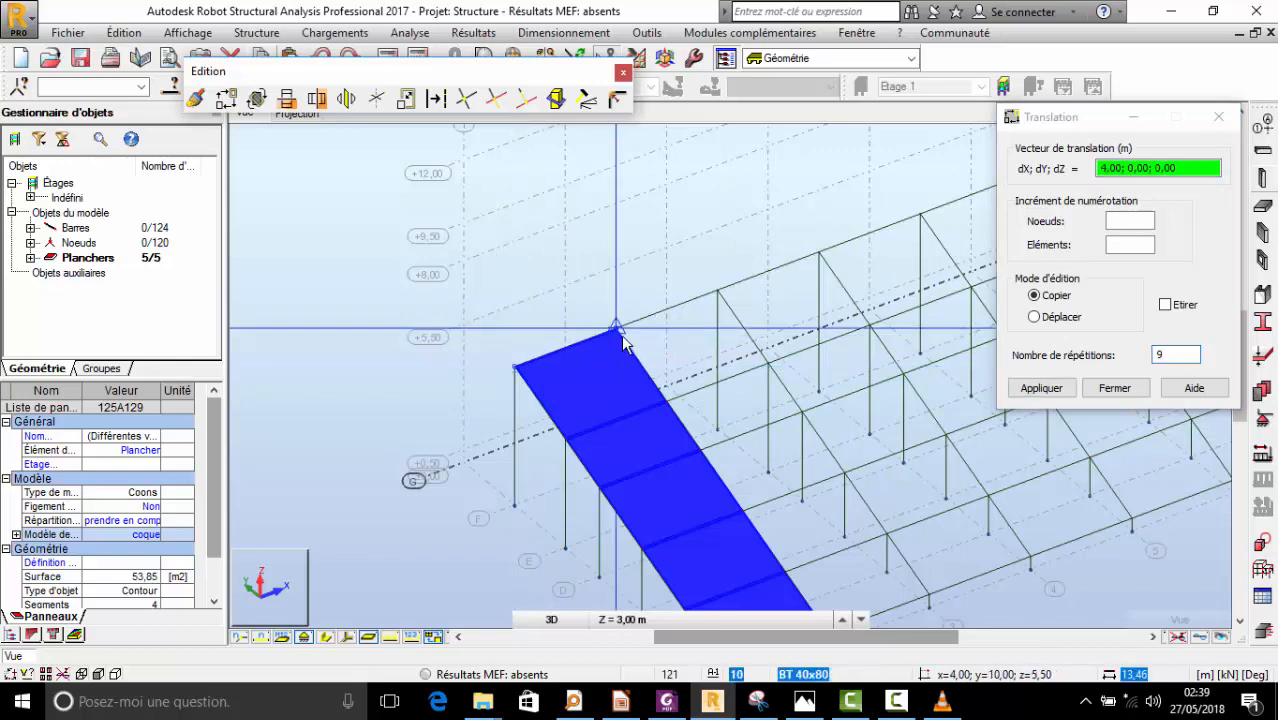
{"action": "left_click", "coordinate": [622, 336]}
{"action": "scroll", "coordinate": [243, 528], "scroll_direction": "down", "scroll_amount": 5}
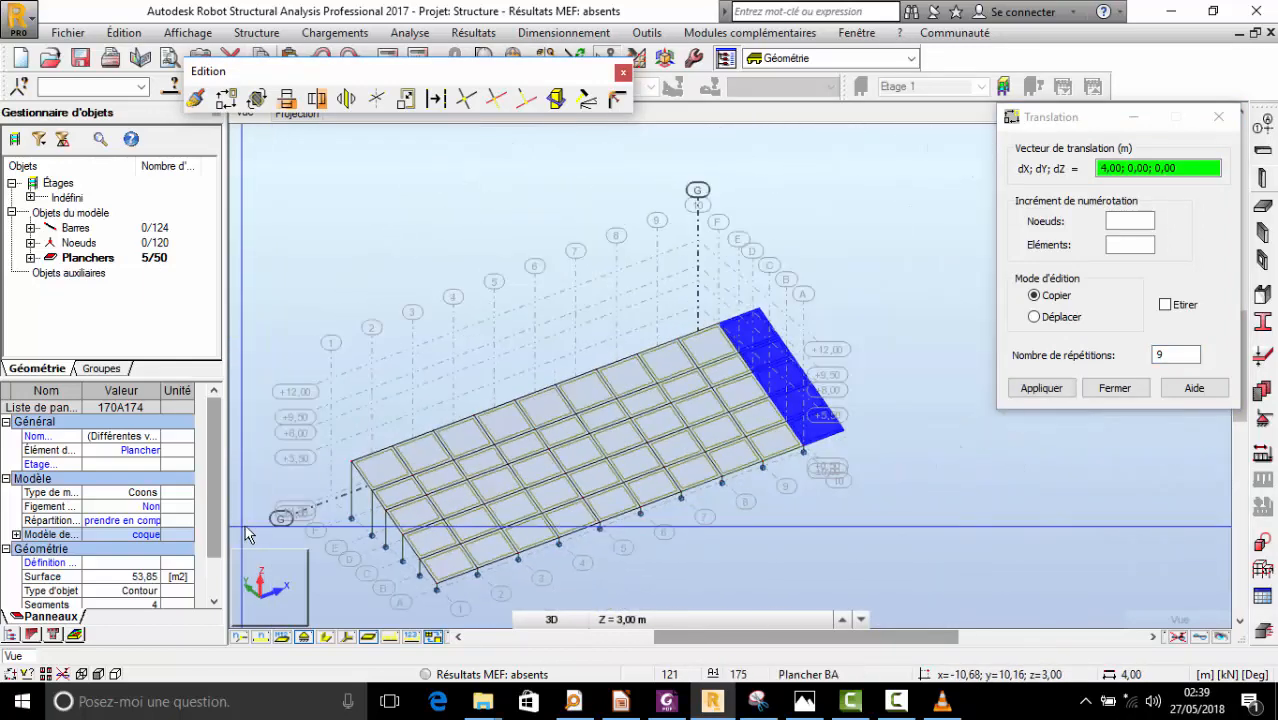
{"action": "left_click", "coordinate": [322, 57]}
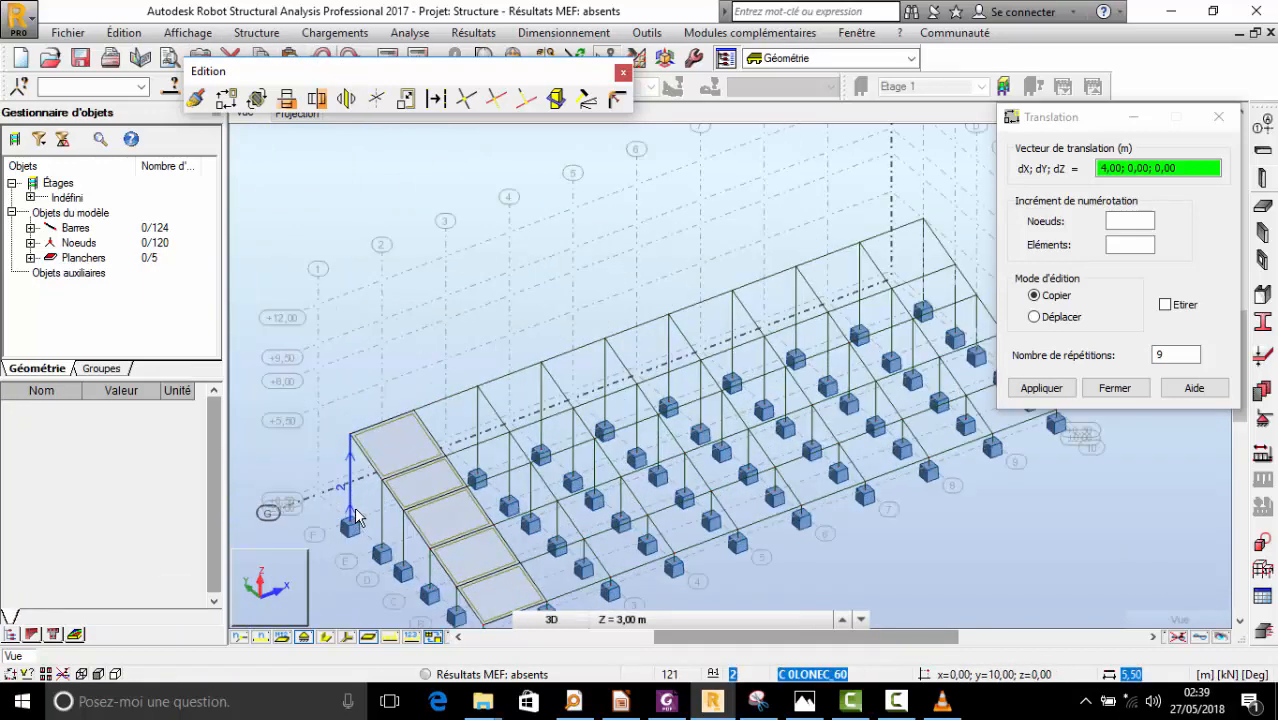
- Reselect all five slab panels of the bay between axes 1 and 2
{"action": "left_click", "coordinate": [398, 448]}
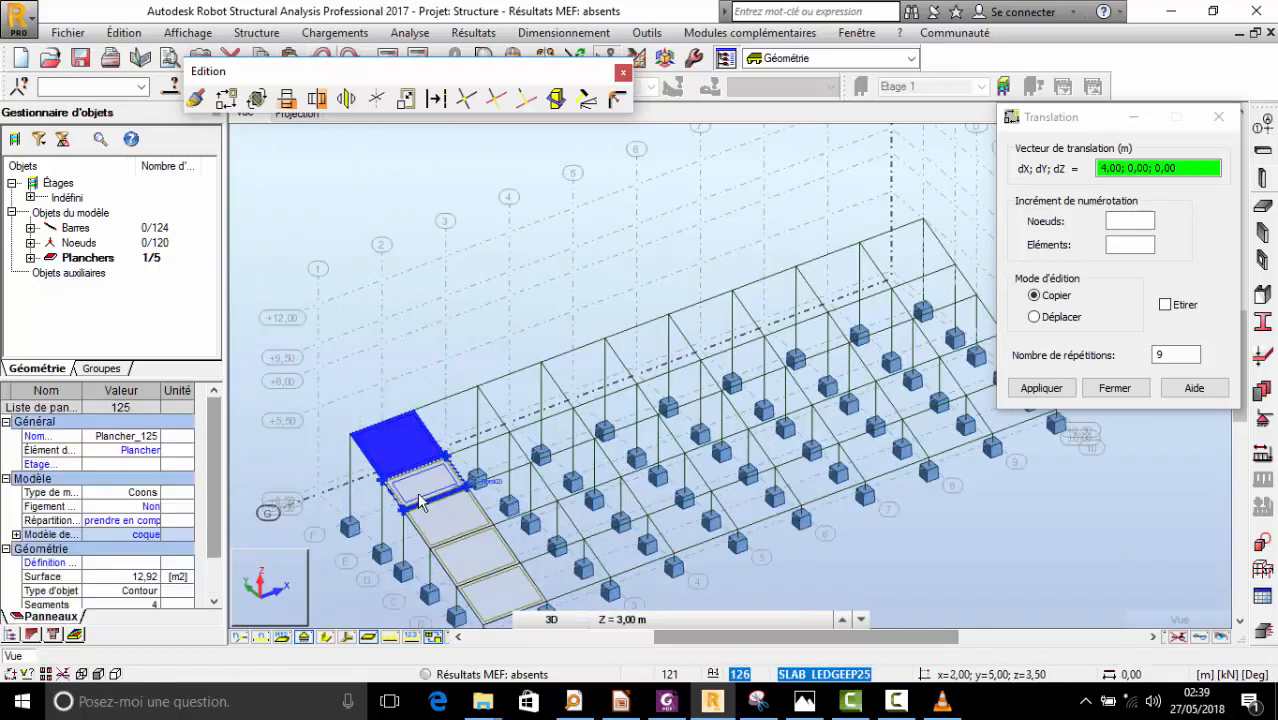
{"action": "left_click", "coordinate": [421, 492], "text": "ctrl"}
{"action": "left_click", "coordinate": [455, 525], "text": "ctrl"}
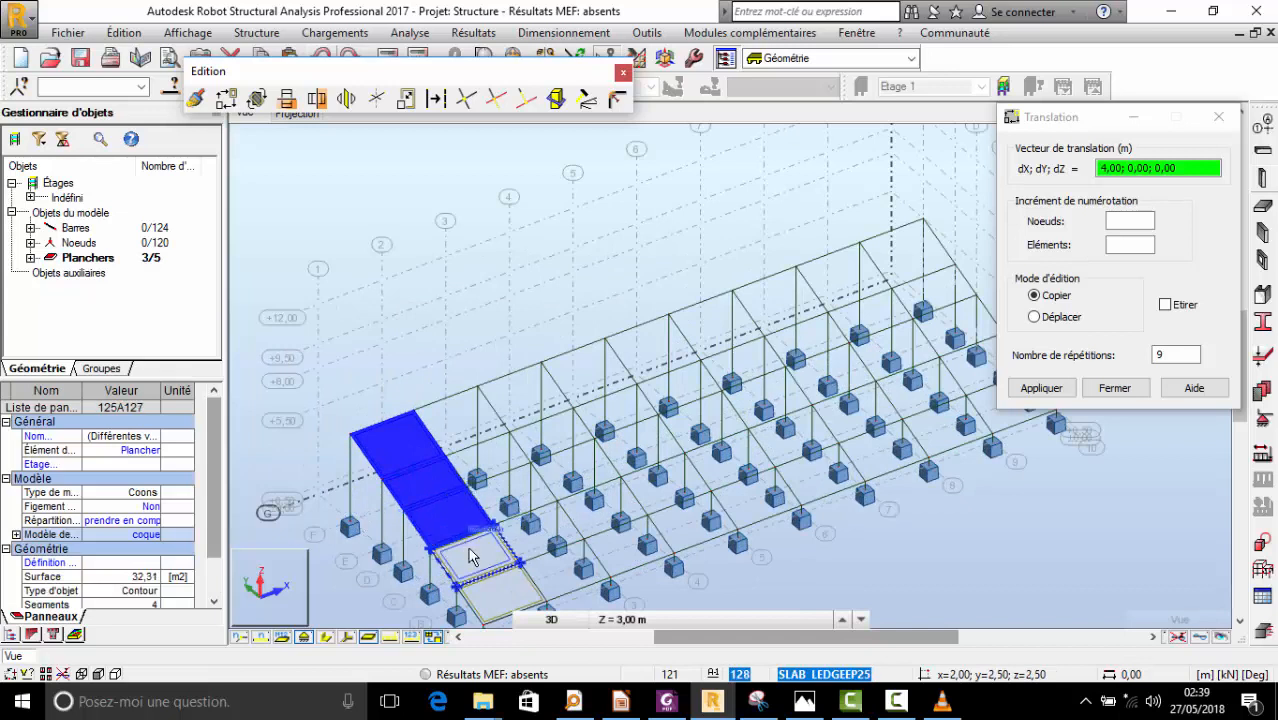
{"action": "left_click", "coordinate": [472, 558], "text": "ctrl"}
{"action": "left_click", "coordinate": [497, 596], "text": "ctrl"}
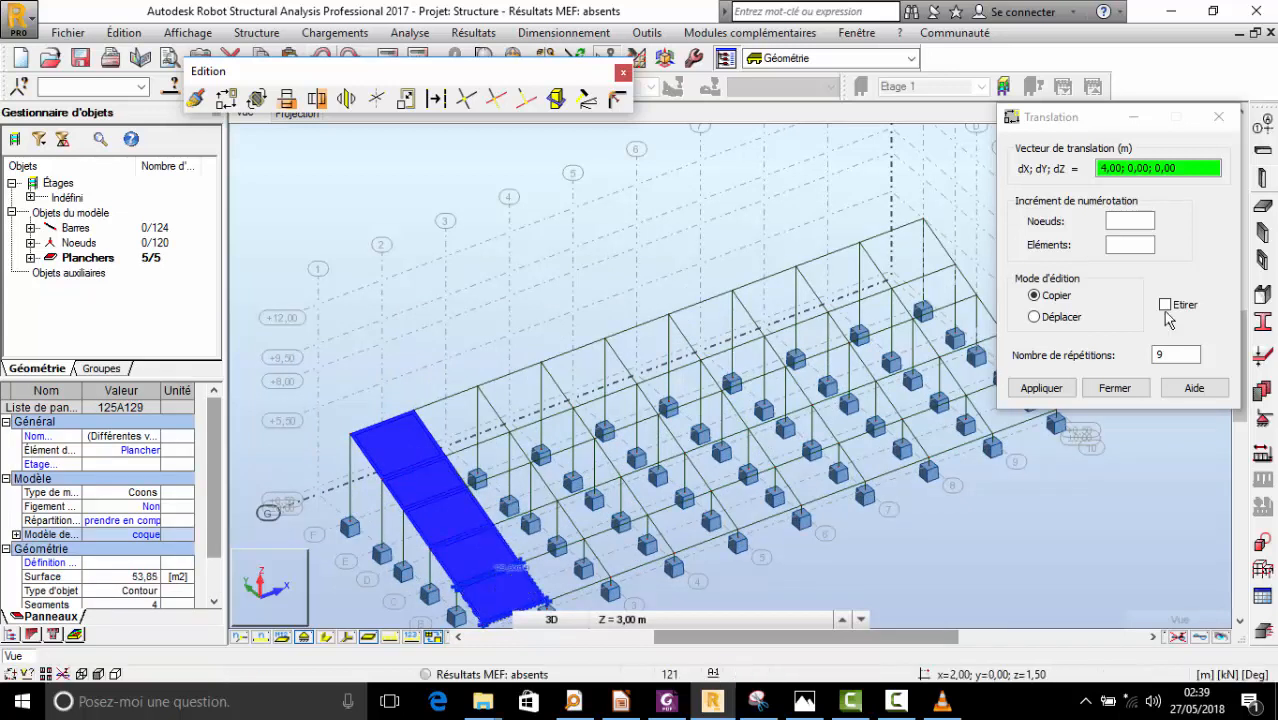
- Copy the selected slabs with 8 repetitions along the vector (4; 0; 0) and close the translation settings
{"action": "left_click", "coordinate": [1178, 356]}
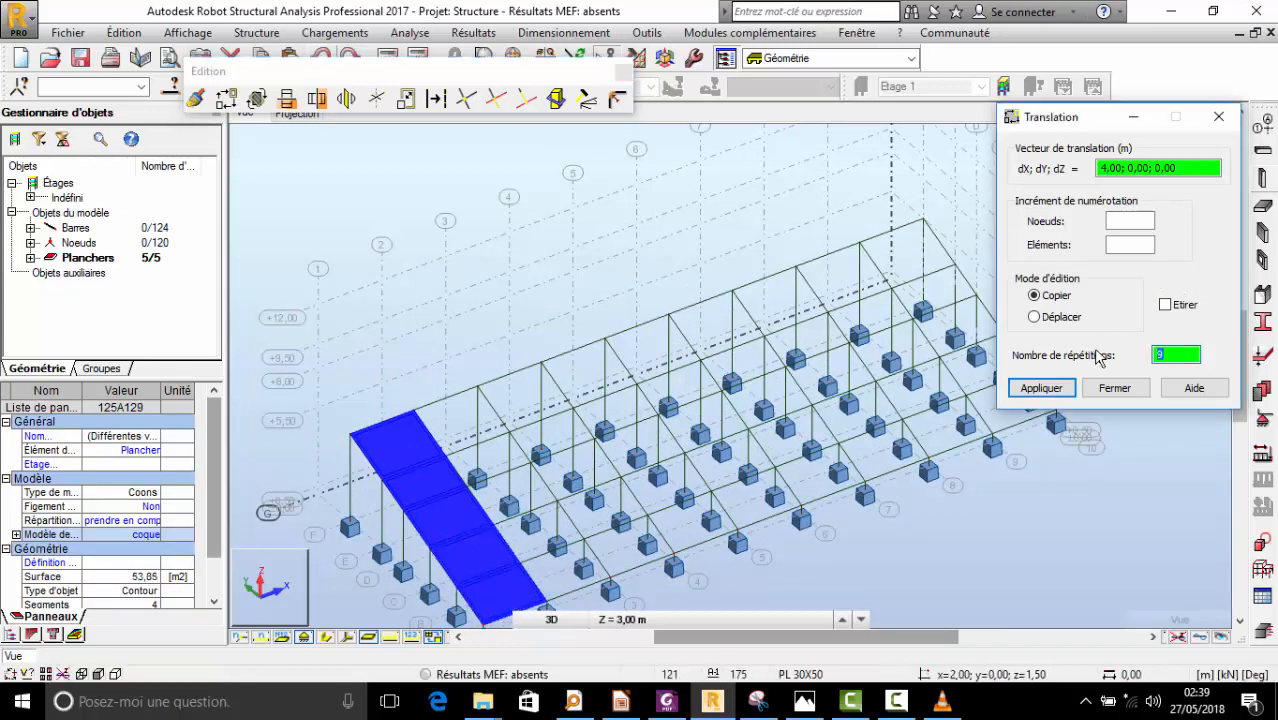
{"action": "left_click", "coordinate": [350, 434]}
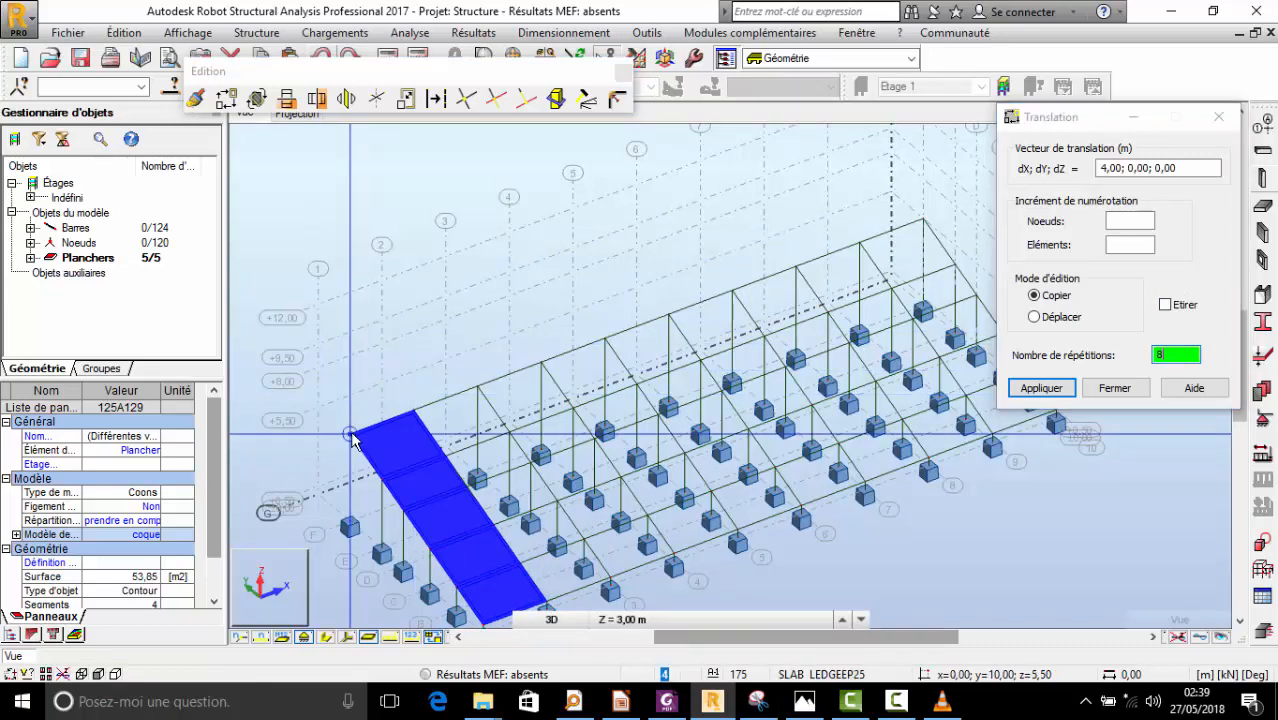
{"action": "scroll", "coordinate": [420, 428], "scroll_direction": "up", "scroll_amount": 4}
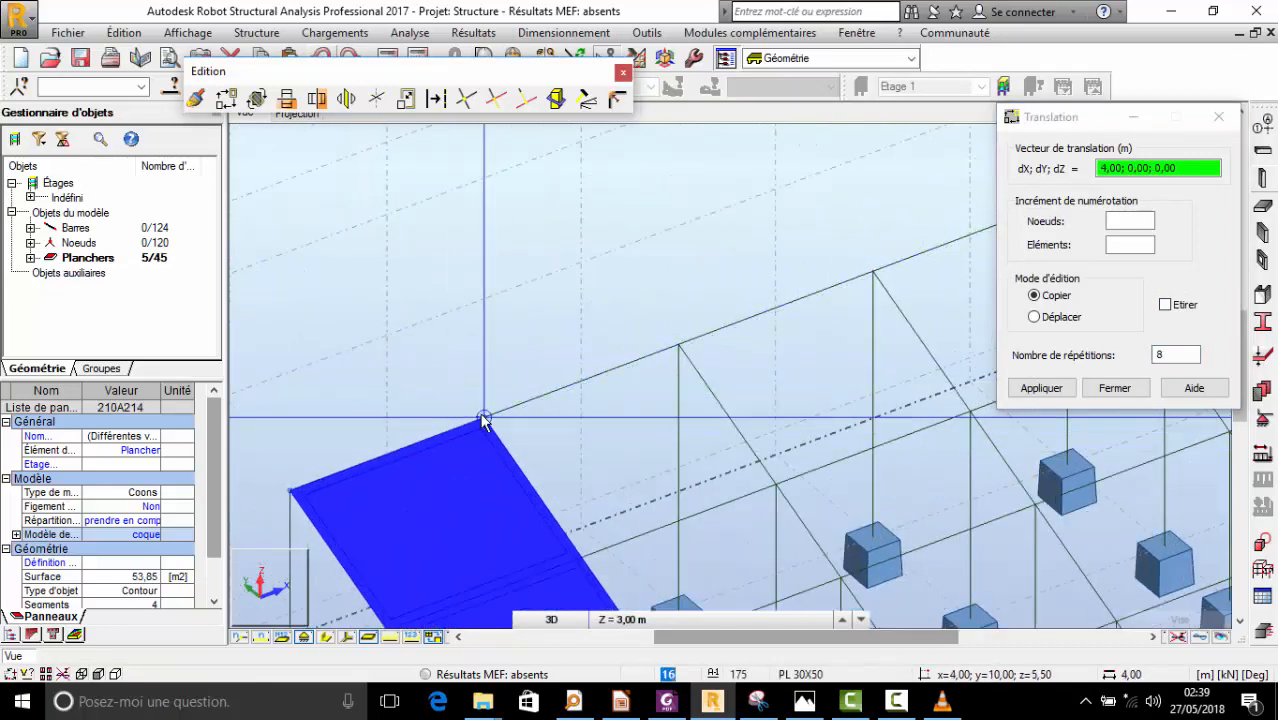
{"action": "left_click", "coordinate": [483, 420]}
{"action": "left_click", "coordinate": [1216, 120]}
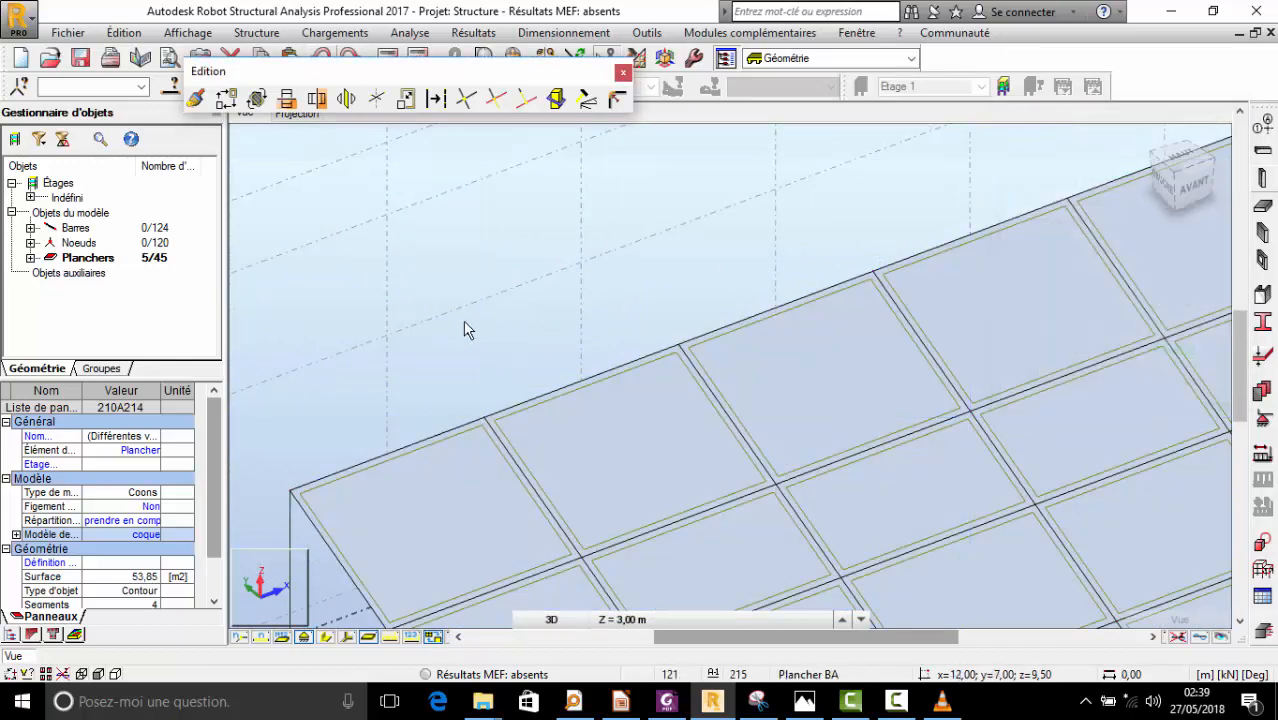
- Clear the slab selection and rotate the model in 3D to examine the slabs over the whole frame
{"action": "scroll", "coordinate": [465, 328], "scroll_direction": "down", "scroll_amount": 3}
{"action": "right_click", "coordinate": [532, 262]}
{"action": "left_click", "coordinate": [540, 337]}
{"action": "scroll", "coordinate": [517, 306], "scroll_direction": "down", "scroll_amount": 4}
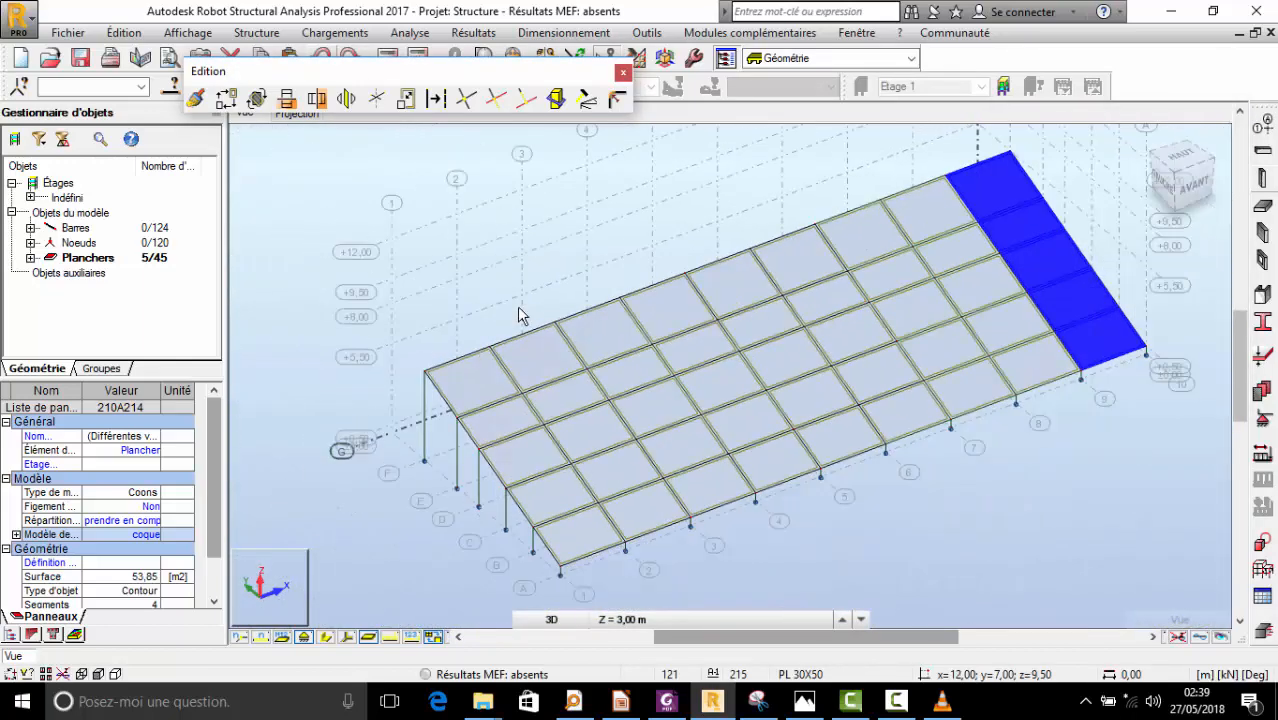
{"action": "left_click_drag", "start_coordinate": [517, 306], "coordinate": [630, 353]}
{"action": "right_click", "coordinate": [490, 281]}
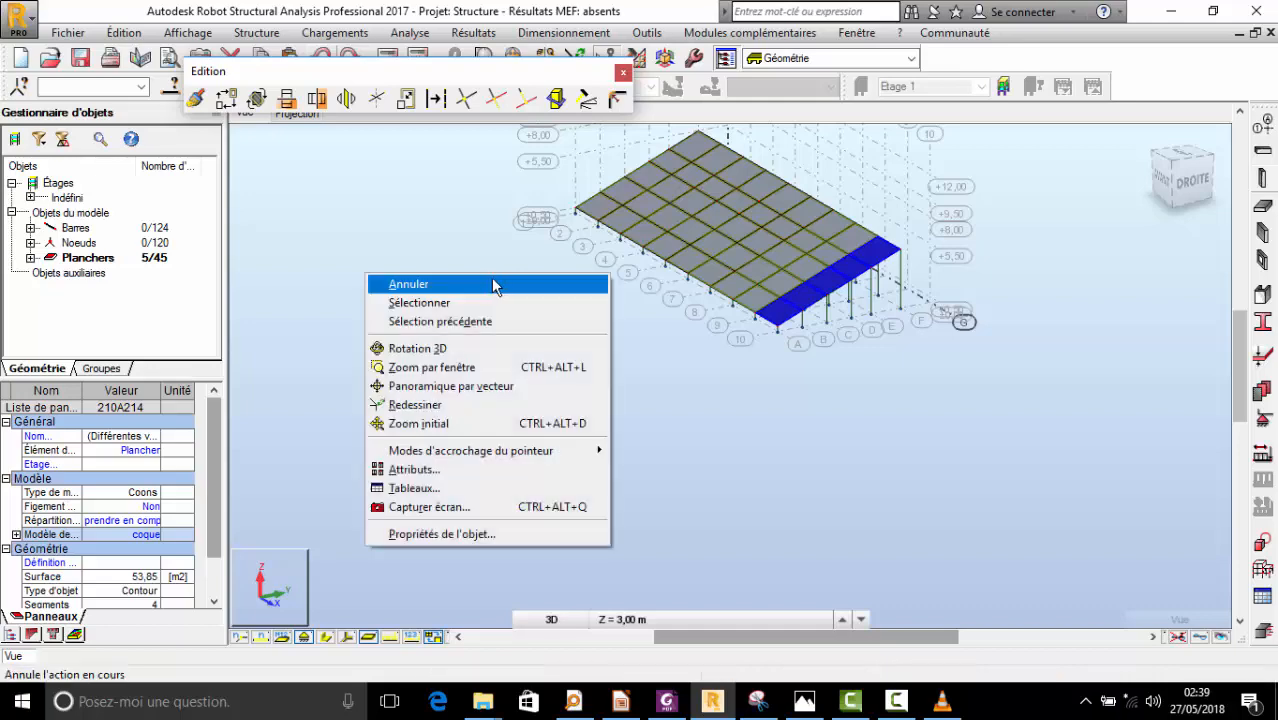
{"action": "left_click", "coordinate": [485, 280]}
{"action": "left_click_drag", "start_coordinate": [527, 462], "coordinate": [632, 326]}
{"action": "right_click", "coordinate": [861, 271]}
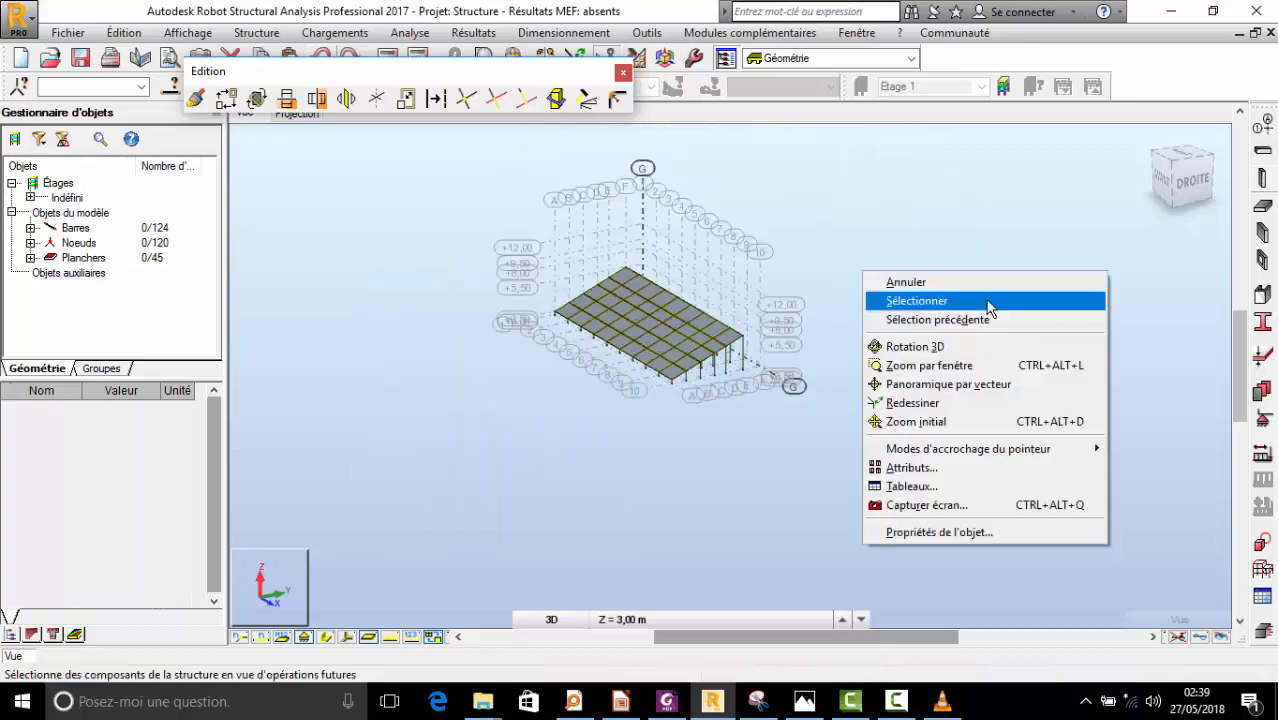
{"action": "left_click", "coordinate": [930, 346]}
{"action": "left_click_drag", "start_coordinate": [757, 330], "coordinate": [738, 309]}
{"action": "scroll", "coordinate": [733, 298], "scroll_direction": "up", "scroll_amount": 3}
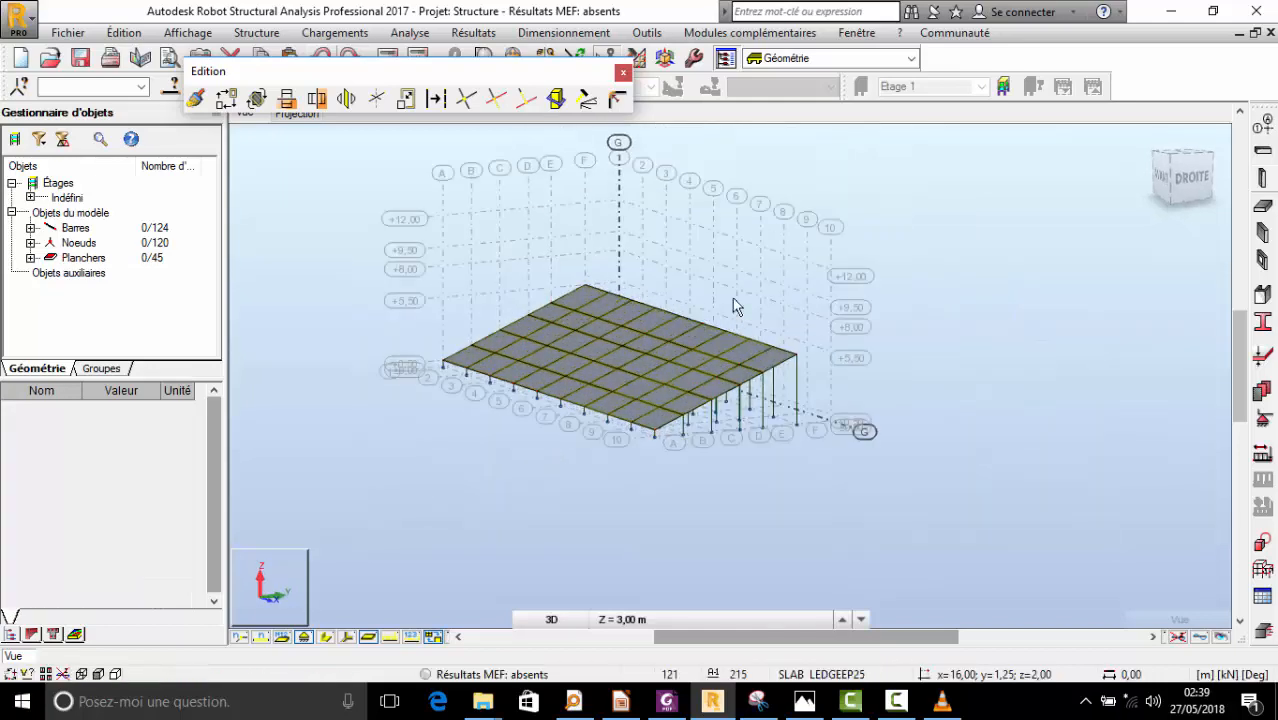
- Display the bars with their section shapes, examine the slab-covered frame in 3D, and hide the shapes again
{"action": "left_click", "coordinate": [325, 637]}
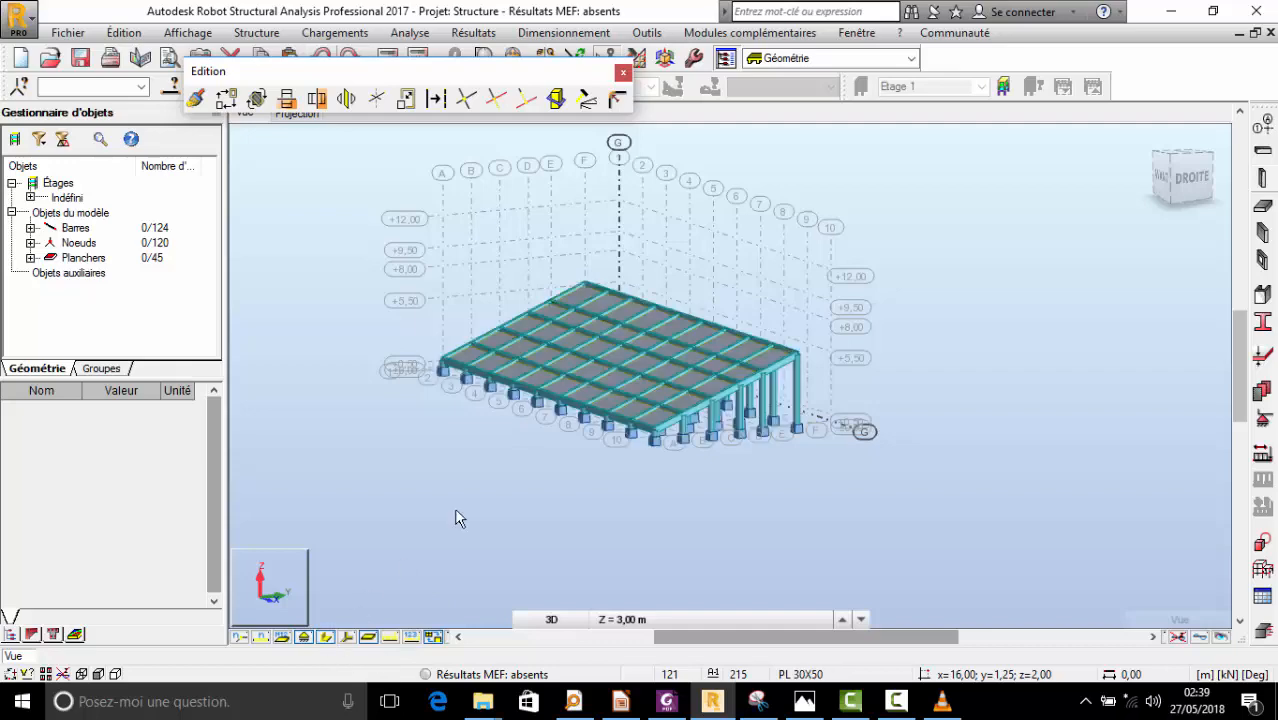
{"action": "scroll", "coordinate": [686, 411], "scroll_direction": "up", "scroll_amount": 4}
{"action": "scroll", "coordinate": [596, 493], "scroll_direction": "down", "scroll_amount": 2}
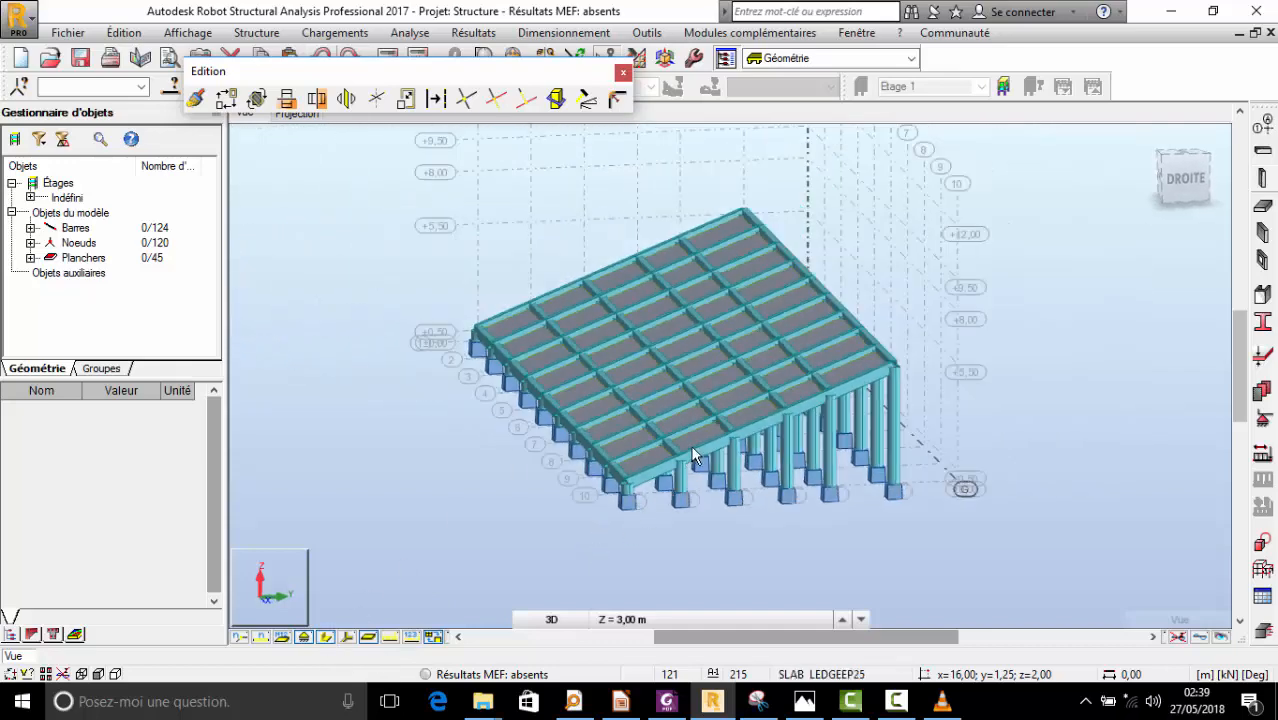
{"action": "middle_click_drag", "start_coordinate": [693, 457], "coordinate": [730, 433], "text": "shift"}
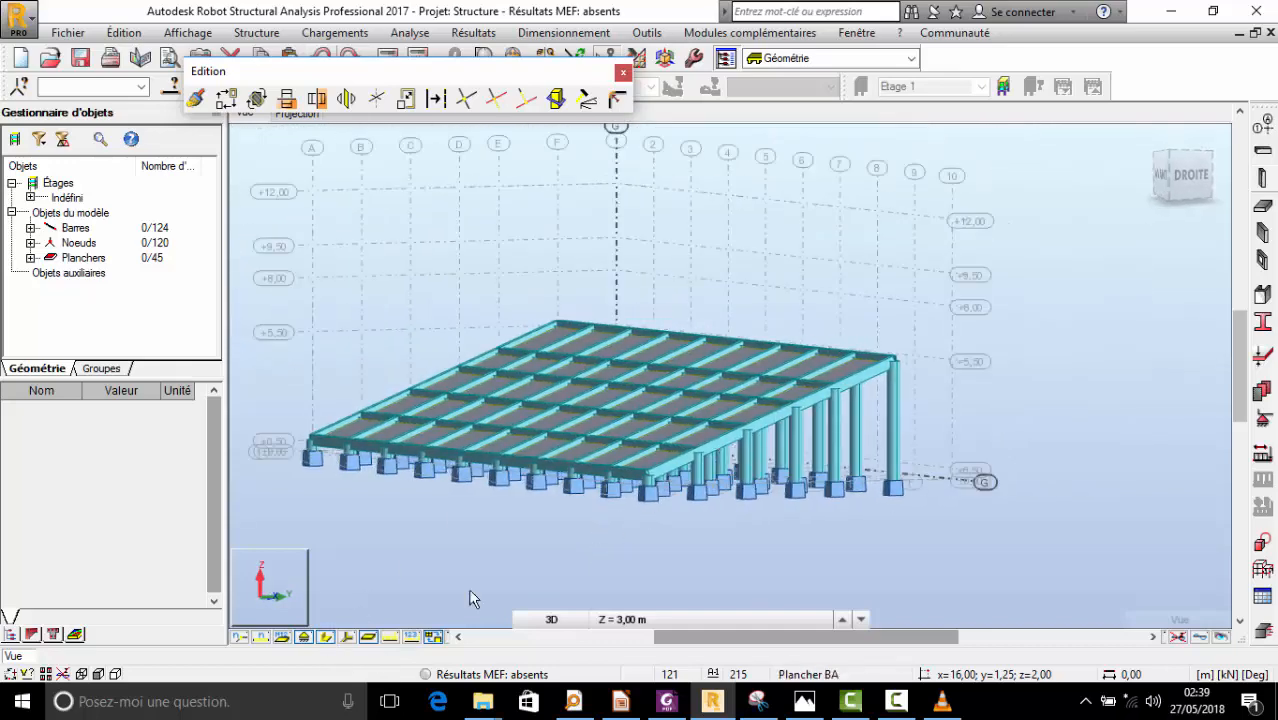
{"action": "left_click", "coordinate": [325, 637]}
{"action": "middle_click_drag", "start_coordinate": [732, 476], "coordinate": [824, 512], "text": "shift"}
{"action": "scroll", "coordinate": [824, 510], "scroll_direction": "down", "scroll_amount": 3}
- Examine the grandstand reference photo FRAMEWORK.PNG in Photos, then return to Robot Structural Analysis and inspect the slabs and grid from several angles
{"action": "left_click", "coordinate": [805, 702]}
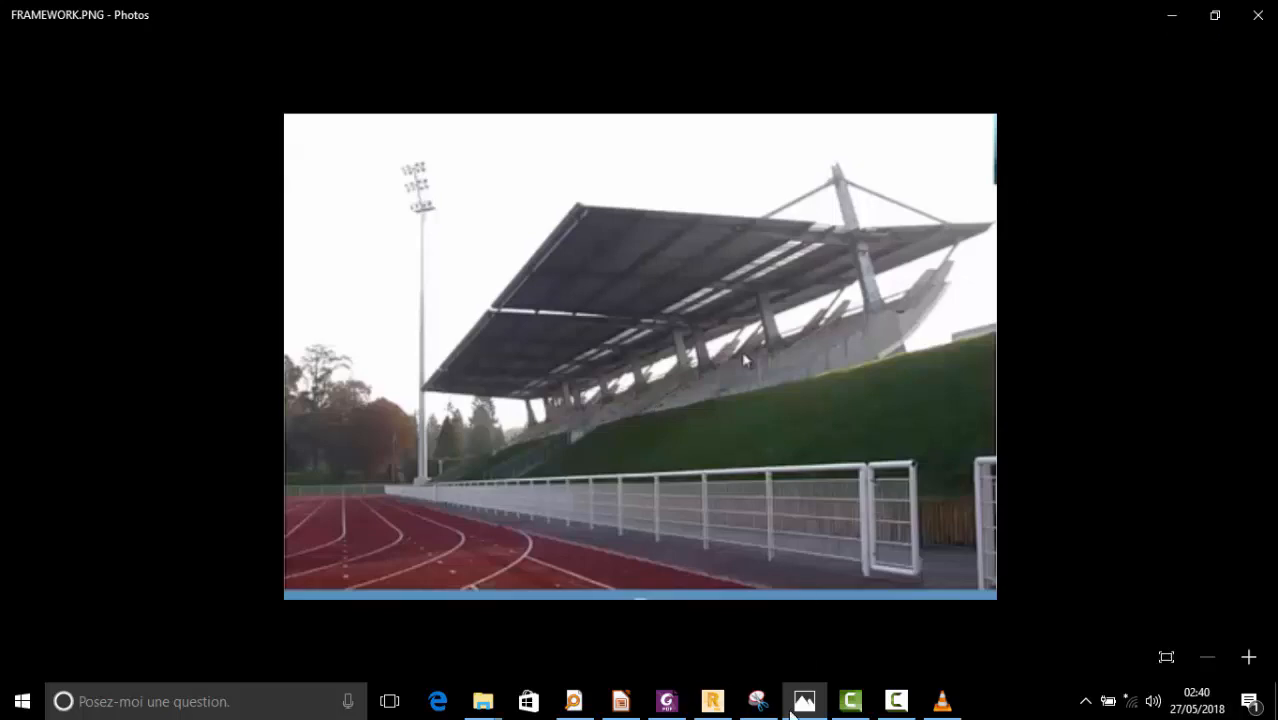
{"action": "left_click", "coordinate": [900, 700]}
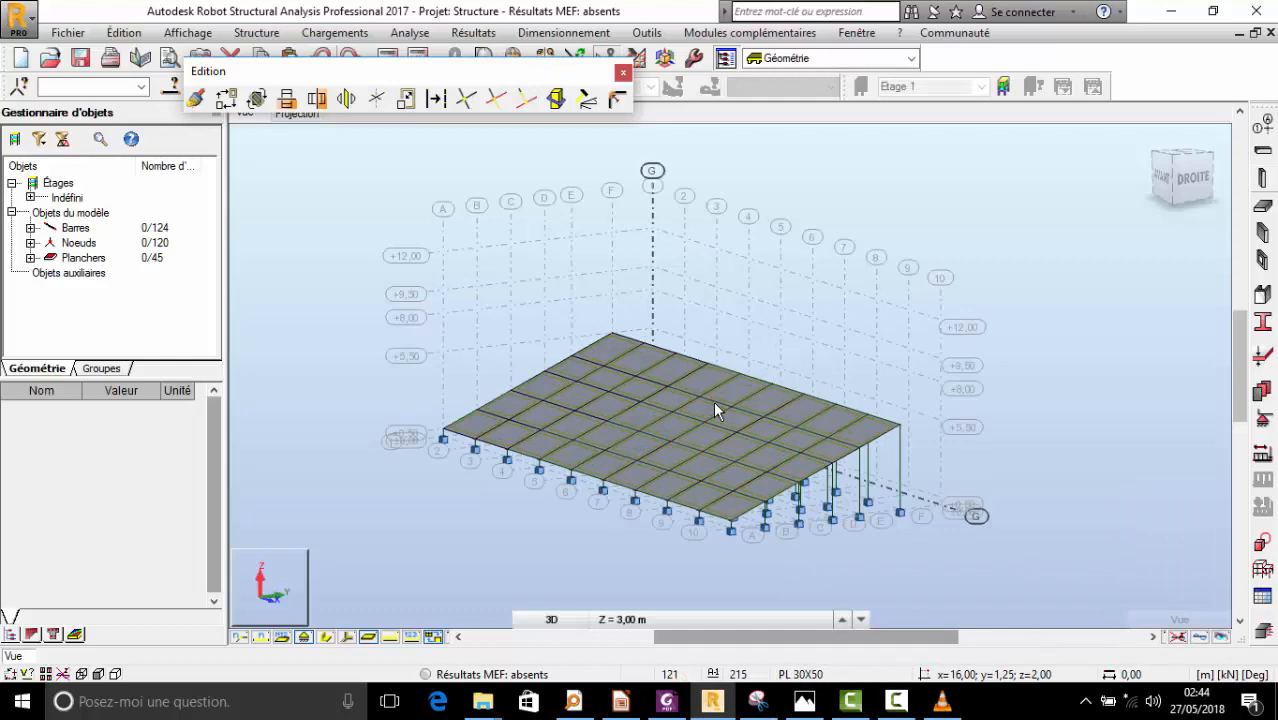
{"action": "scroll", "coordinate": [714, 406], "scroll_direction": "up", "scroll_amount": 3}
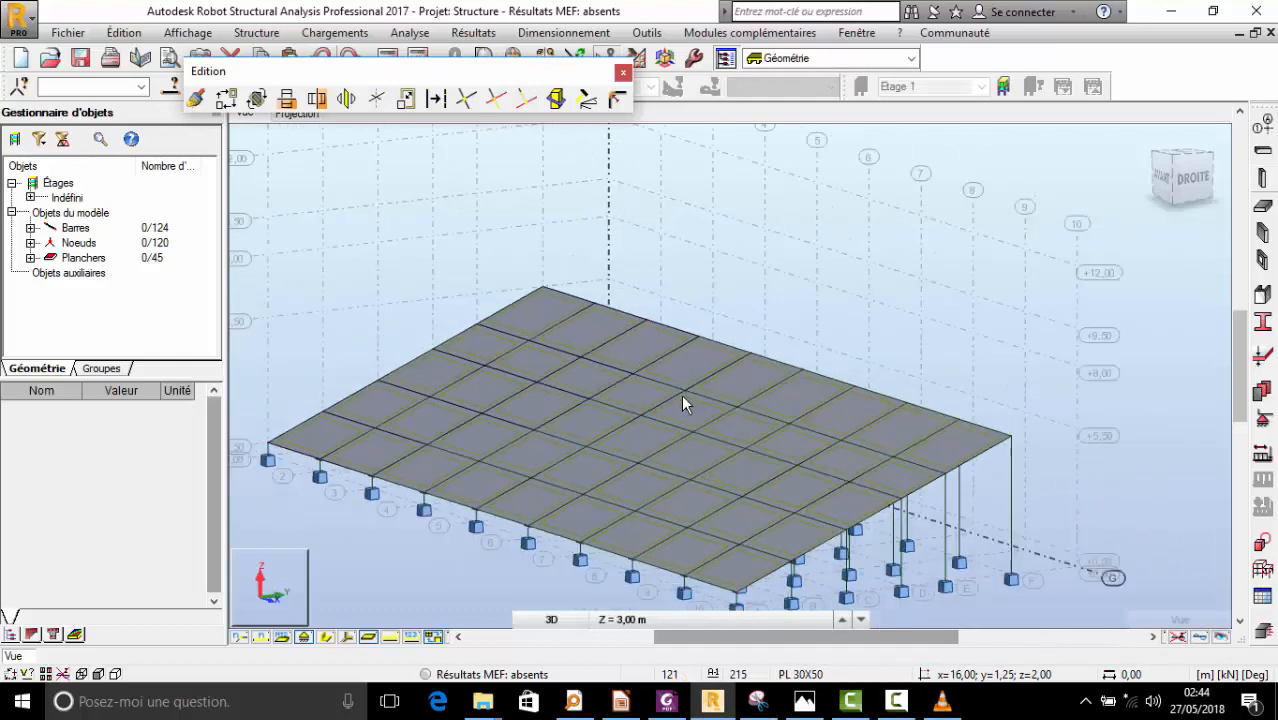
{"action": "scroll", "coordinate": [683, 397], "scroll_direction": "down", "scroll_amount": 2}
{"action": "middle_click_drag", "start_coordinate": [702, 421], "coordinate": [691, 412], "text": "shift"}
{"action": "scroll", "coordinate": [605, 311], "scroll_direction": "up", "scroll_amount": 2}
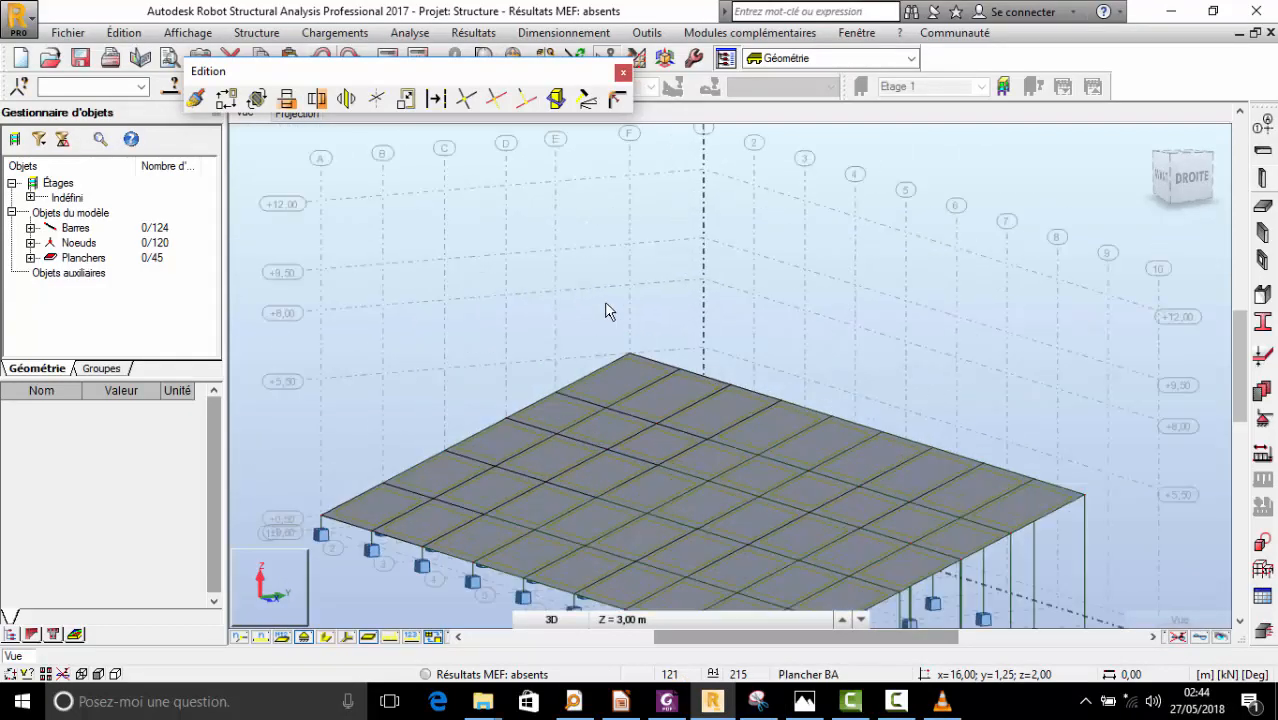
{"action": "scroll", "coordinate": [611, 318], "scroll_direction": "down", "scroll_amount": 2}
{"action": "middle_click_drag", "start_coordinate": [614, 349], "coordinate": [608, 351], "text": "shift"}
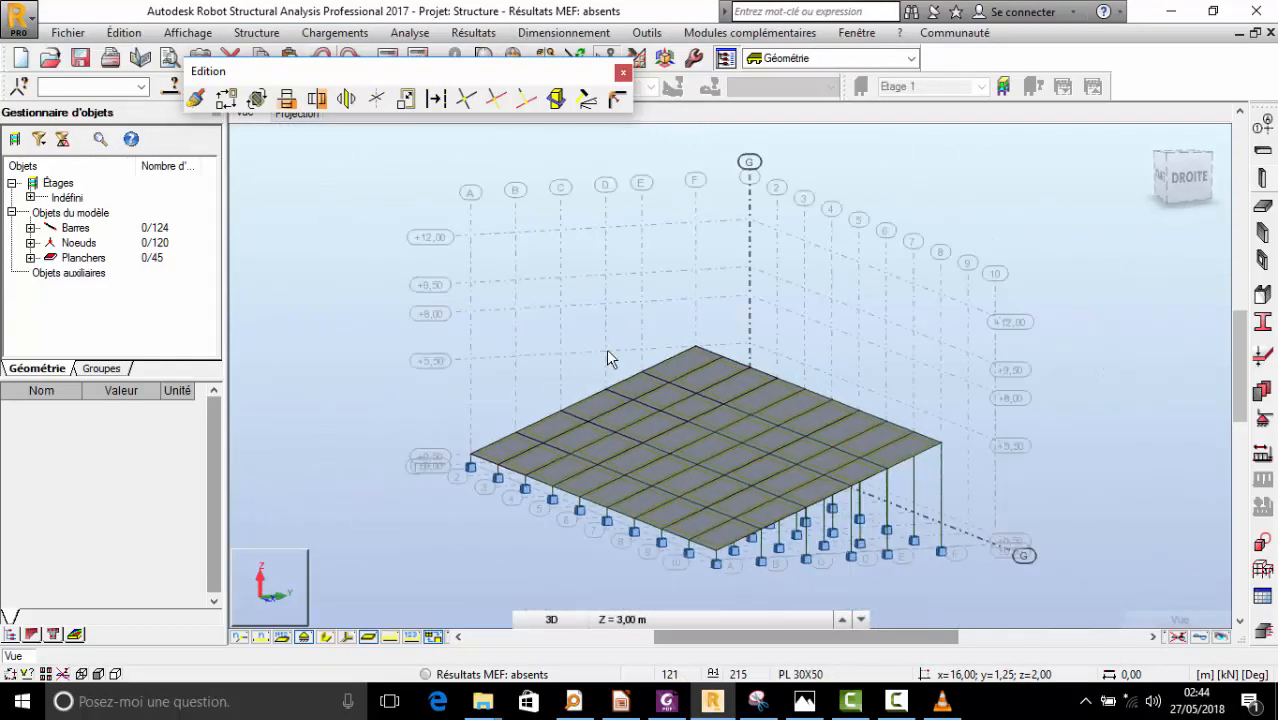
{"action": "scroll", "coordinate": [705, 357], "scroll_direction": "up", "scroll_amount": 3}
{"action": "scroll", "coordinate": [551, 408], "scroll_direction": "down", "scroll_amount": 2}
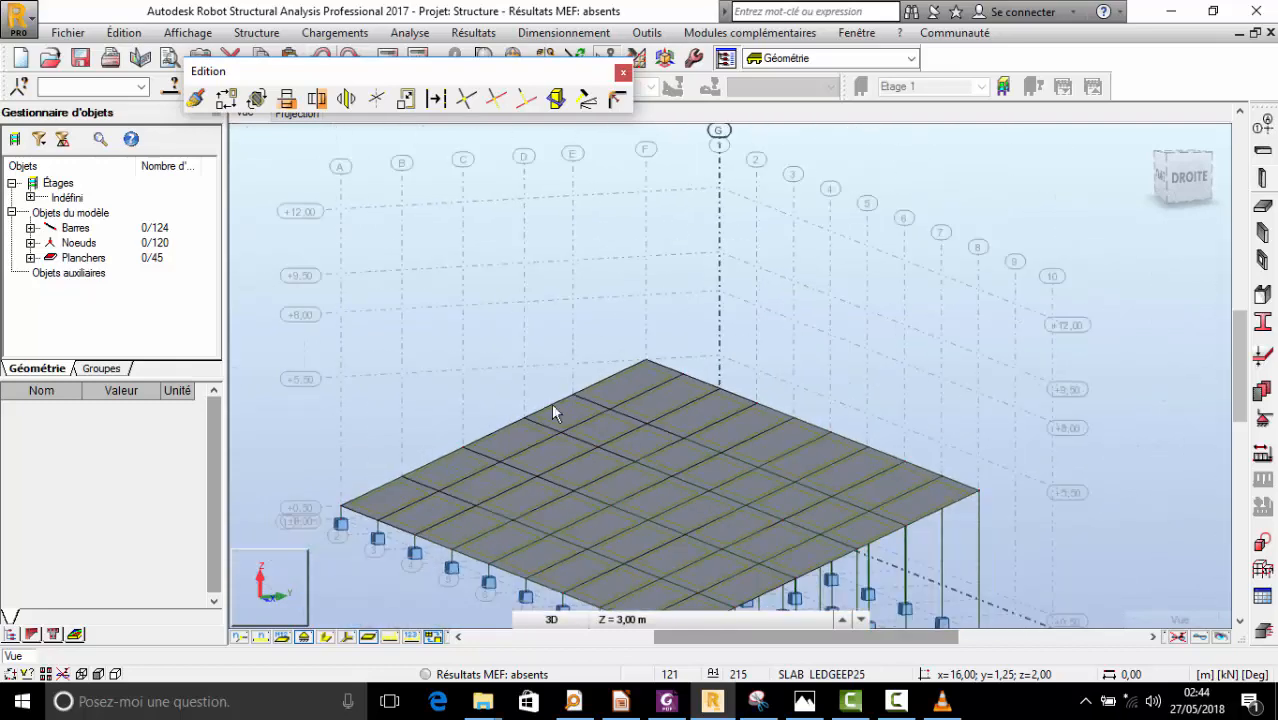
{"action": "scroll", "coordinate": [608, 372], "scroll_direction": "up", "scroll_amount": 1}
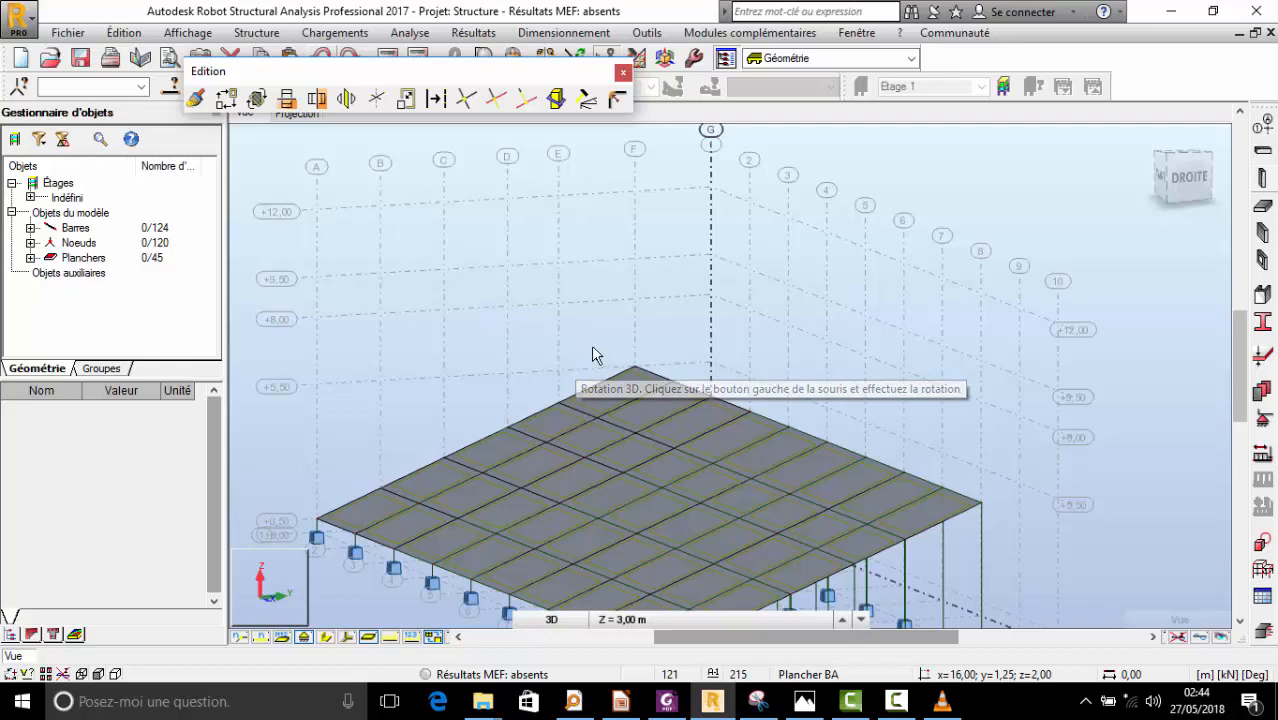
{"action": "middle_click_drag", "start_coordinate": [592, 346], "coordinate": [601, 349], "text": "shift"}
{"action": "middle_click_drag", "start_coordinate": [843, 467], "coordinate": [748, 411], "text": "shift"}
{"action": "scroll", "coordinate": [830, 385], "scroll_direction": "up", "scroll_amount": 5}
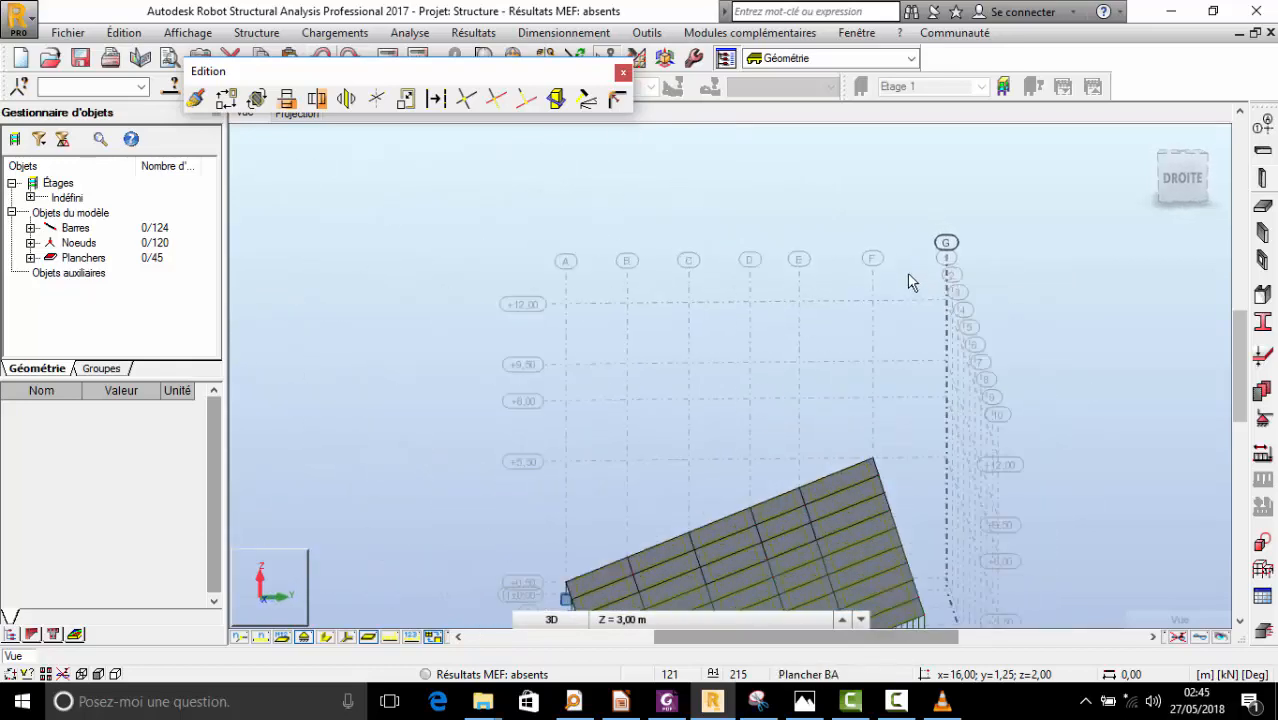
{"action": "scroll", "coordinate": [731, 268], "scroll_direction": "down", "scroll_amount": 3}
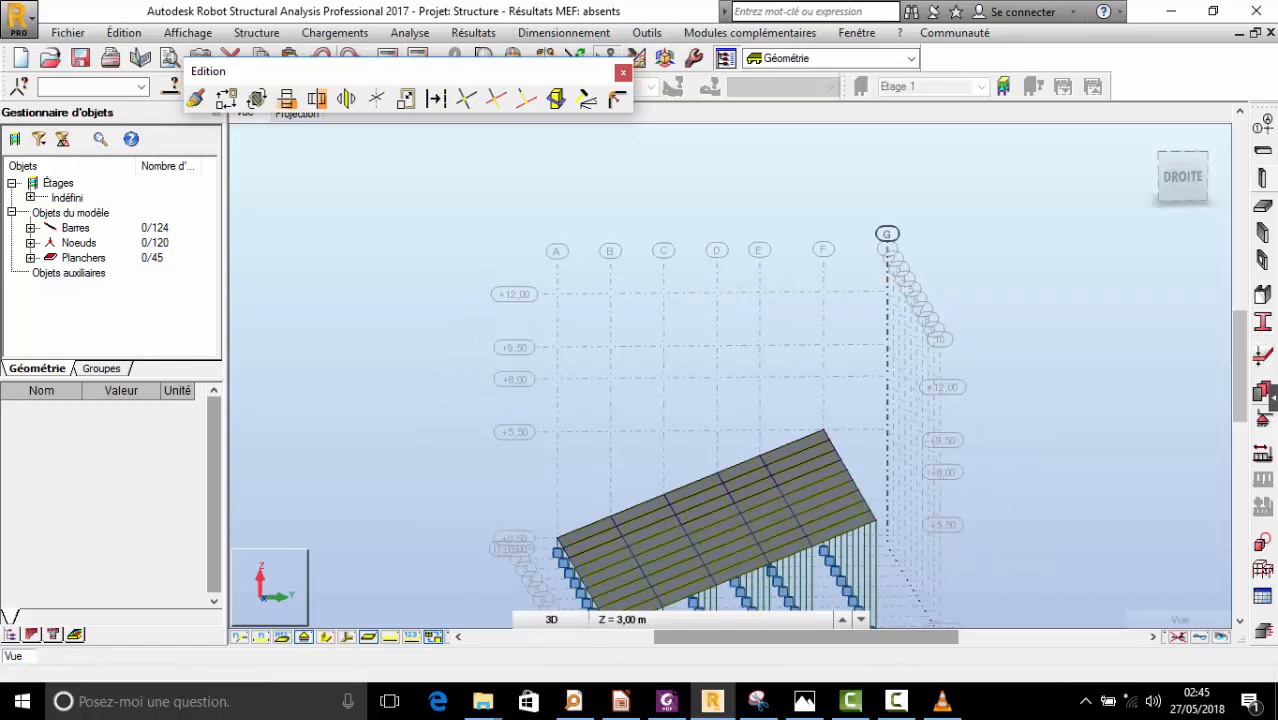
- Add a new steel section HEB 240 from the OTUA database's HEB family, in material ACIER E24
{"action": "left_click", "coordinate": [1262, 321]}
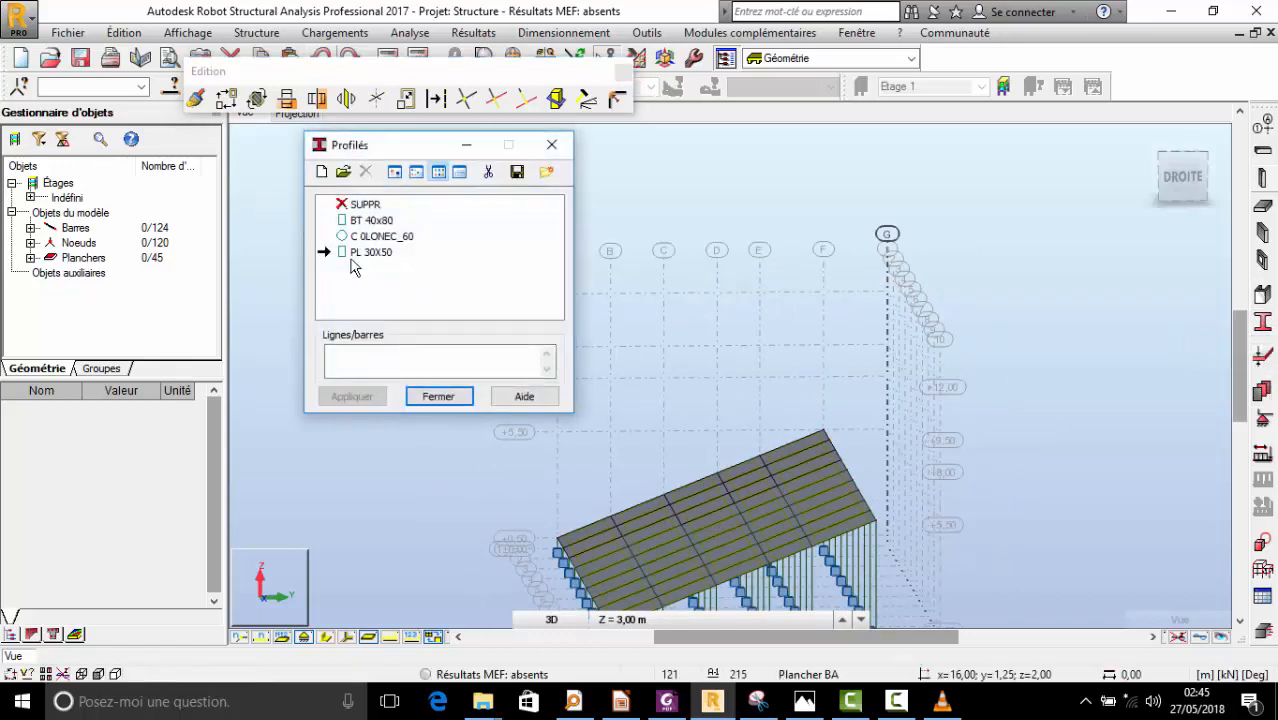
{"action": "left_click", "coordinate": [322, 171]}
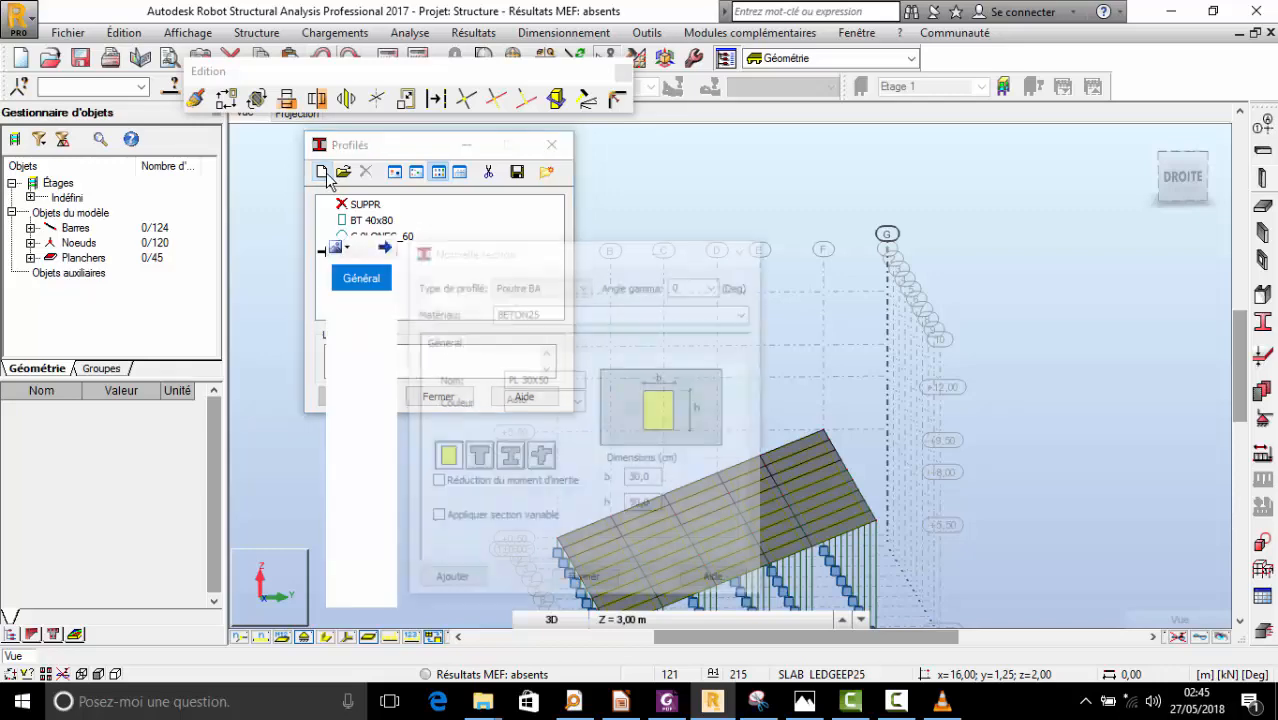
{"action": "left_click", "coordinate": [530, 286]}
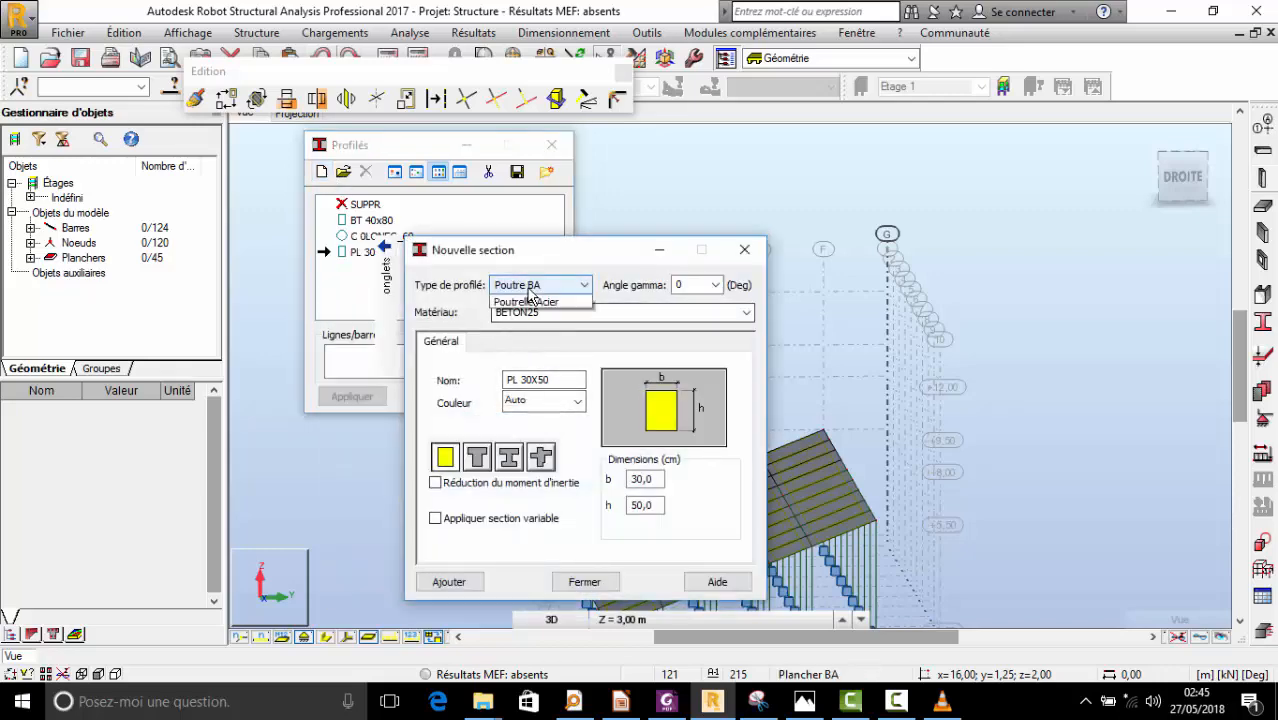
{"action": "left_click", "coordinate": [529, 302]}
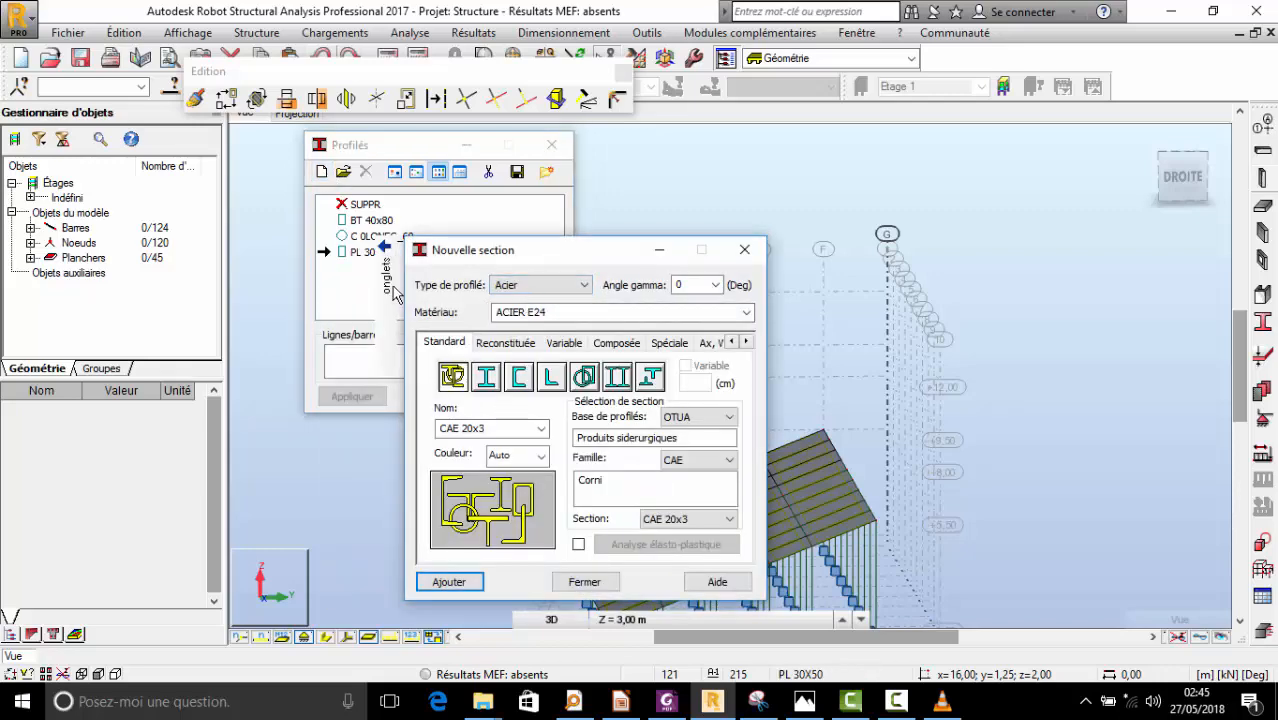
{"action": "mouse_move", "coordinate": [392, 292]}
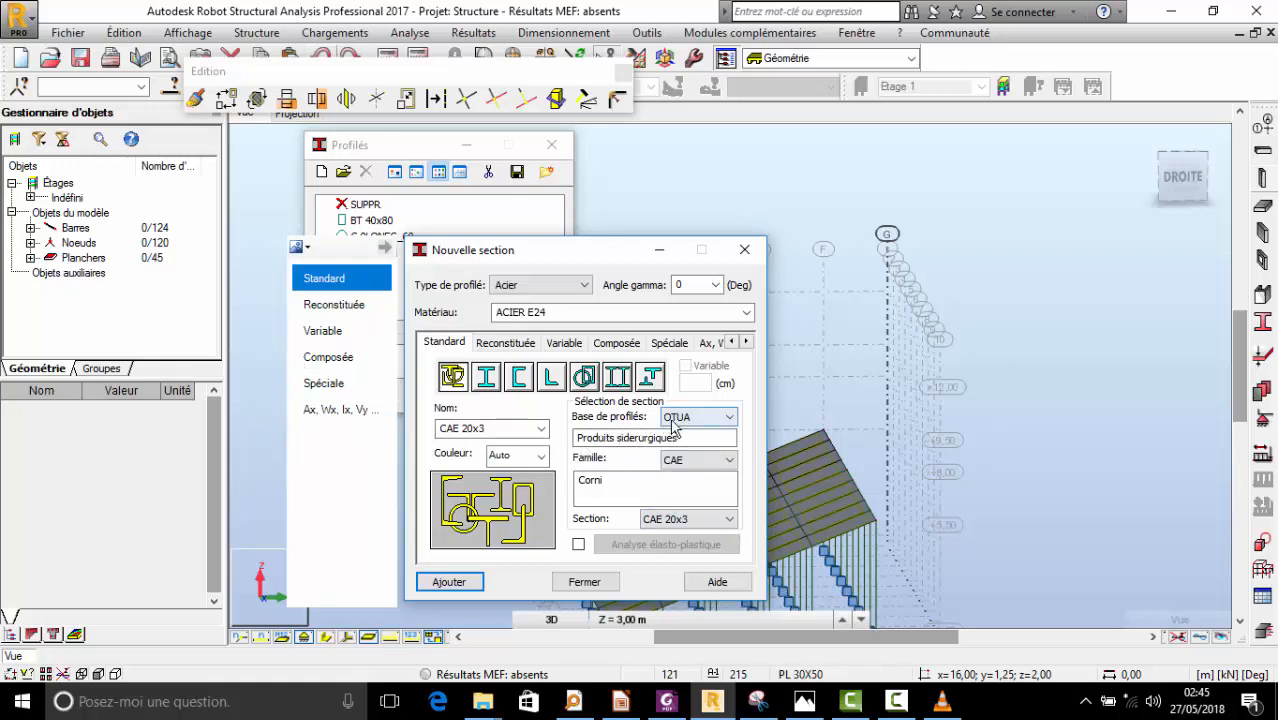
{"action": "left_click", "coordinate": [686, 466]}
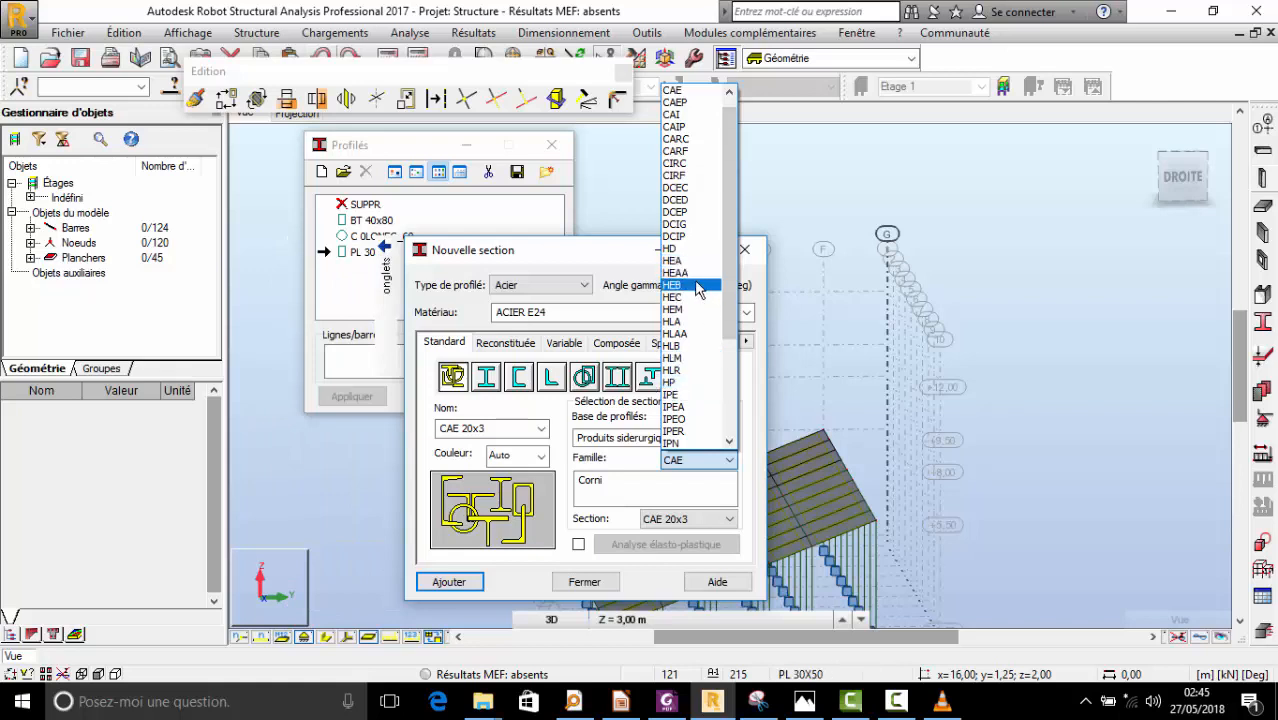
{"action": "mouse_move", "coordinate": [726, 149]}
{"action": "left_mouse_down"}
{"action": "mouse_move", "coordinate": [743, 318]}
{"action": "mouse_move", "coordinate": [745, 158]}
{"action": "left_mouse_up"}
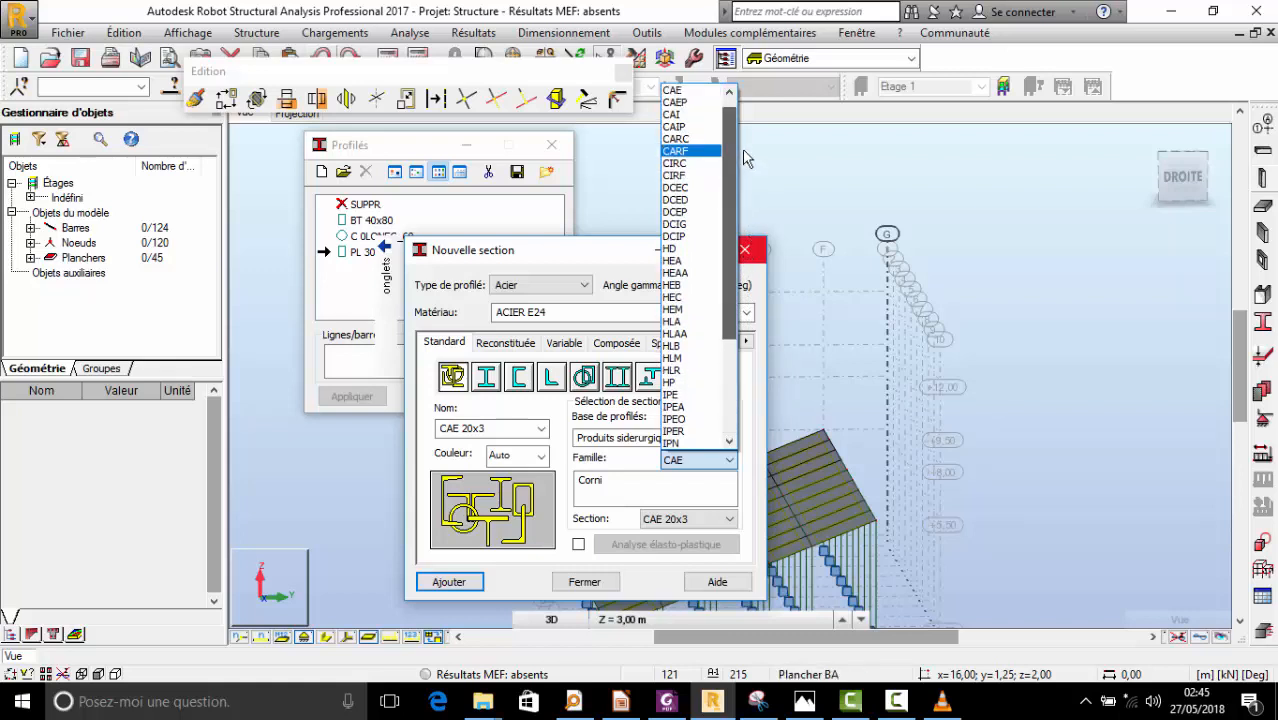
{"action": "left_click", "coordinate": [692, 288]}
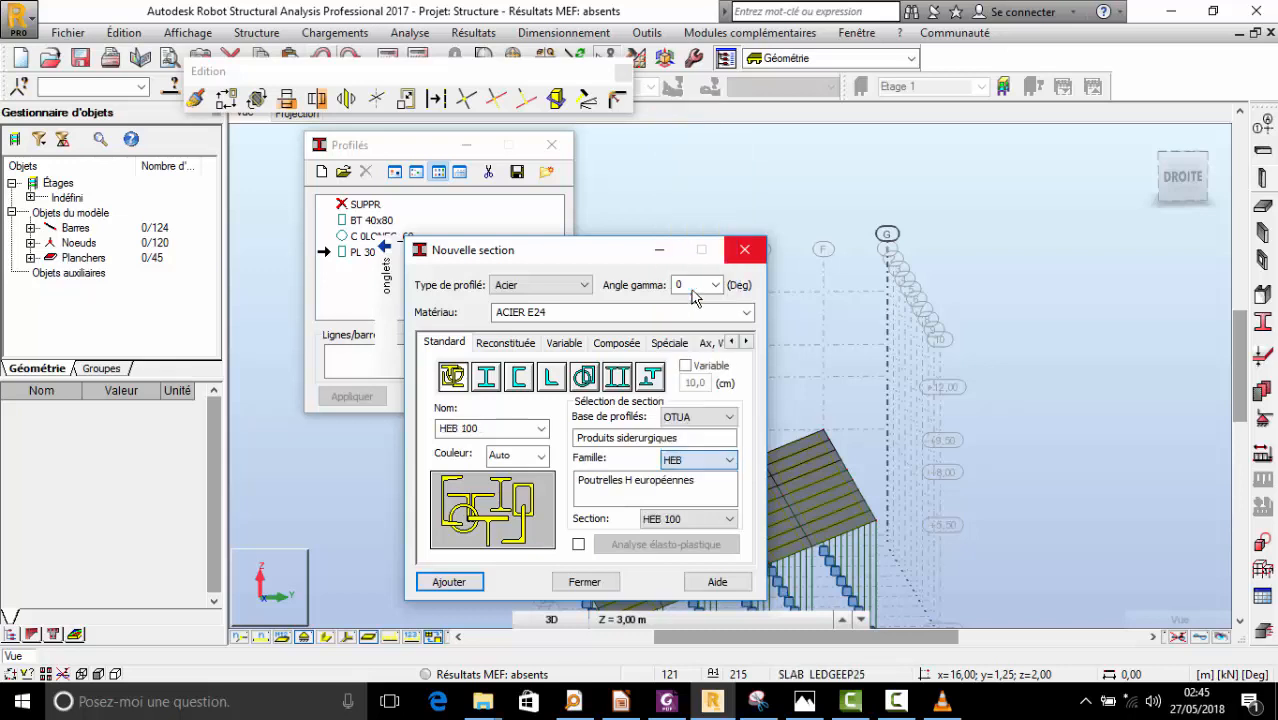
{"action": "left_click", "coordinate": [672, 527]}
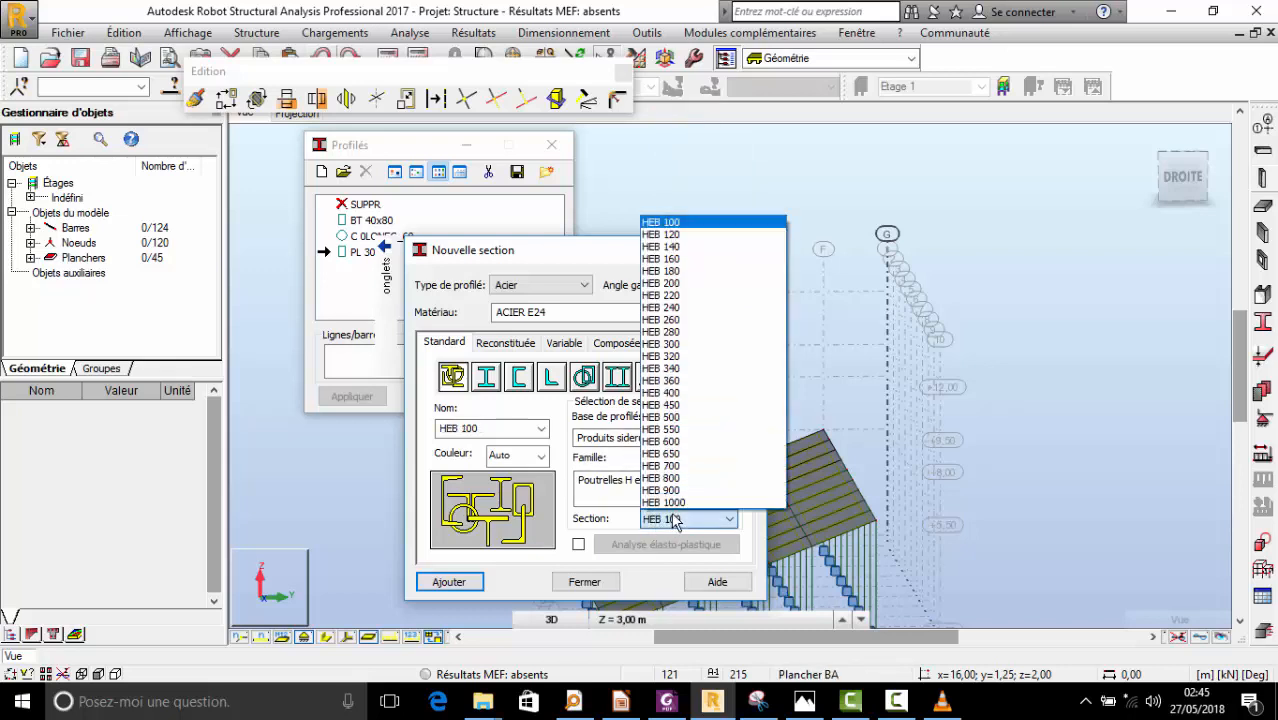
{"action": "left_click", "coordinate": [677, 309]}
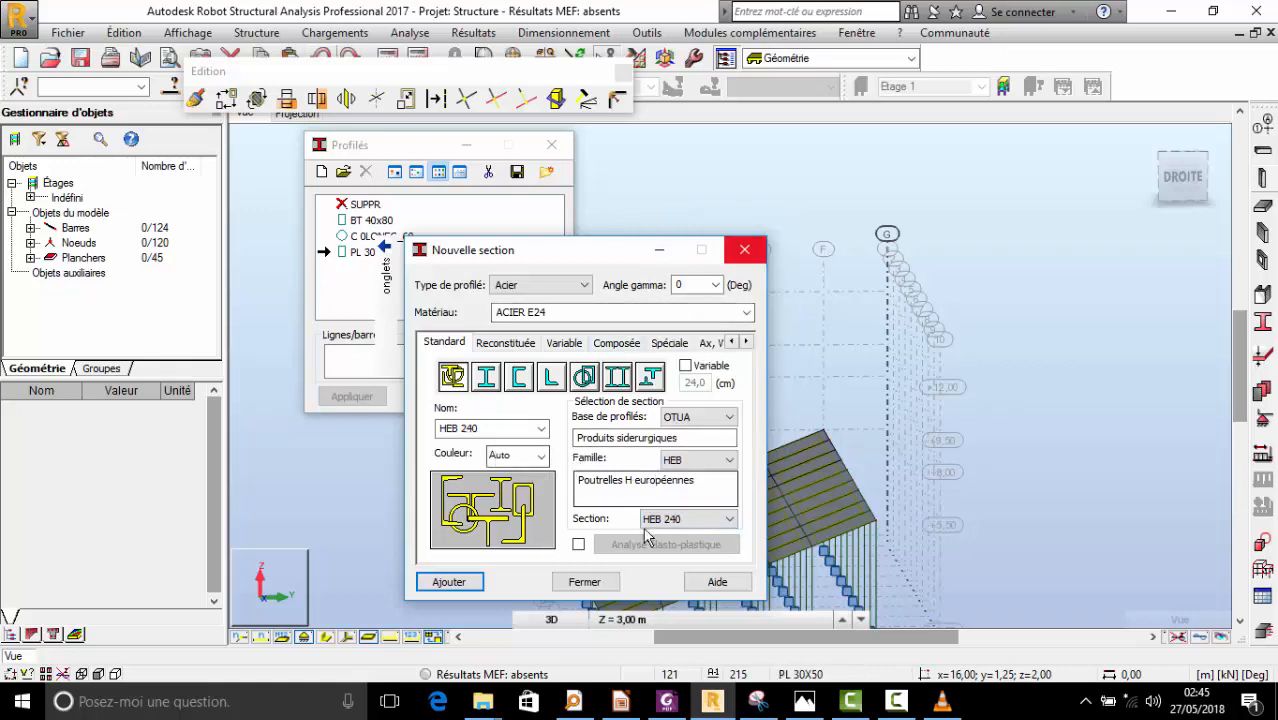
{"action": "left_click", "coordinate": [448, 582]}
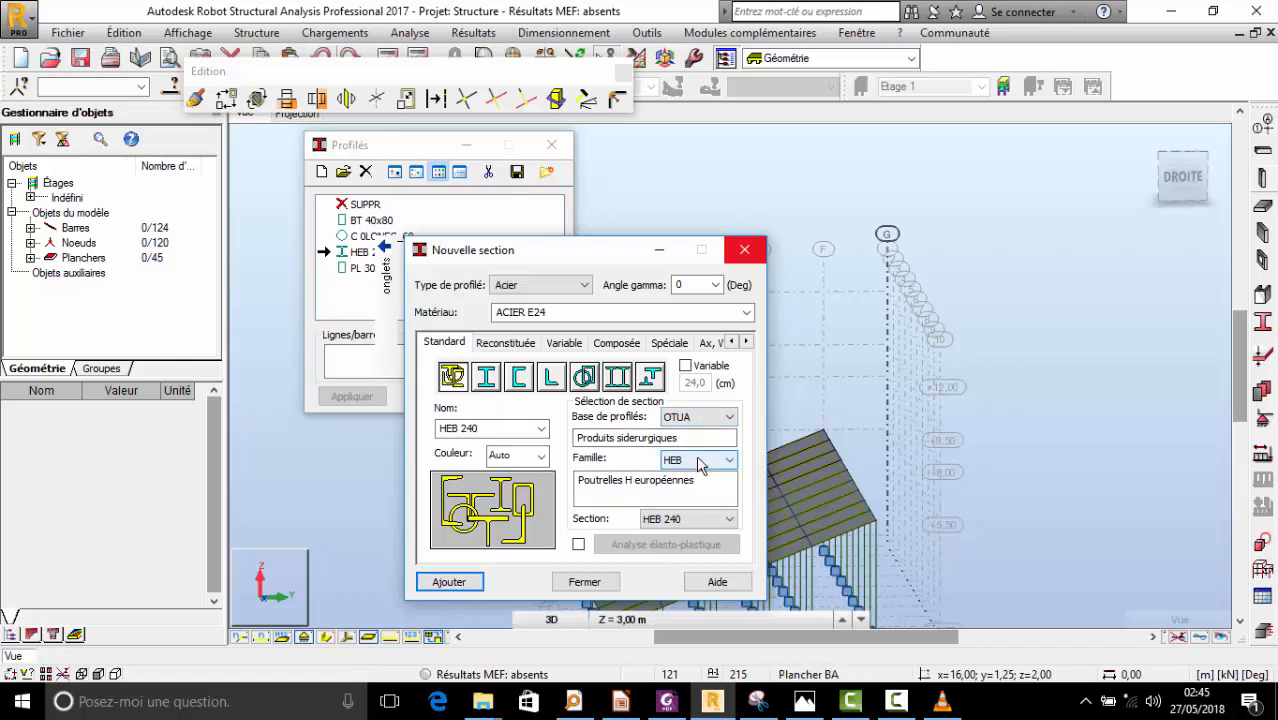
- Add the steel section IPE 180 from the OTUA database's IPE family
{"action": "left_click", "coordinate": [700, 461]}
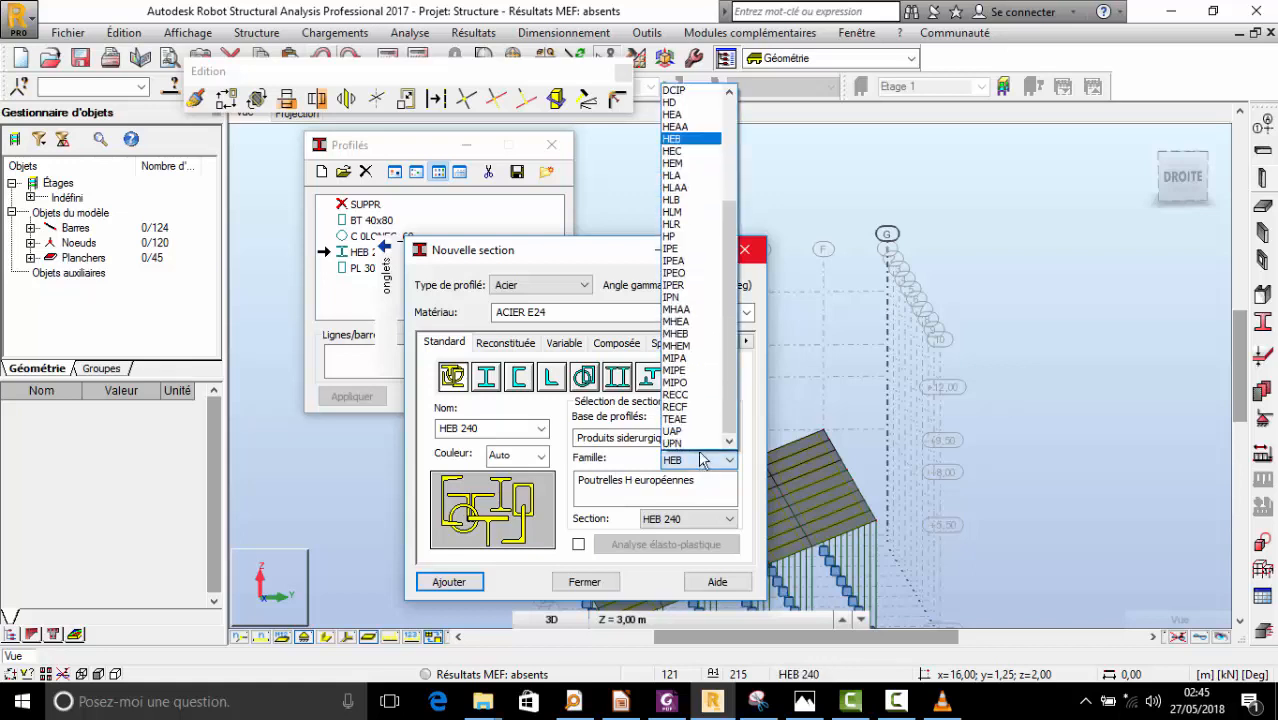
{"action": "left_click", "coordinate": [688, 372]}
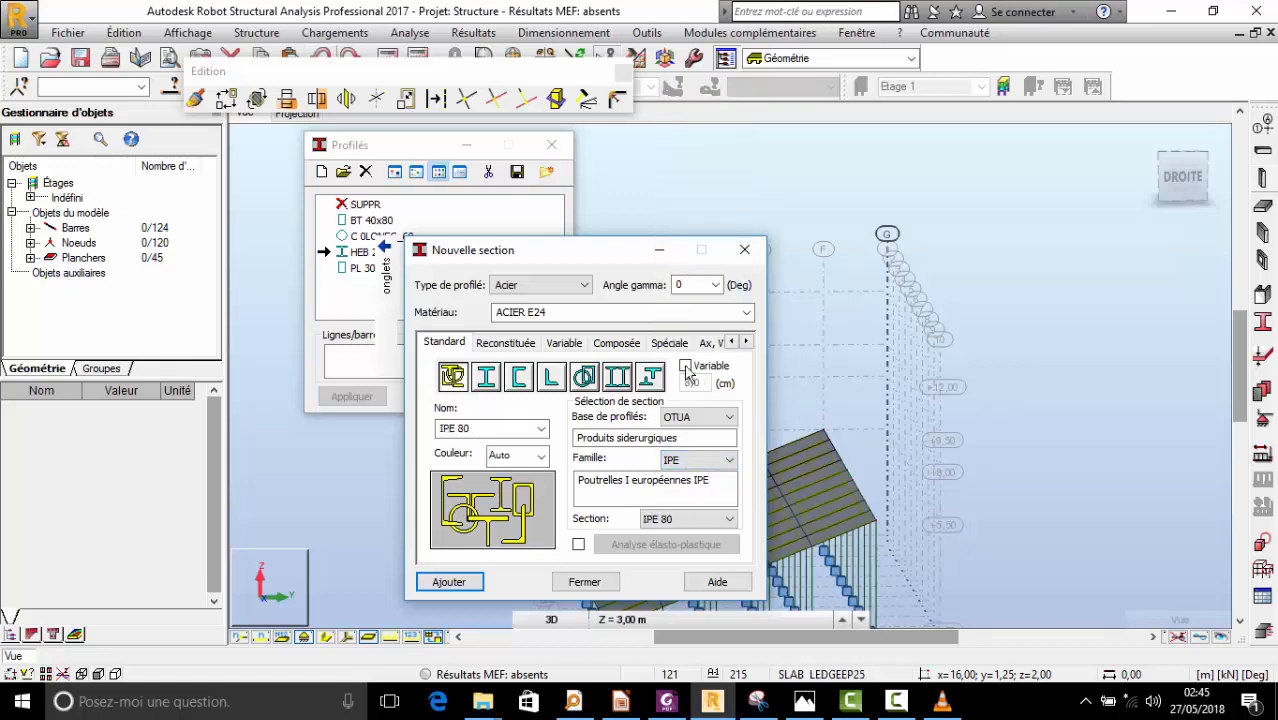
{"action": "left_click", "coordinate": [700, 519]}
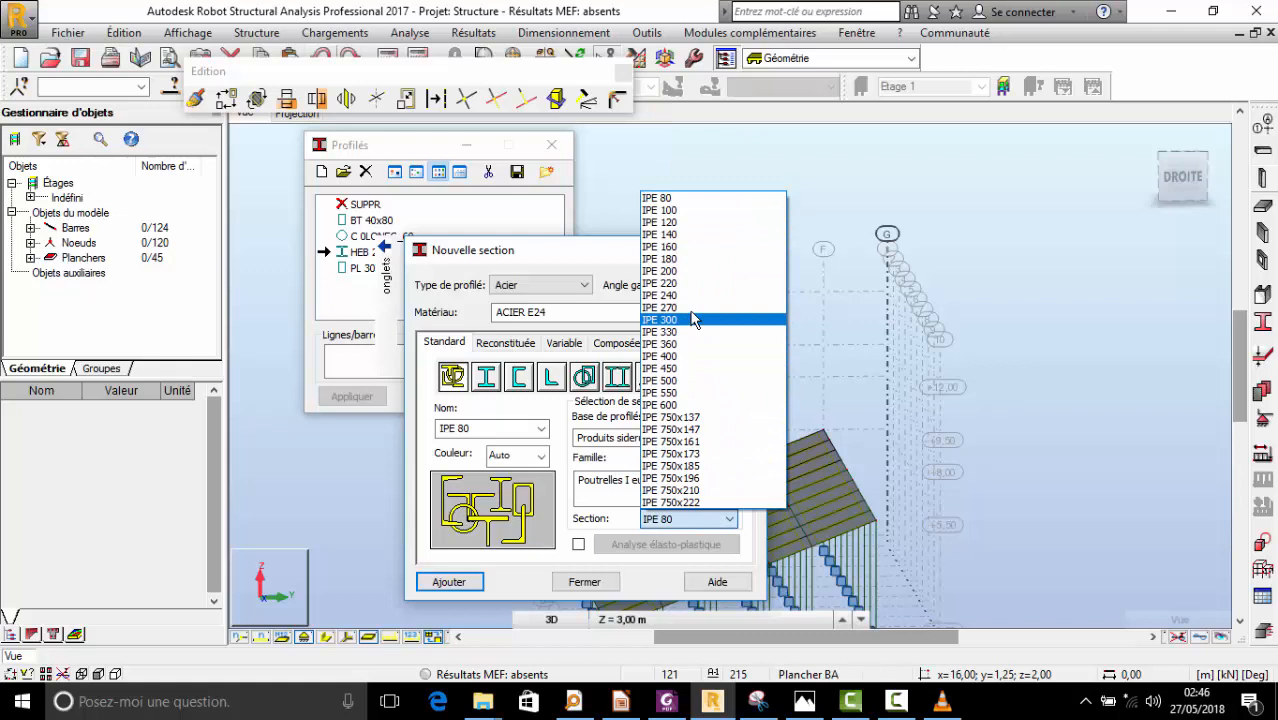
{"action": "left_click", "coordinate": [694, 258]}
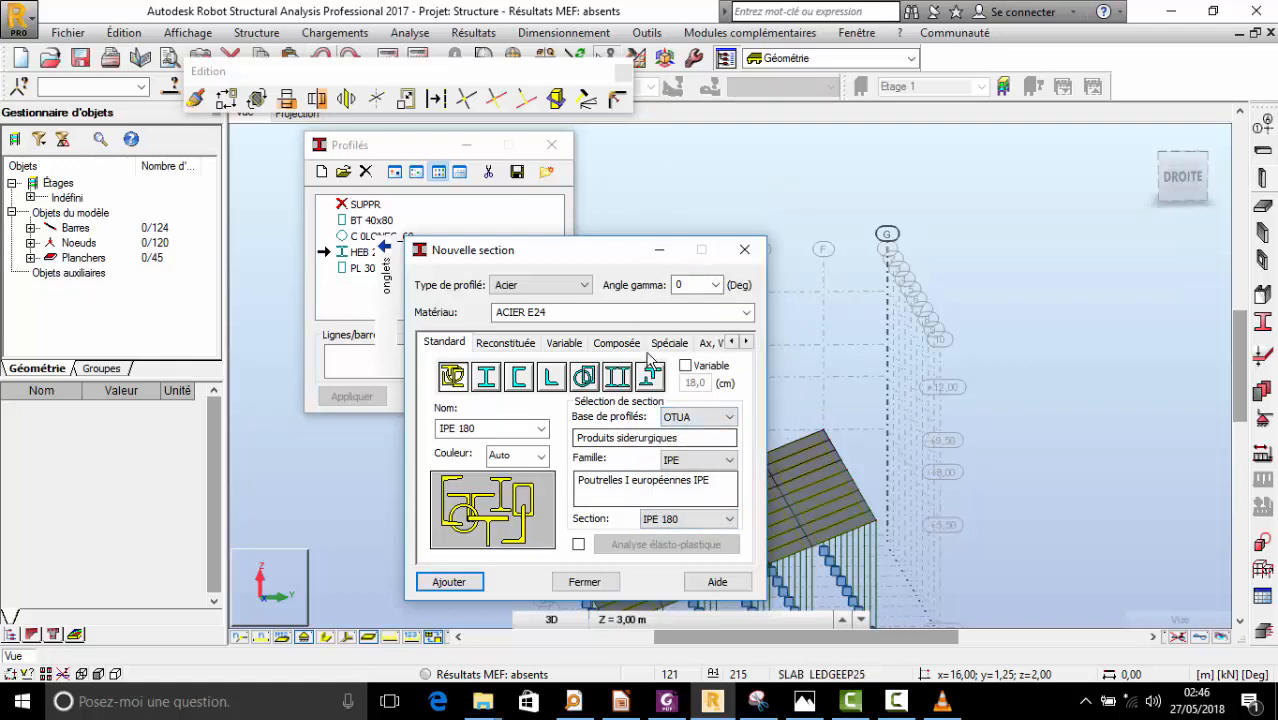
{"action": "left_click", "coordinate": [452, 583]}
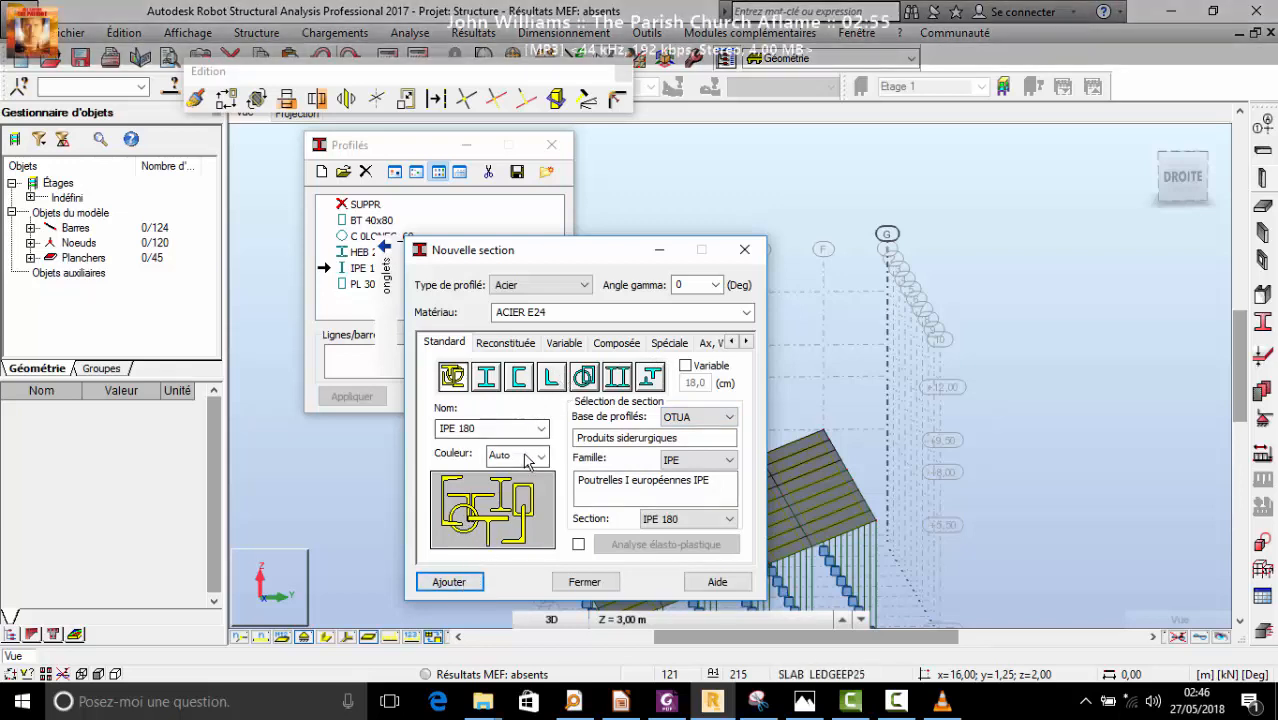
- Add a built-up round steel section with a diameter of 20 cm and close the new section settings
{"action": "left_click", "coordinate": [585, 377]}
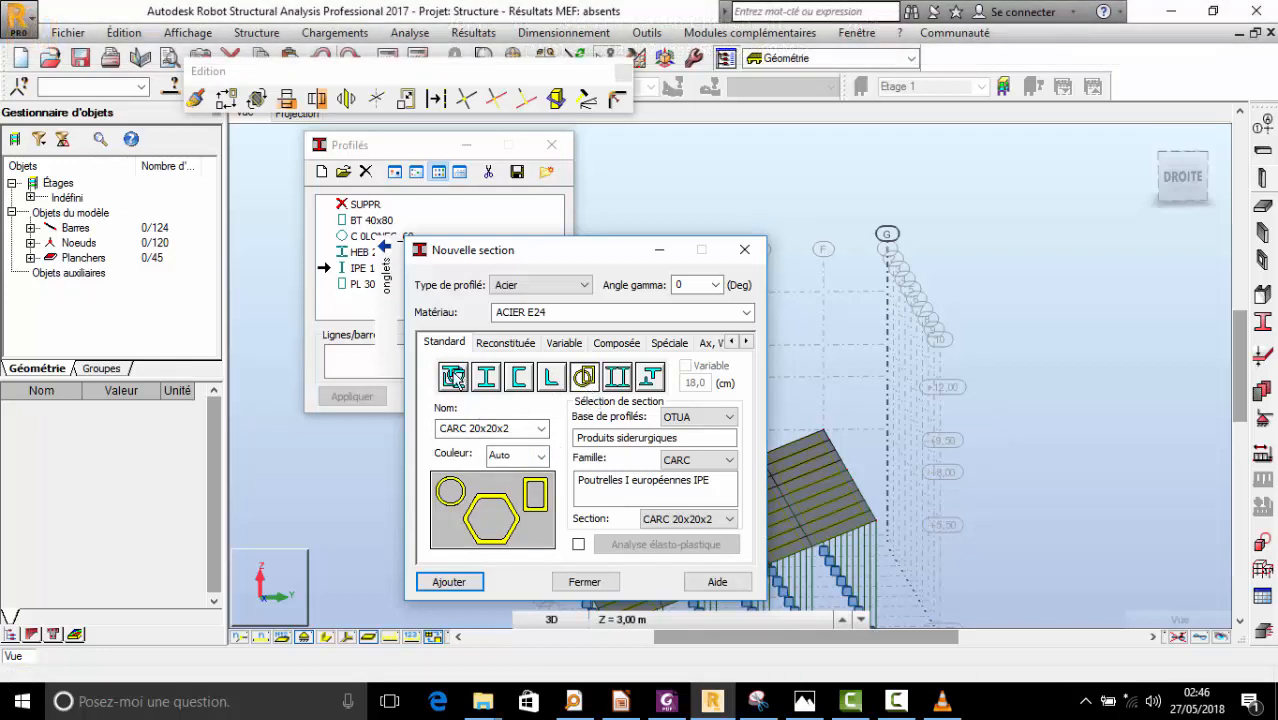
{"action": "left_click", "coordinate": [507, 343]}
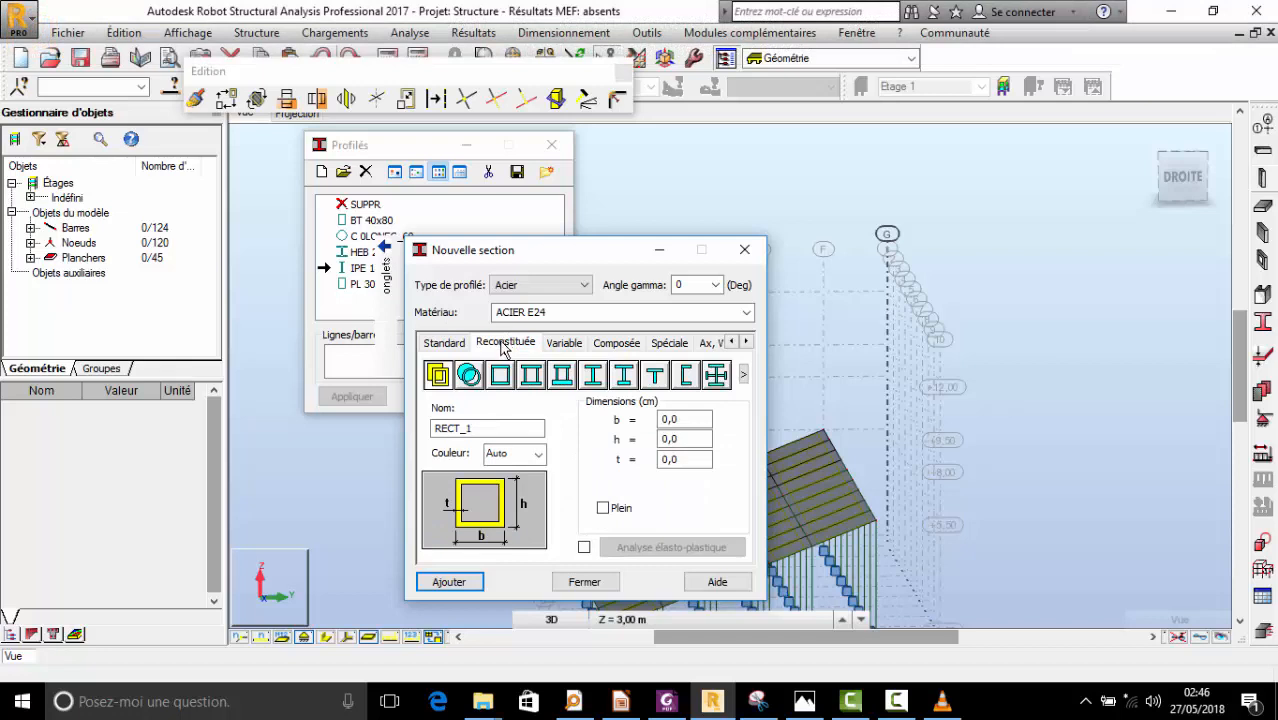
{"action": "left_click", "coordinate": [474, 376]}
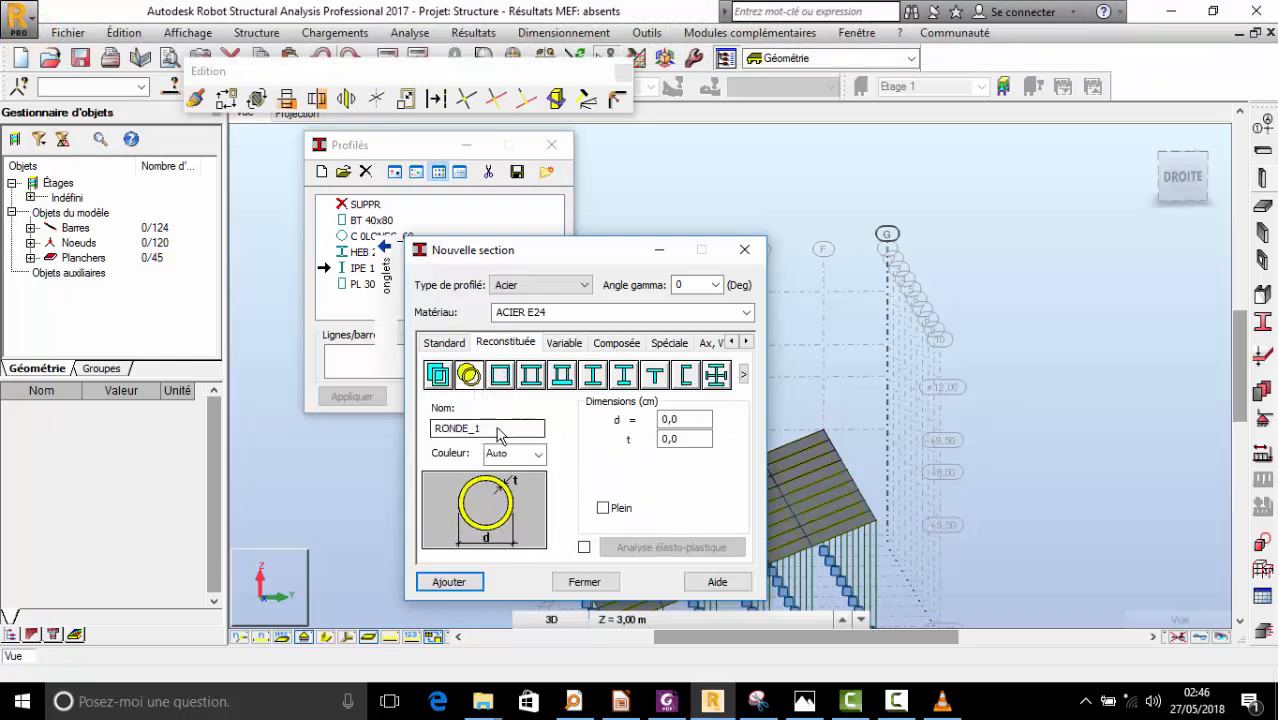
{"action": "left_click", "coordinate": [688, 419]}
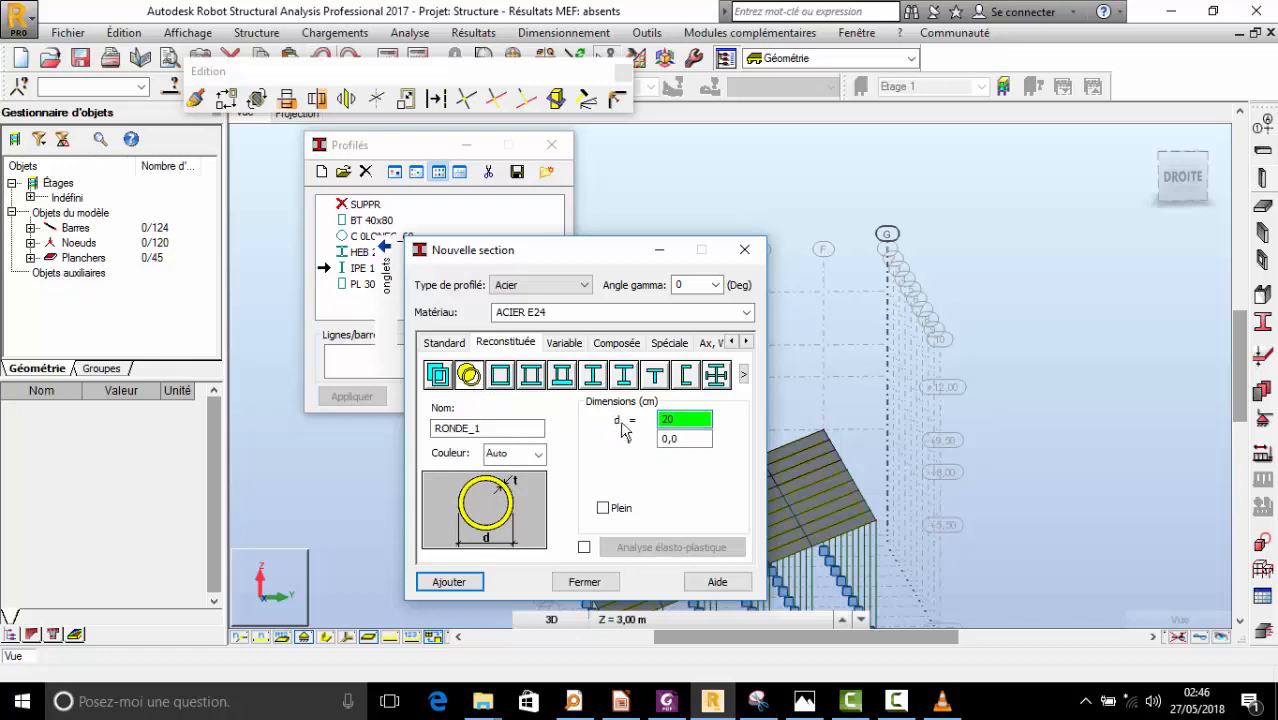
{"action": "left_click", "coordinate": [472, 582]}
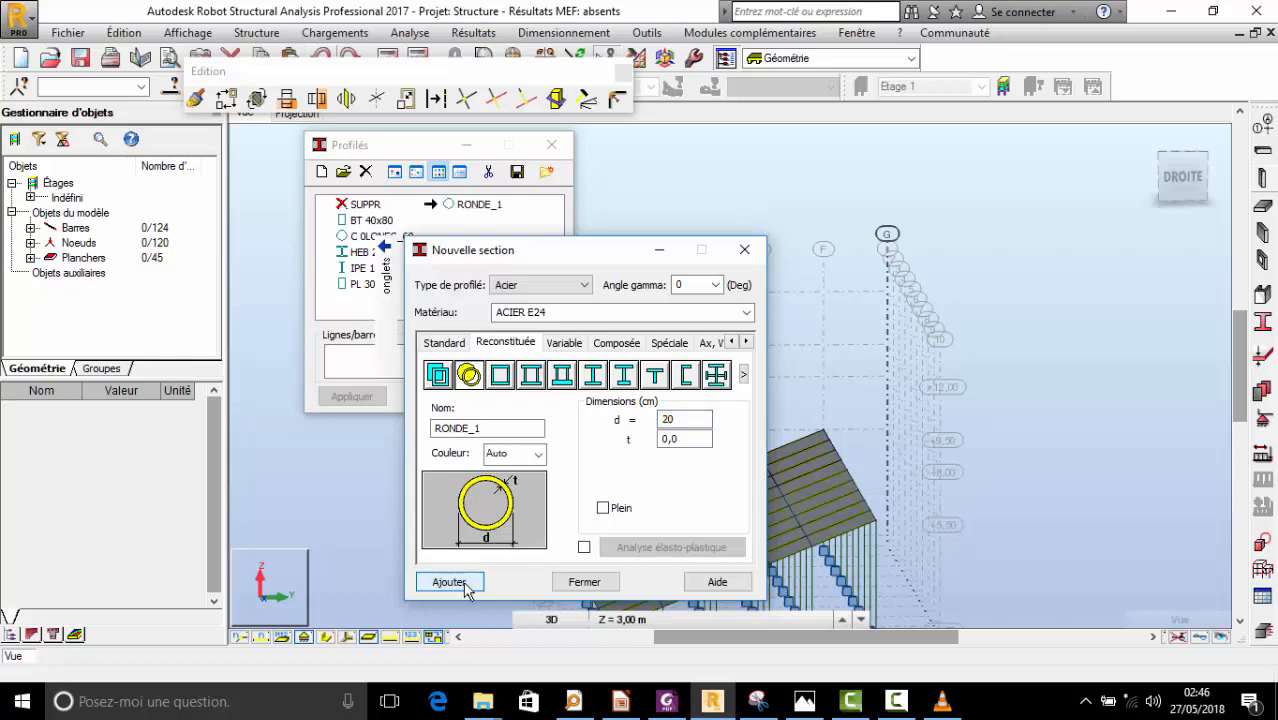
{"action": "left_click", "coordinate": [743, 251]}
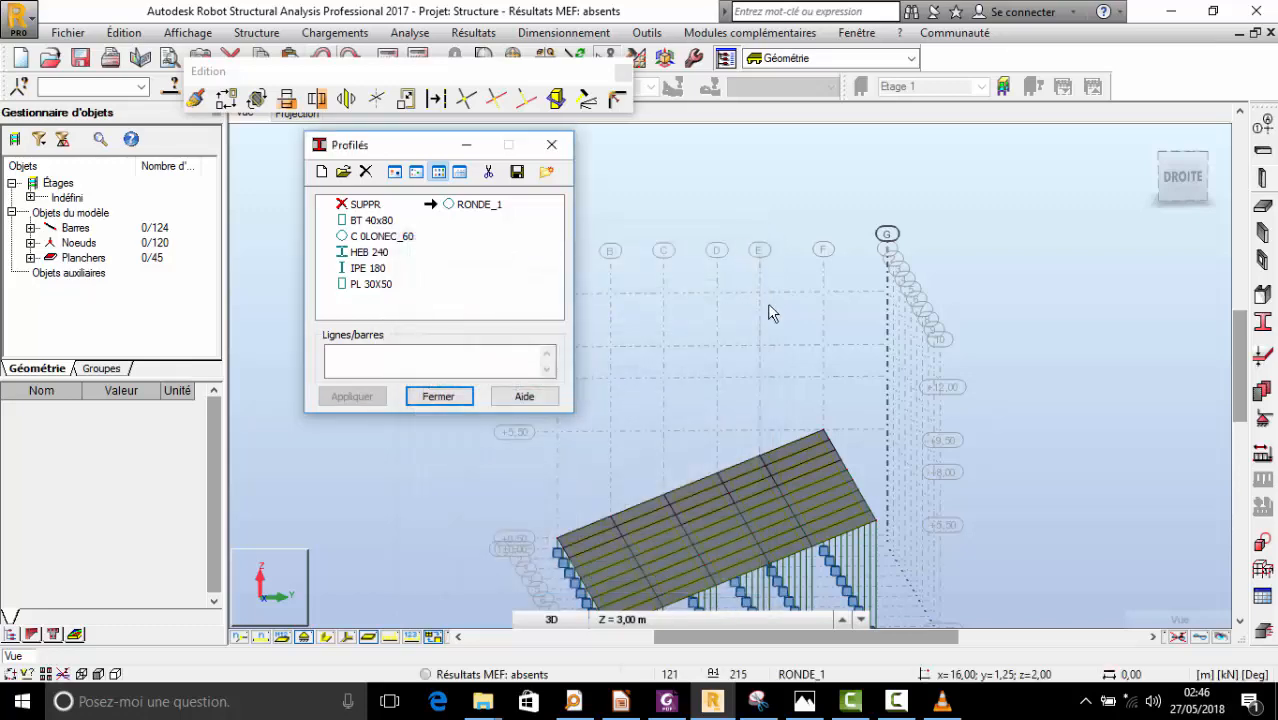
- Set HEB 240 as the current section in the section list
{"action": "left_click", "coordinate": [345, 256]}
{"action": "scroll", "coordinate": [812, 430], "scroll_direction": "up", "scroll_amount": 2}
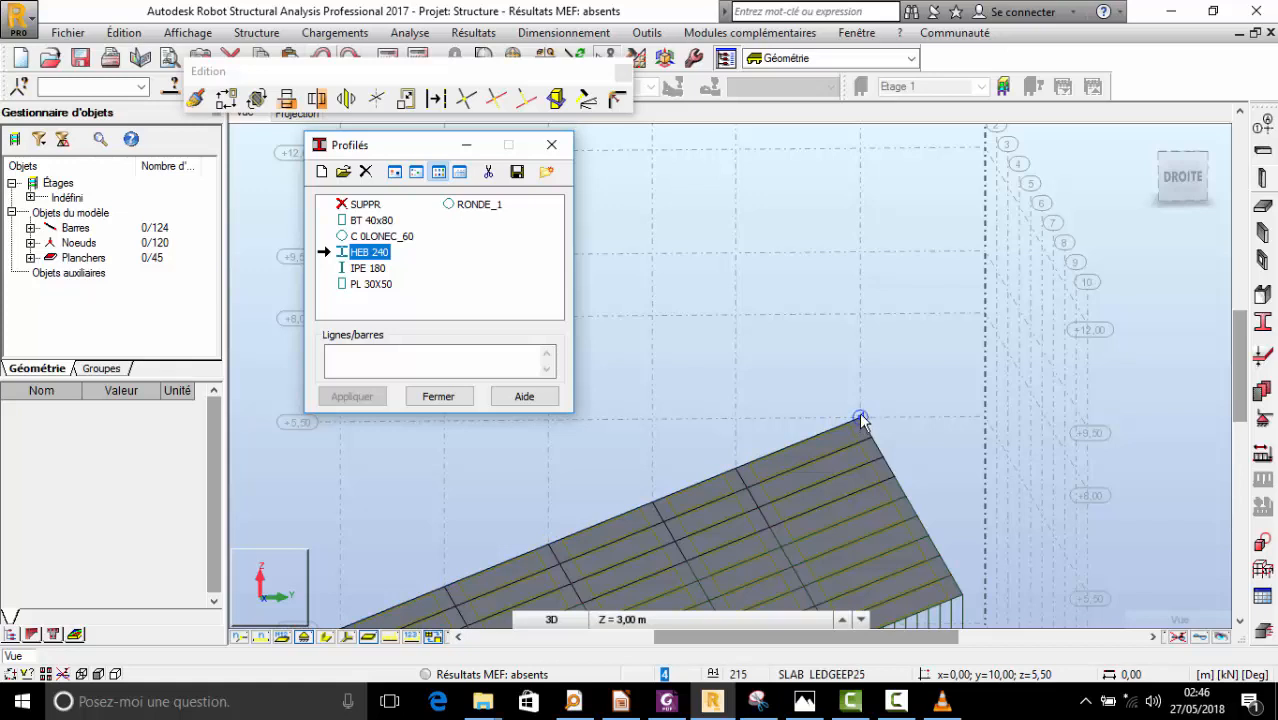
- Close the section list and draw a Poteau bar with section HEB 240 from 0,00; 10,00; 5,50 to 0,00; 10,00; 12,00
{"action": "left_click", "coordinate": [862, 420]}
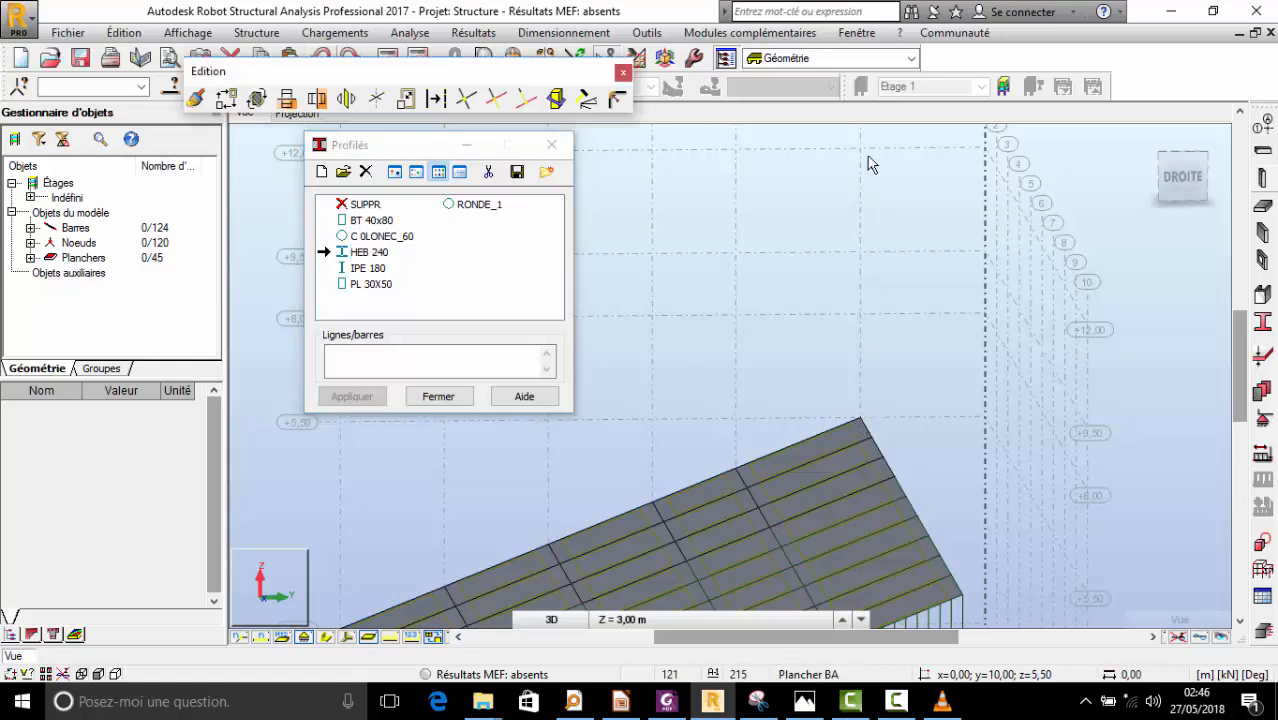
{"action": "left_click", "coordinate": [551, 145]}
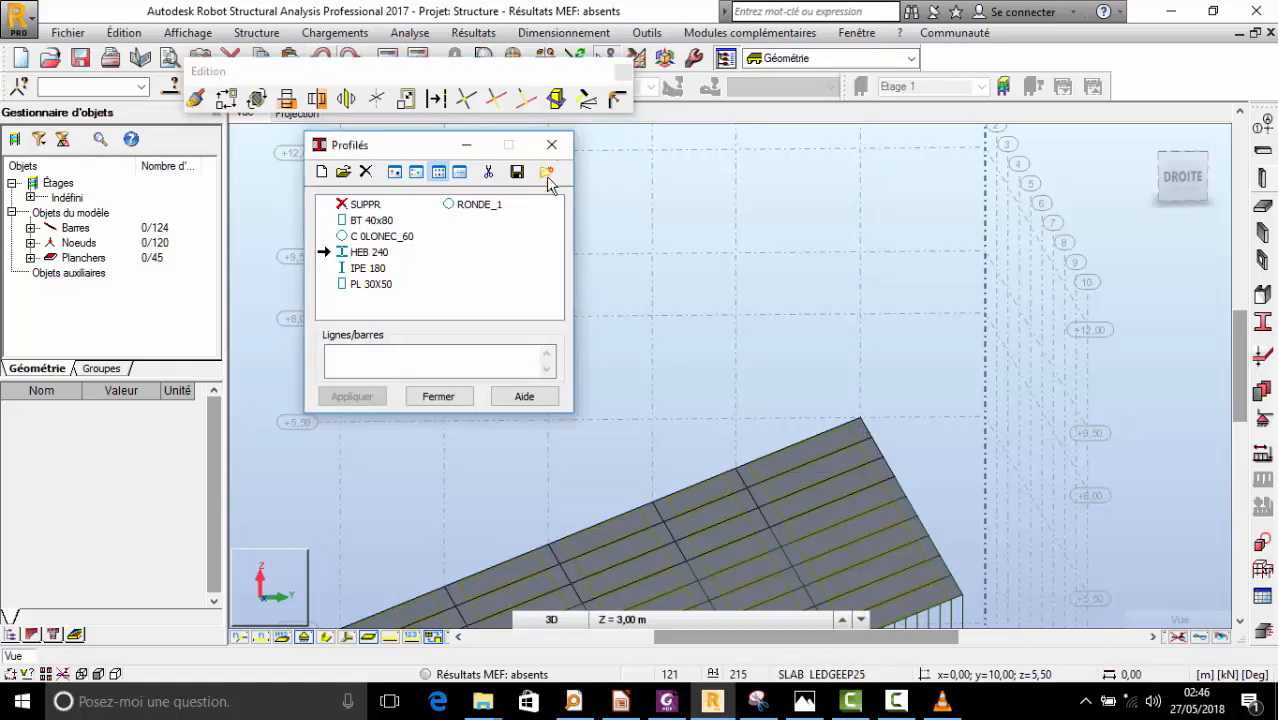
{"action": "left_click", "coordinate": [258, 33]}
{"action": "left_click", "coordinate": [275, 136]}
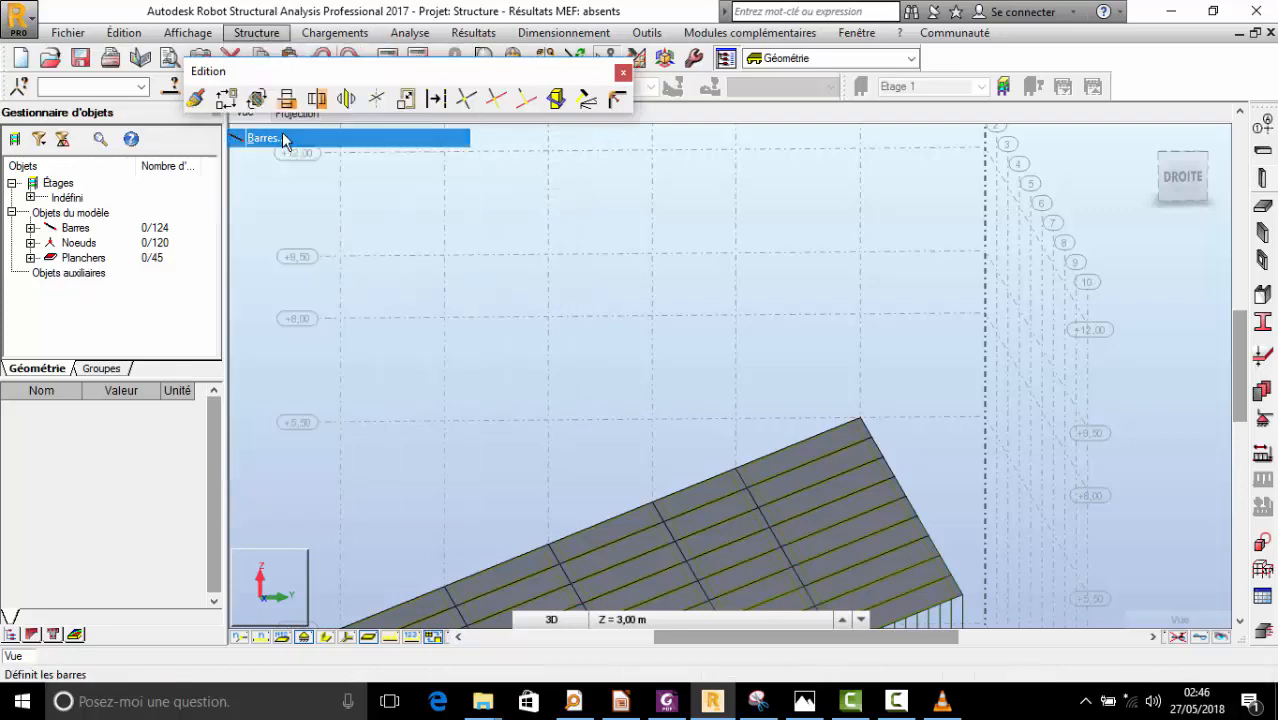
{"action": "left_click", "coordinate": [385, 248]}
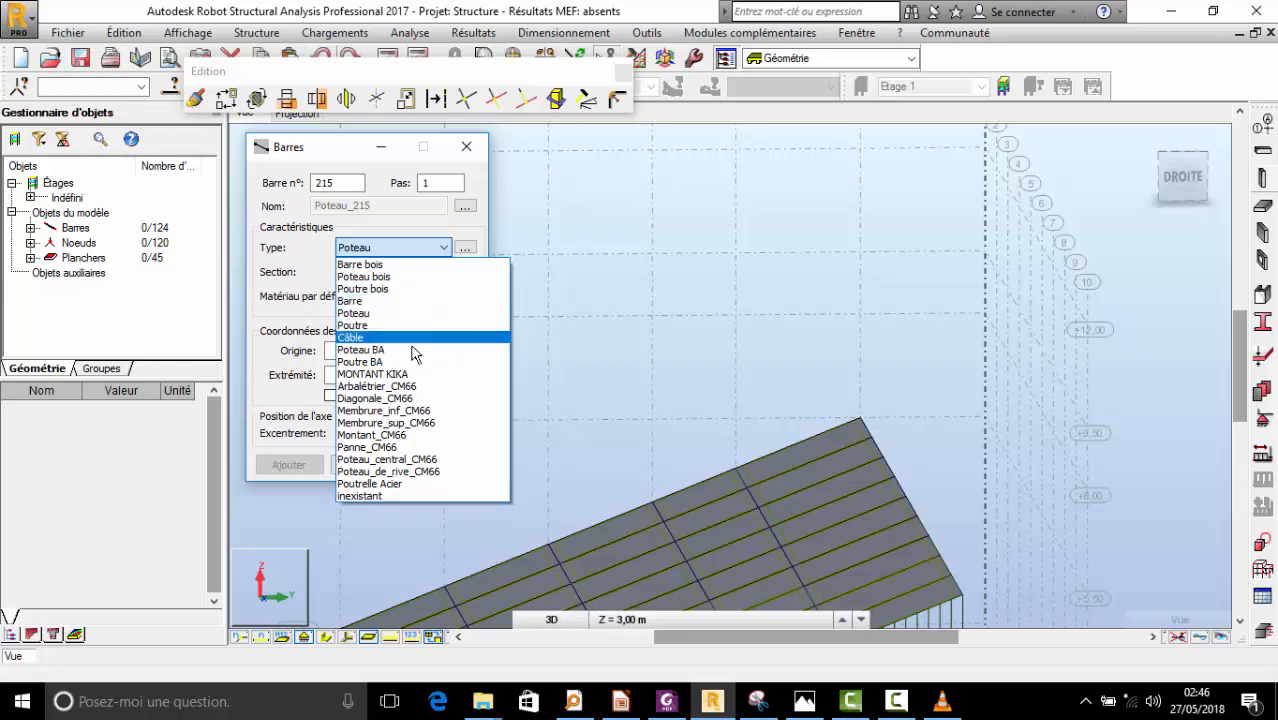
{"action": "left_click", "coordinate": [398, 248]}
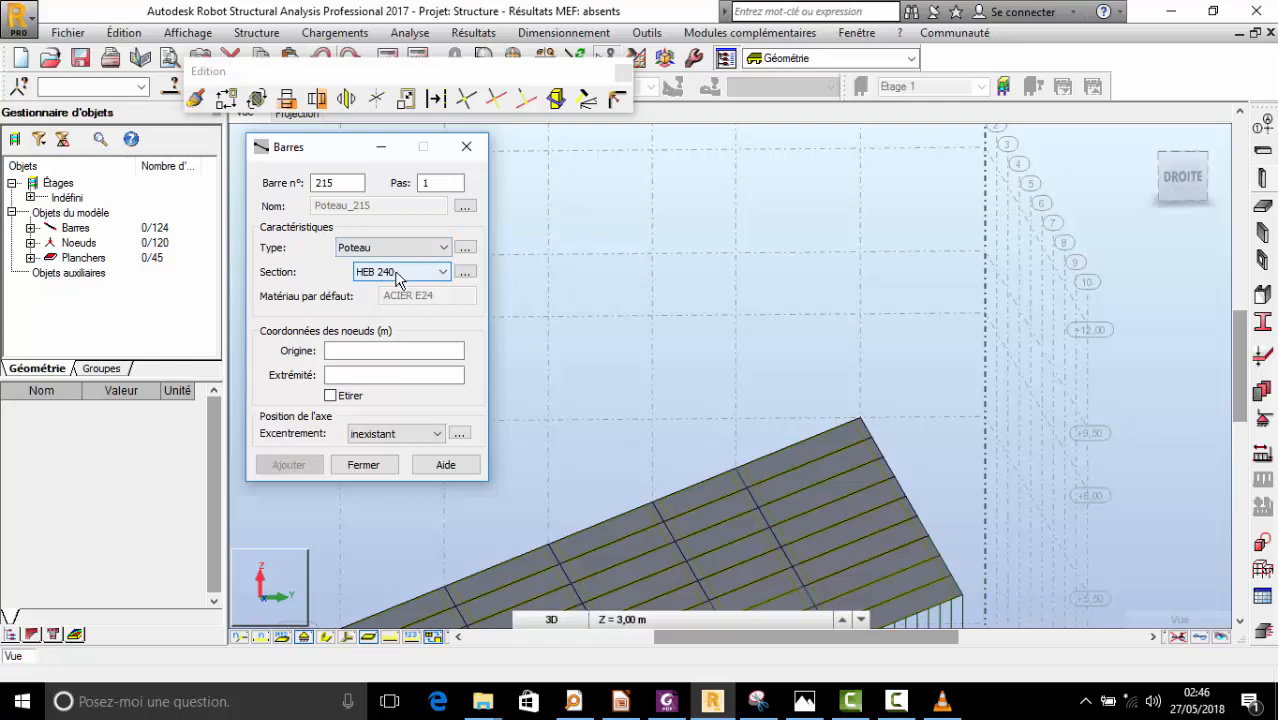
{"action": "left_click", "coordinate": [860, 420]}
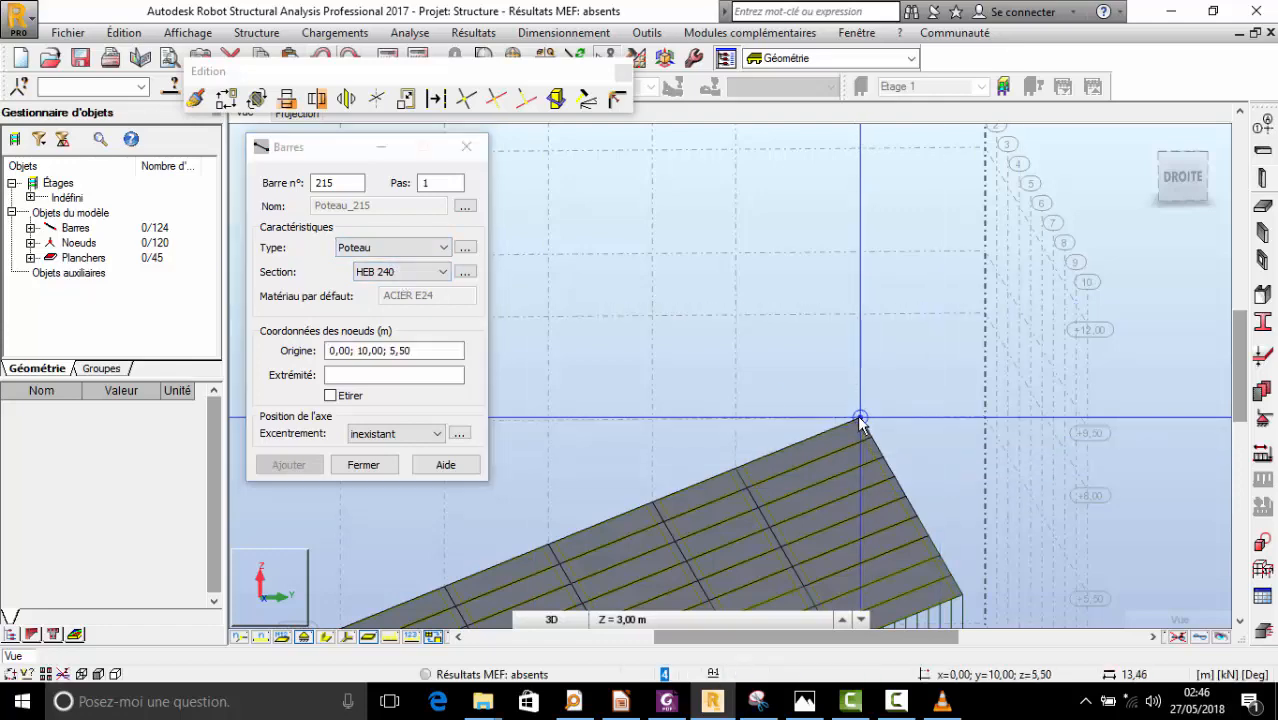
{"action": "scroll", "coordinate": [802, 521], "scroll_direction": "down", "scroll_amount": 3}
{"action": "scroll", "coordinate": [833, 303], "scroll_direction": "up", "scroll_amount": 4}
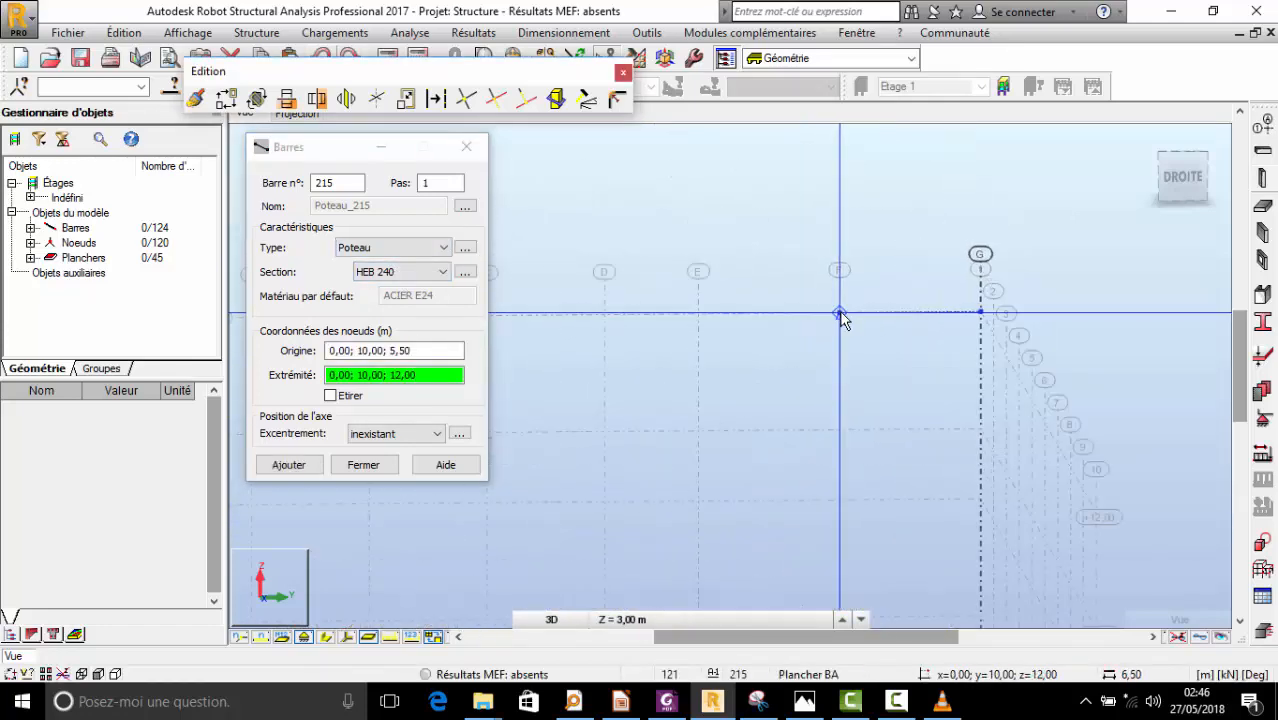
{"action": "left_click", "coordinate": [843, 319]}
{"action": "scroll", "coordinate": [843, 319], "scroll_direction": "down", "scroll_amount": 3}
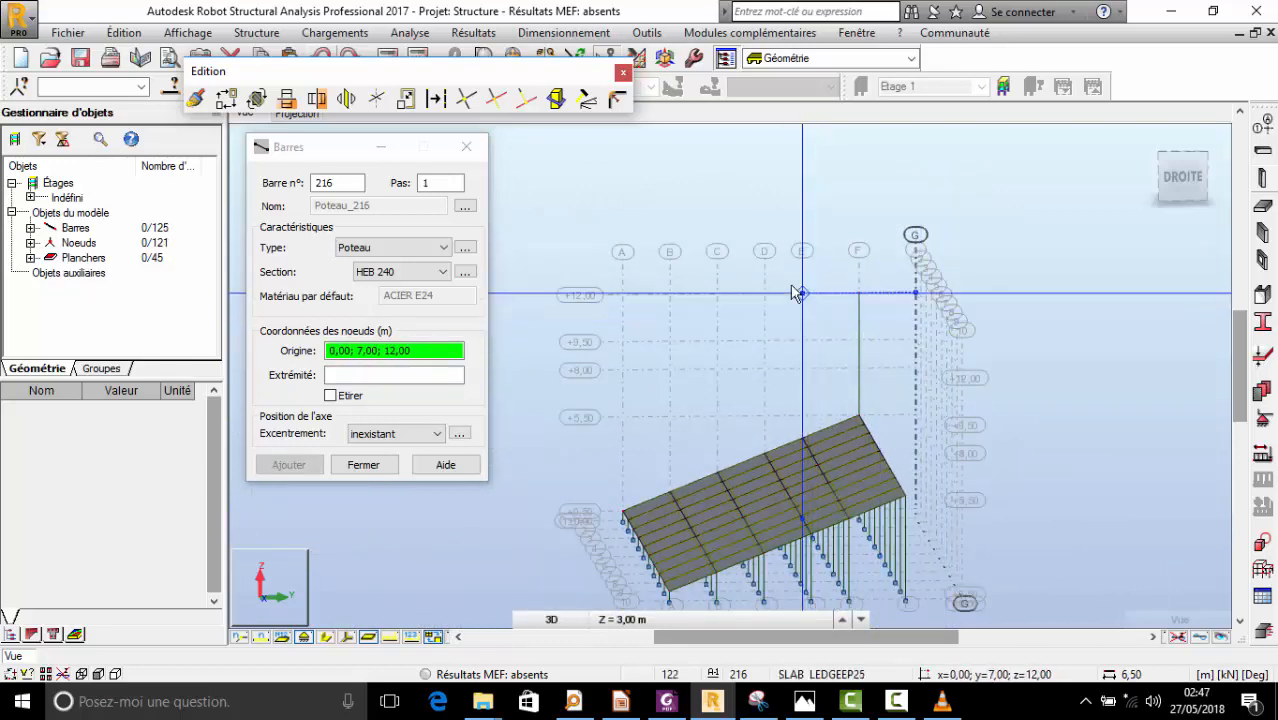
- Orbit the model to show the slab and the new column, and end the bar definition
{"action": "right_click", "coordinate": [802, 294]}
{"action": "left_click", "coordinate": [760, 361]}
{"action": "left_click_drag", "start_coordinate": [831, 325], "coordinate": [855, 343]}
{"action": "right_click", "coordinate": [889, 202]}
{"action": "left_click", "coordinate": [895, 218]}
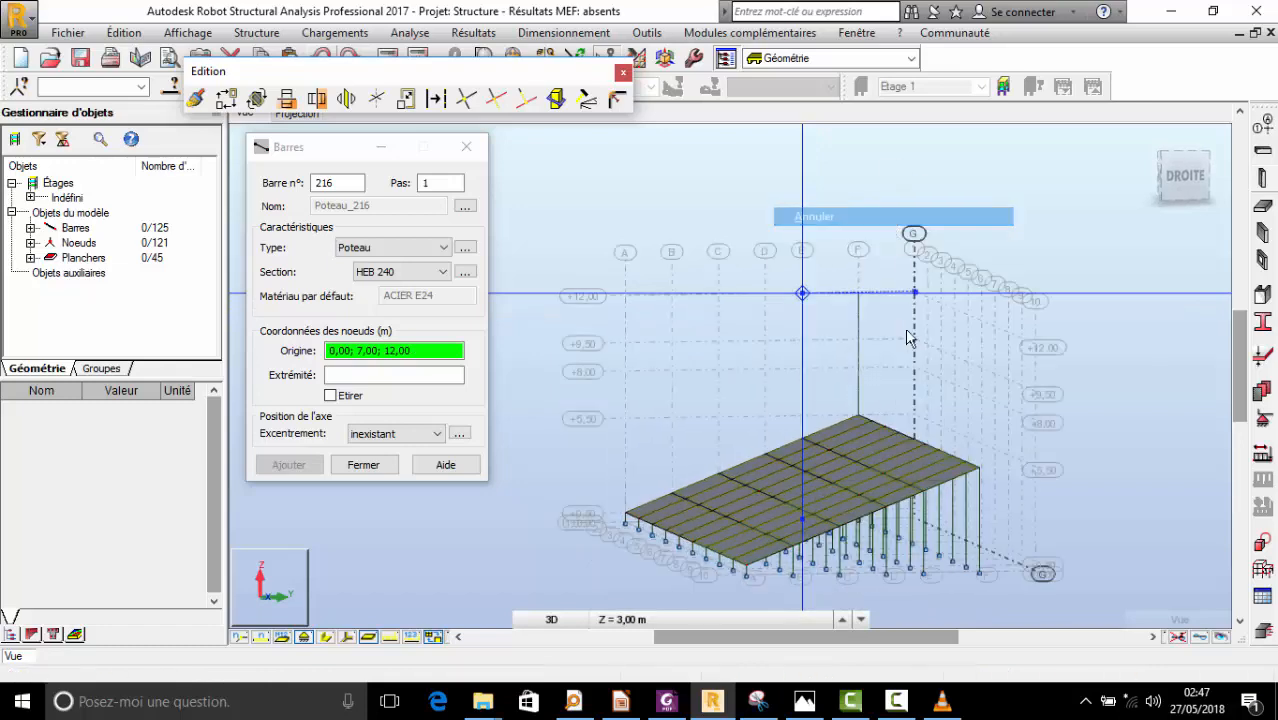
{"action": "right_click", "coordinate": [855, 258]}
{"action": "left_click", "coordinate": [850, 268]}
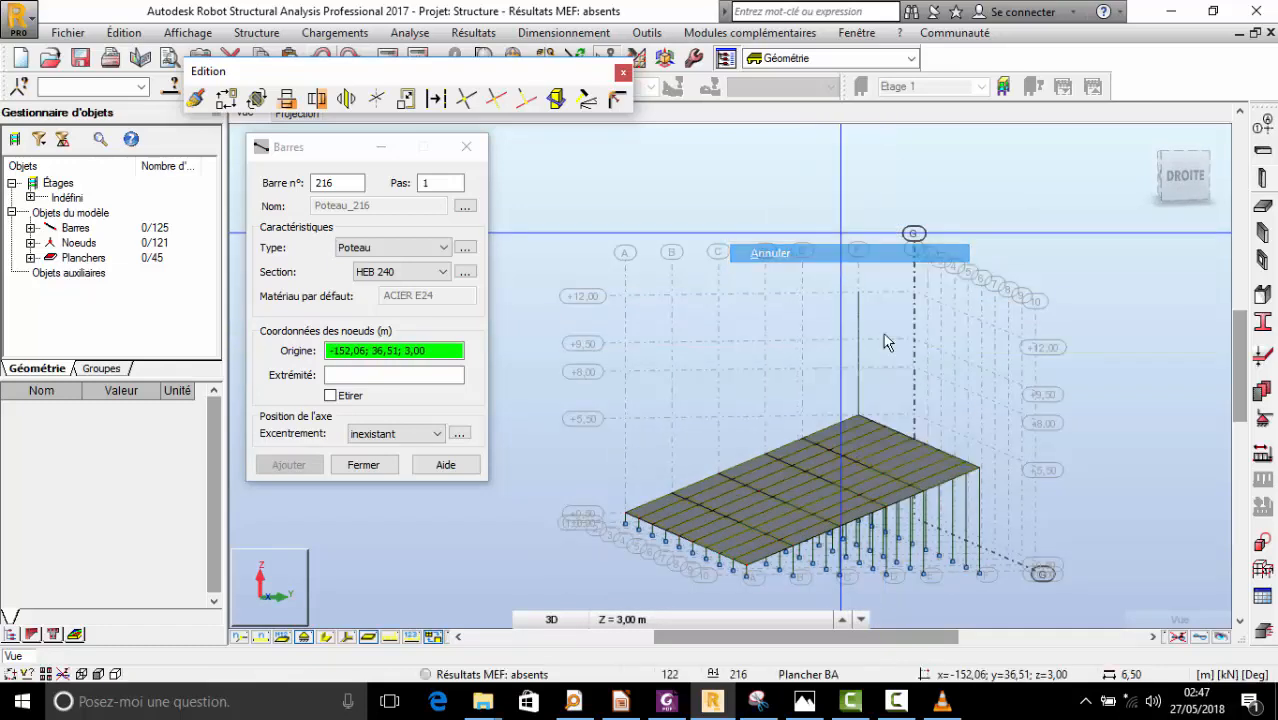
{"action": "left_click", "coordinate": [467, 147]}
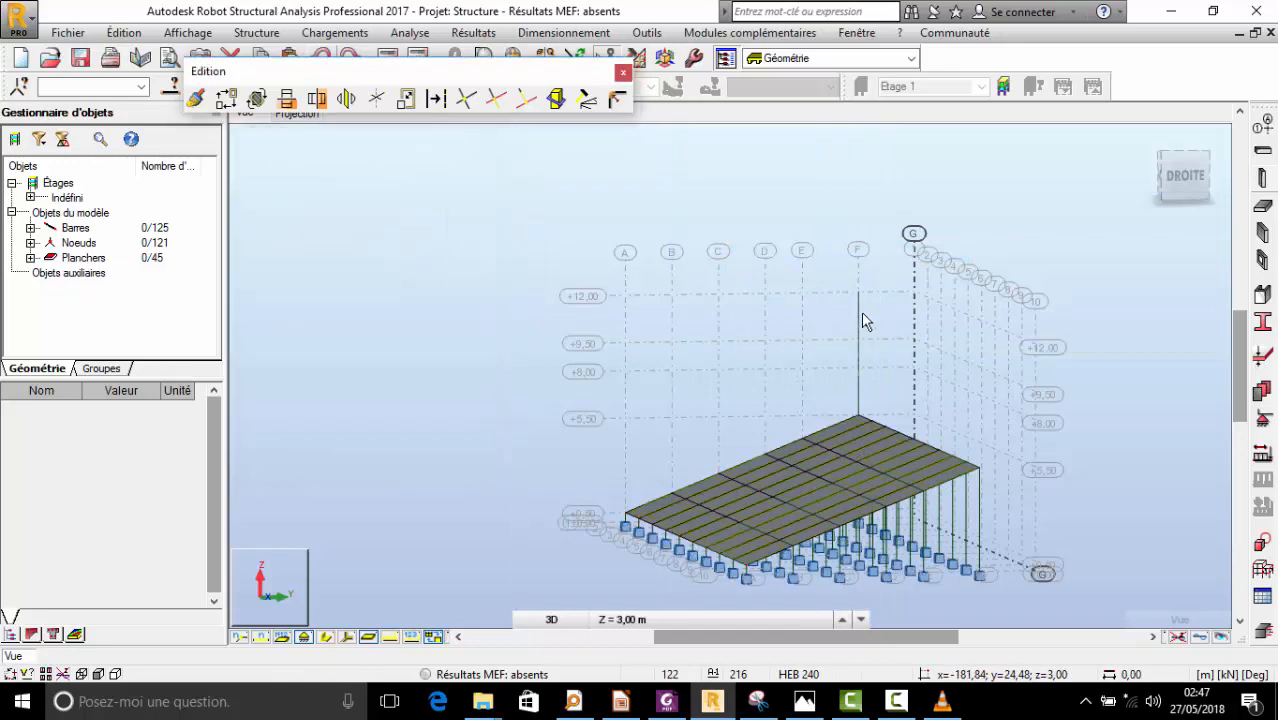
- Examine the new HEB 240 column and its base at the slab corner with section shapes displayed, and restore the line display
{"action": "left_click", "coordinate": [862, 328]}
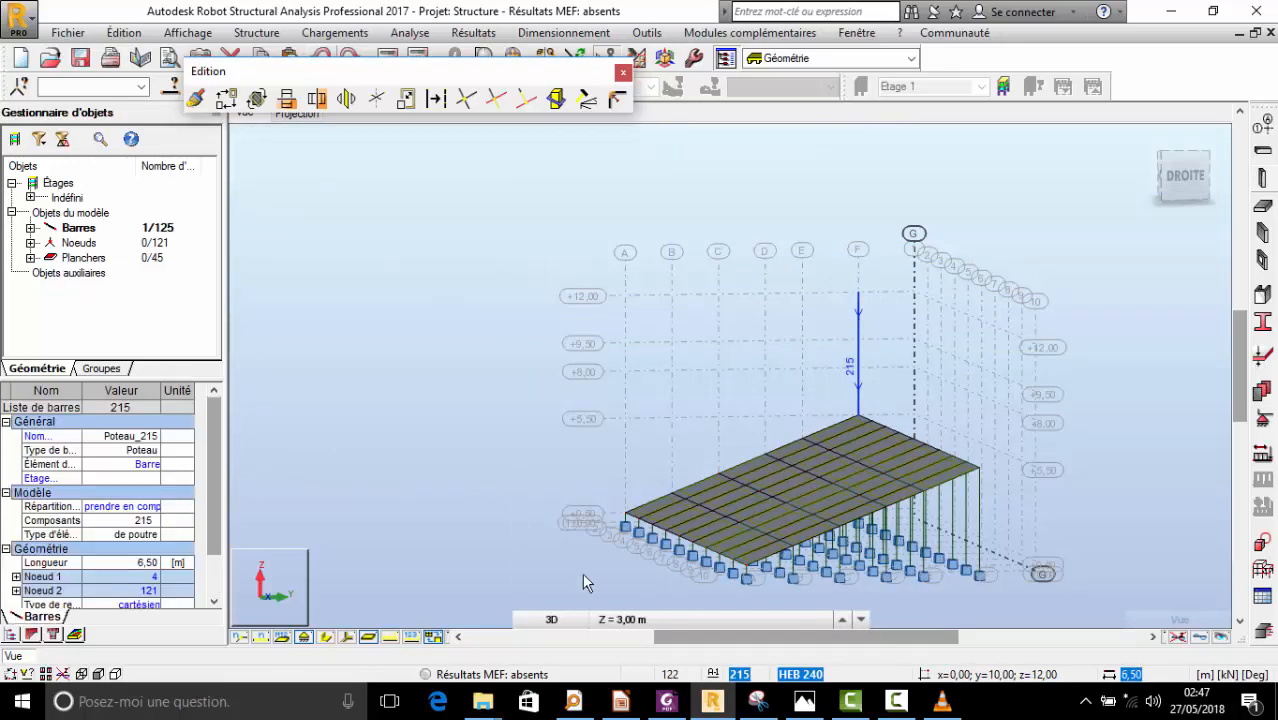
{"action": "scroll", "coordinate": [815, 392], "scroll_direction": "up", "scroll_amount": 3}
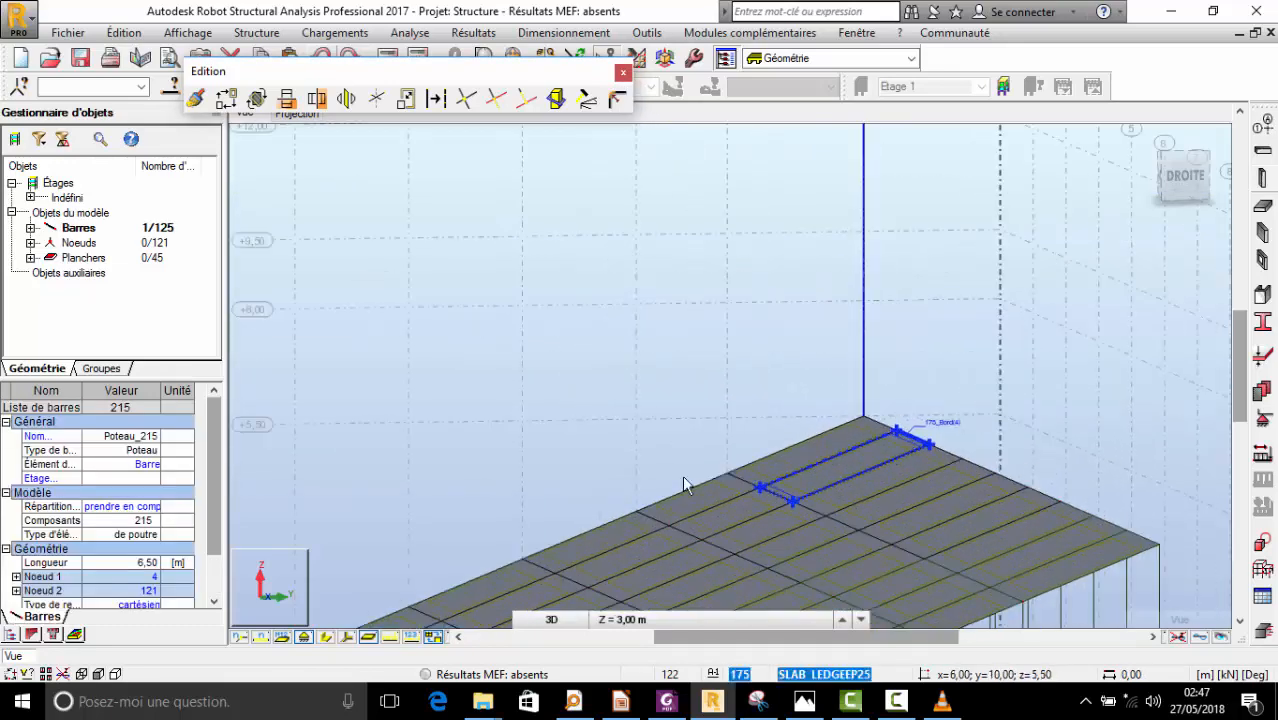
{"action": "left_click", "coordinate": [326, 638]}
{"action": "scroll", "coordinate": [862, 403], "scroll_direction": "up", "scroll_amount": 4}
{"action": "right_click", "coordinate": [1048, 260]}
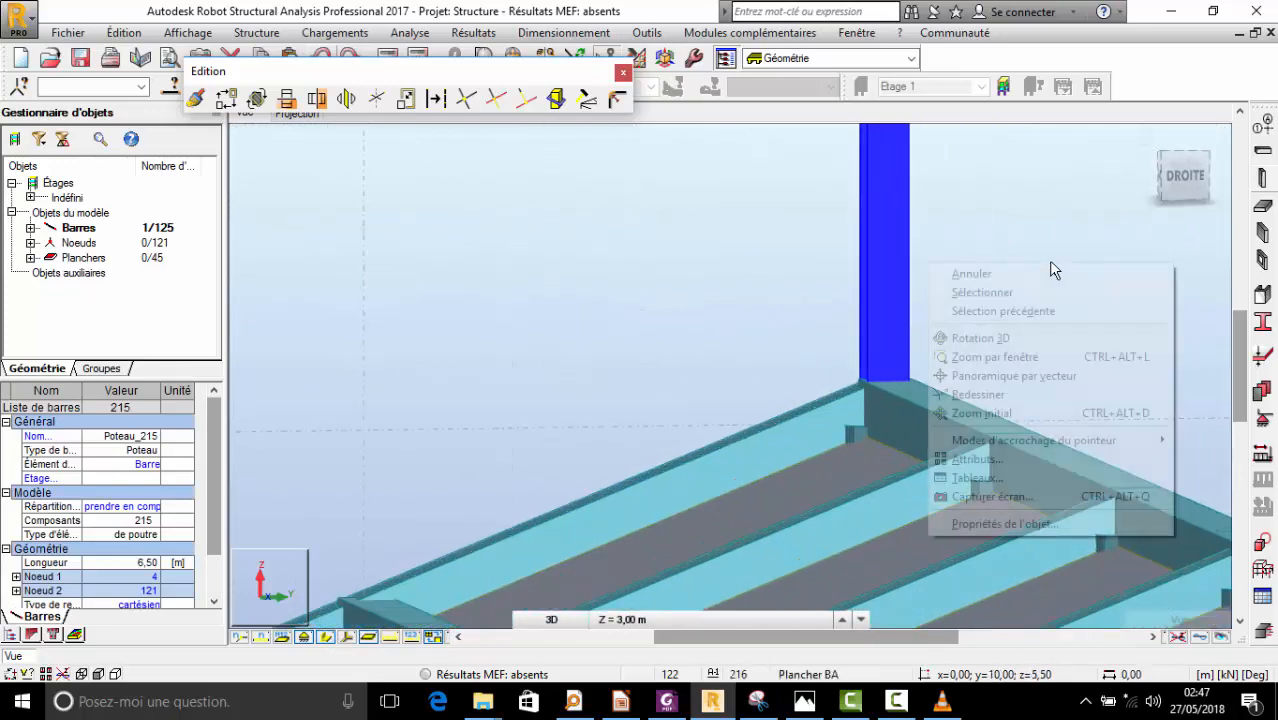
{"action": "left_click", "coordinate": [980, 338]}
{"action": "left_click_drag", "start_coordinate": [861, 396], "coordinate": [1039, 401]}
{"action": "scroll", "coordinate": [460, 500], "scroll_direction": "down", "scroll_amount": 4}
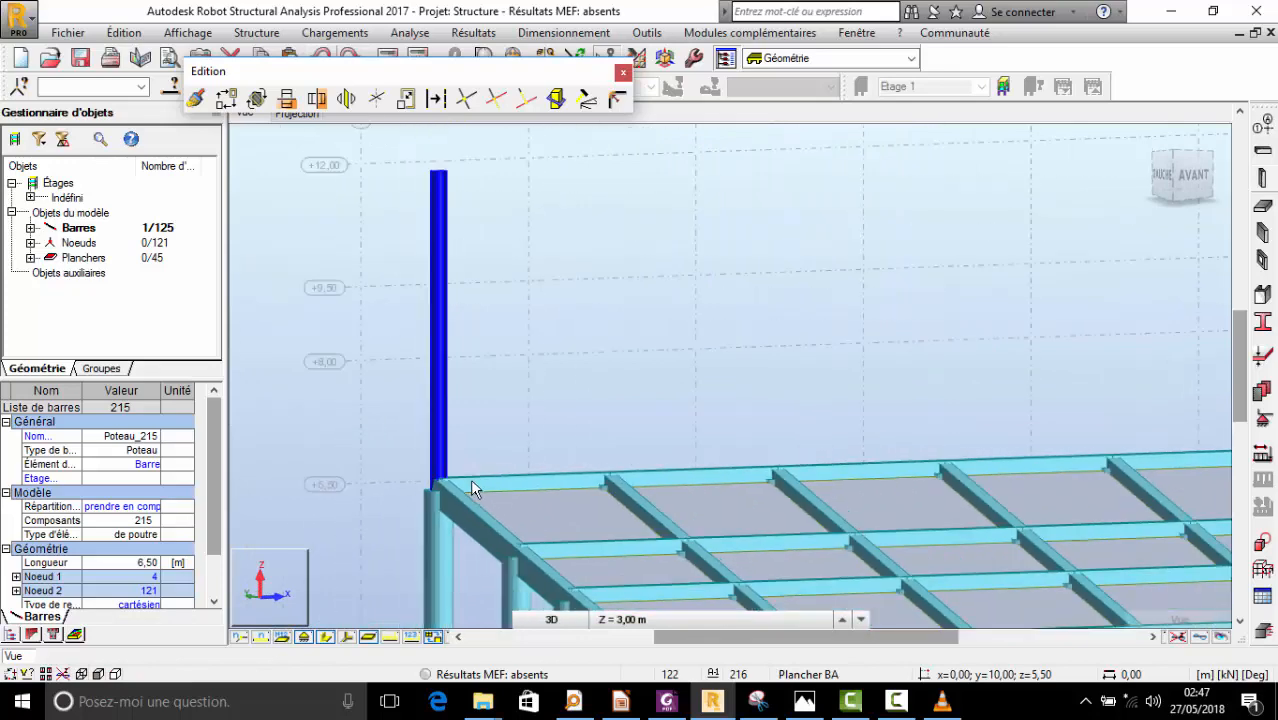
{"action": "scroll", "coordinate": [472, 482], "scroll_direction": "down", "scroll_amount": 3}
{"action": "middle_click_drag", "start_coordinate": [519, 494], "coordinate": [394, 498], "text": "shift"}
{"action": "scroll", "coordinate": [716, 418], "scroll_direction": "down", "scroll_amount": 3}
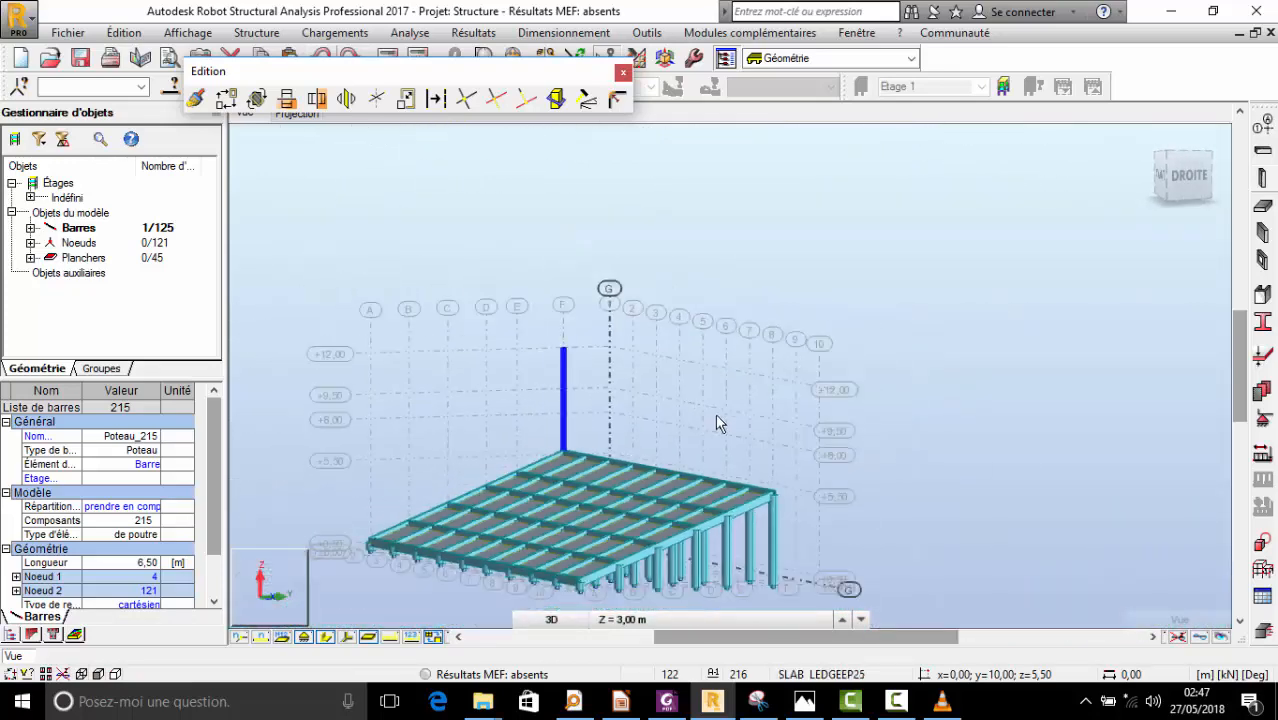
{"action": "middle_click_drag", "start_coordinate": [715, 413], "coordinate": [480, 584], "text": "shift"}
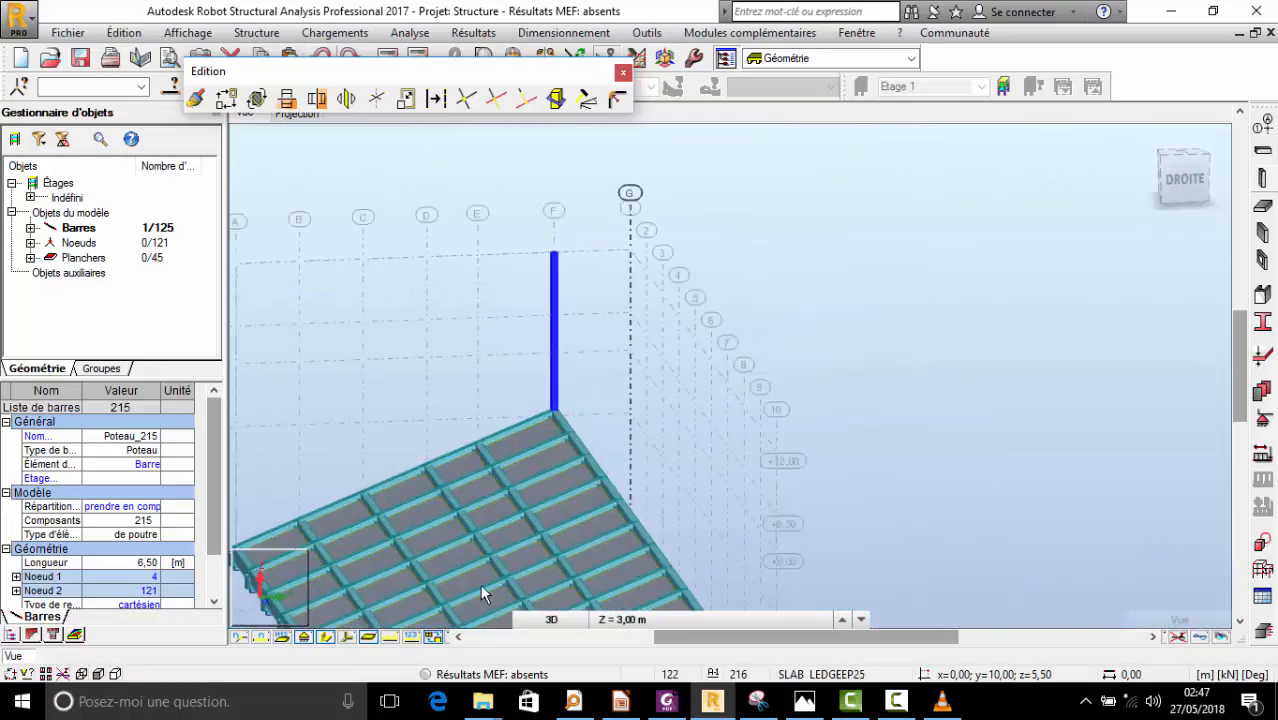
{"action": "left_click", "coordinate": [330, 637]}
{"action": "scroll", "coordinate": [674, 284], "scroll_direction": "down", "scroll_amount": 2}
{"action": "scroll", "coordinate": [574, 428], "scroll_direction": "up", "scroll_amount": 3}
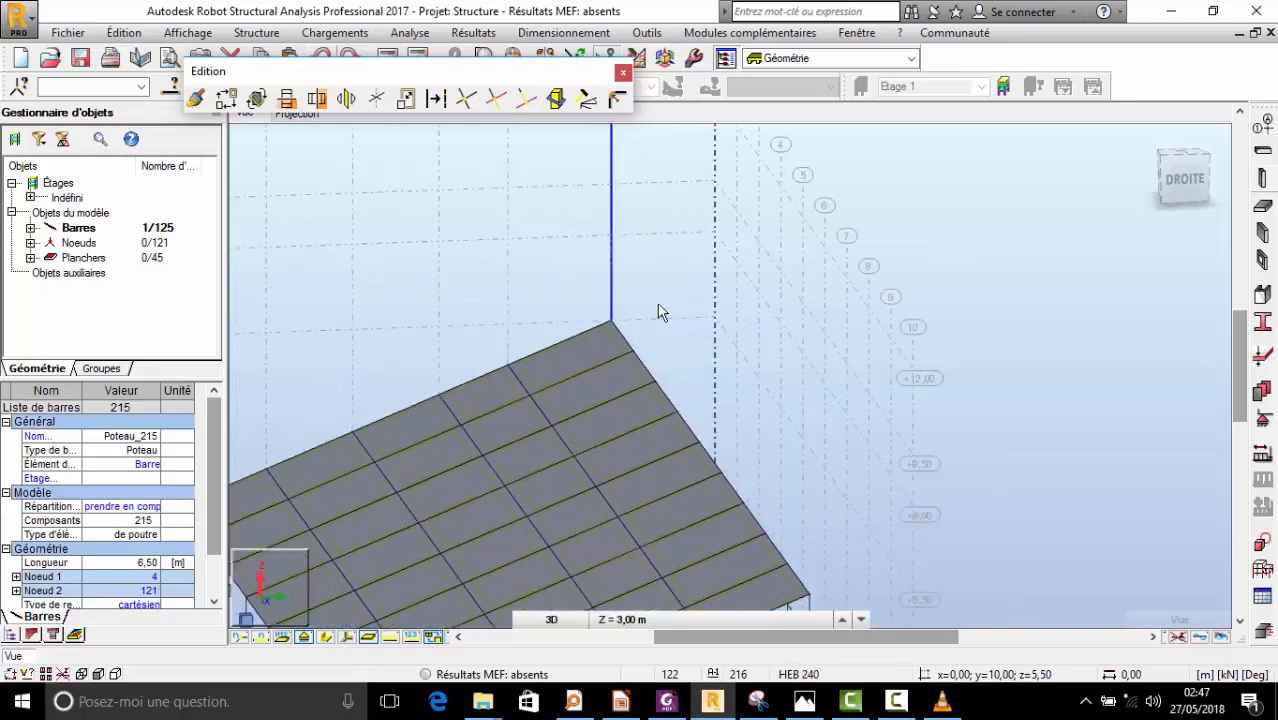
- Copy the HEB 240 column with 8 repetitions along the slab's upper edge, using a translation vector of 4,00; 0,00; 0,00 m
{"action": "right_click", "coordinate": [670, 245]}
{"action": "left_click", "coordinate": [672, 245]}
{"action": "left_click", "coordinate": [611, 256]}
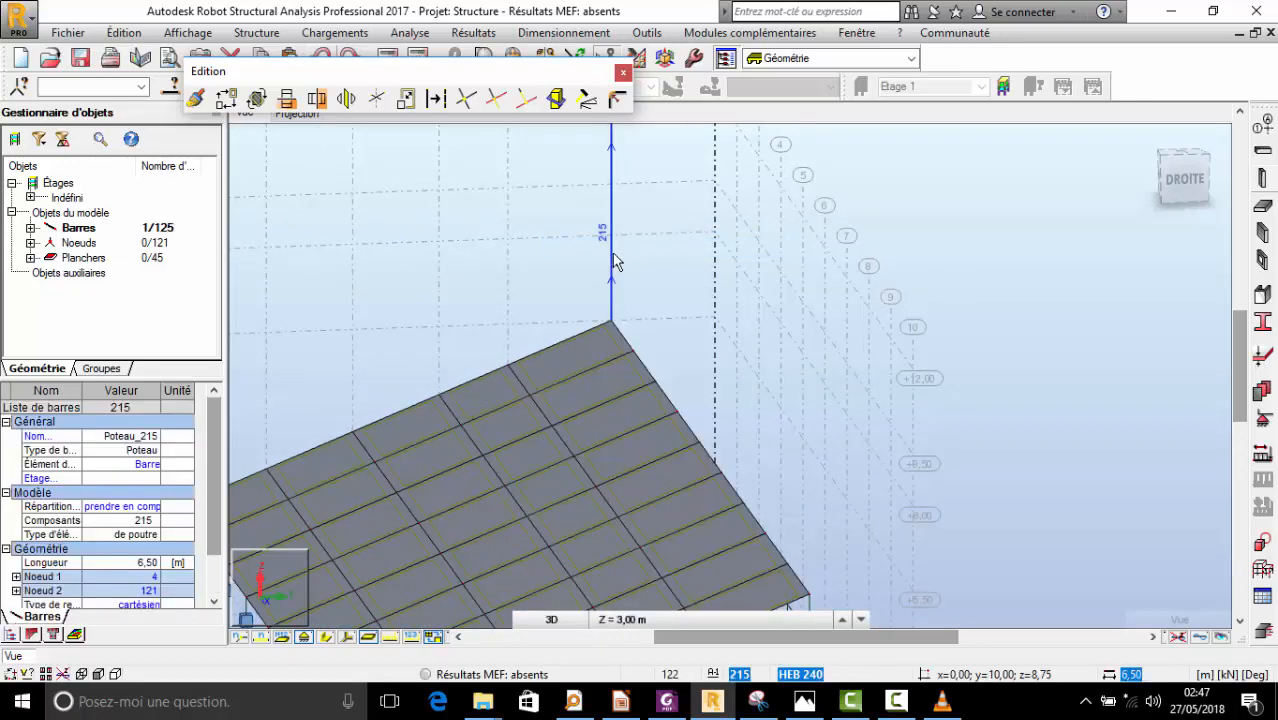
{"action": "scroll", "coordinate": [615, 262], "scroll_direction": "down", "scroll_amount": 3}
{"action": "right_click", "coordinate": [678, 275]}
{"action": "left_click", "coordinate": [677, 355]}
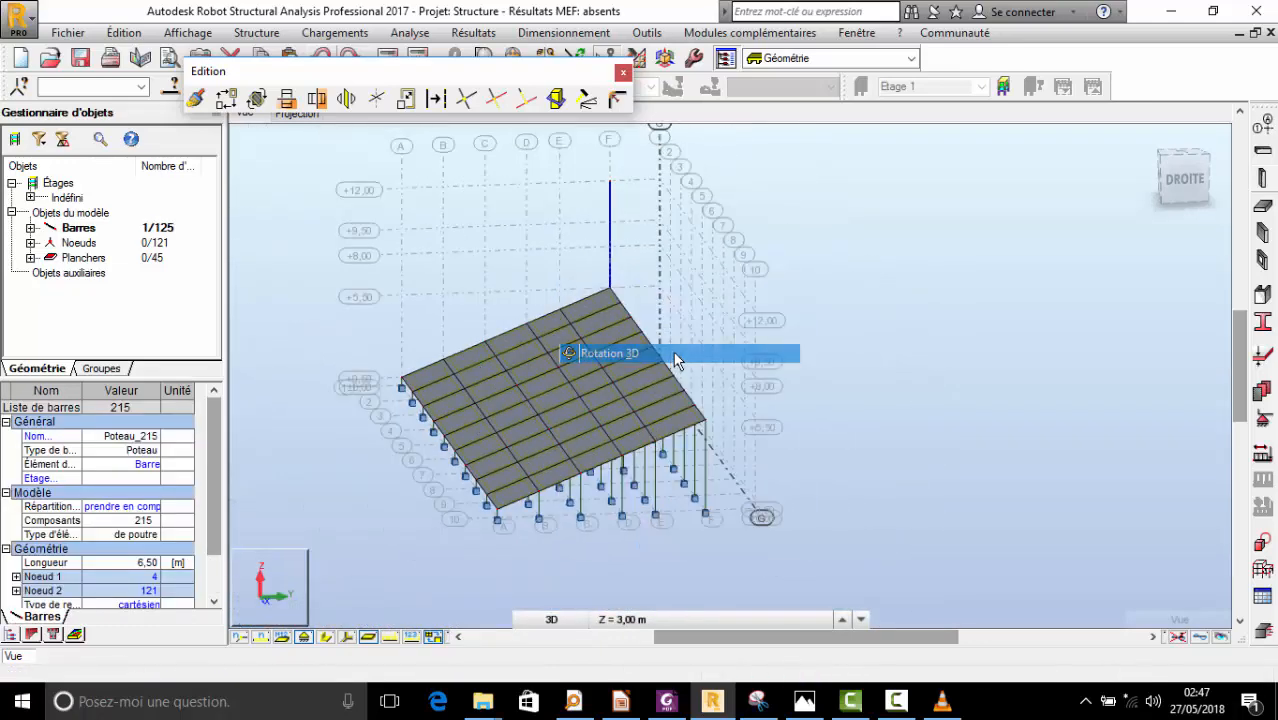
{"action": "left_click_drag", "start_coordinate": [677, 360], "coordinate": [638, 422]}
{"action": "scroll", "coordinate": [580, 292], "scroll_direction": "up", "scroll_amount": 3}
{"action": "scroll", "coordinate": [668, 290], "scroll_direction": "up", "scroll_amount": 1}
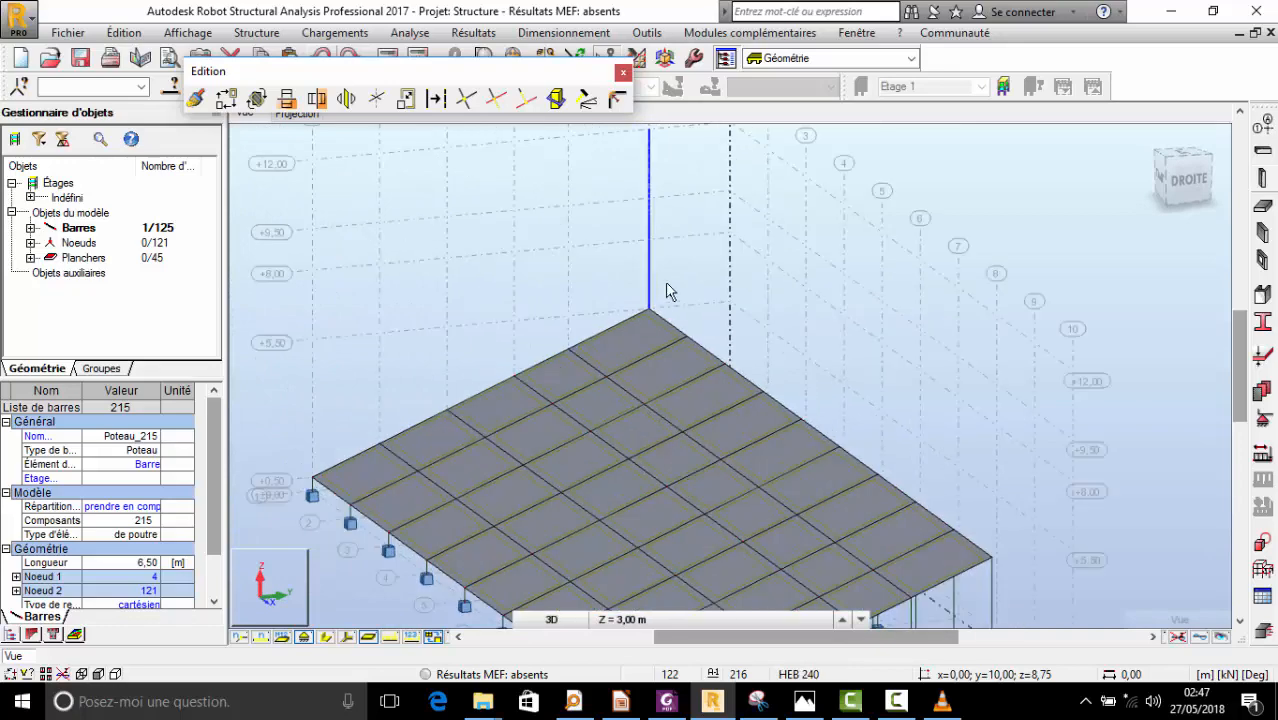
{"action": "right_click", "coordinate": [530, 280]}
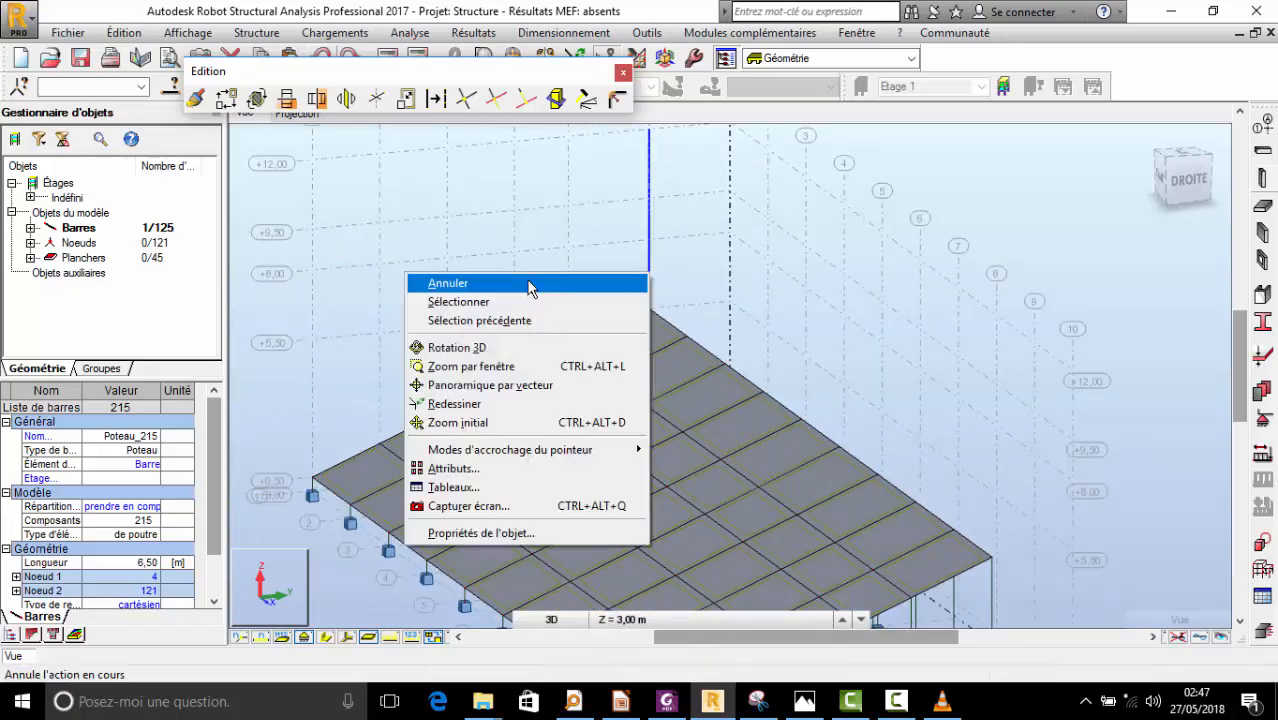
{"action": "left_click", "coordinate": [255, 100]}
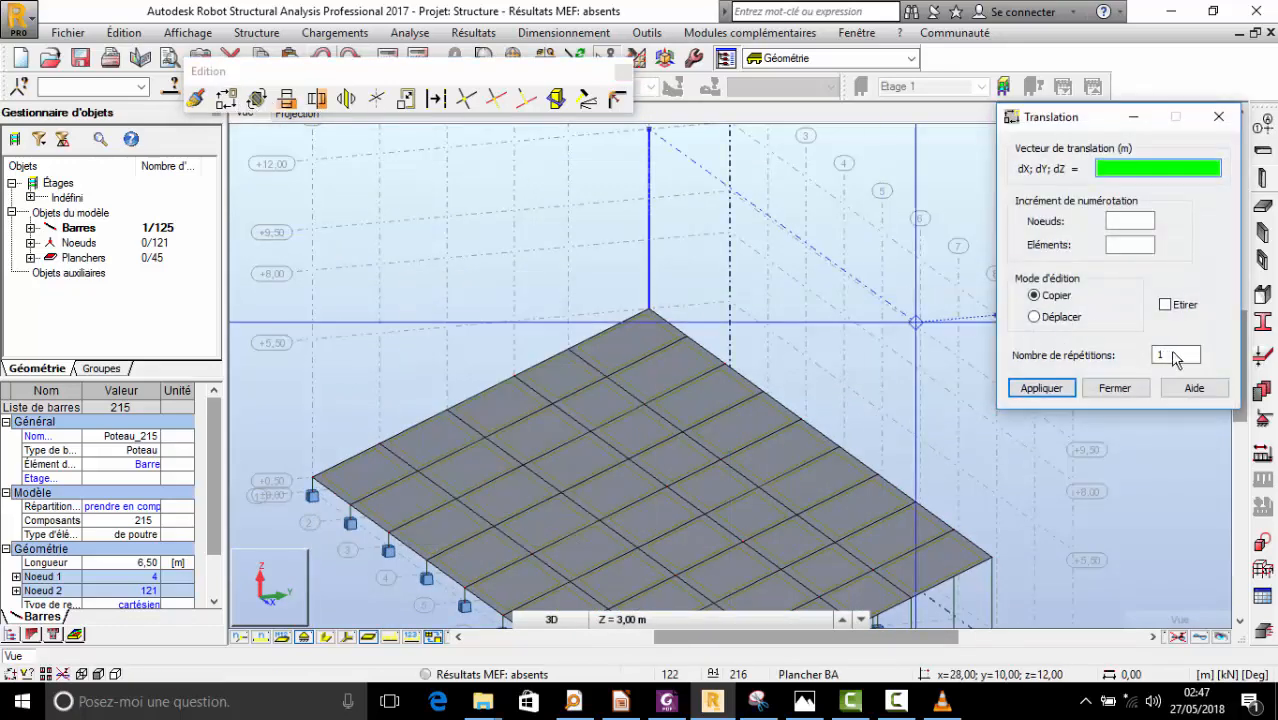
{"action": "left_click", "coordinate": [1172, 356]}
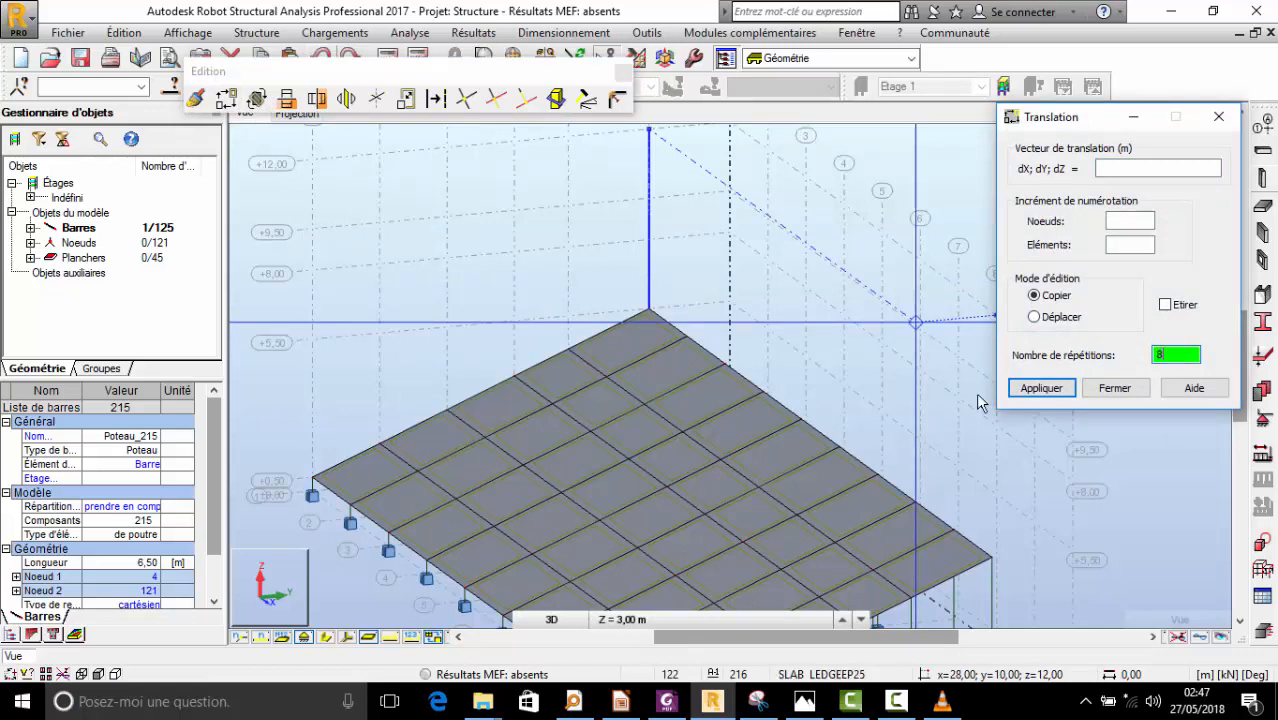
{"action": "left_click", "coordinate": [649, 311]}
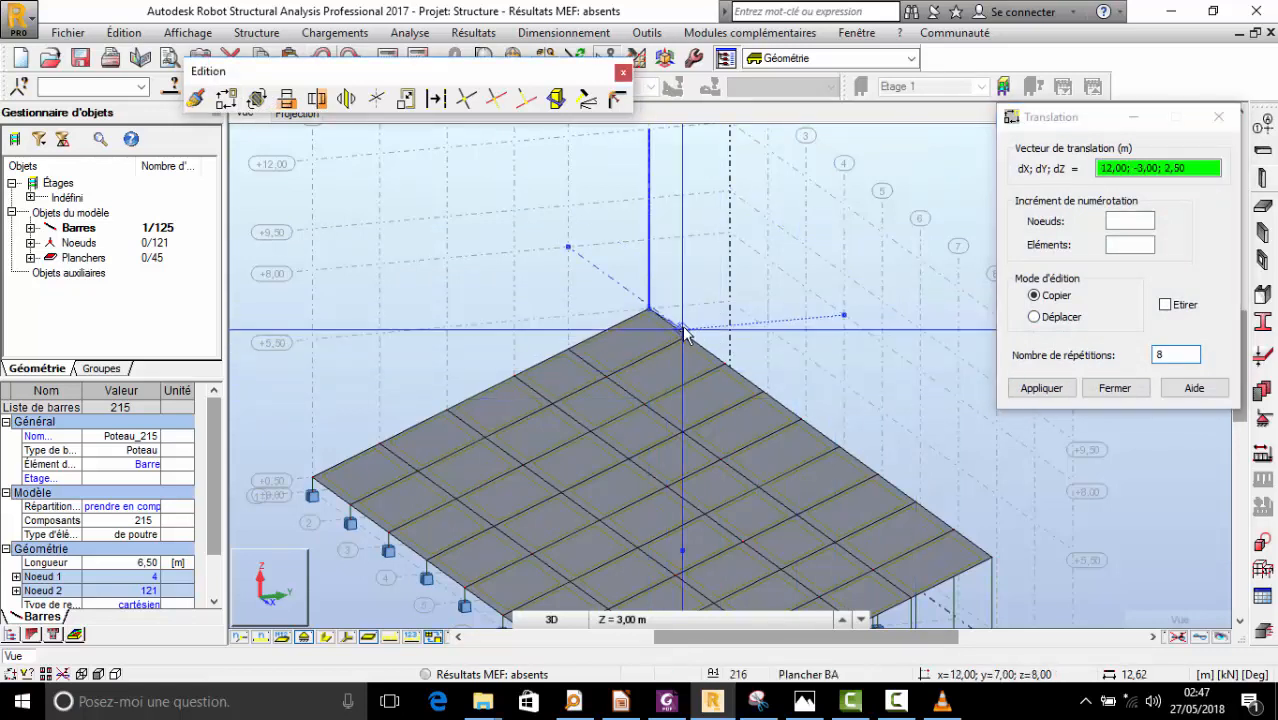
{"action": "left_click", "coordinate": [687, 337]}
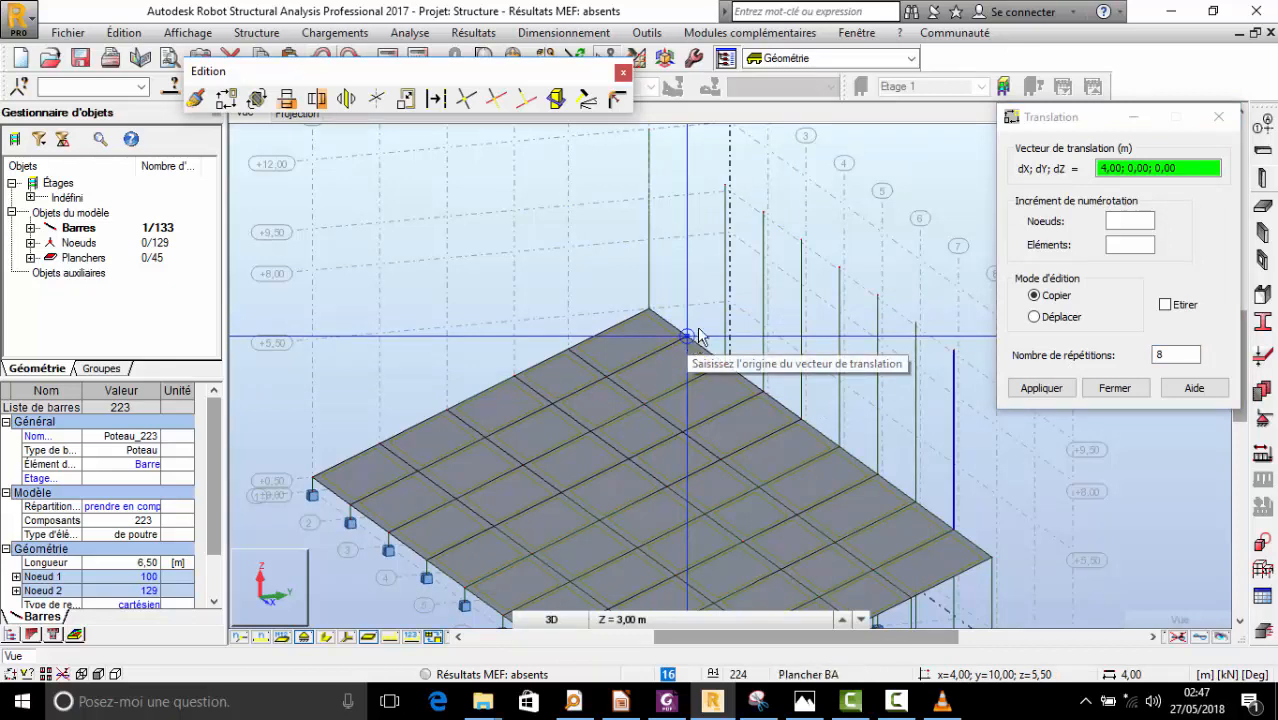
- Undo the column copies, set the translation repetitions to 9, and close the translation settings and the editing tools
{"action": "left_click", "coordinate": [321, 57]}
{"action": "left_click", "coordinate": [1182, 358]}
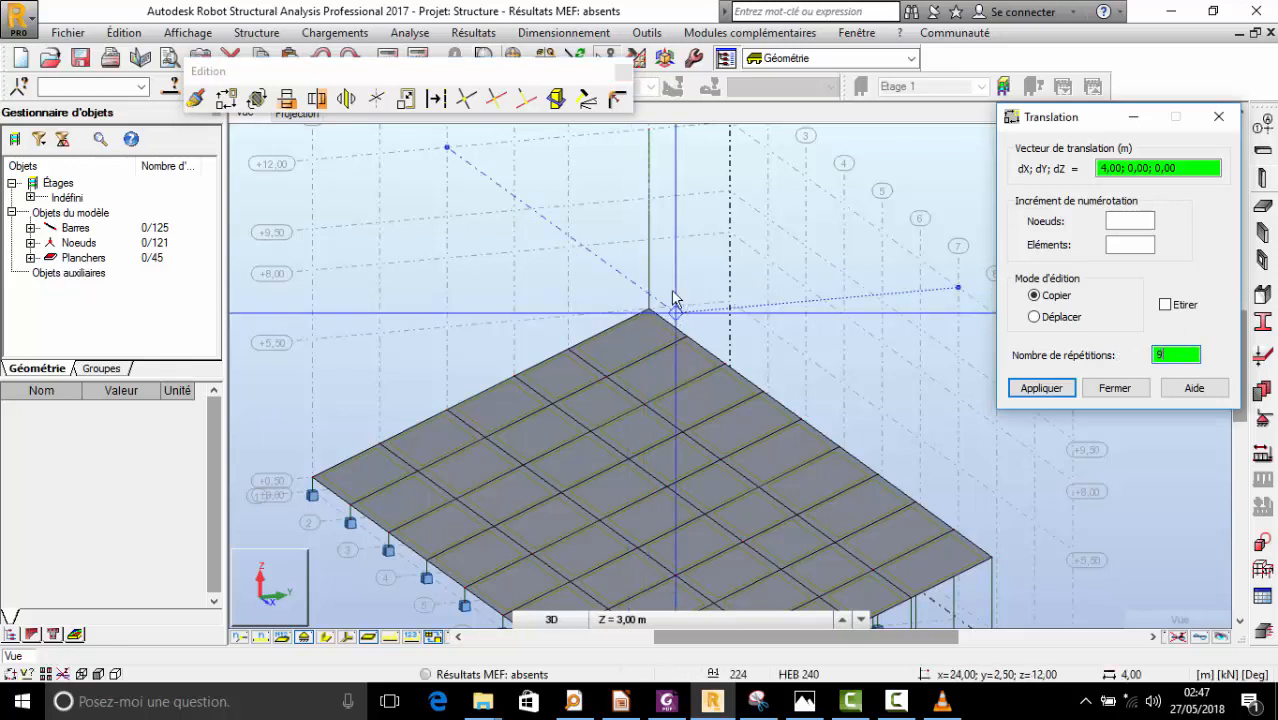
{"action": "right_click", "coordinate": [556, 196]}
{"action": "left_click", "coordinate": [657, 208]}
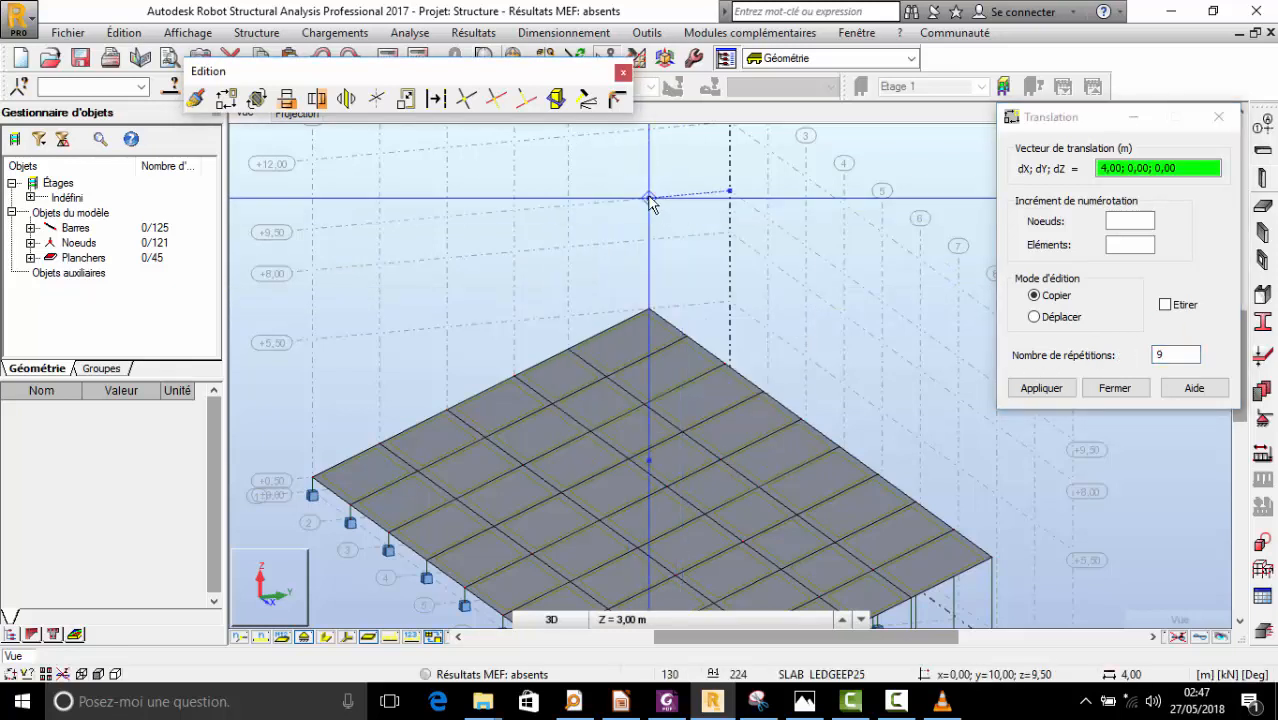
{"action": "left_click", "coordinate": [624, 76]}
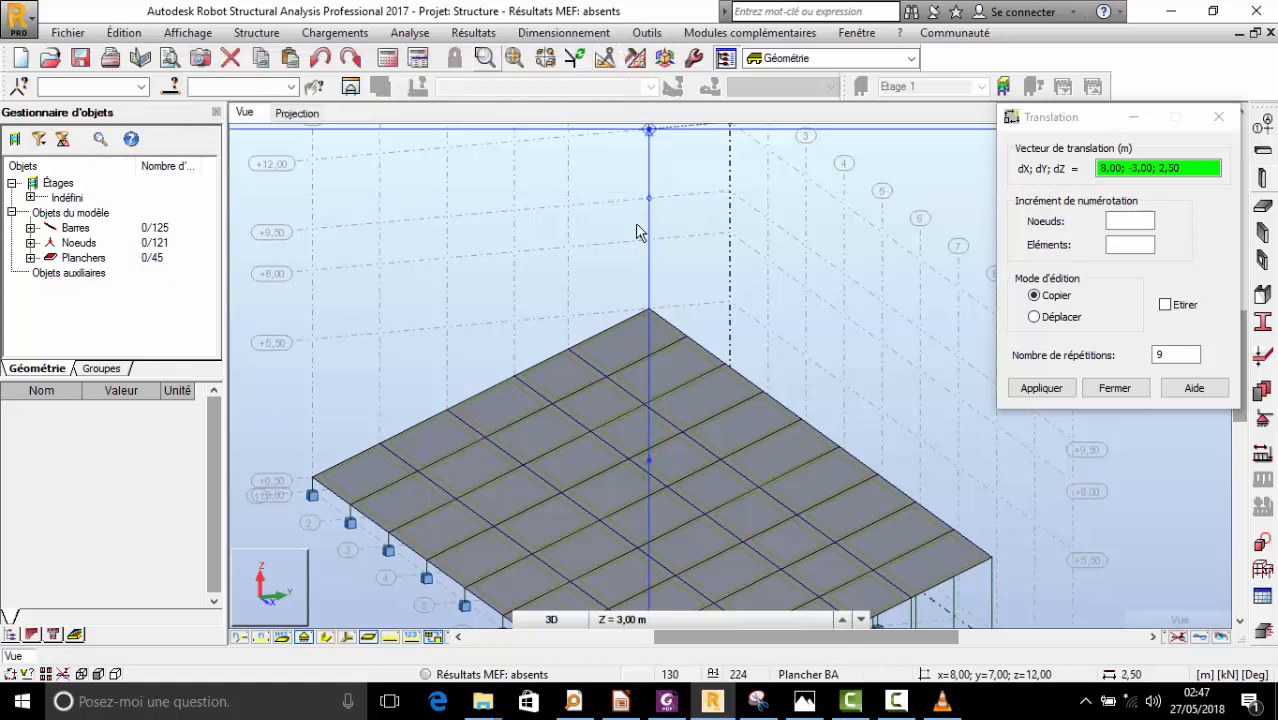
{"action": "left_click", "coordinate": [1219, 117]}
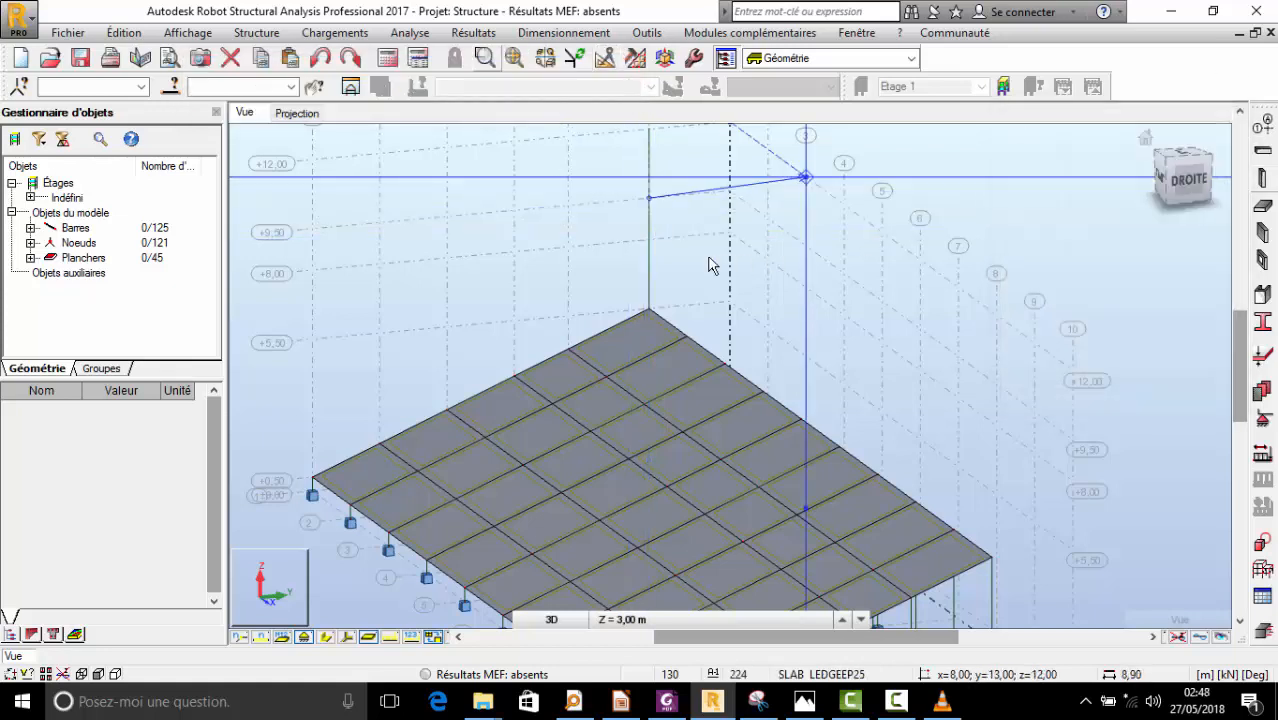
- Copy the HEB 240 corner column with 9 repetitions along the slab's upper edge, using a translation vector of 4,00; 0,00; 0,00 m
{"action": "left_click", "coordinate": [650, 234]}
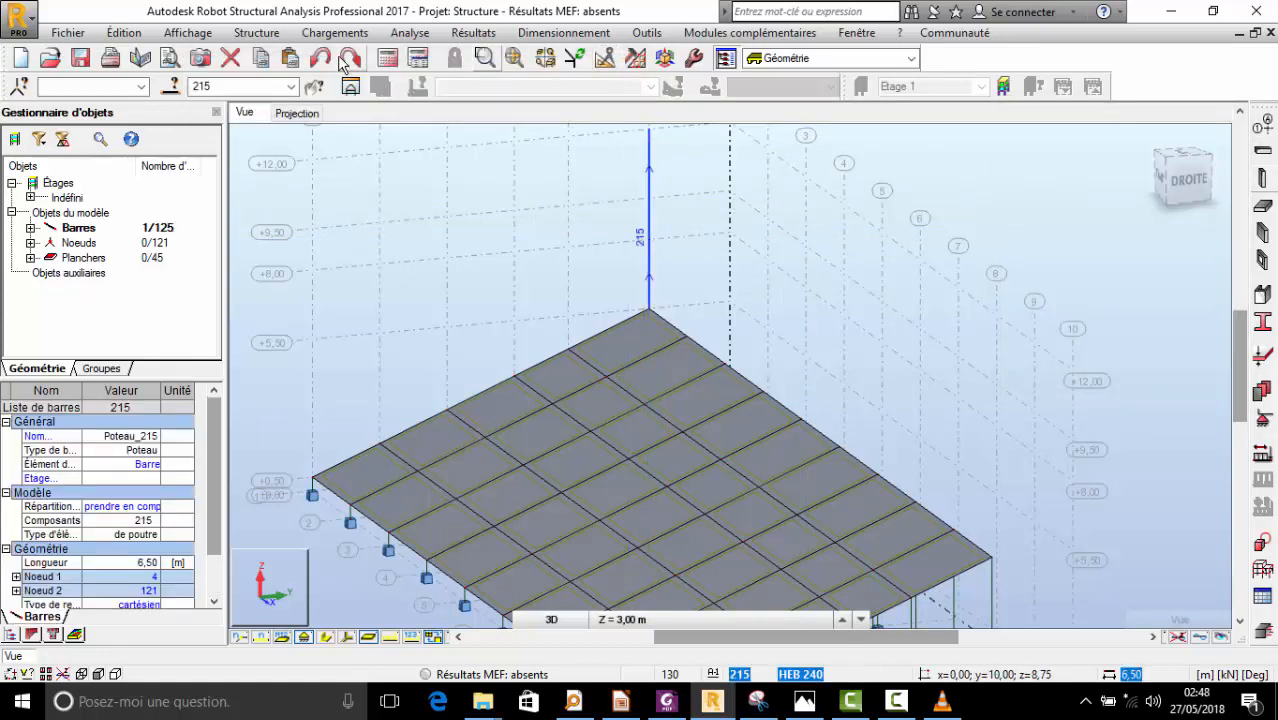
{"action": "left_click", "coordinate": [603, 58]}
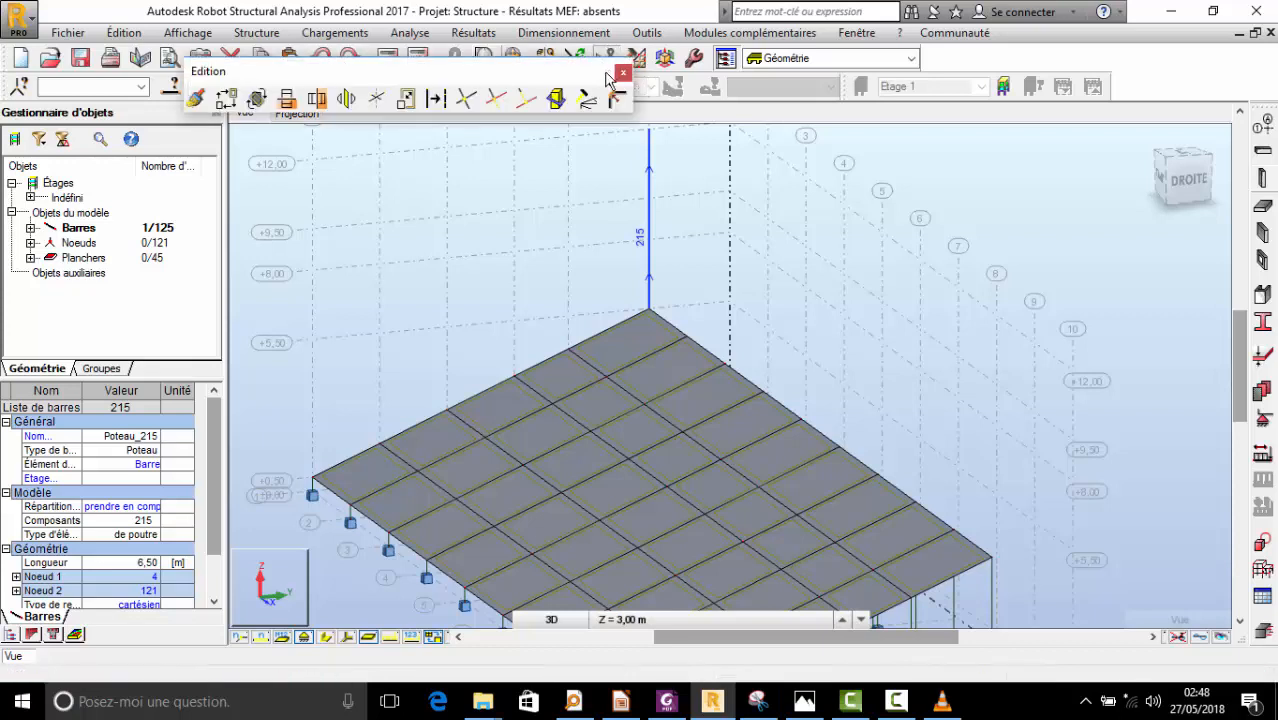
{"action": "left_click", "coordinate": [228, 100]}
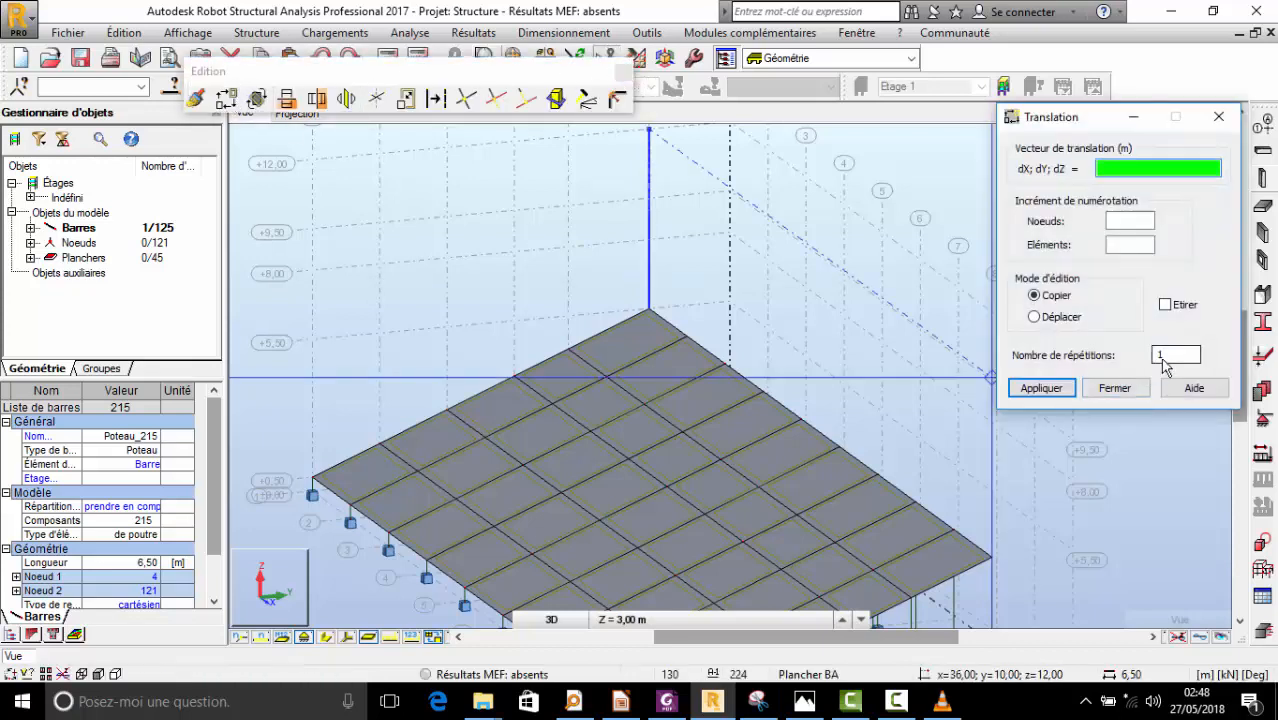
{"action": "double_click", "coordinate": [1163, 355]}
{"action": "type", "text": "9"}
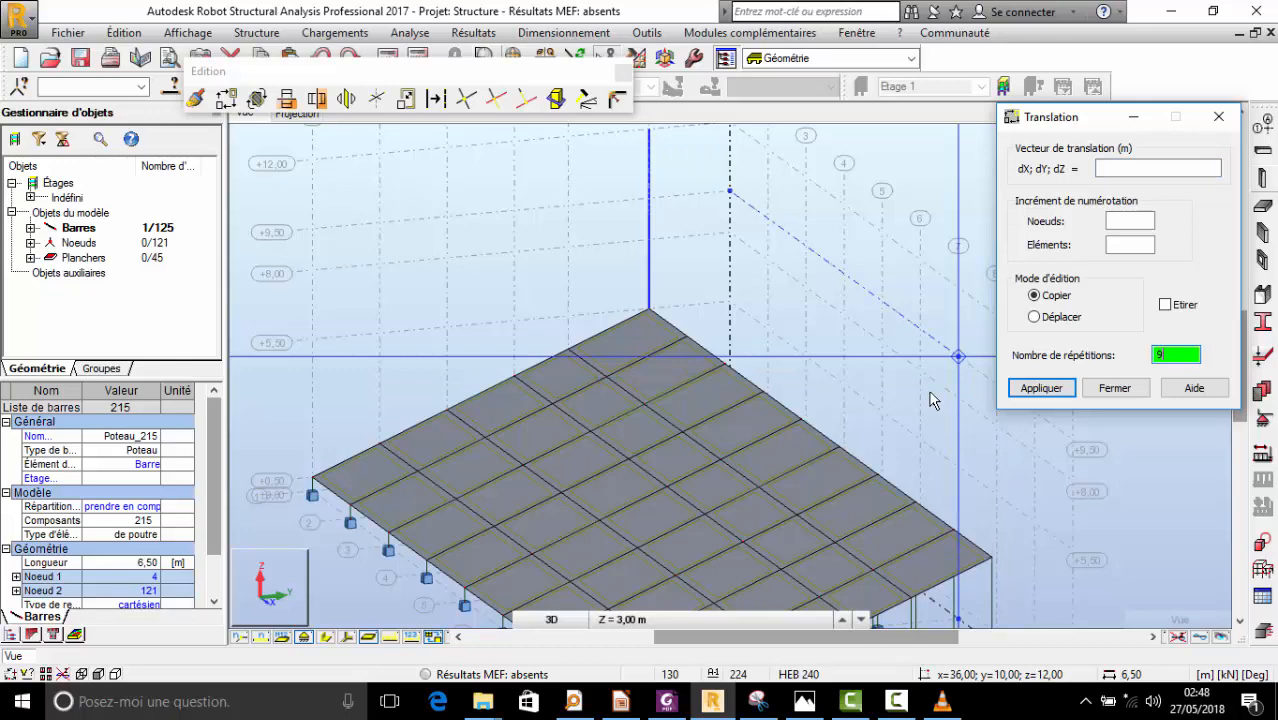
{"action": "left_click", "coordinate": [650, 309]}
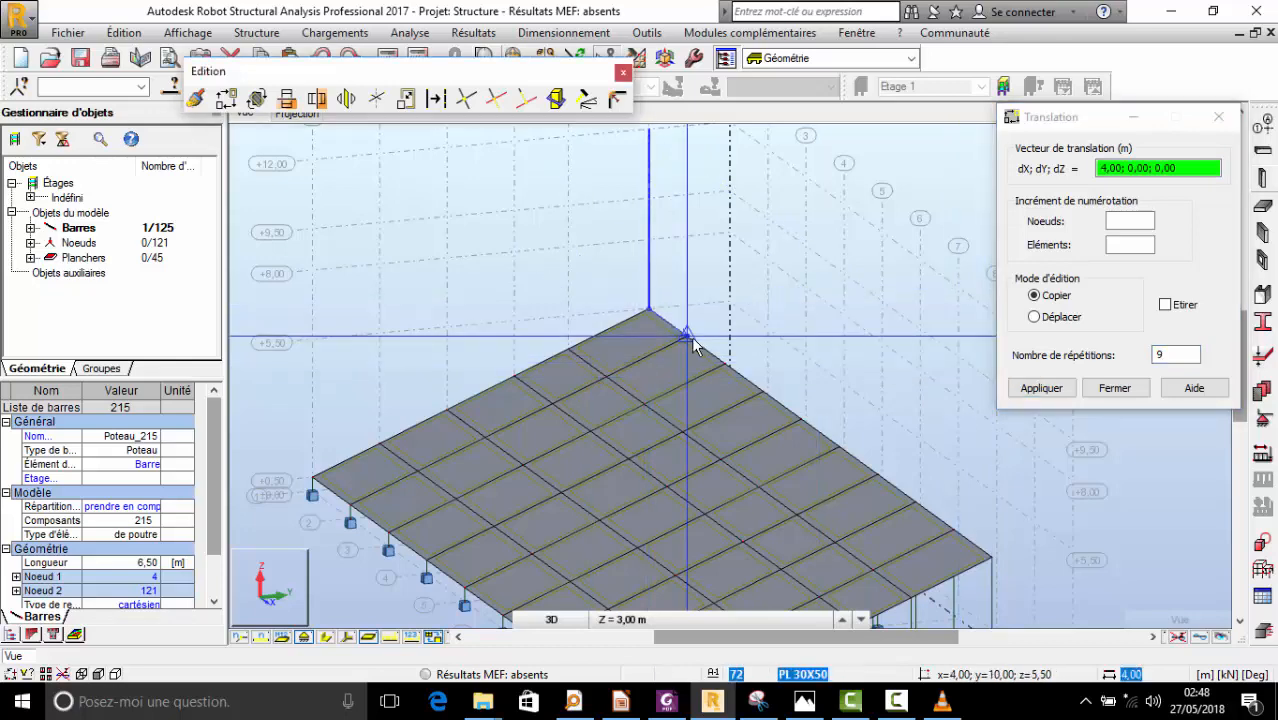
{"action": "left_click", "coordinate": [688, 333]}
- Examine the copied column row in 3D, consult the reference picture in Photos, and close the translation settings
{"action": "right_click", "coordinate": [804, 192]}
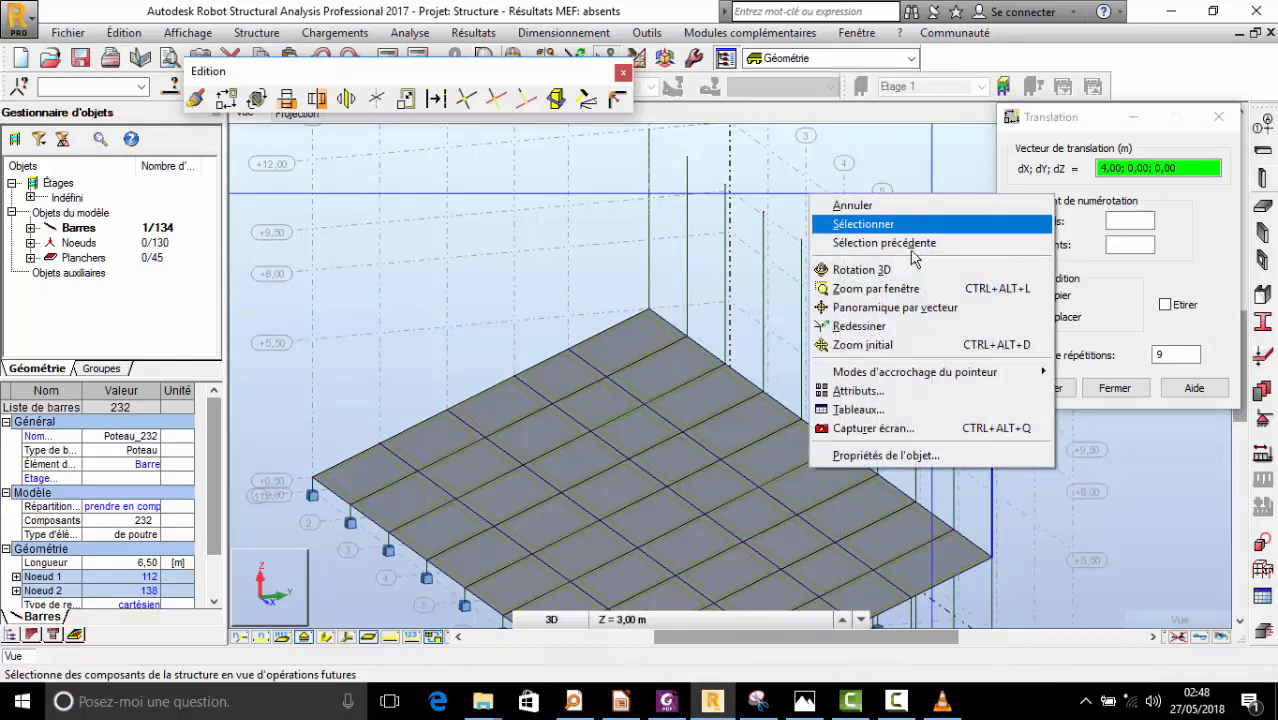
{"action": "left_click", "coordinate": [856, 266]}
{"action": "left_click_drag", "start_coordinate": [736, 446], "coordinate": [755, 322]}
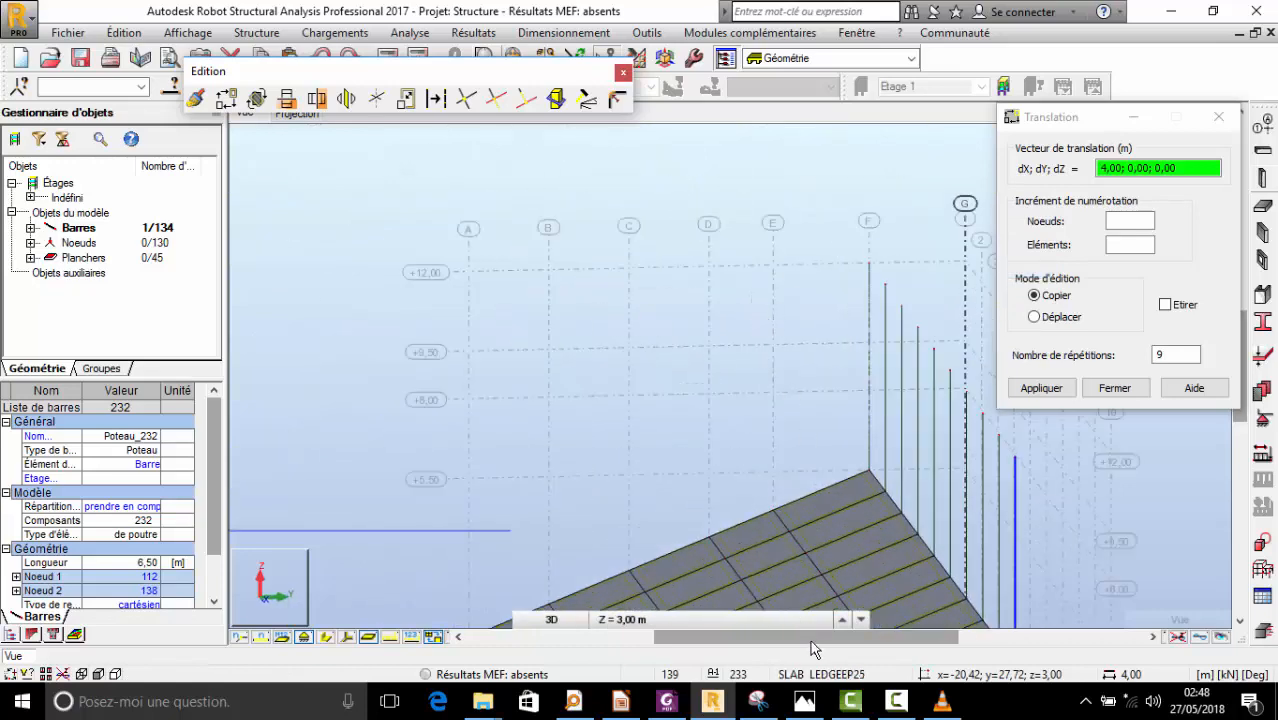
{"action": "left_click", "coordinate": [804, 701]}
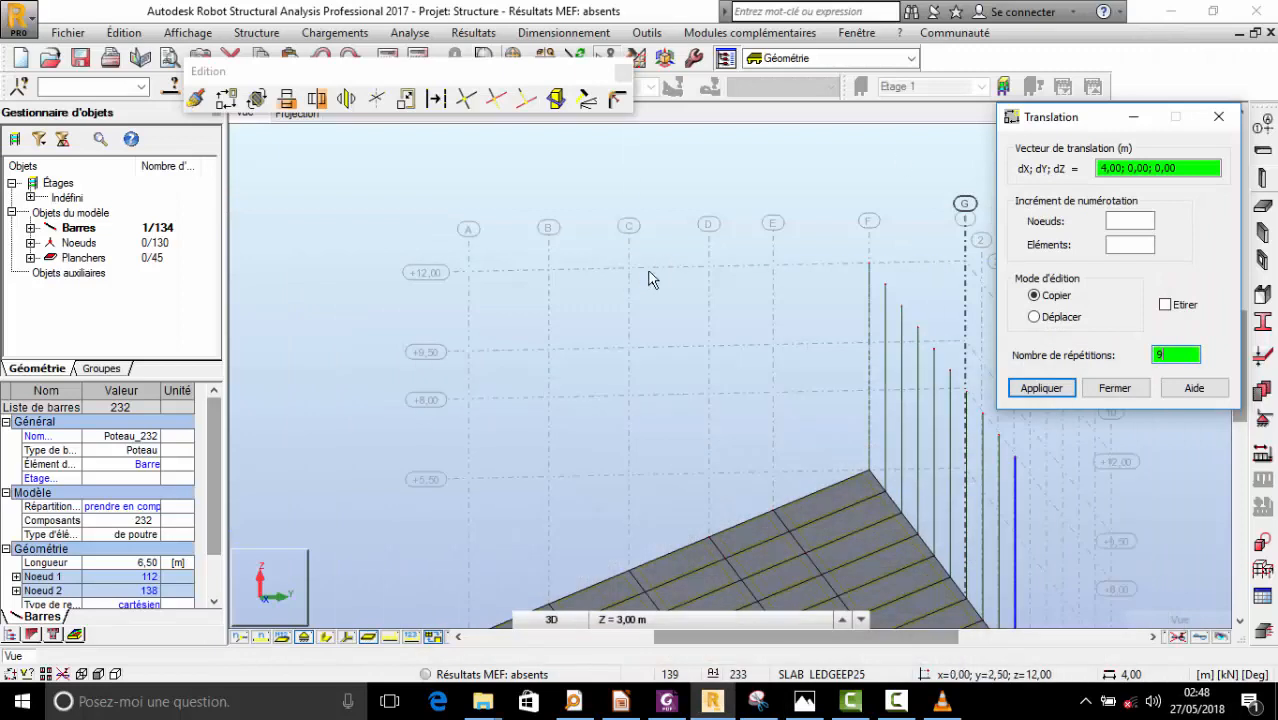
{"action": "left_click", "coordinate": [1218, 118]}
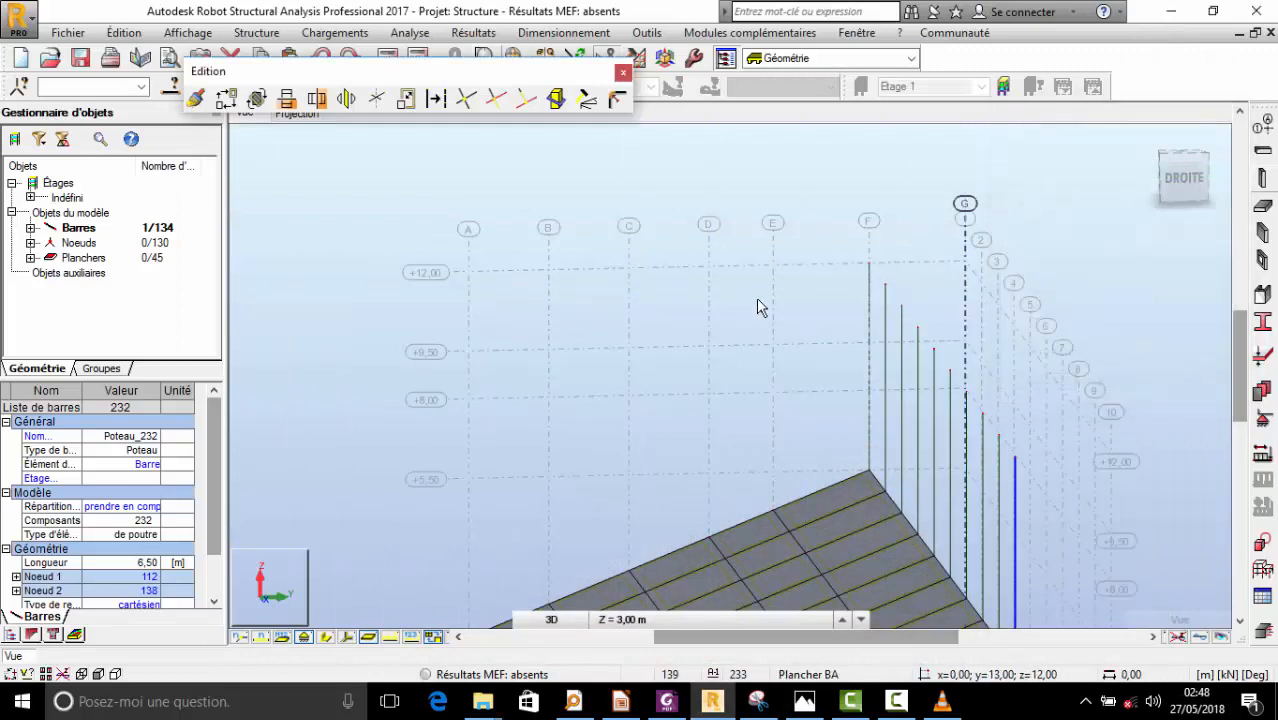
- Add an IPE 180 bar of type Poteau from the first column's top at 0,00; 10,00; 12,00 to the grid point 0,00; -2,50; 9,50
{"action": "right_click", "coordinate": [773, 257]}
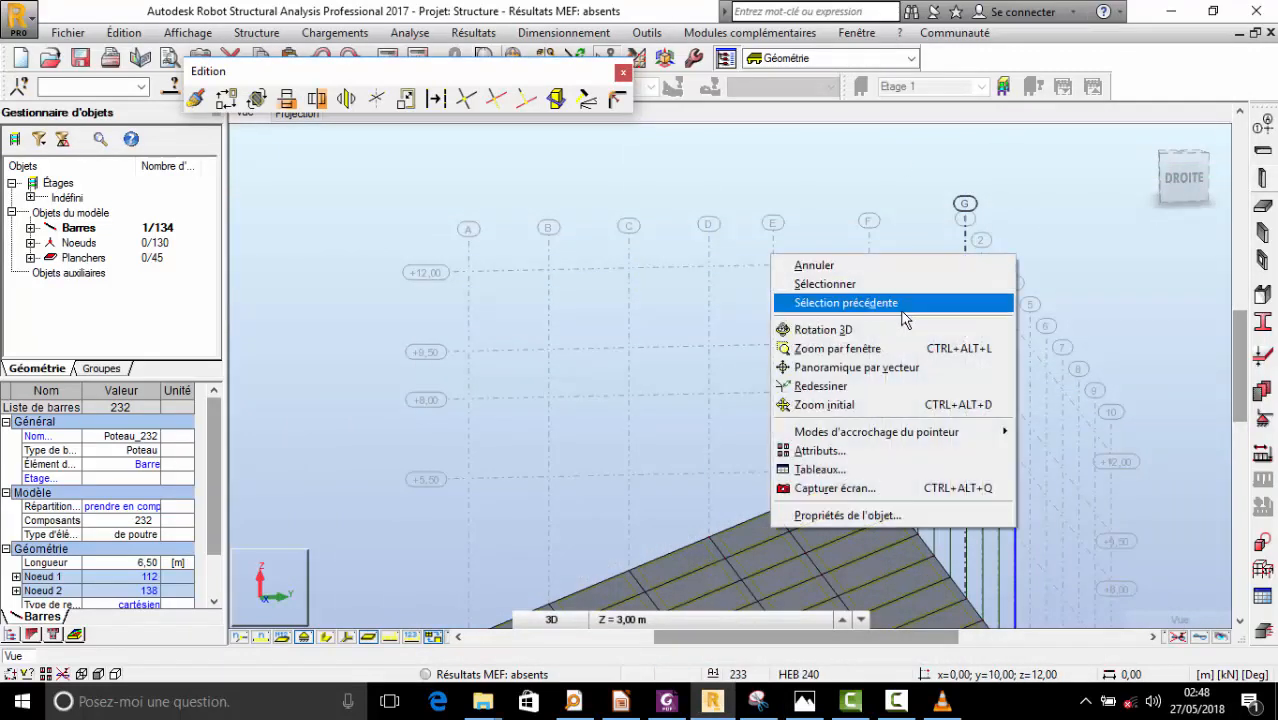
{"action": "left_click", "coordinate": [833, 330]}
{"action": "left_click_drag", "start_coordinate": [562, 403], "coordinate": [697, 416]}
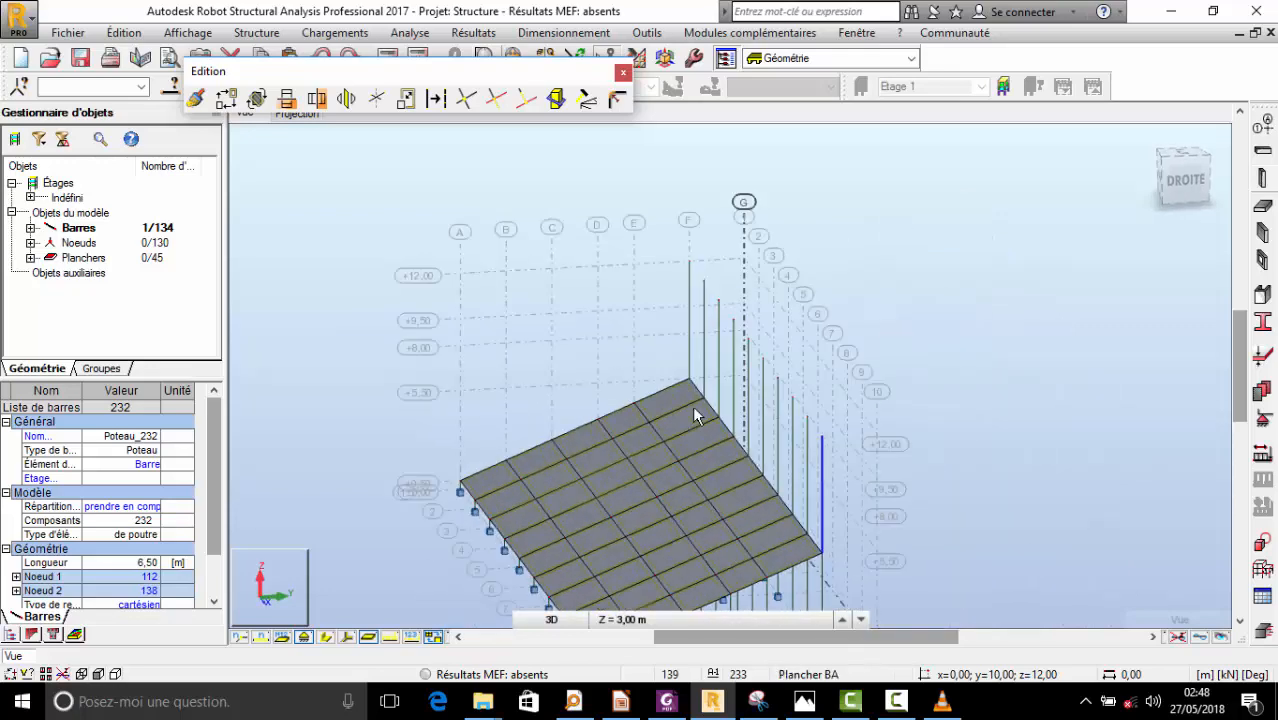
{"action": "left_click_drag", "start_coordinate": [689, 271], "coordinate": [731, 272]}
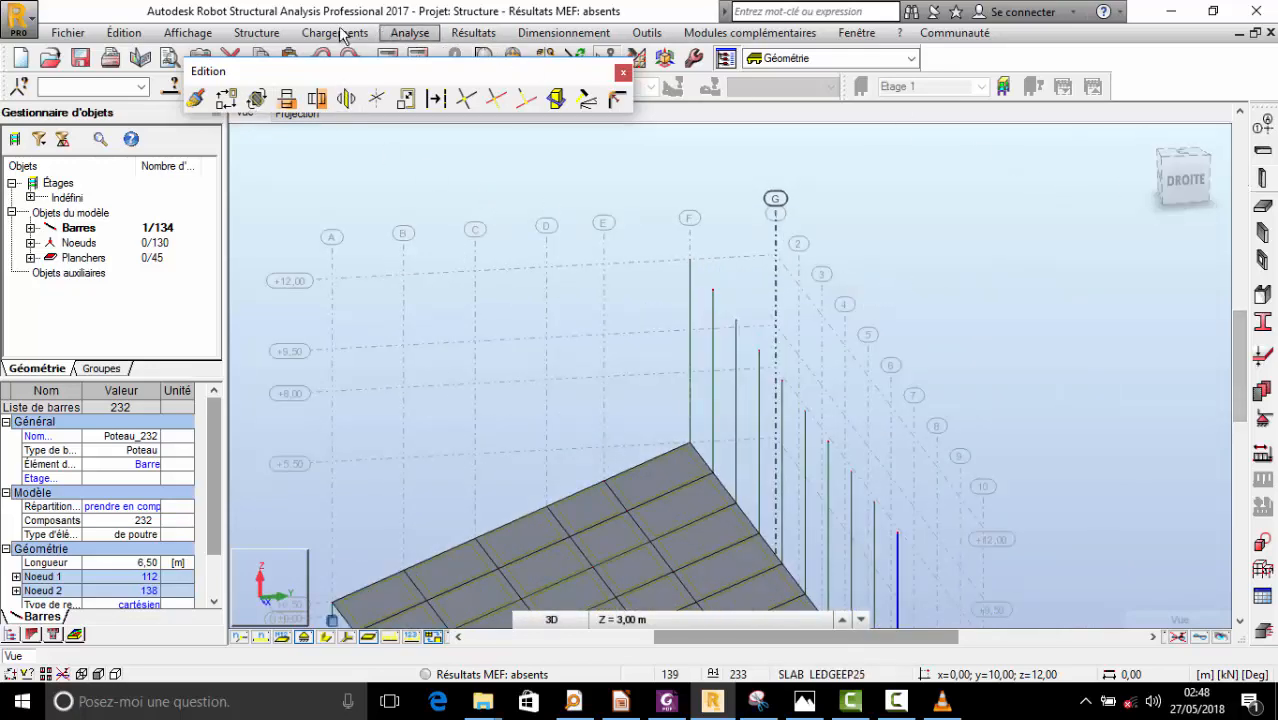
{"action": "left_click", "coordinate": [257, 33]}
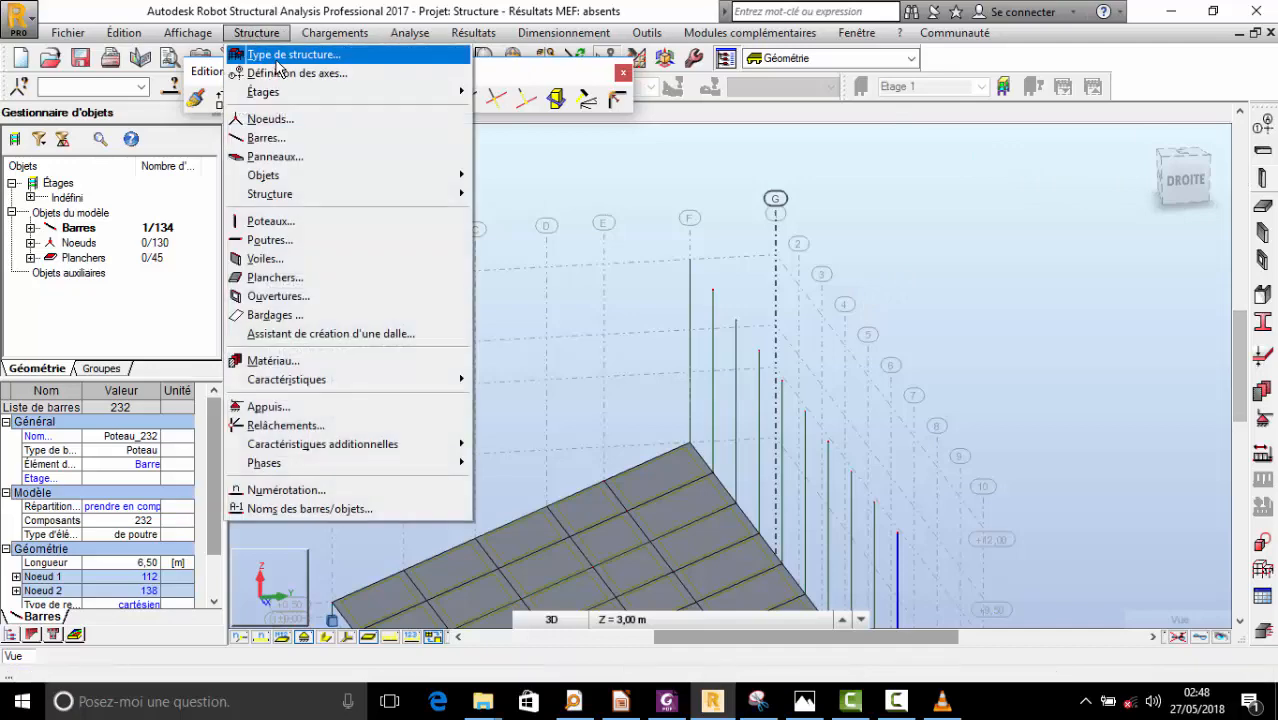
{"action": "left_click", "coordinate": [267, 140]}
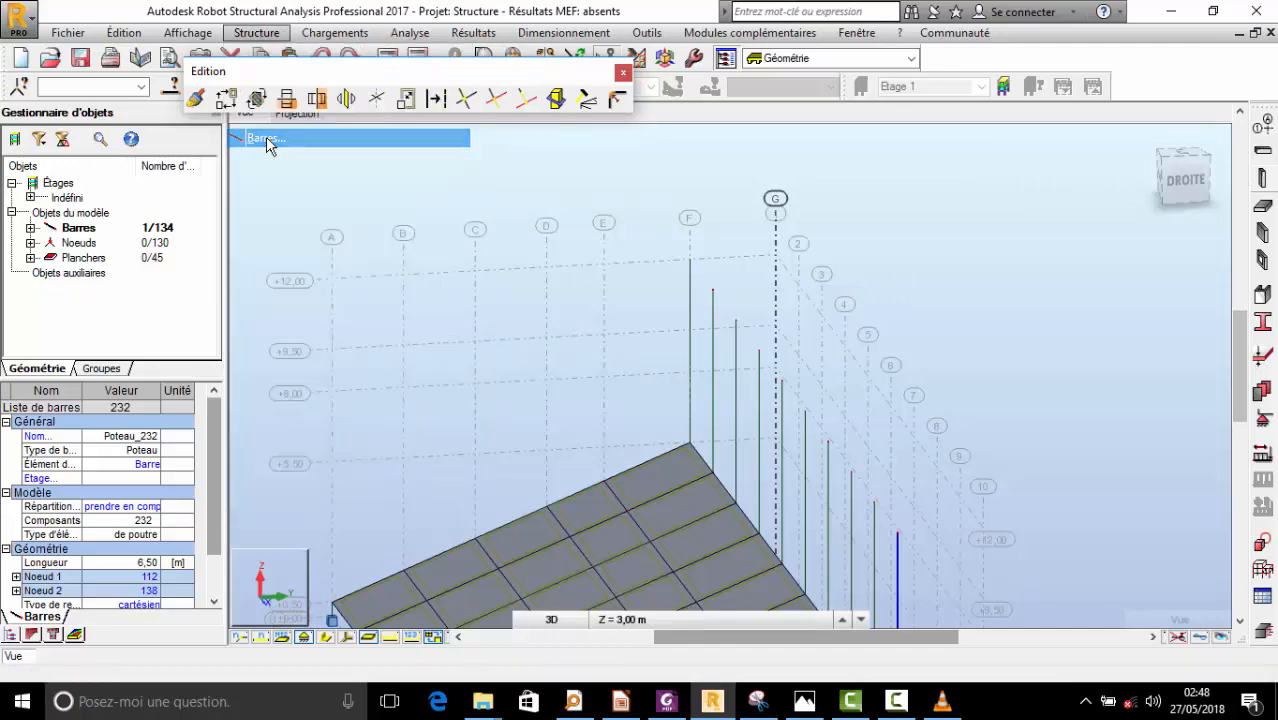
{"action": "left_click_drag", "start_coordinate": [338, 153], "coordinate": [195, 79]}
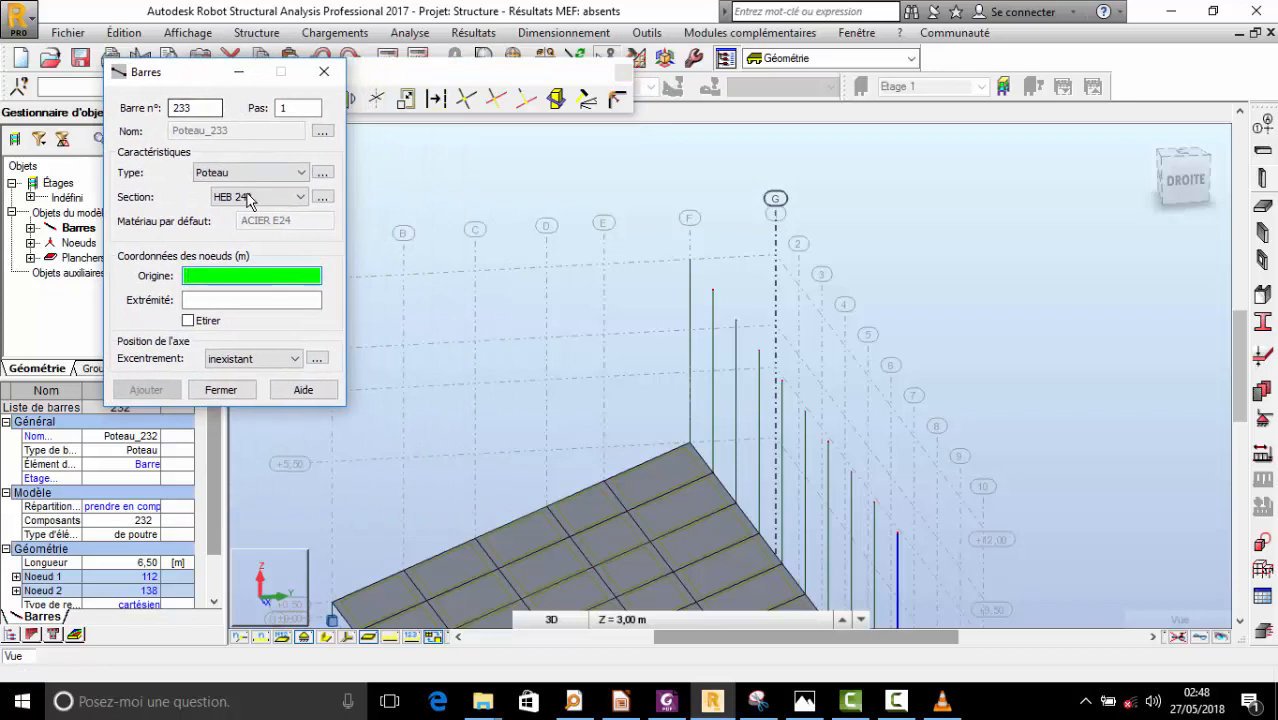
{"action": "left_click", "coordinate": [251, 200]}
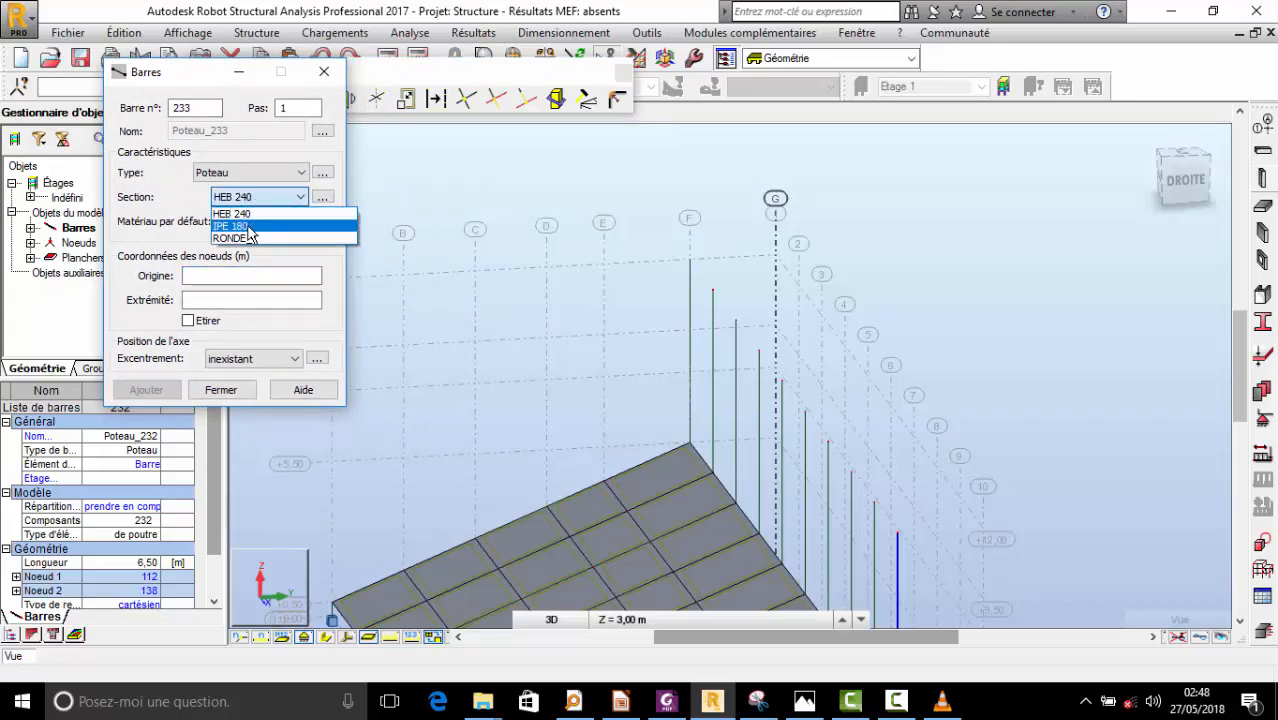
{"action": "left_click", "coordinate": [248, 227]}
{"action": "left_click", "coordinate": [689, 259]}
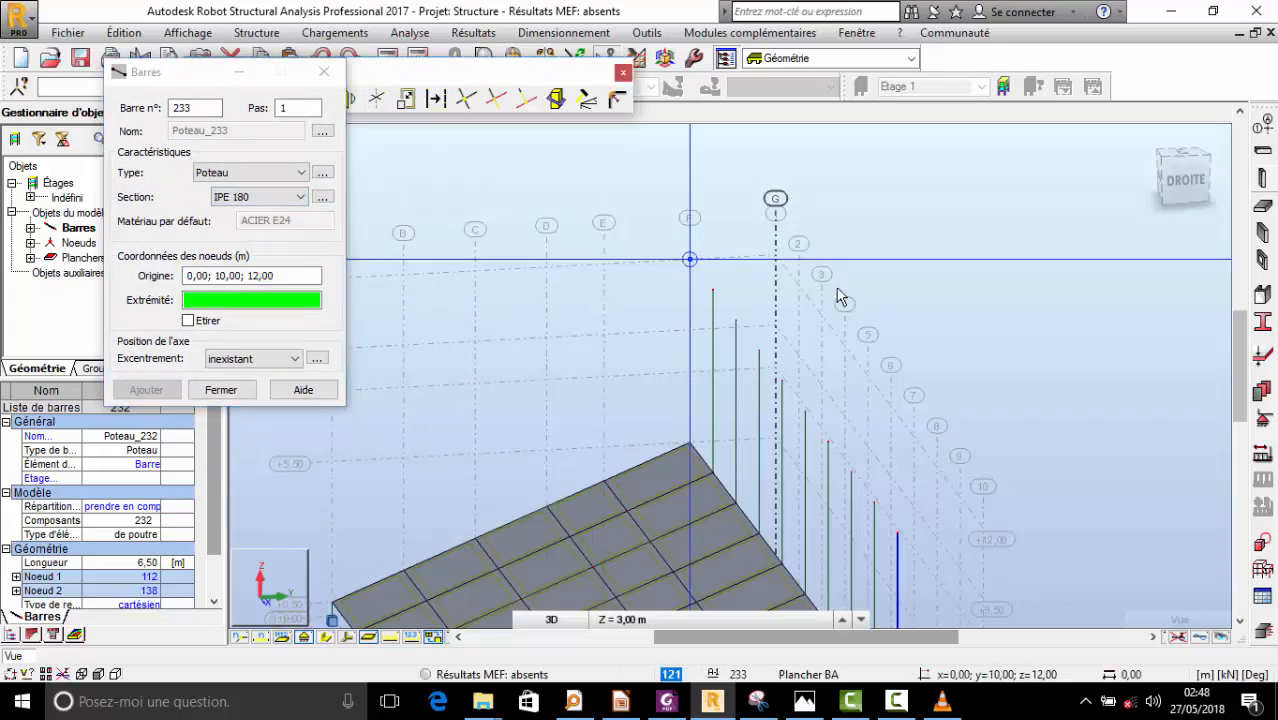
{"action": "scroll", "coordinate": [840, 297], "scroll_direction": "down", "scroll_amount": 2}
{"action": "left_click", "coordinate": [486, 333]}
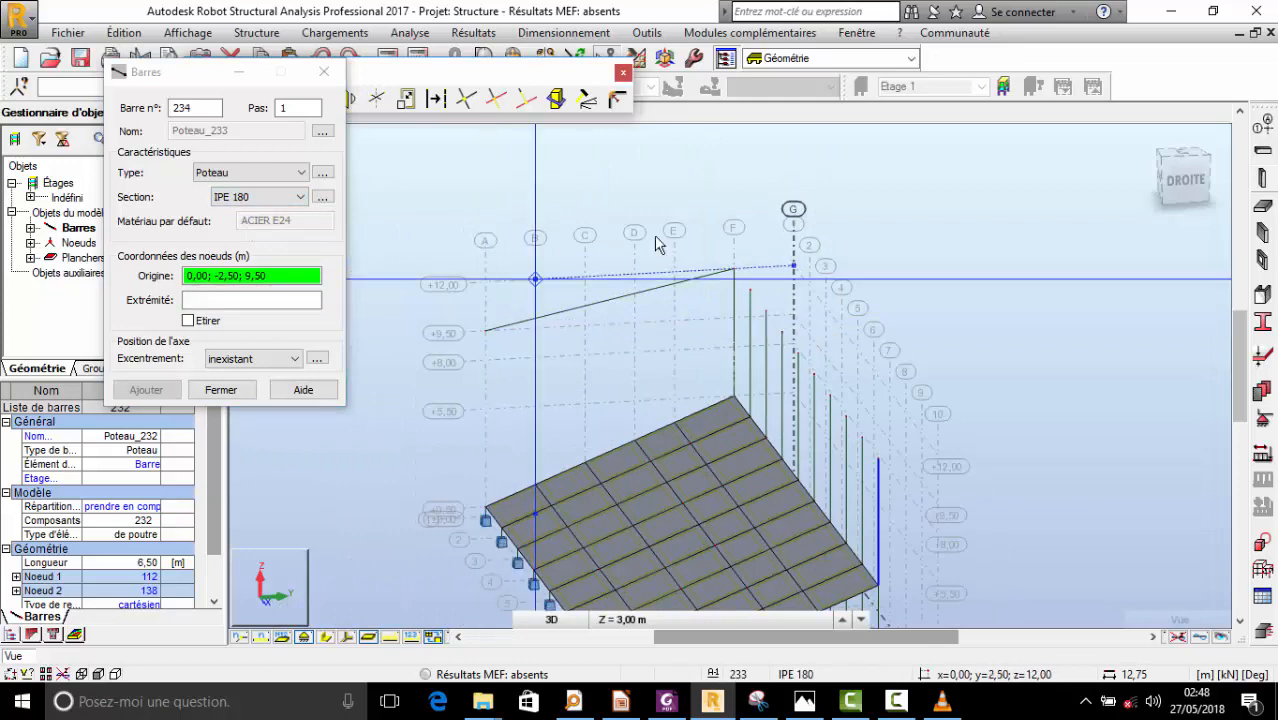
- Add a second IPE 180 bar from the first column's top at 0,00; 10,00; 12,00 to the grid point 0,00; 13,00; 9,50
{"action": "scroll", "coordinate": [790, 260], "scroll_direction": "up", "scroll_amount": 2}
{"action": "left_click", "coordinate": [686, 278]}
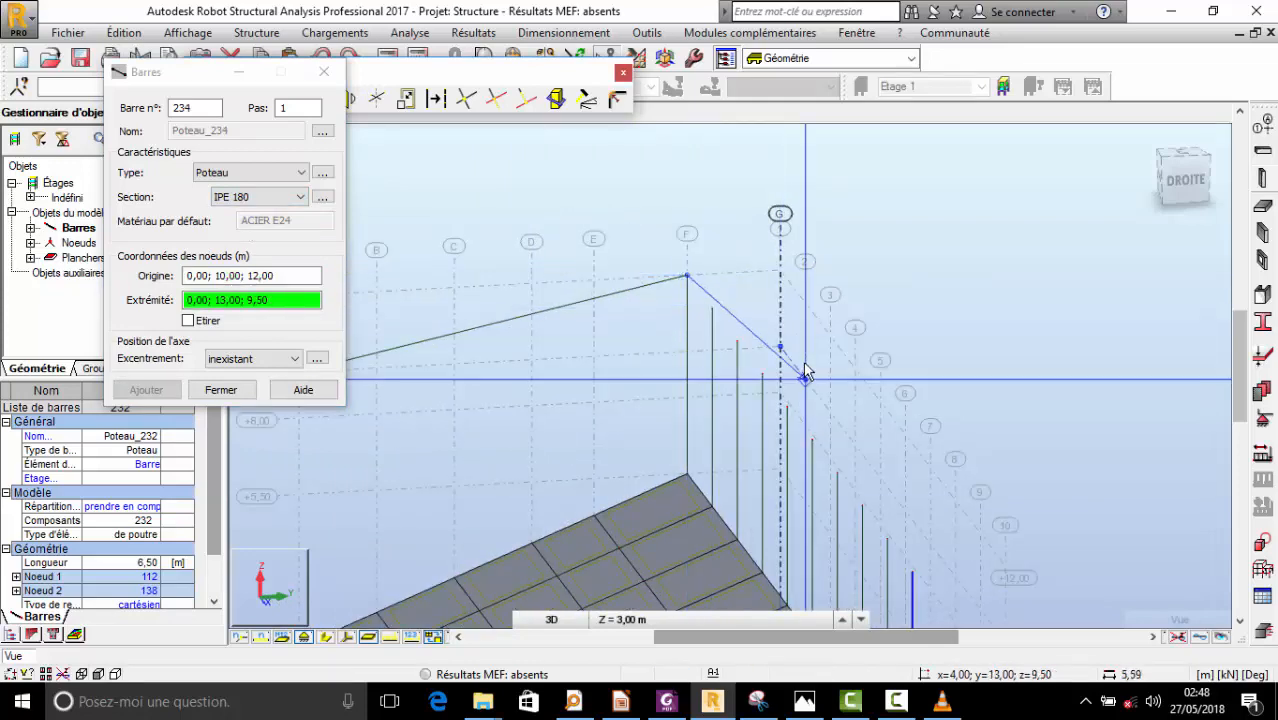
{"action": "scroll", "coordinate": [805, 360], "scroll_direction": "up", "scroll_amount": 2}
{"action": "left_click", "coordinate": [766, 338]}
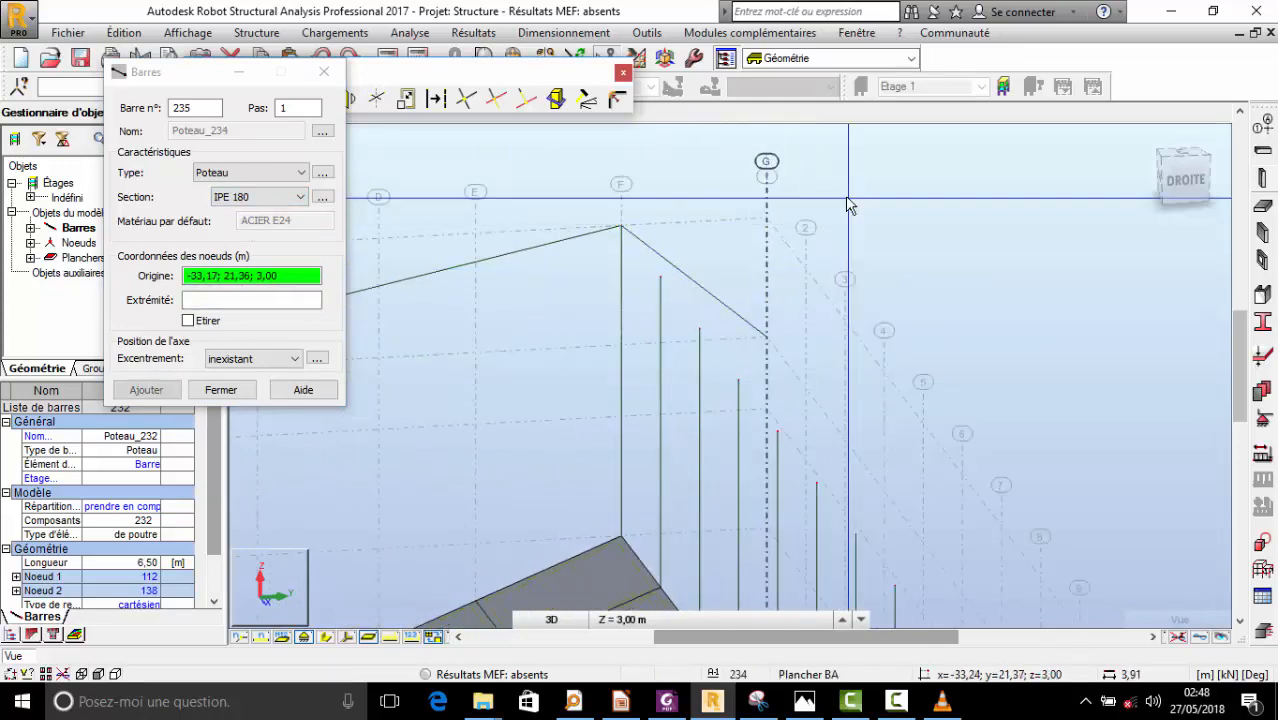
- Compare the two new roof bars with the grandstand photo FRAMEWORK.PNG in Photos, and close the bar definition
{"action": "right_click", "coordinate": [724, 221]}
{"action": "left_click", "coordinate": [800, 294]}
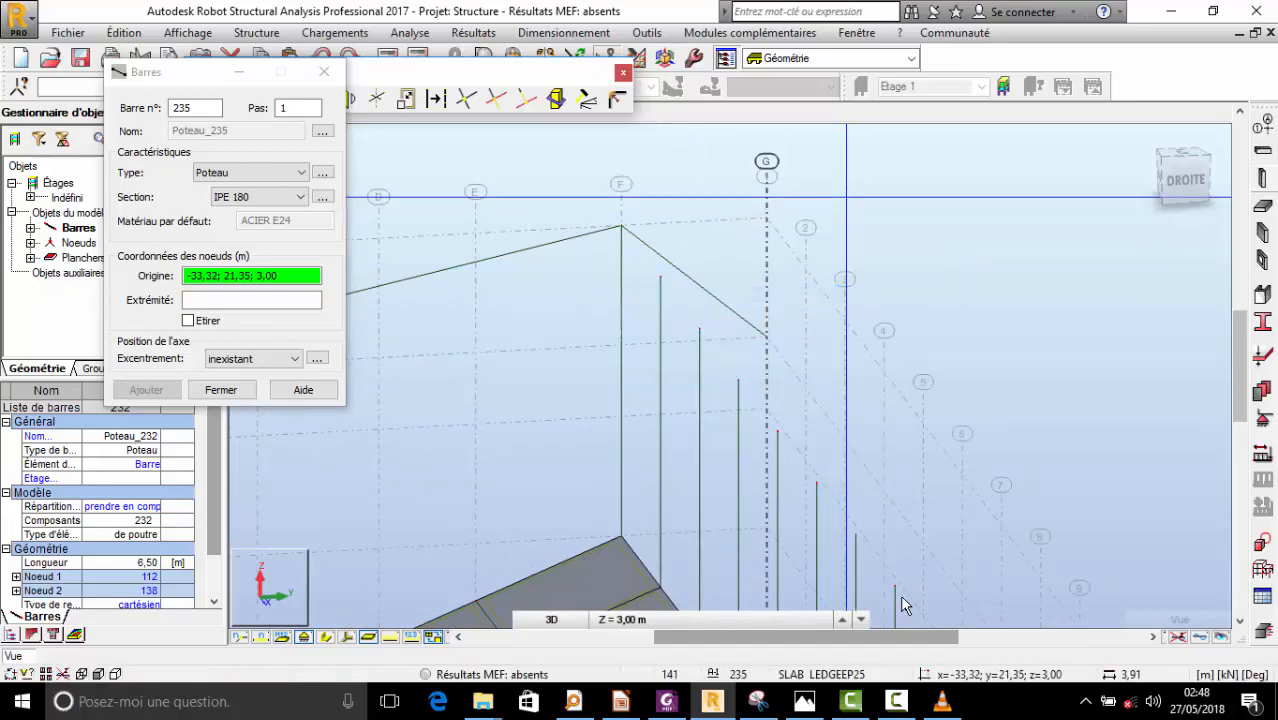
{"action": "left_click", "coordinate": [805, 701]}
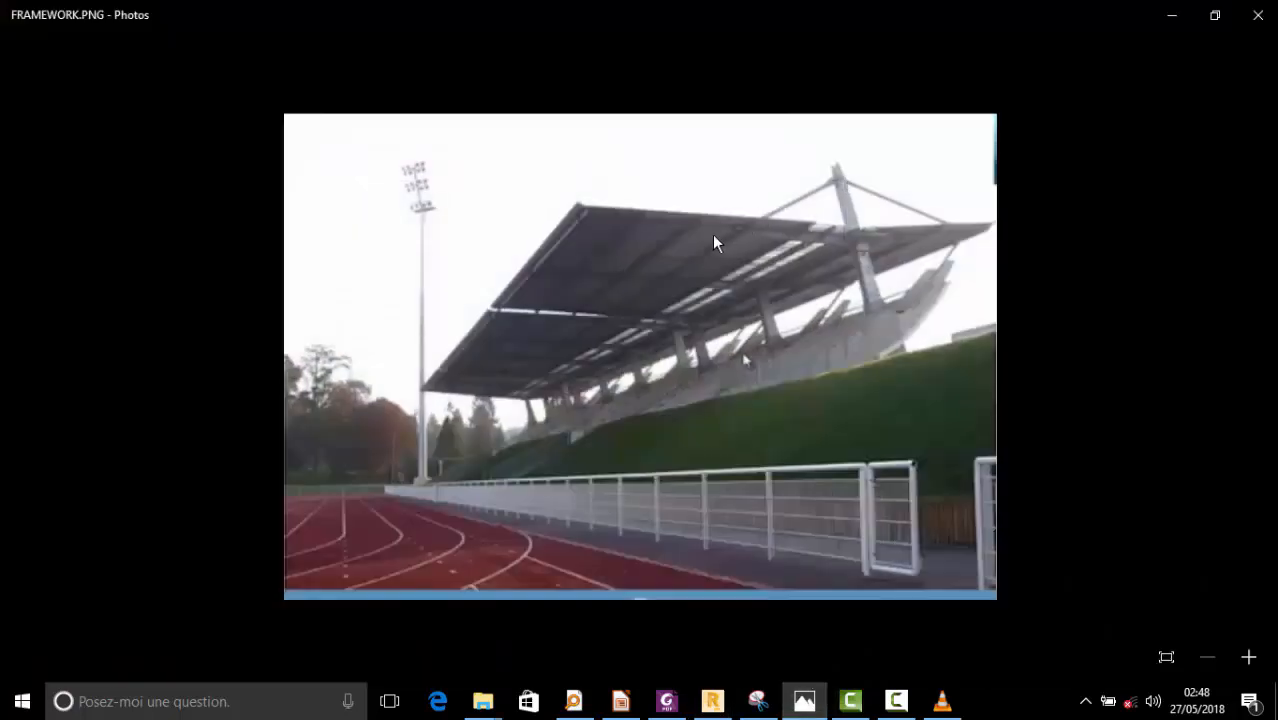
{"action": "left_click", "coordinate": [1172, 15]}
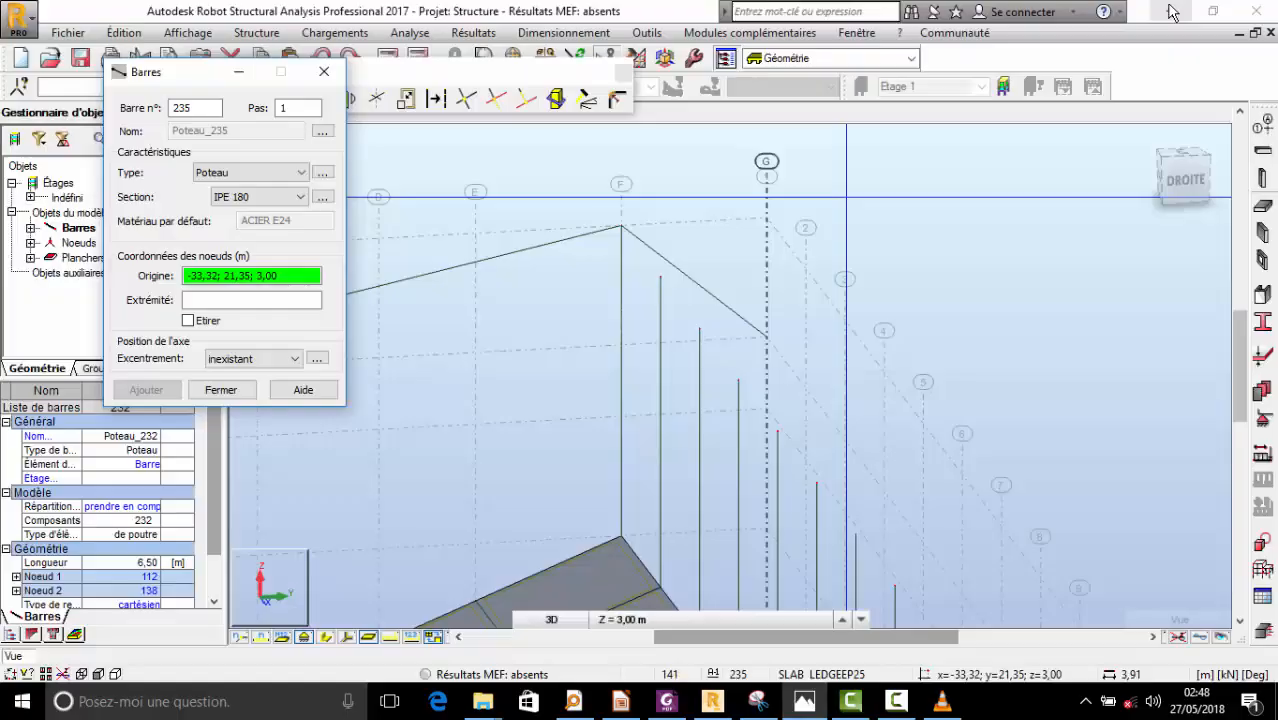
{"action": "right_click", "coordinate": [648, 231]}
{"action": "left_click", "coordinate": [743, 319]}
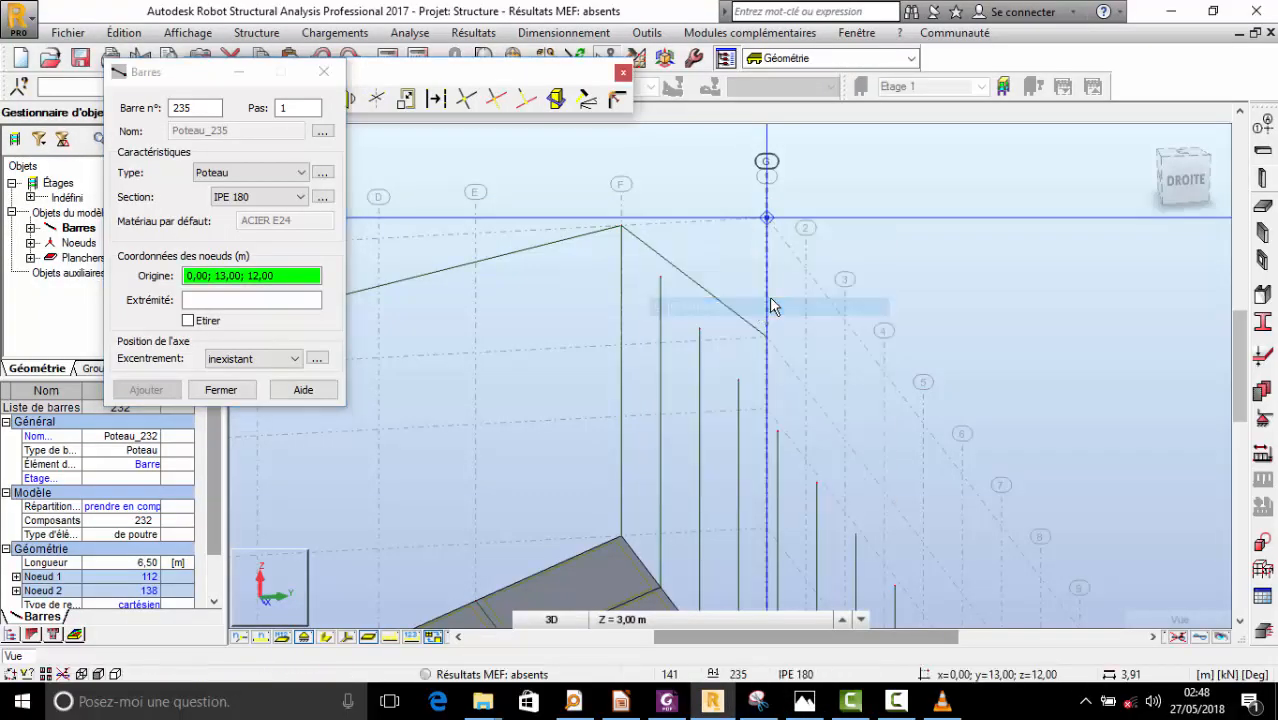
{"action": "left_click_drag", "start_coordinate": [770, 306], "coordinate": [813, 403]}
{"action": "scroll", "coordinate": [815, 406], "scroll_direction": "down", "scroll_amount": 1}
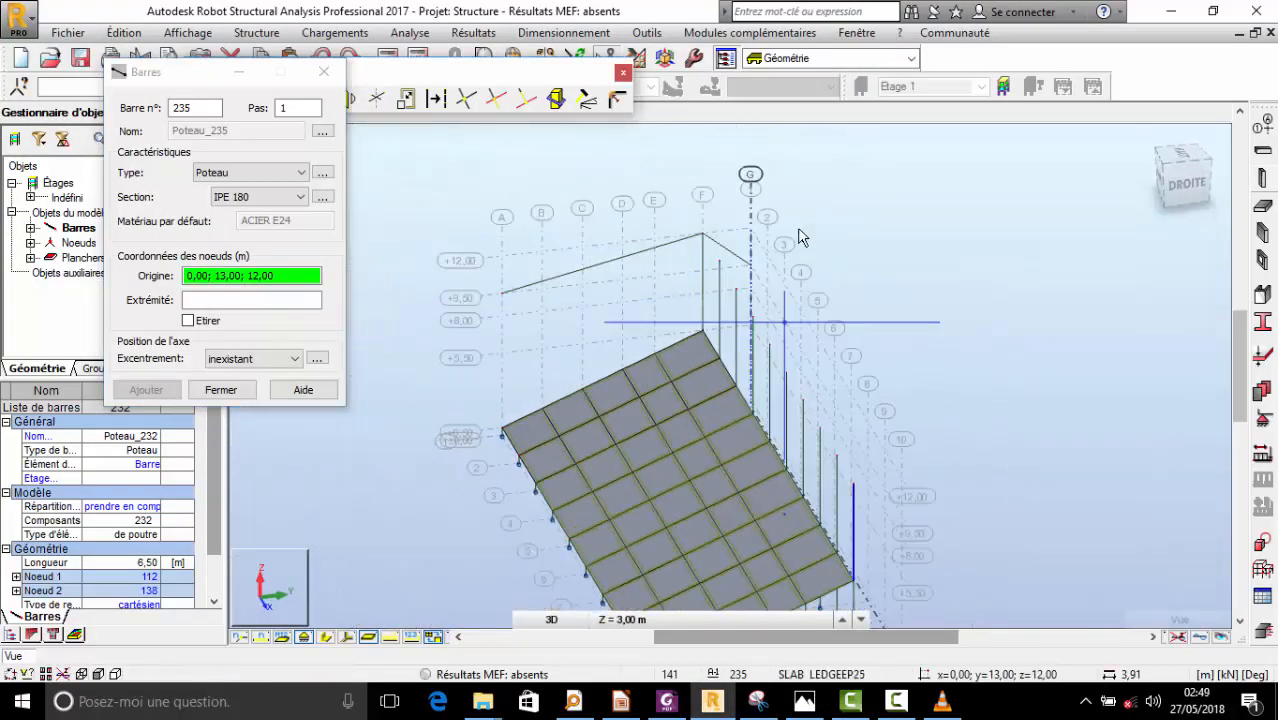
{"action": "right_click", "coordinate": [798, 230]}
{"action": "left_click", "coordinate": [798, 243]}
{"action": "right_click", "coordinate": [700, 178]}
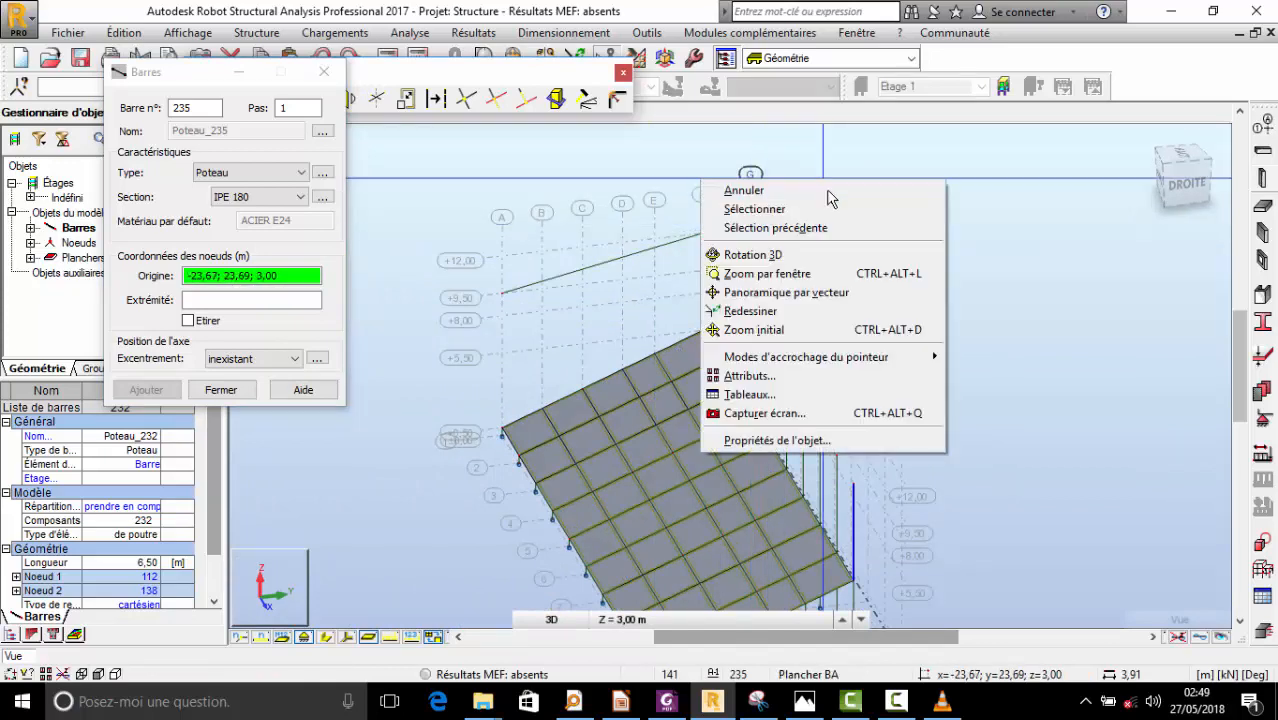
{"action": "left_click", "coordinate": [722, 189]}
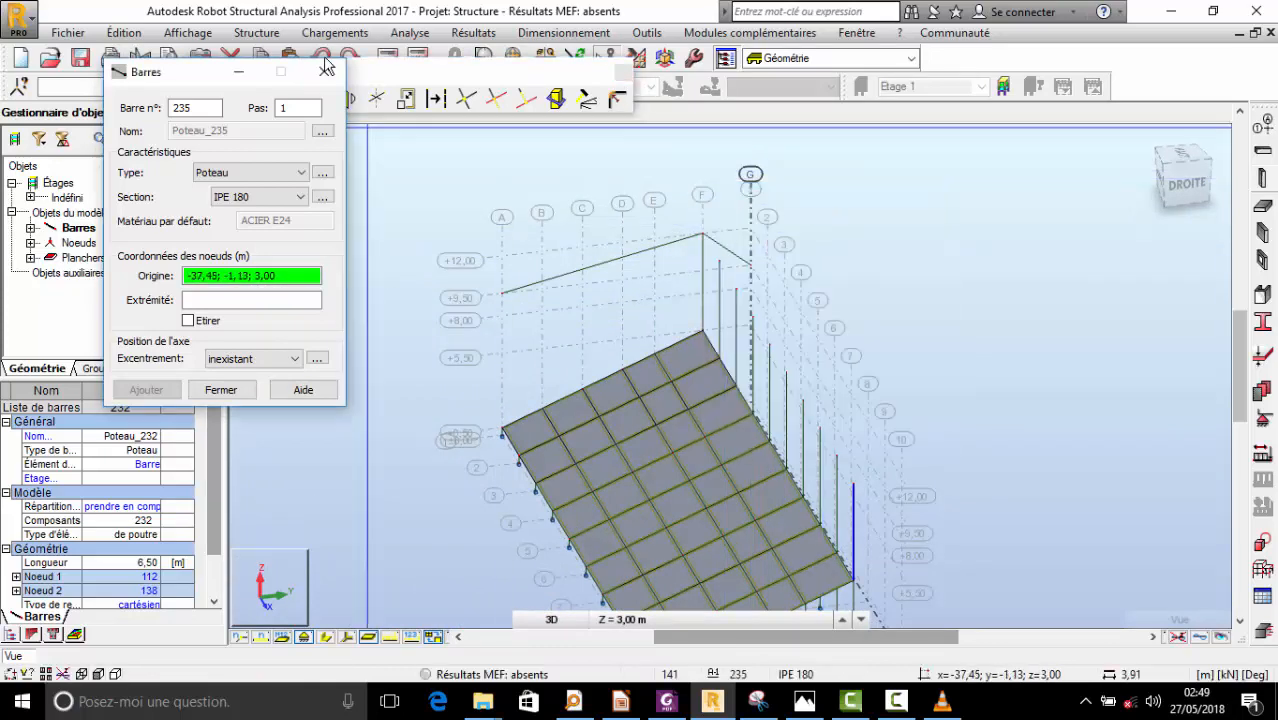
{"action": "left_click", "coordinate": [326, 70]}
- Copy both IPE 180 roof bars with 9 repetitions along the column row, using a translation vector of 4,00; 0,00; 0,00 m
{"action": "left_click", "coordinate": [598, 267]}
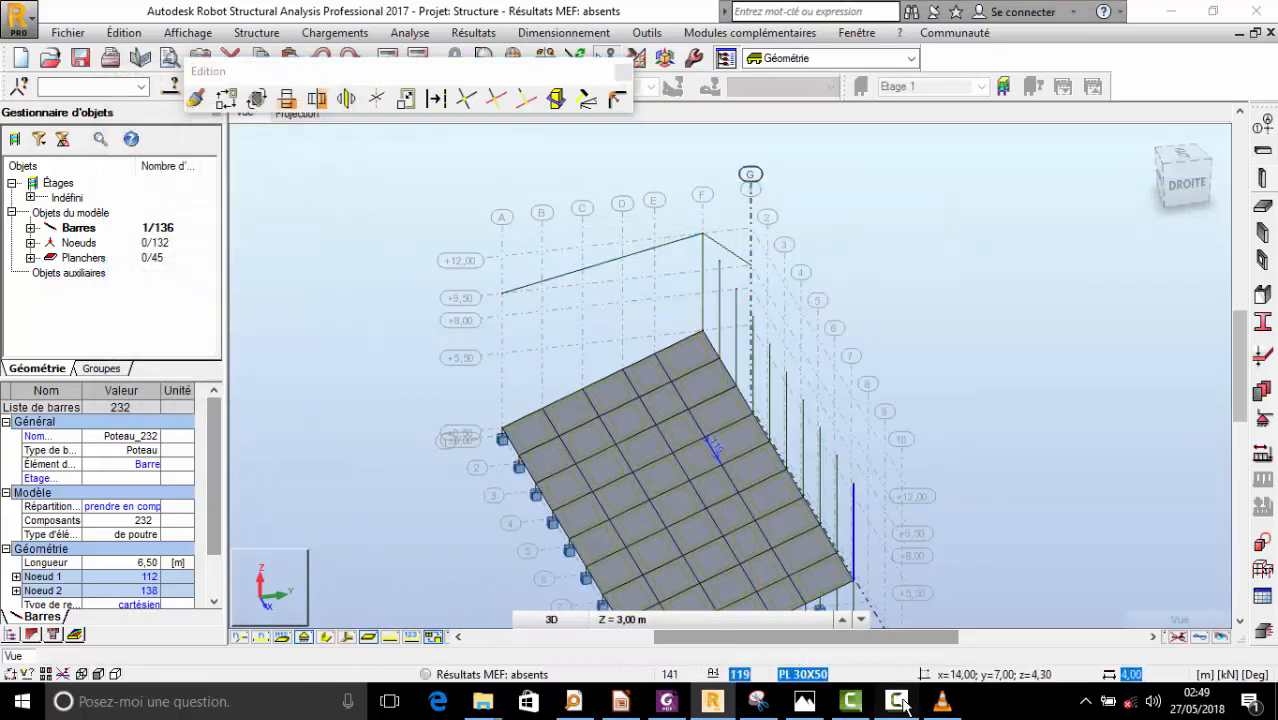
{"action": "left_click", "coordinate": [628, 268]}
{"action": "scroll", "coordinate": [720, 266], "scroll_direction": "up", "scroll_amount": 2}
{"action": "left_click", "coordinate": [720, 266], "text": "ctrl"}
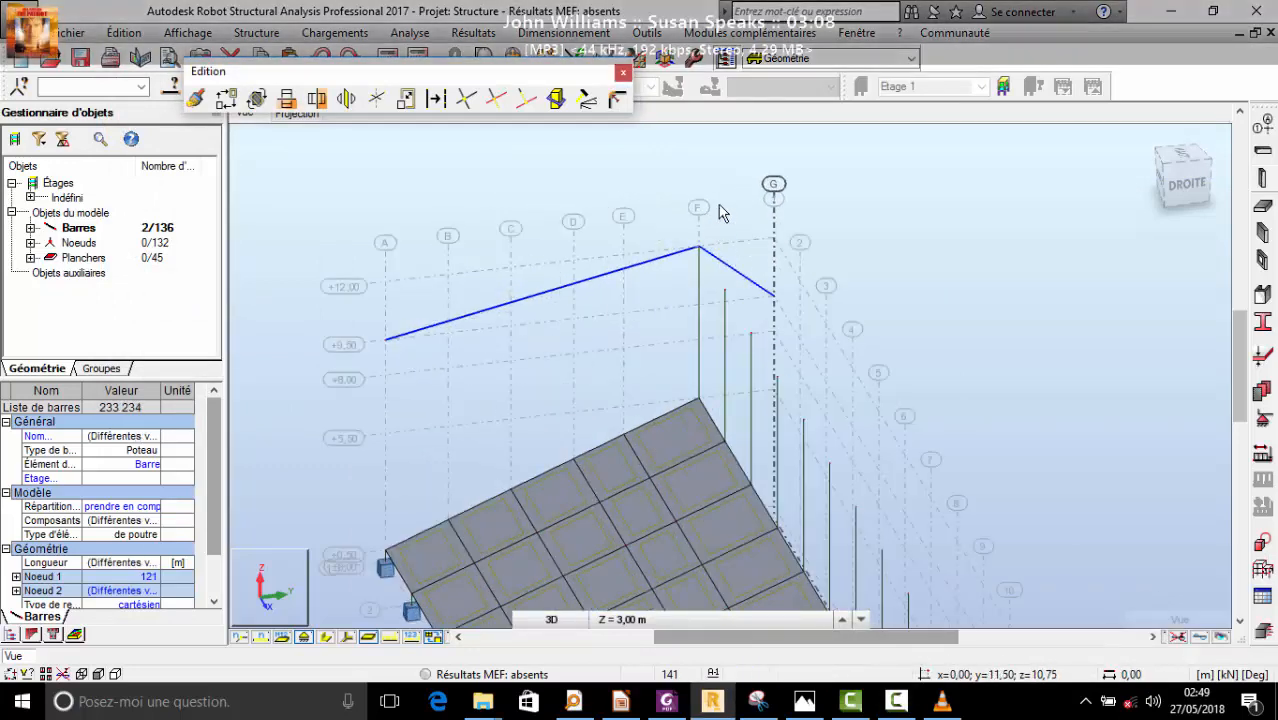
{"action": "left_click", "coordinate": [226, 97]}
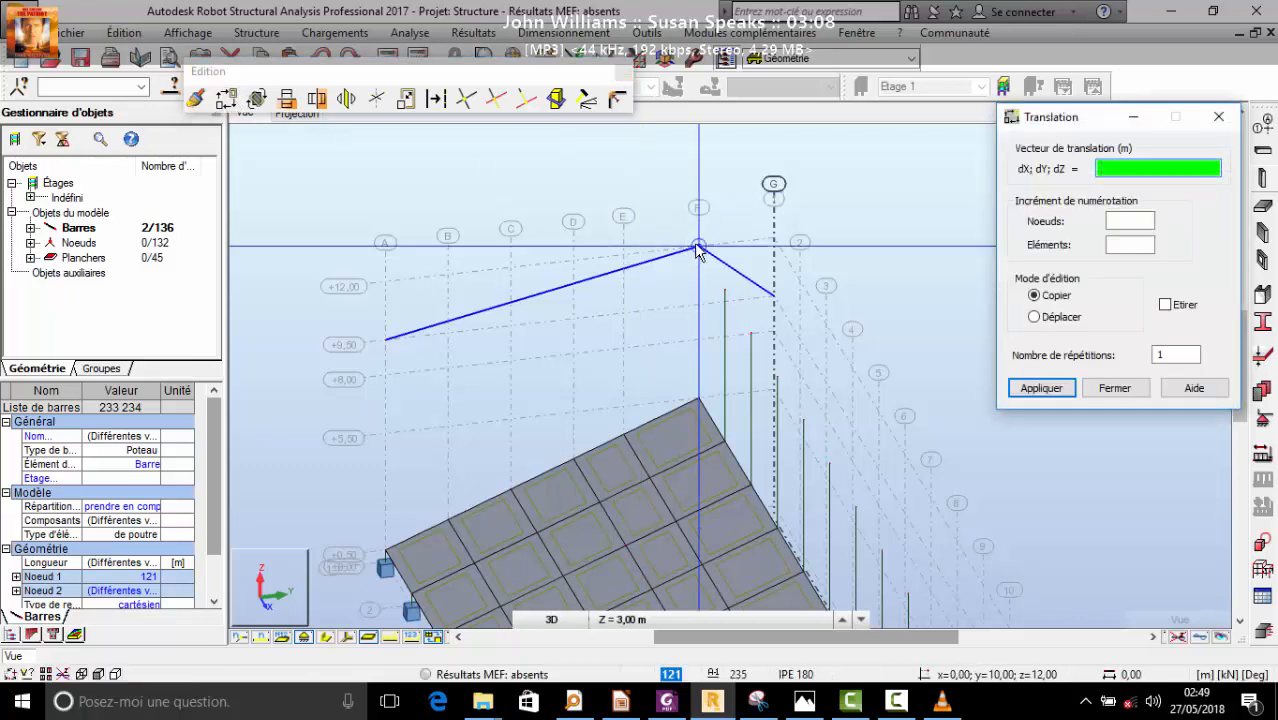
{"action": "left_click", "coordinate": [1178, 356]}
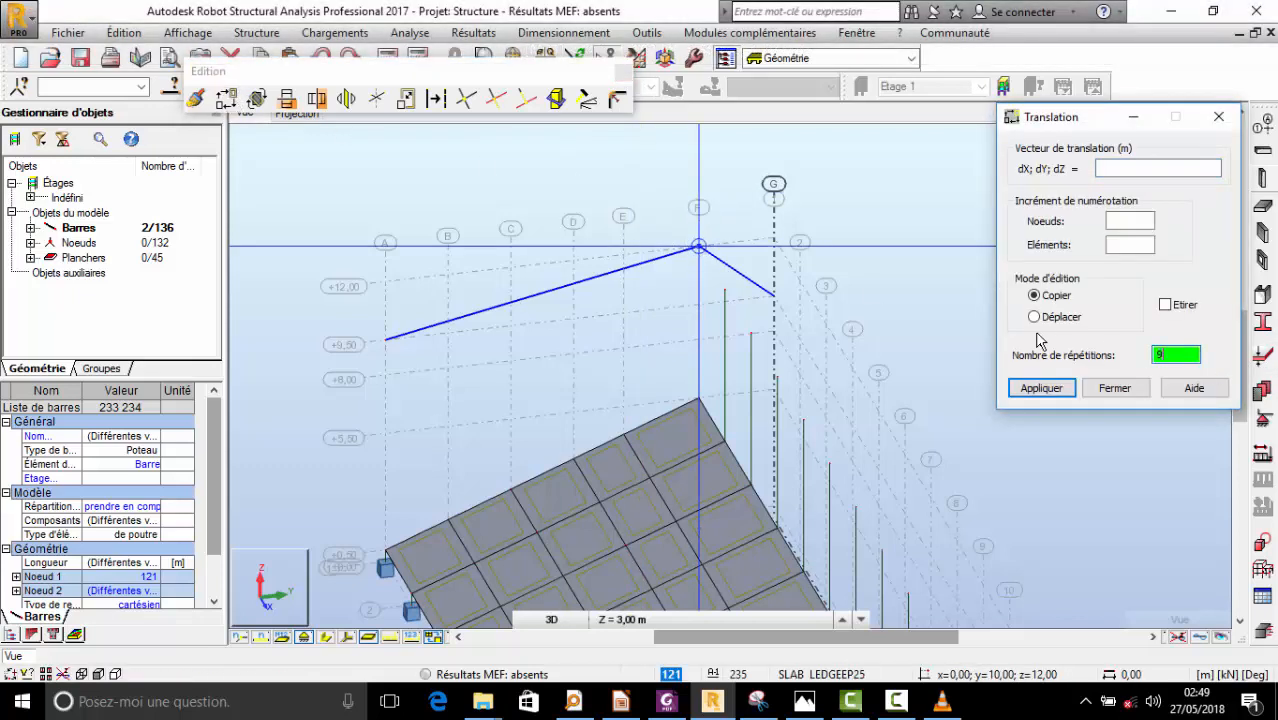
{"action": "left_click", "coordinate": [692, 254]}
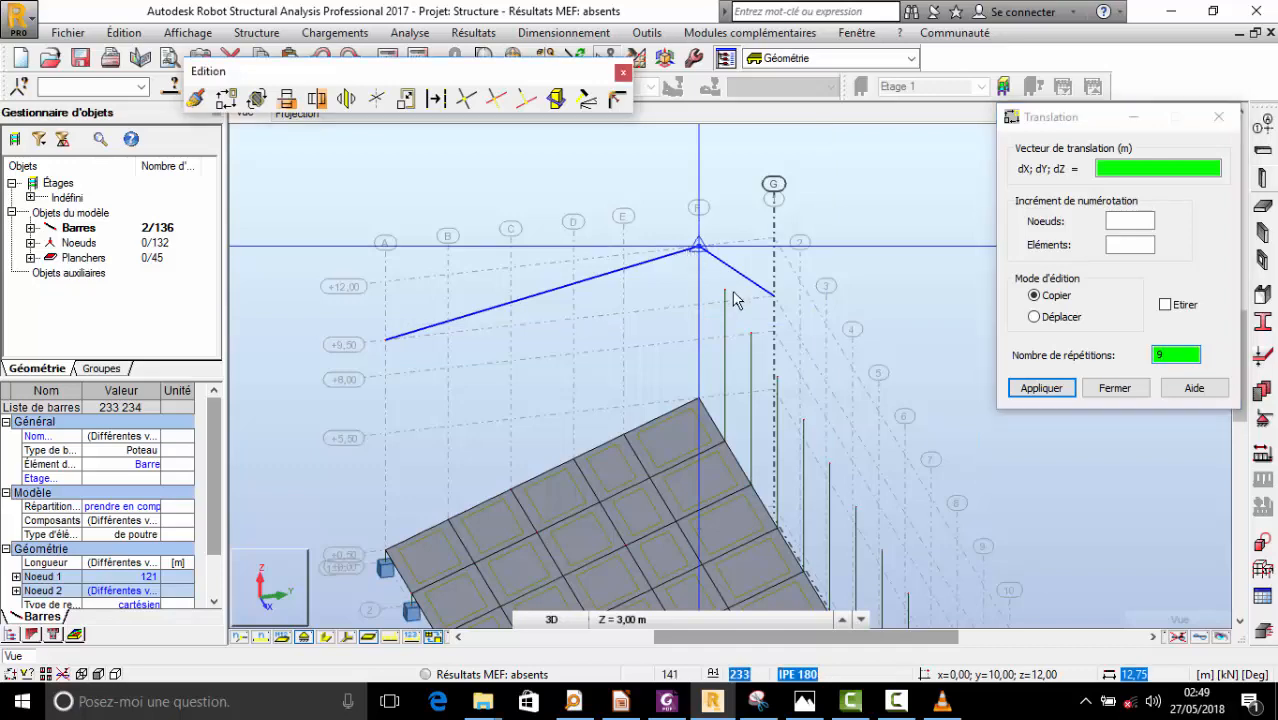
{"action": "left_click", "coordinate": [735, 300]}
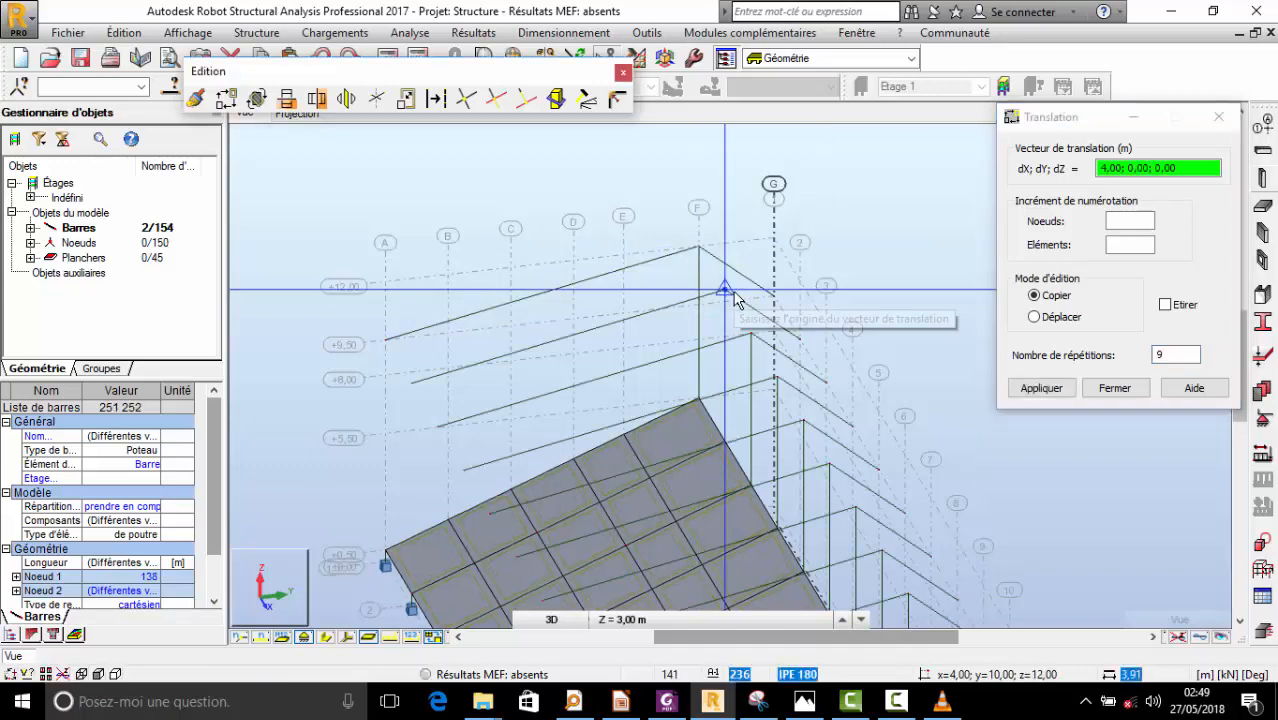
- End the copying and examine the whole structure with its row of roof bars in 3D
{"action": "right_click", "coordinate": [571, 185]}
{"action": "left_click", "coordinate": [600, 196]}
{"action": "scroll", "coordinate": [598, 200], "scroll_direction": "down", "scroll_amount": 3}
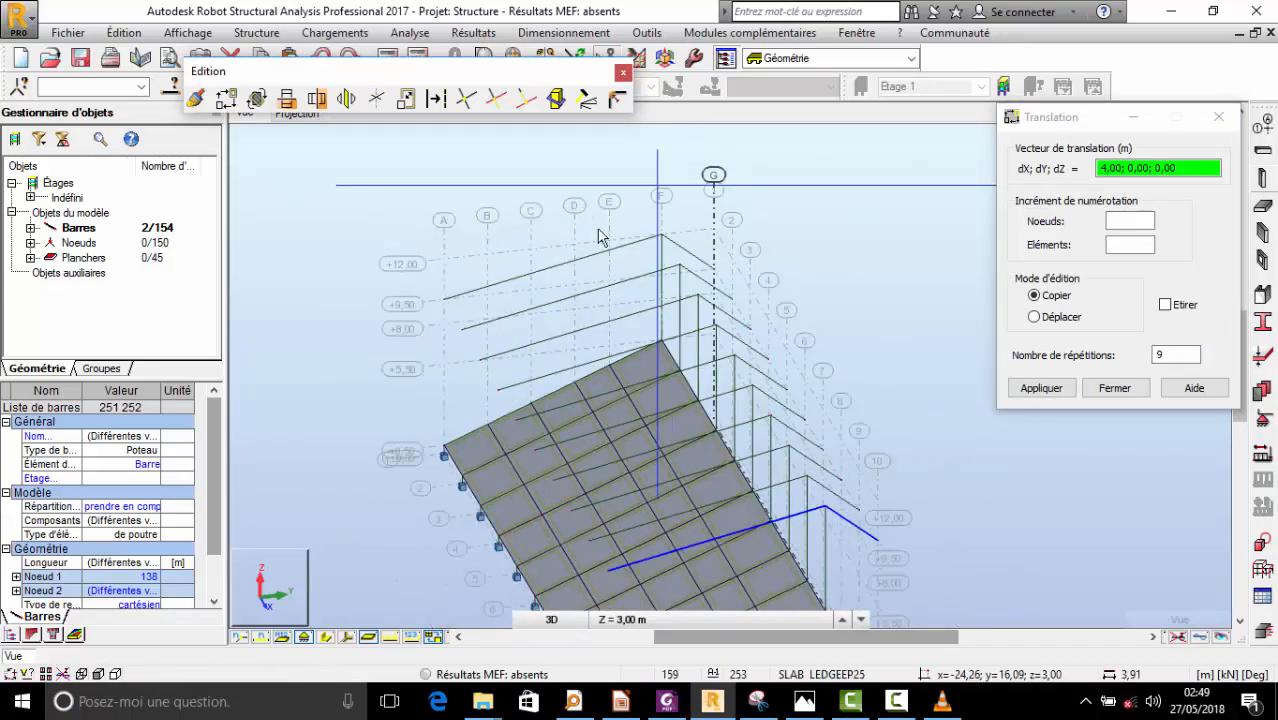
{"action": "middle_click_drag", "start_coordinate": [599, 240], "coordinate": [633, 300], "text": "shift"}
{"action": "scroll", "coordinate": [632, 298], "scroll_direction": "down", "scroll_amount": 3}
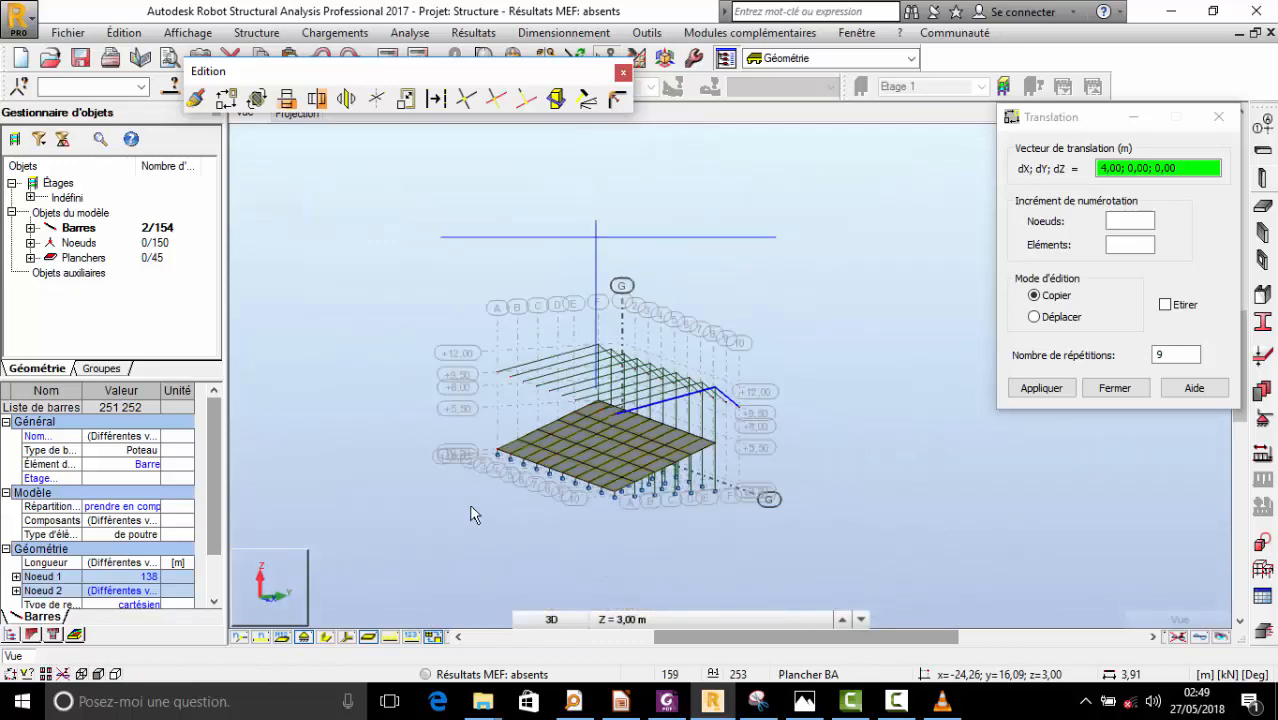
- Display the section profiles, close the Translation dialog, and examine how the roof bars meet the column tops
{"action": "left_click", "coordinate": [325, 637]}
{"action": "middle_click_drag", "start_coordinate": [619, 454], "coordinate": [576, 456], "text": "shift"}
{"action": "scroll", "coordinate": [676, 385], "scroll_direction": "up", "scroll_amount": 3}
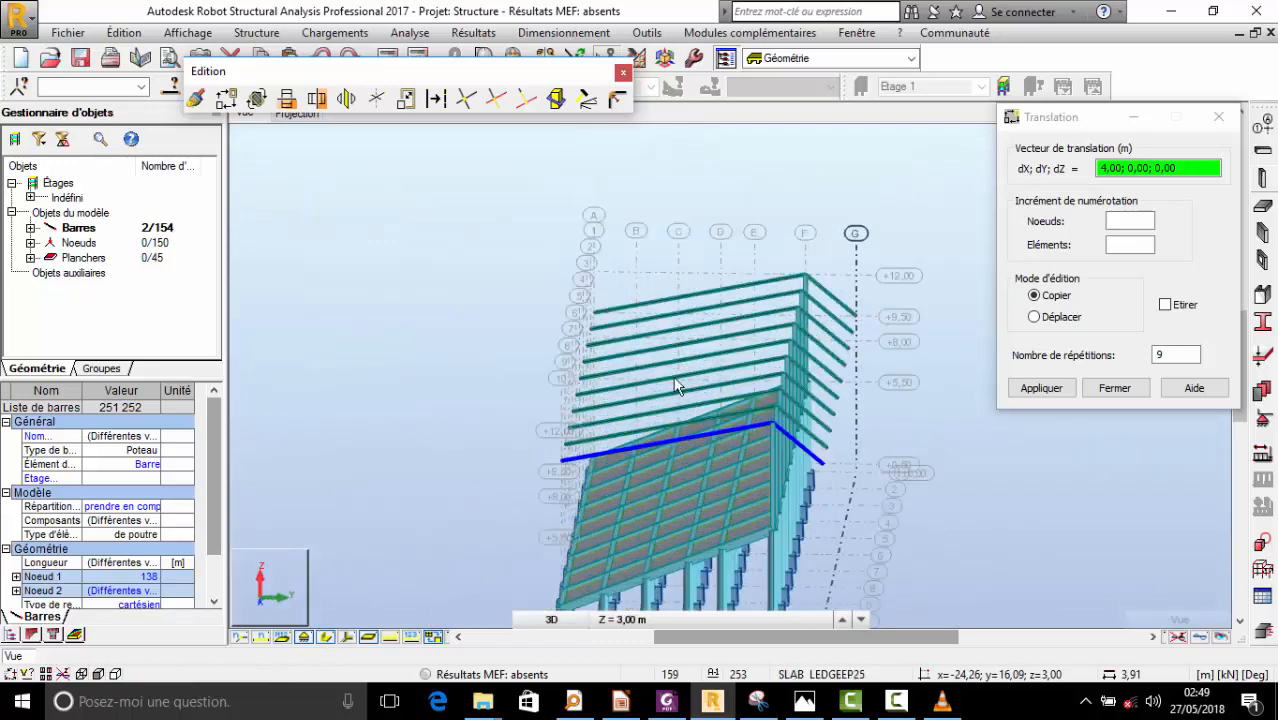
{"action": "middle_click_drag", "start_coordinate": [676, 385], "coordinate": [709, 454], "text": "shift"}
{"action": "scroll", "coordinate": [744, 393], "scroll_direction": "down", "scroll_amount": 3}
{"action": "scroll", "coordinate": [709, 461], "scroll_direction": "up", "scroll_amount": 6}
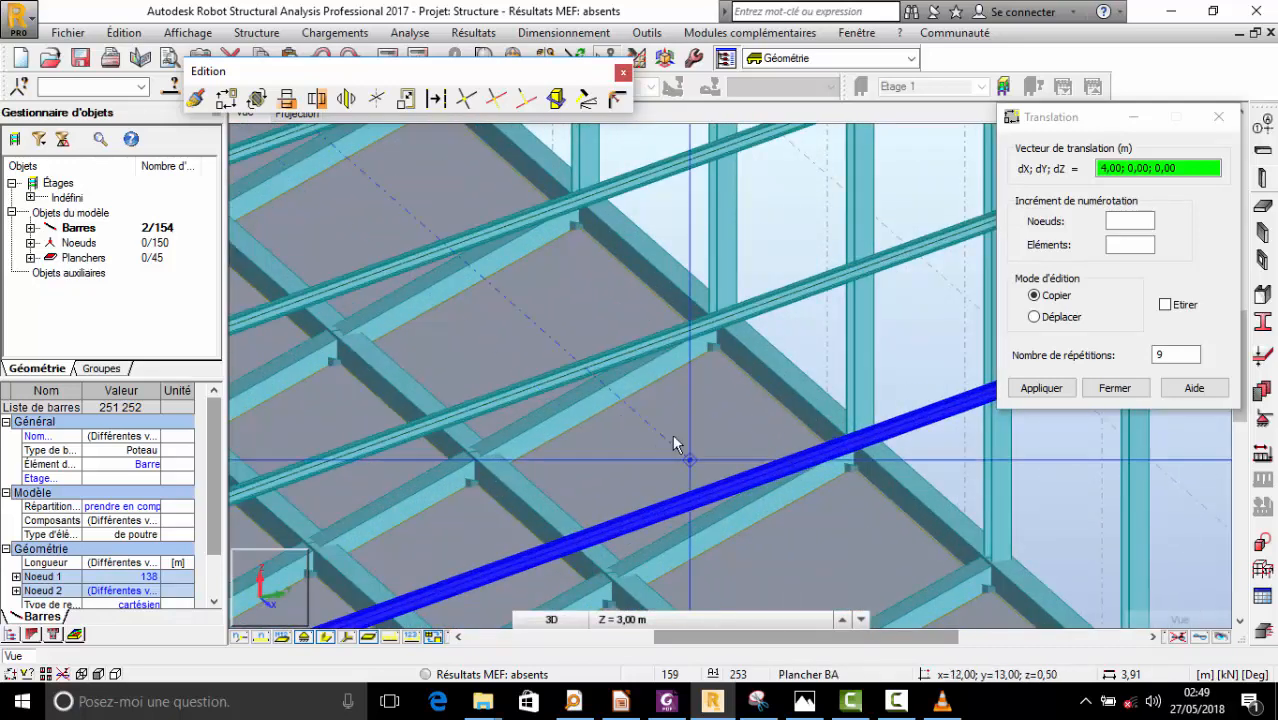
{"action": "left_click", "coordinate": [1225, 117]}
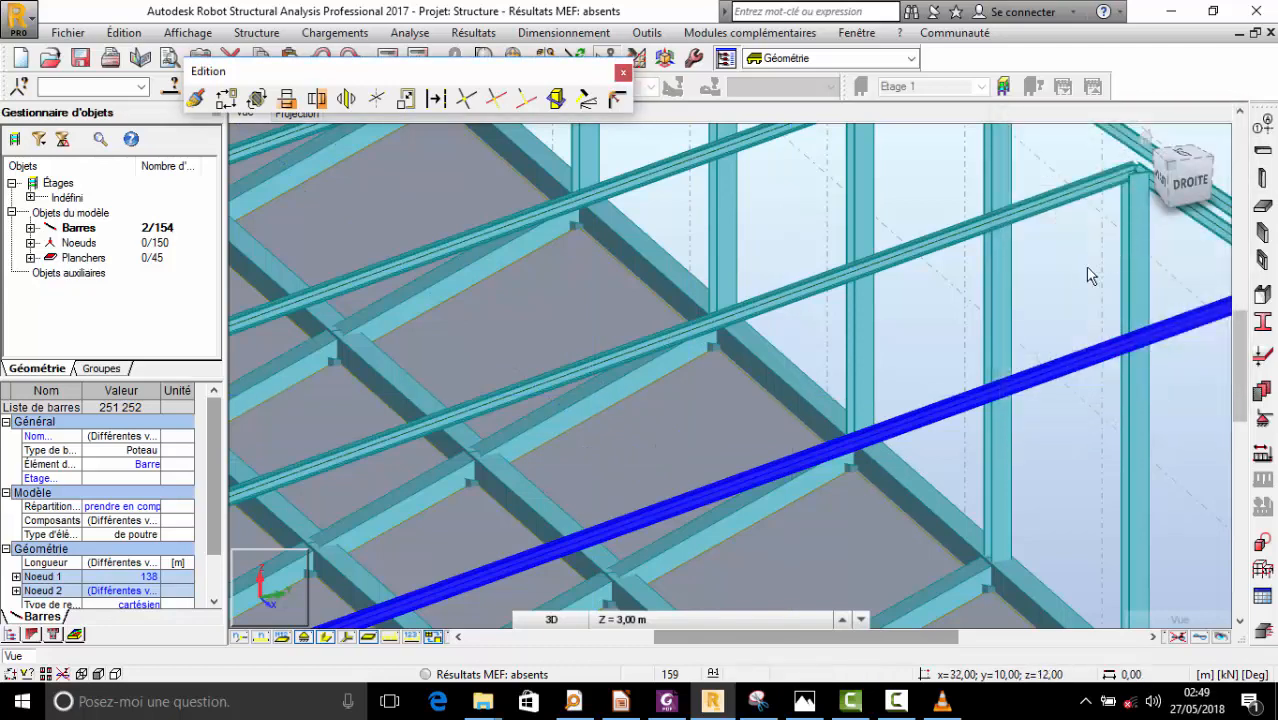
{"action": "left_click", "coordinate": [1088, 268]}
{"action": "scroll", "coordinate": [653, 415], "scroll_direction": "down", "scroll_amount": 1}
{"action": "scroll", "coordinate": [652, 414], "scroll_direction": "down", "scroll_amount": 1}
{"action": "scroll", "coordinate": [985, 245], "scroll_direction": "up", "scroll_amount": 9}
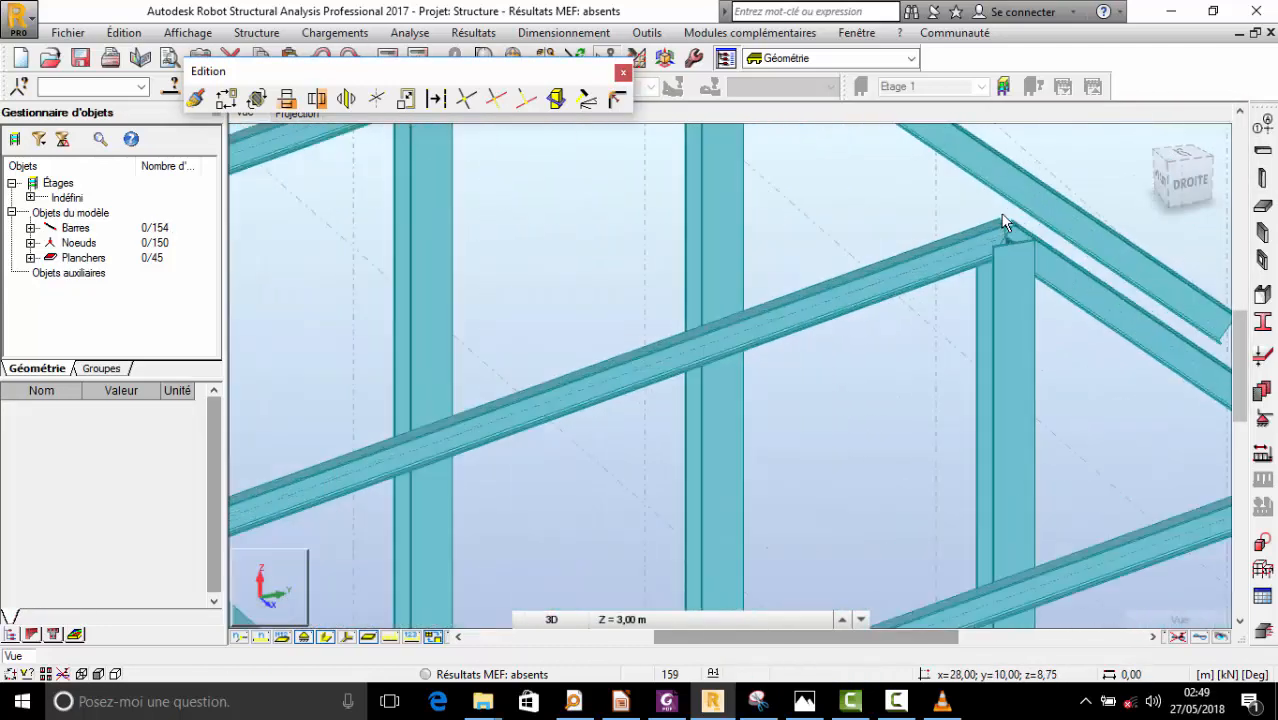
{"action": "scroll", "coordinate": [927, 220], "scroll_direction": "down", "scroll_amount": 1}
{"action": "scroll", "coordinate": [876, 208], "scroll_direction": "down", "scroll_amount": 4}
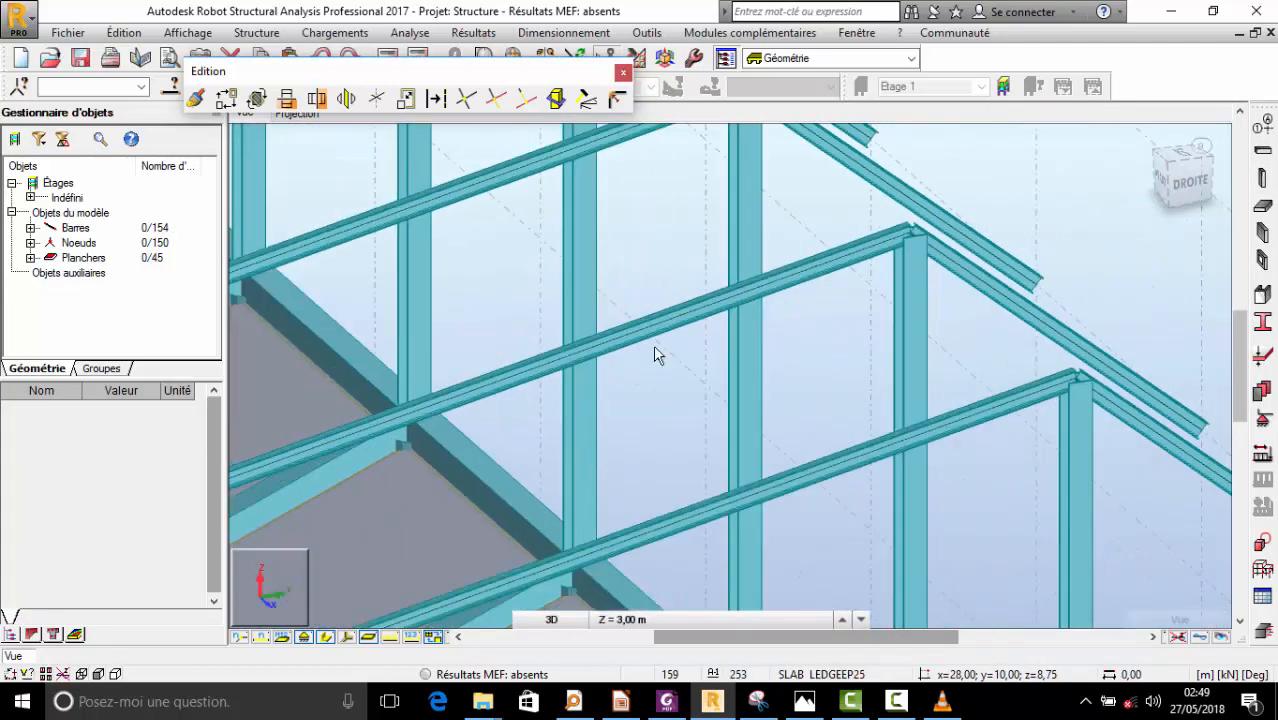
- Return the bars to line display and examine the full row of roof frames from several 3D angles
{"action": "left_click", "coordinate": [335, 641]}
{"action": "scroll", "coordinate": [690, 371], "scroll_direction": "down", "scroll_amount": 2}
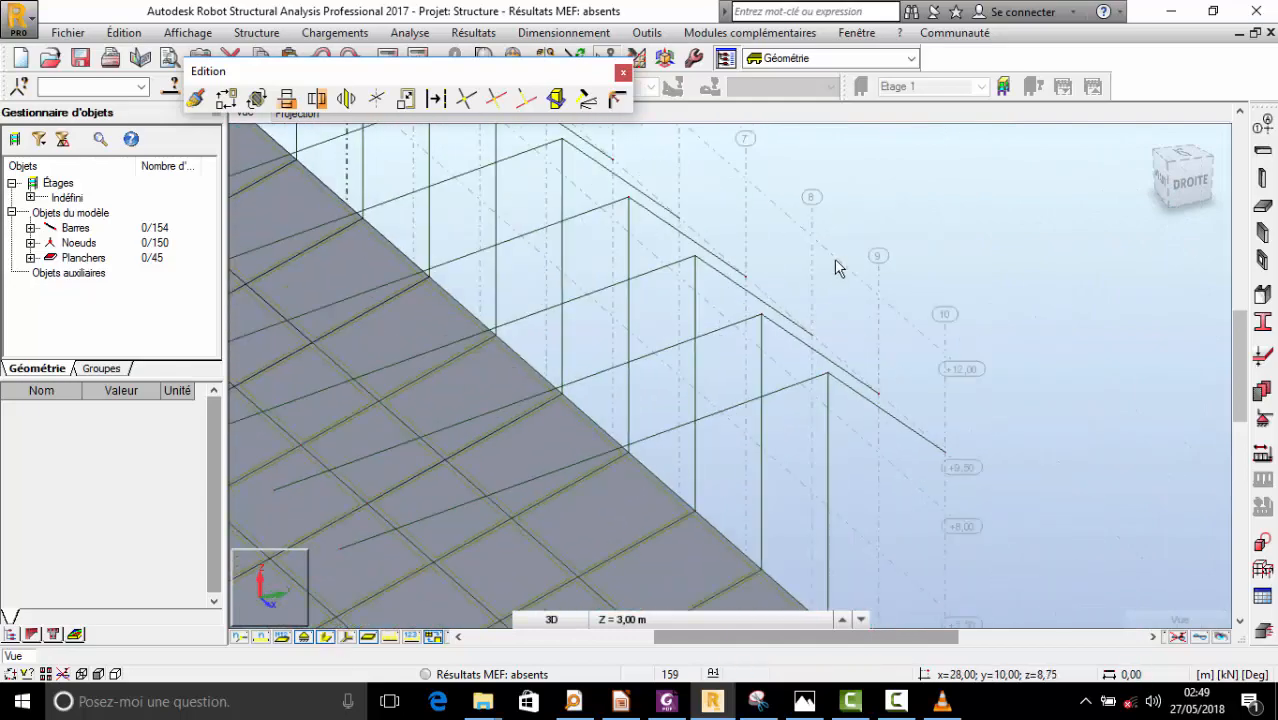
{"action": "right_click", "coordinate": [712, 262]}
{"action": "left_click", "coordinate": [822, 334]}
{"action": "scroll", "coordinate": [878, 410], "scroll_direction": "down", "scroll_amount": 5}
{"action": "left_click_drag", "start_coordinate": [836, 416], "coordinate": [832, 403]}
{"action": "scroll", "coordinate": [776, 436], "scroll_direction": "up", "scroll_amount": 1}
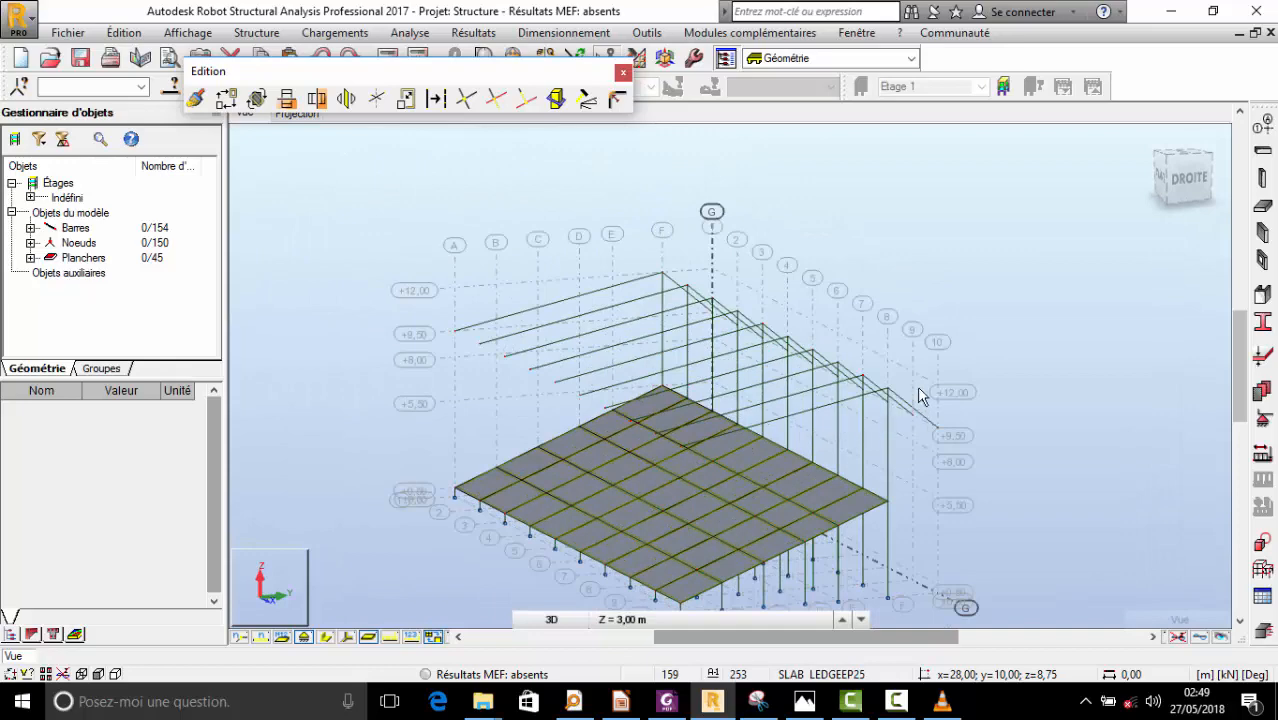
{"action": "left_click_drag", "start_coordinate": [717, 330], "coordinate": [673, 379]}
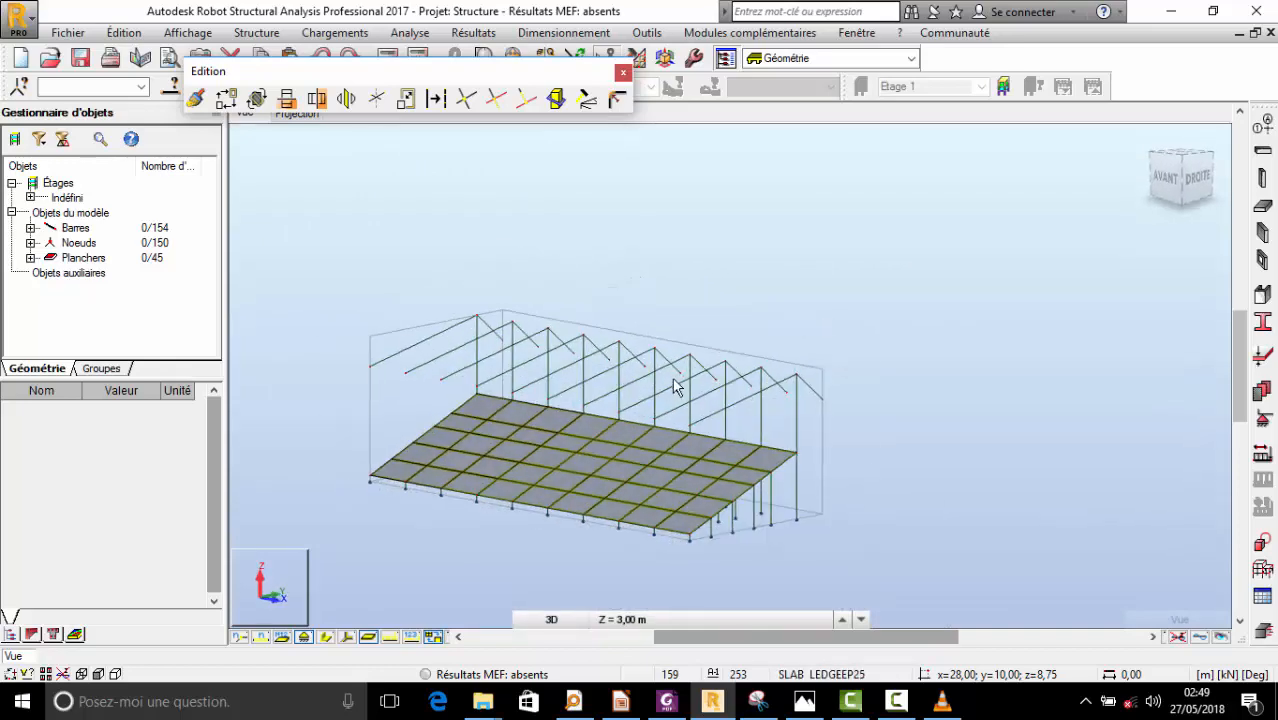
- Check the reference model in framework design.mp4 in VLC against the roof frames, and return to the Robot model
{"action": "left_click", "coordinate": [942, 701]}
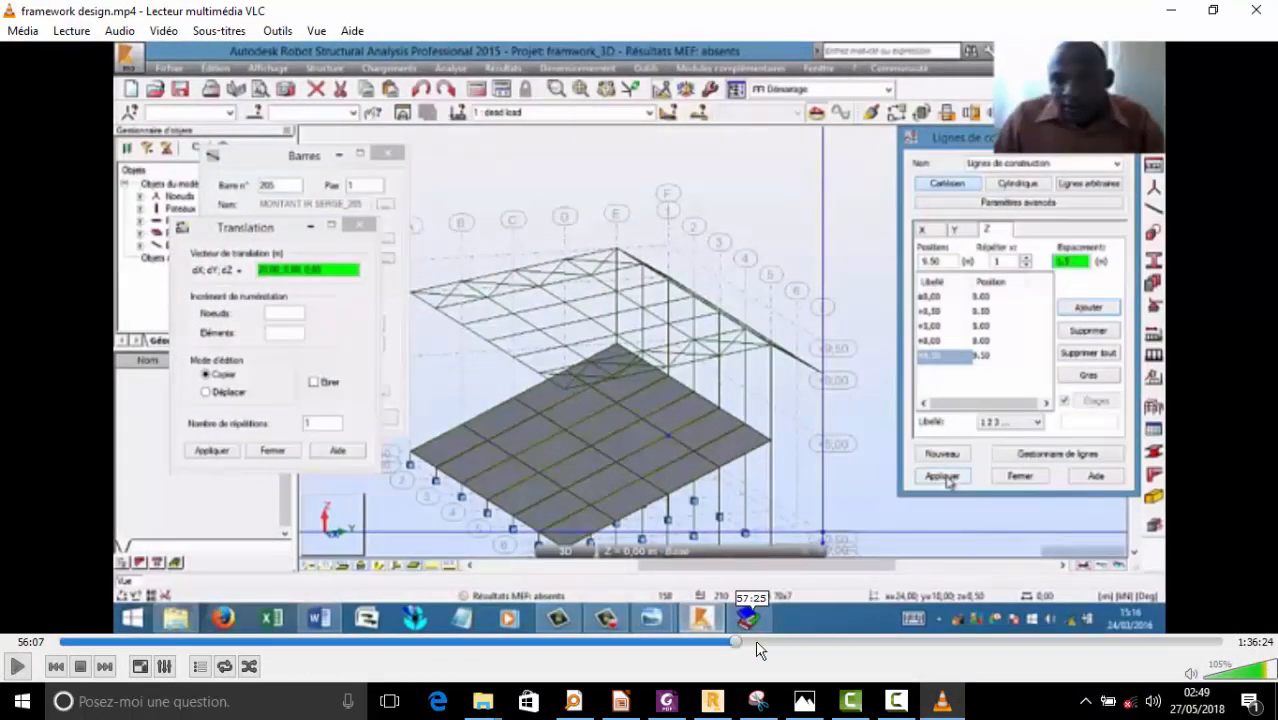
{"action": "left_click", "coordinate": [955, 709]}
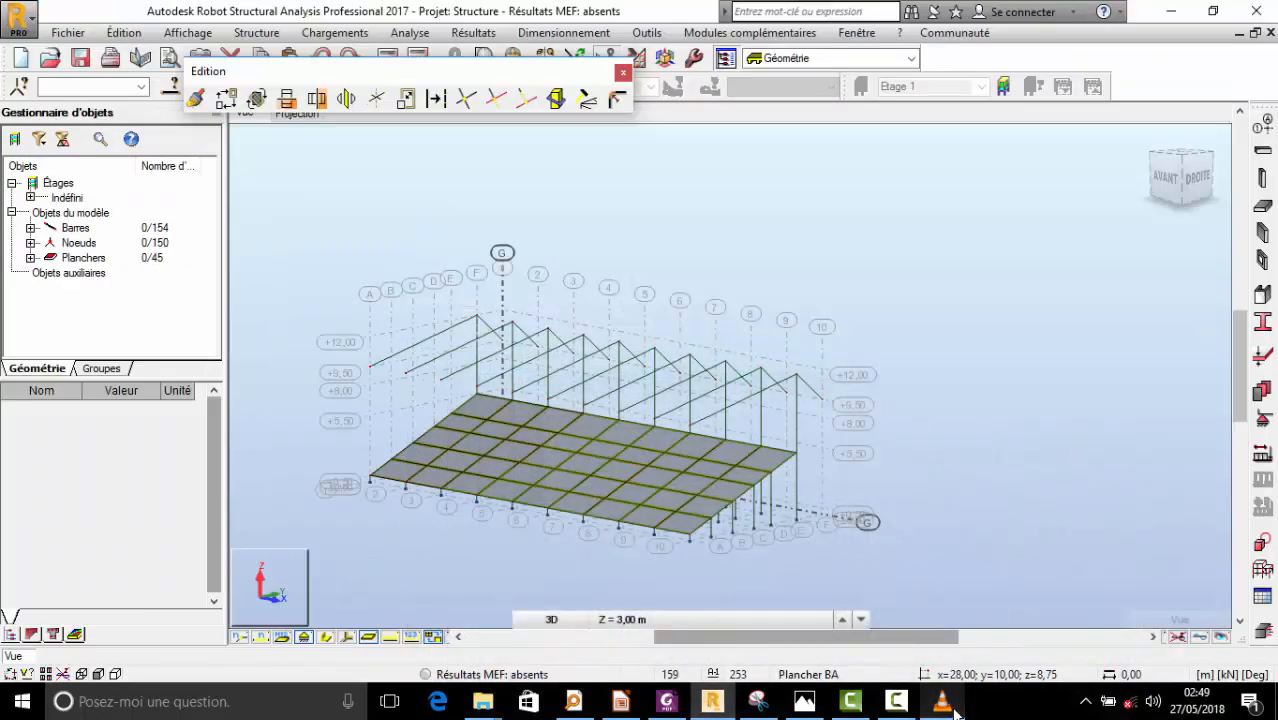
{"action": "left_click", "coordinate": [898, 703]}
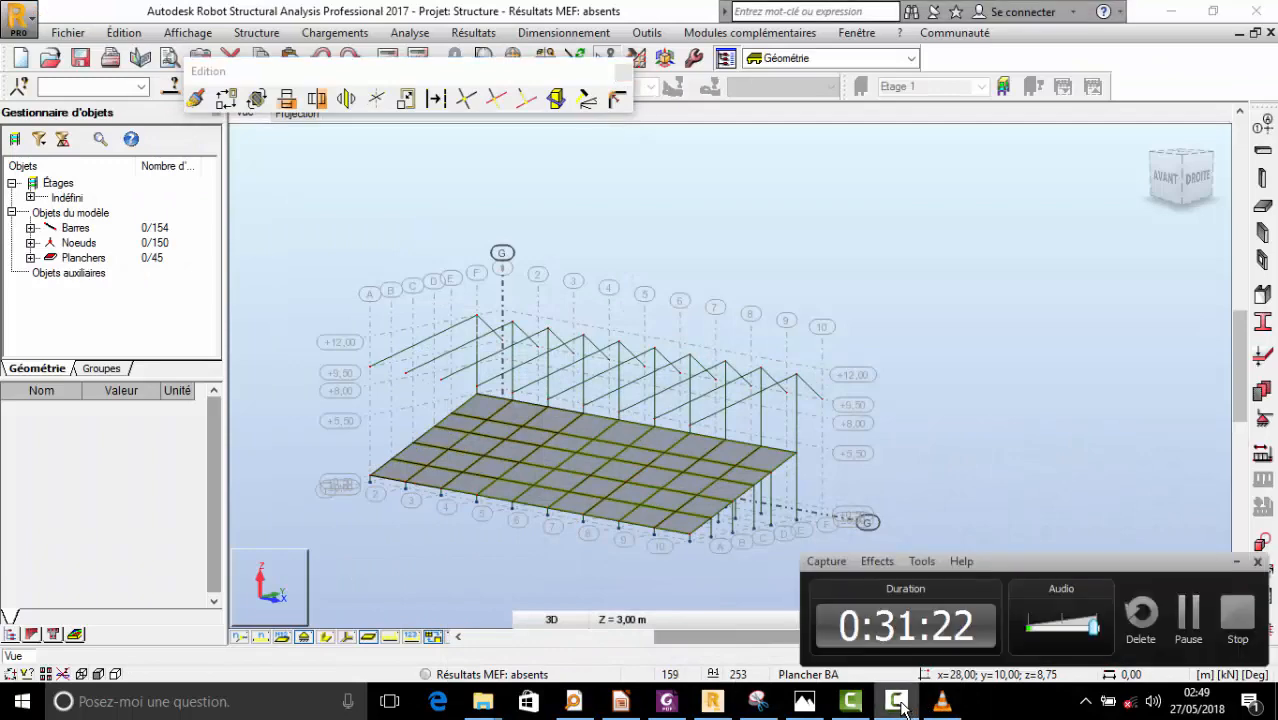
{"action": "left_click", "coordinate": [1189, 614]}
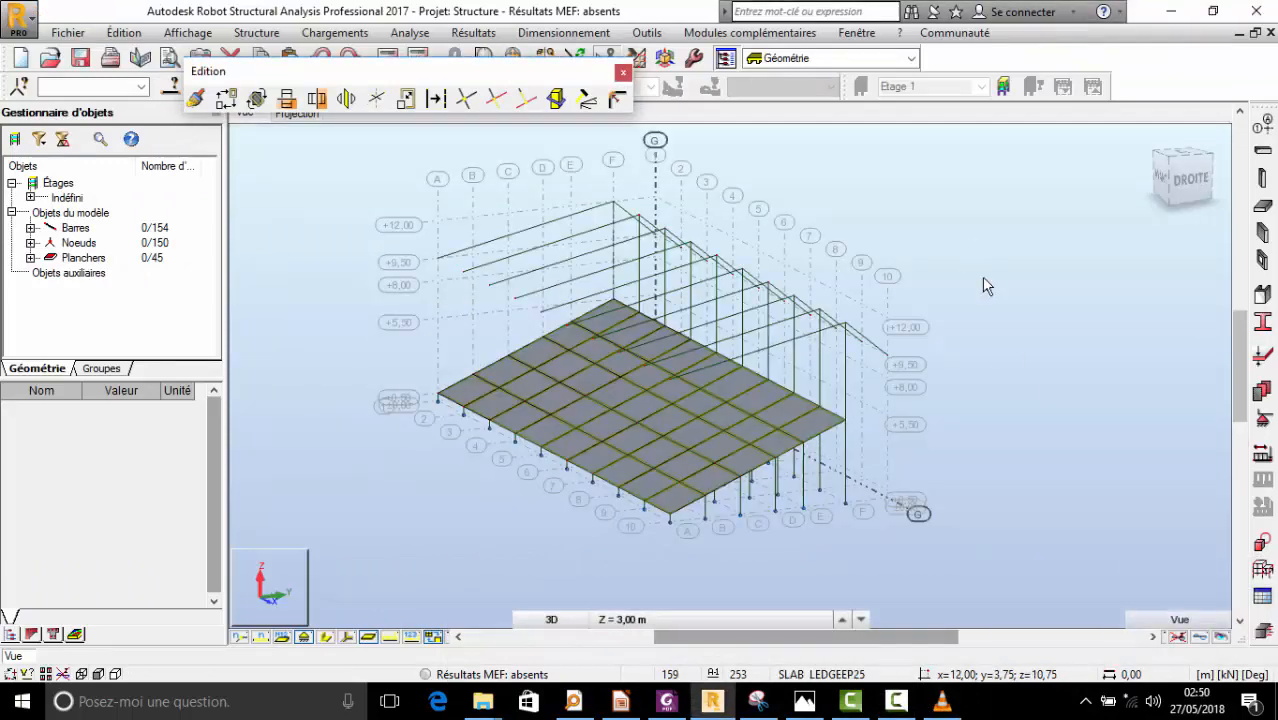
{"action": "right_click", "coordinate": [972, 248]}
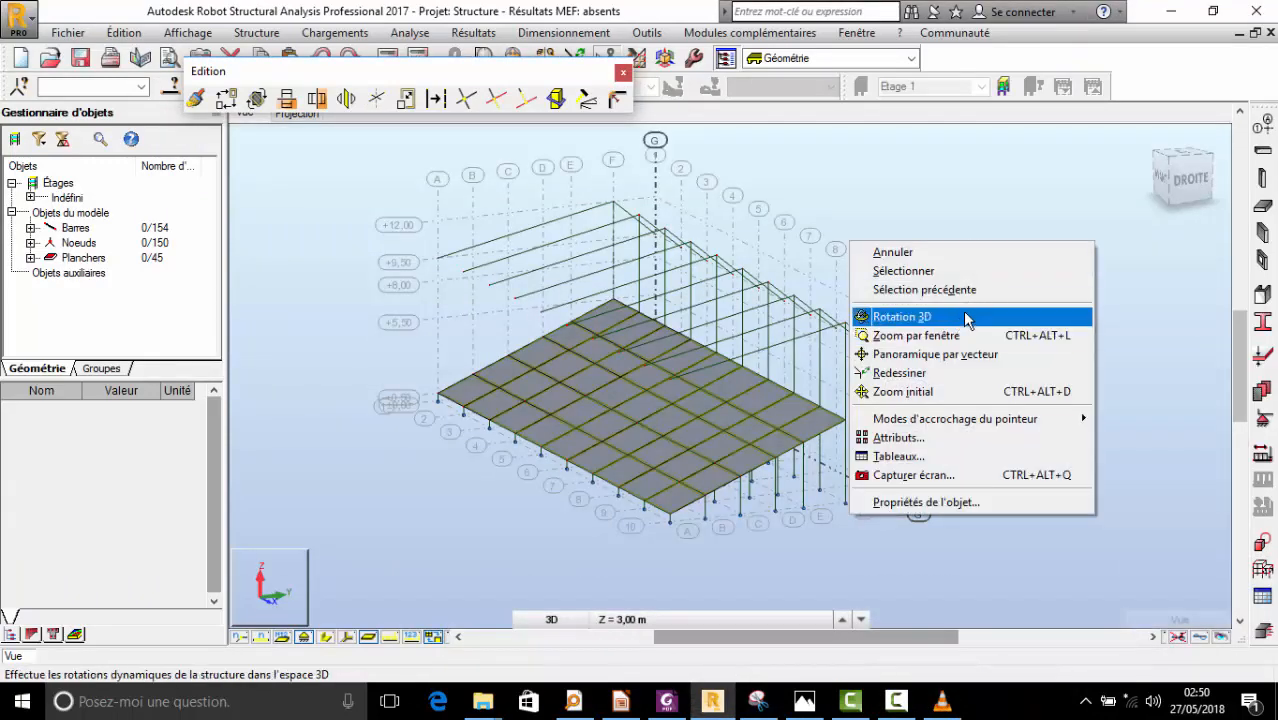
{"action": "left_click", "coordinate": [946, 703]}
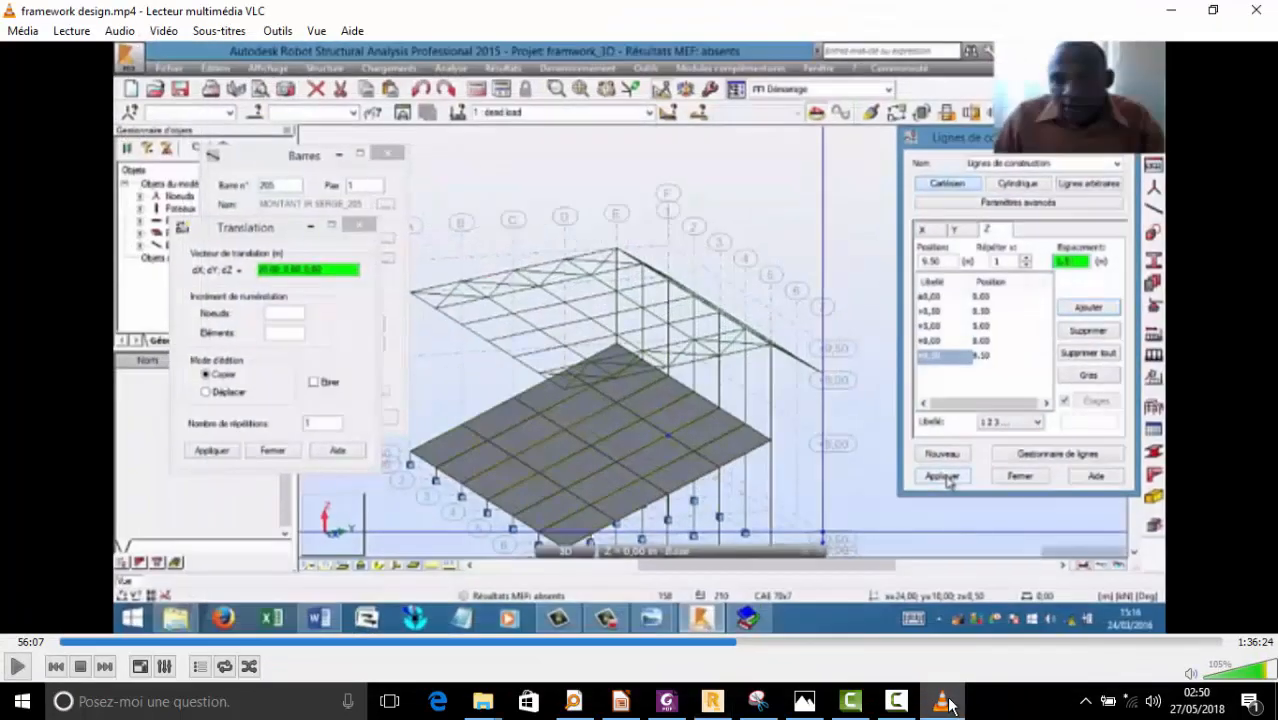
{"action": "left_click", "coordinate": [946, 703]}
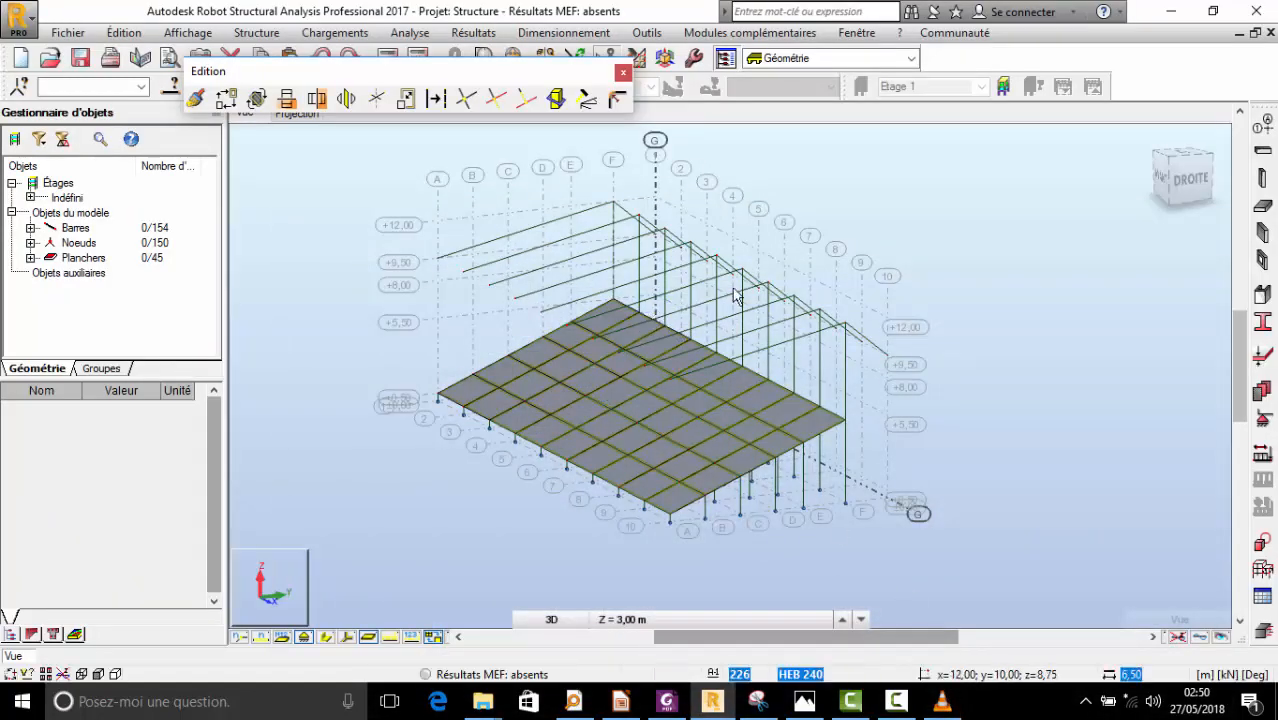
{"action": "left_click", "coordinate": [896, 703]}
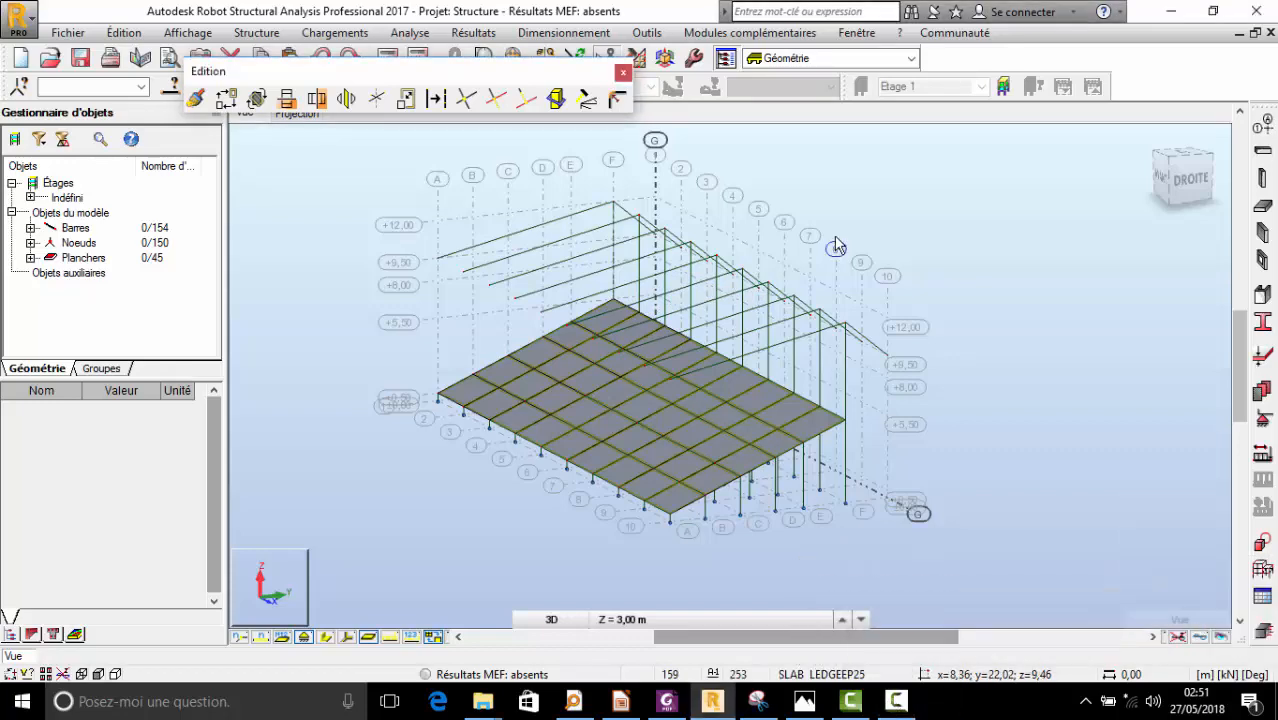
- Examine the free ends of the long roof bars at axis A in 3D
{"action": "right_click", "coordinate": [712, 238]}
{"action": "left_click", "coordinate": [765, 313]}
{"action": "scroll", "coordinate": [873, 459], "scroll_direction": "down", "scroll_amount": 1}
{"action": "left_click_drag", "start_coordinate": [873, 459], "coordinate": [730, 320]}
{"action": "scroll", "coordinate": [733, 226], "scroll_direction": "up", "scroll_amount": 3}
{"action": "scroll", "coordinate": [733, 226], "scroll_direction": "down", "scroll_amount": 1}
{"action": "scroll", "coordinate": [620, 295], "scroll_direction": "down", "scroll_amount": 2}
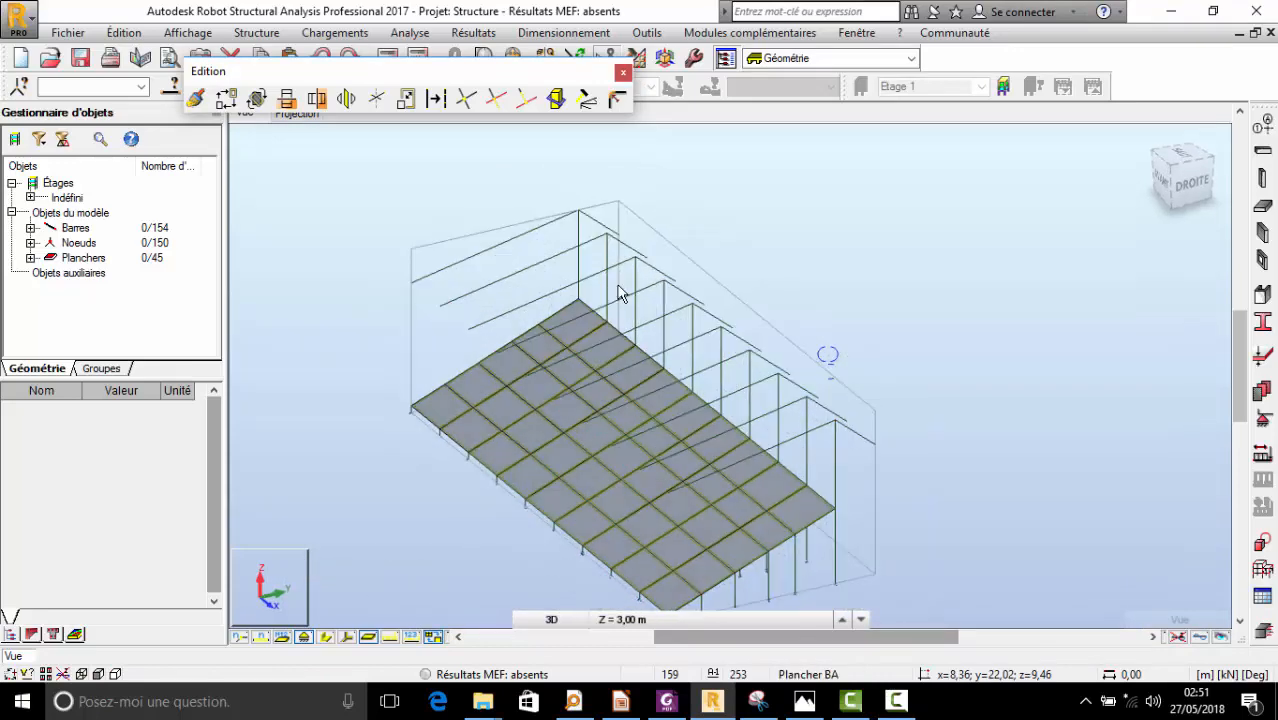
{"action": "left_click_drag", "start_coordinate": [594, 270], "coordinate": [570, 398]}
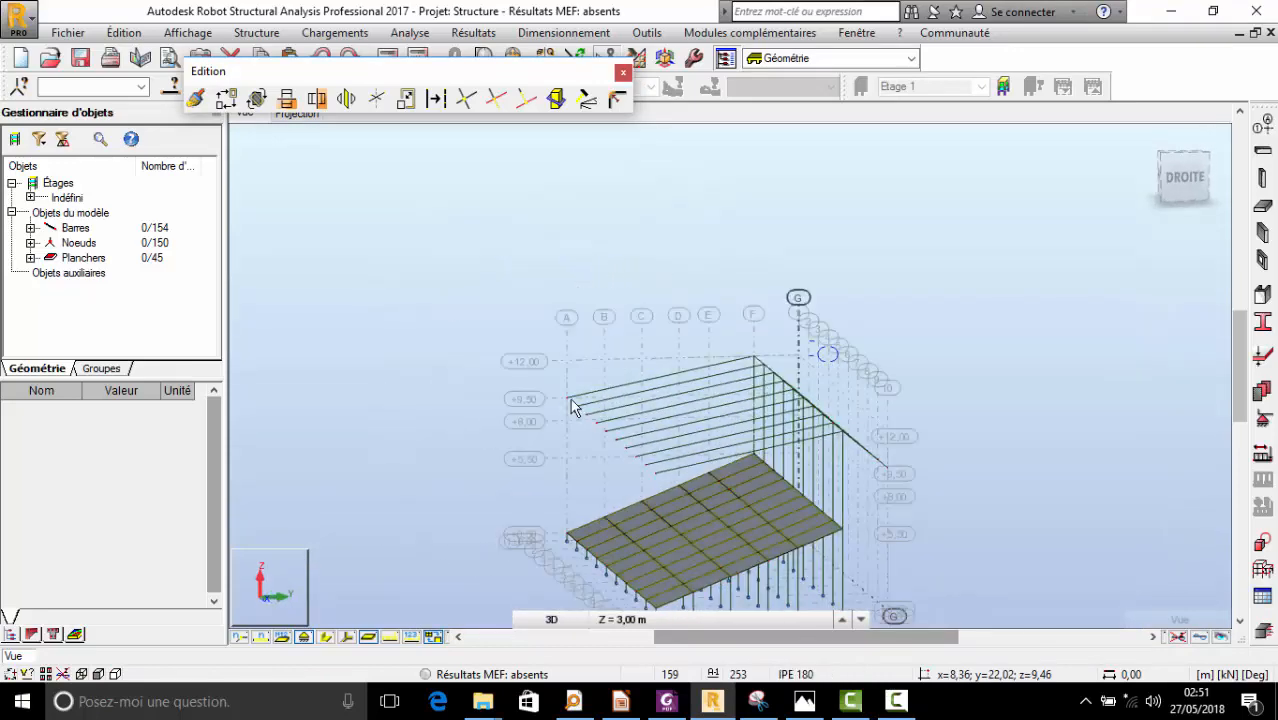
{"action": "scroll", "coordinate": [570, 398], "scroll_direction": "up", "scroll_amount": 2}
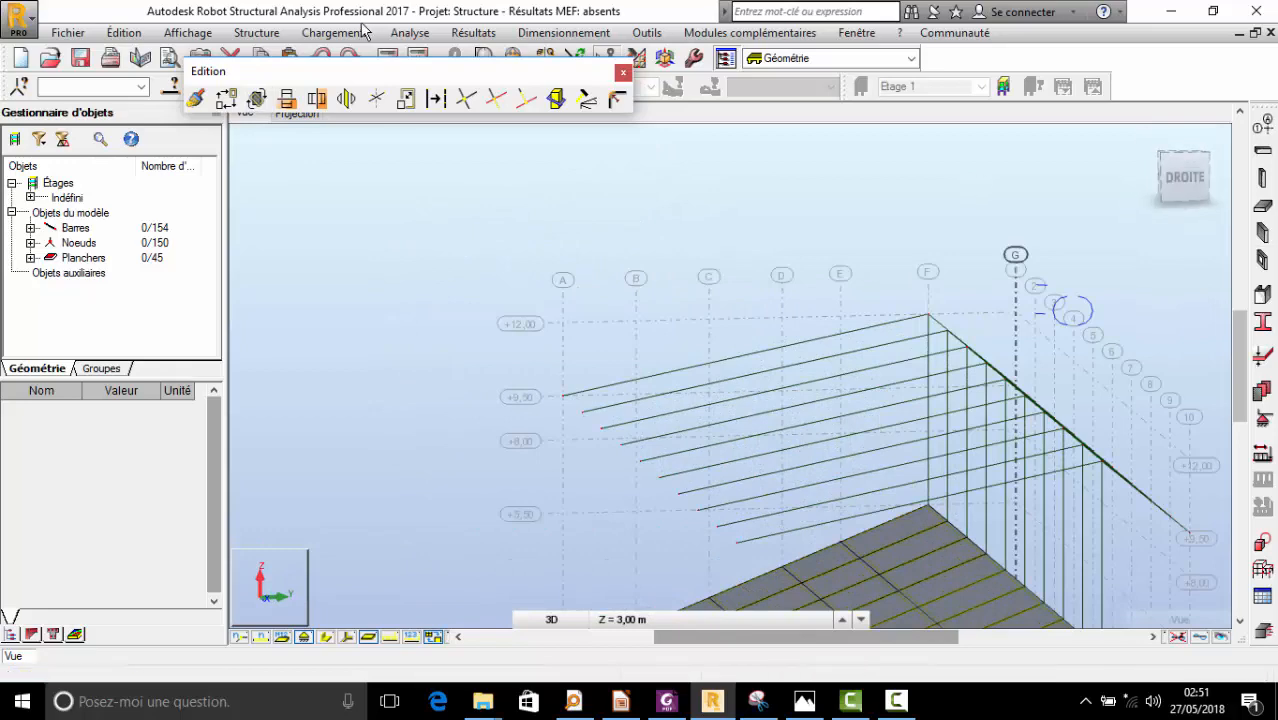
- Add an IPE 180 bar from 0,00; -2,50; 9,50 to 4,00; -2,50; 9,50 with the Etirer option enabled
{"action": "left_click", "coordinate": [256, 32]}
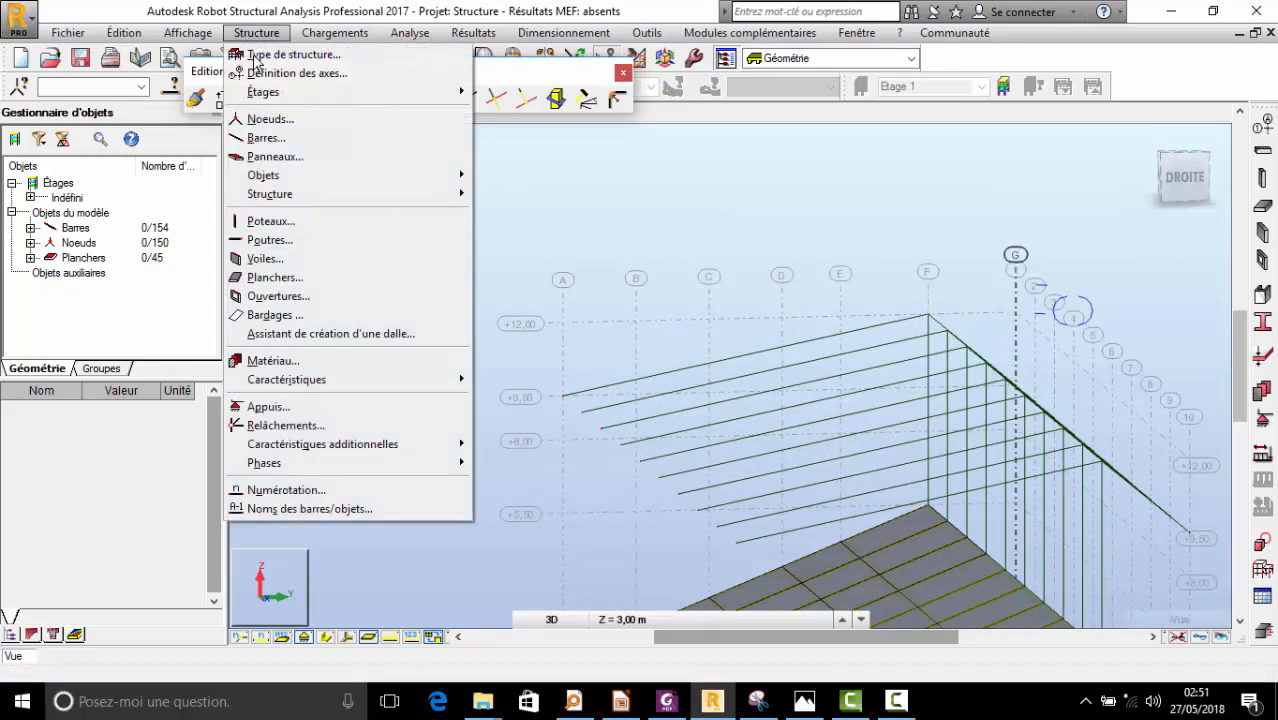
{"action": "left_click", "coordinate": [279, 138]}
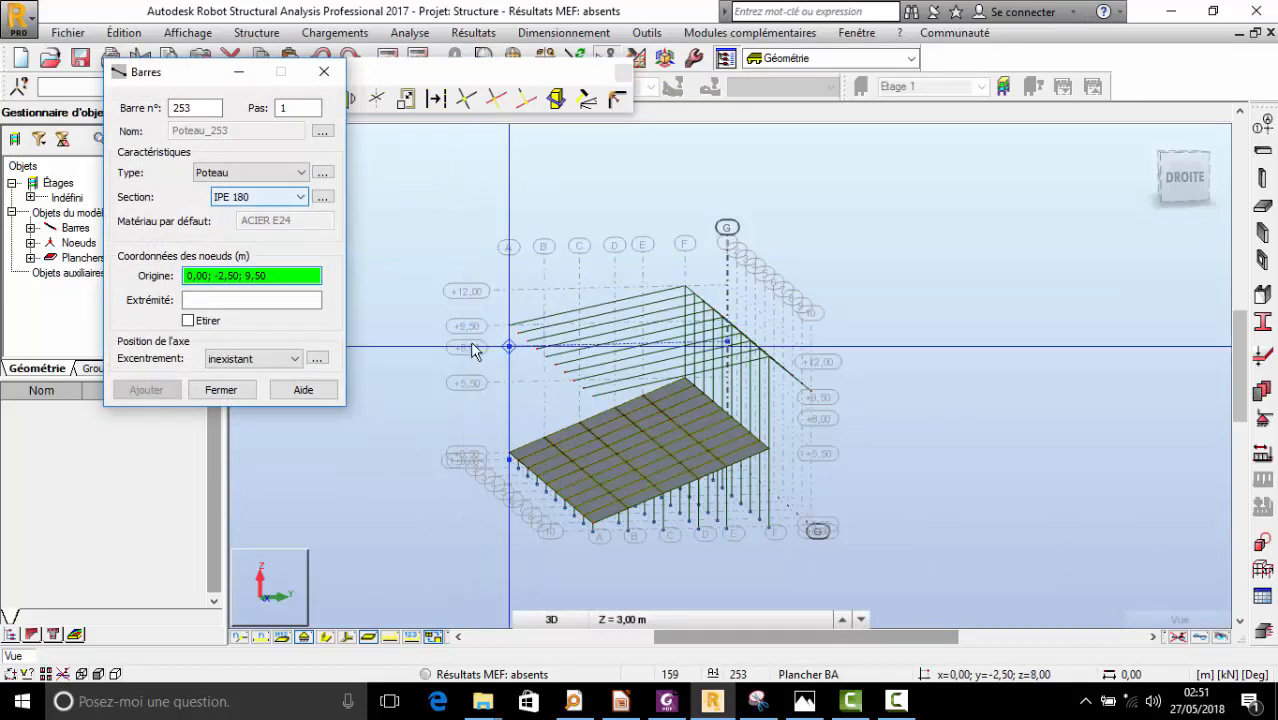
{"action": "scroll", "coordinate": [518, 322], "scroll_direction": "up", "scroll_amount": 5}
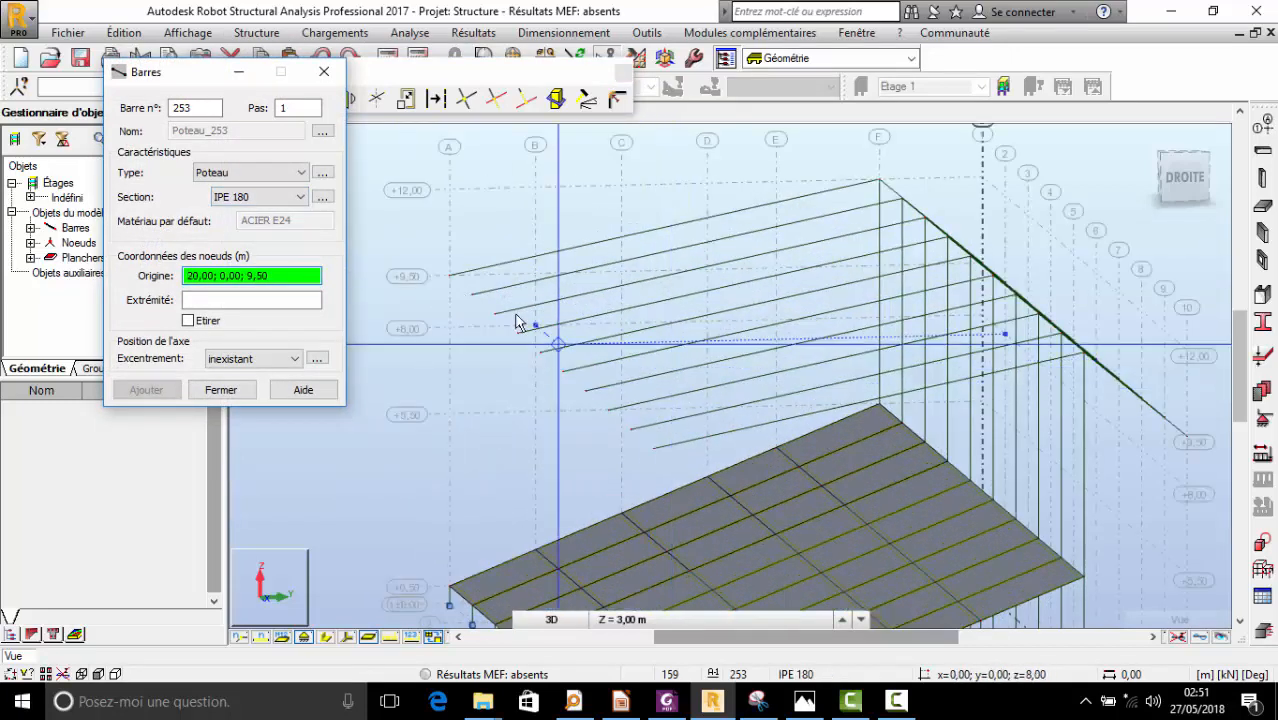
{"action": "left_click", "coordinate": [450, 276]}
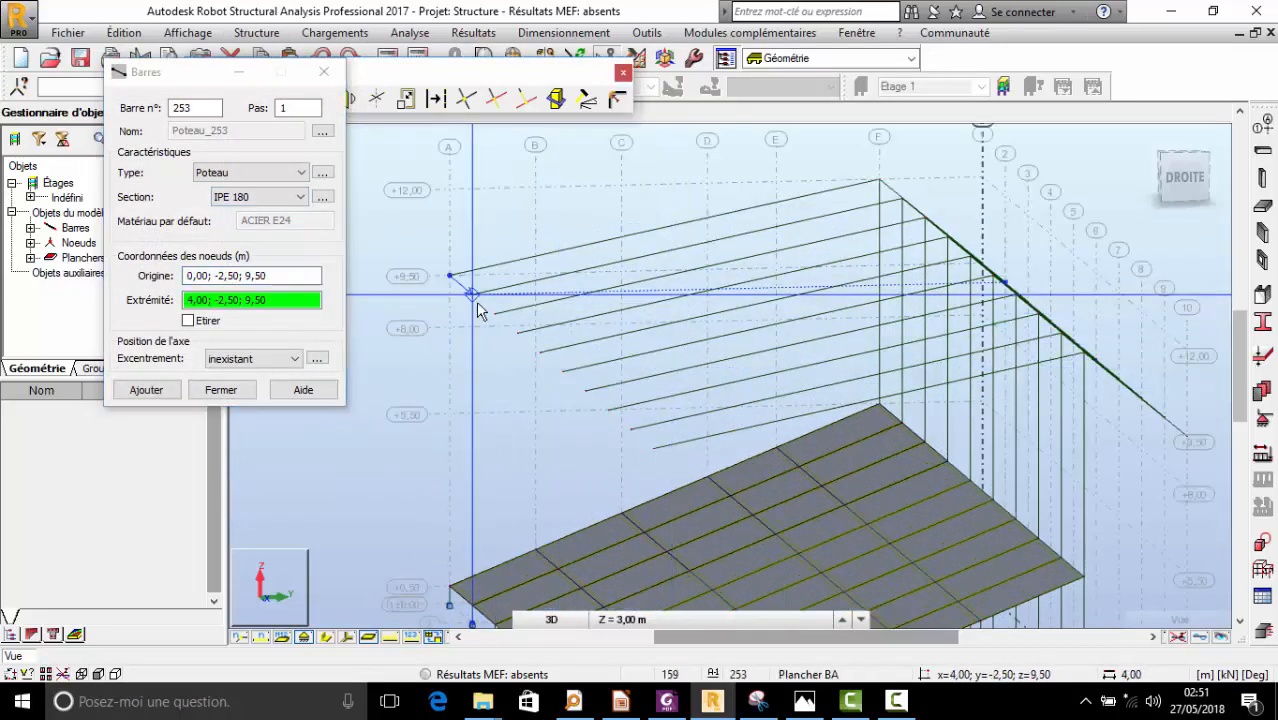
{"action": "left_click", "coordinate": [193, 322]}
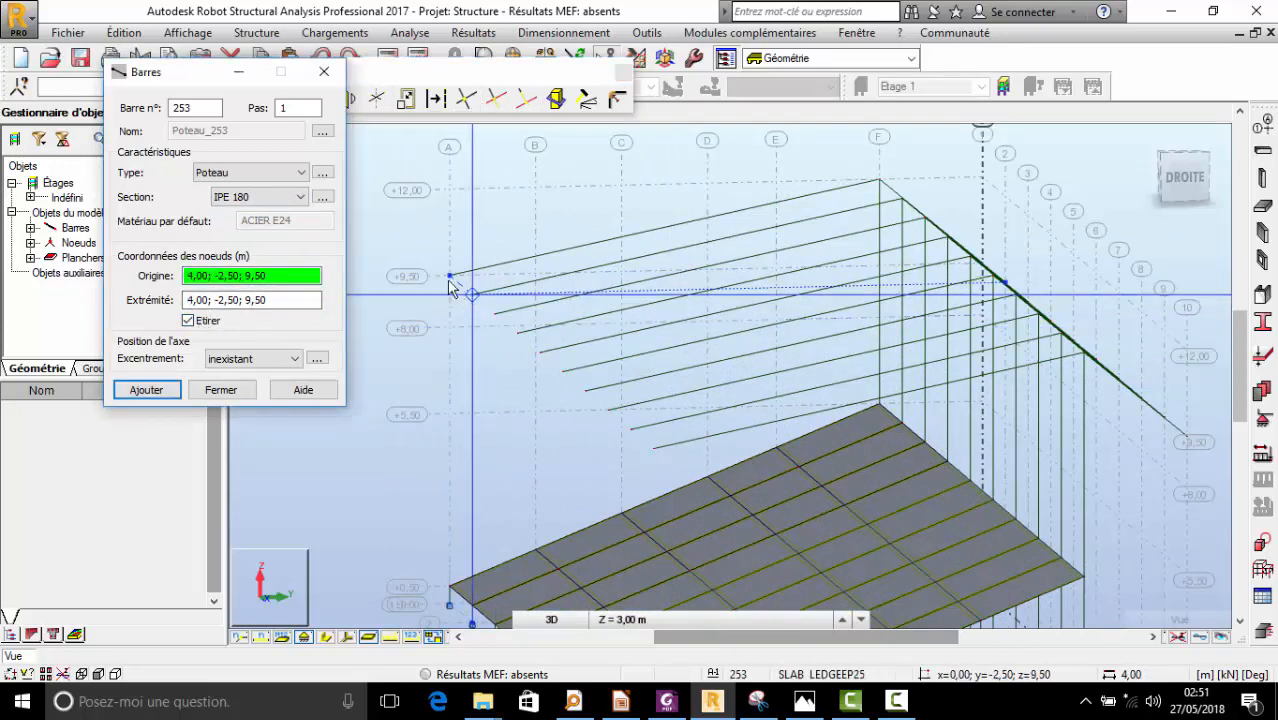
{"action": "left_click", "coordinate": [451, 282]}
{"action": "left_click", "coordinate": [477, 300]}
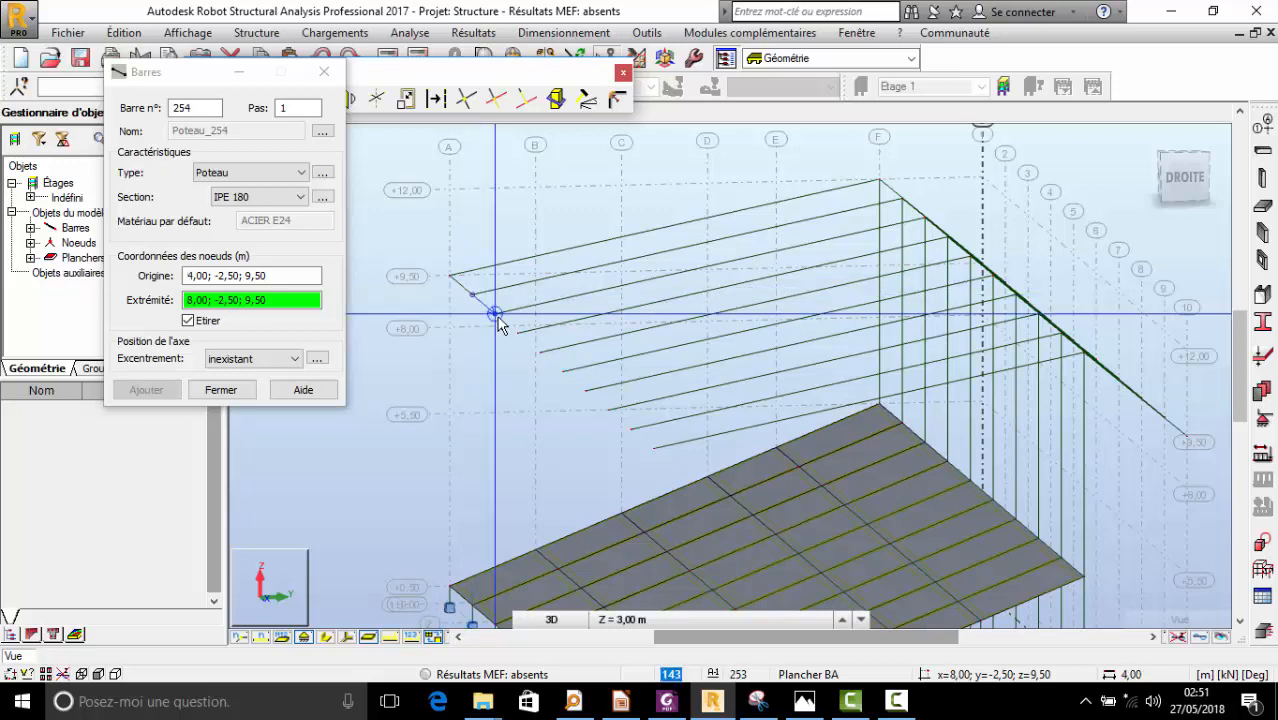
- Continue the chain of IPE 180 bars through every roof bar end up to 36,00; -2,50; 9,50 and end the bar definition
{"action": "left_click", "coordinate": [502, 321]}
{"action": "left_click", "coordinate": [543, 355]}
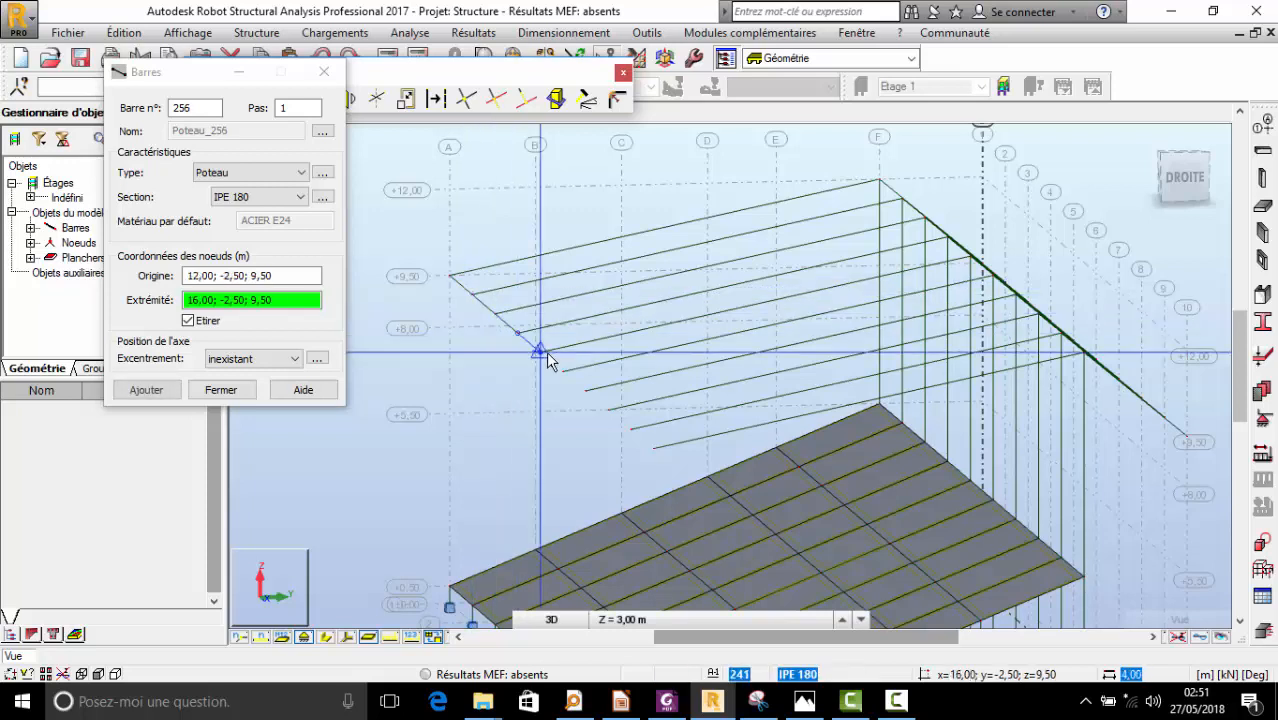
{"action": "left_click", "coordinate": [565, 378]}
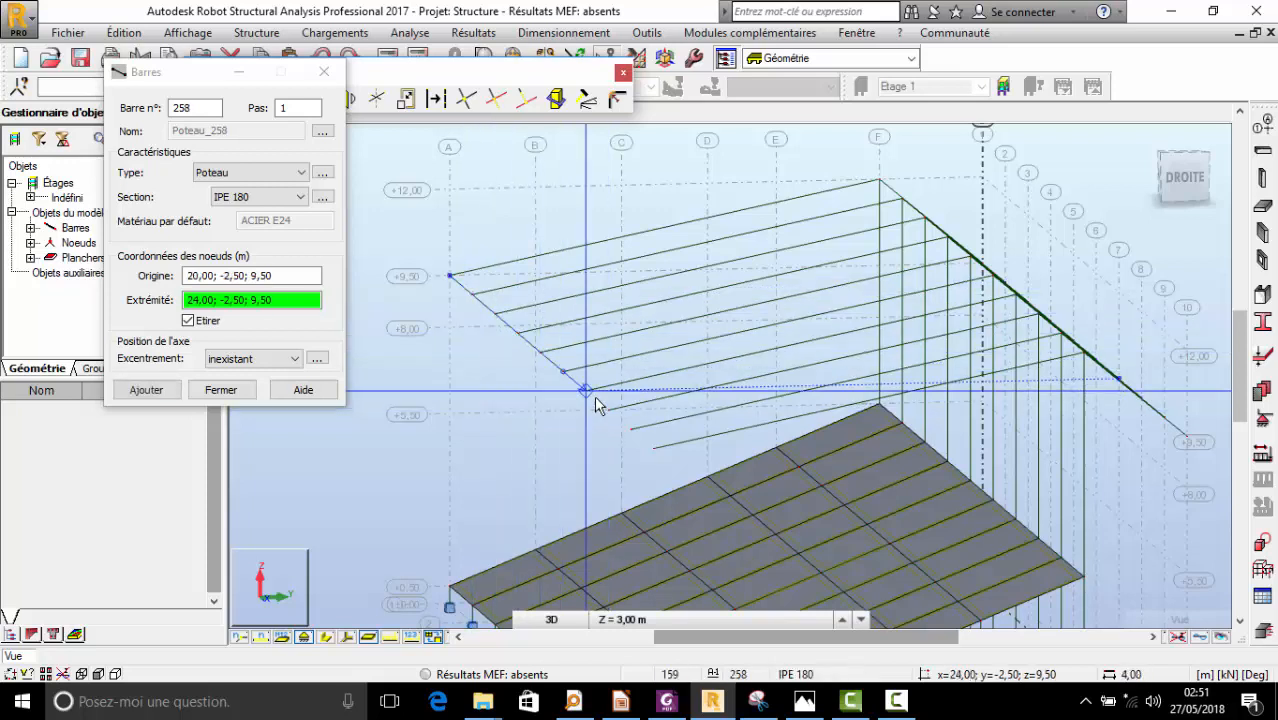
{"action": "left_click", "coordinate": [594, 399]}
{"action": "left_click", "coordinate": [611, 414]}
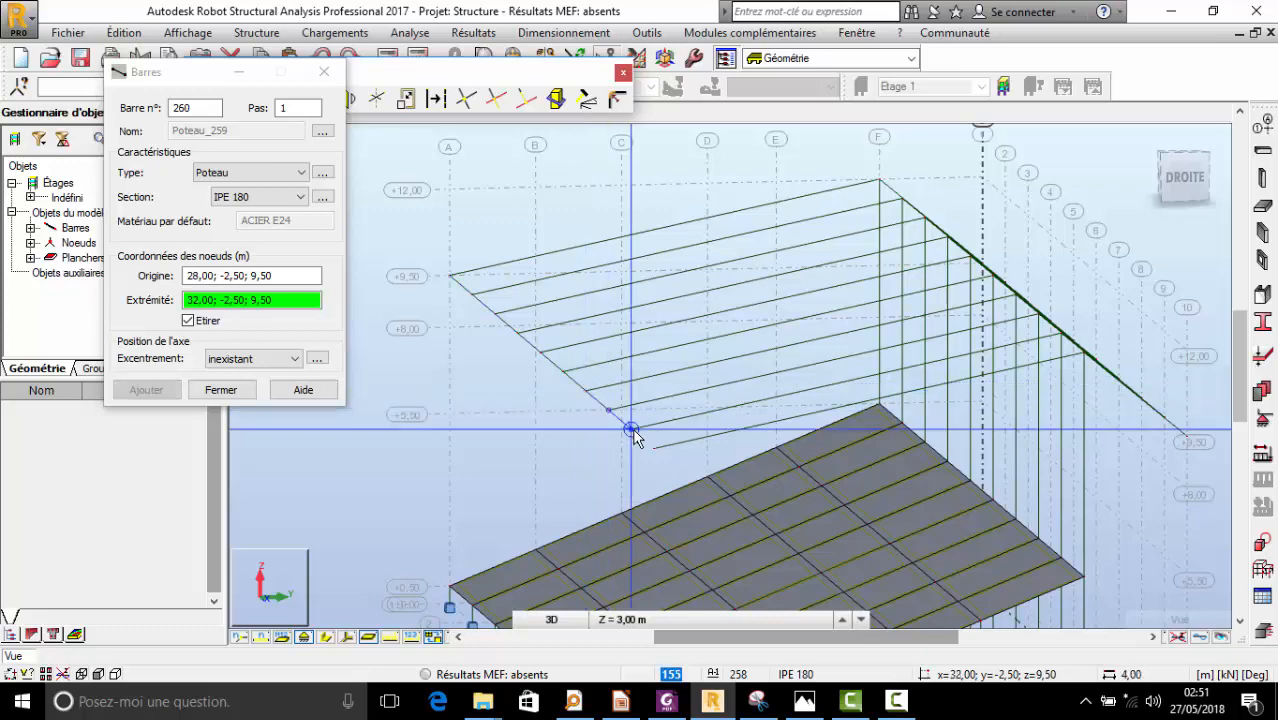
{"action": "left_click", "coordinate": [654, 447]}
{"action": "left_click", "coordinate": [657, 445]}
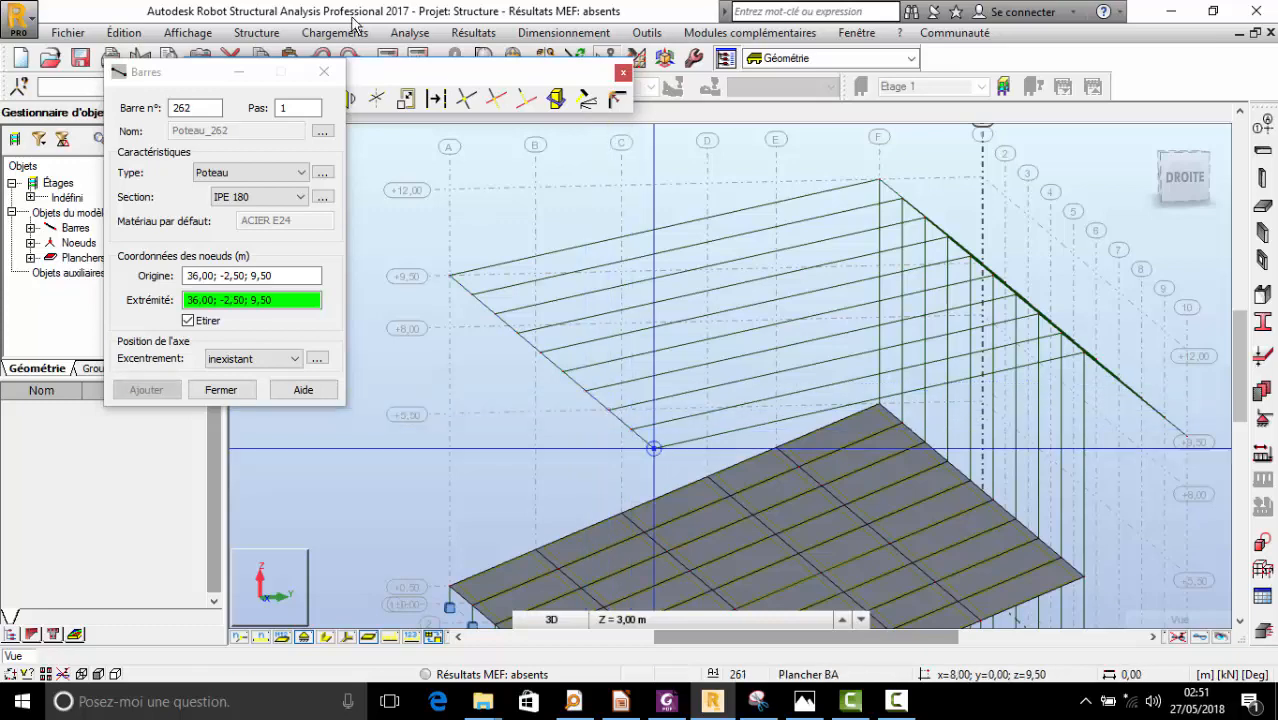
{"action": "left_click", "coordinate": [324, 71]}
{"action": "right_click", "coordinate": [341, 218]}
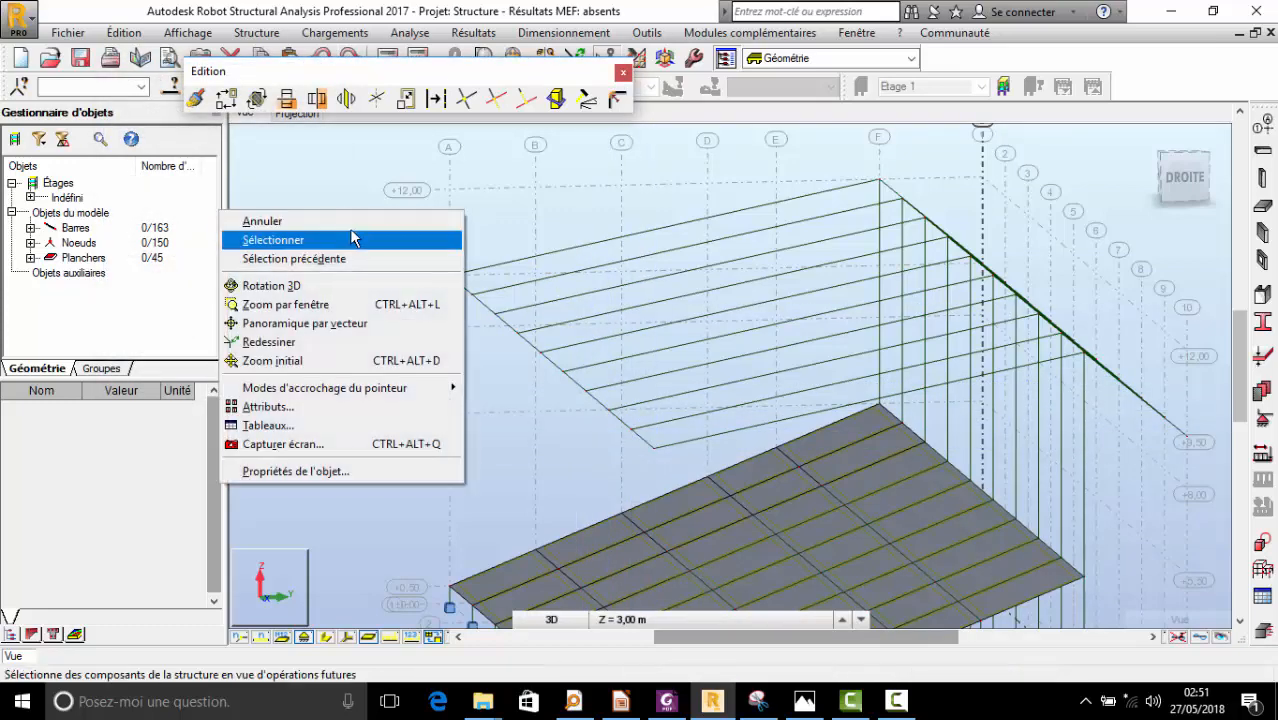
{"action": "left_click", "coordinate": [350, 216]}
{"action": "left_click", "coordinate": [476, 303]}
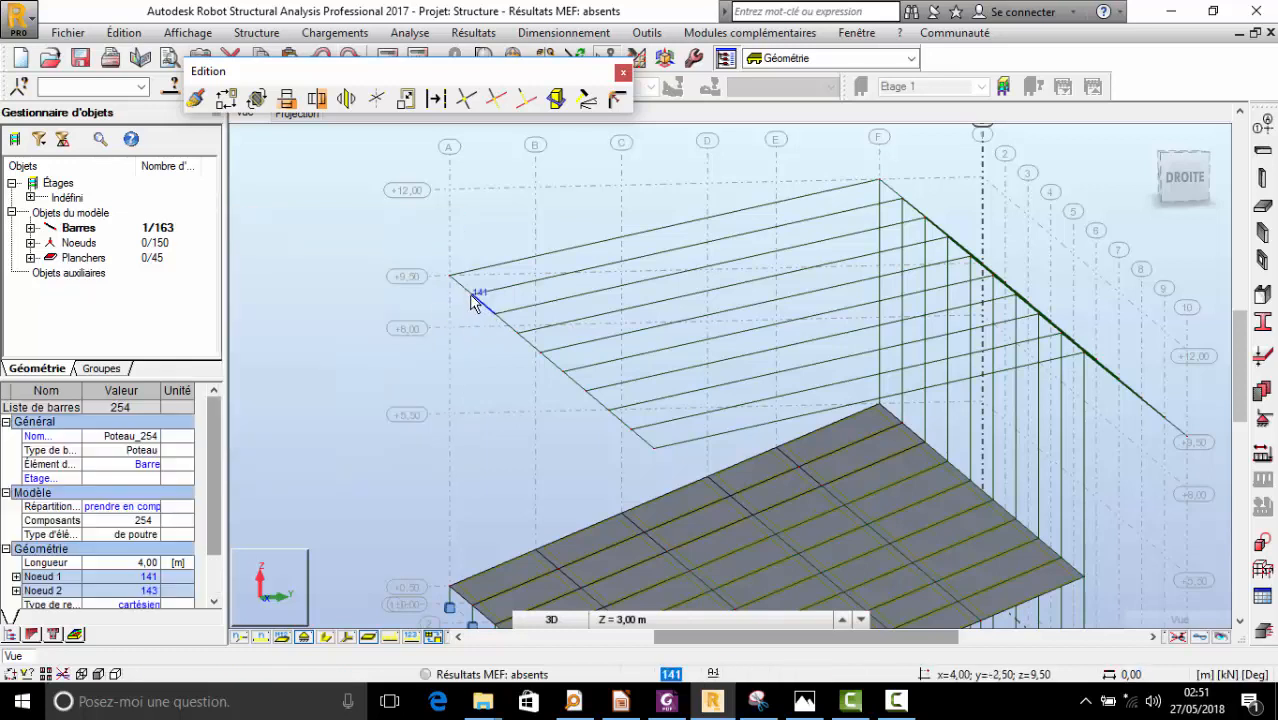
{"action": "left_click", "coordinate": [462, 285], "text": "ctrl"}
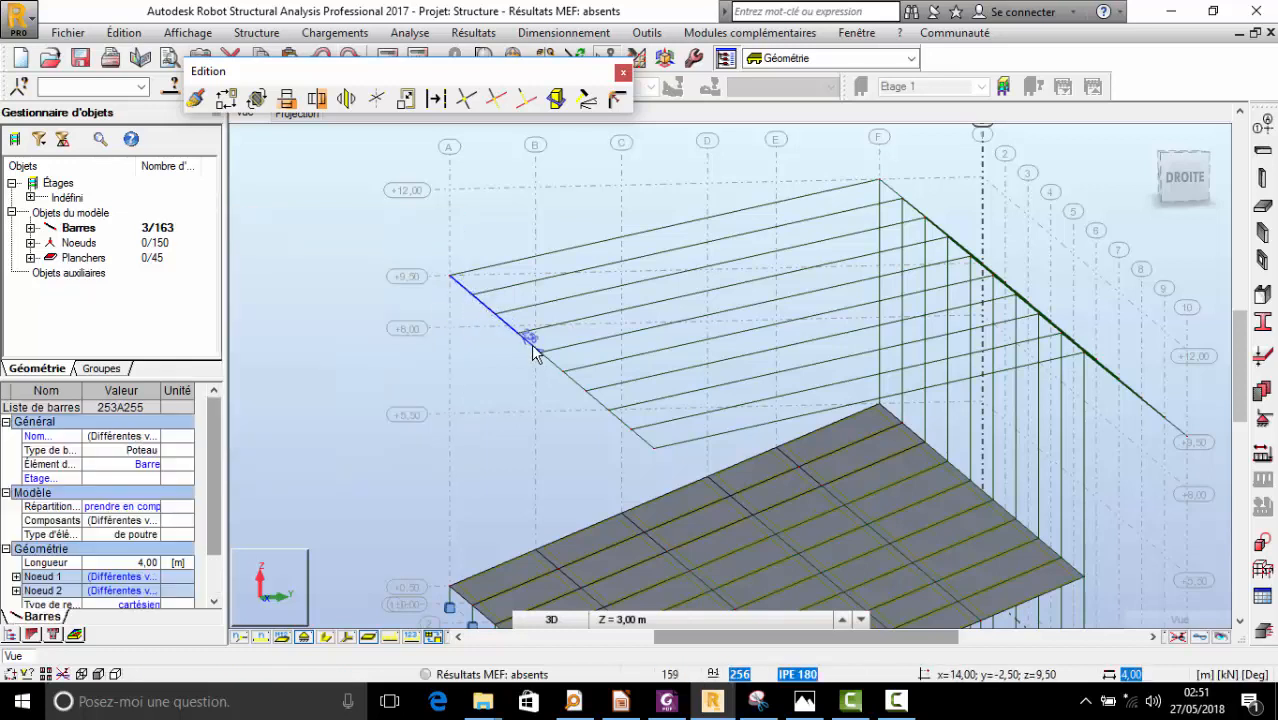
{"action": "left_click", "coordinate": [587, 393], "text": "ctrl"}
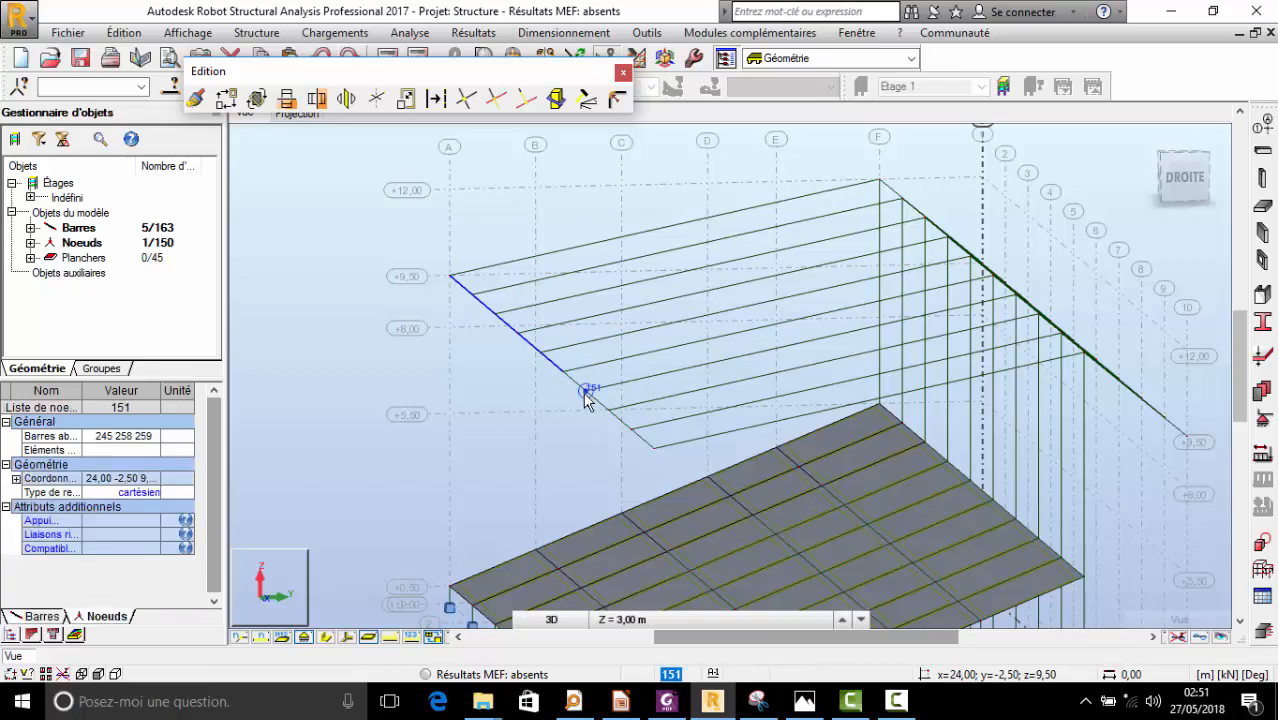
{"action": "left_click", "coordinate": [577, 384], "text": "ctrl"}
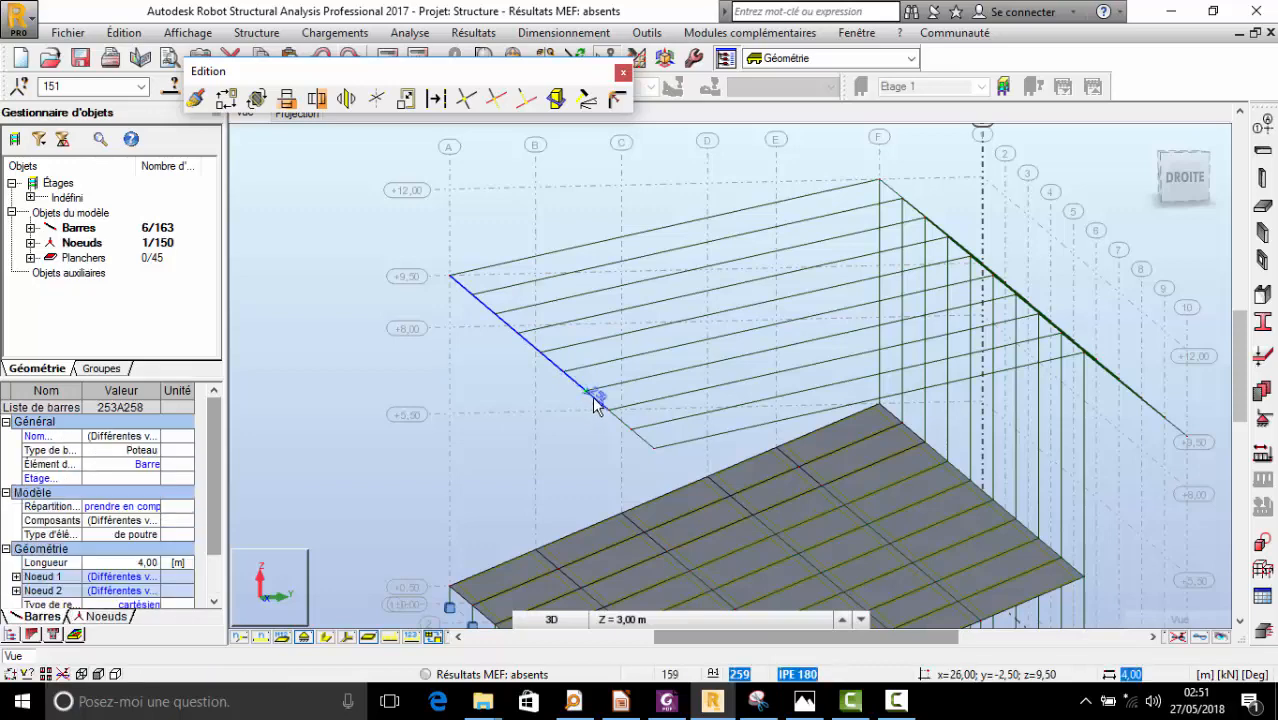
{"action": "left_click", "coordinate": [500, 403]}
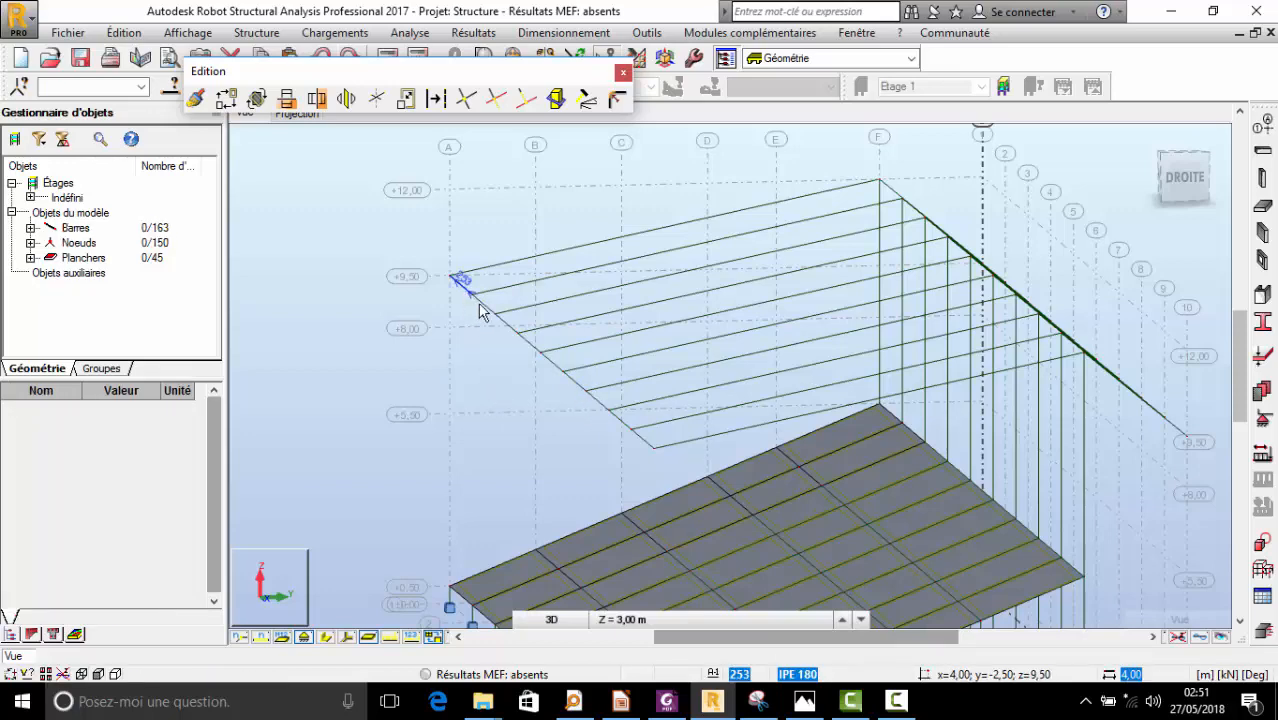
- Copy the nine longitudinal IPE 180 bars from the axis A roof edge to the ridge at axis F, vector 0,00; 12,50; 2,50
{"action": "left_click", "coordinate": [479, 311]}
{"action": "left_click", "coordinate": [506, 322], "text": "ctrl"}
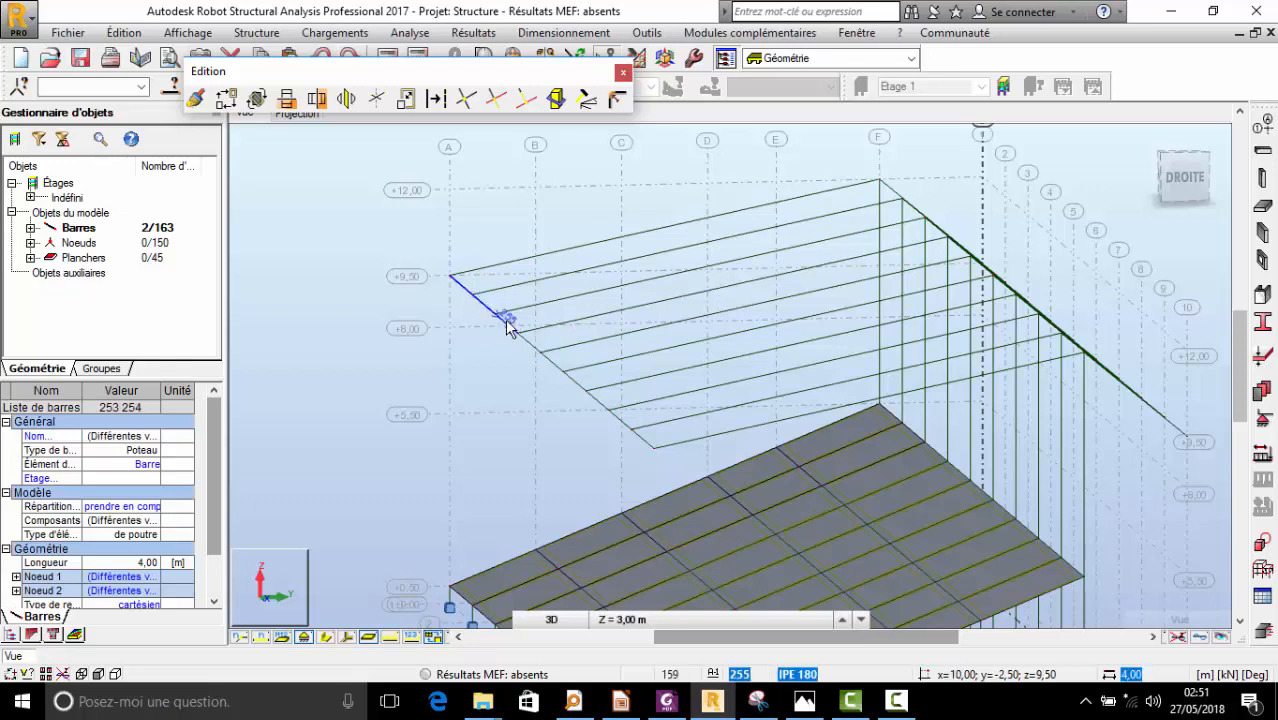
{"action": "left_click", "coordinate": [540, 358], "text": "ctrl"}
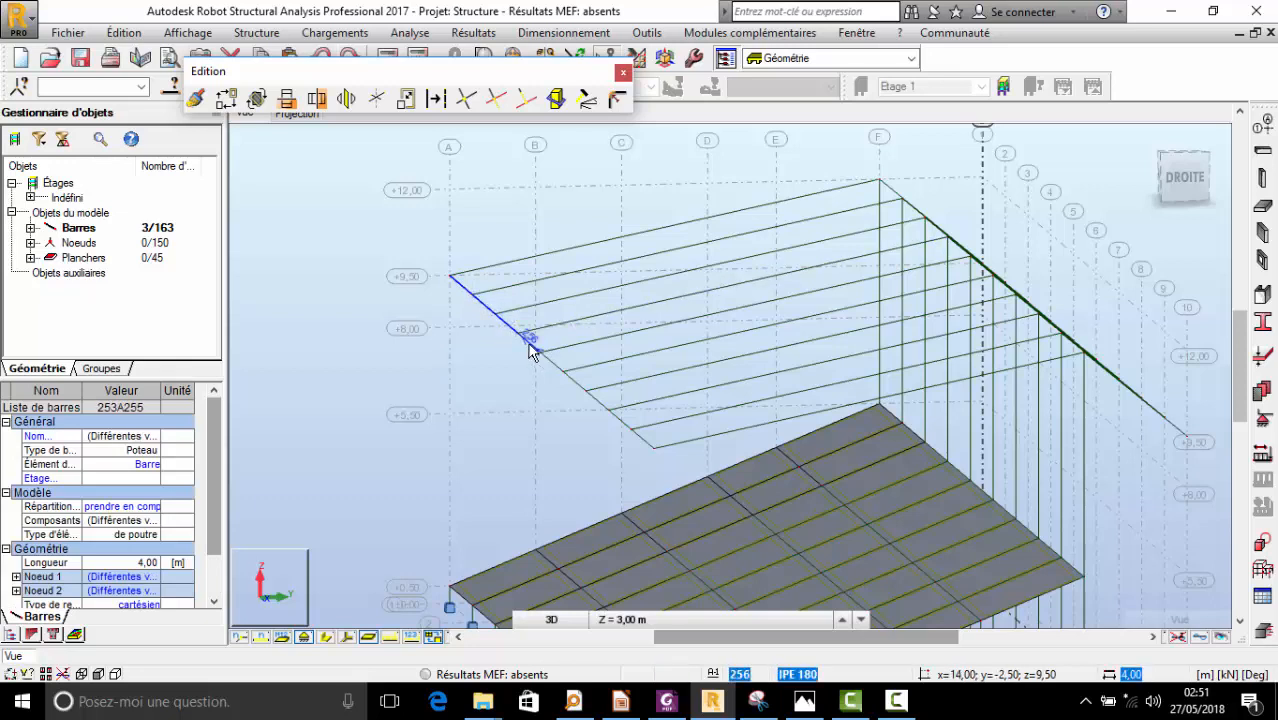
{"action": "left_click", "coordinate": [580, 388], "text": "ctrl"}
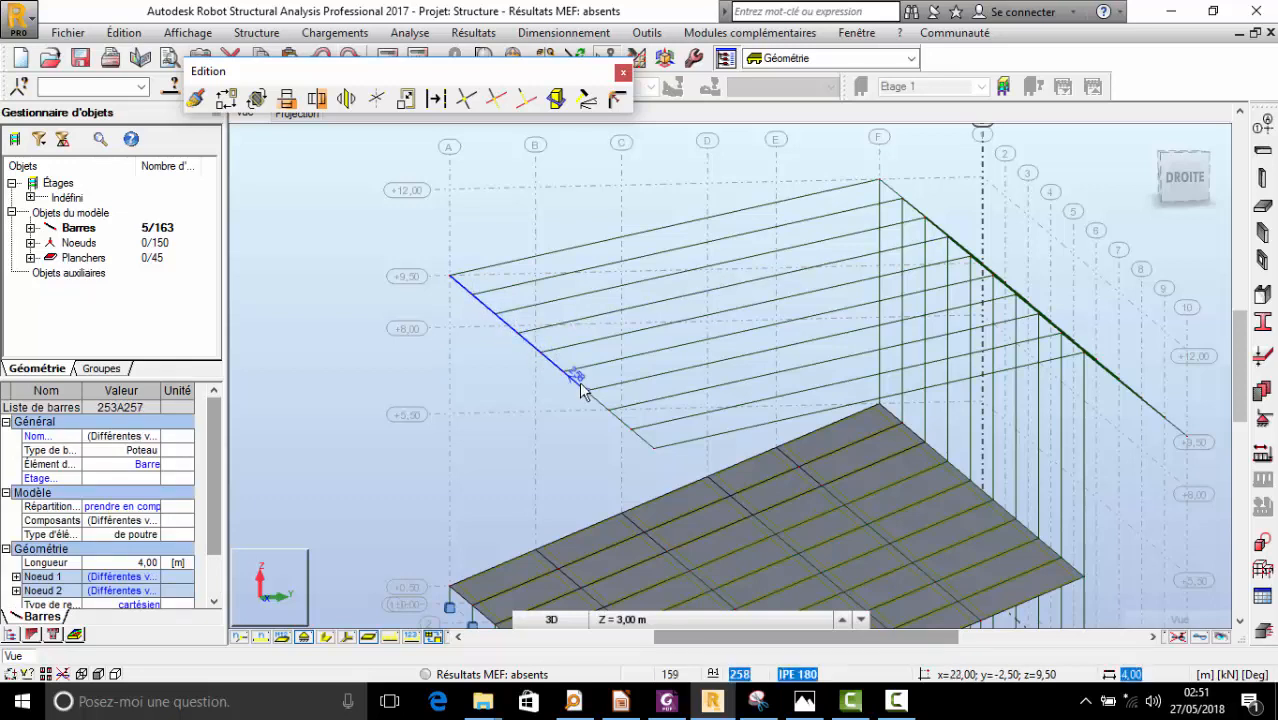
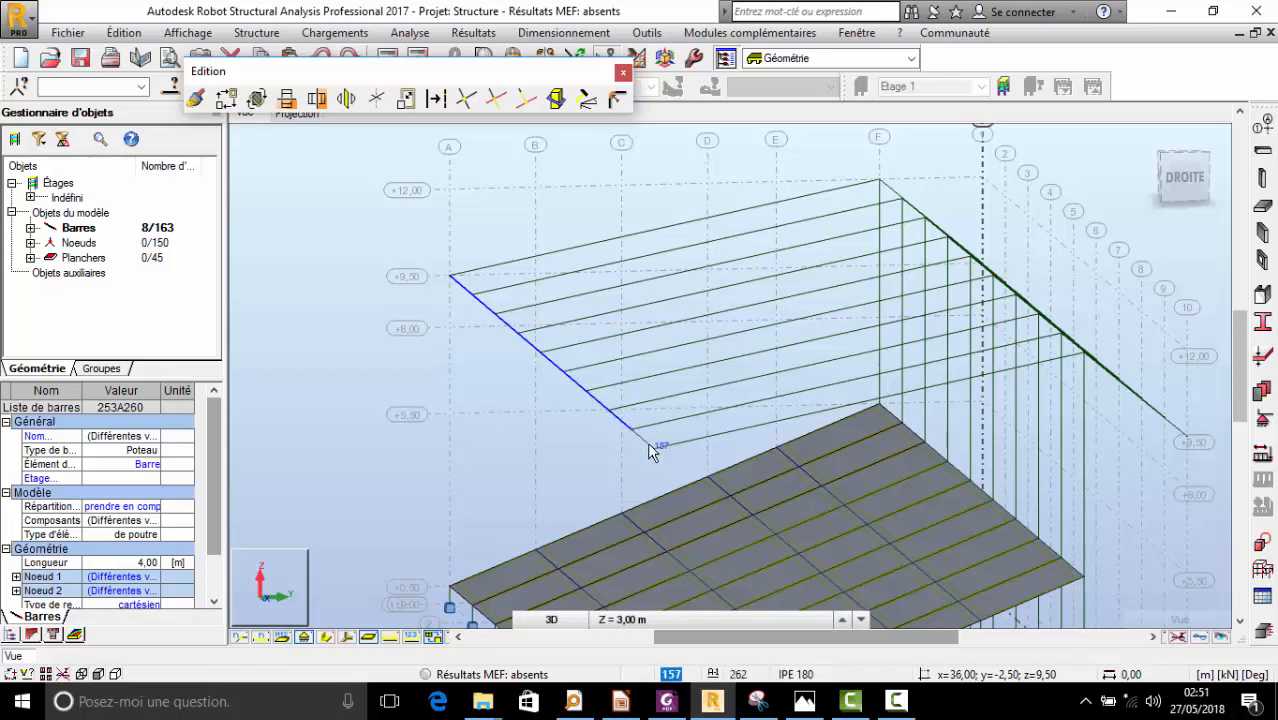
{"action": "left_click", "coordinate": [226, 98]}
{"action": "scroll", "coordinate": [295, 367], "scroll_direction": "down", "scroll_amount": 3}
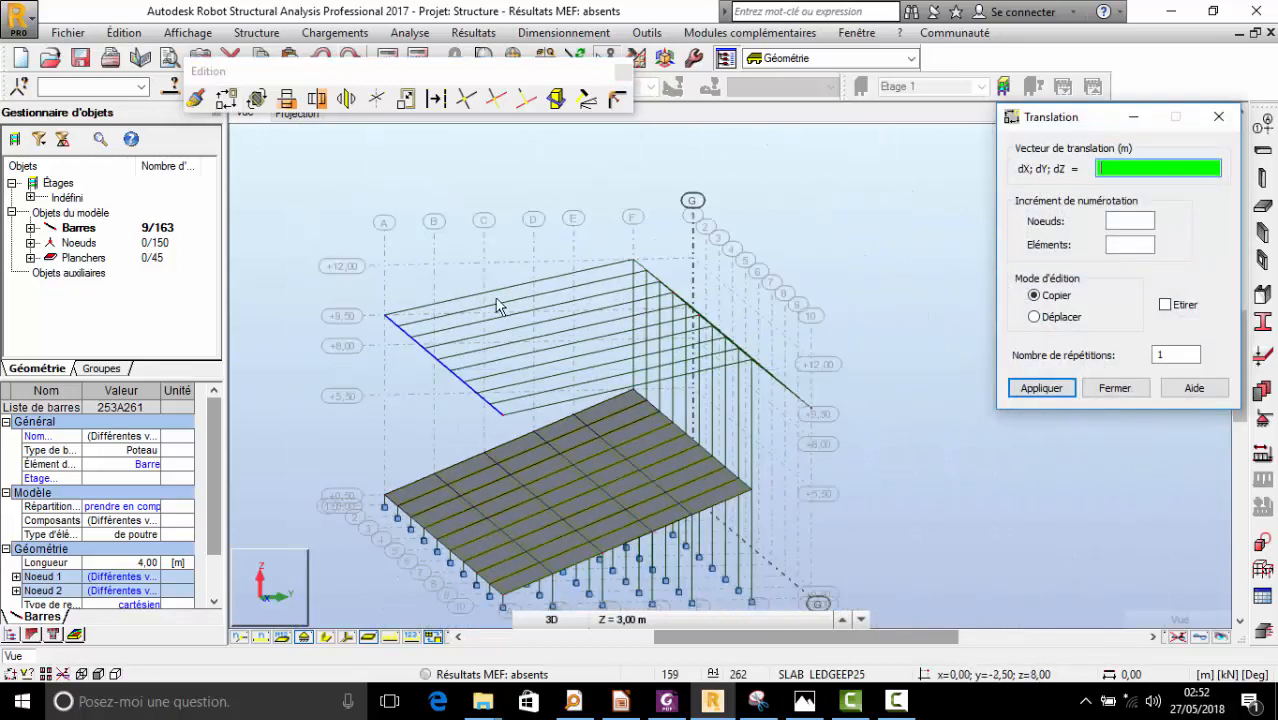
{"action": "right_click", "coordinate": [574, 215]}
{"action": "left_click", "coordinate": [546, 288]}
{"action": "left_click_drag", "start_coordinate": [585, 322], "coordinate": [598, 268]}
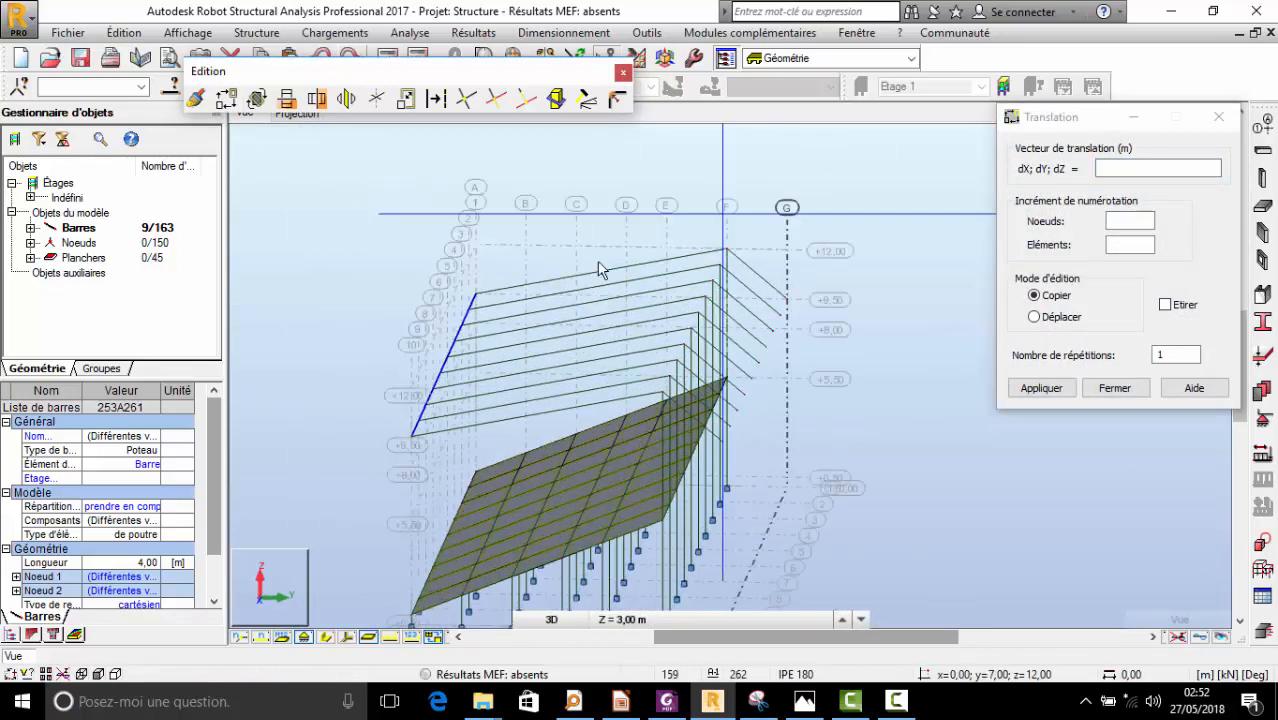
{"action": "left_click", "coordinate": [1180, 362]}
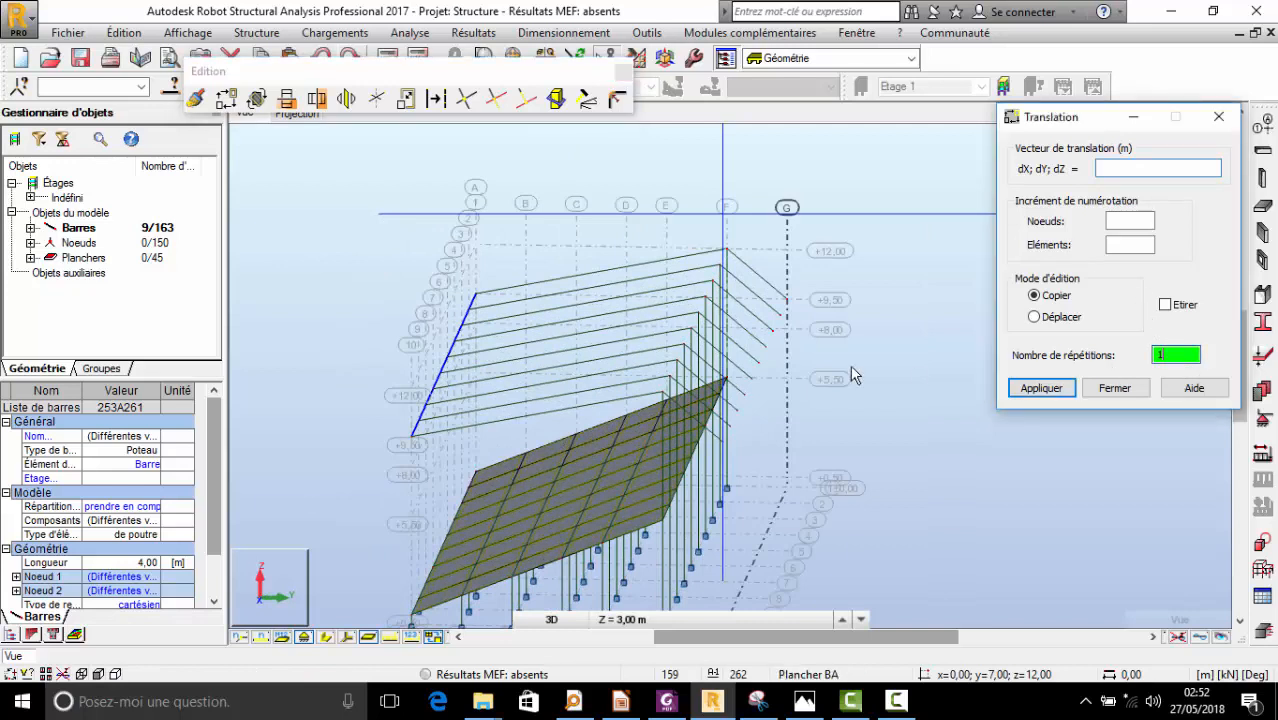
{"action": "left_click", "coordinate": [477, 297]}
{"action": "left_click", "coordinate": [727, 249]}
{"action": "key", "text": "Return"}
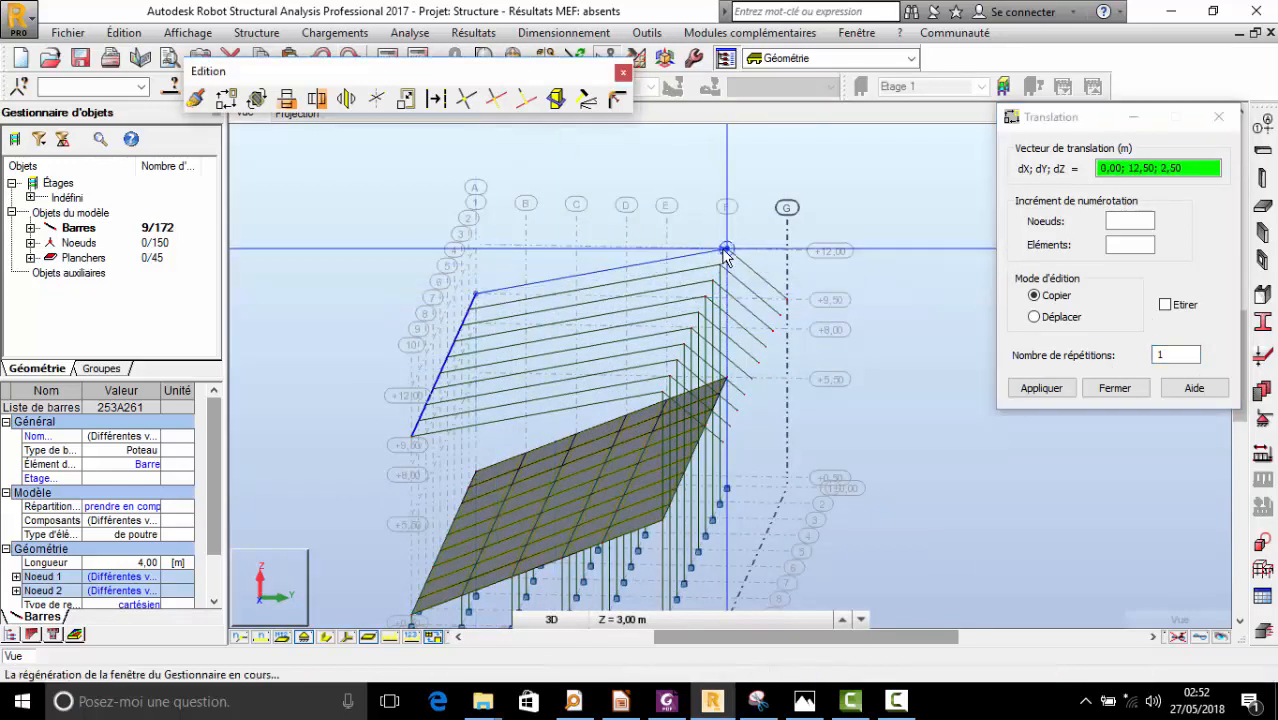
{"action": "left_click", "coordinate": [477, 297]}
{"action": "left_click", "coordinate": [530, 290]}
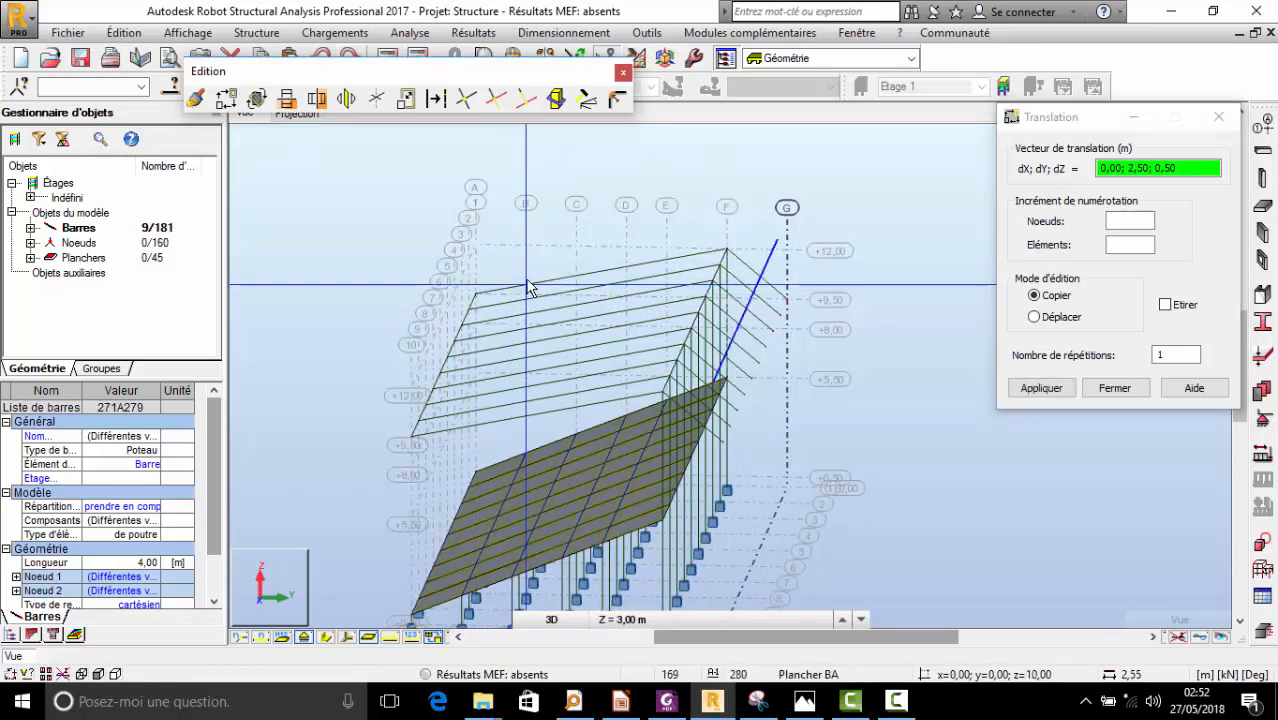
{"action": "left_click", "coordinate": [1160, 354]}
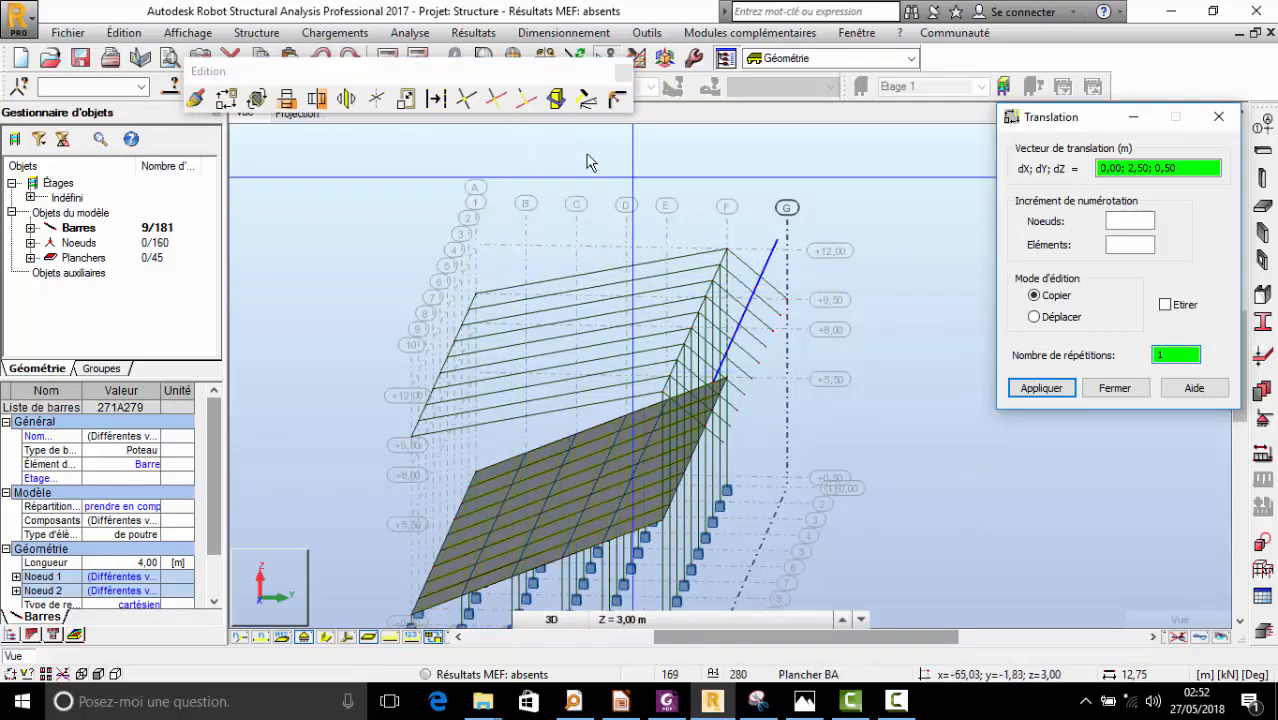
{"action": "left_click", "coordinate": [330, 58]}
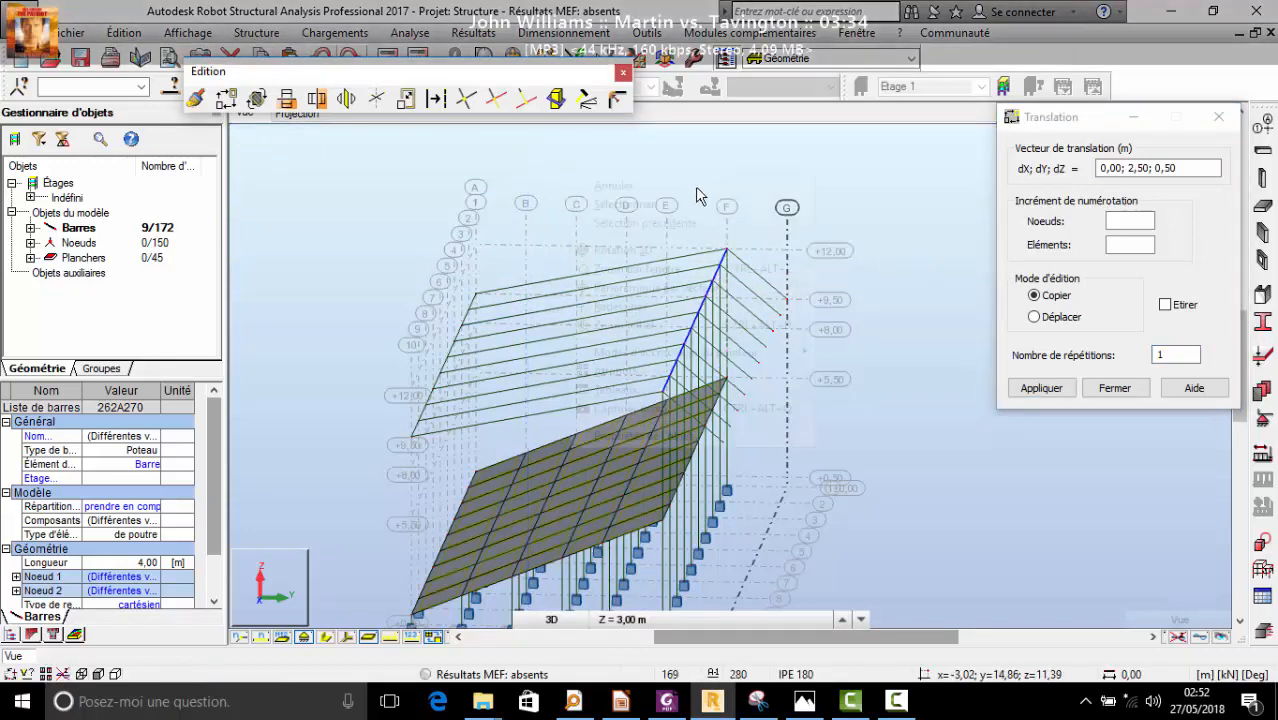
- Copy the nine ridge bars down the roof slope to axis E with translation vector 0,00; -3,00; -0,60
{"action": "right_click", "coordinate": [695, 186]}
{"action": "left_click", "coordinate": [686, 247]}
{"action": "left_click_drag", "start_coordinate": [690, 255], "coordinate": [598, 252]}
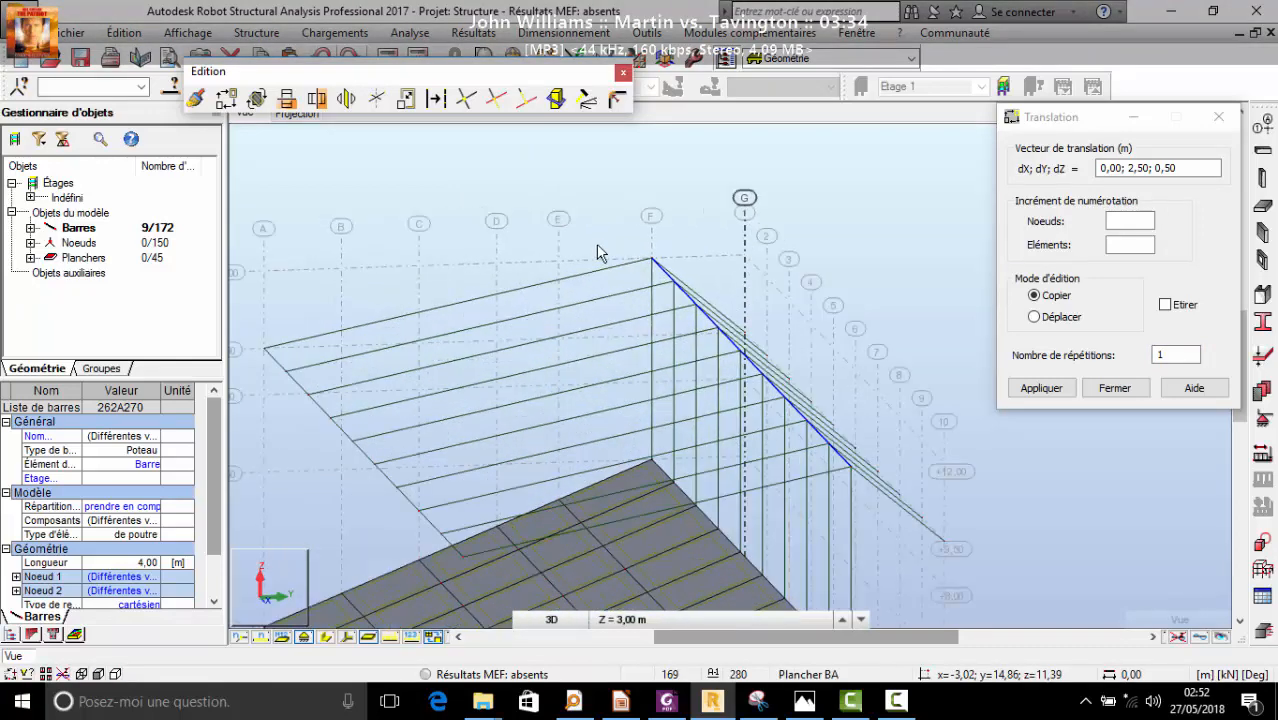
{"action": "left_click", "coordinate": [1176, 357]}
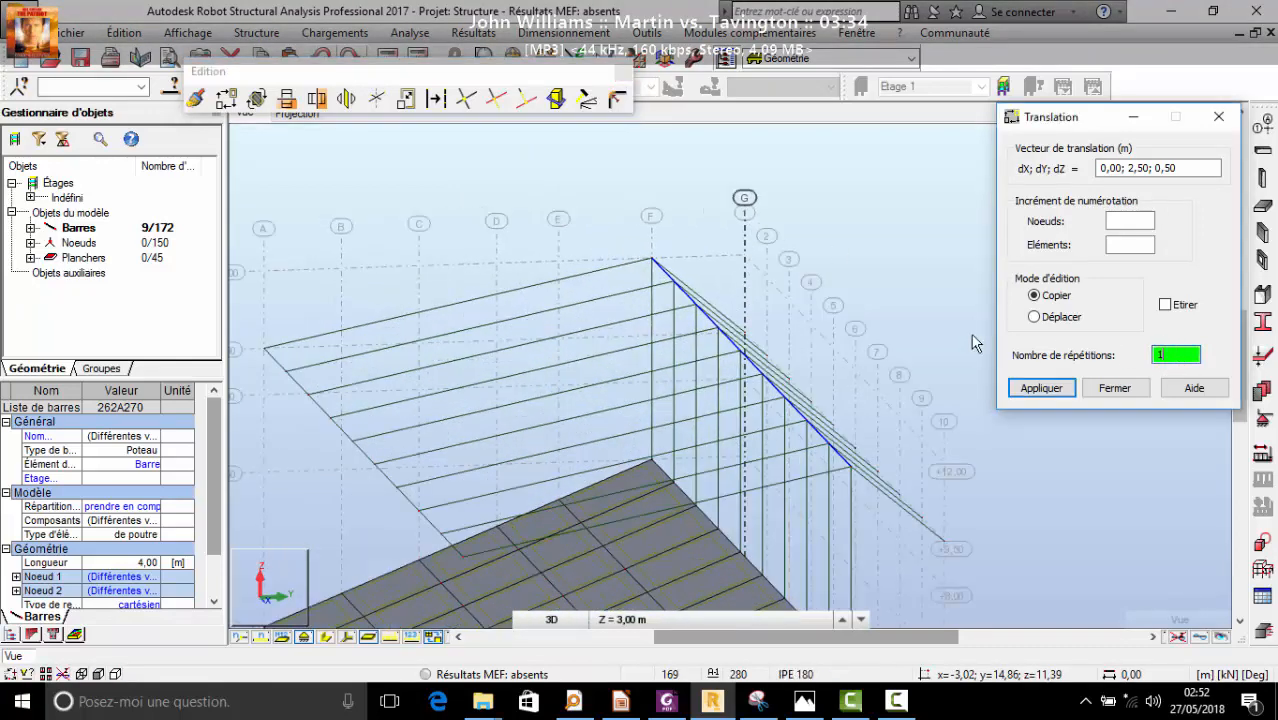
{"action": "left_click", "coordinate": [651, 260]}
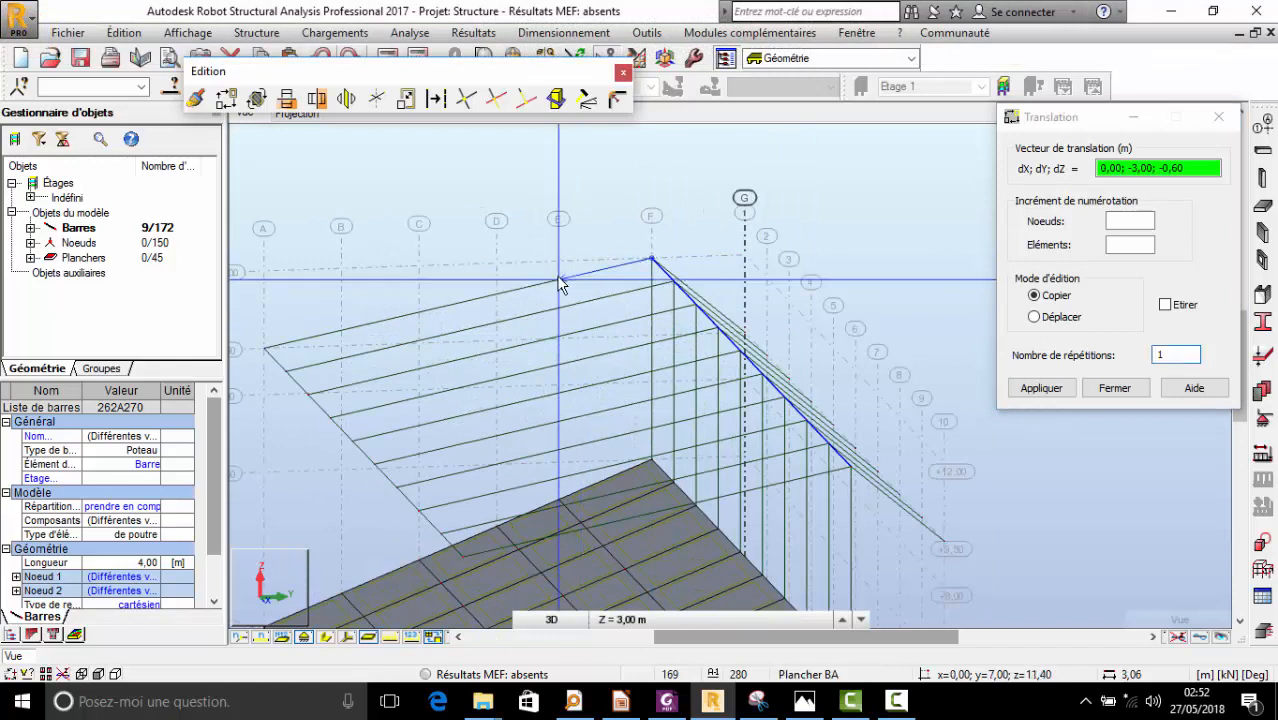
{"action": "left_click", "coordinate": [558, 282]}
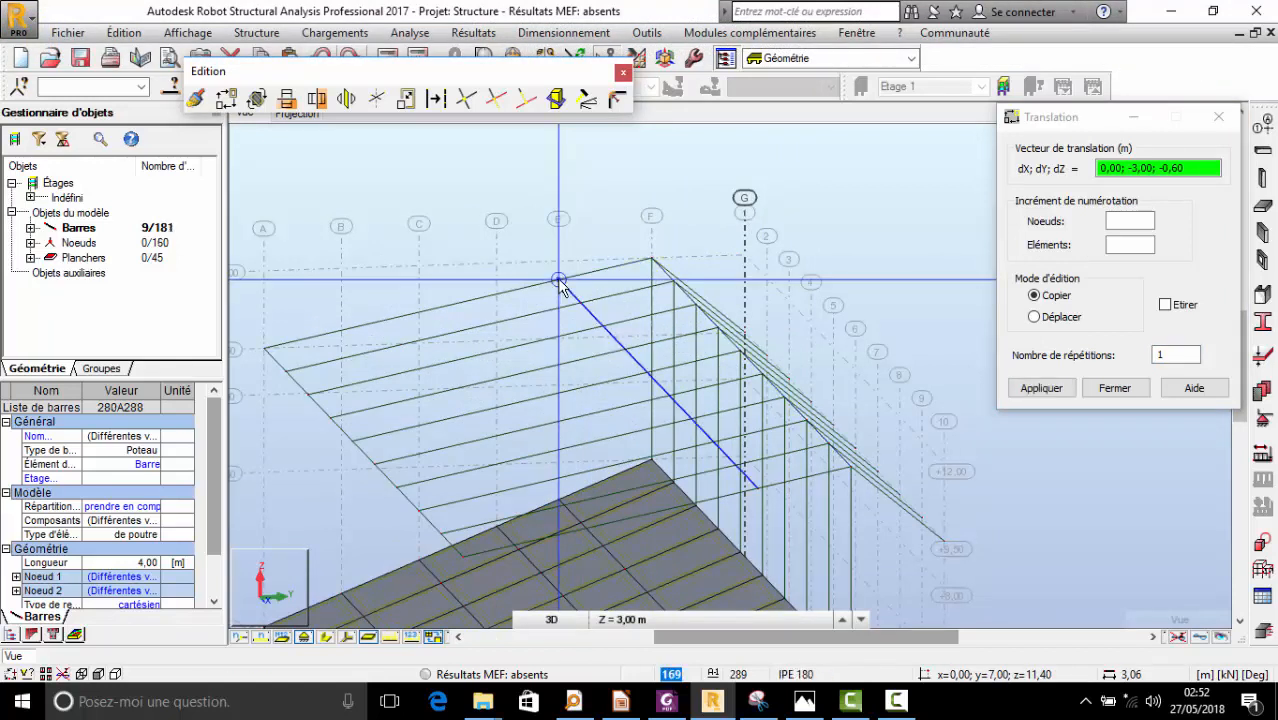
- Copy the row on to axis D by 0,00; -2,00; -0,40, and to axes C and B by 0,00; -2,50; -0,50 each
{"action": "left_click", "coordinate": [499, 300]}
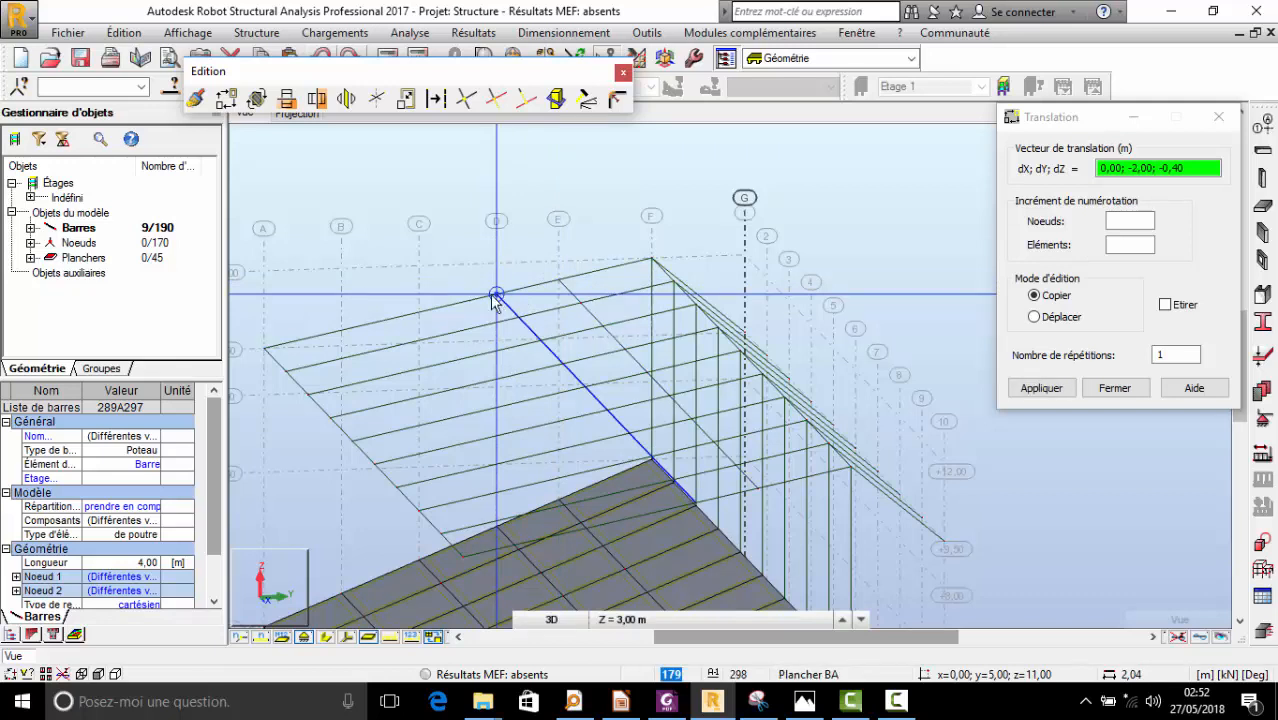
{"action": "left_click", "coordinate": [494, 300]}
{"action": "key", "text": "Return"}
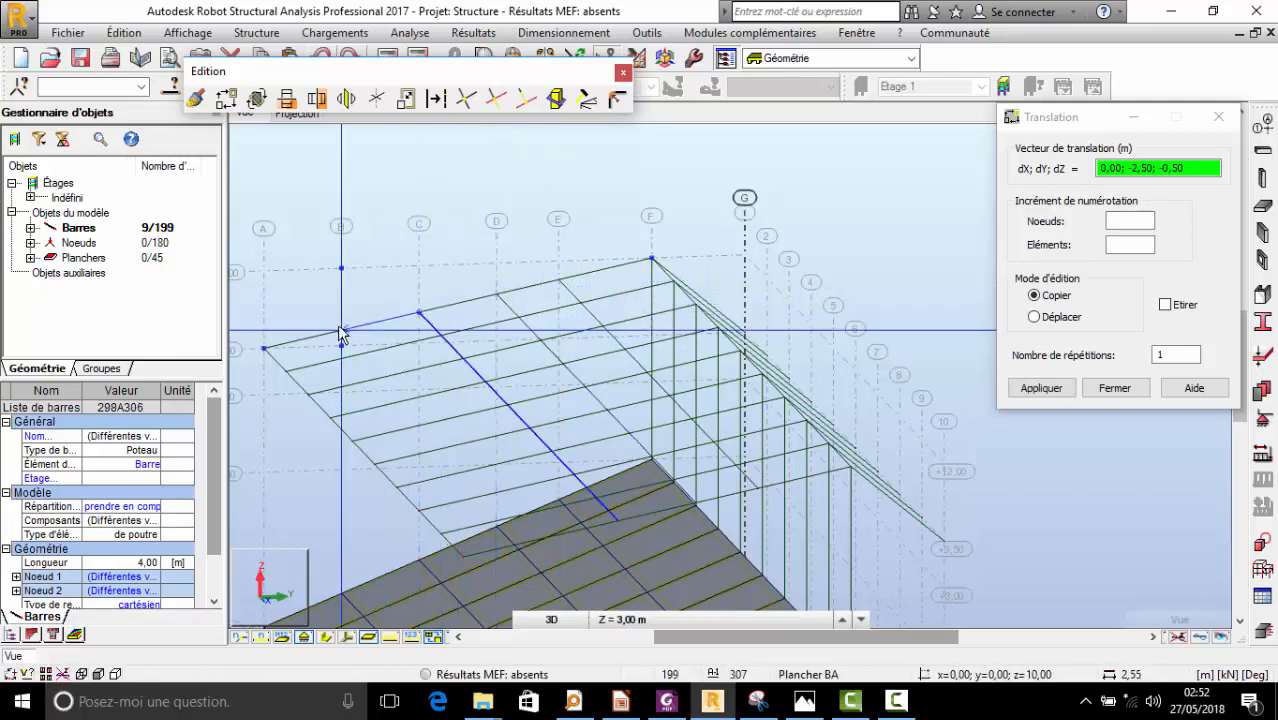
{"action": "left_click", "coordinate": [341, 330]}
- Copy the nine bars at axis B to the free ends of the short roof bars at axis G, vector 0,00; 13,00; -0,50
{"action": "scroll", "coordinate": [383, 233], "scroll_direction": "down", "scroll_amount": 3}
{"action": "right_click", "coordinate": [770, 224]}
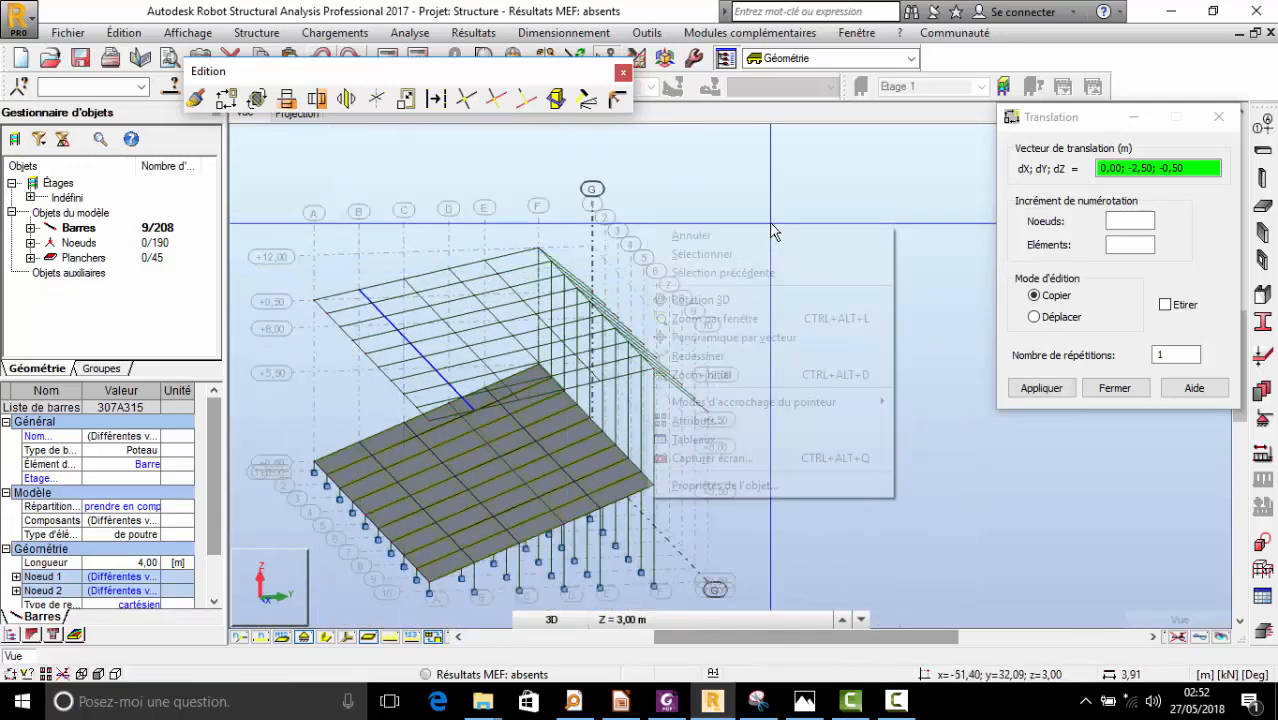
{"action": "left_click", "coordinate": [768, 299]}
{"action": "mouse_move", "coordinate": [776, 357]}
{"action": "left_mouse_down"}
{"action": "mouse_move", "coordinate": [739, 389]}
{"action": "mouse_move", "coordinate": [735, 360]}
{"action": "mouse_move", "coordinate": [705, 376]}
{"action": "mouse_move", "coordinate": [729, 333]}
{"action": "left_mouse_up"}
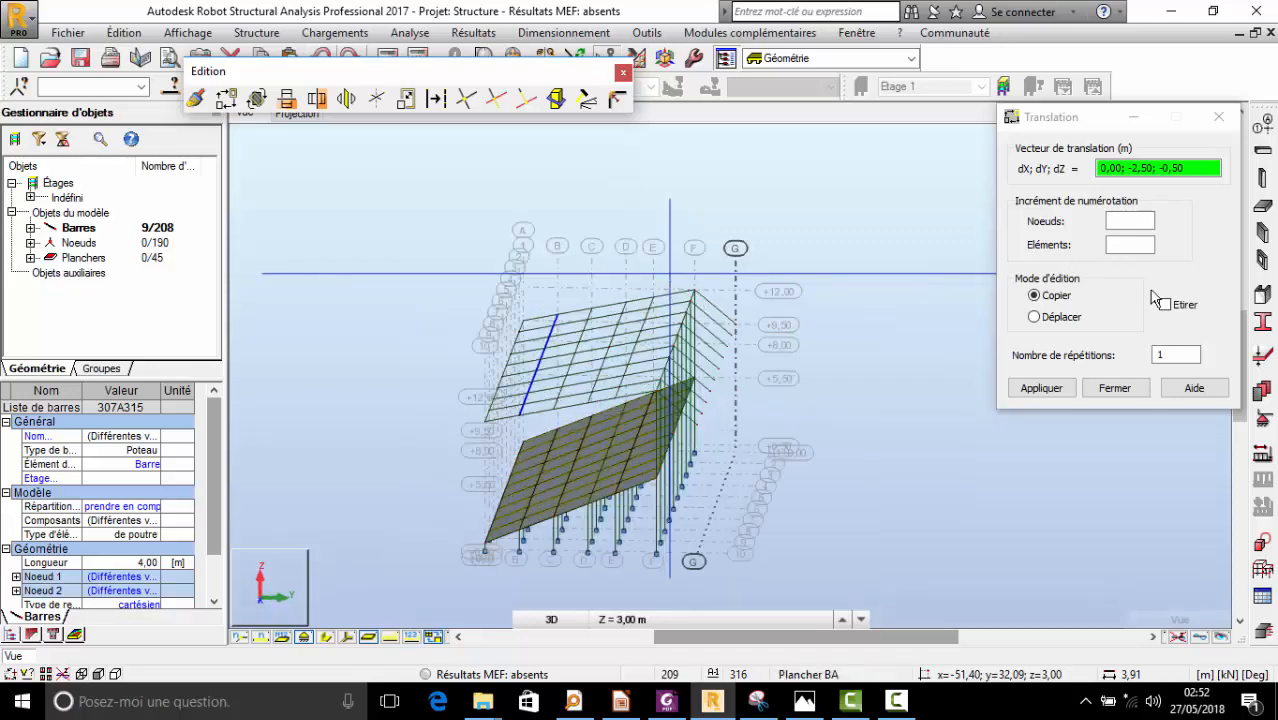
{"action": "left_click", "coordinate": [1188, 357]}
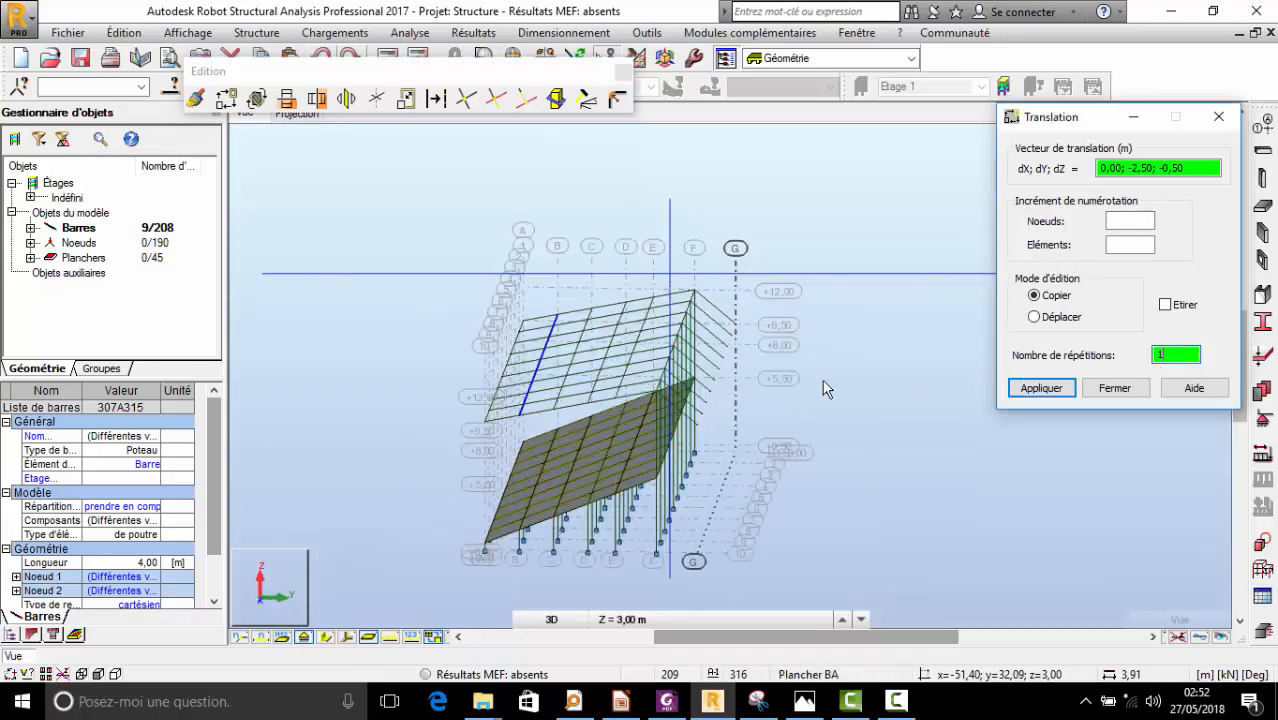
{"action": "left_click", "coordinate": [558, 314]}
{"action": "scroll", "coordinate": [800, 335], "scroll_direction": "up", "scroll_amount": 3}
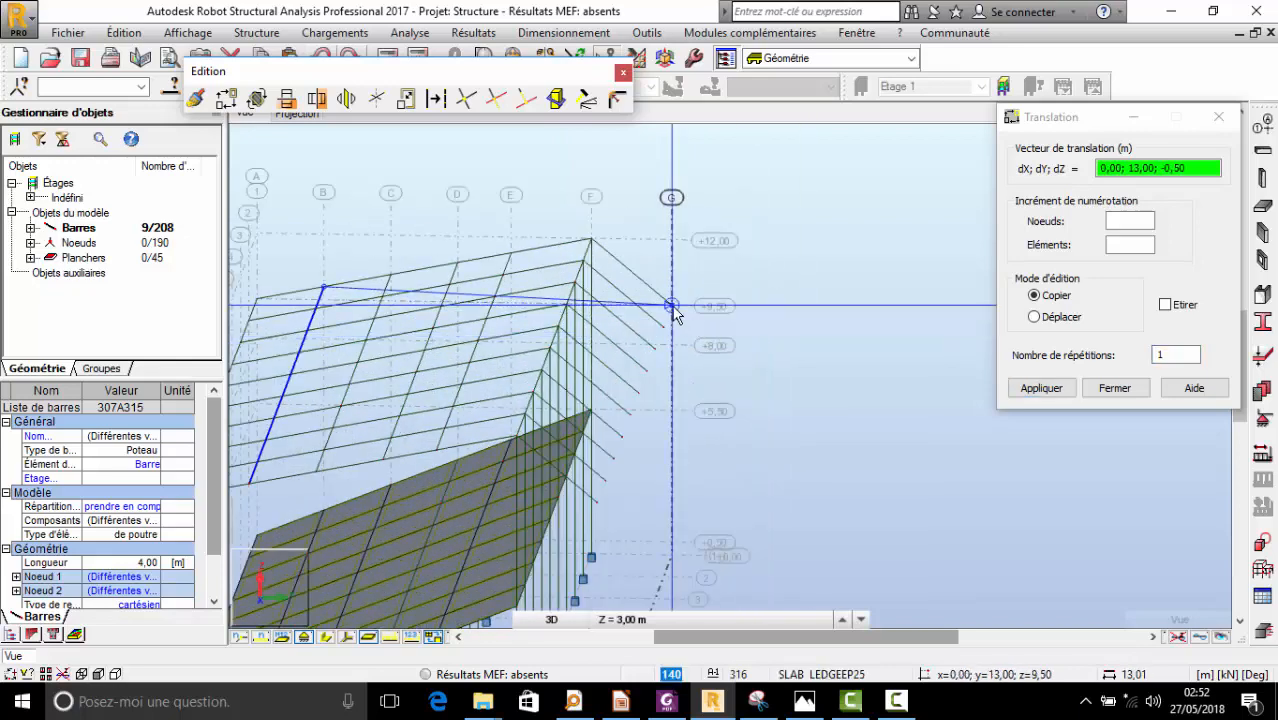
{"action": "left_click", "coordinate": [675, 314]}
- Display the bar section shapes and examine the roof grid and its longitudinal members in 3D
{"action": "right_click", "coordinate": [778, 216]}
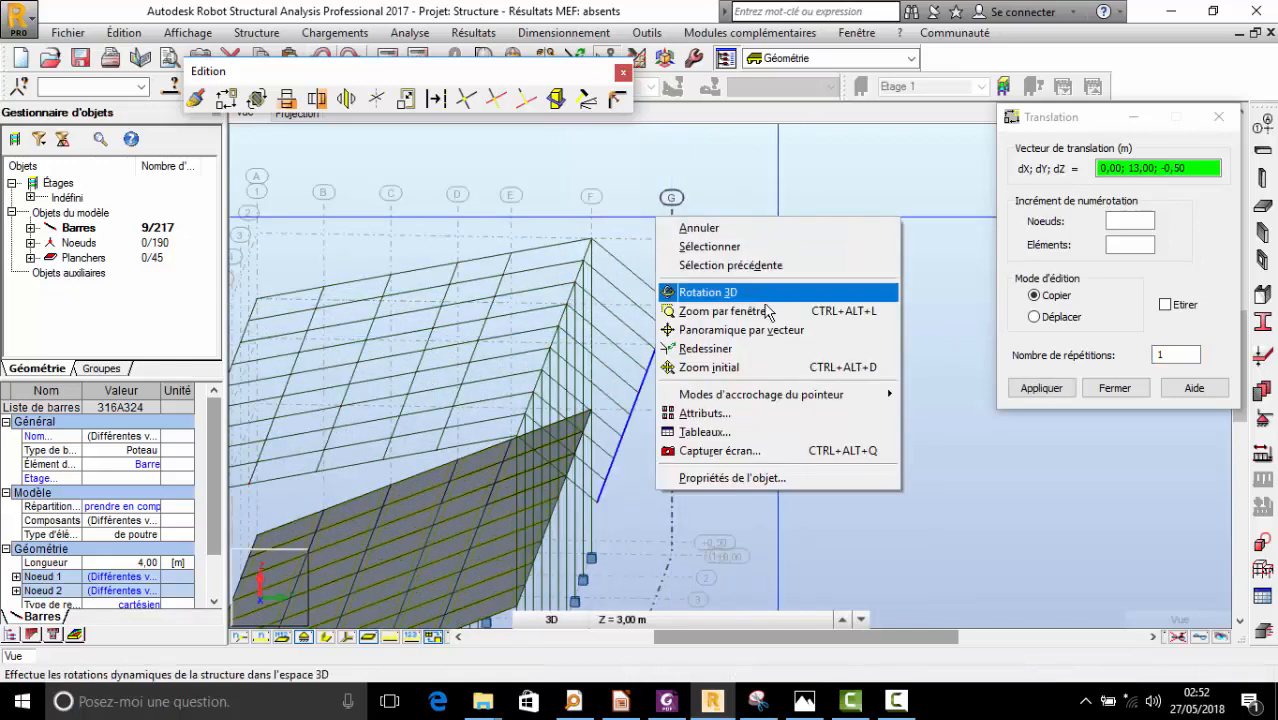
{"action": "left_click", "coordinate": [768, 294]}
{"action": "scroll", "coordinate": [740, 285], "scroll_direction": "down", "scroll_amount": 3}
{"action": "mouse_move", "coordinate": [719, 290]}
{"action": "left_mouse_down"}
{"action": "mouse_move", "coordinate": [745, 297]}
{"action": "mouse_move", "coordinate": [724, 309]}
{"action": "left_mouse_up"}
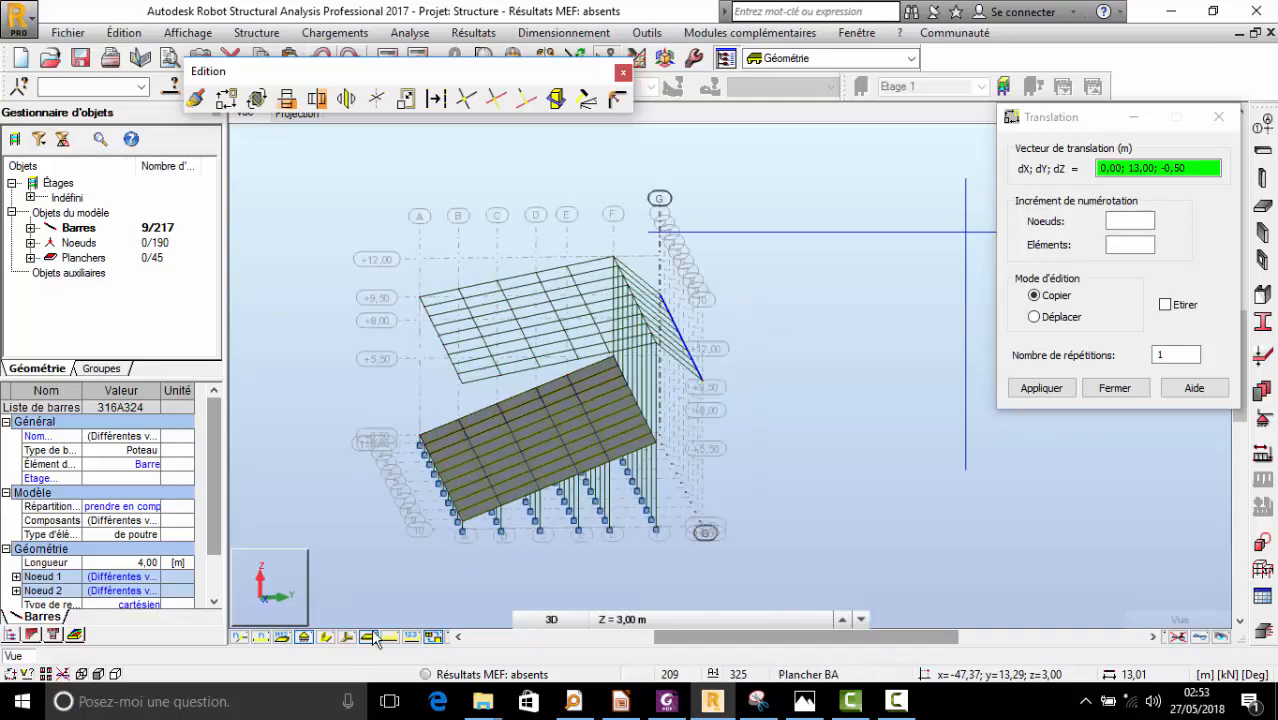
{"action": "left_click", "coordinate": [326, 637]}
{"action": "scroll", "coordinate": [604, 282], "scroll_direction": "up", "scroll_amount": 6}
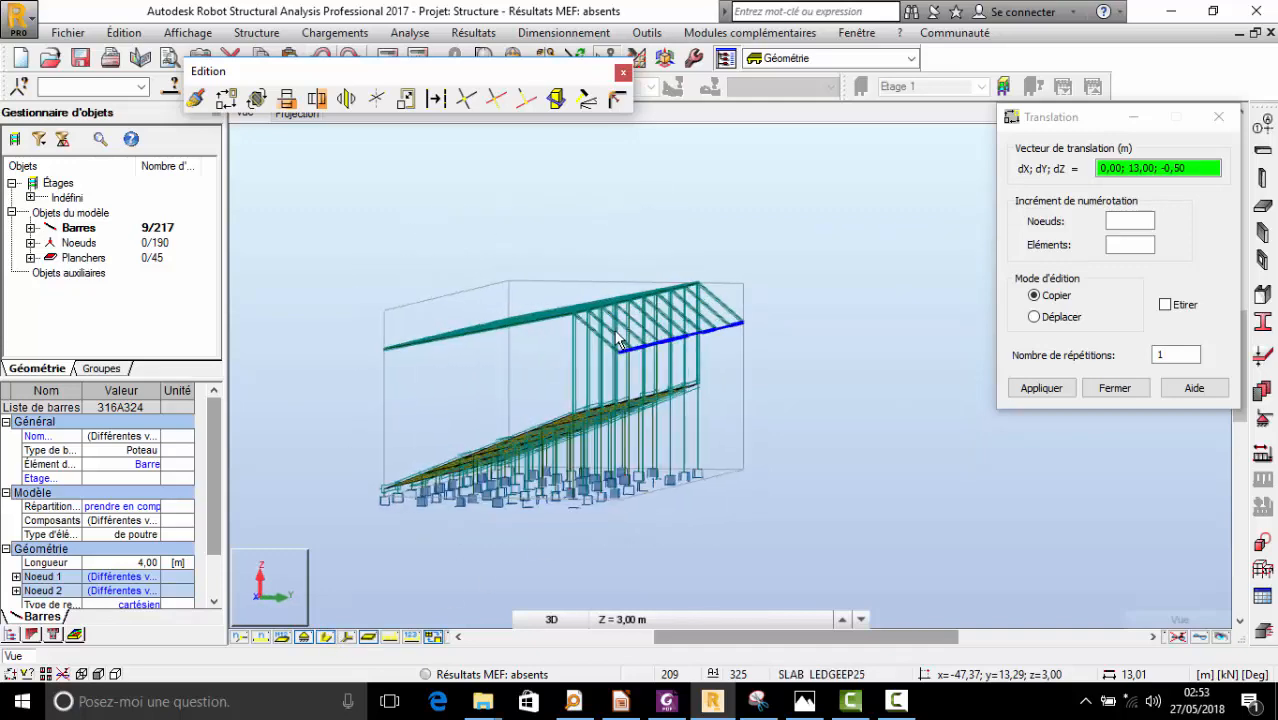
{"action": "scroll", "coordinate": [606, 284], "scroll_direction": "down", "scroll_amount": 8}
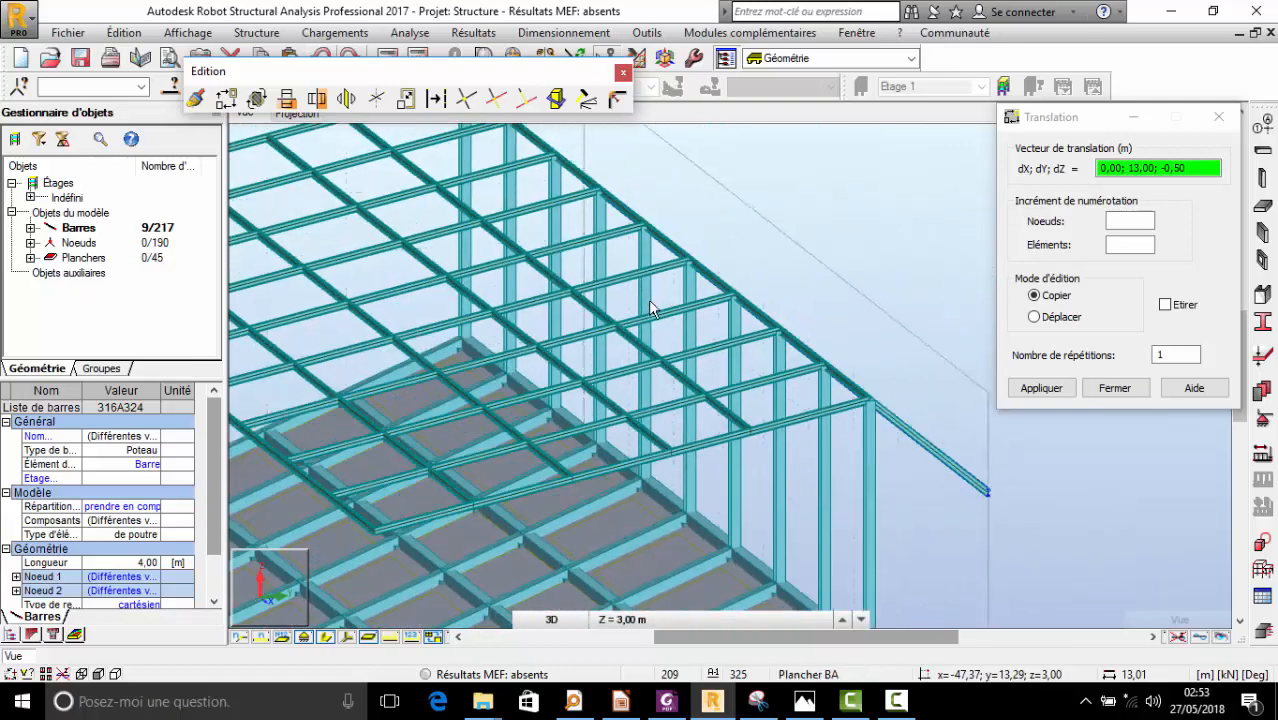
{"action": "left_click_drag", "start_coordinate": [600, 338], "coordinate": [630, 333]}
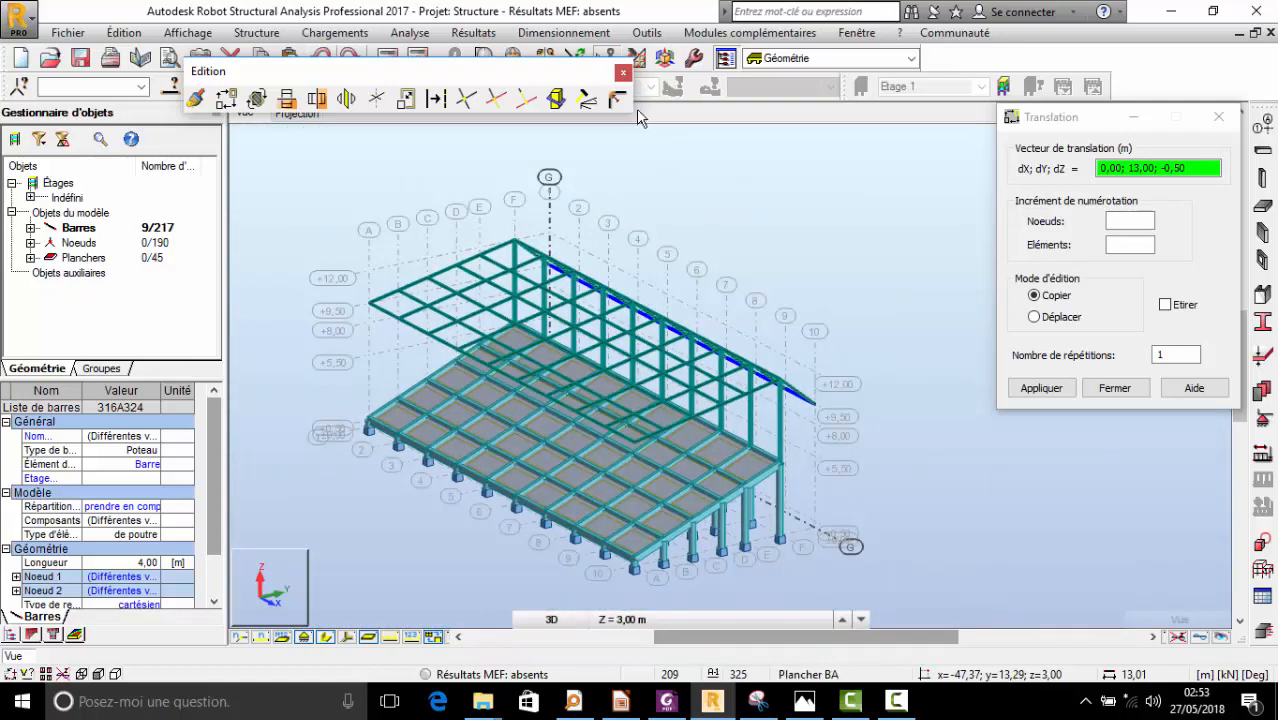
{"action": "scroll", "coordinate": [730, 411], "scroll_direction": "up", "scroll_amount": 6}
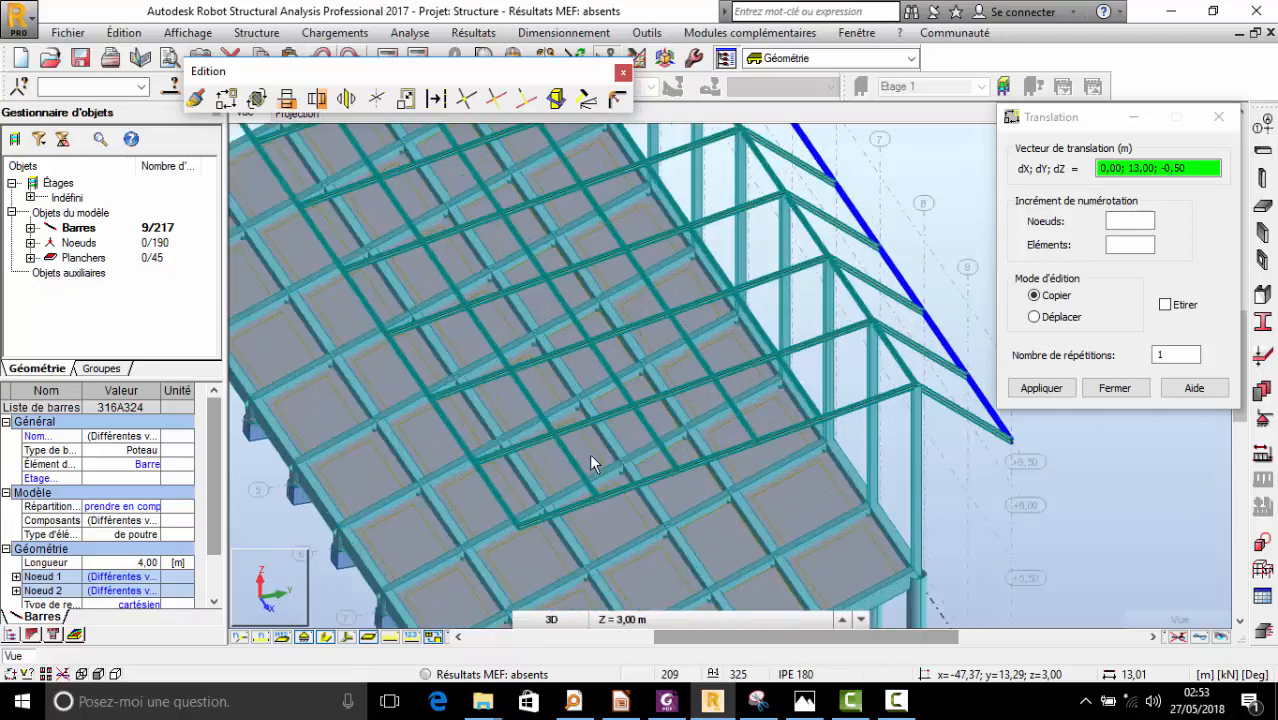
{"action": "scroll", "coordinate": [588, 400], "scroll_direction": "up", "scroll_amount": 2}
{"action": "scroll", "coordinate": [556, 470], "scroll_direction": "up", "scroll_amount": 3}
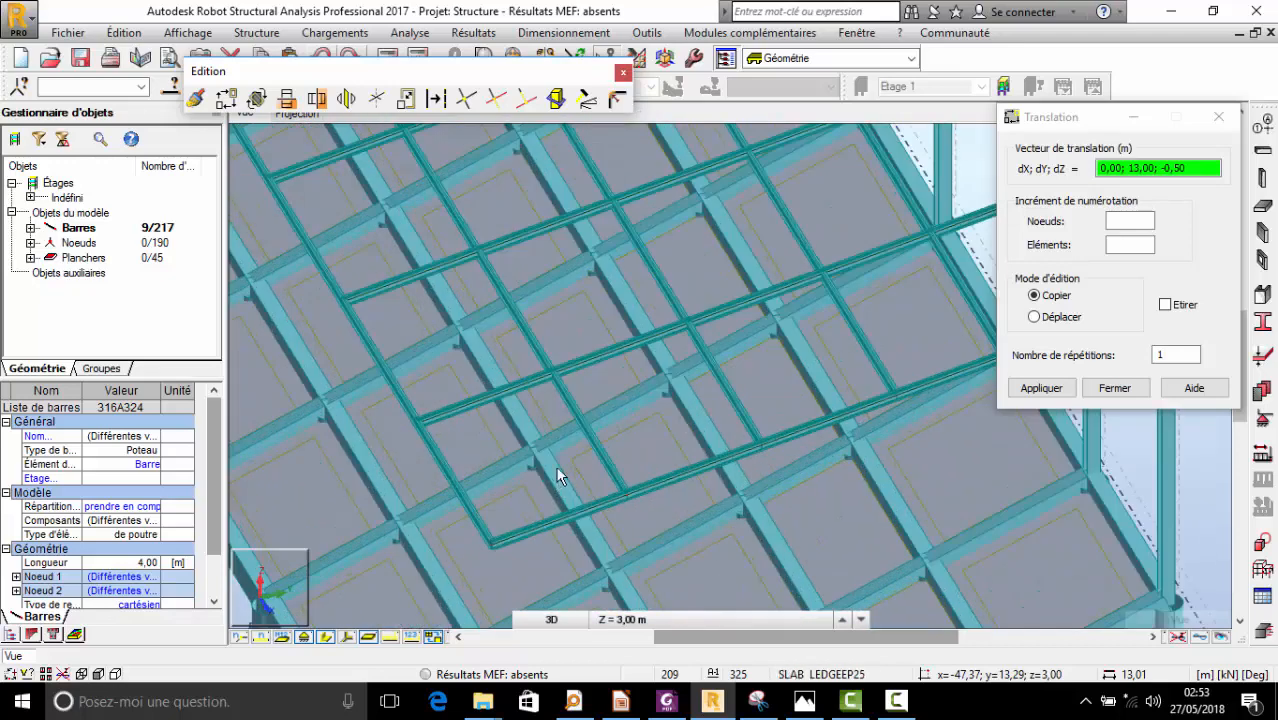
- Hide the section shapes and examine the wireframe roof rows from both sides of the structure
{"action": "left_click", "coordinate": [326, 637]}
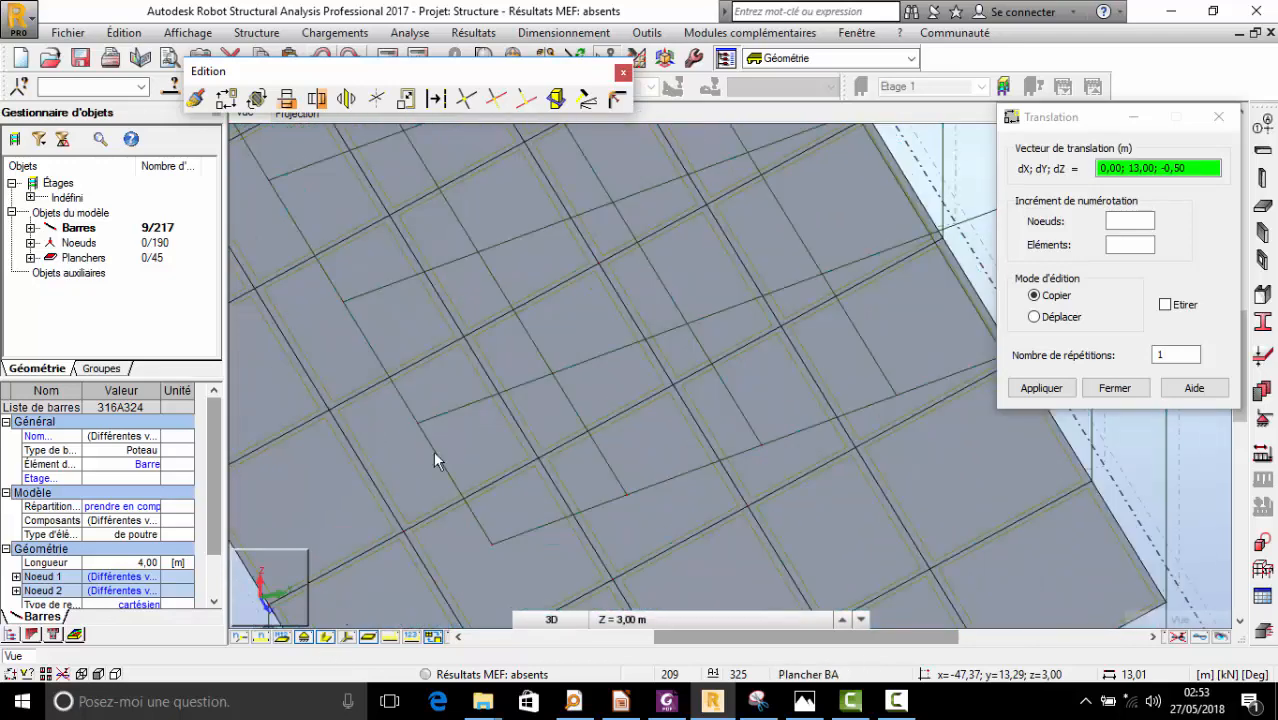
{"action": "scroll", "coordinate": [510, 401], "scroll_direction": "down", "scroll_amount": 5}
{"action": "scroll", "coordinate": [558, 505], "scroll_direction": "down", "scroll_amount": 4}
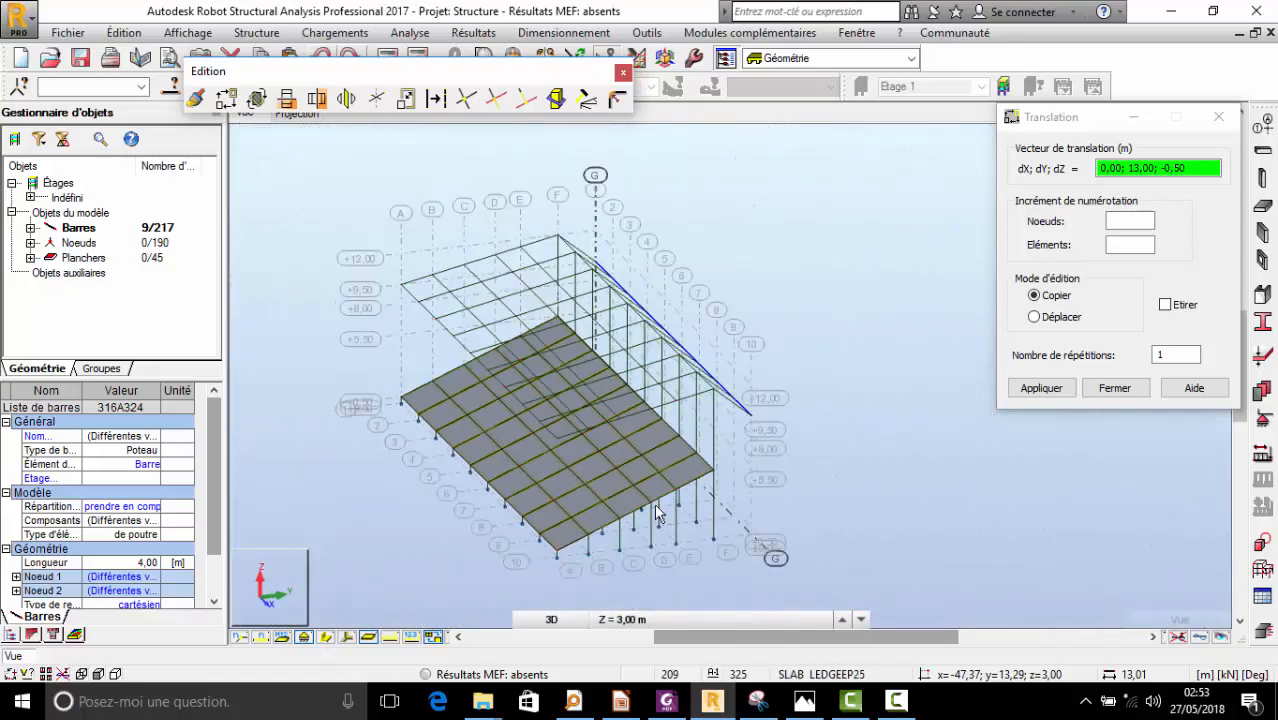
{"action": "middle_click_drag", "start_coordinate": [656, 508], "coordinate": [752, 428], "text": "shift"}
{"action": "scroll", "coordinate": [700, 425], "scroll_direction": "up", "scroll_amount": 5}
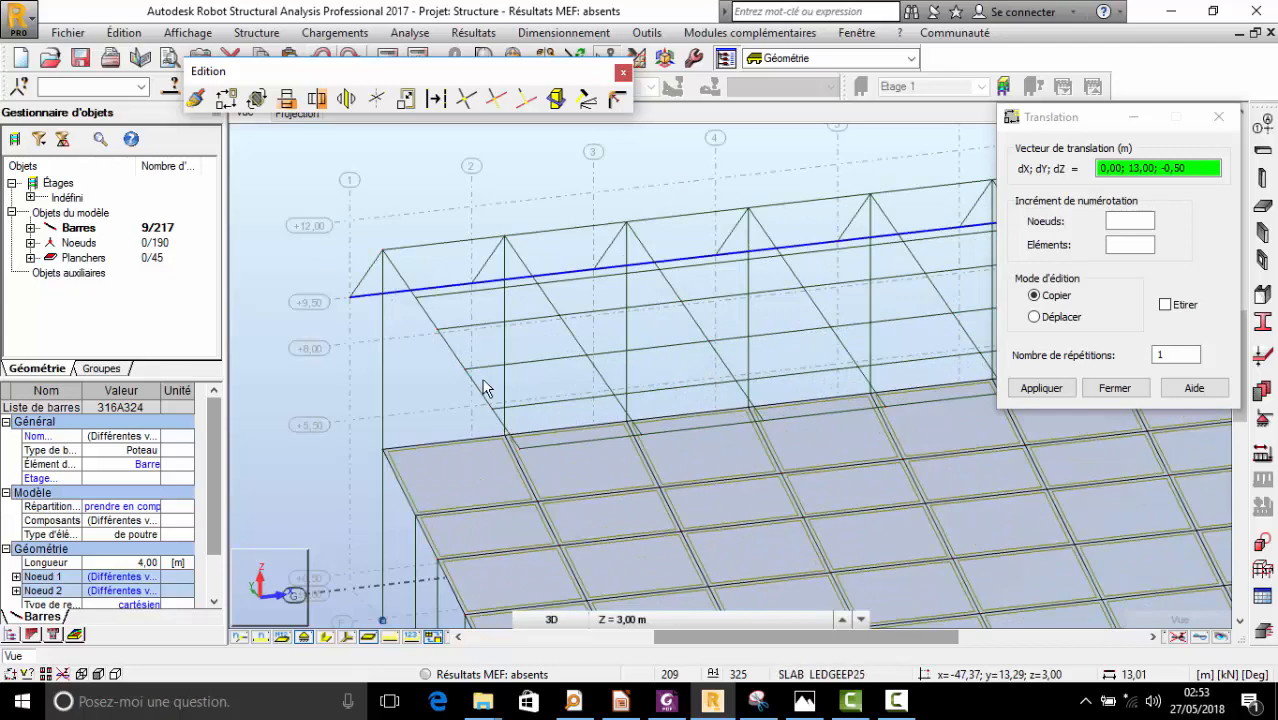
{"action": "scroll", "coordinate": [484, 388], "scroll_direction": "down", "scroll_amount": 5}
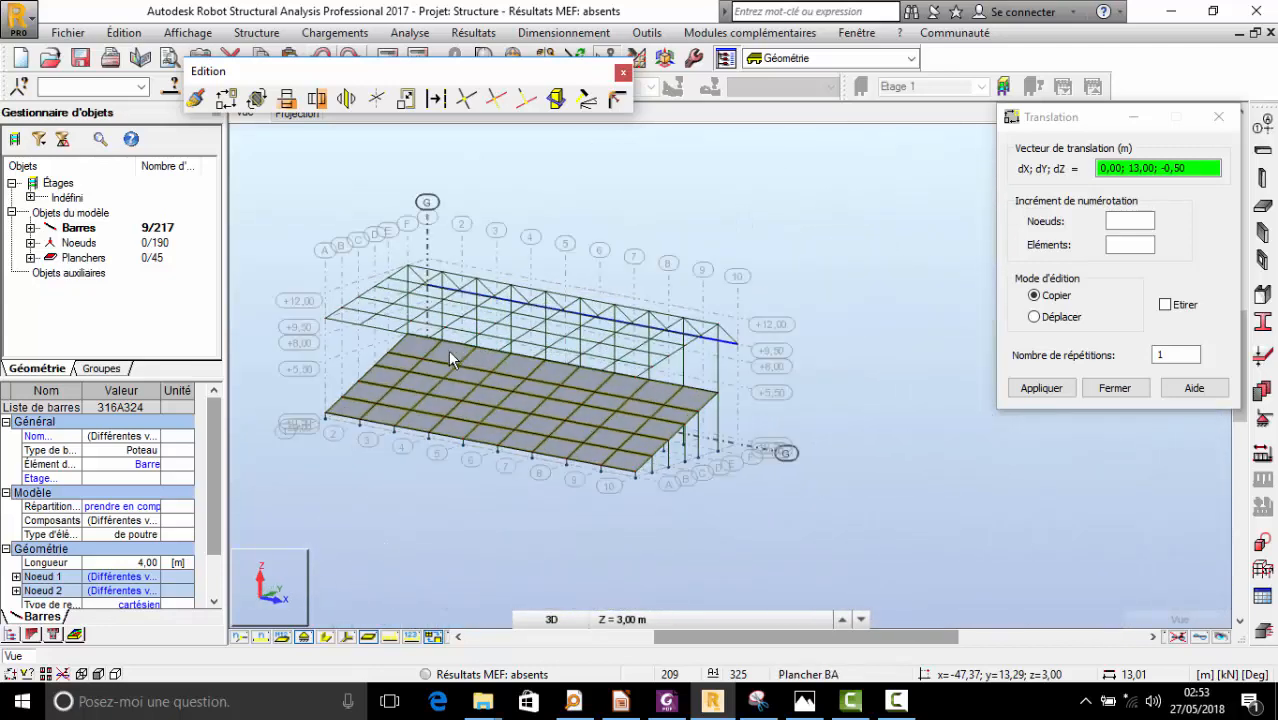
- Switch to Foxit PhantomPDF, look over the cover of Construction Métallique Vol 11.pdf, and return to the structure model in Robot
{"action": "left_click", "coordinate": [667, 703]}
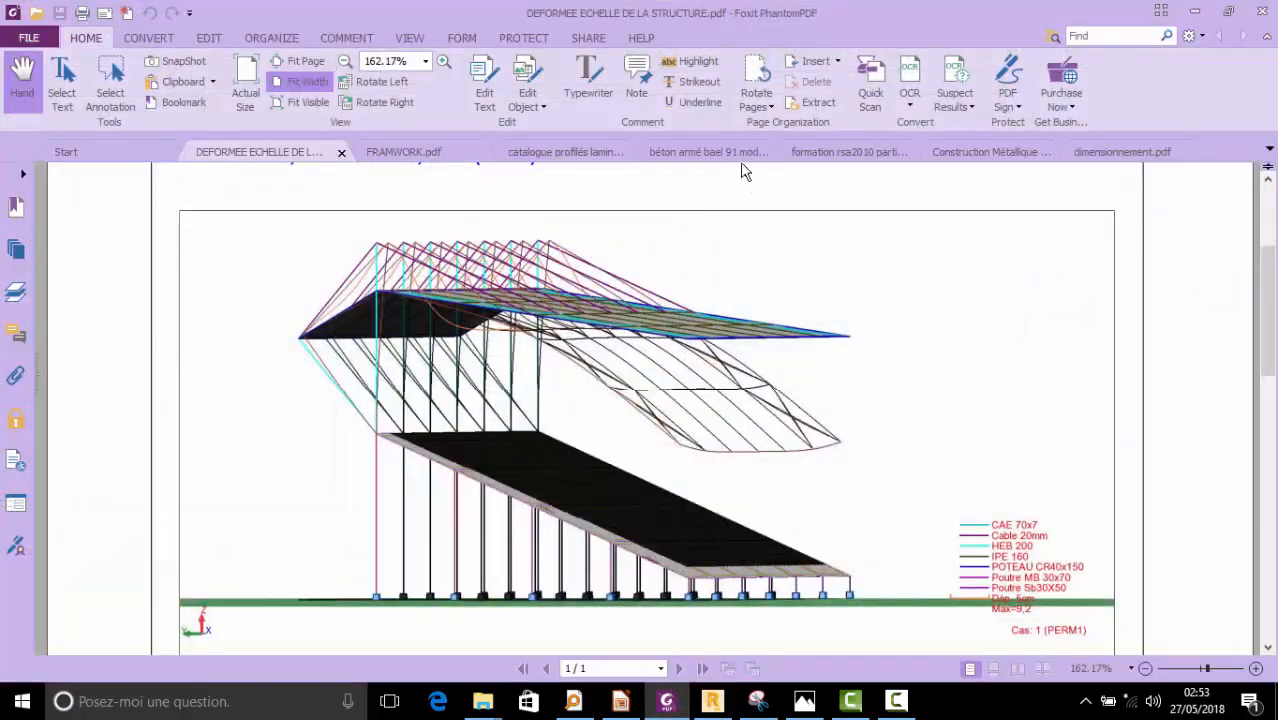
{"action": "left_click", "coordinate": [983, 155]}
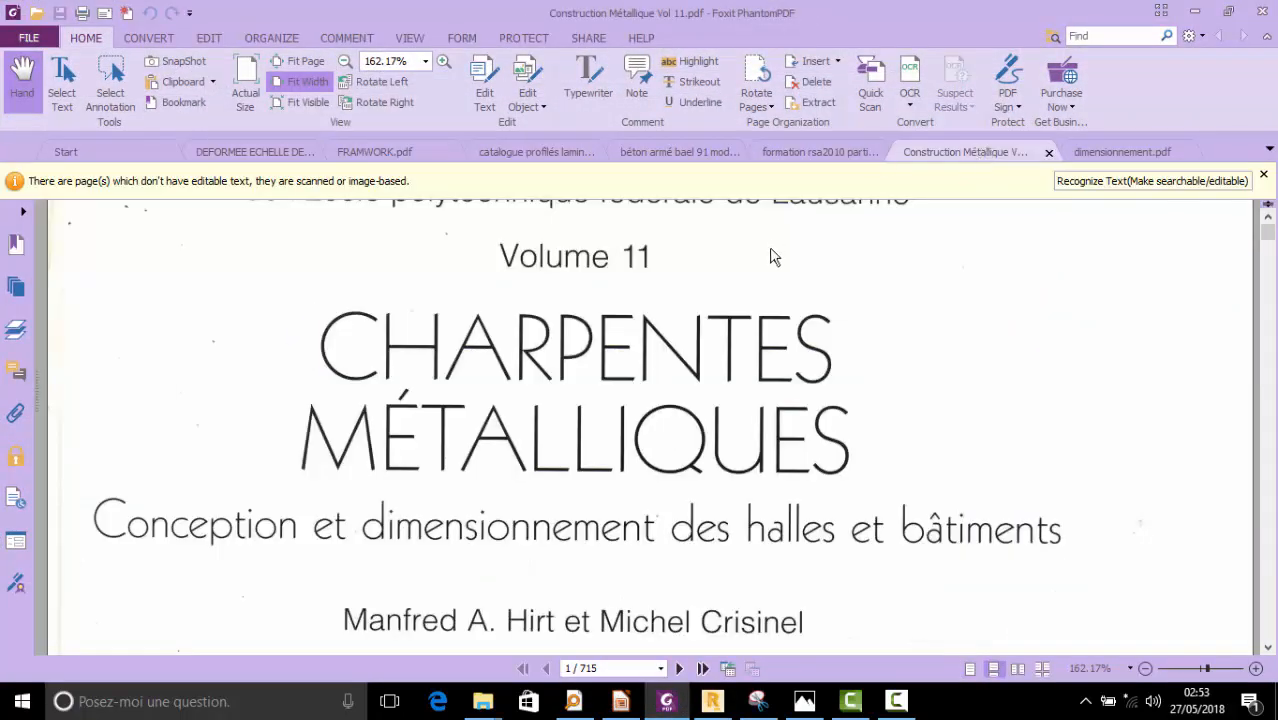
{"action": "scroll", "coordinate": [780, 280], "scroll_direction": "down", "scroll_amount": 5}
{"action": "scroll", "coordinate": [806, 338], "scroll_direction": "up", "scroll_amount": 8}
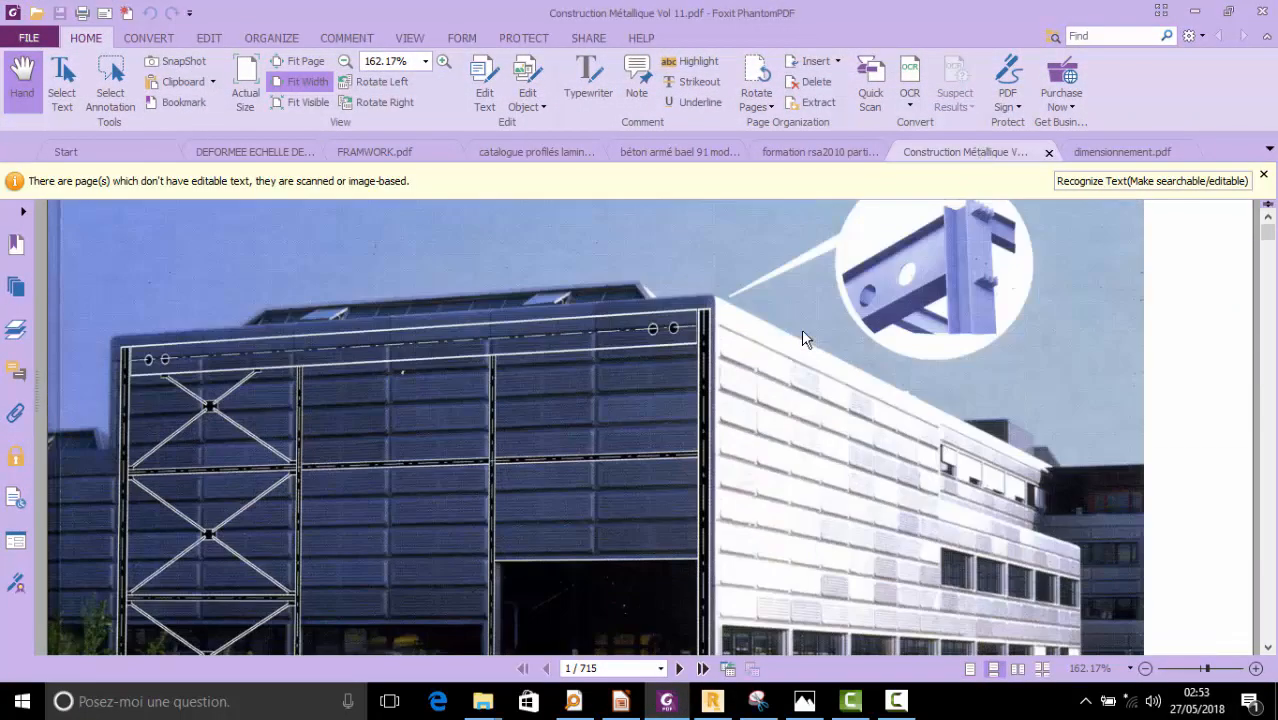
{"action": "scroll", "coordinate": [806, 338], "scroll_direction": "down", "scroll_amount": 3}
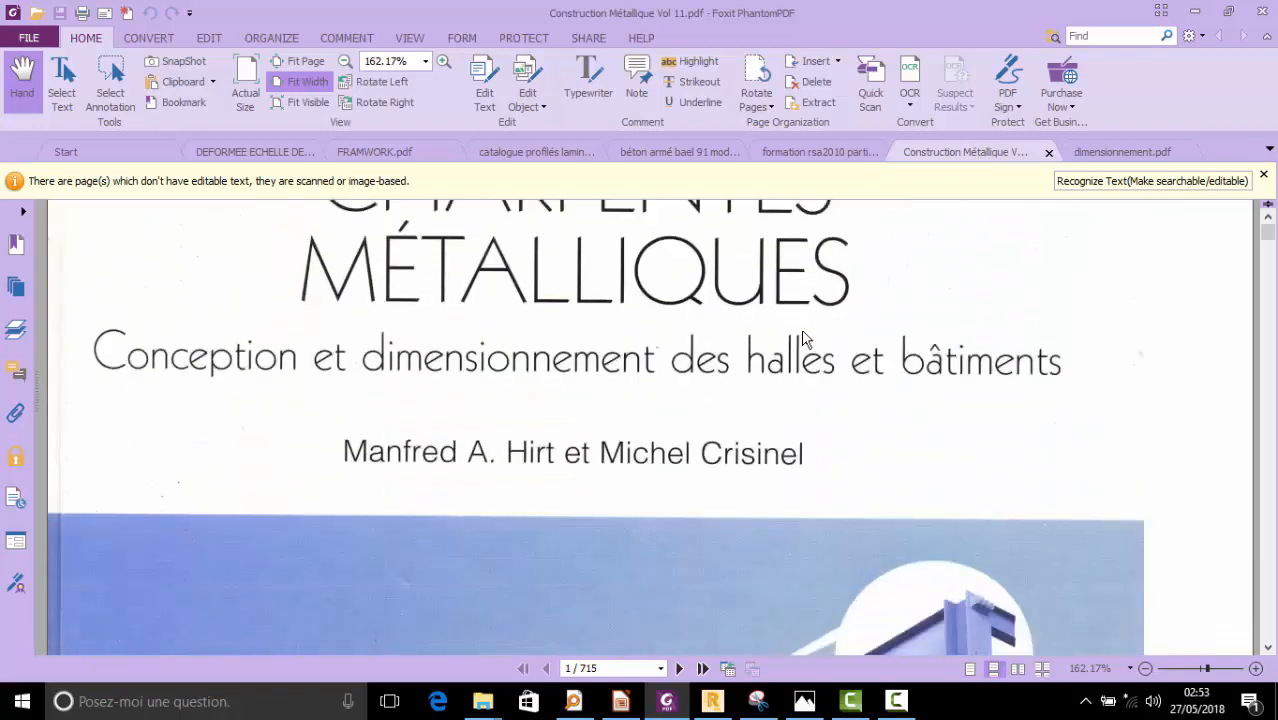
{"action": "scroll", "coordinate": [806, 338], "scroll_direction": "up", "scroll_amount": 3}
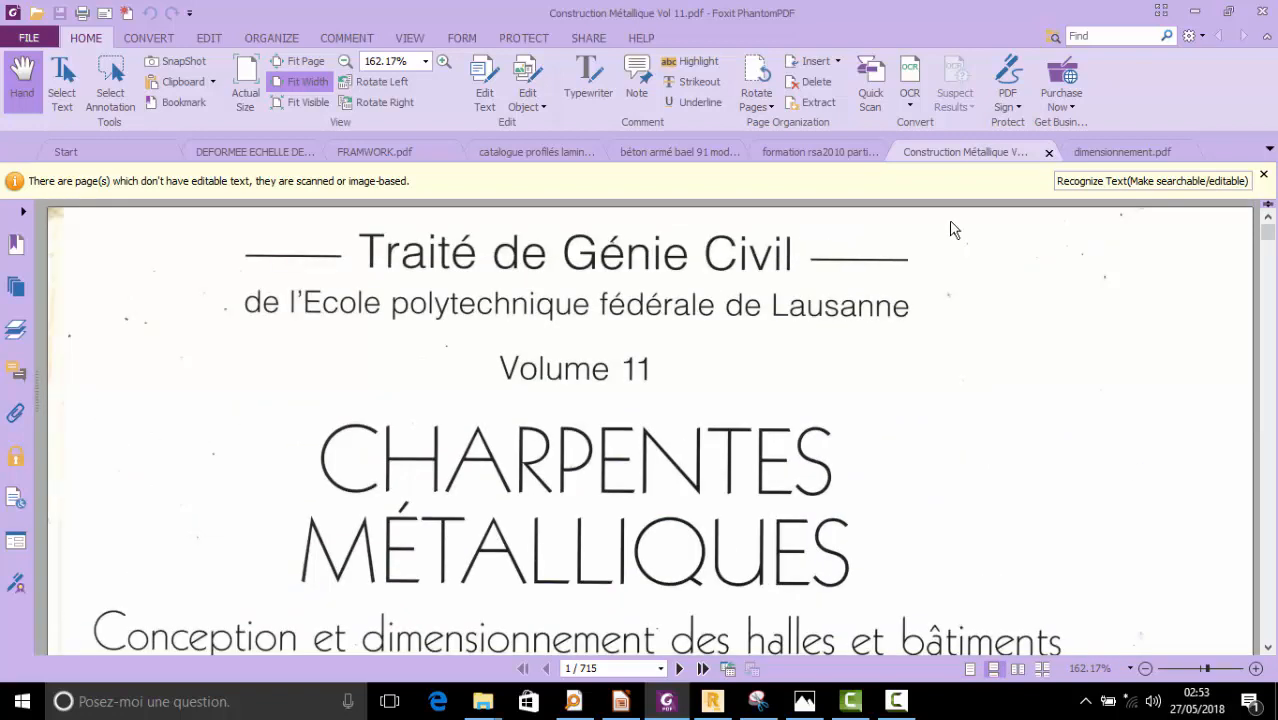
{"action": "left_click", "coordinate": [1196, 11]}
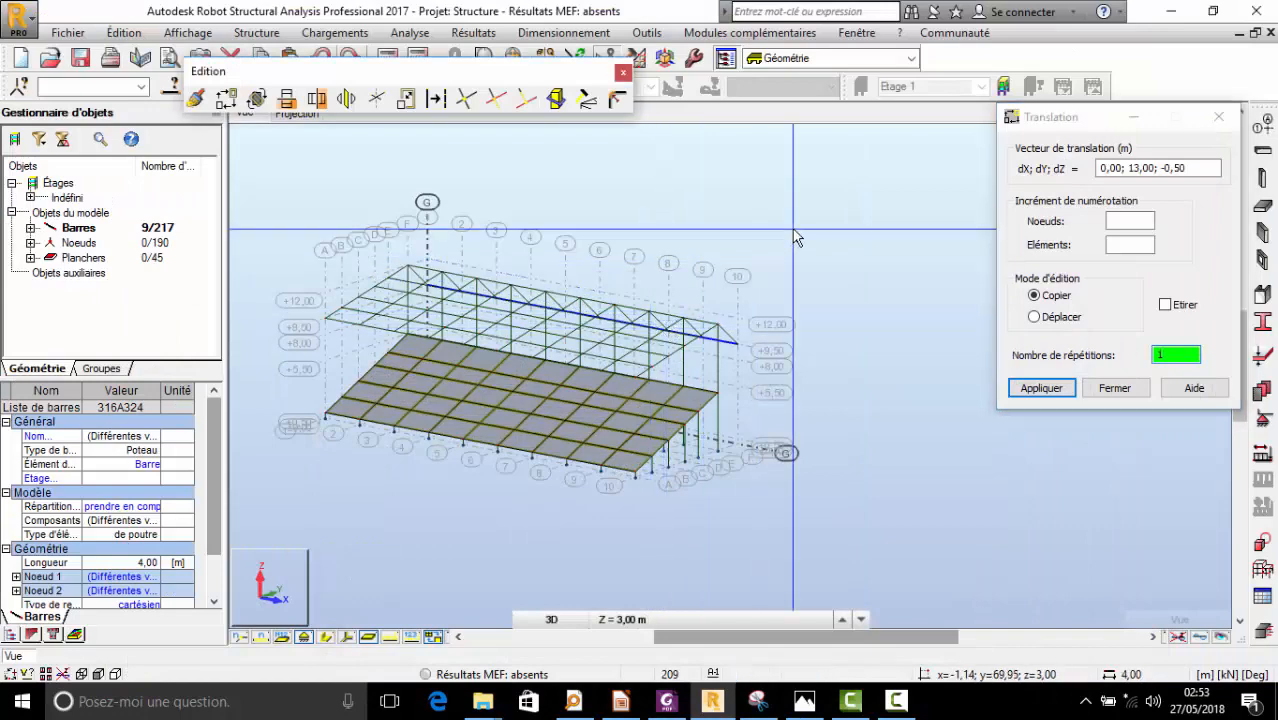
- Orbit around the roof structure to examine the roof bays and the row of longitudinal bars at axis G
{"action": "right_click", "coordinate": [668, 230]}
{"action": "left_click", "coordinate": [720, 305]}
{"action": "scroll", "coordinate": [442, 291], "scroll_direction": "up", "scroll_amount": 2}
{"action": "left_click_drag", "start_coordinate": [442, 291], "coordinate": [454, 291]}
{"action": "scroll", "coordinate": [454, 291], "scroll_direction": "down", "scroll_amount": 2}
{"action": "left_click_drag", "start_coordinate": [522, 323], "coordinate": [531, 320]}
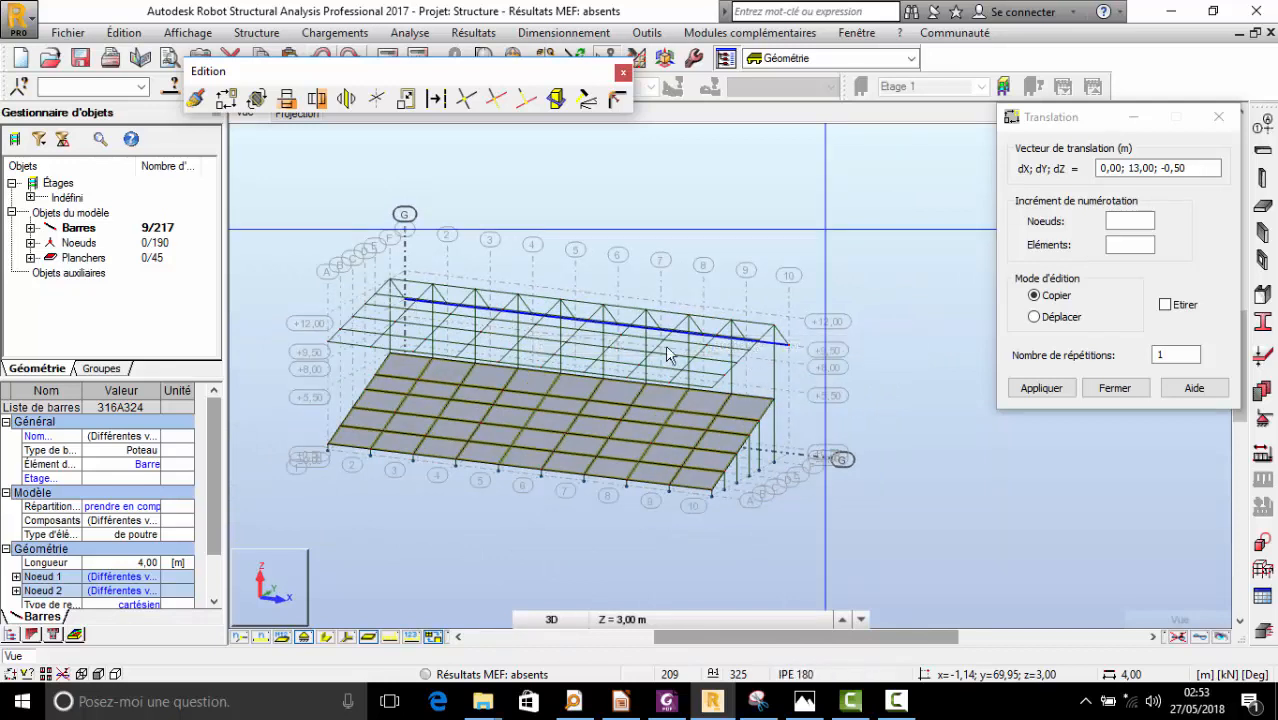
{"action": "scroll", "coordinate": [588, 345], "scroll_direction": "up", "scroll_amount": 5}
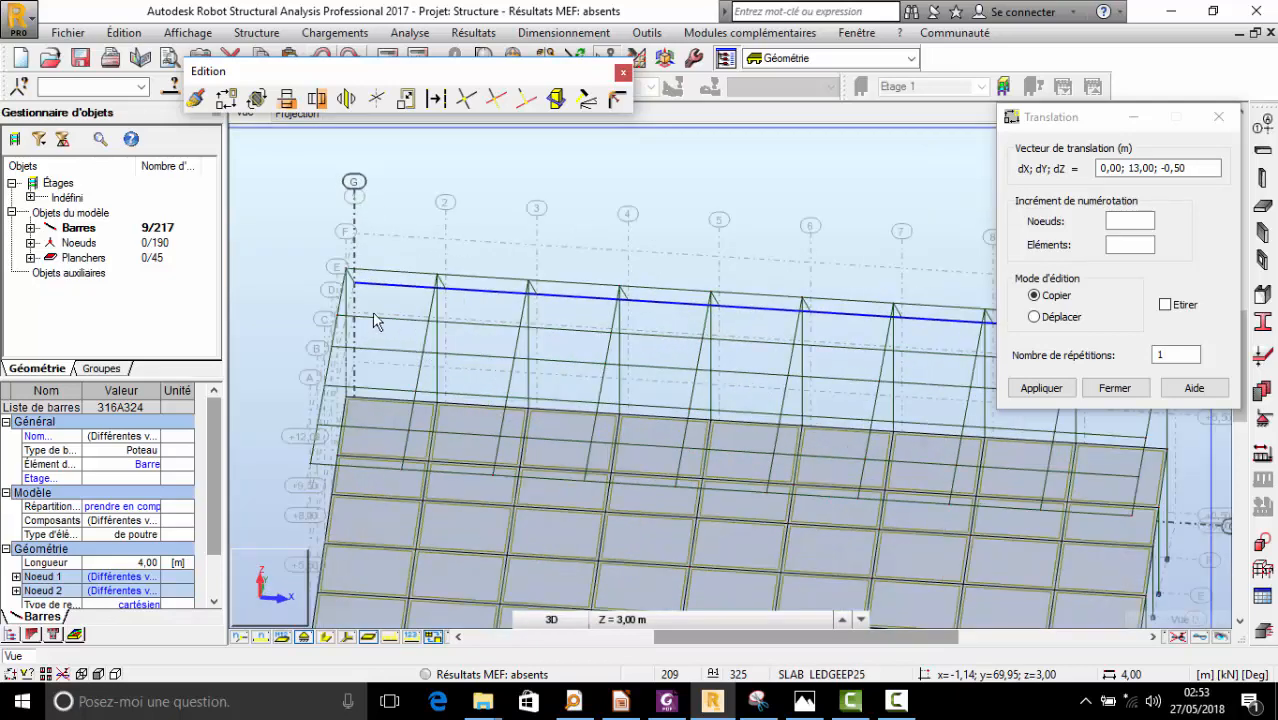
{"action": "scroll", "coordinate": [400, 312], "scroll_direction": "down", "scroll_amount": 5}
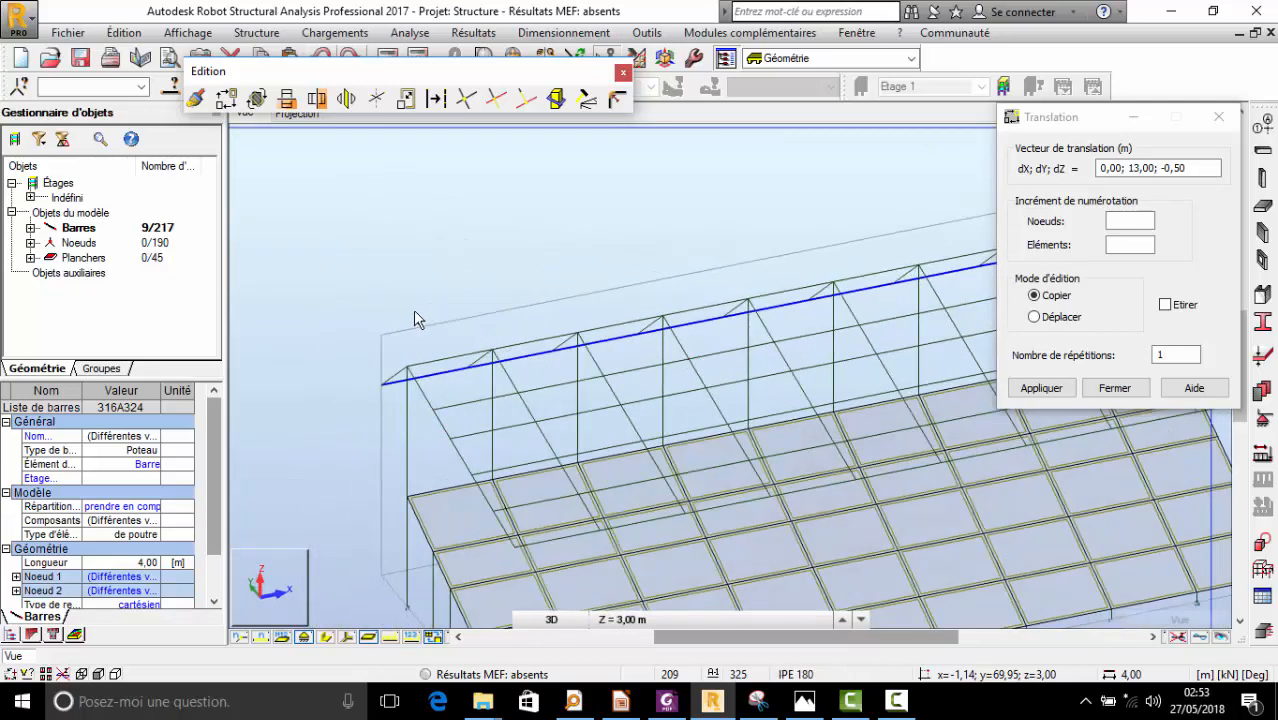
{"action": "scroll", "coordinate": [430, 370], "scroll_direction": "up", "scroll_amount": 2}
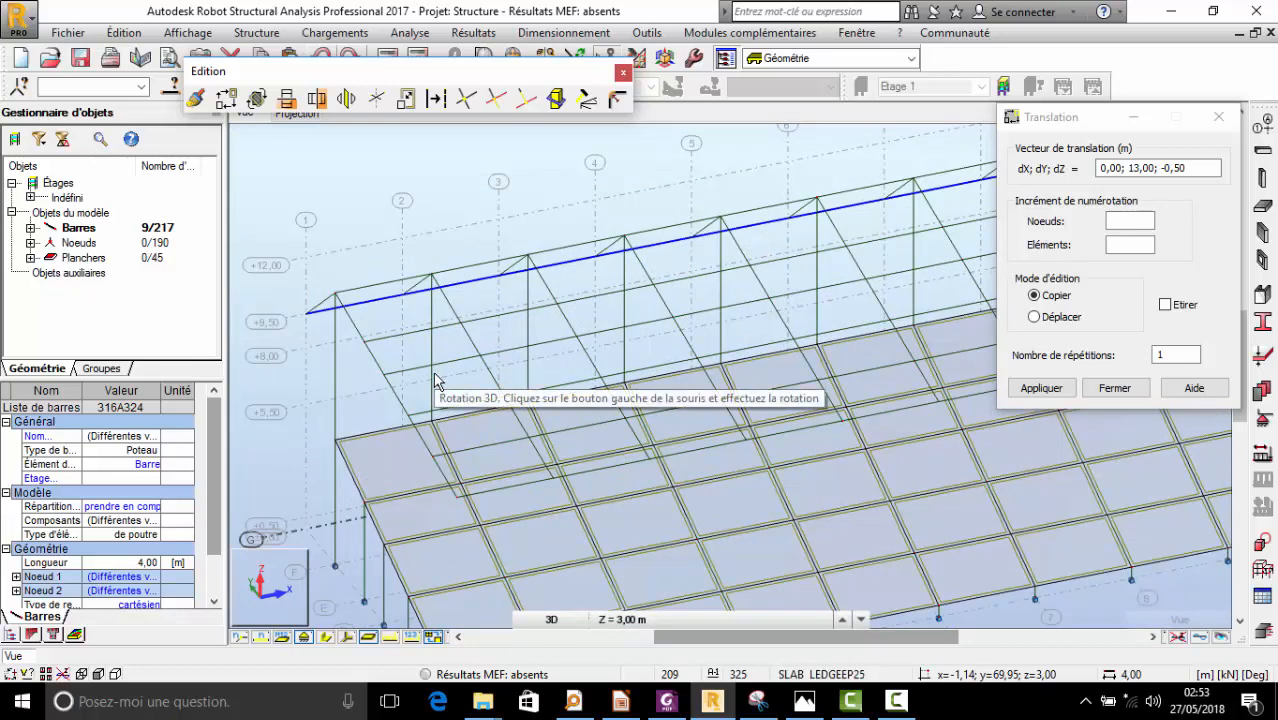
{"action": "scroll", "coordinate": [438, 372], "scroll_direction": "down", "scroll_amount": 2}
{"action": "left_click_drag", "start_coordinate": [459, 367], "coordinate": [454, 336]}
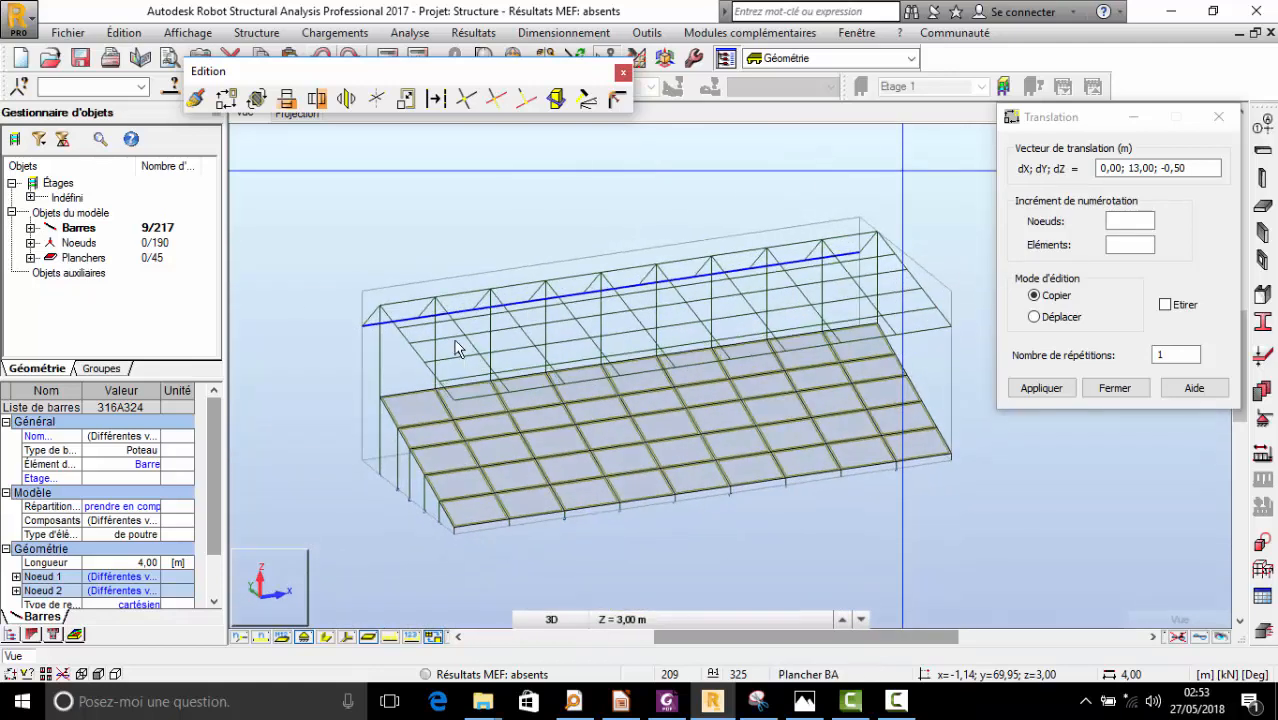
{"action": "scroll", "coordinate": [453, 325], "scroll_direction": "up", "scroll_amount": 2}
{"action": "right_click", "coordinate": [415, 212]}
{"action": "left_click", "coordinate": [430, 214]}
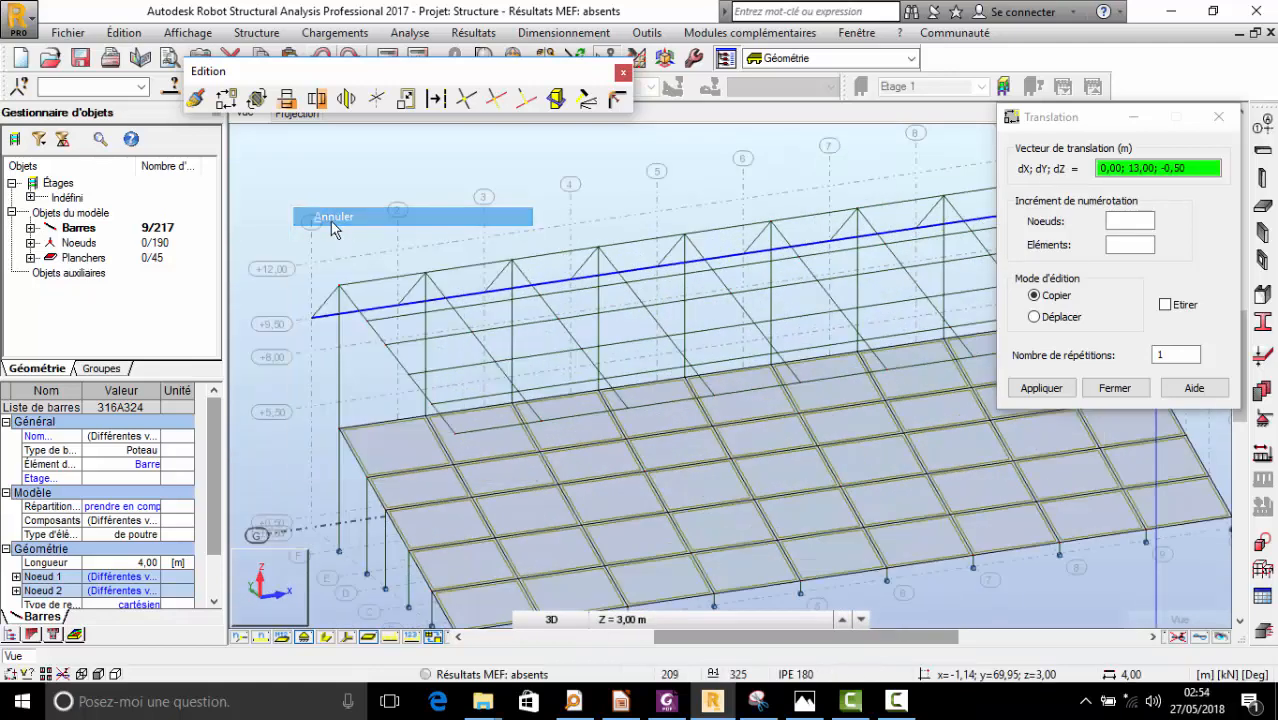
- Close the Translation dialog and examine the roof grid above the inclined slab at the axis 1 end
{"action": "left_click", "coordinate": [1218, 116]}
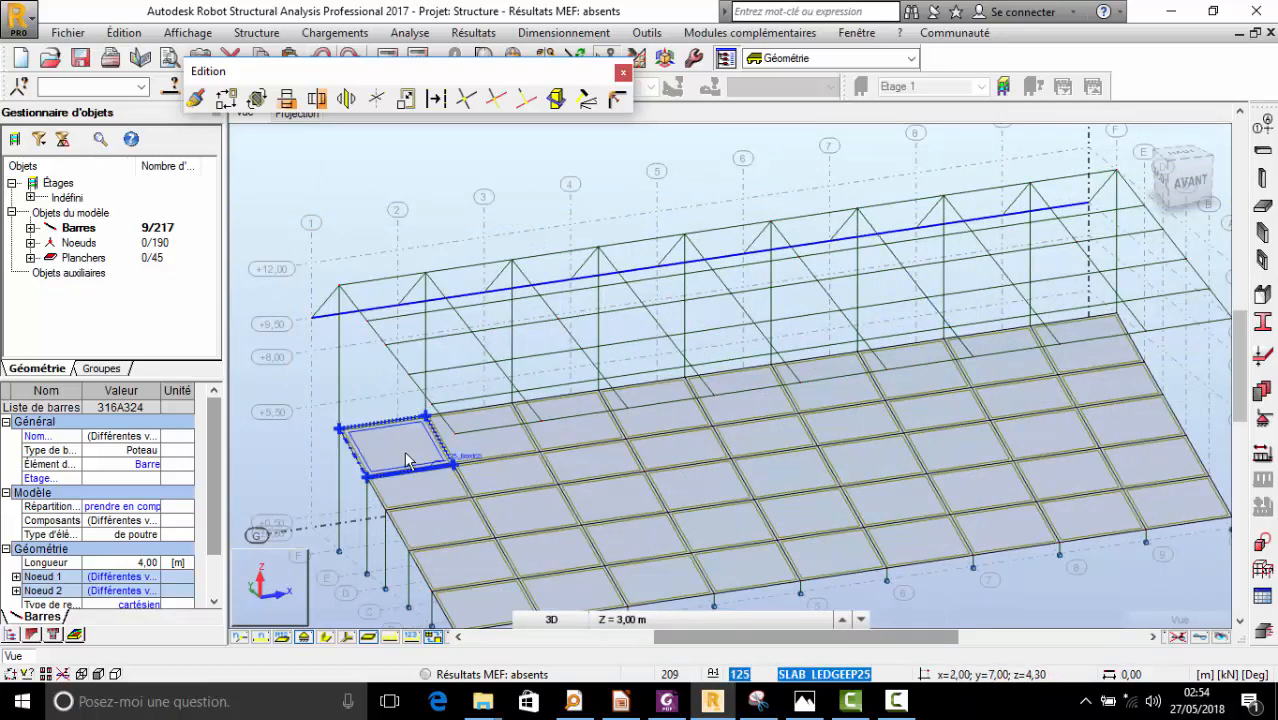
{"action": "right_click", "coordinate": [338, 212]}
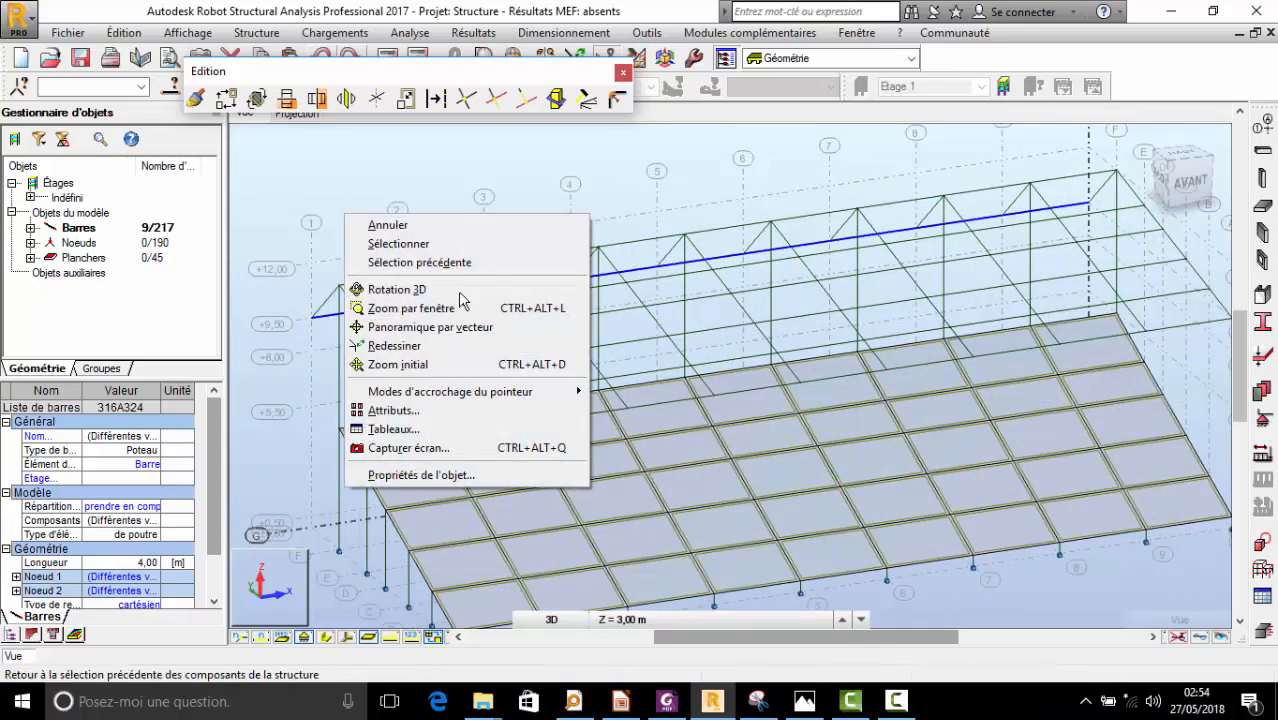
{"action": "left_click", "coordinate": [458, 291]}
{"action": "left_click_drag", "start_coordinate": [362, 287], "coordinate": [484, 346]}
{"action": "scroll", "coordinate": [456, 284], "scroll_direction": "down", "scroll_amount": 3}
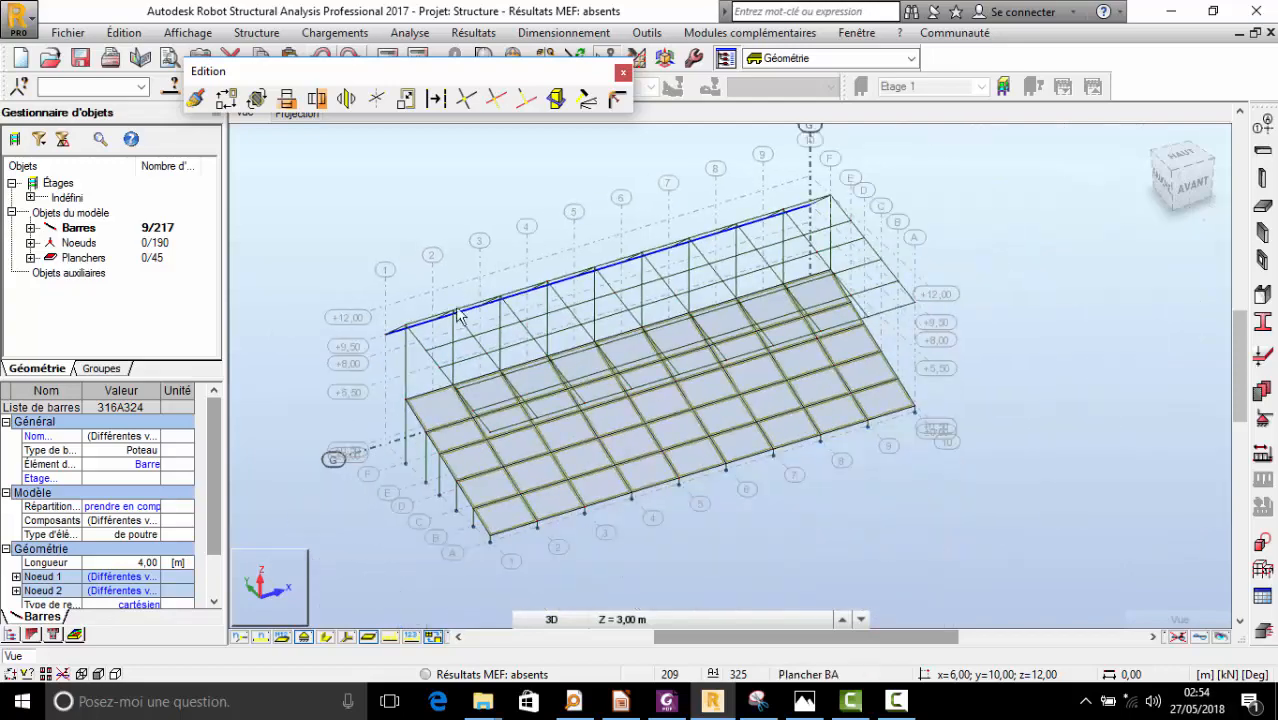
{"action": "middle_click_drag", "start_coordinate": [459, 314], "coordinate": [470, 412], "text": "shift"}
{"action": "scroll", "coordinate": [530, 492], "scroll_direction": "up", "scroll_amount": 3}
{"action": "middle_click_drag", "start_coordinate": [532, 460], "coordinate": [532, 449], "text": "shift"}
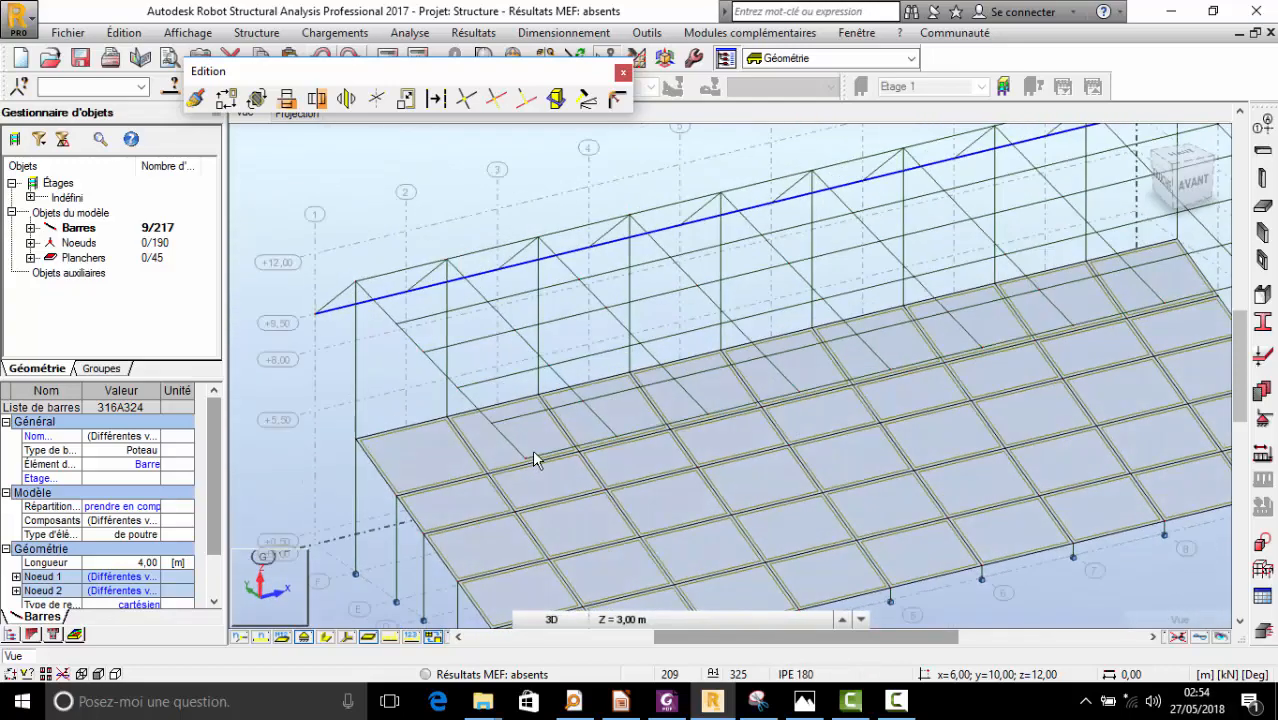
{"action": "scroll", "coordinate": [532, 449], "scroll_direction": "up", "scroll_amount": 2}
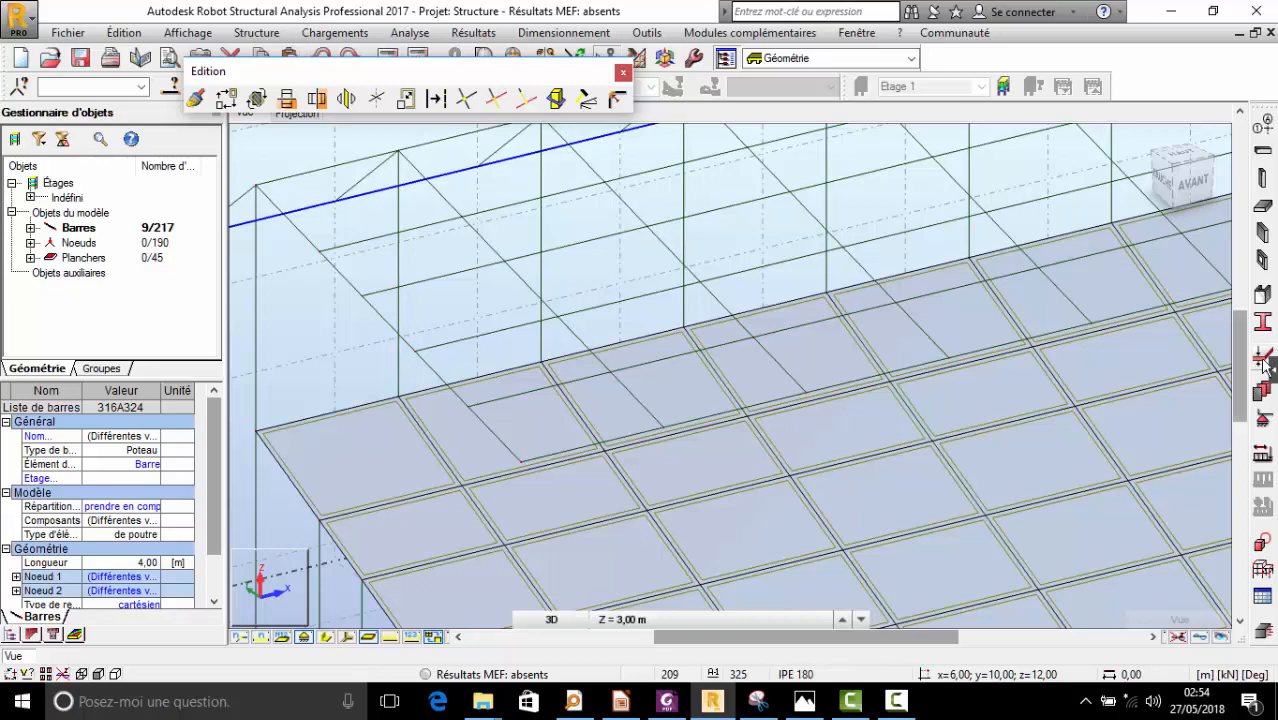
- Define a steel section CAE 80x5 in ACIER E24 from the OTUA database and add it to the section list
{"action": "left_click", "coordinate": [1262, 324]}
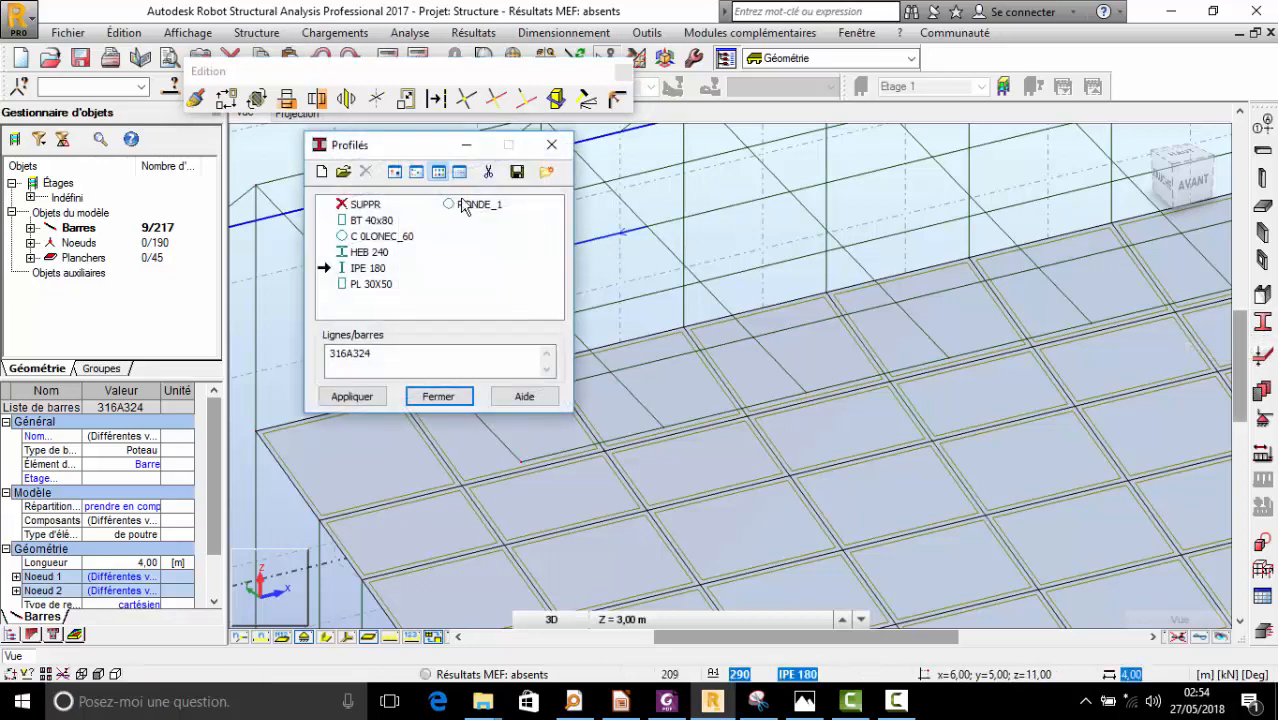
{"action": "left_click", "coordinate": [322, 172]}
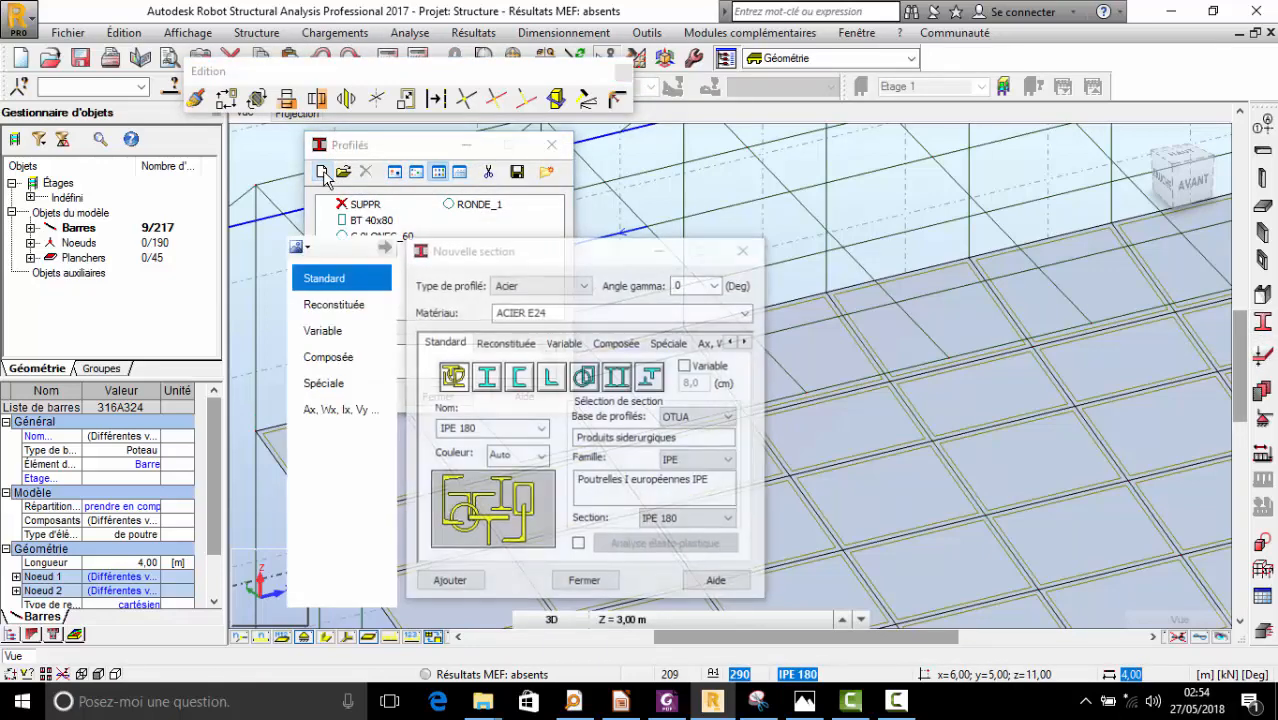
{"action": "left_click", "coordinate": [707, 458]}
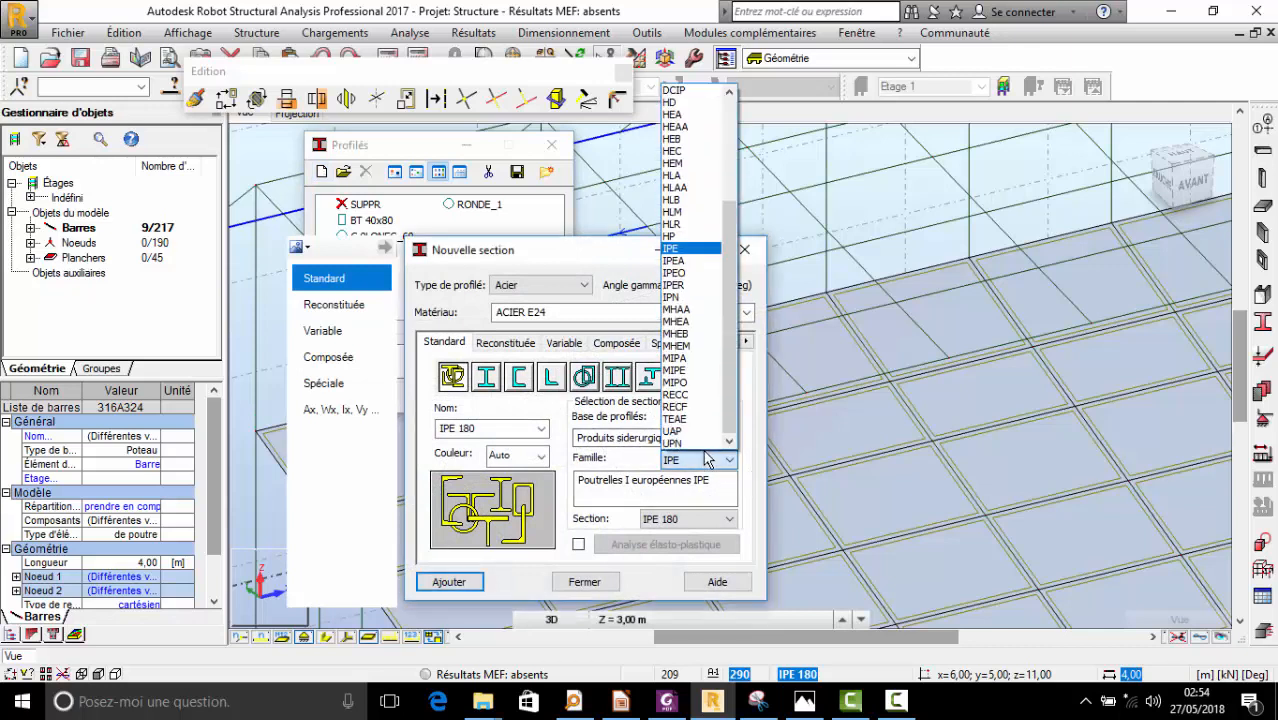
{"action": "left_click_drag", "start_coordinate": [733, 229], "coordinate": [737, 113]}
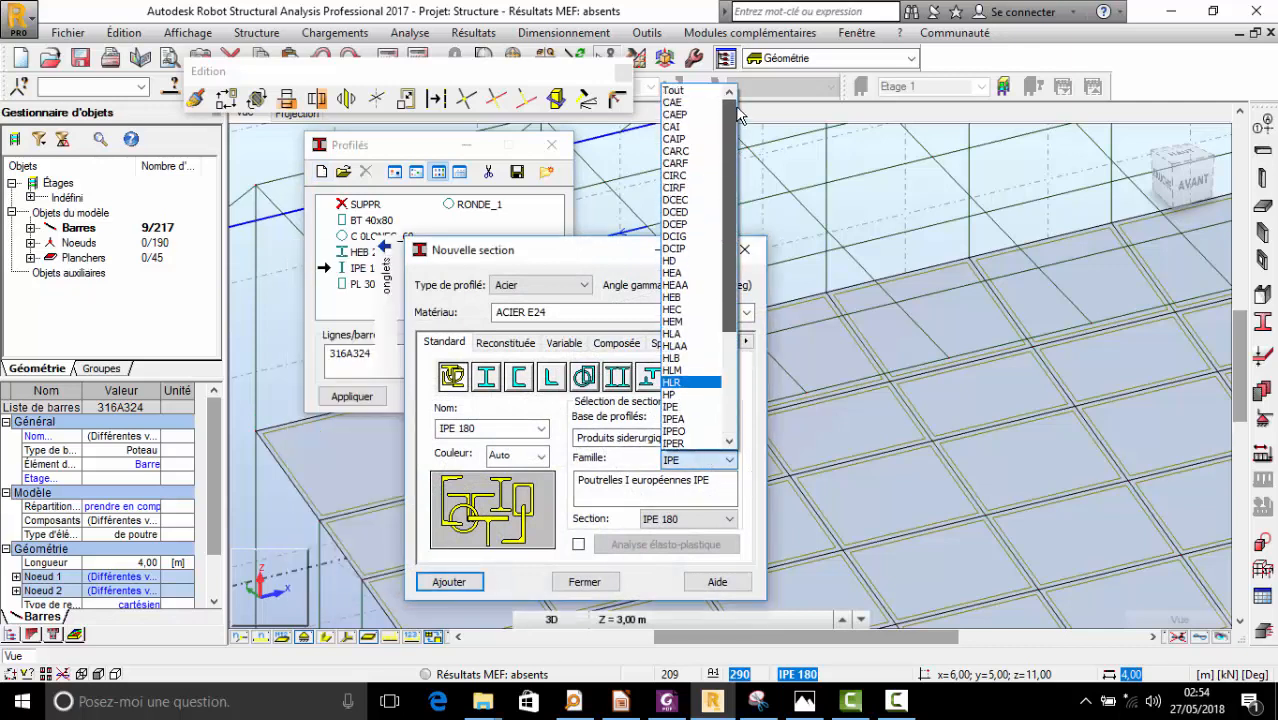
{"action": "left_click", "coordinate": [696, 103]}
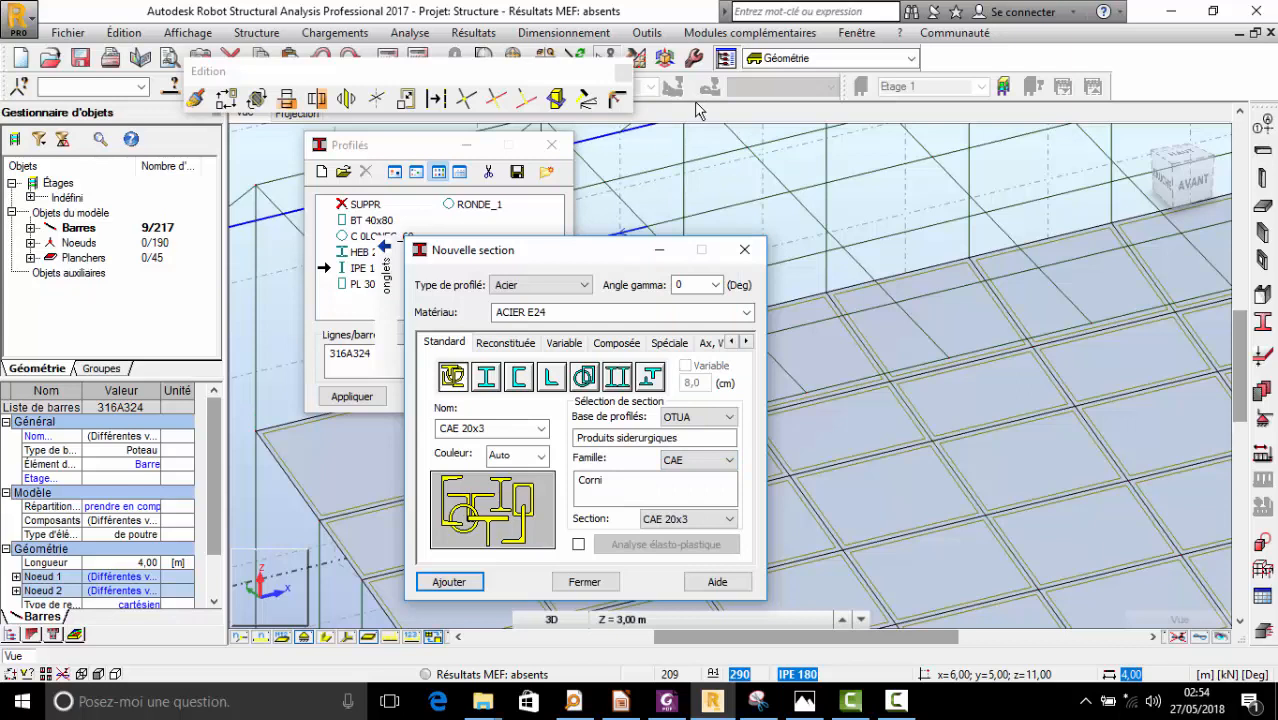
{"action": "left_click", "coordinate": [699, 524]}
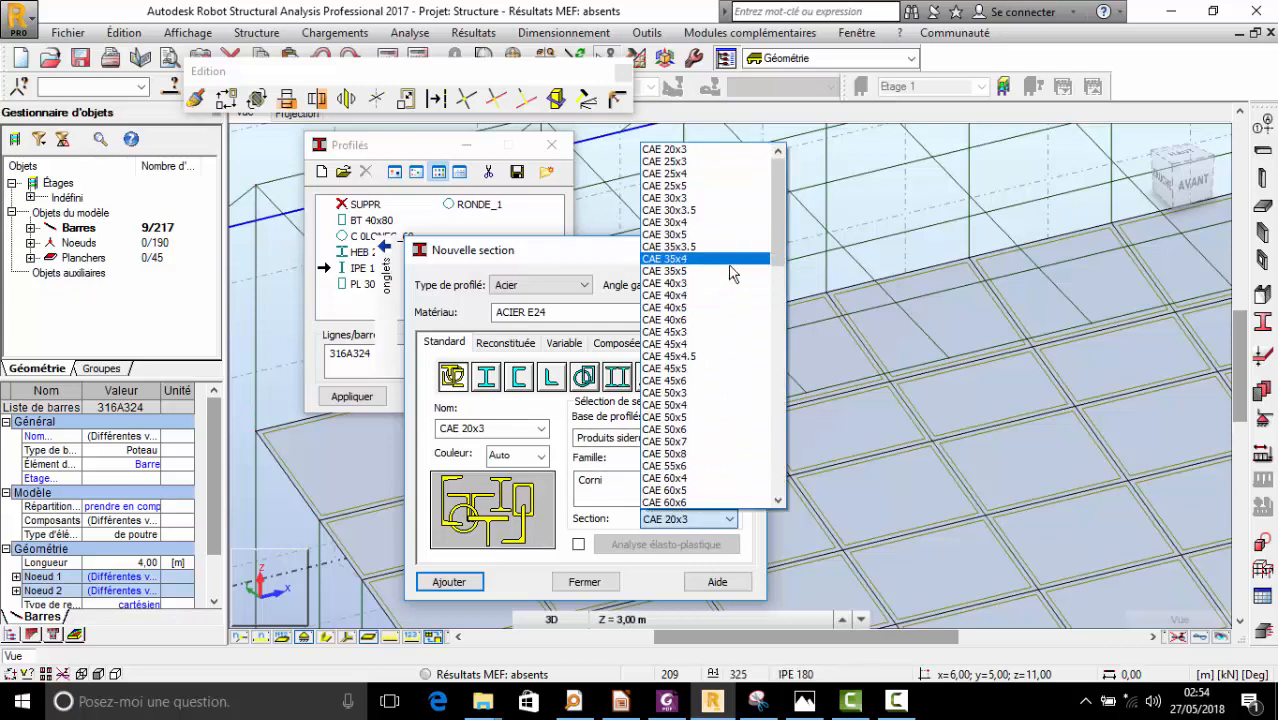
{"action": "left_click_drag", "start_coordinate": [781, 252], "coordinate": [783, 350]}
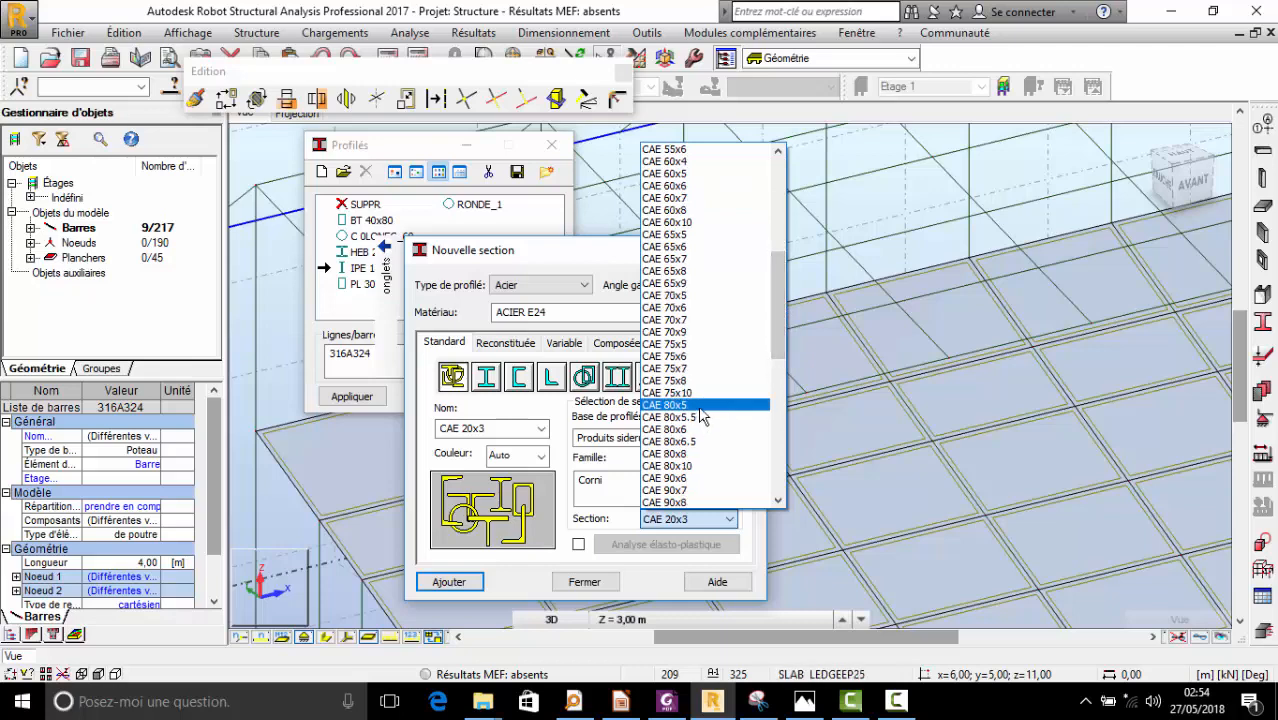
{"action": "left_click", "coordinate": [700, 405]}
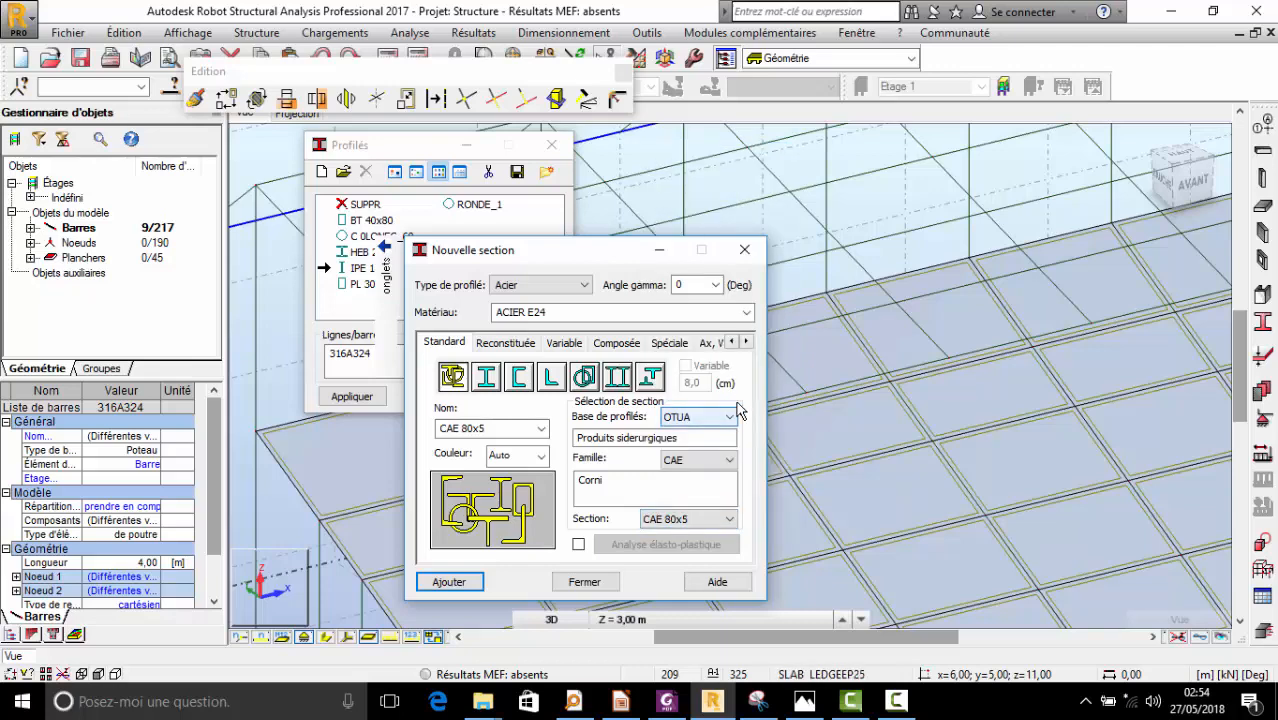
{"action": "left_click", "coordinate": [450, 582]}
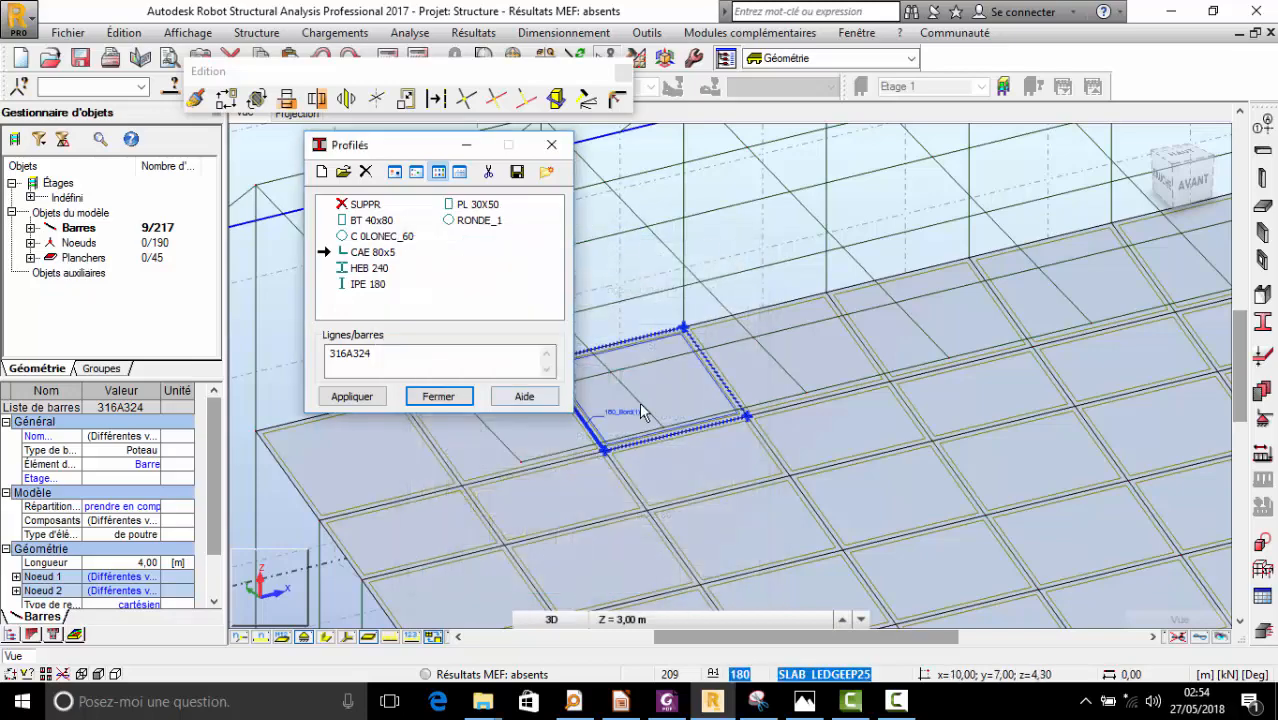
- Draw a CAE 80x5 diagonal bar across the roof's corner bay from 0,00; -2,50; 9,50 to 4,00; 0,00; 10,00
{"action": "scroll", "coordinate": [643, 413], "scroll_direction": "down", "scroll_amount": 6}
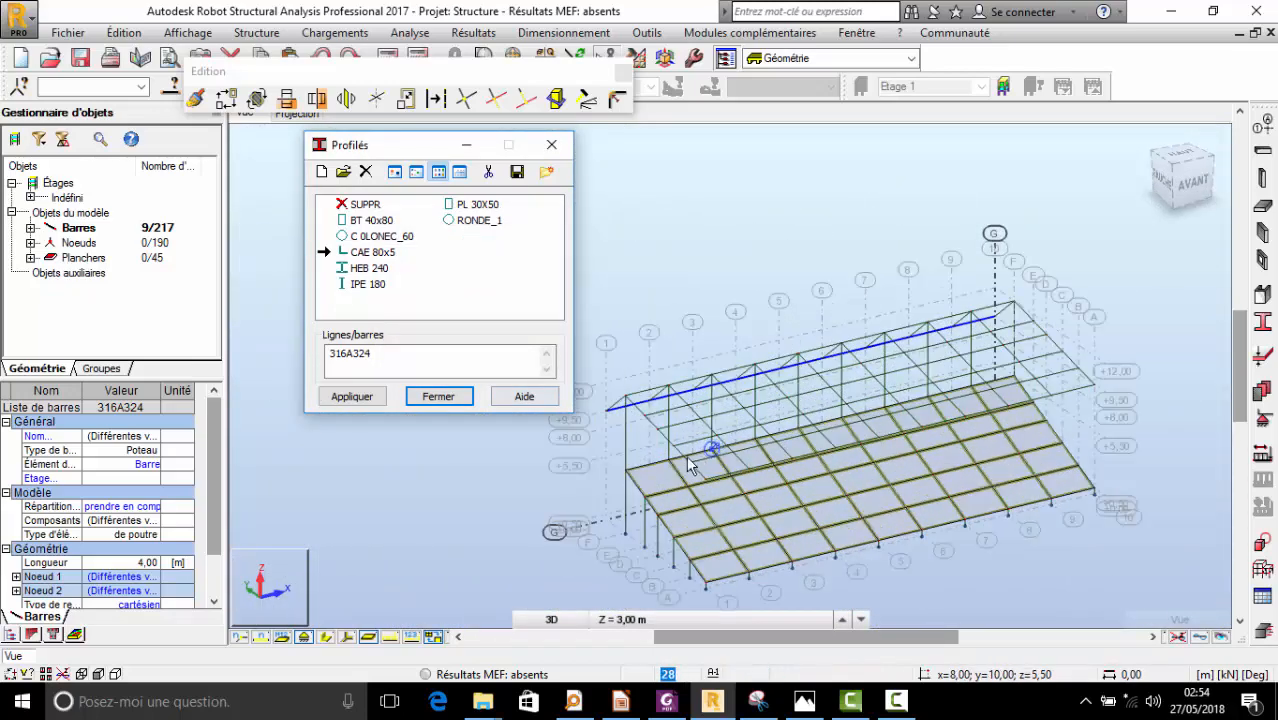
{"action": "scroll", "coordinate": [688, 465], "scroll_direction": "up", "scroll_amount": 4}
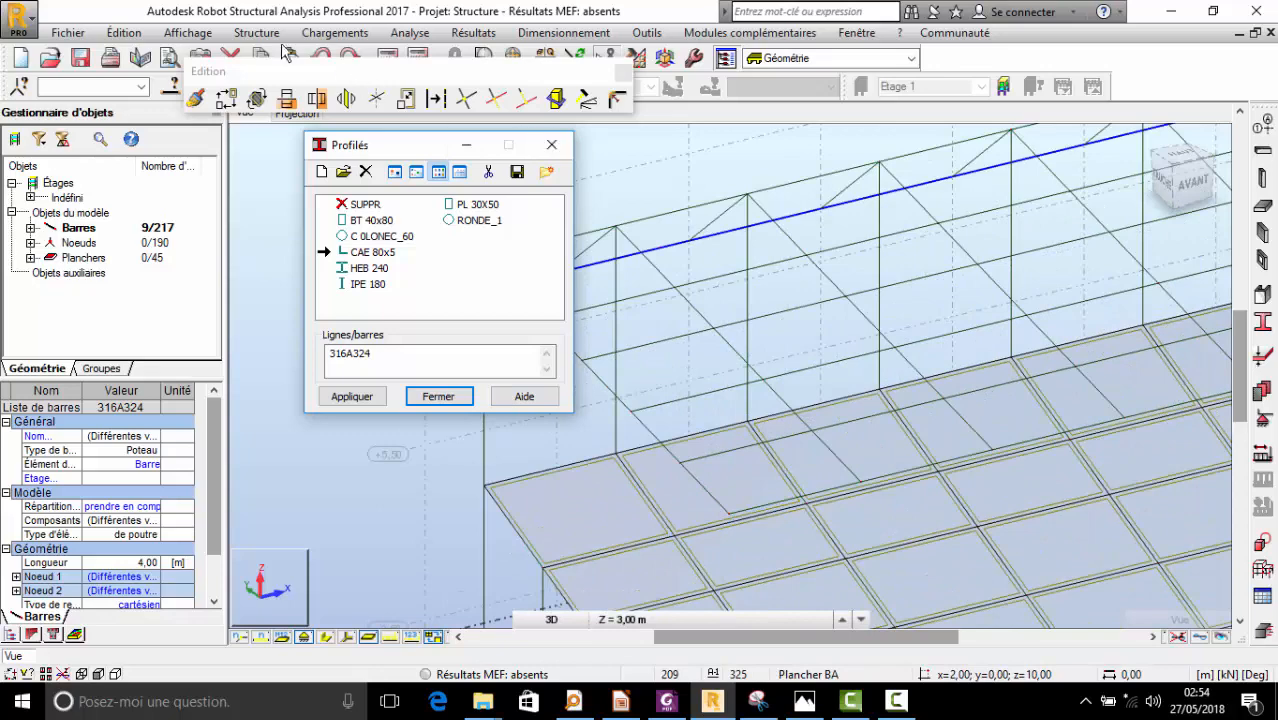
{"action": "left_click", "coordinate": [256, 32]}
{"action": "left_click", "coordinate": [246, 140]}
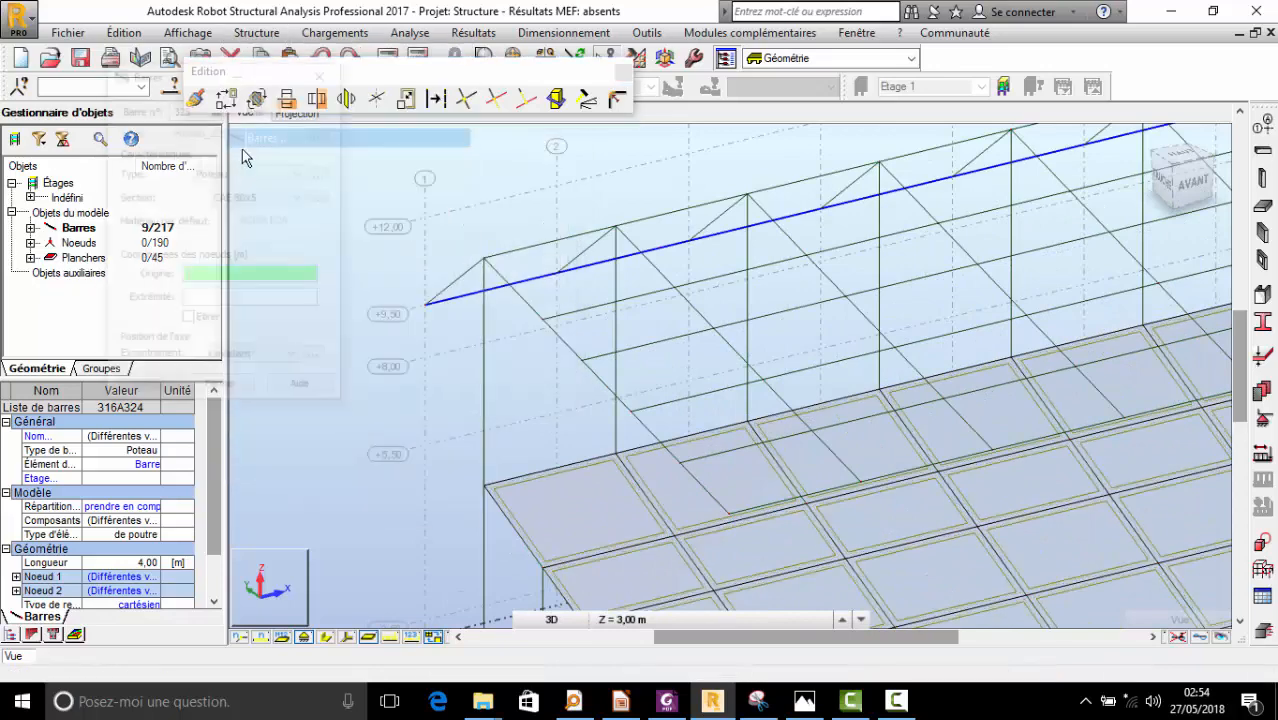
{"action": "scroll", "coordinate": [768, 530], "scroll_direction": "up", "scroll_amount": 3}
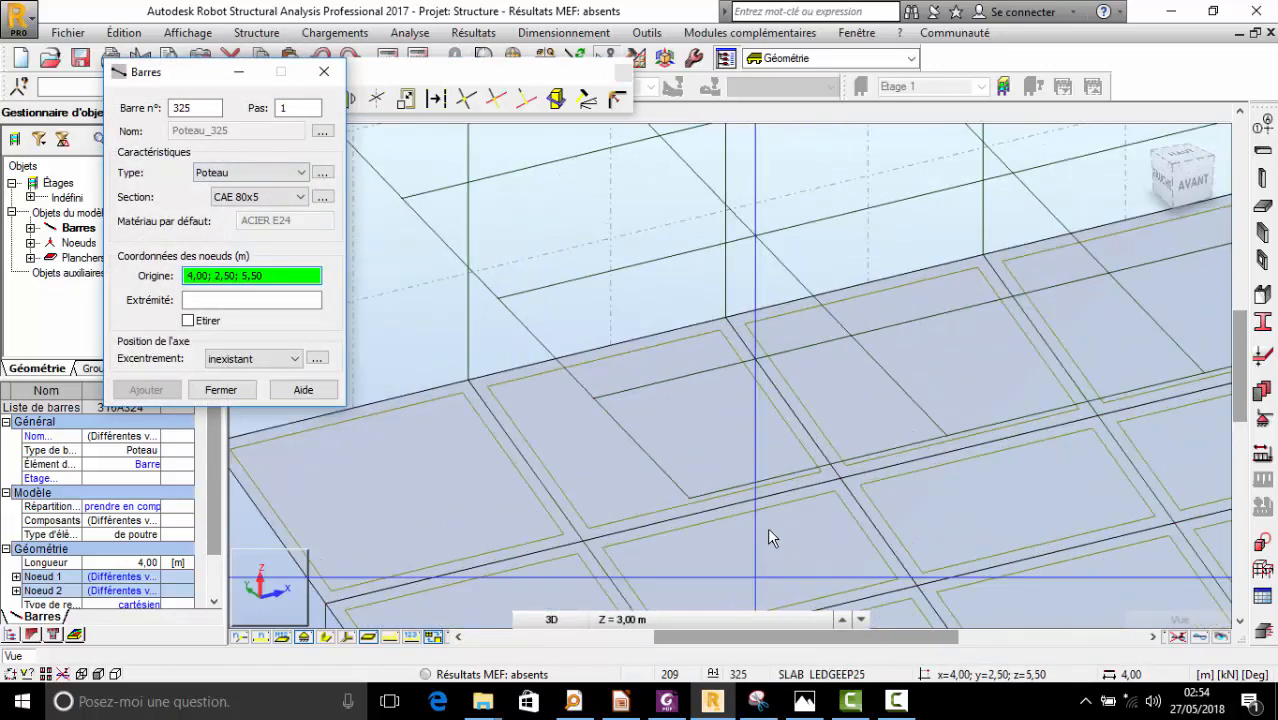
{"action": "right_click", "coordinate": [705, 380]}
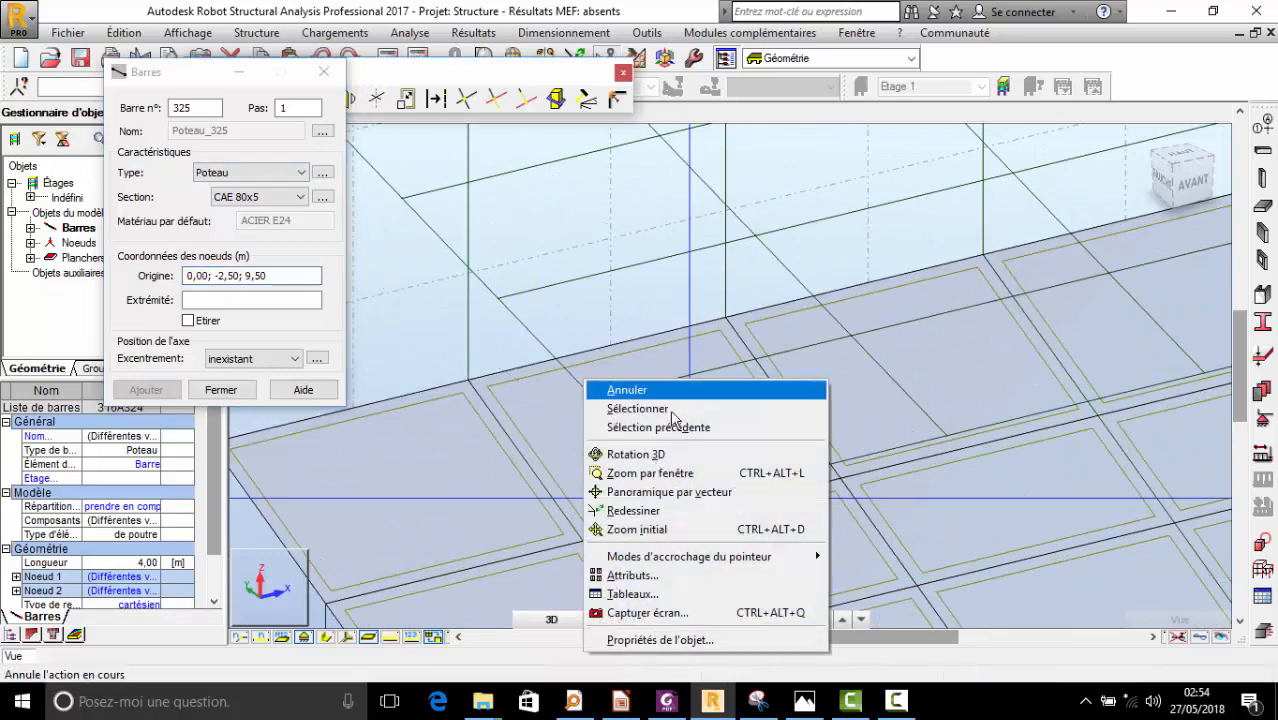
{"action": "left_click", "coordinate": [648, 458]}
{"action": "left_click_drag", "start_coordinate": [660, 445], "coordinate": [576, 261]}
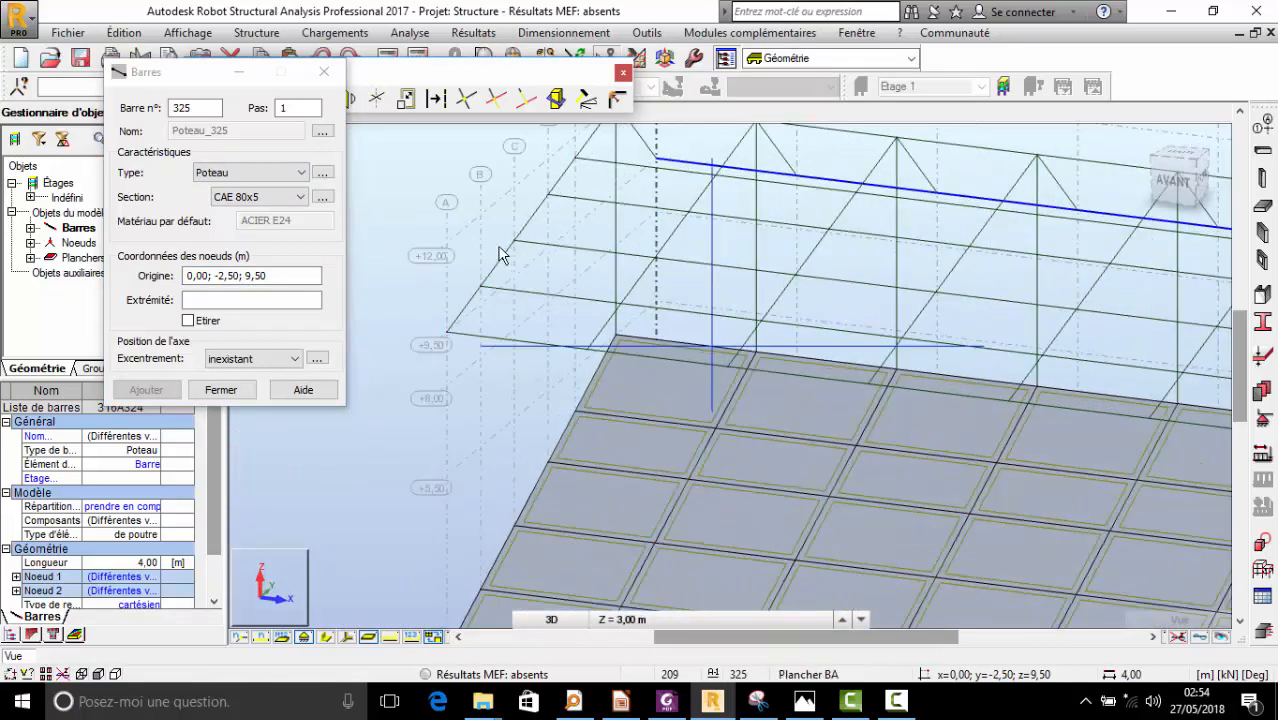
{"action": "left_click", "coordinate": [274, 278]}
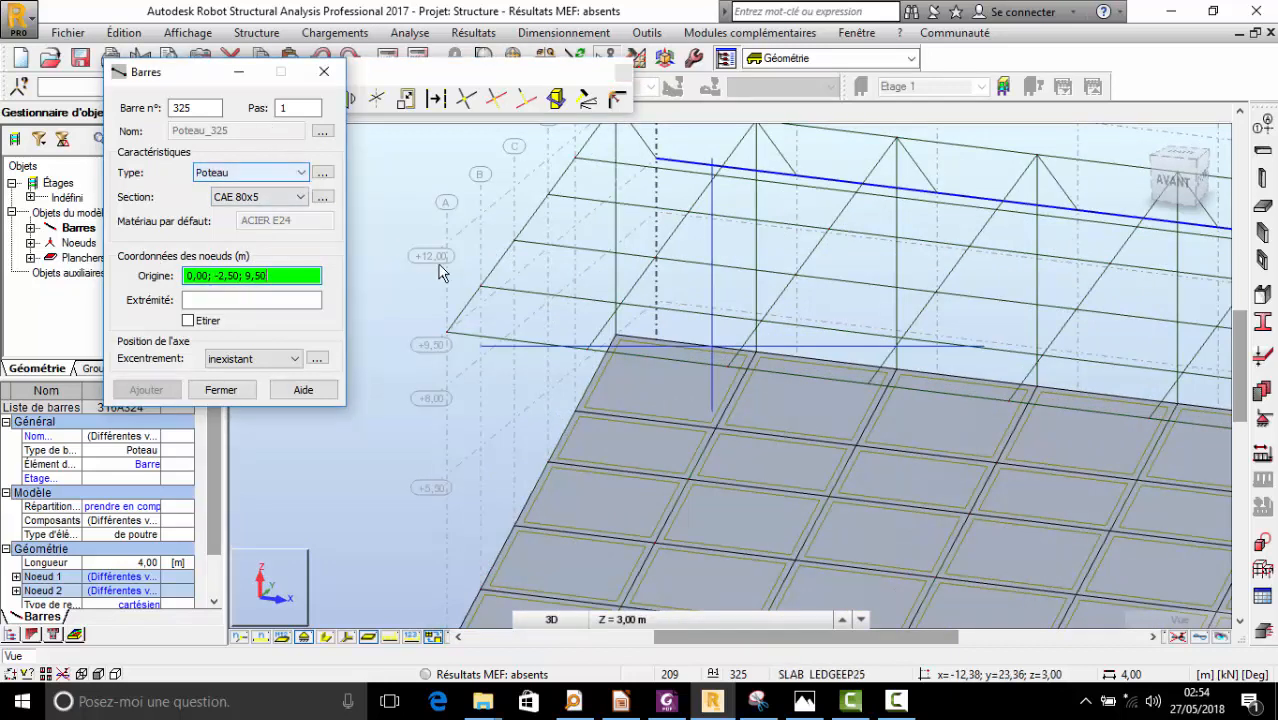
{"action": "left_click", "coordinate": [448, 330]}
{"action": "scroll", "coordinate": [621, 336], "scroll_direction": "up", "scroll_amount": 2}
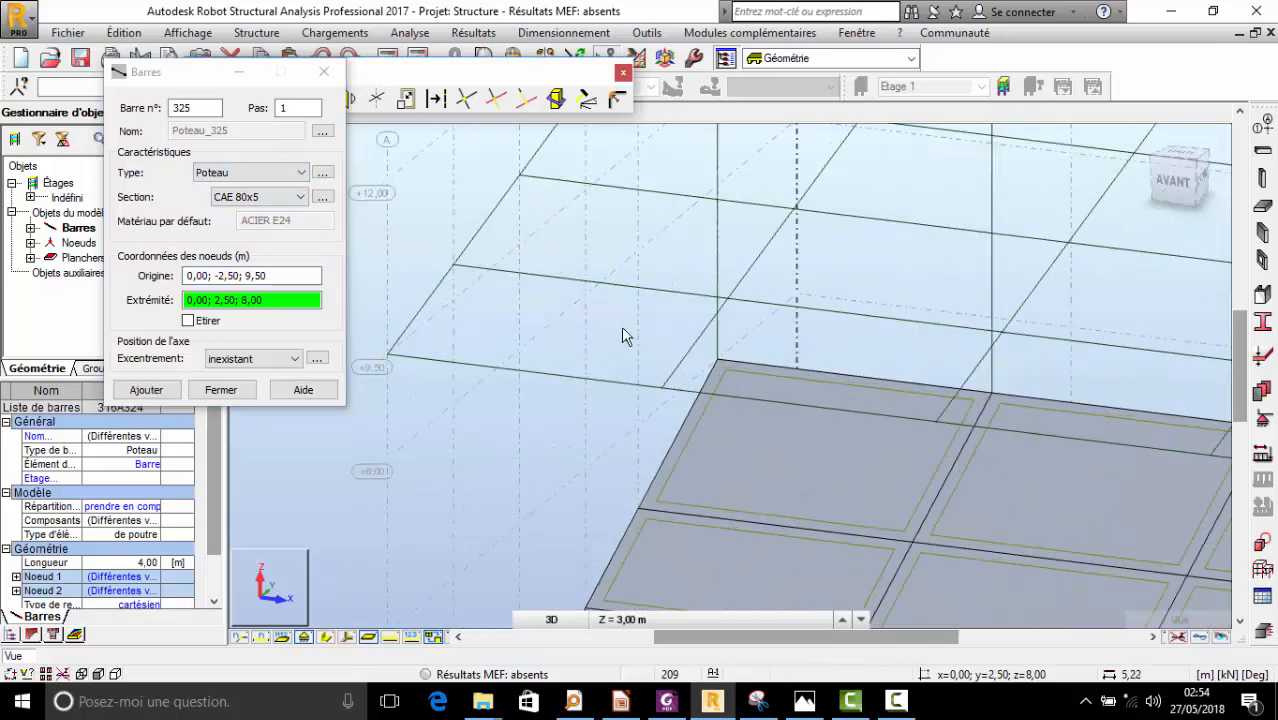
{"action": "left_click", "coordinate": [722, 298]}
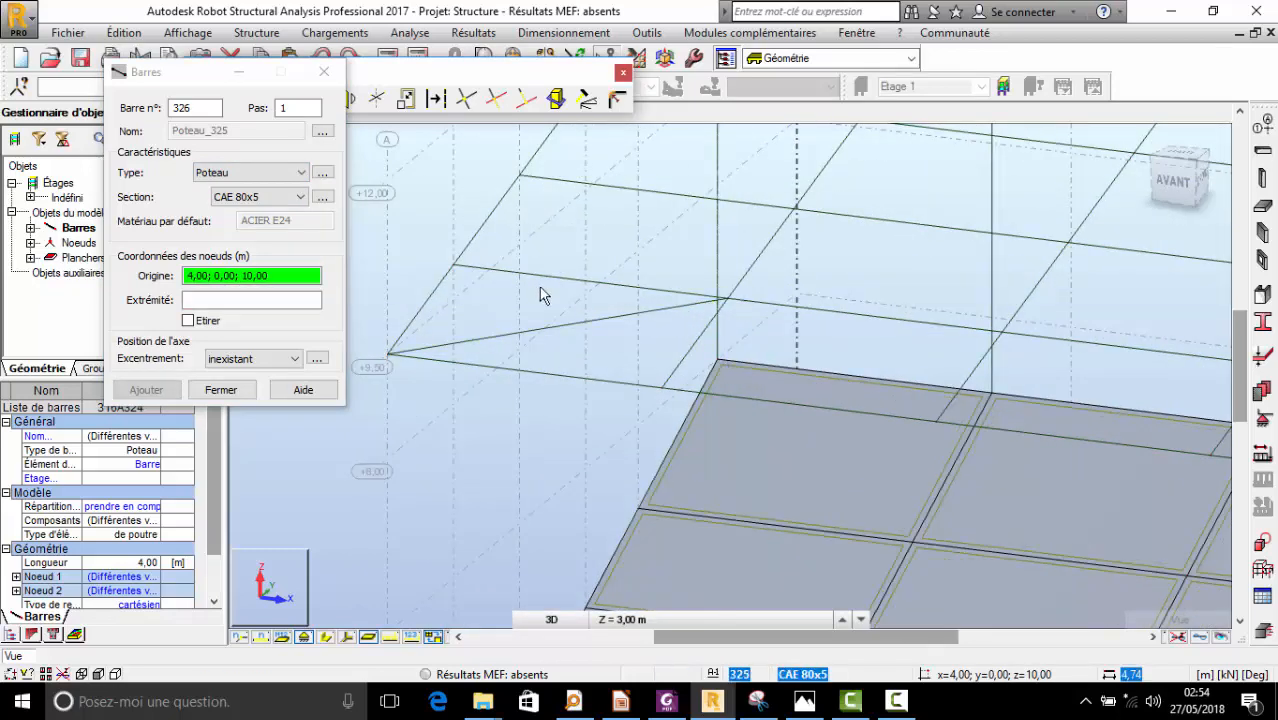
- Draw the second CAE 80x5 diagonal across the roof's corner bay, from 4,00; -2,50; 9,50 to 0,00; 0,00; 10,00
{"action": "left_click", "coordinate": [455, 299]}
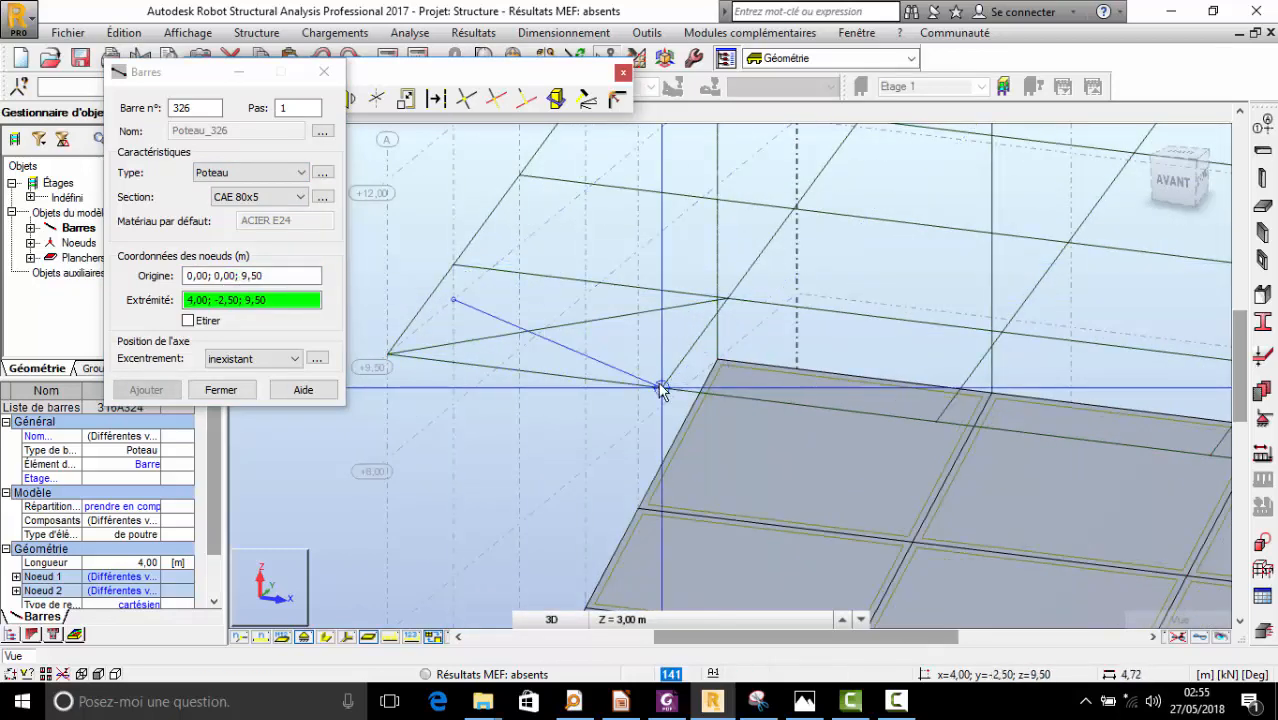
{"action": "left_click", "coordinate": [273, 279]}
{"action": "left_click", "coordinate": [453, 264]}
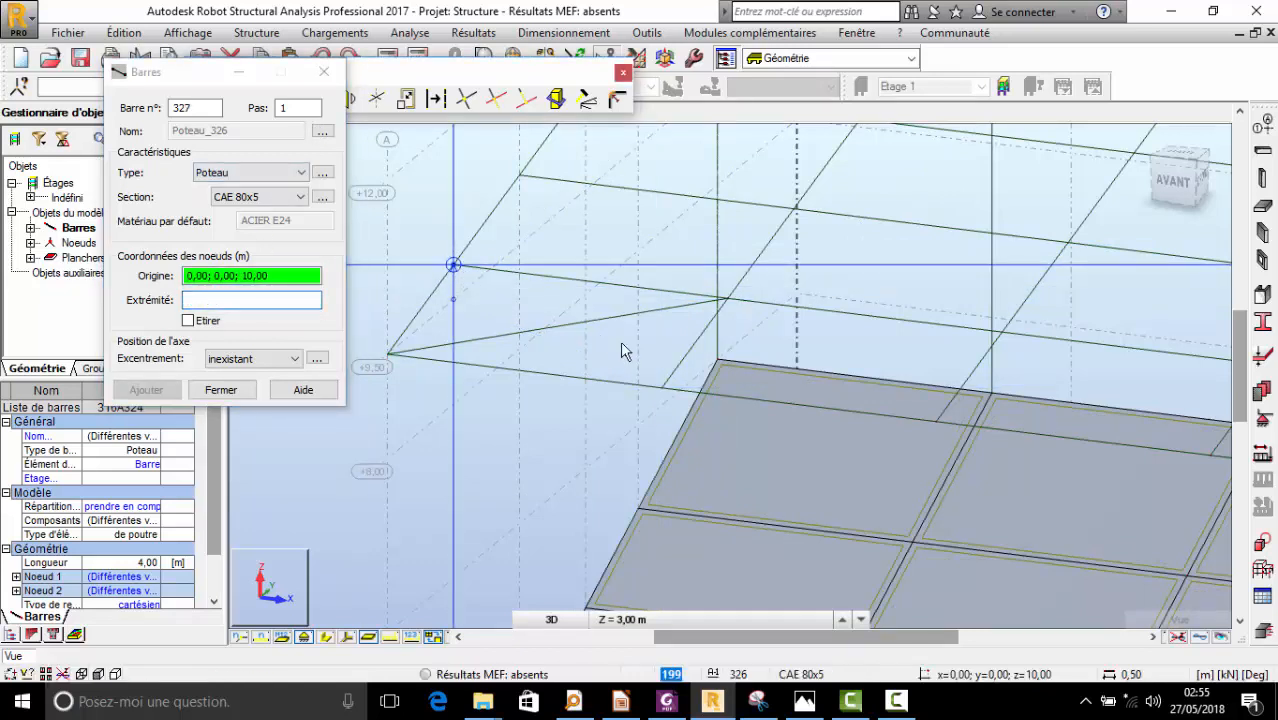
{"action": "left_click", "coordinate": [663, 388]}
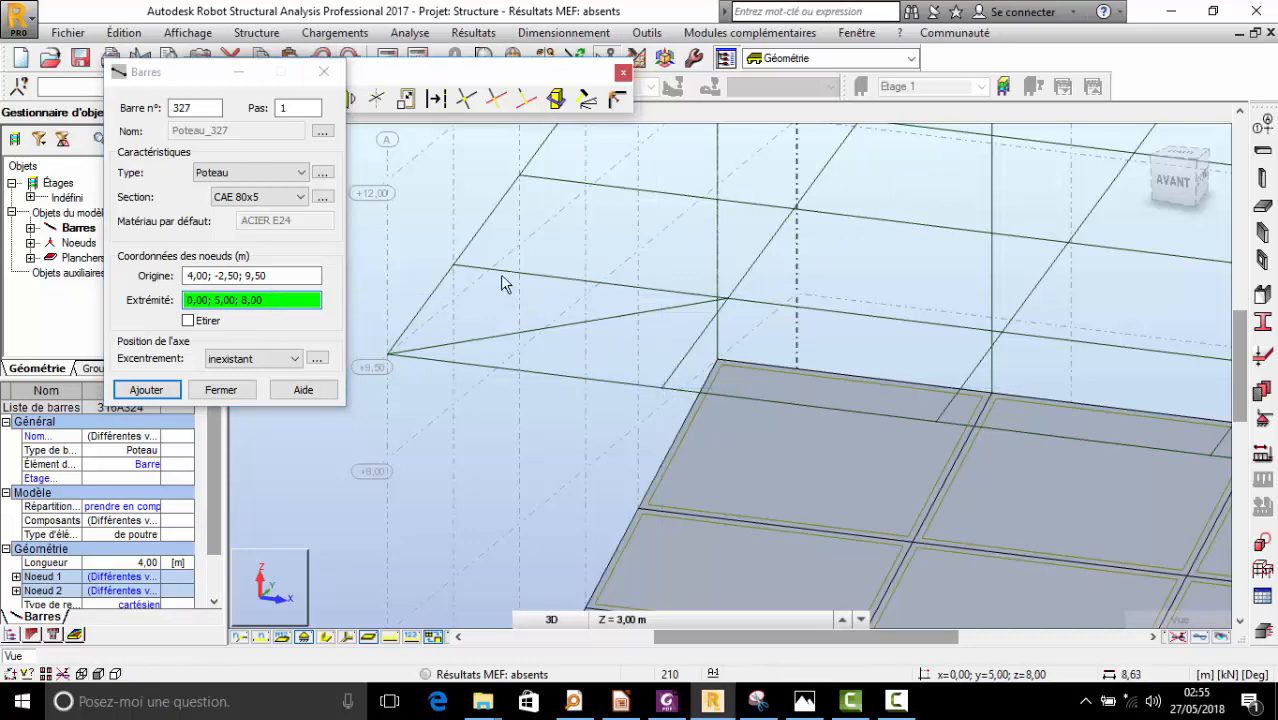
{"action": "left_click", "coordinate": [456, 272]}
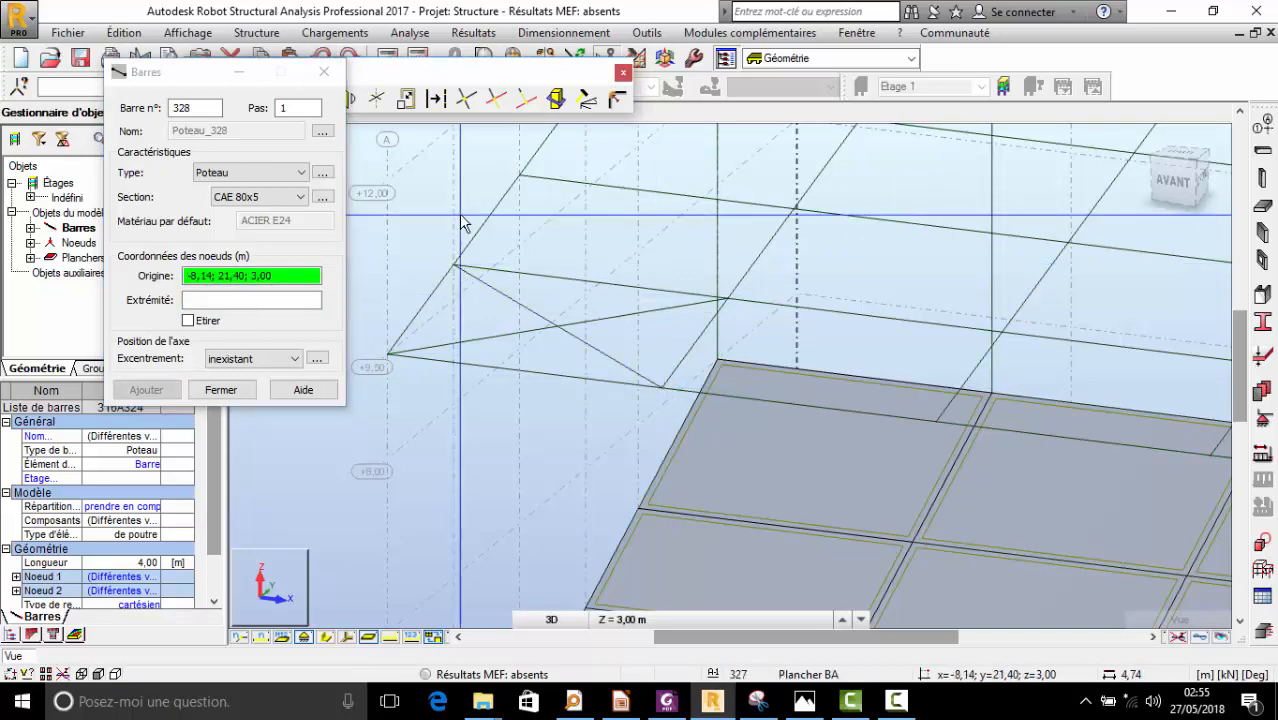
- Orbit to the corner bay, display the bars' section shapes to examine the crossed diagonals and their ends, and close the Bars dialog
{"action": "right_click", "coordinate": [460, 214]}
{"action": "left_click", "coordinate": [478, 291]}
{"action": "left_click_drag", "start_coordinate": [478, 300], "coordinate": [508, 388]}
{"action": "scroll", "coordinate": [508, 388], "scroll_direction": "down", "scroll_amount": 2}
{"action": "scroll", "coordinate": [1004, 371], "scroll_direction": "up", "scroll_amount": 4}
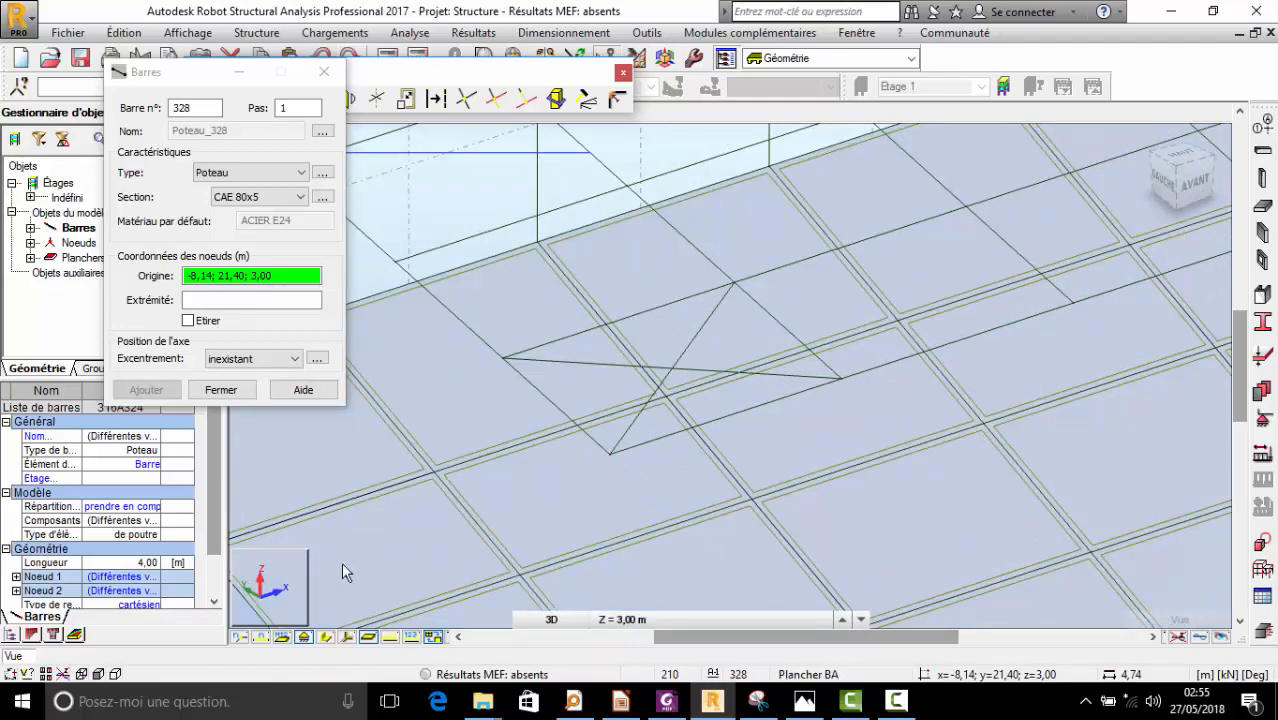
{"action": "left_click", "coordinate": [325, 637]}
{"action": "scroll", "coordinate": [723, 326], "scroll_direction": "up", "scroll_amount": 6}
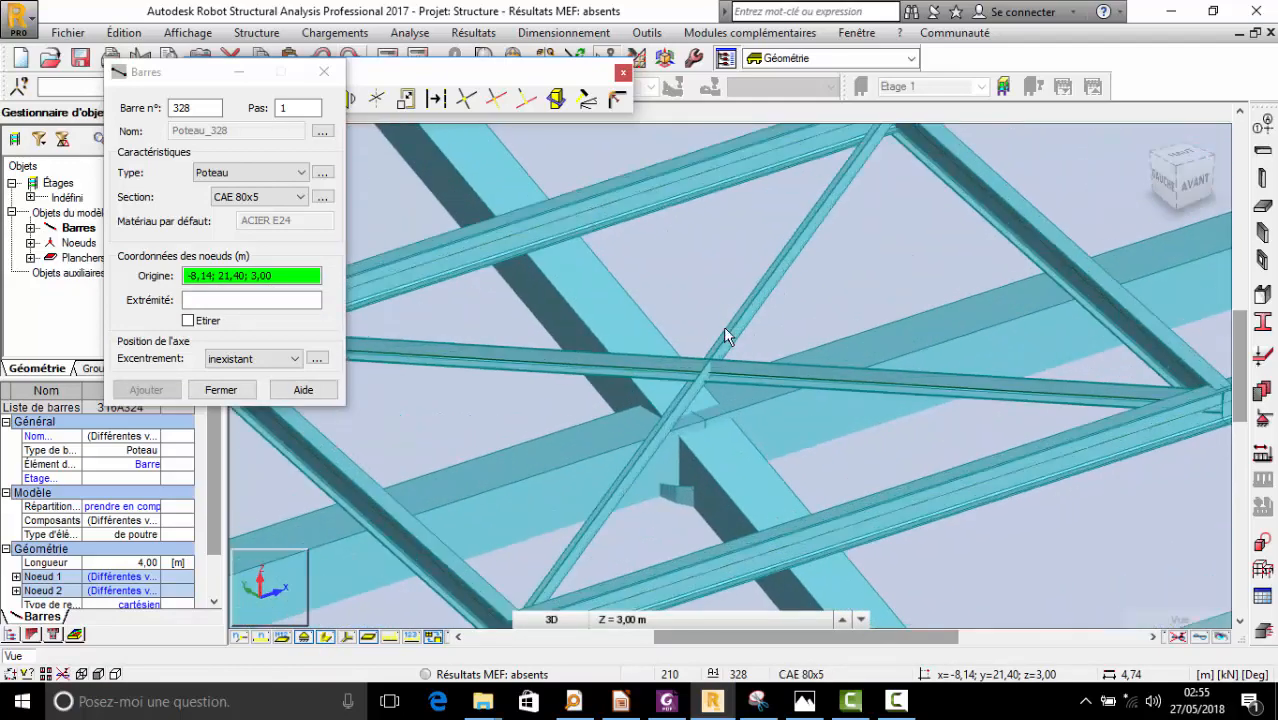
{"action": "scroll", "coordinate": [727, 268], "scroll_direction": "down", "scroll_amount": 4}
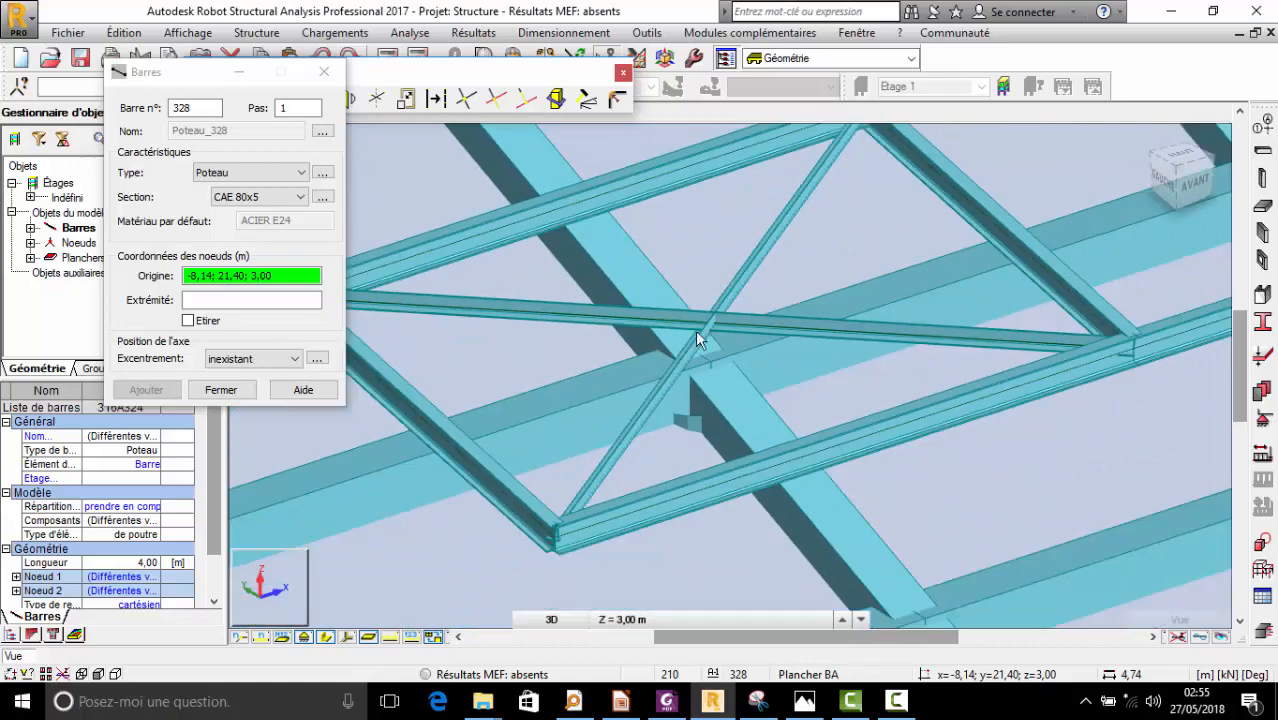
{"action": "middle_click_drag", "start_coordinate": [696, 331], "coordinate": [625, 376], "text": "shift"}
{"action": "scroll", "coordinate": [651, 373], "scroll_direction": "up", "scroll_amount": 6}
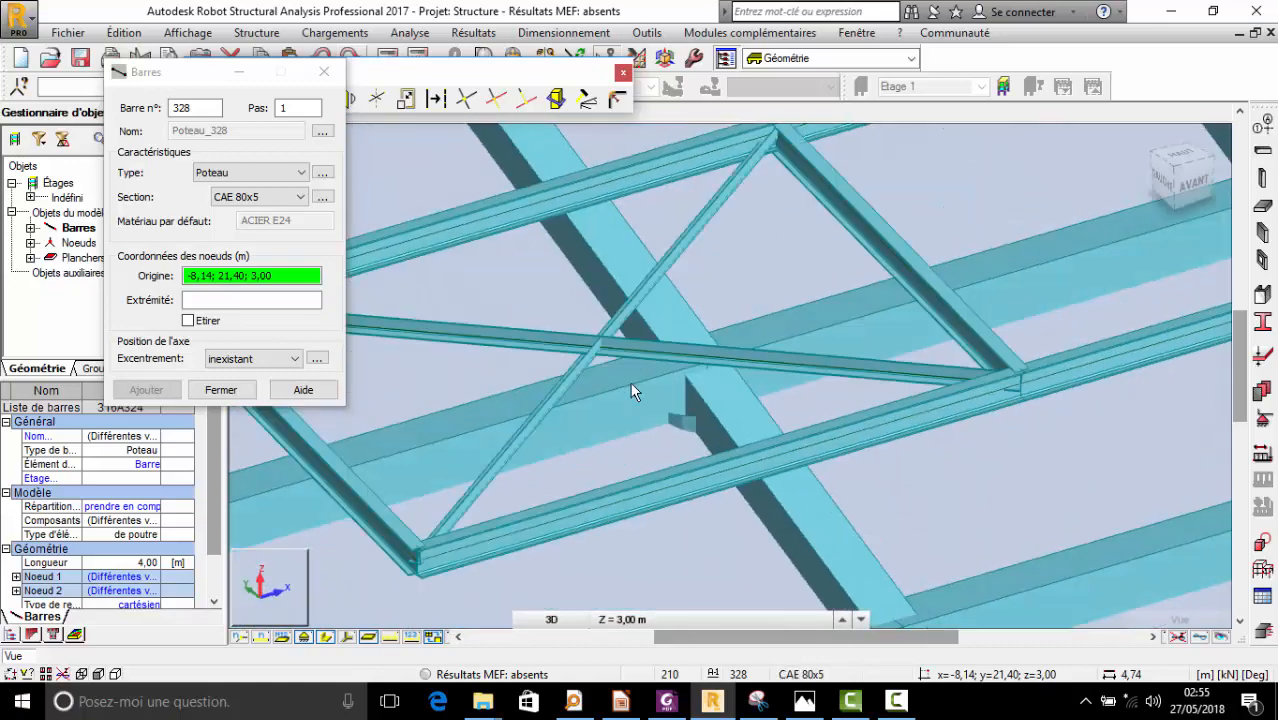
{"action": "scroll", "coordinate": [733, 178], "scroll_direction": "up", "scroll_amount": 3}
{"action": "scroll", "coordinate": [783, 175], "scroll_direction": "down", "scroll_amount": 2}
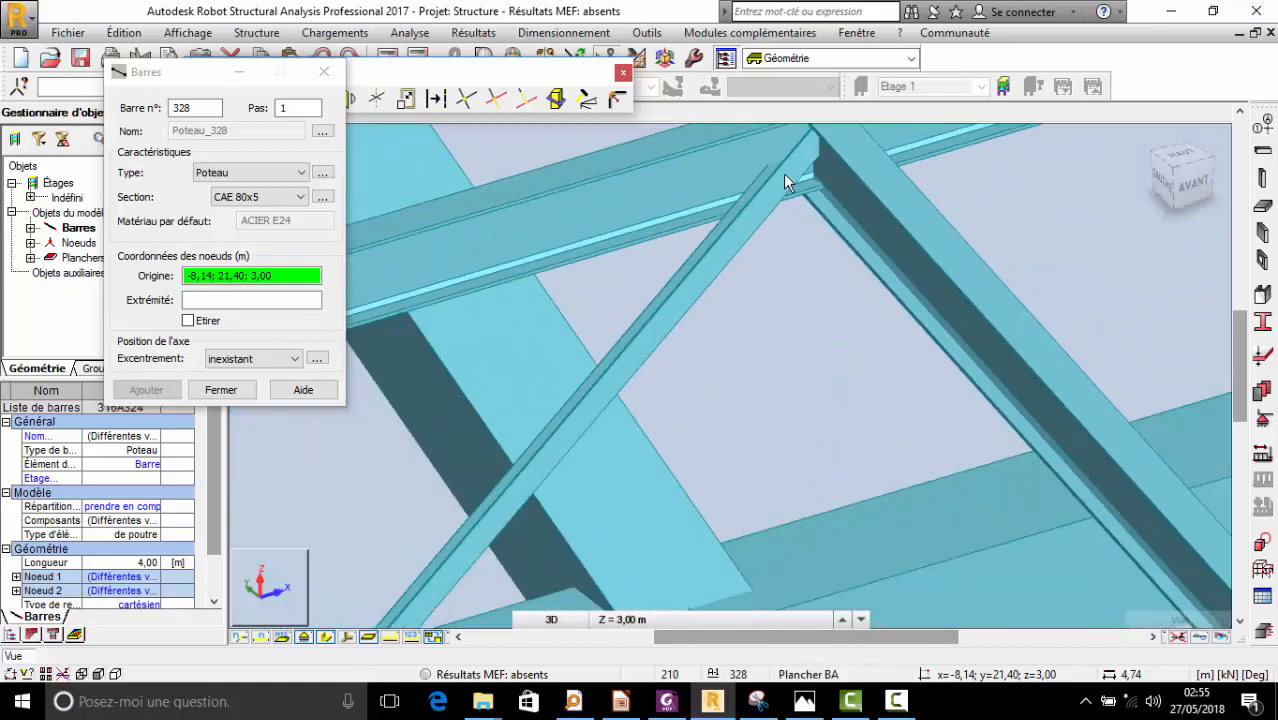
{"action": "scroll", "coordinate": [702, 290], "scroll_direction": "down", "scroll_amount": 2}
{"action": "middle_click_drag", "start_coordinate": [646, 408], "coordinate": [630, 356], "text": "shift"}
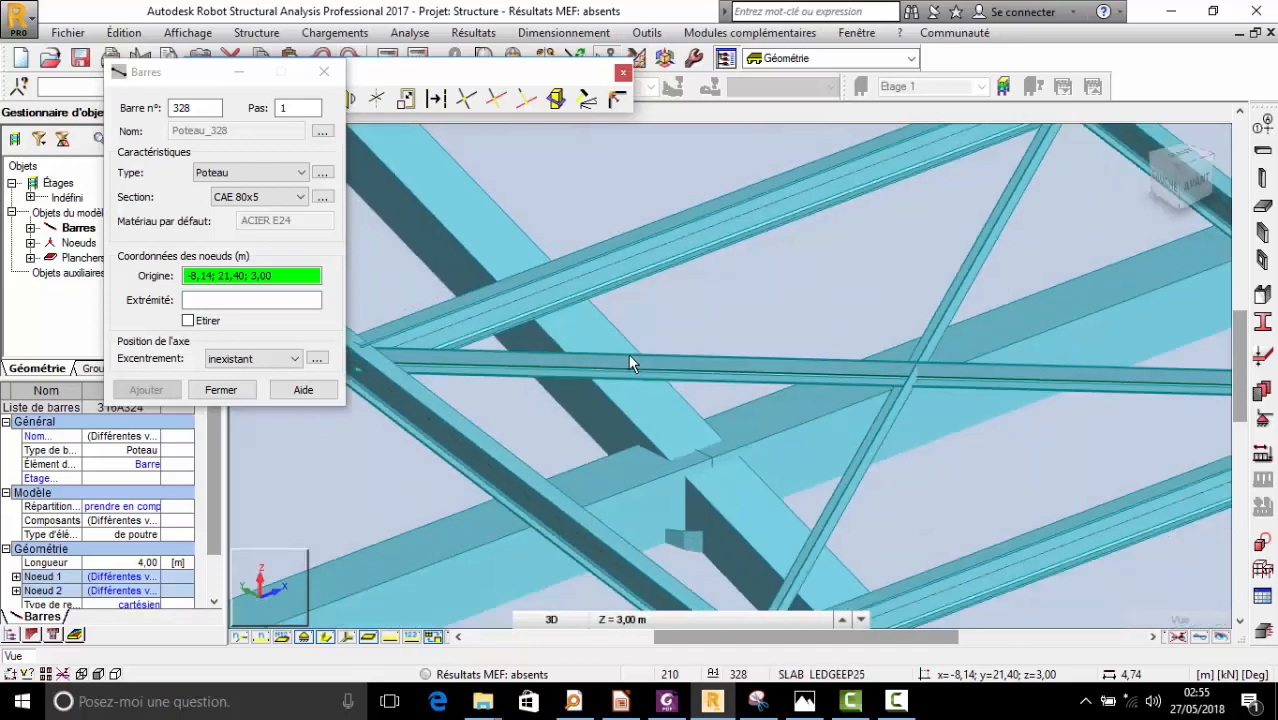
{"action": "left_click", "coordinate": [324, 70]}
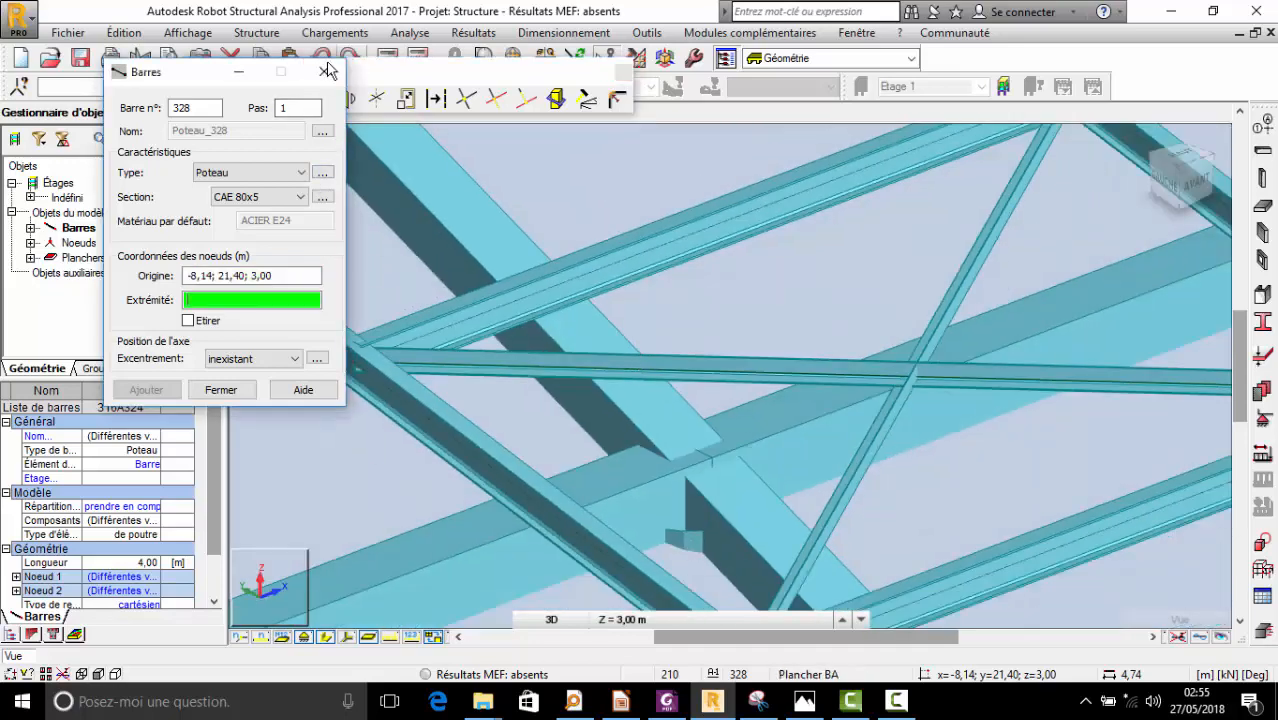
- Highlight the two crossed corner-bay diagonals, hide the section shapes and clear the selection
{"action": "scroll", "coordinate": [379, 361], "scroll_direction": "down", "scroll_amount": 3}
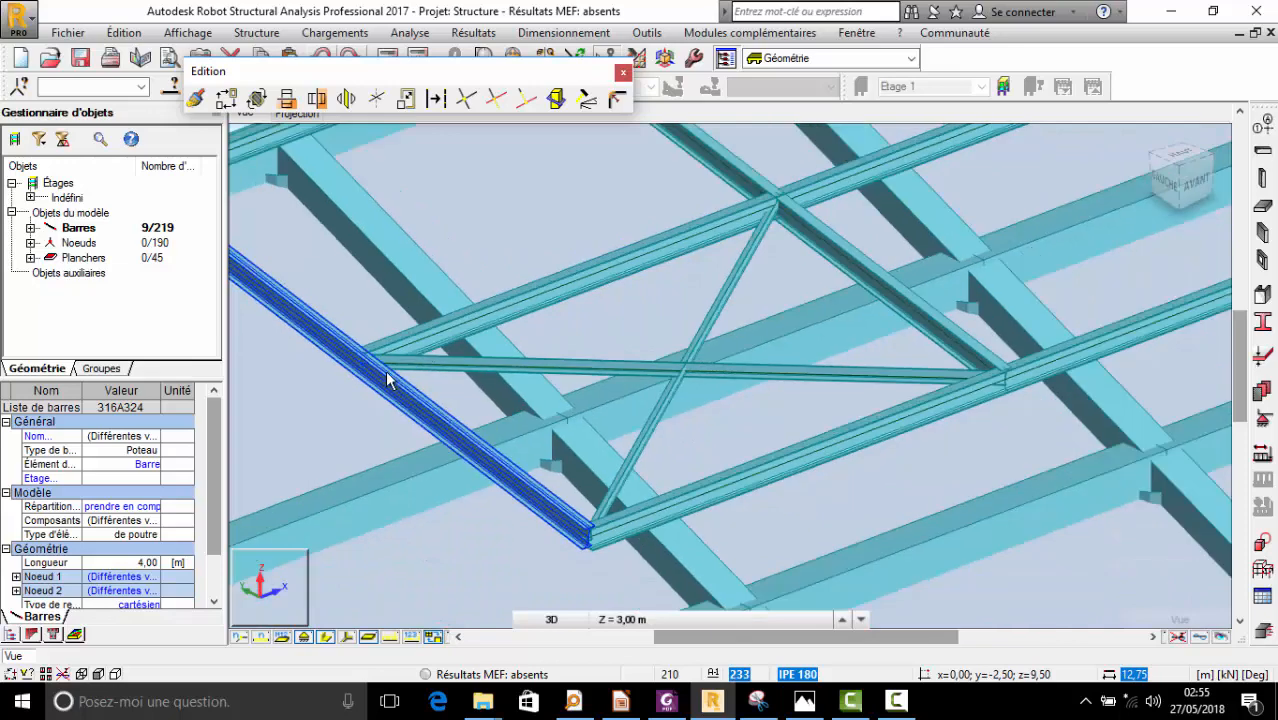
{"action": "left_click", "coordinate": [624, 372]}
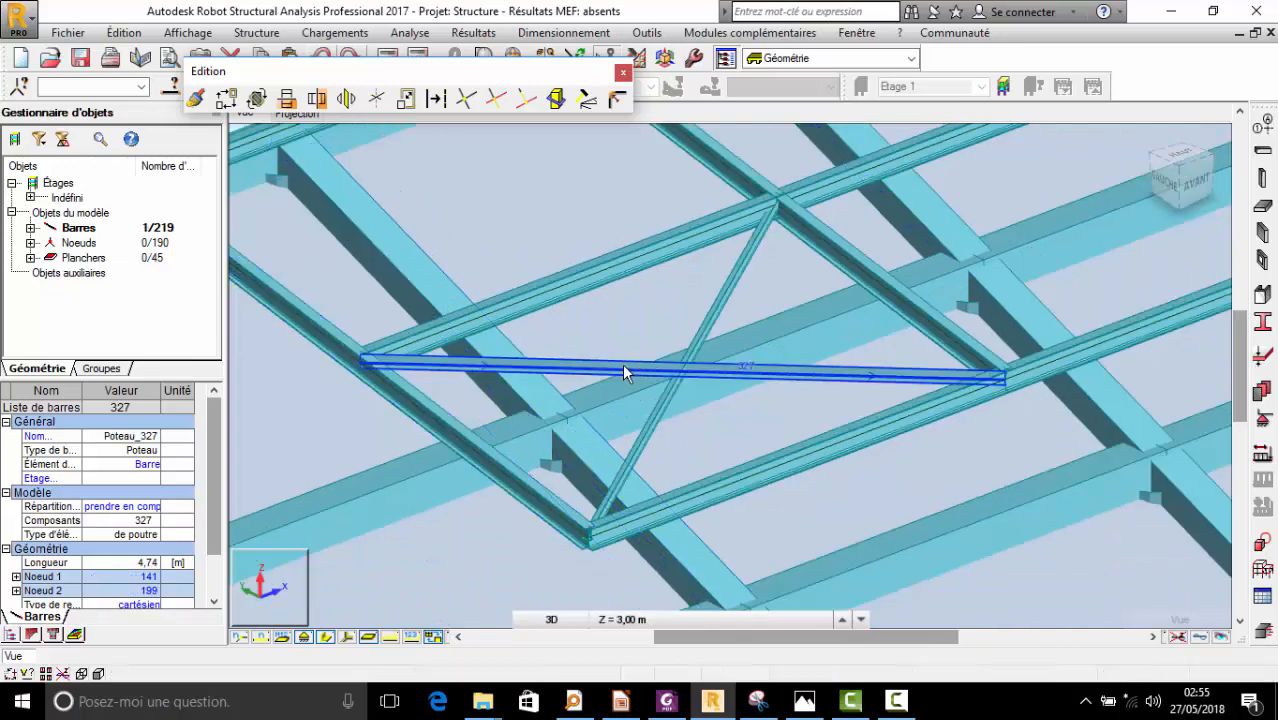
{"action": "left_click", "coordinate": [651, 443], "text": "ctrl"}
{"action": "scroll", "coordinate": [651, 443], "scroll_direction": "down", "scroll_amount": 5}
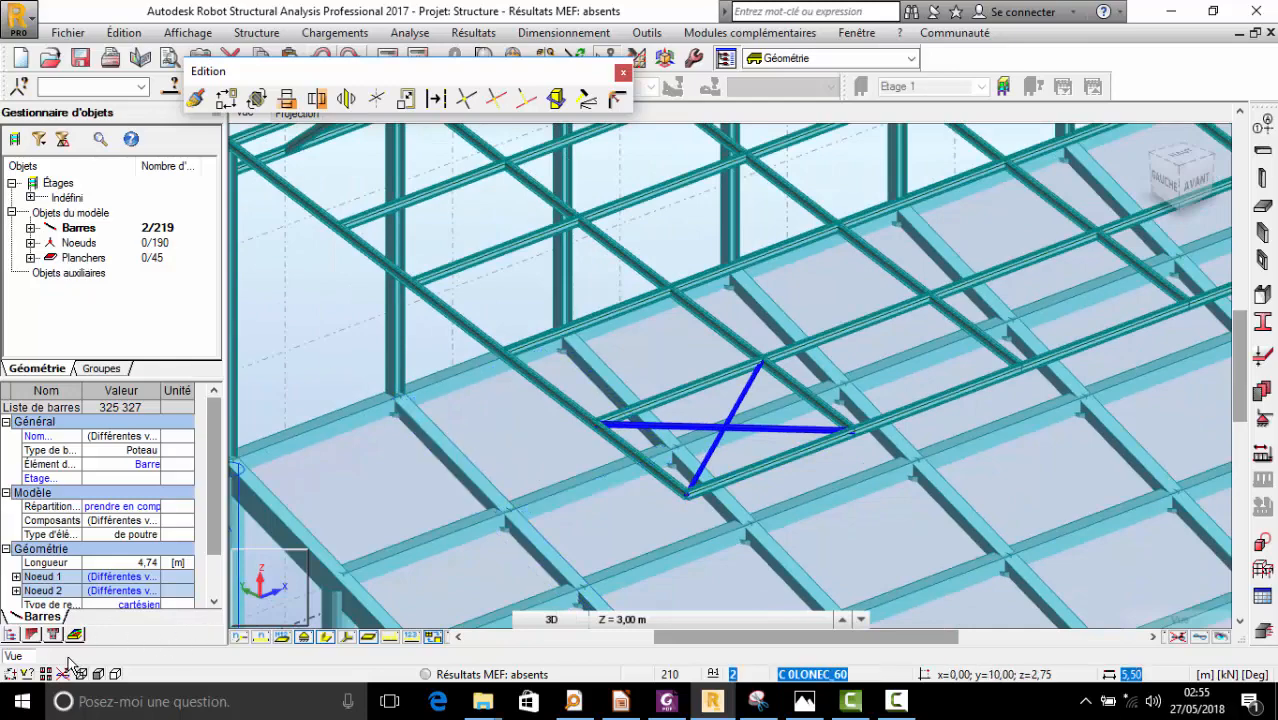
{"action": "left_click", "coordinate": [327, 640]}
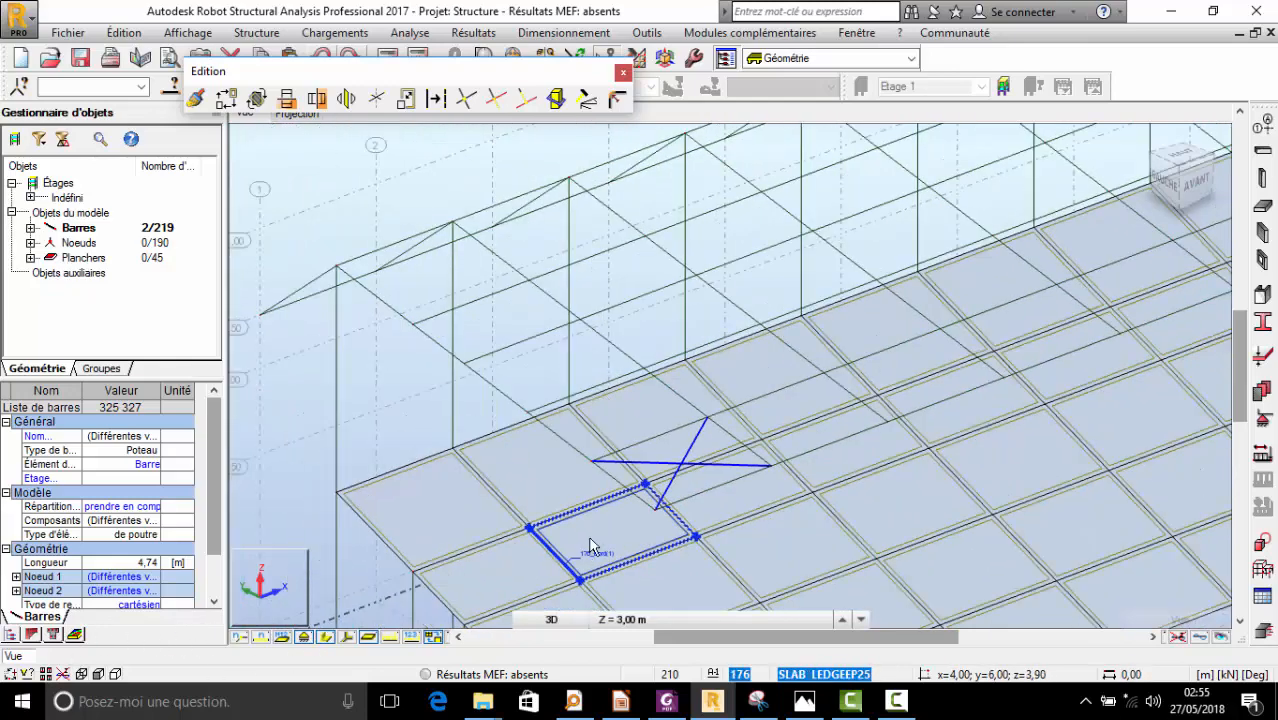
{"action": "left_click", "coordinate": [335, 221]}
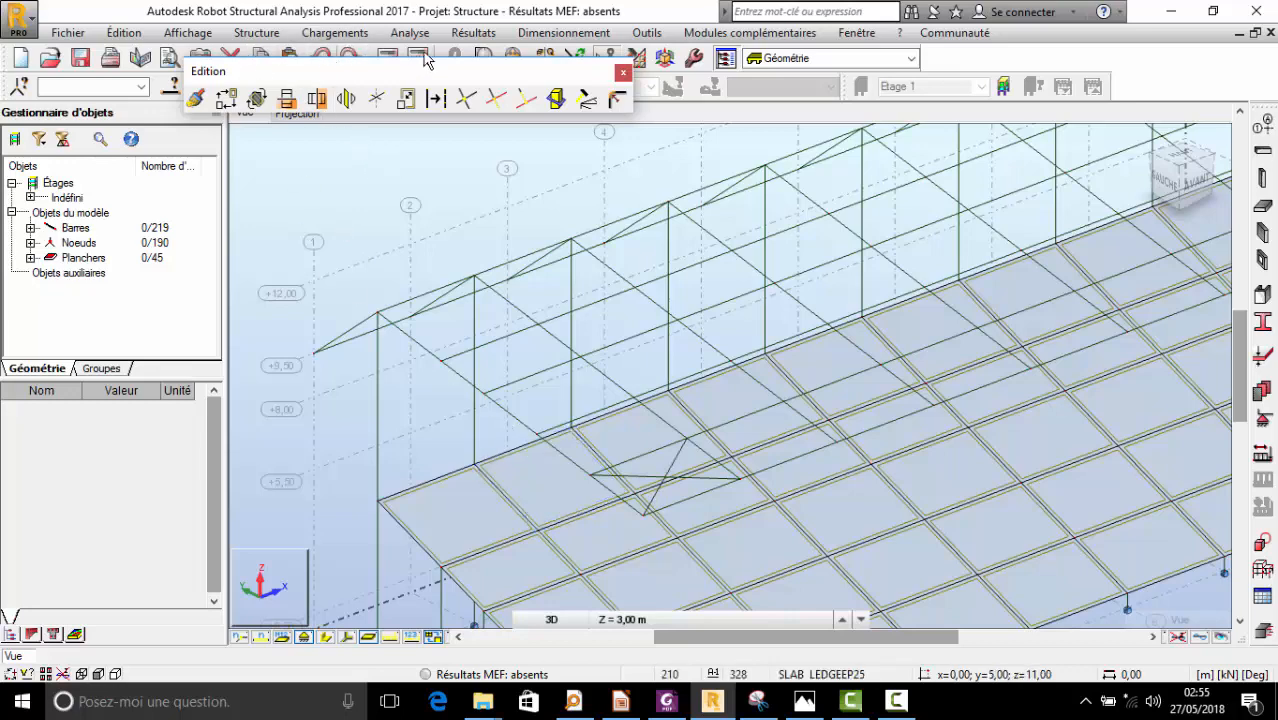
- Draw crossed CAE 80x5 diagonals from 0,00; 2,50; 10,50 to 4,00; 0,00; 10,00 and from 4,00; 2,50; 10,50 to 0,00; 0,00; 10,00
{"action": "left_click", "coordinate": [256, 32]}
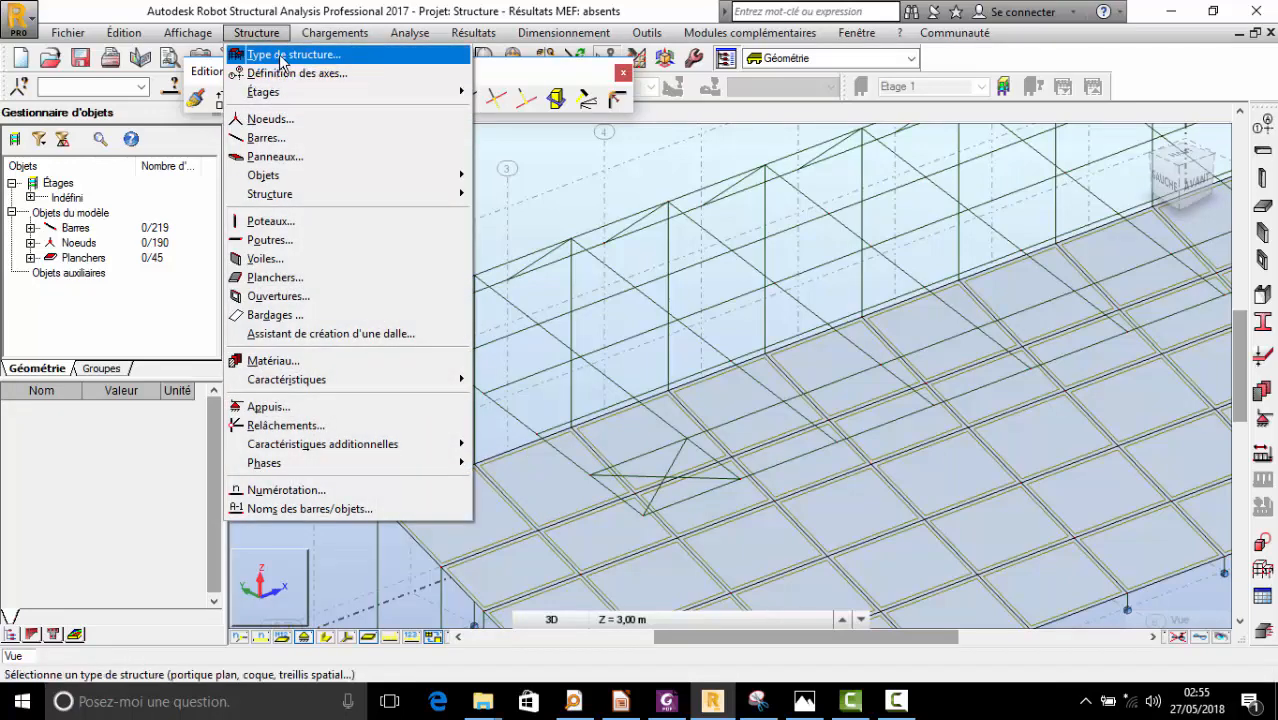
{"action": "left_click", "coordinate": [265, 138]}
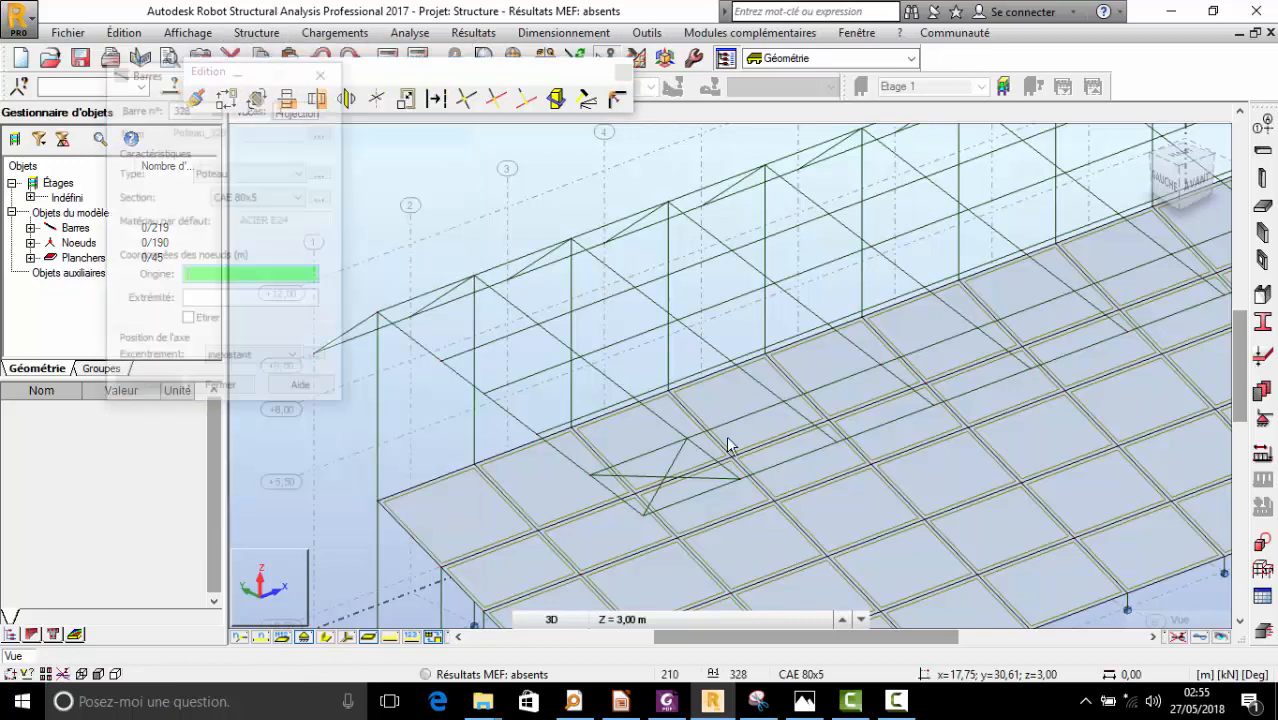
{"action": "scroll", "coordinate": [536, 437], "scroll_direction": "up", "scroll_amount": 1}
{"action": "left_click", "coordinate": [540, 437]}
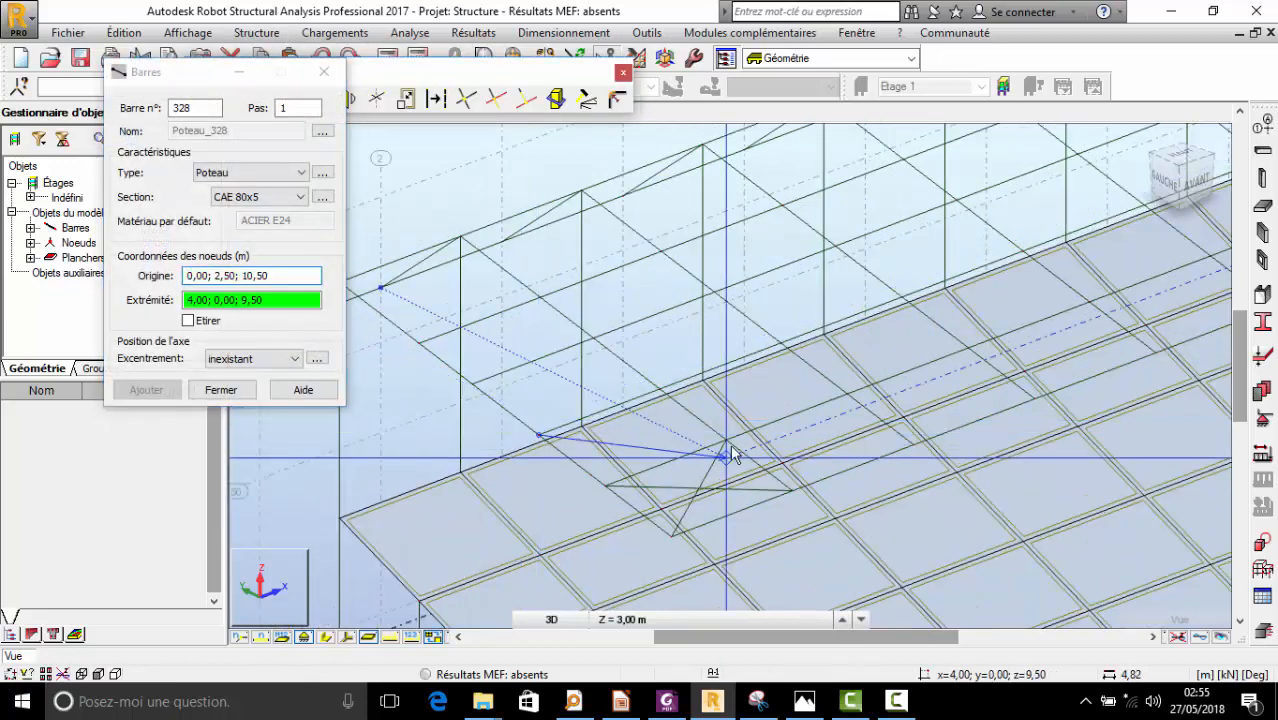
{"action": "left_click", "coordinate": [726, 439]}
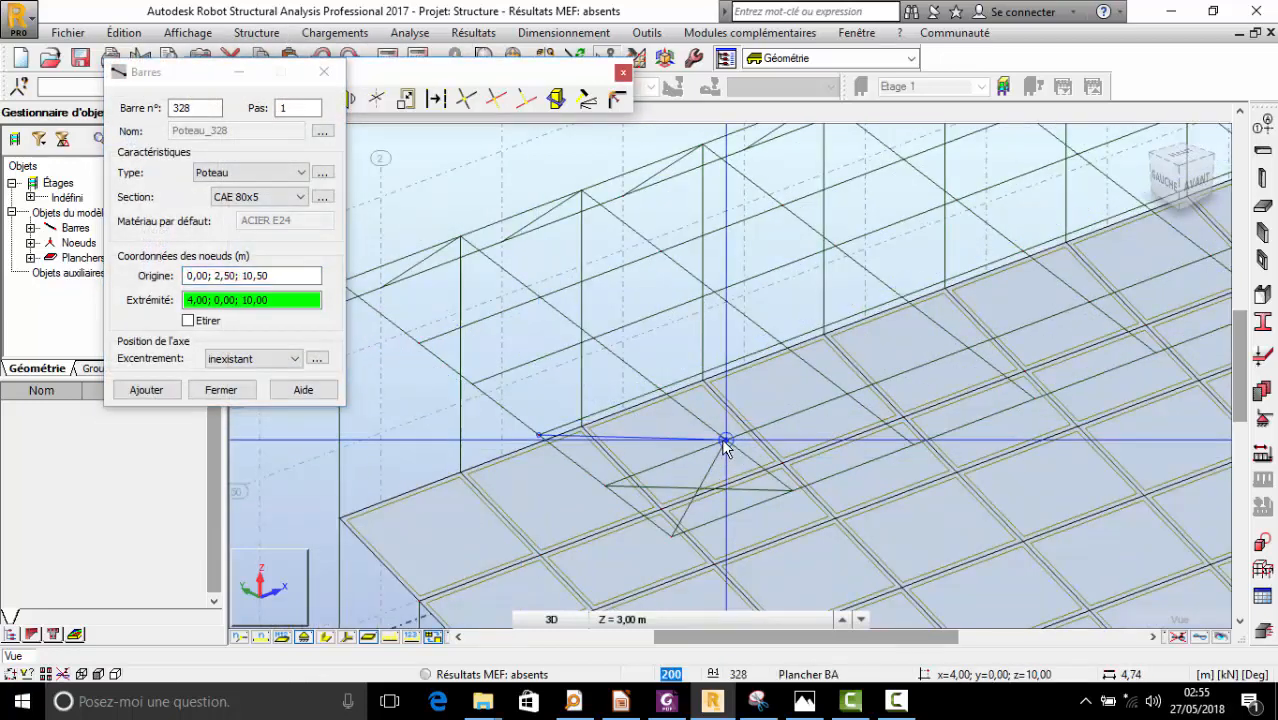
{"action": "left_click", "coordinate": [659, 388]}
{"action": "left_click", "coordinate": [606, 485]}
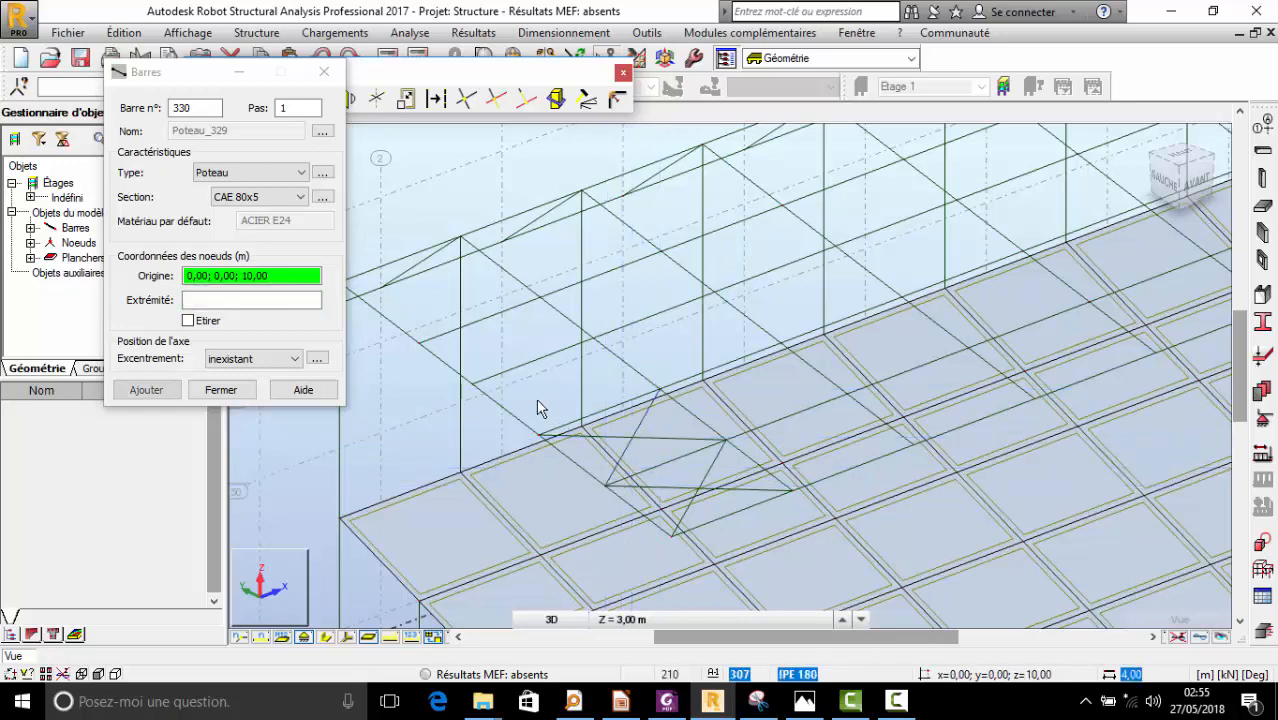
- Draw crossed CAE 80x5 diagonals from 0,00; 5,00; 11,00 to 4,00; 2,50; 10,50 and from 0,00; 2,50; 10,50 to 4,00; 5,00; 11,00
{"action": "left_click", "coordinate": [471, 384]}
{"action": "left_click", "coordinate": [659, 389]}
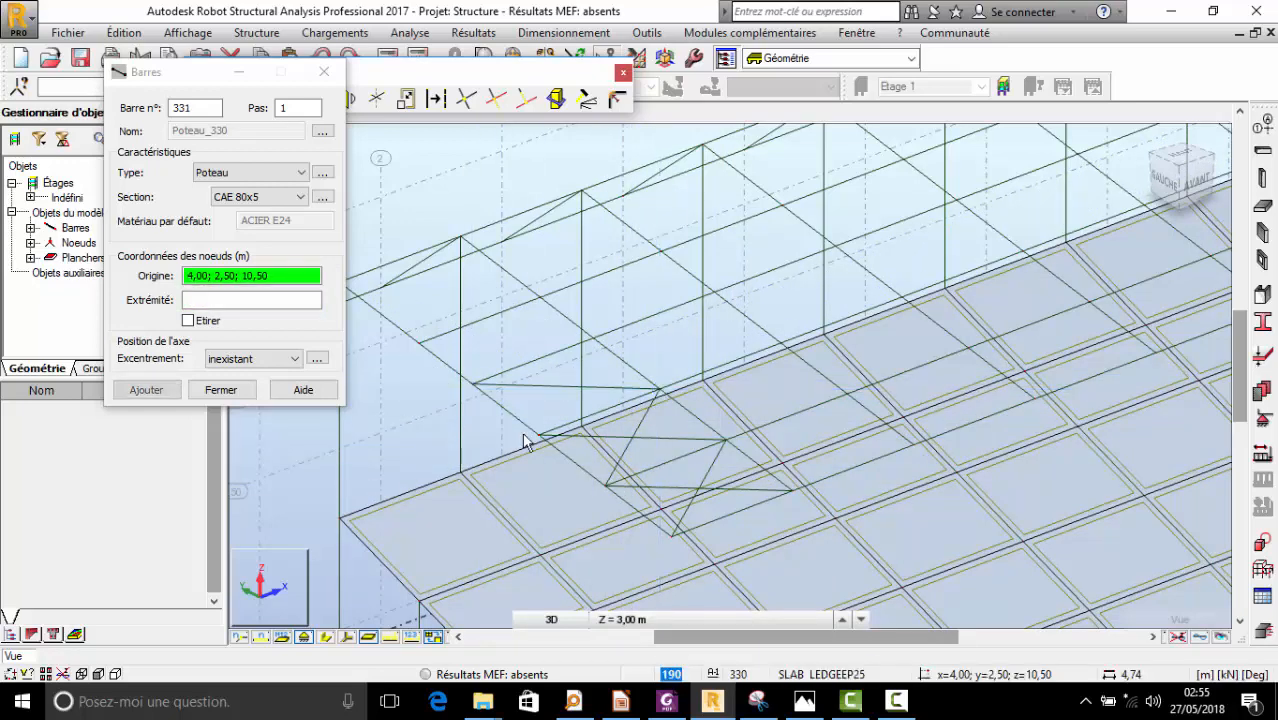
{"action": "left_click", "coordinate": [540, 436]}
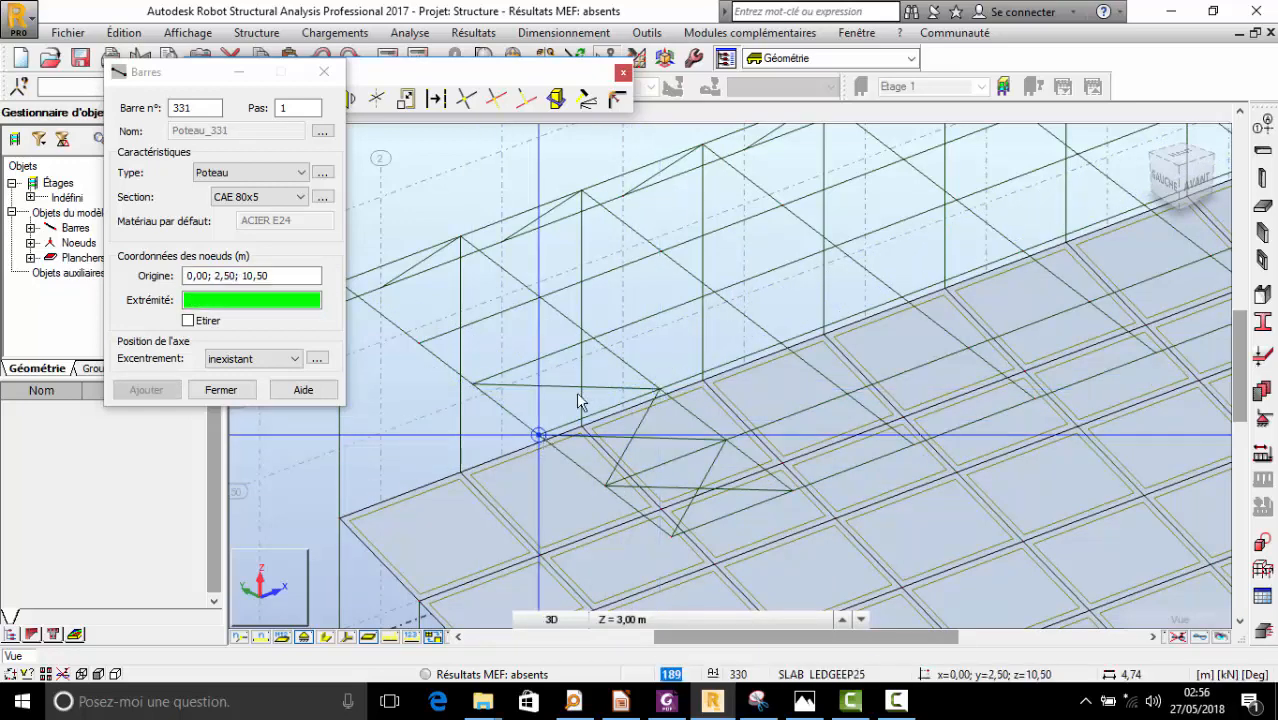
{"action": "left_click", "coordinate": [600, 347]}
- Draw crossed CAE 80x5 diagonals from 4,00; 7,00; 11,40 to 0,00; 5,00; 11,00 and from 0,00; 7,00; 11,40 to 4,00; 5,00; 11,00
{"action": "scroll", "coordinate": [587, 386], "scroll_direction": "down", "scroll_amount": 2}
{"action": "scroll", "coordinate": [585, 386], "scroll_direction": "up", "scroll_amount": 2}
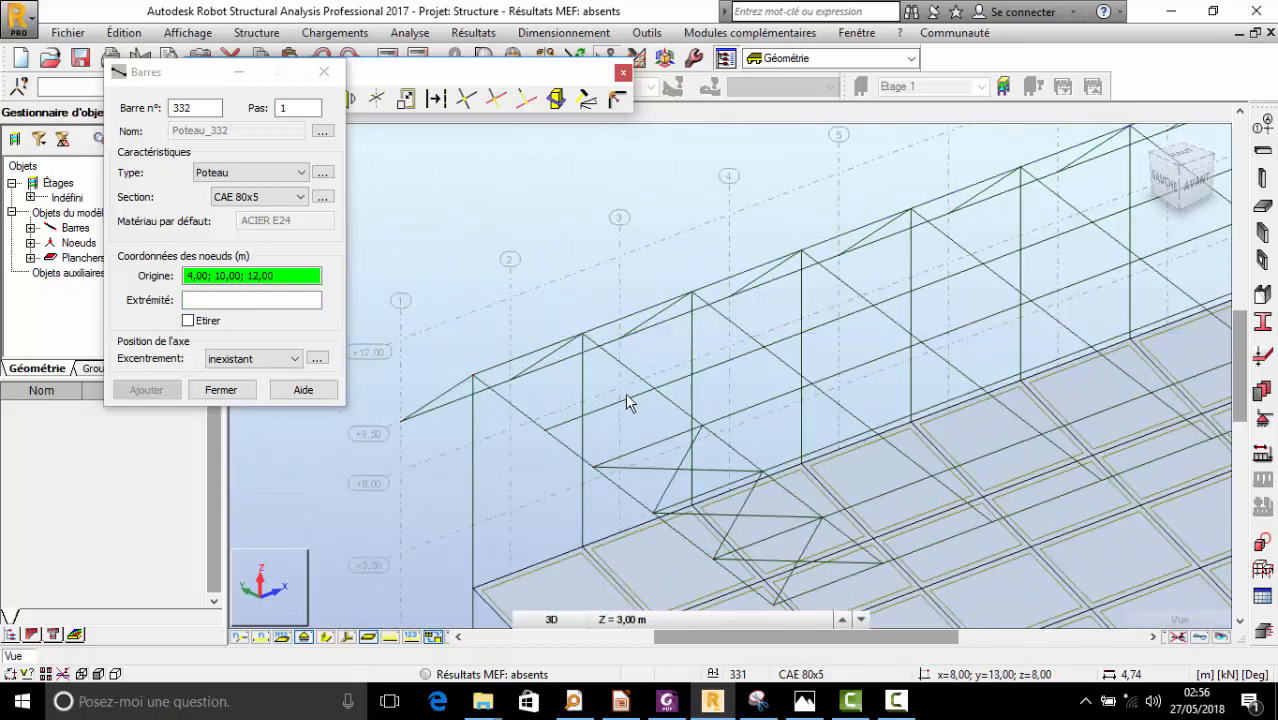
{"action": "left_click", "coordinate": [654, 389]}
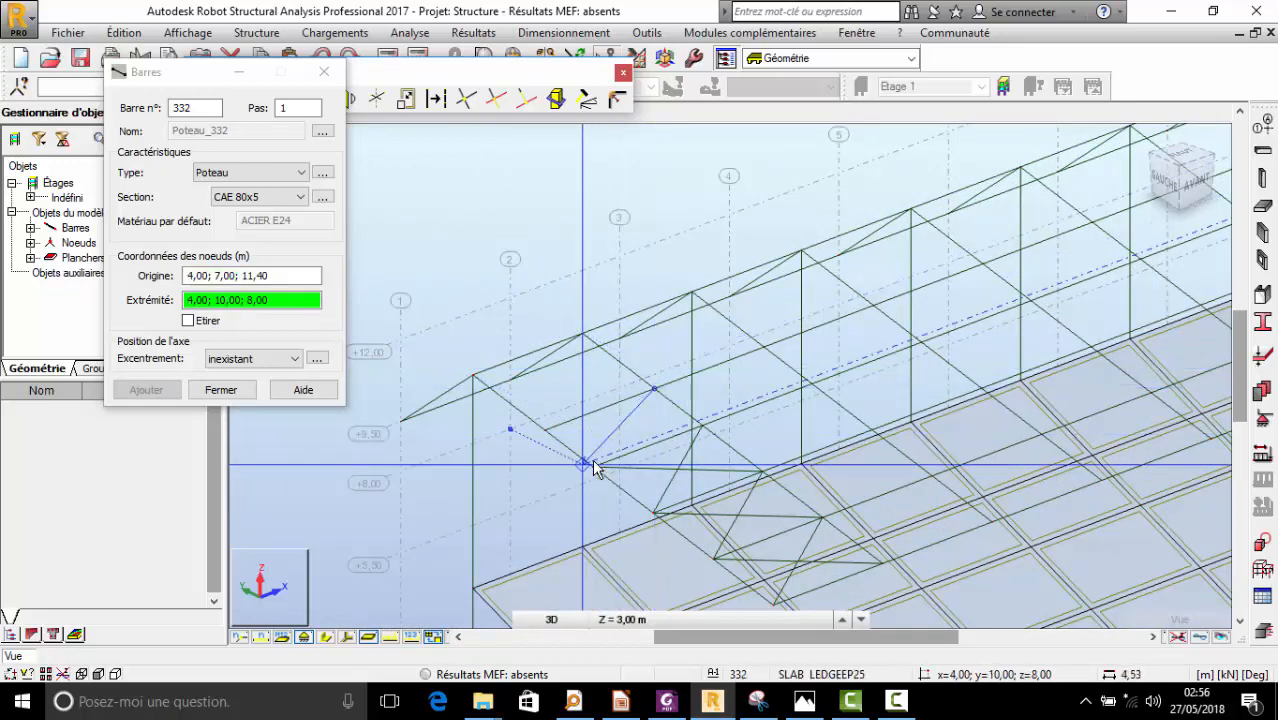
{"action": "left_click", "coordinate": [596, 467]}
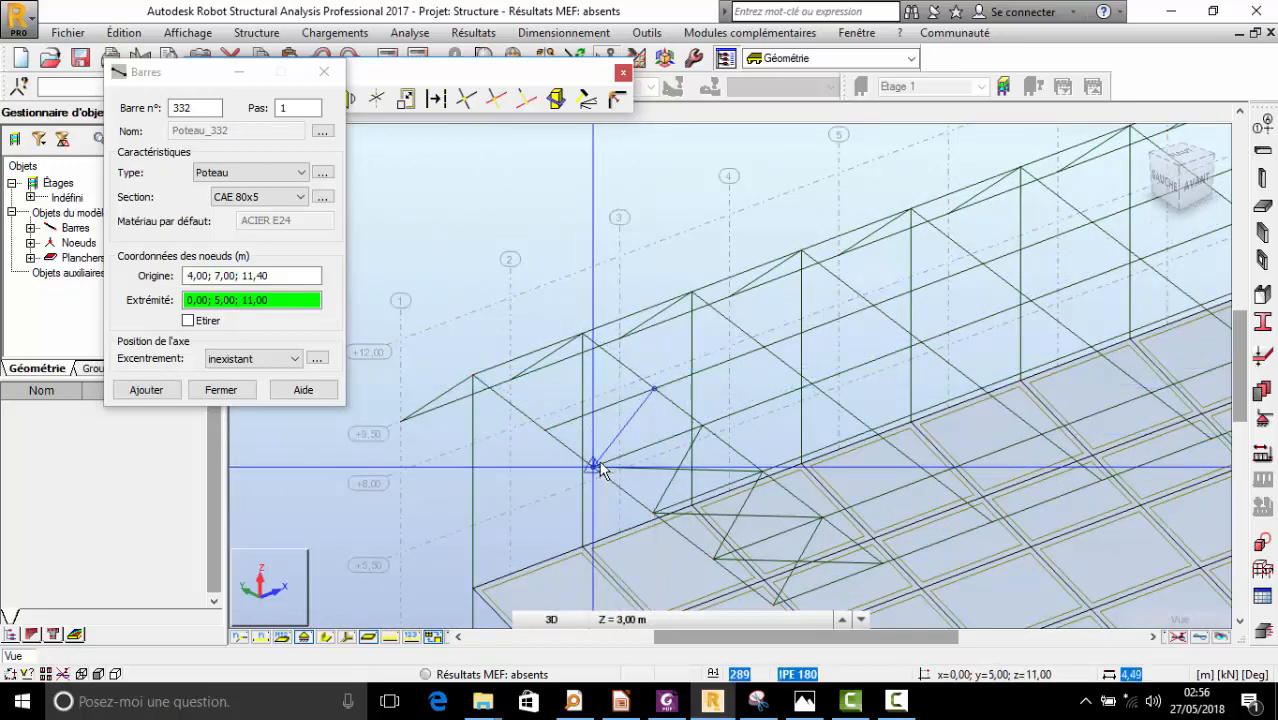
{"action": "left_click", "coordinate": [548, 432]}
{"action": "left_click", "coordinate": [702, 427]}
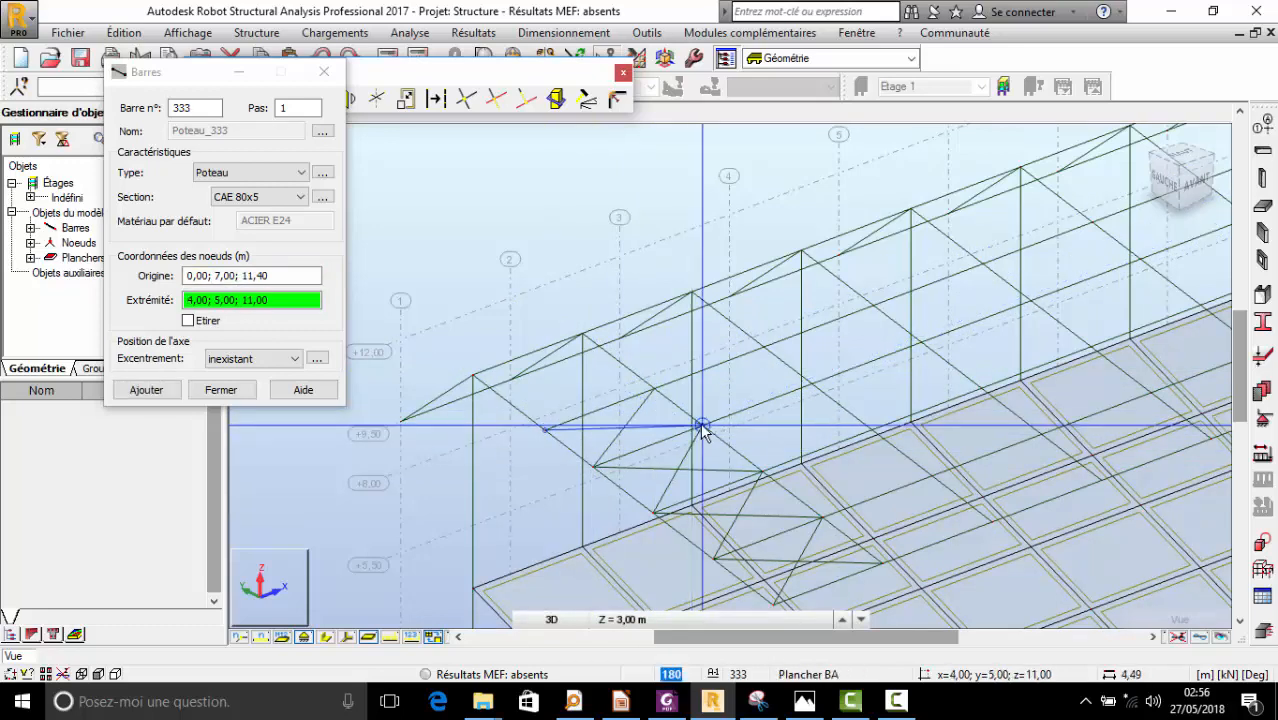
{"action": "scroll", "coordinate": [700, 428], "scroll_direction": "up", "scroll_amount": 2}
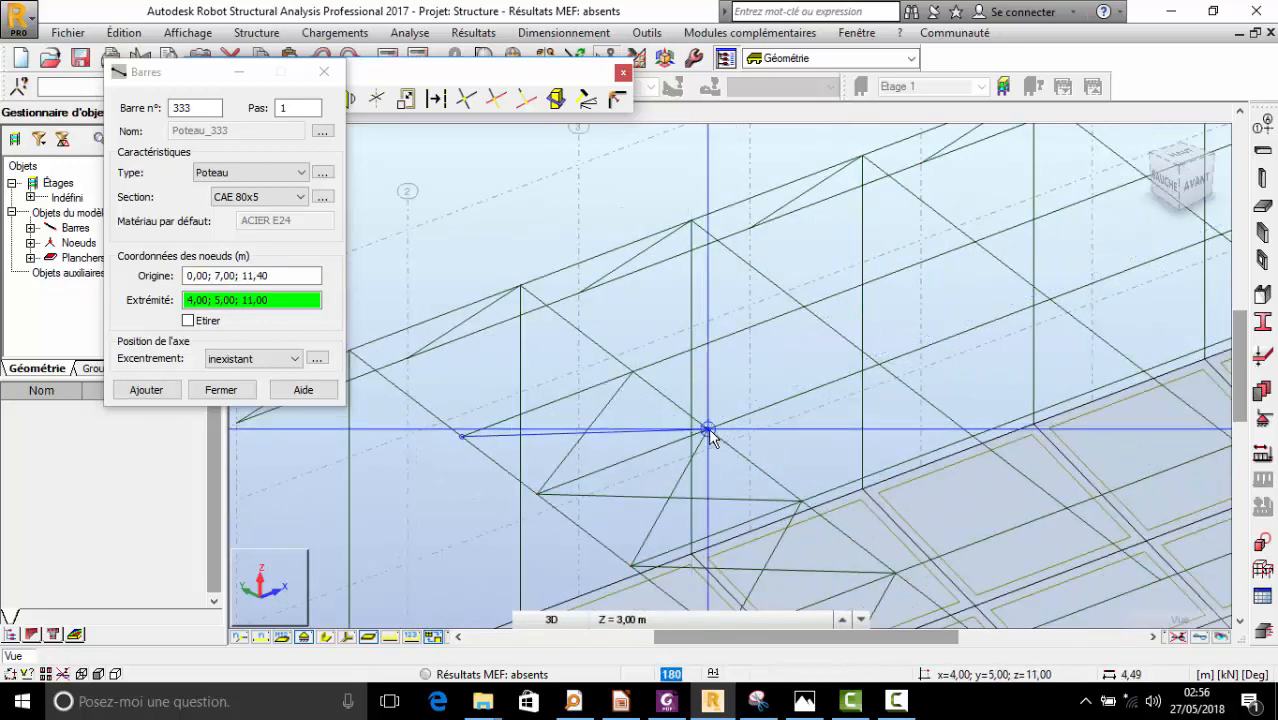
{"action": "left_click", "coordinate": [708, 432]}
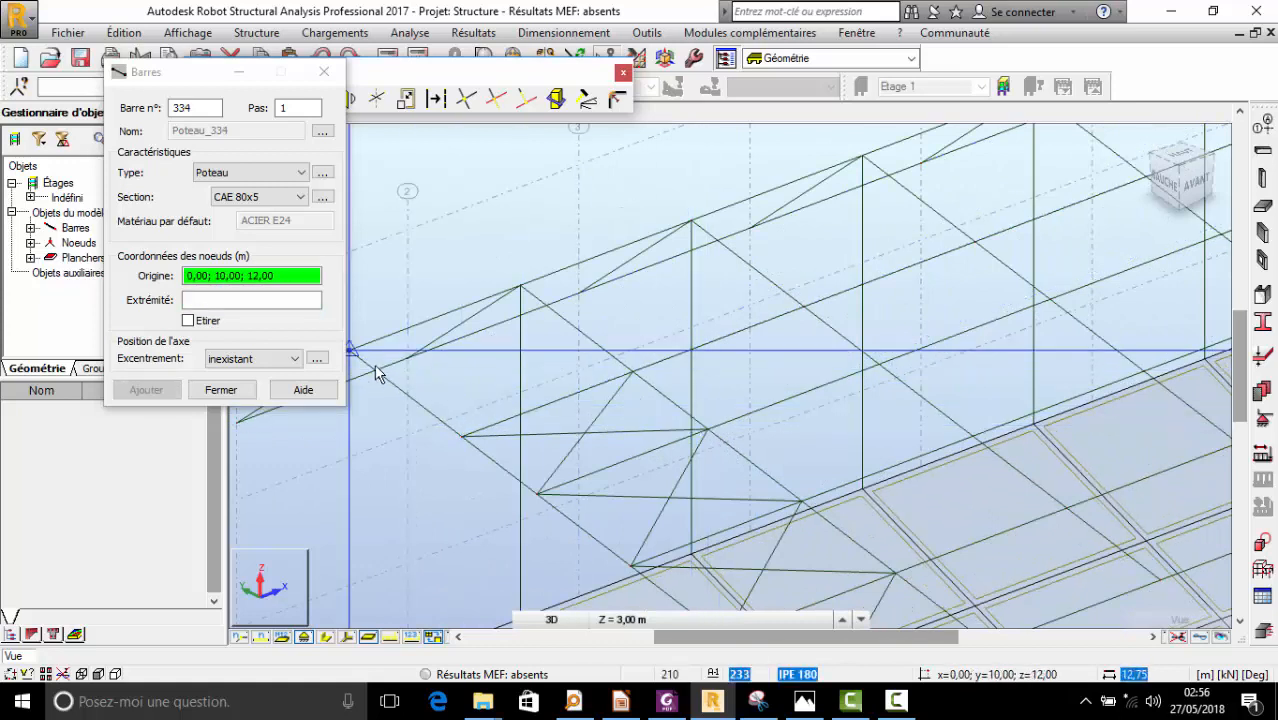
- Draw a CAE 80x5 bar starting from 4,00; 7,00; 11,40 in the roof bay next to the column tops between axes 1 and 2
{"action": "left_click", "coordinate": [633, 378]}
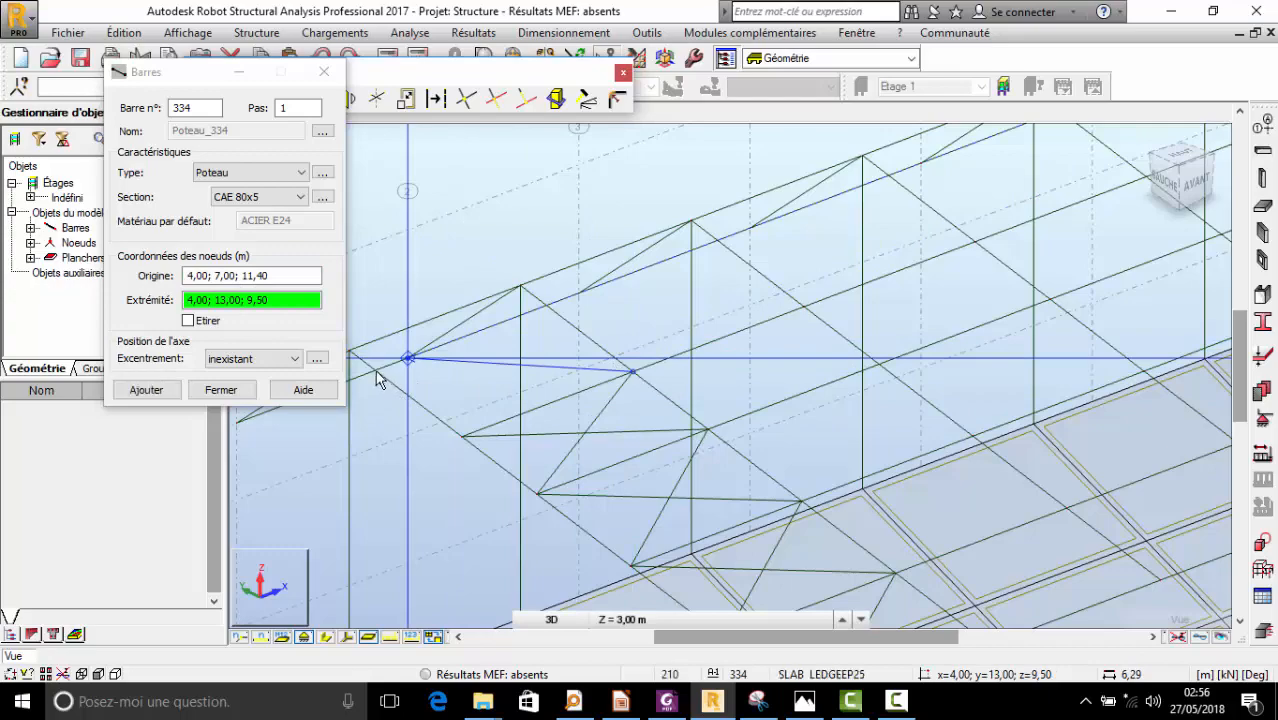
{"action": "right_click", "coordinate": [465, 250]}
{"action": "left_click", "coordinate": [565, 328]}
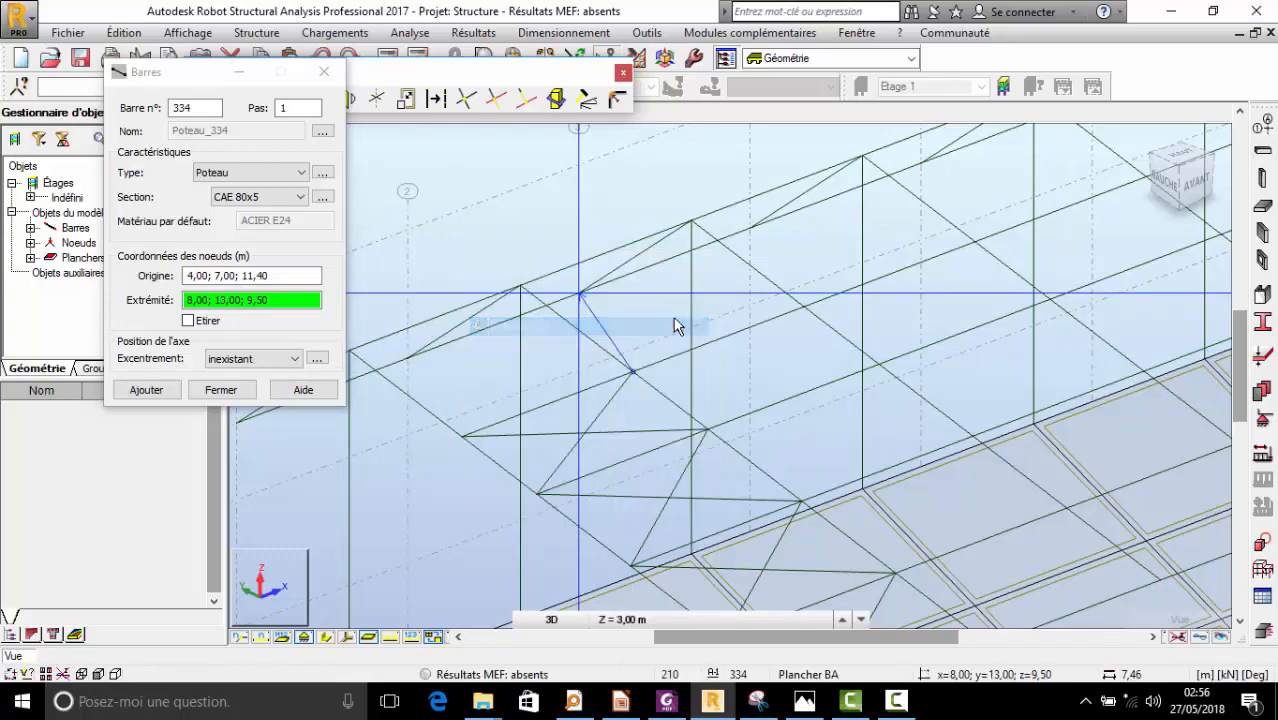
{"action": "left_click_drag", "start_coordinate": [676, 322], "coordinate": [826, 420]}
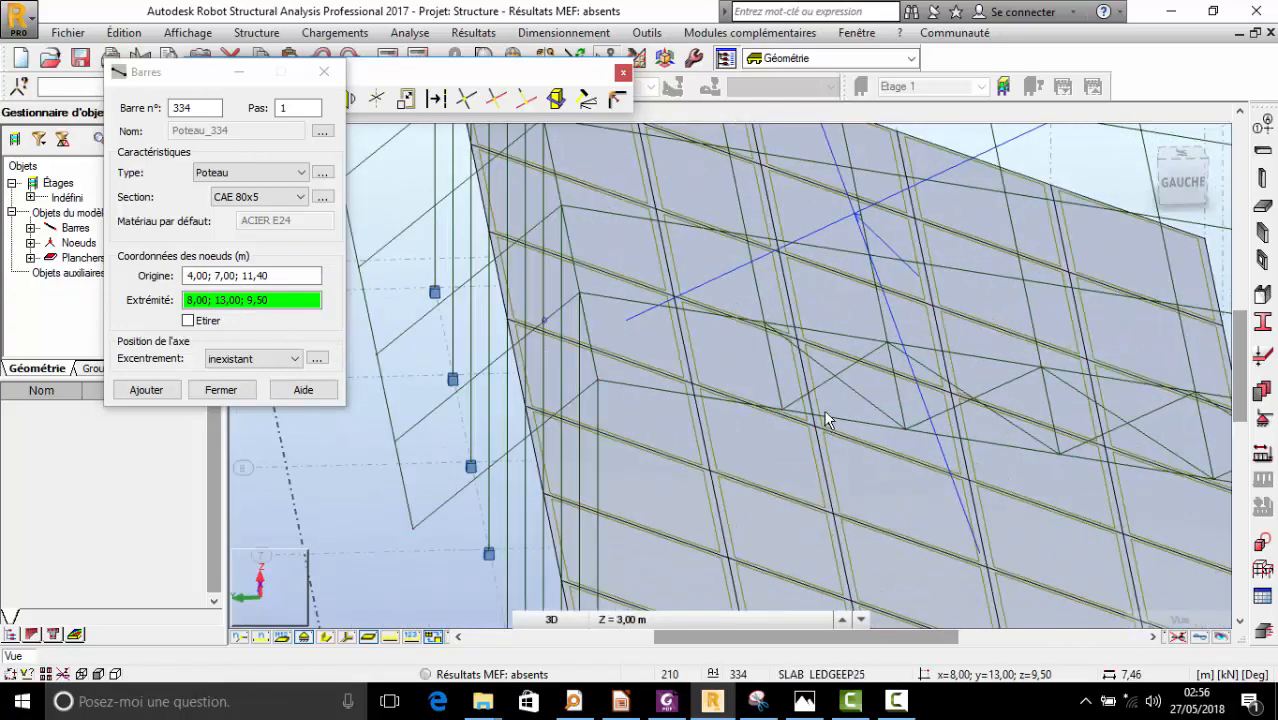
{"action": "left_click_drag", "start_coordinate": [724, 348], "coordinate": [612, 341]}
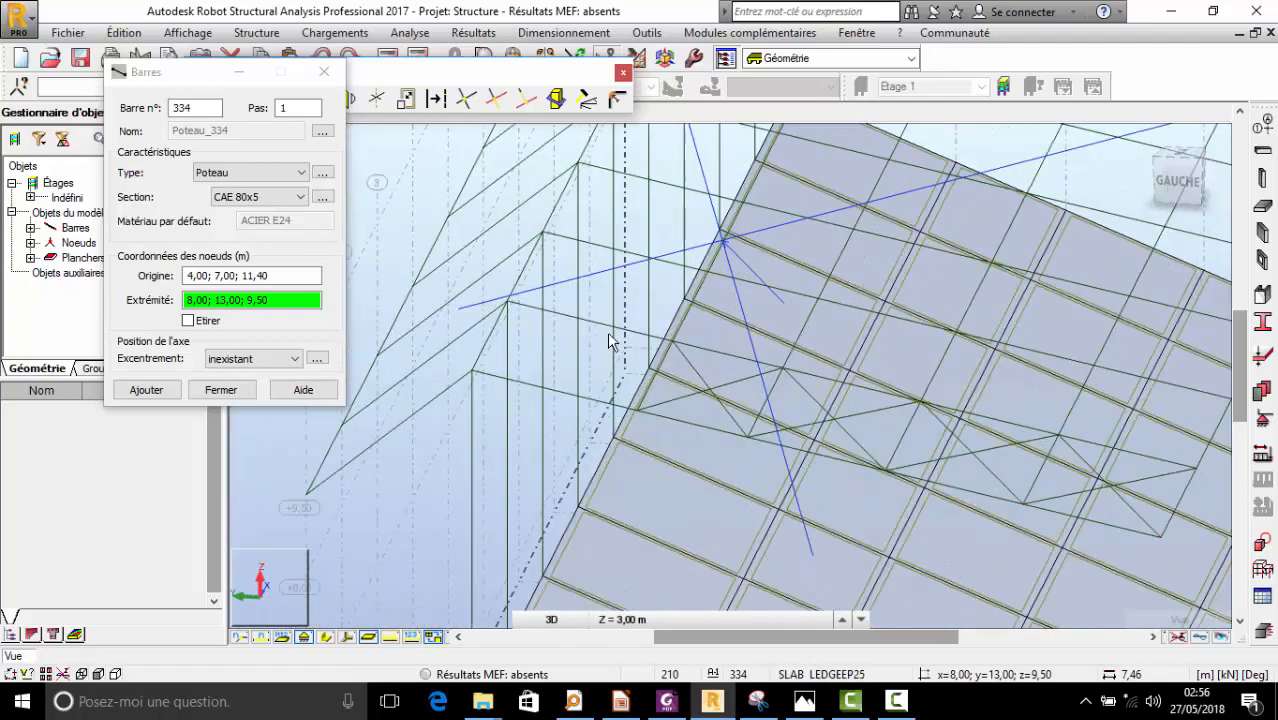
{"action": "left_click", "coordinate": [265, 298]}
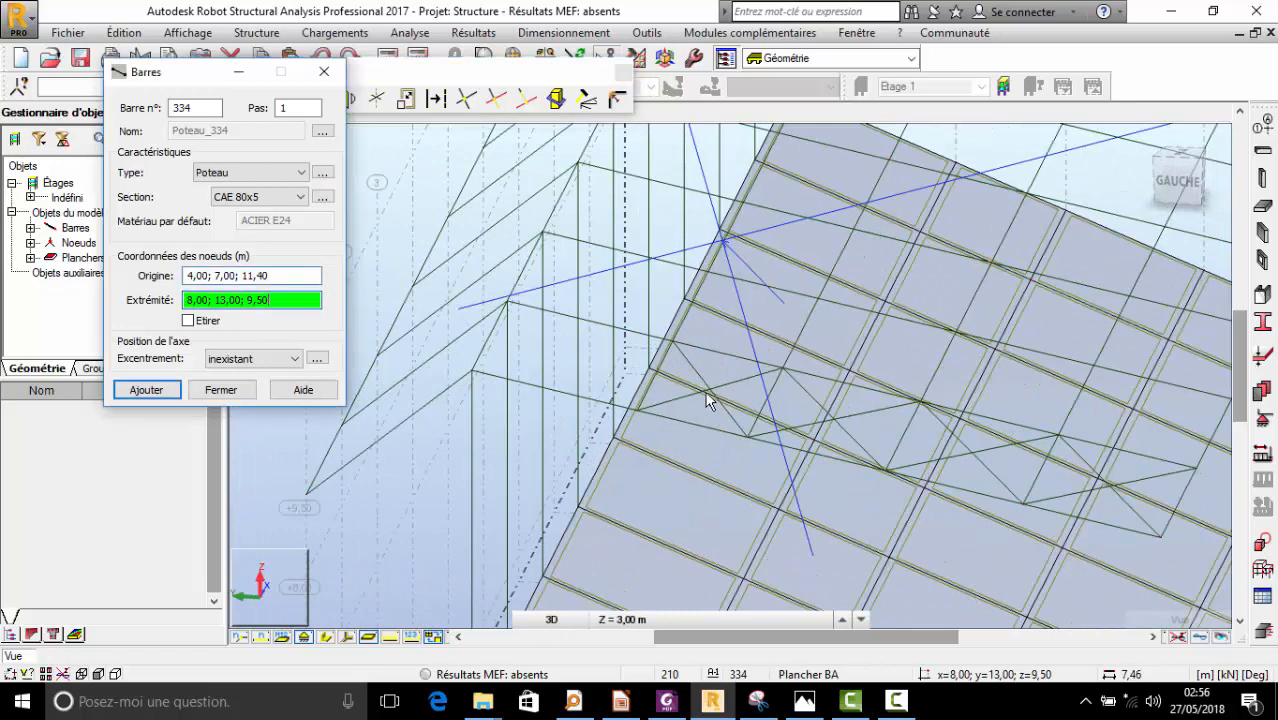
{"action": "left_click", "coordinate": [506, 302]}
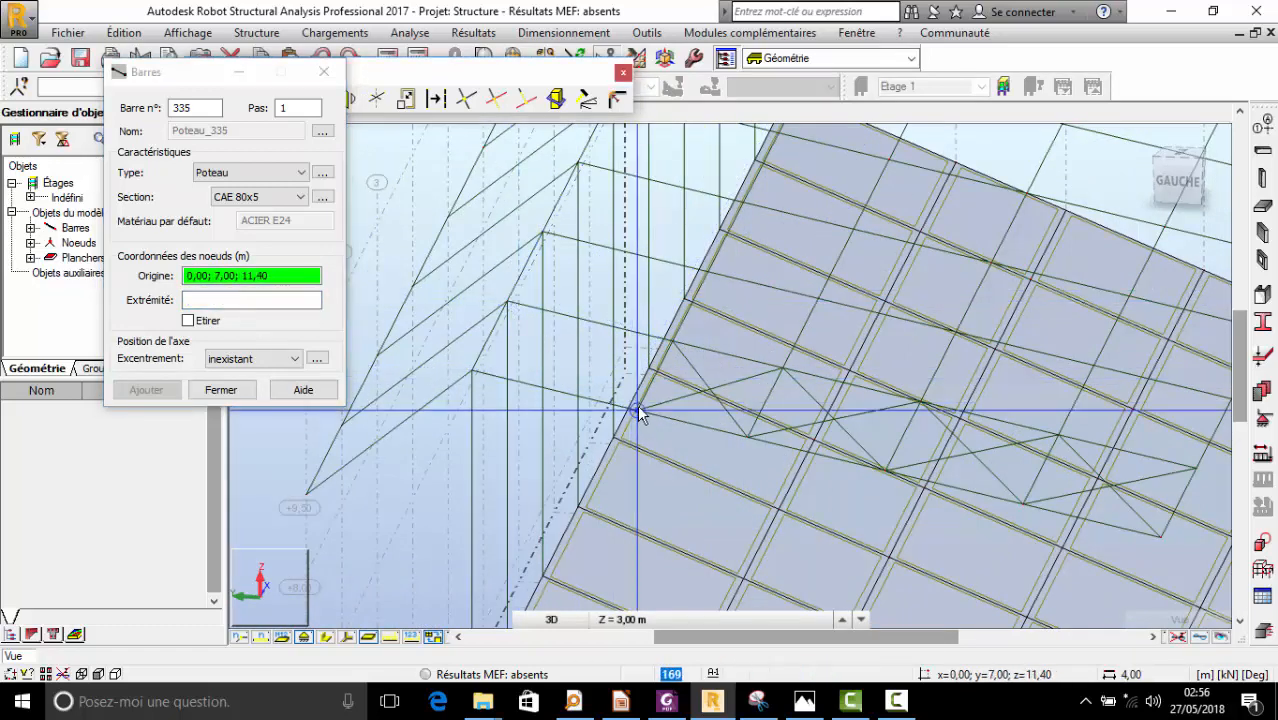
- Draw crossed CAE 80x5 diagonals from 0,00; 7,00; 11,40 to 4,00; 10,00; 12,00 and from 0,00; 10,00; 12,00 to 4,00; 7,00; 11,40
{"action": "right_click", "coordinate": [604, 277]}
{"action": "left_click", "coordinate": [595, 350]}
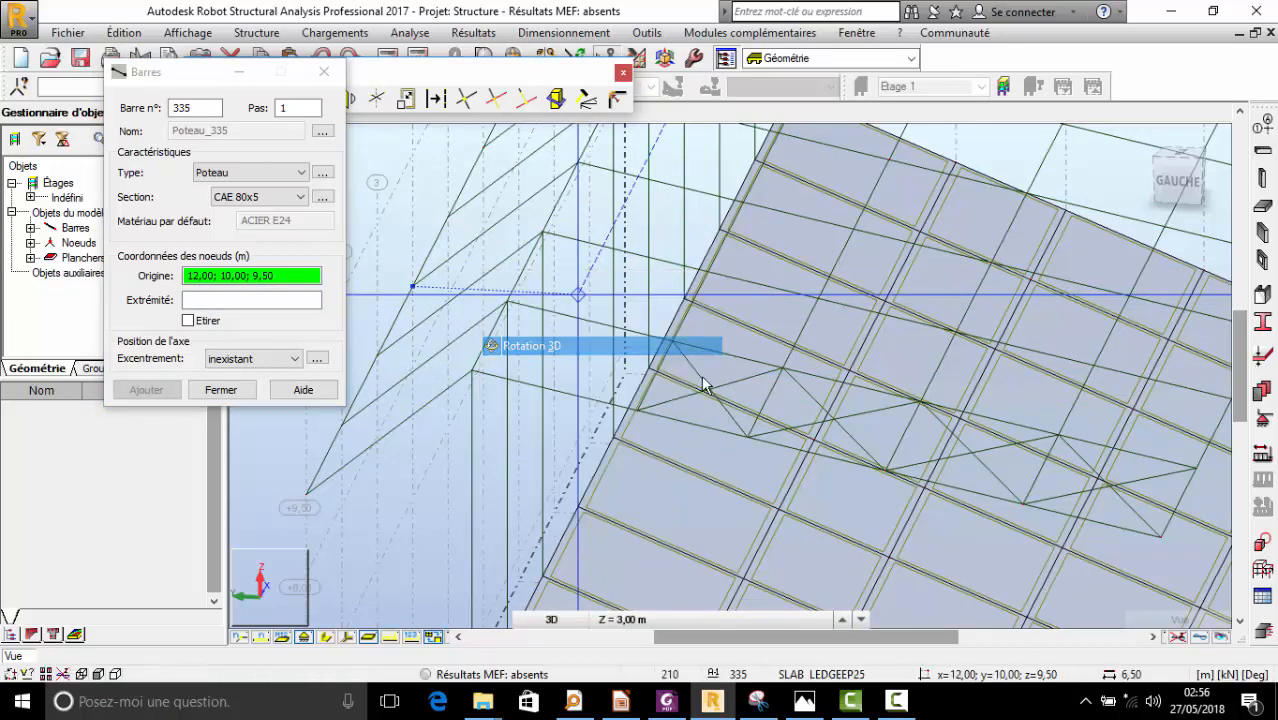
{"action": "left_click_drag", "start_coordinate": [705, 382], "coordinate": [680, 266]}
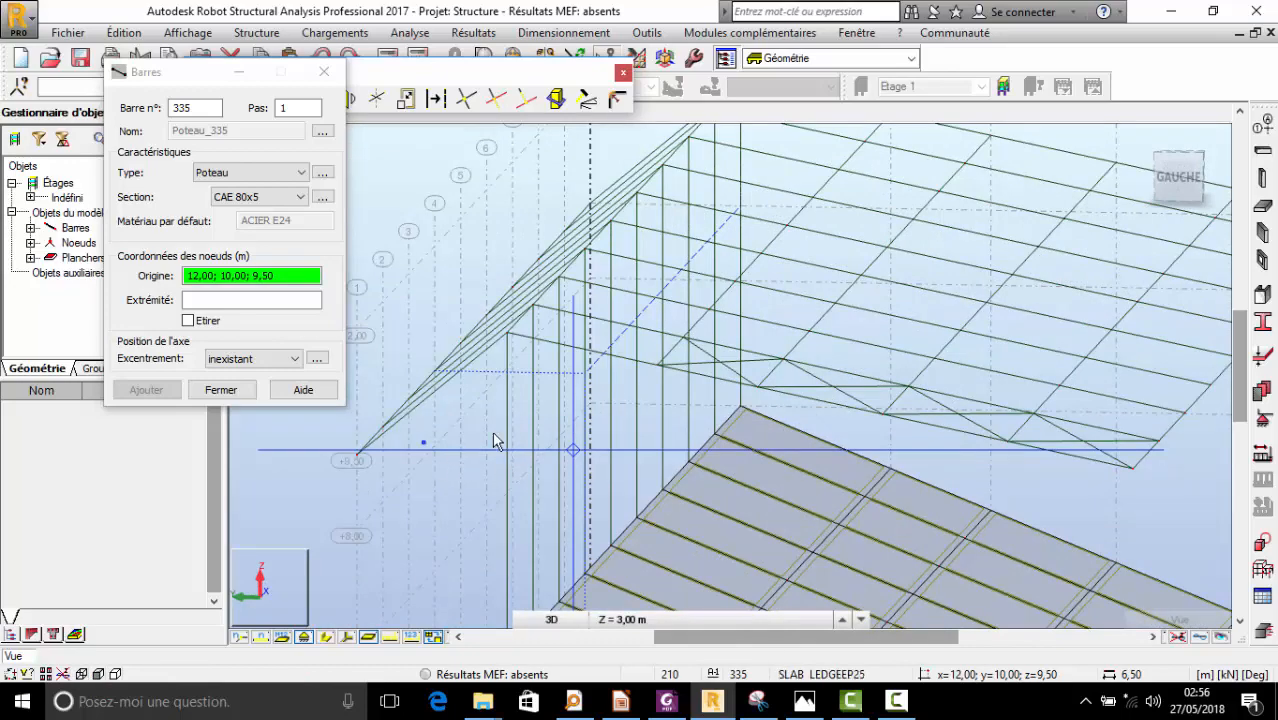
{"action": "left_click_drag", "start_coordinate": [492, 431], "coordinate": [503, 462]}
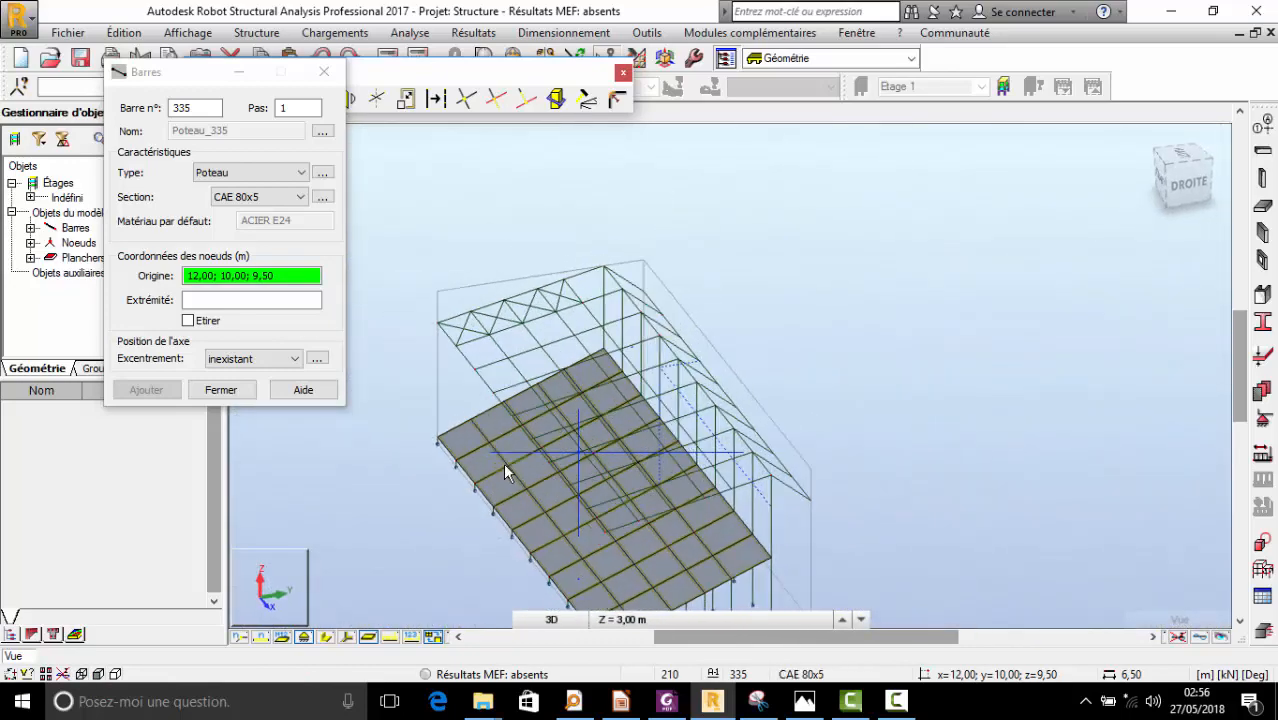
{"action": "scroll", "coordinate": [577, 254], "scroll_direction": "up", "scroll_amount": 4}
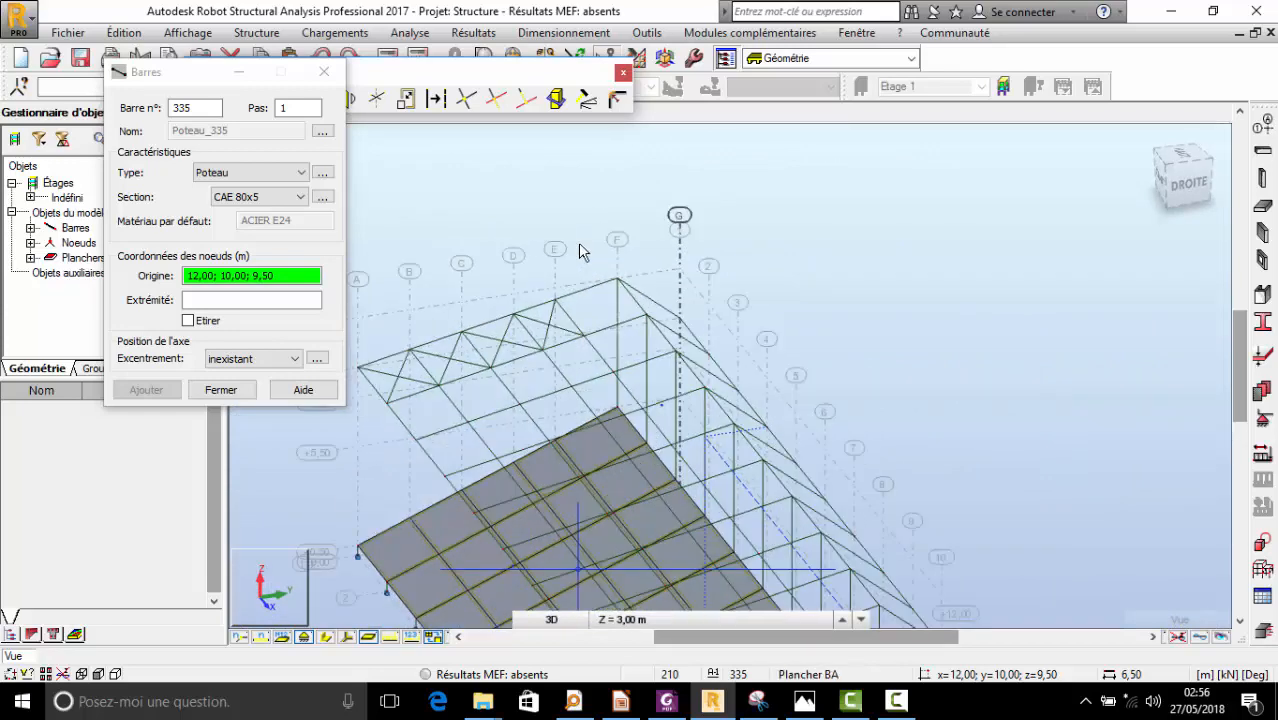
{"action": "right_click", "coordinate": [582, 256]}
{"action": "left_click", "coordinate": [588, 258]}
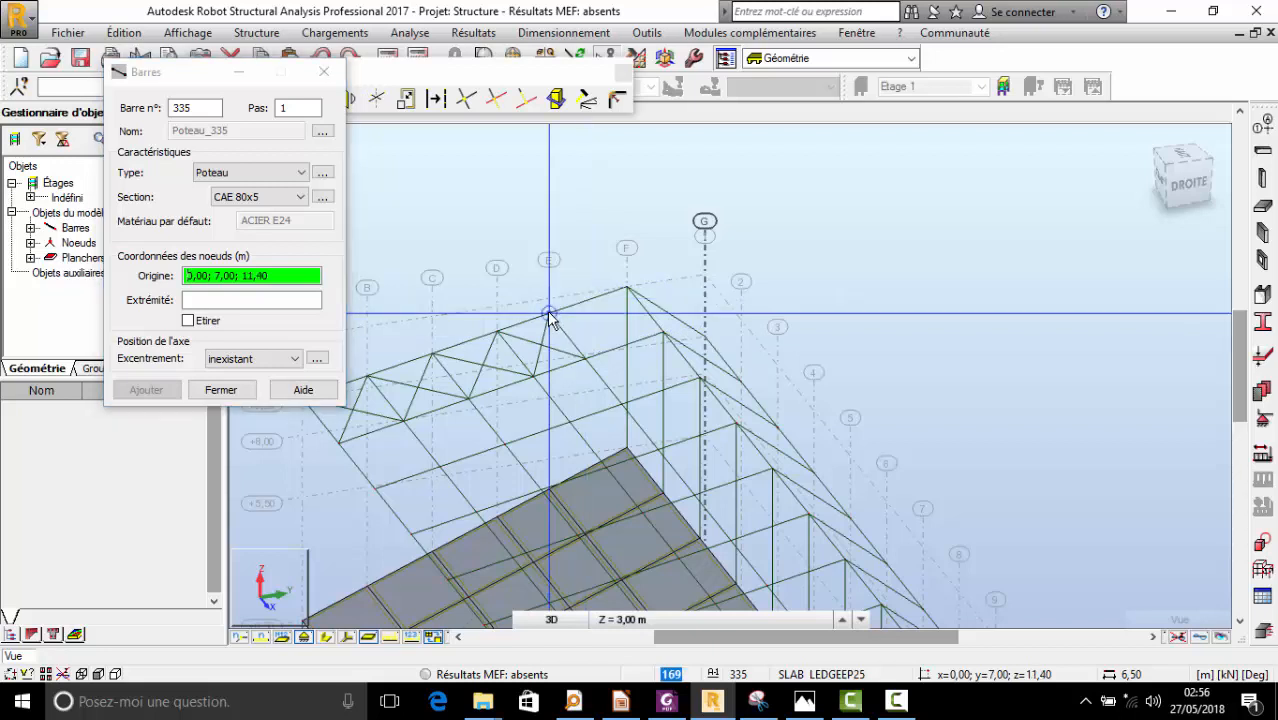
{"action": "left_click", "coordinate": [657, 340]}
{"action": "left_click", "coordinate": [663, 332]}
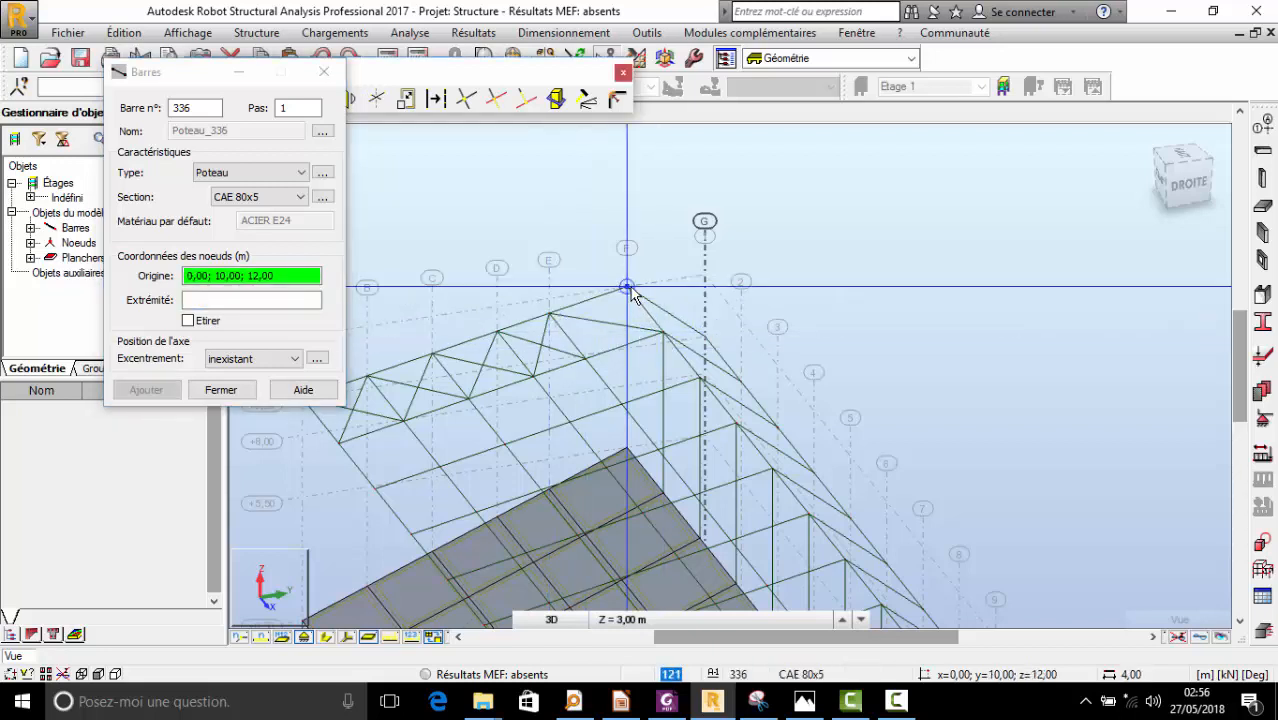
{"action": "left_click", "coordinate": [627, 288]}
{"action": "left_click", "coordinate": [587, 348]}
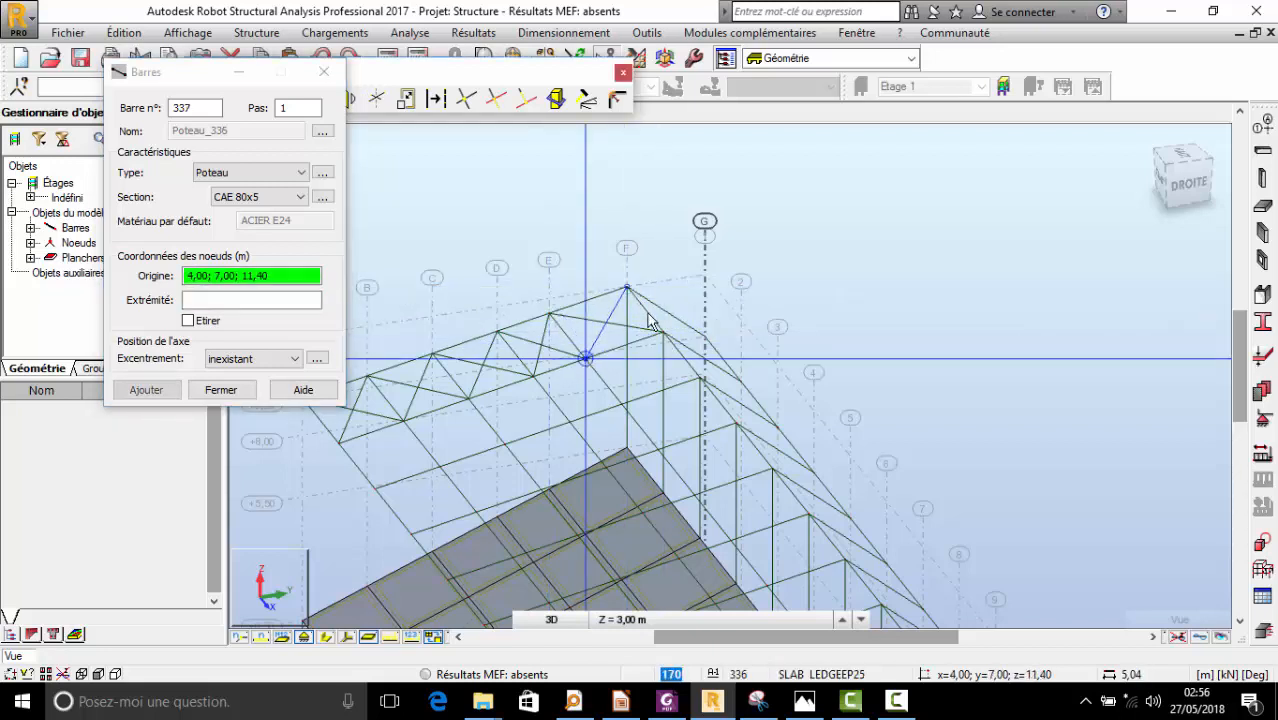
- Draw crossed CAE 80x5 diagonals from 0,00; 13,00; 9,50 to 4,00; 10,00; 12,00 and from 0,00; 10,00; 12,00 to the rear eave end on axis 2
{"action": "scroll", "coordinate": [740, 300], "scroll_direction": "up", "scroll_amount": 2}
{"action": "left_click", "coordinate": [691, 349]}
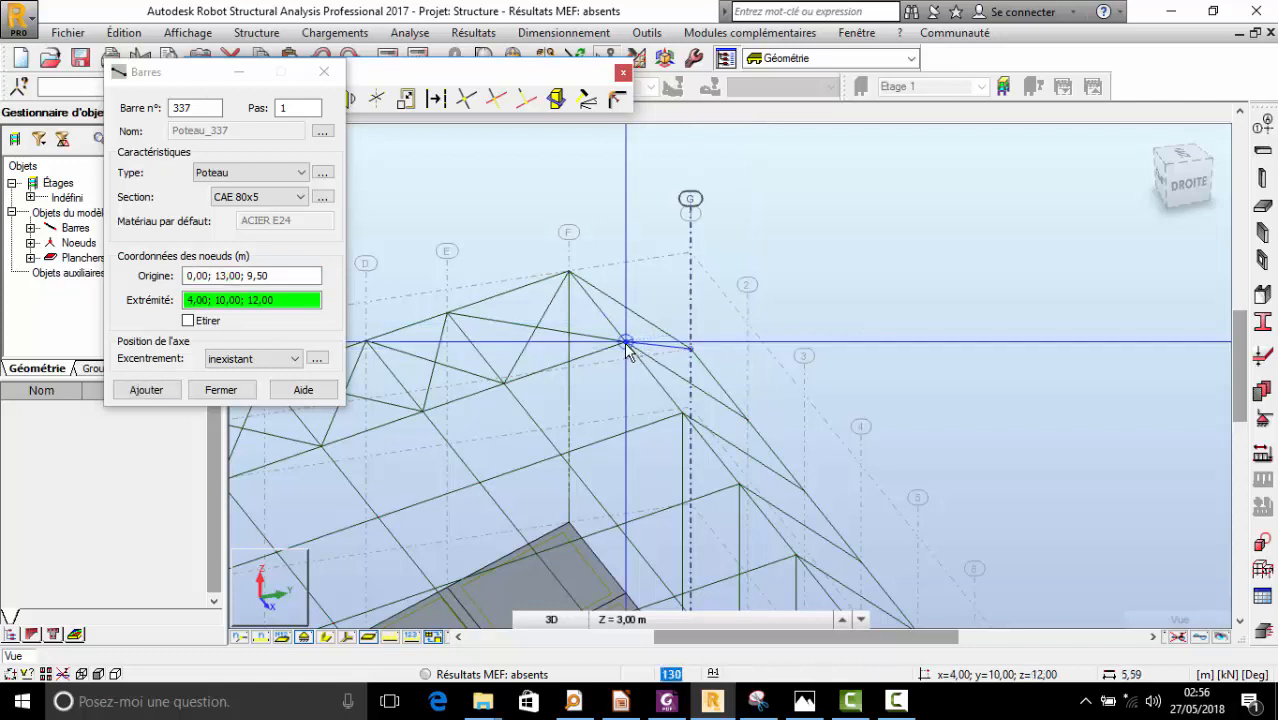
{"action": "left_click", "coordinate": [625, 342]}
{"action": "left_click", "coordinate": [568, 272]}
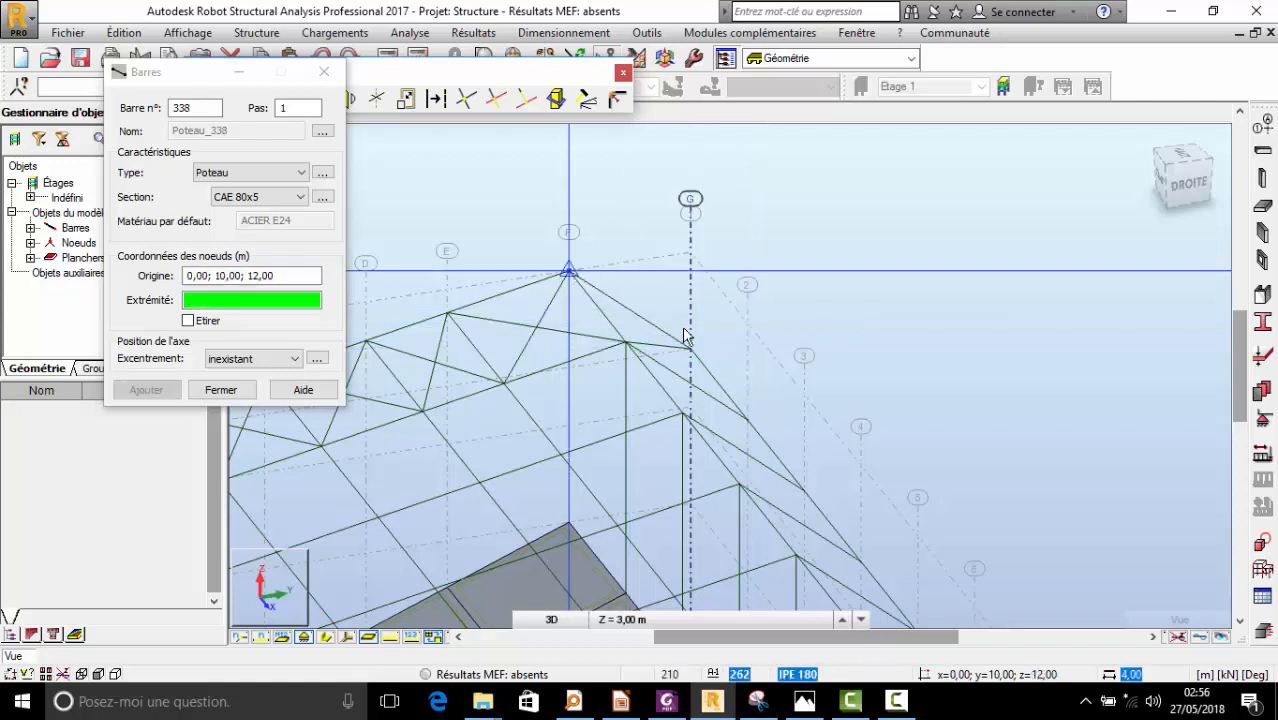
{"action": "left_click", "coordinate": [748, 420]}
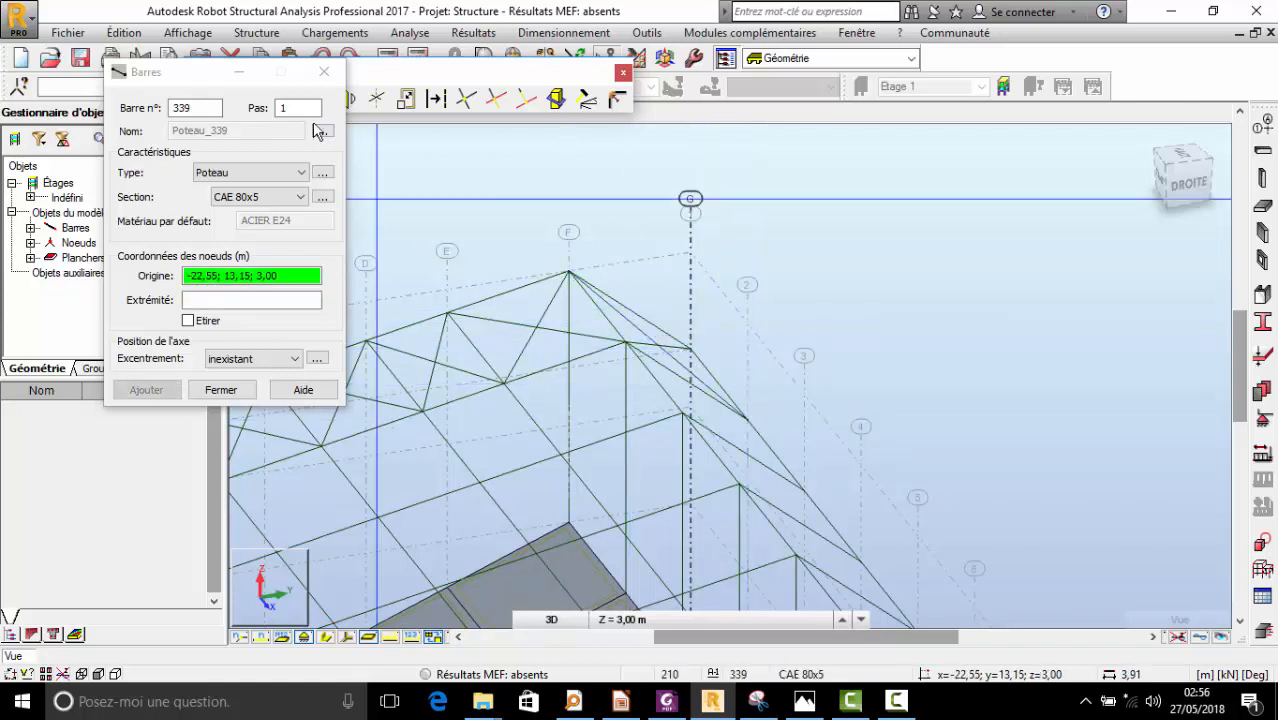
{"action": "left_click", "coordinate": [323, 72]}
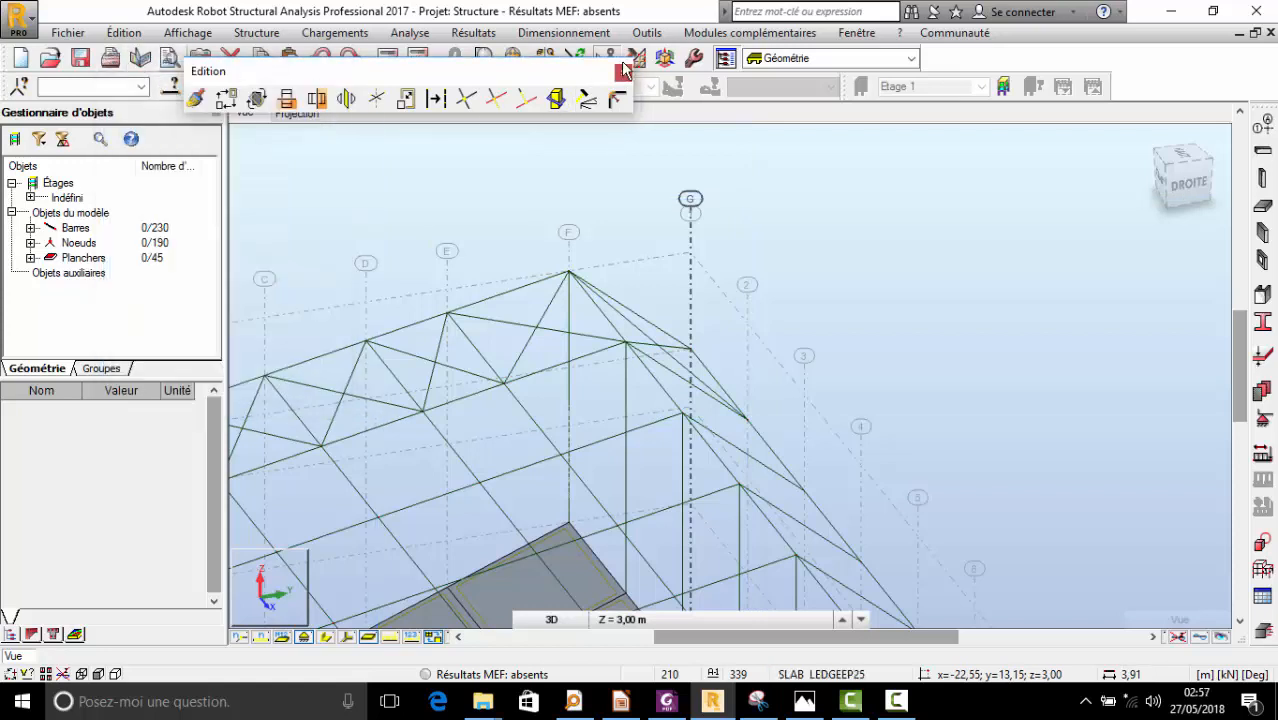
- Dock the Edition toolbar with the other toolbars and select all bars with section CAE 80x5
{"action": "left_click_drag", "start_coordinate": [533, 71], "coordinate": [744, 83]}
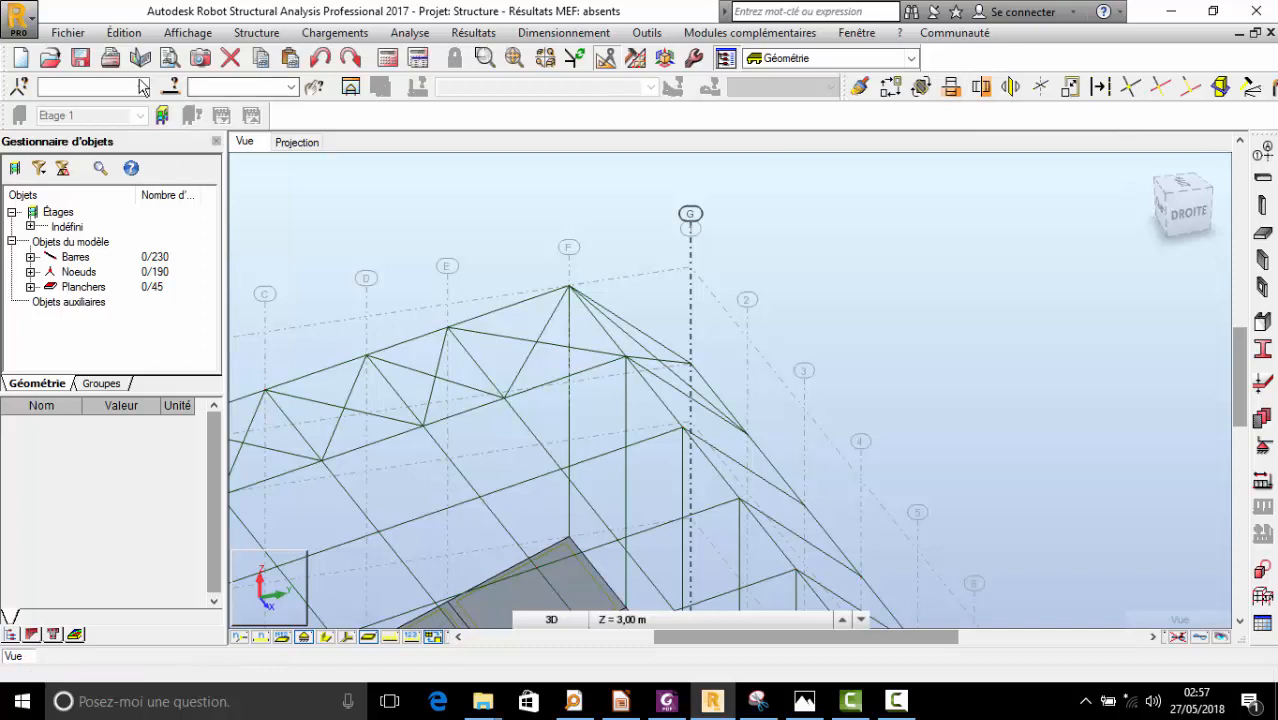
{"action": "left_click", "coordinate": [179, 89]}
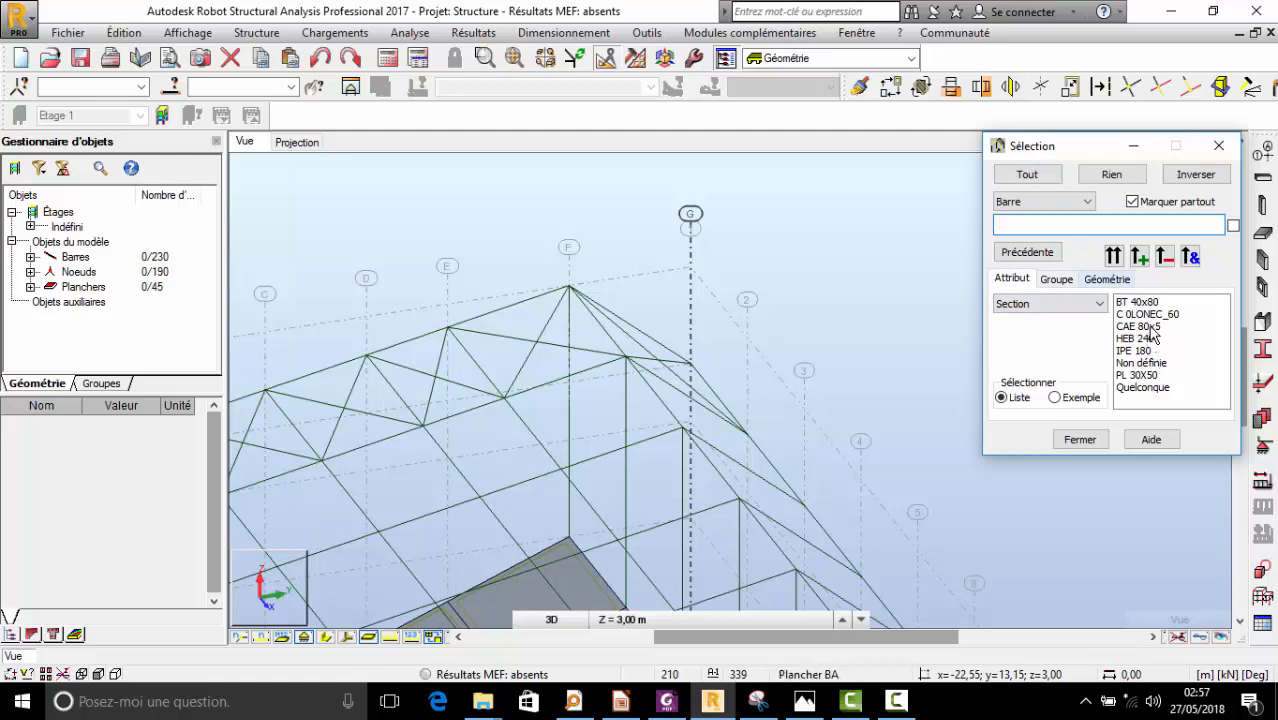
{"action": "left_click", "coordinate": [1114, 257]}
- Copy the selected bracing bars to the last roof bay between axes 9 and 10 with translation vector 32,00; 0,00; 0,00 and 1 repetition
{"action": "scroll", "coordinate": [652, 243], "scroll_direction": "down", "scroll_amount": 3}
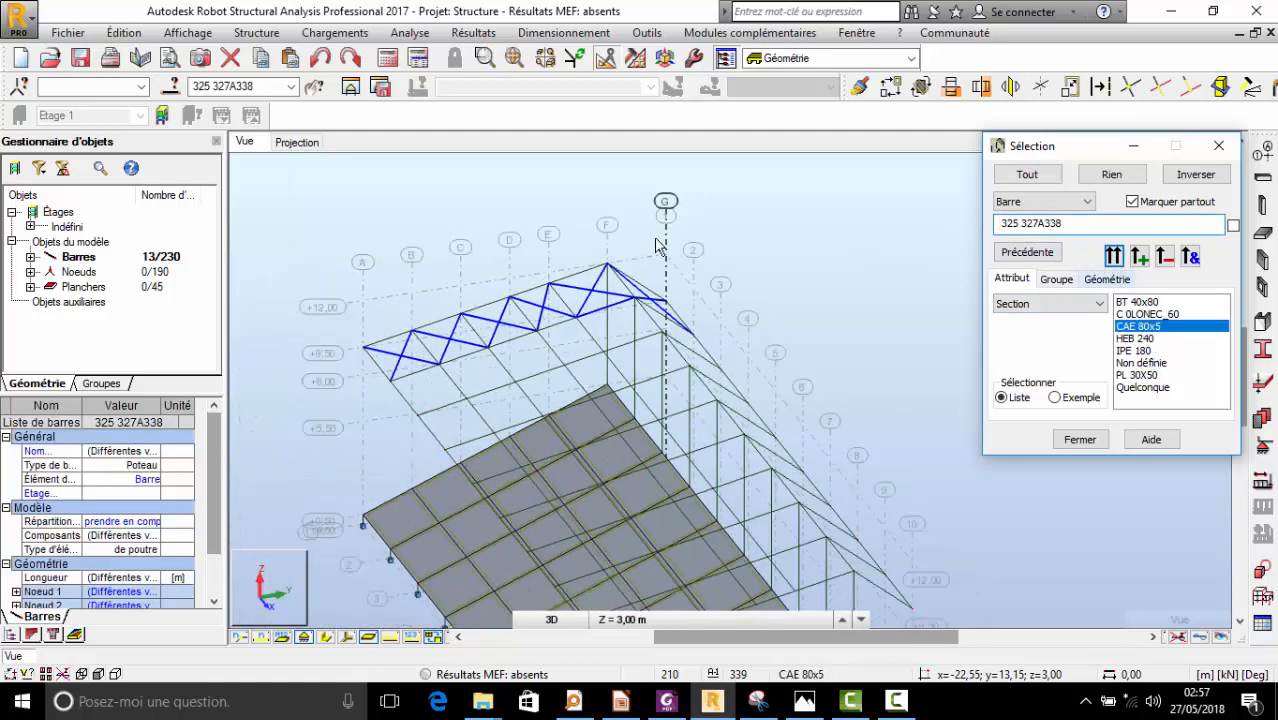
{"action": "scroll", "coordinate": [375, 308], "scroll_direction": "down", "scroll_amount": 4}
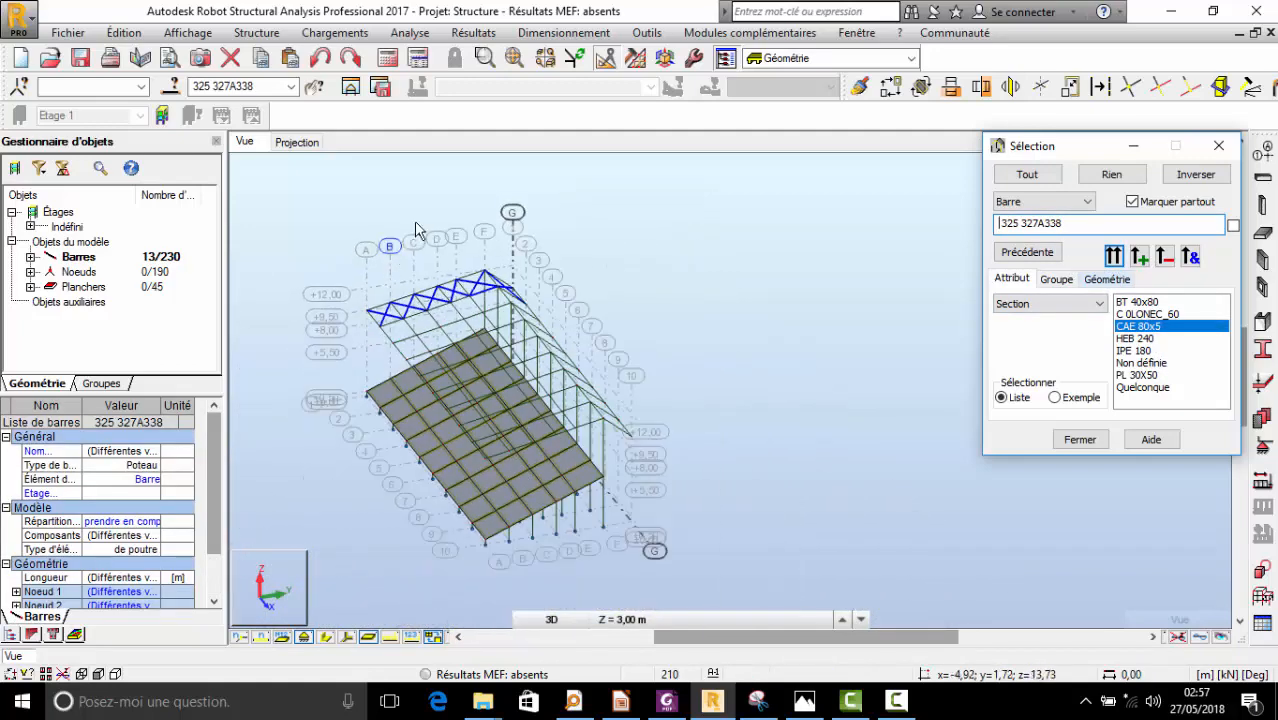
{"action": "right_click", "coordinate": [380, 243]}
{"action": "left_click", "coordinate": [397, 299]}
{"action": "left_click_drag", "start_coordinate": [397, 303], "coordinate": [414, 262]}
{"action": "scroll", "coordinate": [282, 328], "scroll_direction": "down", "scroll_amount": 2}
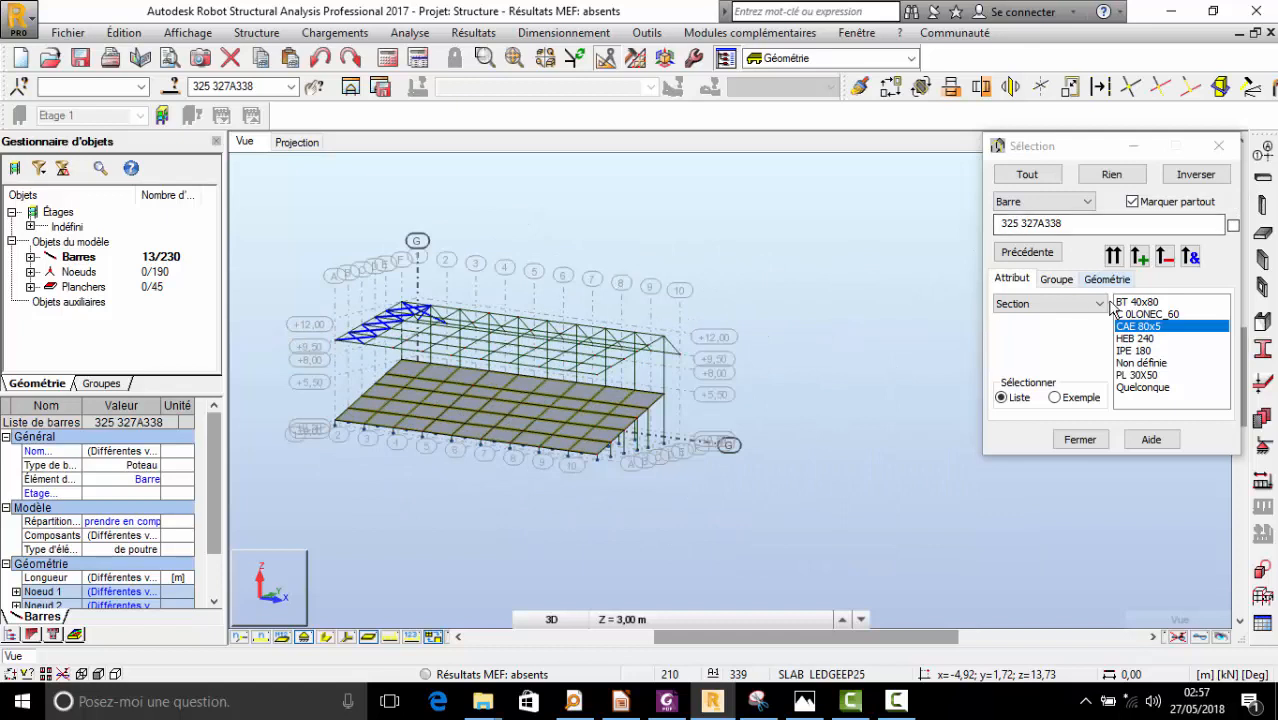
{"action": "left_click", "coordinate": [1100, 88]}
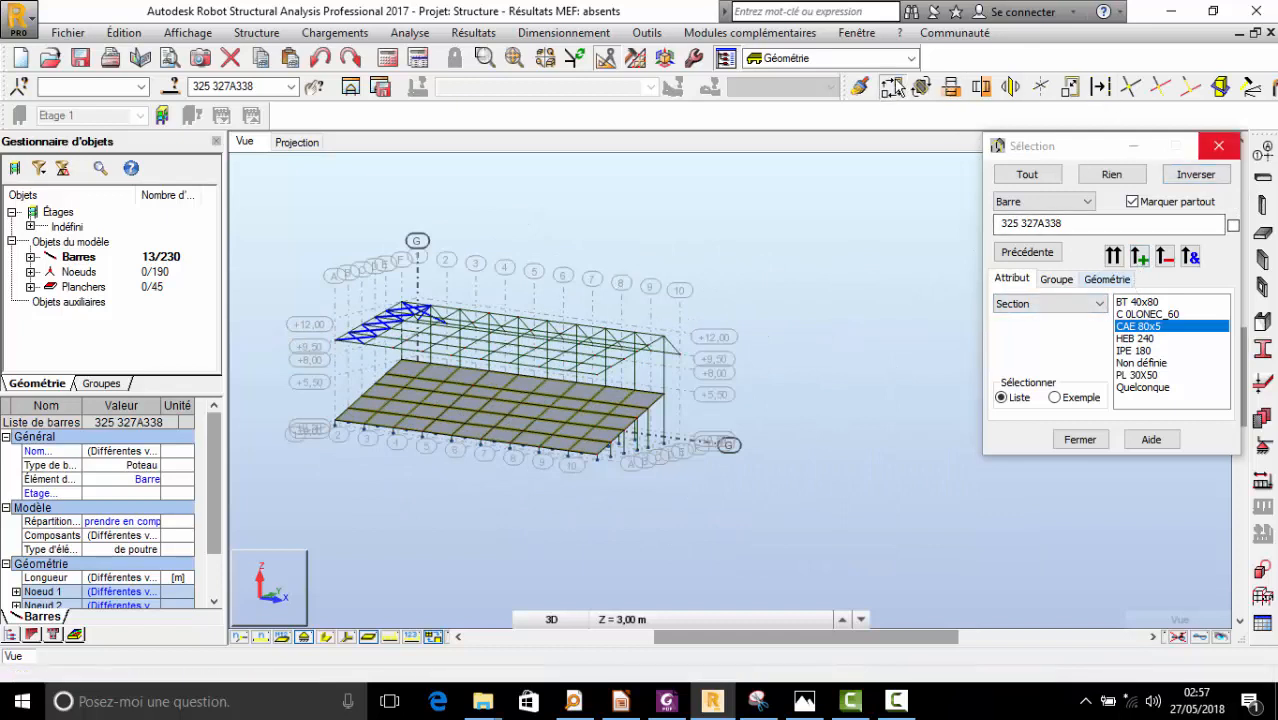
{"action": "left_click", "coordinate": [1188, 355]}
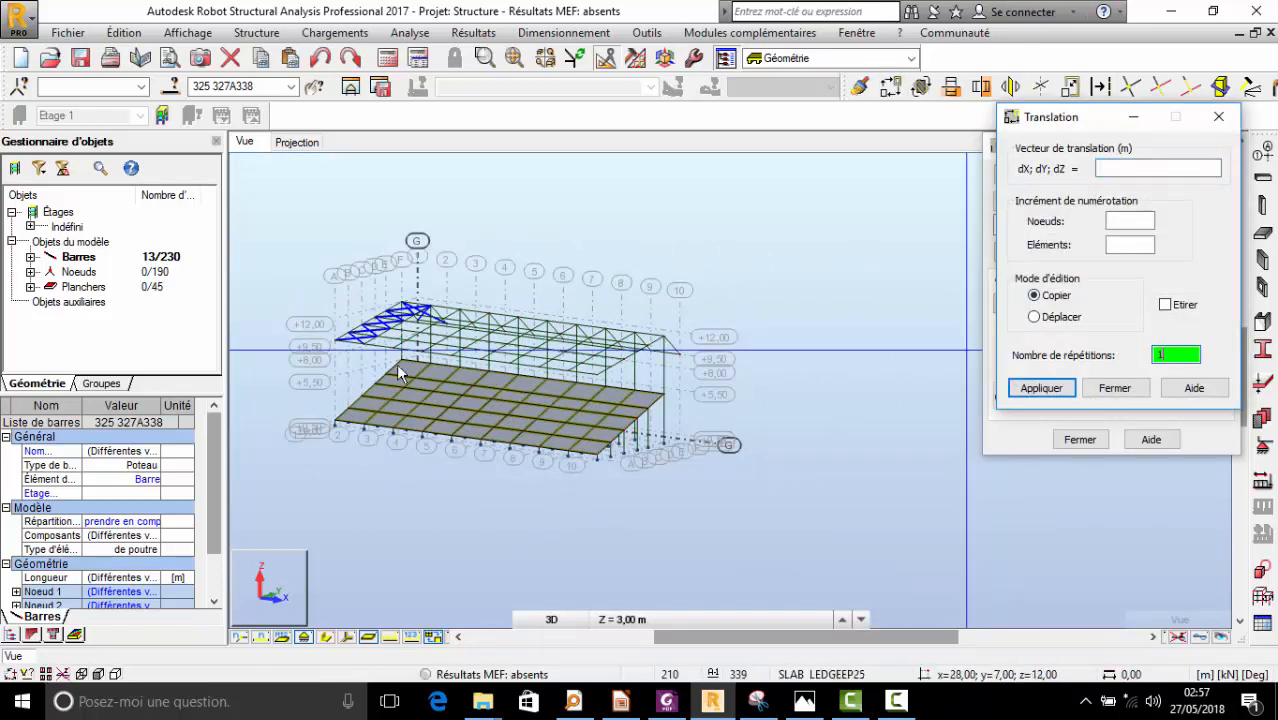
{"action": "left_click", "coordinate": [336, 340]}
{"action": "scroll", "coordinate": [569, 354], "scroll_direction": "up", "scroll_amount": 2}
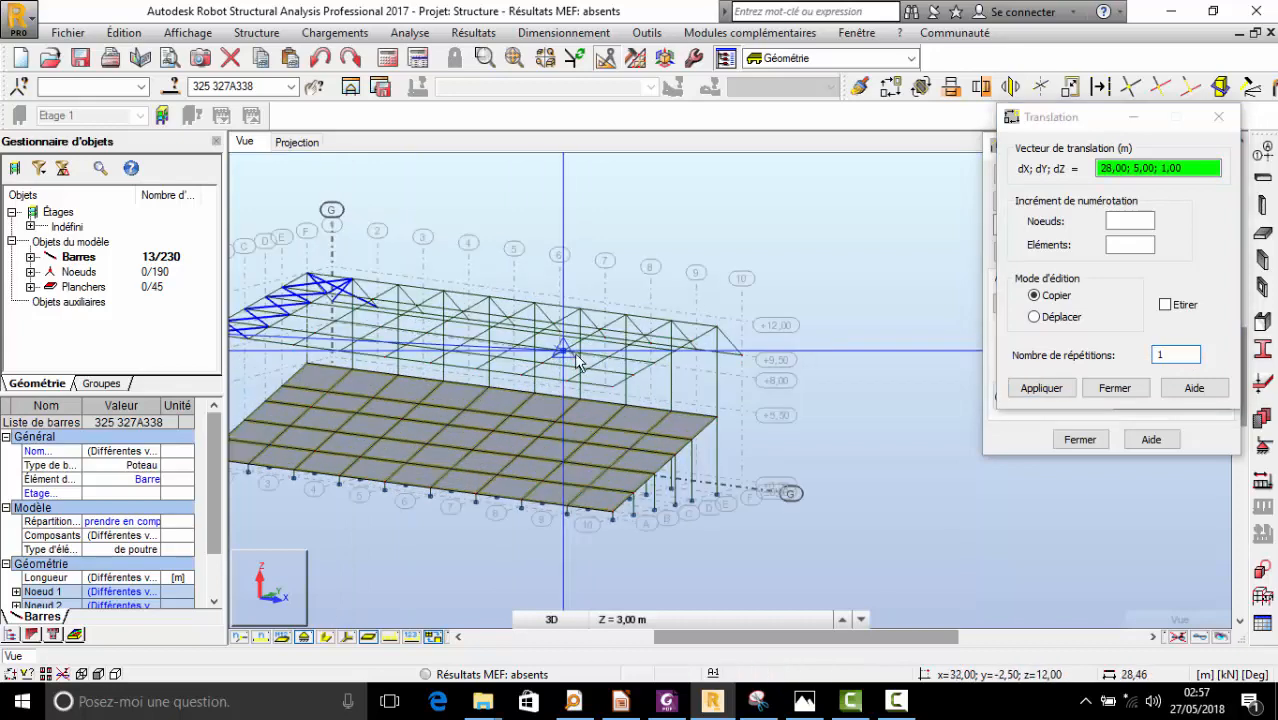
{"action": "scroll", "coordinate": [567, 381], "scroll_direction": "up", "scroll_amount": 2}
{"action": "left_click", "coordinate": [572, 395]}
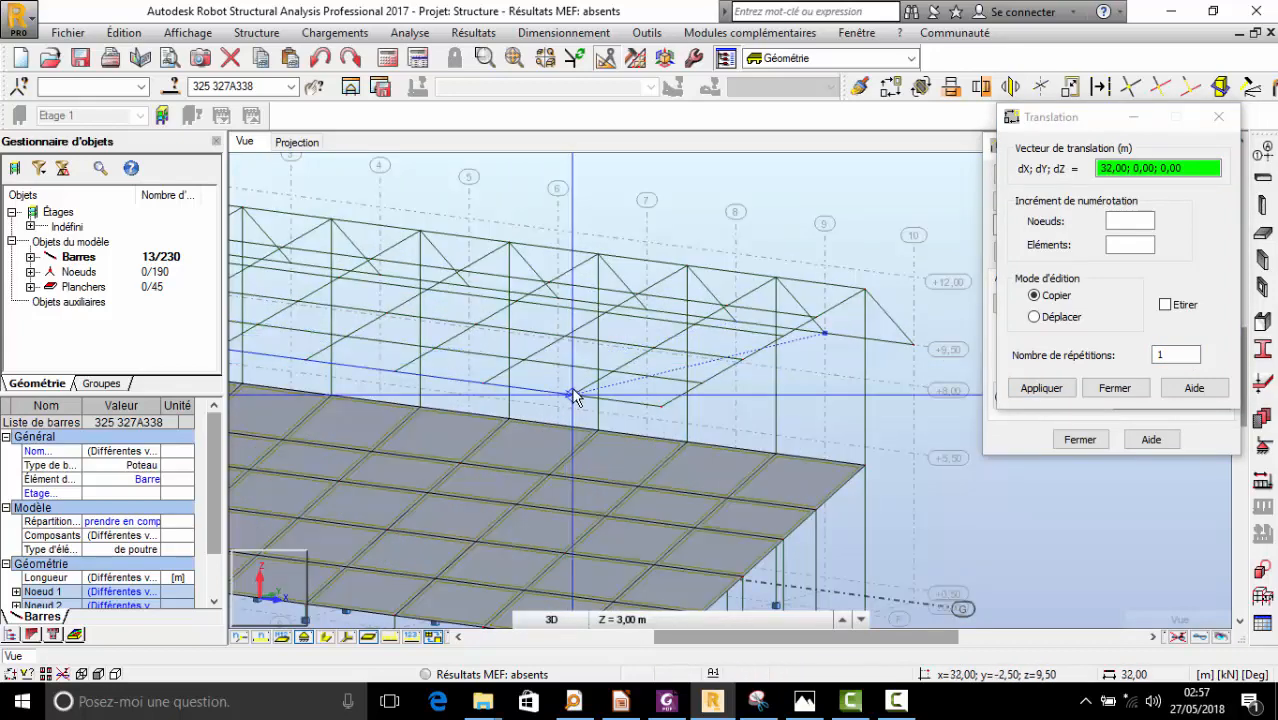
- Compare the whole structure with the grandstand photo FRAMEWORK.PNG and examine the bracing in both end bays
{"action": "right_click", "coordinate": [700, 236]}
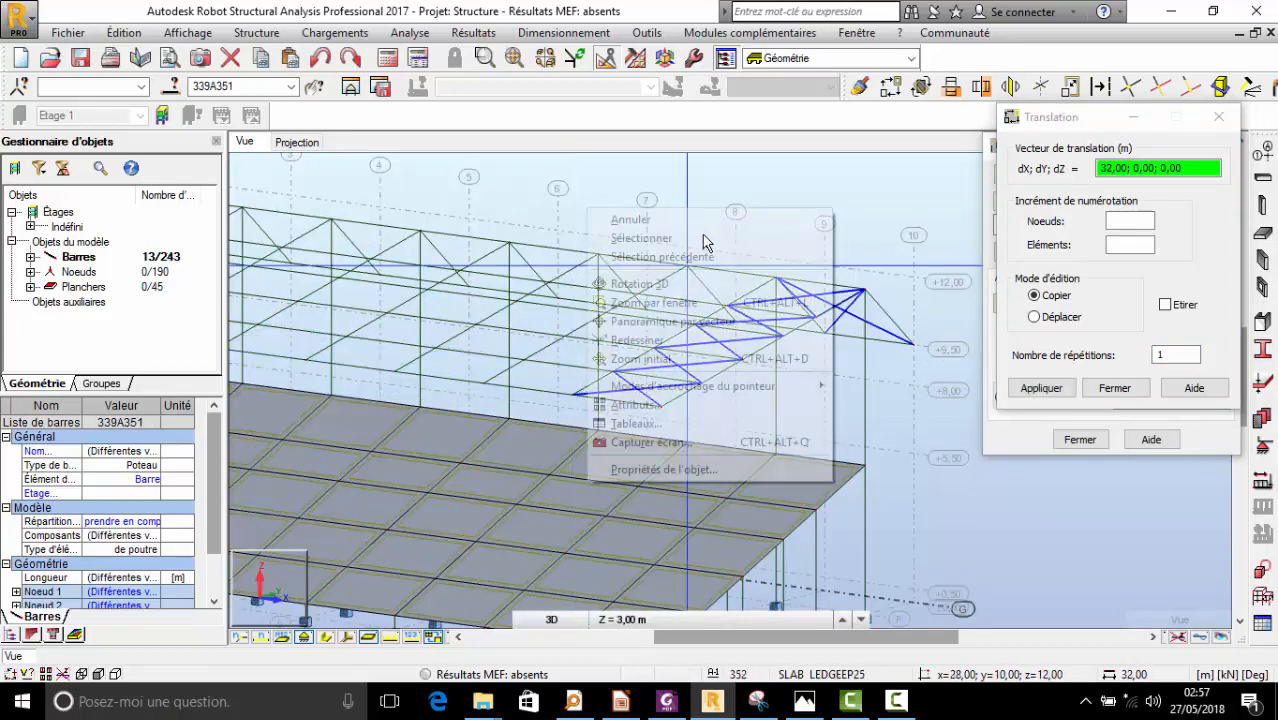
{"action": "left_click", "coordinate": [652, 357]}
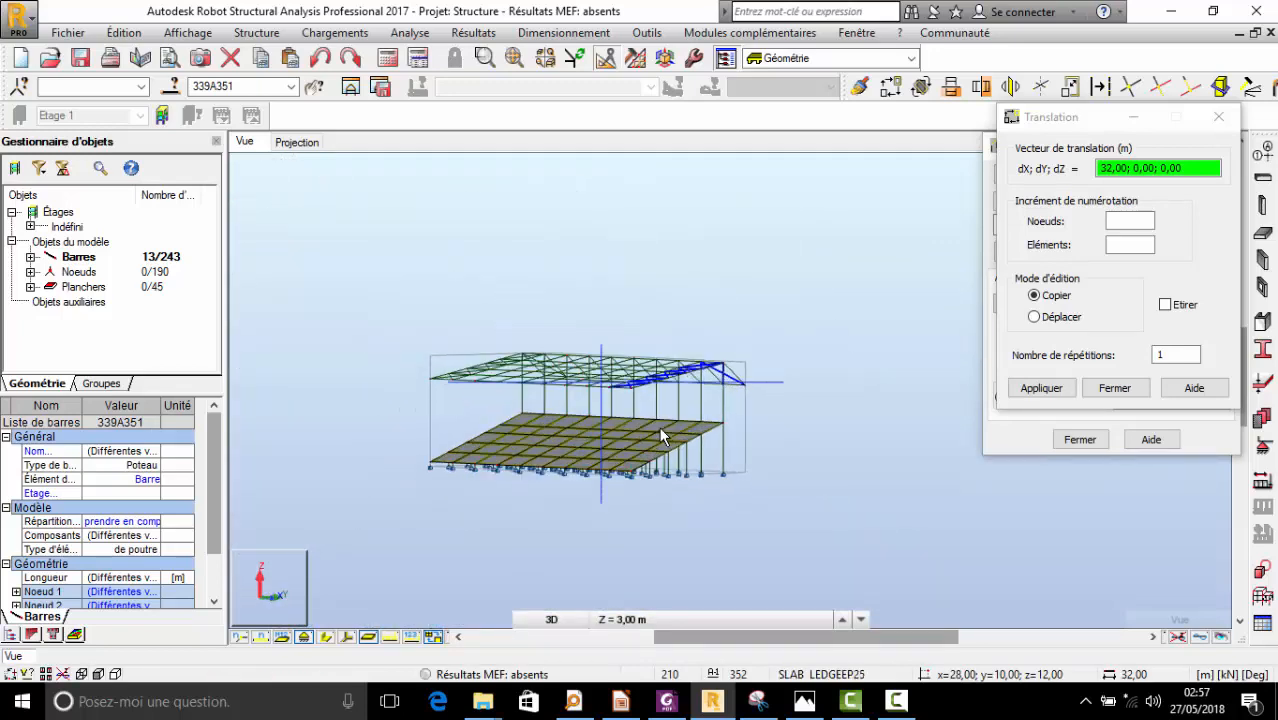
{"action": "left_click", "coordinate": [803, 703]}
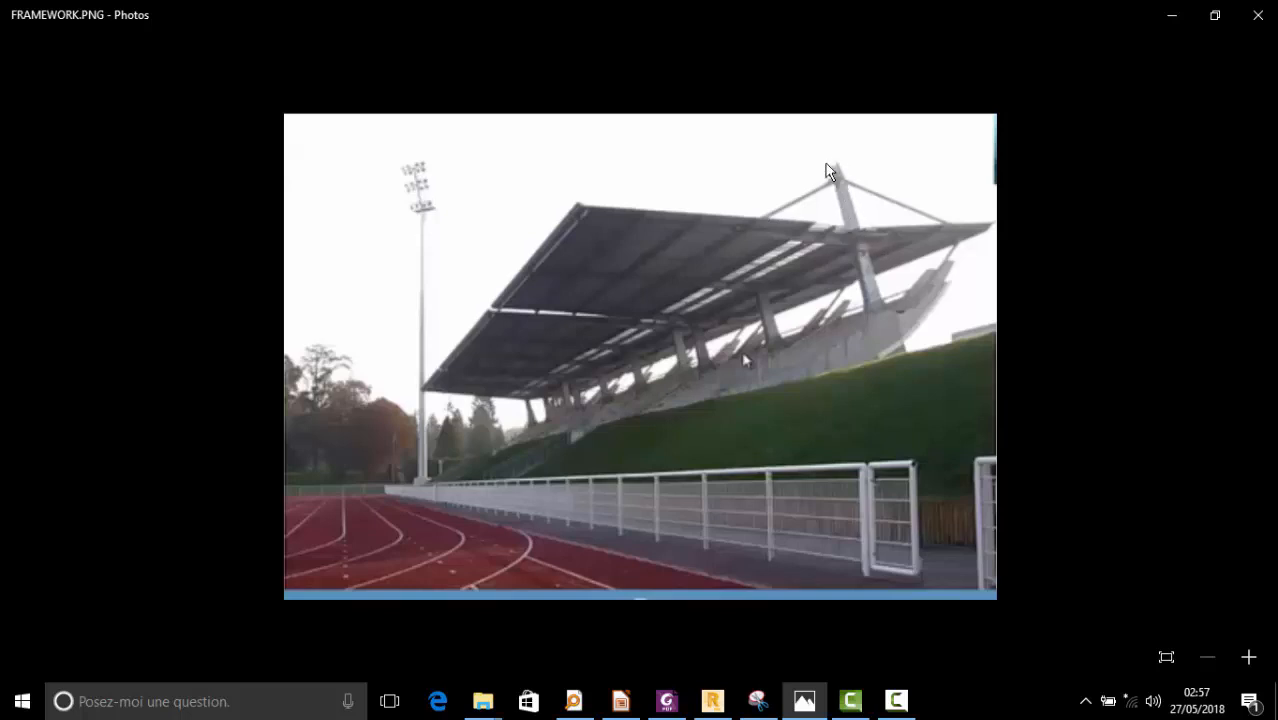
{"action": "left_click", "coordinate": [1168, 17]}
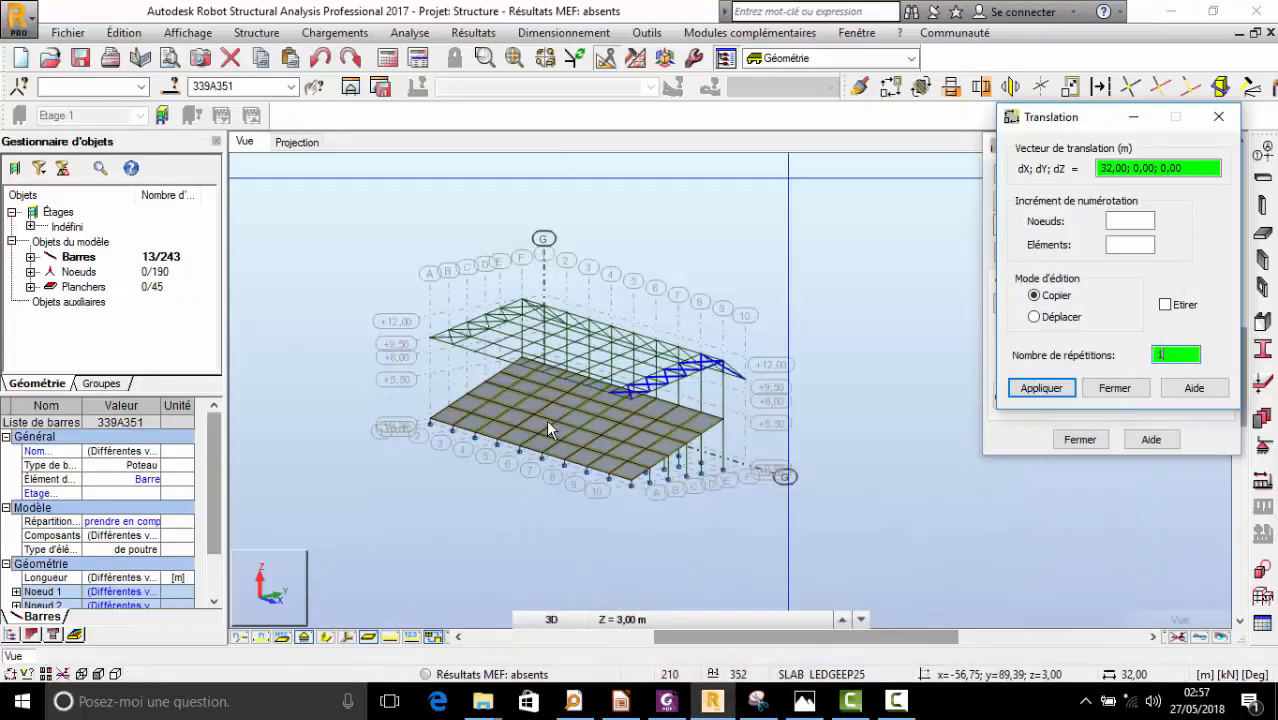
{"action": "right_click", "coordinate": [558, 238]}
{"action": "left_click", "coordinate": [648, 314]}
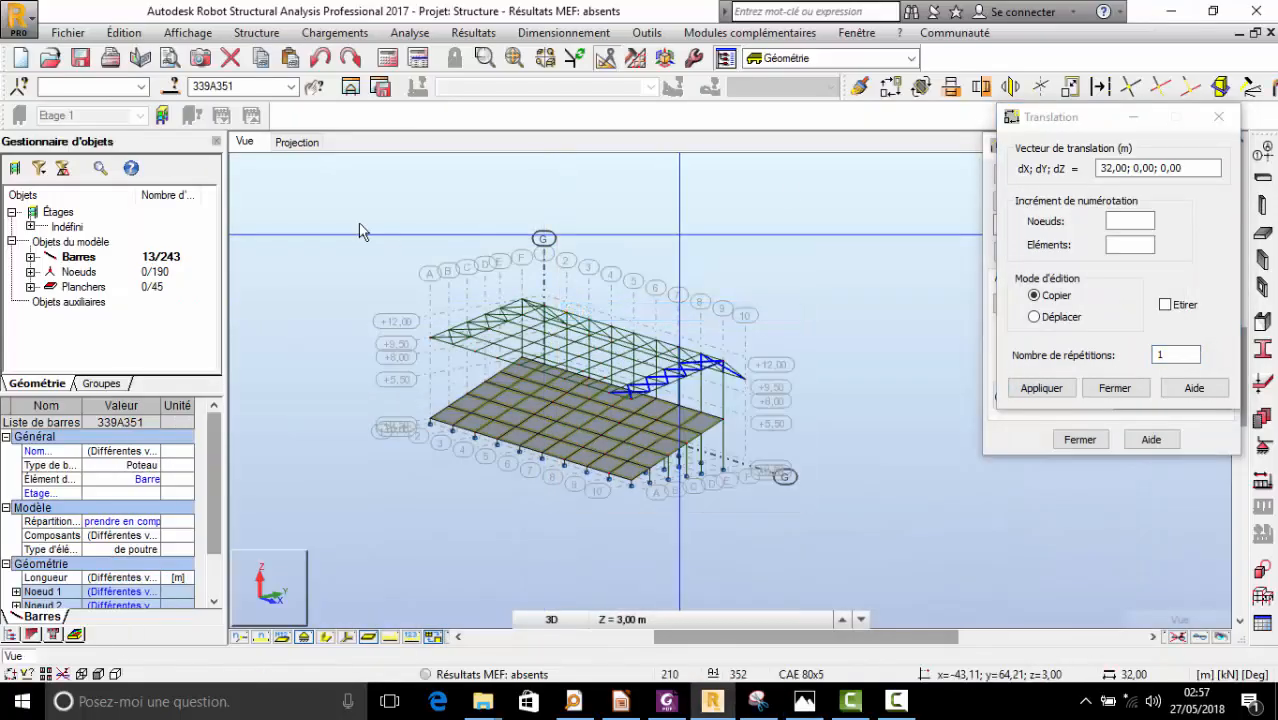
{"action": "left_click_drag", "start_coordinate": [359, 228], "coordinate": [593, 274]}
{"action": "right_click", "coordinate": [460, 281]}
{"action": "left_click", "coordinate": [530, 356]}
{"action": "scroll", "coordinate": [371, 334], "scroll_direction": "down", "scroll_amount": 4}
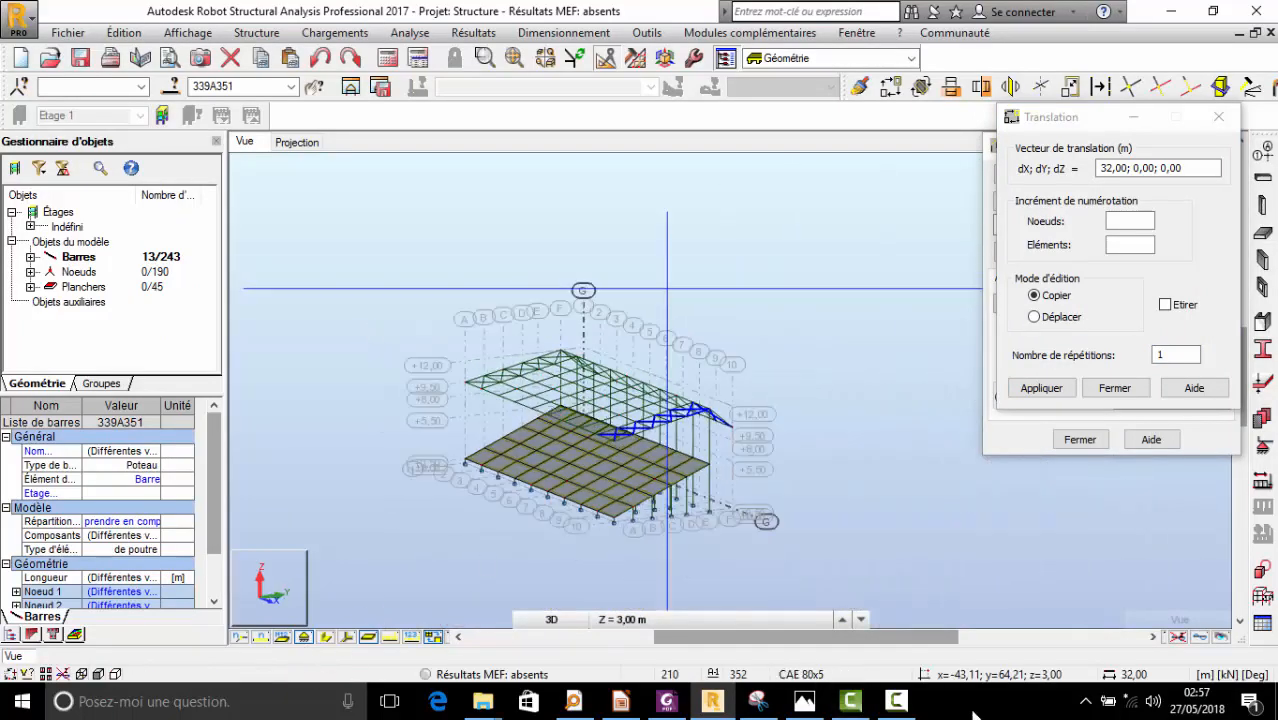
- Examine the roof bracing, columns and overhang of the model shown with its section shapes from several angles
{"action": "left_click", "coordinate": [910, 704]}
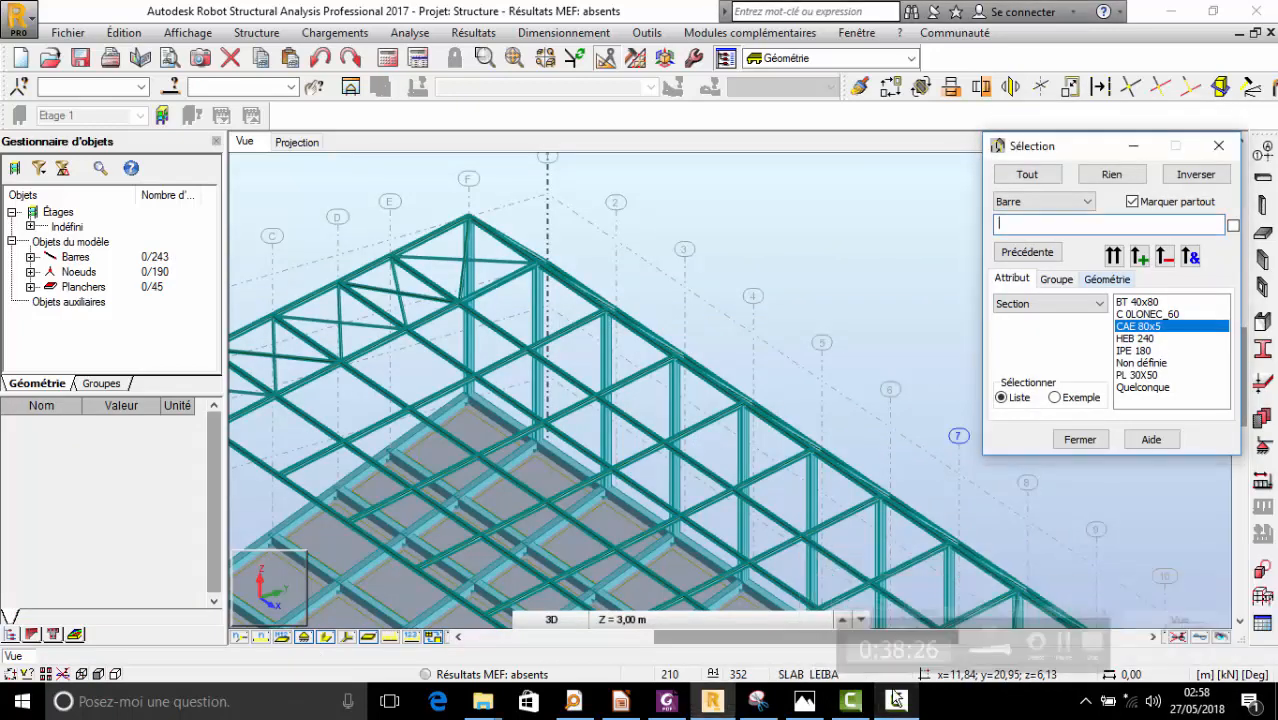
{"action": "scroll", "coordinate": [620, 243], "scroll_direction": "down", "scroll_amount": 2}
{"action": "scroll", "coordinate": [621, 236], "scroll_direction": "down", "scroll_amount": 1}
{"action": "right_click", "coordinate": [712, 247]}
{"action": "left_click", "coordinate": [609, 312]}
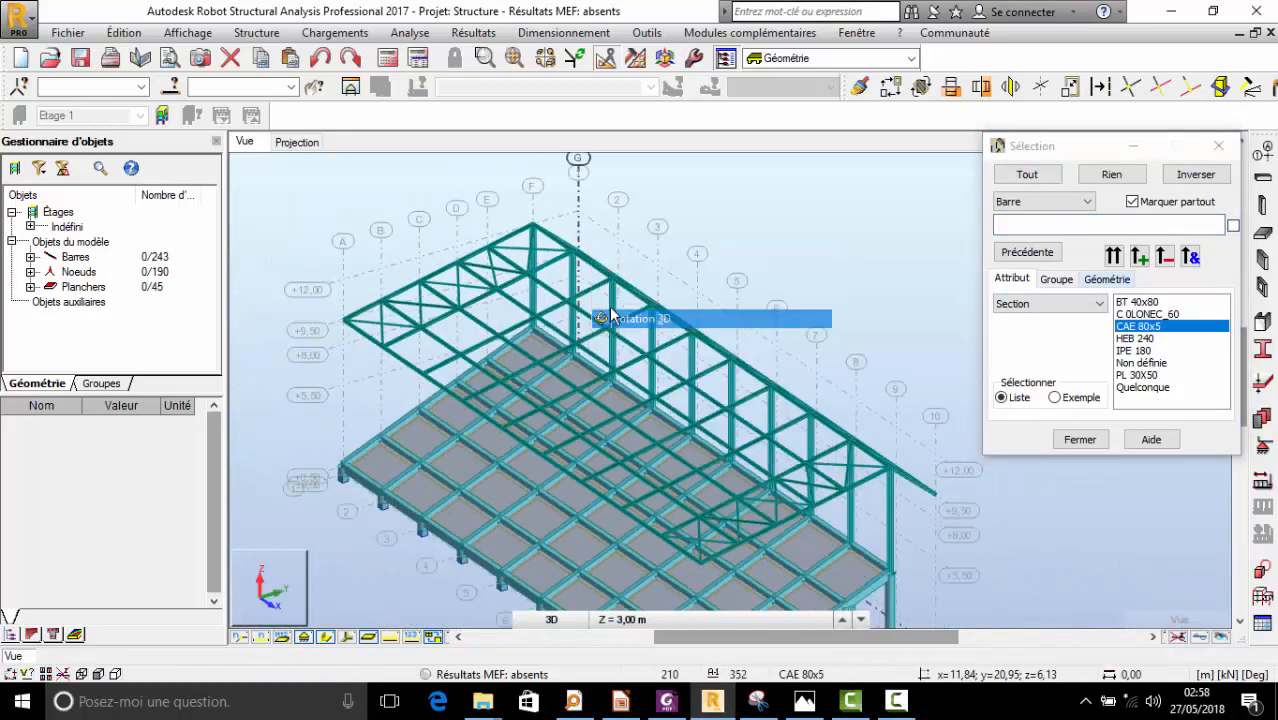
{"action": "scroll", "coordinate": [541, 300], "scroll_direction": "down", "scroll_amount": 2}
{"action": "left_click_drag", "start_coordinate": [609, 372], "coordinate": [671, 381]}
{"action": "scroll", "coordinate": [671, 381], "scroll_direction": "up", "scroll_amount": 3}
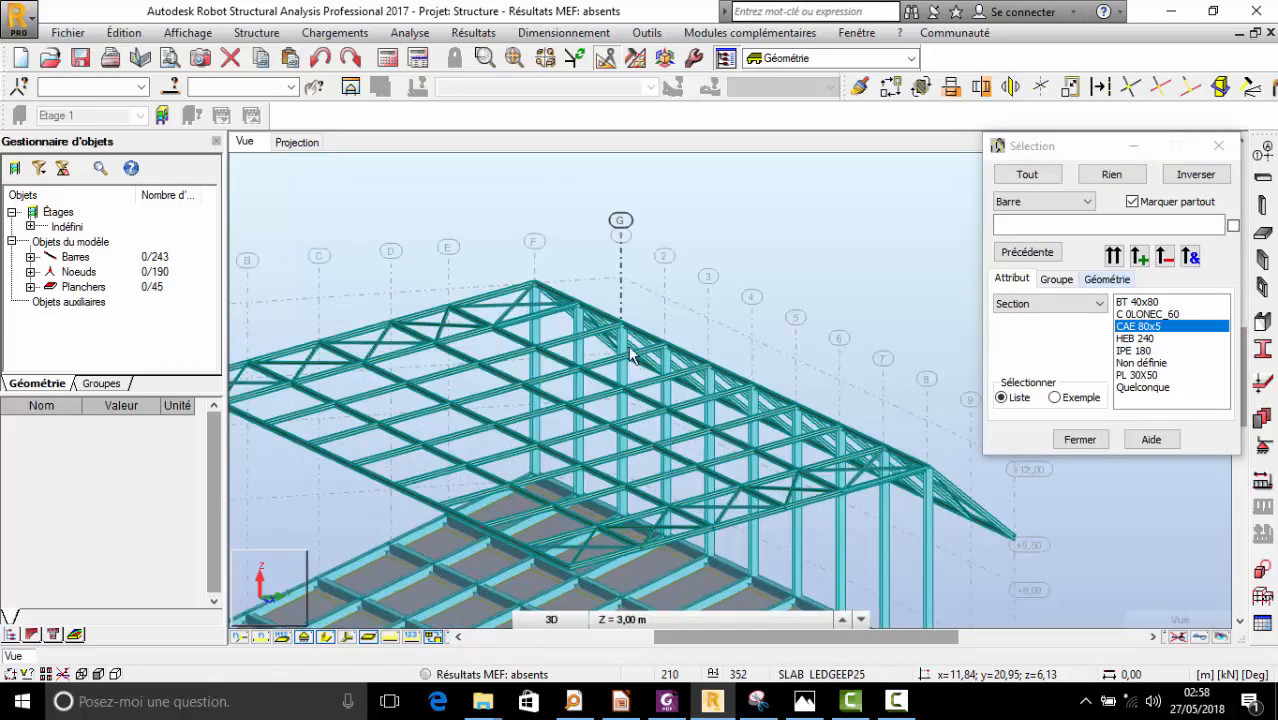
{"action": "left_click_drag", "start_coordinate": [627, 345], "coordinate": [514, 345]}
{"action": "left_click_drag", "start_coordinate": [435, 344], "coordinate": [797, 322]}
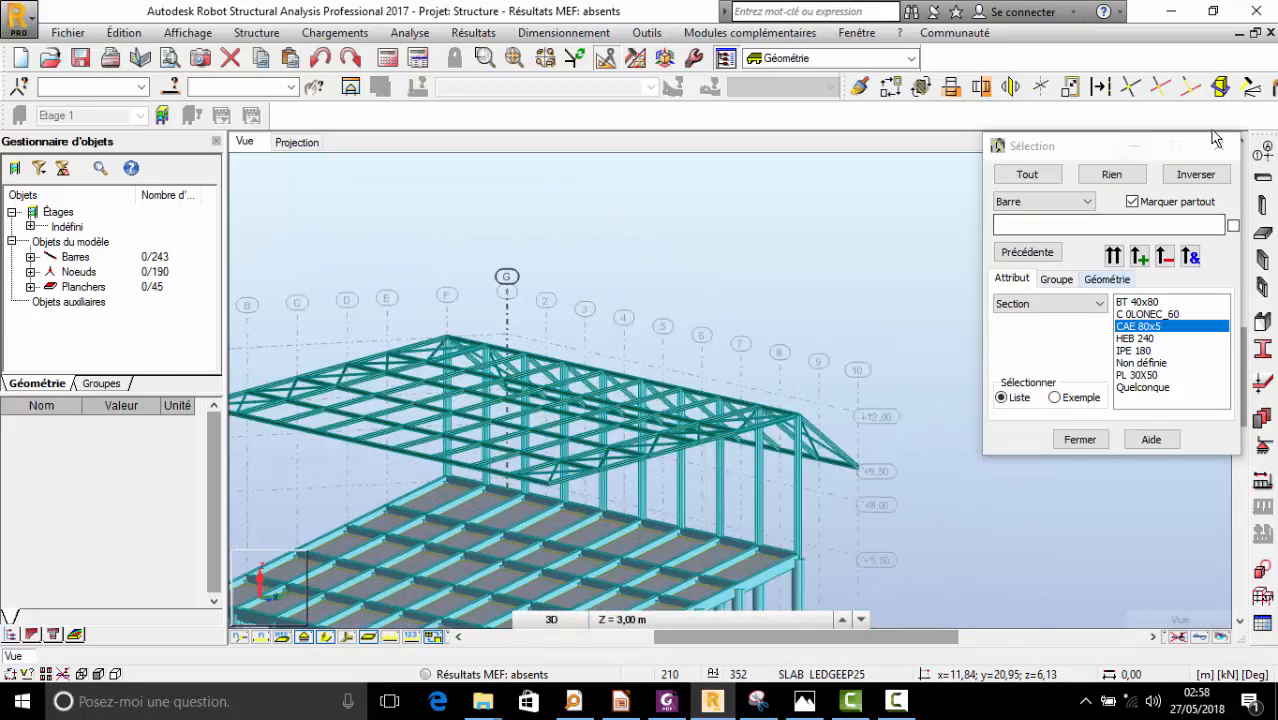
- Add one Z construction line 1.5 m above the +12,00 level, using the value as its label
{"action": "left_click", "coordinate": [1263, 148]}
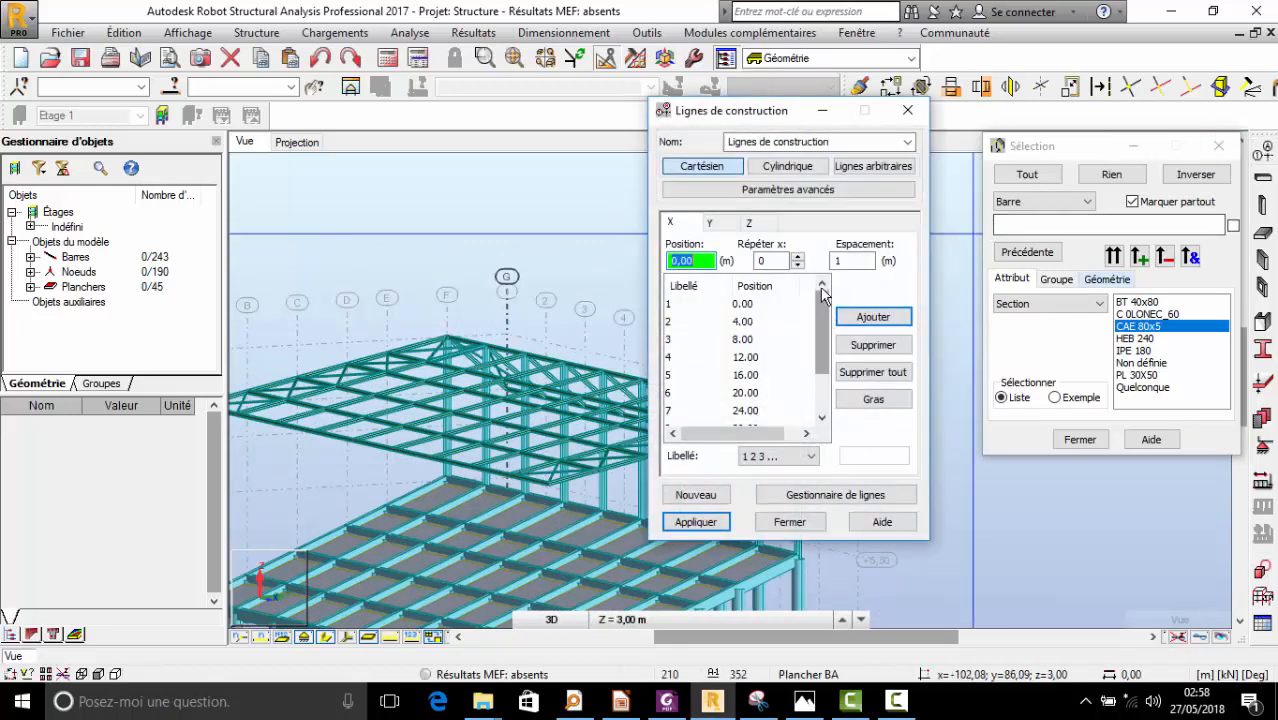
{"action": "left_click", "coordinate": [752, 224]}
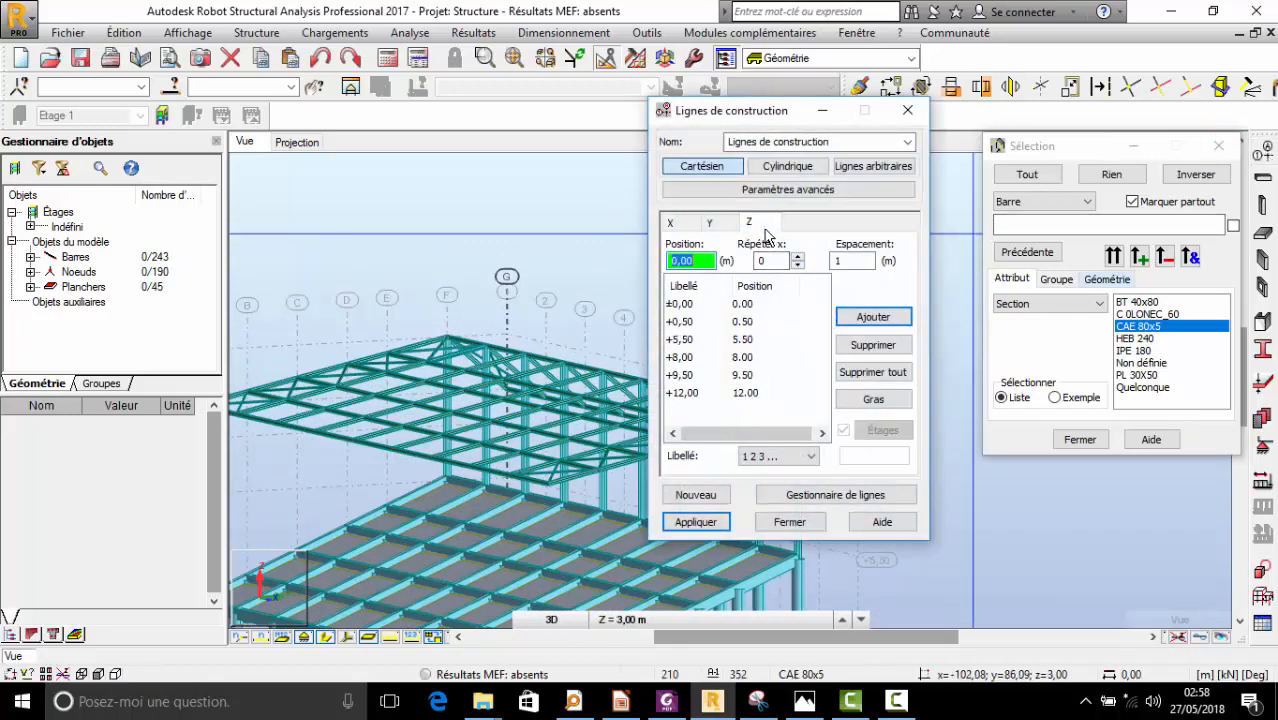
{"action": "left_click", "coordinate": [684, 396]}
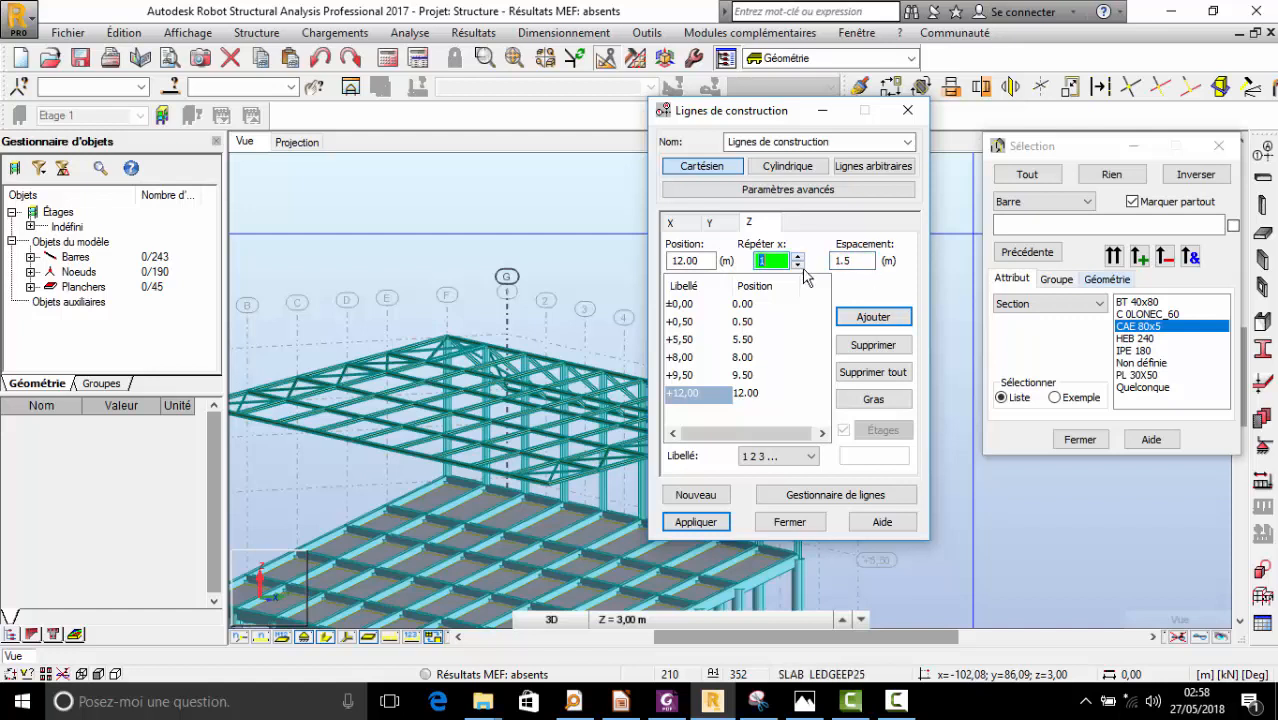
{"action": "left_click", "coordinate": [789, 459]}
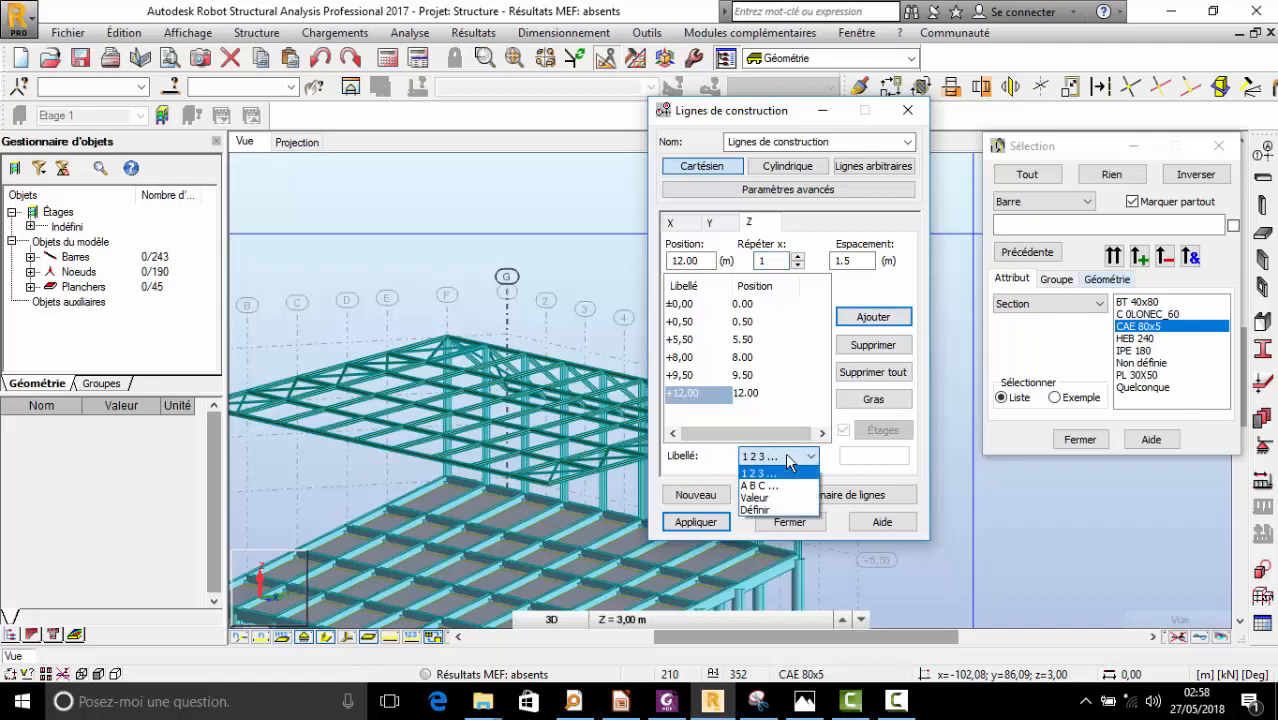
{"action": "left_click", "coordinate": [792, 458]}
{"action": "left_click", "coordinate": [795, 458]}
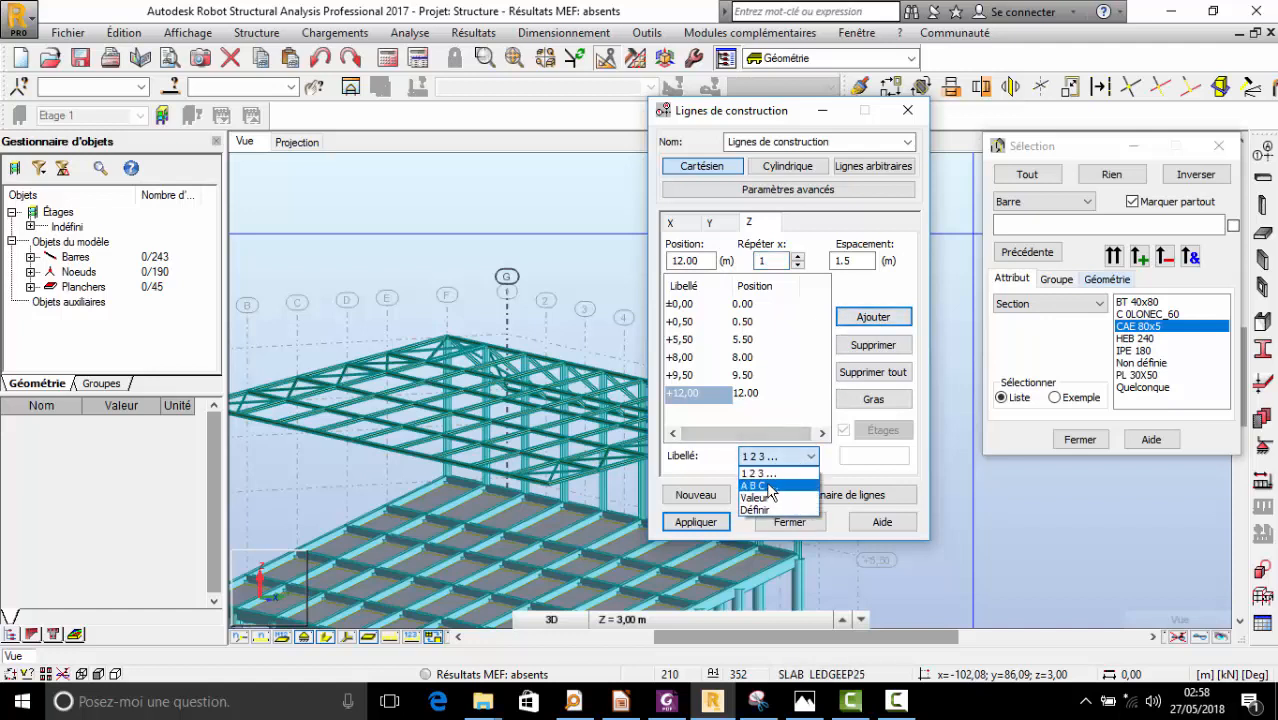
{"action": "left_click", "coordinate": [770, 497]}
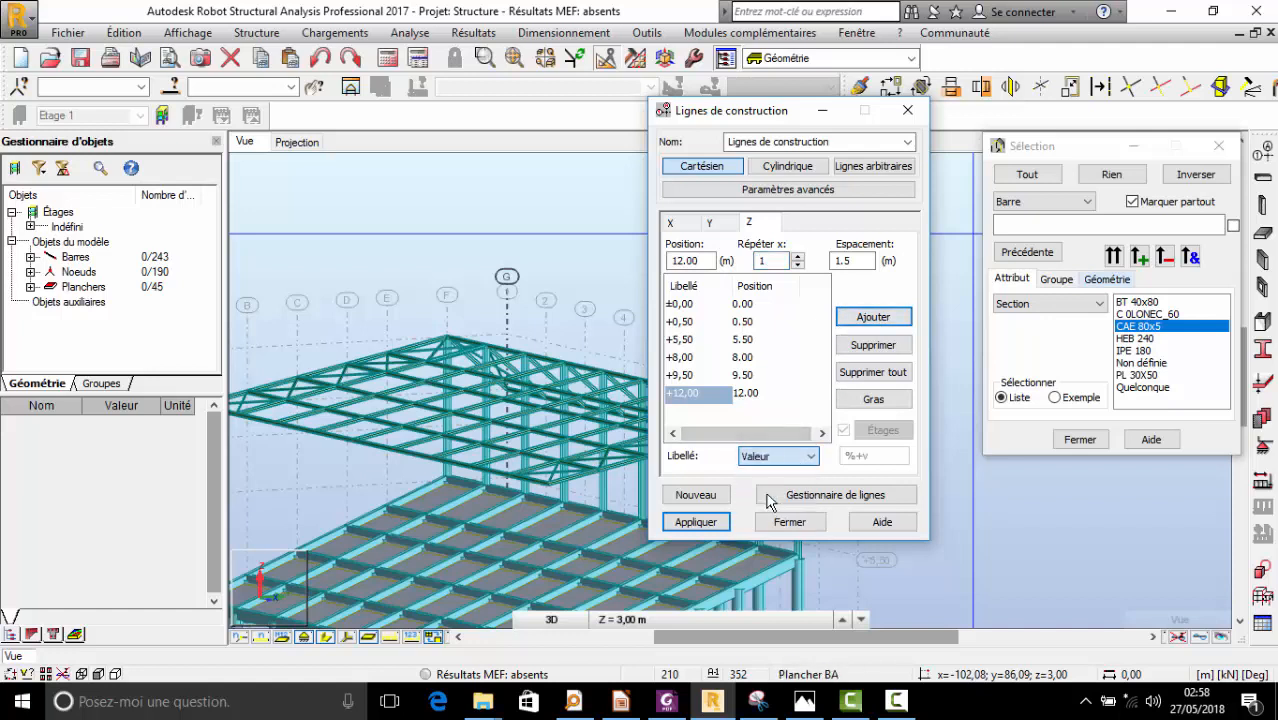
{"action": "left_click", "coordinate": [884, 322]}
- Make the +13,50 level line bold and apply the construction grid
{"action": "left_click", "coordinate": [873, 400]}
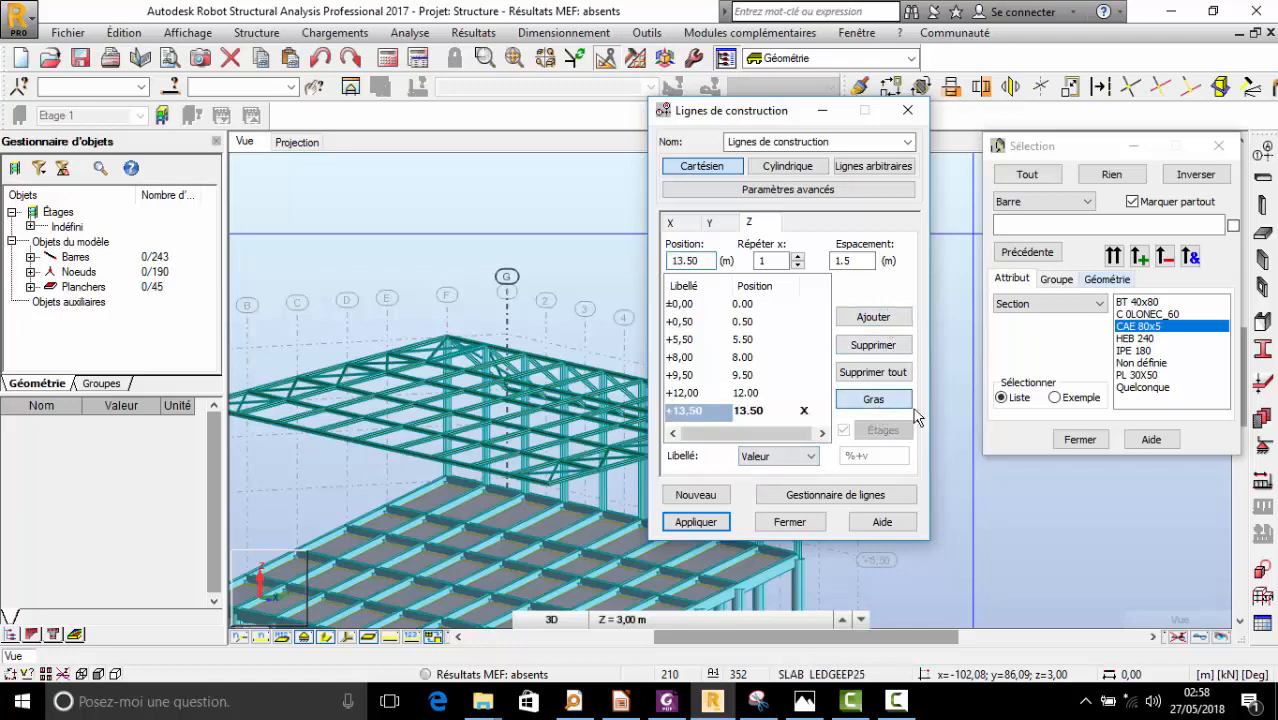
{"action": "left_click", "coordinate": [700, 522]}
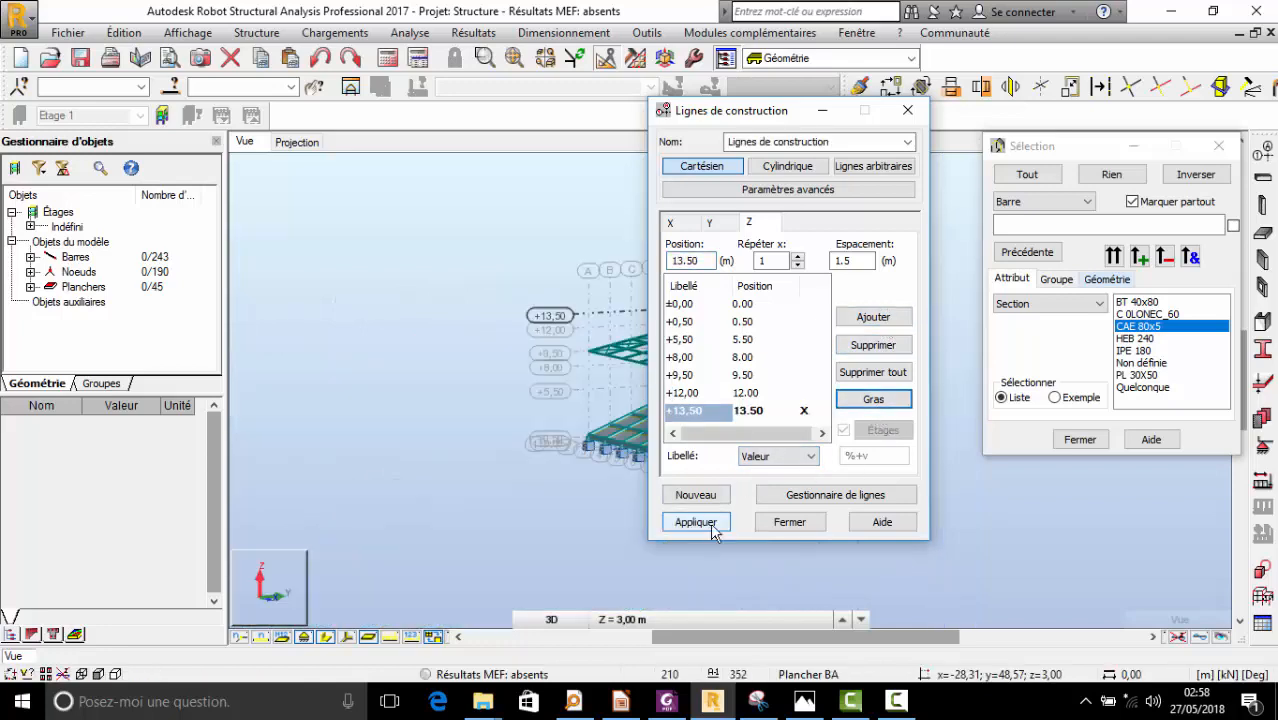
{"action": "left_click", "coordinate": [908, 111]}
- Hide the section shapes and draw an HEB 240 column on axis F from 0,00; 10,00; 12,00 up to 0,00; 10,00; 13,50
{"action": "scroll", "coordinate": [637, 379], "scroll_direction": "down", "scroll_amount": 2}
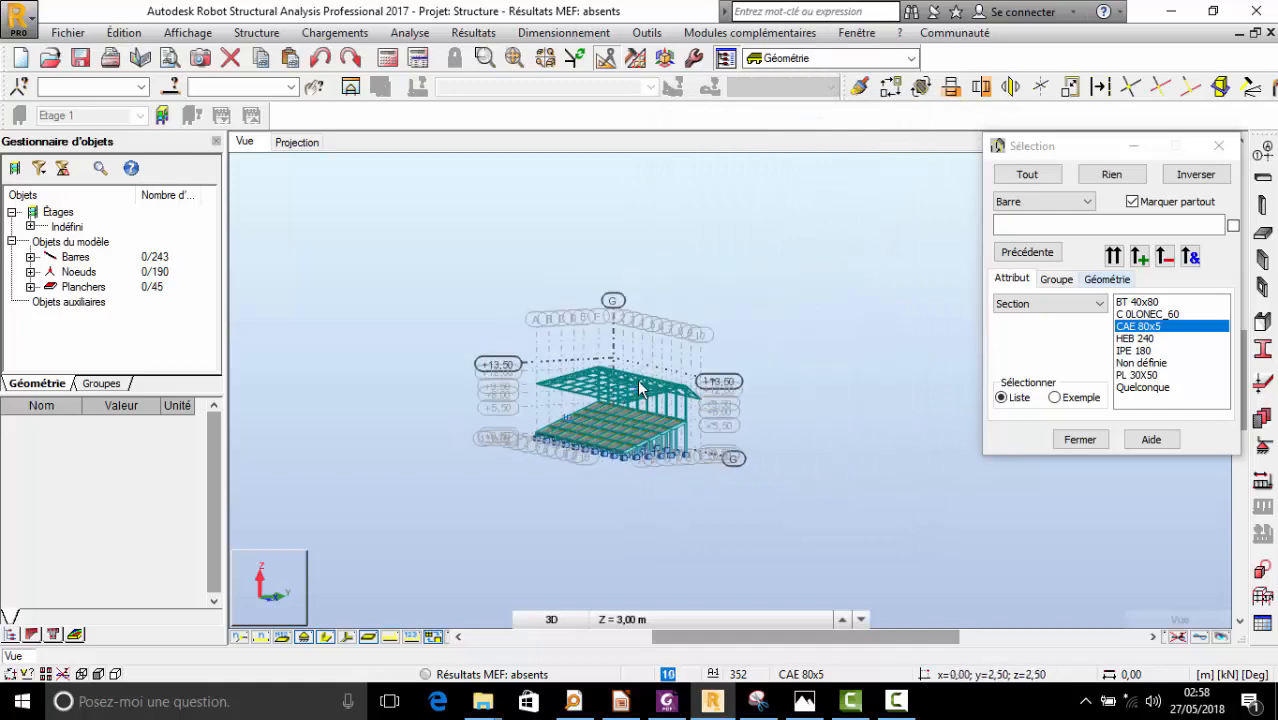
{"action": "scroll", "coordinate": [593, 347], "scroll_direction": "up", "scroll_amount": 4}
{"action": "scroll", "coordinate": [576, 350], "scroll_direction": "up", "scroll_amount": 3}
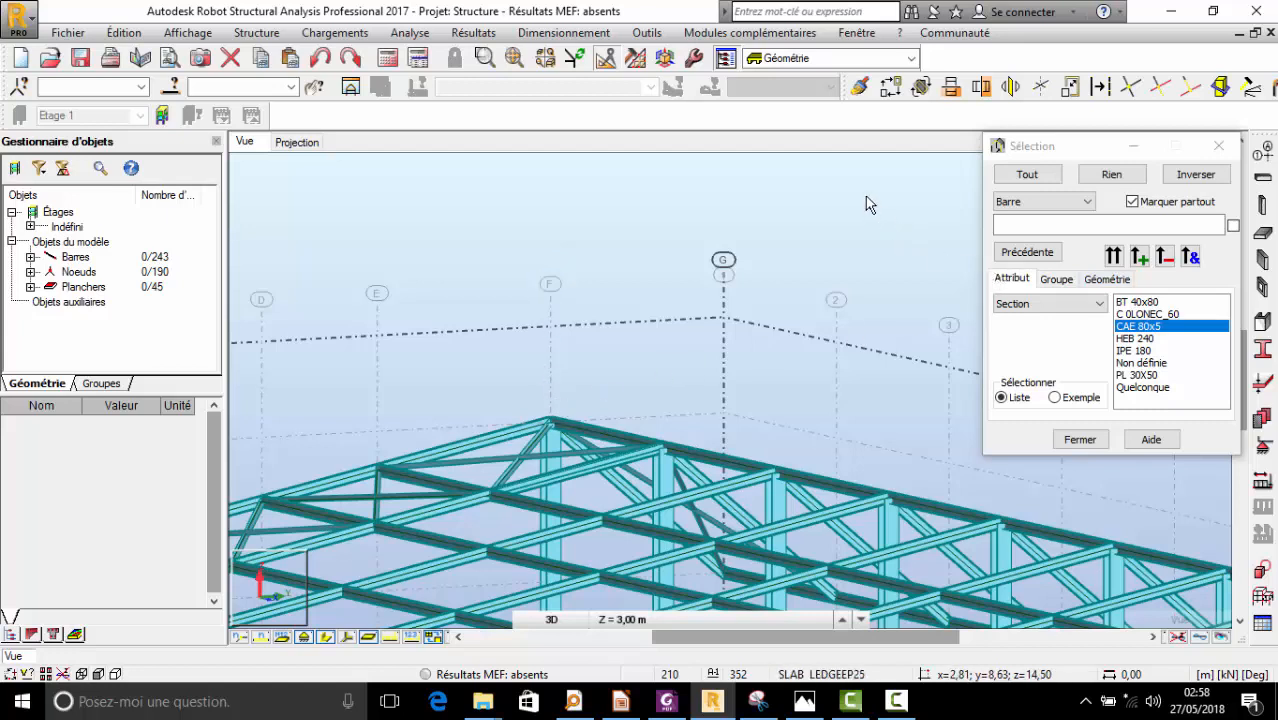
{"action": "left_click", "coordinate": [257, 34]}
{"action": "left_click", "coordinate": [265, 131]}
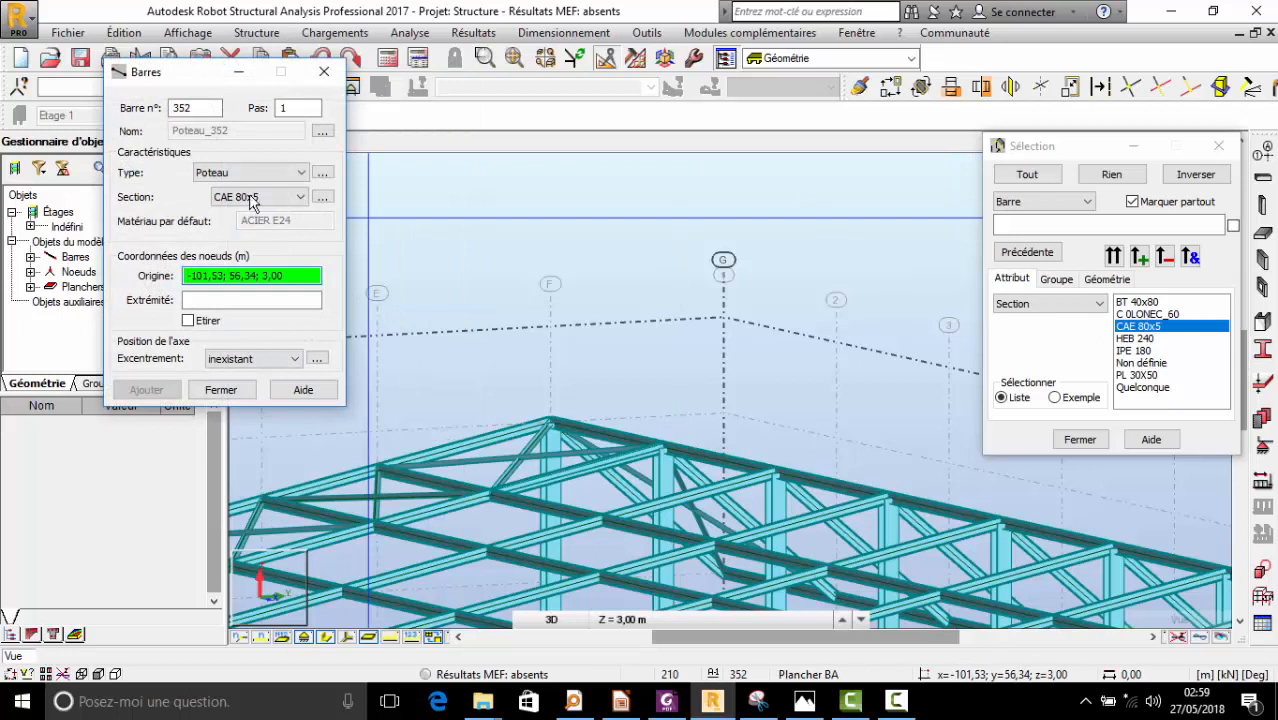
{"action": "left_click", "coordinate": [251, 197]}
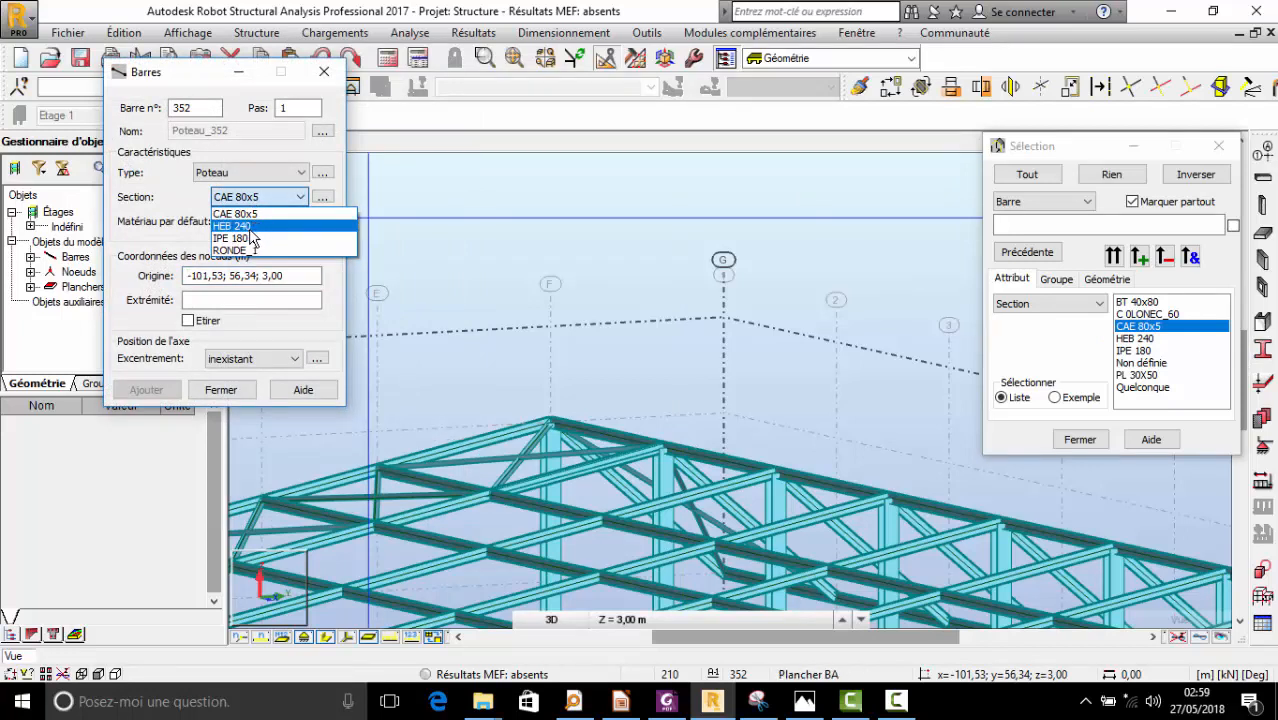
{"action": "left_click", "coordinate": [251, 228]}
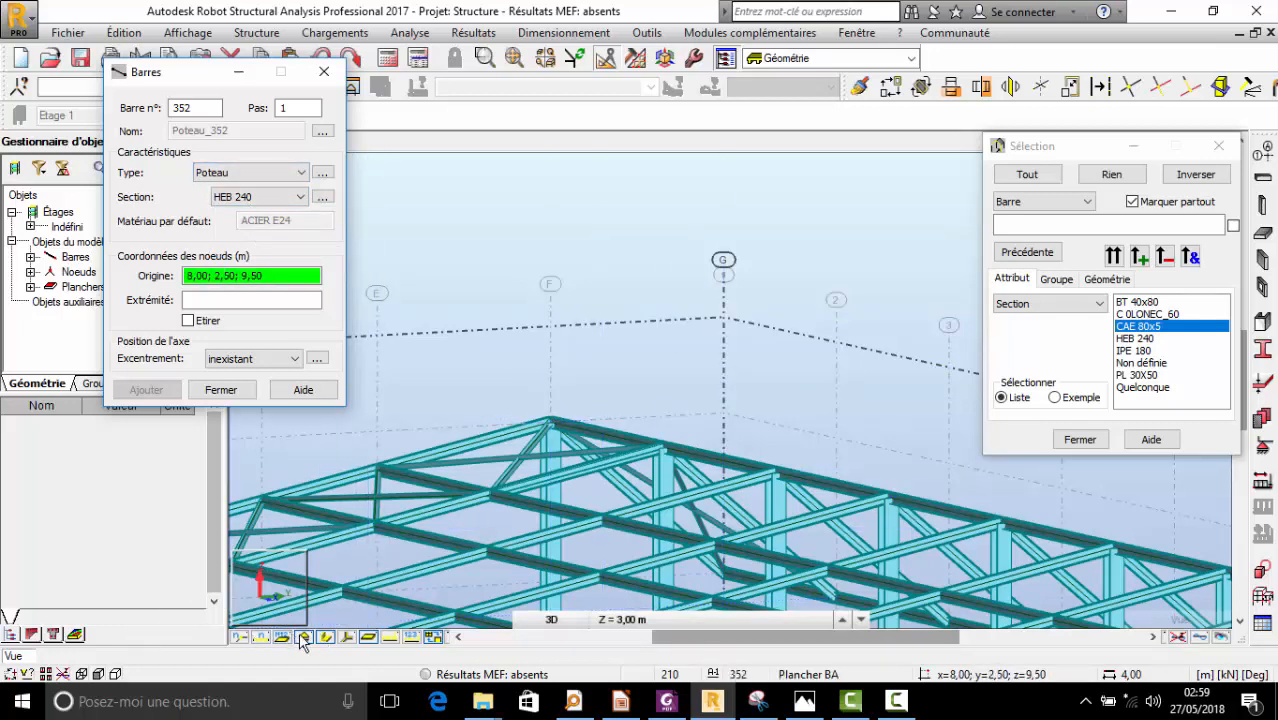
{"action": "left_click", "coordinate": [331, 646]}
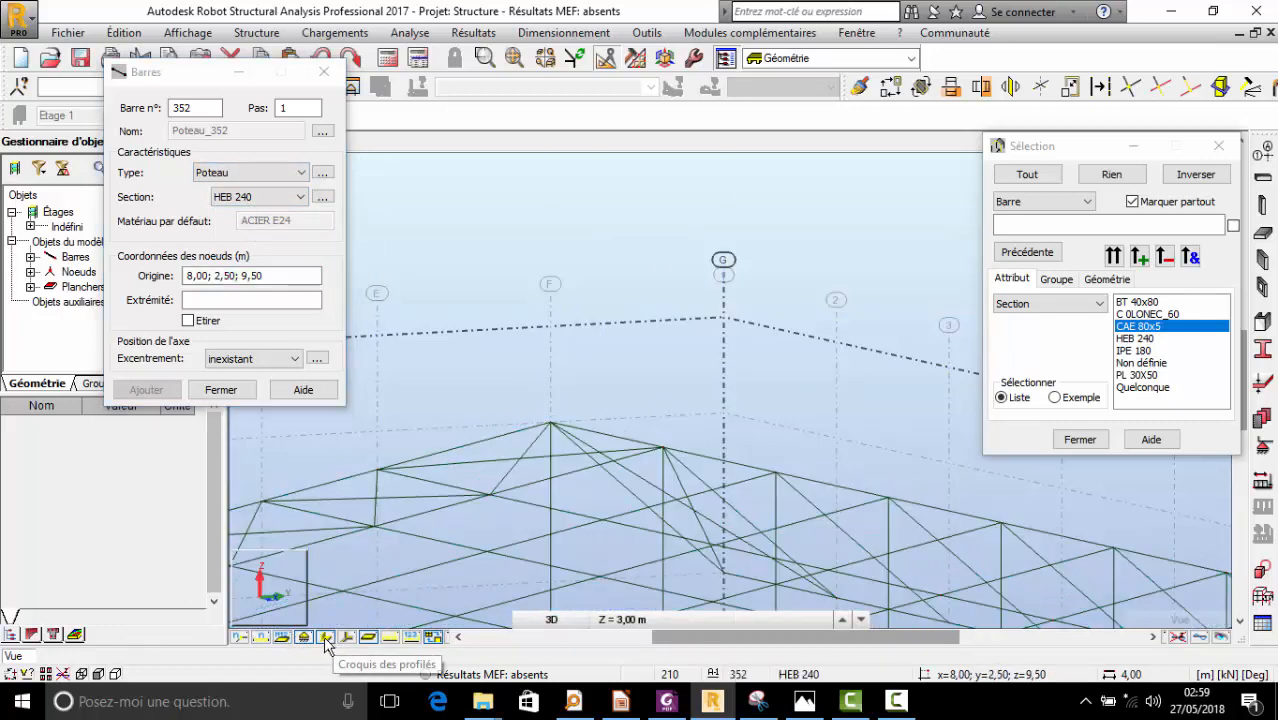
{"action": "left_click", "coordinate": [556, 425]}
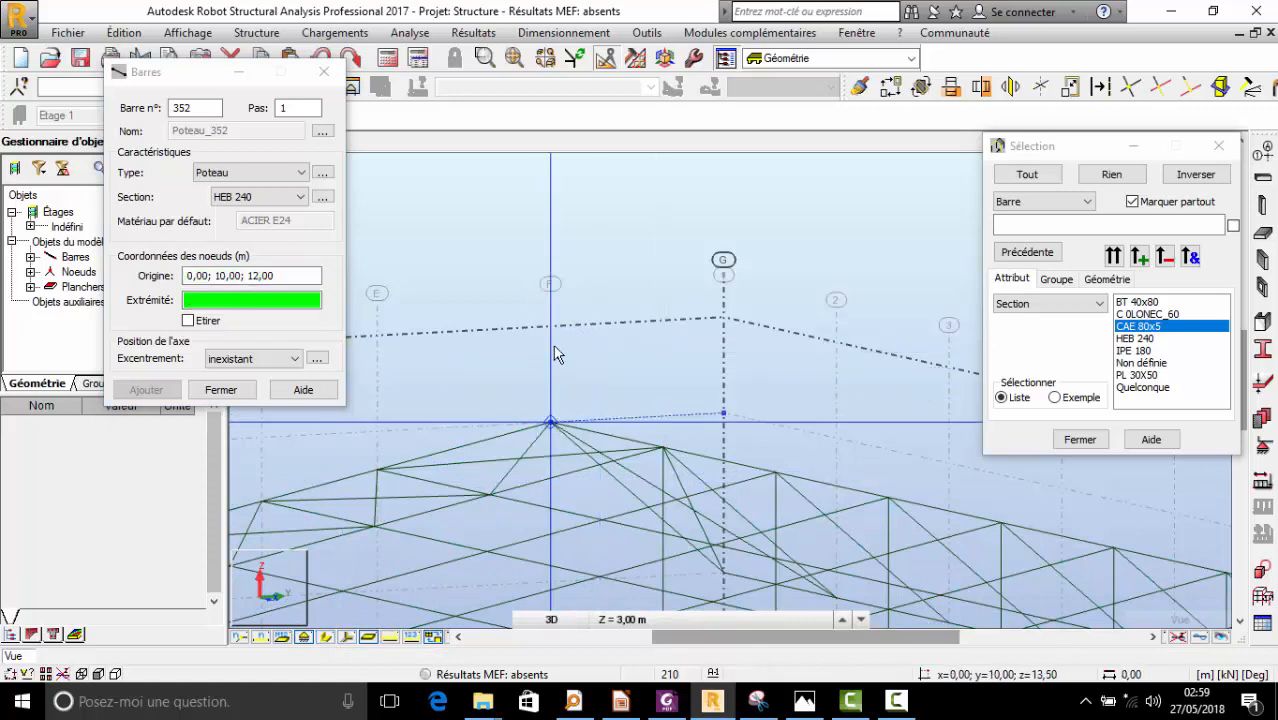
{"action": "left_click", "coordinate": [547, 325]}
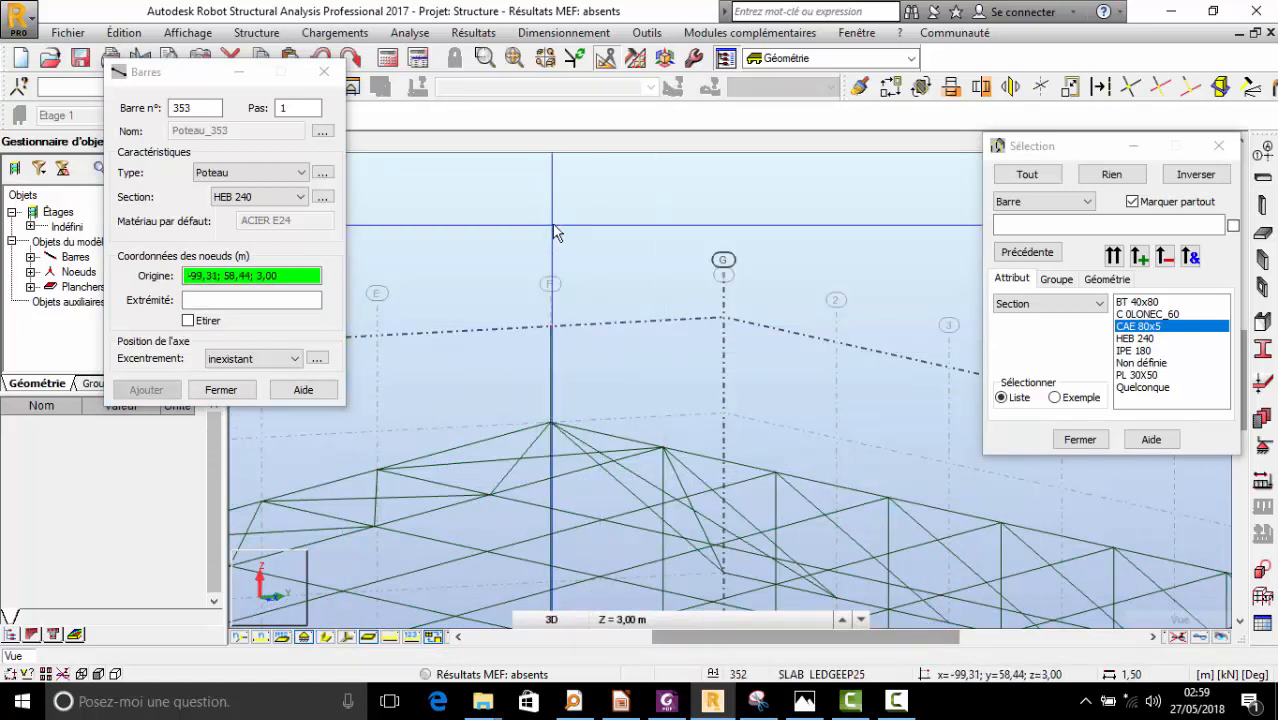
{"action": "right_click", "coordinate": [550, 240]}
{"action": "left_click", "coordinate": [550, 300]}
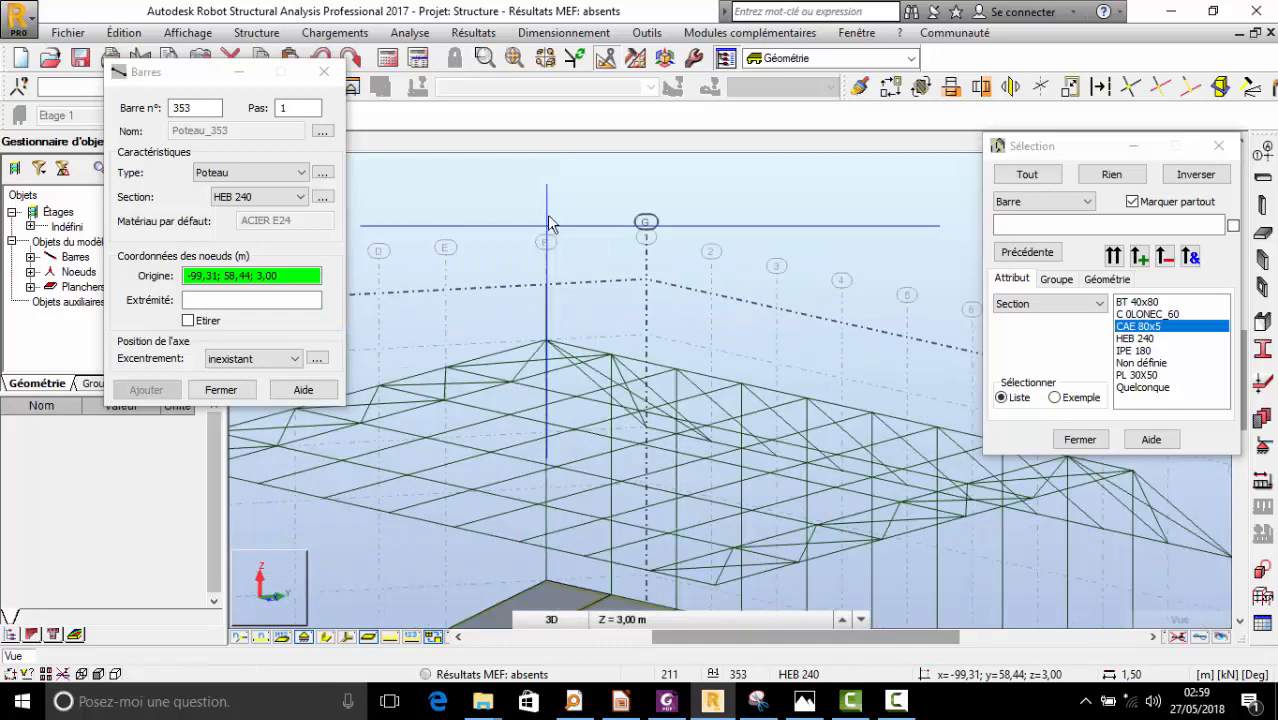
- Copy the short roof column along the ridge with translation vector 4,00; 0,00; 0,00 and 9 repetitions
{"action": "left_click", "coordinate": [1218, 146]}
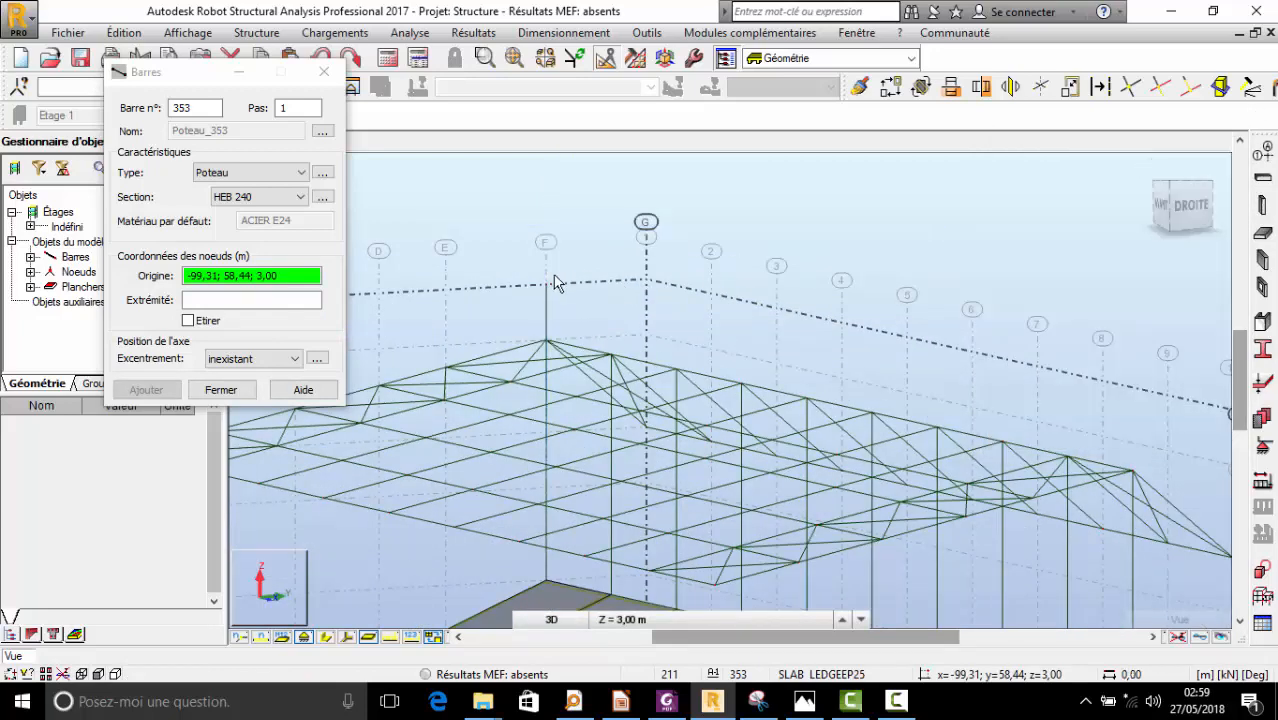
{"action": "left_click", "coordinate": [547, 309]}
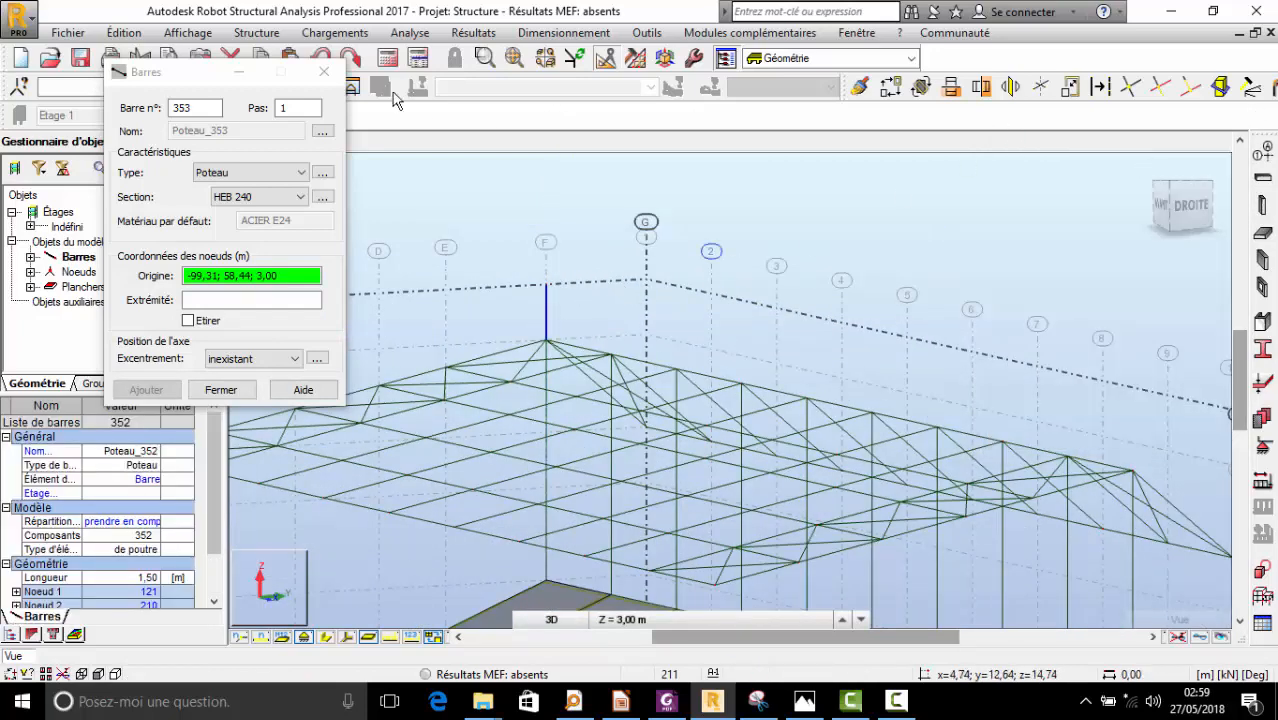
{"action": "left_click", "coordinate": [323, 71]}
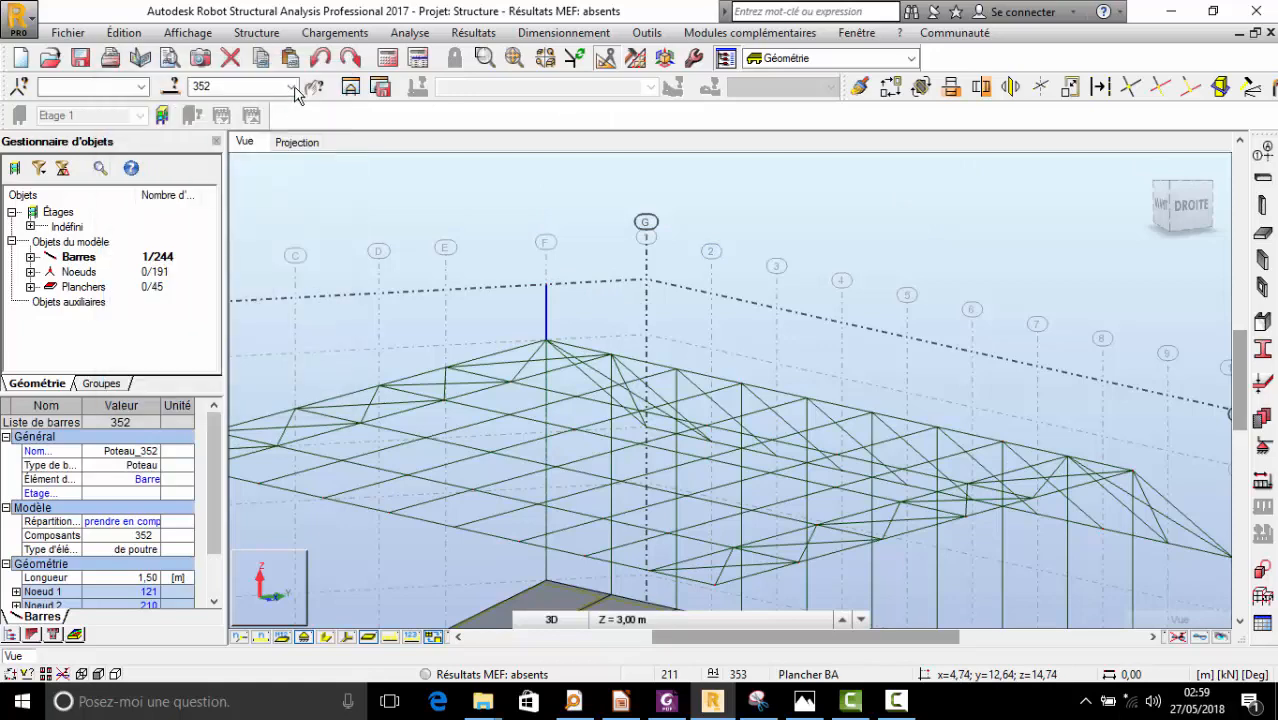
{"action": "left_click", "coordinate": [953, 86]}
{"action": "left_click", "coordinate": [1160, 354]}
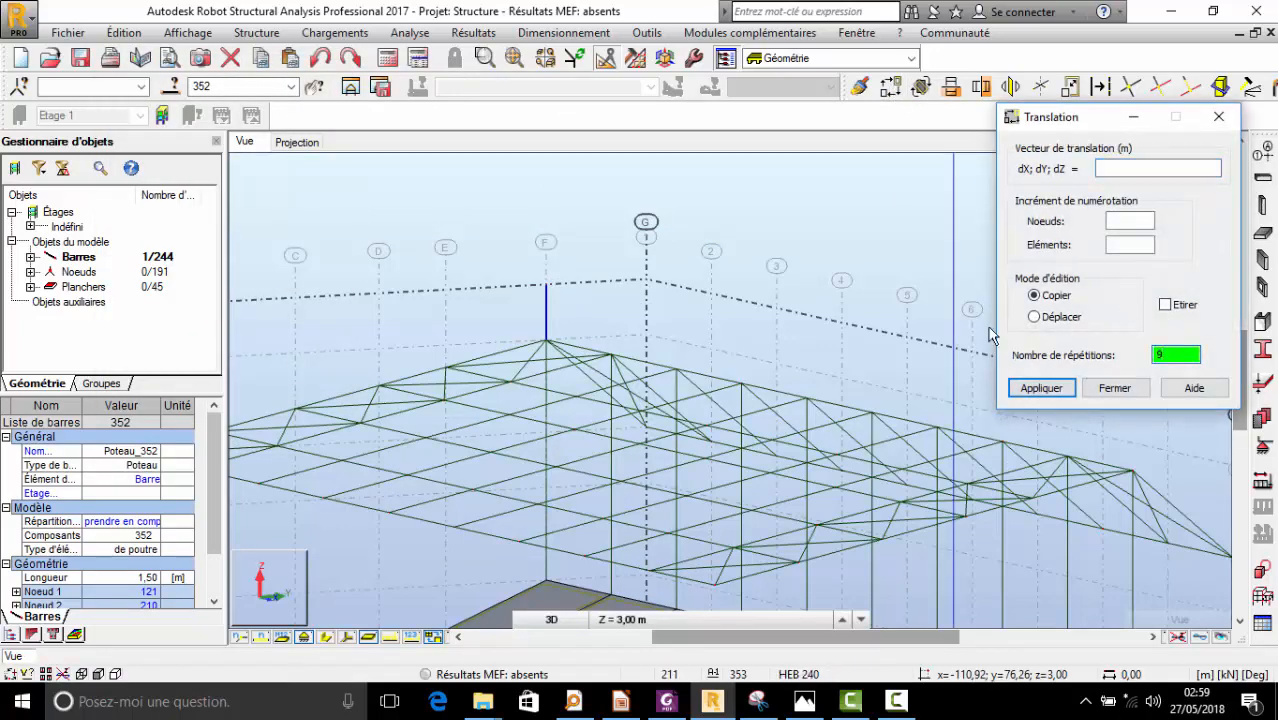
{"action": "scroll", "coordinate": [824, 333], "scroll_direction": "up", "scroll_amount": 2}
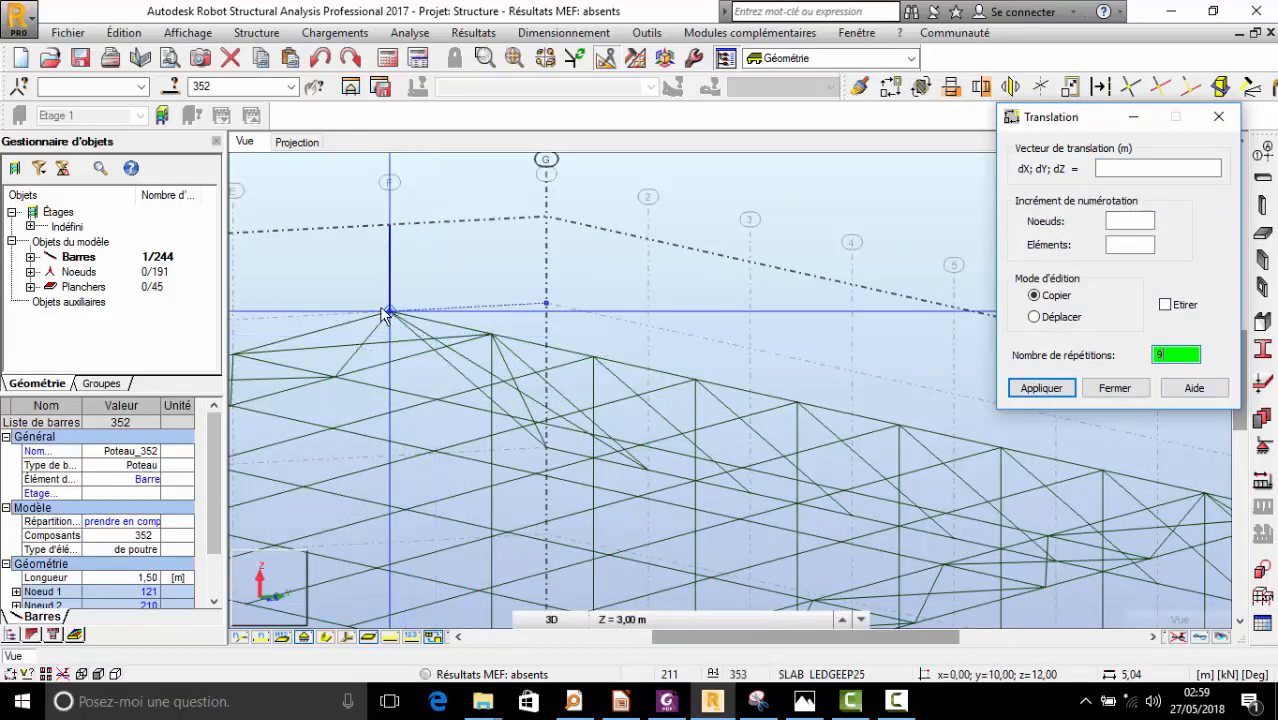
{"action": "left_click", "coordinate": [389, 311]}
{"action": "left_click", "coordinate": [485, 333]}
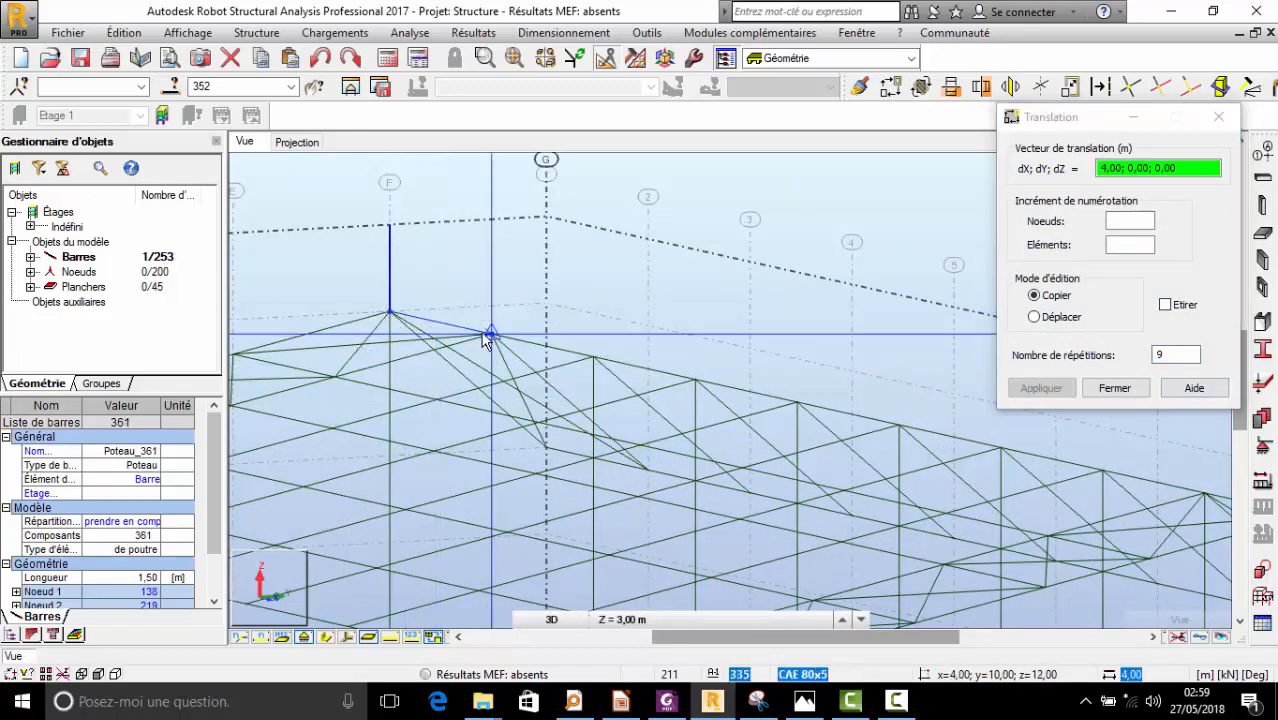
- Examine the row of copied columns above the roof from another angle and finish the translation
{"action": "scroll", "coordinate": [411, 334], "scroll_direction": "down", "scroll_amount": 2}
{"action": "right_click", "coordinate": [690, 212]}
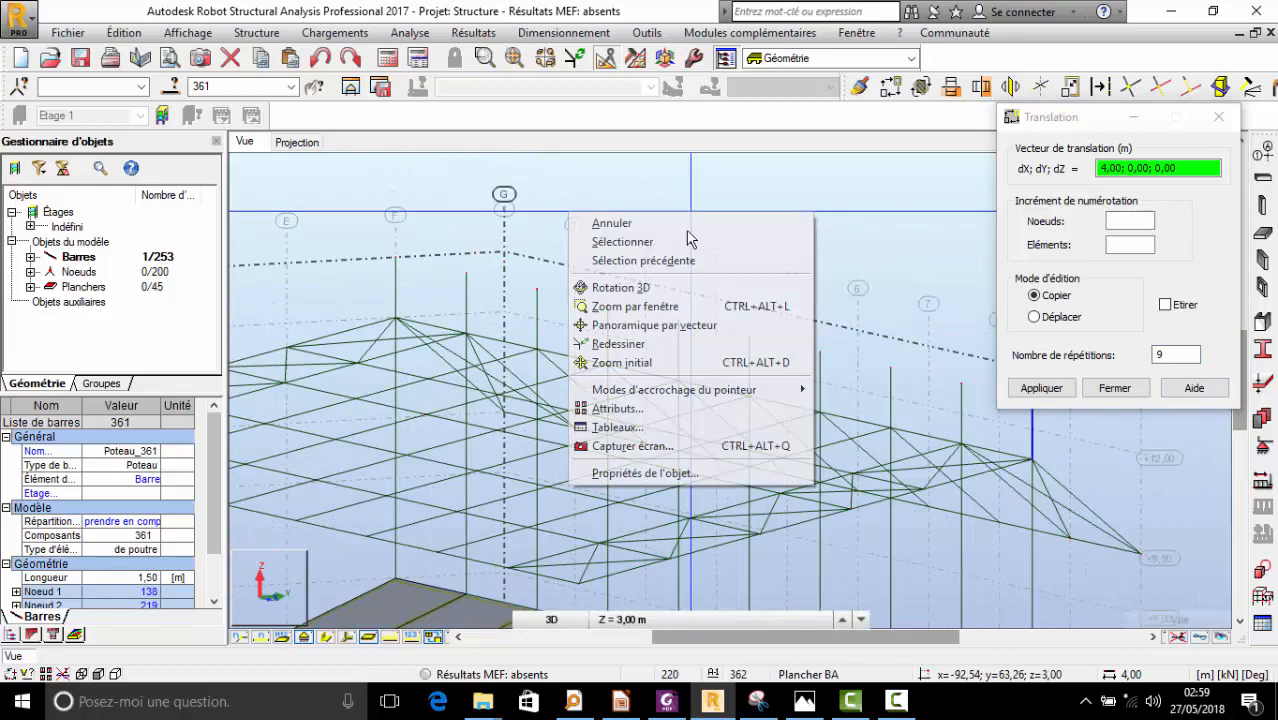
{"action": "left_click", "coordinate": [640, 288]}
{"action": "left_click_drag", "start_coordinate": [739, 277], "coordinate": [483, 241]}
{"action": "scroll", "coordinate": [586, 328], "scroll_direction": "down", "scroll_amount": 2}
{"action": "scroll", "coordinate": [483, 241], "scroll_direction": "up", "scroll_amount": 4}
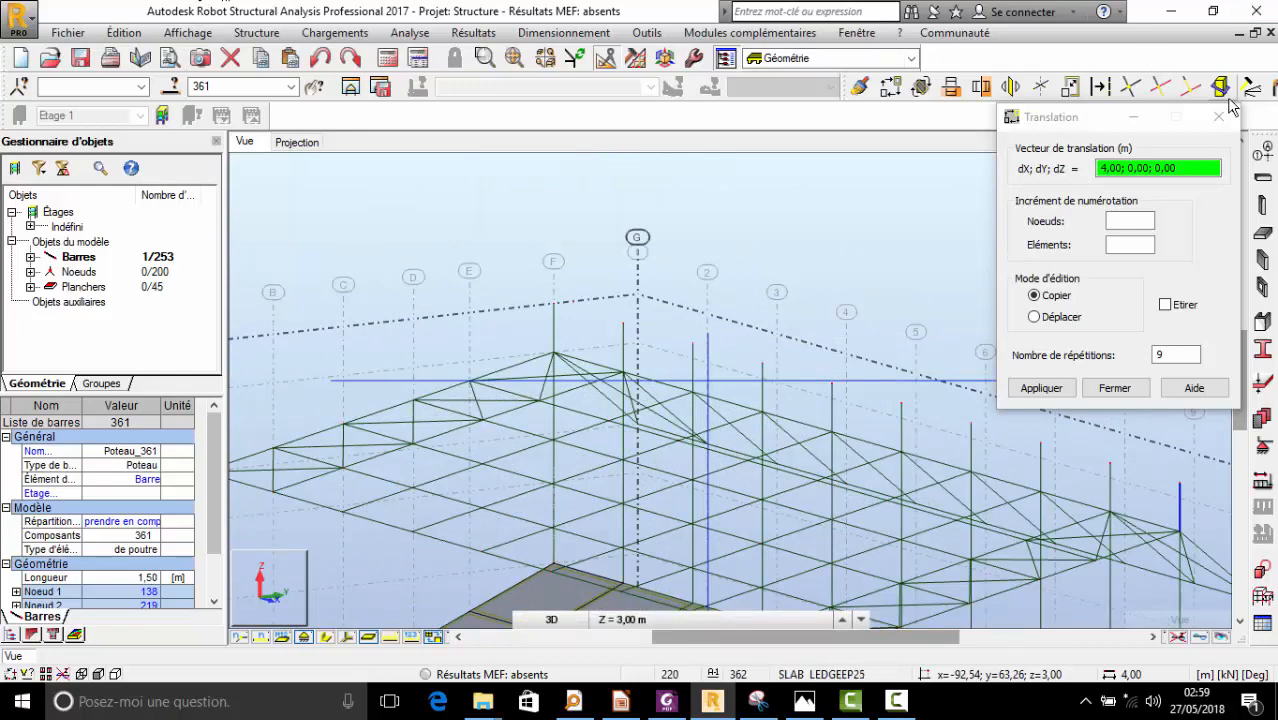
{"action": "left_click", "coordinate": [1226, 121]}
{"action": "left_click", "coordinate": [889, 90]}
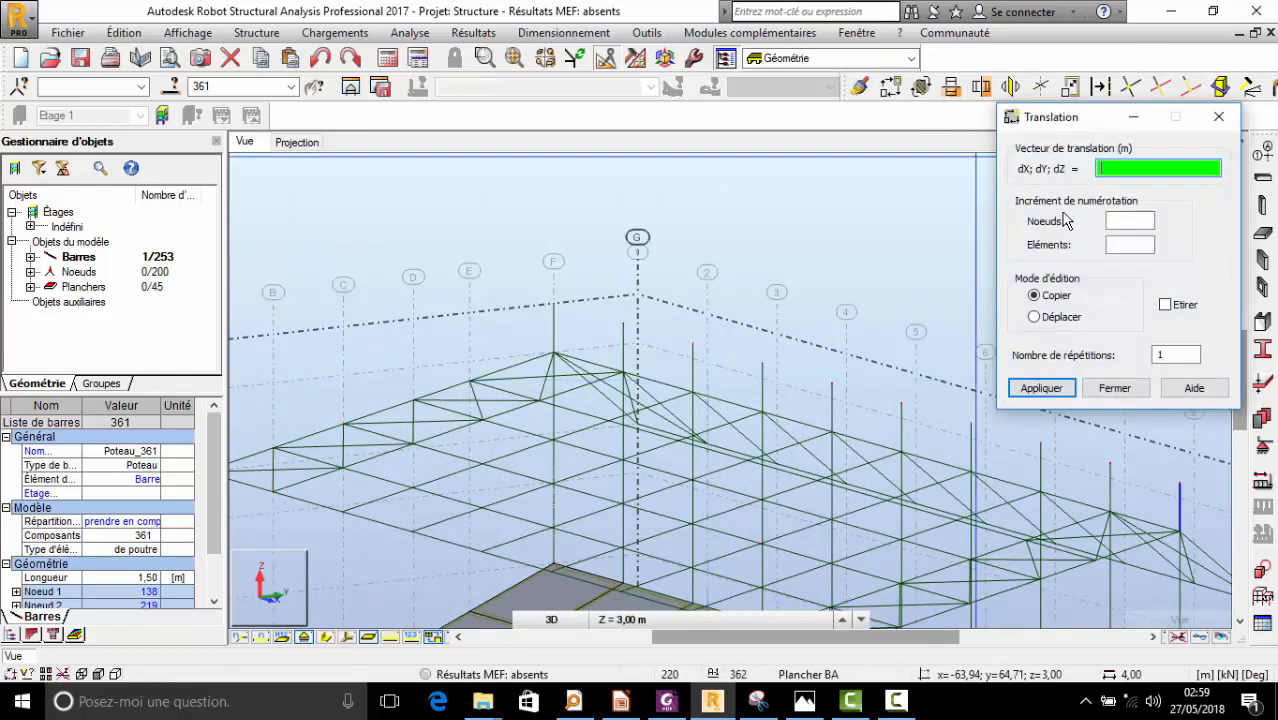
{"action": "scroll", "coordinate": [727, 268], "scroll_direction": "up", "scroll_amount": 4}
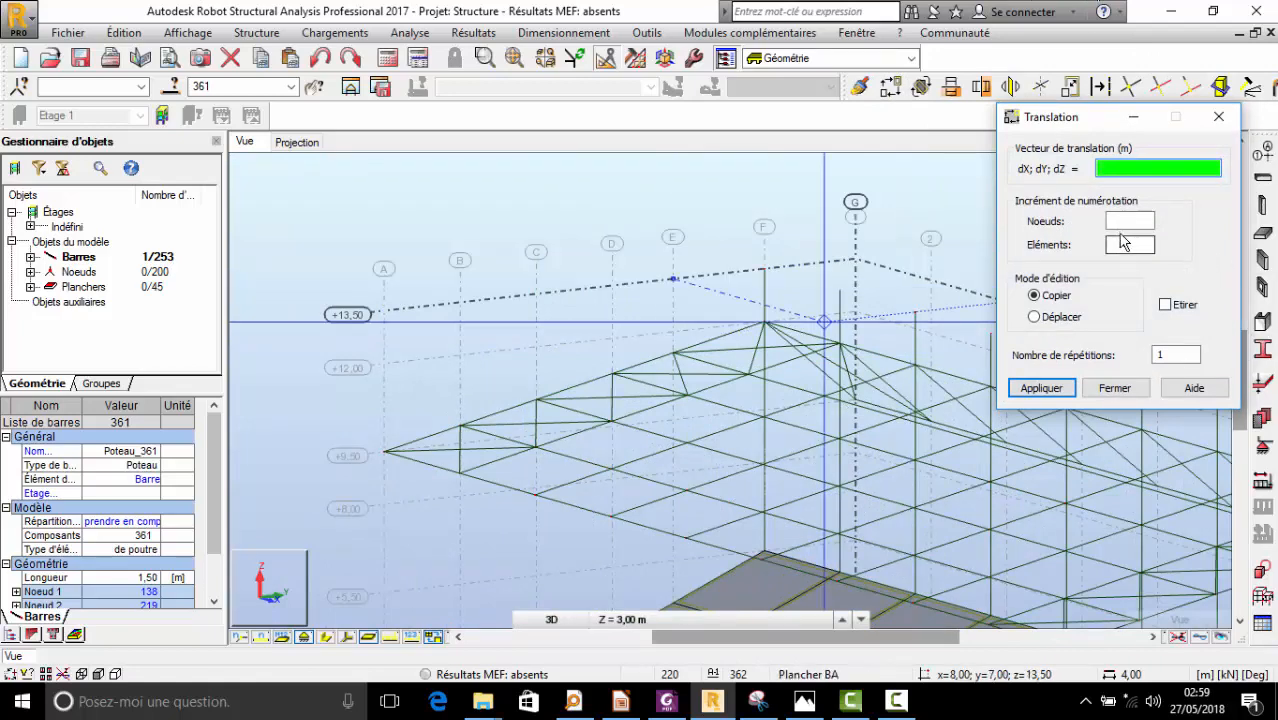
{"action": "left_click", "coordinate": [1218, 117]}
{"action": "left_click", "coordinate": [258, 33]}
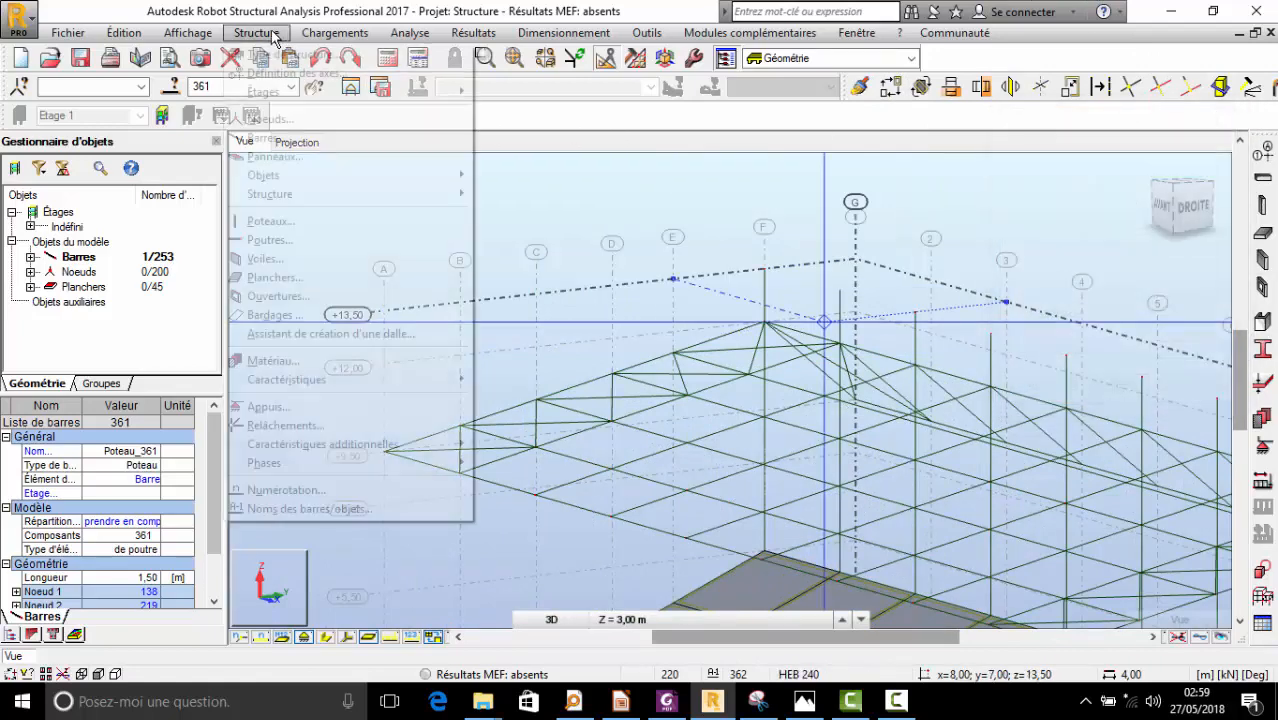
{"action": "left_click", "coordinate": [272, 138]}
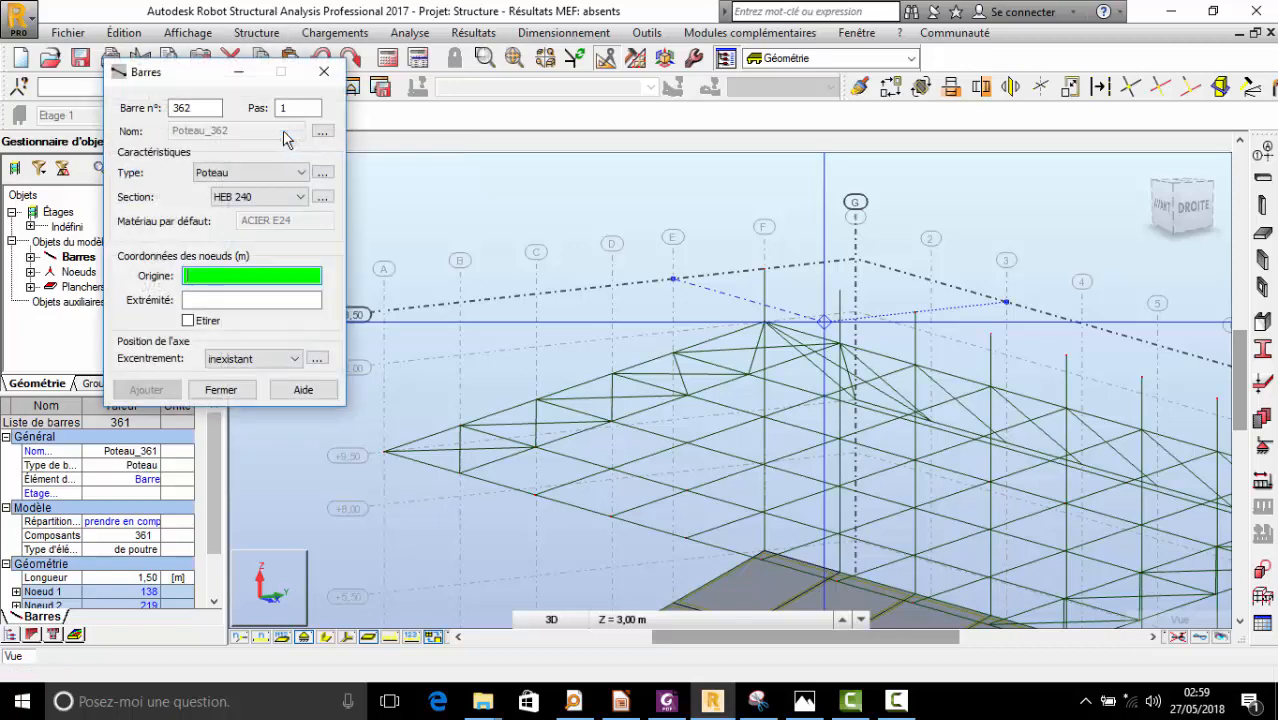
{"action": "left_click", "coordinate": [254, 200]}
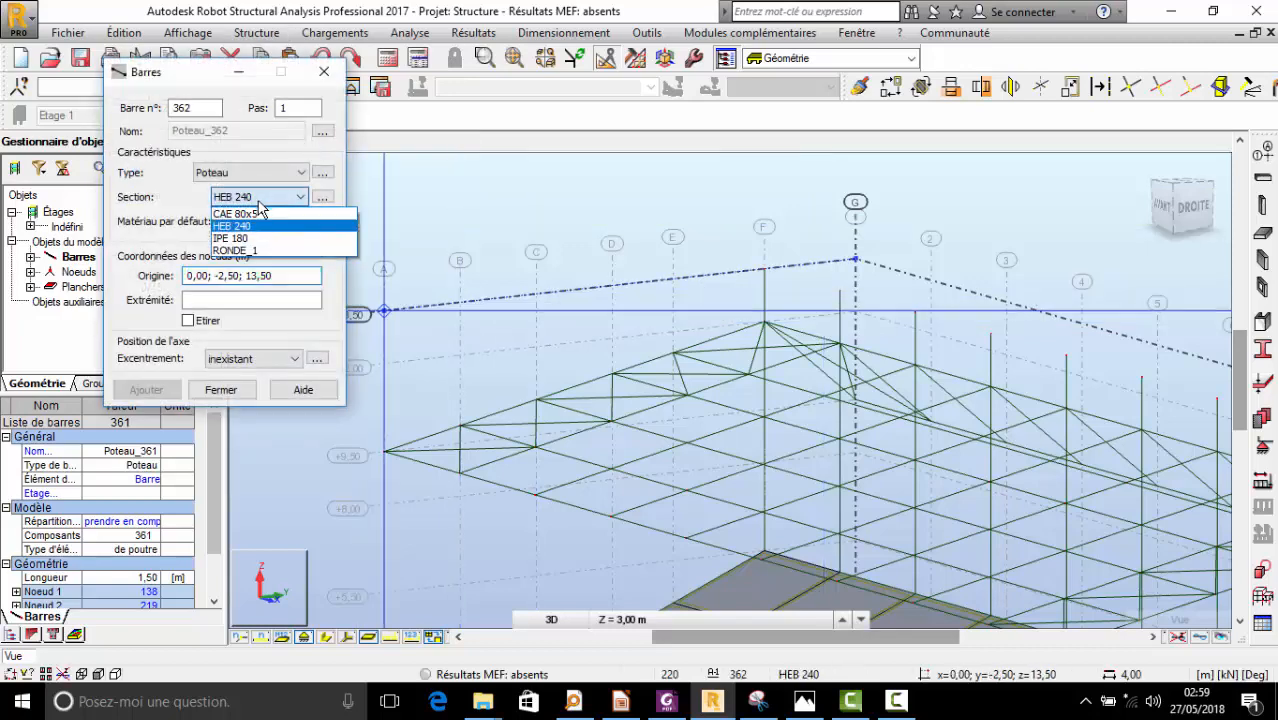
{"action": "scroll", "coordinate": [593, 248], "scroll_direction": "down", "scroll_amount": 3}
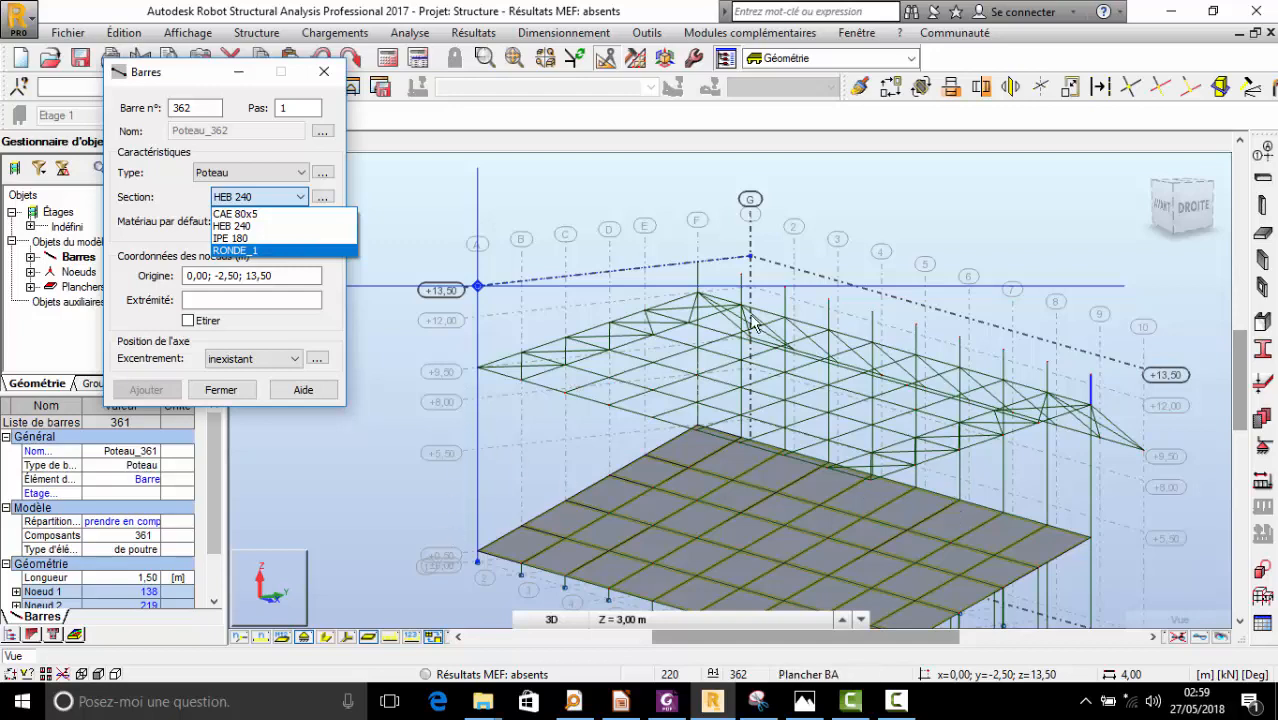
{"action": "scroll", "coordinate": [752, 322], "scroll_direction": "down", "scroll_amount": 2}
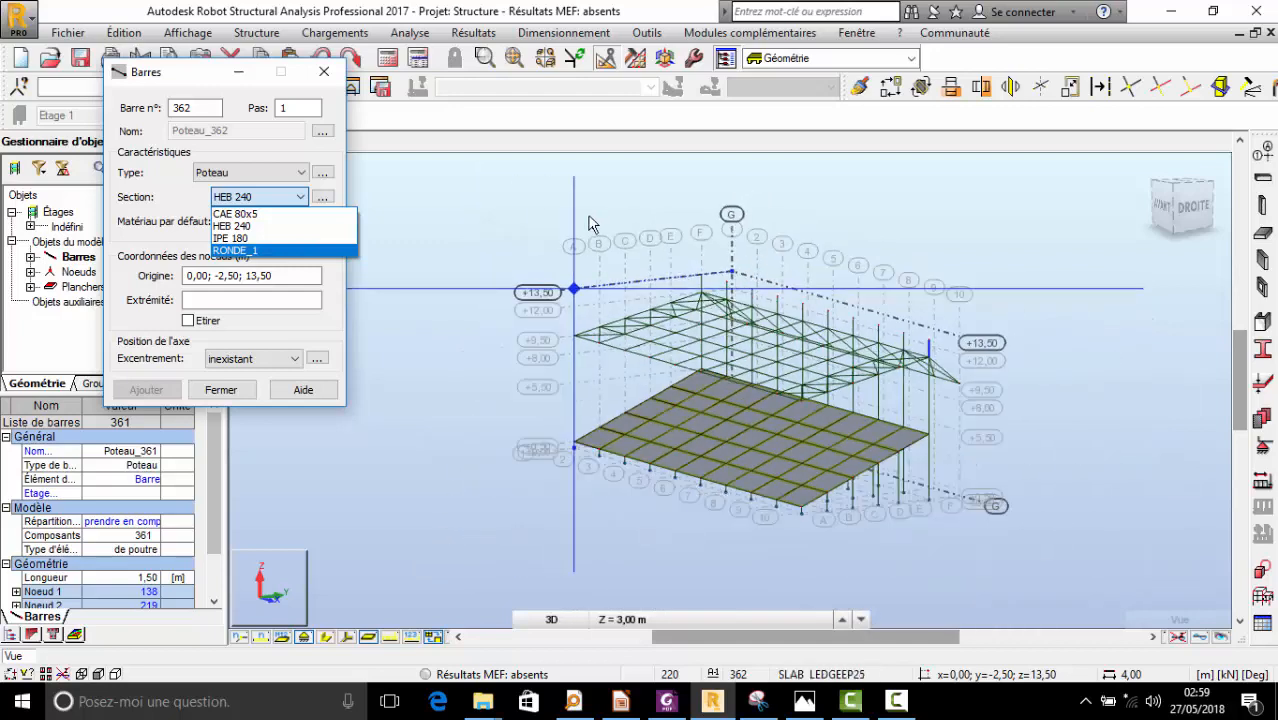
{"action": "scroll", "coordinate": [590, 225], "scroll_direction": "up", "scroll_amount": 3}
{"action": "left_click", "coordinate": [323, 77]}
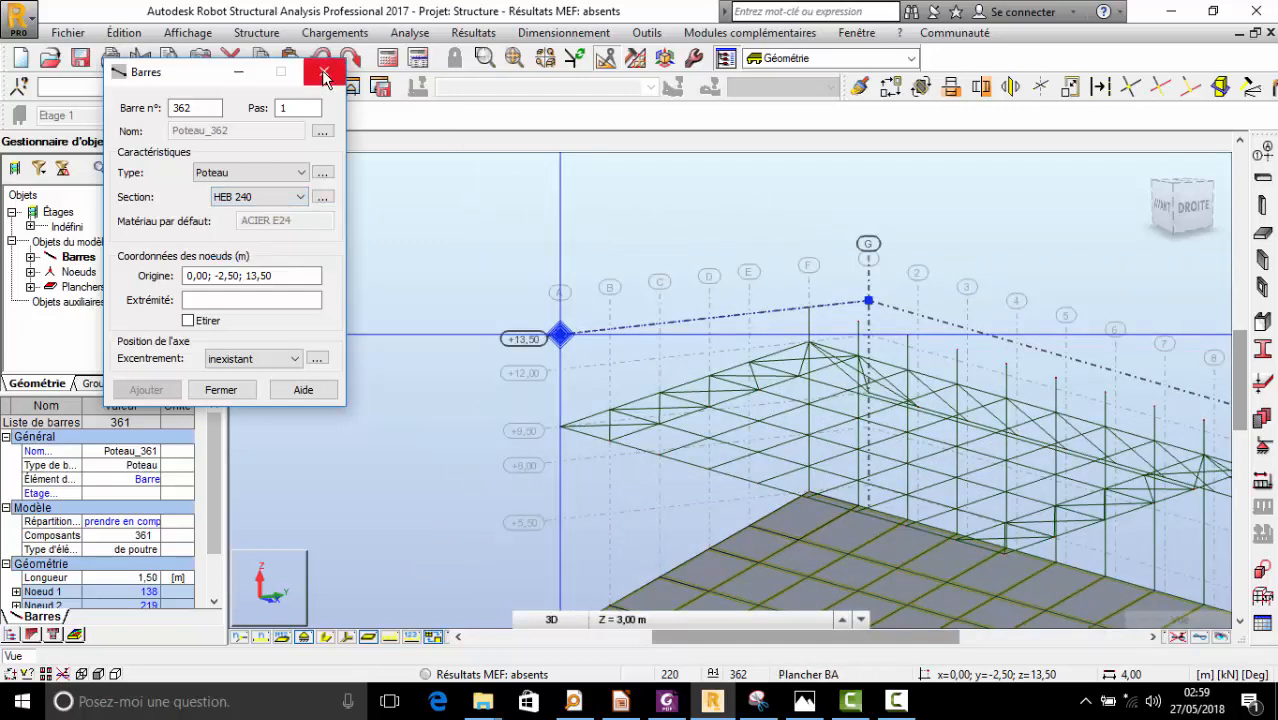
{"action": "left_click", "coordinate": [323, 77]}
{"action": "right_click", "coordinate": [743, 186]}
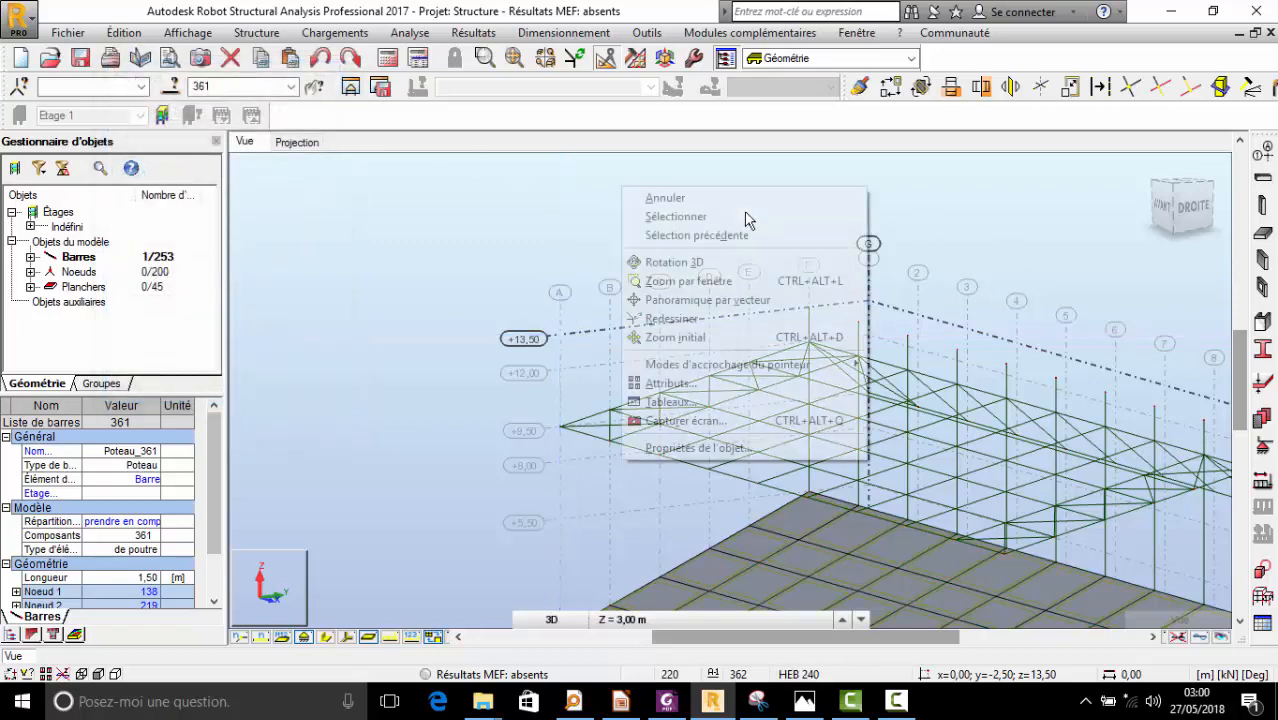
{"action": "left_click", "coordinate": [698, 263]}
{"action": "left_click_drag", "start_coordinate": [744, 316], "coordinate": [742, 316]}
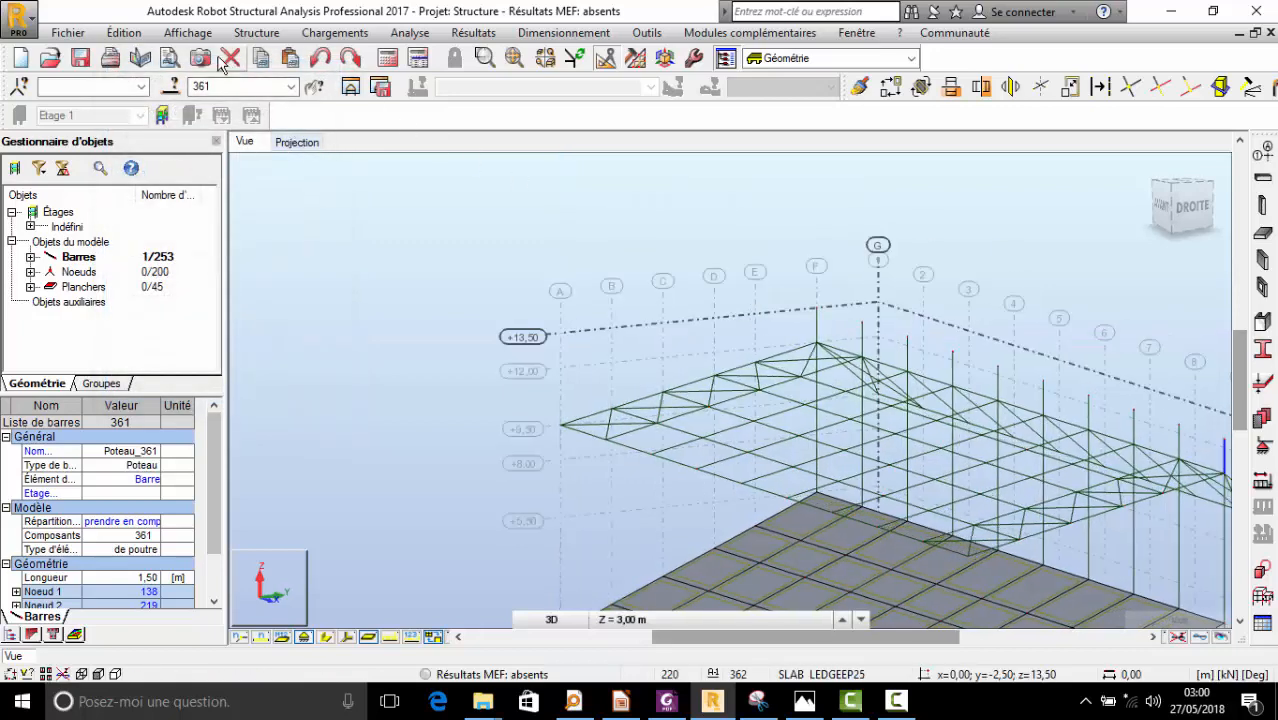
- Start defining new bars and choose the RONDE_1 section, keeping the Poteau type
{"action": "left_click", "coordinate": [886, 92]}
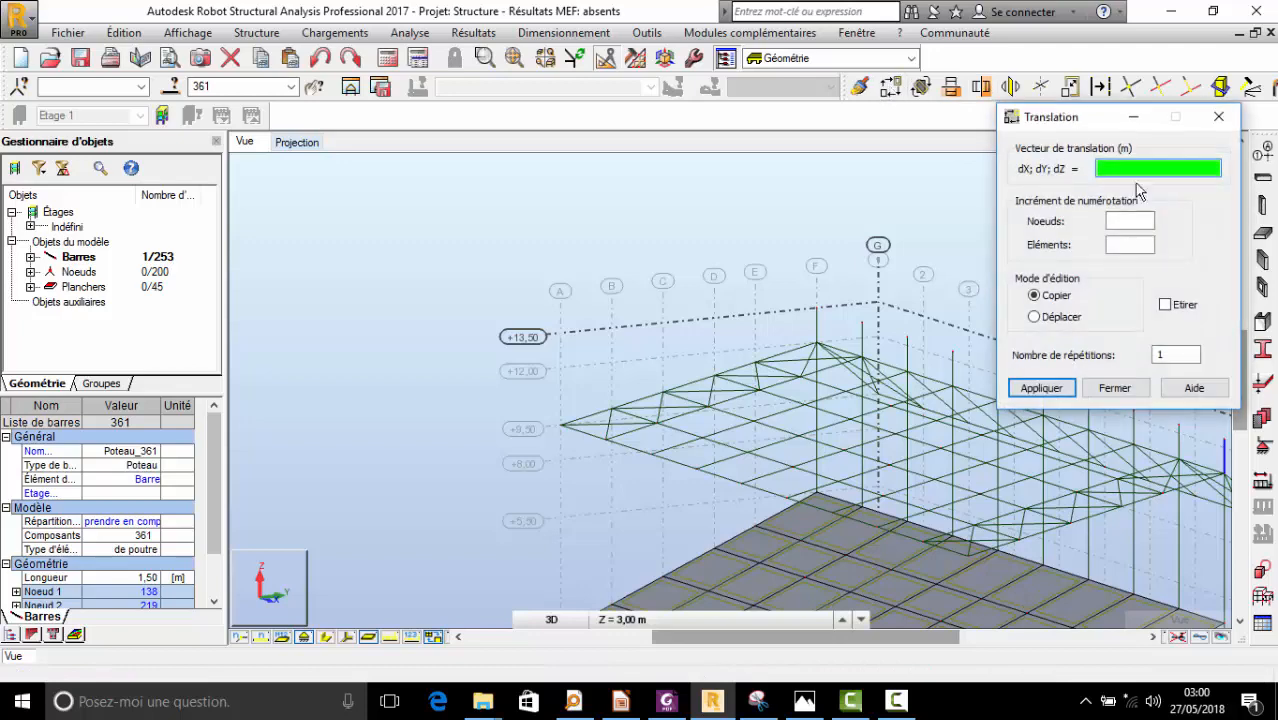
{"action": "left_click", "coordinate": [1217, 120]}
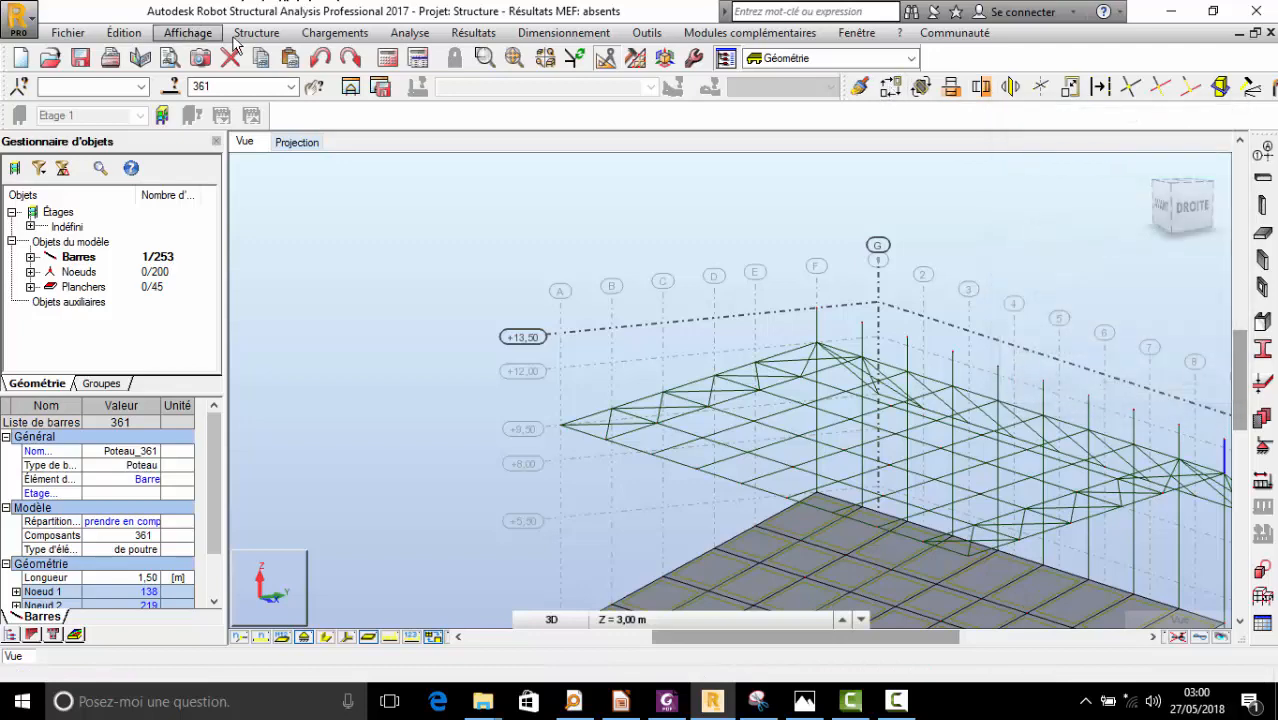
{"action": "left_click", "coordinate": [250, 33]}
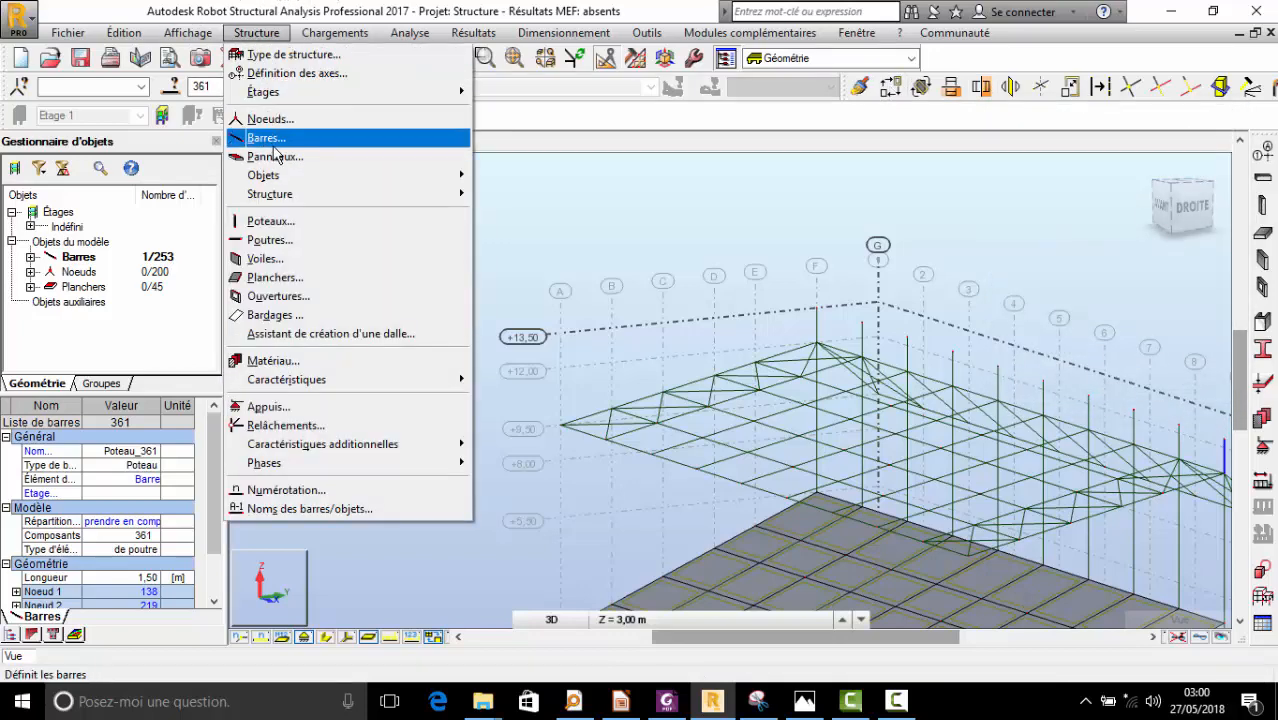
{"action": "left_click", "coordinate": [289, 142]}
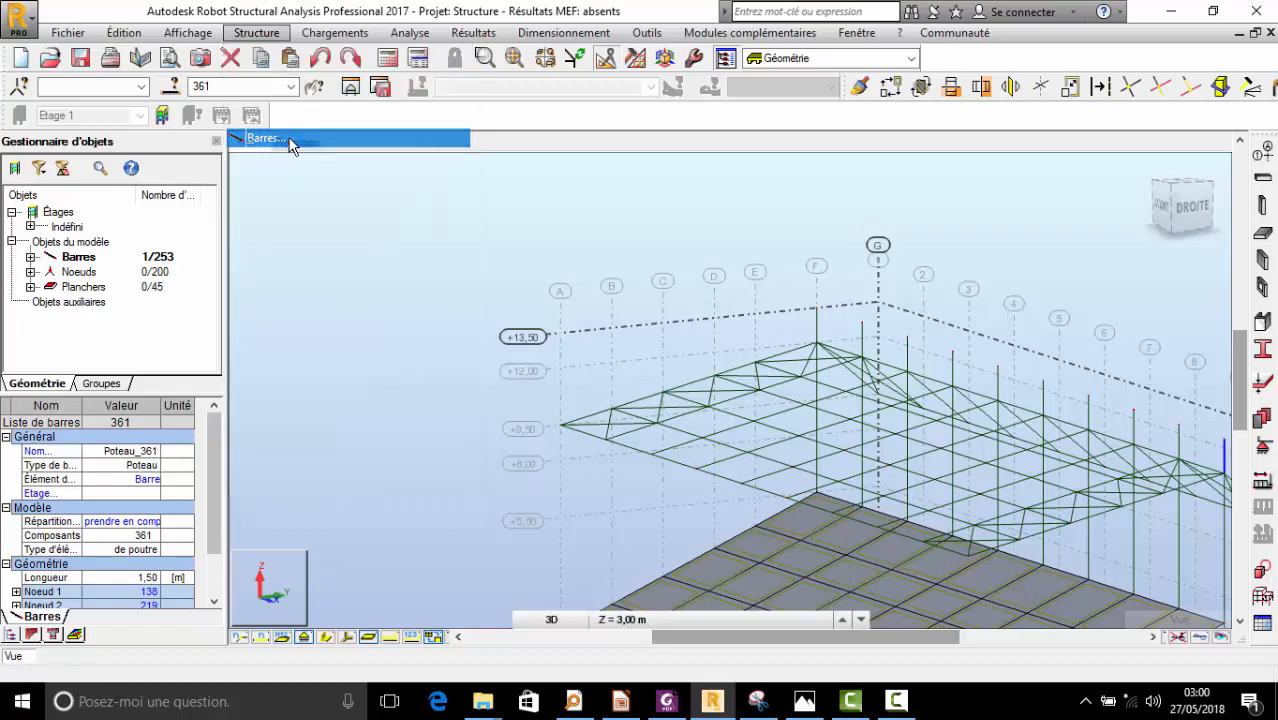
{"action": "scroll", "coordinate": [812, 350], "scroll_direction": "up", "scroll_amount": 2}
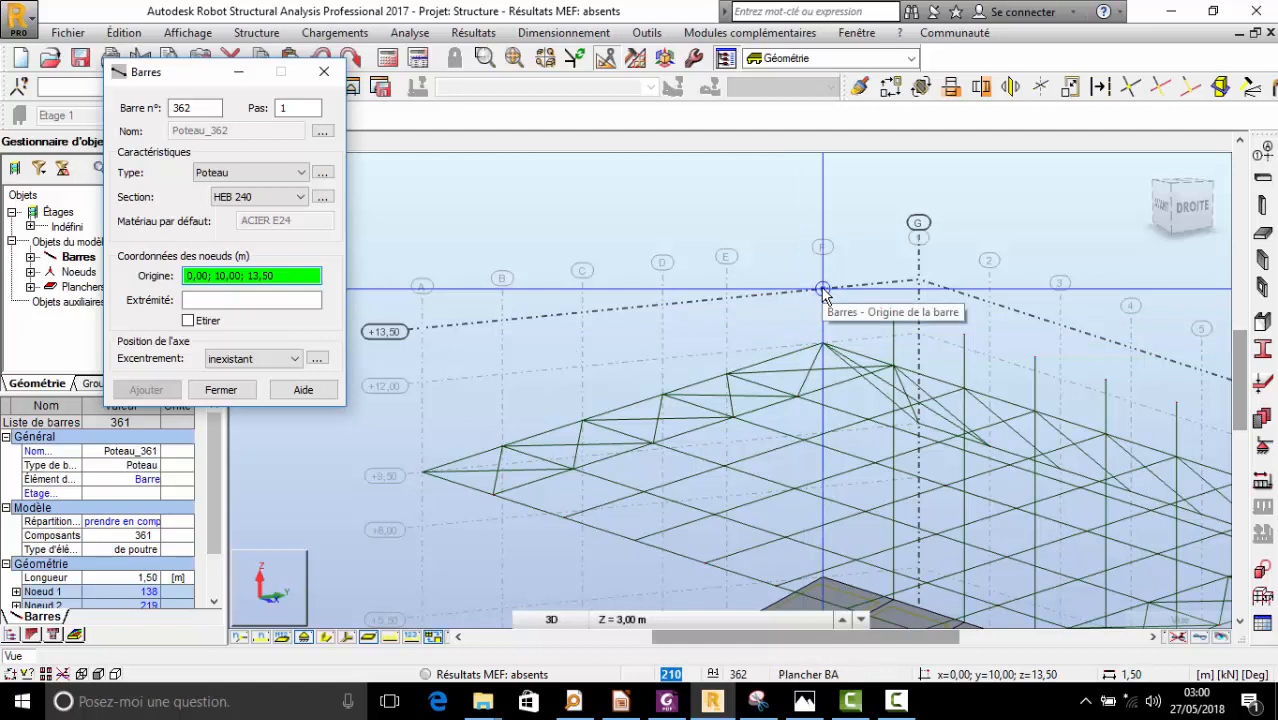
{"action": "left_click", "coordinate": [251, 197]}
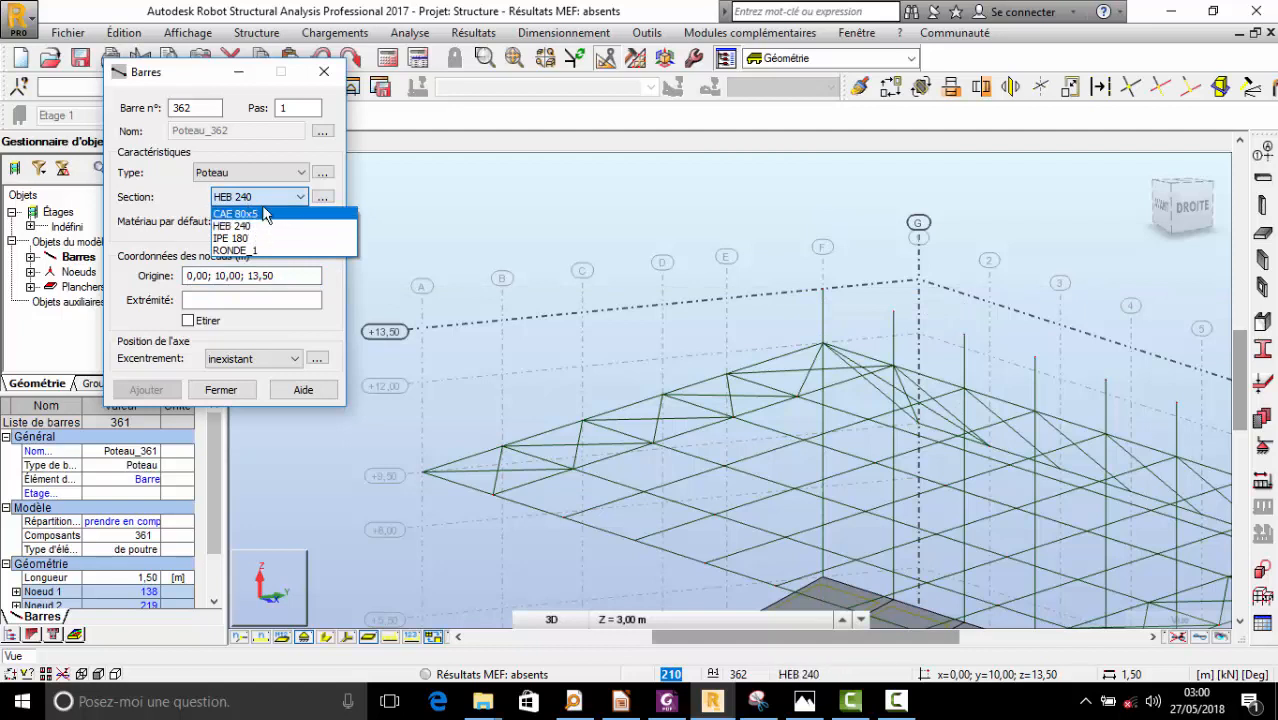
{"action": "left_click", "coordinate": [240, 159]}
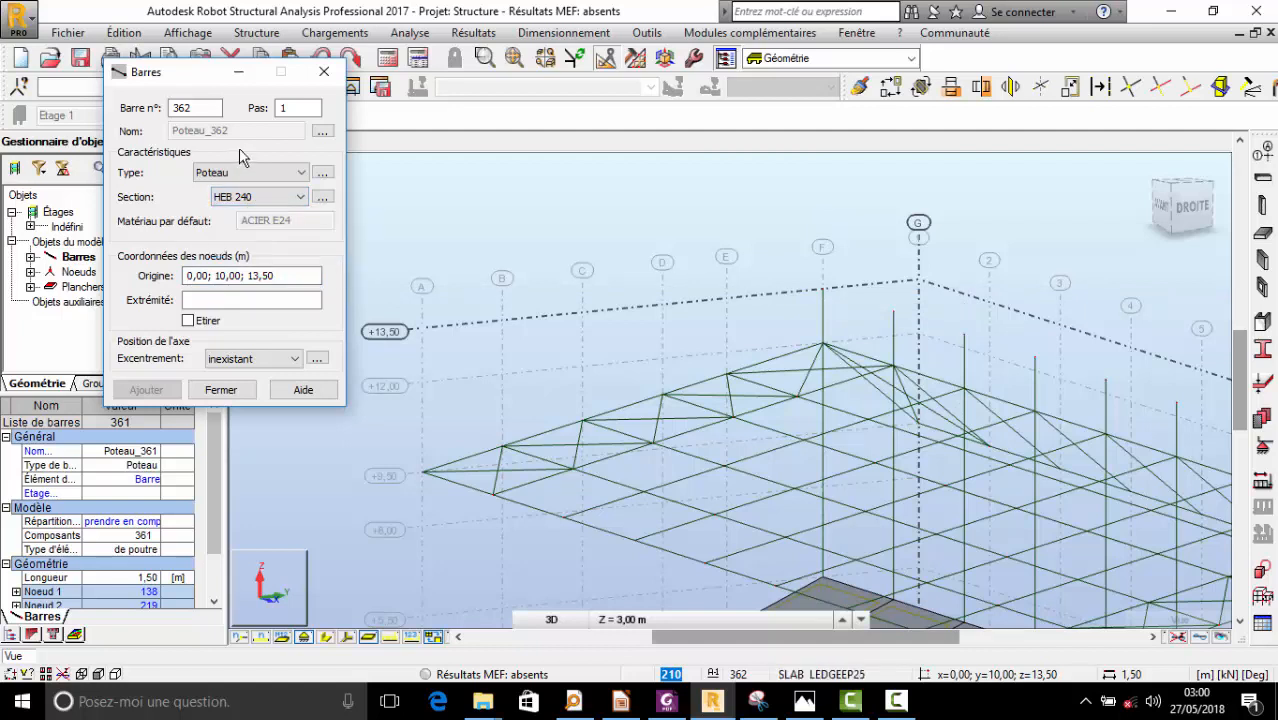
{"action": "left_click", "coordinate": [243, 198]}
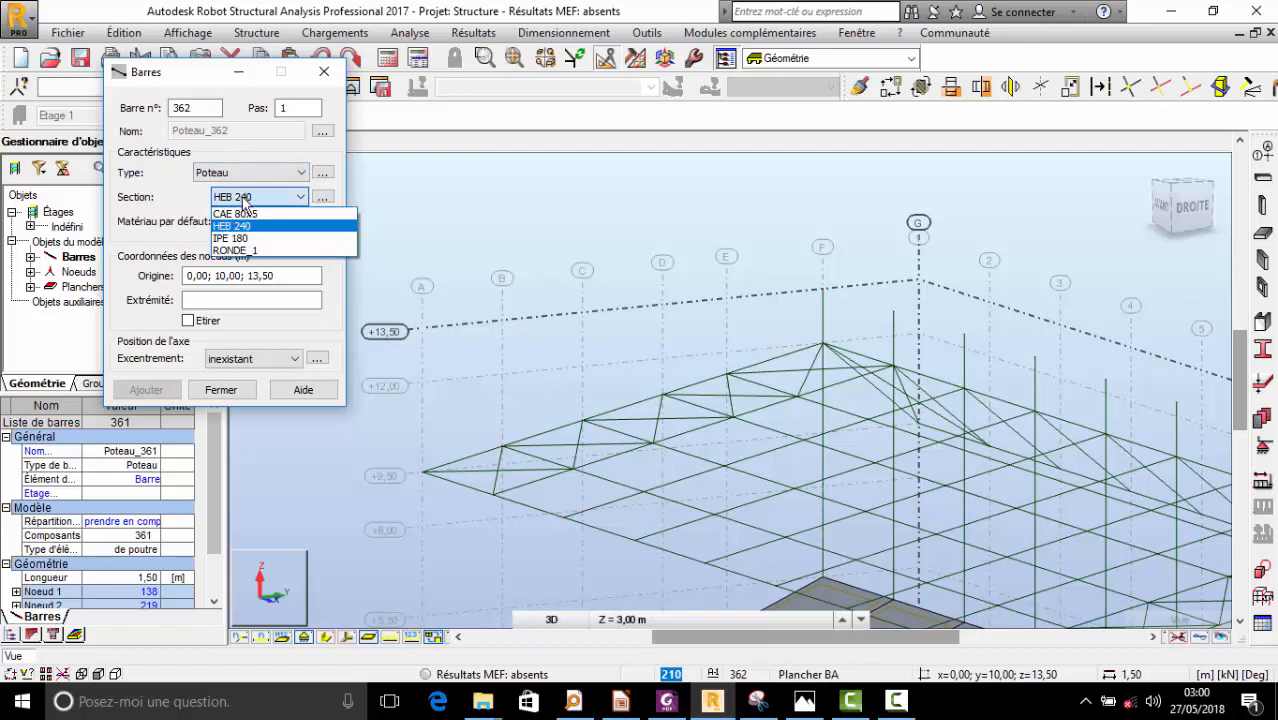
{"action": "left_click", "coordinate": [245, 250]}
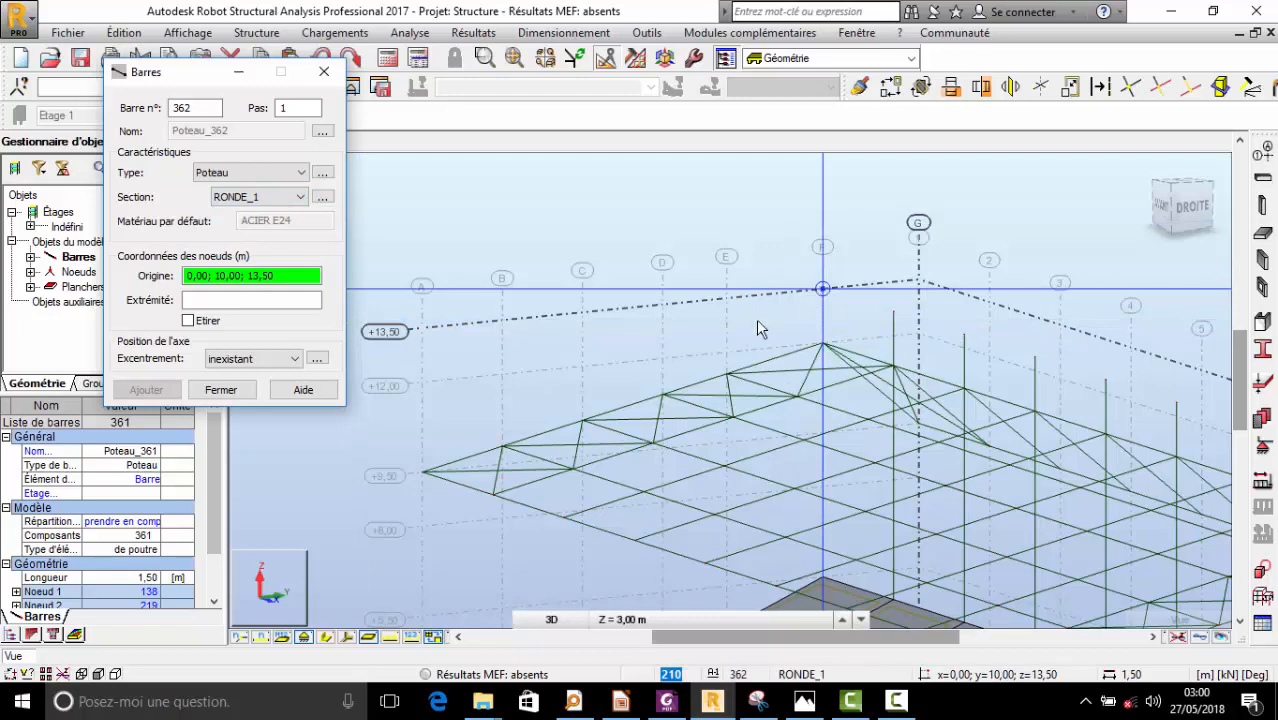
- Try to draw a RONDE_1 tie from the roof node 0,00; 0,00; 10,00 to the column top 0,00; 10,00; 13,50
{"action": "scroll", "coordinate": [586, 470], "scroll_direction": "up", "scroll_amount": 1}
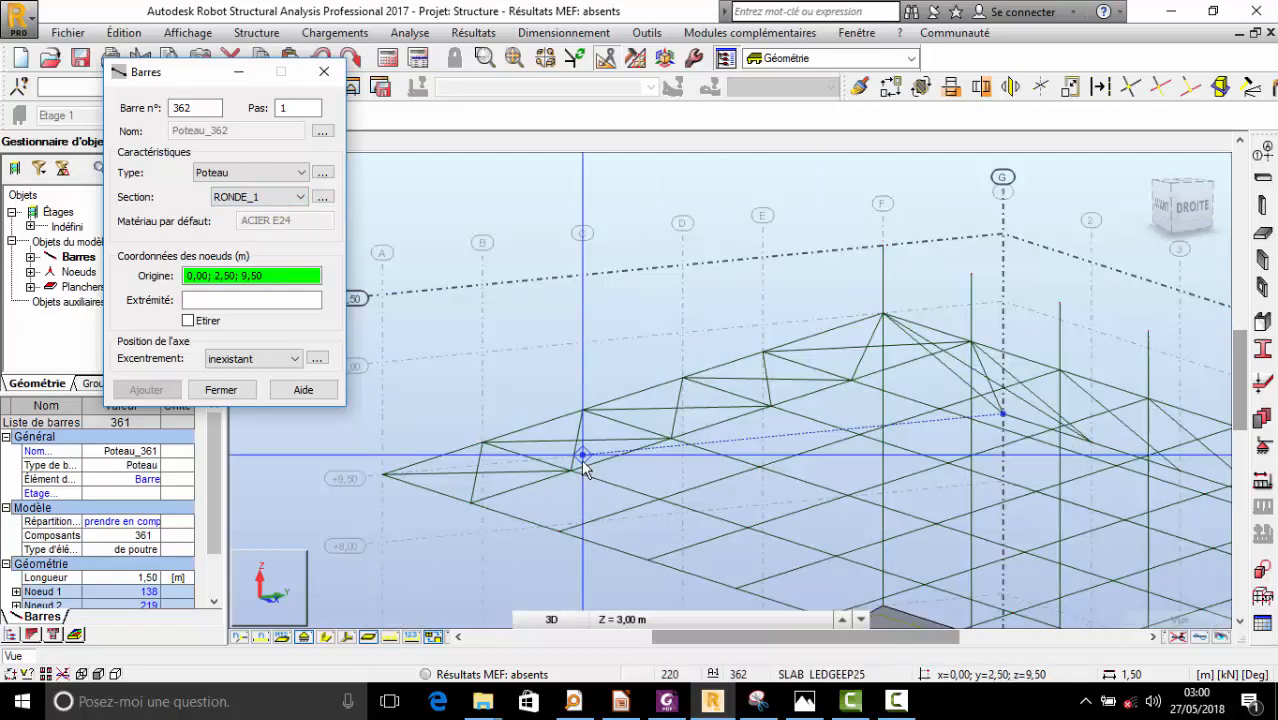
{"action": "left_click", "coordinate": [483, 445]}
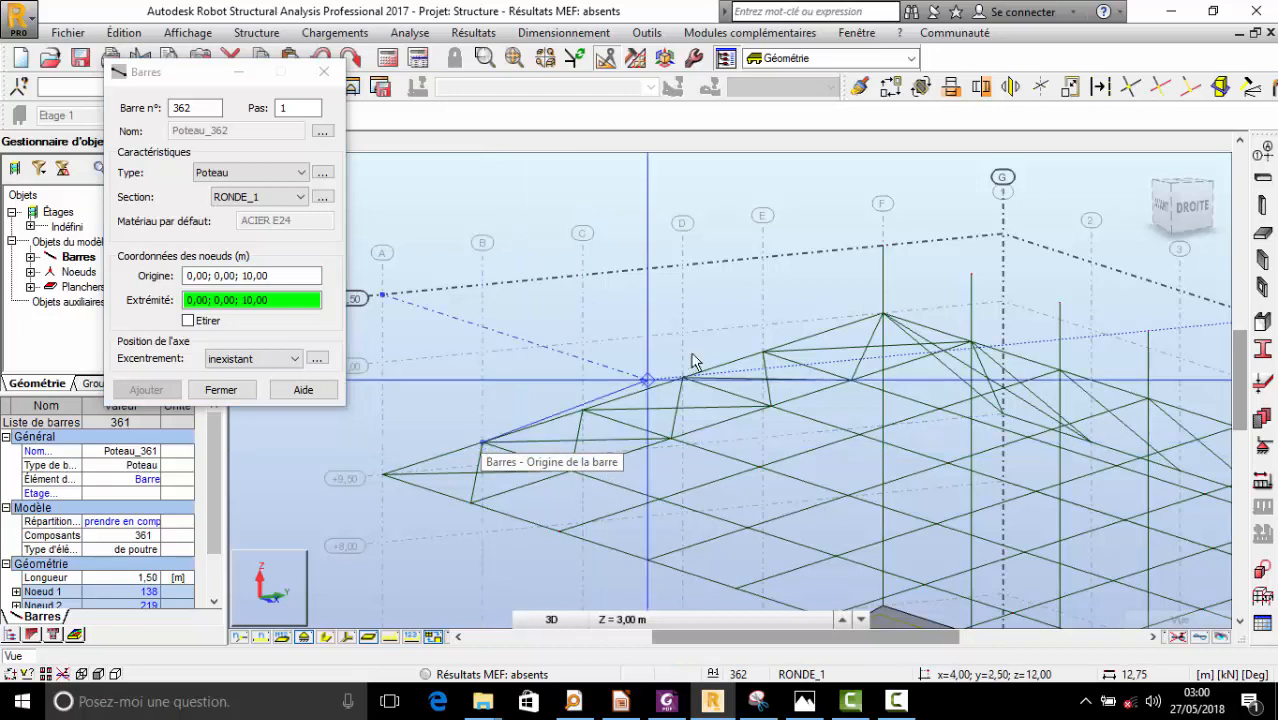
{"action": "left_click", "coordinate": [884, 248]}
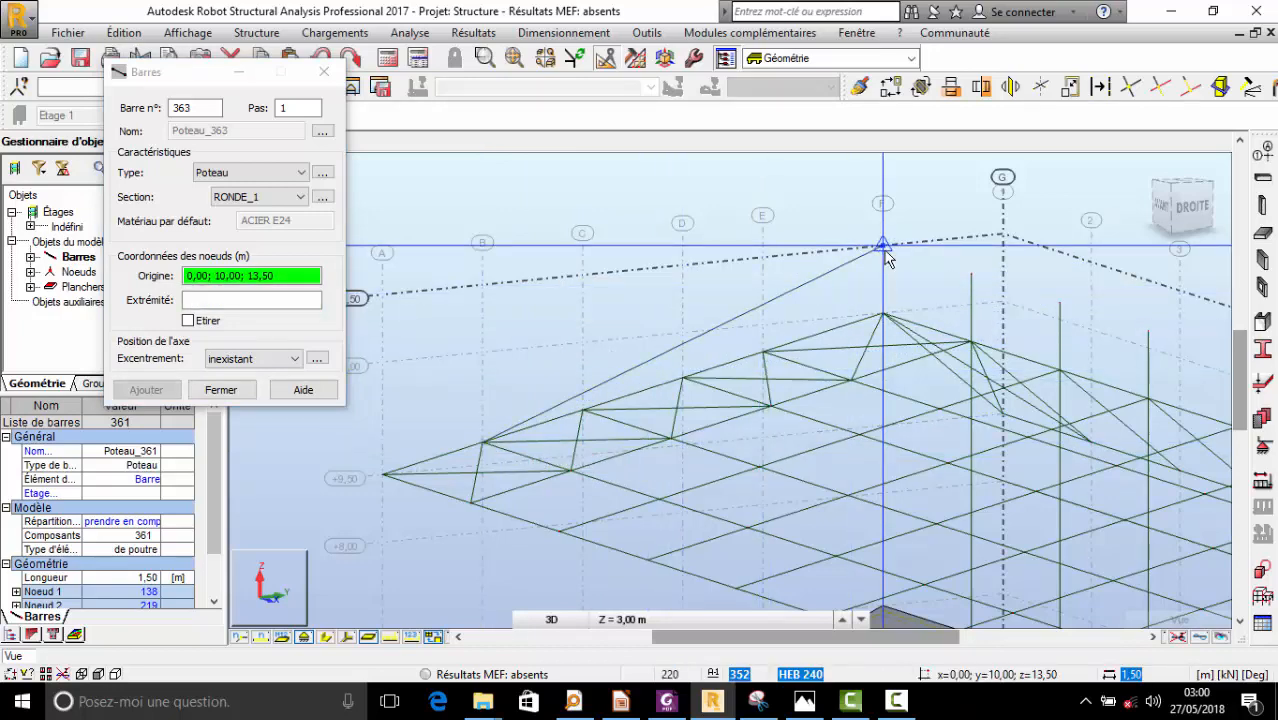
- Draw a RONDE_1 tie from the column top 0,00; 10,00; 13,50 down to the upper roof truss node on axis C
{"action": "scroll", "coordinate": [280, 485], "scroll_direction": "down", "scroll_amount": 1}
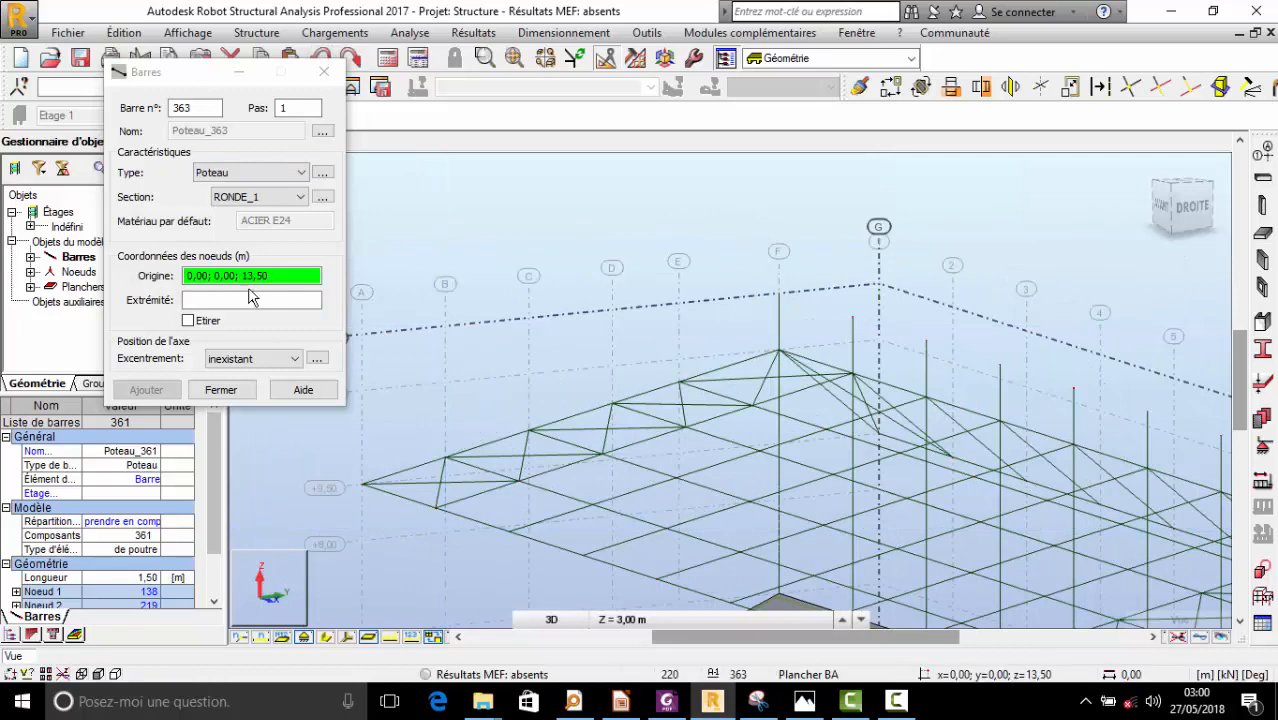
{"action": "left_click", "coordinate": [776, 296]}
{"action": "left_click", "coordinate": [528, 433]}
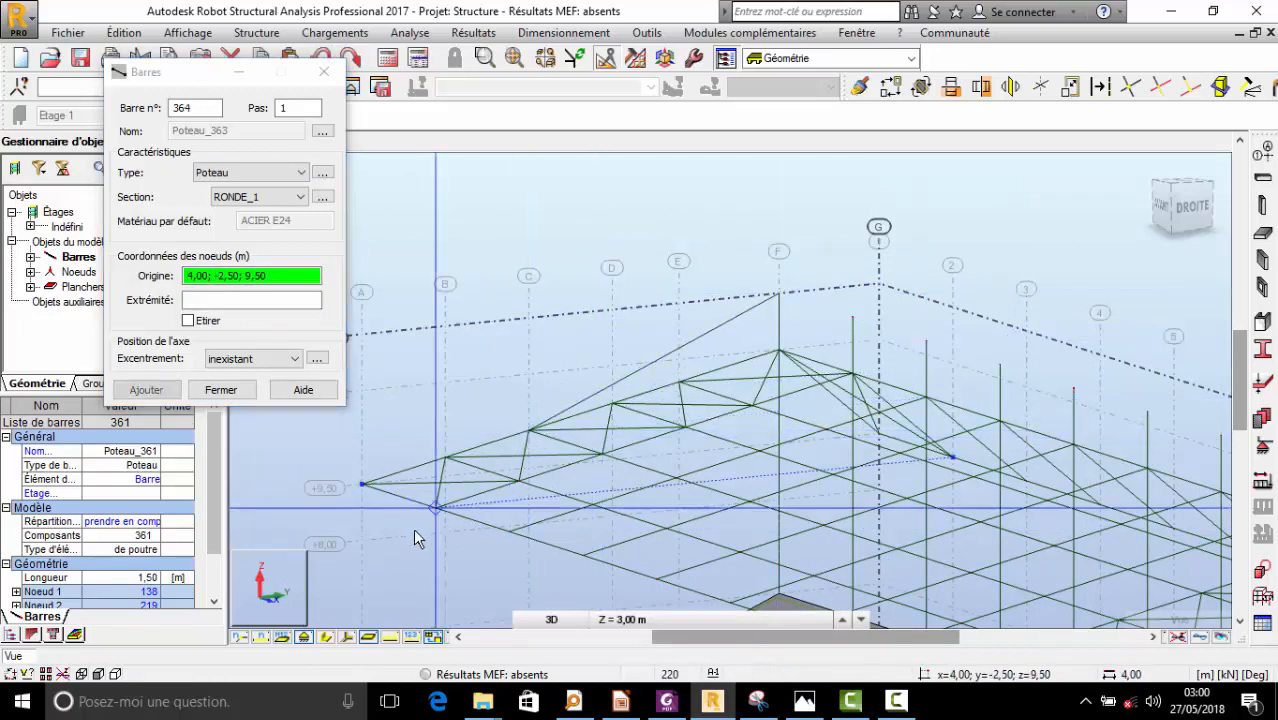
- Draw a second RONDE_1 tie from 0,00; 10,00; 13,50 to the rear truss tip at 0,00; 13,00; 9,50 and finish bar definition
{"action": "scroll", "coordinate": [413, 528], "scroll_direction": "down", "scroll_amount": 3}
{"action": "scroll", "coordinate": [596, 372], "scroll_direction": "up", "scroll_amount": 5}
{"action": "right_click", "coordinate": [742, 260]}
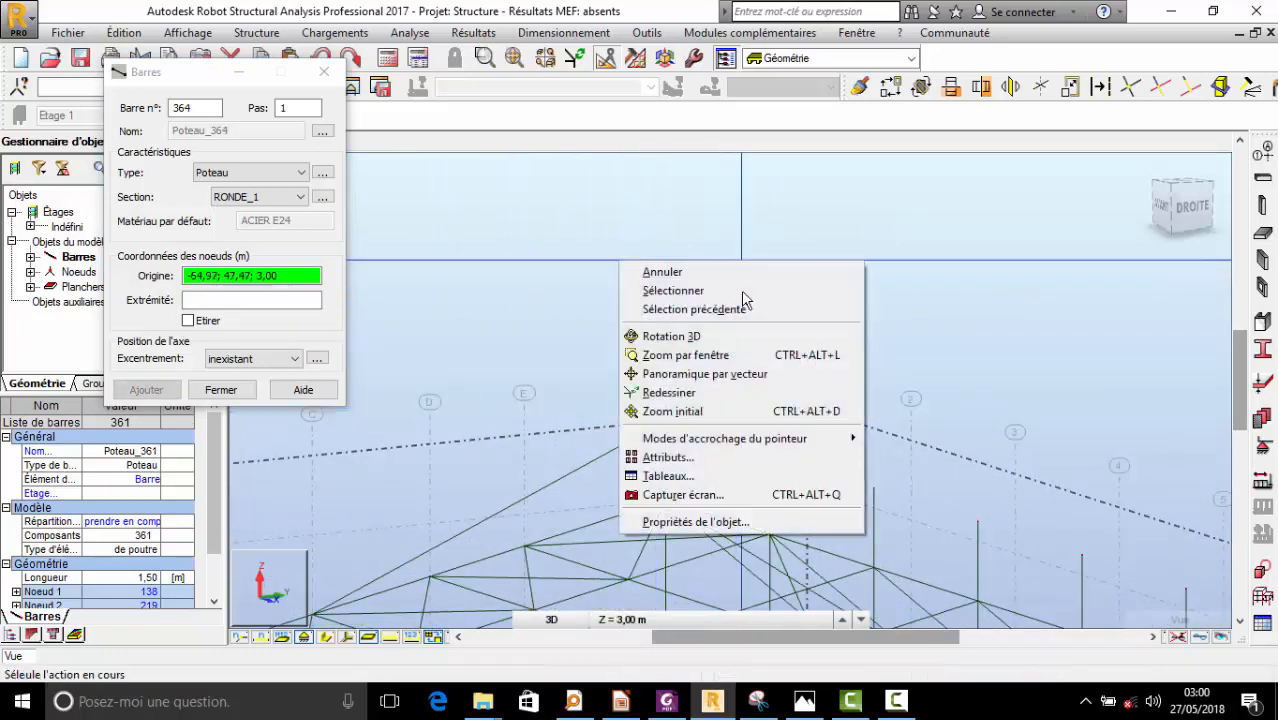
{"action": "left_click", "coordinate": [727, 335]}
{"action": "left_click_drag", "start_coordinate": [733, 330], "coordinate": [690, 434]}
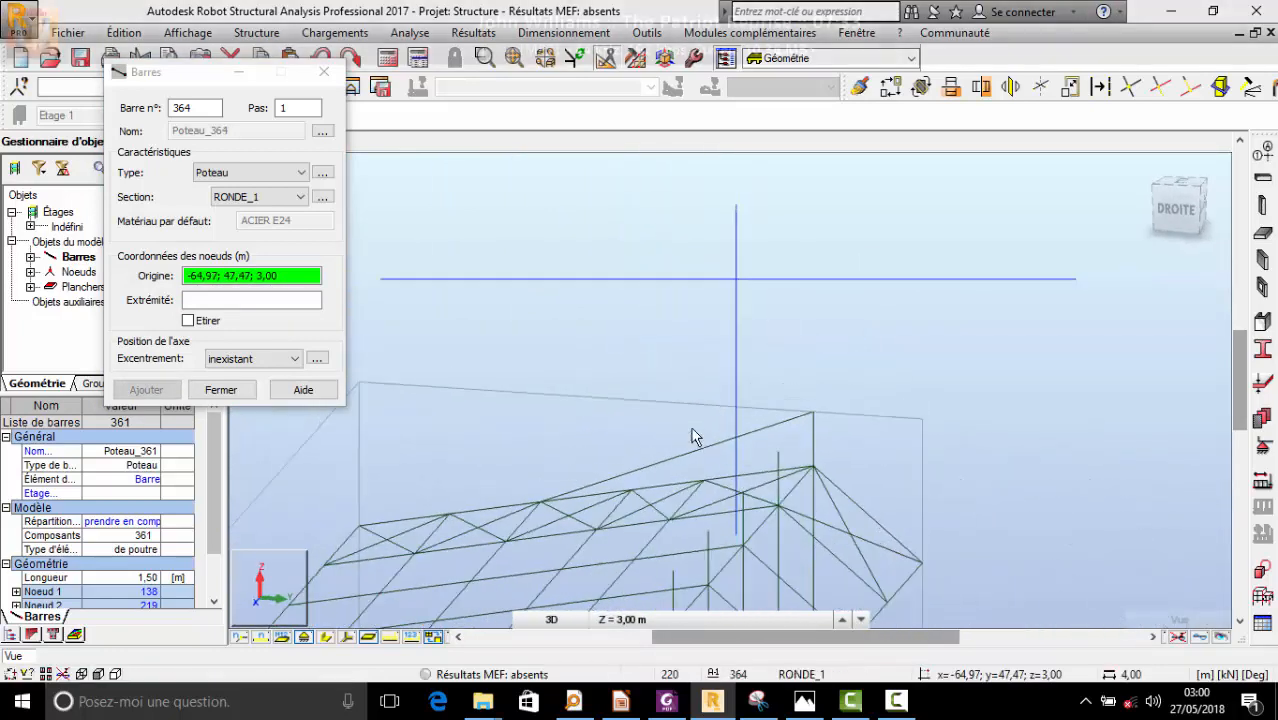
{"action": "left_click", "coordinate": [279, 279]}
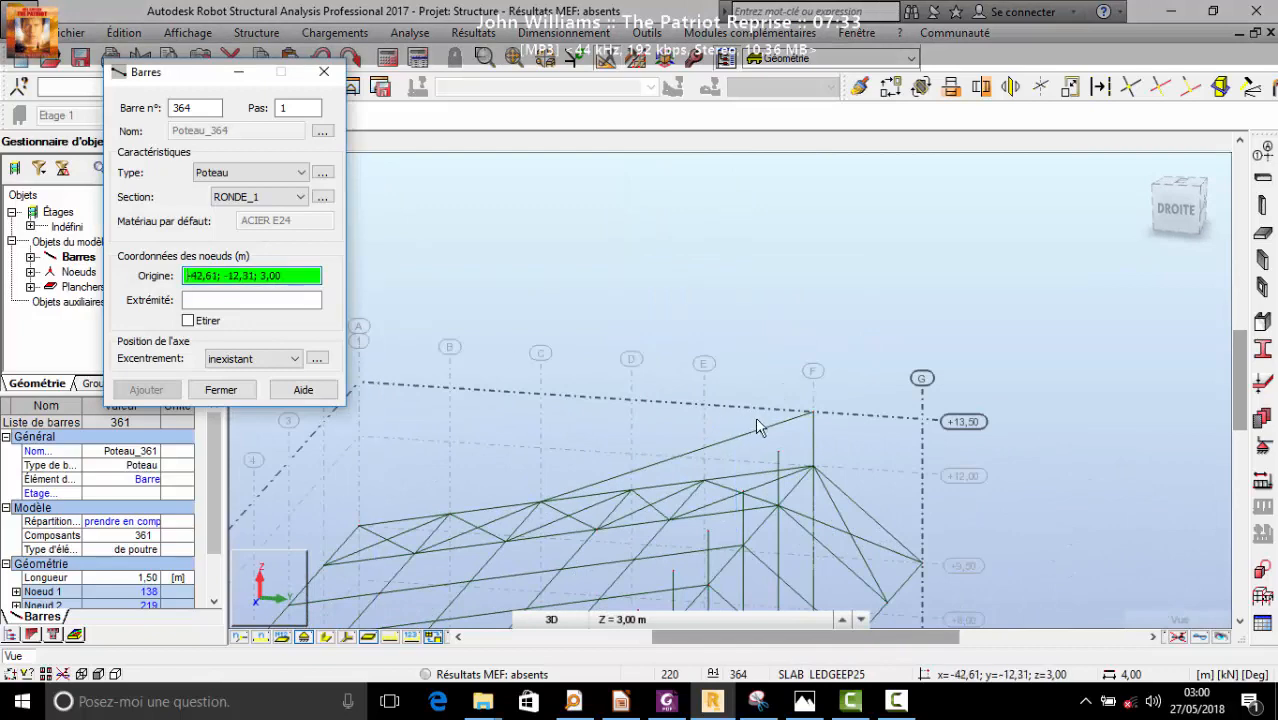
{"action": "left_click", "coordinate": [818, 412]}
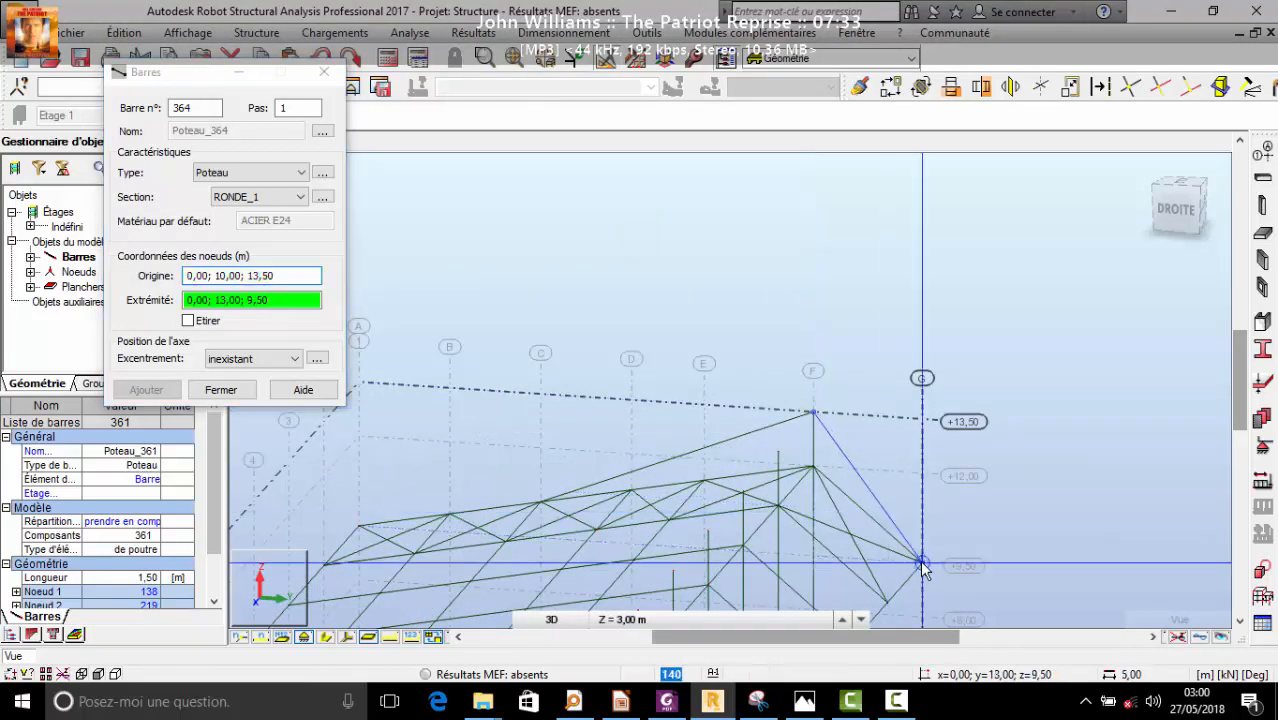
{"action": "left_click", "coordinate": [922, 563]}
{"action": "right_click", "coordinate": [626, 221]}
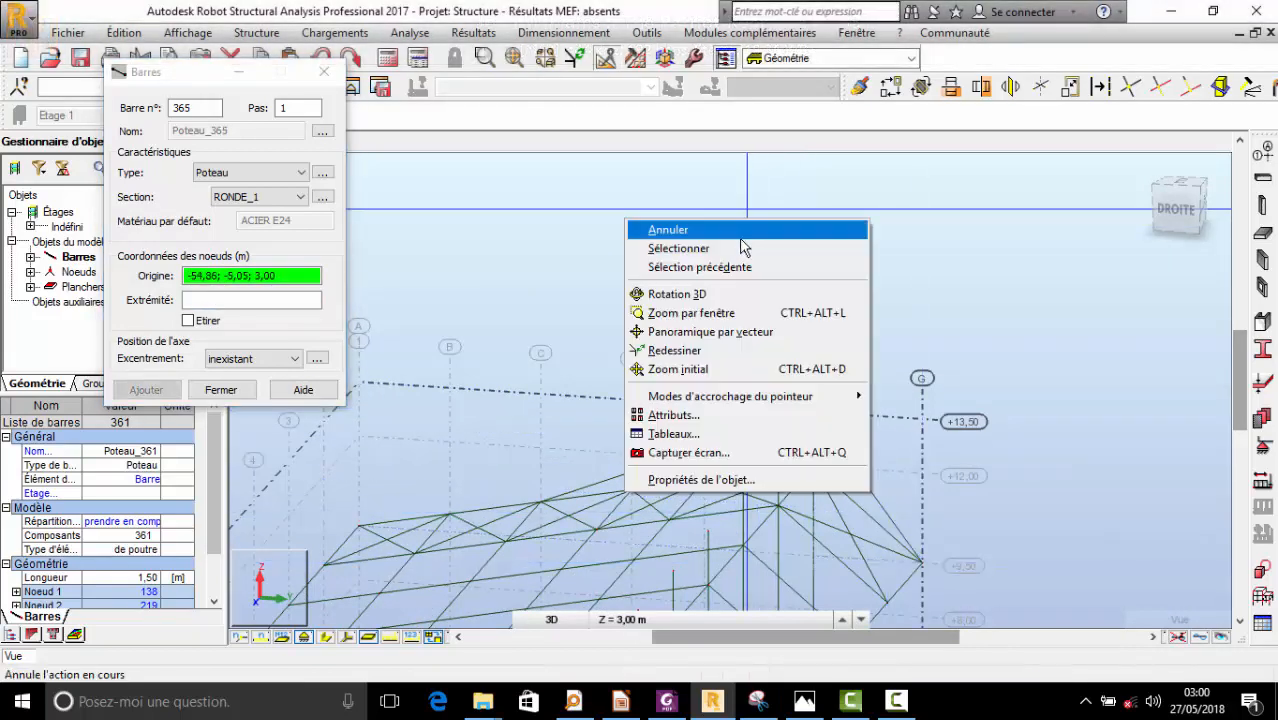
{"action": "left_click", "coordinate": [676, 294]}
{"action": "left_click_drag", "start_coordinate": [701, 240], "coordinate": [687, 333]}
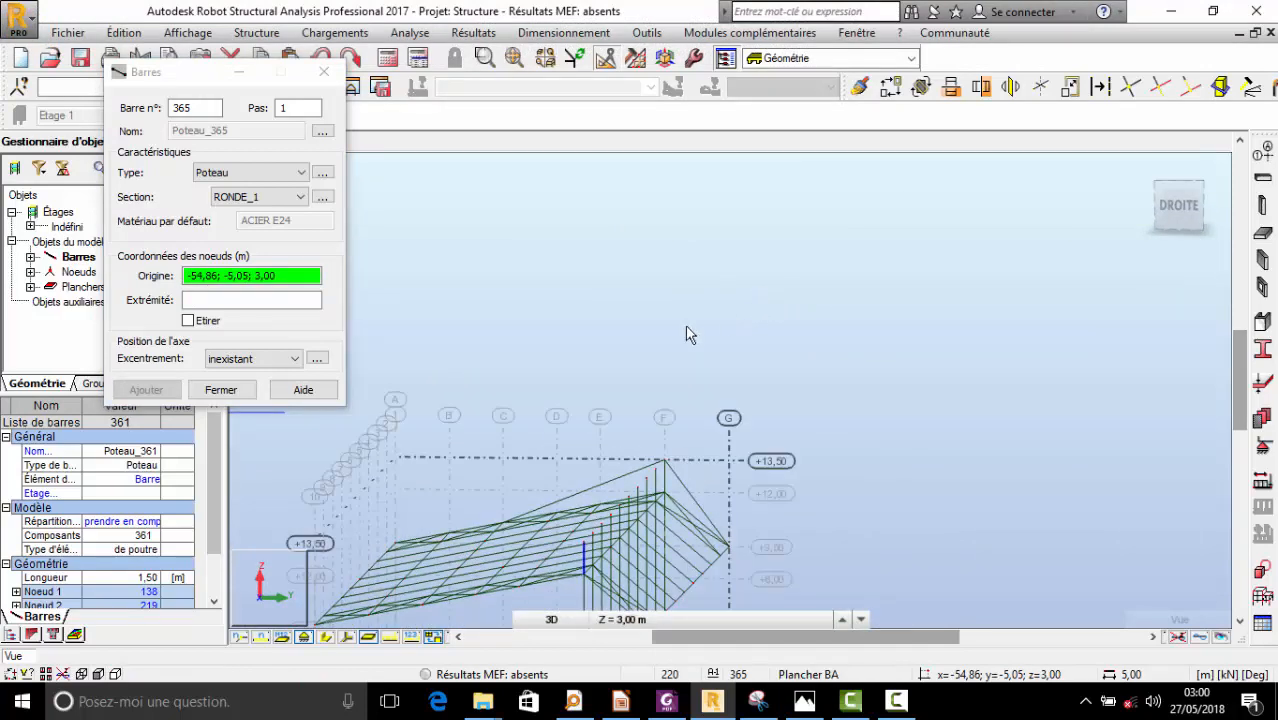
{"action": "left_click", "coordinate": [324, 72]}
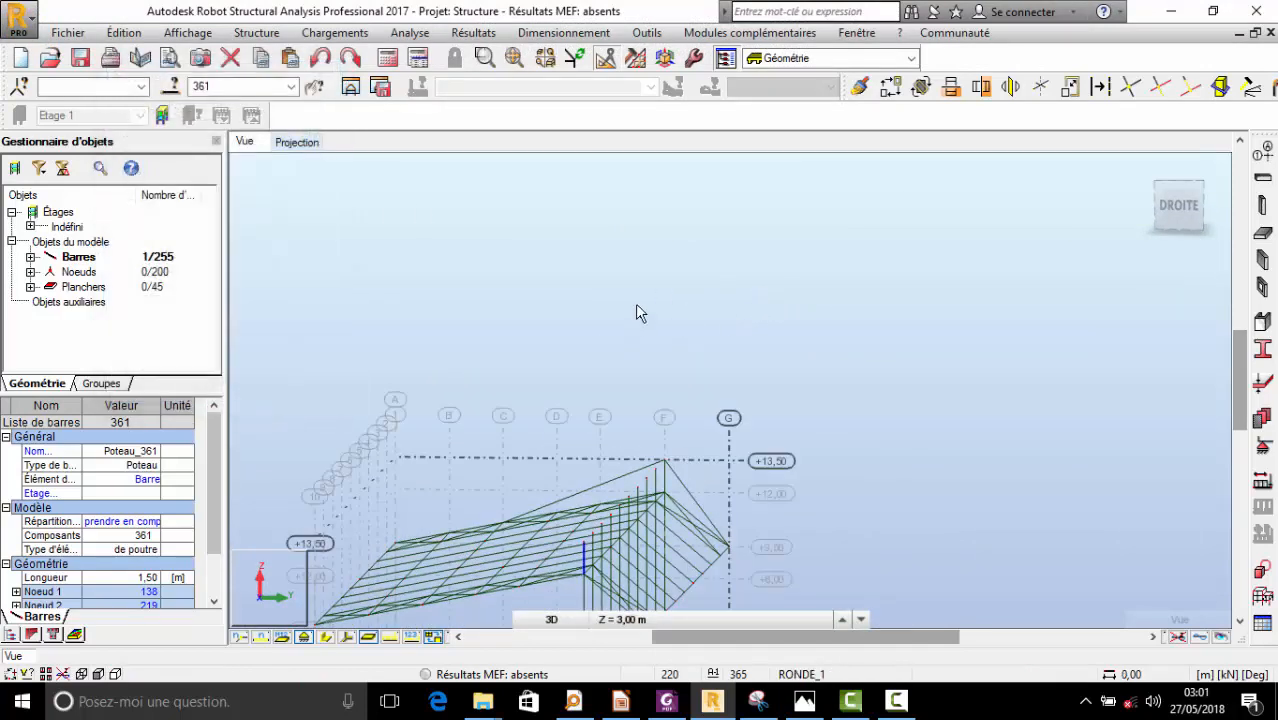
- Copy both RONDE_1 ties along the ridge with translation vector 4,00; 0,00; 0,00 and 9 repetitions
{"action": "left_click", "coordinate": [617, 481]}
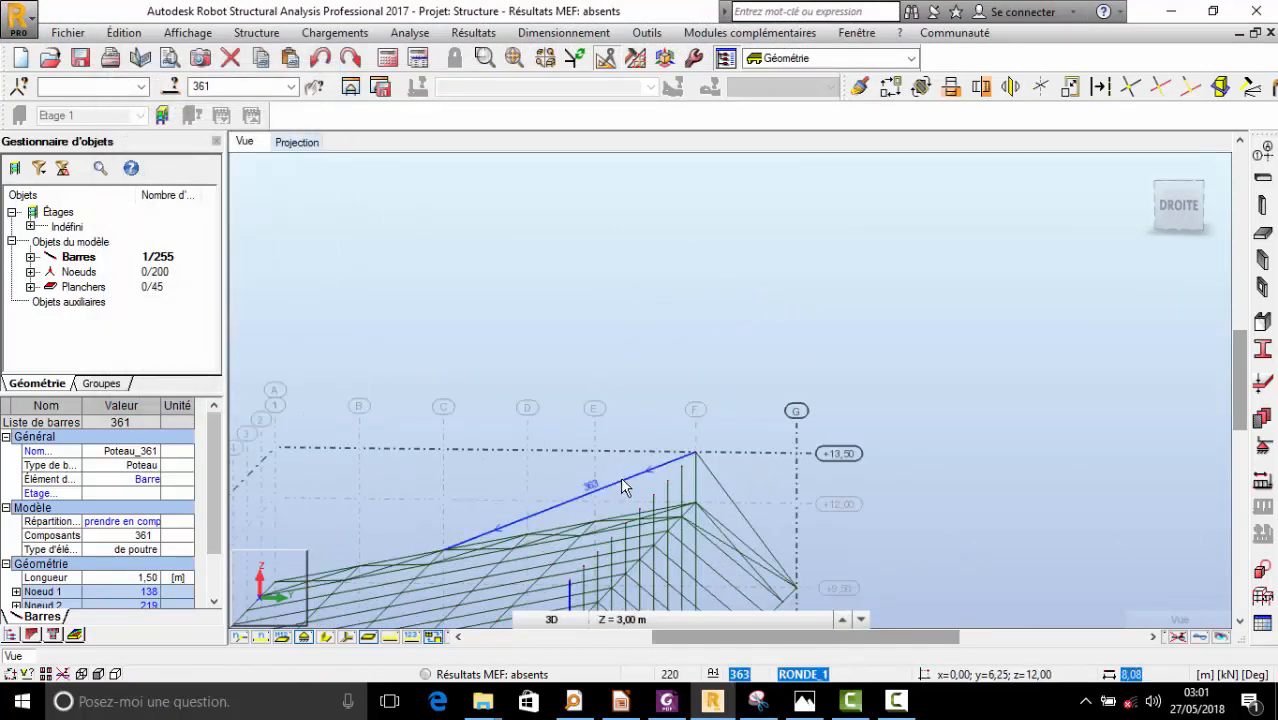
{"action": "left_click", "coordinate": [733, 503], "text": "ctrl"}
{"action": "scroll", "coordinate": [692, 440], "scroll_direction": "up", "scroll_amount": 2}
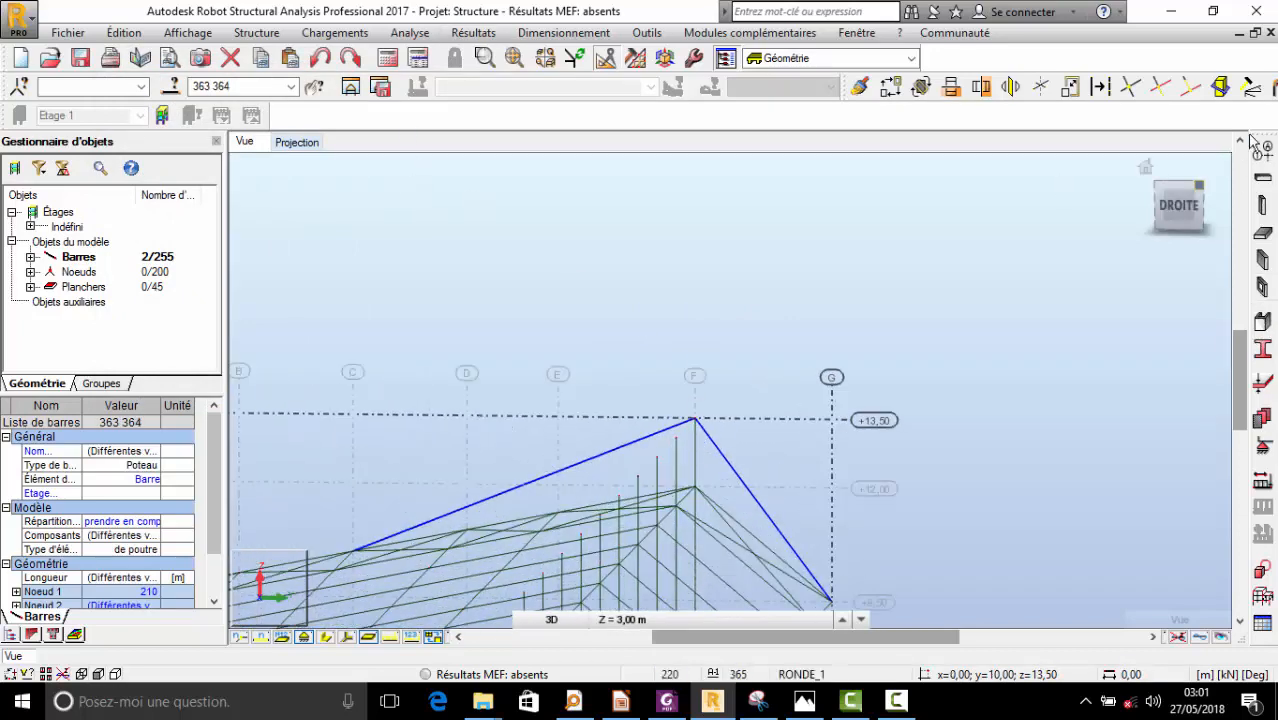
{"action": "left_click", "coordinate": [890, 86]}
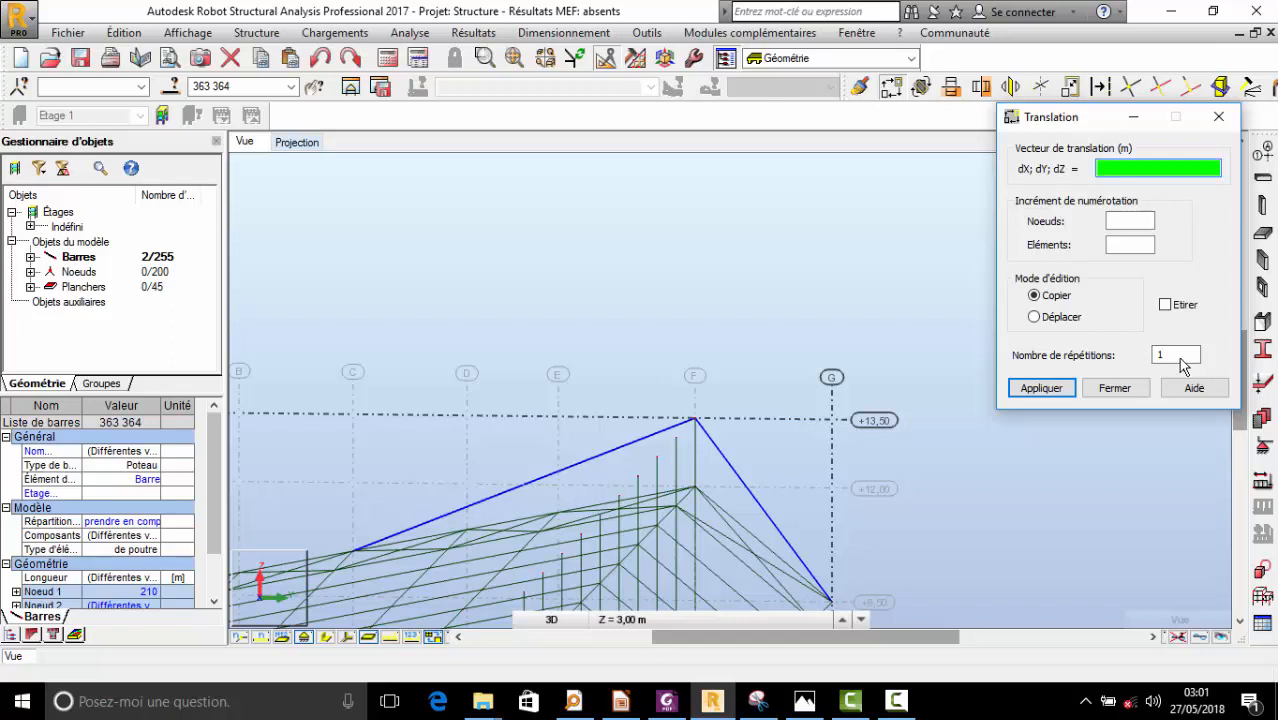
{"action": "left_click", "coordinate": [1182, 360]}
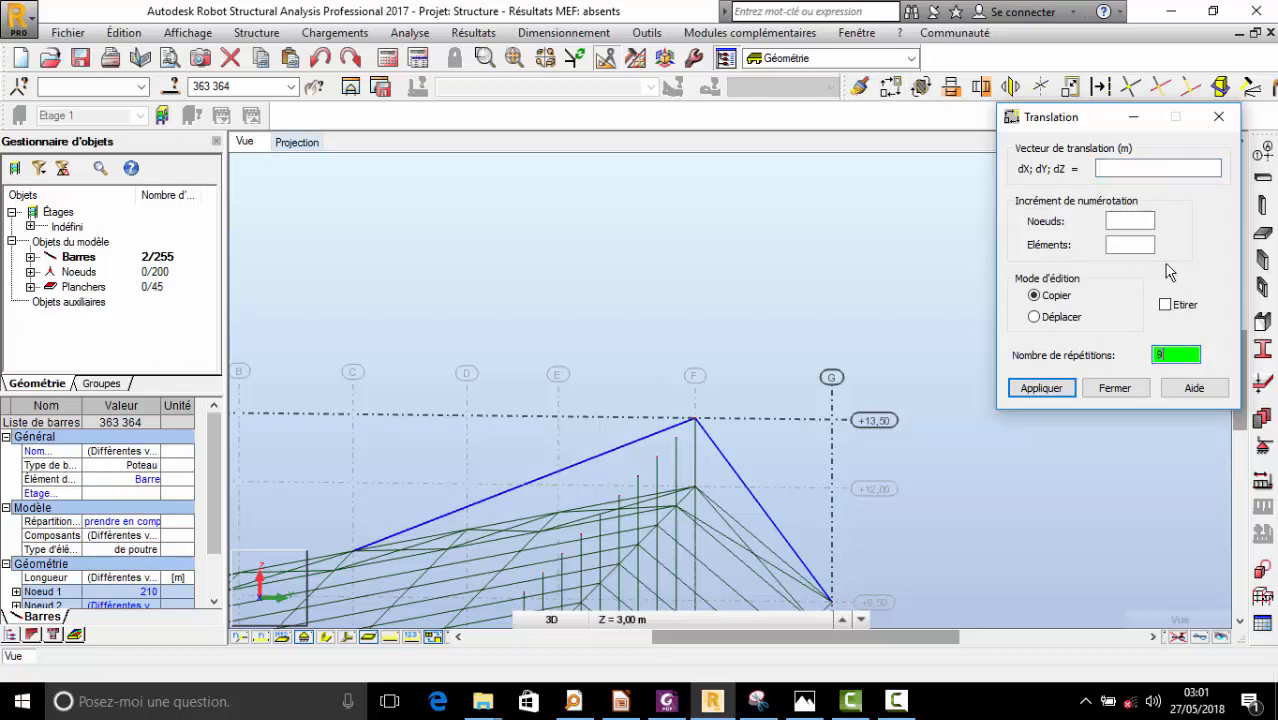
{"action": "left_click", "coordinate": [696, 421]}
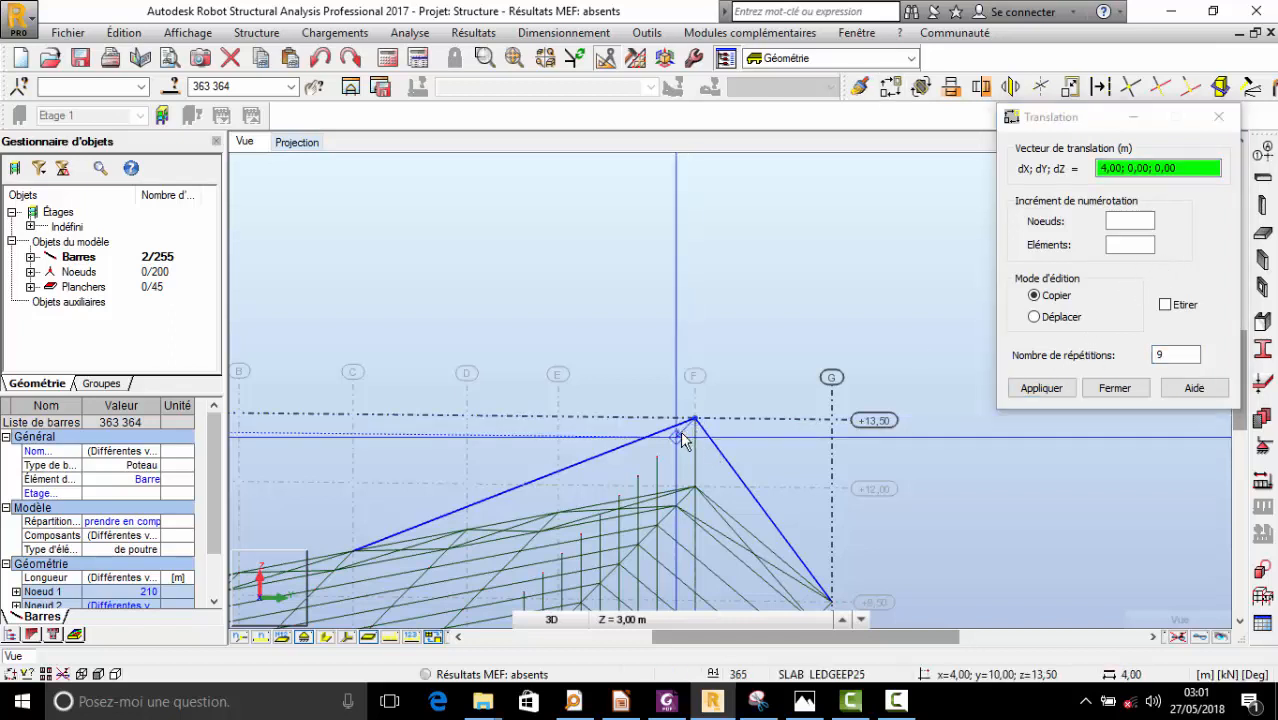
- Display the section shapes of the bars across the whole 3D model
{"action": "scroll", "coordinate": [708, 306], "scroll_direction": "down", "scroll_amount": 2}
{"action": "right_click", "coordinate": [693, 260]}
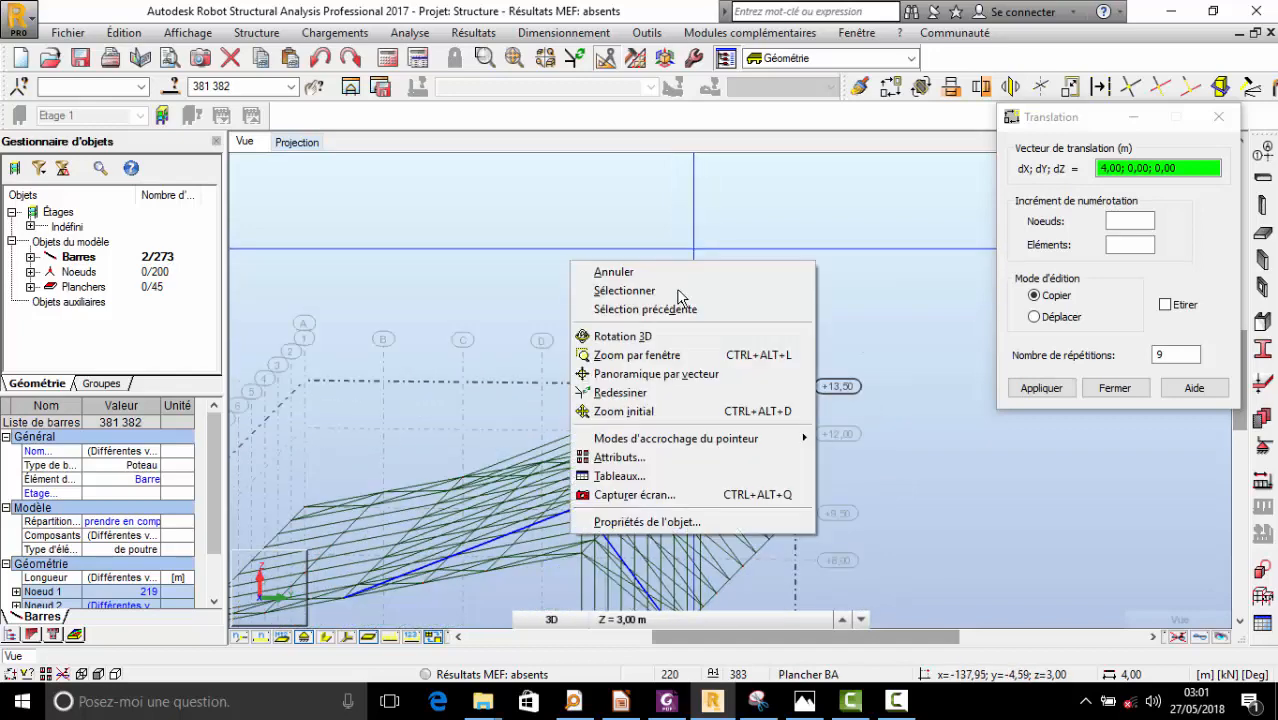
{"action": "left_click", "coordinate": [645, 340]}
{"action": "left_click_drag", "start_coordinate": [545, 285], "coordinate": [527, 404]}
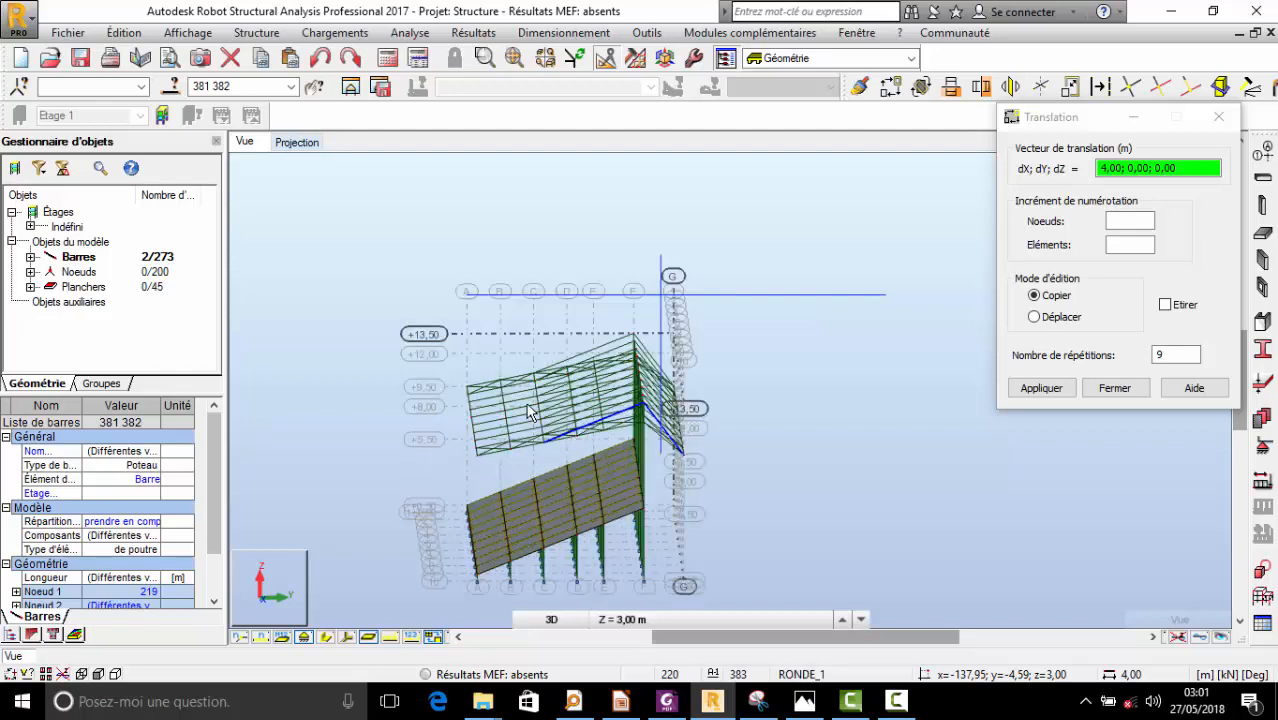
{"action": "left_click", "coordinate": [328, 640]}
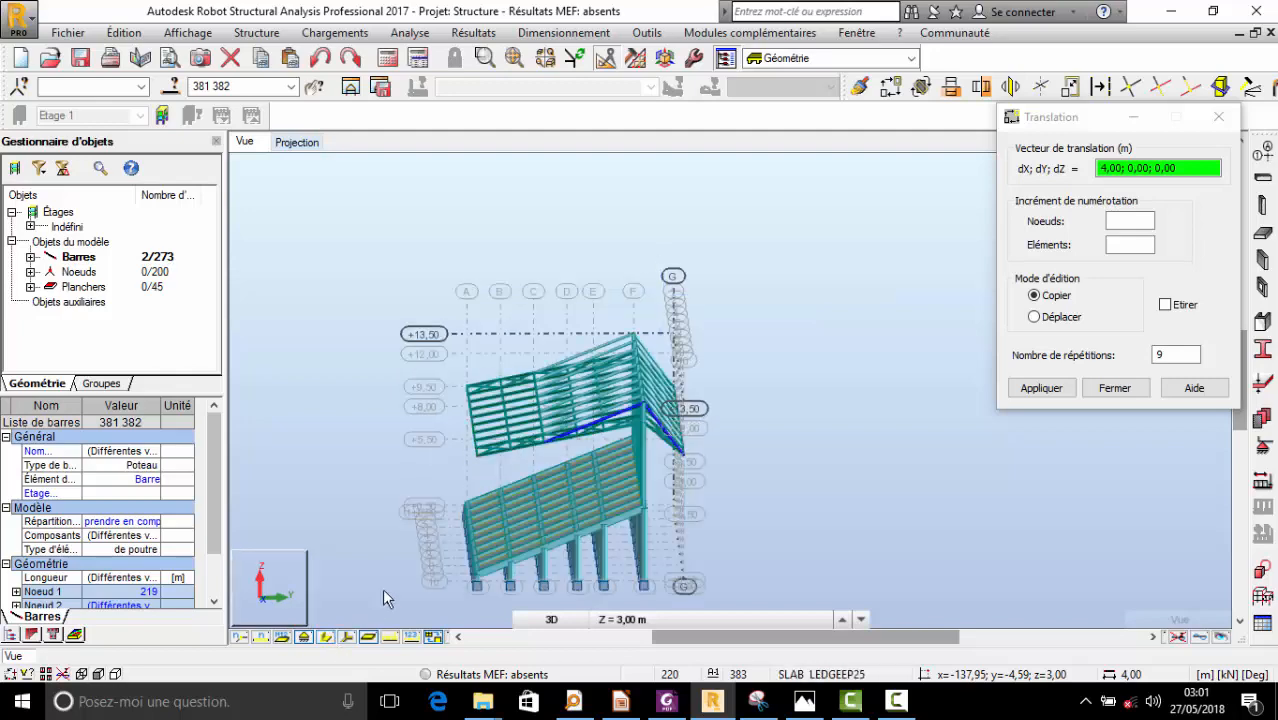
{"action": "left_click", "coordinate": [914, 704]}
{"action": "left_click", "coordinate": [1189, 616]}
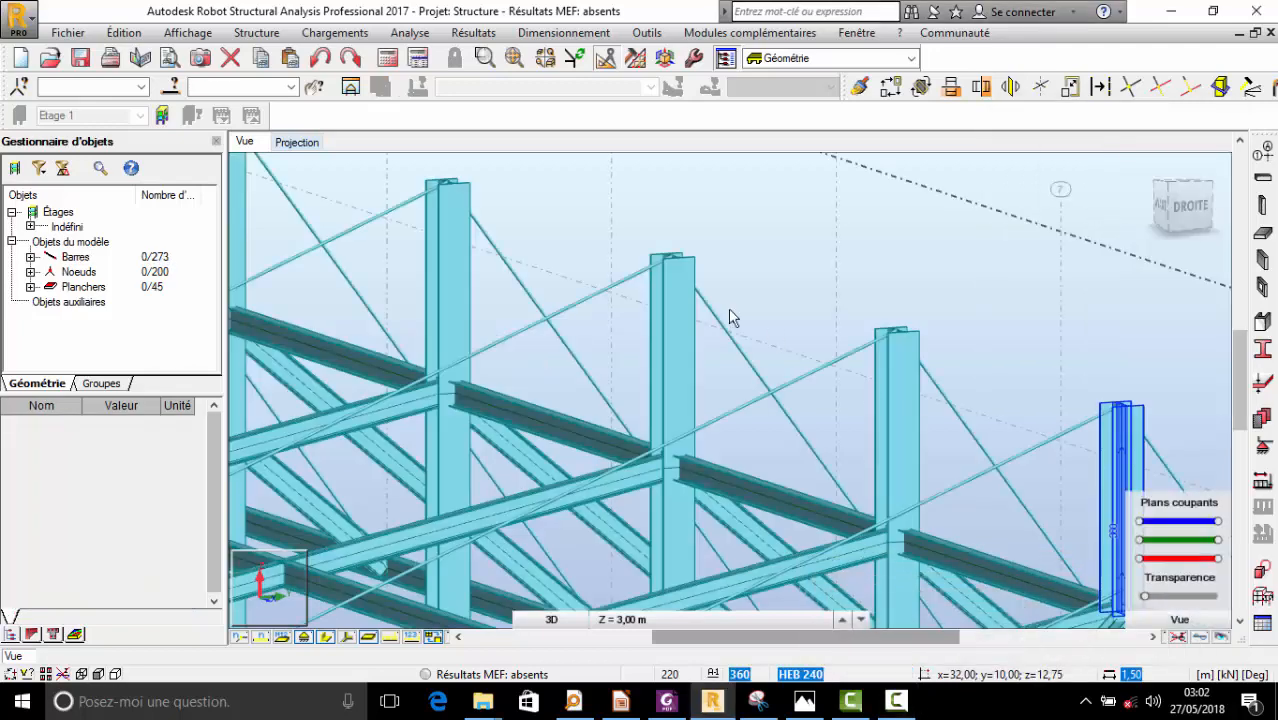
- Examine the copied ties, roof columns and trusses from several angles and distances
{"action": "scroll", "coordinate": [590, 301], "scroll_direction": "down", "scroll_amount": 3}
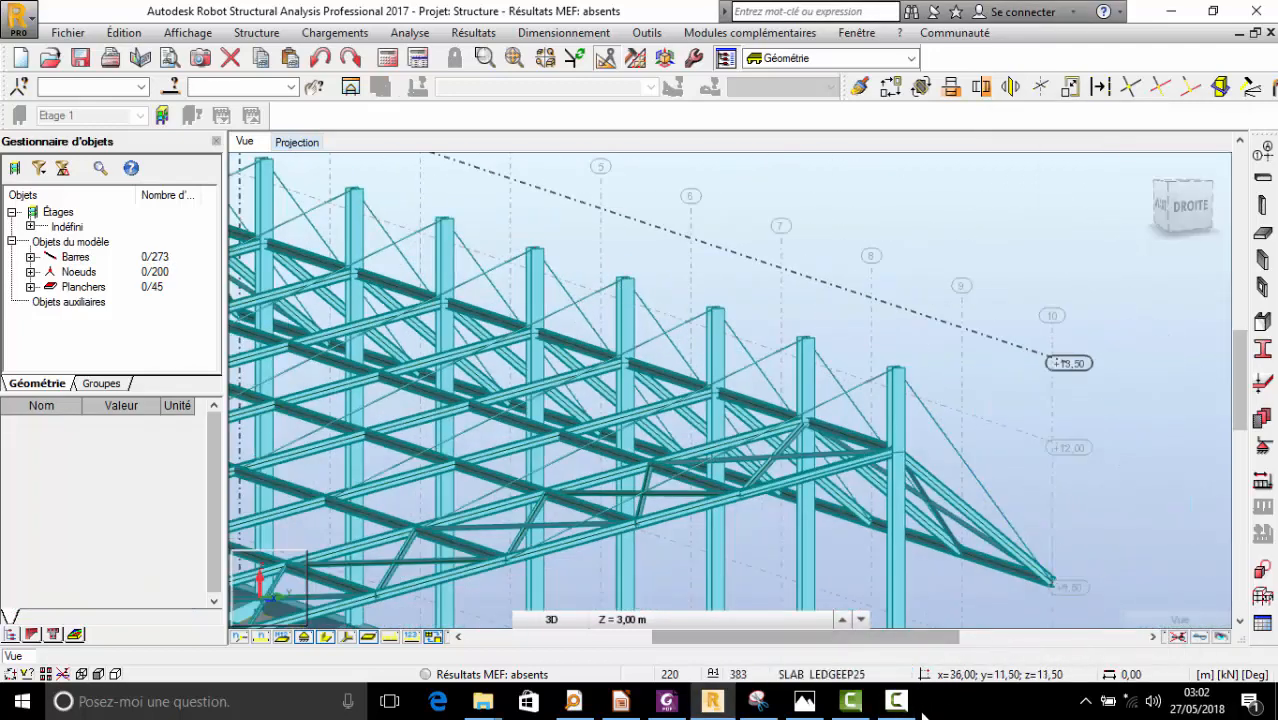
{"action": "left_click", "coordinate": [897, 702]}
{"action": "left_click", "coordinate": [897, 702]}
{"action": "right_click", "coordinate": [801, 232]}
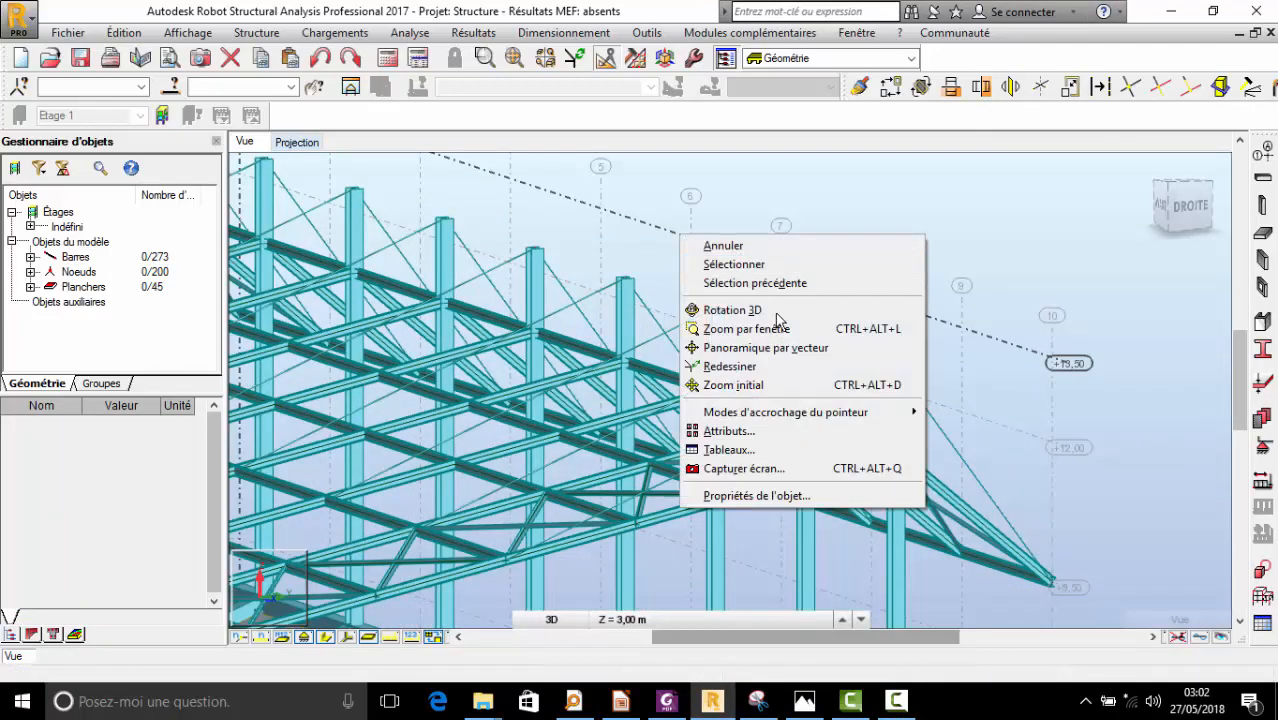
{"action": "left_click", "coordinate": [826, 311]}
{"action": "scroll", "coordinate": [827, 318], "scroll_direction": "down", "scroll_amount": 3}
{"action": "mouse_move", "coordinate": [786, 354]}
{"action": "left_mouse_down"}
{"action": "mouse_move", "coordinate": [756, 354]}
{"action": "mouse_move", "coordinate": [777, 345]}
{"action": "left_mouse_up"}
{"action": "scroll", "coordinate": [866, 368], "scroll_direction": "up", "scroll_amount": 6}
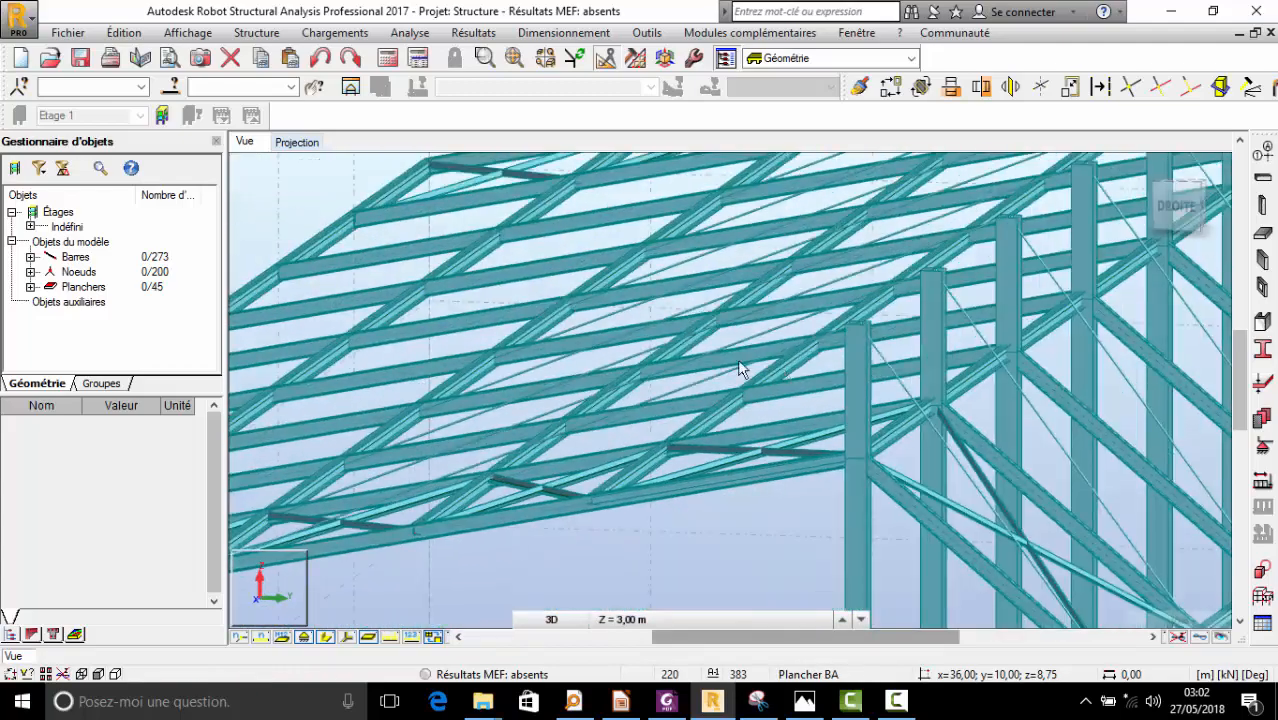
{"action": "scroll", "coordinate": [706, 394], "scroll_direction": "down", "scroll_amount": 3}
{"action": "mouse_move", "coordinate": [706, 394]}
{"action": "left_mouse_down"}
{"action": "mouse_move", "coordinate": [820, 388]}
{"action": "mouse_move", "coordinate": [672, 421]}
{"action": "left_mouse_up"}
{"action": "scroll", "coordinate": [845, 390], "scroll_direction": "down", "scroll_amount": 3}
{"action": "scroll", "coordinate": [531, 430], "scroll_direction": "up", "scroll_amount": 2}
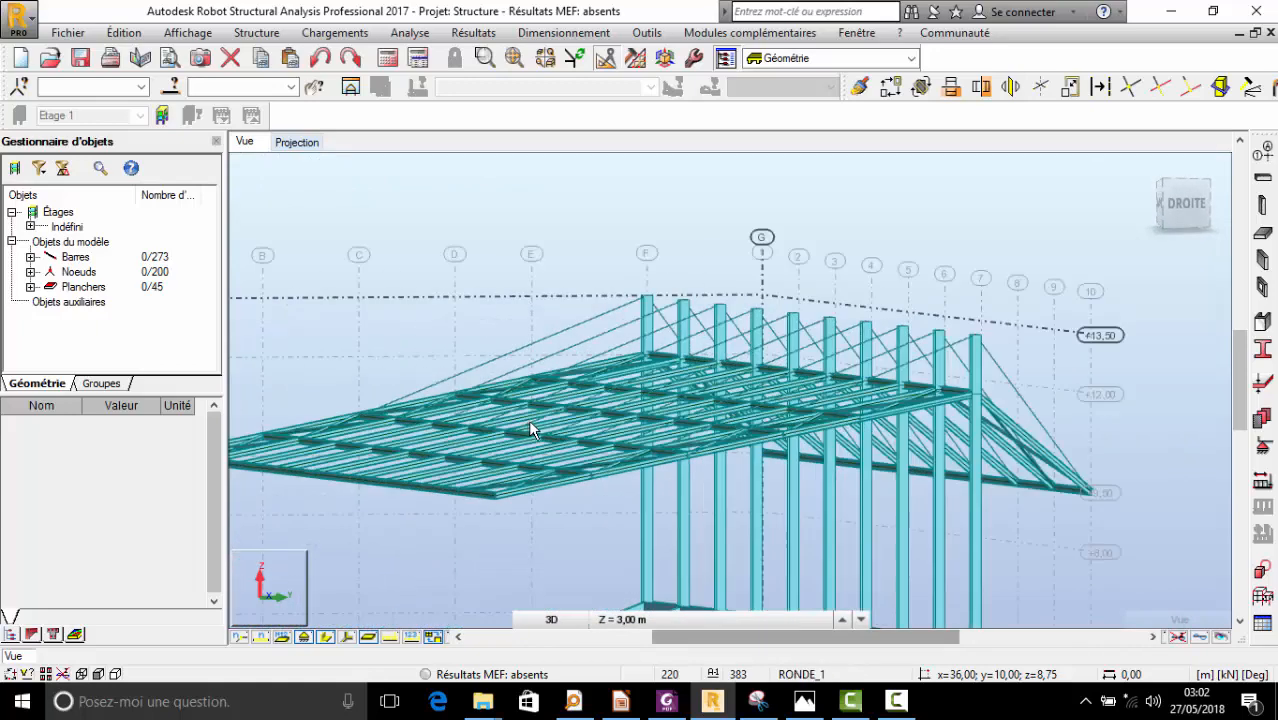
- Inspect the roof frame and rear stays of the grandstand model and compare them with the reference photo FRAMEWORK.PNG
{"action": "left_click", "coordinate": [326, 638]}
{"action": "scroll", "coordinate": [686, 328], "scroll_direction": "up", "scroll_amount": 6}
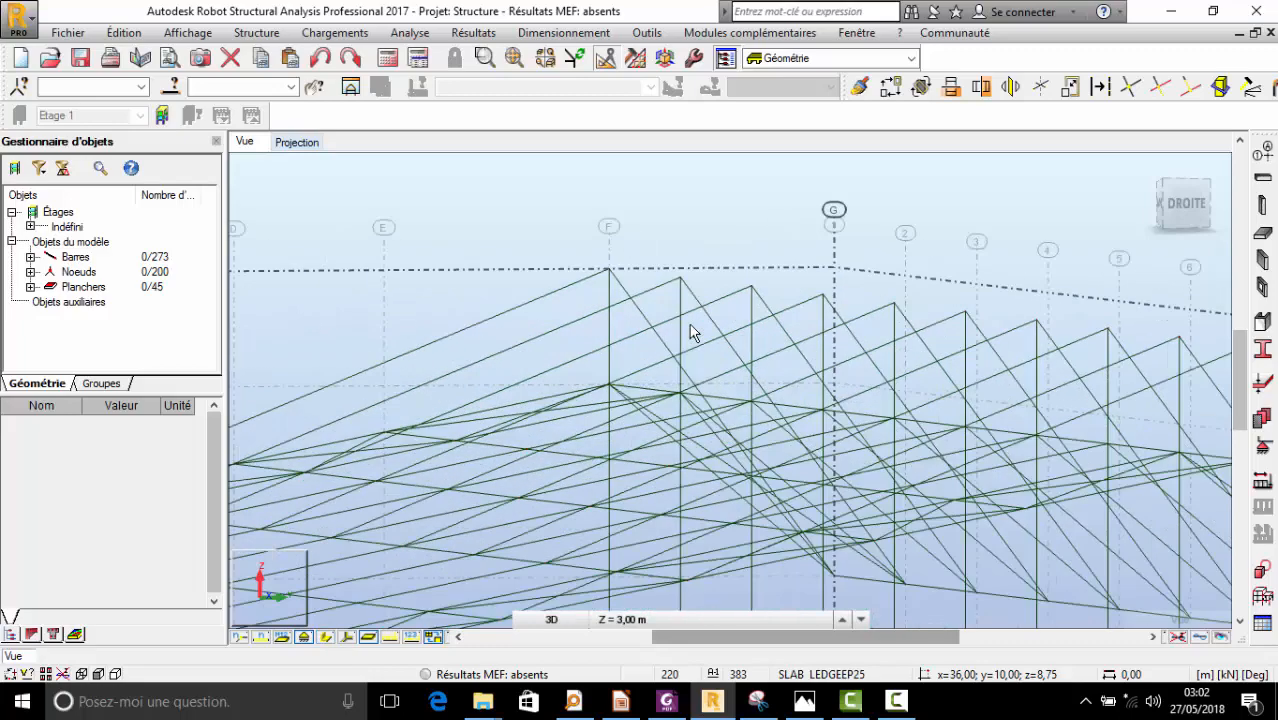
{"action": "scroll", "coordinate": [688, 332], "scroll_direction": "down", "scroll_amount": 5}
{"action": "middle_click_drag", "start_coordinate": [688, 334], "coordinate": [631, 380], "text": "shift"}
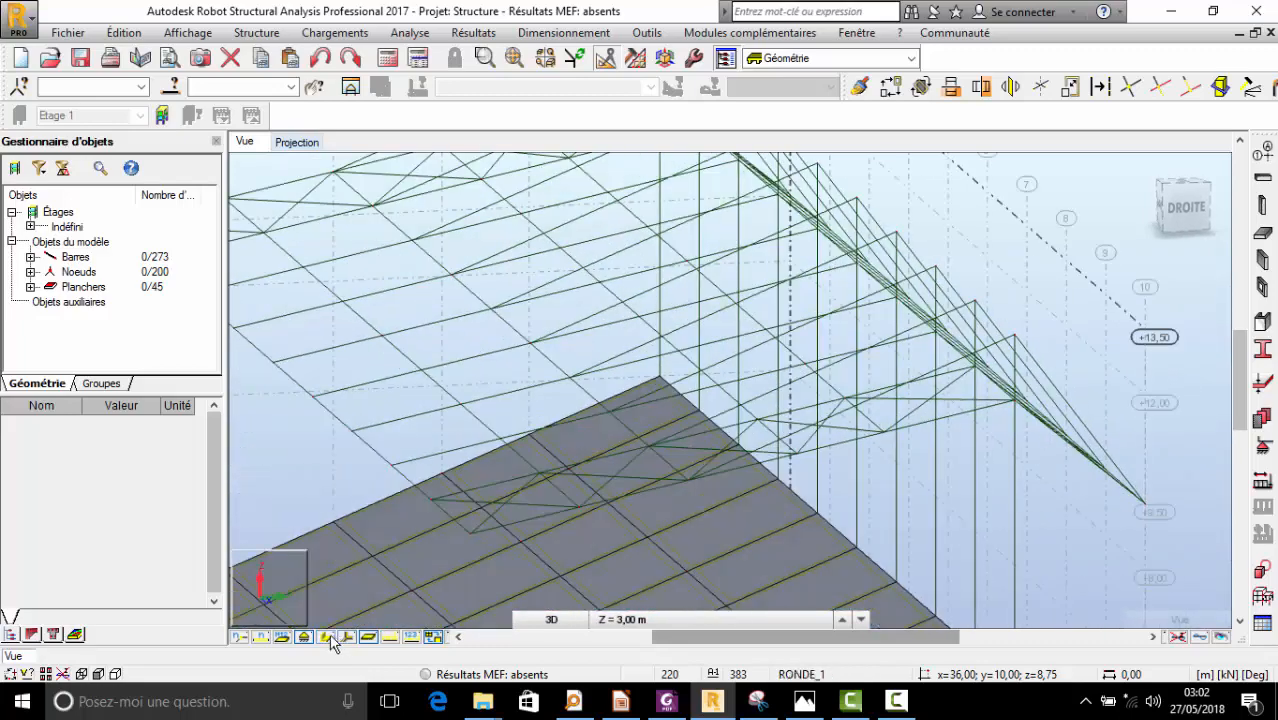
{"action": "scroll", "coordinate": [515, 540], "scroll_direction": "down", "scroll_amount": 5}
{"action": "middle_click_drag", "start_coordinate": [620, 470], "coordinate": [683, 508], "text": "shift"}
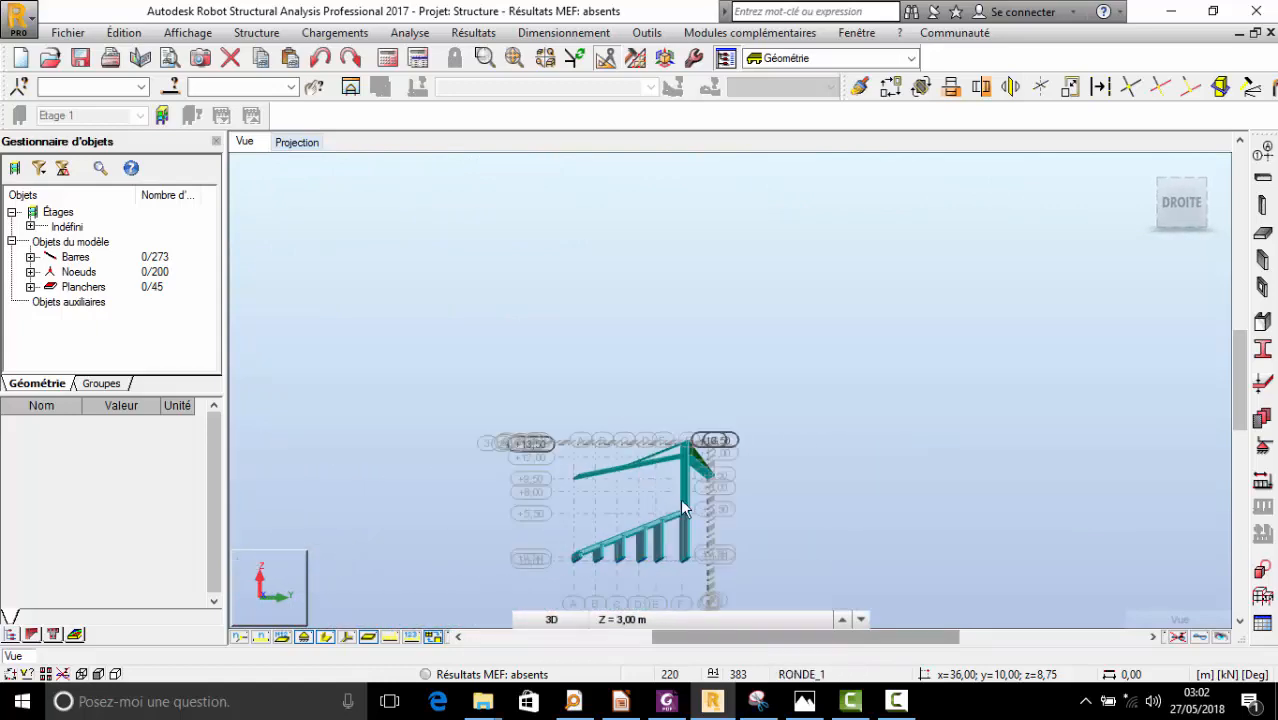
{"action": "left_click", "coordinate": [801, 700]}
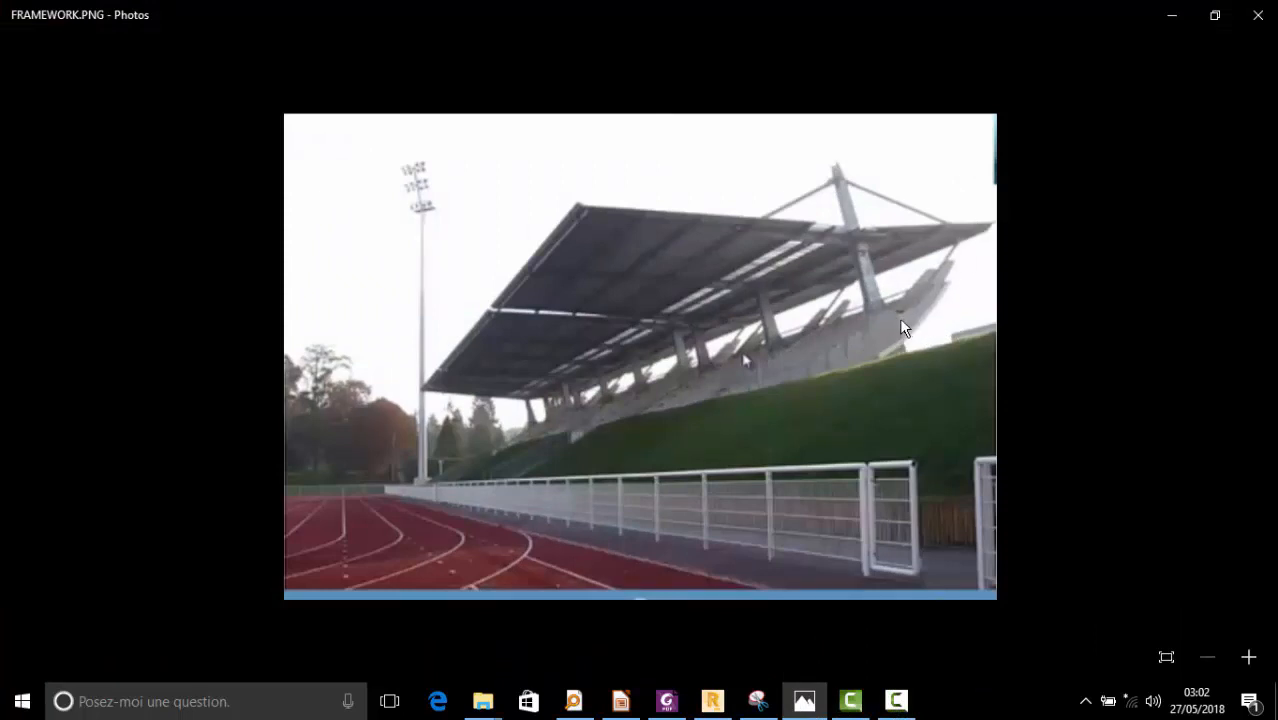
{"action": "left_click", "coordinate": [1176, 17]}
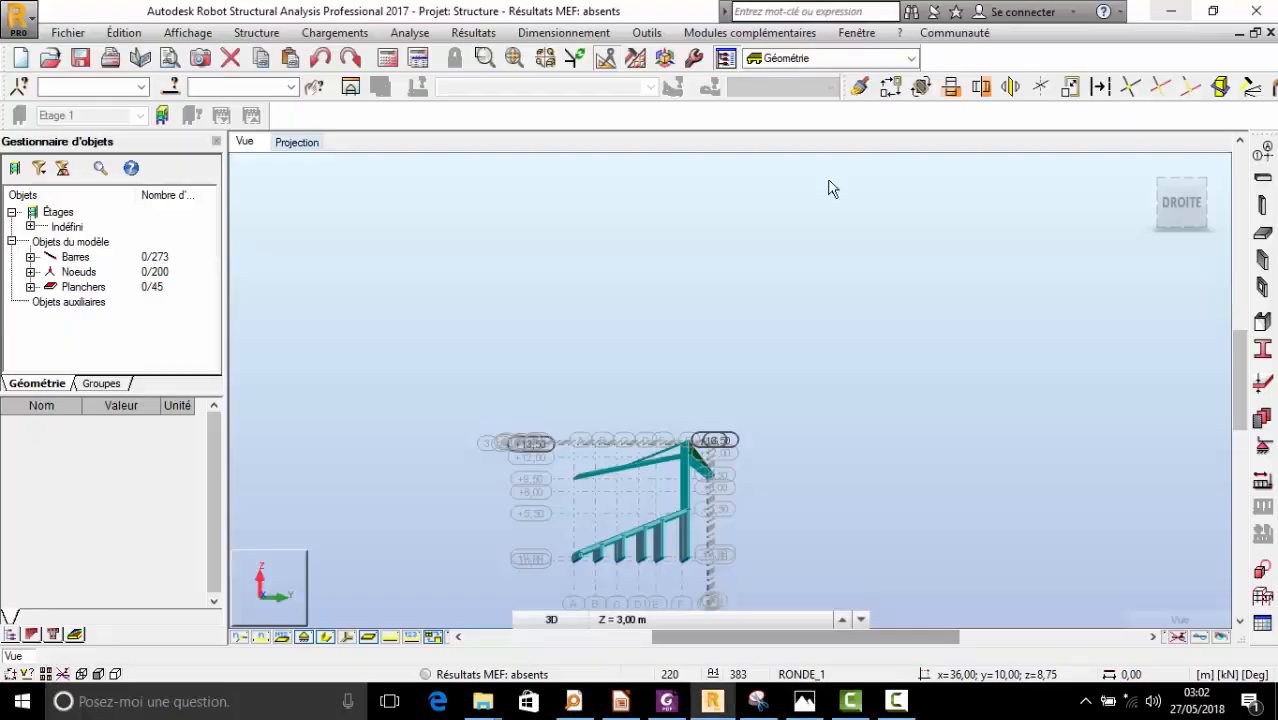
{"action": "scroll", "coordinate": [707, 462], "scroll_direction": "up", "scroll_amount": 6}
{"action": "scroll", "coordinate": [719, 485], "scroll_direction": "down", "scroll_amount": 2}
{"action": "middle_click_drag", "start_coordinate": [660, 444], "coordinate": [590, 364], "text": "shift"}
{"action": "scroll", "coordinate": [640, 305], "scroll_direction": "down", "scroll_amount": 5}
{"action": "middle_click_drag", "start_coordinate": [631, 406], "coordinate": [636, 399], "text": "shift"}
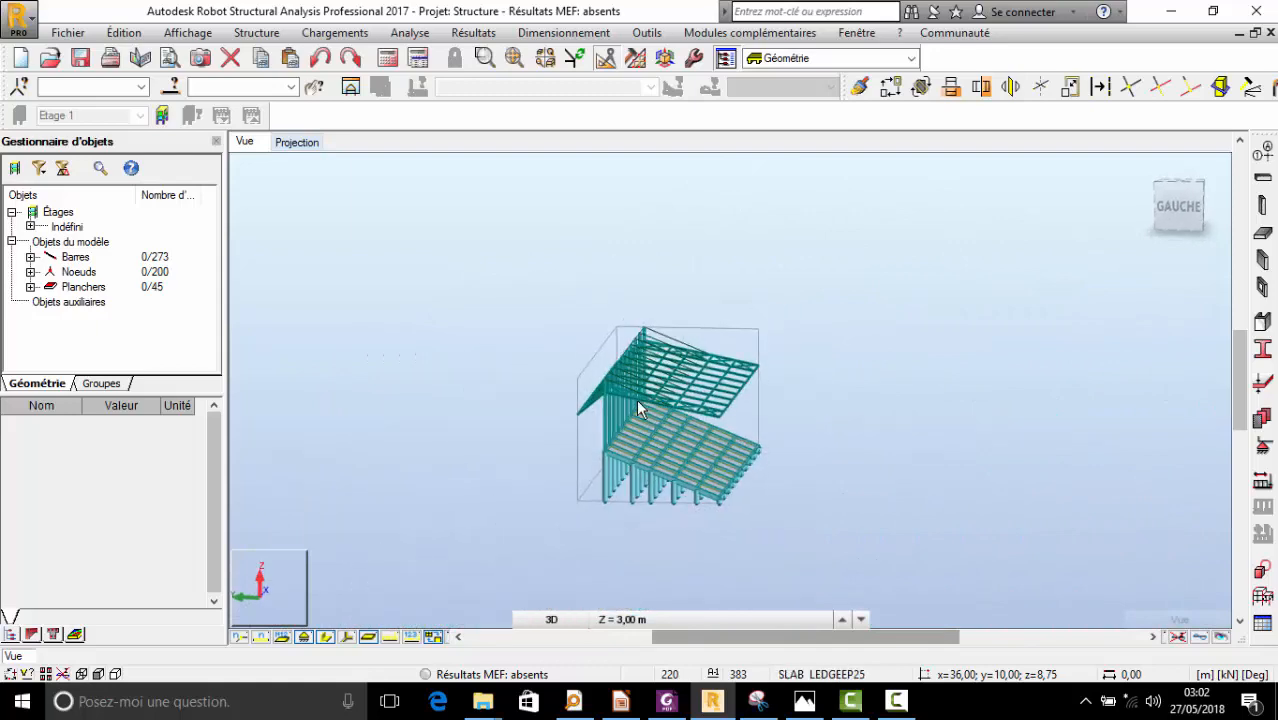
{"action": "scroll", "coordinate": [588, 437], "scroll_direction": "up", "scroll_amount": 3}
{"action": "middle_click_drag", "start_coordinate": [590, 445], "coordinate": [596, 414], "text": "shift"}
{"action": "scroll", "coordinate": [620, 360], "scroll_direction": "up", "scroll_amount": 3}
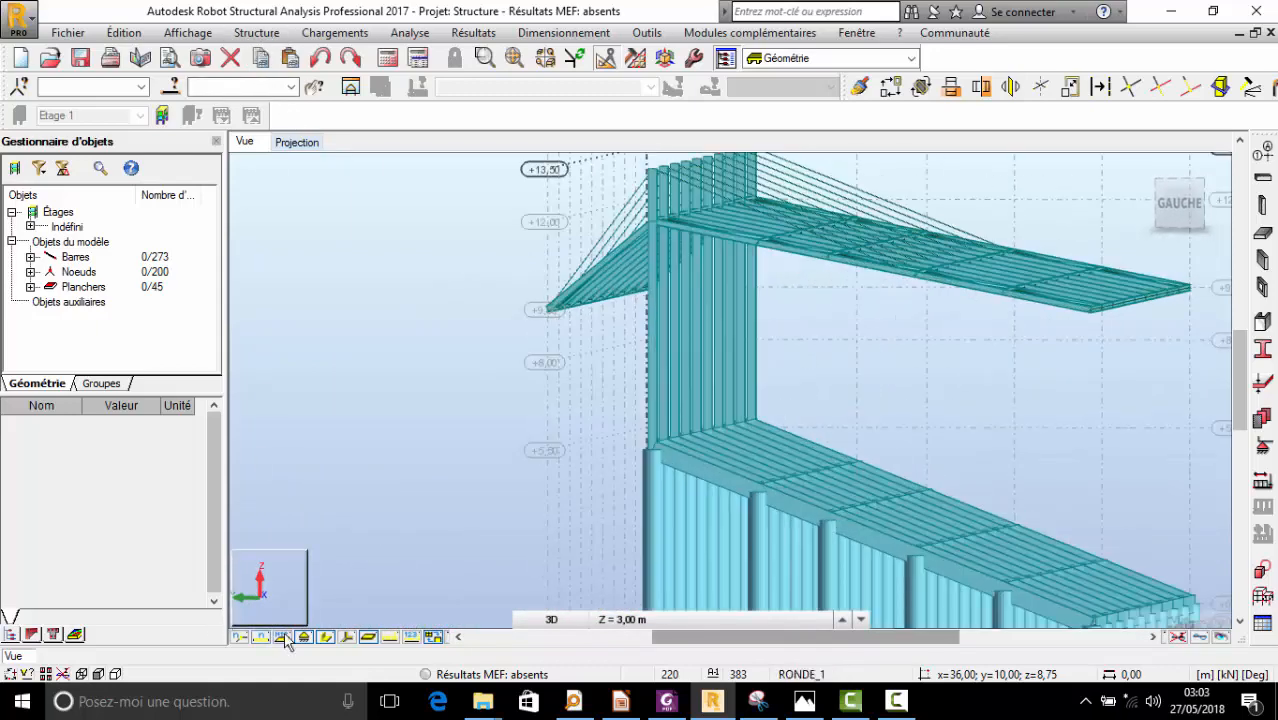
- Display the model as bar axes with support symbols instead of section shapes
{"action": "left_click", "coordinate": [342, 636]}
{"action": "scroll", "coordinate": [510, 448], "scroll_direction": "down", "scroll_amount": 3}
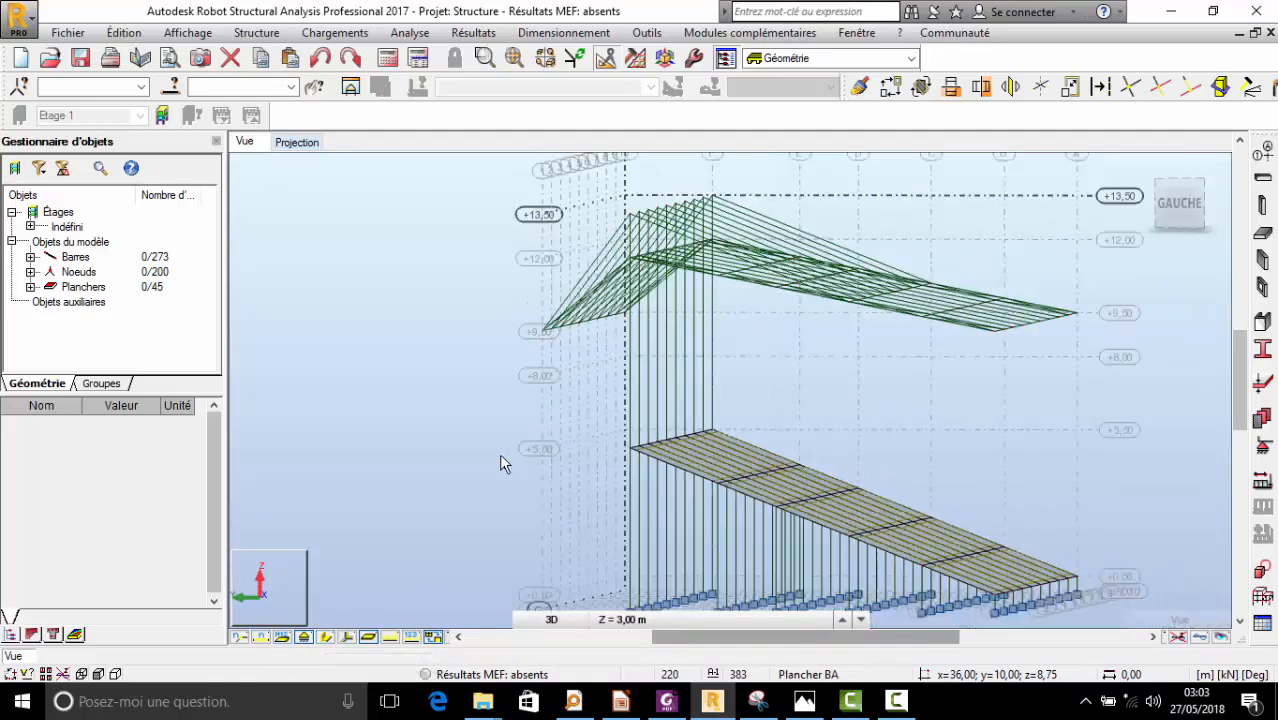
{"action": "middle_click_drag", "start_coordinate": [592, 462], "coordinate": [609, 462], "text": "shift"}
{"action": "middle_click_drag", "start_coordinate": [696, 463], "coordinate": [710, 476], "text": "shift"}
{"action": "scroll", "coordinate": [710, 476], "scroll_direction": "down", "scroll_amount": 3}
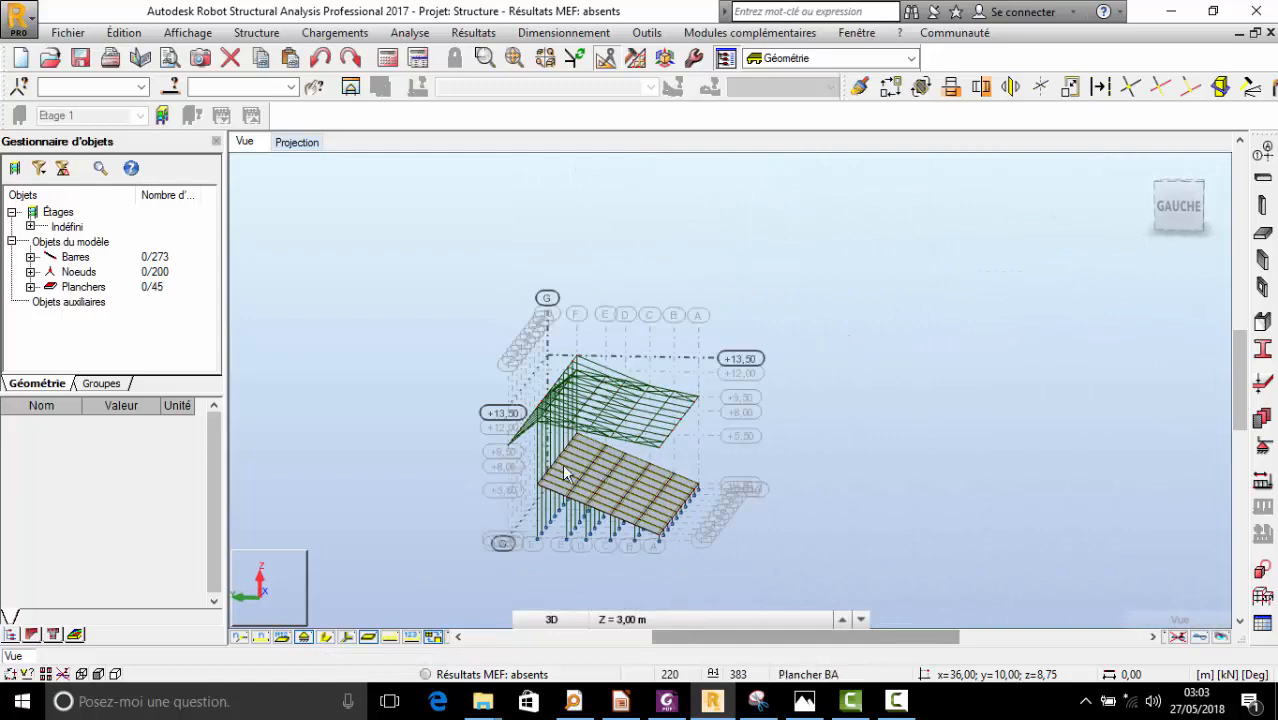
{"action": "scroll", "coordinate": [561, 469], "scroll_direction": "up", "scroll_amount": 1}
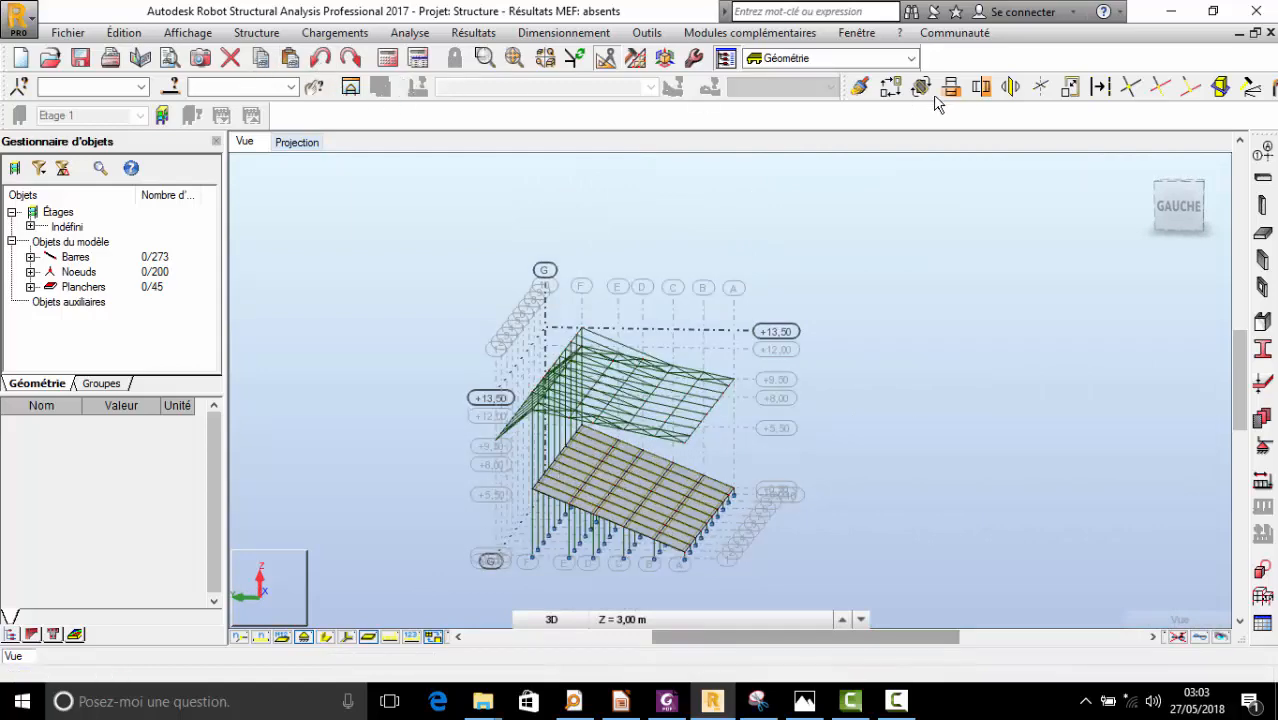
- Add an HEB 240 column-type bar from the rear slab corner (0,00; 10,00; 5,50) to the rear roof tip (0,00; 13,00; 9,50)
{"action": "left_click", "coordinate": [257, 33]}
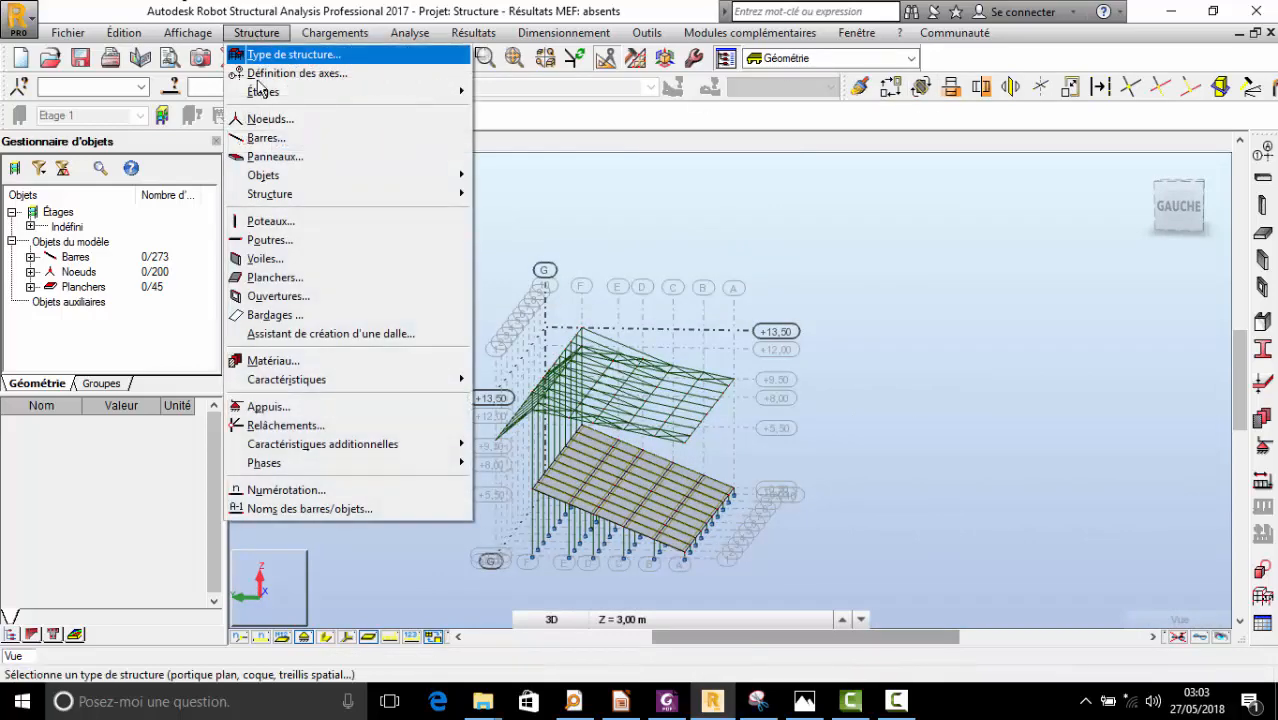
{"action": "left_click", "coordinate": [262, 134]}
{"action": "scroll", "coordinate": [452, 493], "scroll_direction": "up", "scroll_amount": 3}
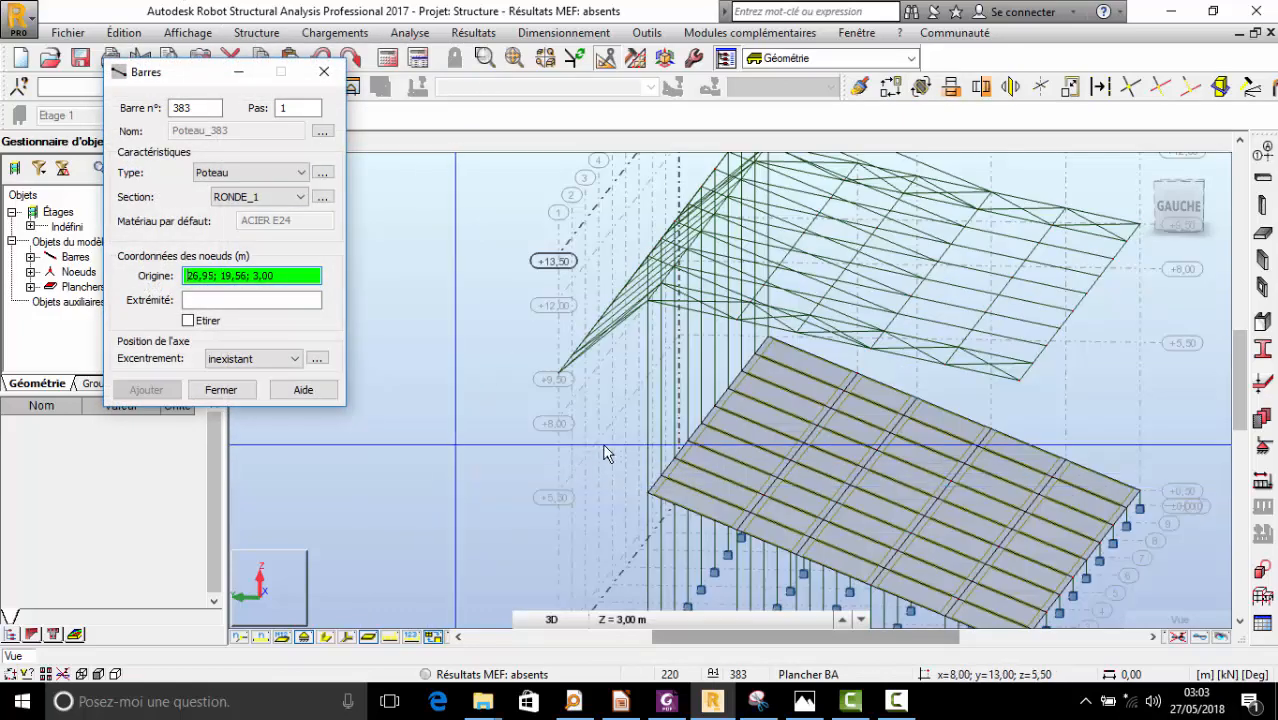
{"action": "left_click", "coordinate": [241, 198]}
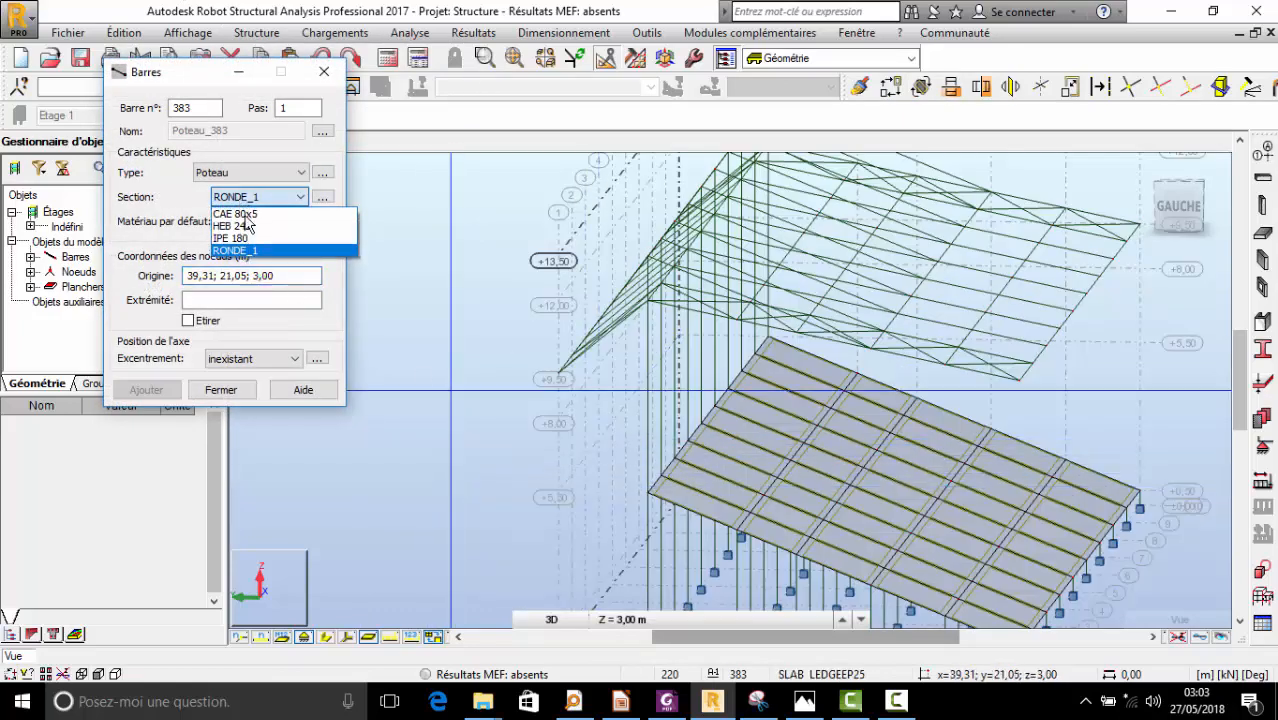
{"action": "left_click", "coordinate": [245, 236]}
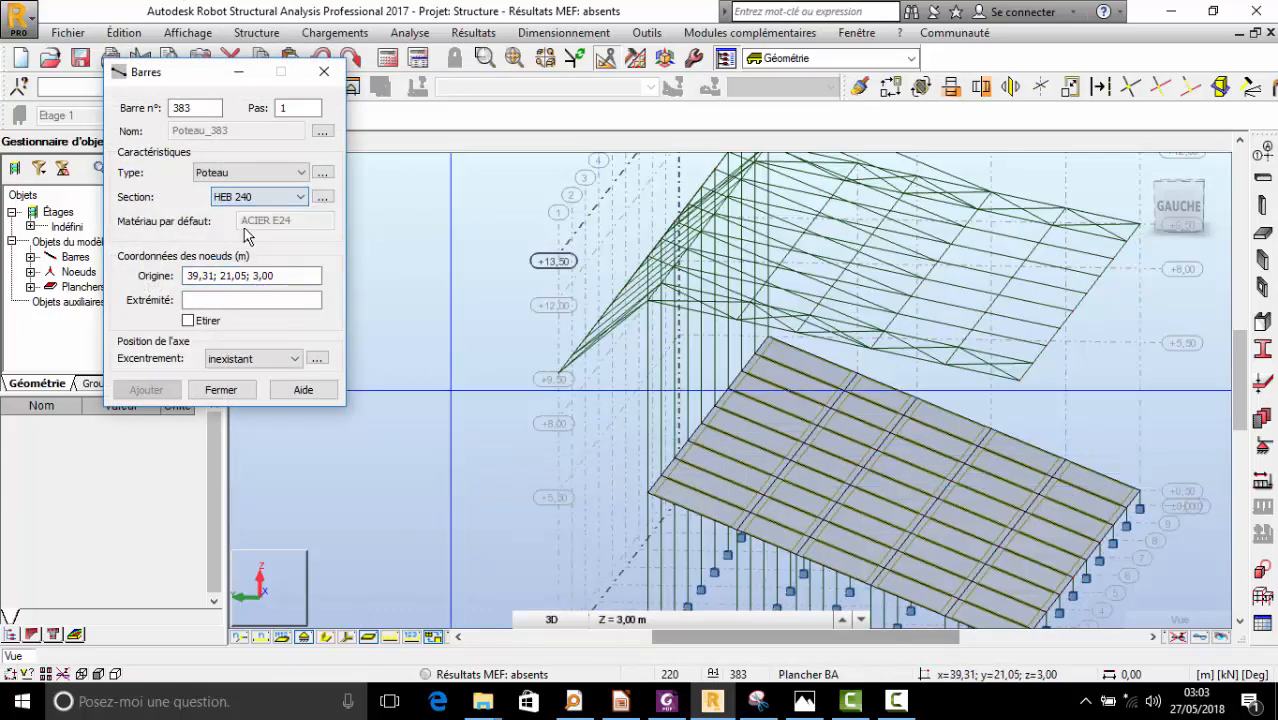
{"action": "left_click", "coordinate": [651, 497]}
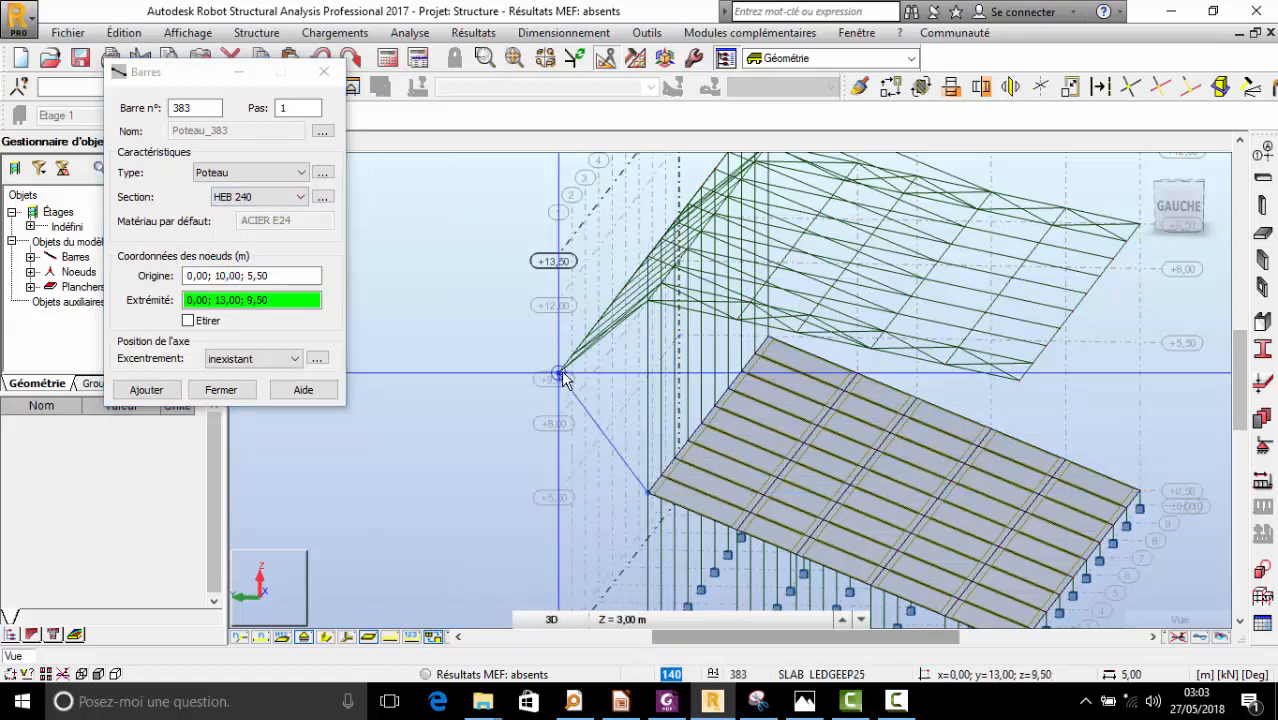
{"action": "left_click", "coordinate": [560, 375]}
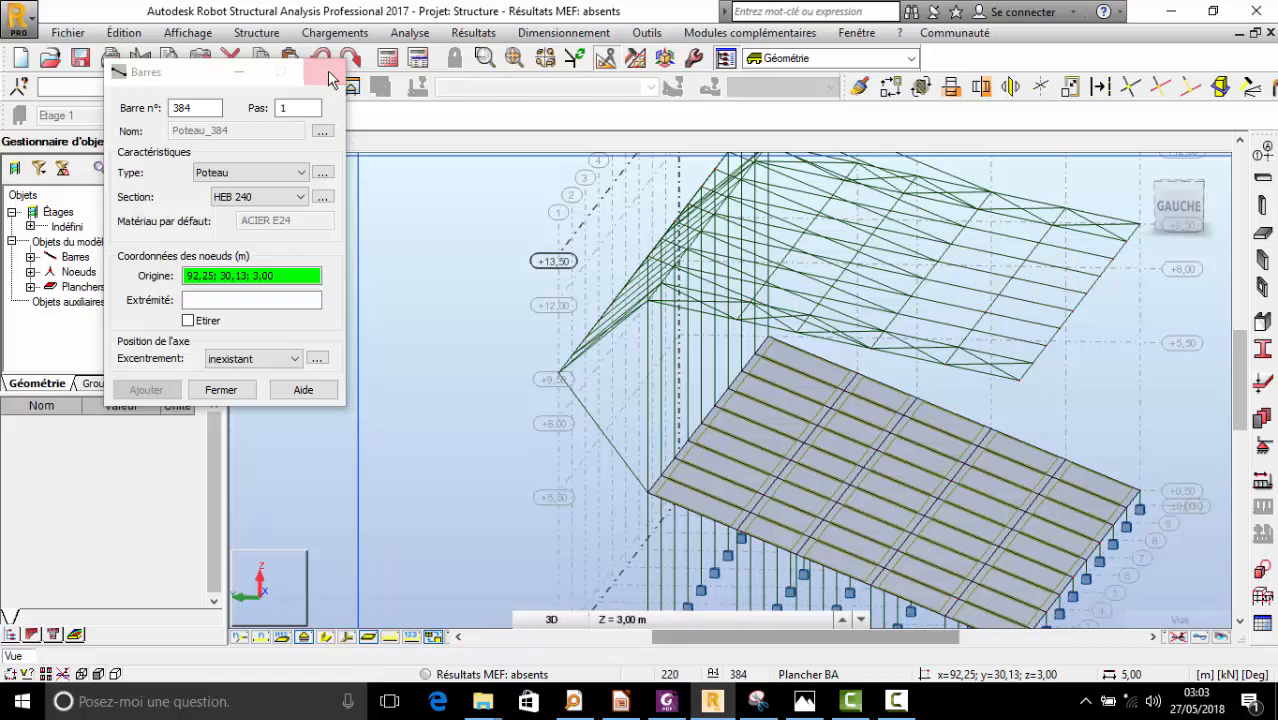
{"action": "left_click", "coordinate": [329, 74]}
- View the new sloping bar from the side and compare it with the grandstand reference photo
{"action": "right_click", "coordinate": [453, 277]}
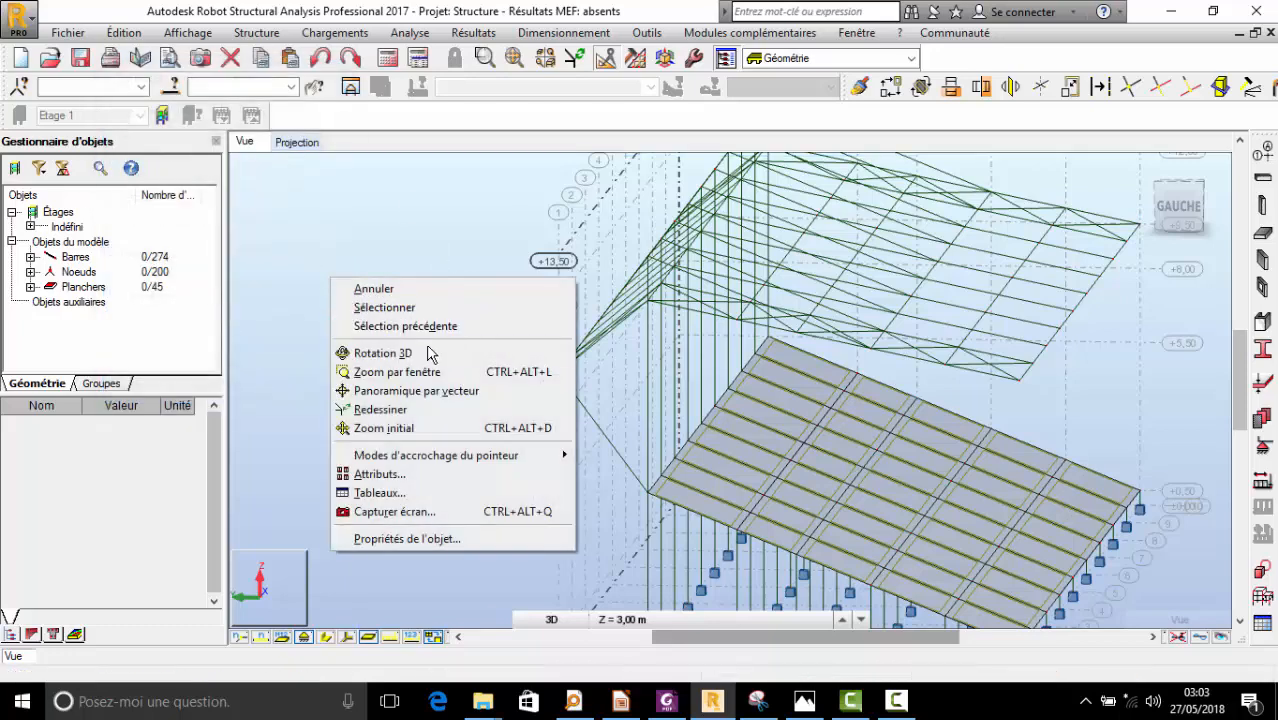
{"action": "left_click", "coordinate": [428, 351]}
{"action": "mouse_move", "coordinate": [603, 378]}
{"action": "left_mouse_down"}
{"action": "mouse_move", "coordinate": [618, 353]}
{"action": "mouse_move", "coordinate": [625, 390]}
{"action": "left_mouse_up"}
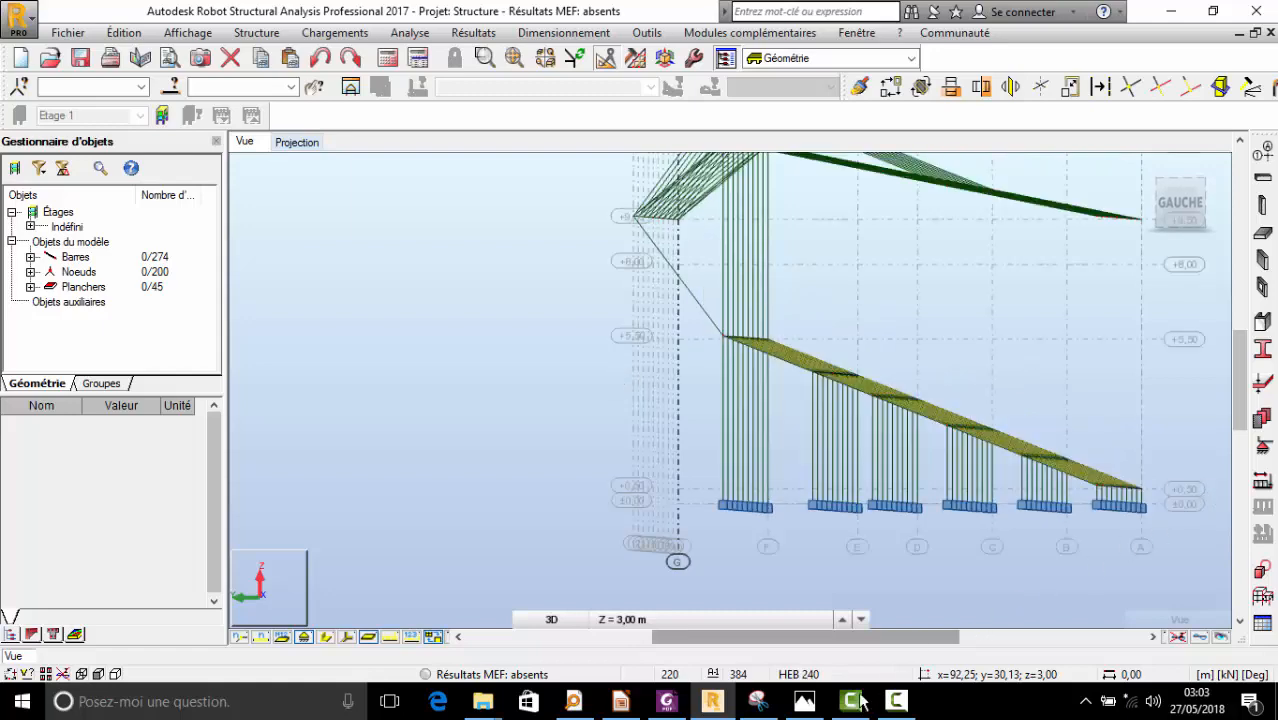
{"action": "left_click", "coordinate": [805, 705]}
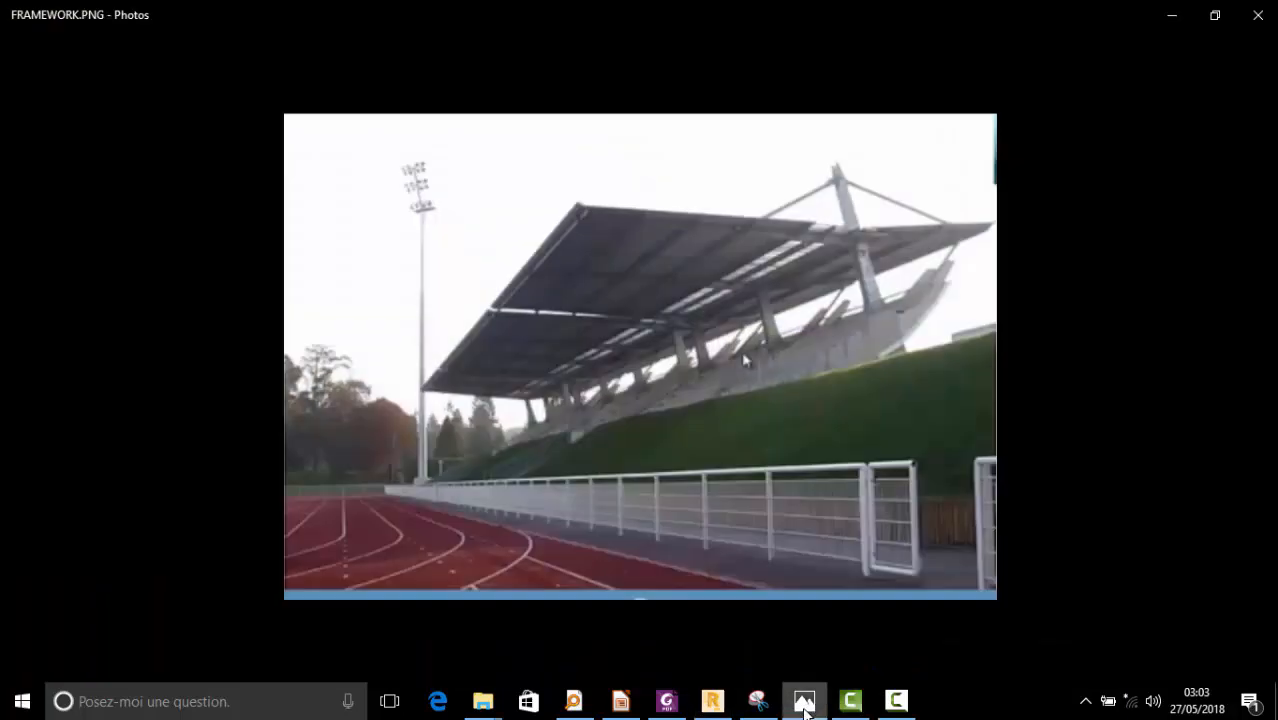
{"action": "left_click", "coordinate": [912, 705]}
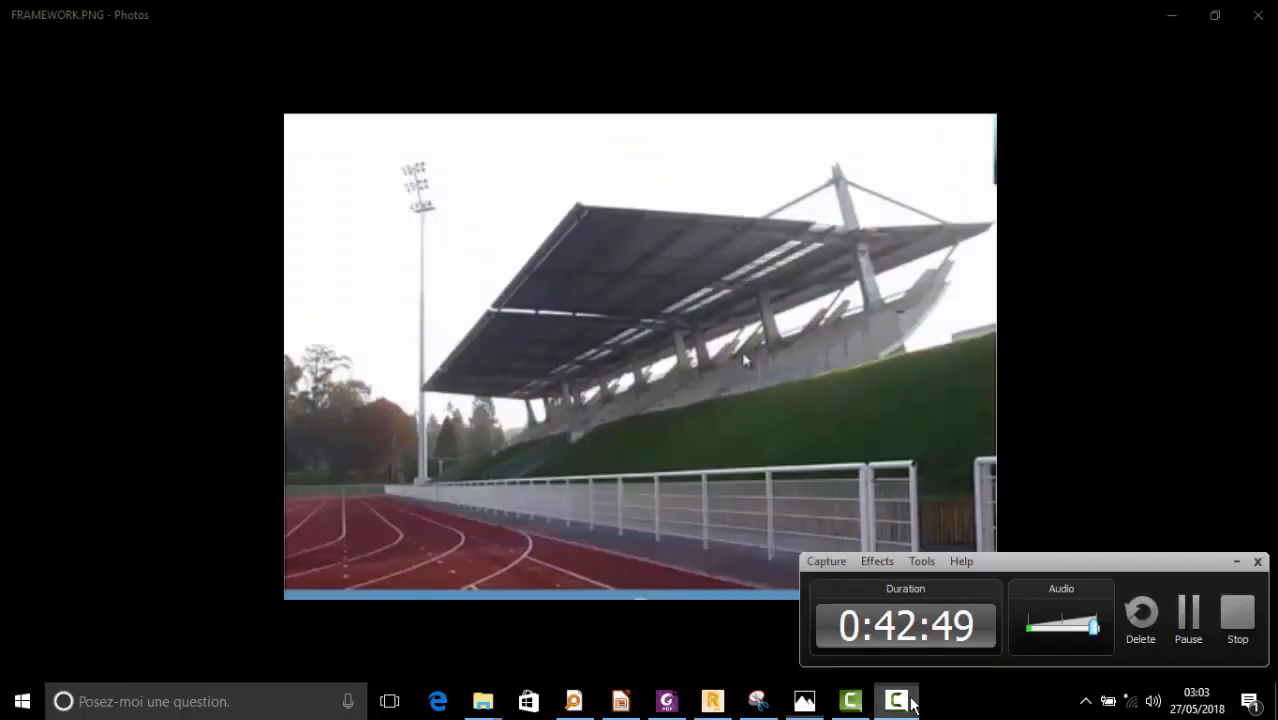
{"action": "left_click", "coordinate": [1190, 625]}
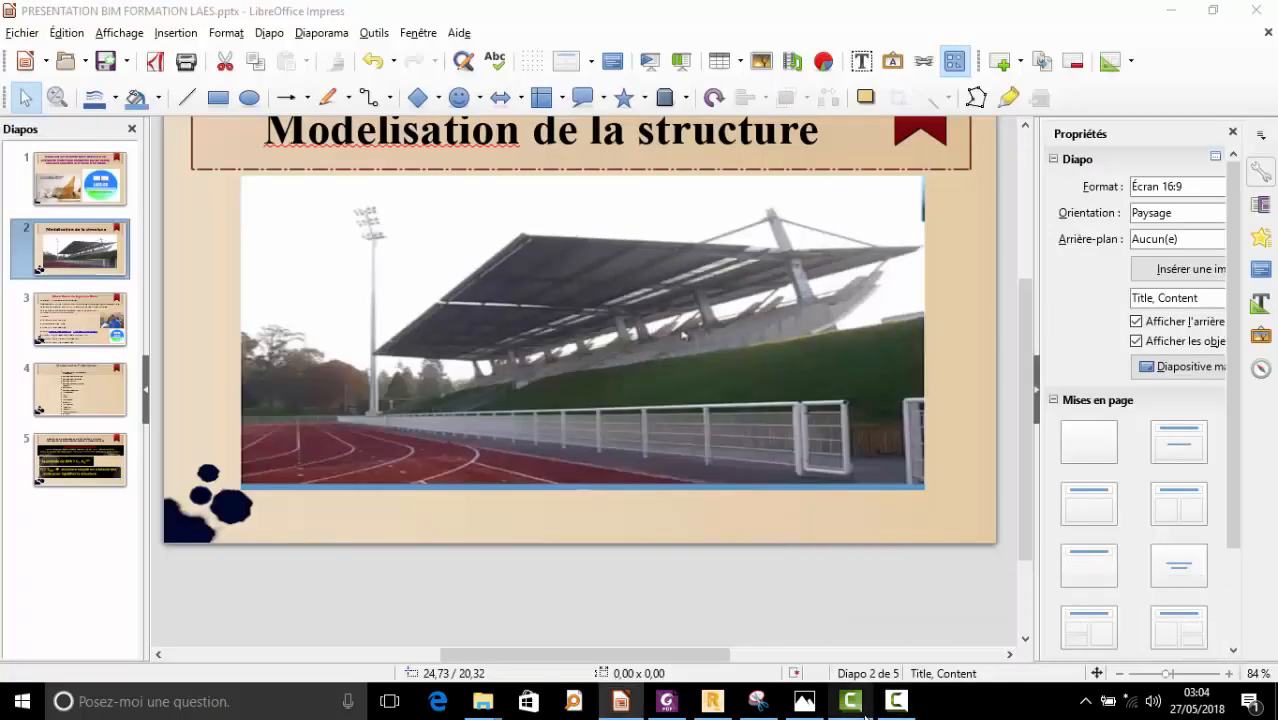
{"action": "left_click", "coordinate": [851, 702]}
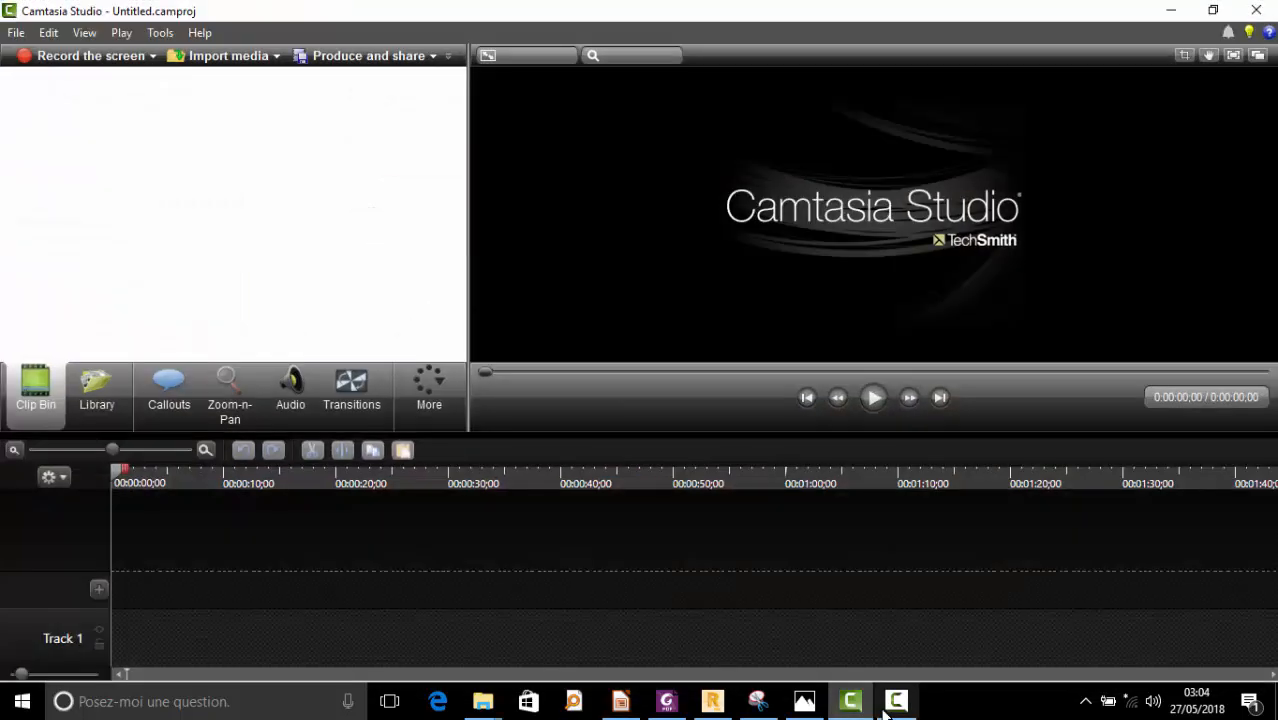
{"action": "left_click", "coordinate": [888, 708]}
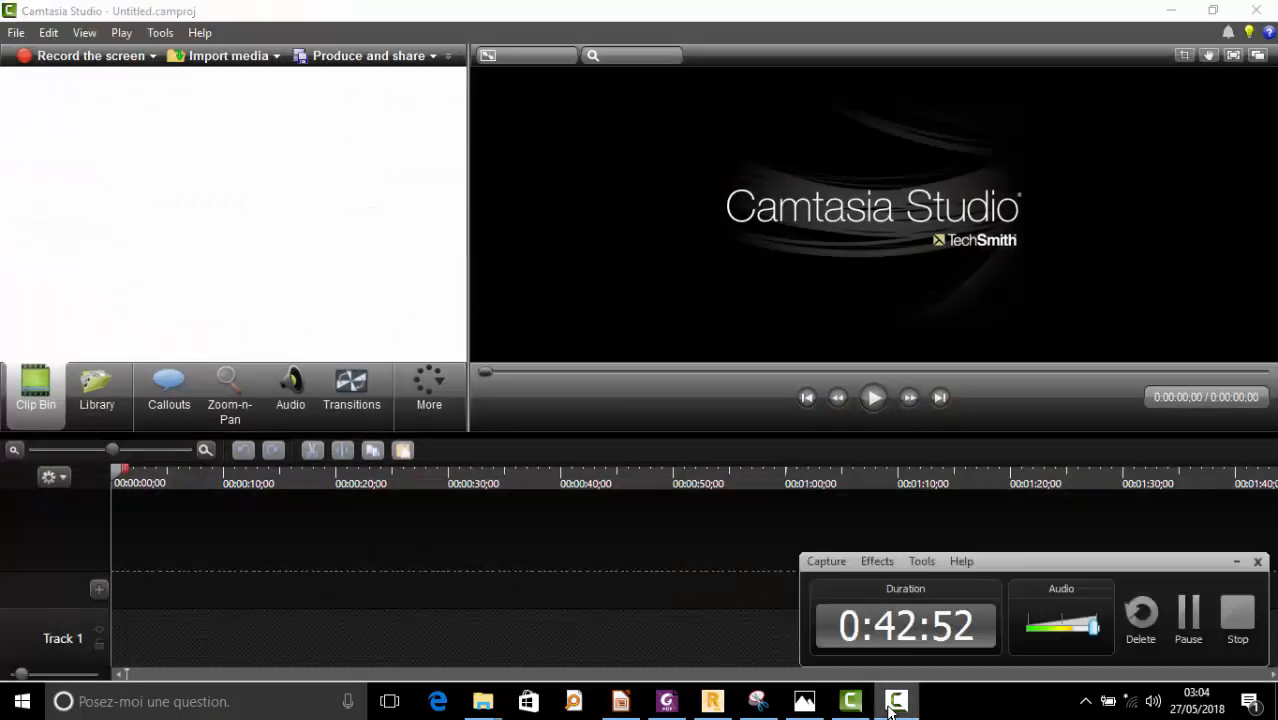
{"action": "left_click", "coordinate": [1175, 10]}
- Switch back to Robot Structural Analysis and copy the sloping HEB 240 bar by translation of 4,00; 0,00; 0,00 with 9 repetitions
{"action": "left_click", "coordinate": [716, 700]}
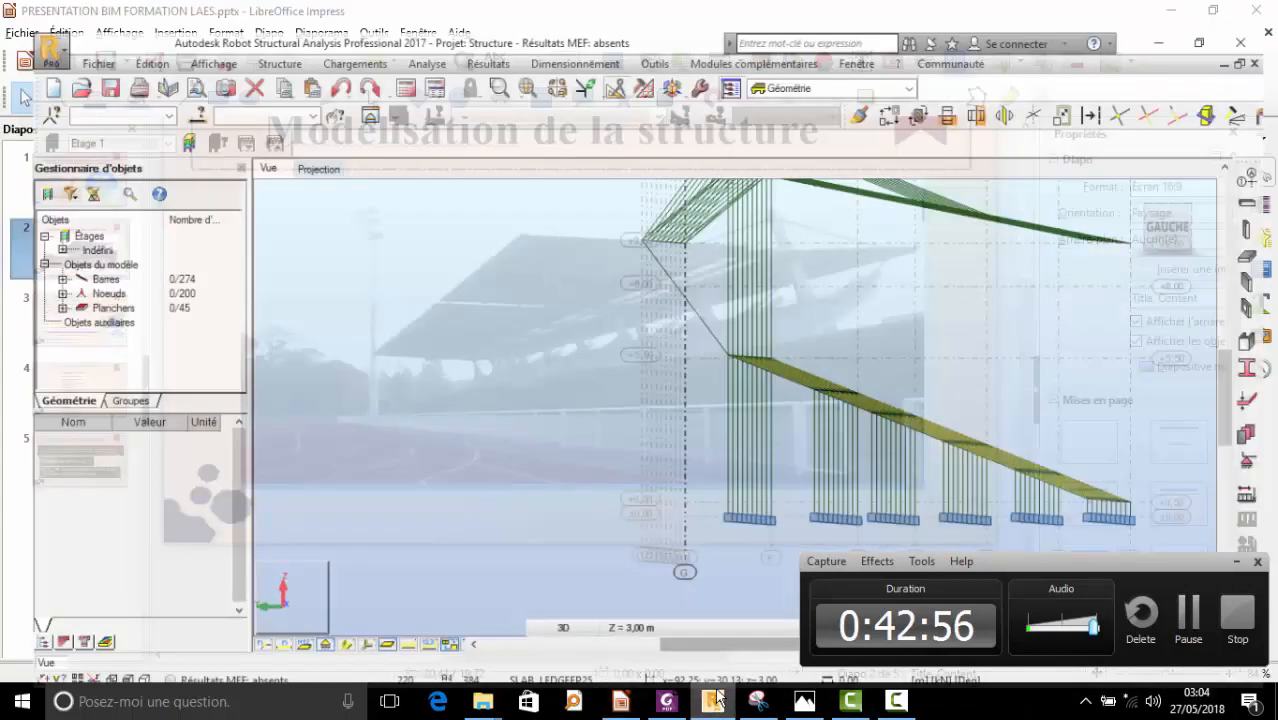
{"action": "scroll", "coordinate": [391, 442], "scroll_direction": "down", "scroll_amount": 4}
{"action": "middle_click_drag", "start_coordinate": [516, 362], "coordinate": [567, 435], "text": "shift"}
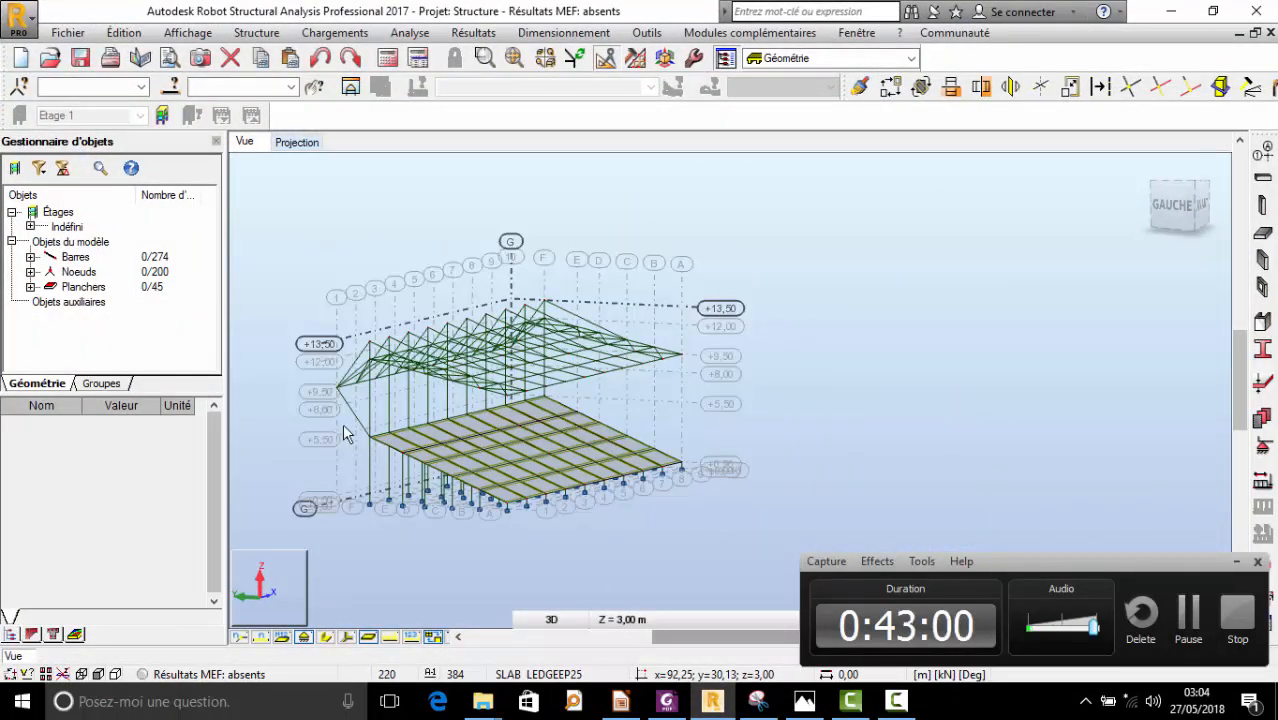
{"action": "scroll", "coordinate": [342, 423], "scroll_direction": "up", "scroll_amount": 3}
{"action": "right_click", "coordinate": [325, 372]}
{"action": "left_click", "coordinate": [330, 388]}
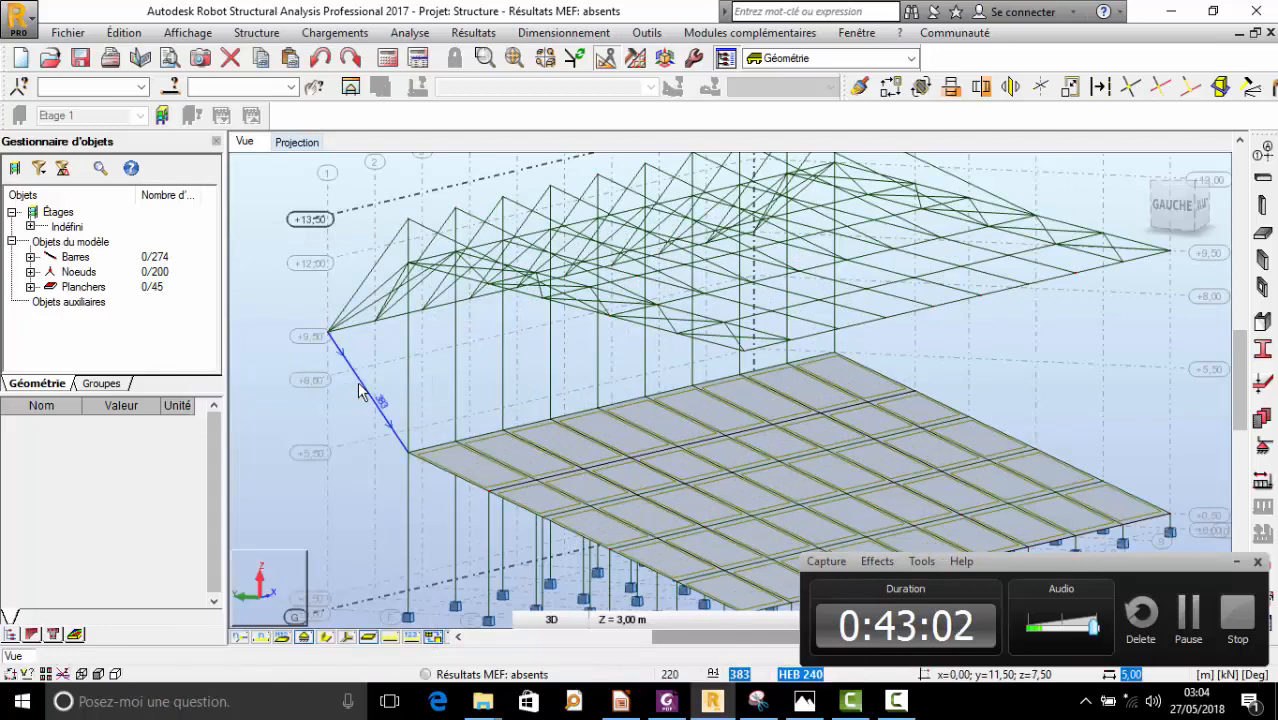
{"action": "left_click", "coordinate": [362, 382]}
{"action": "scroll", "coordinate": [397, 430], "scroll_direction": "up", "scroll_amount": 2}
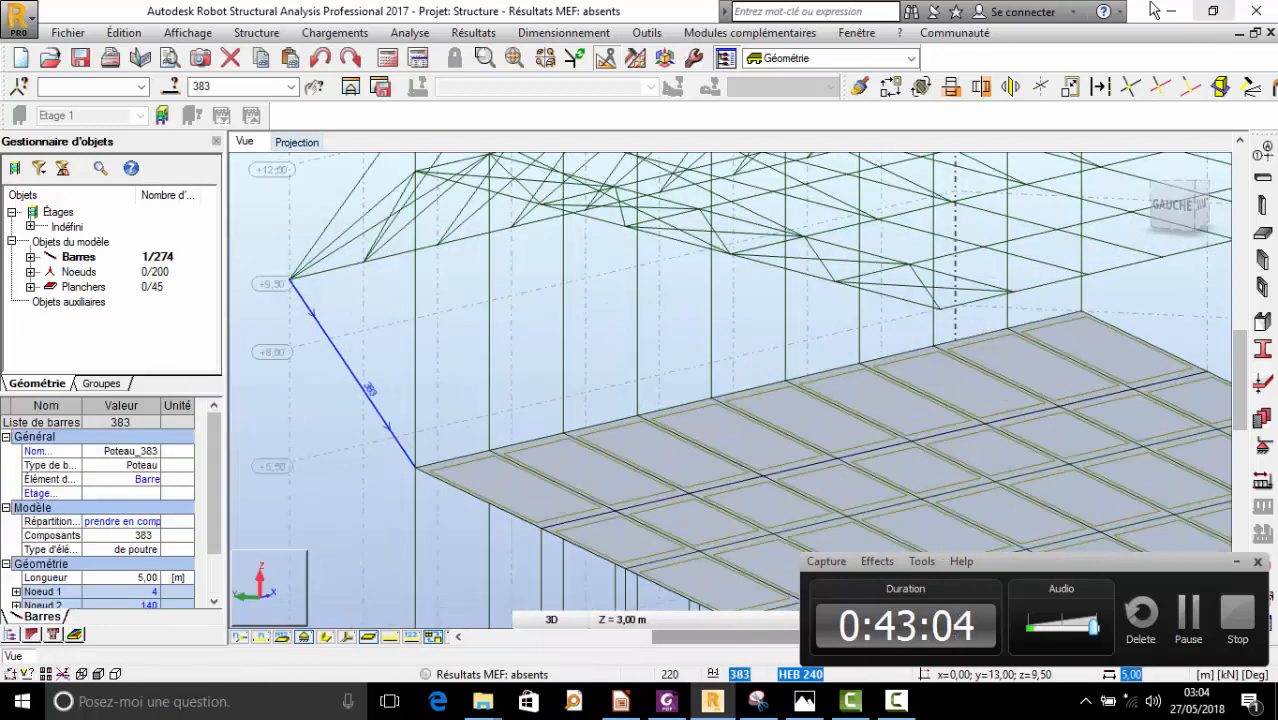
{"action": "left_click", "coordinate": [890, 87]}
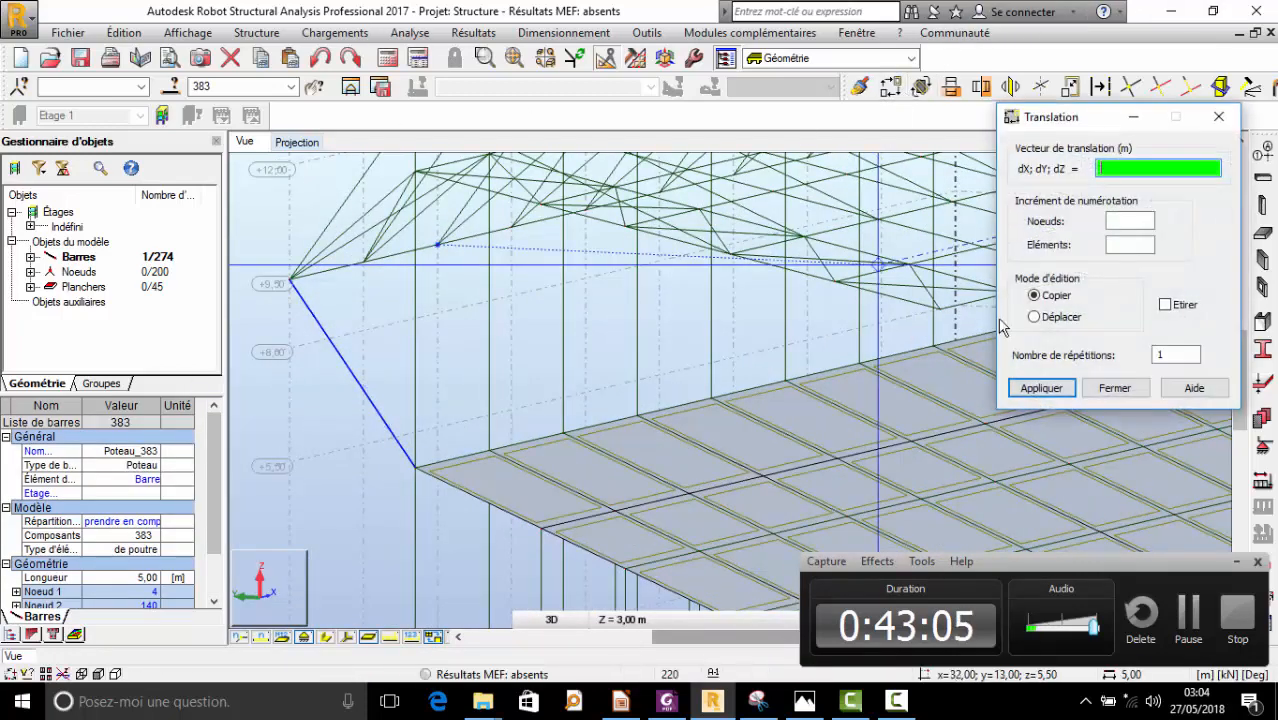
{"action": "left_click", "coordinate": [1165, 355]}
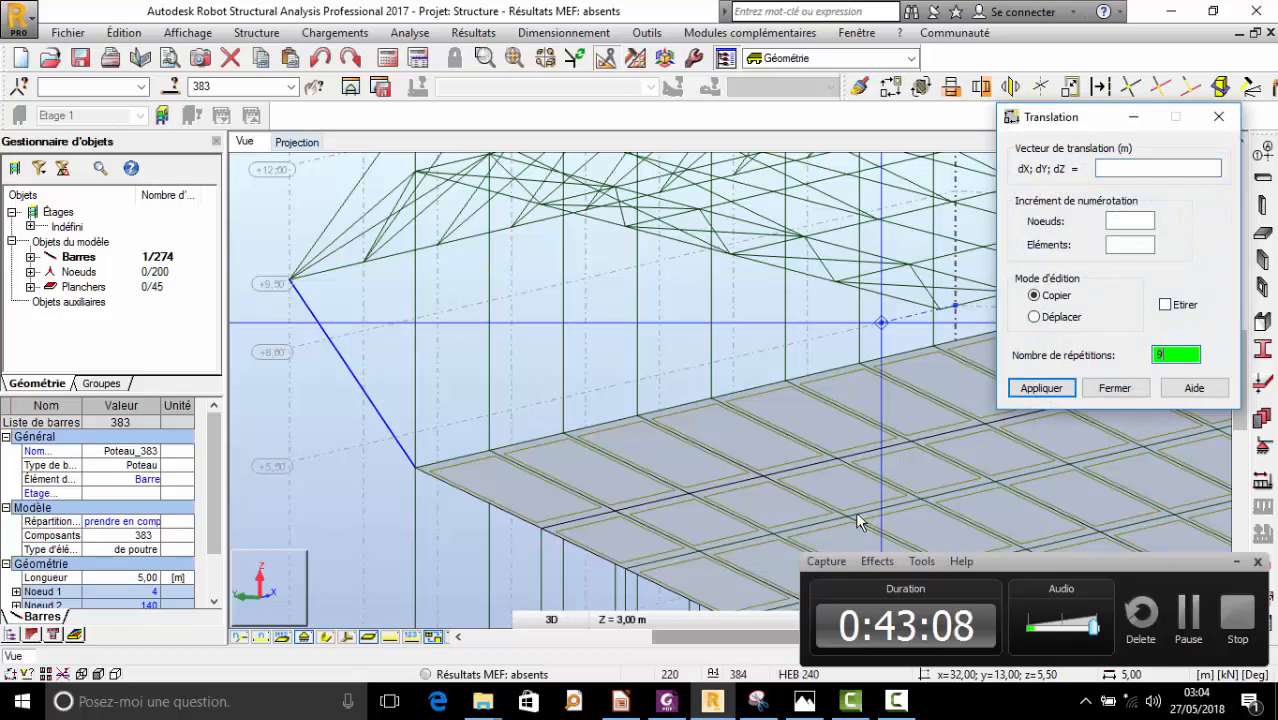
{"action": "left_click", "coordinate": [484, 449]}
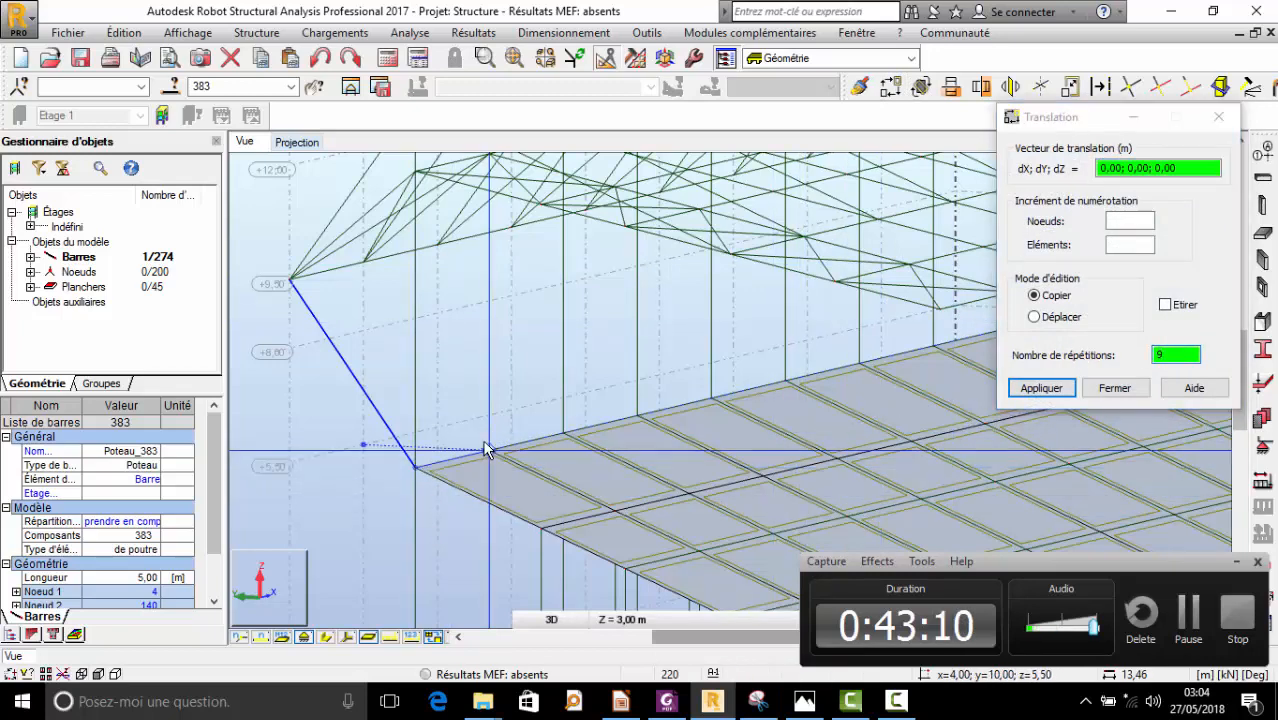
{"action": "left_click", "coordinate": [488, 450]}
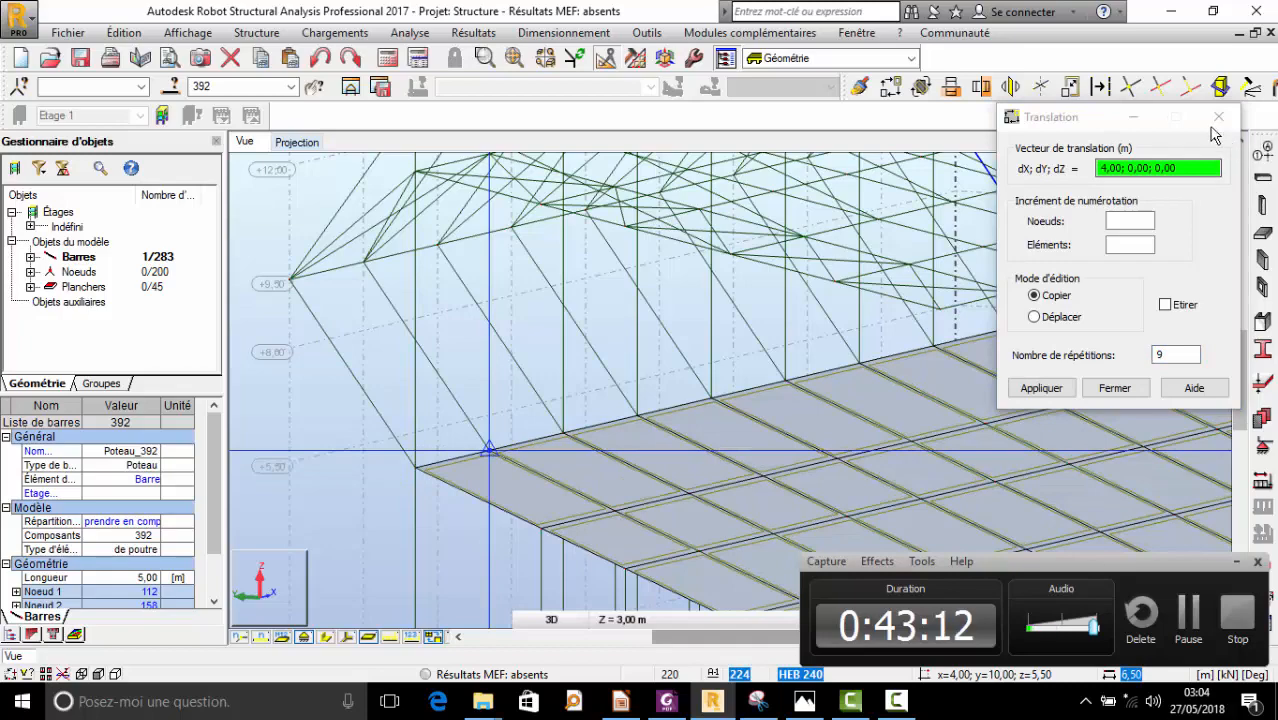
{"action": "left_click", "coordinate": [1219, 116]}
- Deselect the copied sloping bar and examine the grandstand with section shapes displayed, from the side and the front
{"action": "scroll", "coordinate": [458, 412], "scroll_direction": "down", "scroll_amount": 2}
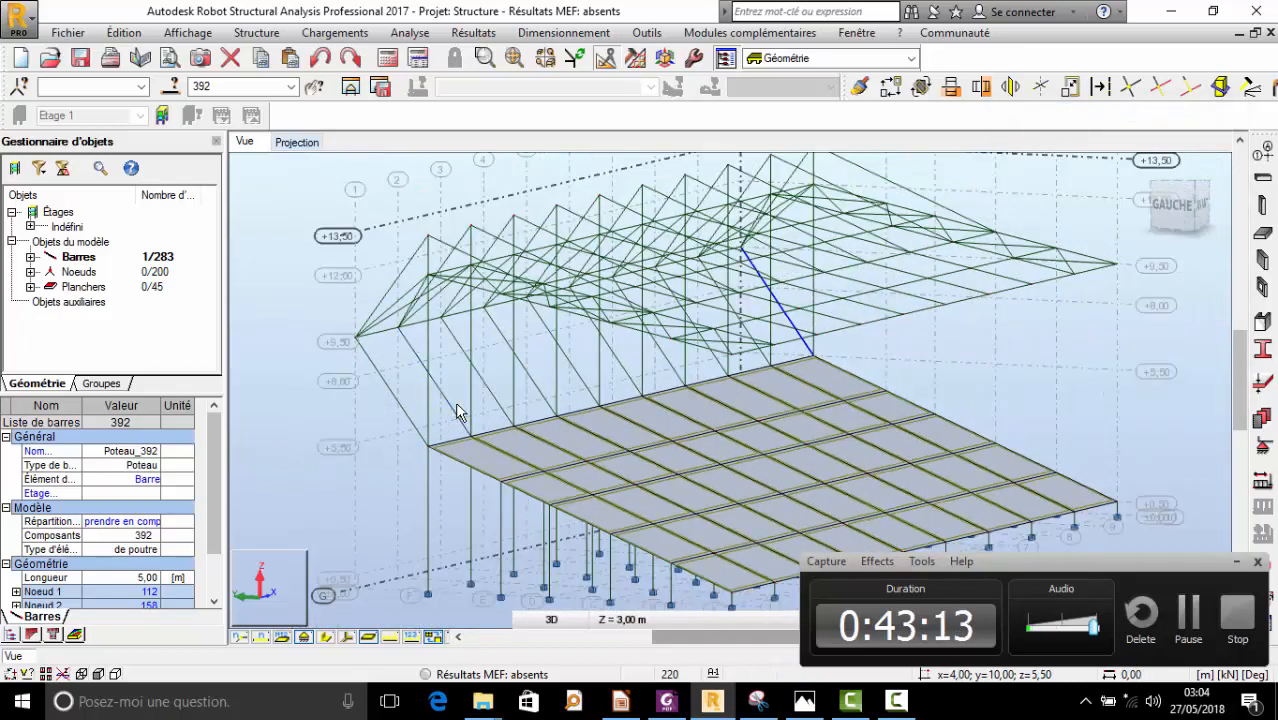
{"action": "right_click", "coordinate": [949, 351]}
{"action": "left_click", "coordinate": [870, 427]}
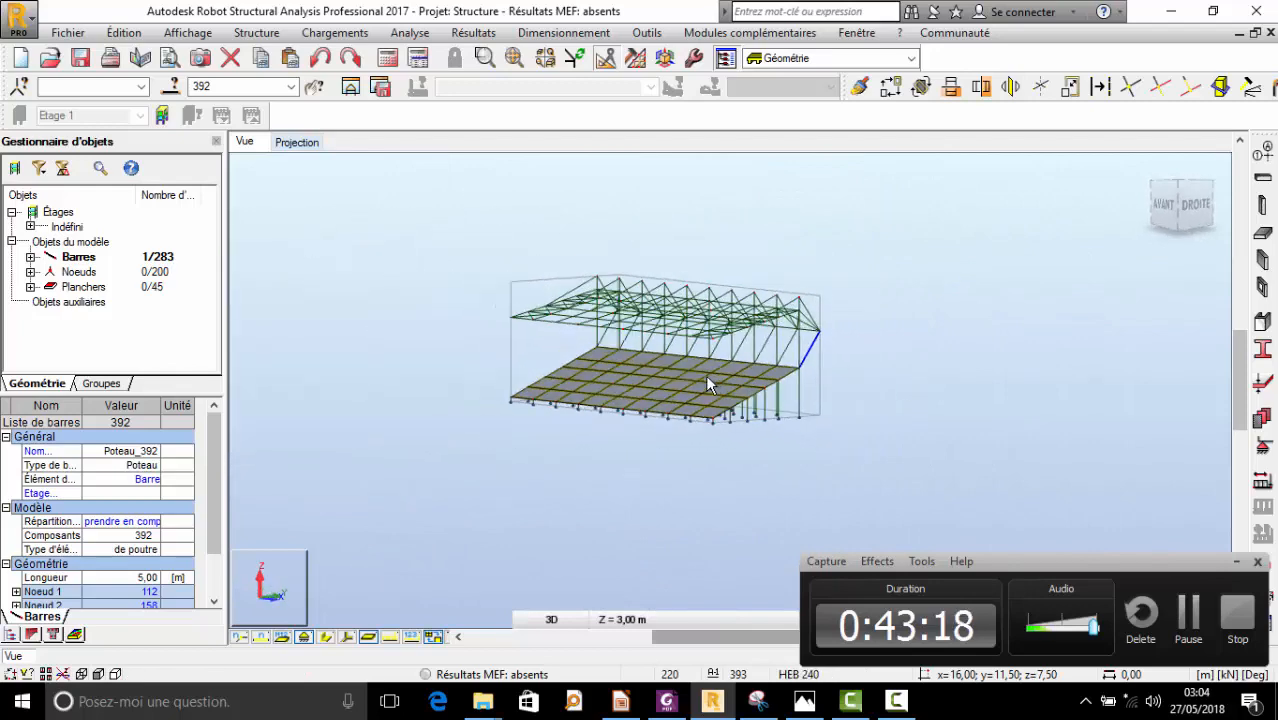
{"action": "left_click", "coordinate": [327, 638]}
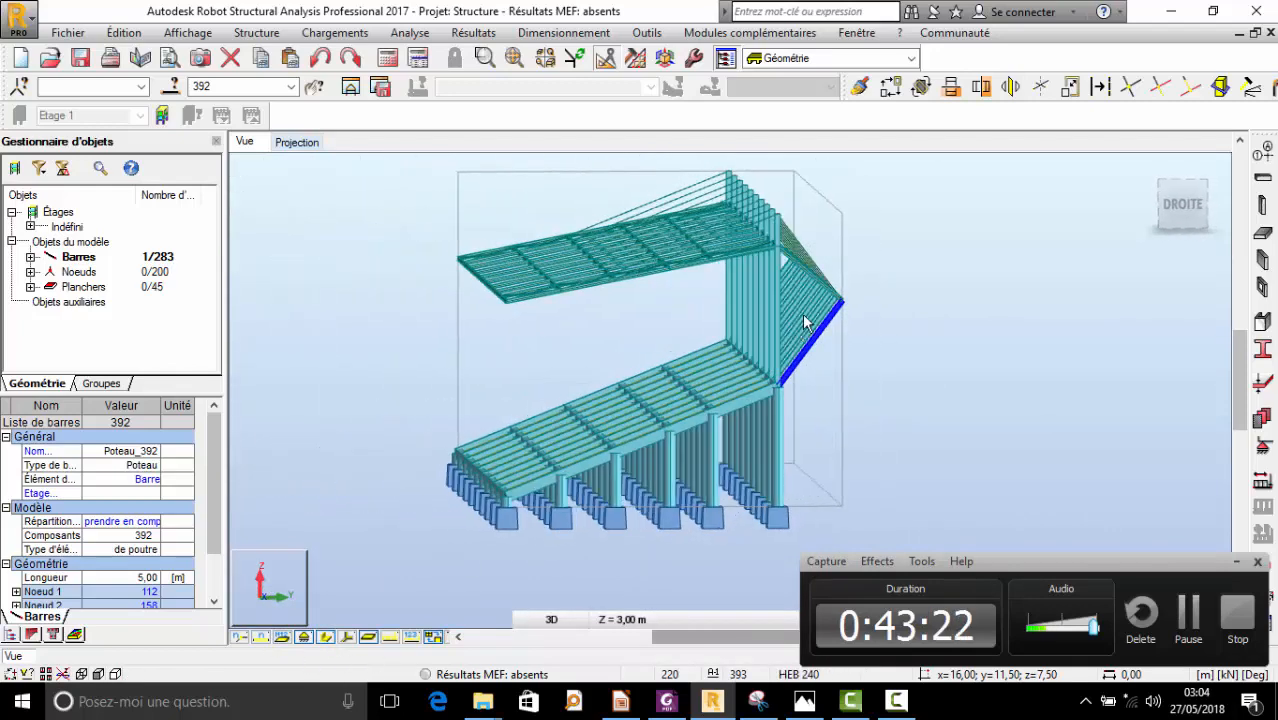
{"action": "scroll", "coordinate": [831, 295], "scroll_direction": "up", "scroll_amount": 3}
{"action": "scroll", "coordinate": [760, 374], "scroll_direction": "down", "scroll_amount": 2}
{"action": "middle_click_drag", "start_coordinate": [768, 376], "coordinate": [915, 354], "text": "shift"}
{"action": "right_click", "coordinate": [927, 346]}
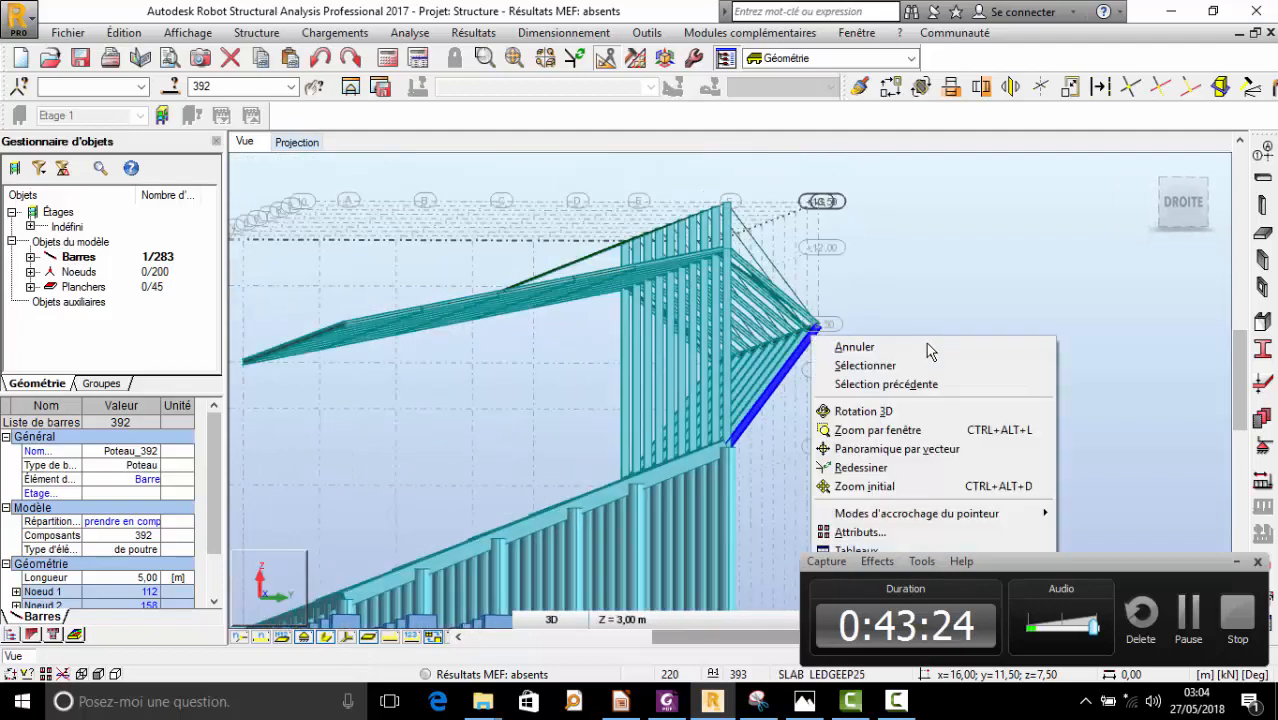
{"action": "left_click", "coordinate": [926, 346]}
{"action": "scroll", "coordinate": [896, 323], "scroll_direction": "down", "scroll_amount": 4}
{"action": "right_click", "coordinate": [888, 310]}
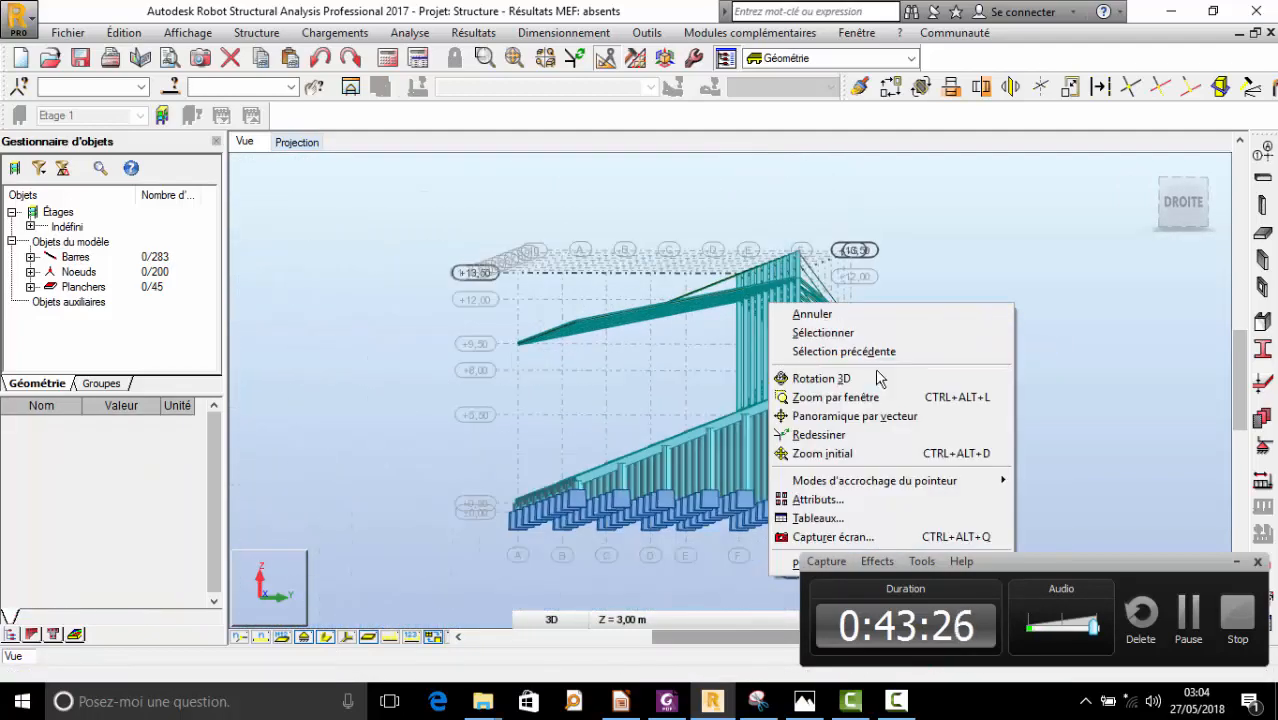
{"action": "left_click", "coordinate": [836, 376]}
{"action": "left_click_drag", "start_coordinate": [815, 369], "coordinate": [920, 426]}
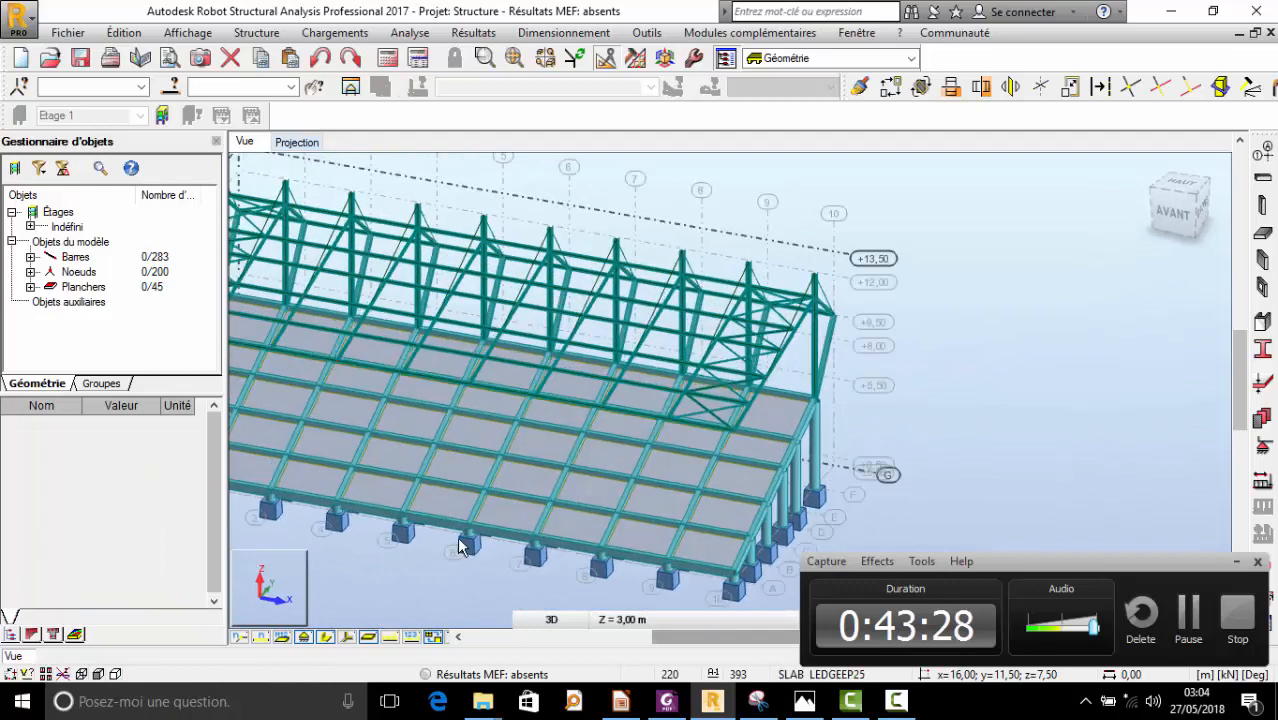
- Check the frame with the floor slabs hidden, redisplay the slabs and return the bars to axis display
{"action": "left_click", "coordinate": [368, 638]}
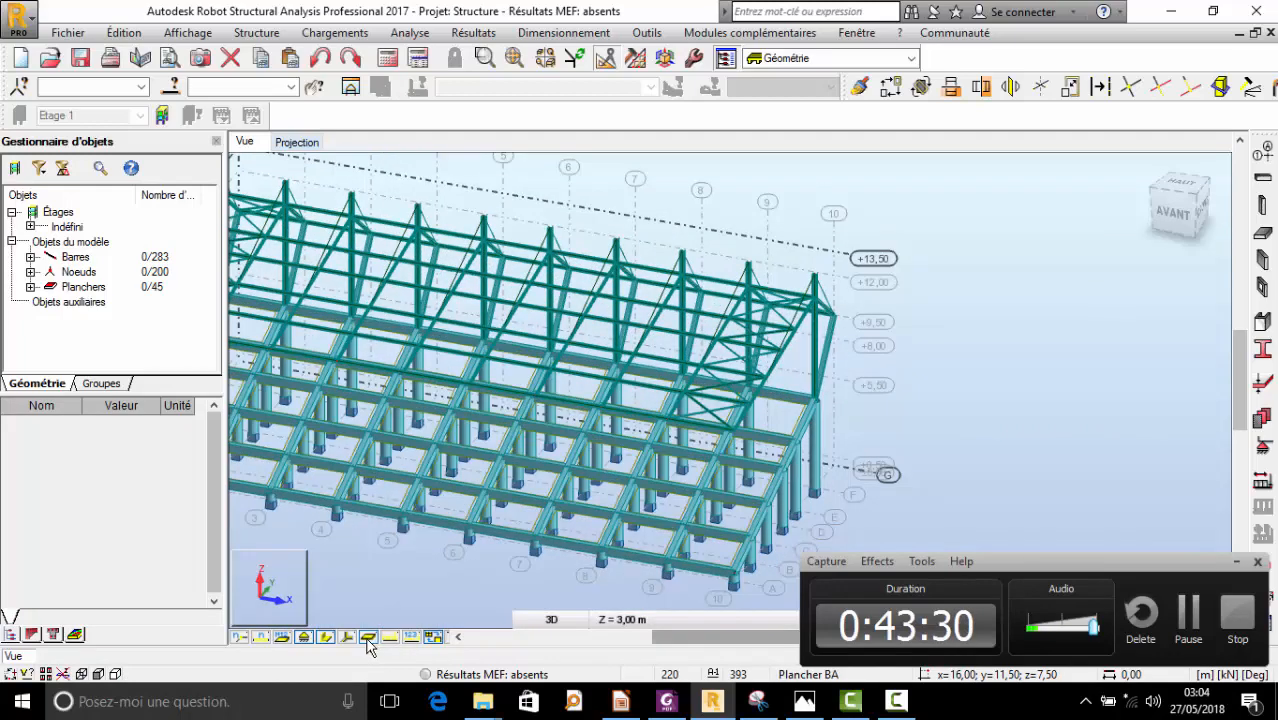
{"action": "left_click", "coordinate": [368, 638]}
{"action": "left_click", "coordinate": [326, 638]}
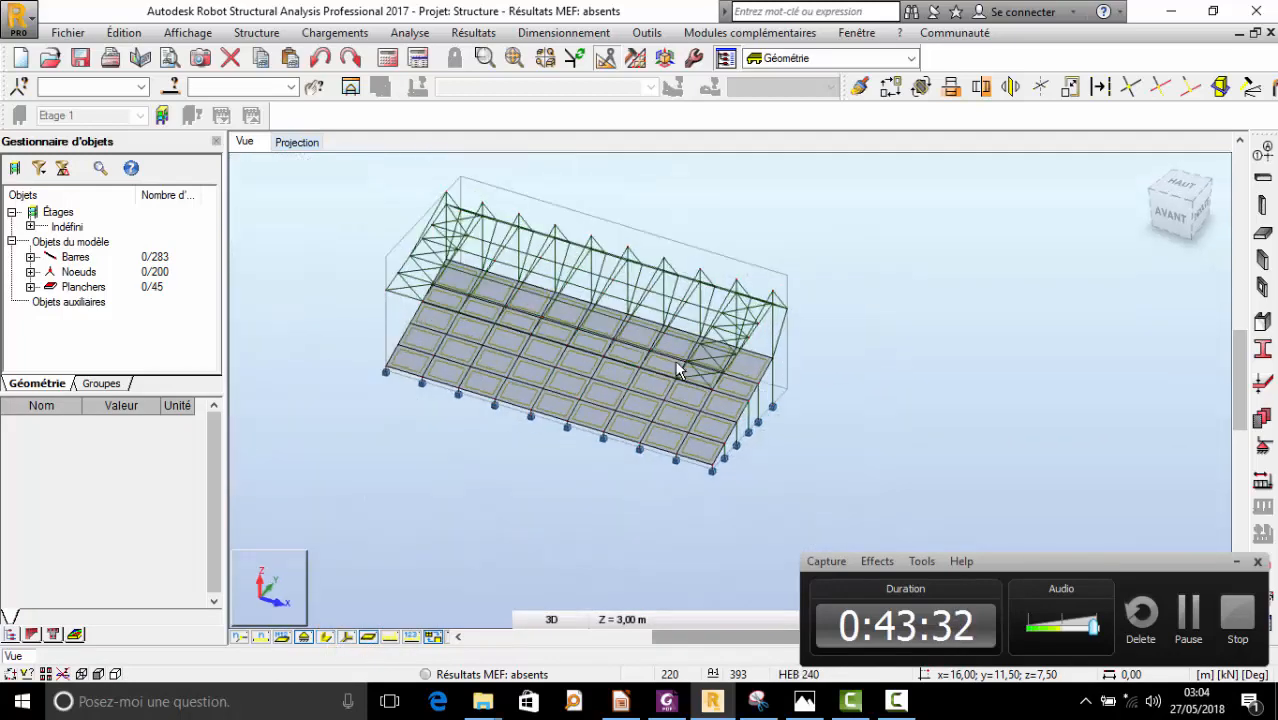
- Examine the roof trusses and bracing from several angles, including a close look at the end bay near axes 1 and 2
{"action": "middle_click_drag", "start_coordinate": [657, 363], "coordinate": [644, 309], "text": "shift"}
{"action": "scroll", "coordinate": [545, 205], "scroll_direction": "up", "scroll_amount": 3}
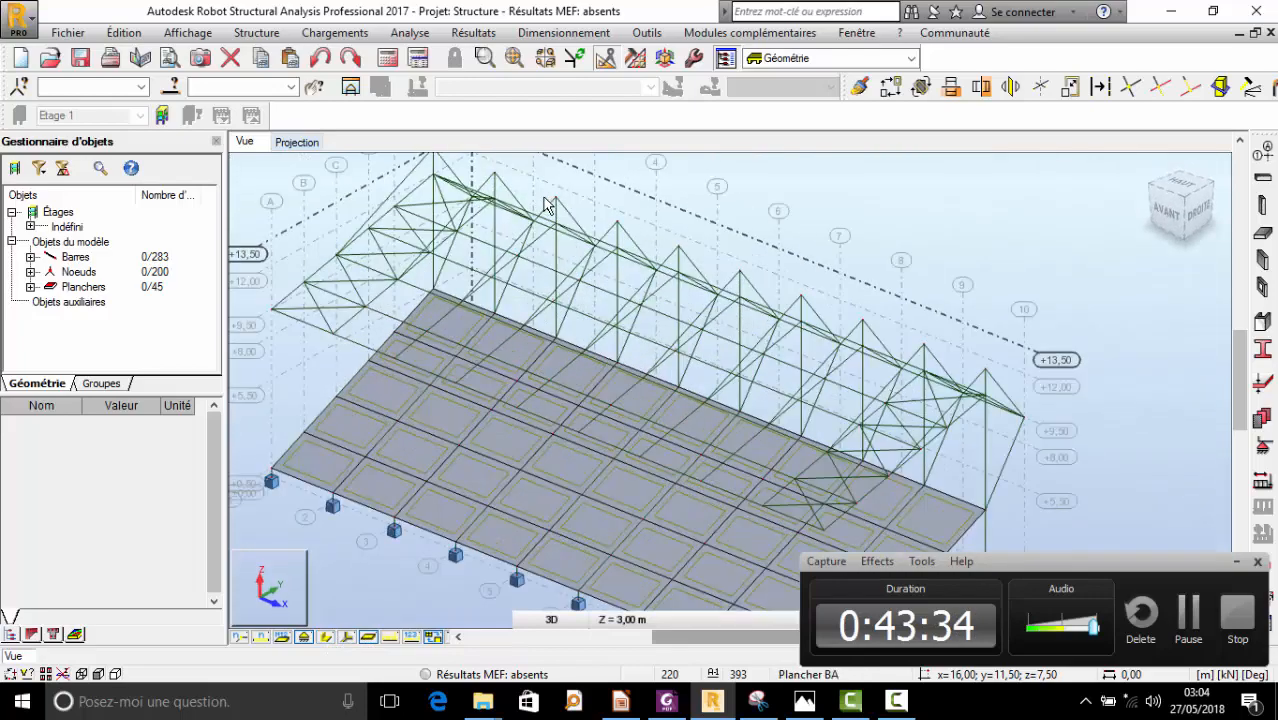
{"action": "scroll", "coordinate": [510, 250], "scroll_direction": "down", "scroll_amount": 2}
{"action": "middle_click_drag", "start_coordinate": [493, 307], "coordinate": [507, 310], "text": "shift"}
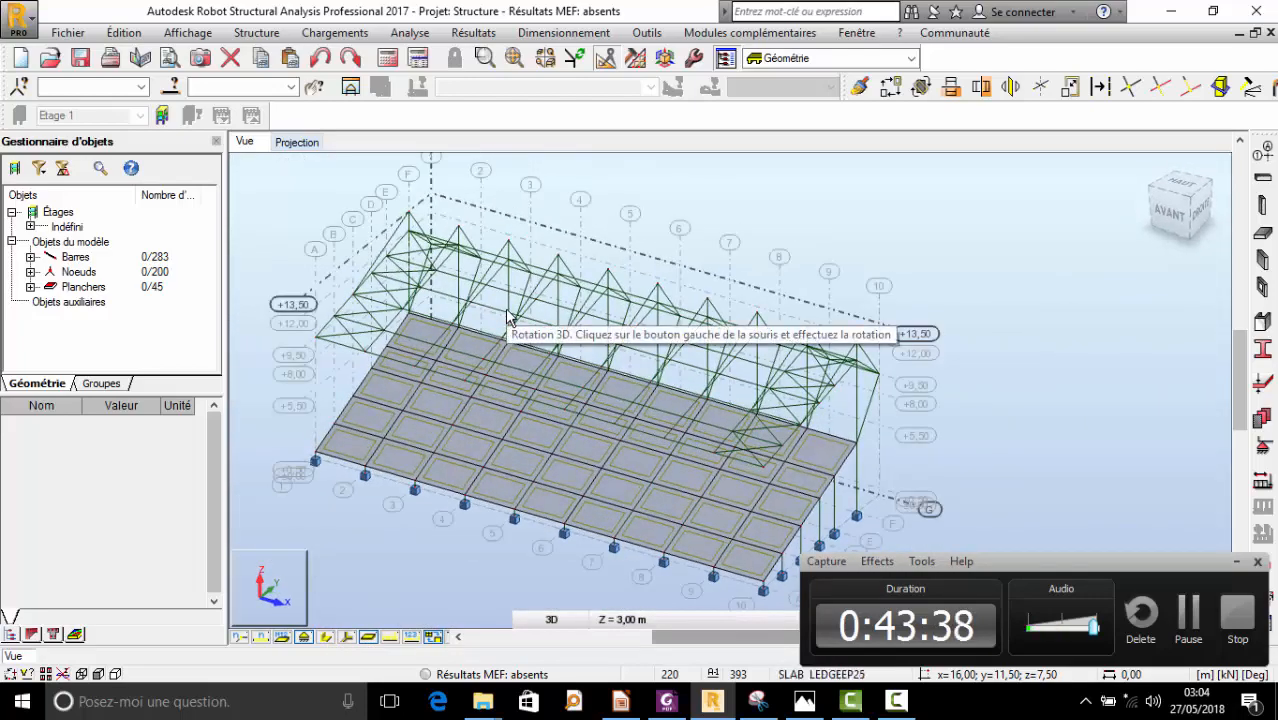
{"action": "scroll", "coordinate": [536, 298], "scroll_direction": "down", "scroll_amount": 4}
{"action": "middle_click_drag", "start_coordinate": [540, 300], "coordinate": [619, 359], "text": "shift"}
{"action": "scroll", "coordinate": [581, 313], "scroll_direction": "up", "scroll_amount": 5}
{"action": "scroll", "coordinate": [621, 359], "scroll_direction": "down", "scroll_amount": 3}
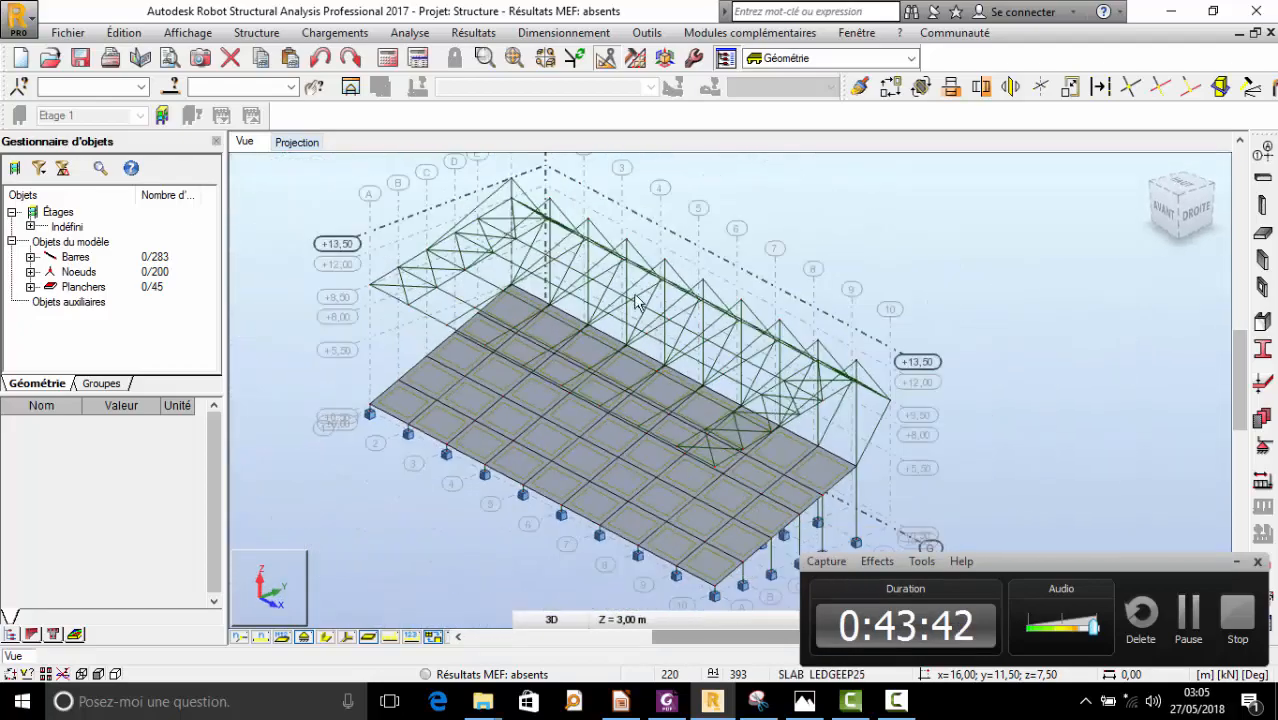
{"action": "middle_click_drag", "start_coordinate": [636, 302], "coordinate": [615, 345], "text": "shift"}
{"action": "scroll", "coordinate": [475, 343], "scroll_direction": "down", "scroll_amount": 3}
{"action": "middle_click_drag", "start_coordinate": [475, 343], "coordinate": [599, 322], "text": "shift"}
{"action": "scroll", "coordinate": [470, 432], "scroll_direction": "up", "scroll_amount": 5}
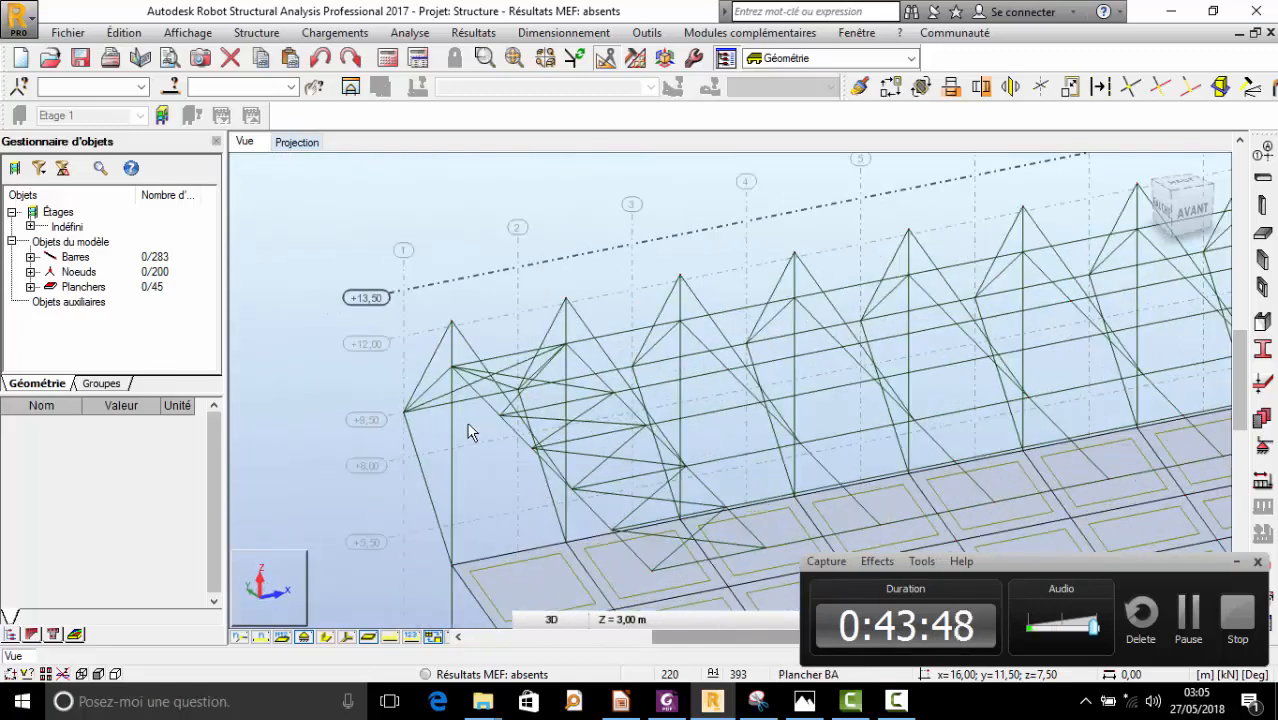
{"action": "scroll", "coordinate": [470, 432], "scroll_direction": "up", "scroll_amount": 4}
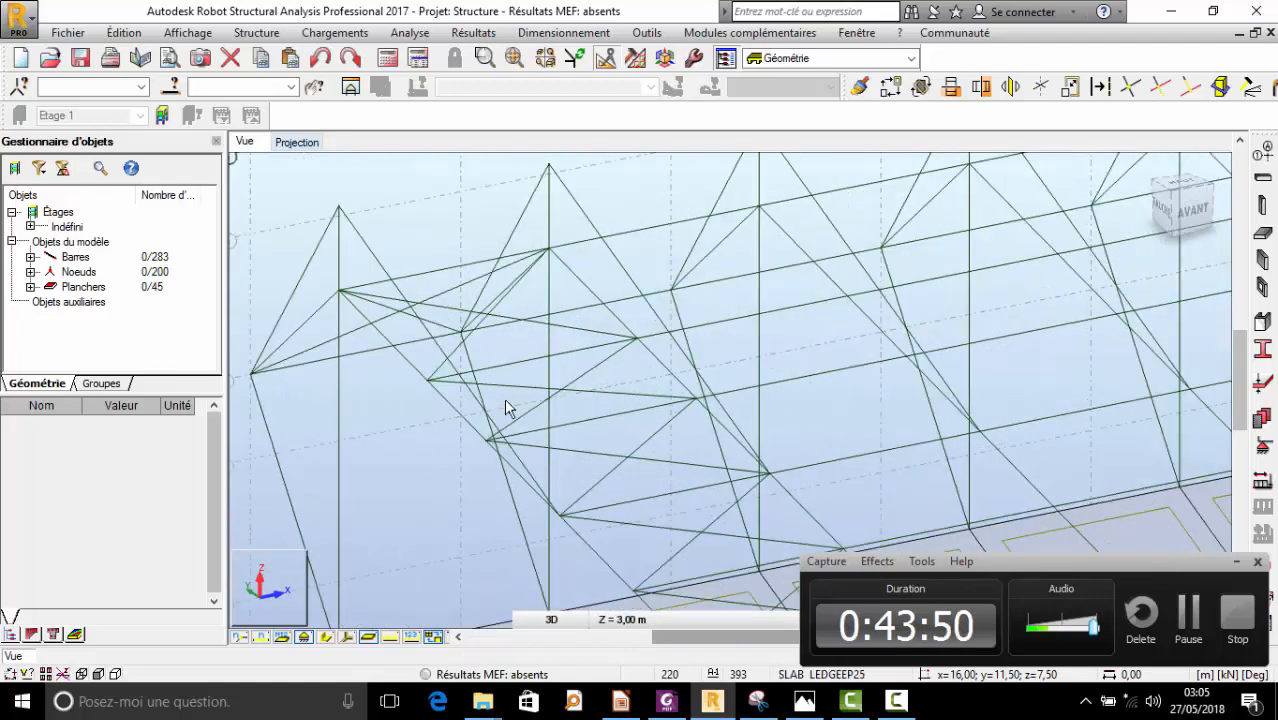
{"action": "scroll", "coordinate": [460, 372], "scroll_direction": "down", "scroll_amount": 4}
{"action": "scroll", "coordinate": [460, 372], "scroll_direction": "up", "scroll_amount": 1}
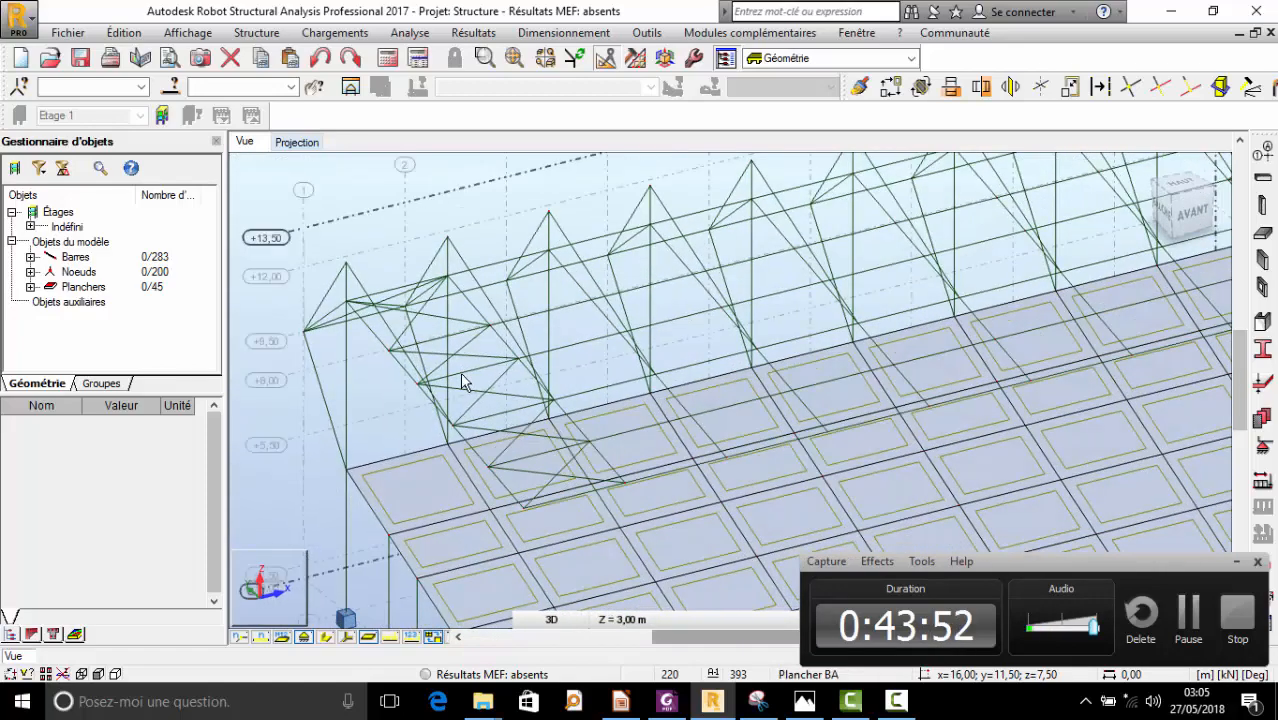
- Add a rectangular cladding on the front roof slope through 0,00; 10,00; 12,00, then 0,00; -2,50; 9,50 and 36,00; -2,50; 9,50
{"action": "left_click", "coordinate": [186, 33]}
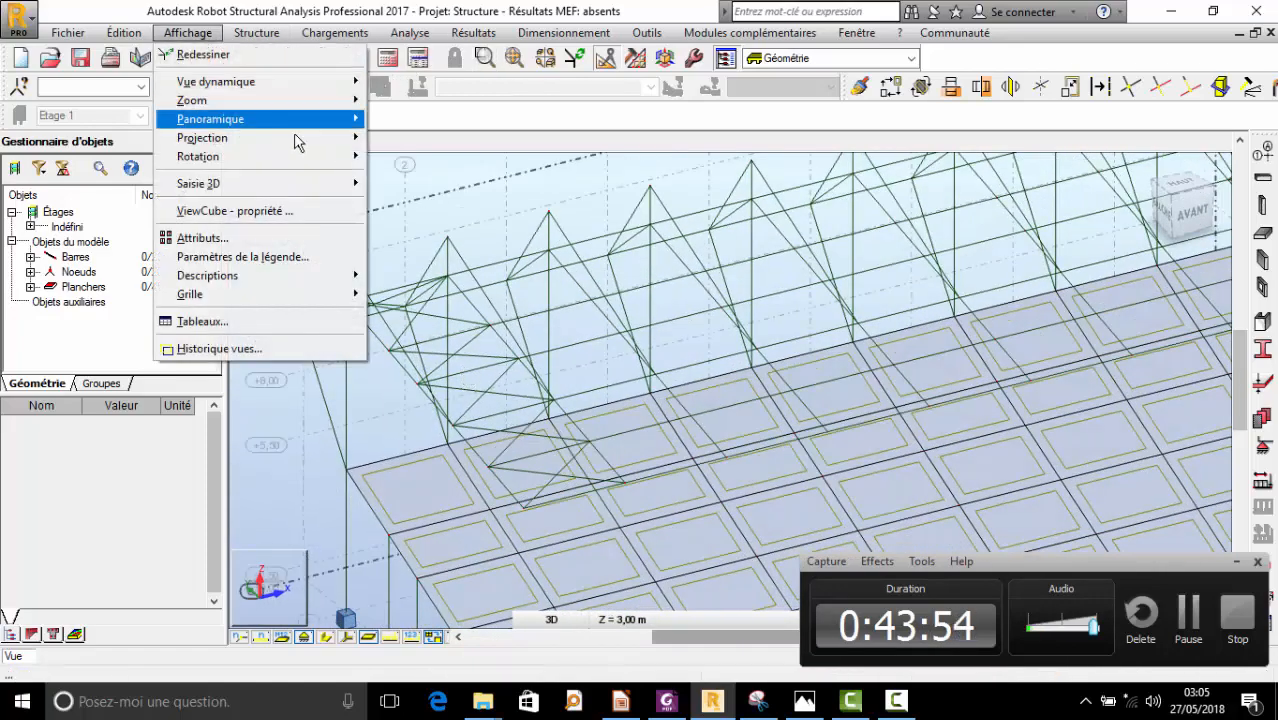
{"action": "mouse_move", "coordinate": [270, 40]}
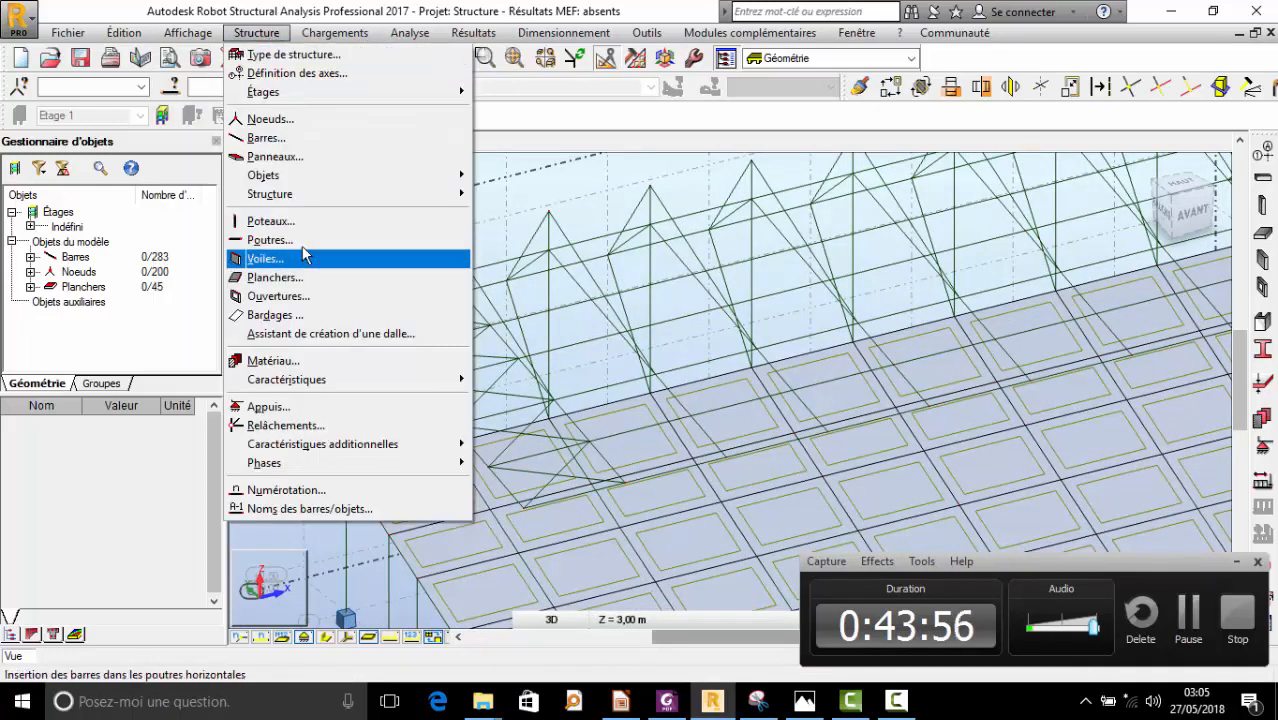
{"action": "left_click", "coordinate": [300, 316]}
{"action": "scroll", "coordinate": [350, 373], "scroll_direction": "down", "scroll_amount": 3}
{"action": "scroll", "coordinate": [350, 373], "scroll_direction": "up", "scroll_amount": 2}
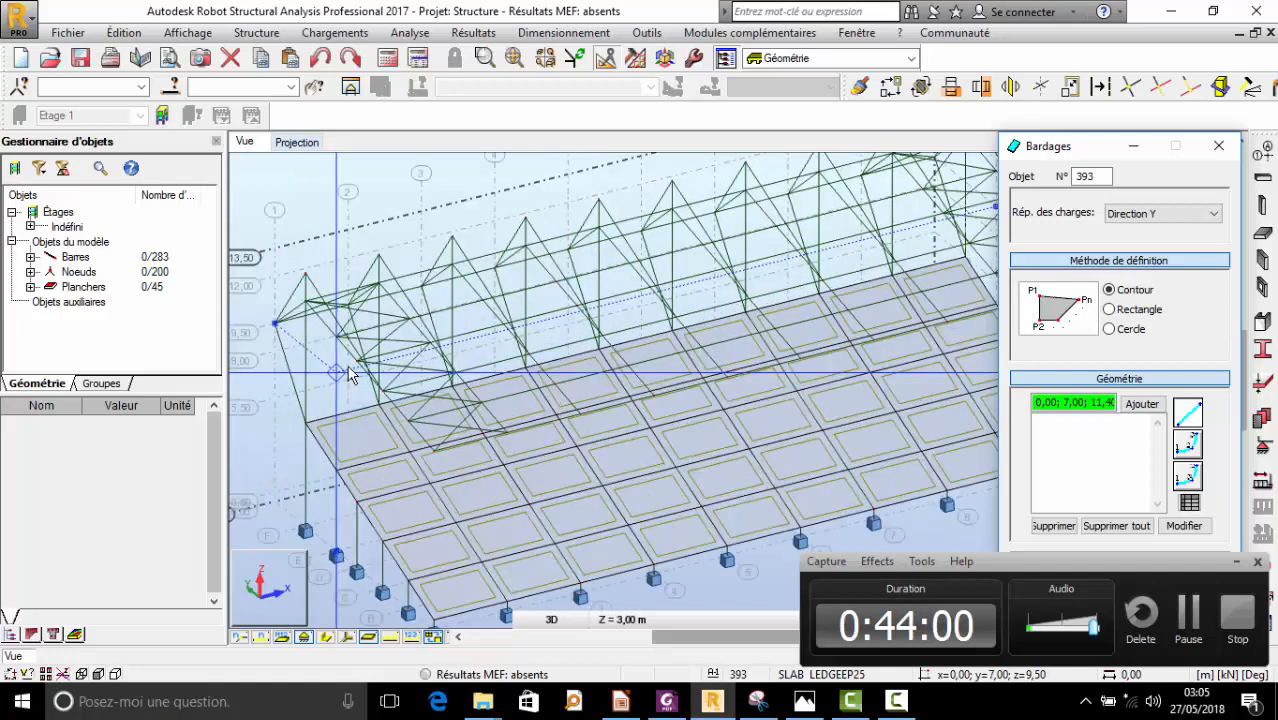
{"action": "scroll", "coordinate": [350, 373], "scroll_direction": "up", "scroll_amount": 2}
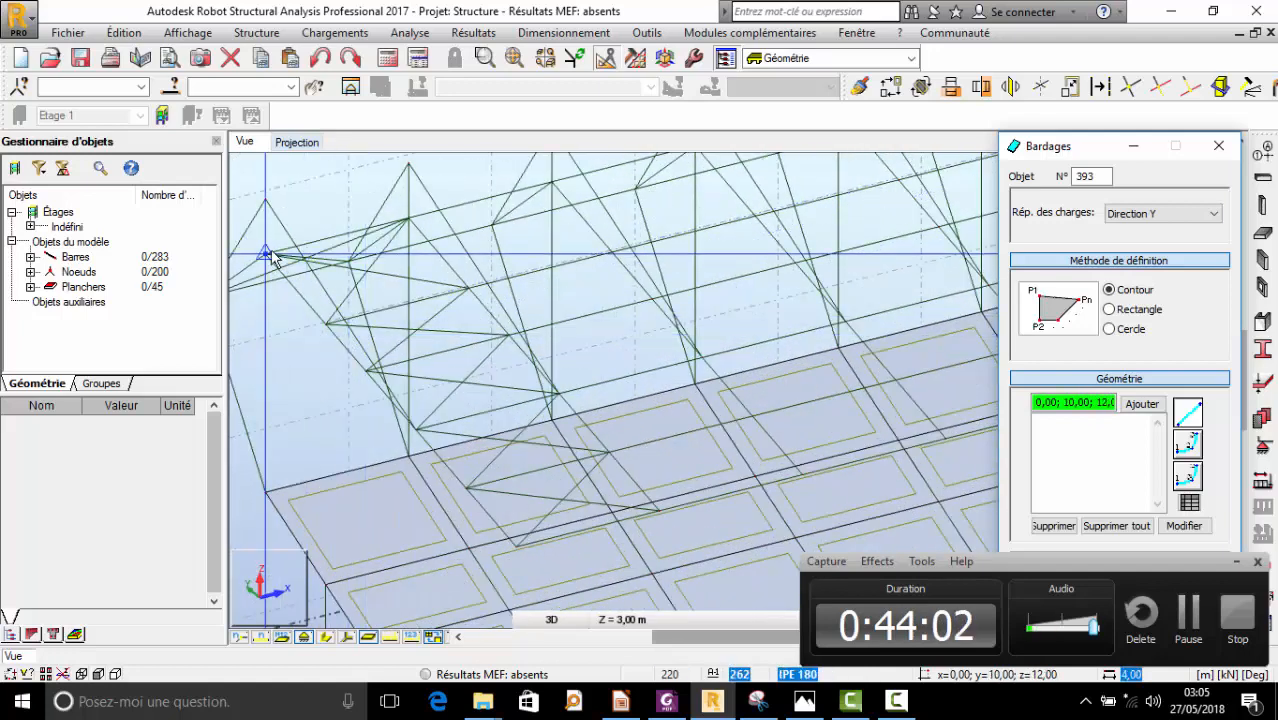
{"action": "left_click", "coordinate": [1110, 310]}
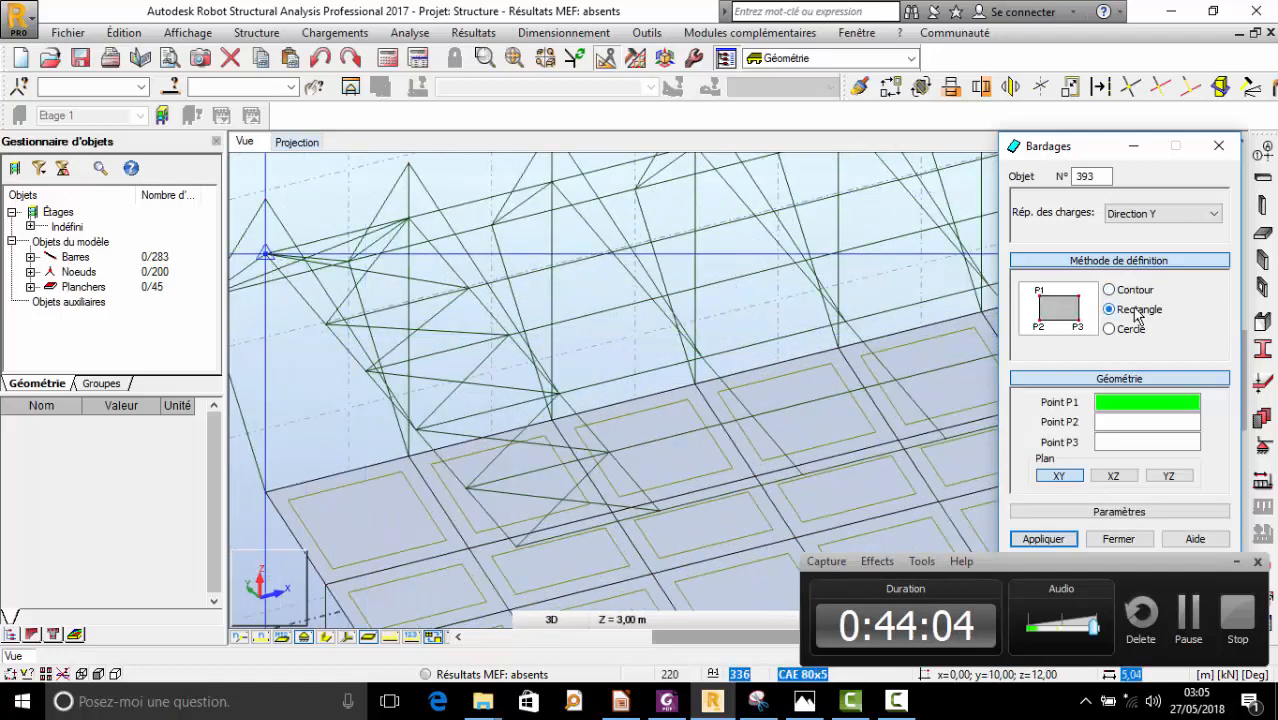
{"action": "left_click", "coordinate": [270, 256]}
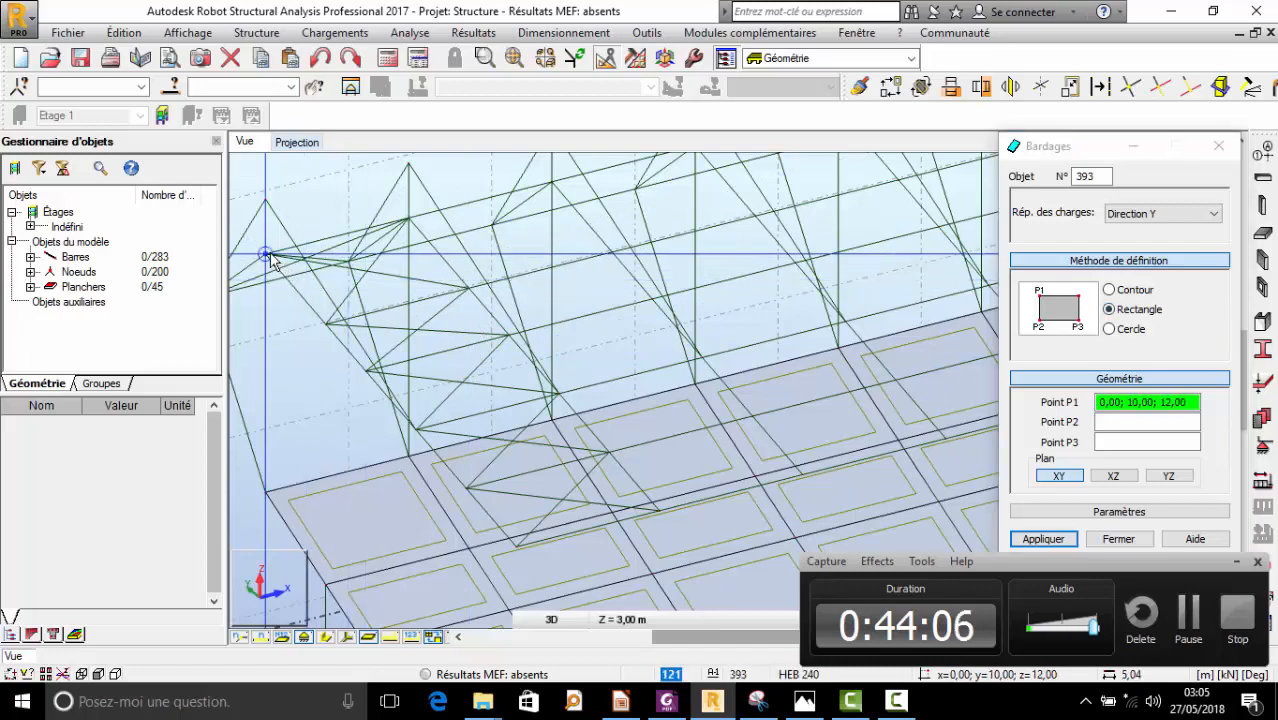
{"action": "scroll", "coordinate": [270, 256], "scroll_direction": "down", "scroll_amount": 2}
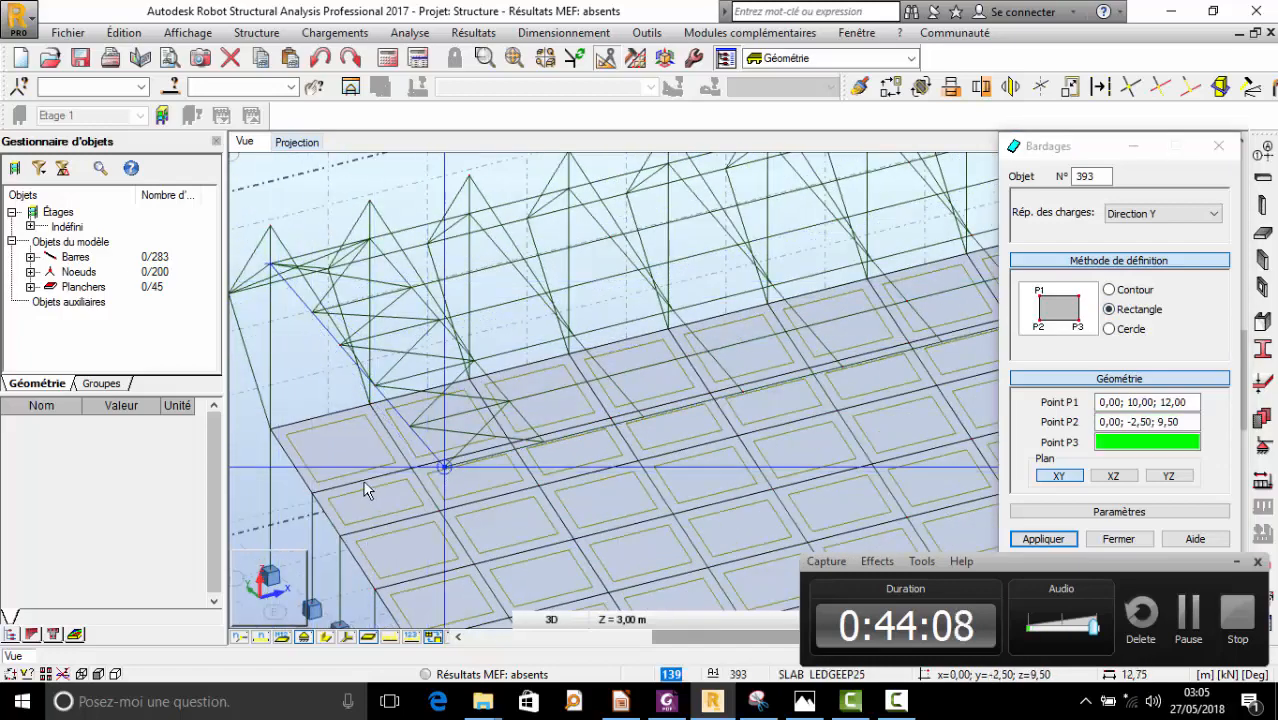
{"action": "scroll", "coordinate": [365, 490], "scroll_direction": "down", "scroll_amount": 3}
{"action": "scroll", "coordinate": [760, 393], "scroll_direction": "up", "scroll_amount": 4}
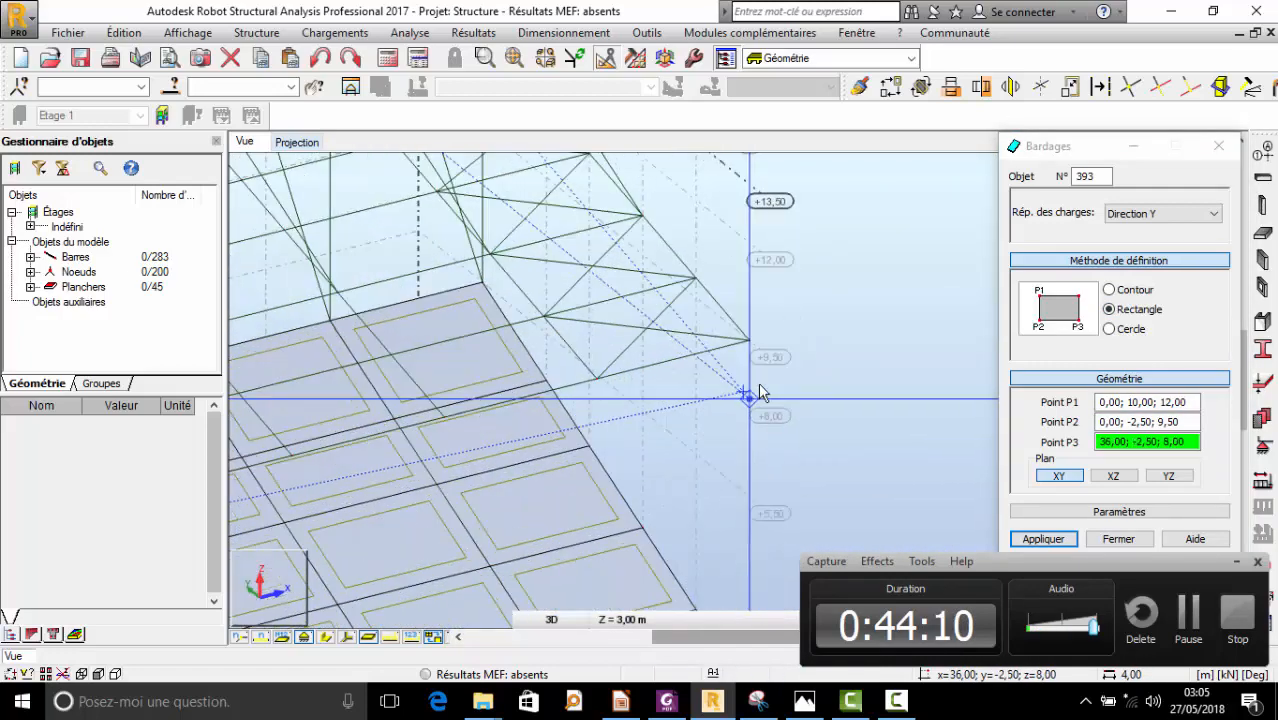
{"action": "left_click", "coordinate": [749, 342]}
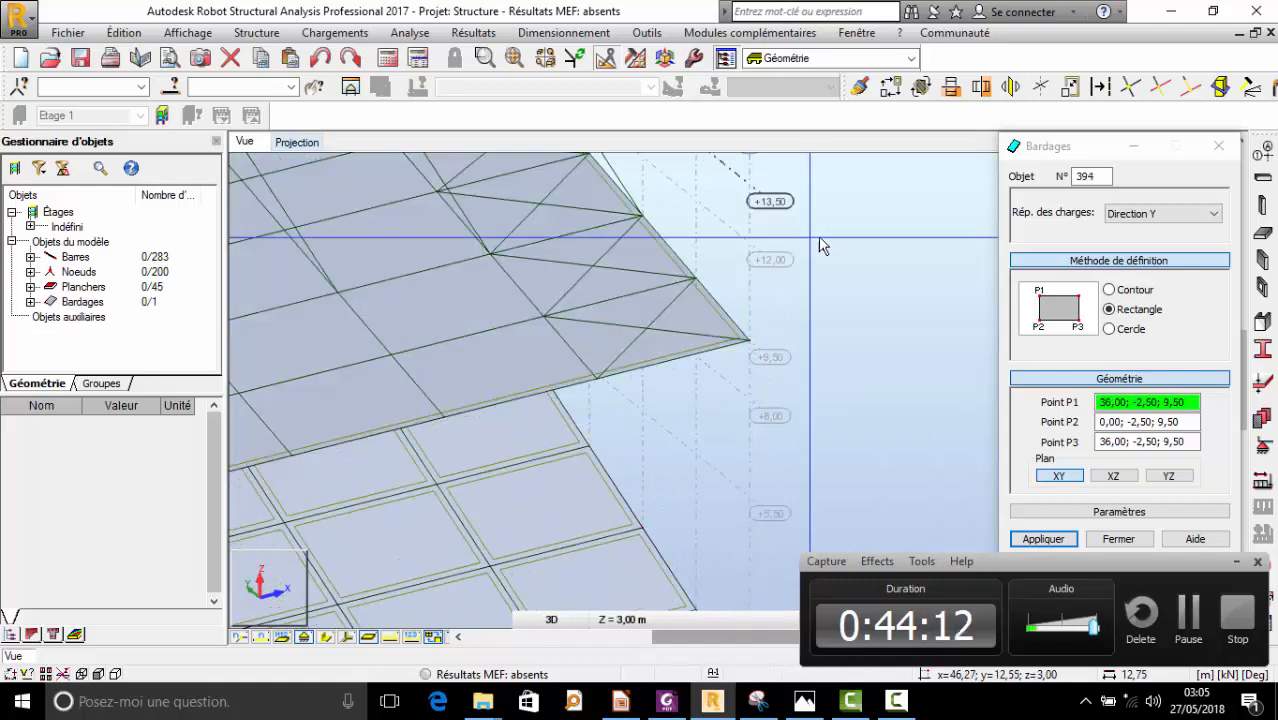
- Examine the front roof cladding and the uncovered rear roof slope from the side of the grandstand
{"action": "right_click", "coordinate": [697, 240]}
{"action": "left_click", "coordinate": [799, 318]}
{"action": "scroll", "coordinate": [760, 336], "scroll_direction": "down", "scroll_amount": 5}
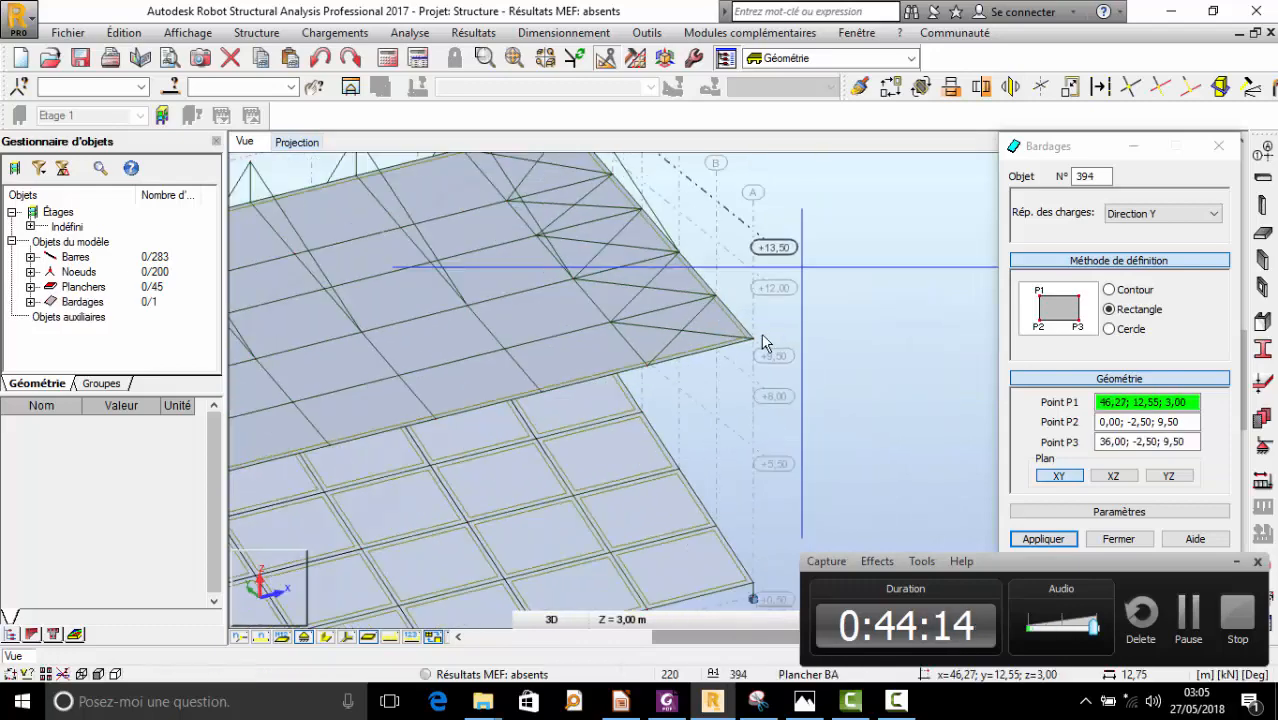
{"action": "left_click_drag", "start_coordinate": [672, 352], "coordinate": [622, 360]}
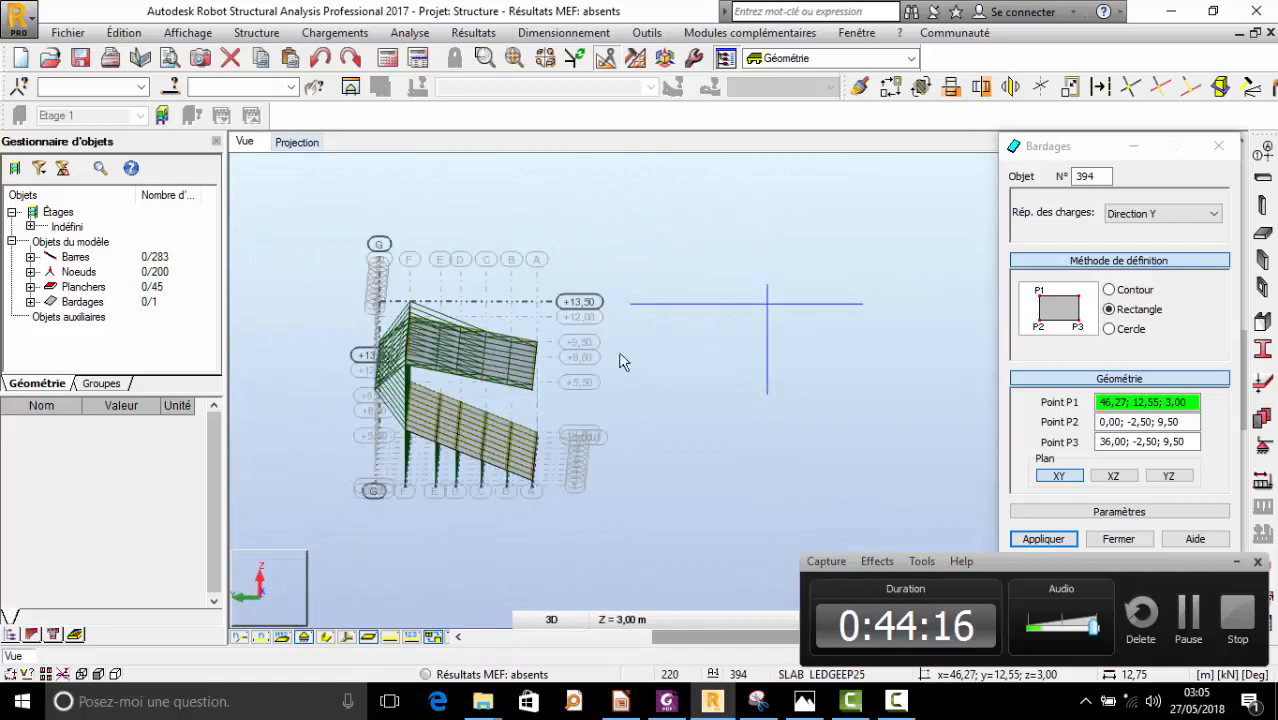
{"action": "scroll", "coordinate": [465, 402], "scroll_direction": "up", "scroll_amount": 3}
{"action": "left_click_drag", "start_coordinate": [465, 402], "coordinate": [690, 430]}
{"action": "scroll", "coordinate": [576, 414], "scroll_direction": "down", "scroll_amount": 3}
{"action": "scroll", "coordinate": [690, 428], "scroll_direction": "up", "scroll_amount": 3}
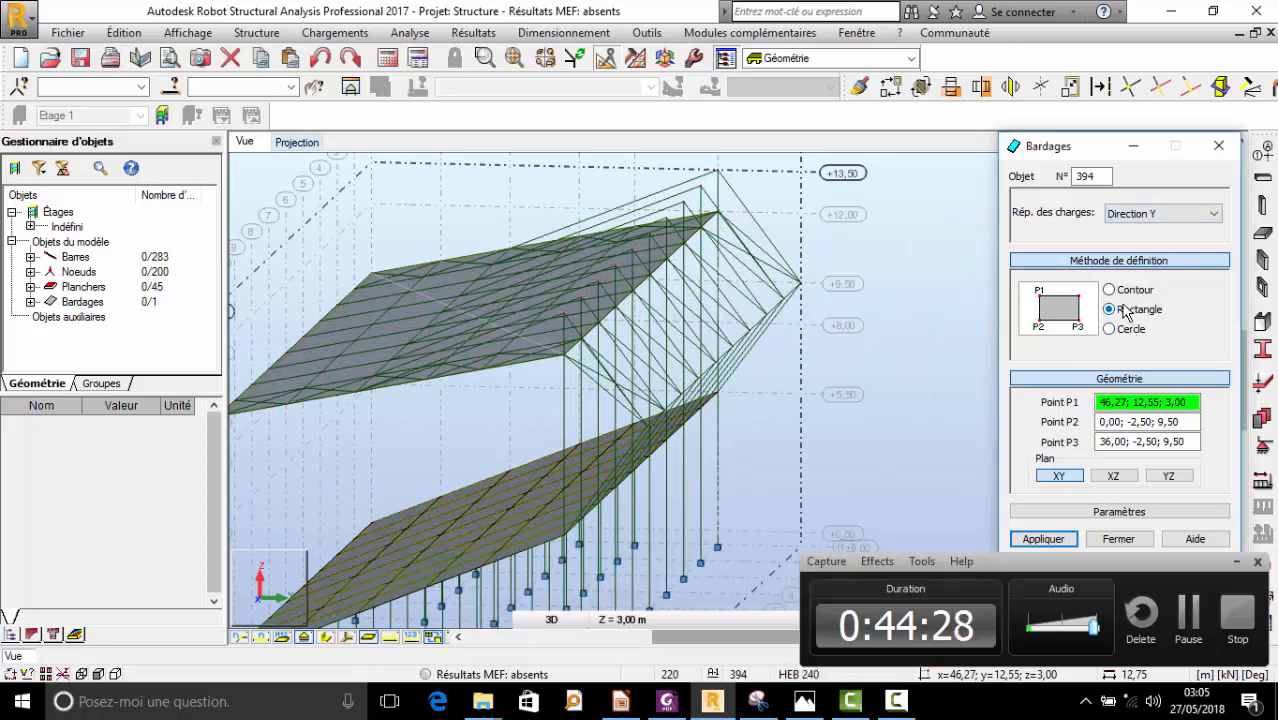
- Add a rectangular cladding on the rear roof slope through 36,00; 10,00; 12,00, then 36,00; 13,00; 9,50 and 0,00; 13,00; 9,50
{"action": "left_click", "coordinate": [568, 358]}
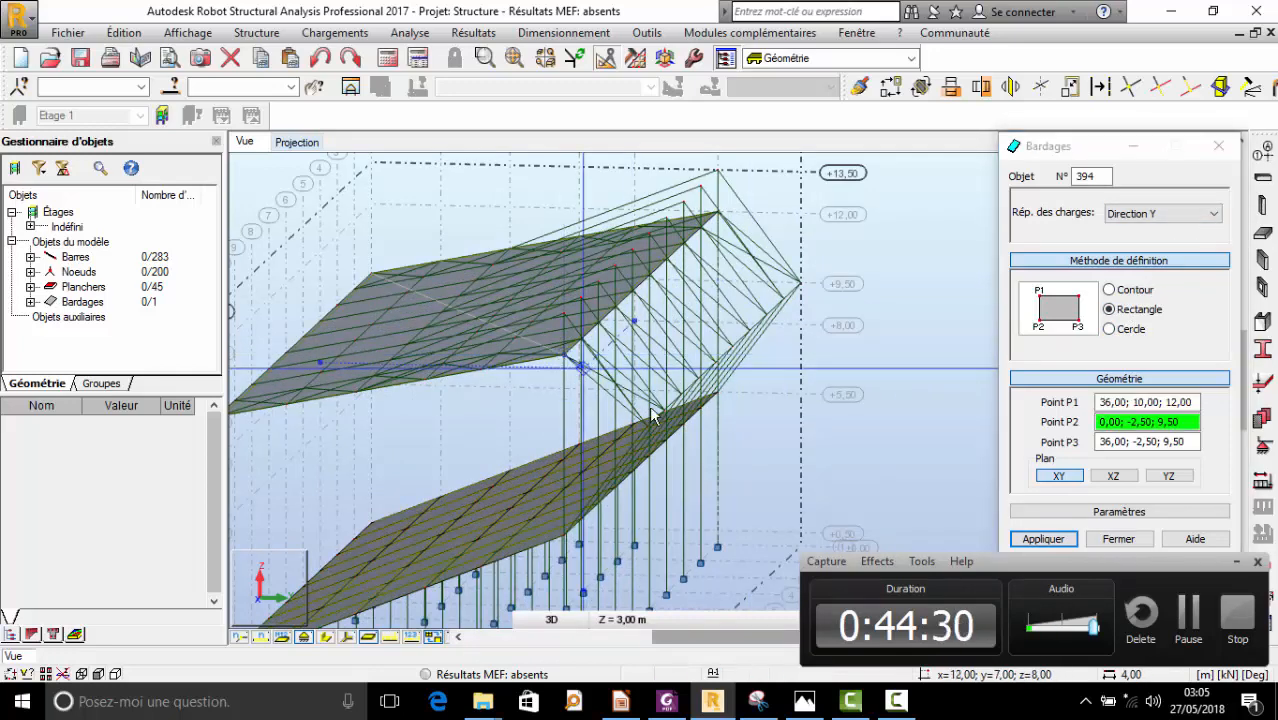
{"action": "scroll", "coordinate": [700, 432], "scroll_direction": "up", "scroll_amount": 3}
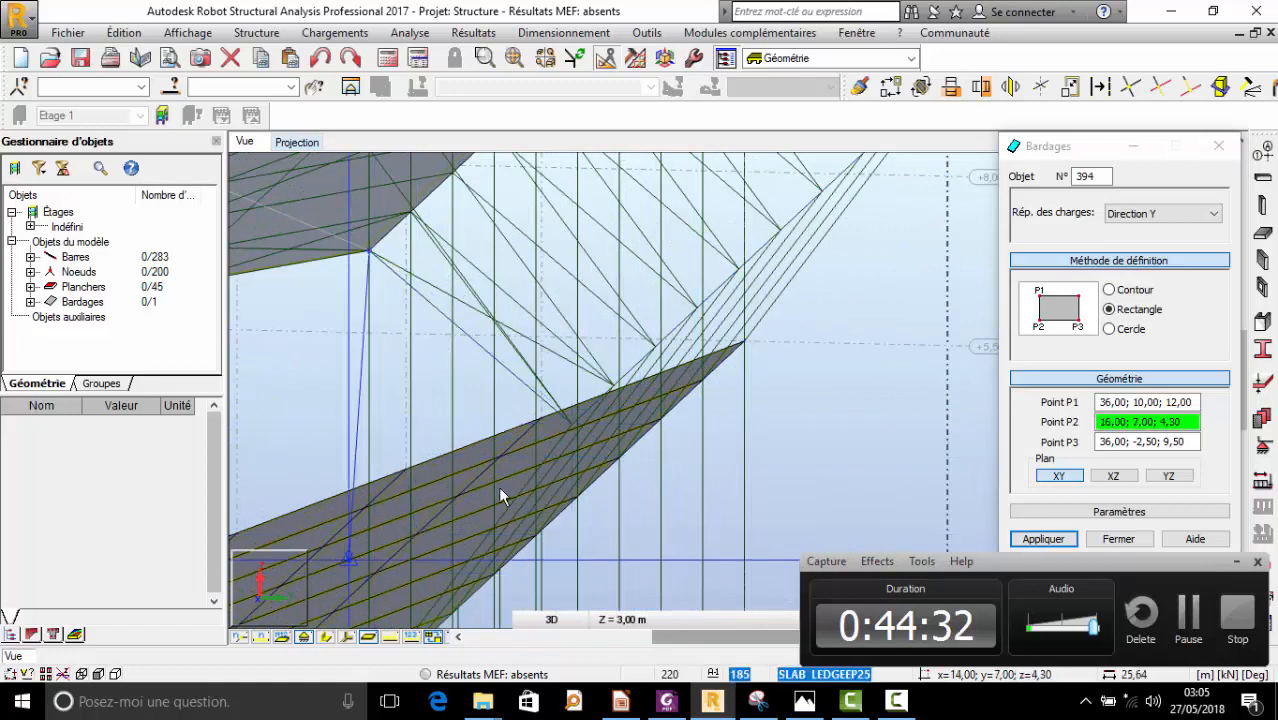
{"action": "scroll", "coordinate": [568, 460], "scroll_direction": "up", "scroll_amount": 2}
{"action": "left_click", "coordinate": [572, 402]}
{"action": "scroll", "coordinate": [396, 572], "scroll_direction": "down", "scroll_amount": 4}
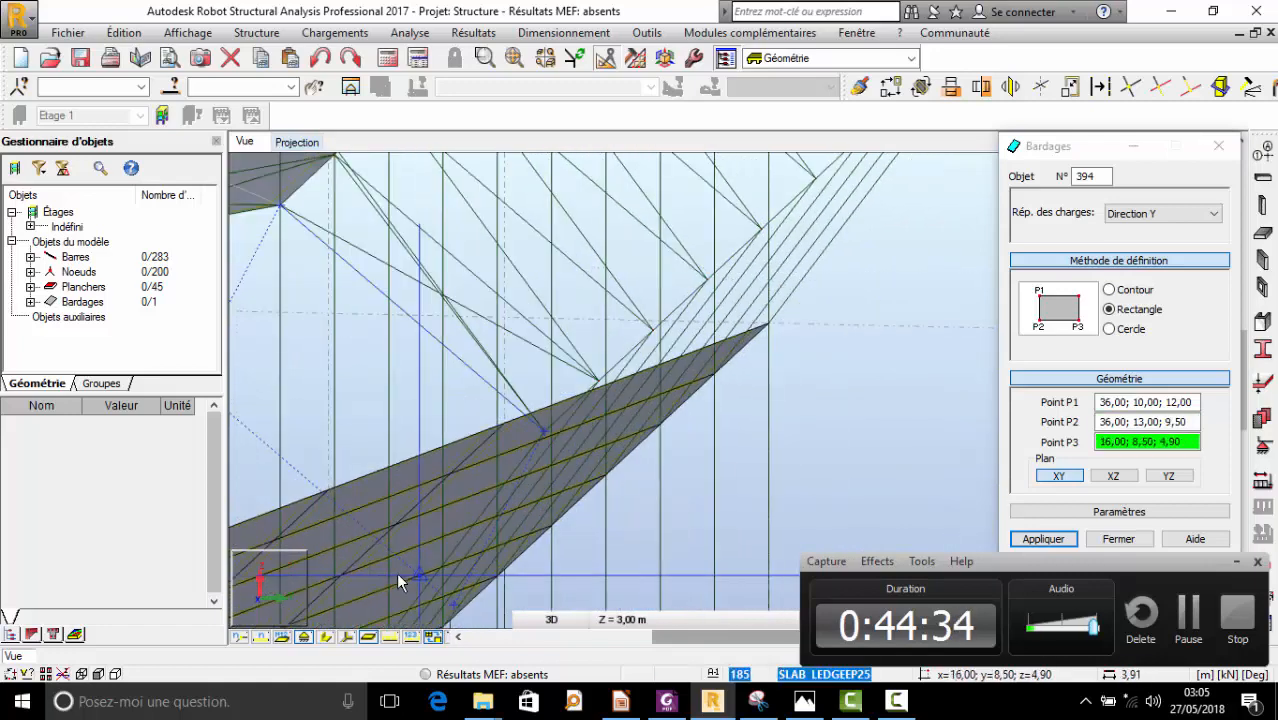
{"action": "scroll", "coordinate": [760, 216], "scroll_direction": "up", "scroll_amount": 1}
{"action": "scroll", "coordinate": [760, 222], "scroll_direction": "up", "scroll_amount": 1}
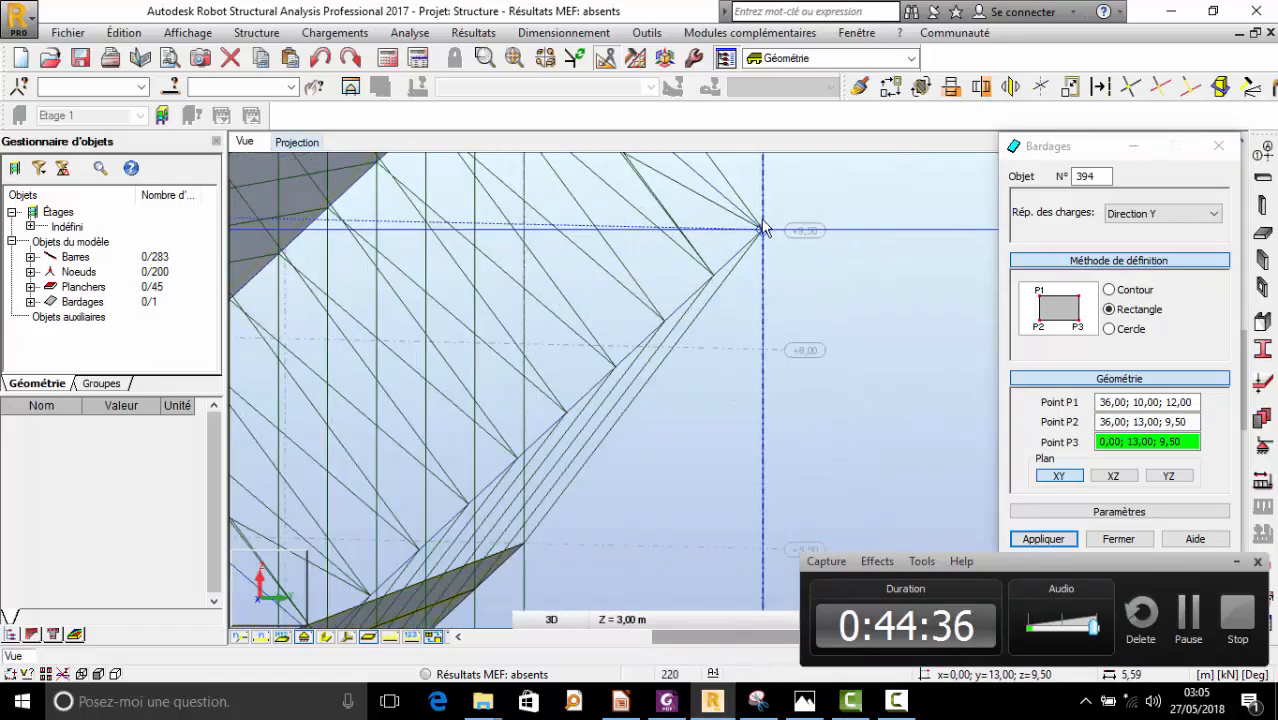
{"action": "left_click", "coordinate": [762, 229]}
- Examine both roof claddings from the rear, the side and below to check their coverage
{"action": "scroll", "coordinate": [775, 225], "scroll_direction": "down", "scroll_amount": 4}
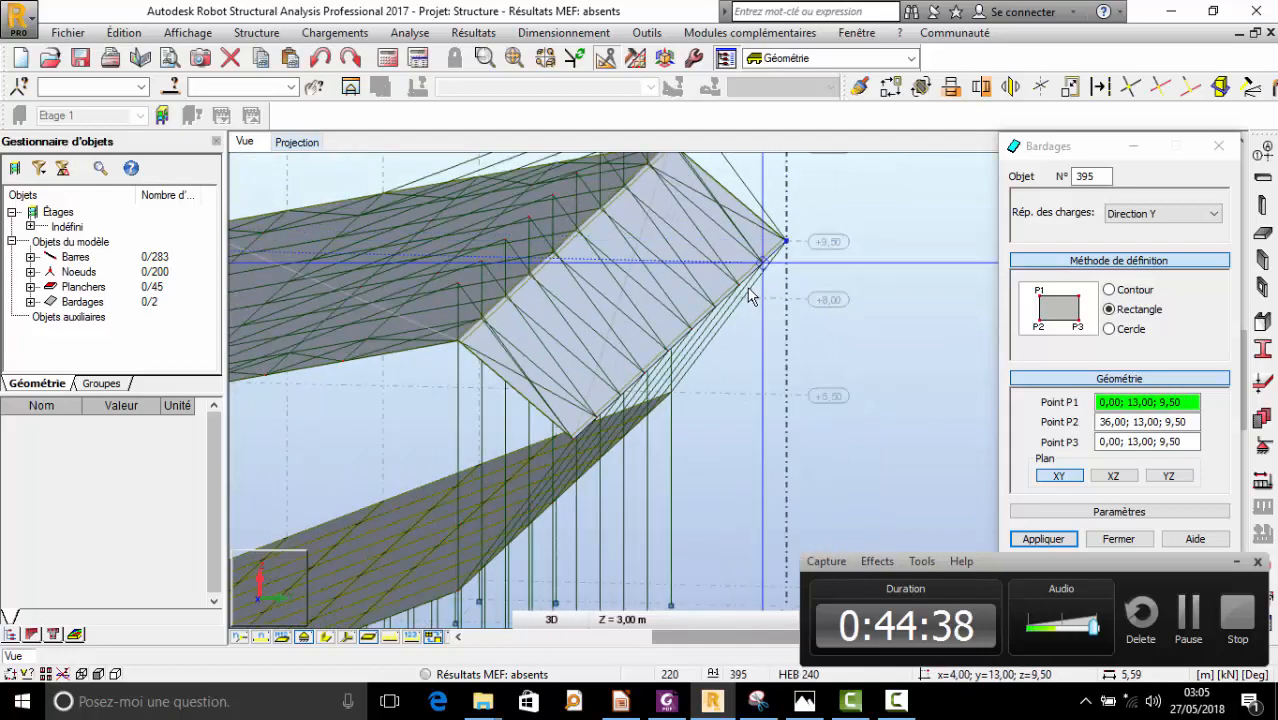
{"action": "right_click", "coordinate": [729, 258]}
{"action": "left_click", "coordinate": [836, 334]}
{"action": "left_click_drag", "start_coordinate": [588, 386], "coordinate": [606, 350]}
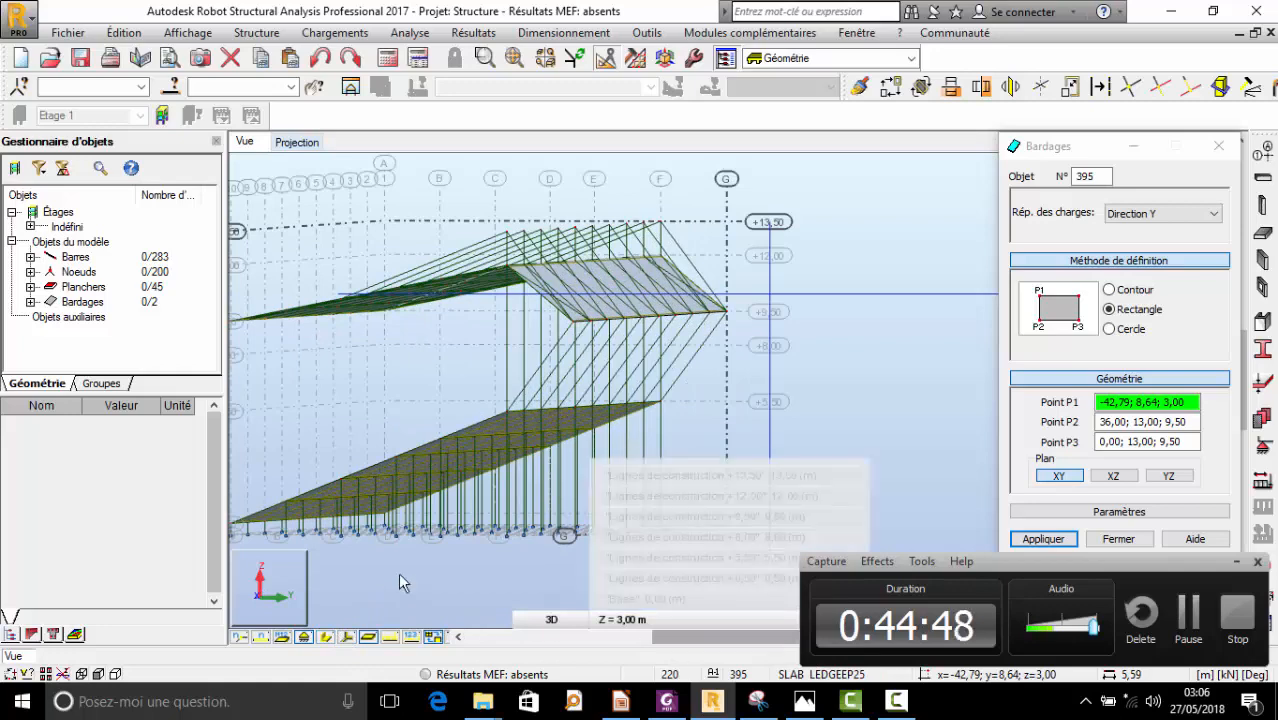
{"action": "scroll", "coordinate": [602, 342], "scroll_direction": "down", "scroll_amount": 3}
{"action": "mouse_move", "coordinate": [602, 342]}
{"action": "middle_mouse_down", "text": "shift"}
{"action": "mouse_move", "coordinate": [585, 379]}
{"action": "mouse_move", "coordinate": [606, 332]}
{"action": "middle_mouse_up", "text": "shift"}
{"action": "scroll", "coordinate": [606, 332], "scroll_direction": "up", "scroll_amount": 4}
{"action": "scroll", "coordinate": [610, 345], "scroll_direction": "down", "scroll_amount": 5}
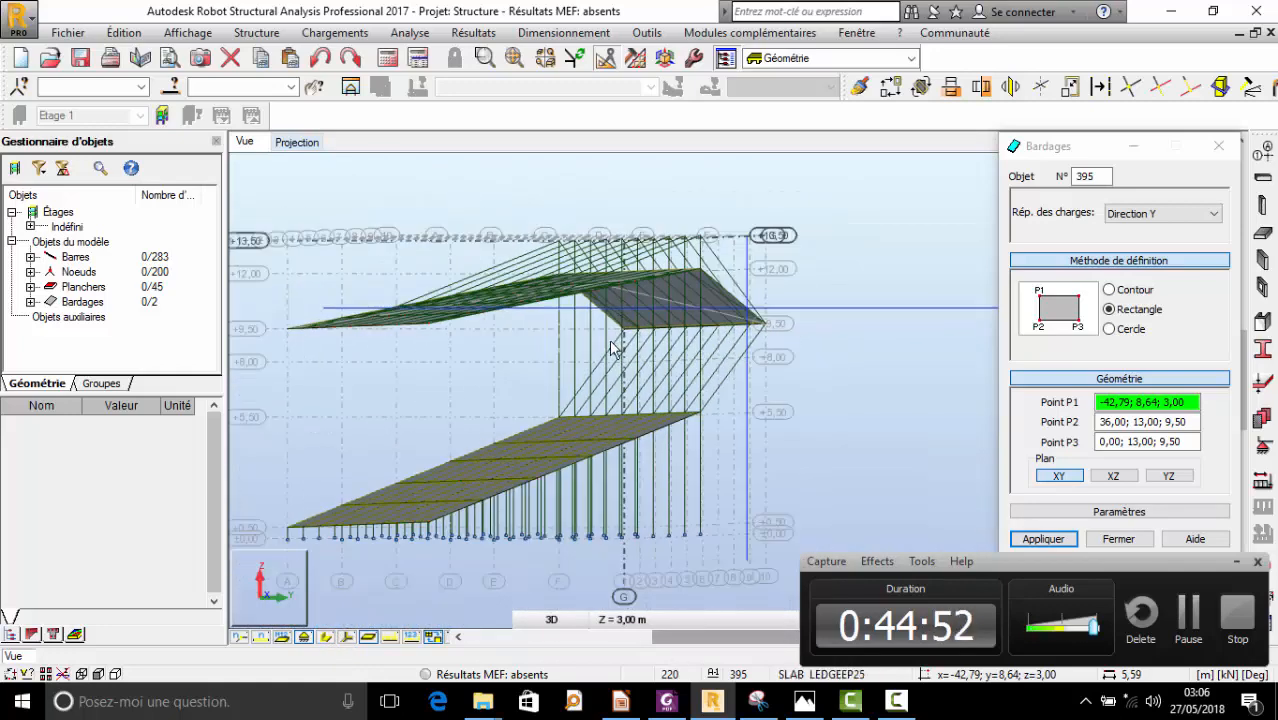
{"action": "middle_click_drag", "start_coordinate": [600, 348], "coordinate": [558, 382], "text": "shift"}
{"action": "scroll", "coordinate": [565, 355], "scroll_direction": "up", "scroll_amount": 2}
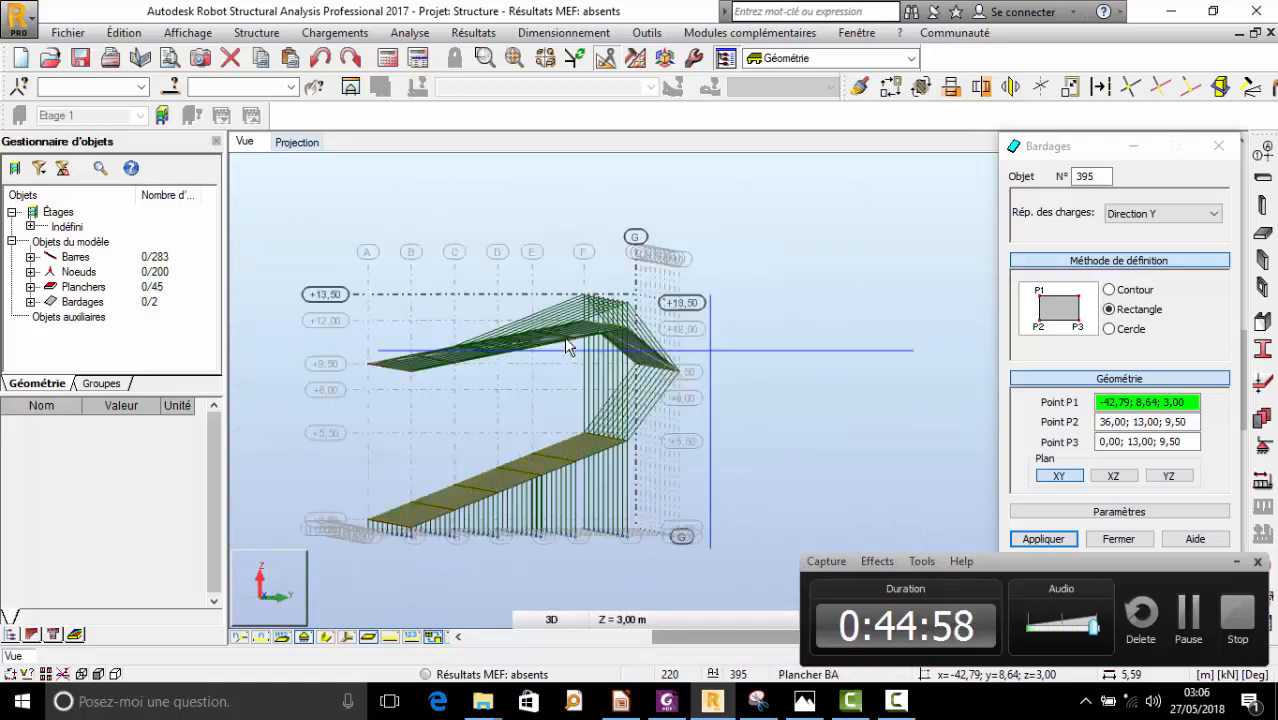
{"action": "mouse_move", "coordinate": [566, 325]}
{"action": "middle_mouse_down", "text": "shift"}
{"action": "mouse_move", "coordinate": [543, 335]}
{"action": "mouse_move", "coordinate": [554, 317]}
{"action": "middle_mouse_up", "text": "shift"}
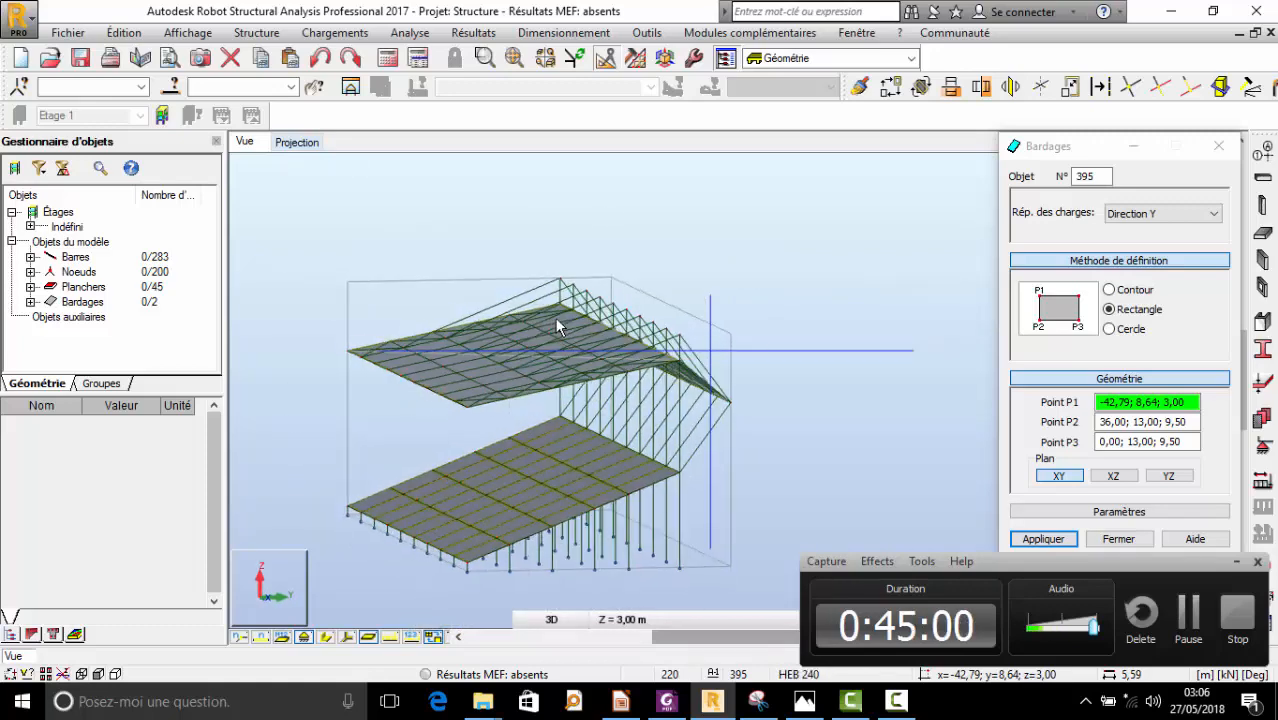
{"action": "left_click", "coordinate": [1188, 617]}
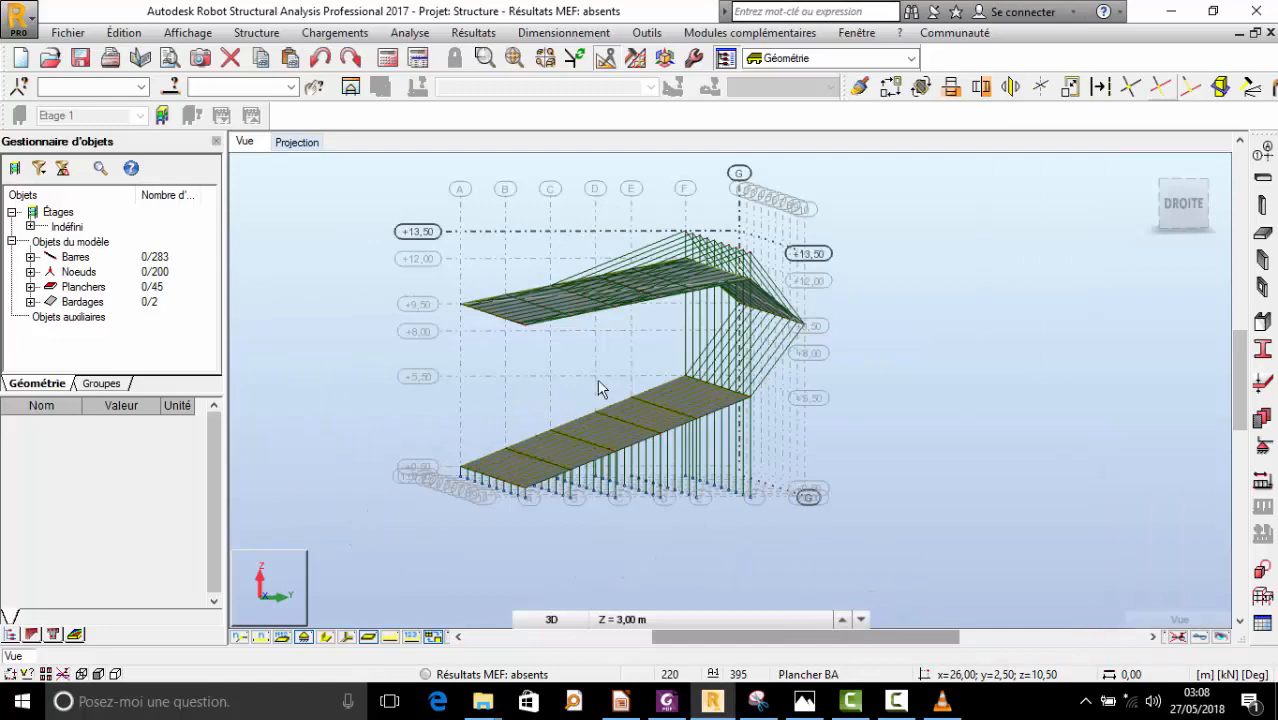
{"action": "middle_click_drag", "start_coordinate": [600, 388], "coordinate": [603, 283], "text": "shift"}
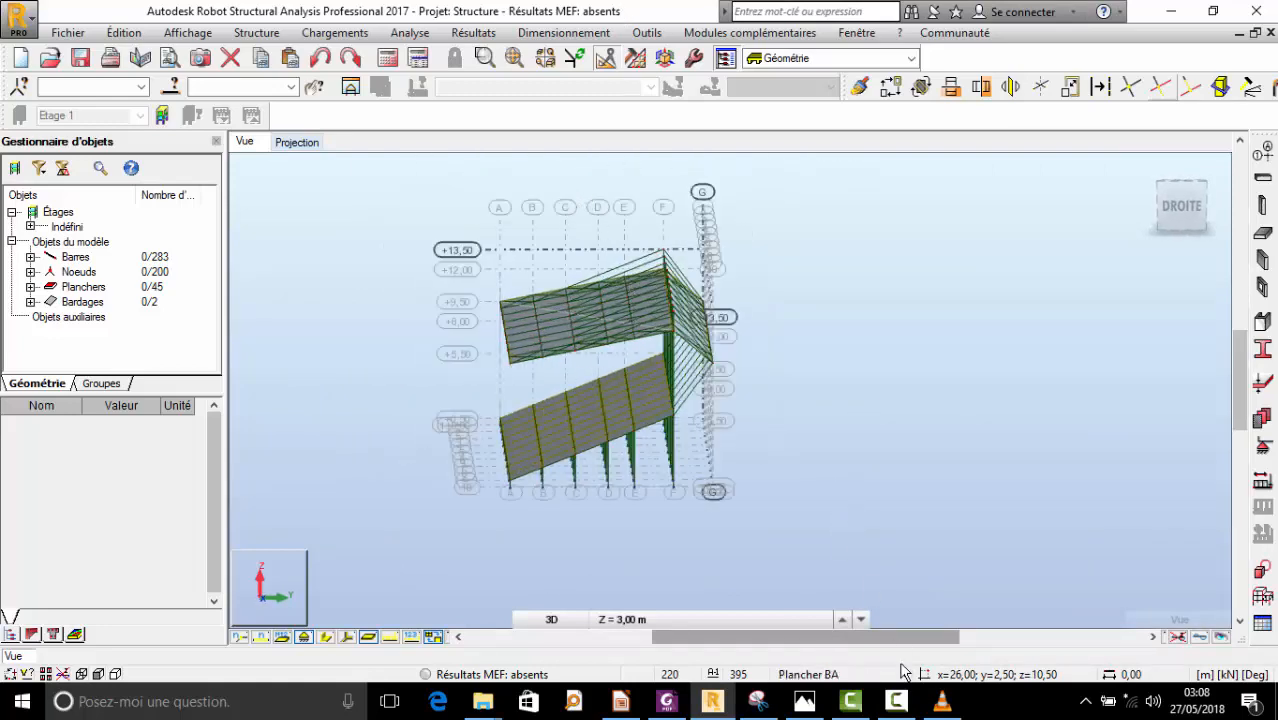
{"action": "left_click", "coordinate": [889, 708]}
{"action": "left_click", "coordinate": [1197, 614]}
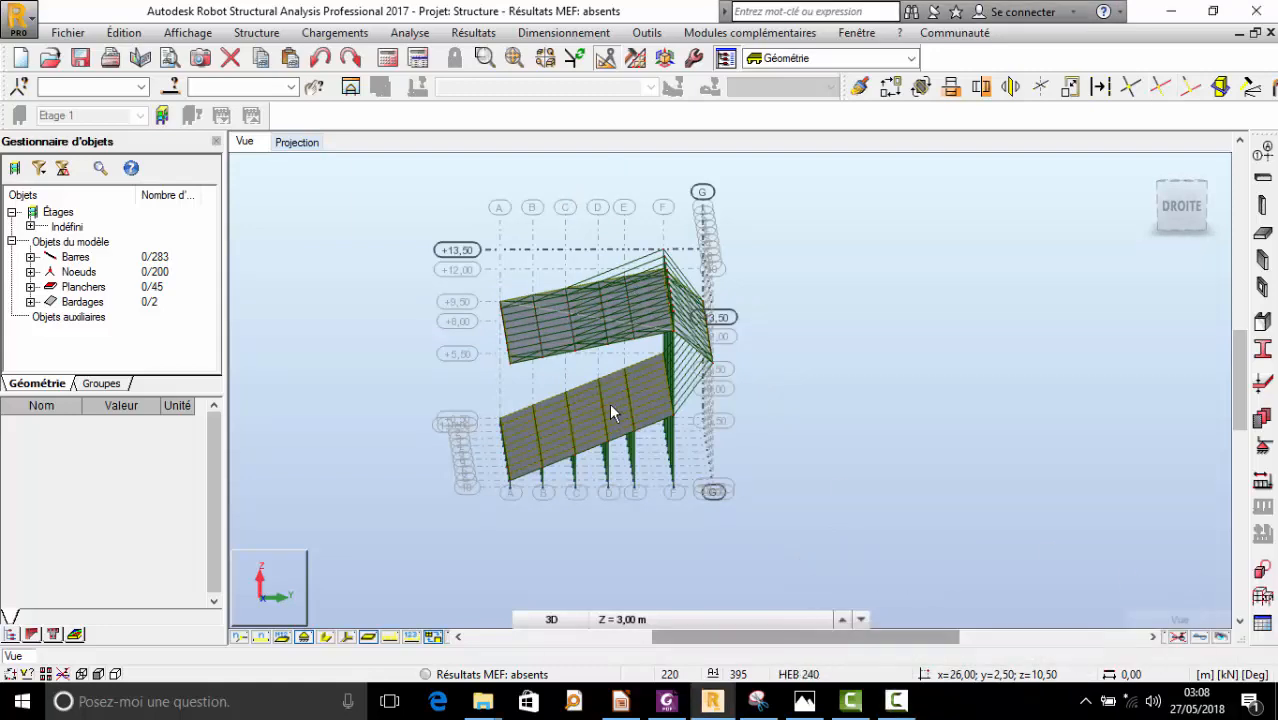
- Add a contour cladding on the x = 36 end through y; z points -2,50; 9,50, -2,50; 0,50, 10,00; 5,50, 13,00; 9,50 and 10,00; 12,00
{"action": "middle_click_drag", "start_coordinate": [609, 403], "coordinate": [570, 374], "text": "shift"}
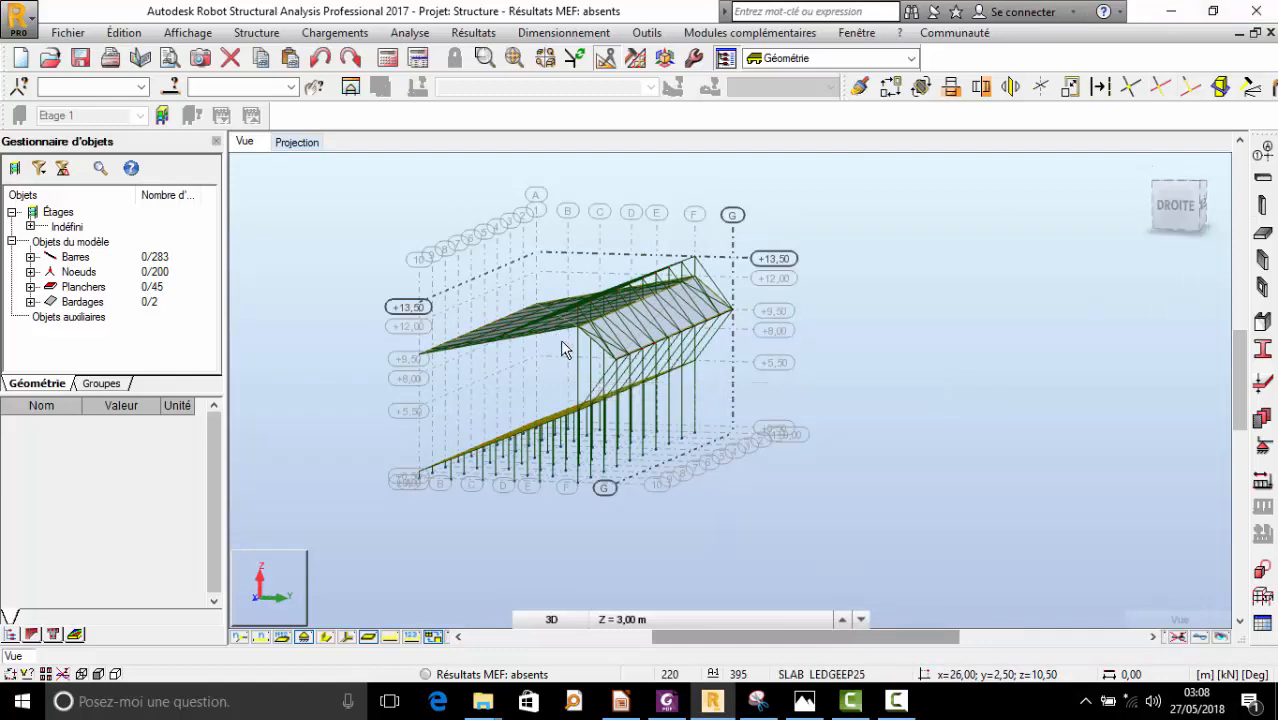
{"action": "middle_click_drag", "start_coordinate": [563, 348], "coordinate": [590, 358], "text": "shift"}
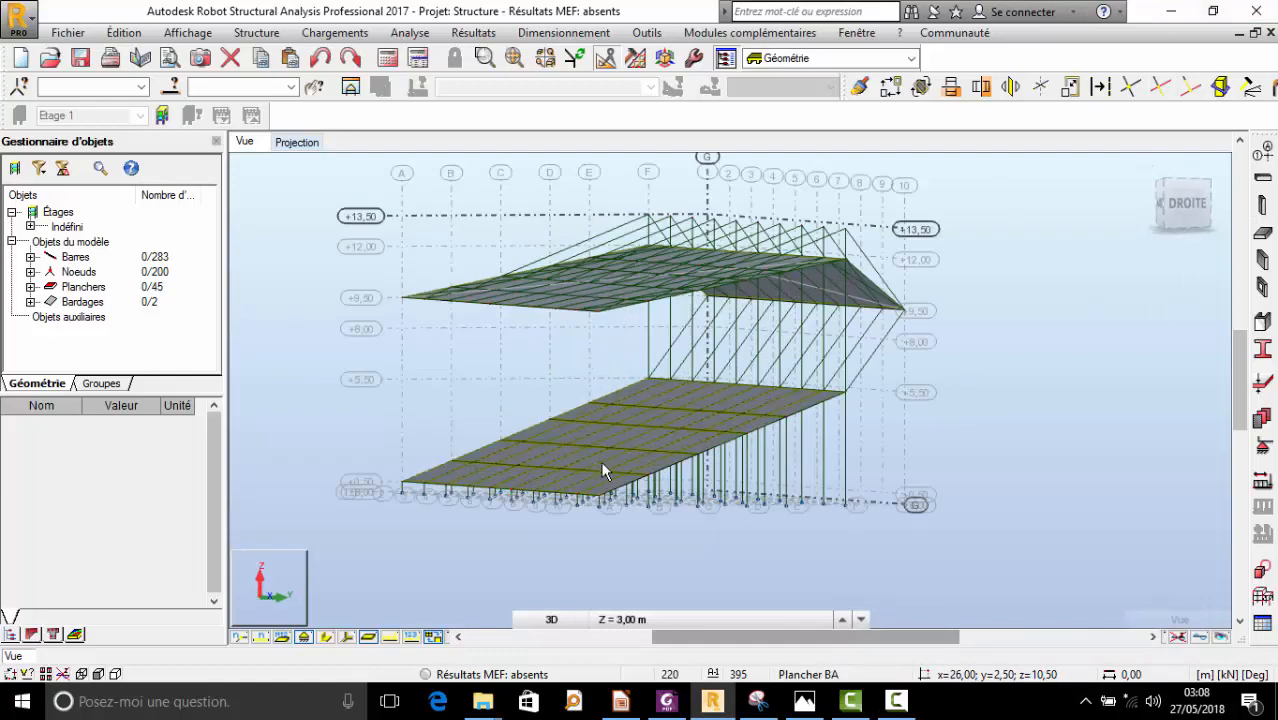
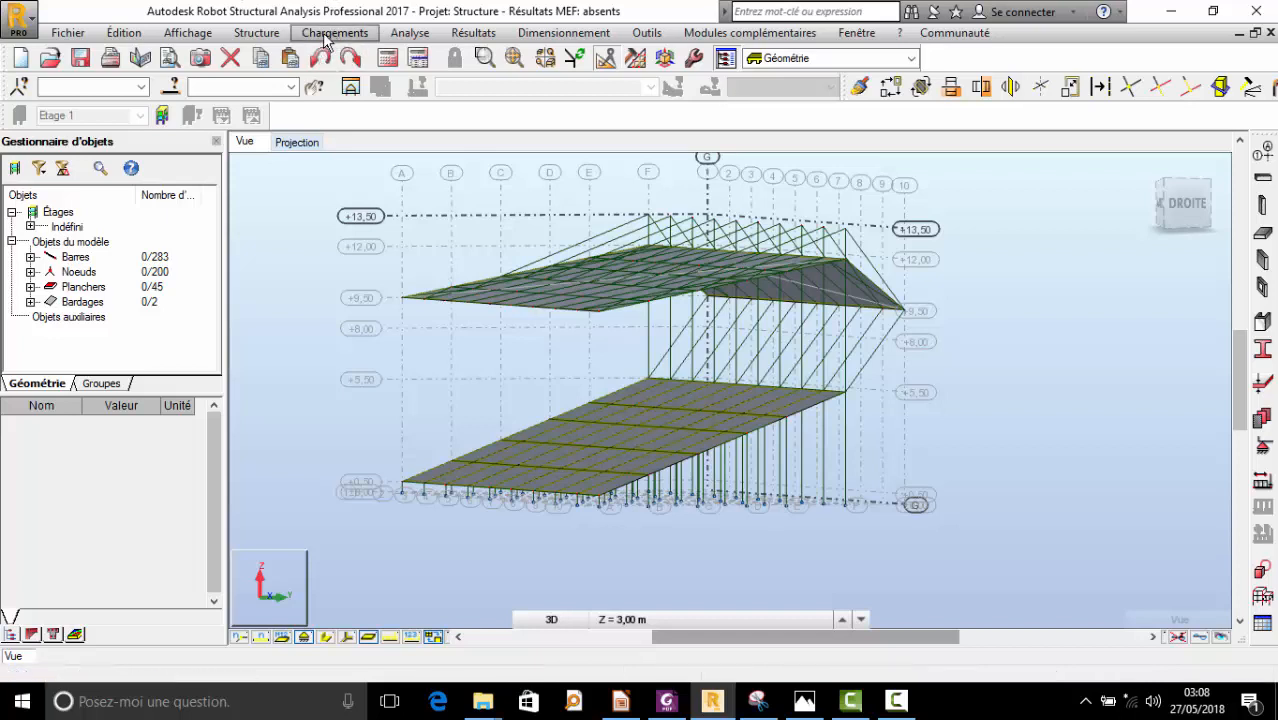
{"action": "left_click", "coordinate": [262, 34]}
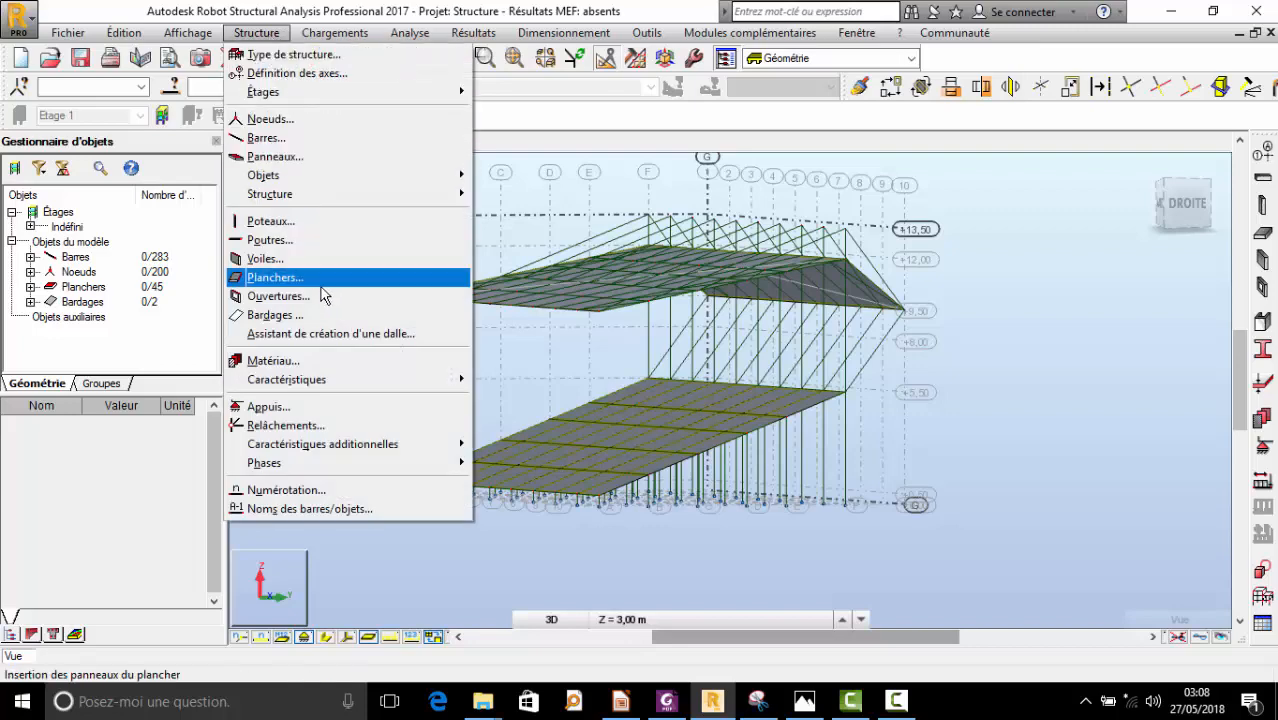
{"action": "left_click", "coordinate": [300, 315]}
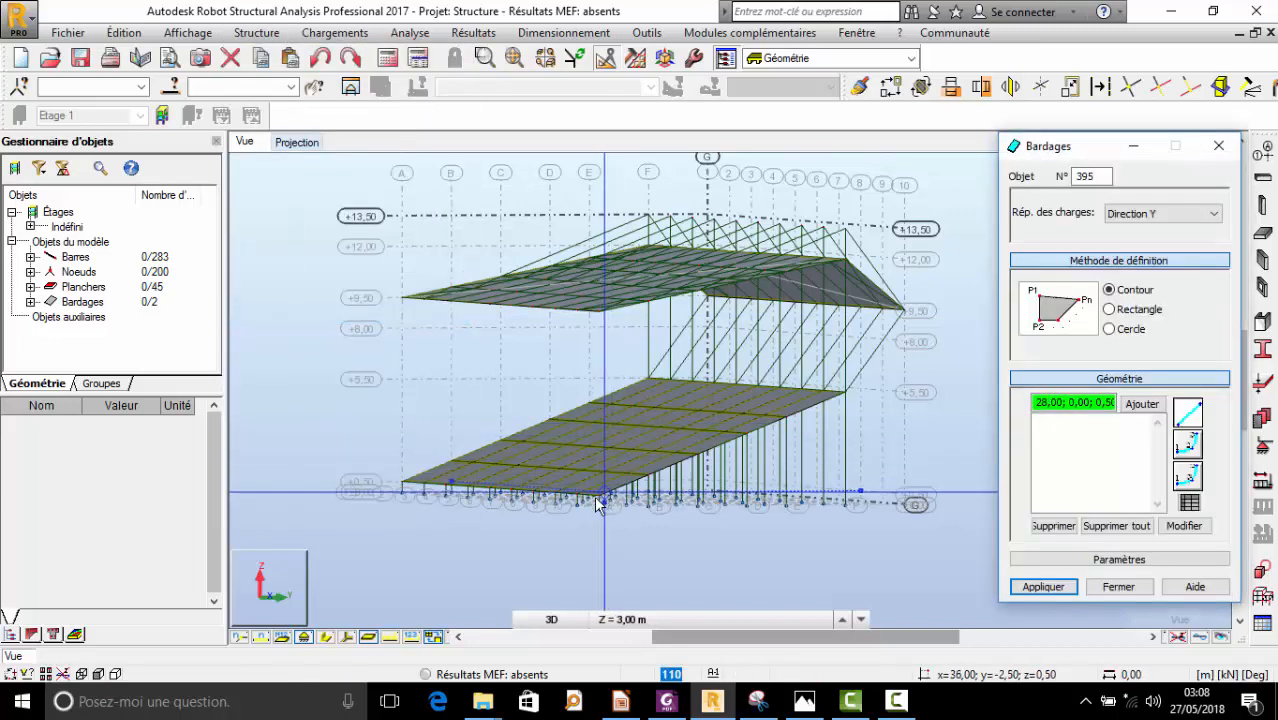
{"action": "scroll", "coordinate": [600, 368], "scroll_direction": "up", "scroll_amount": 3}
{"action": "scroll", "coordinate": [575, 340], "scroll_direction": "down", "scroll_amount": 3}
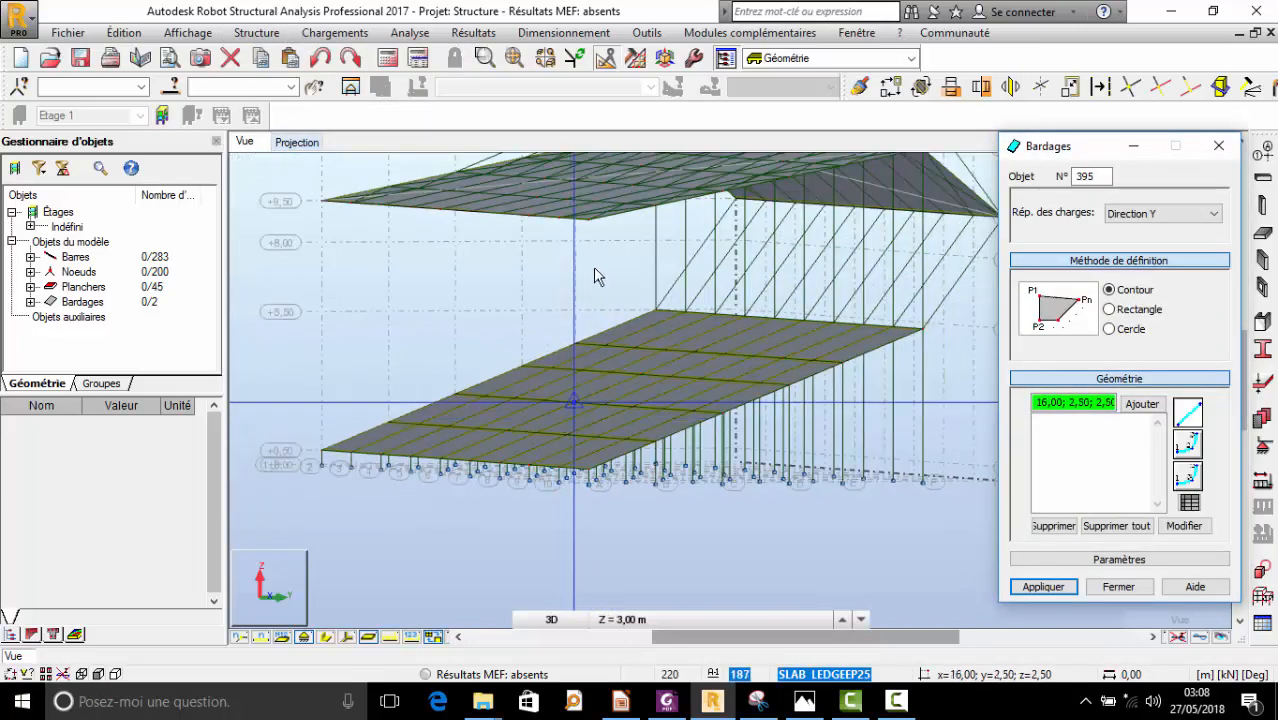
{"action": "scroll", "coordinate": [590, 225], "scroll_direction": "up", "scroll_amount": 2}
{"action": "left_click", "coordinate": [592, 476]}
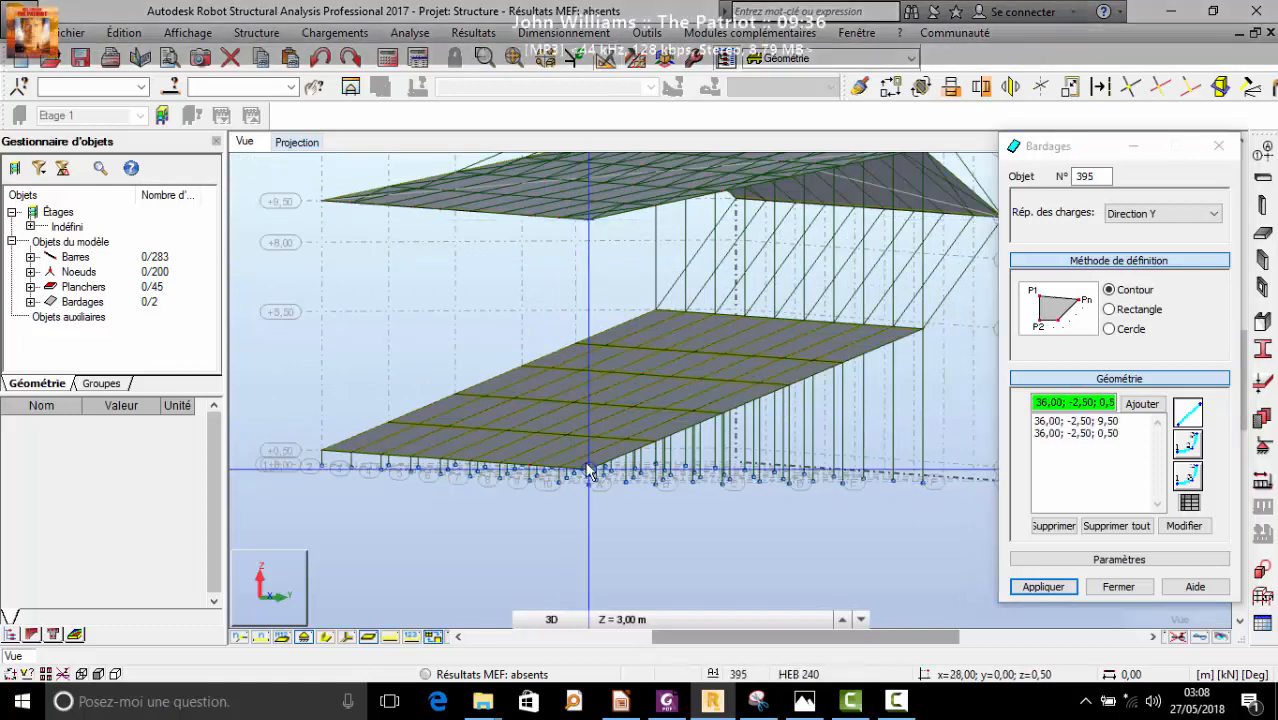
{"action": "scroll", "coordinate": [592, 474], "scroll_direction": "down", "scroll_amount": 3}
{"action": "scroll", "coordinate": [645, 480], "scroll_direction": "up", "scroll_amount": 4}
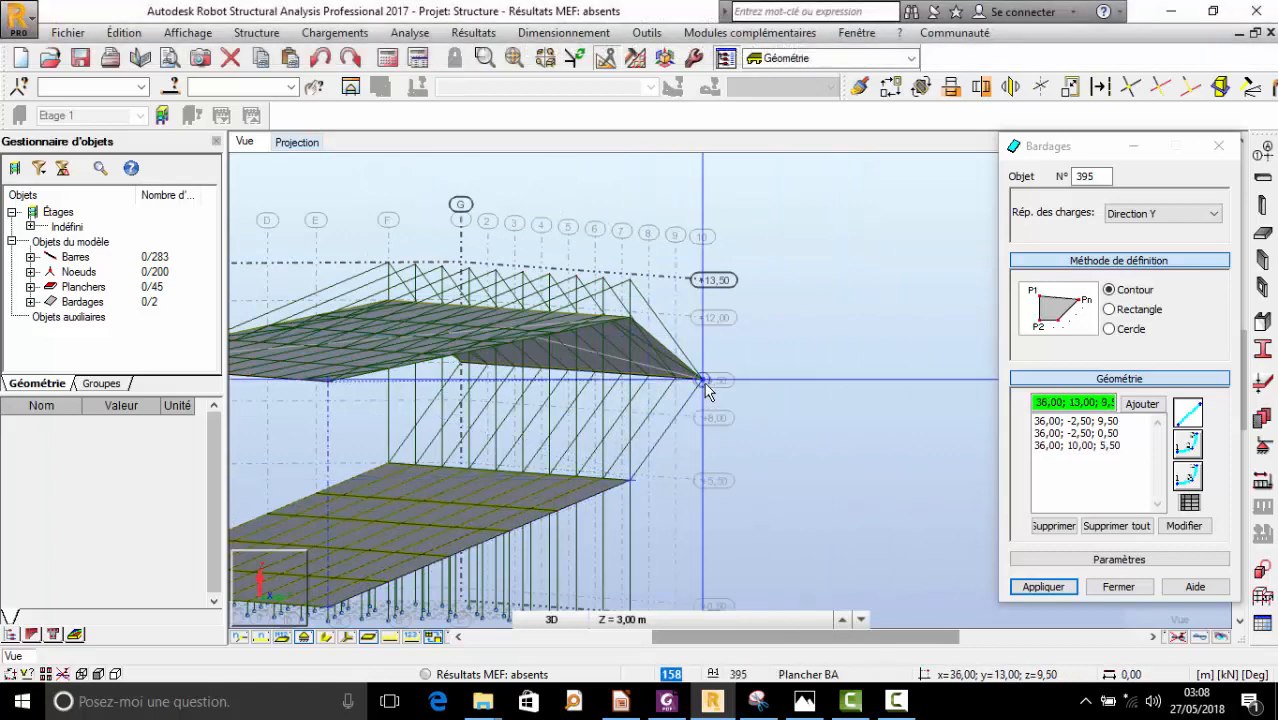
{"action": "left_click", "coordinate": [637, 315]}
{"action": "scroll", "coordinate": [724, 287], "scroll_direction": "down", "scroll_amount": 2}
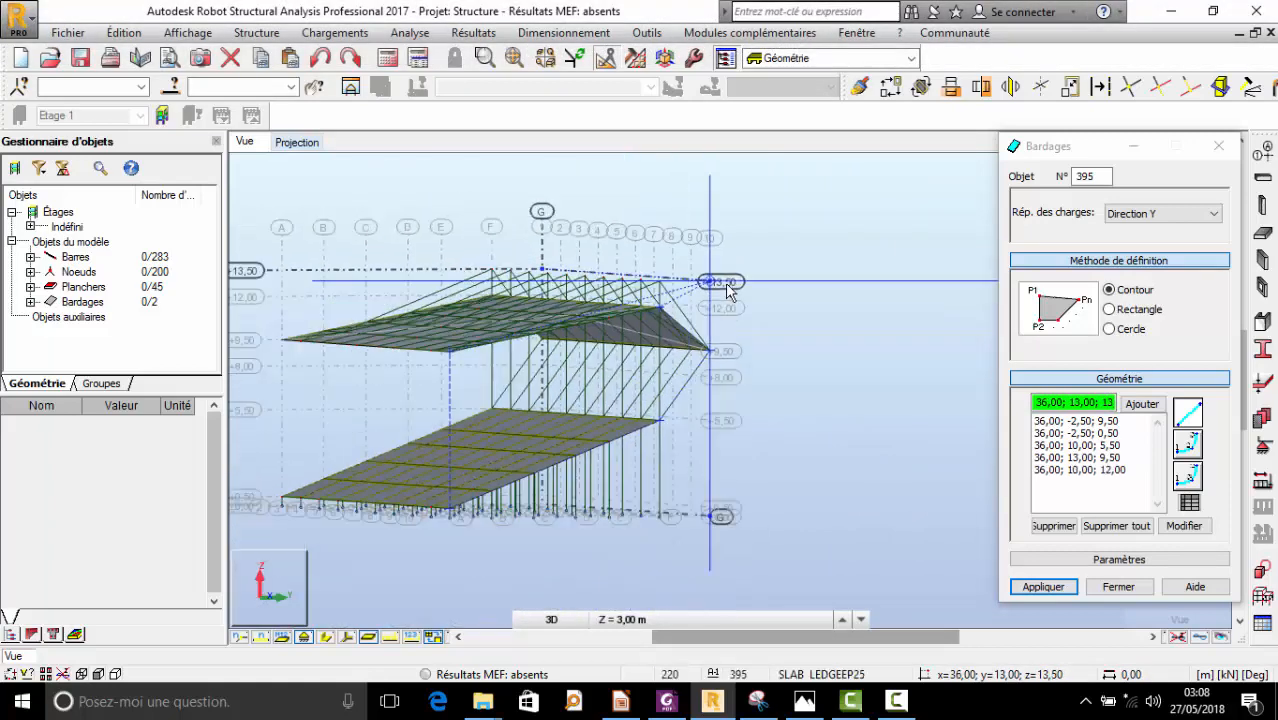
{"action": "scroll", "coordinate": [488, 338], "scroll_direction": "up", "scroll_amount": 1}
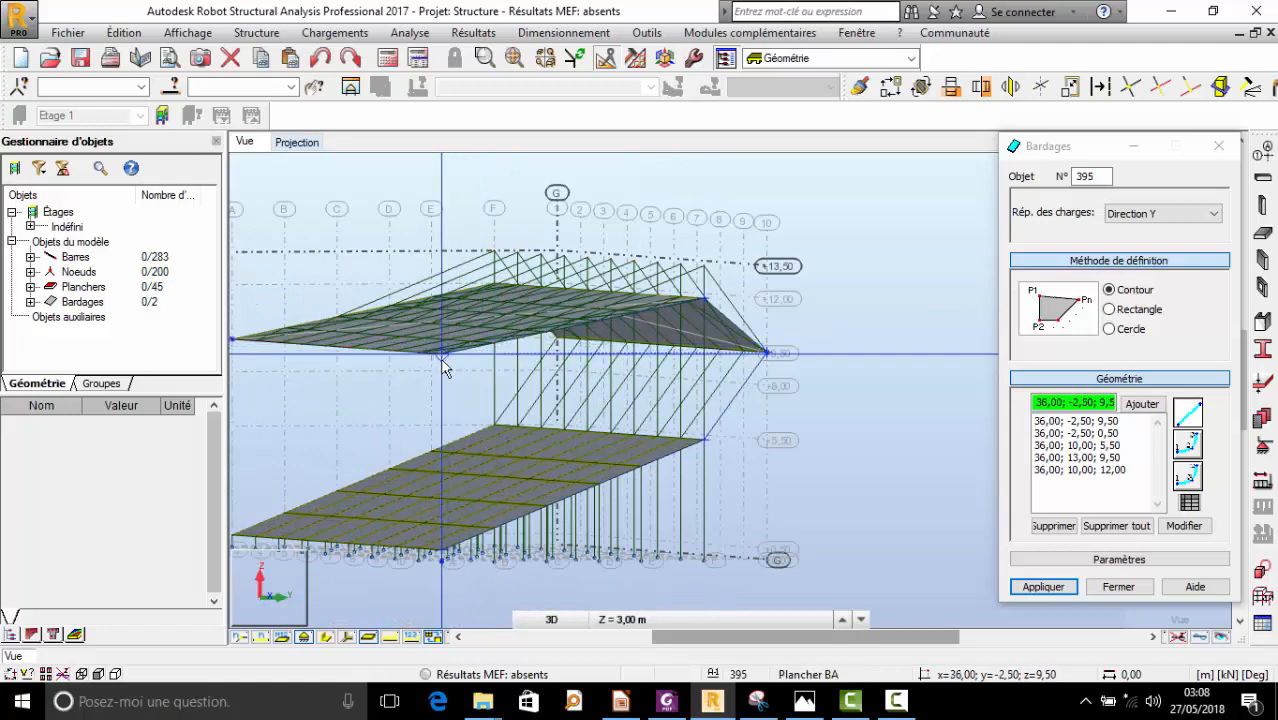
{"action": "left_click", "coordinate": [445, 368]}
- Copy the end cladding once to the opposite end of the grandstand with the translation vector -36,00; 0,00; 0,00
{"action": "right_click", "coordinate": [670, 232]}
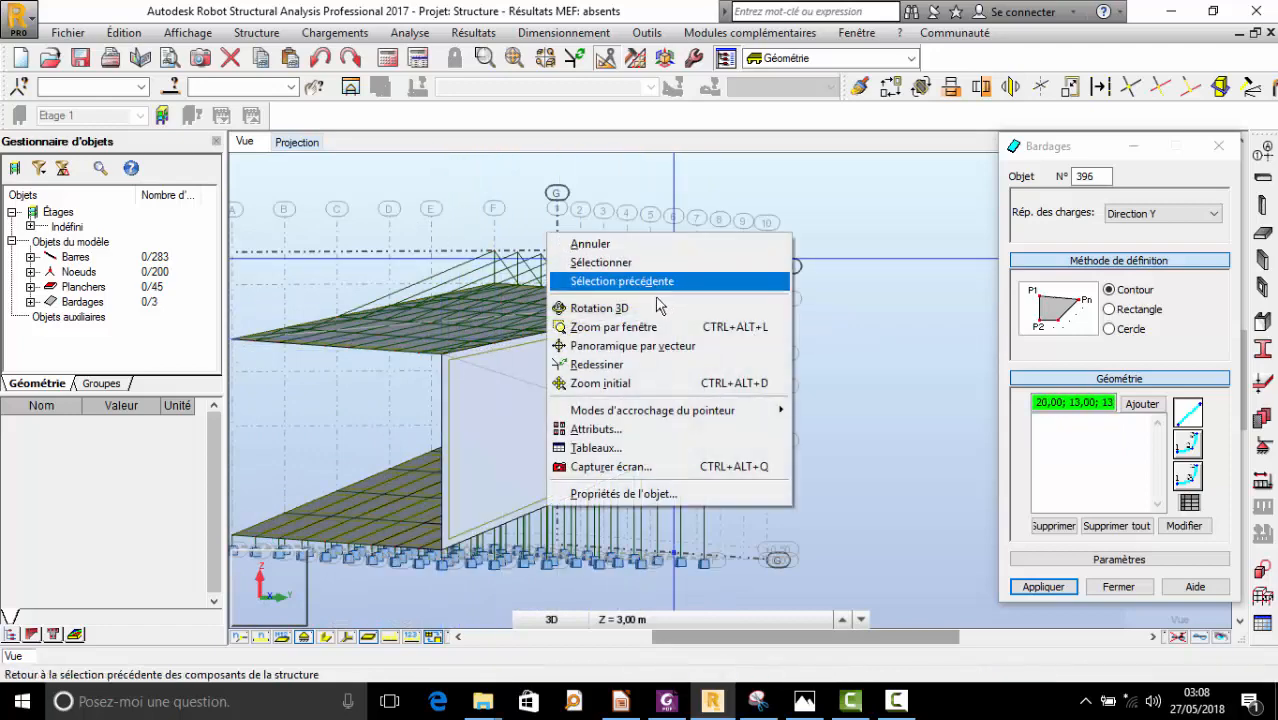
{"action": "left_click", "coordinate": [640, 309]}
{"action": "scroll", "coordinate": [643, 331], "scroll_direction": "down", "scroll_amount": 2}
{"action": "left_click_drag", "start_coordinate": [665, 343], "coordinate": [678, 414]}
{"action": "scroll", "coordinate": [868, 337], "scroll_direction": "down", "scroll_amount": 2}
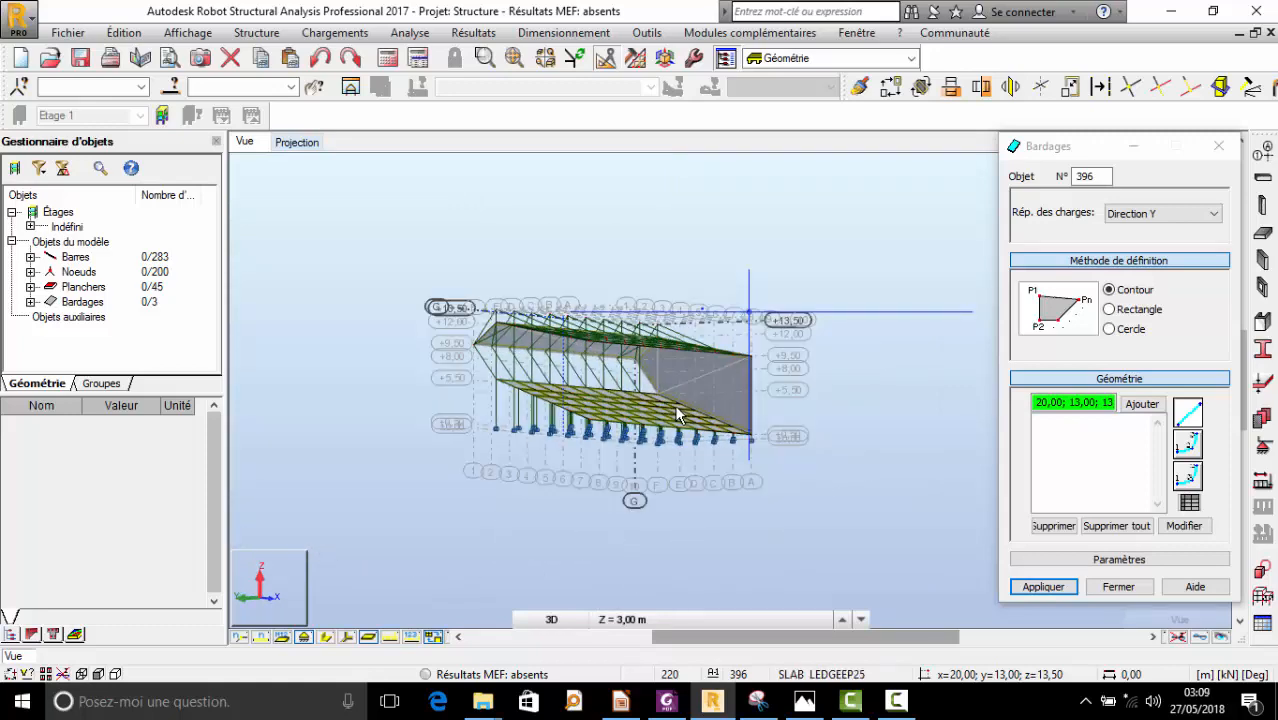
{"action": "scroll", "coordinate": [678, 414], "scroll_direction": "up", "scroll_amount": 3}
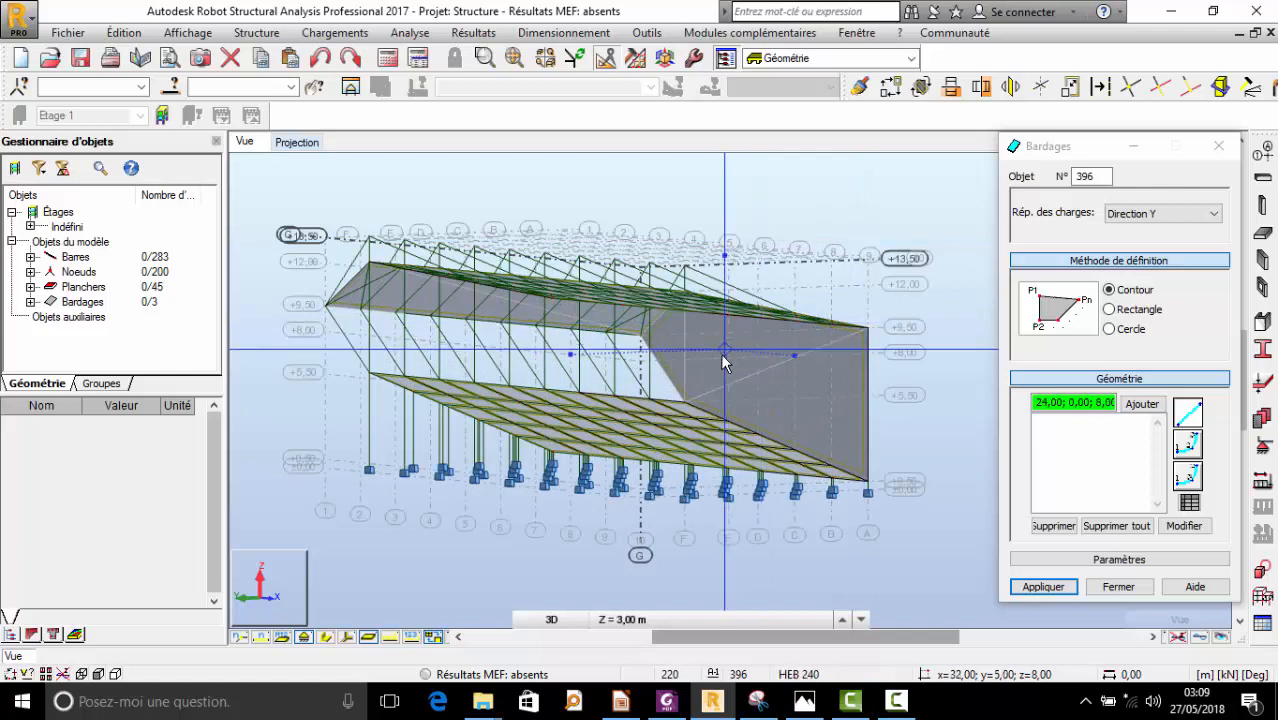
{"action": "left_click", "coordinate": [1218, 146]}
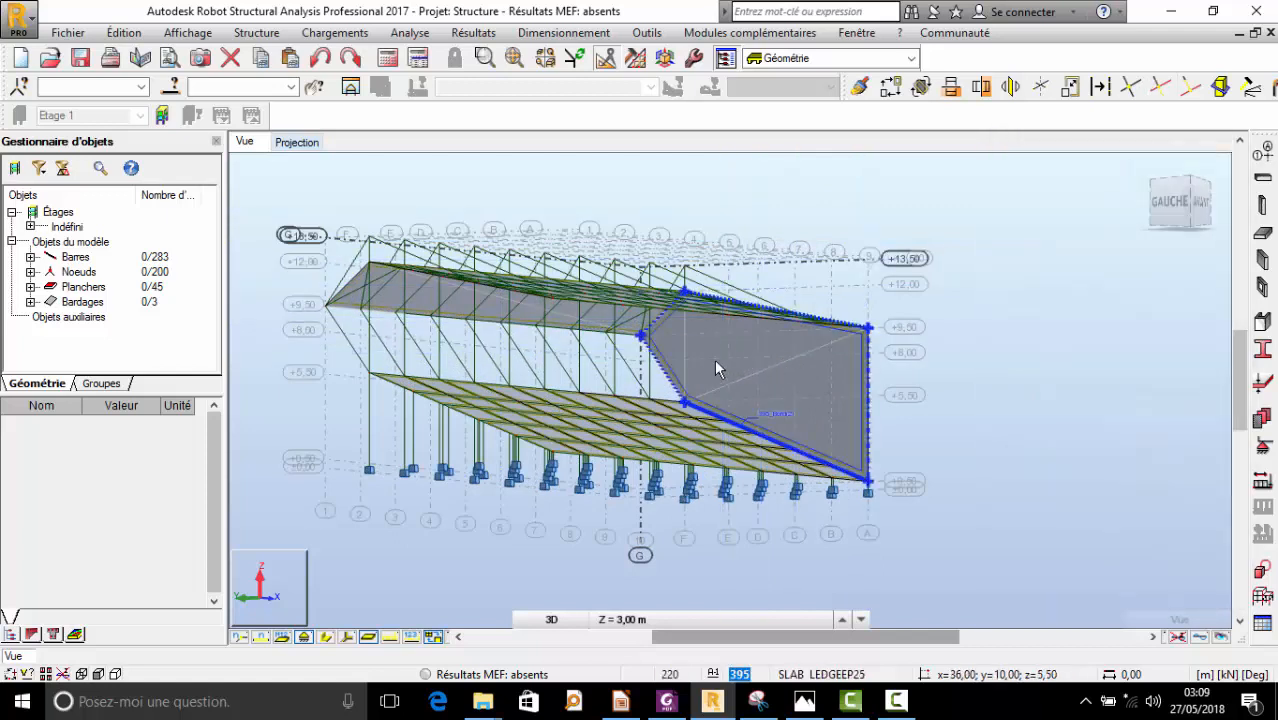
{"action": "left_click", "coordinate": [715, 362]}
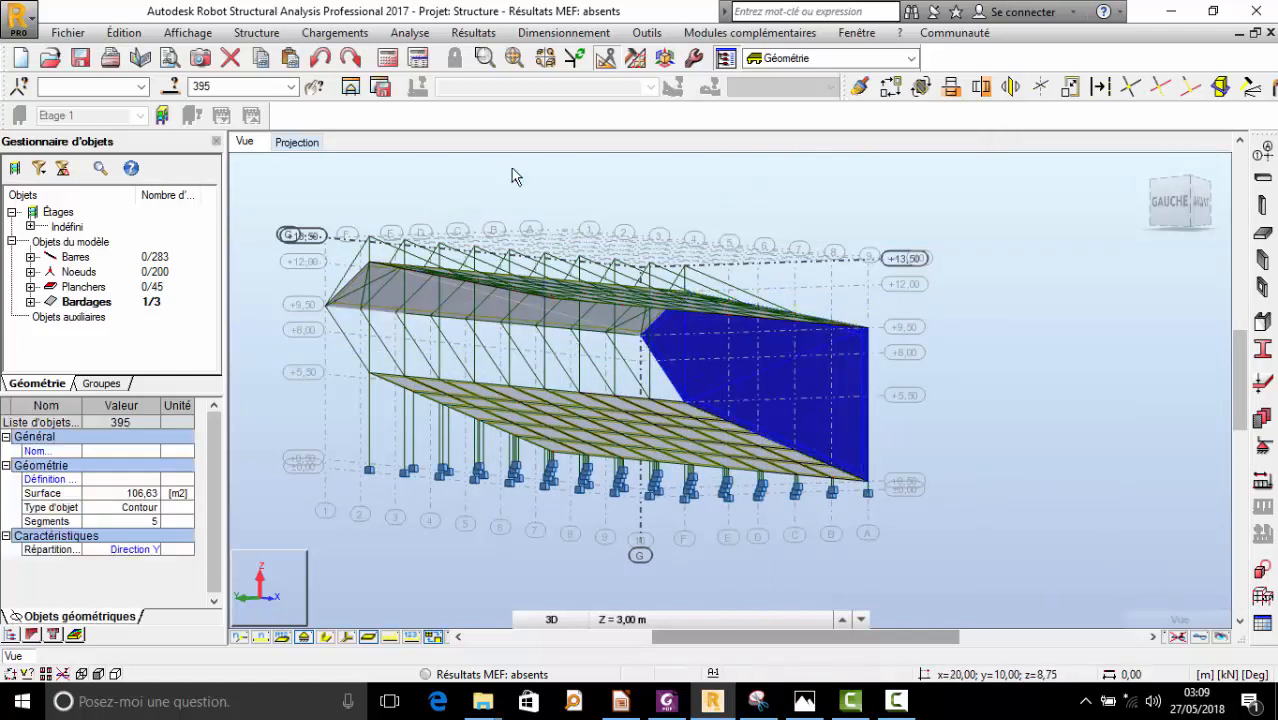
{"action": "left_click", "coordinate": [889, 88]}
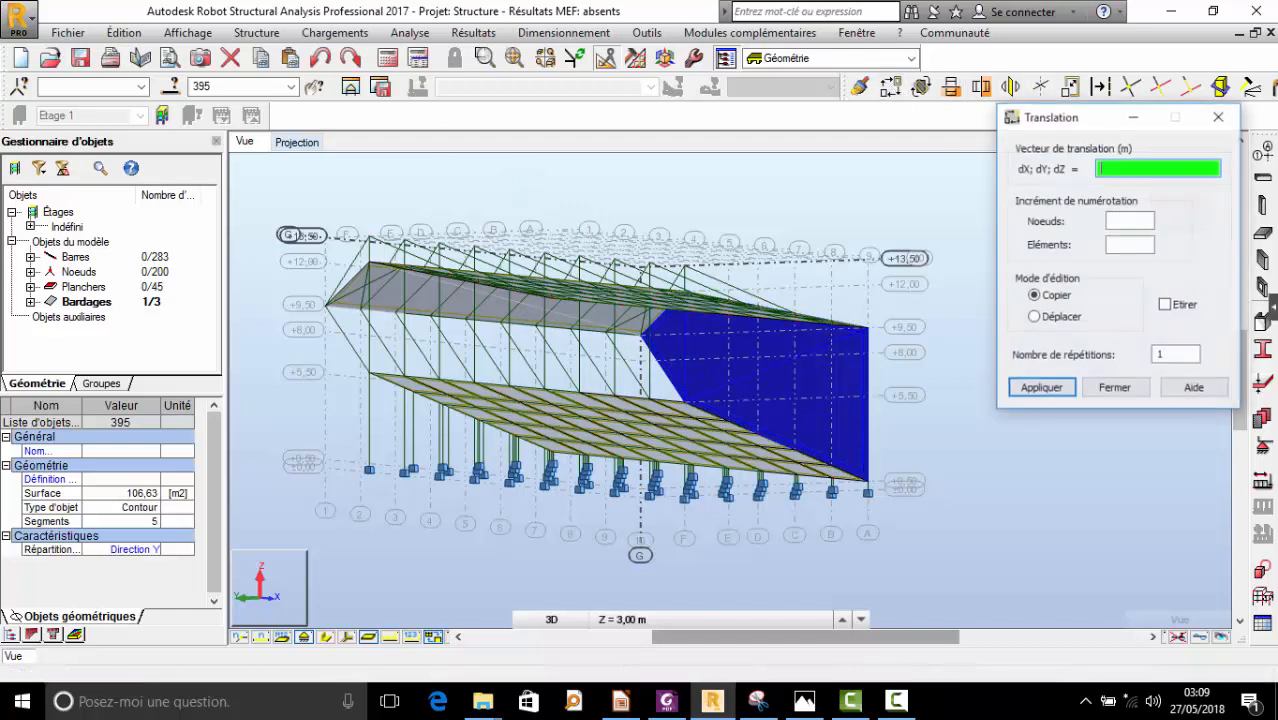
{"action": "left_click", "coordinate": [642, 336]}
{"action": "left_click", "coordinate": [328, 309]}
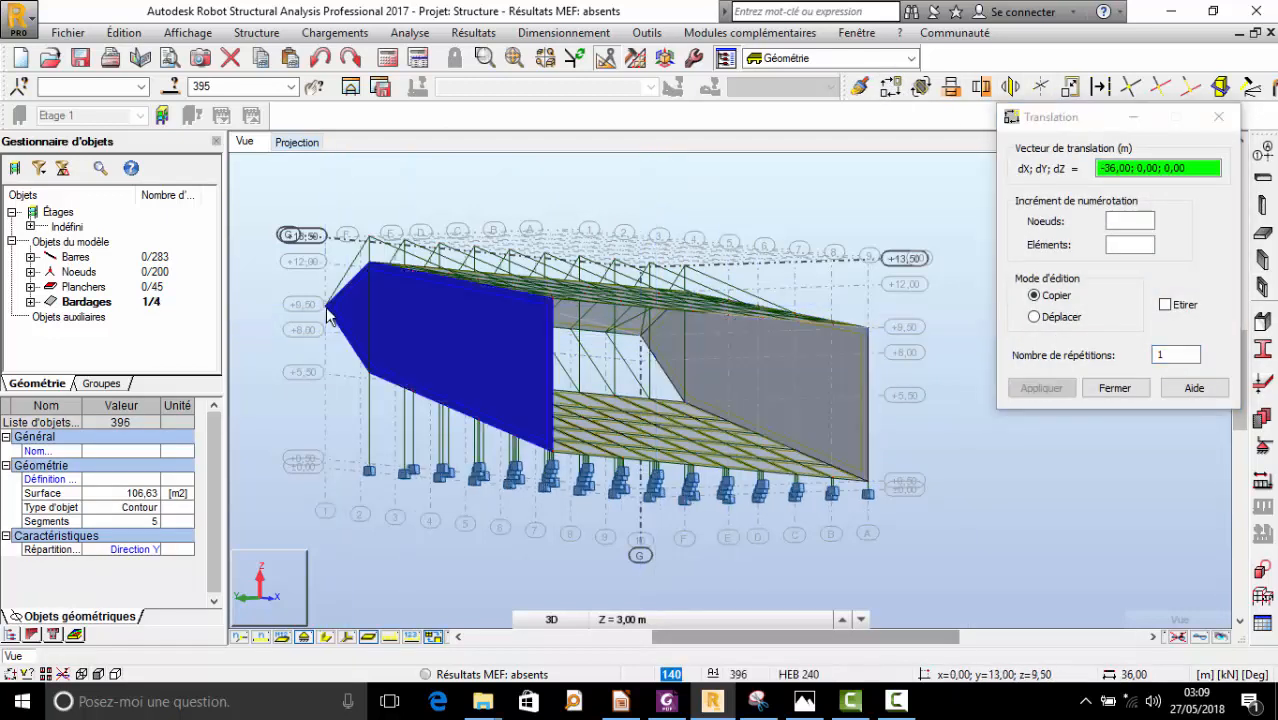
- Add a contour cladding on the rear wall through 36,00; 13,00; 9,50, 36,00; 10,00; 5,50, 0,00; 10,00; 5,50 and 0,00; 13,00; 9,50
{"action": "right_click", "coordinate": [548, 160]}
{"action": "left_click", "coordinate": [499, 232]}
{"action": "left_click_drag", "start_coordinate": [522, 305], "coordinate": [476, 316]}
{"action": "scroll", "coordinate": [411, 332], "scroll_direction": "up", "scroll_amount": 3}
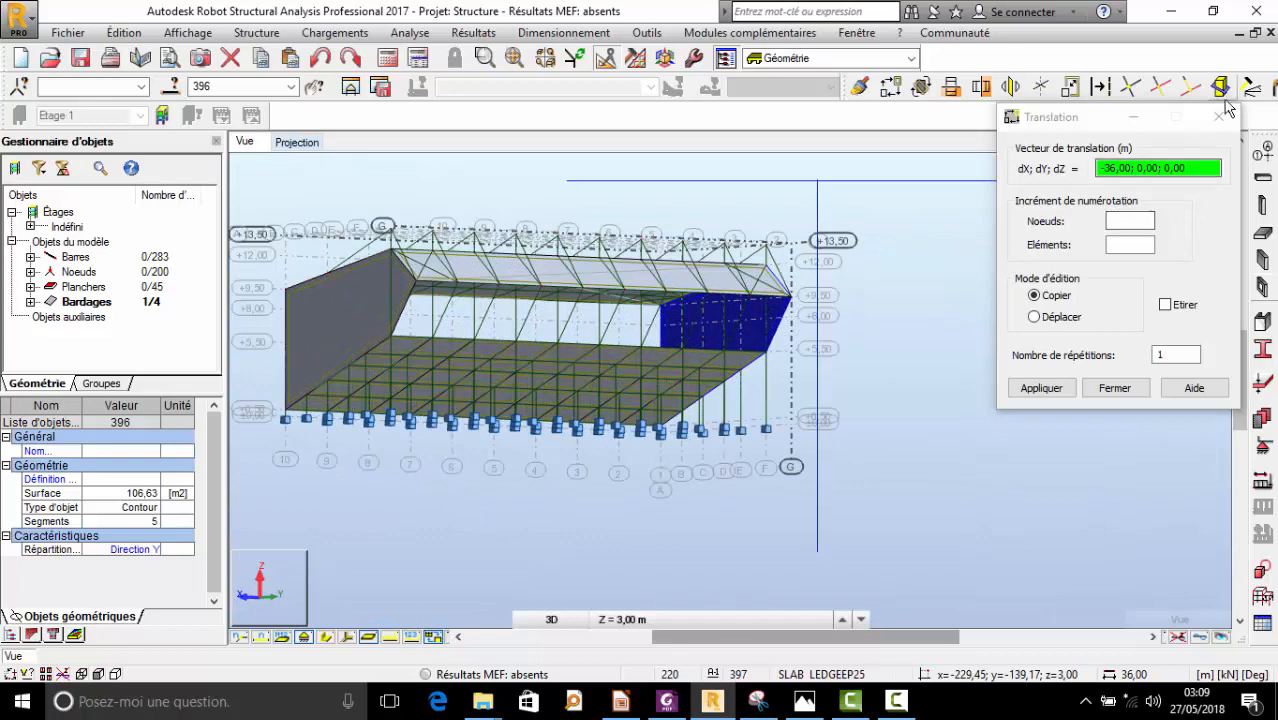
{"action": "left_click", "coordinate": [1218, 117]}
{"action": "left_click", "coordinate": [337, 26]}
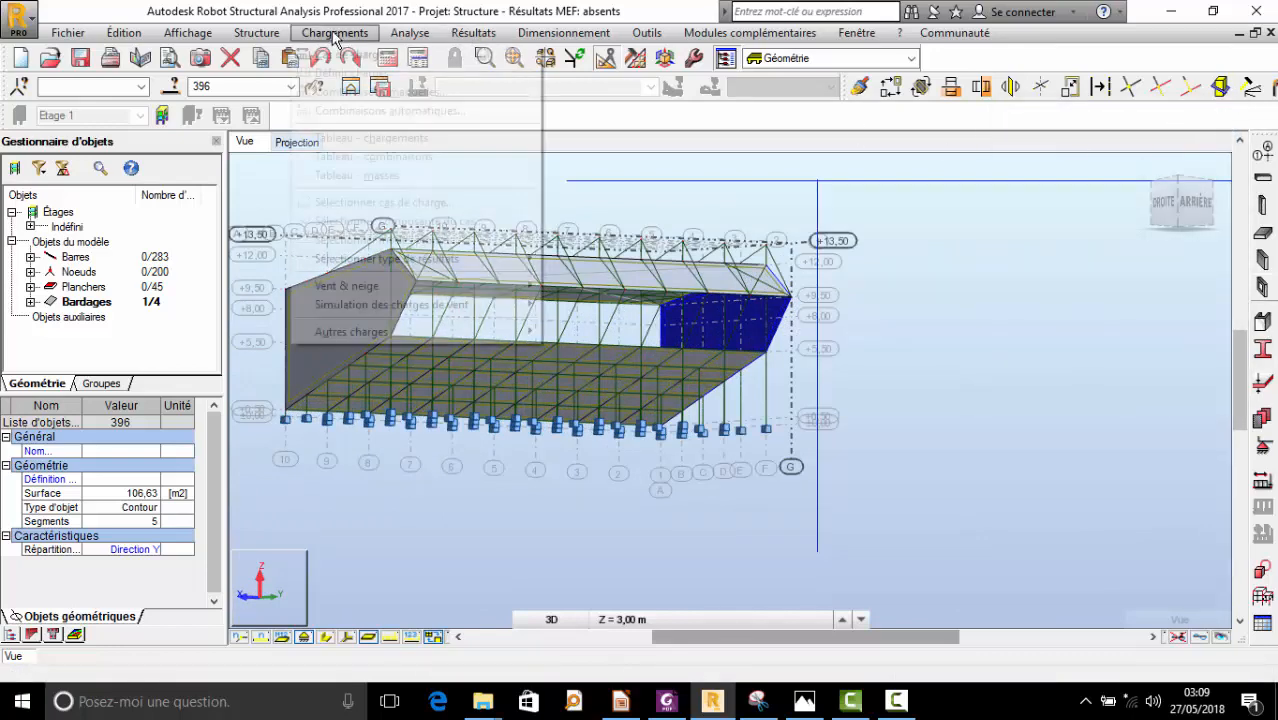
{"action": "mouse_move", "coordinate": [256, 32]}
{"action": "left_click", "coordinate": [270, 315]}
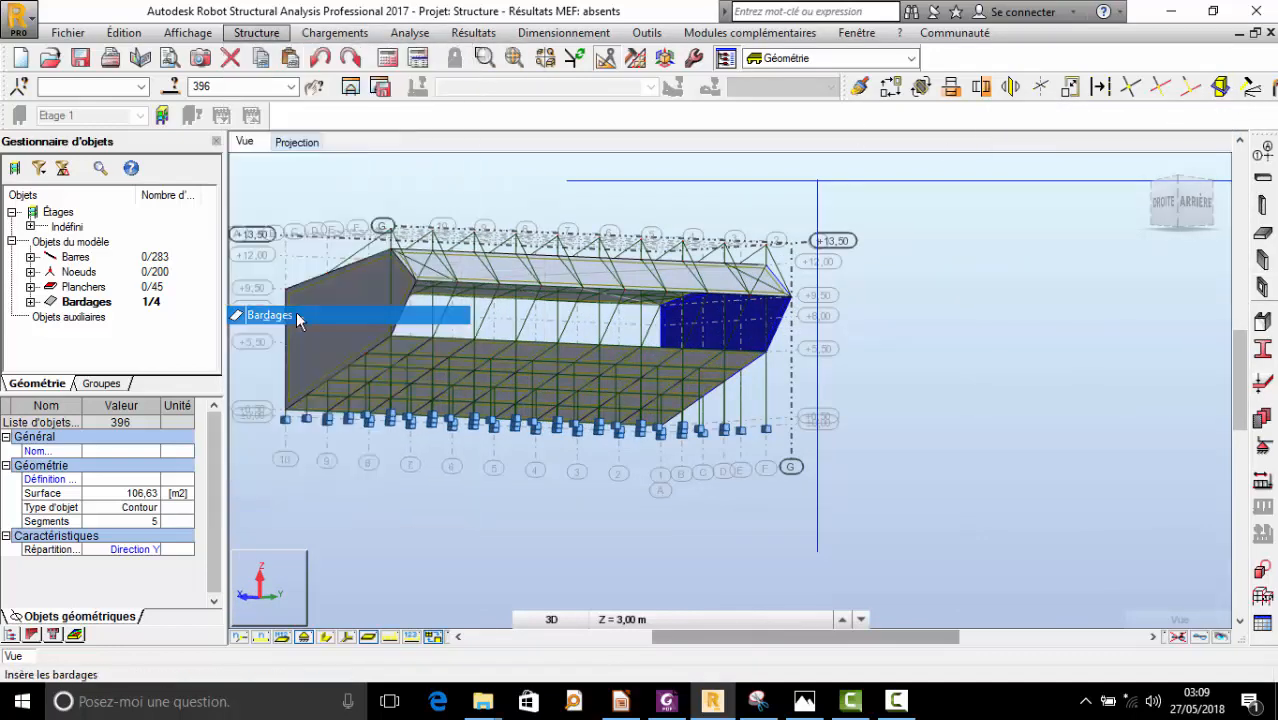
{"action": "left_click", "coordinate": [398, 343]}
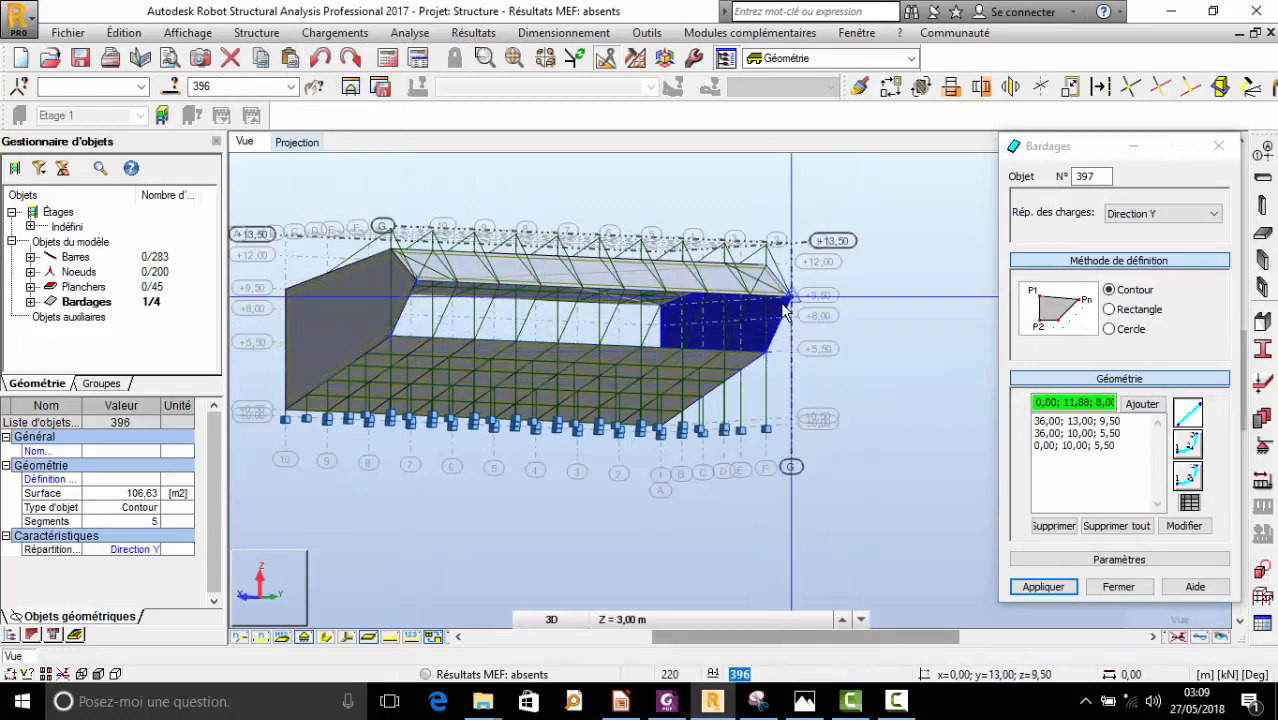
{"action": "left_click", "coordinate": [418, 283]}
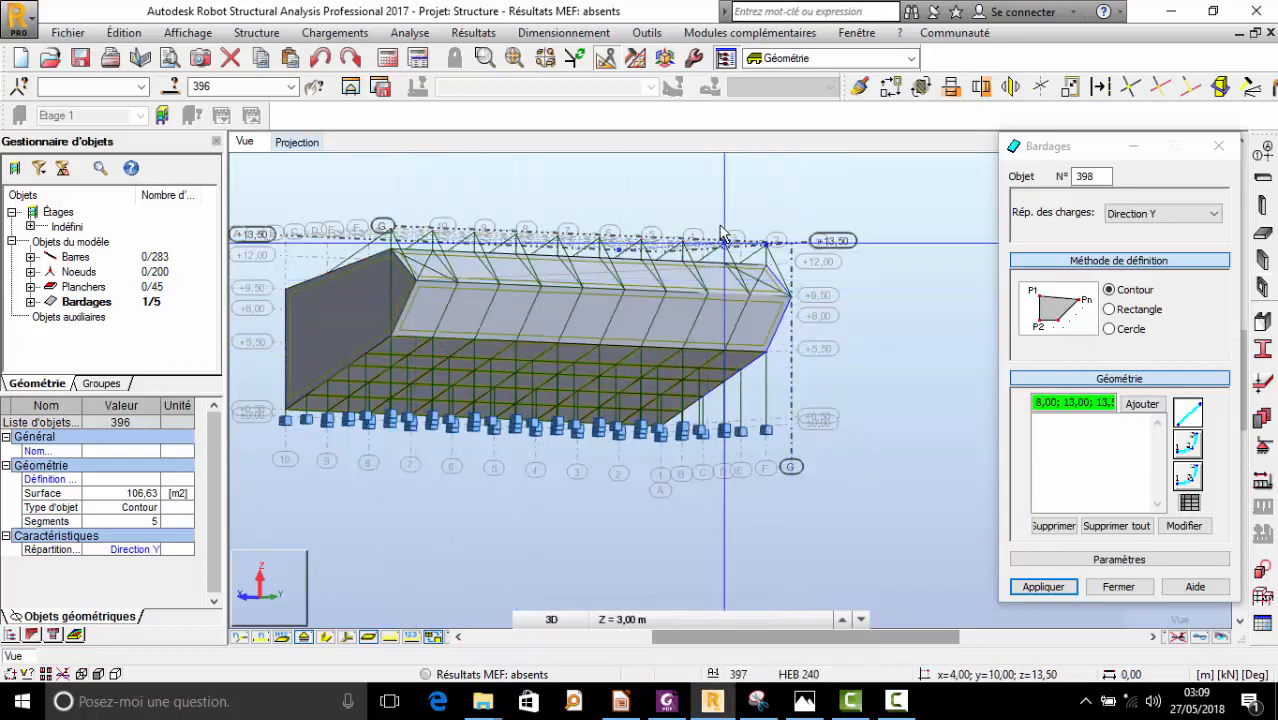
- Finish defining claddings and examine the clad grandstand from the rear, the front and the side
{"action": "right_click", "coordinate": [593, 225]}
{"action": "left_click", "coordinate": [700, 302]}
{"action": "left_click_drag", "start_coordinate": [697, 322], "coordinate": [731, 245]}
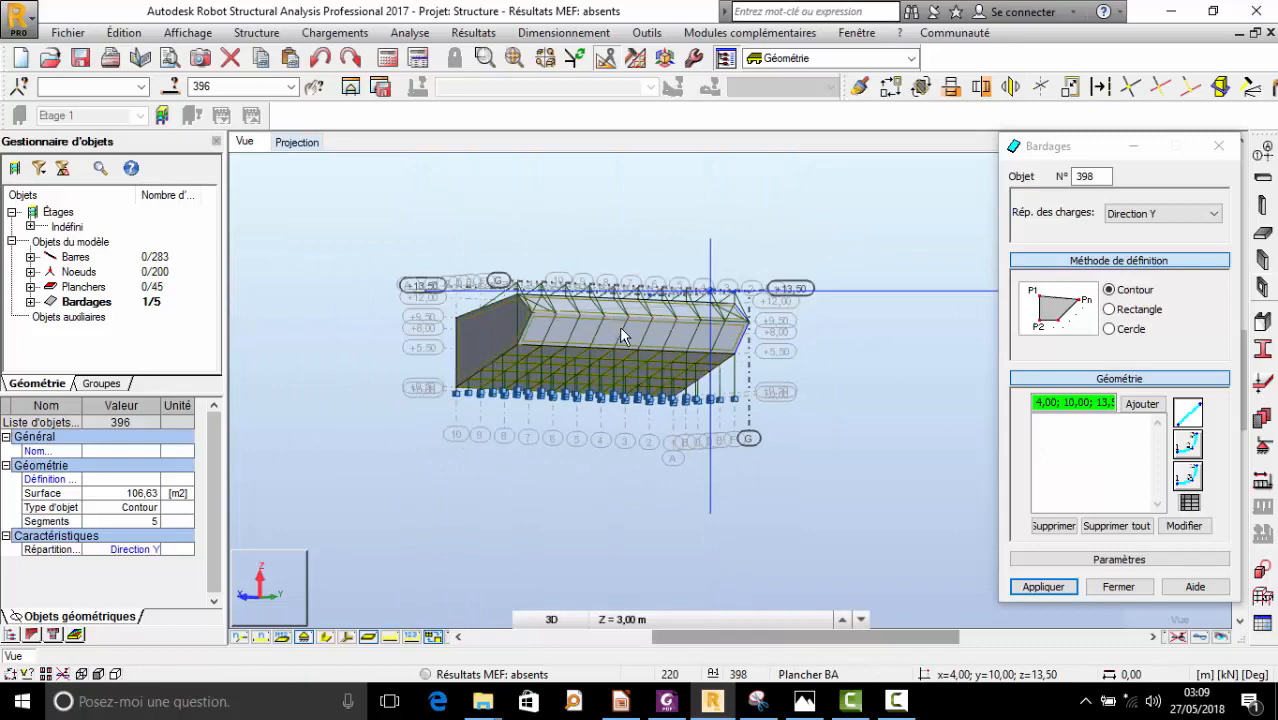
{"action": "left_click_drag", "start_coordinate": [621, 336], "coordinate": [753, 352]}
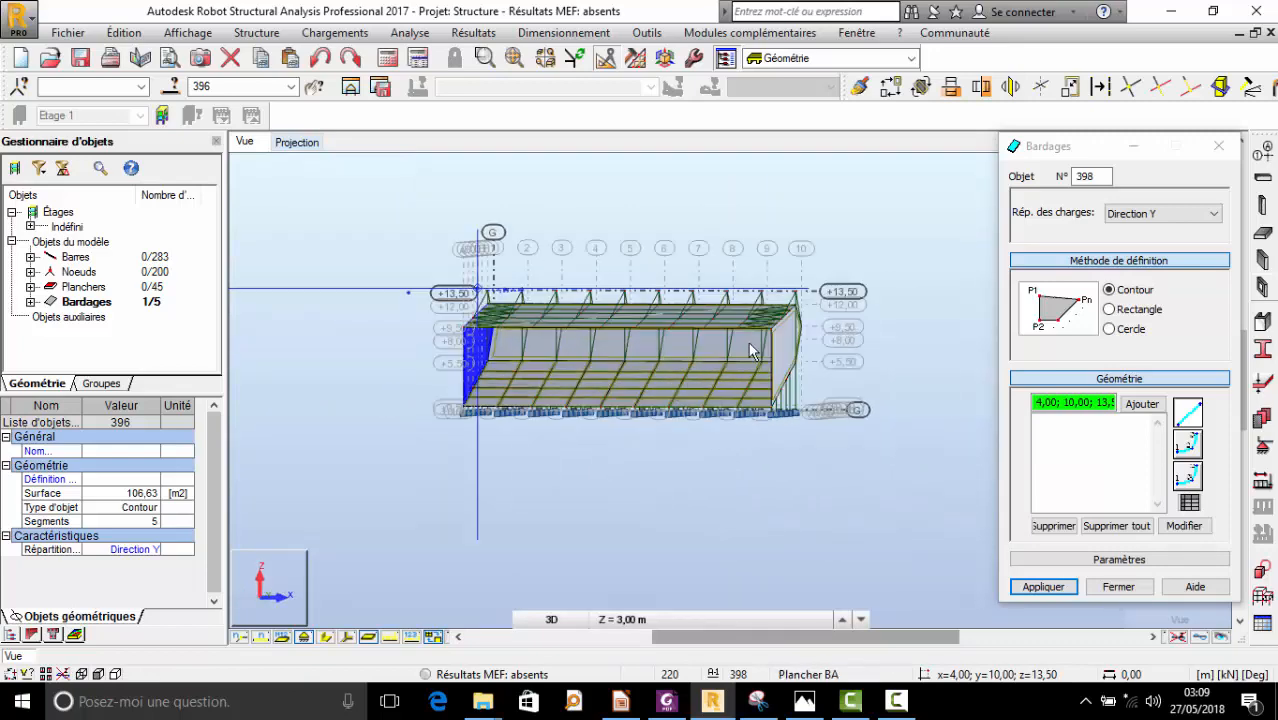
{"action": "left_click", "coordinate": [1222, 156]}
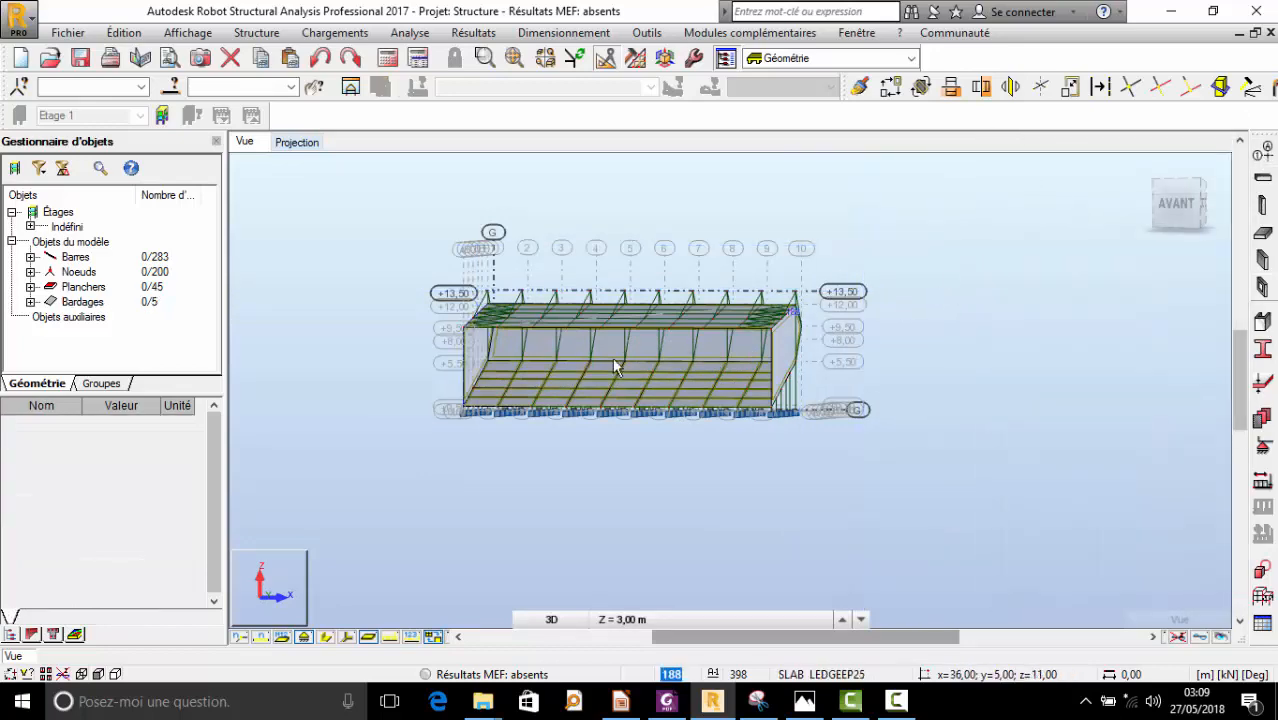
{"action": "scroll", "coordinate": [612, 357], "scroll_direction": "up", "scroll_amount": 3}
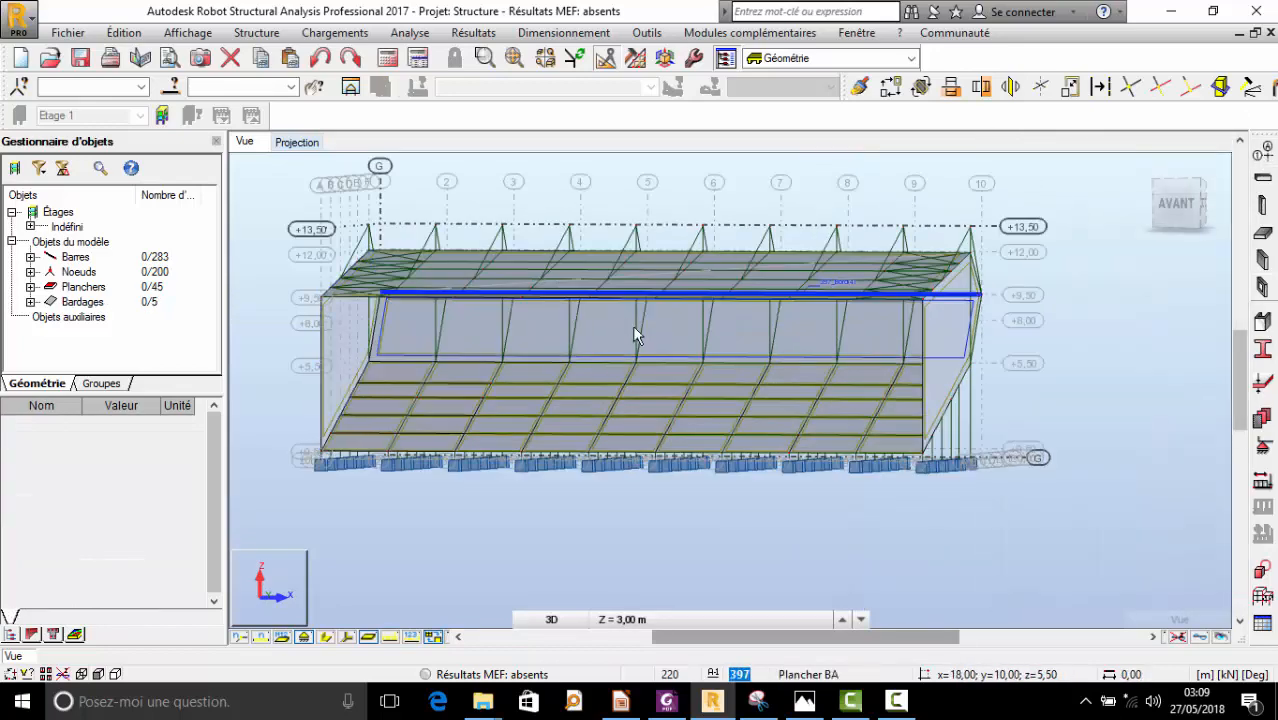
{"action": "scroll", "coordinate": [727, 409], "scroll_direction": "down", "scroll_amount": 4}
{"action": "right_click", "coordinate": [963, 353]}
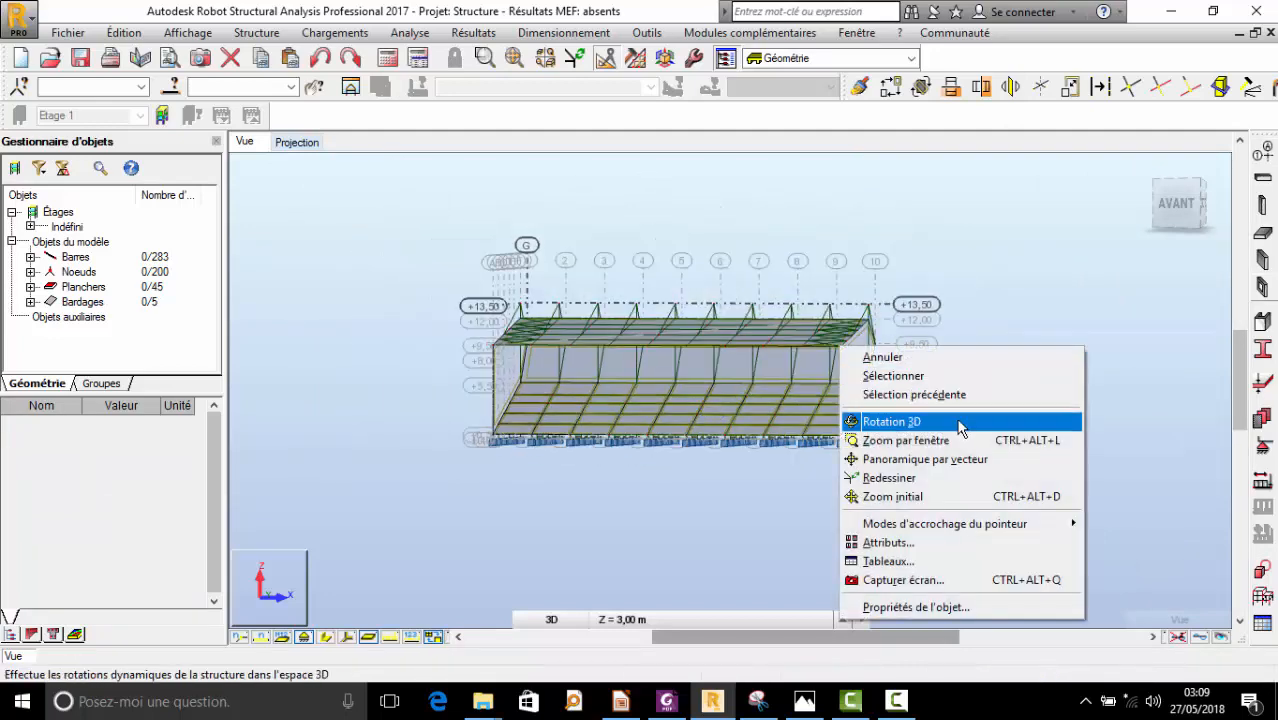
{"action": "left_click", "coordinate": [961, 420]}
{"action": "left_click_drag", "start_coordinate": [961, 420], "coordinate": [760, 412]}
{"action": "scroll", "coordinate": [761, 405], "scroll_direction": "up", "scroll_amount": 5}
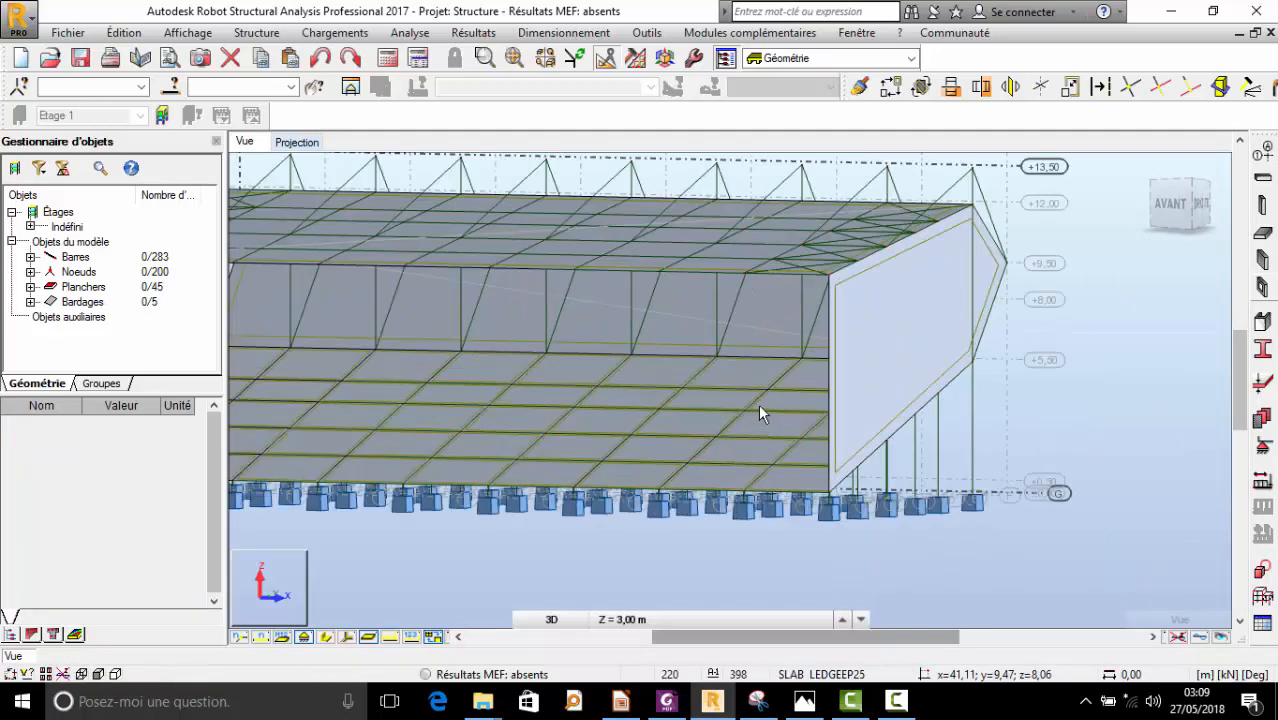
{"action": "scroll", "coordinate": [799, 449], "scroll_direction": "down", "scroll_amount": 3}
{"action": "middle_click_drag", "start_coordinate": [800, 453], "coordinate": [770, 446], "text": "shift"}
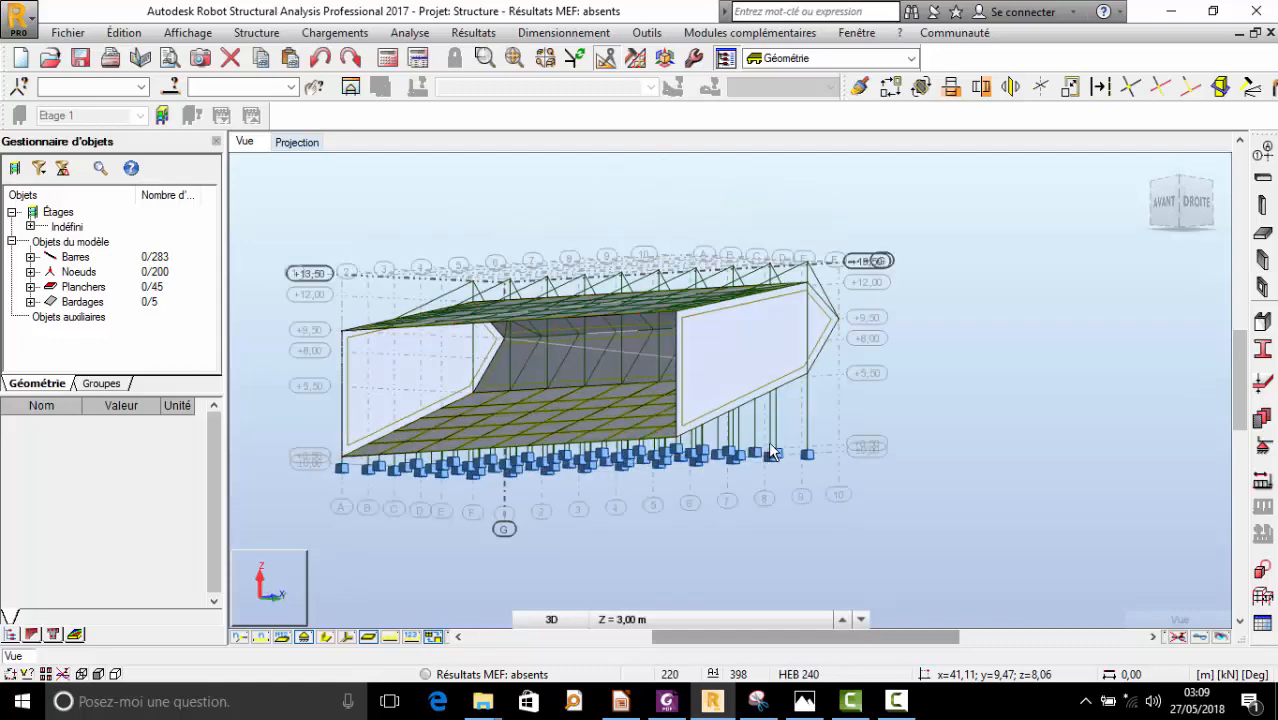
- Show the bars with their section shapes and colour them by profile using the Profilés - légende par couleurs attribute
{"action": "left_click", "coordinate": [325, 637]}
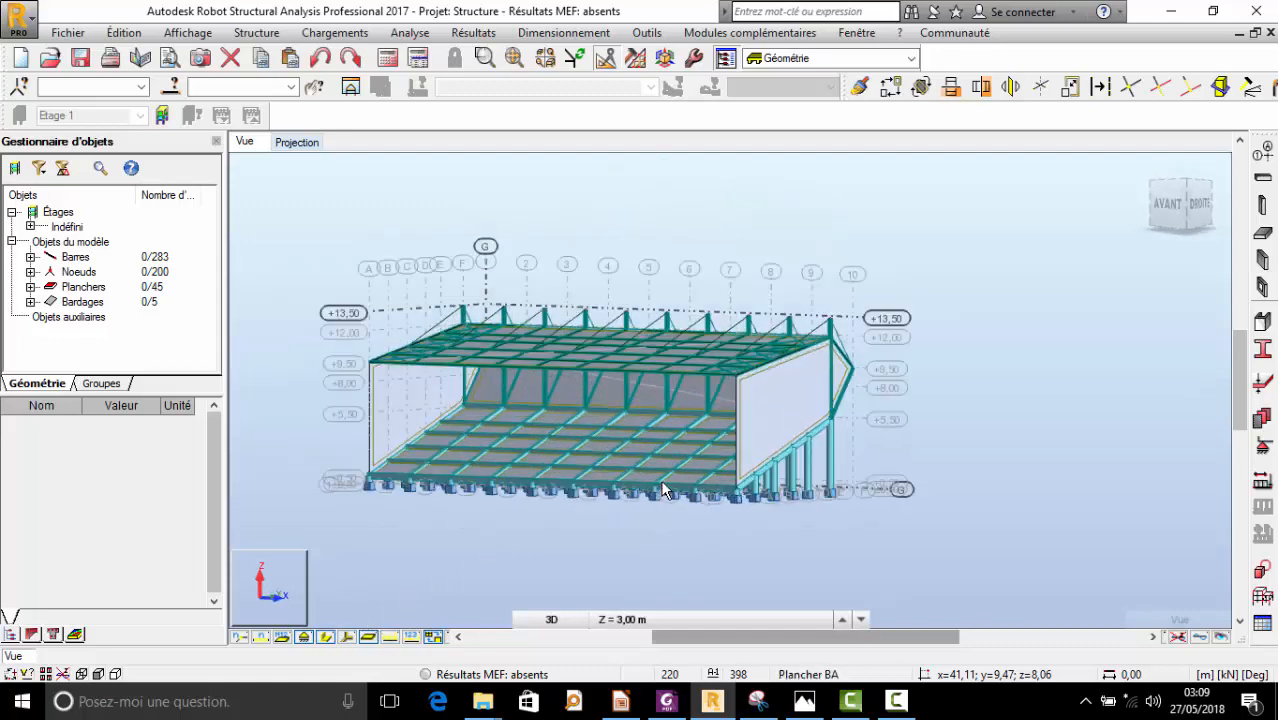
{"action": "scroll", "coordinate": [662, 490], "scroll_direction": "up", "scroll_amount": 2}
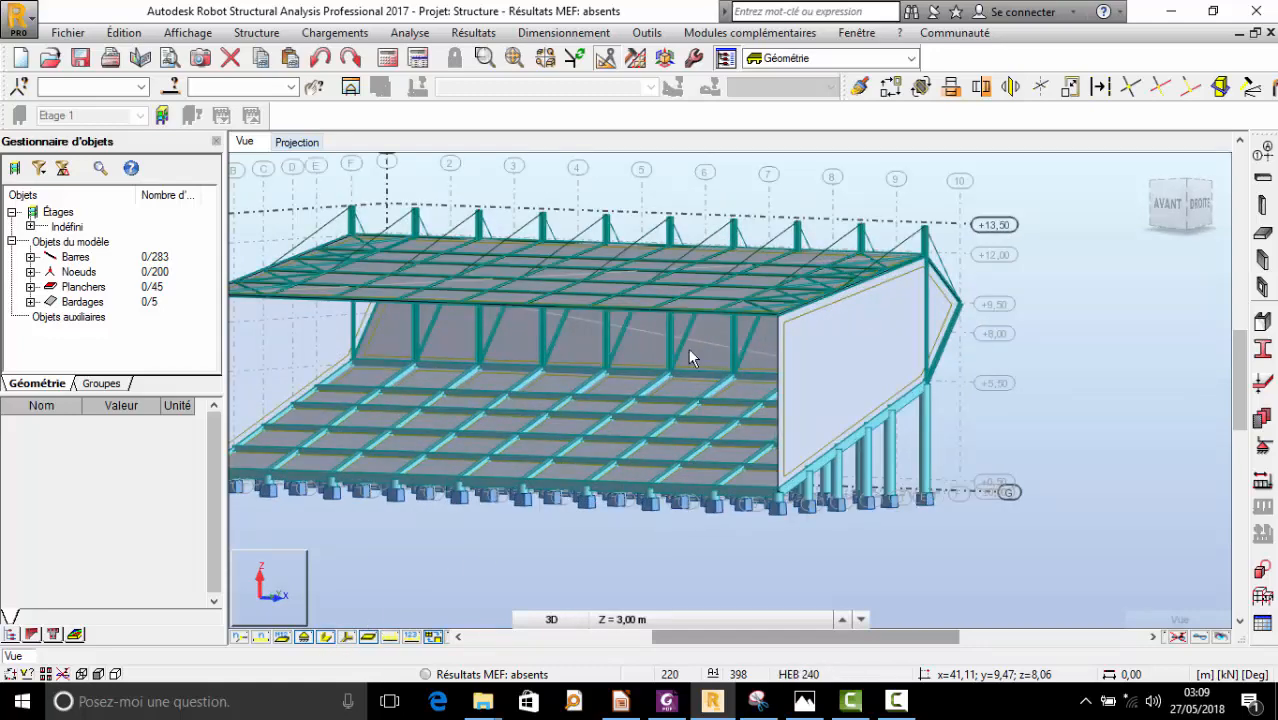
{"action": "left_click", "coordinate": [55, 678]}
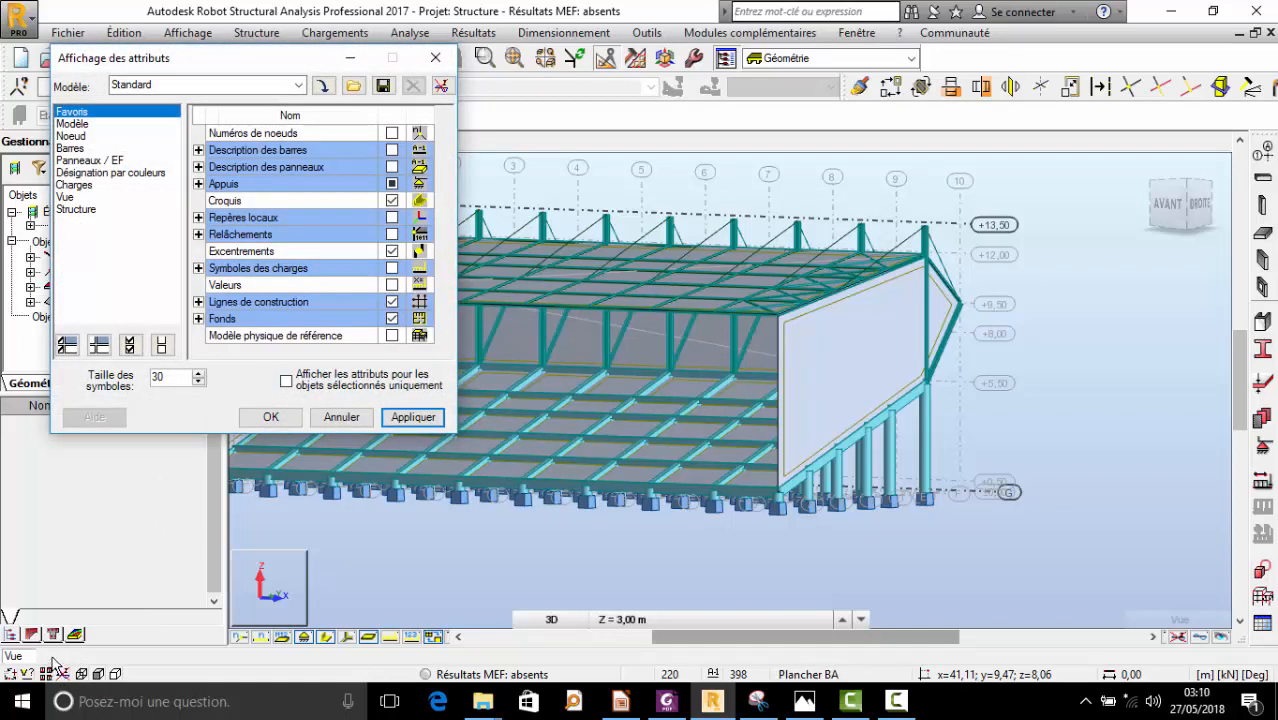
{"action": "left_click", "coordinate": [72, 148]}
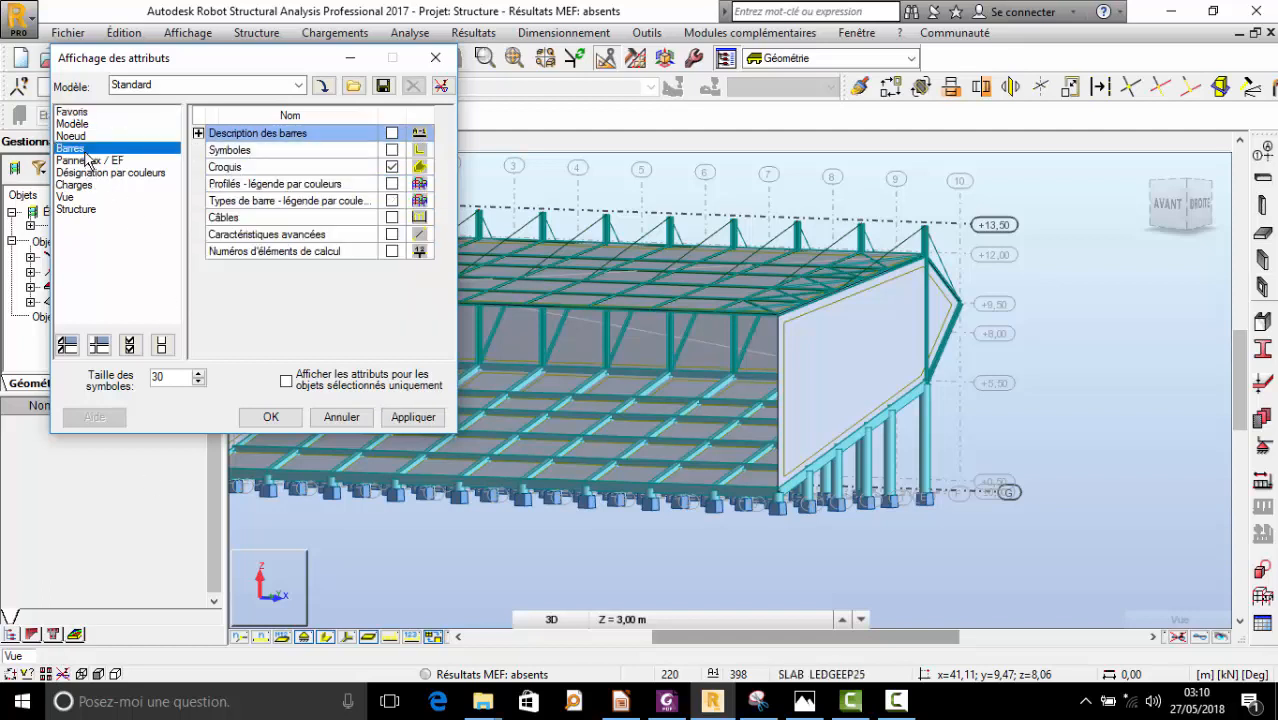
{"action": "left_click", "coordinate": [391, 186]}
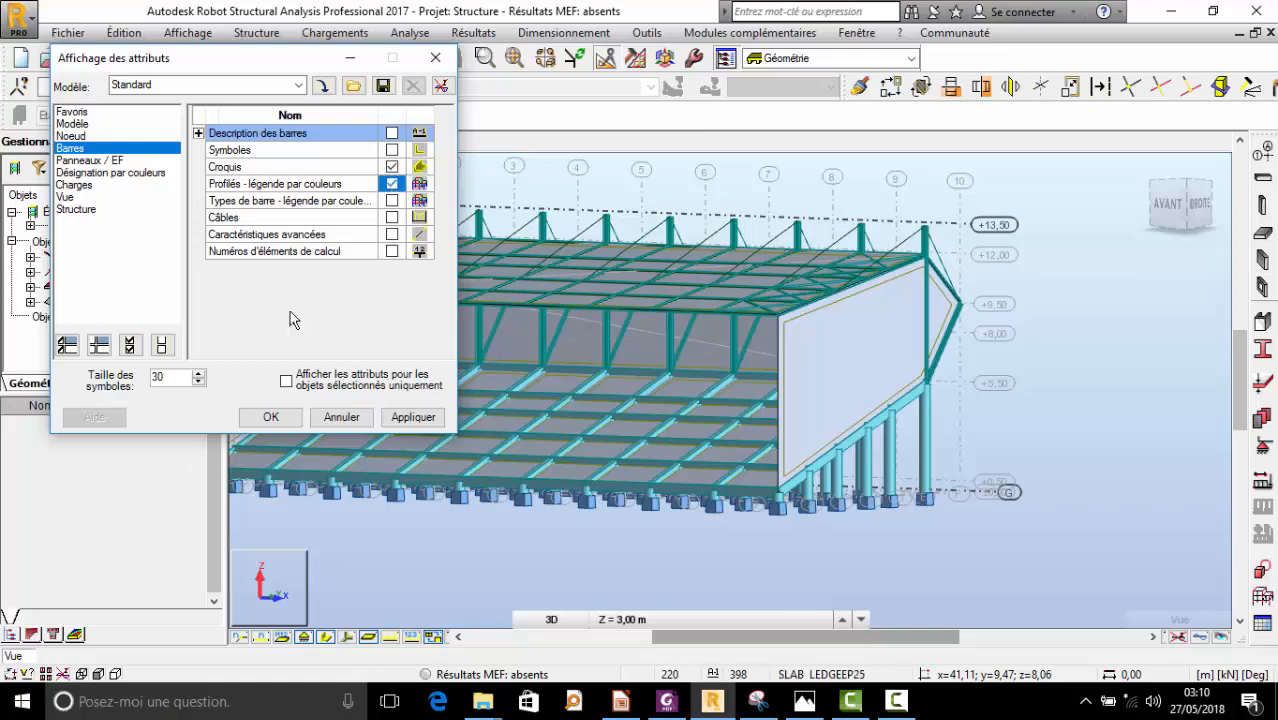
{"action": "left_click", "coordinate": [414, 422]}
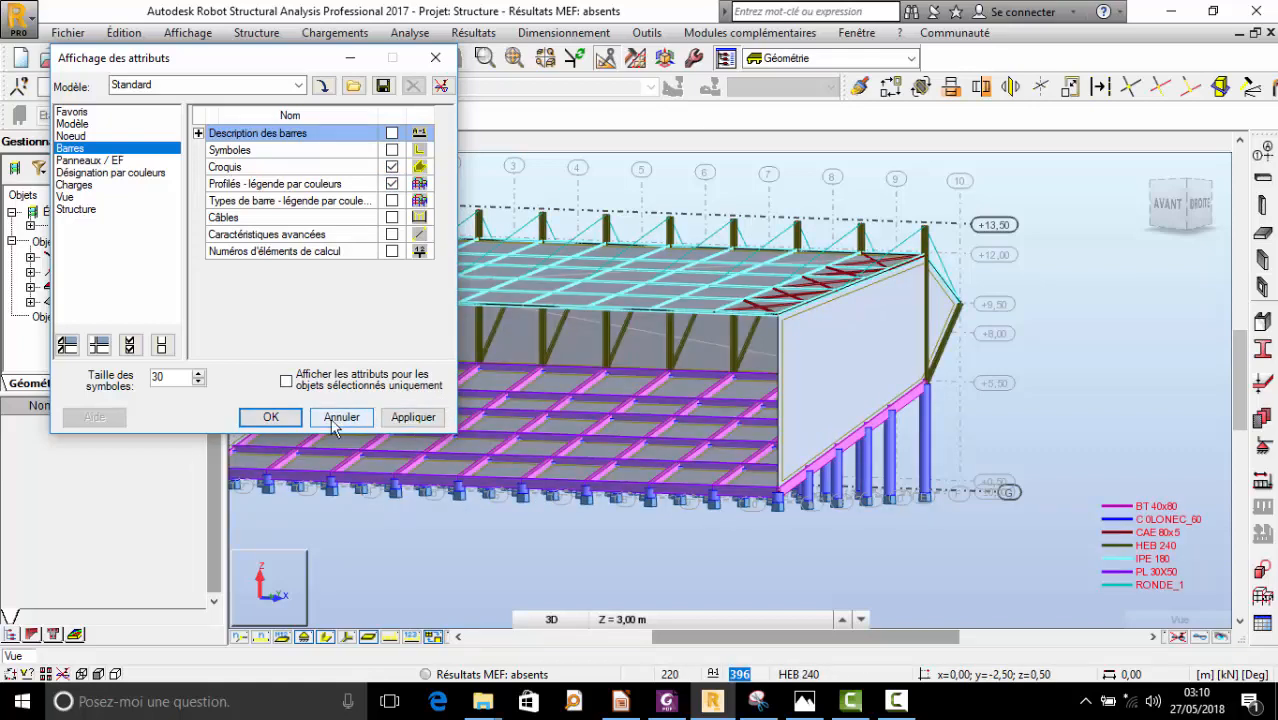
{"action": "left_click", "coordinate": [279, 419]}
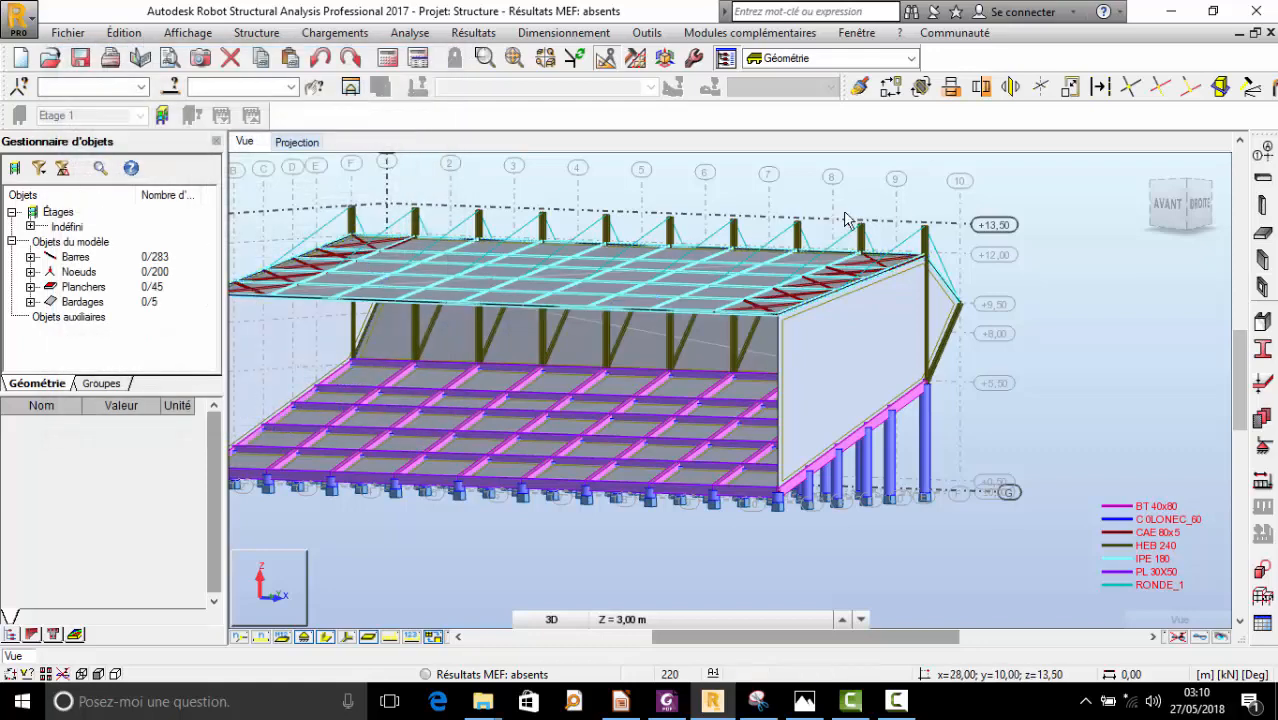
- Examine the head of a roof post and the tie rods attached to it from both sides
{"action": "right_click", "coordinate": [1006, 234]}
{"action": "left_click", "coordinate": [936, 307]}
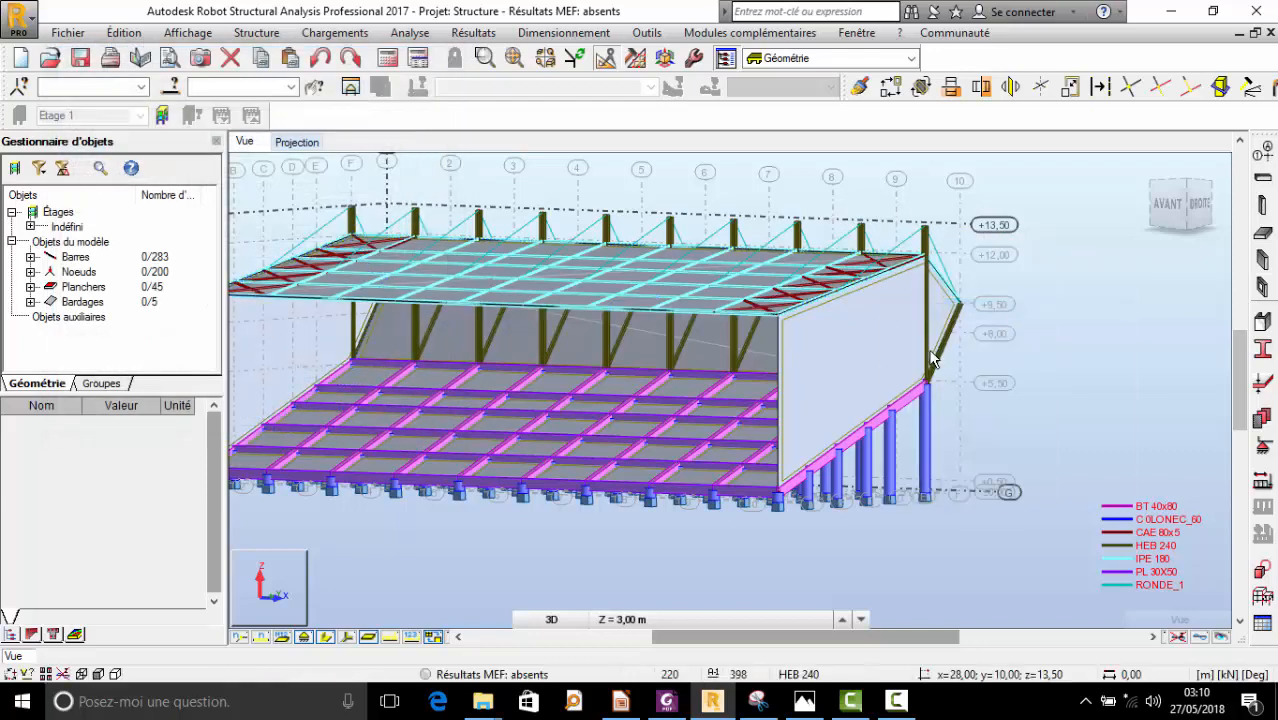
{"action": "mouse_move", "coordinate": [941, 306]}
{"action": "left_mouse_down"}
{"action": "mouse_move", "coordinate": [913, 366]}
{"action": "mouse_move", "coordinate": [857, 362]}
{"action": "mouse_move", "coordinate": [793, 324]}
{"action": "mouse_move", "coordinate": [950, 318]}
{"action": "left_mouse_up"}
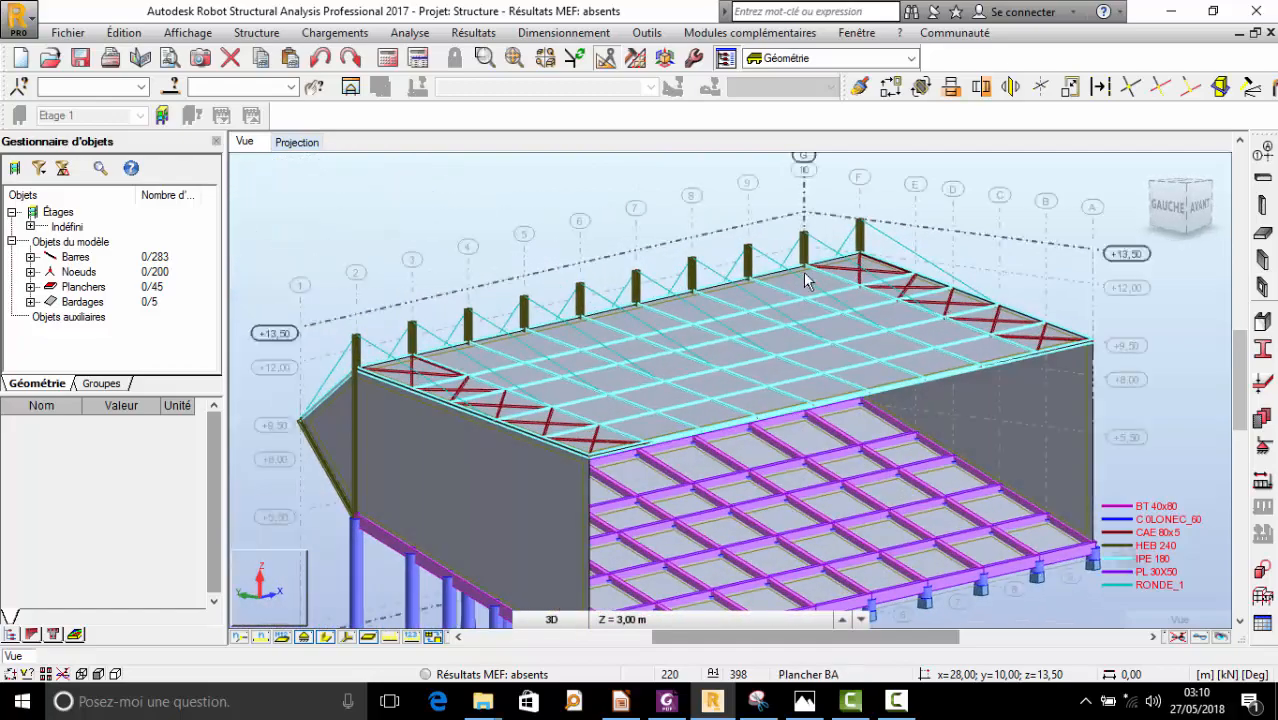
{"action": "scroll", "coordinate": [588, 298], "scroll_direction": "up", "scroll_amount": 7}
{"action": "scroll", "coordinate": [576, 313], "scroll_direction": "up", "scroll_amount": 5}
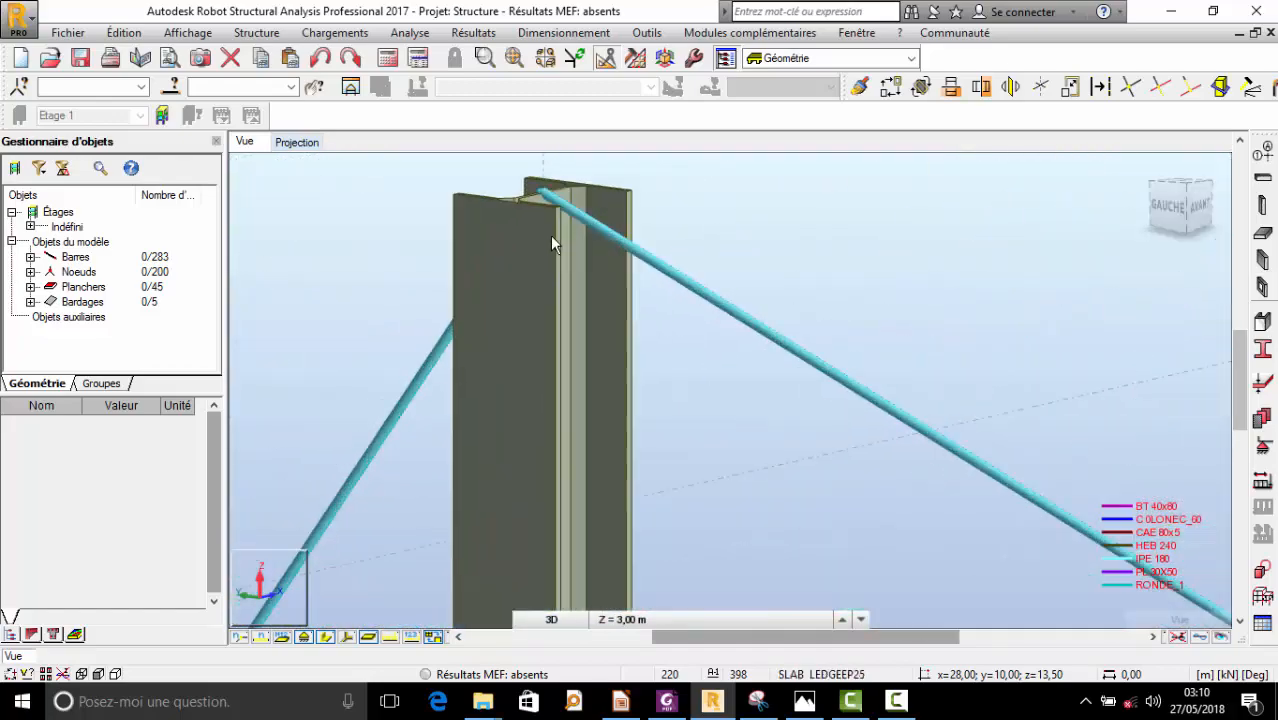
{"action": "middle_click_drag", "start_coordinate": [613, 264], "coordinate": [679, 262], "text": "shift"}
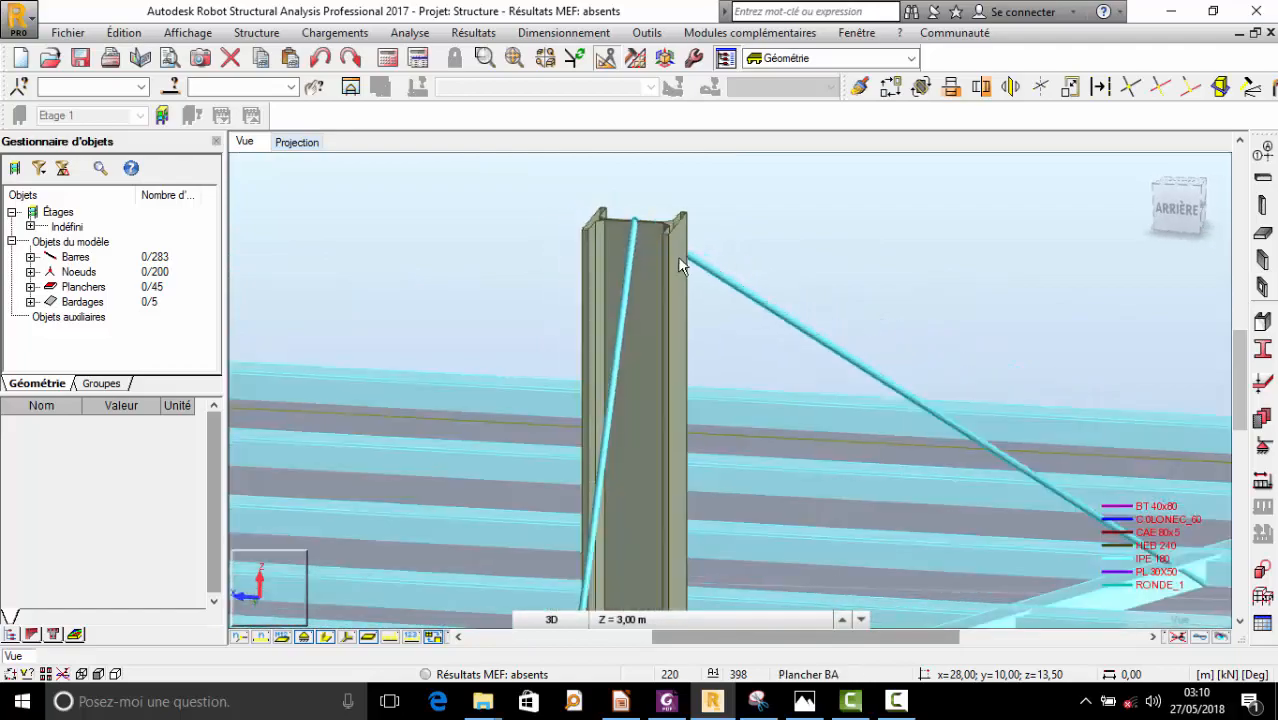
{"action": "scroll", "coordinate": [652, 210], "scroll_direction": "down", "scroll_amount": 7}
{"action": "middle_click_drag", "start_coordinate": [660, 213], "coordinate": [528, 306], "text": "shift"}
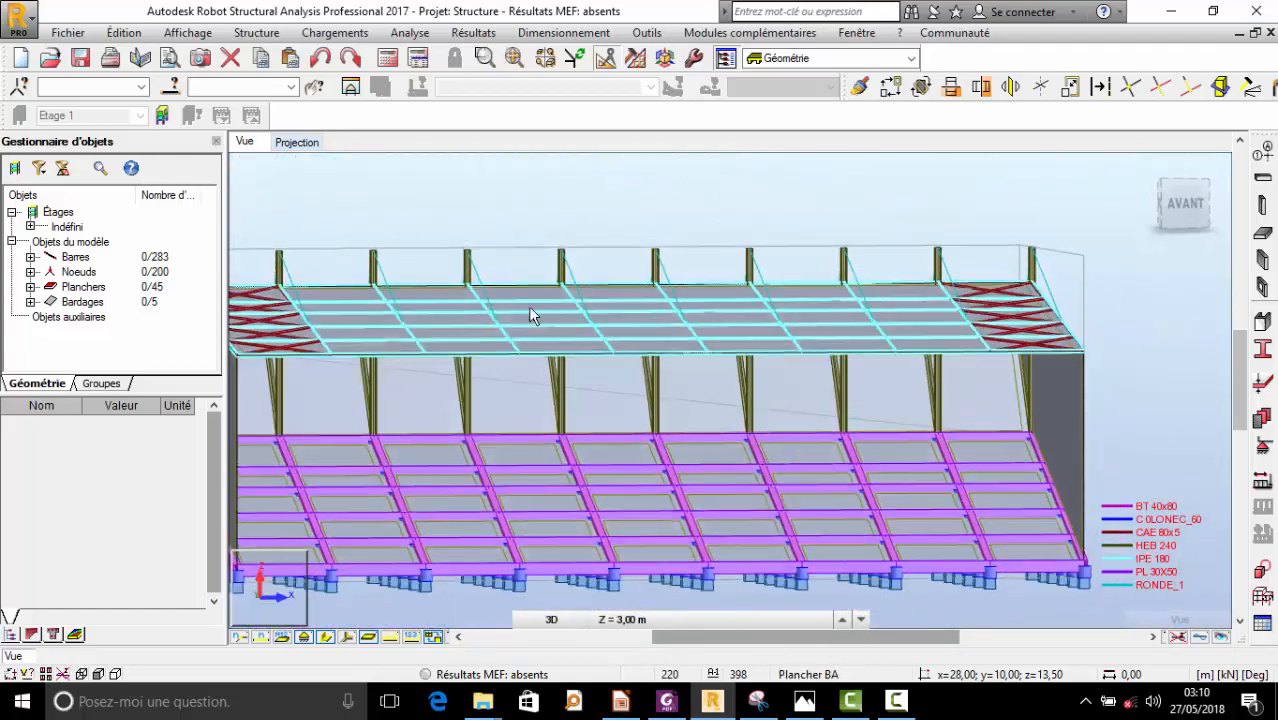
- Examine the colour-coded roof framing and end bracing, and compare the profiles across the whole grandstand
{"action": "scroll", "coordinate": [528, 306], "scroll_direction": "down", "scroll_amount": 5}
{"action": "middle_click_drag", "start_coordinate": [558, 356], "coordinate": [388, 408], "text": "shift"}
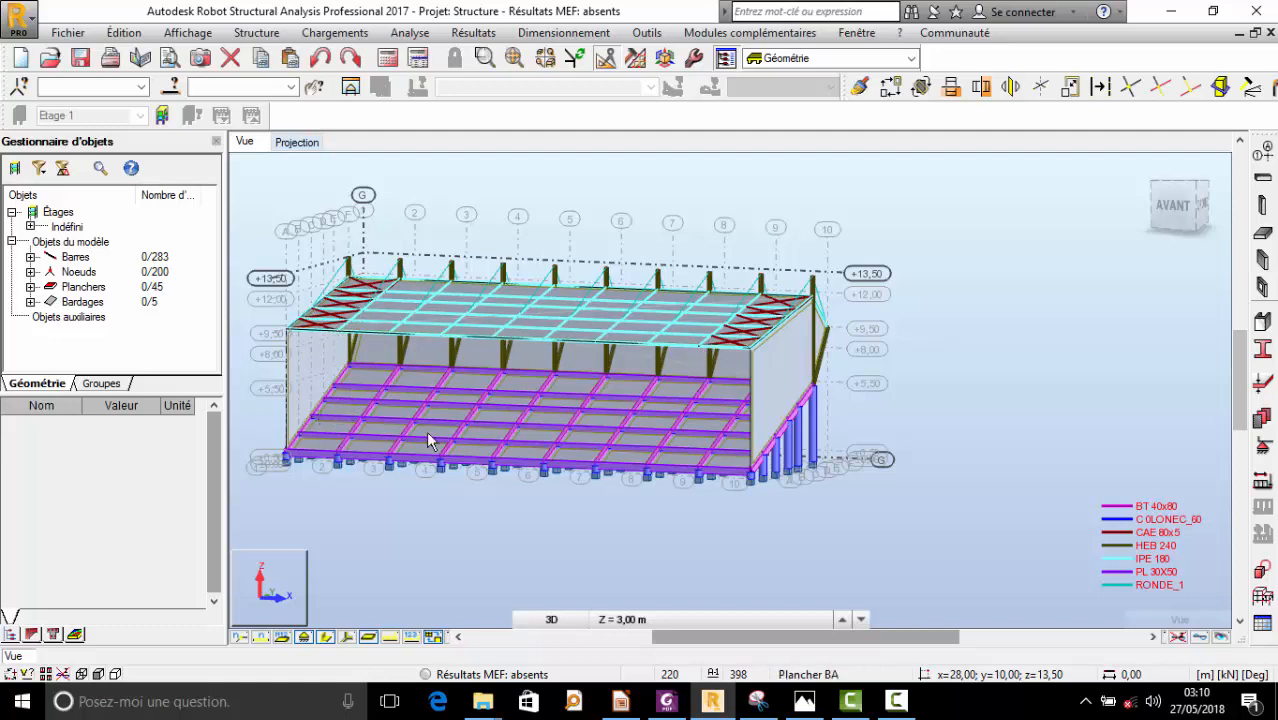
{"action": "scroll", "coordinate": [340, 260], "scroll_direction": "up", "scroll_amount": 3}
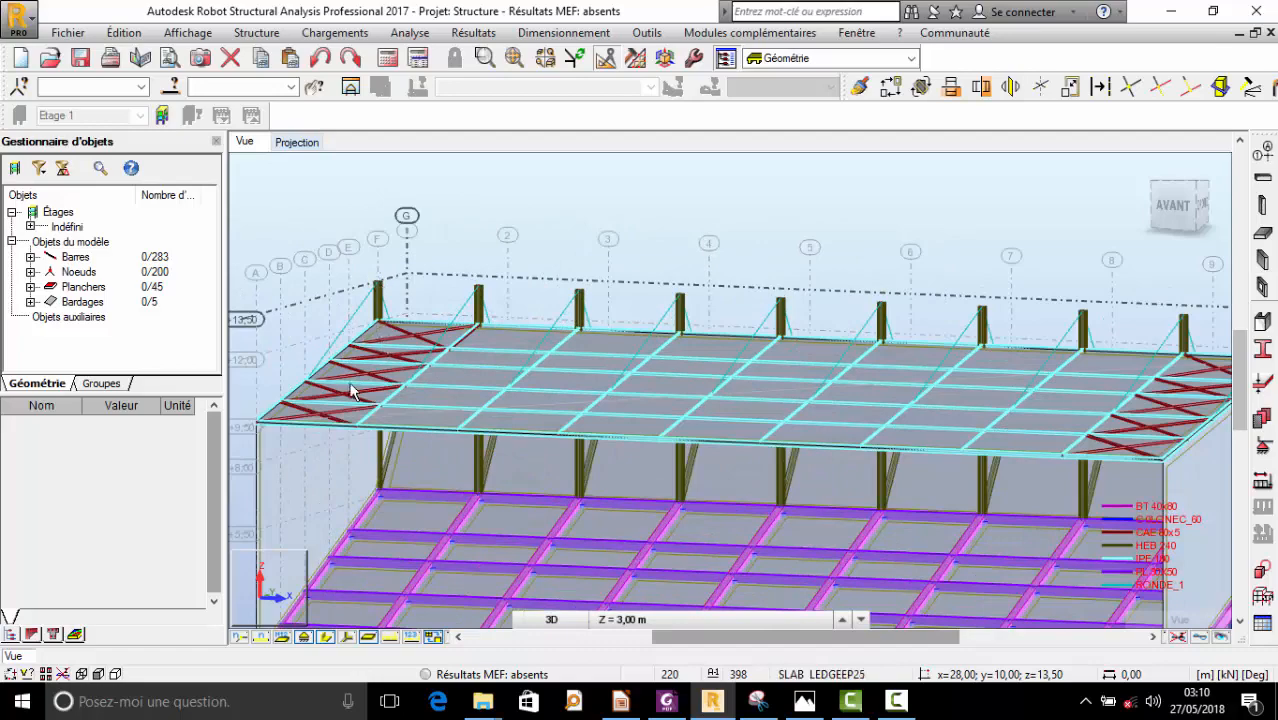
{"action": "scroll", "coordinate": [297, 370], "scroll_direction": "down", "scroll_amount": 4}
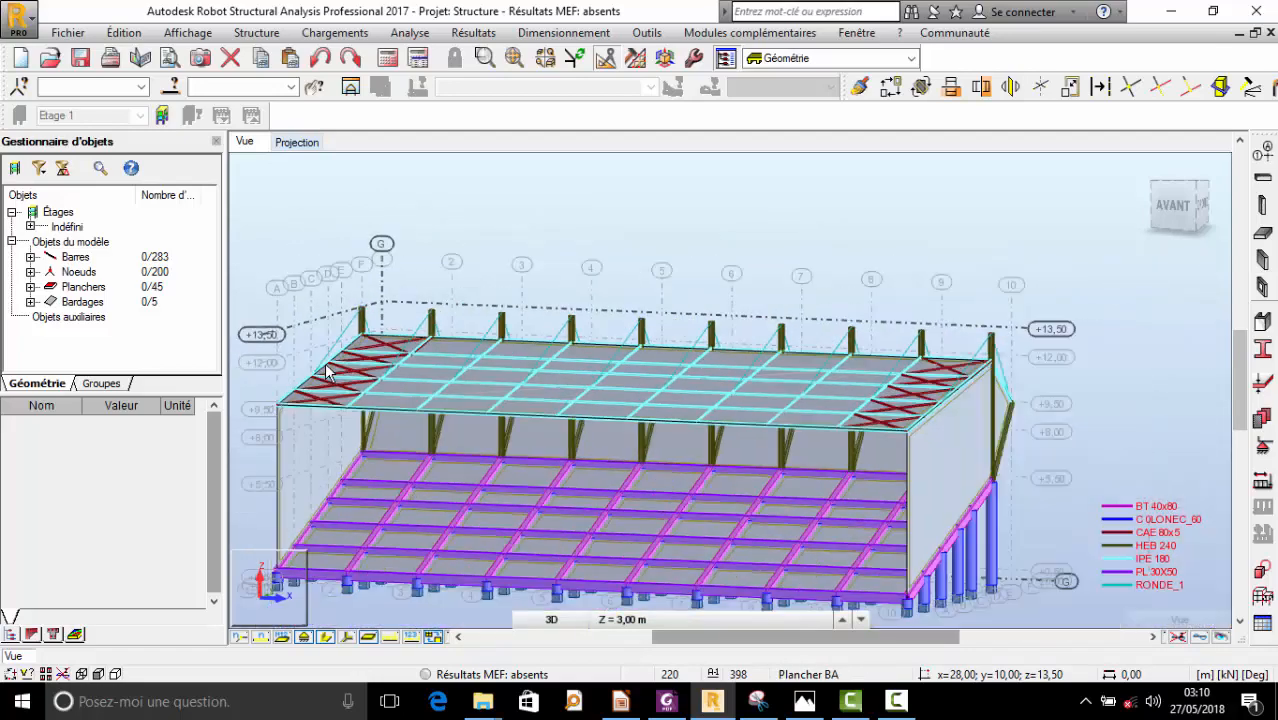
{"action": "middle_click_drag", "start_coordinate": [448, 387], "coordinate": [437, 405], "text": "shift"}
{"action": "scroll", "coordinate": [389, 318], "scroll_direction": "up", "scroll_amount": 2}
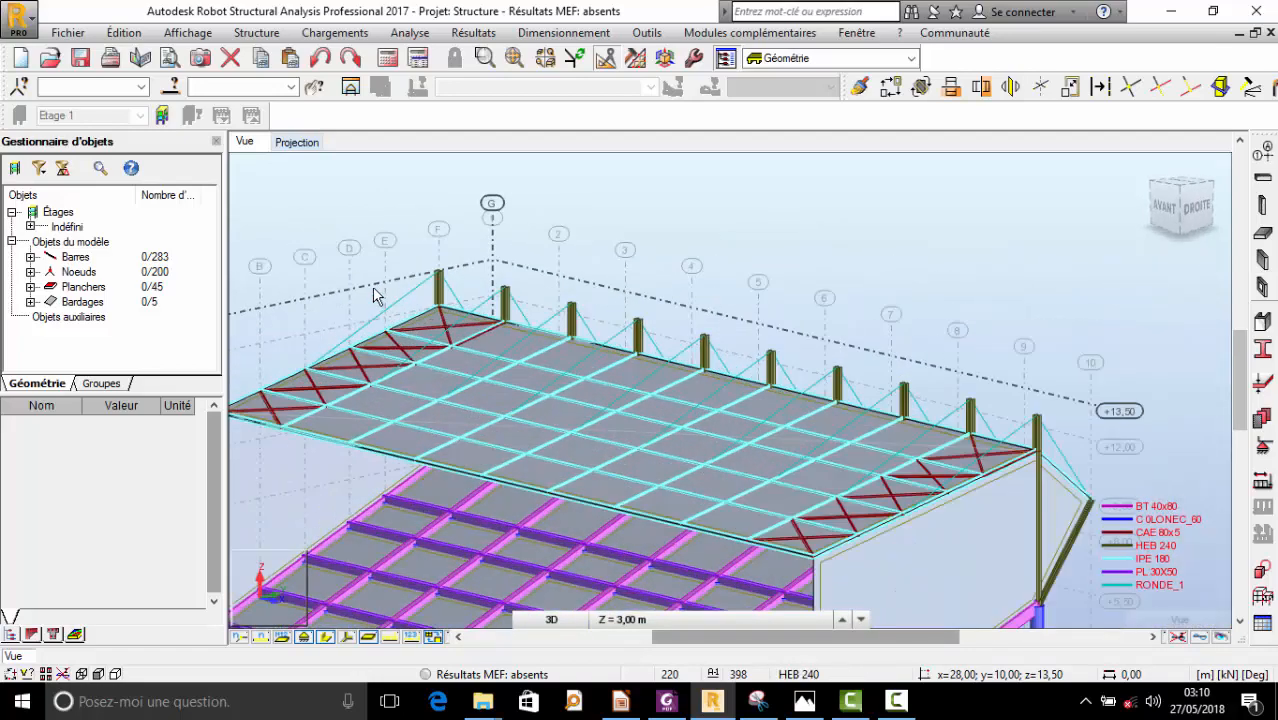
{"action": "scroll", "coordinate": [390, 355], "scroll_direction": "up", "scroll_amount": 2}
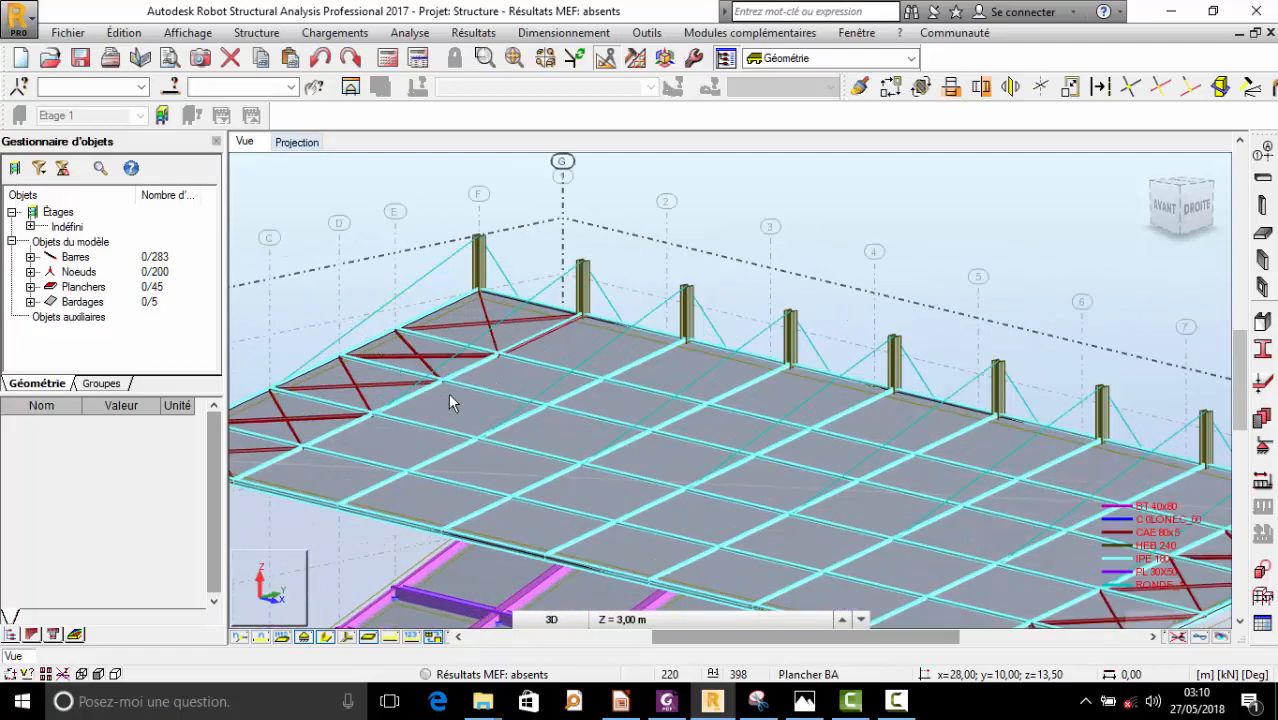
{"action": "scroll", "coordinate": [428, 326], "scroll_direction": "down", "scroll_amount": 3}
{"action": "middle_click_drag", "start_coordinate": [428, 328], "coordinate": [686, 365], "text": "shift"}
{"action": "scroll", "coordinate": [686, 365], "scroll_direction": "down", "scroll_amount": 4}
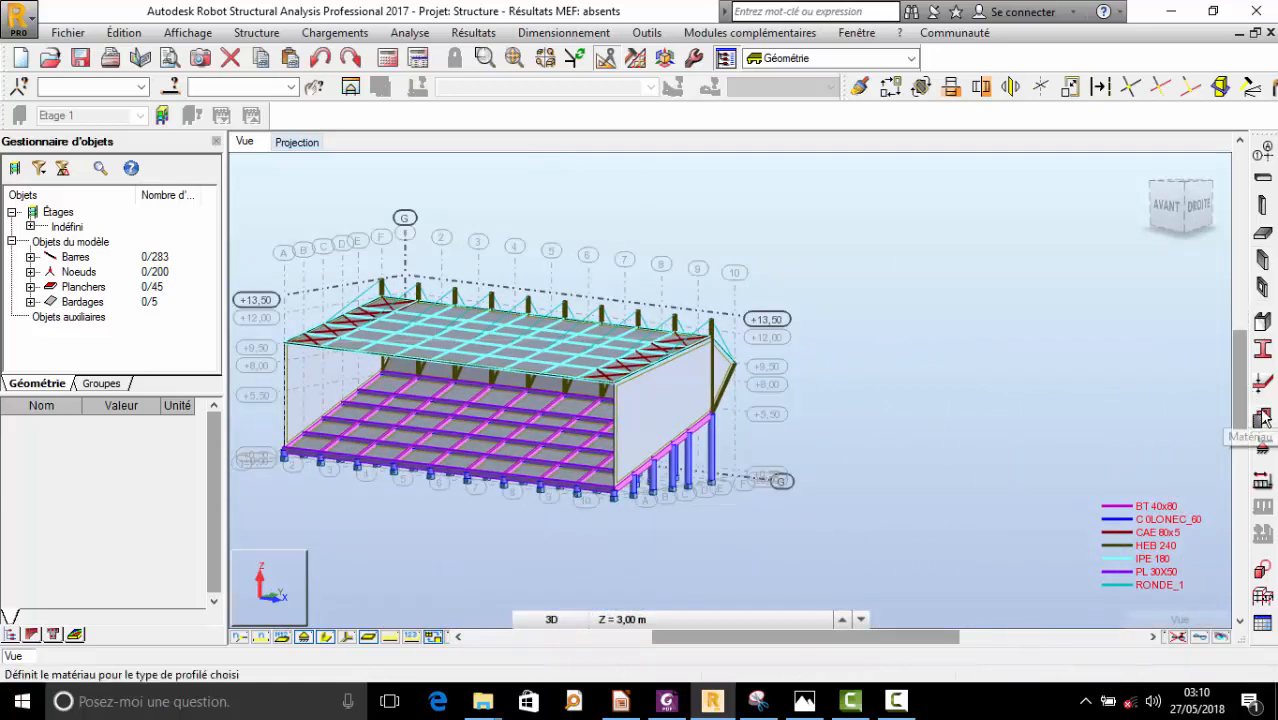
- Add load case 1, PERM1, with nature permanente and sub-nature poids propre
{"action": "left_click", "coordinate": [1262, 483]}
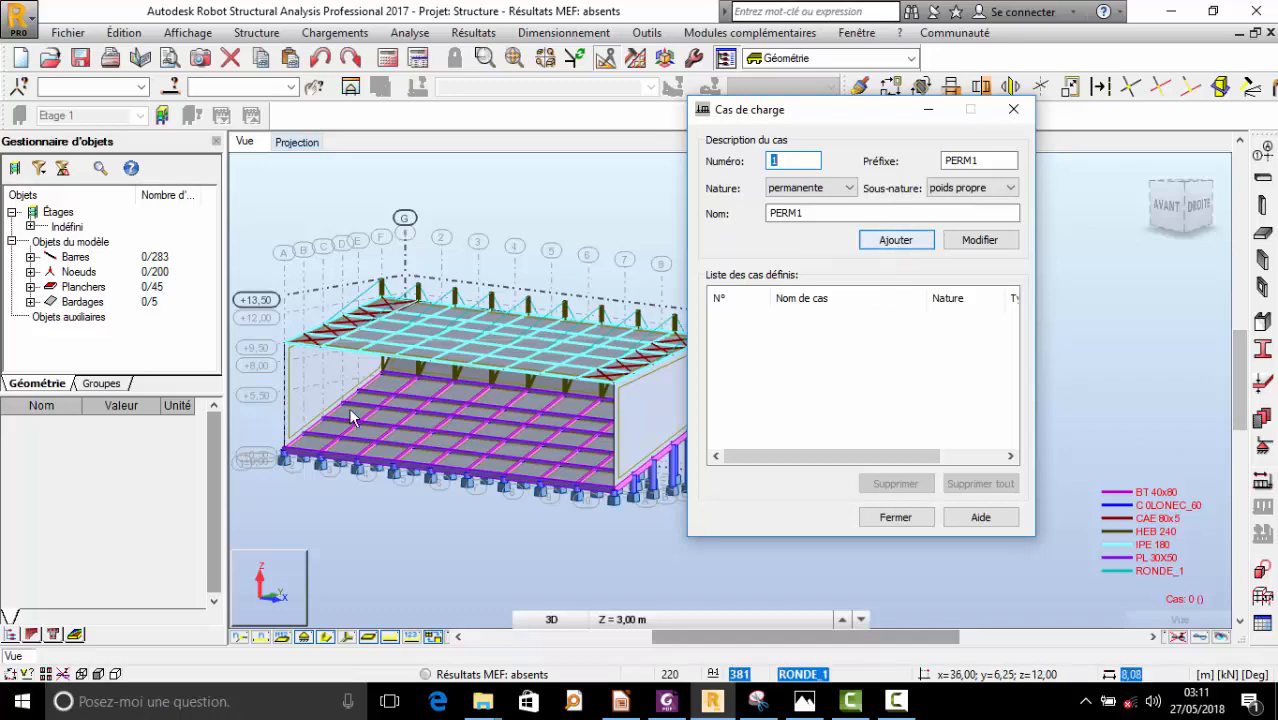
{"action": "scroll", "coordinate": [334, 548], "scroll_direction": "down", "scroll_amount": 4}
{"action": "scroll", "coordinate": [366, 519], "scroll_direction": "up", "scroll_amount": 3}
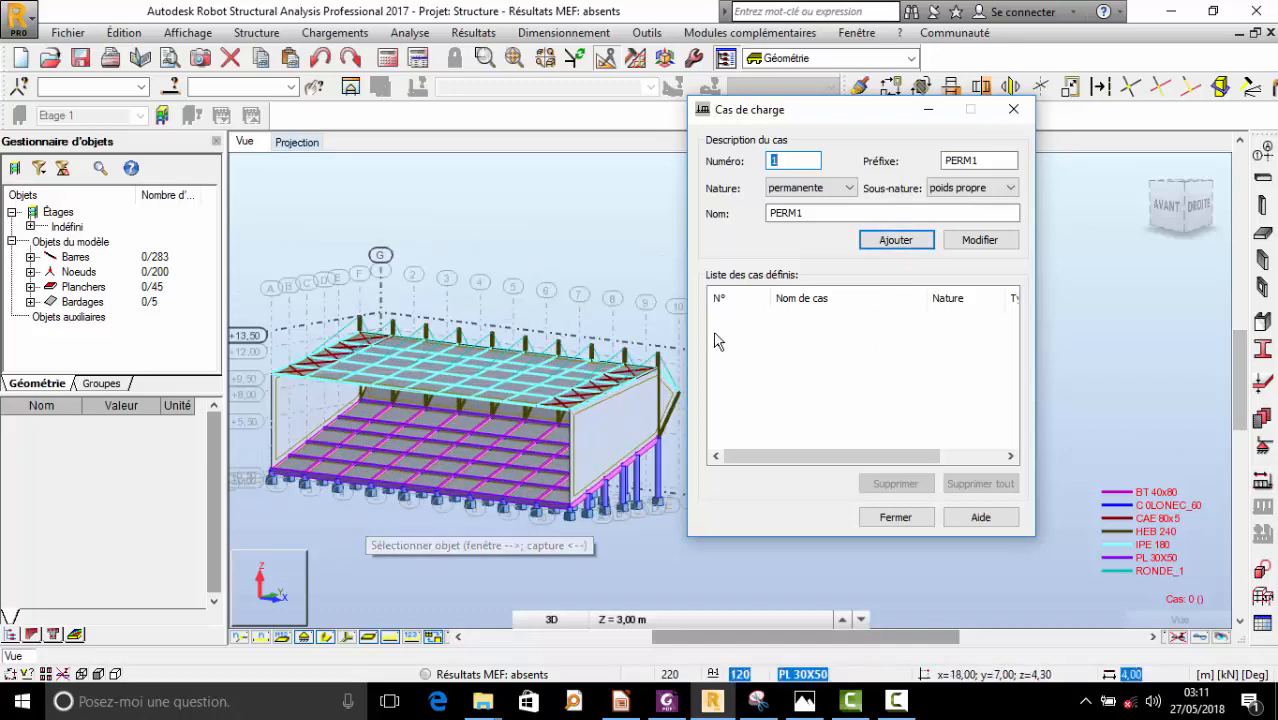
{"action": "left_click", "coordinate": [897, 249]}
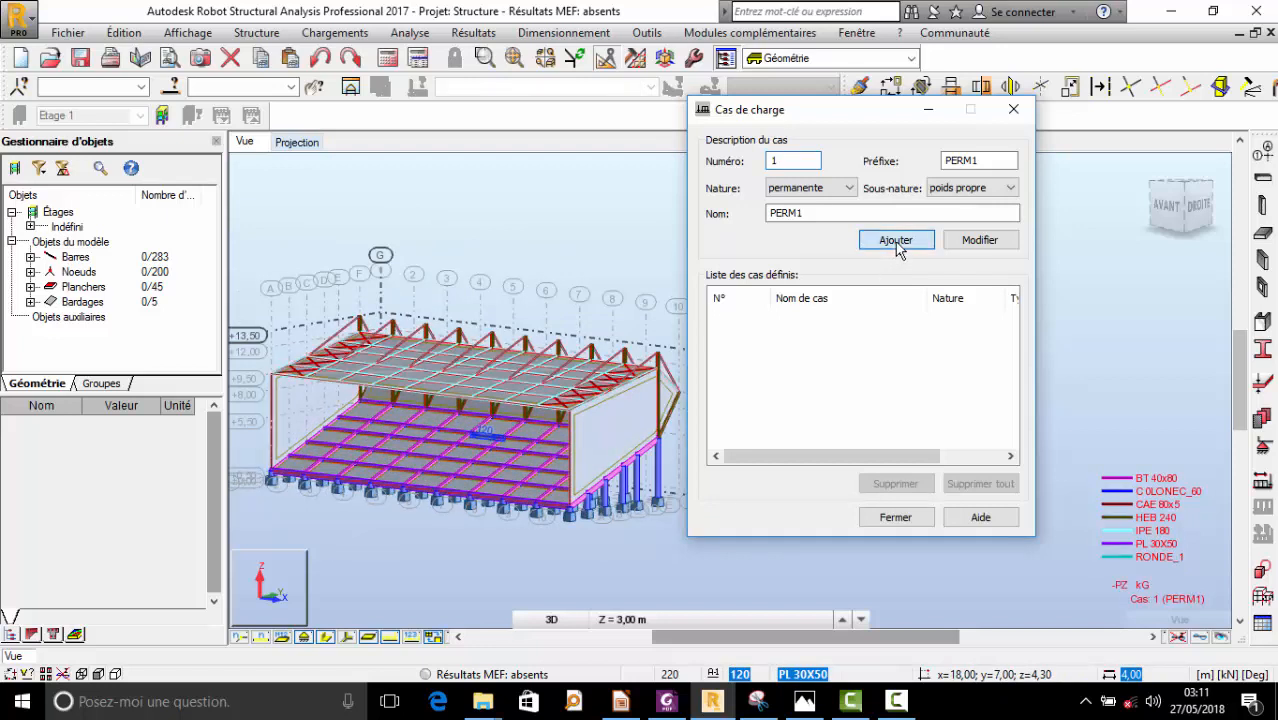
- Examine the self-weight load on the structure in 3D rotation, from above and from the front corner
{"action": "right_click", "coordinate": [471, 300]}
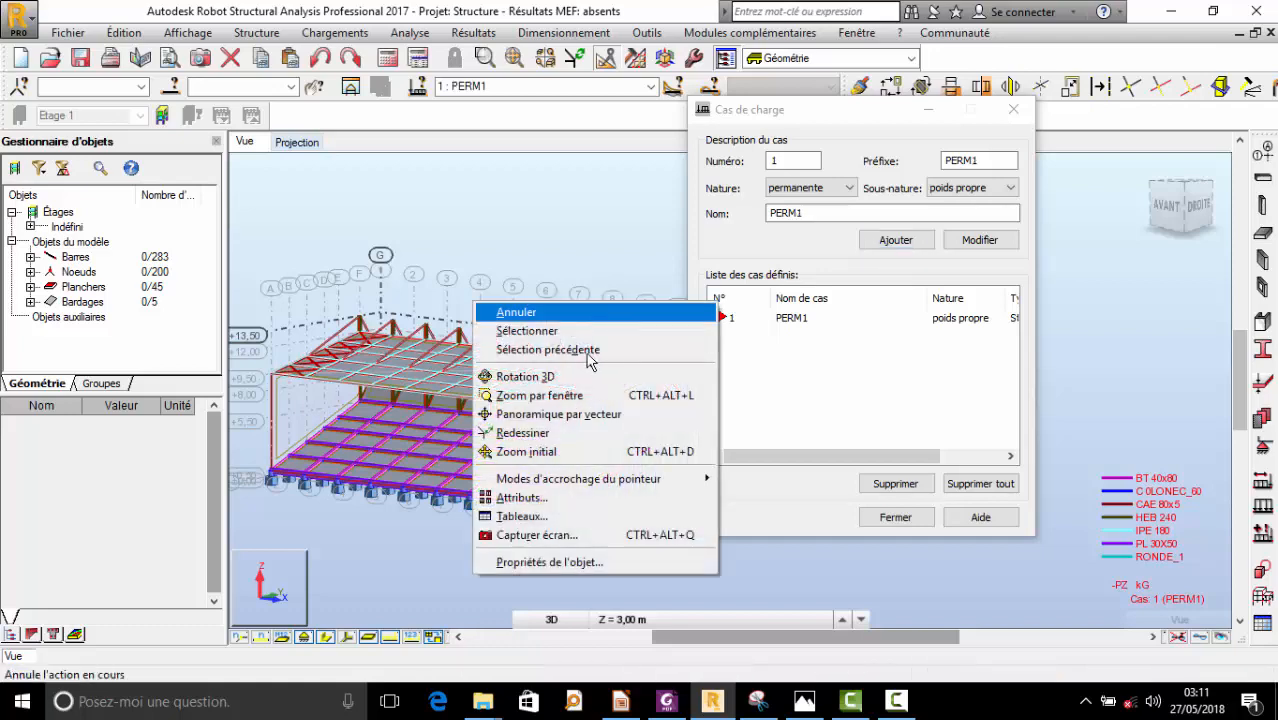
{"action": "left_click", "coordinate": [562, 382]}
{"action": "scroll", "coordinate": [545, 481], "scroll_direction": "down", "scroll_amount": 3}
{"action": "middle_click_drag", "start_coordinate": [536, 488], "coordinate": [316, 640], "text": "shift"}
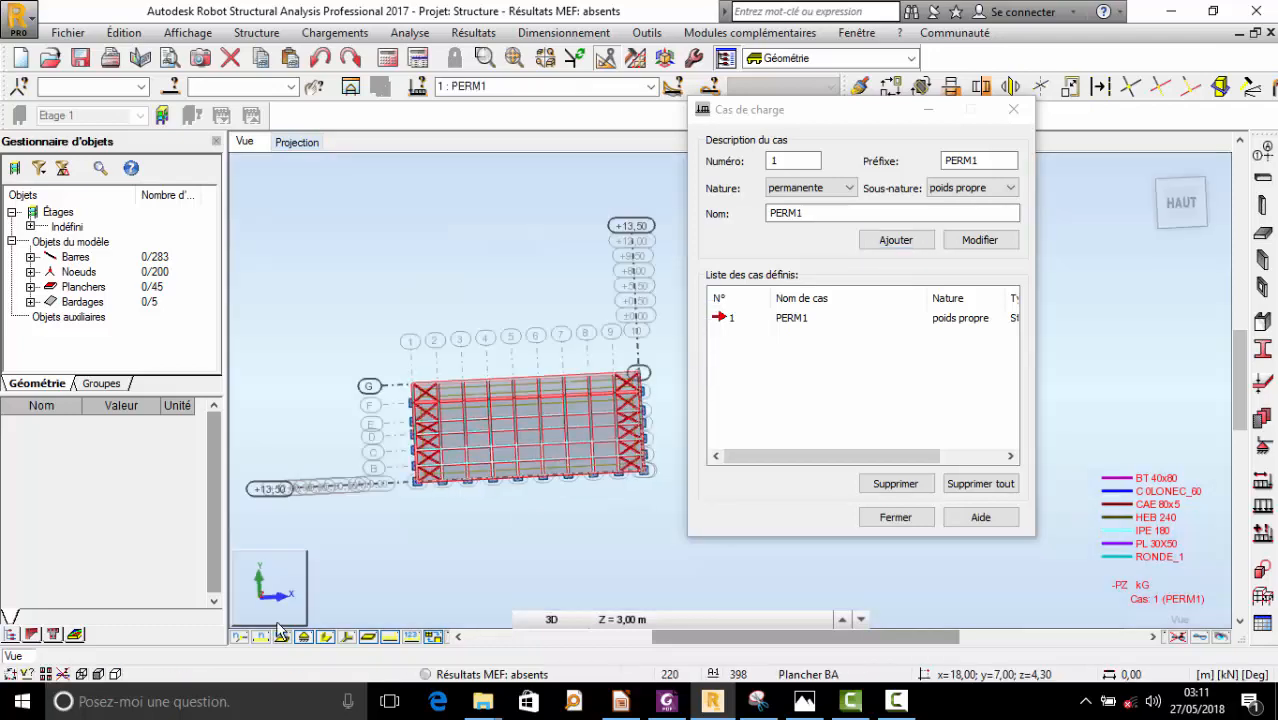
{"action": "middle_click_drag", "start_coordinate": [360, 444], "coordinate": [452, 317], "text": "shift"}
{"action": "scroll", "coordinate": [481, 432], "scroll_direction": "up", "scroll_amount": 5}
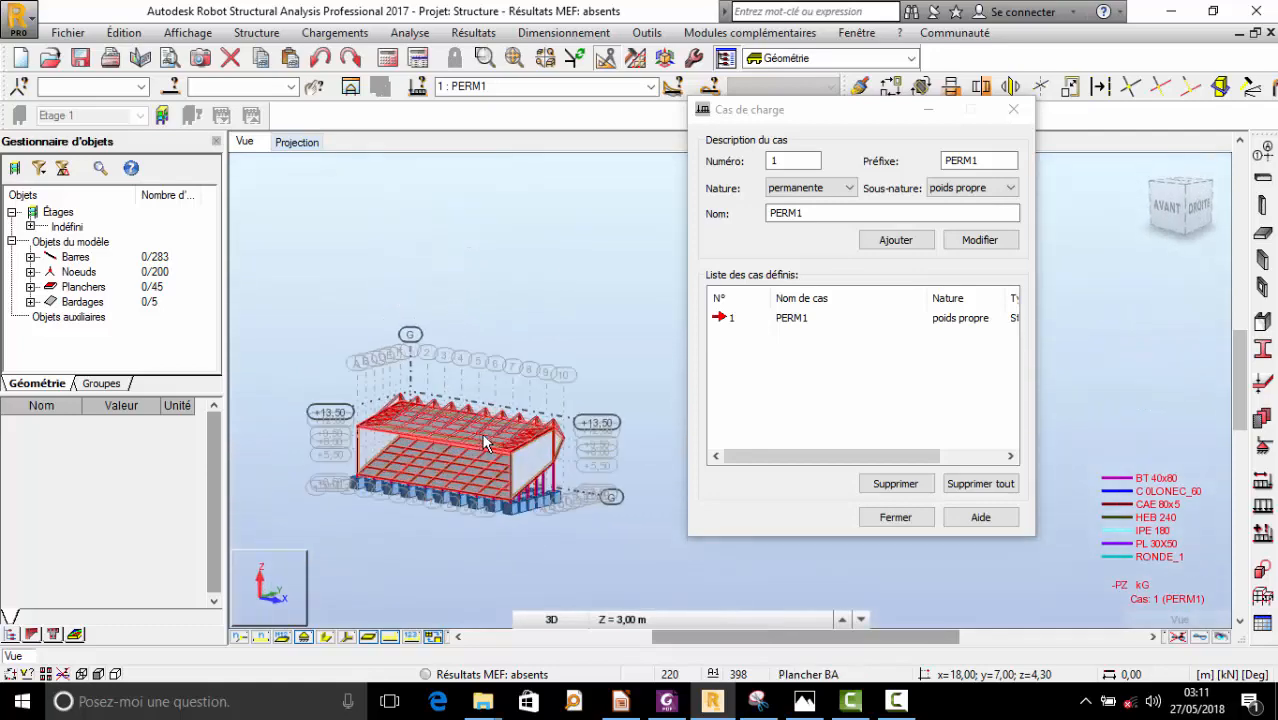
{"action": "scroll", "coordinate": [503, 430], "scroll_direction": "down", "scroll_amount": 4}
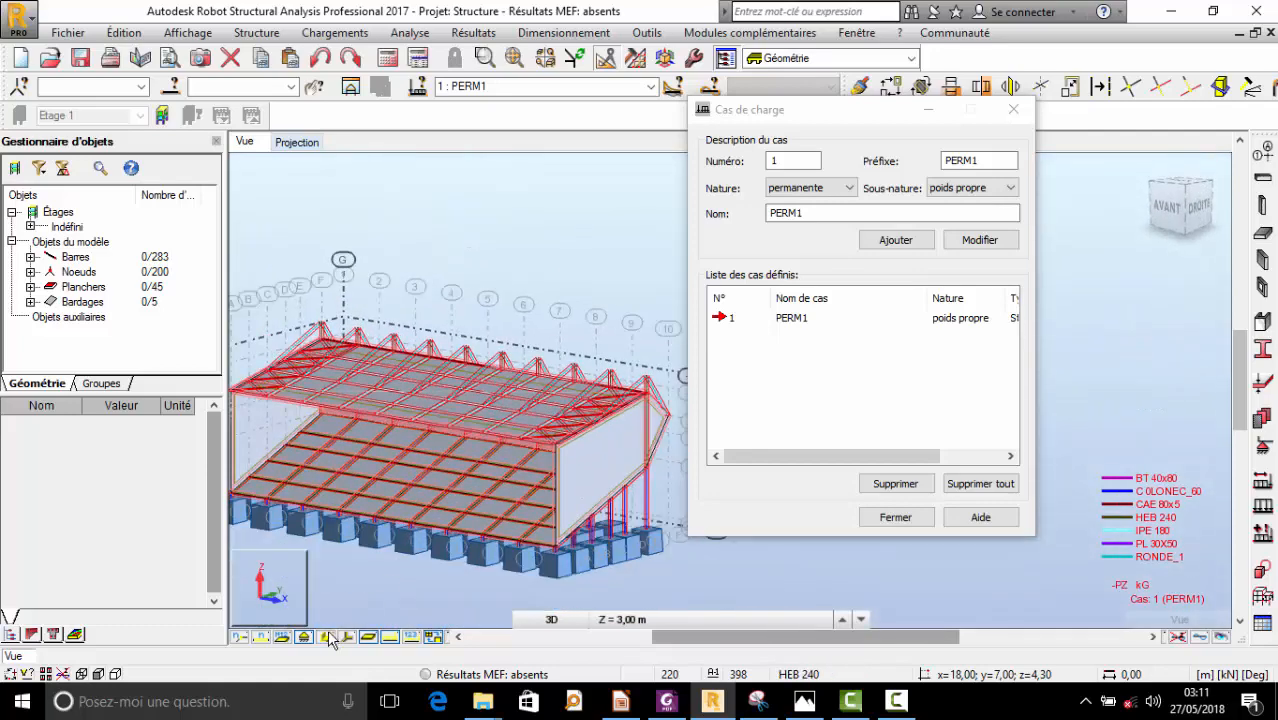
- Leave 3D rotation and toggle the display of the bars' section shapes
{"action": "right_click", "coordinate": [607, 266]}
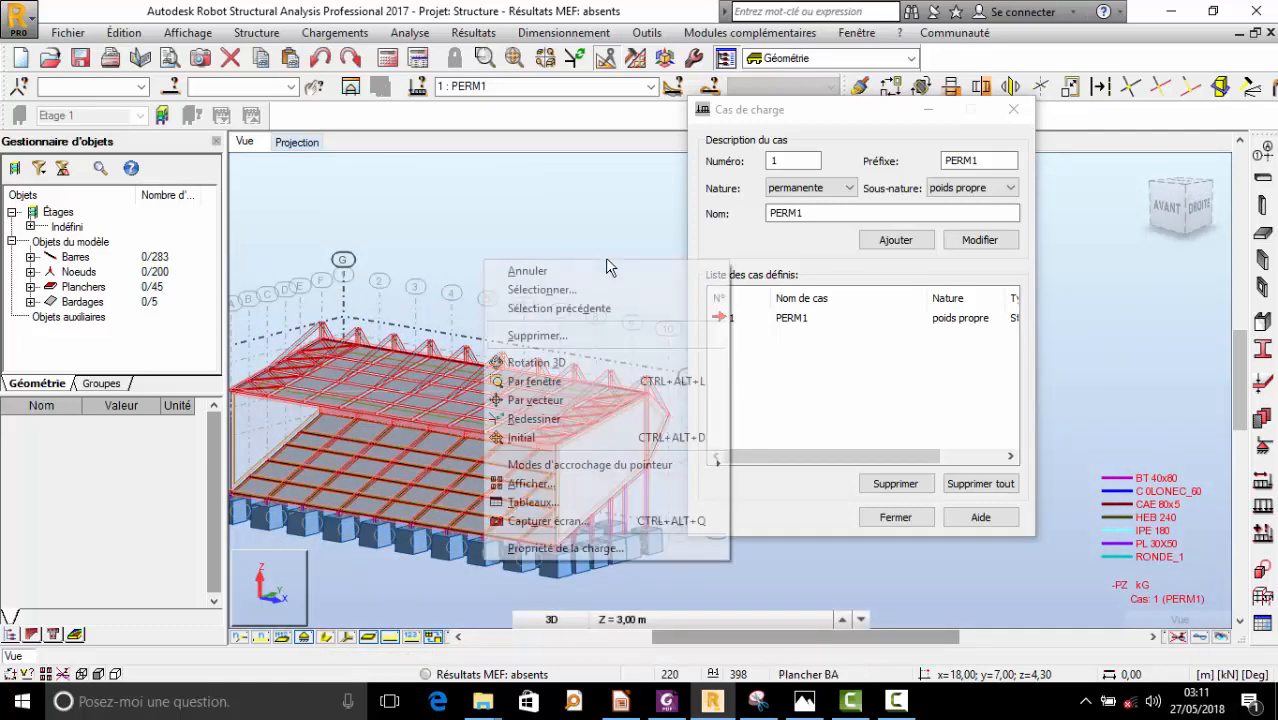
{"action": "left_click", "coordinate": [603, 271]}
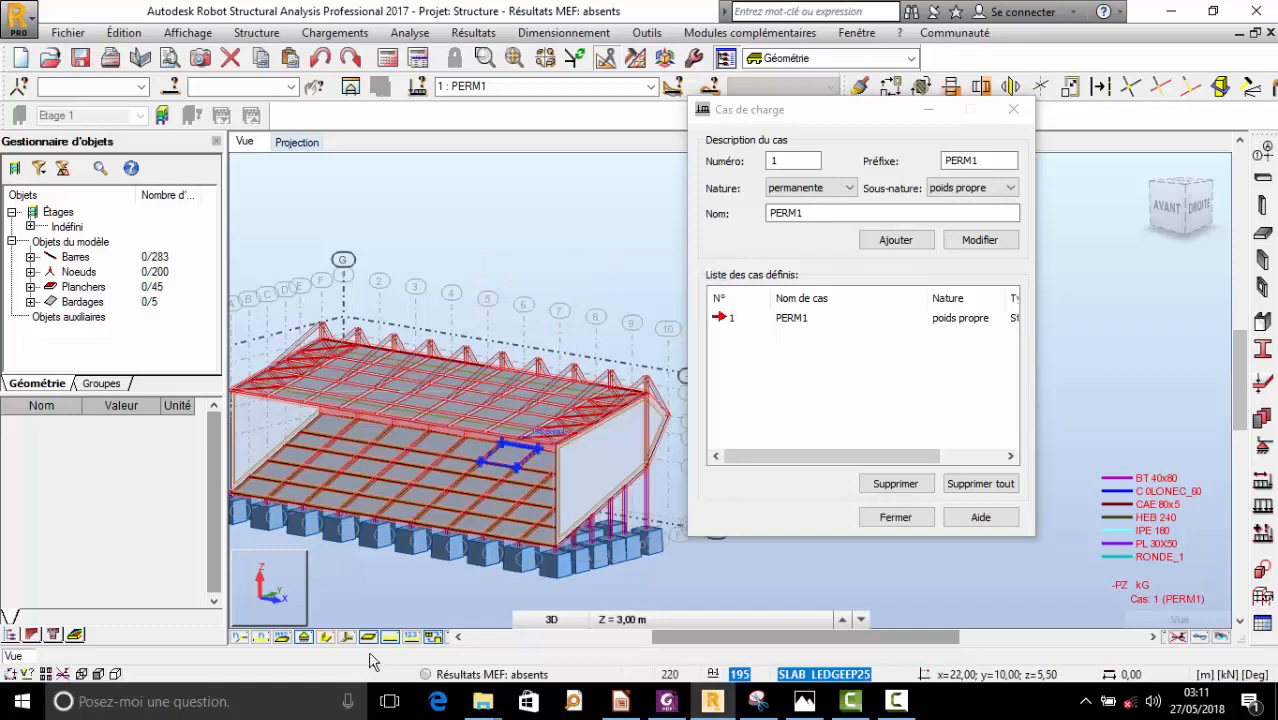
{"action": "left_click", "coordinate": [325, 639]}
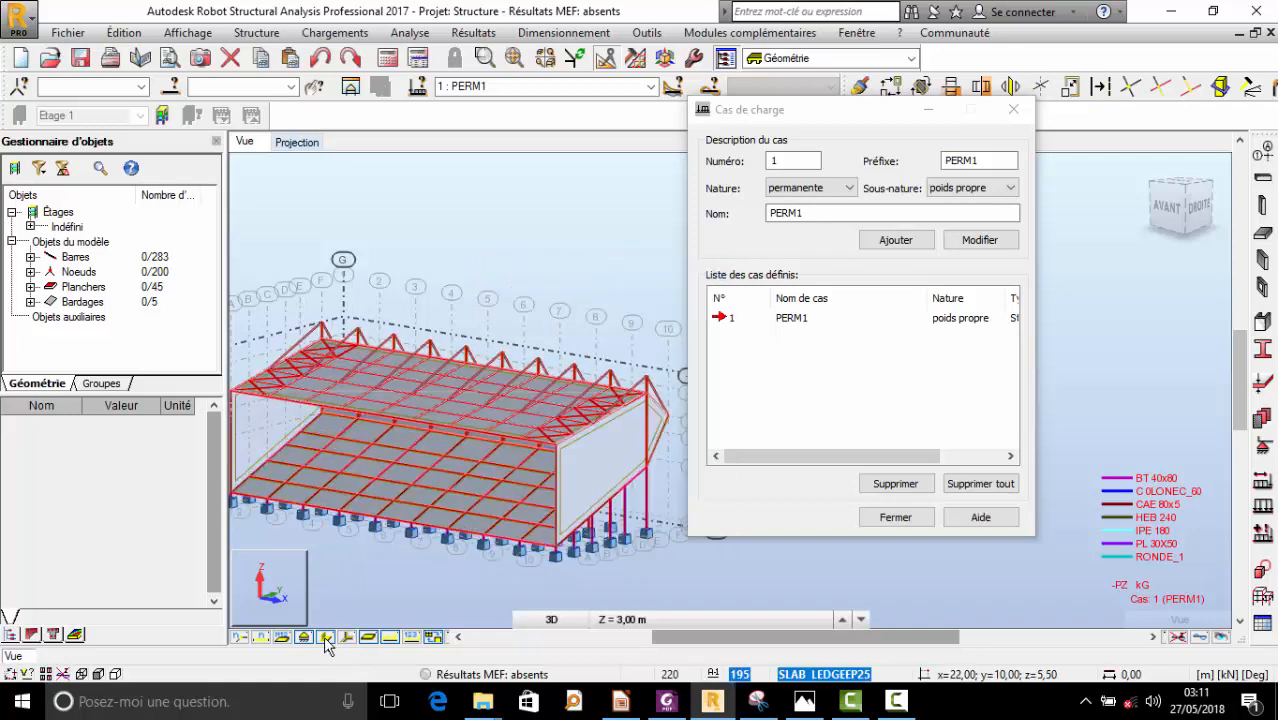
- Inspect the self-weight loading over the roof and seating tiers in 3D rotation, ending in a plan view
{"action": "right_click", "coordinate": [552, 312]}
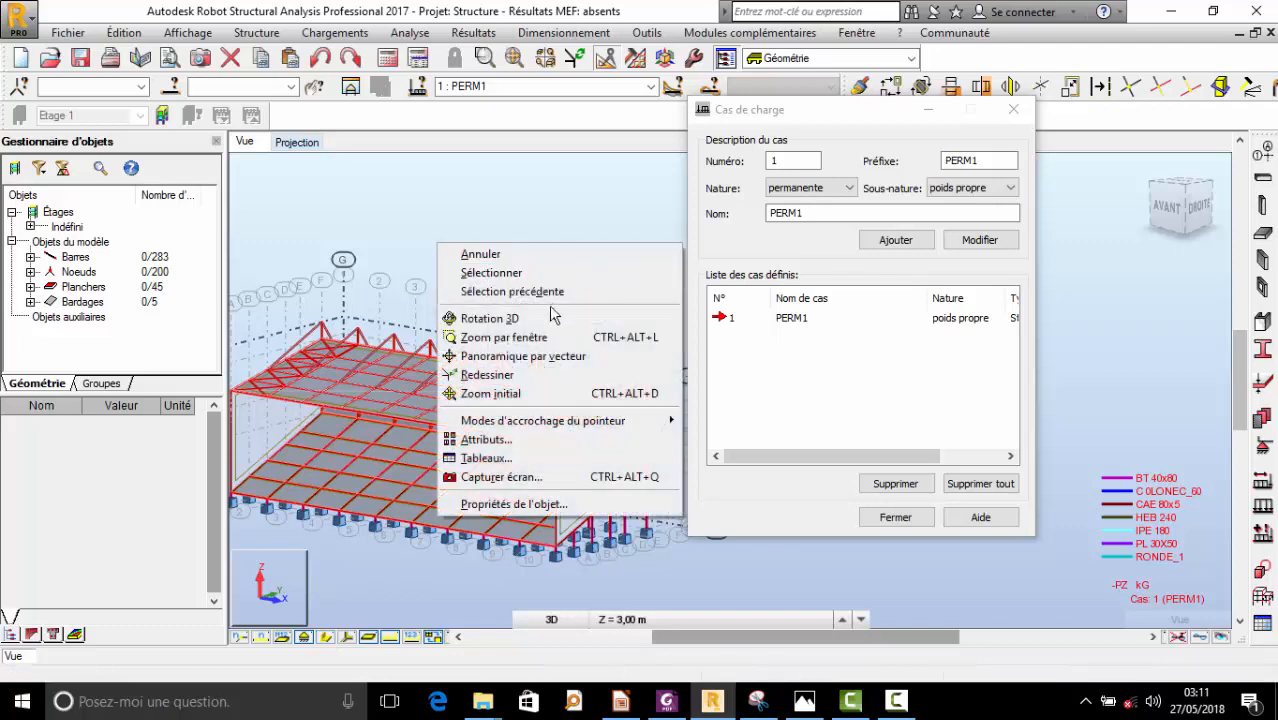
{"action": "left_click", "coordinate": [527, 318]}
{"action": "left_click", "coordinate": [895, 700]}
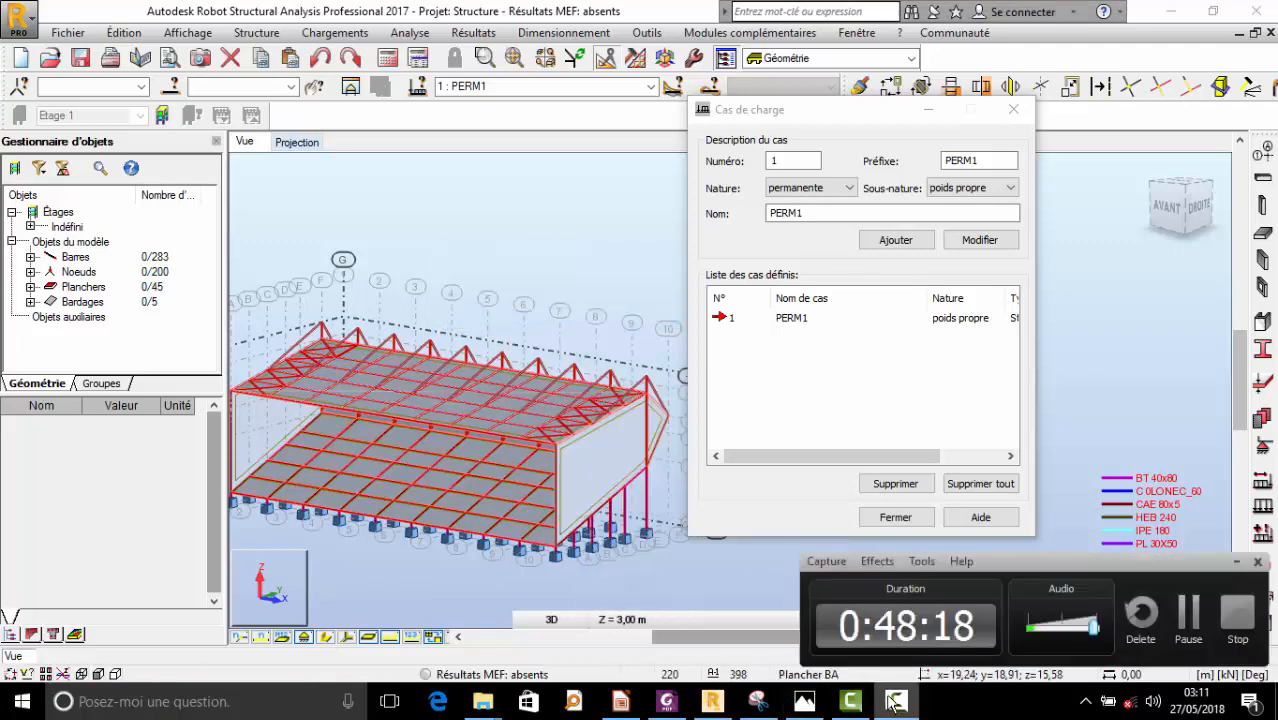
{"action": "left_click", "coordinate": [886, 696]}
{"action": "left_click_drag", "start_coordinate": [550, 437], "coordinate": [440, 420]}
{"action": "scroll", "coordinate": [440, 420], "scroll_direction": "up", "scroll_amount": 5}
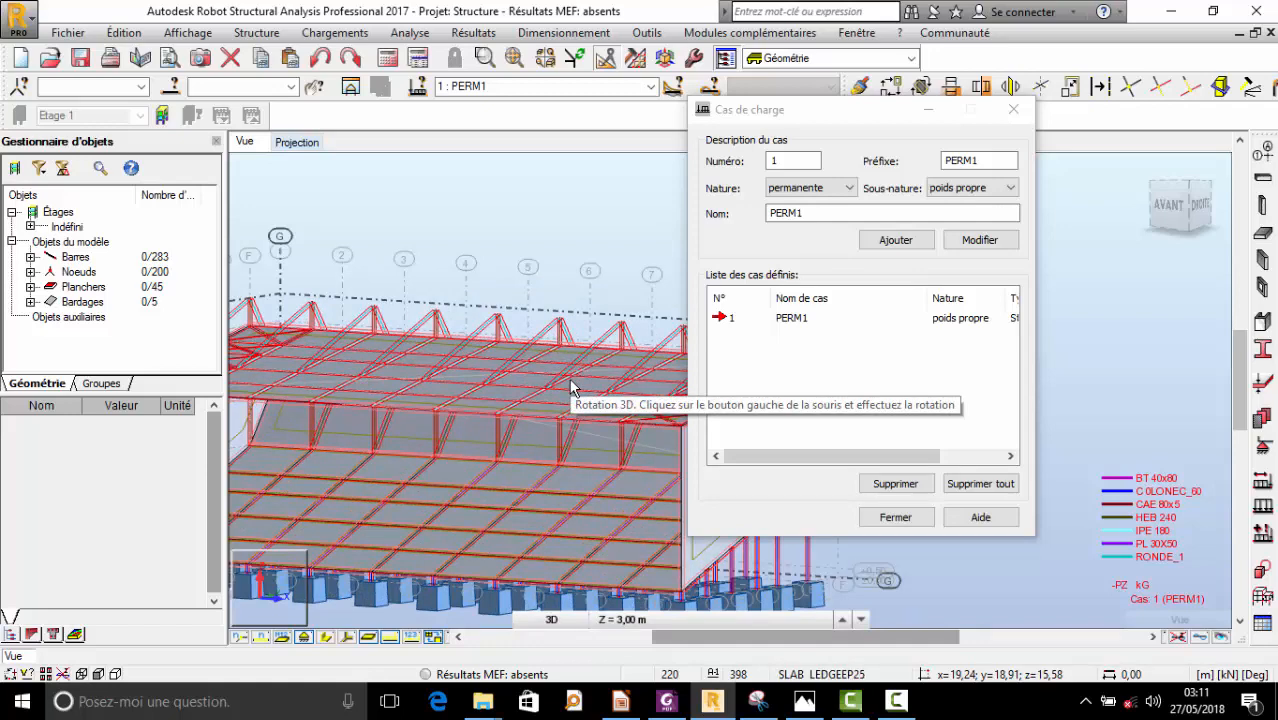
{"action": "scroll", "coordinate": [471, 377], "scroll_direction": "down", "scroll_amount": 2}
{"action": "left_click_drag", "start_coordinate": [491, 406], "coordinate": [396, 288]}
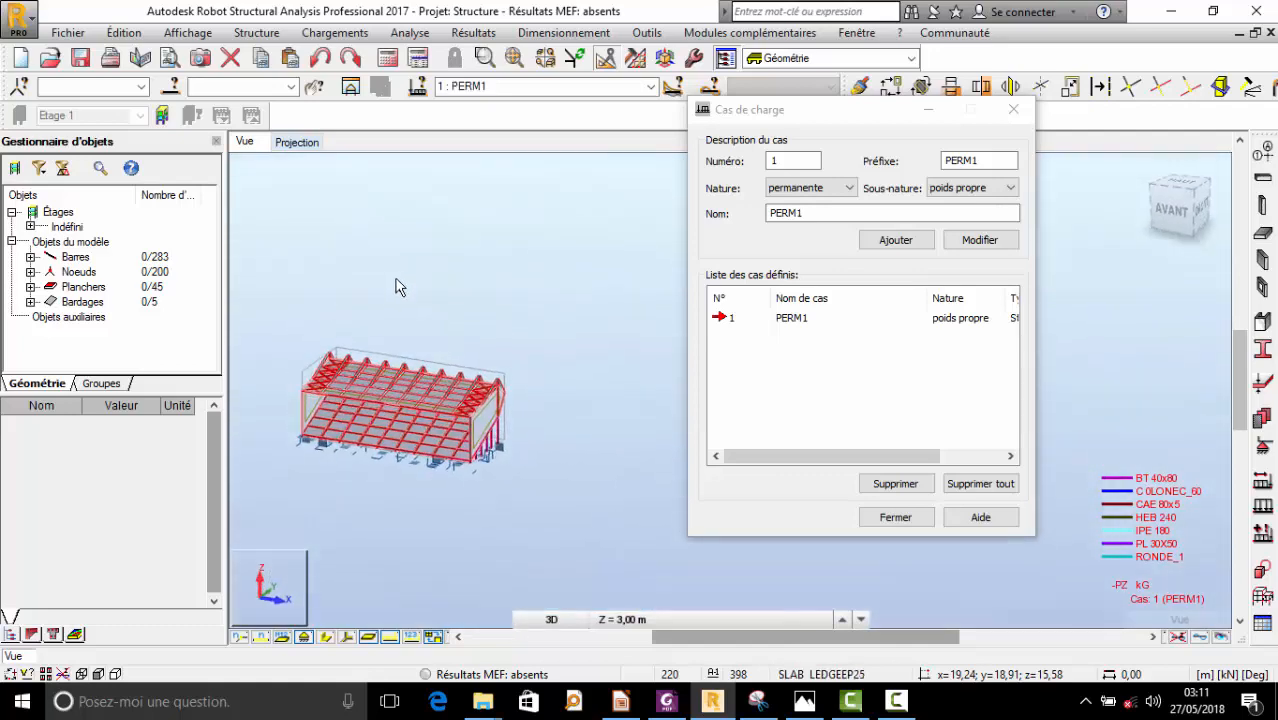
{"action": "middle_click_drag", "start_coordinate": [396, 281], "coordinate": [404, 300], "text": "shift"}
{"action": "scroll", "coordinate": [441, 430], "scroll_direction": "up", "scroll_amount": 4}
{"action": "mouse_move", "coordinate": [444, 424]}
{"action": "middle_mouse_down", "text": "shift"}
{"action": "mouse_move", "coordinate": [448, 391]}
{"action": "mouse_move", "coordinate": [453, 431]}
{"action": "middle_mouse_up", "text": "shift"}
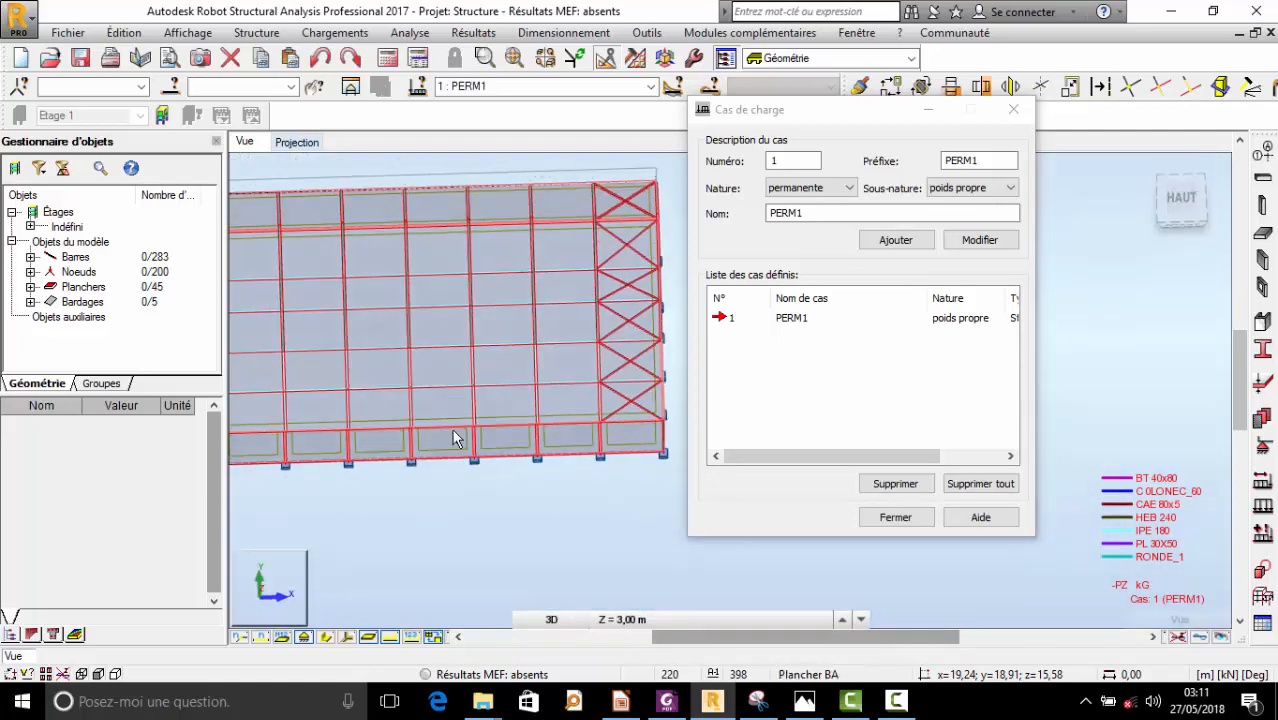
{"action": "scroll", "coordinate": [456, 460], "scroll_direction": "down", "scroll_amount": 3}
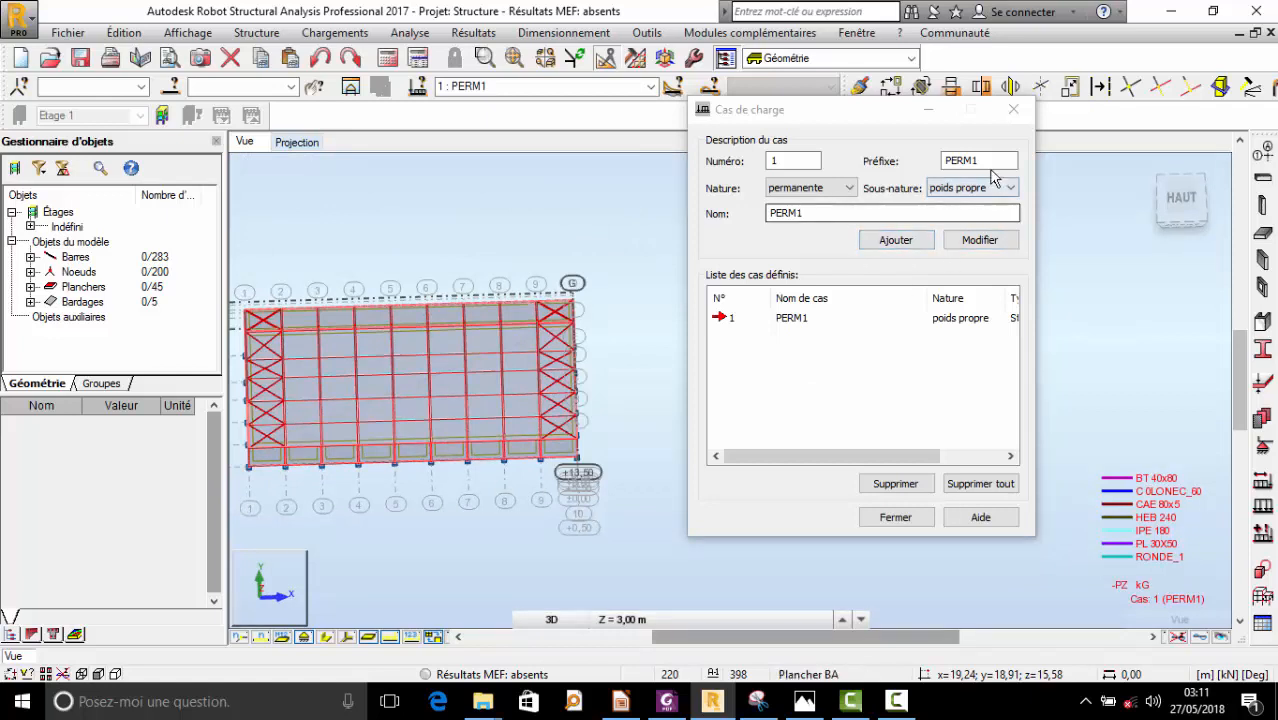
- Add load case 2, PERM2, with nature permanente and sub-nature poids propre
{"action": "left_click_drag", "start_coordinate": [990, 161], "coordinate": [891, 161]}
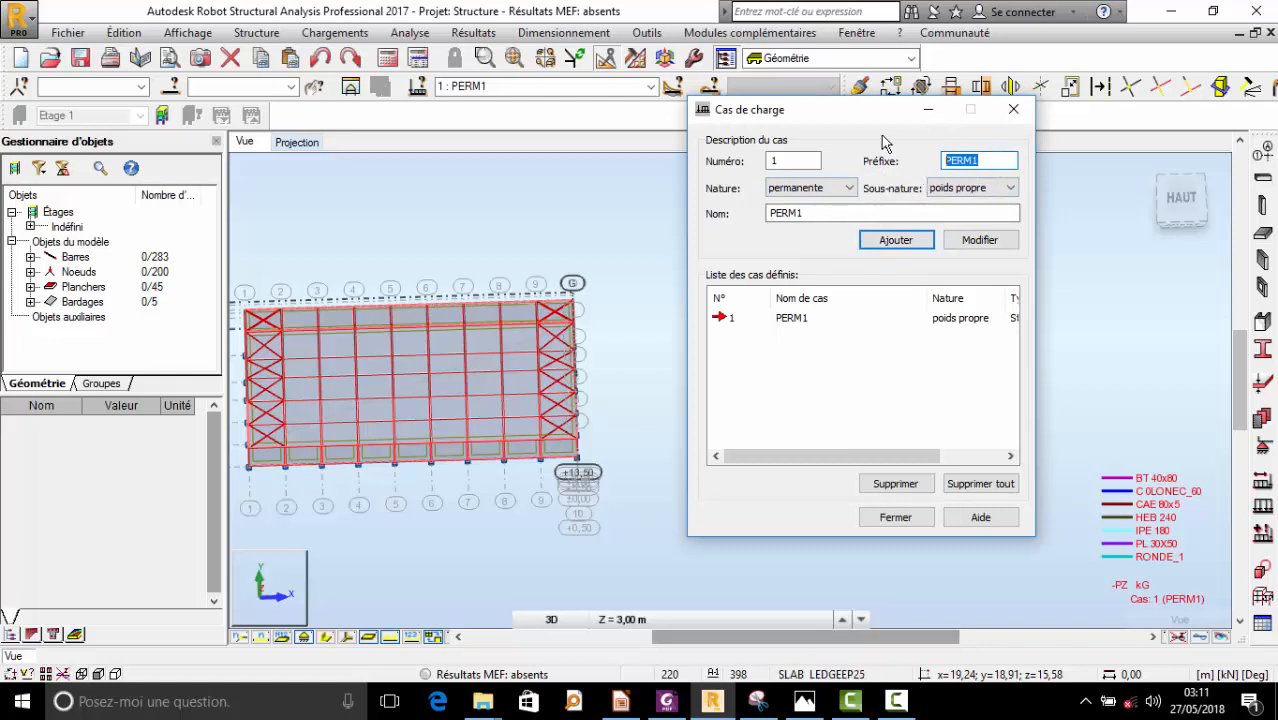
{"action": "left_click", "coordinate": [824, 214]}
{"action": "key", "text": "BackSpace"}
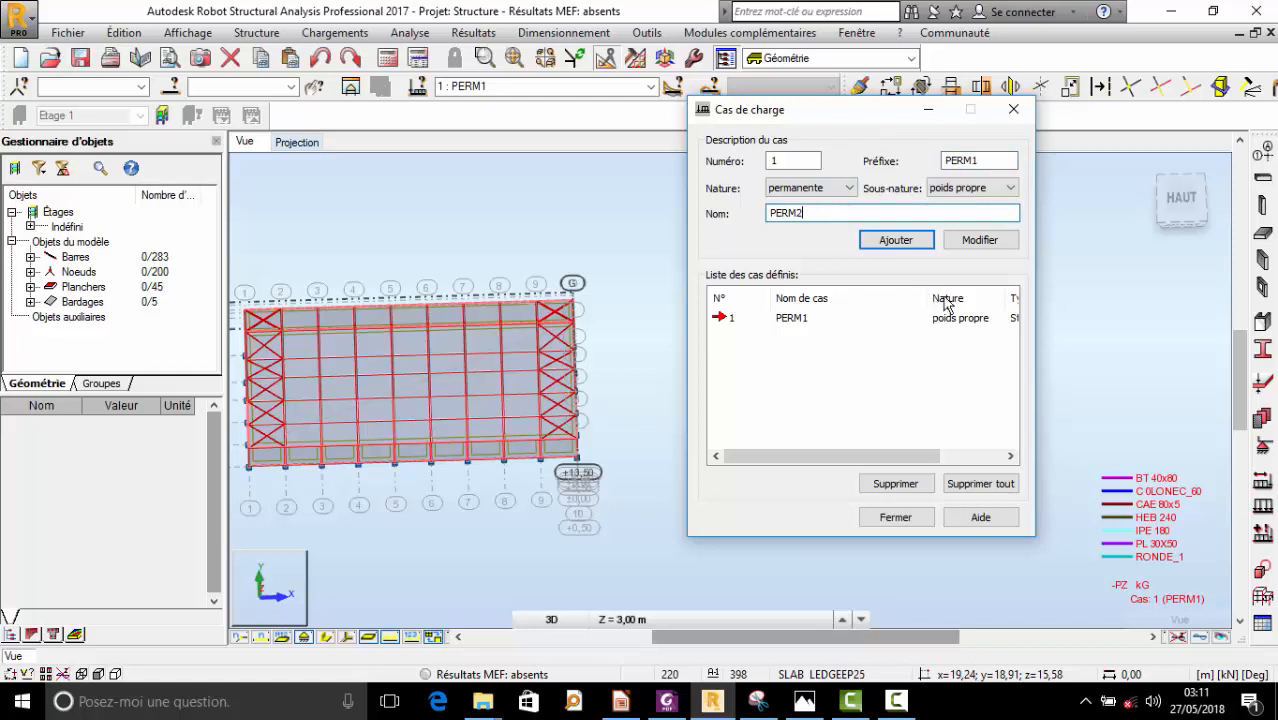
{"action": "left_click", "coordinate": [999, 174]}
{"action": "key", "text": "BackSpace"}
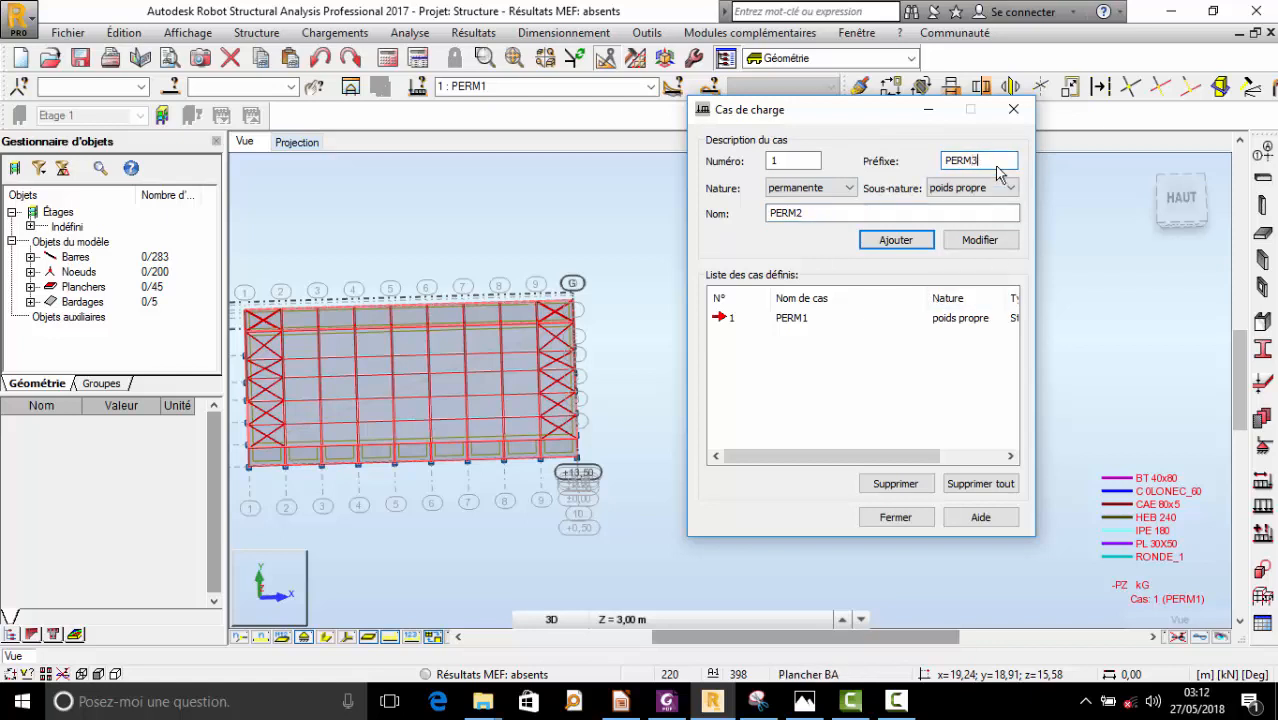
{"action": "key", "text": "BackSpace"}
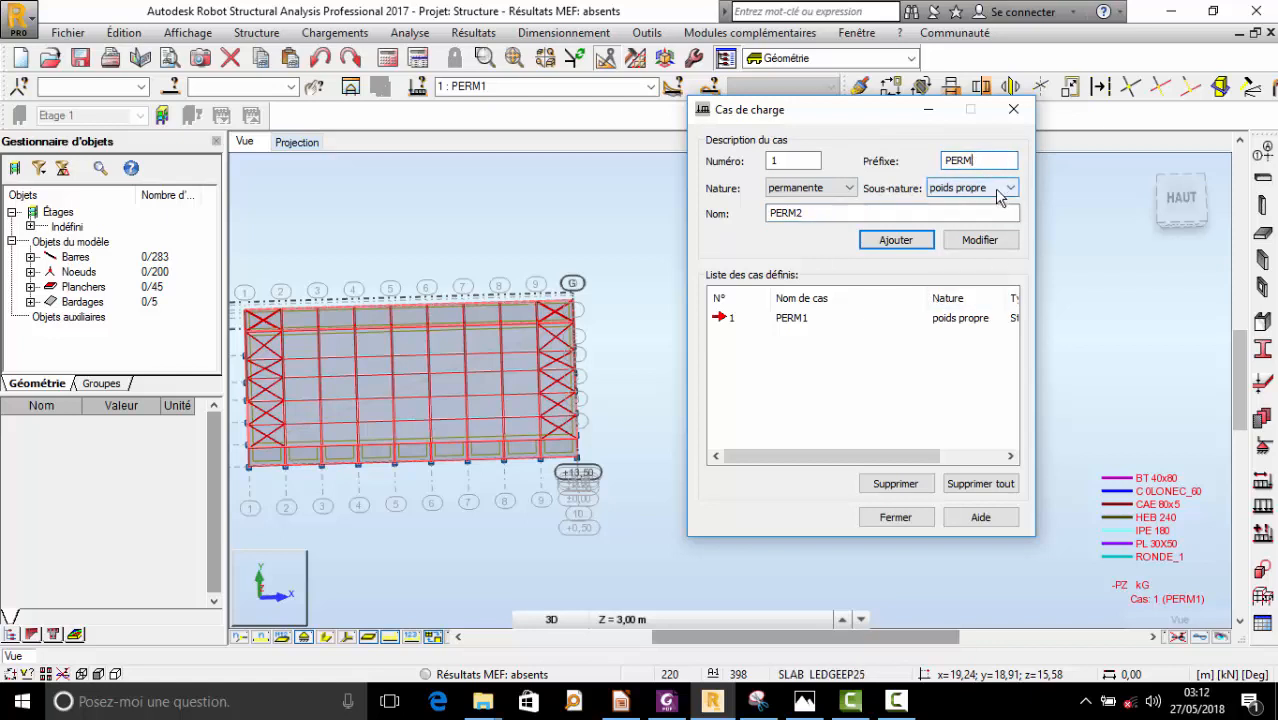
{"action": "left_click", "coordinate": [913, 257]}
- Set both the prefix and the name of the next load case to PERM3
{"action": "middle_click_drag", "start_coordinate": [565, 386], "coordinate": [482, 338], "text": "shift"}
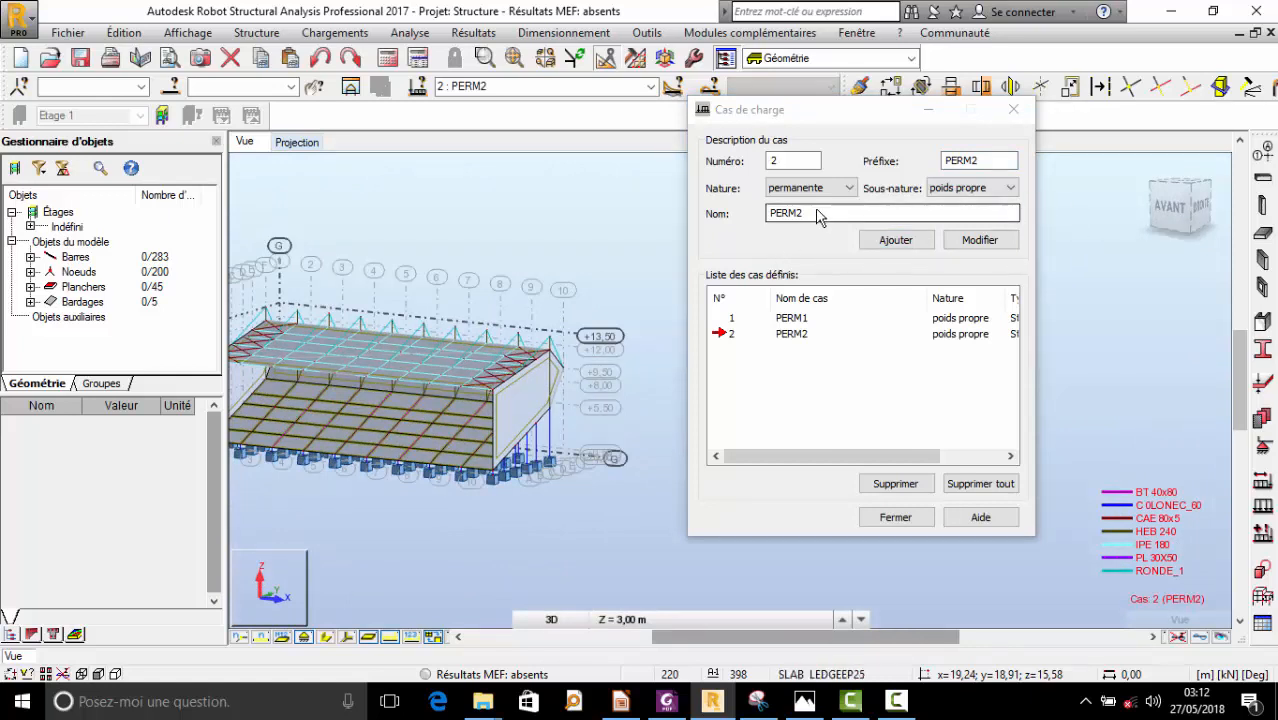
{"action": "left_click", "coordinate": [983, 163]}
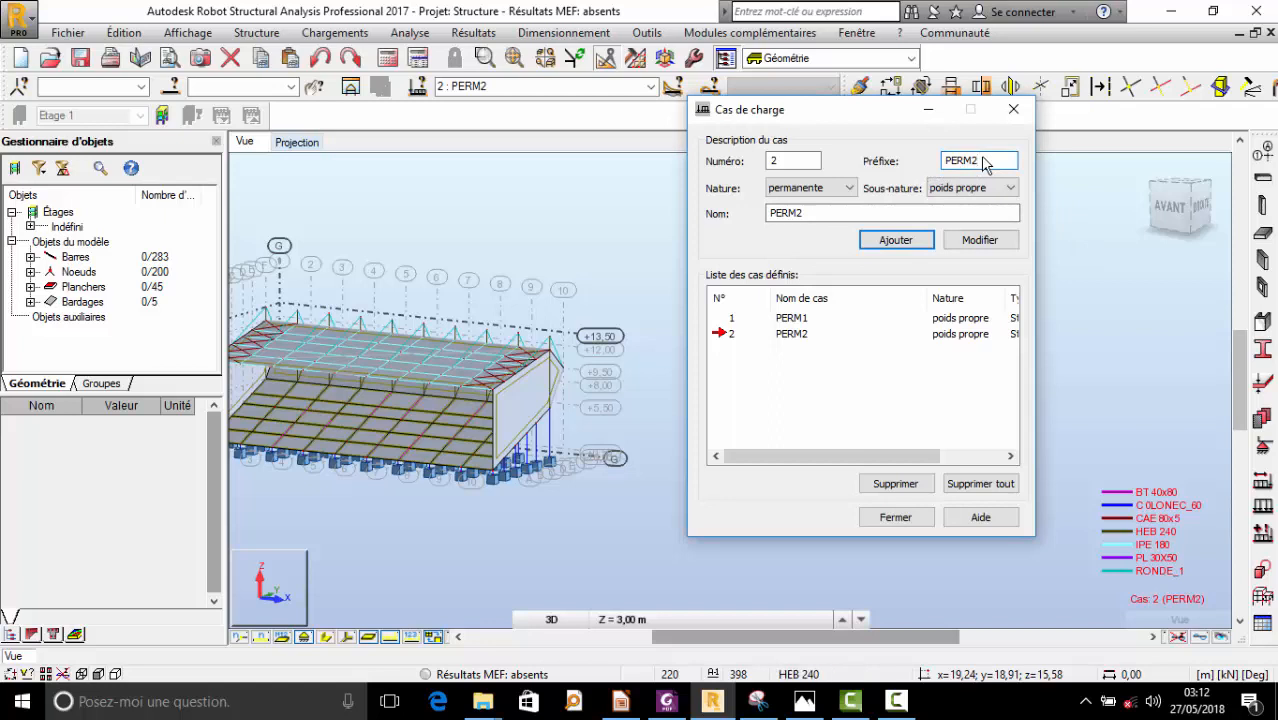
{"action": "left_click", "coordinate": [850, 214]}
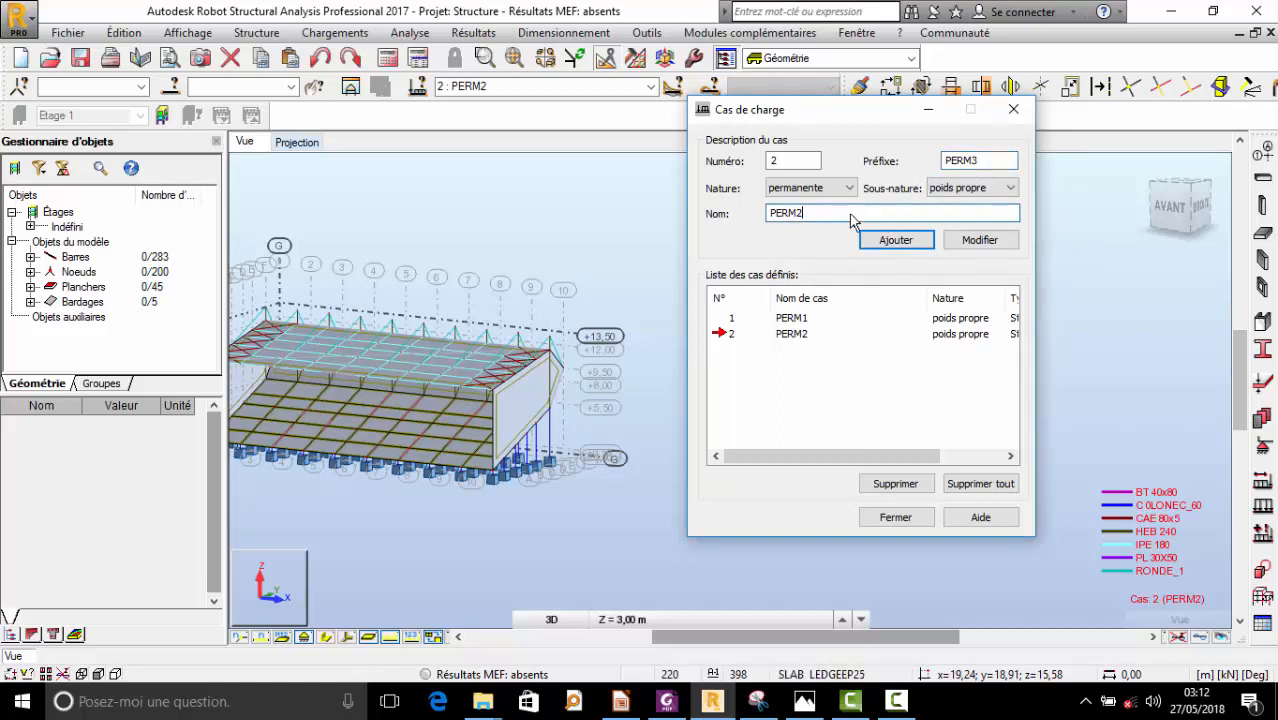
{"action": "type", "text": "3"}
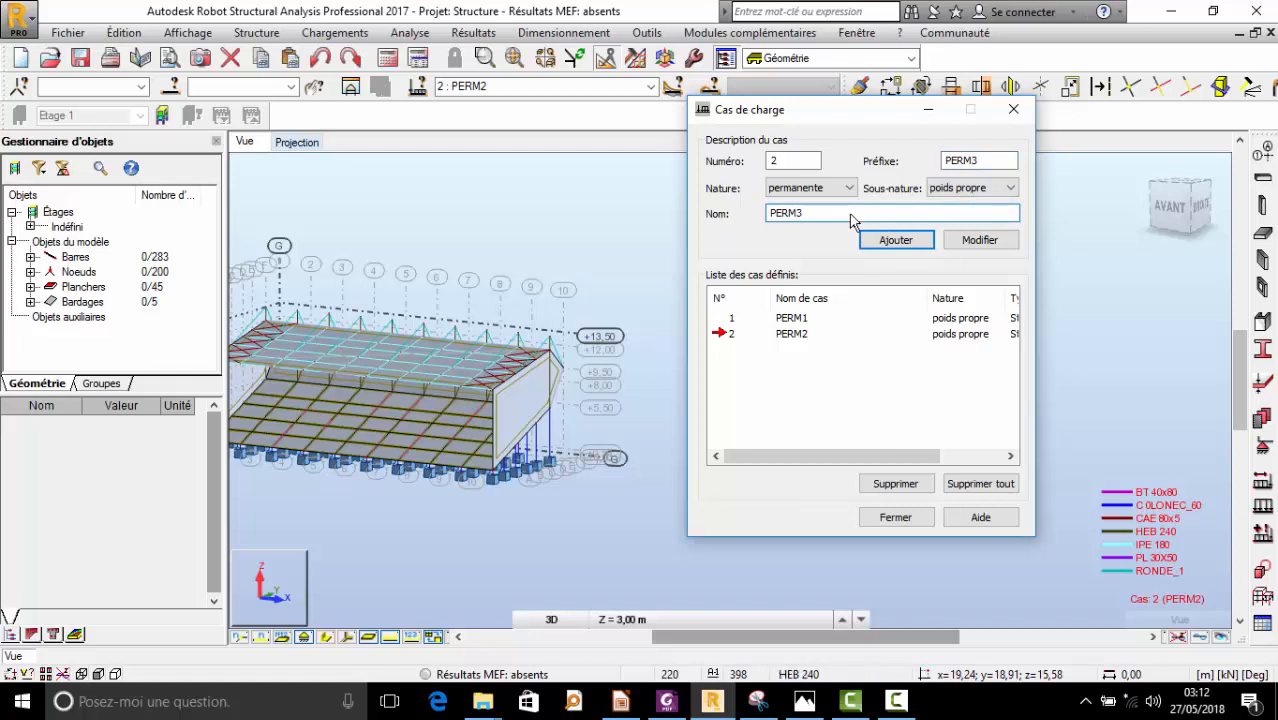
- Examine the roof covering, purlins and bracing in 3D rotation and close up, leaving the rotation mode
{"action": "scroll", "coordinate": [425, 364], "scroll_direction": "up", "scroll_amount": 3}
{"action": "middle_click_drag", "start_coordinate": [425, 364], "coordinate": [423, 376], "text": "shift"}
{"action": "scroll", "coordinate": [405, 437], "scroll_direction": "down", "scroll_amount": 2}
{"action": "middle_click_drag", "start_coordinate": [401, 437], "coordinate": [407, 356], "text": "shift"}
{"action": "scroll", "coordinate": [430, 385], "scroll_direction": "up", "scroll_amount": 3}
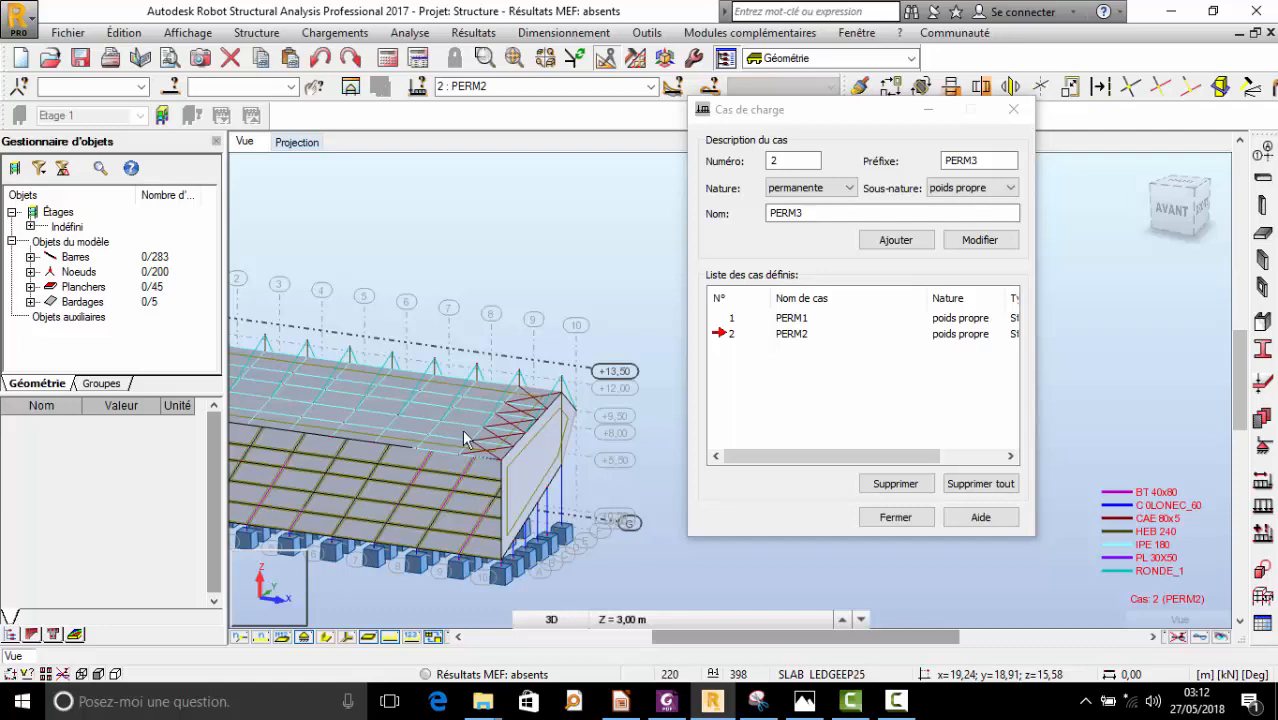
{"action": "scroll", "coordinate": [538, 436], "scroll_direction": "down", "scroll_amount": 2}
{"action": "middle_click_drag", "start_coordinate": [538, 436], "coordinate": [474, 345], "text": "shift"}
{"action": "scroll", "coordinate": [506, 428], "scroll_direction": "up", "scroll_amount": 3}
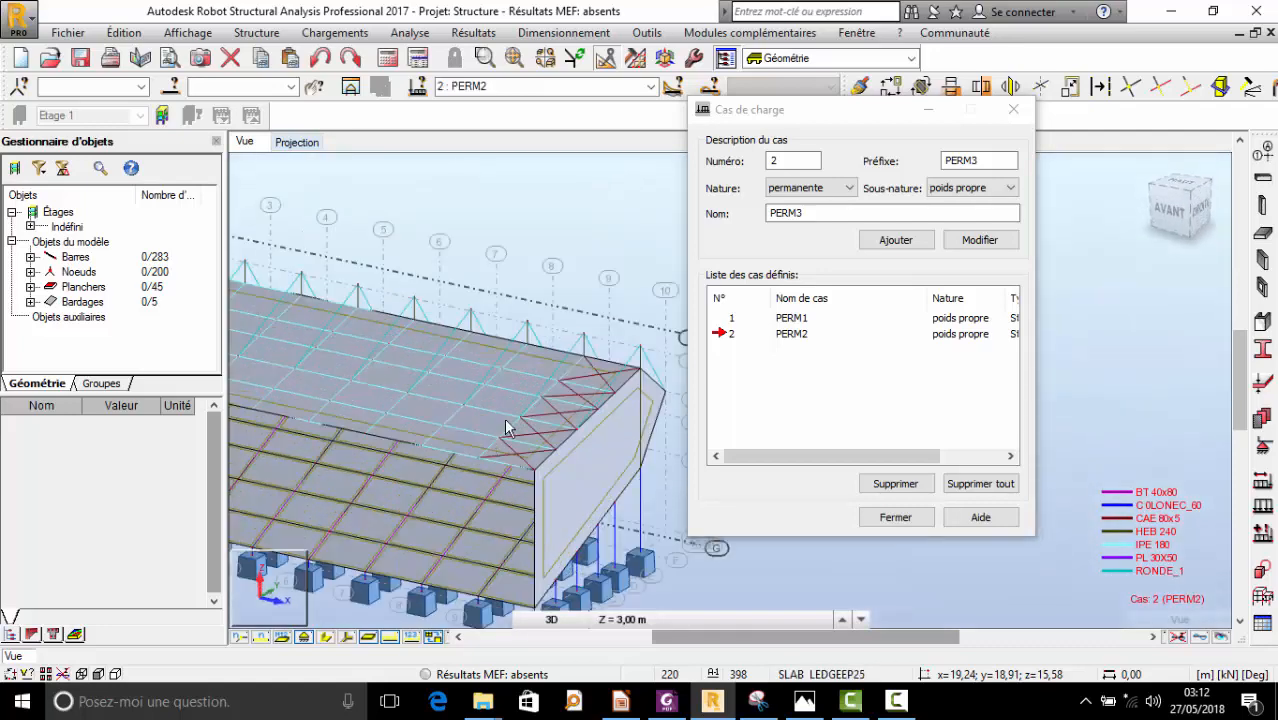
{"action": "right_click", "coordinate": [548, 194]}
{"action": "left_click", "coordinate": [548, 206]}
{"action": "scroll", "coordinate": [511, 395], "scroll_direction": "up", "scroll_amount": 4}
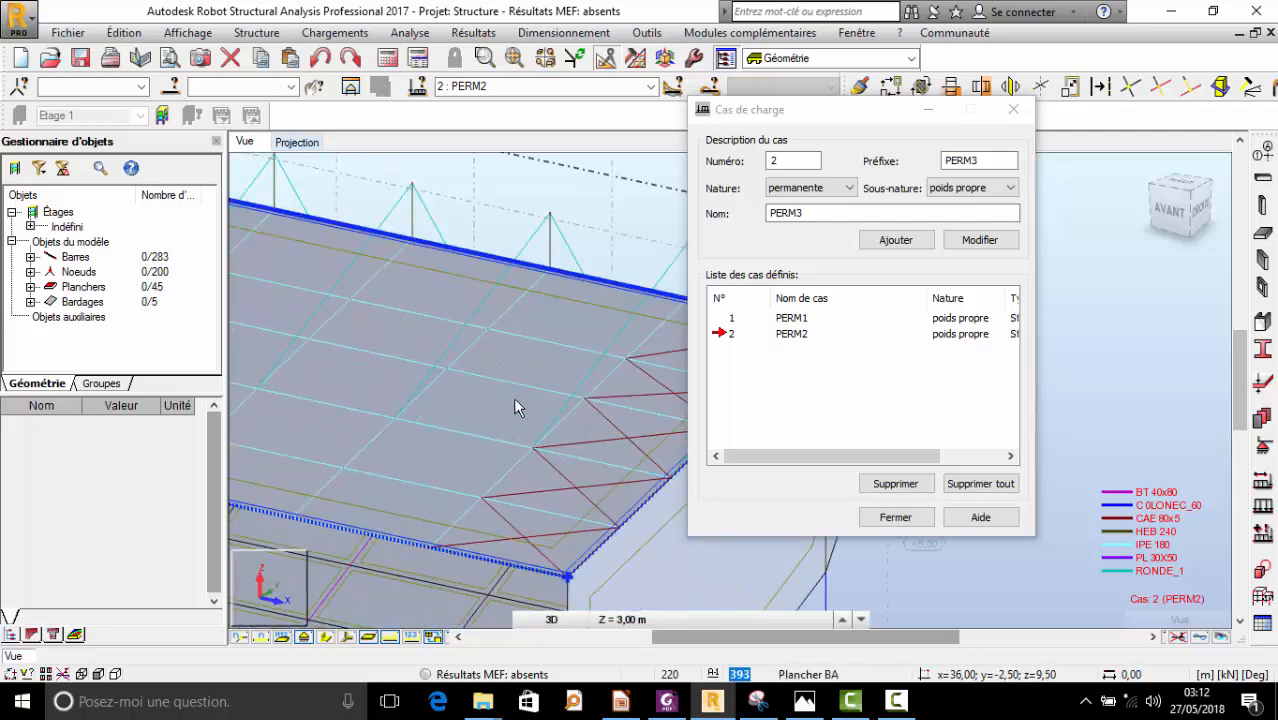
{"action": "scroll", "coordinate": [513, 397], "scroll_direction": "down", "scroll_amount": 4}
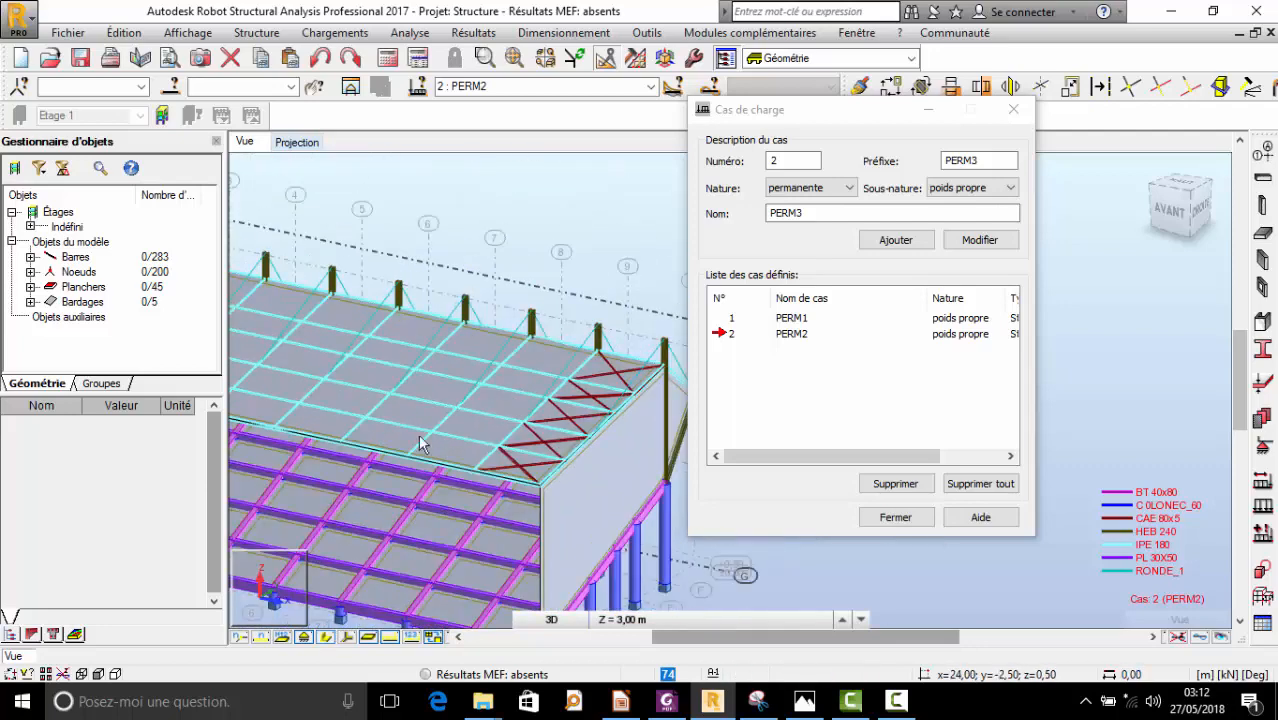
{"action": "scroll", "coordinate": [454, 374], "scroll_direction": "up", "scroll_amount": 3}
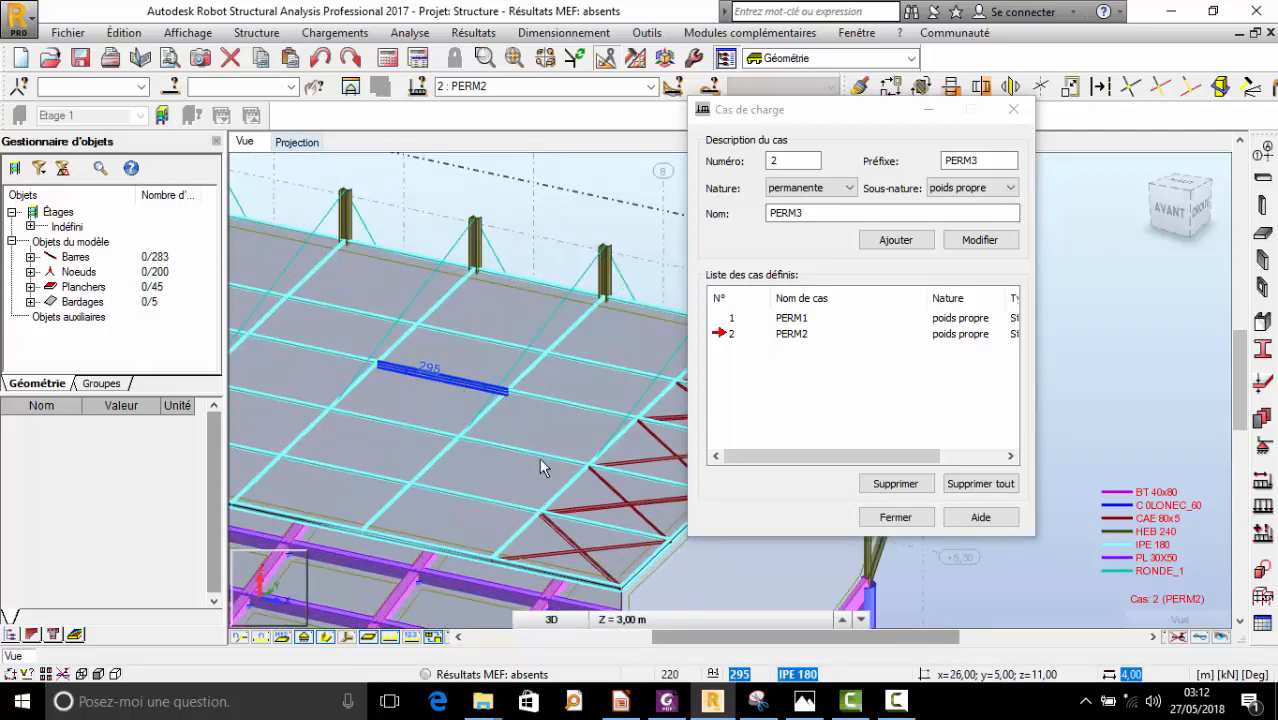
- Switch to Foxit PhantomPDF and go to page 21 of the béton armé BAEL 91 modif 99 guide
{"action": "left_click", "coordinate": [664, 703]}
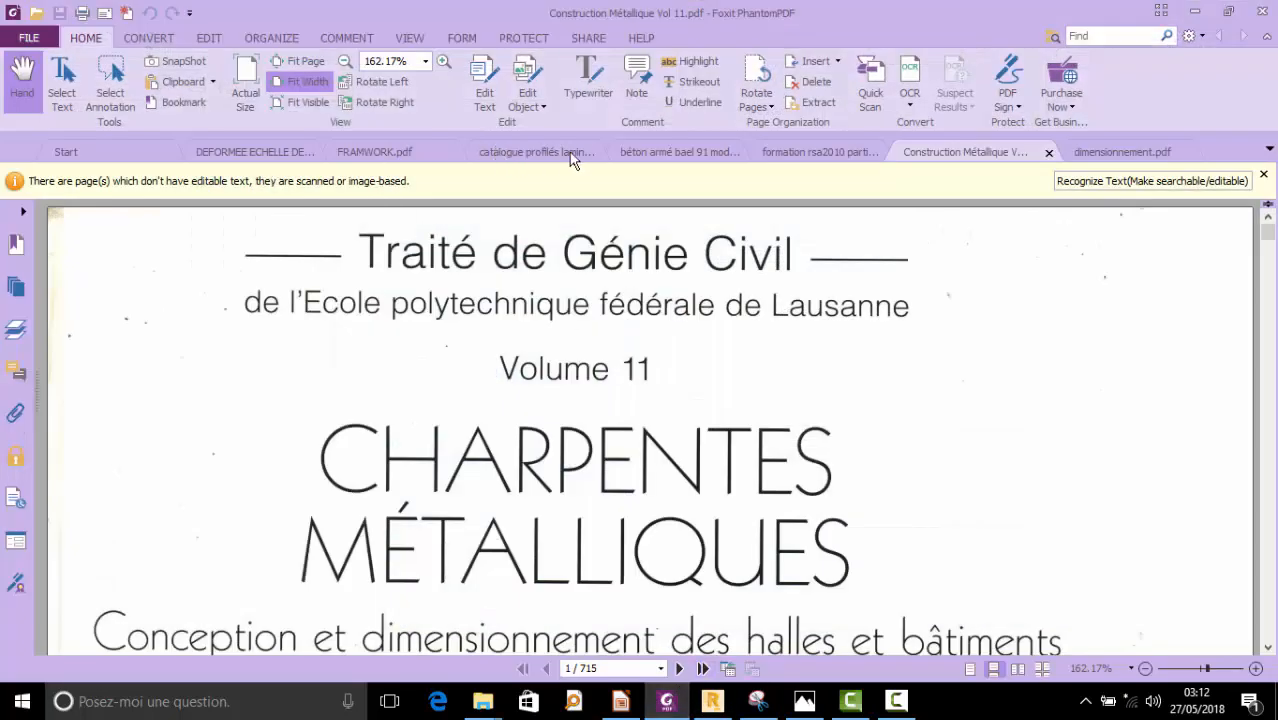
{"action": "left_click", "coordinate": [697, 155]}
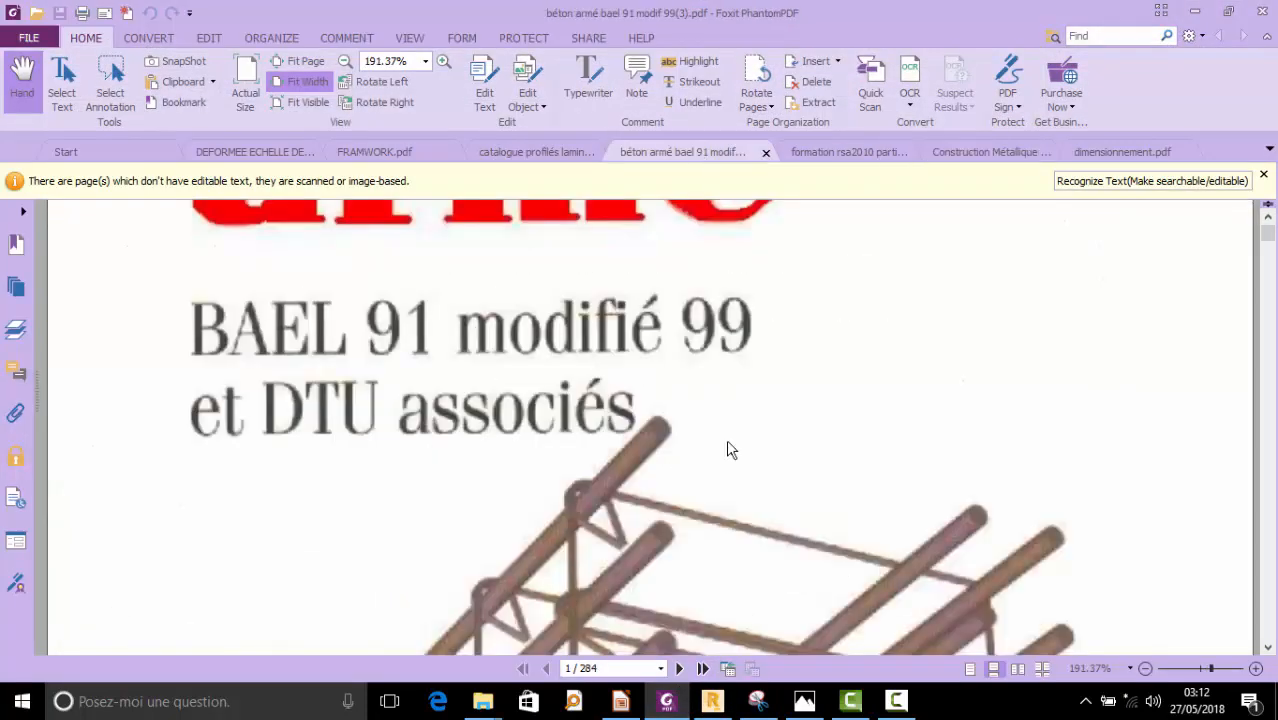
{"action": "left_click", "coordinate": [571, 669]}
{"action": "type", "text": "21"}
{"action": "key", "text": "Return"}
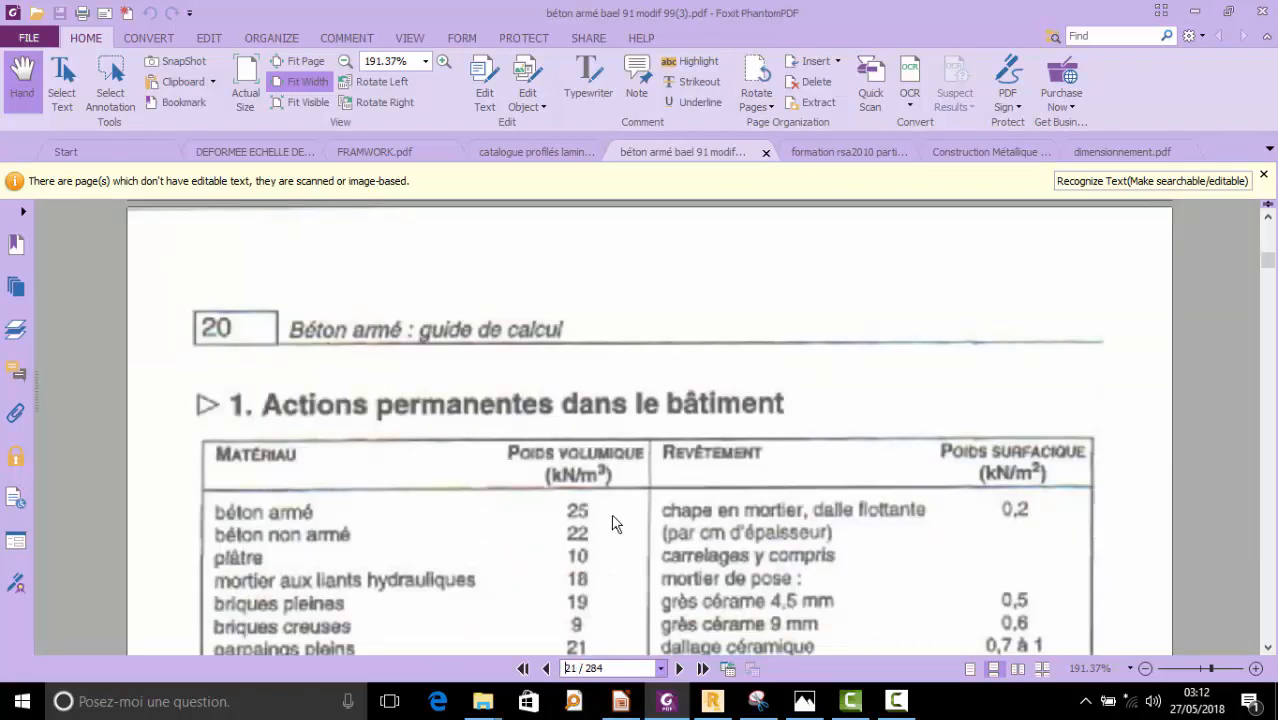
- Read the guide's tables of permanent actions and imposed loads, and look through the neighbouring pages
{"action": "scroll", "coordinate": [614, 524], "scroll_direction": "down", "scroll_amount": 5}
{"action": "scroll", "coordinate": [636, 508], "scroll_direction": "up", "scroll_amount": 3}
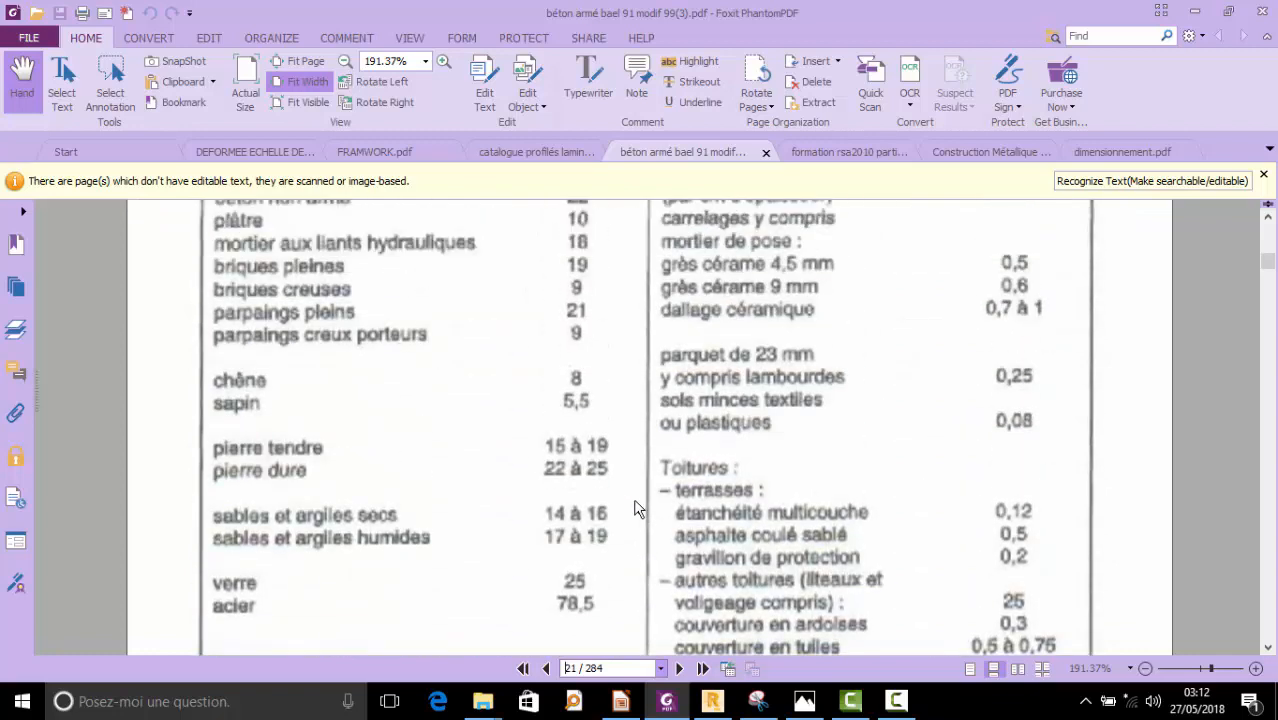
{"action": "scroll", "coordinate": [638, 508], "scroll_direction": "up", "scroll_amount": 4}
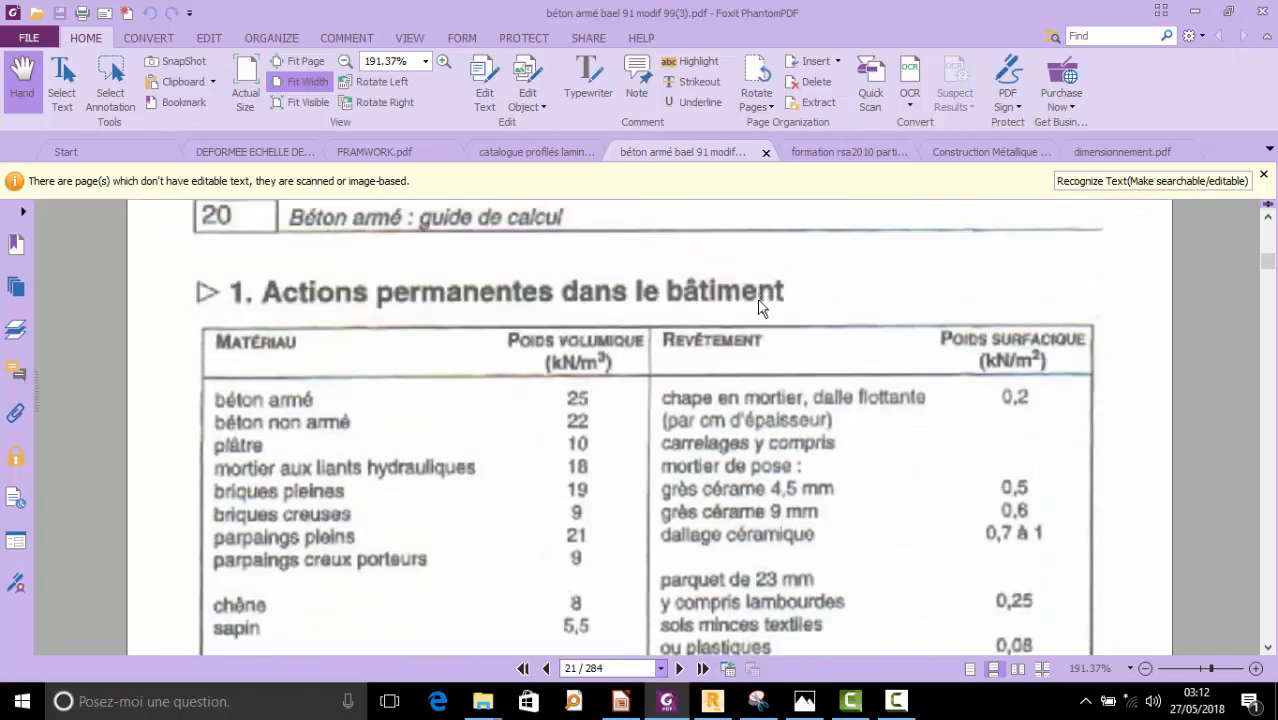
{"action": "scroll", "coordinate": [748, 380], "scroll_direction": "down", "scroll_amount": 8}
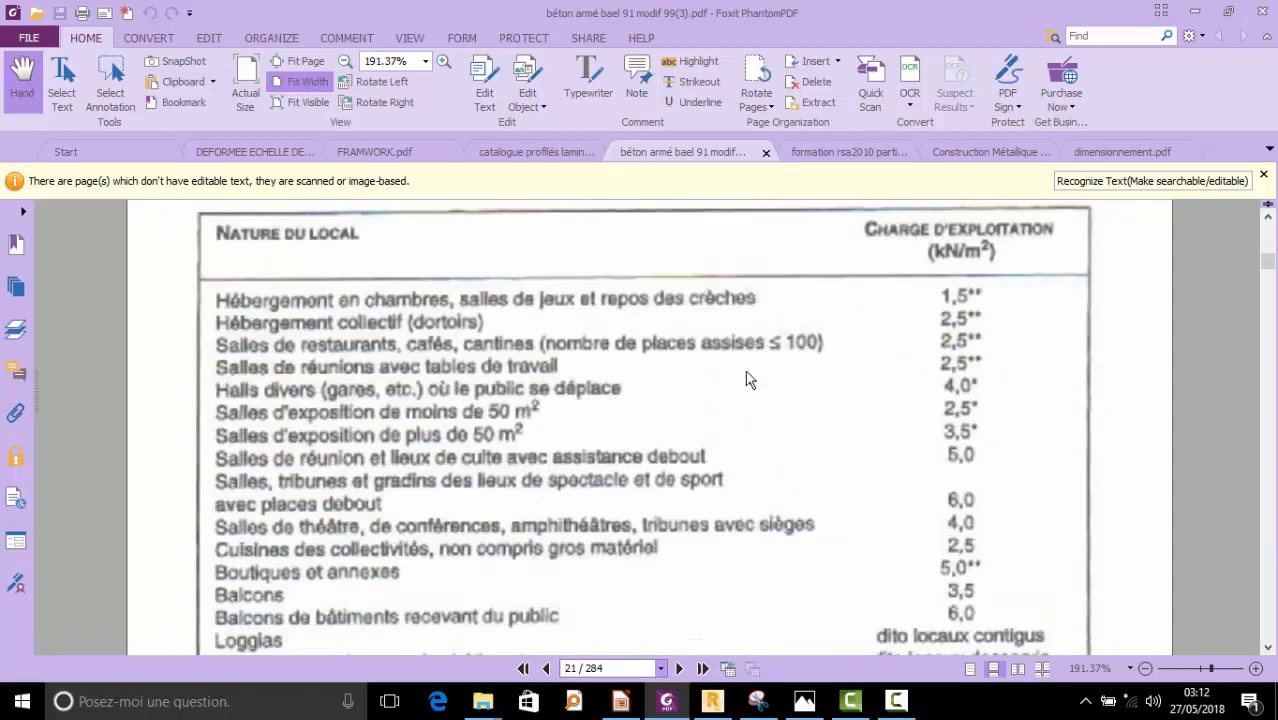
{"action": "scroll", "coordinate": [748, 380], "scroll_direction": "up", "scroll_amount": 12}
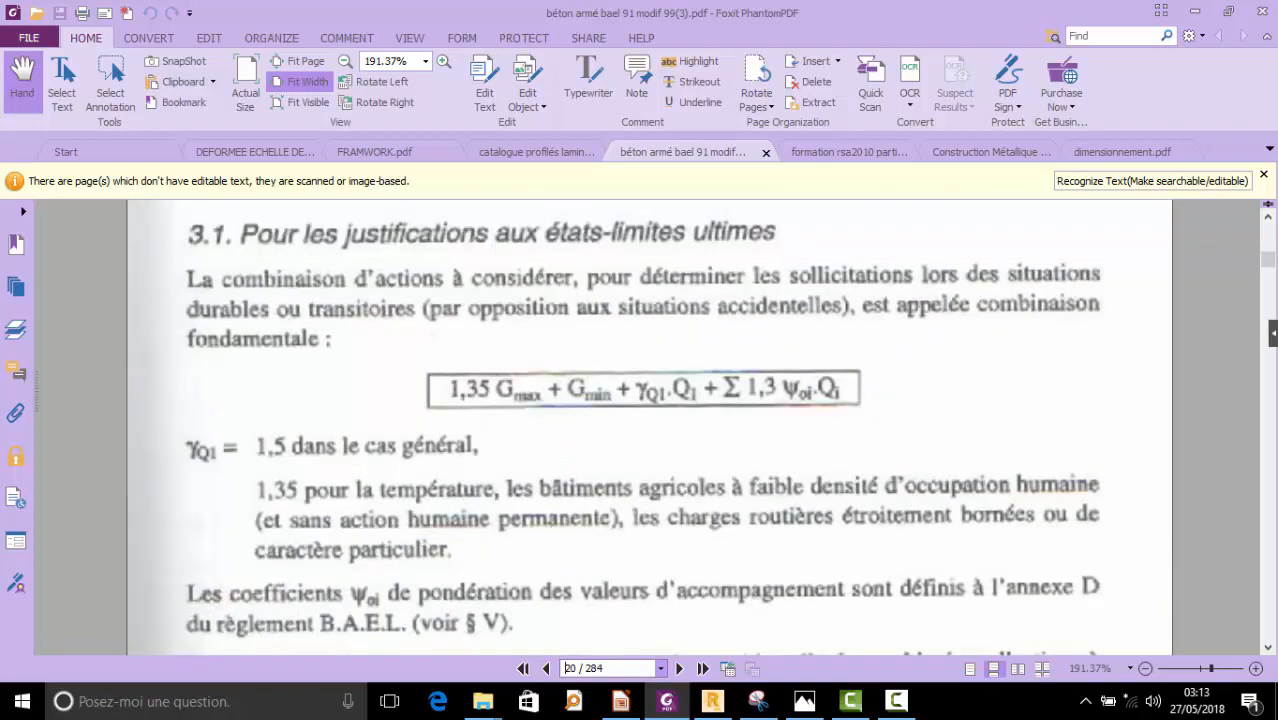
{"action": "left_click_drag", "start_coordinate": [1270, 268], "coordinate": [1263, 220]}
{"action": "left_click_drag", "start_coordinate": [1250, 258], "coordinate": [1240, 276]}
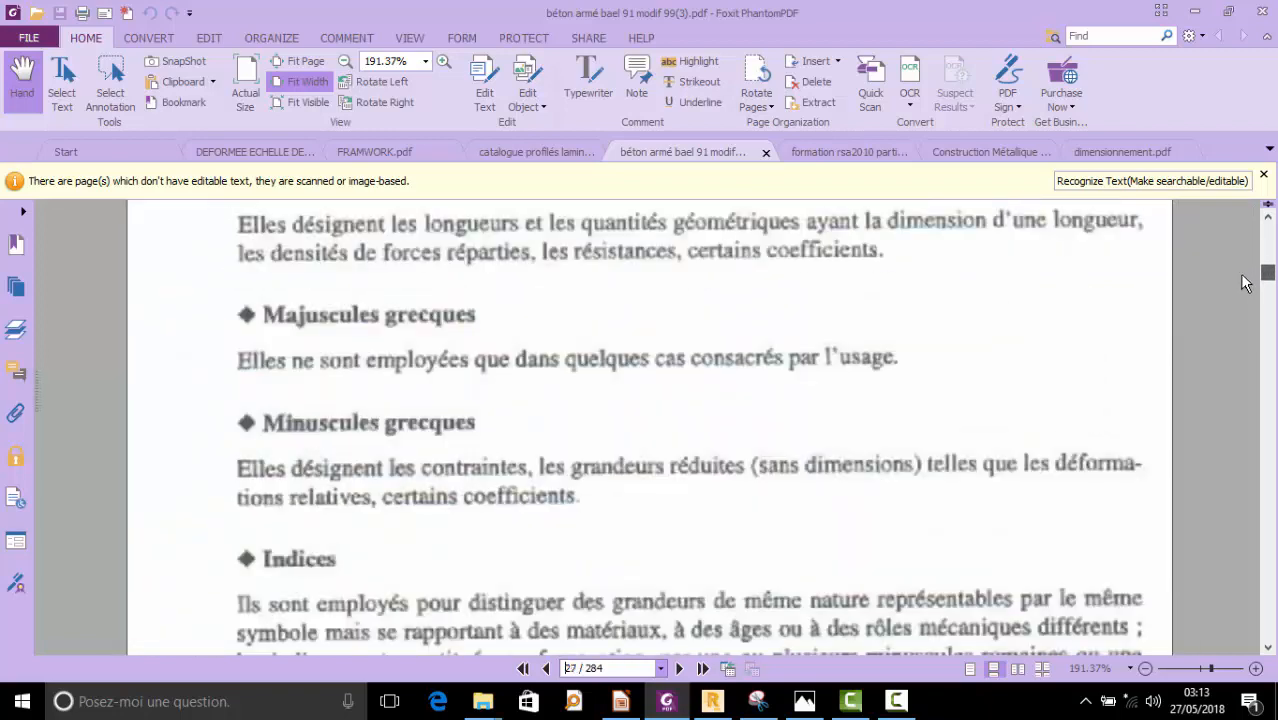
- Return to Robot Structural Analysis, add permanent load case 3, PERM3, and set the following case's nature to d'exploitation
{"action": "left_click", "coordinate": [1196, 12]}
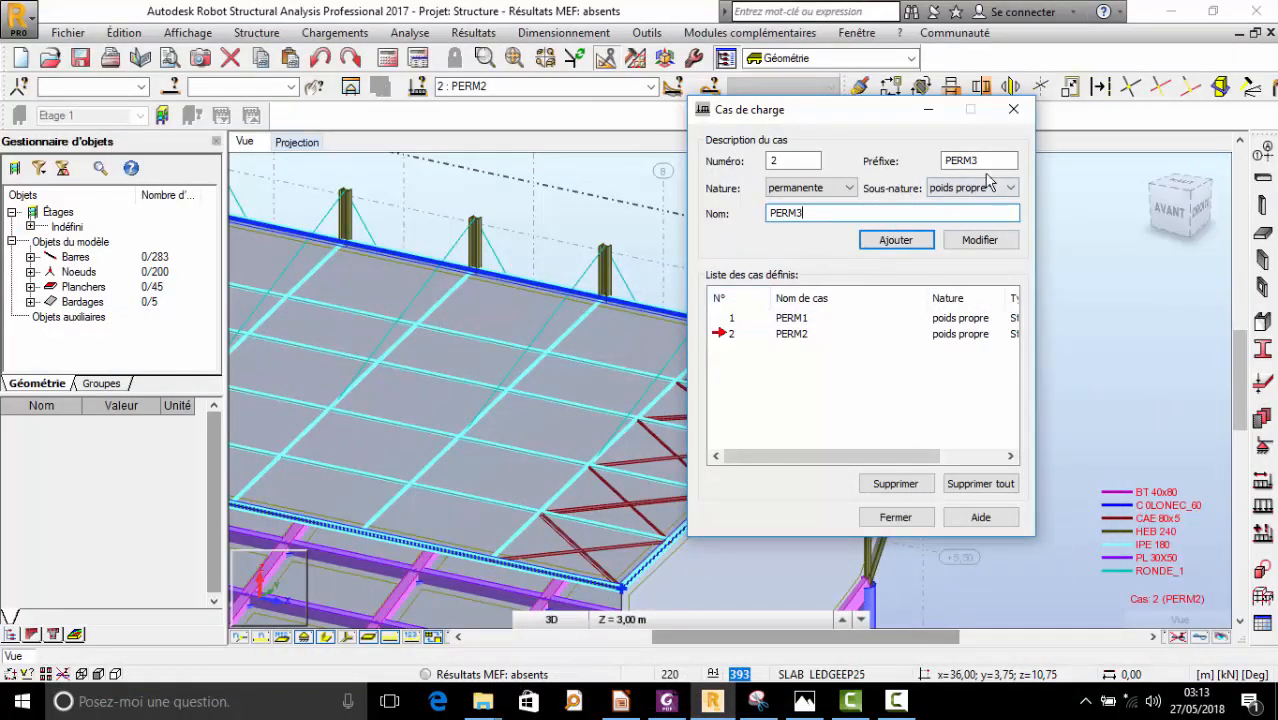
{"action": "left_click", "coordinate": [903, 244]}
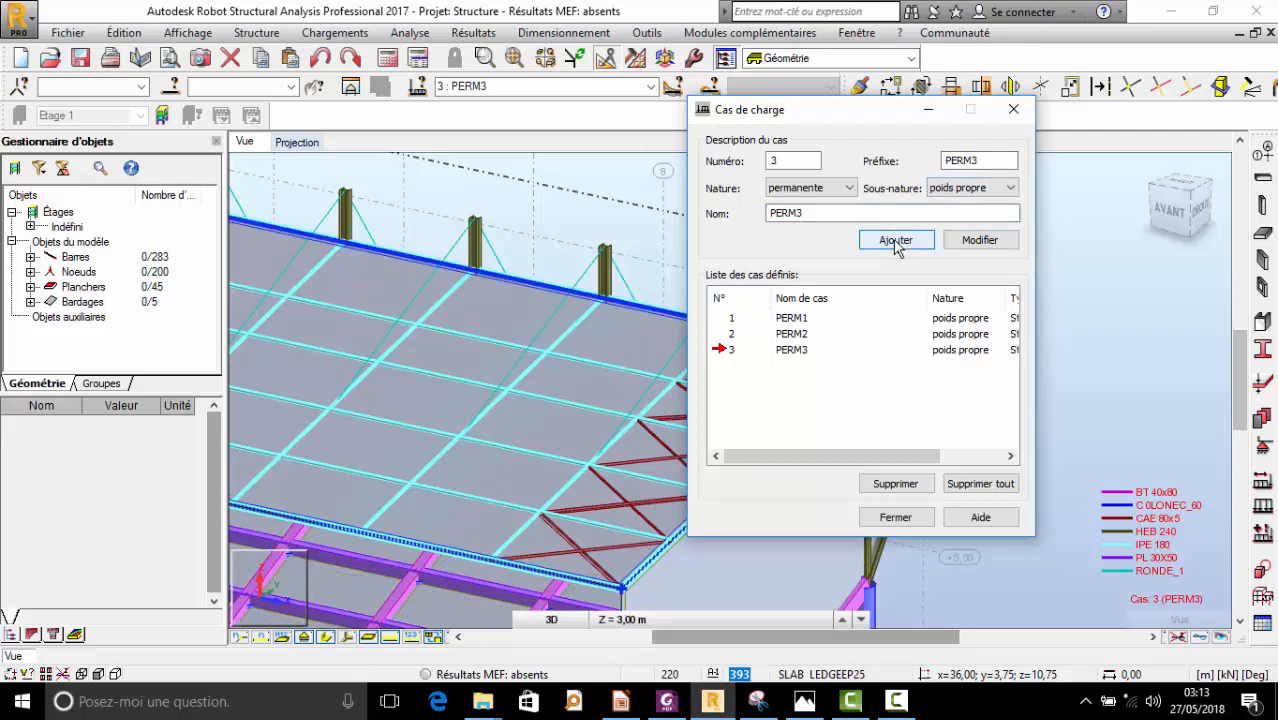
{"action": "left_click", "coordinate": [968, 188]}
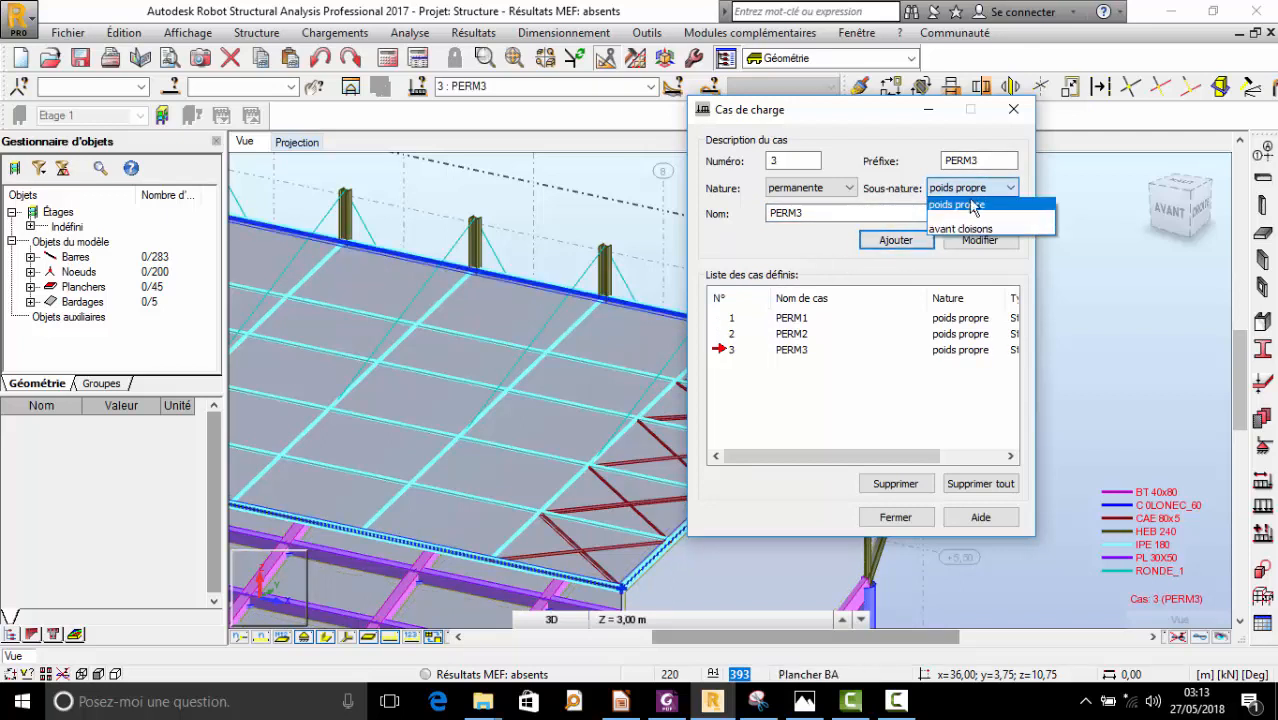
{"action": "left_click", "coordinate": [850, 222]}
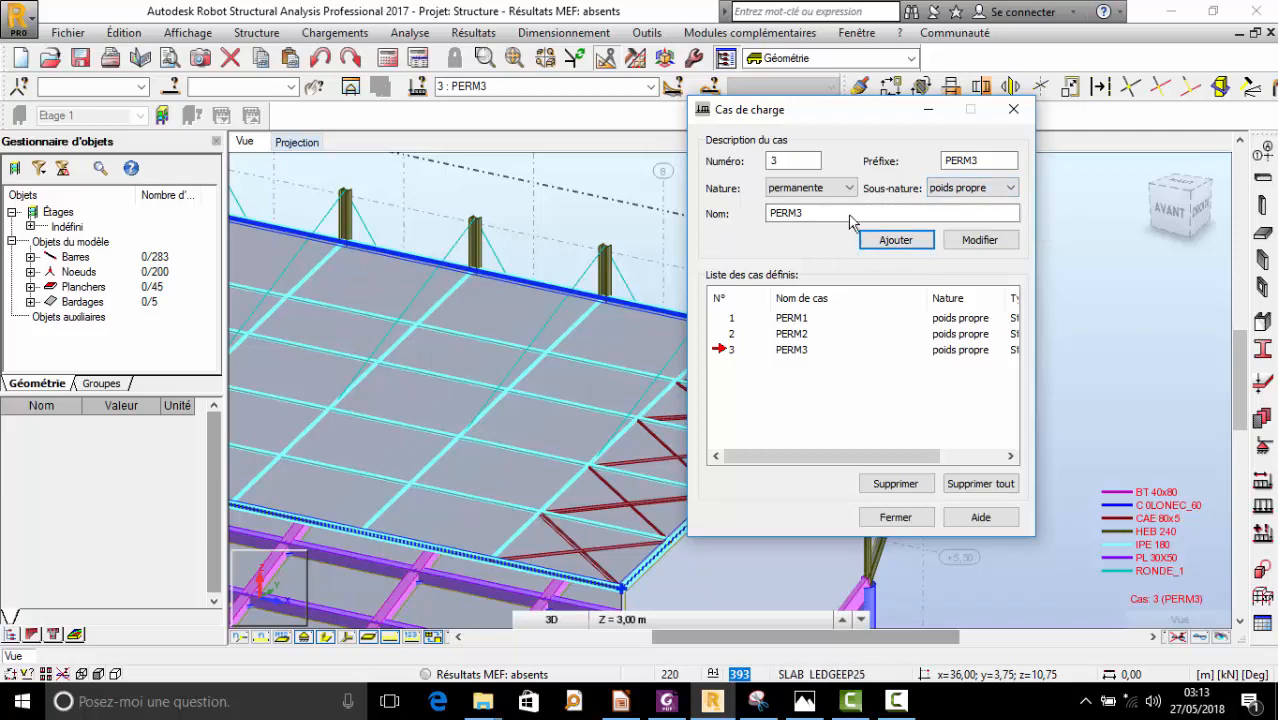
{"action": "left_click", "coordinate": [826, 190]}
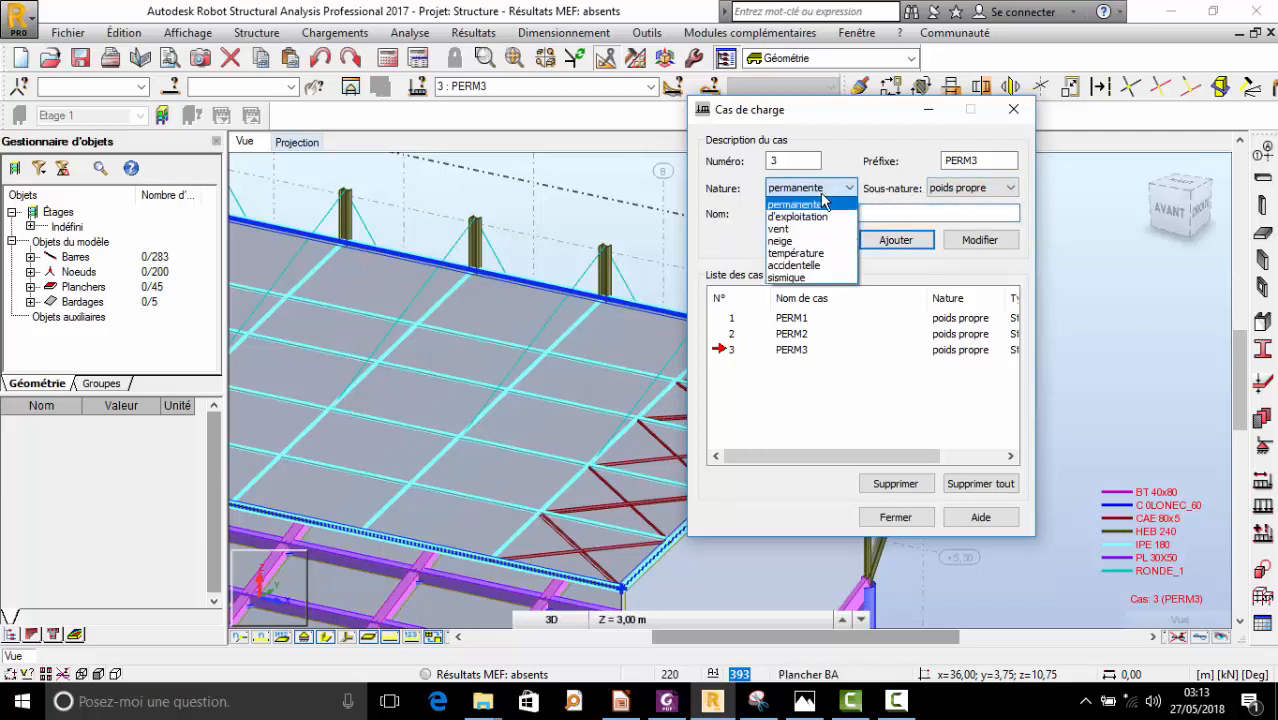
{"action": "left_click", "coordinate": [814, 217]}
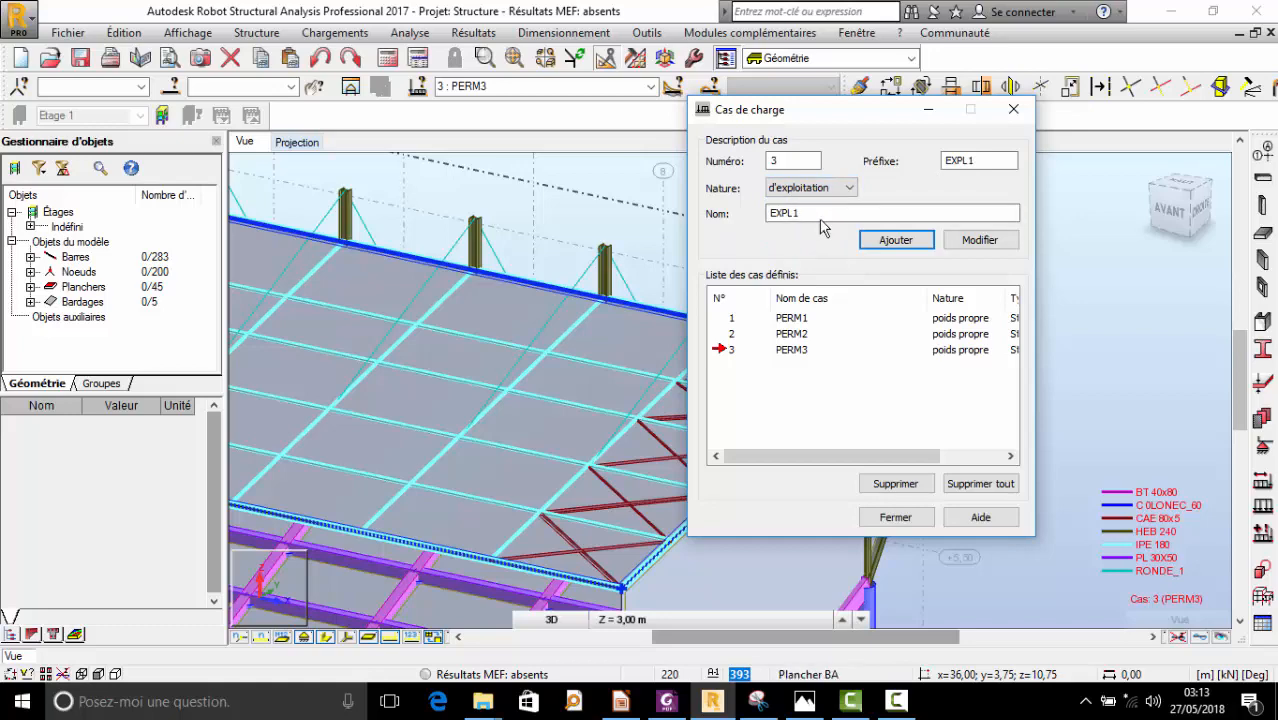
- Inspect the seating tiers and their supporting posts in 3D rotation from the front and the corner
{"action": "scroll", "coordinate": [514, 396], "scroll_direction": "down", "scroll_amount": 6}
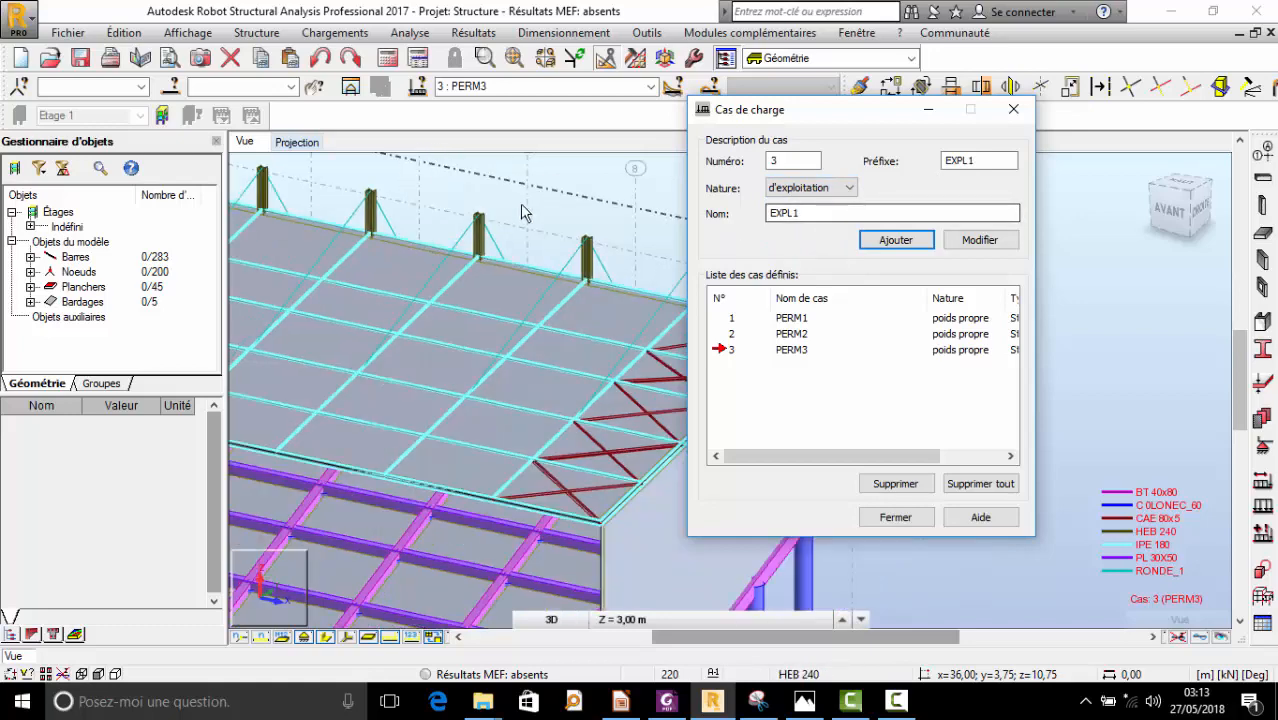
{"action": "scroll", "coordinate": [514, 396], "scroll_direction": "up", "scroll_amount": 3}
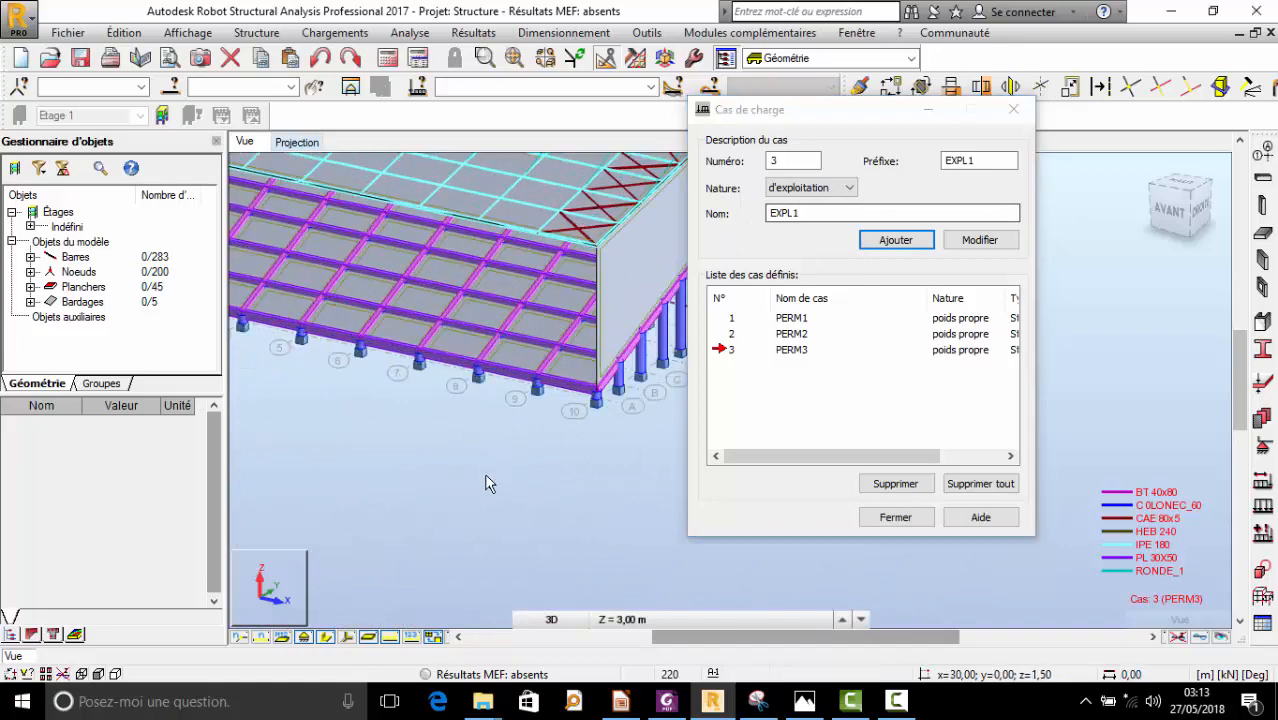
{"action": "right_click", "coordinate": [484, 472]}
{"action": "left_click", "coordinate": [480, 460]}
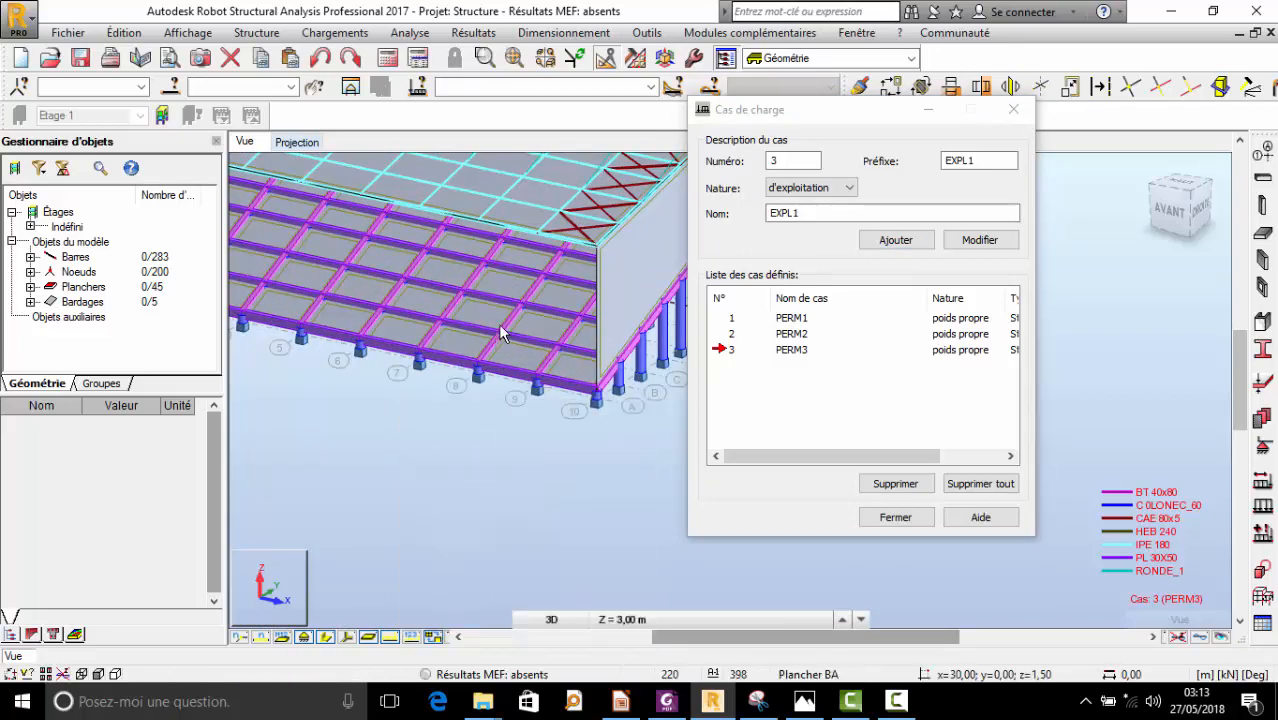
{"action": "left_click_drag", "start_coordinate": [480, 460], "coordinate": [428, 310]}
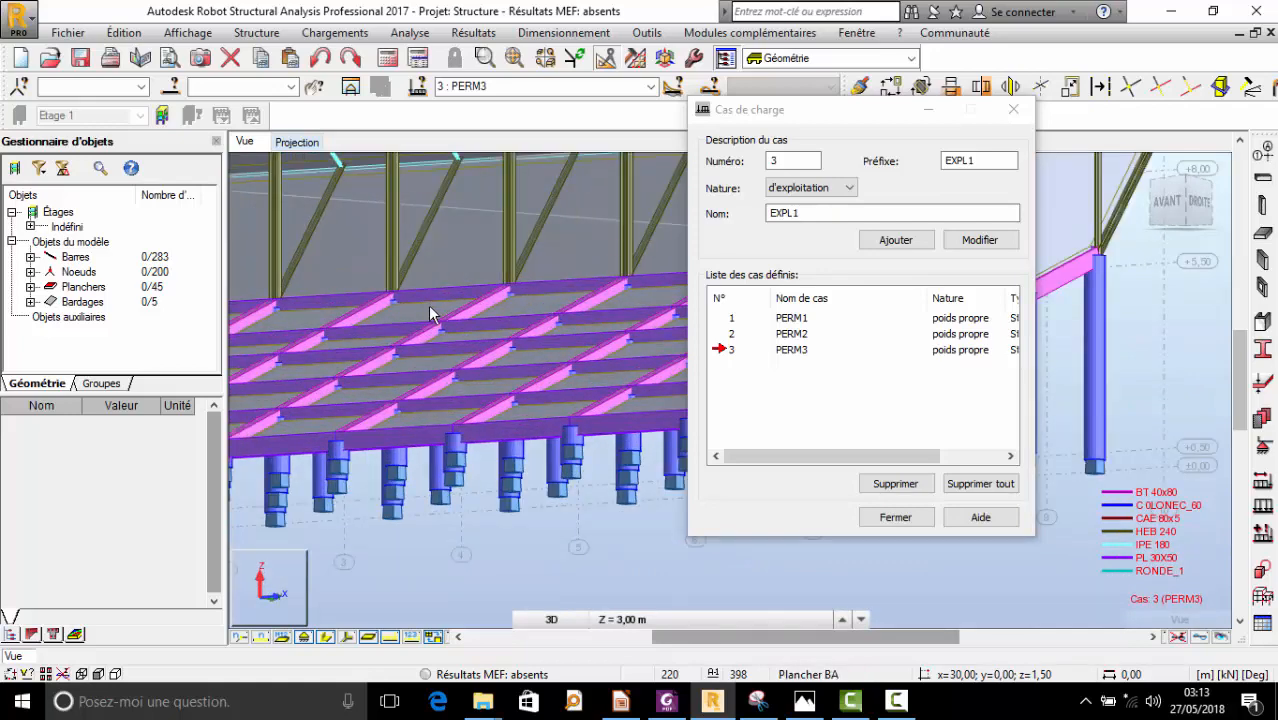
{"action": "mouse_move", "coordinate": [437, 312]}
{"action": "left_mouse_down"}
{"action": "mouse_move", "coordinate": [386, 399]}
{"action": "mouse_move", "coordinate": [355, 358]}
{"action": "mouse_move", "coordinate": [349, 278]}
{"action": "mouse_move", "coordinate": [362, 336]}
{"action": "mouse_move", "coordinate": [426, 331]}
{"action": "mouse_move", "coordinate": [397, 200]}
{"action": "mouse_move", "coordinate": [479, 420]}
{"action": "mouse_move", "coordinate": [432, 345]}
{"action": "mouse_move", "coordinate": [430, 302]}
{"action": "mouse_move", "coordinate": [445, 310]}
{"action": "left_mouse_up"}
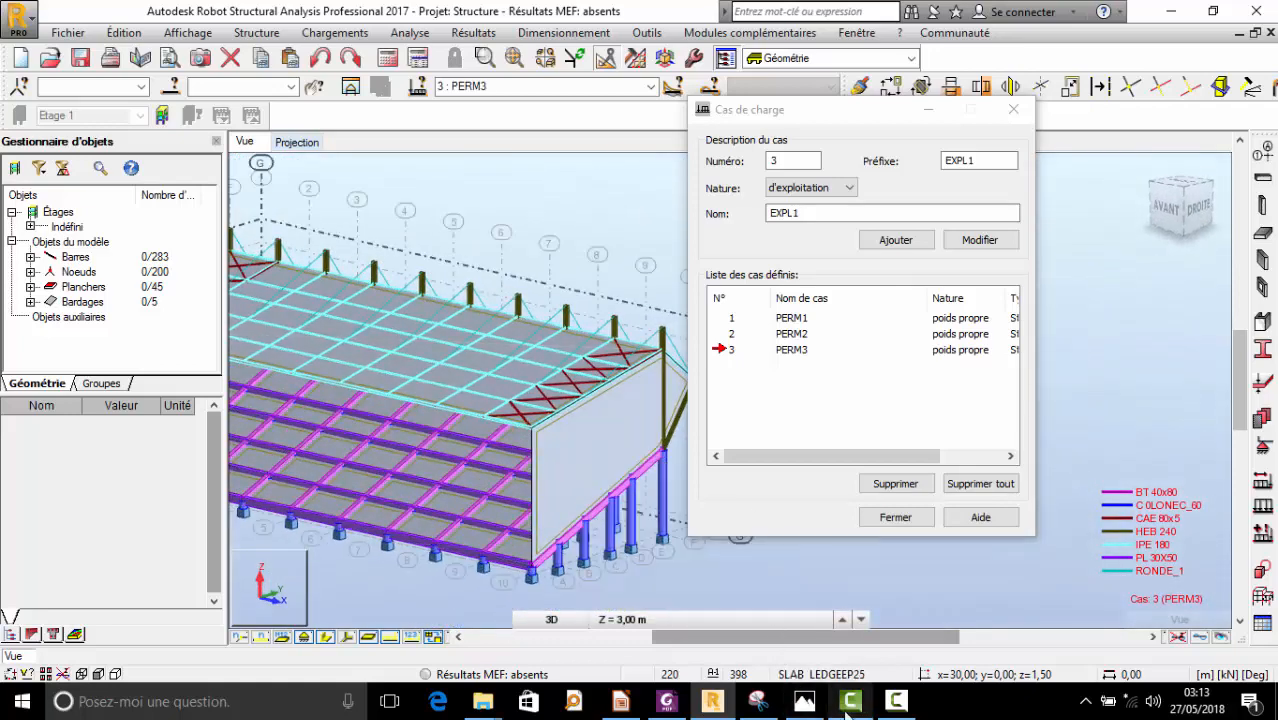
{"action": "left_click", "coordinate": [896, 705]}
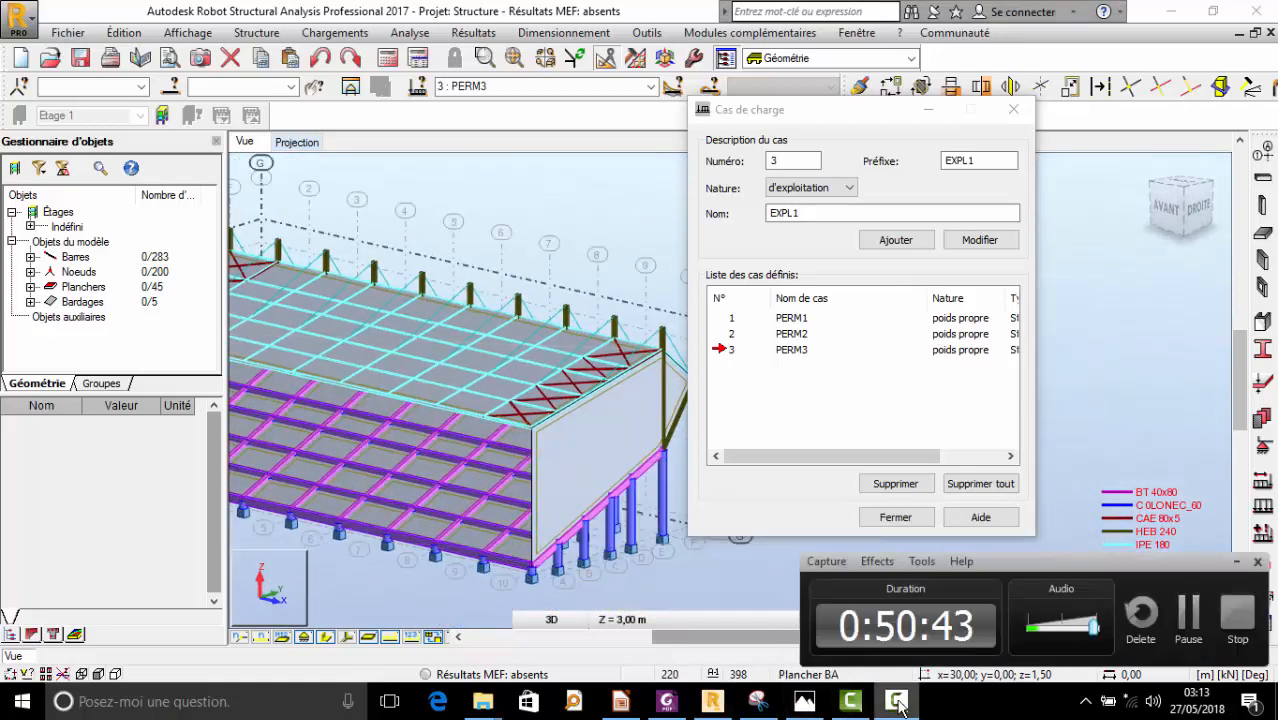
{"action": "left_click", "coordinate": [1192, 630]}
{"action": "scroll", "coordinate": [661, 452], "scroll_direction": "down", "scroll_amount": 2}
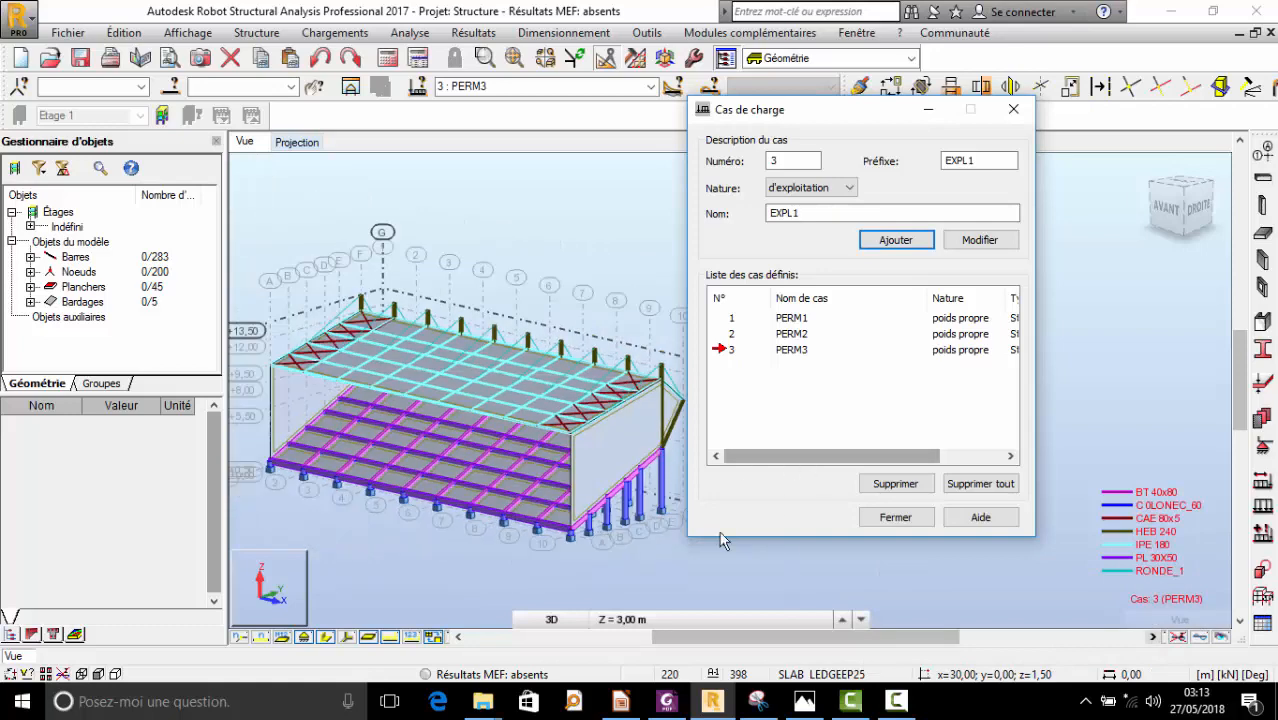
{"action": "left_click", "coordinate": [916, 697]}
{"action": "left_click", "coordinate": [916, 697]}
{"action": "scroll", "coordinate": [385, 250], "scroll_direction": "down", "scroll_amount": 2}
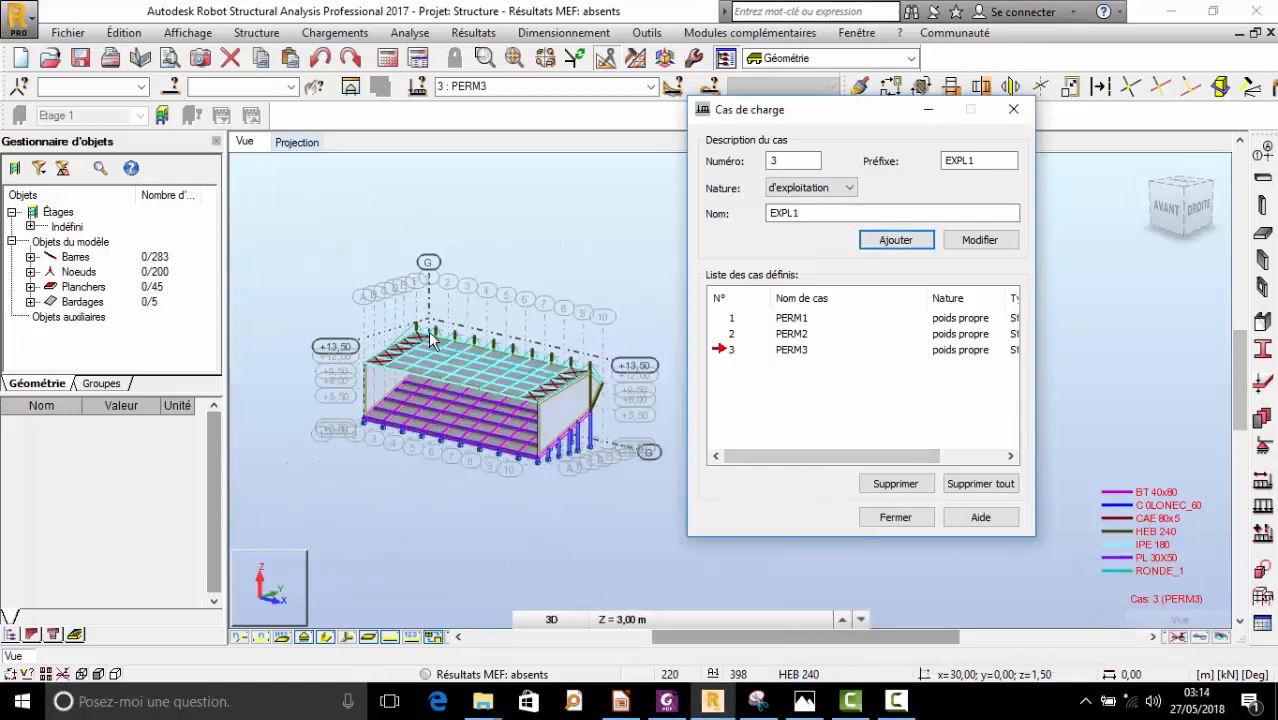
- Add load case 4, EXPL1, with nature d'exploitation and finish defining load cases
{"action": "scroll", "coordinate": [476, 382], "scroll_direction": "up", "scroll_amount": 2}
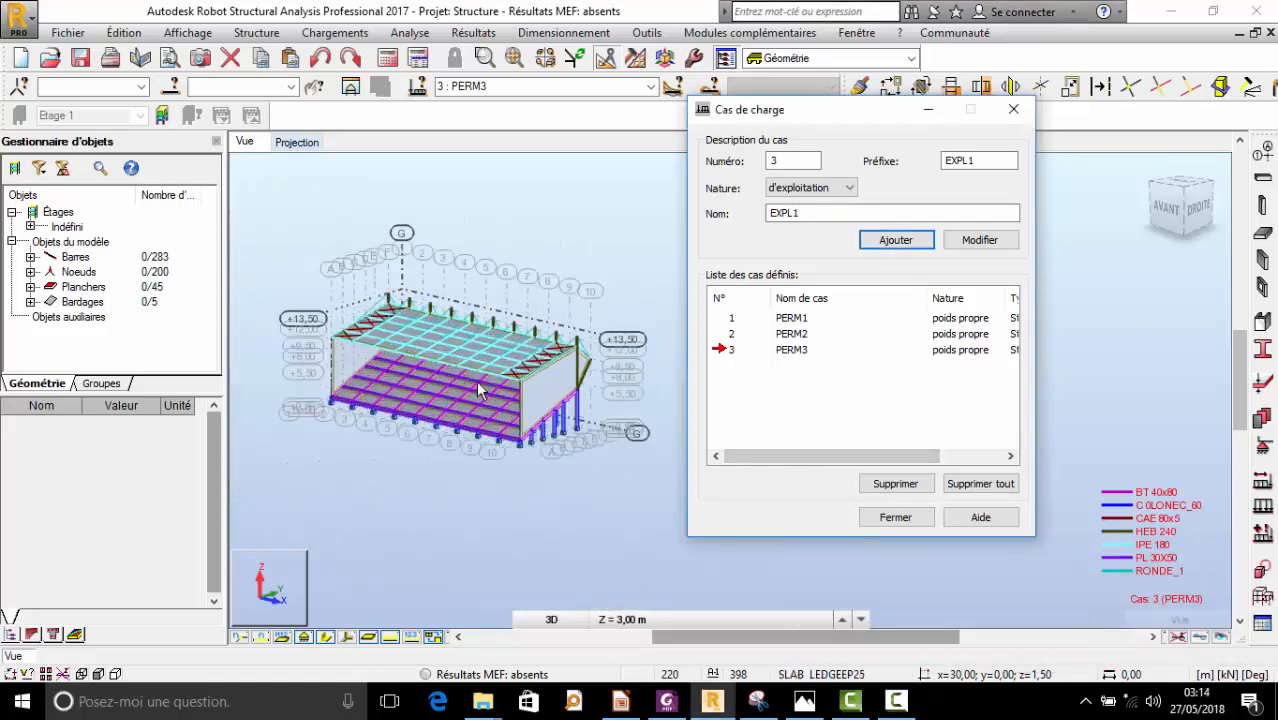
{"action": "left_click", "coordinate": [890, 241]}
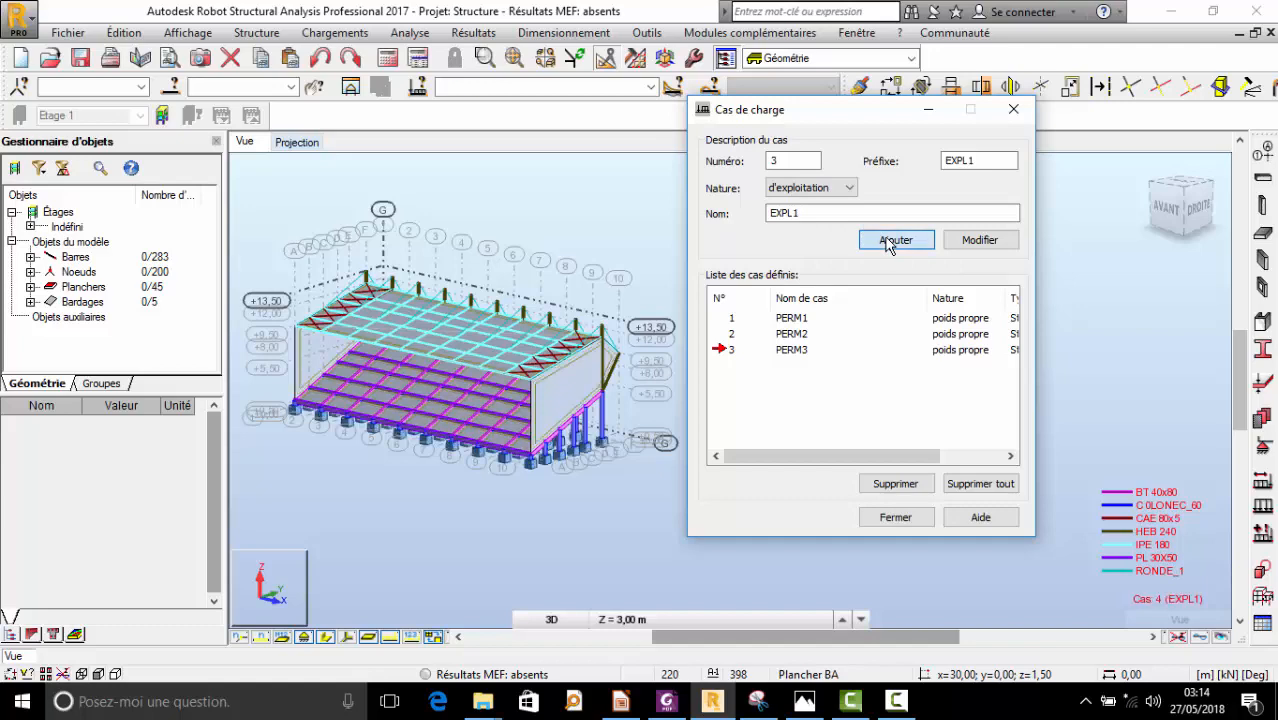
{"action": "scroll", "coordinate": [512, 405], "scroll_direction": "up", "scroll_amount": 1}
{"action": "scroll", "coordinate": [512, 405], "scroll_direction": "up", "scroll_amount": 1}
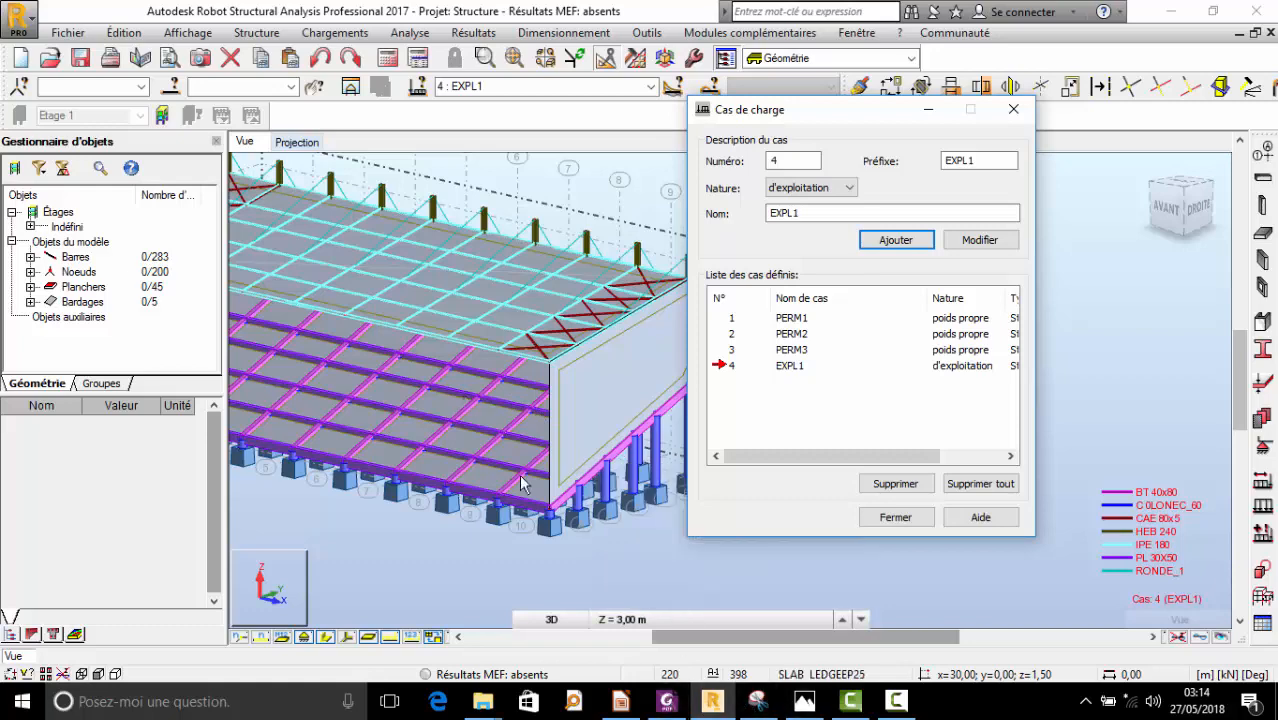
{"action": "scroll", "coordinate": [525, 489], "scroll_direction": "down", "scroll_amount": 2}
{"action": "middle_click_drag", "start_coordinate": [508, 400], "coordinate": [488, 357], "text": "shift"}
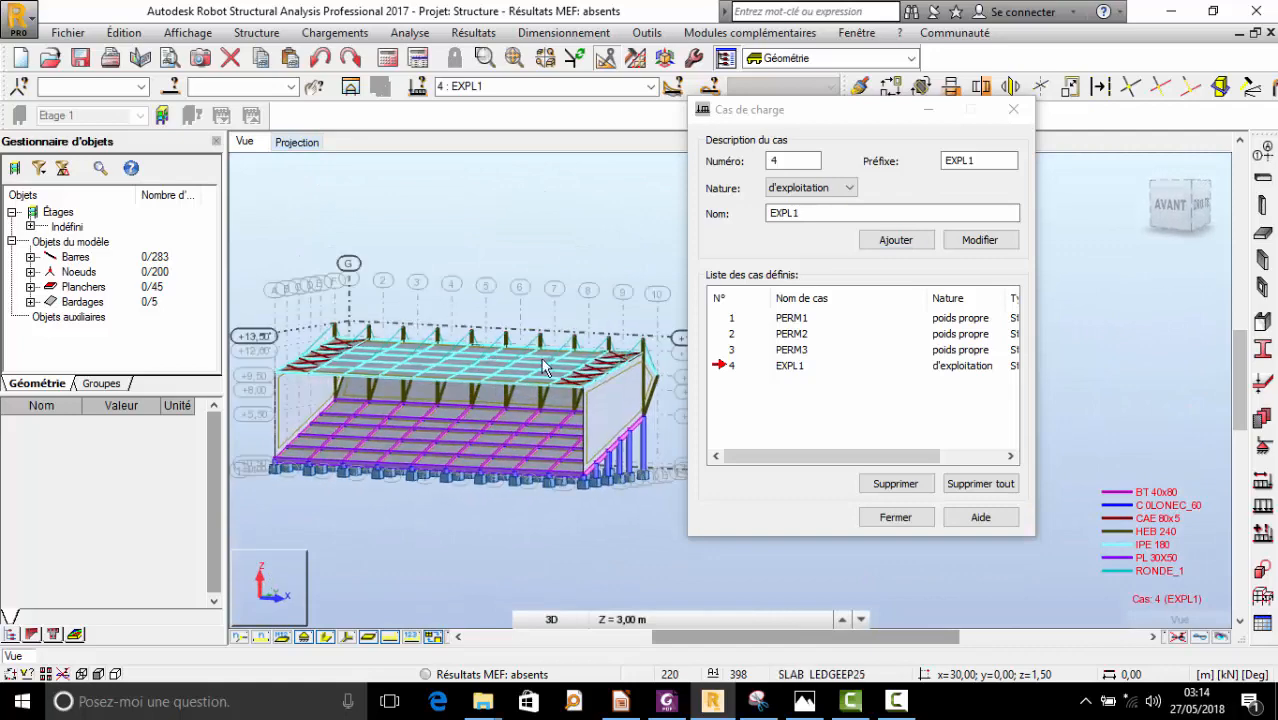
{"action": "scroll", "coordinate": [542, 360], "scroll_direction": "up", "scroll_amount": 2}
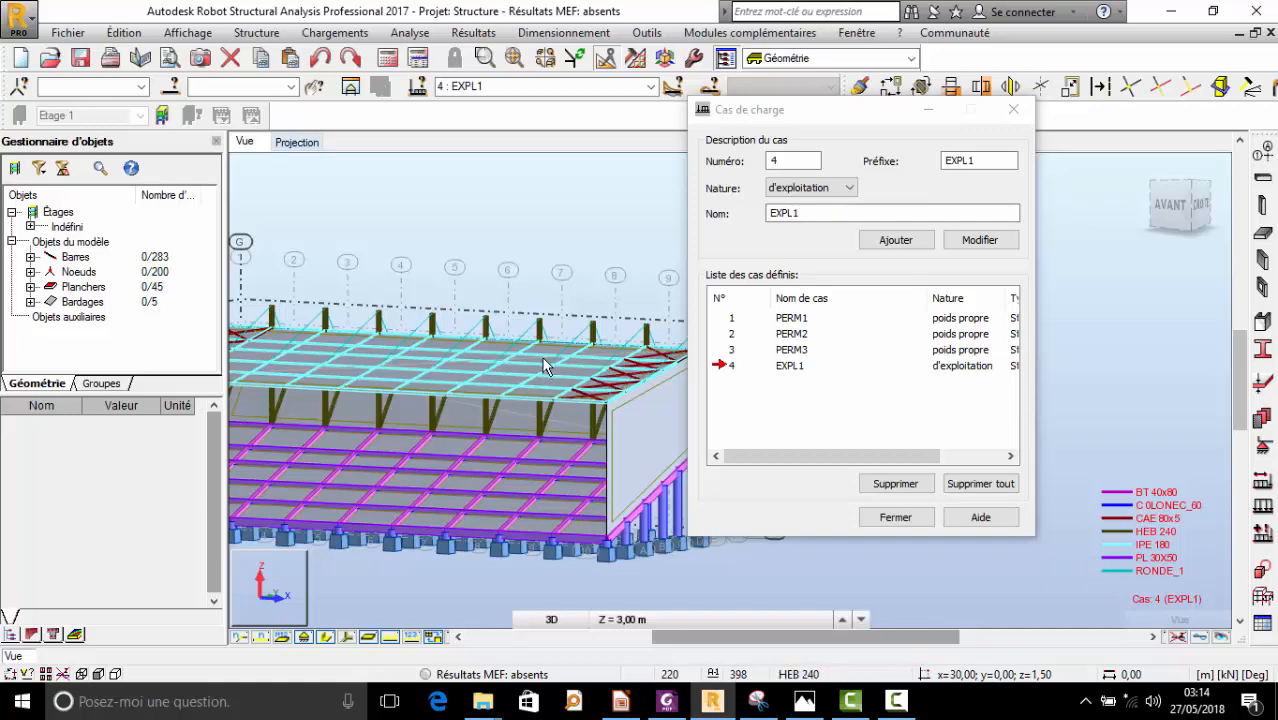
{"action": "scroll", "coordinate": [568, 396], "scroll_direction": "down", "scroll_amount": 4}
{"action": "scroll", "coordinate": [568, 396], "scroll_direction": "up", "scroll_amount": 3}
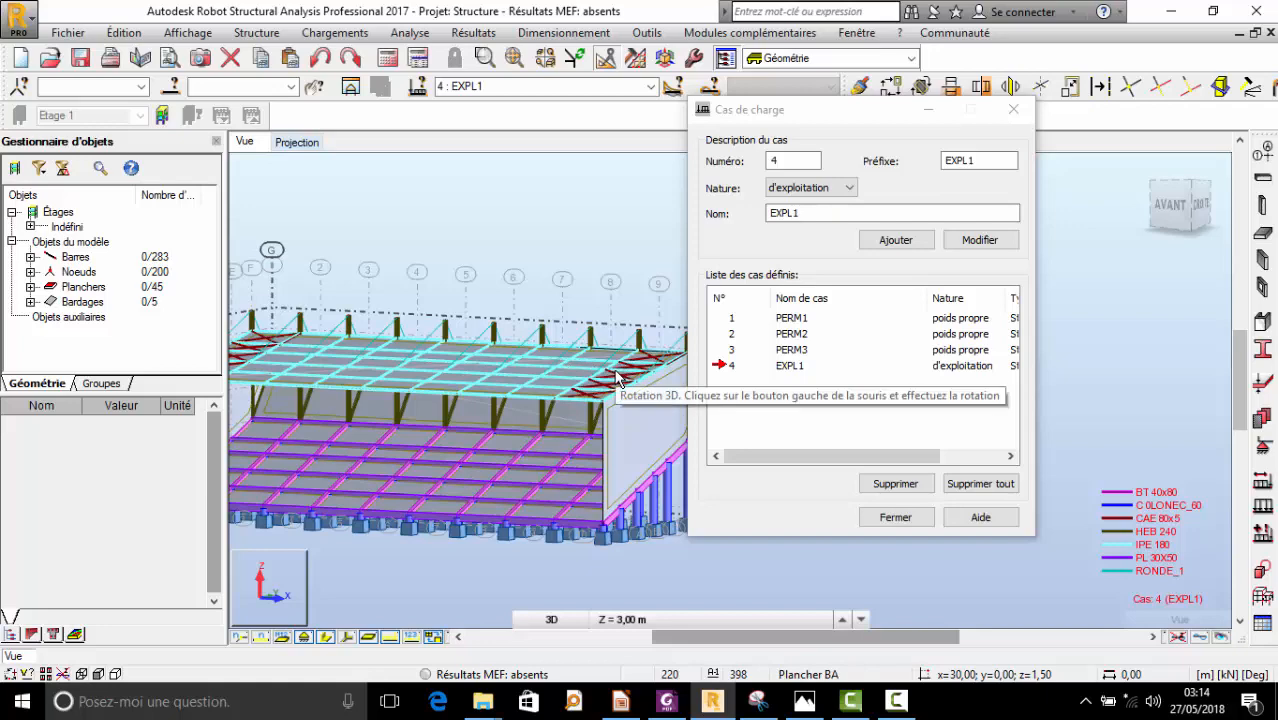
{"action": "left_click", "coordinate": [1015, 105]}
- Inspect the grandstand's seating tiers, floor beams and side cladding in 3D rotation from the front corner
{"action": "scroll", "coordinate": [930, 350], "scroll_direction": "down", "scroll_amount": 3}
{"action": "right_click", "coordinate": [792, 293]}
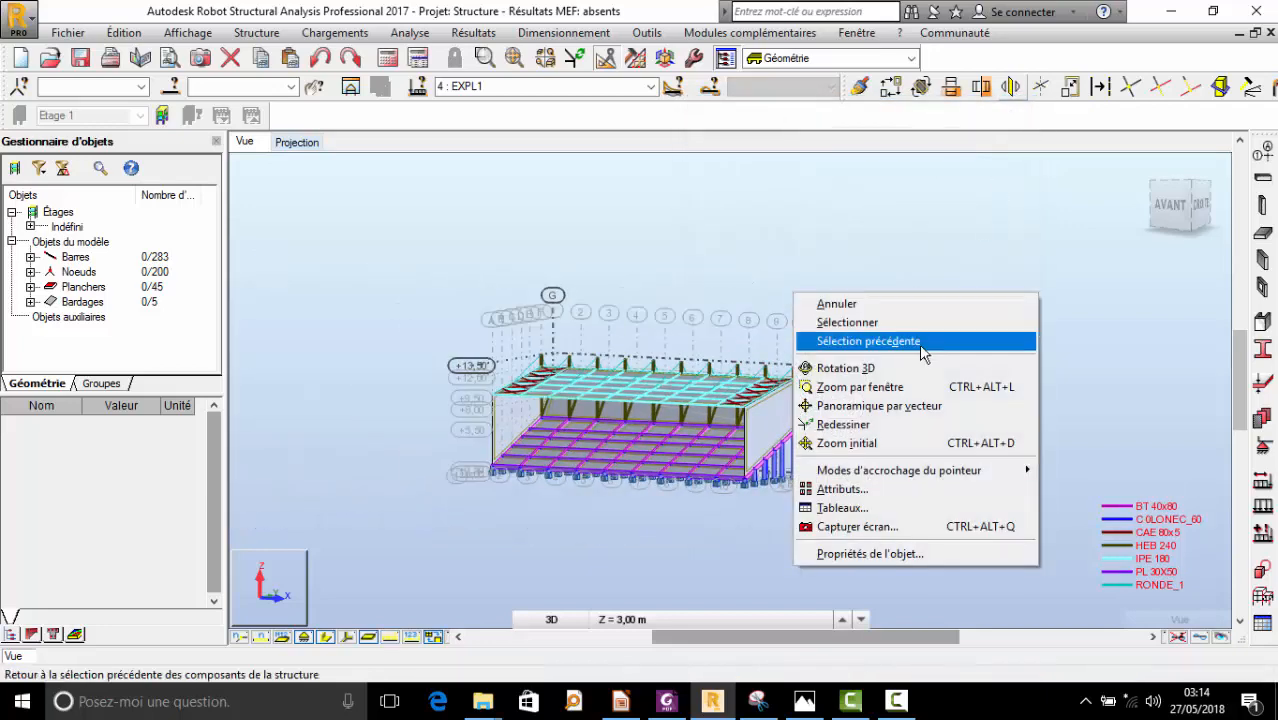
{"action": "left_click", "coordinate": [910, 370]}
{"action": "left_click_drag", "start_coordinate": [840, 398], "coordinate": [695, 420]}
{"action": "scroll", "coordinate": [695, 420], "scroll_direction": "up", "scroll_amount": 3}
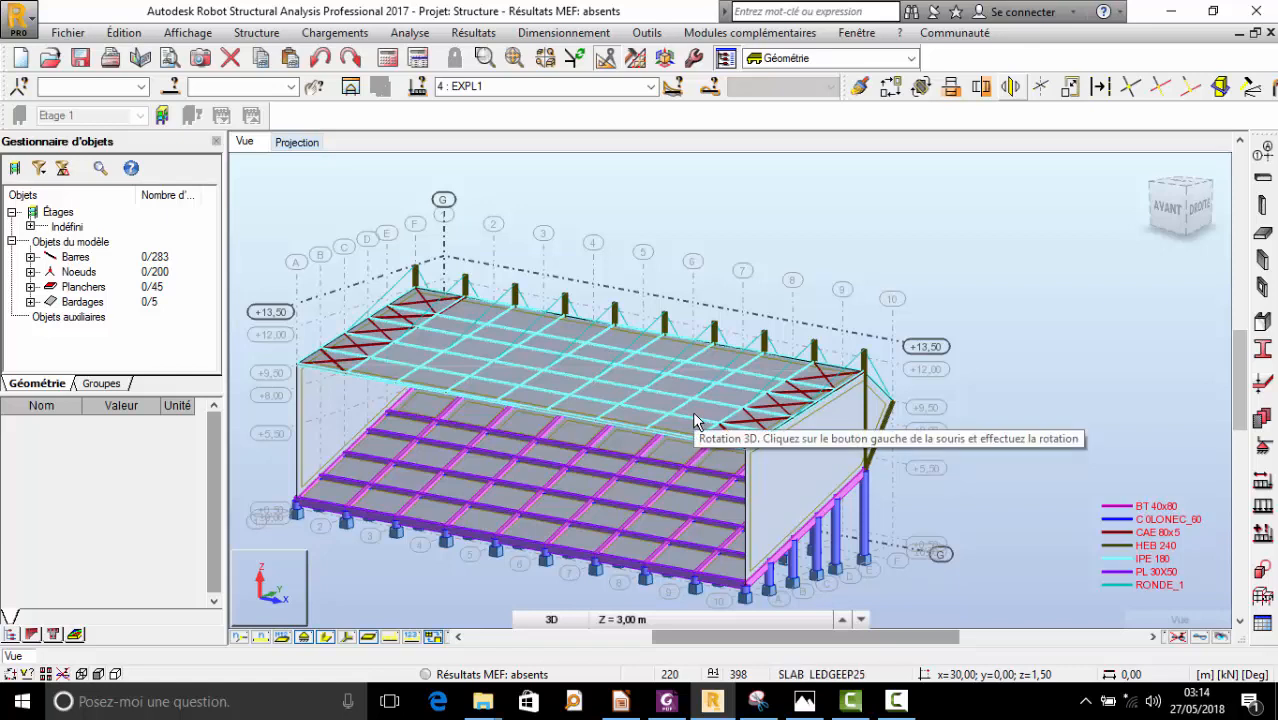
{"action": "right_click", "coordinate": [967, 330]}
{"action": "left_click", "coordinate": [977, 348]}
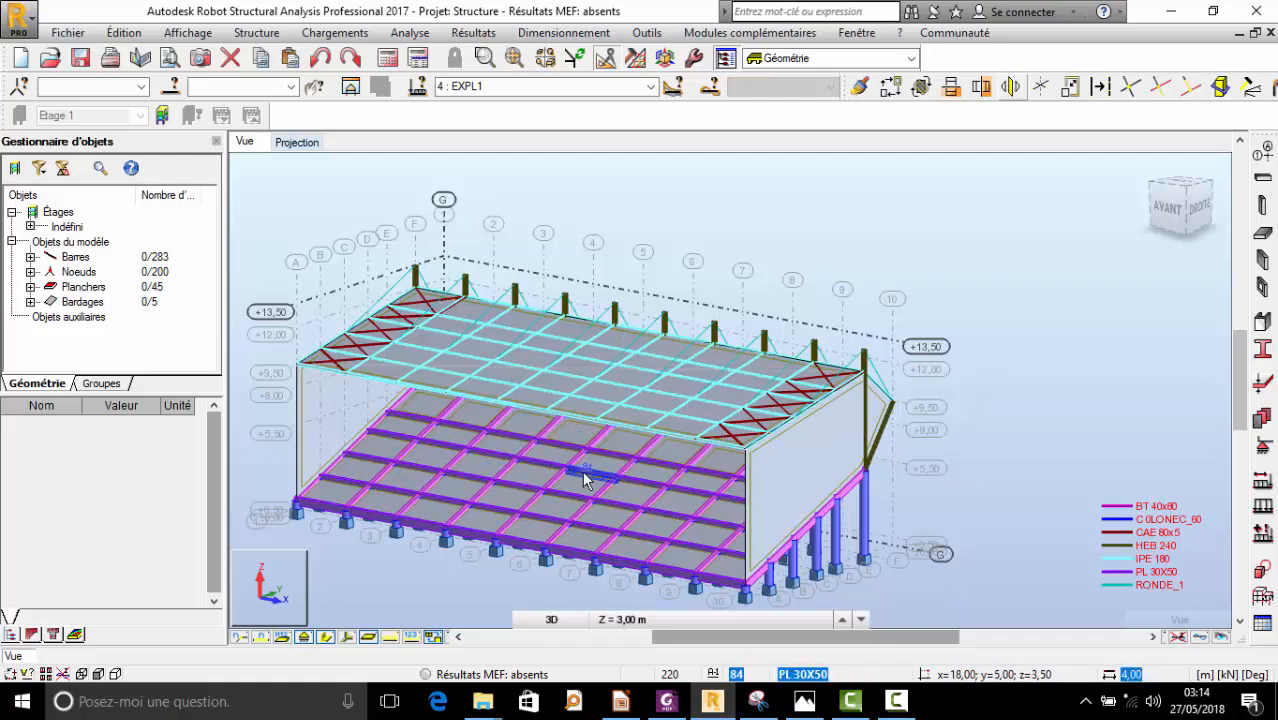
{"action": "scroll", "coordinate": [395, 410], "scroll_direction": "up", "scroll_amount": 3}
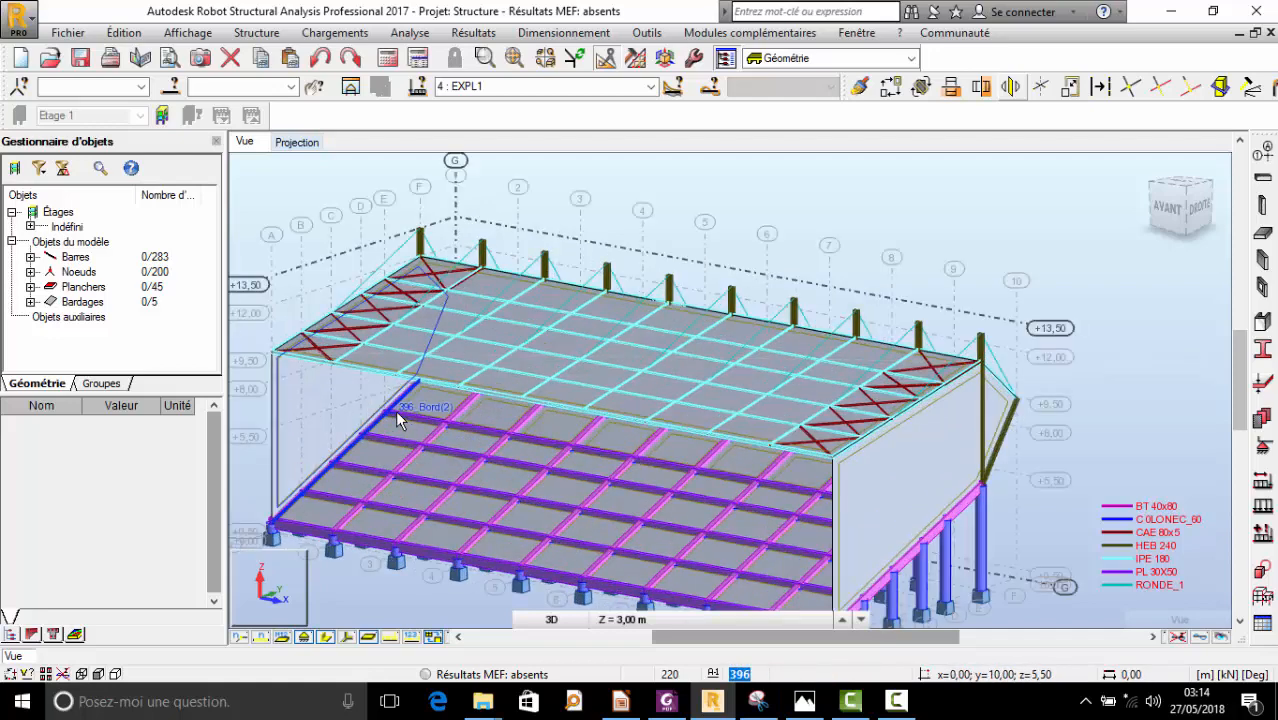
{"action": "scroll", "coordinate": [427, 430], "scroll_direction": "down", "scroll_amount": 2}
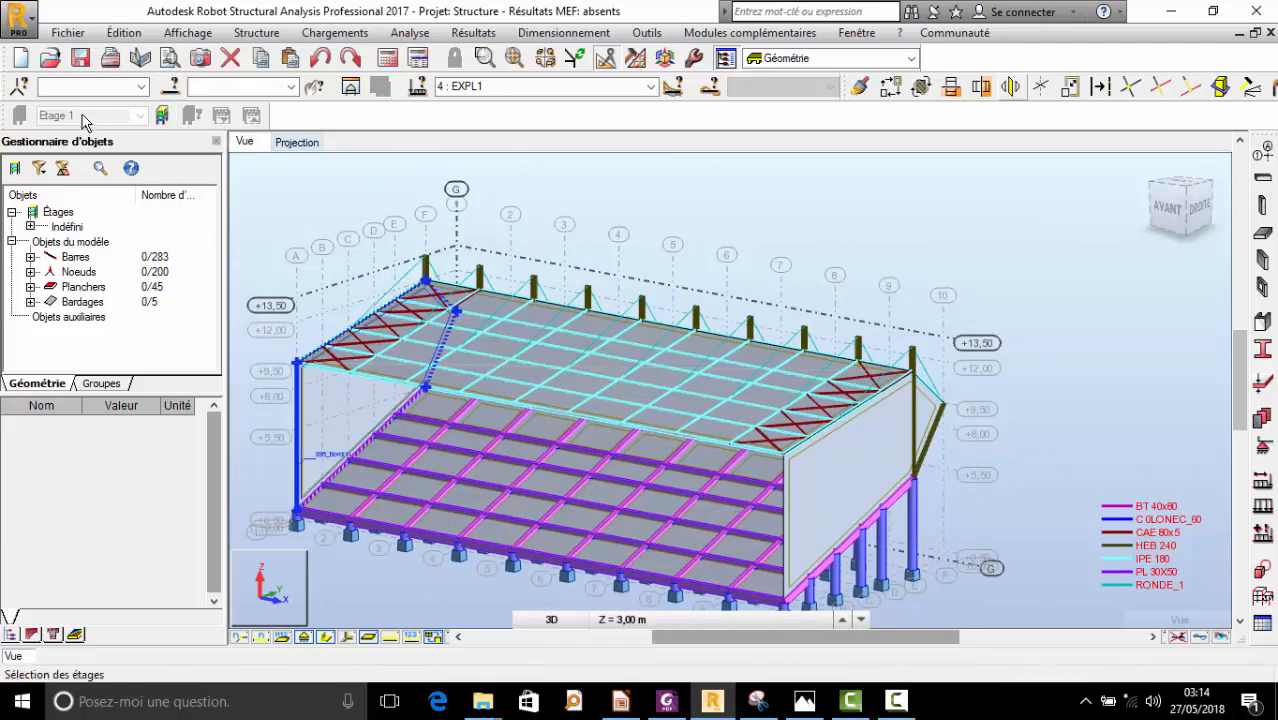
- Select all bars with sections BT 40x80 and PL 30X50 by attribute and orient the model to check them
{"action": "left_click", "coordinate": [171, 88]}
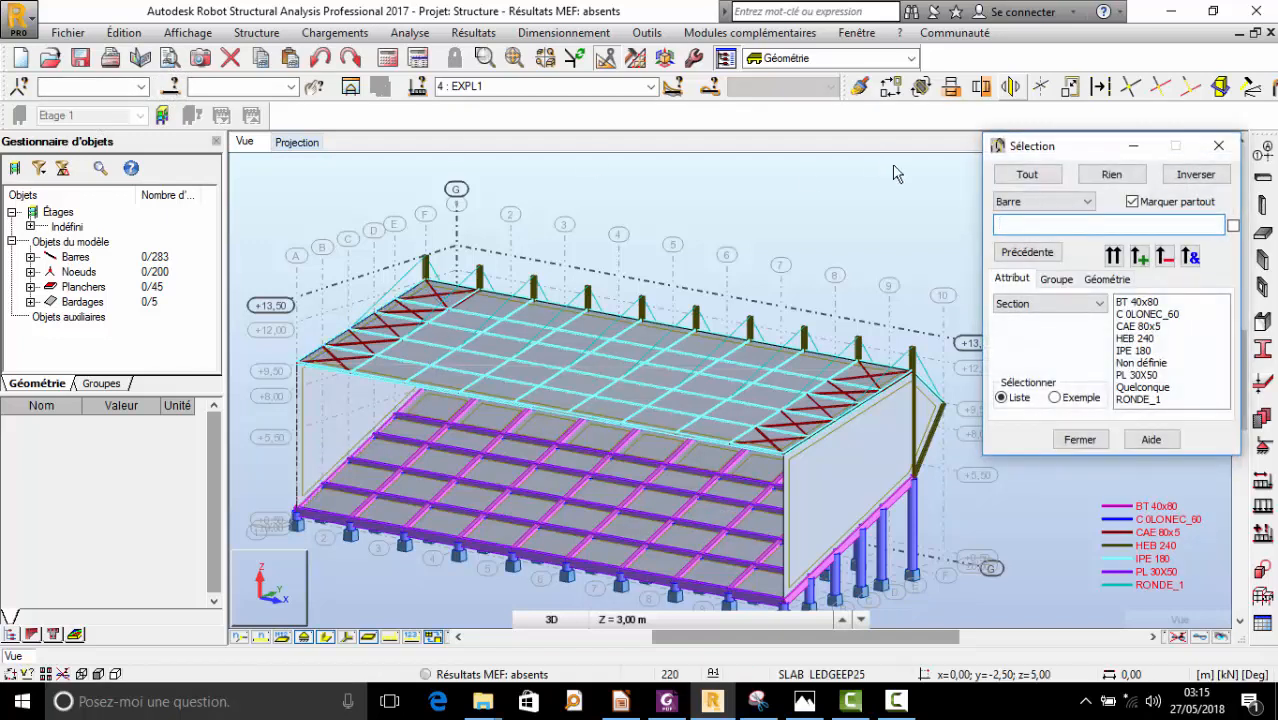
{"action": "left_click", "coordinate": [1043, 204]}
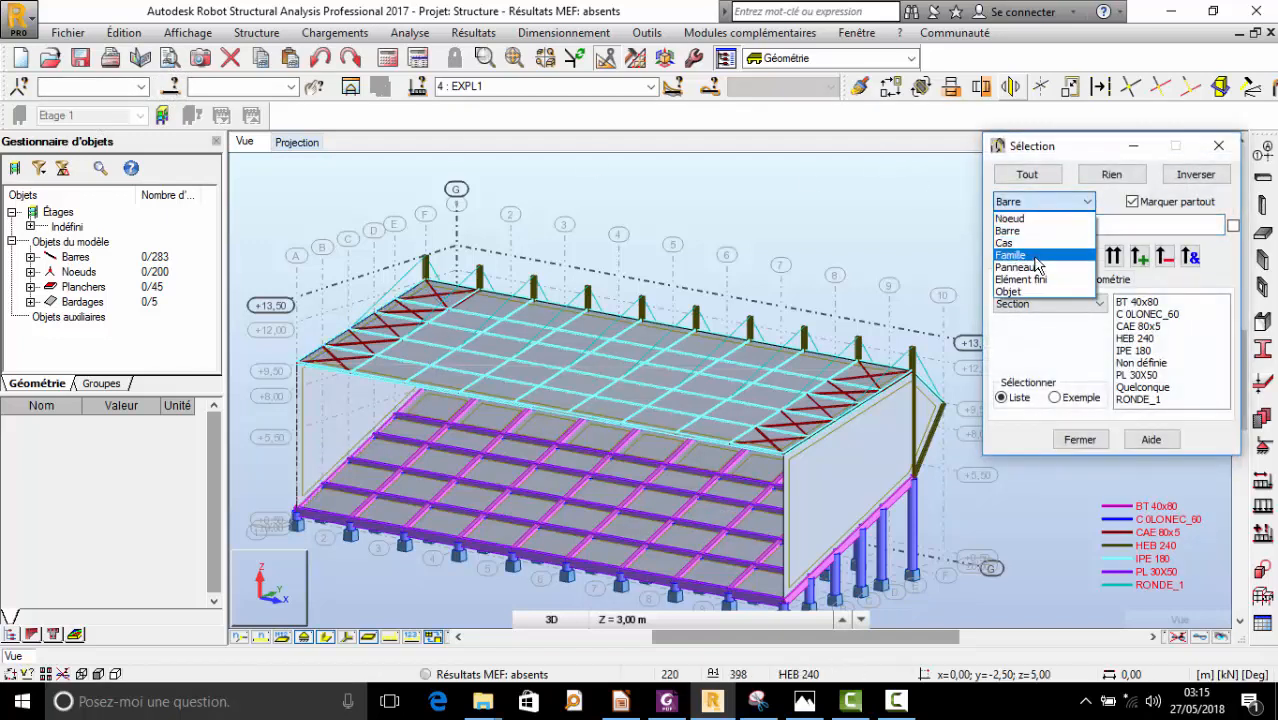
{"action": "left_click", "coordinate": [1020, 231]}
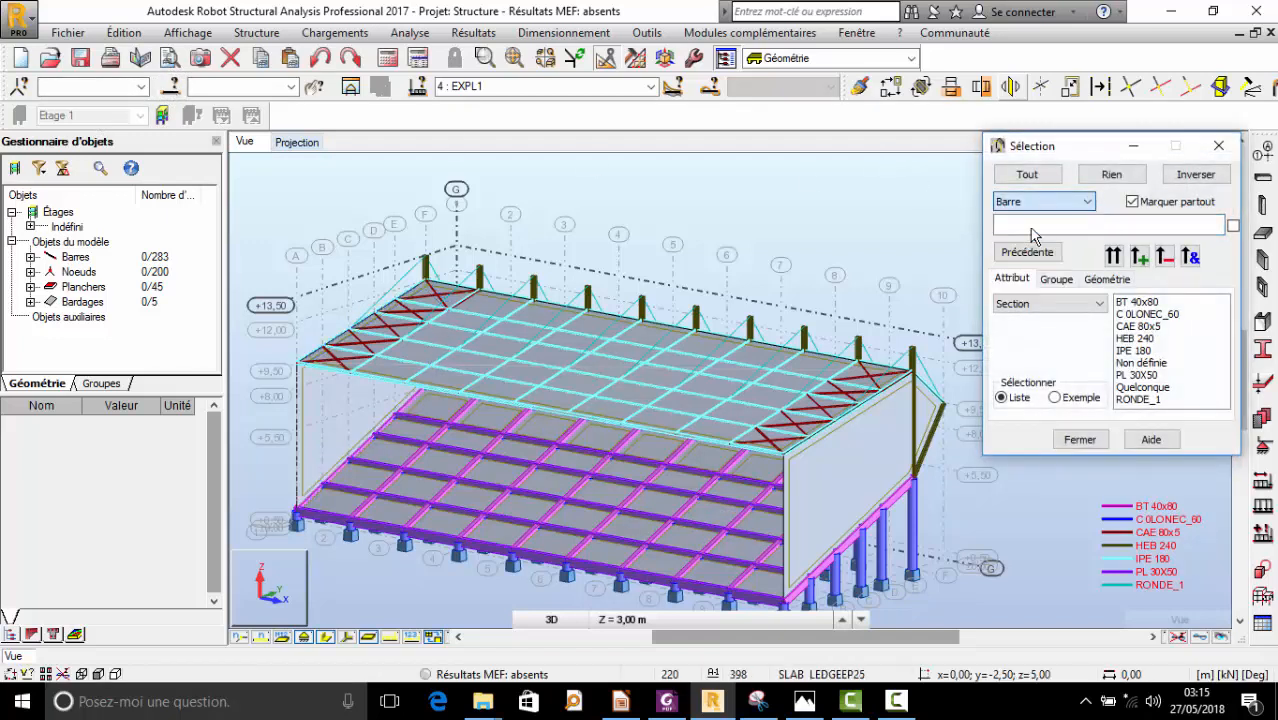
{"action": "left_click", "coordinate": [1146, 304]}
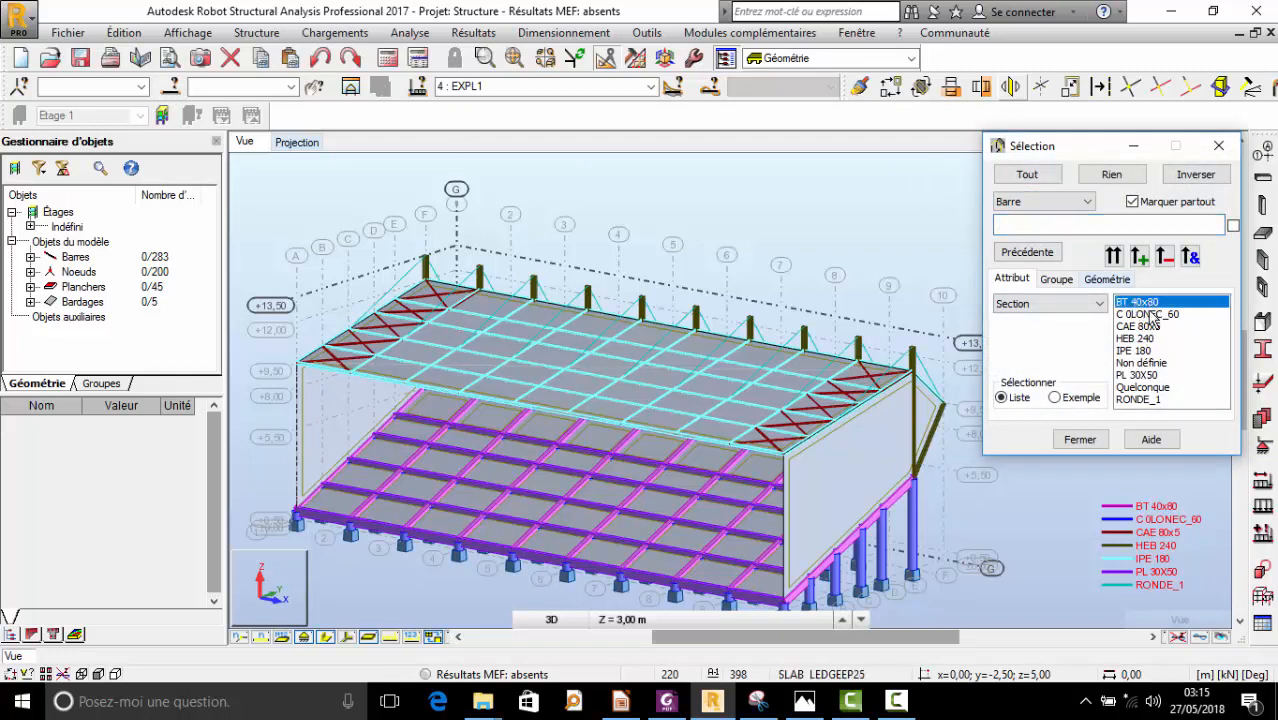
{"action": "left_click", "coordinate": [1148, 376]}
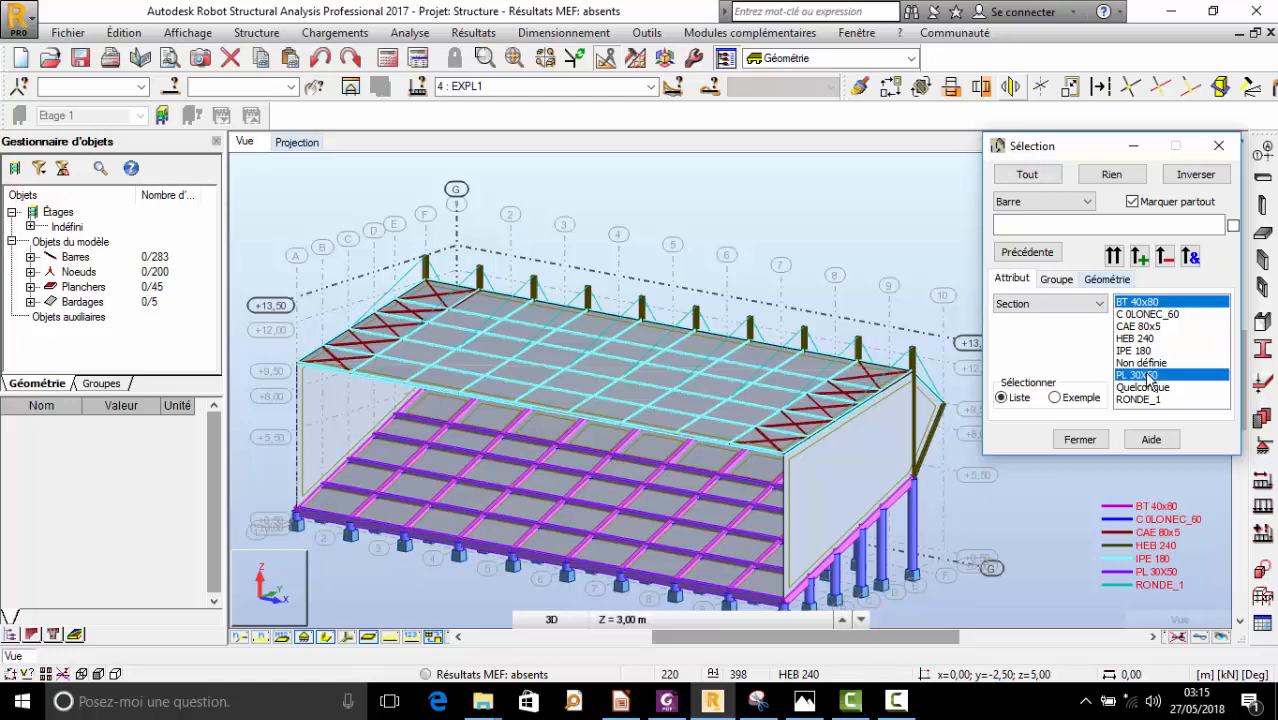
{"action": "left_click", "coordinate": [1113, 256]}
{"action": "scroll", "coordinate": [686, 262], "scroll_direction": "down", "scroll_amount": 2}
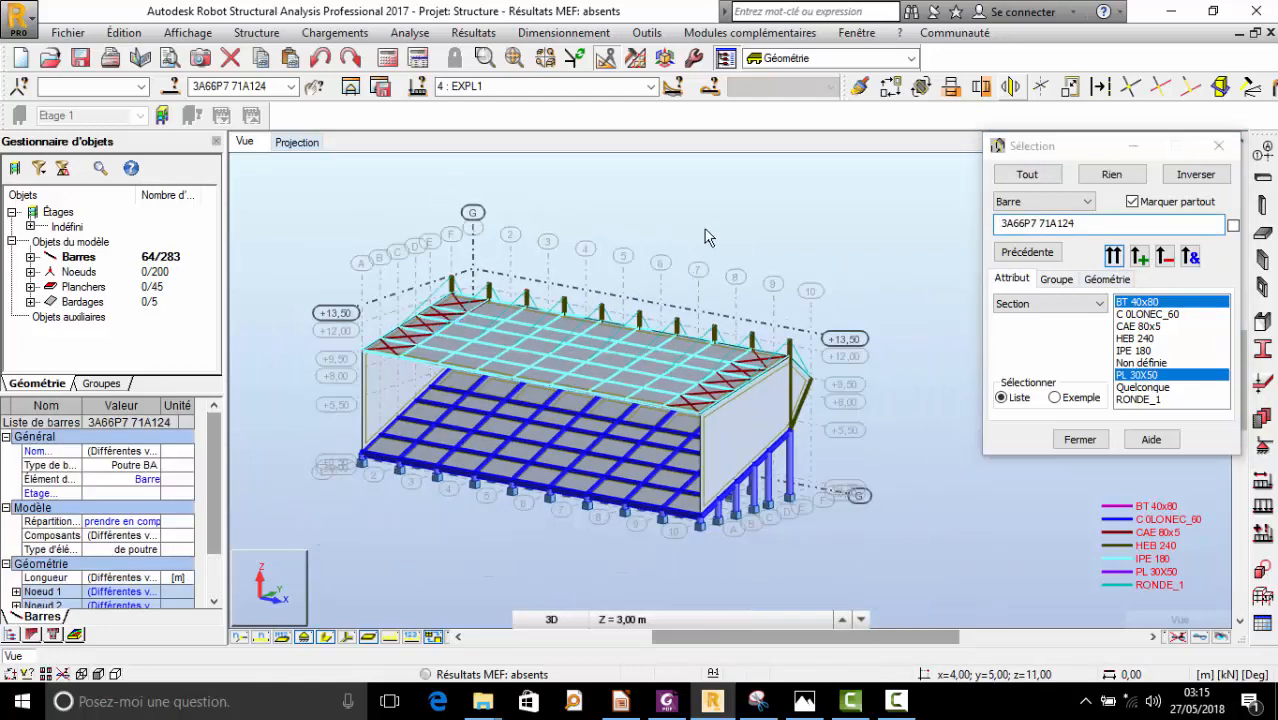
{"action": "right_click", "coordinate": [580, 229]}
{"action": "left_click", "coordinate": [640, 302]}
{"action": "left_click_drag", "start_coordinate": [640, 302], "coordinate": [603, 311]}
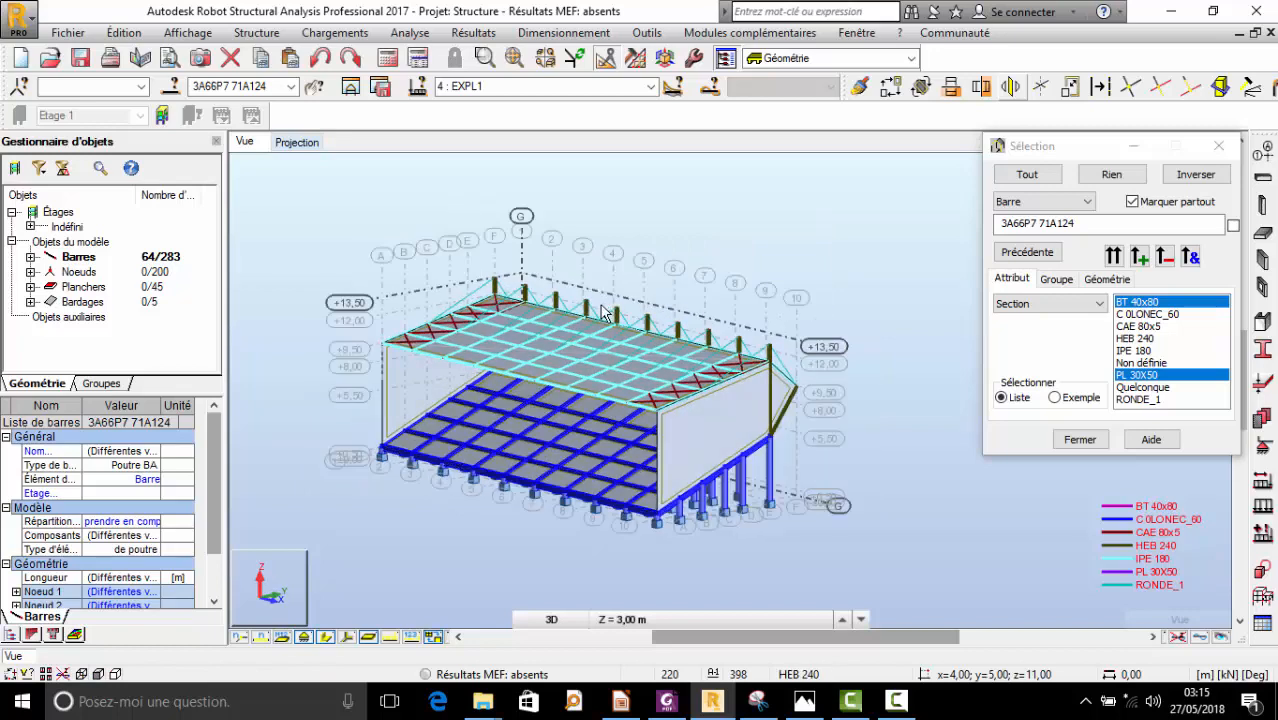
- Apply a uniform load of -2 kN/m along global X to the selected tier beams in case EXPL1
{"action": "left_click", "coordinate": [1270, 513]}
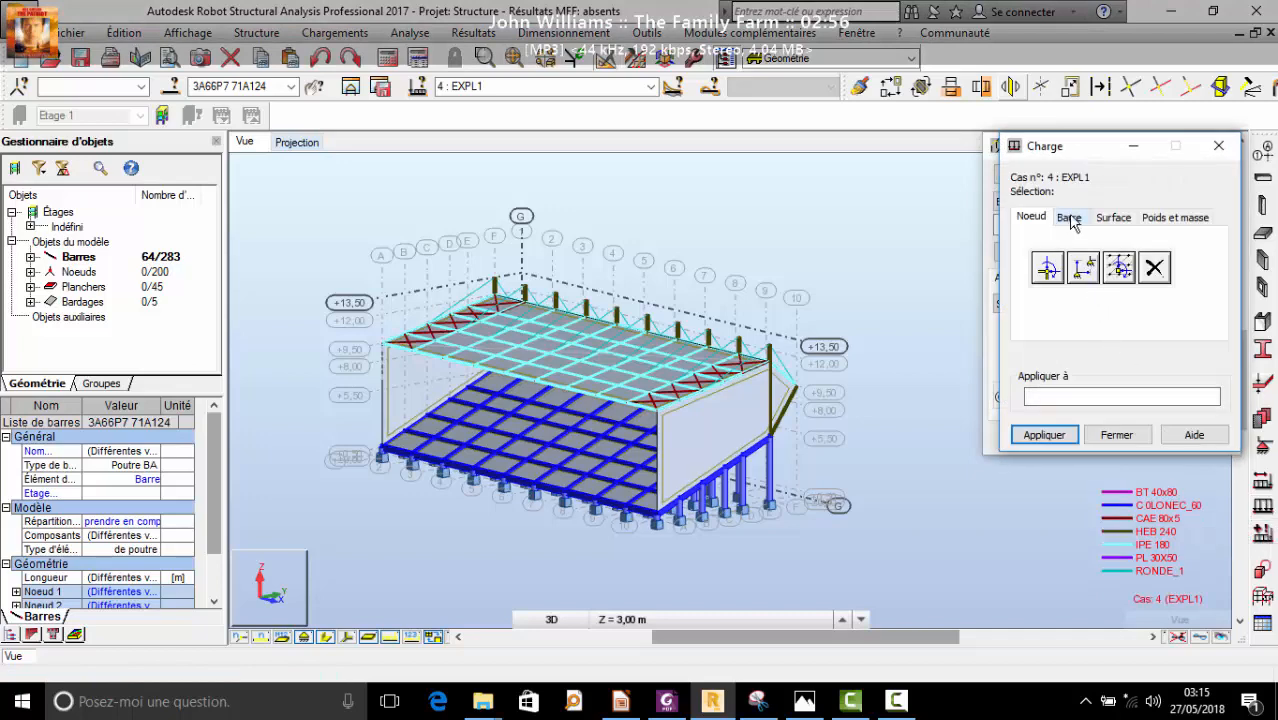
{"action": "left_click", "coordinate": [1068, 218]}
{"action": "left_click", "coordinate": [1050, 268]}
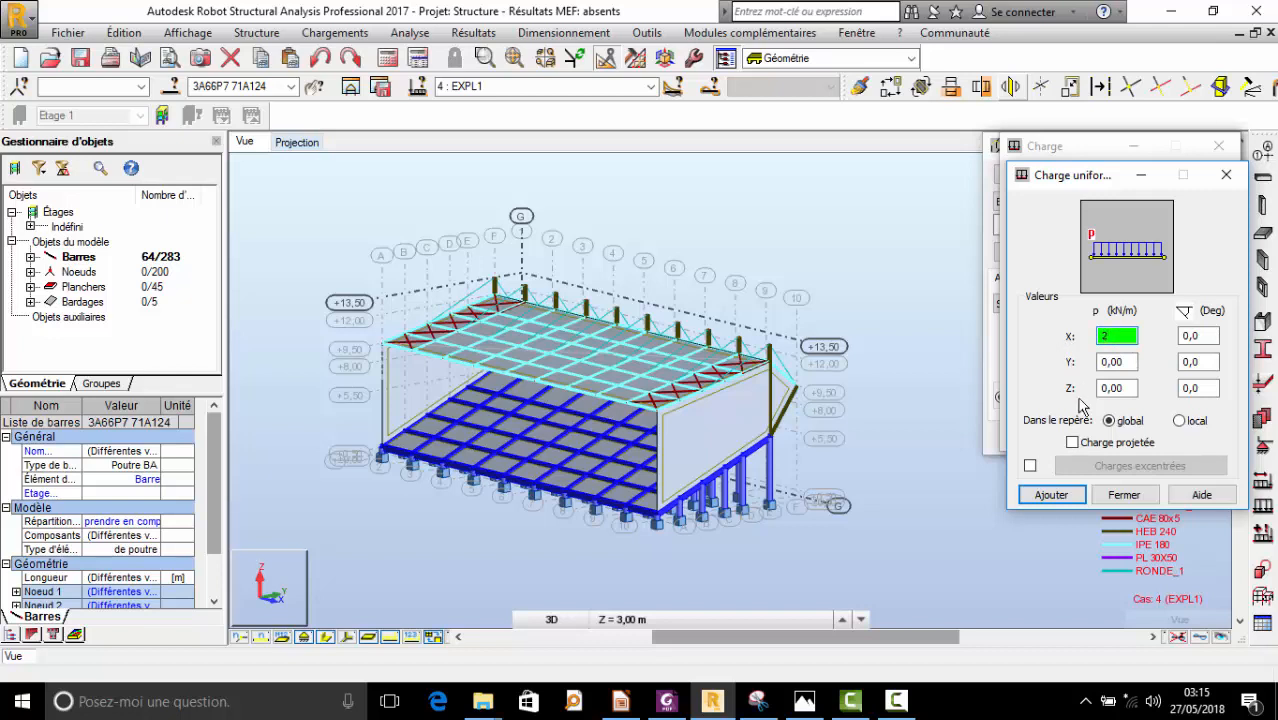
{"action": "left_click", "coordinate": [1052, 495]}
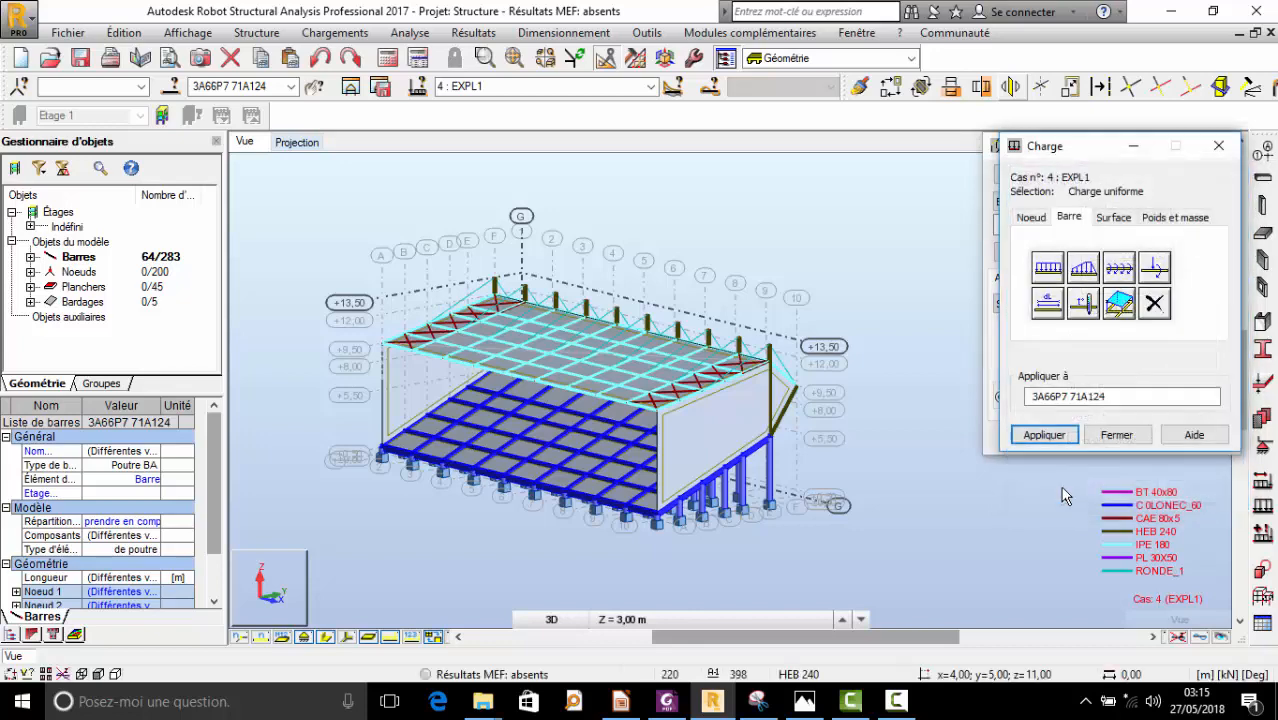
{"action": "left_click", "coordinate": [1044, 435]}
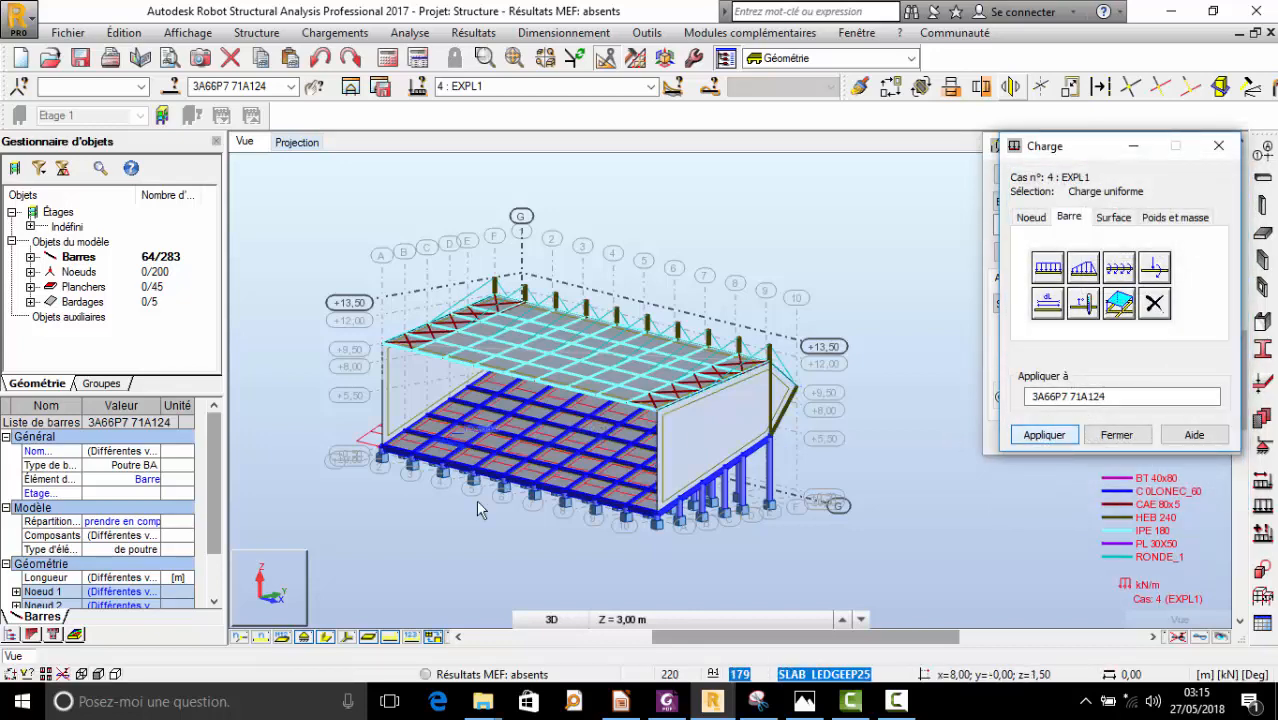
- Check the direction of the applied loads in 3D and undo the uniform load on the tier beams
{"action": "scroll", "coordinate": [501, 535], "scroll_direction": "up", "scroll_amount": 2}
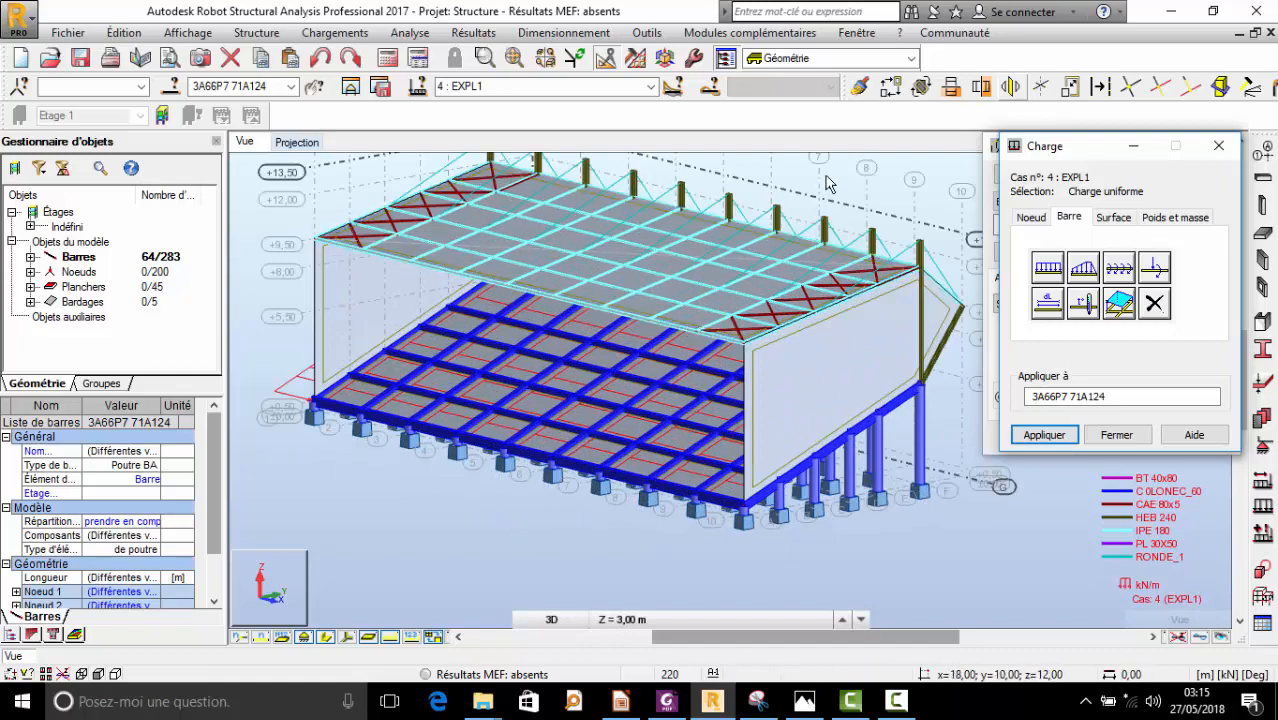
{"action": "right_click", "coordinate": [705, 178]}
{"action": "left_click", "coordinate": [780, 255]}
{"action": "left_click_drag", "start_coordinate": [780, 262], "coordinate": [660, 329]}
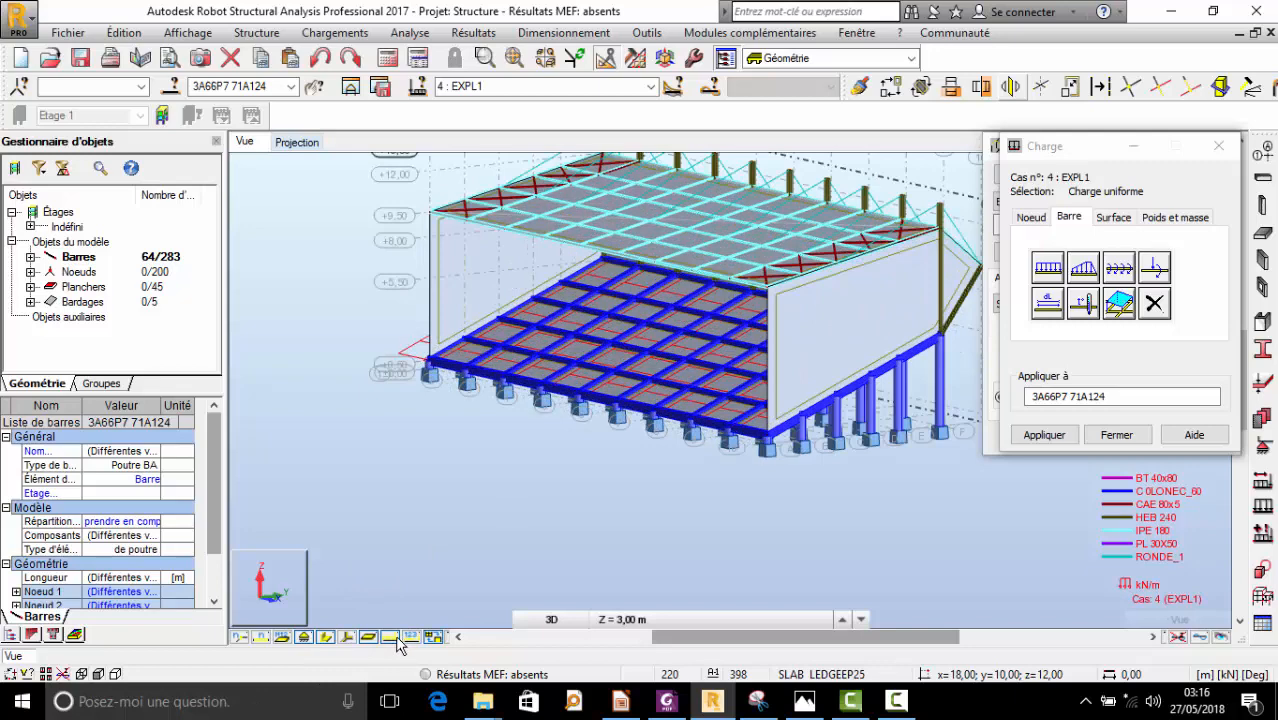
{"action": "scroll", "coordinate": [420, 520], "scroll_direction": "down", "scroll_amount": 3}
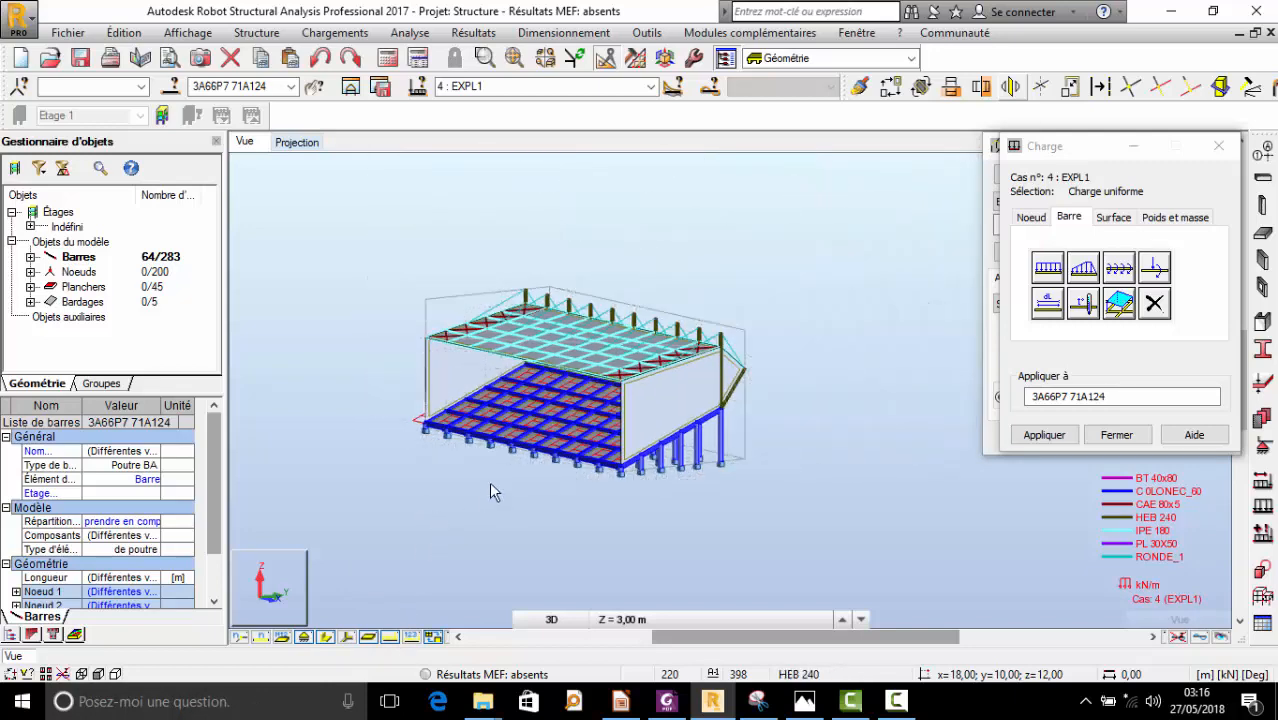
{"action": "left_click", "coordinate": [320, 59]}
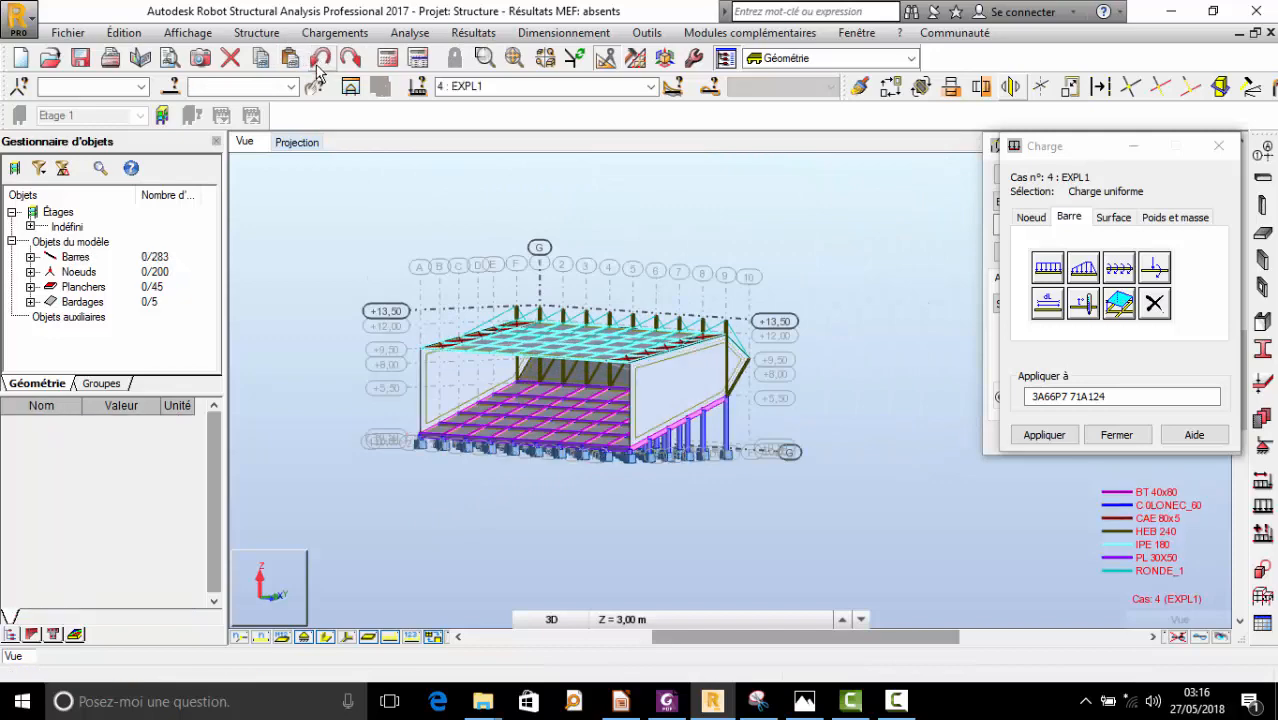
{"action": "right_click", "coordinate": [786, 294]}
{"action": "left_click", "coordinate": [783, 304]}
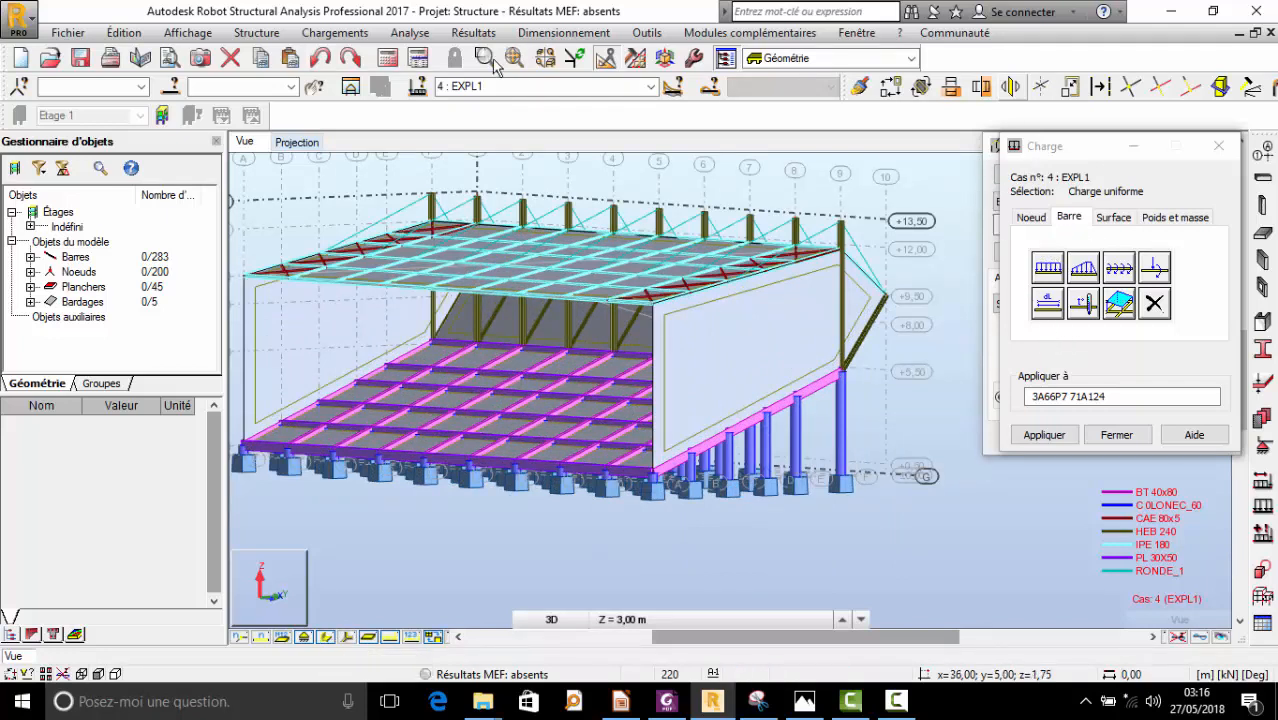
- Select only the sloping tier beams with section BT 40x80 by attribute
{"action": "left_click", "coordinate": [172, 86]}
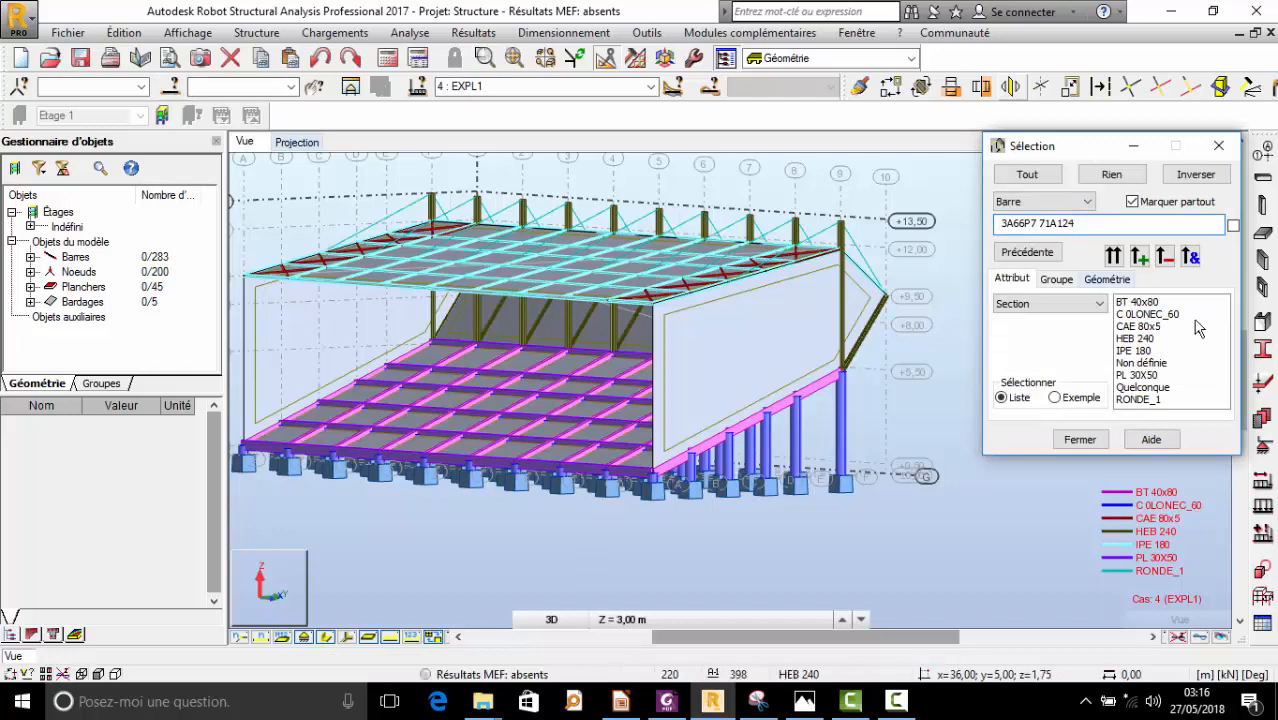
{"action": "left_click", "coordinate": [1137, 302]}
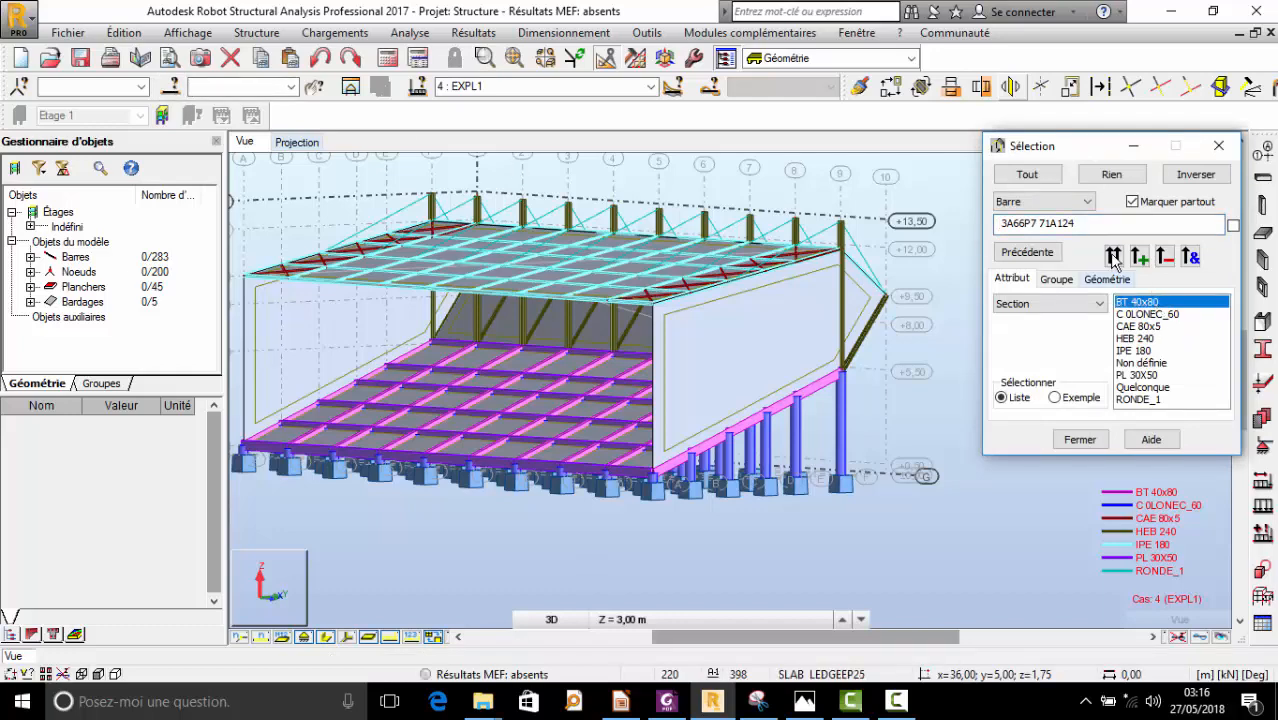
{"action": "left_click", "coordinate": [1113, 256]}
{"action": "scroll", "coordinate": [822, 467], "scroll_direction": "down", "scroll_amount": 2}
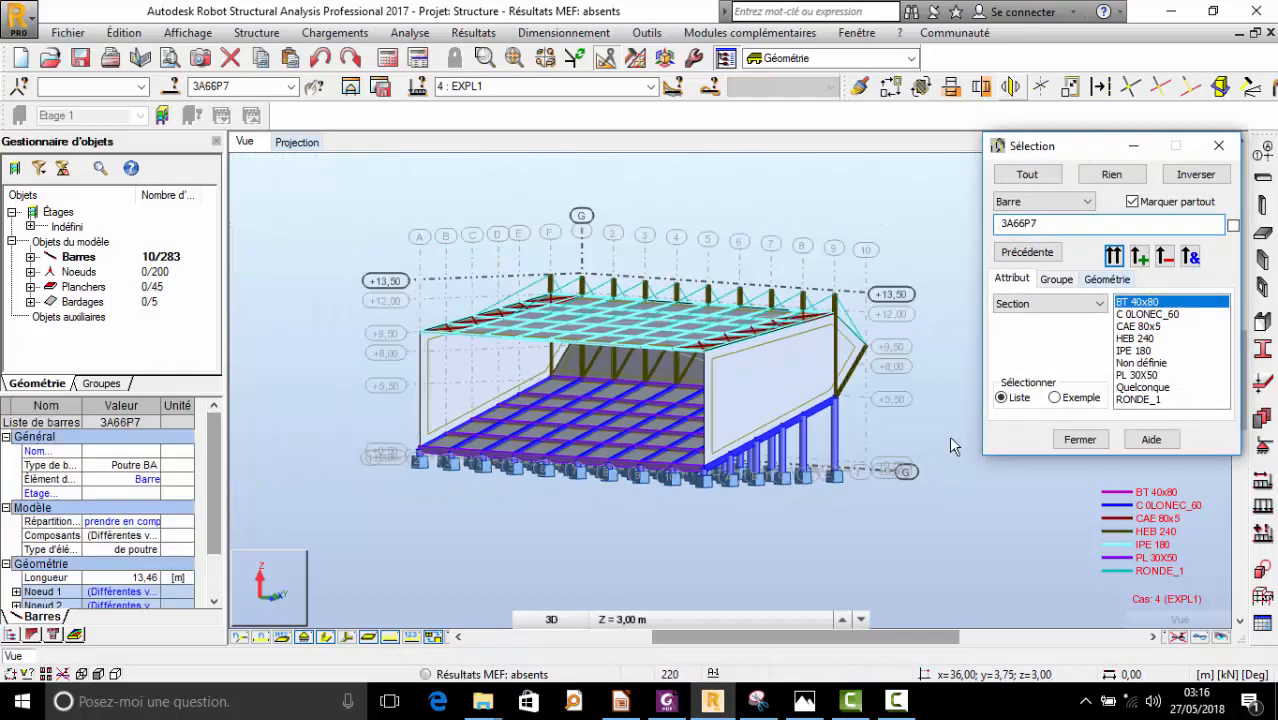
- Open the uniform bar load definition for case EXPL1 and select the bars with sections BT 40x80 and PL 30X50 by attribute
{"action": "left_click", "coordinate": [1266, 481]}
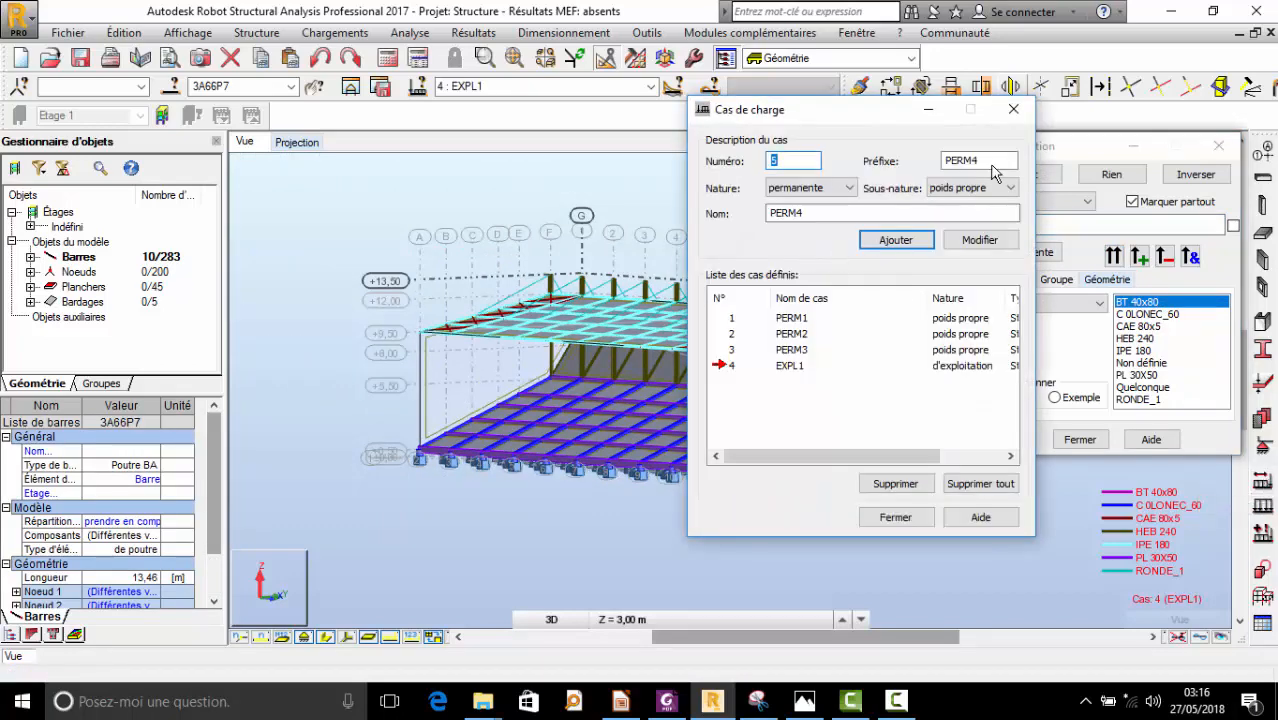
{"action": "left_click", "coordinate": [1013, 109]}
{"action": "left_click", "coordinate": [1263, 528]}
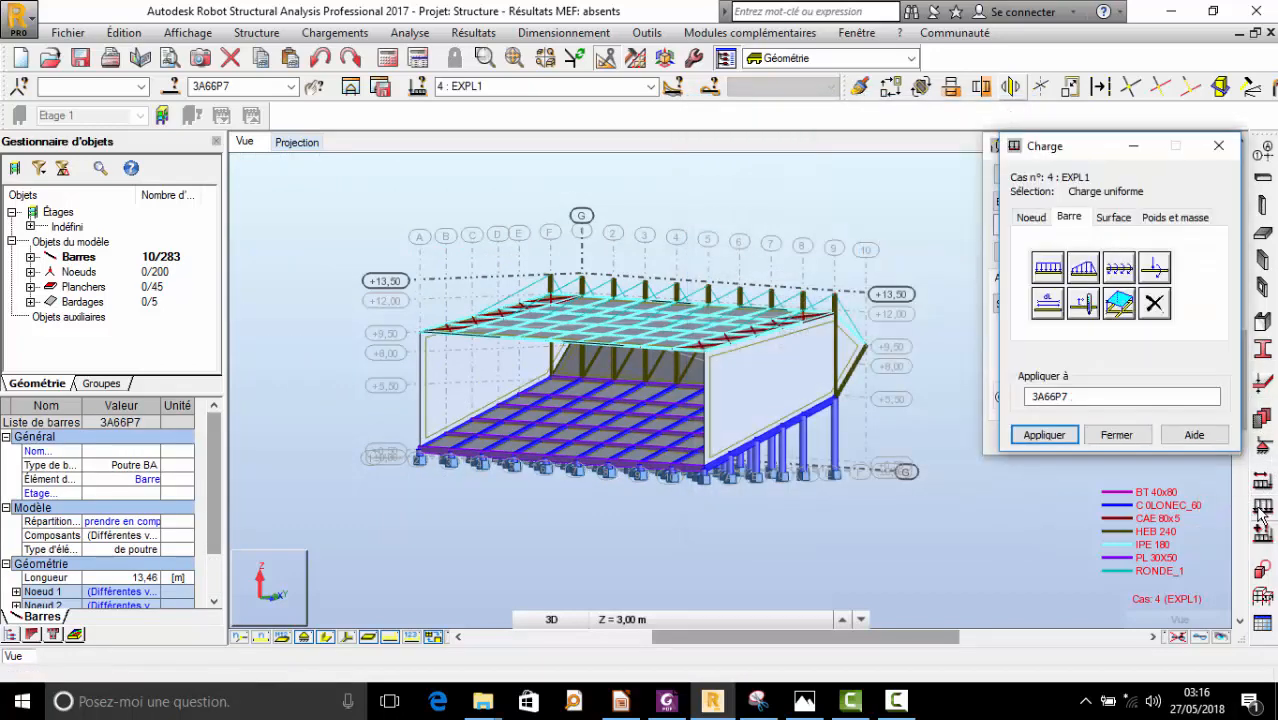
{"action": "left_click", "coordinate": [1048, 268]}
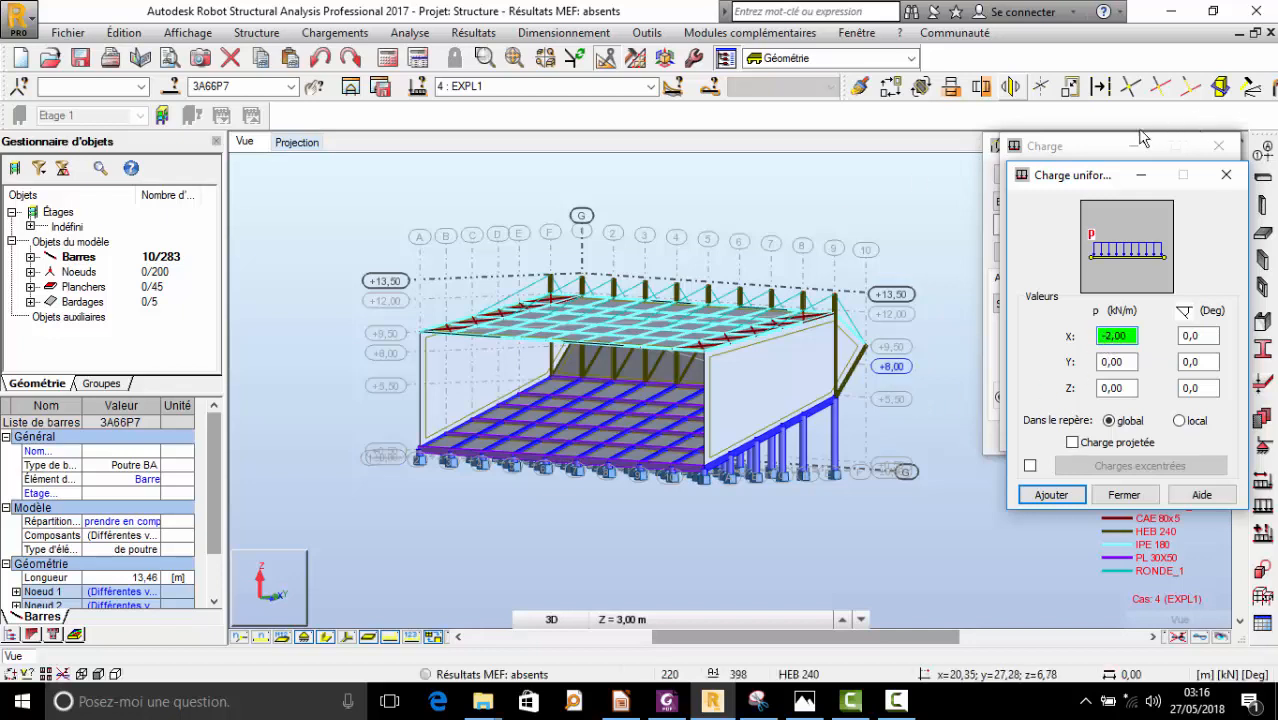
{"action": "left_click_drag", "start_coordinate": [1101, 184], "coordinate": [1099, 363]}
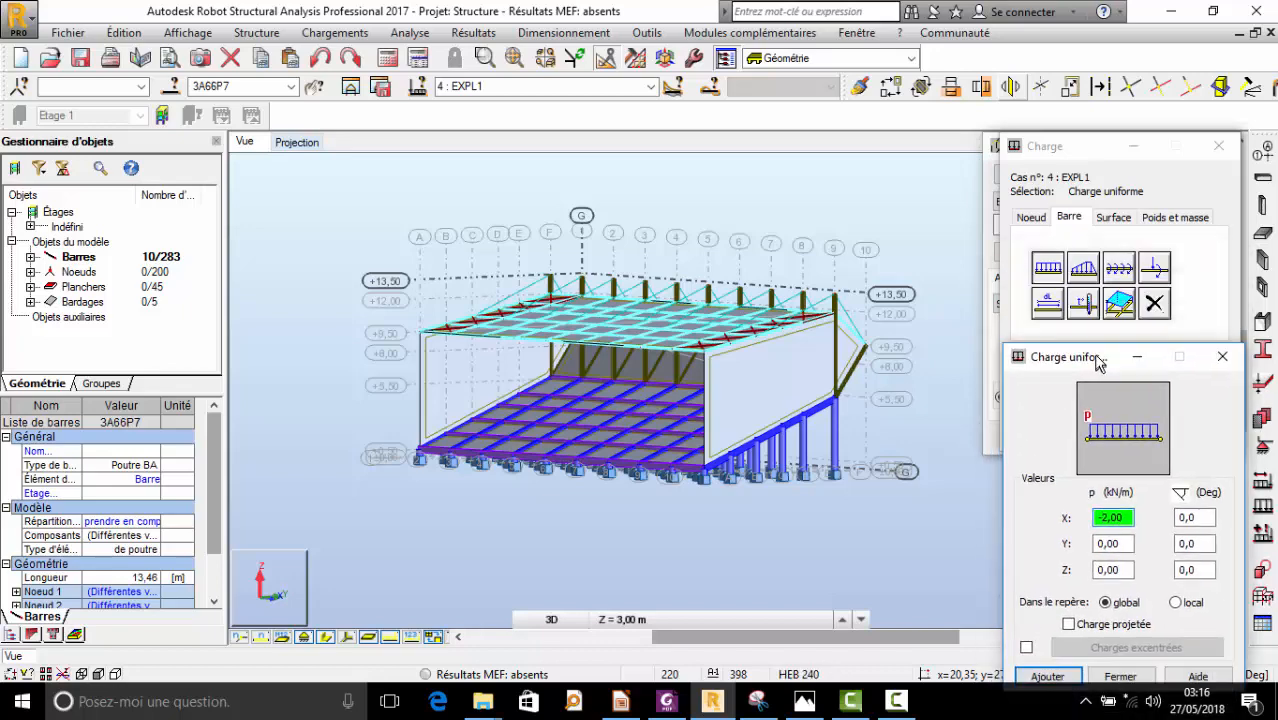
{"action": "left_click", "coordinate": [993, 202]}
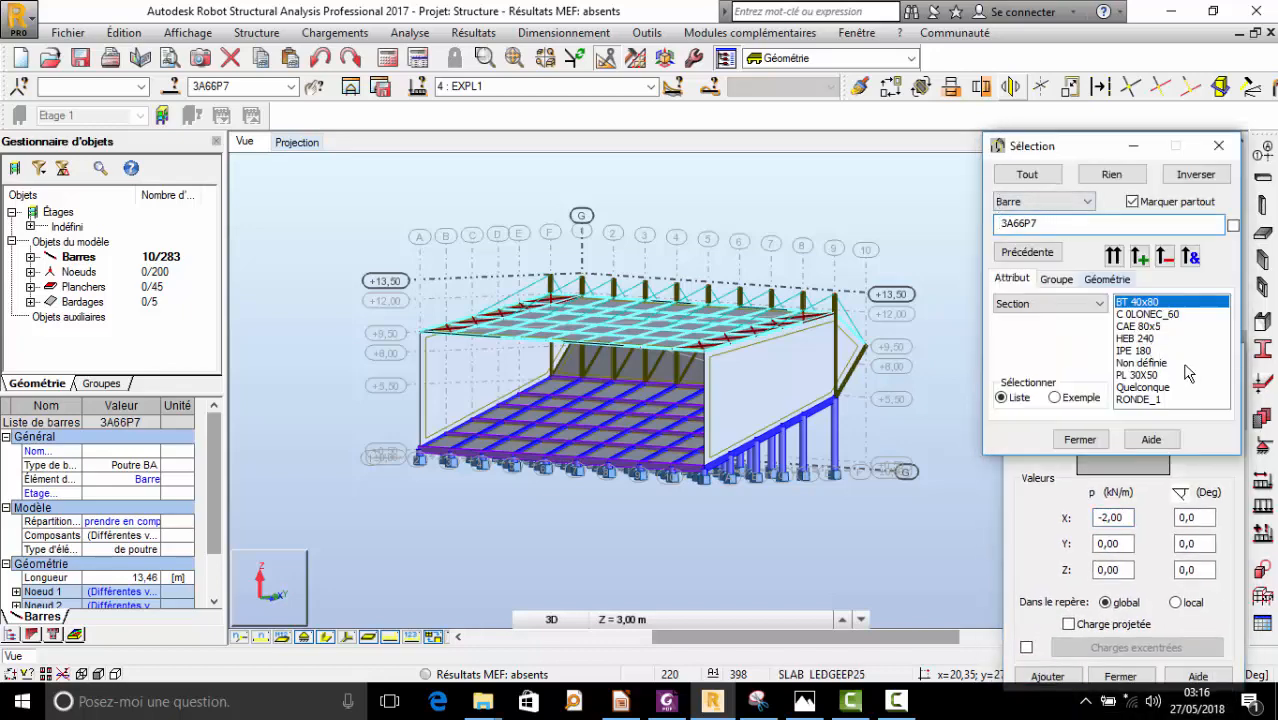
{"action": "left_click", "coordinate": [1152, 376]}
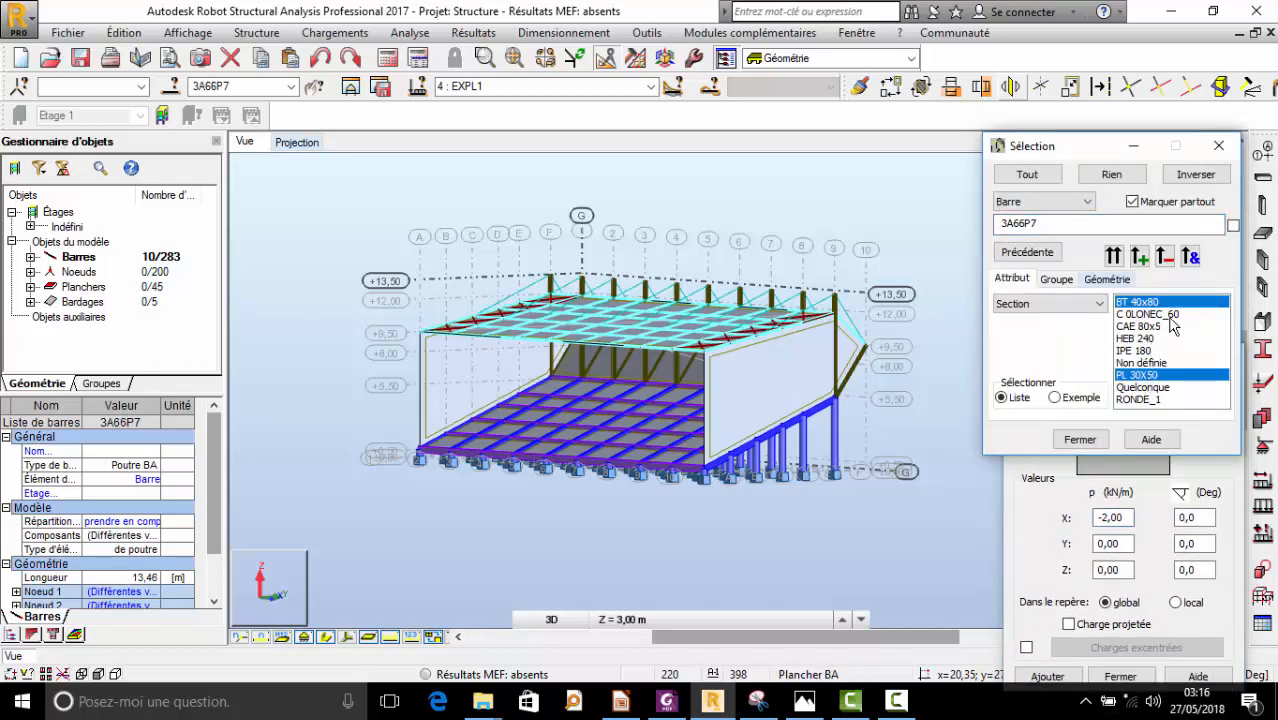
{"action": "left_click", "coordinate": [1113, 256]}
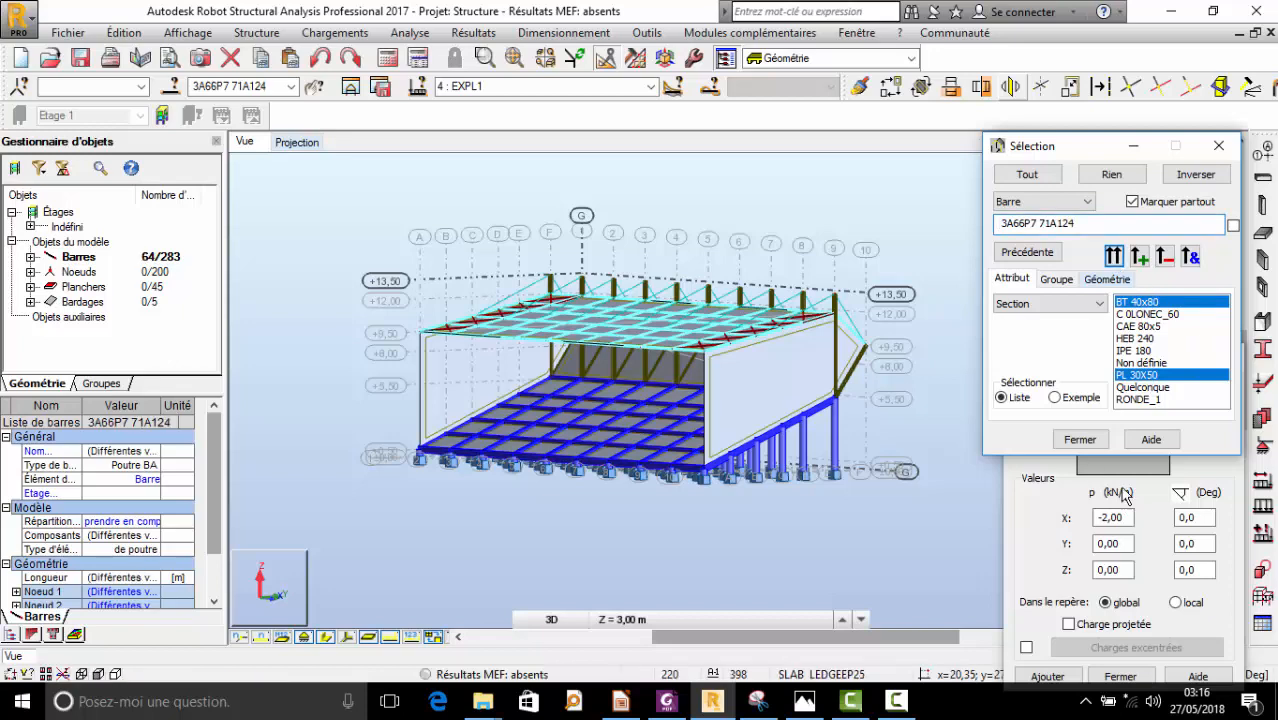
- Apply a uniform load of -2 kN/m along global X to the selected BT 40x80 and PL 30X50 bars in case EXPL1
{"action": "left_click", "coordinate": [1043, 513]}
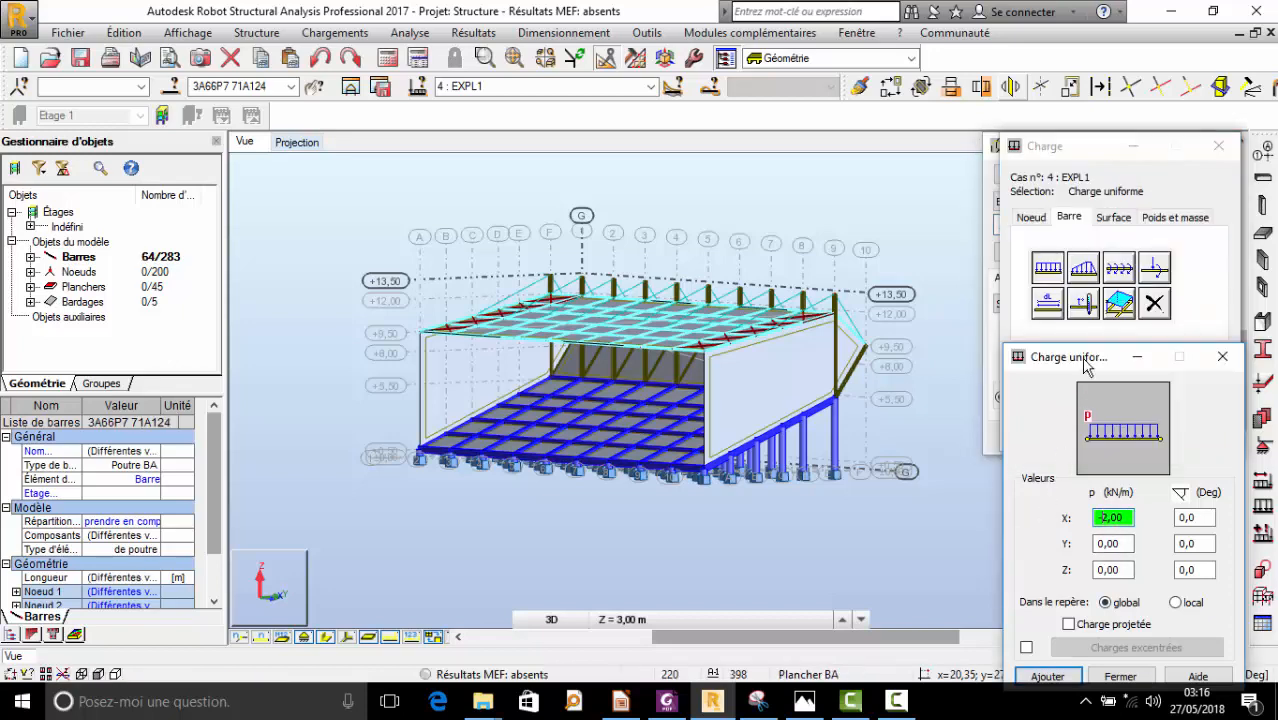
{"action": "left_click_drag", "start_coordinate": [1086, 366], "coordinate": [1082, 172]}
{"action": "left_click", "coordinate": [1042, 479]}
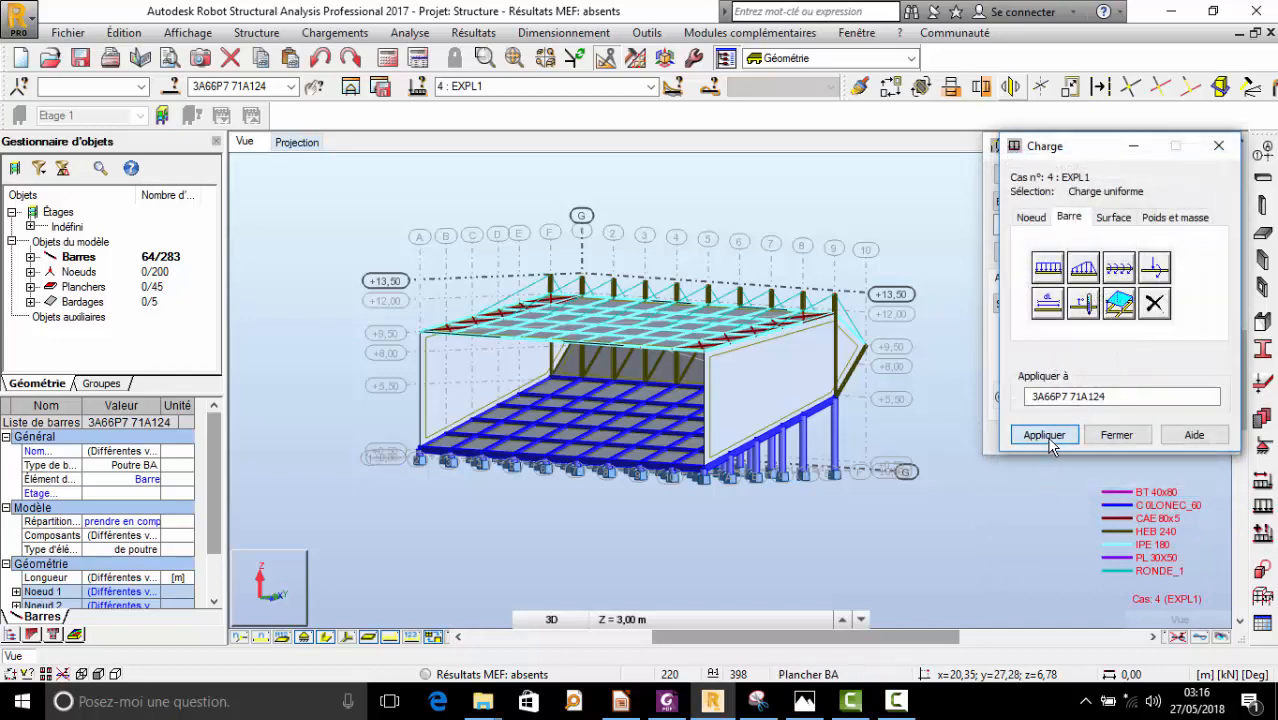
{"action": "left_click", "coordinate": [1046, 436]}
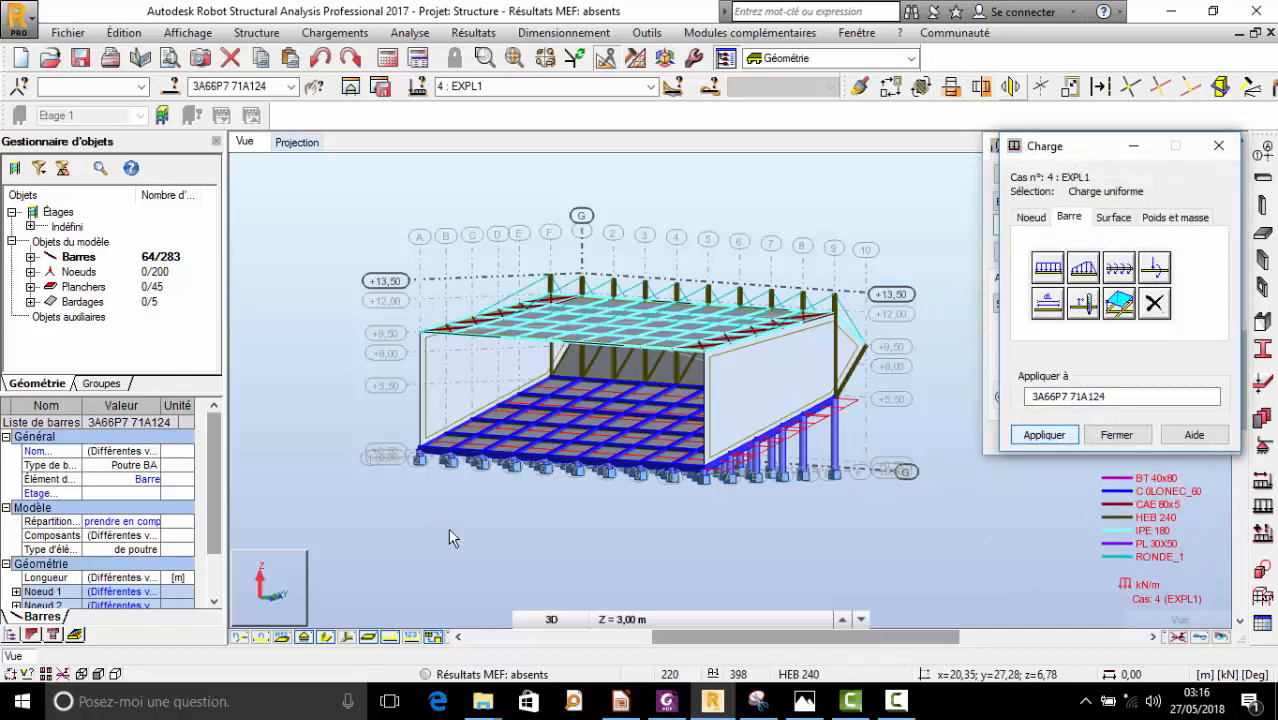
- Check the direction of the load on the tier beams up close and undo its application
{"action": "left_click", "coordinate": [392, 642]}
{"action": "left_click", "coordinate": [392, 642]}
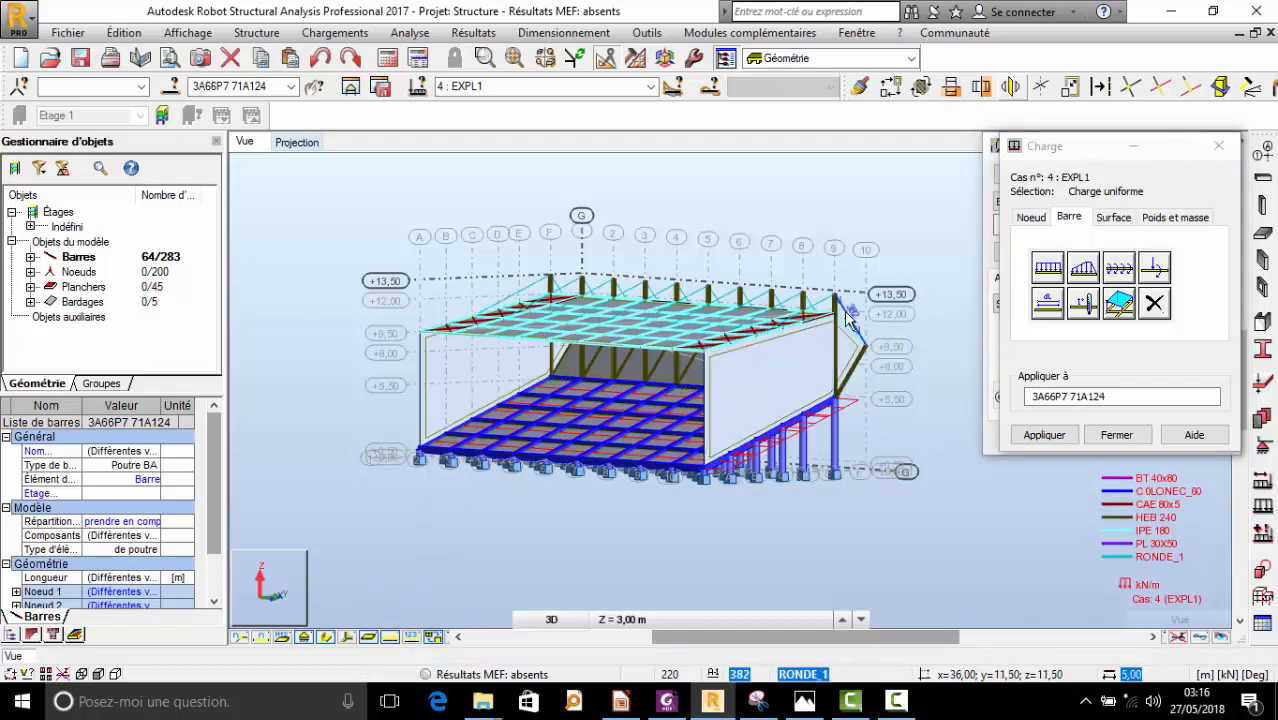
{"action": "scroll", "coordinate": [781, 445], "scroll_direction": "up", "scroll_amount": 5}
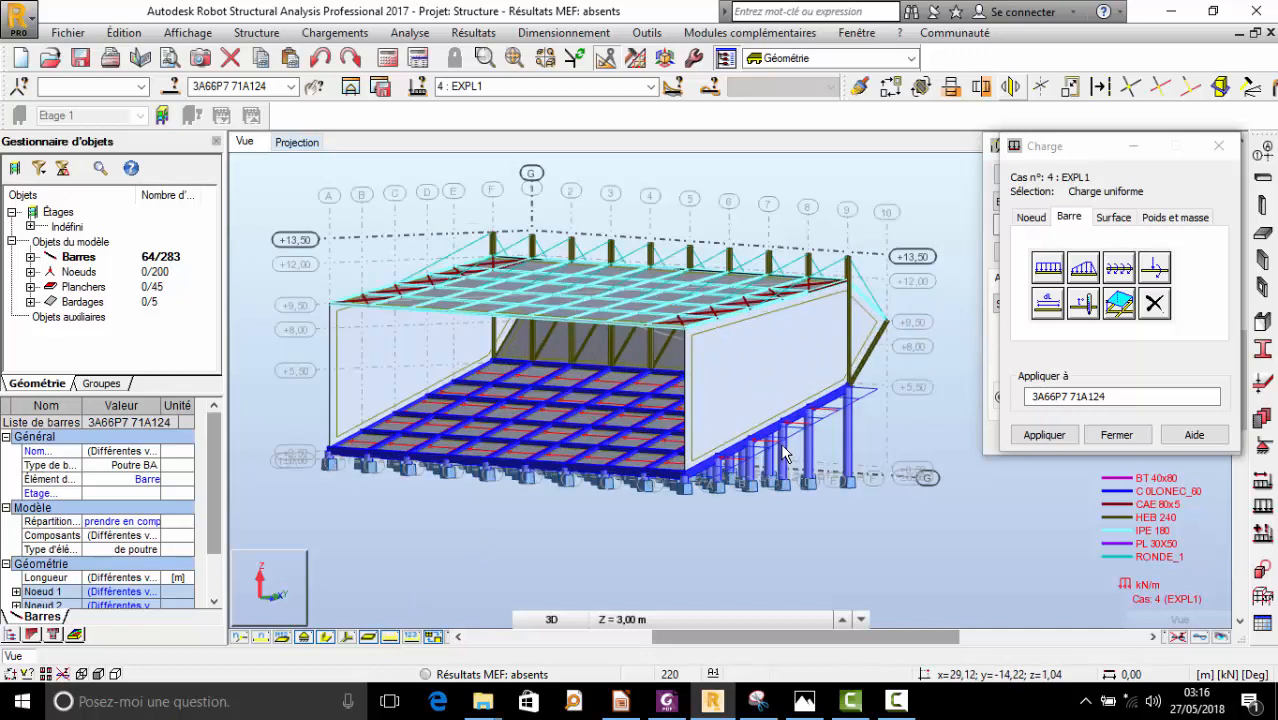
{"action": "scroll", "coordinate": [781, 445], "scroll_direction": "down", "scroll_amount": 3}
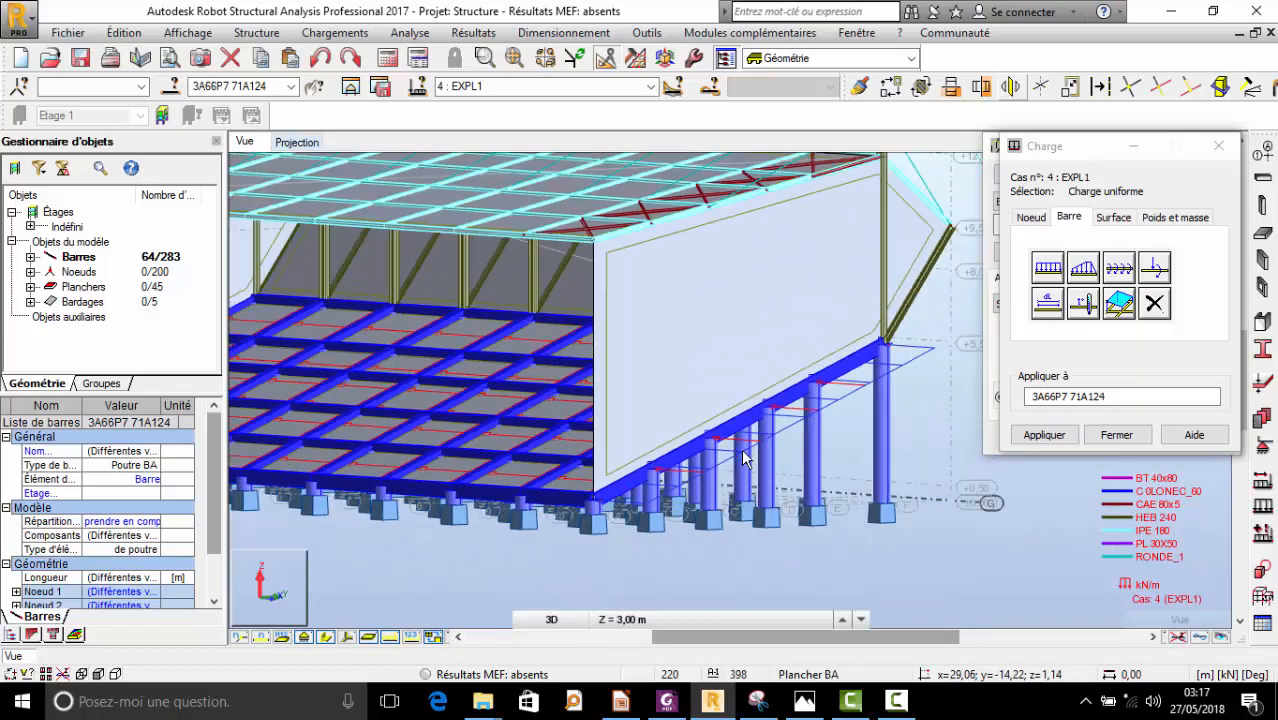
{"action": "left_click", "coordinate": [320, 58]}
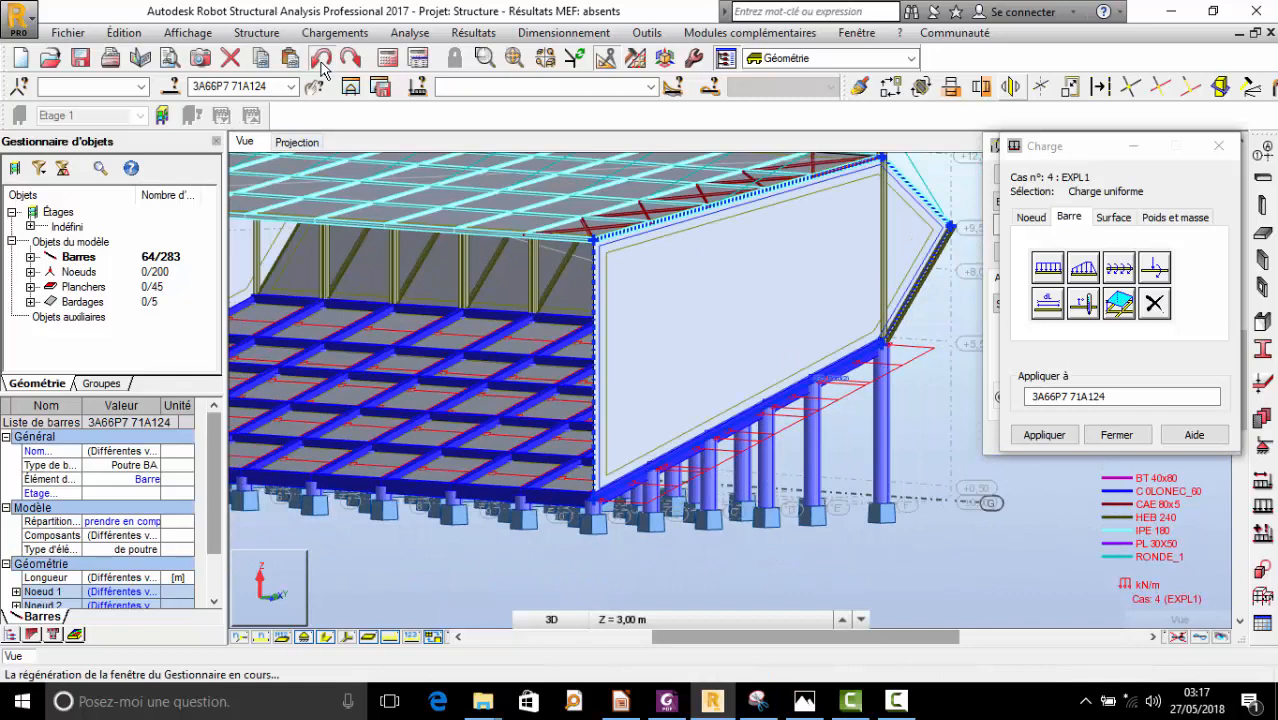
- Examine the tier beams and their slope in 3D from several angles
{"action": "scroll", "coordinate": [615, 398], "scroll_direction": "down", "scroll_amount": 5}
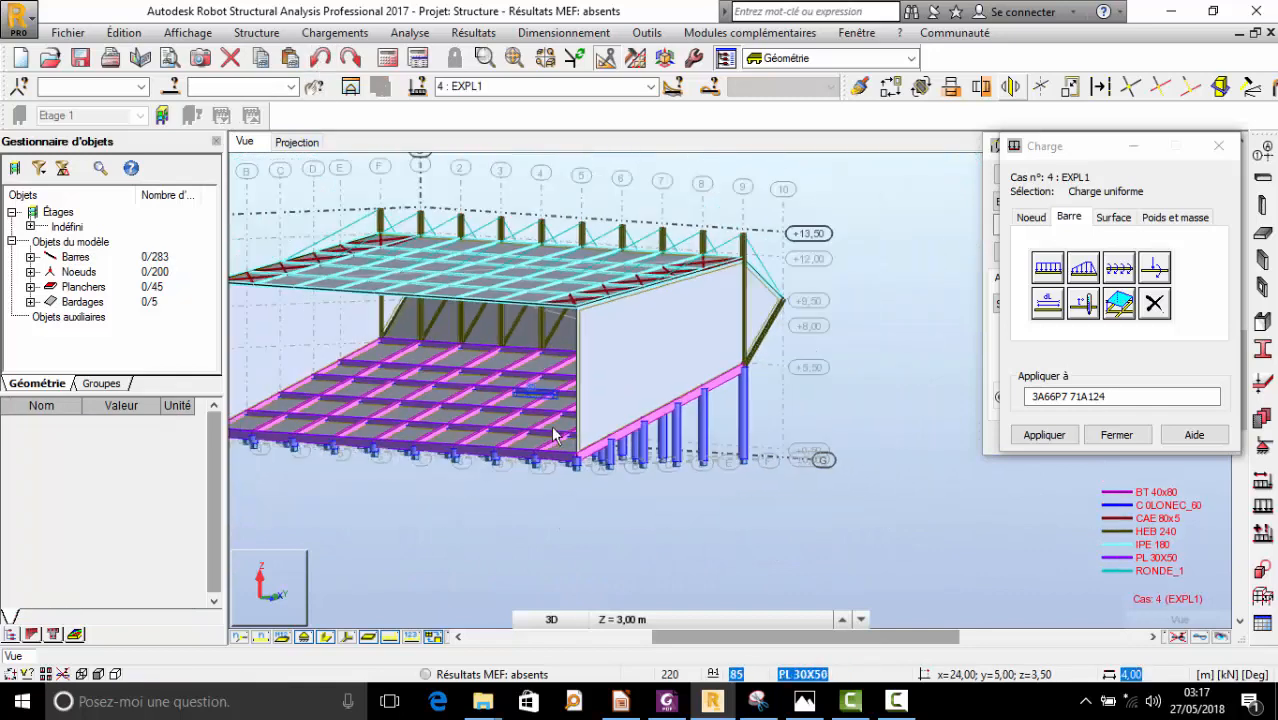
{"action": "right_click", "coordinate": [663, 251]}
{"action": "left_click", "coordinate": [755, 325]}
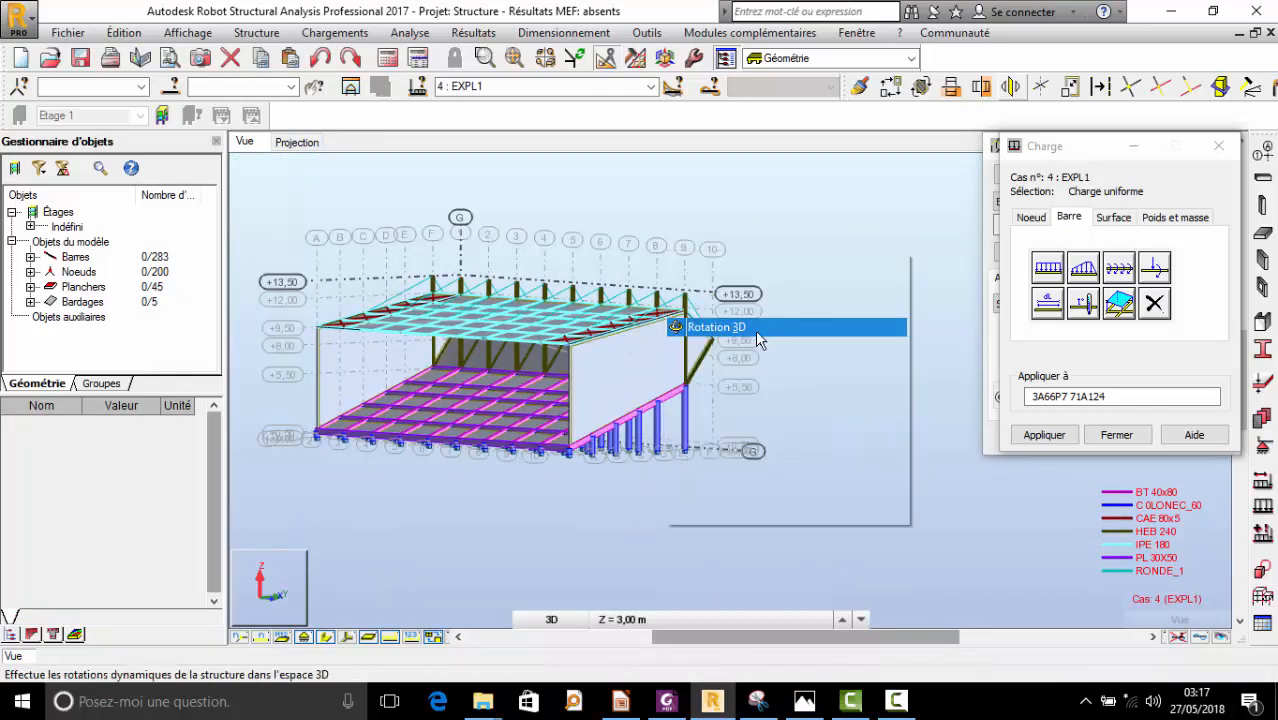
{"action": "left_click_drag", "start_coordinate": [755, 329], "coordinate": [632, 388]}
{"action": "scroll", "coordinate": [440, 425], "scroll_direction": "up", "scroll_amount": 3}
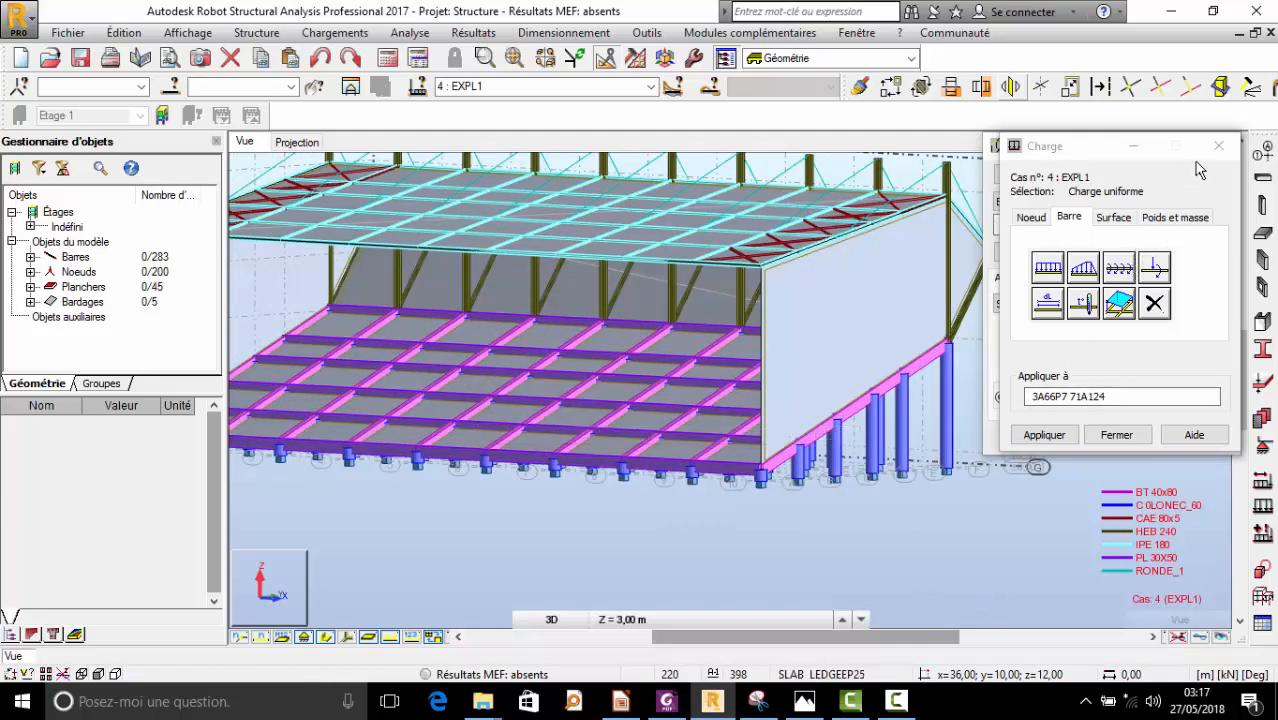
{"action": "left_click", "coordinate": [1055, 276]}
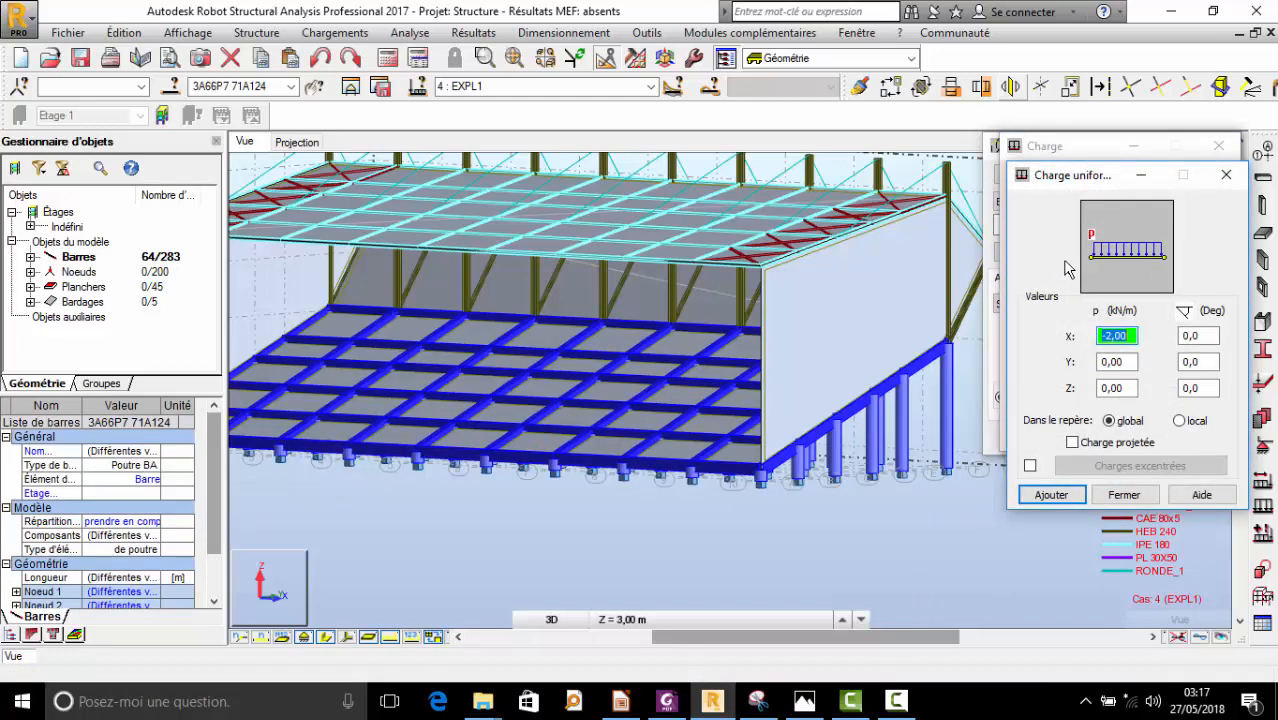
{"action": "left_click", "coordinate": [1227, 175]}
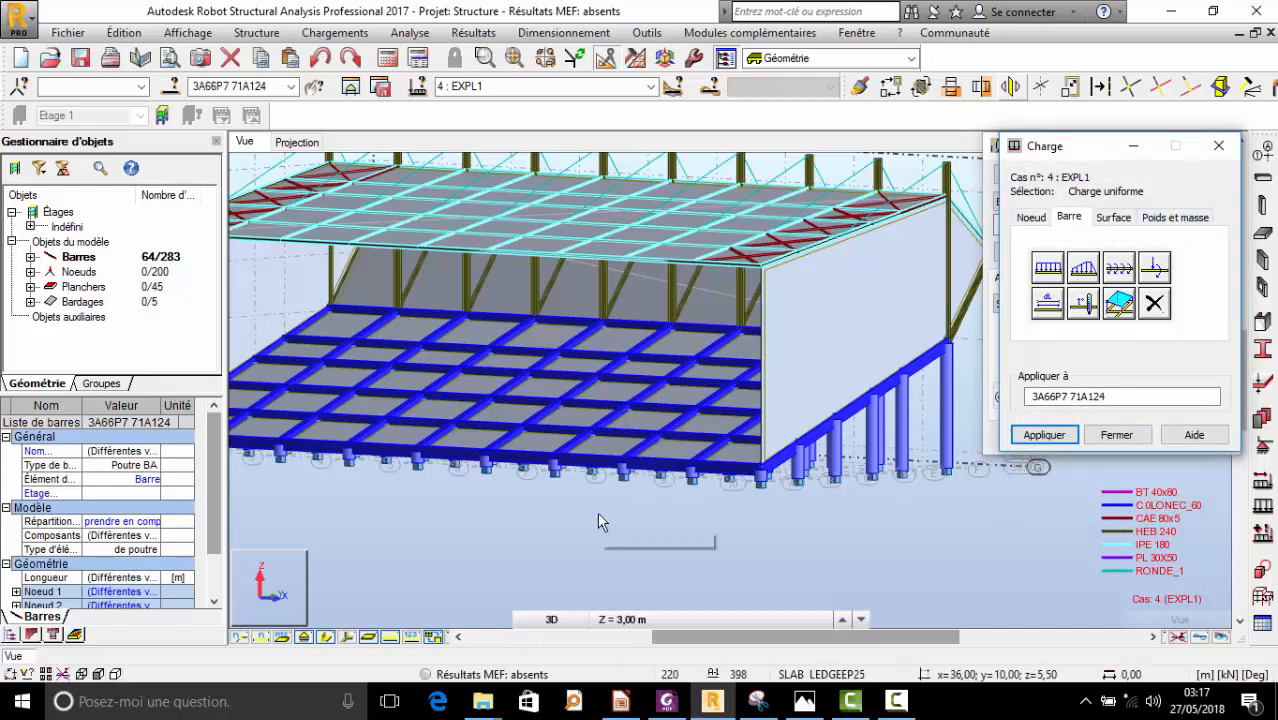
{"action": "right_click_drag", "start_coordinate": [640, 488], "coordinate": [510, 433]}
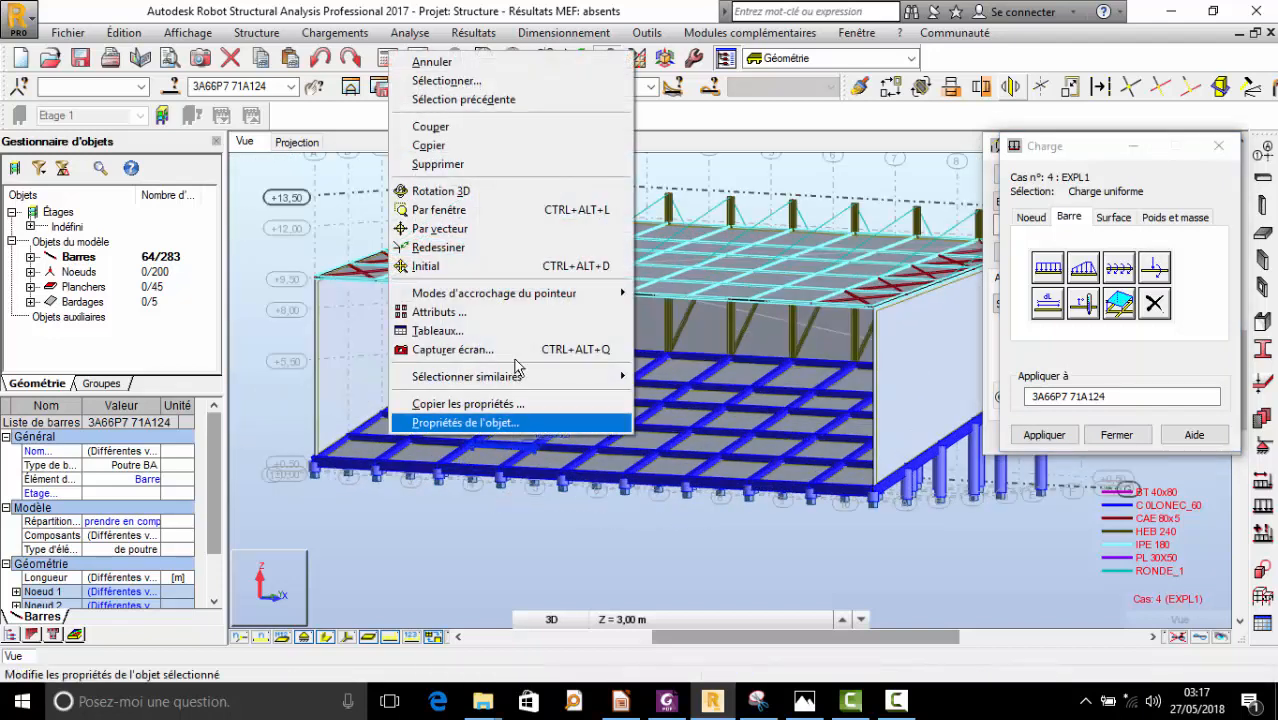
{"action": "left_click", "coordinate": [440, 190]}
{"action": "left_click_drag", "start_coordinate": [502, 435], "coordinate": [514, 428]}
{"action": "right_click", "coordinate": [720, 177]}
{"action": "left_click", "coordinate": [713, 193]}
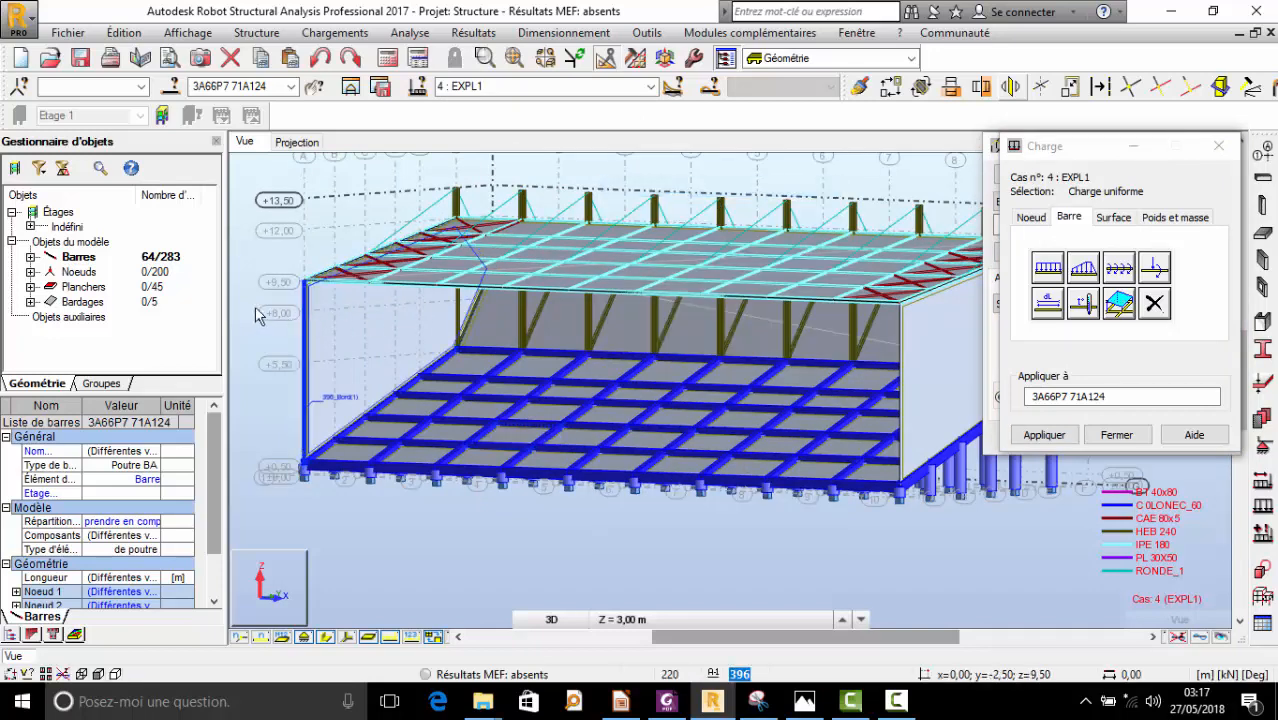
- Close the load definition and clear the bar selection
{"action": "left_click", "coordinate": [1216, 150]}
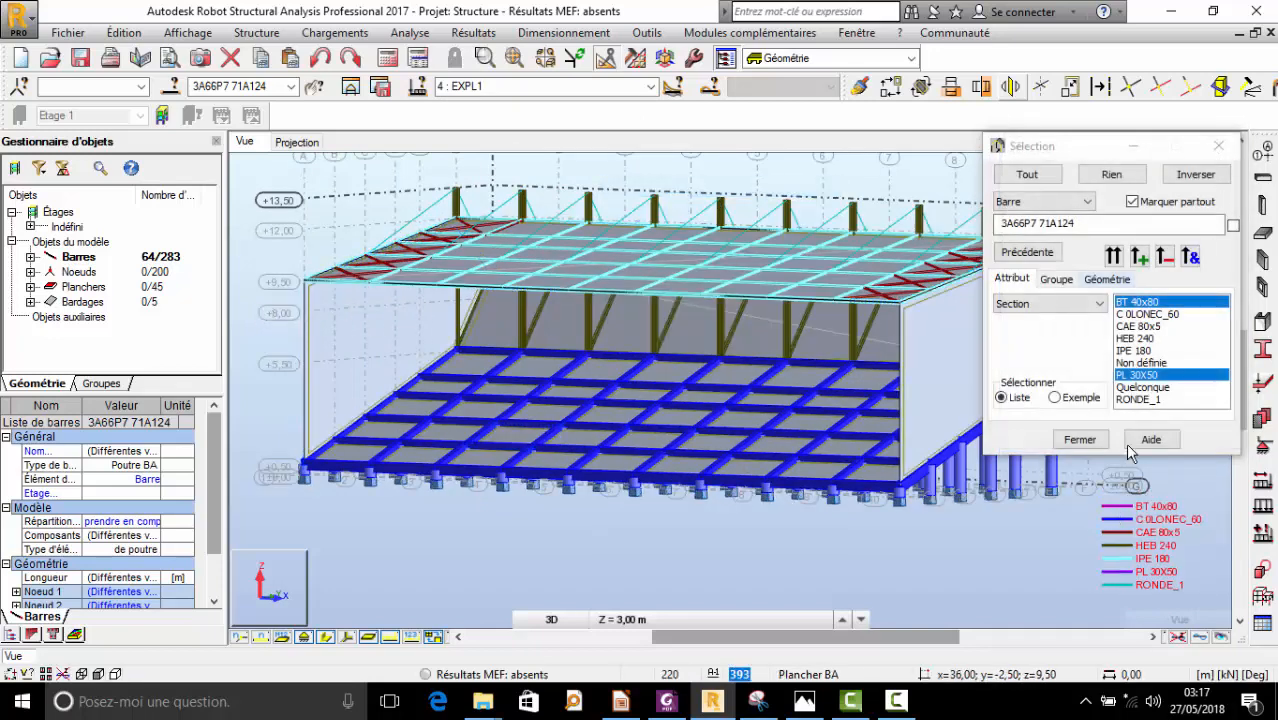
{"action": "left_click", "coordinate": [897, 701]}
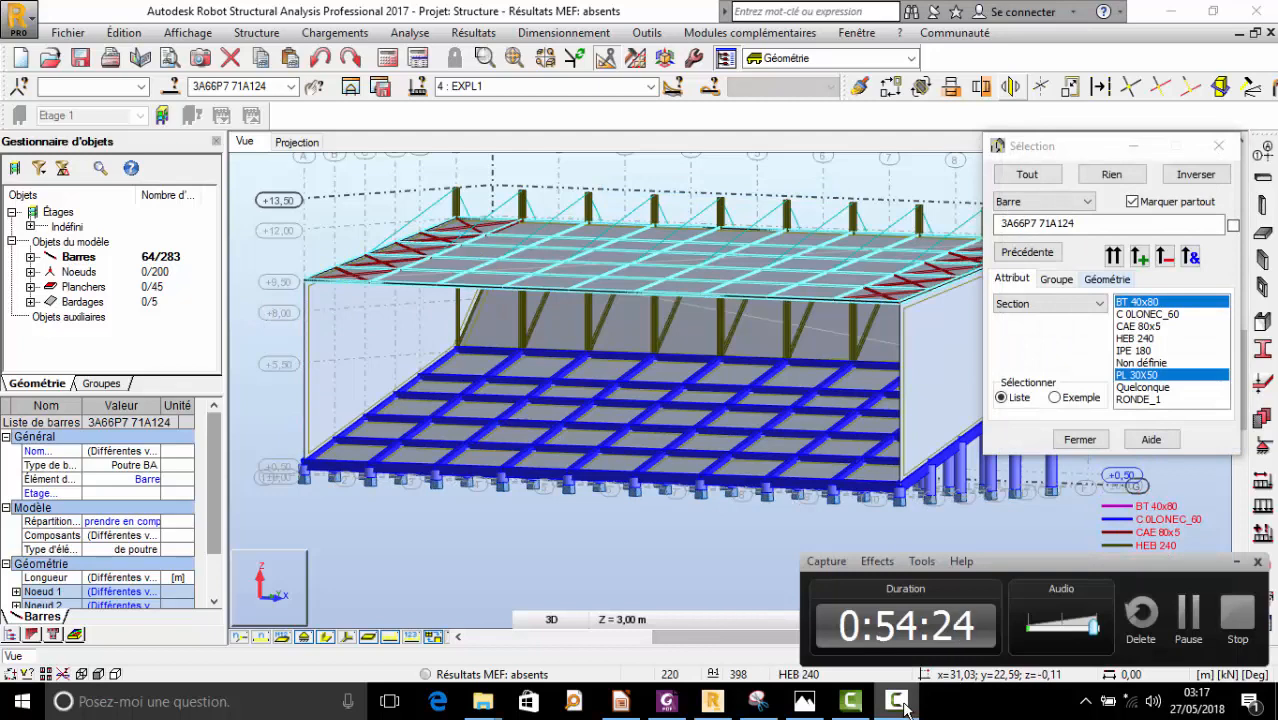
{"action": "left_click", "coordinate": [903, 705]}
{"action": "left_click", "coordinate": [602, 556]}
{"action": "scroll", "coordinate": [482, 534], "scroll_direction": "down", "scroll_amount": 1}
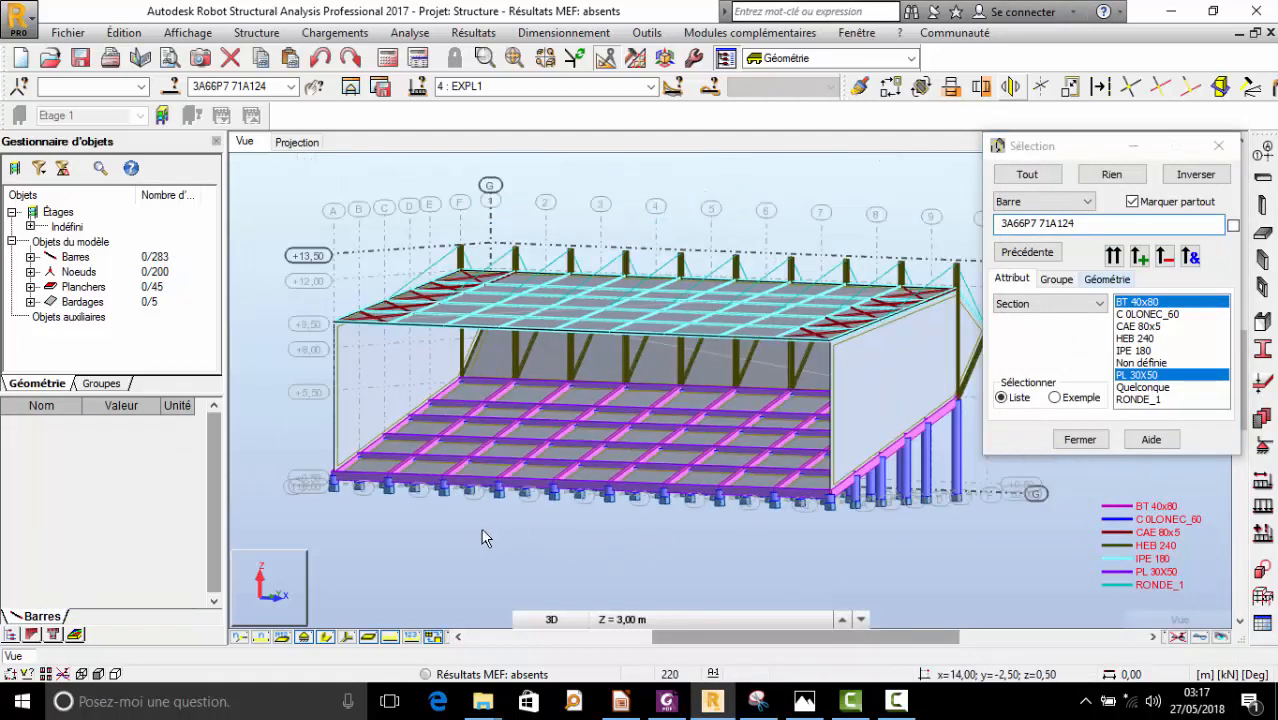
{"action": "scroll", "coordinate": [484, 538], "scroll_direction": "up", "scroll_amount": 1}
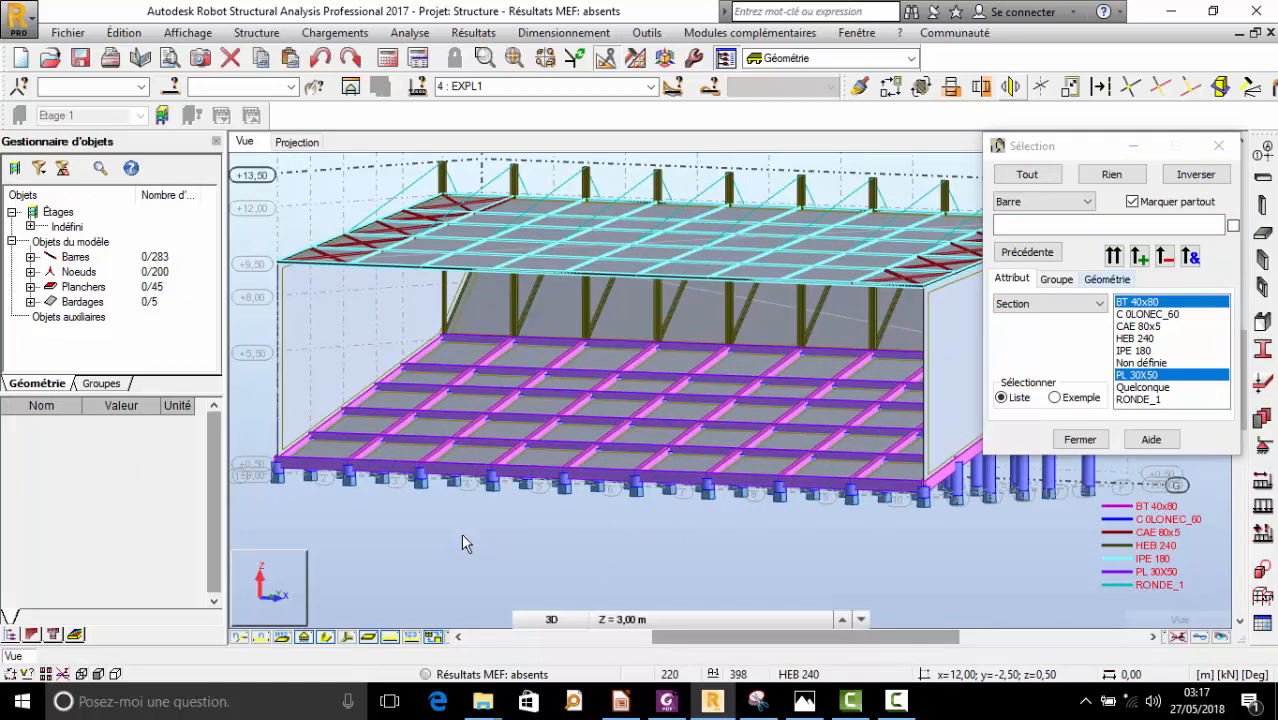
{"action": "scroll", "coordinate": [464, 533], "scroll_direction": "down", "scroll_amount": 1}
- Orbit the model to see the roof from above and select the roof cladding panel
{"action": "right_click", "coordinate": [448, 219]}
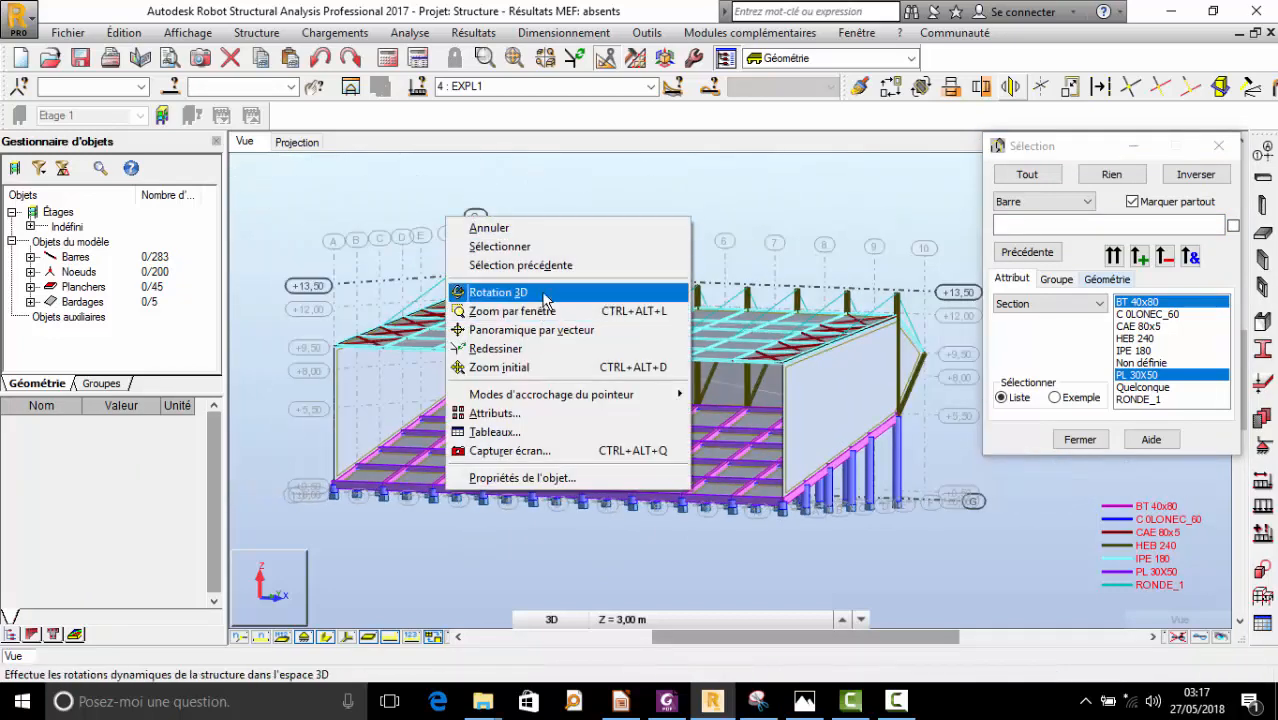
{"action": "left_click", "coordinate": [555, 292]}
{"action": "left_click_drag", "start_coordinate": [555, 292], "coordinate": [555, 316]}
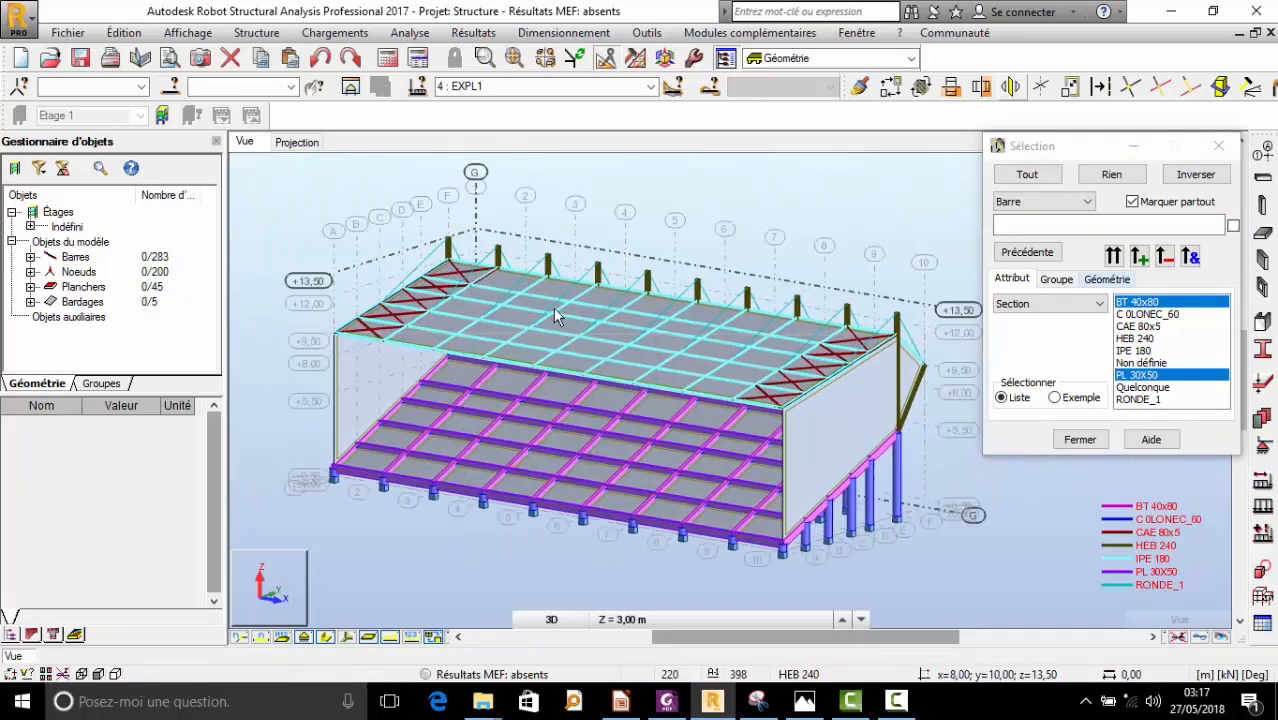
{"action": "right_click", "coordinate": [585, 212]}
{"action": "left_click", "coordinate": [585, 210]}
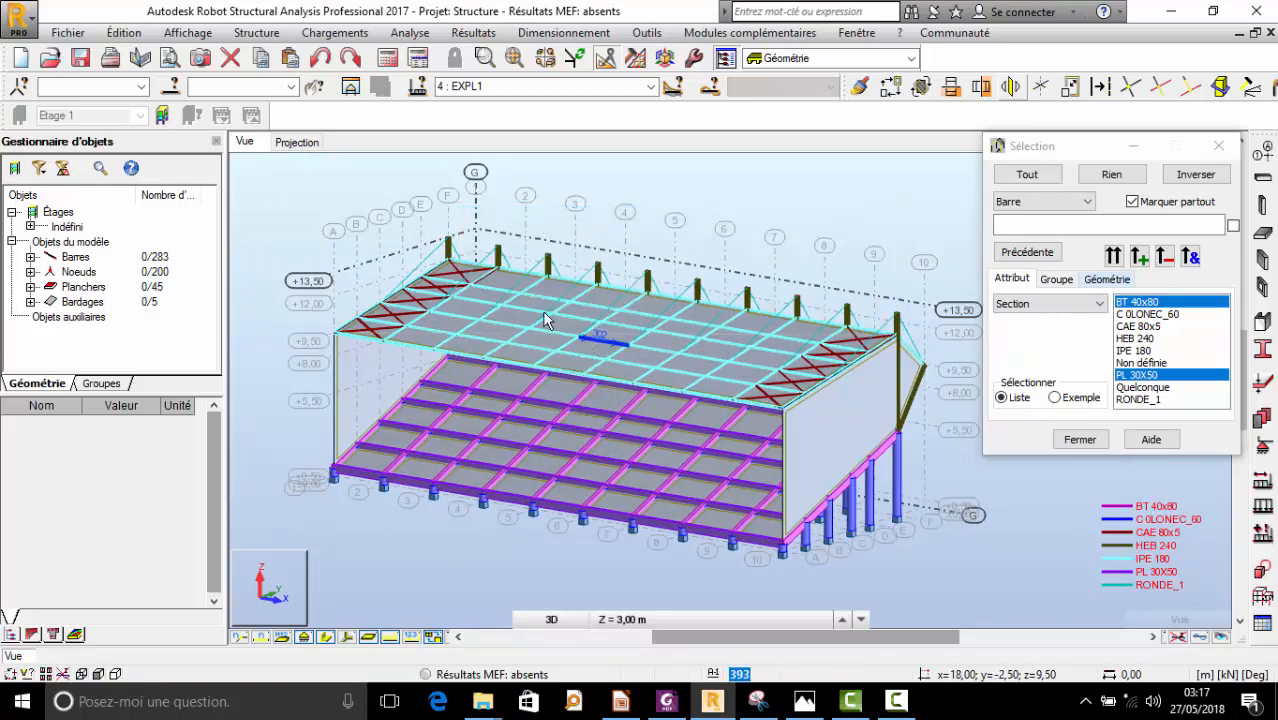
{"action": "left_click", "coordinate": [613, 305]}
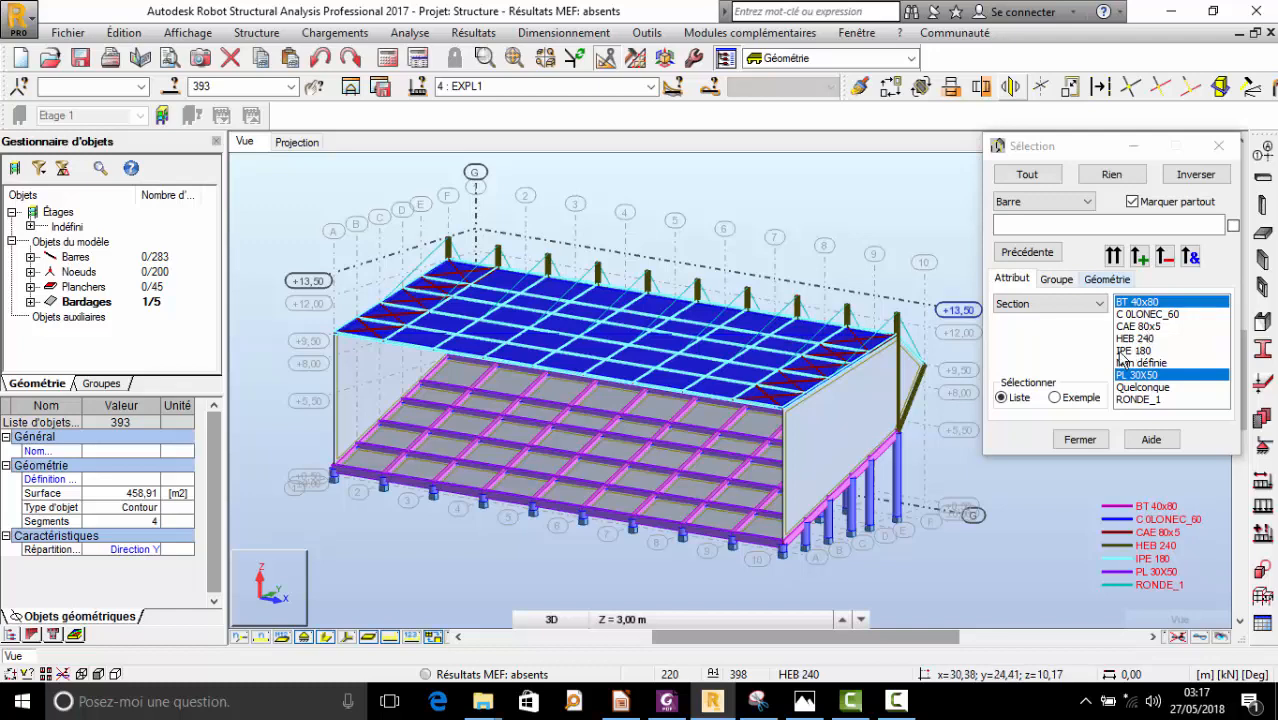
- Apply a uniform surface load of -1 kPa along global Z to the selected roof cladding in case PERM3, with X and Y at 0
{"action": "left_click", "coordinate": [1262, 505]}
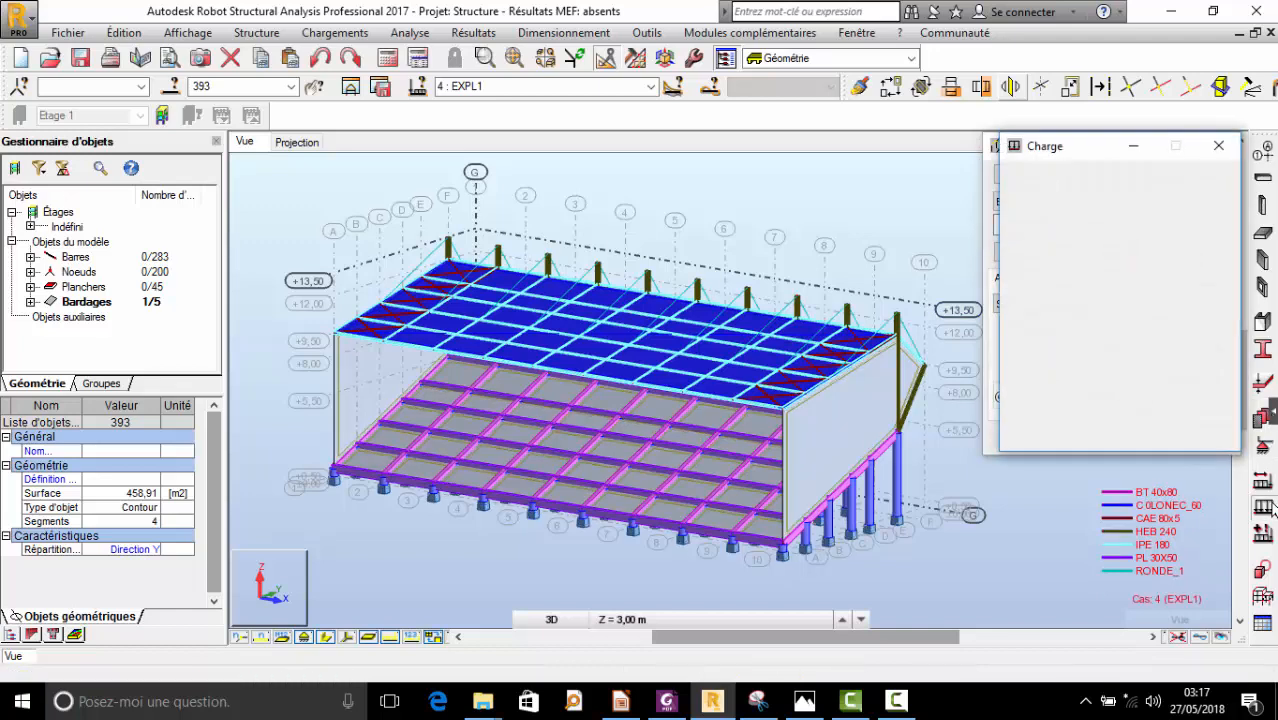
{"action": "left_click", "coordinate": [1114, 220]}
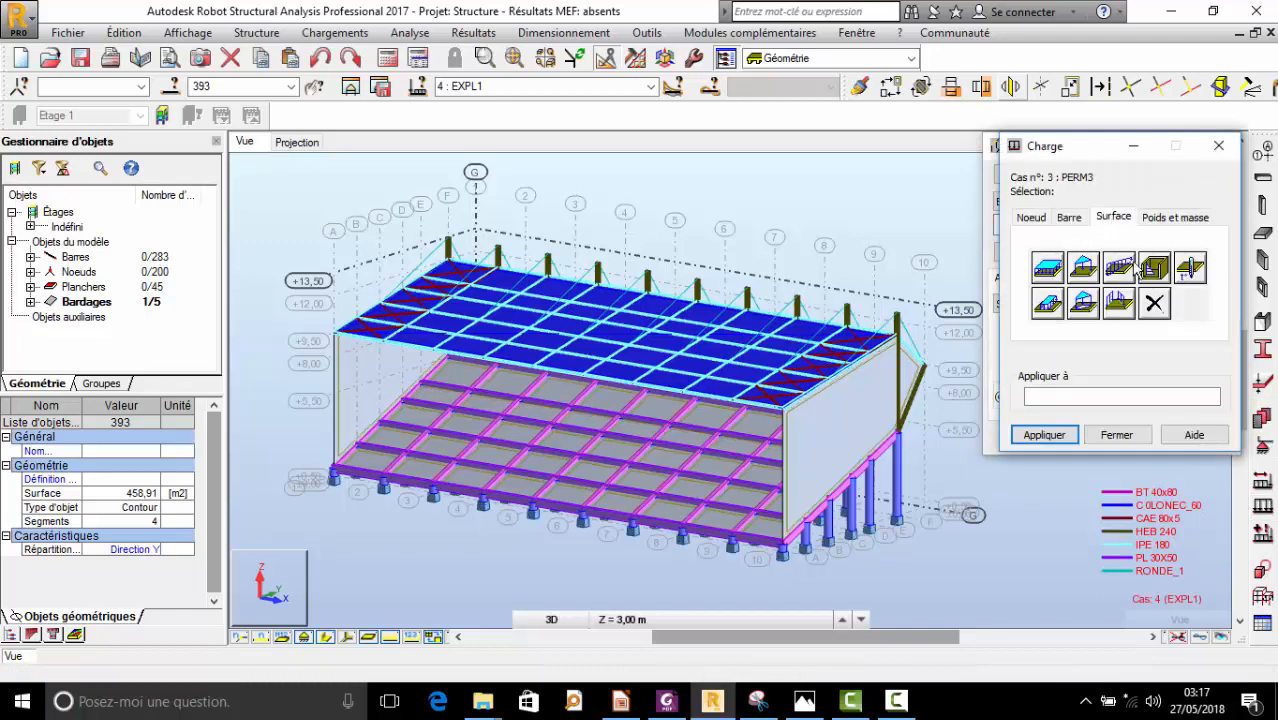
{"action": "left_click", "coordinate": [1050, 268]}
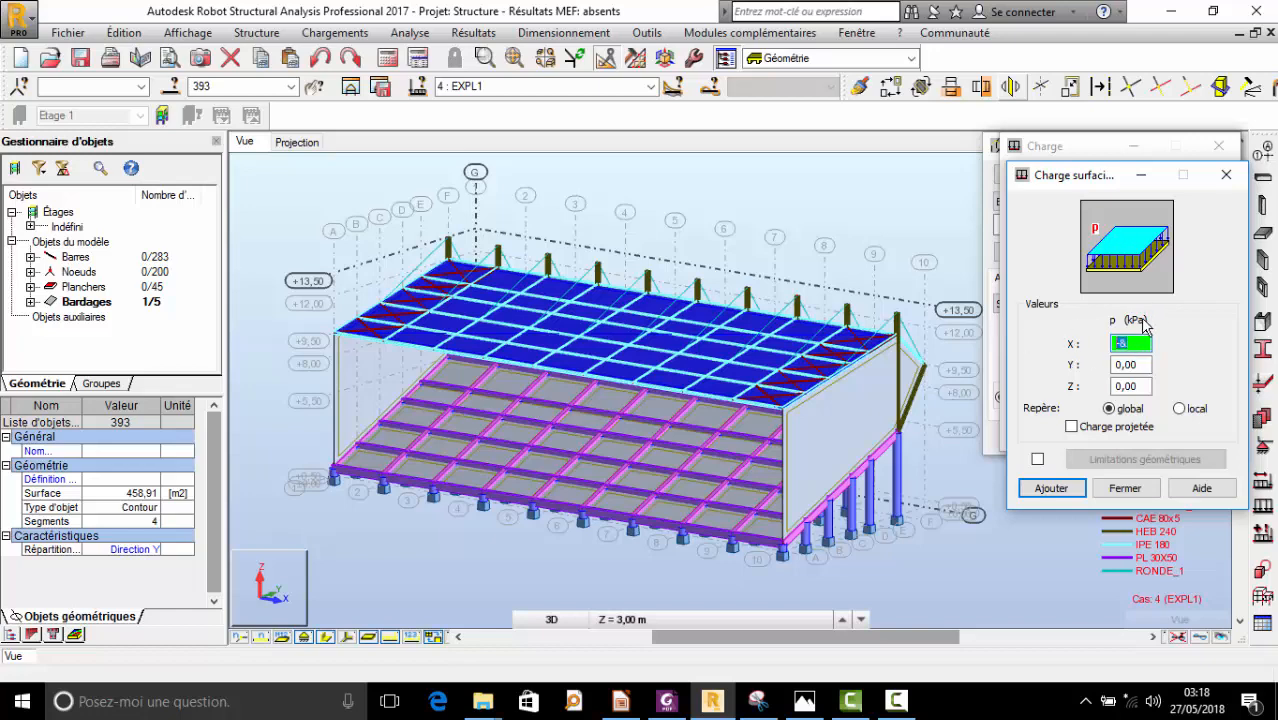
{"action": "left_click", "coordinate": [1226, 175]}
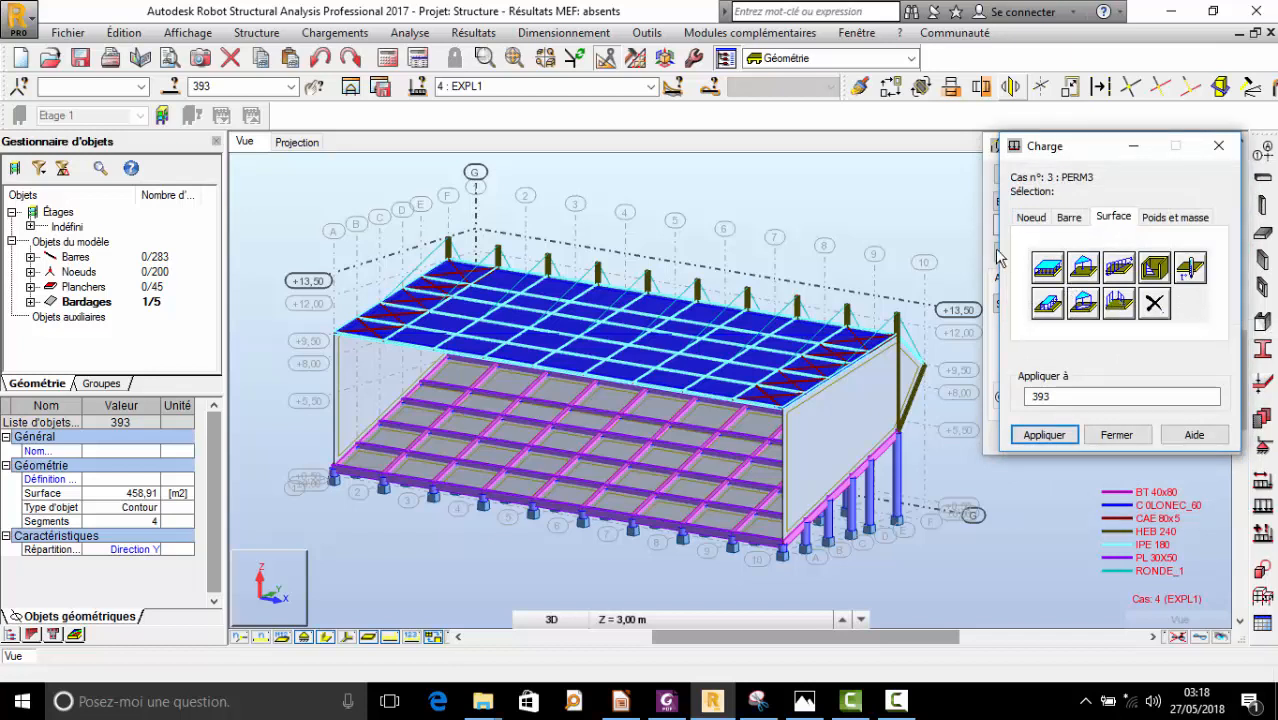
{"action": "left_click", "coordinate": [1062, 274]}
{"action": "key", "text": "Tab"}
{"action": "key", "text": "Tab"}
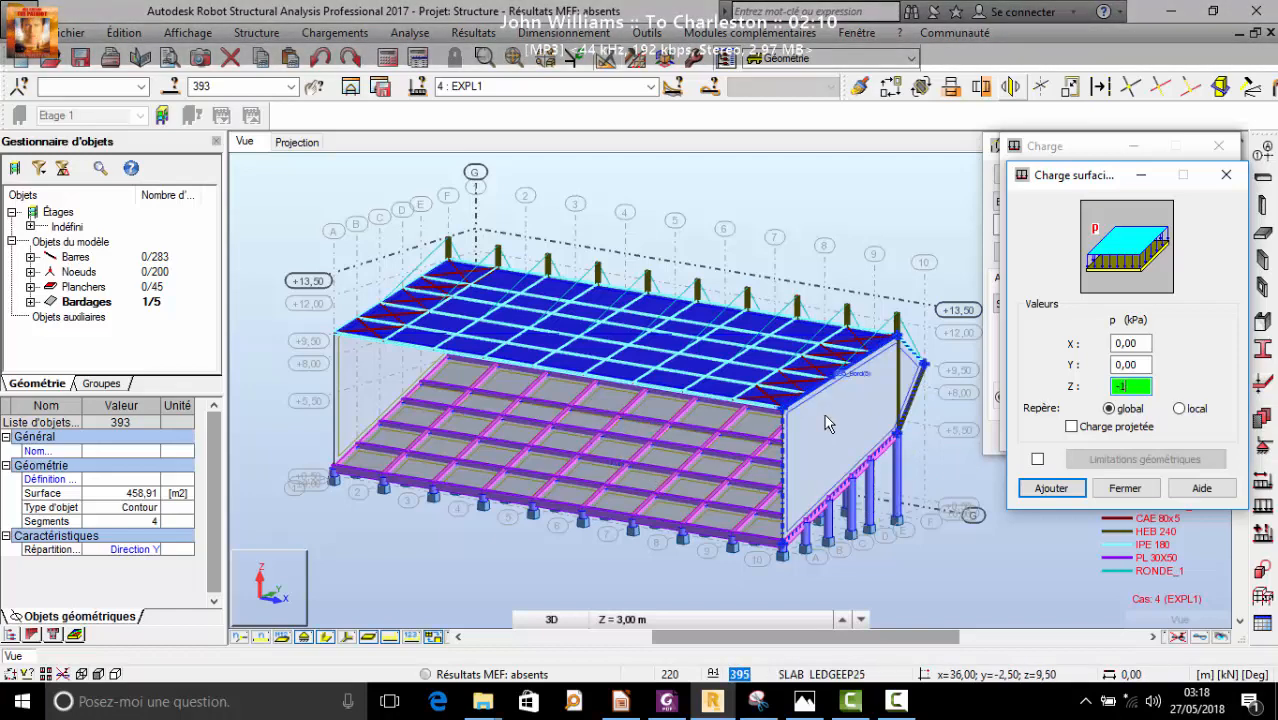
{"action": "left_click", "coordinate": [1052, 488]}
{"action": "left_click", "coordinate": [1055, 439]}
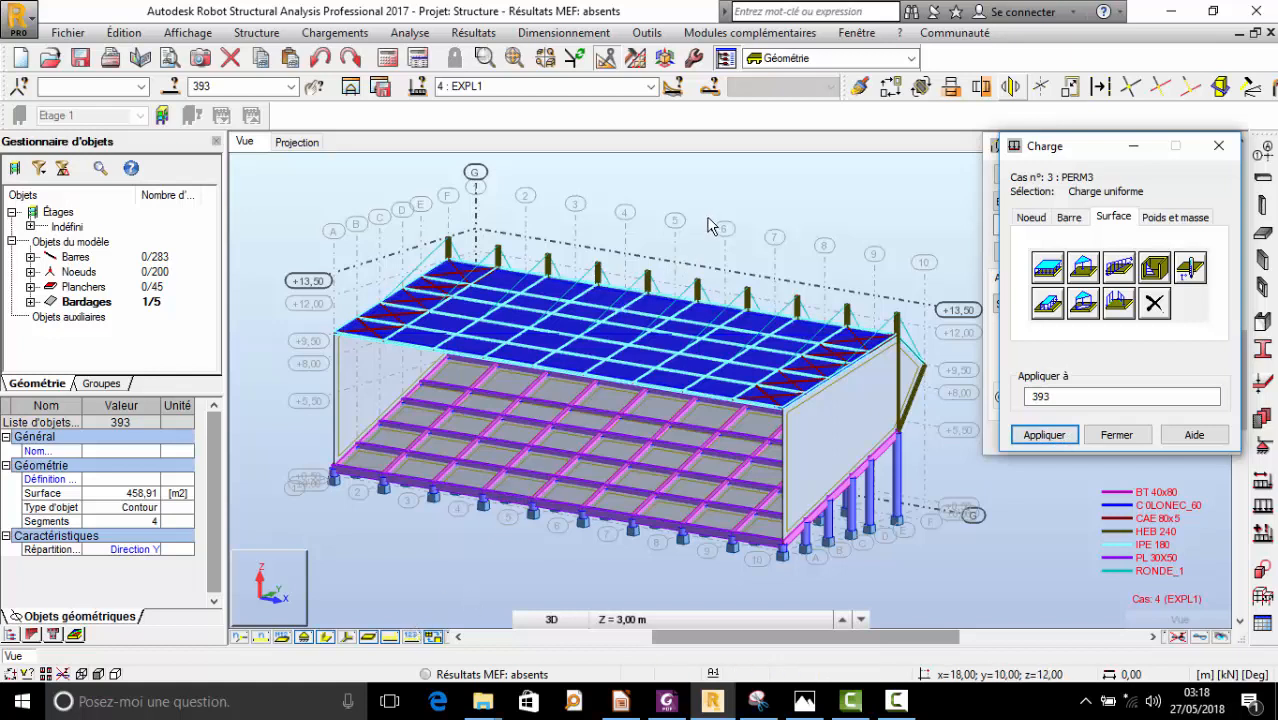
- Try reapplying the uniform surface load to the roof cladding, and undo the last load change
{"action": "left_click", "coordinate": [387, 637]}
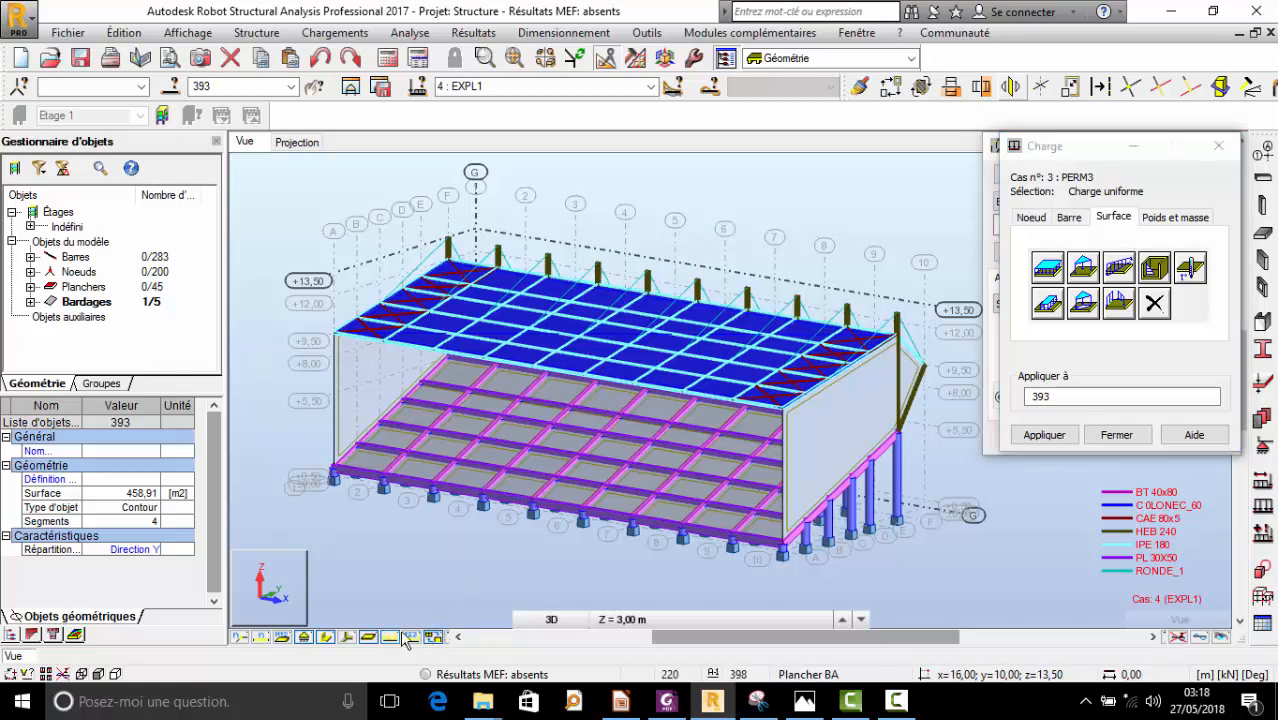
{"action": "left_click", "coordinate": [1045, 435]}
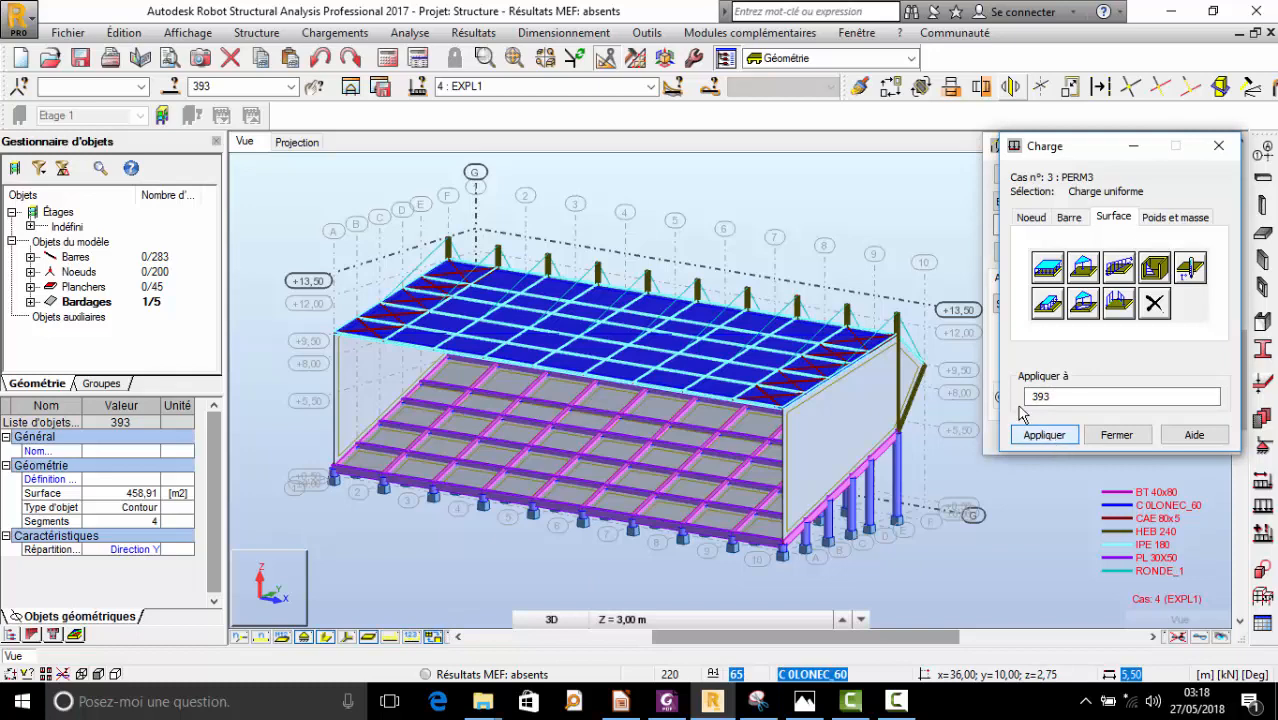
{"action": "right_click", "coordinate": [727, 231]}
{"action": "left_click", "coordinate": [790, 306]}
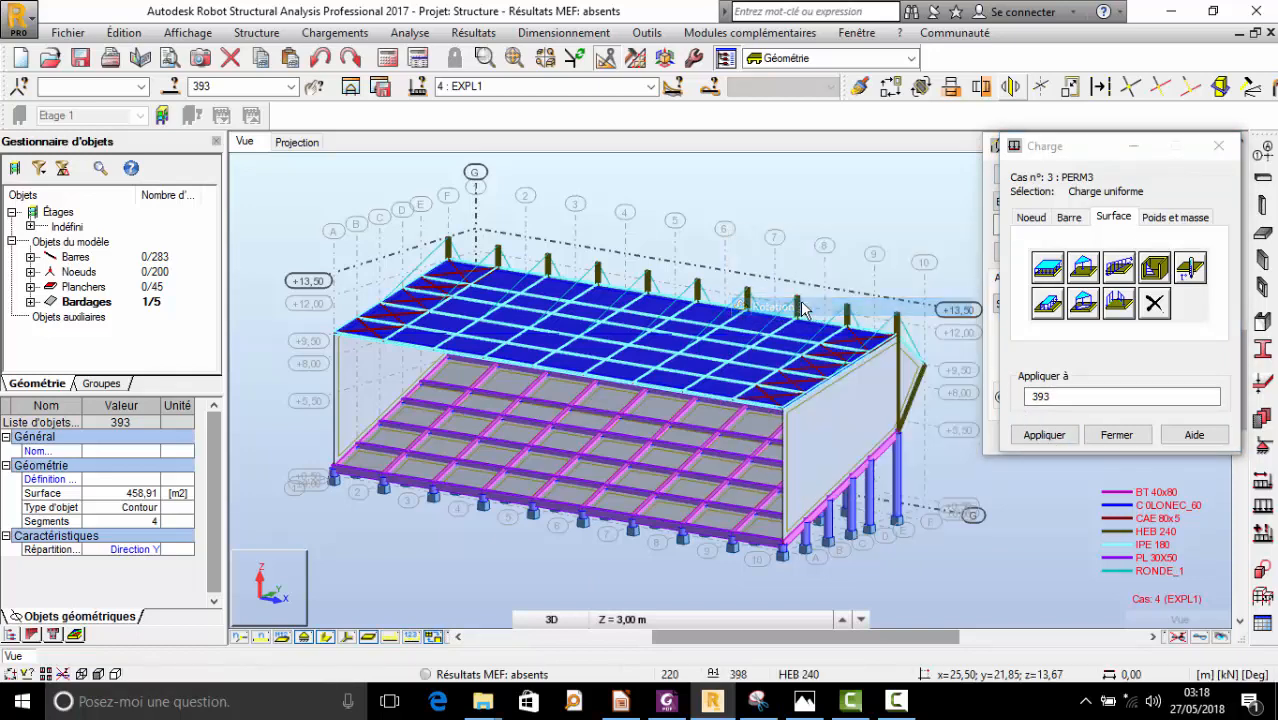
{"action": "left_click_drag", "start_coordinate": [729, 316], "coordinate": [721, 310]}
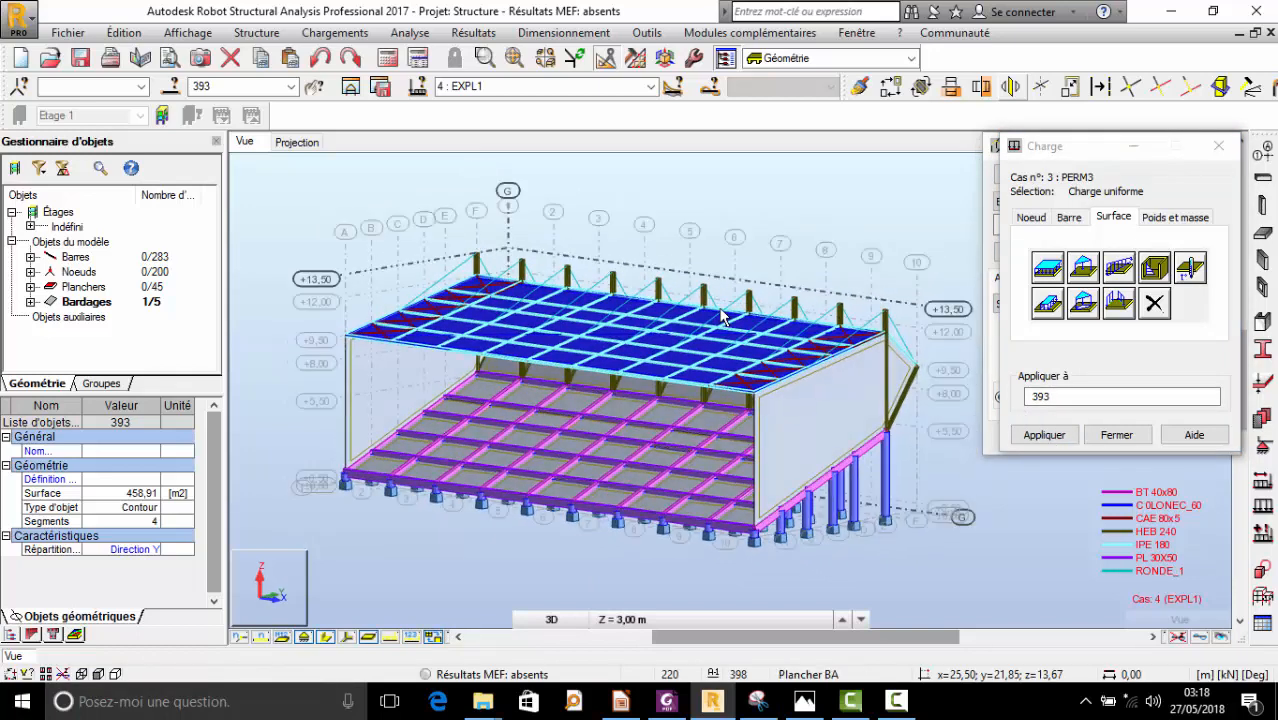
{"action": "left_click", "coordinate": [322, 58]}
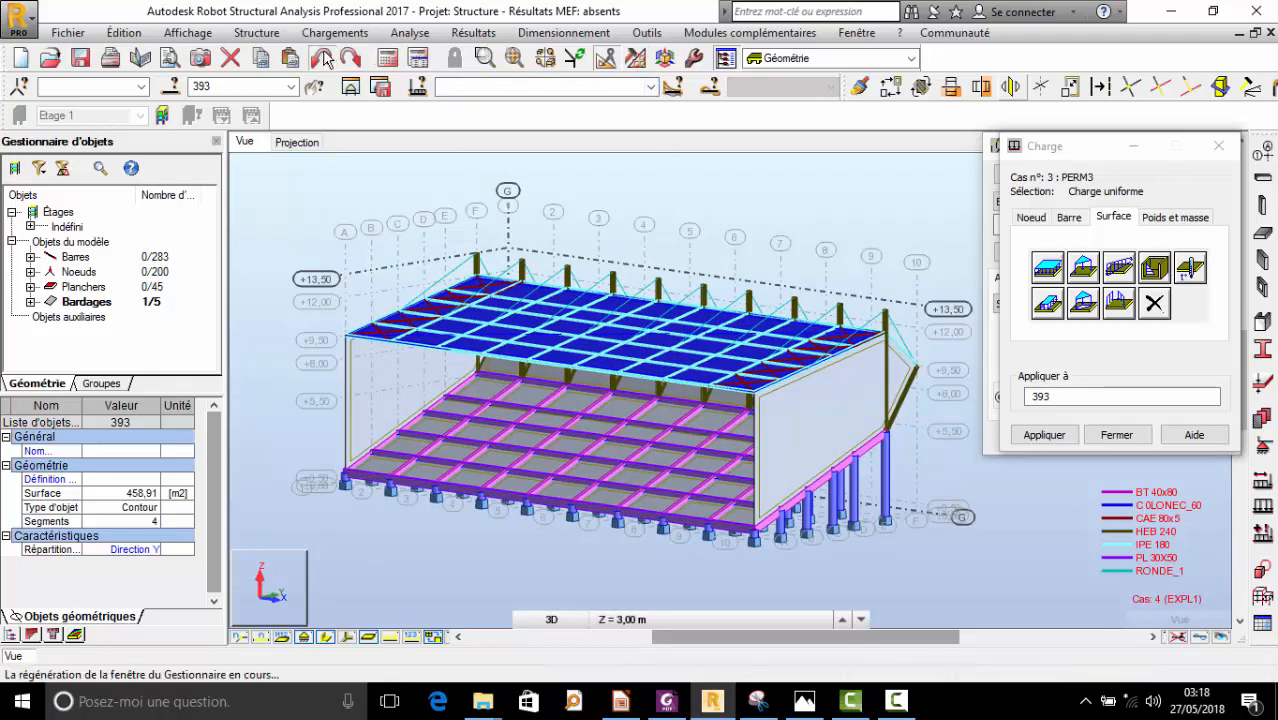
- Close the load definition and selection dialogs and clear the roof cladding selection
{"action": "left_click", "coordinate": [1218, 146]}
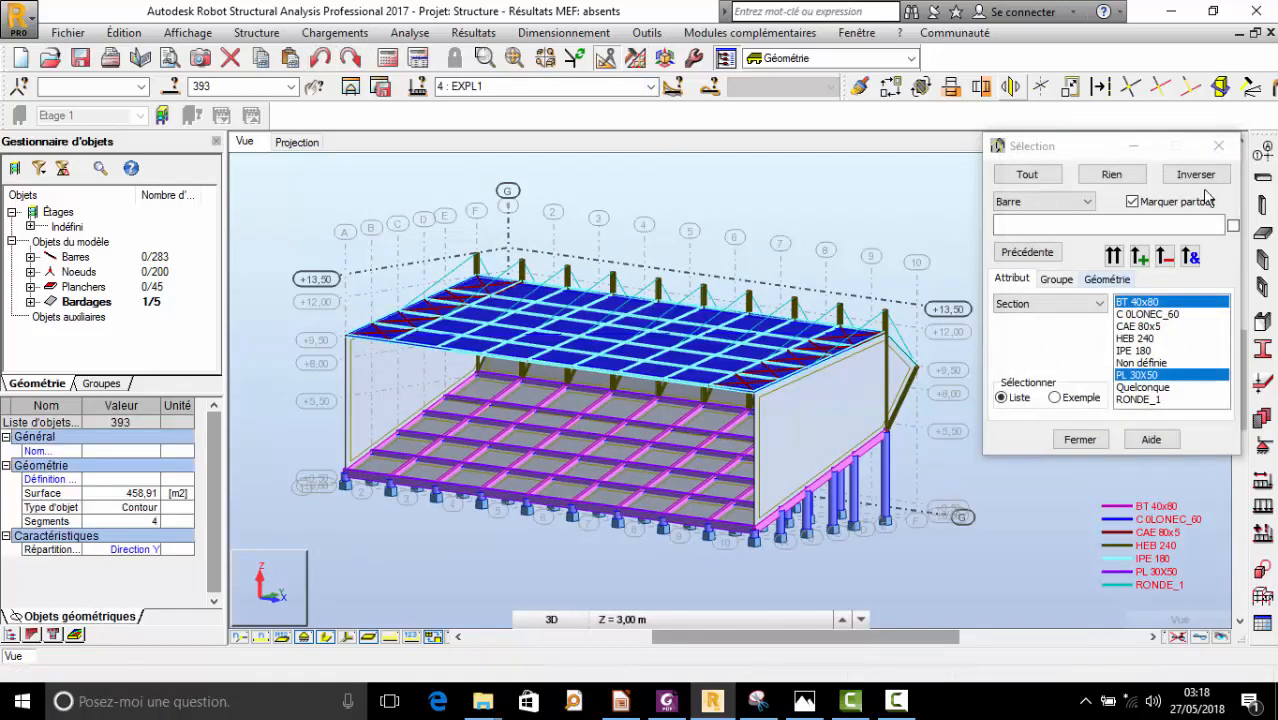
{"action": "left_click", "coordinate": [1216, 148]}
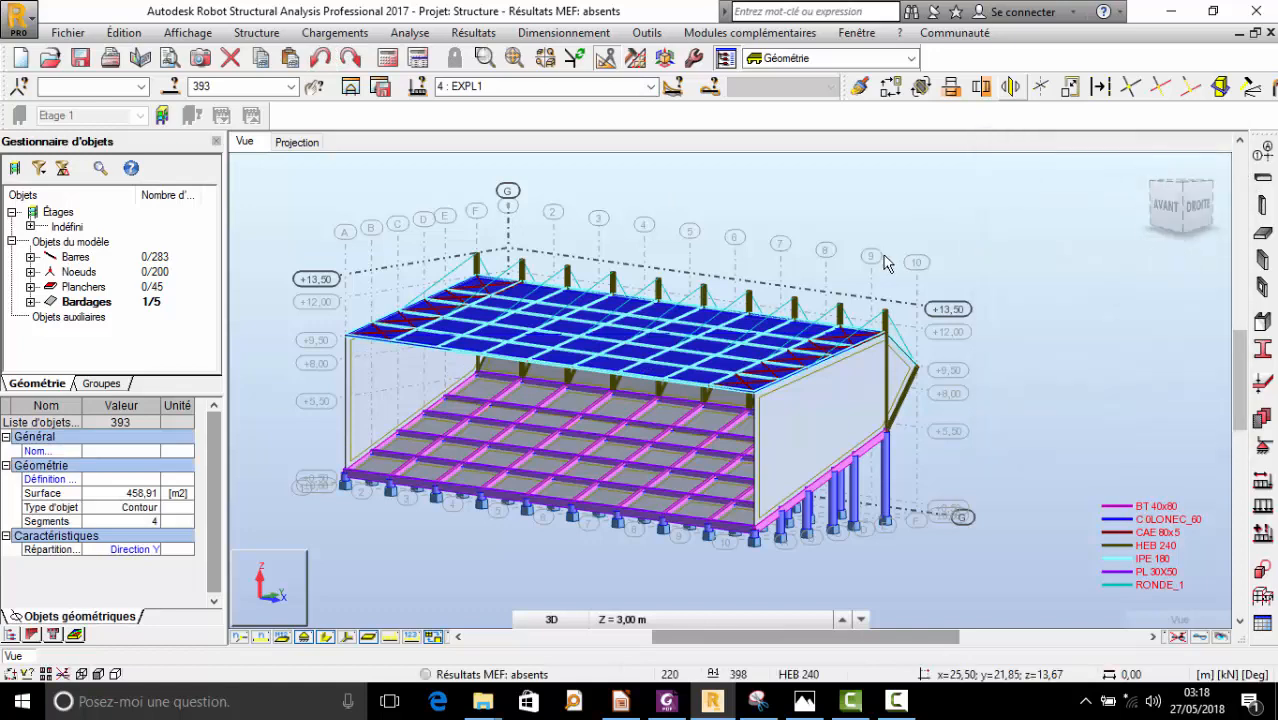
{"action": "left_click", "coordinate": [1088, 266]}
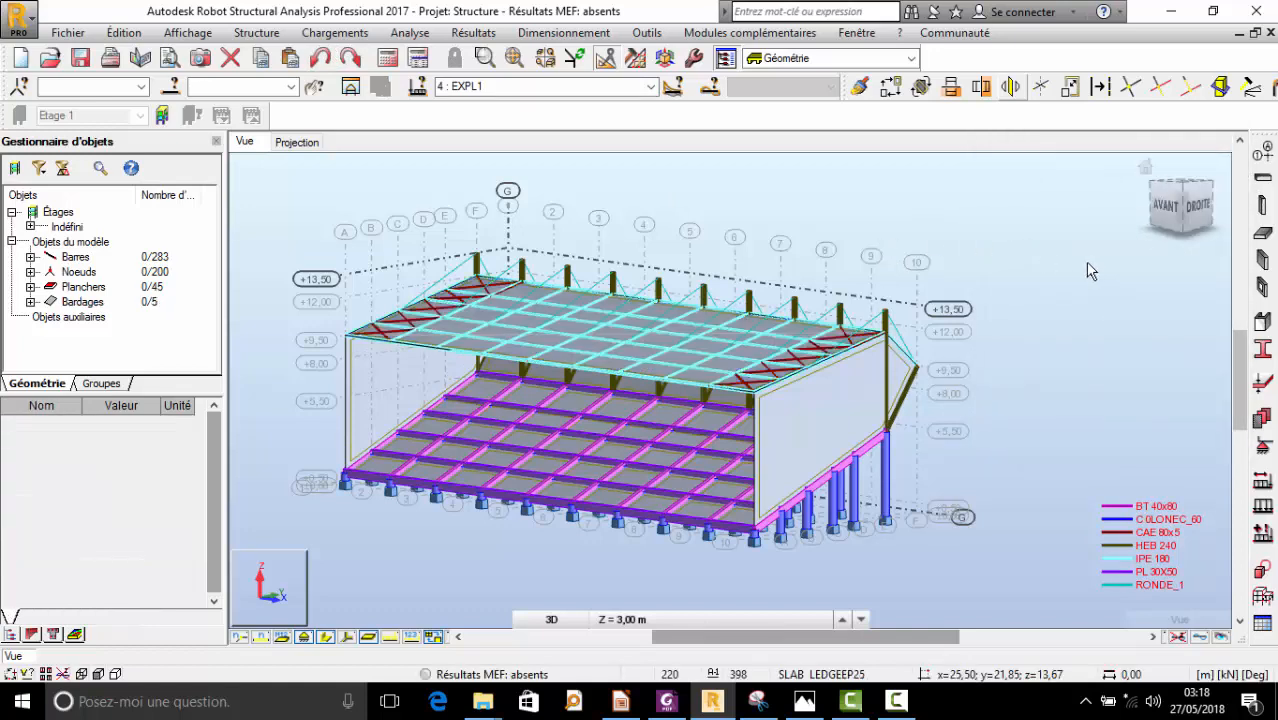
- Make PERM2 the active load case
{"action": "left_click", "coordinate": [672, 86]}
{"action": "left_click", "coordinate": [829, 118]}
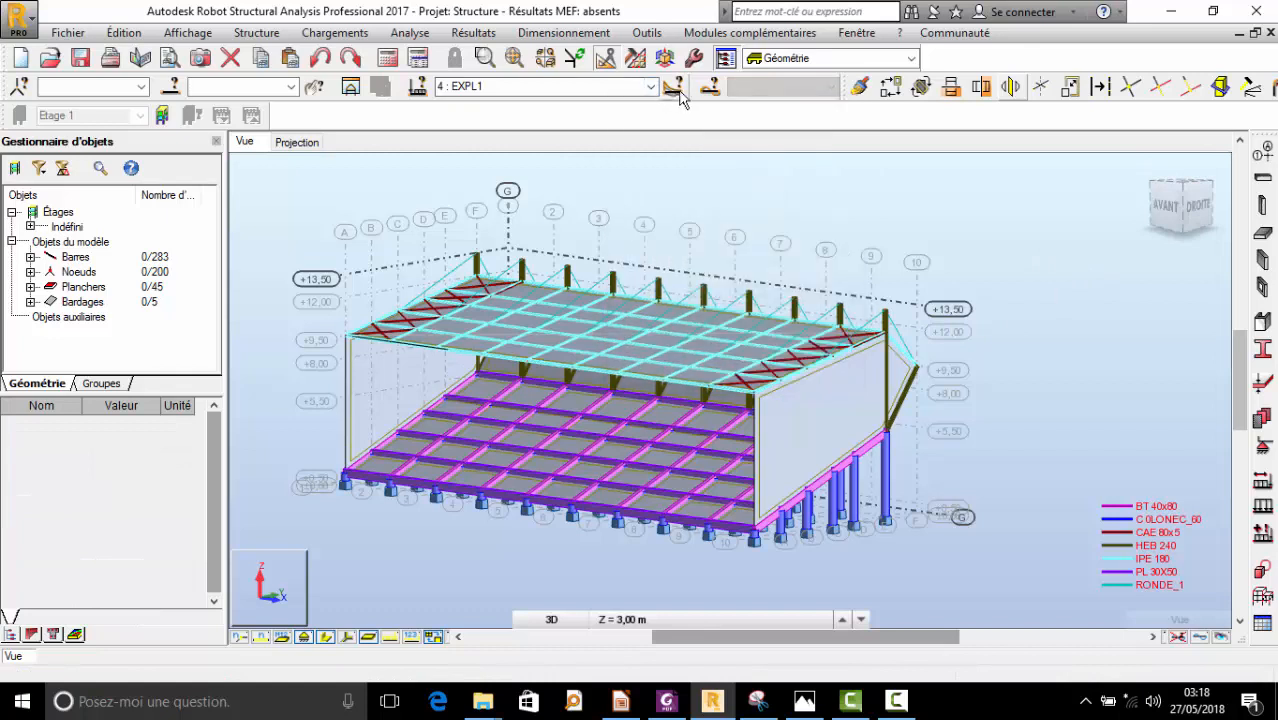
{"action": "left_click", "coordinate": [651, 86]}
{"action": "left_click", "coordinate": [531, 116]}
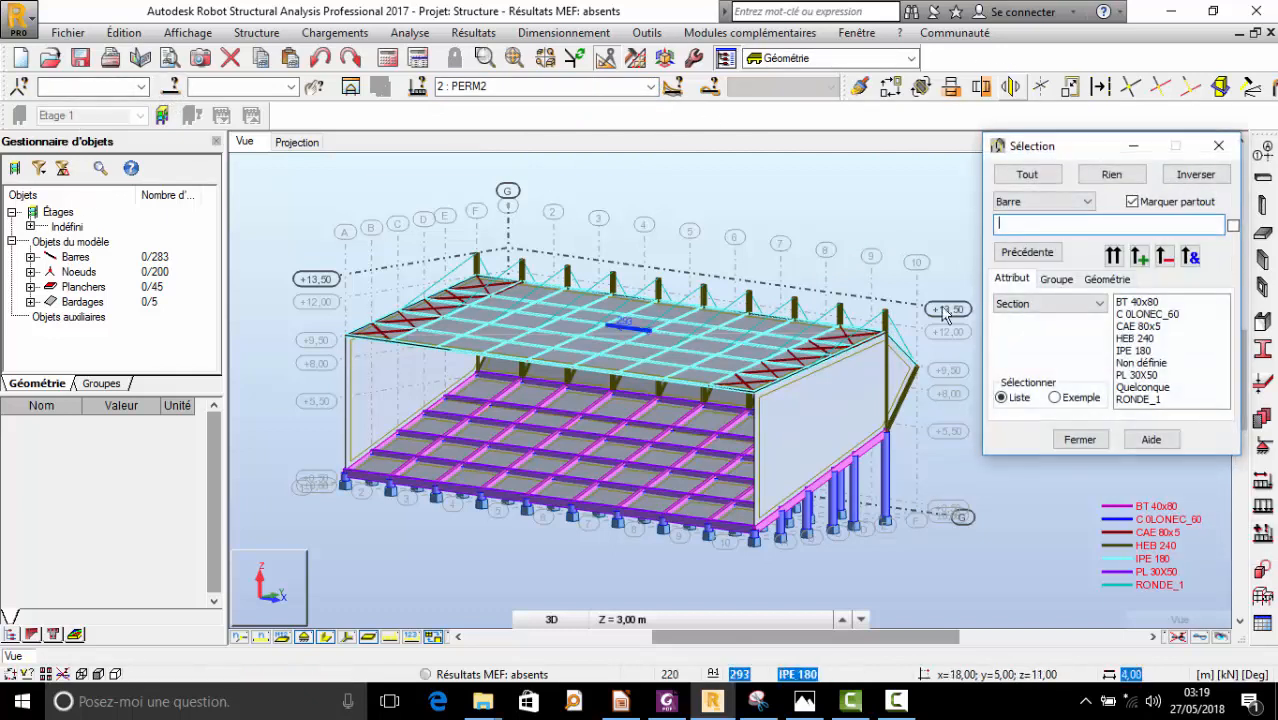
- Select all bars with sections BT 40x80 and PL 30X50, and switch off the display of section shapes
{"action": "left_click", "coordinate": [1162, 374]}
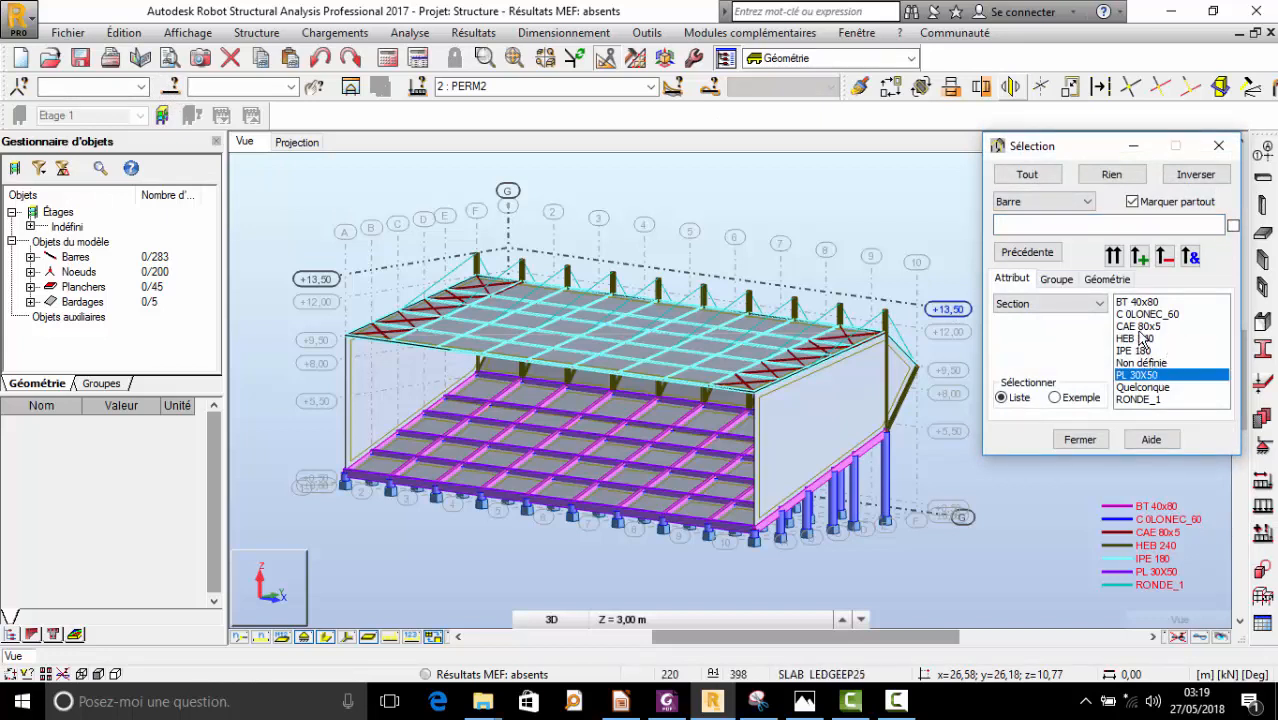
{"action": "left_click", "coordinate": [1140, 302]}
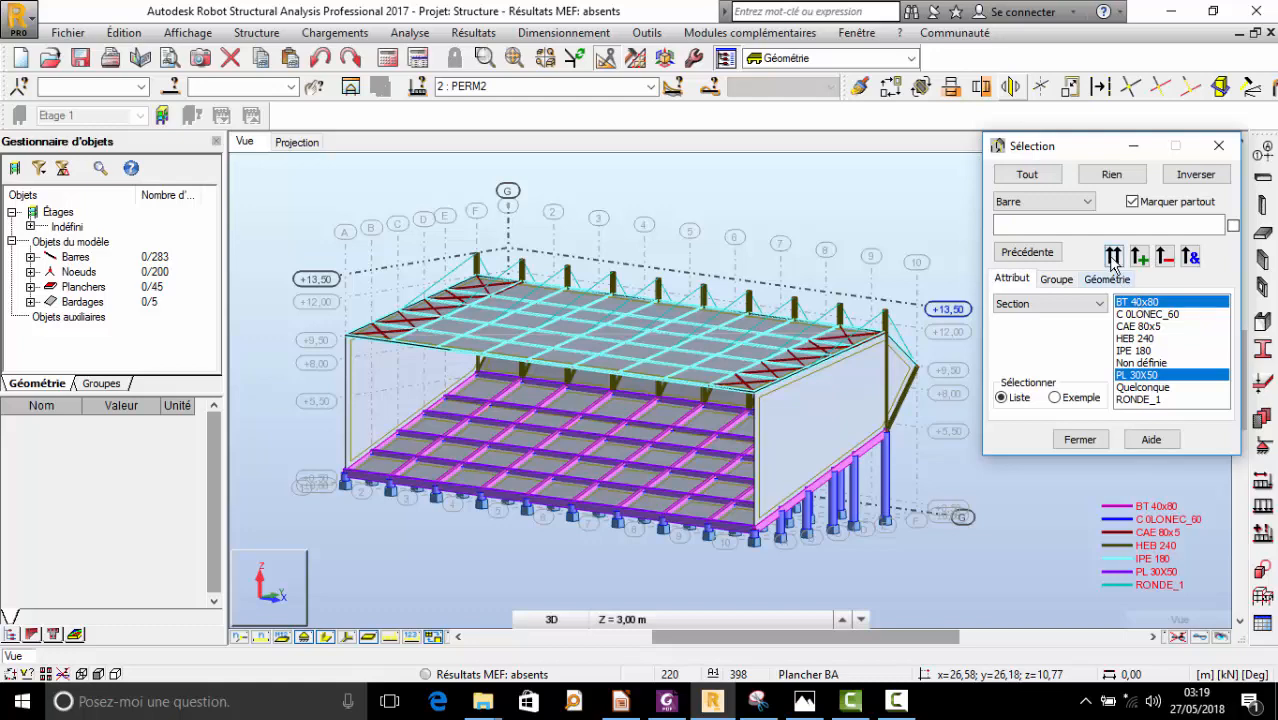
{"action": "left_click", "coordinate": [1113, 256]}
{"action": "left_click", "coordinate": [327, 638]}
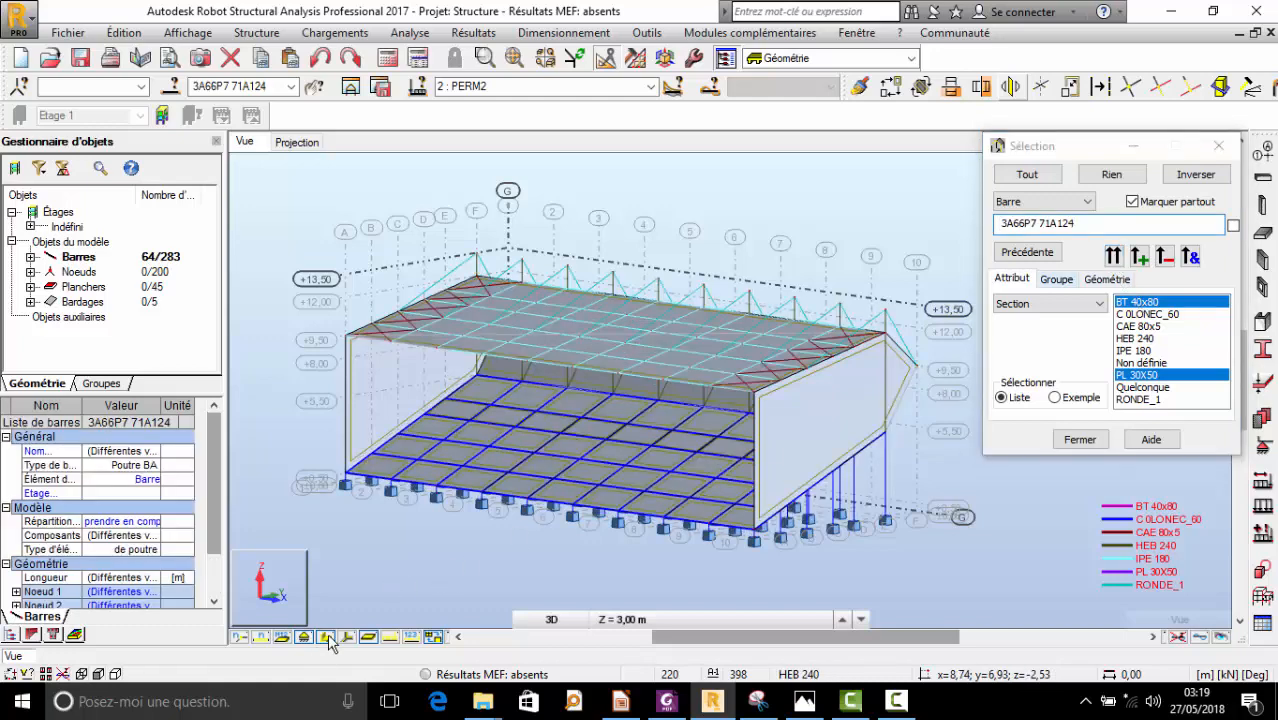
{"action": "scroll", "coordinate": [722, 470], "scroll_direction": "up", "scroll_amount": 2}
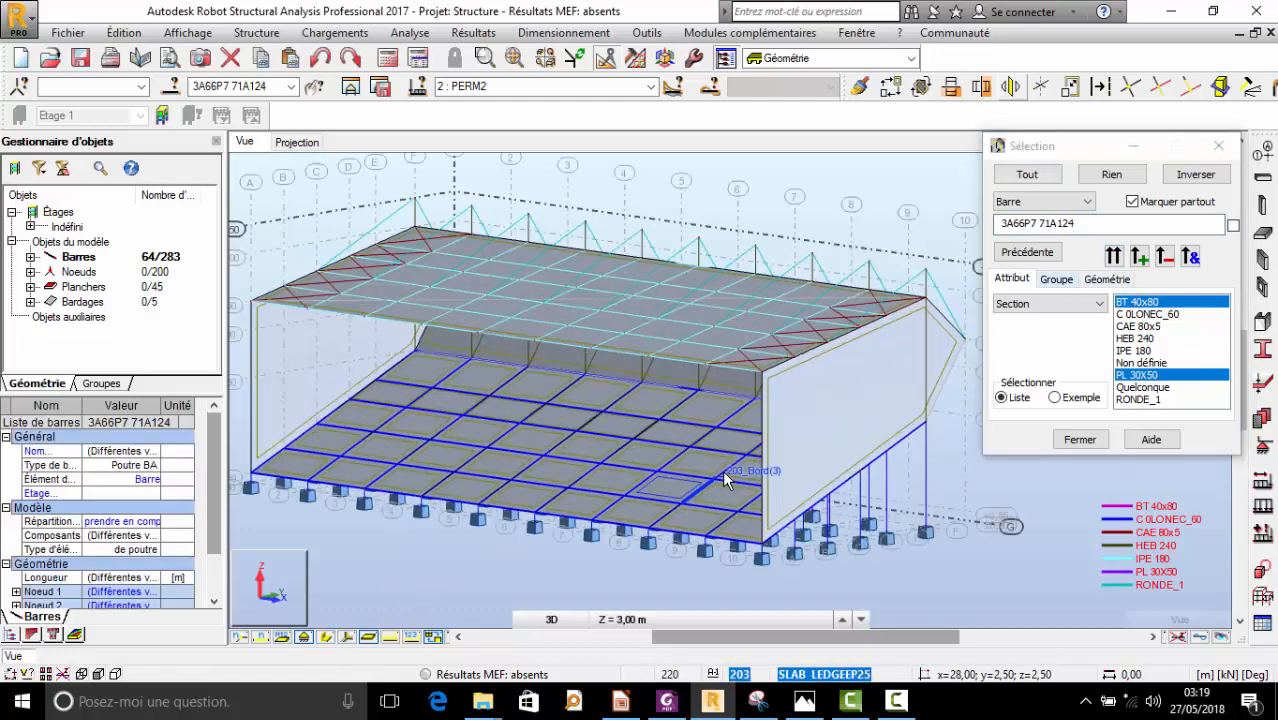
{"action": "scroll", "coordinate": [722, 470], "scroll_direction": "up", "scroll_amount": 1}
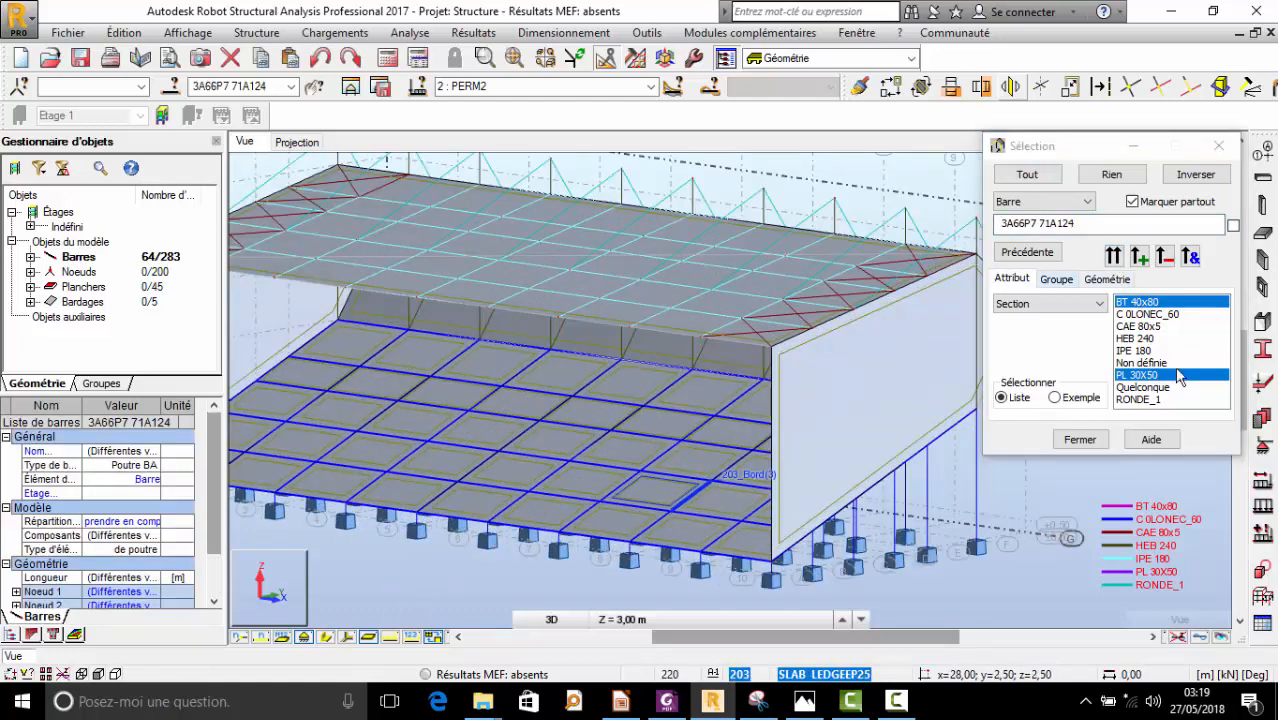
- Apply a uniform bar load of -2 kN/m along both global X and global Z to the selected tier beams in PERM2
{"action": "left_click", "coordinate": [1264, 530]}
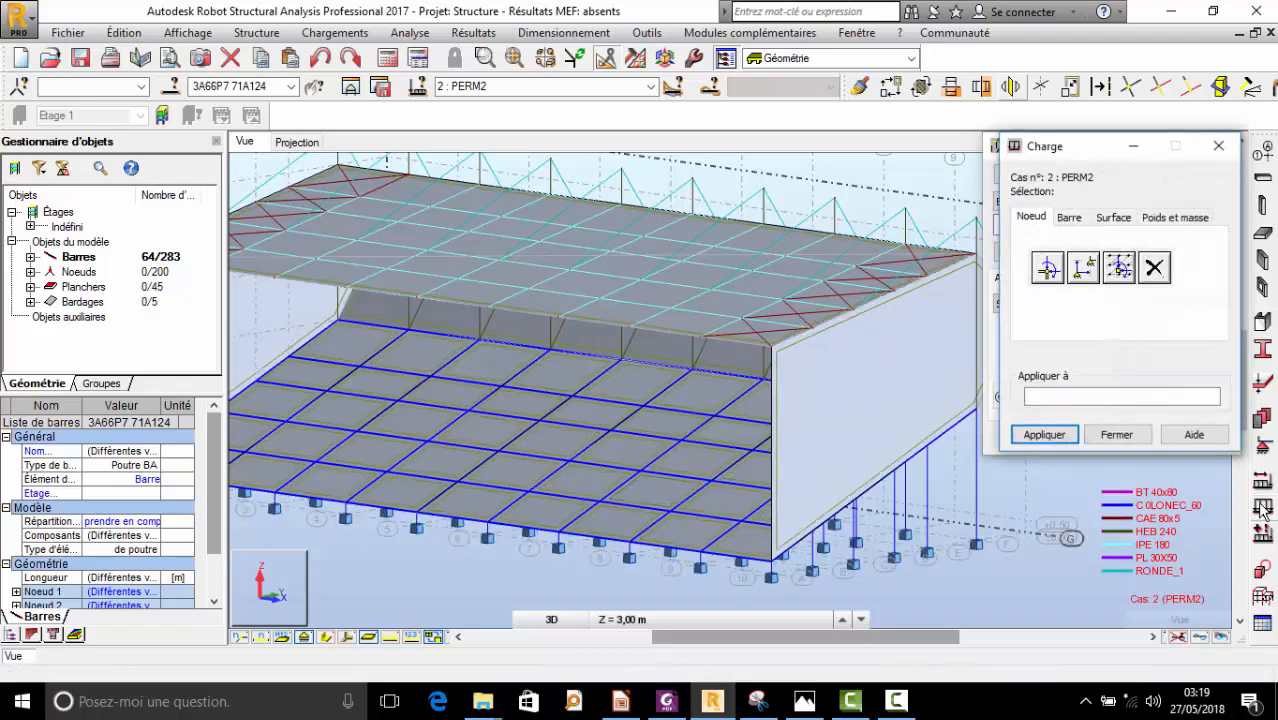
{"action": "left_click", "coordinate": [1073, 218]}
{"action": "left_click", "coordinate": [1049, 268]}
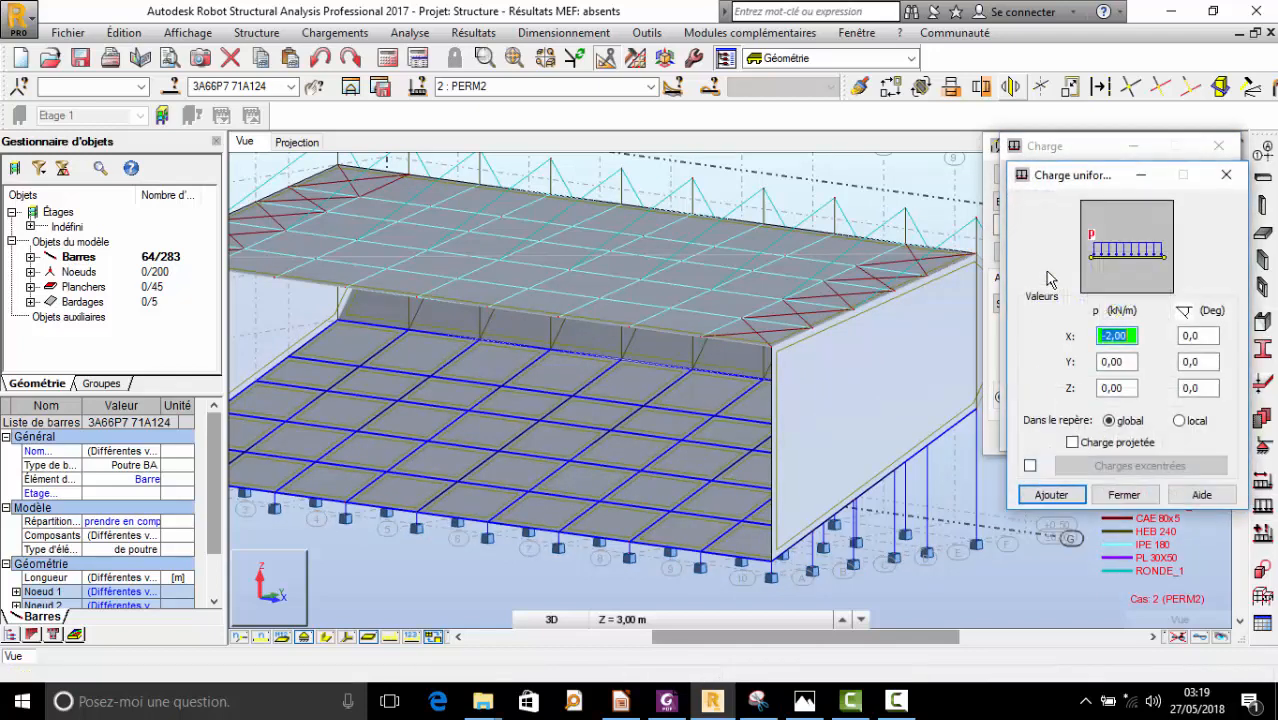
{"action": "key", "text": "Tab"}
{"action": "key", "text": "Tab"}
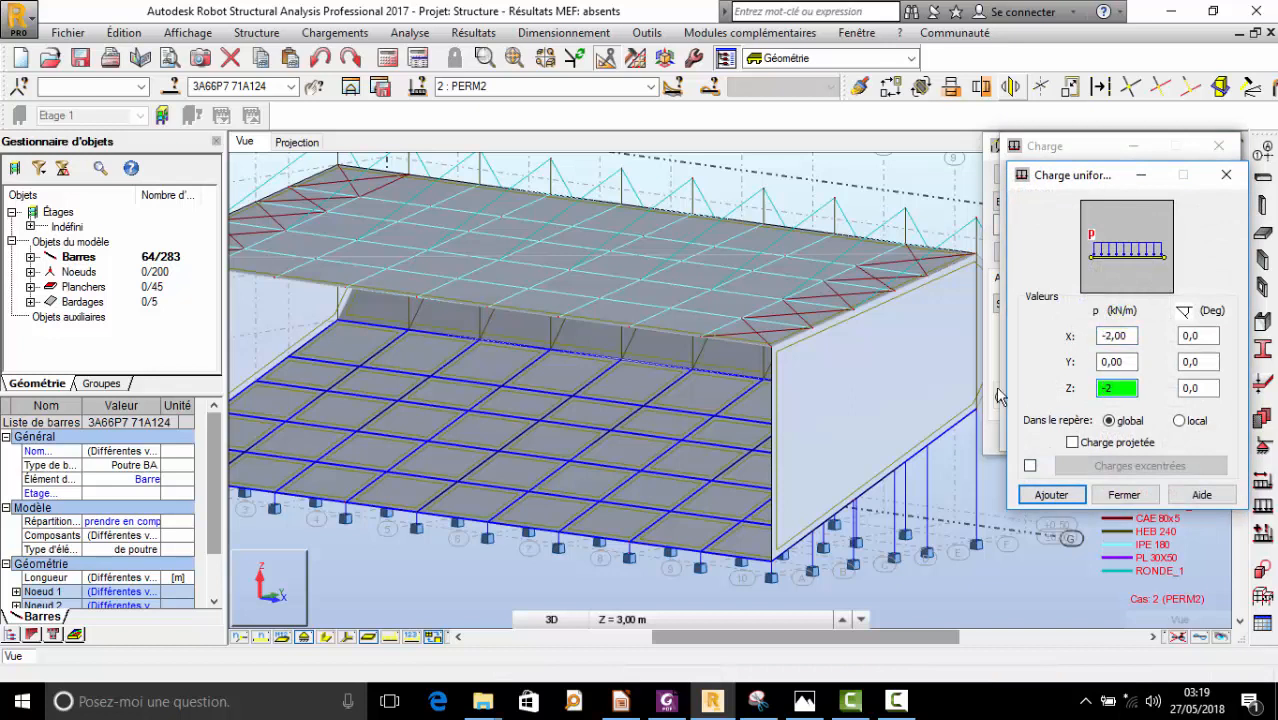
{"action": "type", "text": "-2"}
{"action": "left_click", "coordinate": [1052, 495]}
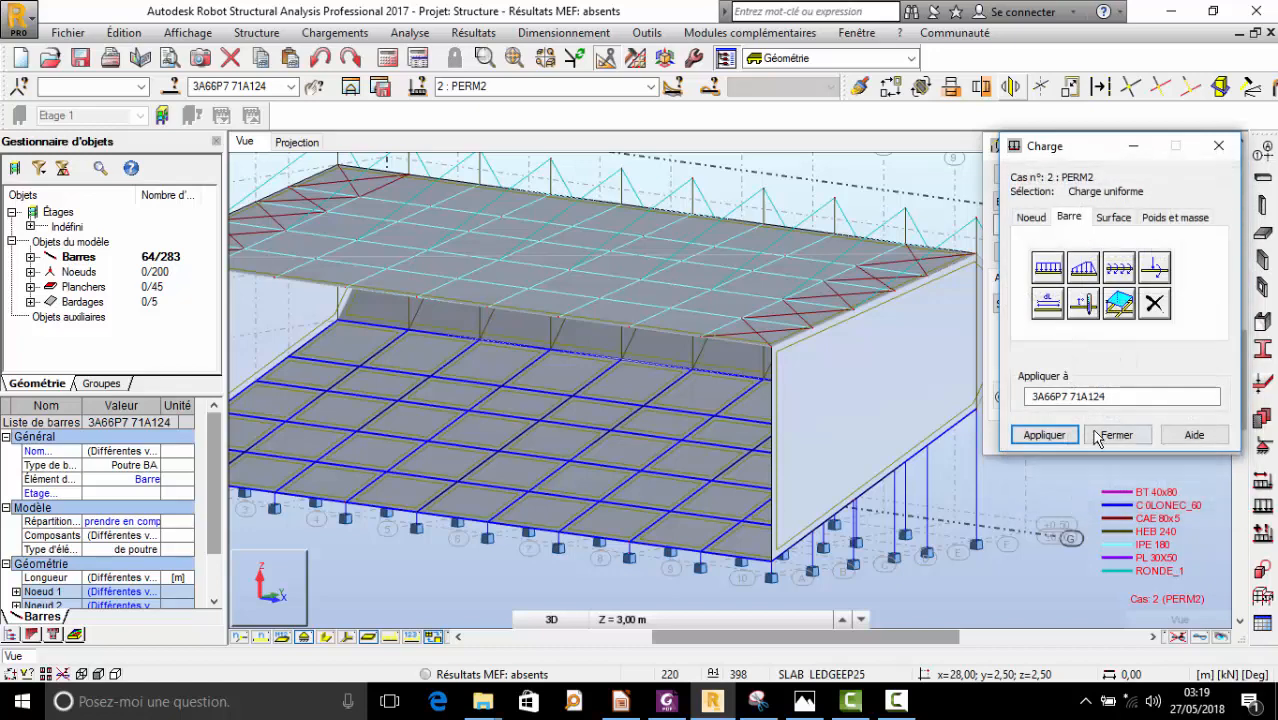
{"action": "left_click", "coordinate": [1044, 435]}
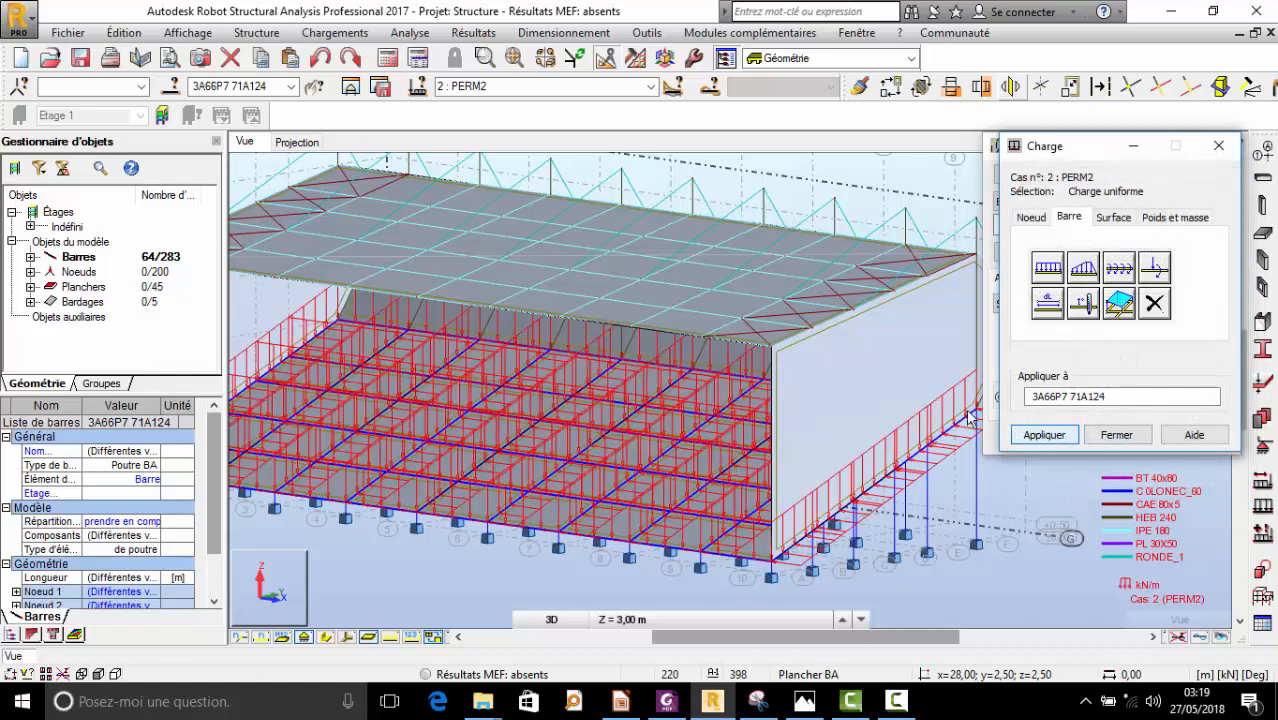
{"action": "scroll", "coordinate": [677, 428], "scroll_direction": "down", "scroll_amount": 5}
{"action": "scroll", "coordinate": [677, 428], "scroll_direction": "up", "scroll_amount": 3}
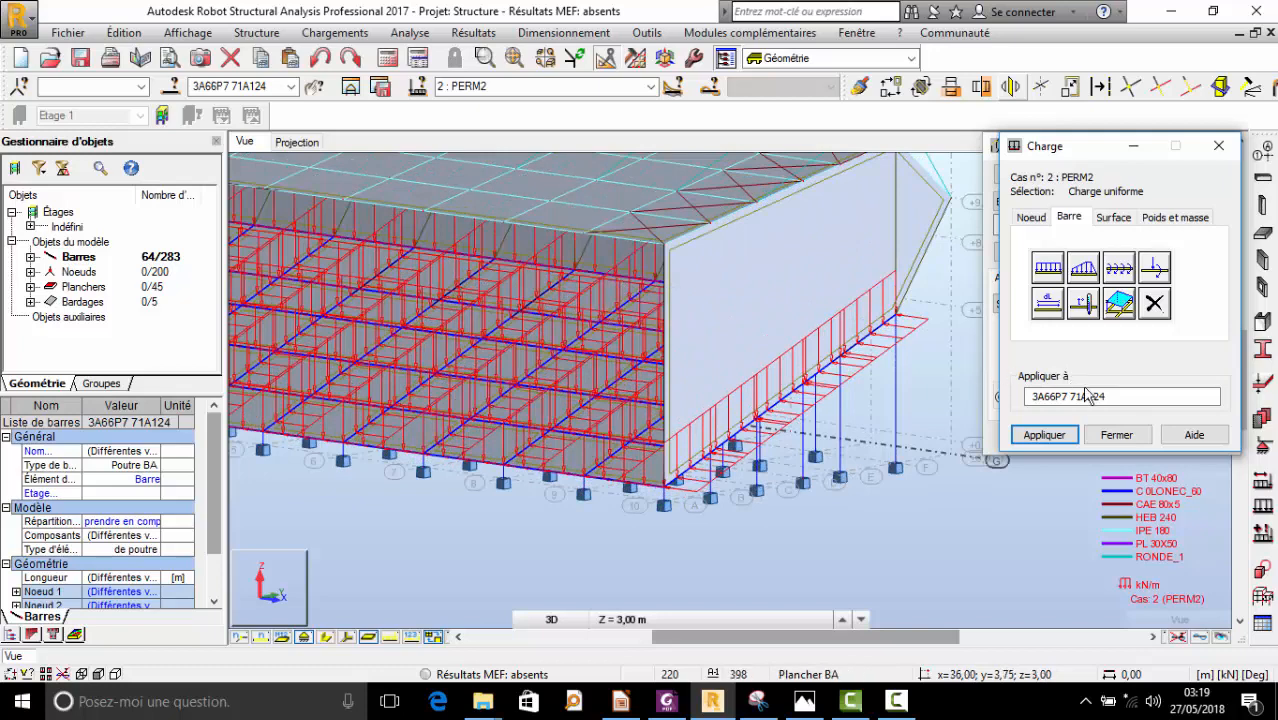
- Undo the last bar load and reapply it to the tier beams in PERM2 with X at 0 and Z at -2 kN/m
{"action": "left_click", "coordinate": [1048, 266]}
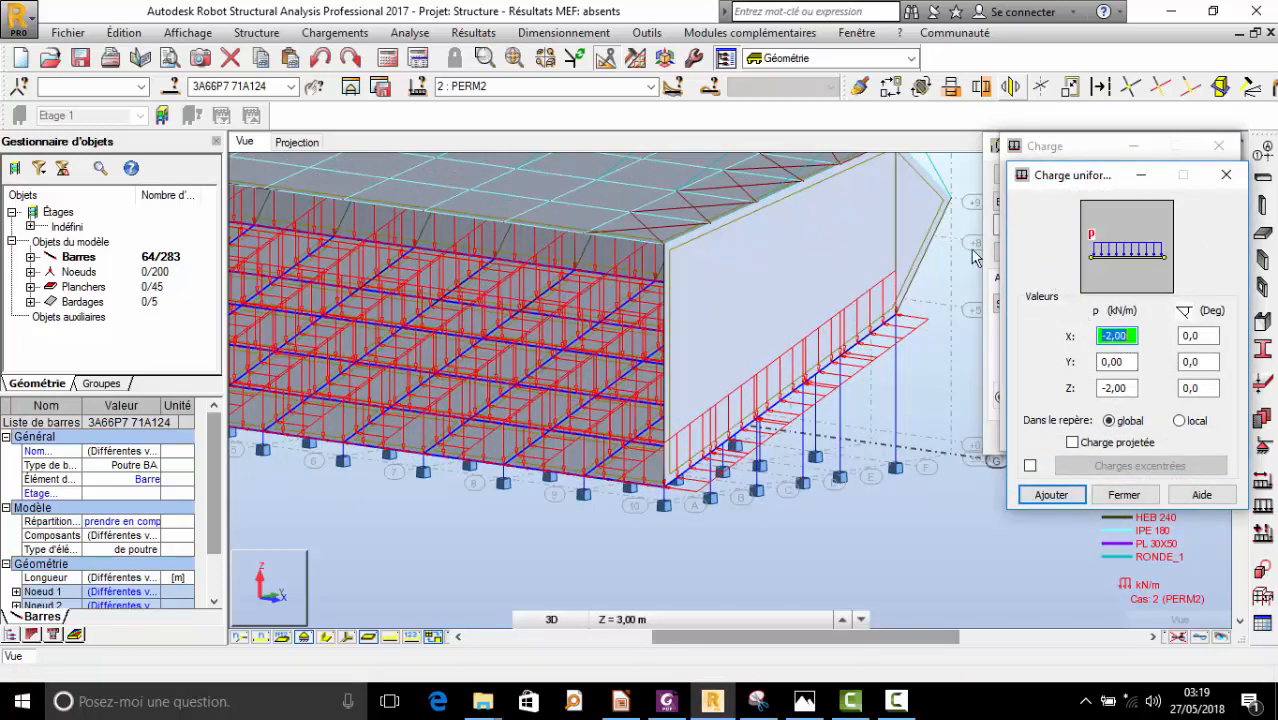
{"action": "left_click", "coordinate": [320, 57]}
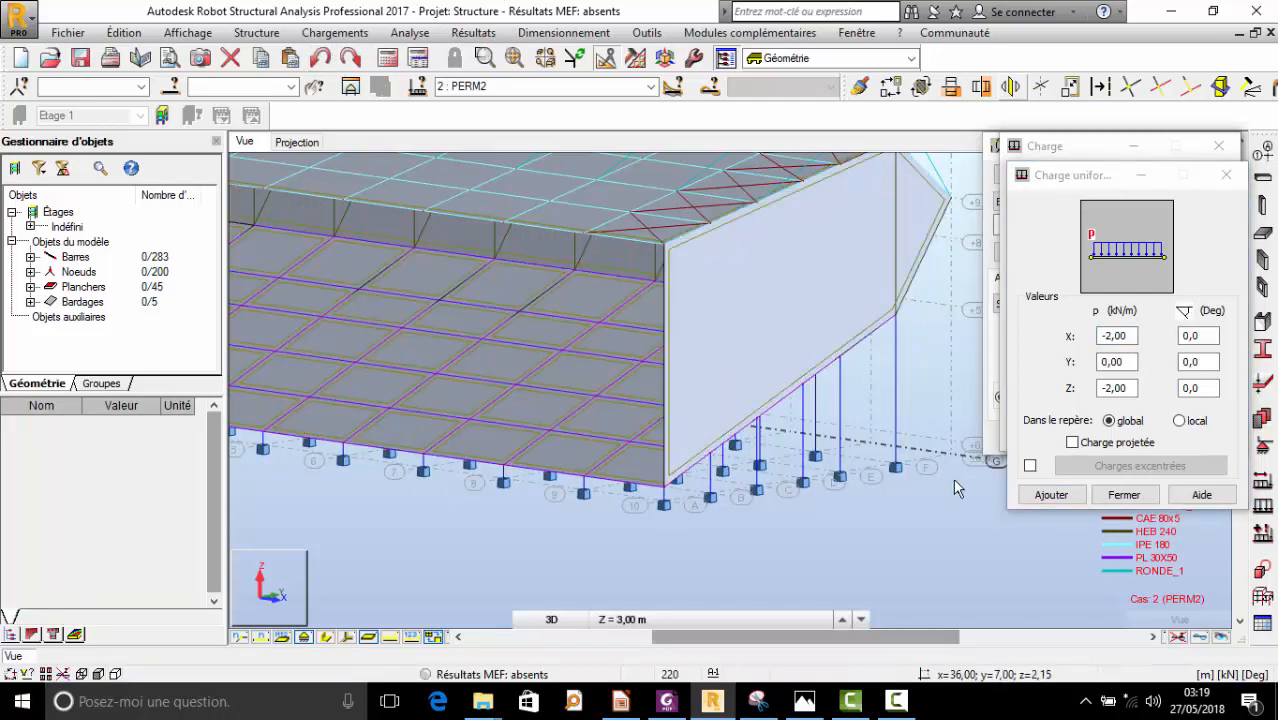
{"action": "type", "text": "0"}
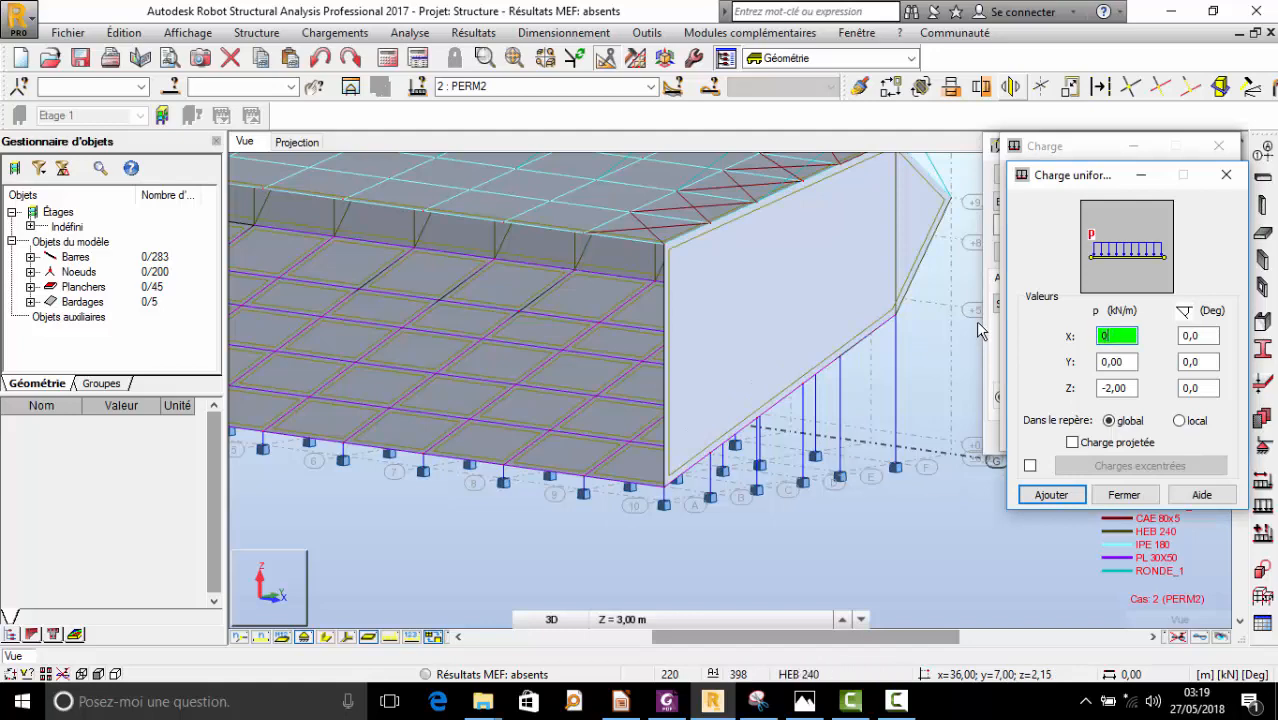
{"action": "left_click", "coordinate": [1066, 494]}
{"action": "left_click", "coordinate": [1030, 435]}
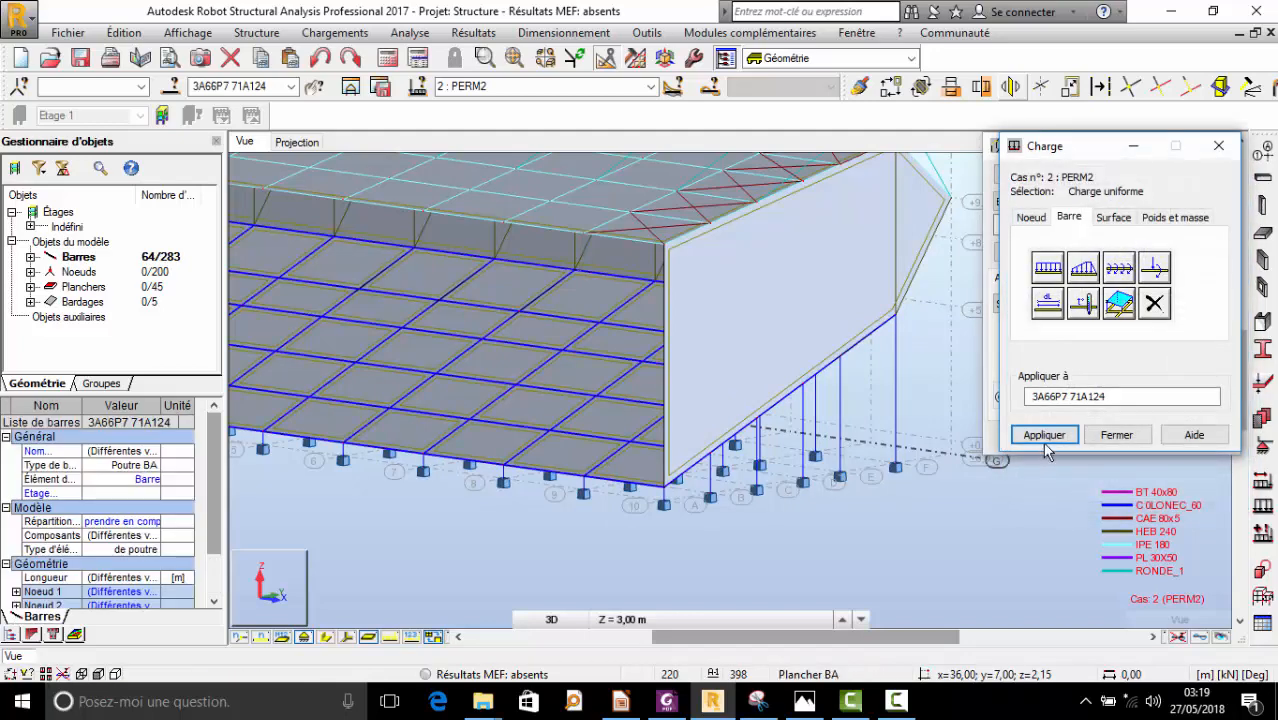
{"action": "scroll", "coordinate": [727, 475], "scroll_direction": "down", "scroll_amount": 3}
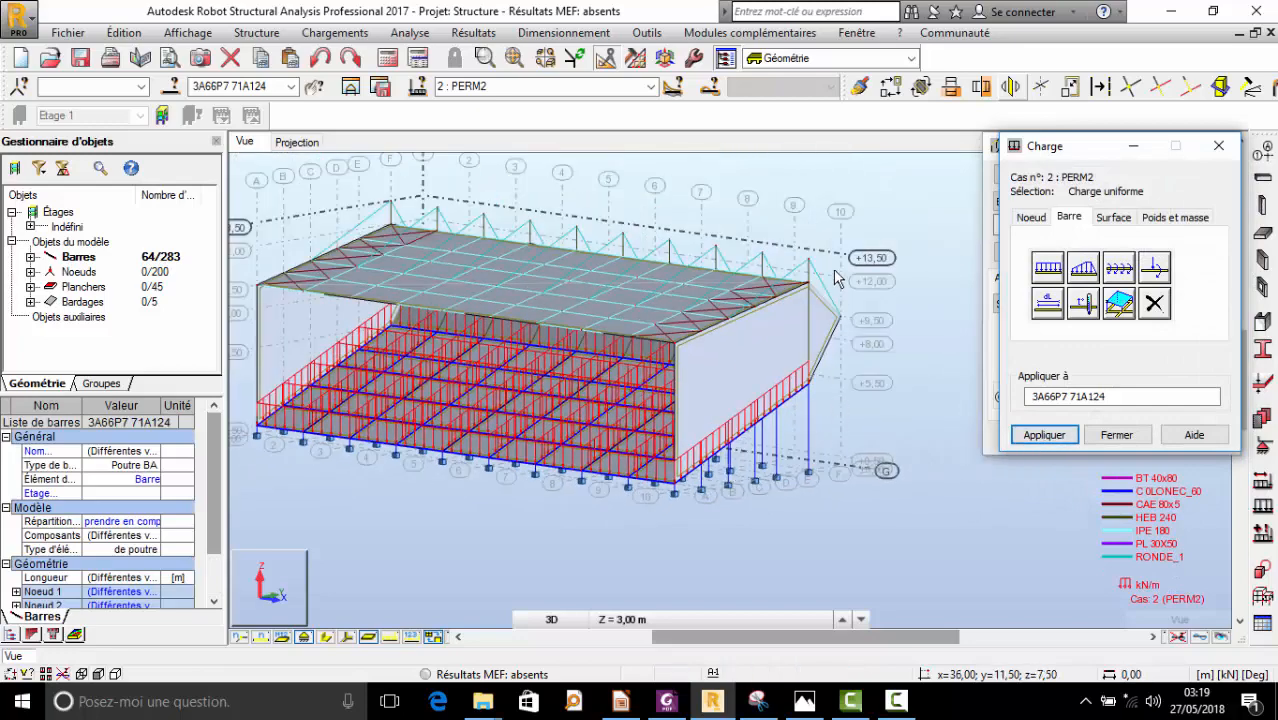
- Make PERM3 the active load case and close the load definition
{"action": "right_click", "coordinate": [743, 199]}
{"action": "left_click", "coordinate": [816, 278]}
{"action": "left_click_drag", "start_coordinate": [790, 300], "coordinate": [606, 329]}
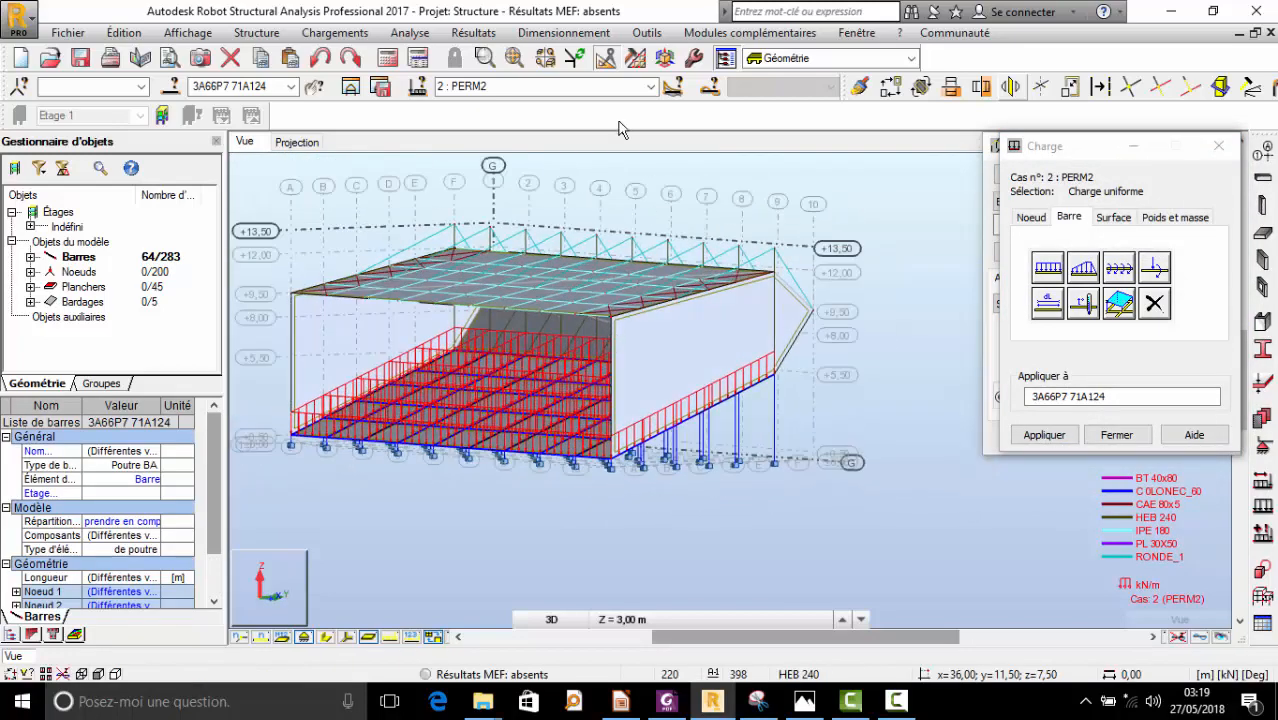
{"action": "left_click", "coordinate": [650, 87]}
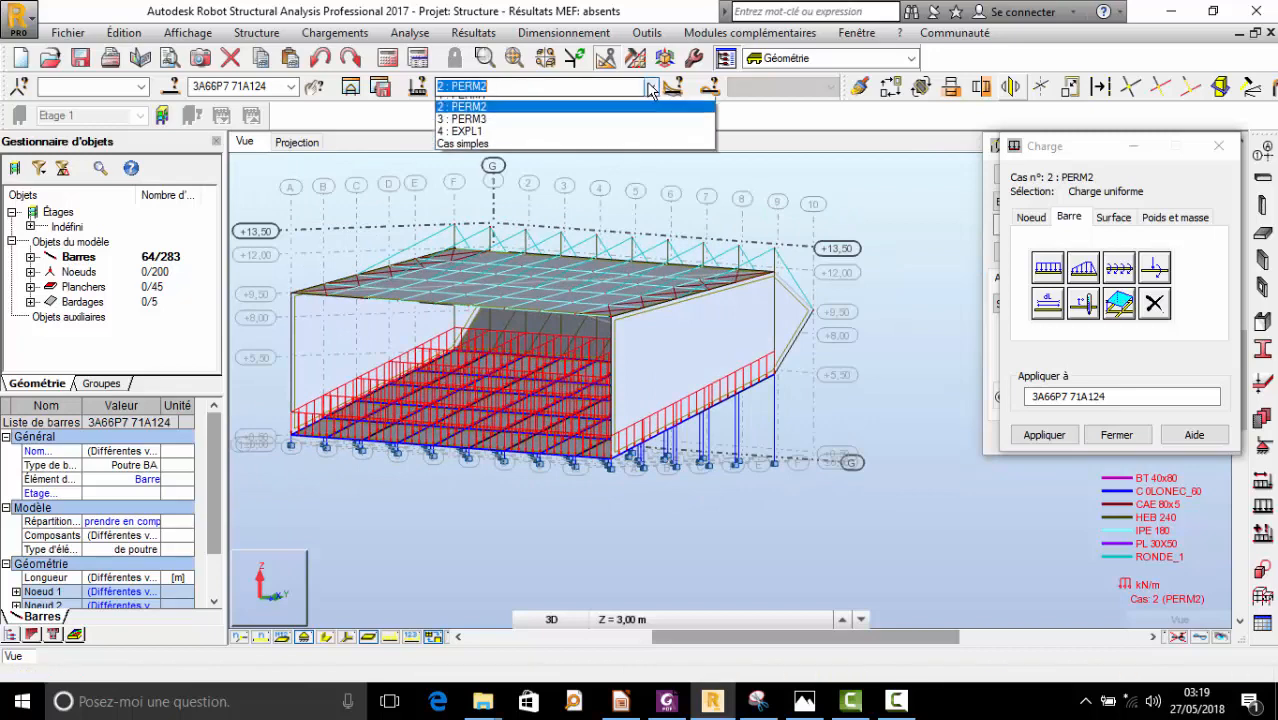
{"action": "left_click", "coordinate": [501, 130]}
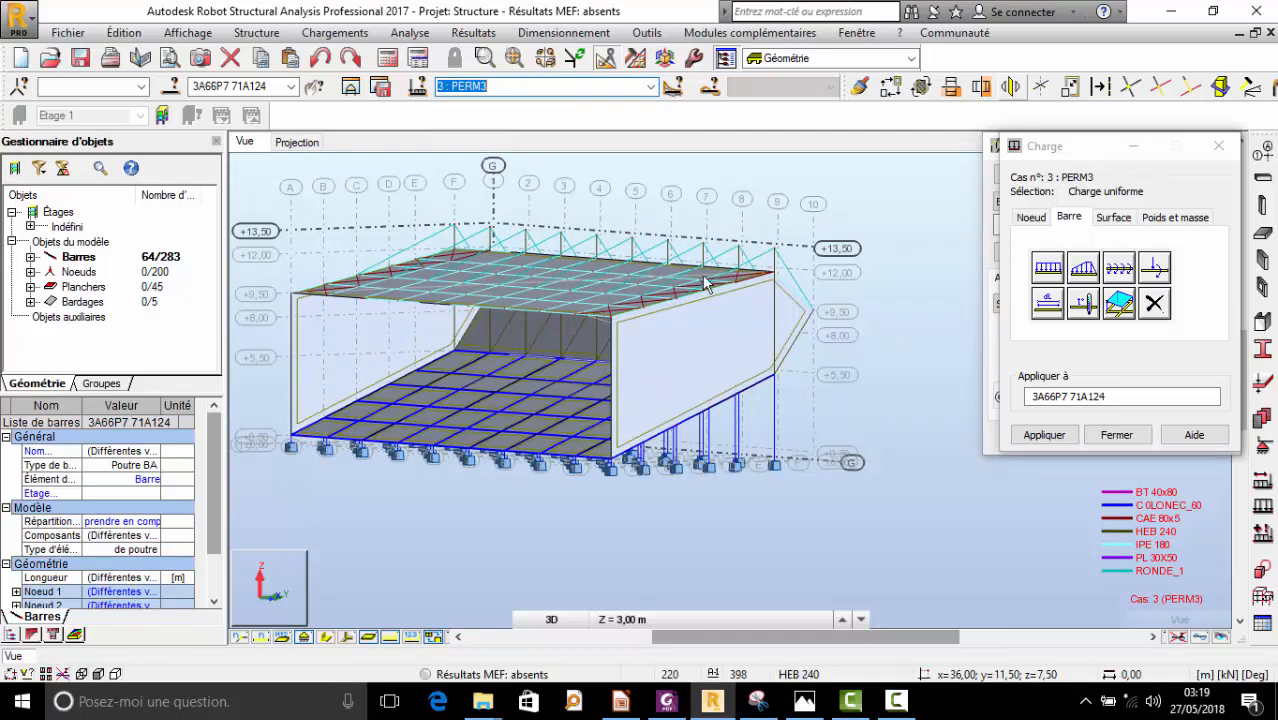
{"action": "right_click", "coordinate": [634, 222]}
{"action": "left_click", "coordinate": [634, 238]}
{"action": "scroll", "coordinate": [550, 254], "scroll_direction": "up", "scroll_amount": 3}
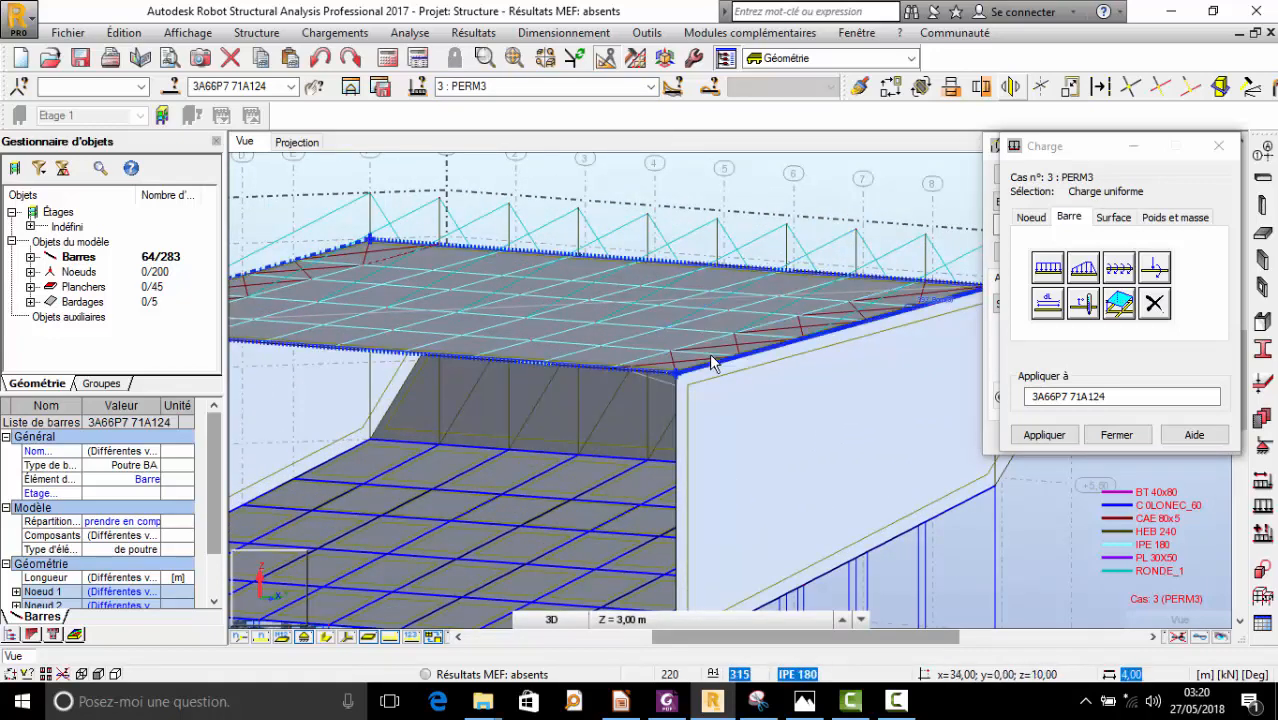
{"action": "left_click", "coordinate": [1219, 146]}
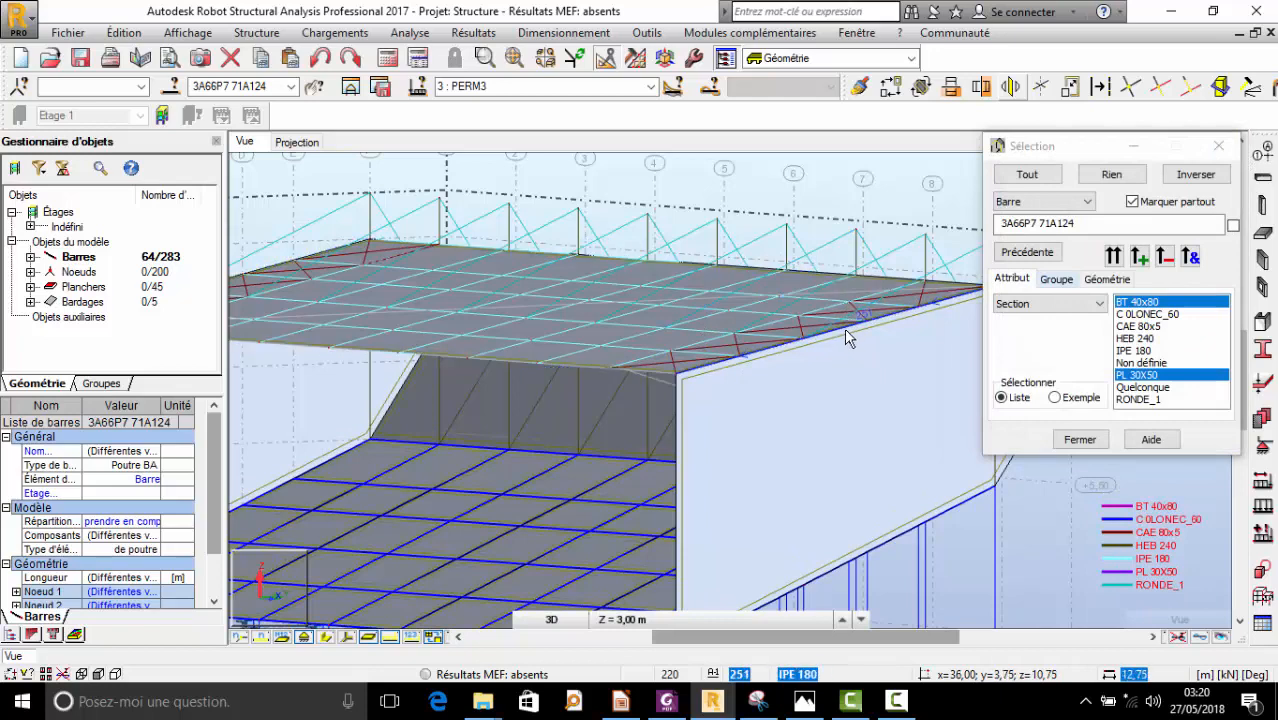
- Cancel the rotation mode and select the roof cladding surface in place of the tier beams
{"action": "right_click", "coordinate": [722, 189]}
{"action": "left_click", "coordinate": [684, 269]}
{"action": "left_click_drag", "start_coordinate": [684, 271], "coordinate": [681, 331]}
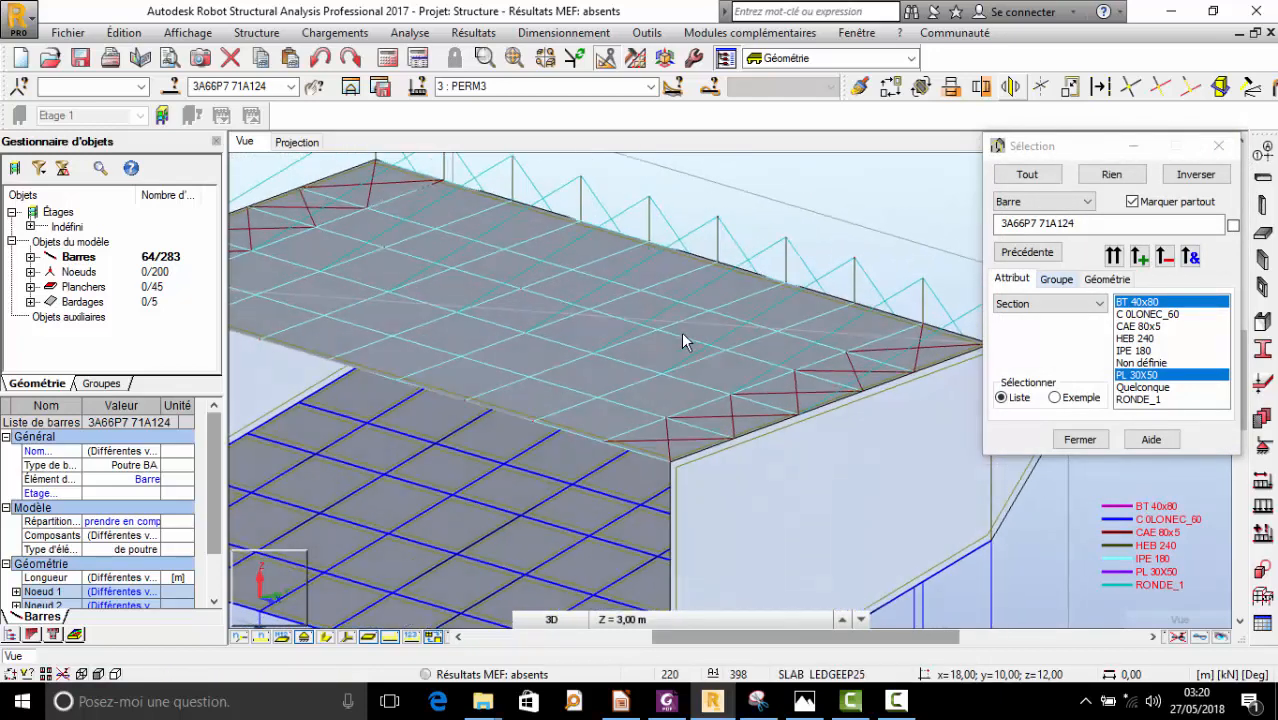
{"action": "right_click", "coordinate": [818, 217]}
{"action": "left_click", "coordinate": [811, 211]}
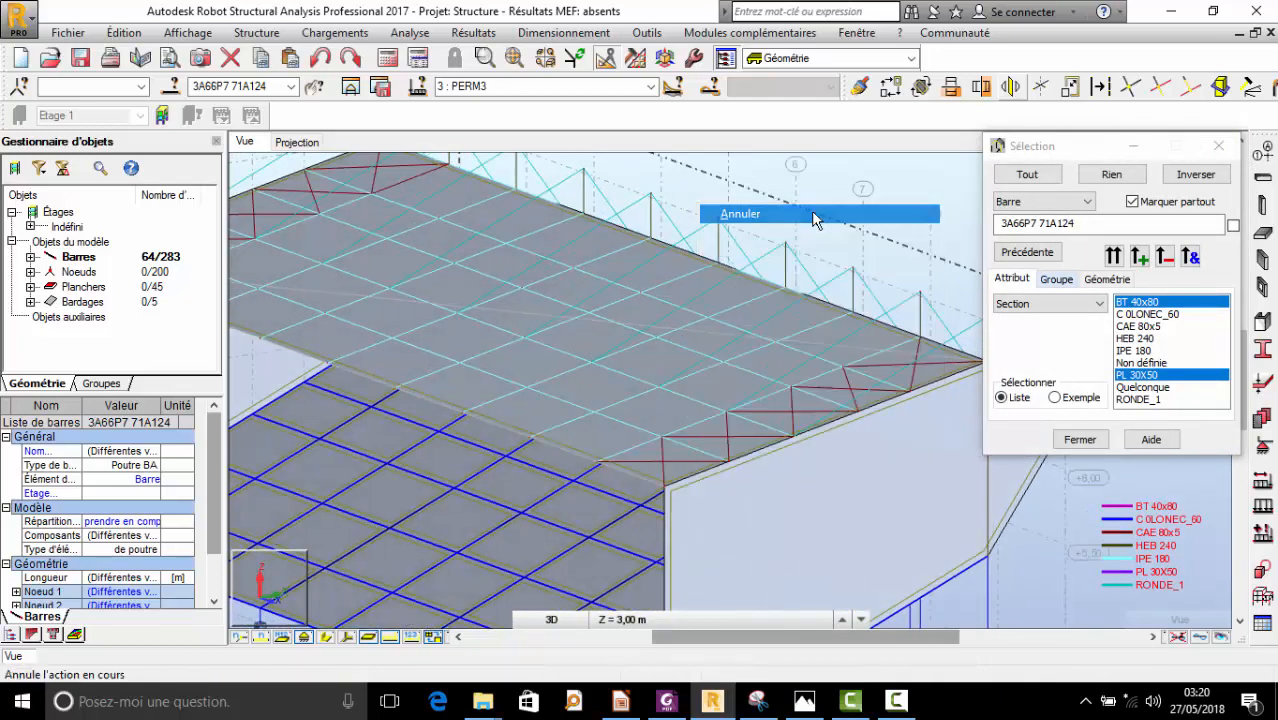
{"action": "left_click", "coordinate": [767, 283]}
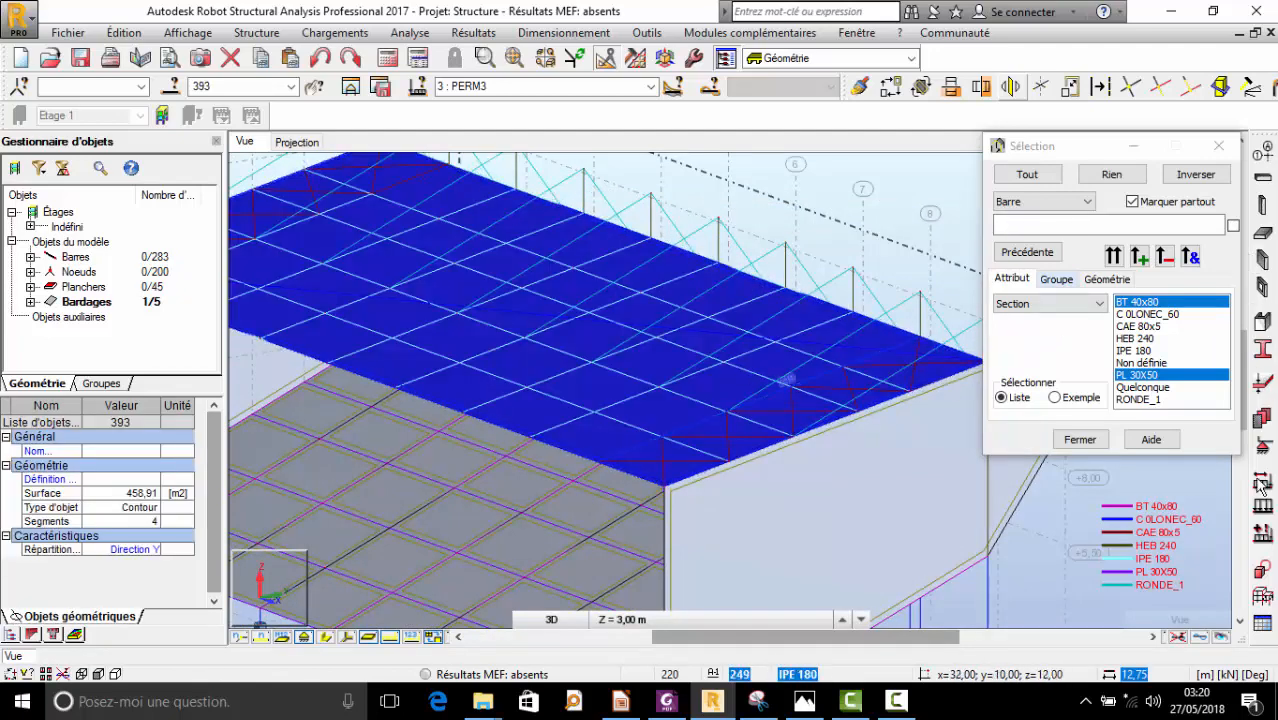
- Apply a uniform surface load of -1 kPa along global Z to the roof cladding in PERM3
{"action": "left_click", "coordinate": [1266, 526]}
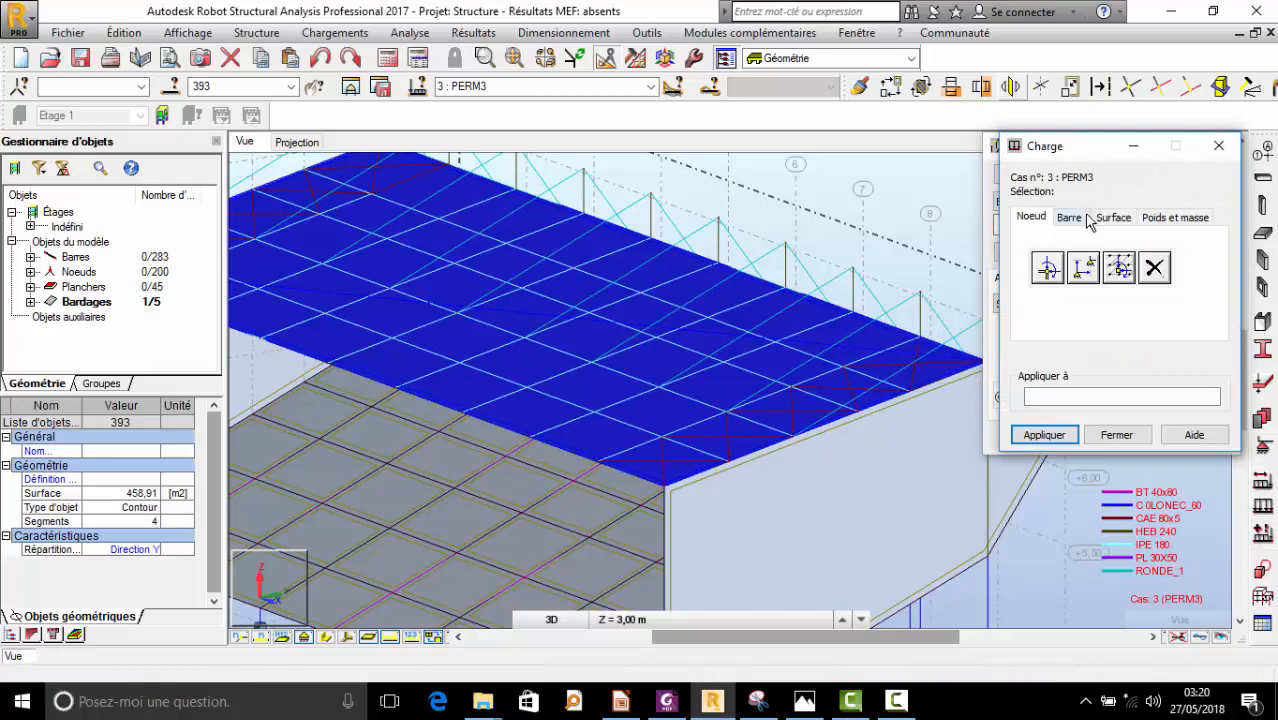
{"action": "left_click", "coordinate": [1113, 219]}
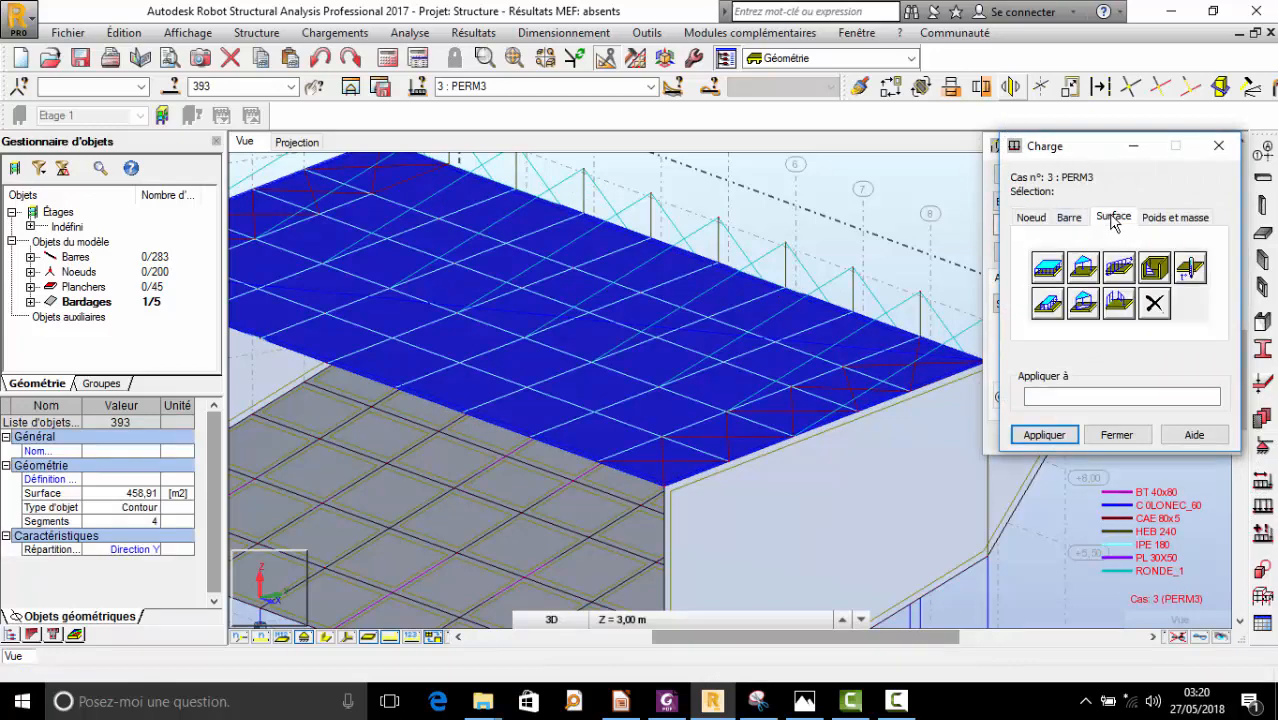
{"action": "left_click", "coordinate": [1048, 268]}
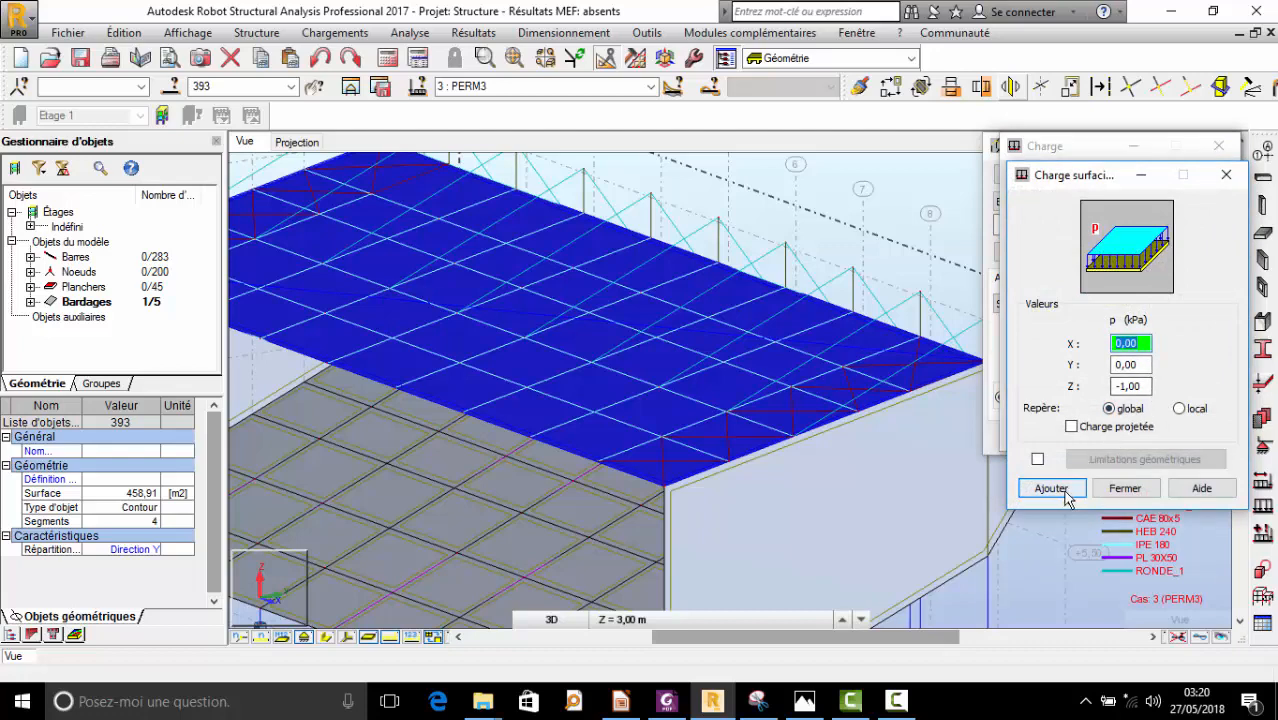
{"action": "left_click", "coordinate": [1052, 488]}
{"action": "left_click", "coordinate": [1044, 434]}
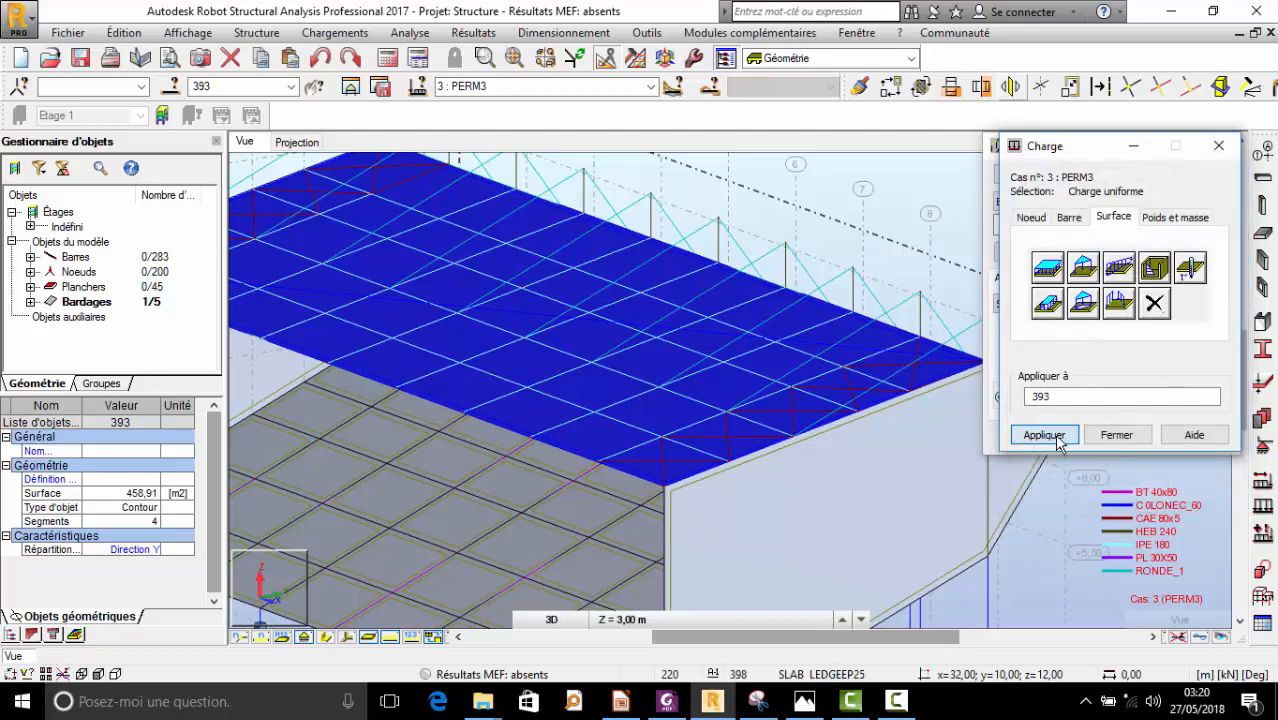
{"action": "right_click", "coordinate": [662, 202]}
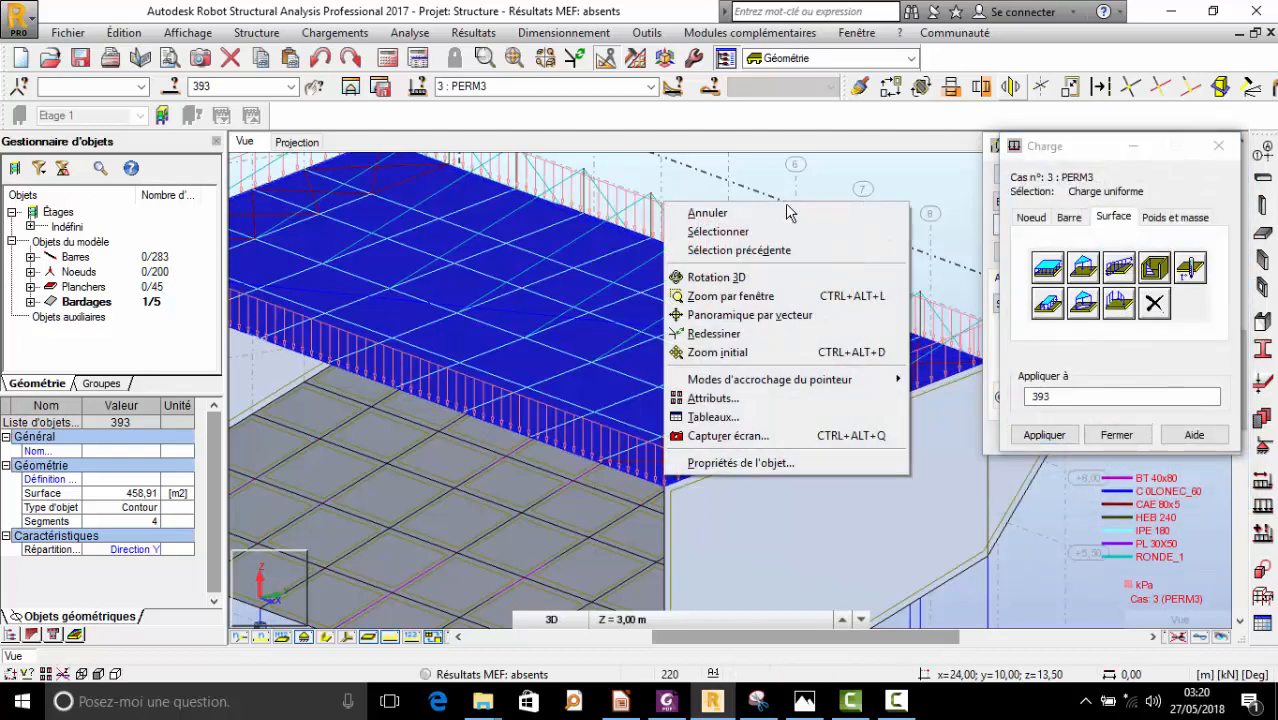
{"action": "left_click", "coordinate": [745, 283]}
{"action": "left_click_drag", "start_coordinate": [745, 283], "coordinate": [770, 320]}
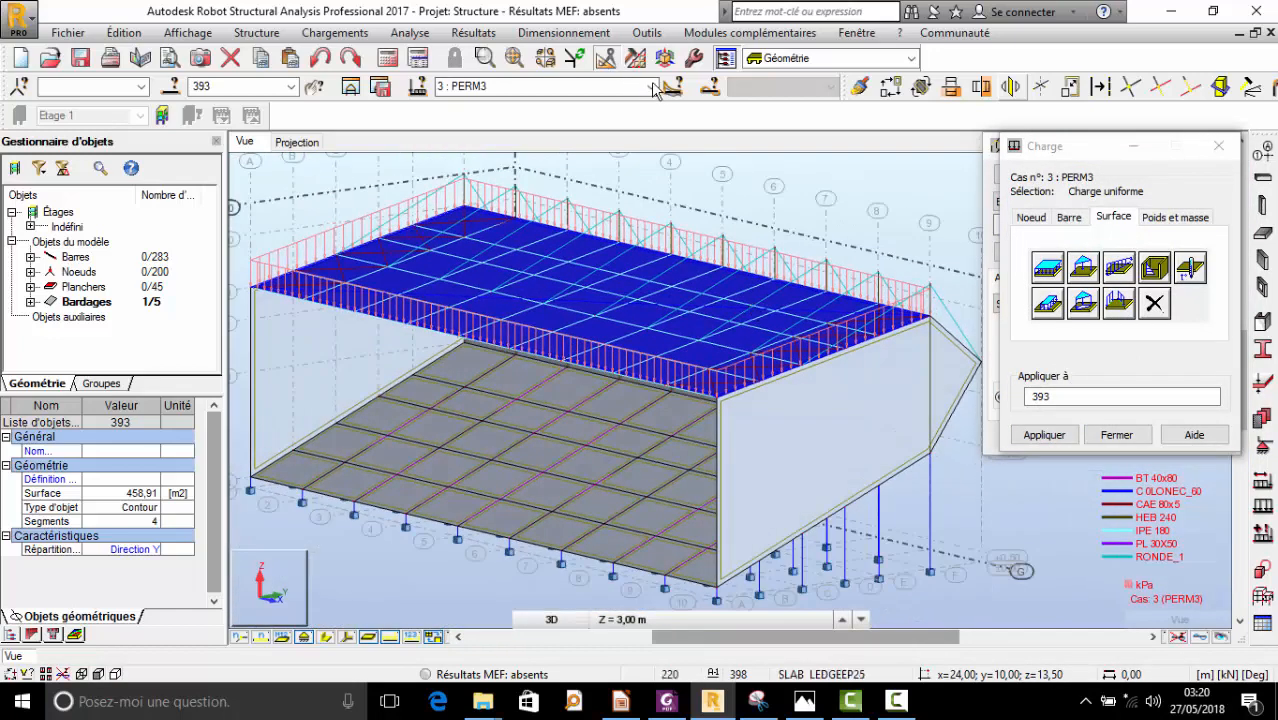
- Make EXPL1 the active load case and close the load definition
{"action": "left_click", "coordinate": [652, 87]}
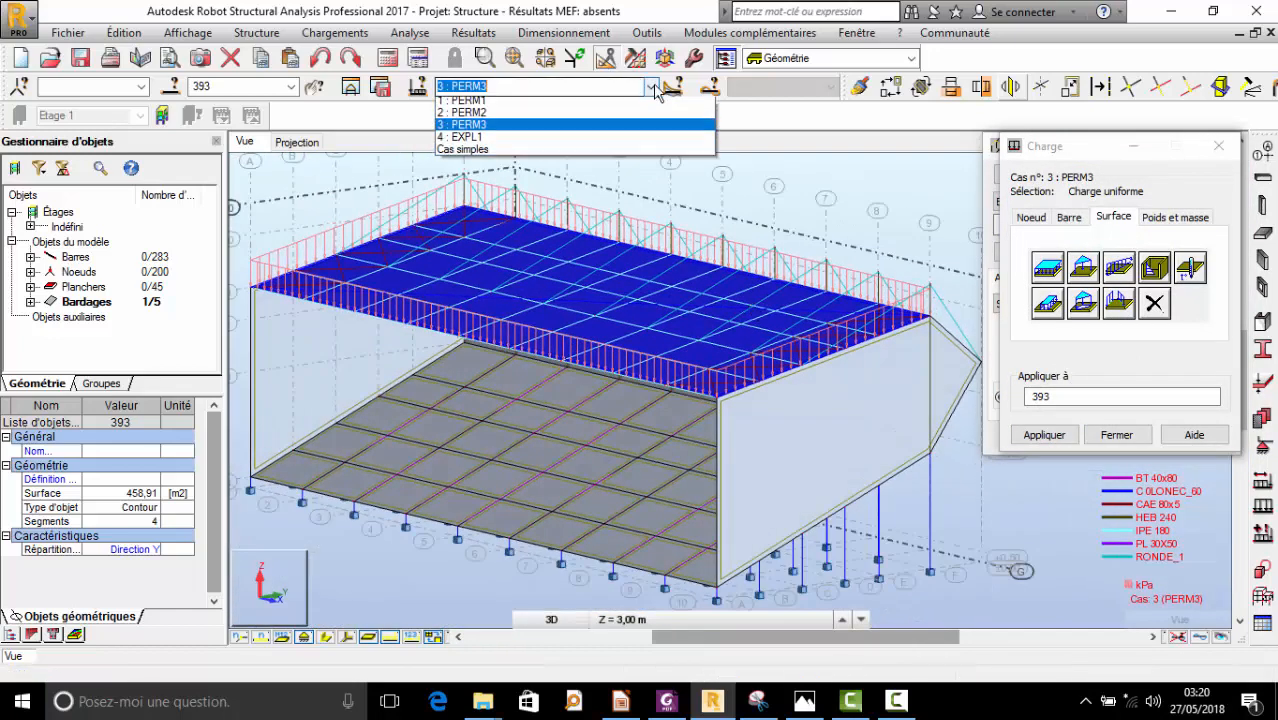
{"action": "left_click", "coordinate": [516, 141]}
{"action": "right_click", "coordinate": [901, 222]}
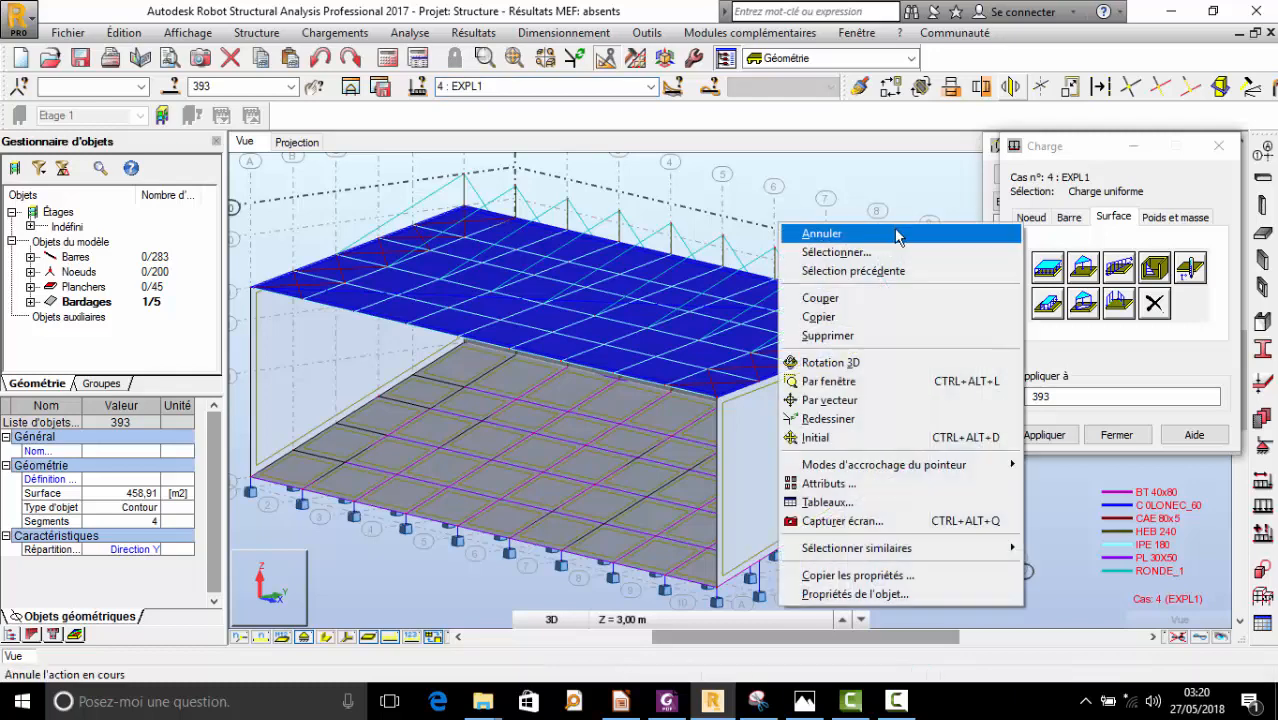
{"action": "left_click", "coordinate": [896, 234]}
{"action": "scroll", "coordinate": [838, 184], "scroll_direction": "down", "scroll_amount": 3}
{"action": "left_click", "coordinate": [1222, 143]}
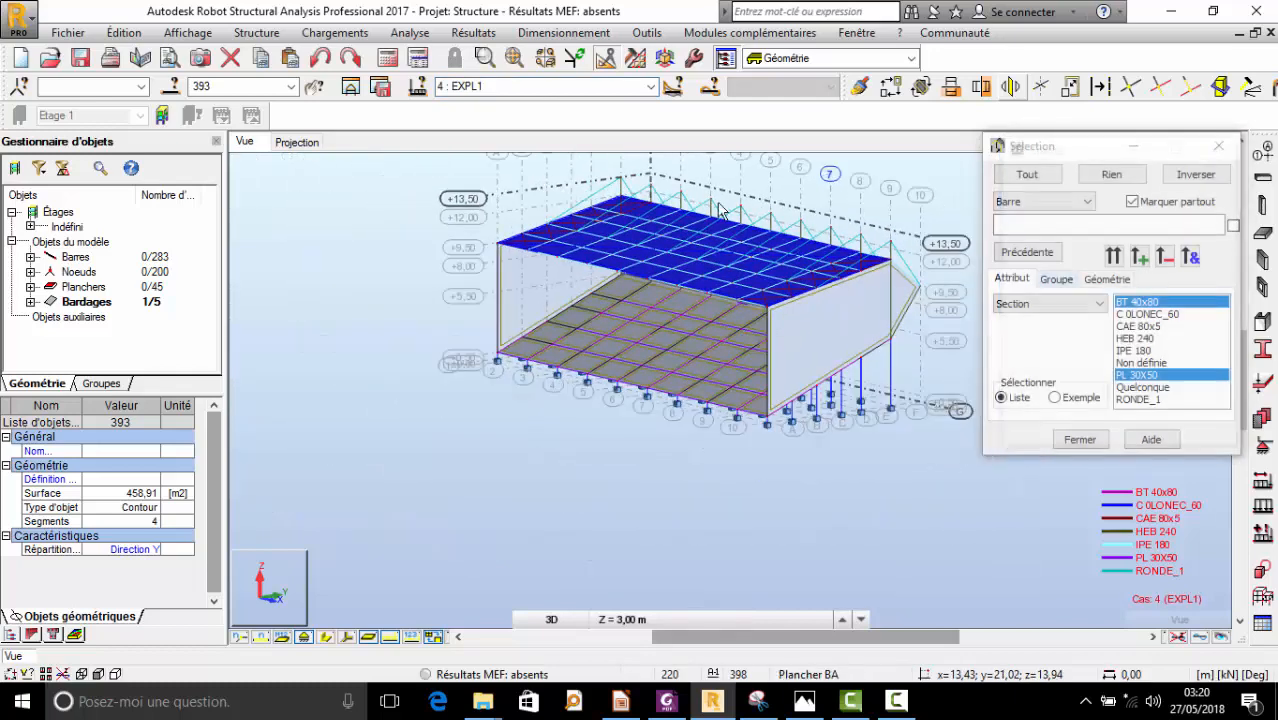
{"action": "scroll", "coordinate": [689, 207], "scroll_direction": "up", "scroll_amount": 2}
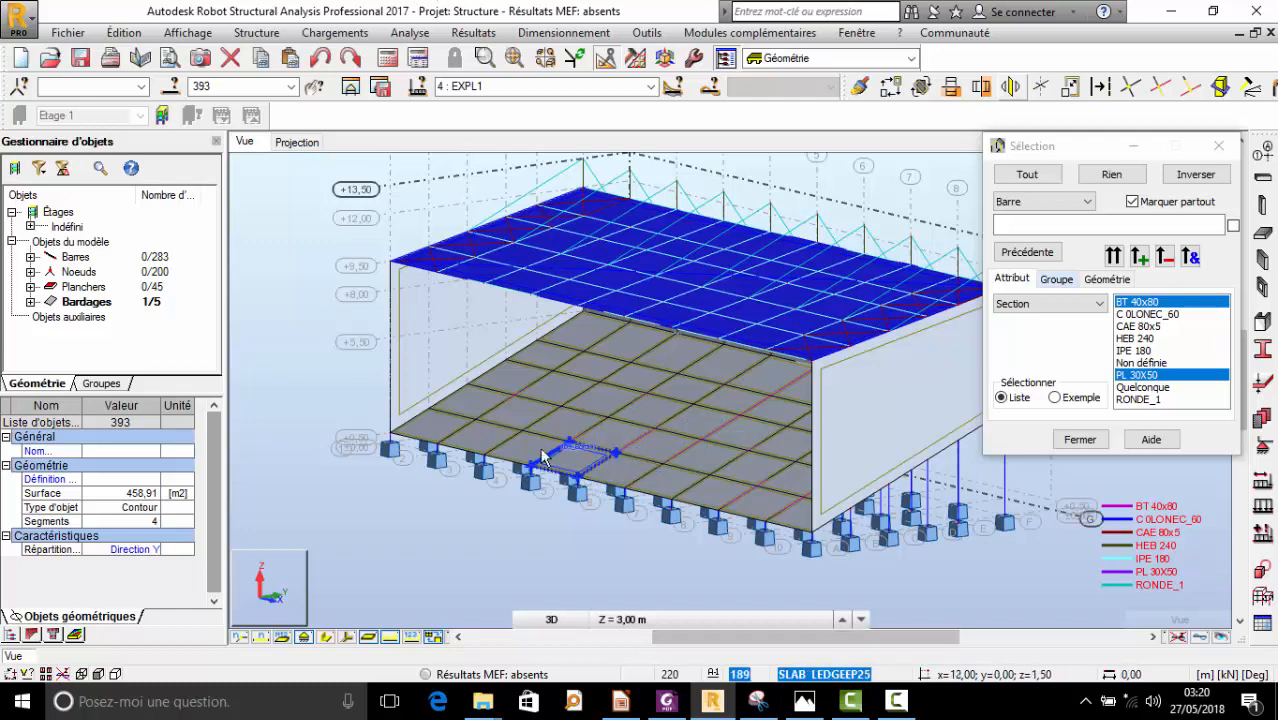
{"action": "left_click", "coordinate": [1086, 202]}
{"action": "left_click", "coordinate": [1219, 146]}
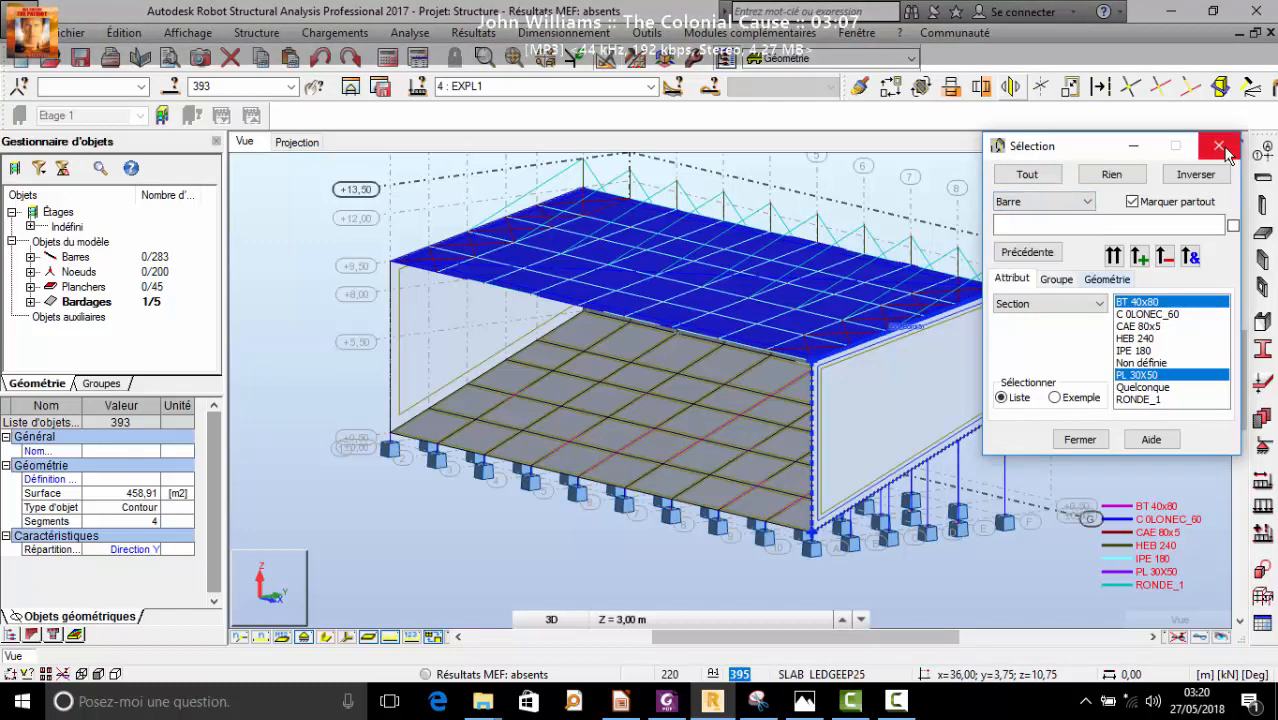
{"action": "left_click", "coordinate": [1219, 146]}
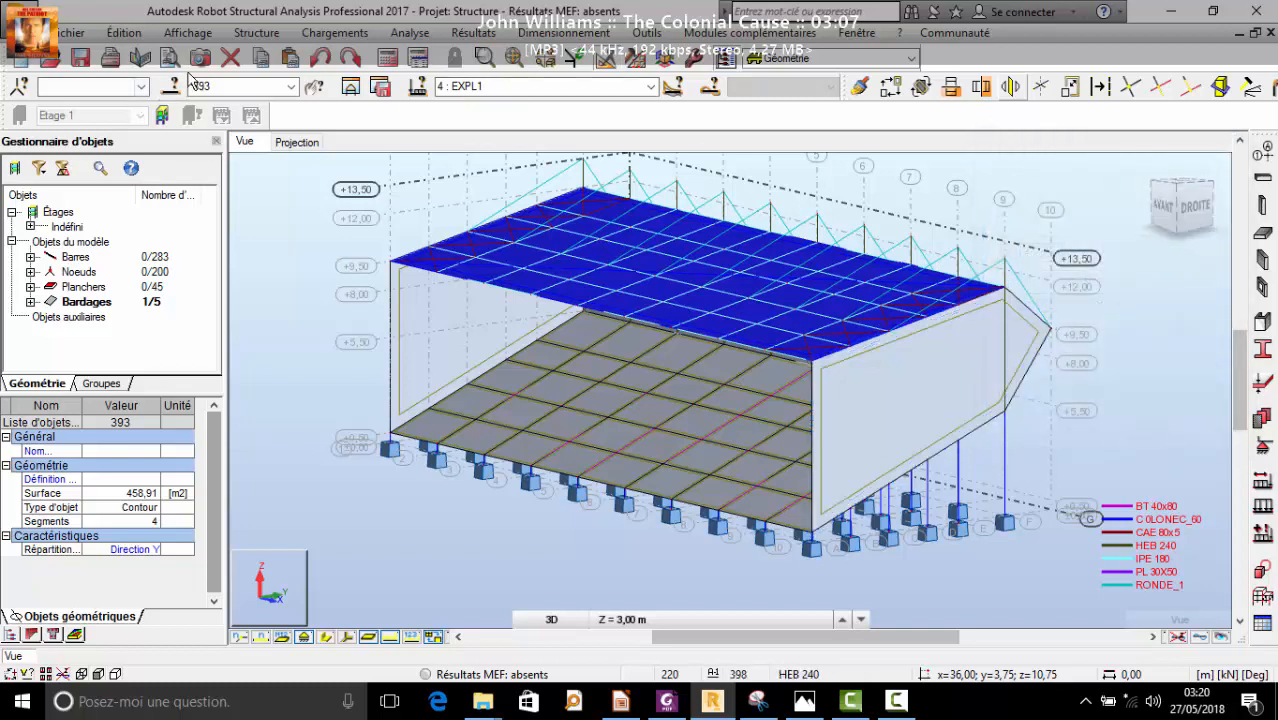
- Try to select all panels with thickness SLAB_LEDGEEP25 without the roof cladding
{"action": "left_click", "coordinate": [162, 116]}
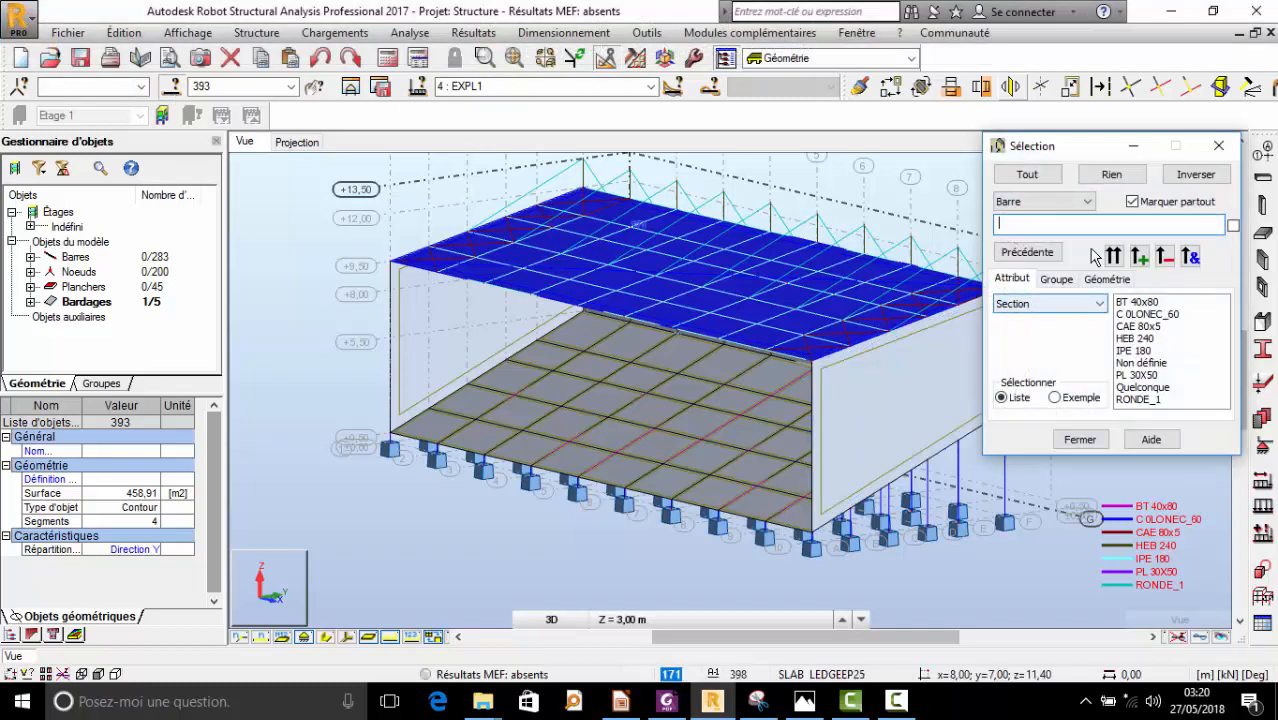
{"action": "left_click", "coordinate": [1050, 202]}
{"action": "left_click", "coordinate": [1015, 267]}
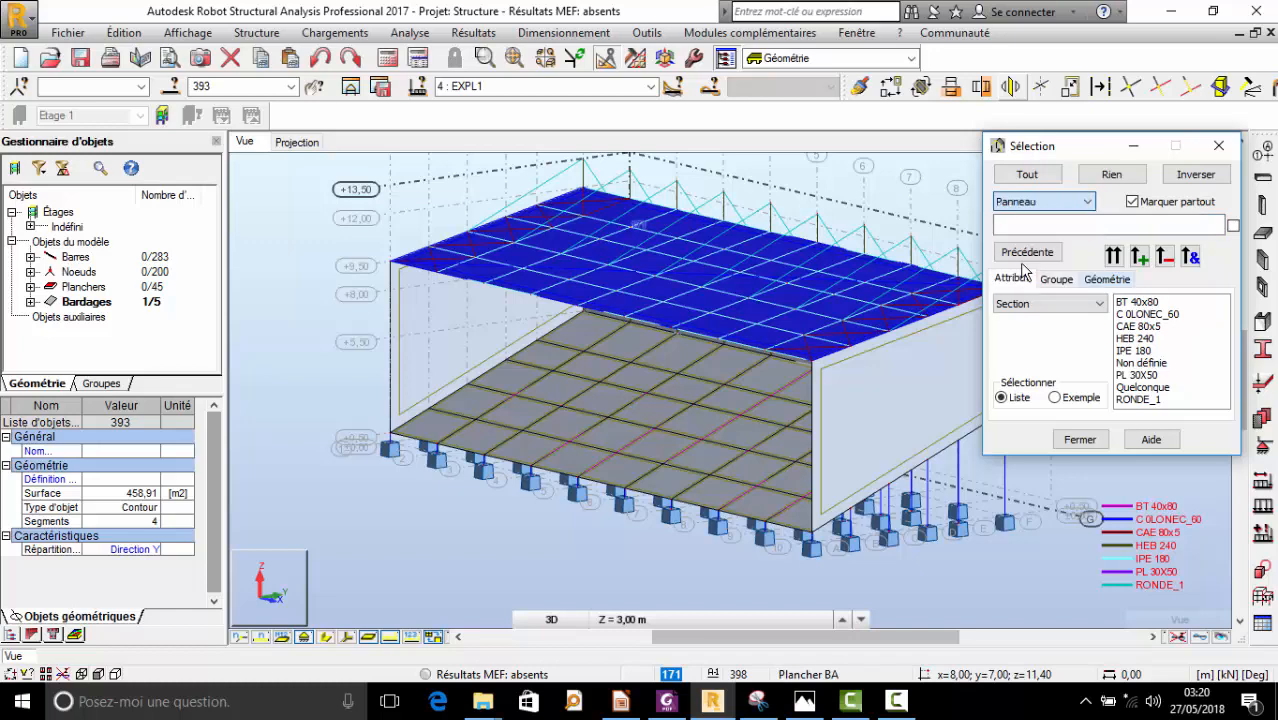
{"action": "left_click", "coordinate": [1166, 327]}
{"action": "left_click", "coordinate": [1116, 257]}
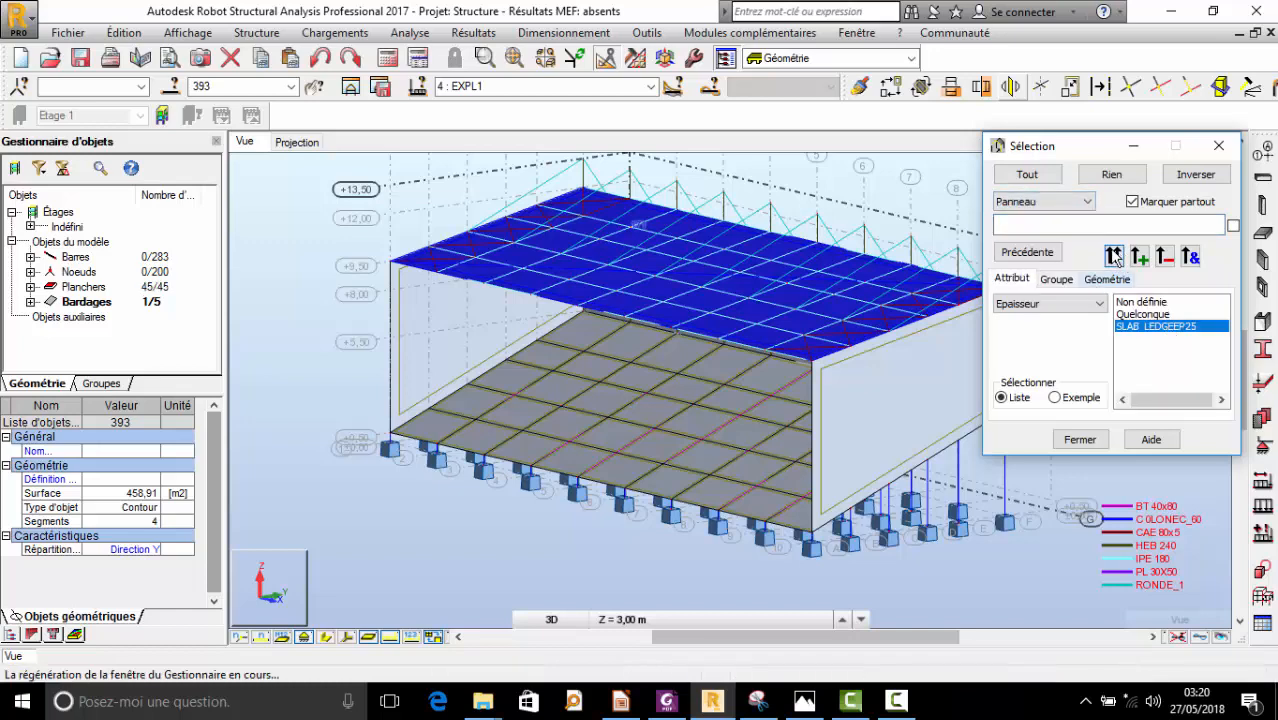
{"action": "left_click", "coordinate": [1219, 145]}
{"action": "scroll", "coordinate": [828, 266], "scroll_direction": "up", "scroll_amount": 3}
{"action": "scroll", "coordinate": [828, 266], "scroll_direction": "up", "scroll_amount": 2}
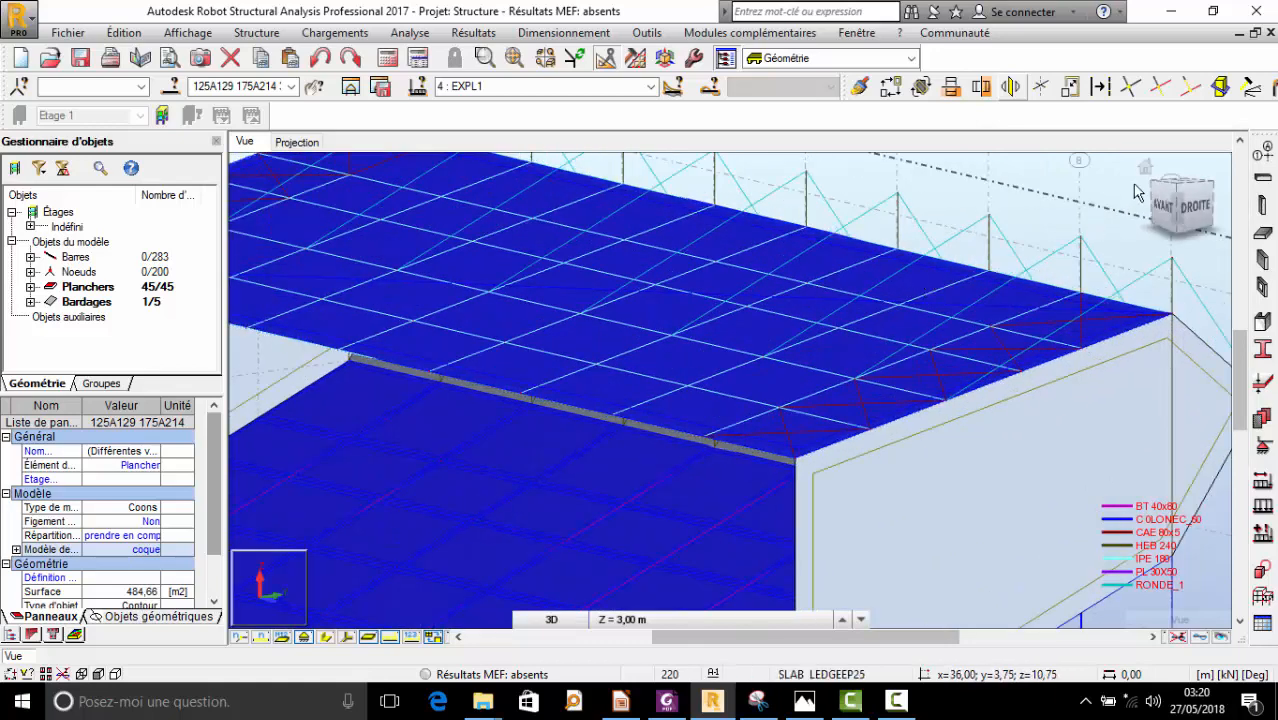
{"action": "left_click", "coordinate": [1043, 295]}
{"action": "scroll", "coordinate": [1043, 295], "scroll_direction": "down", "scroll_amount": 2}
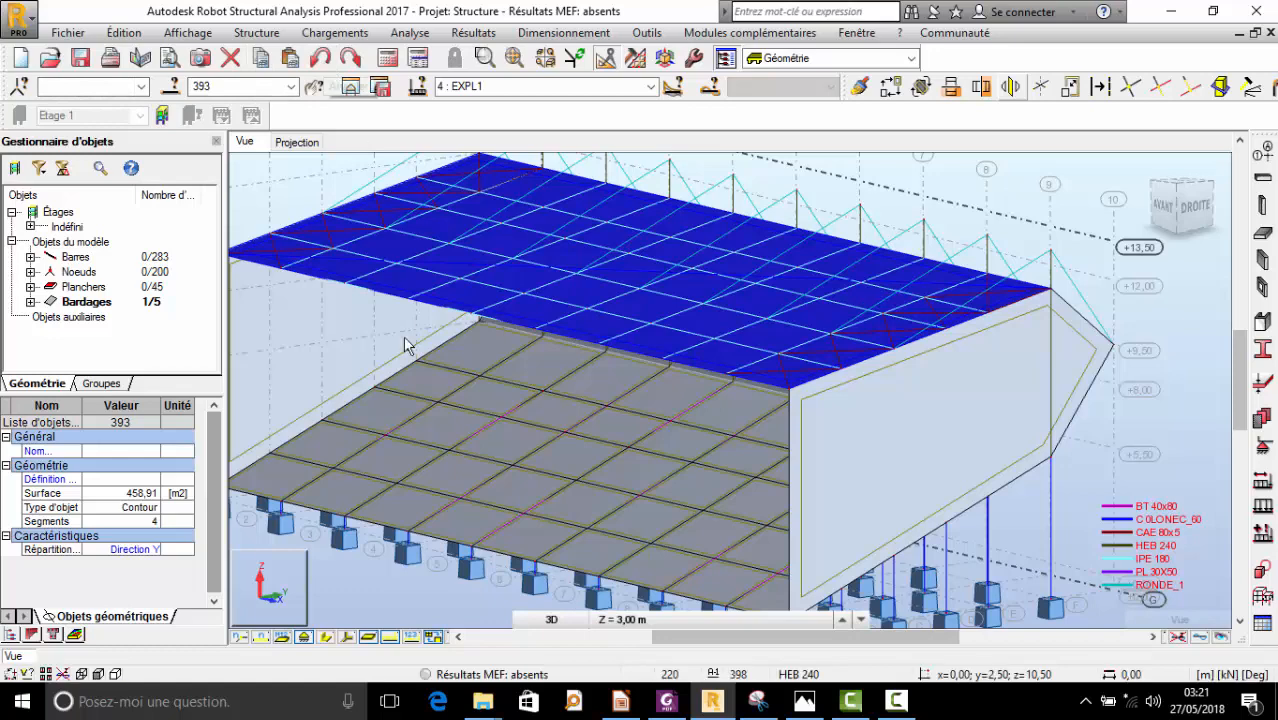
- Select all floor panels with thickness SLAB_LEDGEEP25 and remove the roof cladding from the selection
{"action": "left_click", "coordinate": [173, 86]}
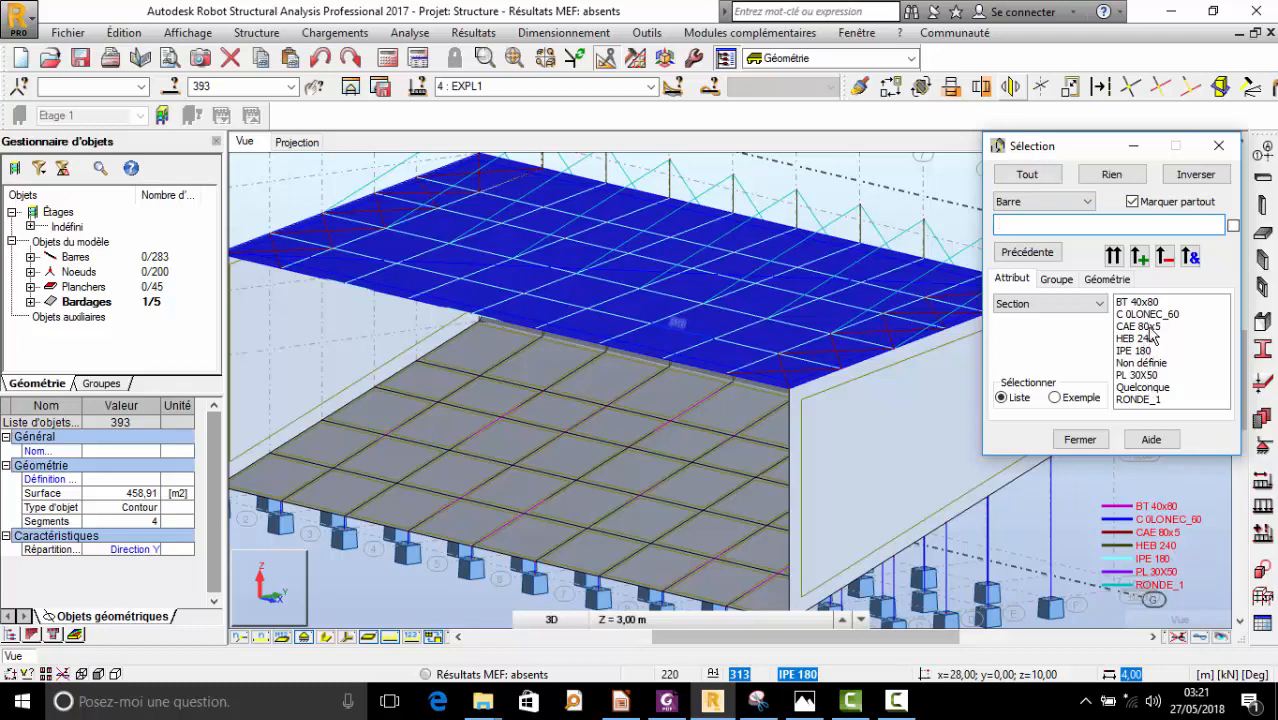
{"action": "left_click", "coordinate": [1040, 202]}
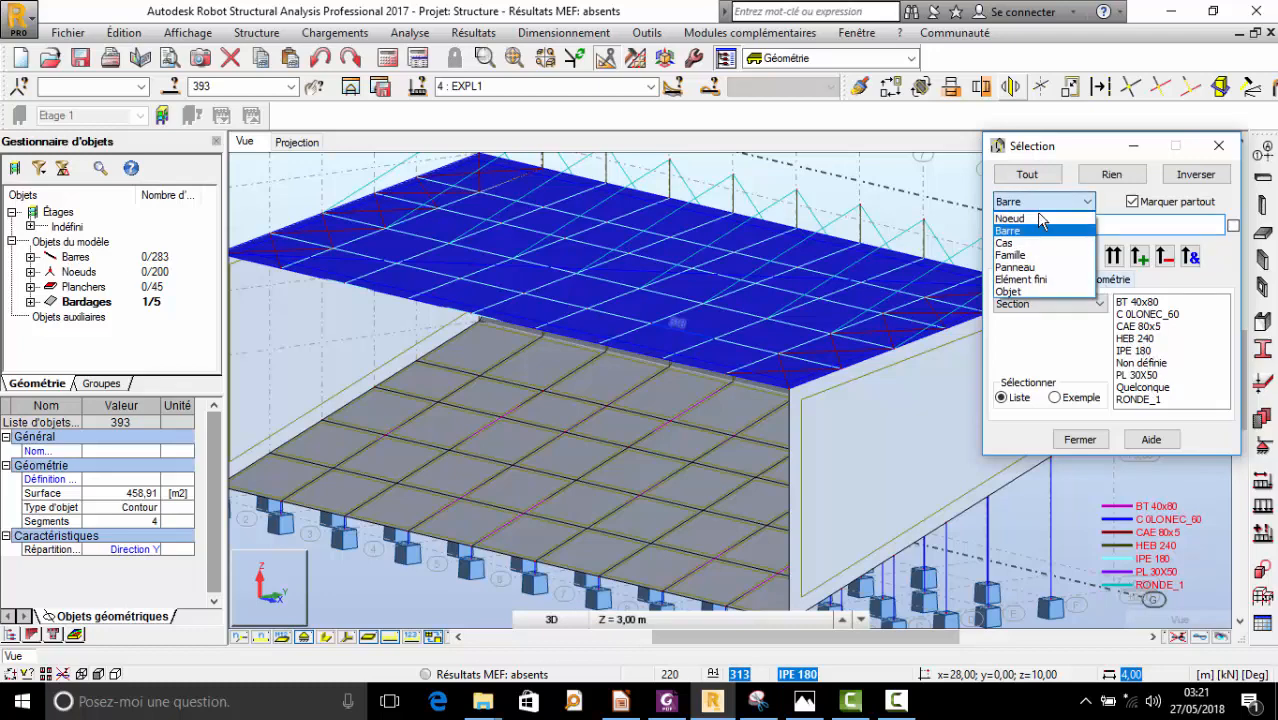
{"action": "left_click", "coordinate": [1030, 265]}
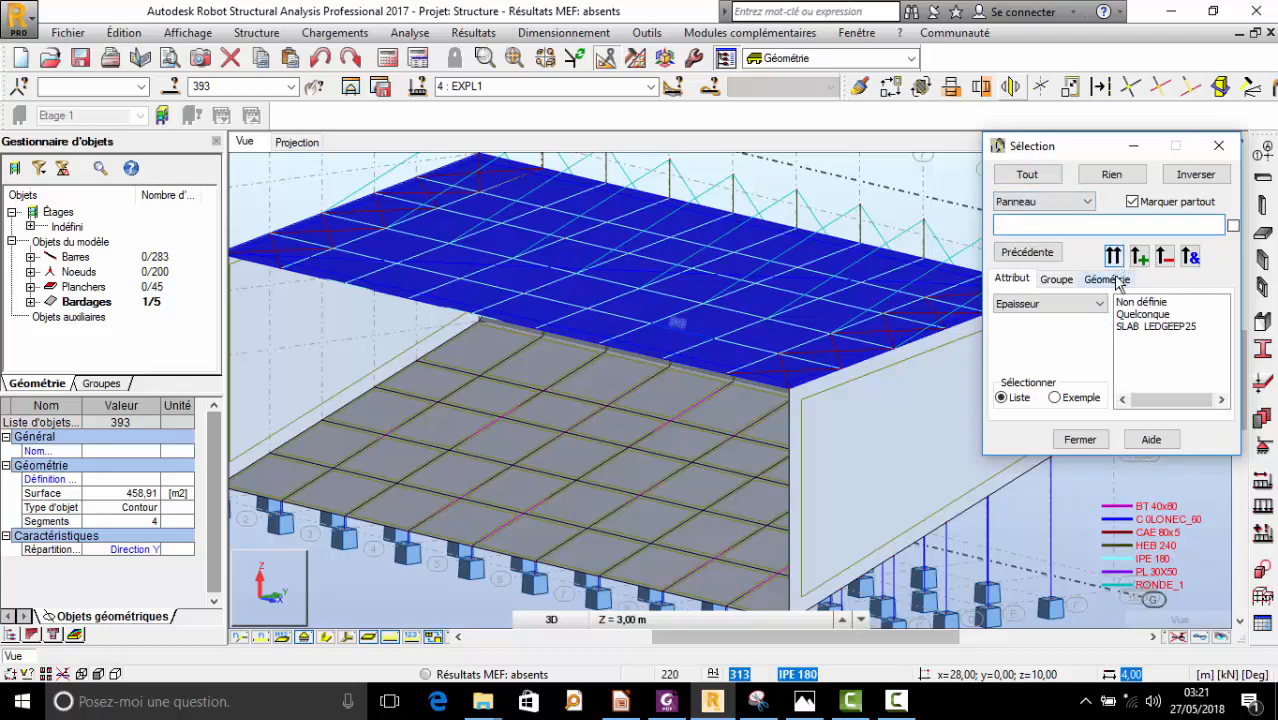
{"action": "left_click", "coordinate": [1151, 329]}
{"action": "left_click", "coordinate": [1114, 256]}
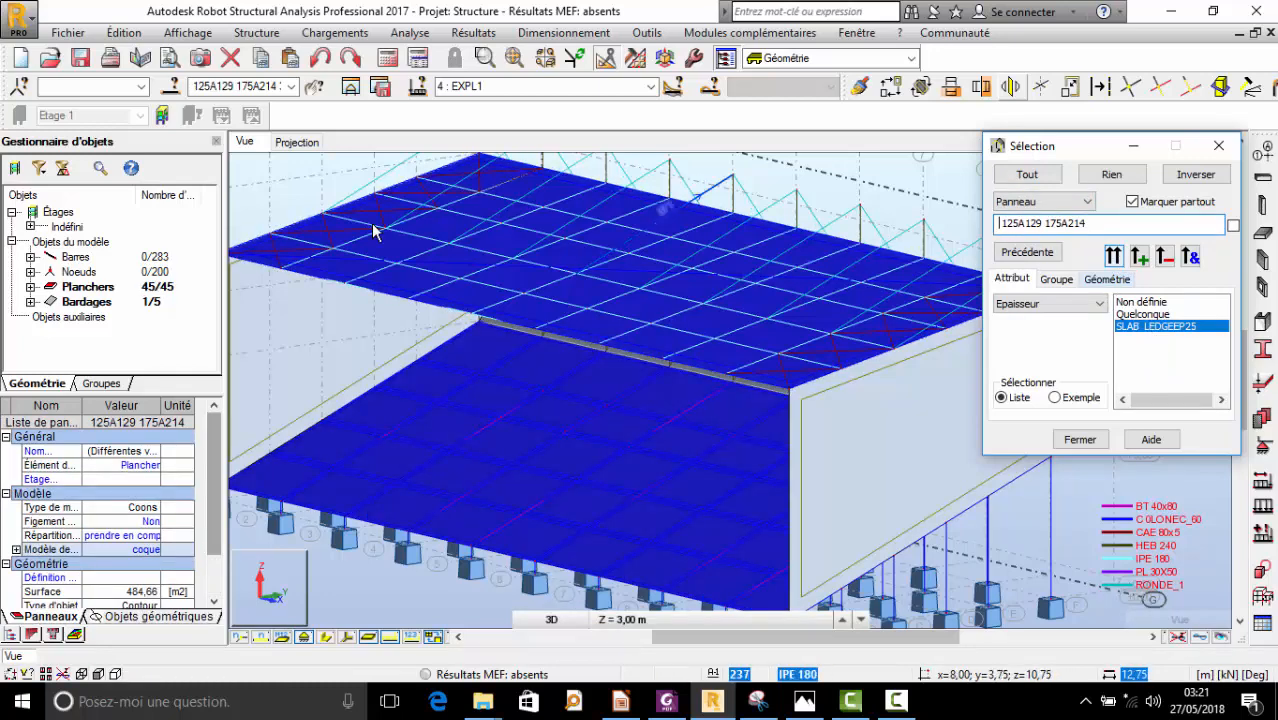
{"action": "right_click", "coordinate": [385, 288]}
{"action": "left_click", "coordinate": [385, 288], "text": "ctrl"}
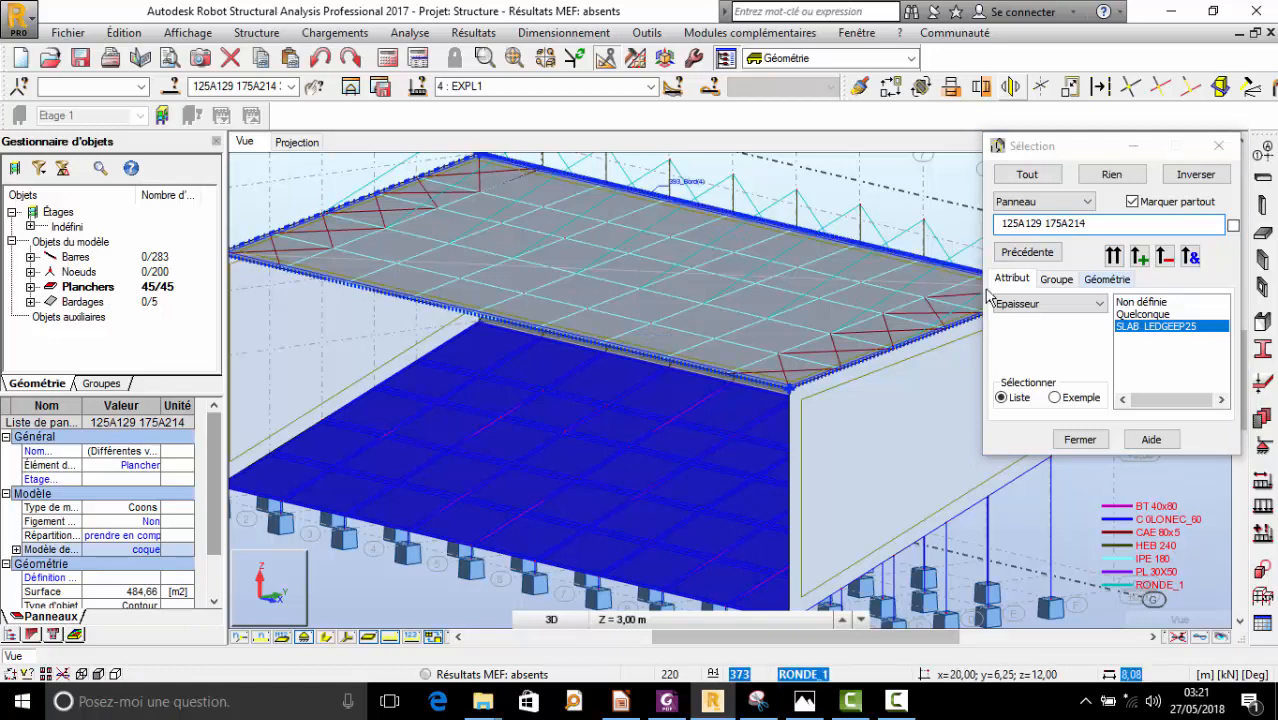
- Start a uniform surface load for the selected tier slabs in EXPL1 and open its global Z value for editing
{"action": "scroll", "coordinate": [525, 365], "scroll_direction": "down", "scroll_amount": 3}
{"action": "scroll", "coordinate": [579, 345], "scroll_direction": "down", "scroll_amount": 2}
{"action": "right_click", "coordinate": [853, 236]}
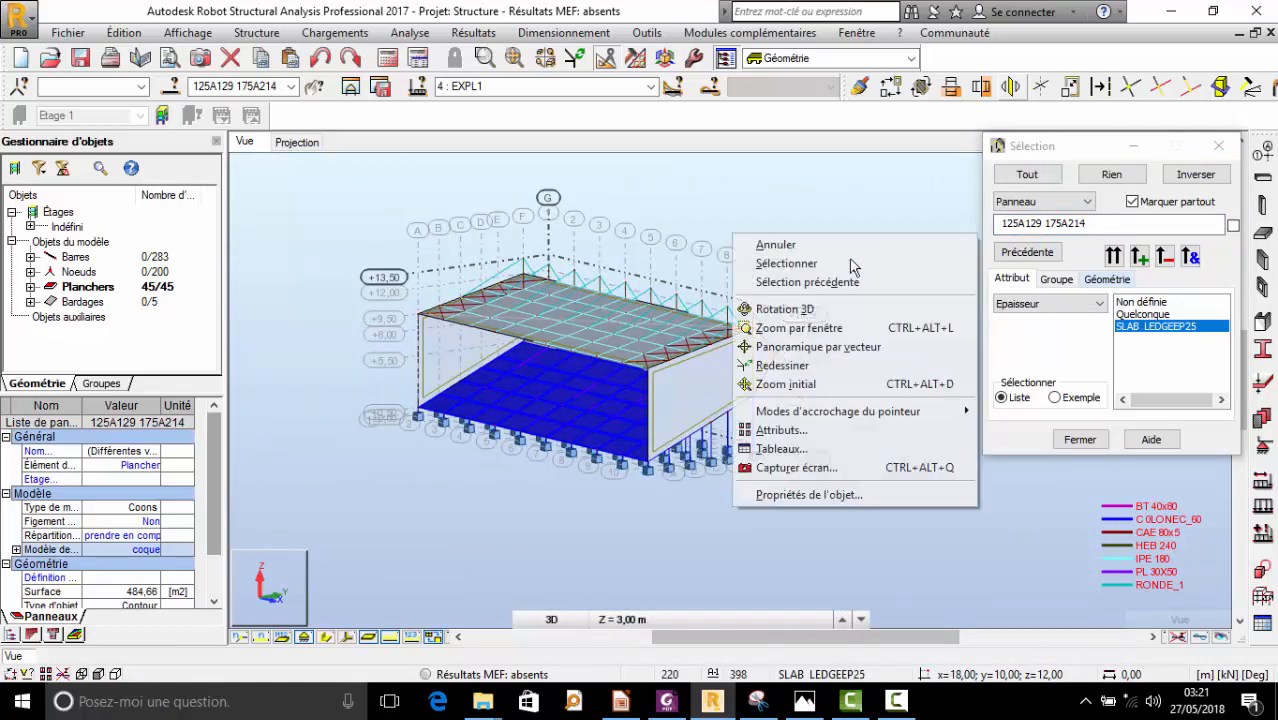
{"action": "left_click", "coordinate": [810, 314]}
{"action": "left_click_drag", "start_coordinate": [643, 388], "coordinate": [675, 378]}
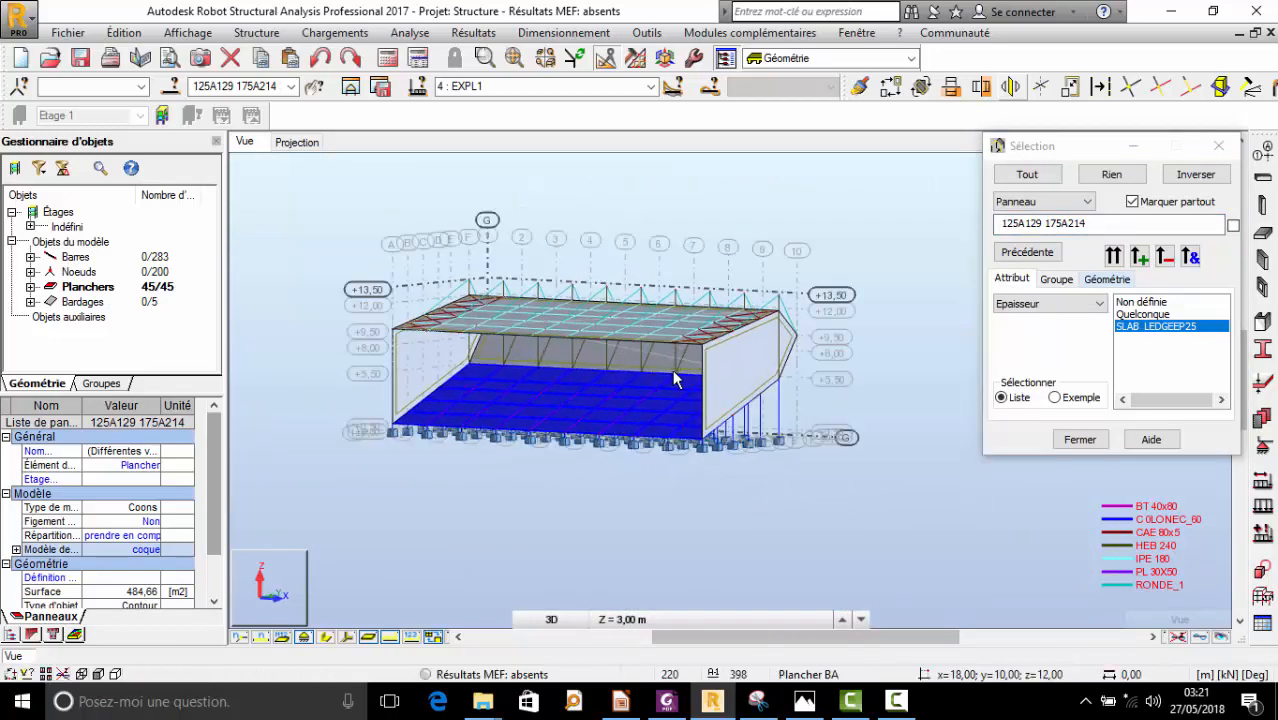
{"action": "scroll", "coordinate": [652, 398], "scroll_direction": "up", "scroll_amount": 2}
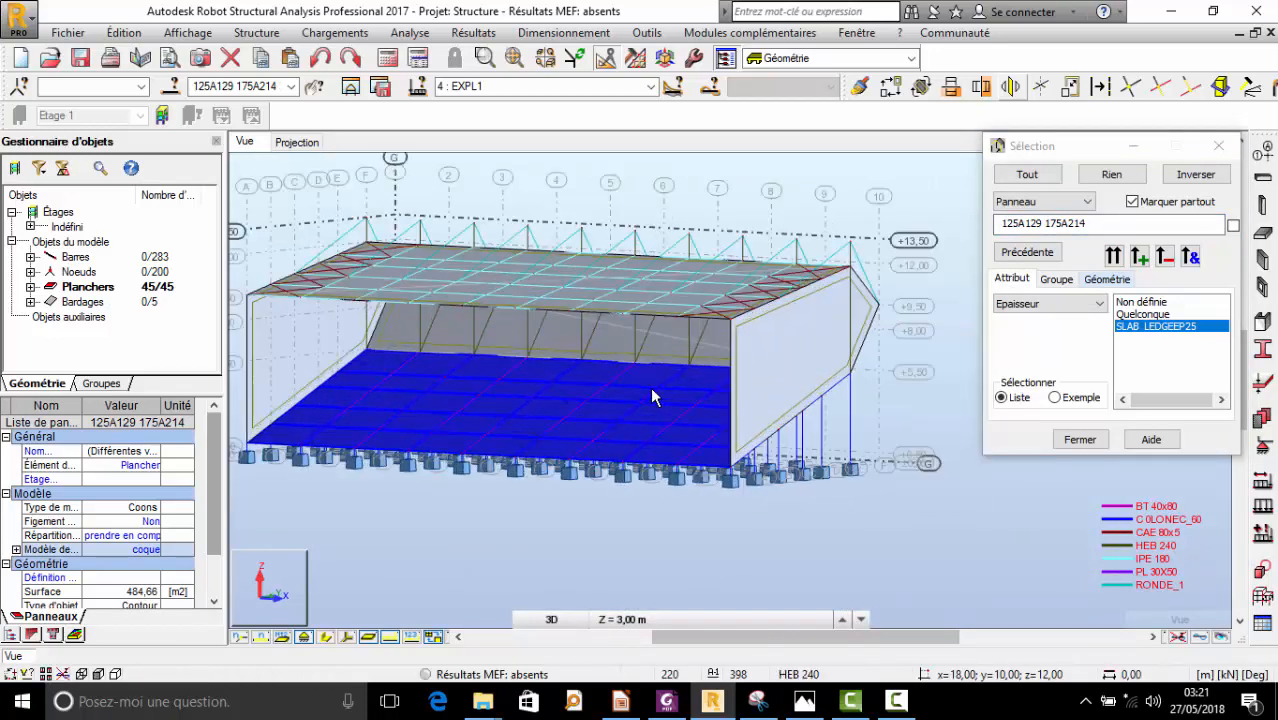
{"action": "left_click", "coordinate": [1266, 517]}
{"action": "left_click", "coordinate": [1111, 222]}
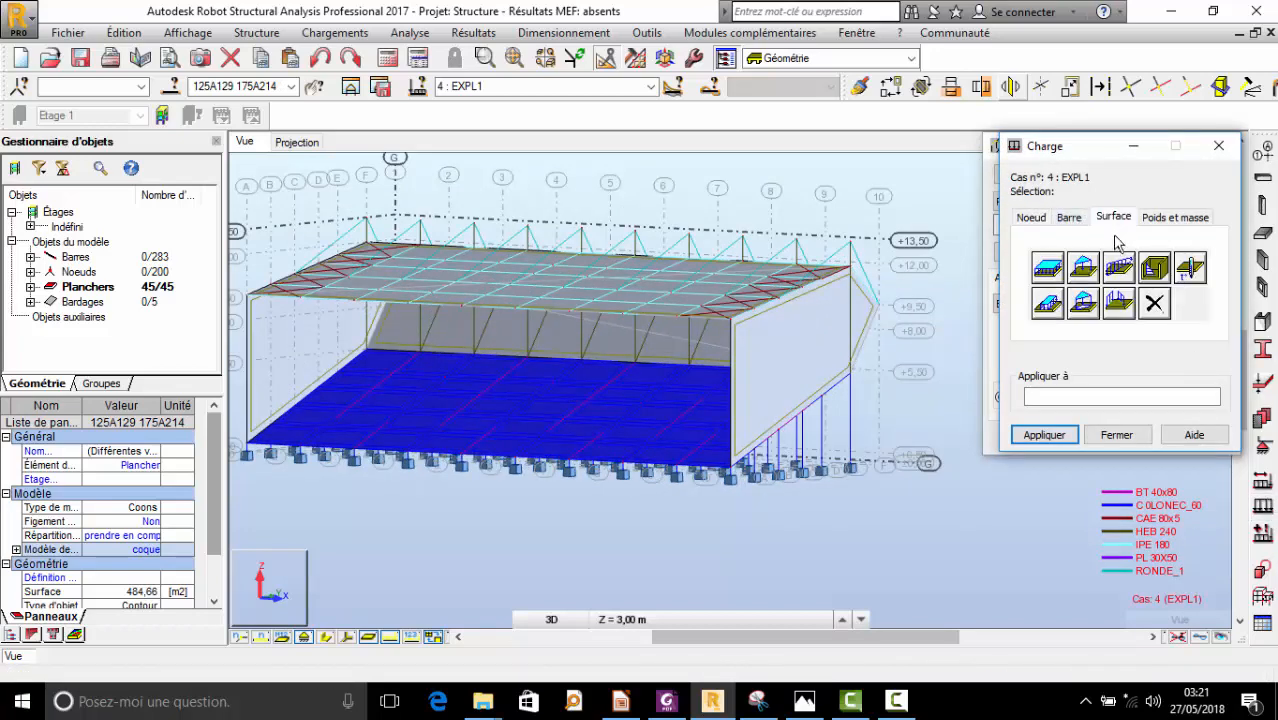
{"action": "left_click", "coordinate": [1052, 266]}
{"action": "left_click", "coordinate": [1144, 390]}
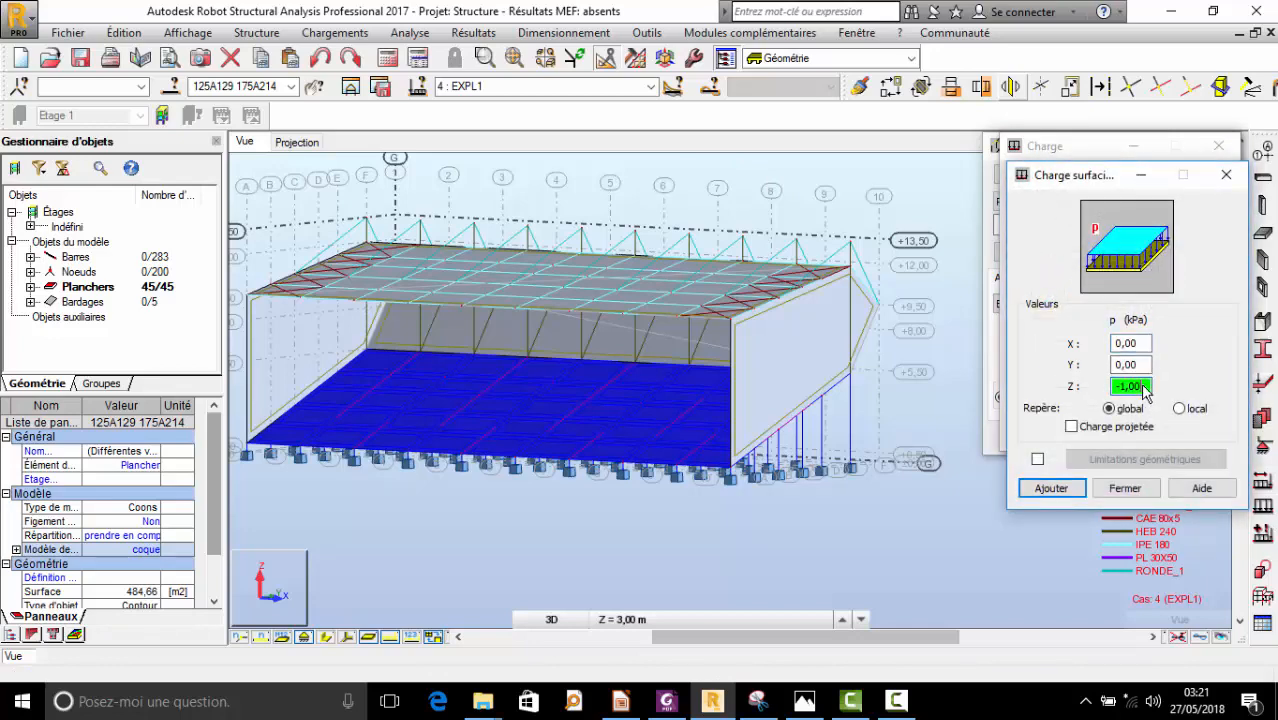
- Look up the live load for grandstands on page 21 of the reinforced concrete PDF in Foxit PhantomPDF, and return to Robot
{"action": "left_click", "coordinate": [664, 705]}
{"action": "left_click", "coordinate": [580, 668]}
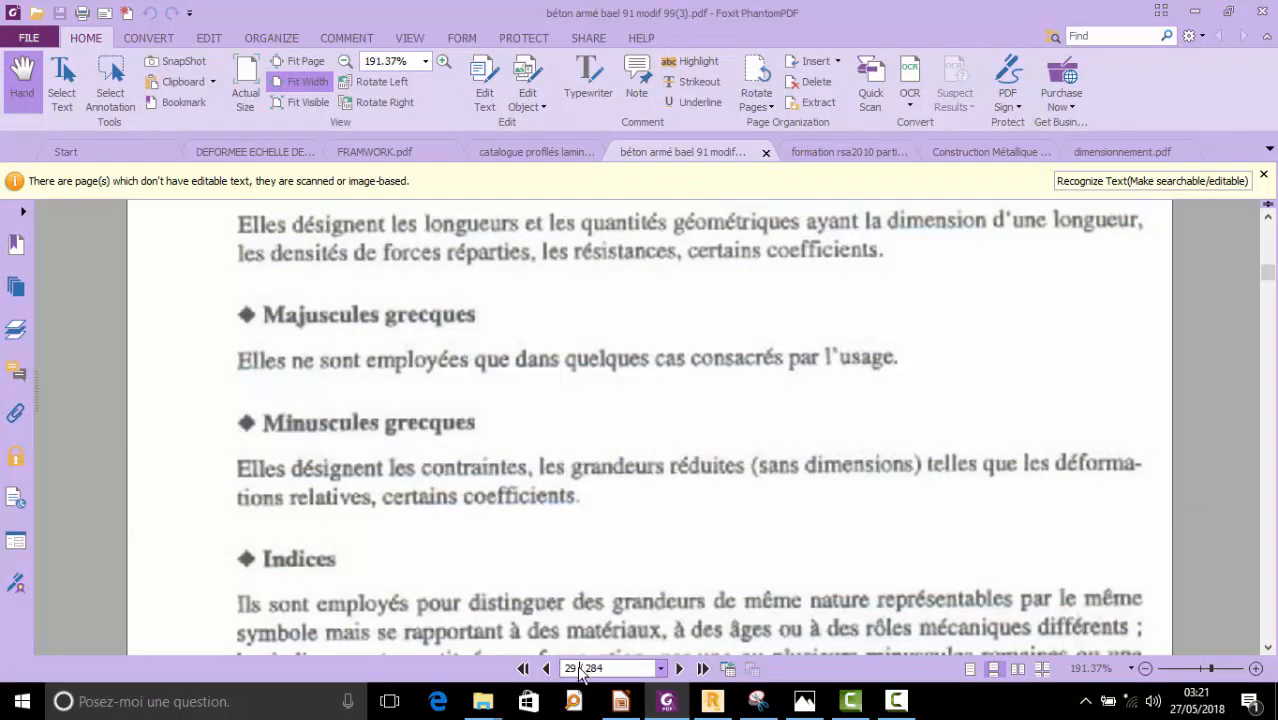
{"action": "type", "text": "21"}
{"action": "key", "text": "Return"}
{"action": "scroll", "coordinate": [774, 471], "scroll_direction": "down", "scroll_amount": 10}
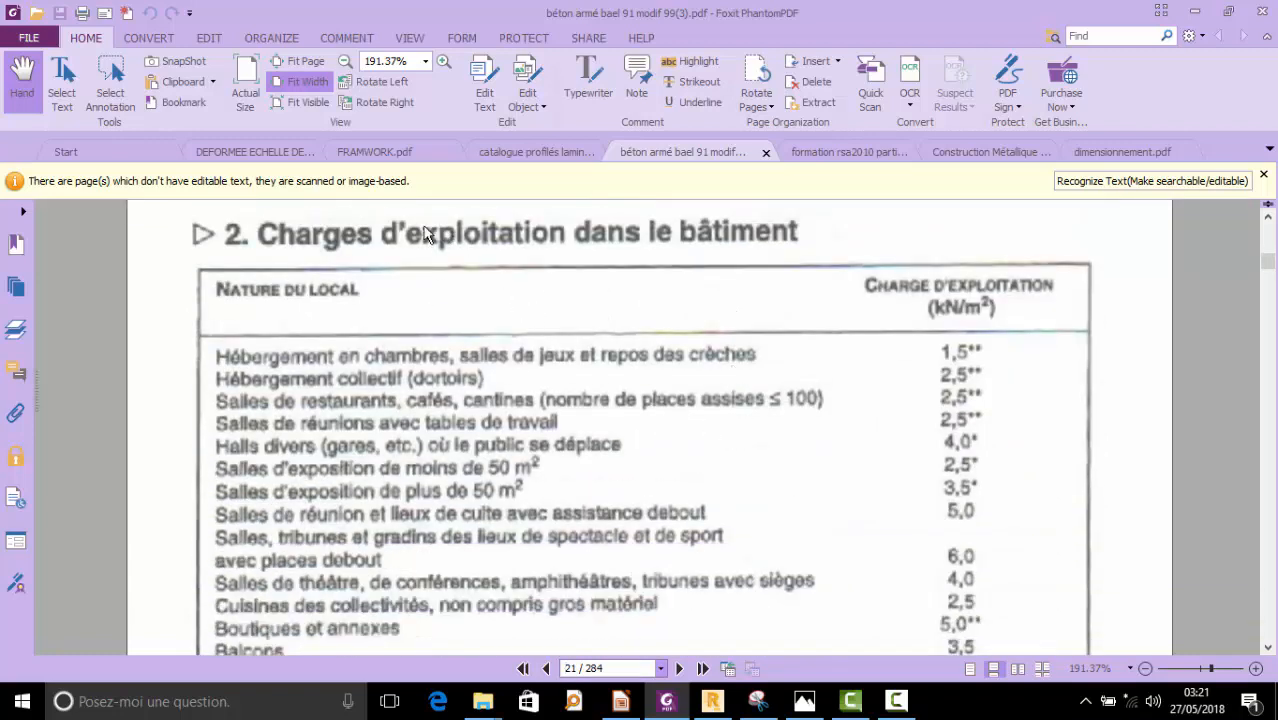
{"action": "scroll", "coordinate": [750, 265], "scroll_direction": "down", "scroll_amount": 3}
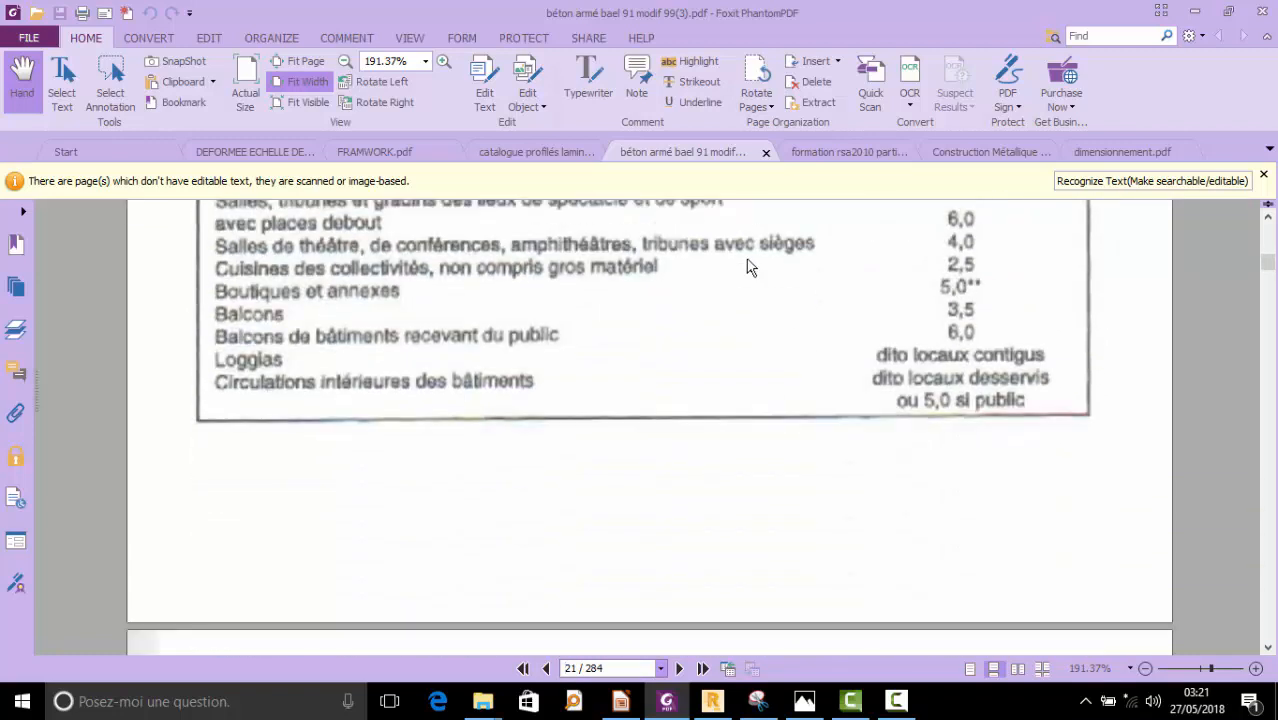
{"action": "scroll", "coordinate": [740, 270], "scroll_direction": "up", "scroll_amount": 1}
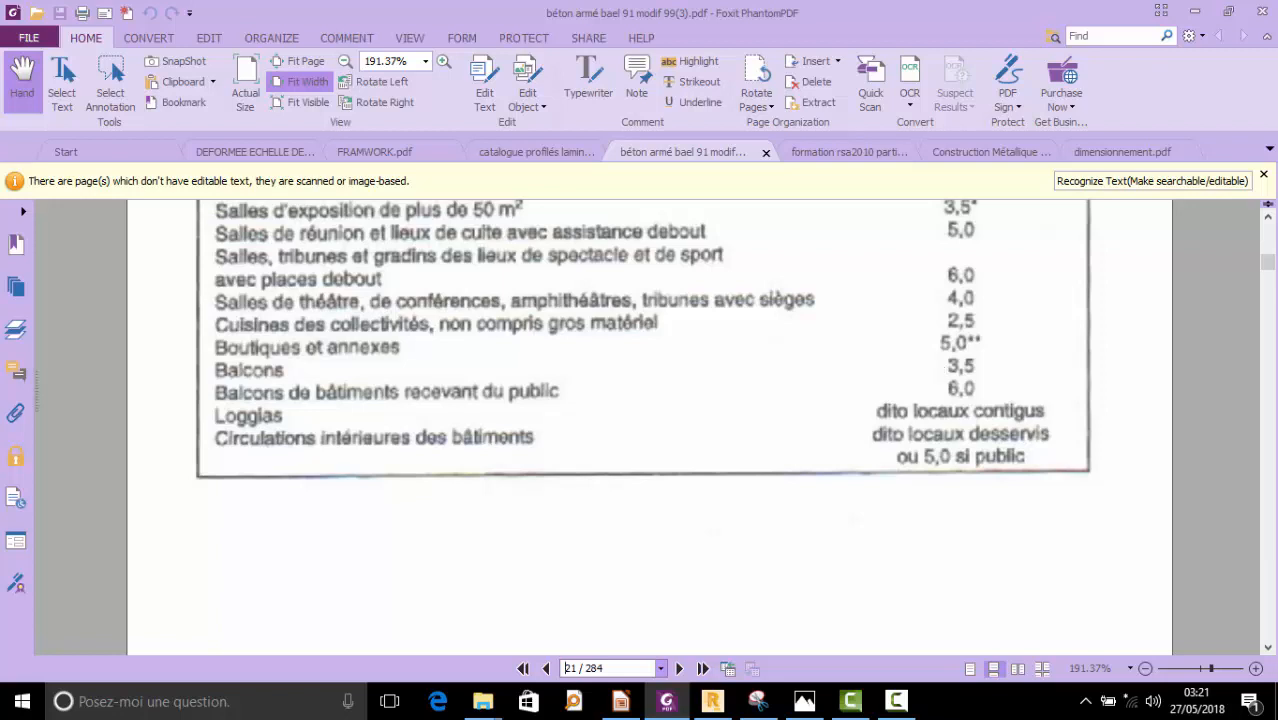
{"action": "left_click", "coordinate": [1196, 11]}
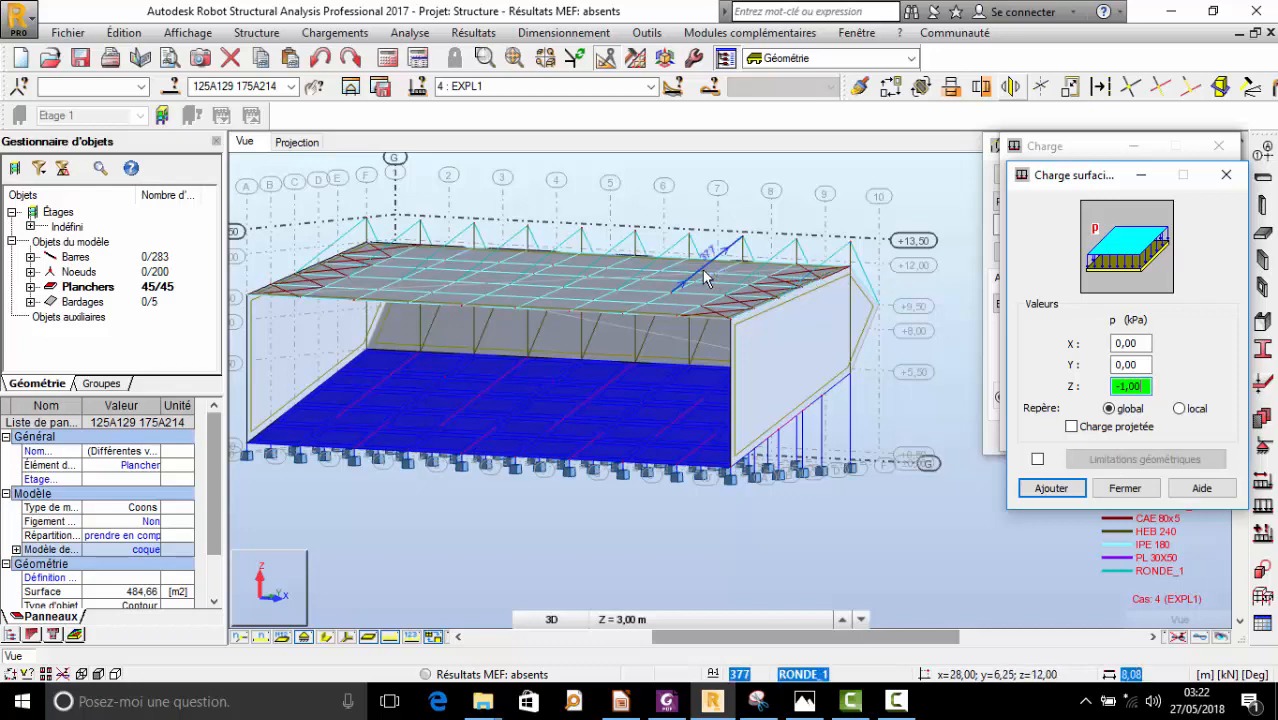
- Set the global Z value of the EXPL1 uniform surface load to -6 kPa
{"action": "scroll", "coordinate": [657, 420], "scroll_direction": "up", "scroll_amount": 2}
{"action": "scroll", "coordinate": [660, 424], "scroll_direction": "down", "scroll_amount": 2}
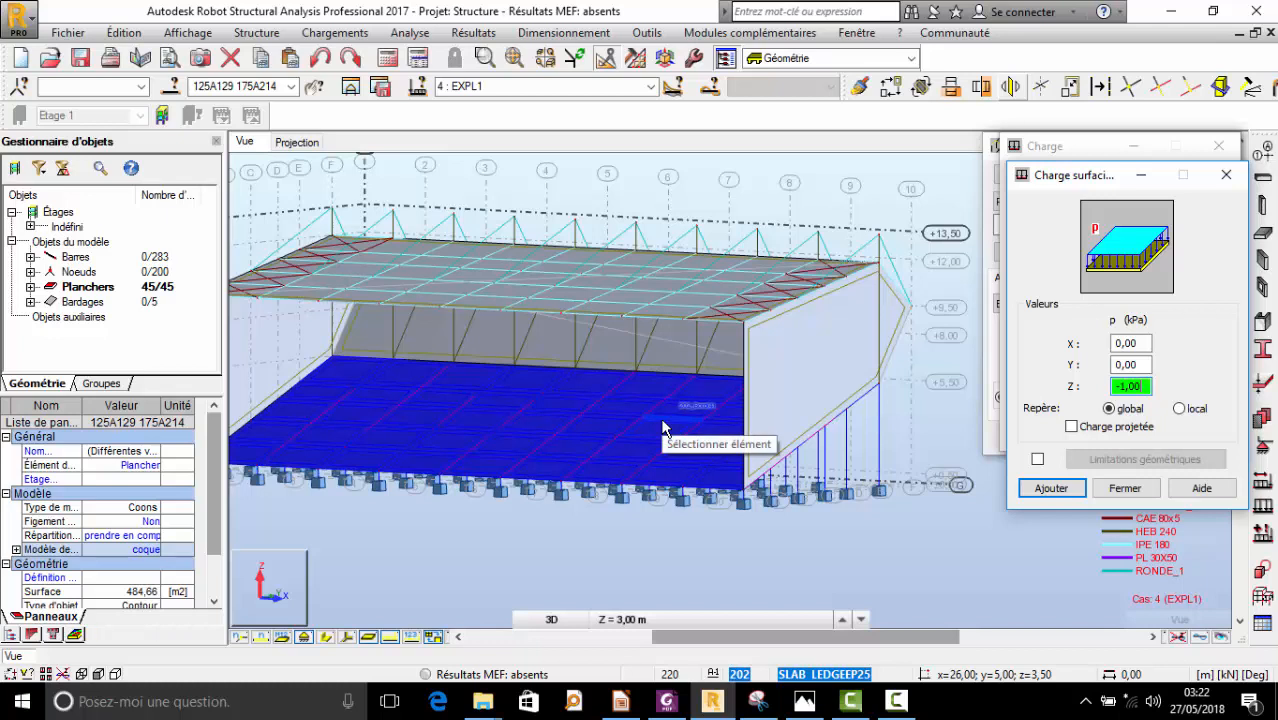
{"action": "key", "text": "BackSpace"}
{"action": "key", "text": "BackSpace"}
{"action": "key", "text": "BackSpace"}
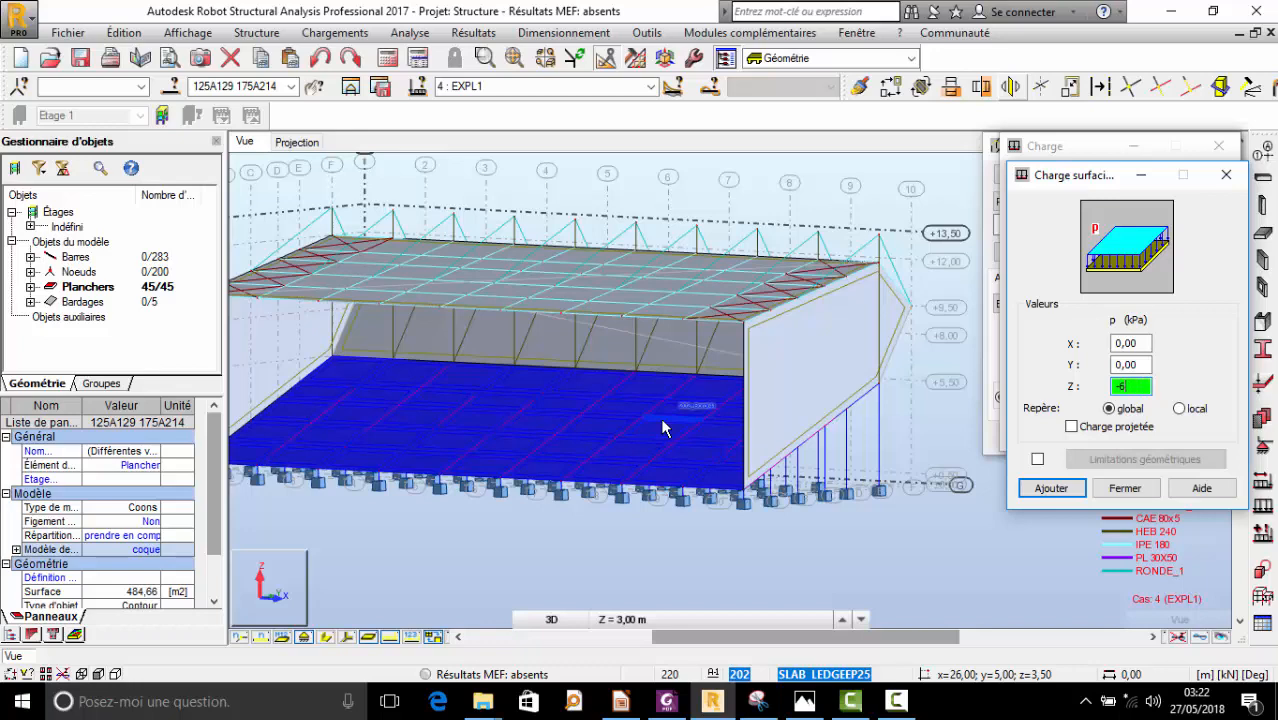
- Check the unit of the building live loads on page 21 of the reinforced concrete PDF in Foxit PhantomPDF, and return to Robot
{"action": "left_click", "coordinate": [666, 701]}
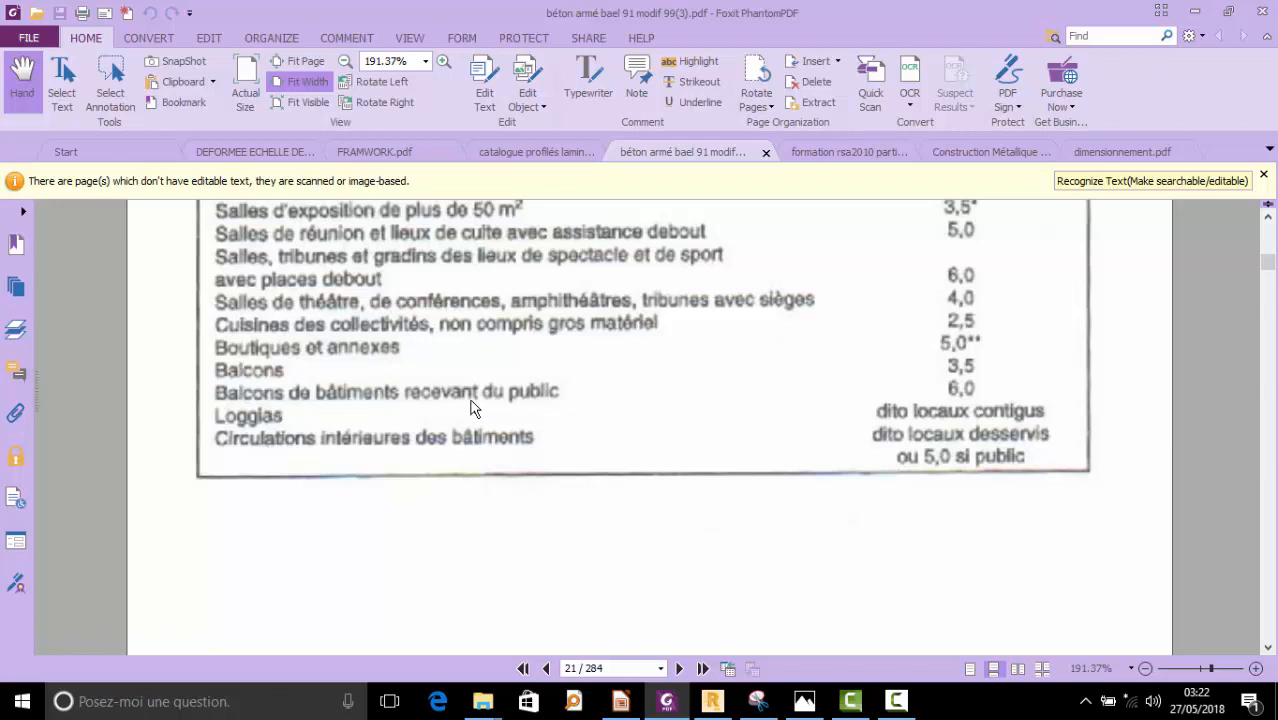
{"action": "scroll", "coordinate": [977, 396], "scroll_direction": "up", "scroll_amount": 5}
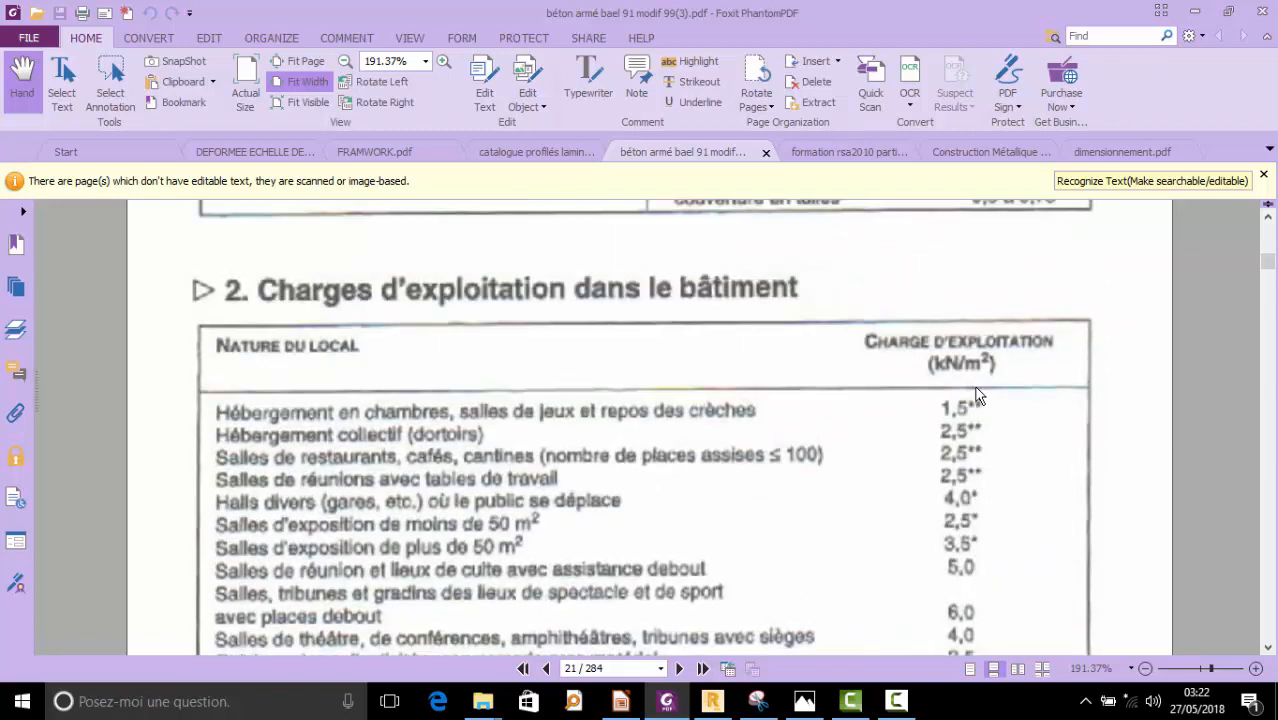
{"action": "left_click", "coordinate": [1194, 11]}
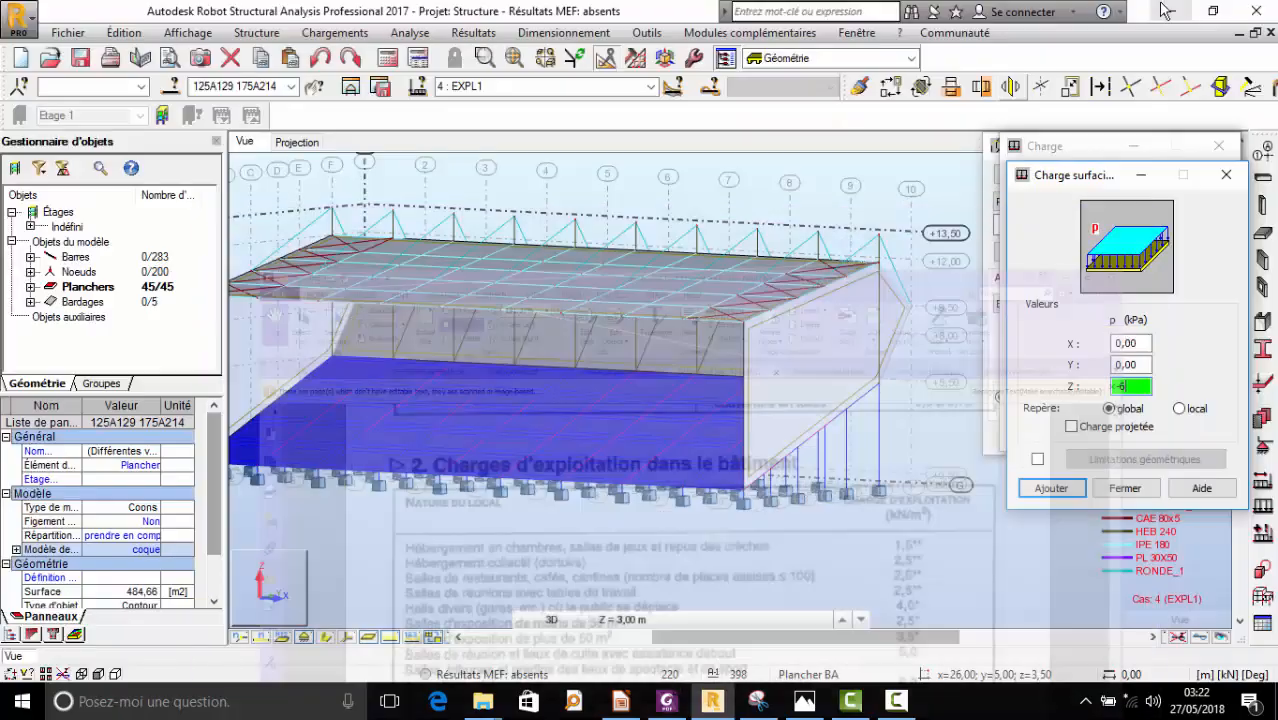
- Add the -6 kPa uniform surface load and apply it to the tier slab panels 125A129 175A214 in EXPL1
{"action": "left_click", "coordinate": [1060, 492]}
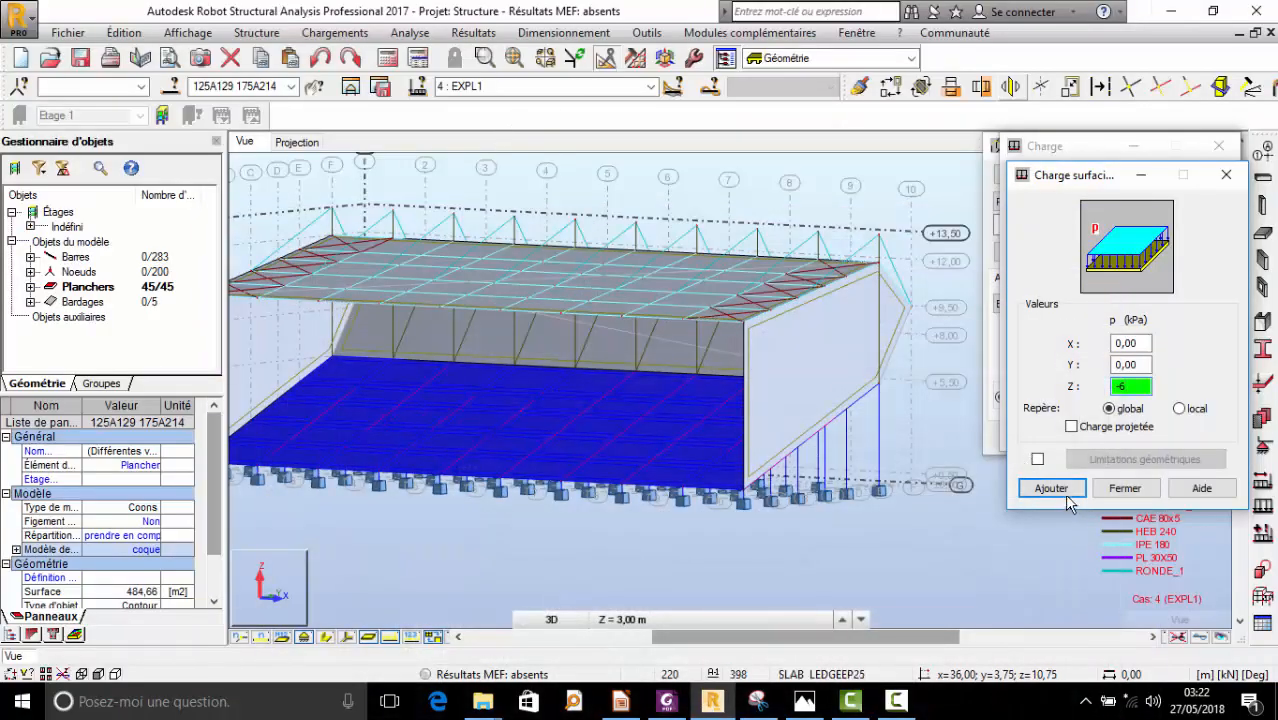
{"action": "left_click", "coordinate": [1048, 488]}
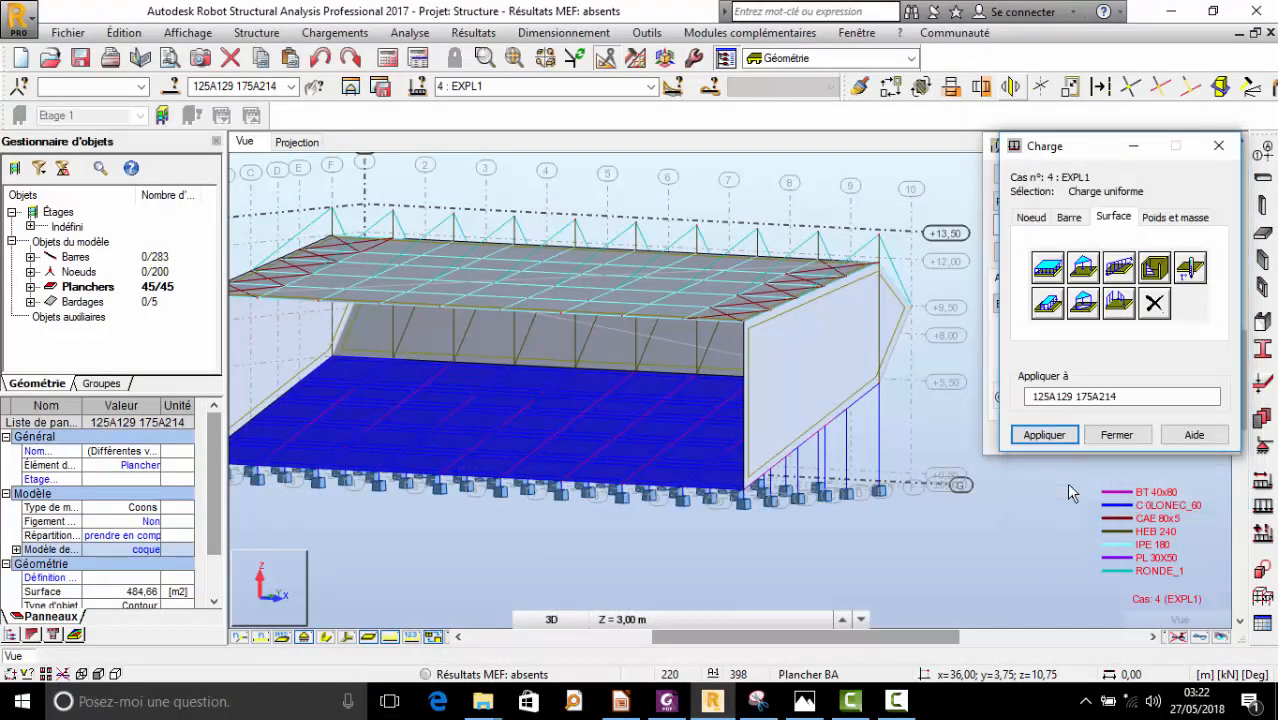
{"action": "left_click", "coordinate": [1040, 436]}
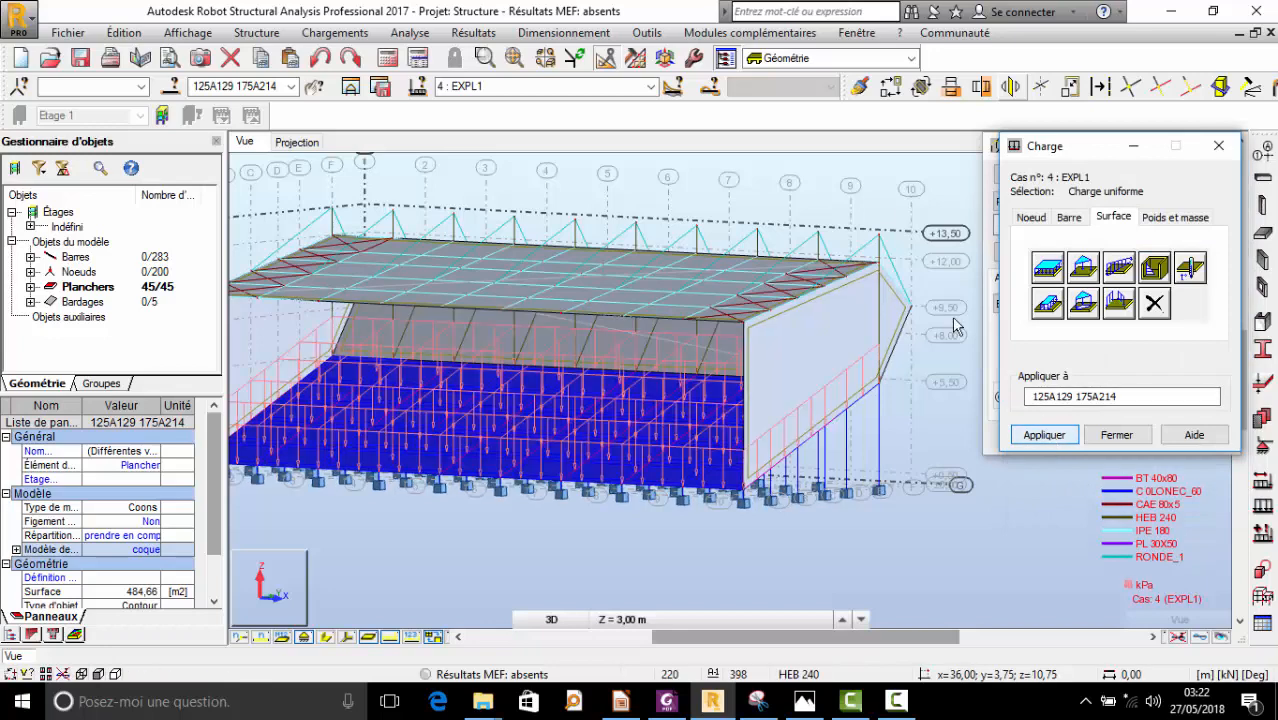
{"action": "right_click", "coordinate": [843, 179]}
{"action": "left_click", "coordinate": [815, 257]}
{"action": "scroll", "coordinate": [760, 378], "scroll_direction": "down", "scroll_amount": 2}
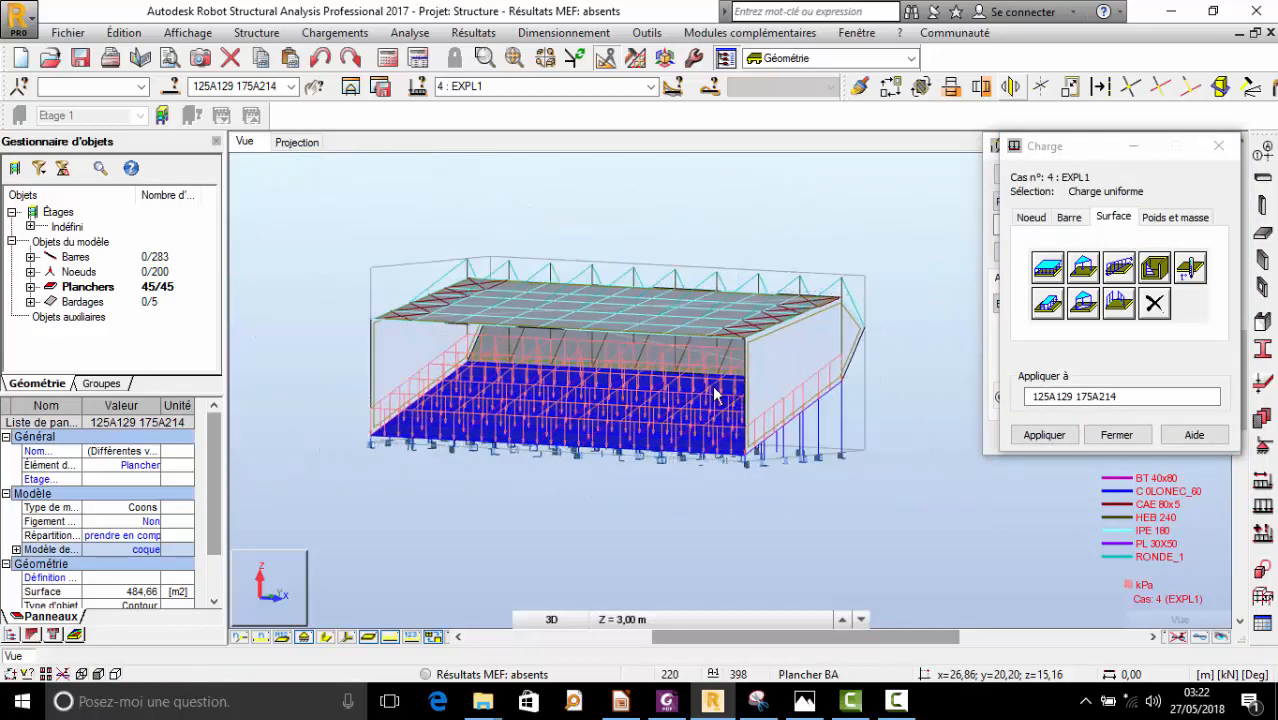
{"action": "left_click_drag", "start_coordinate": [714, 394], "coordinate": [893, 334]}
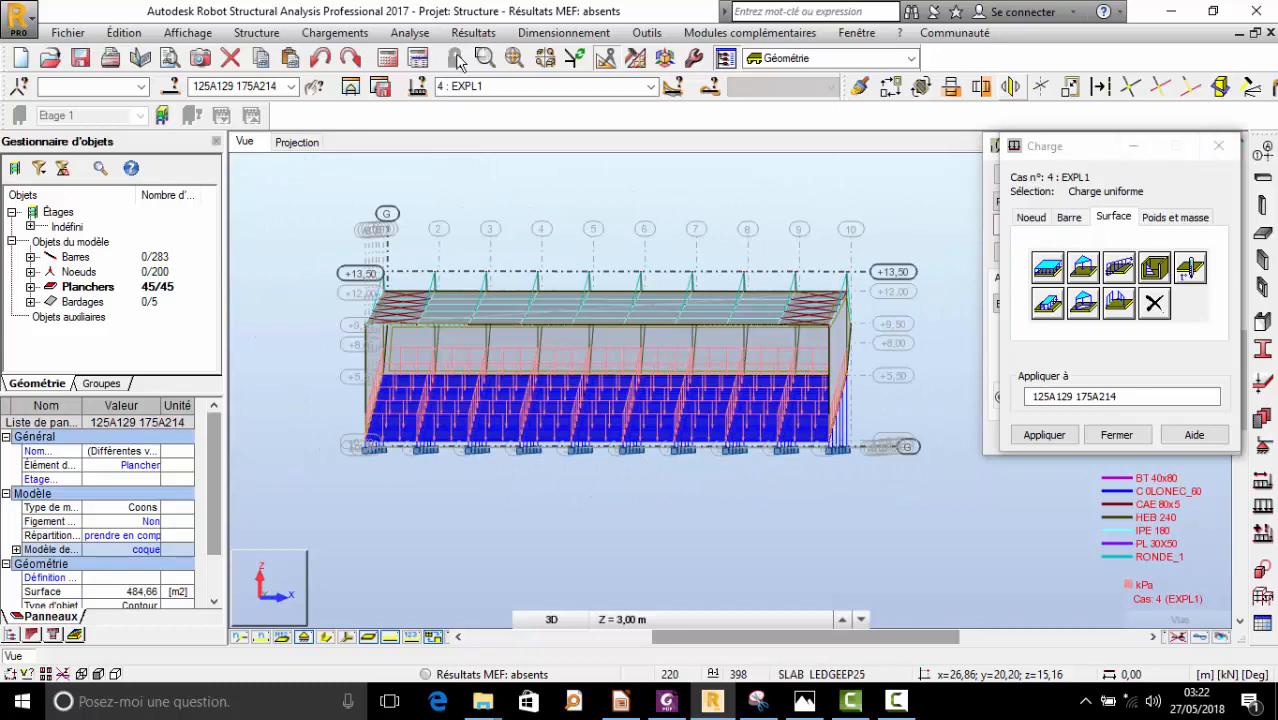
{"action": "left_click_drag", "start_coordinate": [866, 303], "coordinate": [822, 307]}
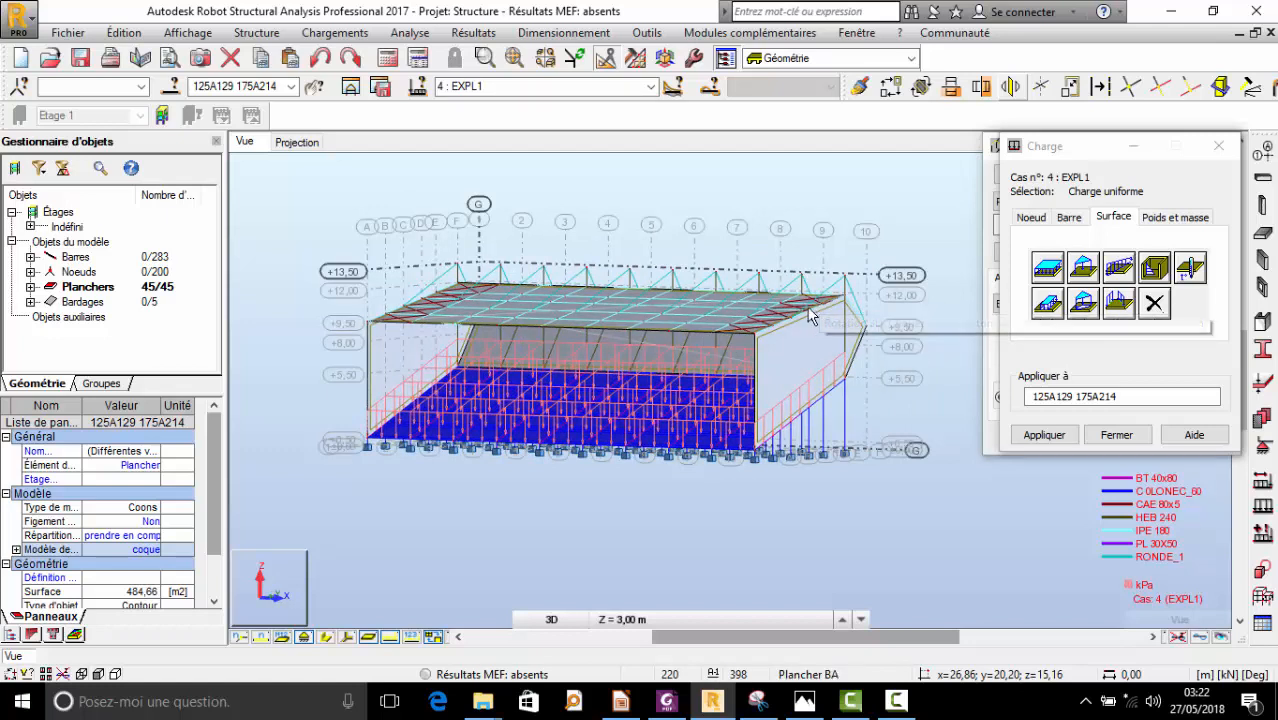
- Close the load definition and selection dialogs and clear the slab selection
{"action": "left_click", "coordinate": [1219, 147]}
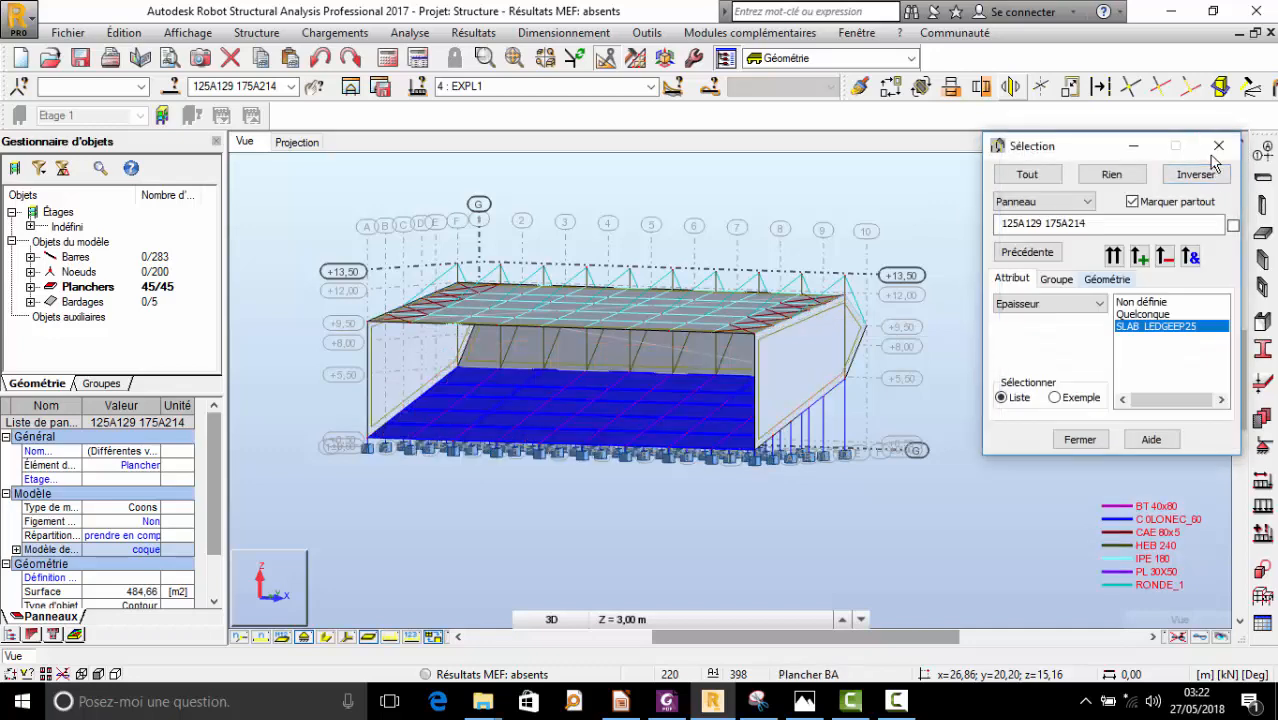
{"action": "left_click", "coordinate": [1219, 145]}
{"action": "left_click", "coordinate": [1031, 351]}
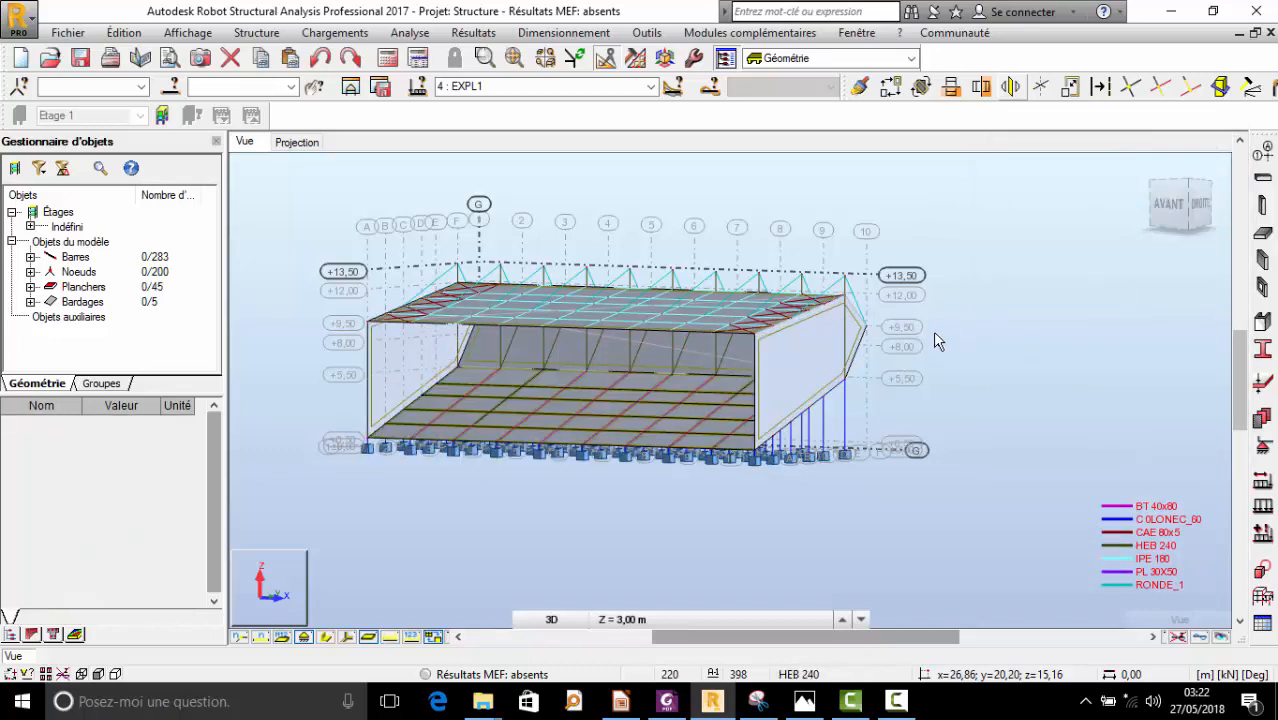
- Show the load symbols in the model view and inspect the EXPL1 load on the tier slabs
{"action": "scroll", "coordinate": [596, 432], "scroll_direction": "up", "scroll_amount": 3}
{"action": "scroll", "coordinate": [596, 432], "scroll_direction": "down", "scroll_amount": 2}
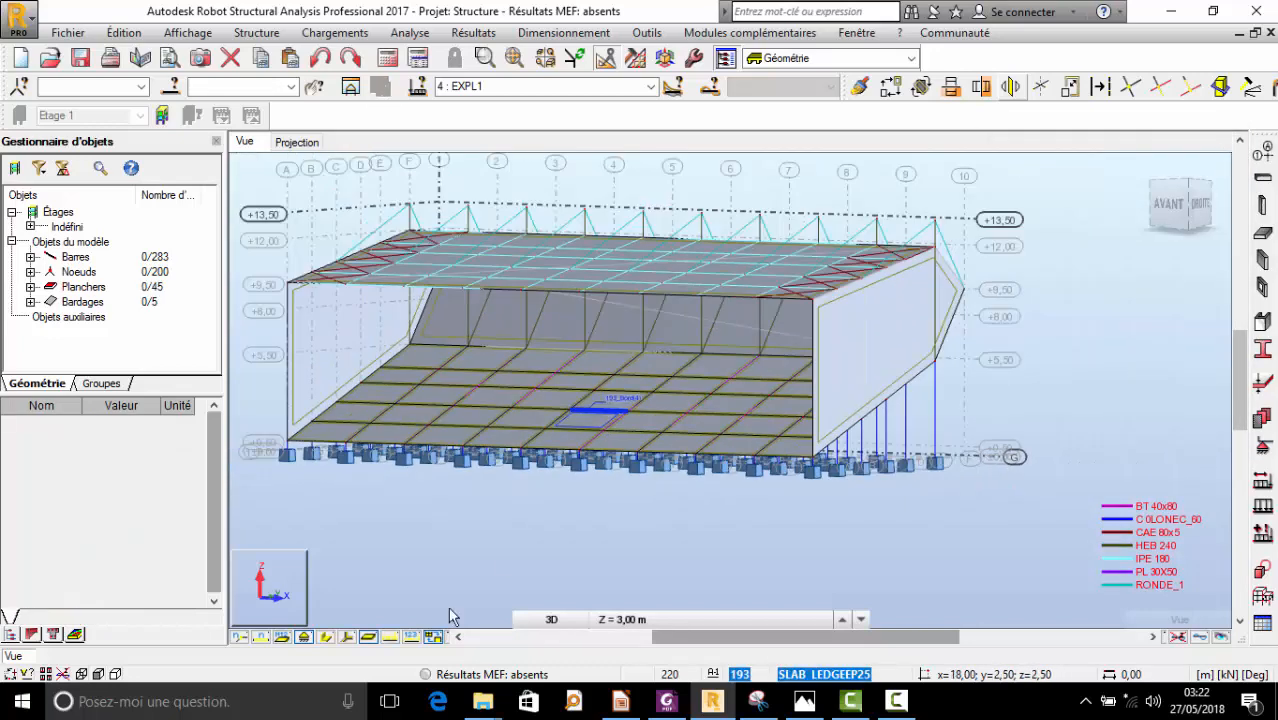
{"action": "left_click", "coordinate": [389, 638]}
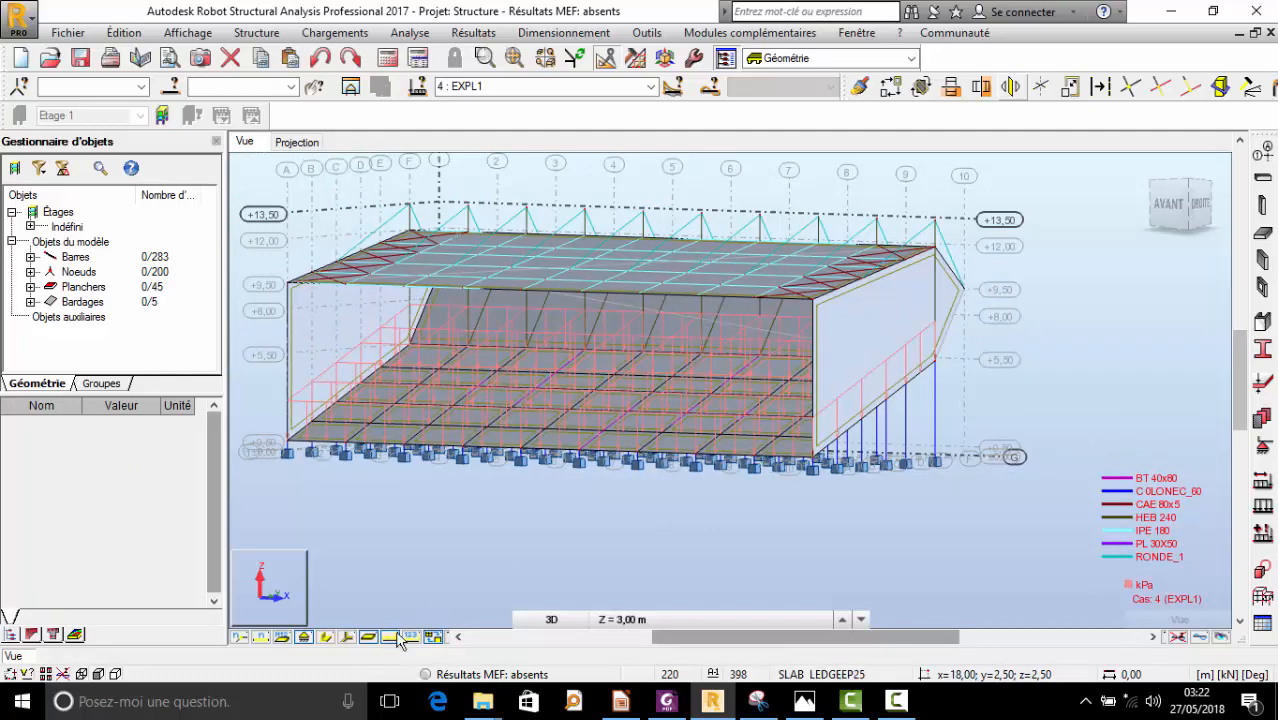
{"action": "right_click", "coordinate": [1022, 228]}
{"action": "left_click", "coordinate": [1008, 303]}
{"action": "left_click_drag", "start_coordinate": [901, 372], "coordinate": [850, 402]}
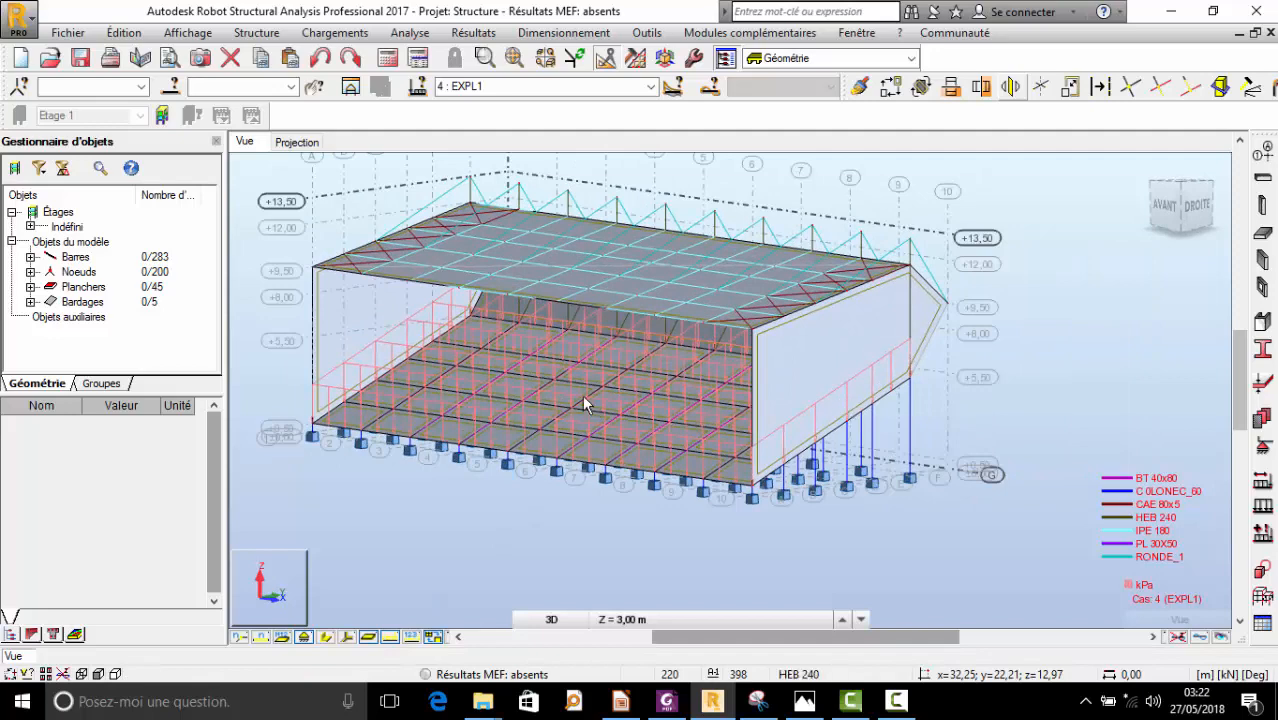
- Review the loads of cases PERM3, PERM2 and PERM1 one after another on the model
{"action": "left_click", "coordinate": [650, 86]}
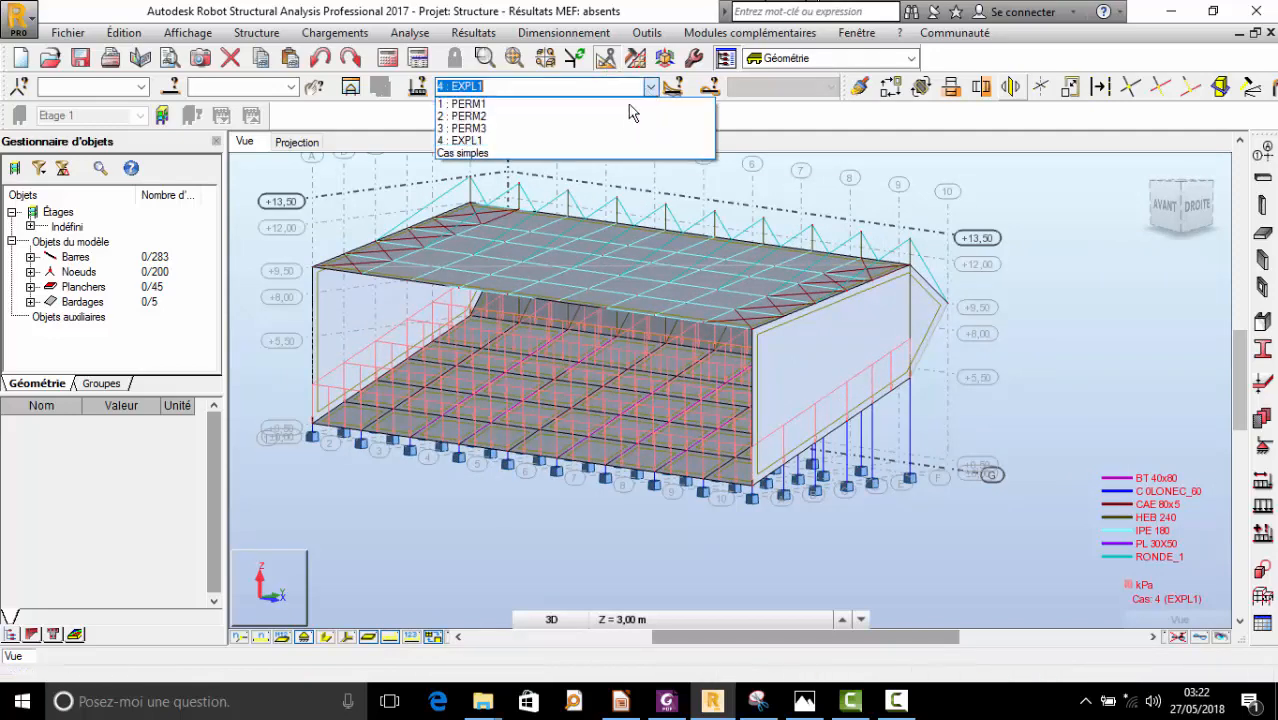
{"action": "left_click", "coordinate": [552, 128]}
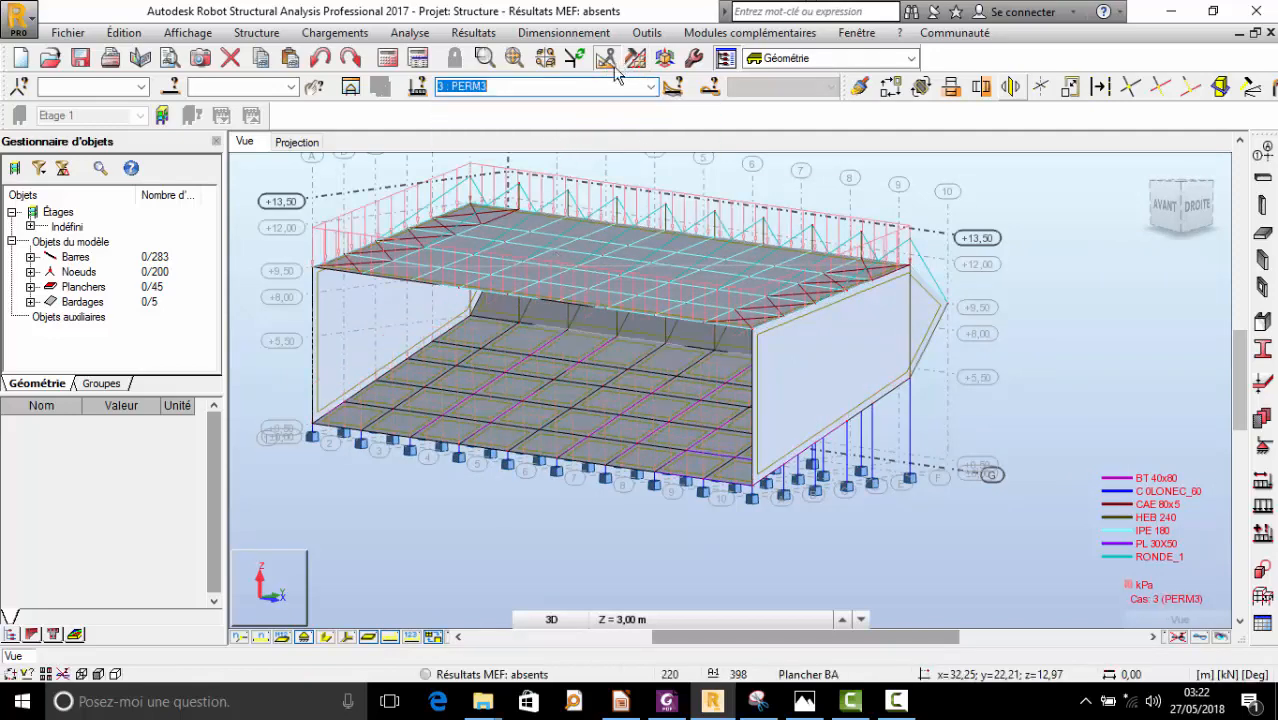
{"action": "left_click", "coordinate": [650, 86]}
{"action": "left_click", "coordinate": [560, 112]}
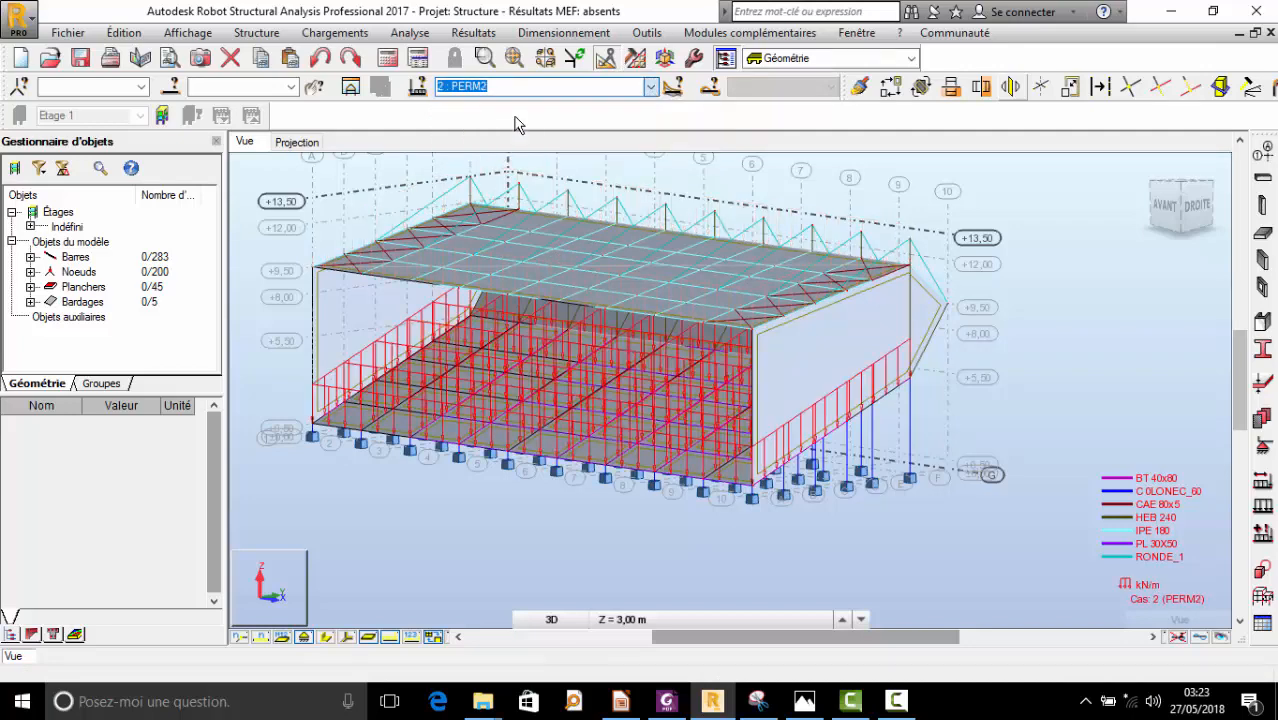
{"action": "left_click", "coordinate": [650, 87]}
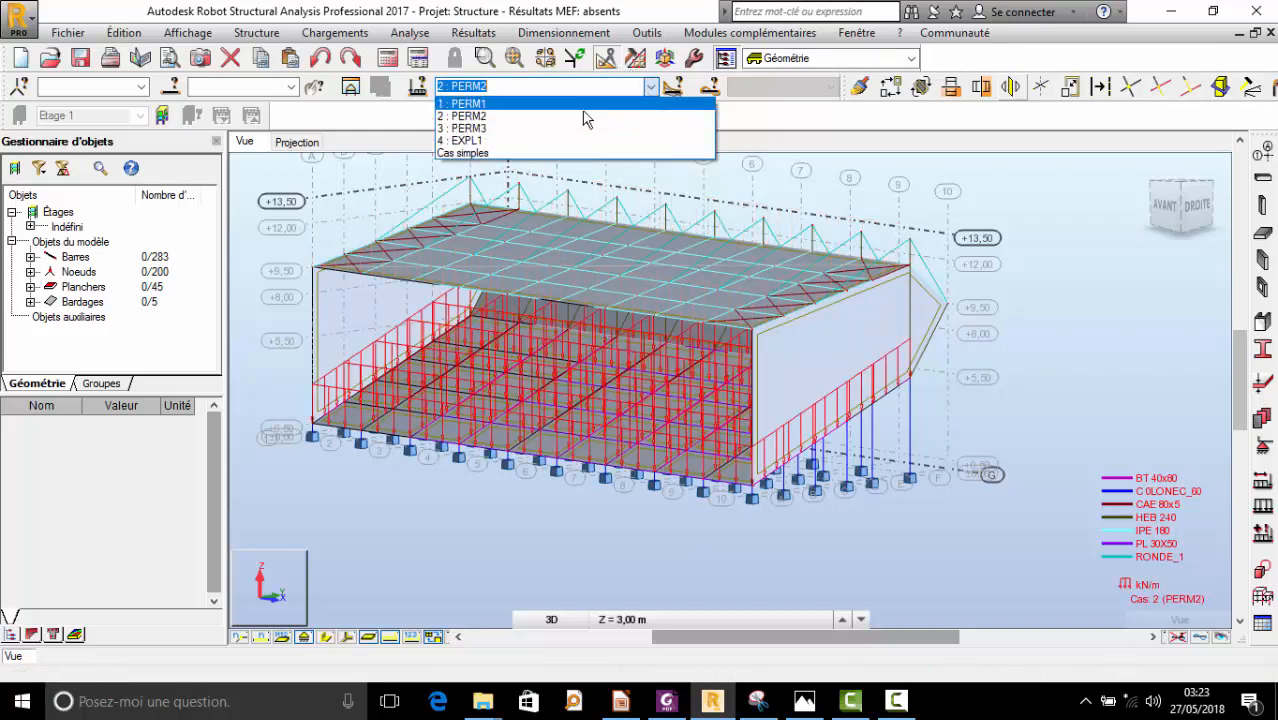
{"action": "left_click", "coordinate": [585, 117]}
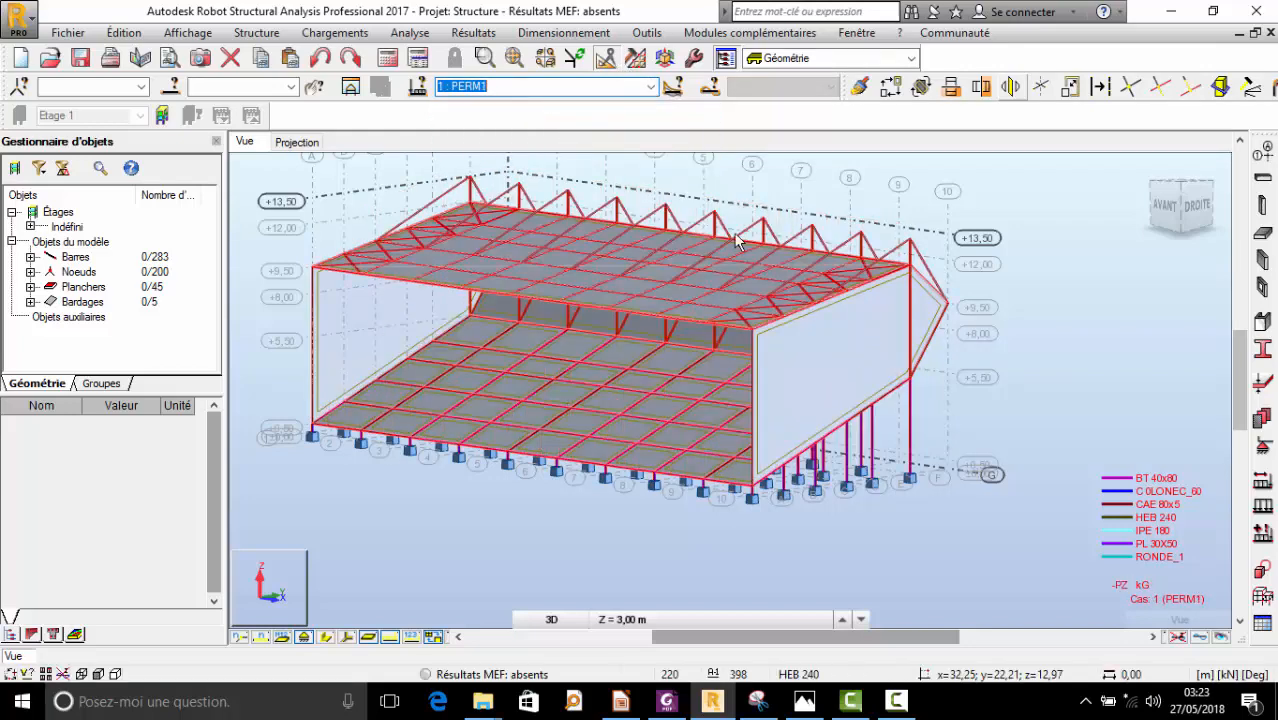
{"action": "right_click", "coordinate": [1020, 192]}
{"action": "left_click", "coordinate": [1025, 200]}
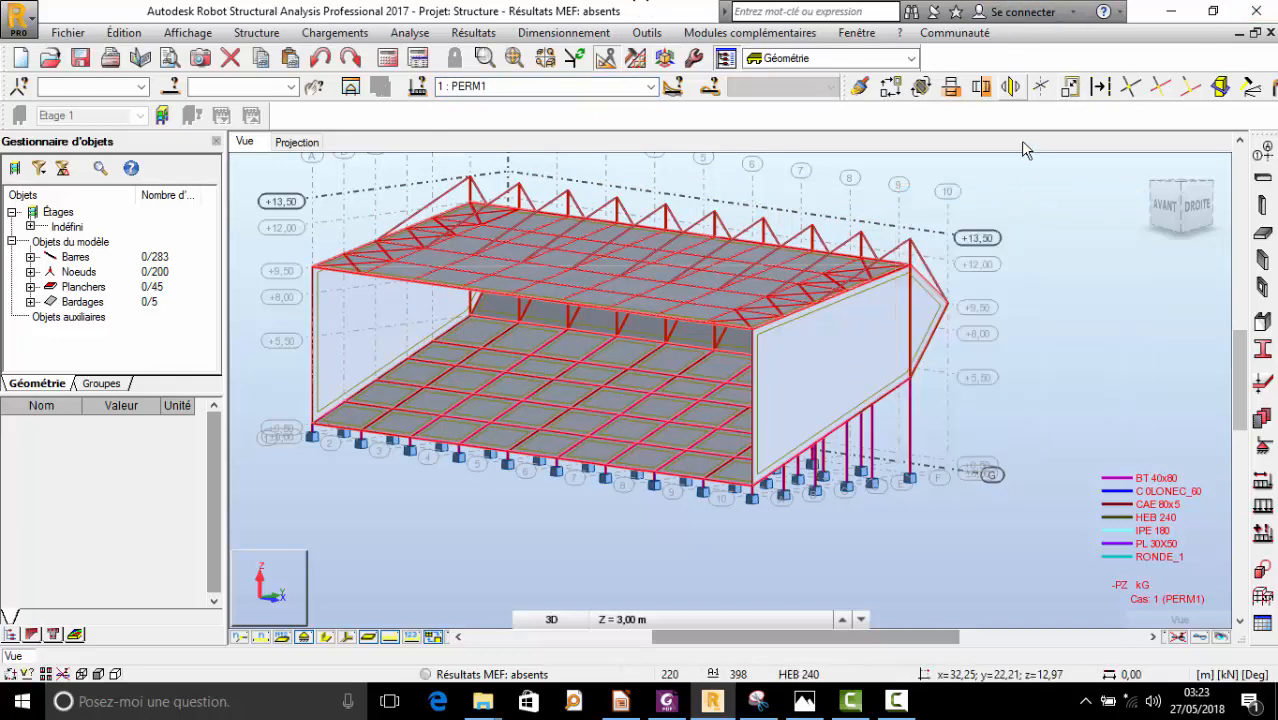
{"action": "right_click", "coordinate": [1015, 282]}
{"action": "left_click", "coordinate": [1034, 291]}
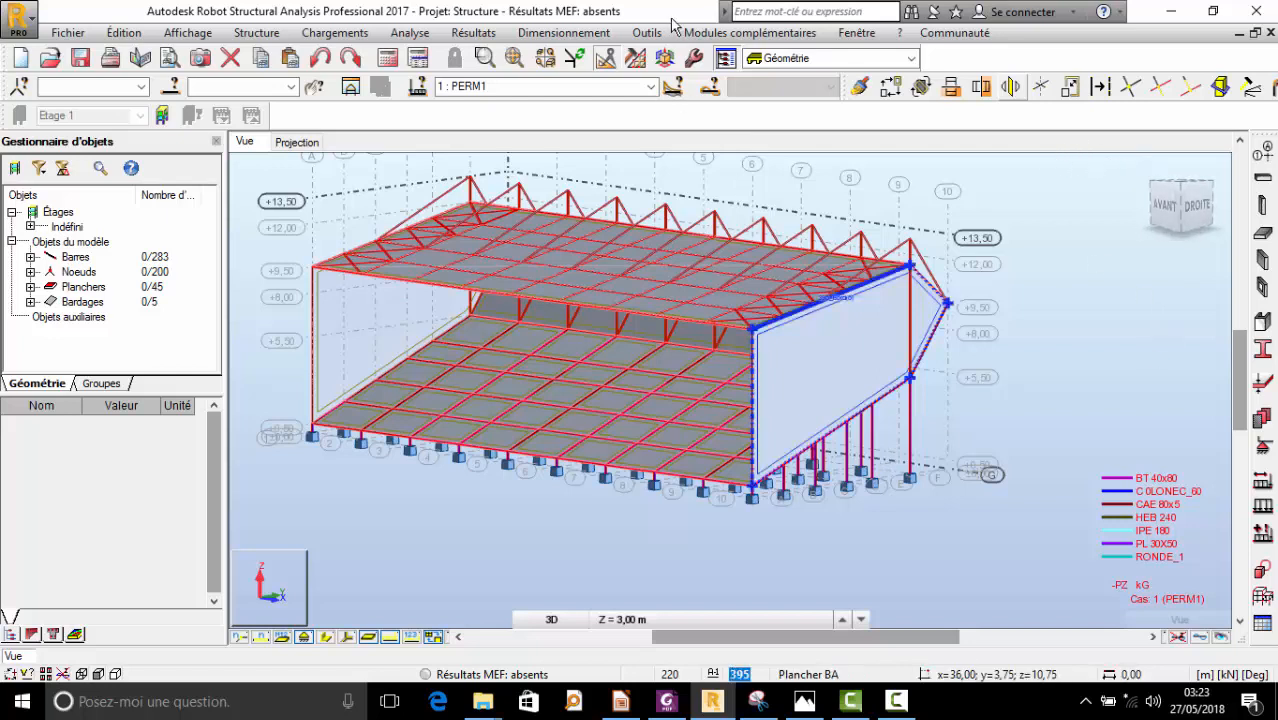
- Hide the load symbols in the model view while keeping PERM1 as the current load case
{"action": "left_click", "coordinate": [650, 87]}
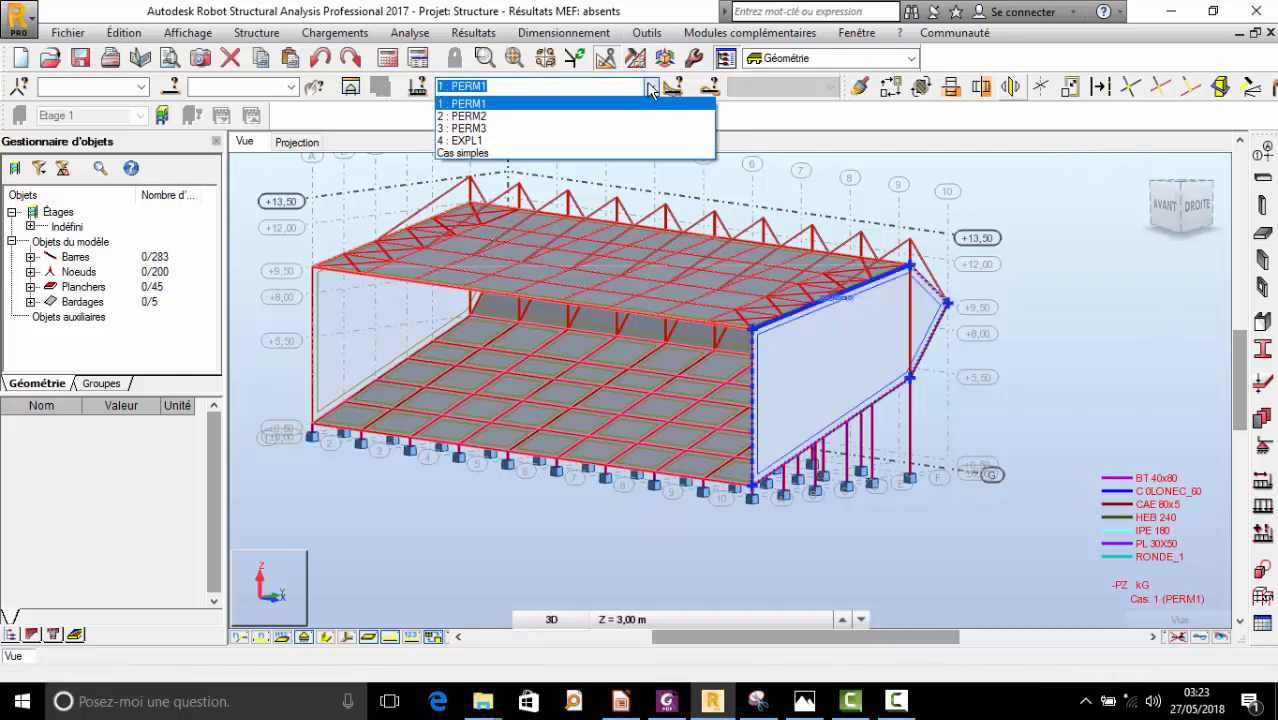
{"action": "left_click", "coordinate": [389, 636]}
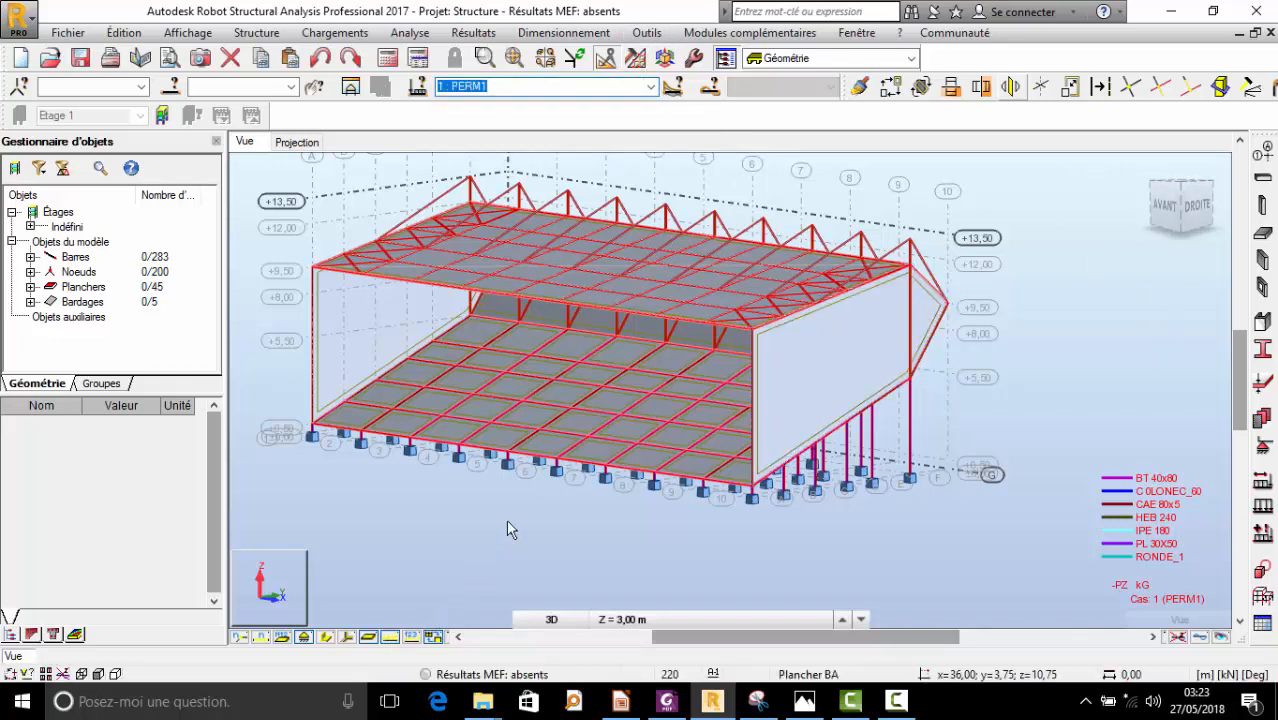
{"action": "left_click", "coordinate": [389, 636]}
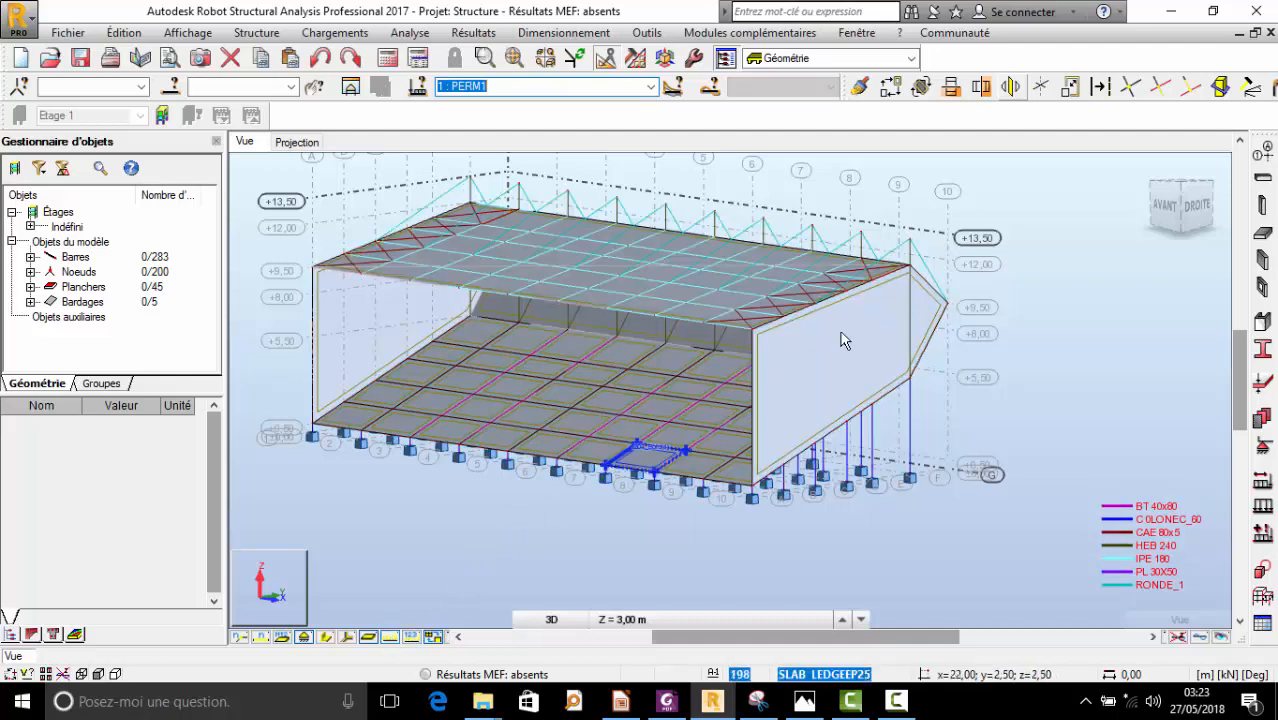
{"action": "right_click", "coordinate": [1035, 260]}
{"action": "left_click", "coordinate": [1036, 334]}
{"action": "scroll", "coordinate": [771, 462], "scroll_direction": "down", "scroll_amount": 2}
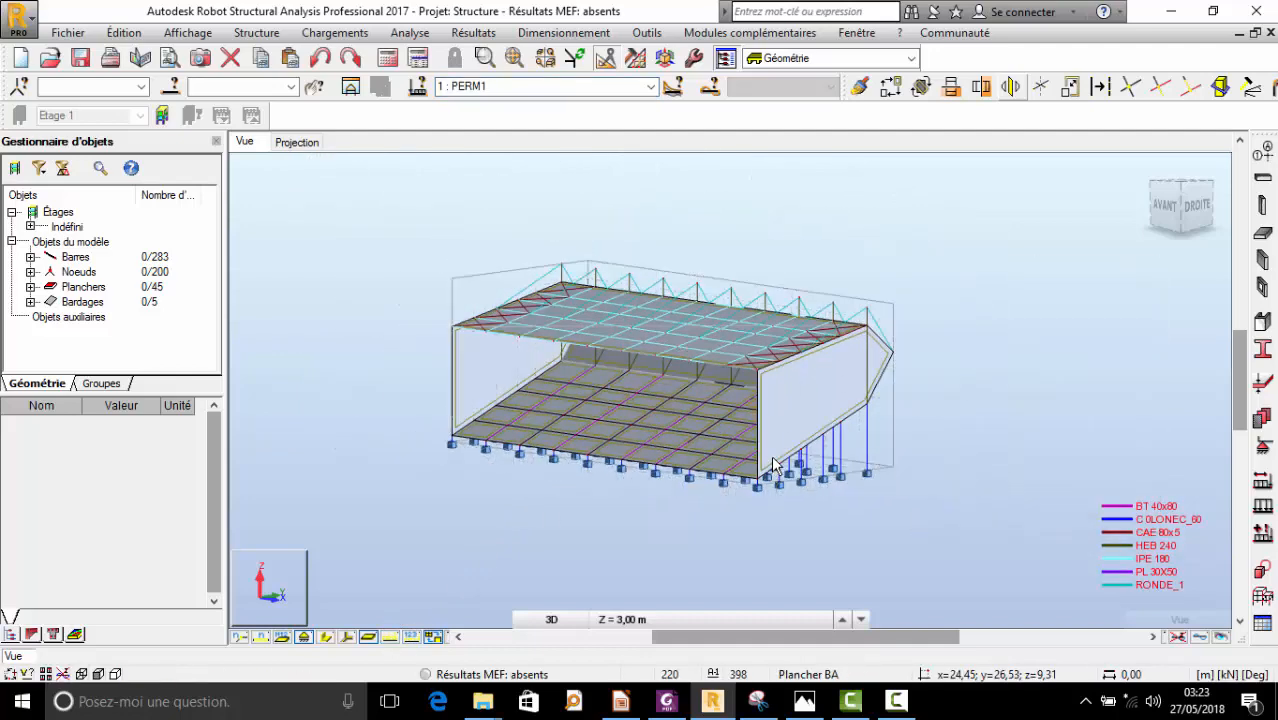
{"action": "middle_click_drag", "start_coordinate": [773, 458], "coordinate": [793, 452], "text": "shift"}
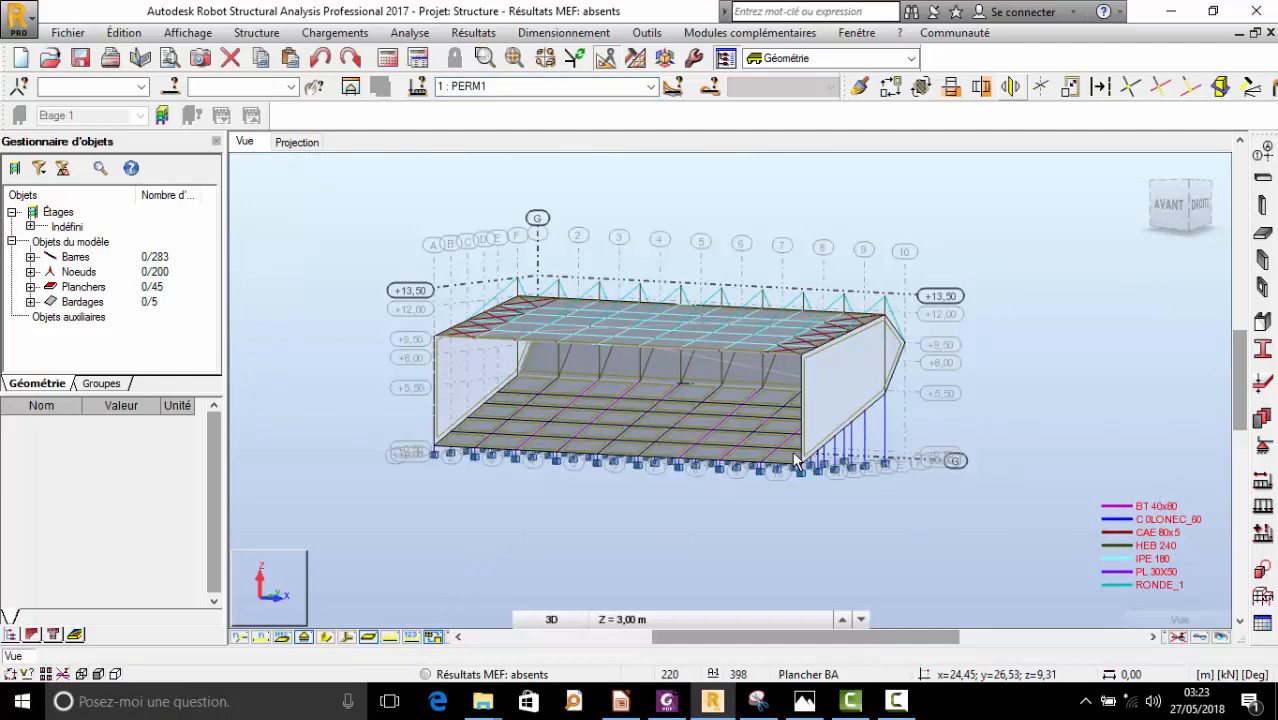
- View the 2D/3D snow and wind load generator for NV65 02/09 and close it without generating loads
{"action": "left_click", "coordinate": [405, 36]}
{"action": "mouse_move", "coordinate": [352, 30]}
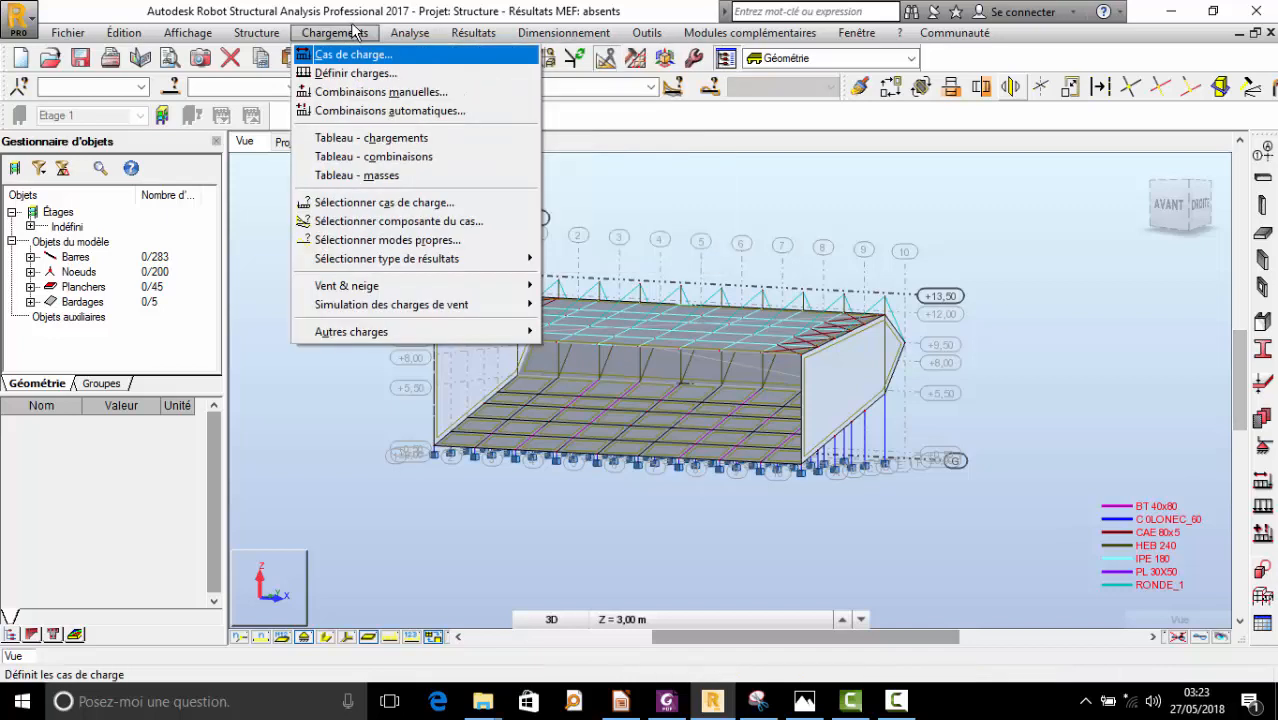
{"action": "mouse_move", "coordinate": [505, 290]}
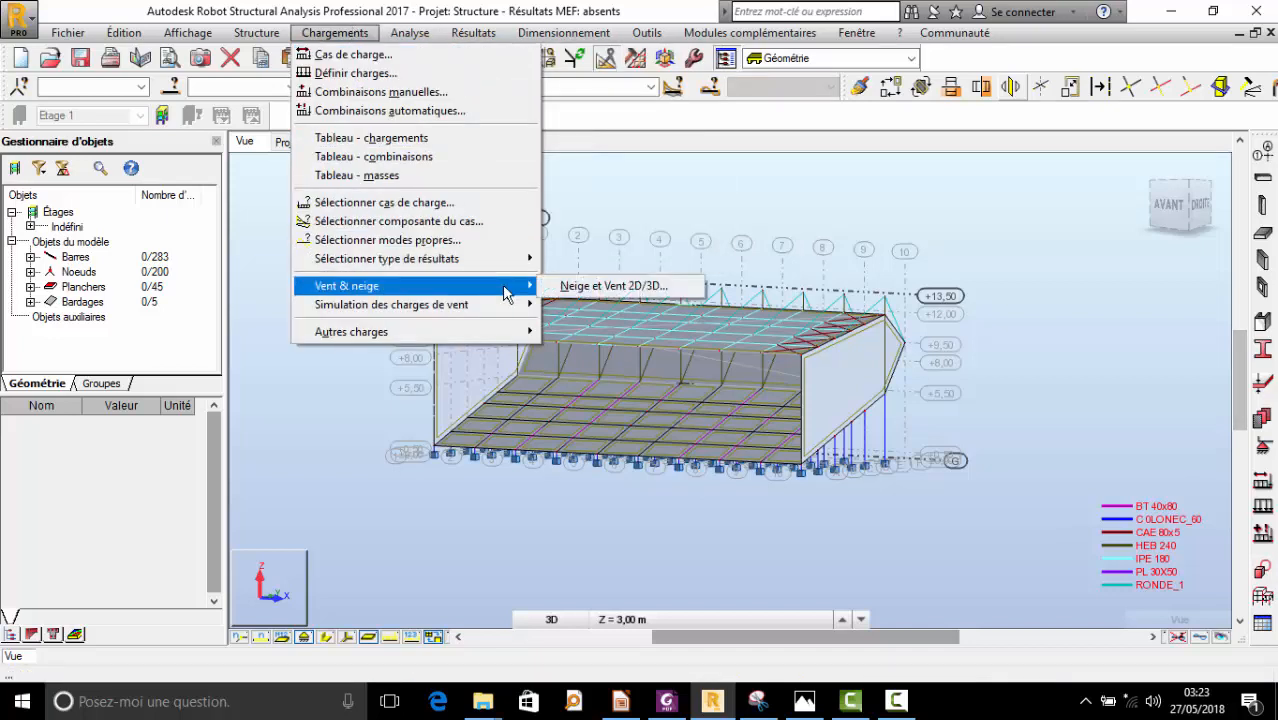
{"action": "left_click", "coordinate": [613, 287]}
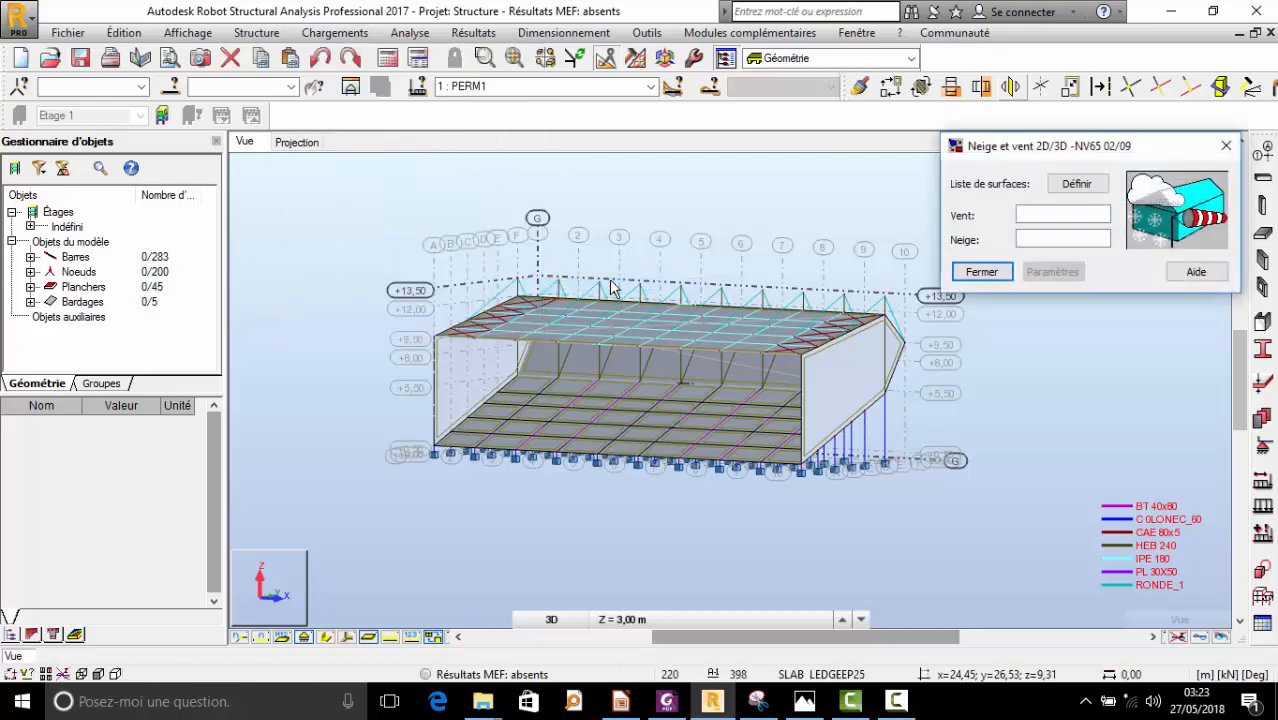
{"action": "left_click", "coordinate": [1226, 145]}
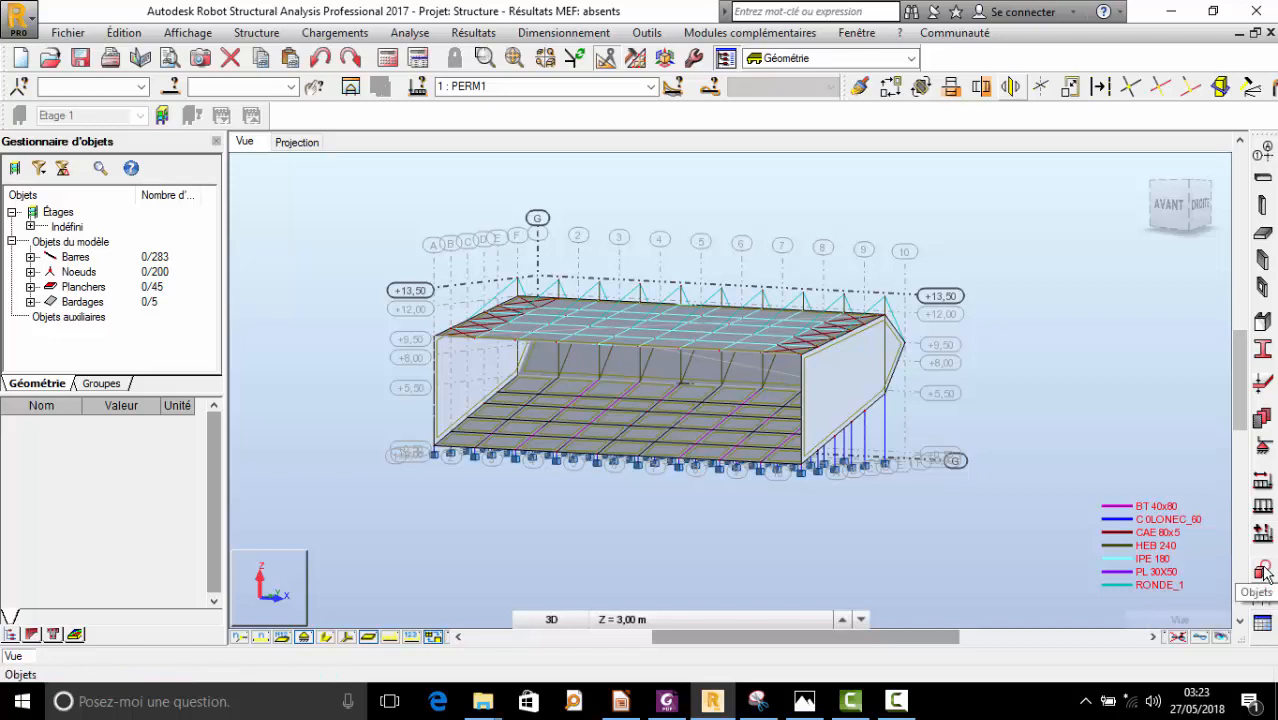
{"action": "left_click", "coordinate": [1263, 535]}
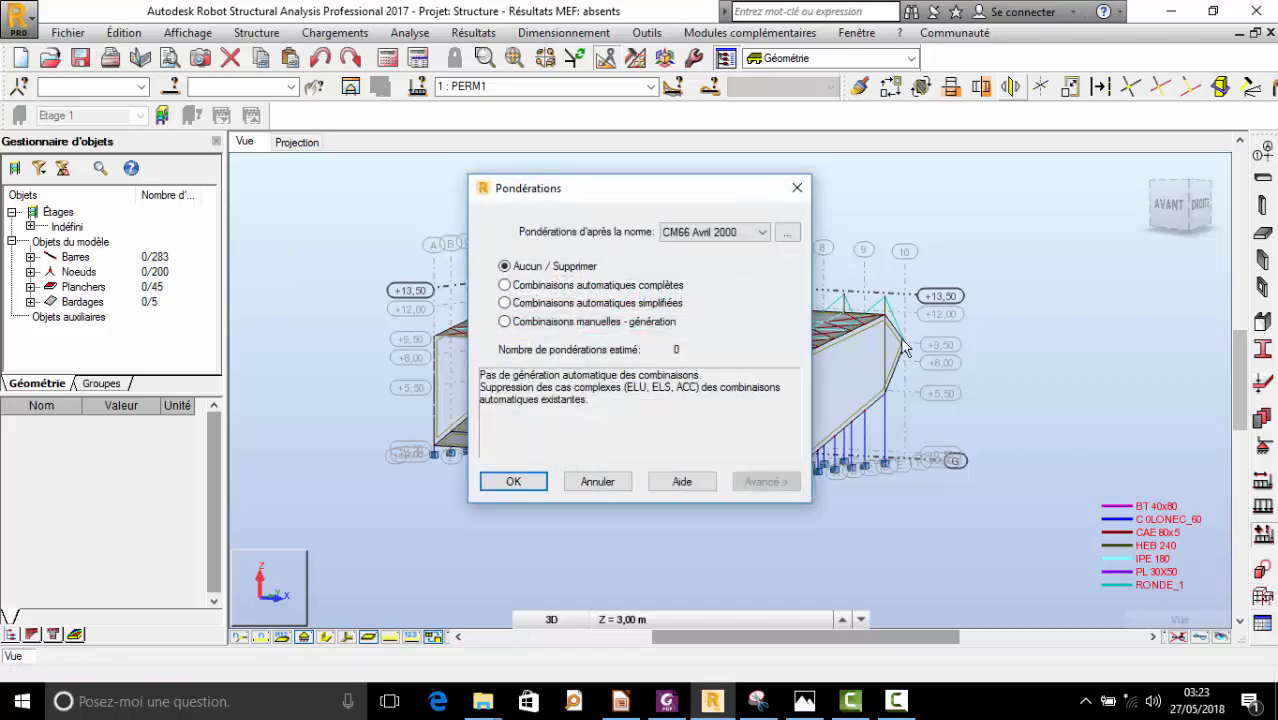
{"action": "left_click", "coordinate": [798, 189]}
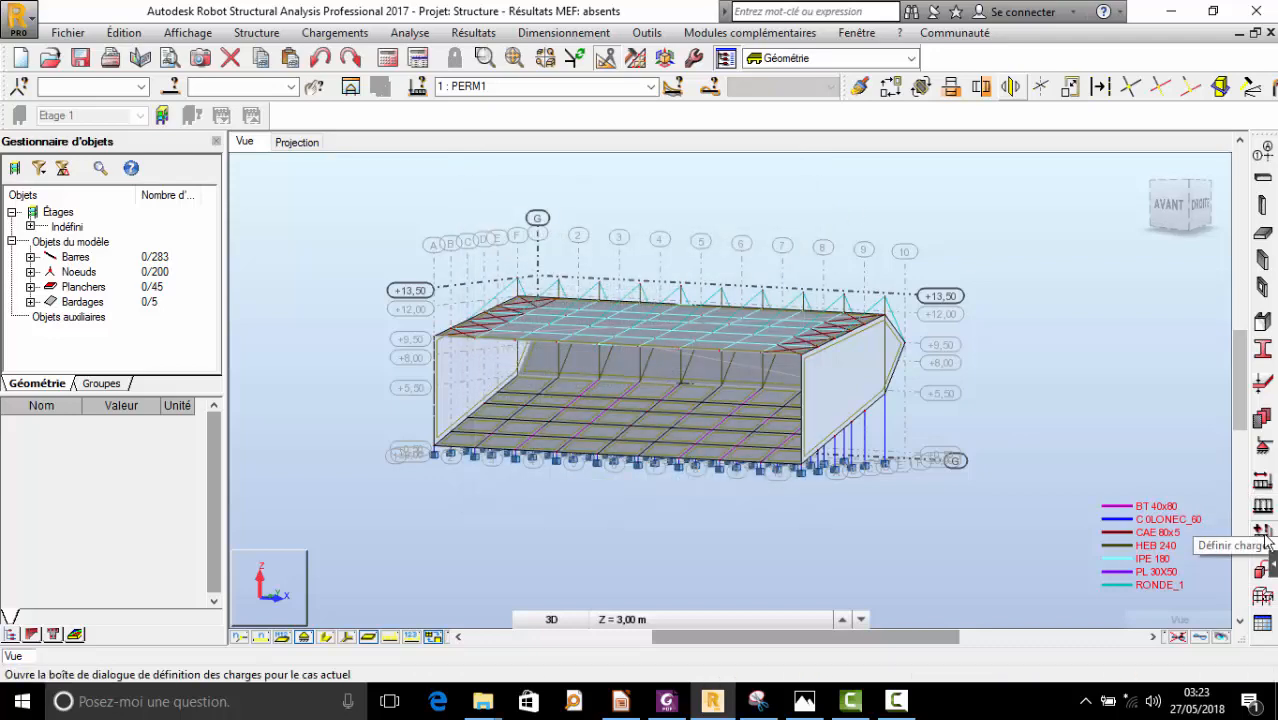
{"action": "left_click", "coordinate": [1263, 534]}
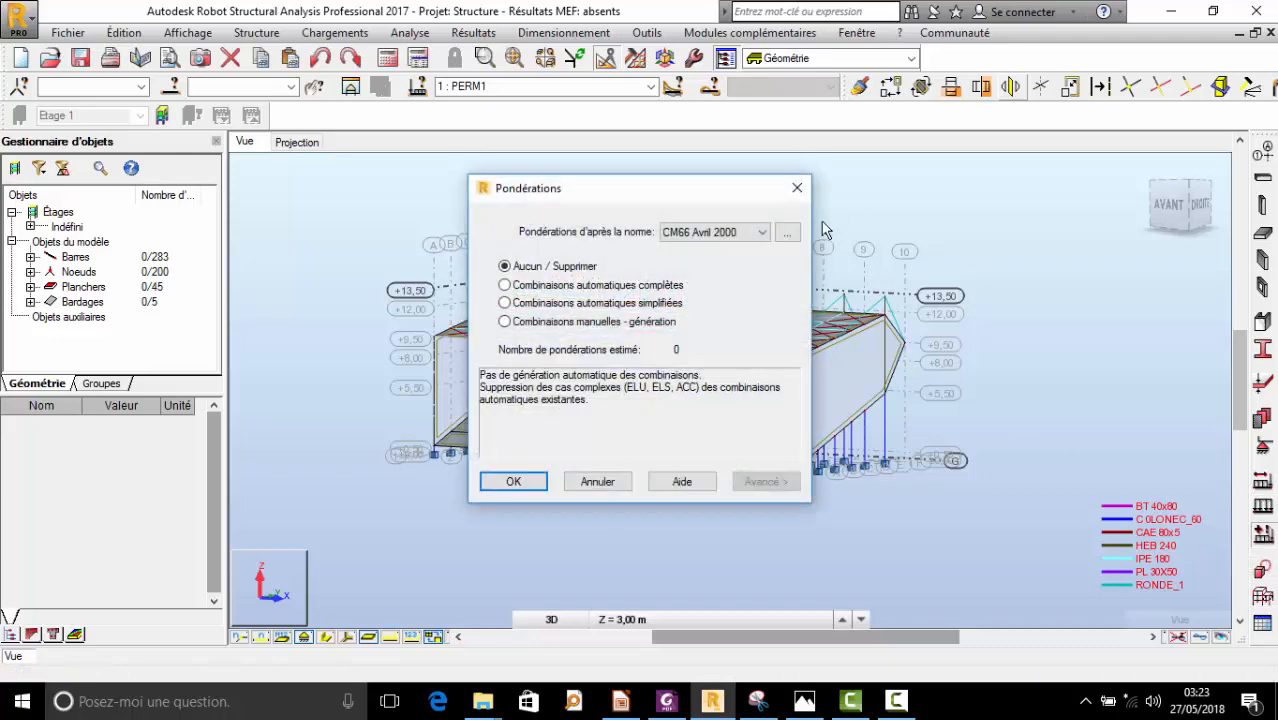
{"action": "left_click", "coordinate": [797, 188]}
{"action": "left_click", "coordinate": [1263, 571]}
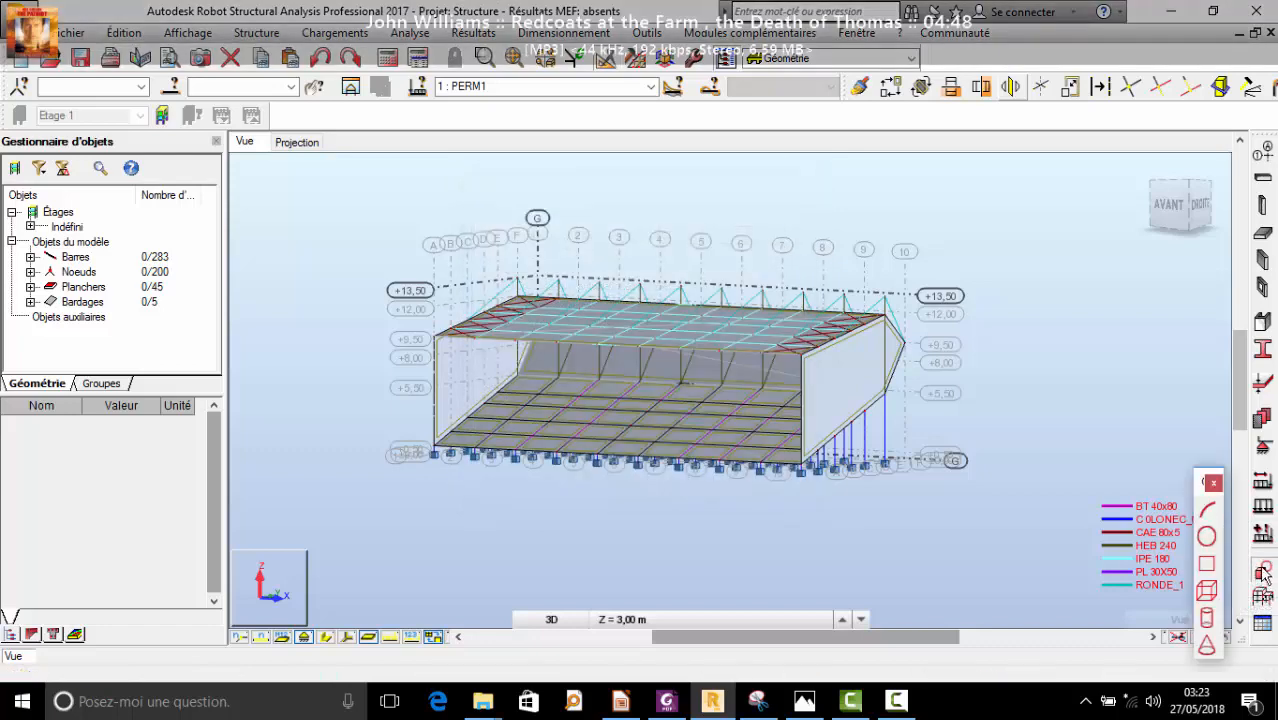
{"action": "left_click", "coordinate": [1263, 597]}
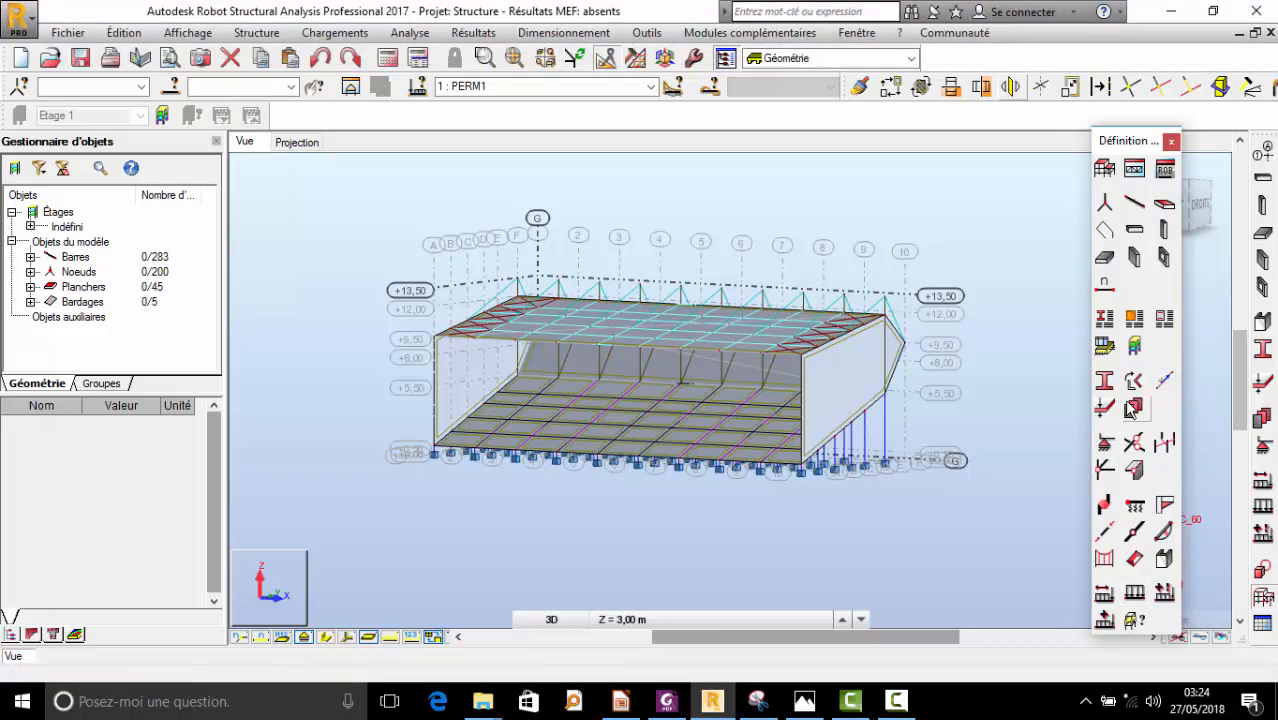
{"action": "left_click", "coordinate": [1171, 141]}
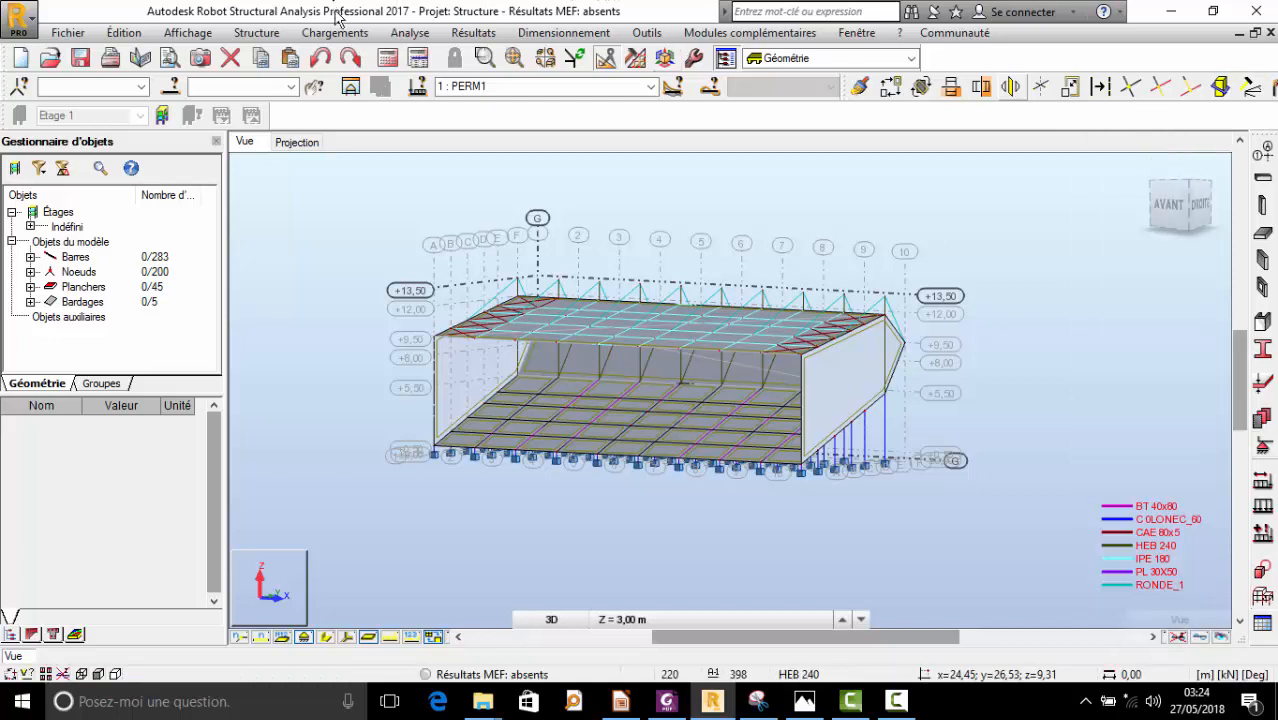
{"action": "left_click", "coordinate": [898, 708]}
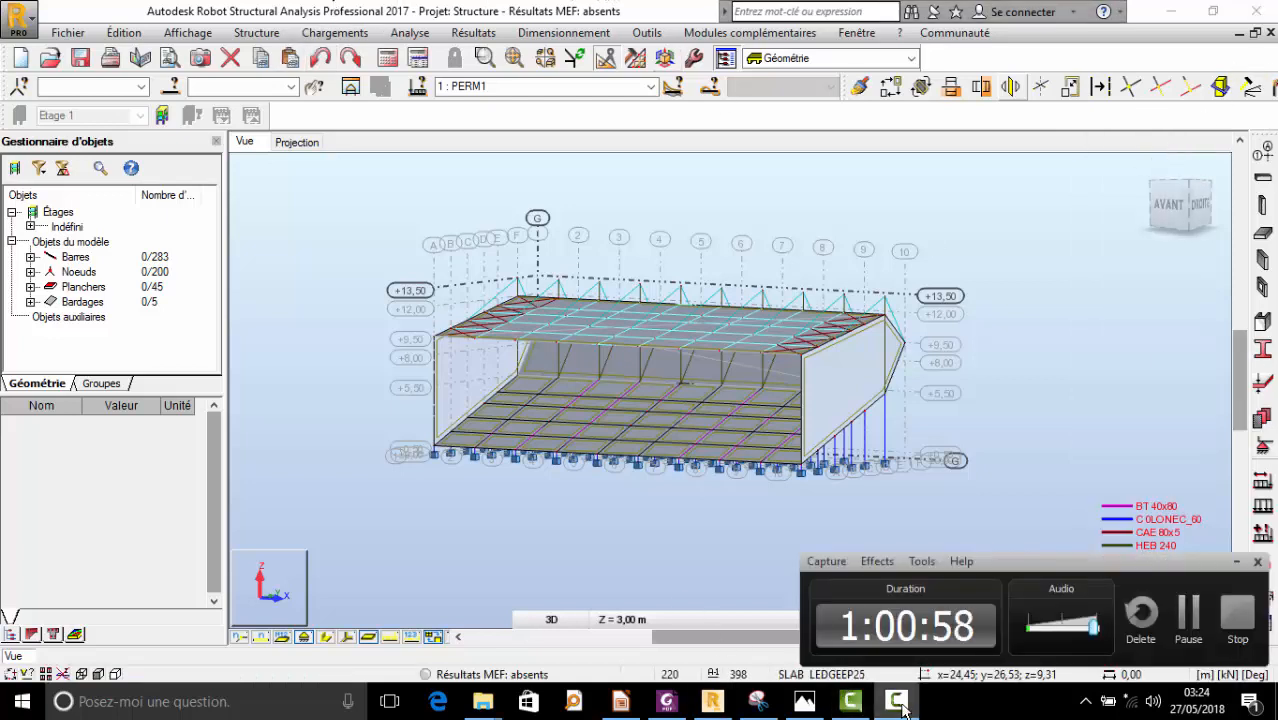
{"action": "left_click", "coordinate": [1190, 612]}
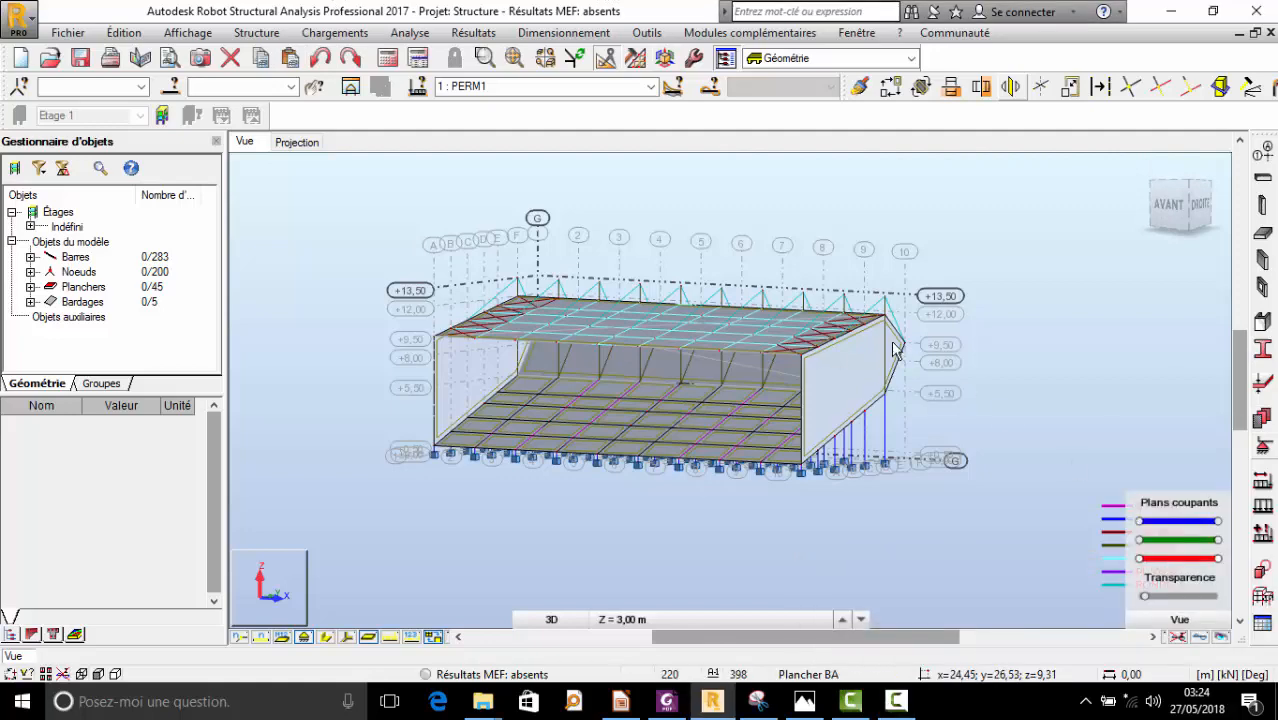
- Open the wind load simulation for the grandstand to generate its wind loads
{"action": "scroll", "coordinate": [815, 356], "scroll_direction": "up", "scroll_amount": 3}
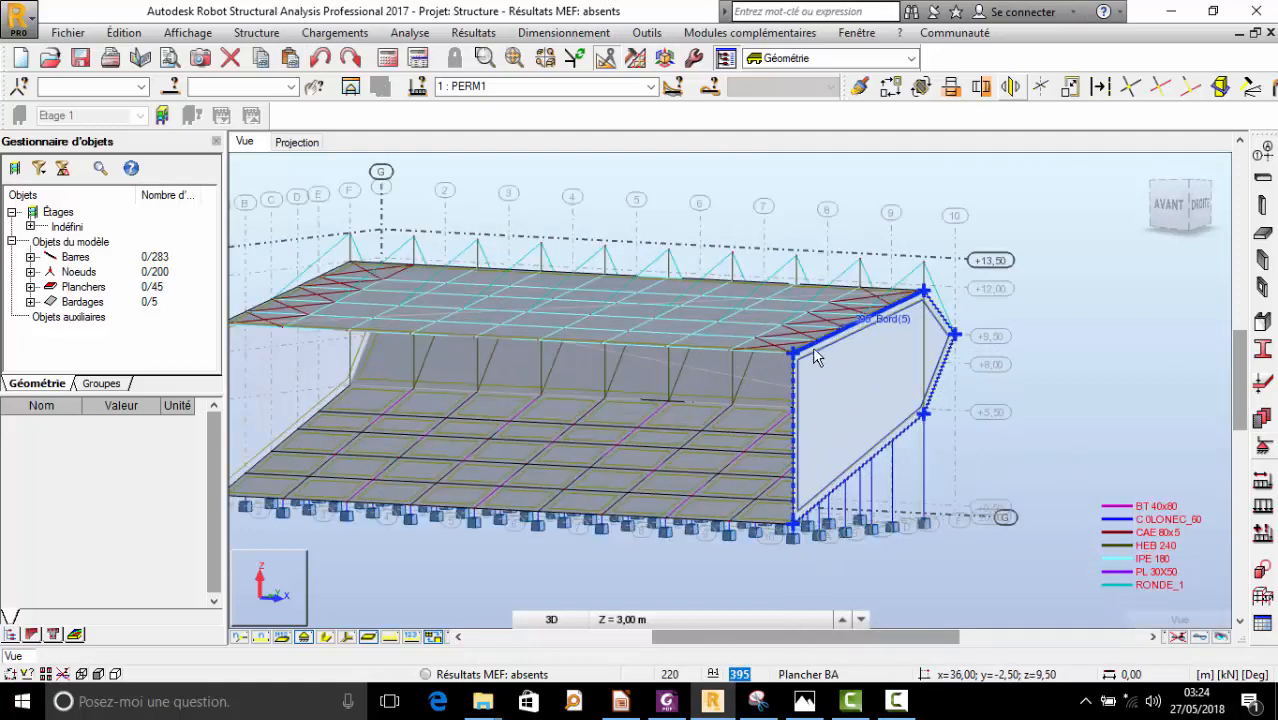
{"action": "scroll", "coordinate": [778, 335], "scroll_direction": "down", "scroll_amount": 3}
{"action": "right_click", "coordinate": [866, 230]}
{"action": "left_click", "coordinate": [965, 314]}
{"action": "left_click_drag", "start_coordinate": [960, 322], "coordinate": [762, 386]}
{"action": "left_click", "coordinate": [333, 33]}
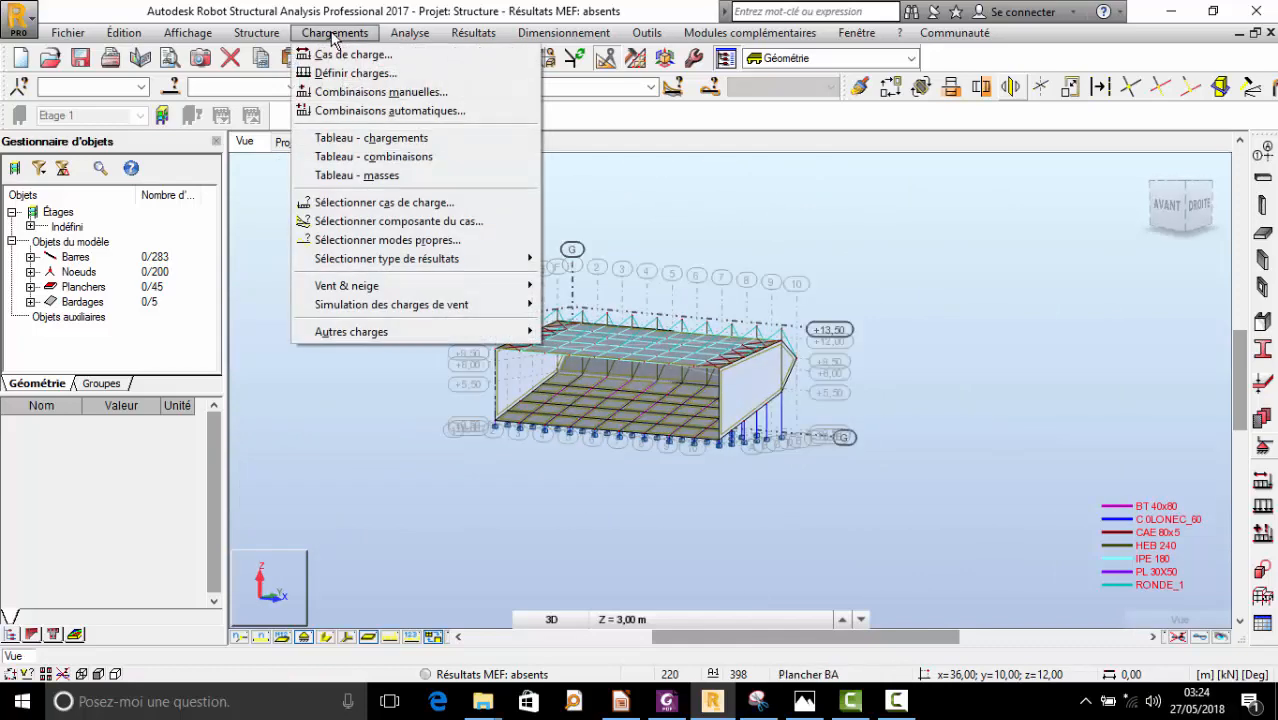
{"action": "mouse_move", "coordinate": [488, 308]}
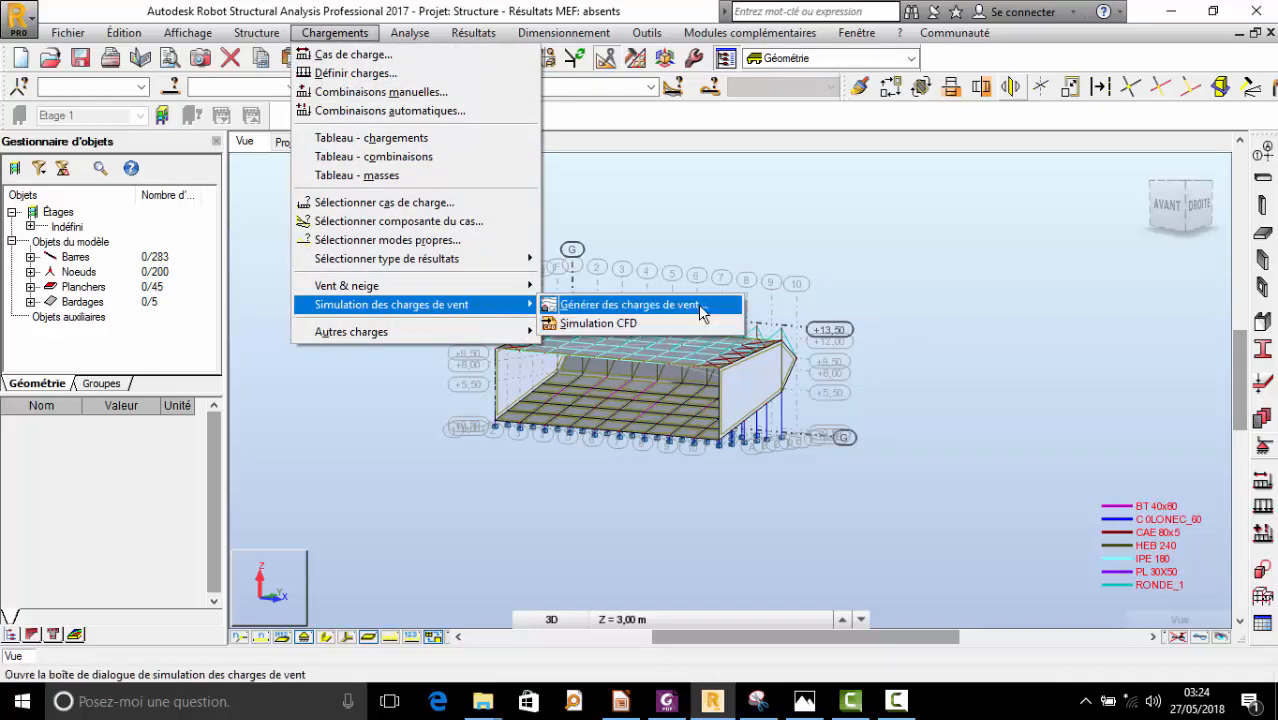
{"action": "left_click", "coordinate": [641, 310]}
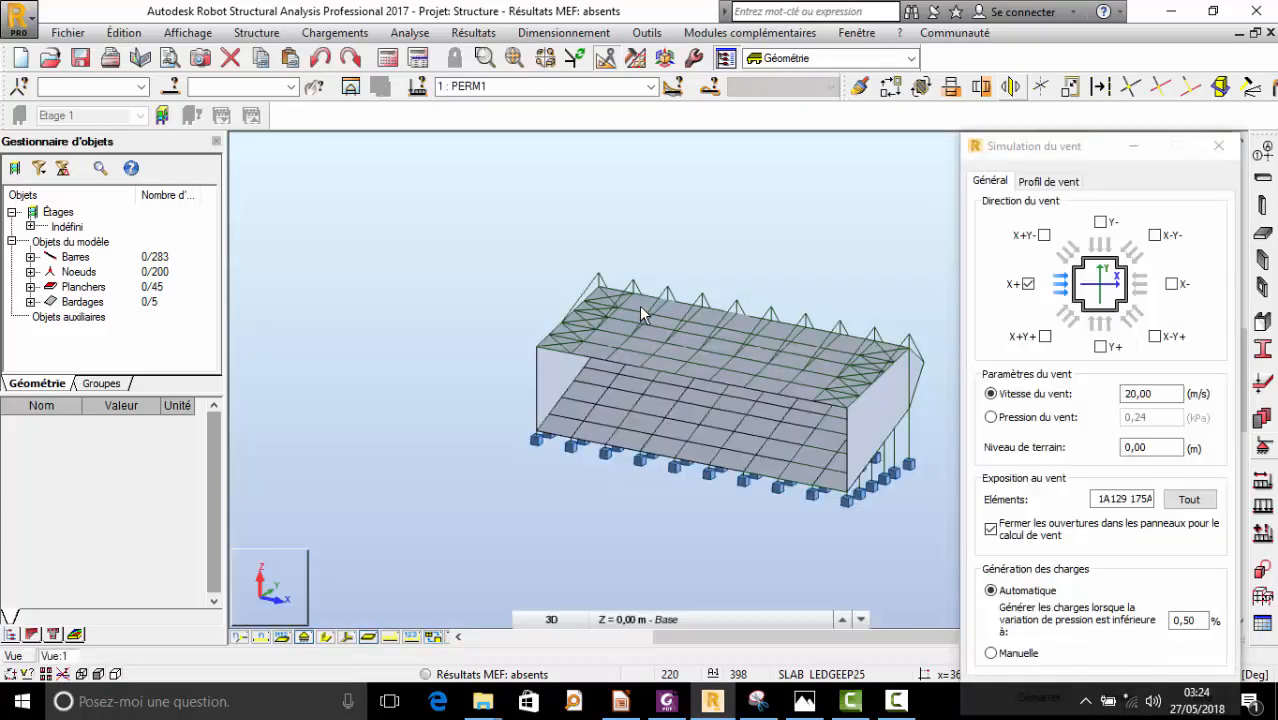
{"action": "scroll", "coordinate": [311, 322], "scroll_direction": "down", "scroll_amount": 3}
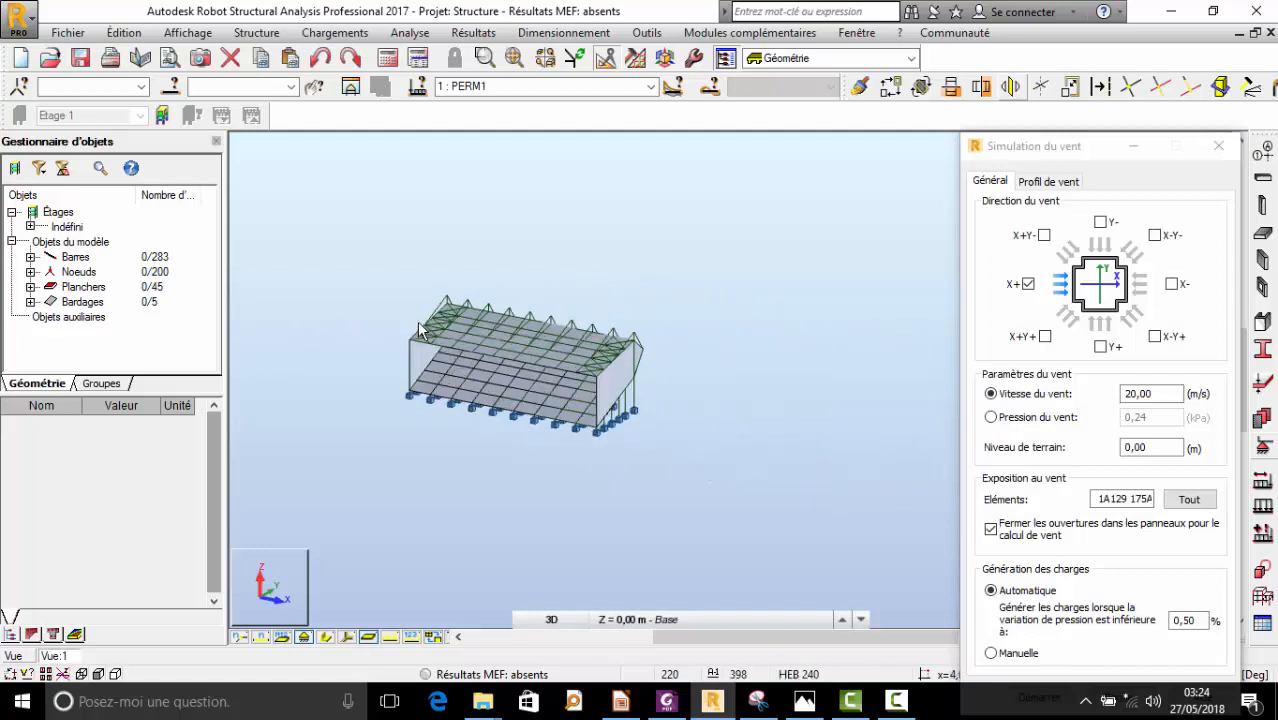
{"action": "left_click", "coordinate": [335, 32]}
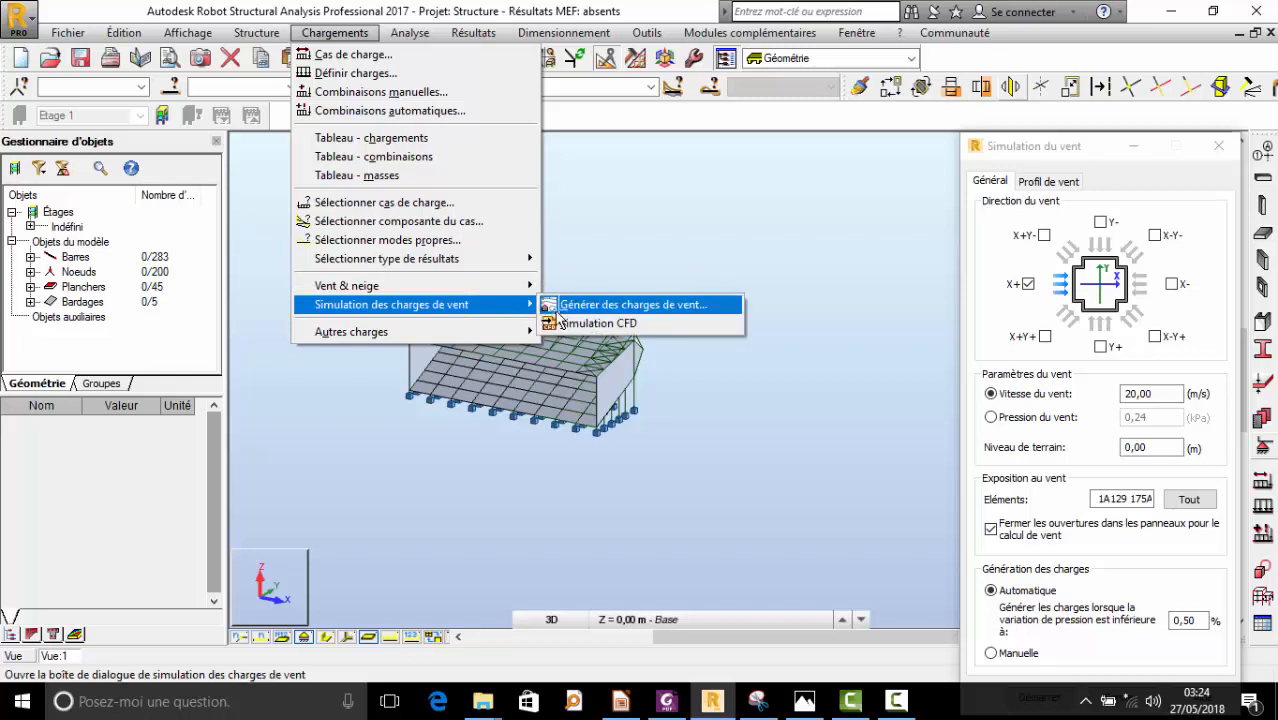
{"action": "left_click", "coordinate": [676, 208]}
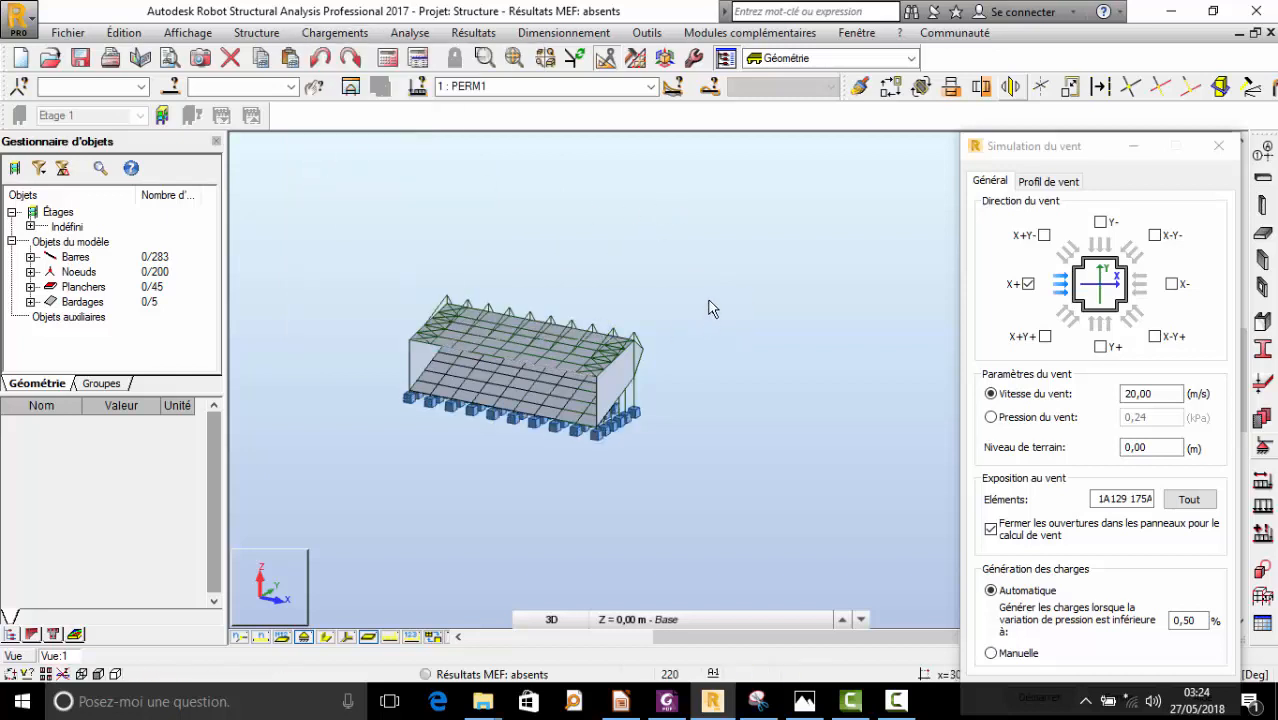
- Compare the model's orientation with the wind directions and add X- to the simulated directions alongside X+
{"action": "right_click", "coordinate": [707, 261]}
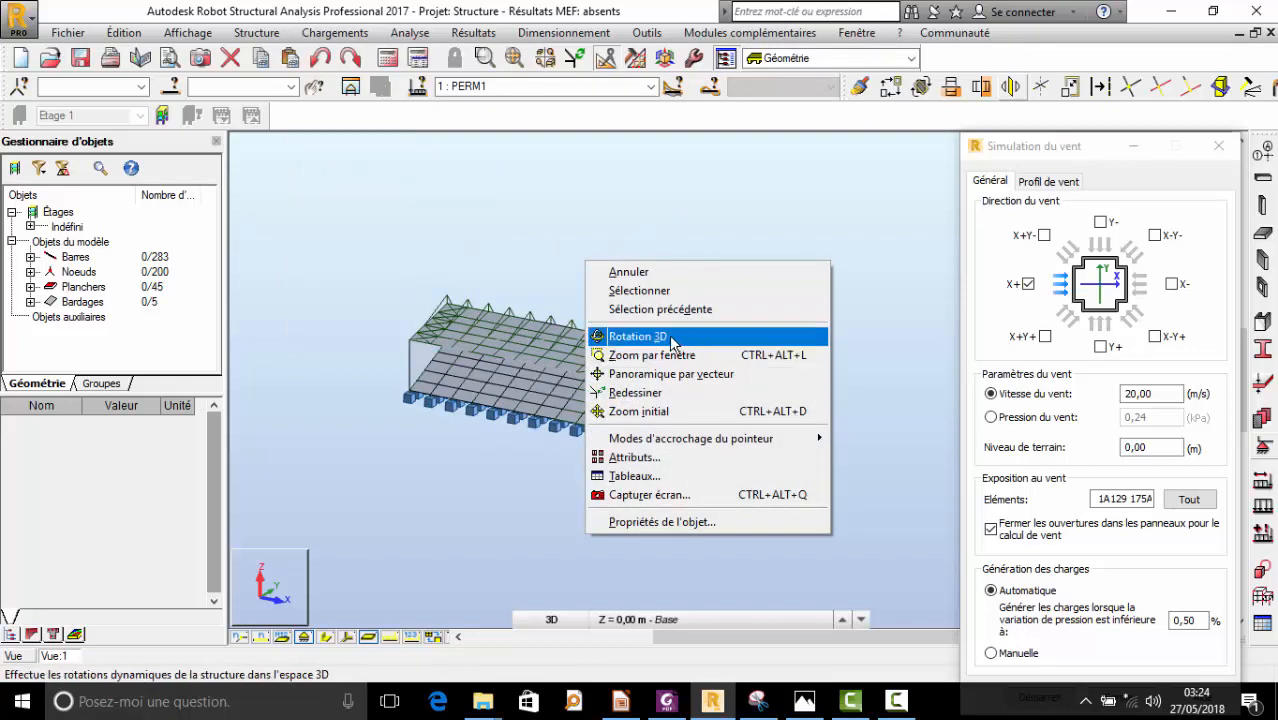
{"action": "left_click", "coordinate": [640, 337]}
{"action": "mouse_move", "coordinate": [584, 364]}
{"action": "left_mouse_down"}
{"action": "mouse_move", "coordinate": [576, 382]}
{"action": "mouse_move", "coordinate": [590, 375]}
{"action": "mouse_move", "coordinate": [604, 432]}
{"action": "mouse_move", "coordinate": [585, 405]}
{"action": "mouse_move", "coordinate": [592, 372]}
{"action": "mouse_move", "coordinate": [600, 365]}
{"action": "mouse_move", "coordinate": [589, 383]}
{"action": "mouse_move", "coordinate": [628, 370]}
{"action": "mouse_move", "coordinate": [575, 376]}
{"action": "left_mouse_up"}
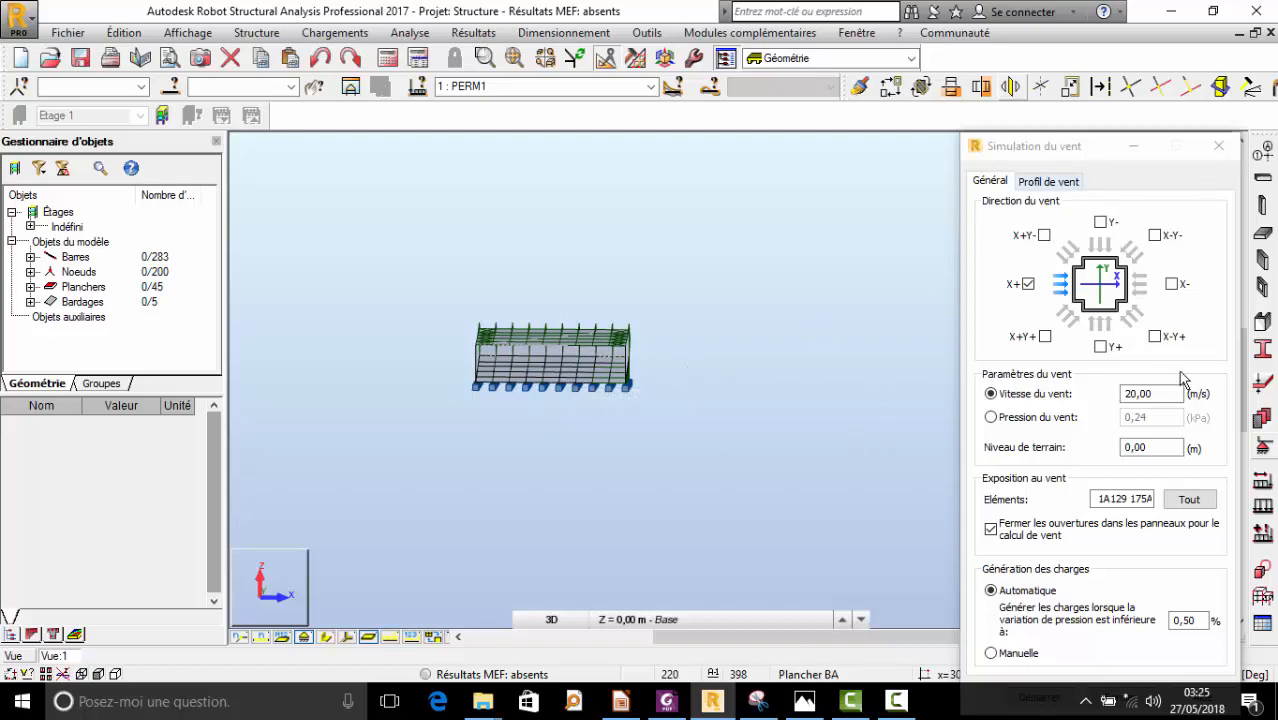
{"action": "left_click_drag", "start_coordinate": [588, 355], "coordinate": [505, 362]}
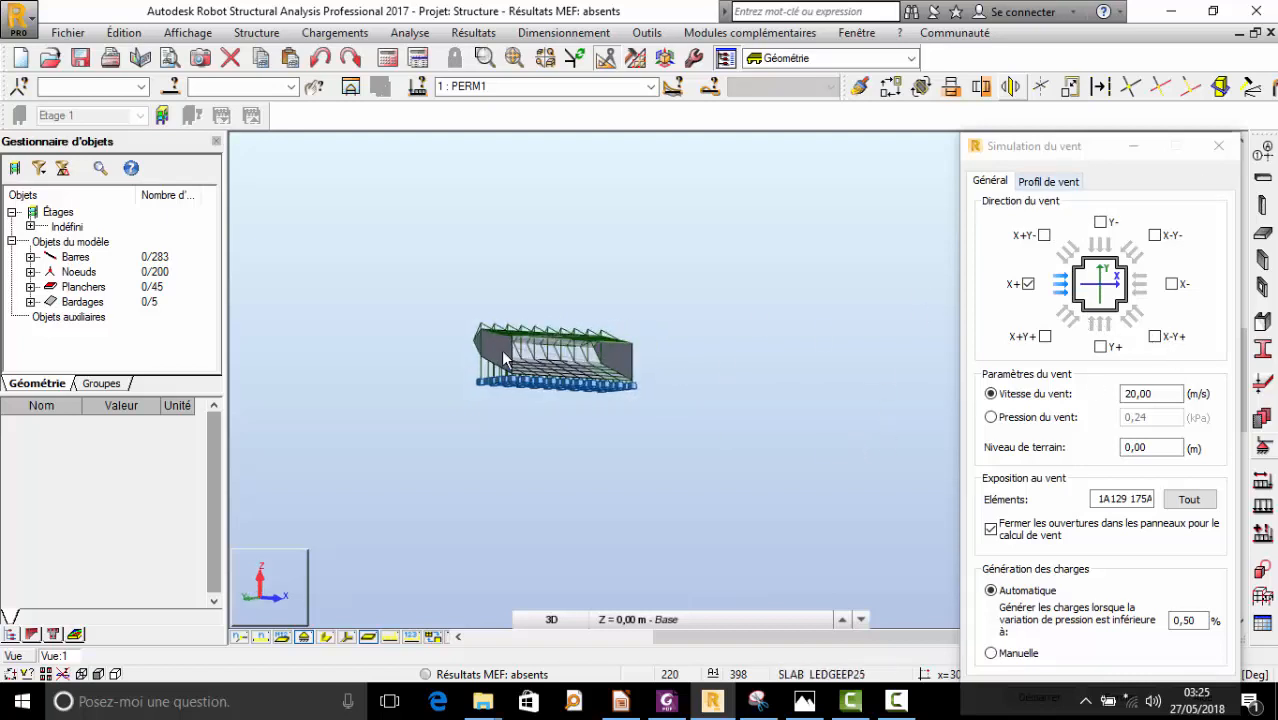
{"action": "right_click", "coordinate": [594, 279]}
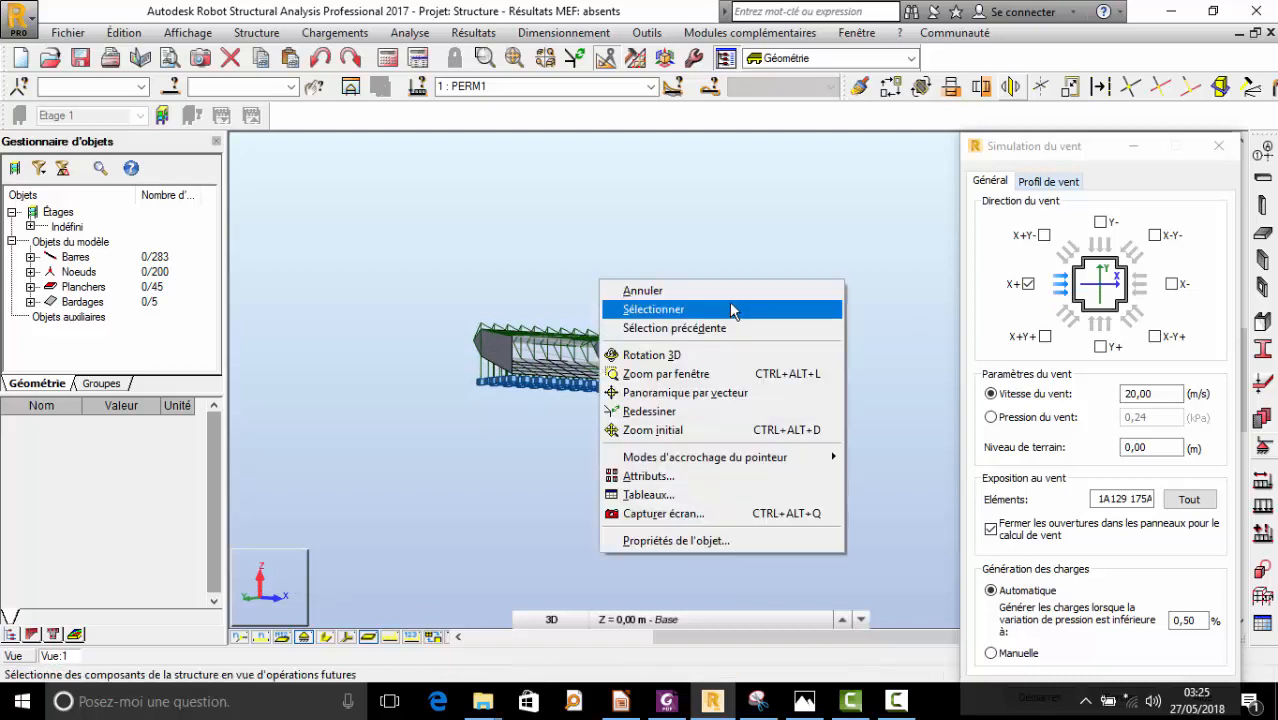
{"action": "left_click", "coordinate": [698, 358]}
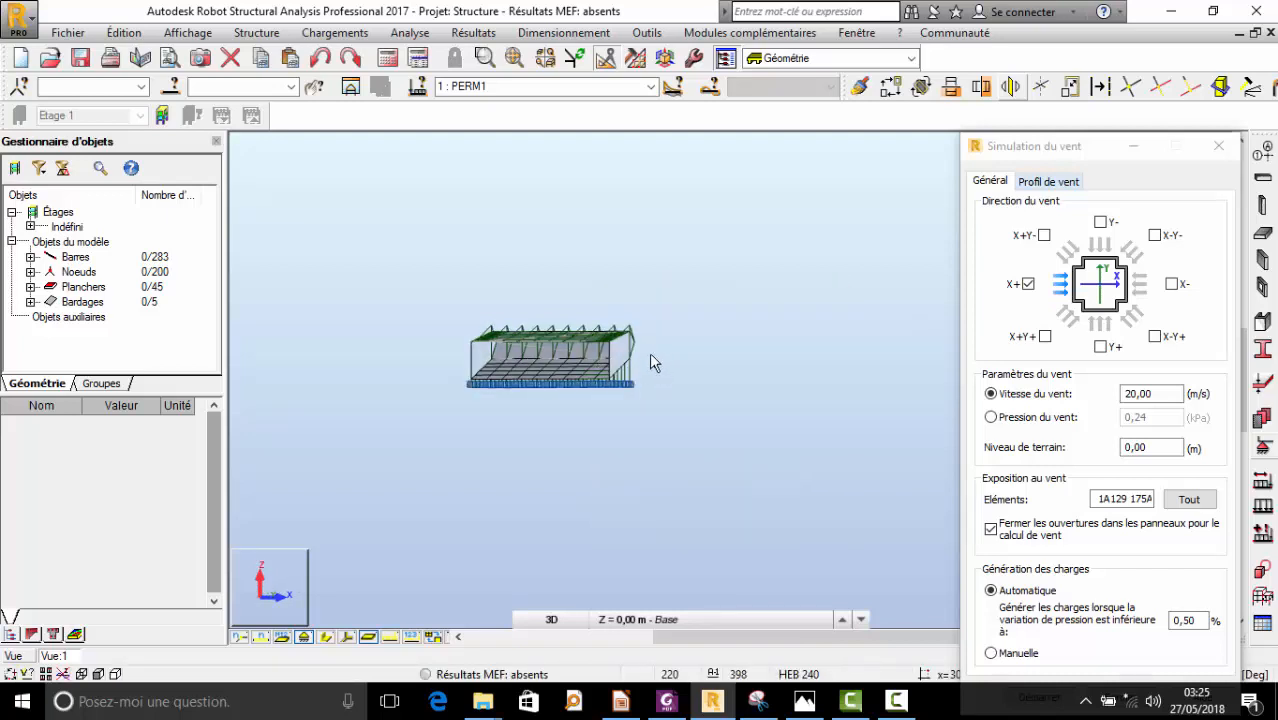
{"action": "left_click_drag", "start_coordinate": [649, 352], "coordinate": [577, 362]}
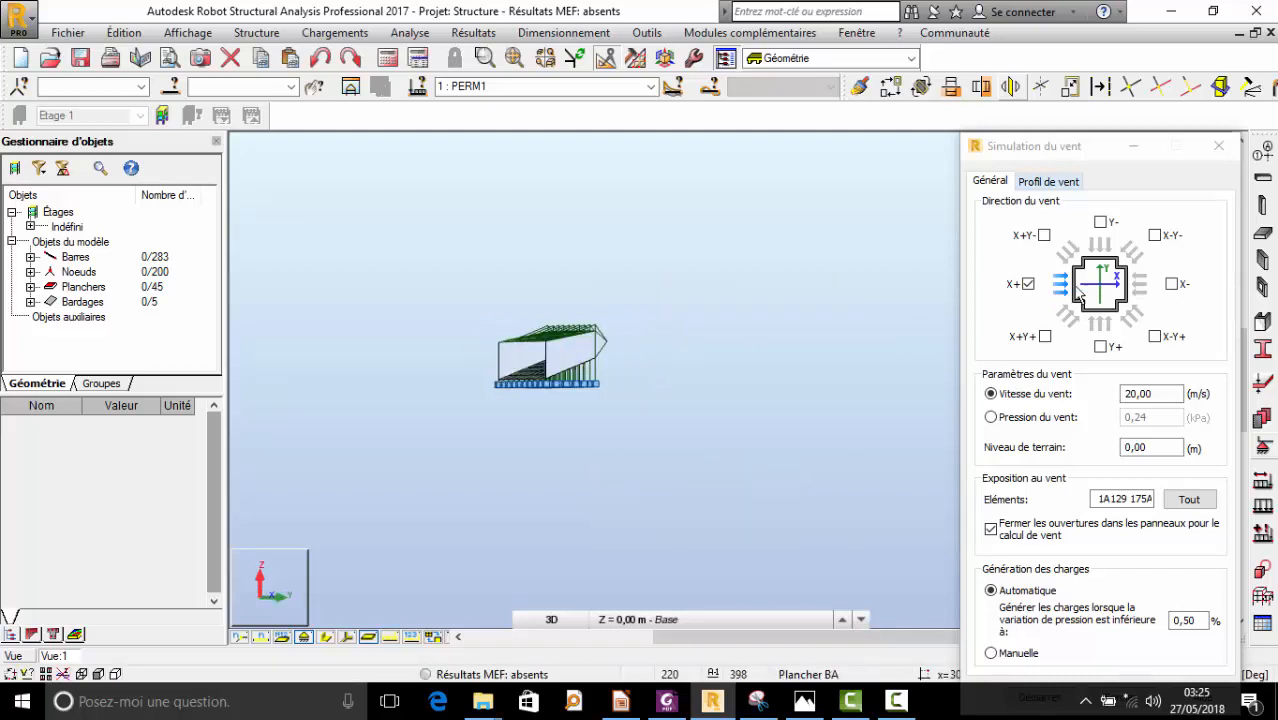
{"action": "left_click", "coordinate": [1171, 284]}
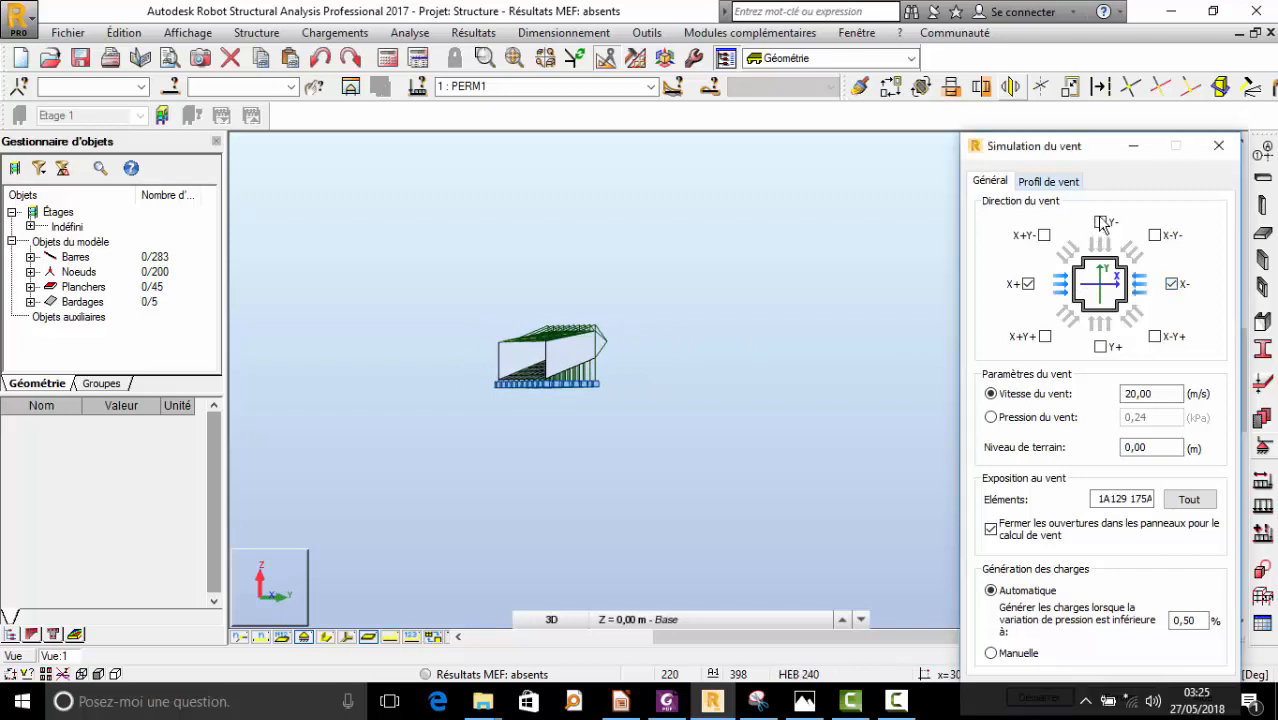
- View the wind profile along the structure's height and return to the general wind simulation settings
{"action": "left_click_drag", "start_coordinate": [668, 334], "coordinate": [754, 362]}
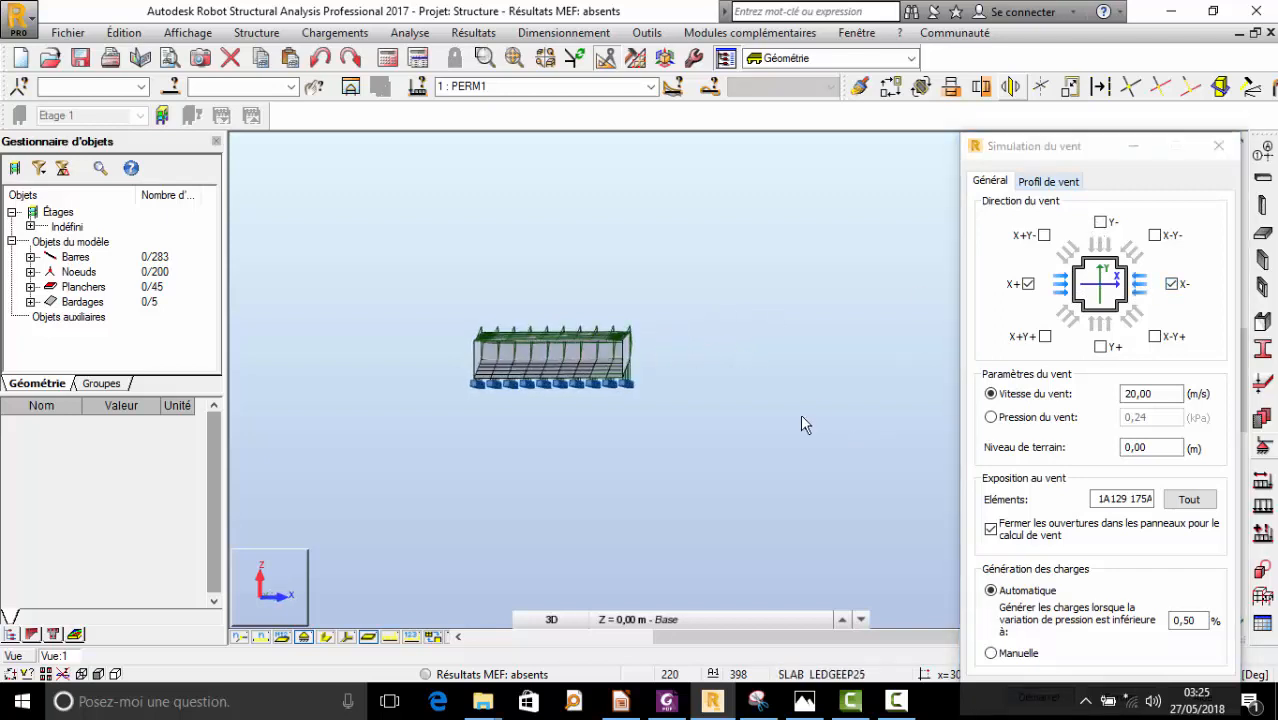
{"action": "middle_click_drag", "start_coordinate": [495, 368], "coordinate": [705, 329], "text": "shift"}
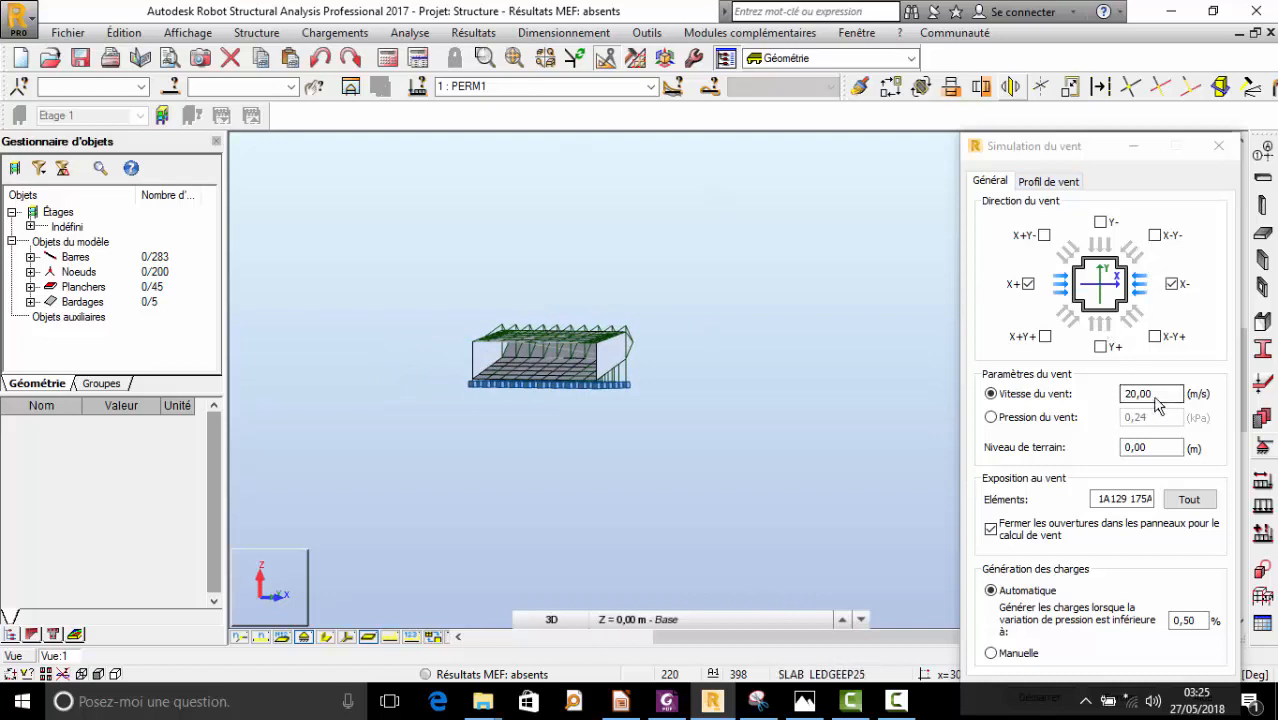
{"action": "left_click", "coordinate": [1050, 181]}
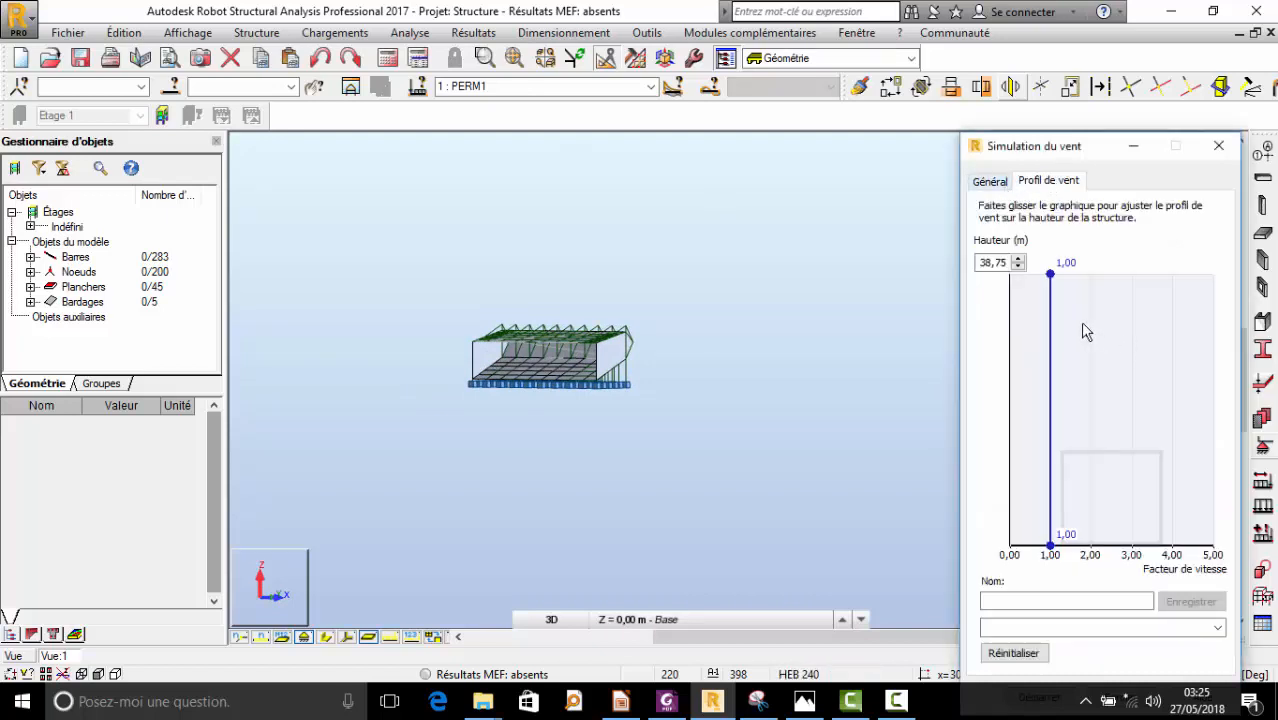
{"action": "left_click", "coordinate": [988, 182]}
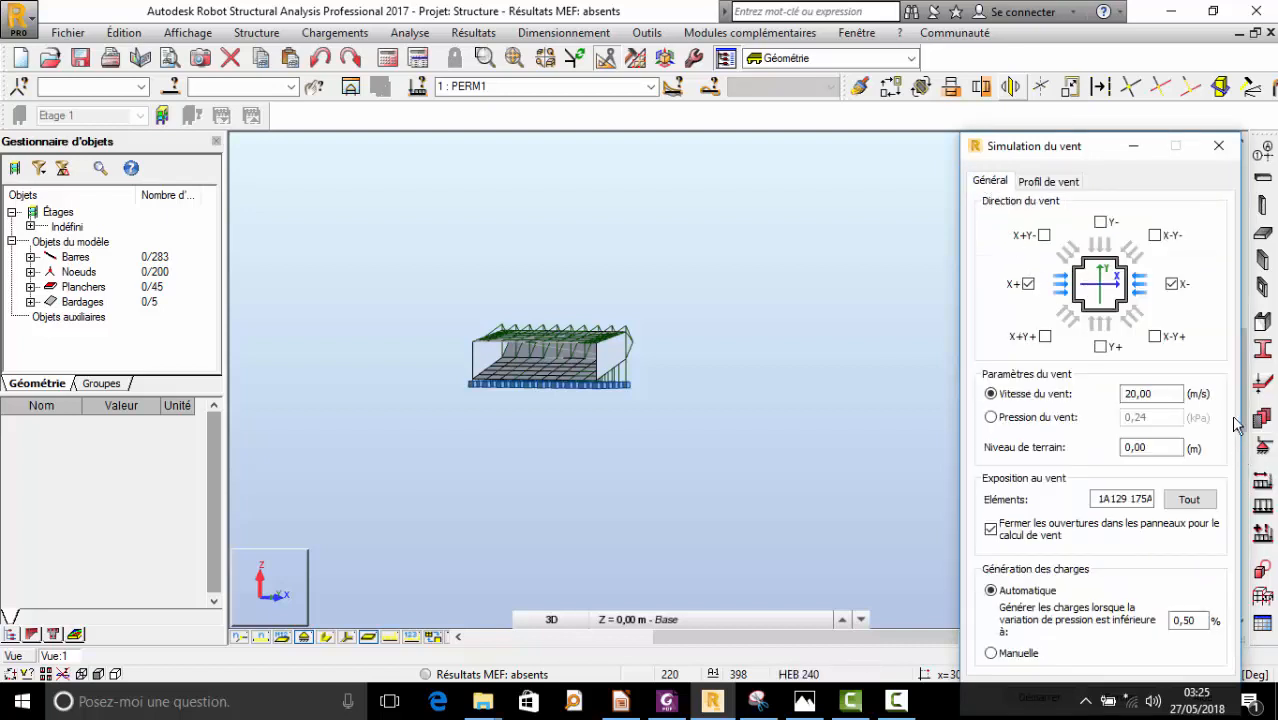
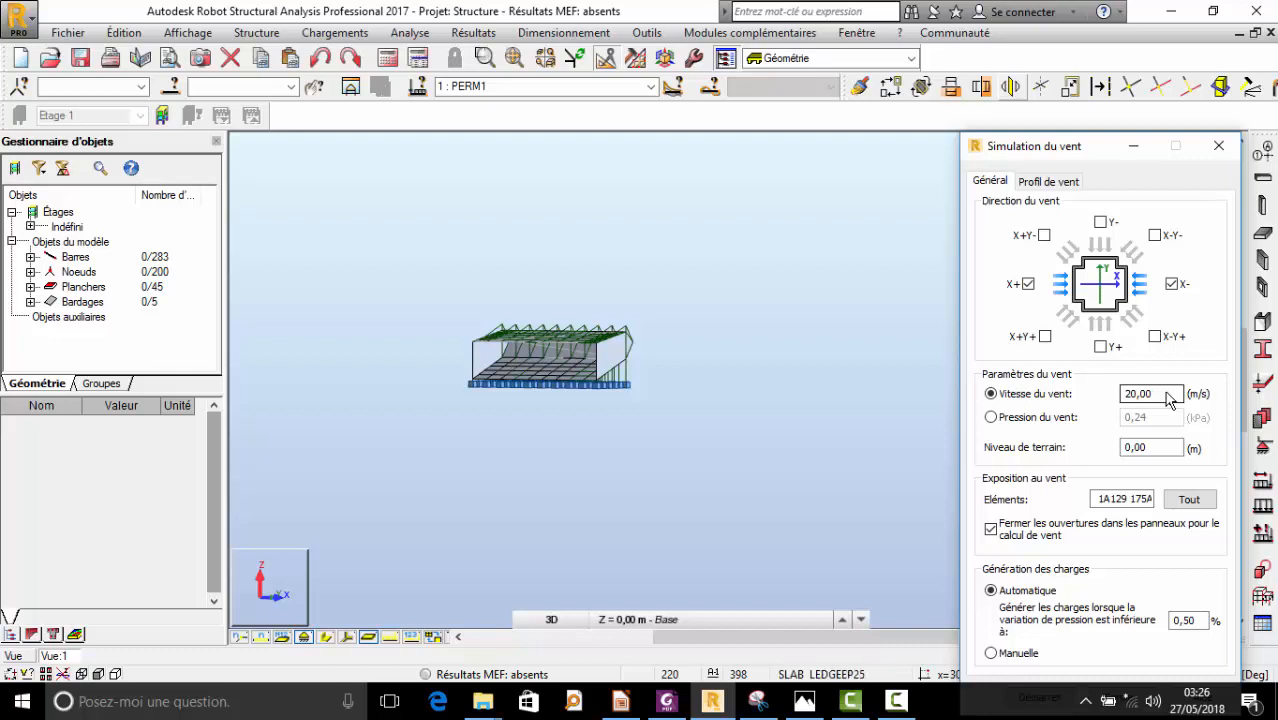
- Set the simulated wind speed to 30 m/s and the terrain level to 12 m
{"action": "left_click_drag", "start_coordinate": [1170, 396], "coordinate": [1100, 408]}
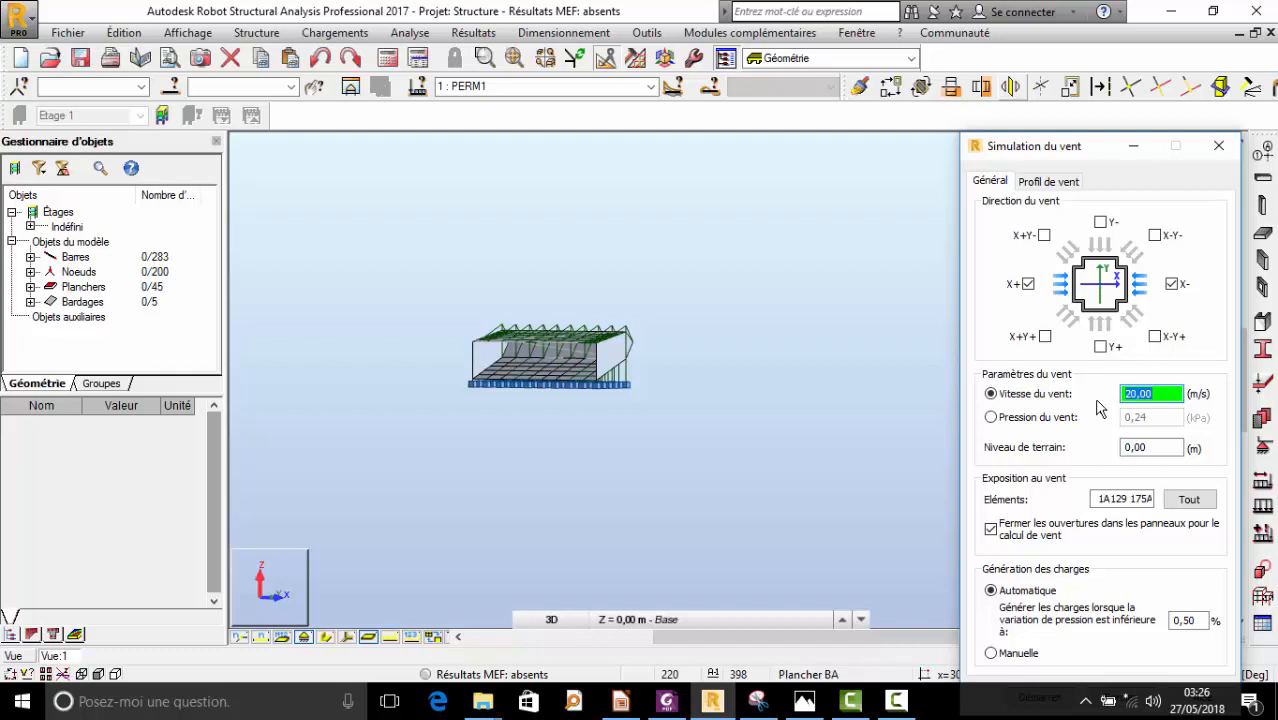
{"action": "type", "text": "30"}
{"action": "left_click", "coordinate": [1145, 448]}
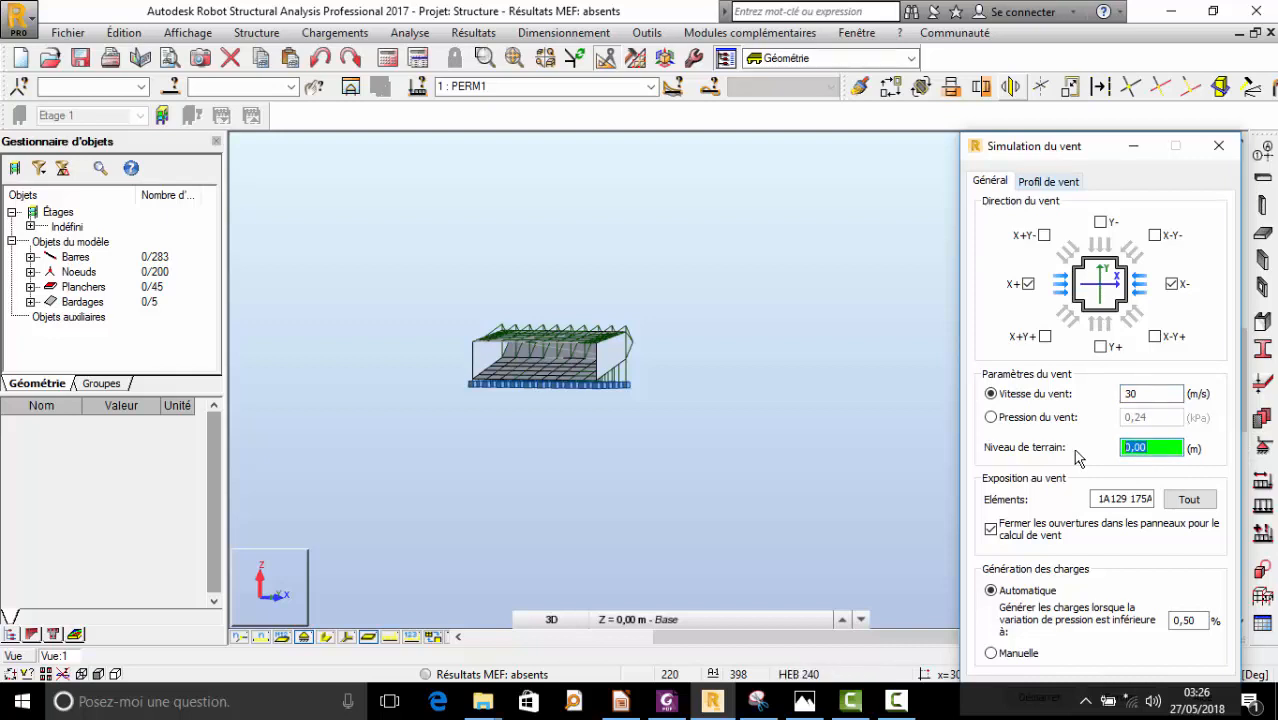
{"action": "type", "text": "12"}
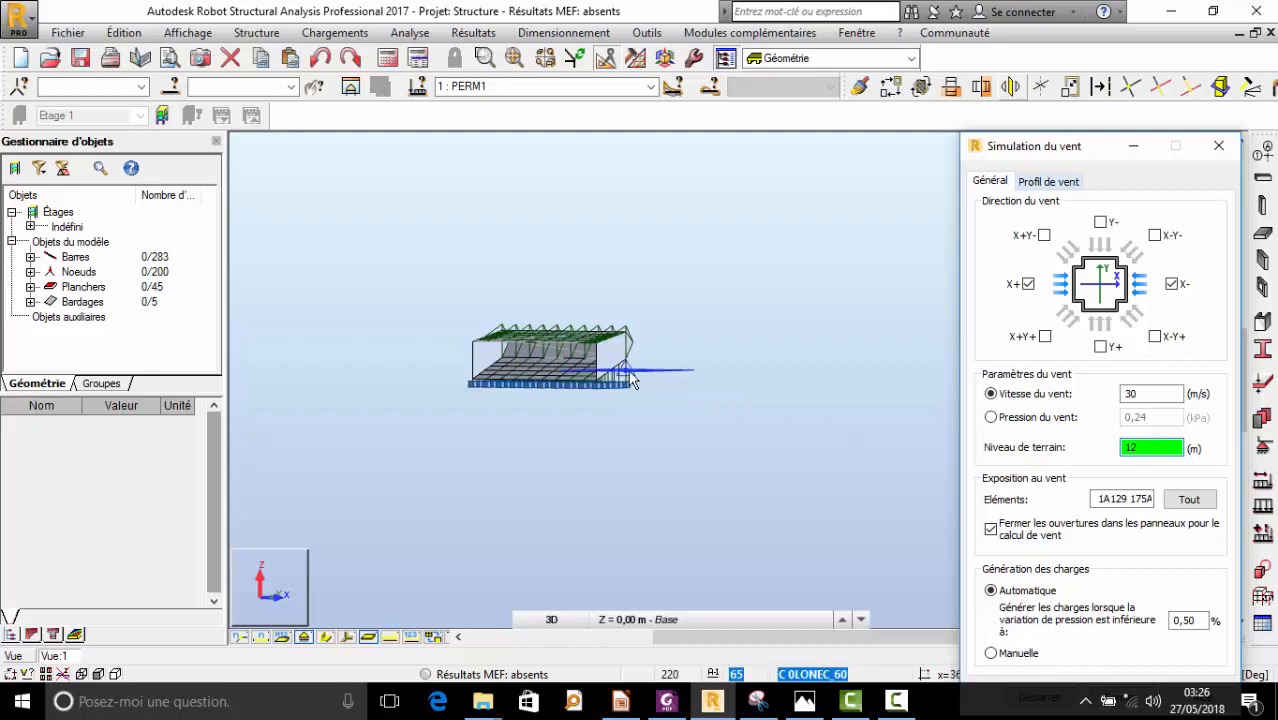
- Check the Z levels of the grandstand's construction lines and set the wind simulation's terrain level to 15 m
{"action": "scroll", "coordinate": [631, 374], "scroll_direction": "up", "scroll_amount": 2}
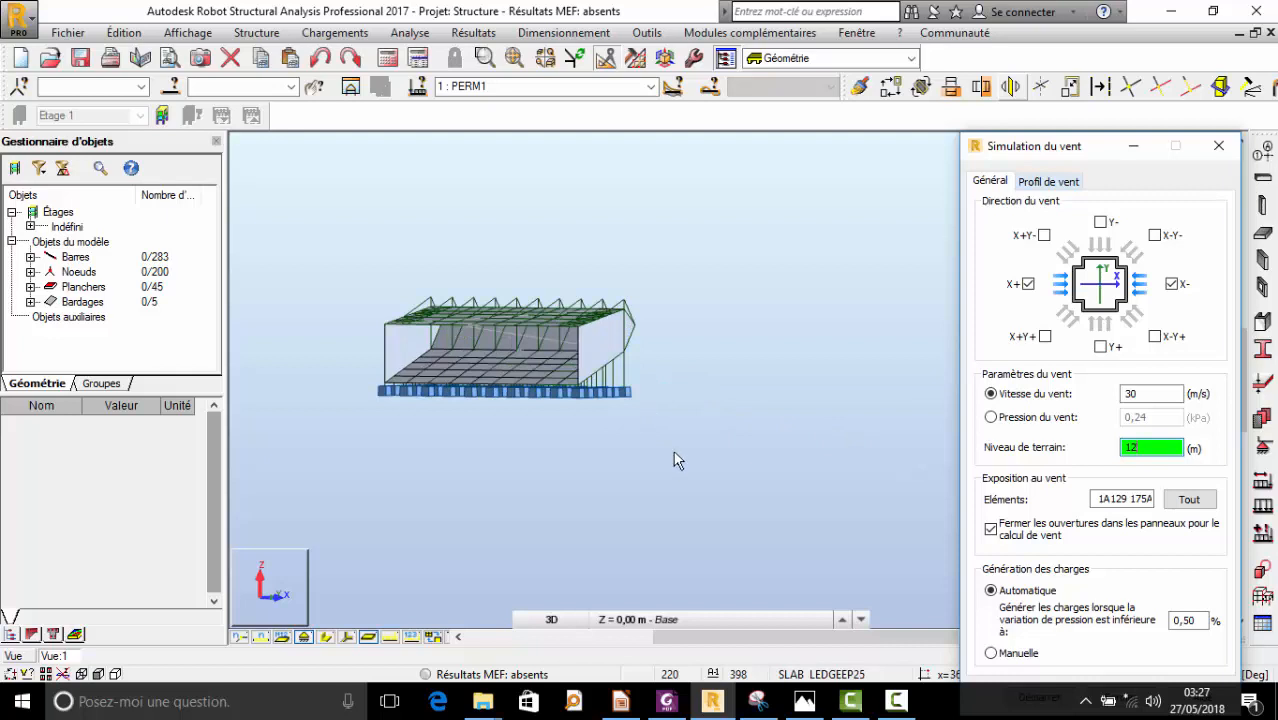
{"action": "left_click", "coordinate": [1271, 156]}
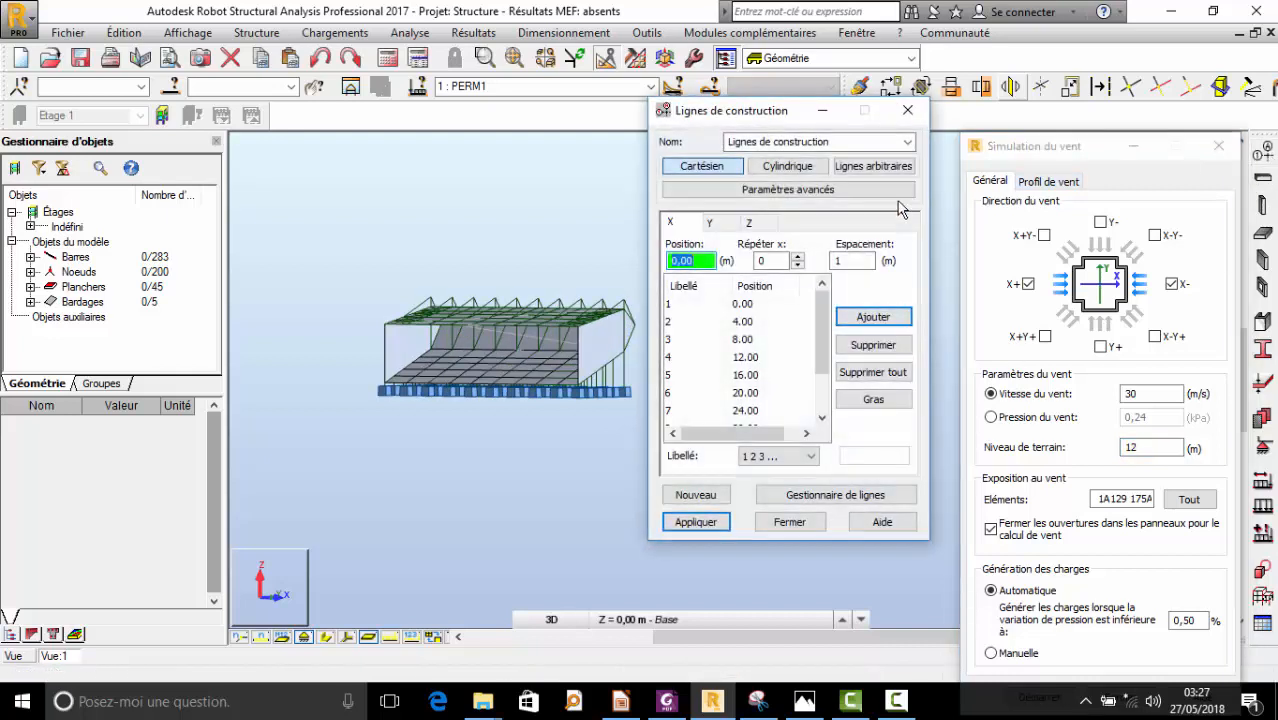
{"action": "left_click", "coordinate": [750, 223]}
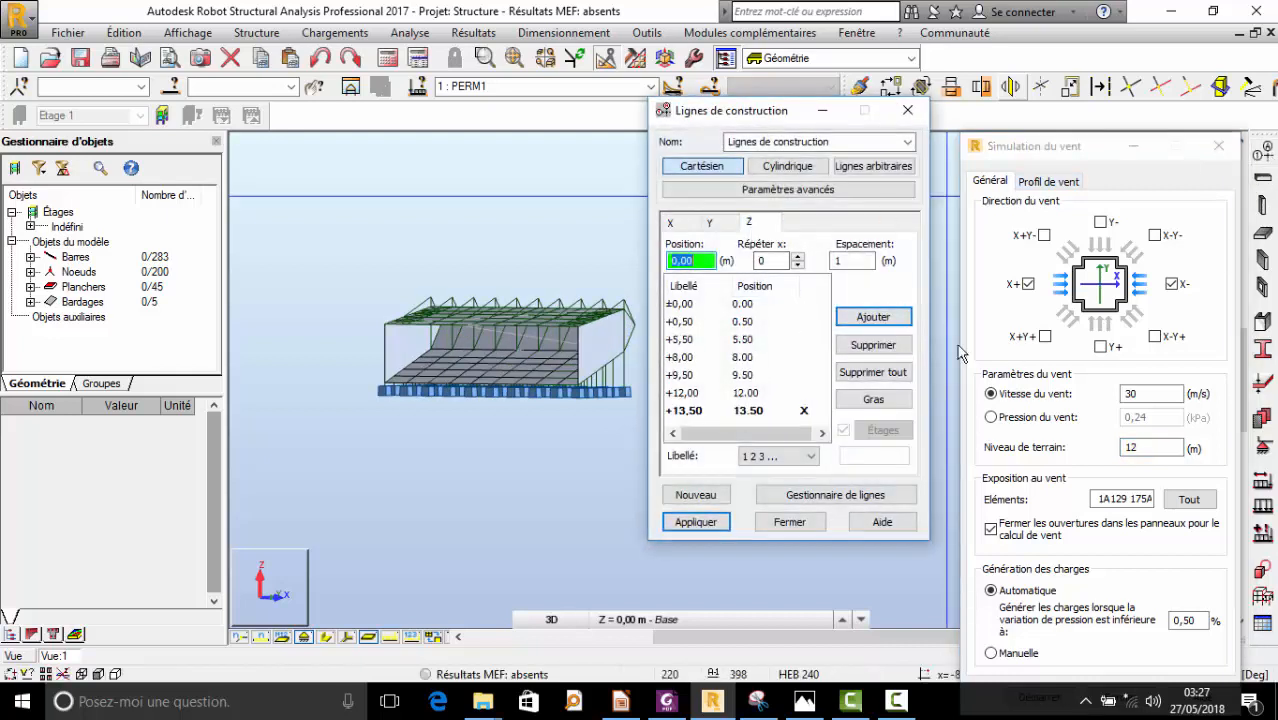
{"action": "left_click", "coordinate": [1150, 447]}
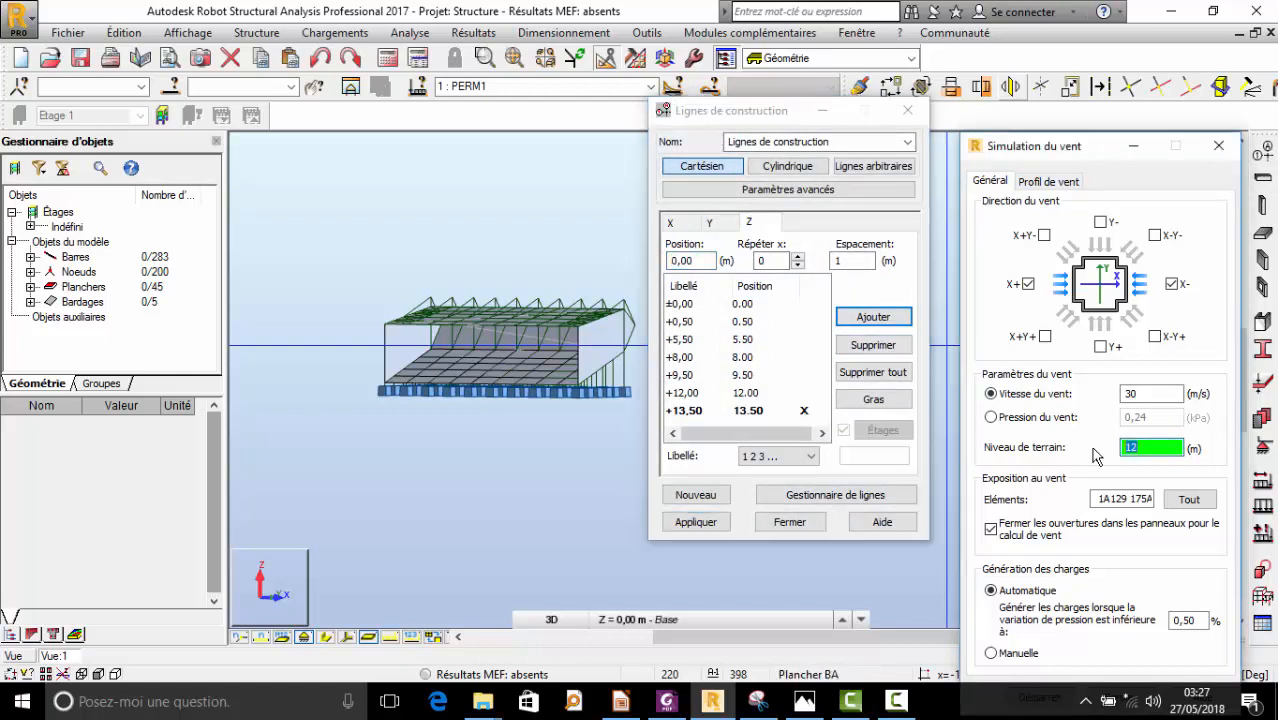
{"action": "type", "text": "1"}
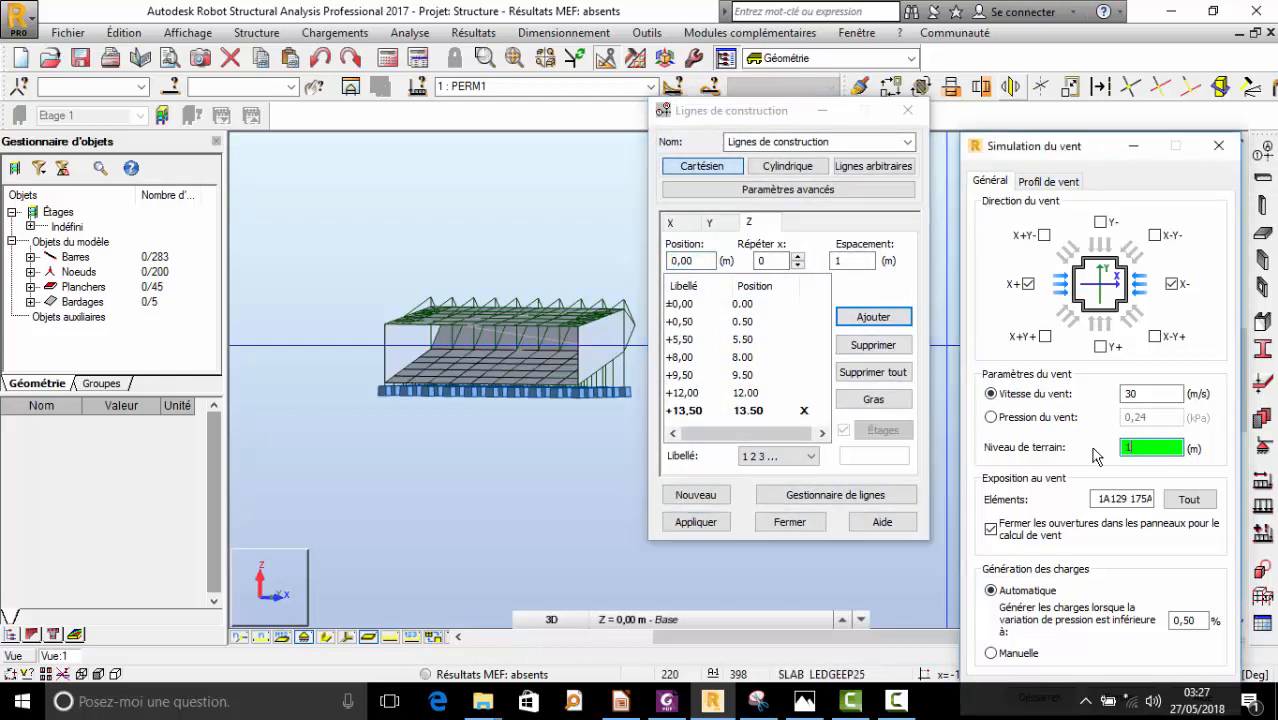
{"action": "type", "text": "5"}
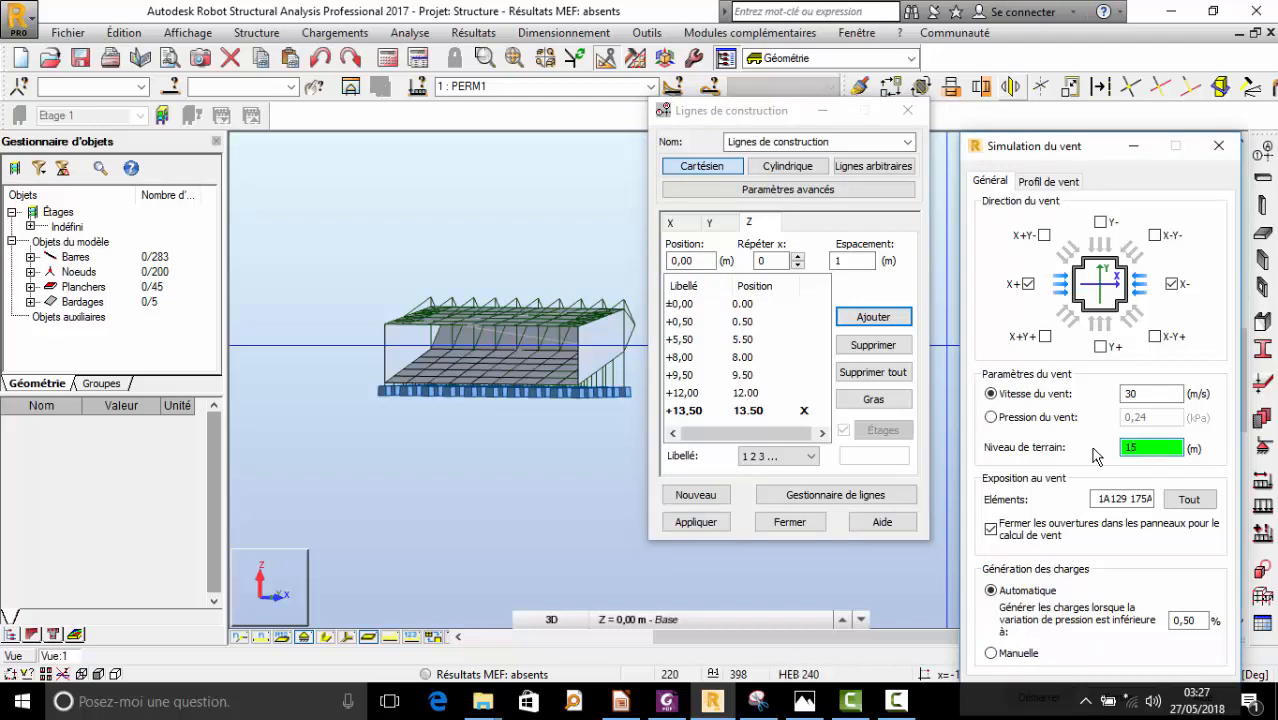
{"action": "left_click", "coordinate": [911, 111]}
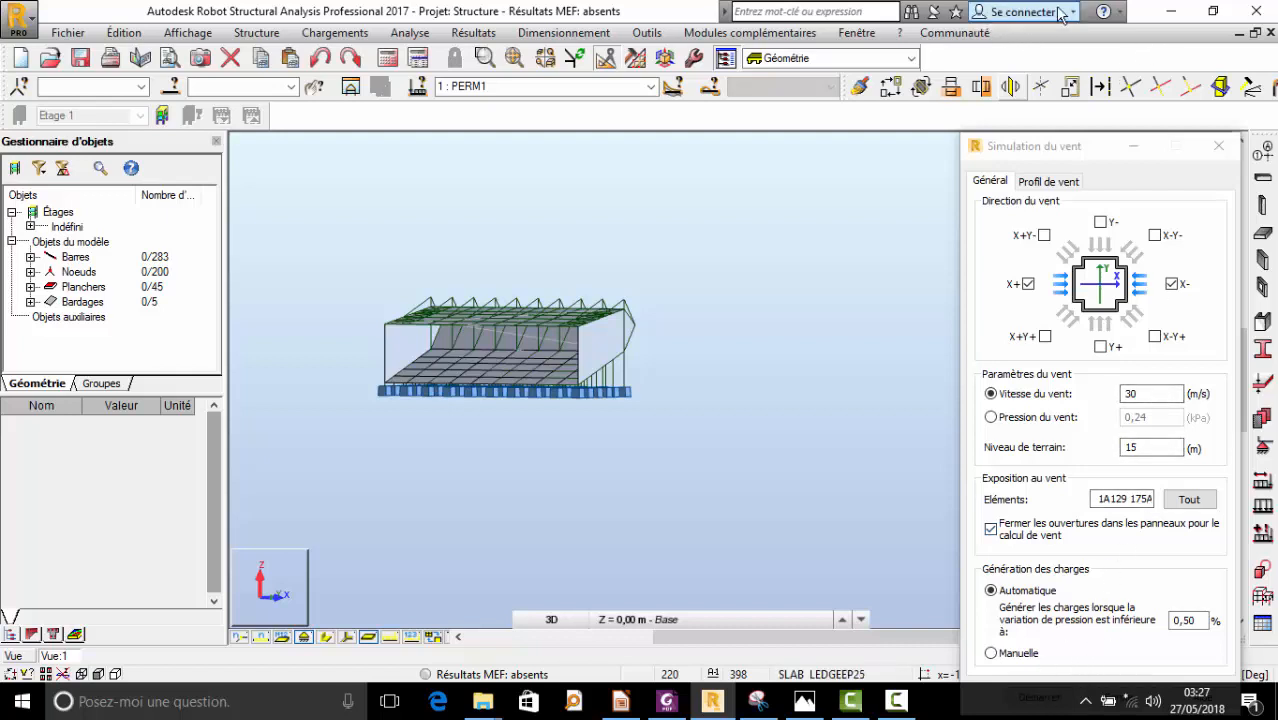
- Start the wind simulation on the grandstand for the X+ and X- directions with automatic load generation
{"action": "left_click_drag", "start_coordinate": [1088, 150], "coordinate": [1055, 68]}
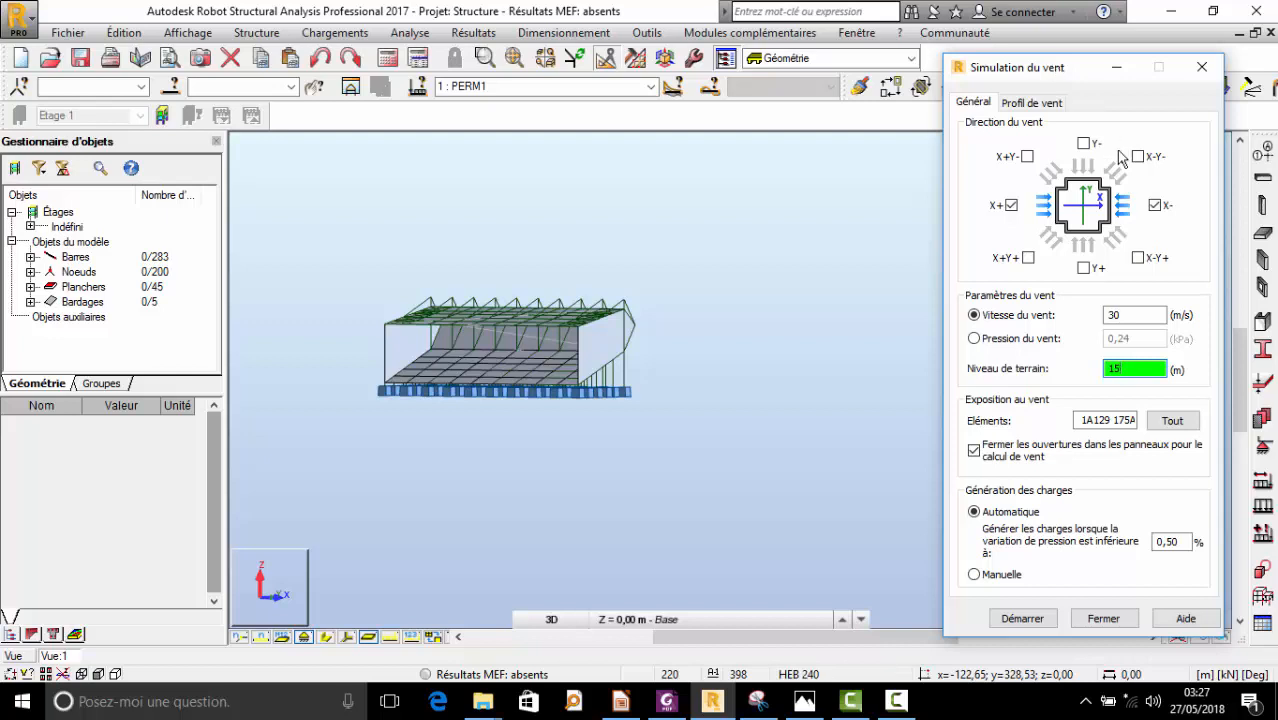
{"action": "right_click", "coordinate": [568, 228]}
{"action": "left_click", "coordinate": [563, 302]}
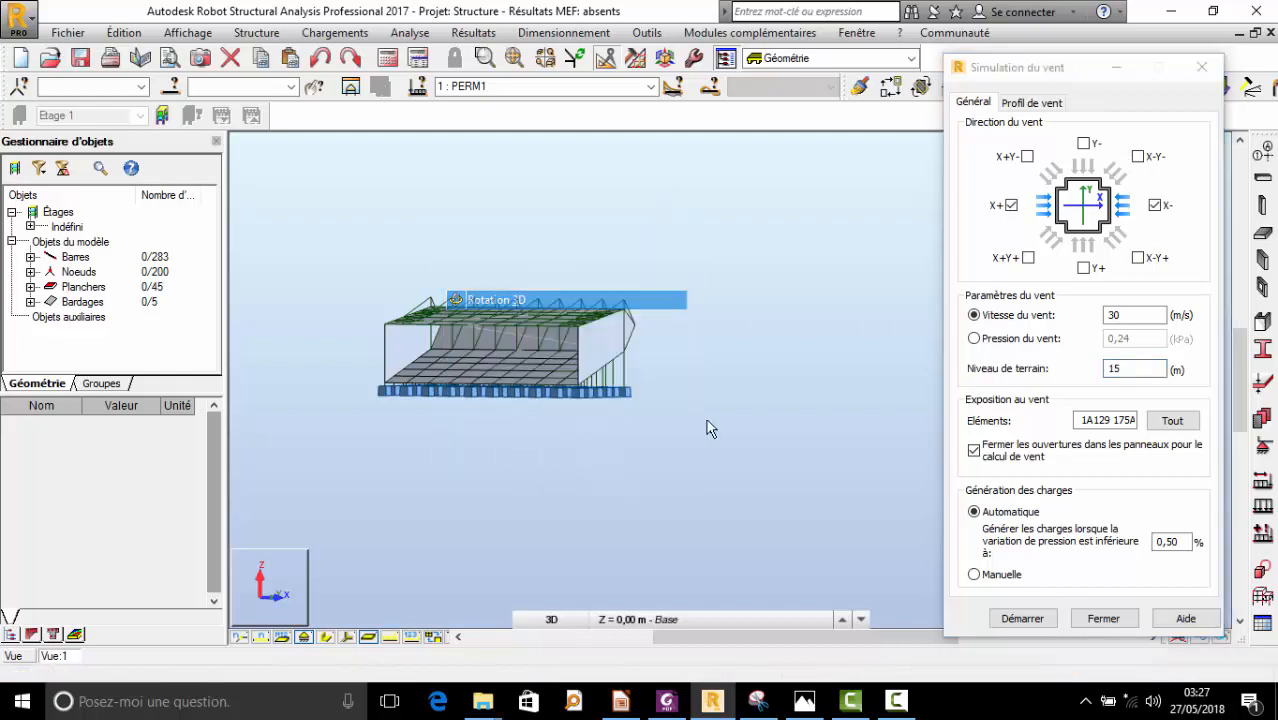
{"action": "left_click_drag", "start_coordinate": [707, 428], "coordinate": [622, 402]}
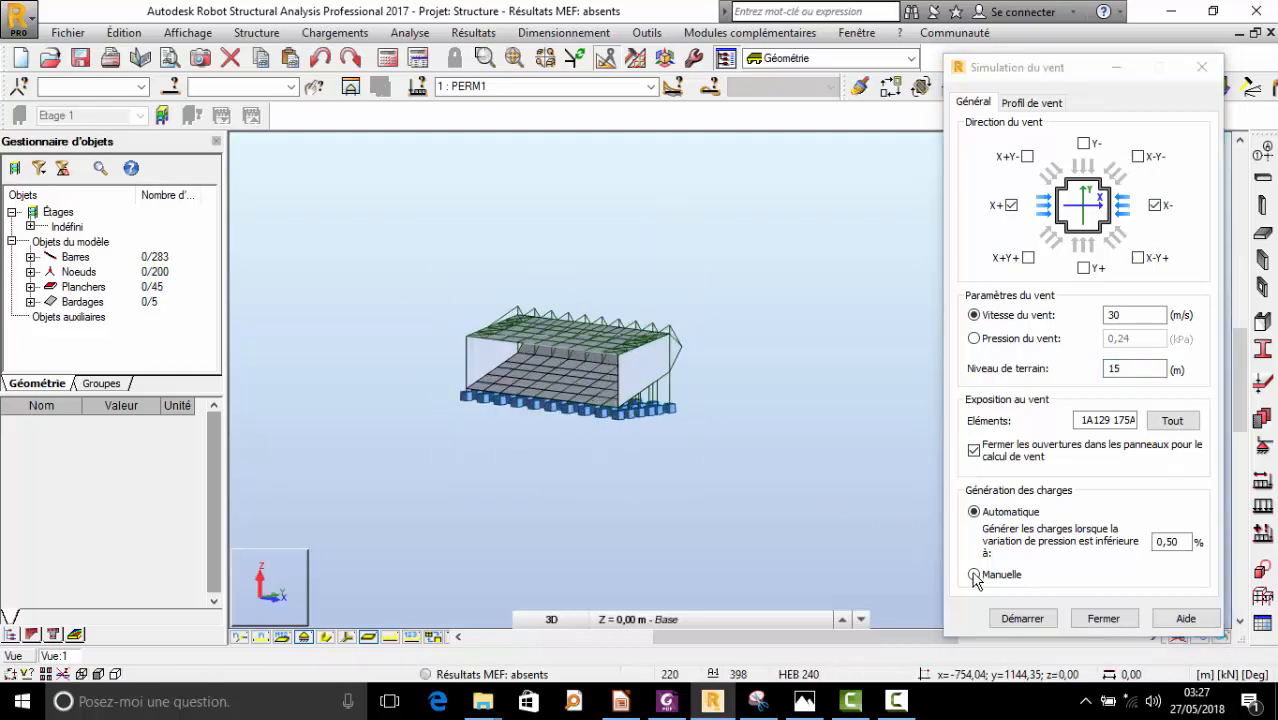
{"action": "left_click", "coordinate": [1024, 618]}
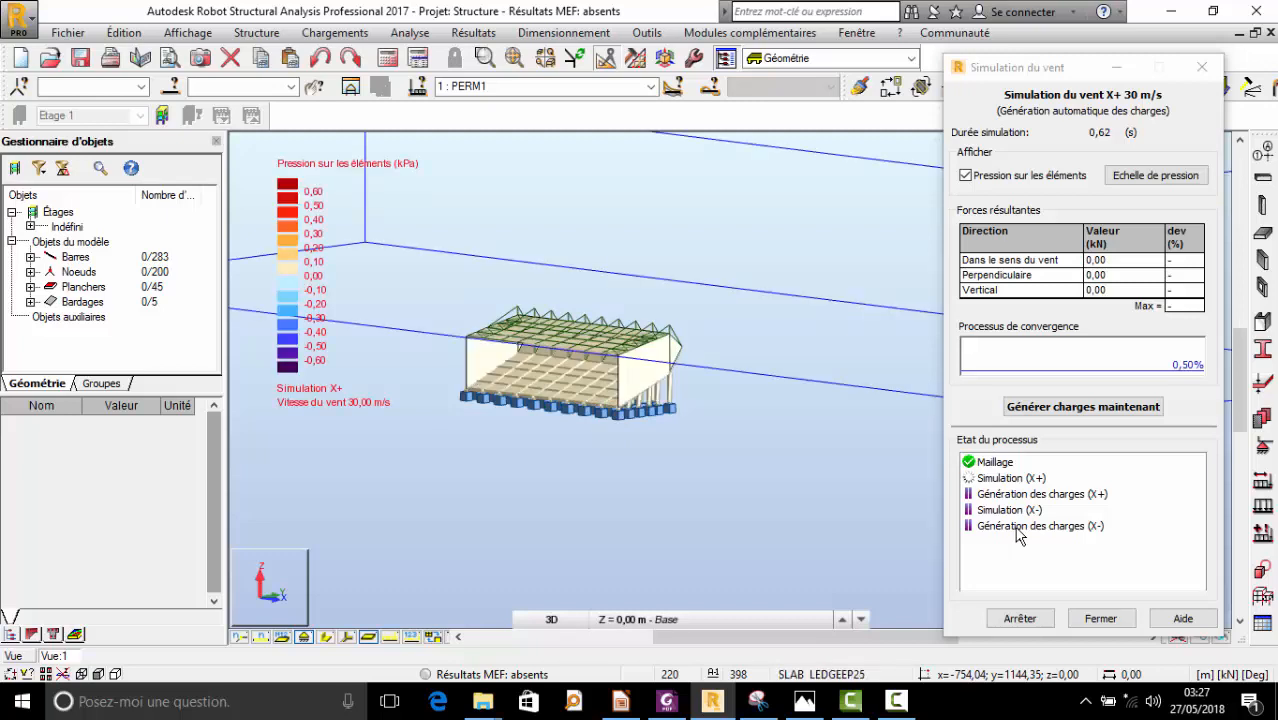
{"action": "scroll", "coordinate": [575, 495], "scroll_direction": "down", "scroll_amount": 3}
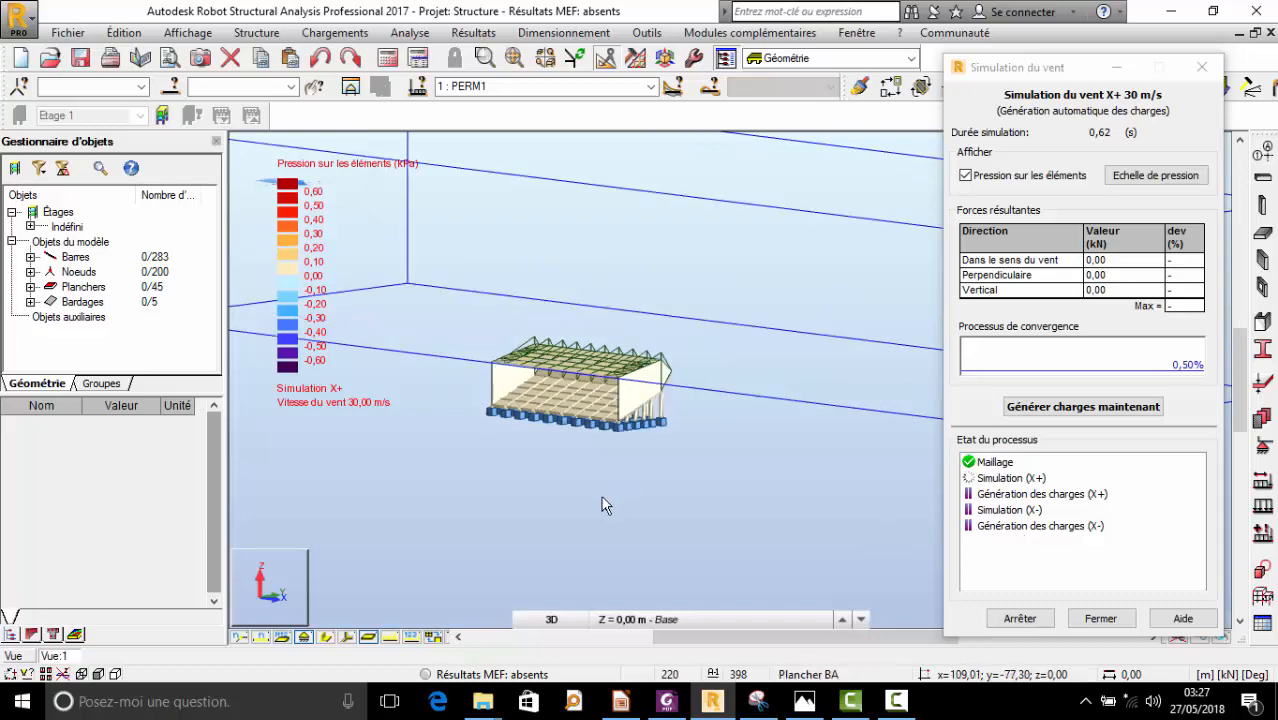
{"action": "scroll", "coordinate": [558, 472], "scroll_direction": "down", "scroll_amount": 3}
{"action": "scroll", "coordinate": [530, 439], "scroll_direction": "up", "scroll_amount": 4}
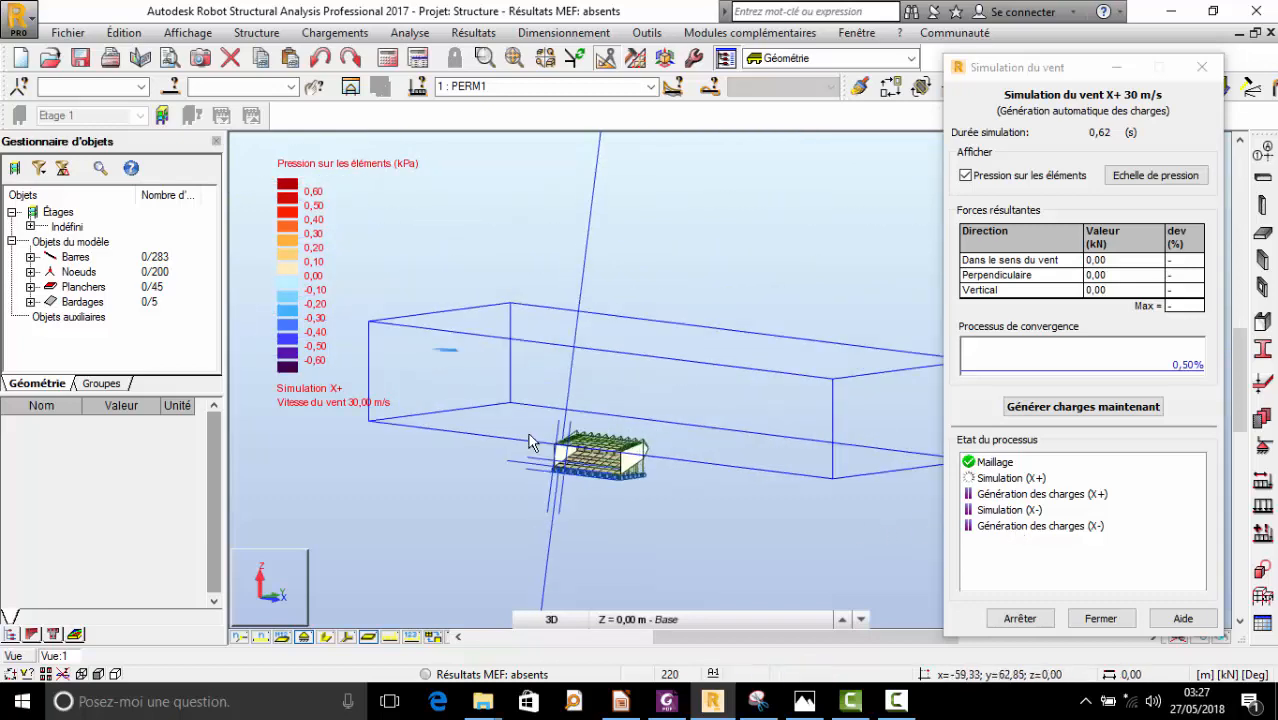
{"action": "scroll", "coordinate": [733, 473], "scroll_direction": "up", "scroll_amount": 3}
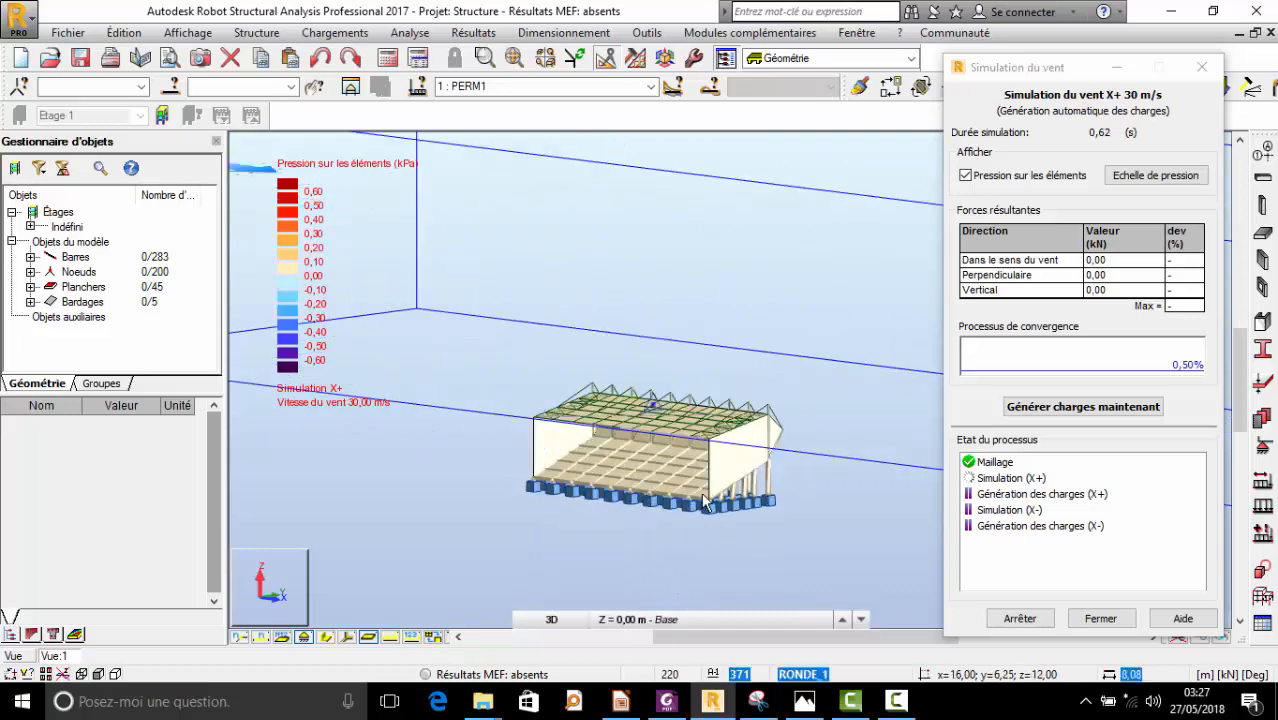
{"action": "scroll", "coordinate": [733, 473], "scroll_direction": "down", "scroll_amount": 2}
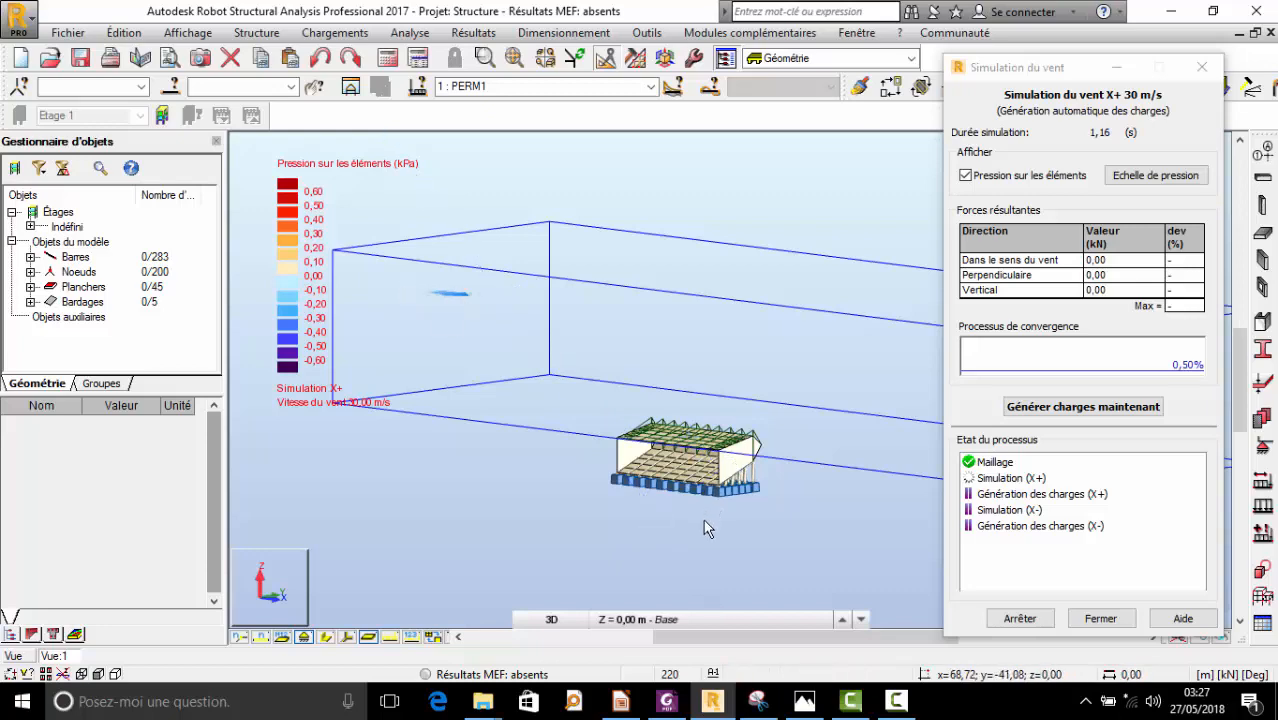
{"action": "scroll", "coordinate": [703, 519], "scroll_direction": "up", "scroll_amount": 4}
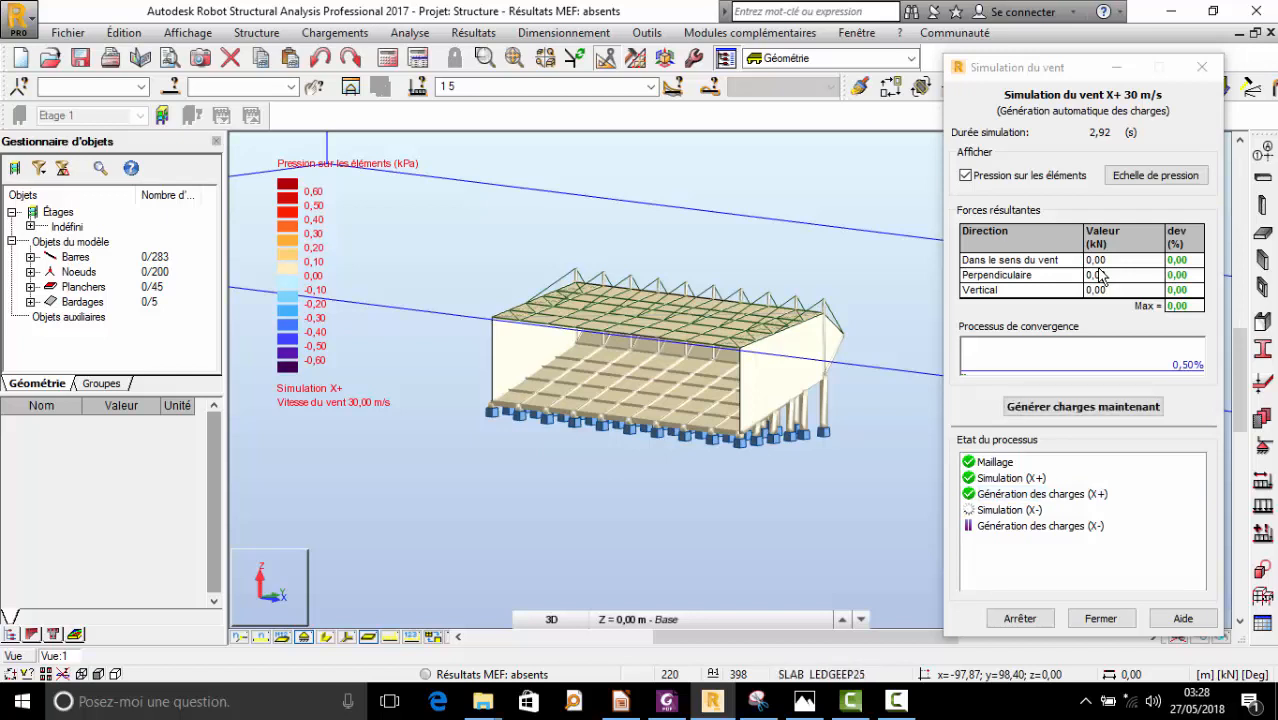
- Switch to the LibreOffice Impress presentation to view the structure modelling slide
{"action": "left_click", "coordinate": [631, 704]}
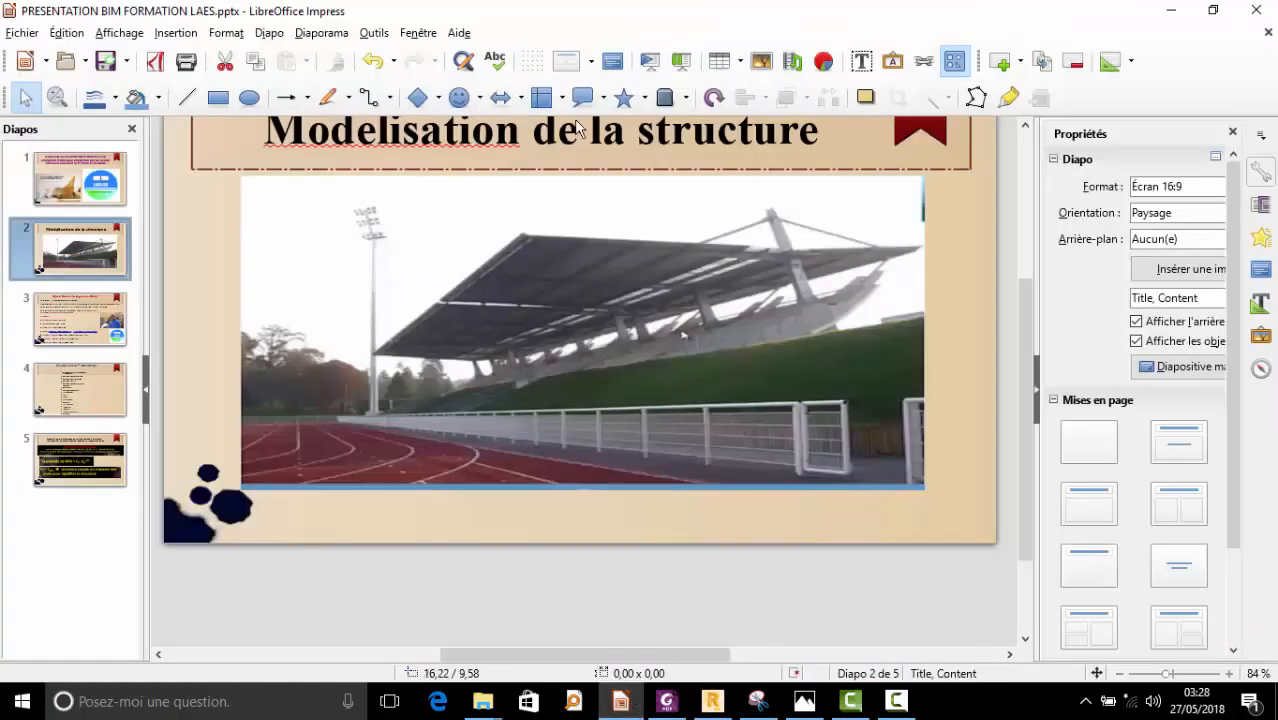
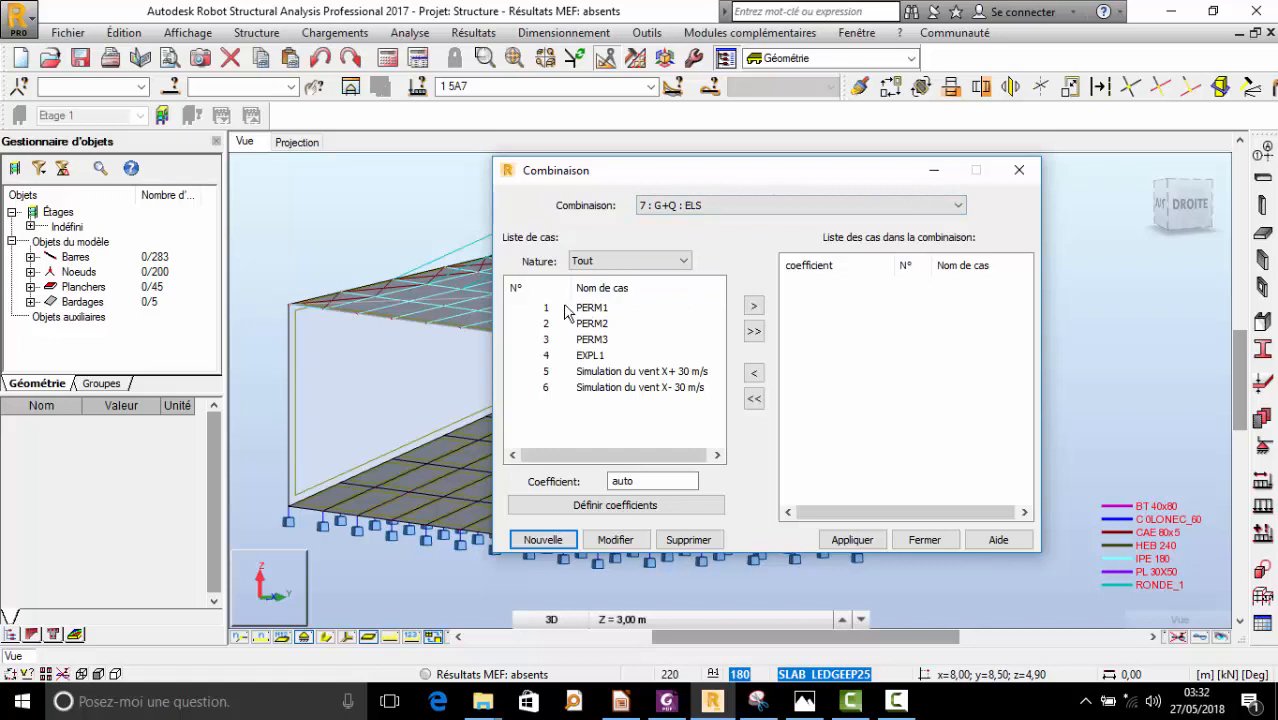
- Add cases PERM1, PERM2, PERM3, EXPL1 and both 30 m/s wind simulations to the G+Q ELS combination and apply it
{"action": "left_click", "coordinate": [547, 309]}
{"action": "left_click", "coordinate": [557, 324], "text": "ctrl"}
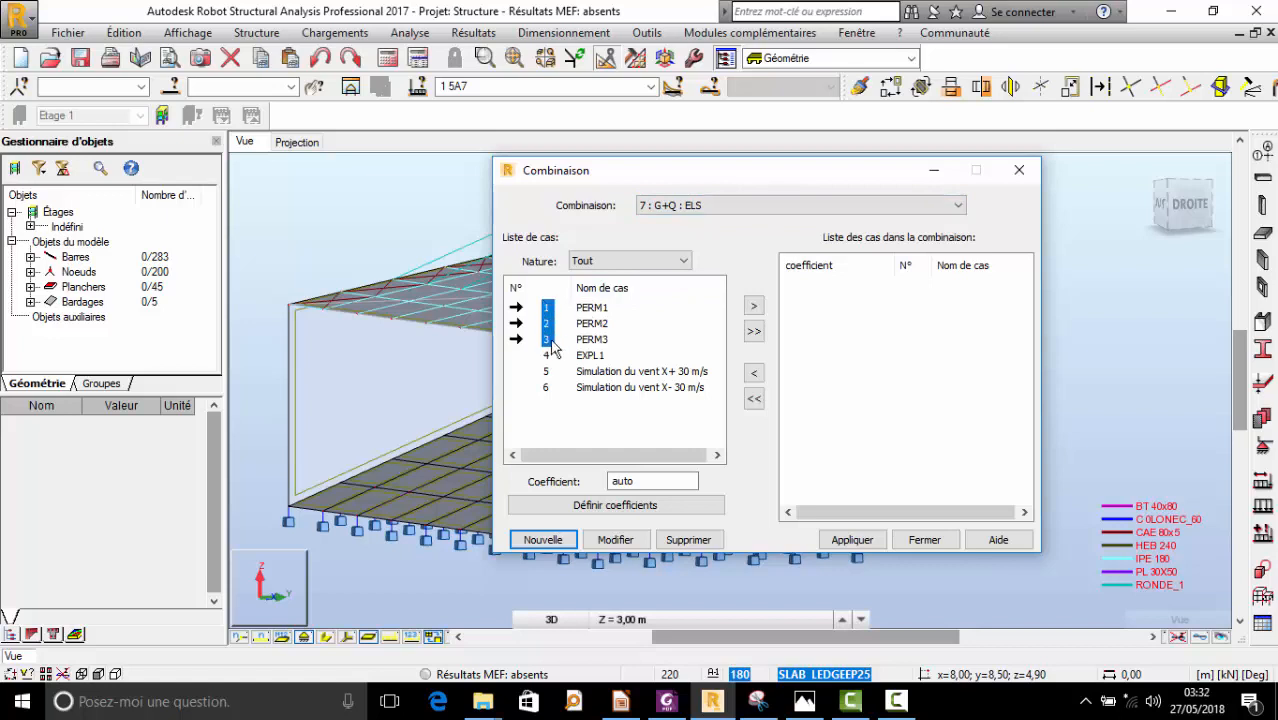
{"action": "left_click", "coordinate": [754, 306]}
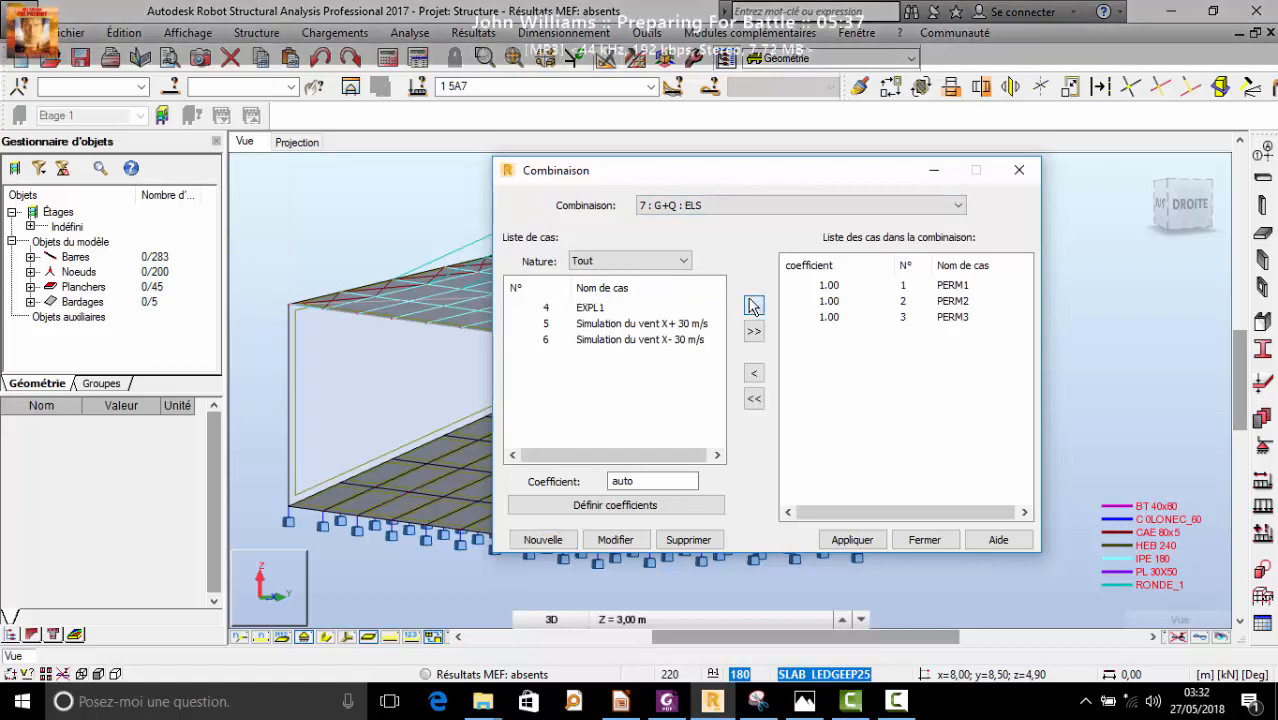
{"action": "left_click", "coordinate": [550, 309]}
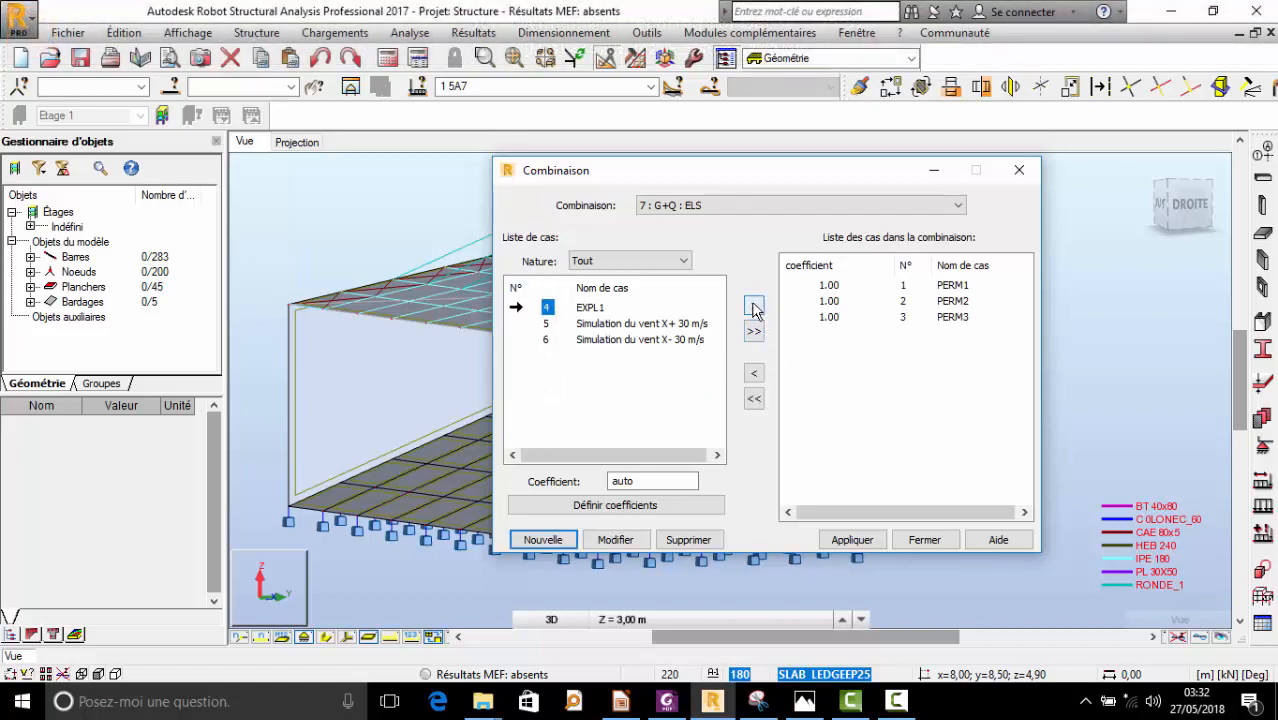
{"action": "left_click", "coordinate": [754, 307]}
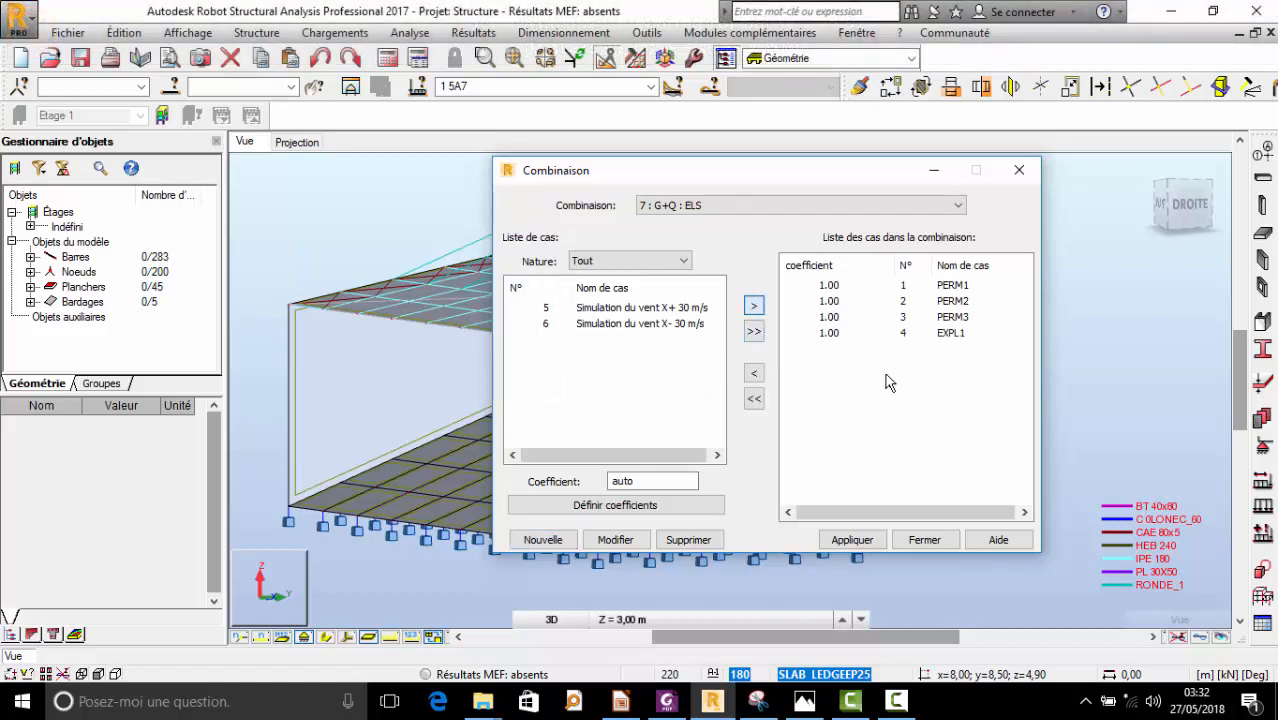
{"action": "left_click_drag", "start_coordinate": [549, 312], "coordinate": [551, 323]}
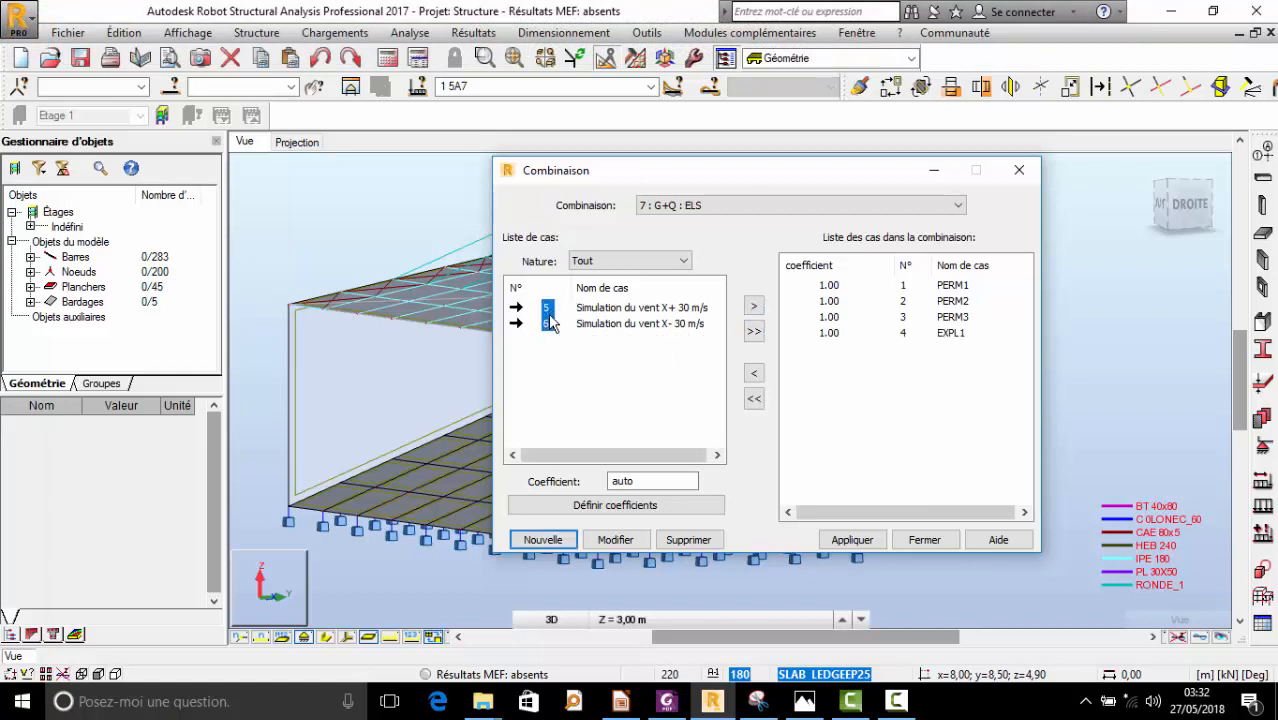
{"action": "left_click", "coordinate": [754, 310]}
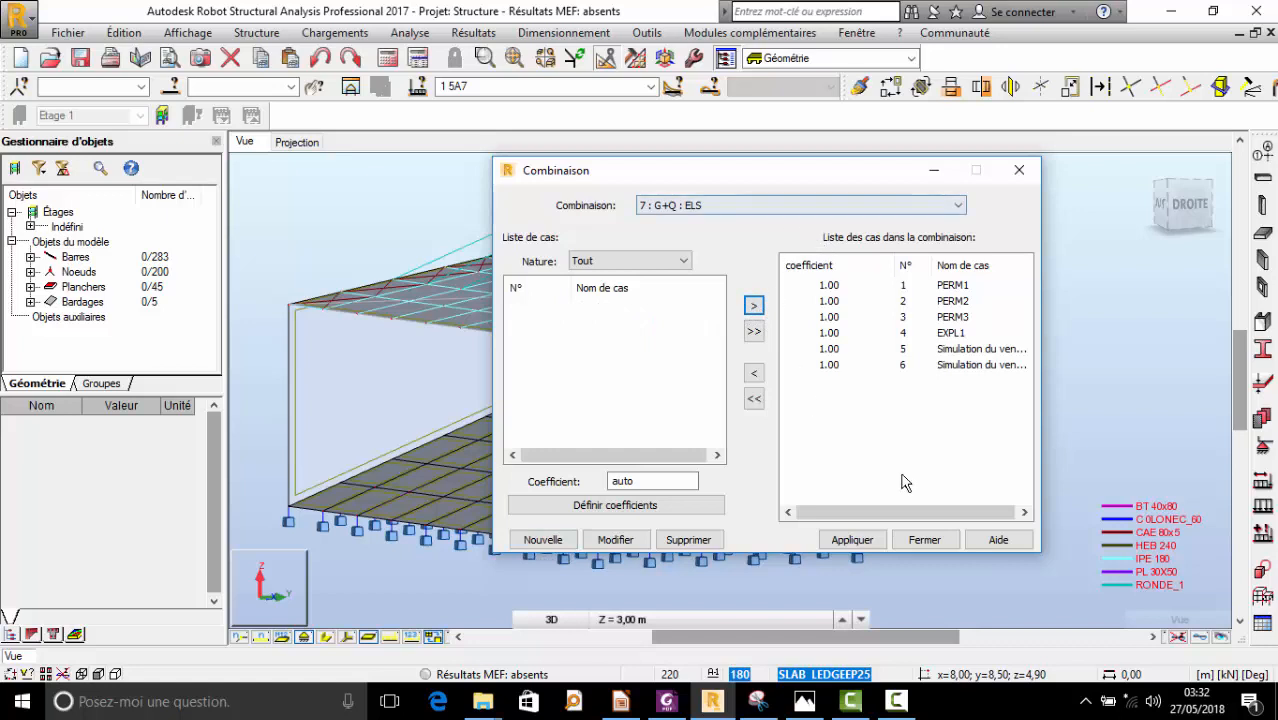
{"action": "left_click", "coordinate": [866, 548]}
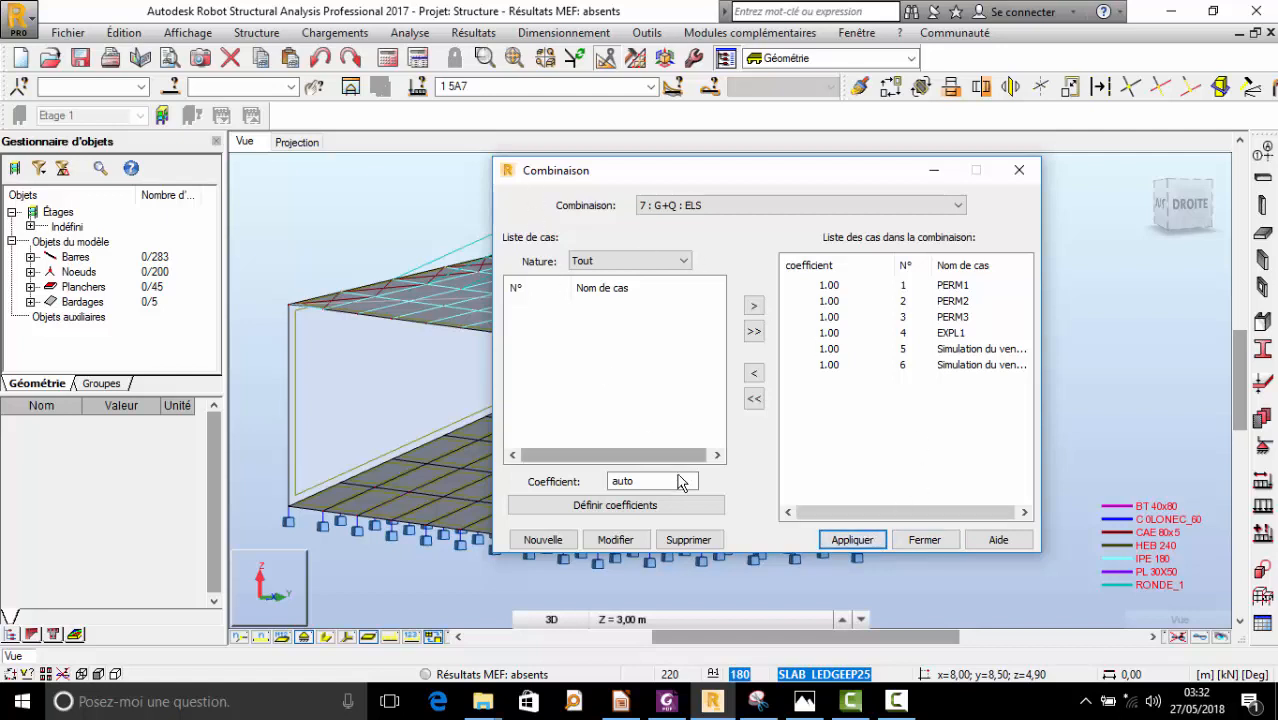
- Start a new ELU combination and name it 1.35G+1.5Q+1.1W
{"action": "left_click", "coordinate": [540, 540]}
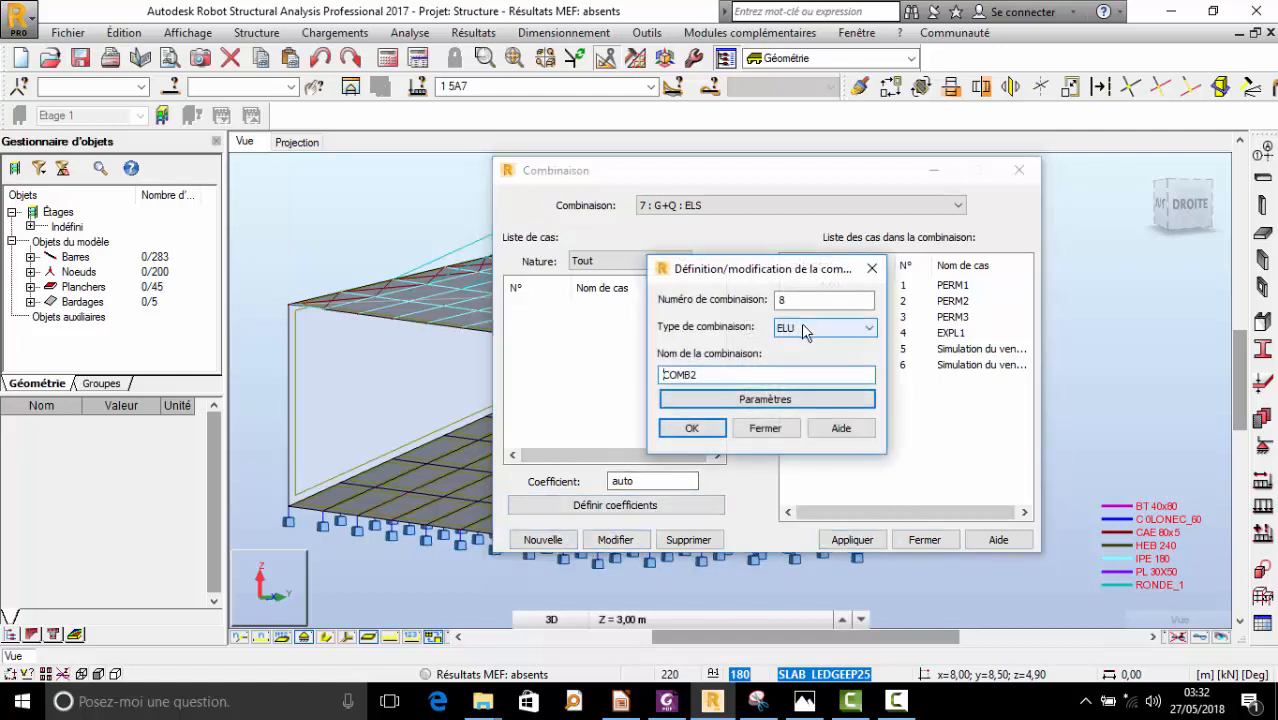
{"action": "double_click", "coordinate": [736, 375]}
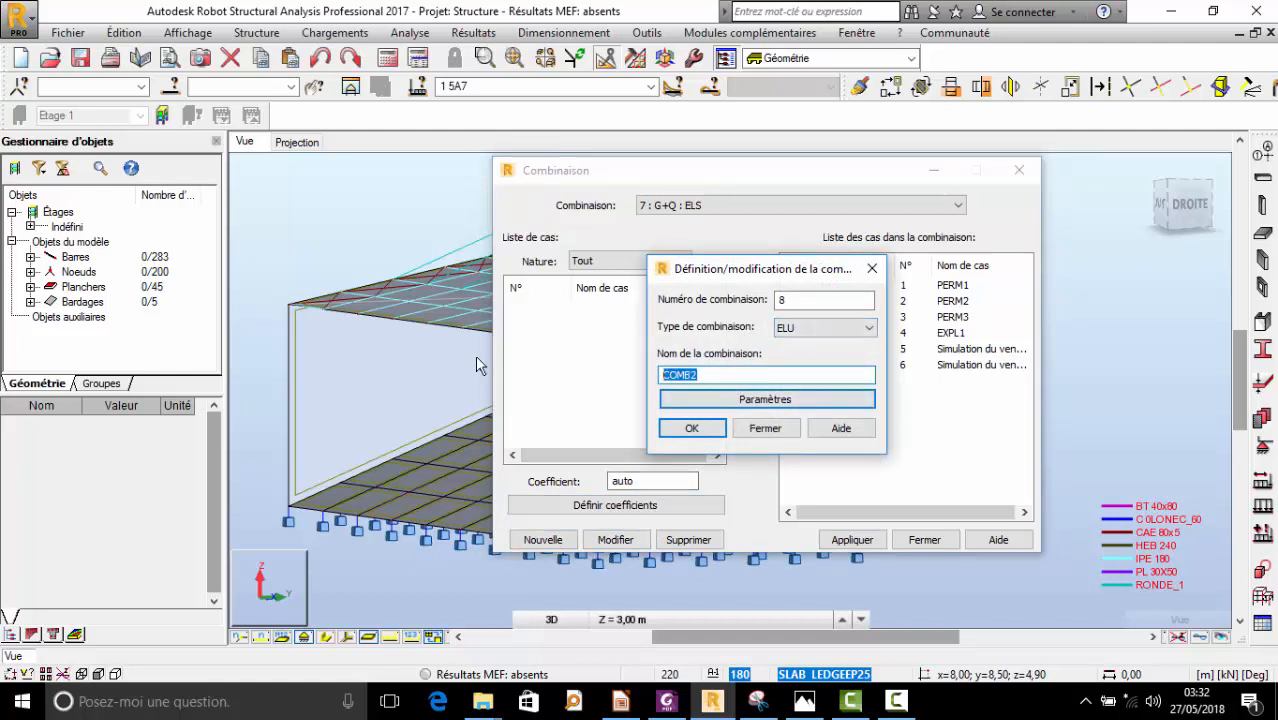
{"action": "type", "text": "1.35G+1.5Q+1.1W"}
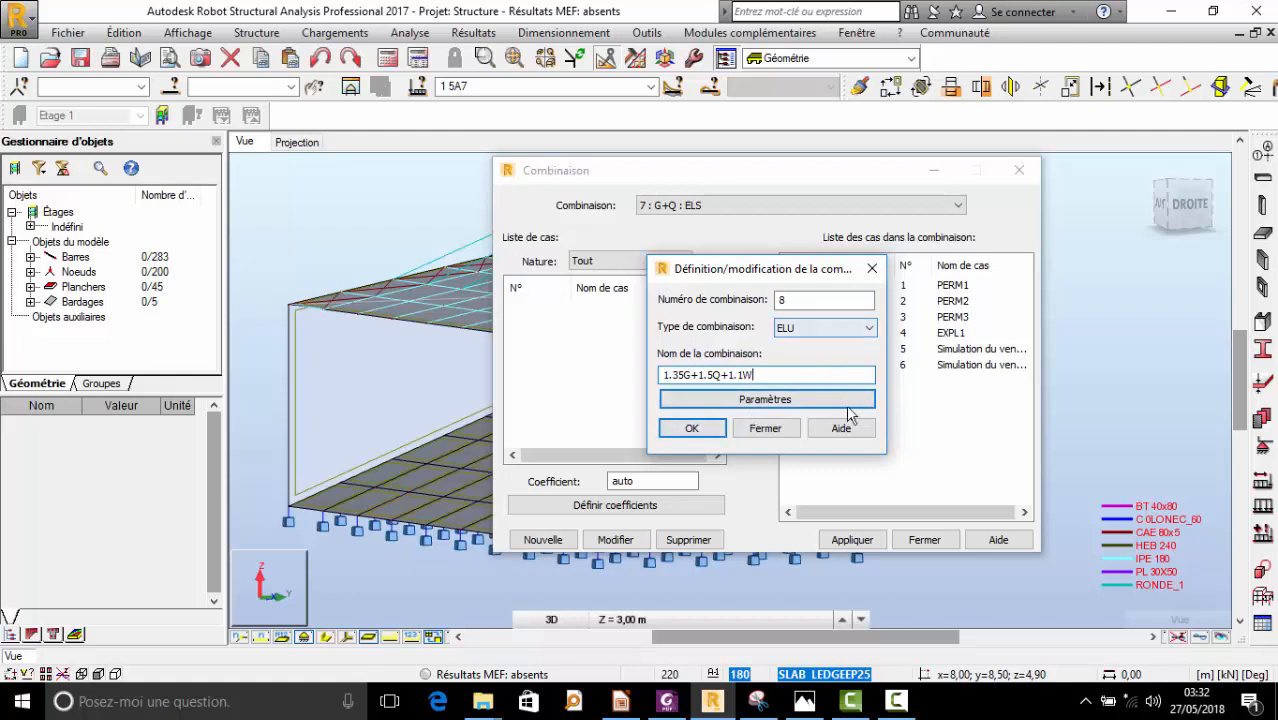
- Switch to Foxit PhantomPDF and examine the cover page of the BAEL 91 modifié 99 reinforced concrete book
{"action": "left_click", "coordinate": [666, 701]}
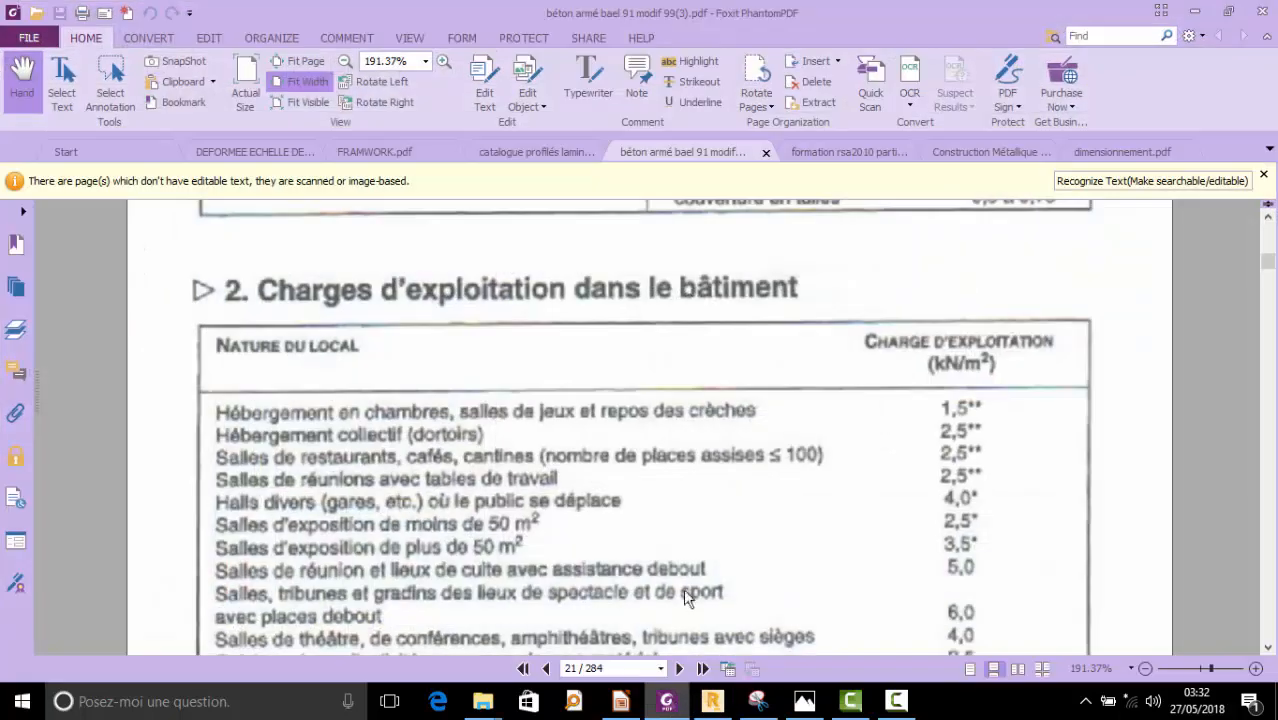
{"action": "left_click_drag", "start_coordinate": [1270, 261], "coordinate": [1268, 222]}
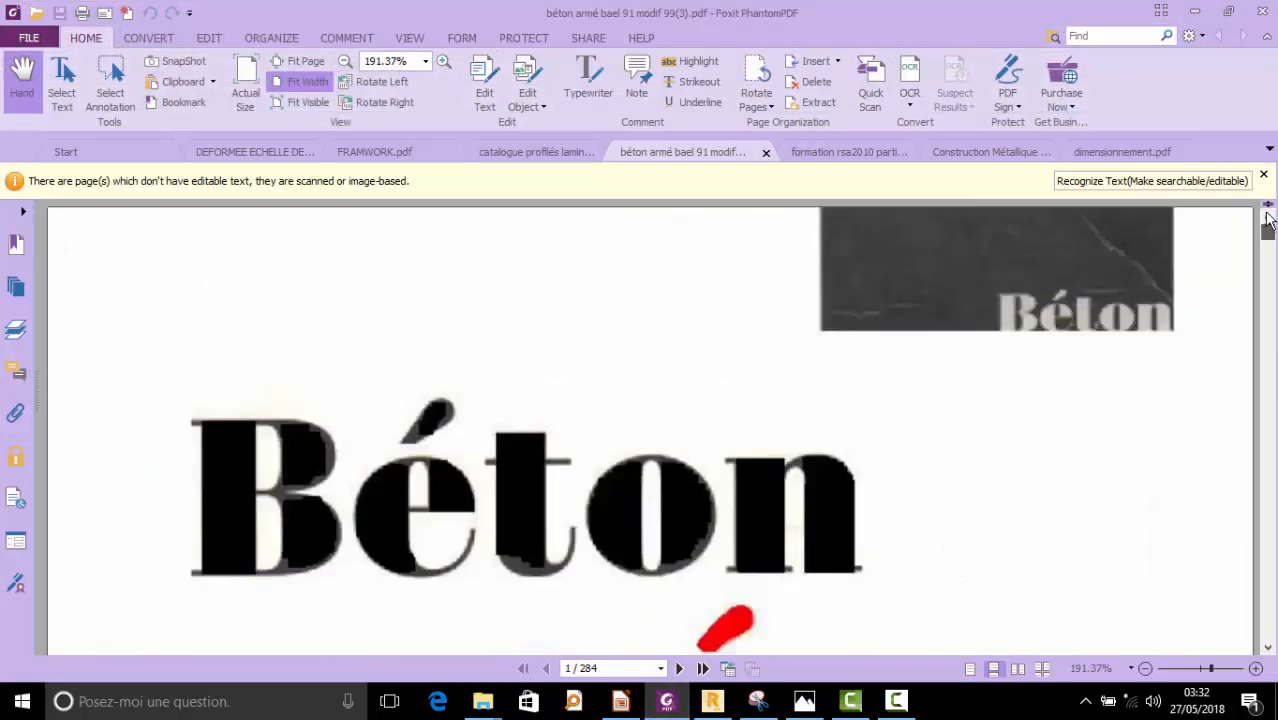
{"action": "scroll", "coordinate": [807, 454], "scroll_direction": "down", "scroll_amount": 2}
{"action": "scroll", "coordinate": [812, 450], "scroll_direction": "up", "scroll_amount": 1}
{"action": "scroll", "coordinate": [811, 450], "scroll_direction": "up", "scroll_amount": 3}
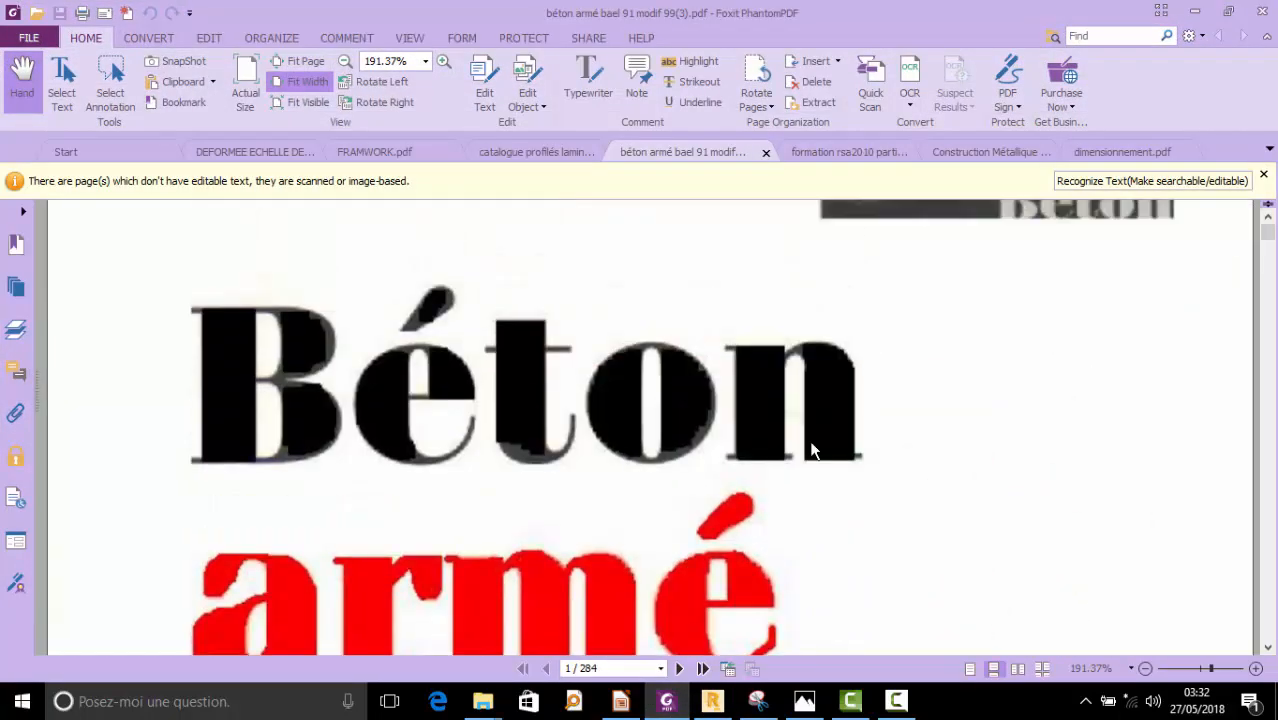
{"action": "scroll", "coordinate": [810, 448], "scroll_direction": "down", "scroll_amount": 6}
{"action": "scroll", "coordinate": [820, 466], "scroll_direction": "down", "scroll_amount": 3}
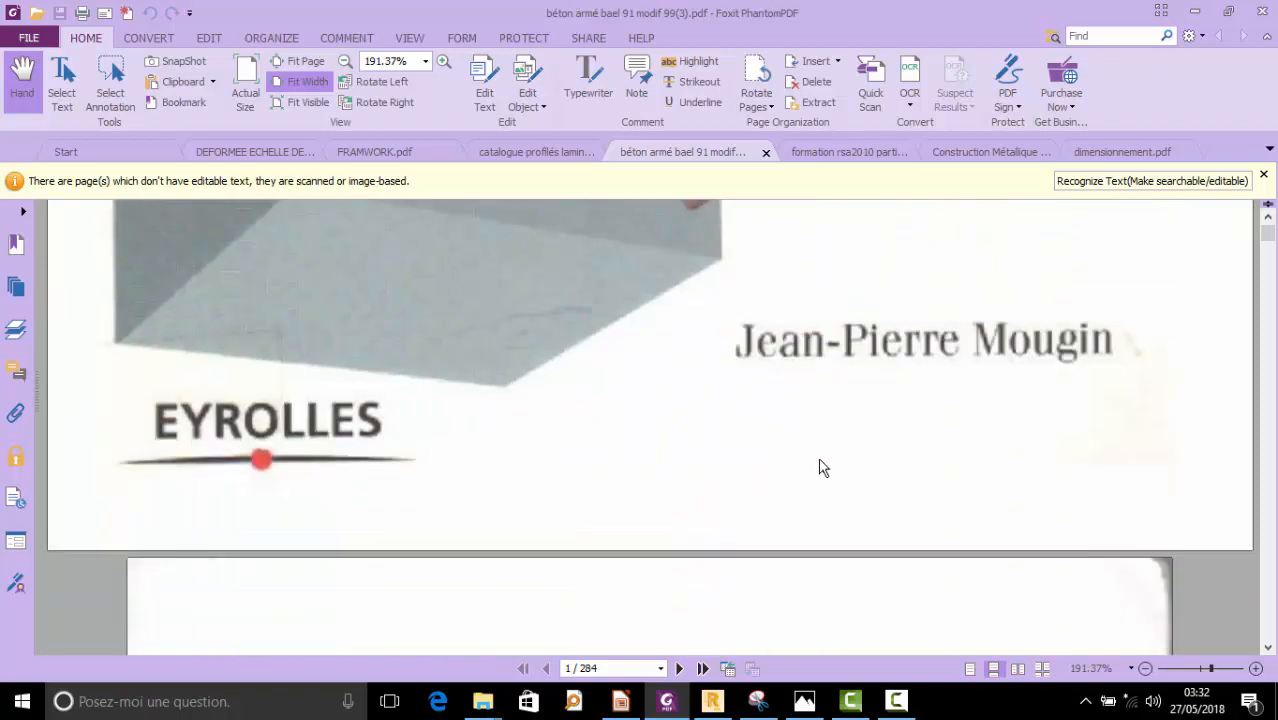
{"action": "scroll", "coordinate": [822, 462], "scroll_direction": "up", "scroll_amount": 5}
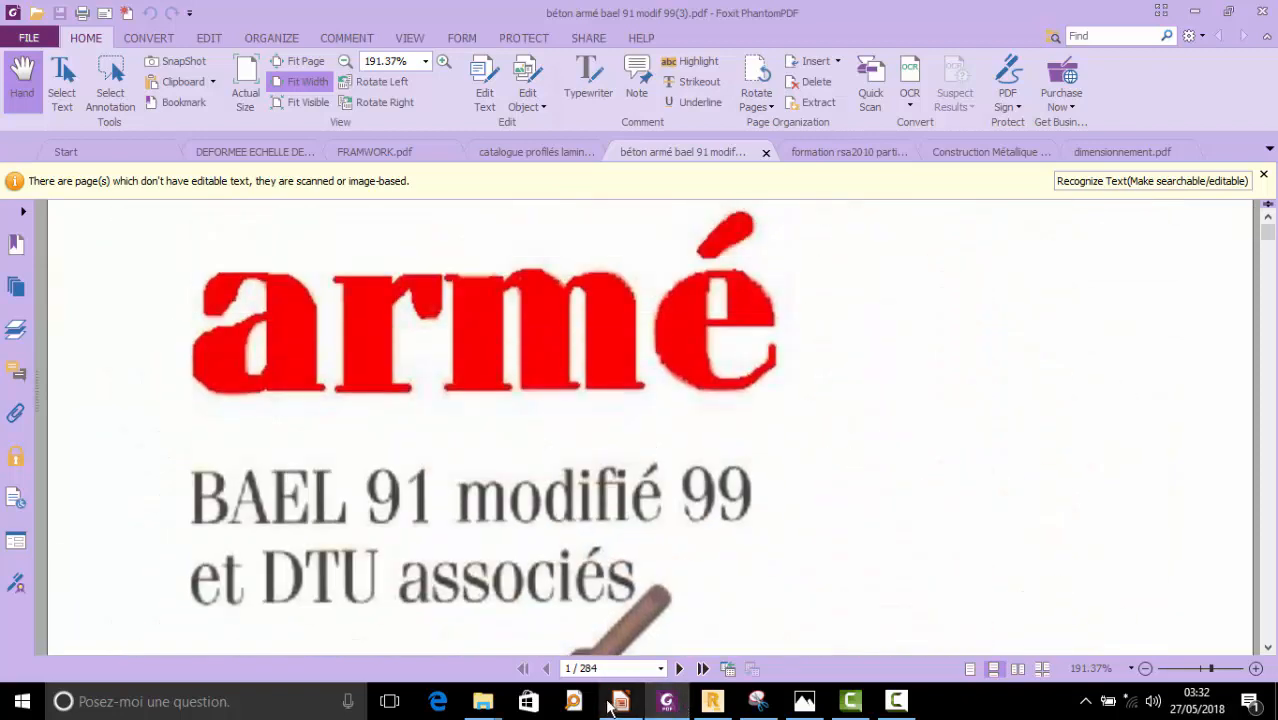
- View slide 3 with the trainer's details in LibreOffice Impress and return to Robot Structural Analysis
{"action": "left_click", "coordinate": [620, 702]}
{"action": "left_click", "coordinate": [66, 328]}
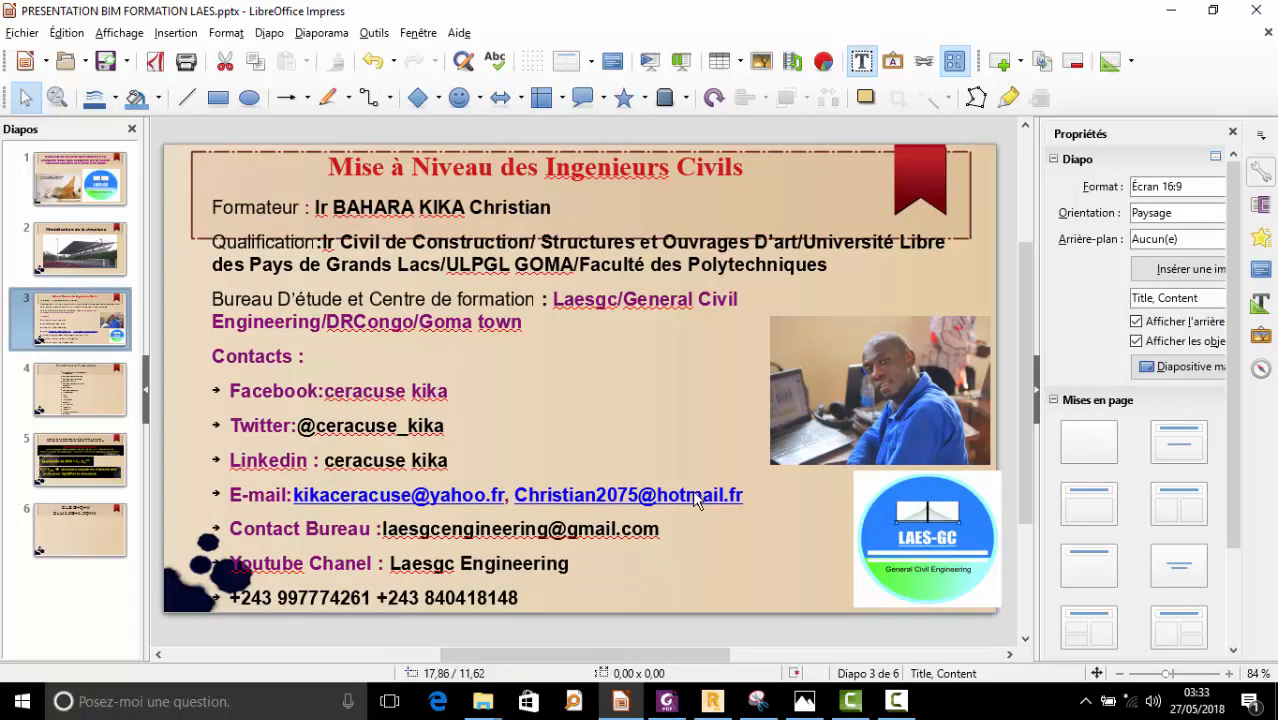
{"action": "left_click", "coordinate": [1167, 10]}
{"action": "scroll", "coordinate": [793, 337], "scroll_direction": "down", "scroll_amount": 5}
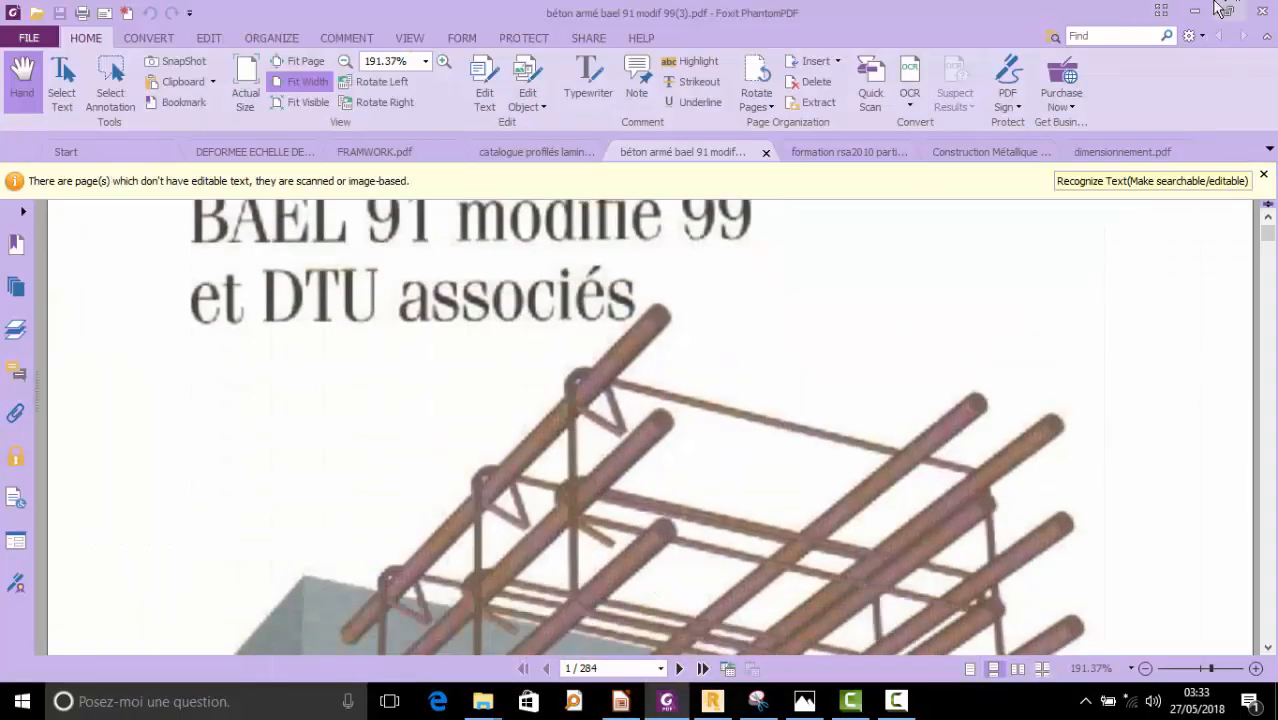
{"action": "left_click", "coordinate": [1194, 12]}
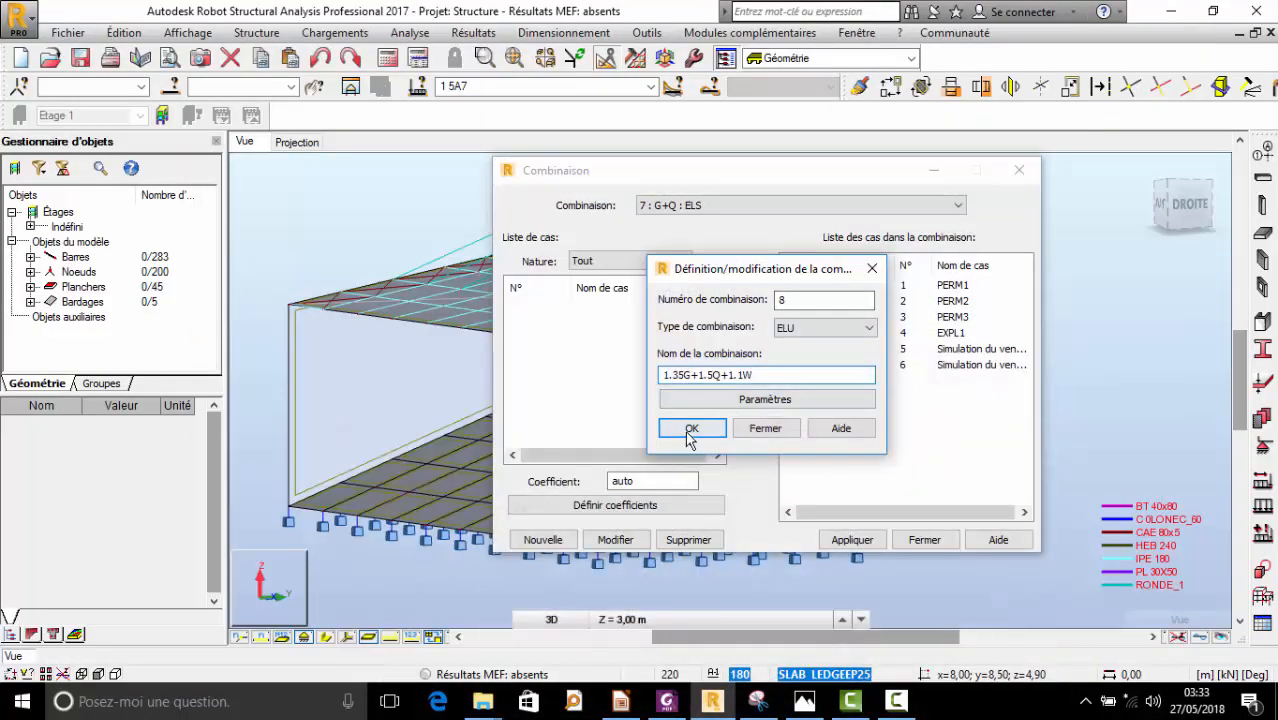
- Set the new ELU combination's nature to d'exploitation and create the combination
{"action": "left_click", "coordinate": [749, 401]}
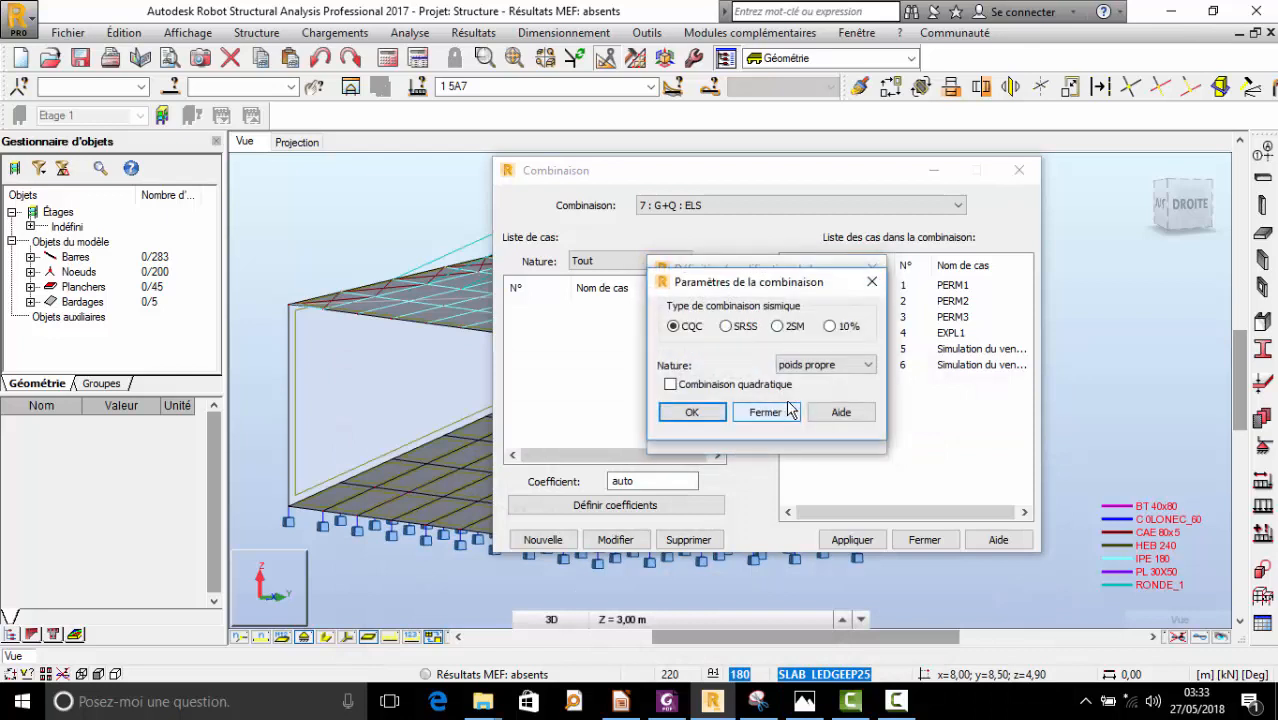
{"action": "left_click", "coordinate": [833, 366]}
{"action": "left_click", "coordinate": [825, 406]}
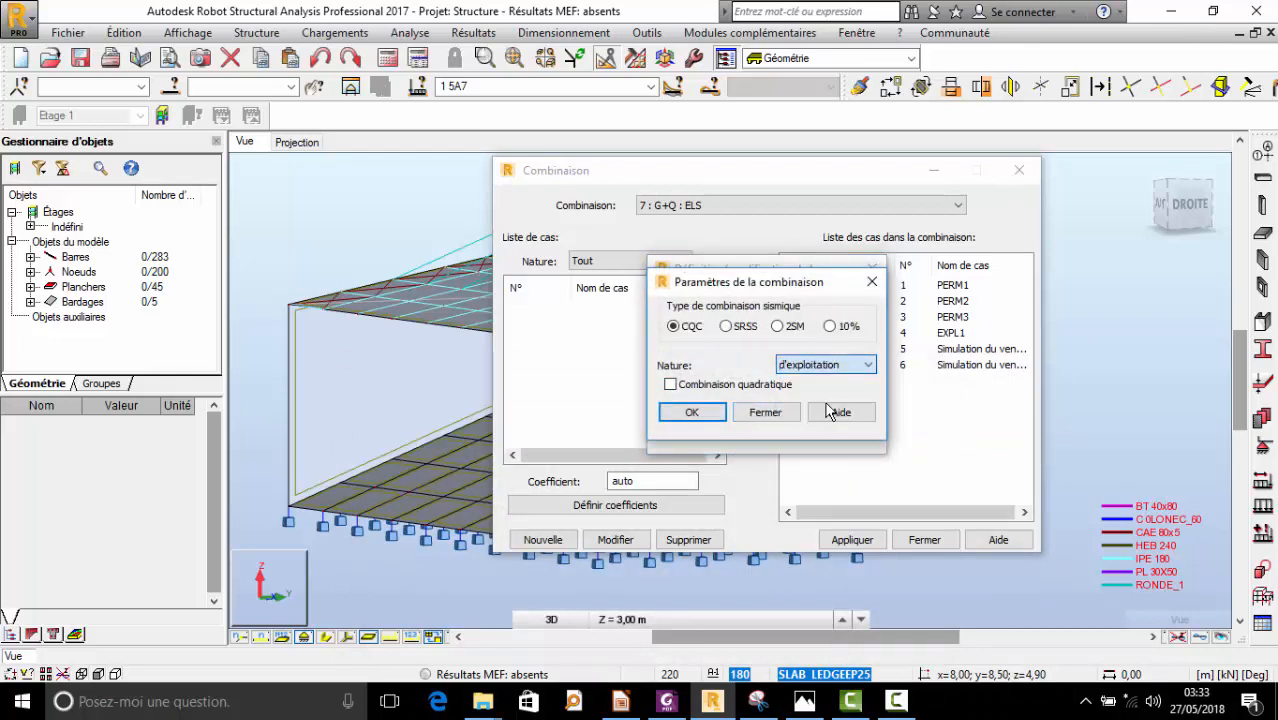
{"action": "left_click", "coordinate": [692, 413]}
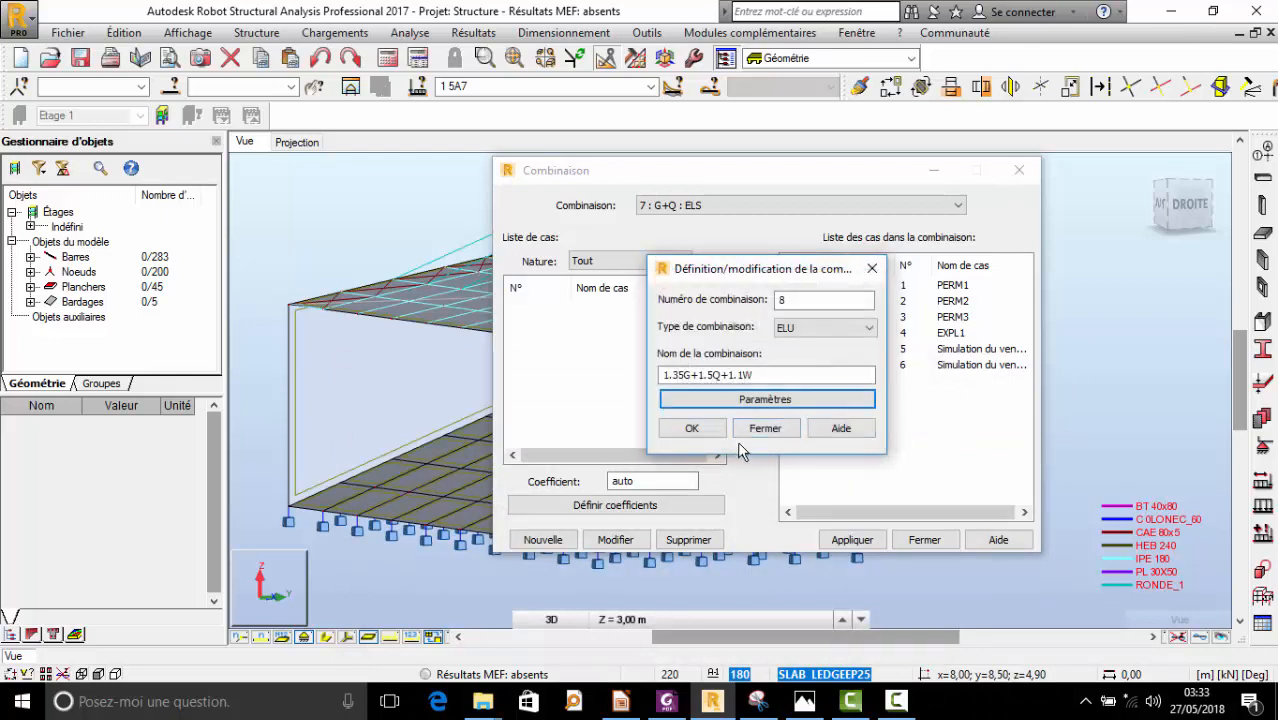
{"action": "left_click", "coordinate": [702, 431]}
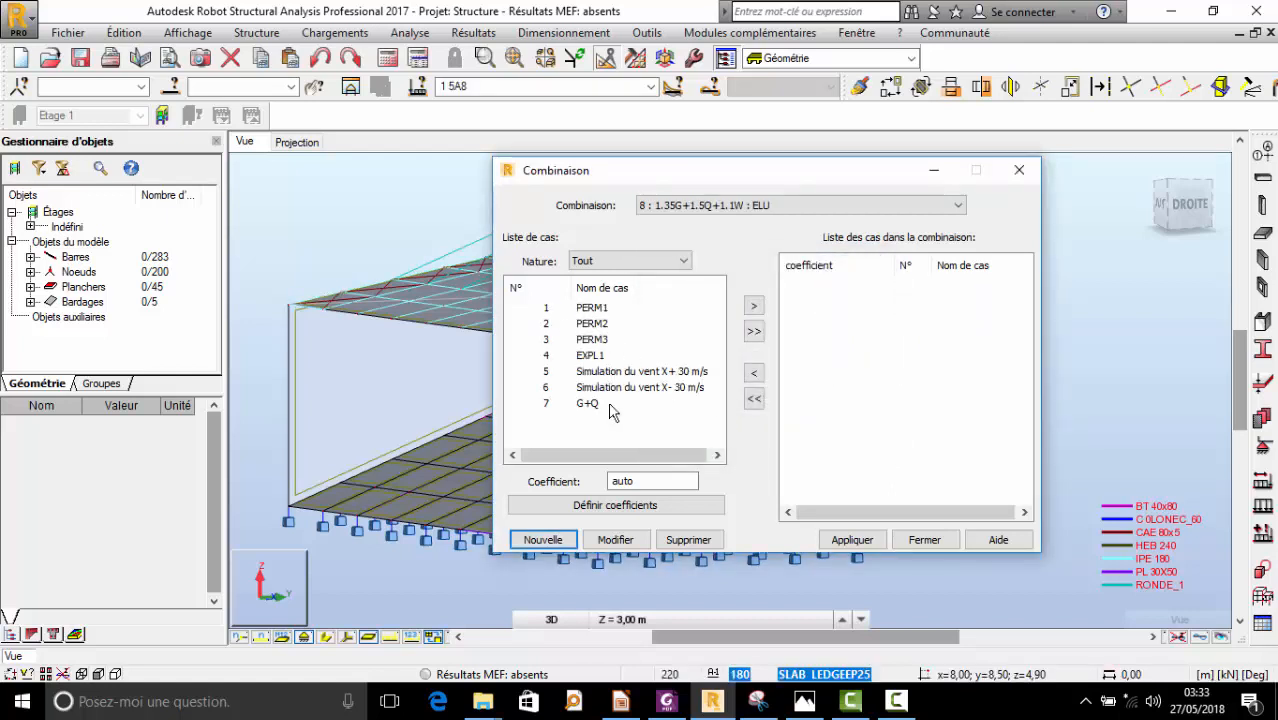
- Add cases PERM1, PERM2 and PERM3 to the ELU combination with a coefficient of 1.35
{"action": "double_click", "coordinate": [682, 481]}
{"action": "type", "text": "1"}
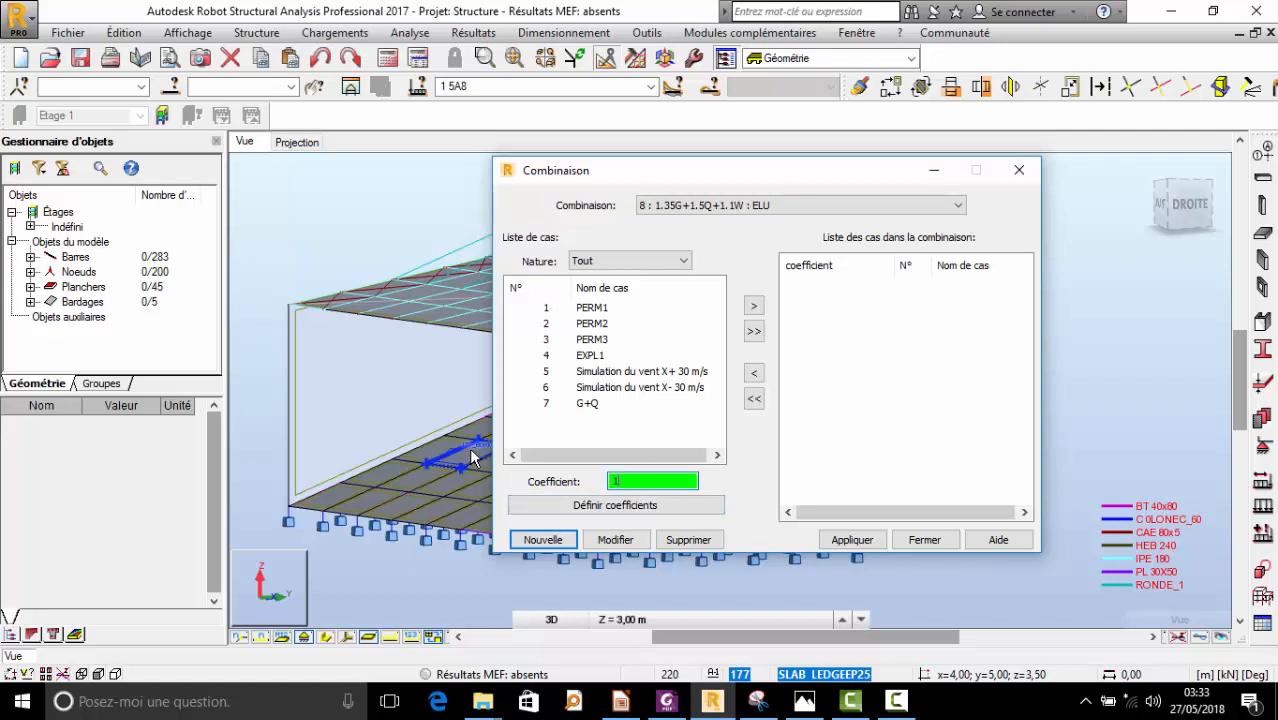
{"action": "type", "text": ".35"}
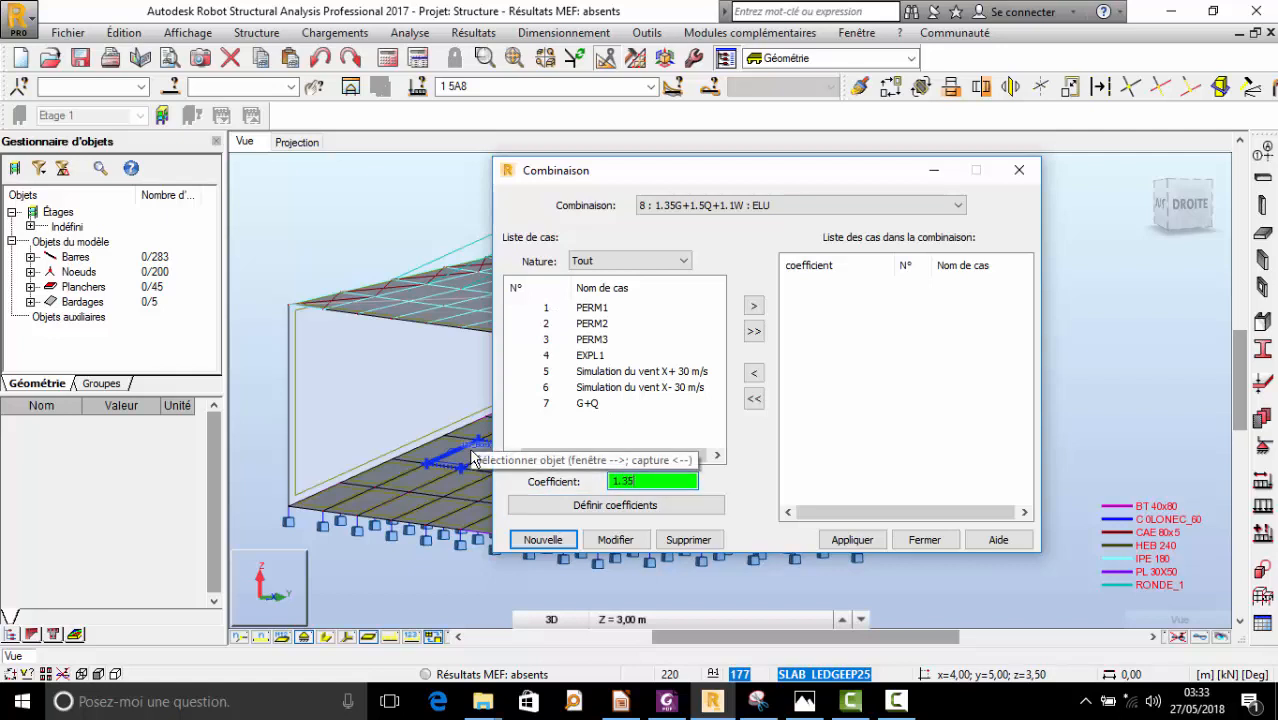
{"action": "left_click", "coordinate": [578, 311]}
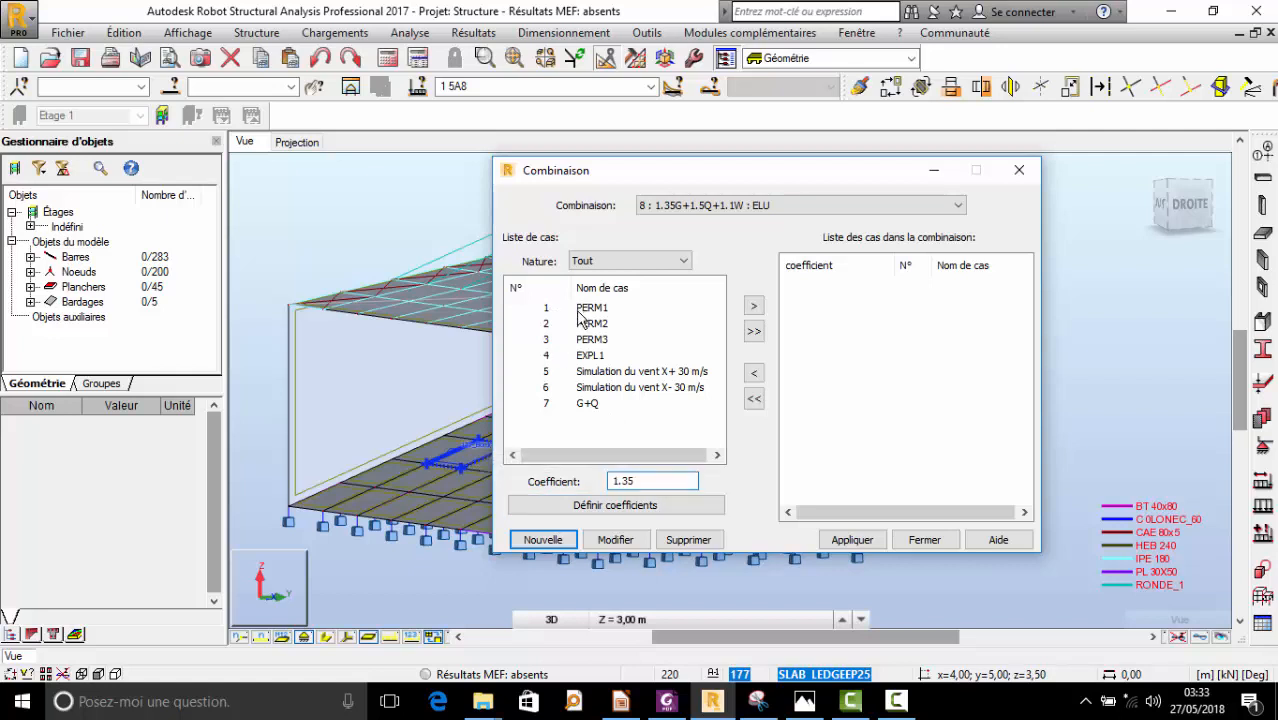
{"action": "left_click_drag", "start_coordinate": [548, 308], "coordinate": [550, 341]}
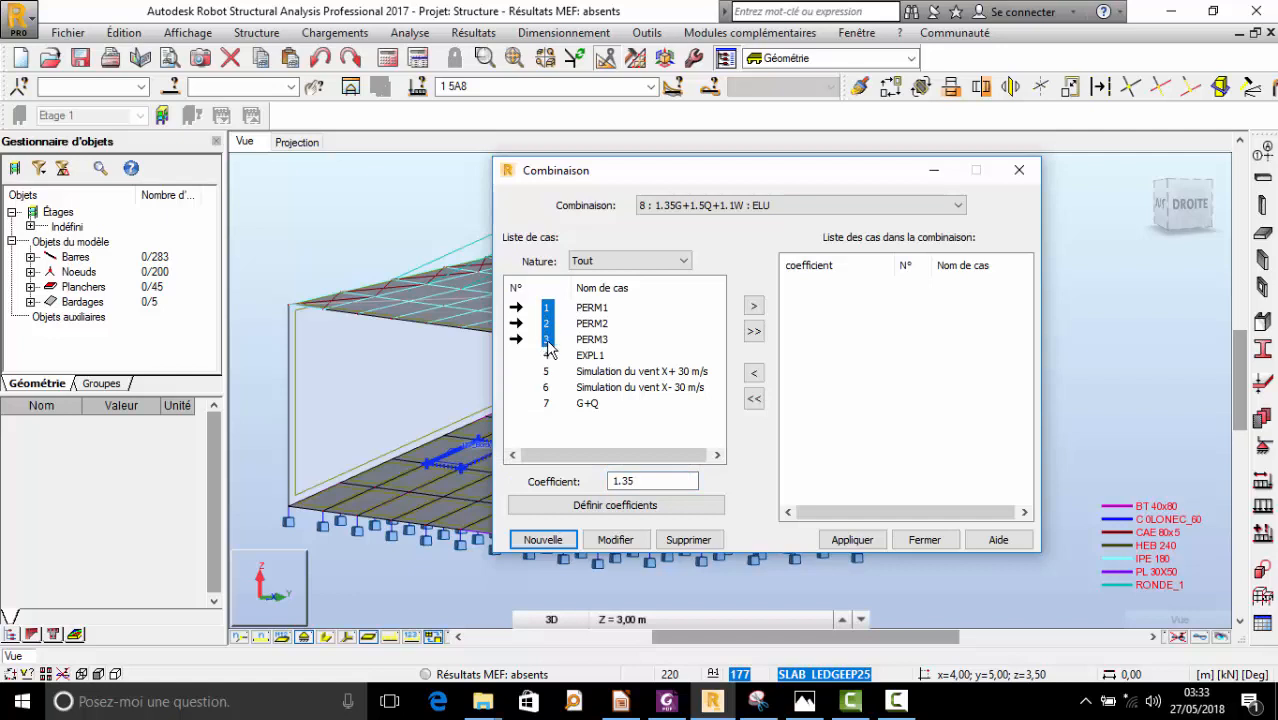
{"action": "left_click", "coordinate": [754, 307]}
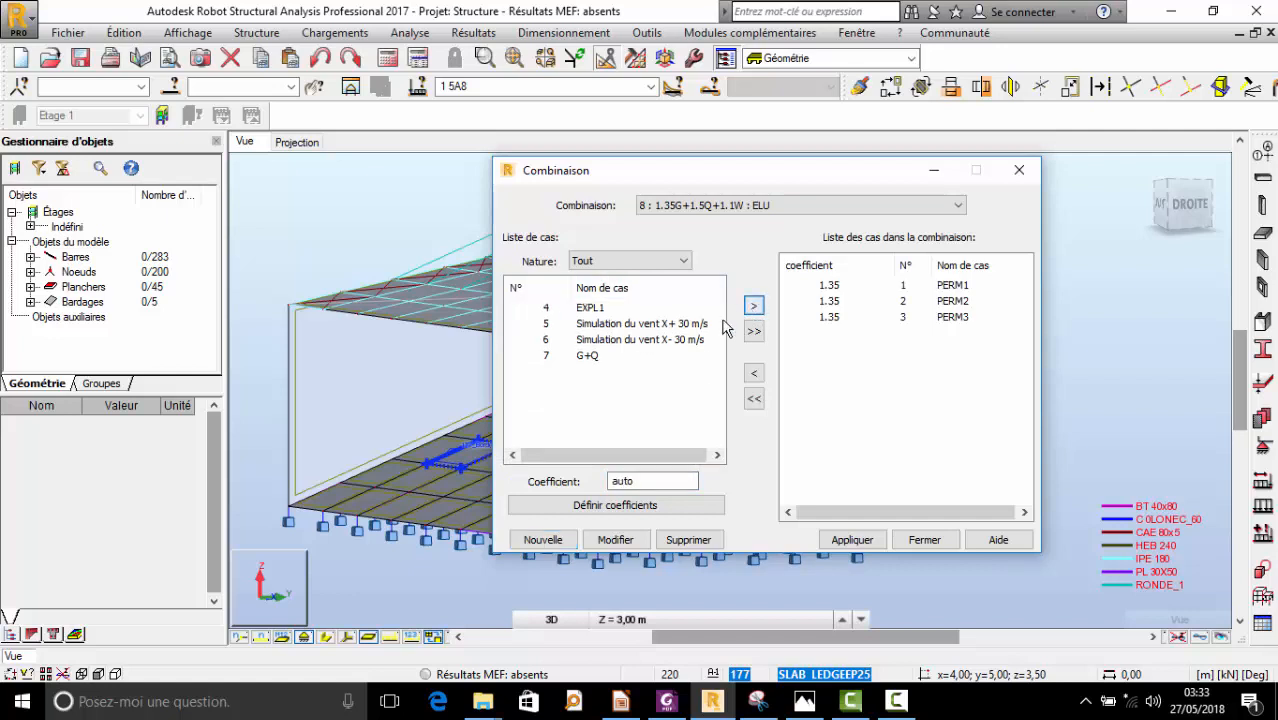
- Add case EXPL1 to the ELU combination with a coefficient of 1.5
{"action": "left_click", "coordinate": [643, 480]}
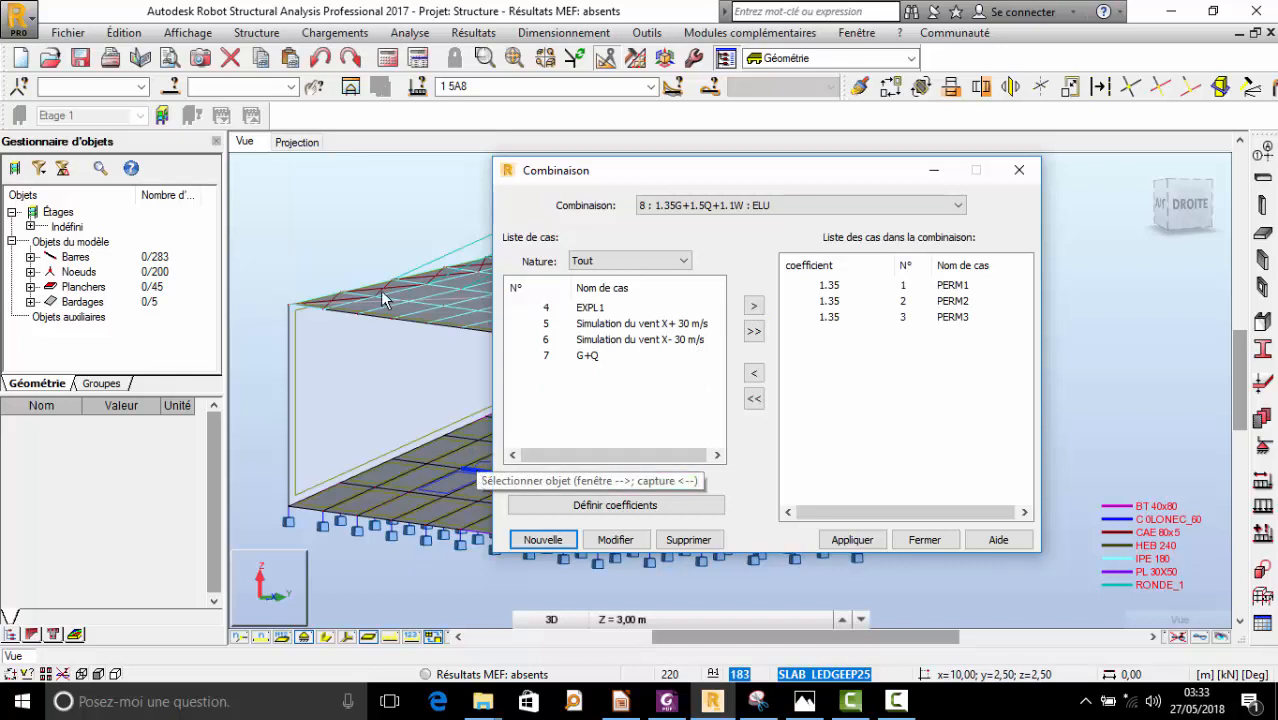
{"action": "type", "text": "1.5"}
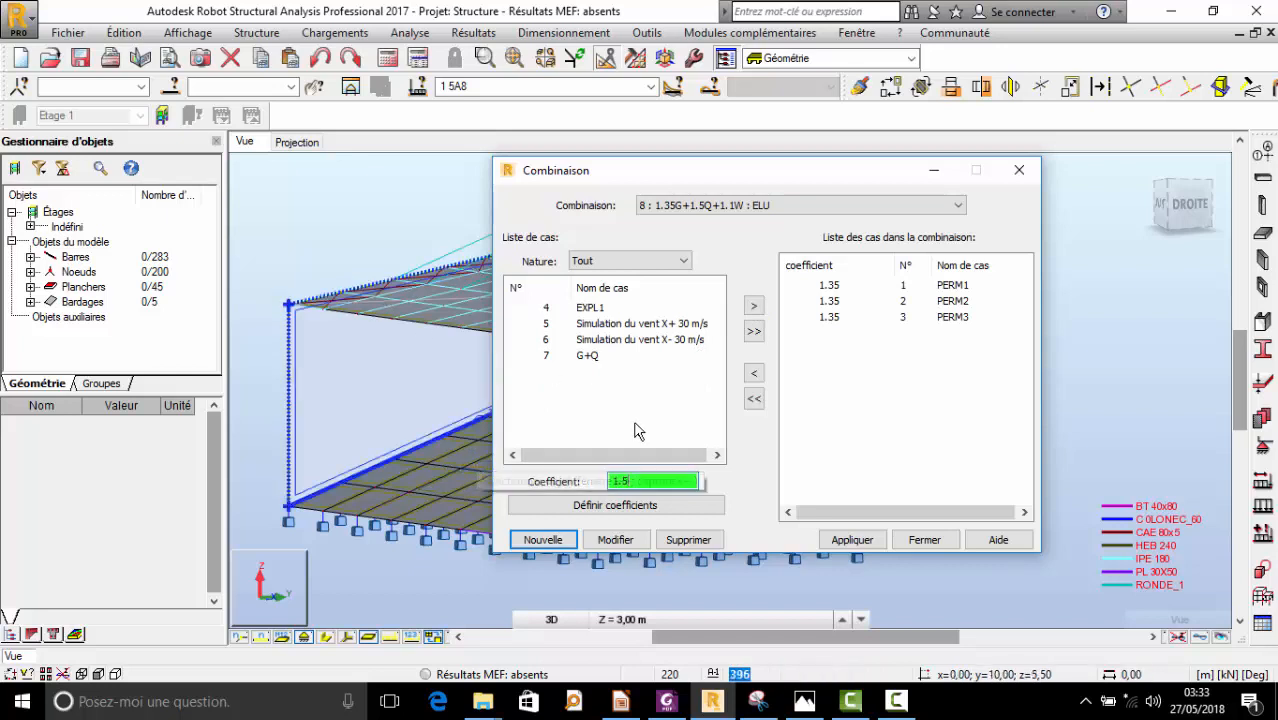
{"action": "left_click", "coordinate": [552, 308]}
{"action": "left_click", "coordinate": [754, 305]}
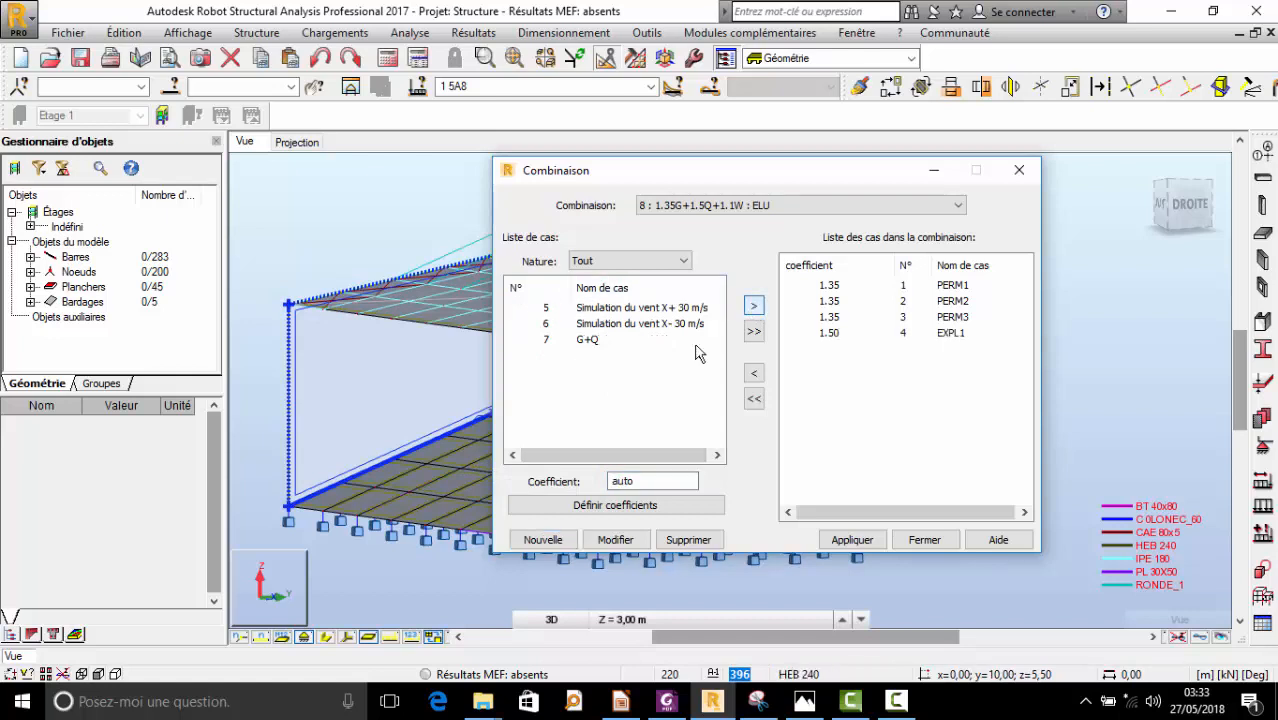
- Add the X+ and X- 30 m/s wind simulation cases to the ELU combination with a coefficient of 1.1, and apply the definition
{"action": "left_click", "coordinate": [636, 481]}
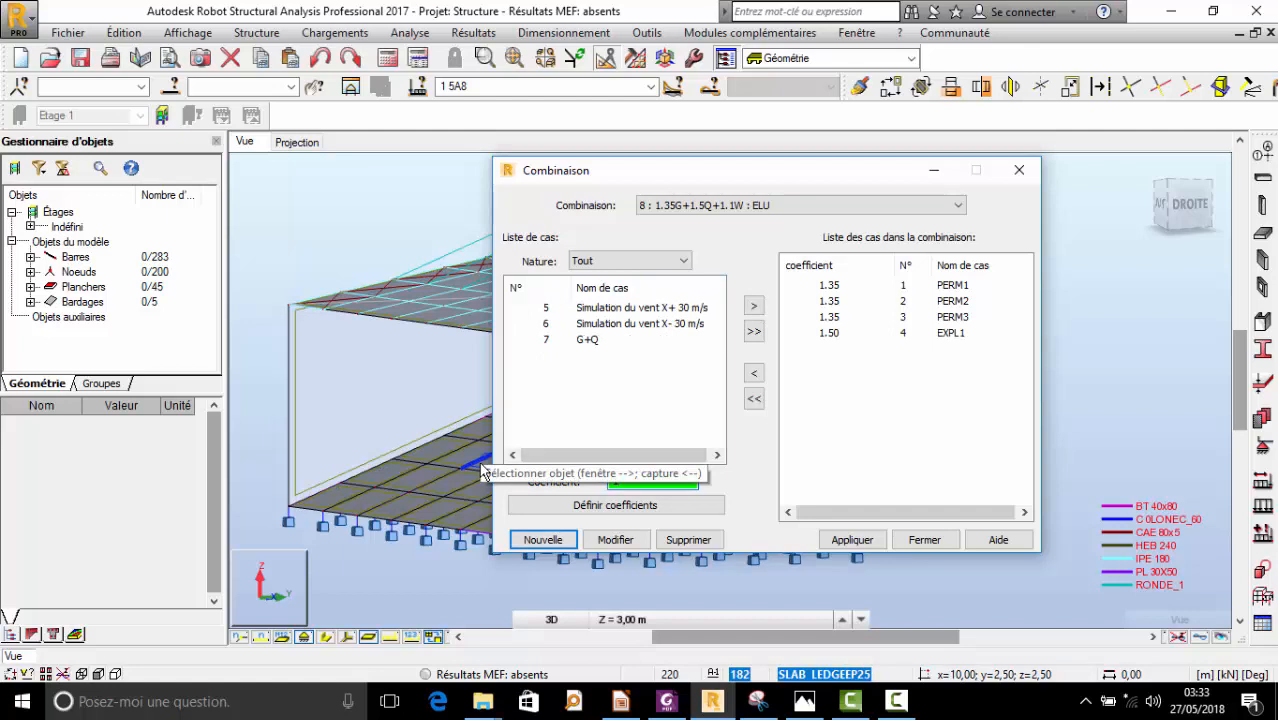
{"action": "type", "text": "1.1"}
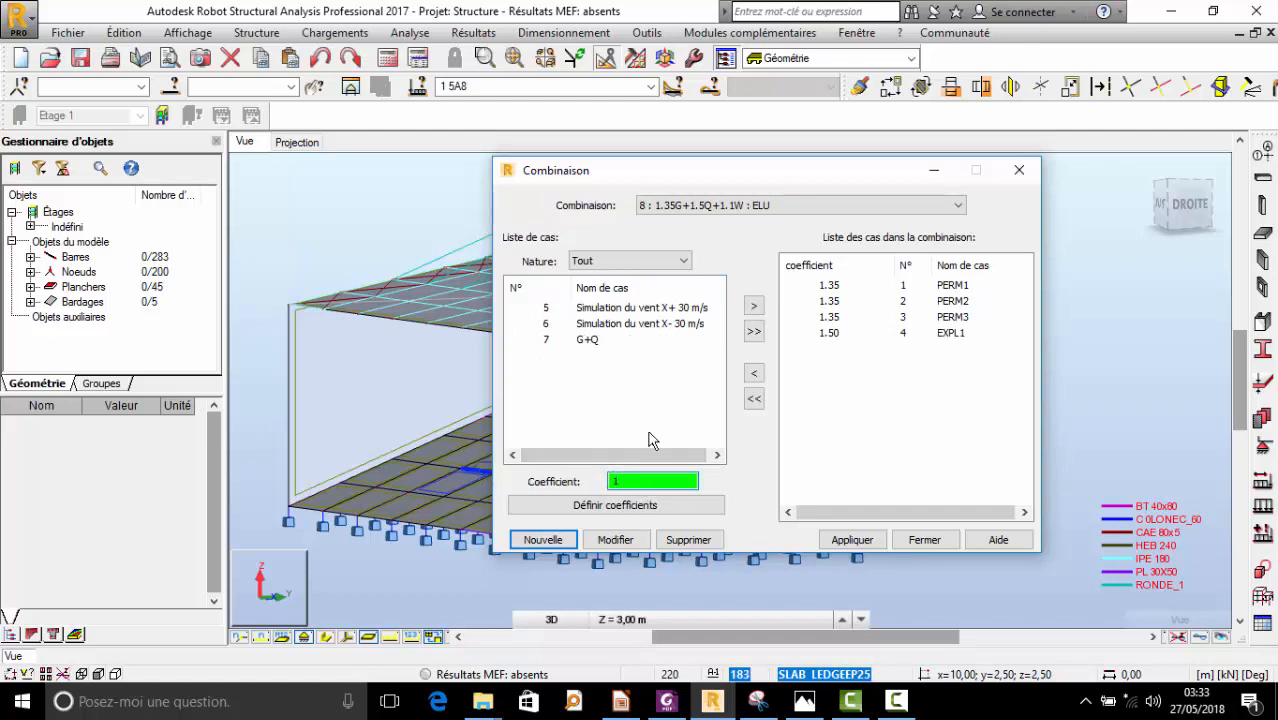
{"action": "left_click", "coordinate": [556, 312]}
{"action": "left_click", "coordinate": [545, 324], "text": "shift"}
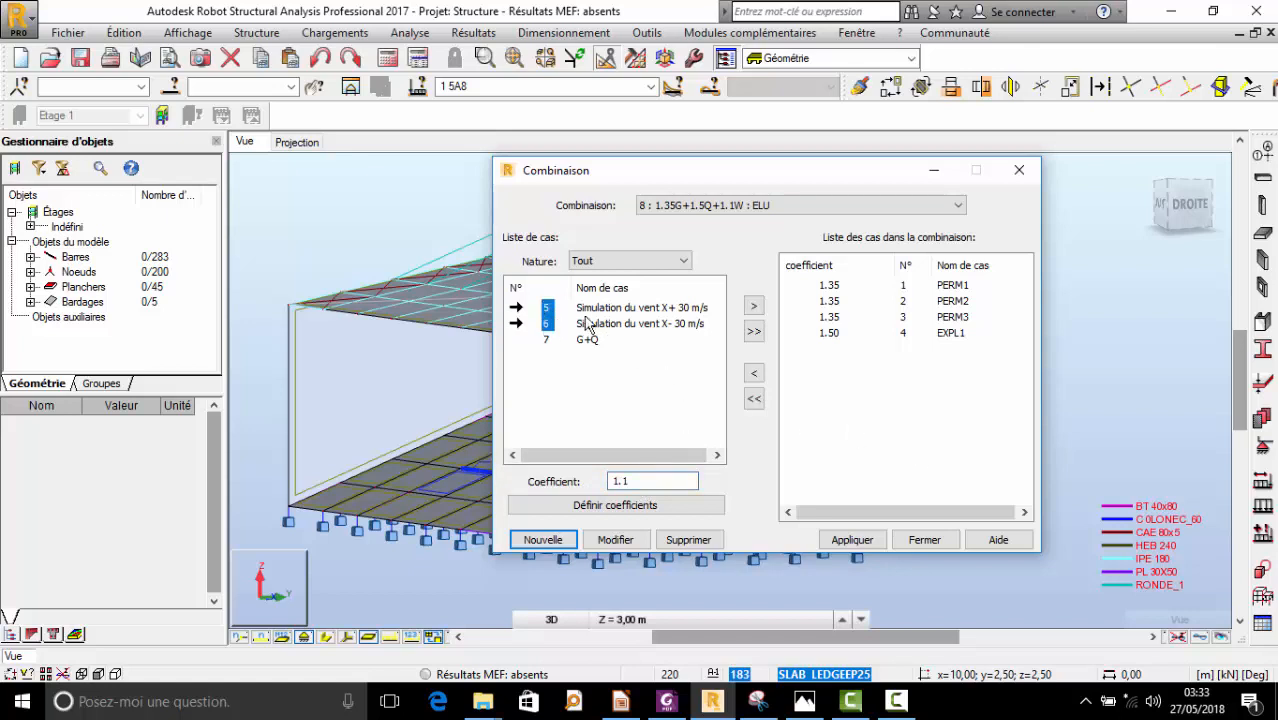
{"action": "left_click", "coordinate": [754, 305]}
{"action": "left_click", "coordinate": [851, 539]}
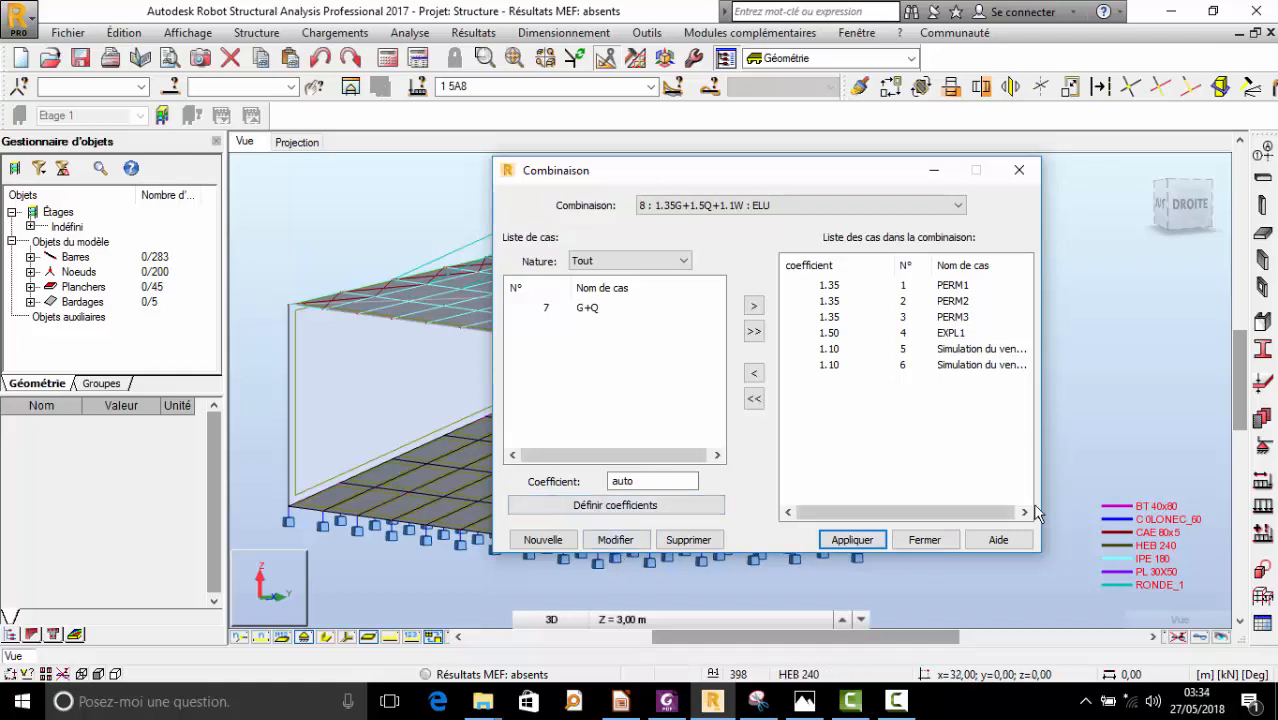
{"action": "left_click", "coordinate": [929, 541]}
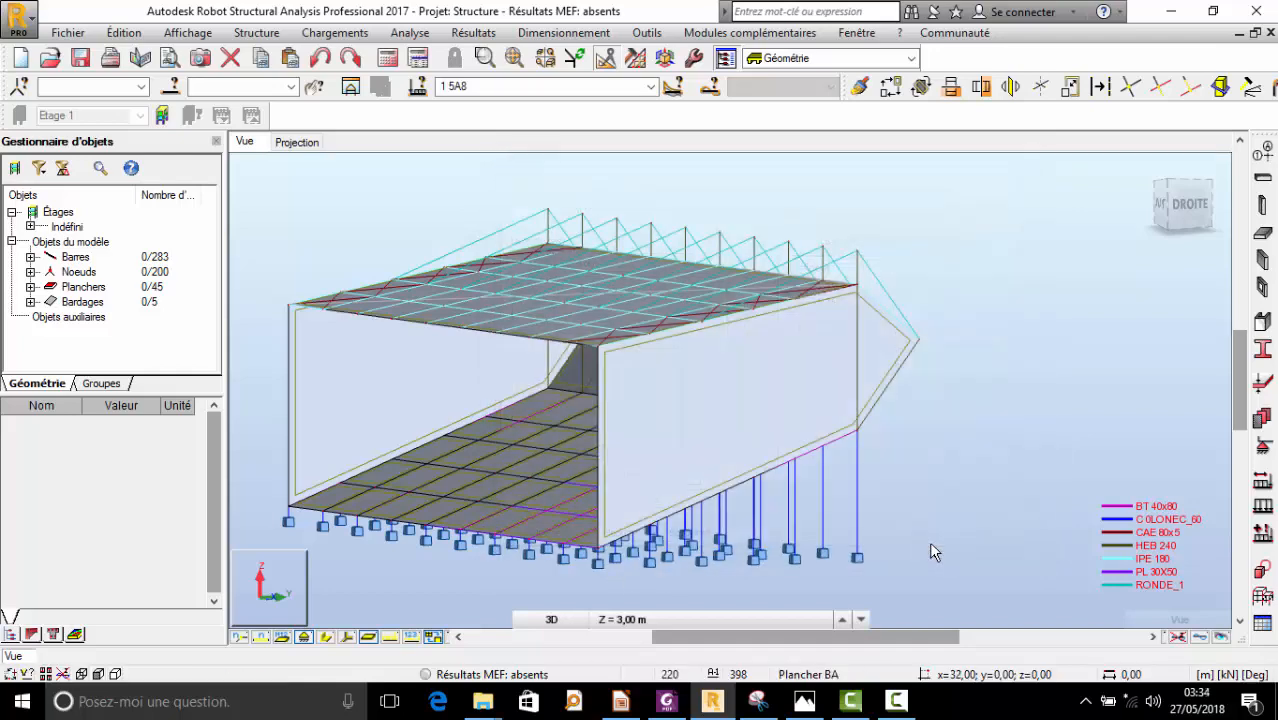
- Select combination G+Q as the active load case and display its load symbols on the model
{"action": "left_click", "coordinate": [650, 87]}
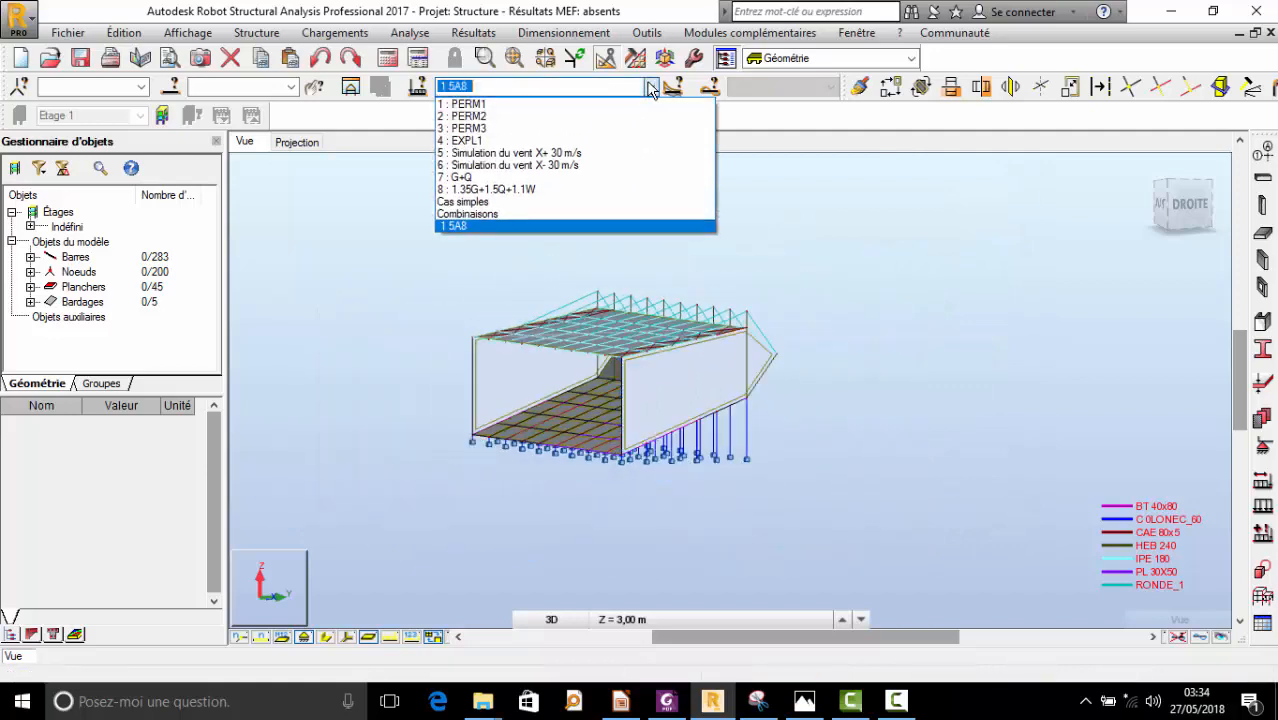
{"action": "left_click", "coordinate": [520, 177]}
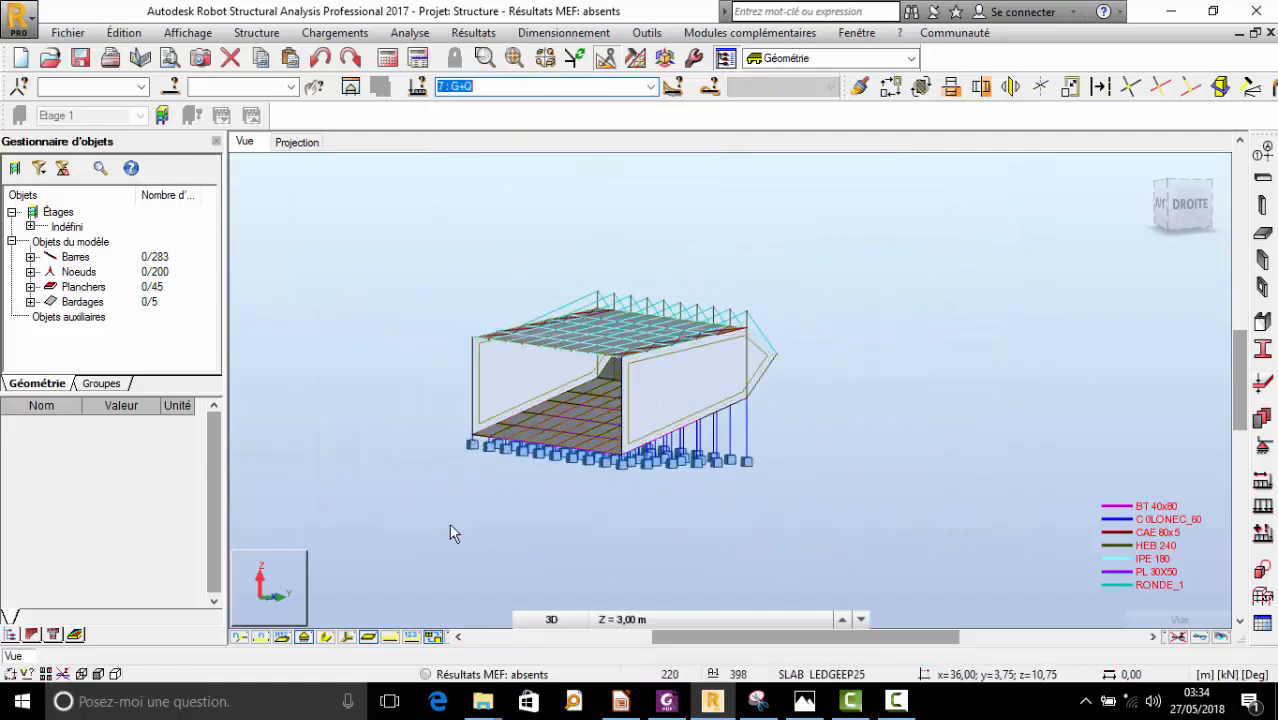
{"action": "left_click", "coordinate": [389, 637]}
{"action": "scroll", "coordinate": [650, 334], "scroll_direction": "up", "scroll_amount": 3}
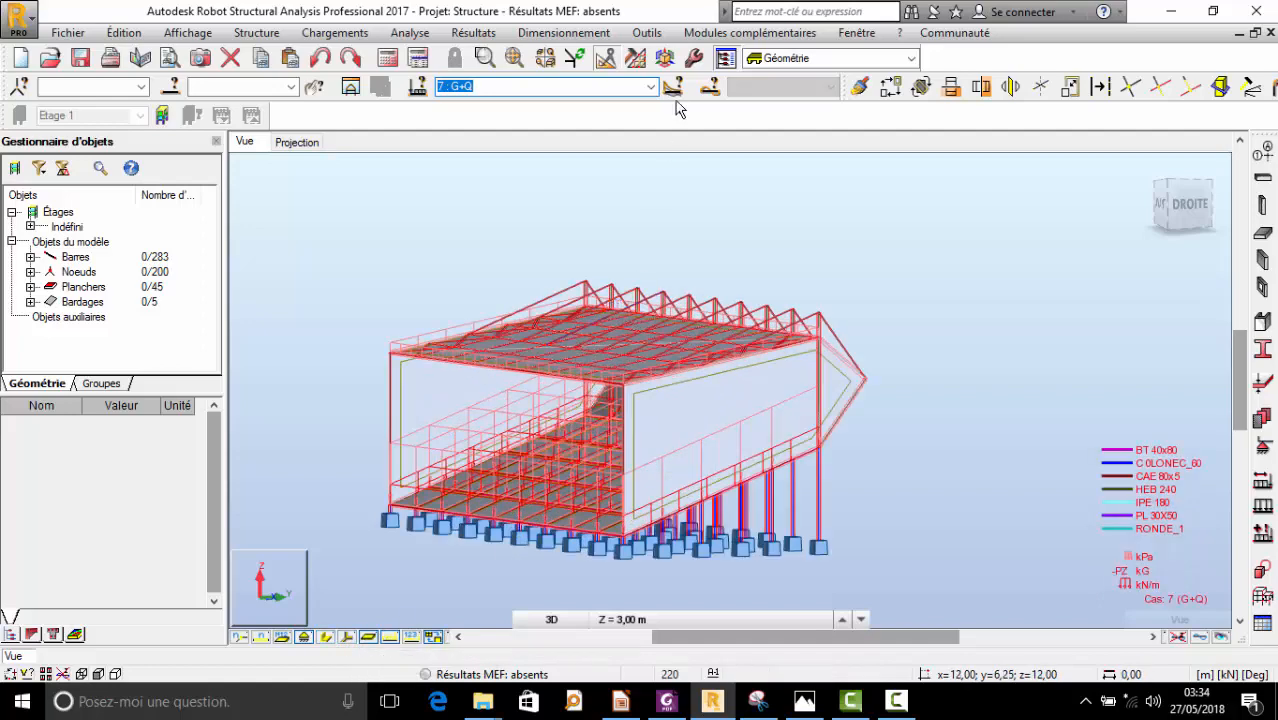
- View the loads of combination 1.35G+1.5Q+1.1W on the model and hide the load symbols again
{"action": "left_click", "coordinate": [650, 87]}
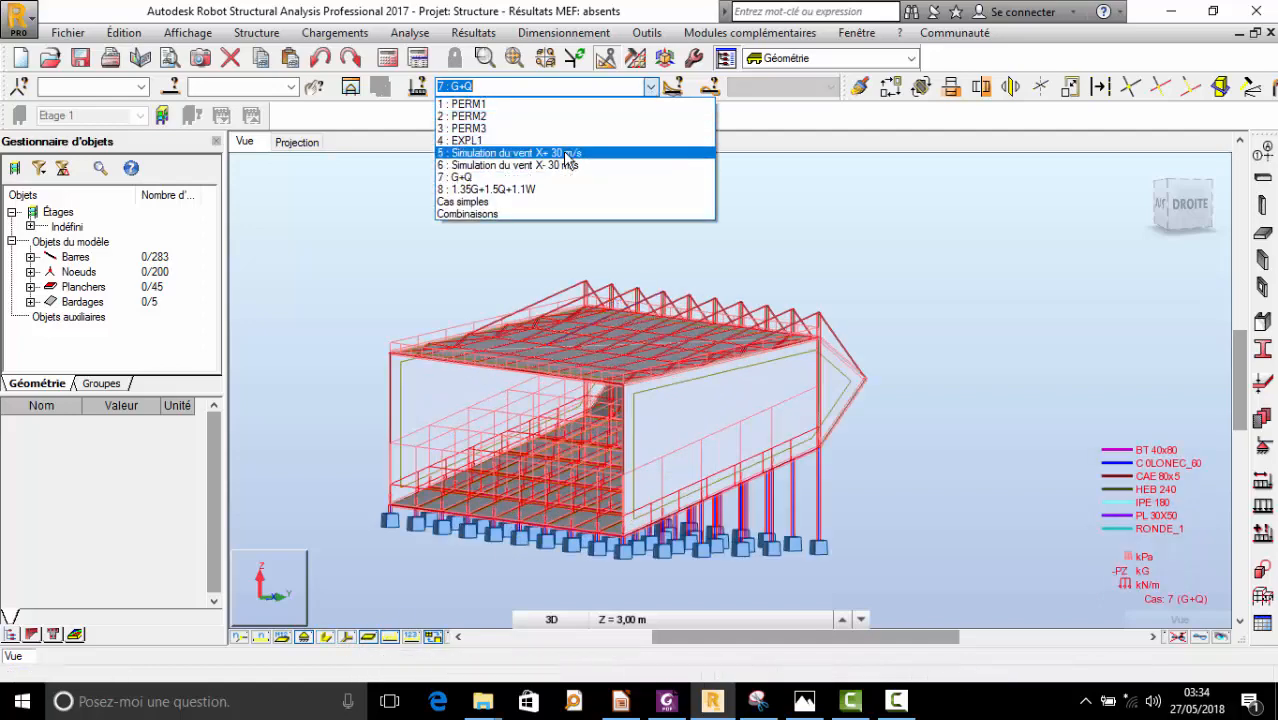
{"action": "left_click", "coordinate": [519, 190]}
{"action": "scroll", "coordinate": [697, 332], "scroll_direction": "down", "scroll_amount": 2}
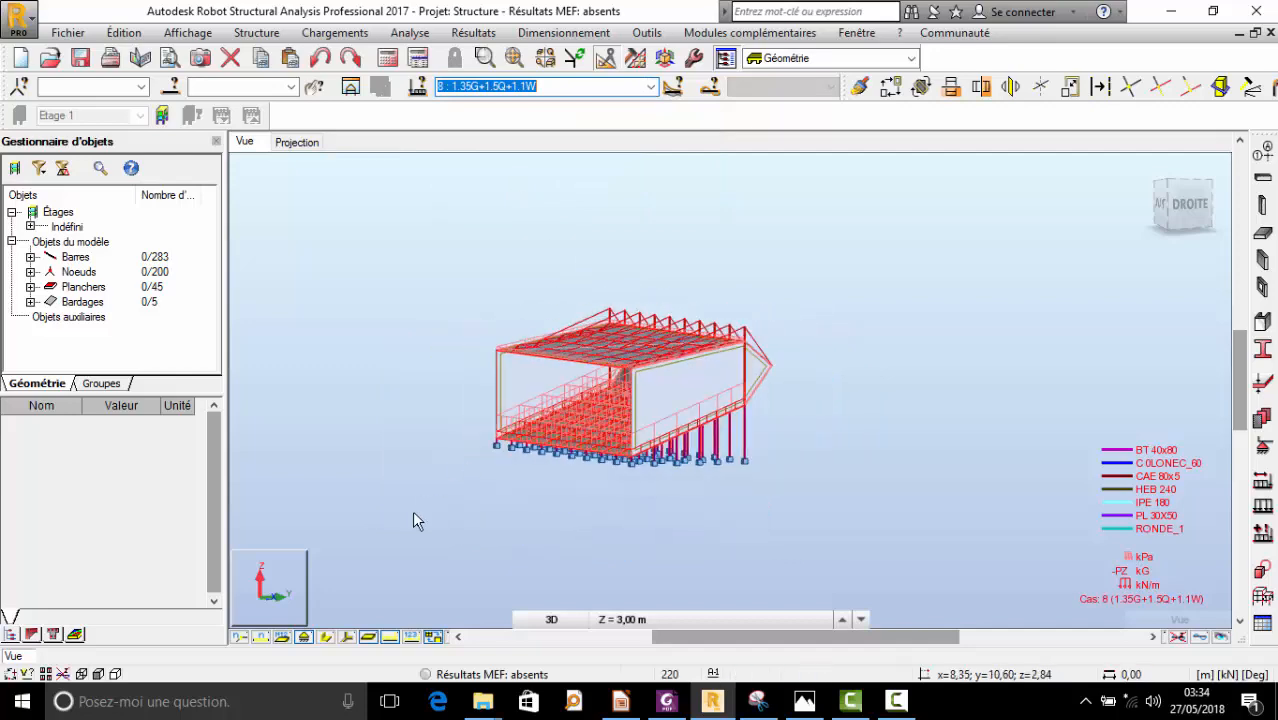
{"action": "left_click", "coordinate": [391, 642]}
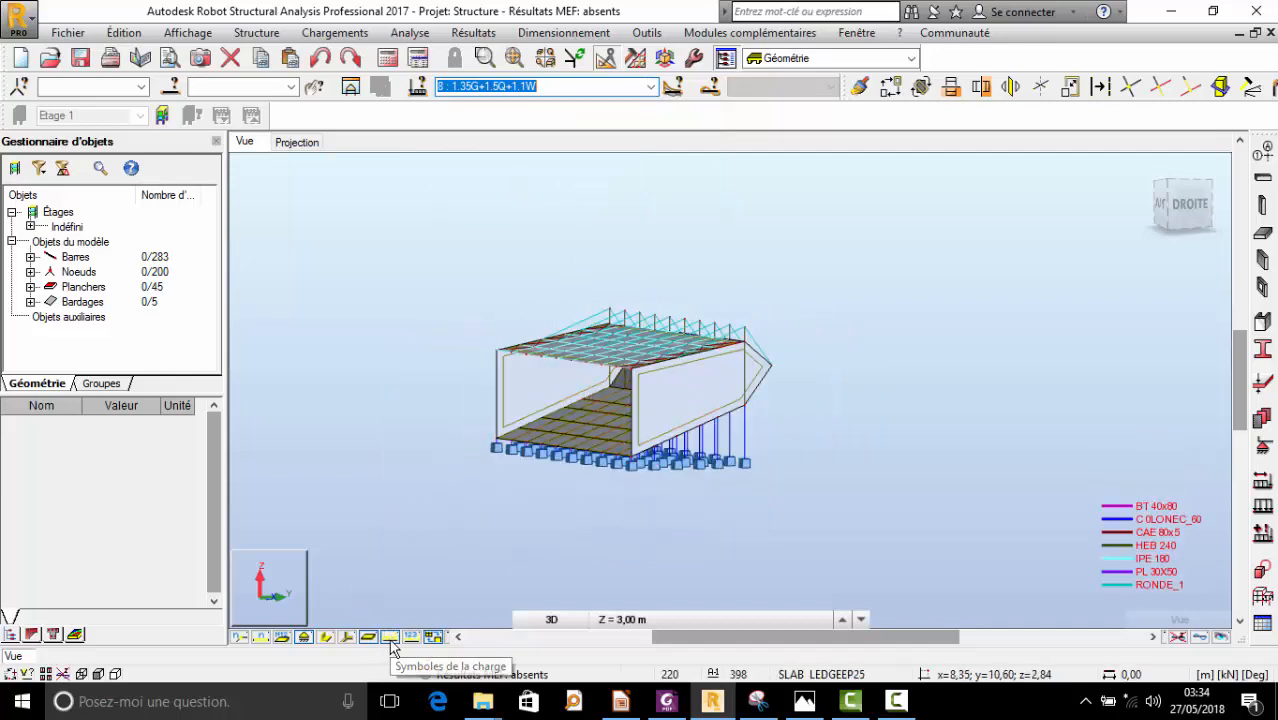
- Run the structure verification on the grandstand model
{"action": "right_click", "coordinate": [696, 213]}
{"action": "left_click", "coordinate": [687, 288]}
{"action": "scroll", "coordinate": [504, 410], "scroll_direction": "down", "scroll_amount": 3}
{"action": "scroll", "coordinate": [541, 408], "scroll_direction": "up", "scroll_amount": 4}
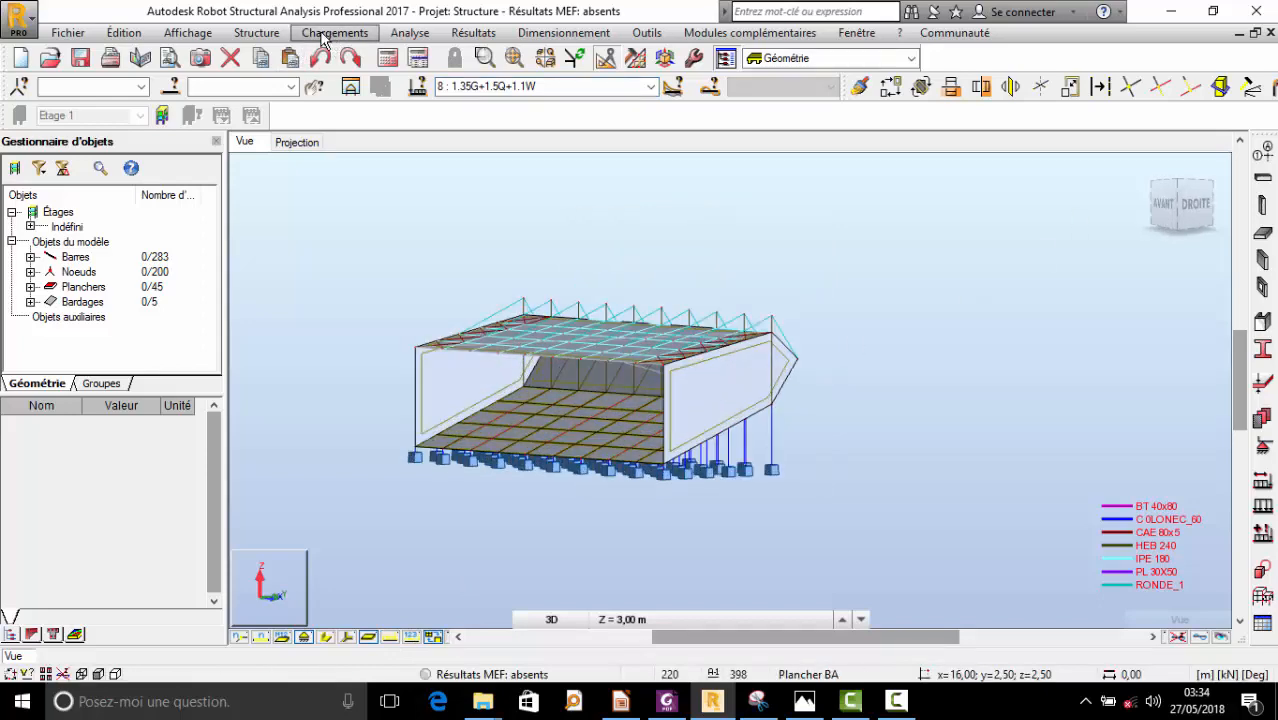
{"action": "left_click", "coordinate": [256, 33]}
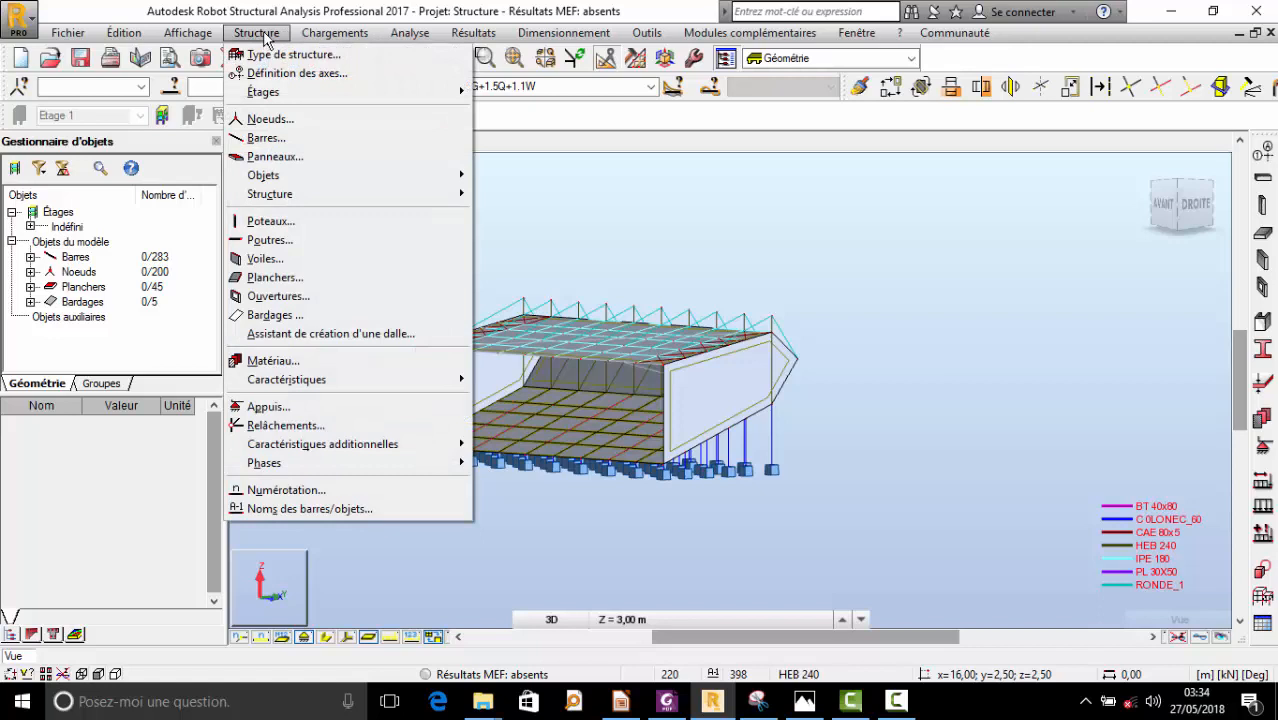
{"action": "mouse_move", "coordinate": [333, 38]}
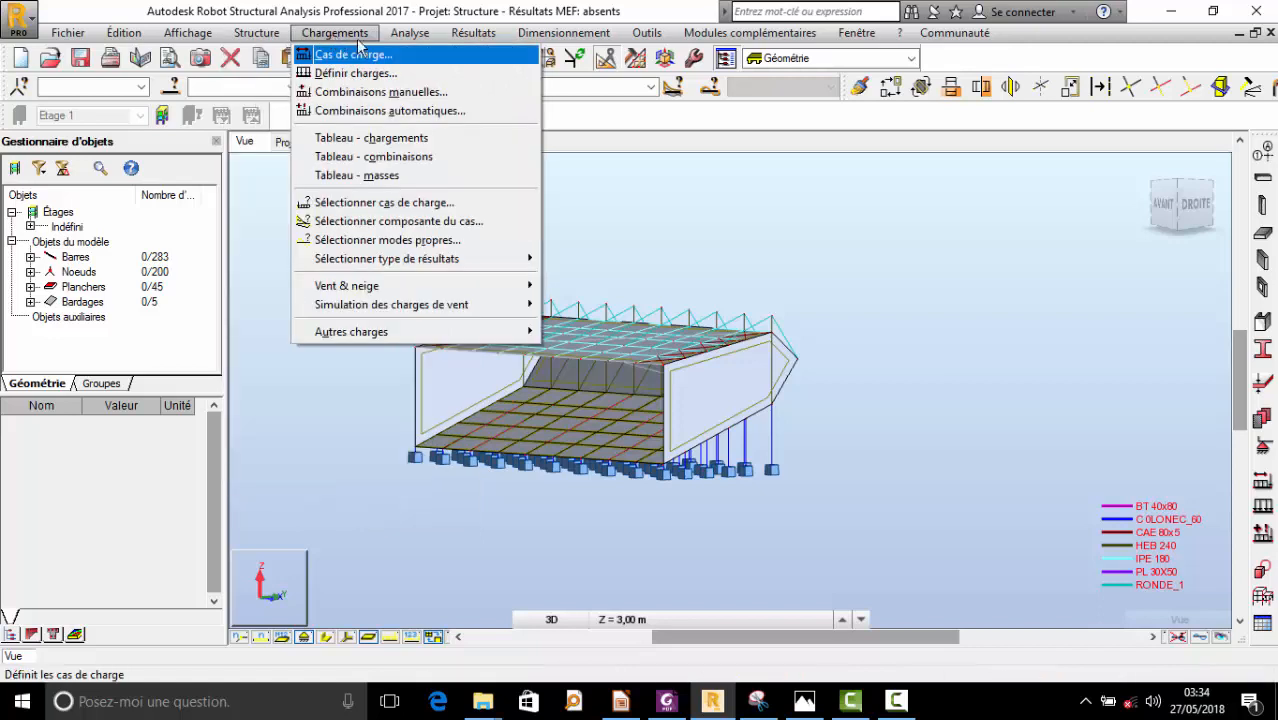
{"action": "mouse_move", "coordinate": [408, 40]}
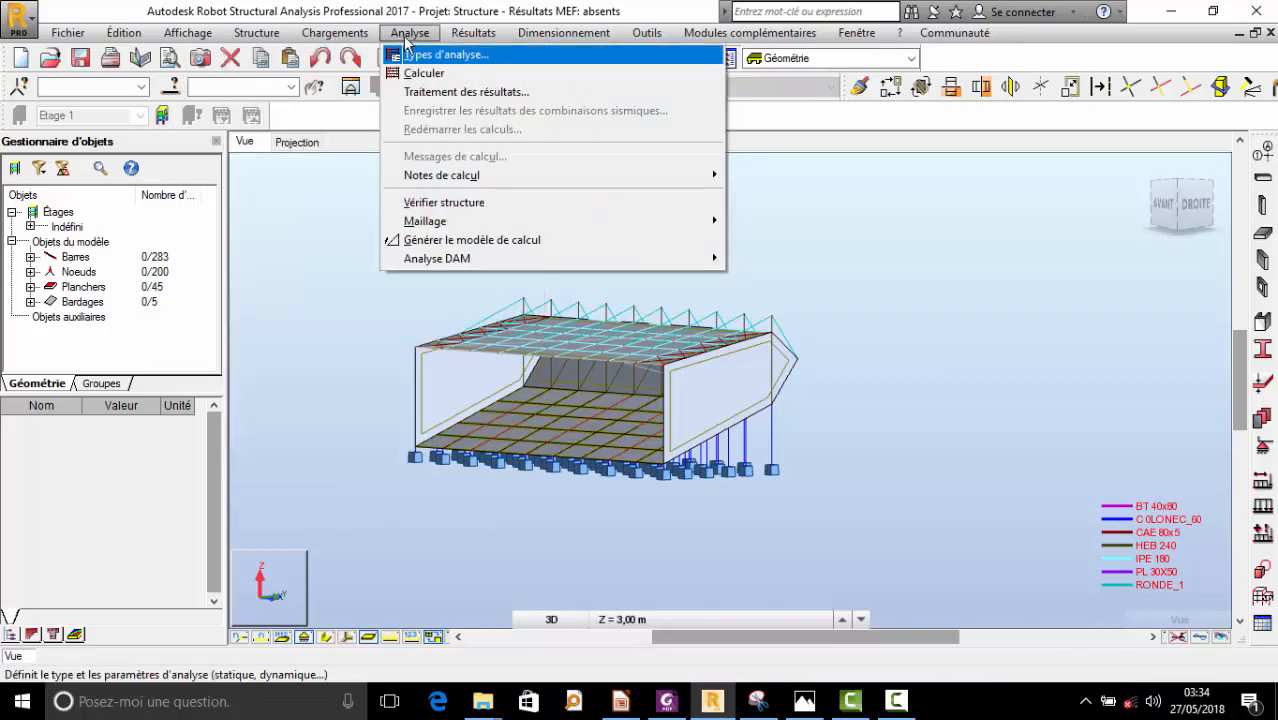
{"action": "left_click", "coordinate": [626, 206]}
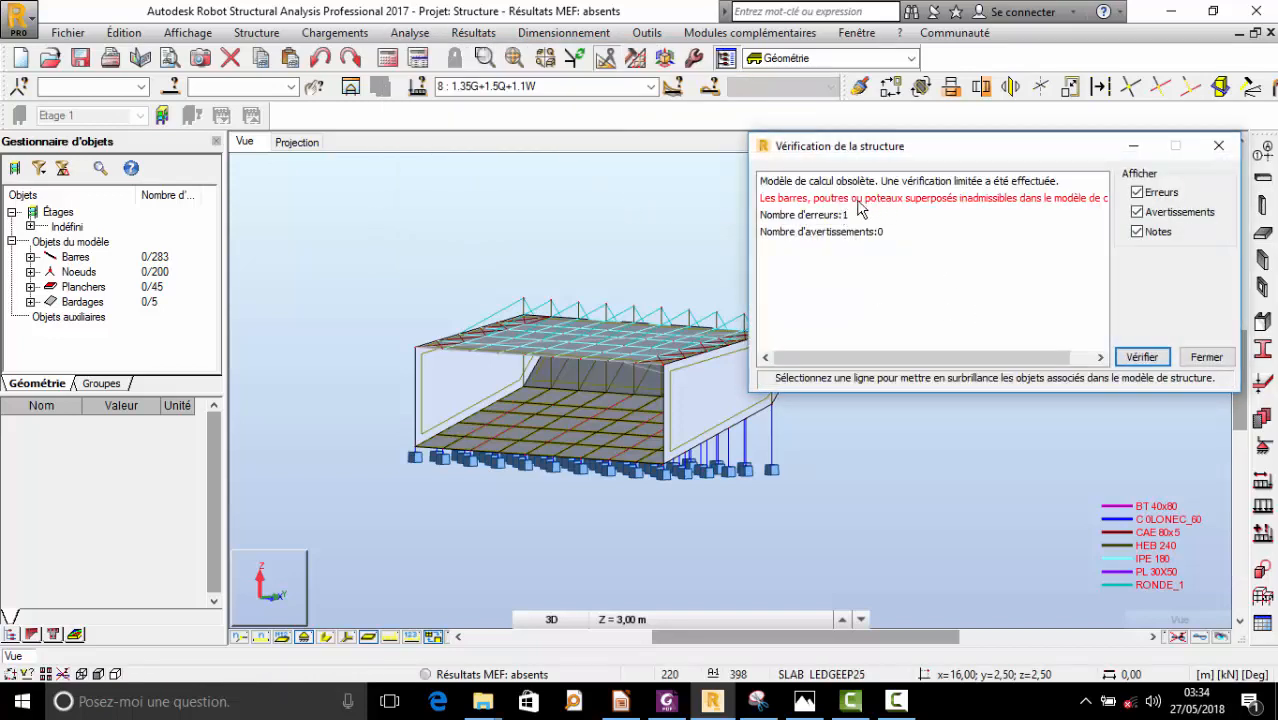
- Highlight the bars behind the superposed bars error in the verification list and examine where they lie on the roof
{"action": "right_click", "coordinate": [540, 208]}
{"action": "left_click", "coordinate": [489, 286]}
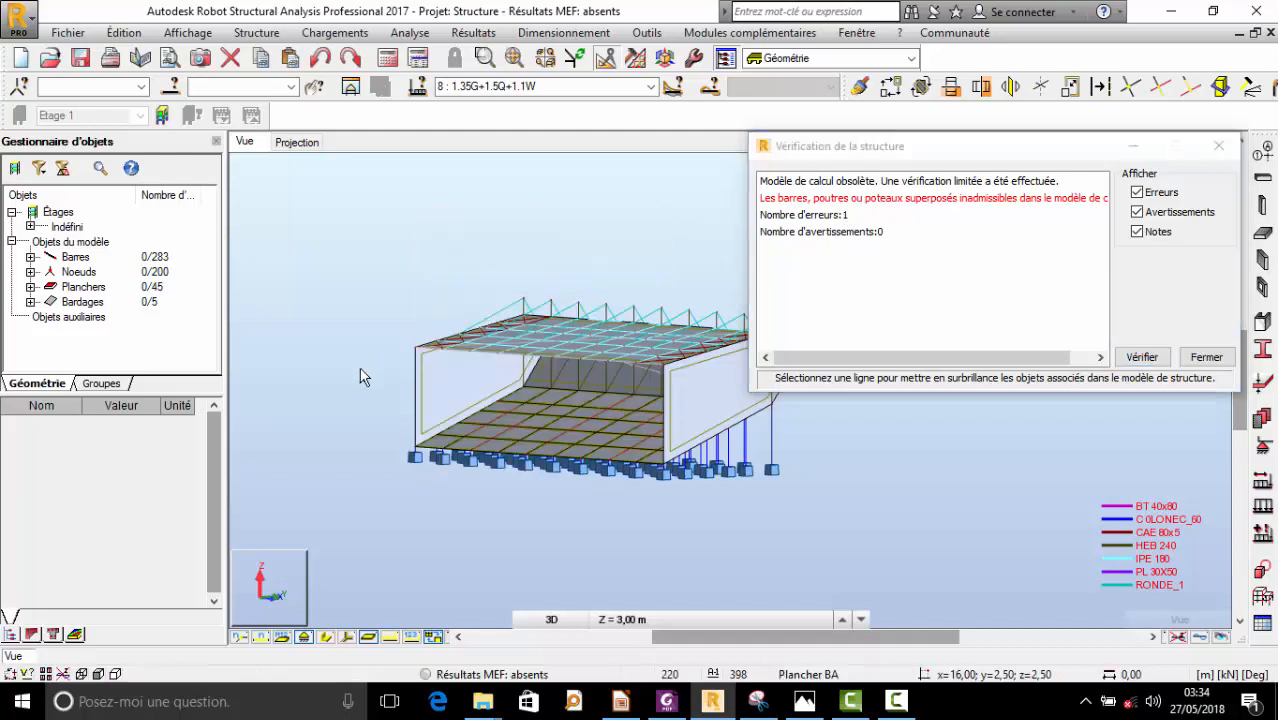
{"action": "scroll", "coordinate": [362, 371], "scroll_direction": "down", "scroll_amount": 2}
{"action": "left_click_drag", "start_coordinate": [366, 371], "coordinate": [414, 381]}
{"action": "scroll", "coordinate": [539, 363], "scroll_direction": "up", "scroll_amount": 2}
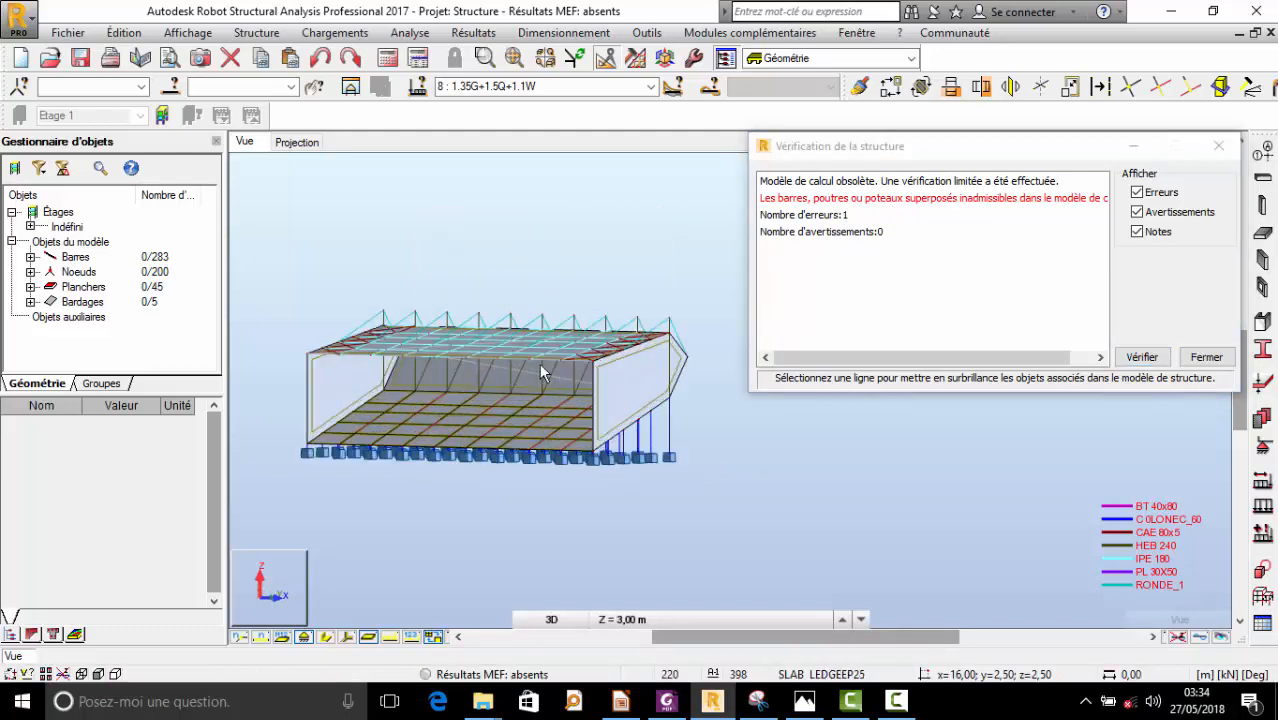
{"action": "left_click", "coordinate": [857, 199]}
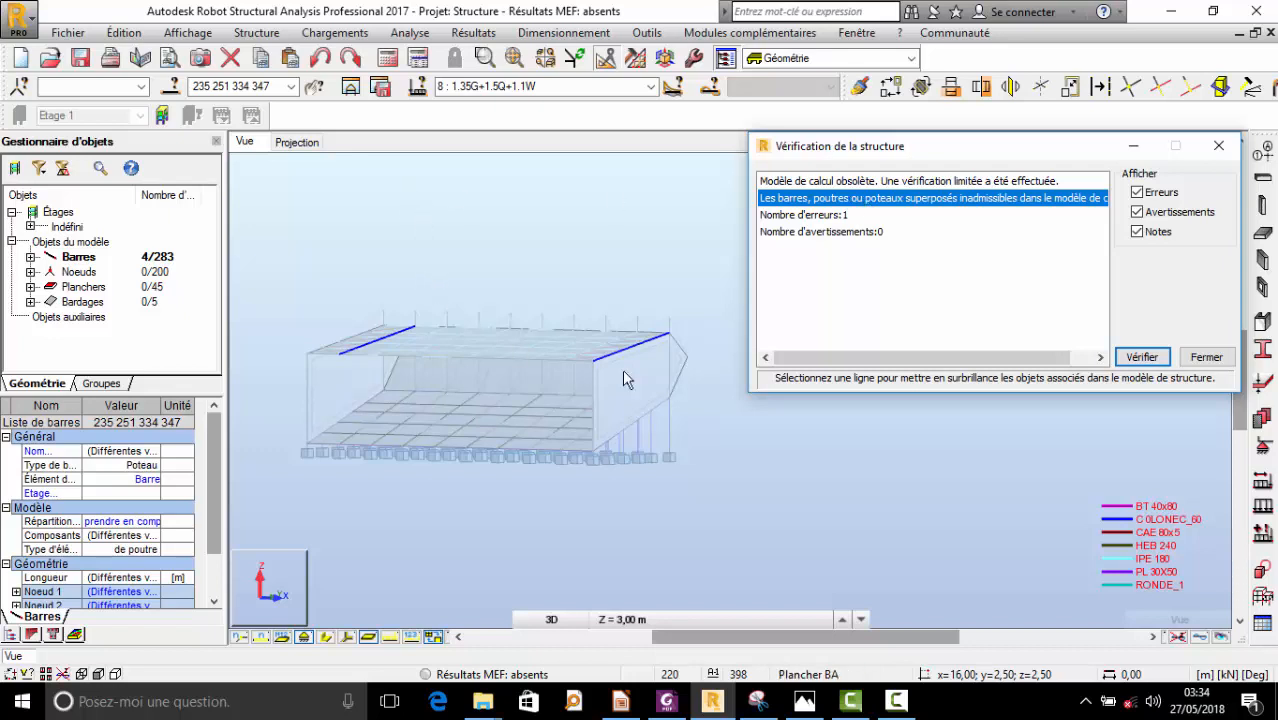
{"action": "scroll", "coordinate": [323, 319], "scroll_direction": "up", "scroll_amount": 4}
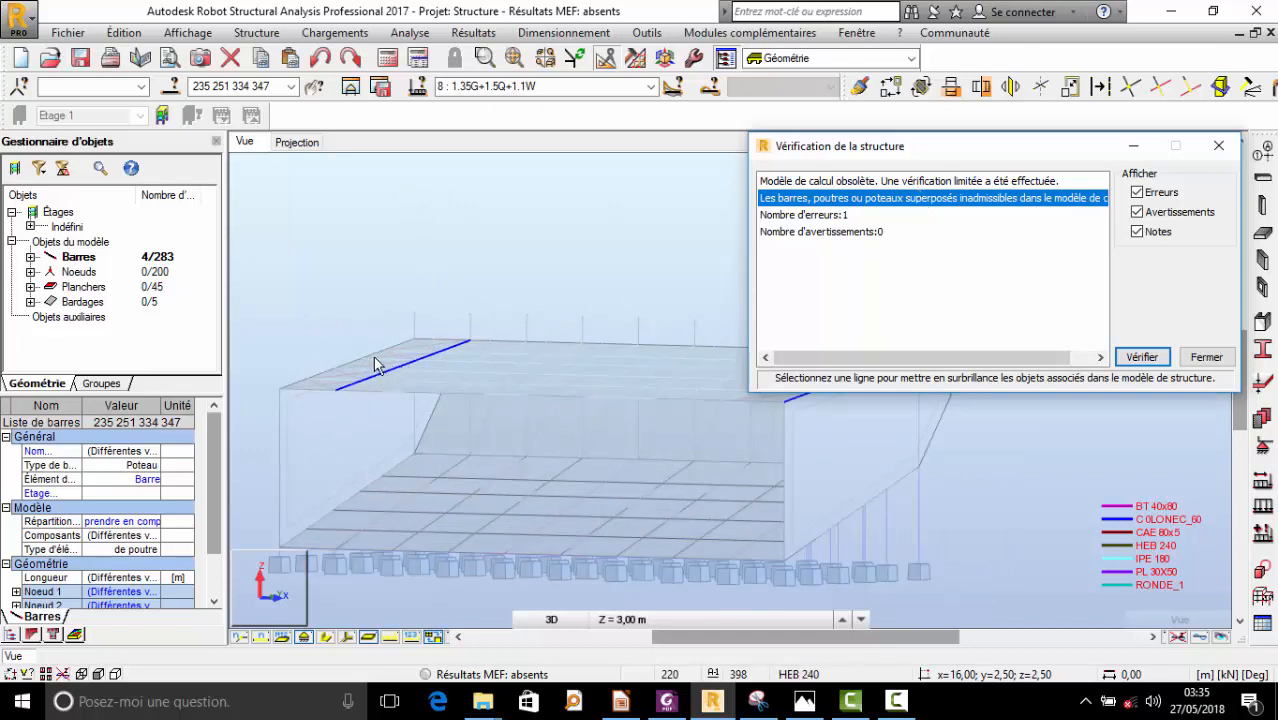
{"action": "scroll", "coordinate": [312, 363], "scroll_direction": "down", "scroll_amount": 2}
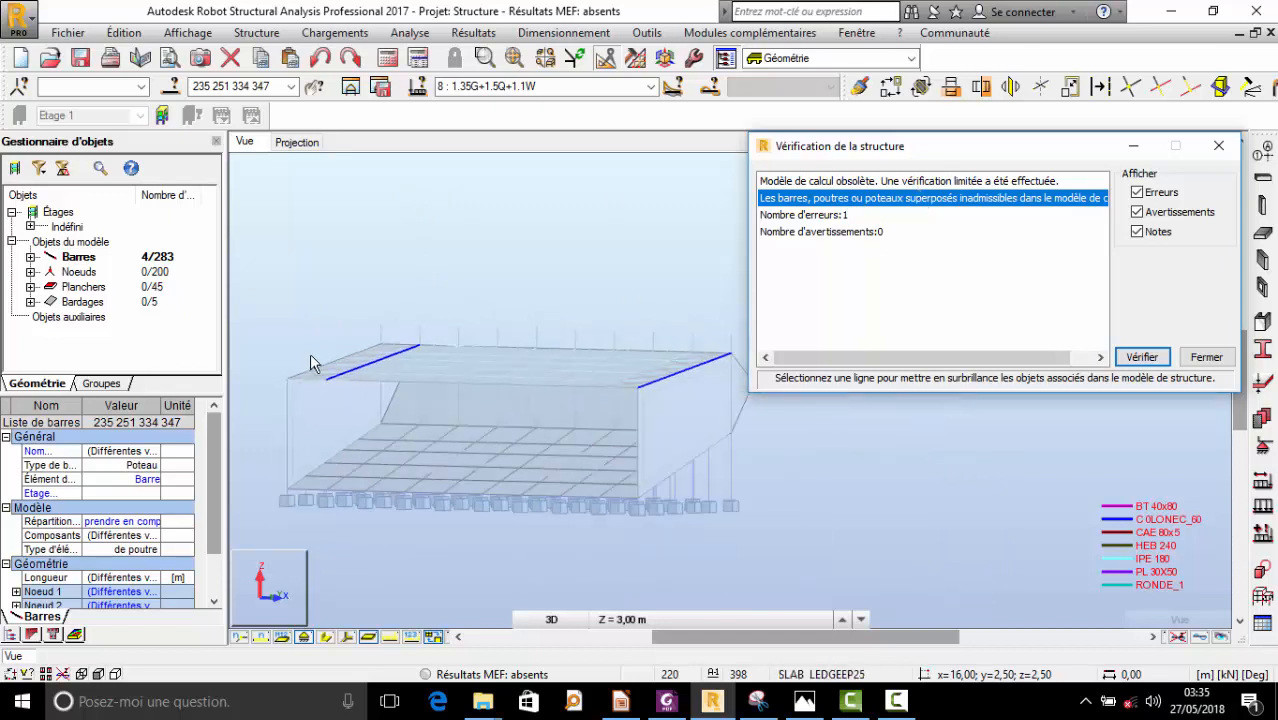
- Isolate the superposed roof bars 235, 251, 334 and 347, delete them, and close the verification results
{"action": "left_click", "coordinate": [351, 89]}
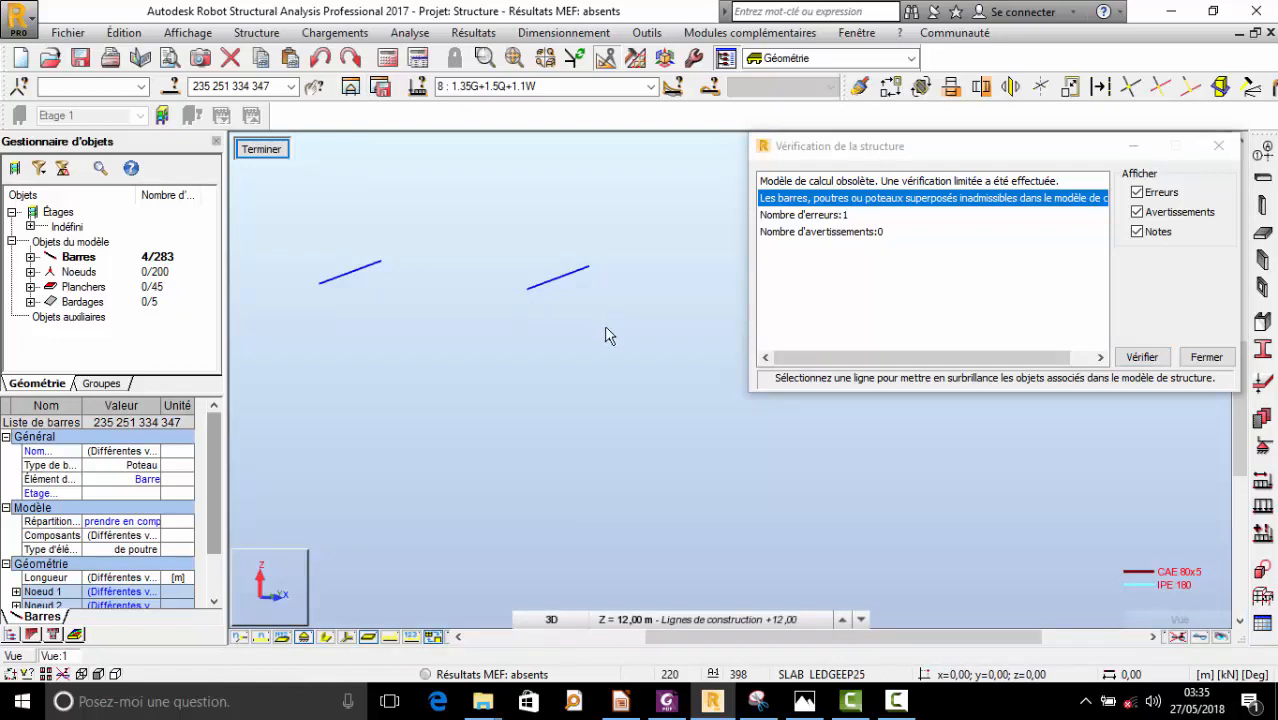
{"action": "left_click_drag", "start_coordinate": [646, 353], "coordinate": [285, 257]}
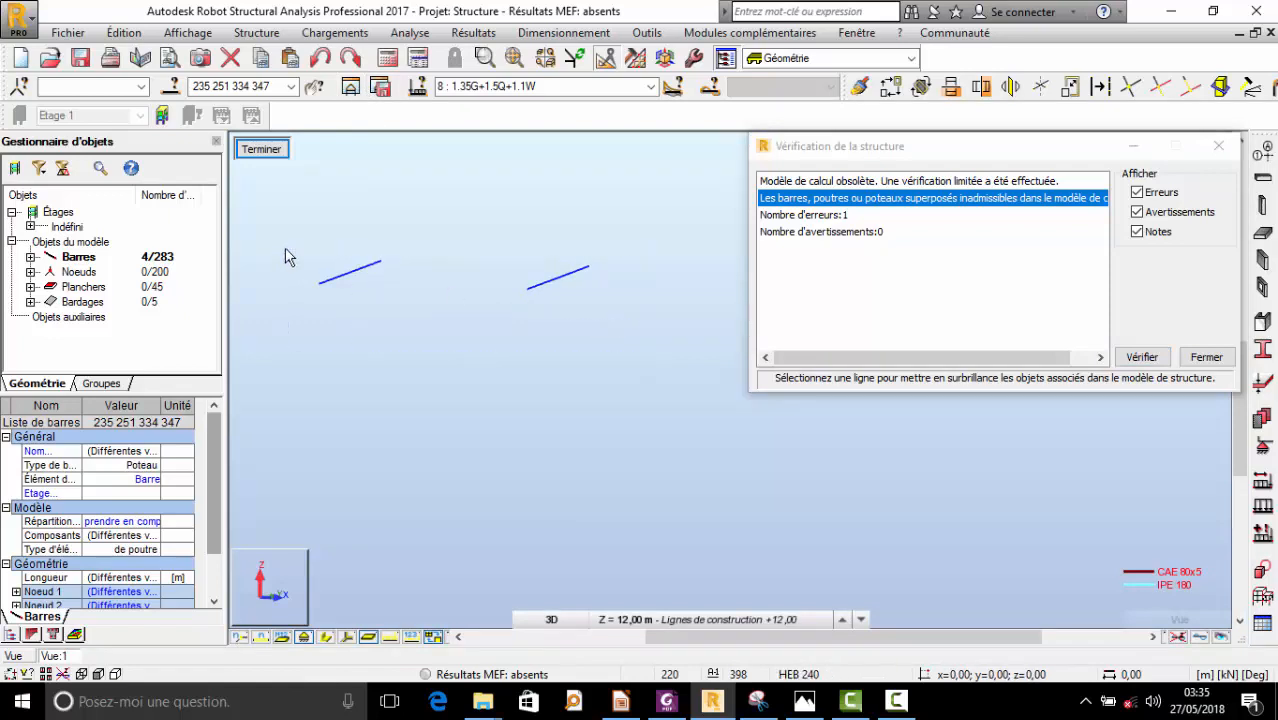
{"action": "left_click", "coordinate": [285, 254]}
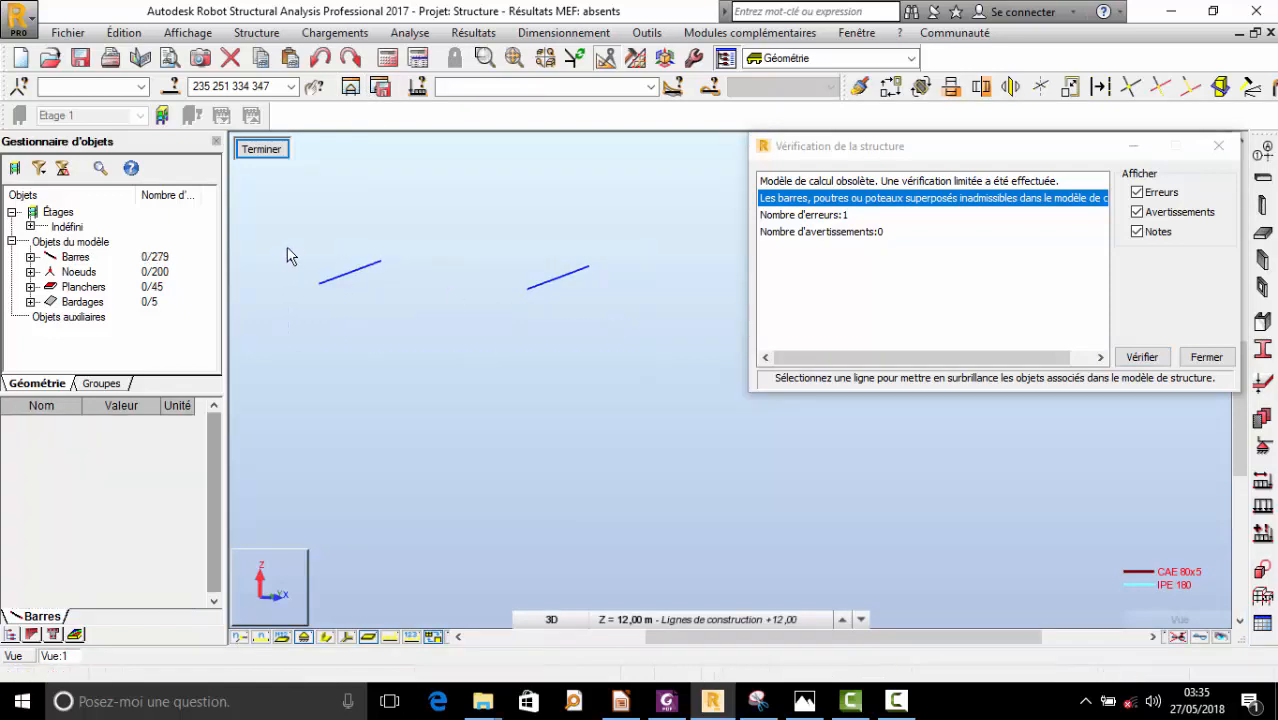
{"action": "left_click", "coordinate": [262, 149]}
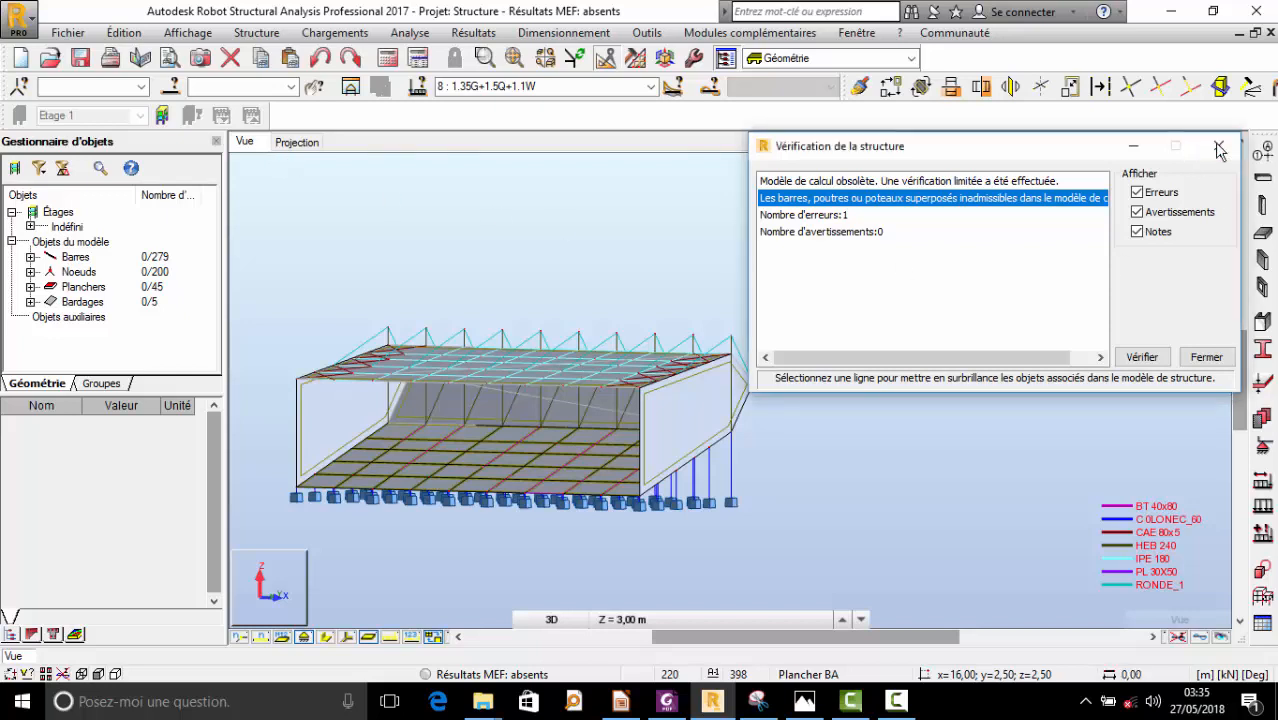
{"action": "left_click", "coordinate": [1218, 146]}
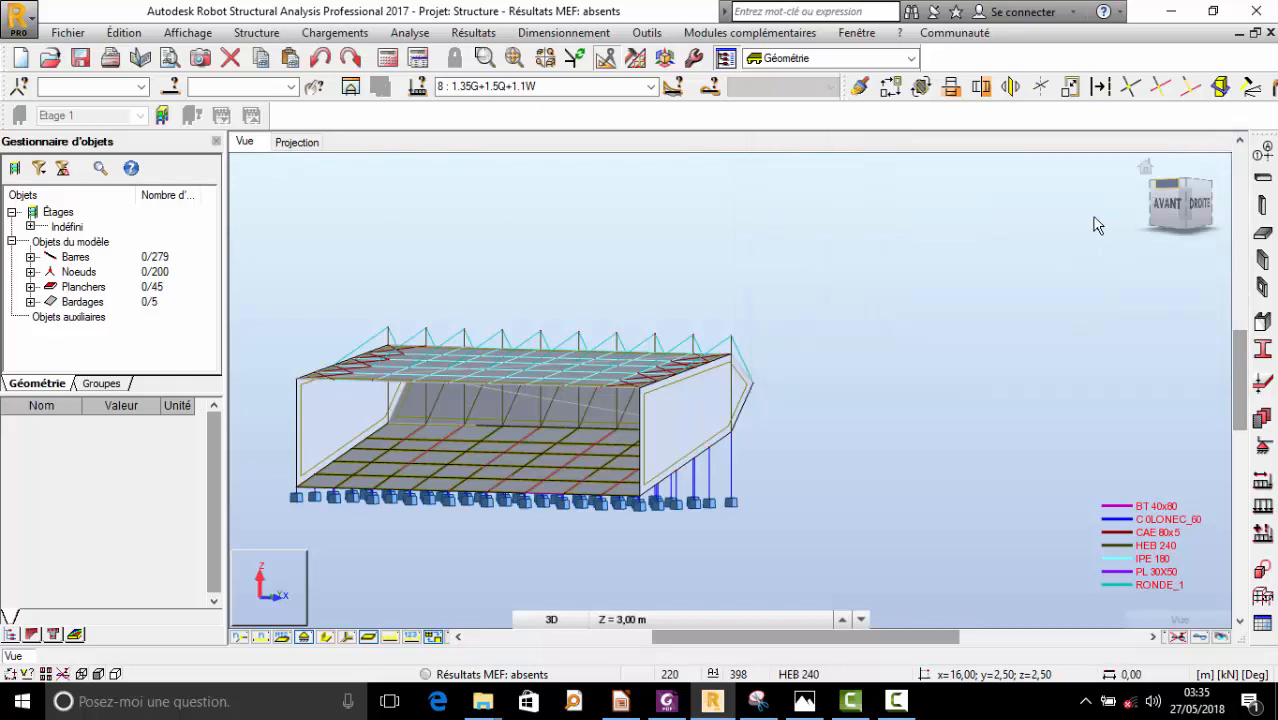
- Run the structure verification again after the bar deletion and close its results
{"action": "left_click", "coordinate": [412, 34]}
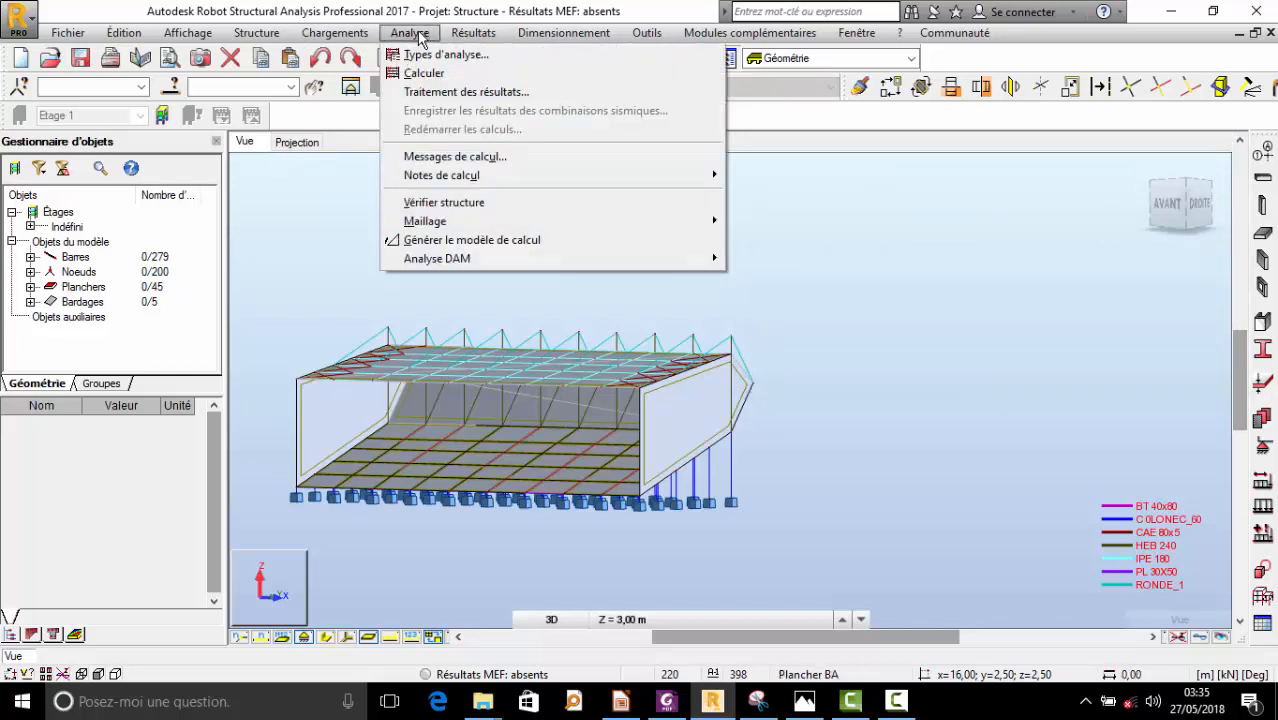
{"action": "left_click", "coordinate": [570, 203]}
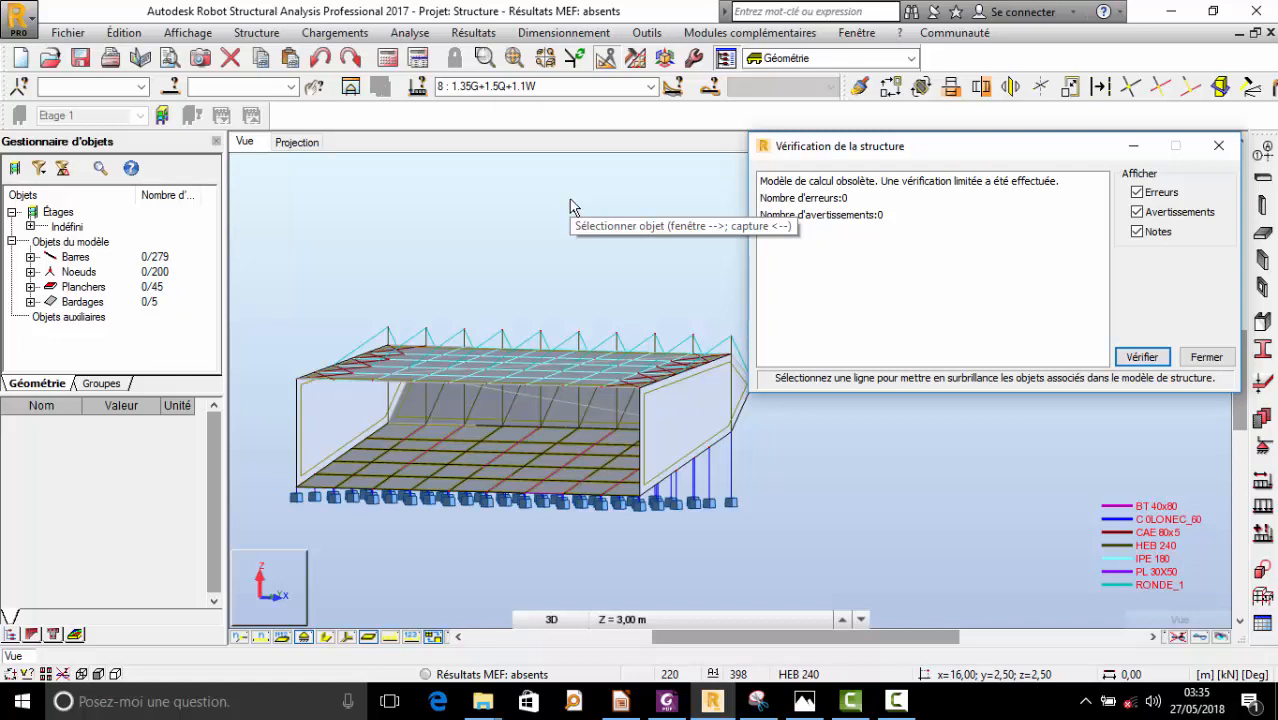
{"action": "left_click", "coordinate": [1219, 146]}
- Calculate the structure and inspect the meshed model alongside the calculation messages
{"action": "right_click", "coordinate": [785, 265]}
{"action": "left_click", "coordinate": [800, 340]}
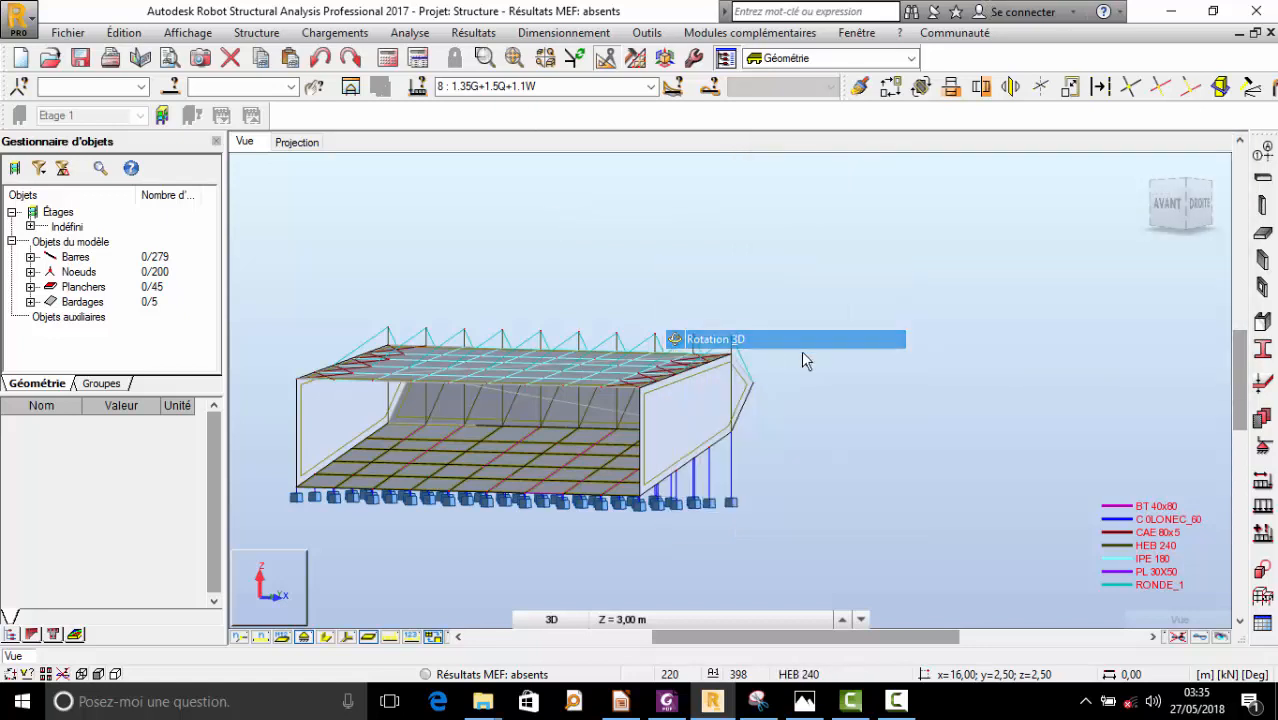
{"action": "scroll", "coordinate": [803, 352], "scroll_direction": "down", "scroll_amount": 3}
{"action": "left_click_drag", "start_coordinate": [766, 401], "coordinate": [735, 347]}
{"action": "scroll", "coordinate": [724, 377], "scroll_direction": "up", "scroll_amount": 3}
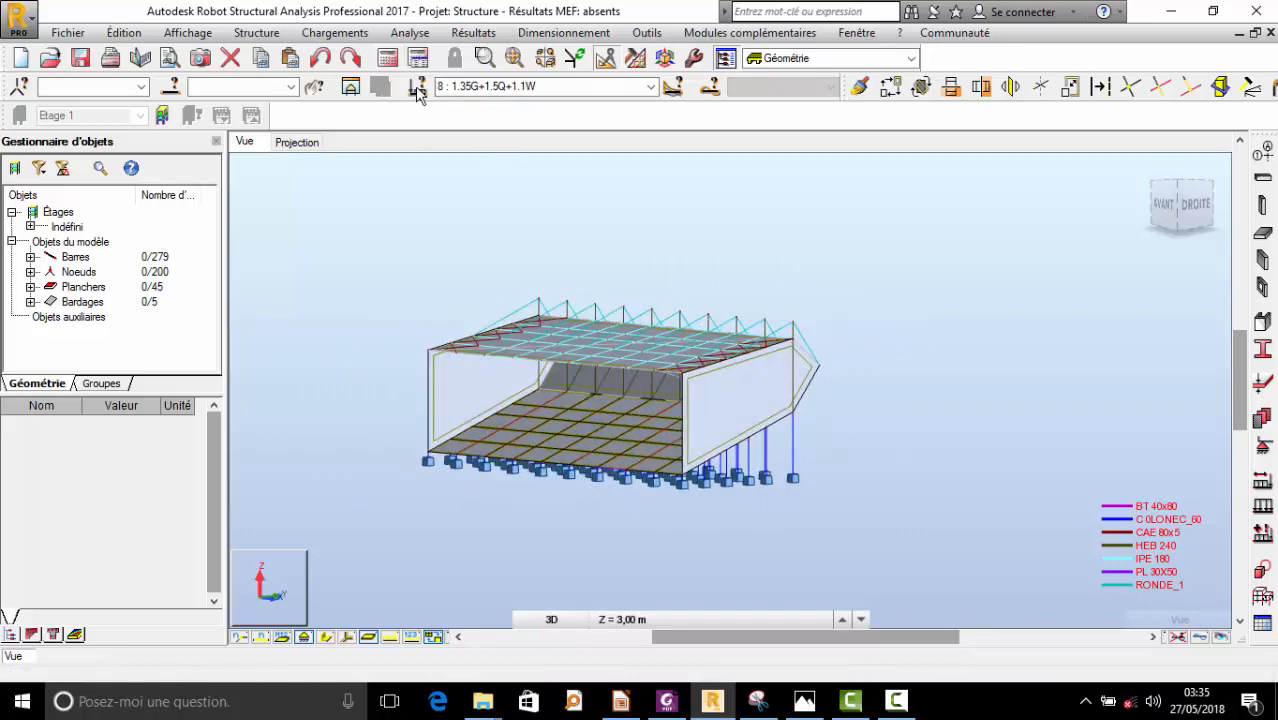
{"action": "left_click", "coordinate": [398, 60]}
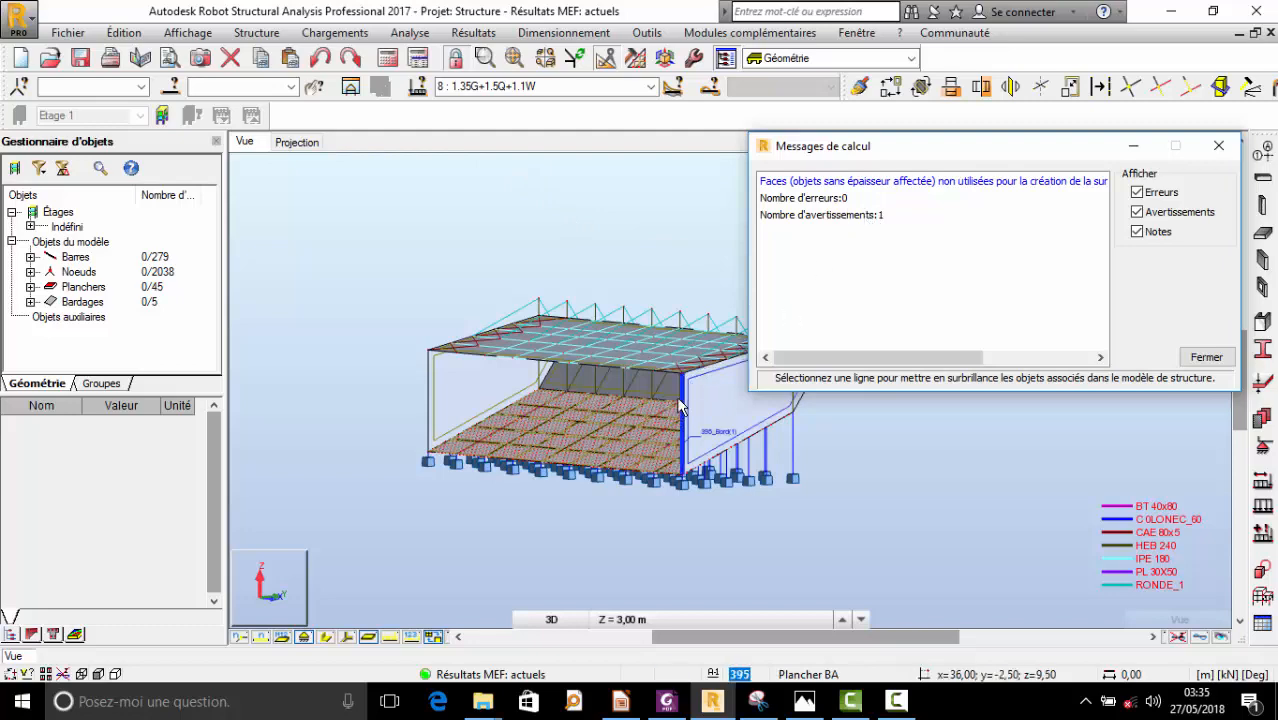
{"action": "scroll", "coordinate": [345, 434], "scroll_direction": "down", "scroll_amount": 2}
{"action": "scroll", "coordinate": [535, 420], "scroll_direction": "up", "scroll_amount": 2}
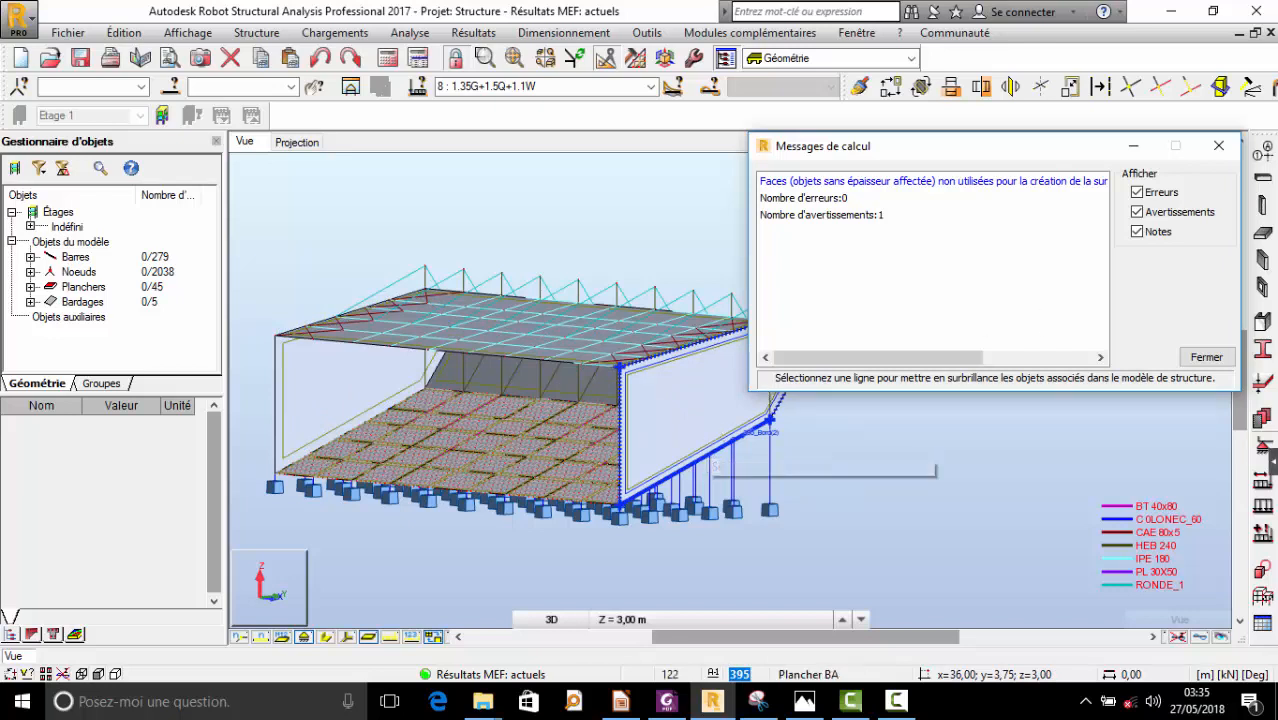
- Close the calculation messages and select the transverse roof bar 245 in the 3D model
{"action": "left_click", "coordinate": [1222, 148]}
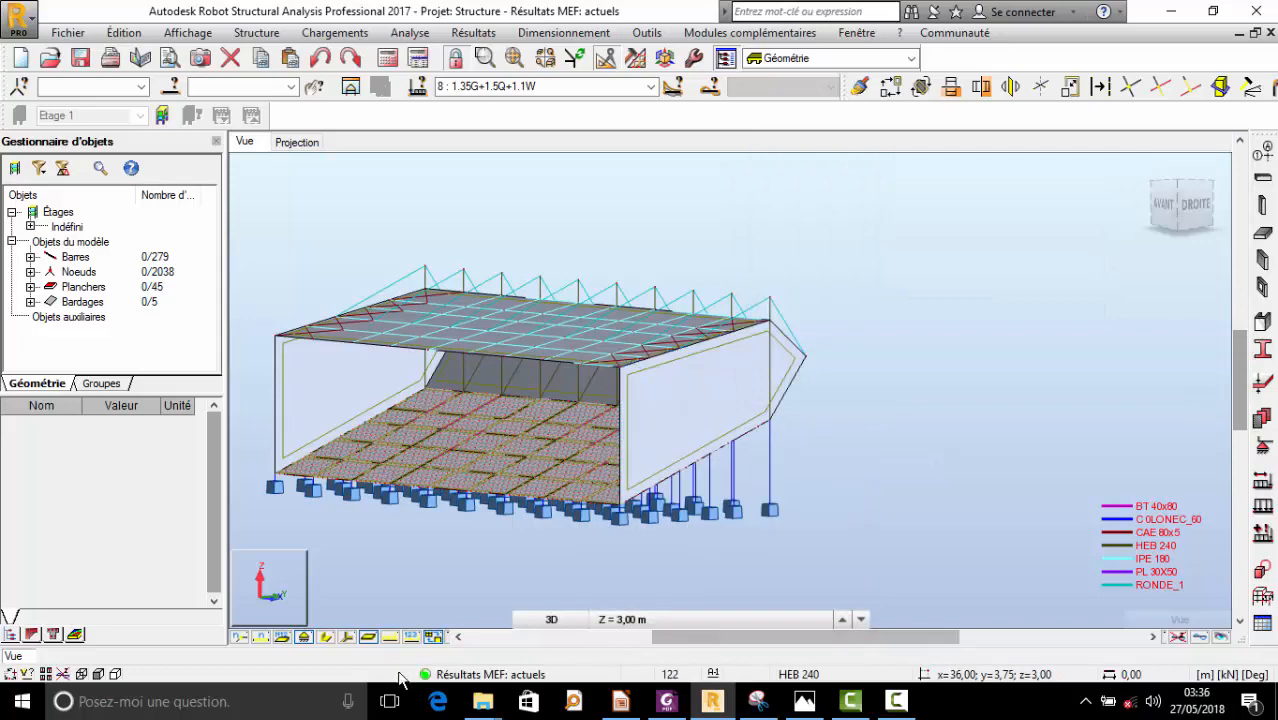
{"action": "right_click", "coordinate": [868, 226]}
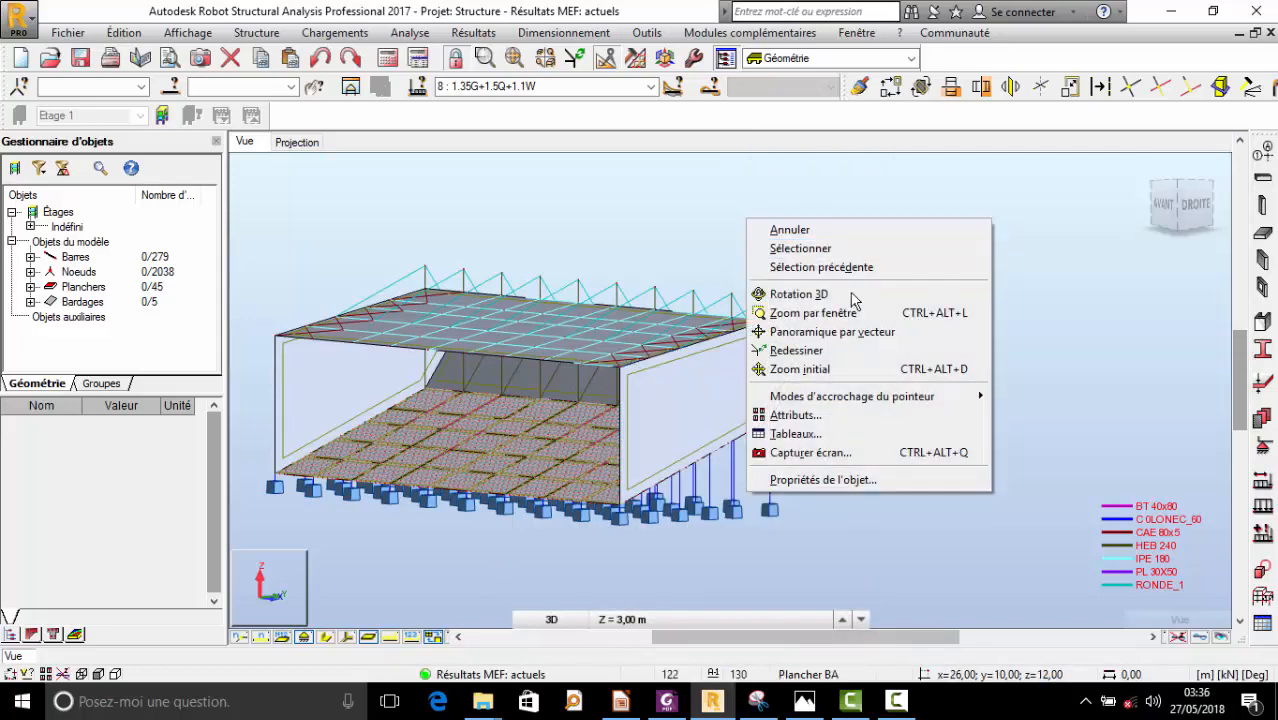
{"action": "left_click", "coordinate": [800, 291]}
{"action": "mouse_move", "coordinate": [707, 397]}
{"action": "left_mouse_down"}
{"action": "mouse_move", "coordinate": [716, 410]}
{"action": "mouse_move", "coordinate": [725, 367]}
{"action": "mouse_move", "coordinate": [714, 398]}
{"action": "left_mouse_up"}
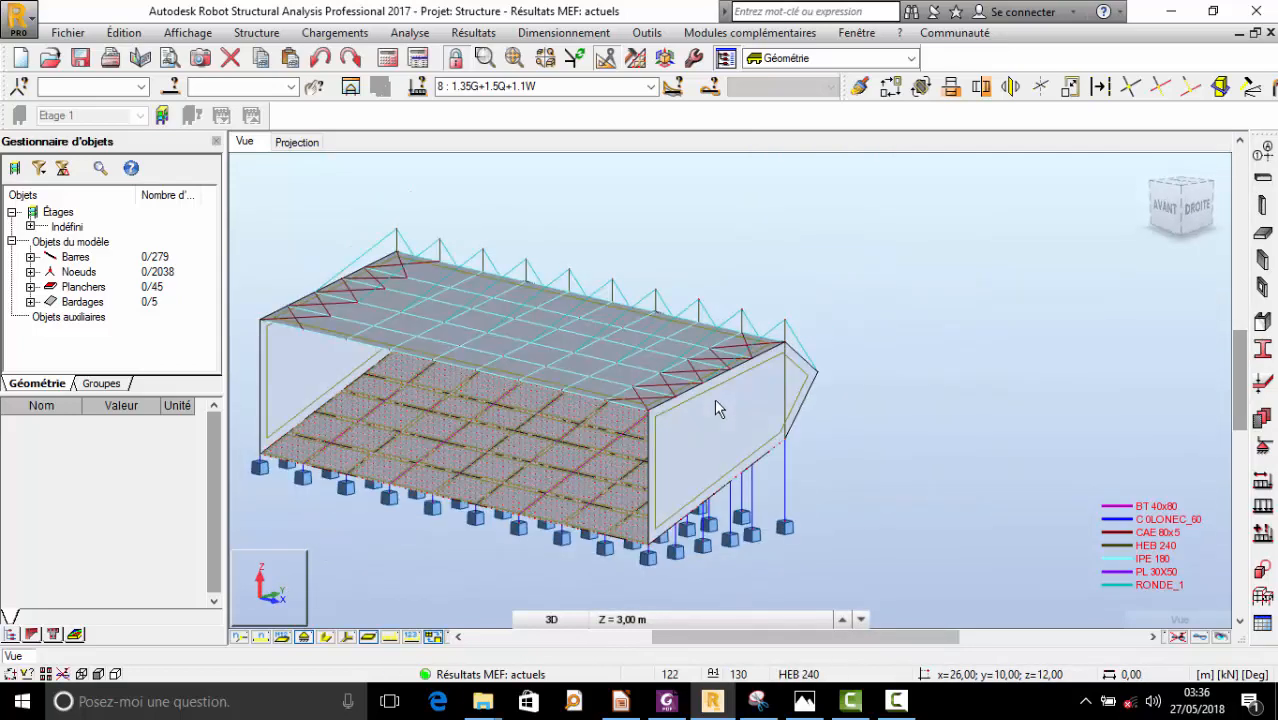
{"action": "scroll", "coordinate": [747, 385], "scroll_direction": "down", "scroll_amount": 2}
{"action": "right_click", "coordinate": [731, 292]}
{"action": "left_click", "coordinate": [739, 294]}
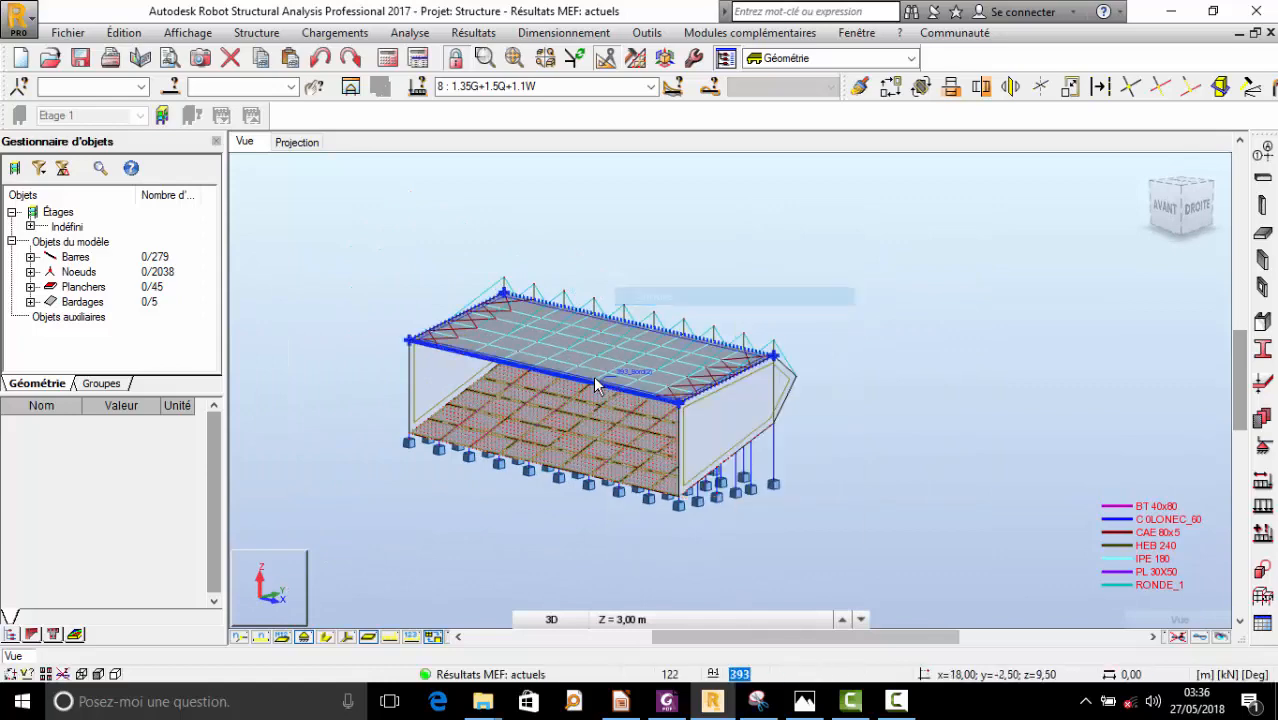
{"action": "scroll", "coordinate": [688, 338], "scroll_direction": "up", "scroll_amount": 4}
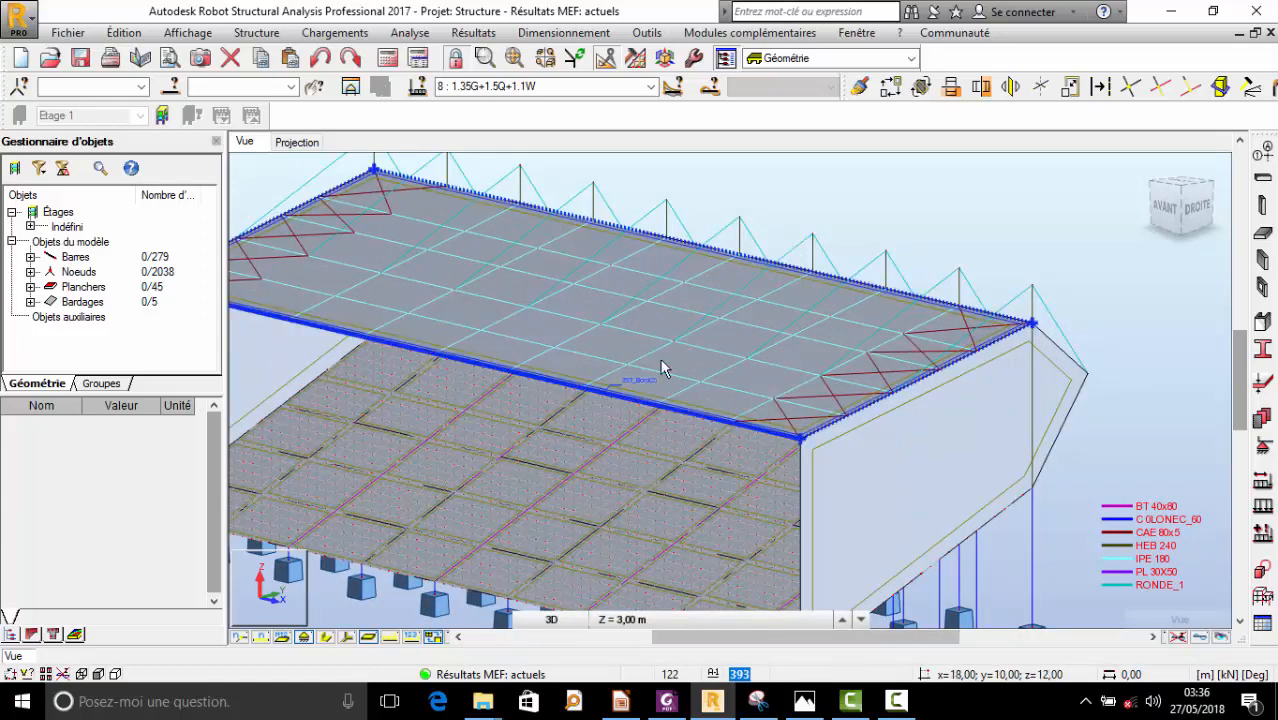
{"action": "scroll", "coordinate": [660, 358], "scroll_direction": "up", "scroll_amount": 2}
{"action": "left_click", "coordinate": [648, 355]}
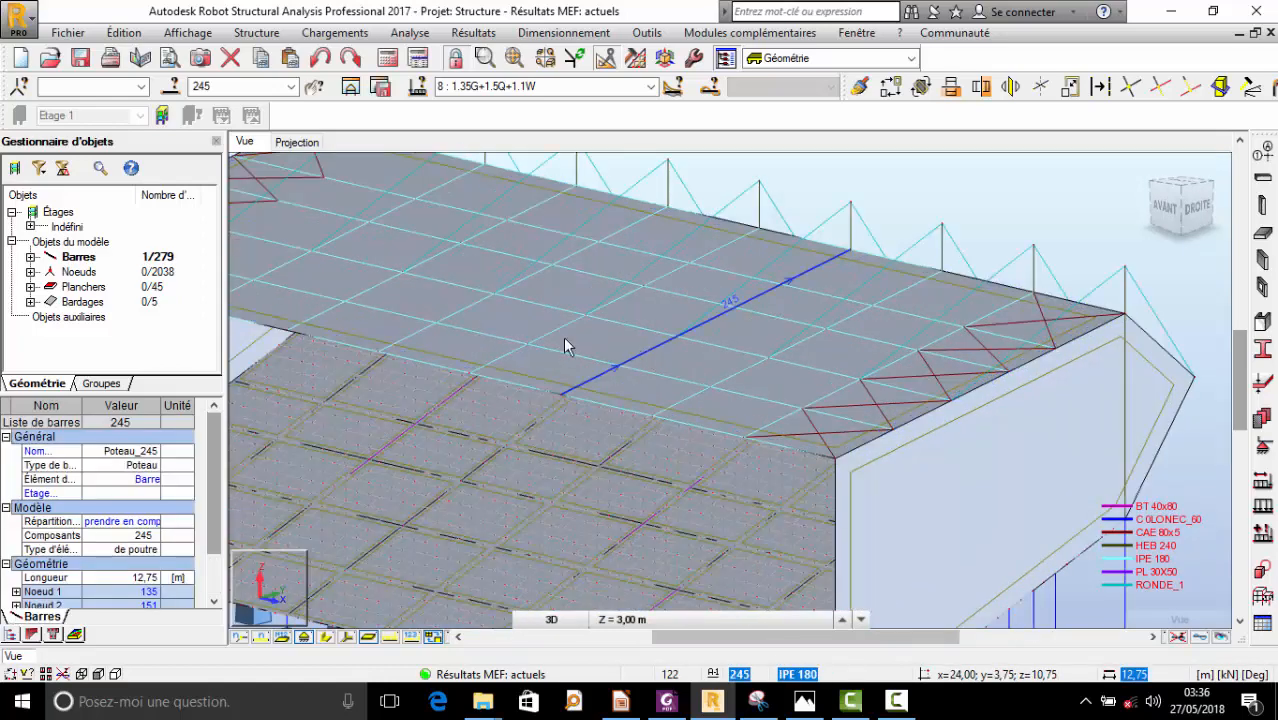
{"action": "scroll", "coordinate": [565, 342], "scroll_direction": "down", "scroll_amount": 4}
{"action": "scroll", "coordinate": [565, 342], "scroll_direction": "up", "scroll_amount": 3}
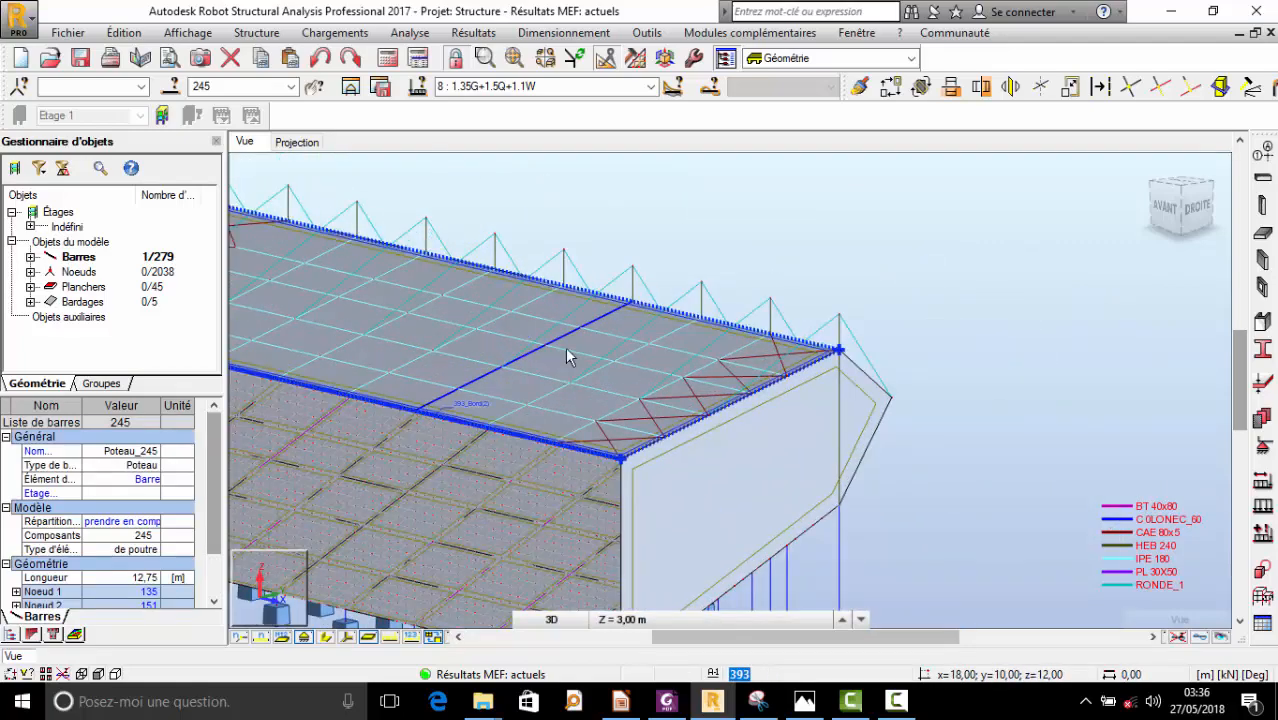
{"action": "scroll", "coordinate": [567, 357], "scroll_direction": "down", "scroll_amount": 4}
{"action": "scroll", "coordinate": [627, 302], "scroll_direction": "up", "scroll_amount": 3}
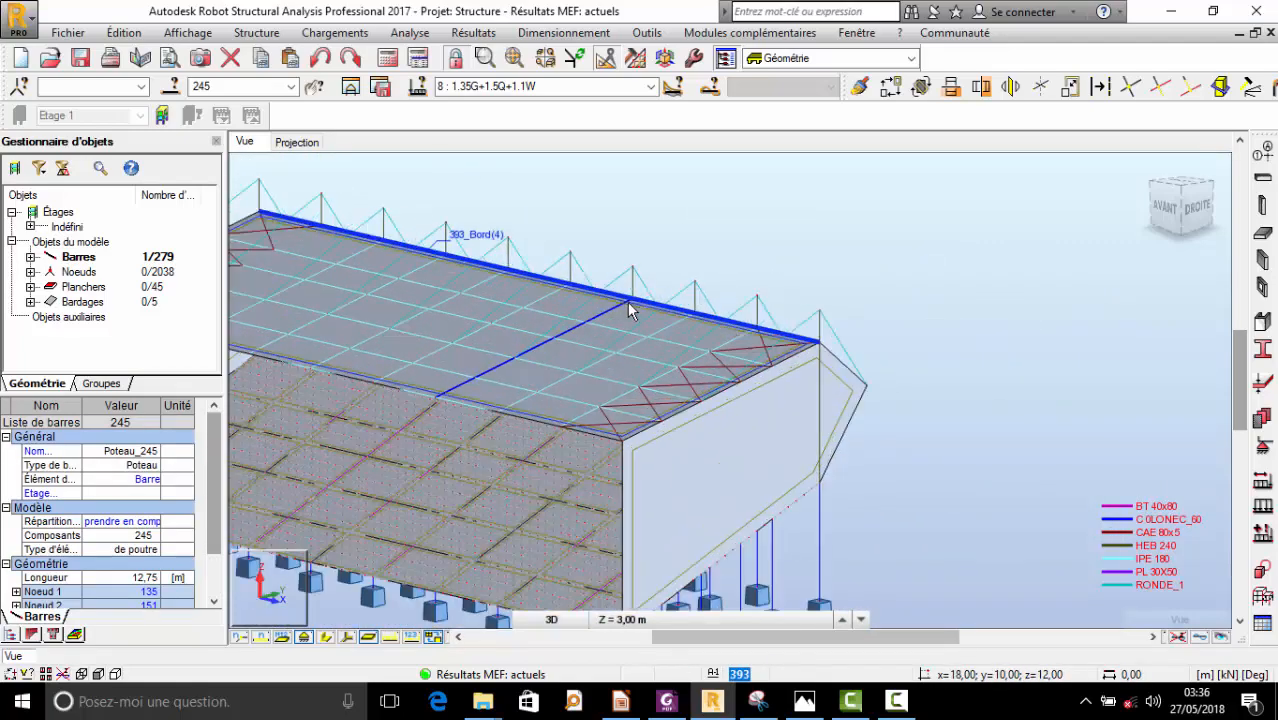
{"action": "left_click", "coordinate": [533, 36]}
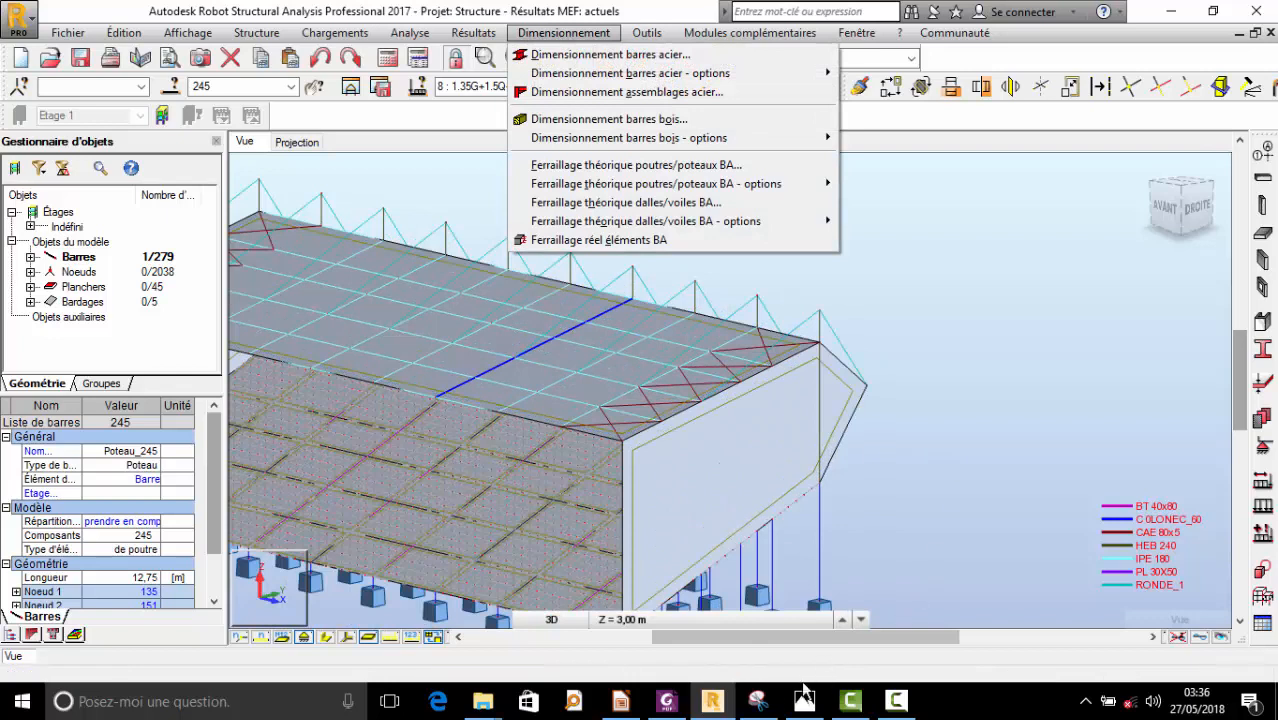
{"action": "left_click", "coordinate": [896, 702]}
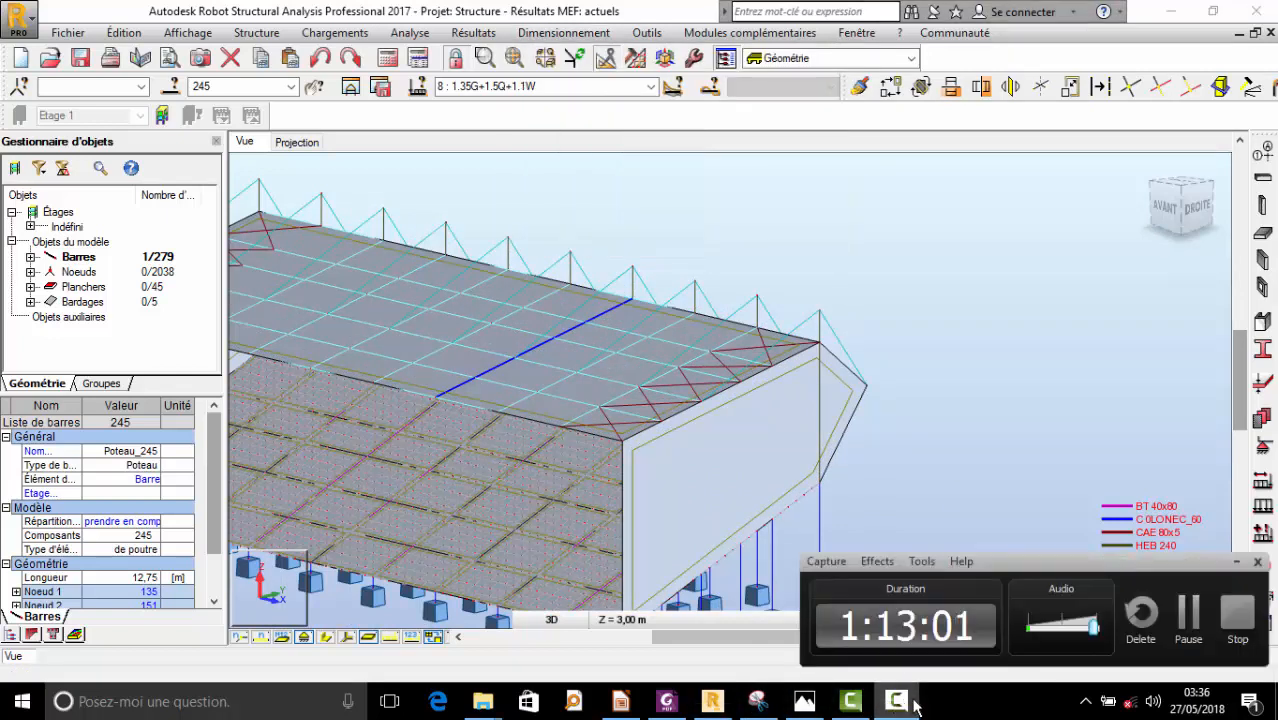
{"action": "left_click", "coordinate": [913, 705]}
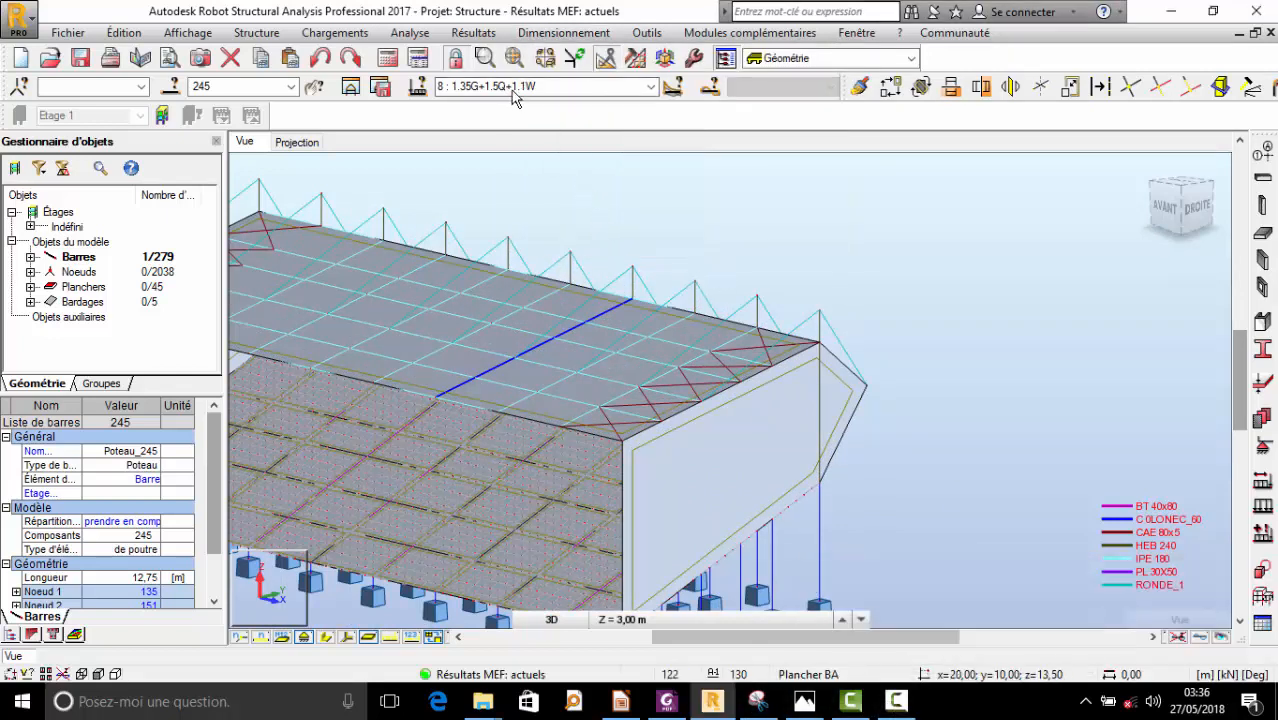
- Open the diagrams for bars and isolate the selected roof bar in an edit view for viewing its results
{"action": "left_click", "coordinate": [474, 33]}
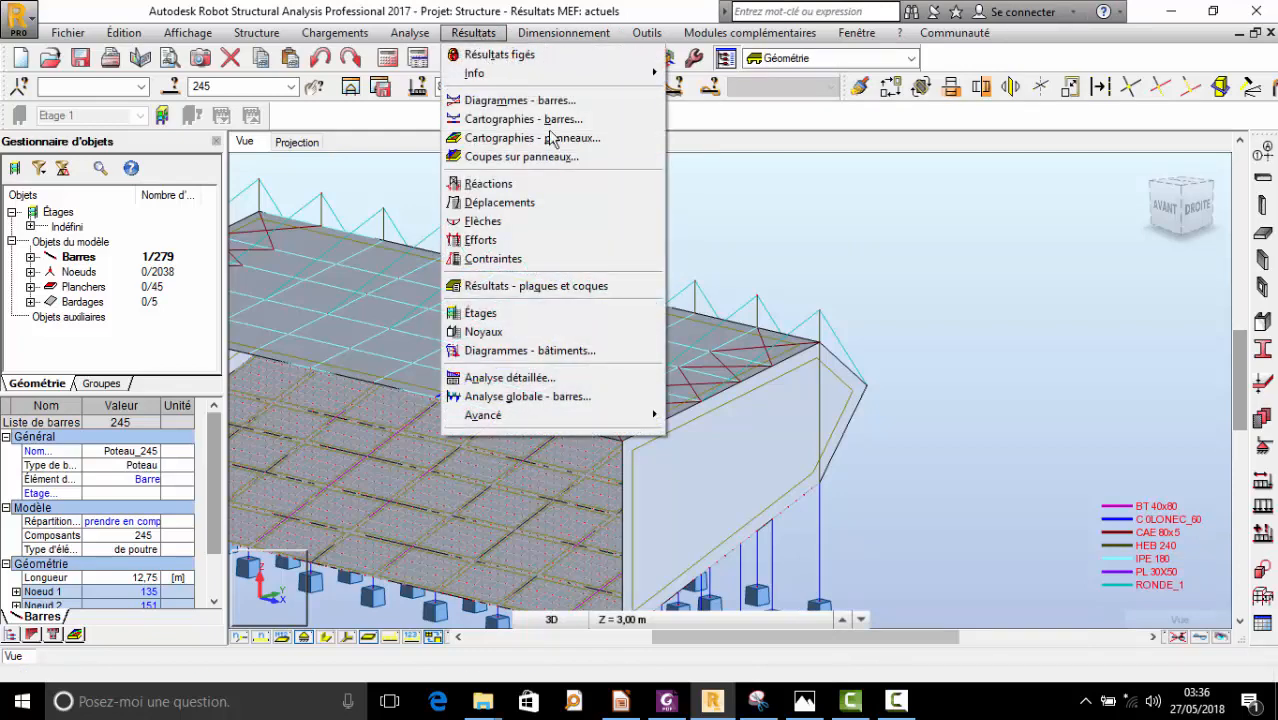
{"action": "left_click", "coordinate": [540, 100]}
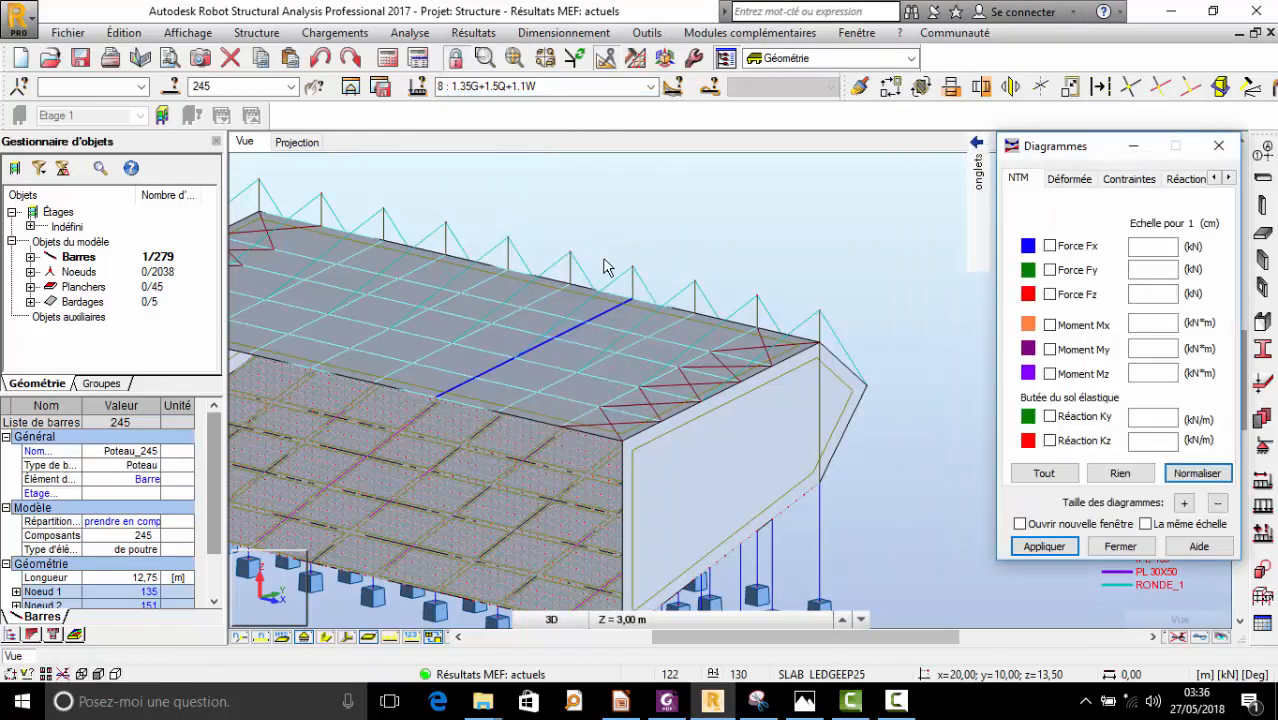
{"action": "left_click", "coordinate": [350, 88]}
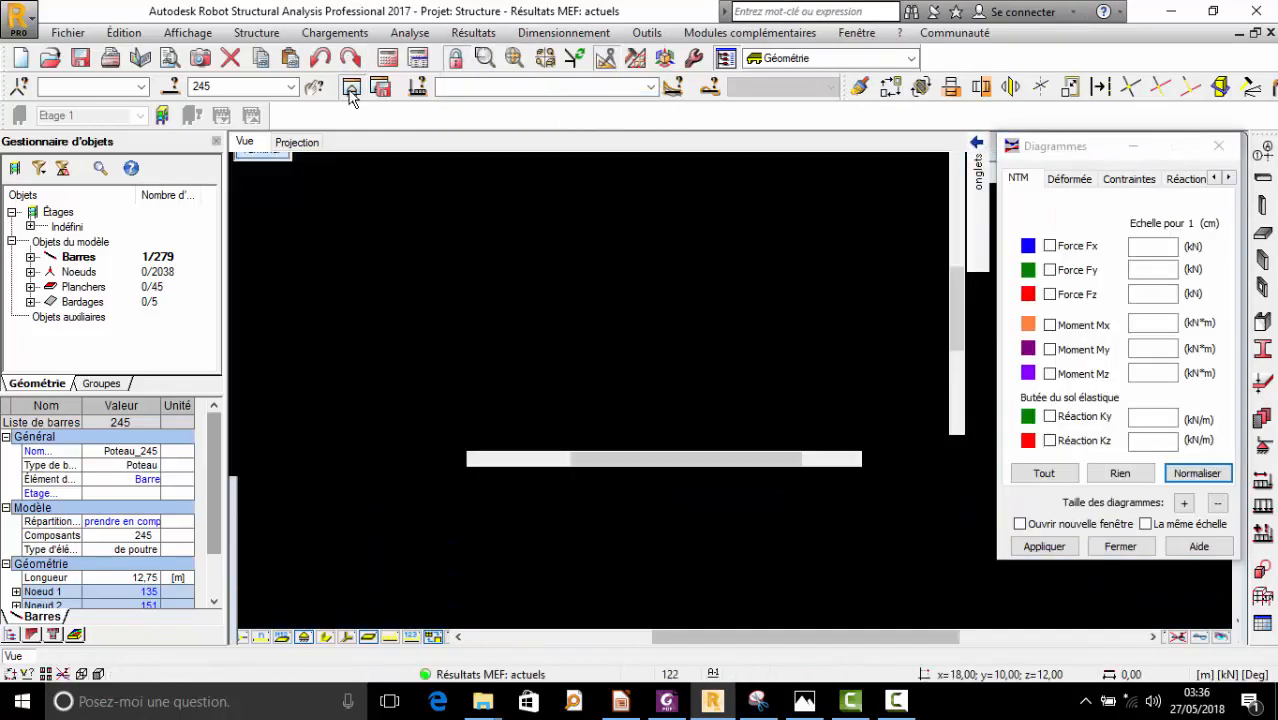
{"action": "right_click", "coordinate": [443, 223]}
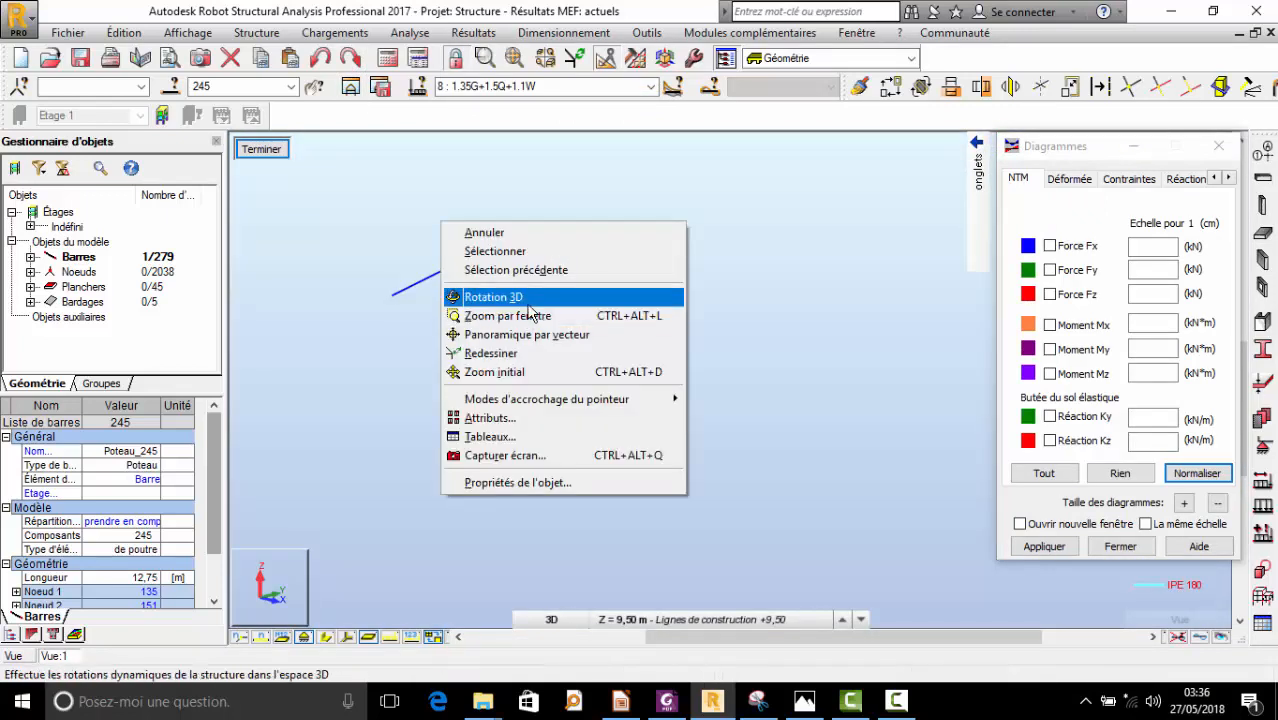
{"action": "left_click", "coordinate": [528, 302]}
{"action": "left_click_drag", "start_coordinate": [528, 302], "coordinate": [470, 214]}
{"action": "scroll", "coordinate": [516, 294], "scroll_direction": "up", "scroll_amount": 3}
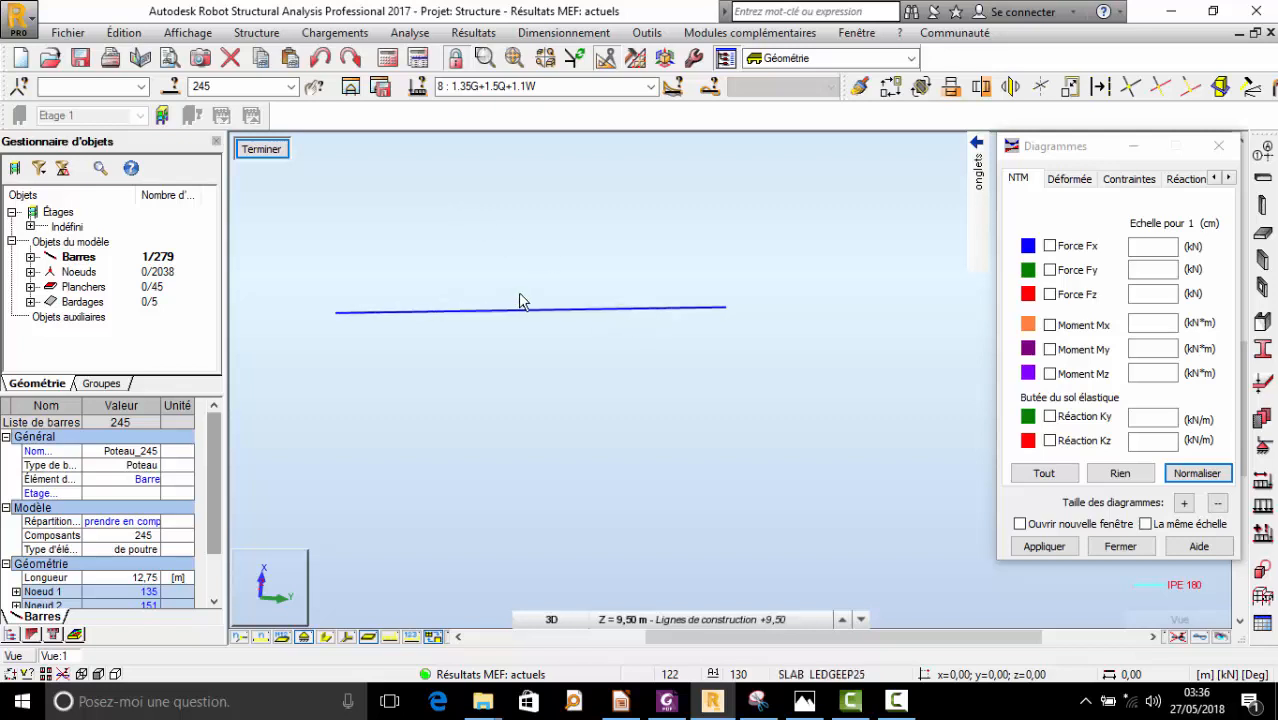
- Display the Fx force diagram on the isolated bar, and replace it with the Fy force diagram
{"action": "left_click", "coordinate": [1050, 247]}
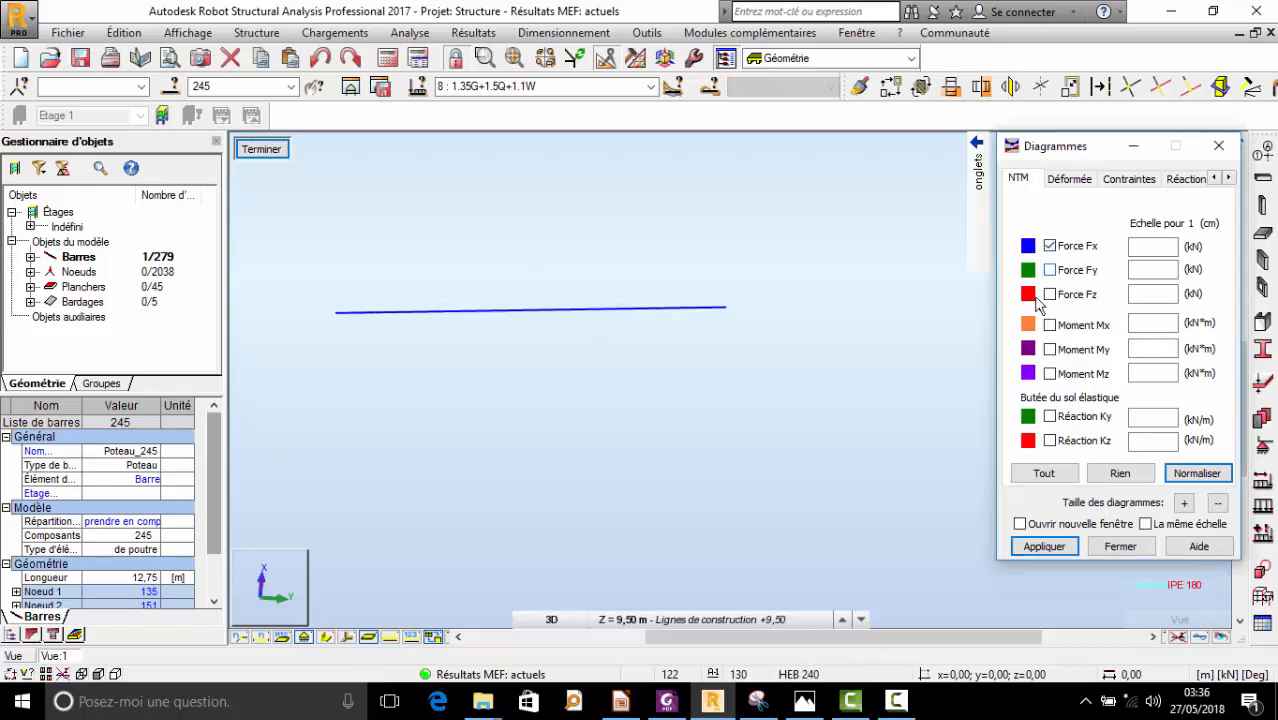
{"action": "left_click", "coordinate": [1044, 546]}
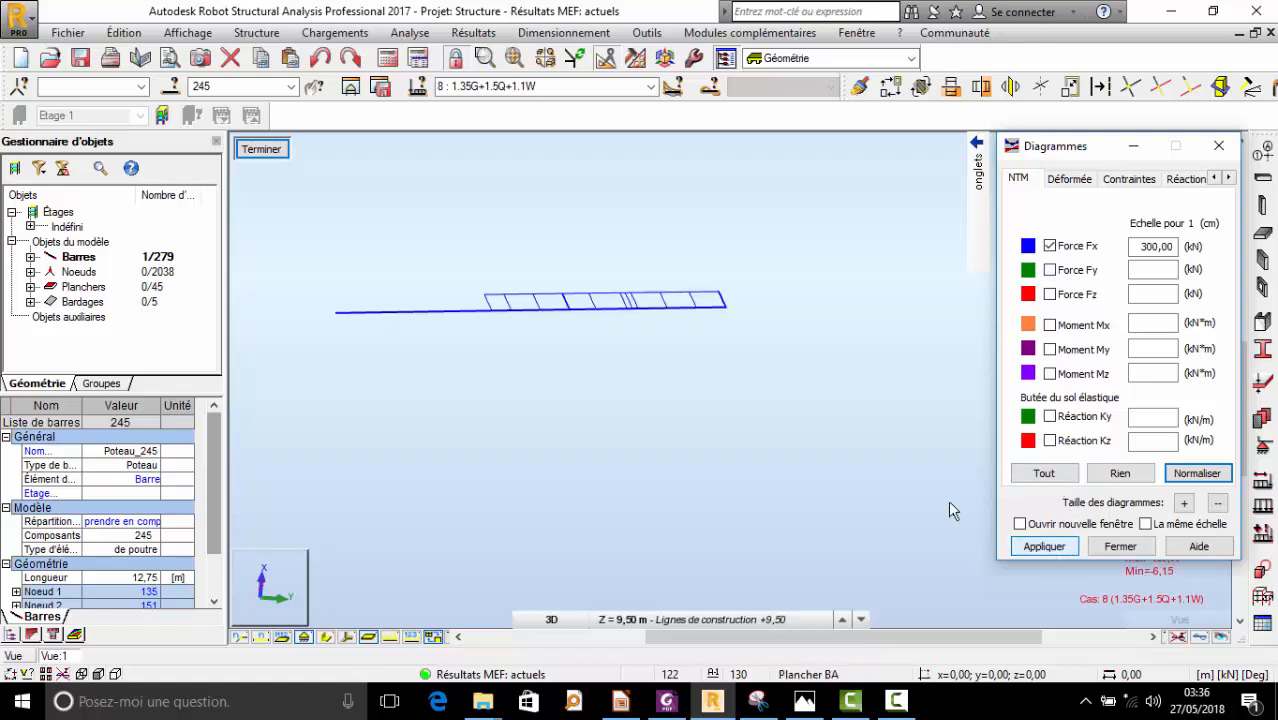
{"action": "left_click", "coordinate": [1050, 247]}
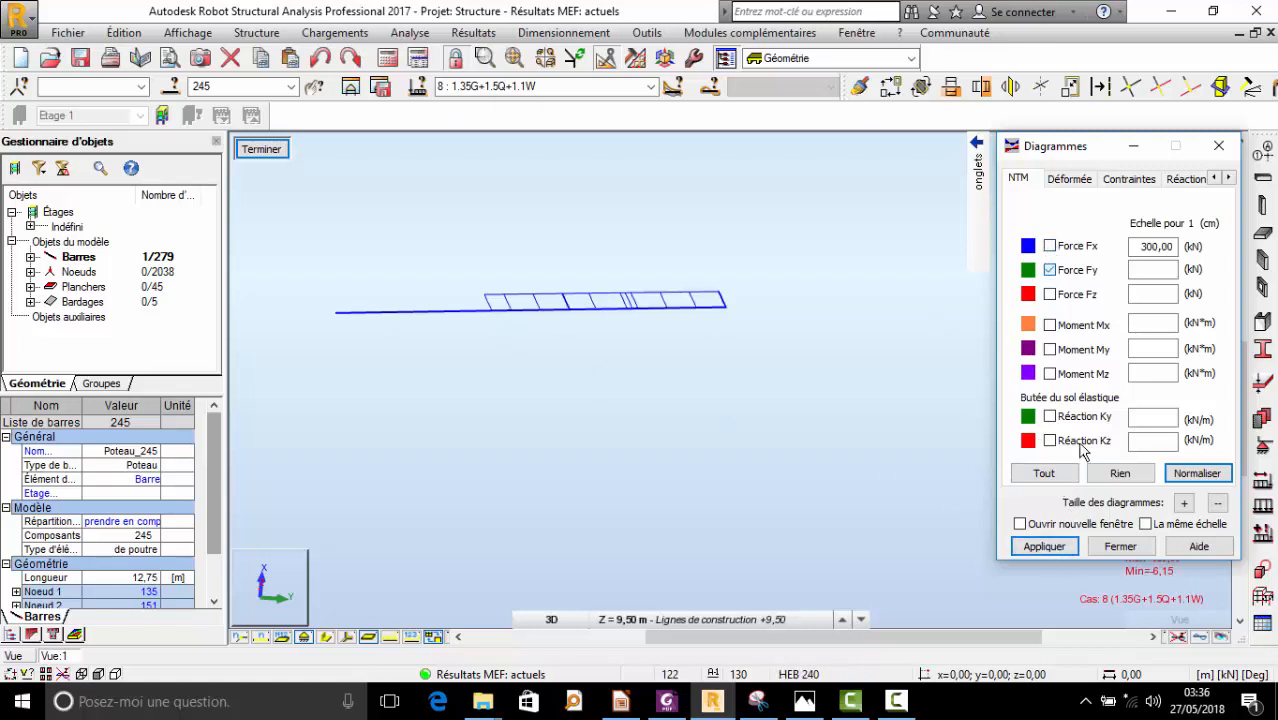
{"action": "left_click", "coordinate": [1044, 546]}
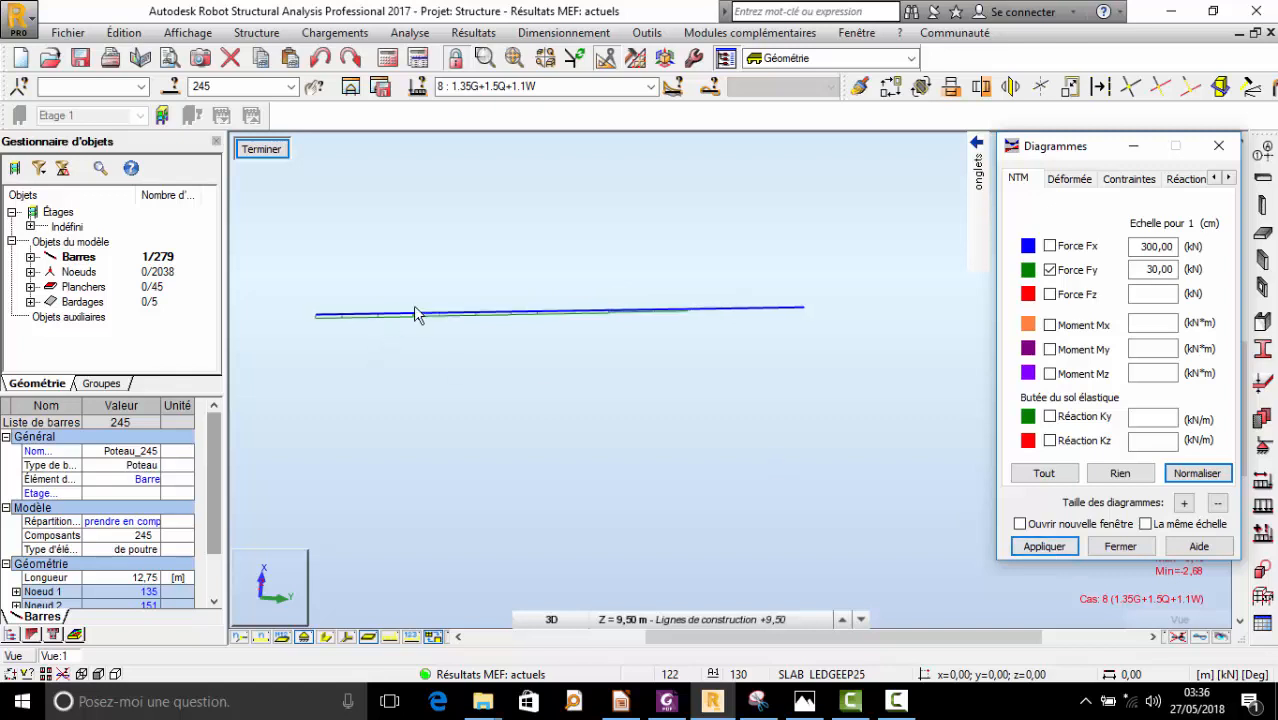
{"action": "scroll", "coordinate": [418, 314], "scroll_direction": "up", "scroll_amount": 2}
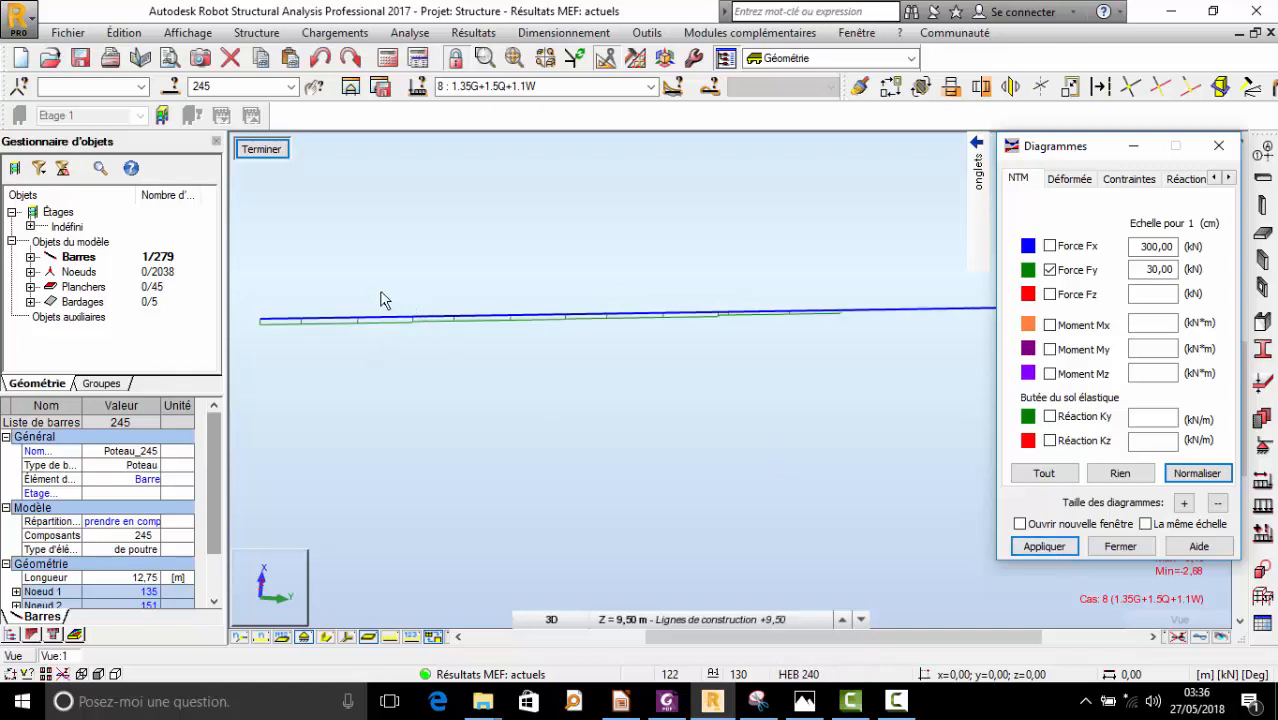
- Set the diagram parameters to description labels with local extremes and uniform filling, and apply them to the bar
{"action": "left_click", "coordinate": [1229, 178]}
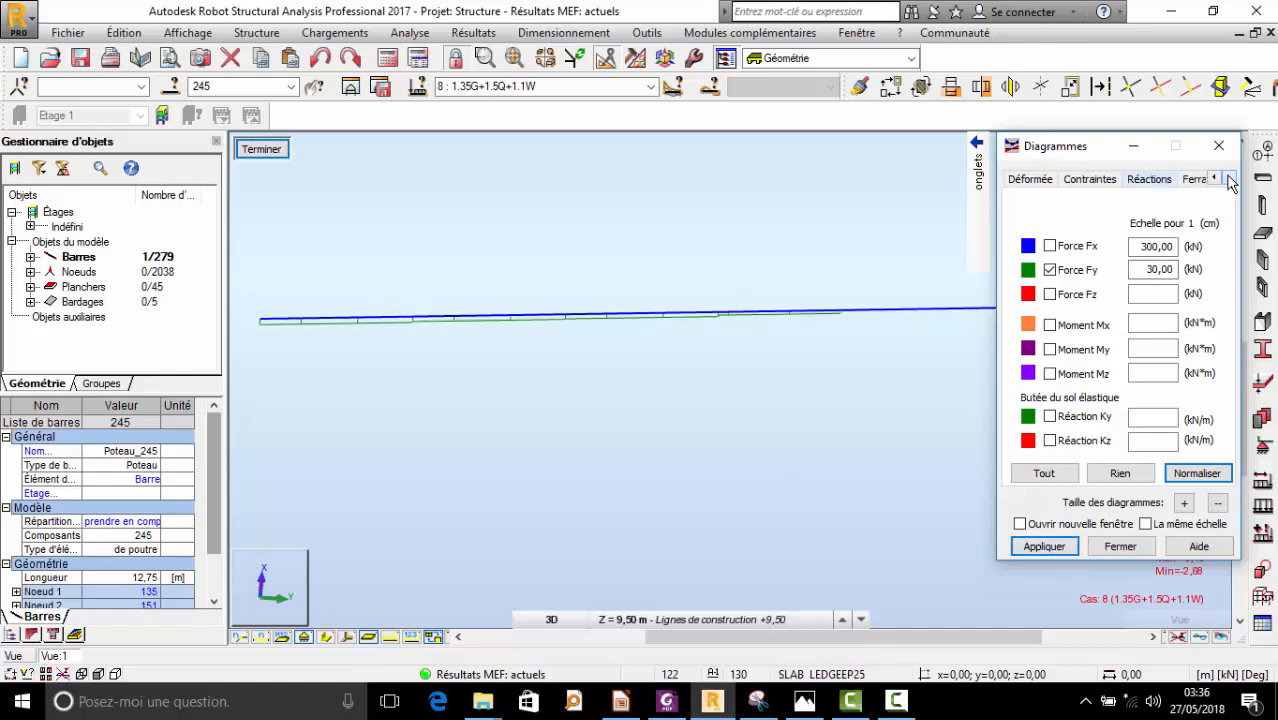
{"action": "left_click", "coordinate": [1229, 178]}
{"action": "left_click", "coordinate": [1229, 178]}
{"action": "left_click", "coordinate": [1152, 179]}
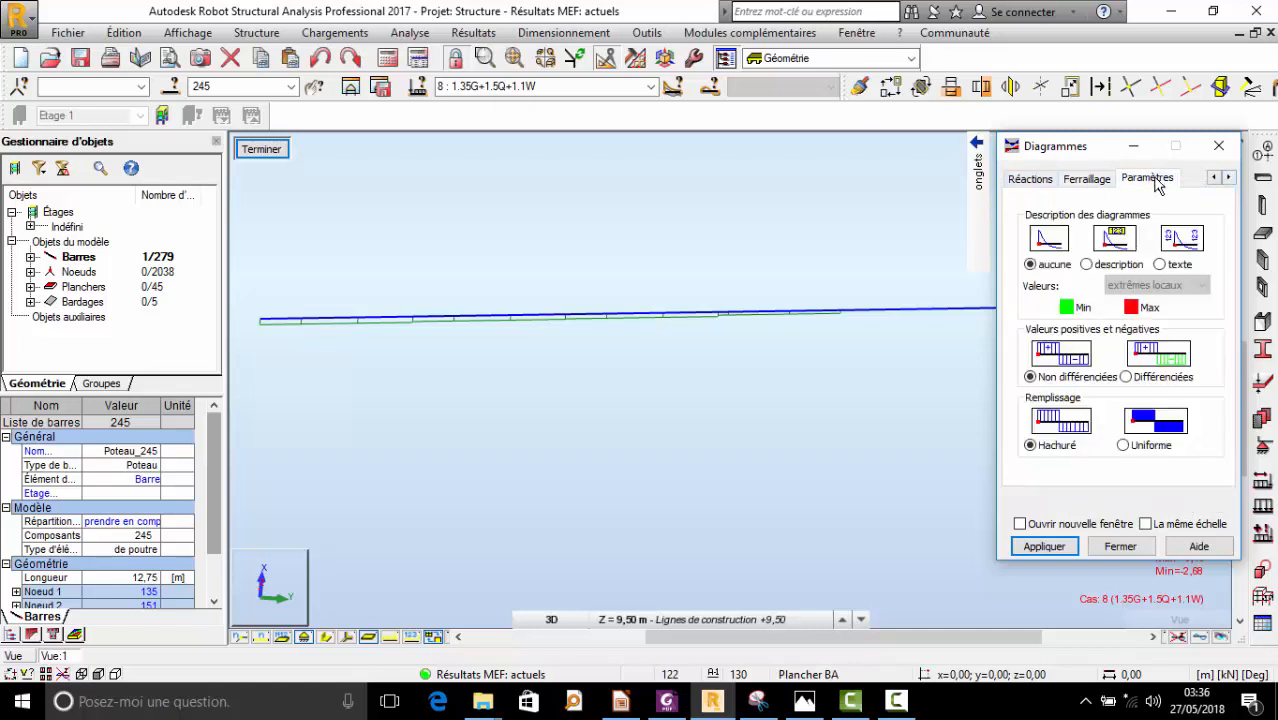
{"action": "left_click", "coordinate": [1087, 265]}
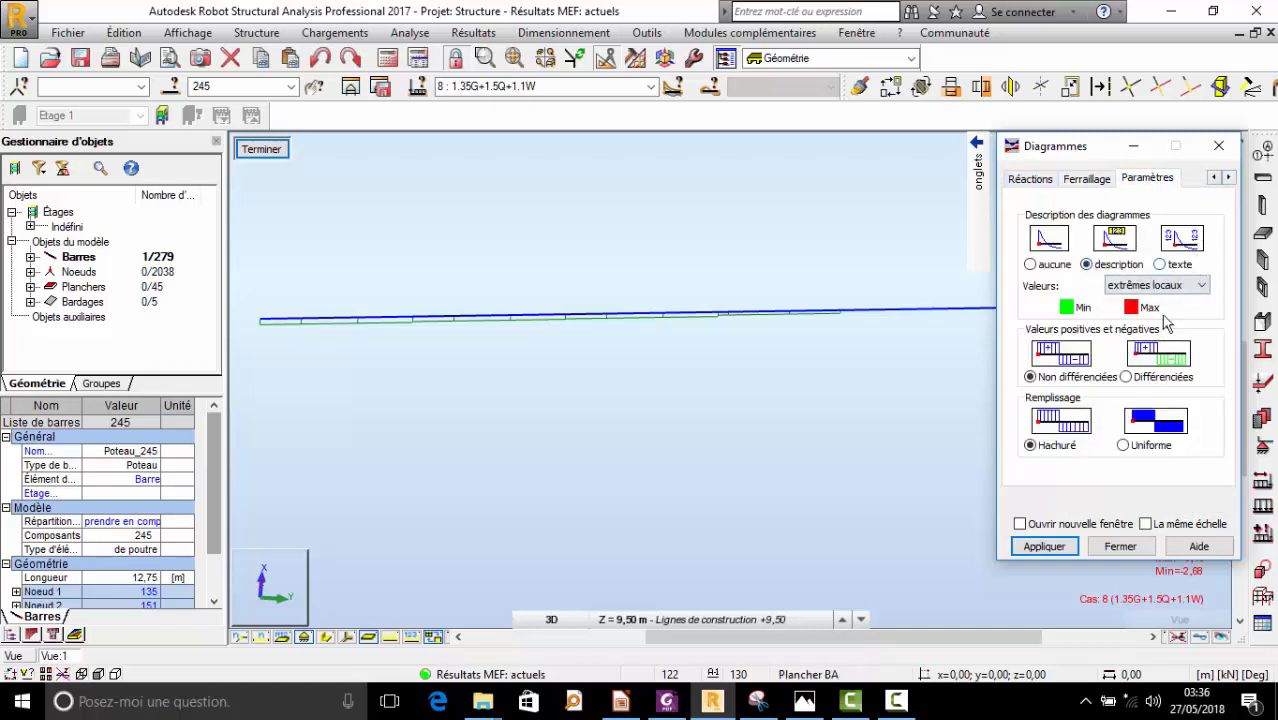
{"action": "left_click", "coordinate": [1123, 446]}
{"action": "left_click", "coordinate": [1062, 546]}
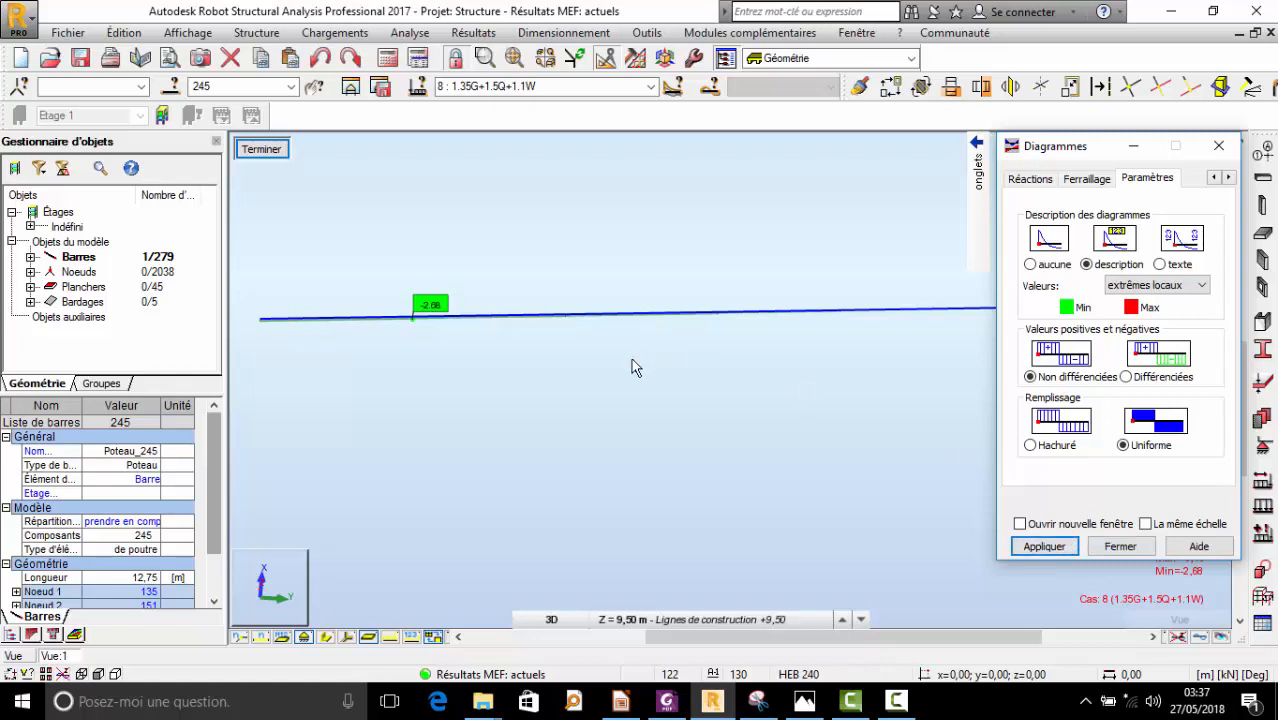
{"action": "scroll", "coordinate": [560, 348], "scroll_direction": "up", "scroll_amount": 2}
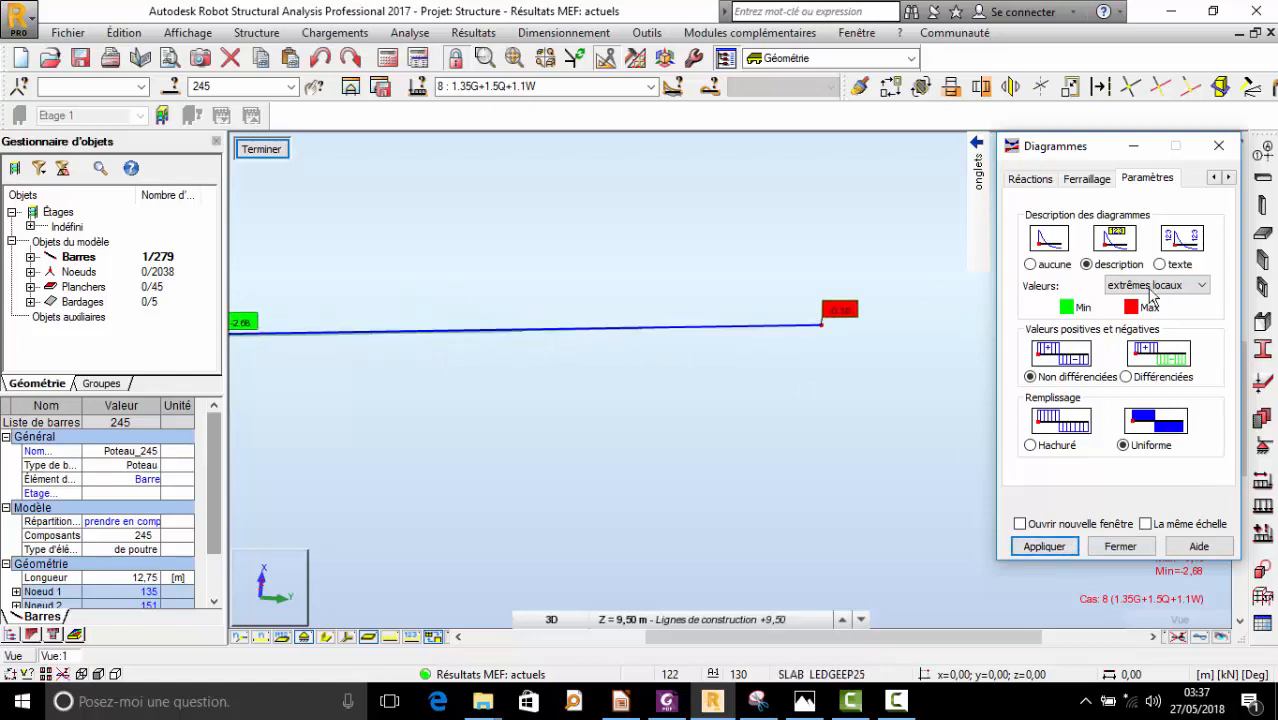
- Replace the Fy diagram with the Fz force diagram on the bar and examine its extreme values
{"action": "left_click", "coordinate": [1030, 182]}
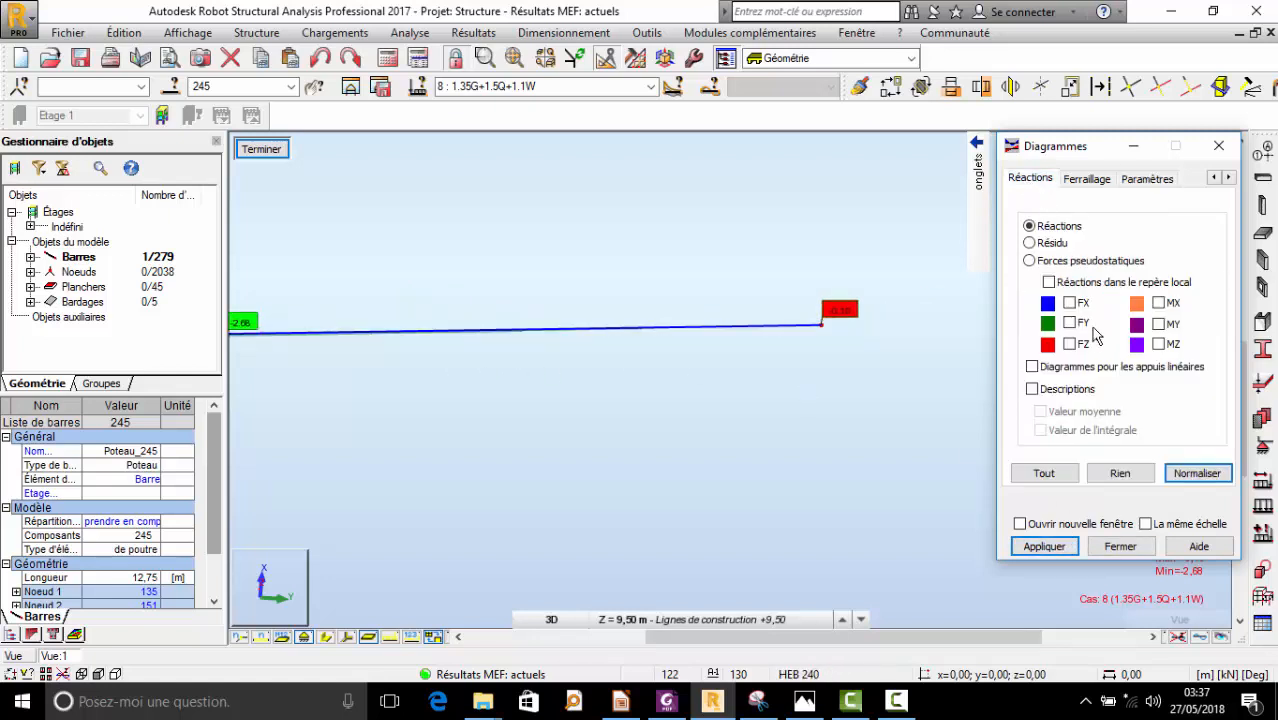
{"action": "mouse_move", "coordinate": [975, 195]}
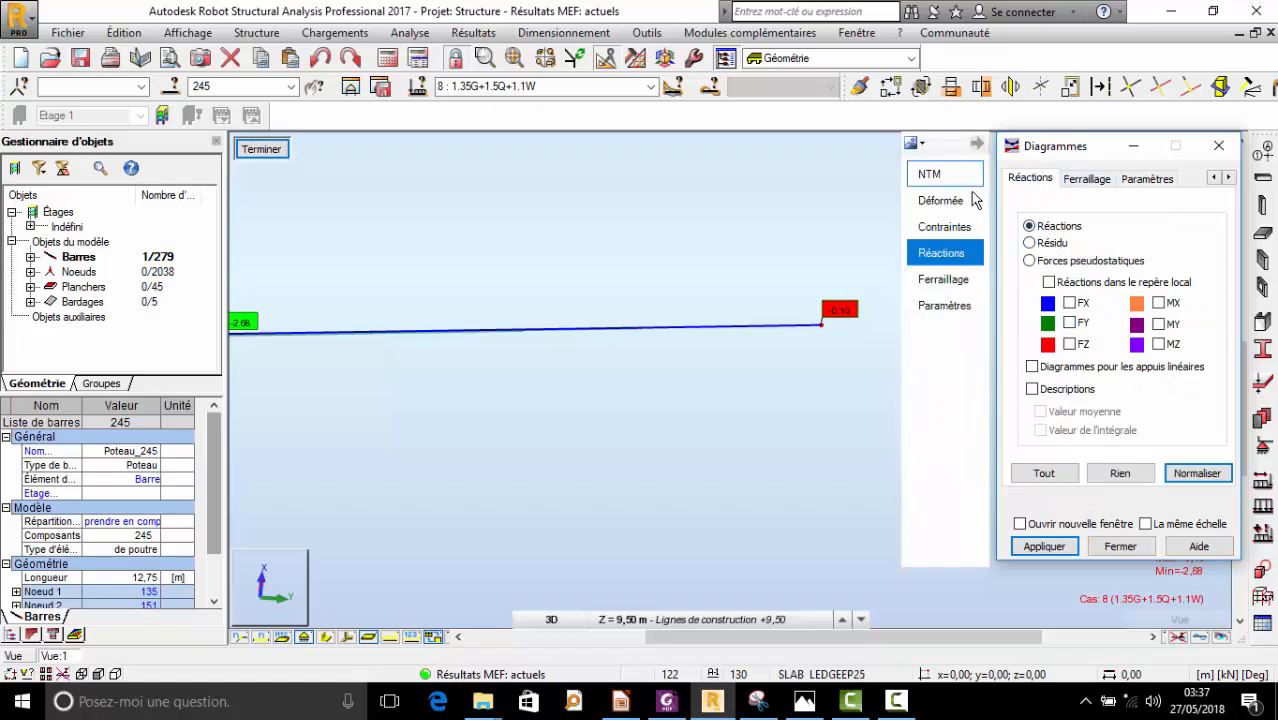
{"action": "left_click", "coordinate": [930, 174]}
{"action": "left_click", "coordinate": [1062, 271]}
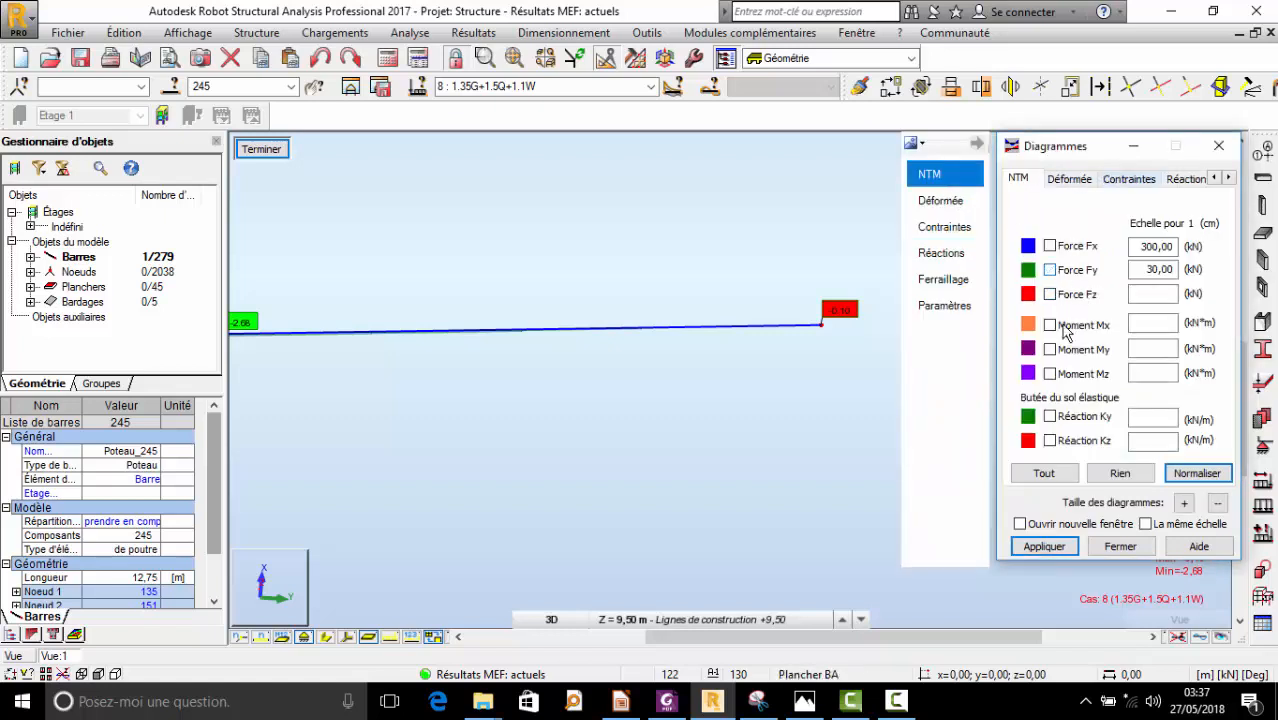
{"action": "scroll", "coordinate": [676, 371], "scroll_direction": "down", "scroll_amount": 3}
{"action": "scroll", "coordinate": [715, 370], "scroll_direction": "up", "scroll_amount": 2}
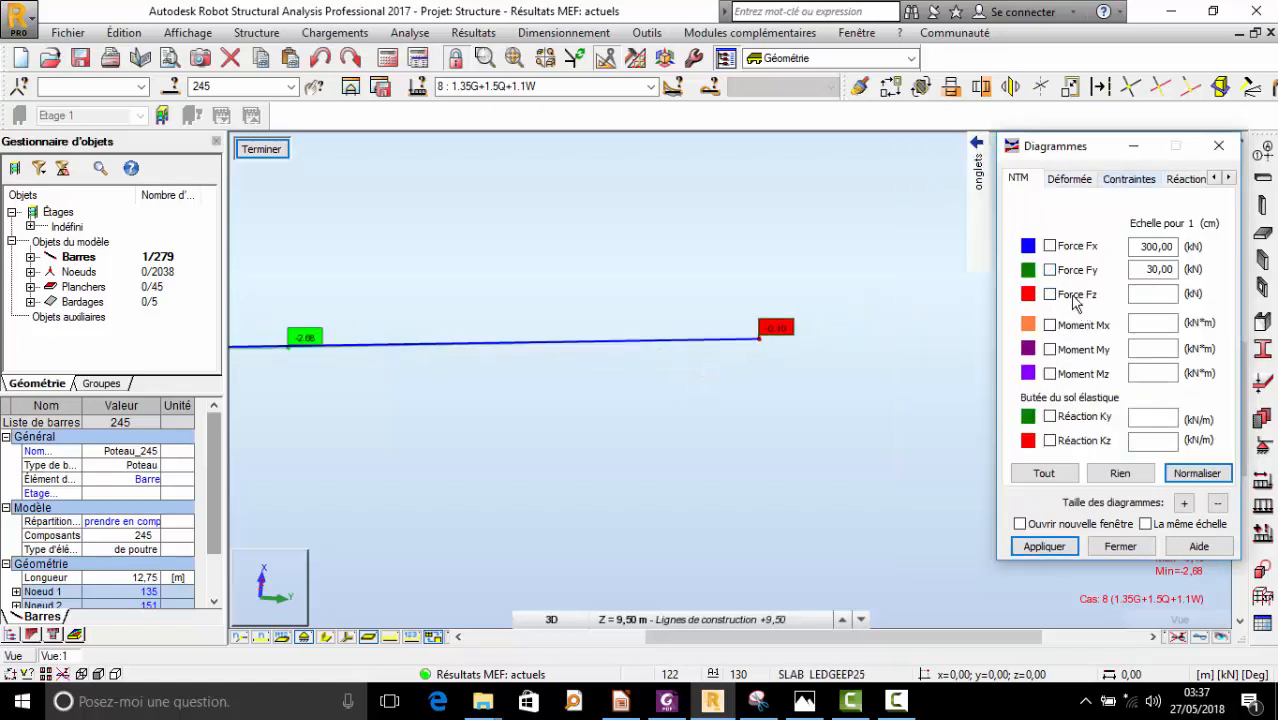
{"action": "left_click", "coordinate": [1044, 546]}
{"action": "scroll", "coordinate": [790, 430], "scroll_direction": "down", "scroll_amount": 2}
{"action": "scroll", "coordinate": [733, 428], "scroll_direction": "up", "scroll_amount": 4}
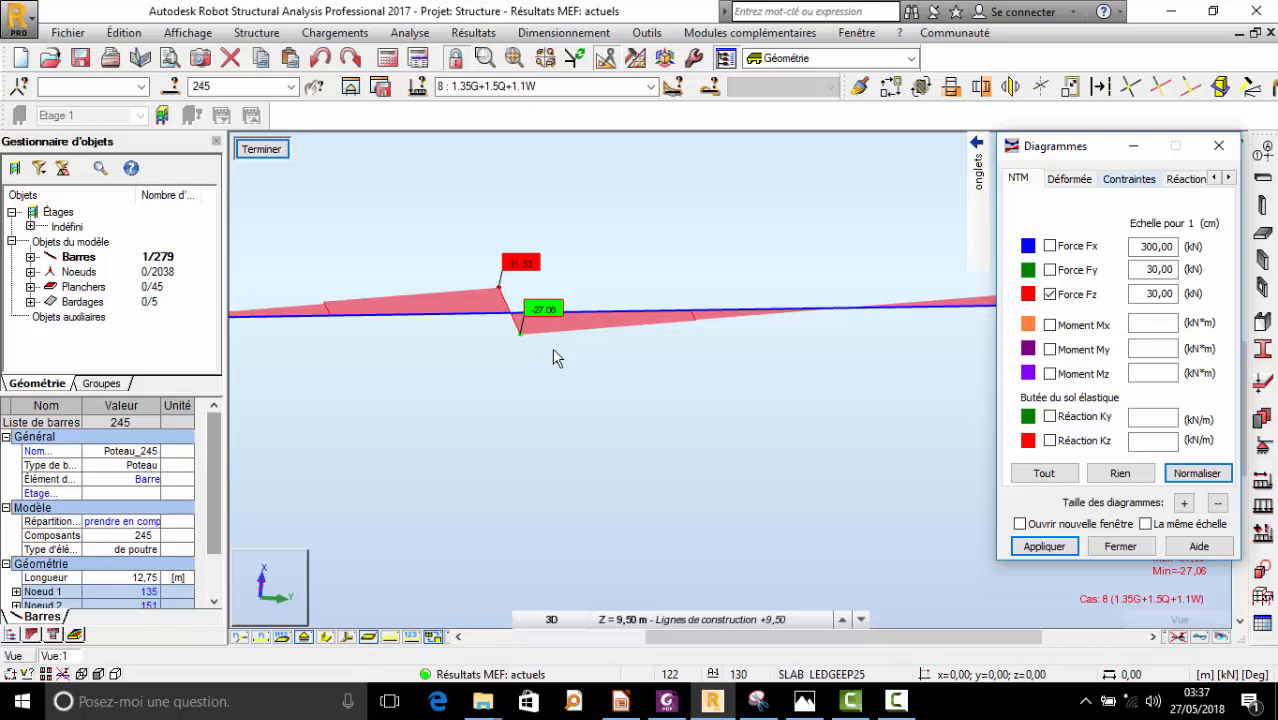
{"action": "left_click_drag", "start_coordinate": [497, 355], "coordinate": [530, 325]}
{"action": "scroll", "coordinate": [526, 315], "scroll_direction": "down", "scroll_amount": 2}
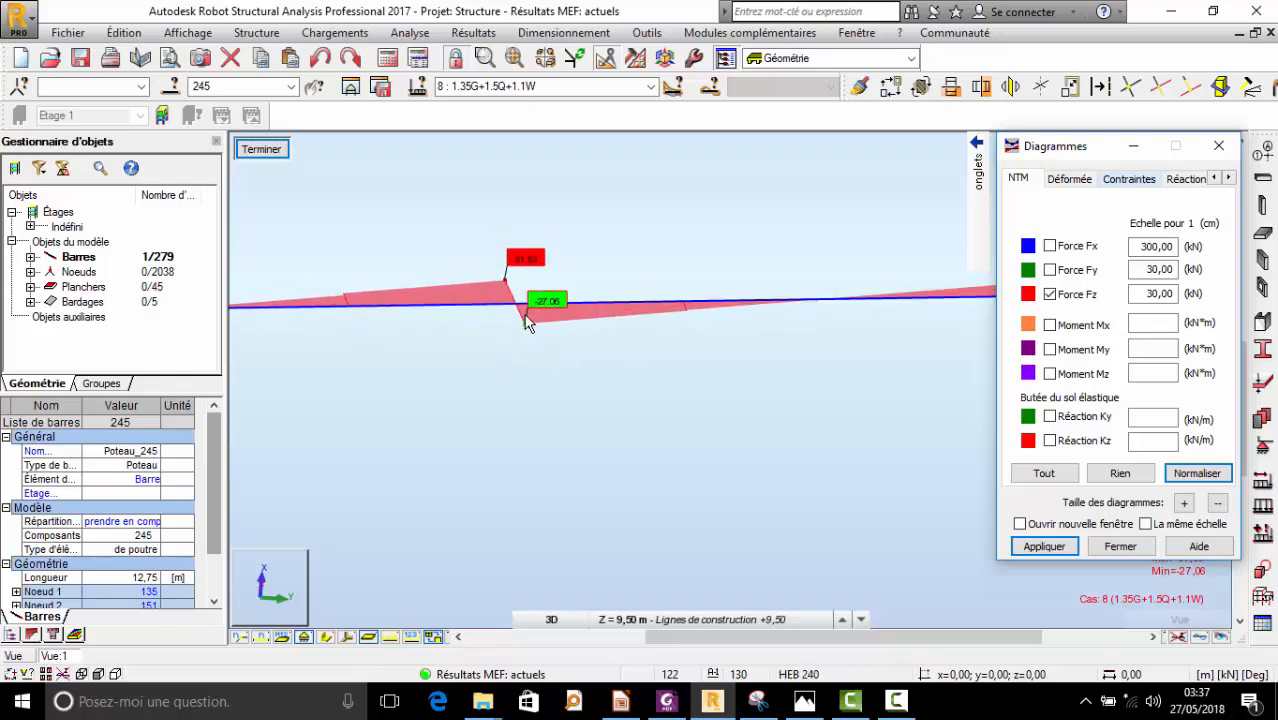
- Display the Mx moment diagram on the bar, and replace it with the My moment diagram
{"action": "left_click", "coordinate": [1061, 300]}
{"action": "left_click", "coordinate": [1055, 550]}
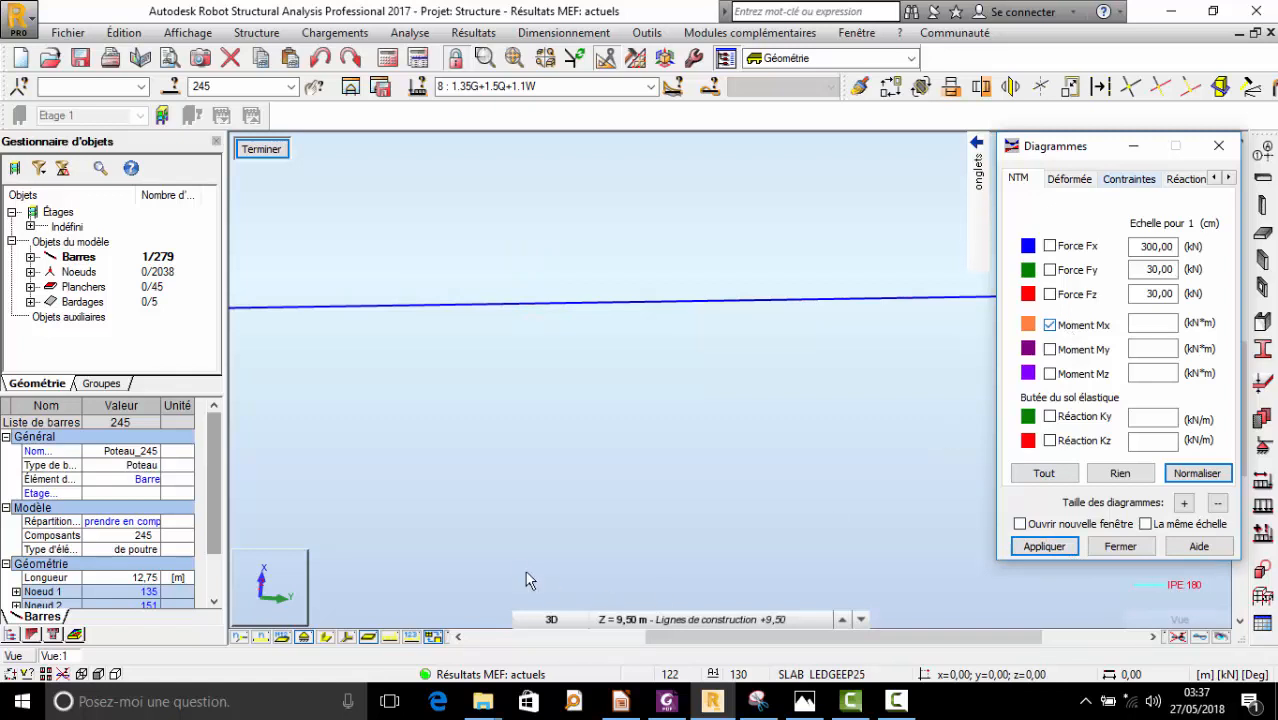
{"action": "left_click", "coordinate": [1020, 552]}
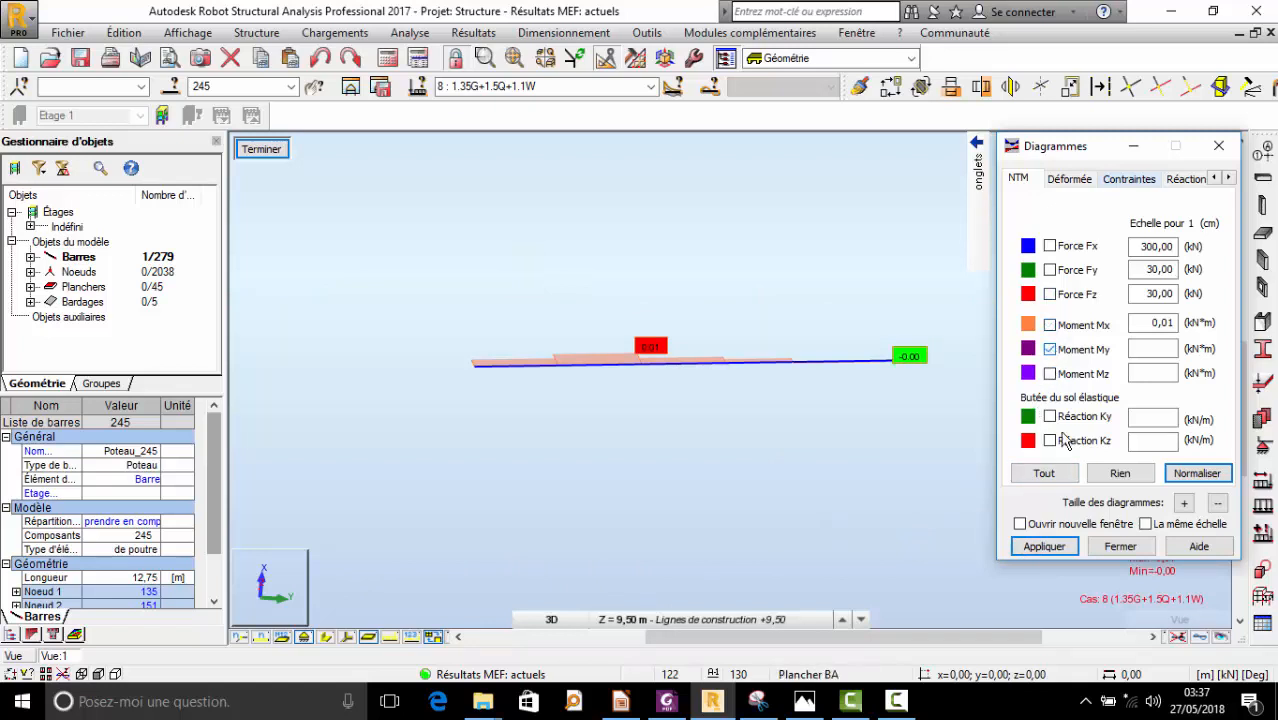
{"action": "left_click", "coordinate": [1044, 546]}
{"action": "scroll", "coordinate": [630, 385], "scroll_direction": "up", "scroll_amount": 3}
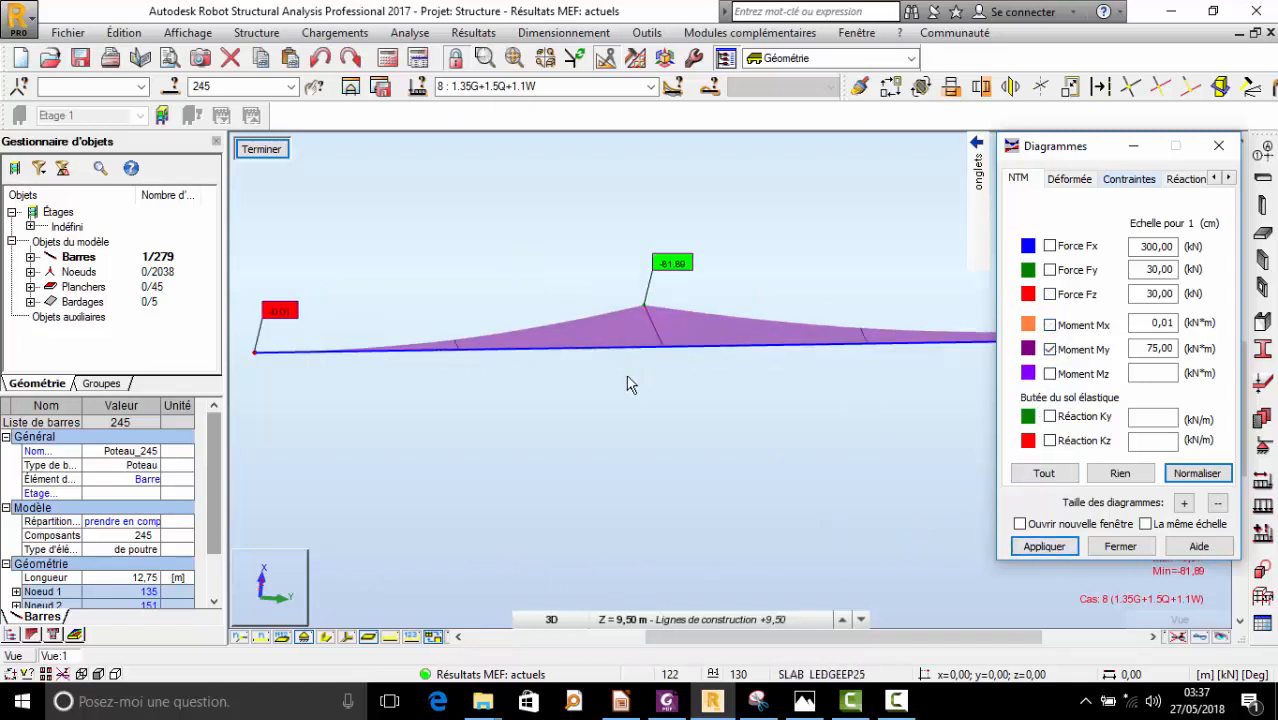
- Examine the My moment diagram along the isolated bar, remove it from the display and close the diagram settings
{"action": "scroll", "coordinate": [630, 385], "scroll_direction": "down", "scroll_amount": 3}
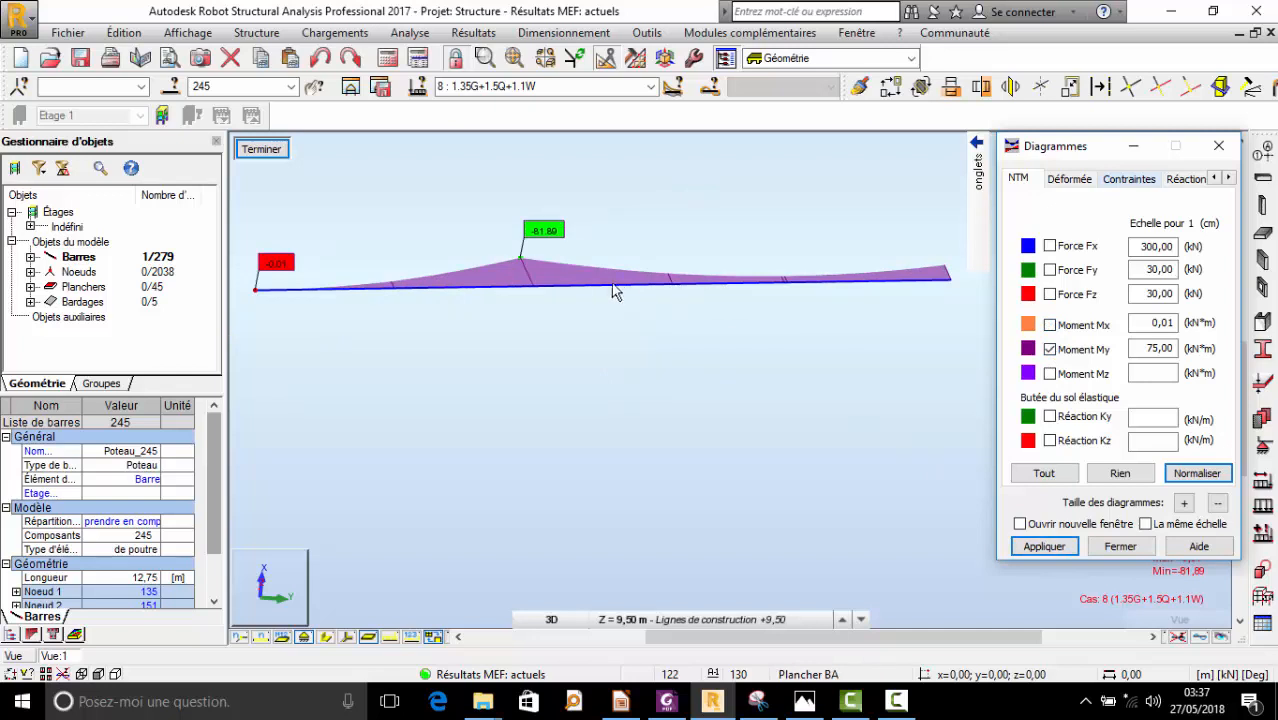
{"action": "scroll", "coordinate": [280, 277], "scroll_direction": "up", "scroll_amount": 2}
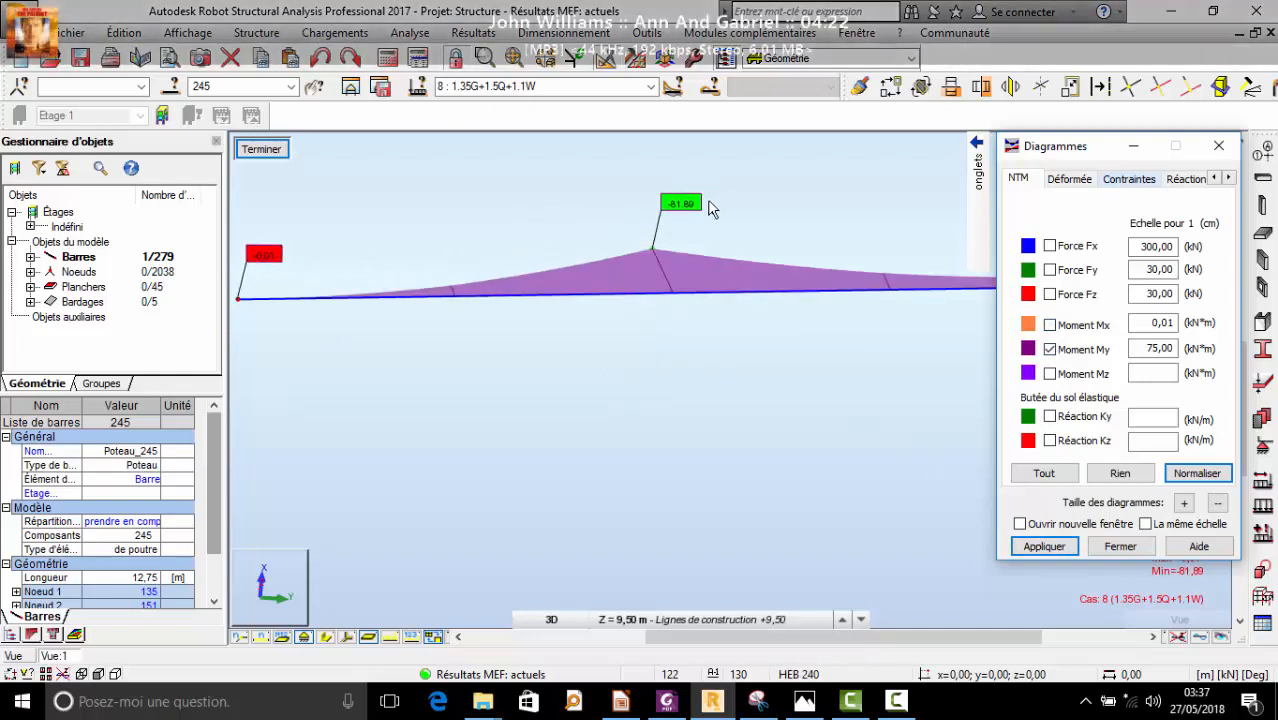
{"action": "scroll", "coordinate": [681, 305], "scroll_direction": "down", "scroll_amount": 3}
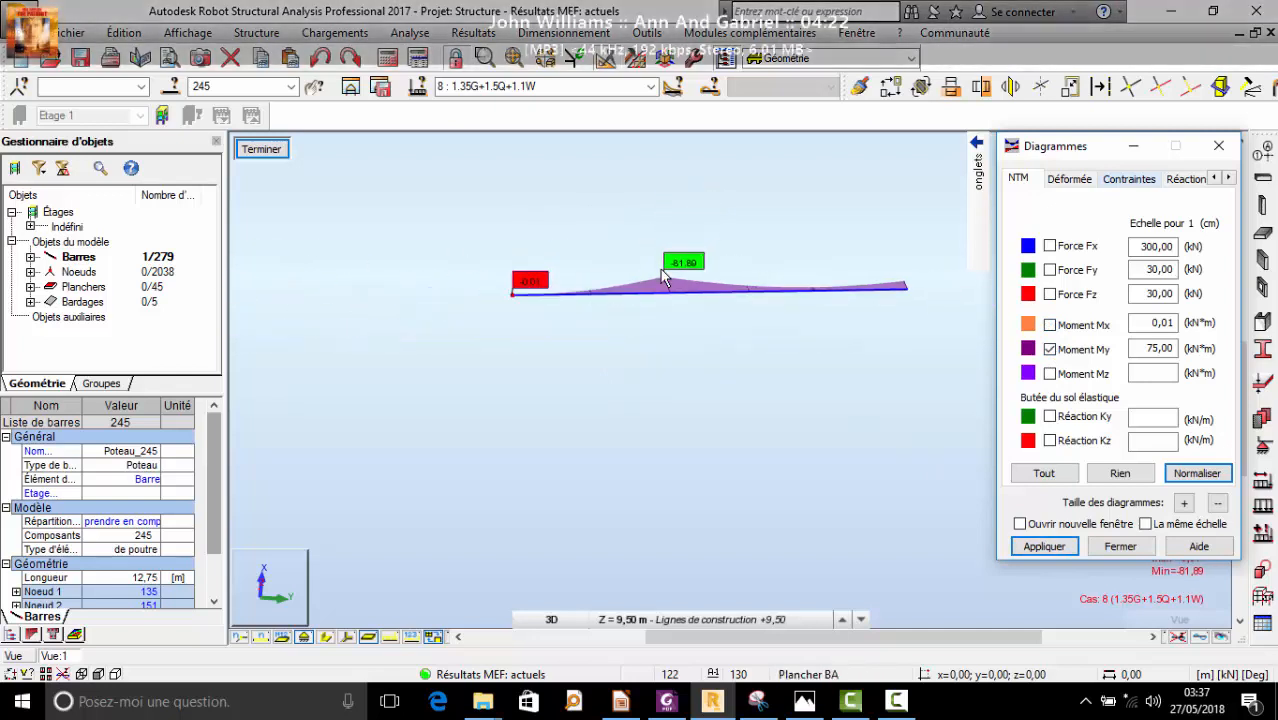
{"action": "mouse_move", "coordinate": [661, 270]}
{"action": "middle_mouse_down", "text": "shift"}
{"action": "mouse_move", "coordinate": [656, 372]}
{"action": "mouse_move", "coordinate": [630, 429]}
{"action": "mouse_move", "coordinate": [648, 420]}
{"action": "mouse_move", "coordinate": [622, 342]}
{"action": "mouse_move", "coordinate": [710, 379]}
{"action": "mouse_move", "coordinate": [670, 307]}
{"action": "mouse_move", "coordinate": [707, 277]}
{"action": "mouse_move", "coordinate": [693, 314]}
{"action": "mouse_move", "coordinate": [693, 297]}
{"action": "mouse_move", "coordinate": [736, 260]}
{"action": "mouse_move", "coordinate": [665, 262]}
{"action": "mouse_move", "coordinate": [663, 274]}
{"action": "middle_mouse_up", "text": "shift"}
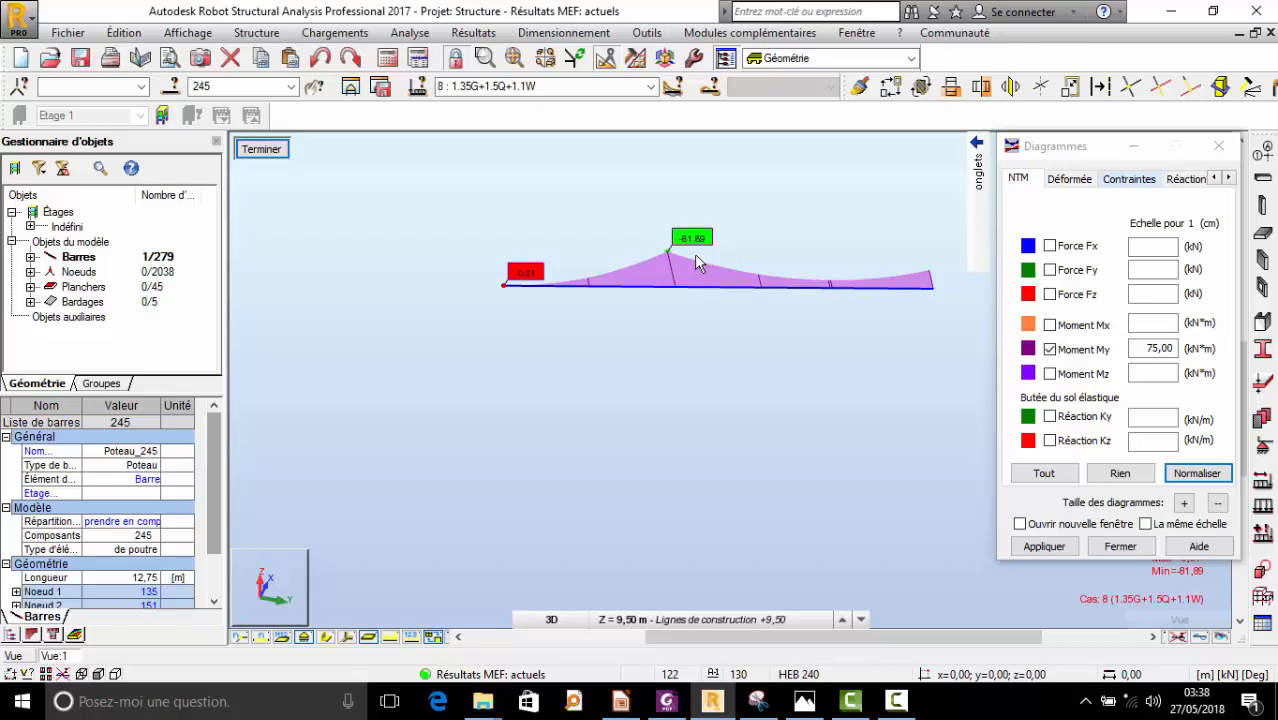
{"action": "middle_click_drag", "start_coordinate": [696, 254], "coordinate": [655, 262], "text": "shift"}
{"action": "left_click", "coordinate": [1050, 349]}
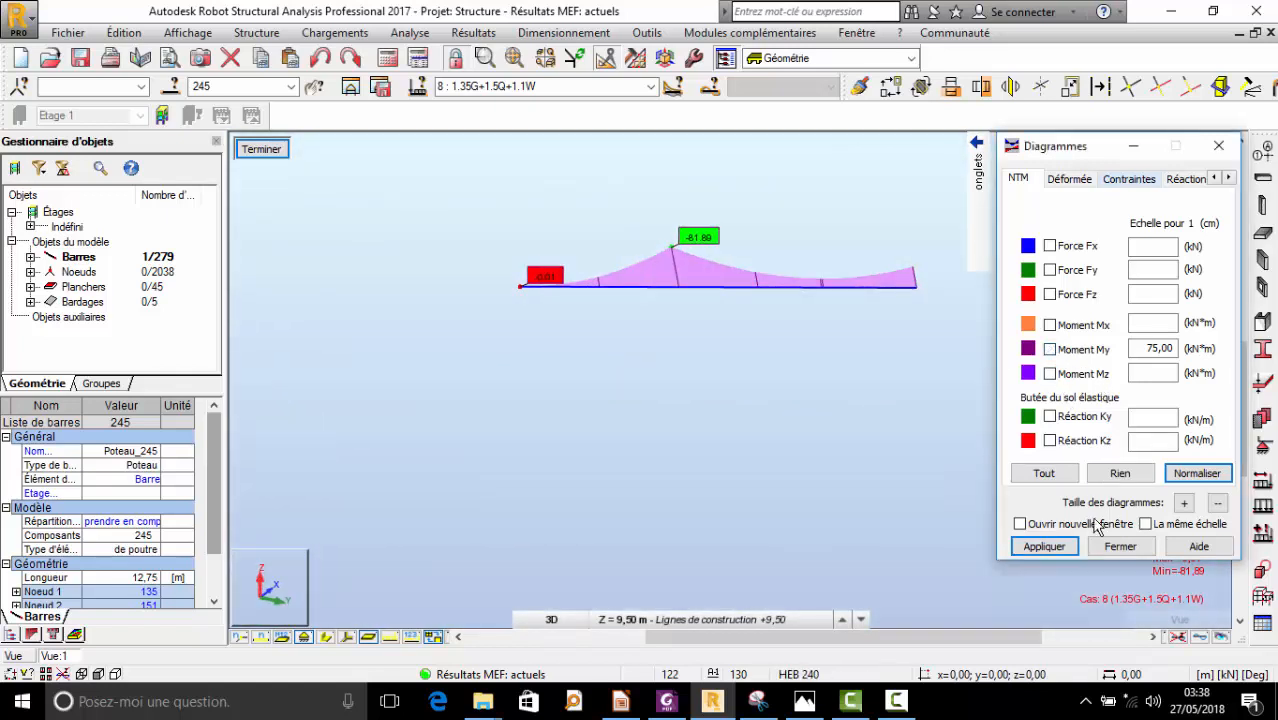
{"action": "left_click", "coordinate": [1040, 546]}
{"action": "left_click", "coordinate": [1219, 146]}
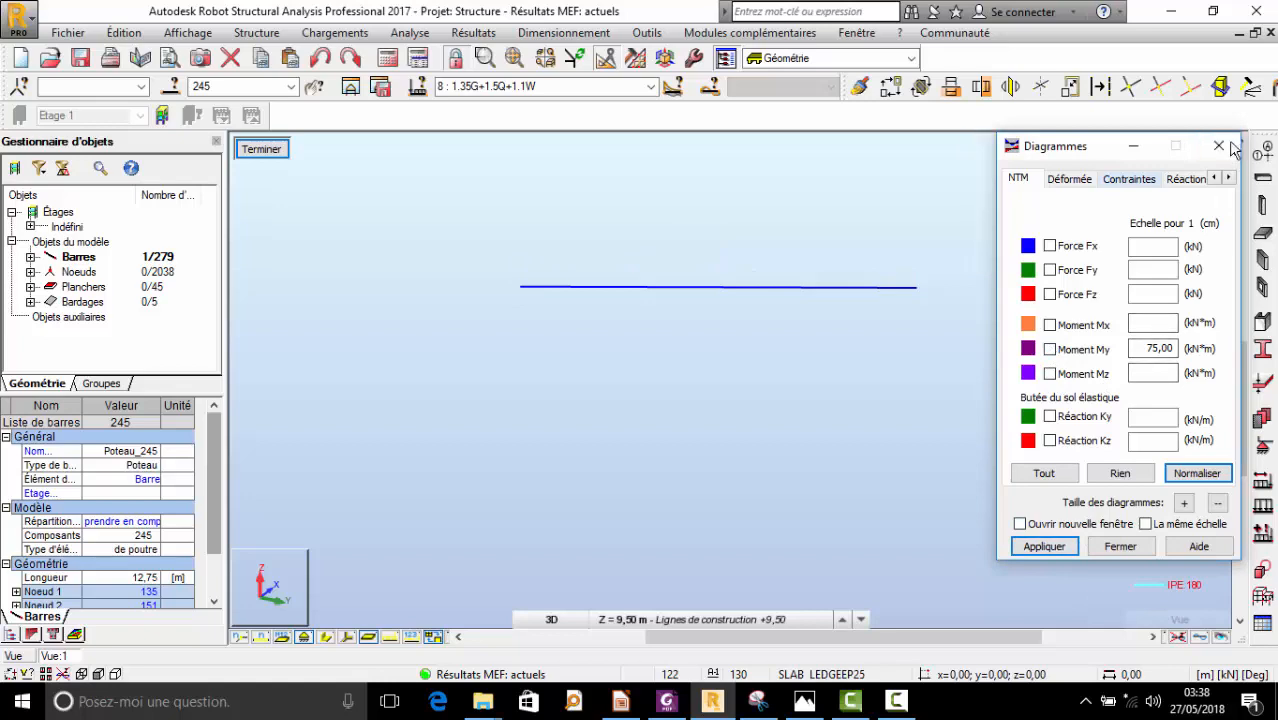
- Leave the isolated bar view and return to the whole grandstand structure
{"action": "scroll", "coordinate": [663, 335], "scroll_direction": "down", "scroll_amount": 4}
{"action": "scroll", "coordinate": [663, 333], "scroll_direction": "up", "scroll_amount": 6}
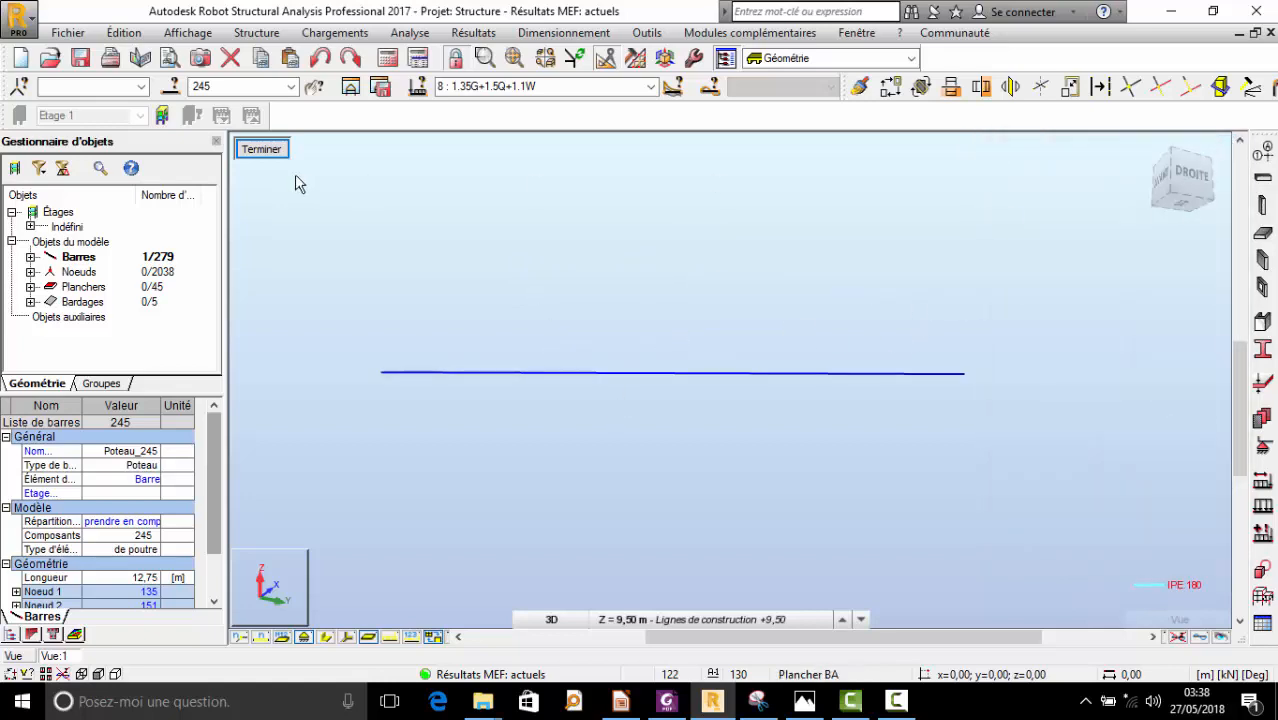
{"action": "left_click", "coordinate": [261, 149]}
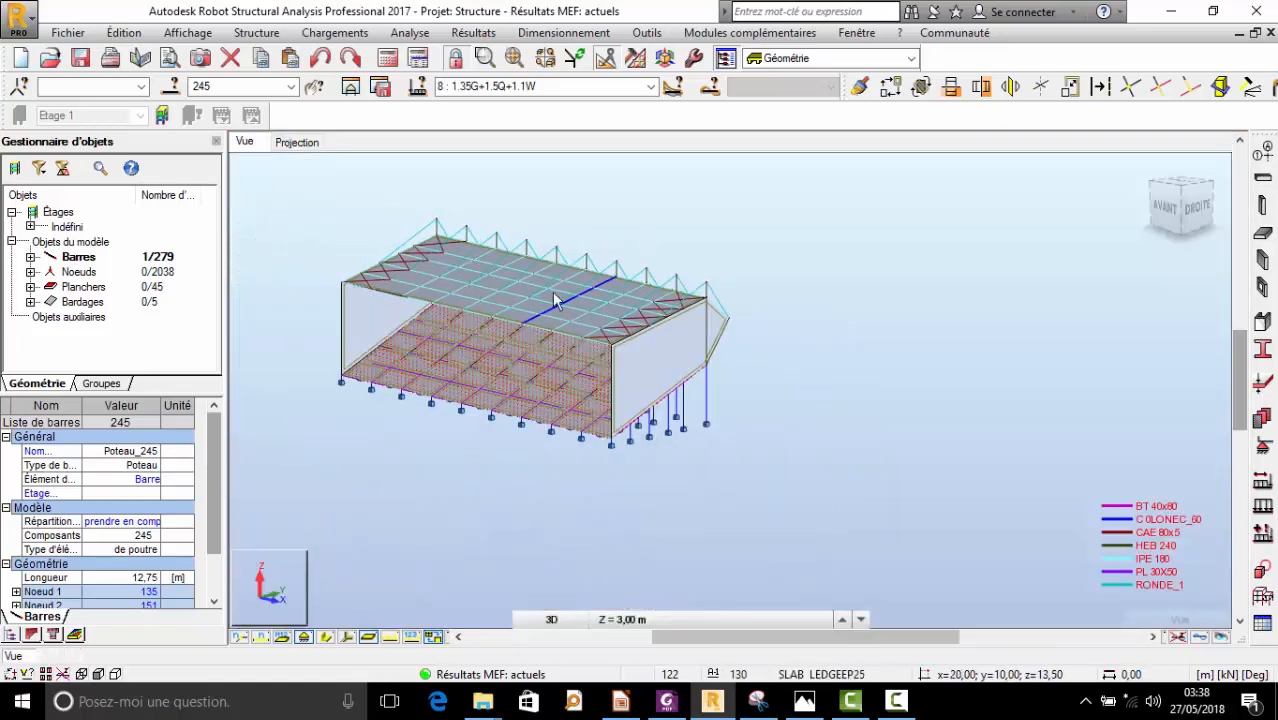
- Display the section shapes of the bars on the underside of the seating slab
{"action": "scroll", "coordinate": [556, 300], "scroll_direction": "up", "scroll_amount": 4}
{"action": "scroll", "coordinate": [620, 436], "scroll_direction": "up", "scroll_amount": 2}
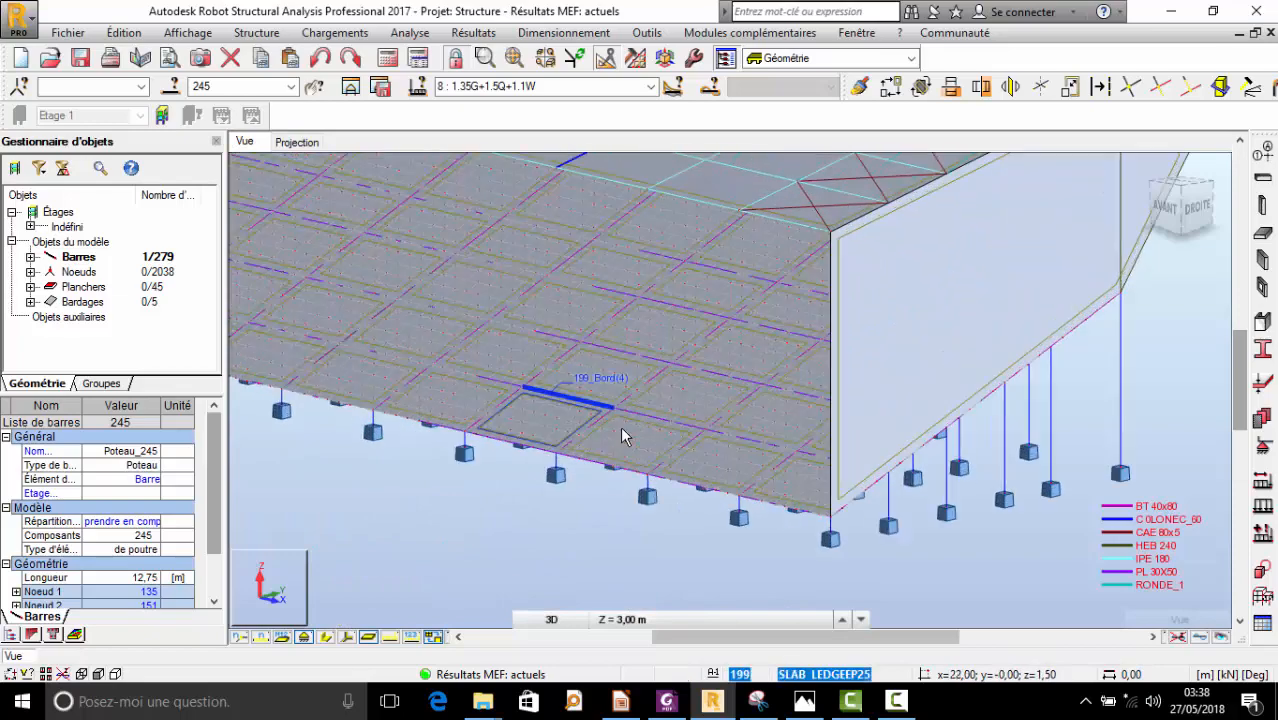
{"action": "scroll", "coordinate": [620, 436], "scroll_direction": "up", "scroll_amount": 2}
{"action": "scroll", "coordinate": [680, 382], "scroll_direction": "down", "scroll_amount": 3}
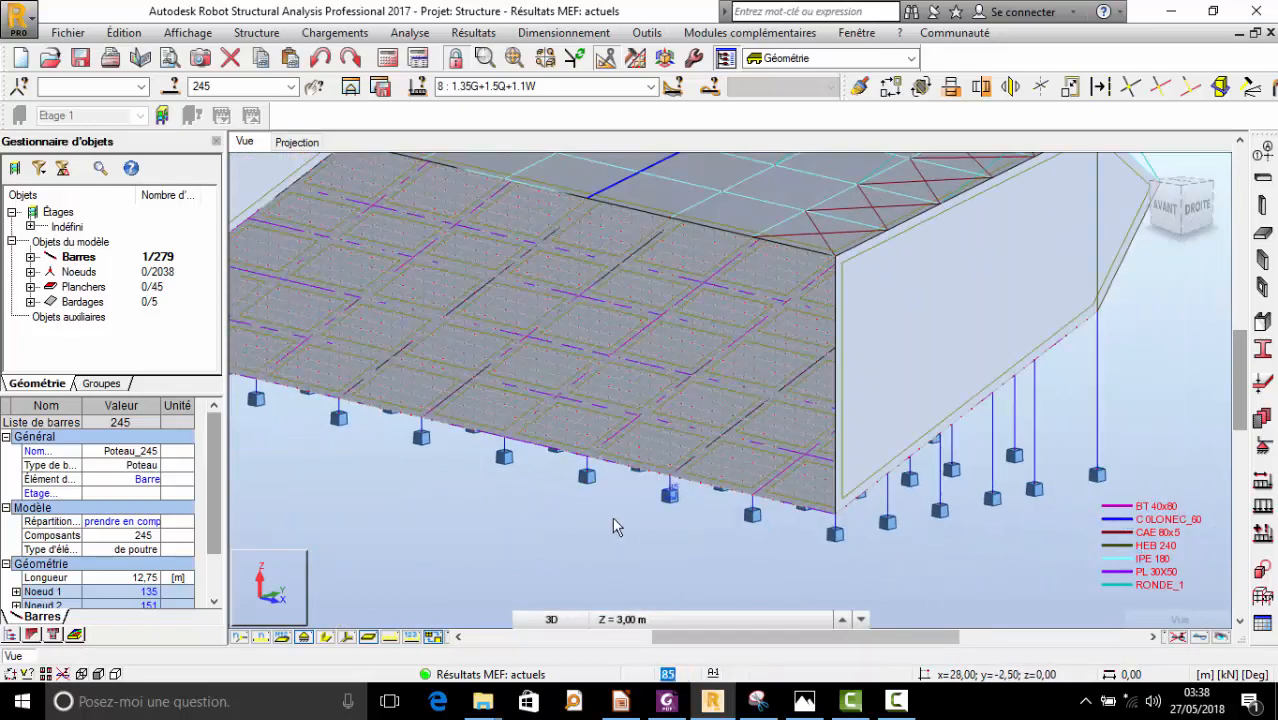
{"action": "right_click", "coordinate": [486, 530]}
{"action": "left_click", "coordinate": [540, 328]}
{"action": "left_click_drag", "start_coordinate": [540, 328], "coordinate": [667, 359]}
{"action": "scroll", "coordinate": [595, 245], "scroll_direction": "up", "scroll_amount": 4}
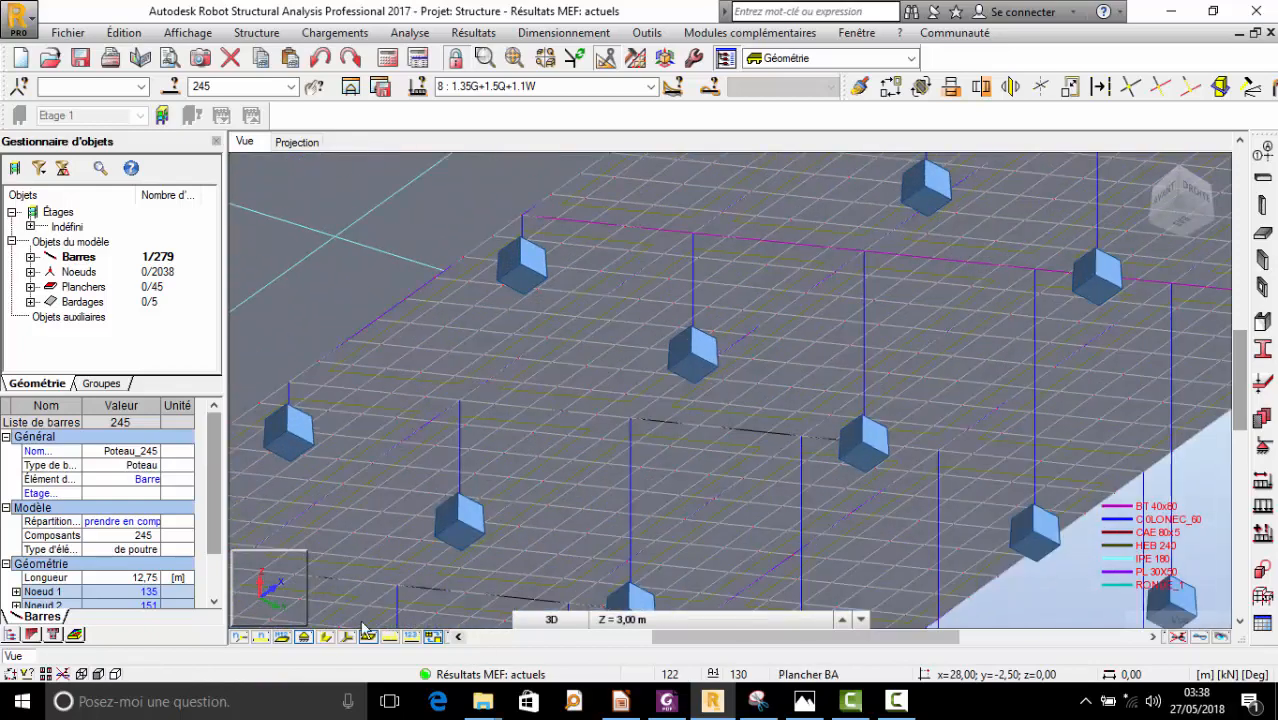
{"action": "left_click", "coordinate": [325, 638]}
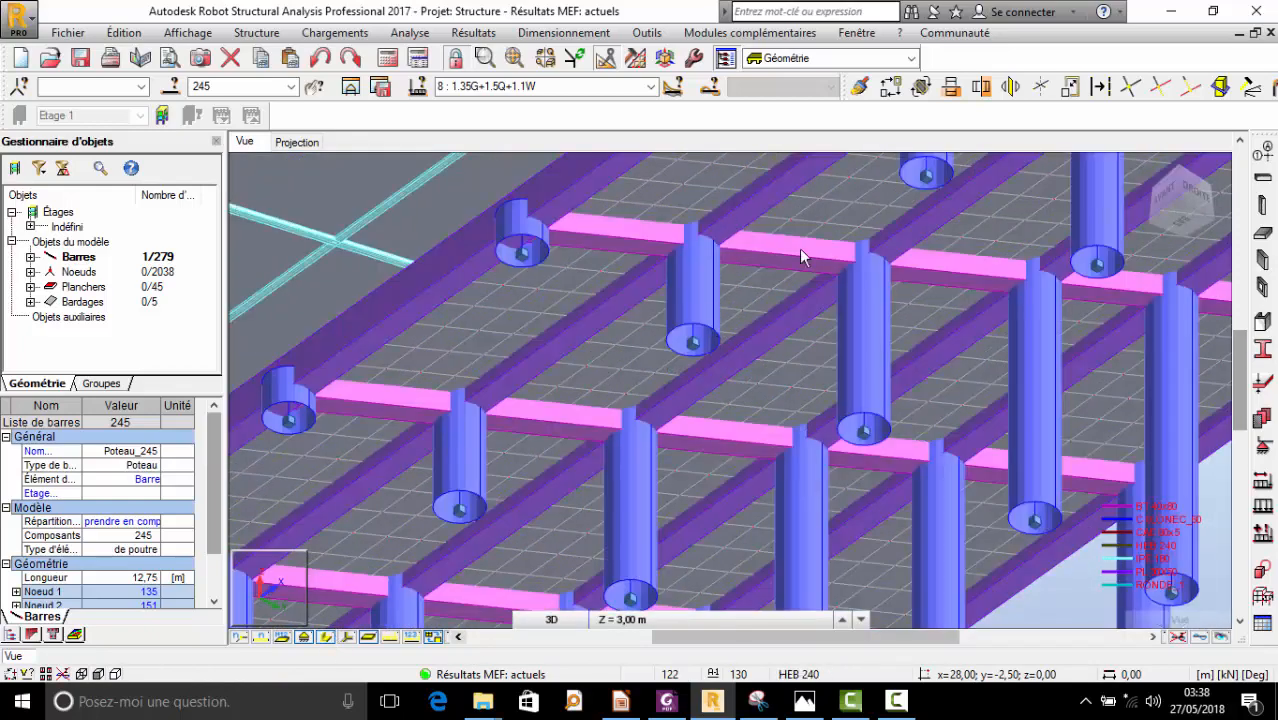
- Select a transverse concrete beam beneath the seating slab, bar 45
{"action": "right_click", "coordinate": [801, 250]}
{"action": "left_click", "coordinate": [800, 262]}
{"action": "left_click", "coordinate": [800, 260]}
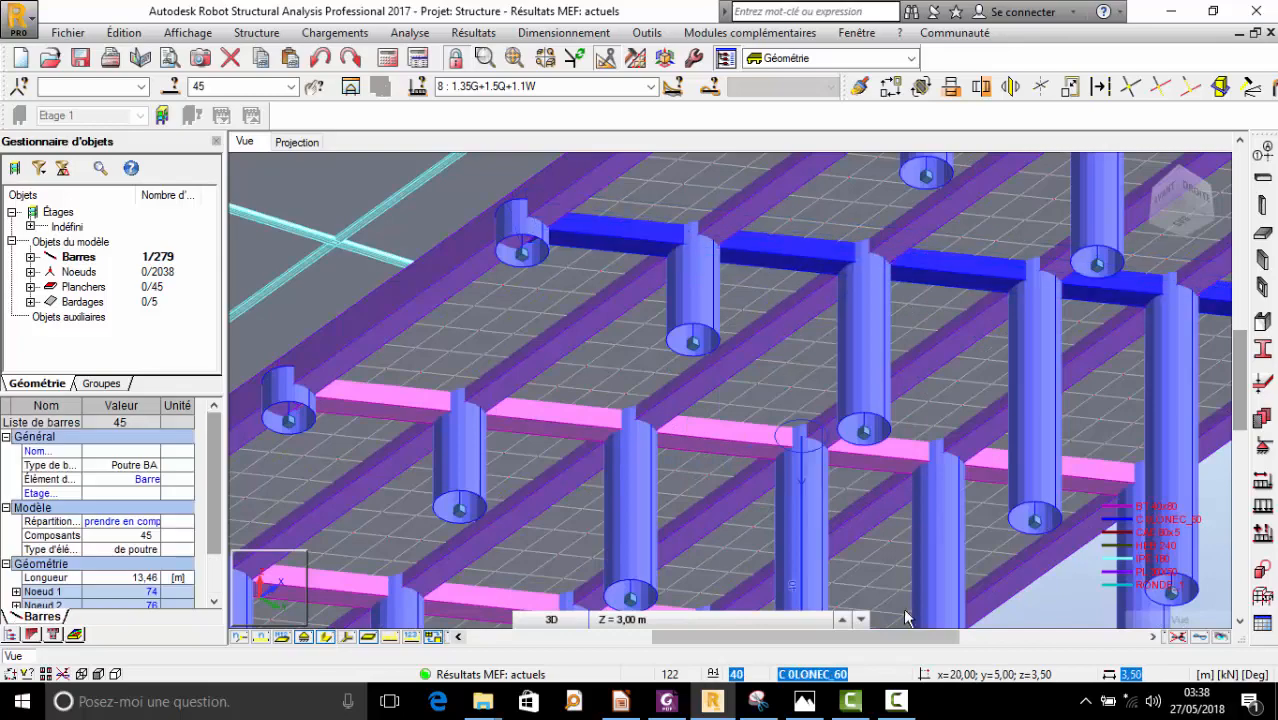
{"action": "left_click", "coordinate": [851, 701]}
{"action": "left_click", "coordinate": [899, 701]}
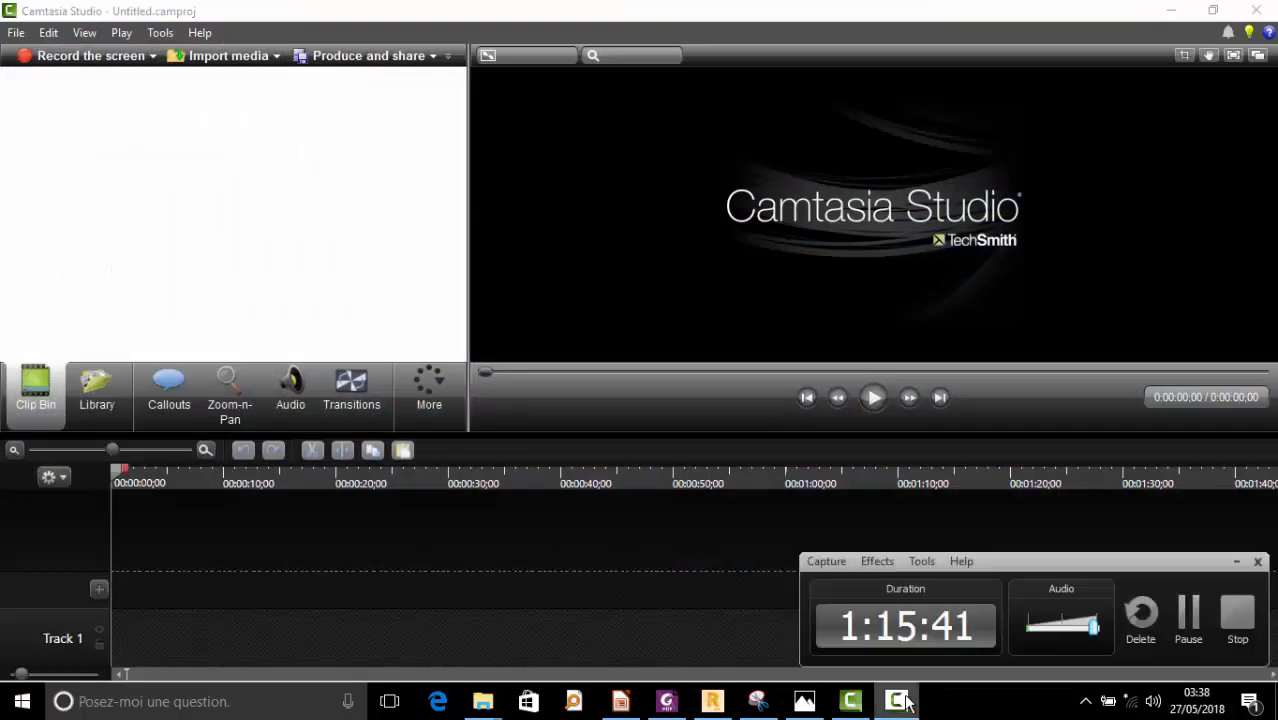
{"action": "left_click", "coordinate": [804, 701]}
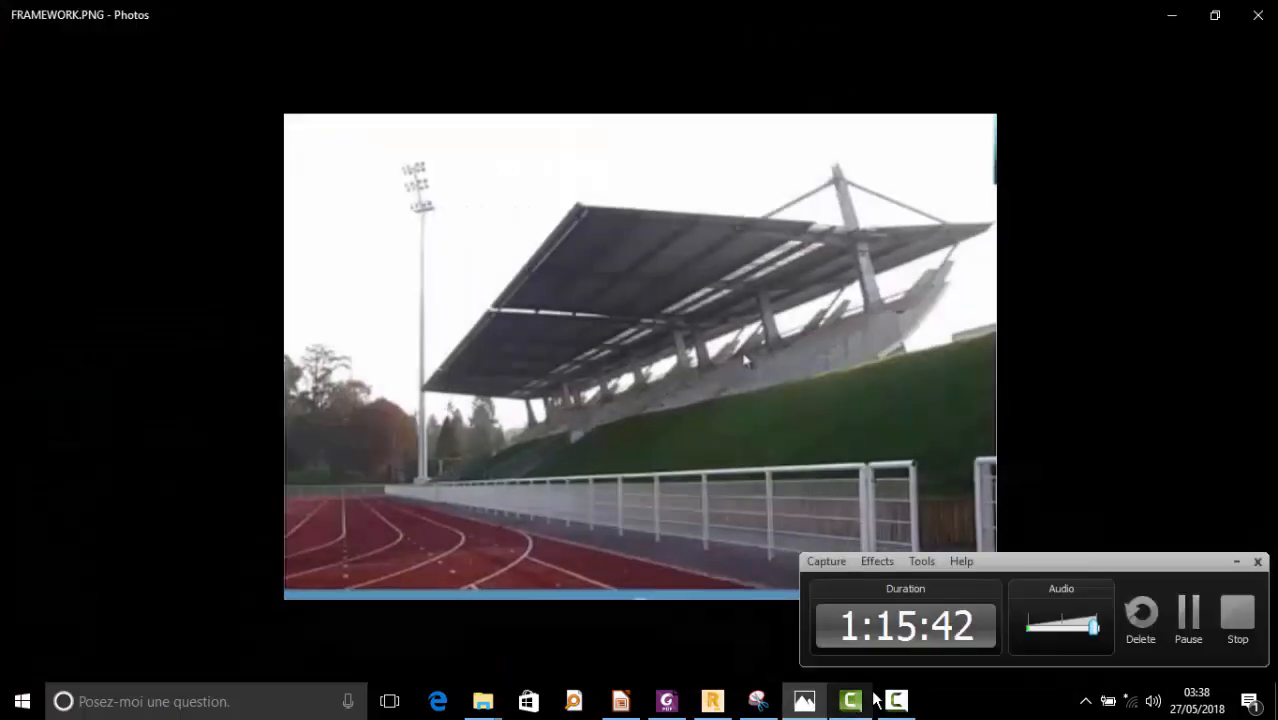
{"action": "left_click", "coordinate": [1163, 17]}
{"action": "left_click", "coordinate": [1166, 12]}
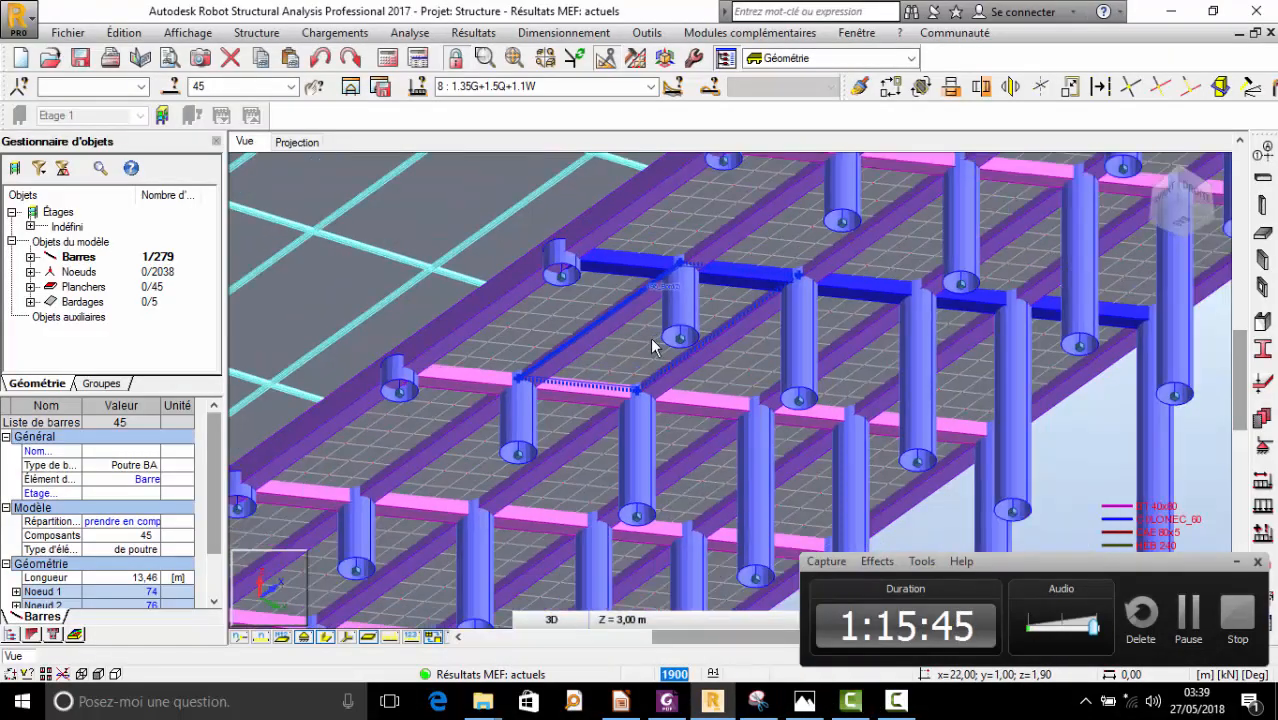
- Isolate the transverse concrete beam, bar 38, in its own view and hide its section shape
{"action": "scroll", "coordinate": [652, 345], "scroll_direction": "down", "scroll_amount": 3}
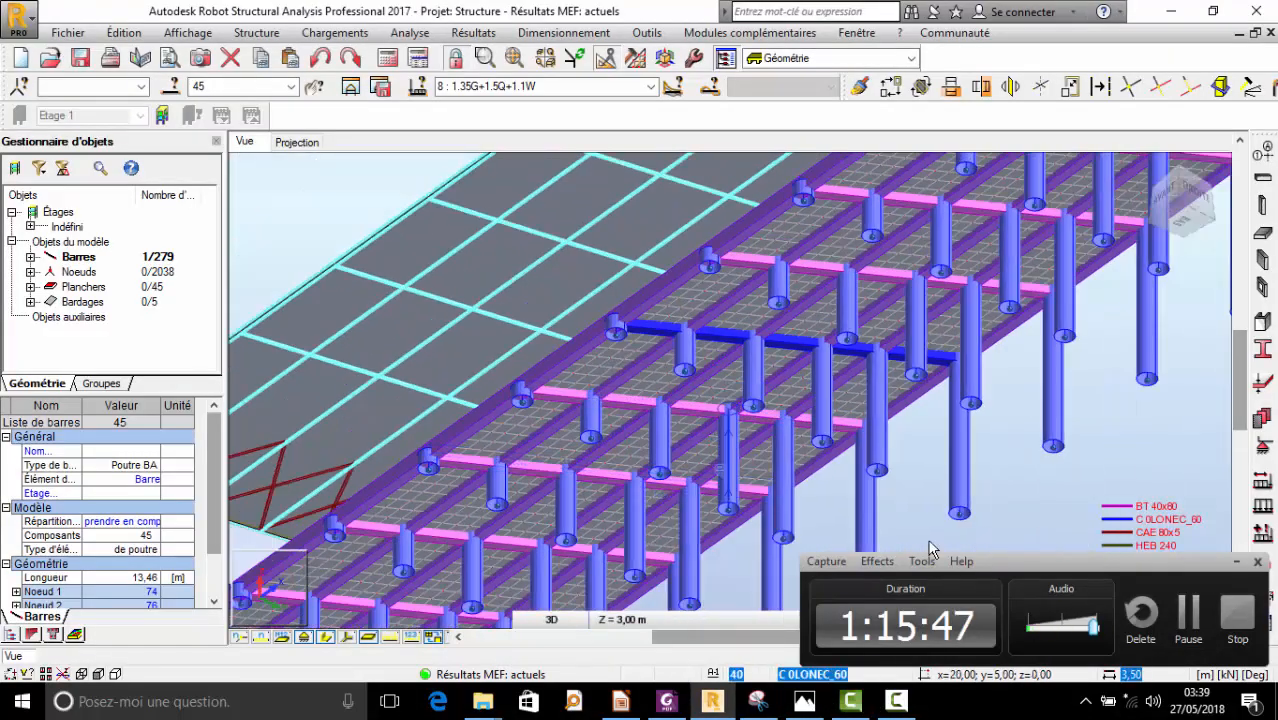
{"action": "left_click", "coordinate": [632, 410]}
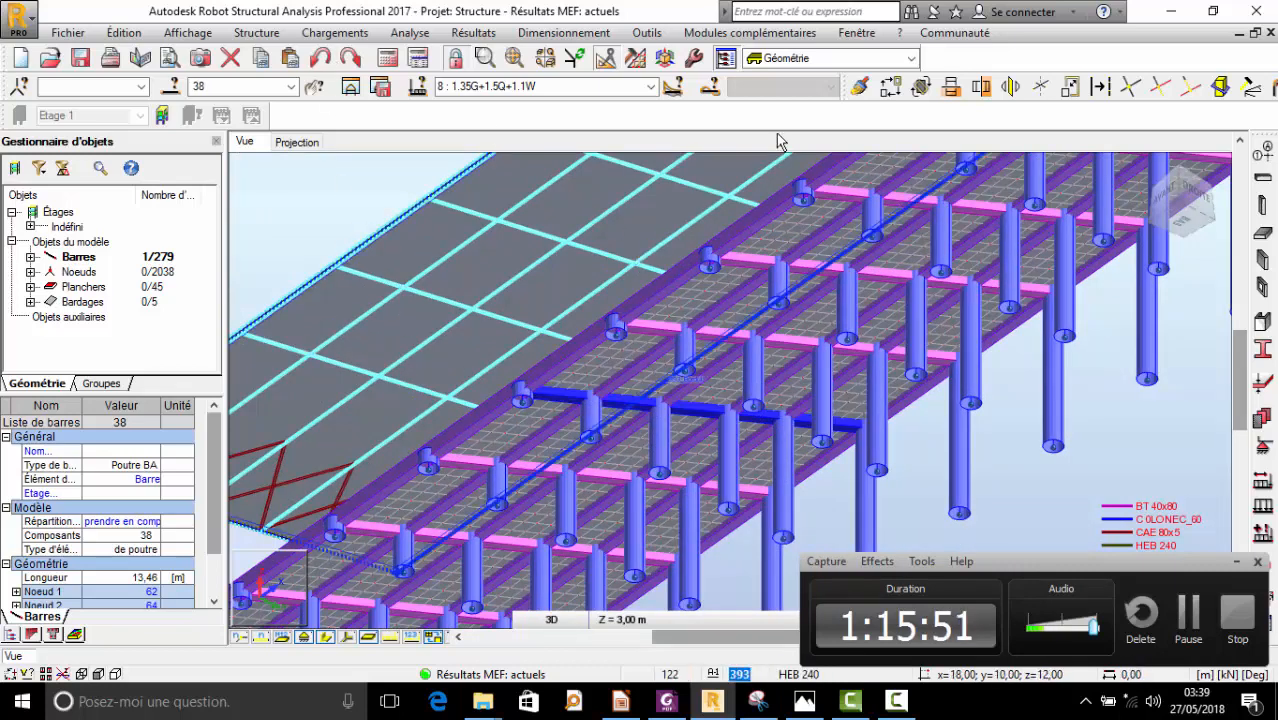
{"action": "left_click", "coordinate": [353, 87]}
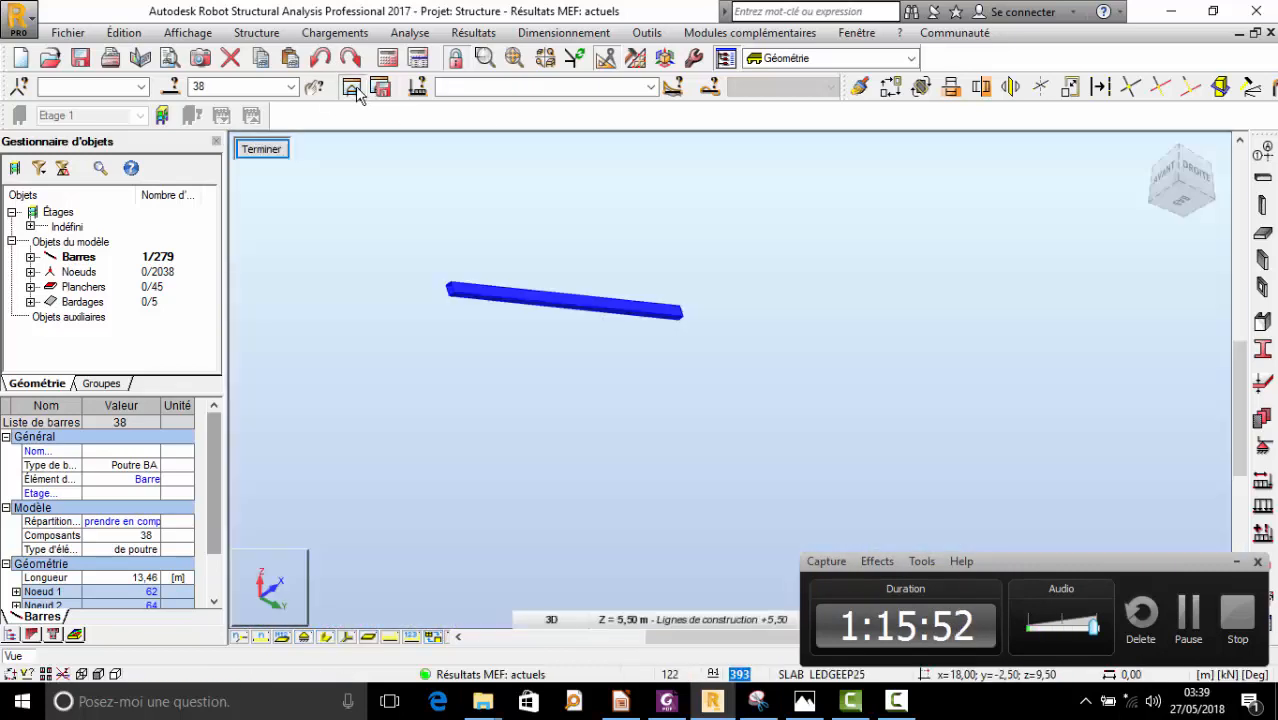
{"action": "scroll", "coordinate": [473, 277], "scroll_direction": "up", "scroll_amount": 2}
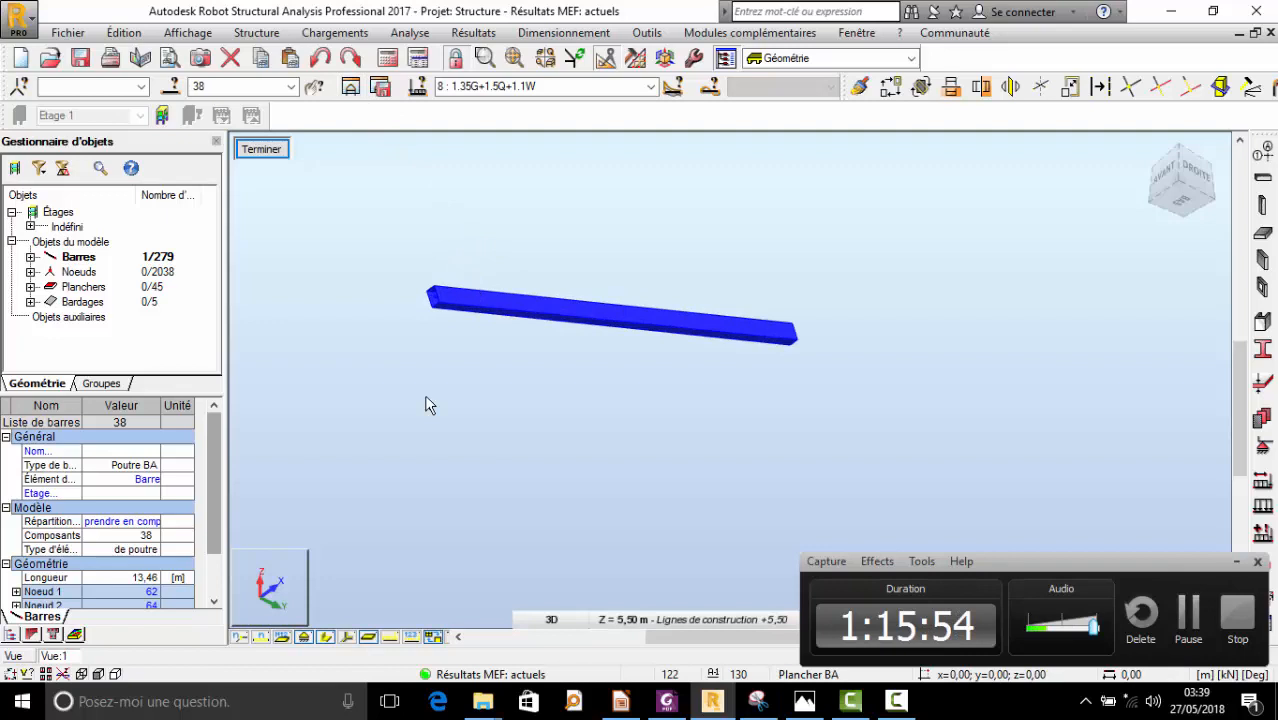
{"action": "left_click", "coordinate": [326, 637]}
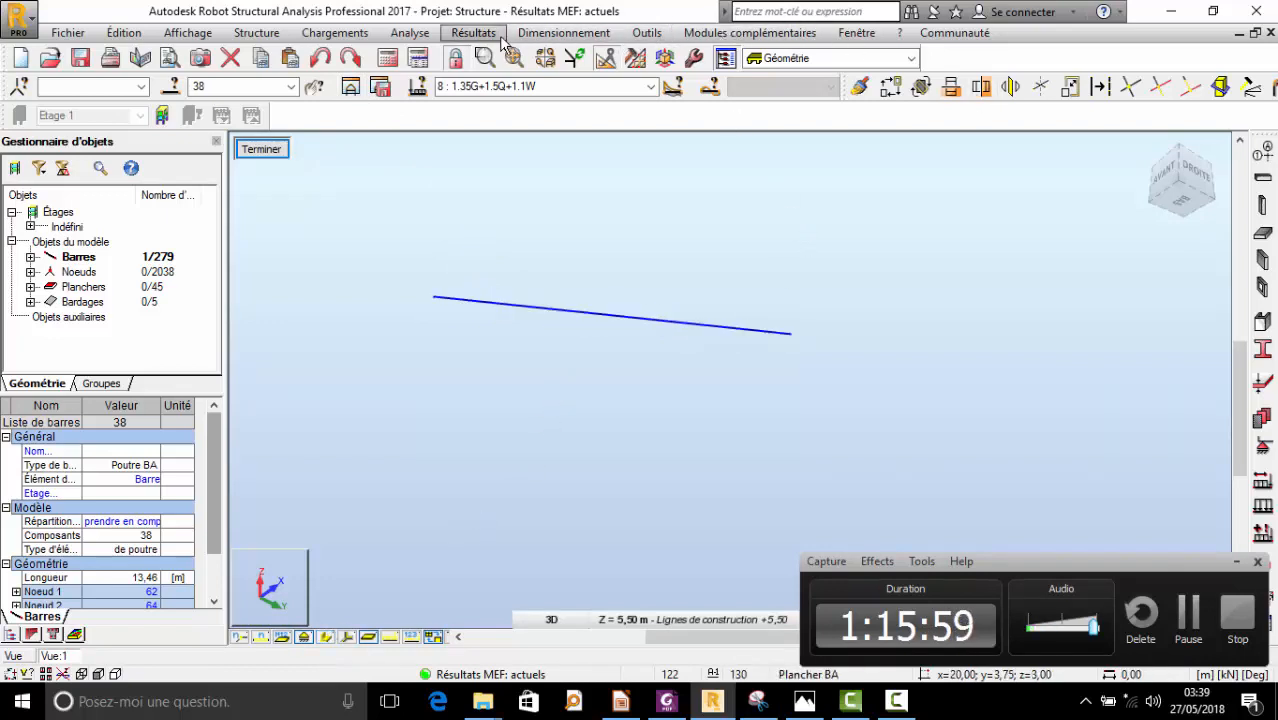
- Display the Mx moment diagram on the isolated beam, and replace it with the My moment diagram
{"action": "left_click", "coordinate": [473, 33]}
{"action": "left_click", "coordinate": [505, 100]}
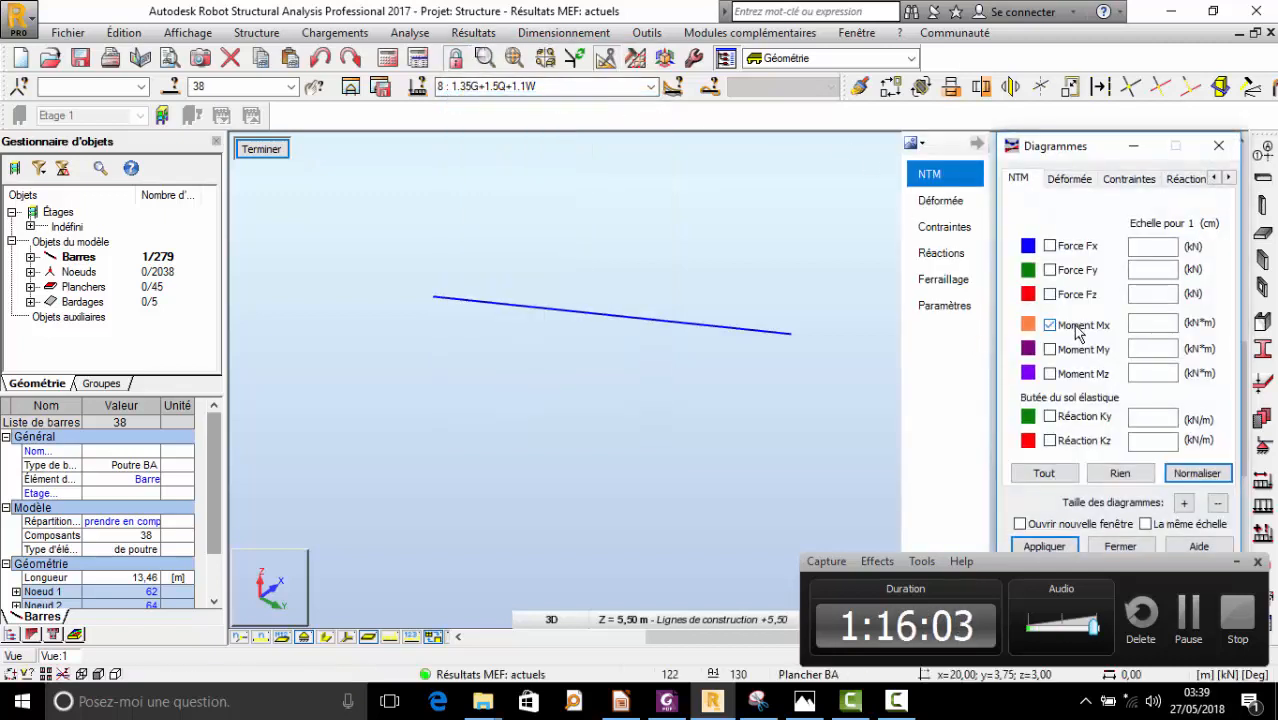
{"action": "left_click", "coordinate": [1057, 551]}
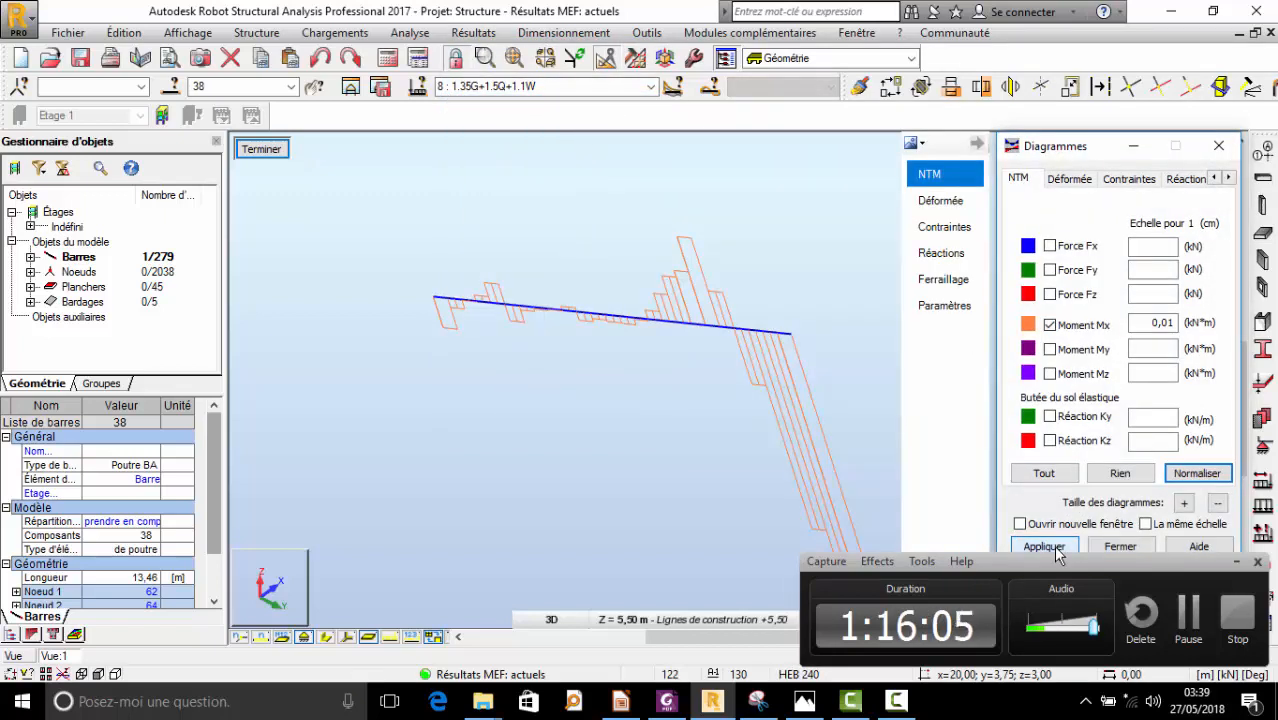
{"action": "scroll", "coordinate": [437, 298], "scroll_direction": "down", "scroll_amount": 1}
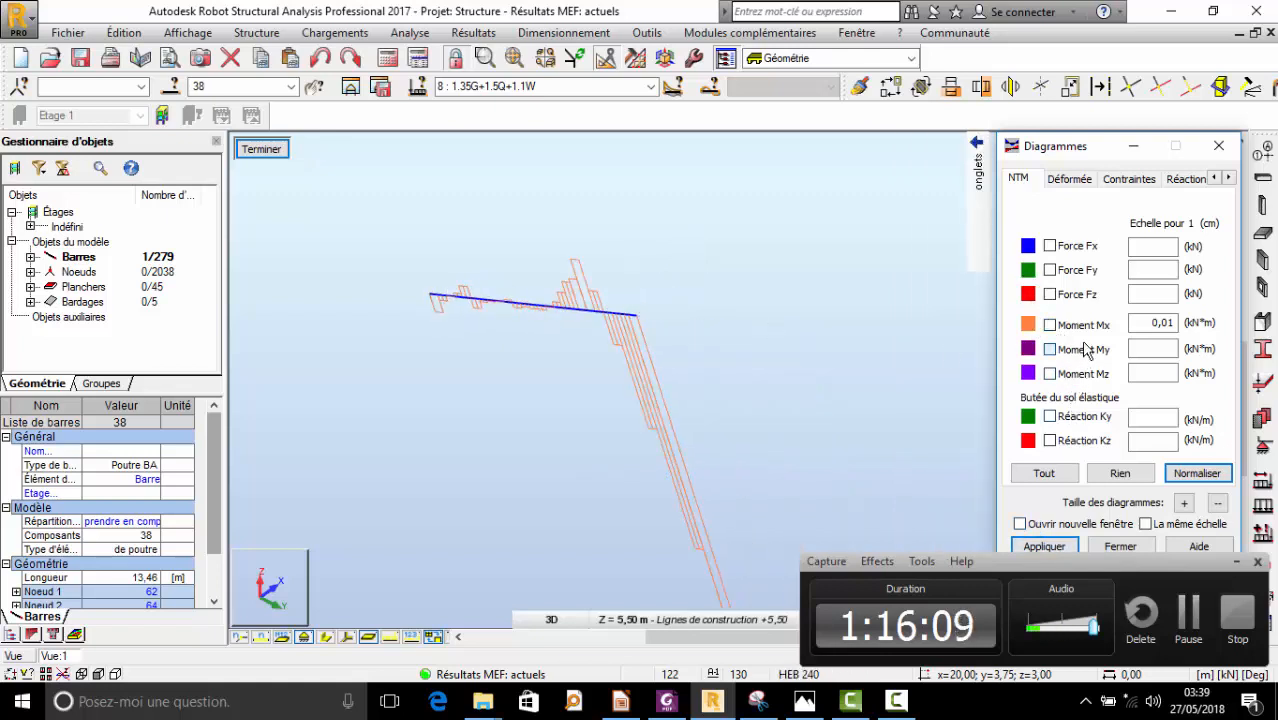
{"action": "left_click", "coordinate": [1060, 546]}
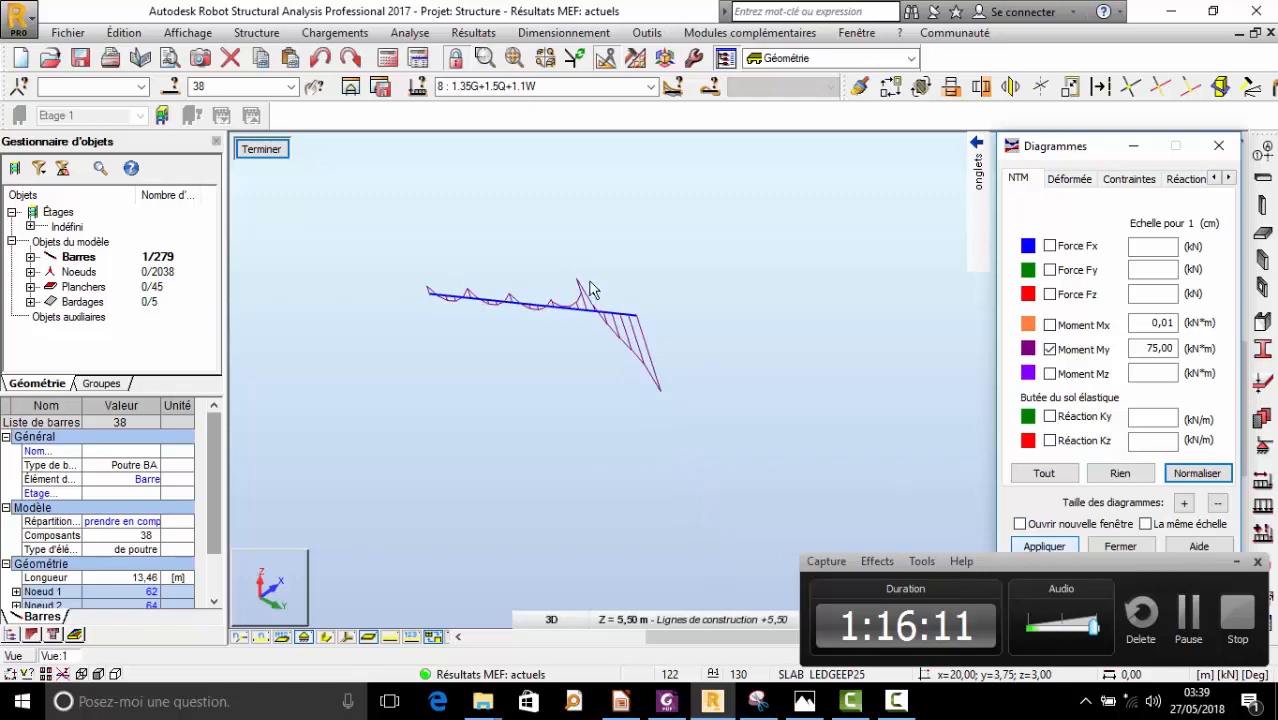
- Examine the beam's My moment diagram from several viewing angles, trying the XY view and returning to 3D
{"action": "right_click", "coordinate": [456, 226]}
{"action": "left_click", "coordinate": [556, 295]}
{"action": "left_click_drag", "start_coordinate": [502, 320], "coordinate": [540, 382]}
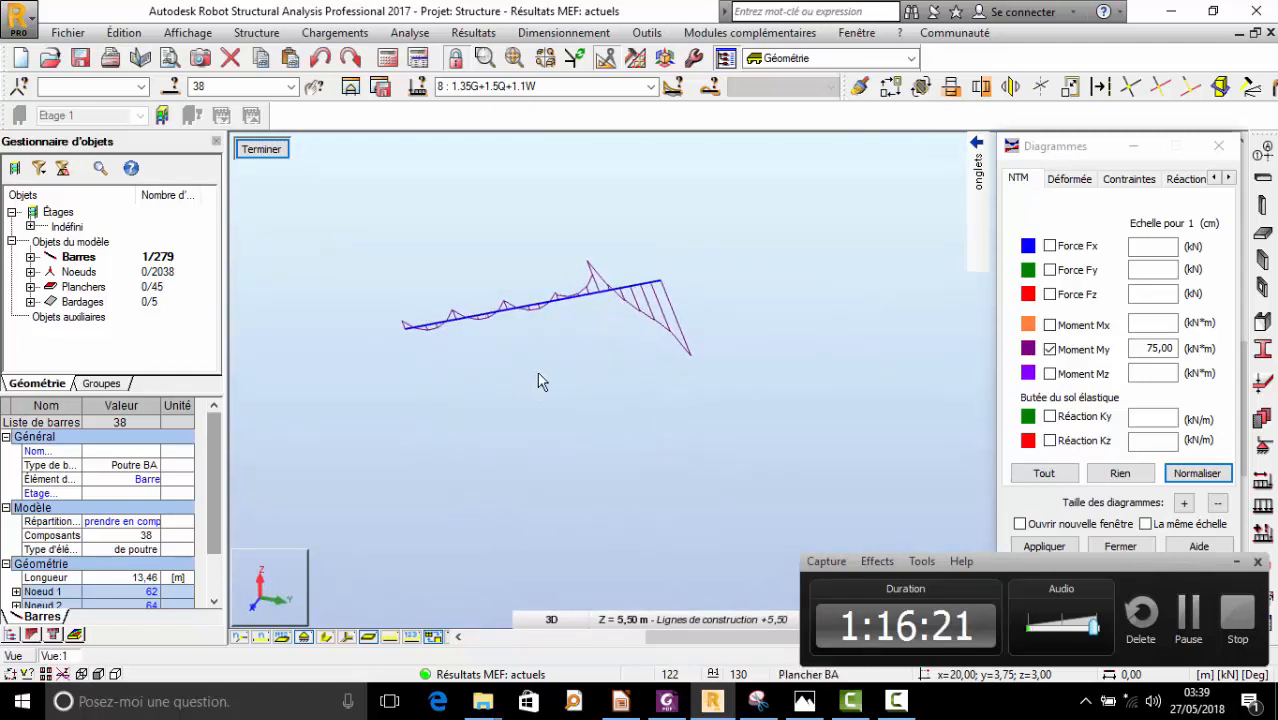
{"action": "left_click", "coordinate": [551, 619]}
{"action": "left_click", "coordinate": [551, 579]}
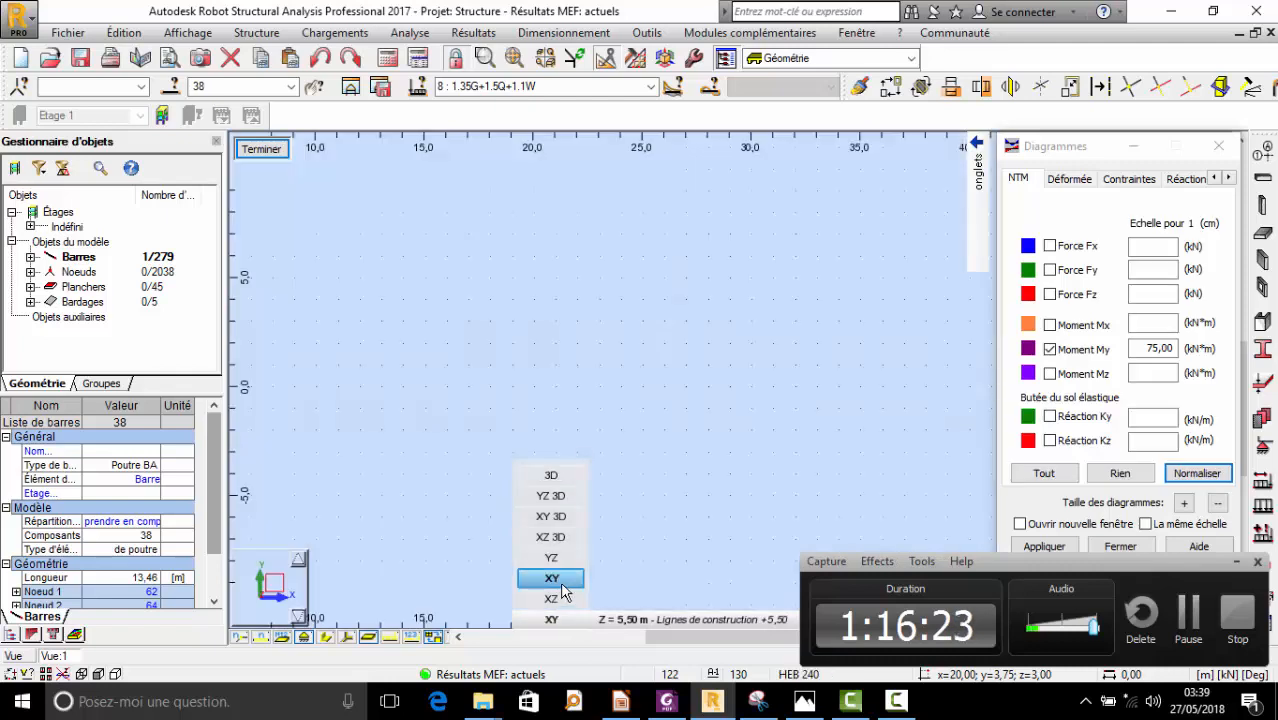
{"action": "left_click", "coordinate": [551, 475]}
{"action": "middle_click_drag", "start_coordinate": [588, 331], "coordinate": [931, 341], "text": "shift"}
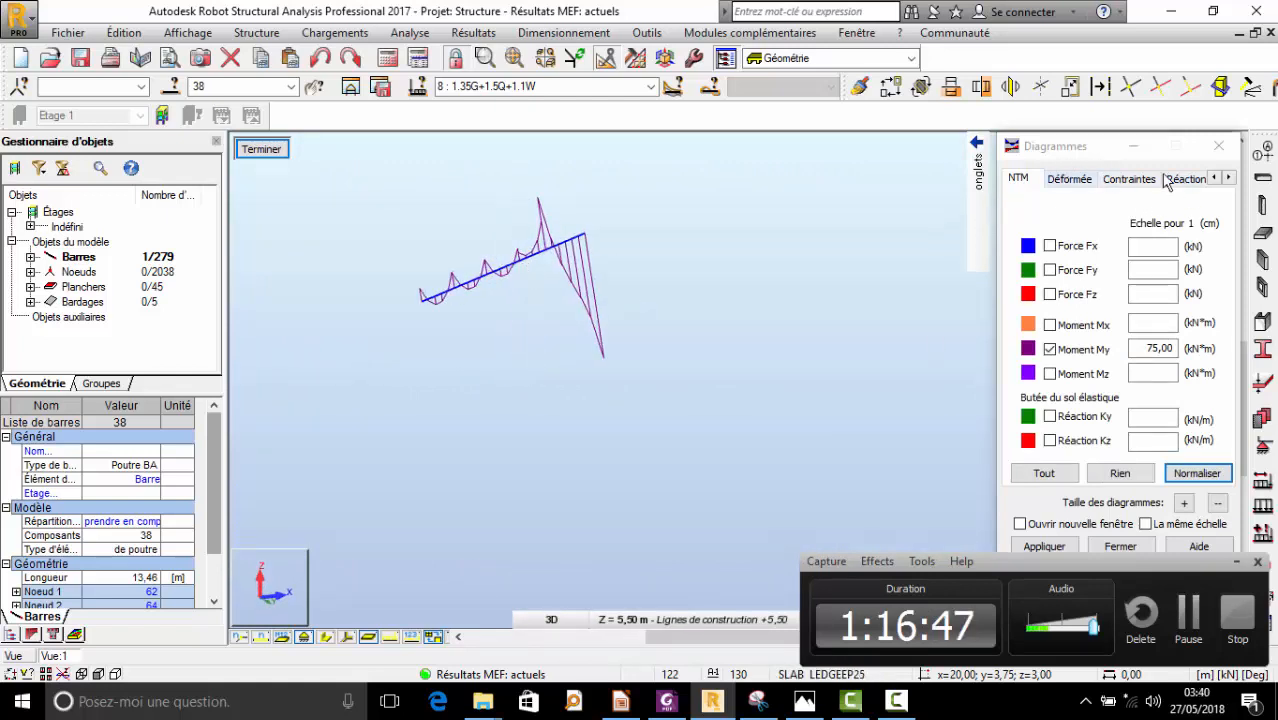
- Set the beam's My diagram to description labels with local extremes and uniform filling, and apply it
{"action": "left_click", "coordinate": [1166, 180]}
{"action": "left_click", "coordinate": [1229, 178]}
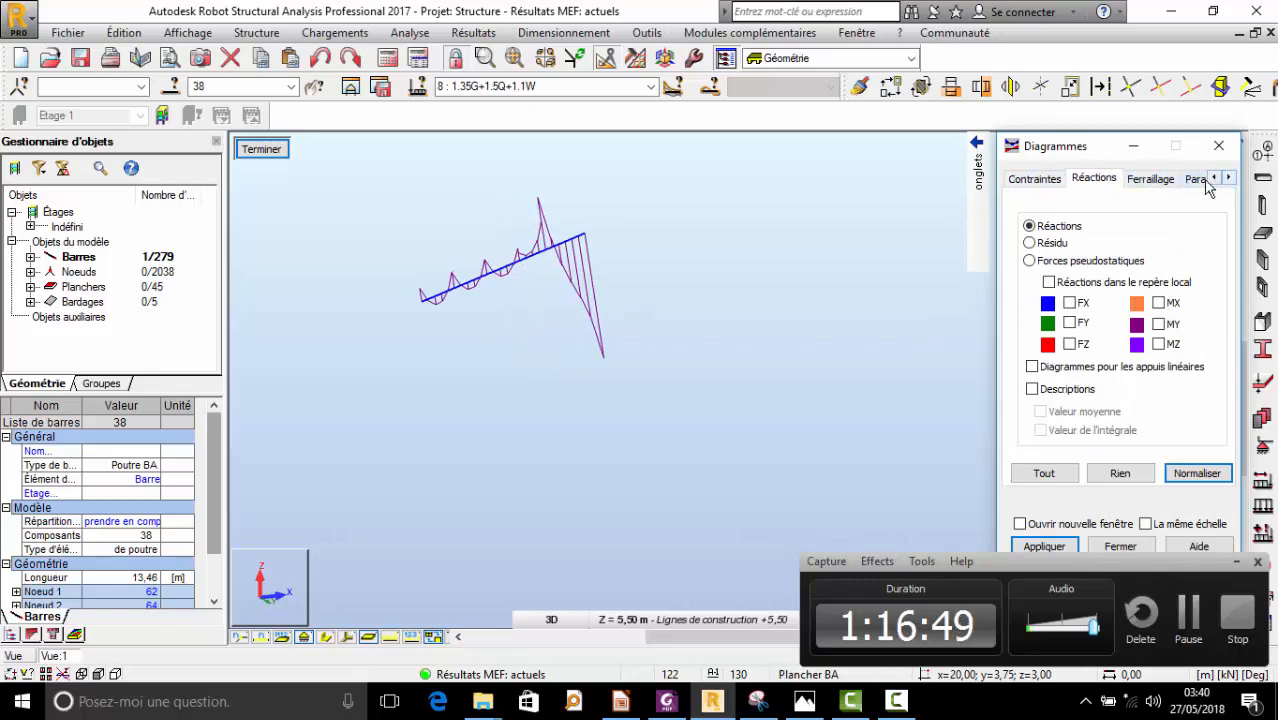
{"action": "left_click", "coordinate": [1203, 180]}
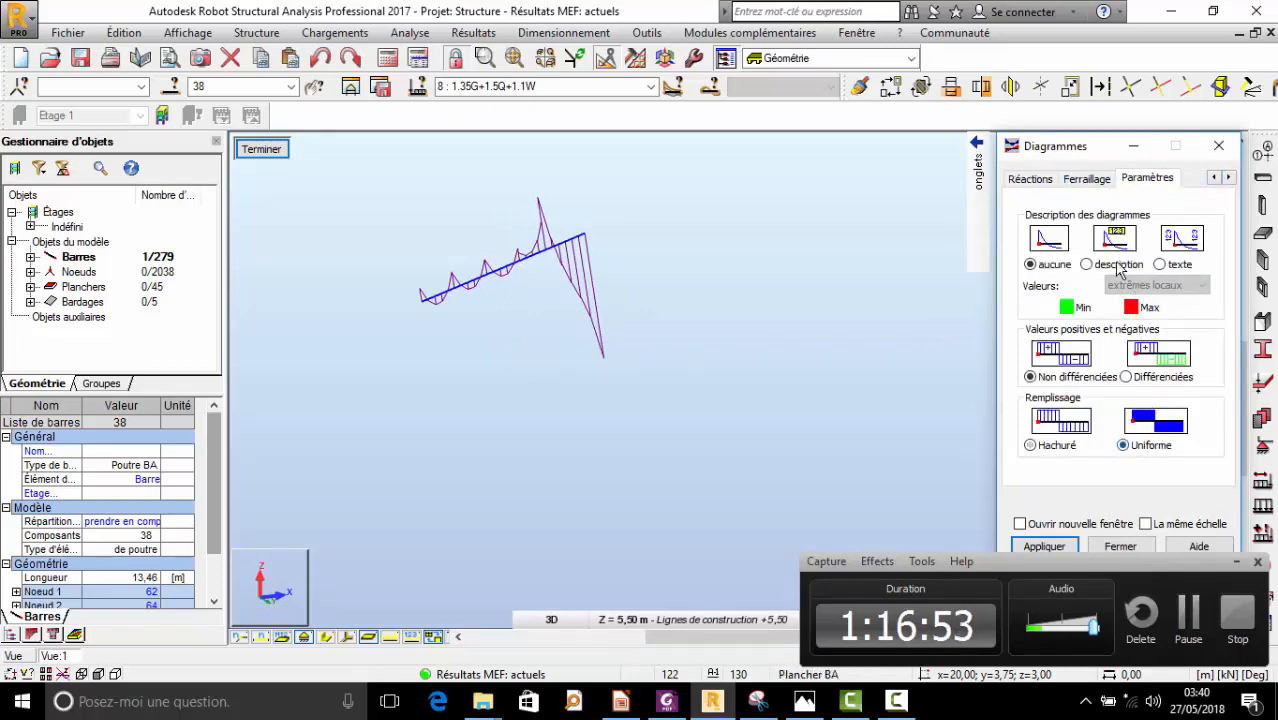
{"action": "left_click", "coordinate": [1053, 546]}
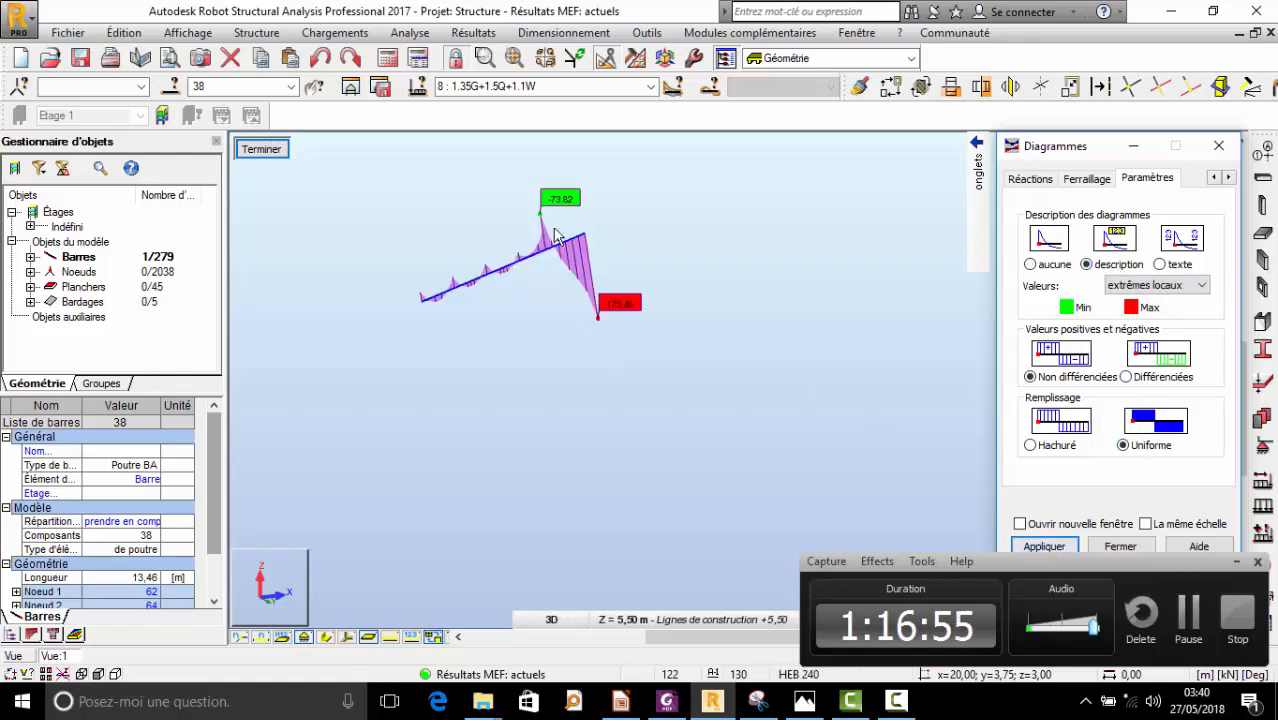
{"action": "scroll", "coordinate": [505, 268], "scroll_direction": "up", "scroll_amount": 2}
- Leave the isolated beam view, return to the full structure and clear the bar selection
{"action": "left_click", "coordinate": [276, 149]}
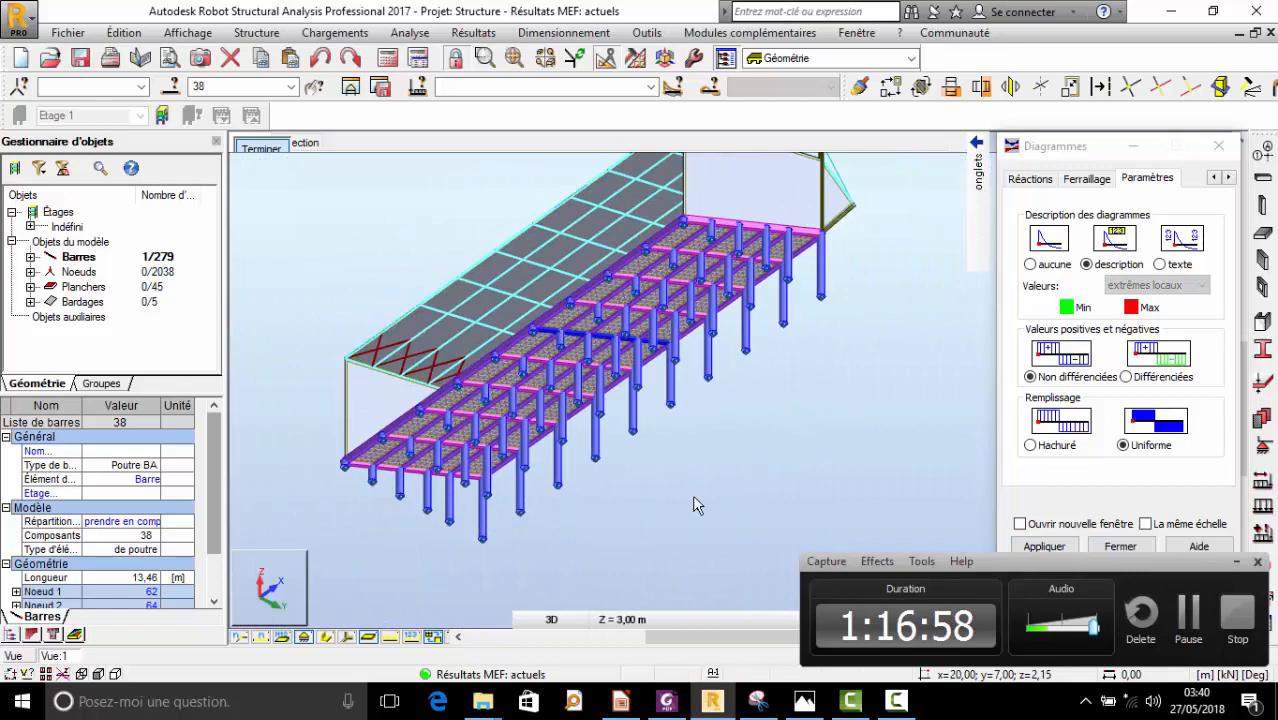
{"action": "right_click", "coordinate": [697, 498]}
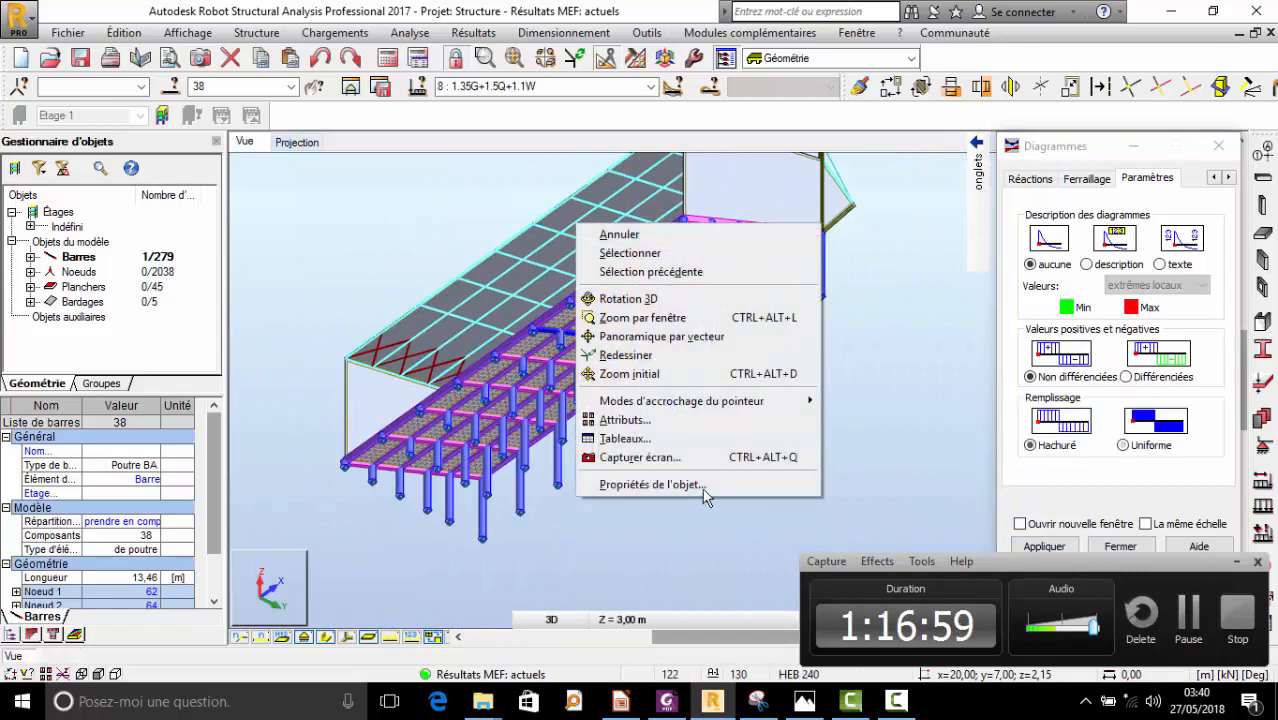
{"action": "left_click", "coordinate": [653, 304]}
{"action": "scroll", "coordinate": [497, 443], "scroll_direction": "down", "scroll_amount": 1}
{"action": "left_click_drag", "start_coordinate": [497, 443], "coordinate": [630, 420]}
{"action": "right_click", "coordinate": [756, 262]}
{"action": "left_click", "coordinate": [739, 268]}
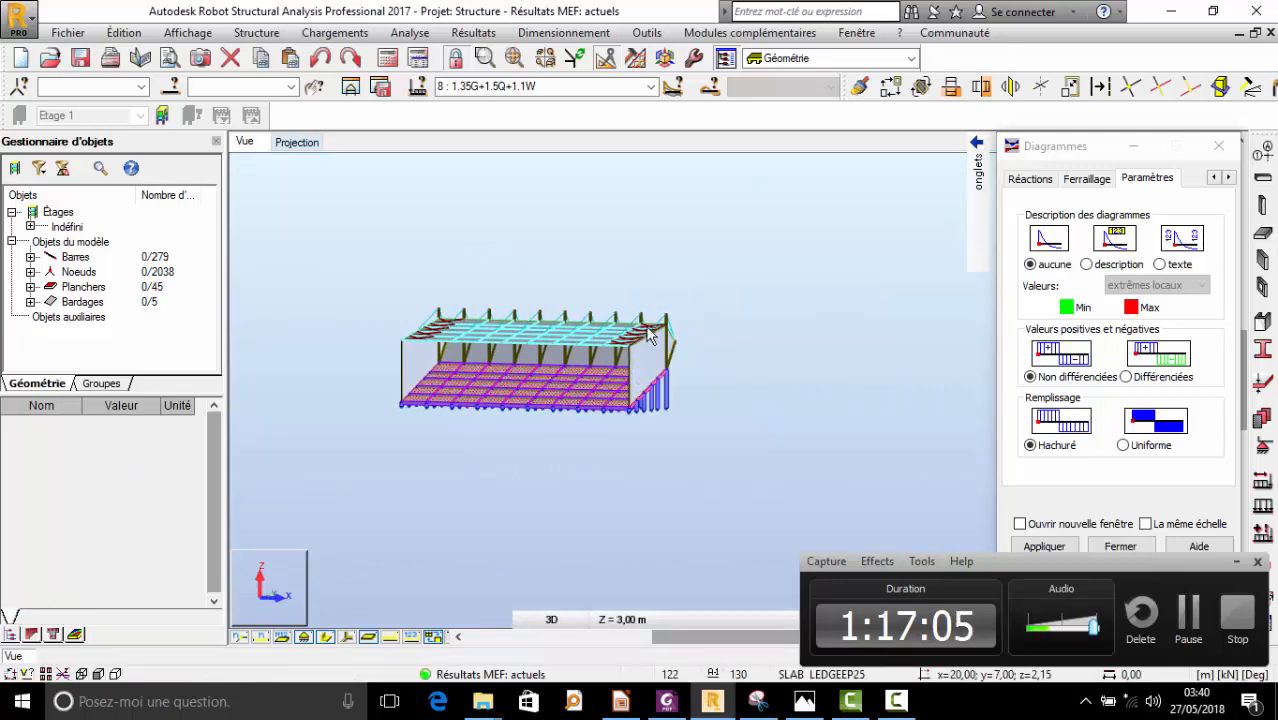
- Examine the whole grandstand model, including its roof framing, bracing, seating slab and columns
{"action": "scroll", "coordinate": [745, 245], "scroll_direction": "up", "scroll_amount": 2}
{"action": "right_click", "coordinate": [730, 248]}
{"action": "left_click", "coordinate": [720, 307]}
{"action": "left_click_drag", "start_coordinate": [720, 313], "coordinate": [736, 416]}
{"action": "scroll", "coordinate": [600, 424], "scroll_direction": "up", "scroll_amount": 3}
{"action": "scroll", "coordinate": [579, 436], "scroll_direction": "down", "scroll_amount": 2}
{"action": "scroll", "coordinate": [726, 413], "scroll_direction": "up", "scroll_amount": 3}
{"action": "scroll", "coordinate": [718, 410], "scroll_direction": "down", "scroll_amount": 3}
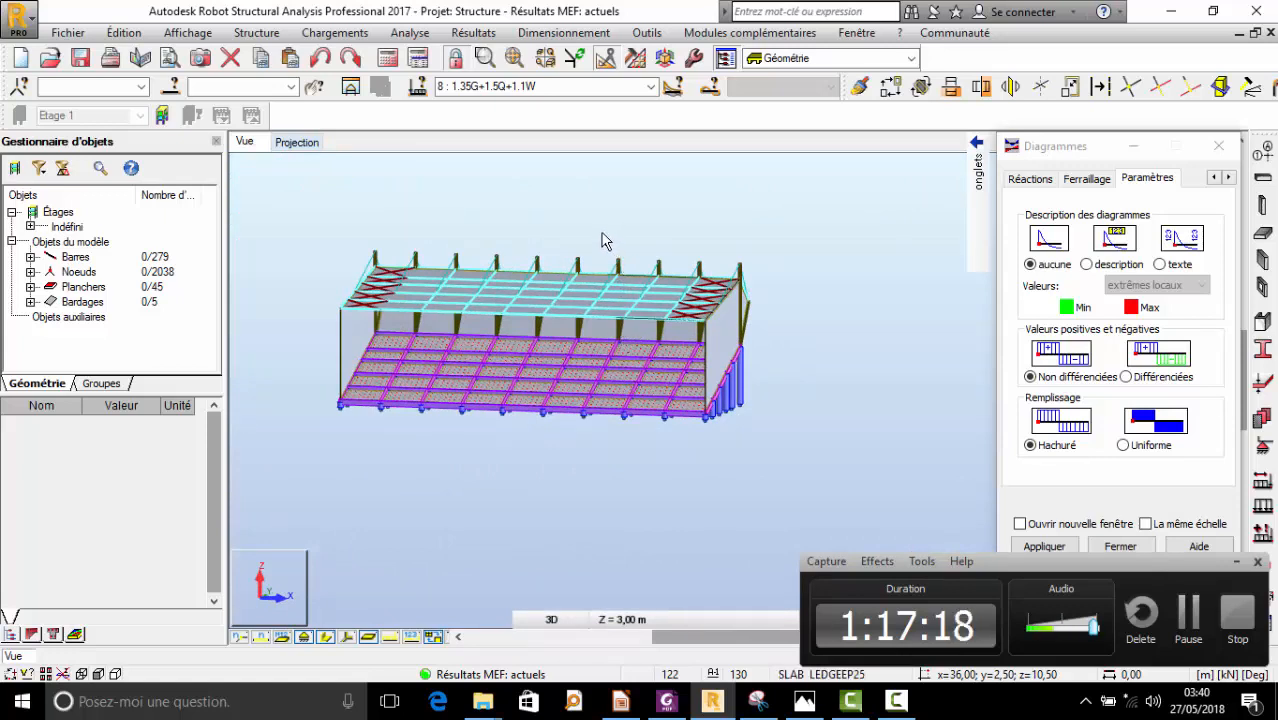
{"action": "left_click", "coordinate": [648, 33]}
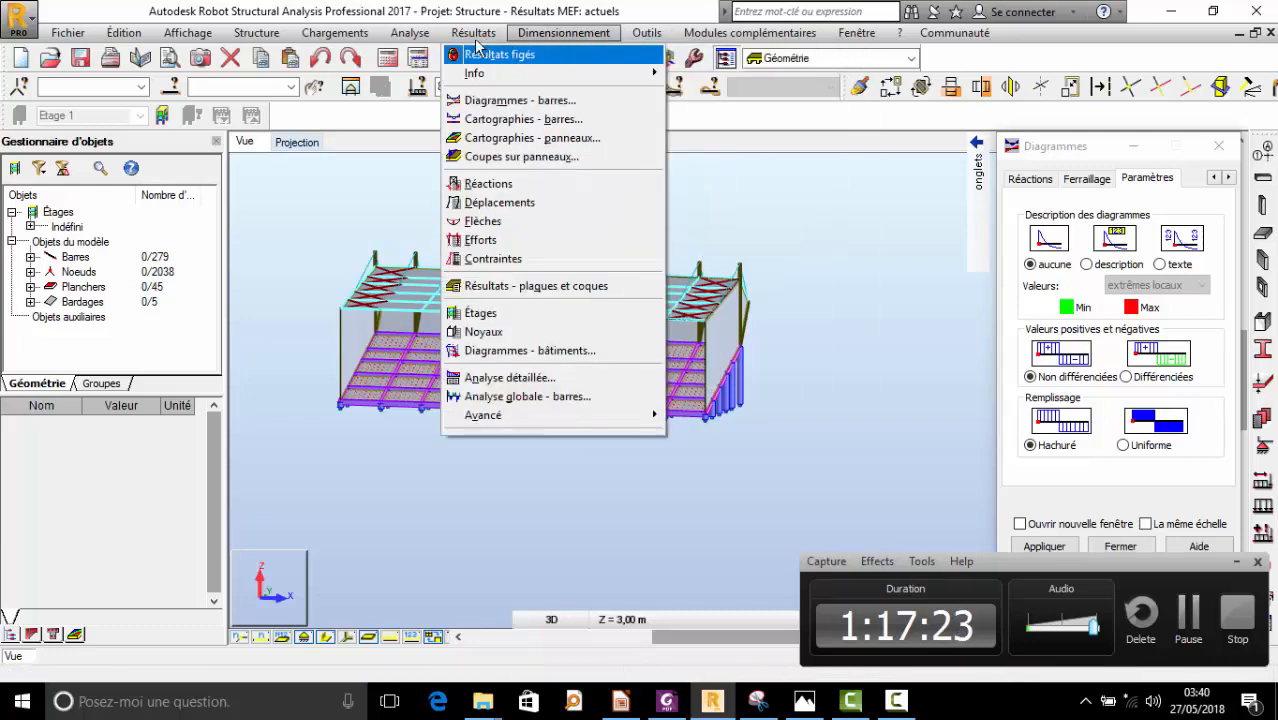
{"action": "mouse_move", "coordinate": [408, 34]}
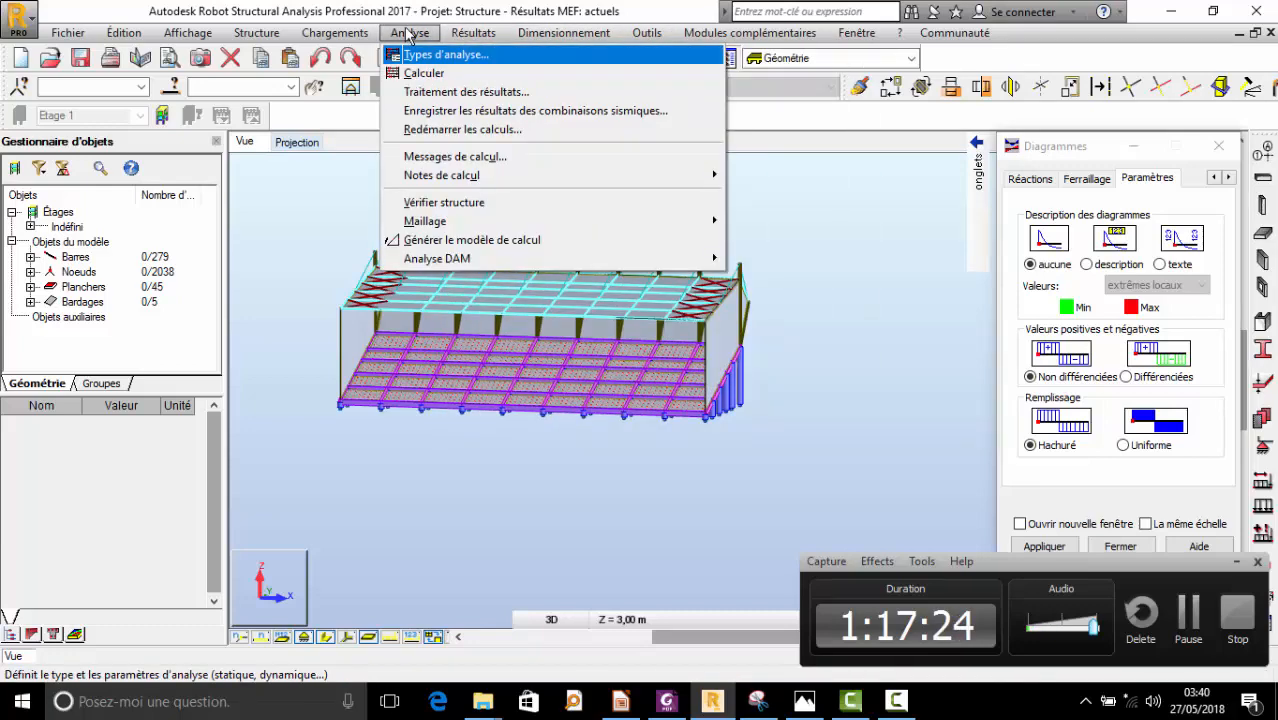
{"action": "mouse_move", "coordinate": [473, 36]}
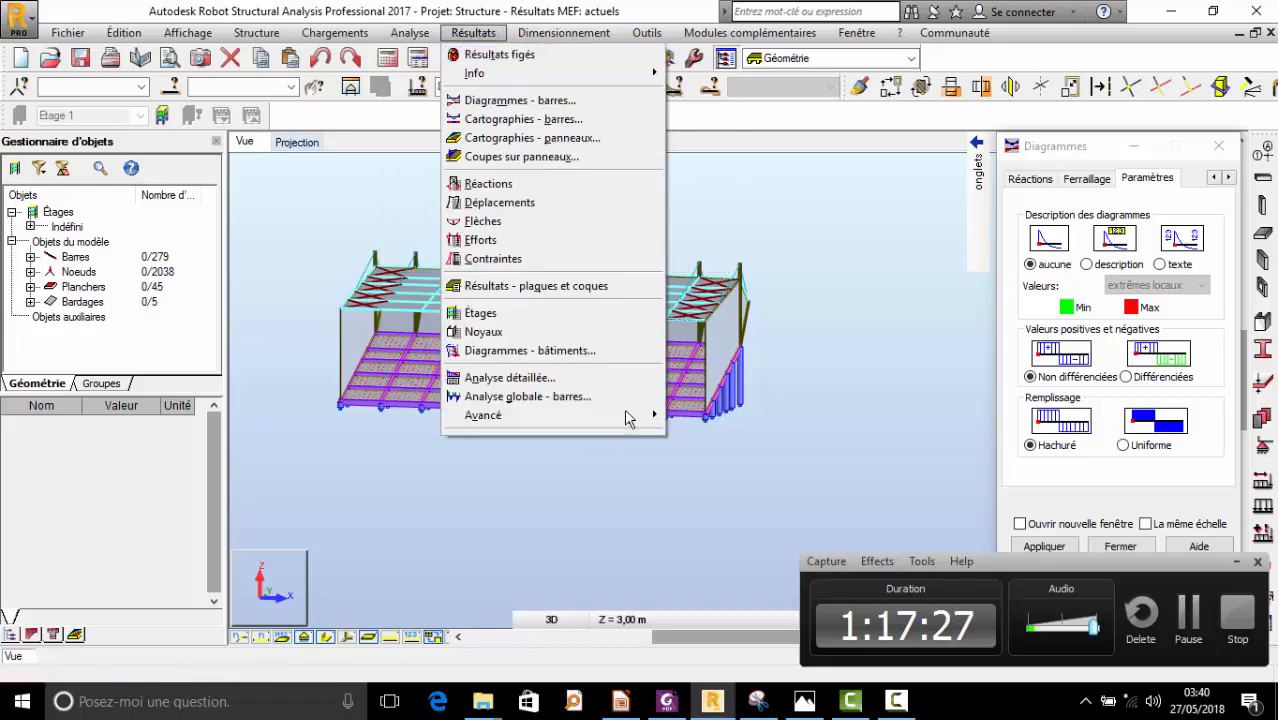
{"action": "mouse_move", "coordinate": [648, 417]}
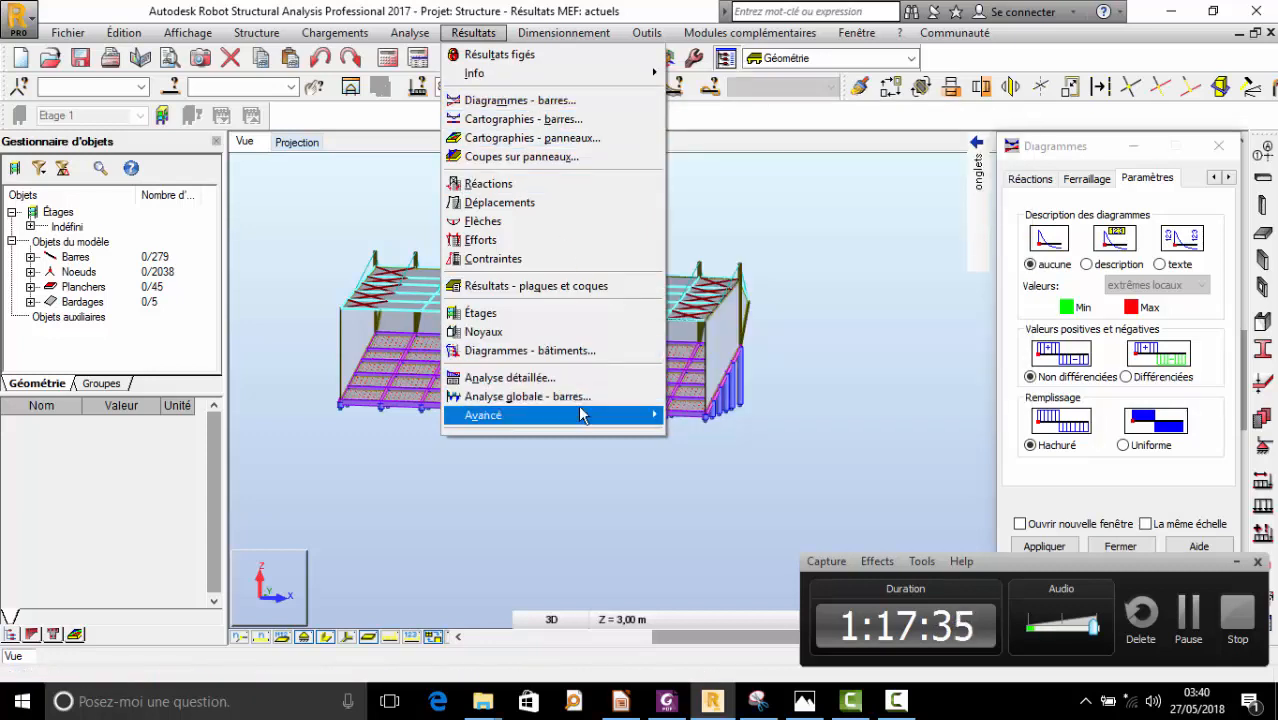
{"action": "left_click", "coordinate": [785, 251]}
{"action": "right_click", "coordinate": [785, 252]}
{"action": "left_click", "coordinate": [785, 256]}
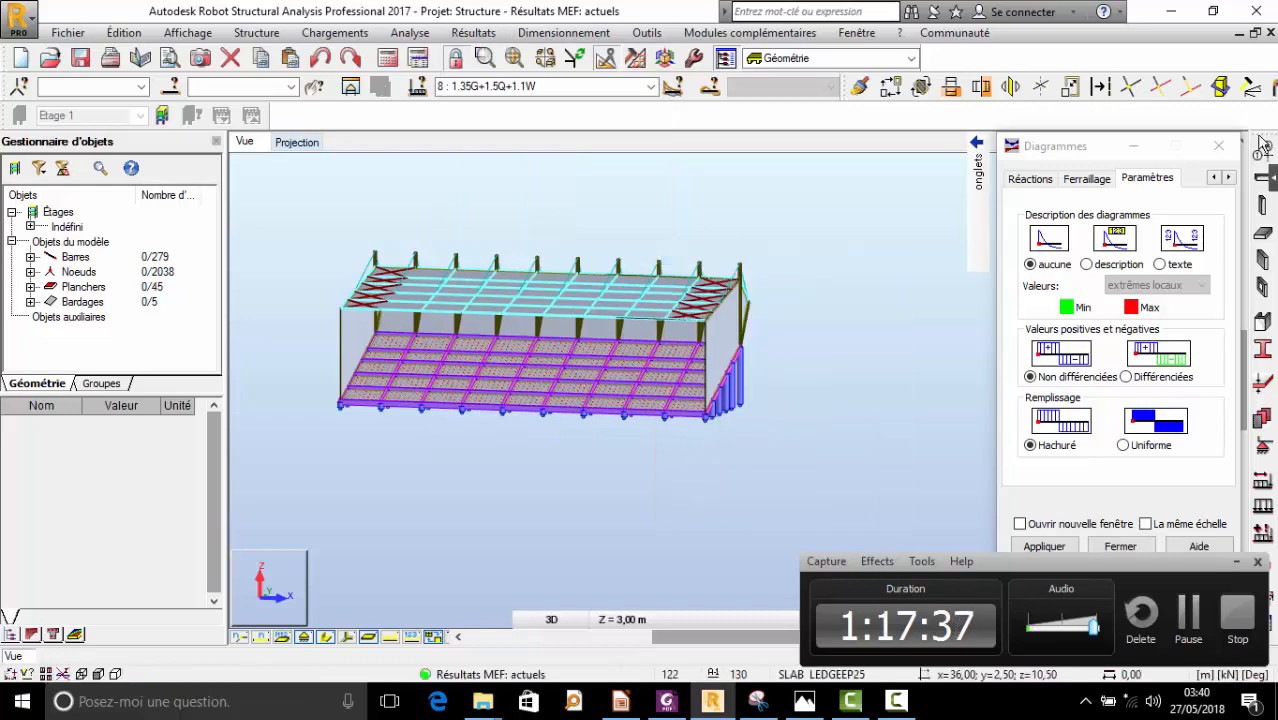
- Close the diagram settings dialog
{"action": "left_click", "coordinate": [1219, 146]}
{"action": "scroll", "coordinate": [812, 390], "scroll_direction": "down", "scroll_amount": 3}
{"action": "scroll", "coordinate": [808, 385], "scroll_direction": "up", "scroll_amount": 4}
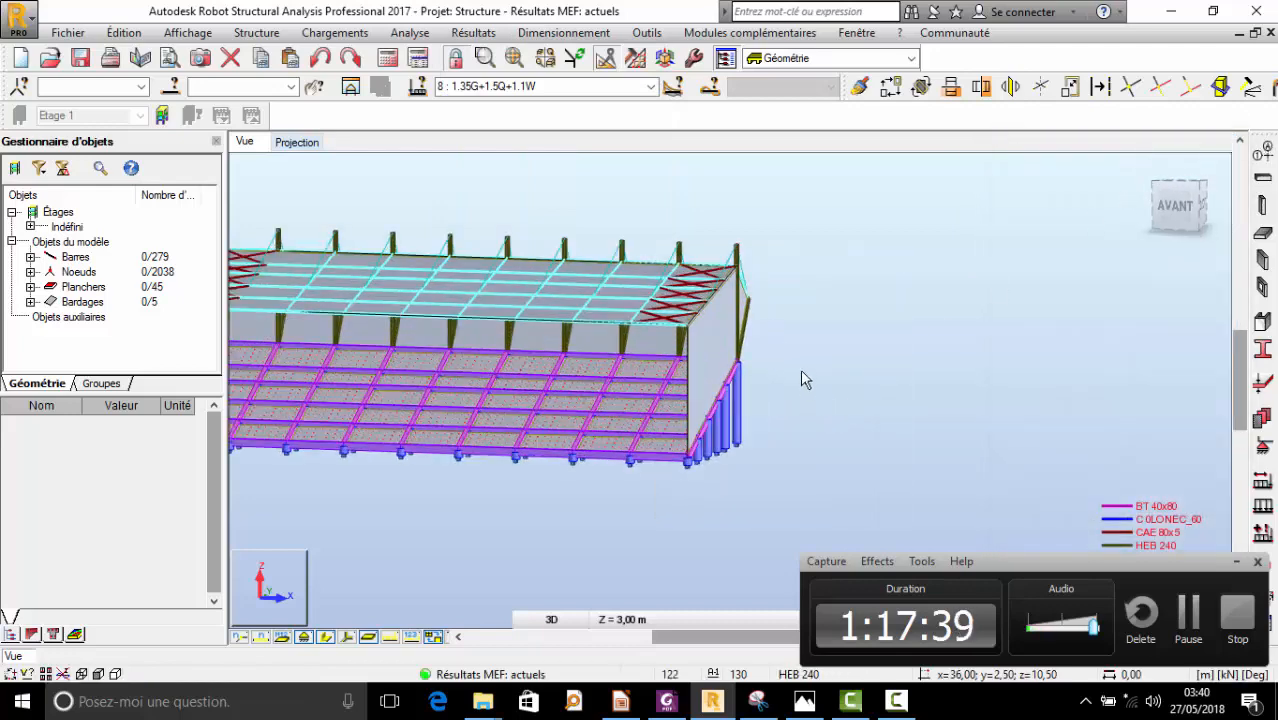
{"action": "left_click", "coordinate": [473, 32]}
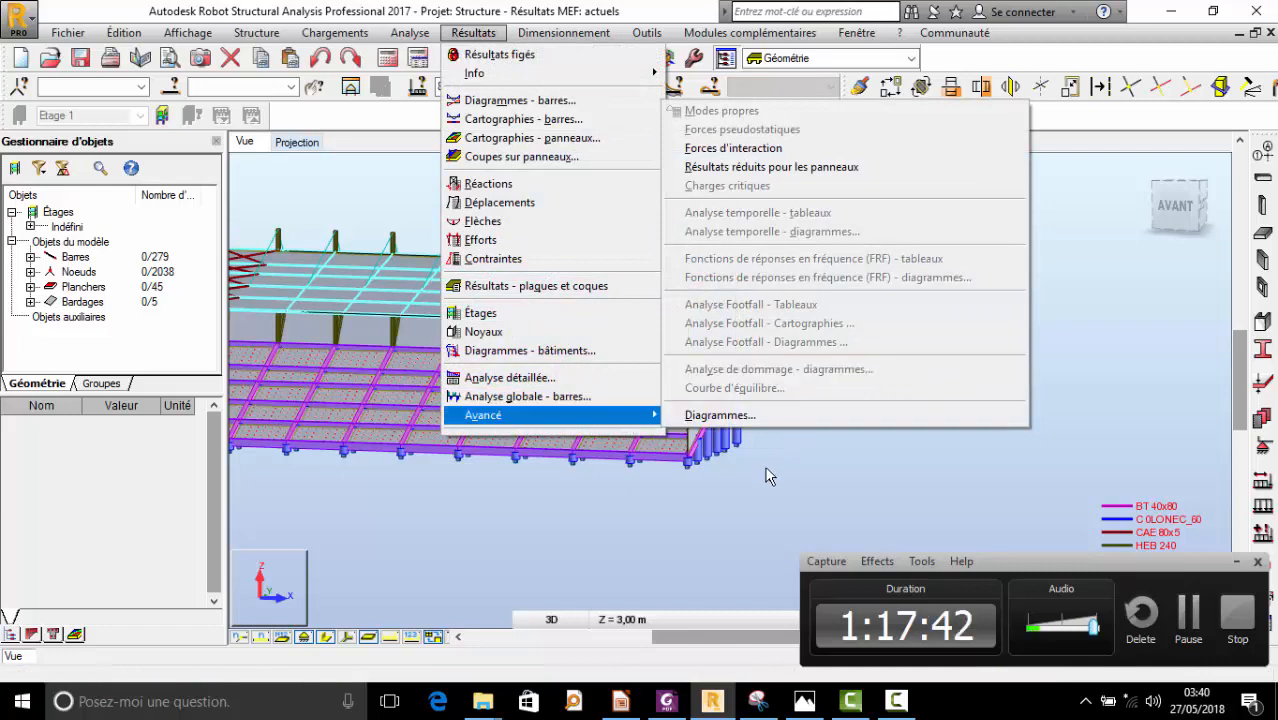
{"action": "scroll", "coordinate": [775, 424], "scroll_direction": "down", "scroll_amount": 4}
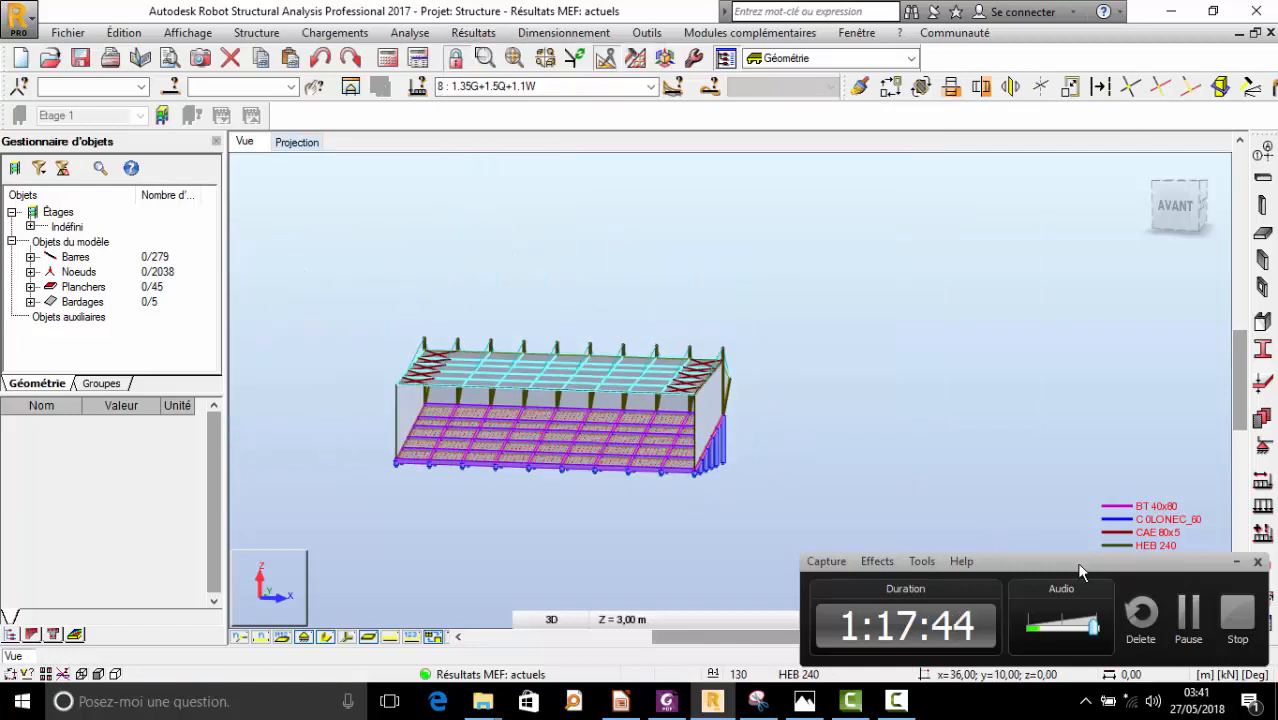
{"action": "left_click", "coordinate": [1196, 627]}
{"action": "scroll", "coordinate": [645, 348], "scroll_direction": "up", "scroll_amount": 3}
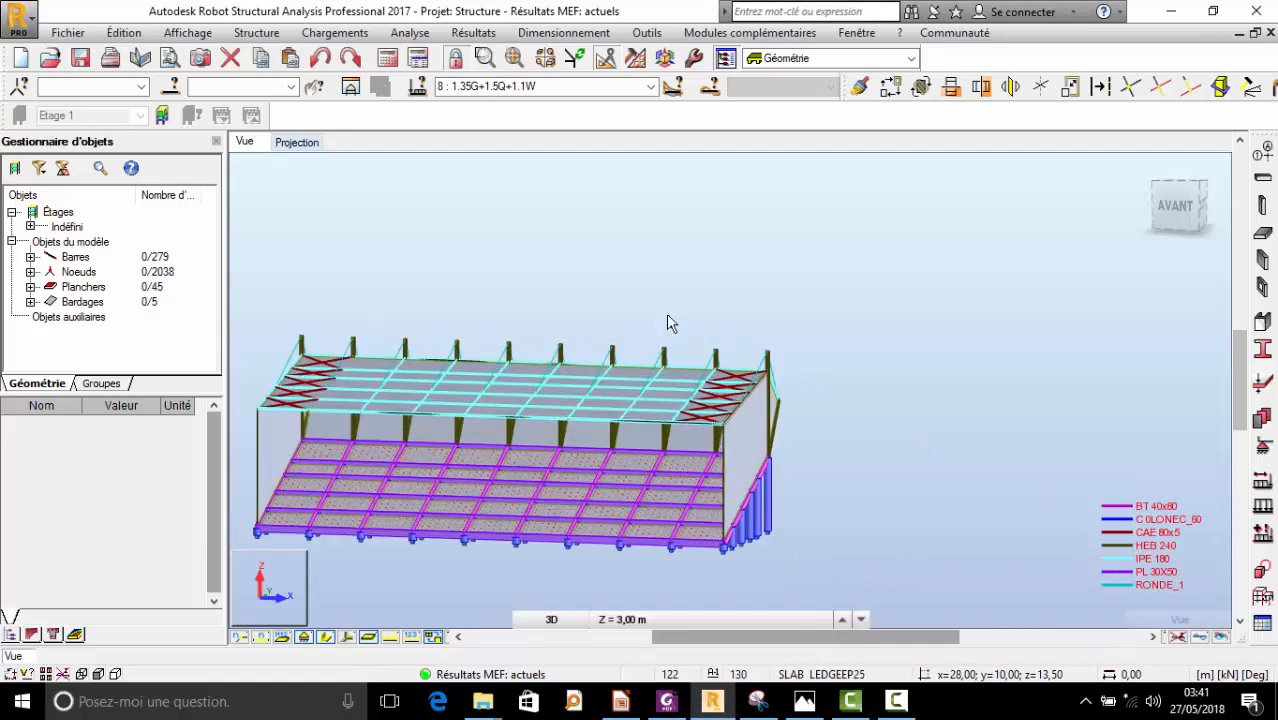
{"action": "right_click", "coordinate": [742, 229]}
{"action": "left_click", "coordinate": [743, 304]}
{"action": "scroll", "coordinate": [738, 302], "scroll_direction": "down", "scroll_amount": 2}
{"action": "left_click_drag", "start_coordinate": [718, 355], "coordinate": [725, 470]}
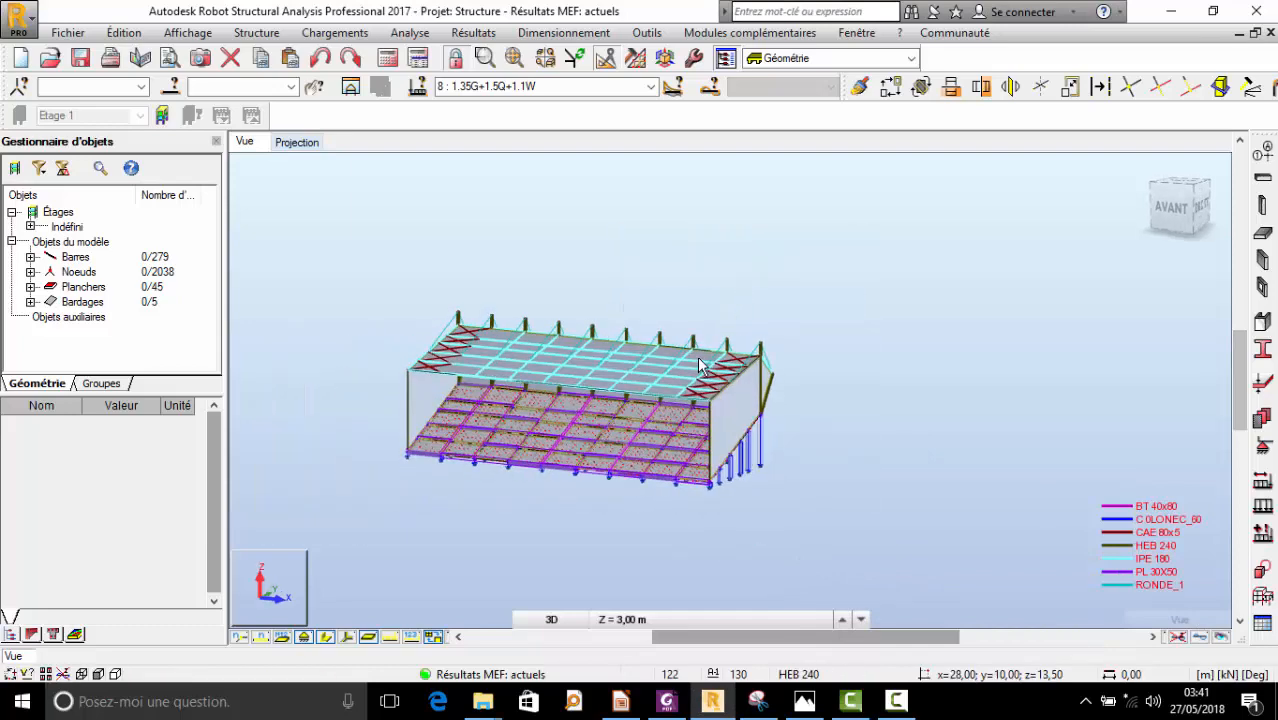
- Read slide 5 on mass modelling in the LibreOffice Impress presentation and return to Robot Structural Analysis
{"action": "left_click", "coordinate": [630, 701]}
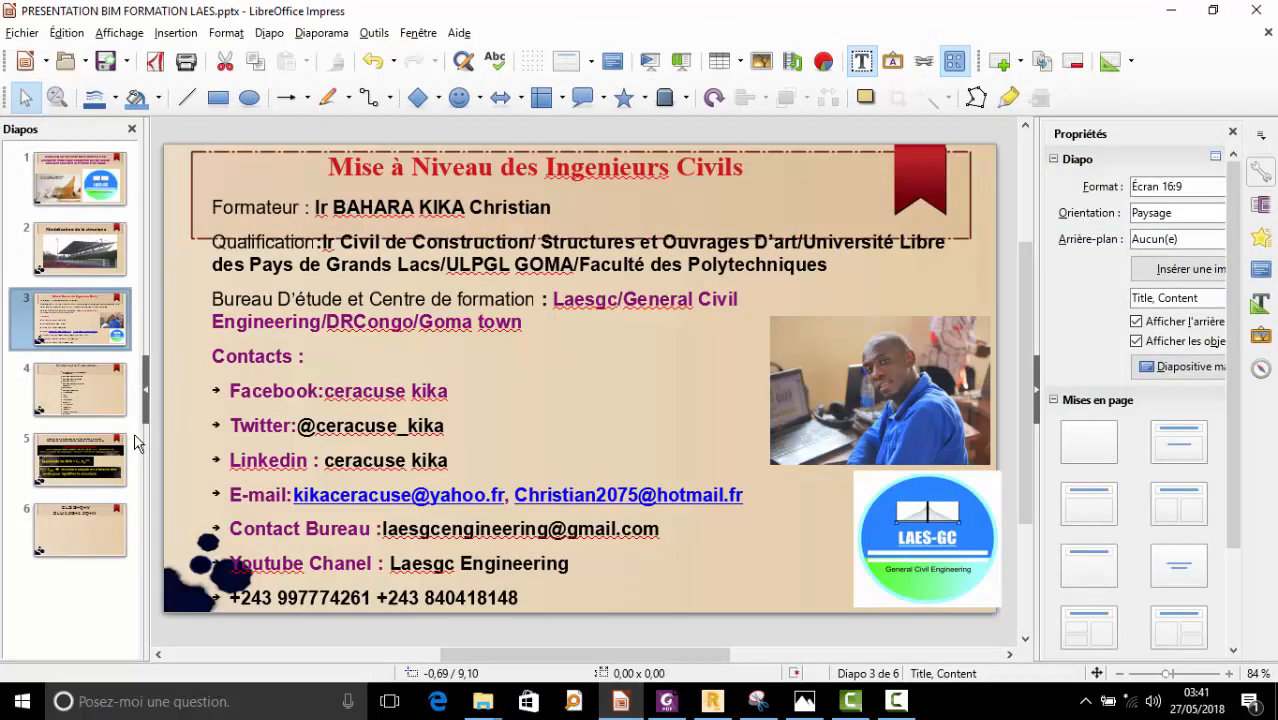
{"action": "left_click", "coordinate": [68, 460]}
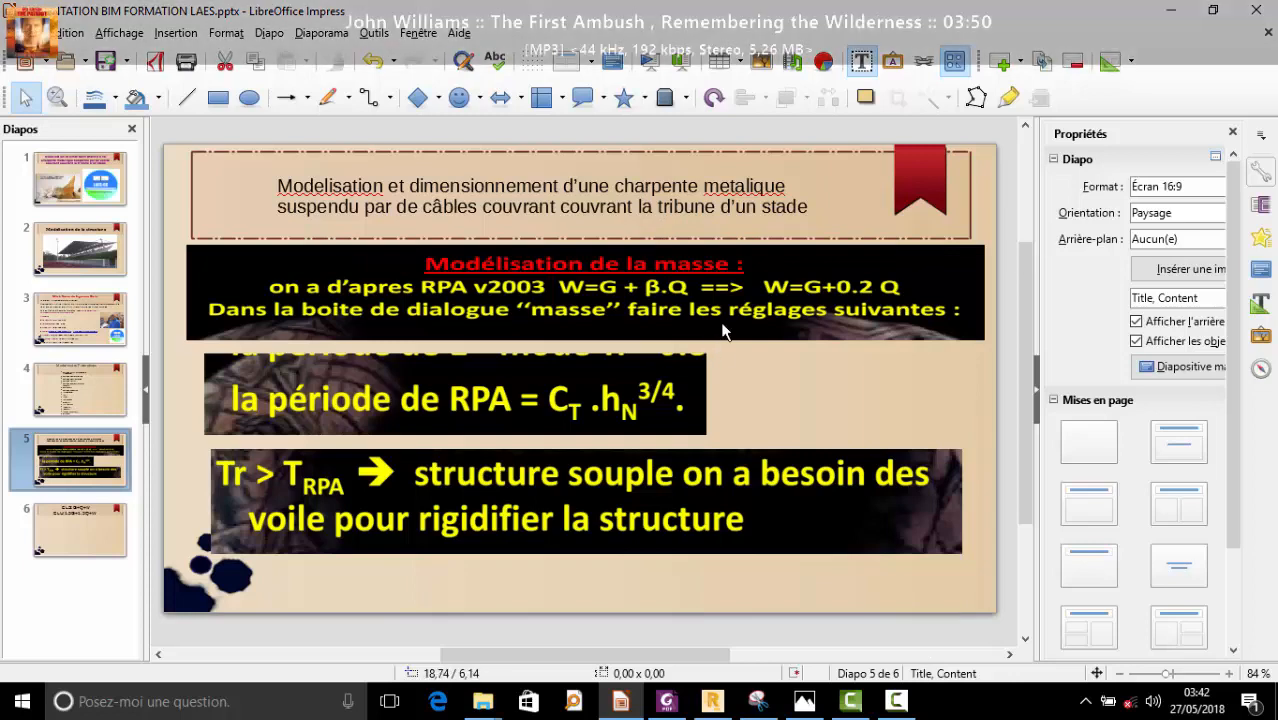
{"action": "left_click", "coordinate": [1163, 9]}
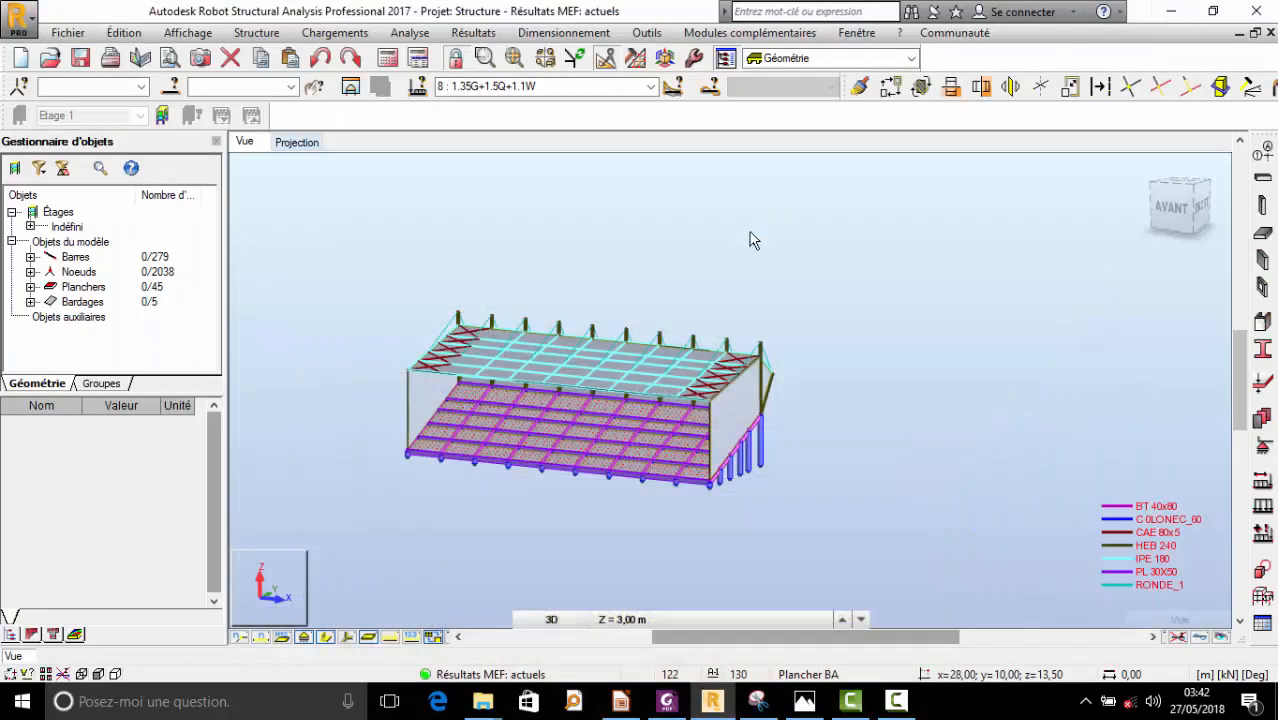
{"action": "scroll", "coordinate": [665, 397], "scroll_direction": "up", "scroll_amount": 4}
{"action": "scroll", "coordinate": [718, 382], "scroll_direction": "down", "scroll_amount": 2}
{"action": "middle_click_drag", "start_coordinate": [754, 386], "coordinate": [700, 388], "text": "shift"}
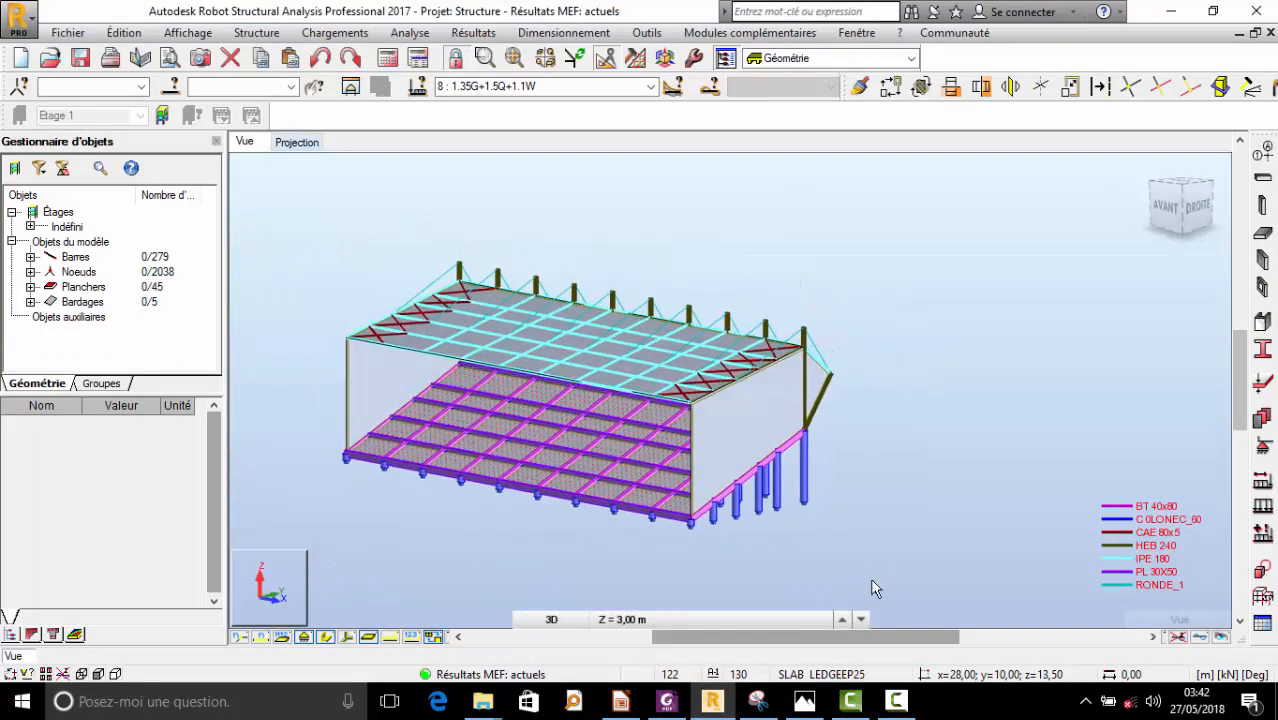
{"action": "left_click", "coordinate": [853, 690]}
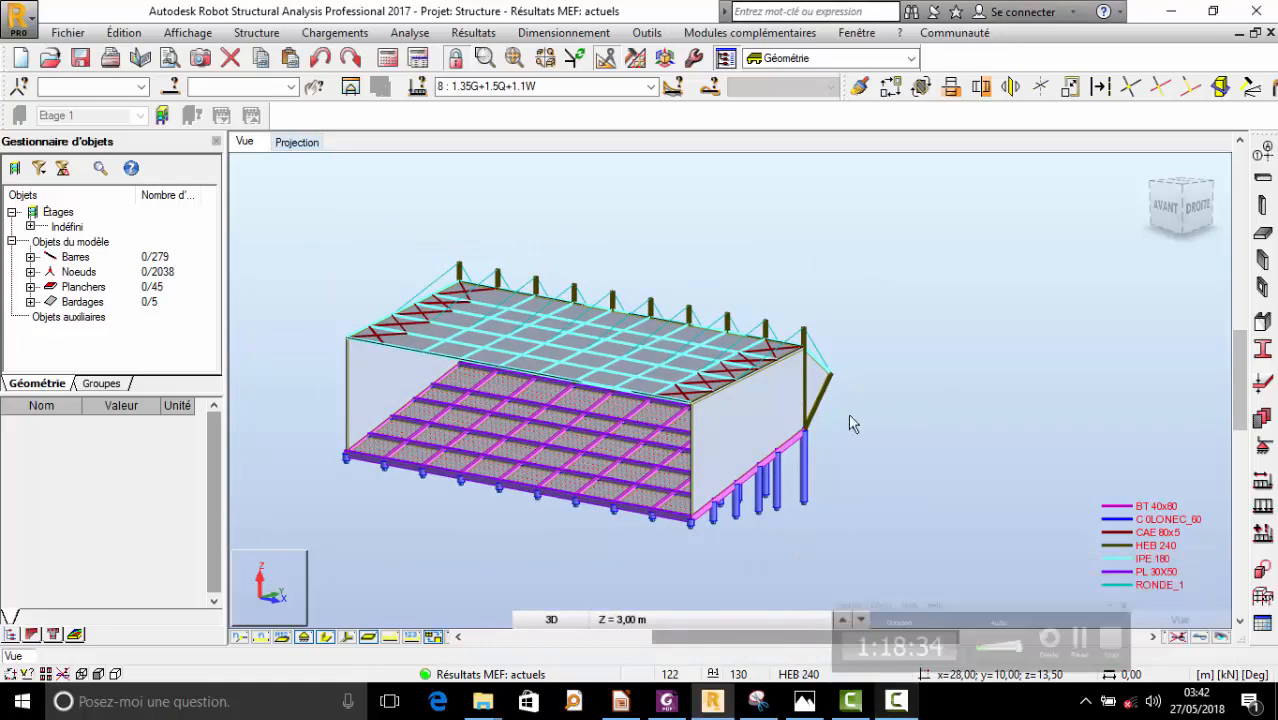
{"action": "scroll", "coordinate": [757, 358], "scroll_direction": "up", "scroll_amount": 1}
{"action": "right_click", "coordinate": [822, 223]}
{"action": "left_click", "coordinate": [822, 232]}
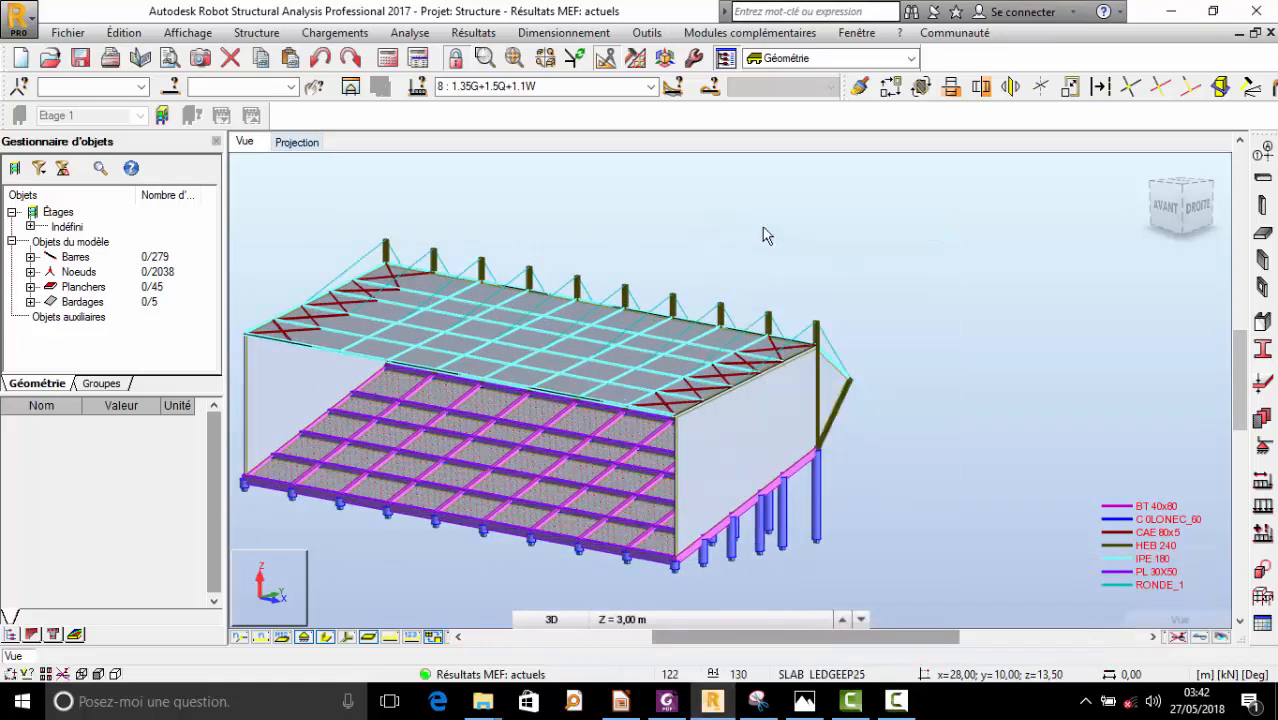
{"action": "scroll", "coordinate": [756, 232], "scroll_direction": "down", "scroll_amount": 2}
{"action": "scroll", "coordinate": [735, 290], "scroll_direction": "up", "scroll_amount": 2}
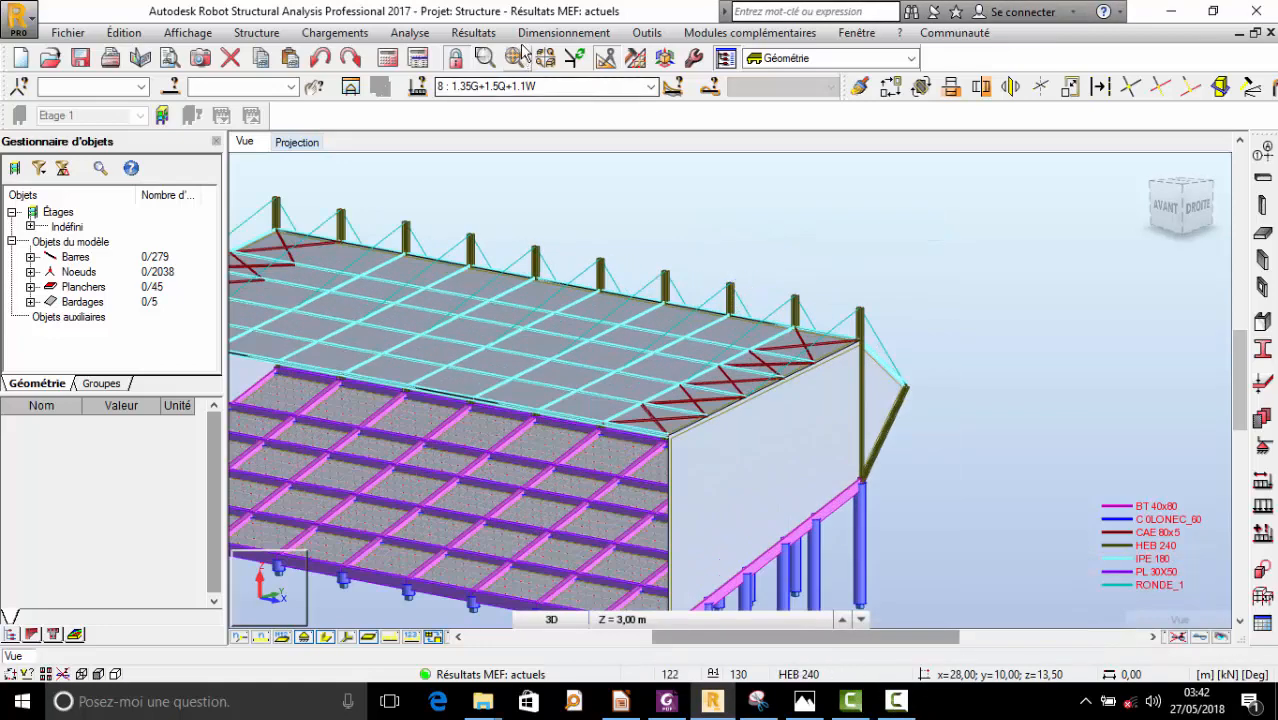
{"action": "left_click", "coordinate": [897, 701]}
{"action": "left_click", "coordinate": [897, 701]}
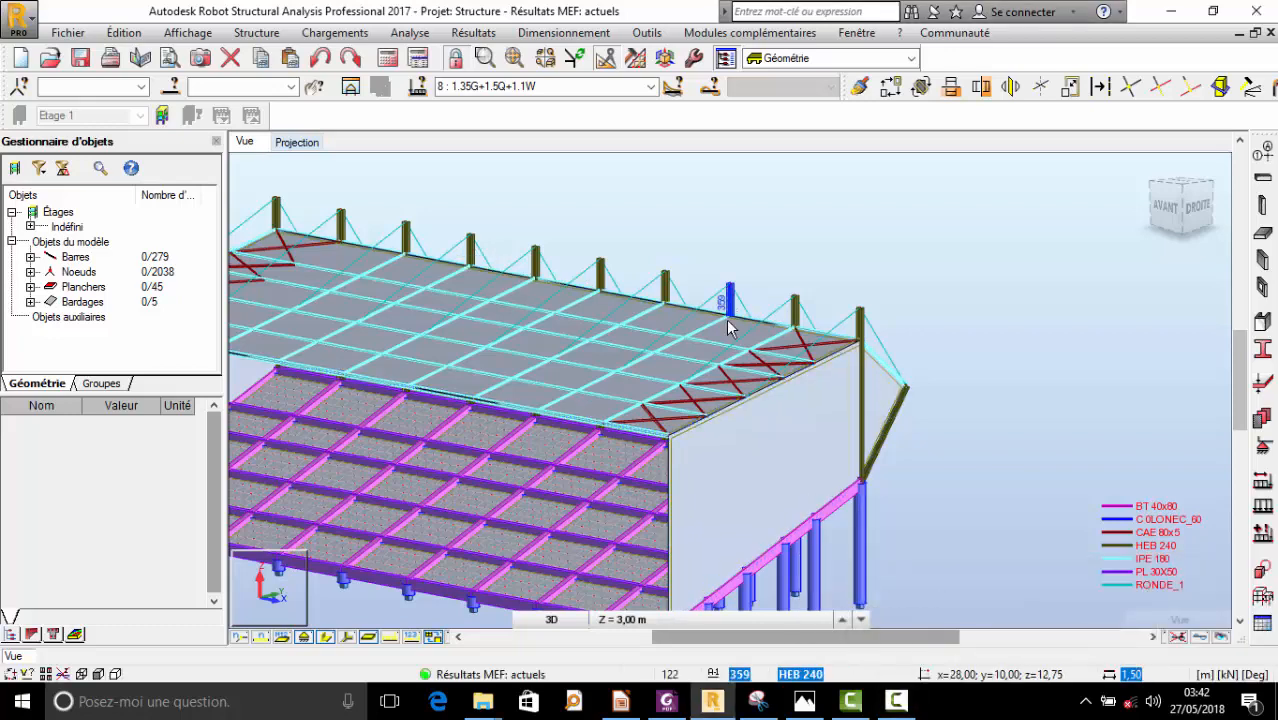
{"action": "scroll", "coordinate": [728, 326], "scroll_direction": "down", "scroll_amount": 1}
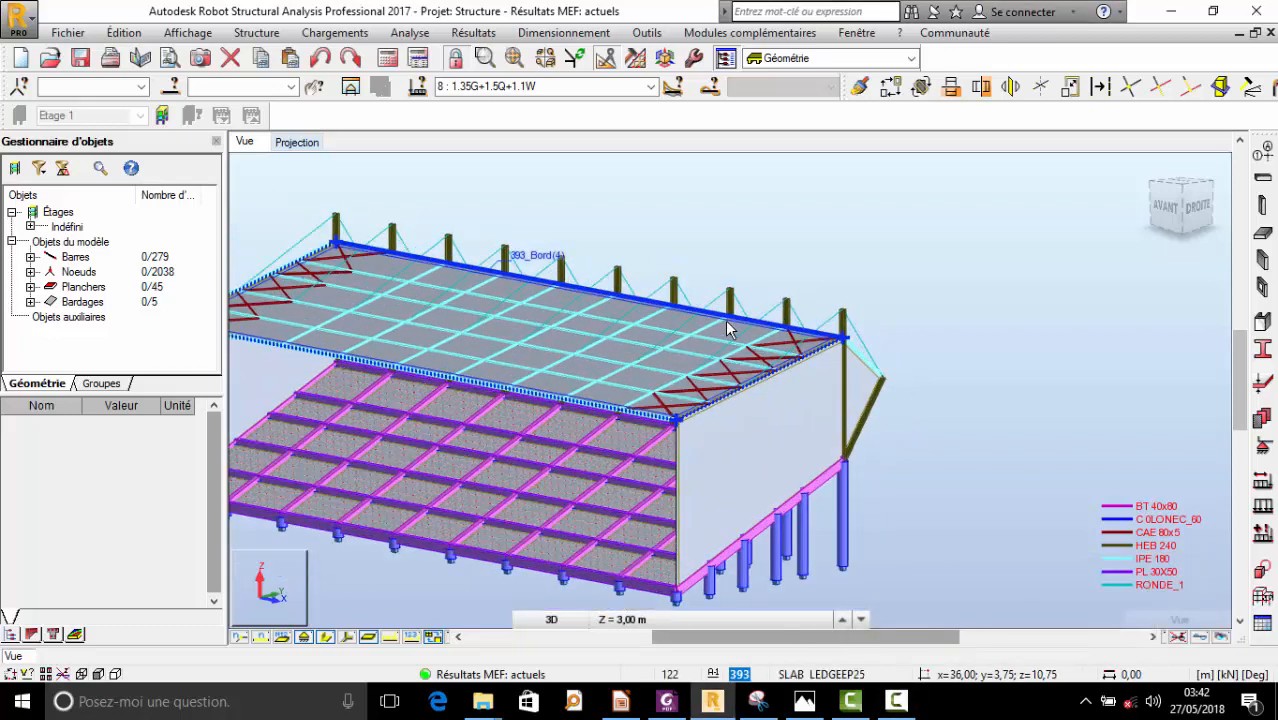
- Create a new analysis case named Modale with the Modale analysis type and accept the change to the structure's database
{"action": "left_click", "coordinate": [473, 32]}
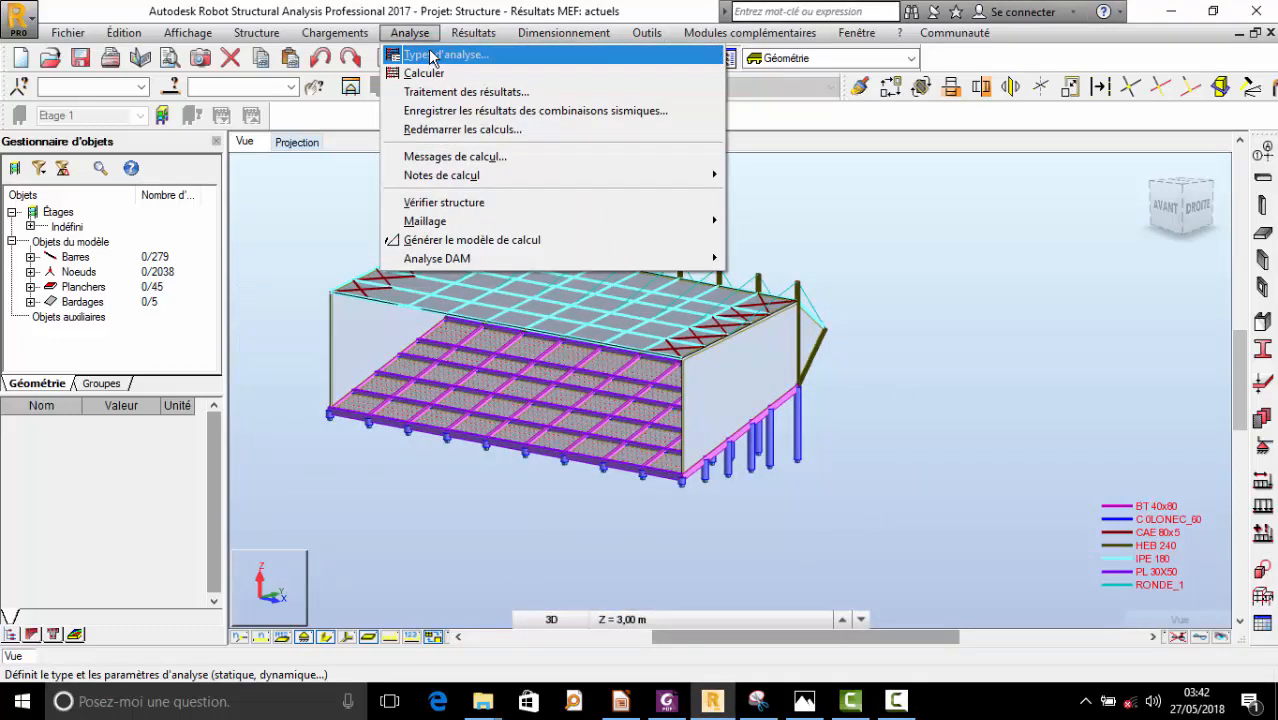
{"action": "left_click", "coordinate": [430, 54]}
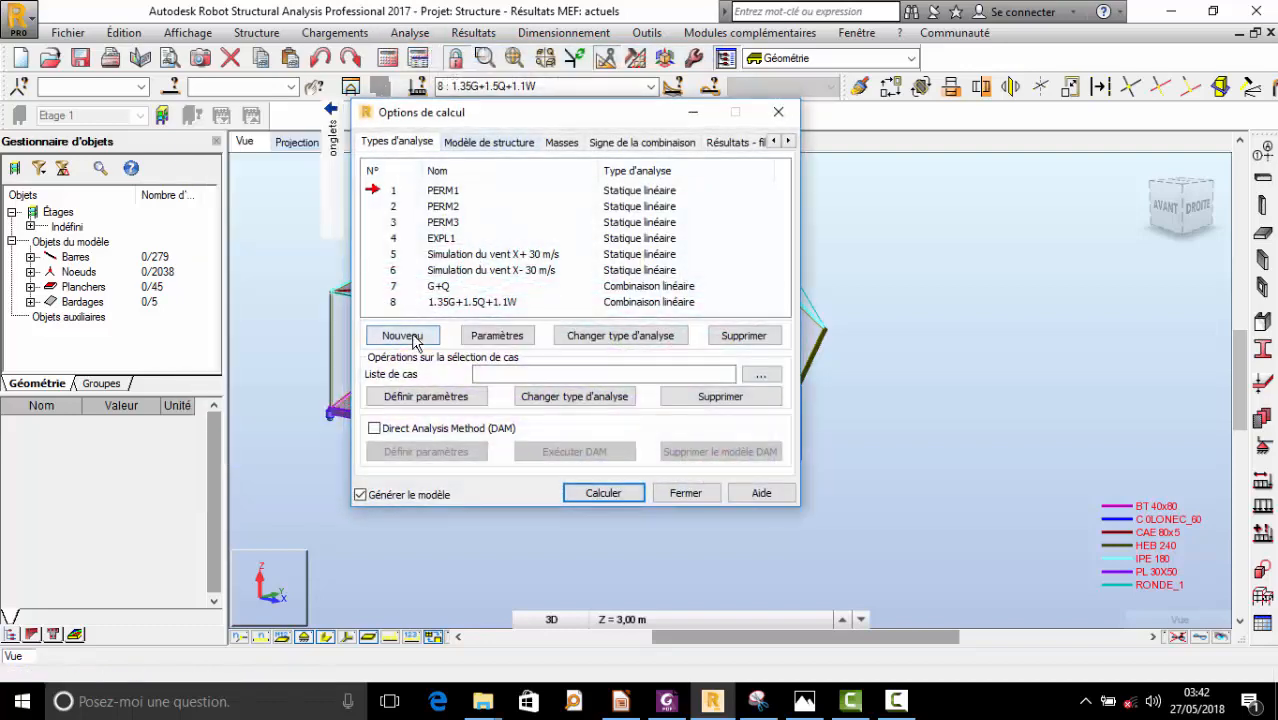
{"action": "left_click", "coordinate": [415, 338]}
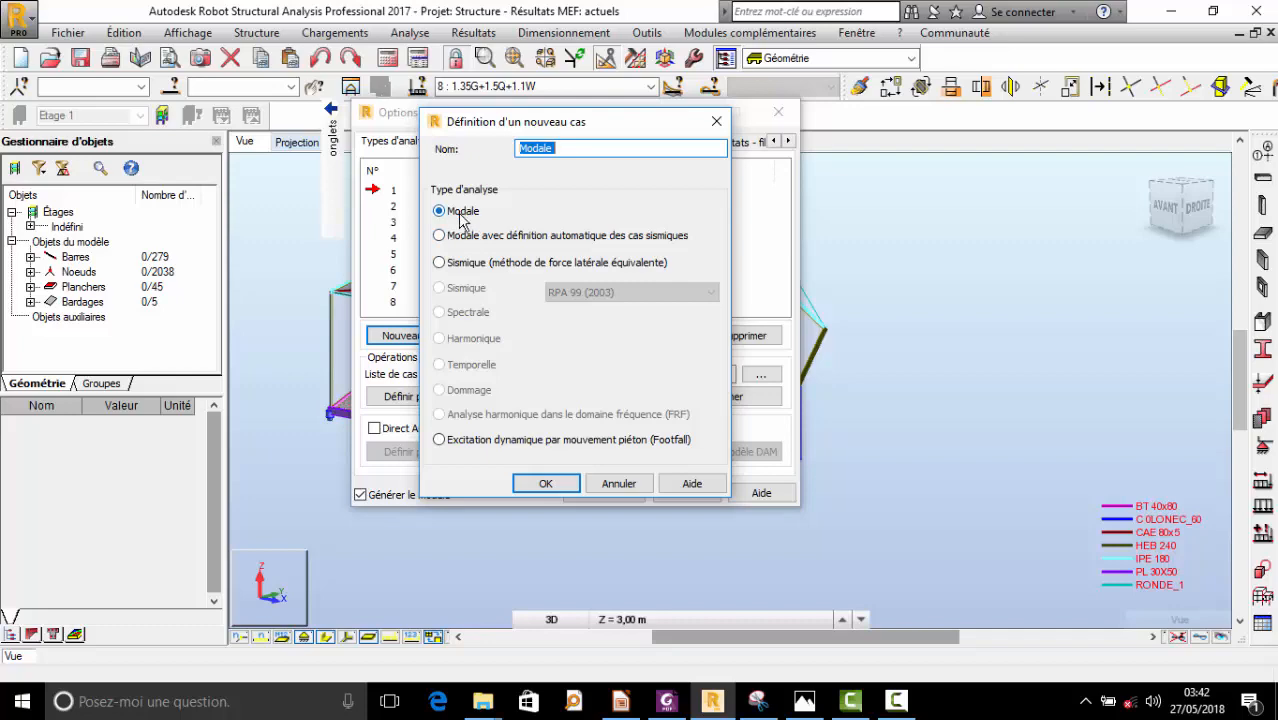
{"action": "left_click", "coordinate": [544, 482]}
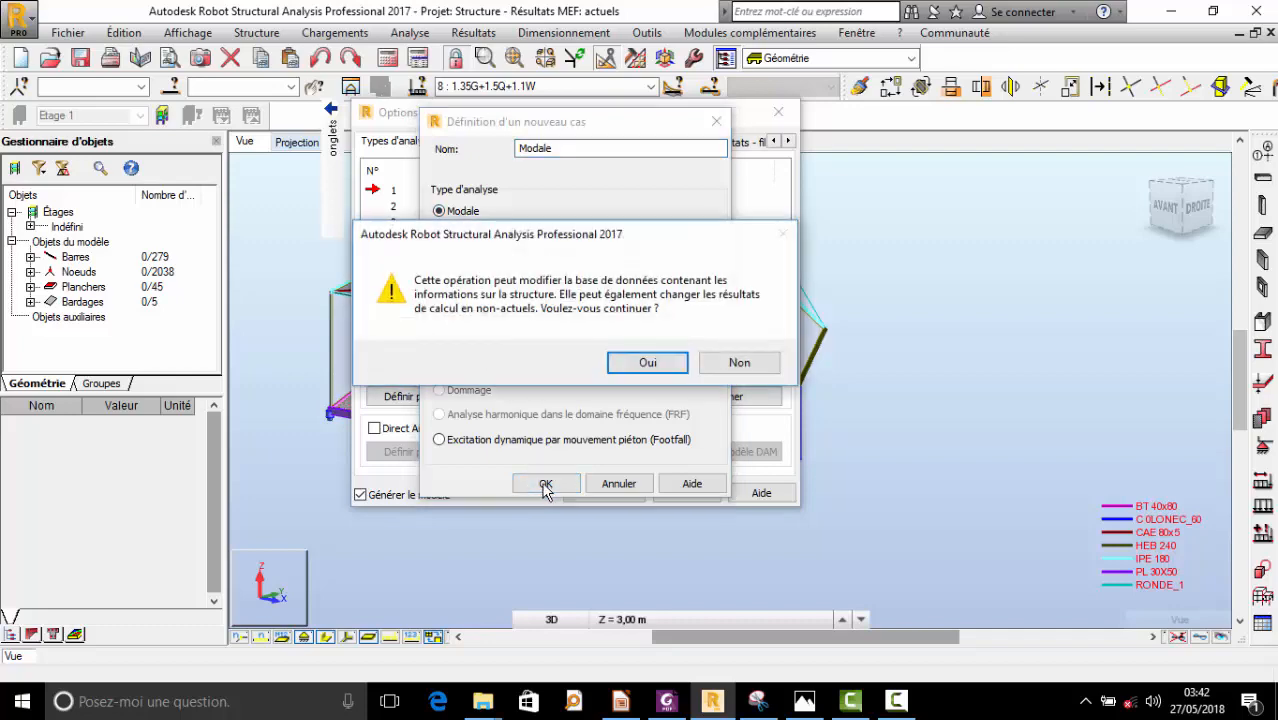
{"action": "left_click", "coordinate": [646, 362]}
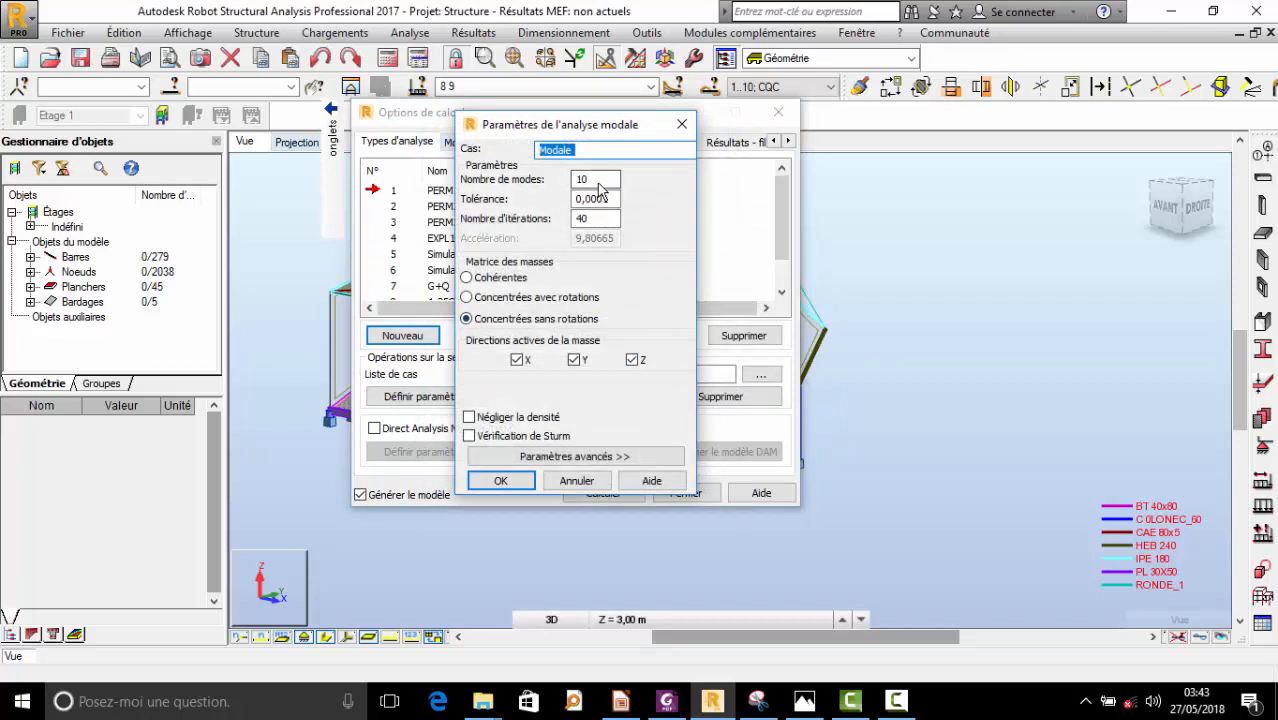
- Accept the modal analysis parameters with 10 modes, tolerance 0,0001, 40 iterations, masses concentrated without rotations and damping 0,05
{"action": "left_click", "coordinate": [598, 184]}
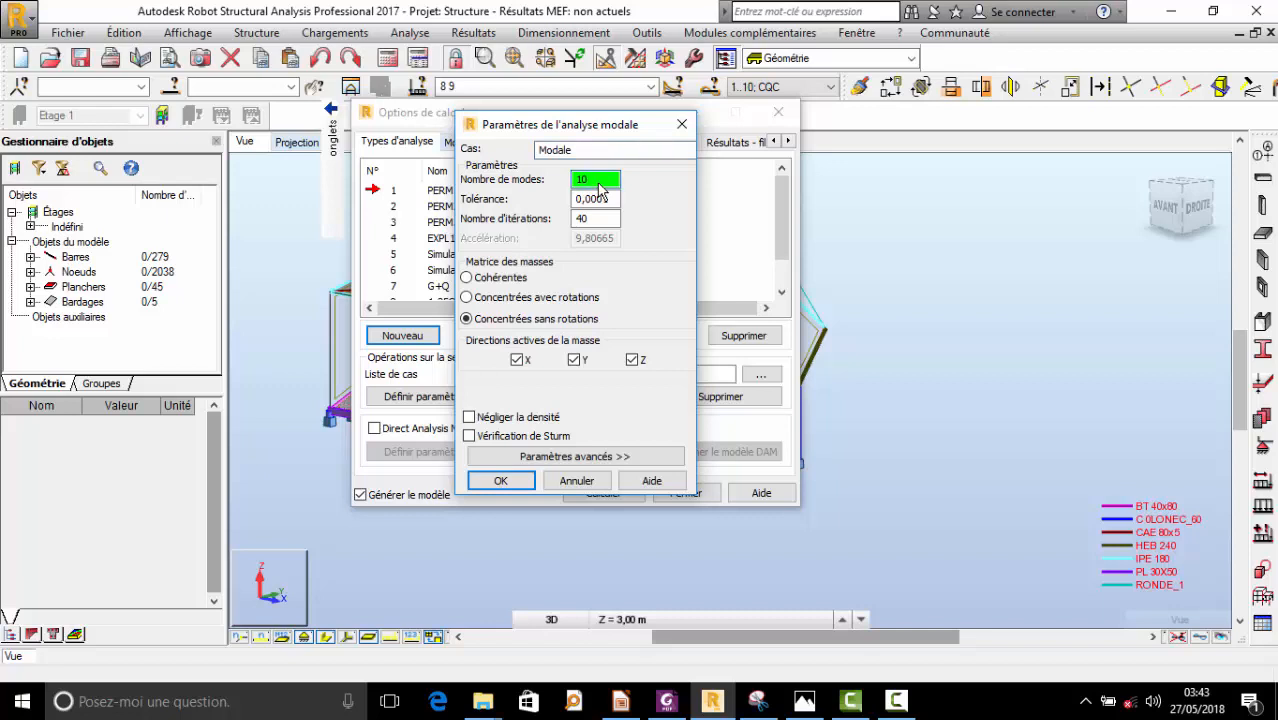
{"action": "left_click", "coordinate": [612, 219]}
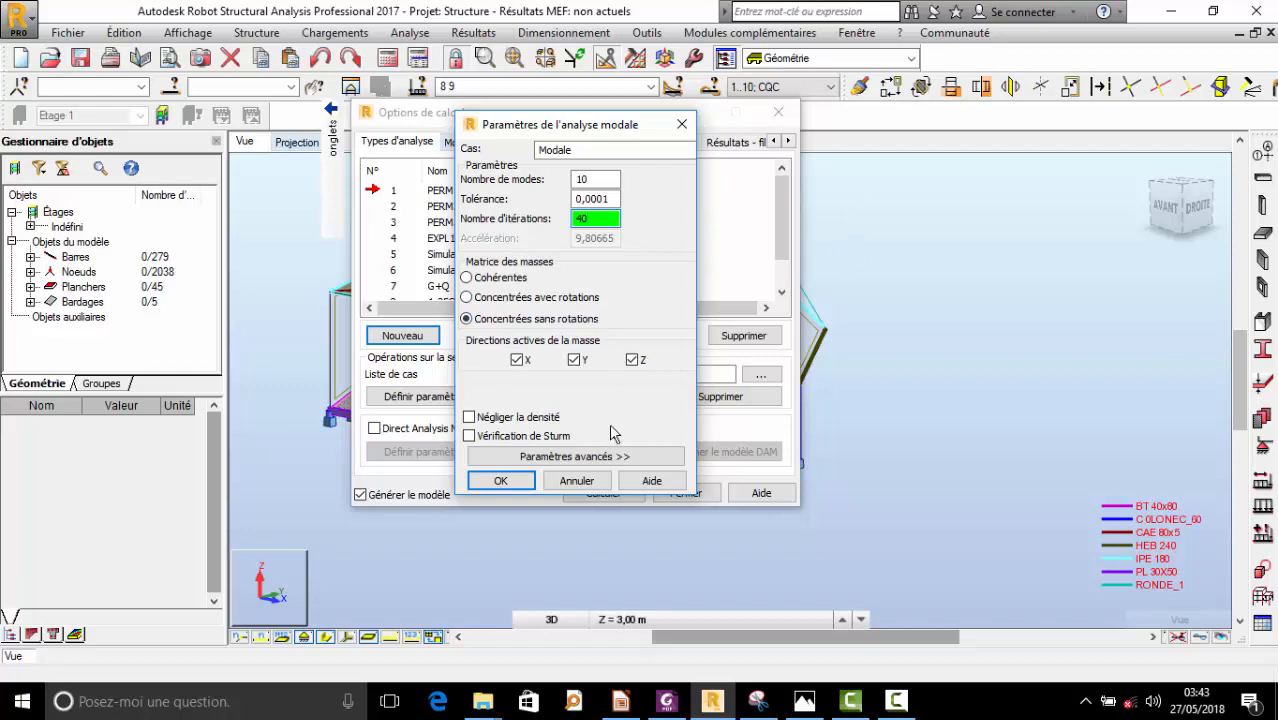
{"action": "left_click", "coordinate": [541, 458]}
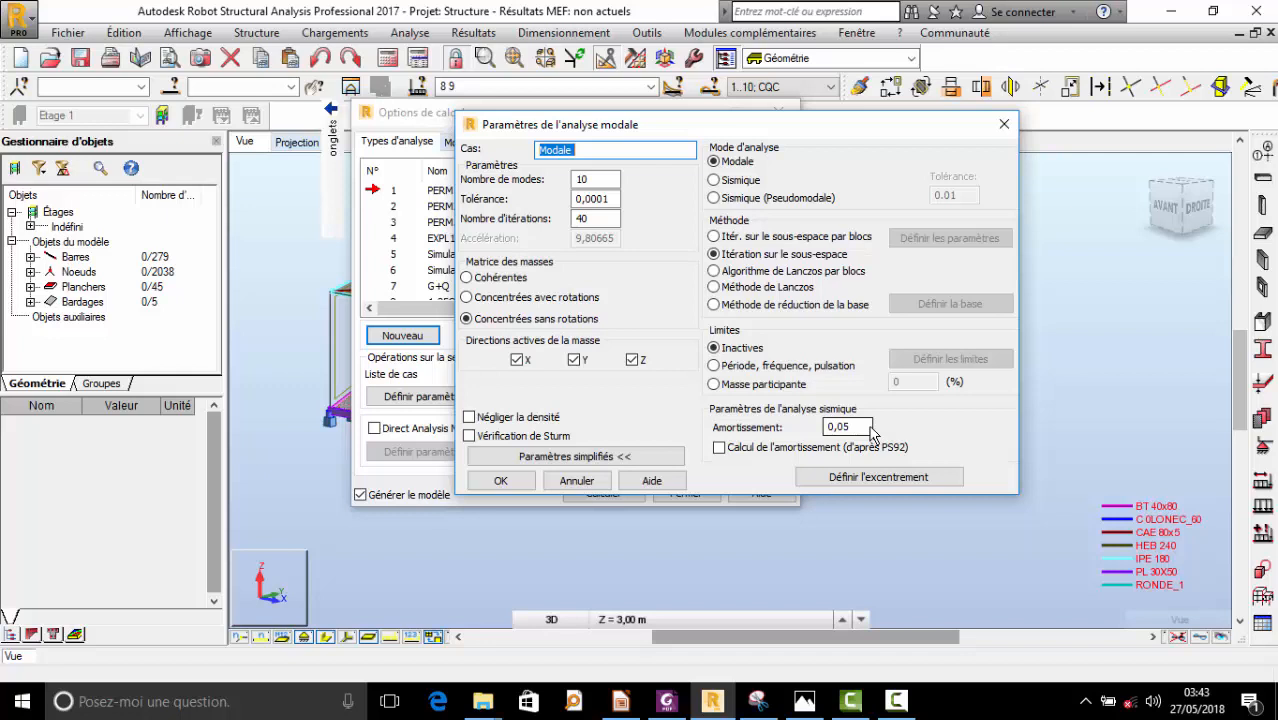
{"action": "left_click", "coordinate": [510, 484]}
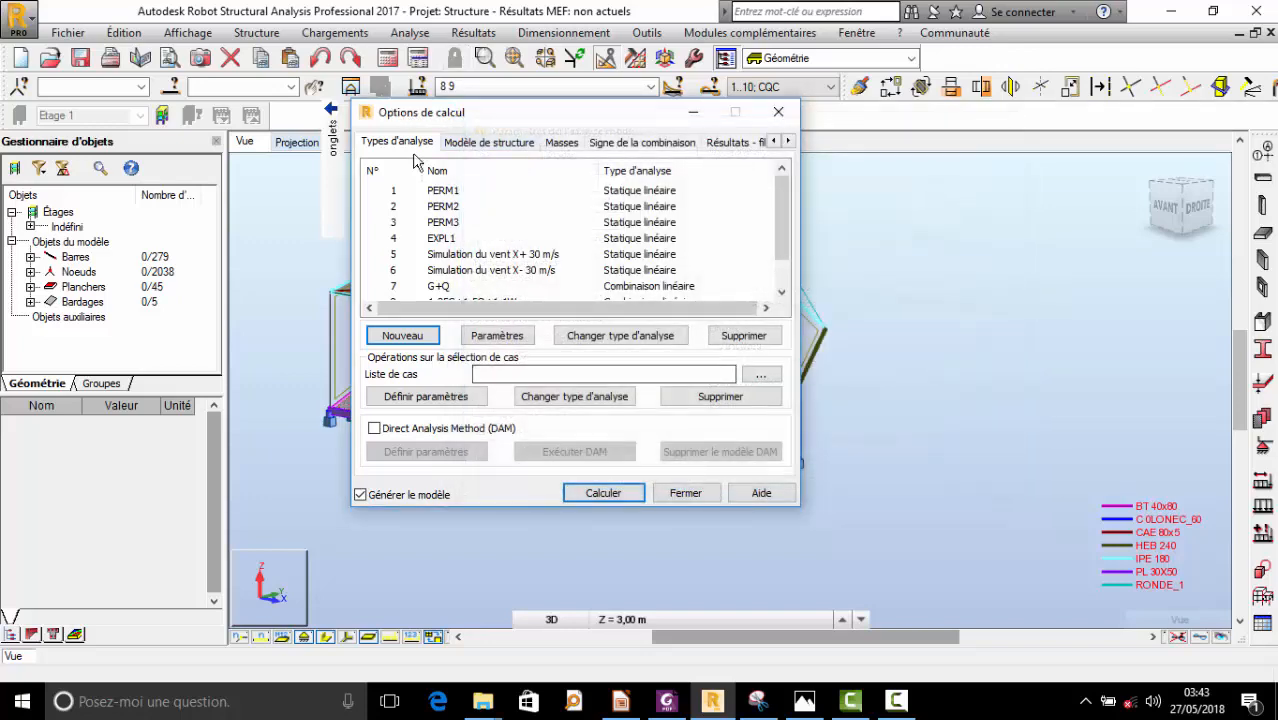
- Review the list of analysis cases down to the modal case and display the mass conversion settings
{"action": "left_click", "coordinate": [490, 143]}
{"action": "left_click", "coordinate": [410, 143]}
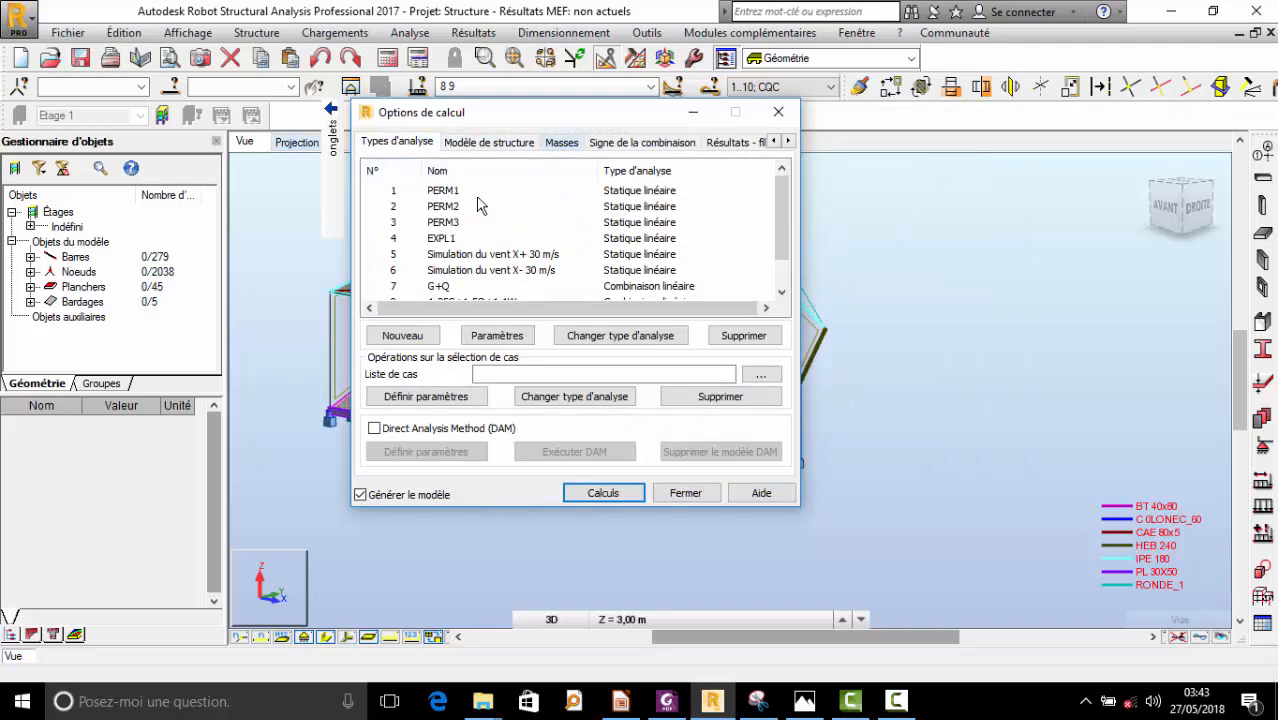
{"action": "scroll", "coordinate": [541, 229], "scroll_direction": "down", "scroll_amount": 1}
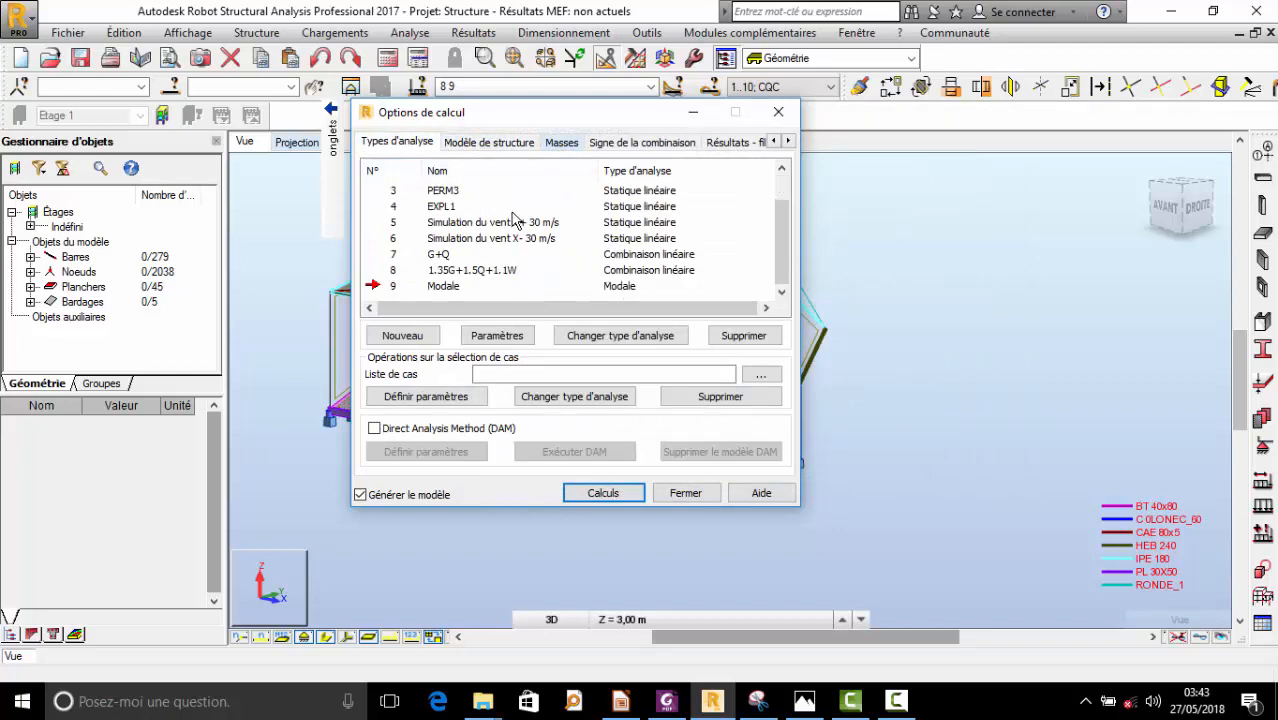
{"action": "left_click", "coordinate": [563, 143]}
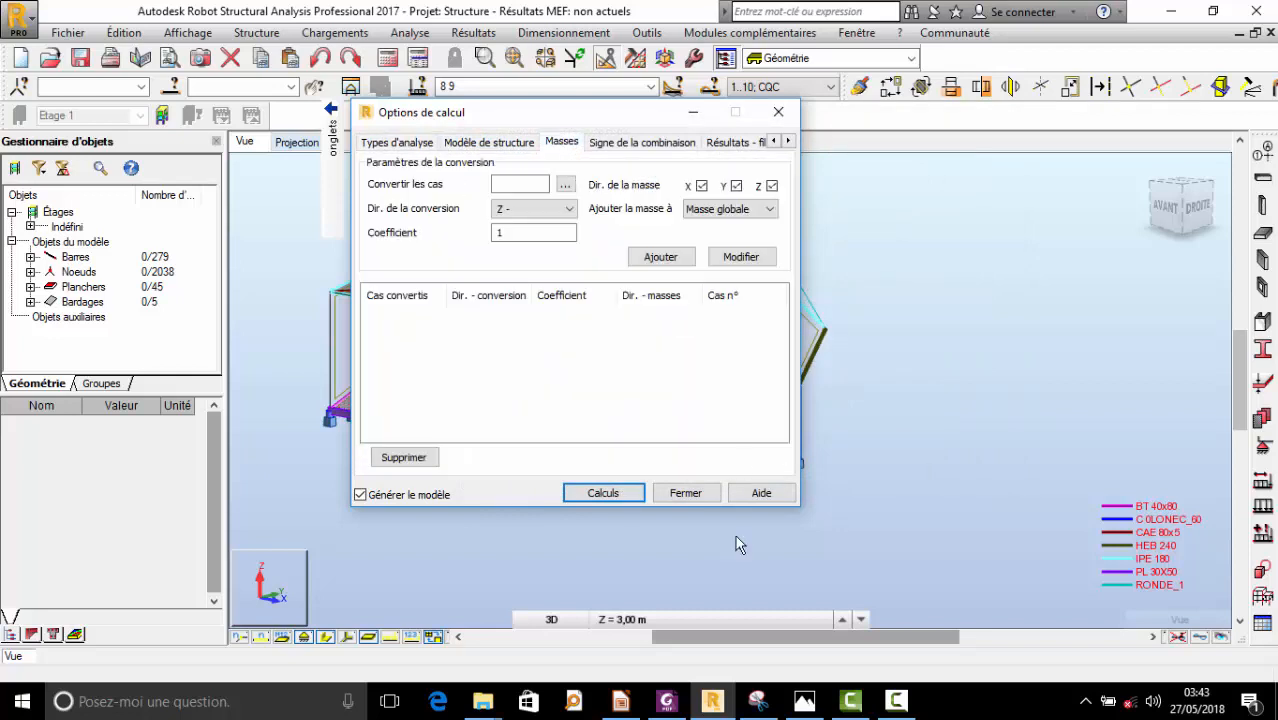
- Consult the mass modelling formula W=G+0.2 Q in the LibreOffice Impress slide and return to Robot's mass conversion settings
{"action": "left_click", "coordinate": [620, 701]}
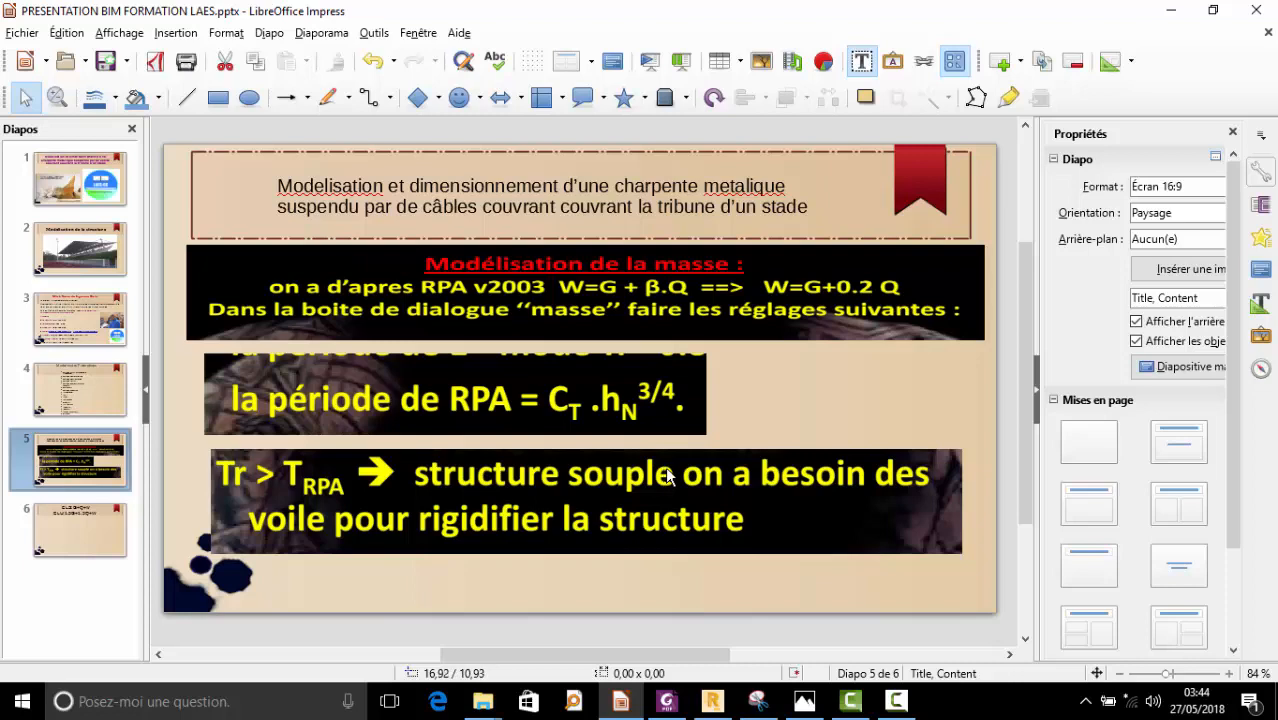
{"action": "left_click", "coordinate": [1170, 10]}
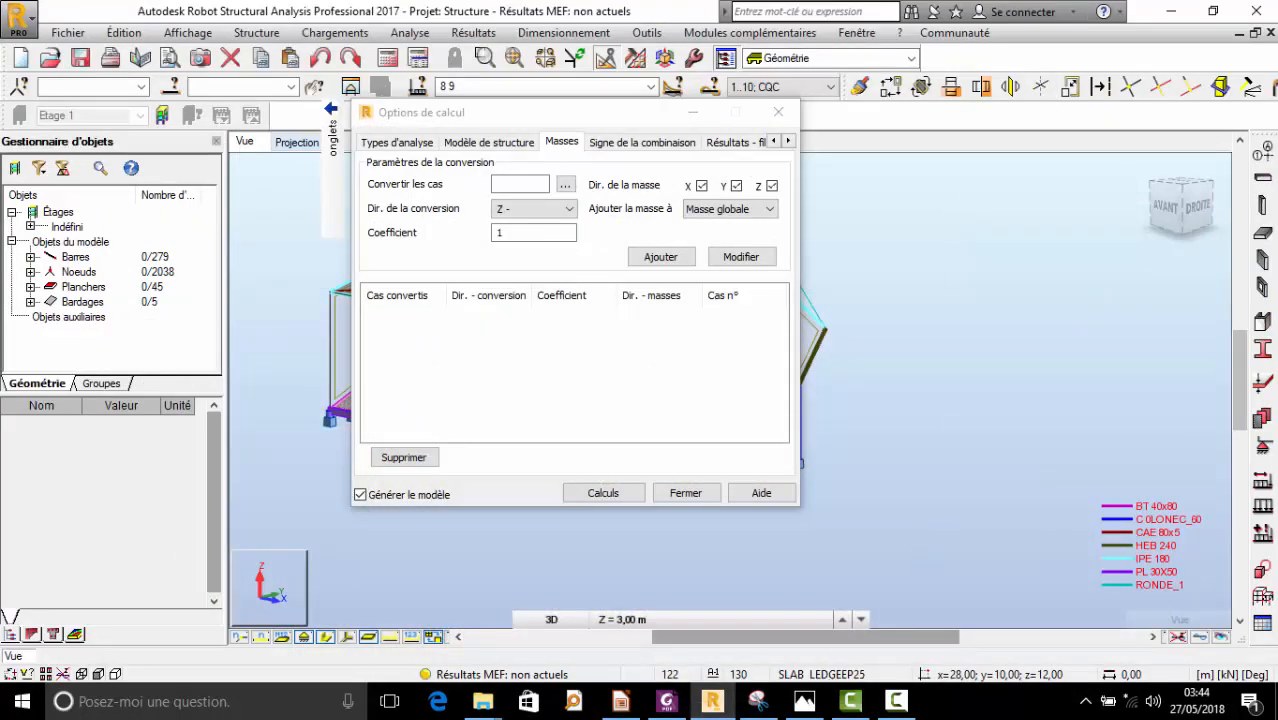
{"action": "left_click", "coordinate": [896, 701]}
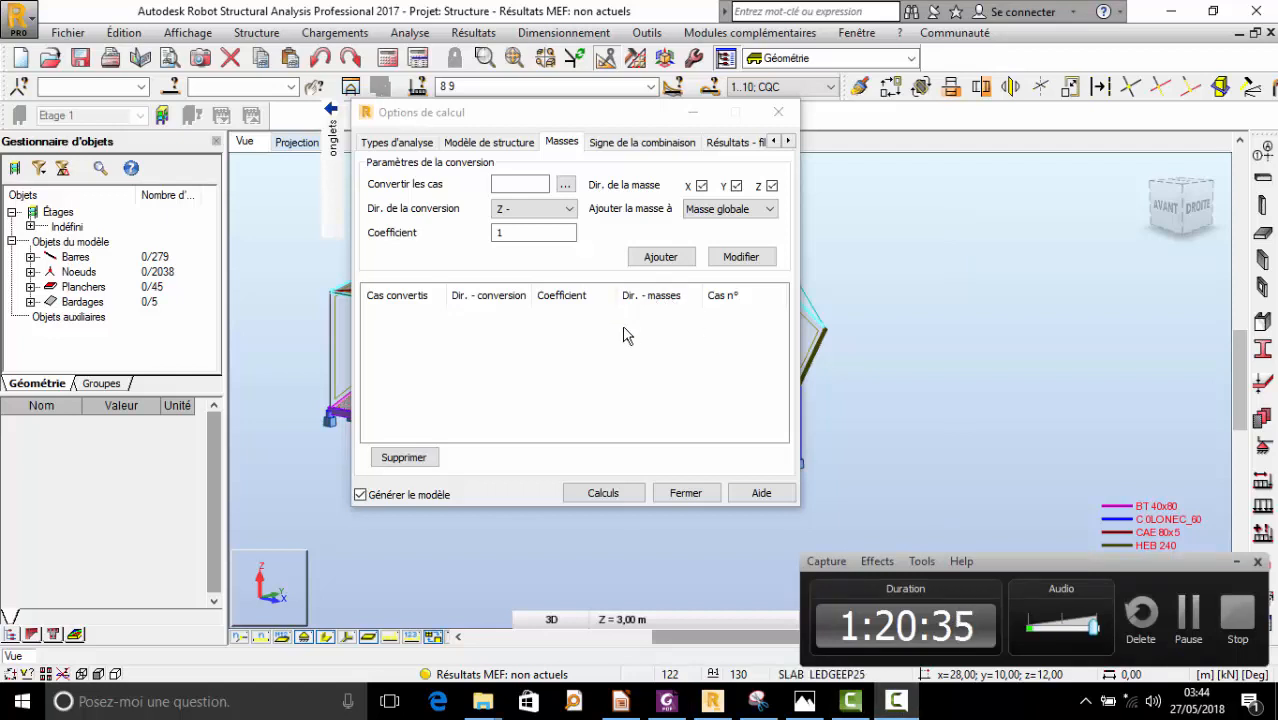
{"action": "left_click", "coordinate": [565, 328]}
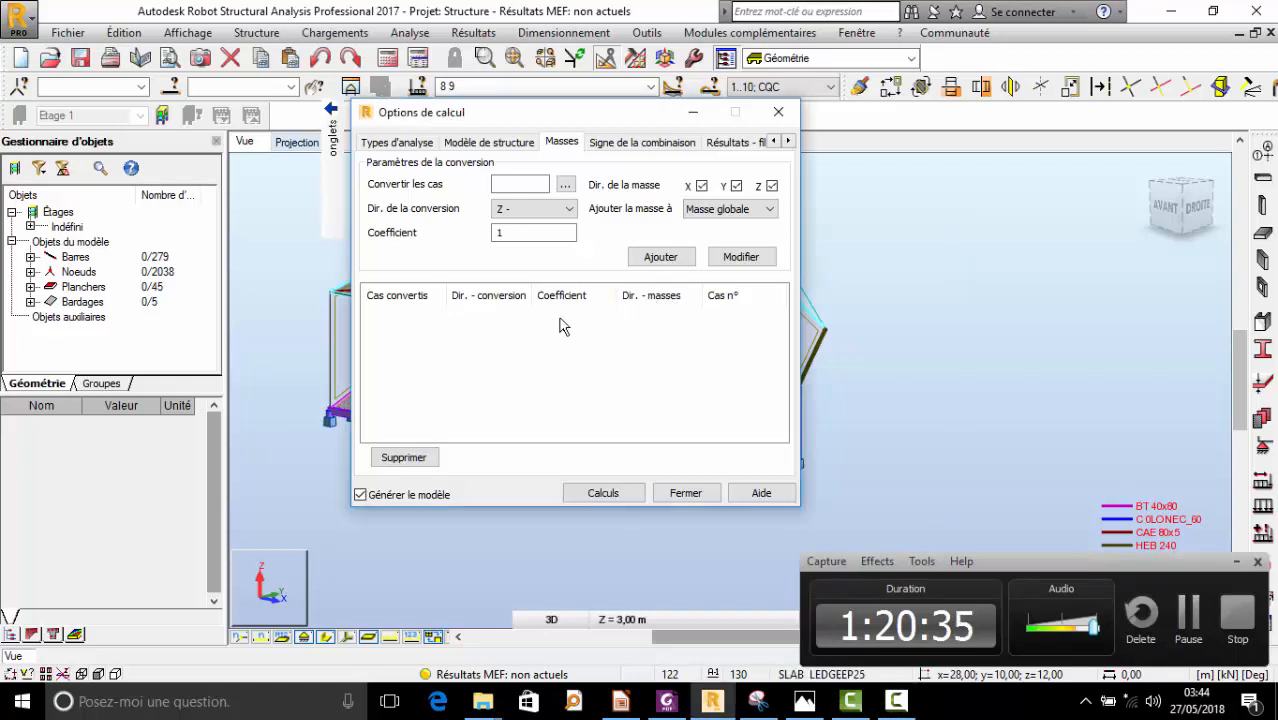
- Add load cases PERM1, PERM2 and PERM3 to the mass conversion with direction Z- and coefficient 1 as global mass
{"action": "left_click", "coordinate": [565, 186]}
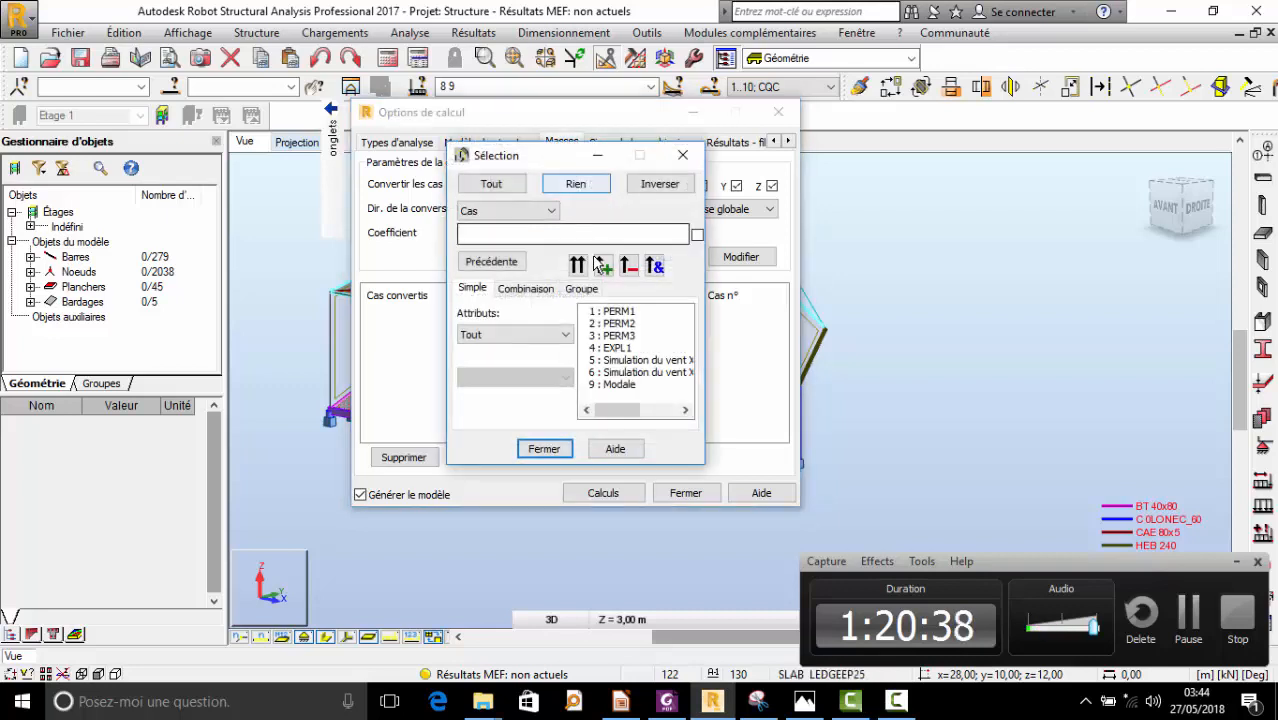
{"action": "left_click", "coordinate": [625, 313]}
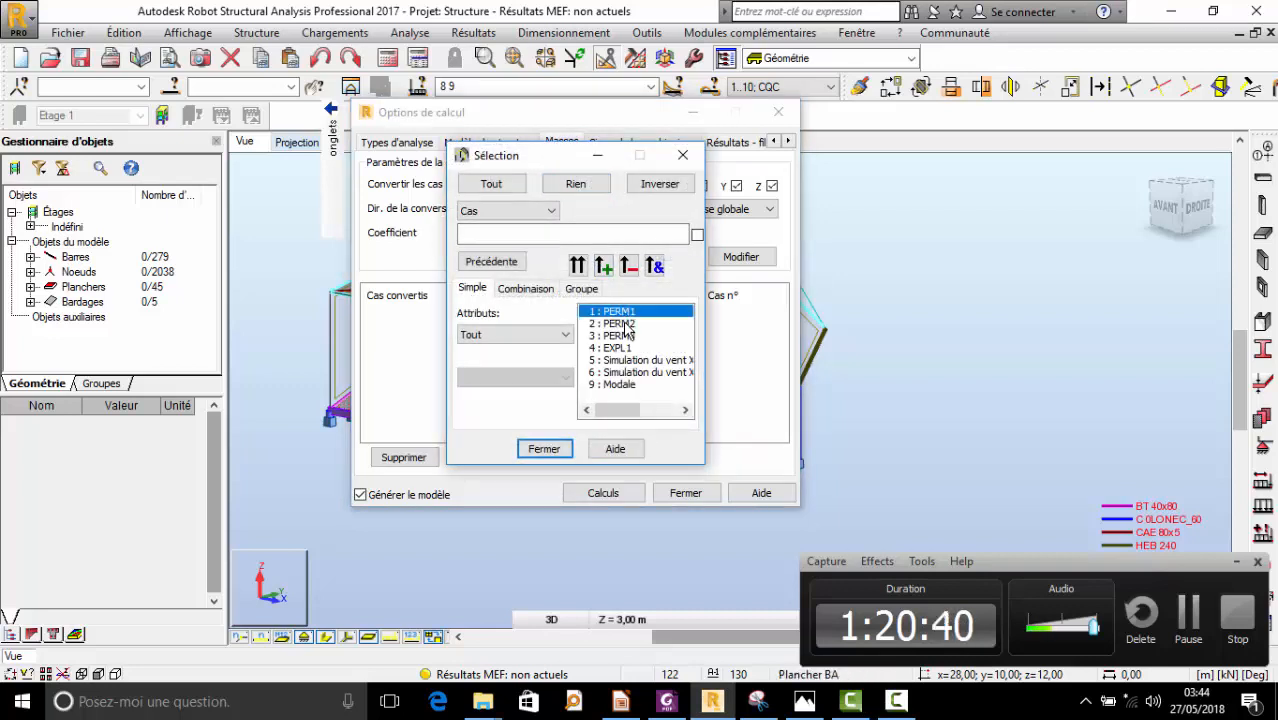
{"action": "left_click", "coordinate": [637, 700]}
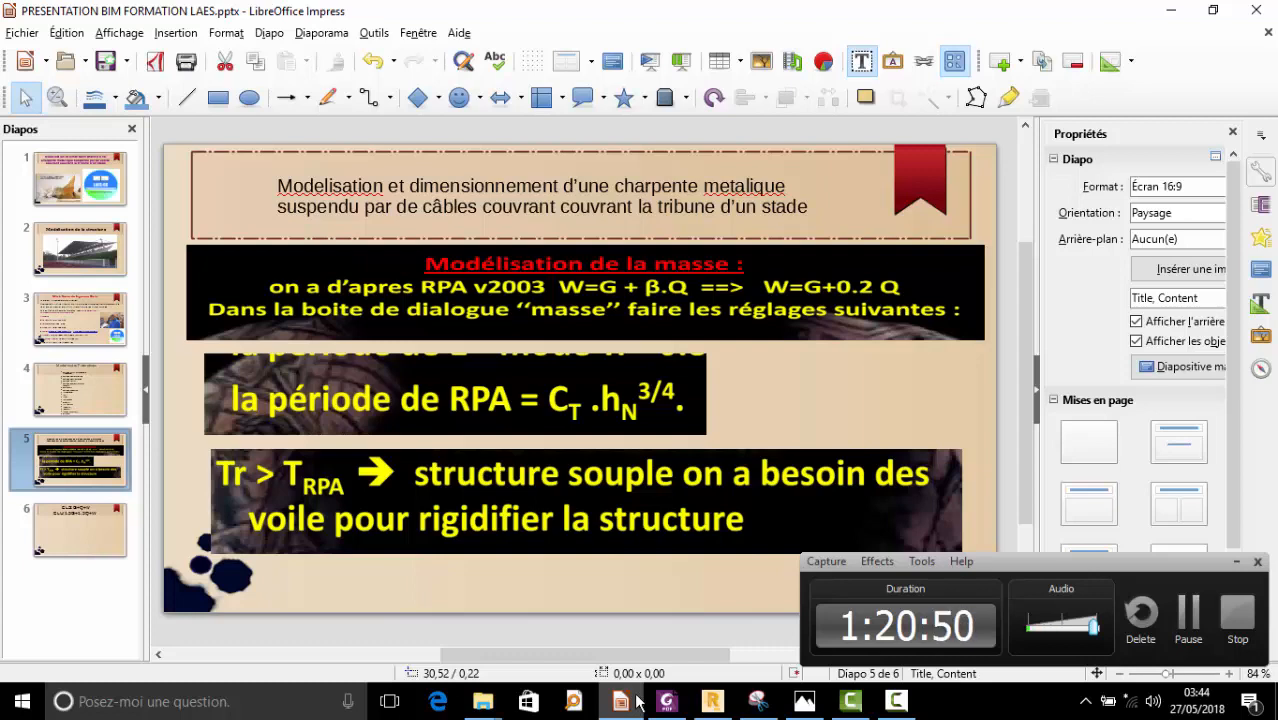
{"action": "left_click", "coordinate": [636, 703]}
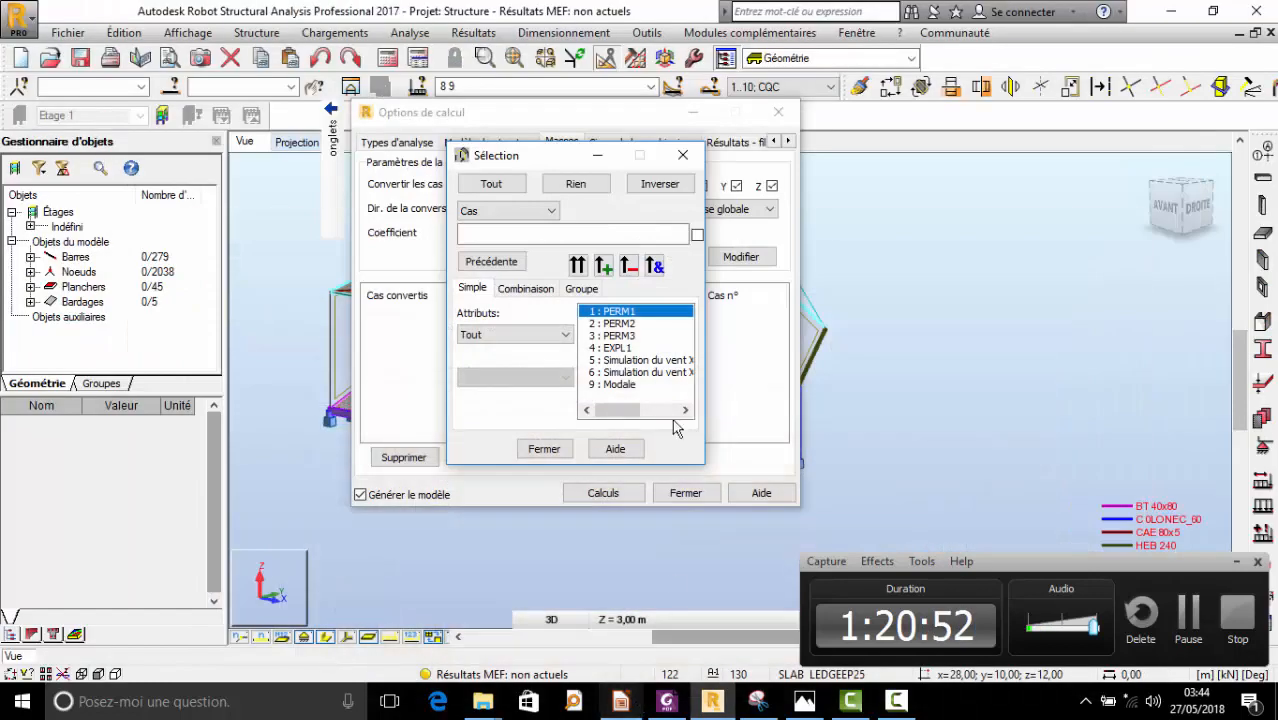
{"action": "left_click", "coordinate": [617, 325], "text": "ctrl"}
{"action": "left_click", "coordinate": [624, 336], "text": "ctrl"}
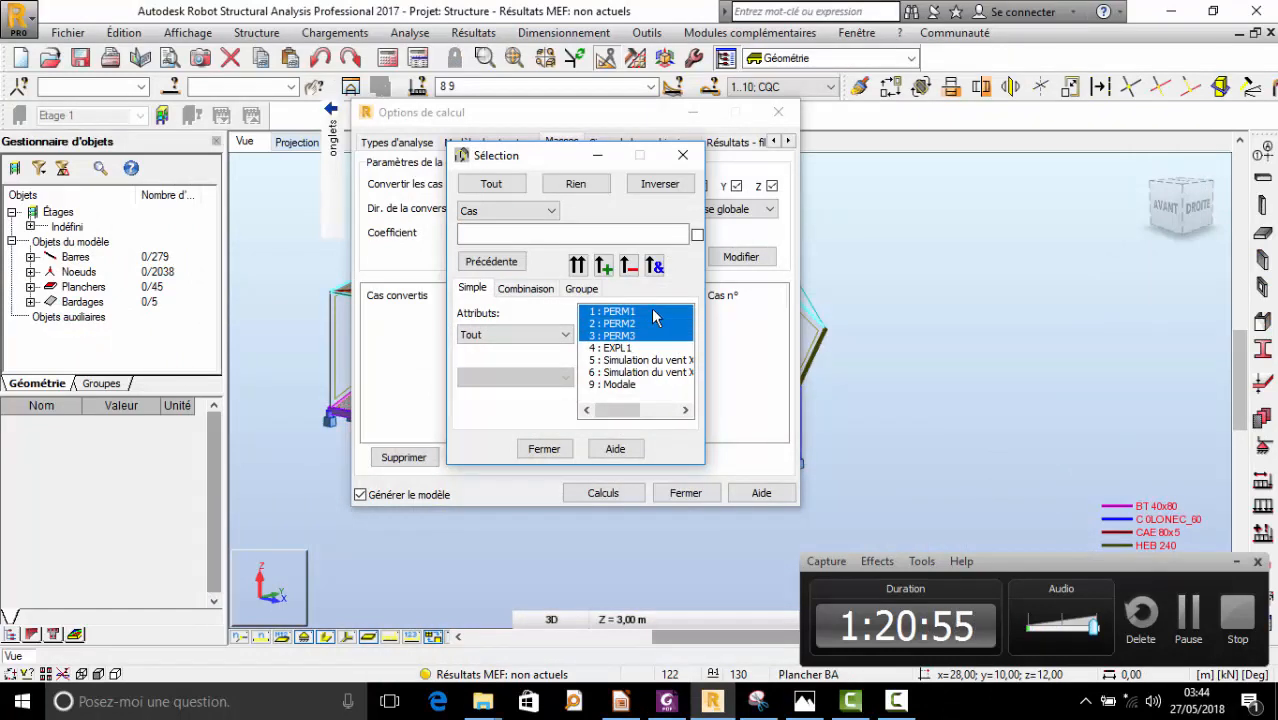
{"action": "left_click", "coordinate": [578, 266]}
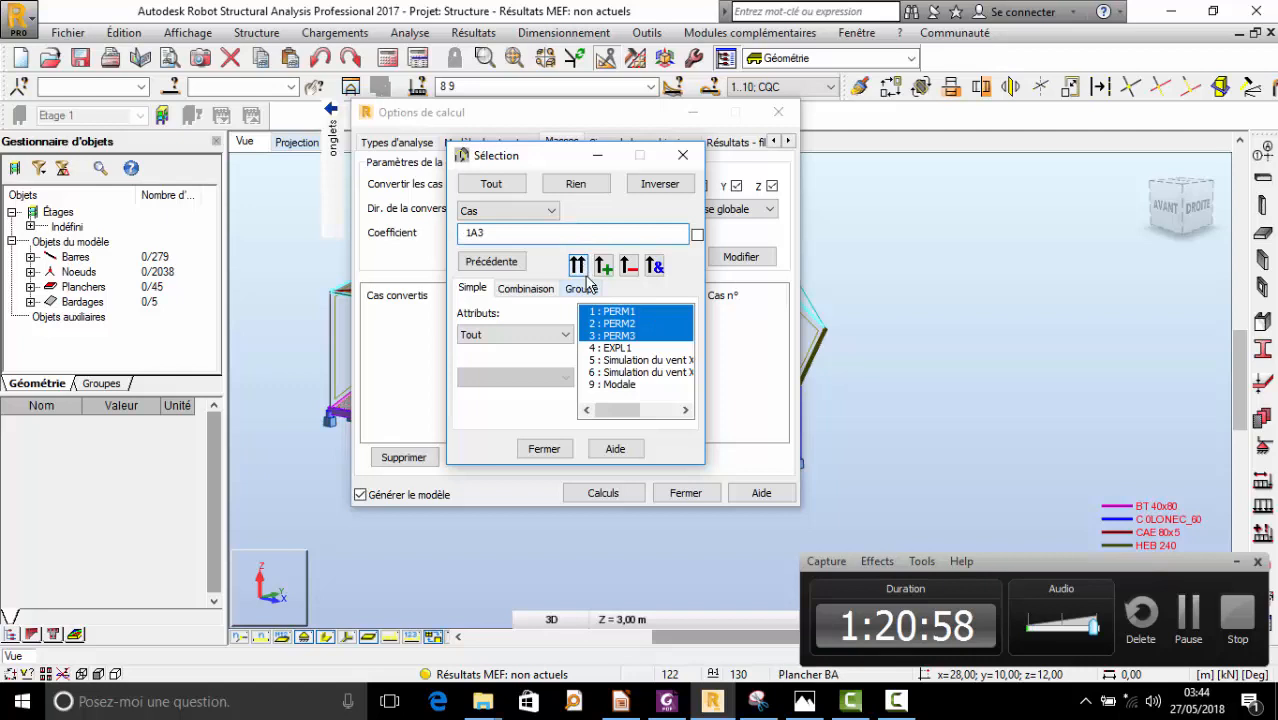
{"action": "left_click", "coordinate": [544, 449]}
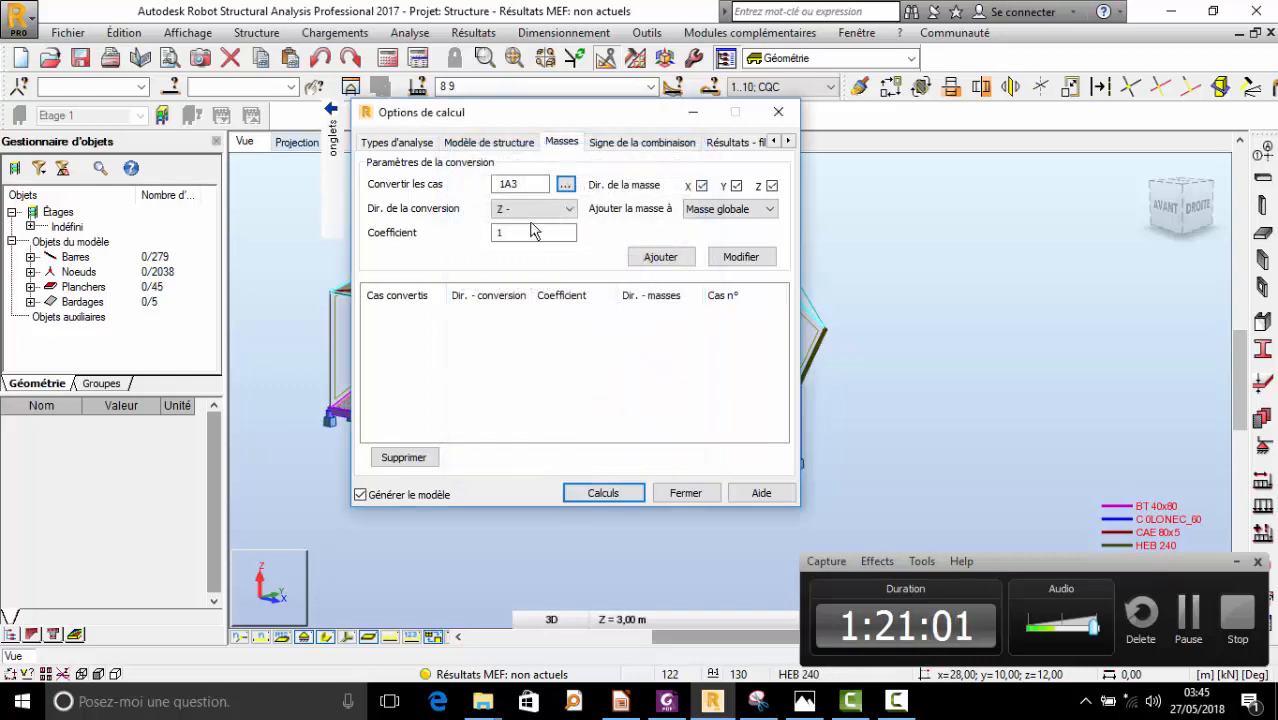
{"action": "left_click", "coordinate": [654, 257]}
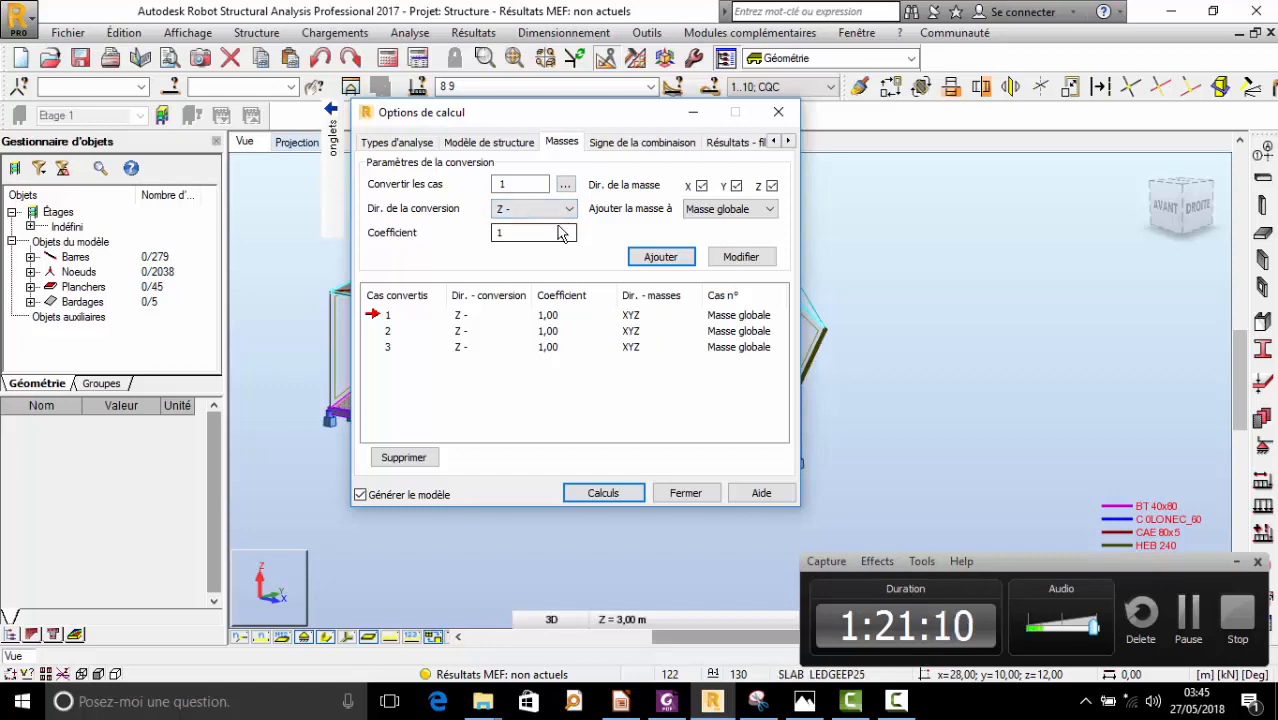
- Add load case EXPL1 to the mass conversion list with direction Z- and coefficient 1
{"action": "left_click", "coordinate": [565, 184]}
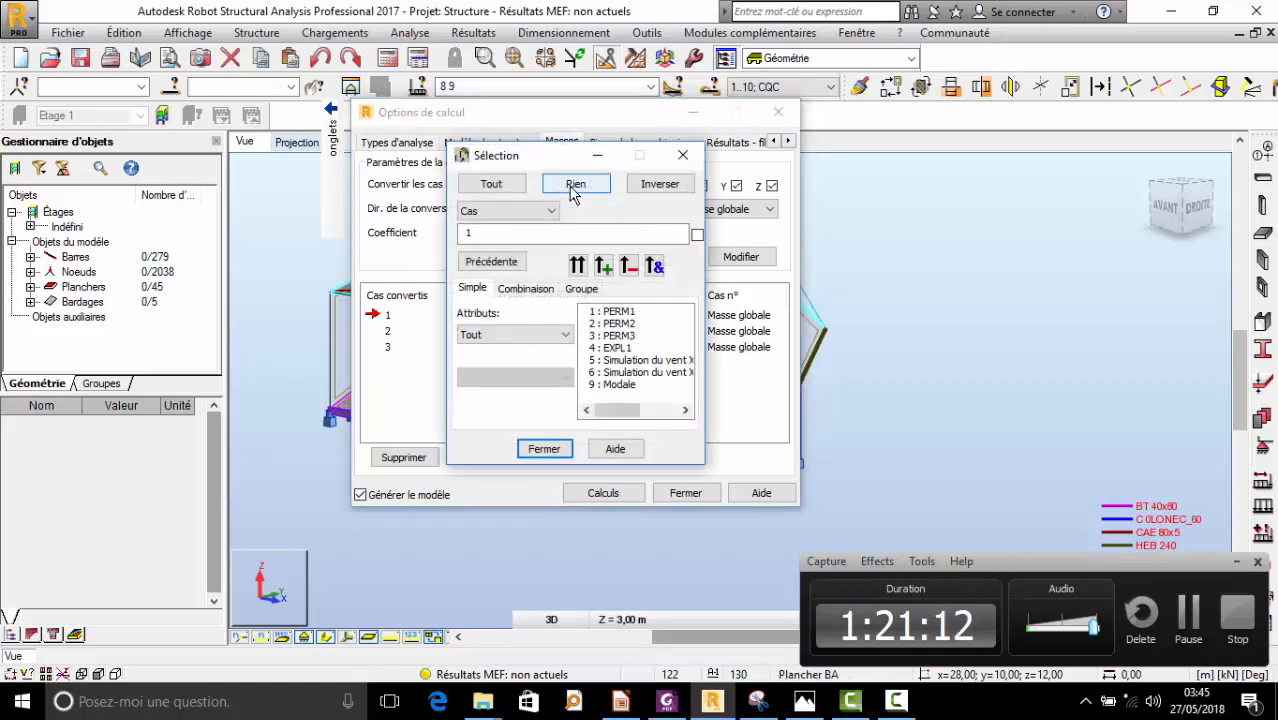
{"action": "left_click", "coordinate": [622, 316]}
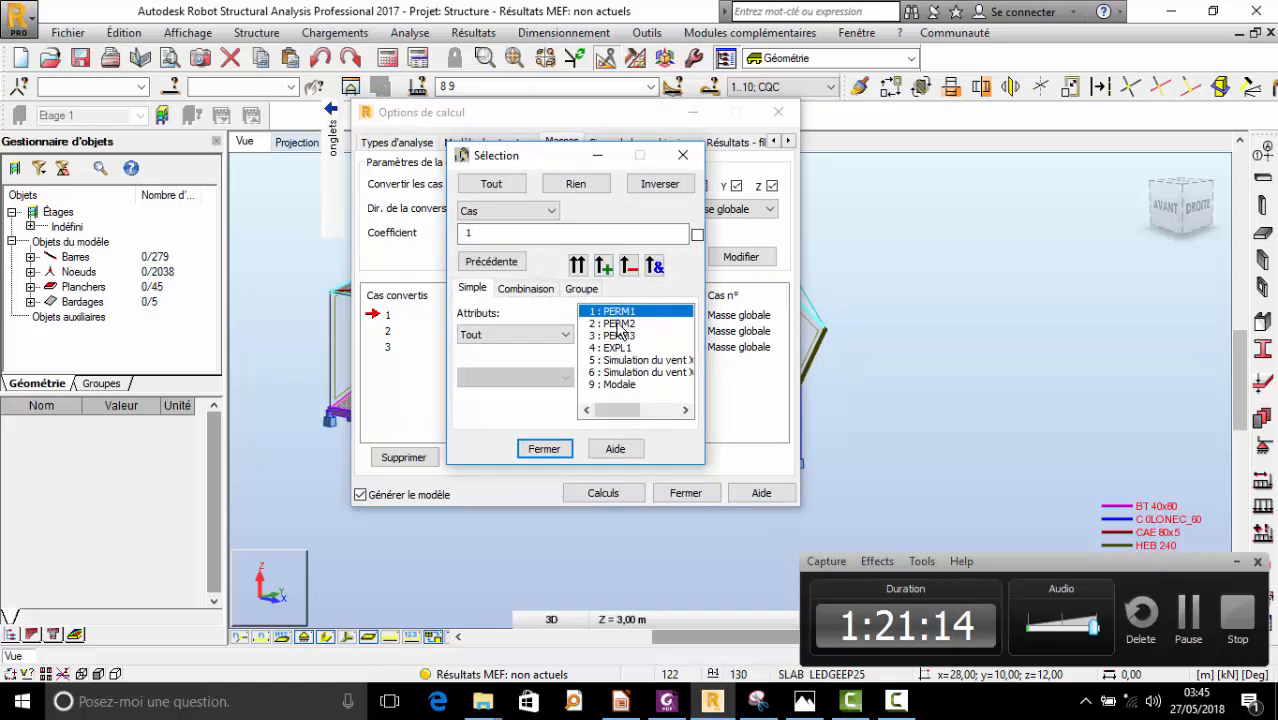
{"action": "left_click", "coordinate": [630, 361]}
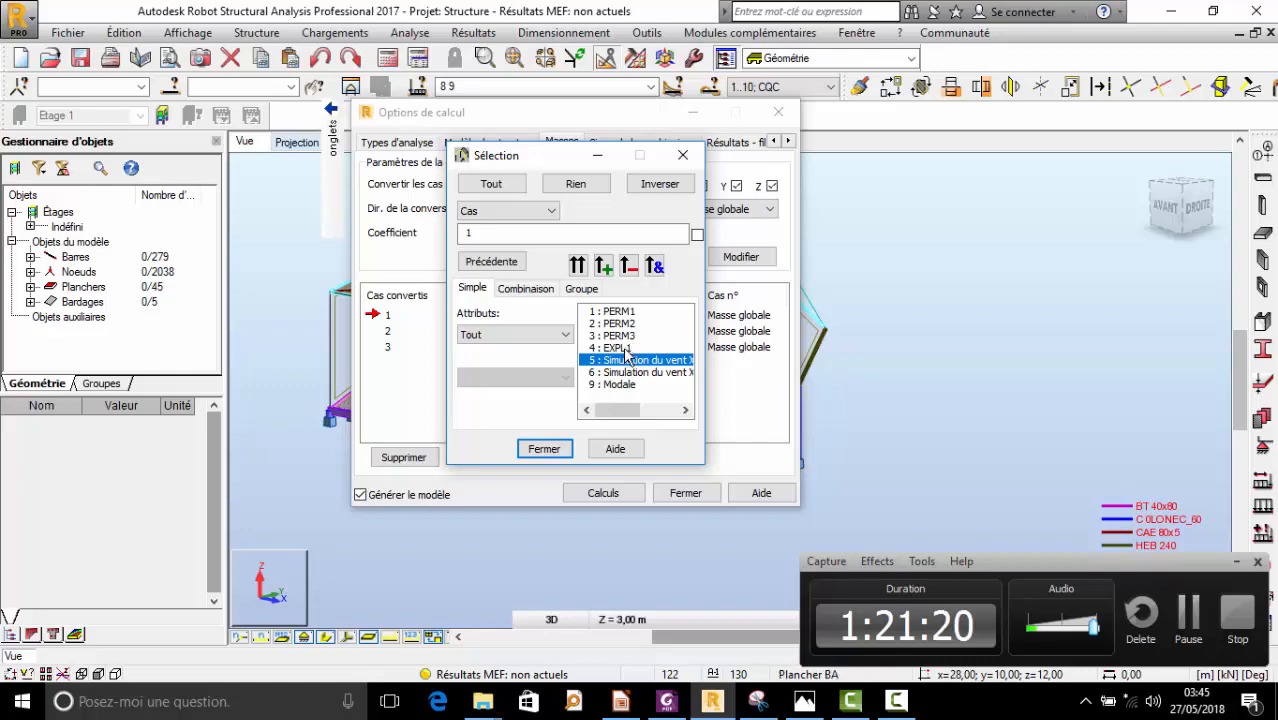
{"action": "left_click", "coordinate": [625, 349]}
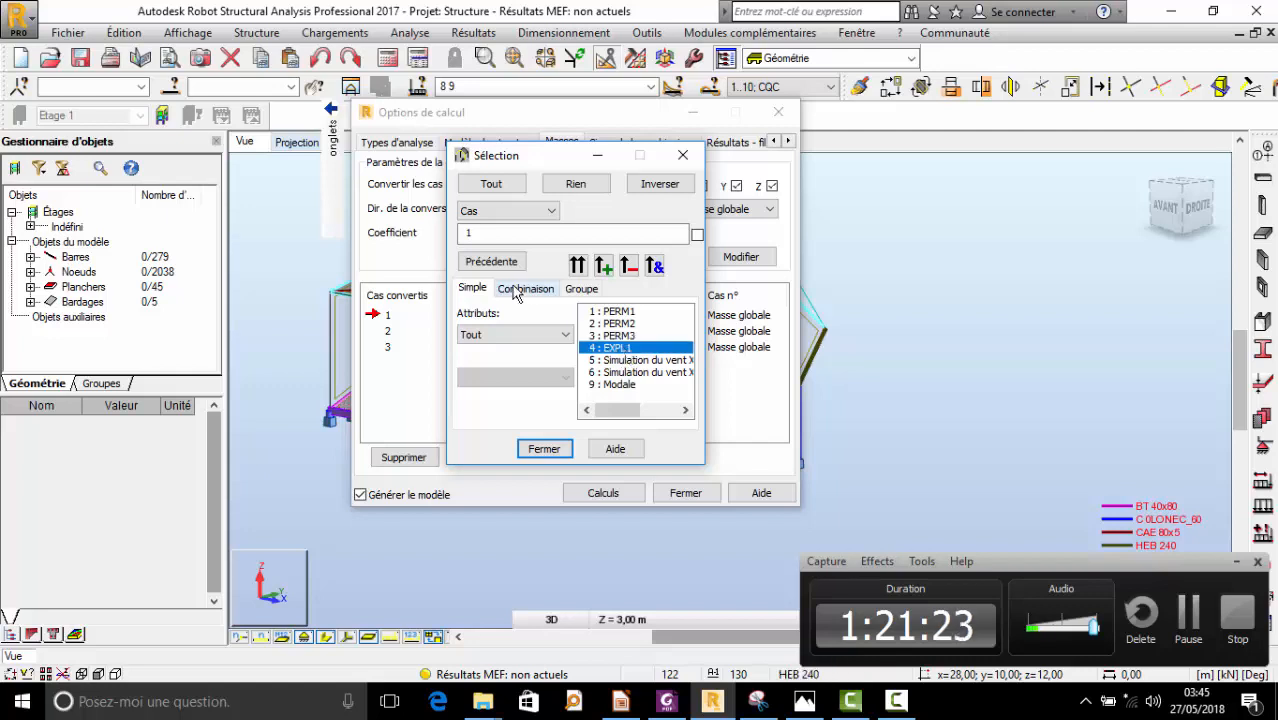
{"action": "left_click", "coordinate": [579, 266]}
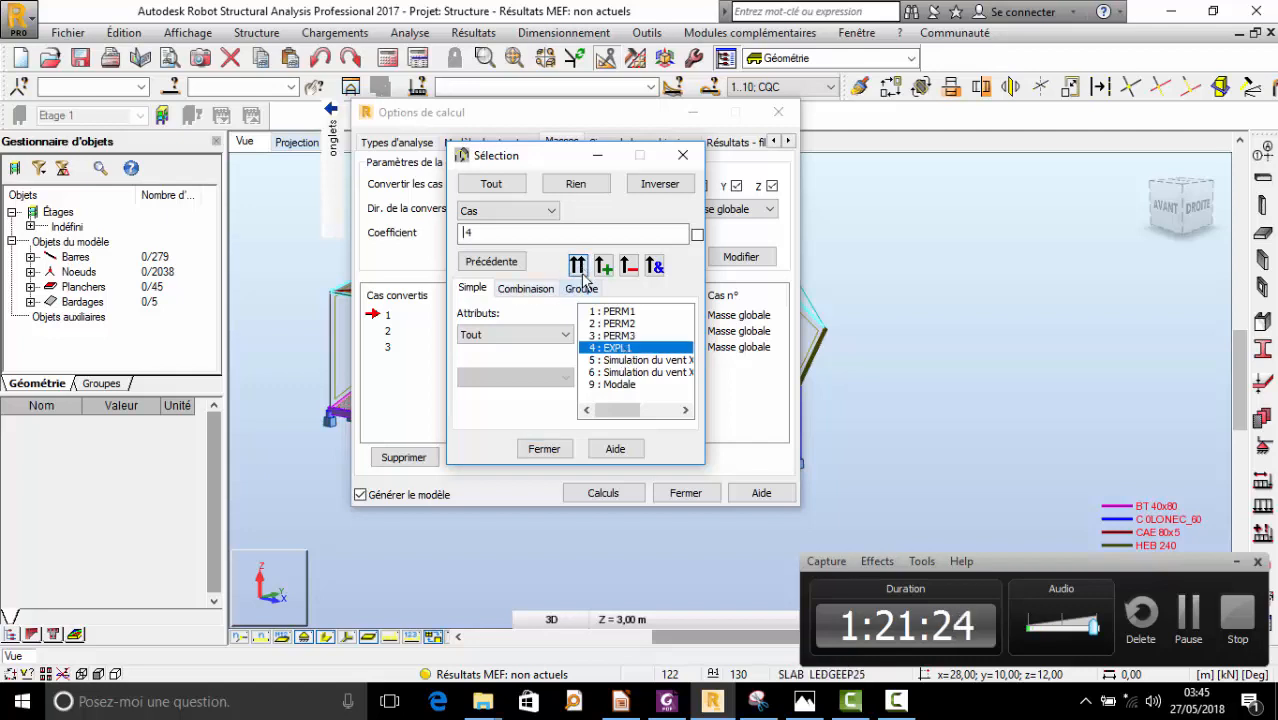
{"action": "left_click", "coordinate": [546, 448]}
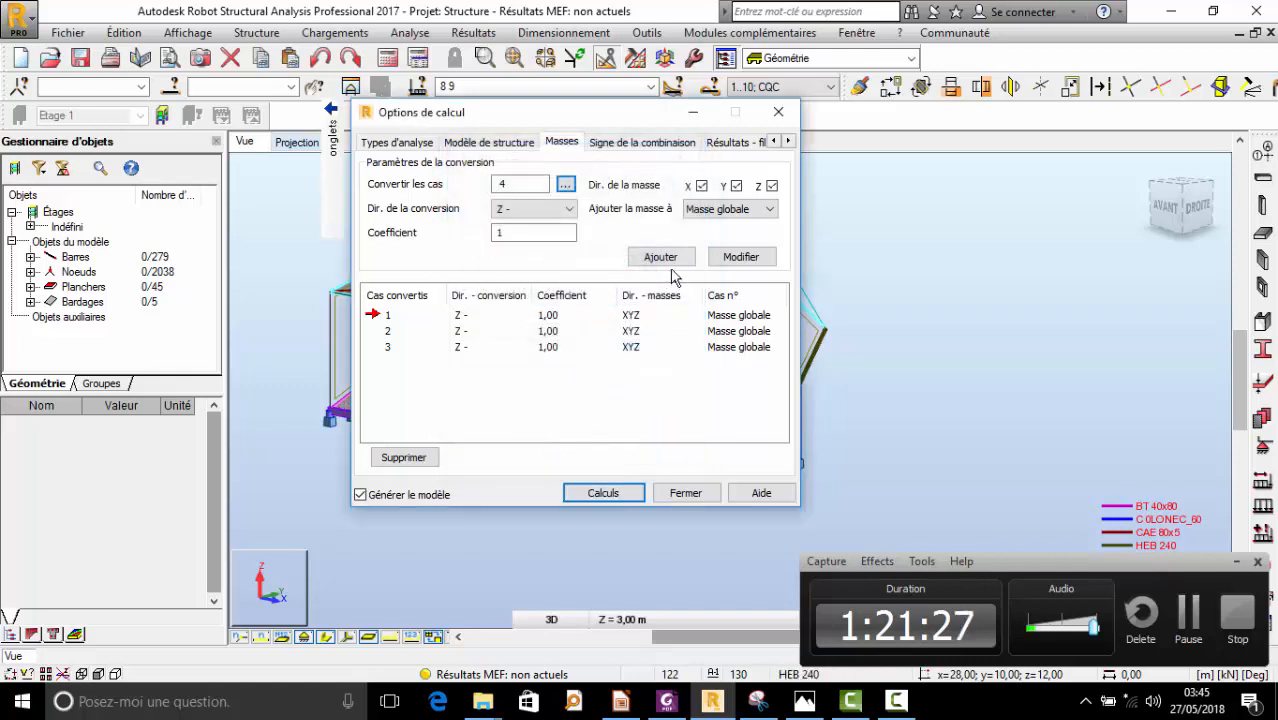
{"action": "left_click", "coordinate": [660, 262]}
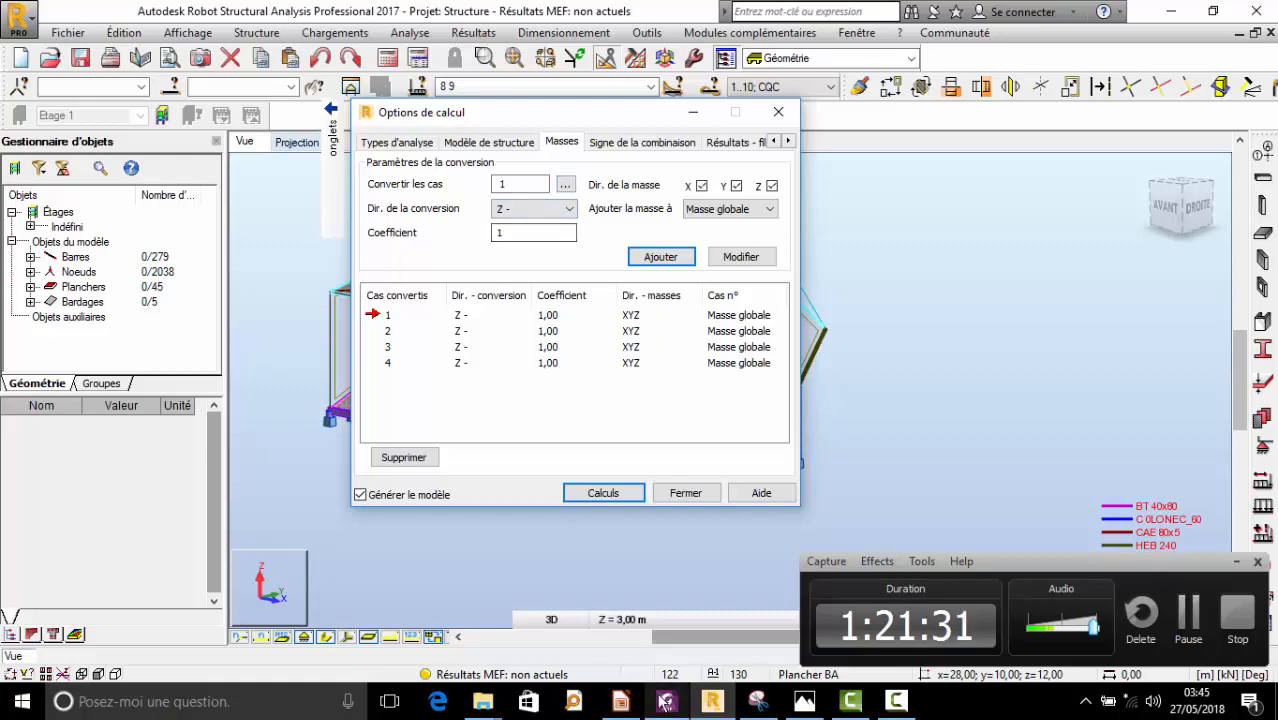
- Consult the mass formula slide in LibreOffice Impress, return to Robot and add cases PERM1 to PERM3 again with coefficient 1
{"action": "left_click", "coordinate": [630, 692]}
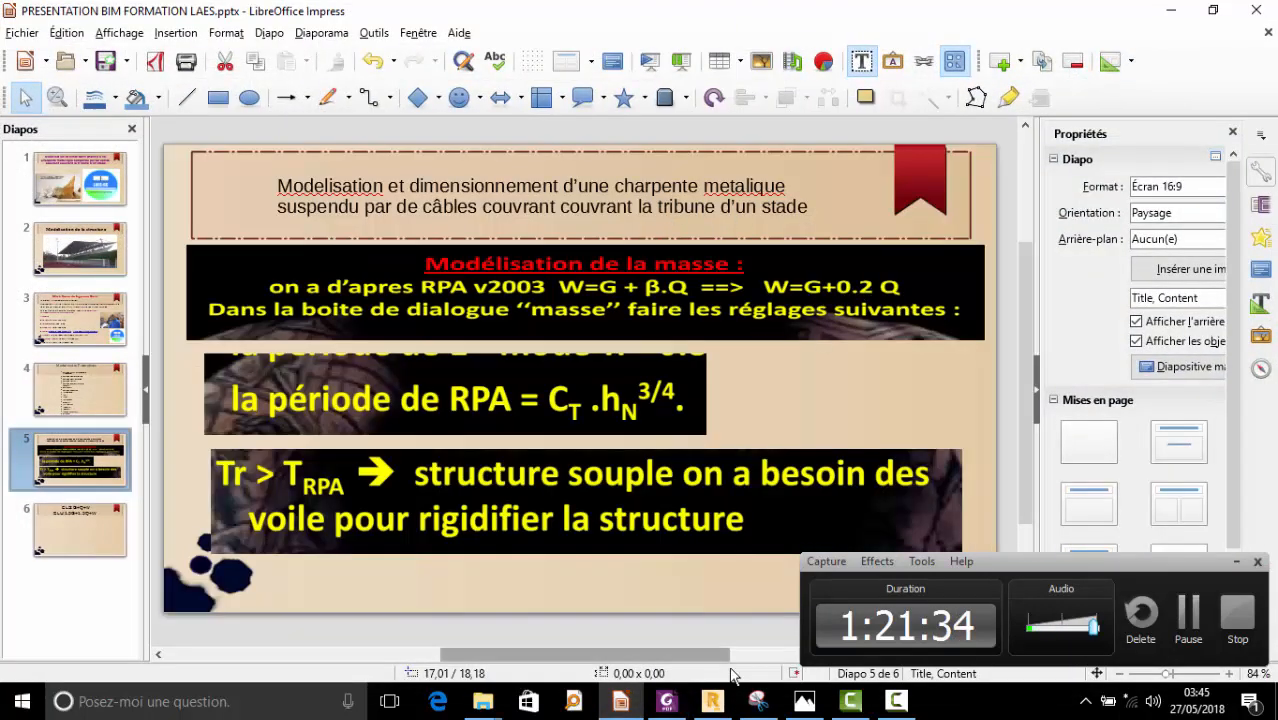
{"action": "left_click", "coordinate": [722, 703]}
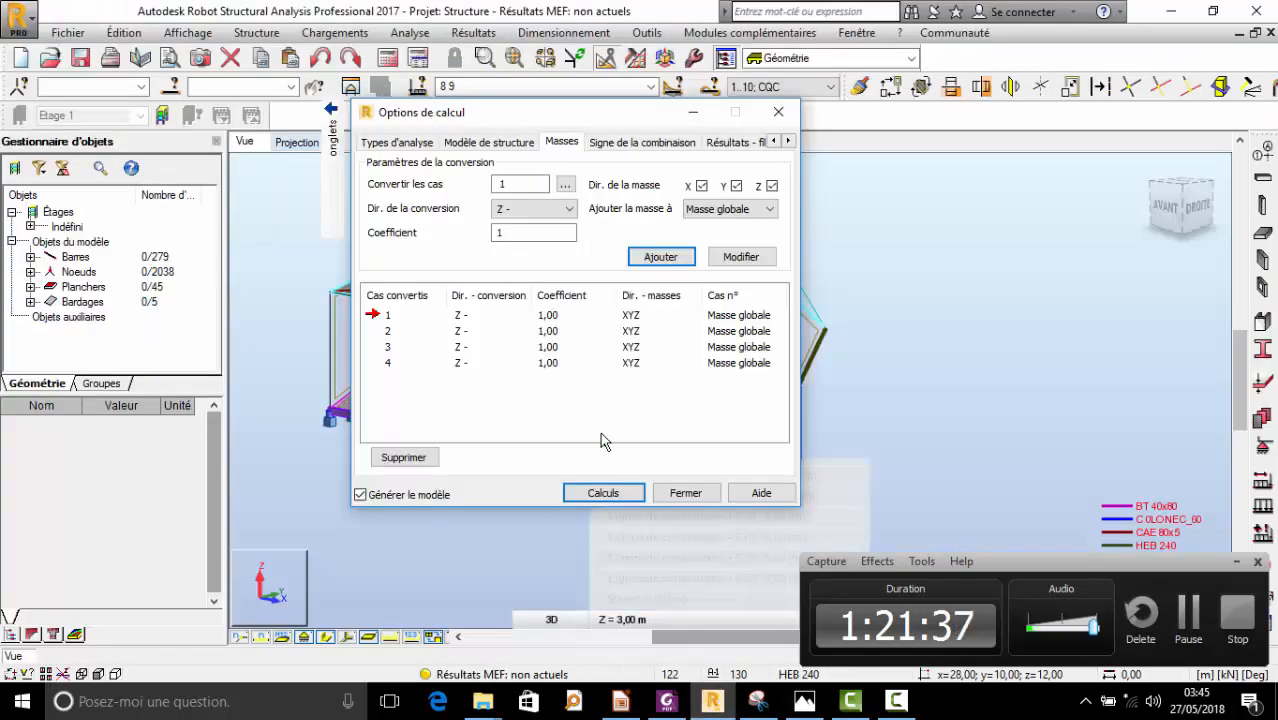
{"action": "left_click", "coordinate": [565, 187]}
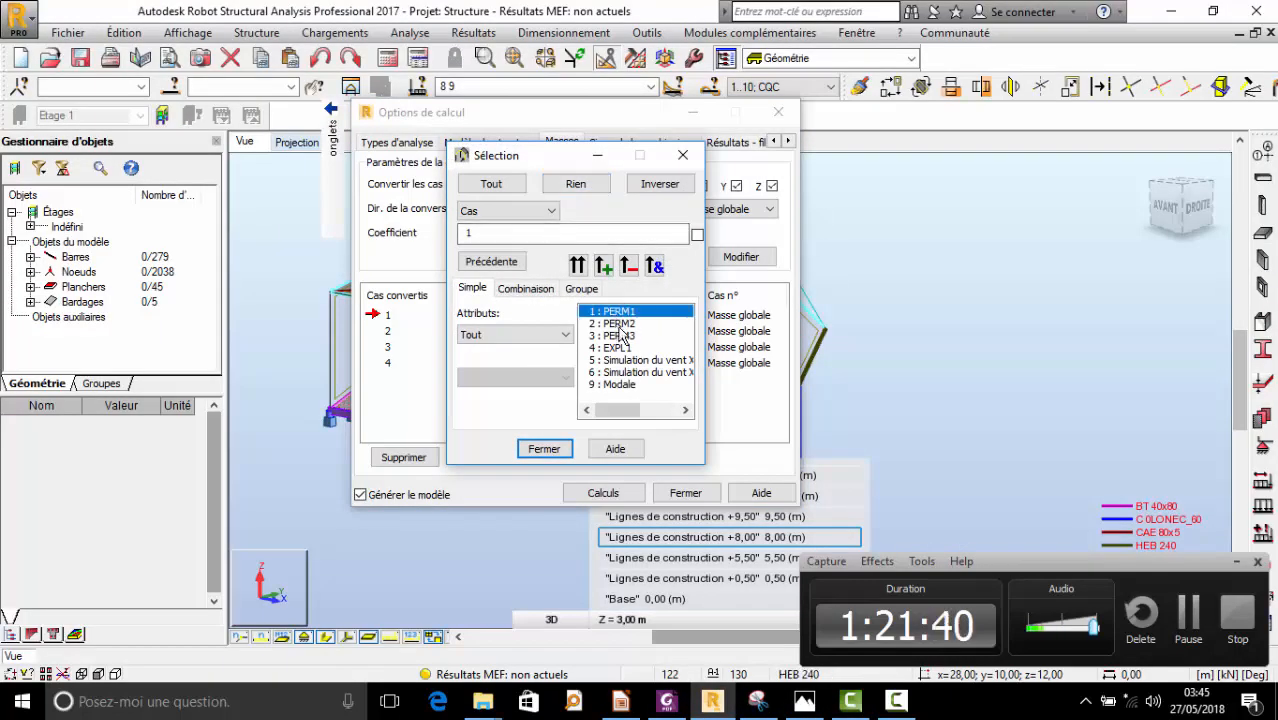
{"action": "left_click_drag", "start_coordinate": [617, 311], "coordinate": [620, 336]}
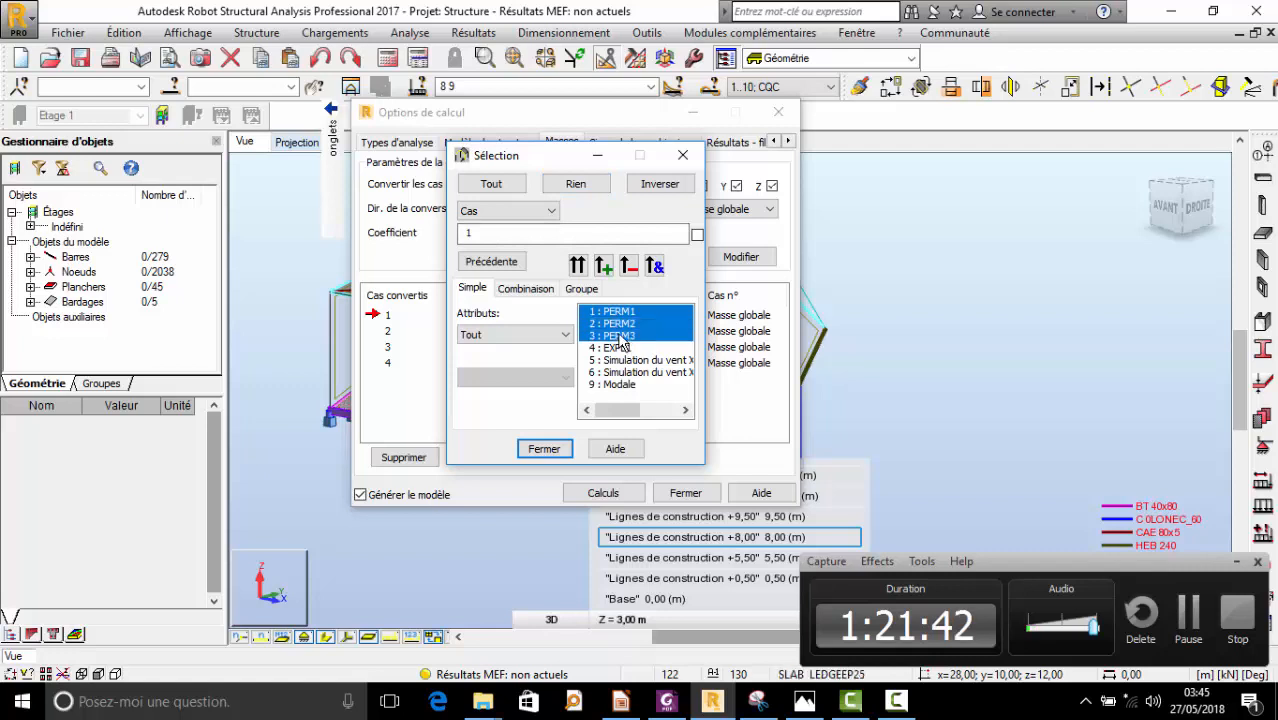
{"action": "left_click", "coordinate": [578, 264]}
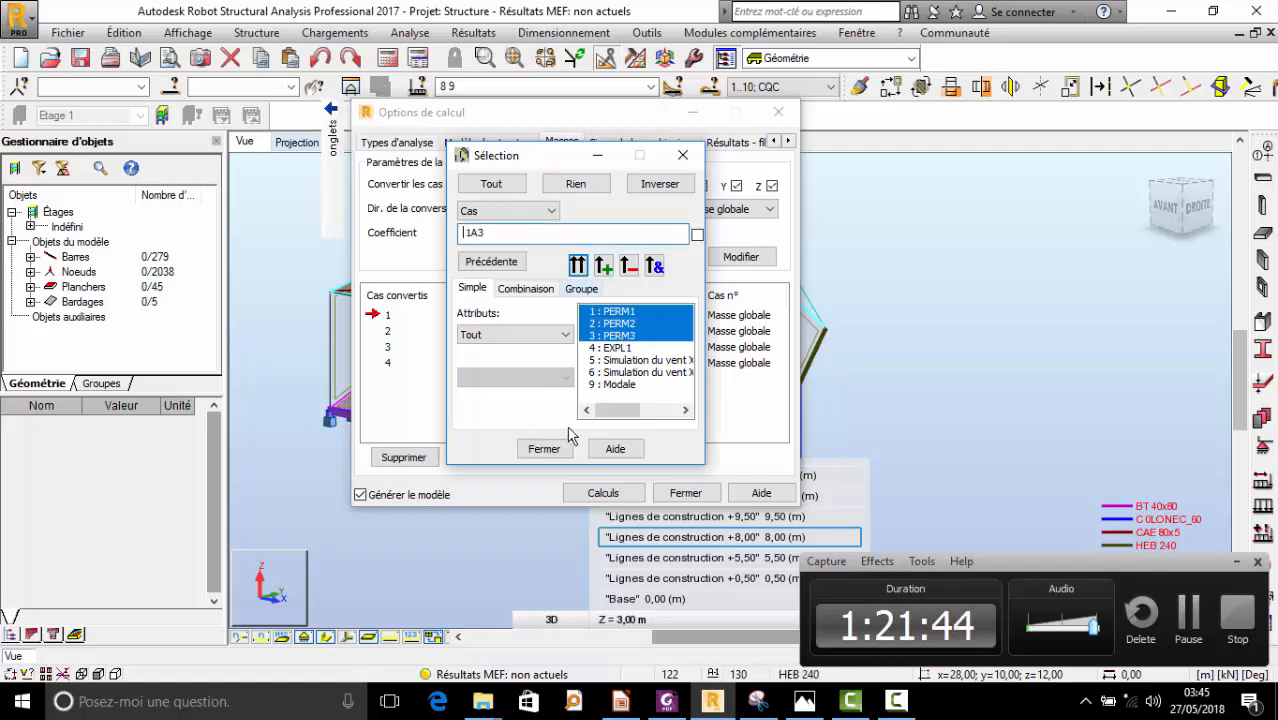
{"action": "left_click", "coordinate": [545, 449]}
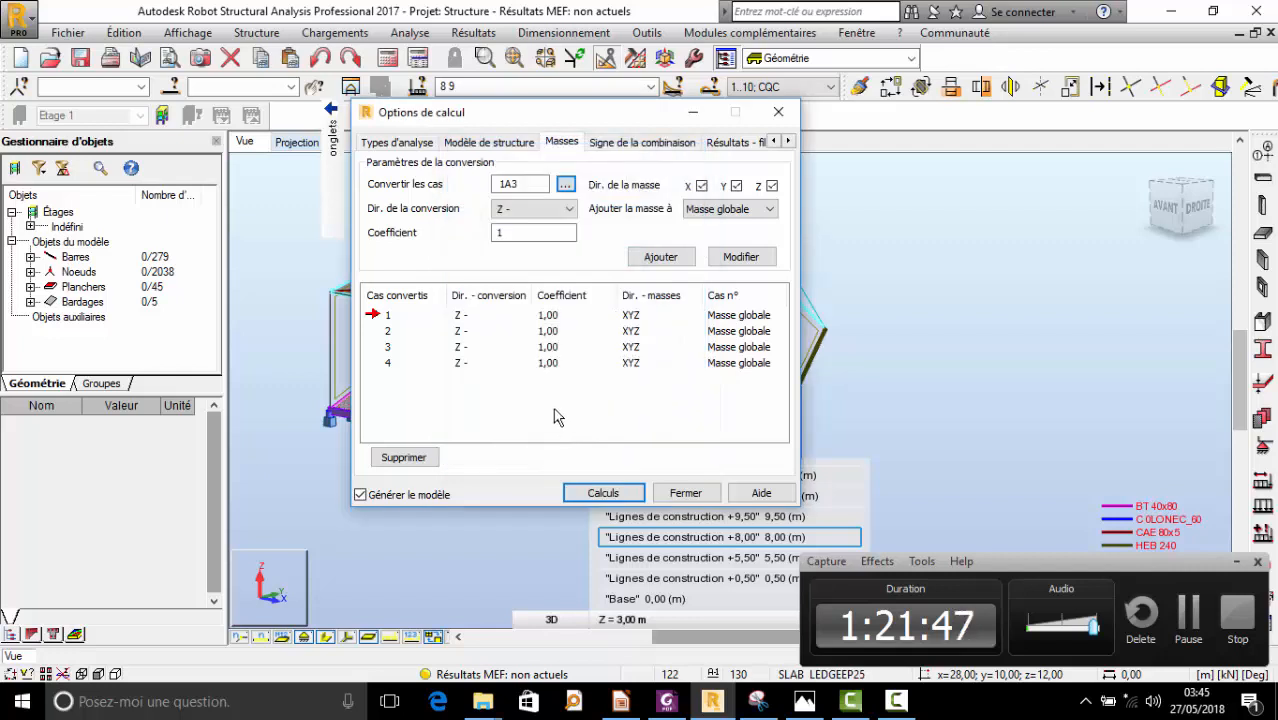
{"action": "left_click", "coordinate": [647, 258]}
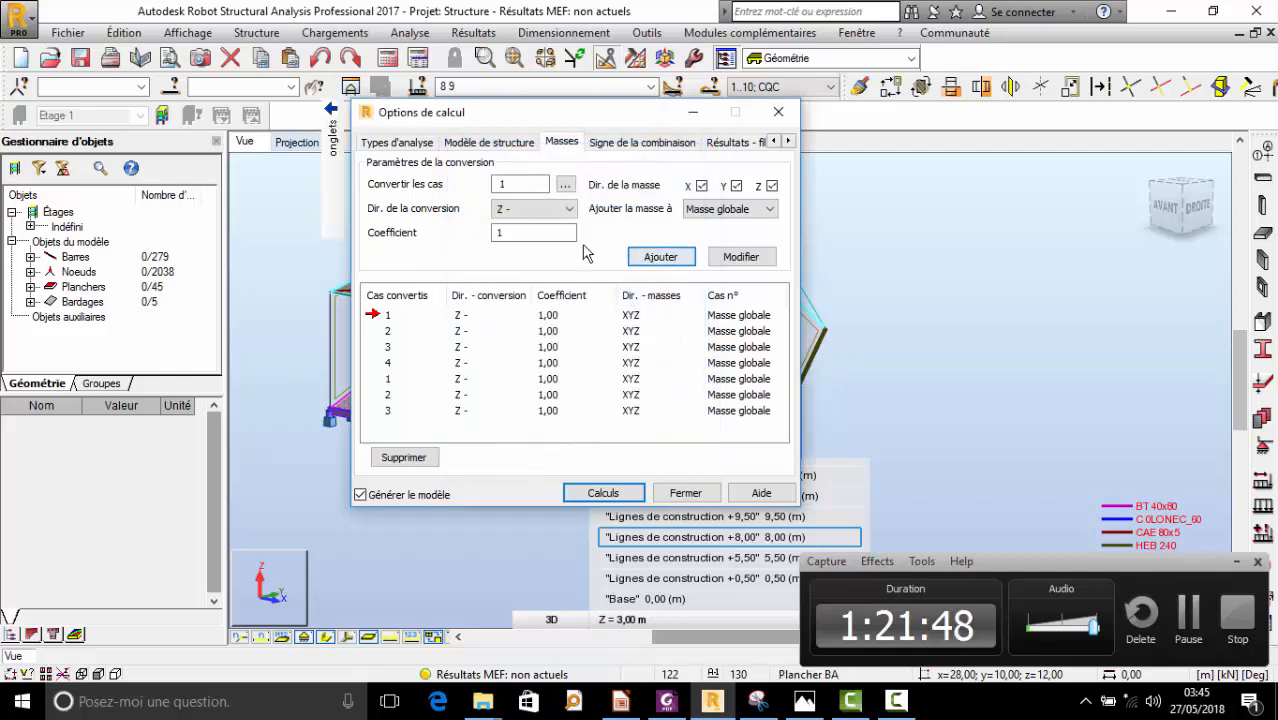
- Add load case EXPL1 to the mass conversion with coefficient 0,2 and run the structure calculation
{"action": "left_click", "coordinate": [548, 232]}
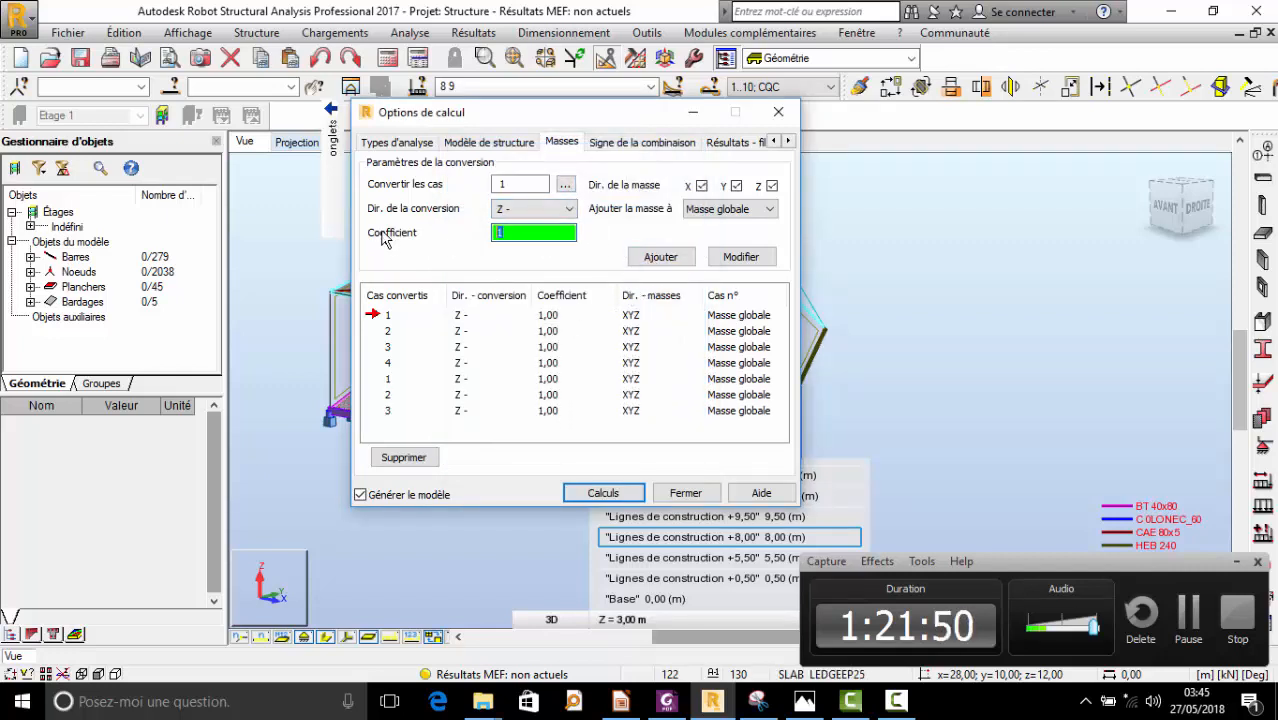
{"action": "type", "text": "0"}
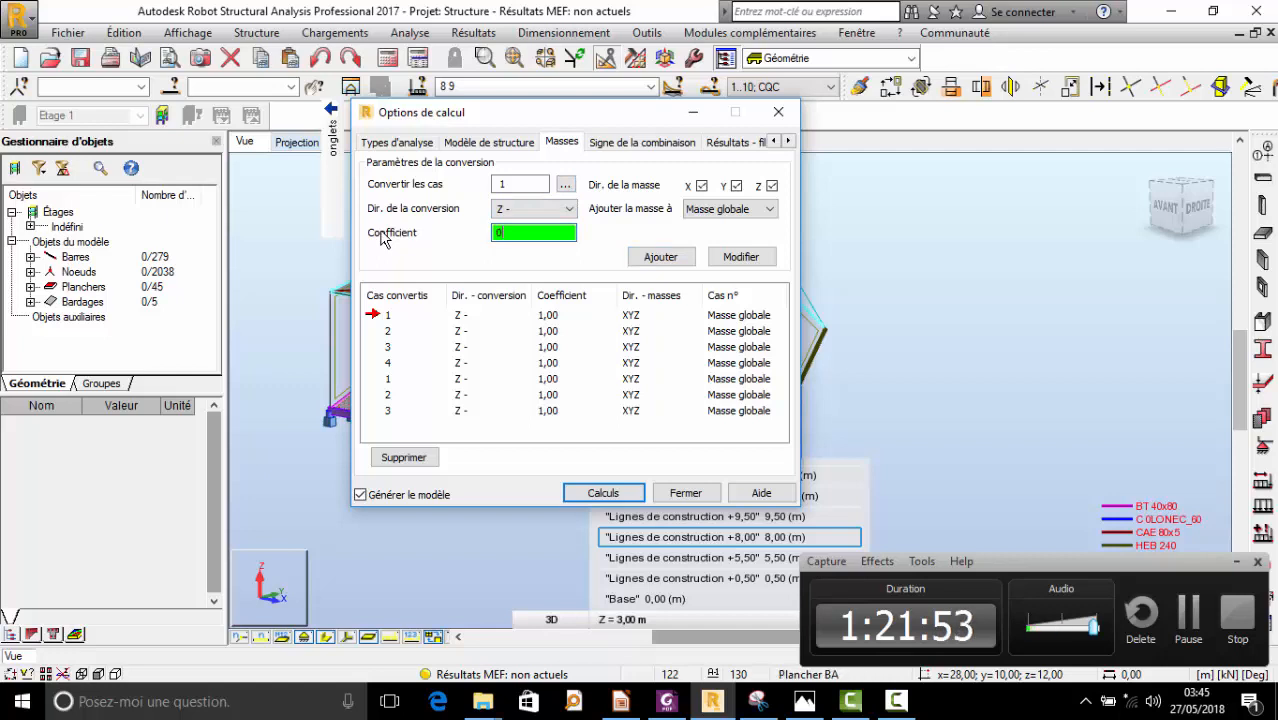
{"action": "type", "text": ",1"}
{"action": "left_click", "coordinate": [565, 184]}
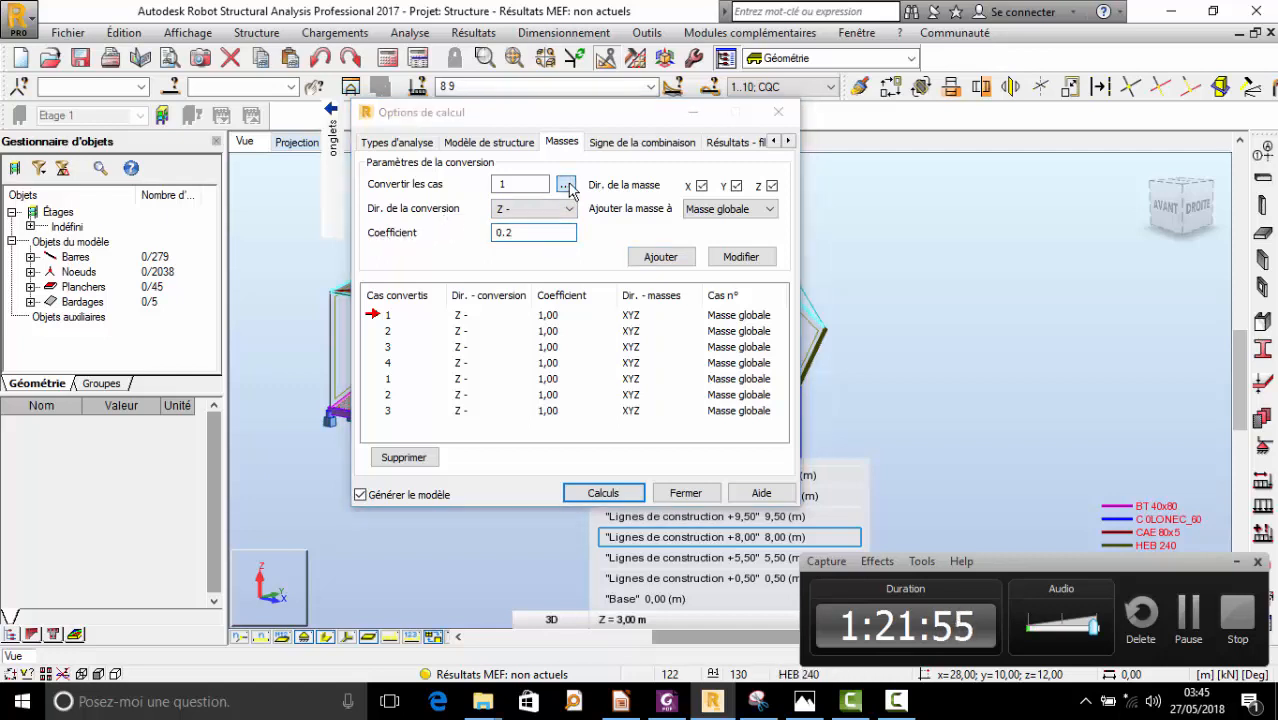
{"action": "left_click", "coordinate": [615, 347]}
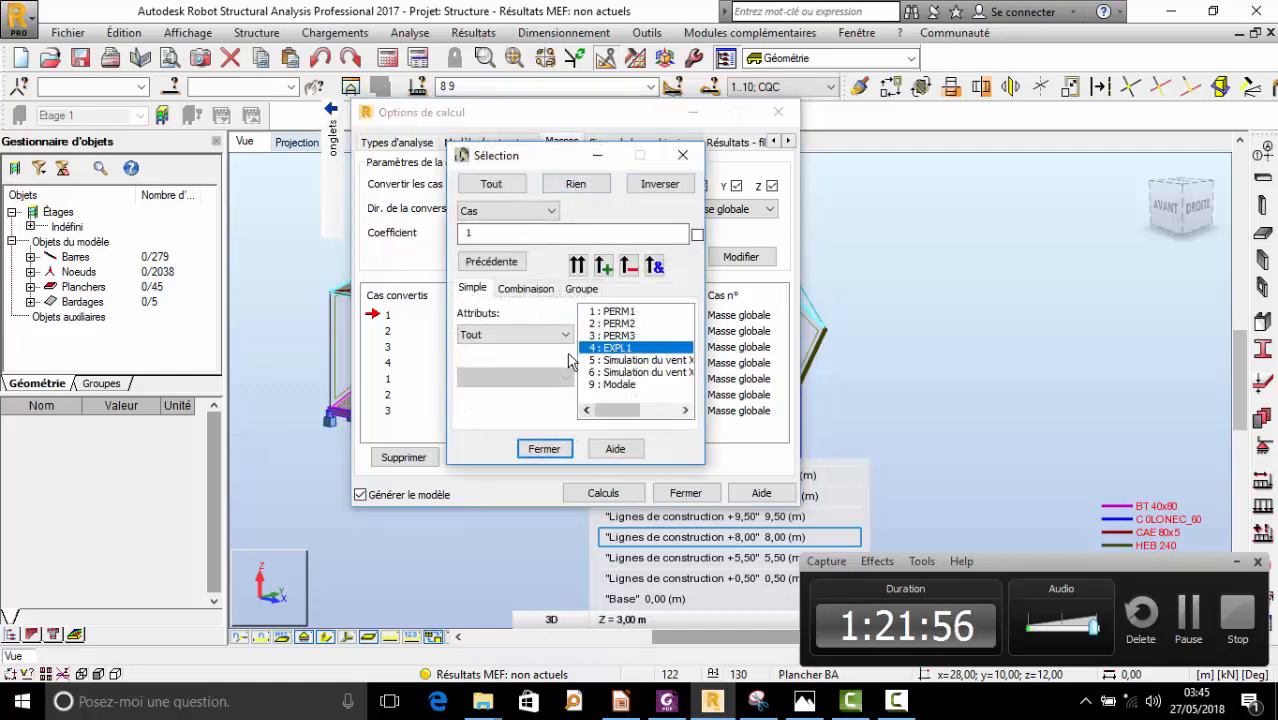
{"action": "left_click", "coordinate": [577, 266]}
{"action": "left_click", "coordinate": [545, 449]}
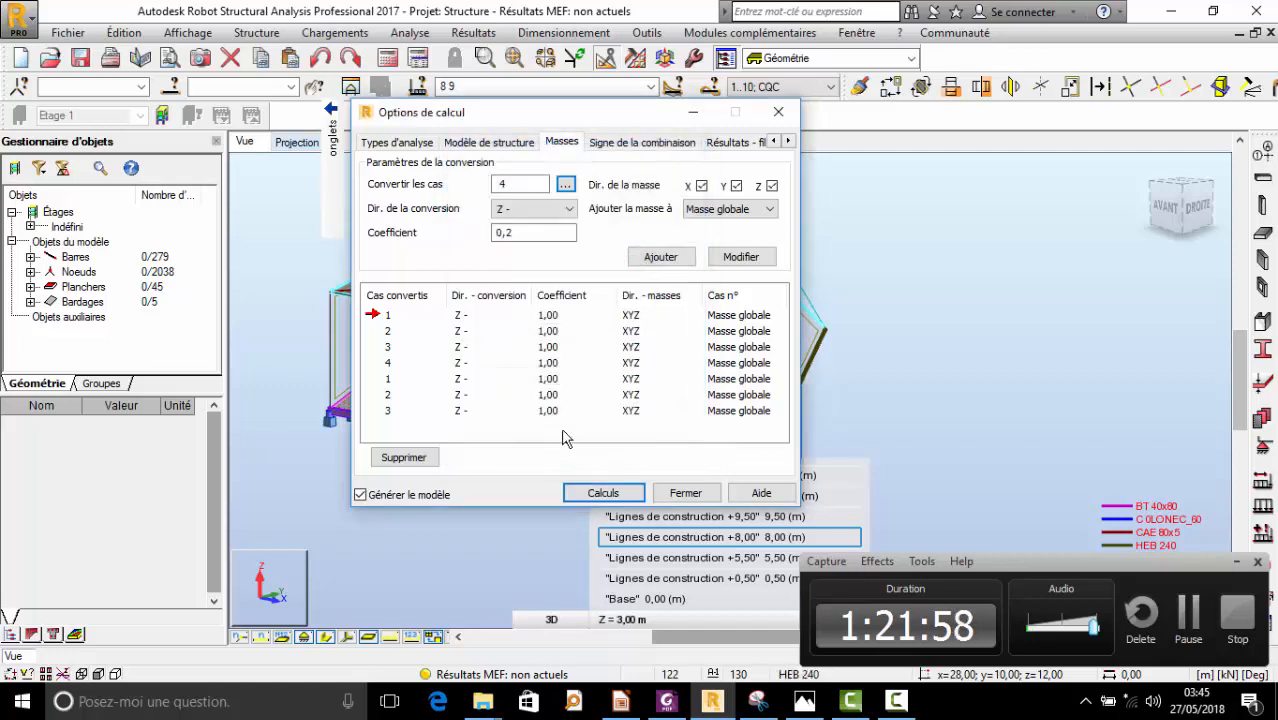
{"action": "left_click", "coordinate": [660, 257]}
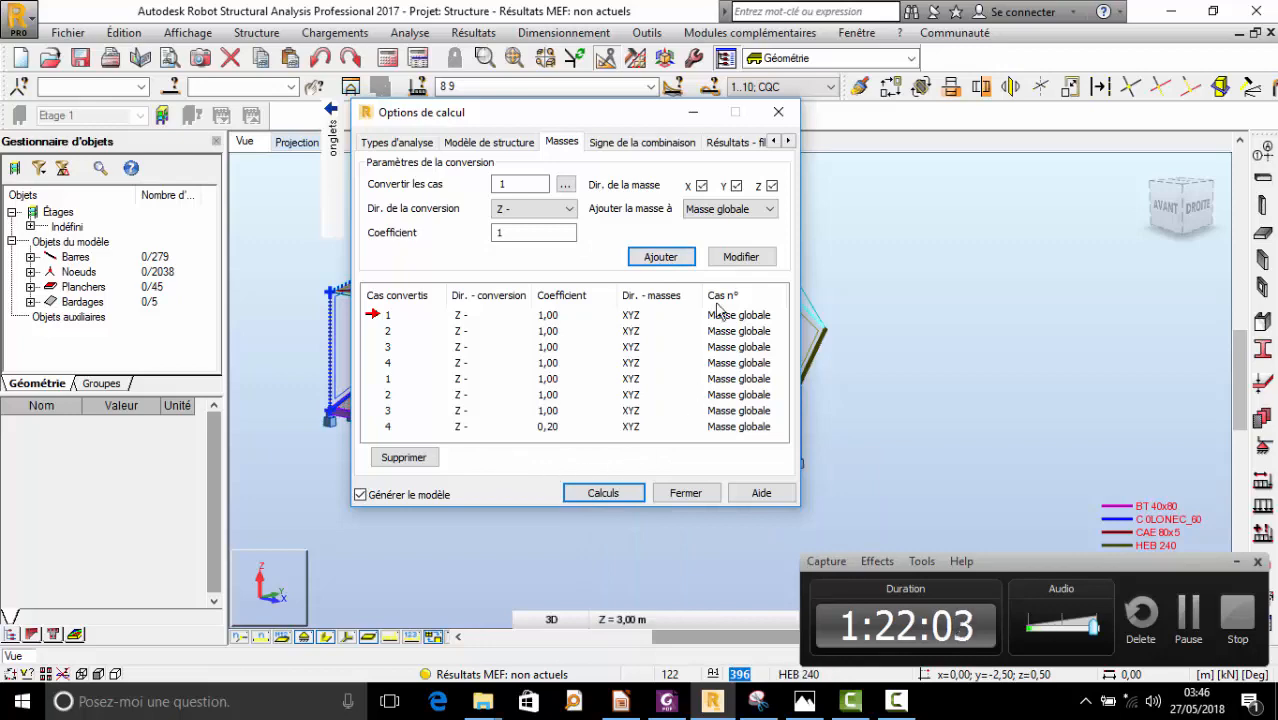
{"action": "left_click", "coordinate": [603, 493]}
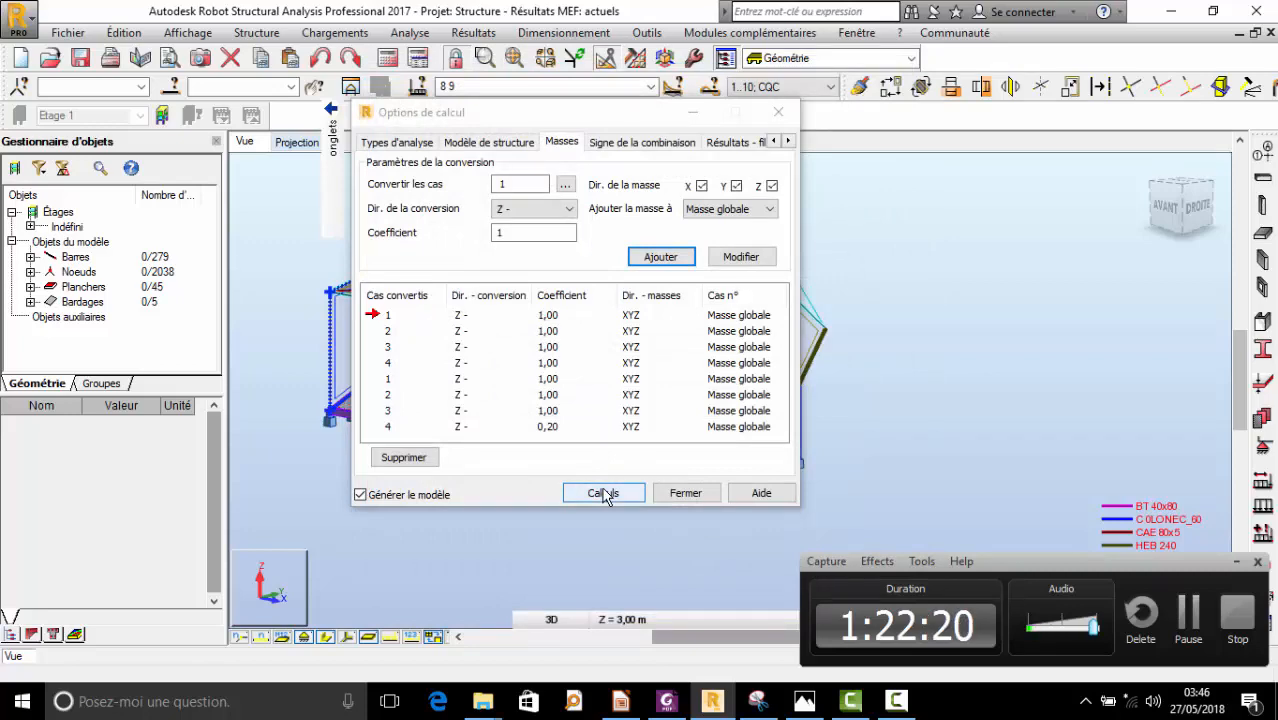
{"action": "left_click", "coordinate": [604, 494]}
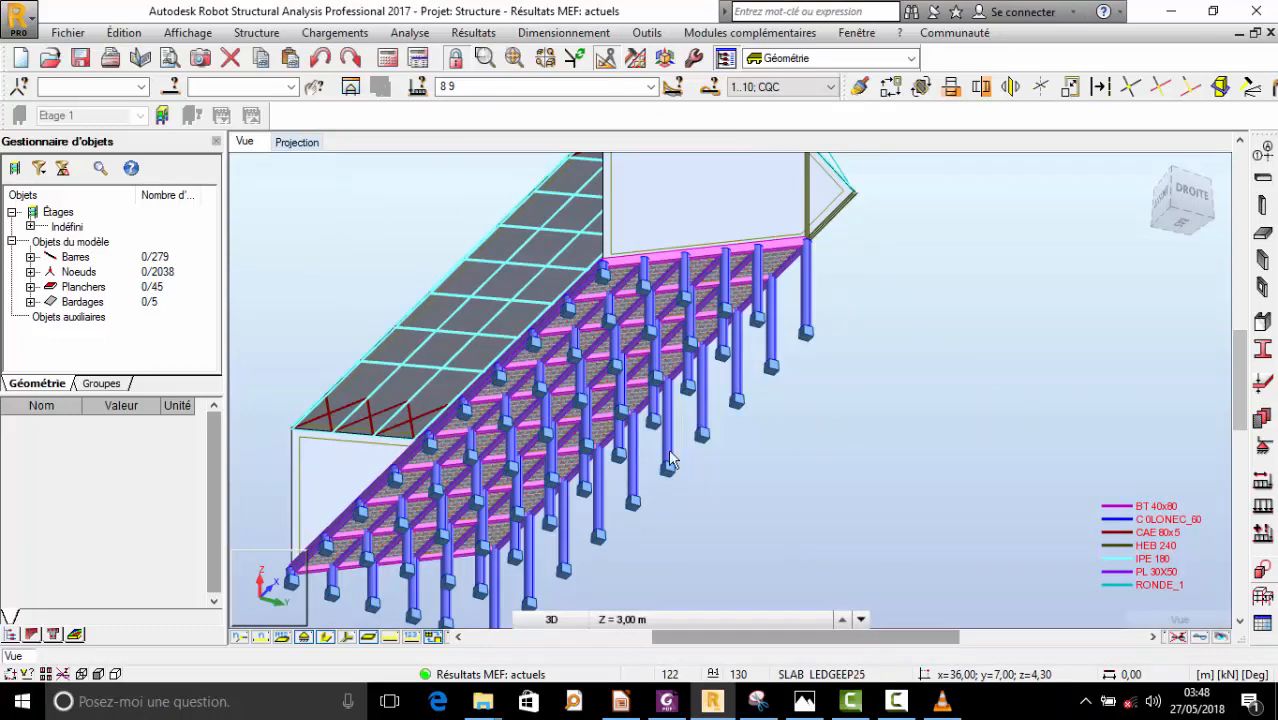
- Examine the calculated grandstand model from several angles, including its columns, seating floor, roof bracing and cables
{"action": "scroll", "coordinate": [675, 362], "scroll_direction": "down", "scroll_amount": 3}
{"action": "scroll", "coordinate": [662, 381], "scroll_direction": "up", "scroll_amount": 3}
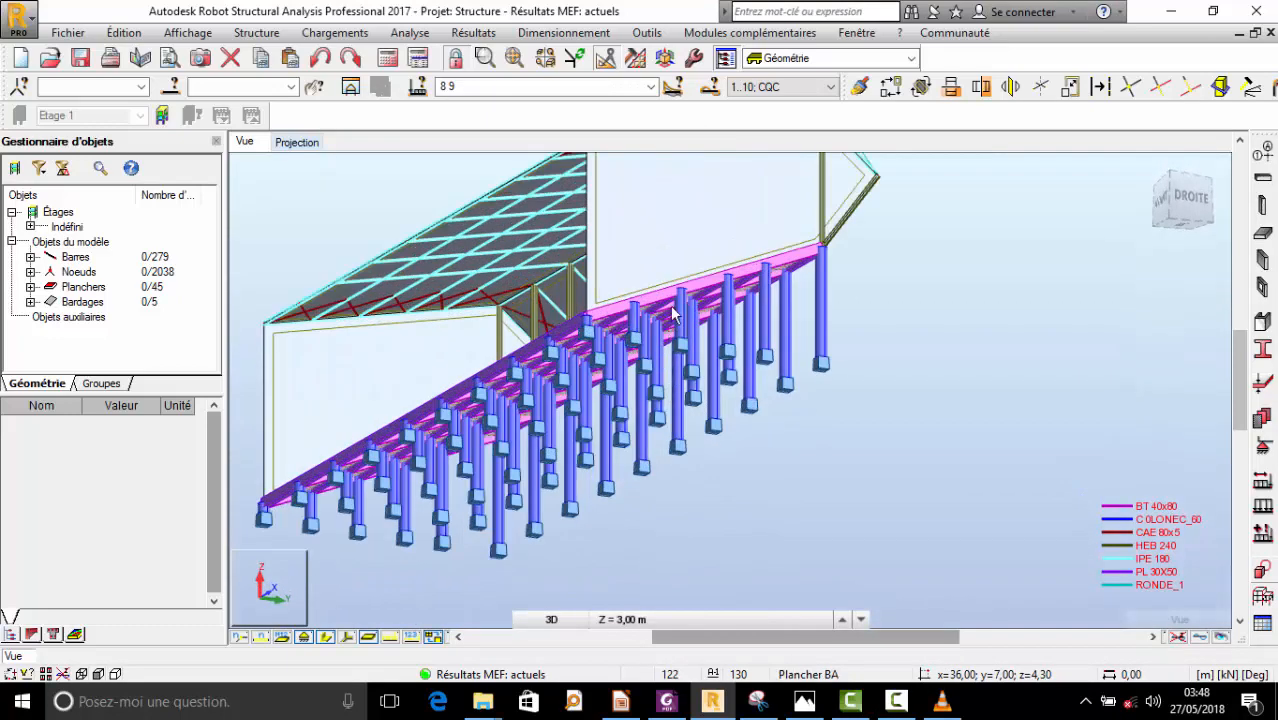
{"action": "middle_click_drag", "start_coordinate": [755, 361], "coordinate": [726, 426], "text": "shift"}
{"action": "scroll", "coordinate": [728, 445], "scroll_direction": "down", "scroll_amount": 3}
{"action": "scroll", "coordinate": [738, 470], "scroll_direction": "up", "scroll_amount": 2}
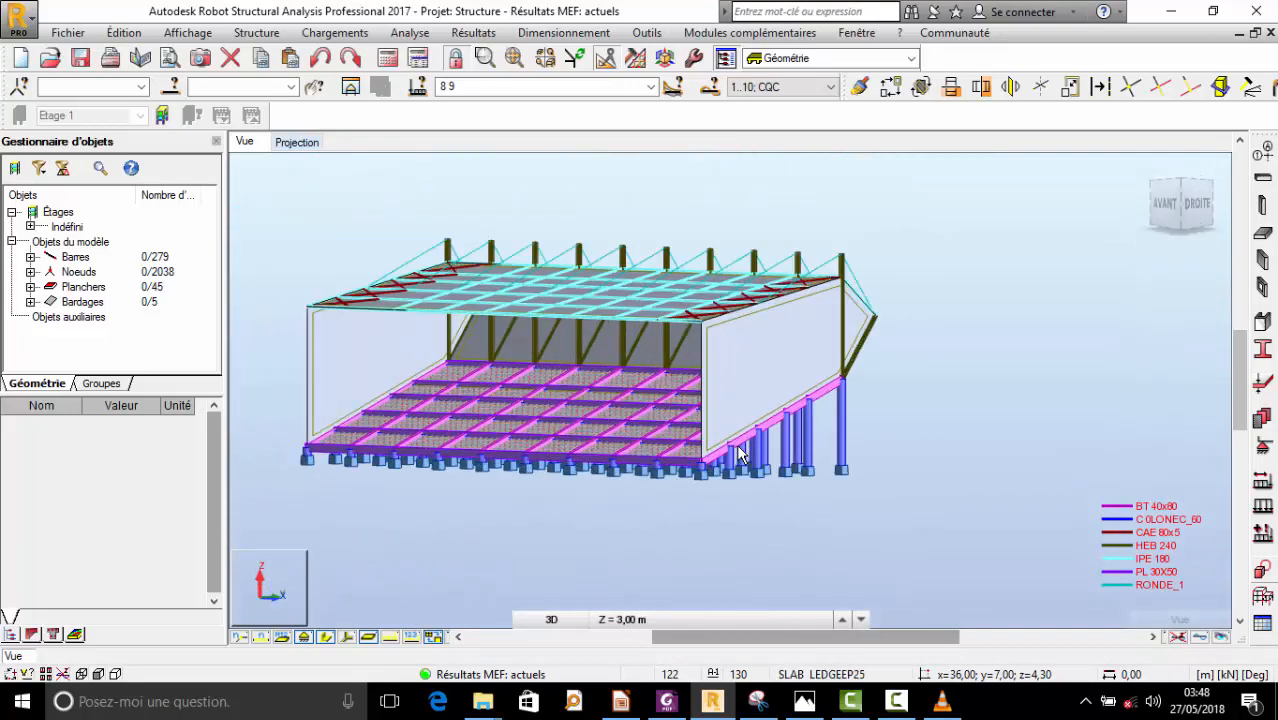
{"action": "scroll", "coordinate": [697, 261], "scroll_direction": "up", "scroll_amount": 3}
{"action": "scroll", "coordinate": [694, 301], "scroll_direction": "down", "scroll_amount": 2}
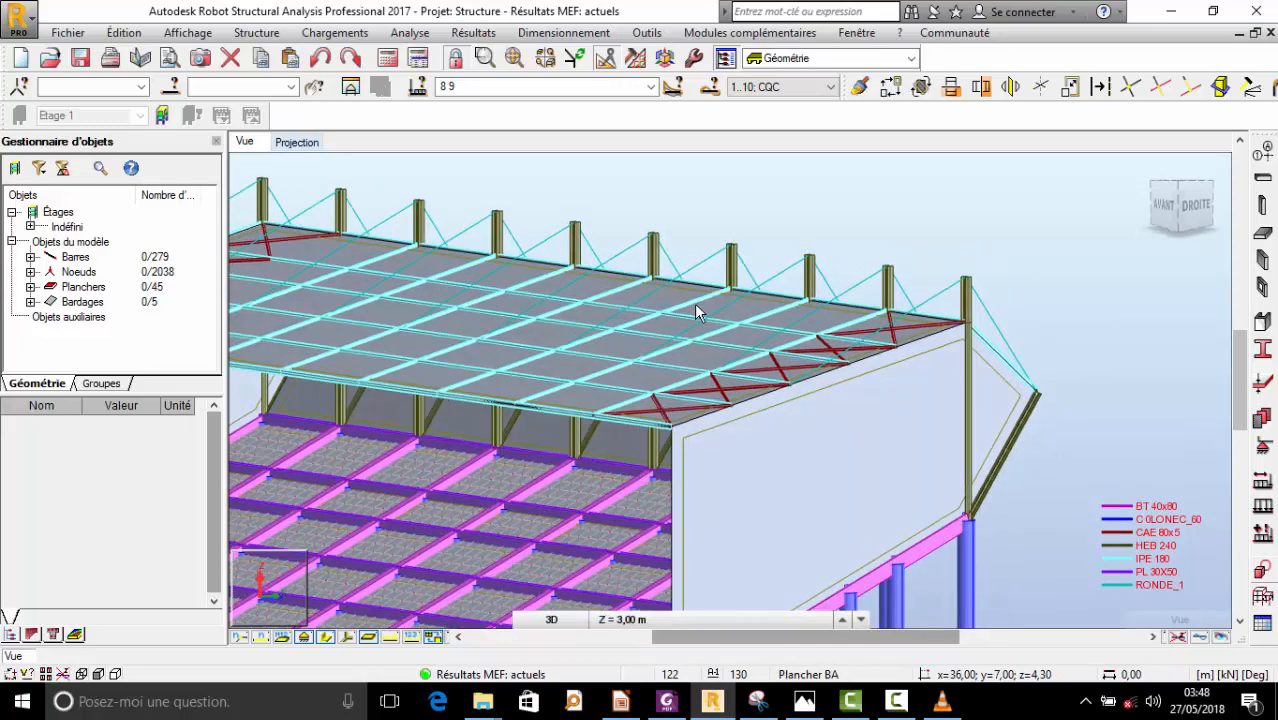
{"action": "middle_click_drag", "start_coordinate": [708, 316], "coordinate": [714, 349], "text": "shift"}
{"action": "scroll", "coordinate": [699, 285], "scroll_direction": "up", "scroll_amount": 6}
{"action": "scroll", "coordinate": [707, 305], "scroll_direction": "down", "scroll_amount": 2}
{"action": "scroll", "coordinate": [715, 352], "scroll_direction": "down", "scroll_amount": 5}
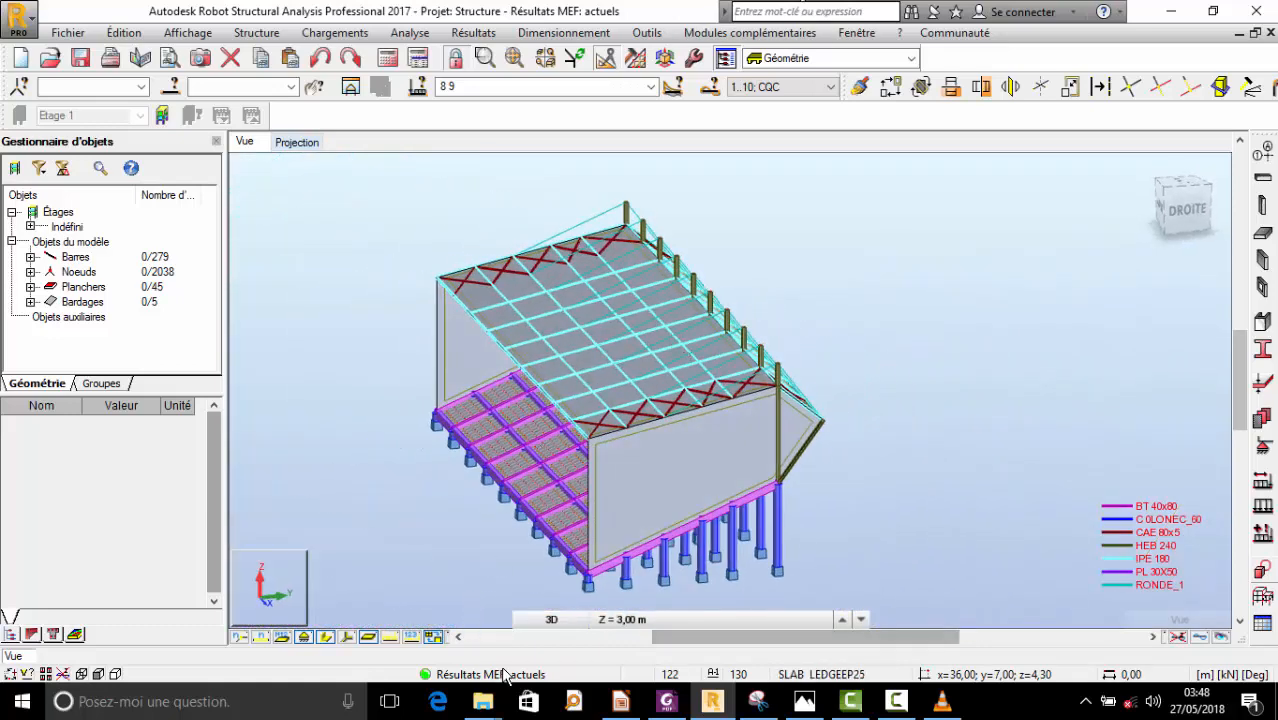
{"action": "scroll", "coordinate": [444, 215], "scroll_direction": "down", "scroll_amount": 2}
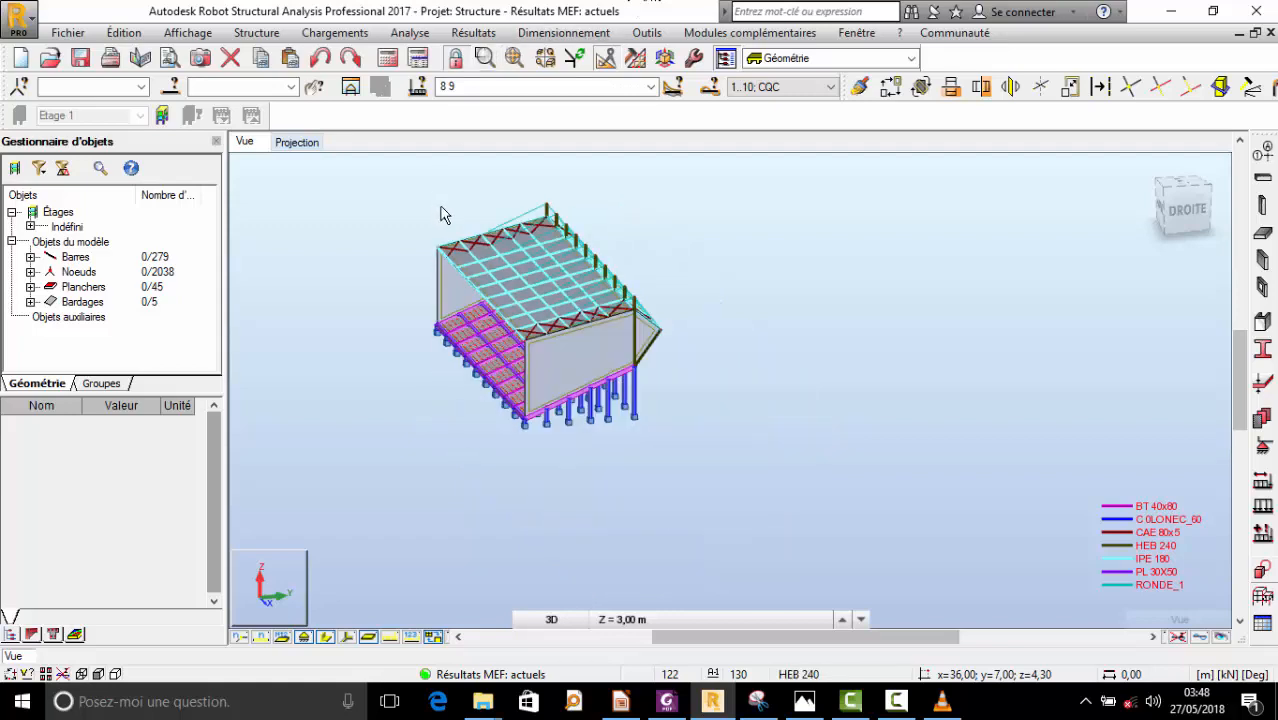
- Display the eigenmodes results table for the grandstand's modal analysis
{"action": "middle_click_drag", "start_coordinate": [522, 258], "coordinate": [548, 247], "text": "shift"}
{"action": "scroll", "coordinate": [548, 247], "scroll_direction": "up", "scroll_amount": 2}
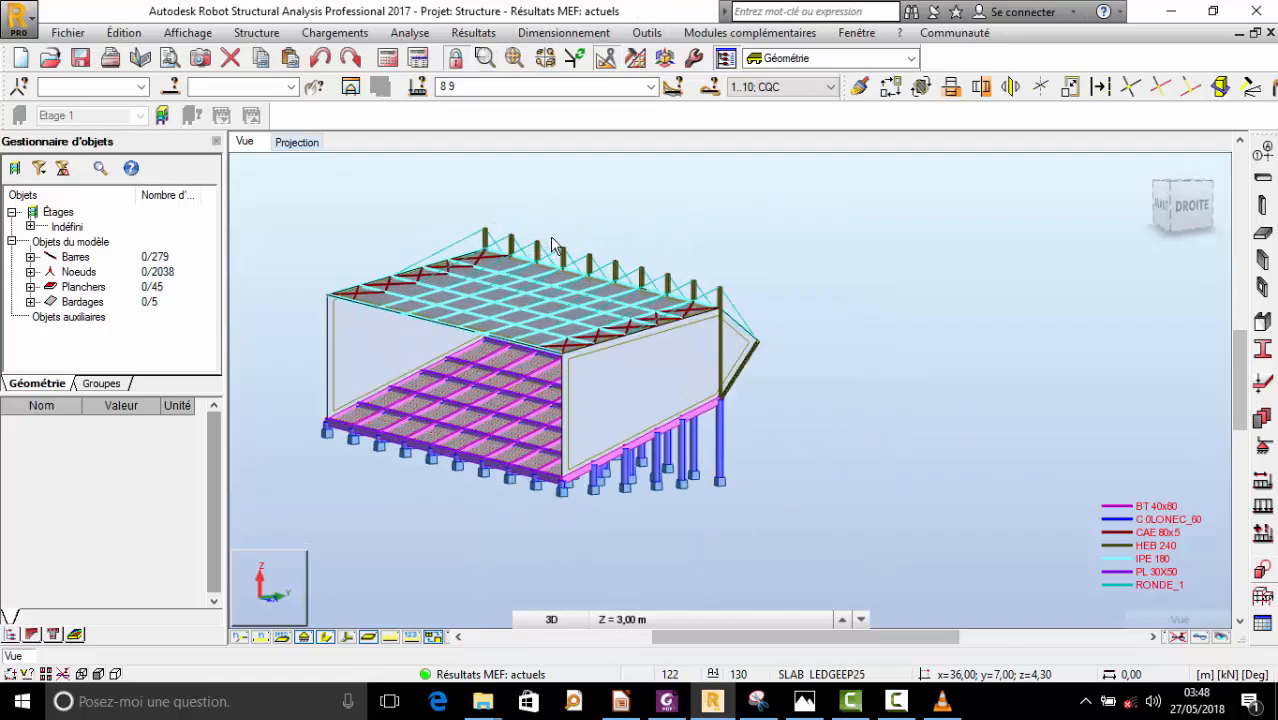
{"action": "left_click", "coordinate": [472, 33]}
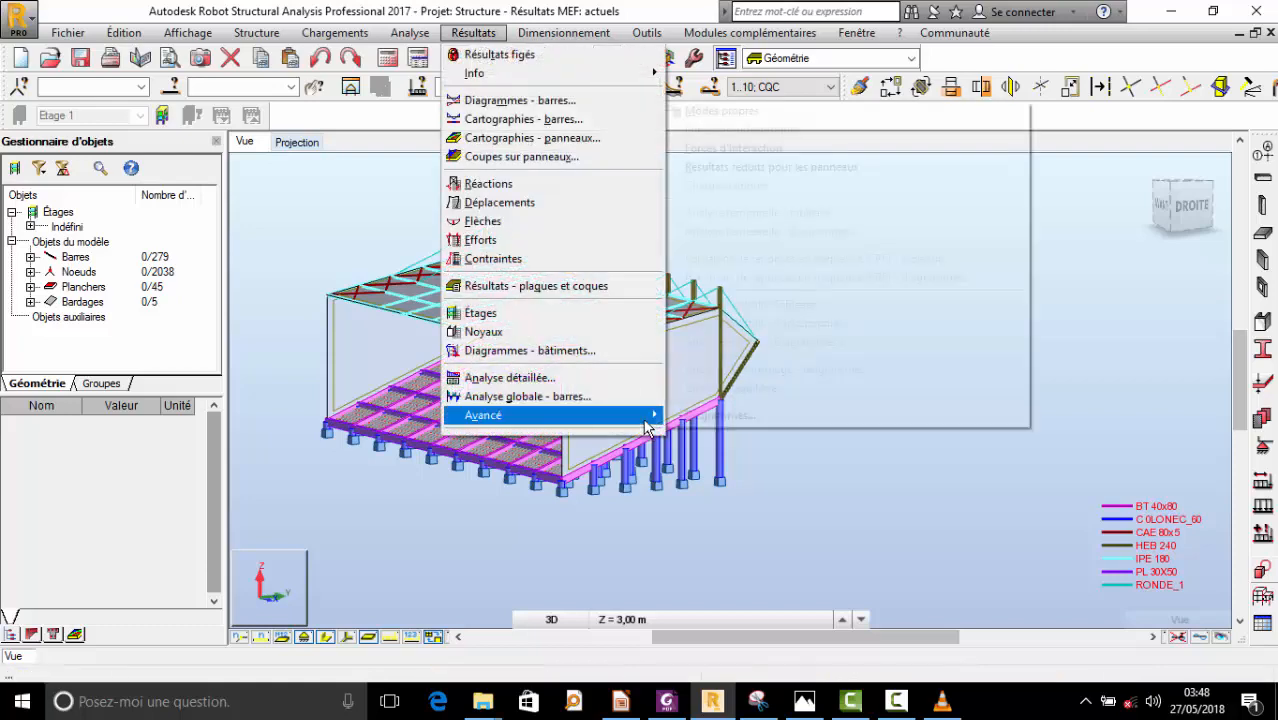
{"action": "mouse_move", "coordinate": [640, 415]}
{"action": "left_click", "coordinate": [785, 111]}
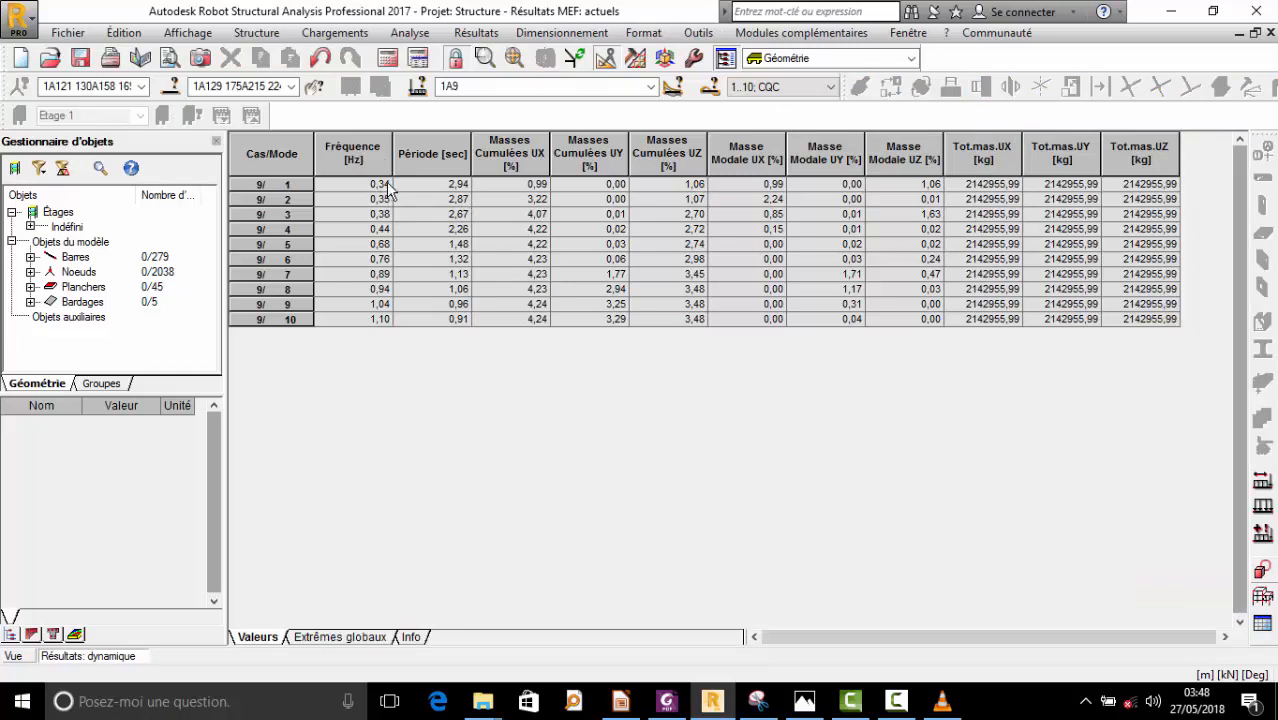
- Consult the RPA period formula slide in LibreOffice Impress, then return to Robot's modal results for comparison
{"action": "left_click", "coordinate": [618, 702]}
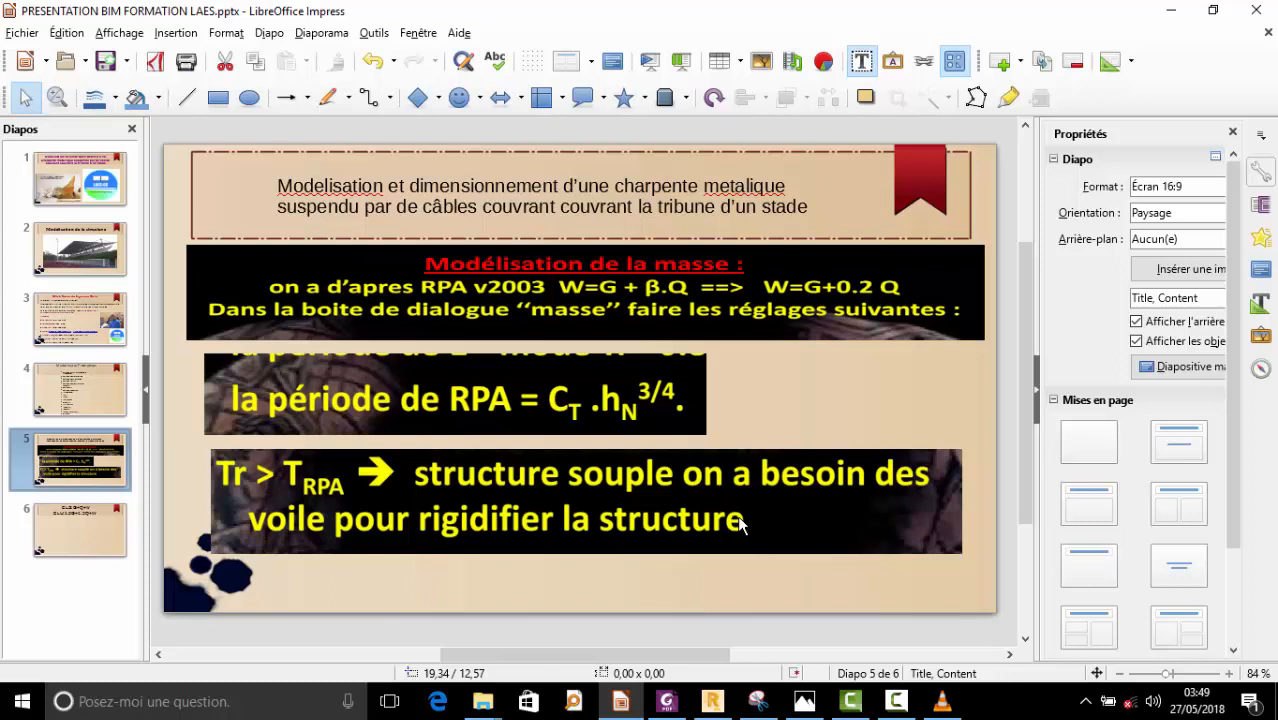
{"action": "left_click", "coordinate": [1171, 10]}
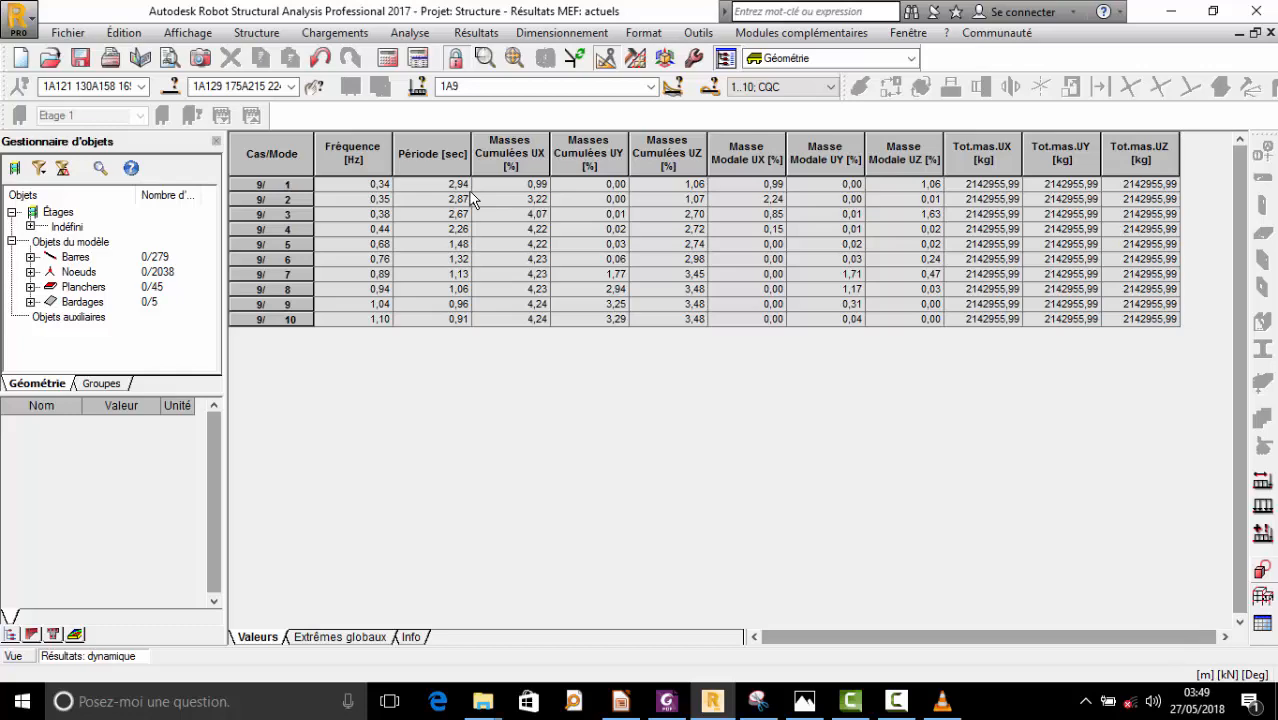
- Return to the structure view and turn off the display of the bars' section shapes
{"action": "left_click", "coordinate": [14, 657]}
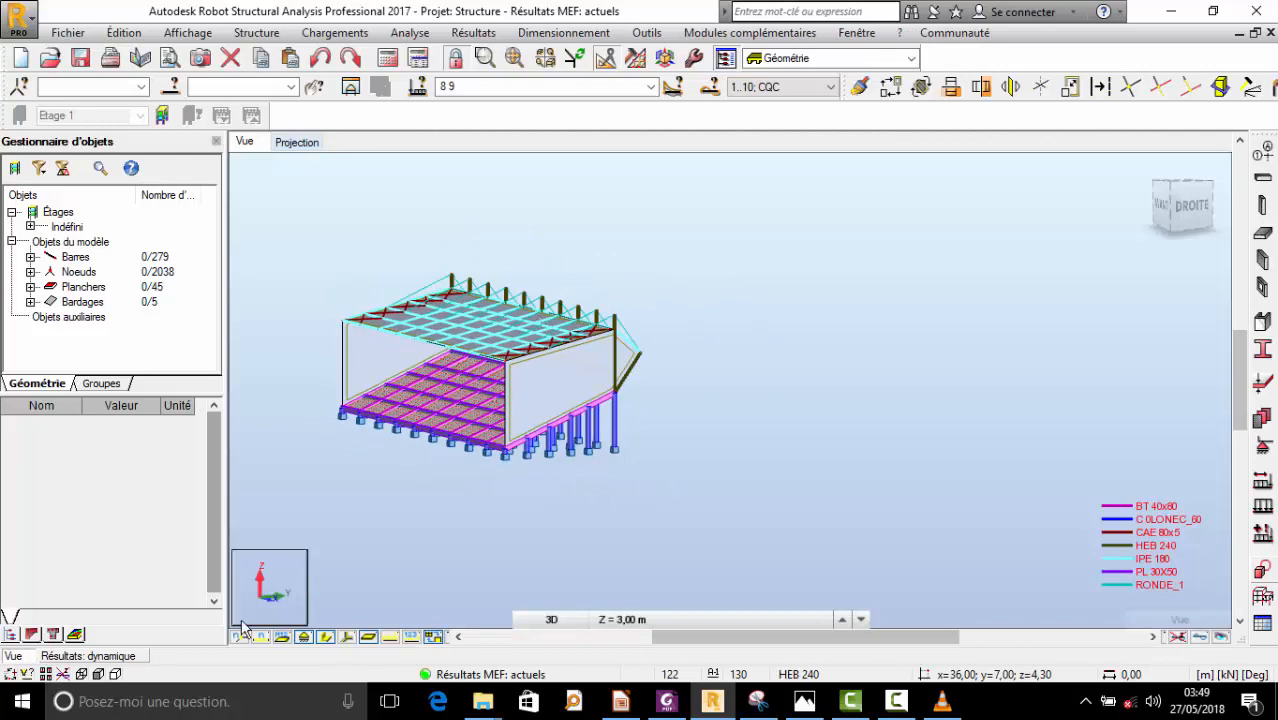
{"action": "left_click", "coordinate": [327, 637]}
{"action": "middle_click_drag", "start_coordinate": [556, 351], "coordinate": [577, 377], "text": "shift"}
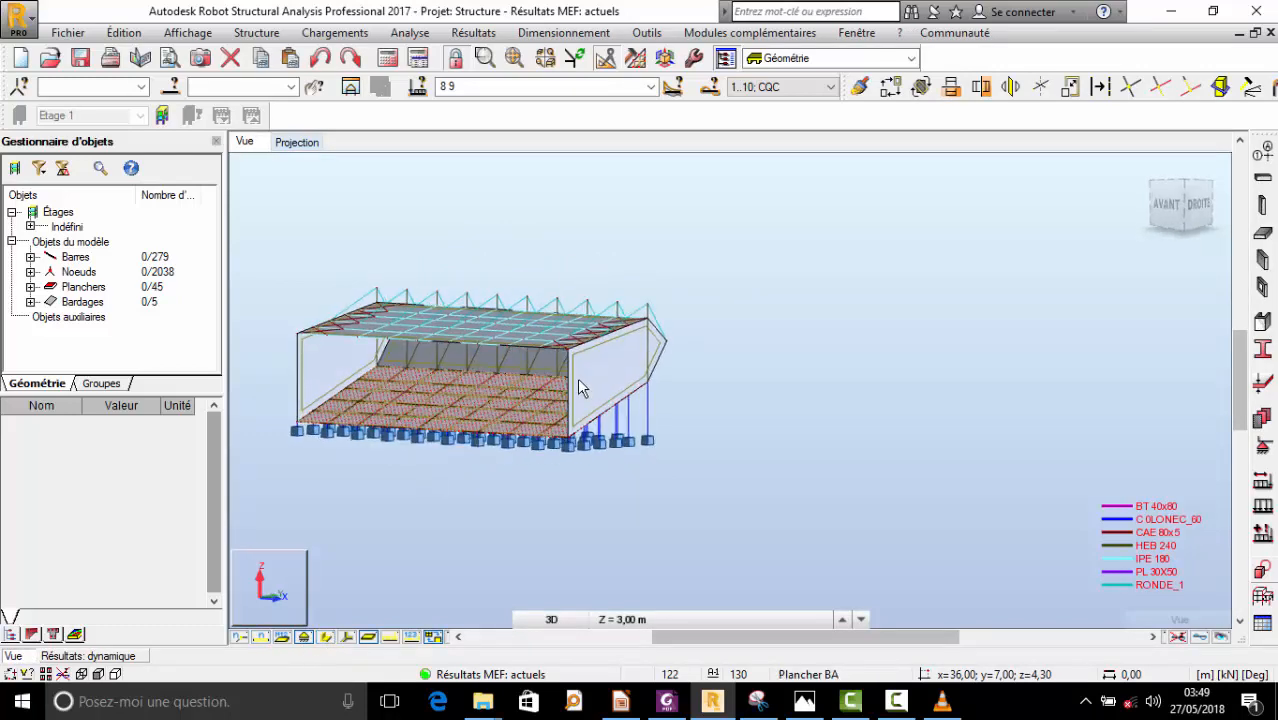
{"action": "scroll", "coordinate": [548, 318], "scroll_direction": "up", "scroll_amount": 3}
{"action": "scroll", "coordinate": [768, 356], "scroll_direction": "down", "scroll_amount": 2}
{"action": "scroll", "coordinate": [737, 352], "scroll_direction": "up", "scroll_amount": 2}
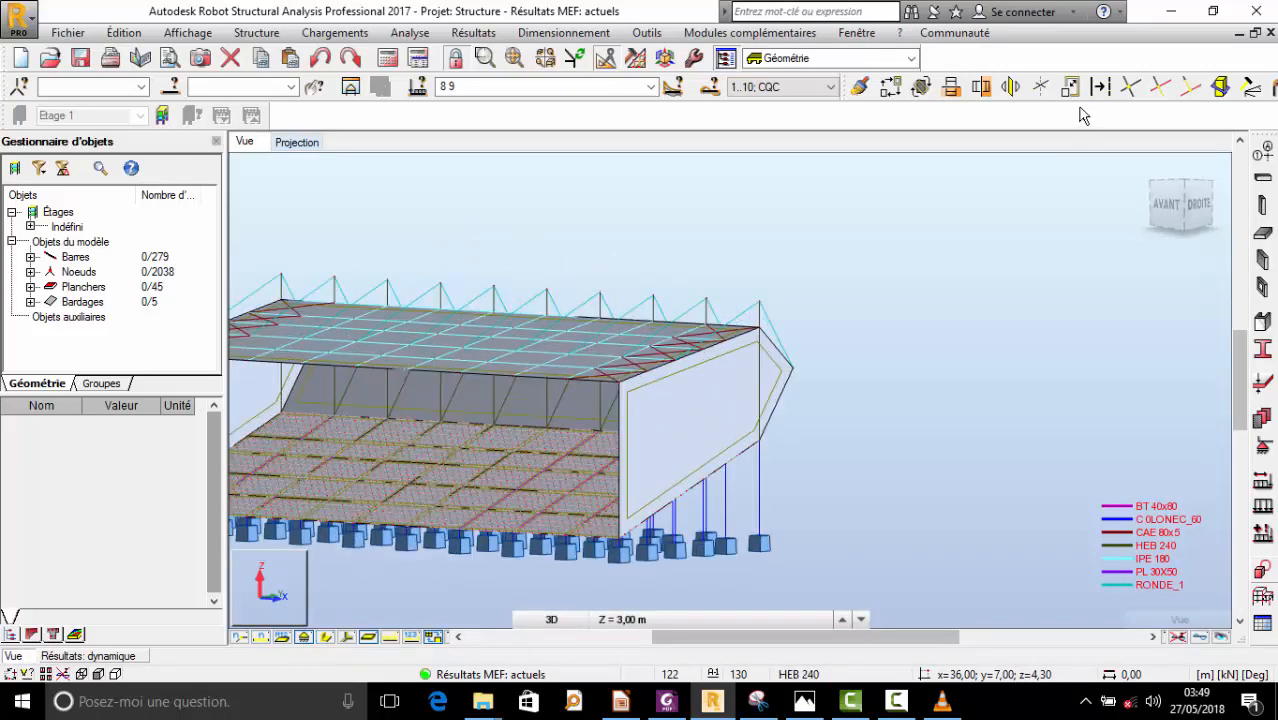
- Enable Déformée and Déformée exacte pour les barres in the bar diagrams and start the deformation animation
{"action": "left_click", "coordinate": [484, 35]}
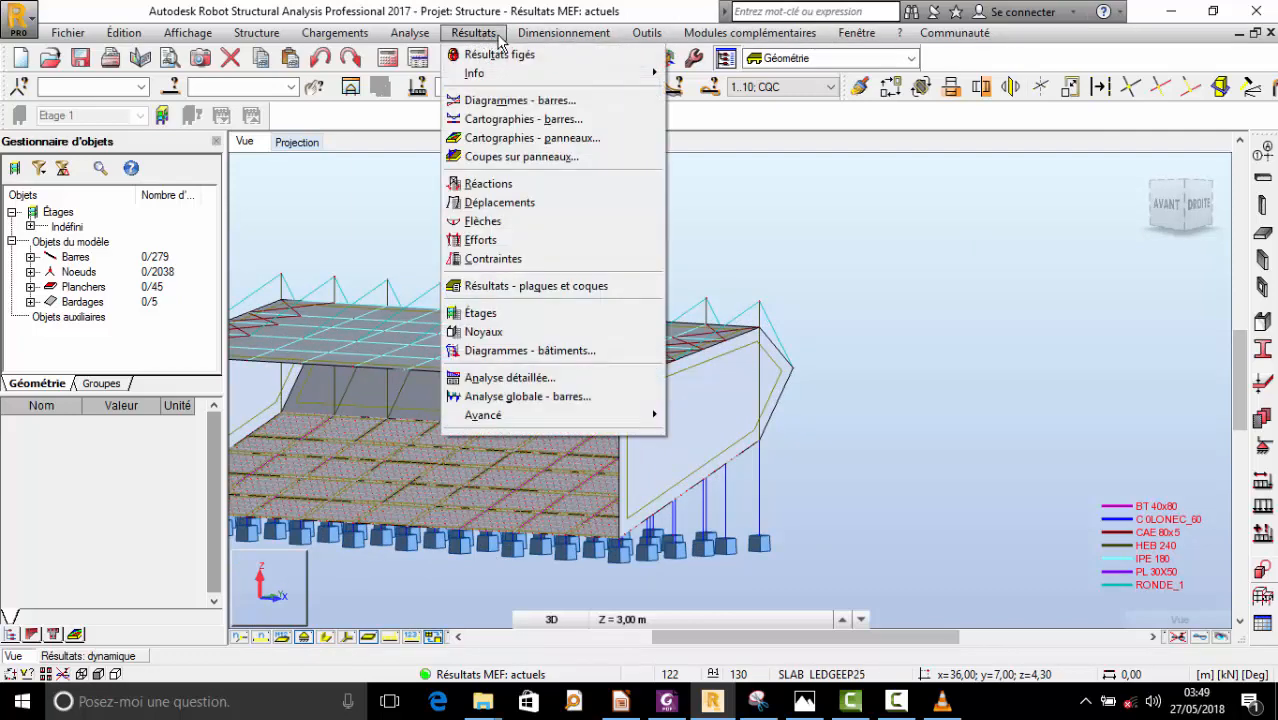
{"action": "left_click", "coordinate": [577, 106]}
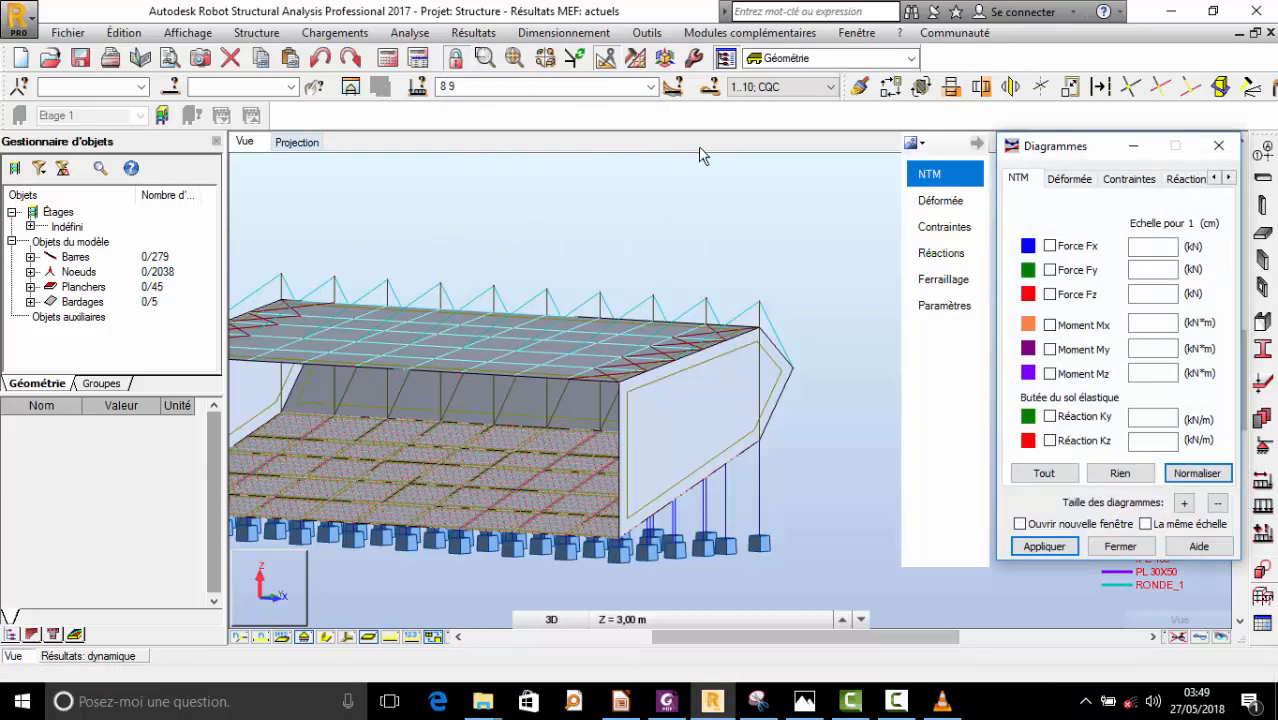
{"action": "left_click", "coordinate": [1070, 178]}
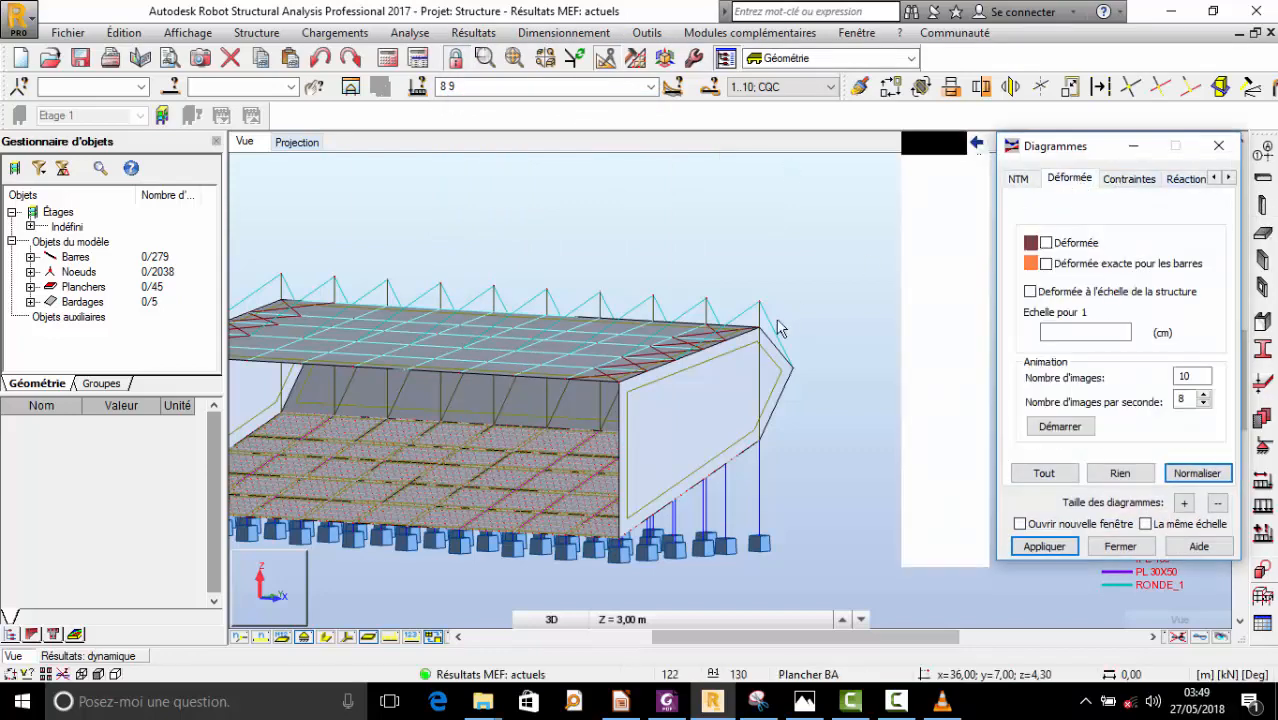
{"action": "left_click", "coordinate": [1070, 250]}
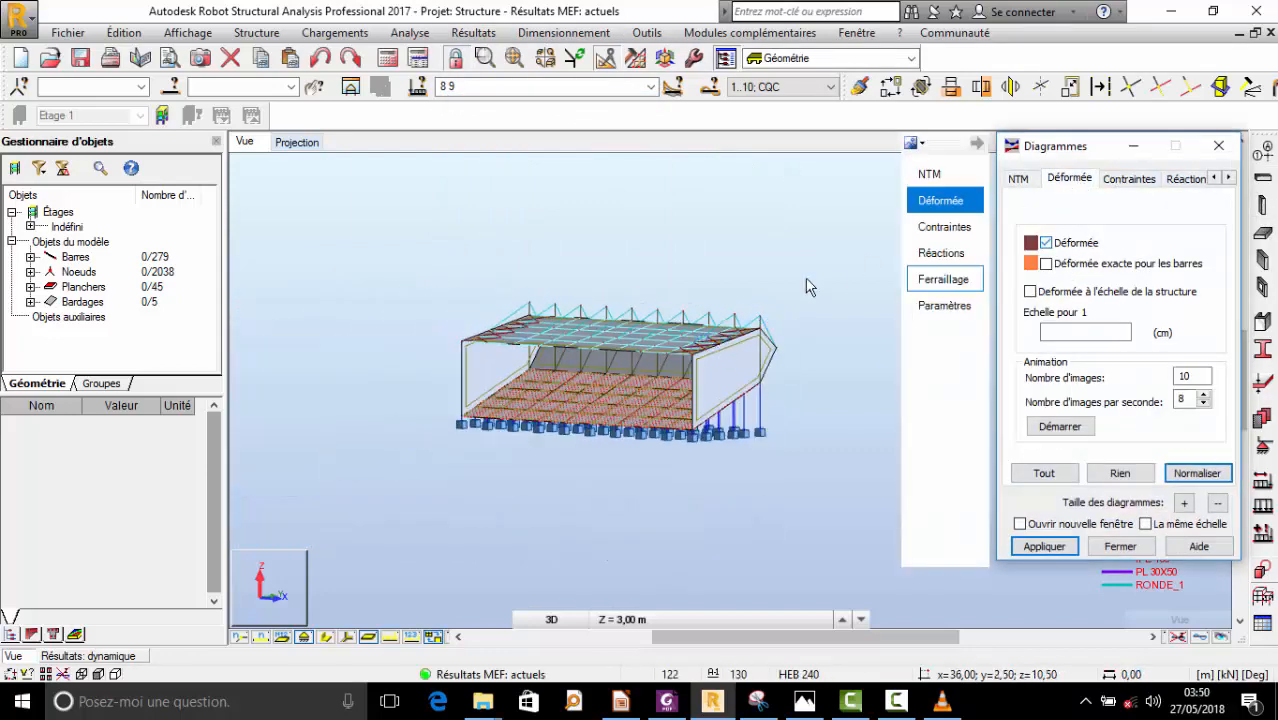
{"action": "right_click", "coordinate": [666, 238]}
{"action": "left_click", "coordinate": [712, 315]}
{"action": "left_click_drag", "start_coordinate": [708, 363], "coordinate": [592, 366]}
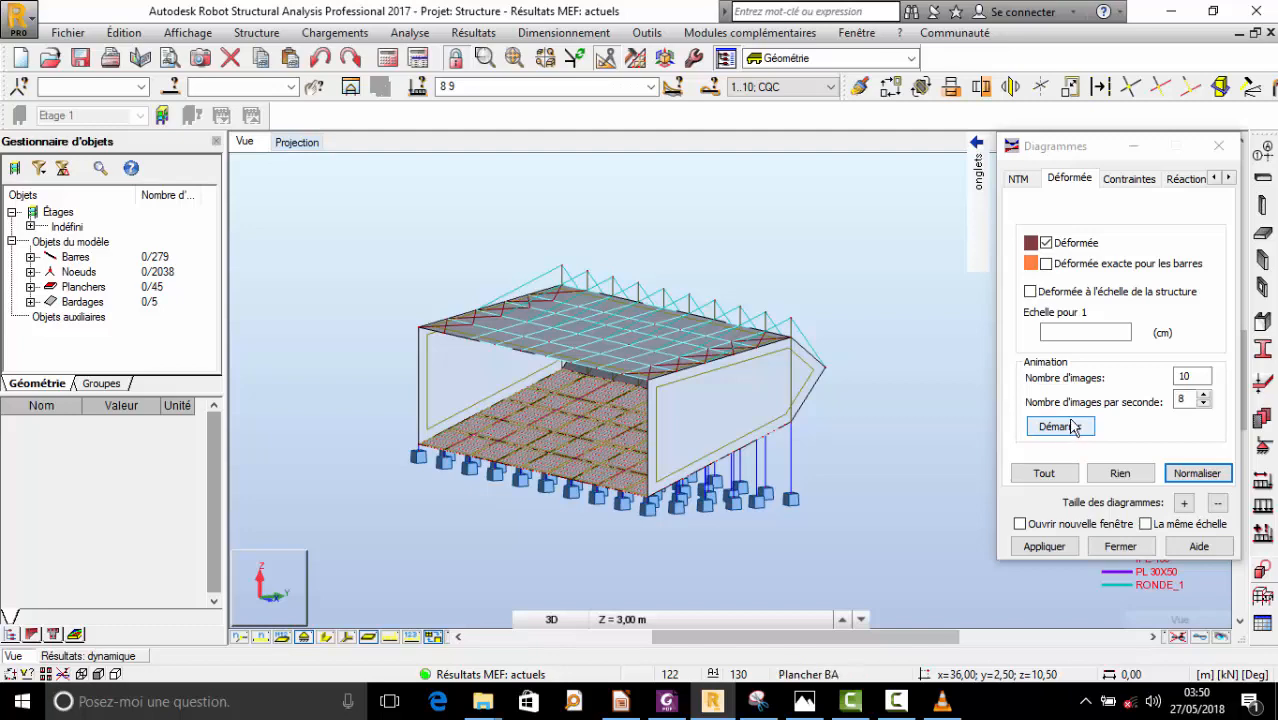
{"action": "left_click", "coordinate": [1052, 264]}
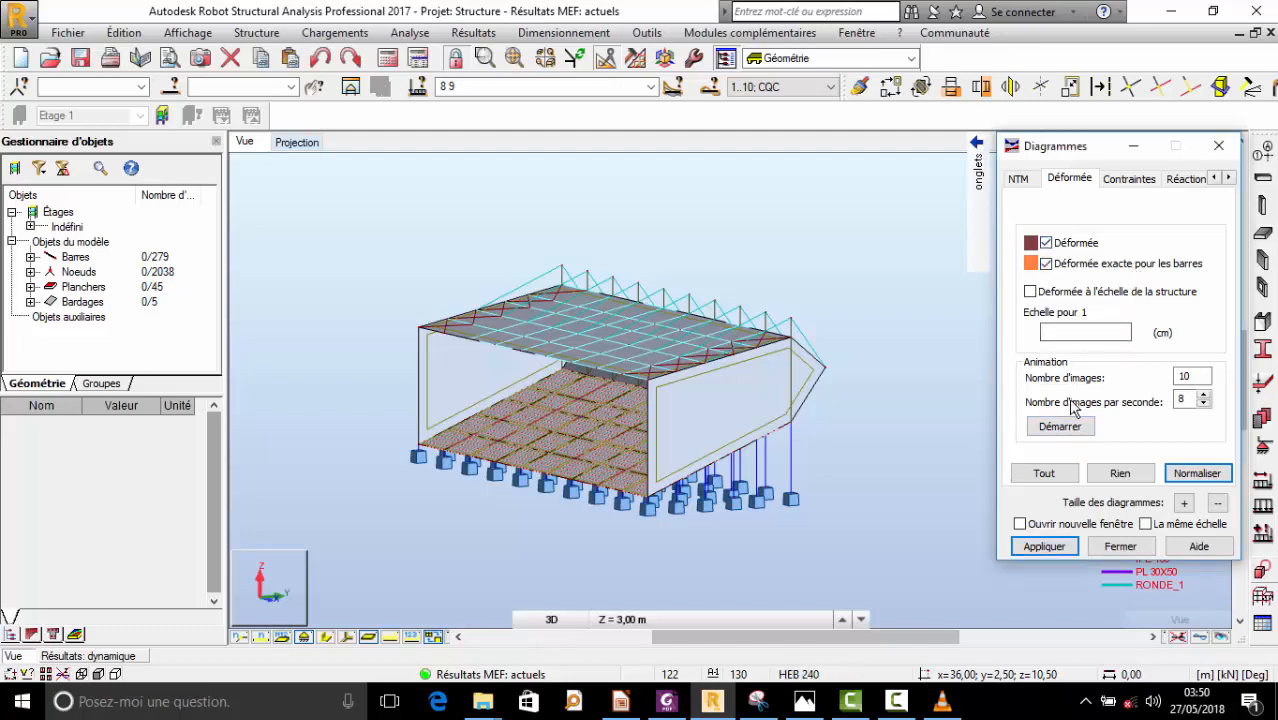
{"action": "left_click", "coordinate": [1073, 427]}
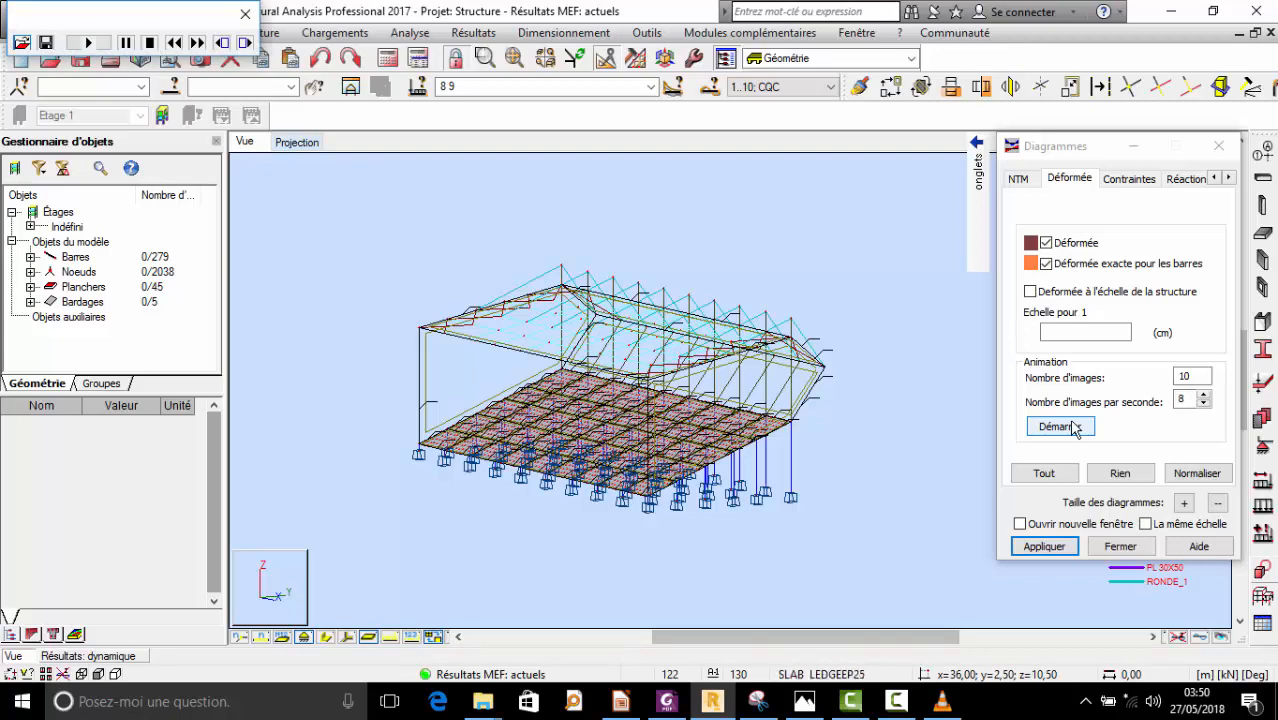
- Save the deformation animation as the AVI file FFFF in the BIM TUTORIAL TRAINING folder and close the animation player
{"action": "left_click", "coordinate": [628, 352]}
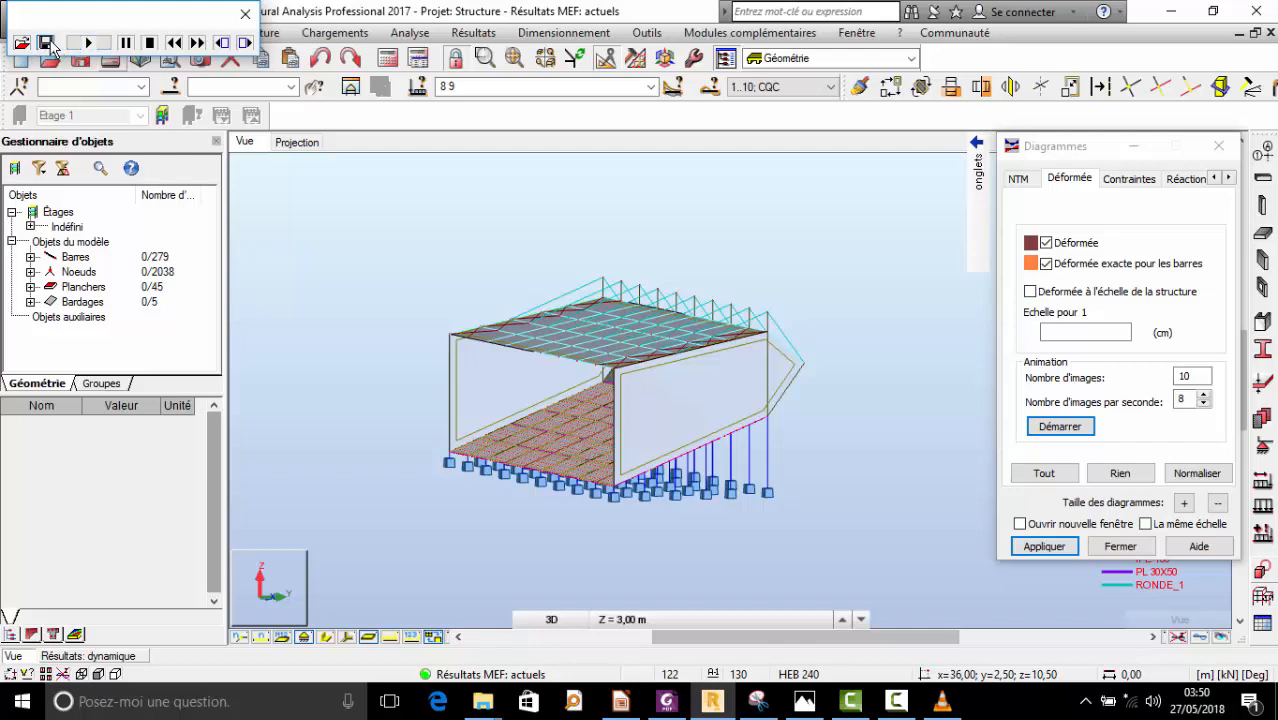
{"action": "left_click", "coordinate": [46, 43]}
{"action": "type", "text": "FFFF"}
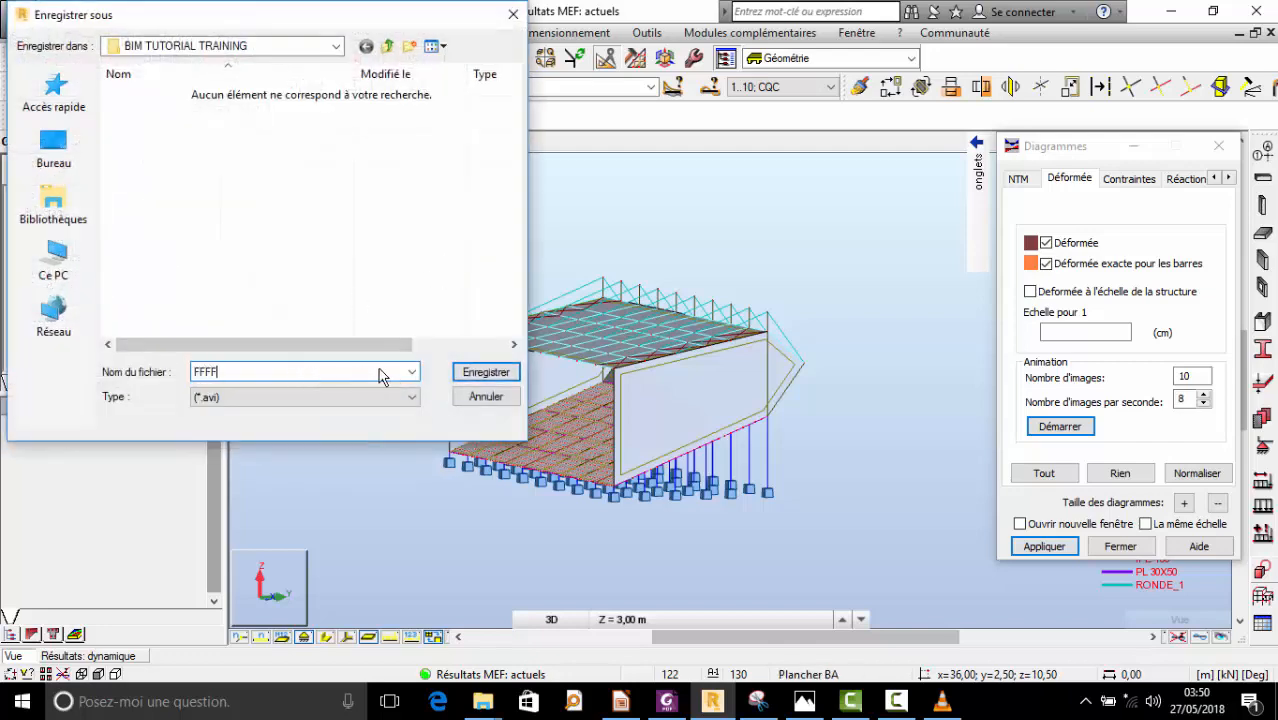
{"action": "left_click", "coordinate": [477, 372]}
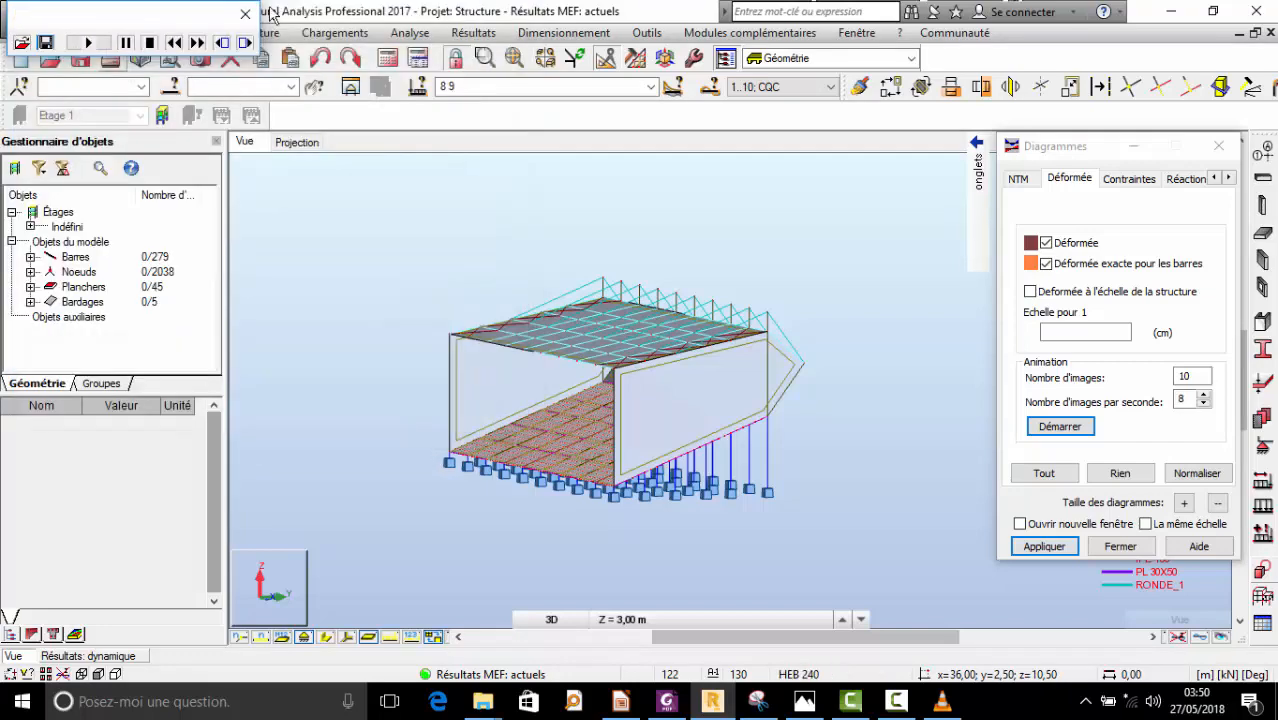
{"action": "left_click", "coordinate": [246, 19]}
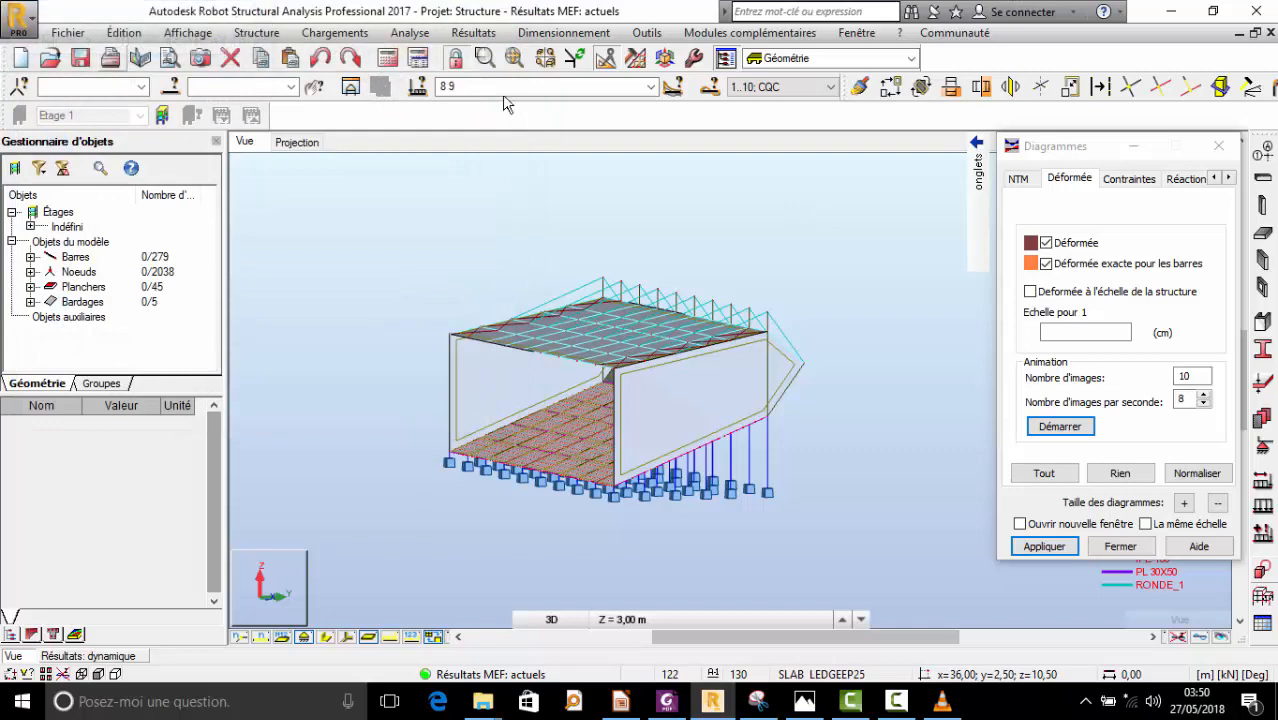
- Switch to the desktop, open the BIM TUTORIAL TRAINING folder and play the FFFF video in Films et TV
{"action": "left_click", "coordinate": [1170, 11]}
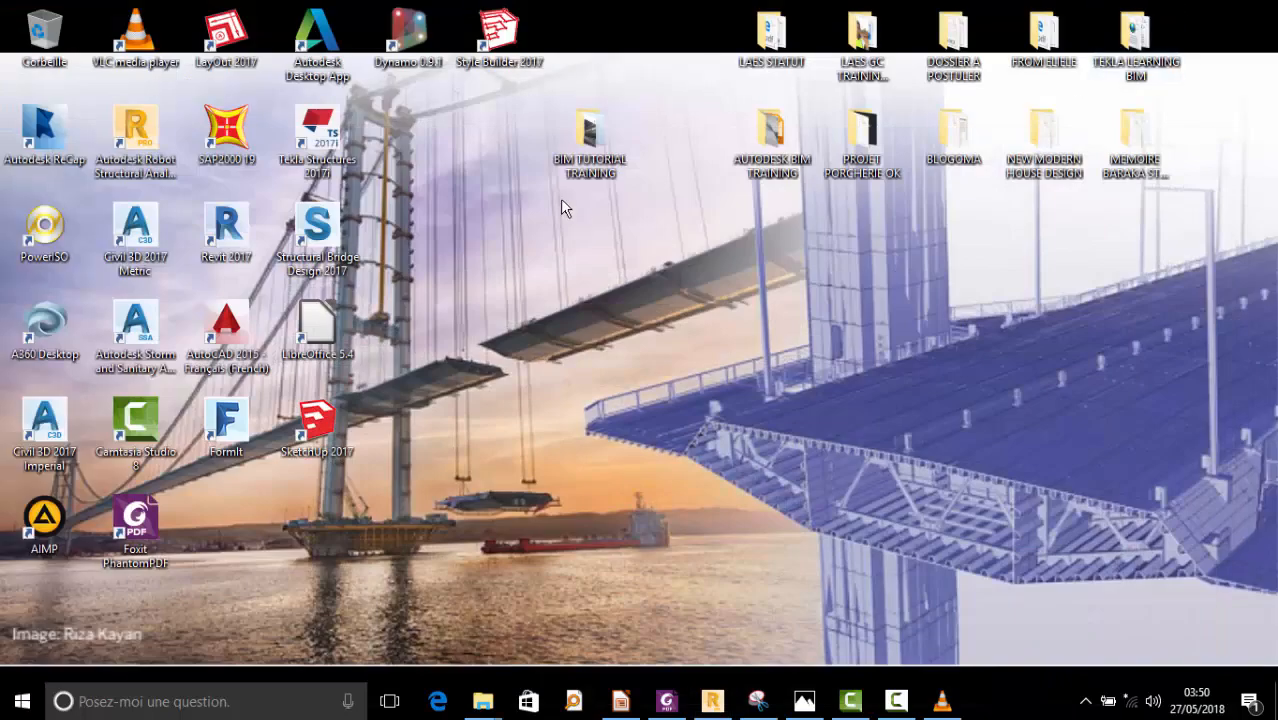
{"action": "double_click", "coordinate": [574, 150]}
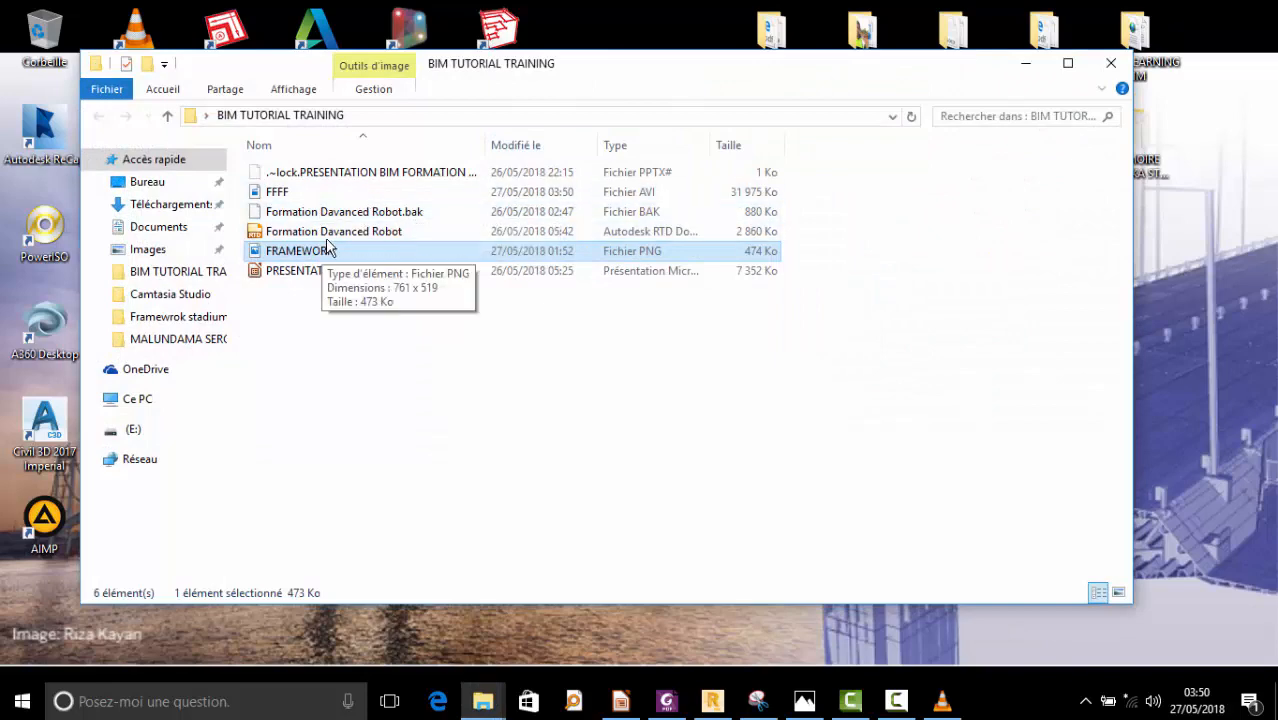
{"action": "left_click", "coordinate": [301, 192]}
{"action": "right_click", "coordinate": [301, 192]}
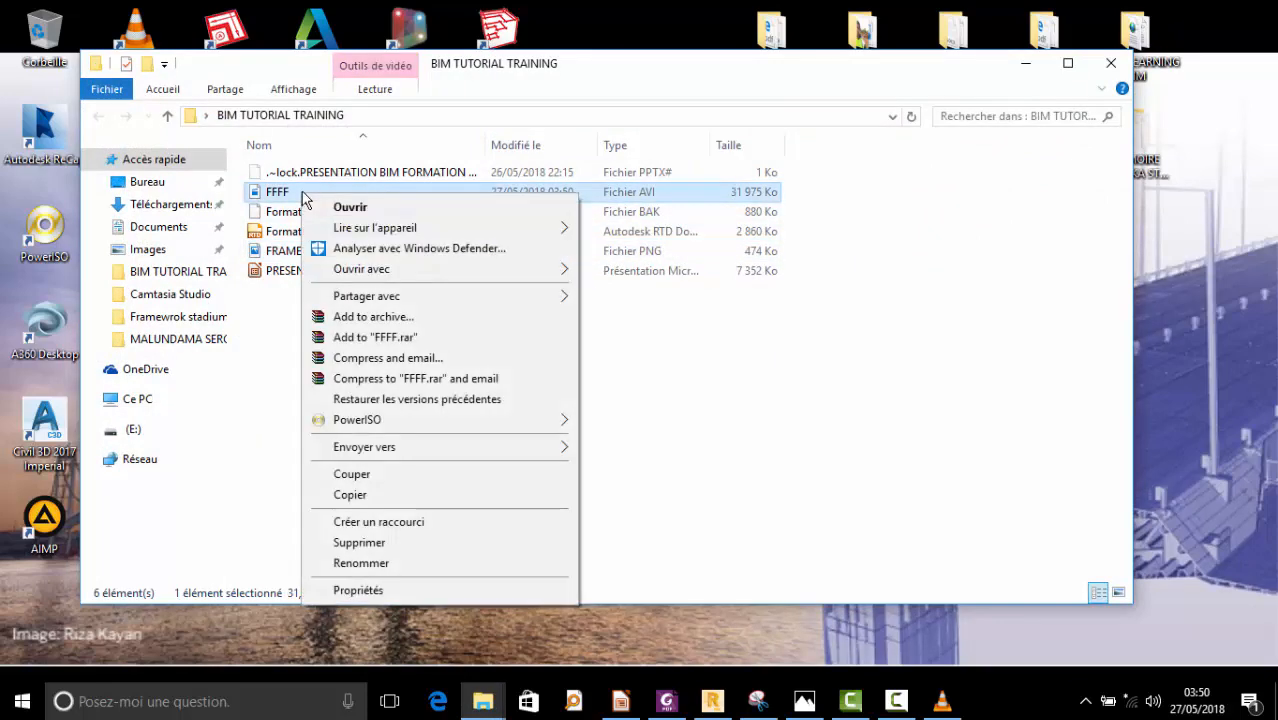
{"action": "double_click", "coordinate": [287, 192]}
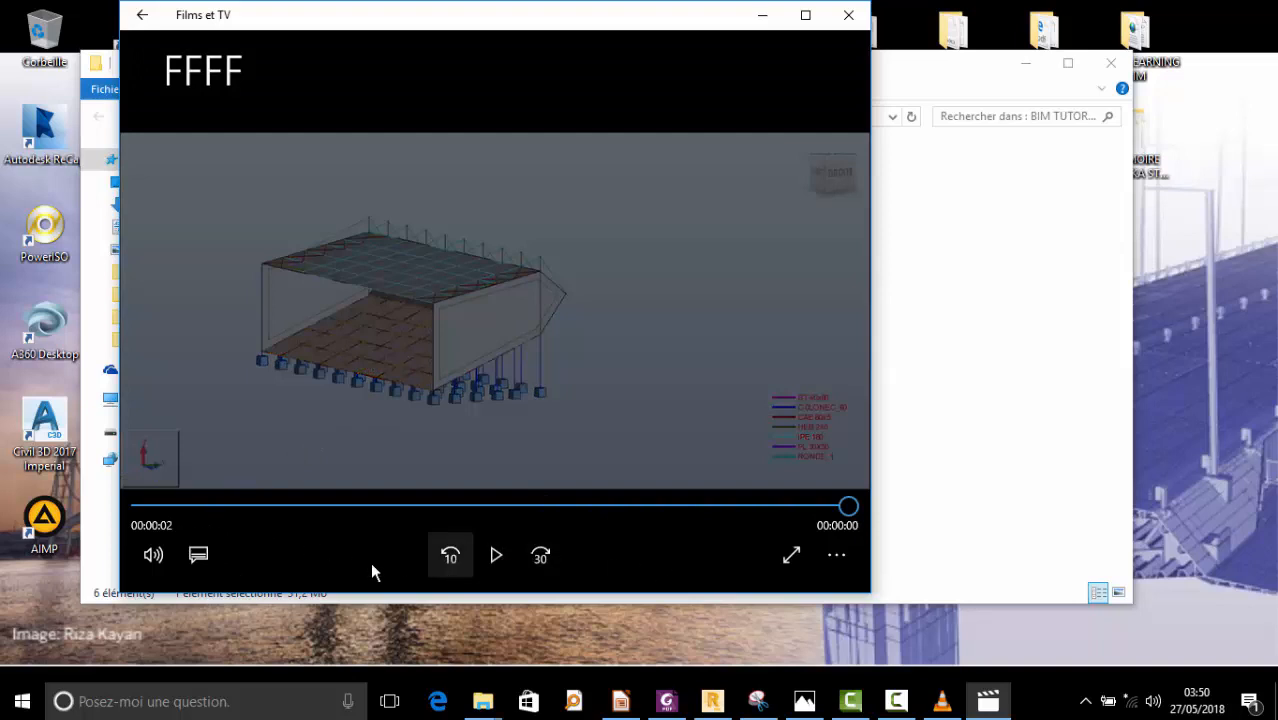
{"action": "left_click", "coordinate": [493, 556]}
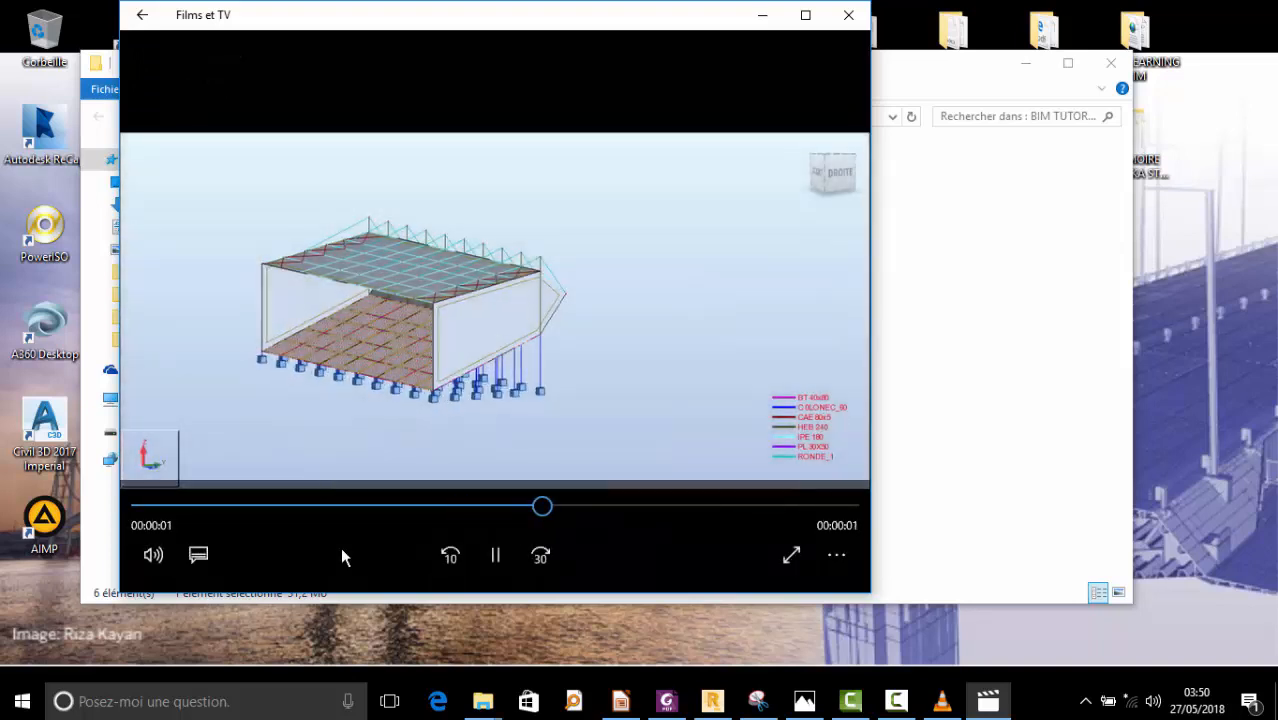
- Play the FFFF video on repeat, close the player and return to Robot
{"action": "left_click", "coordinate": [836, 556]}
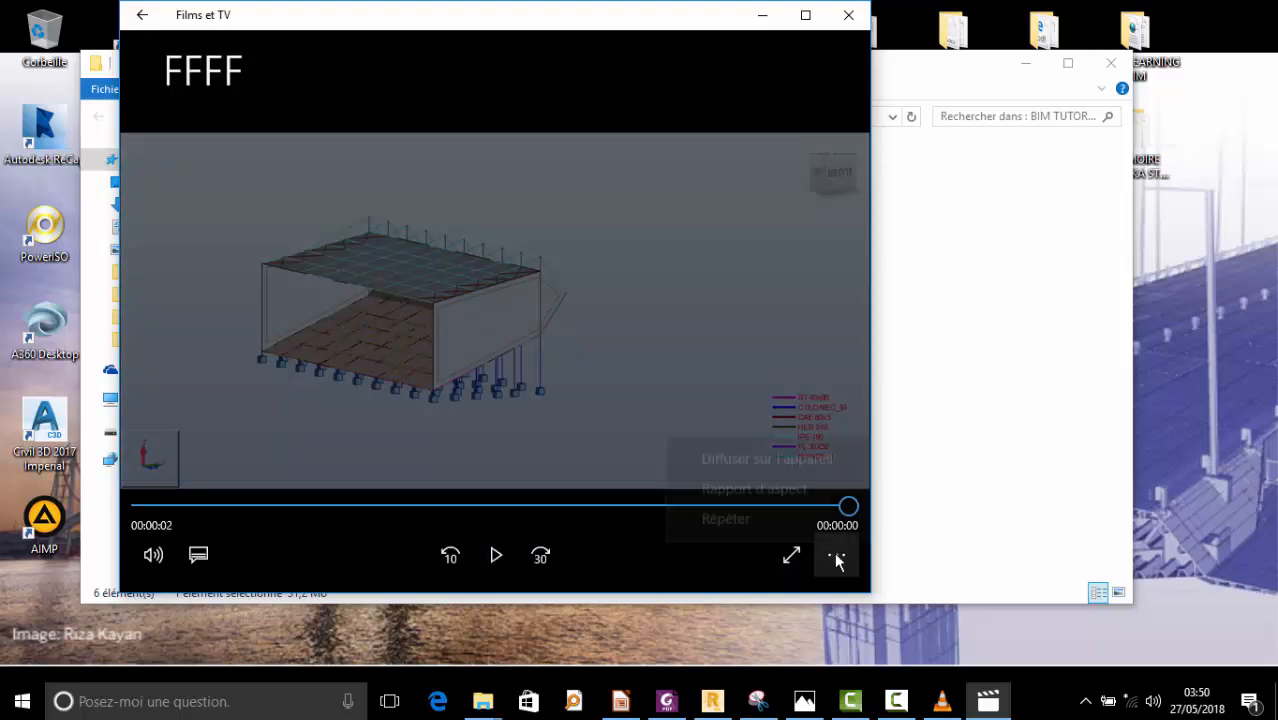
{"action": "left_click", "coordinate": [760, 517]}
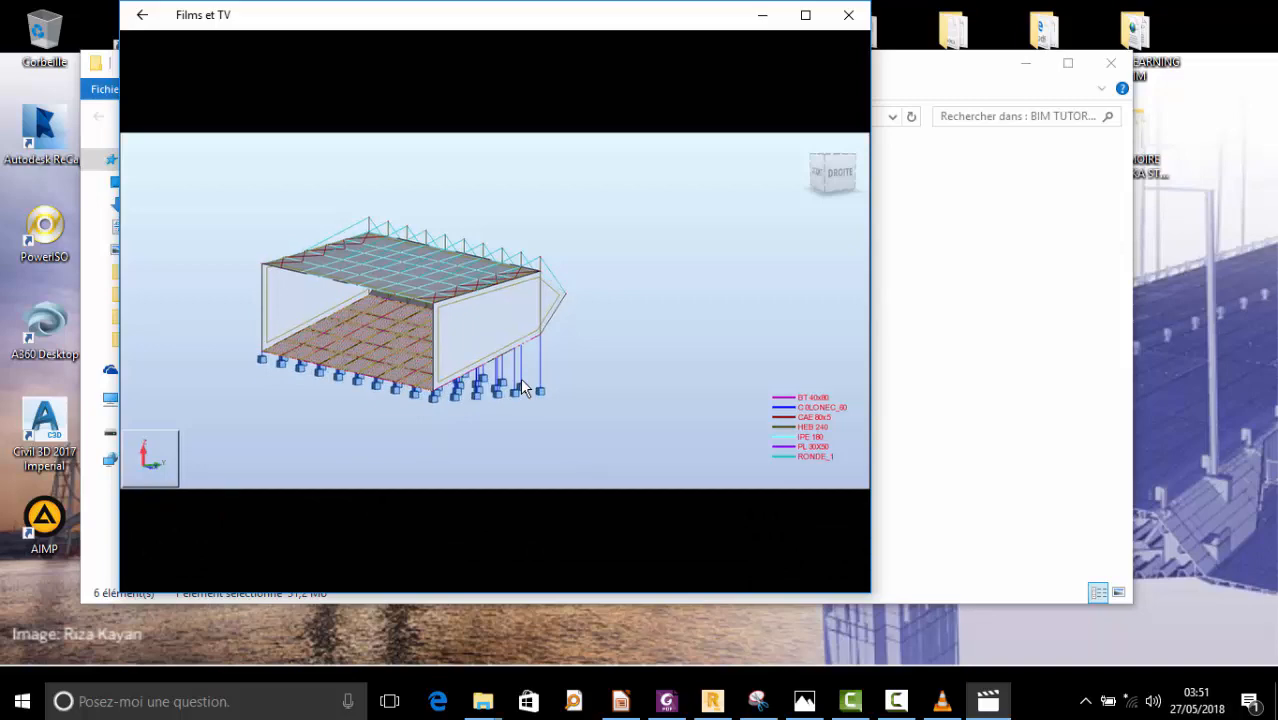
{"action": "left_click", "coordinate": [848, 15]}
{"action": "left_click", "coordinate": [724, 695]}
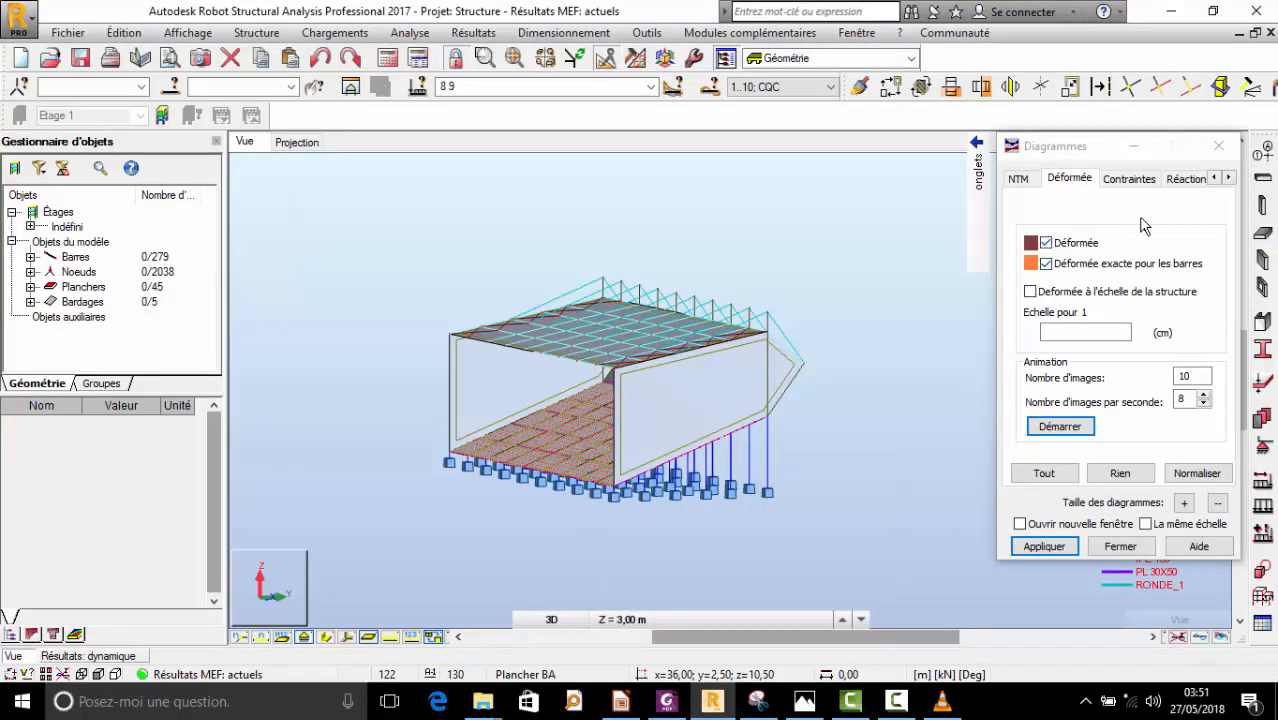
- Apply the bar diagram settings without diagram descriptions and bring up the Réactions options
{"action": "left_click", "coordinate": [1198, 181]}
{"action": "left_click", "coordinate": [1227, 178]}
{"action": "left_click", "coordinate": [1227, 178]}
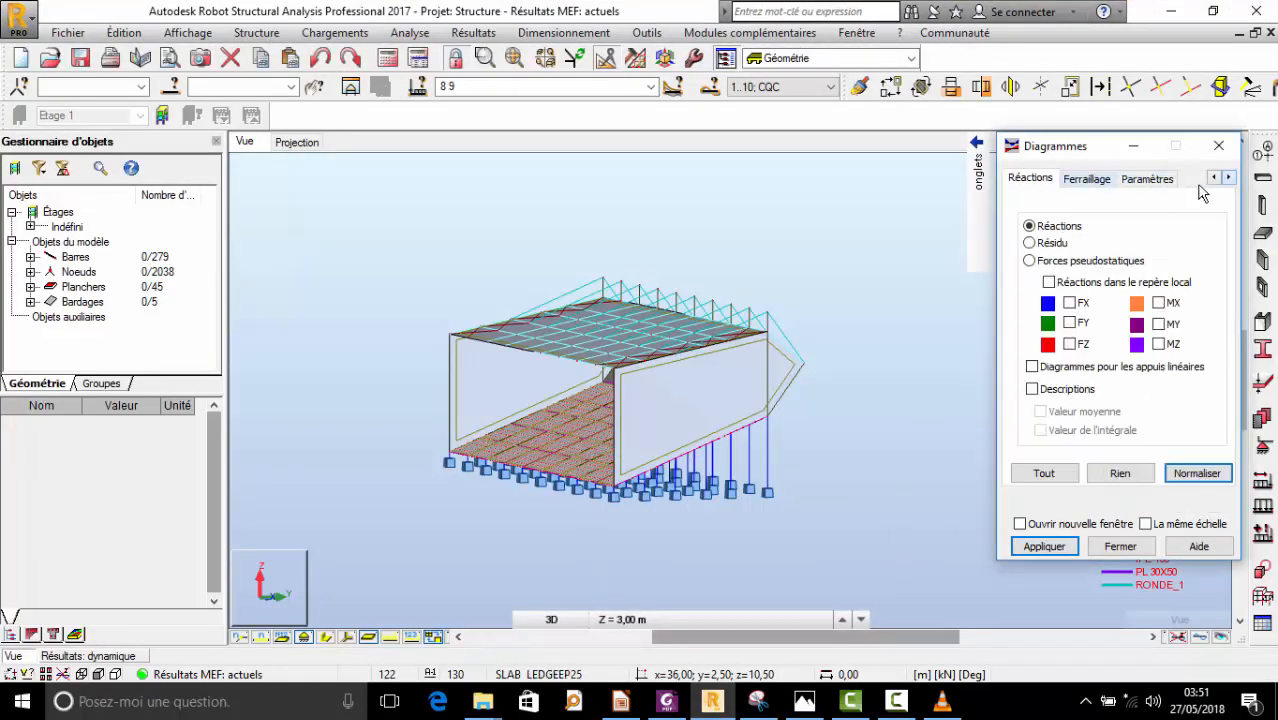
{"action": "left_click", "coordinate": [1147, 180]}
{"action": "left_click", "coordinate": [1040, 545]}
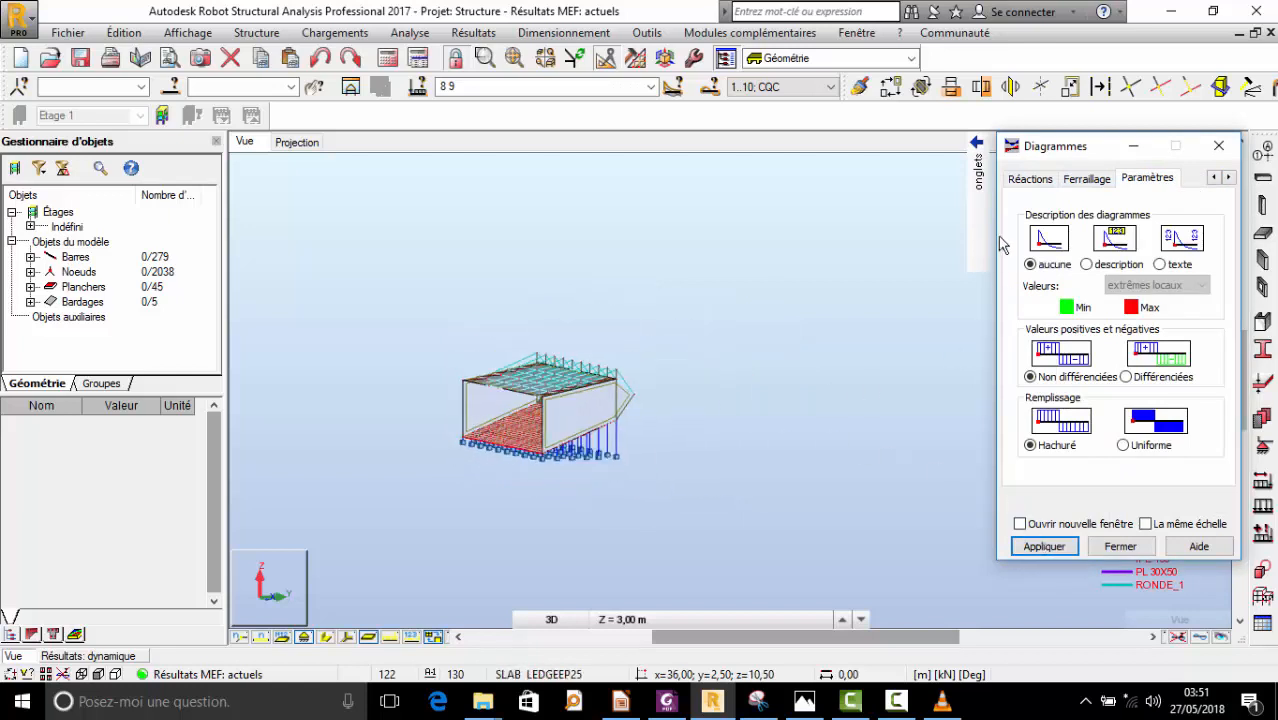
{"action": "left_click", "coordinate": [1031, 178]}
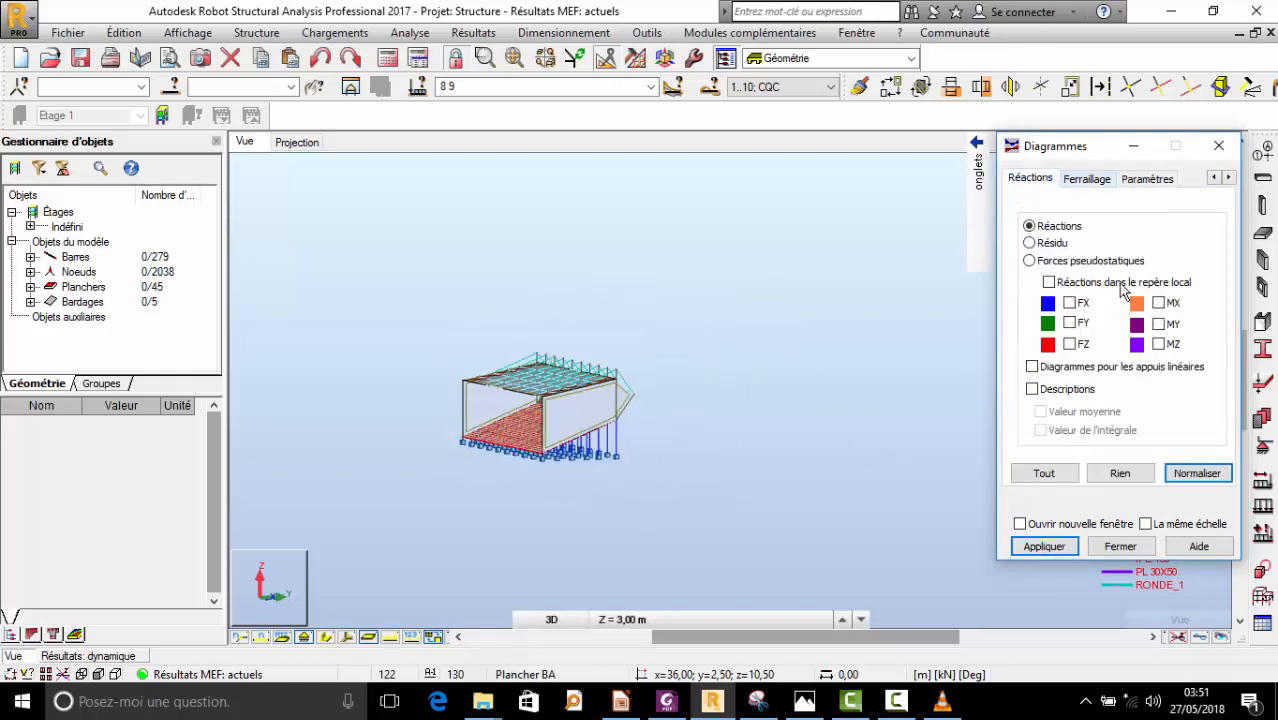
- Examine the grandstand model's roof, seating floor and side walls up close beside the diagram settings
{"action": "scroll", "coordinate": [693, 486], "scroll_direction": "down", "scroll_amount": 3}
{"action": "scroll", "coordinate": [695, 484], "scroll_direction": "up", "scroll_amount": 2}
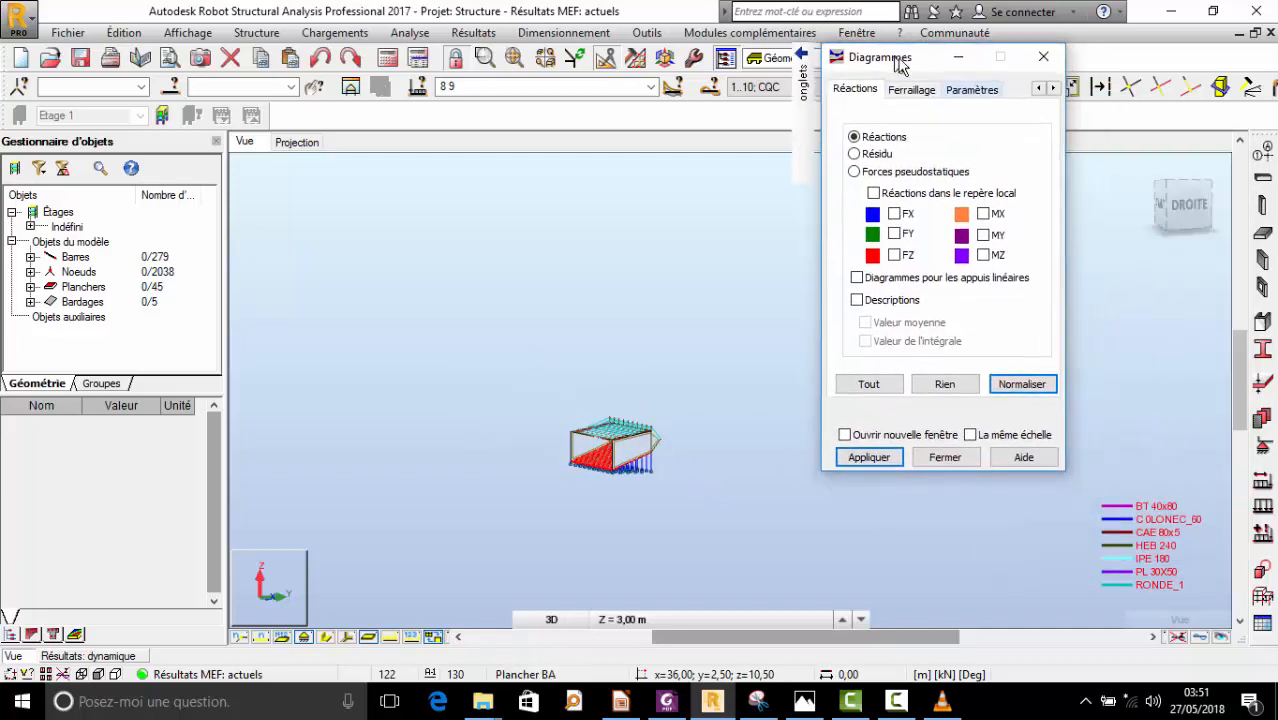
{"action": "left_click_drag", "start_coordinate": [895, 65], "coordinate": [1044, 136]}
{"action": "scroll", "coordinate": [567, 272], "scroll_direction": "up", "scroll_amount": 5}
{"action": "right_click", "coordinate": [567, 272]}
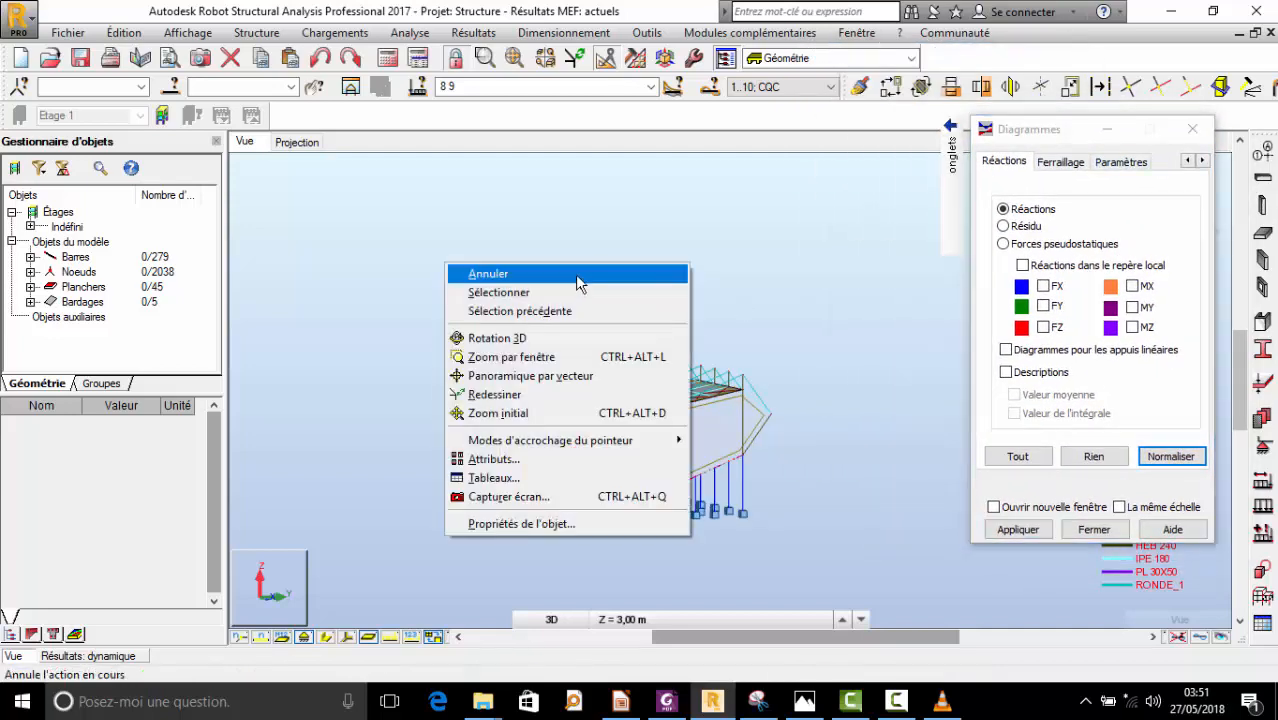
{"action": "left_click", "coordinate": [574, 274]}
{"action": "scroll", "coordinate": [574, 278], "scroll_direction": "up", "scroll_amount": 2}
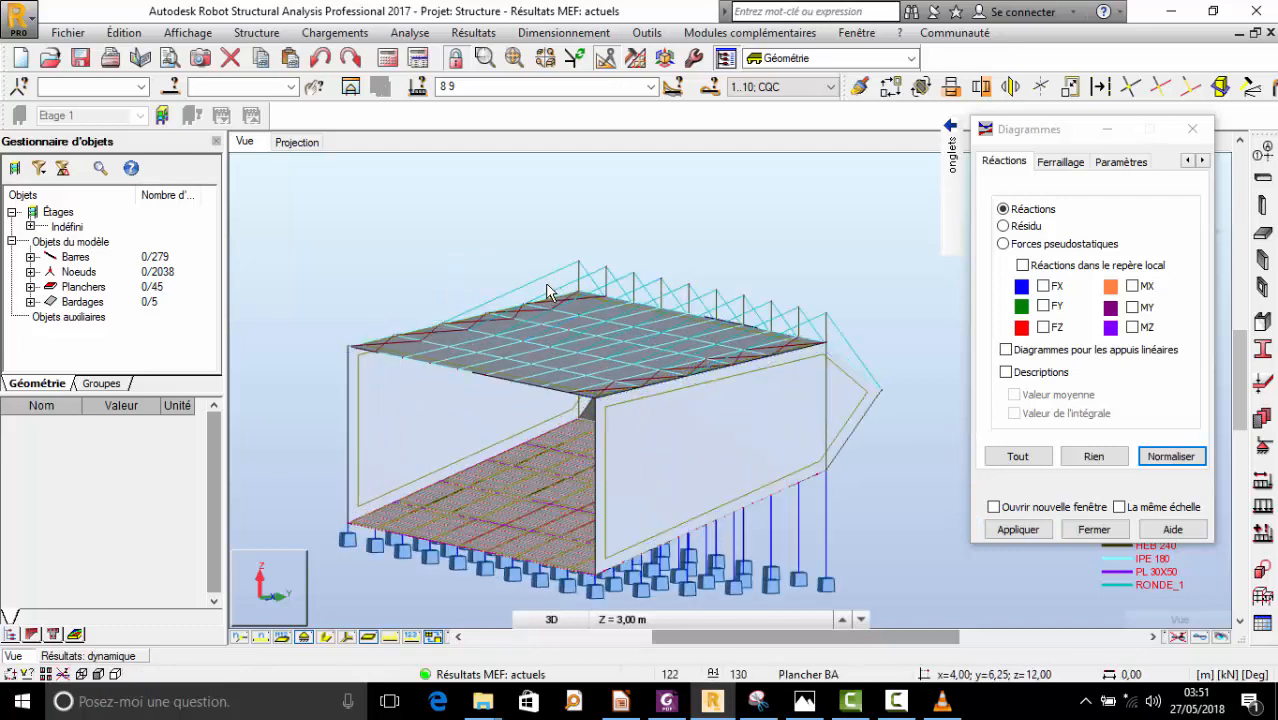
{"action": "left_click", "coordinate": [514, 372]}
{"action": "left_click", "coordinate": [940, 252]}
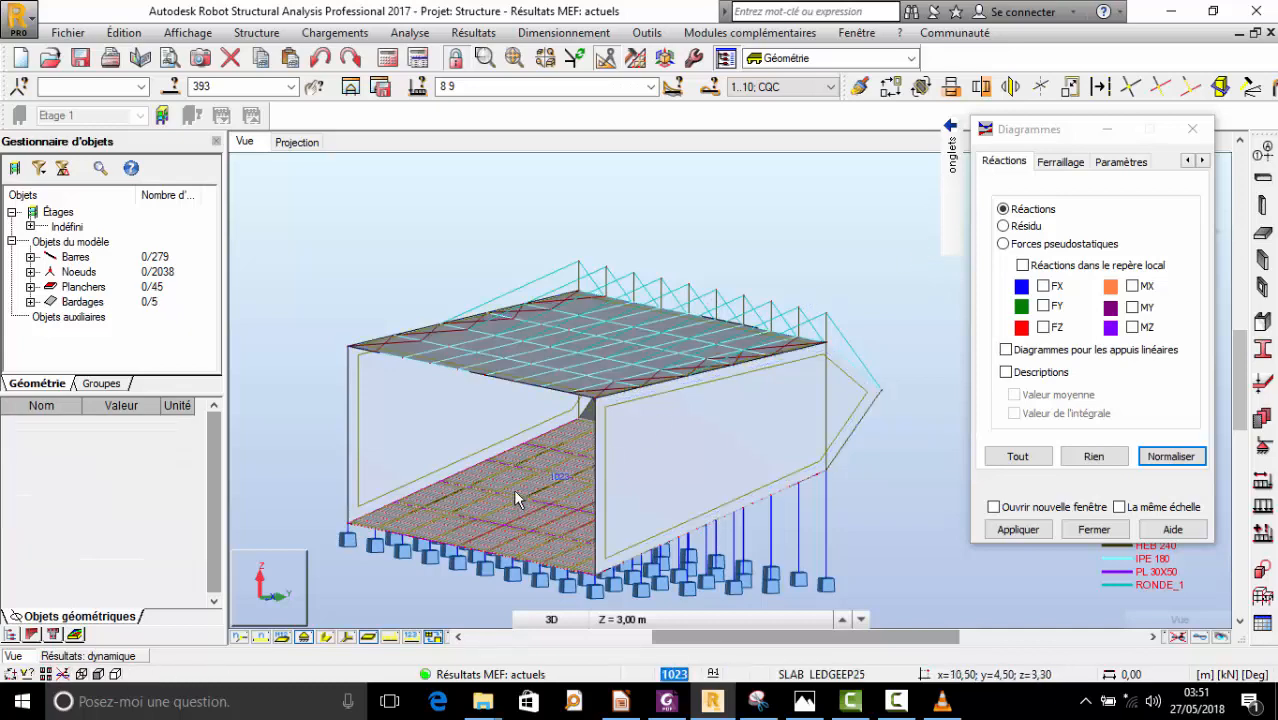
{"action": "scroll", "coordinate": [513, 489], "scroll_direction": "up", "scroll_amount": 3}
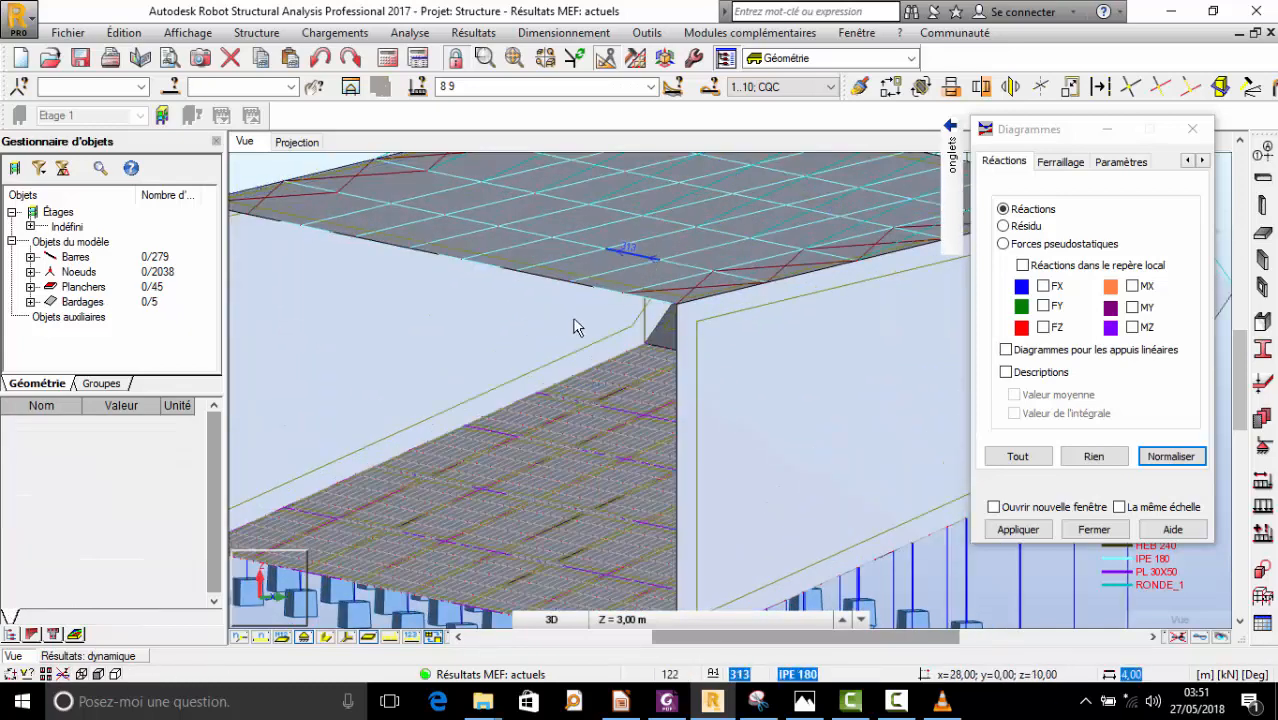
- Select the IPE 180 roof beam (bar 247) near the roof's front edge and isolate it in its own view
{"action": "left_click", "coordinate": [585, 255]}
{"action": "scroll", "coordinate": [595, 240], "scroll_direction": "up", "scroll_amount": 2}
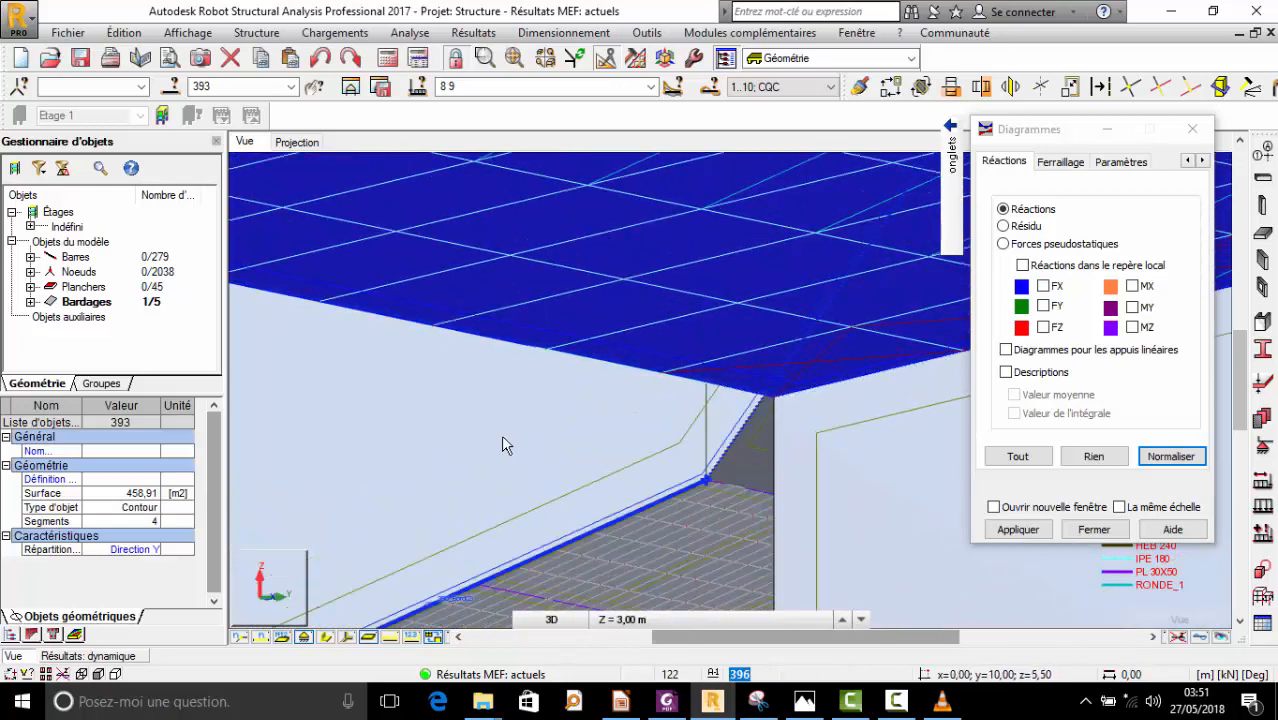
{"action": "left_click", "coordinate": [503, 436]}
{"action": "left_click", "coordinate": [641, 331]}
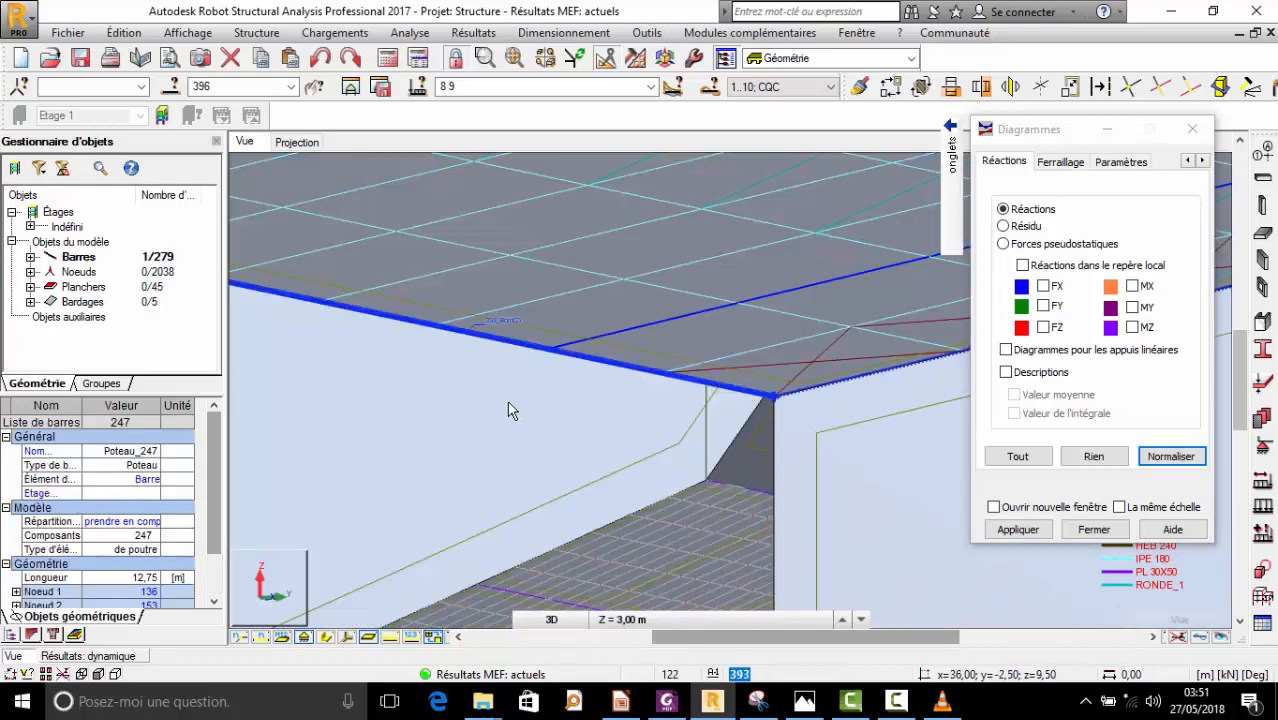
{"action": "scroll", "coordinate": [511, 410], "scroll_direction": "down", "scroll_amount": 2}
{"action": "left_click", "coordinate": [355, 88]}
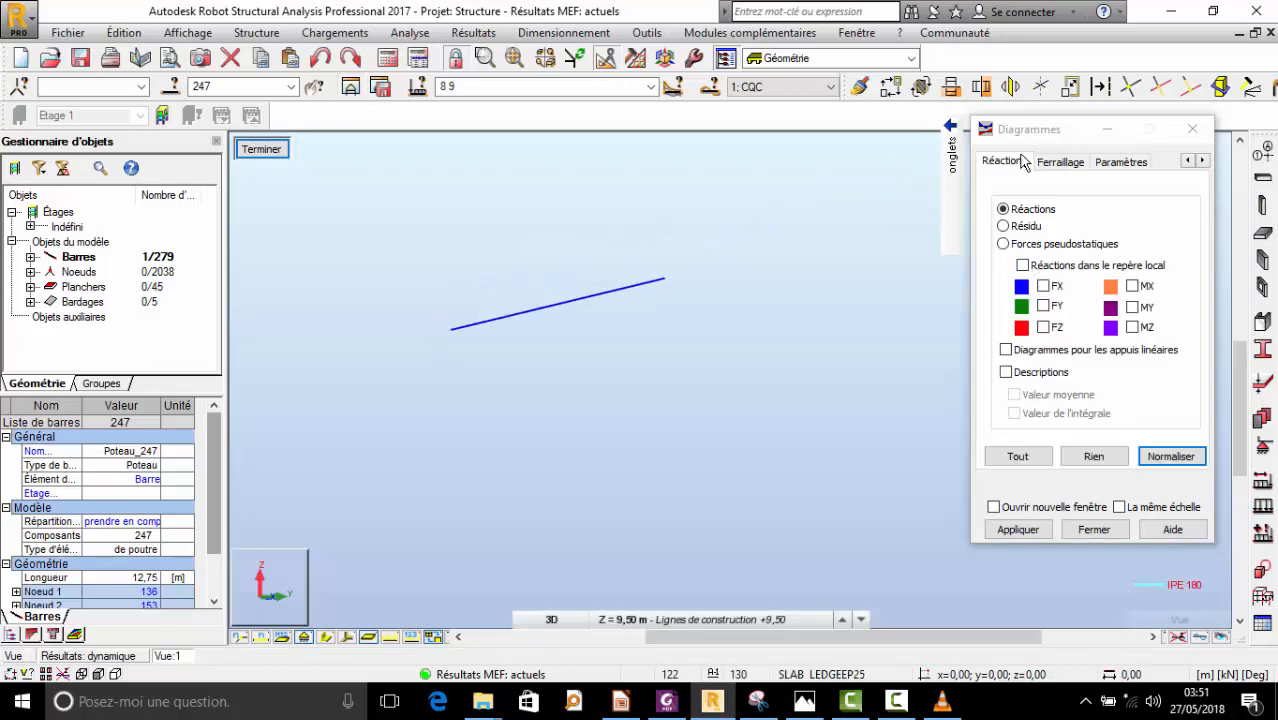
- Turn on diagram value descriptions at local extremes and apply the deformation and exact bar deformation to the isolated beam
{"action": "left_click", "coordinate": [1133, 165]}
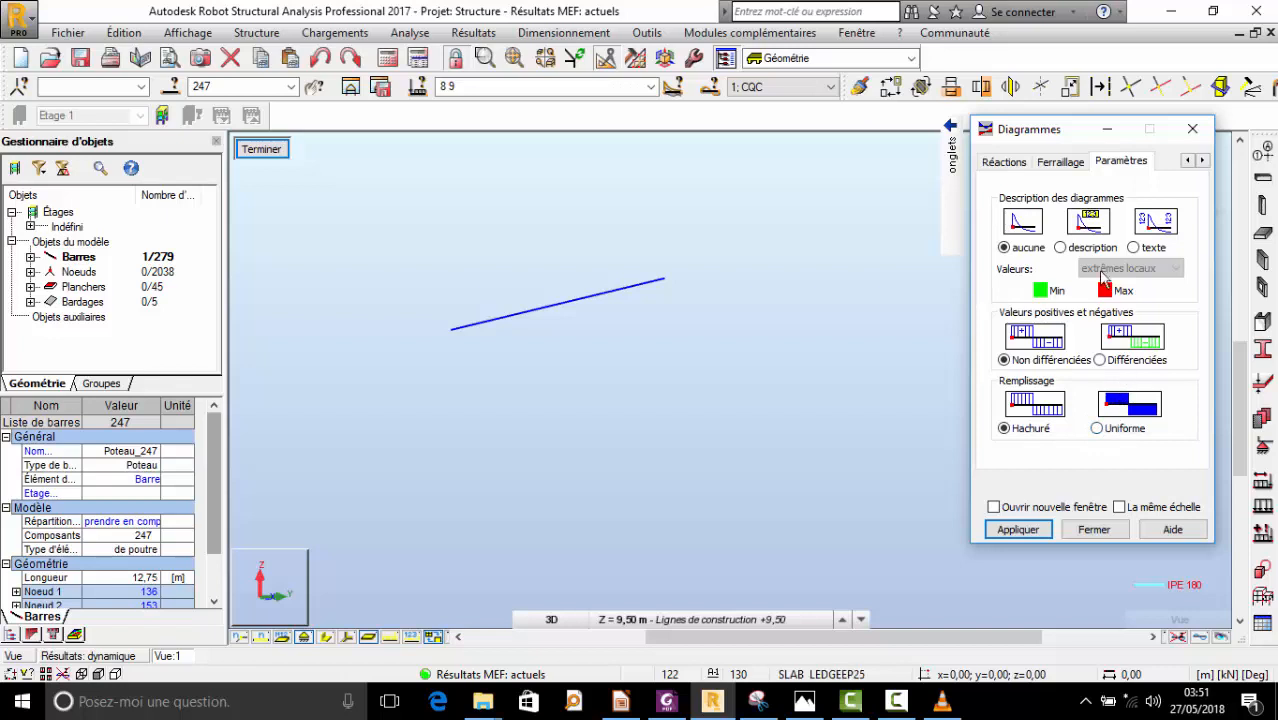
{"action": "left_click", "coordinate": [1062, 248]}
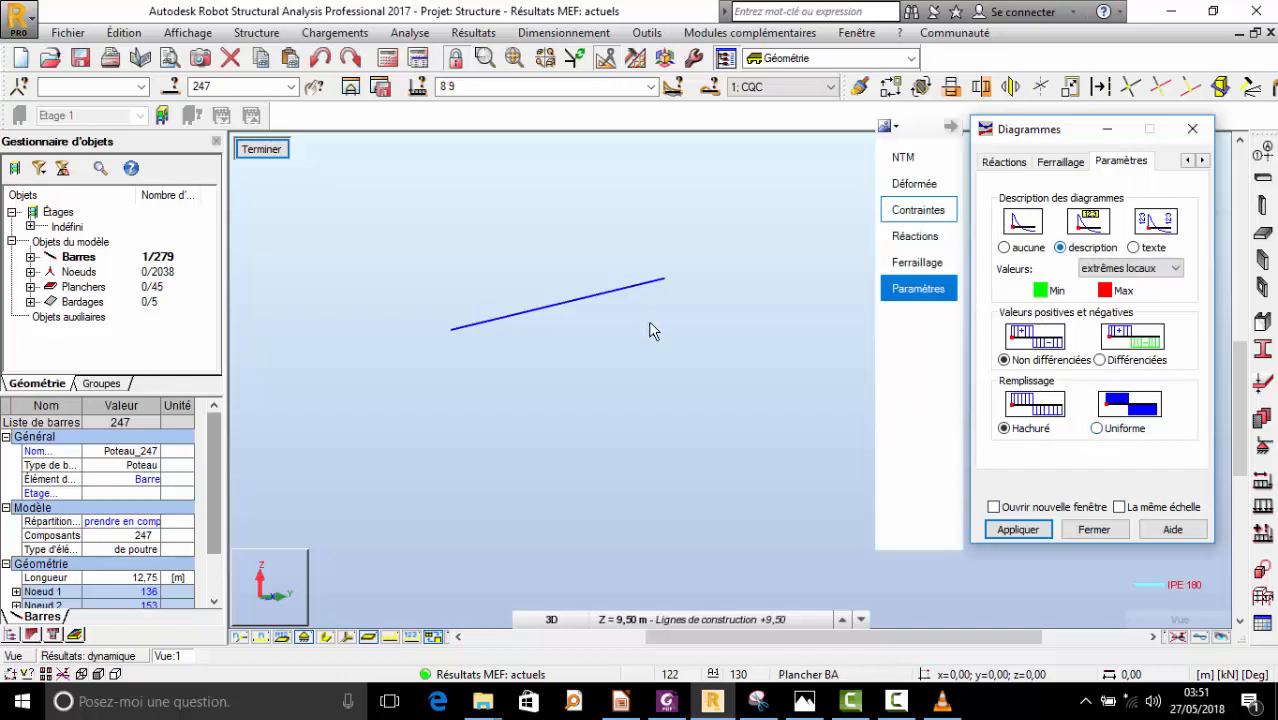
{"action": "left_click", "coordinate": [1003, 164]}
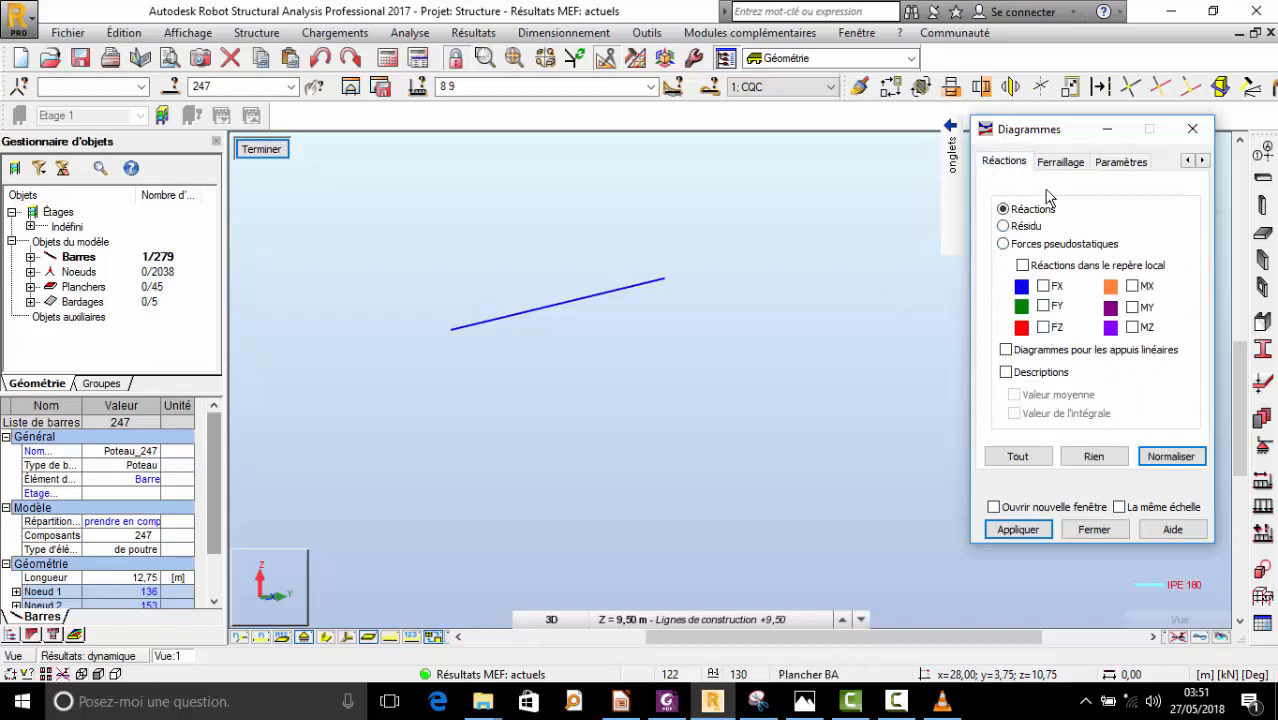
{"action": "left_click", "coordinate": [1118, 163]}
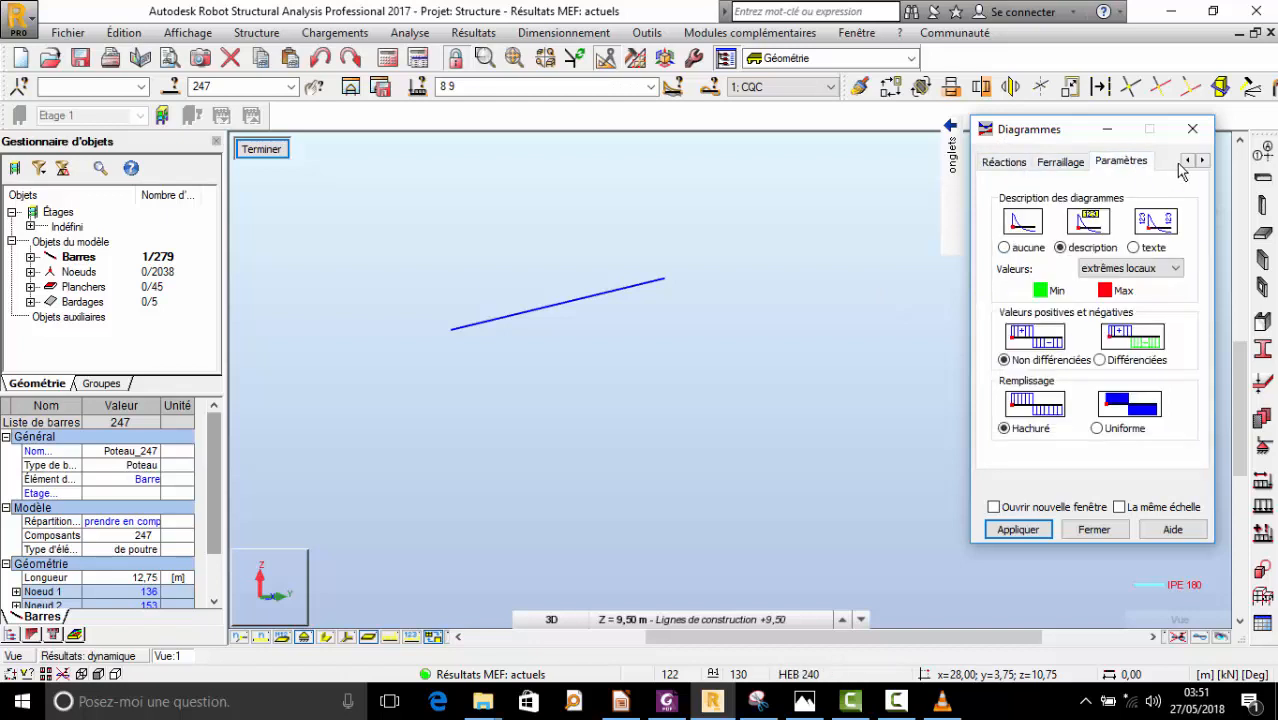
{"action": "mouse_move", "coordinate": [952, 160]}
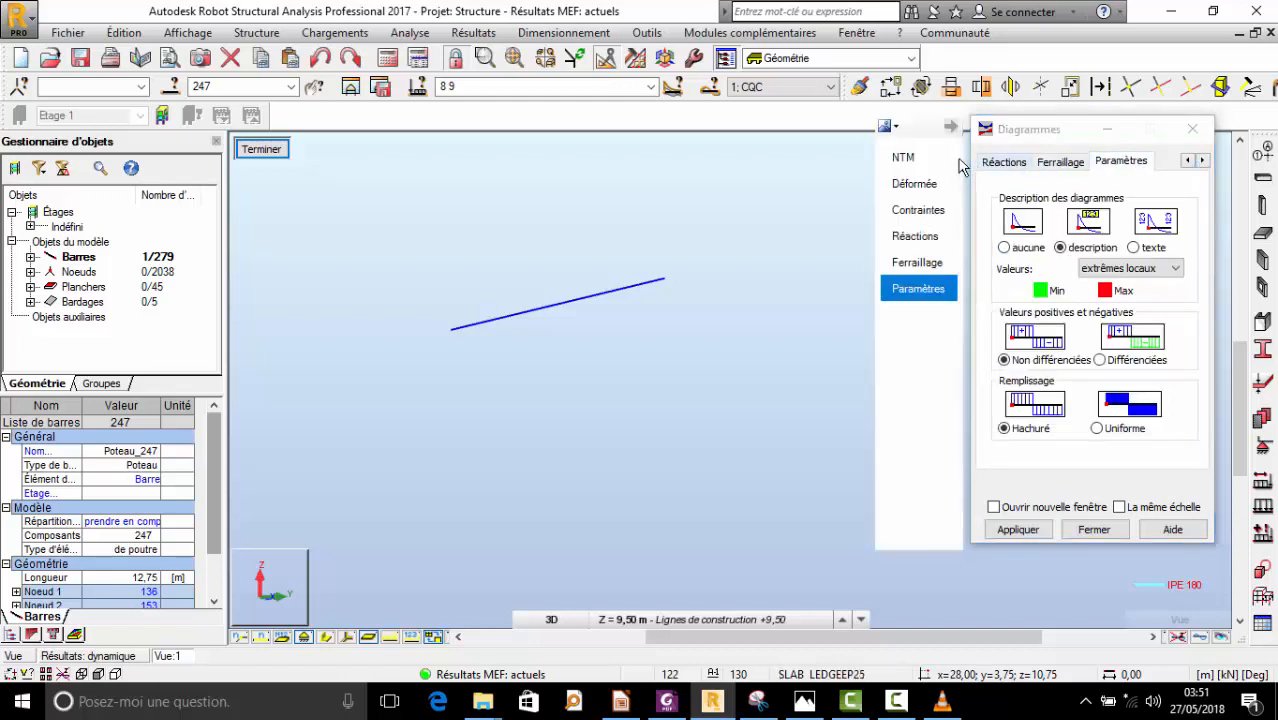
{"action": "left_click", "coordinate": [926, 184]}
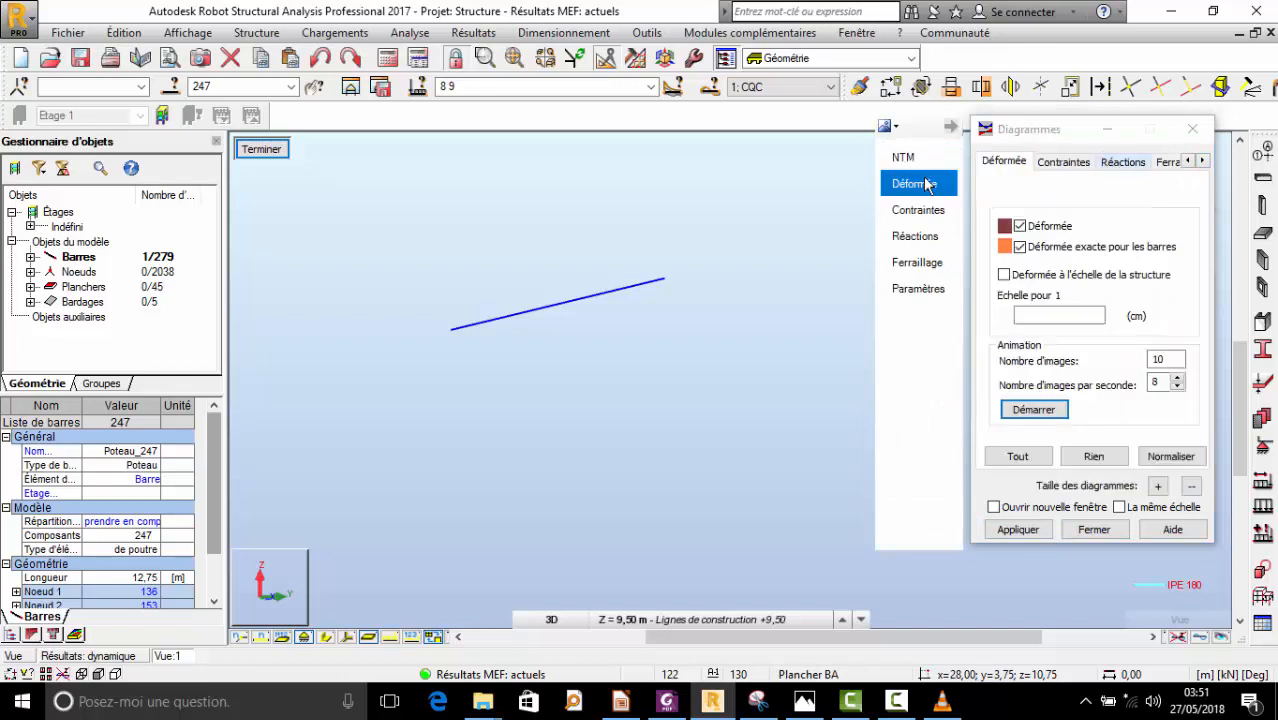
{"action": "left_click", "coordinate": [1018, 529]}
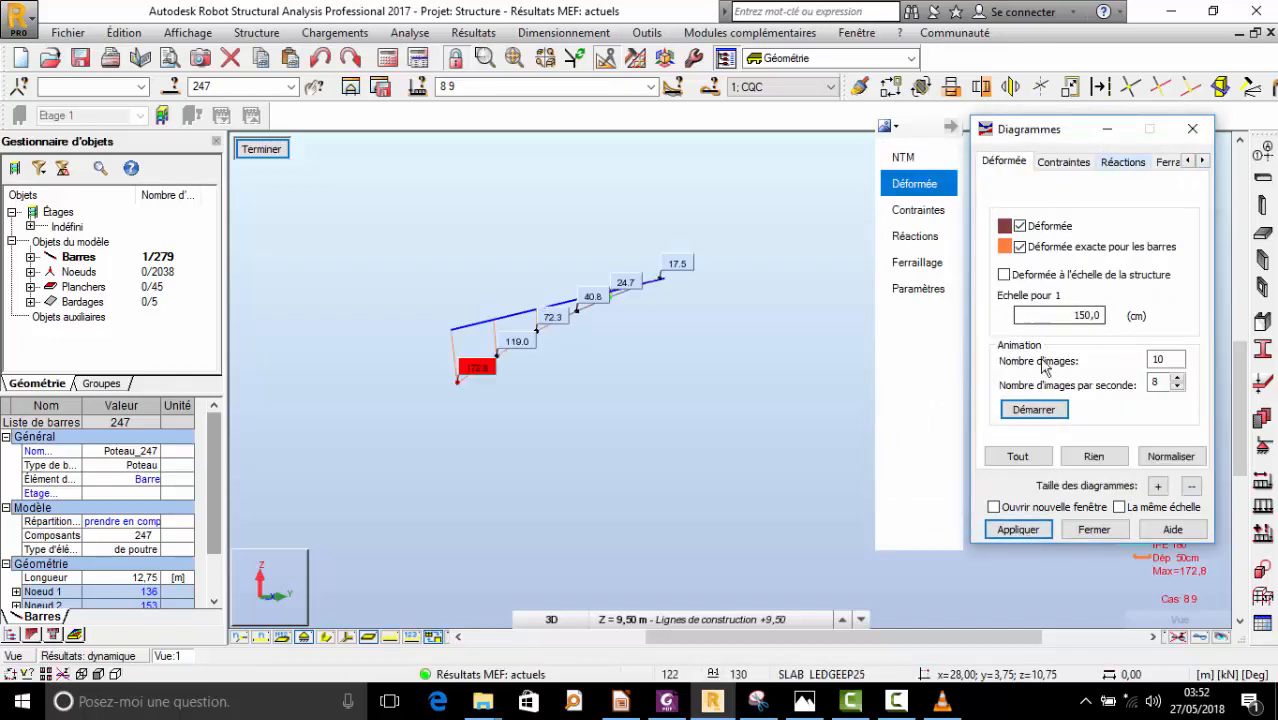
- Animate the isolated beam's deformation using 10 images at 8 images per second
{"action": "left_click", "coordinate": [1038, 411]}
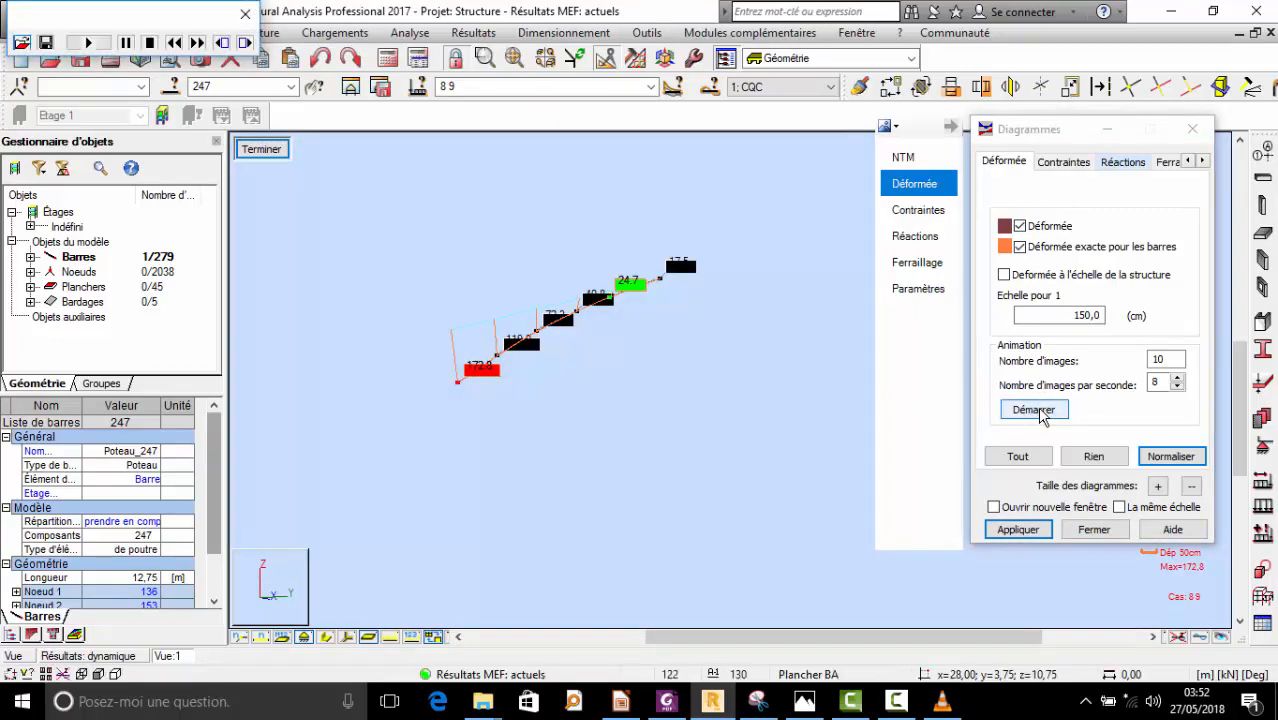
{"action": "left_click", "coordinate": [1035, 410]}
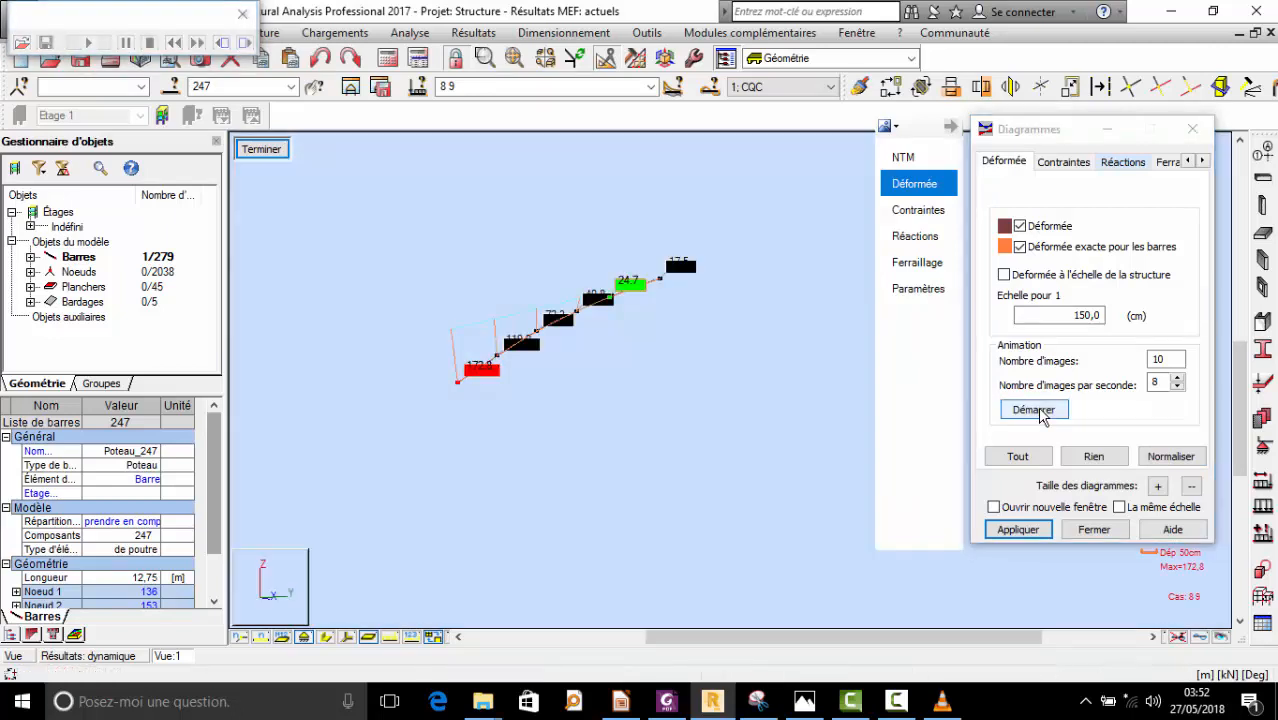
{"action": "left_click", "coordinate": [1035, 410]}
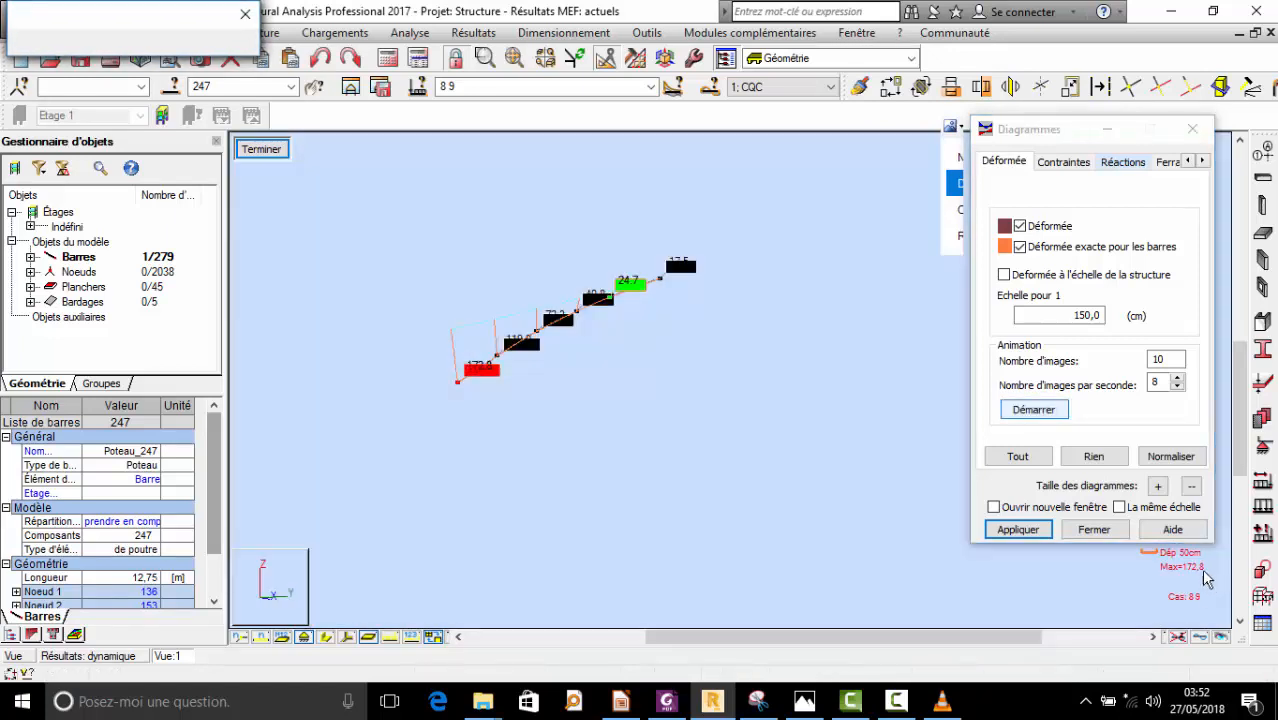
{"action": "left_click", "coordinate": [729, 703]}
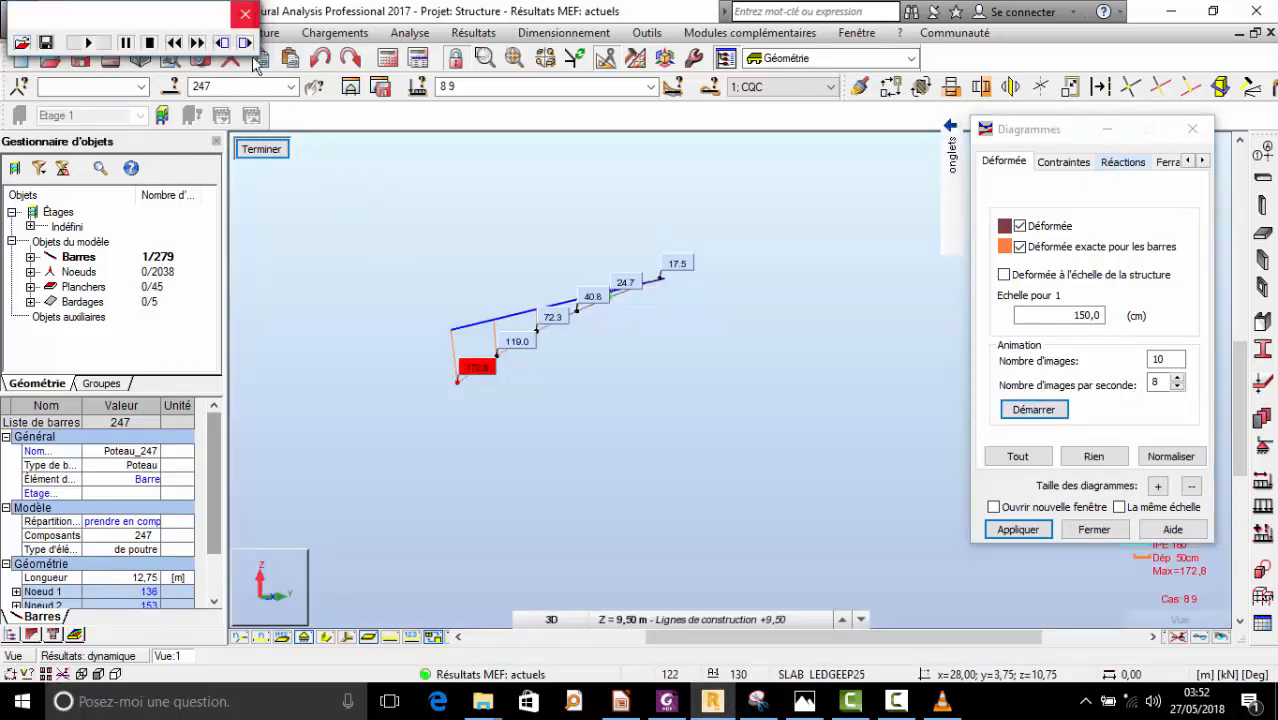
- Finish the isolated-beam view and return to the complete grandstand model, dismissing the animation player
{"action": "left_click", "coordinate": [263, 149]}
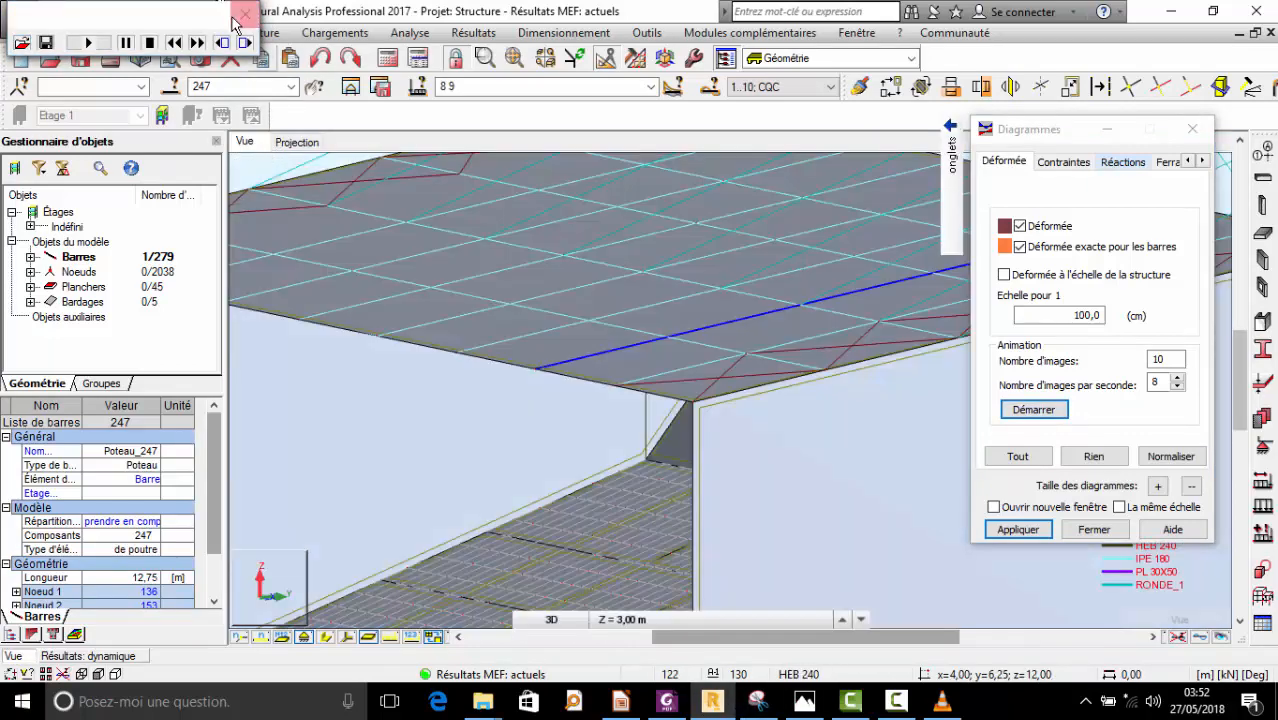
{"action": "scroll", "coordinate": [545, 305], "scroll_direction": "down", "scroll_amount": 4}
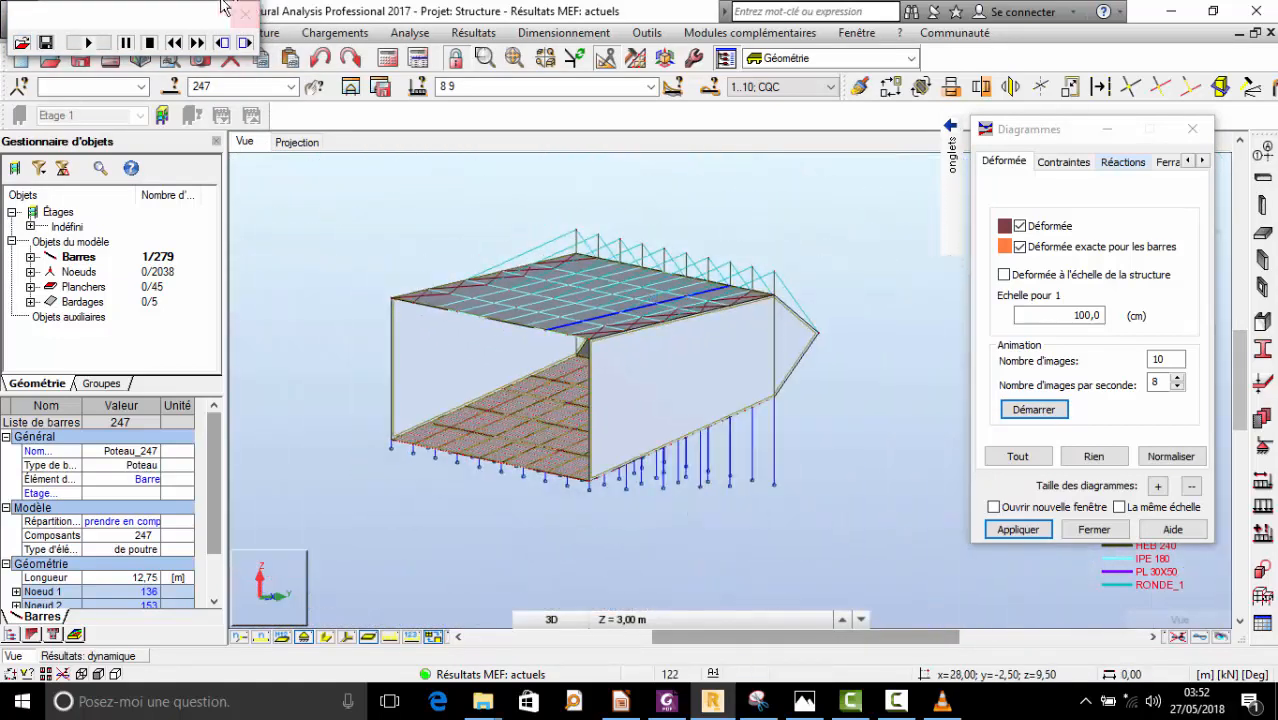
{"action": "left_click", "coordinate": [242, 11]}
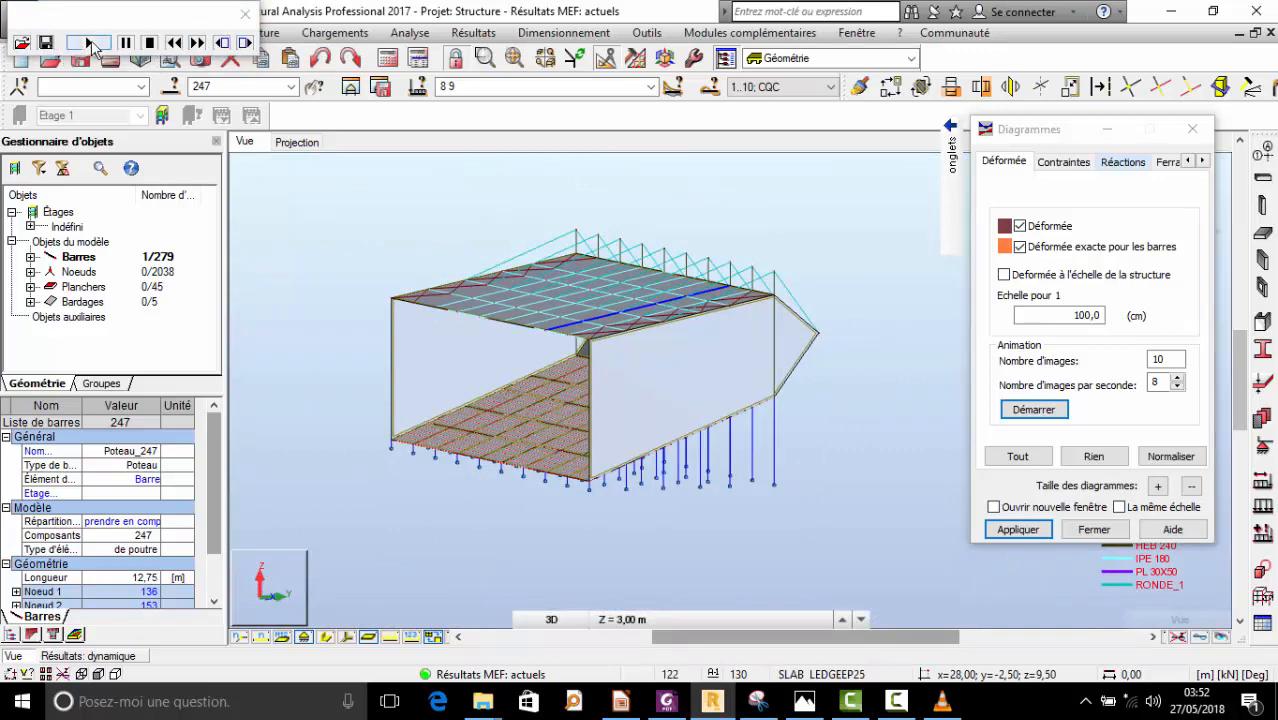
- Animate the complete grandstand's deformation, stop the playback and close the diagram settings
{"action": "left_click", "coordinate": [1052, 413]}
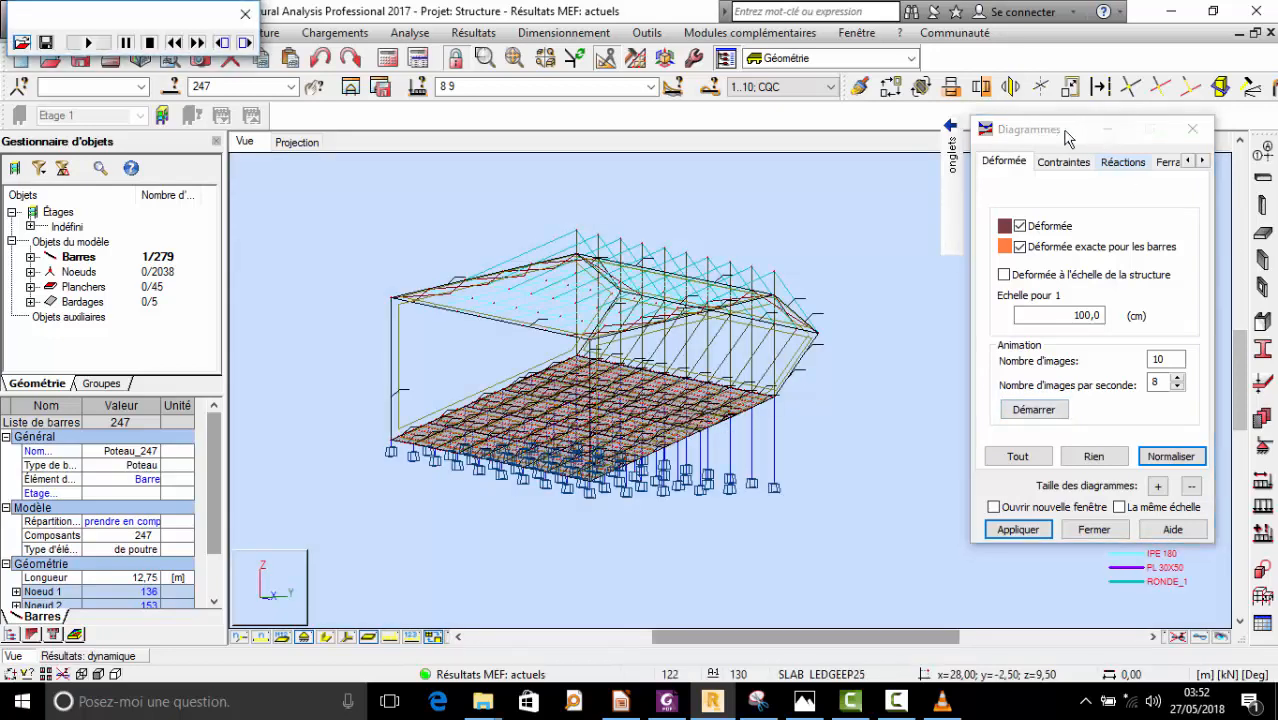
{"action": "left_click_drag", "start_coordinate": [1073, 132], "coordinate": [1036, 151]}
{"action": "left_click", "coordinate": [245, 14]}
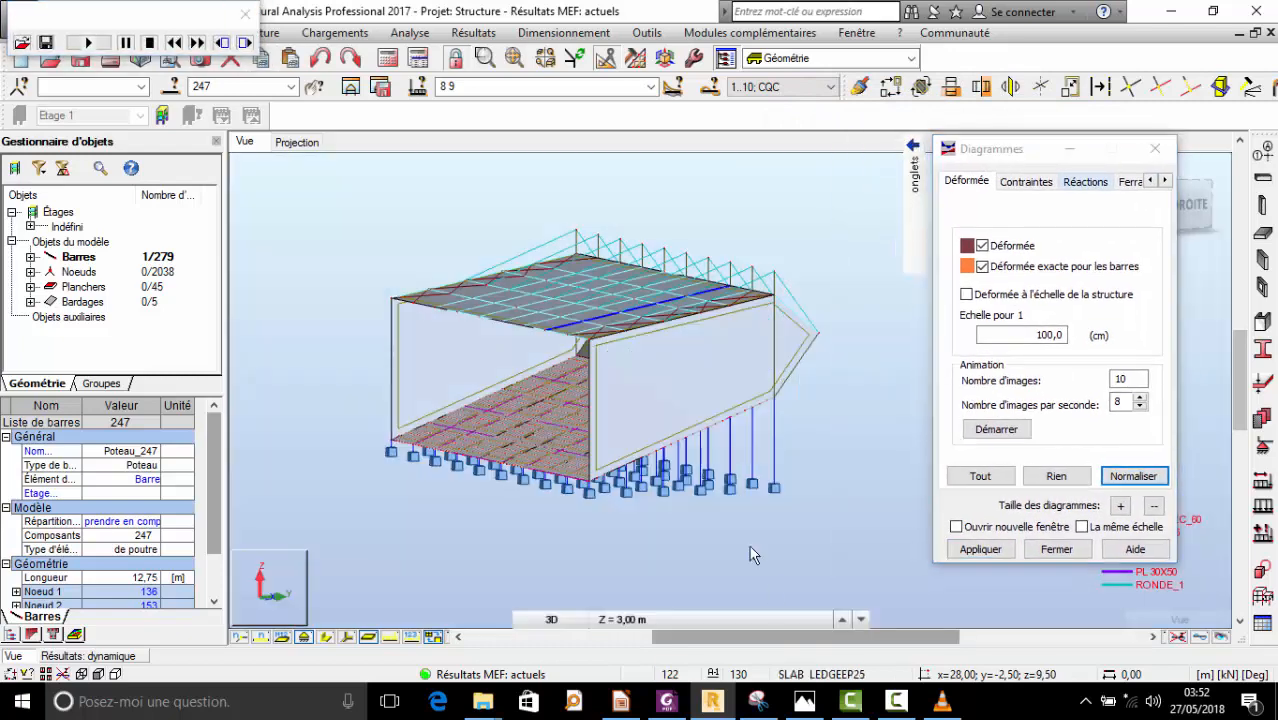
{"action": "left_click", "coordinate": [899, 700]}
{"action": "left_click", "coordinate": [899, 700]}
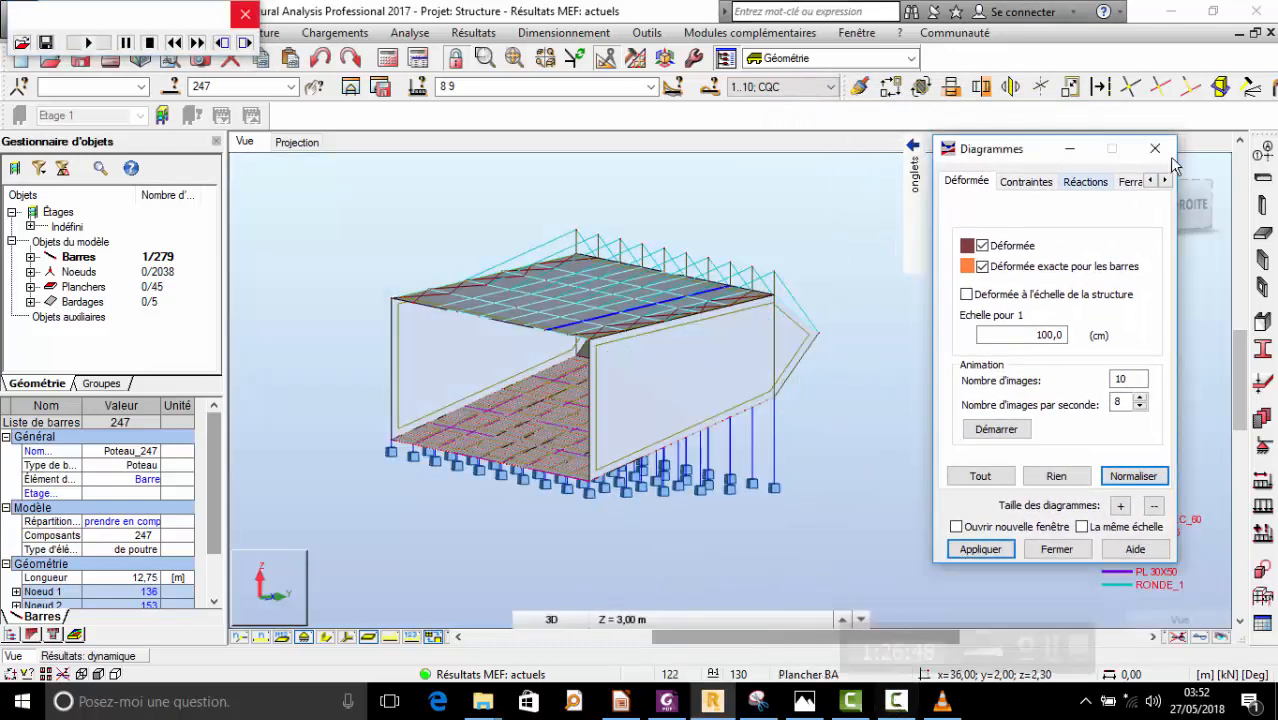
{"action": "left_click", "coordinate": [1155, 148]}
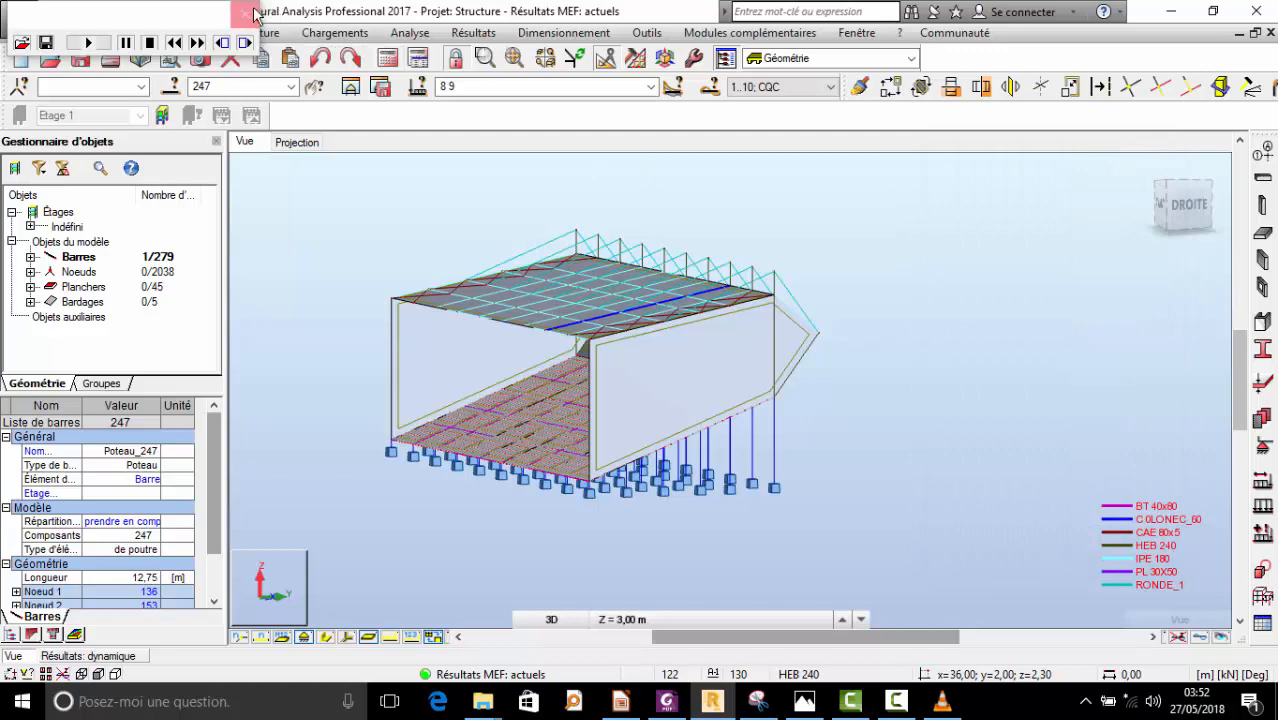
- Examine the grandstand's roof bracing, cable stays and side wall from several angles and distances
{"action": "scroll", "coordinate": [660, 316], "scroll_direction": "down", "scroll_amount": 3}
{"action": "scroll", "coordinate": [592, 346], "scroll_direction": "up", "scroll_amount": 5}
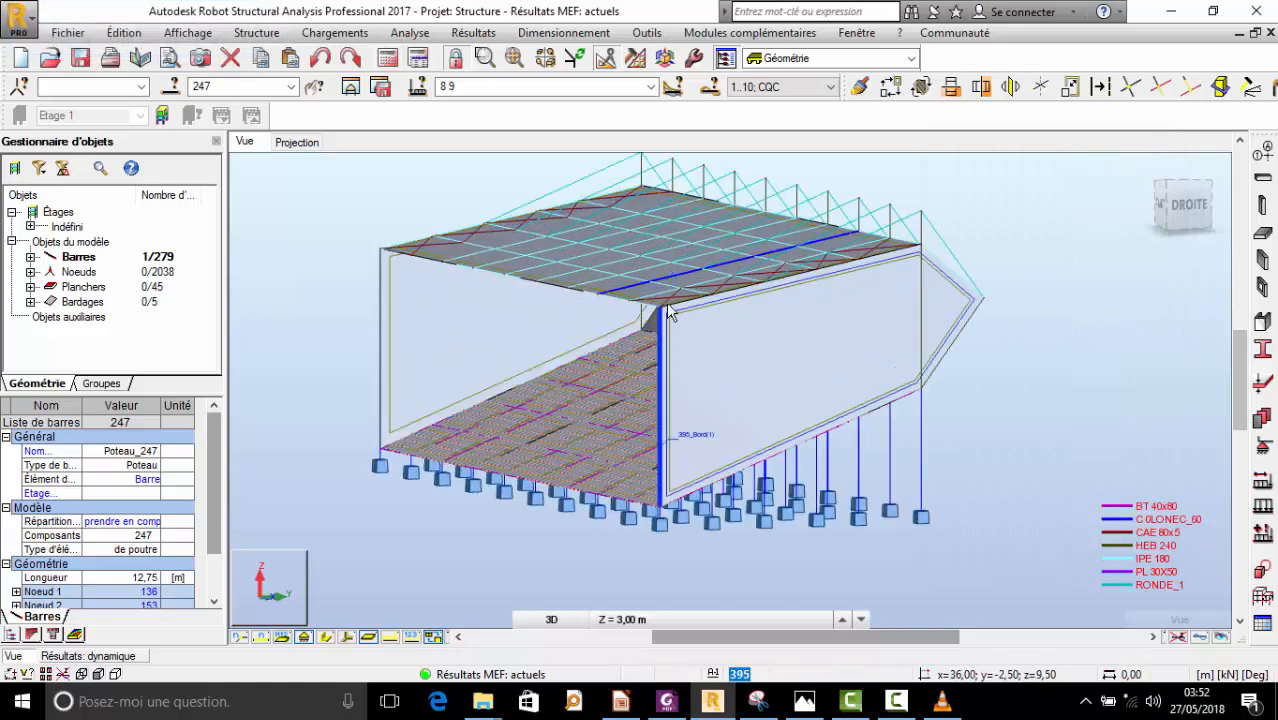
{"action": "right_click", "coordinate": [1049, 286]}
{"action": "left_click", "coordinate": [1027, 364]}
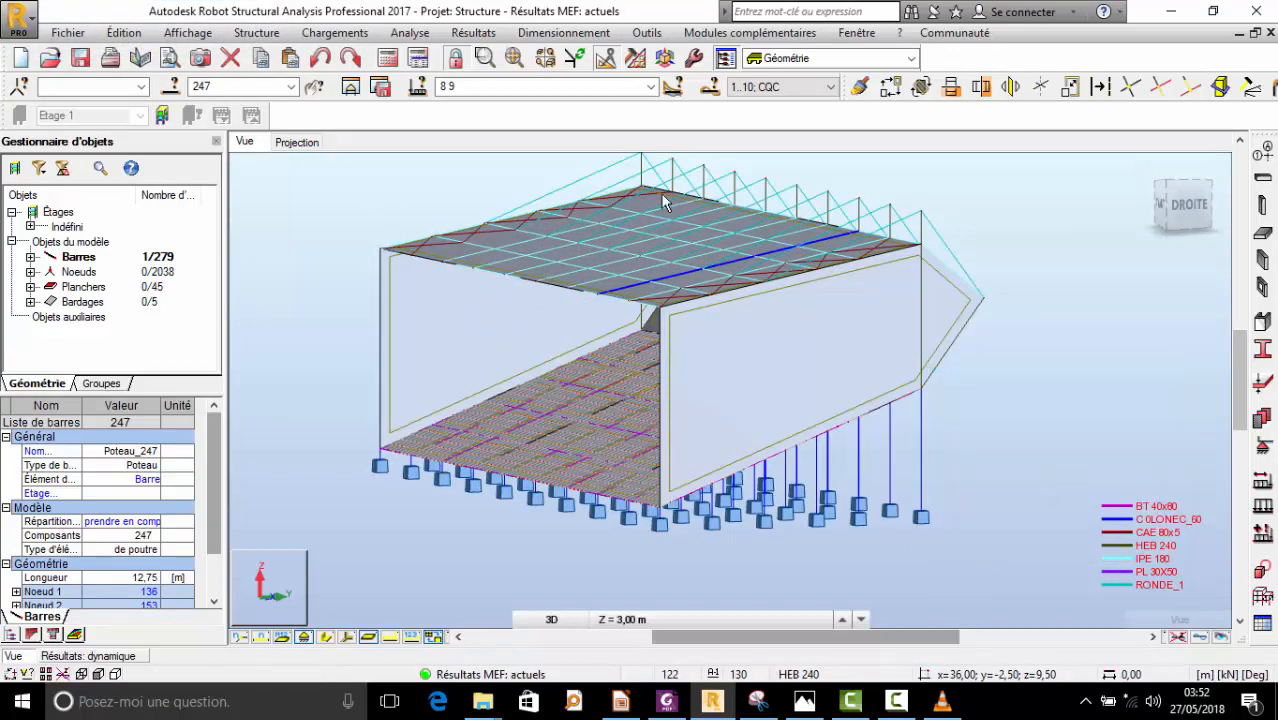
{"action": "left_click_drag", "start_coordinate": [672, 237], "coordinate": [720, 250]}
{"action": "scroll", "coordinate": [782, 466], "scroll_direction": "down", "scroll_amount": 4}
{"action": "left_click_drag", "start_coordinate": [620, 372], "coordinate": [591, 376]}
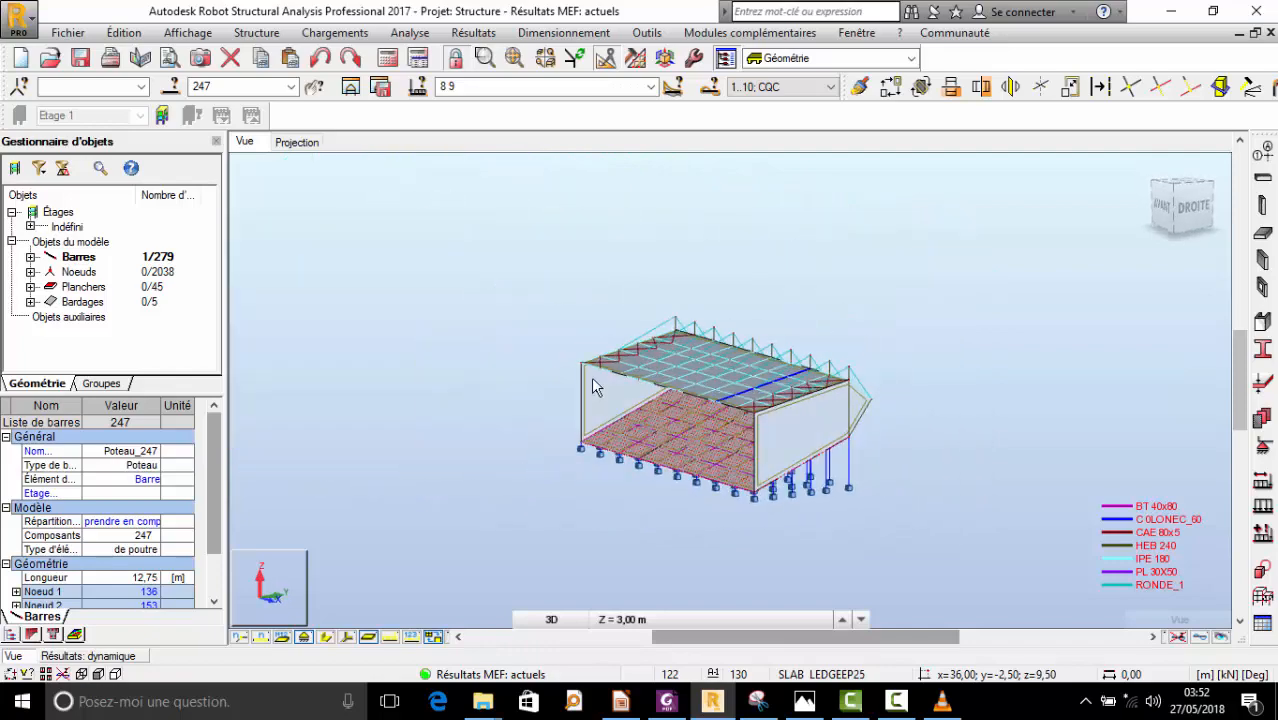
{"action": "scroll", "coordinate": [591, 376], "scroll_direction": "up", "scroll_amount": 4}
{"action": "scroll", "coordinate": [697, 297], "scroll_direction": "up", "scroll_amount": 5}
{"action": "scroll", "coordinate": [585, 320], "scroll_direction": "down", "scroll_amount": 3}
{"action": "middle_click_drag", "start_coordinate": [529, 340], "coordinate": [549, 342], "text": "shift"}
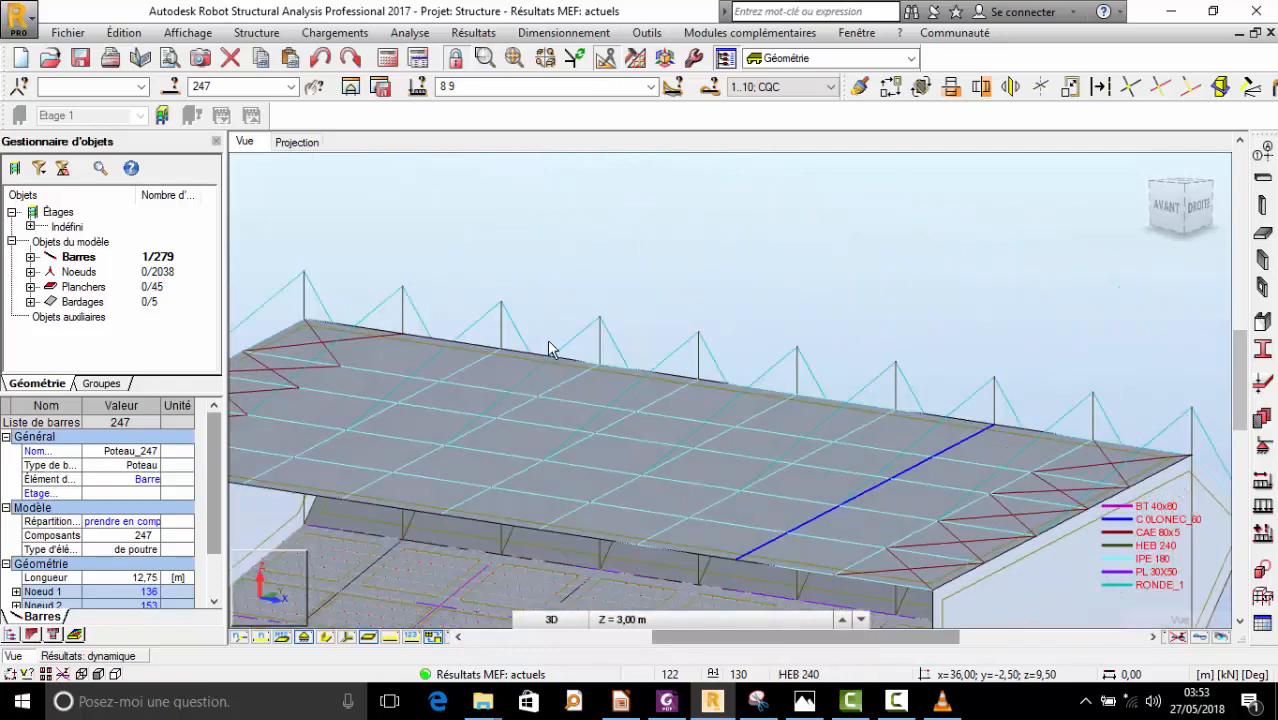
- Display the bars with their section shapes and inspect the roof, floor beams and columns
{"action": "left_click", "coordinate": [328, 637]}
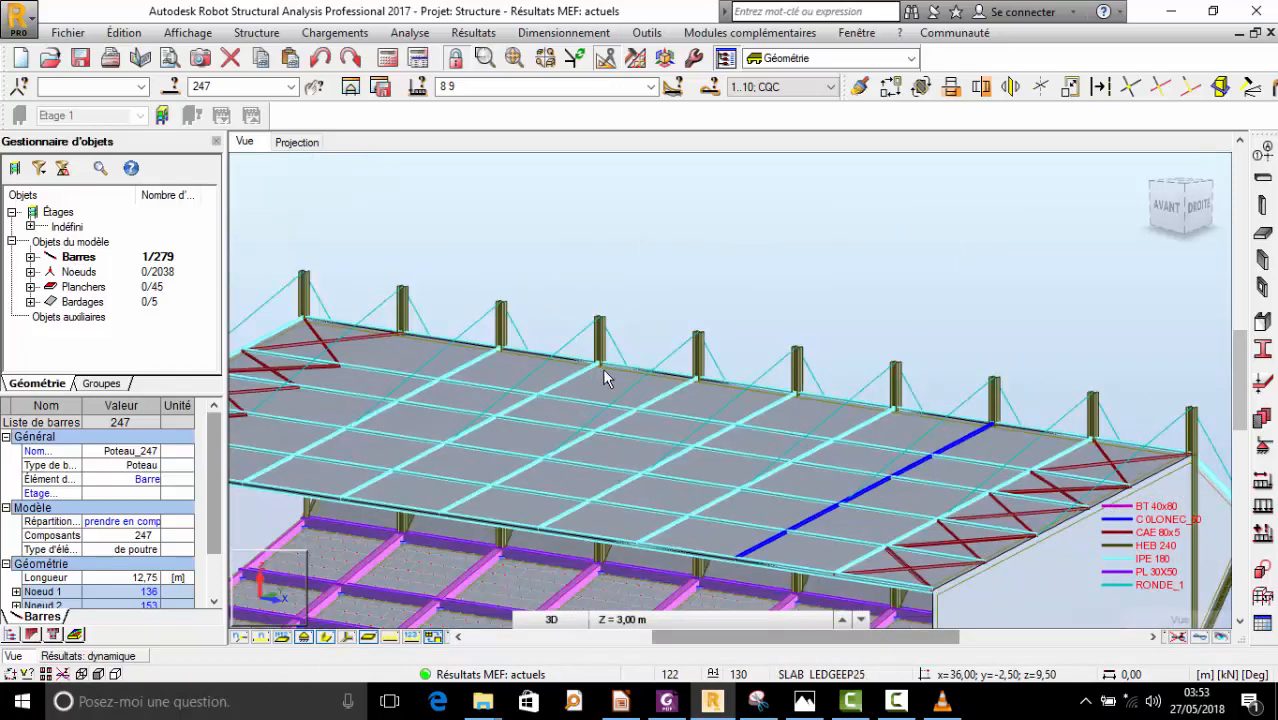
{"action": "scroll", "coordinate": [604, 372], "scroll_direction": "down", "scroll_amount": 3}
{"action": "middle_click_drag", "start_coordinate": [590, 394], "coordinate": [731, 466], "text": "shift"}
{"action": "scroll", "coordinate": [670, 368], "scroll_direction": "up", "scroll_amount": 3}
{"action": "scroll", "coordinate": [692, 314], "scroll_direction": "down", "scroll_amount": 5}
{"action": "scroll", "coordinate": [726, 342], "scroll_direction": "up", "scroll_amount": 4}
{"action": "scroll", "coordinate": [726, 342], "scroll_direction": "down", "scroll_amount": 3}
- Clear the beam selection and select the tall round C 0LONEC_60 column under the grandstand's rear corner
{"action": "right_click", "coordinate": [913, 397]}
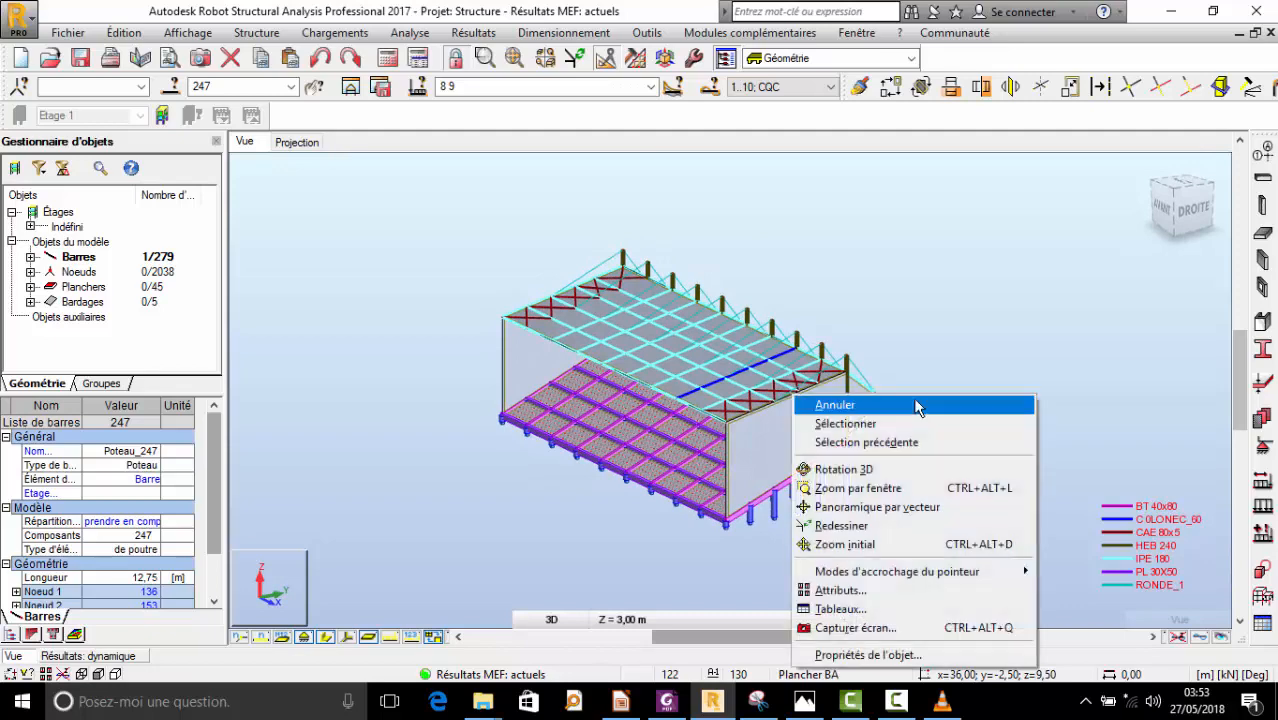
{"action": "left_click", "coordinate": [908, 408]}
{"action": "scroll", "coordinate": [848, 503], "scroll_direction": "up", "scroll_amount": 2}
{"action": "scroll", "coordinate": [848, 503], "scroll_direction": "up", "scroll_amount": 2}
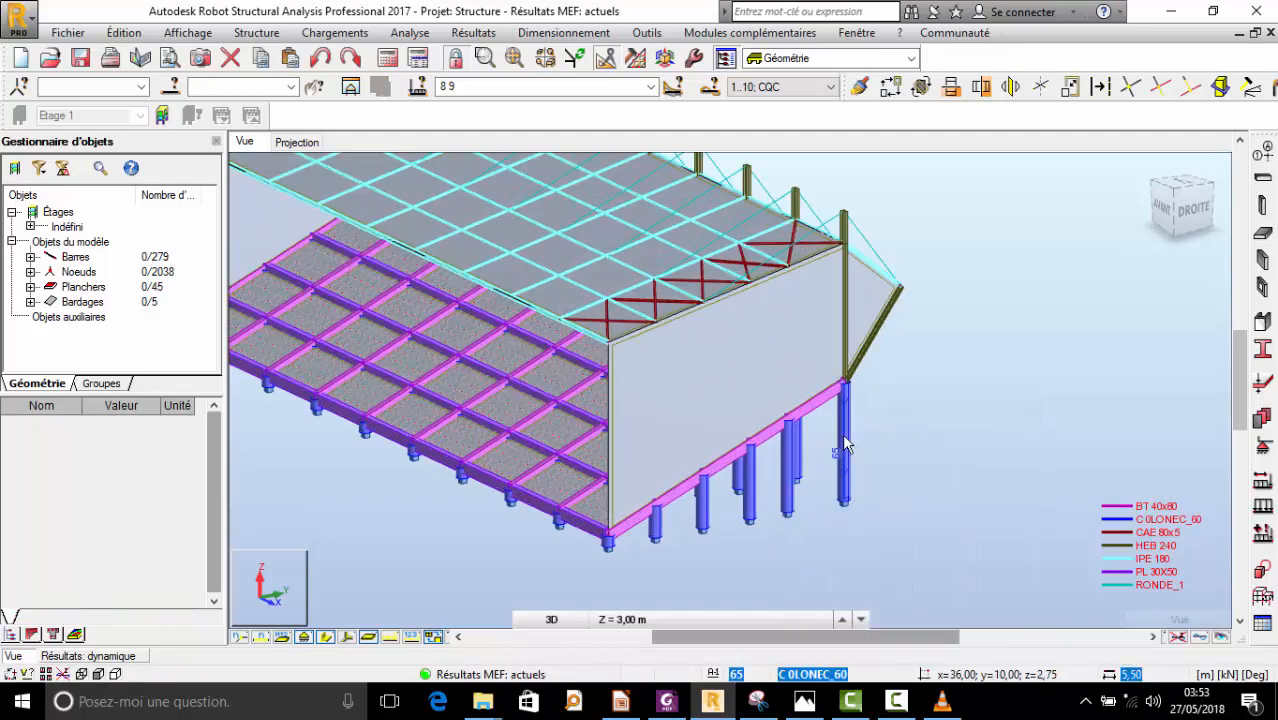
{"action": "left_click", "coordinate": [842, 433]}
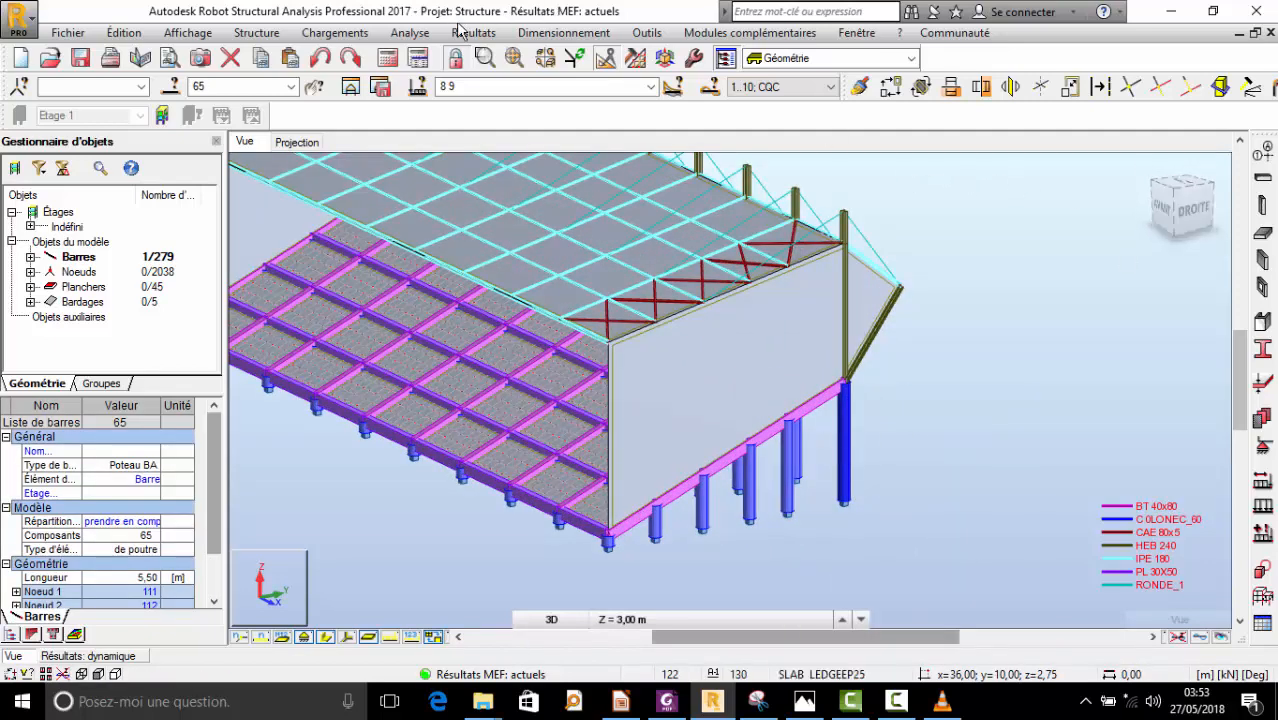
- Send the selected column to real RC reinforcement with the manual combinations G+Q (ELS) and 1.35G+1.5Q+1.1W (ELU)
{"action": "left_click", "coordinate": [533, 35]}
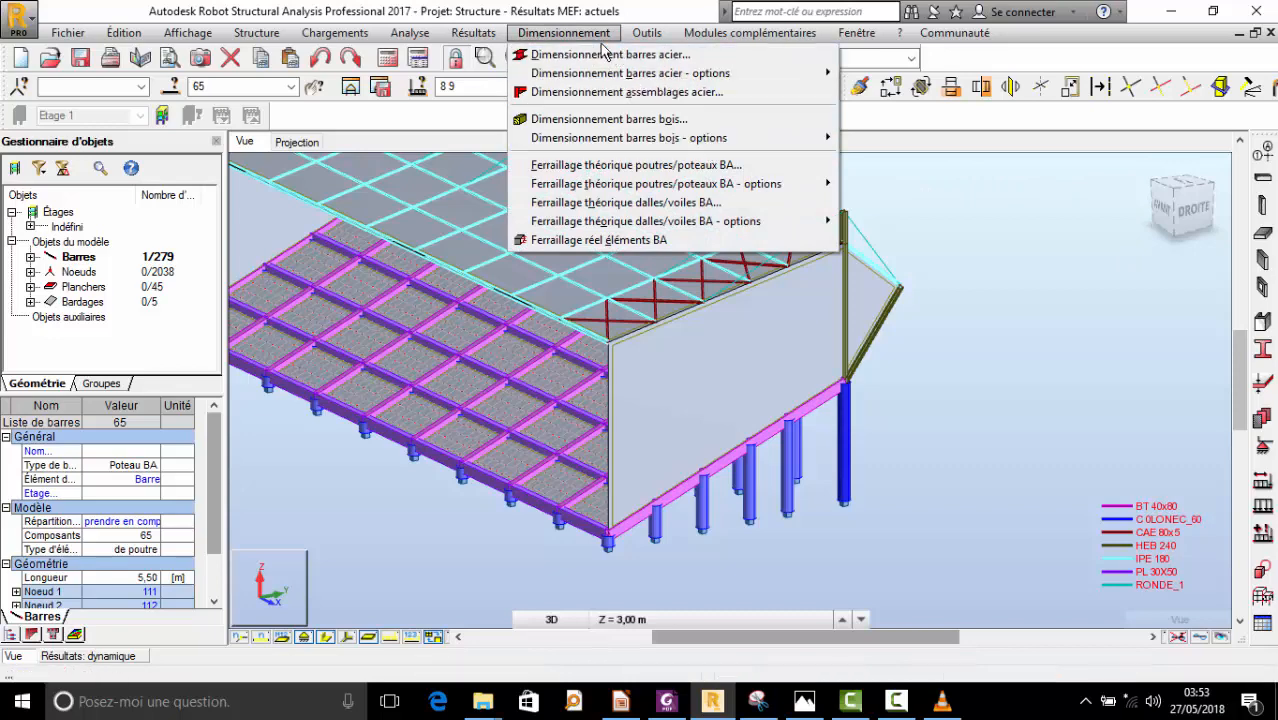
{"action": "left_click", "coordinate": [640, 240]}
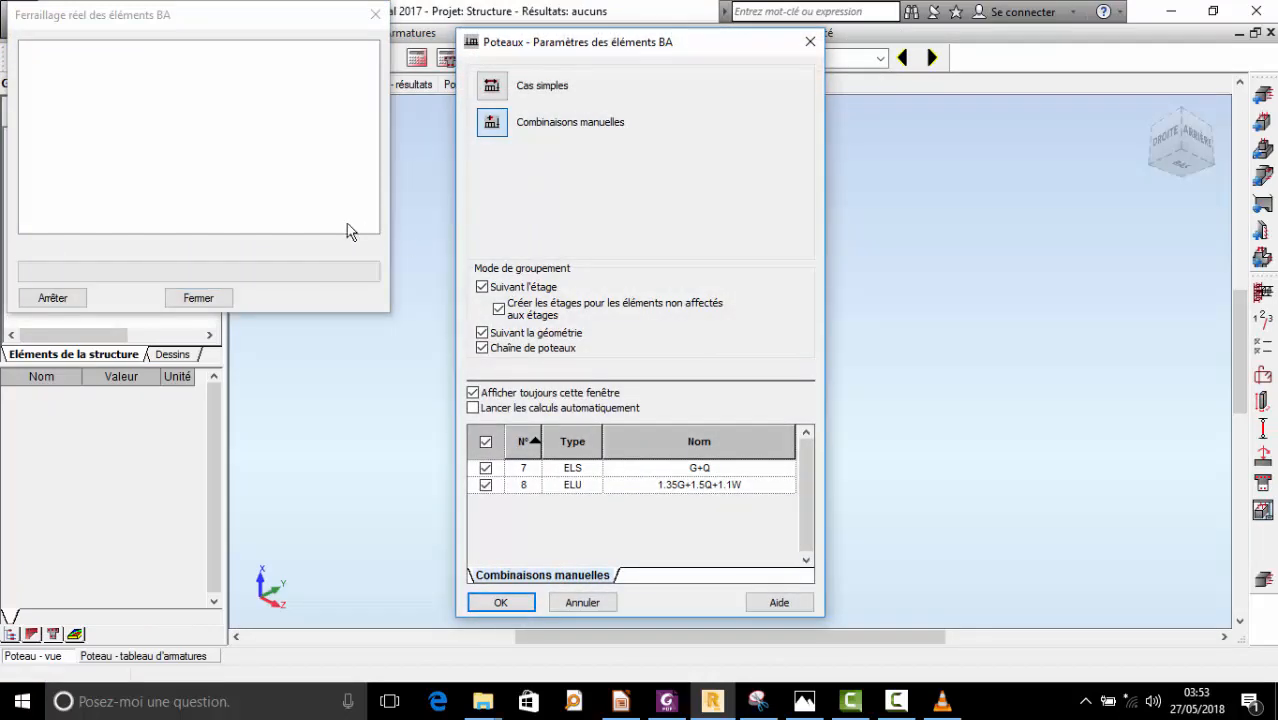
{"action": "left_click", "coordinate": [501, 603]}
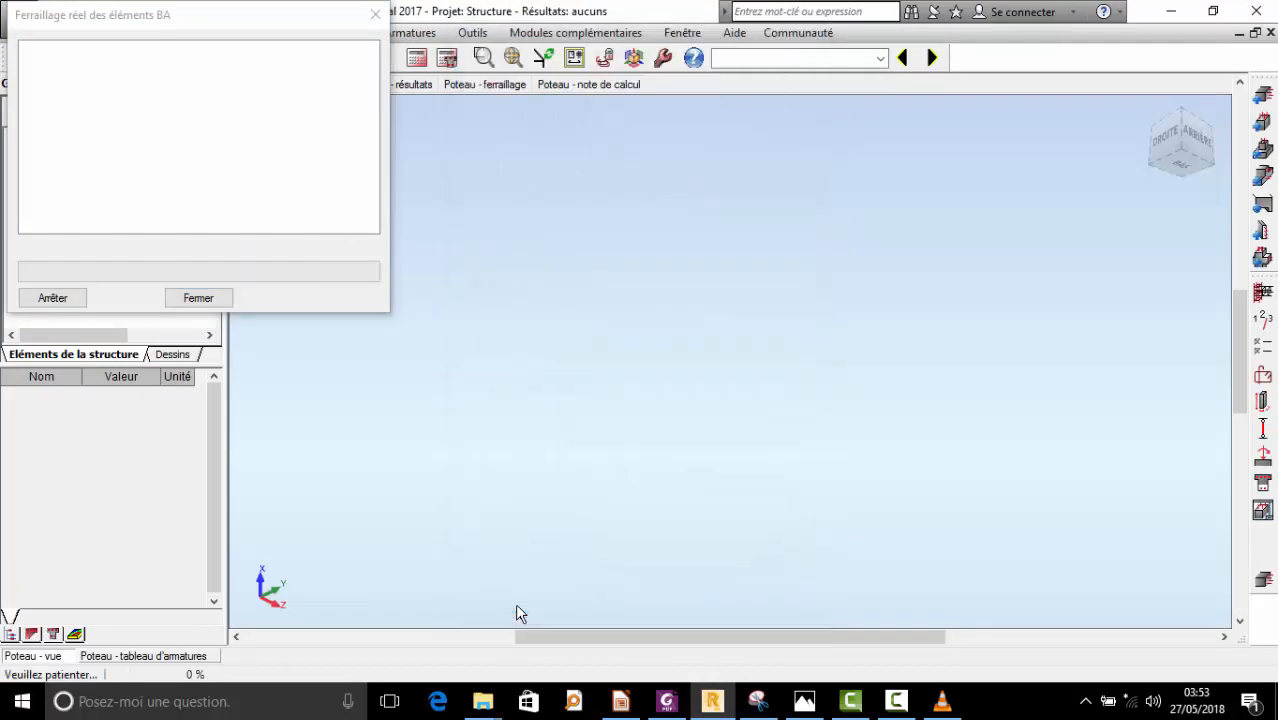
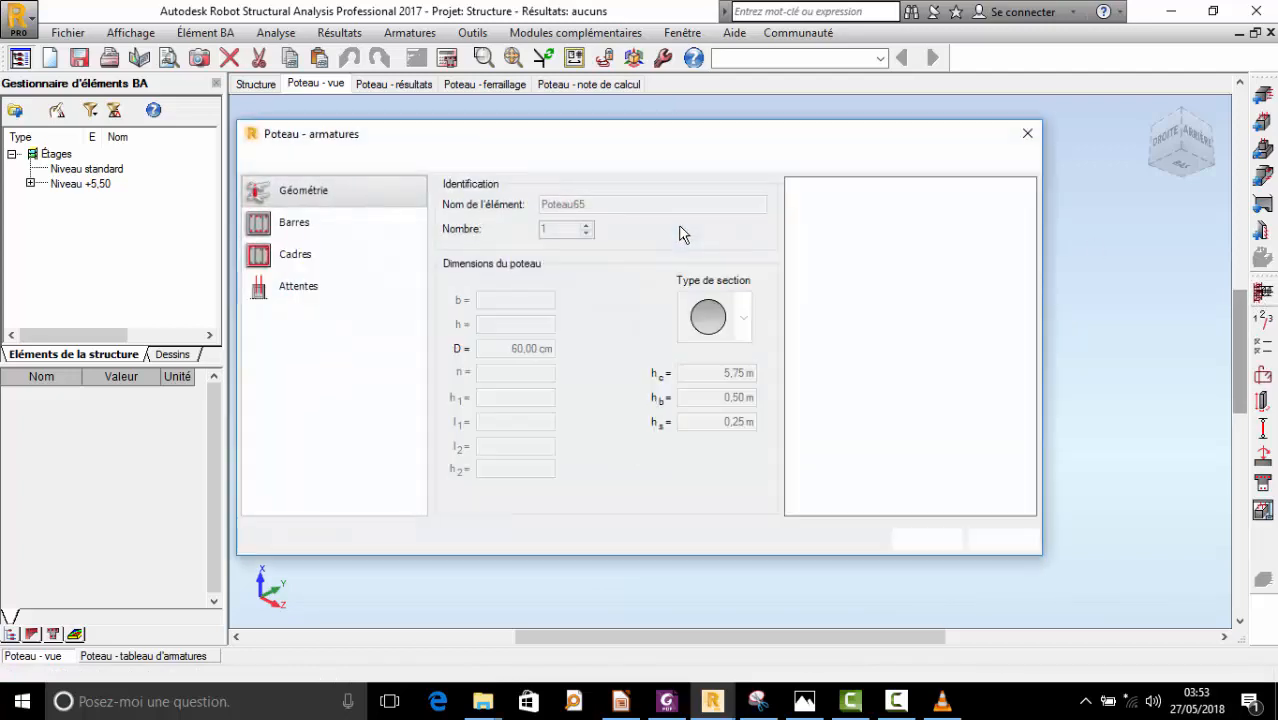
- Set the column's longitudinal bars to 8 mm diameter in HA 400 steel with 90° hooks at the bottom
{"action": "left_click", "coordinate": [300, 226]}
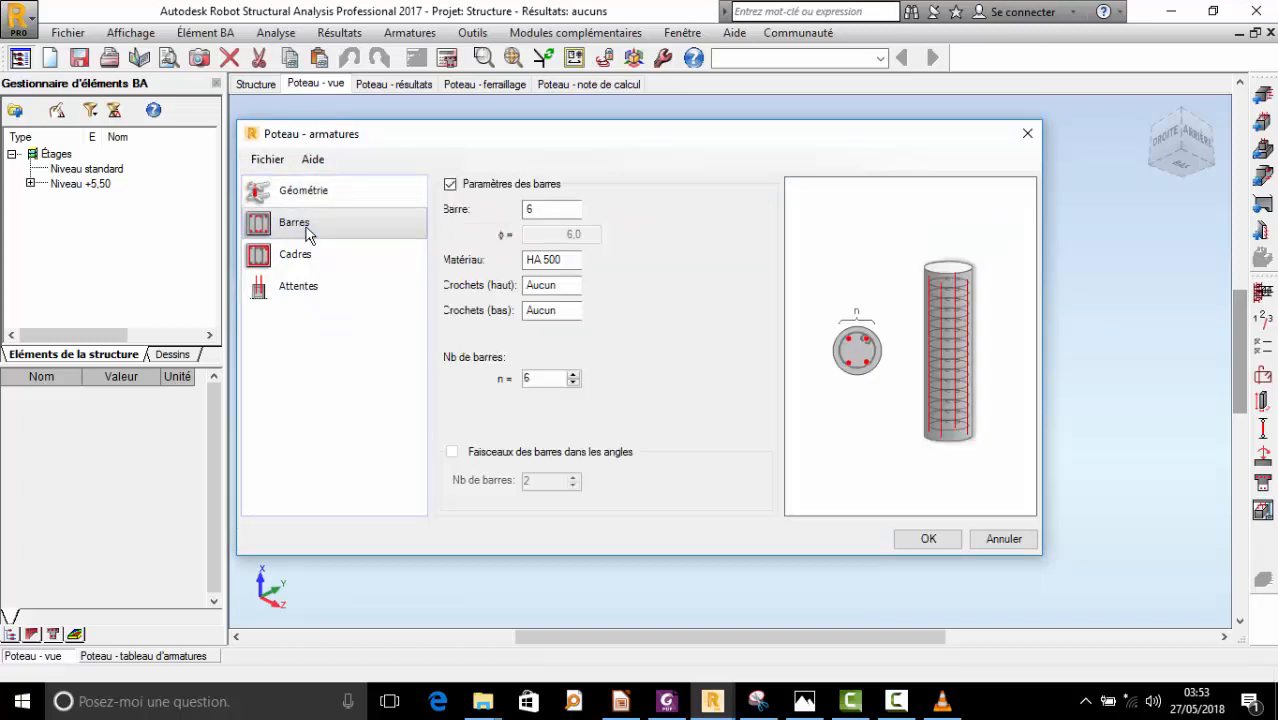
{"action": "left_click", "coordinate": [631, 262]}
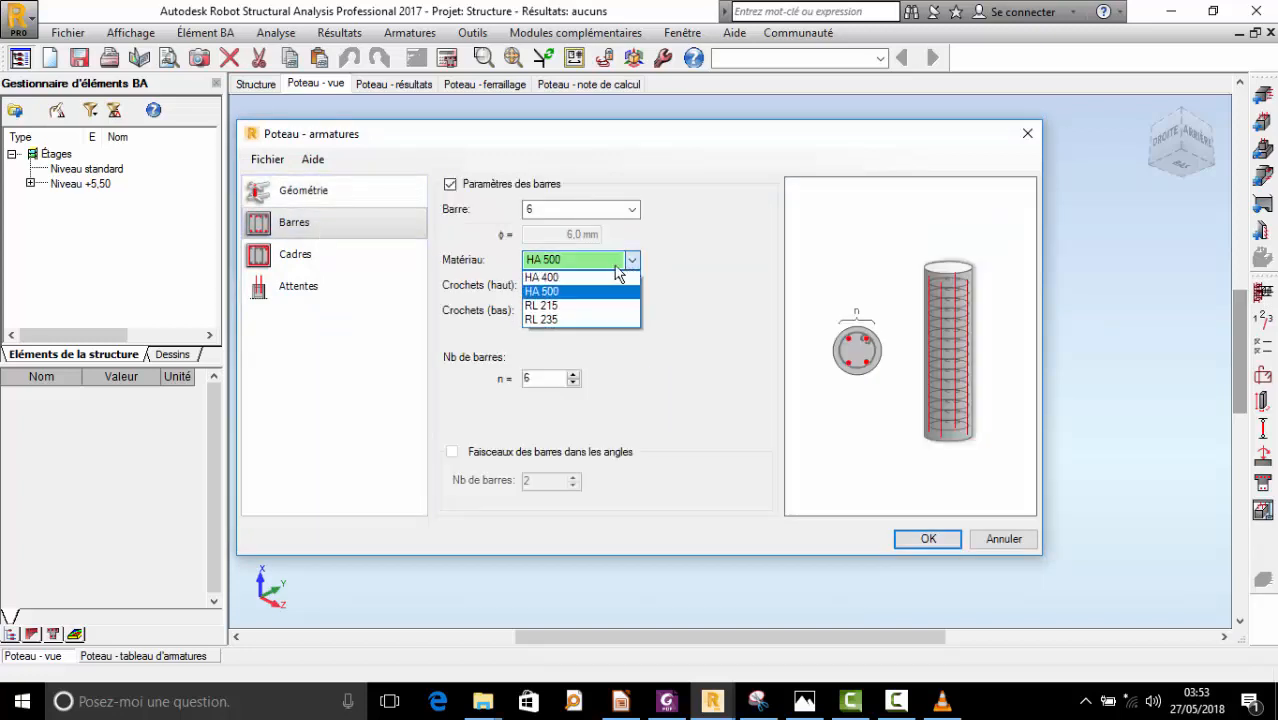
{"action": "left_click", "coordinate": [600, 278]}
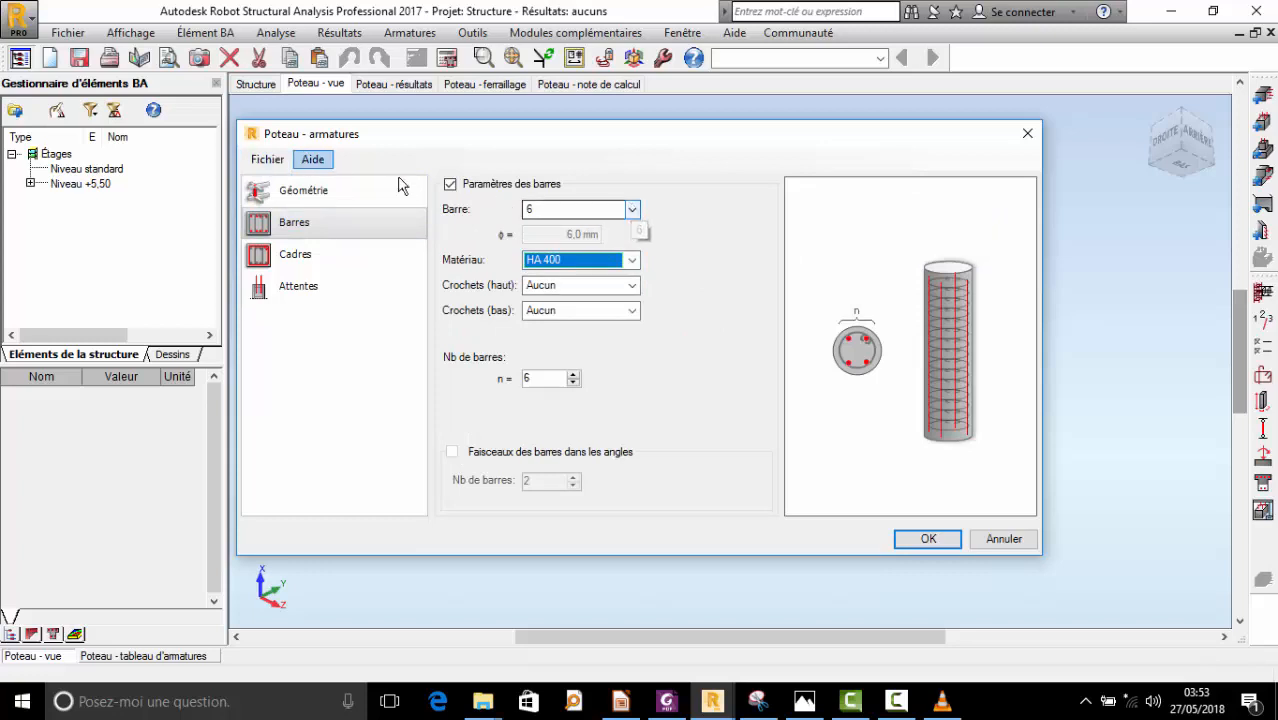
{"action": "left_click", "coordinate": [632, 210]}
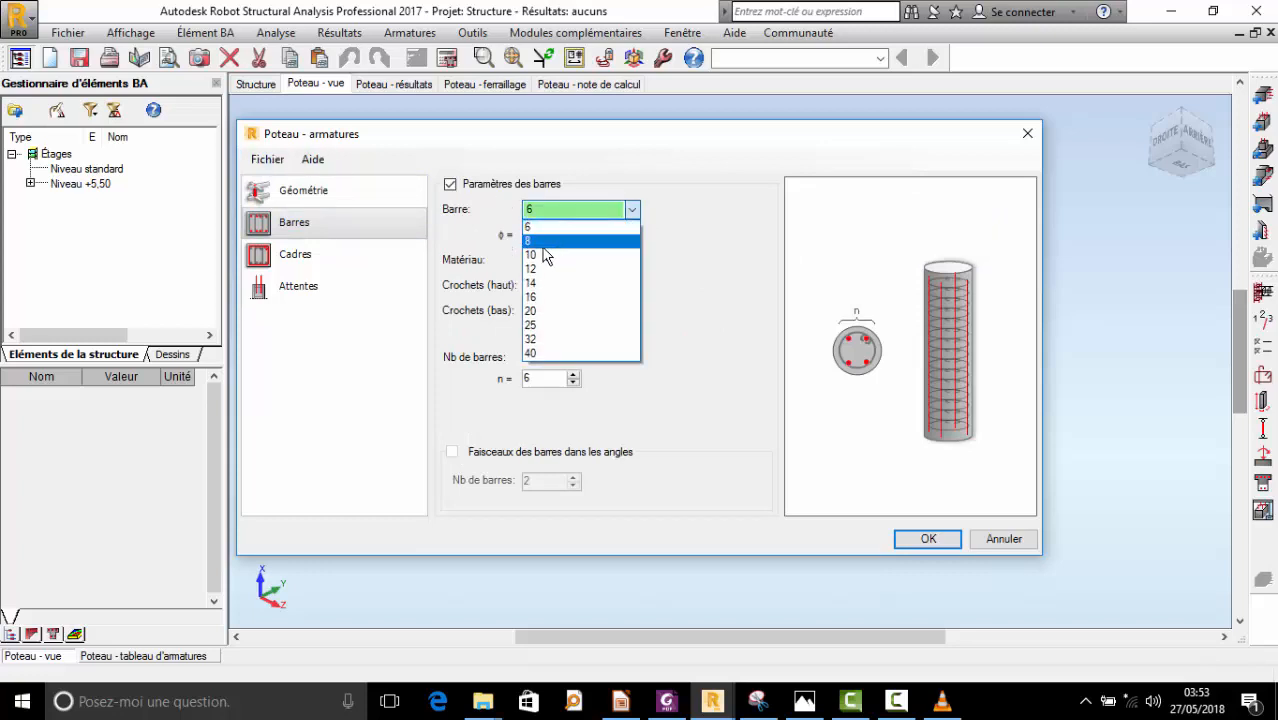
{"action": "left_click", "coordinate": [540, 246]}
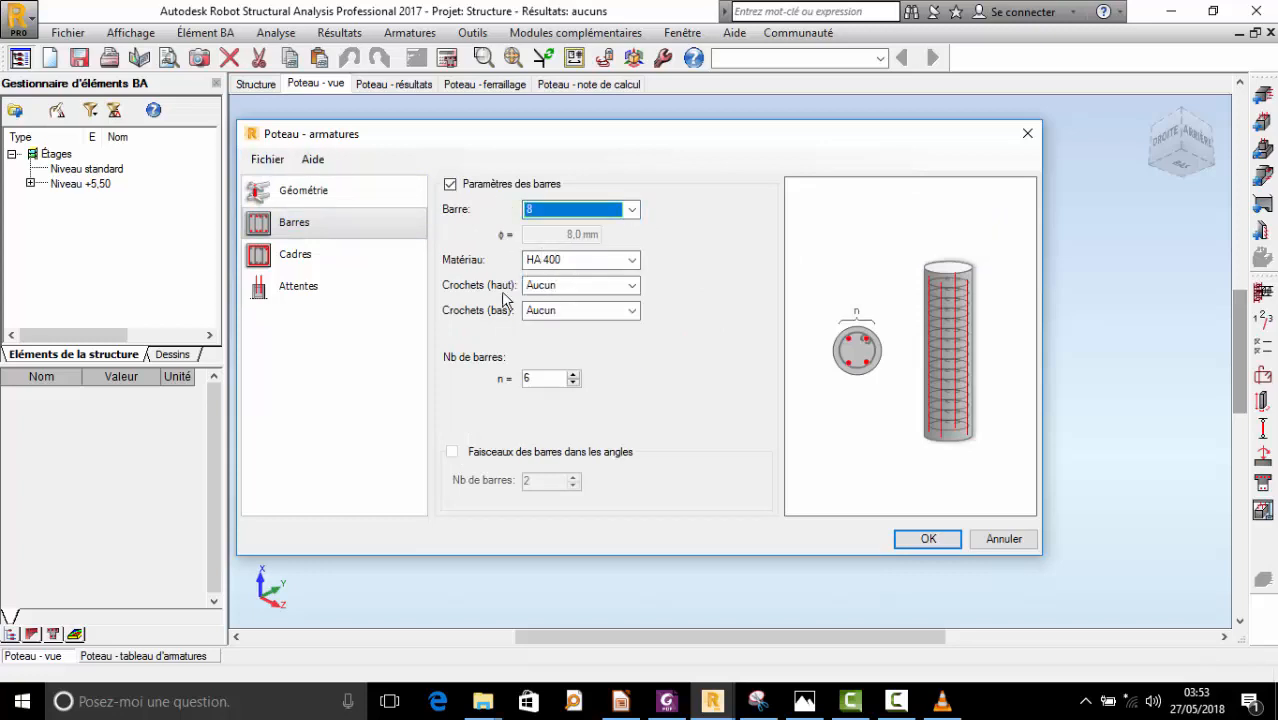
{"action": "left_click", "coordinate": [632, 311]}
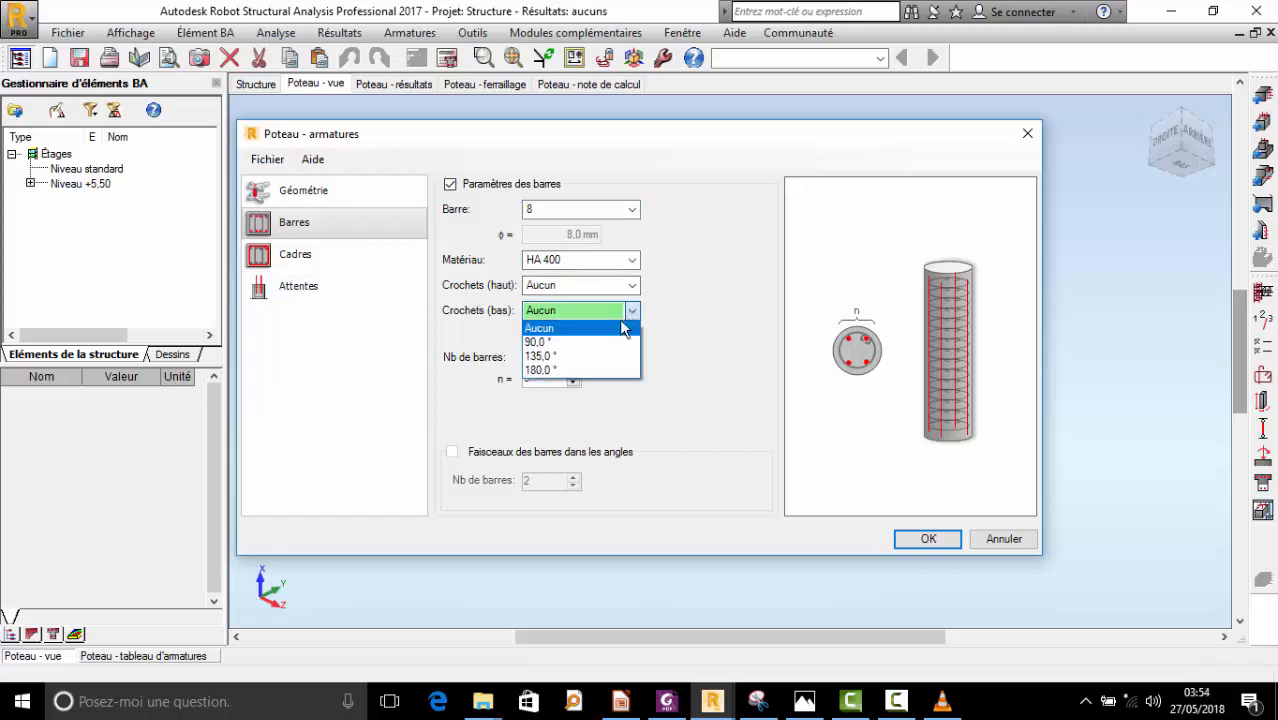
{"action": "left_click", "coordinate": [567, 343]}
- Change the longitudinal bar diameter to 16 mm and finally to 20 mm
{"action": "left_click", "coordinate": [294, 262]}
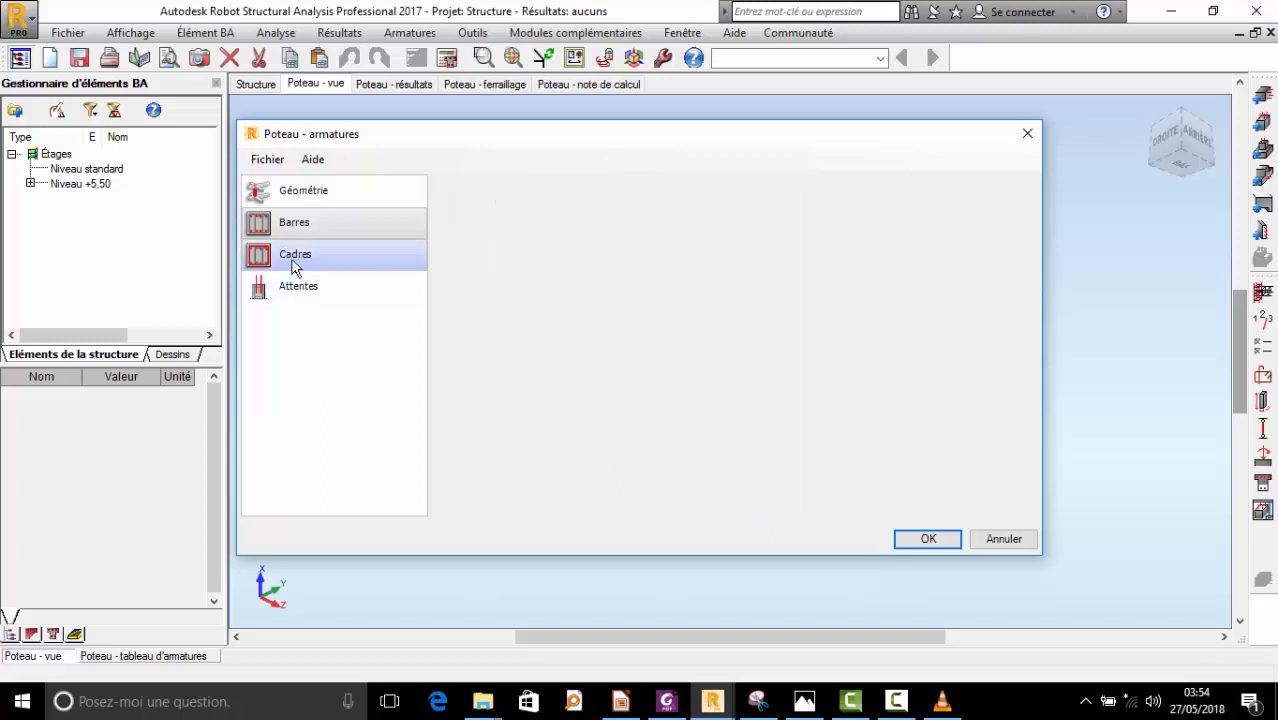
{"action": "left_click", "coordinate": [294, 224]}
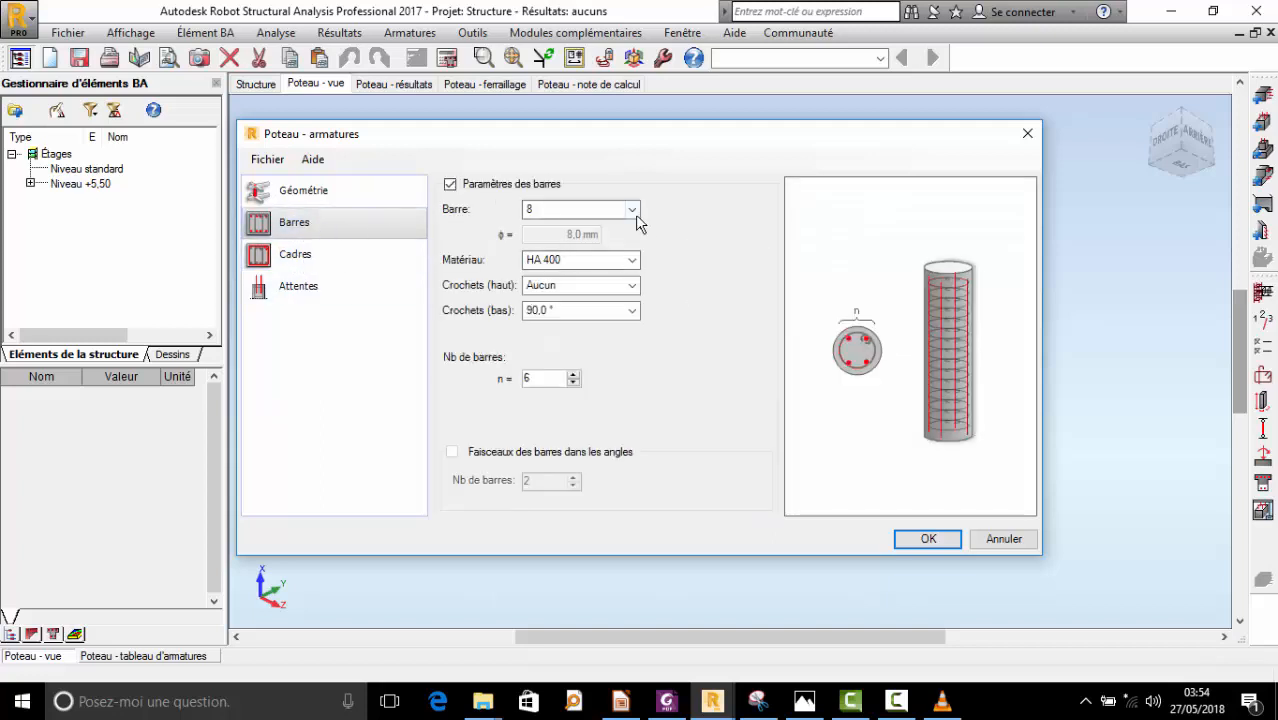
{"action": "left_click", "coordinate": [632, 209]}
{"action": "left_click", "coordinate": [564, 296]}
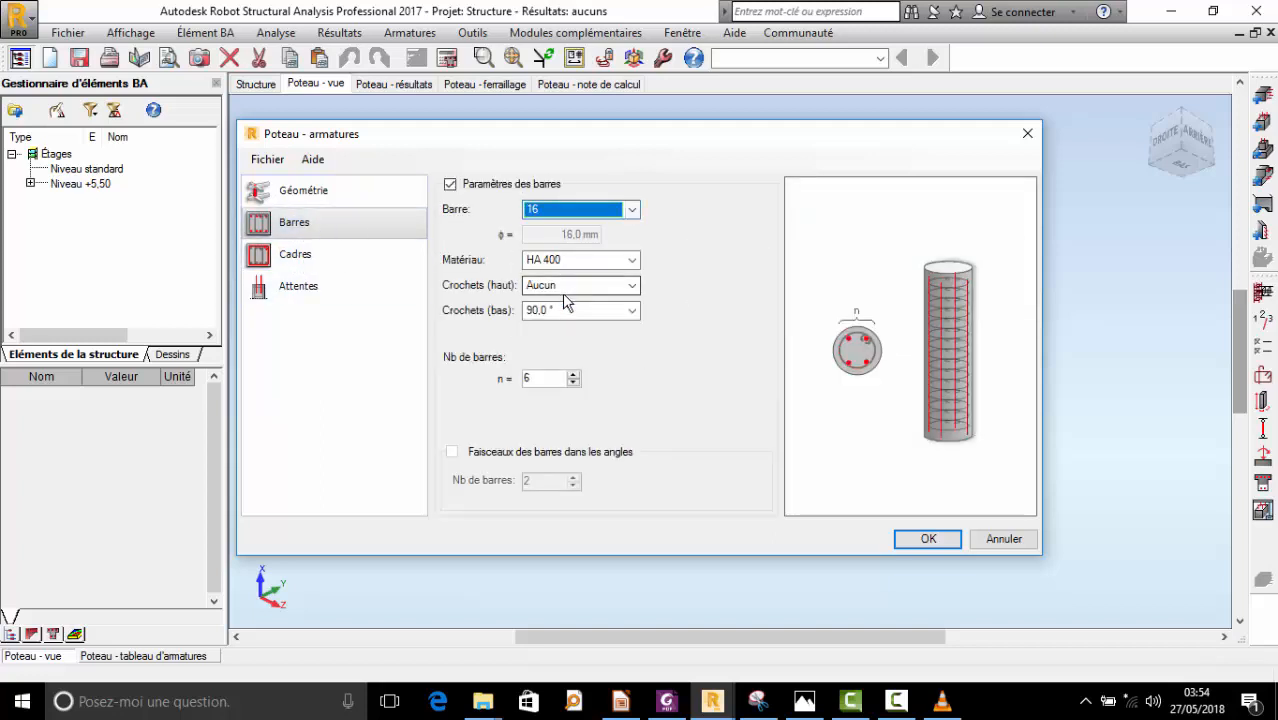
{"action": "left_click", "coordinate": [631, 210]}
{"action": "left_click", "coordinate": [560, 311]}
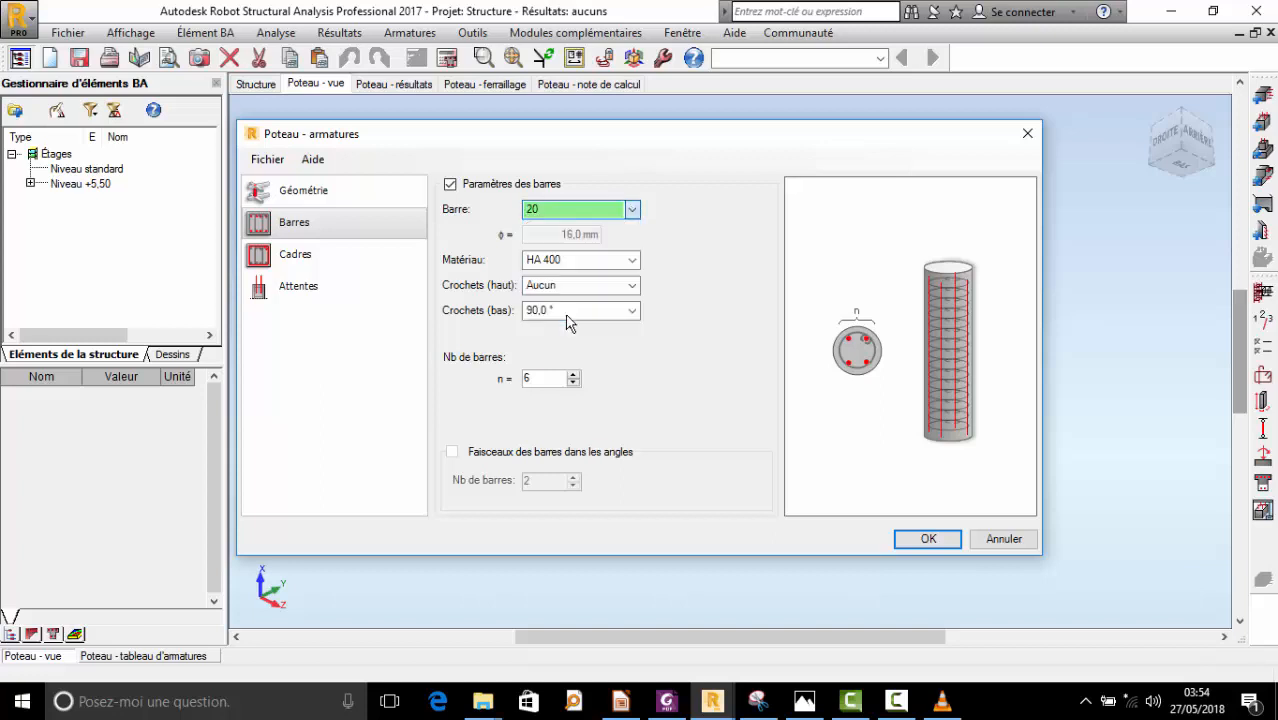
- Set the column's ties to 10 mm bars in HA 400 steel and display the starter bar (Attentes) settings
{"action": "left_click", "coordinate": [300, 255]}
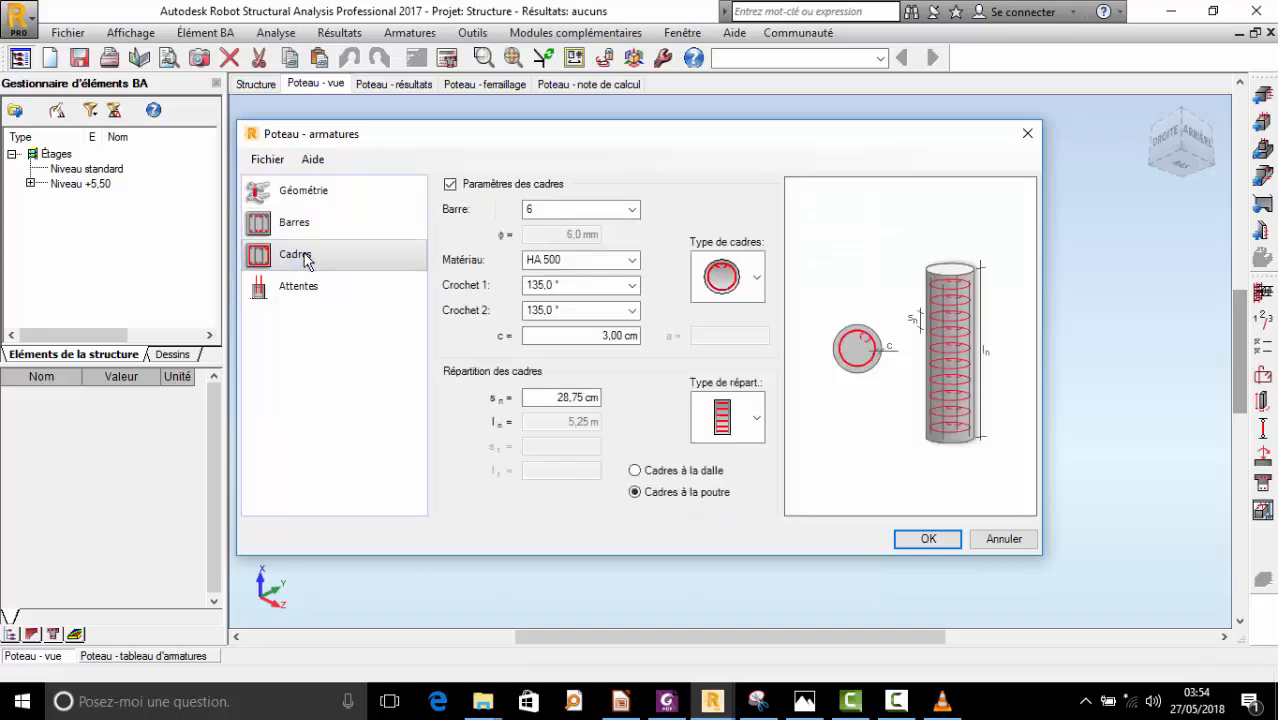
{"action": "left_click", "coordinate": [631, 209]}
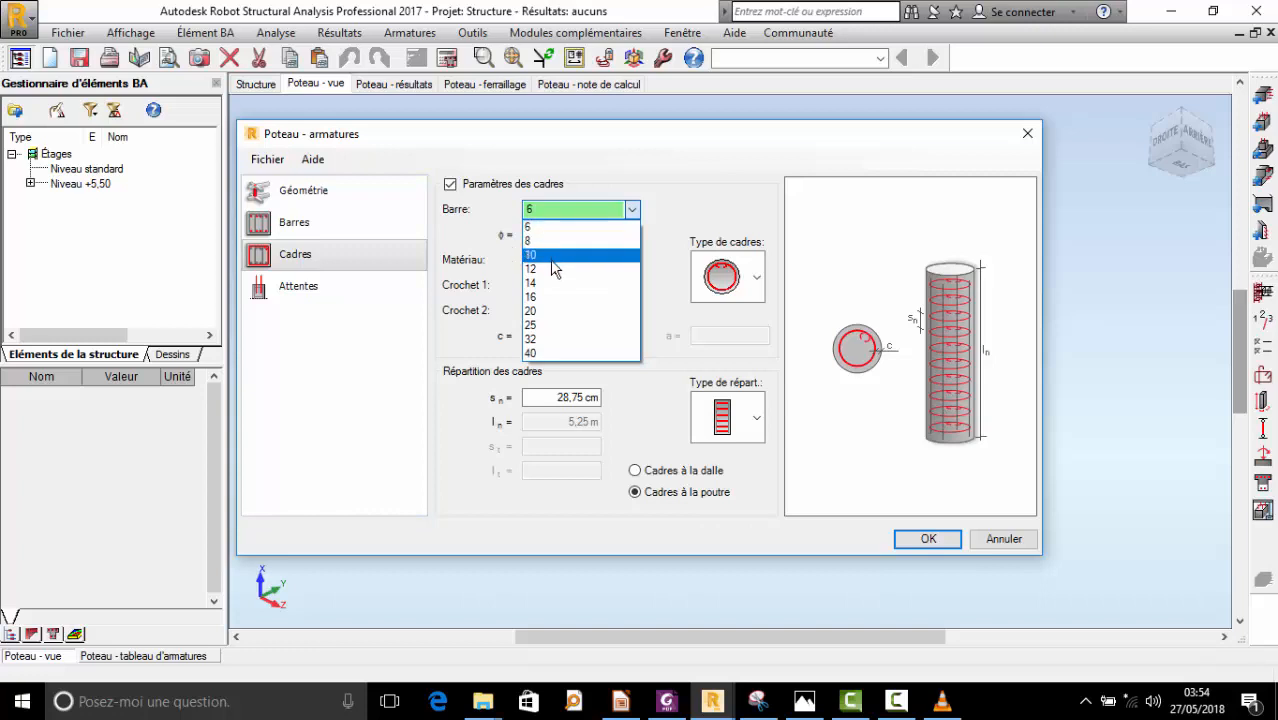
{"action": "left_click", "coordinate": [553, 257]}
{"action": "left_click", "coordinate": [631, 260]}
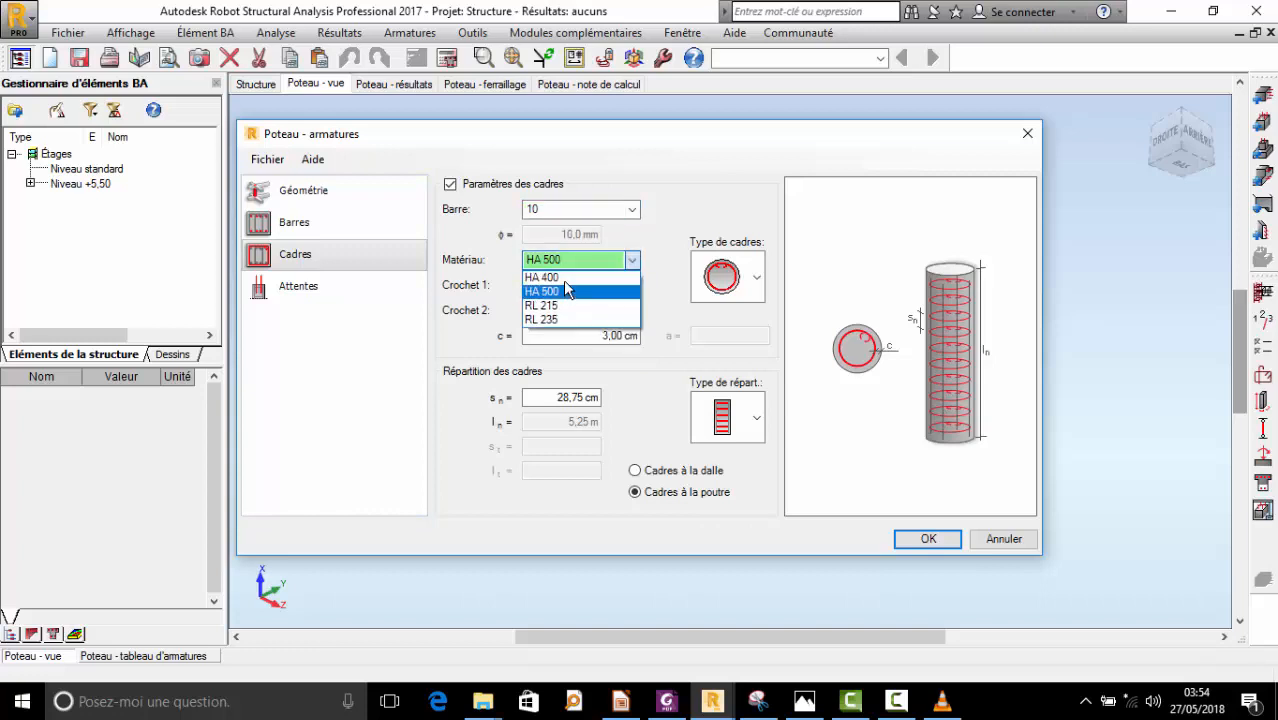
{"action": "left_click", "coordinate": [583, 279]}
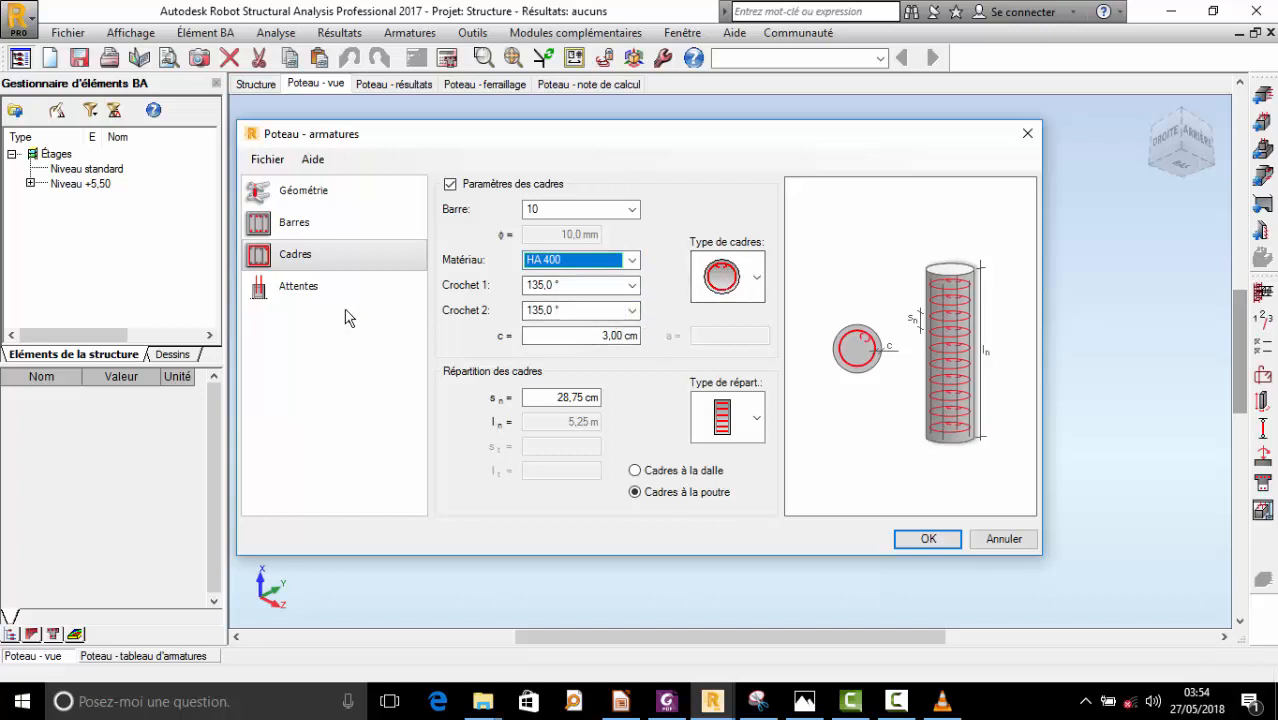
{"action": "left_click", "coordinate": [300, 288]}
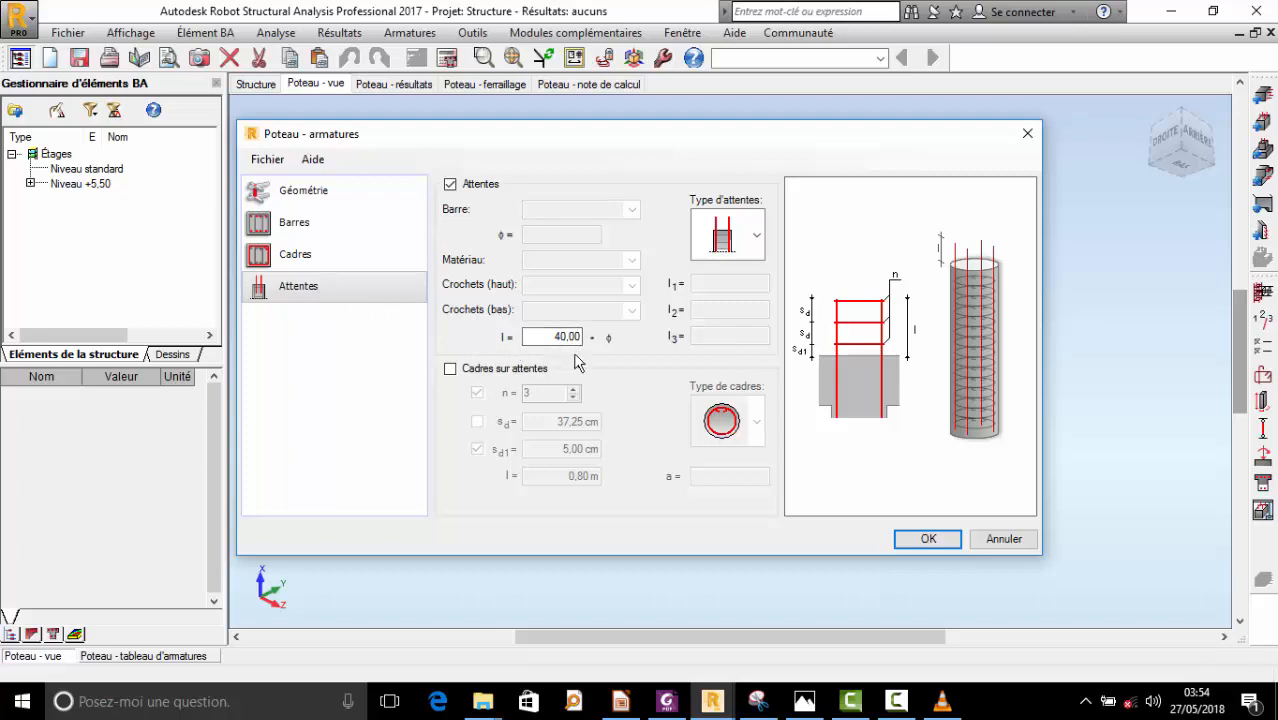
- Switch to Foxit PhantomPDF, look over the BAEL 91 reinforced concrete book's cover page, and return to Robot Structural Analysis
{"action": "left_click", "coordinate": [666, 700]}
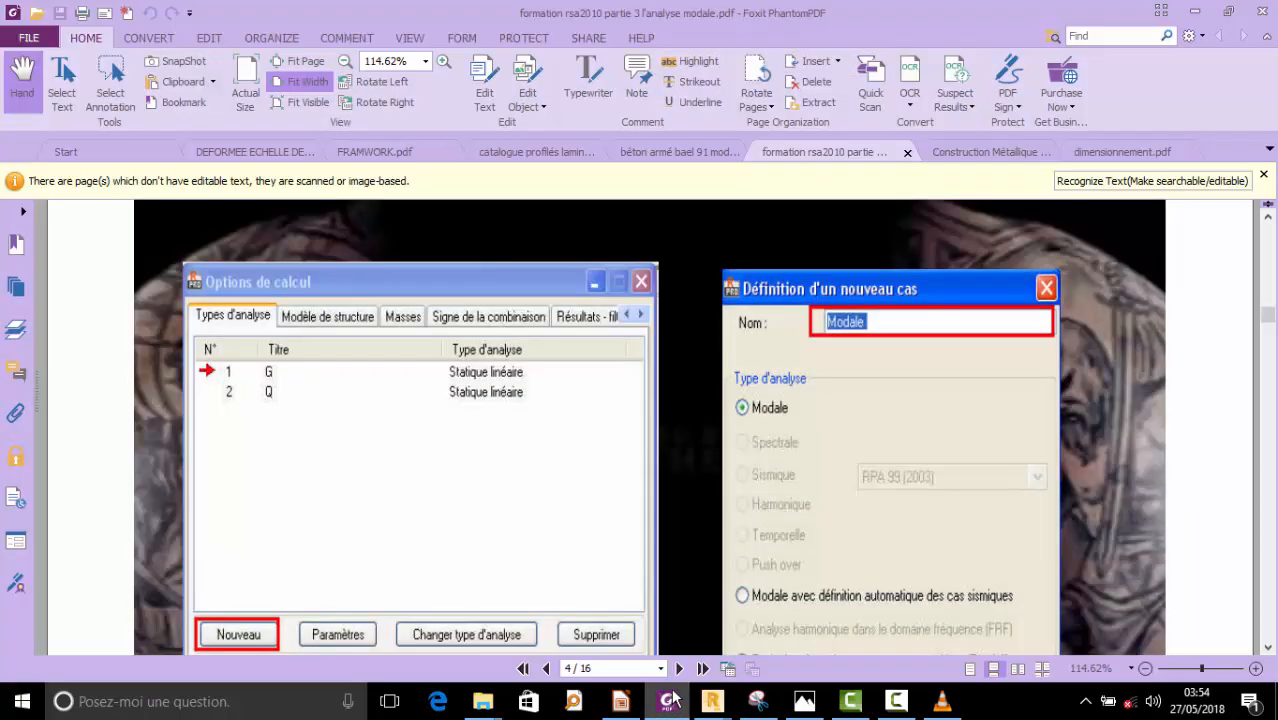
{"action": "left_click", "coordinate": [360, 153]}
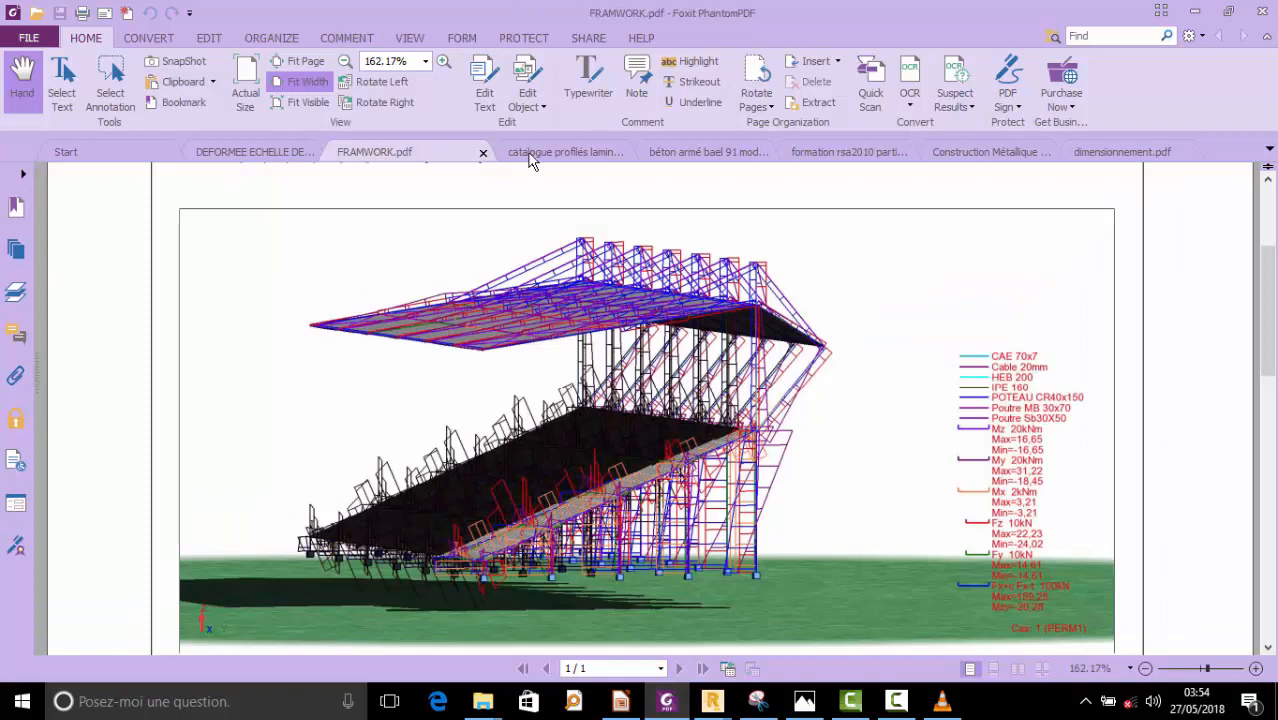
{"action": "left_click", "coordinate": [700, 153]}
{"action": "scroll", "coordinate": [753, 272], "scroll_direction": "down", "scroll_amount": 5}
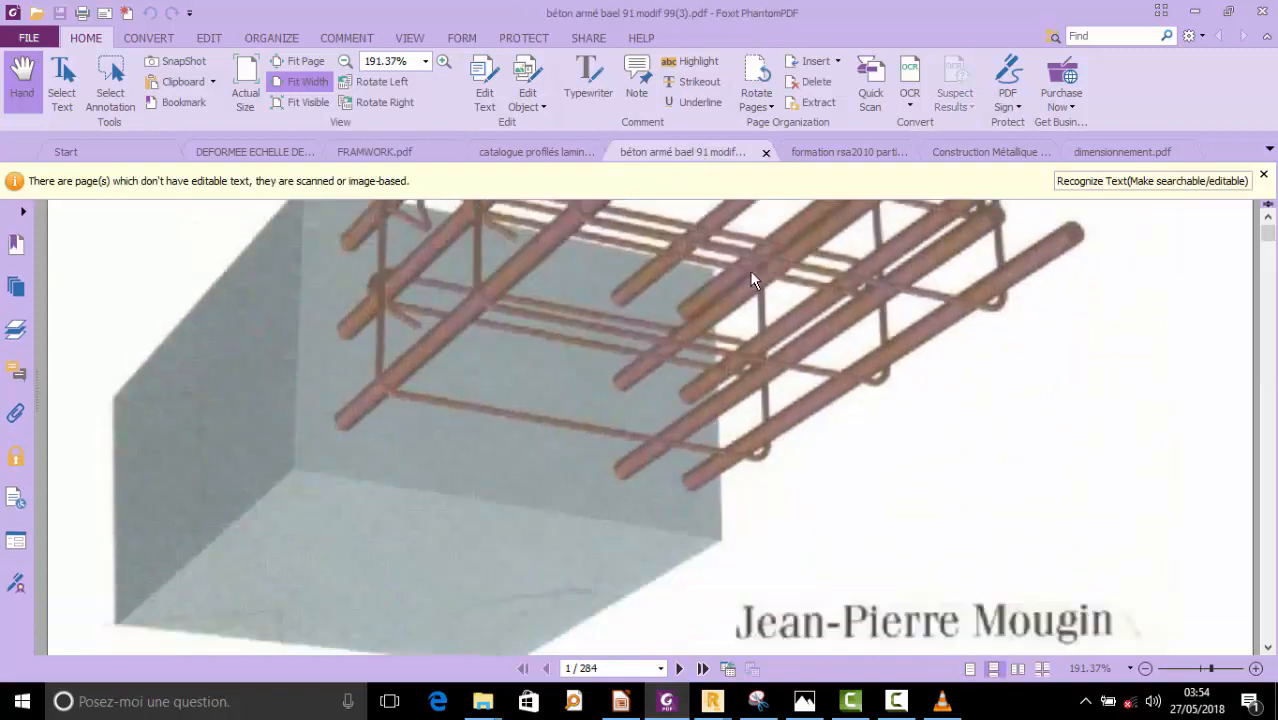
{"action": "scroll", "coordinate": [818, 356], "scroll_direction": "up", "scroll_amount": 1}
{"action": "scroll", "coordinate": [816, 355], "scroll_direction": "up", "scroll_amount": 3}
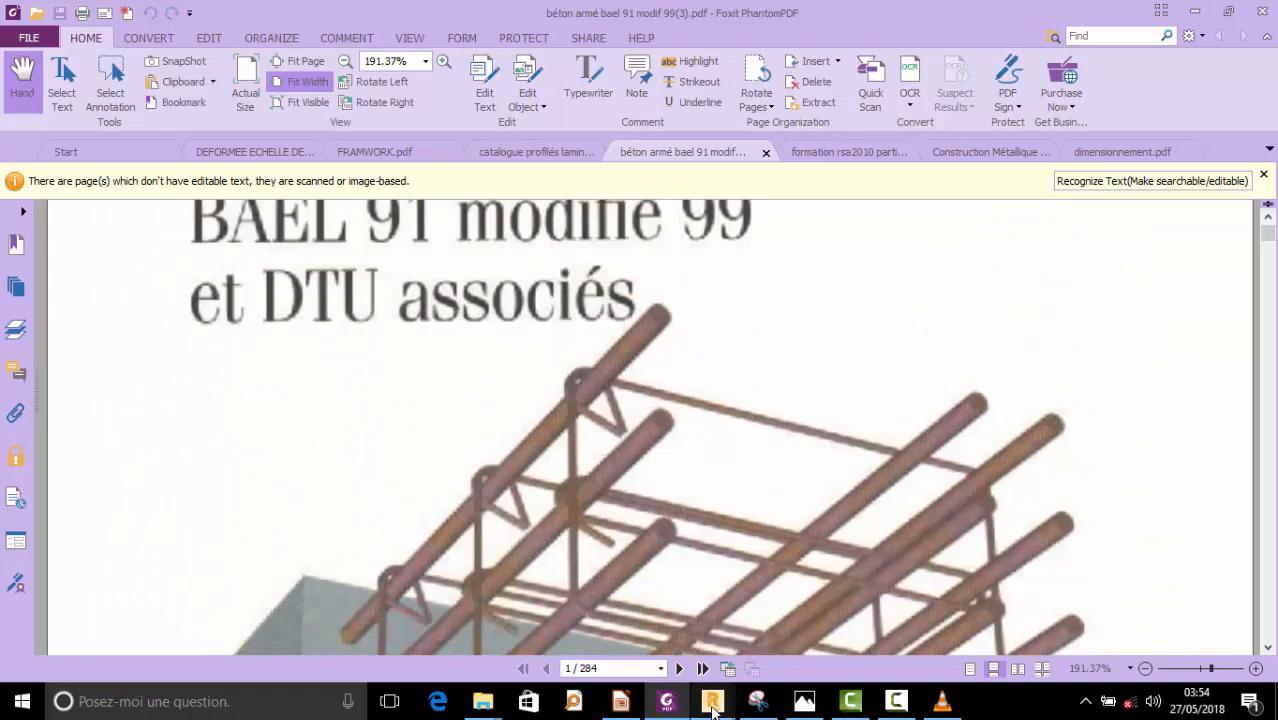
{"action": "scroll", "coordinate": [684, 530], "scroll_direction": "down", "scroll_amount": 3}
{"action": "scroll", "coordinate": [688, 580], "scroll_direction": "up", "scroll_amount": 1}
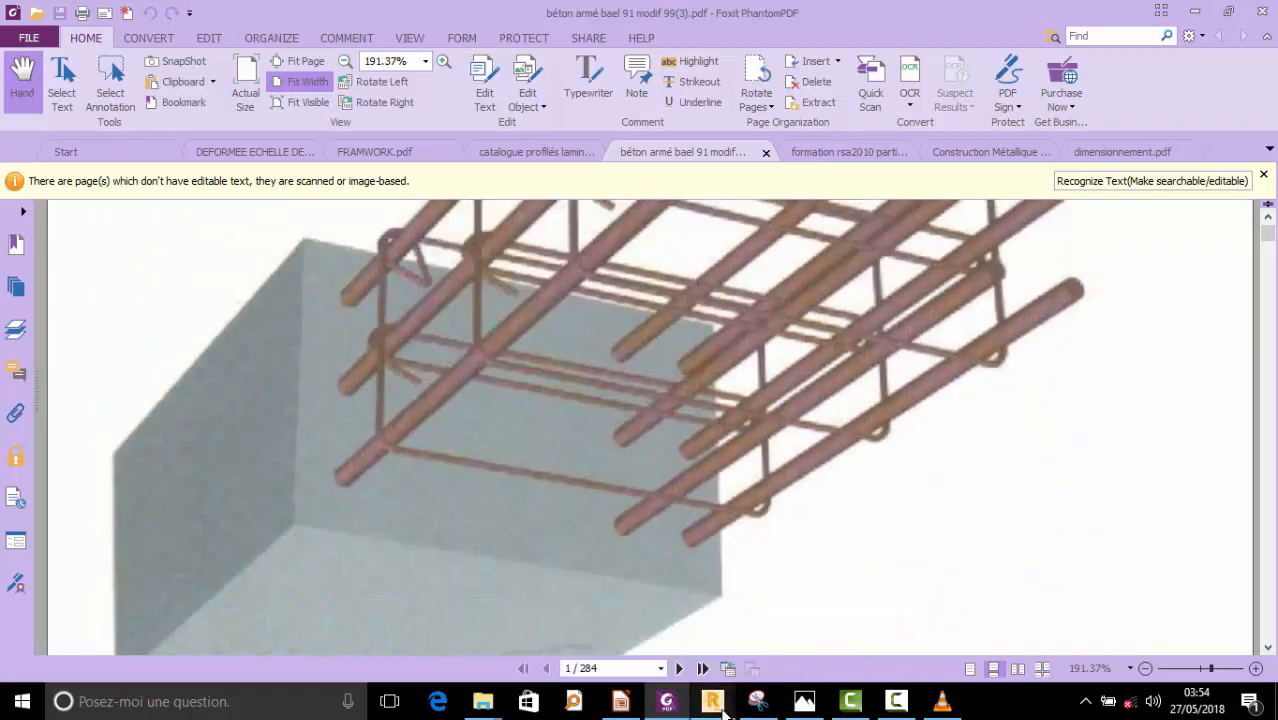
{"action": "mouse_move", "coordinate": [724, 712]}
{"action": "left_click", "coordinate": [820, 627]}
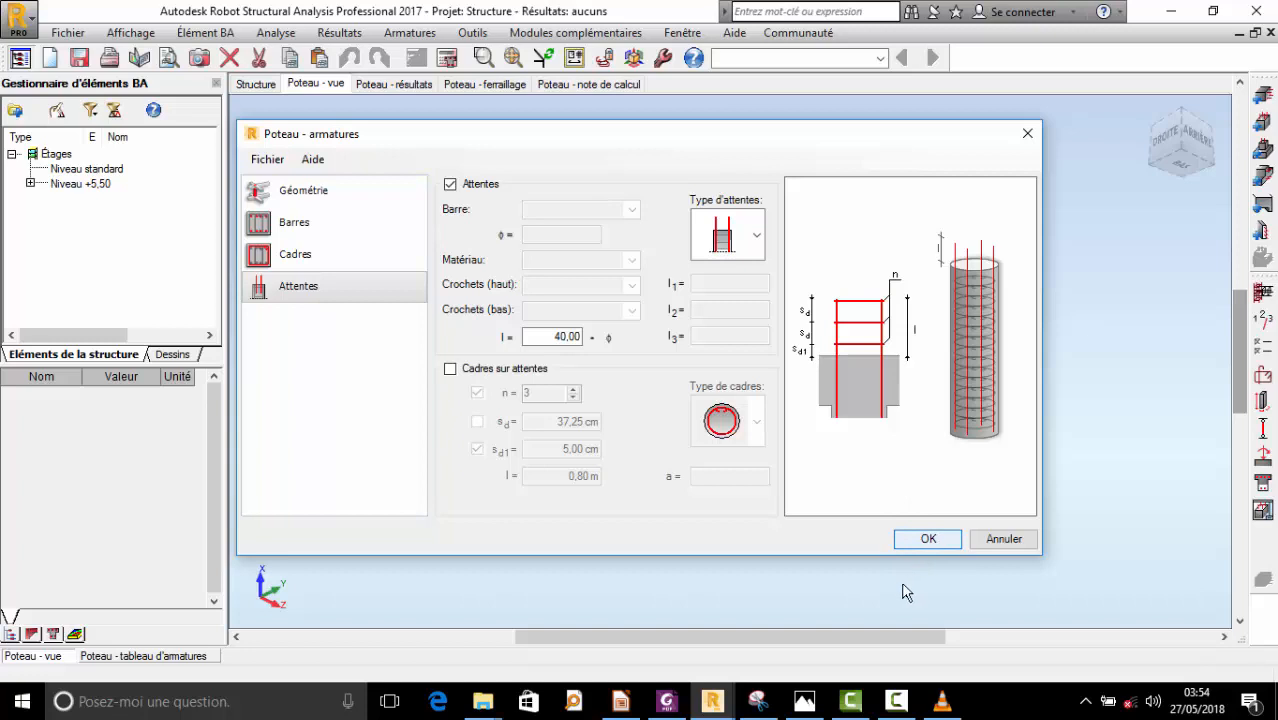
- Accept the column's reinforcement parameters and close the calculation messages for the column
{"action": "left_click", "coordinate": [896, 701]}
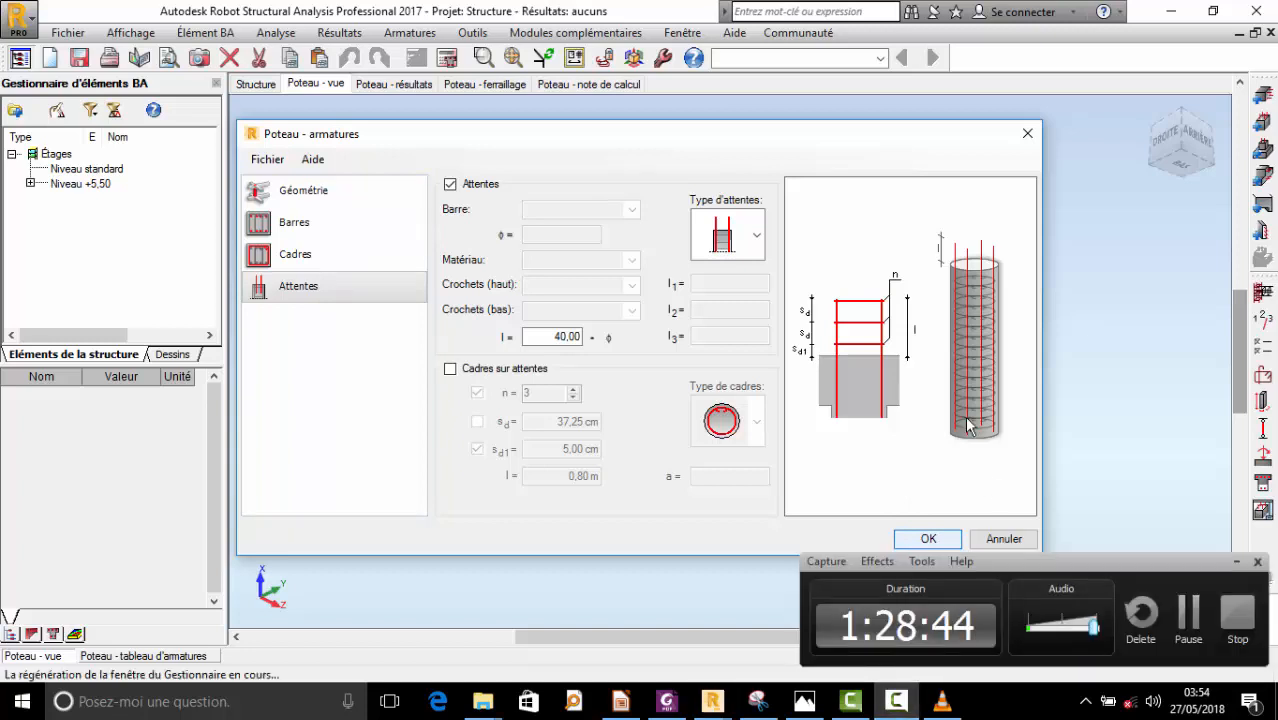
{"action": "key", "text": "Return"}
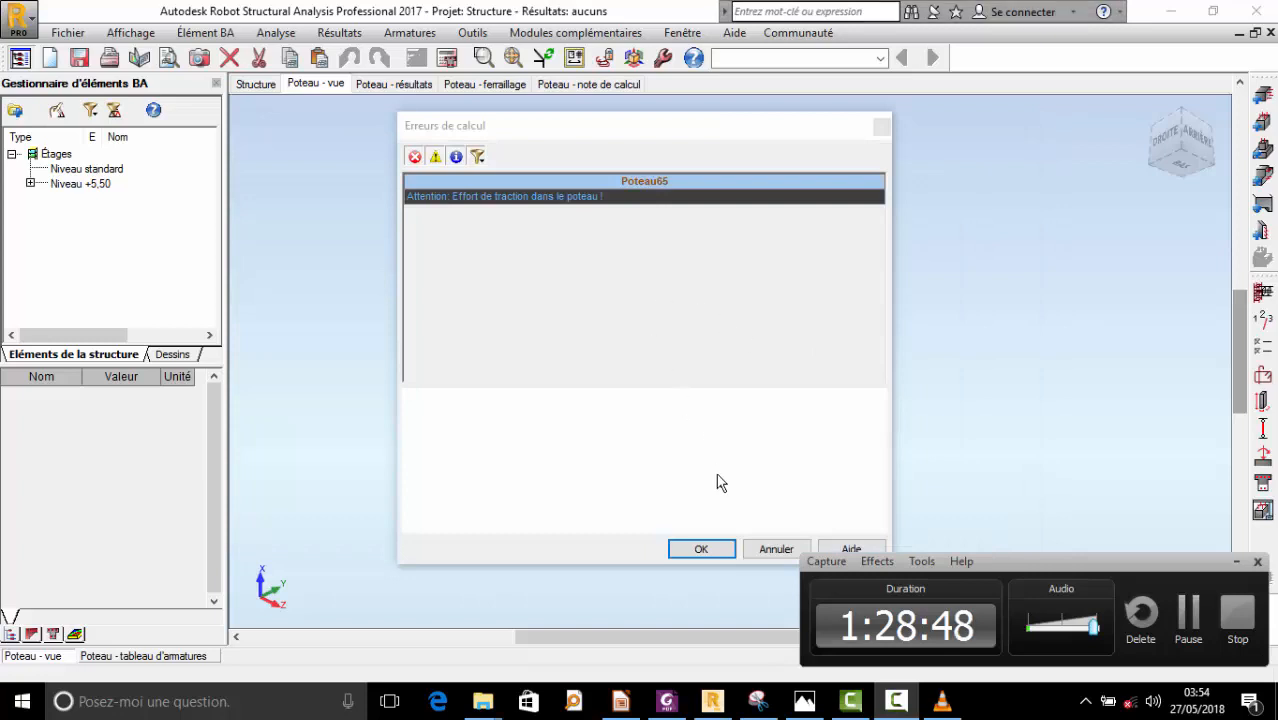
{"action": "left_click", "coordinate": [721, 548]}
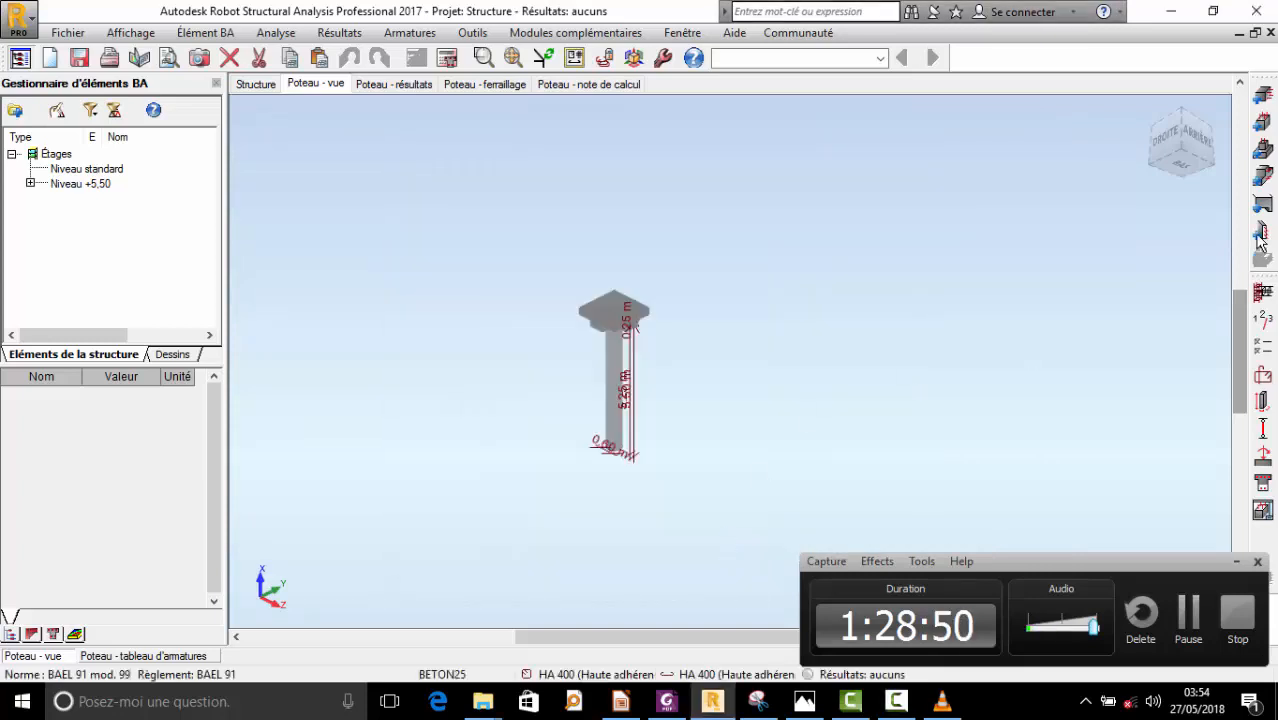
- Confirm the storey parameters with level 0,00 m, cracking peu préjudiciable and fire resistance 0 h
{"action": "left_click", "coordinate": [1263, 343]}
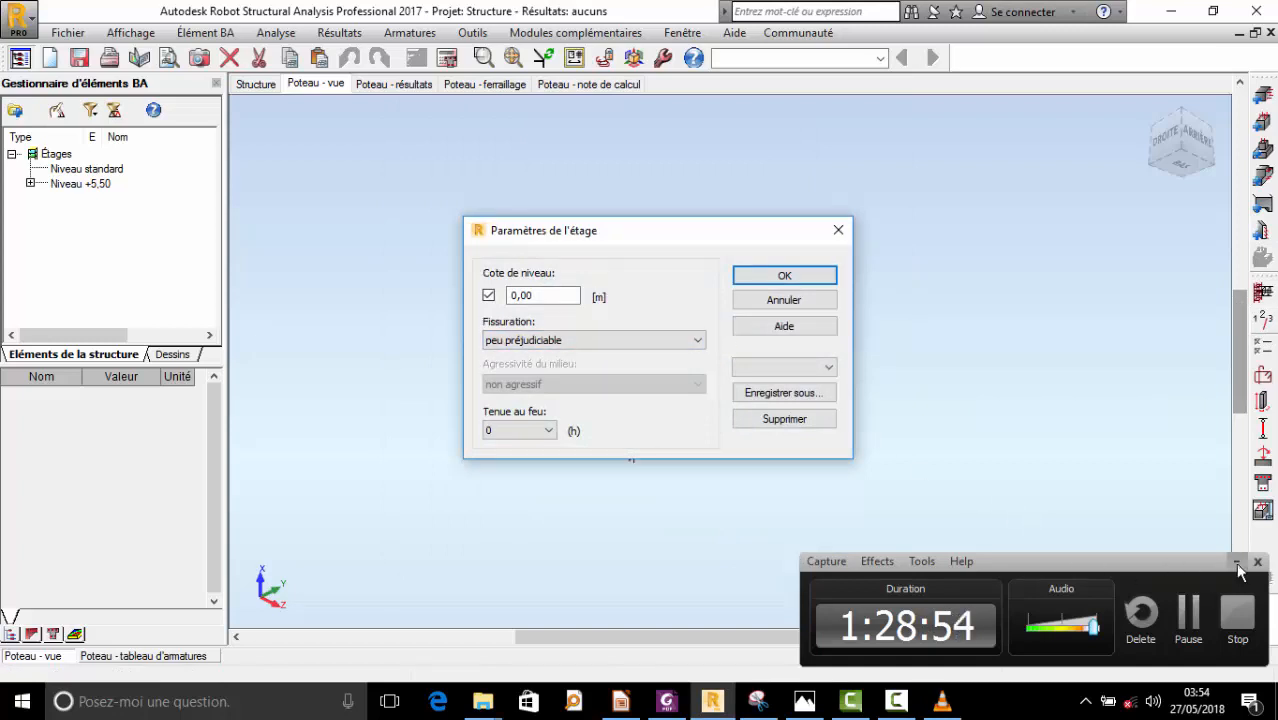
{"action": "left_click", "coordinate": [1239, 567]}
{"action": "left_click", "coordinate": [573, 343]}
{"action": "left_click", "coordinate": [577, 343]}
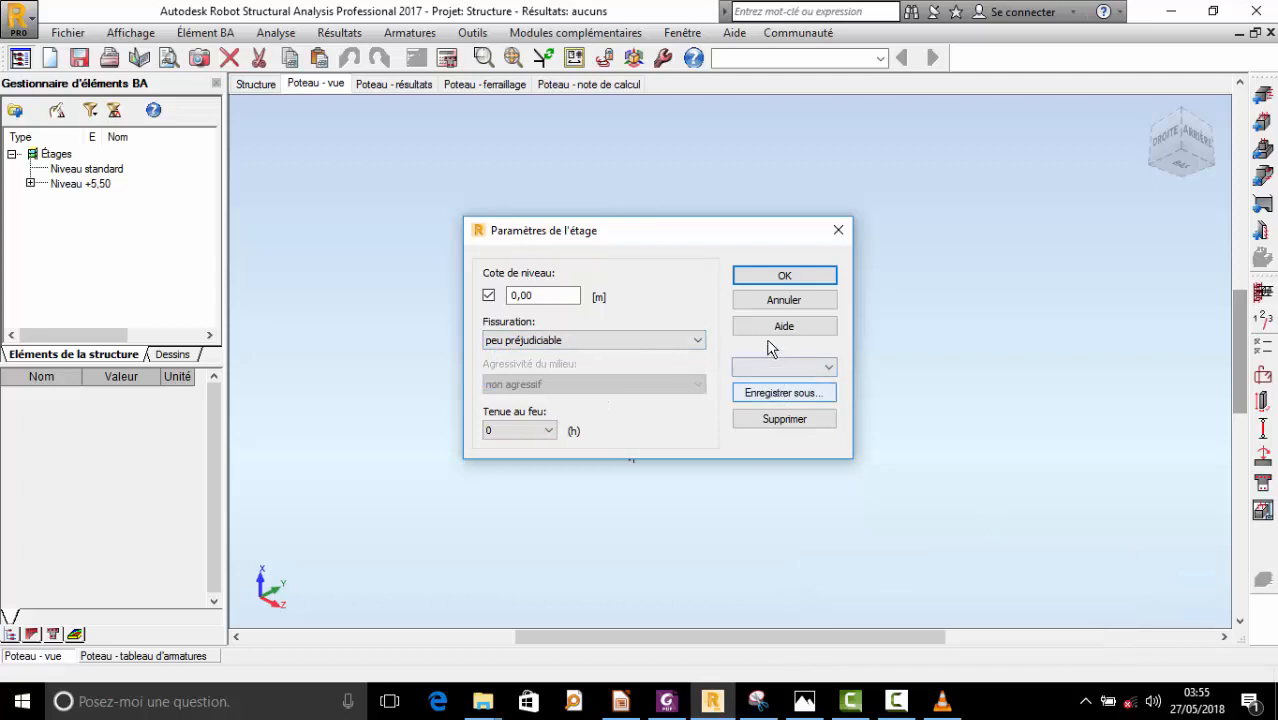
{"action": "left_click", "coordinate": [826, 278]}
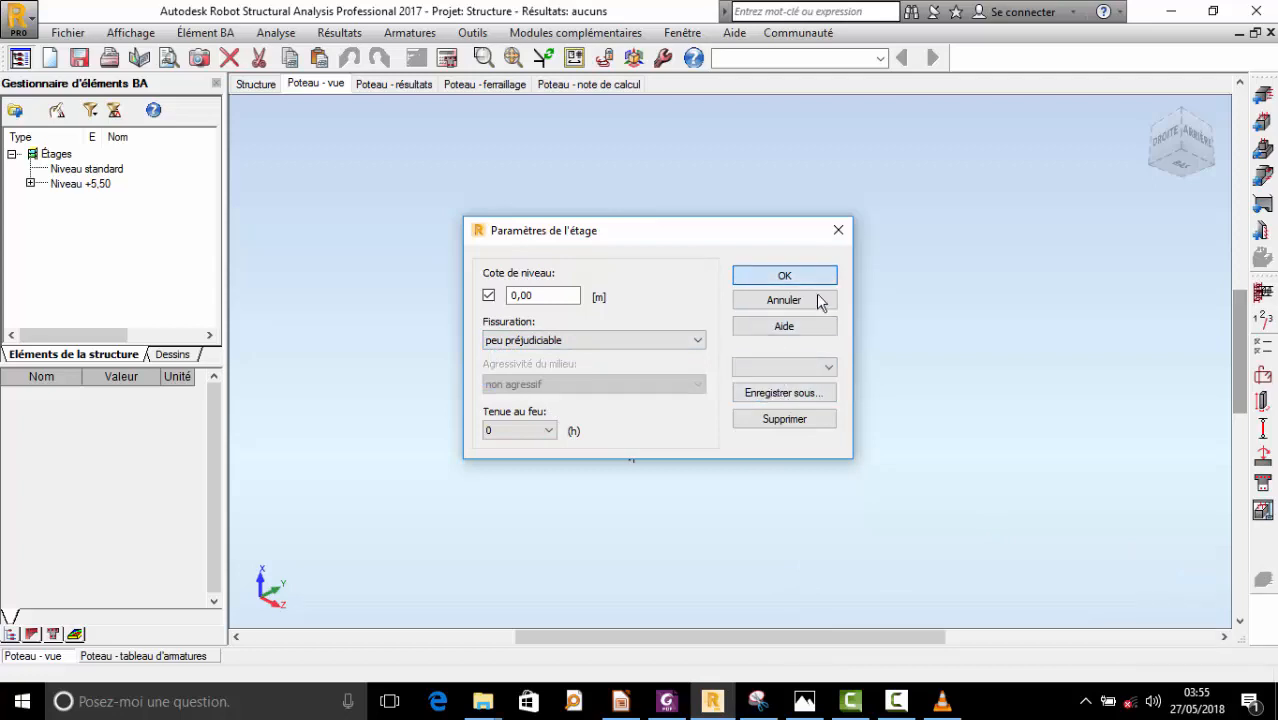
- Review the BAEL 91 calculation options and restrict the longitudinal steel from all diameters to 16 mm bars
{"action": "left_click", "coordinate": [1262, 346]}
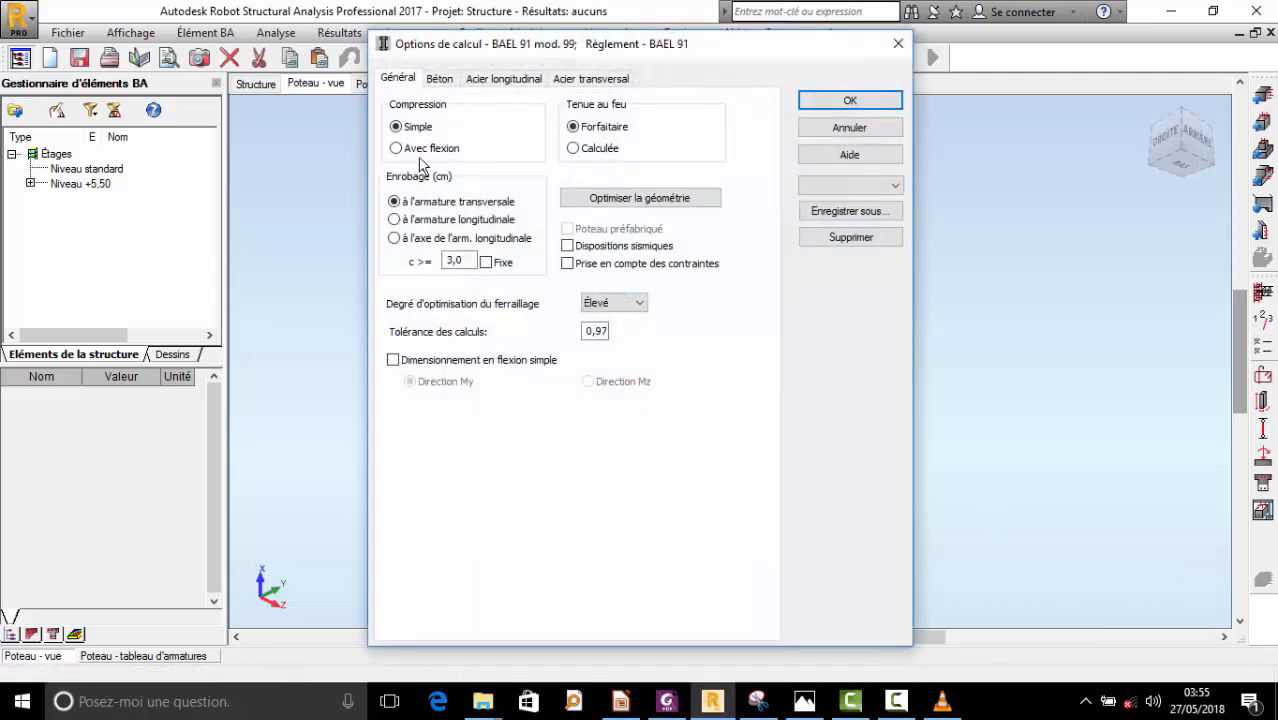
{"action": "left_click", "coordinate": [430, 84]}
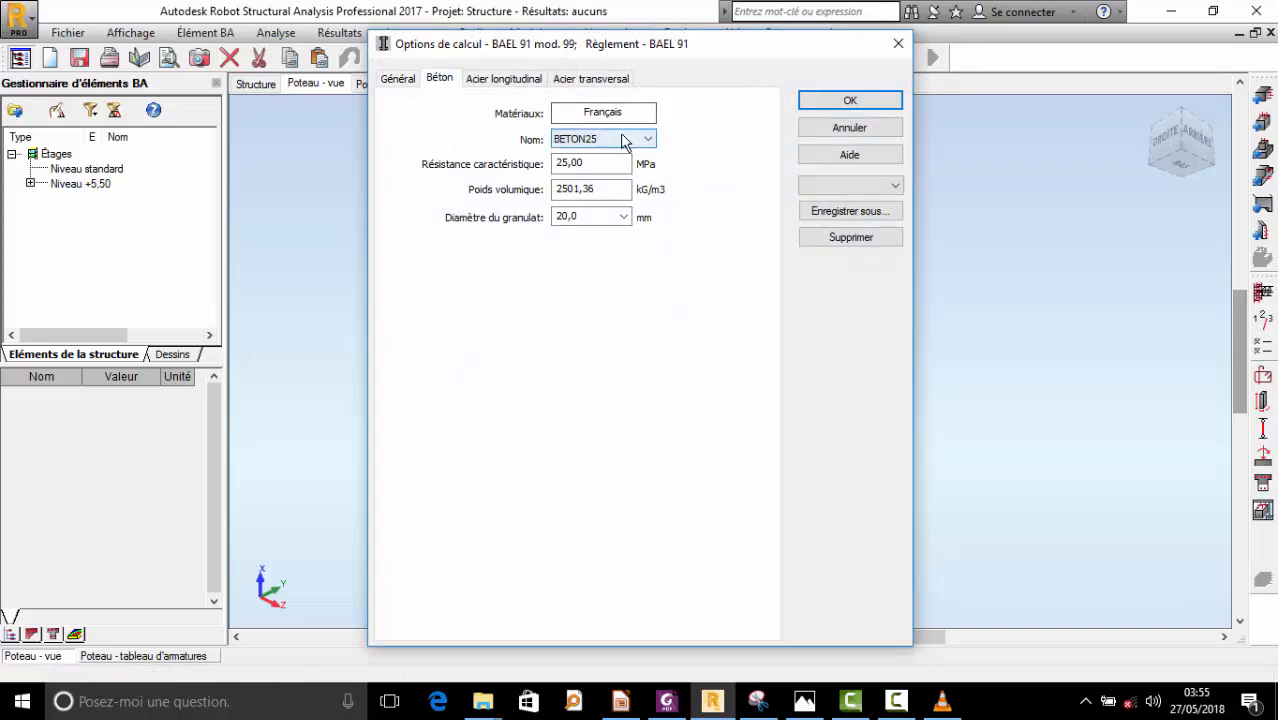
{"action": "left_click", "coordinate": [492, 82]}
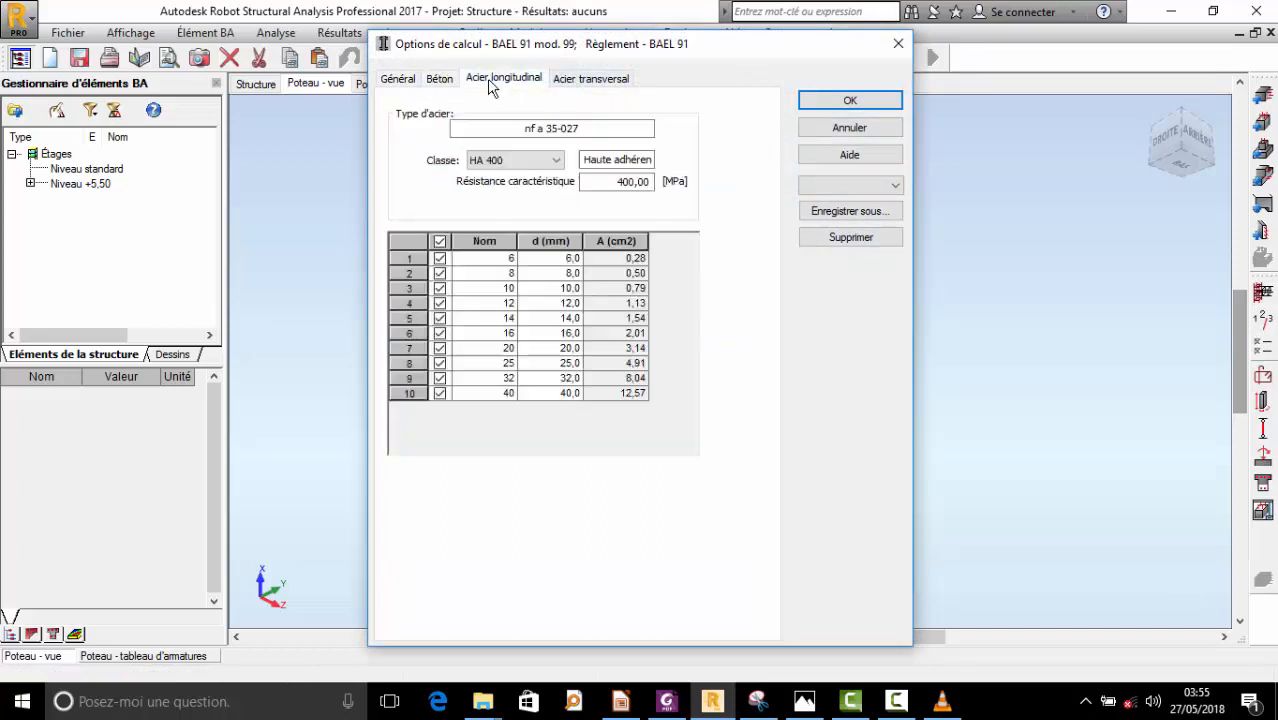
{"action": "left_click", "coordinate": [440, 242]}
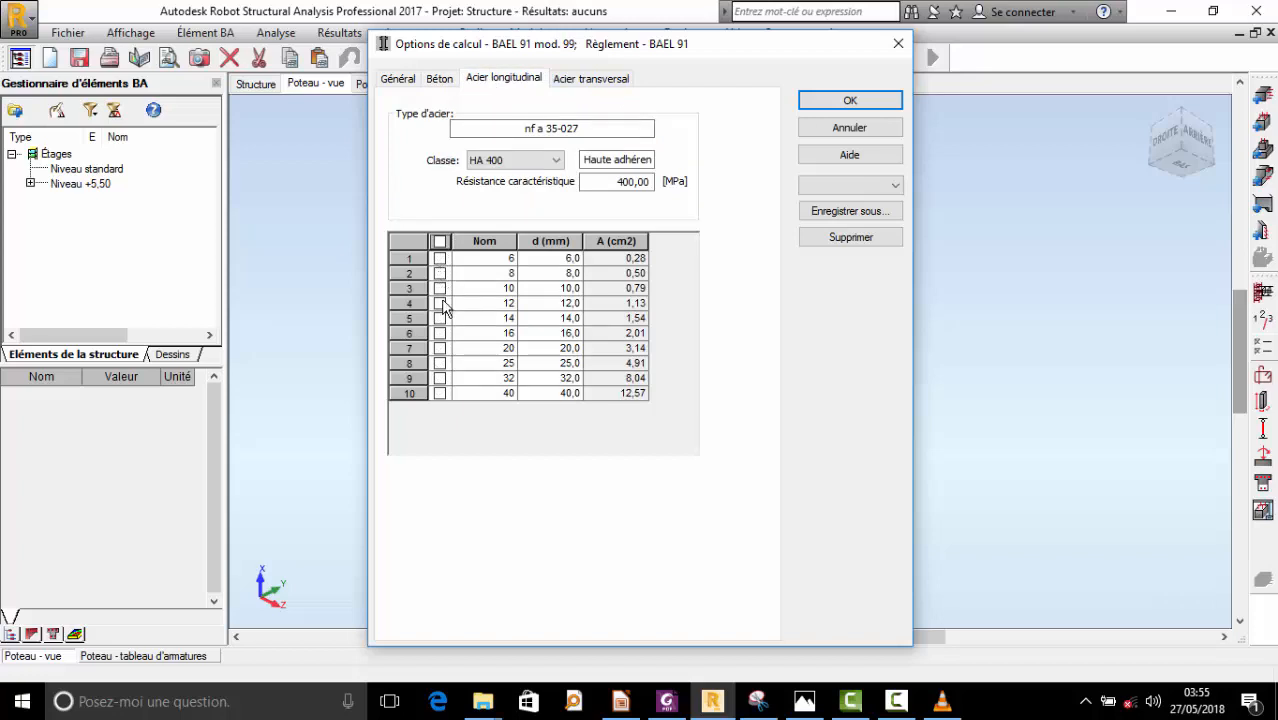
{"action": "left_click", "coordinate": [440, 334]}
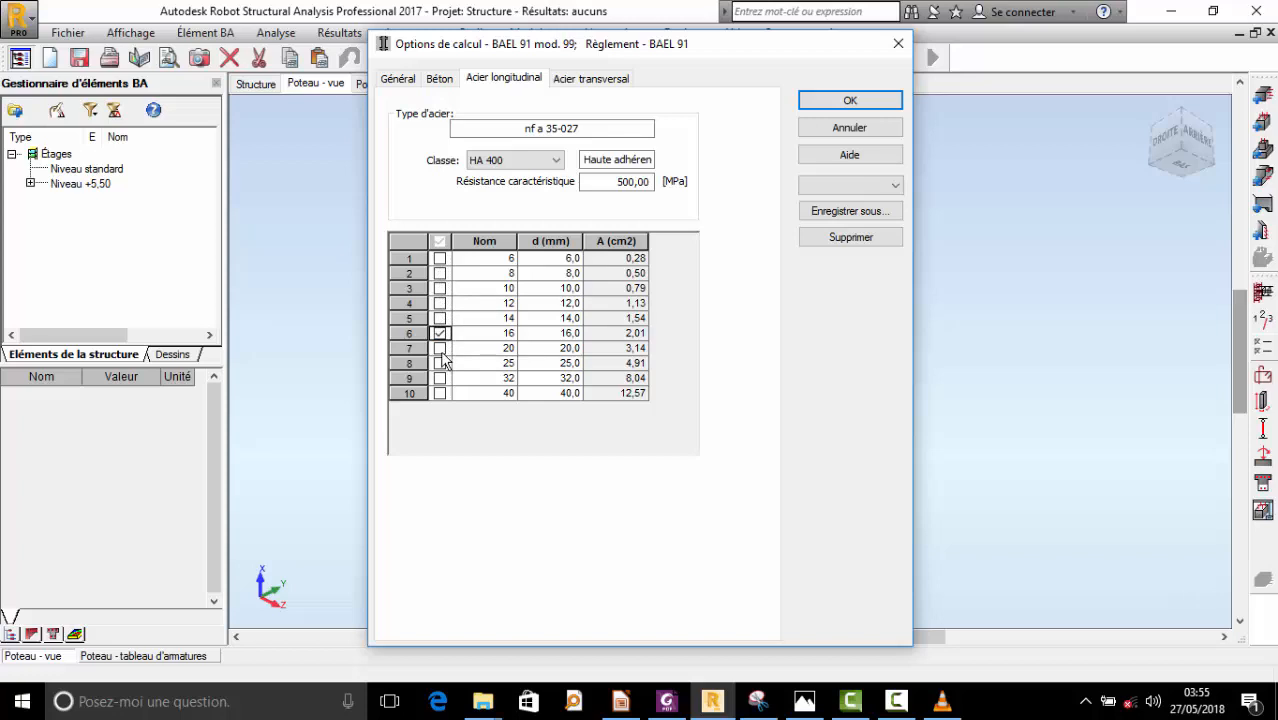
- Restrict the transverse steel in the calculation options to 8 mm and 10 mm bars
{"action": "left_click", "coordinate": [589, 80]}
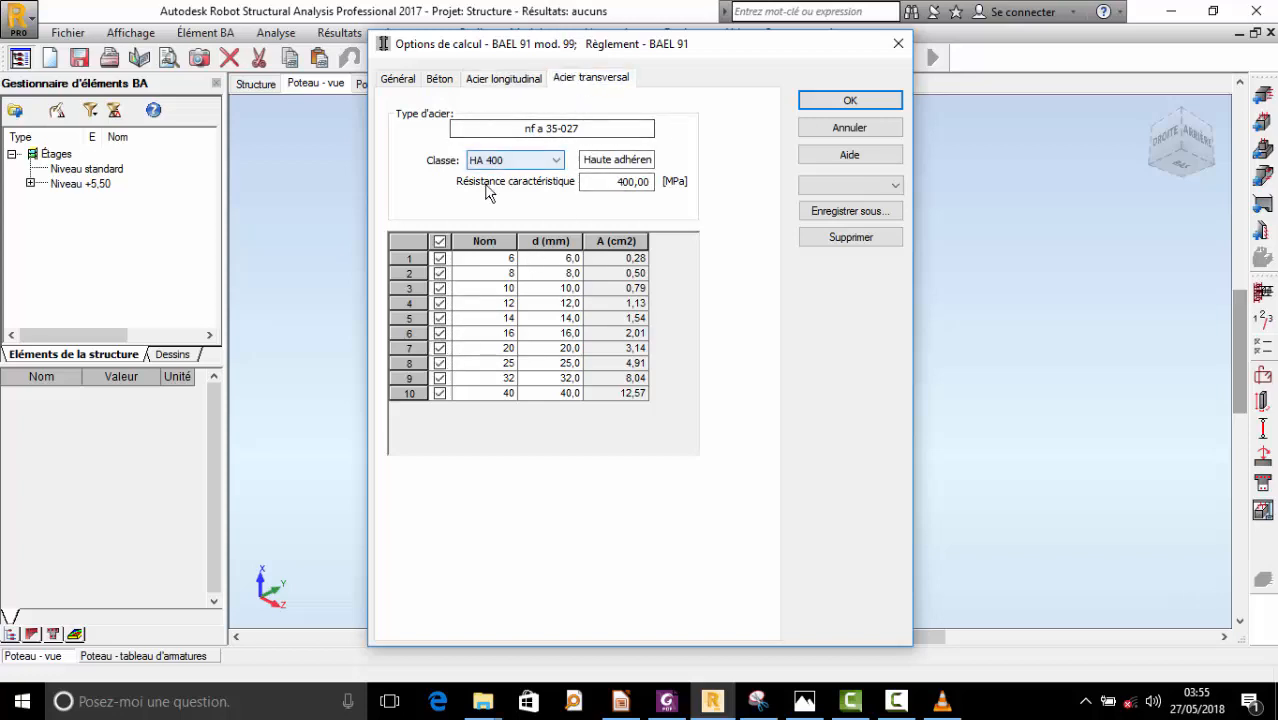
{"action": "left_click", "coordinate": [437, 247]}
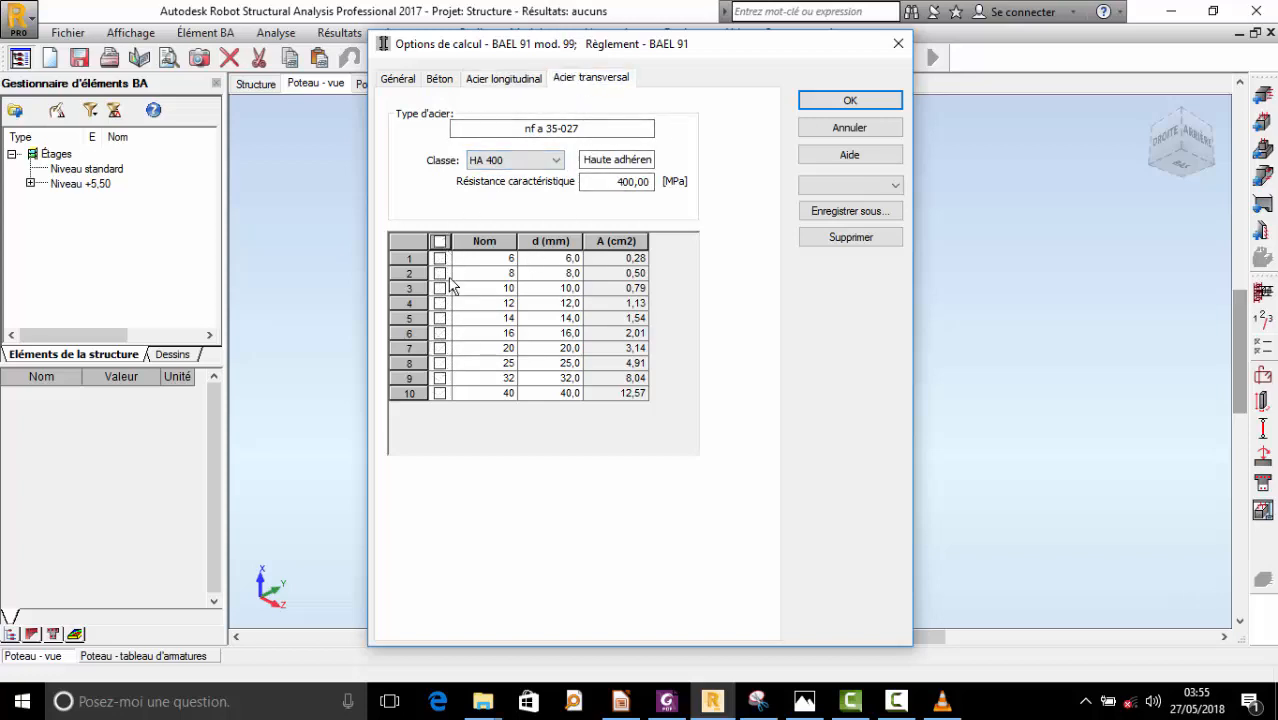
{"action": "left_click", "coordinate": [439, 272]}
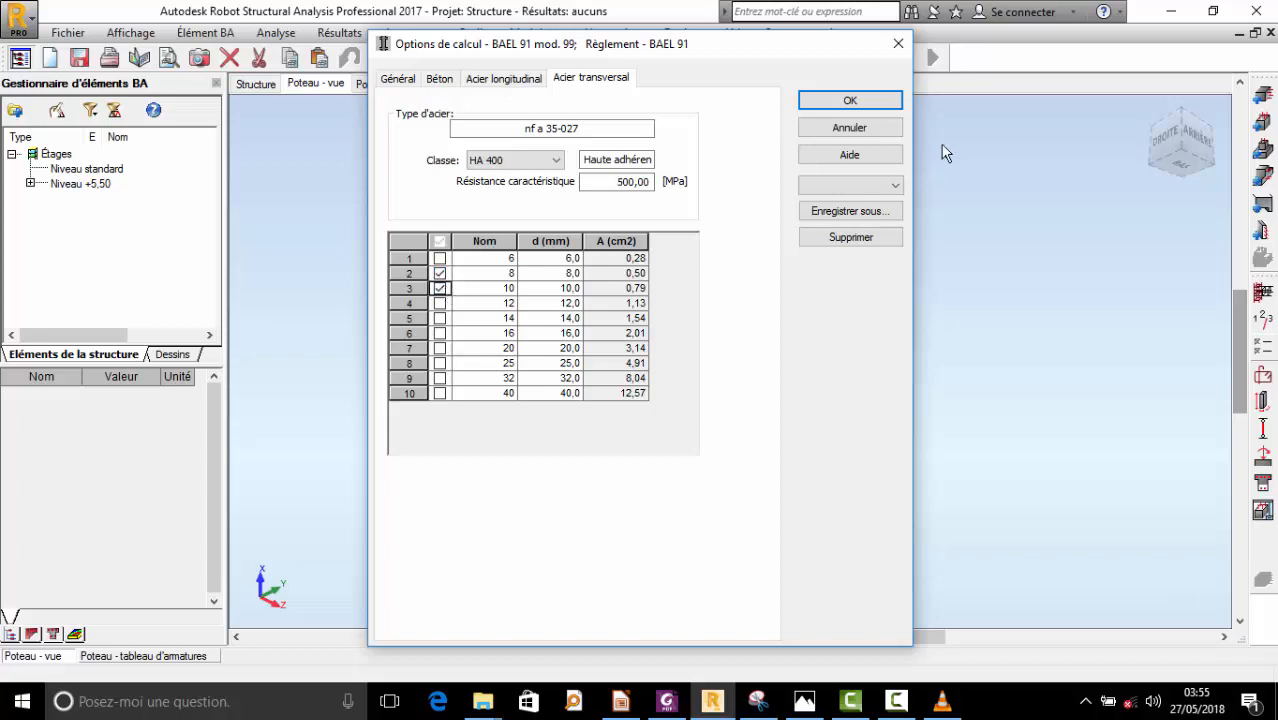
- Accept the calculation options and set the column's main bar diameter to 20 in the reinforcement layout
{"action": "left_click", "coordinate": [852, 102]}
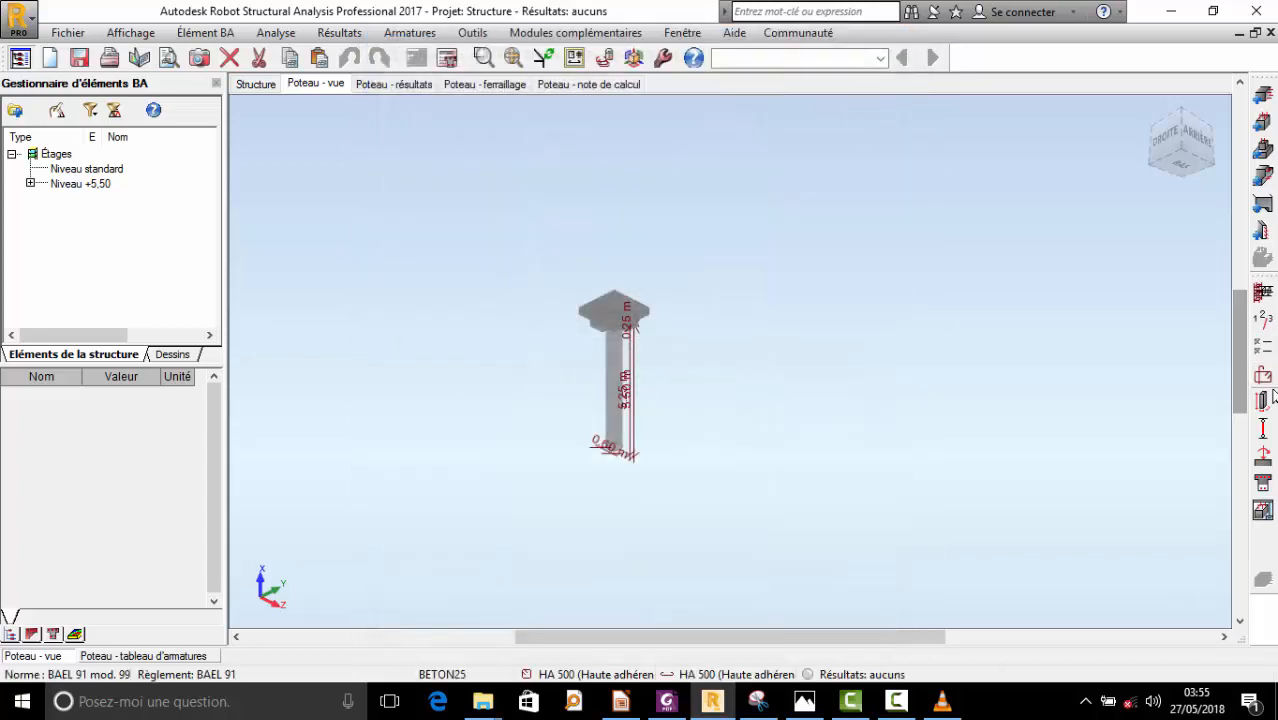
{"action": "left_click", "coordinate": [1264, 399]}
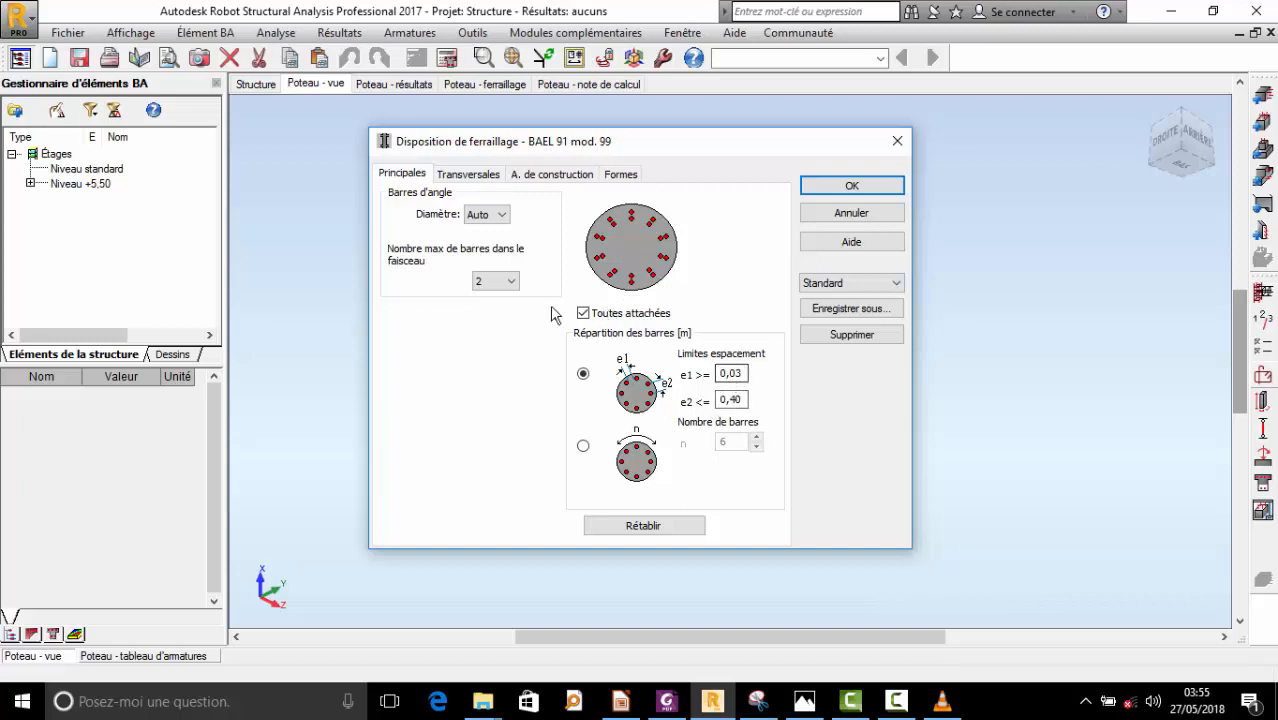
{"action": "left_click", "coordinate": [505, 224]}
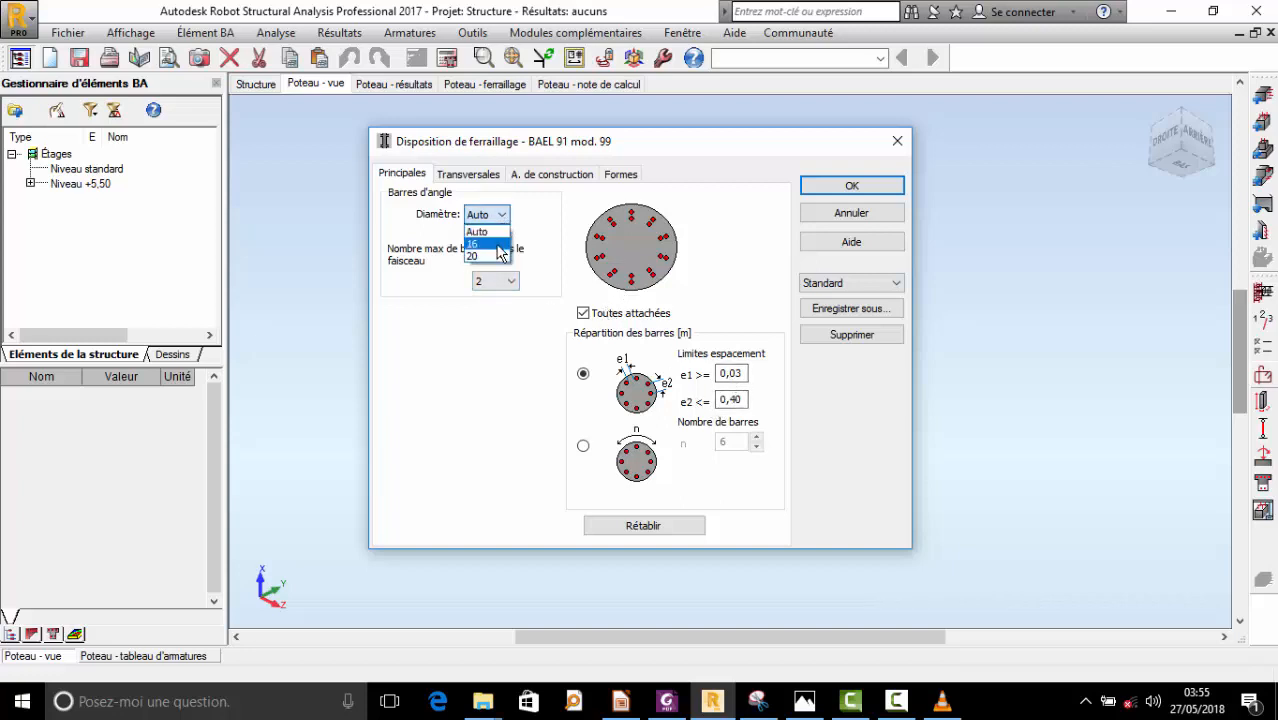
{"action": "left_click", "coordinate": [491, 255]}
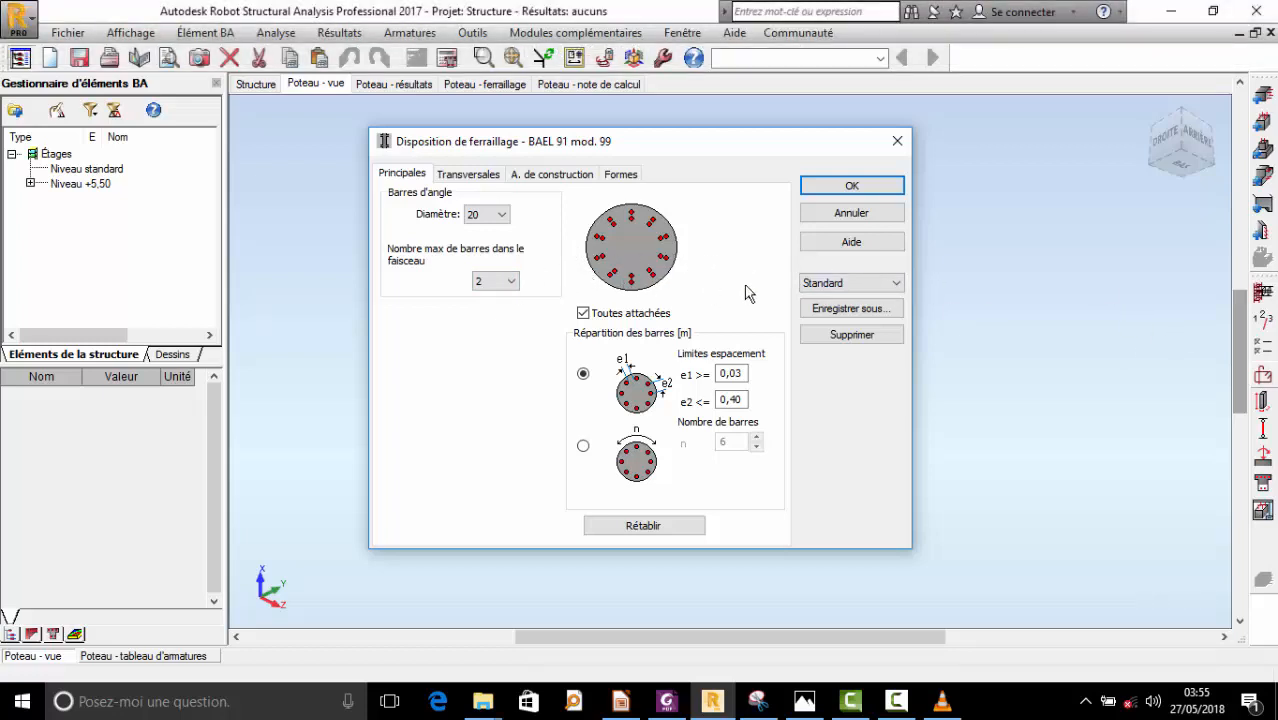
{"action": "left_click", "coordinate": [470, 175]}
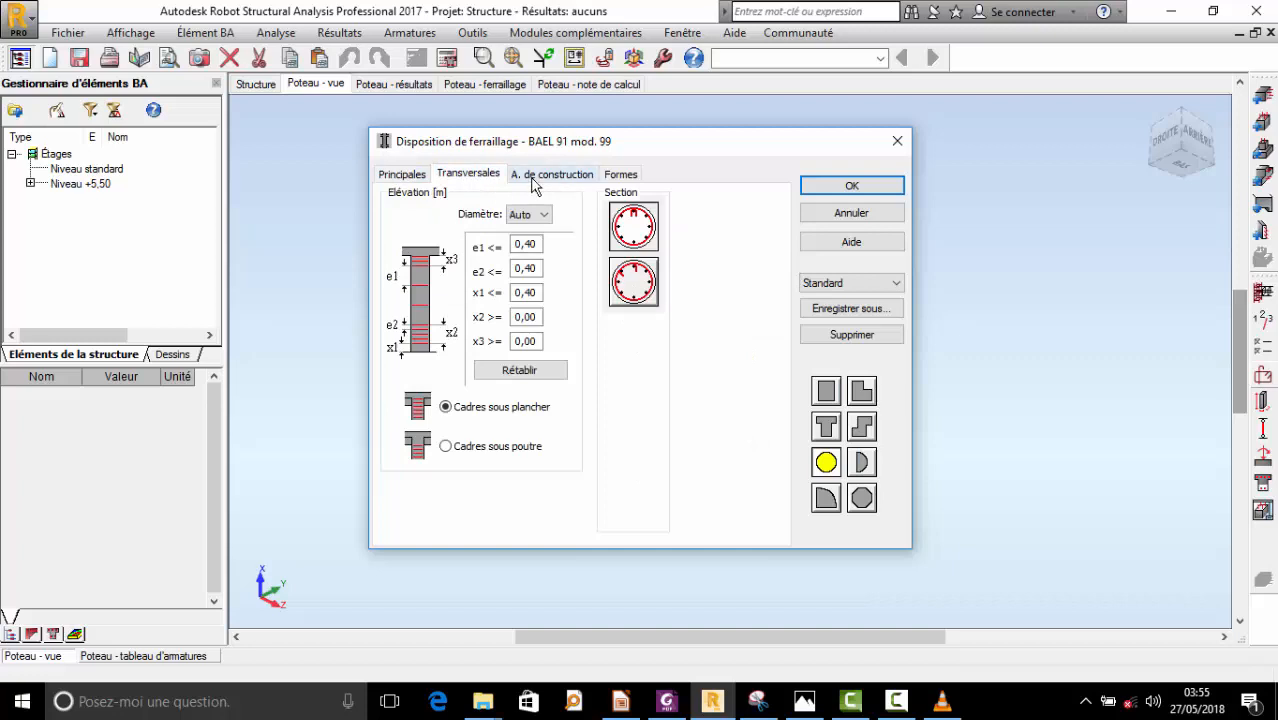
{"action": "left_click", "coordinate": [536, 175]}
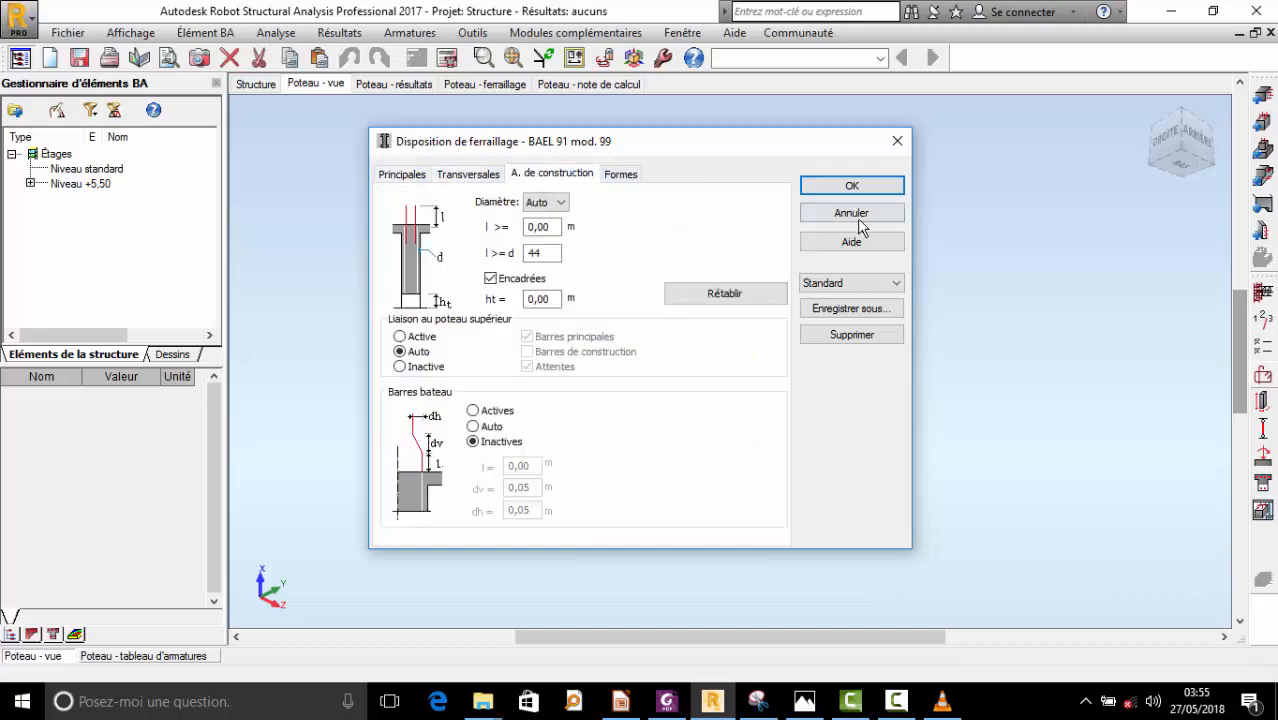
{"action": "left_click", "coordinate": [851, 186]}
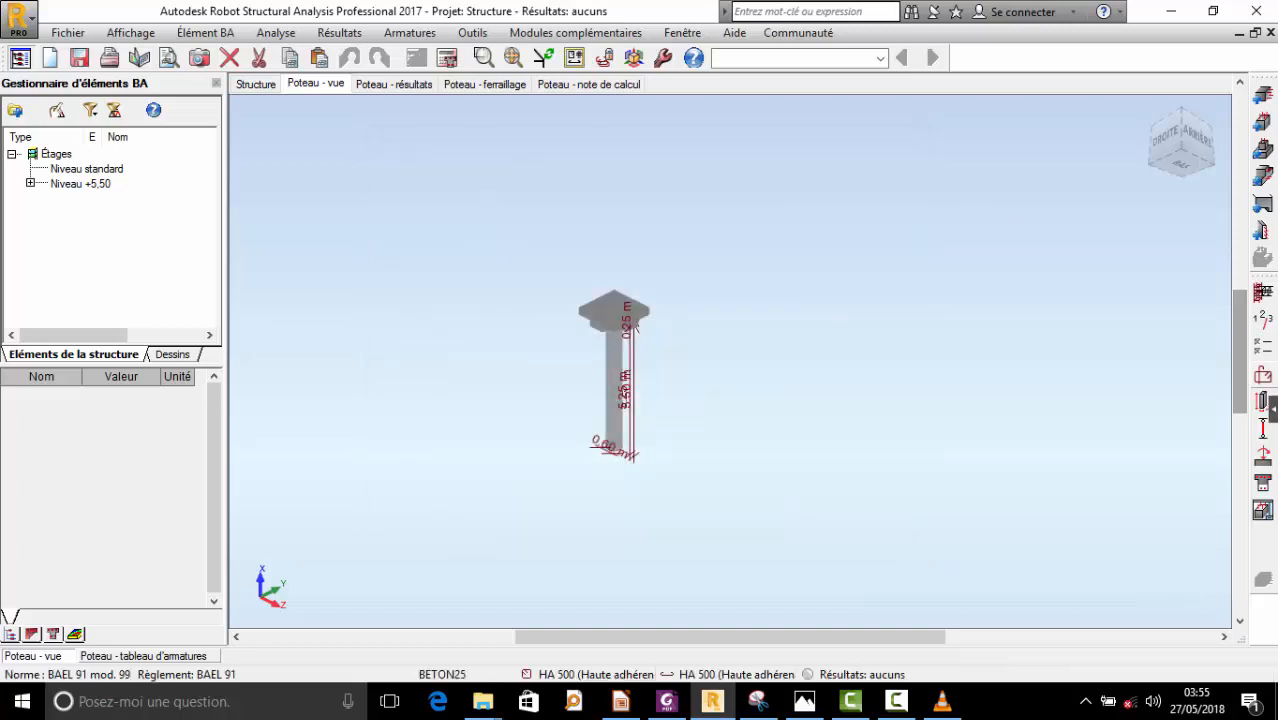
- Review the round column's geometry, buckling model and load cases
{"action": "left_click", "coordinate": [1263, 401]}
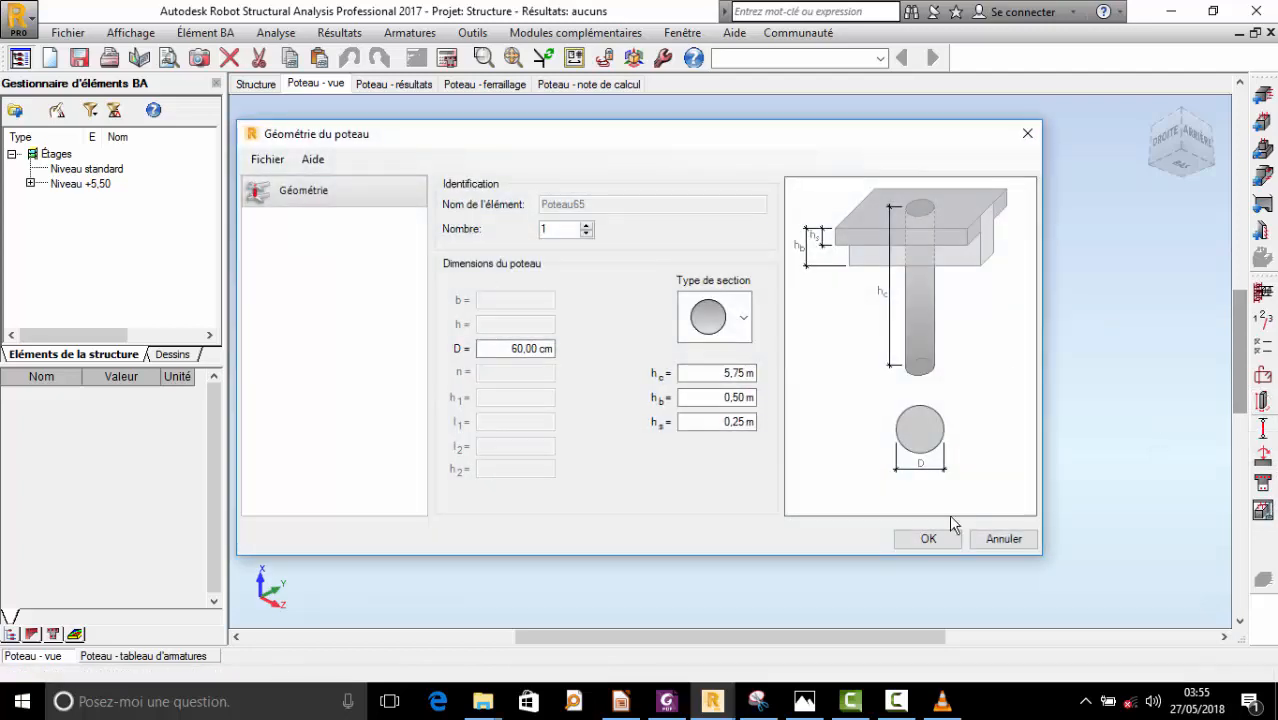
{"action": "left_click", "coordinate": [930, 540]}
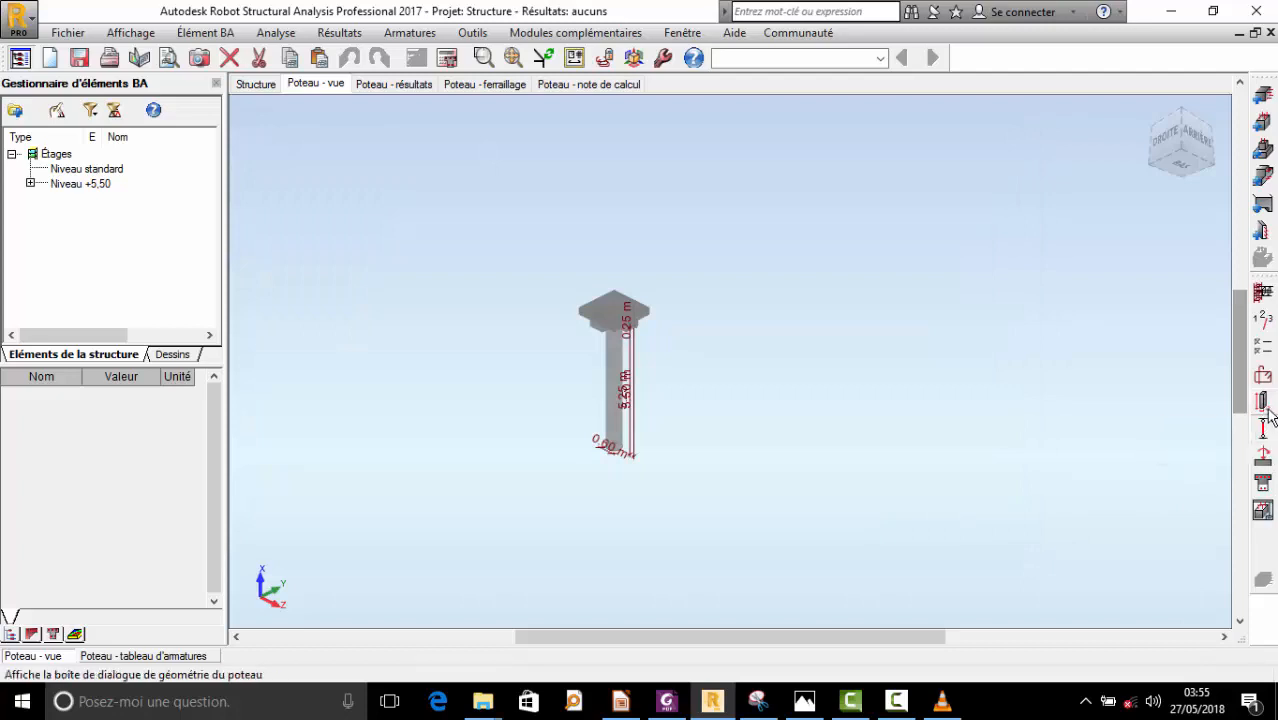
{"action": "left_click", "coordinate": [1264, 430]}
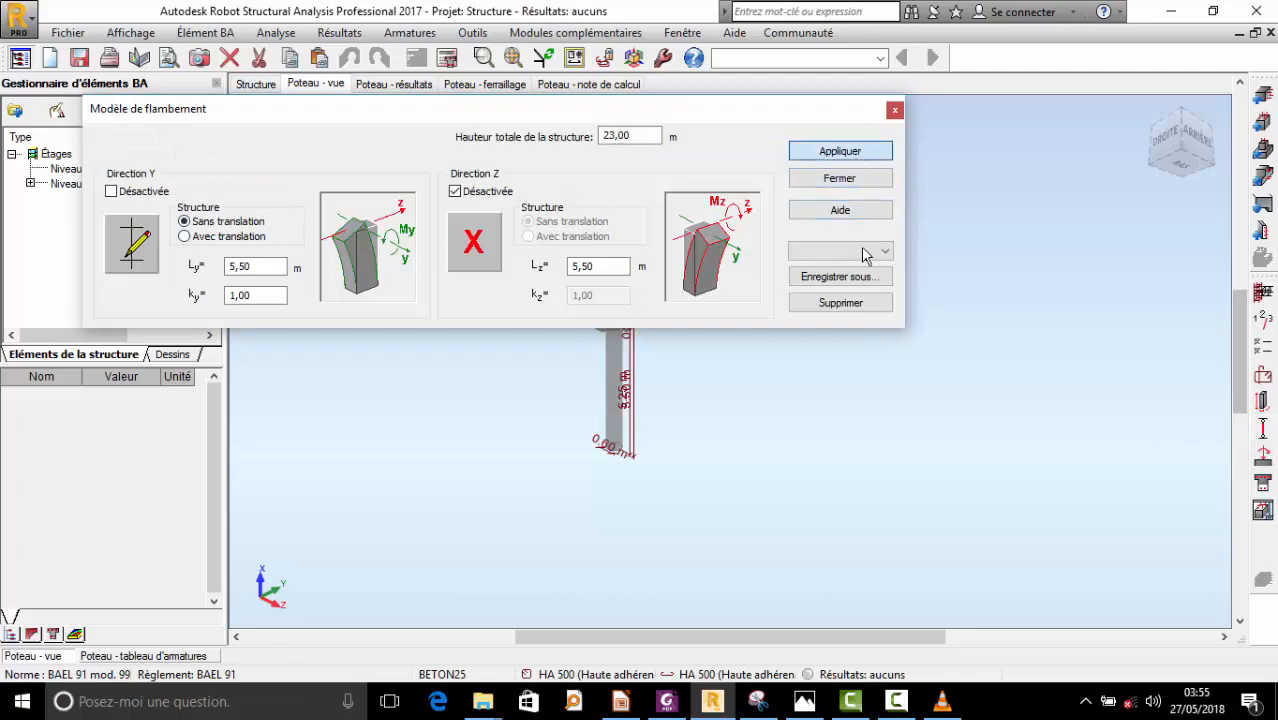
{"action": "left_click", "coordinate": [861, 282]}
{"action": "left_click", "coordinate": [737, 344]}
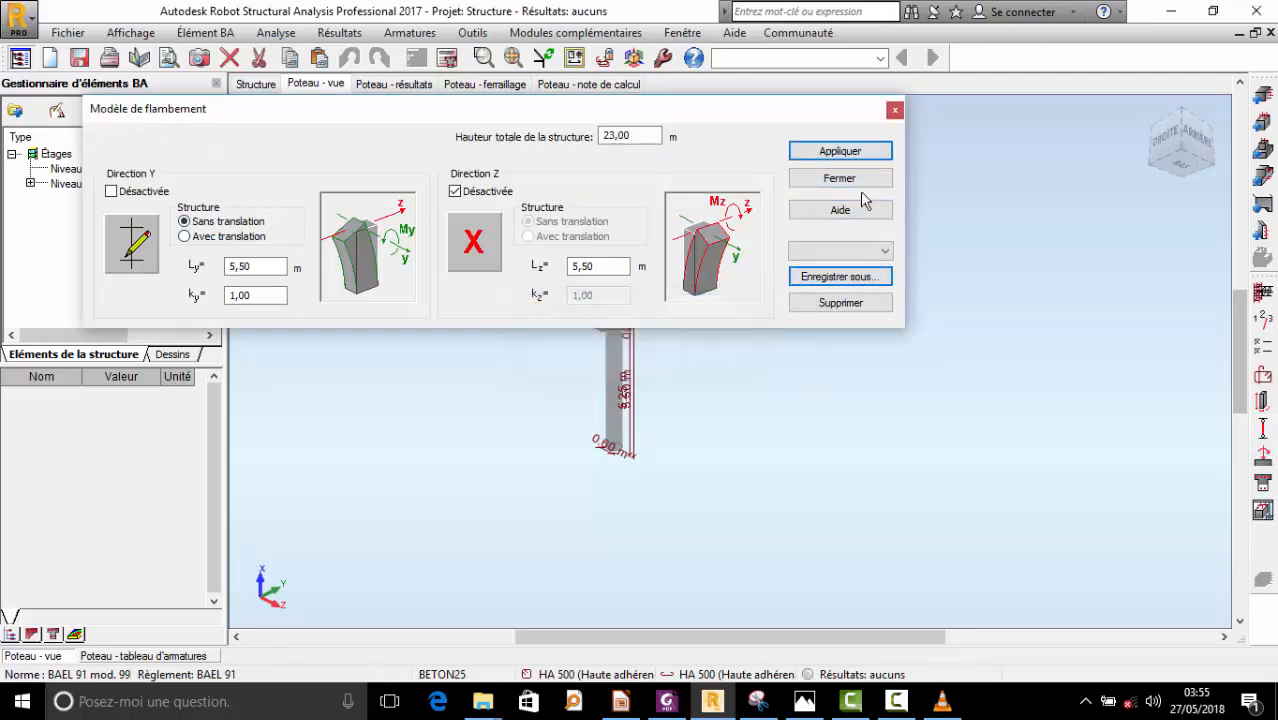
{"action": "left_click", "coordinate": [851, 182]}
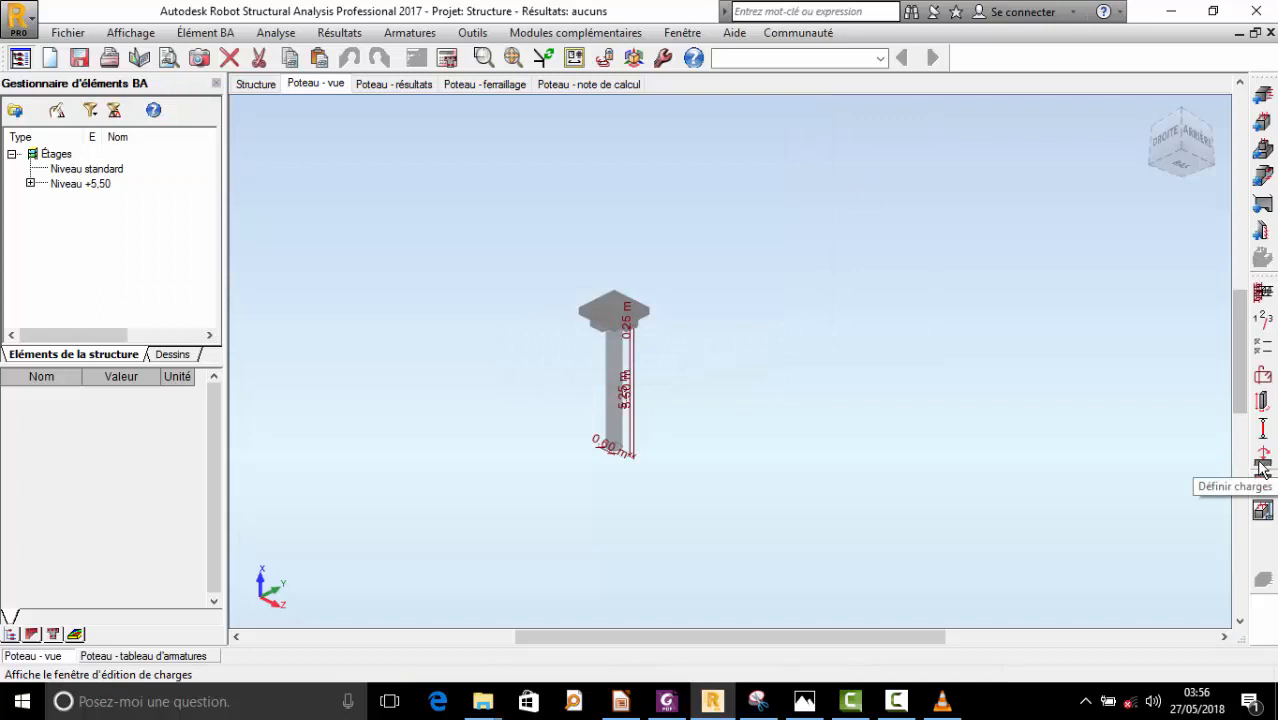
{"action": "left_click", "coordinate": [1263, 463]}
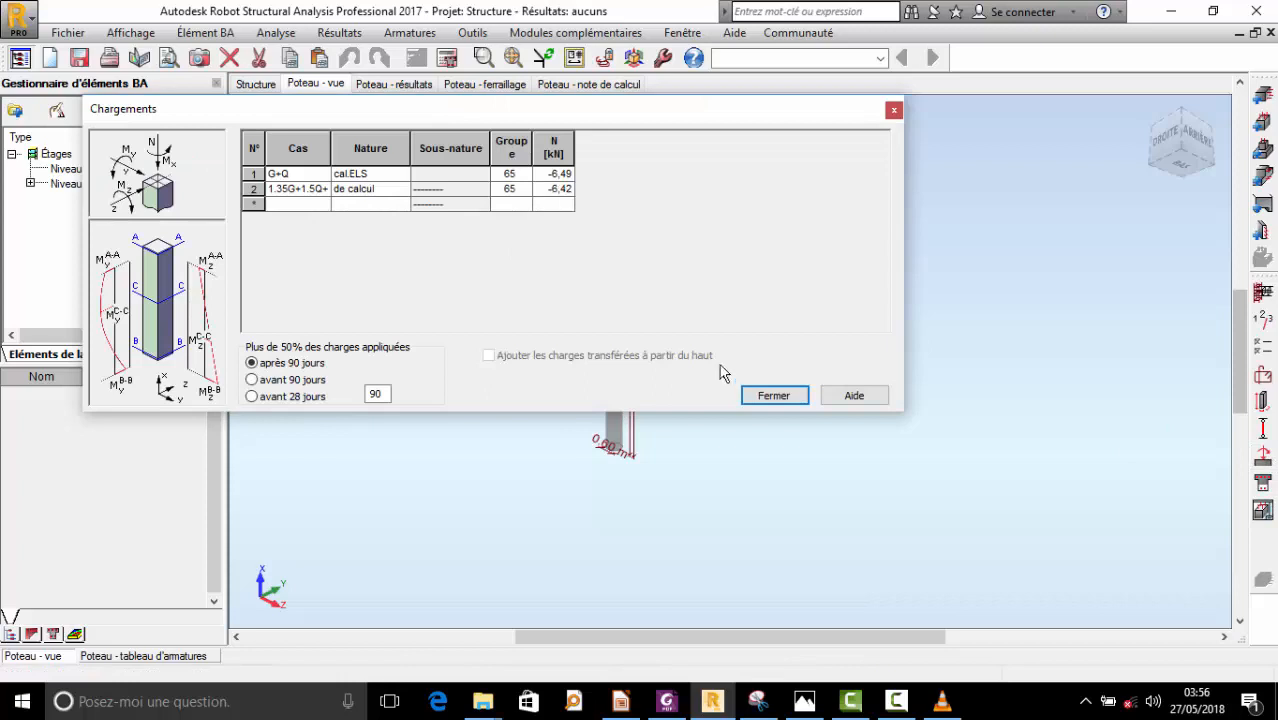
{"action": "left_click", "coordinate": [776, 396]}
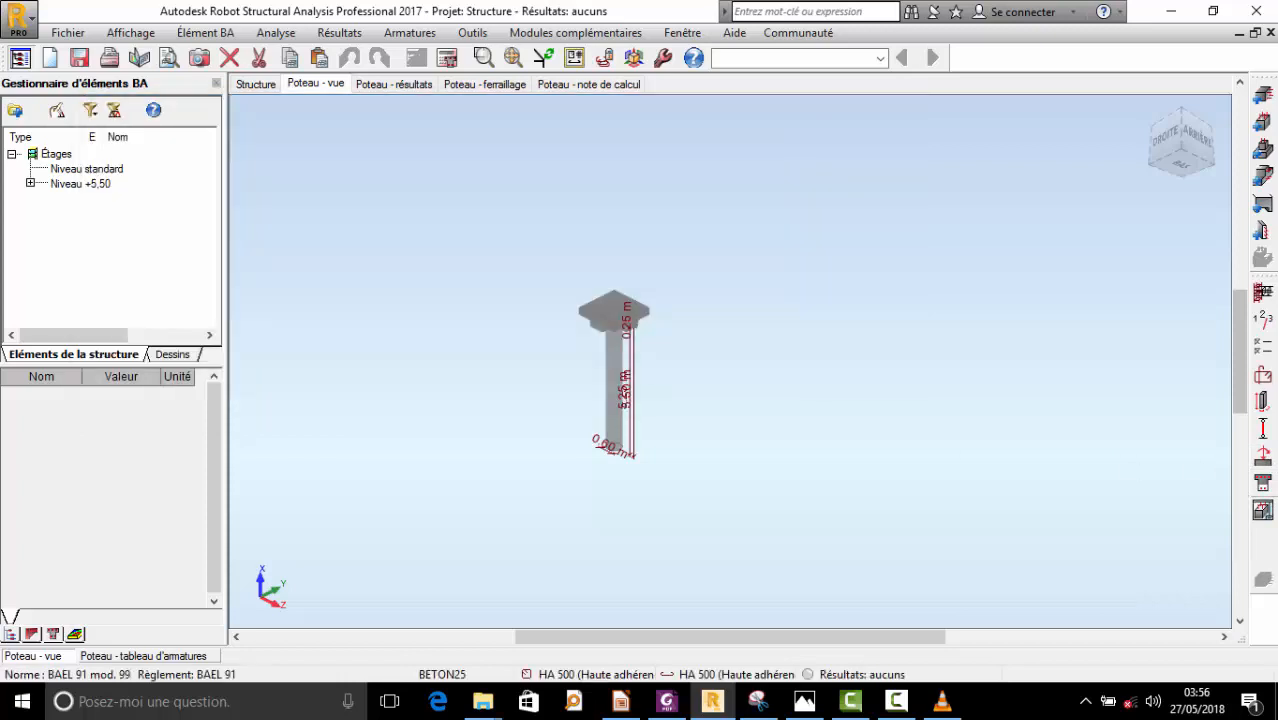
- Calculate the column's reinforcement with drawing generation enabled and dismiss the calculation messages
{"action": "left_click", "coordinate": [448, 60]}
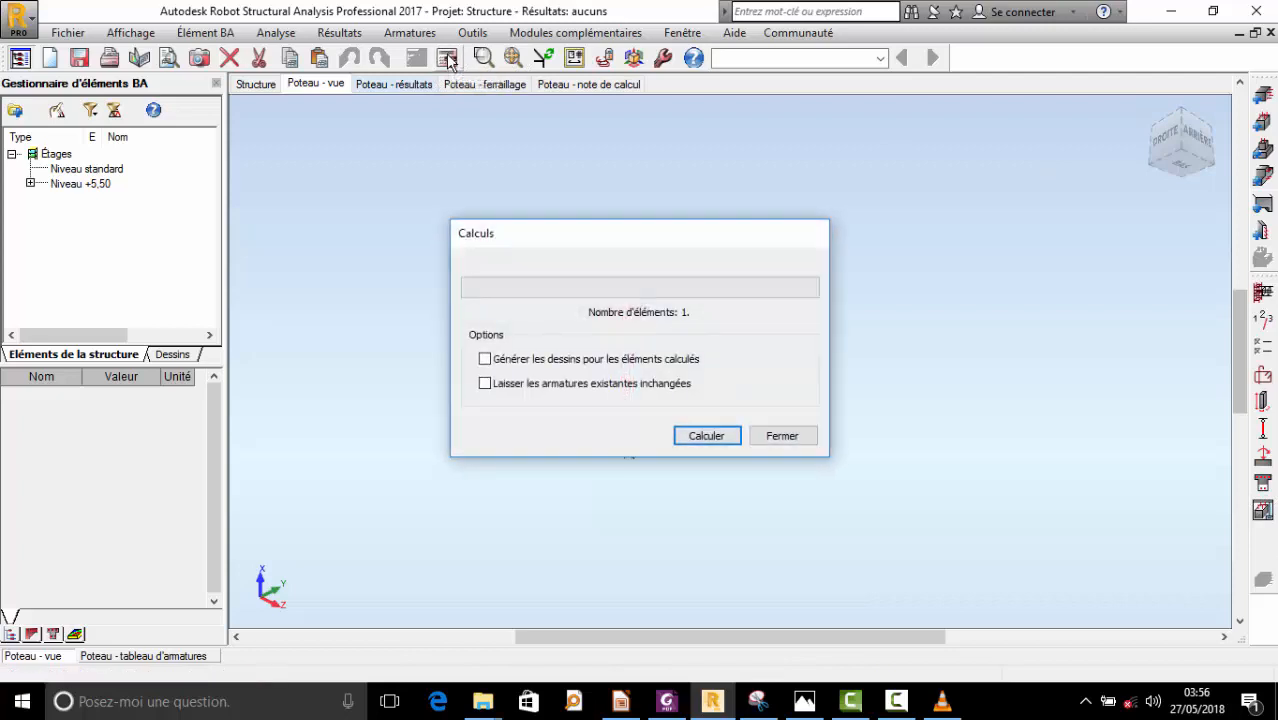
{"action": "left_click", "coordinate": [570, 366]}
{"action": "left_click", "coordinate": [700, 437]}
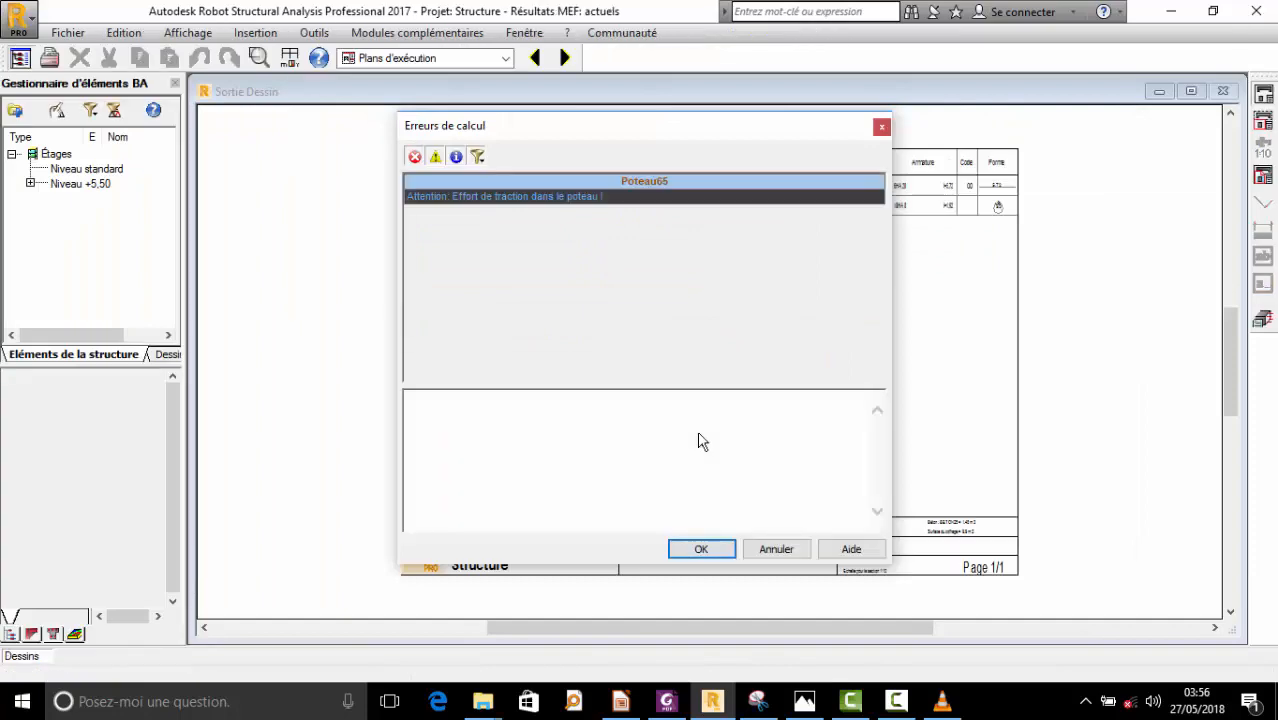
{"action": "left_click", "coordinate": [725, 551]}
- Examine cross-section A-A and the reinforcement schedule on the column's execution drawing
{"action": "scroll", "coordinate": [740, 400], "scroll_direction": "up", "scroll_amount": 4}
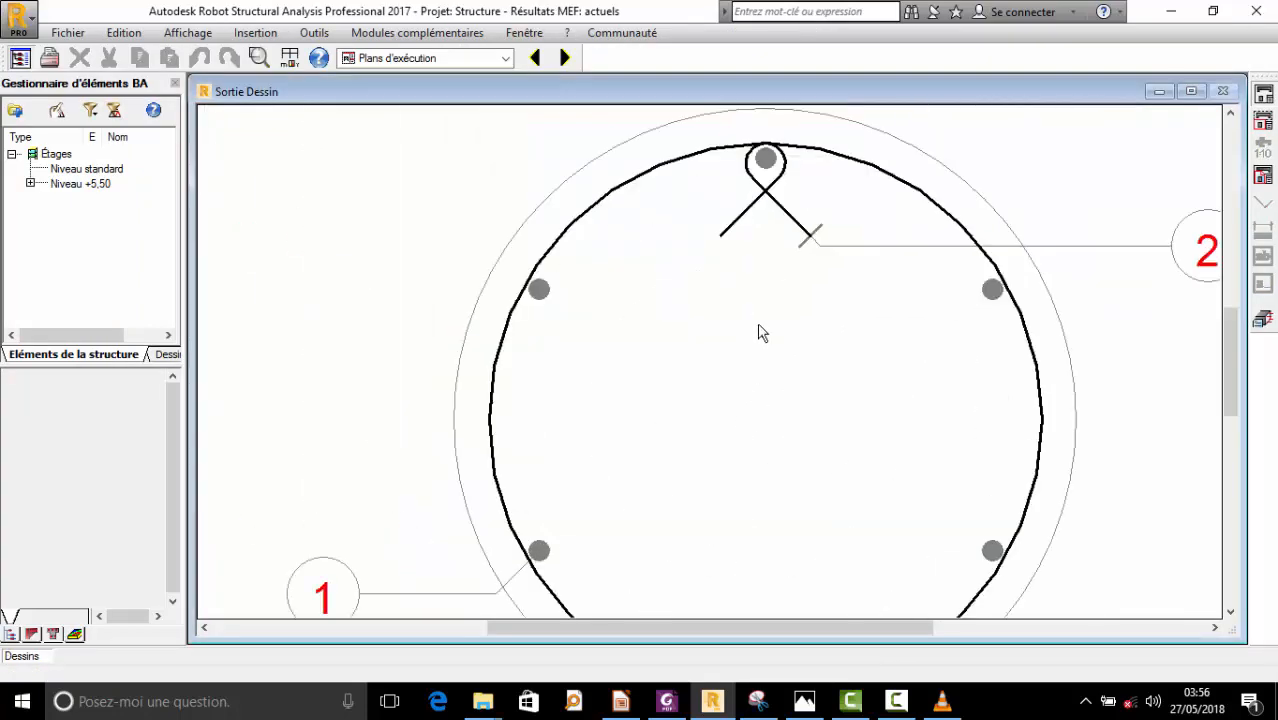
{"action": "scroll", "coordinate": [759, 330], "scroll_direction": "down", "scroll_amount": 3}
{"action": "scroll", "coordinate": [760, 325], "scroll_direction": "up", "scroll_amount": 3}
{"action": "scroll", "coordinate": [807, 294], "scroll_direction": "down", "scroll_amount": 5}
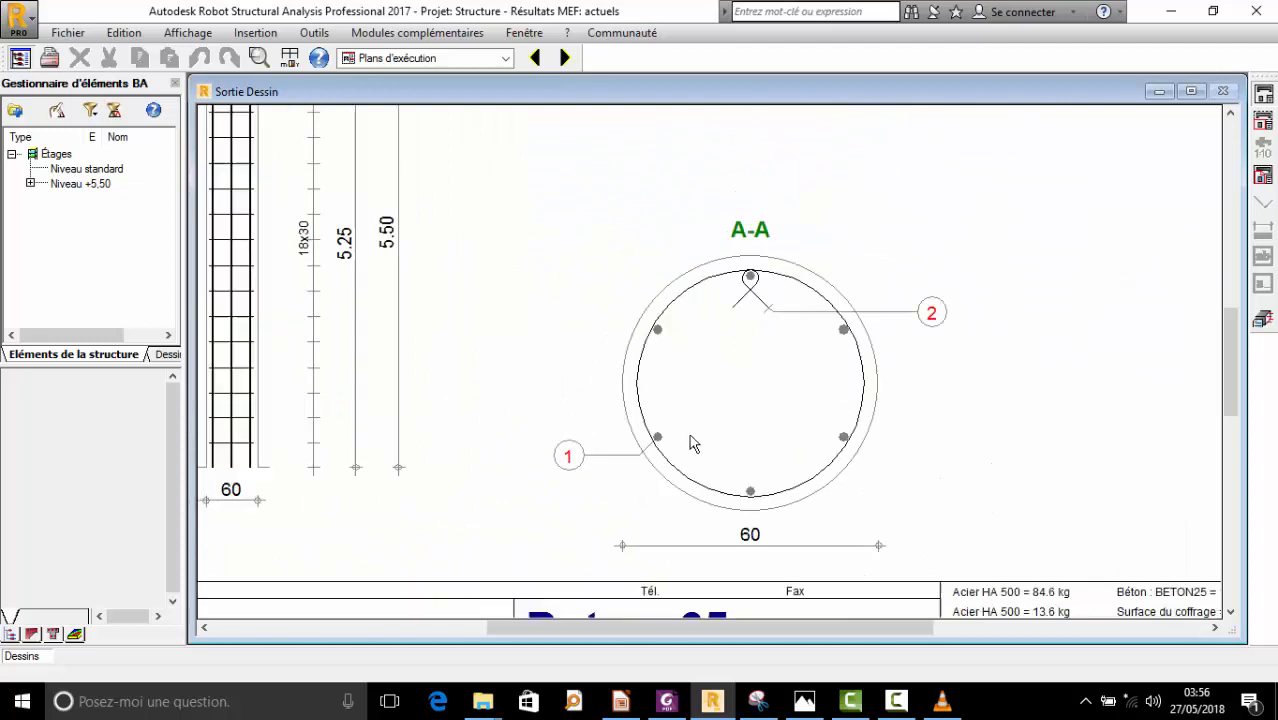
{"action": "scroll", "coordinate": [885, 190], "scroll_direction": "up", "scroll_amount": 7}
{"action": "scroll", "coordinate": [752, 308], "scroll_direction": "down", "scroll_amount": 2}
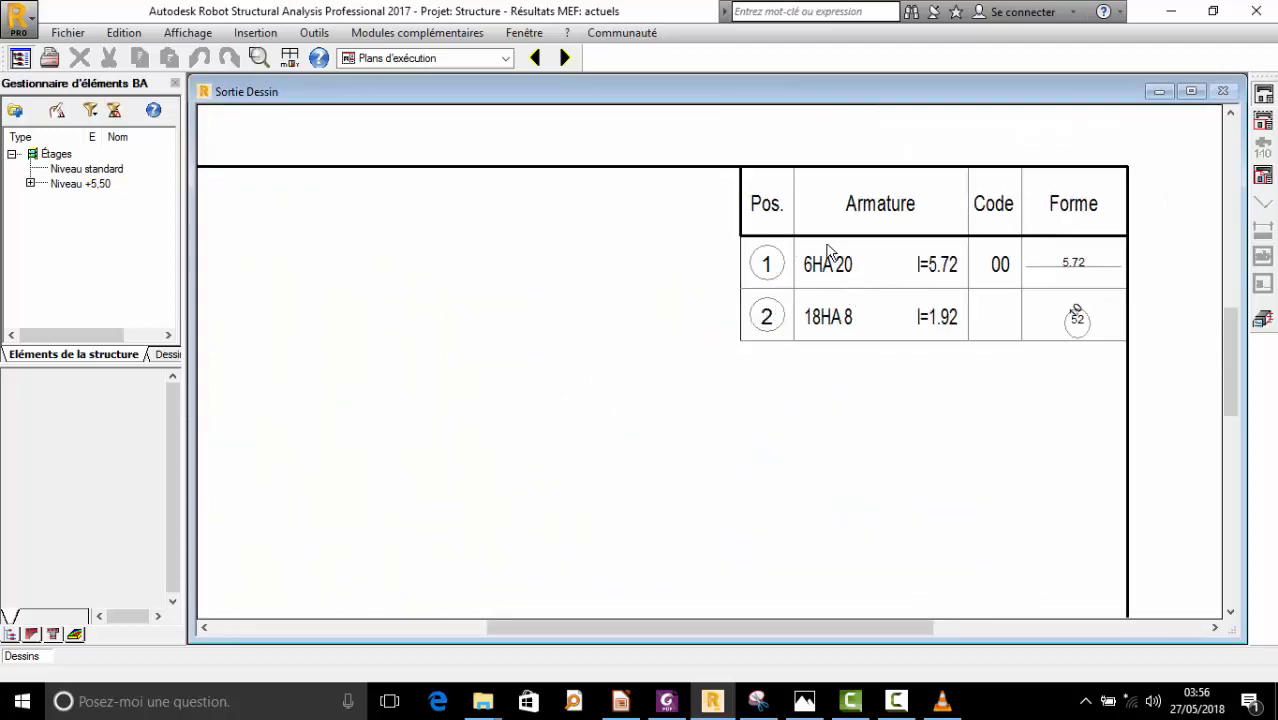
{"action": "scroll", "coordinate": [829, 252], "scroll_direction": "down", "scroll_amount": 2}
{"action": "scroll", "coordinate": [659, 362], "scroll_direction": "down", "scroll_amount": 1}
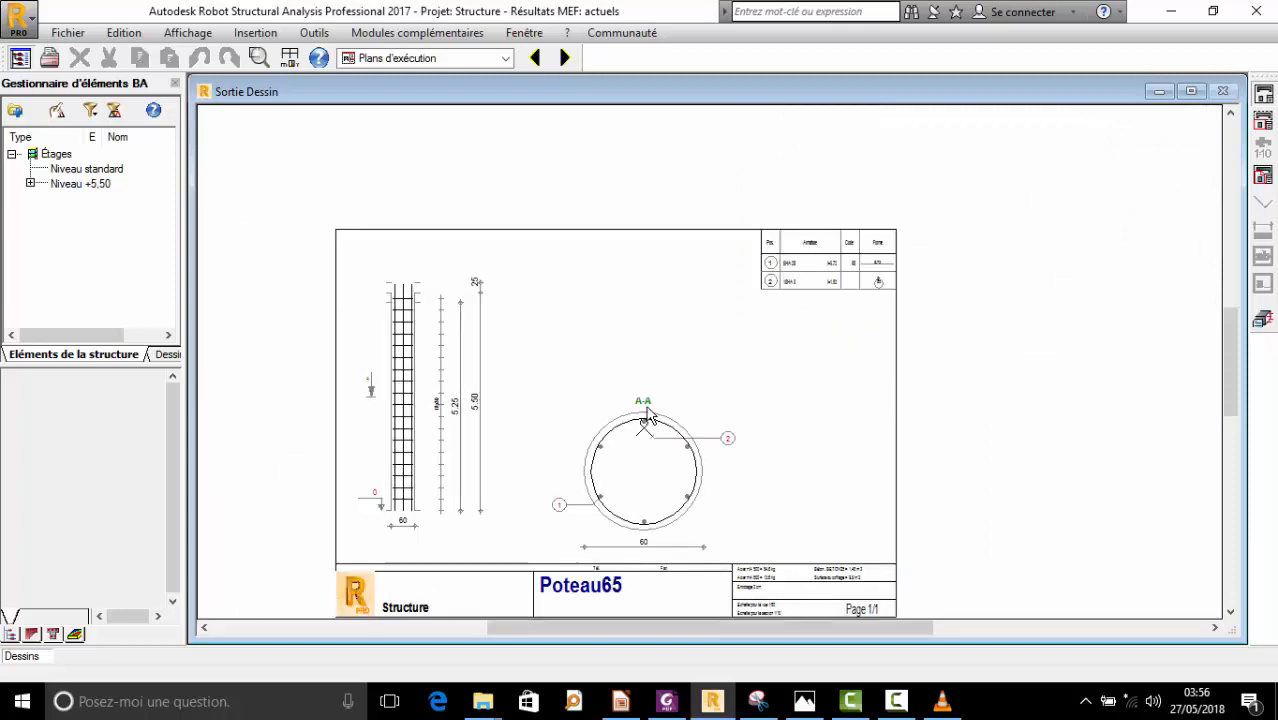
{"action": "scroll", "coordinate": [585, 532], "scroll_direction": "up", "scroll_amount": 1}
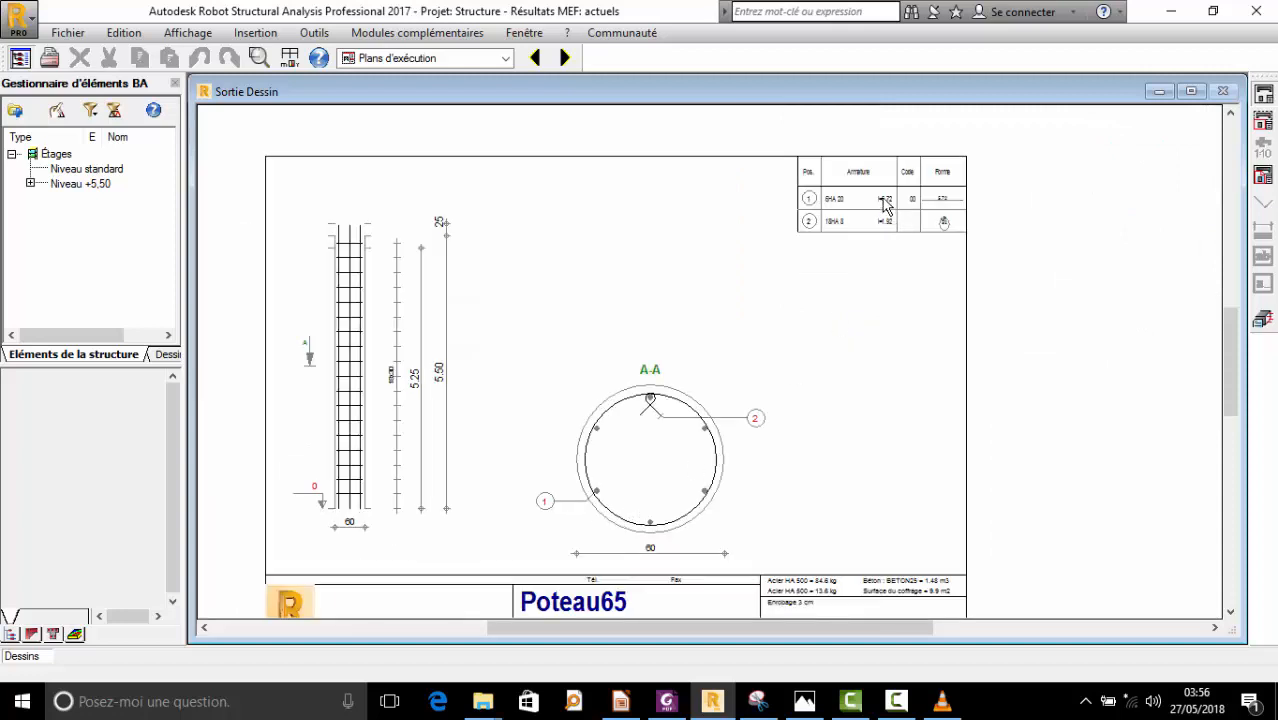
{"action": "scroll", "coordinate": [887, 208], "scroll_direction": "up", "scroll_amount": 3}
{"action": "scroll", "coordinate": [784, 262], "scroll_direction": "down", "scroll_amount": 1}
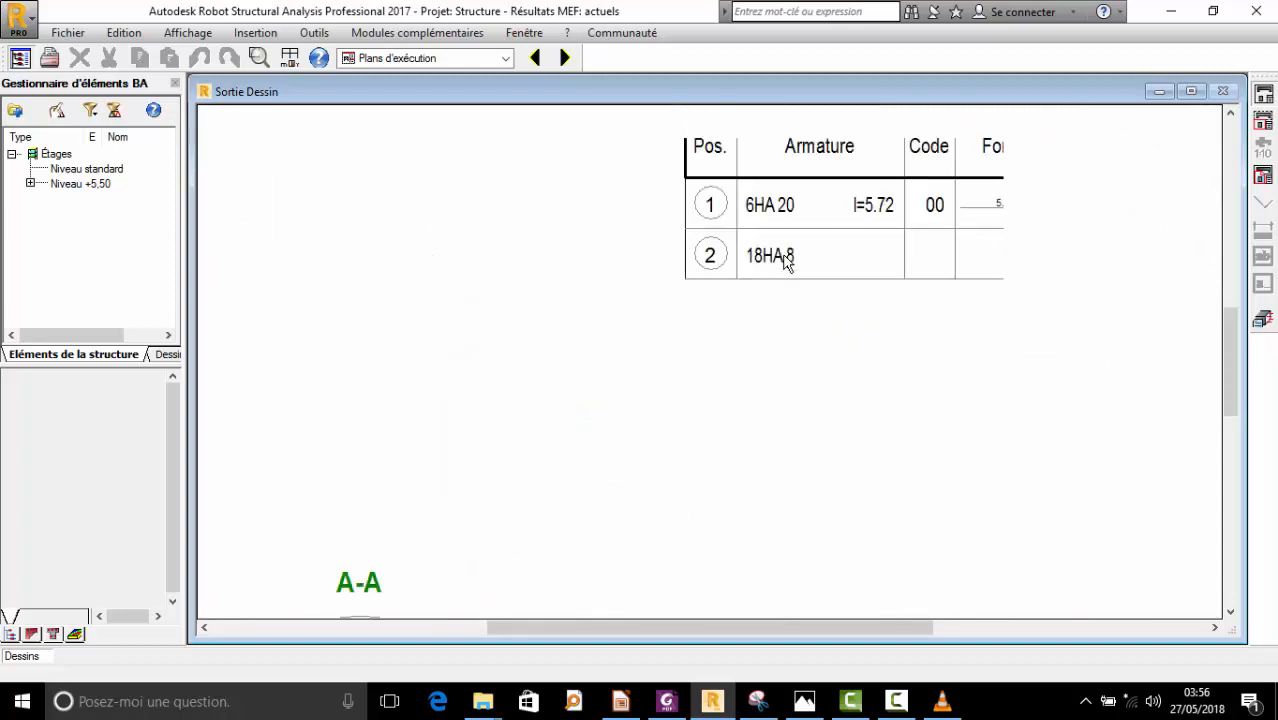
{"action": "scroll", "coordinate": [830, 243], "scroll_direction": "down", "scroll_amount": 1}
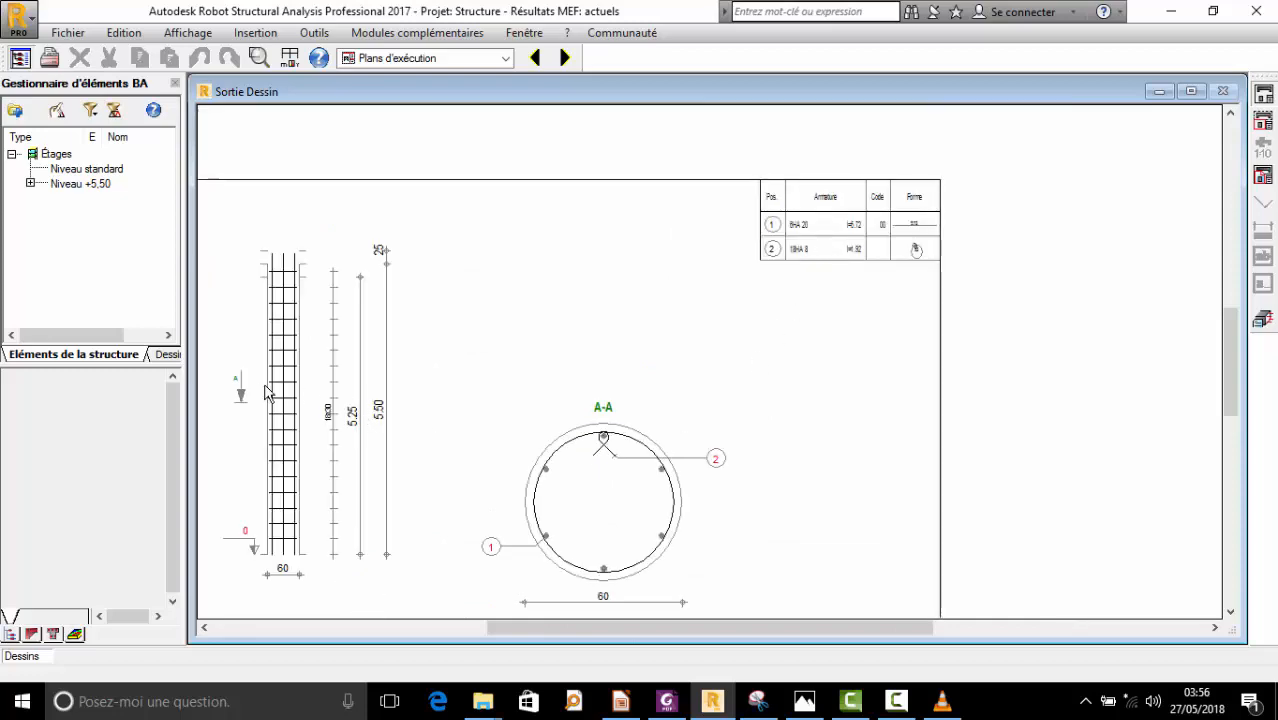
- Examine the bars and tie spacing in the column elevation on the execution drawing
{"action": "scroll", "coordinate": [425, 314], "scroll_direction": "down", "scroll_amount": 2}
{"action": "scroll", "coordinate": [522, 371], "scroll_direction": "up", "scroll_amount": 5}
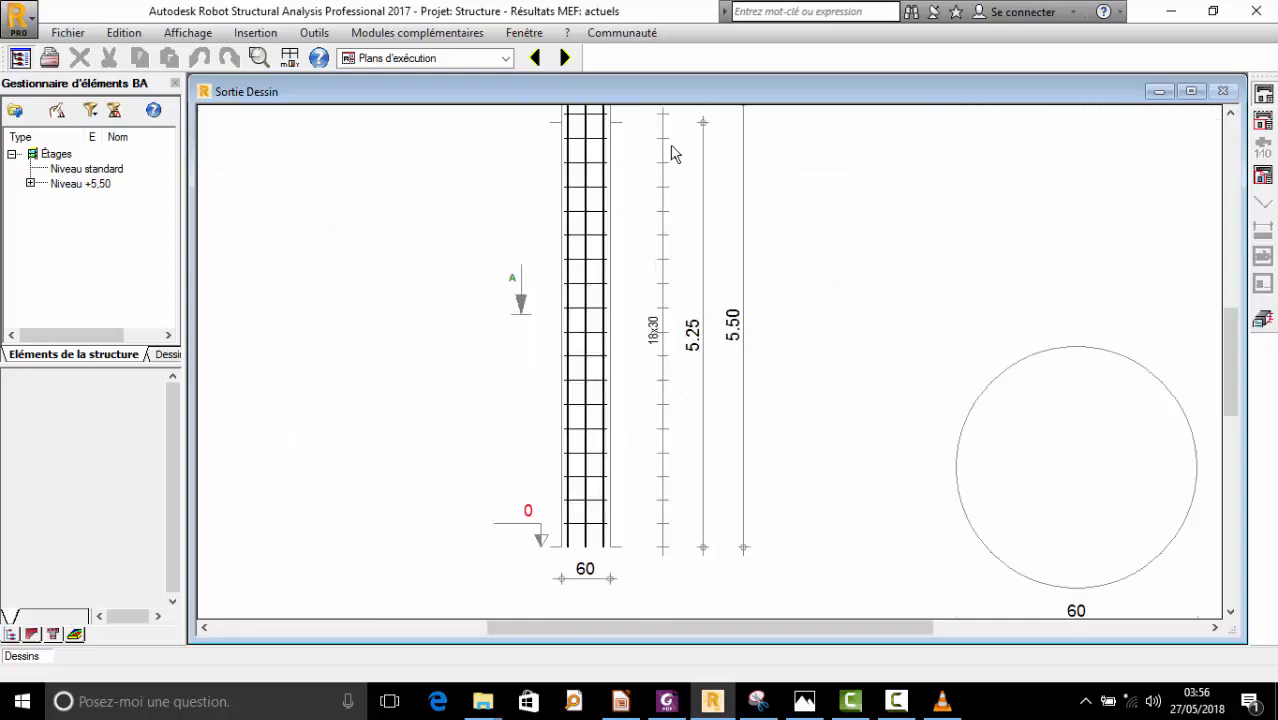
{"action": "scroll", "coordinate": [558, 353], "scroll_direction": "down", "scroll_amount": 1}
{"action": "scroll", "coordinate": [545, 290], "scroll_direction": "up", "scroll_amount": 2}
{"action": "scroll", "coordinate": [535, 230], "scroll_direction": "down", "scroll_amount": 2}
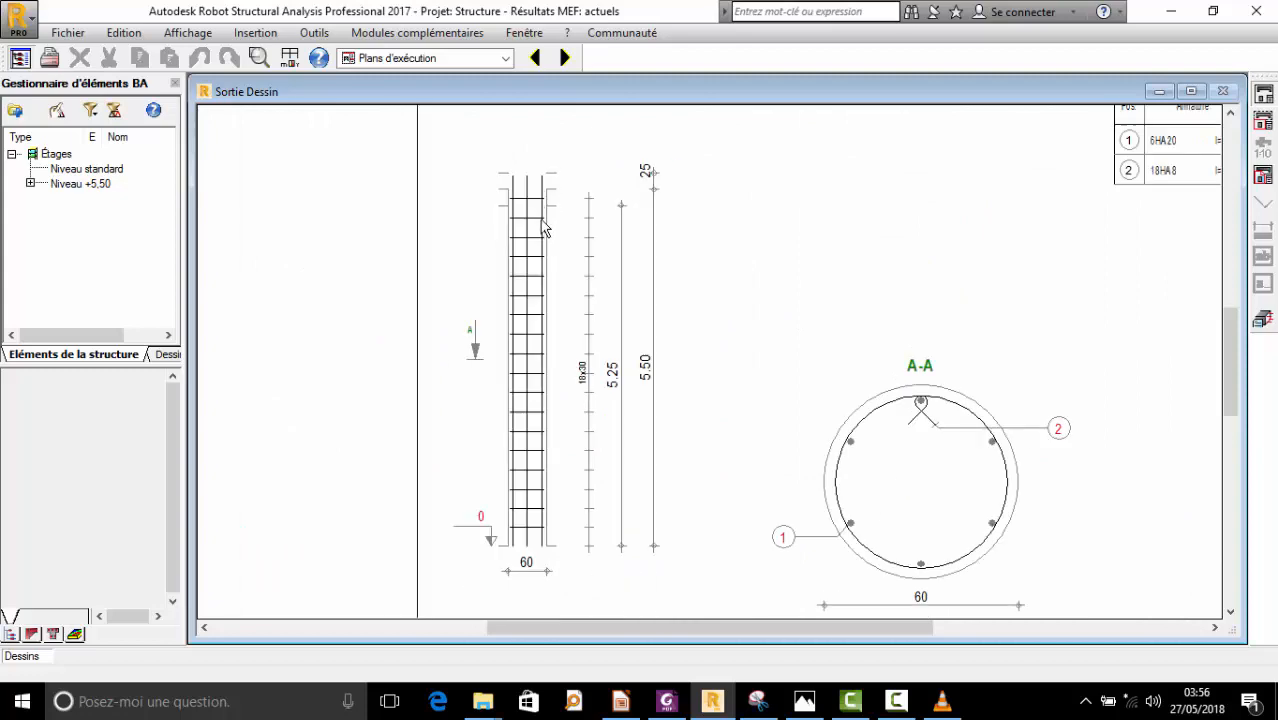
{"action": "scroll", "coordinate": [530, 203], "scroll_direction": "up", "scroll_amount": 1}
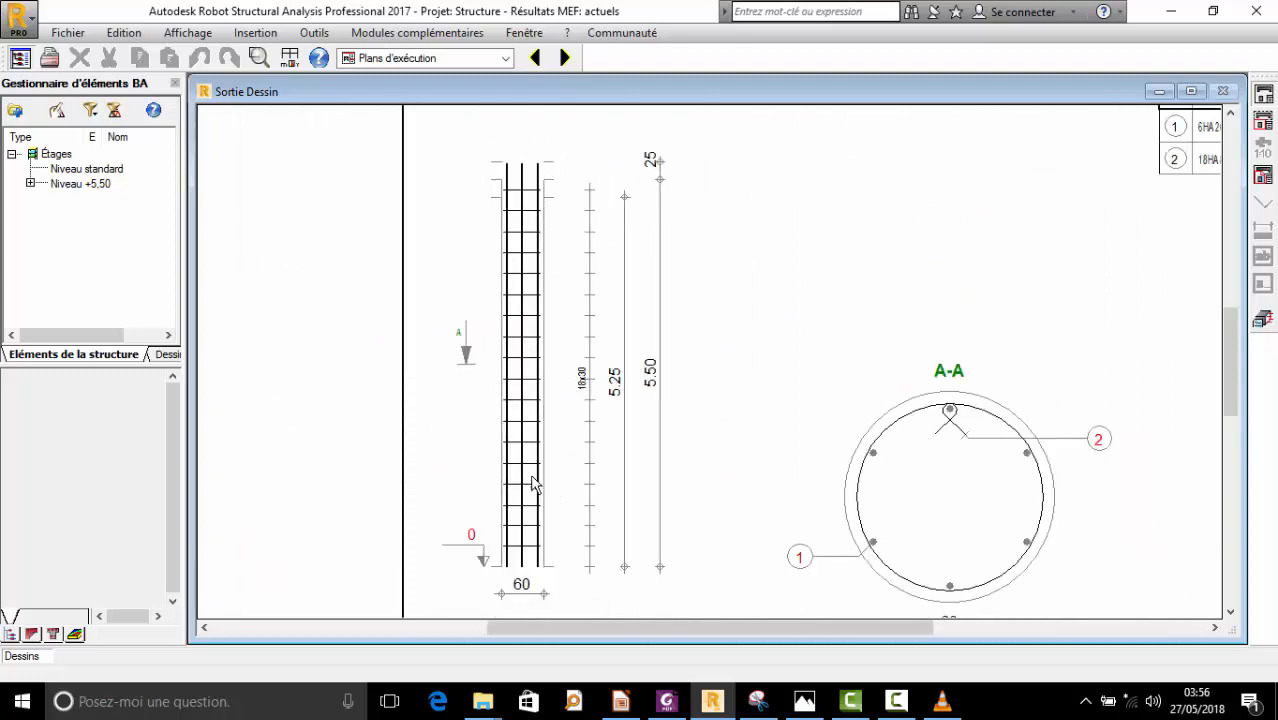
{"action": "scroll", "coordinate": [527, 240], "scroll_direction": "down", "scroll_amount": 2}
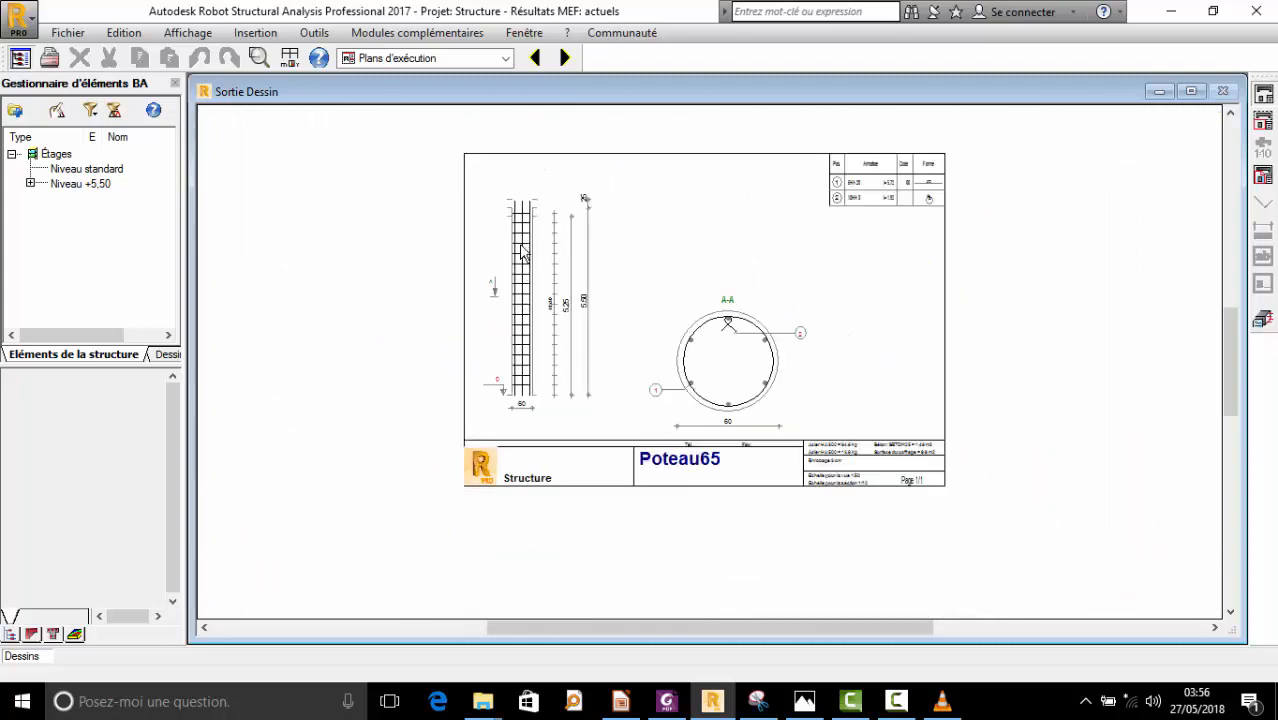
- Return to the column model, generate its calculation note and read through the reinforcement and quantity sections
{"action": "left_click", "coordinate": [1259, 330]}
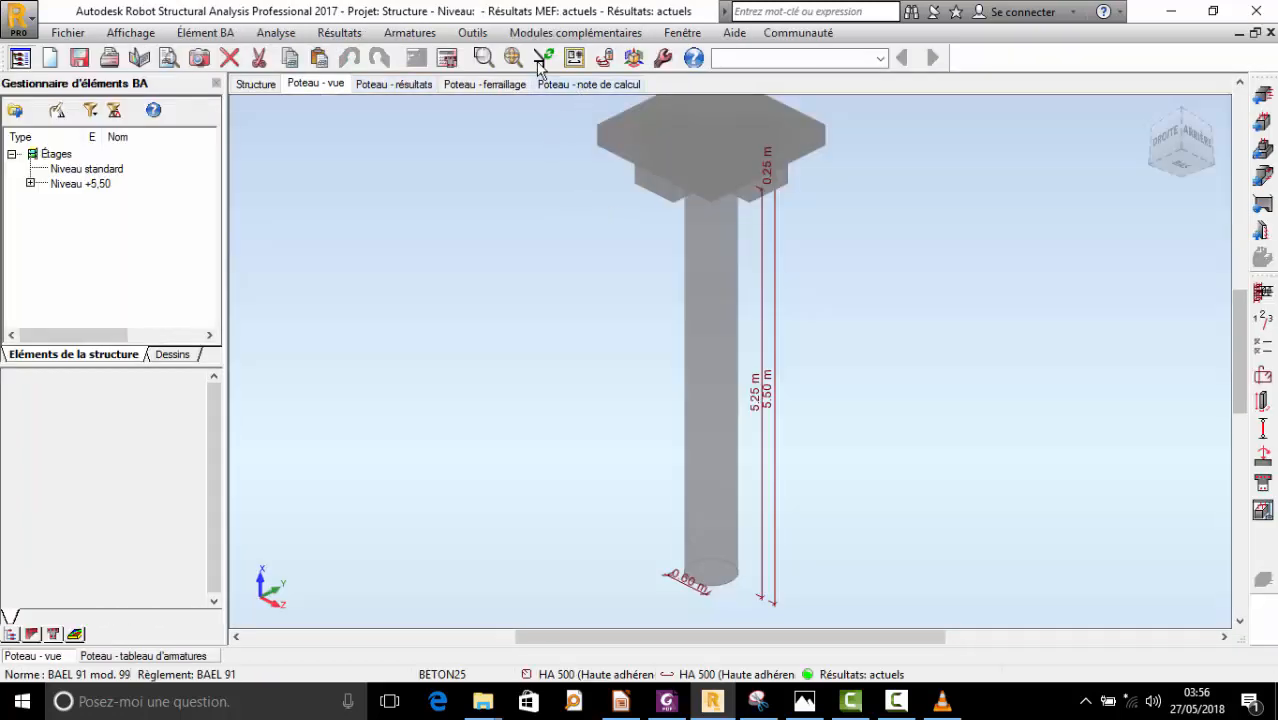
{"action": "left_click", "coordinate": [339, 32]}
{"action": "left_click", "coordinate": [368, 58]}
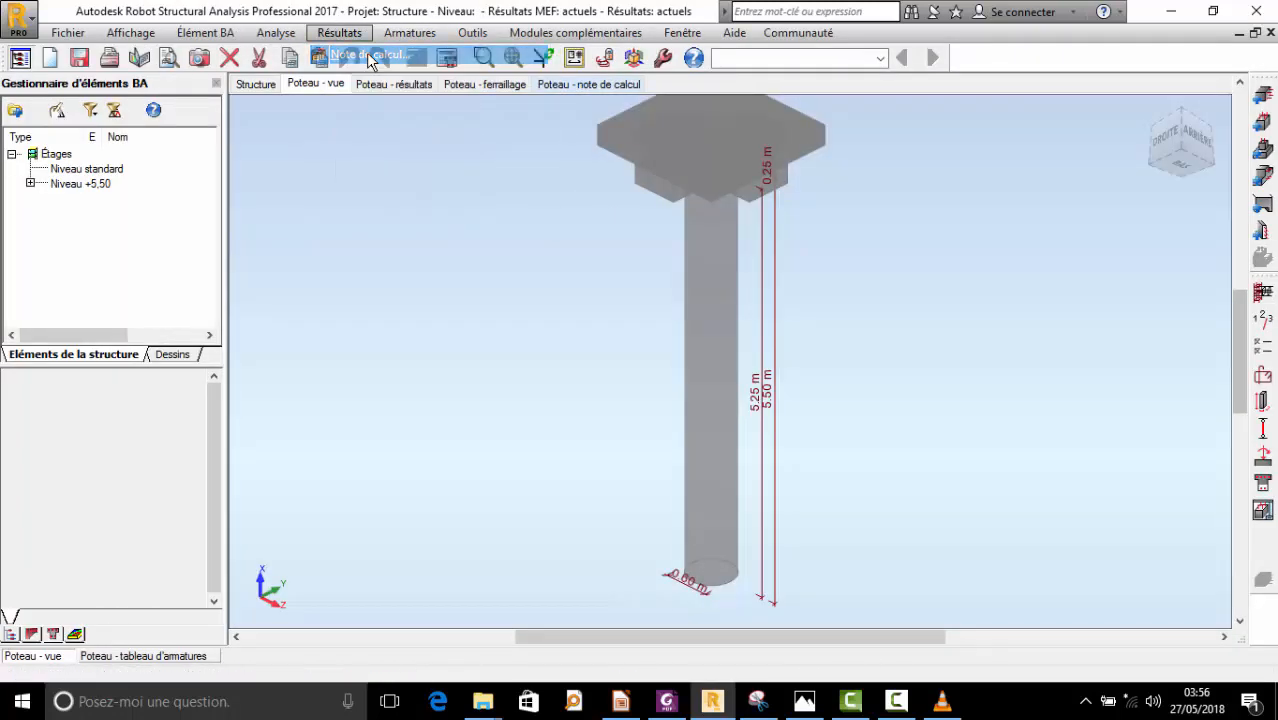
{"action": "left_click", "coordinate": [591, 513]}
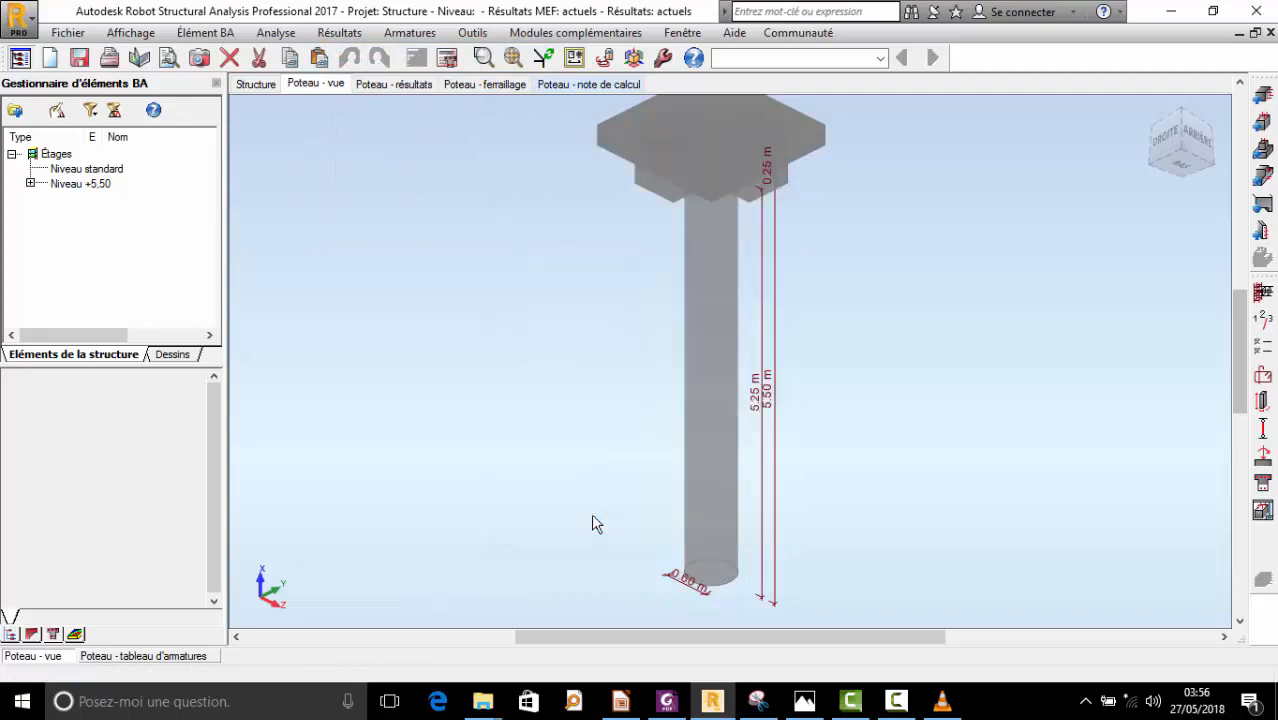
{"action": "left_click", "coordinate": [912, 38]}
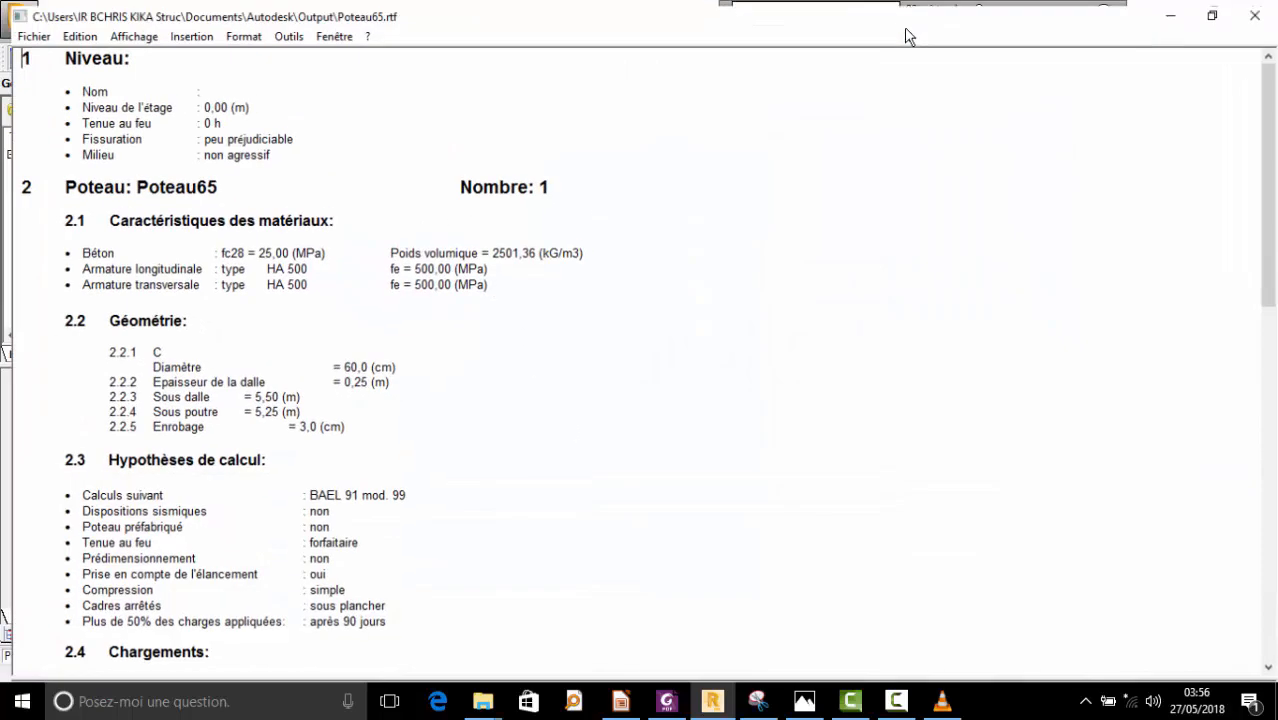
{"action": "scroll", "coordinate": [400, 354], "scroll_direction": "down", "scroll_amount": 7}
{"action": "scroll", "coordinate": [420, 376], "scroll_direction": "down", "scroll_amount": 12}
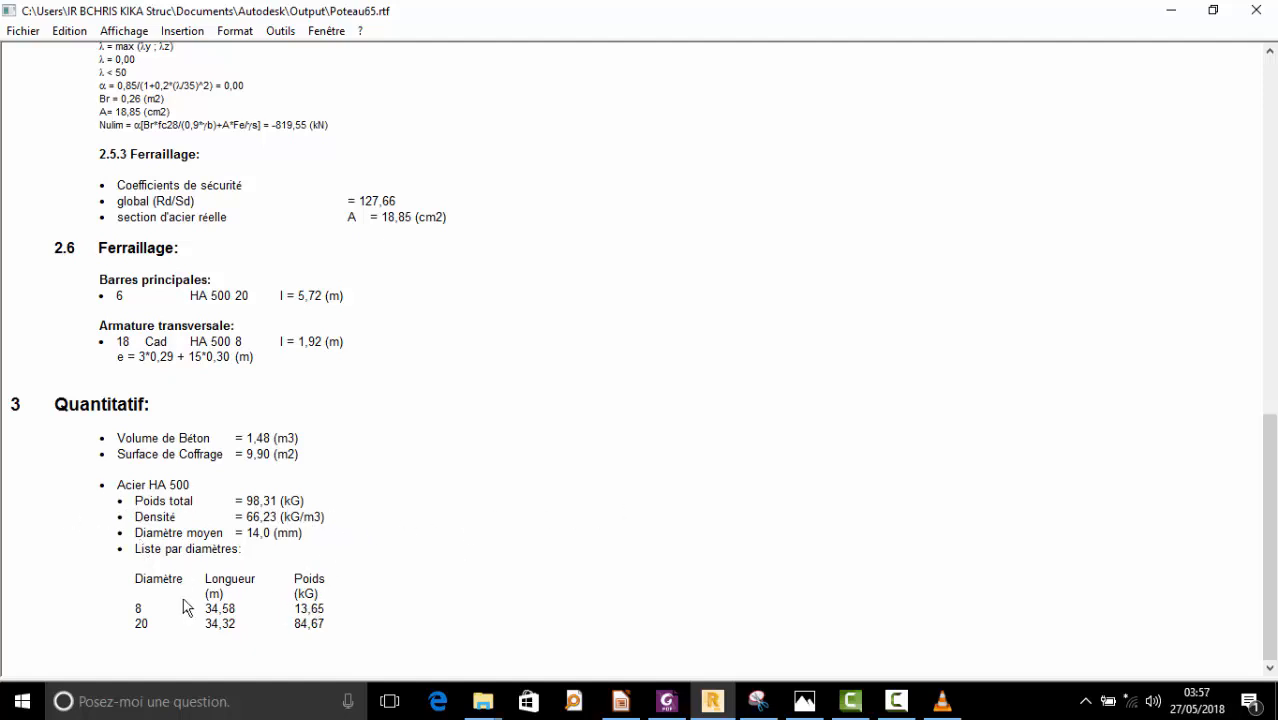
{"action": "scroll", "coordinate": [435, 500], "scroll_direction": "up", "scroll_amount": 15}
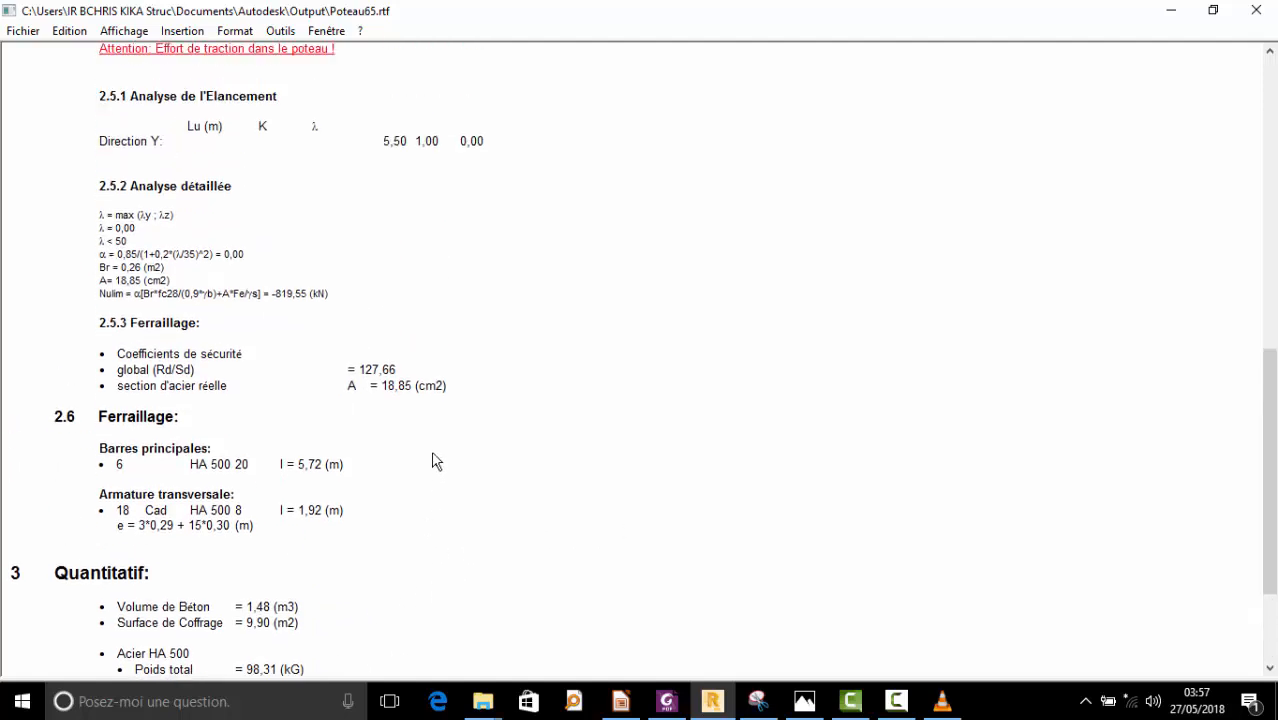
- Switch to the VLC media player with the video framework design.mp4
{"action": "left_click", "coordinate": [898, 704]}
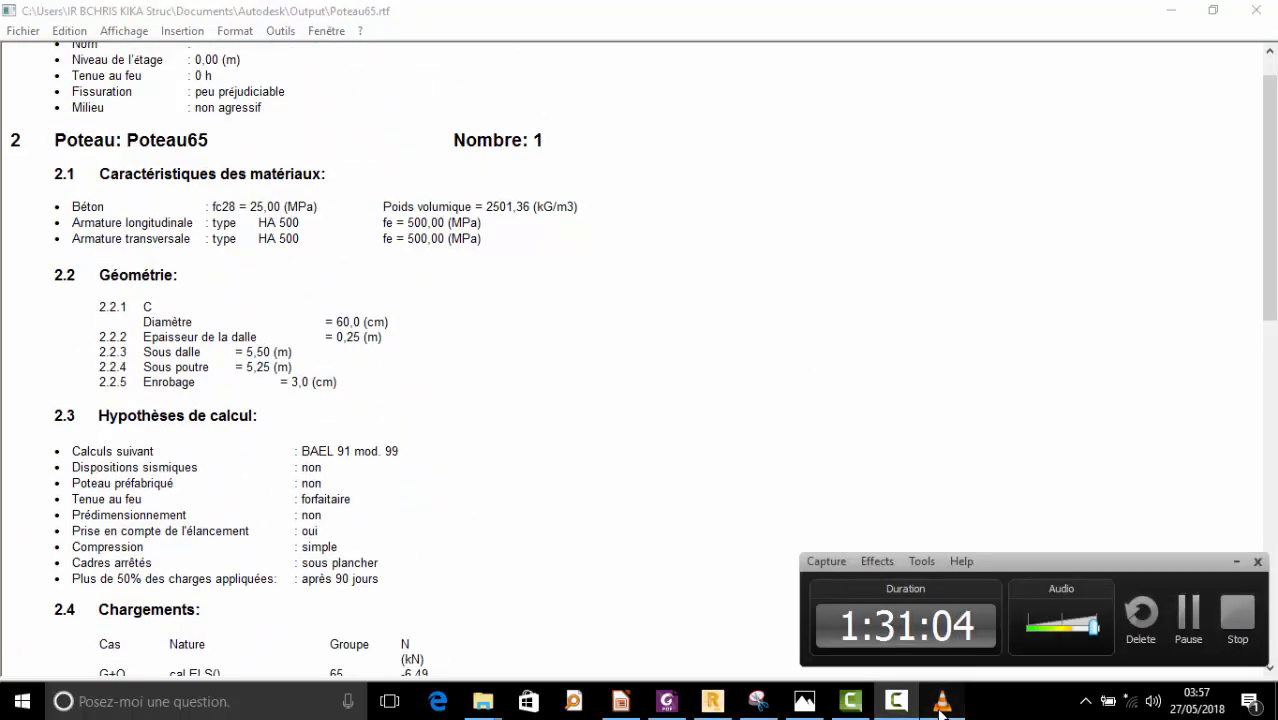
{"action": "left_click", "coordinate": [941, 702]}
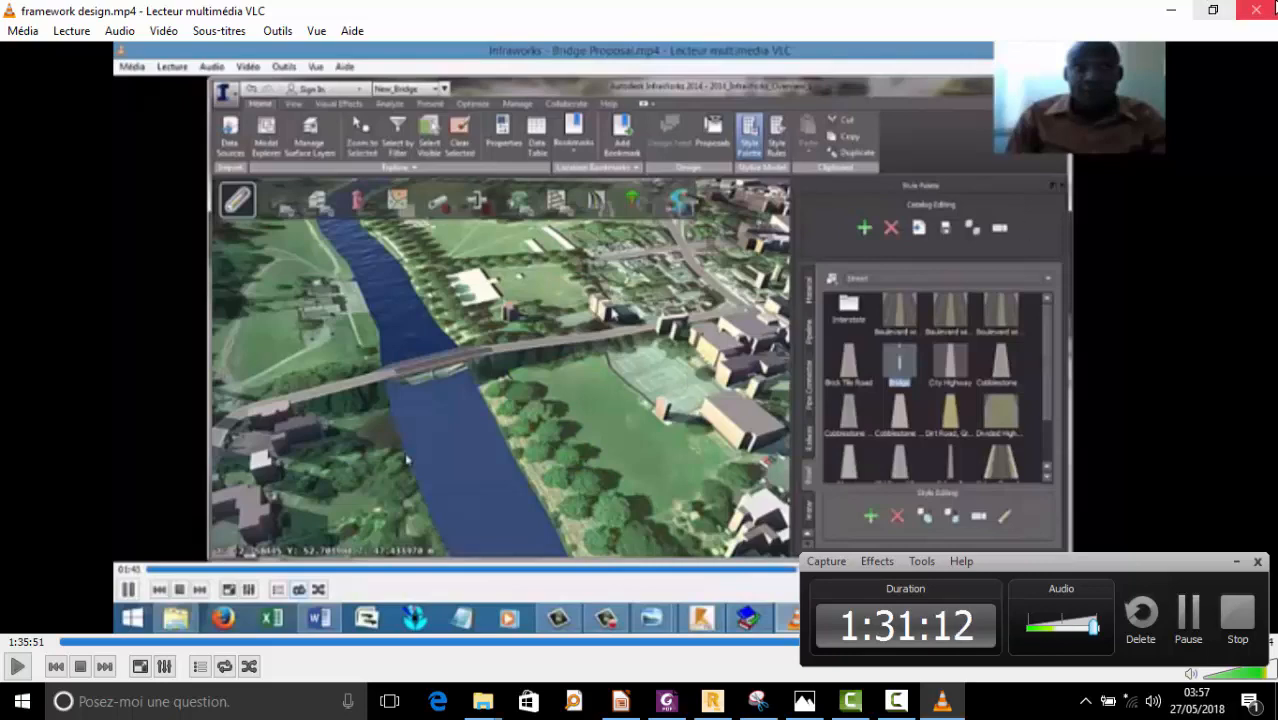
- Close the framework design video and the column's calculation note, and minimise the column design window
{"action": "left_click", "coordinate": [1255, 10]}
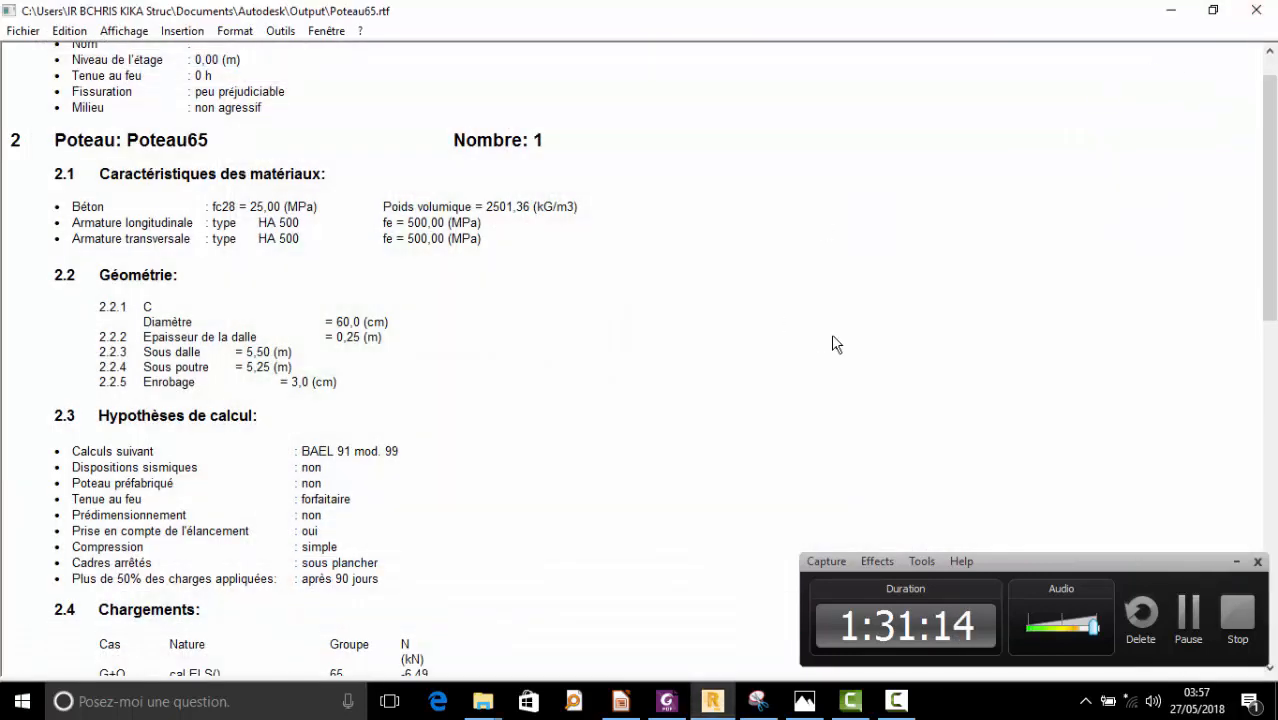
{"action": "left_click", "coordinate": [1256, 10]}
{"action": "left_click", "coordinate": [1194, 10]}
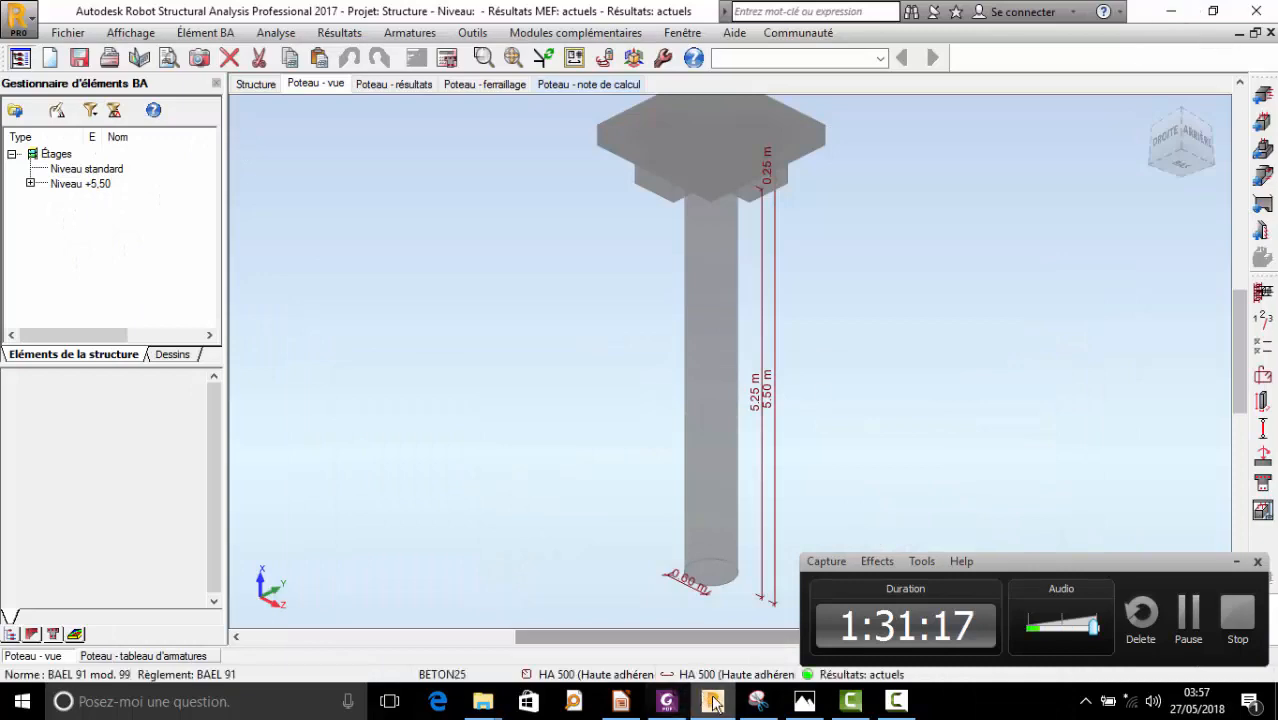
{"action": "left_click", "coordinate": [1170, 10]}
{"action": "left_click", "coordinate": [1117, 64]}
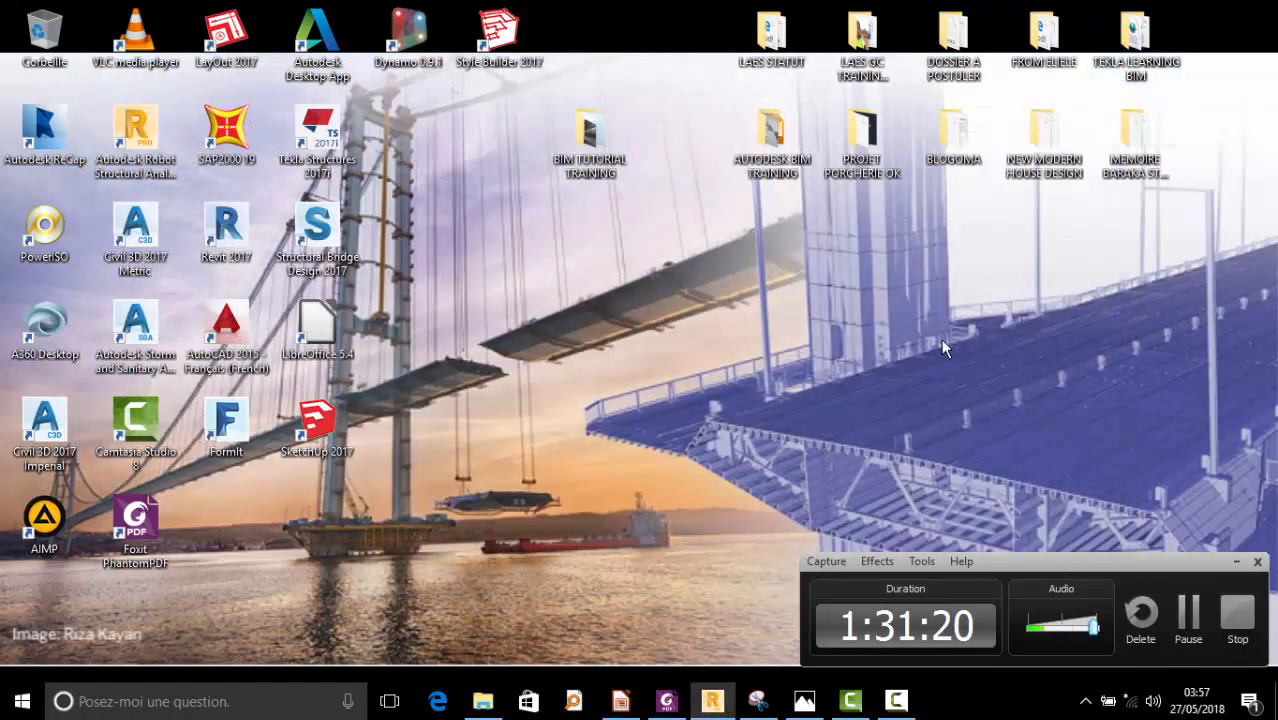
{"action": "left_click", "coordinate": [711, 700]}
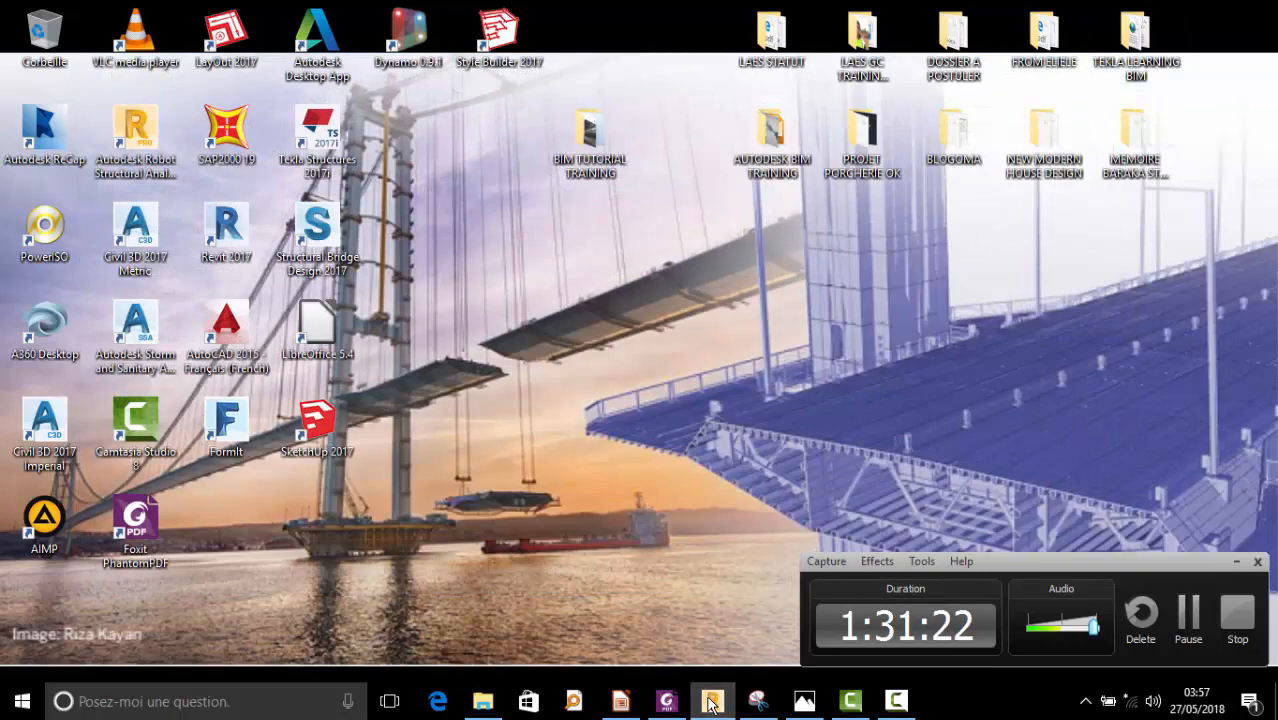
- Switch to the LibreOffice Impress training presentation and view the trainer's contact slide and the engineering software list slide
{"action": "left_click", "coordinate": [622, 703]}
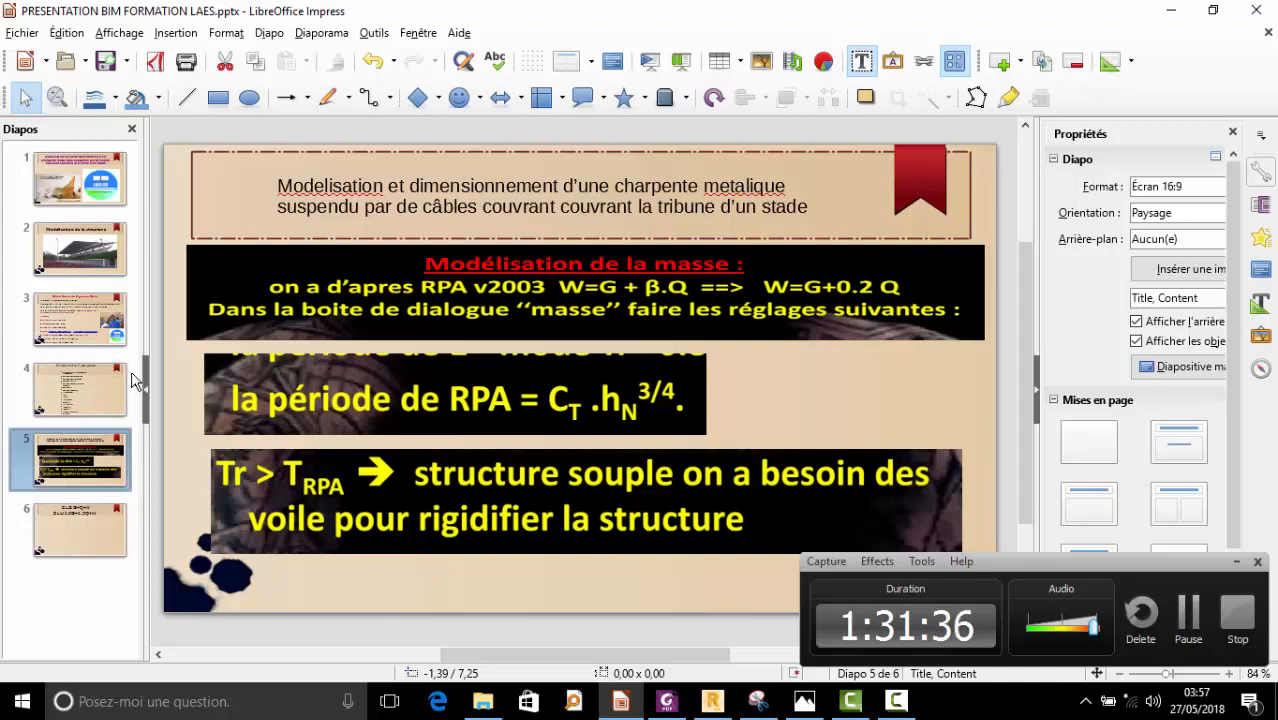
{"action": "left_click", "coordinate": [81, 343]}
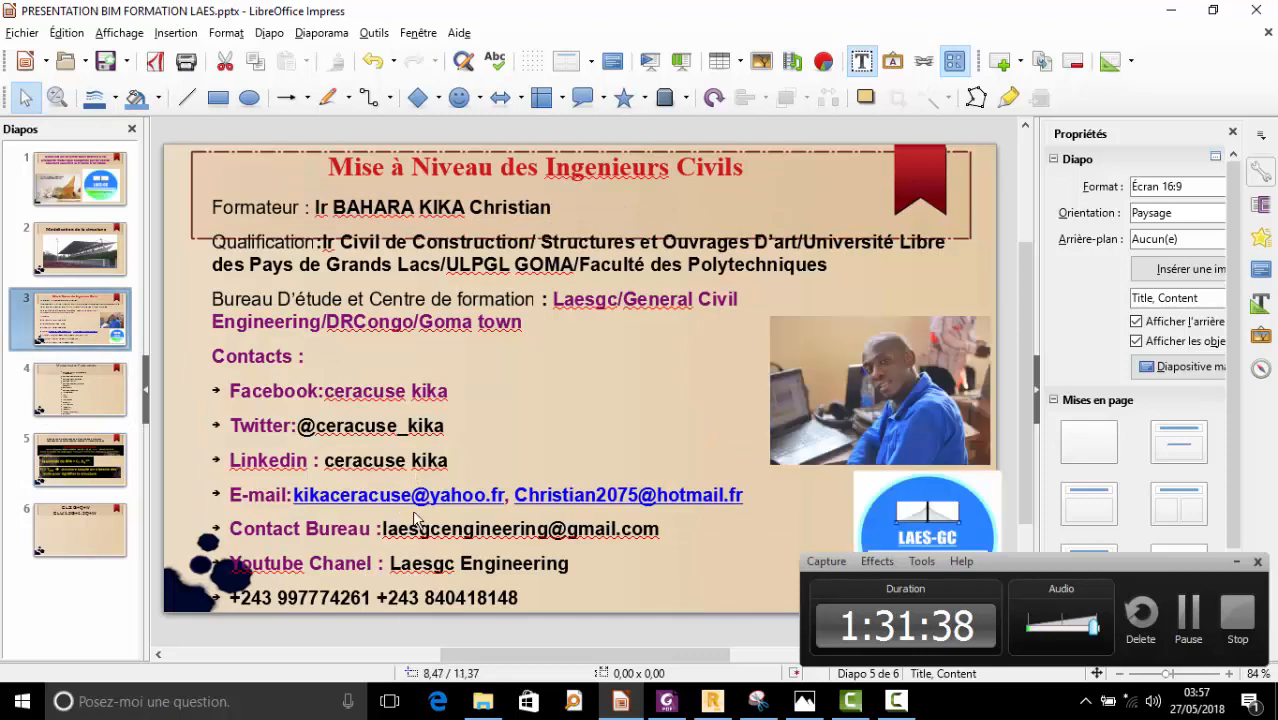
{"action": "scroll", "coordinate": [575, 470], "scroll_direction": "up", "scroll_amount": 1}
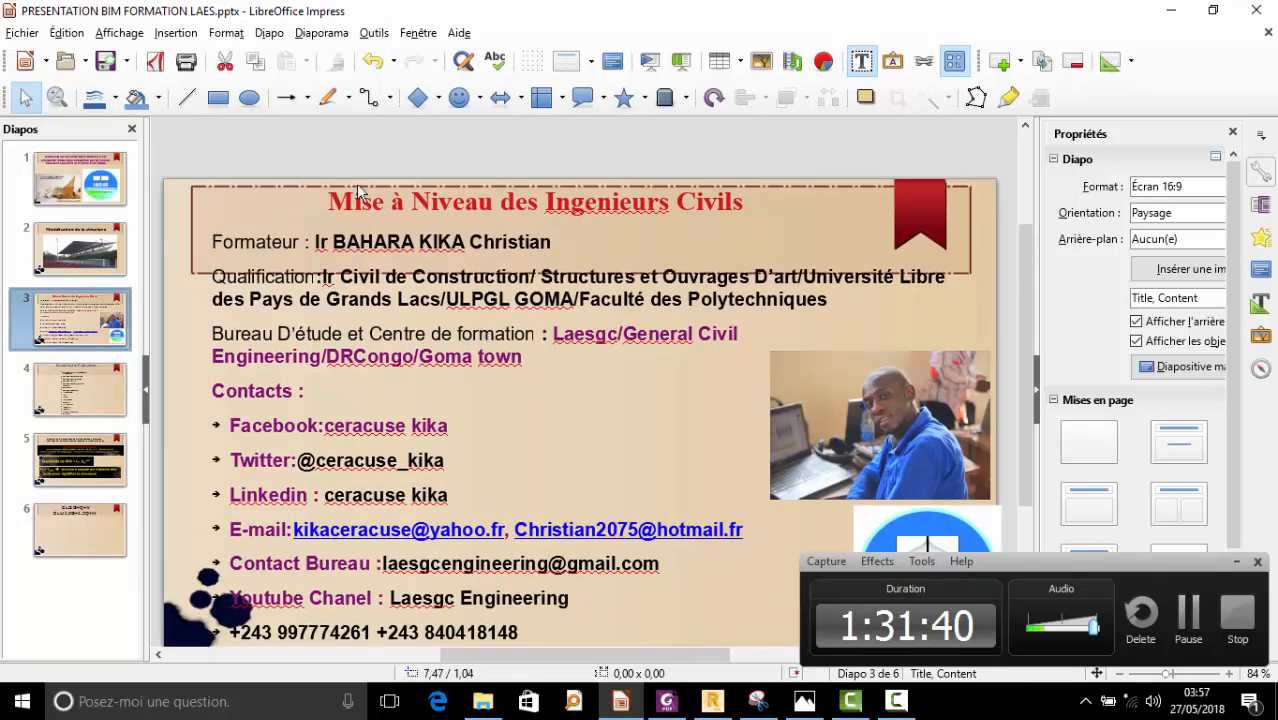
{"action": "scroll", "coordinate": [390, 420], "scroll_direction": "down", "scroll_amount": 3}
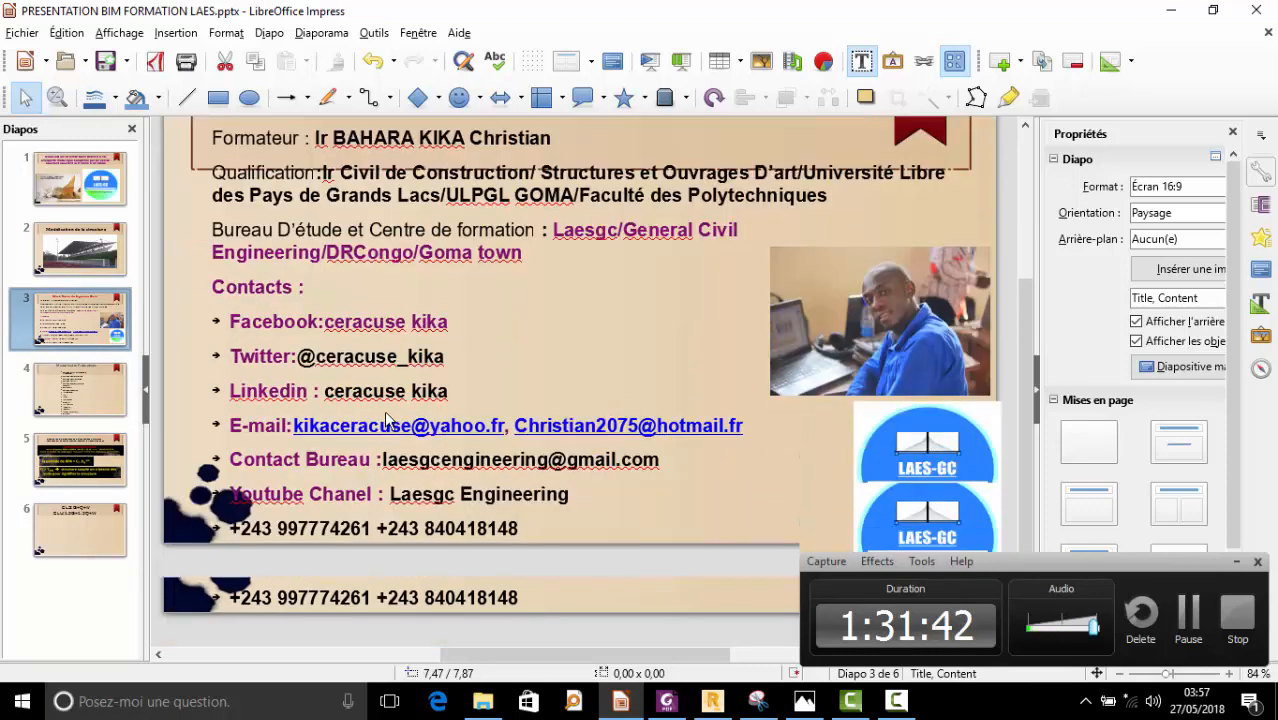
{"action": "left_click", "coordinate": [86, 395]}
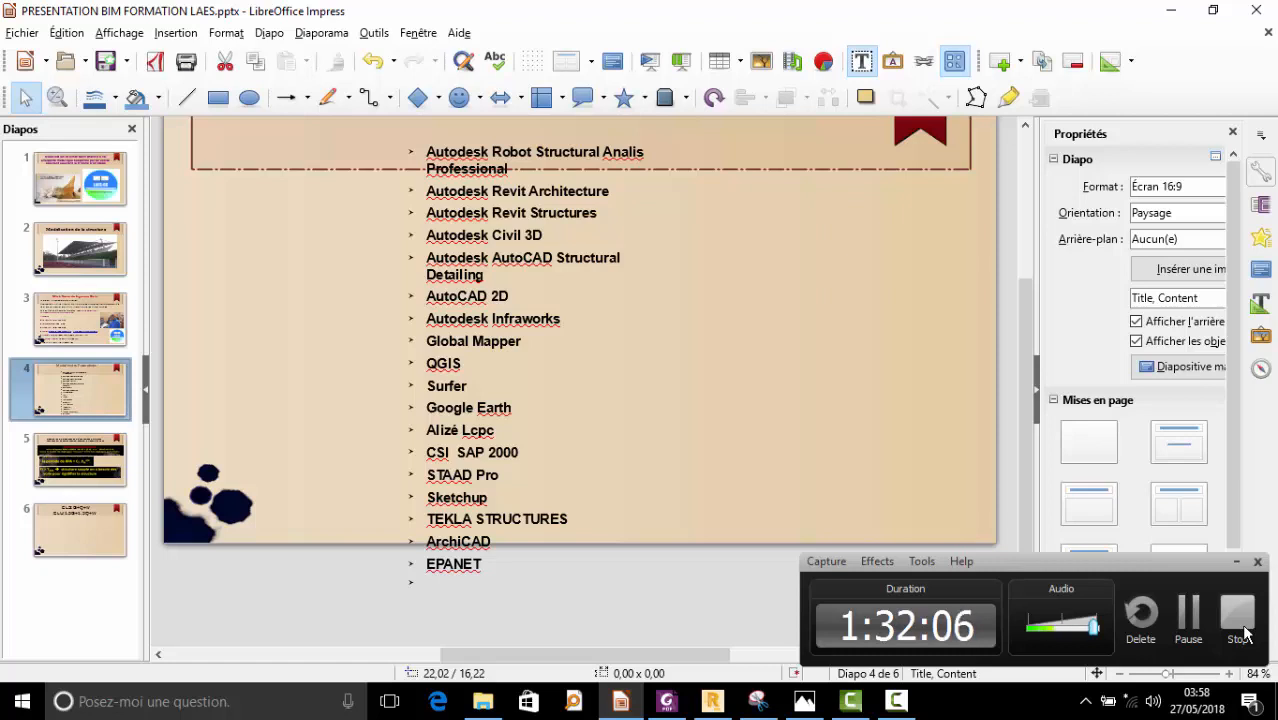
- Switch to Robot Structural Analysis and change from the column design to the structure's Géométrie layout
{"action": "left_click", "coordinate": [711, 700]}
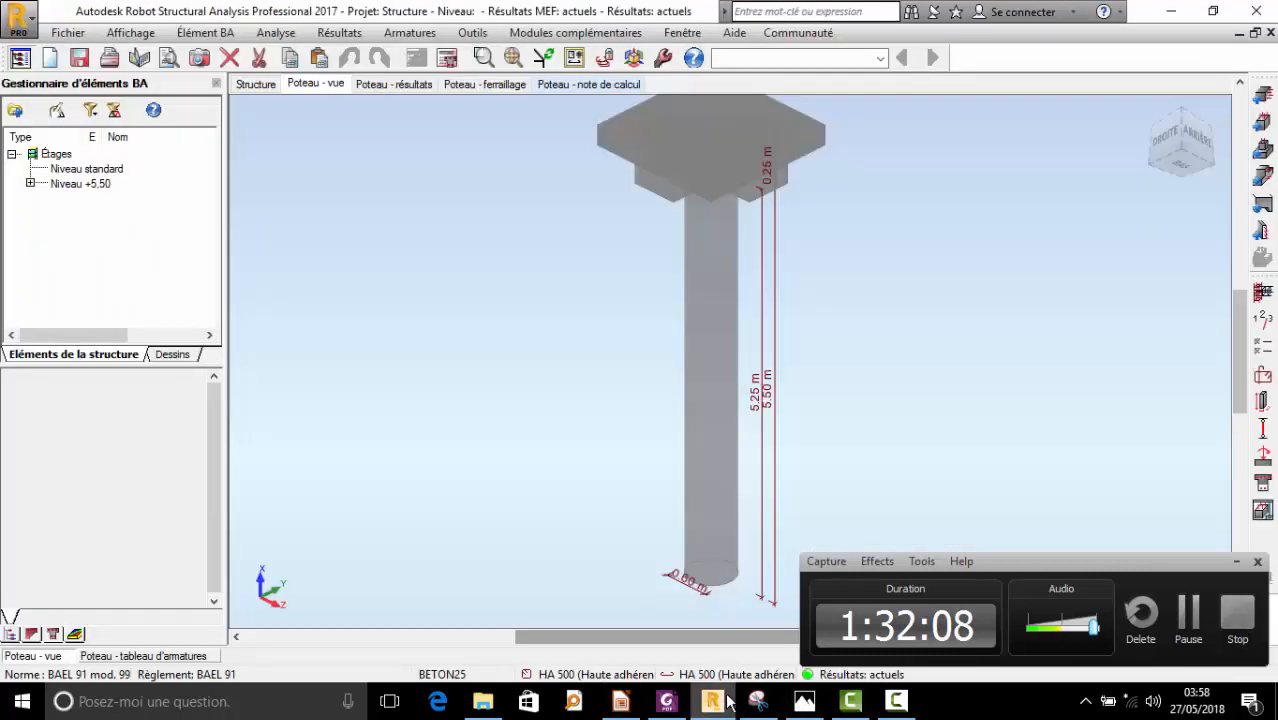
{"action": "left_click", "coordinate": [1170, 11]}
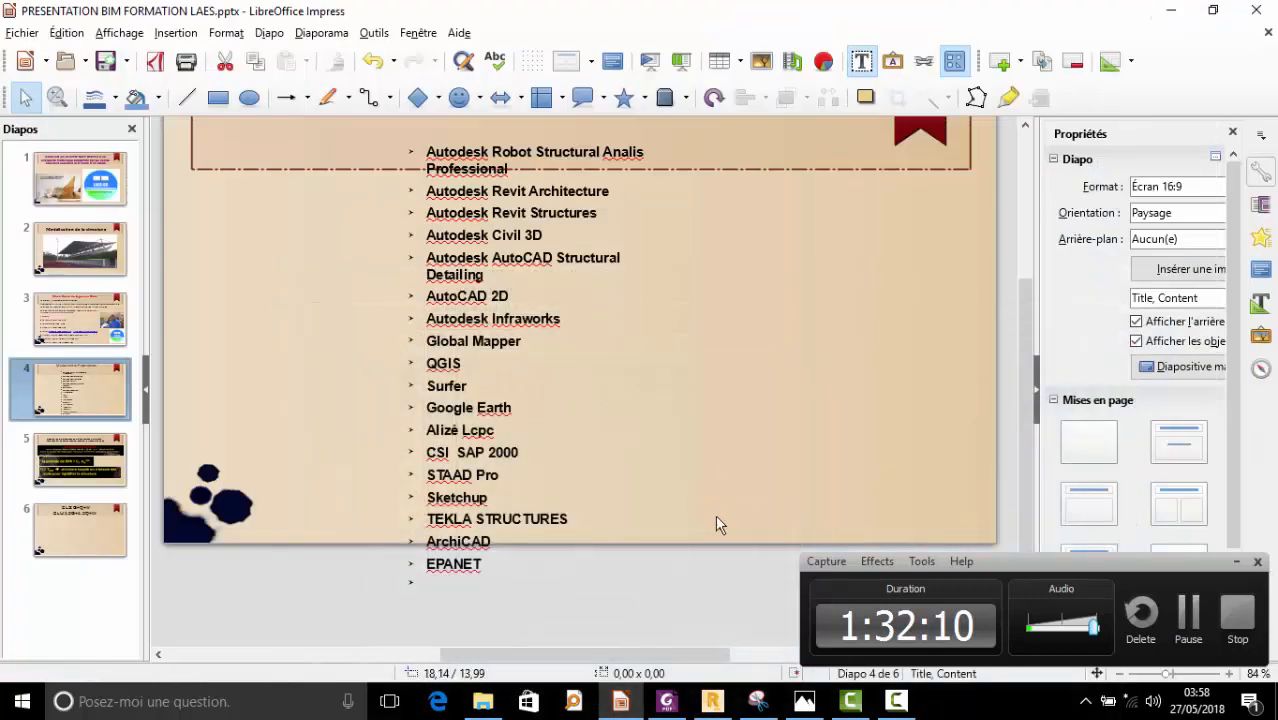
{"action": "left_click", "coordinate": [711, 700]}
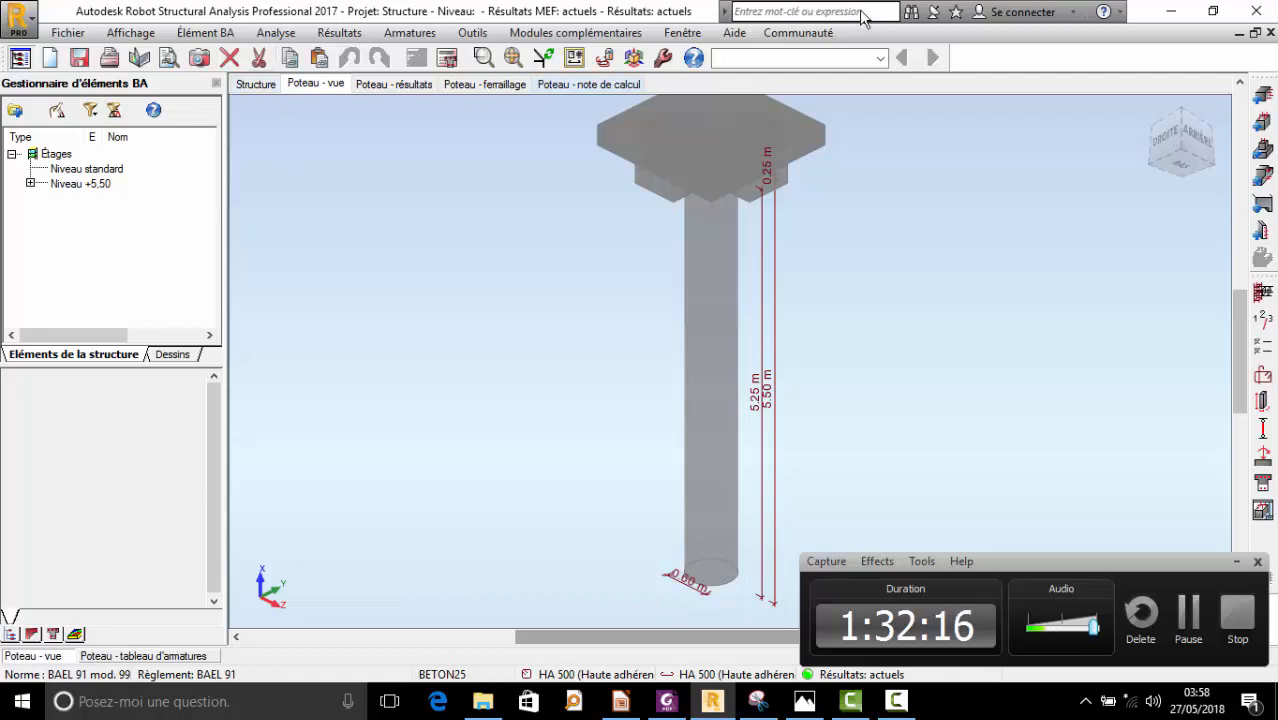
{"action": "left_click", "coordinate": [800, 58]}
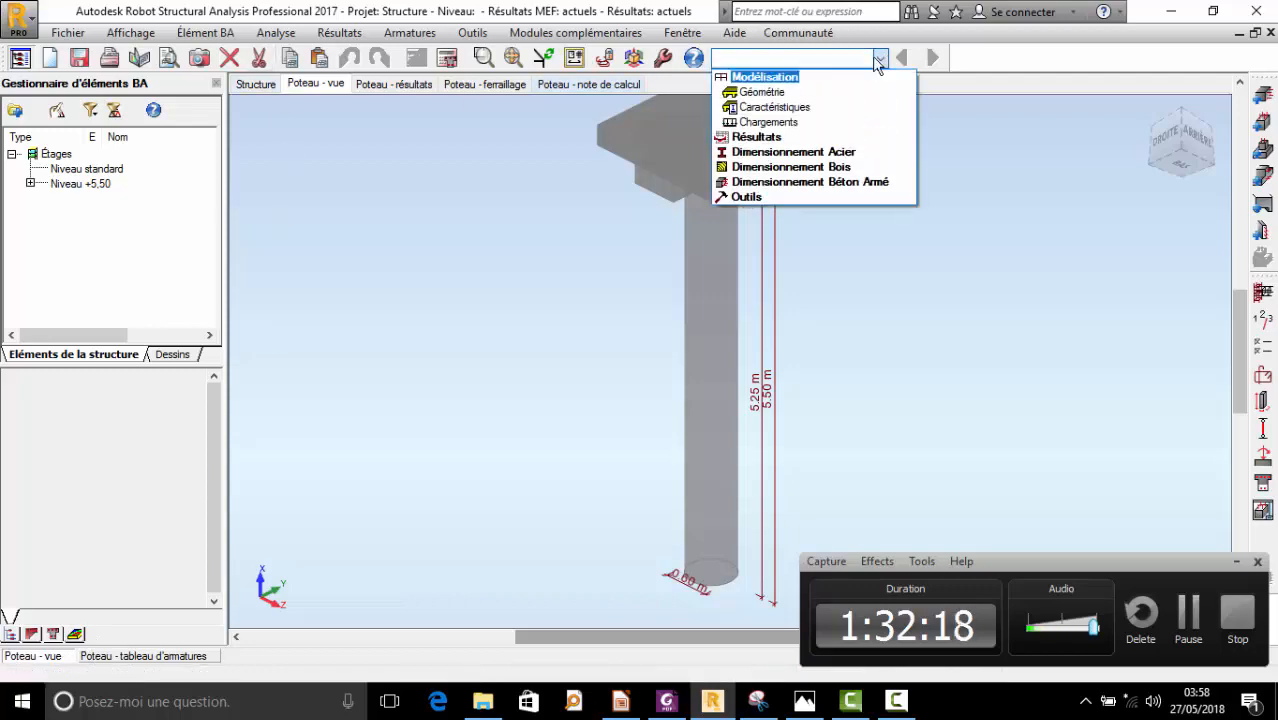
{"action": "left_click", "coordinate": [788, 93]}
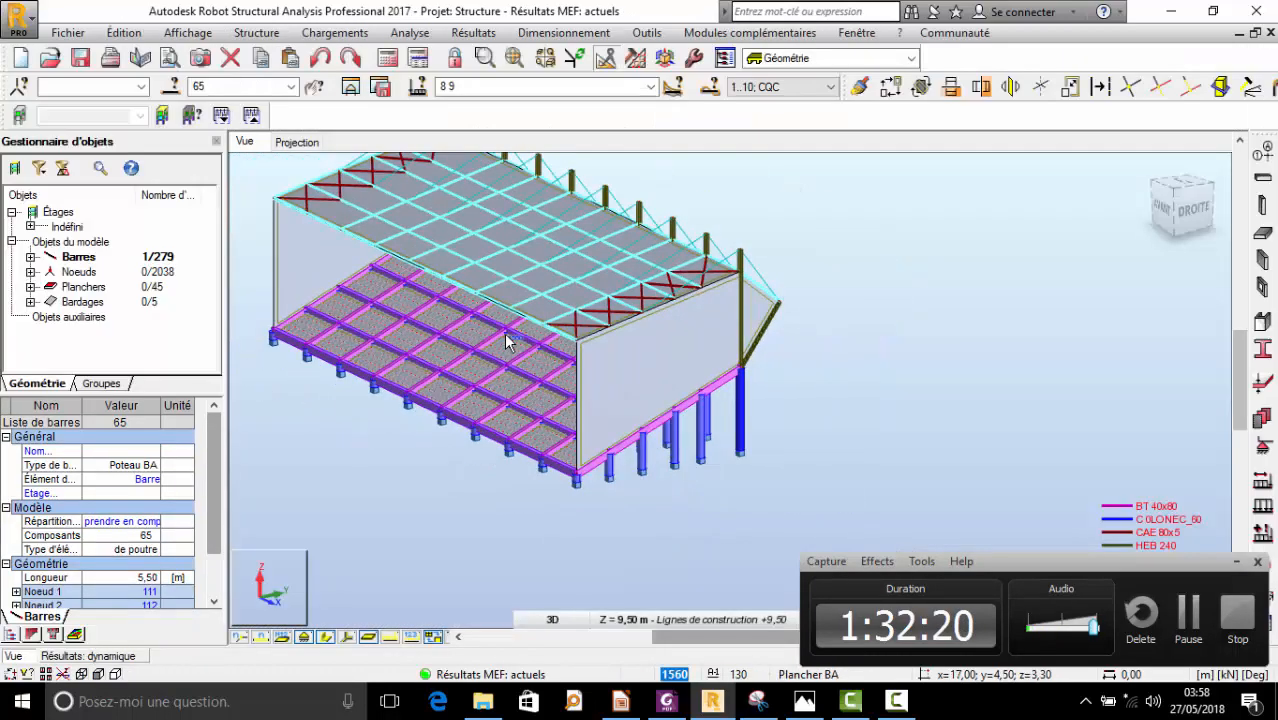
- Display the grandstand in the rendered structure view with materials, shadow and ground, and inspect it from the front and right side
{"action": "scroll", "coordinate": [506, 341], "scroll_direction": "down", "scroll_amount": 2}
{"action": "right_click", "coordinate": [596, 288]}
{"action": "left_click", "coordinate": [674, 366]}
{"action": "left_click_drag", "start_coordinate": [576, 352], "coordinate": [650, 360]}
{"action": "left_click", "coordinate": [1239, 564]}
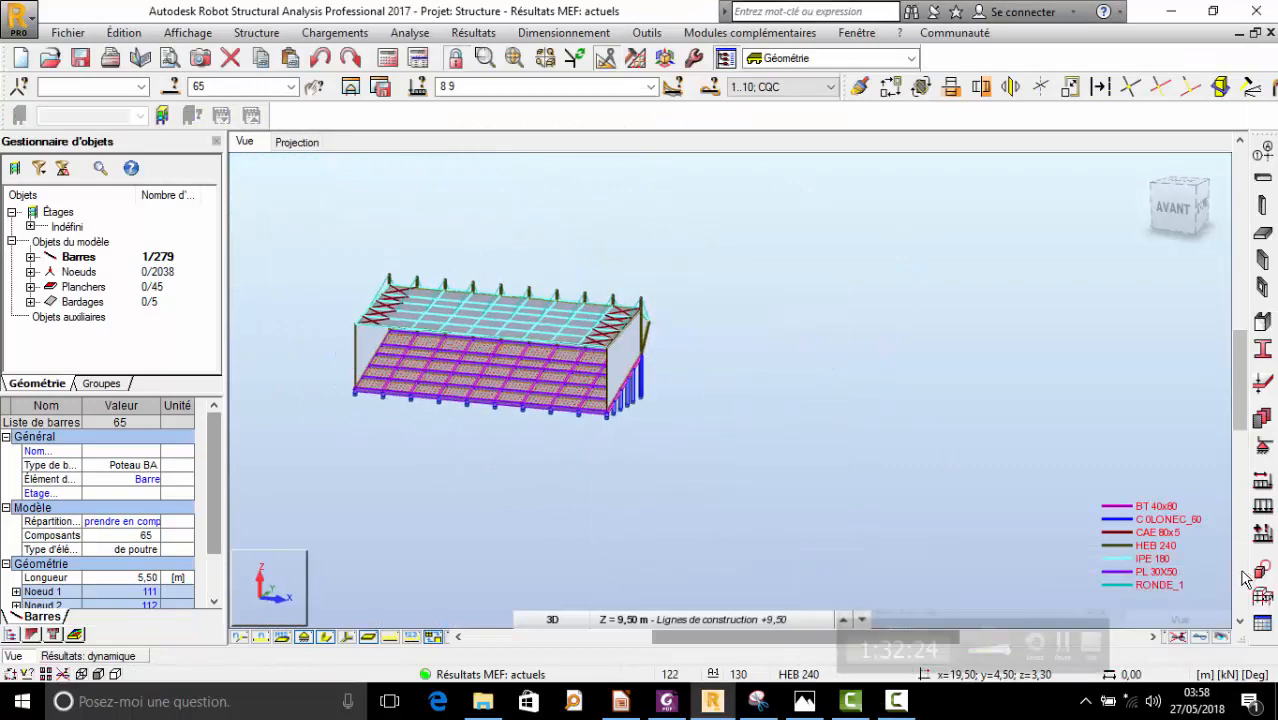
{"action": "left_click", "coordinate": [1221, 638]}
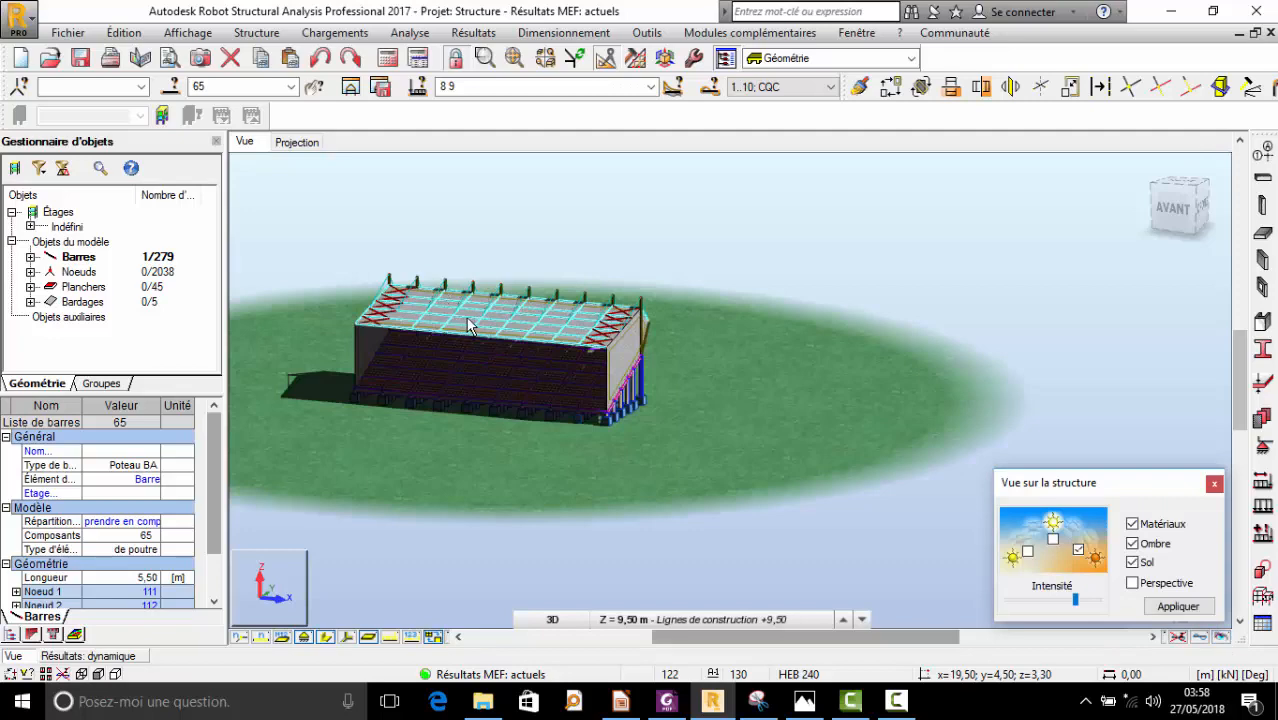
{"action": "scroll", "coordinate": [467, 325], "scroll_direction": "up", "scroll_amount": 3}
{"action": "middle_click_drag", "start_coordinate": [620, 386], "coordinate": [586, 362], "text": "shift"}
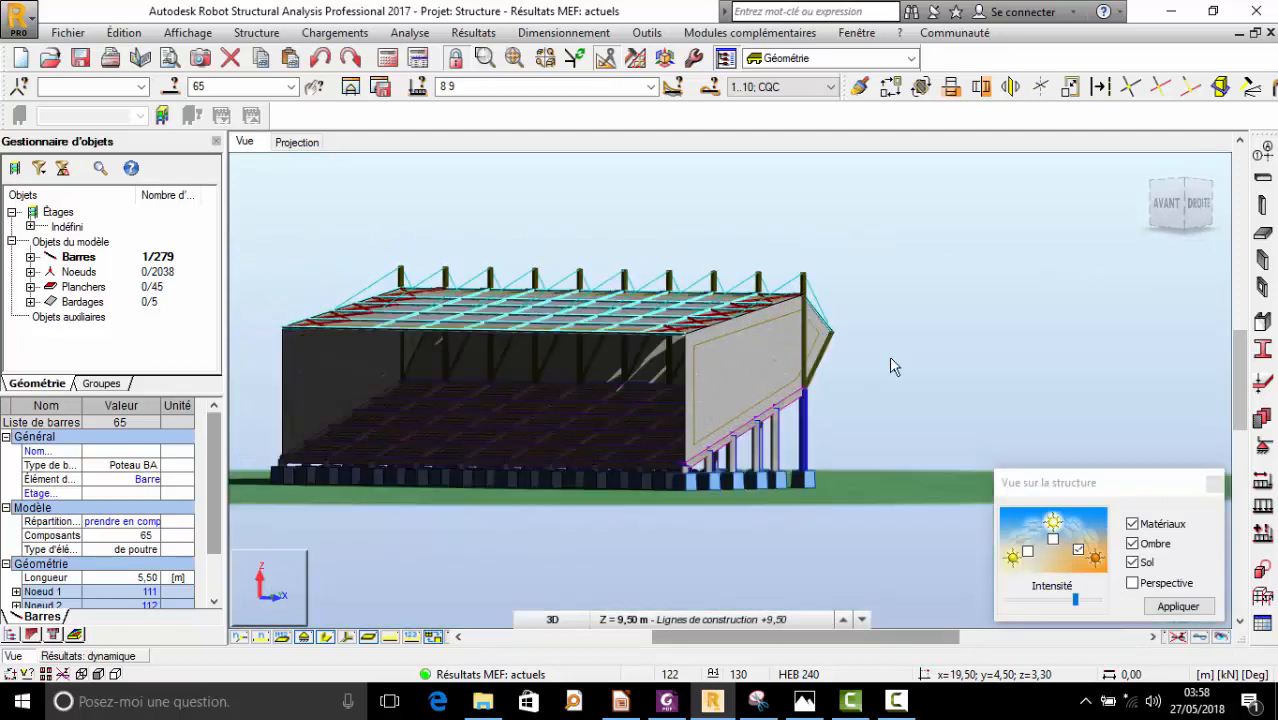
{"action": "scroll", "coordinate": [889, 362], "scroll_direction": "down", "scroll_amount": 2}
{"action": "middle_click_drag", "start_coordinate": [822, 383], "coordinate": [705, 385], "text": "shift"}
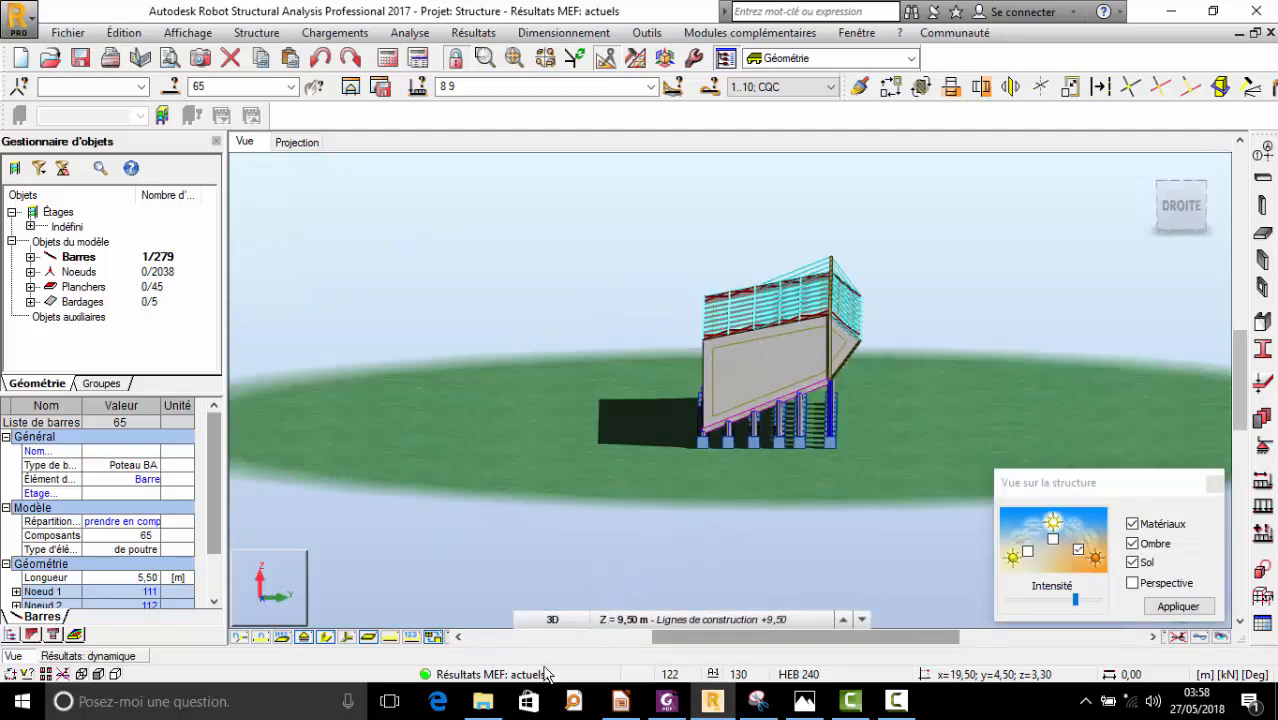
- Switch to the LibreOffice Impress presentation, show its title slide and minimise it again
{"action": "left_click", "coordinate": [620, 701]}
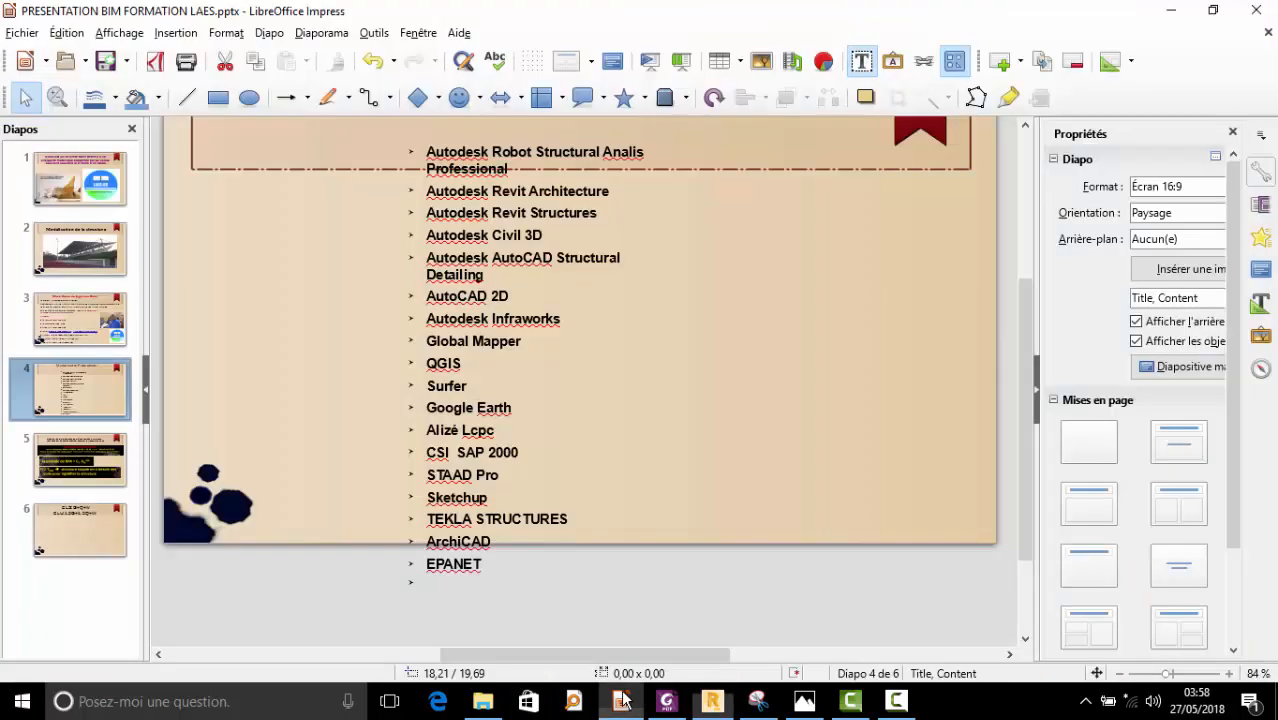
{"action": "left_click", "coordinate": [68, 173]}
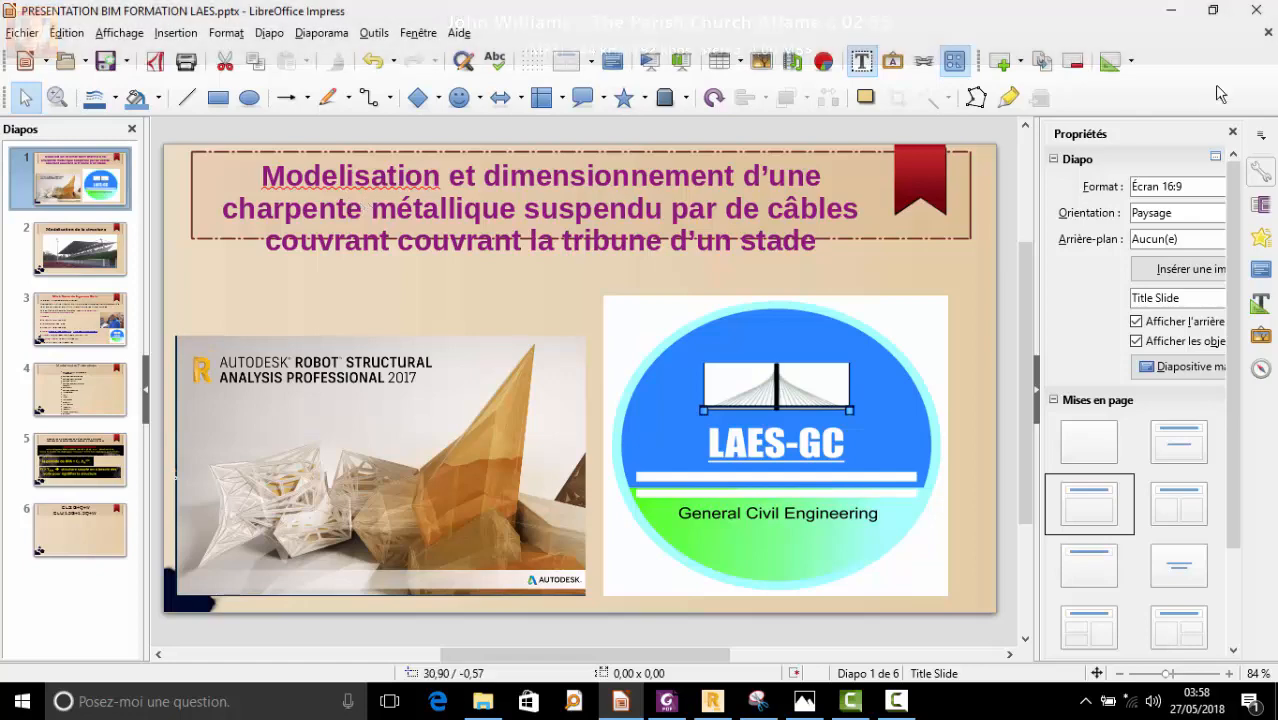
{"action": "left_click", "coordinate": [1170, 10]}
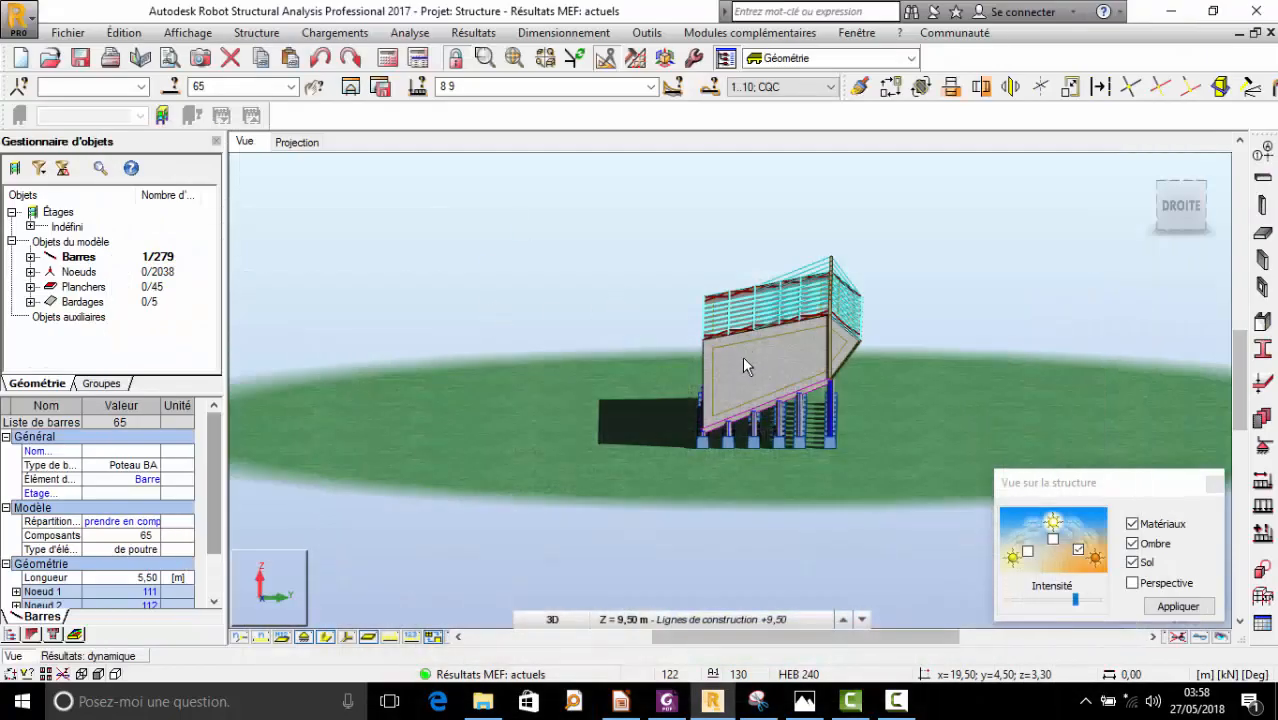
- Examine the rendered grandstand's roof, bracing and suspension cables in the 3D view
{"action": "mouse_move", "coordinate": [743, 362]}
{"action": "middle_mouse_down", "text": "shift"}
{"action": "mouse_move", "coordinate": [776, 342]}
{"action": "mouse_move", "coordinate": [676, 365]}
{"action": "mouse_move", "coordinate": [709, 414]}
{"action": "mouse_move", "coordinate": [704, 286]}
{"action": "mouse_move", "coordinate": [685, 365]}
{"action": "mouse_move", "coordinate": [705, 366]}
{"action": "mouse_move", "coordinate": [697, 354]}
{"action": "middle_mouse_up", "text": "shift"}
{"action": "scroll", "coordinate": [694, 345], "scroll_direction": "up", "scroll_amount": 3}
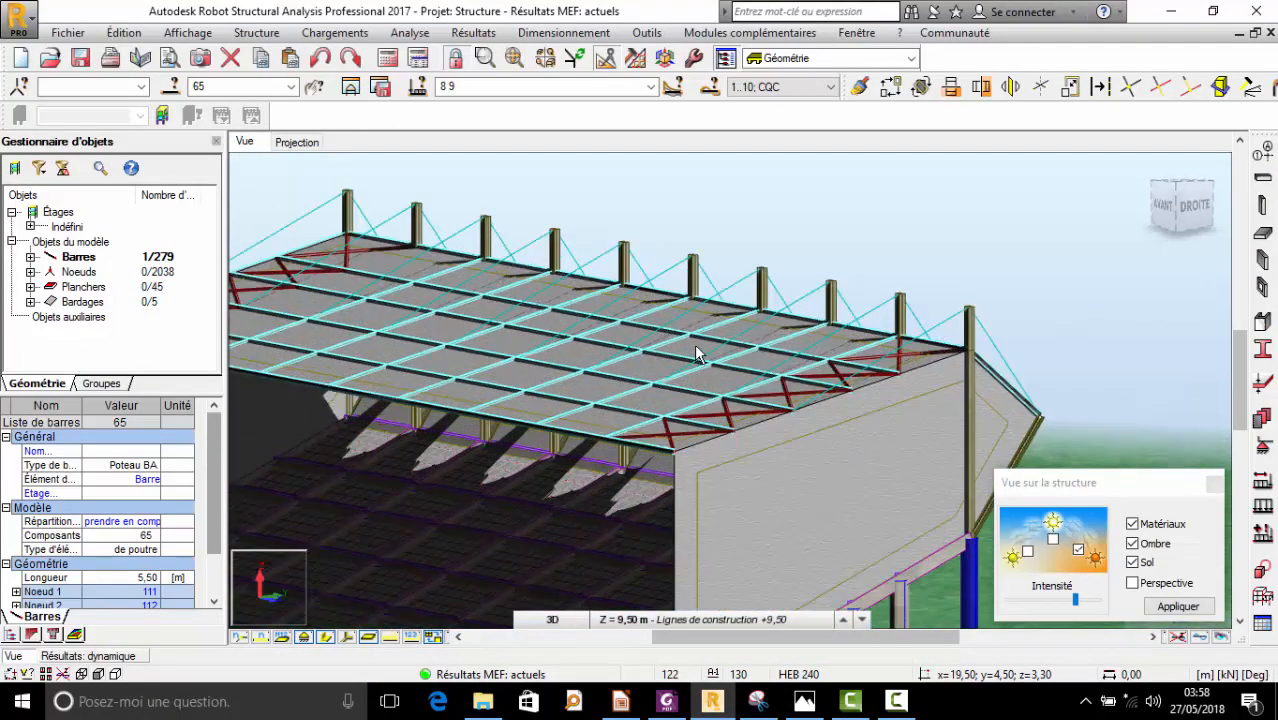
{"action": "scroll", "coordinate": [694, 342], "scroll_direction": "down", "scroll_amount": 4}
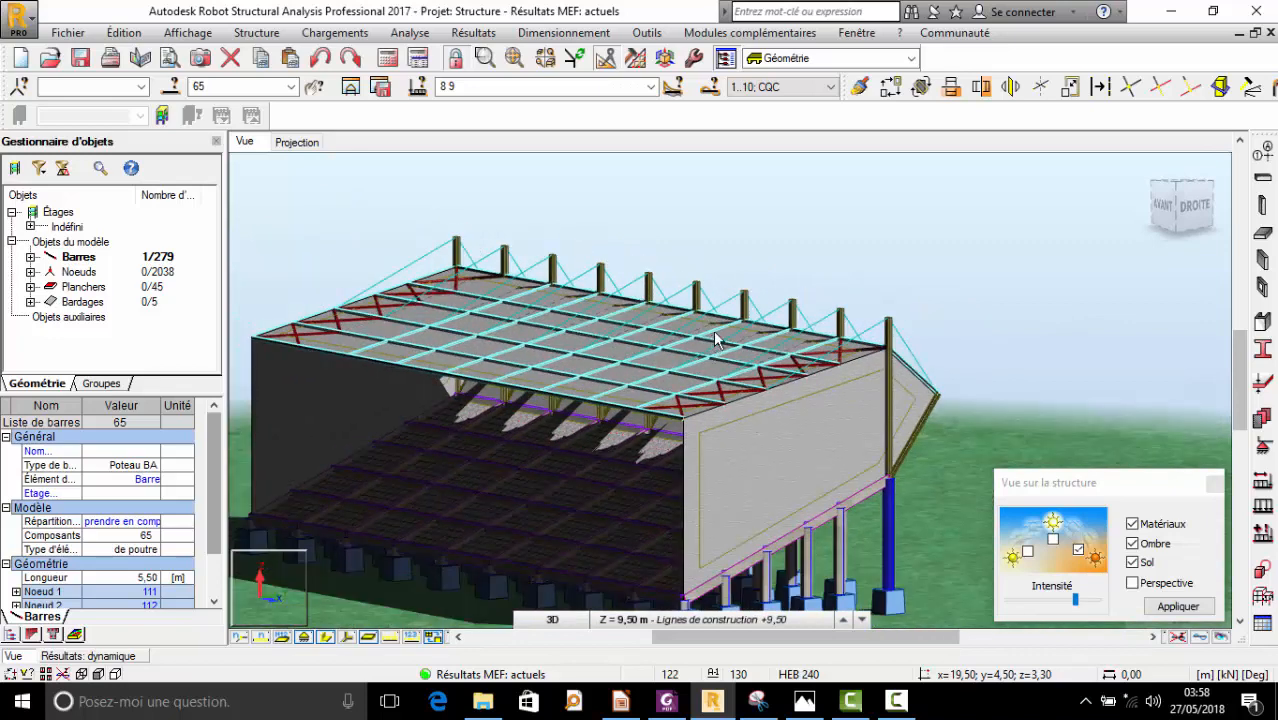
{"action": "left_click", "coordinate": [896, 701]}
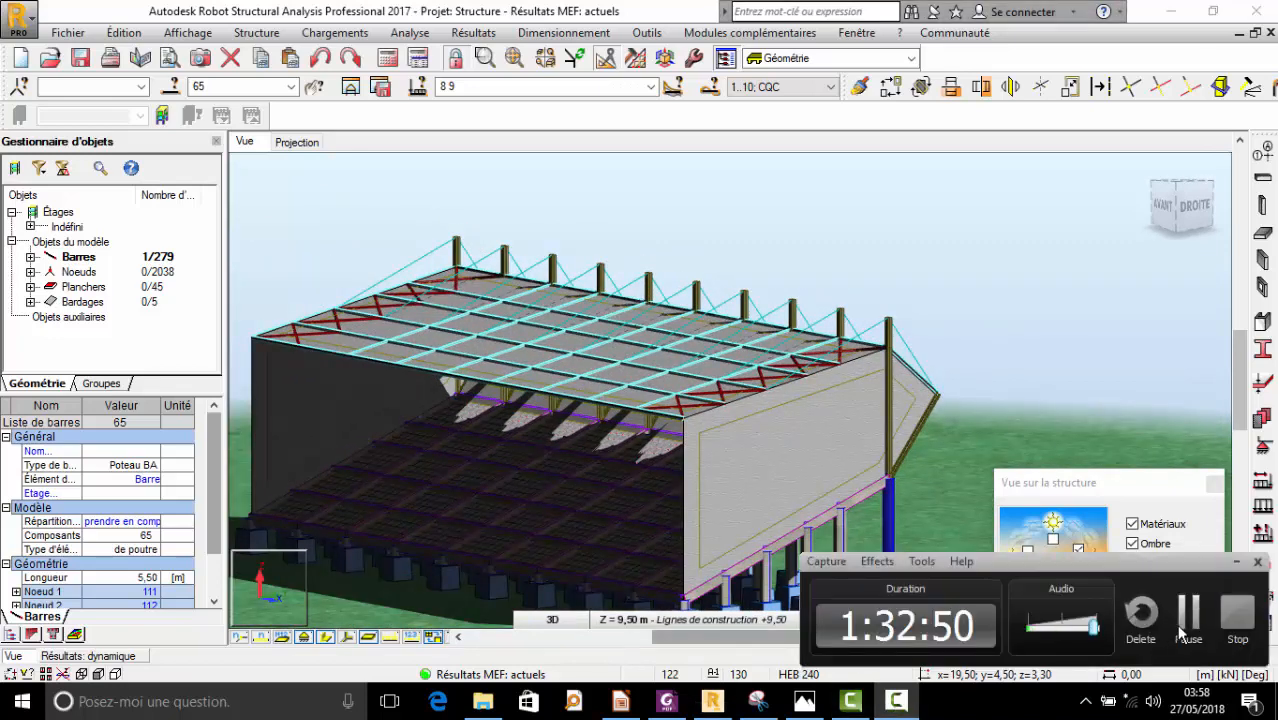